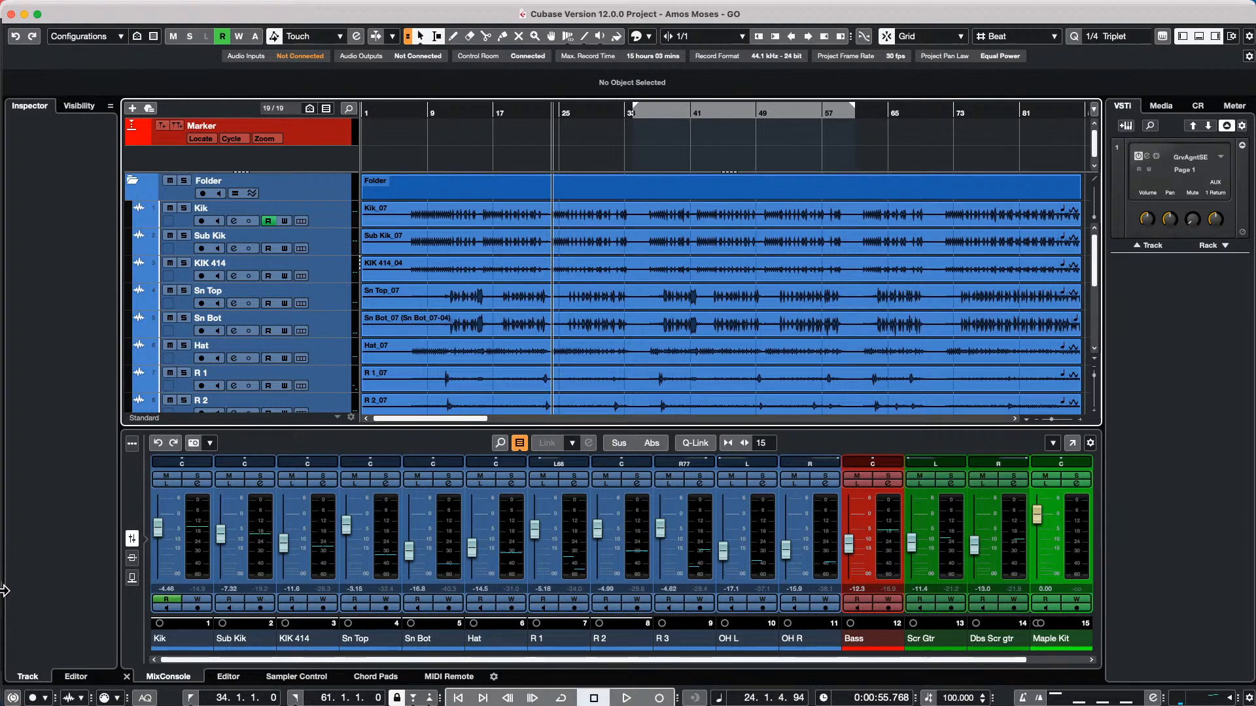
# Open Studio Setup and add the Steinberg SKI Remote device
pyautogui.moveTo(348, 2)
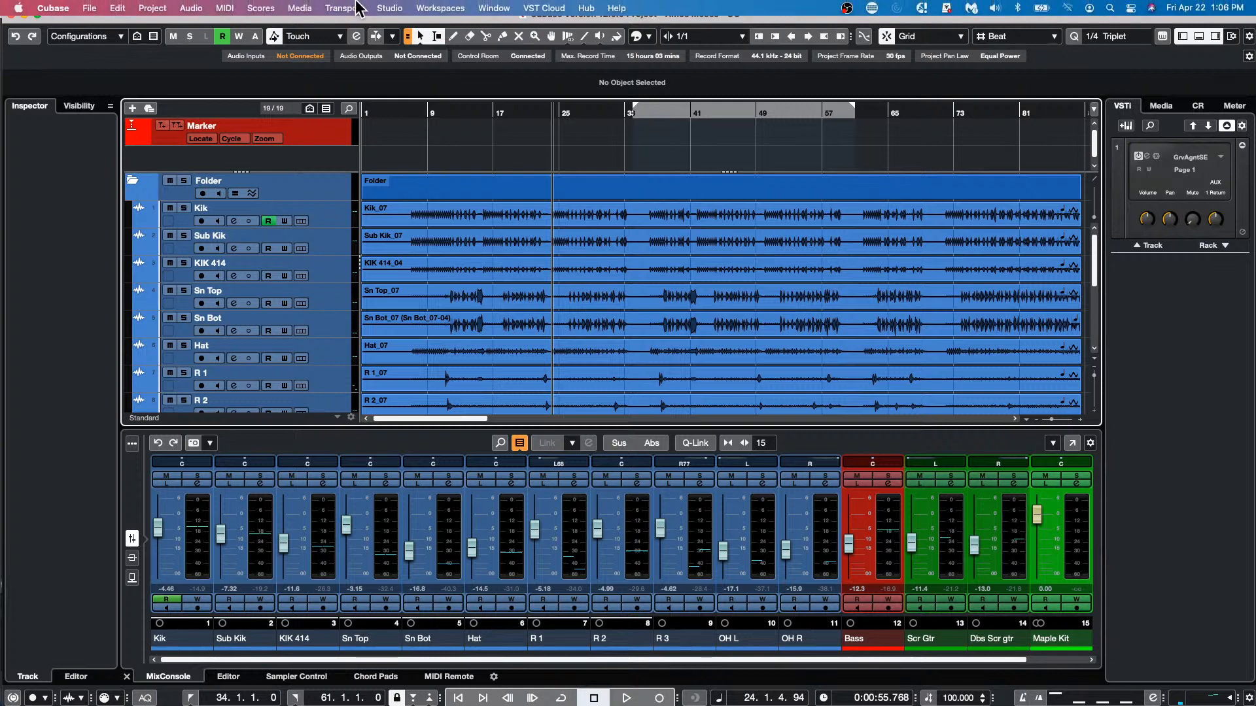
pyautogui.click(405, 7)
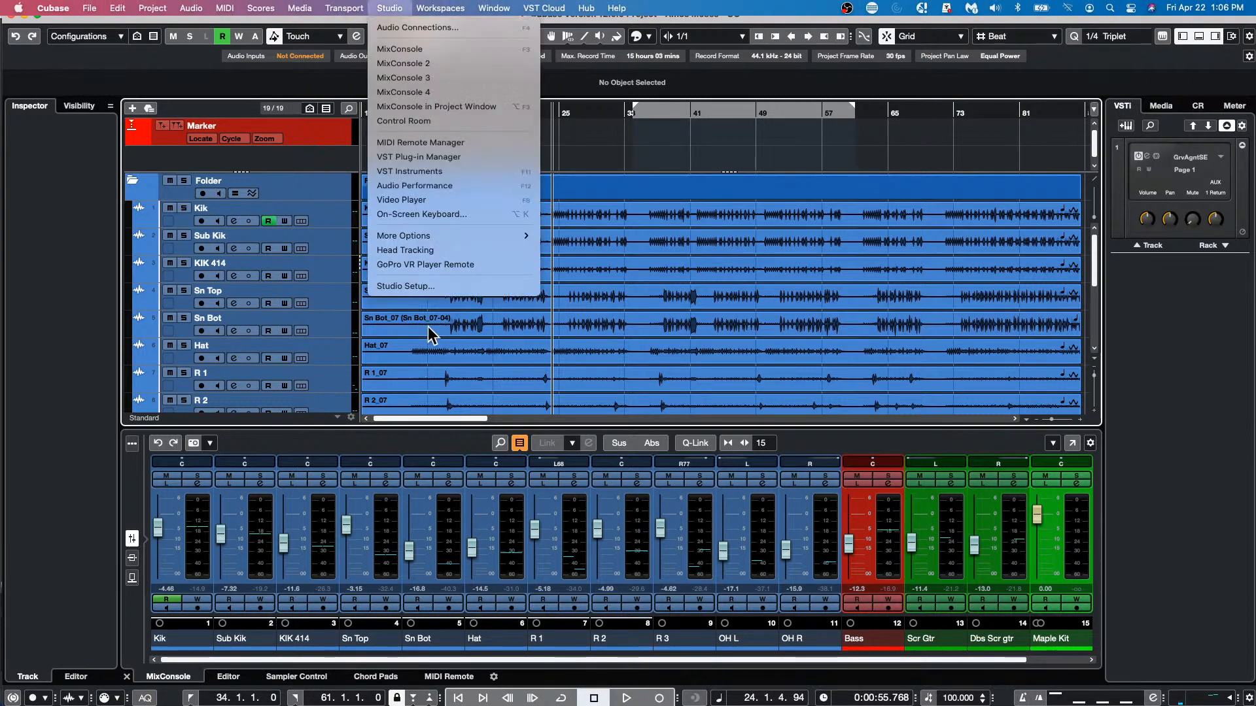
pyautogui.click(451, 285)
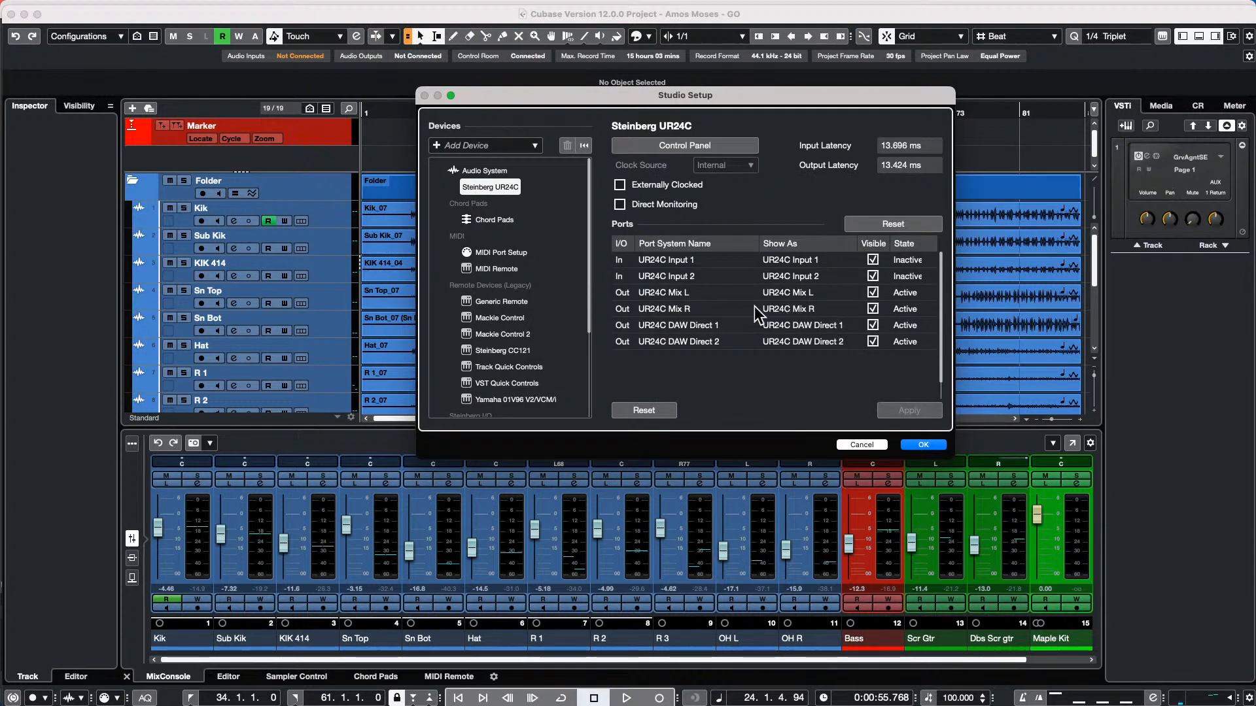
pyautogui.click(435, 145)
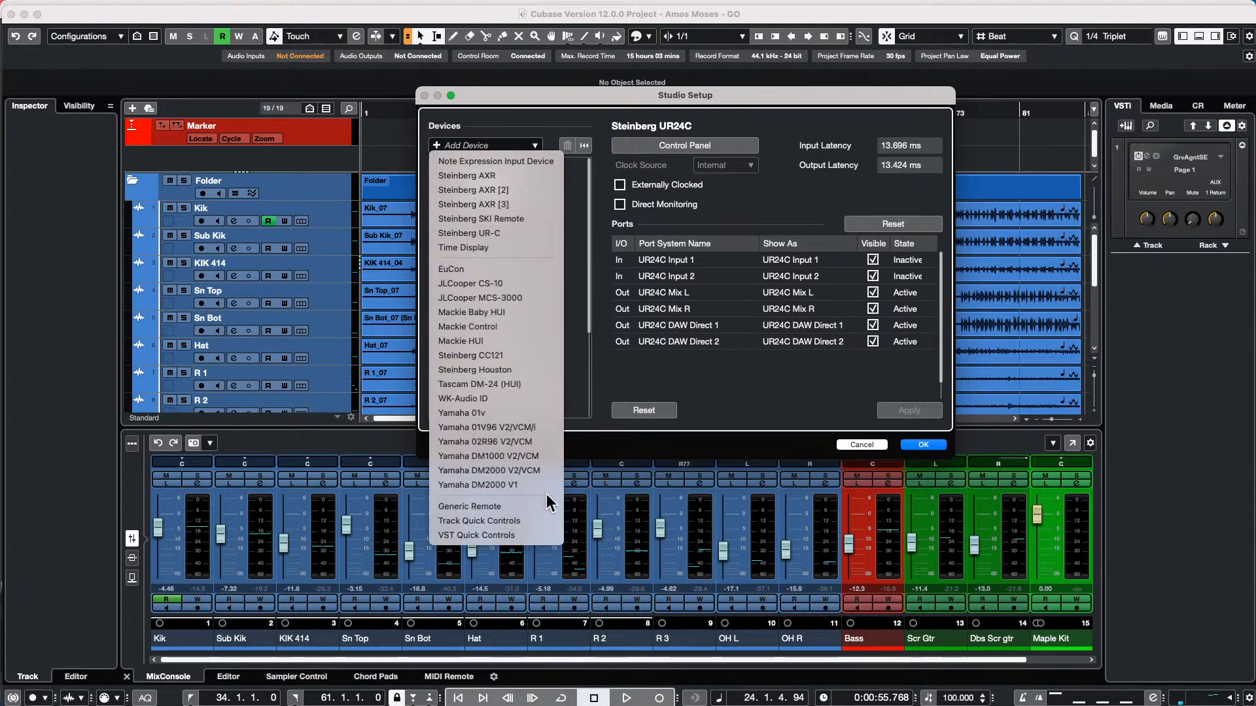
pyautogui.click(520, 218)
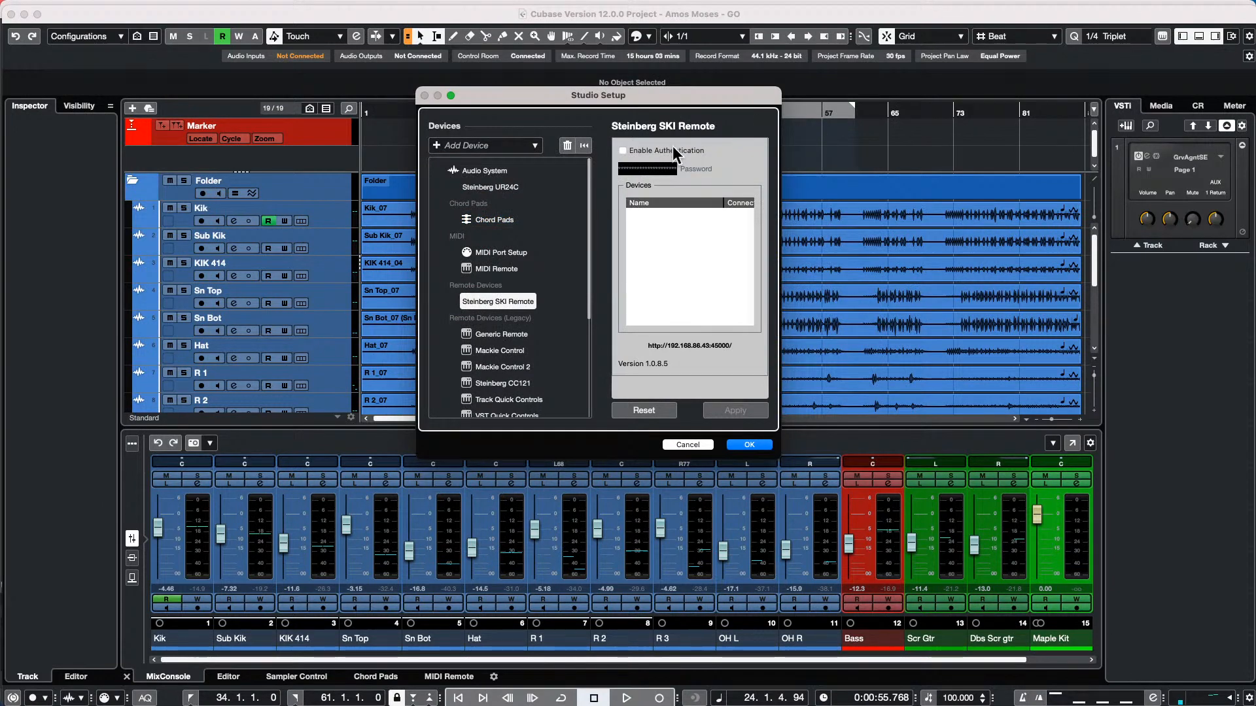
# Enable authentication for the Steinberg SKI Remote and try to edit its password
pyautogui.click(622, 150)
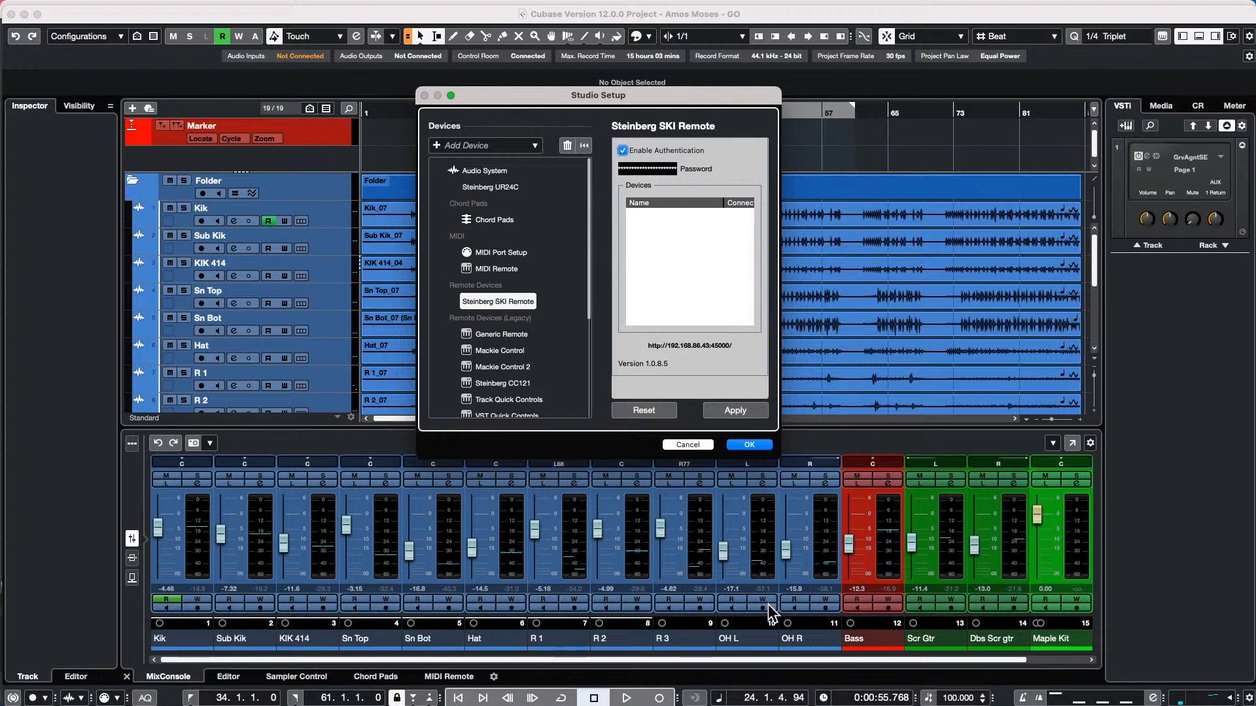
pyautogui.click(661, 169)
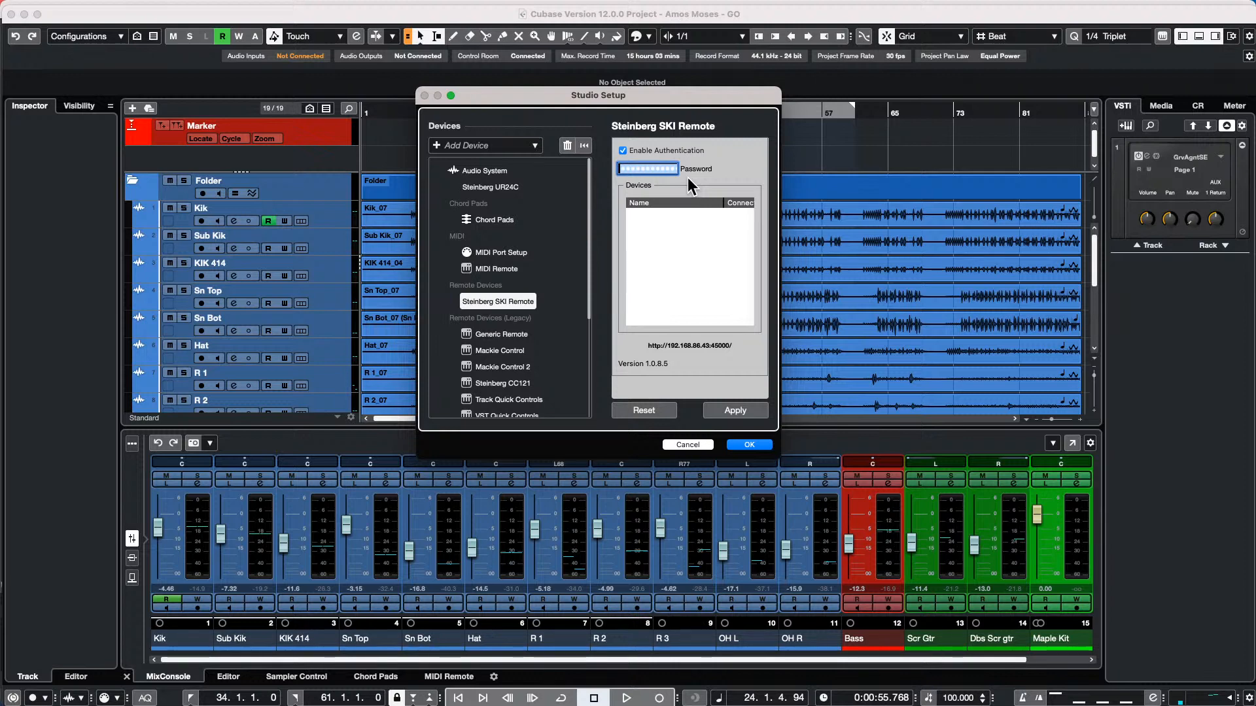
pyautogui.click(657, 166)
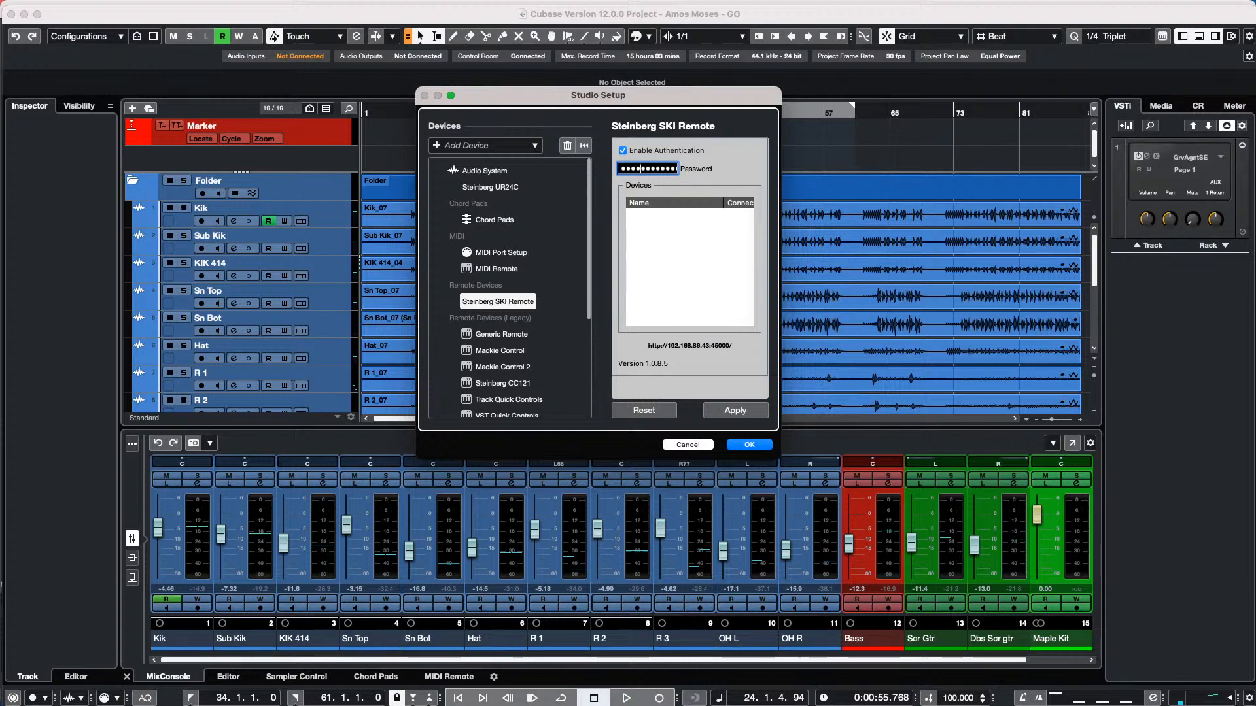
# Relaunch Cubase 12 using the current program preferences and acknowledge the missing-license notice
pyautogui.press('super+Tab')
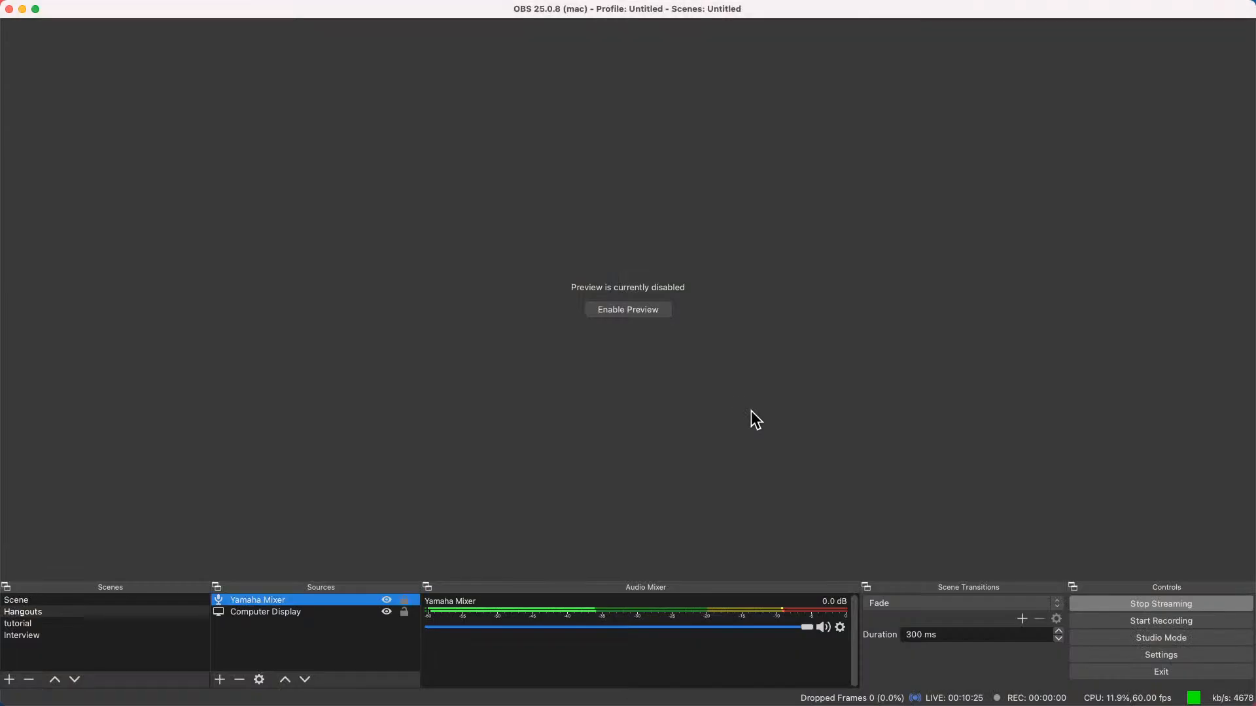
pyautogui.moveTo(543, 700)
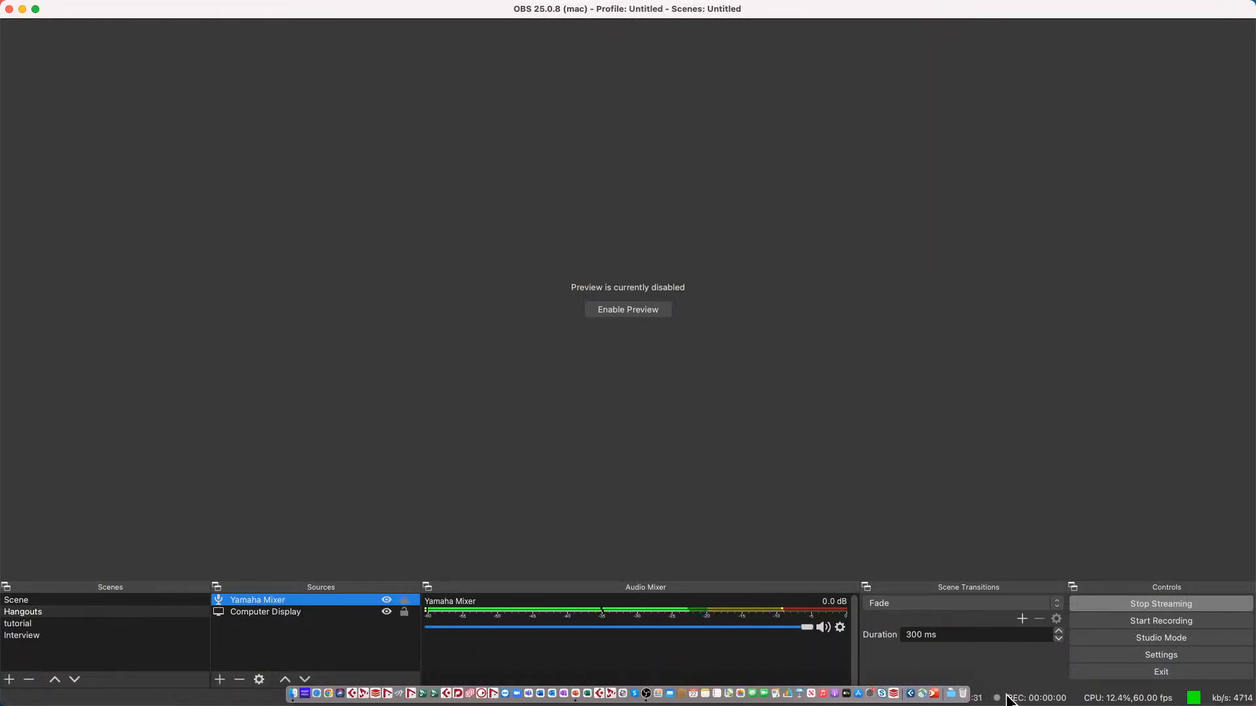
pyautogui.click(916, 691)
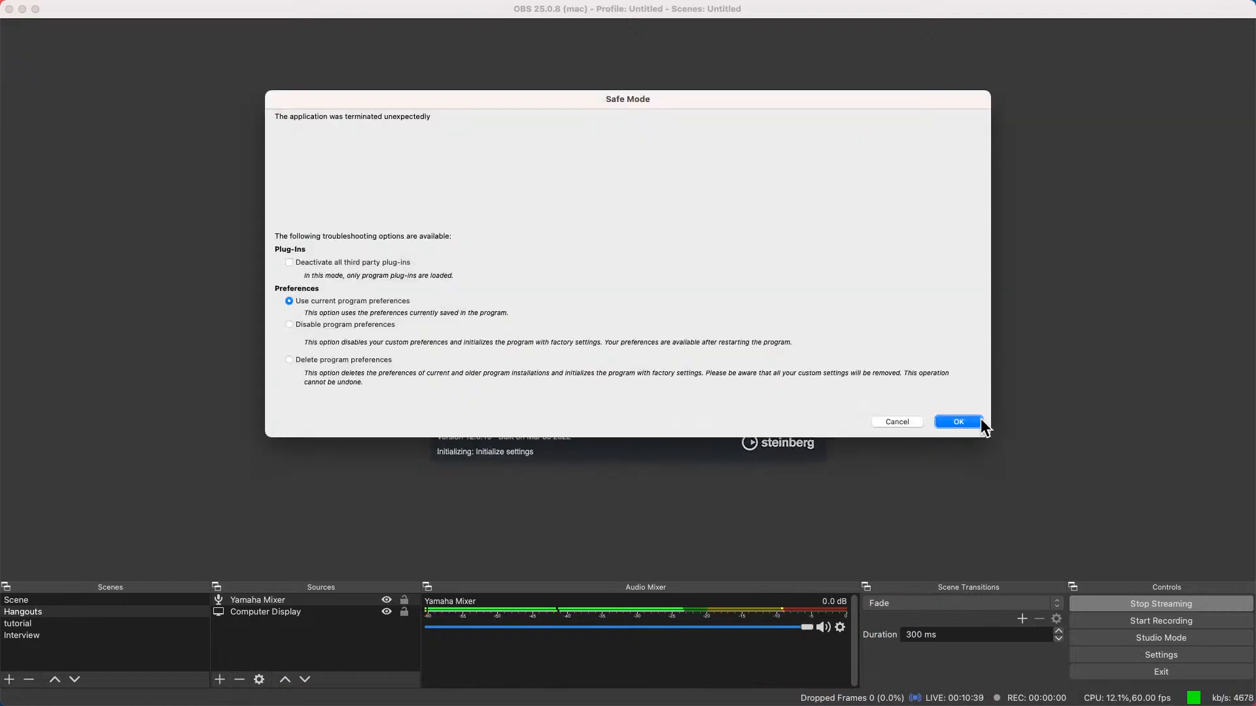
pyautogui.click(977, 422)
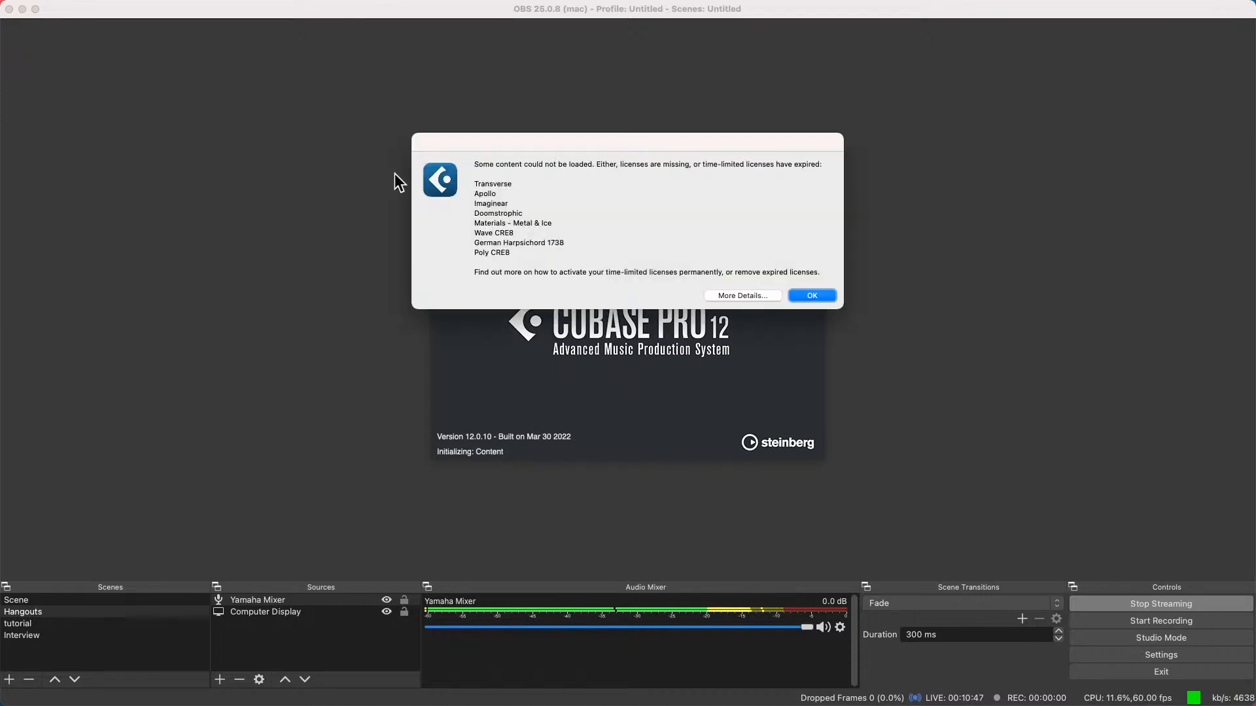
pyautogui.click(803, 293)
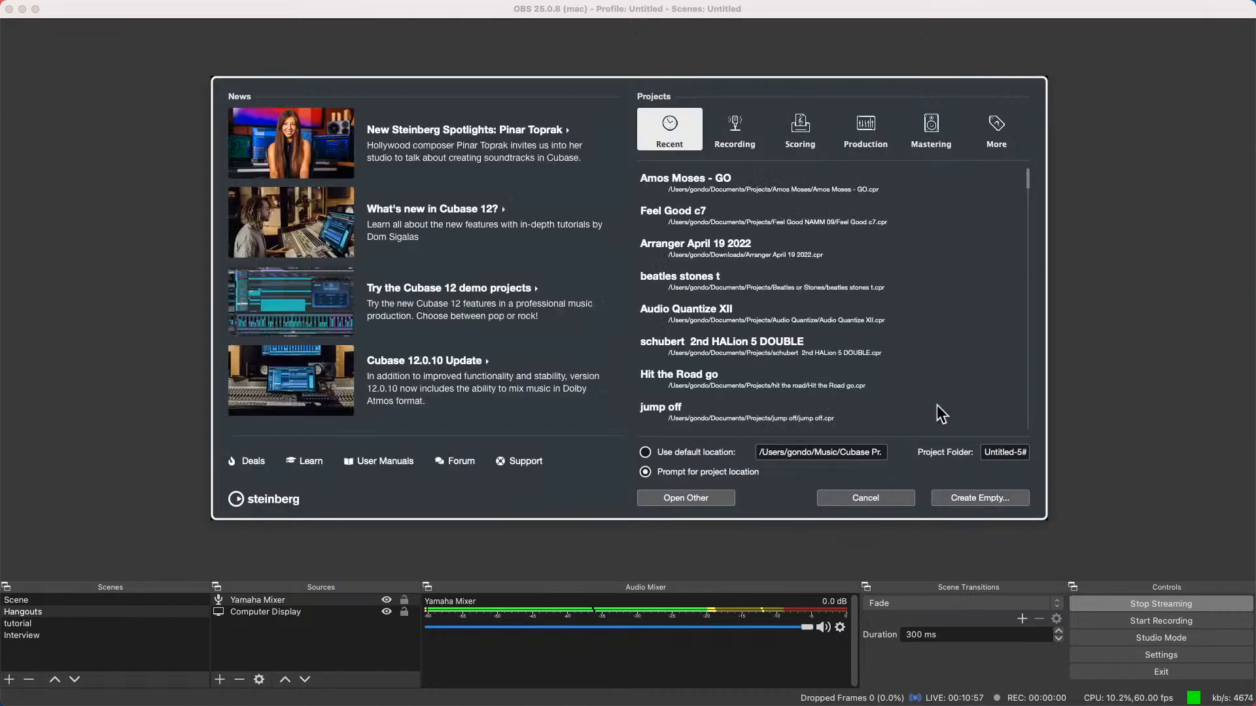
# Open the recent project "Amos Moses - GO" and dismiss the problem report
pyautogui.click(689, 177)
pyautogui.doubleClick(693, 179)
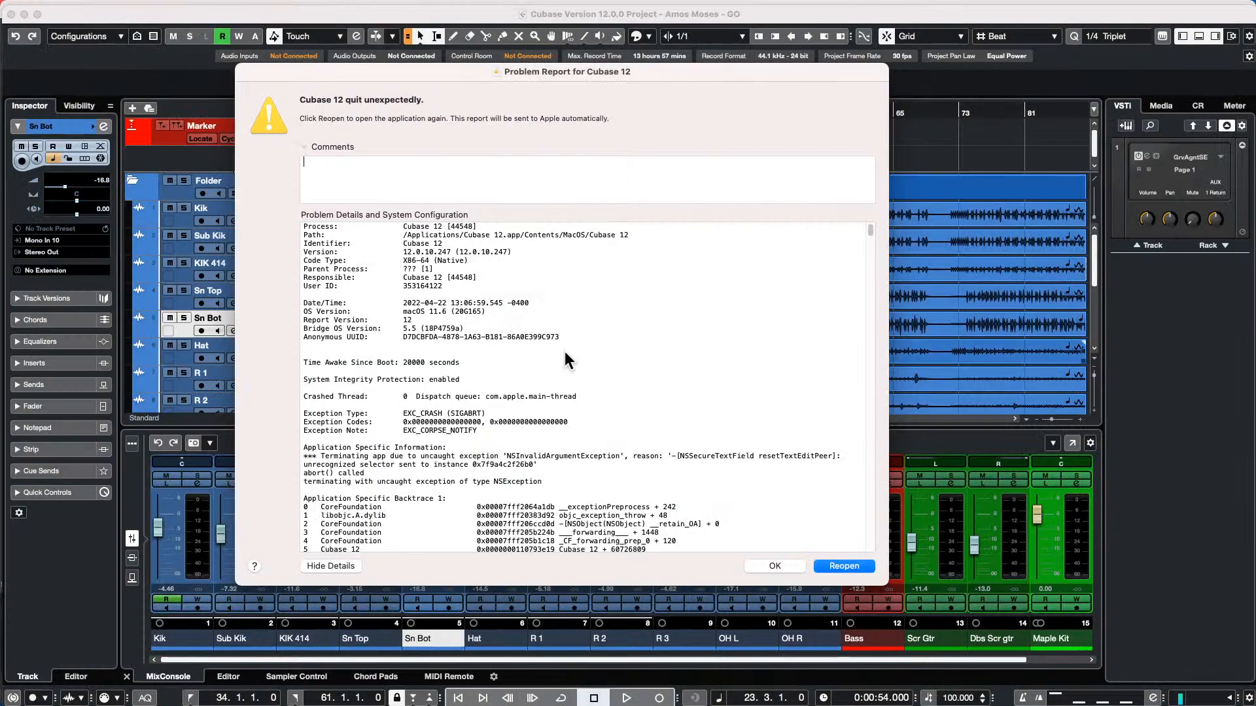
pyautogui.click(803, 566)
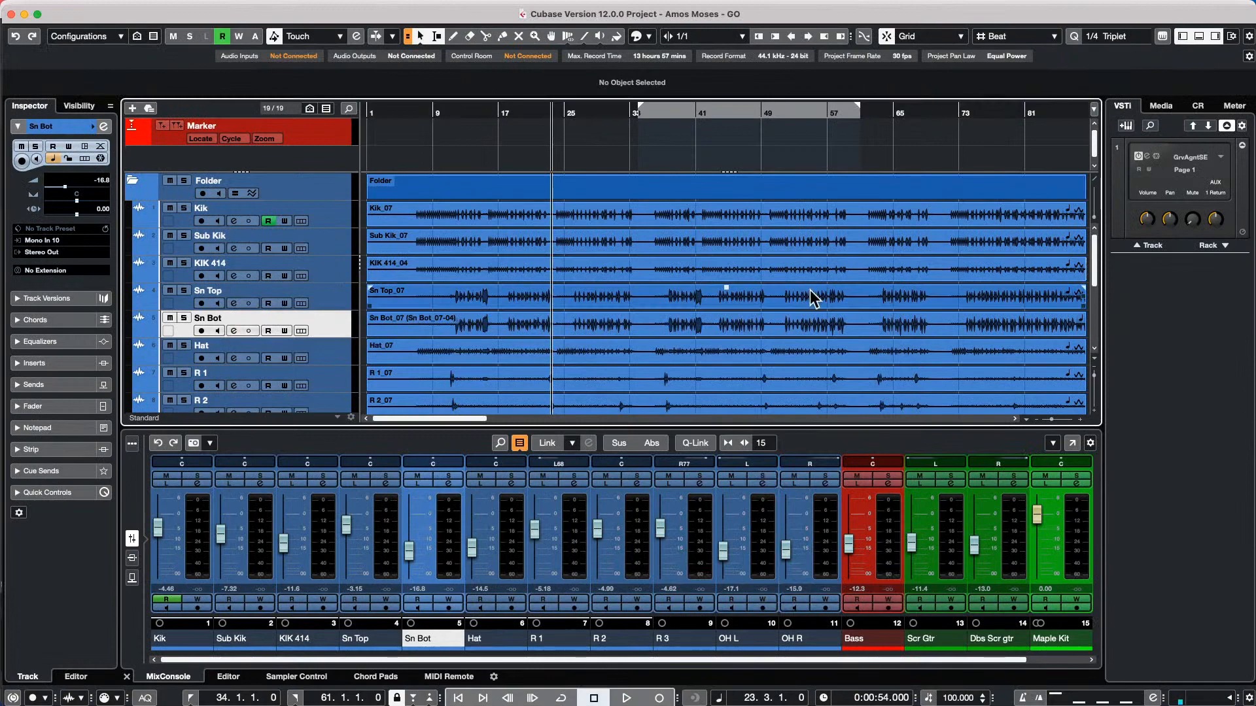
# Assign an audio device to the Yamaha HS7 monitor in the Control Room audio connections, then close them
pyautogui.press('F4')
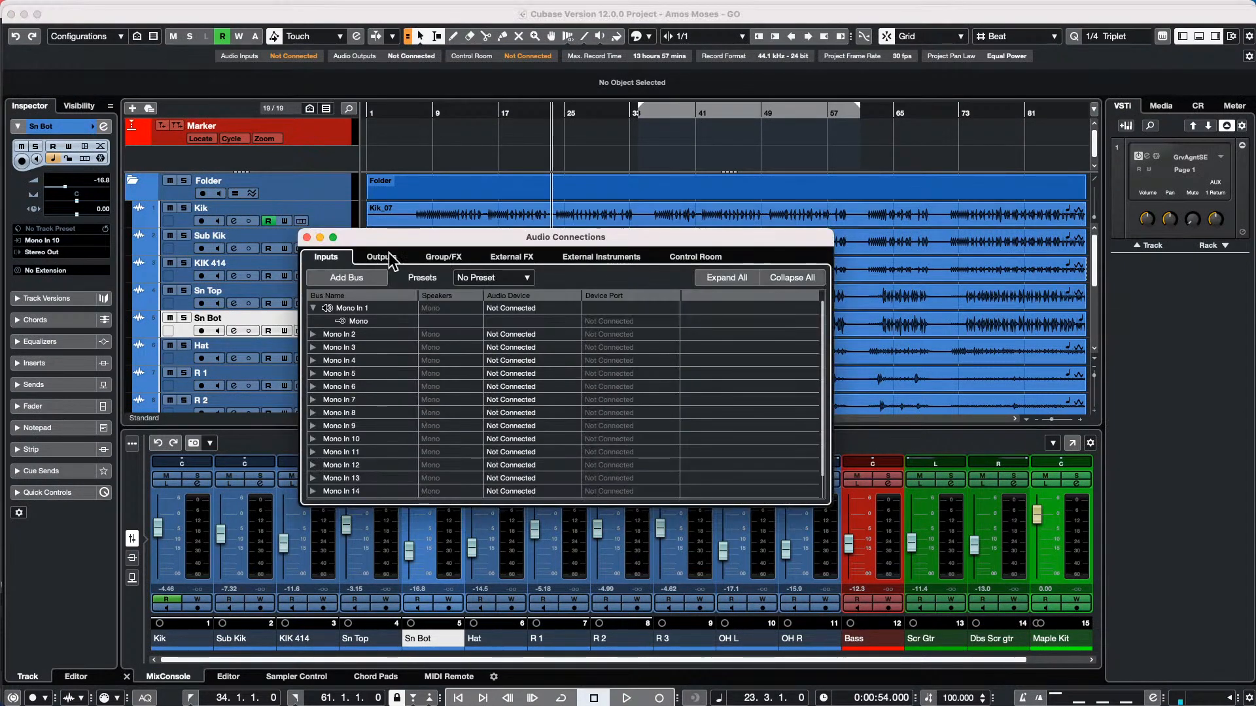
pyautogui.click(683, 259)
pyautogui.doubleClick(352, 399)
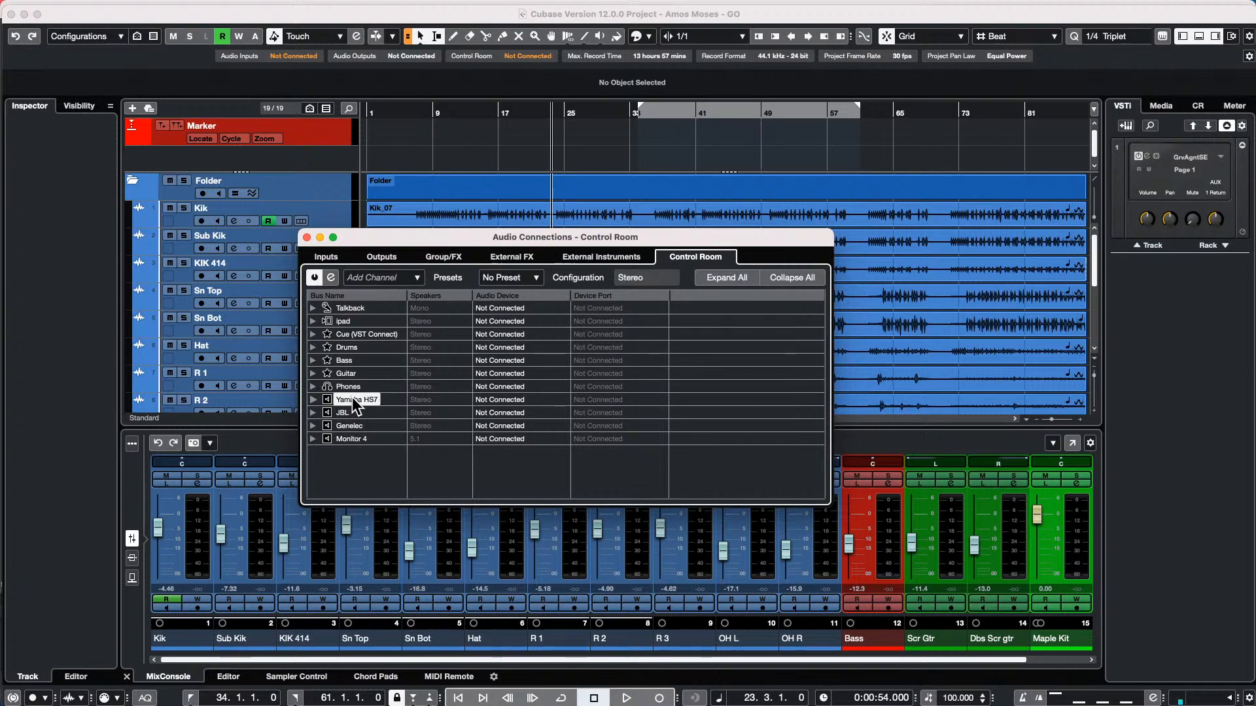
pyautogui.click(521, 401)
pyautogui.click(528, 437)
pyautogui.click(306, 237)
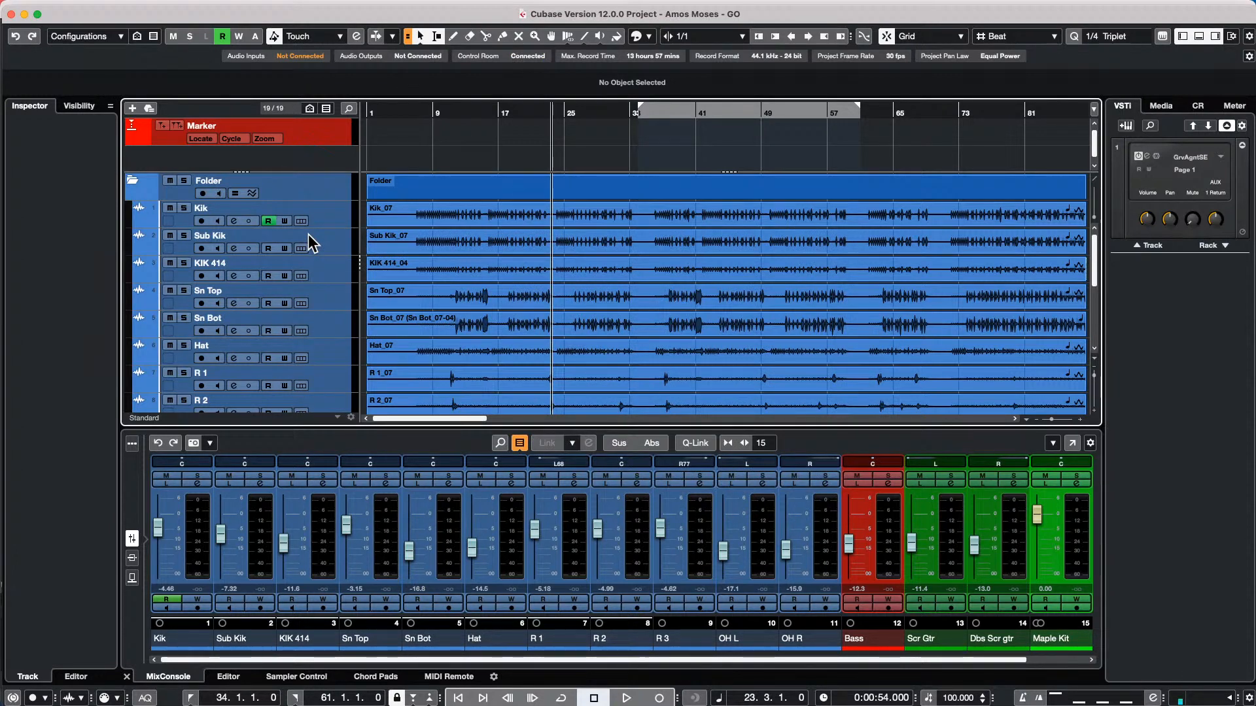
# Play the project from bar 16 and relocate playback to about bar 104, past the end of the recorded events
pyautogui.click(492, 111)
pyautogui.moveTo(492, 97); pyautogui.dragTo(491, 87)
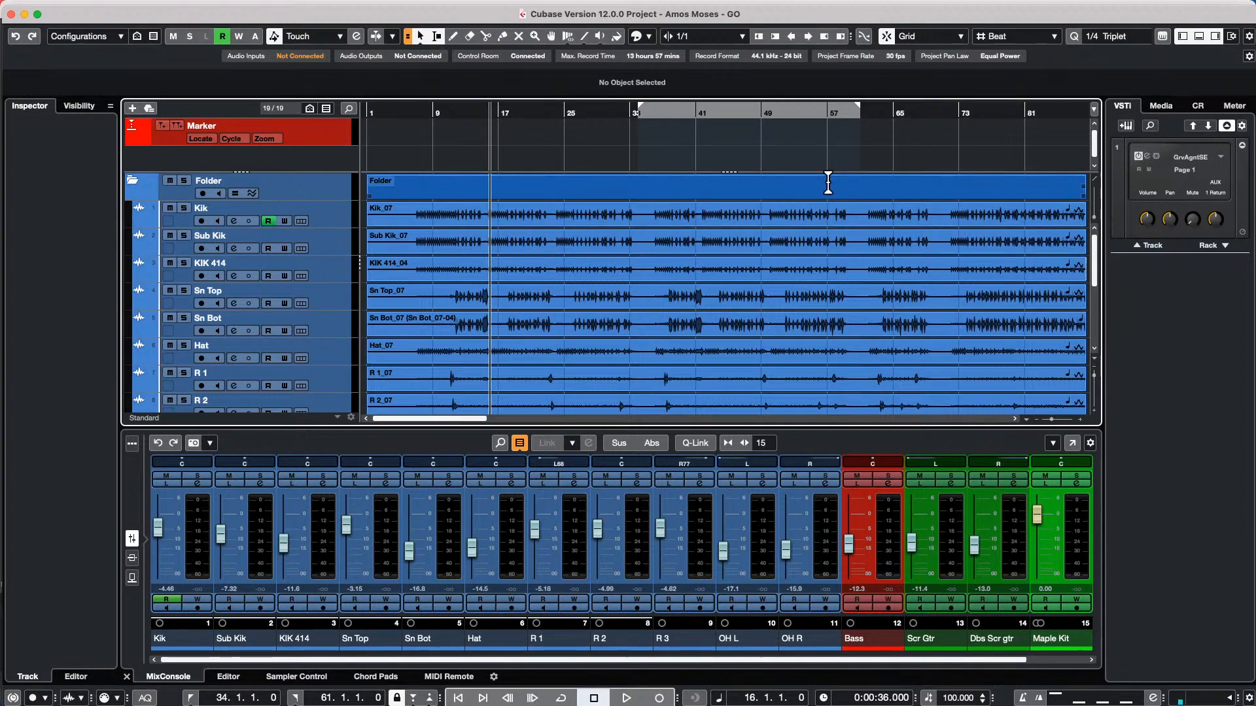
pyautogui.press('space')
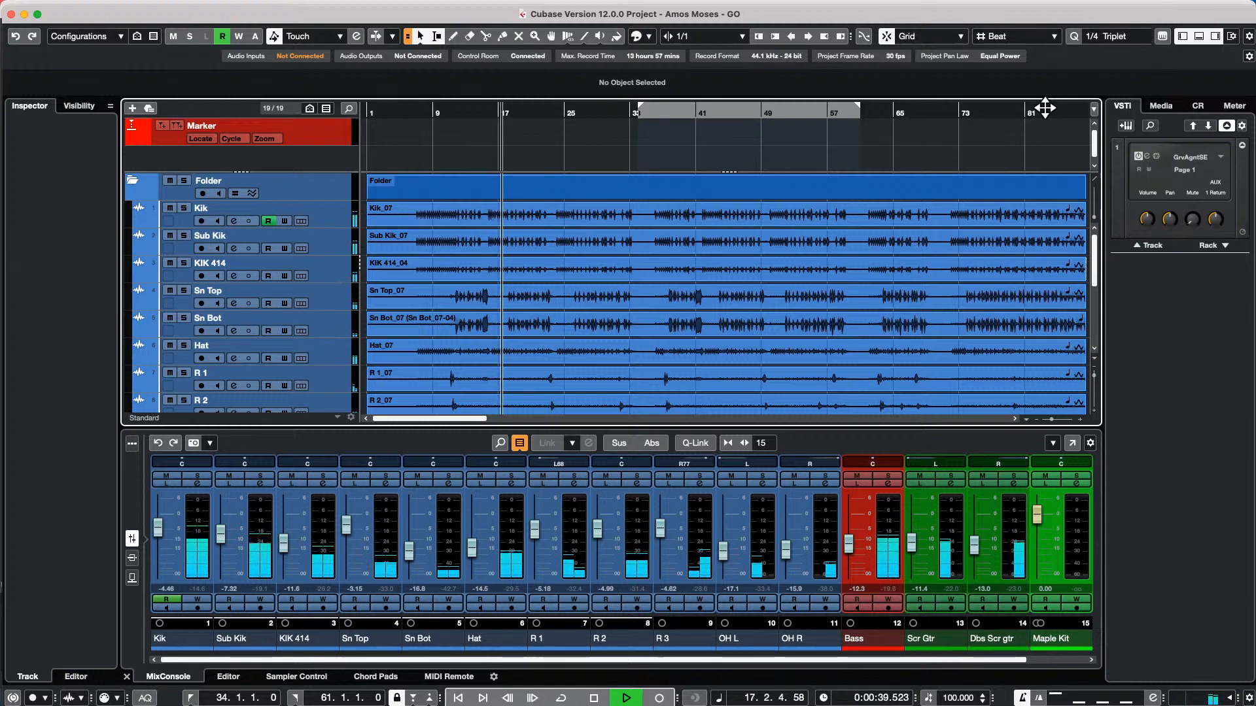
pyautogui.moveTo(1045, 107); pyautogui.dragTo(1042, 61)
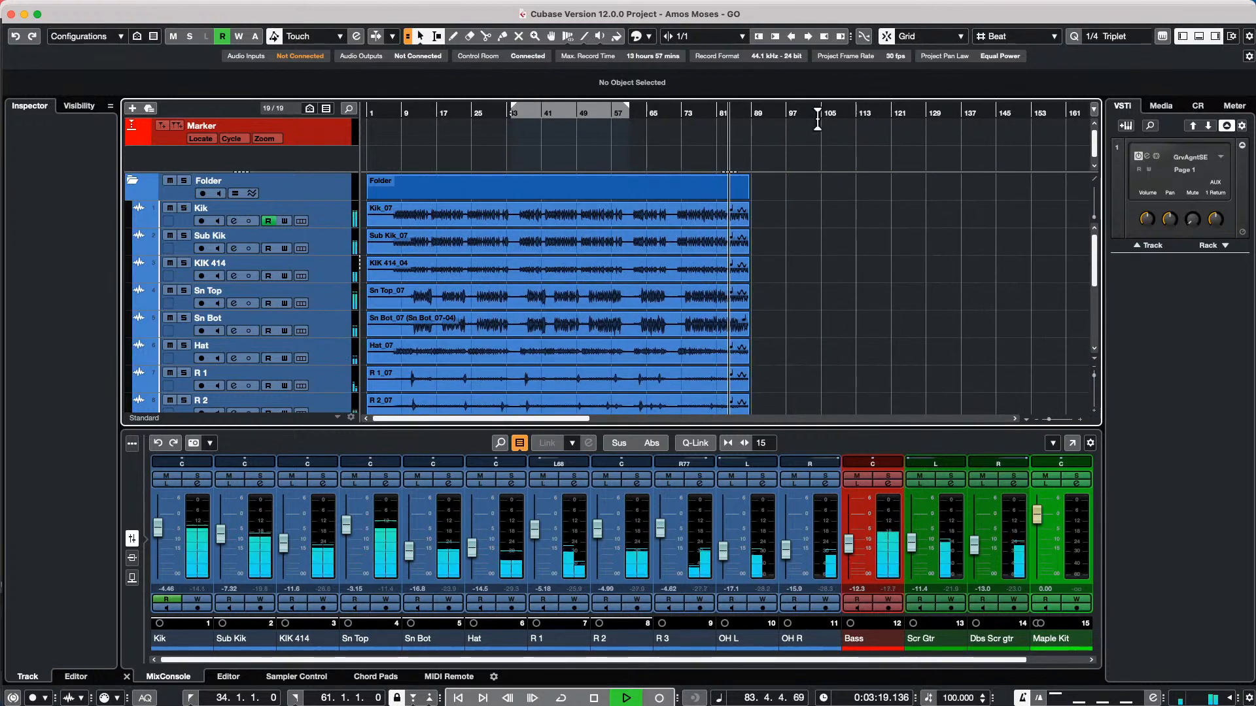
pyautogui.click(818, 121)
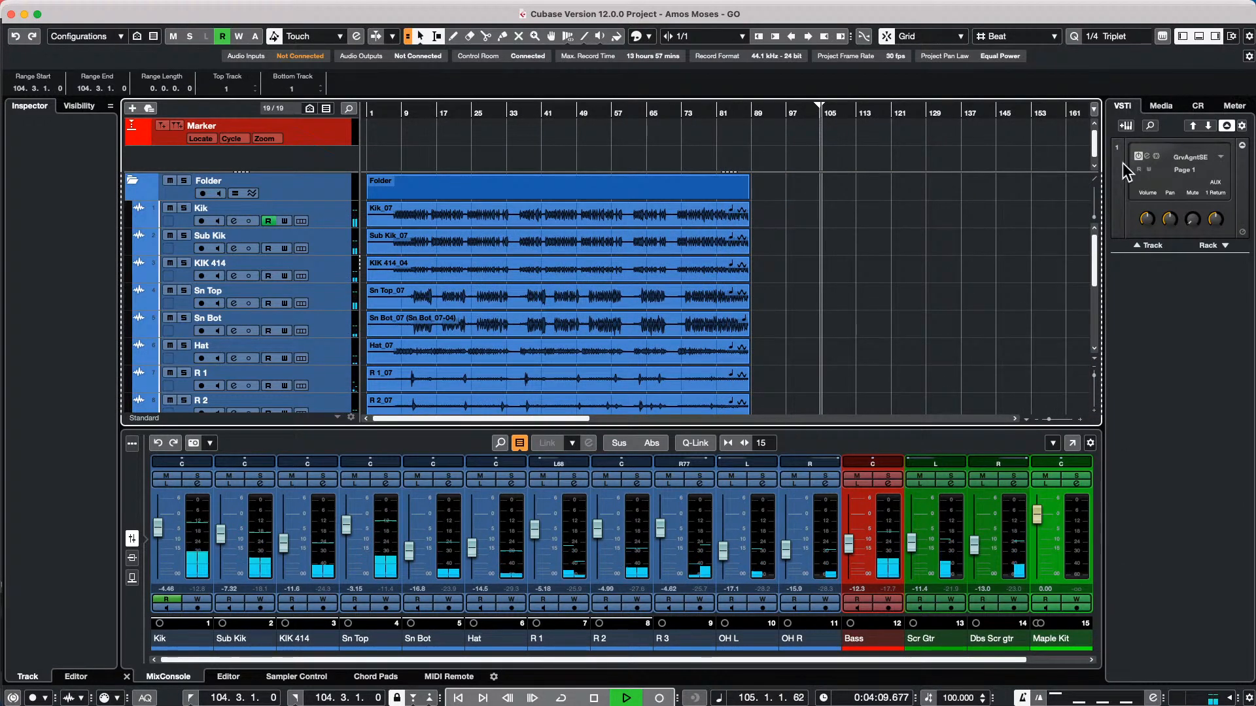
# Show the Control Room, examine the Main channel's metronome click switch and click level, and stop playback
pyautogui.click(1198, 105)
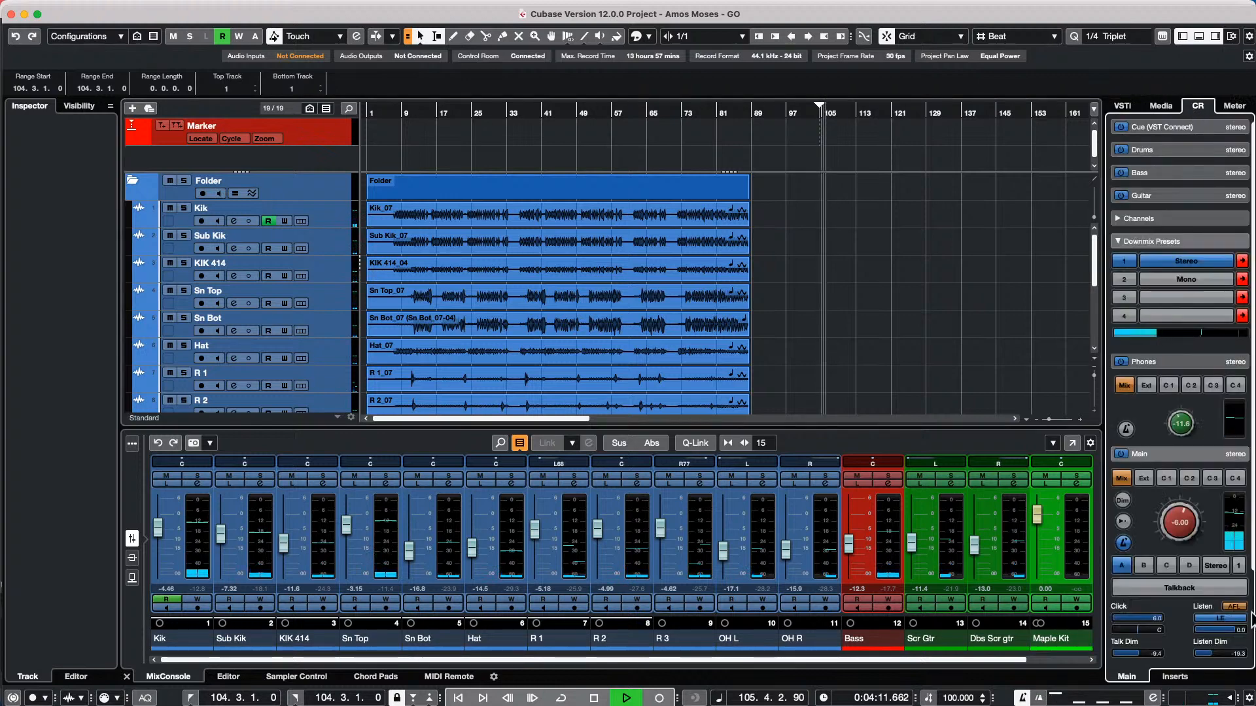
pyautogui.click(1178, 450)
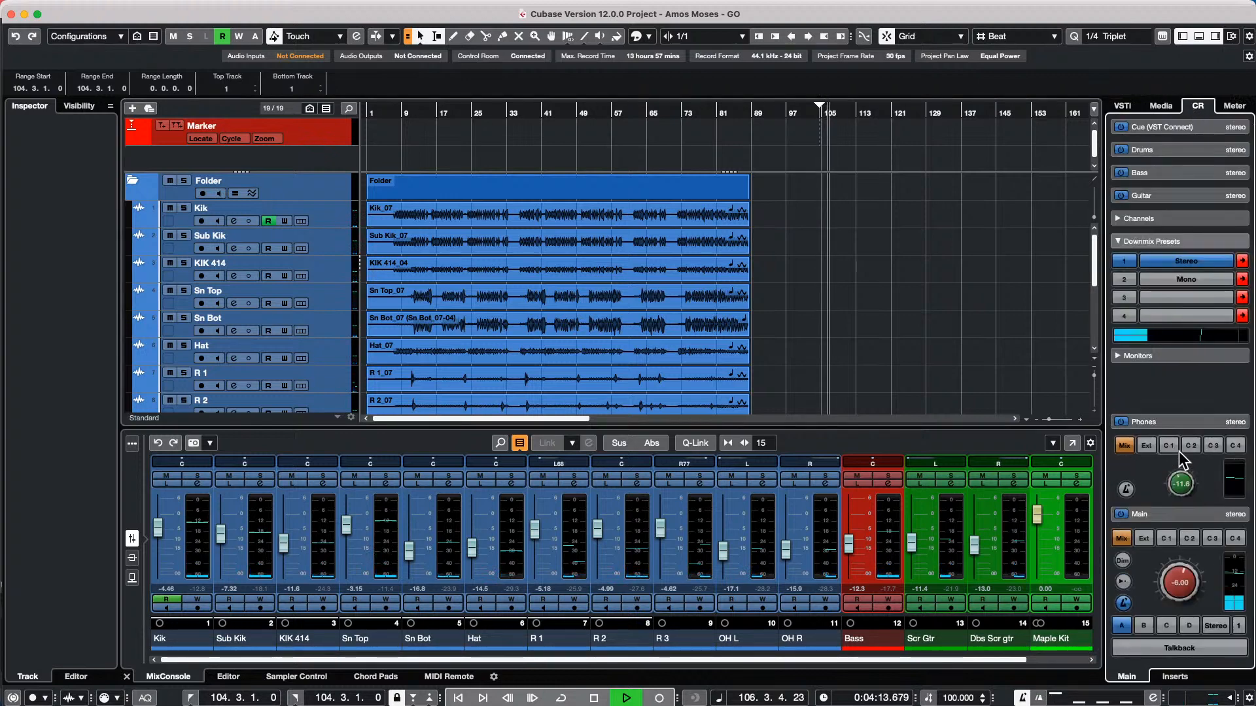
pyautogui.click(1168, 518)
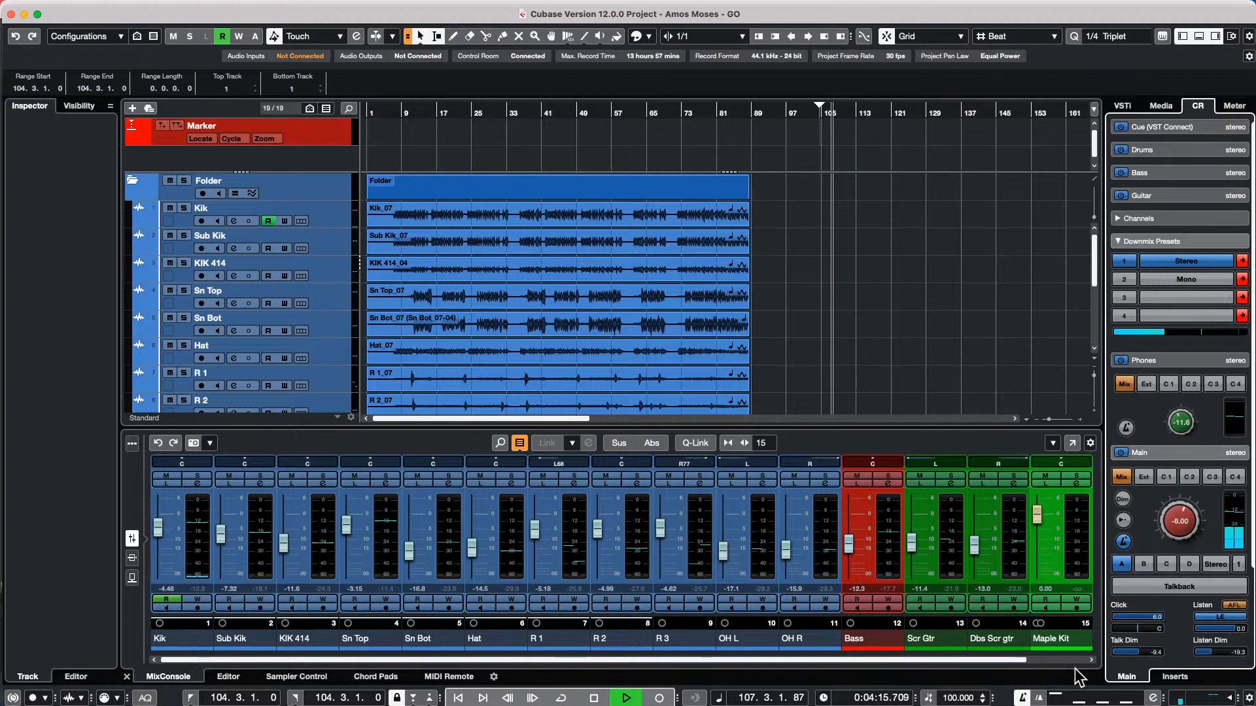
pyautogui.click(1124, 542)
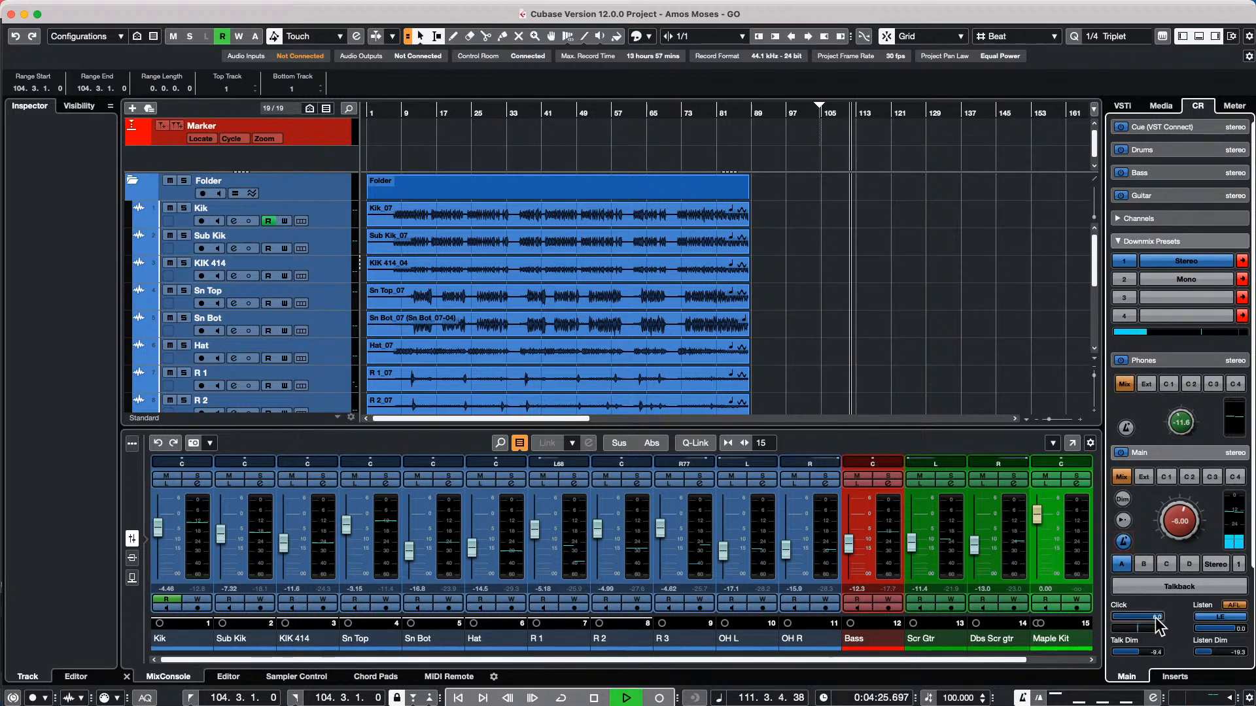
pyautogui.moveTo(1153, 618); pyautogui.dragTo(1179, 625)
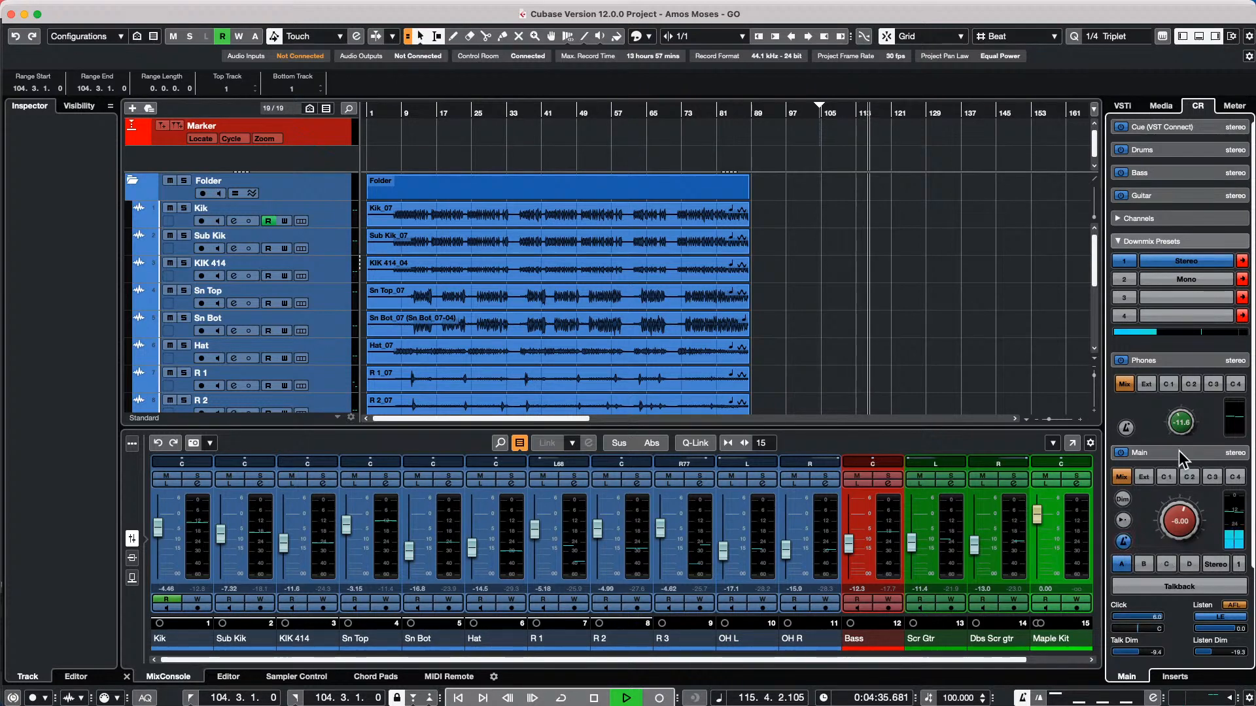
pyautogui.scroll(3, 1179, 451)
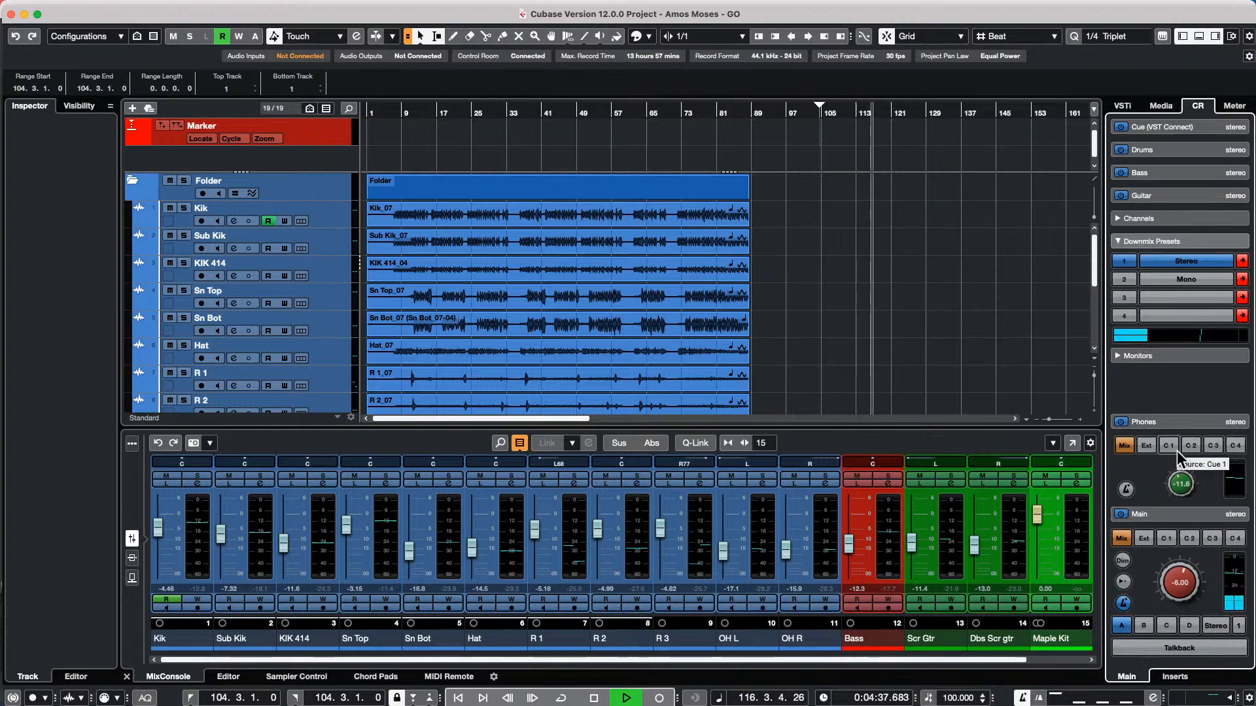
pyautogui.press('space')
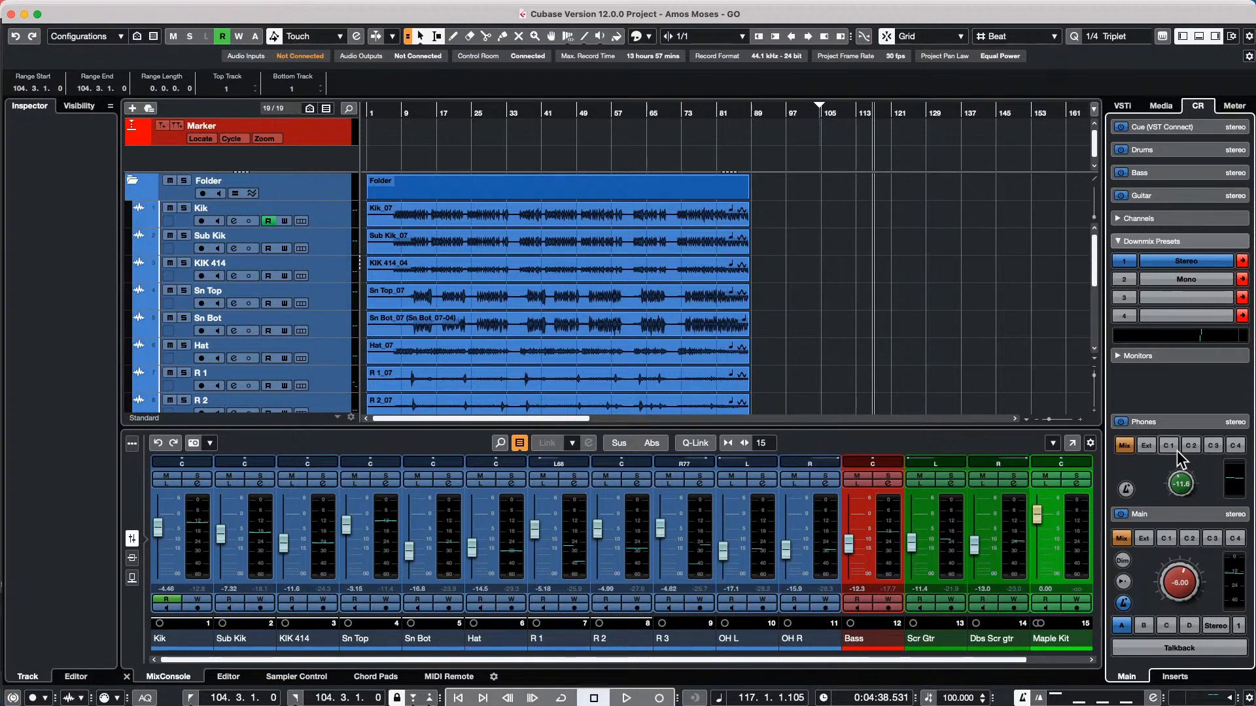
# Open the preferences at the MIDI File page to view the MIDI import options
pyautogui.moveTo(372, 3)
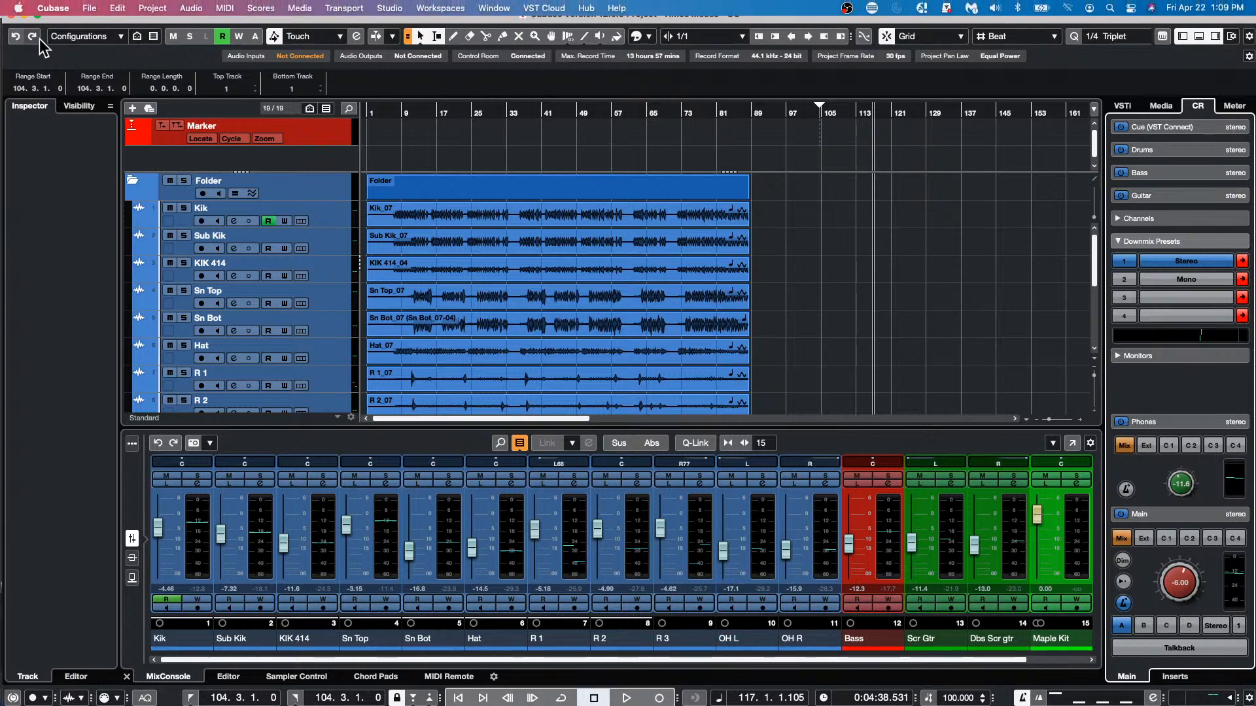
pyautogui.click(89, 9)
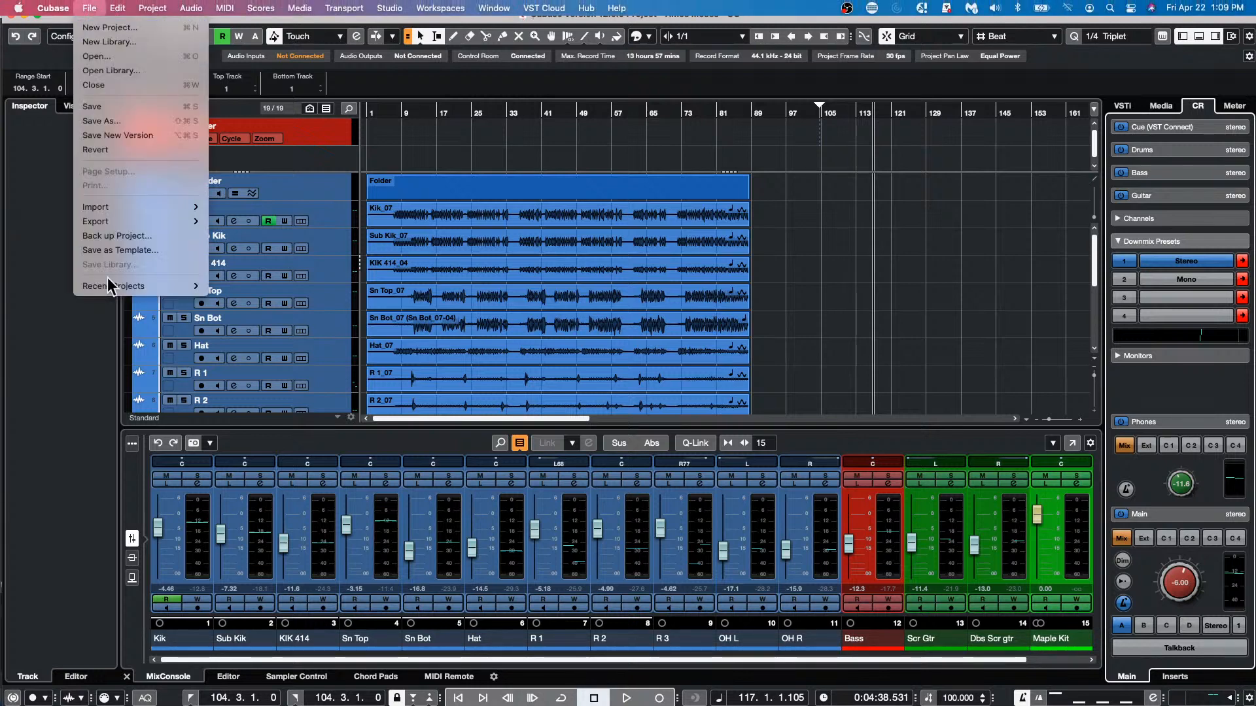
pyautogui.moveTo(126, 294)
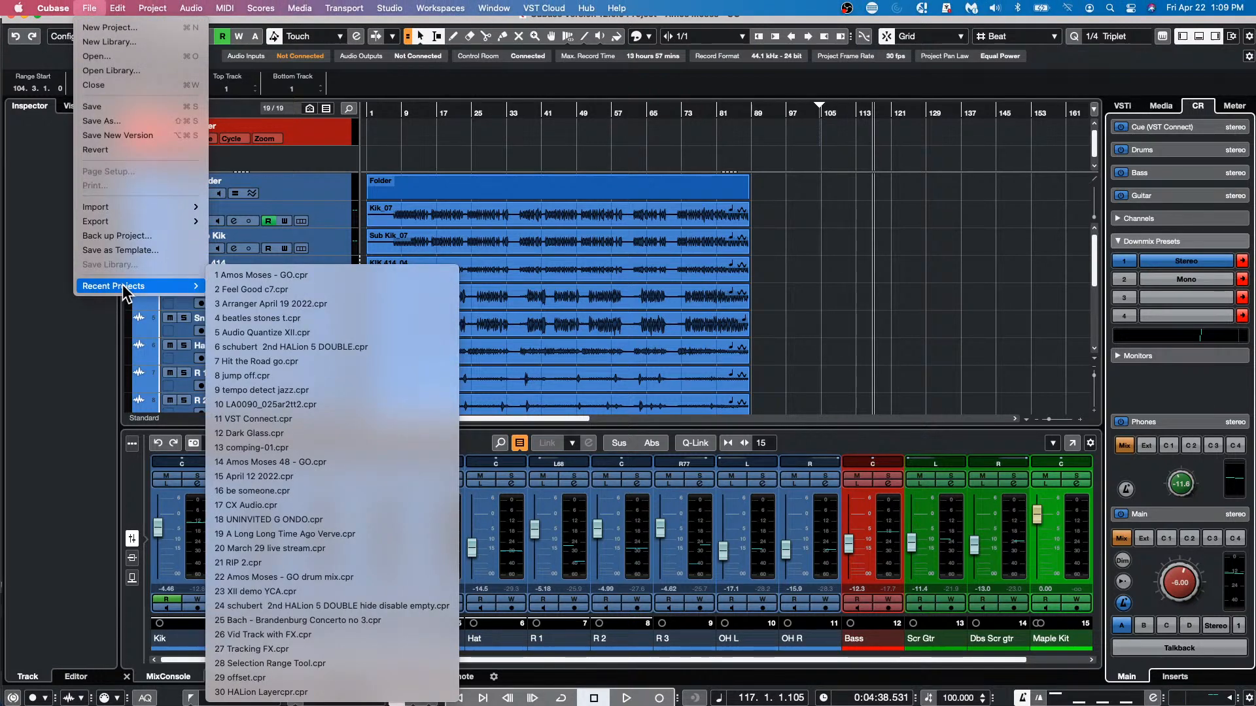
pyautogui.moveTo(53, 8)
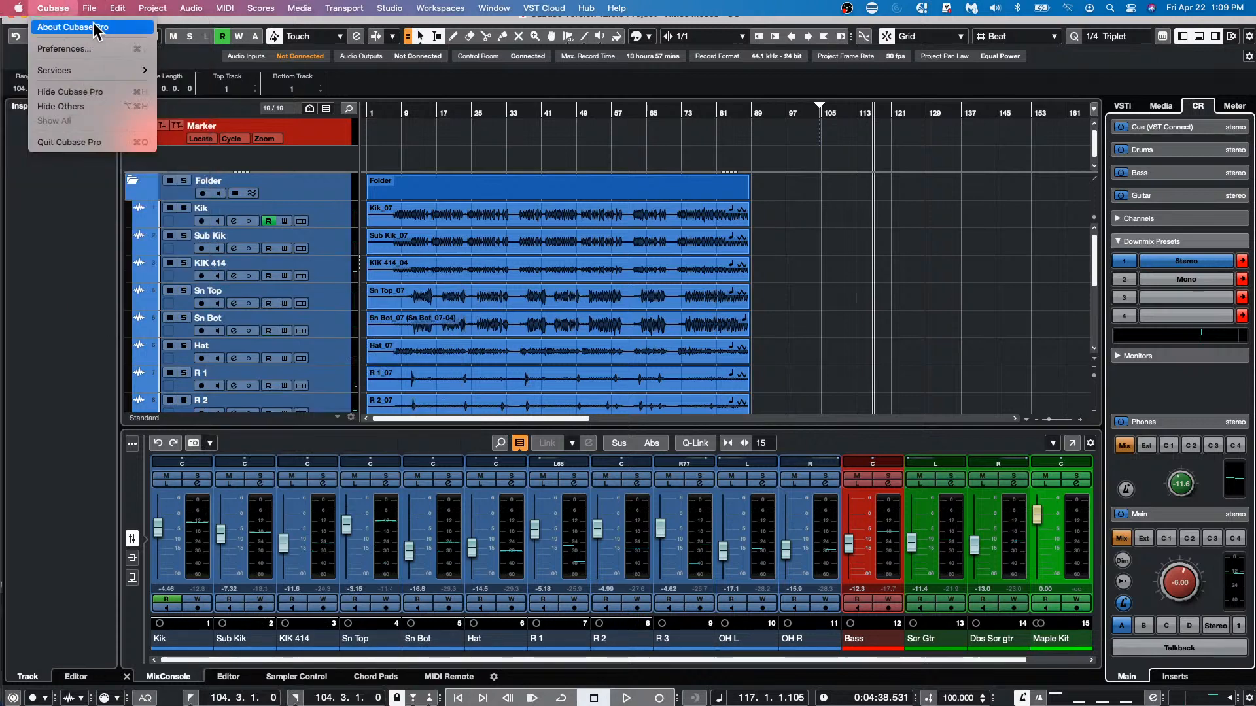
pyautogui.moveTo(70, 73)
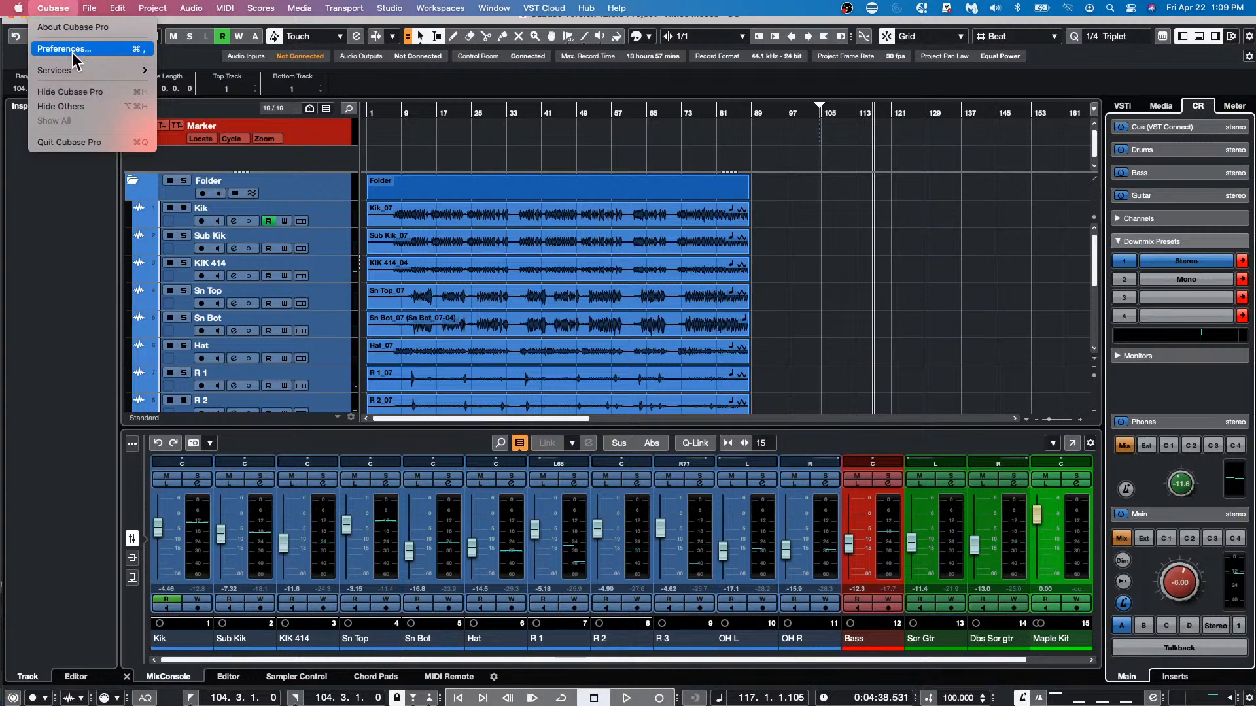
pyautogui.click(76, 51)
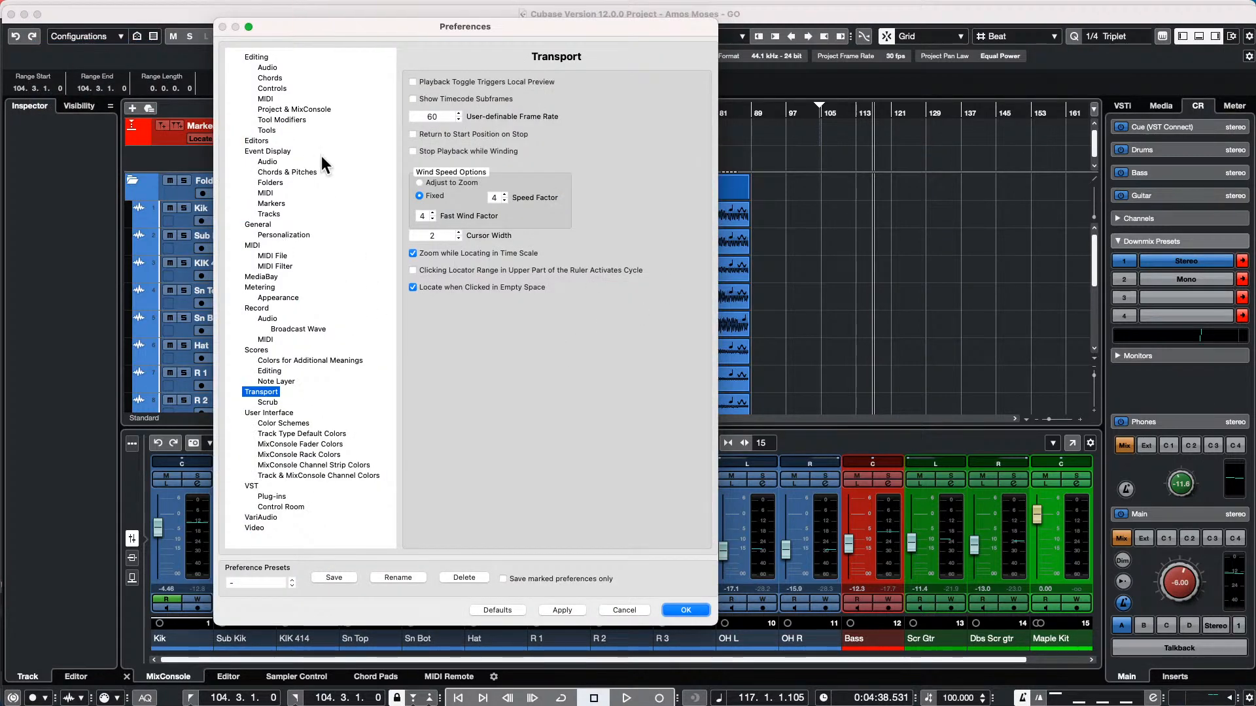
pyautogui.click(277, 256)
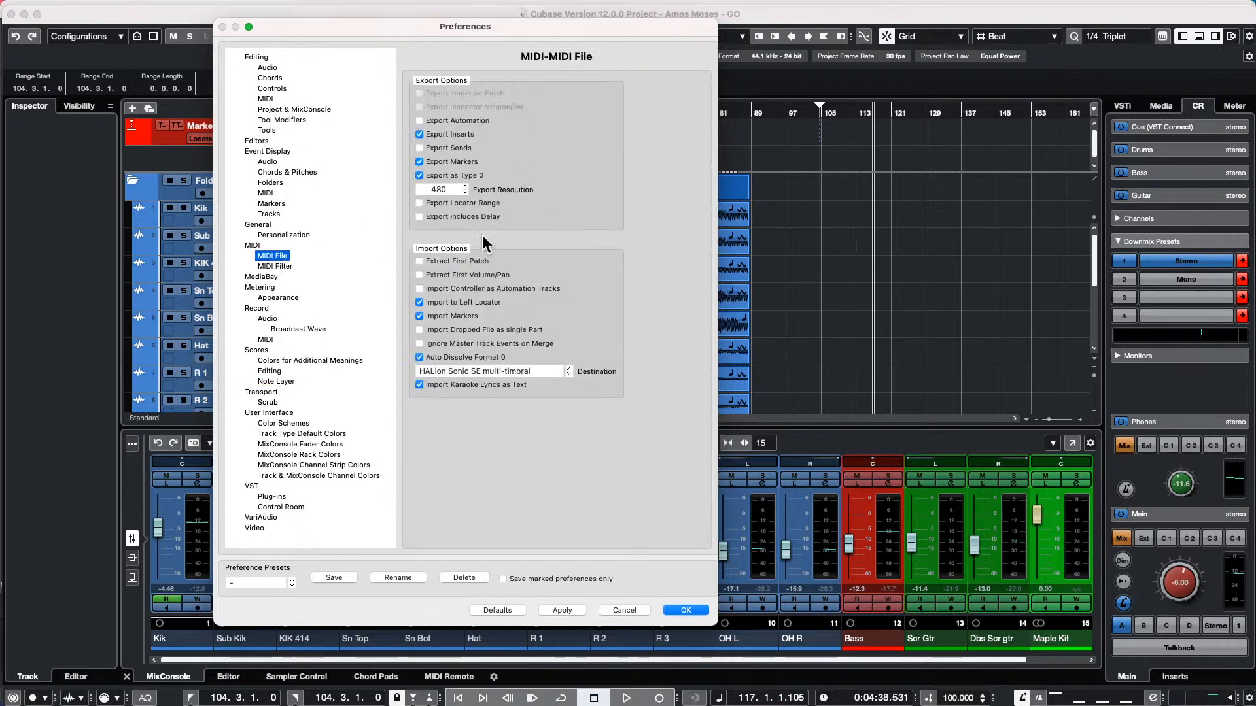
# Try Instrument Tracks as the MIDI file import destination, review the destination choices again, and cancel the preferences
pyautogui.click(533, 370)
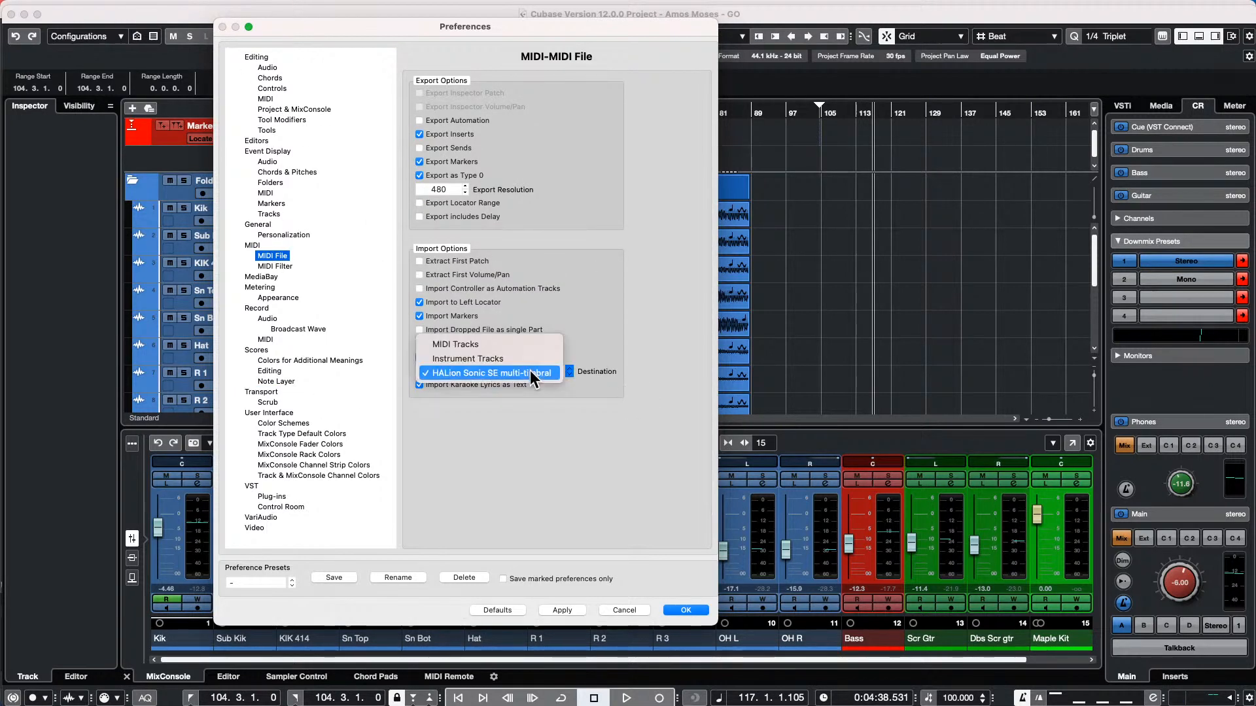
pyautogui.click(533, 357)
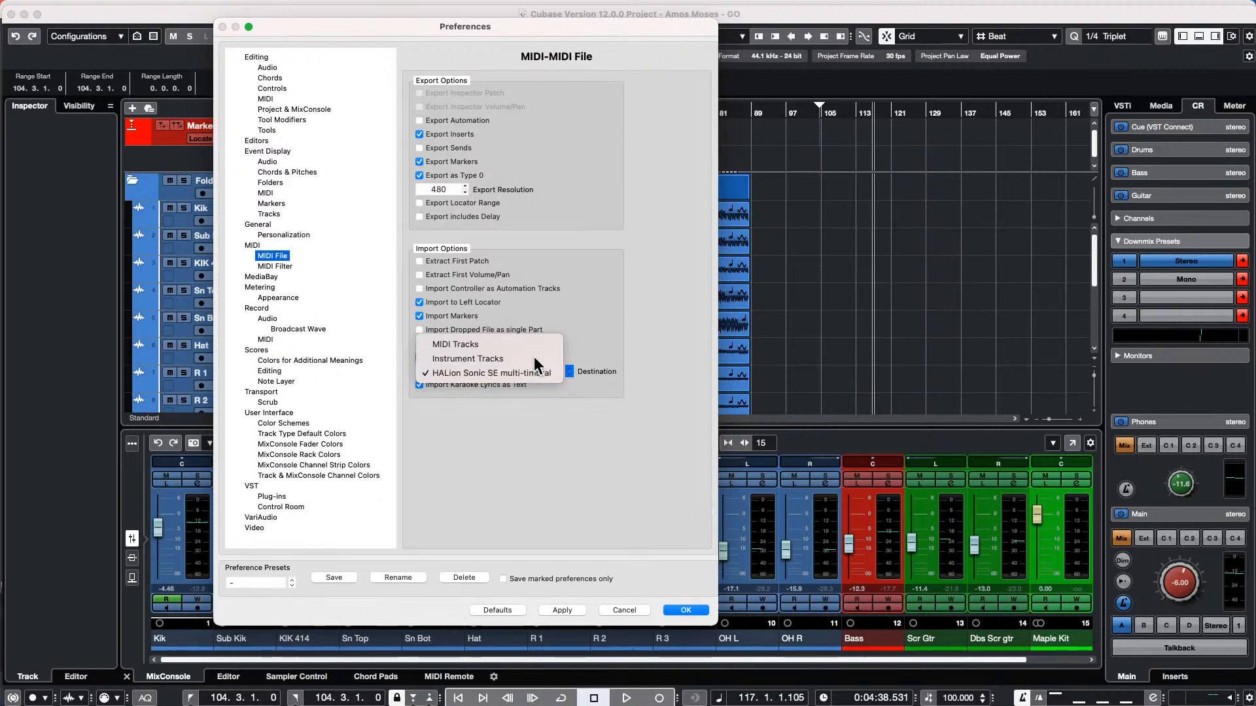
pyautogui.click(531, 371)
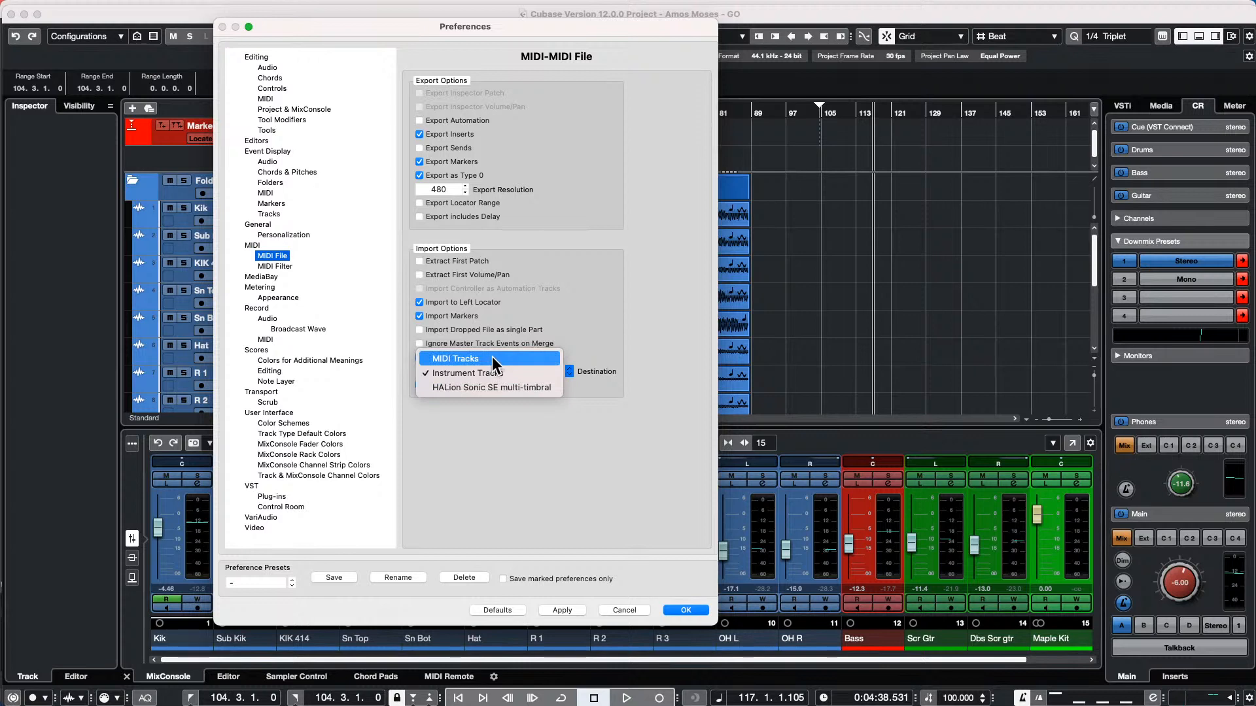
pyautogui.click(620, 300)
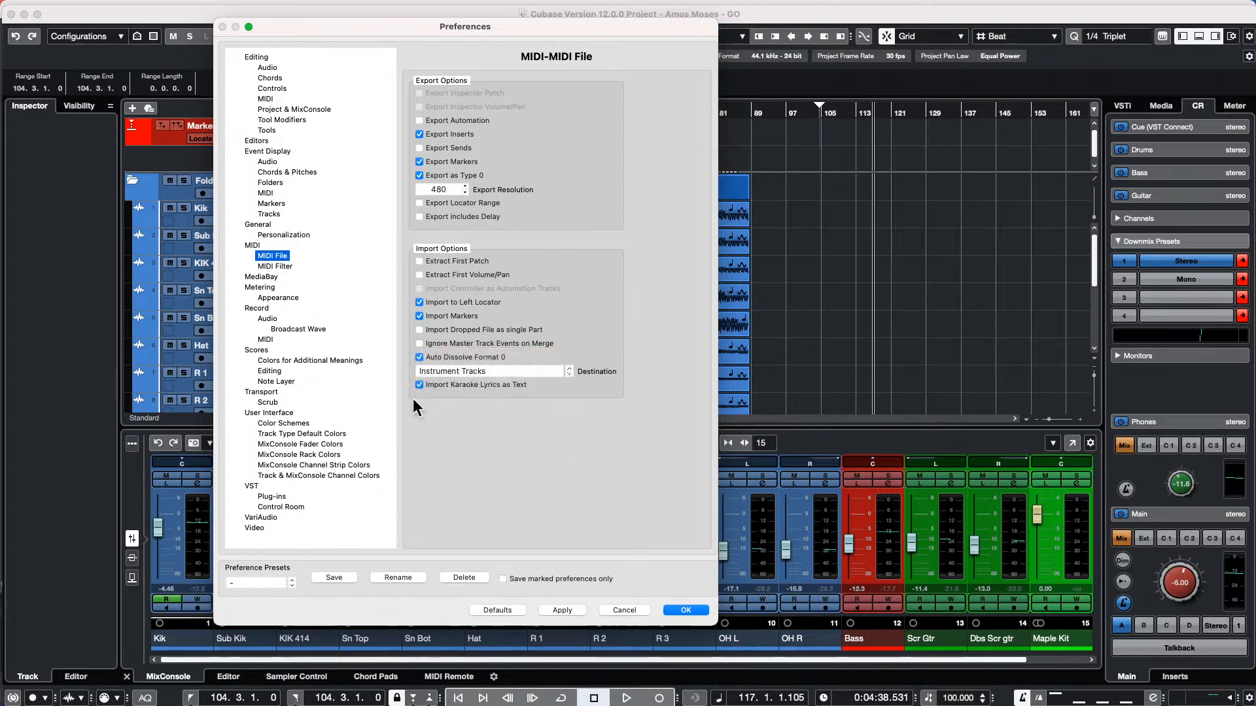
pyautogui.click(521, 368)
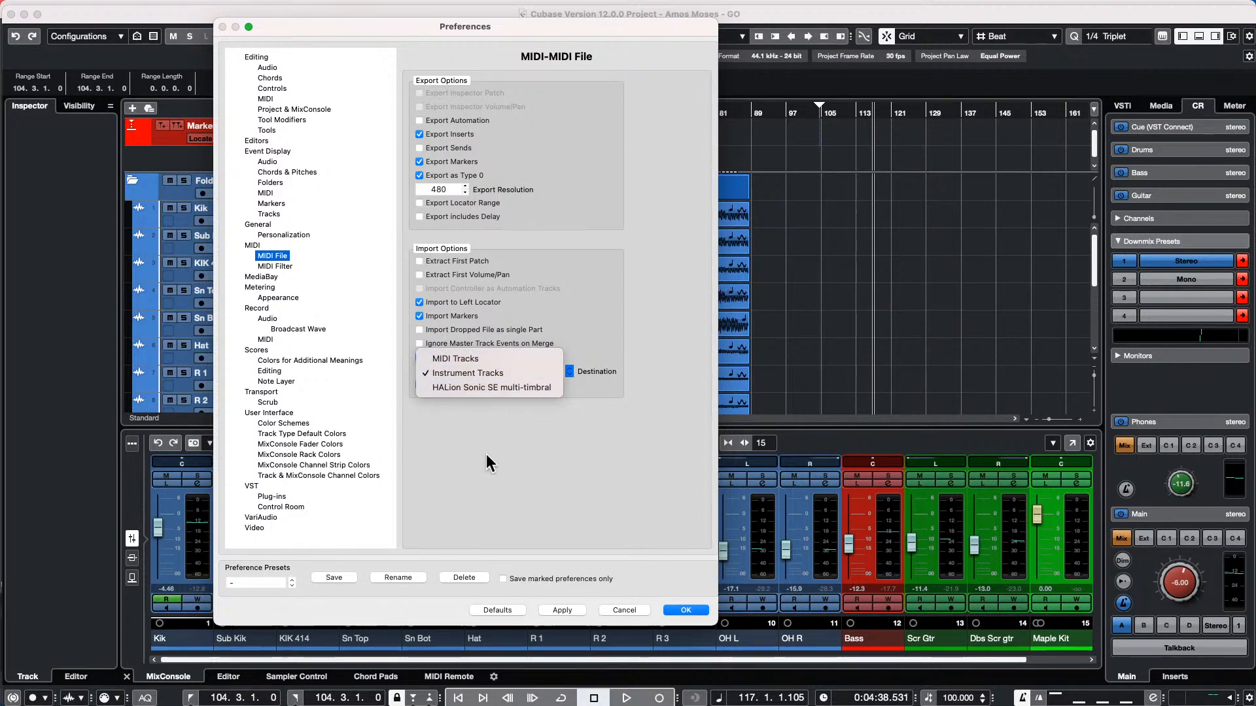
pyautogui.click(675, 504)
pyautogui.click(624, 610)
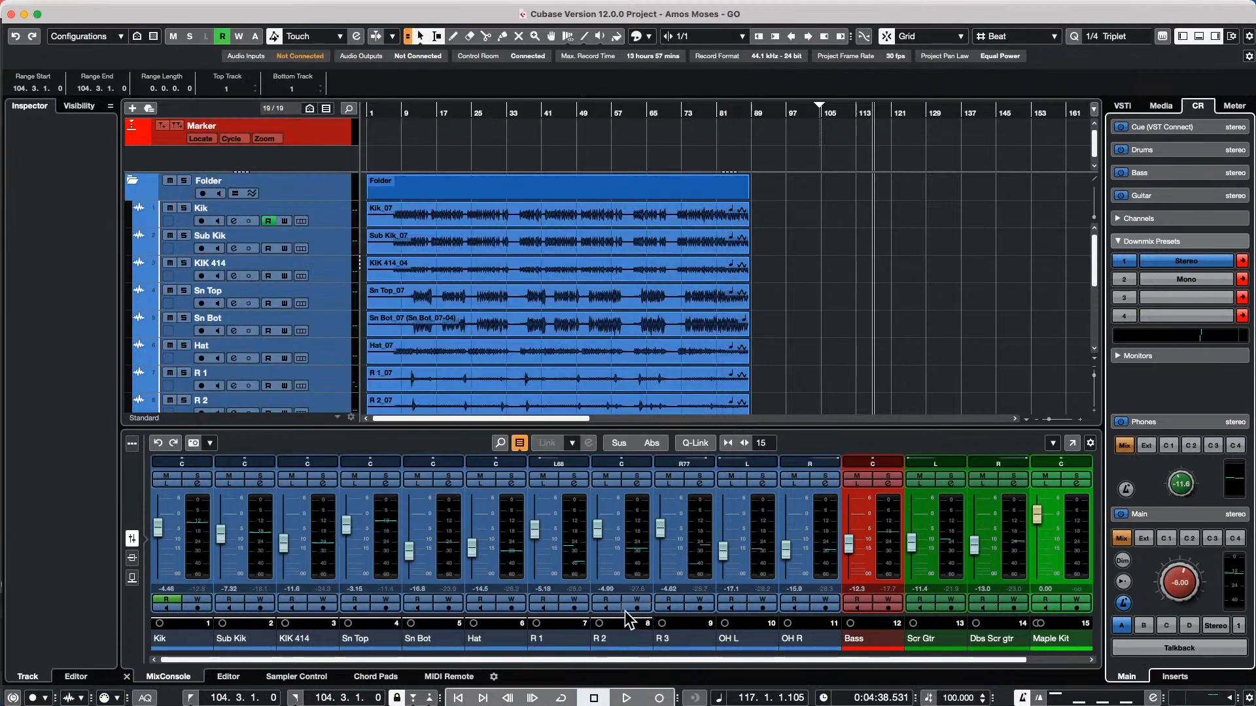
# Reopen the preferences, review the available MIDI file import destinations, and close without changes
pyautogui.click(52, 8)
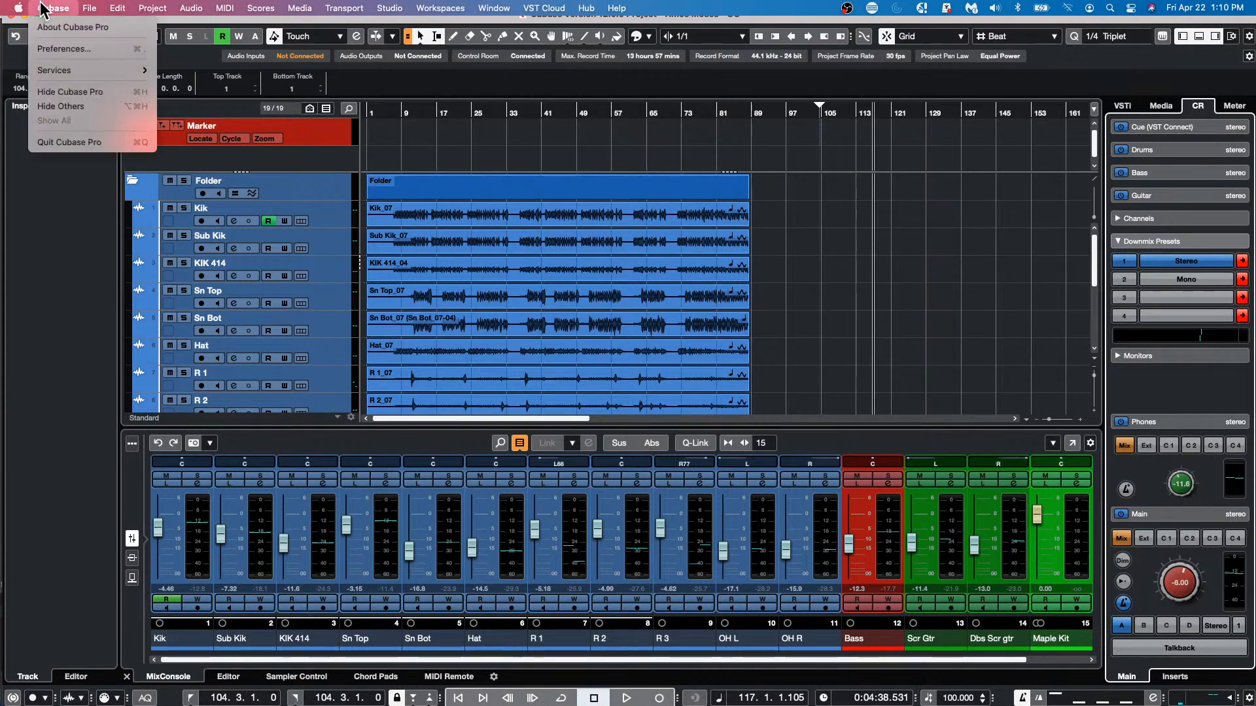
pyautogui.click(64, 48)
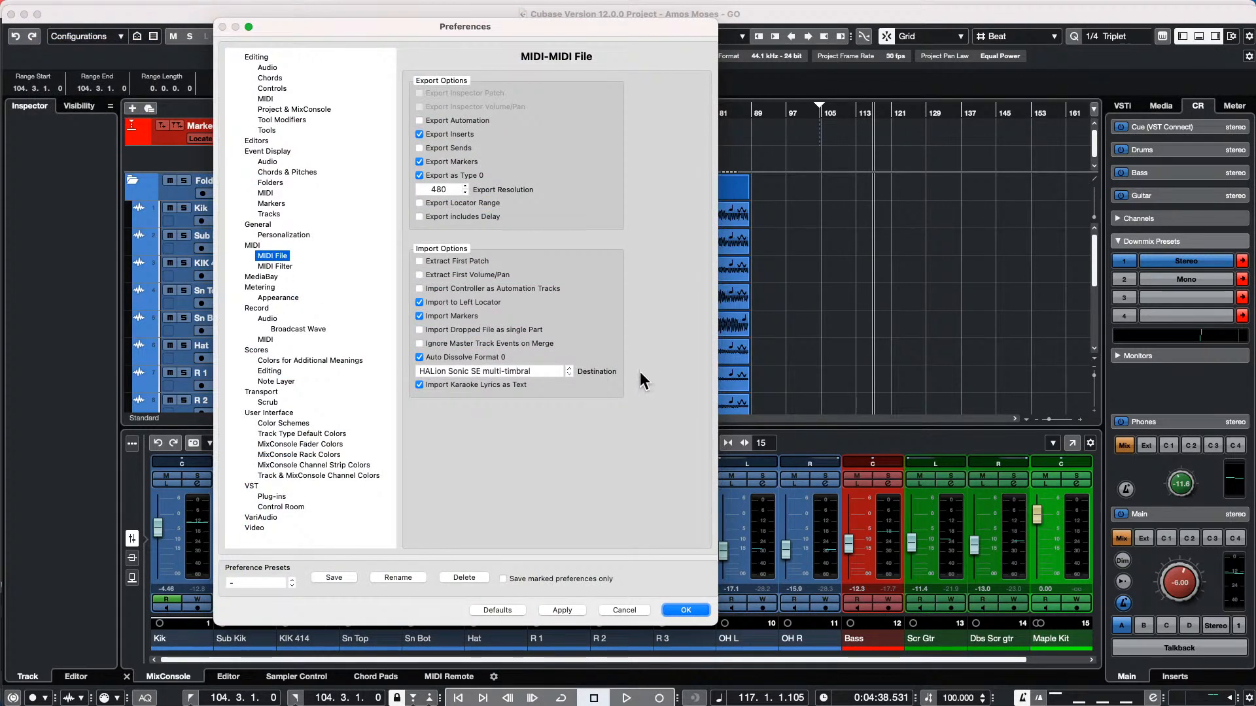
pyautogui.click(515, 372)
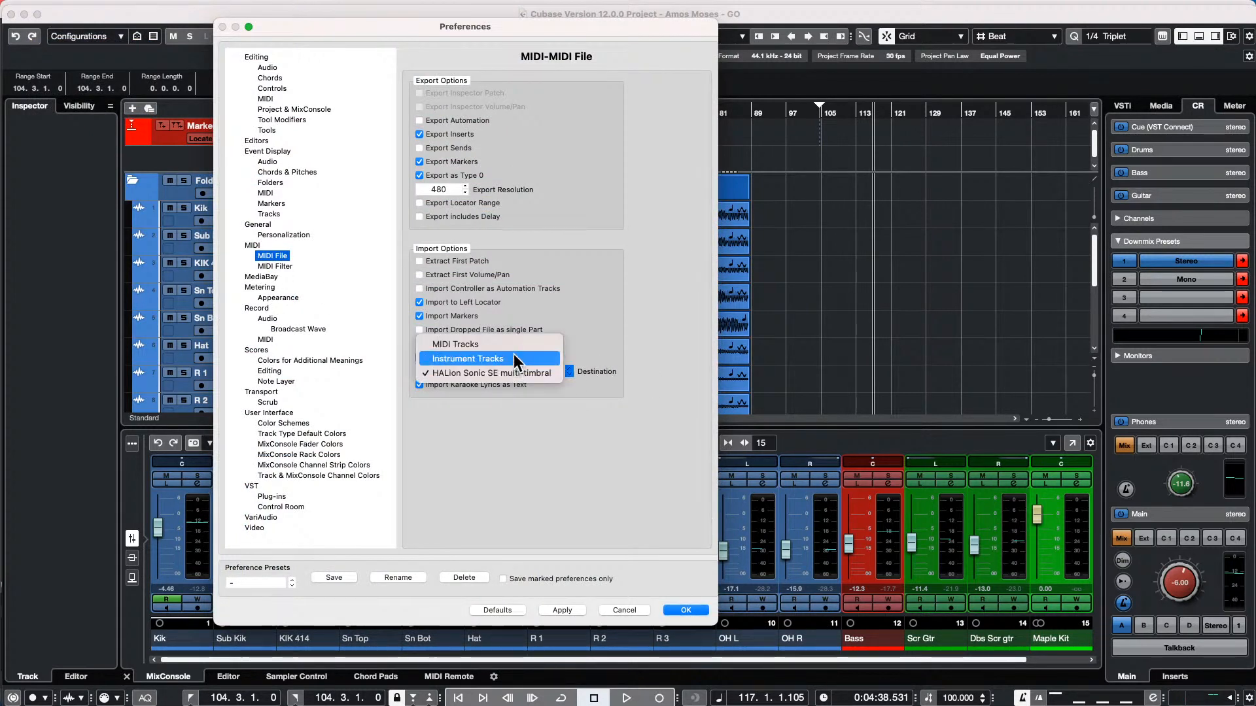
pyautogui.click(624, 611)
pyautogui.click(624, 610)
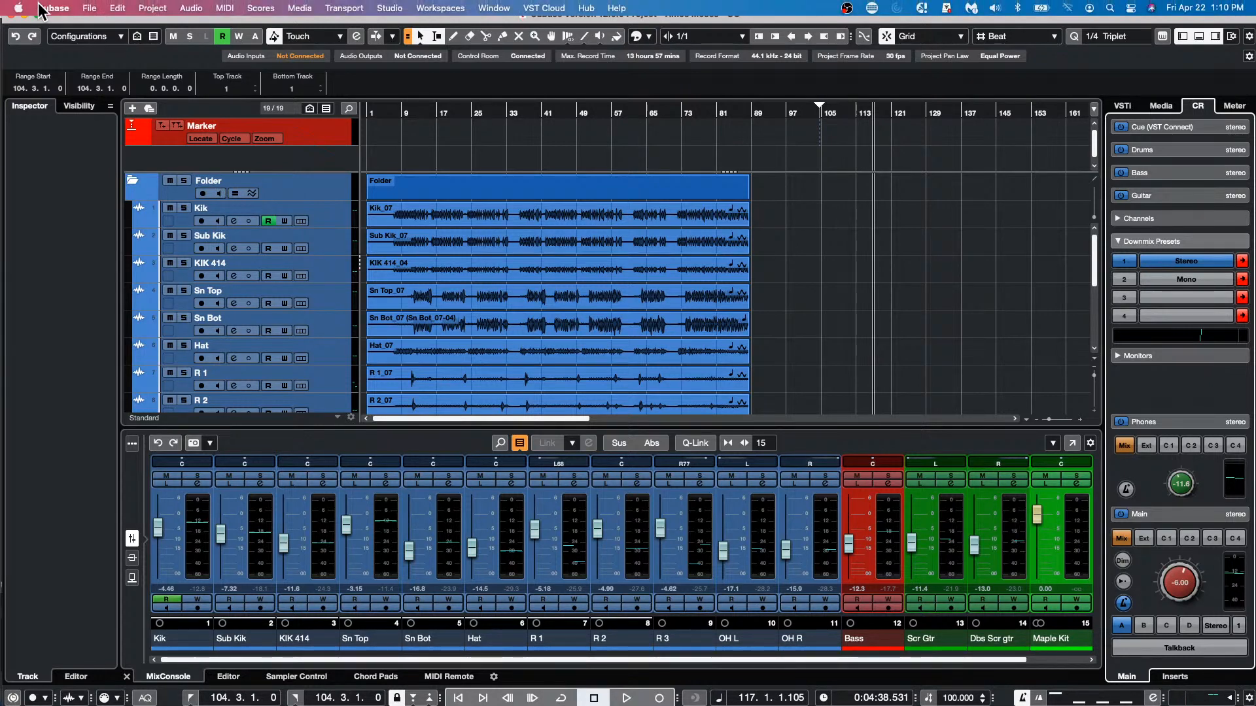
# Show the About Cubase Pro screen to check the version and build, and close it
pyautogui.click(40, 8)
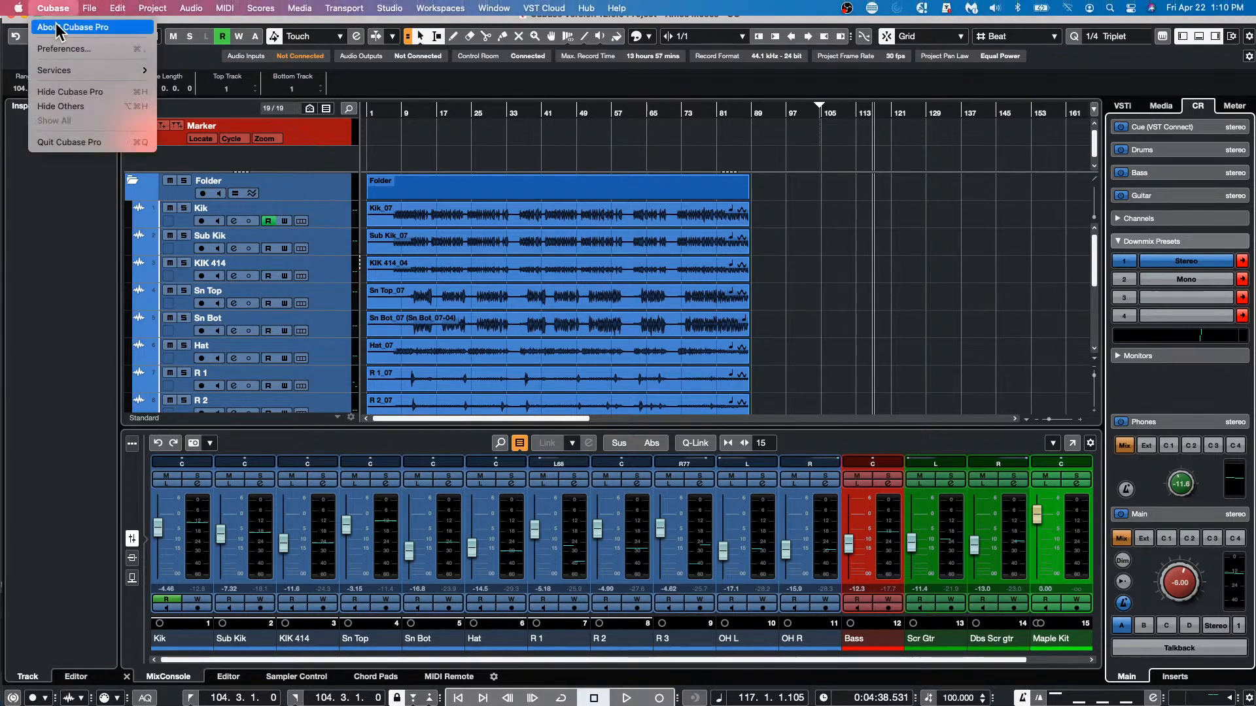
pyautogui.click(91, 26)
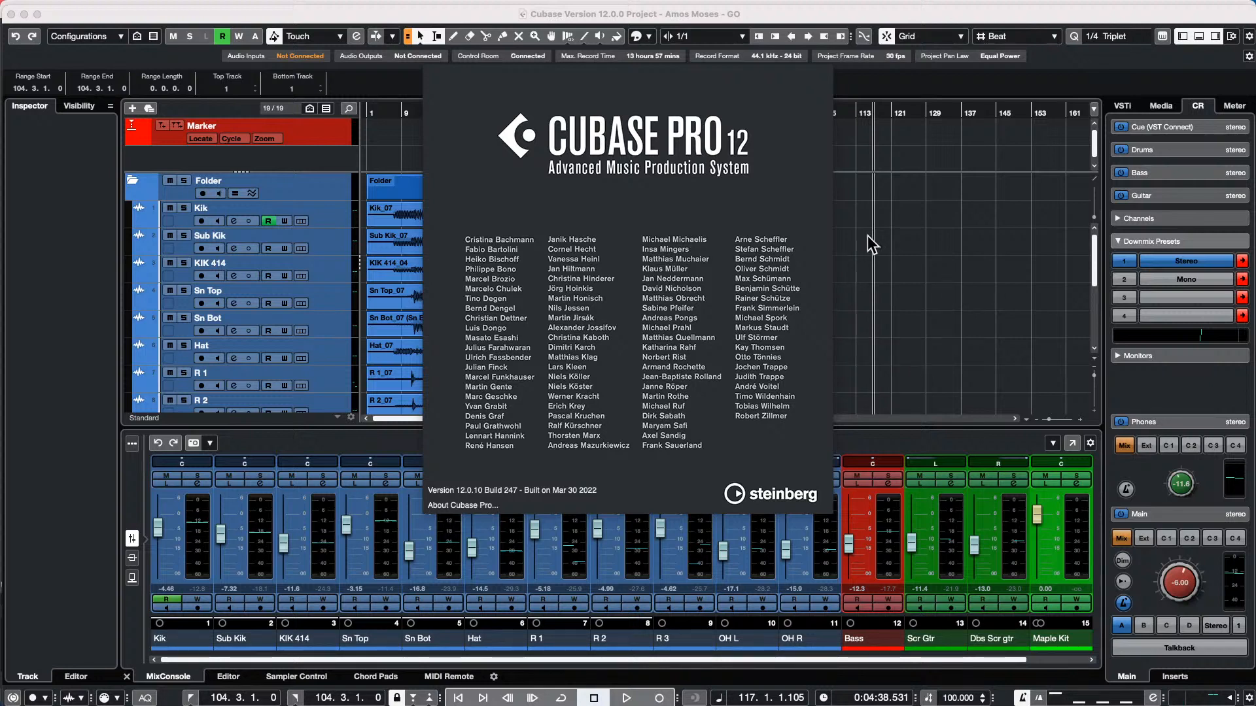
pyautogui.click(752, 248)
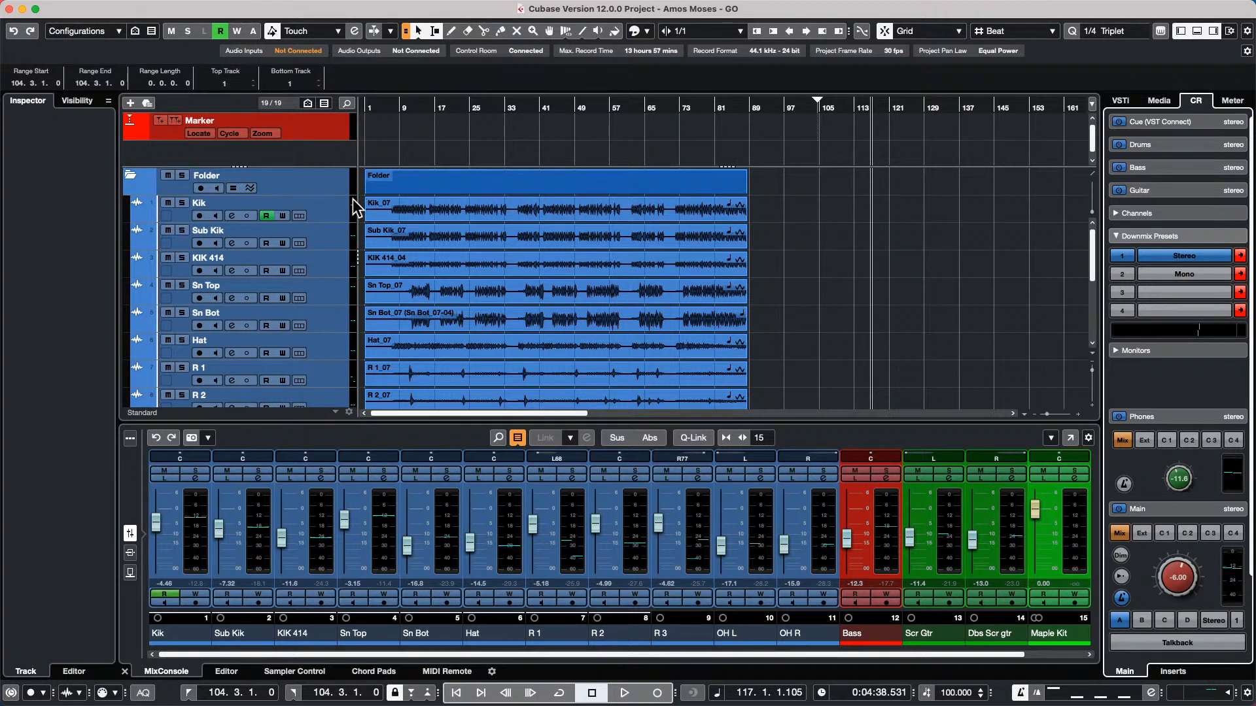
# Reduce the height of the tracks, turn on Enlarge Selected Track with Kik selected, and check the option's state
pyautogui.moveTo(324, 223)
pyautogui.mouseDown()
pyautogui.moveTo(324, 205)
pyautogui.moveTo(323, 266)
pyautogui.moveTo(321, 201)
pyautogui.moveTo(316, 238)
pyautogui.moveTo(319, 203)
pyautogui.moveTo(322, 213)
pyautogui.mouseUp()
pyautogui.moveTo(196, 6)
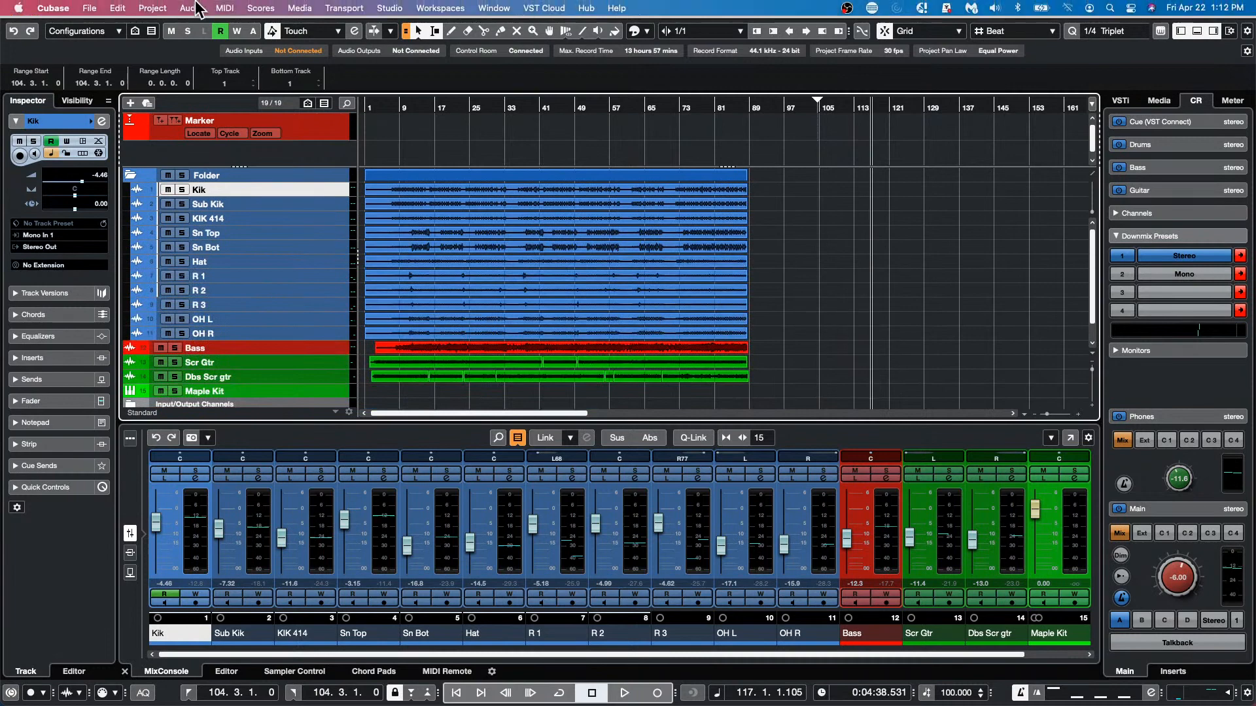
pyautogui.click(117, 8)
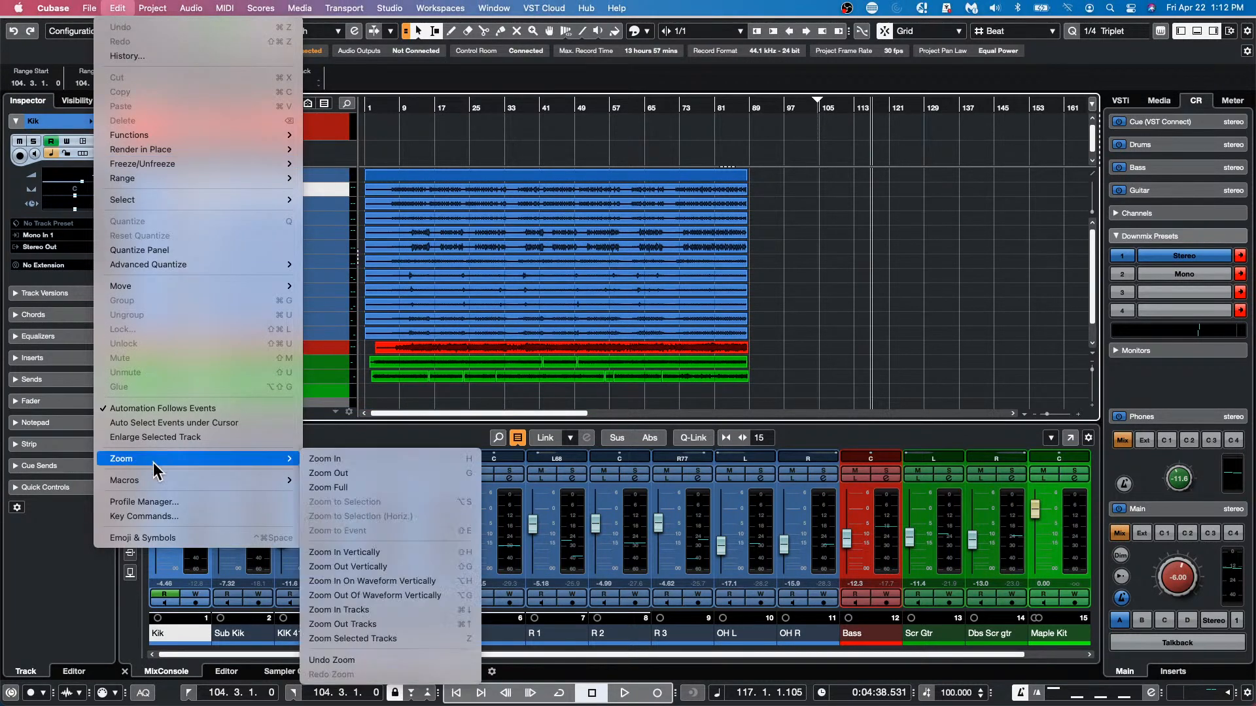
pyautogui.click(185, 438)
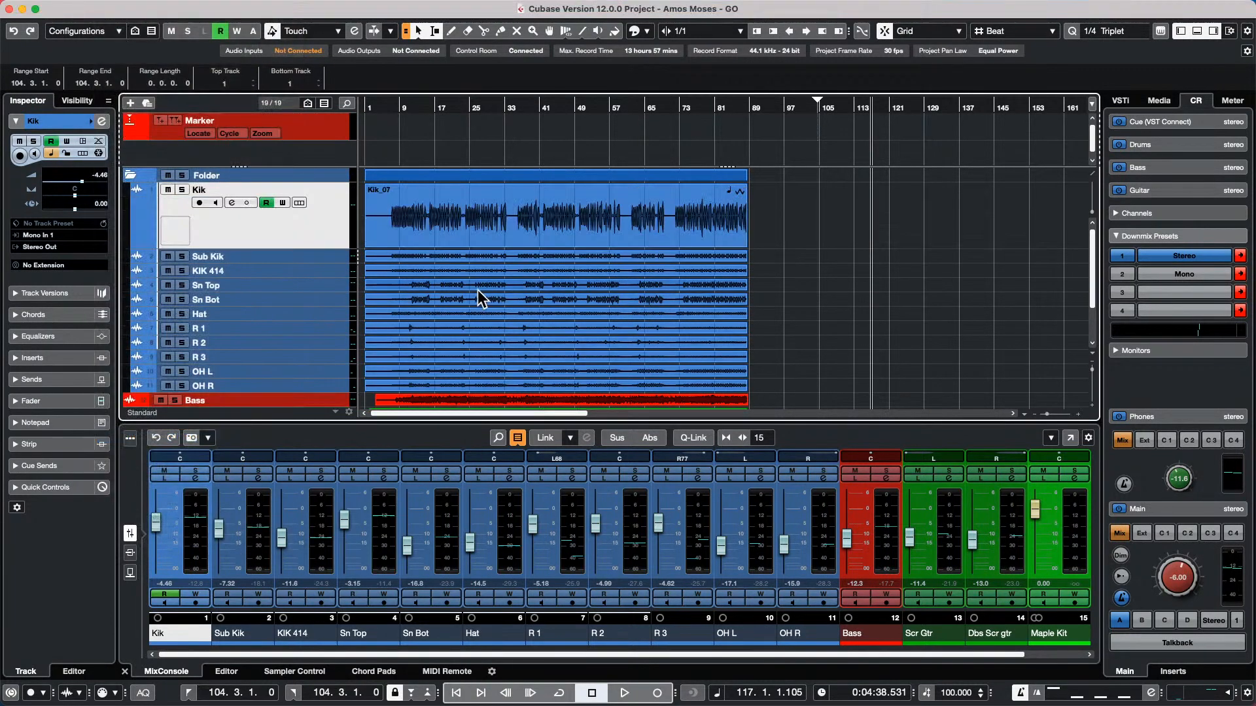
pyautogui.moveTo(49, 5)
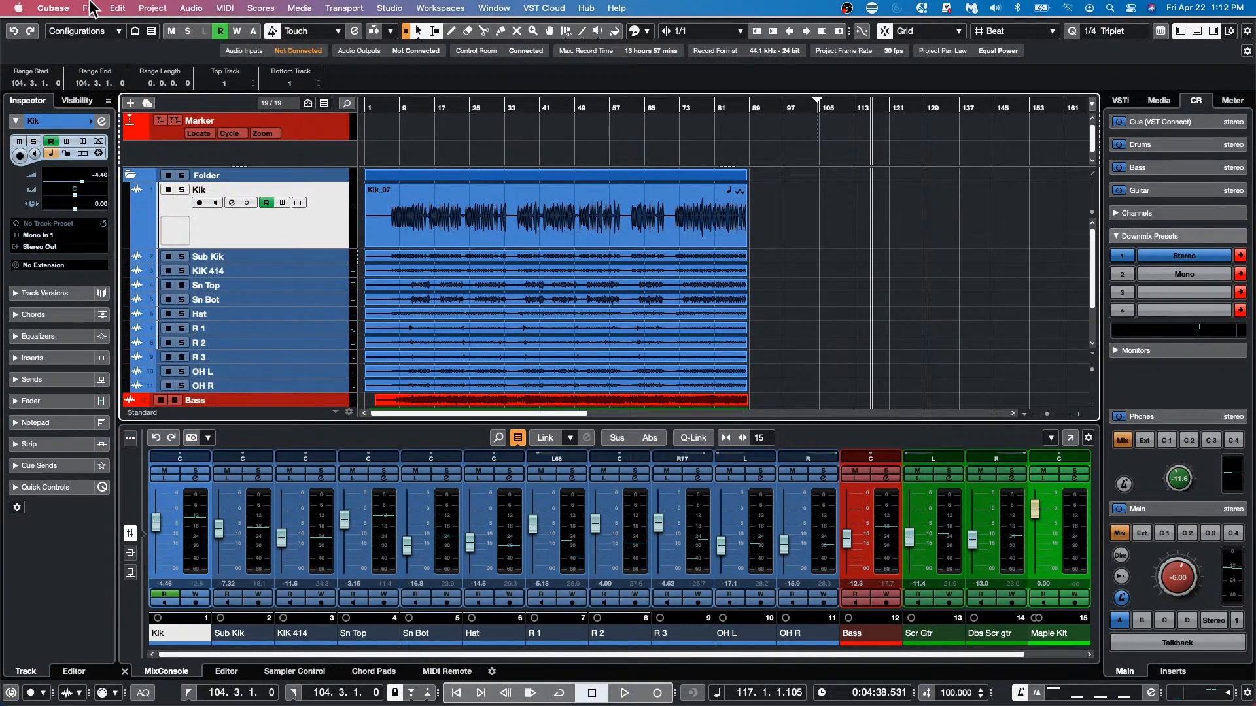
pyautogui.click(89, 8)
pyautogui.moveTo(118, 8)
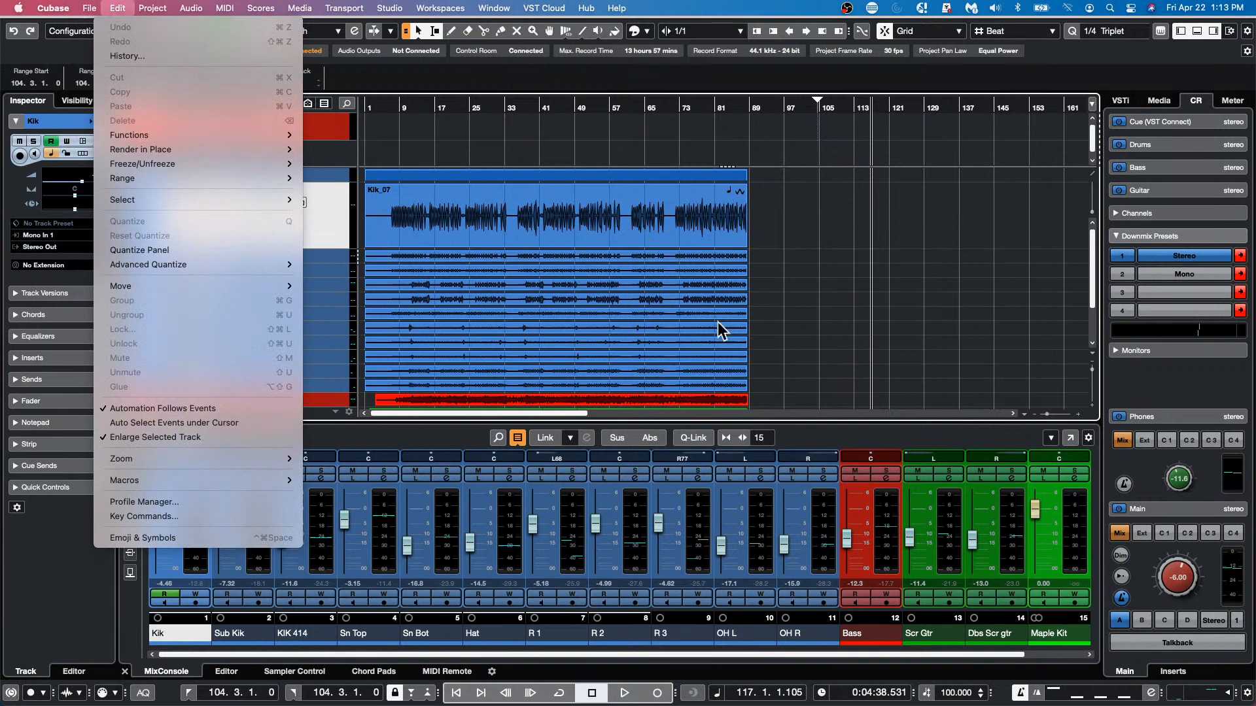
pyautogui.click(989, 339)
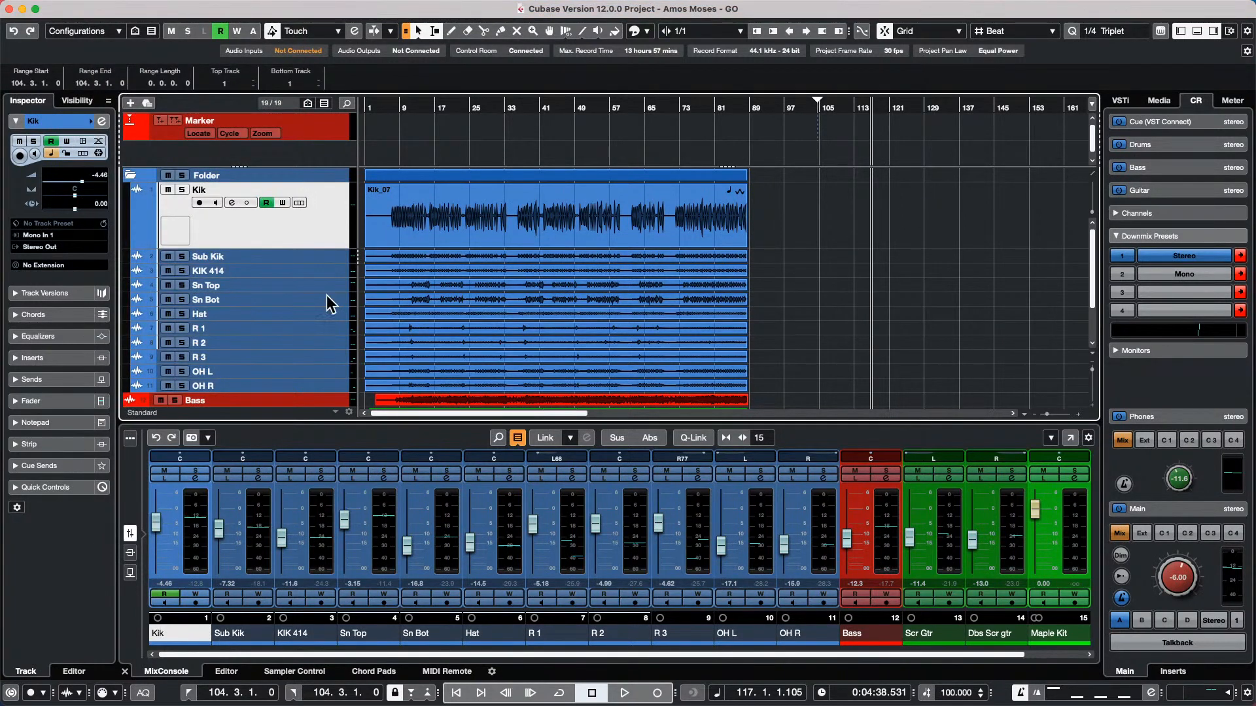
# Select the Sn Bot, Hat, Sn Top, Marker and Sub Kik tracks to examine how the selected track is enlarged
pyautogui.click(288, 304)
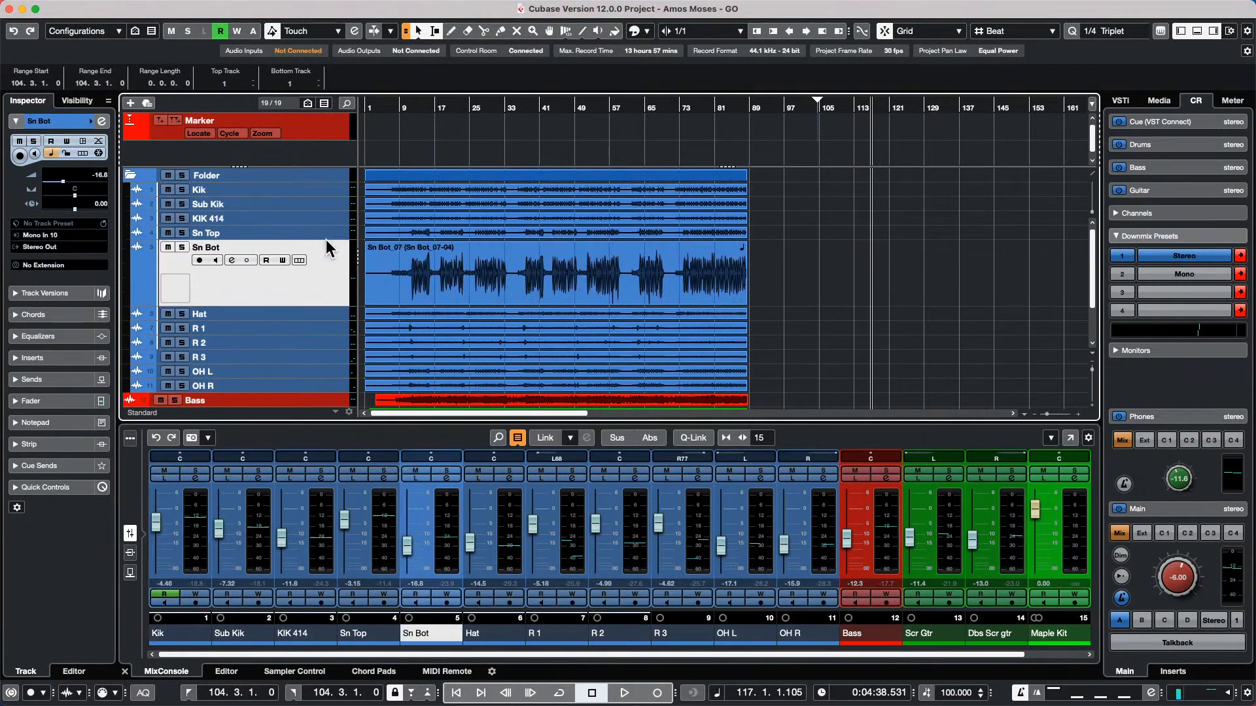
pyautogui.keyDown('shift'); pyautogui.click(318, 315); pyautogui.keyUp('shift')
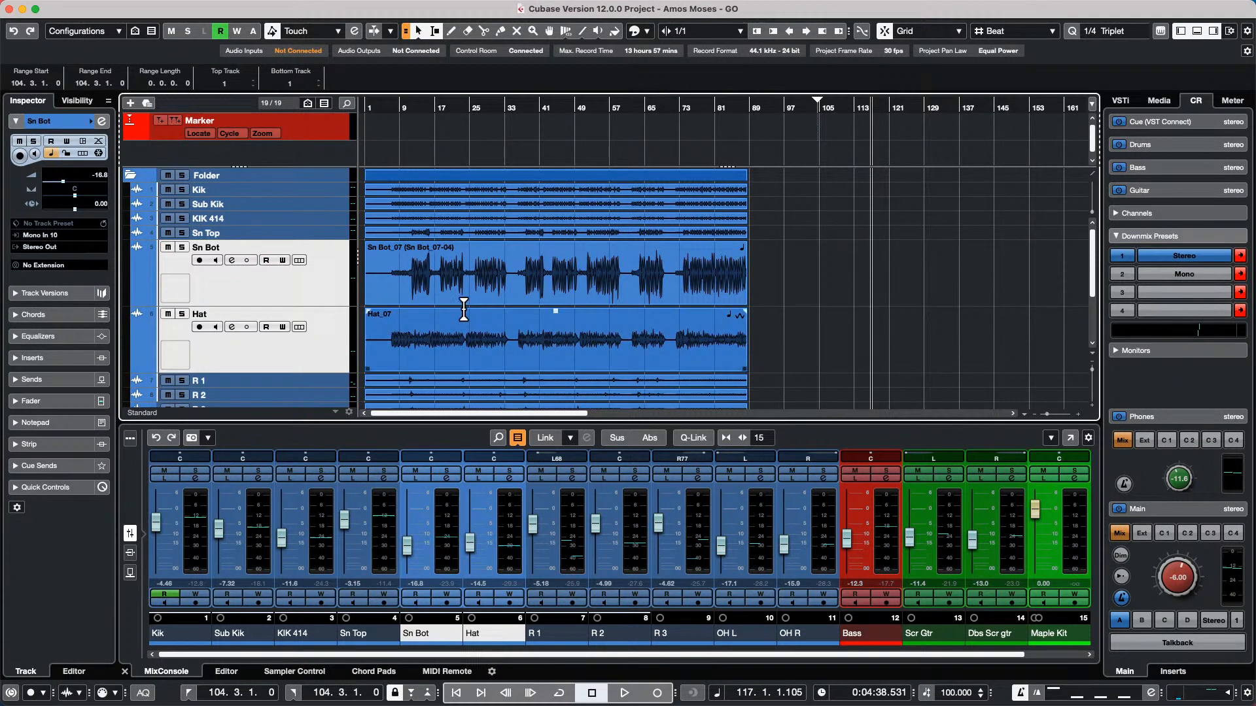
pyautogui.click(305, 281)
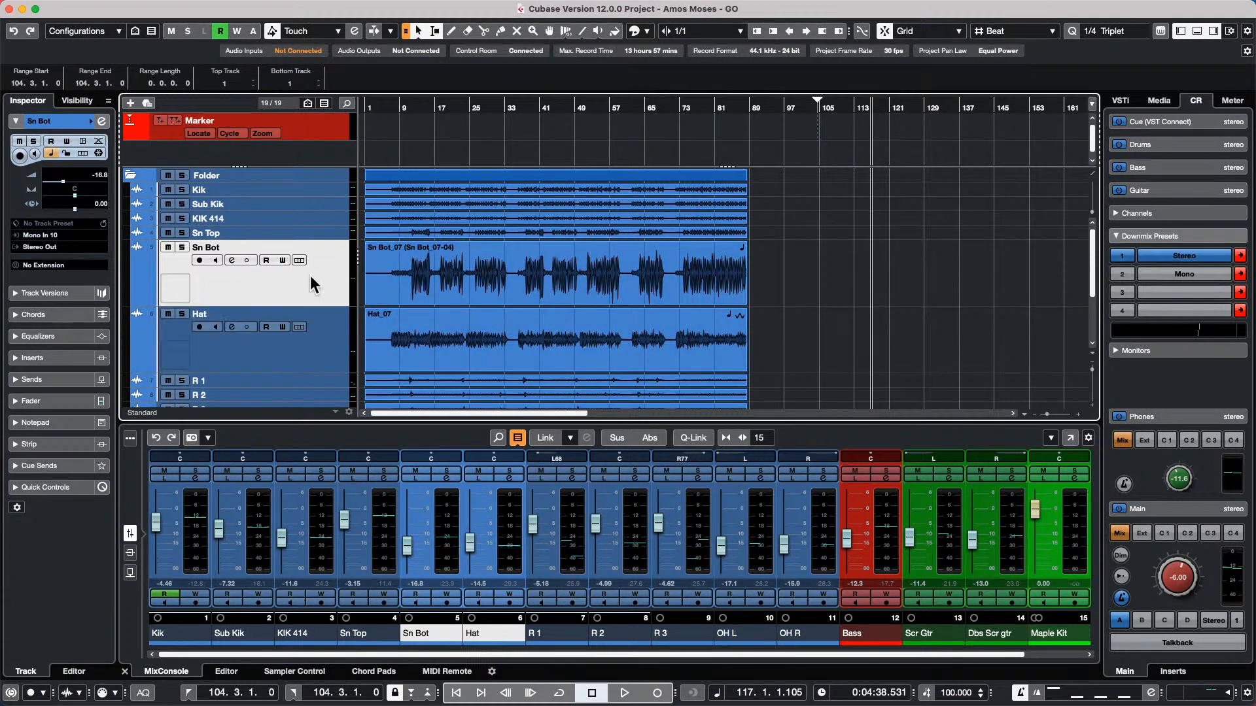
pyautogui.click(320, 232)
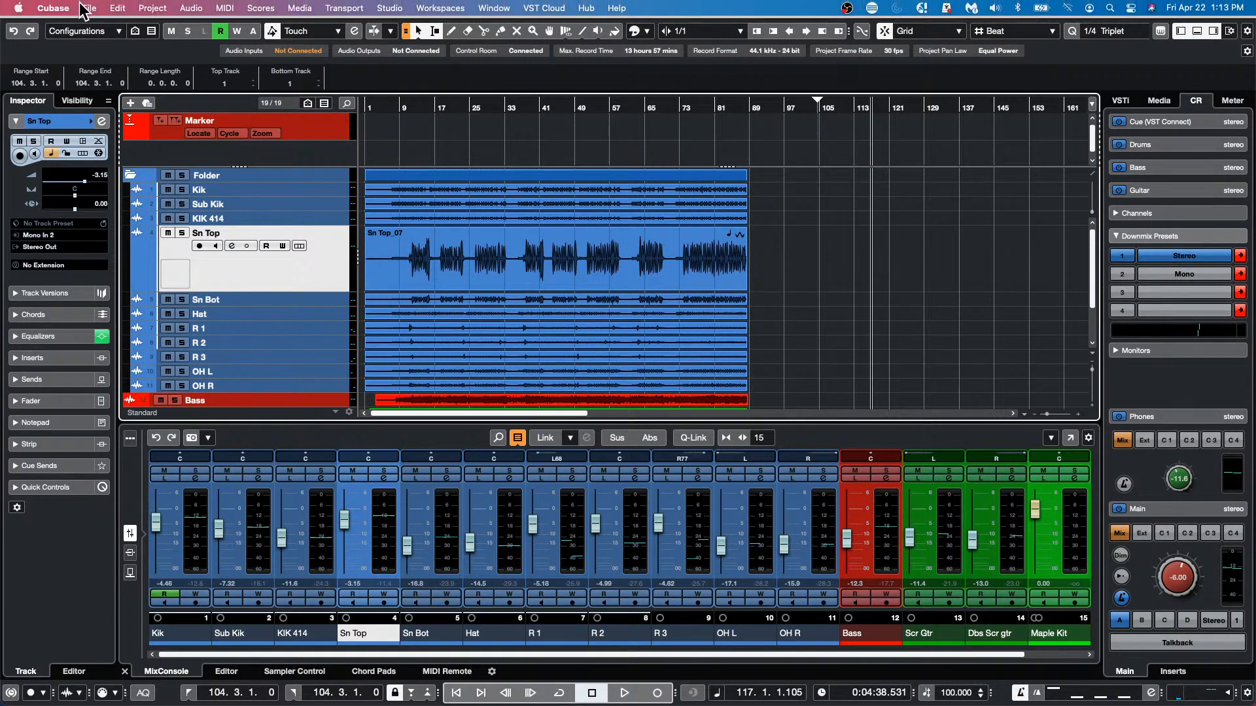
pyautogui.click(330, 133)
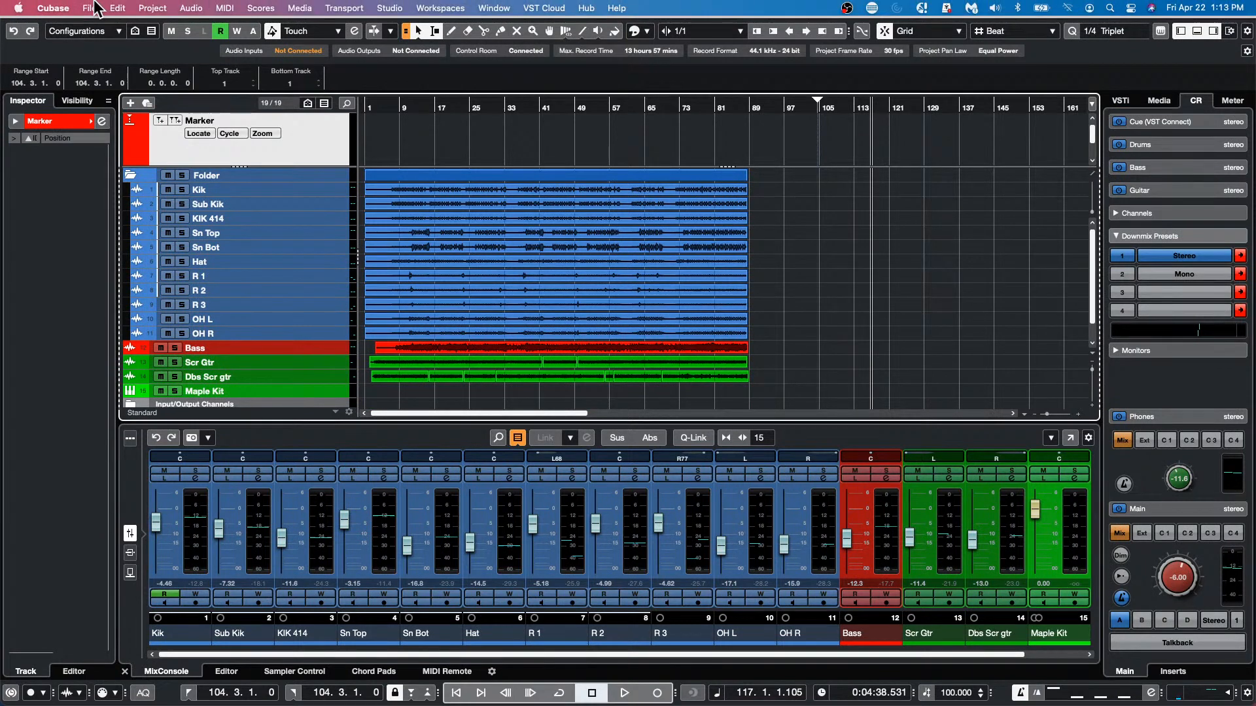
pyautogui.click(324, 206)
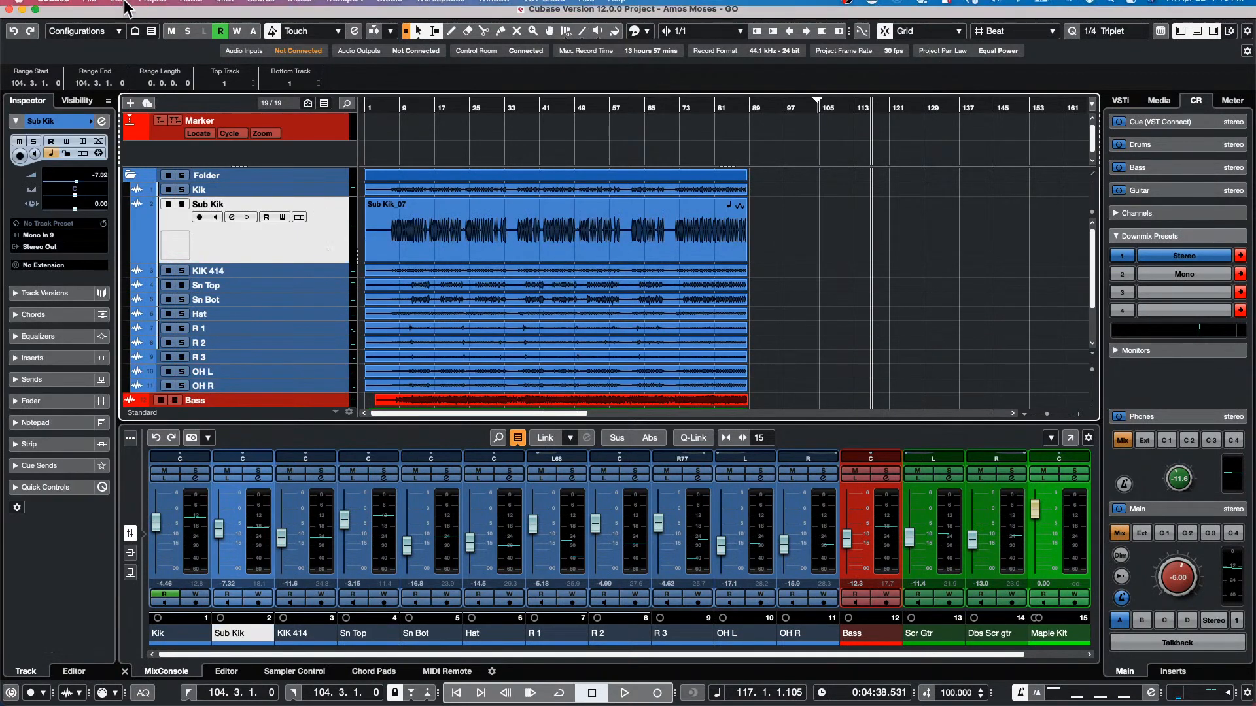
# Turn off Enlarge Selected Track and increase the height of the tracks again
pyautogui.click(118, 8)
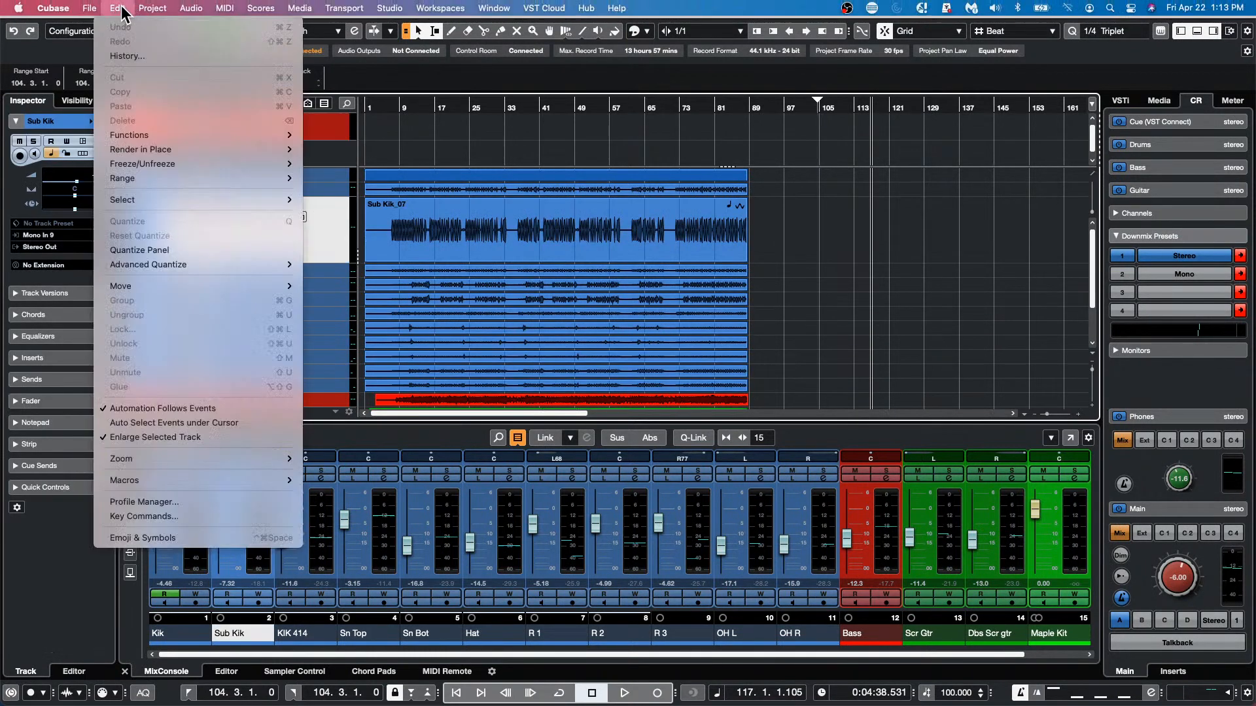
pyautogui.click(160, 436)
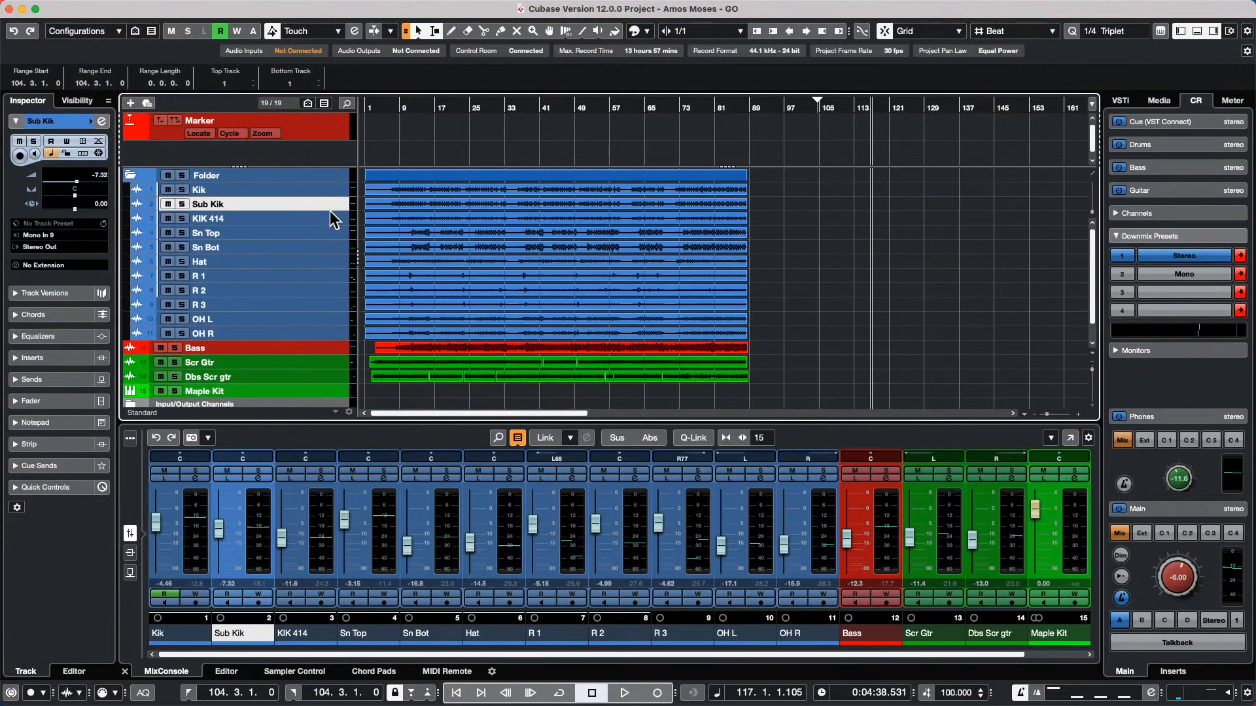
pyautogui.moveTo(330, 210)
pyautogui.mouseDown()
pyautogui.moveTo(320, 297)
pyautogui.moveTo(319, 189)
pyautogui.mouseUp()
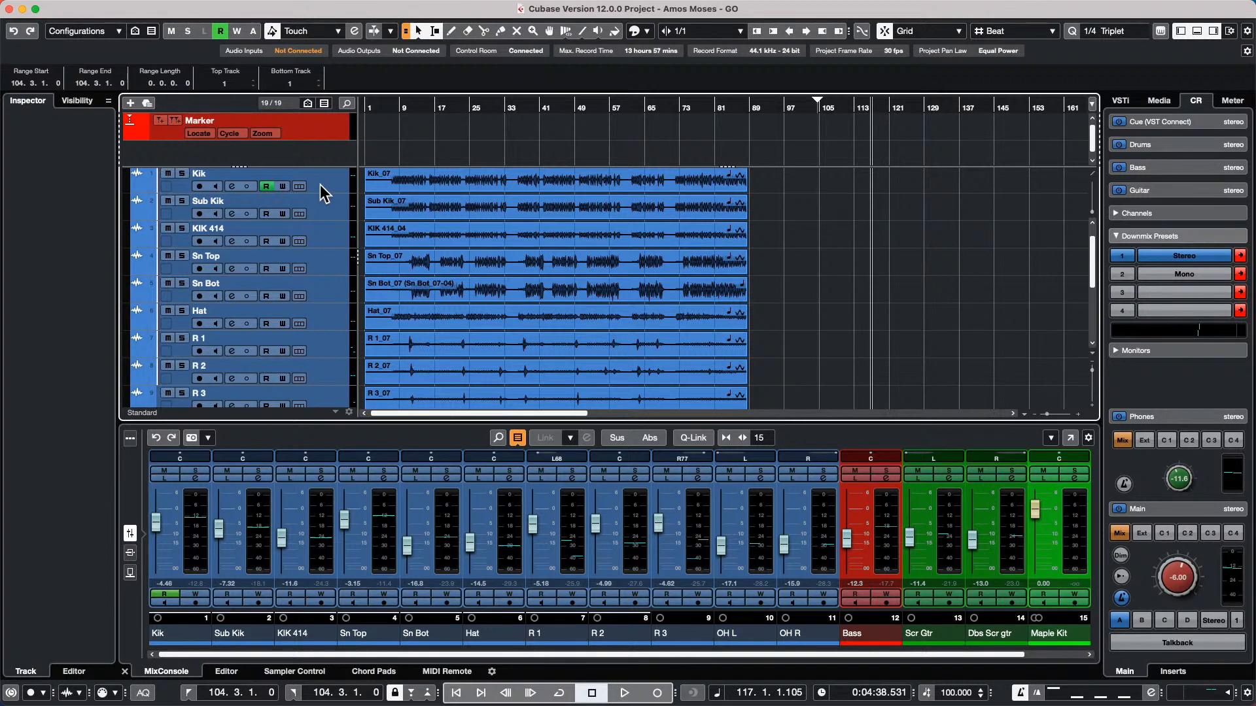
# Open the recent project jump off.cpr as the active project
pyautogui.moveTo(208, 1)
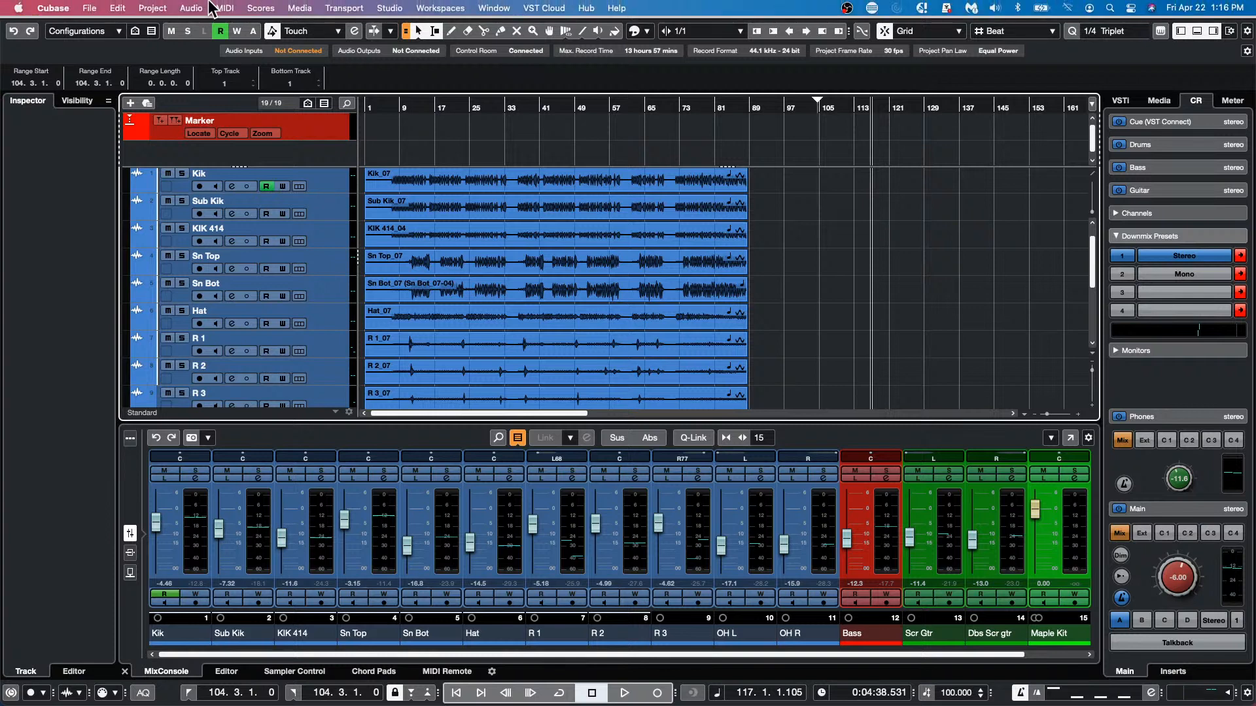
pyautogui.click(89, 8)
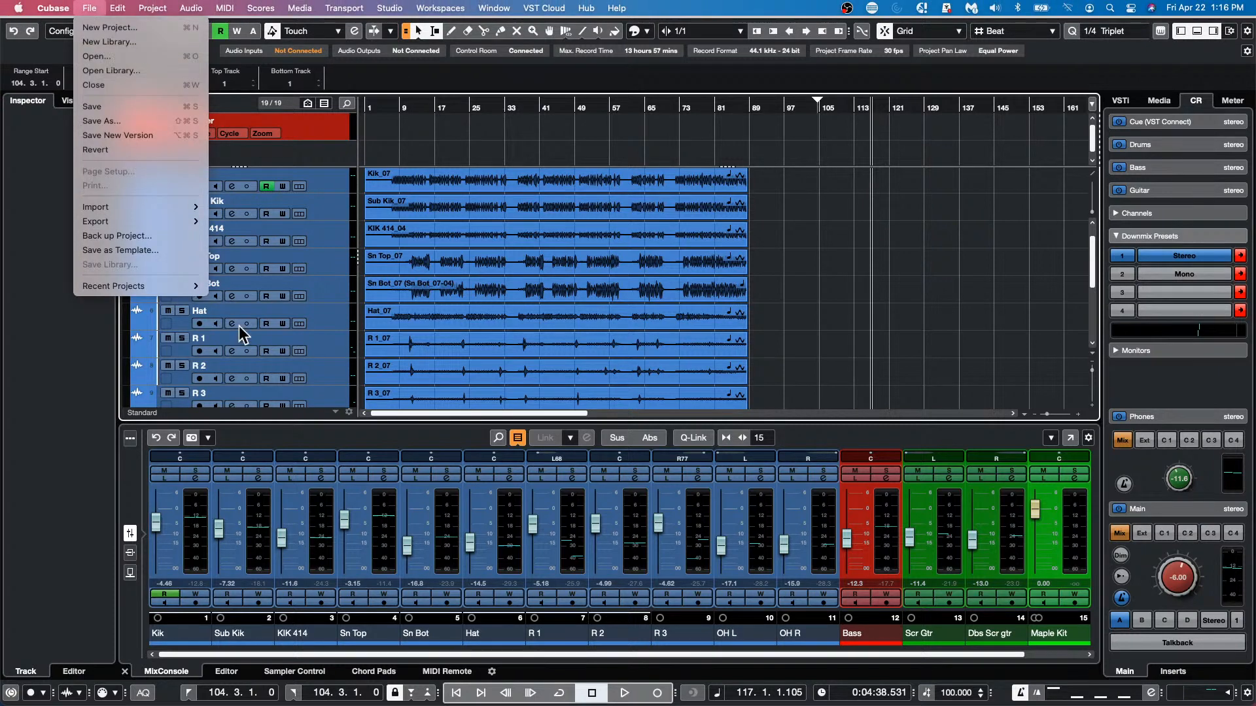
pyautogui.moveTo(125, 287)
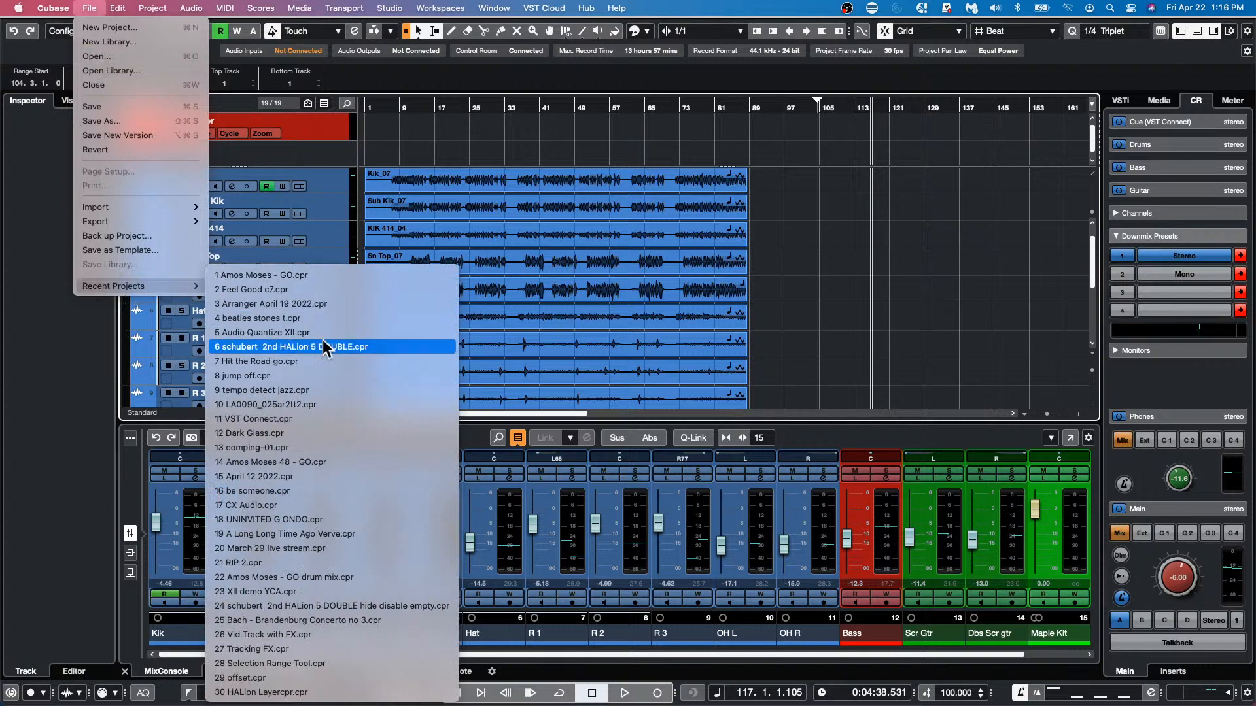
pyautogui.click(304, 375)
pyautogui.click(709, 241)
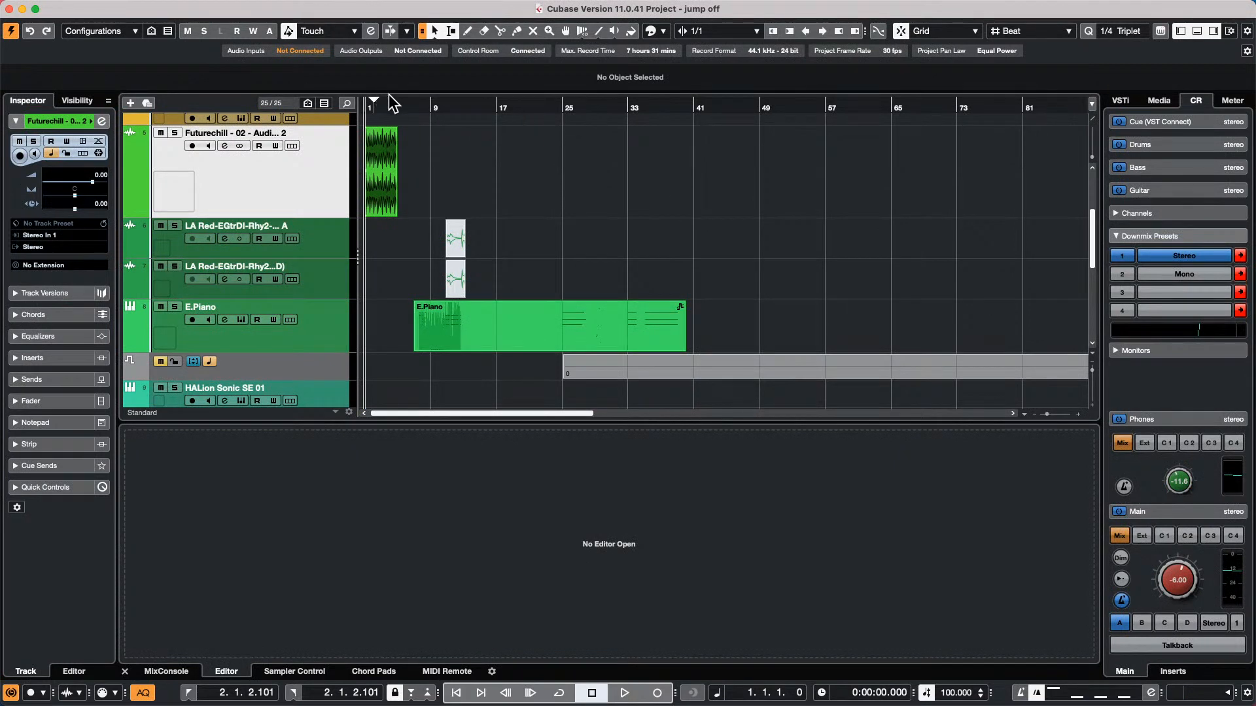
# Open the E.Piano part in a separate Key Editor window and choose the Object Selection tool
pyautogui.doubleClick(454, 330)
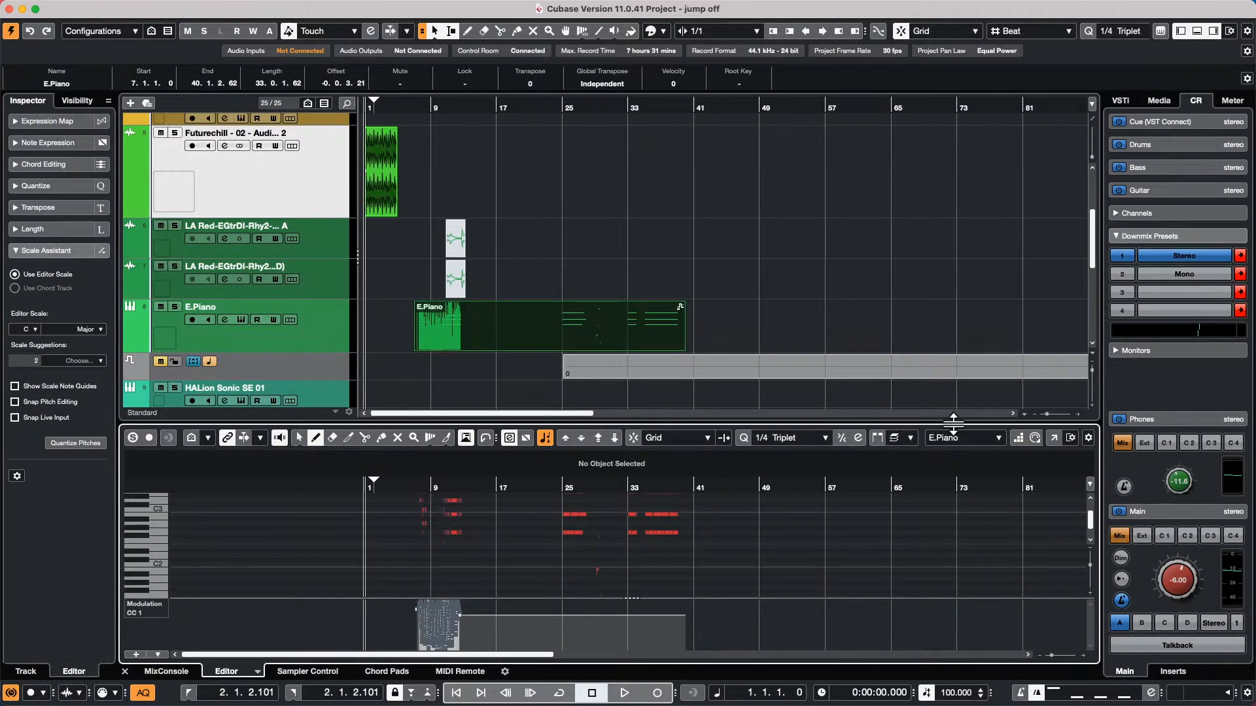
pyautogui.click(1053, 437)
pyautogui.rightClick(425, 336)
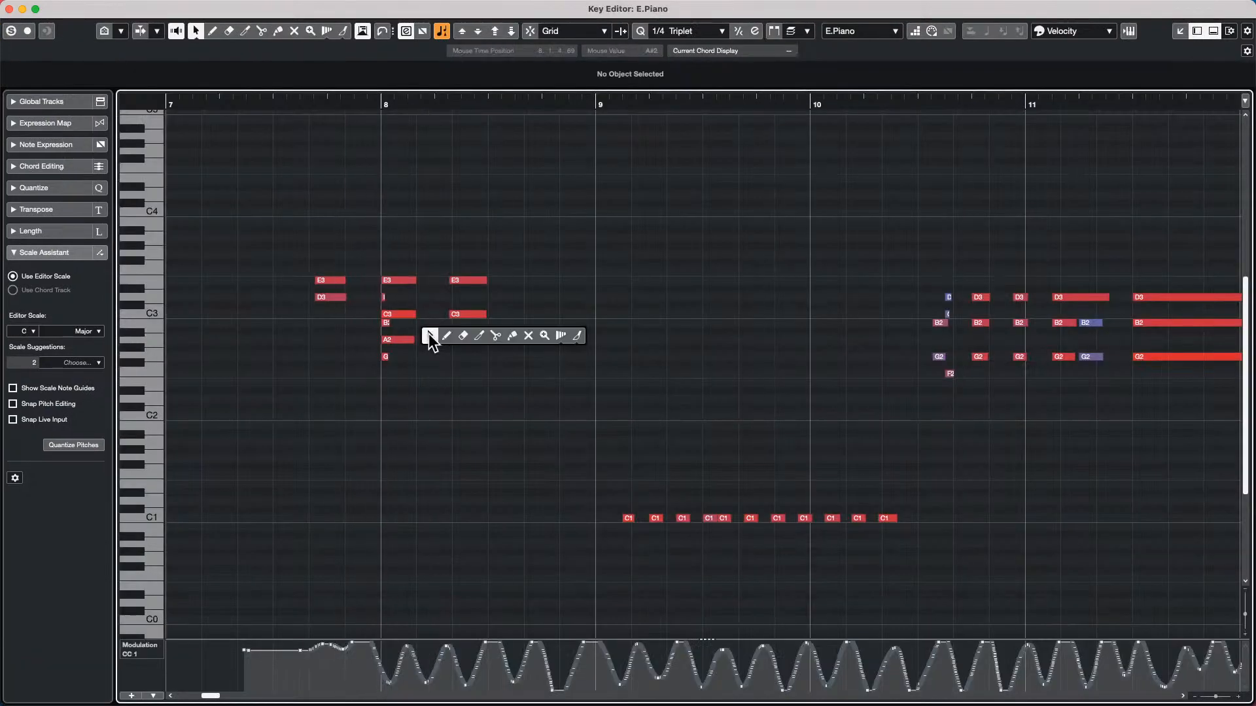
pyautogui.click(427, 336)
# Select the E3 and A2 notes at bar 8 one at a time and check the tools offered in the toolbox
pyautogui.click(395, 282)
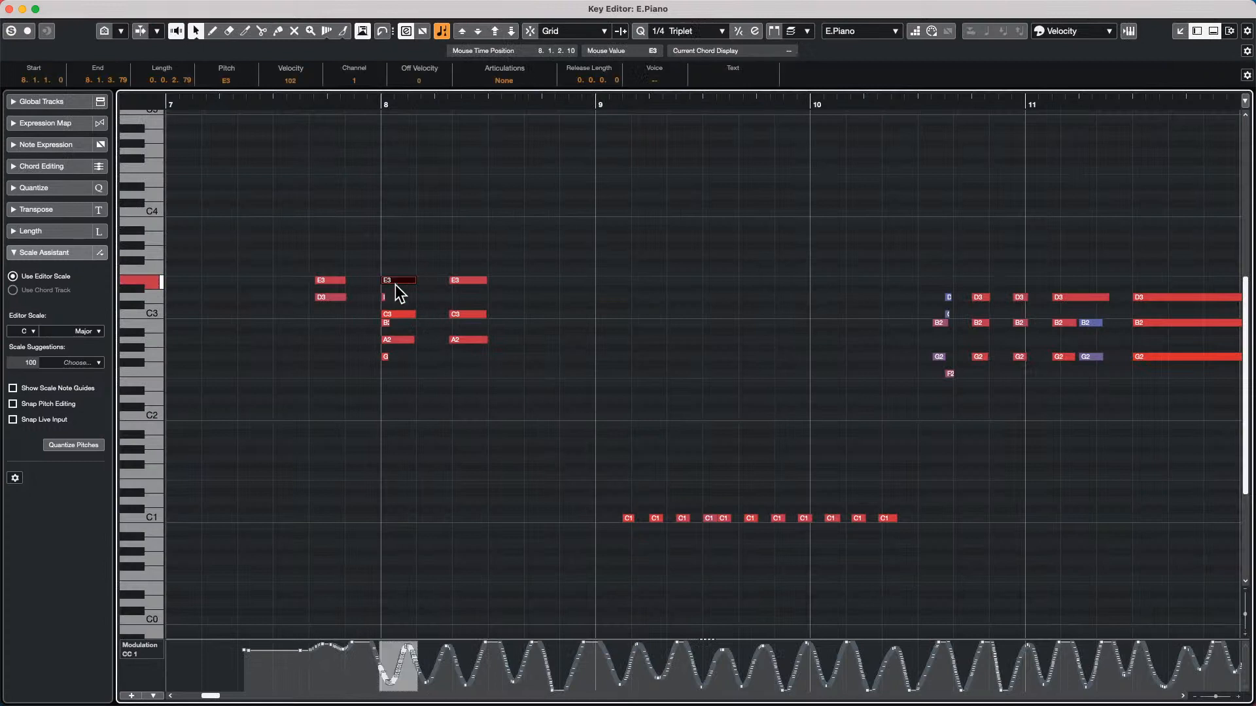
pyautogui.click(397, 340)
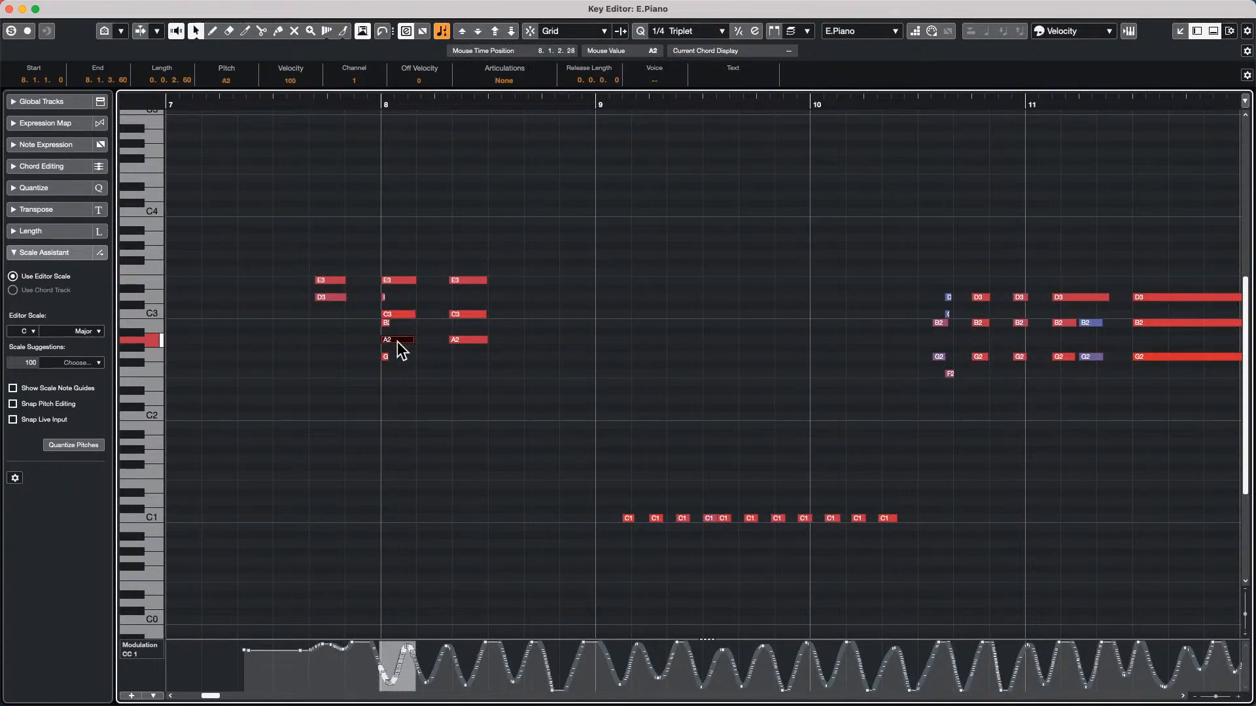
pyautogui.rightClick(294, 340)
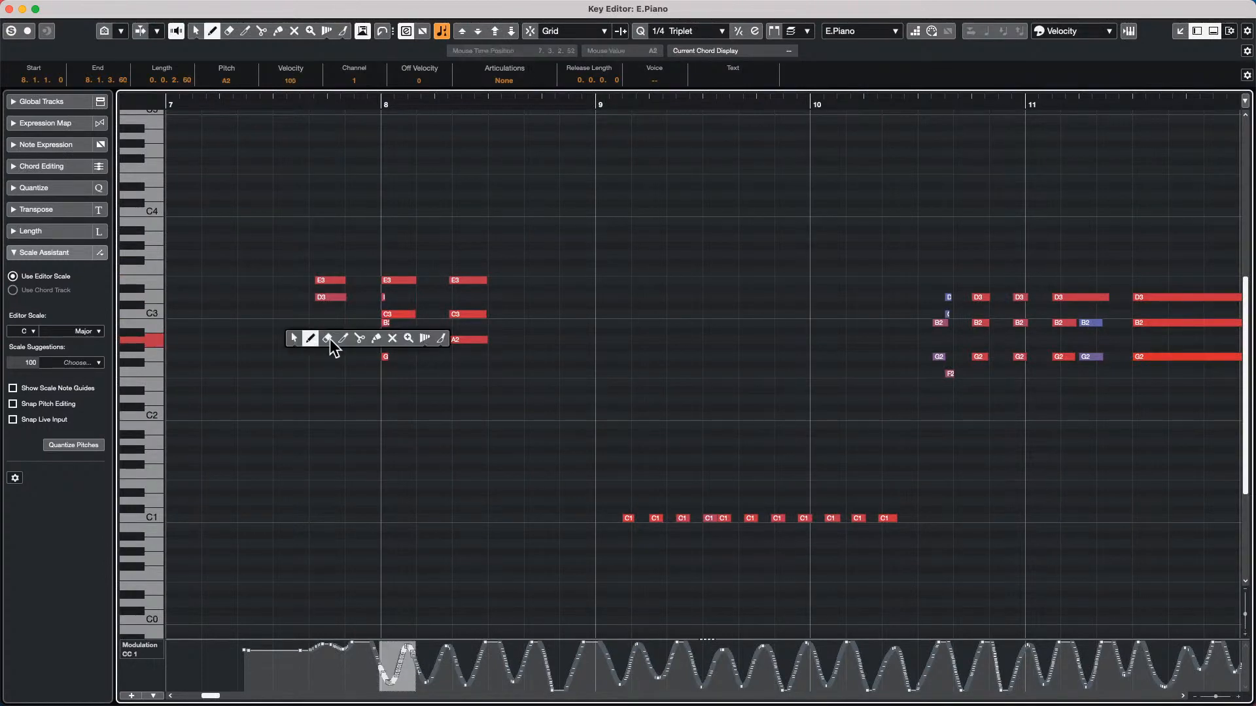
pyautogui.click(428, 353)
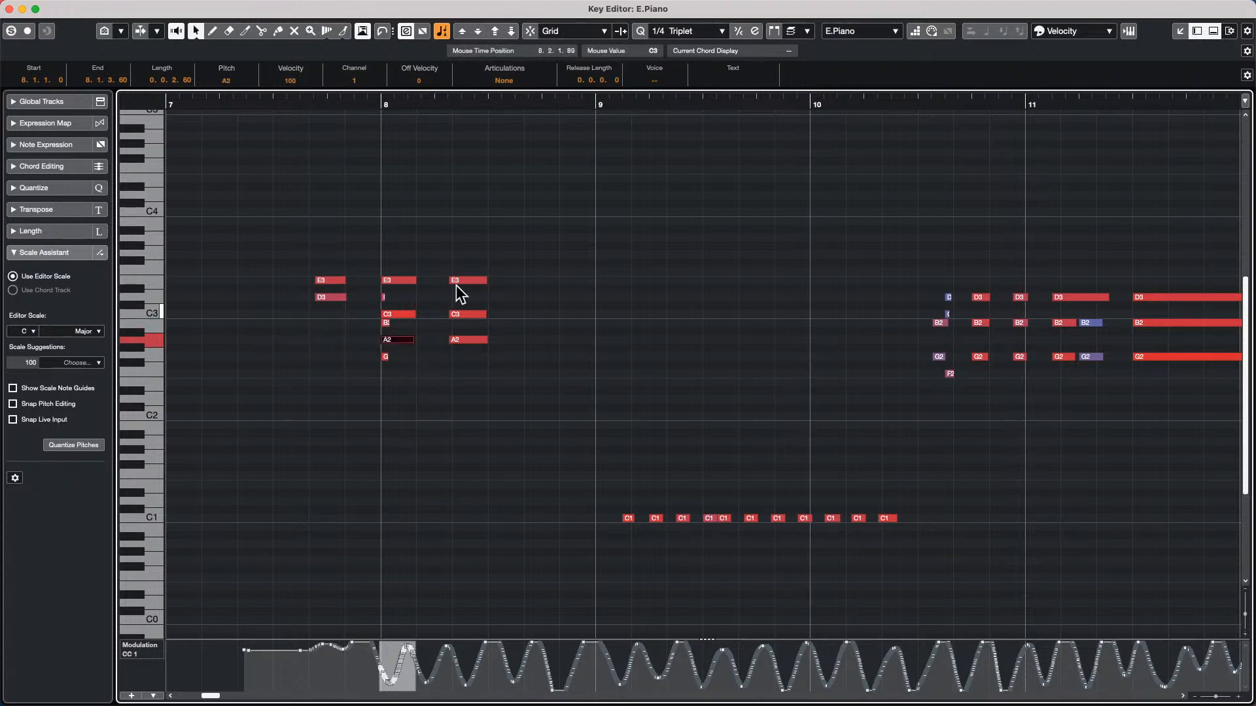
# Select the E3, C3 and A2 notes at bar 8 individually, then C3 and A2 together, and look through the toolbox
pyautogui.click(396, 280)
pyautogui.click(397, 315)
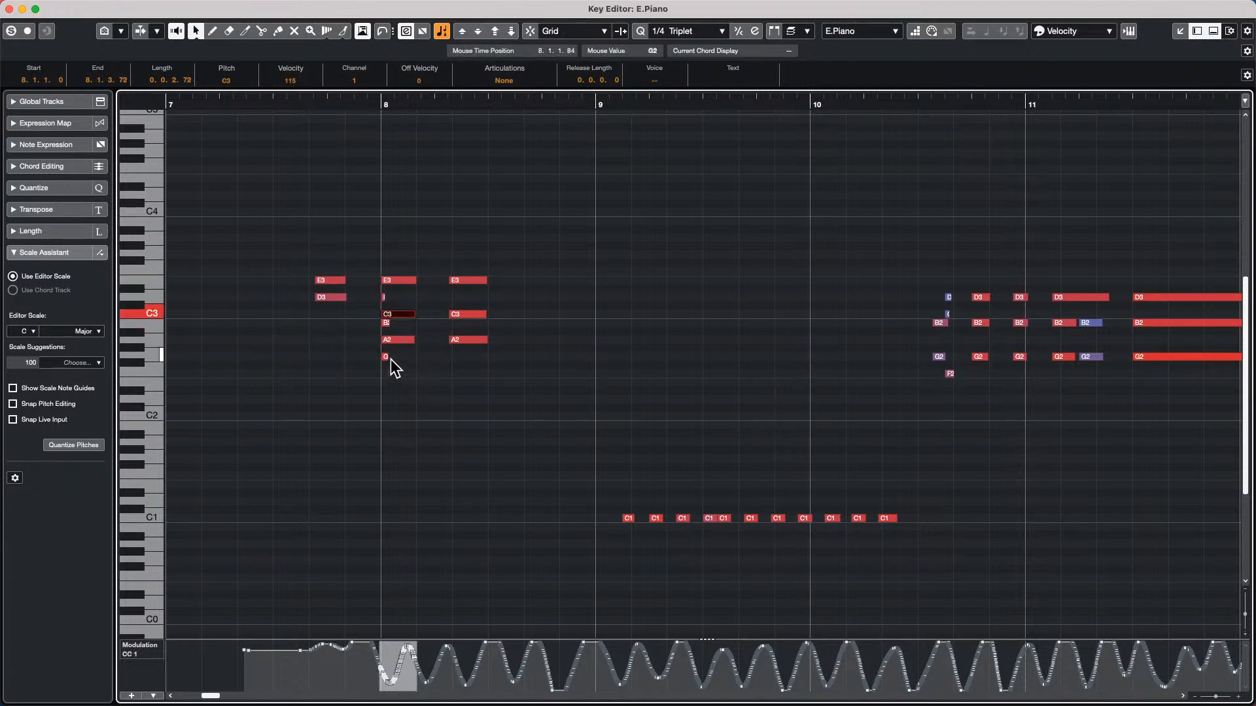
pyautogui.click(399, 338)
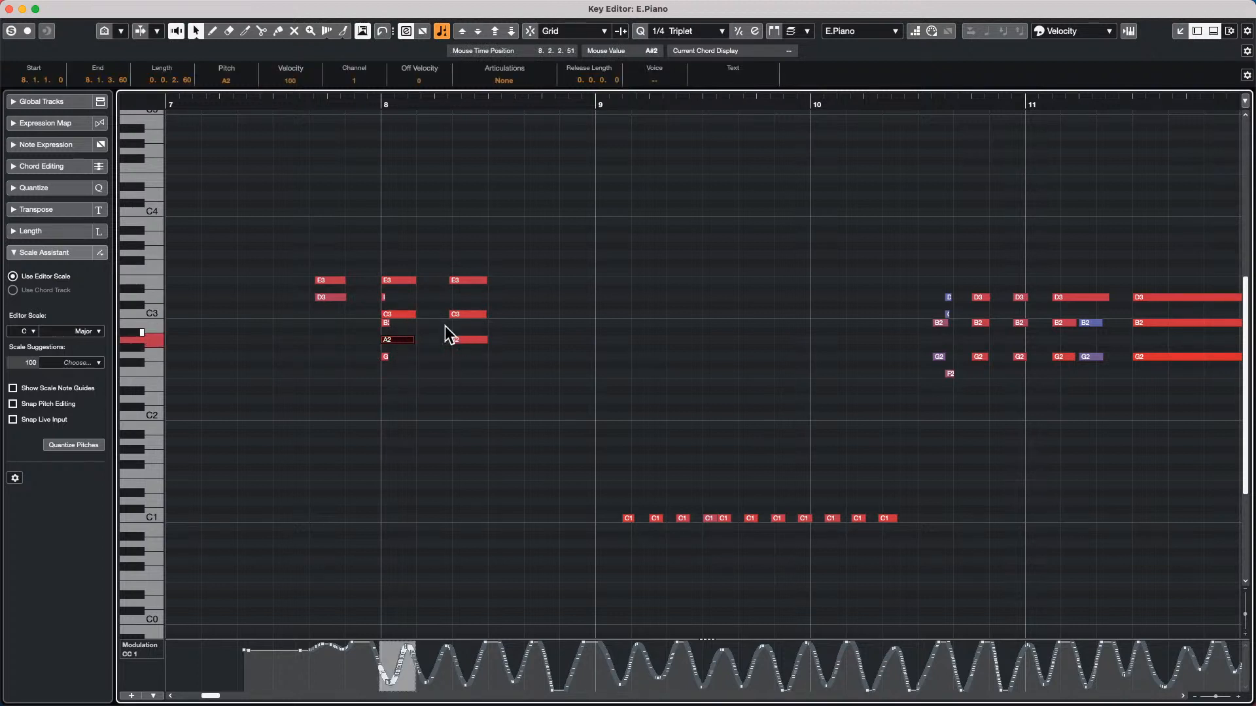
pyautogui.keyDown('shift'); pyautogui.click(405, 317); pyautogui.keyUp('shift')
pyautogui.click(402, 348)
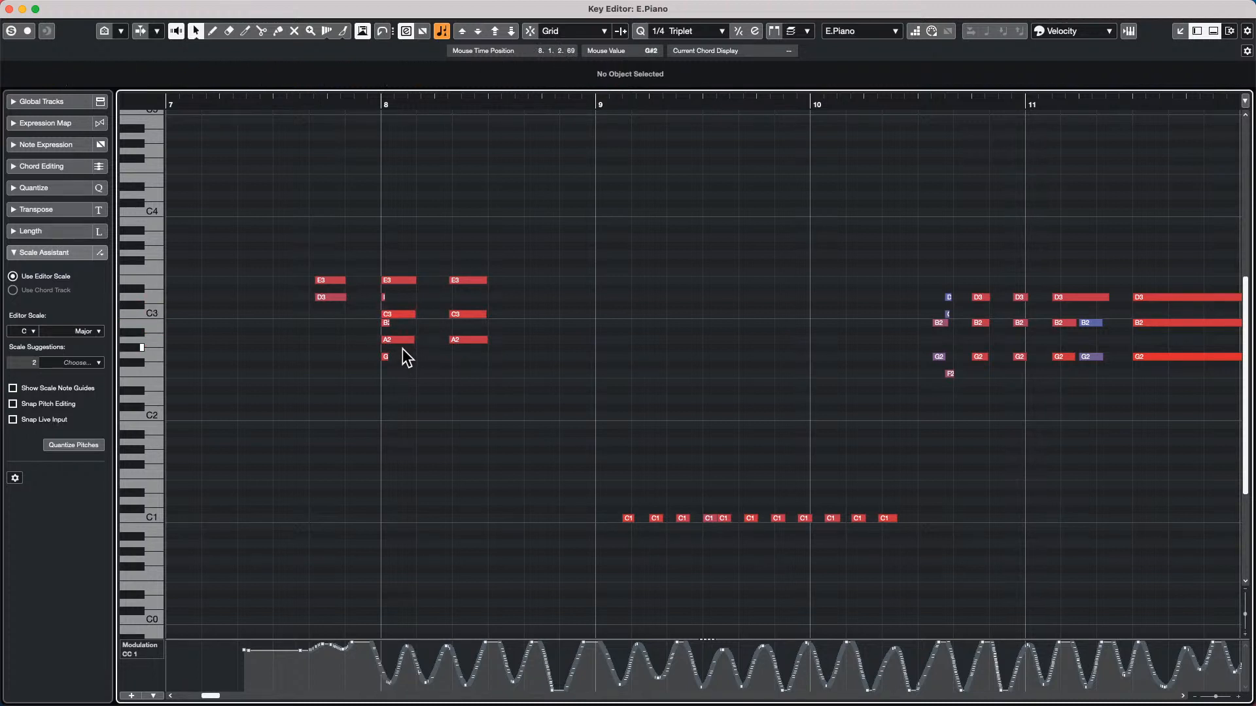
pyautogui.moveTo(403, 315); pyautogui.dragTo(408, 286)
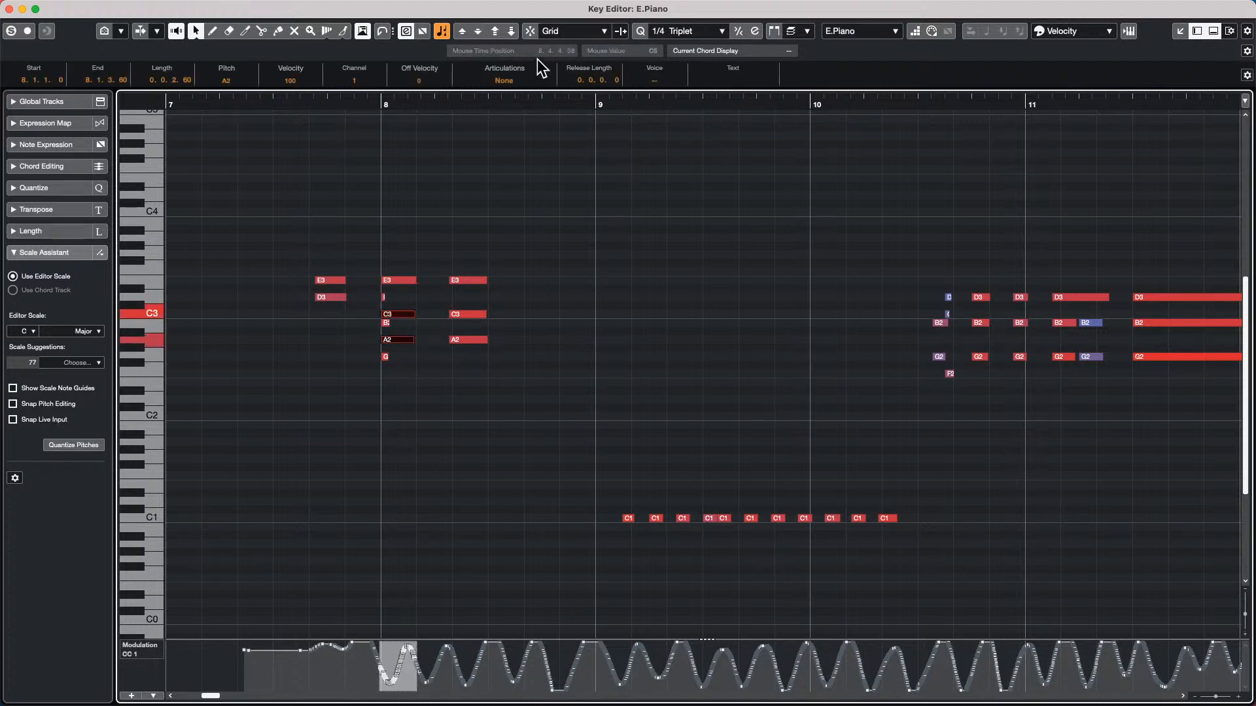
pyautogui.rightClick(374, 142)
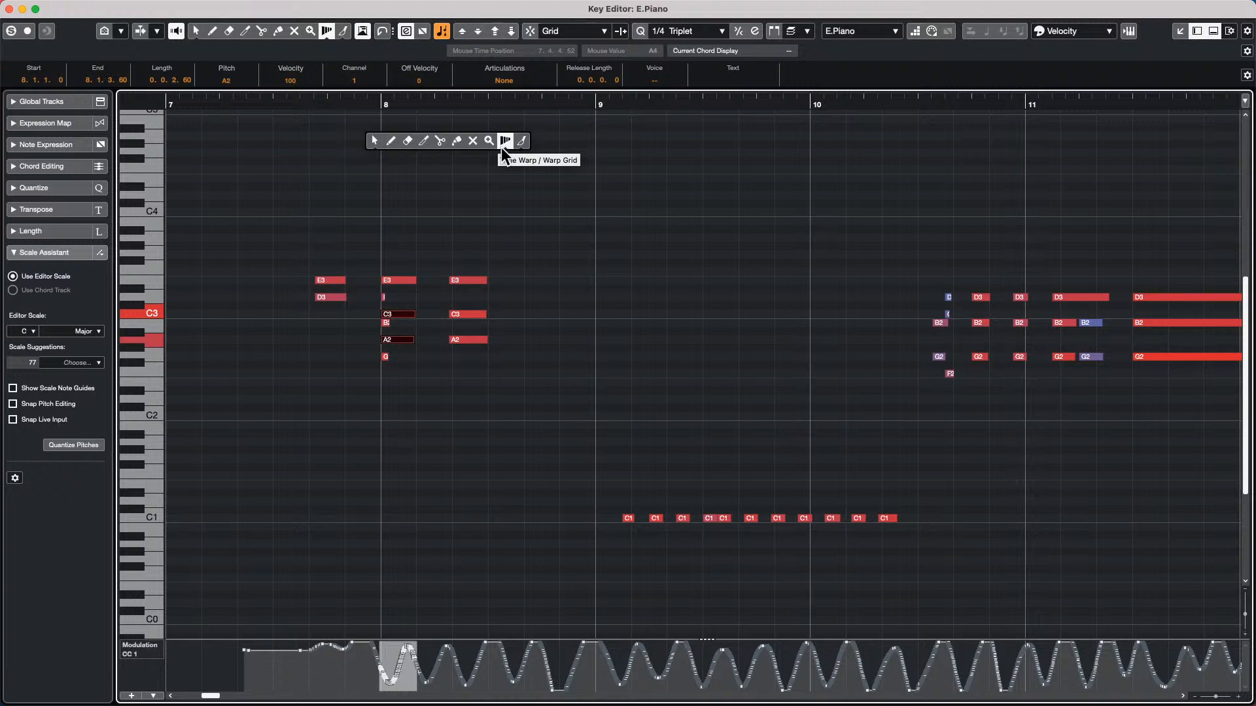
pyautogui.click(431, 194)
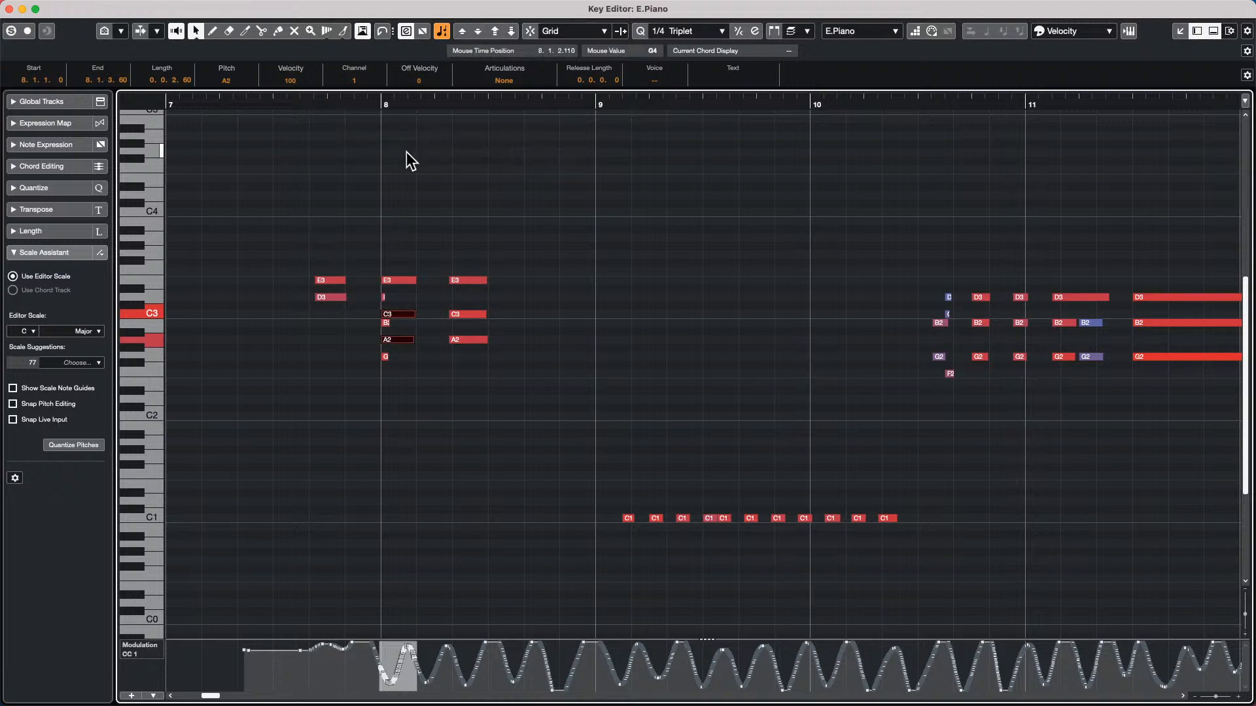
# Step the note selection forward to the C1 notes in bar 9 and back to the notes at bar 8, ending with nothing selected
pyautogui.press('Right')
pyautogui.press('Right')
pyautogui.press('Right')
pyautogui.press('Right')
pyautogui.press('Right')
pyautogui.press('Right')
pyautogui.press('Right')
pyautogui.press('Right')
pyautogui.press('Right')
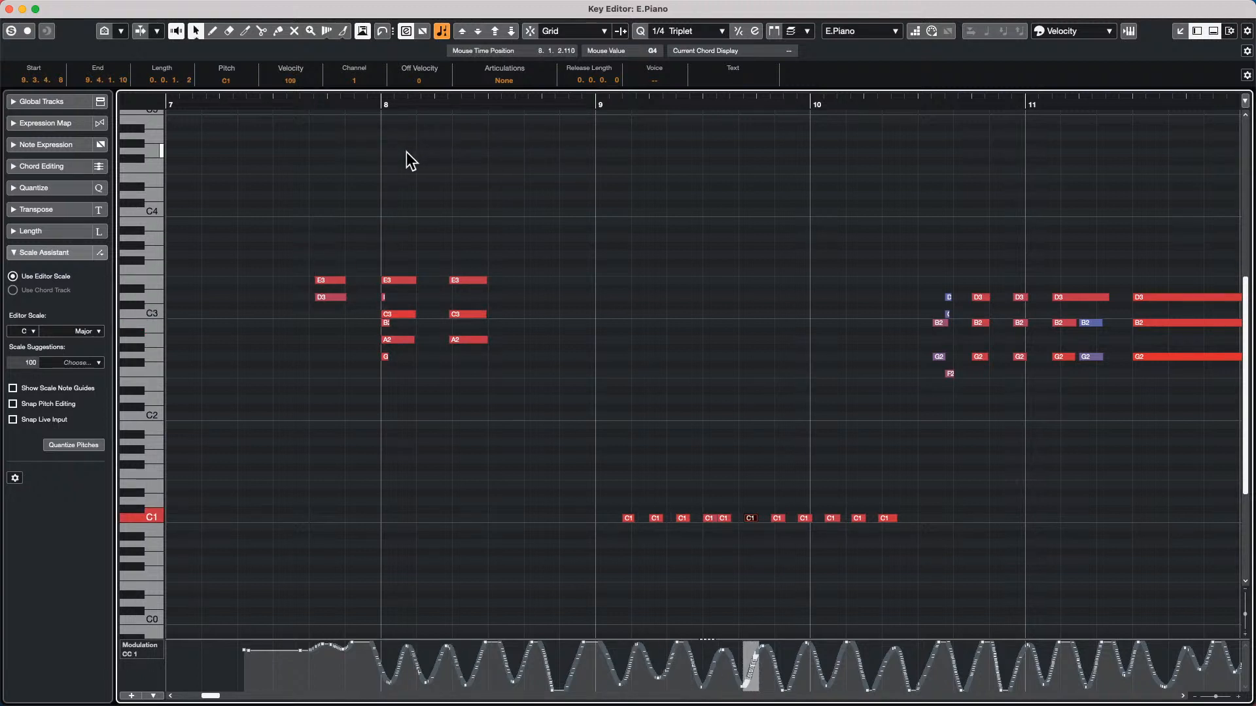
pyautogui.press('Left')
pyautogui.press('Left')
pyautogui.press('Left')
pyautogui.press('Left')
pyautogui.press('Left')
pyautogui.press('Left')
pyautogui.press('Left')
pyautogui.press('Left')
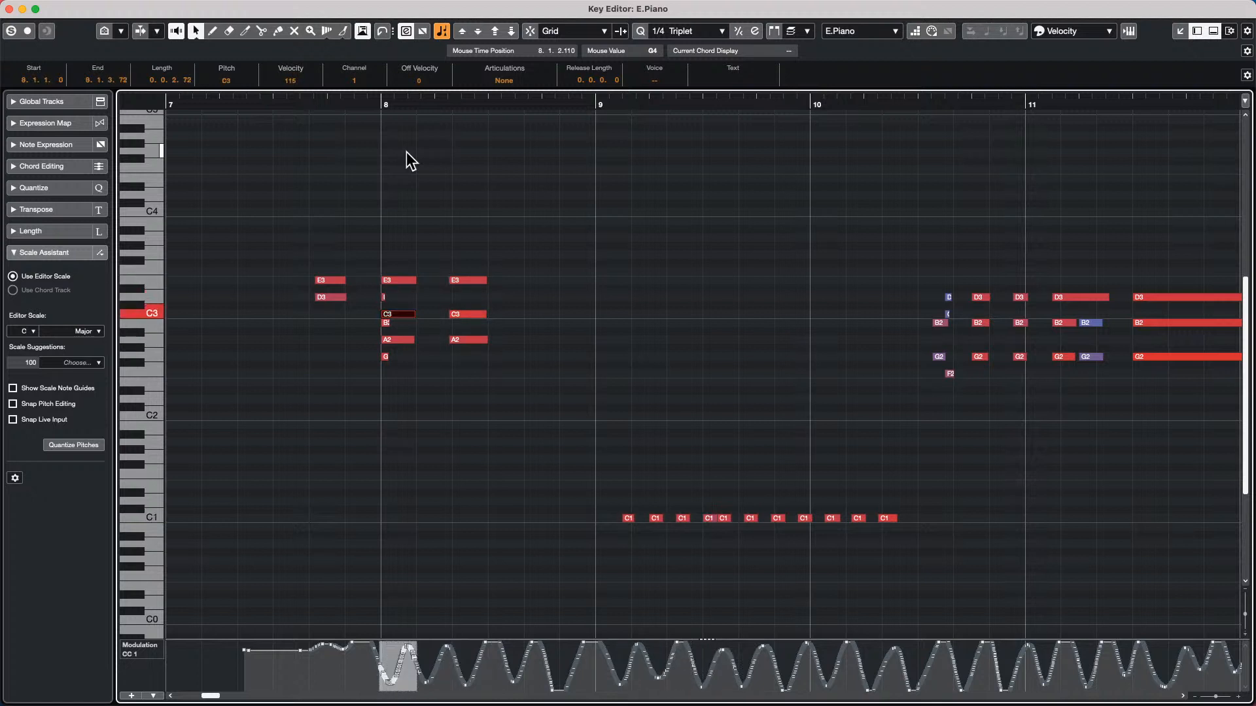
pyautogui.press('Right')
pyautogui.press('Left')
pyautogui.press('Left')
pyautogui.press('Left')
pyautogui.press('Left')
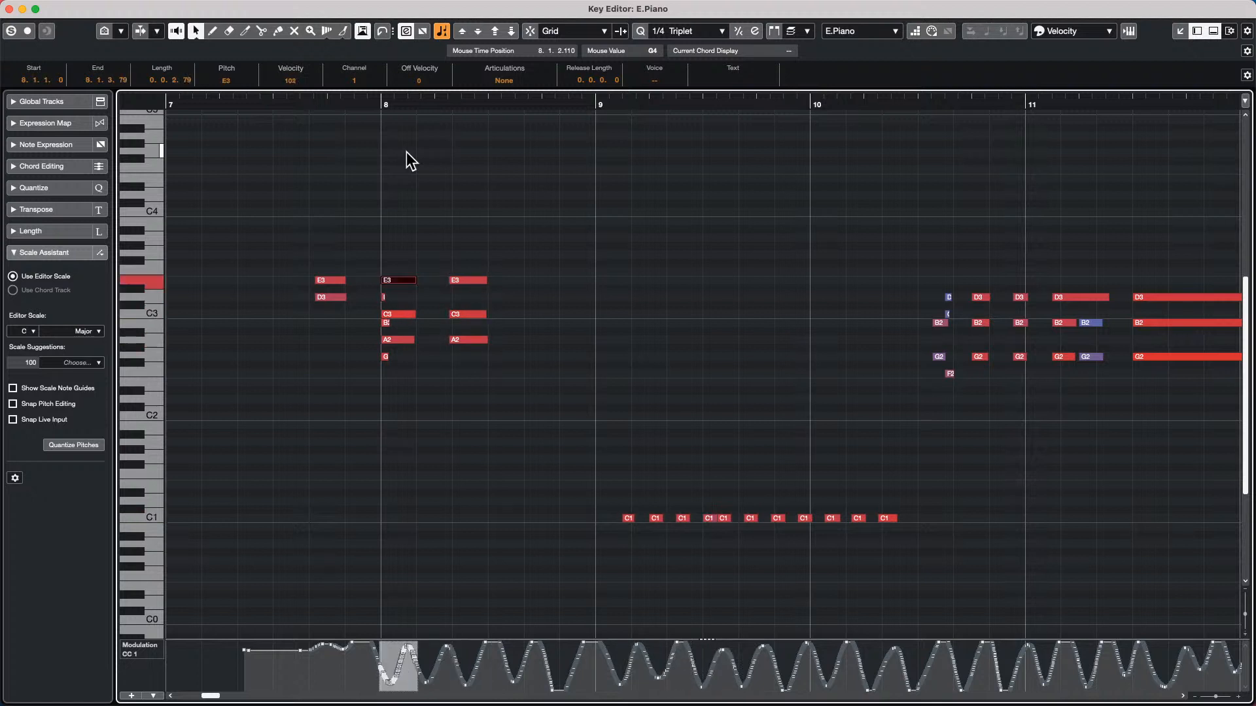
pyautogui.press('Left')
pyautogui.press('Left')
pyautogui.press('Left')
pyautogui.press('Escape')
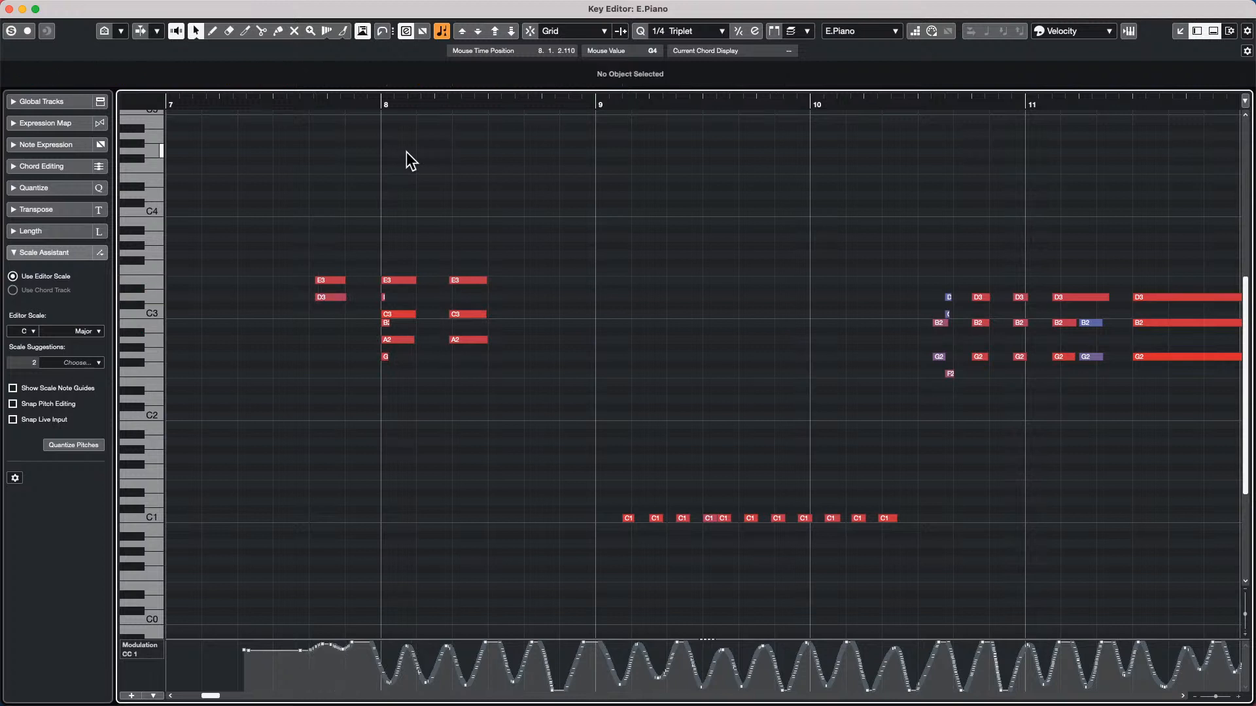
# Starting with no selection, step note by note between the E3 just before bar 8 and the C1 notes in bar 9
pyautogui.press('Right')
pyautogui.press('Right')
pyautogui.press('Right')
pyautogui.press('Right')
pyautogui.press('Right')
pyautogui.press('Right')
pyautogui.press('Right')
pyautogui.press('Right')
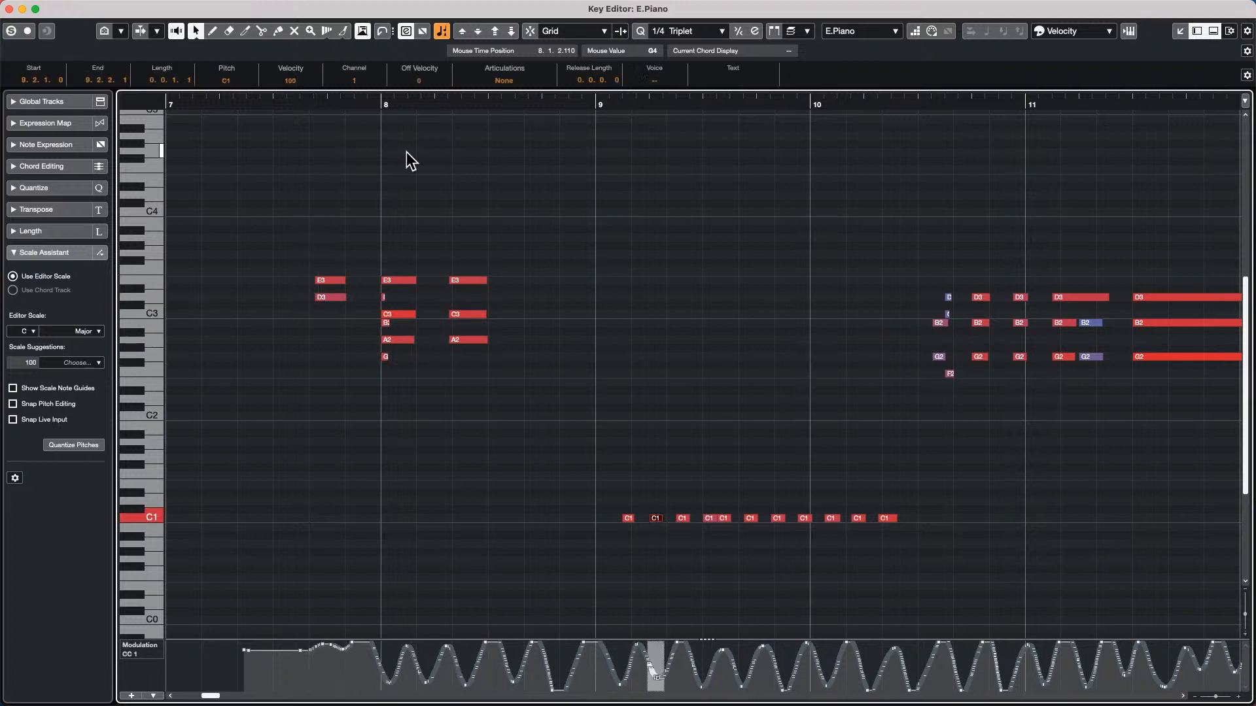
pyautogui.press('Left')
pyautogui.press('Left')
pyautogui.press('Left')
pyautogui.press('Left')
pyautogui.press('Left')
pyautogui.press('Left')
pyautogui.press('Left')
pyautogui.press('Left')
pyautogui.press('Left')
pyautogui.press('Left')
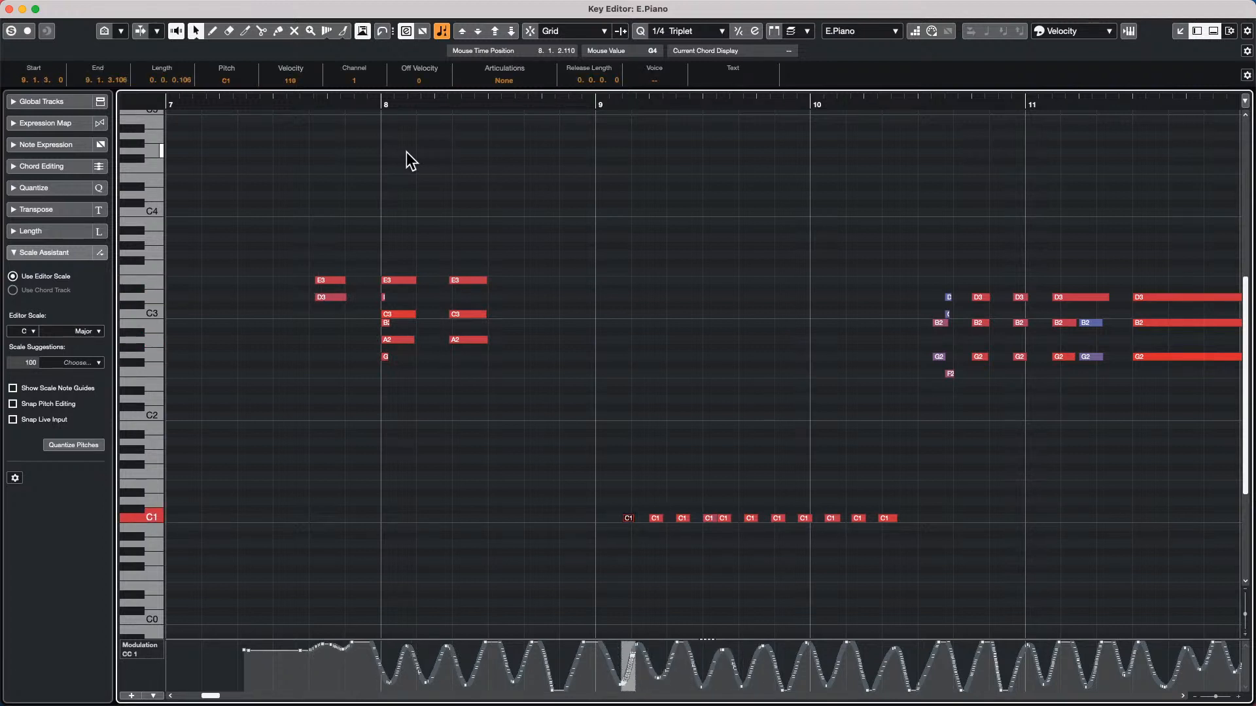
pyautogui.press('Left')
pyautogui.press('Left')
pyautogui.press('Left')
pyautogui.press('Left')
pyautogui.press('Left')
pyautogui.press('Left')
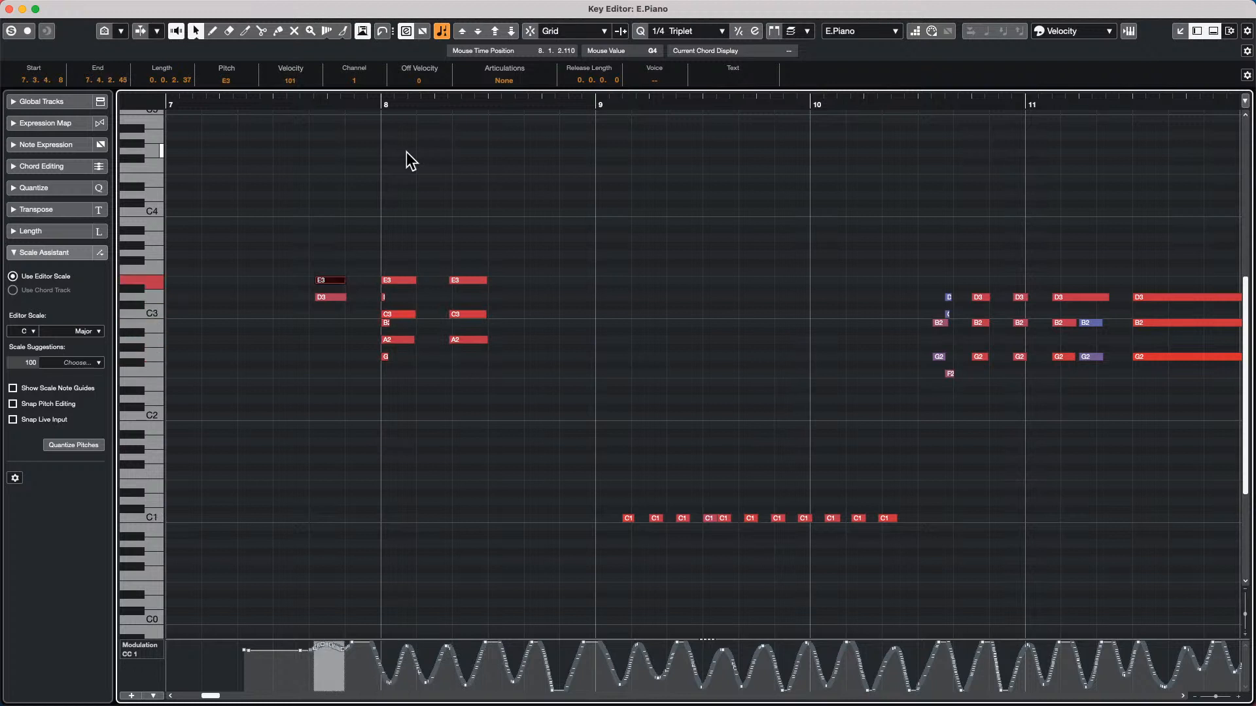
pyautogui.press('Right')
pyautogui.press('Right')
pyautogui.press('Right')
pyautogui.press('Right')
pyautogui.press('Right')
pyautogui.press('Right')
pyautogui.press('Right')
pyautogui.press('Right')
pyautogui.press('Right')
pyautogui.press('Right')
pyautogui.press('Right')
pyautogui.press('Right')
pyautogui.press('Right')
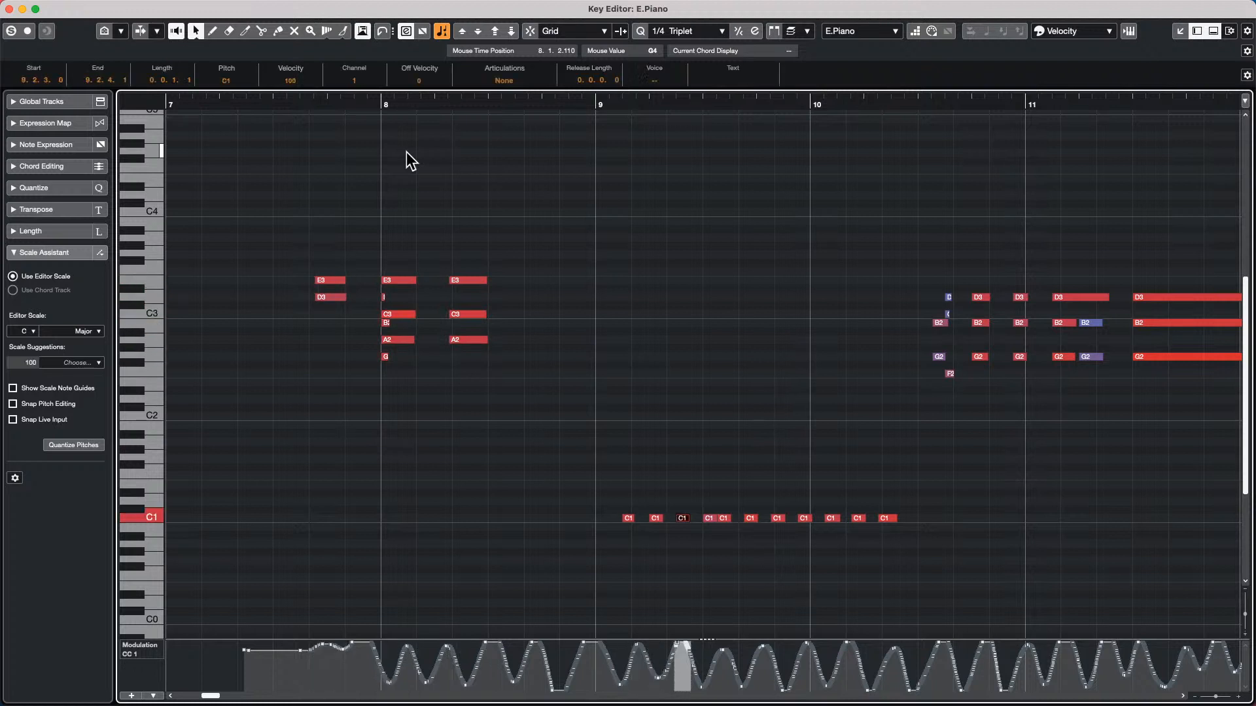
# Select the E3 and C3 notes at bar 8 together and clear the selection, doing this twice
pyautogui.click(397, 281)
pyautogui.keyDown('shift'); pyautogui.click(399, 315); pyautogui.keyUp('shift')
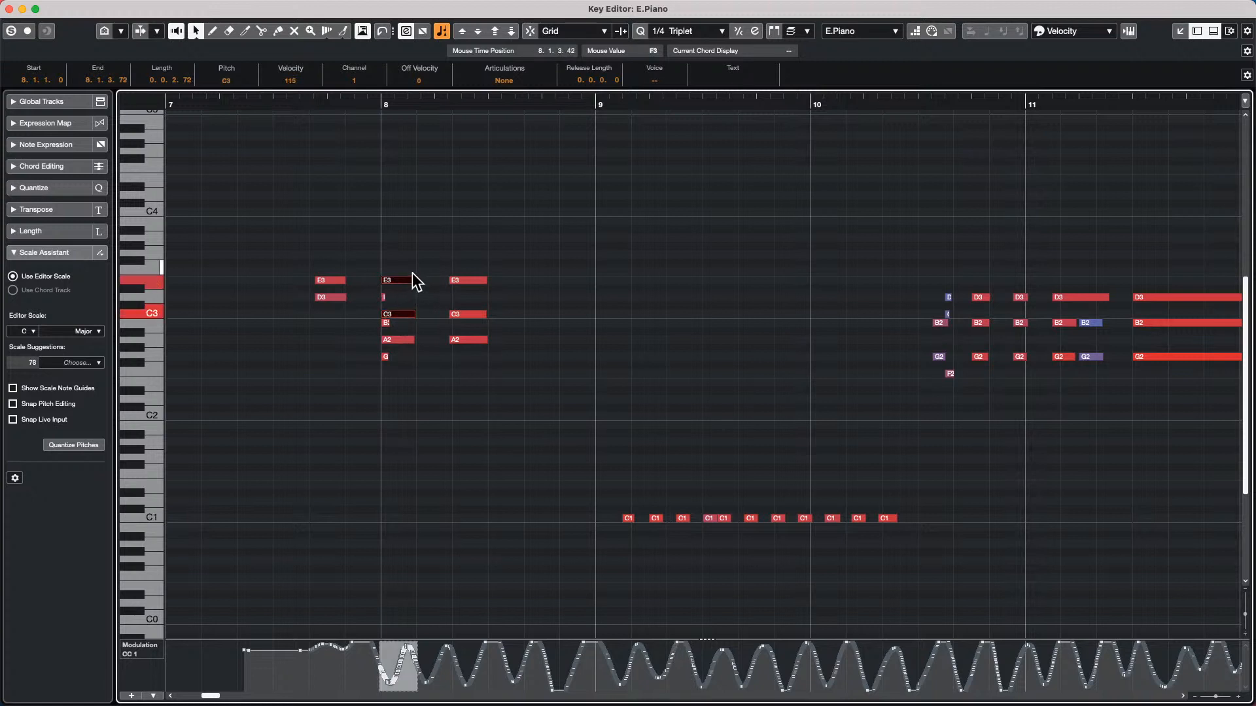
pyautogui.click(414, 261)
pyautogui.click(403, 280)
pyautogui.keyDown('shift'); pyautogui.click(400, 315); pyautogui.keyUp('shift')
pyautogui.click(418, 257)
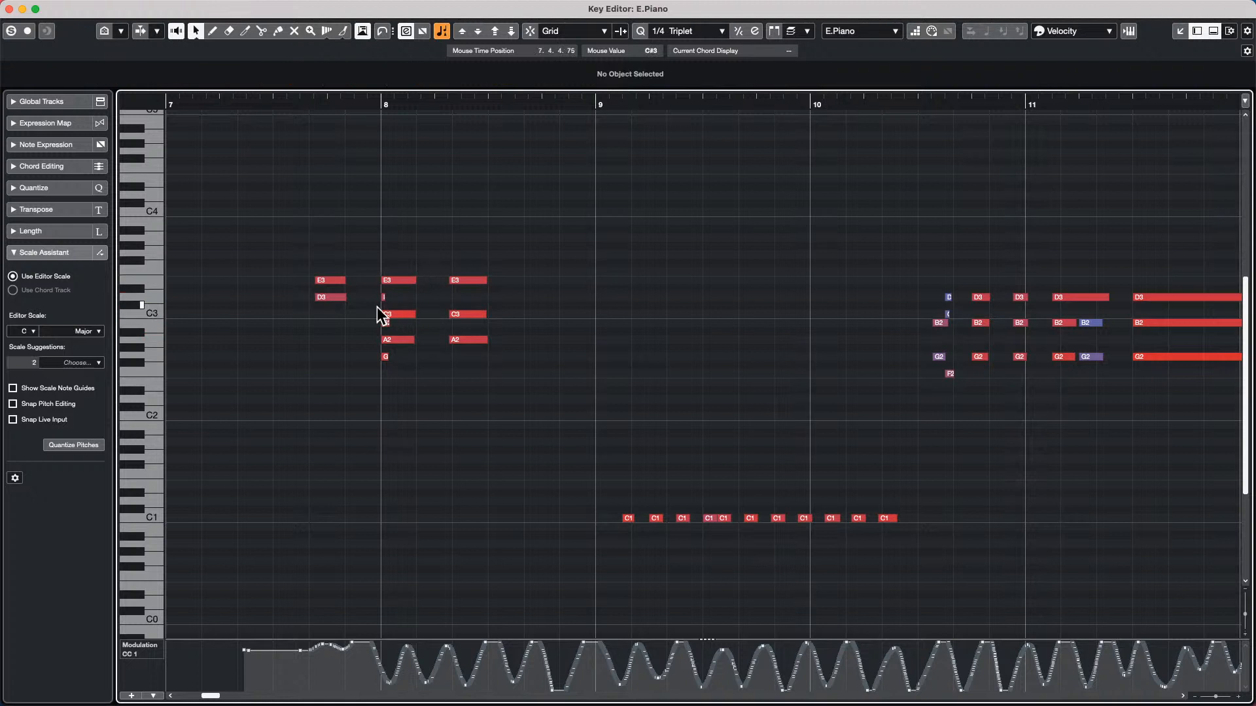
# Select E3 and C3 at bar 8, remove C3 from the selection, then marquee-select E3, C3 and A2 and clear the selection
pyautogui.click(402, 280)
pyautogui.keyDown('shift'); pyautogui.click(402, 314); pyautogui.keyUp('shift')
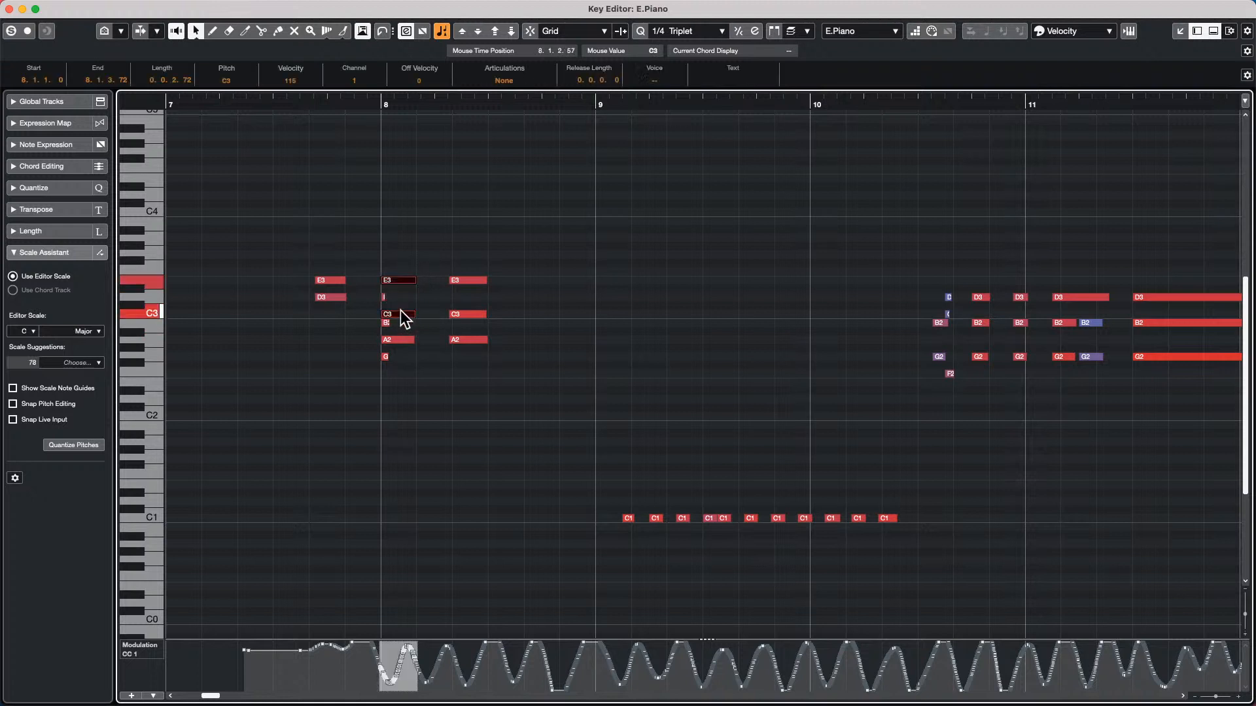
pyautogui.keyDown('shift'); pyautogui.click(403, 313); pyautogui.keyUp('shift')
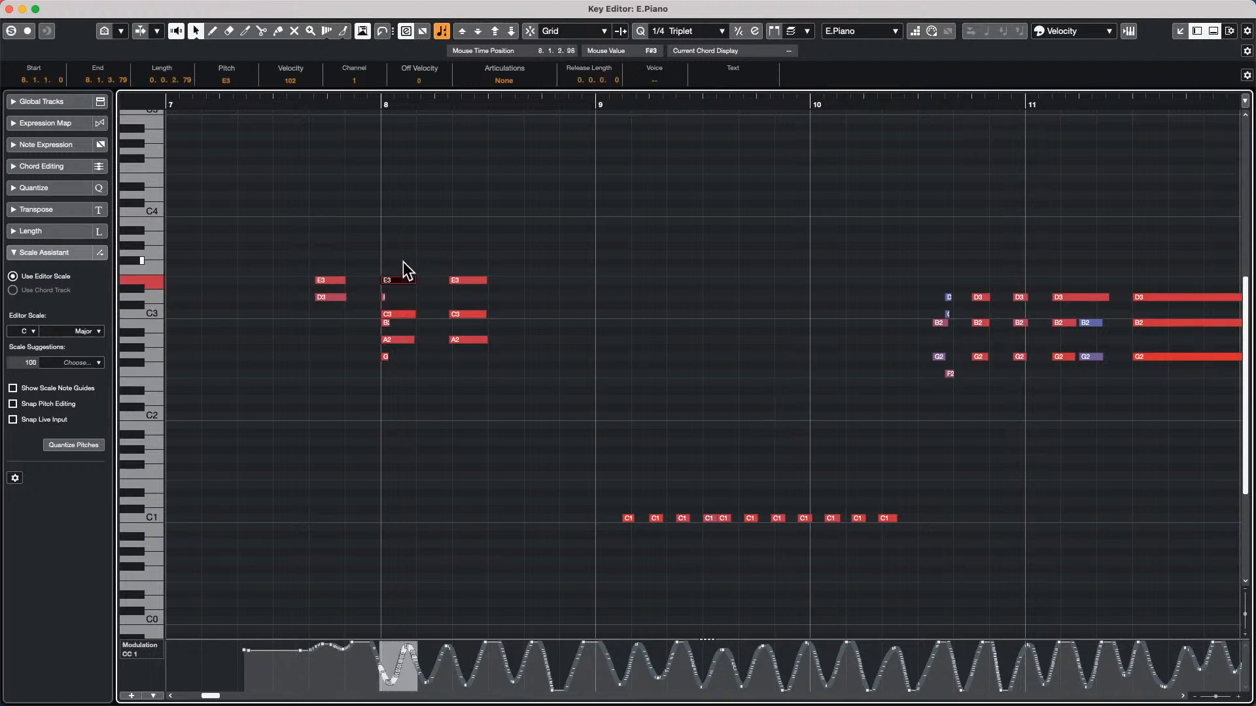
pyautogui.moveTo(403, 262); pyautogui.dragTo(395, 372)
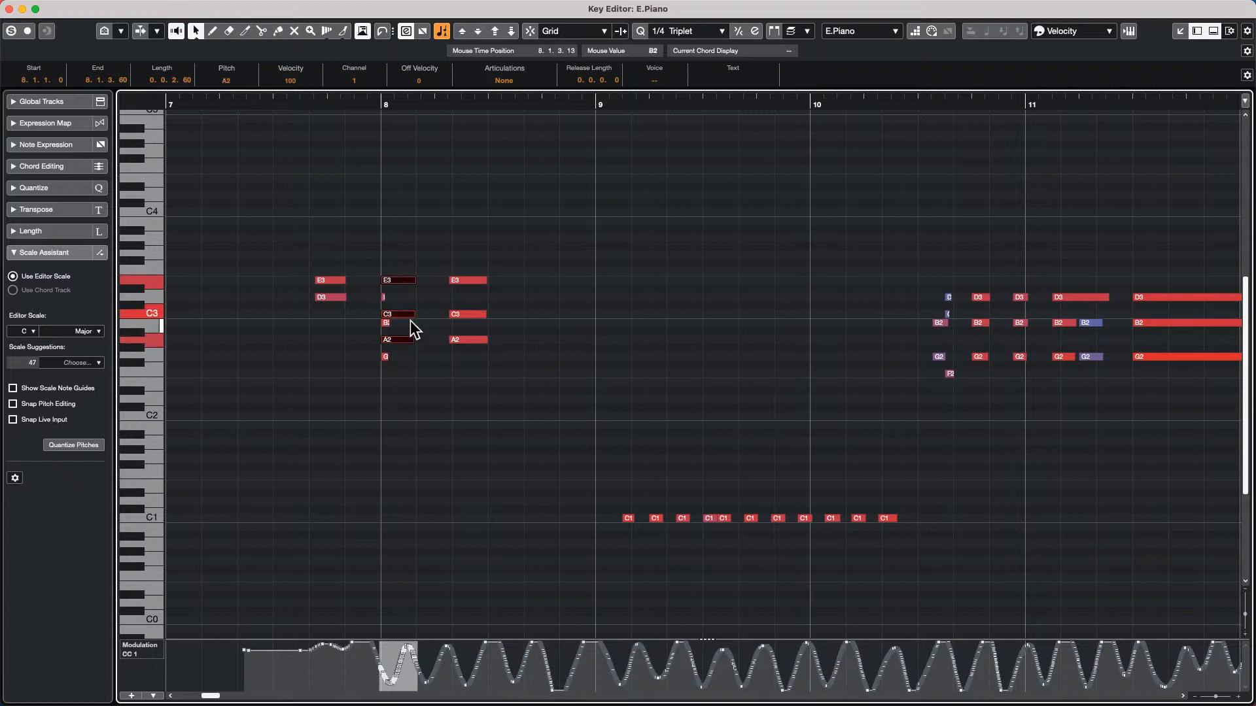
pyautogui.click(406, 263)
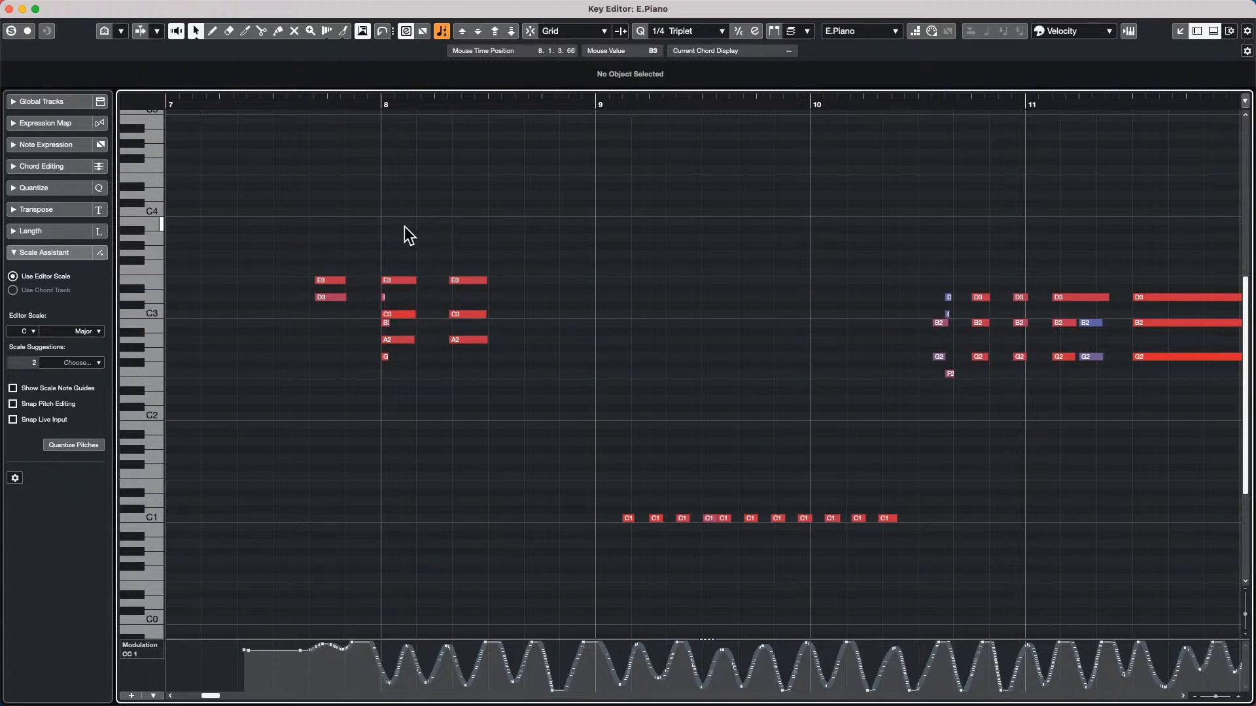
# Look through the Key Editor's toolbox for a tool that plays the notes, and close it
pyautogui.rightClick(345, 235)
pyautogui.click(695, 409)
pyautogui.rightClick(363, 322)
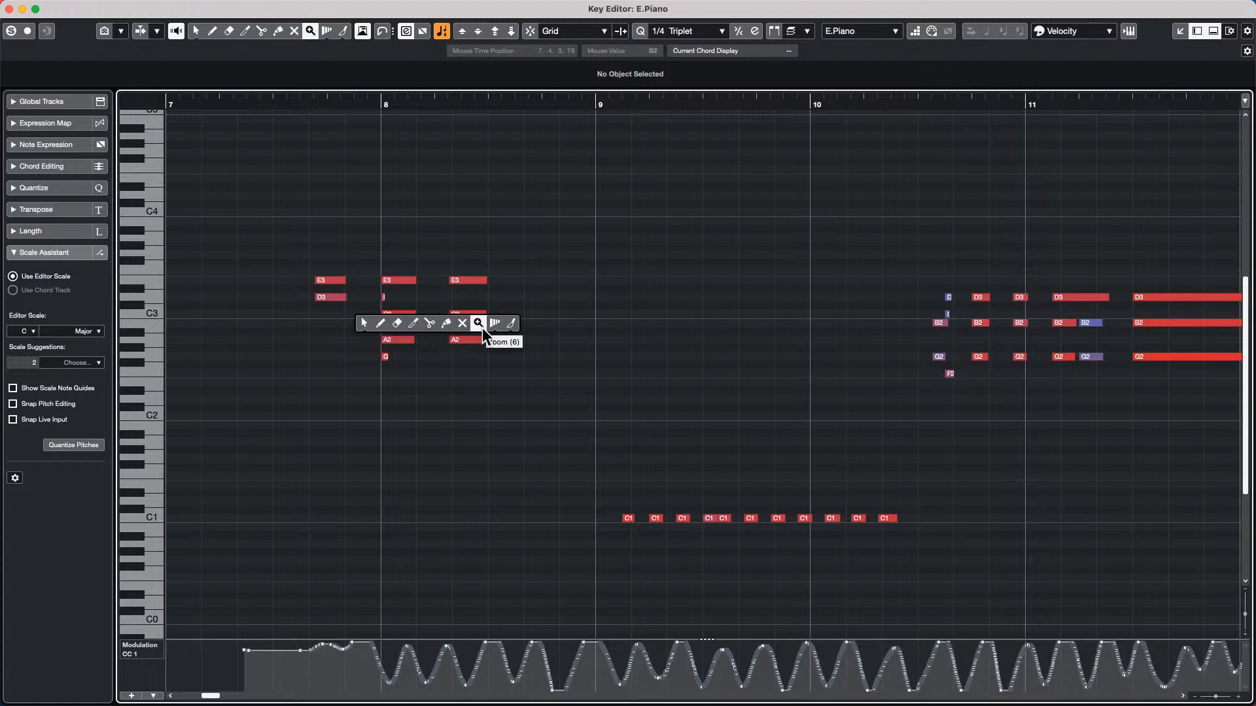
pyautogui.click(487, 368)
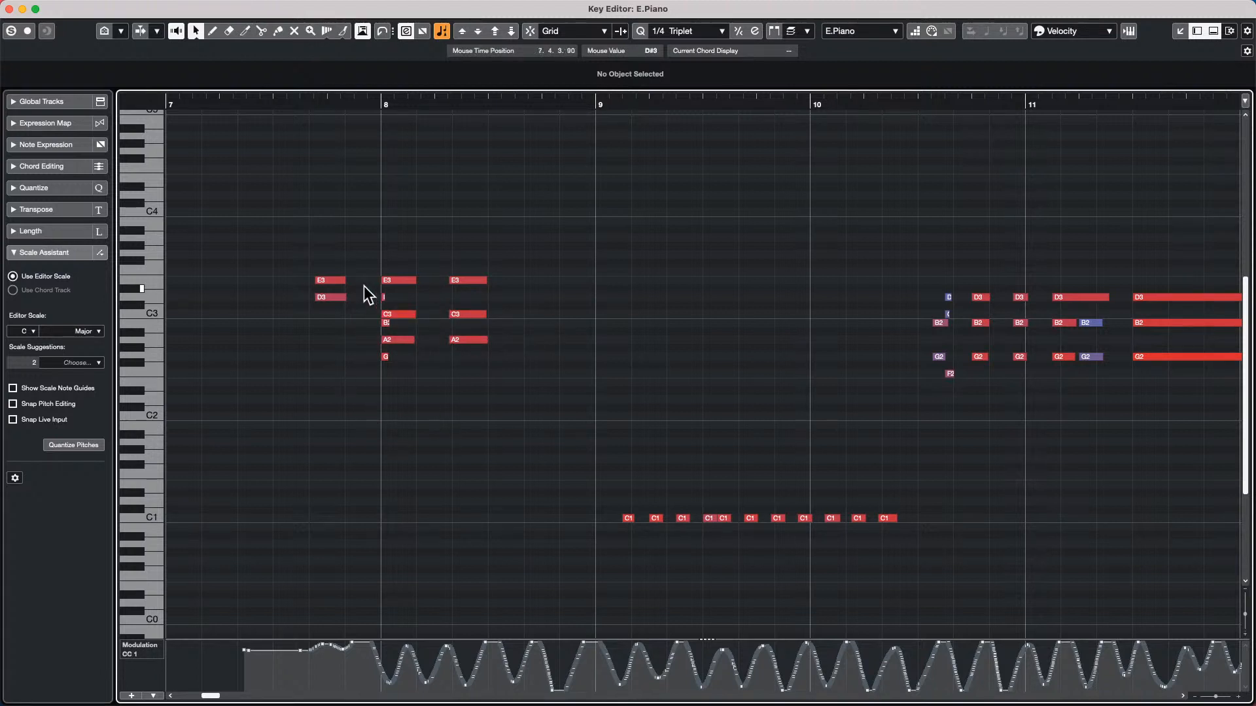
# Close the Key Editor, choose the Play tool in the project window and select the E.Piano track
pyautogui.click(9, 9)
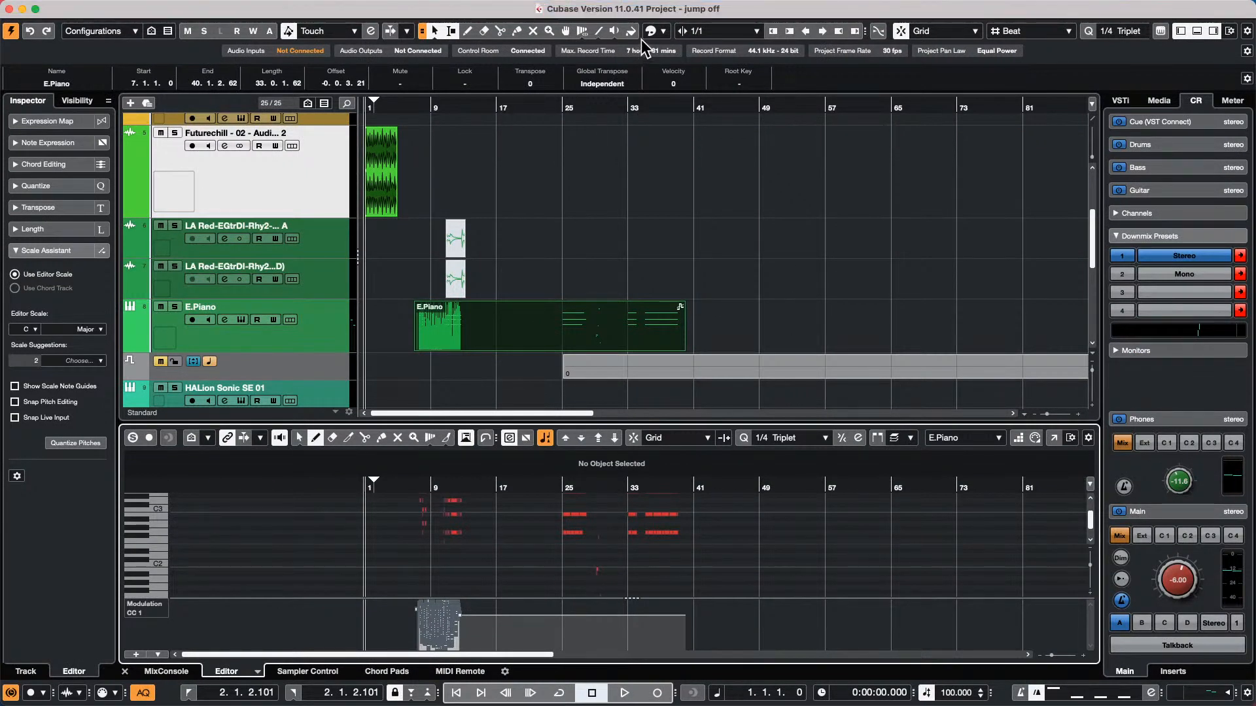
pyautogui.click(613, 31)
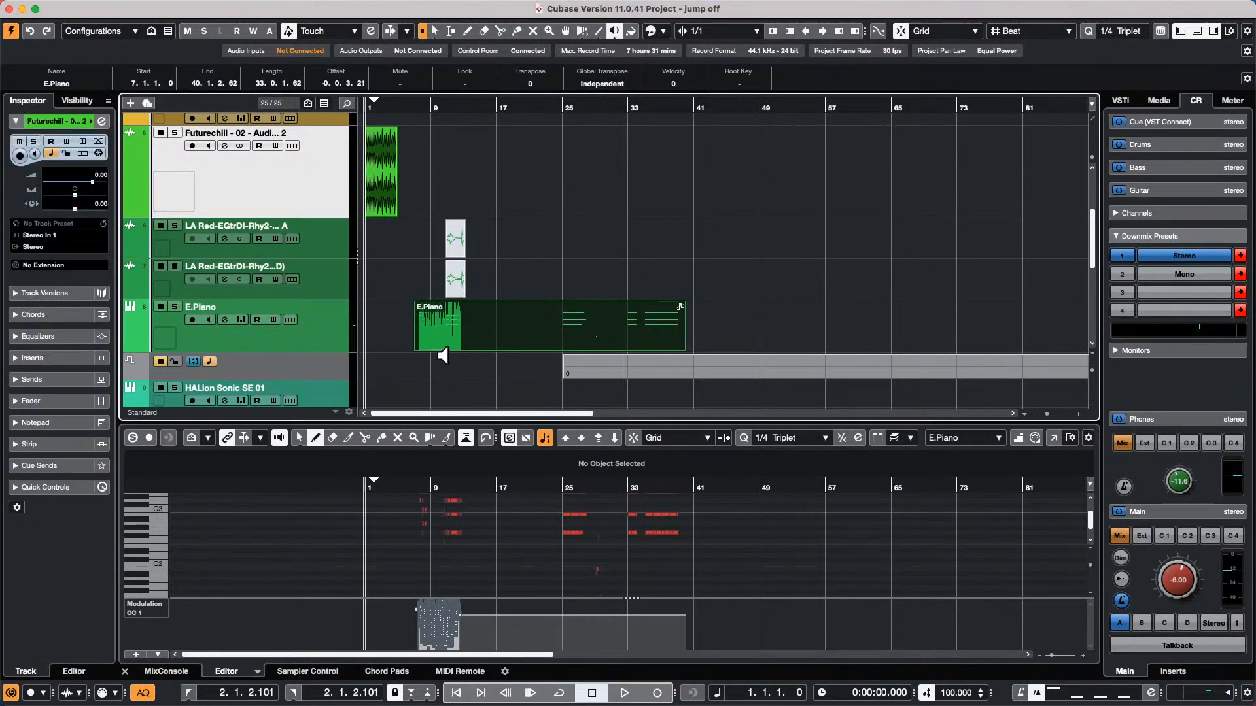
pyautogui.click(214, 337)
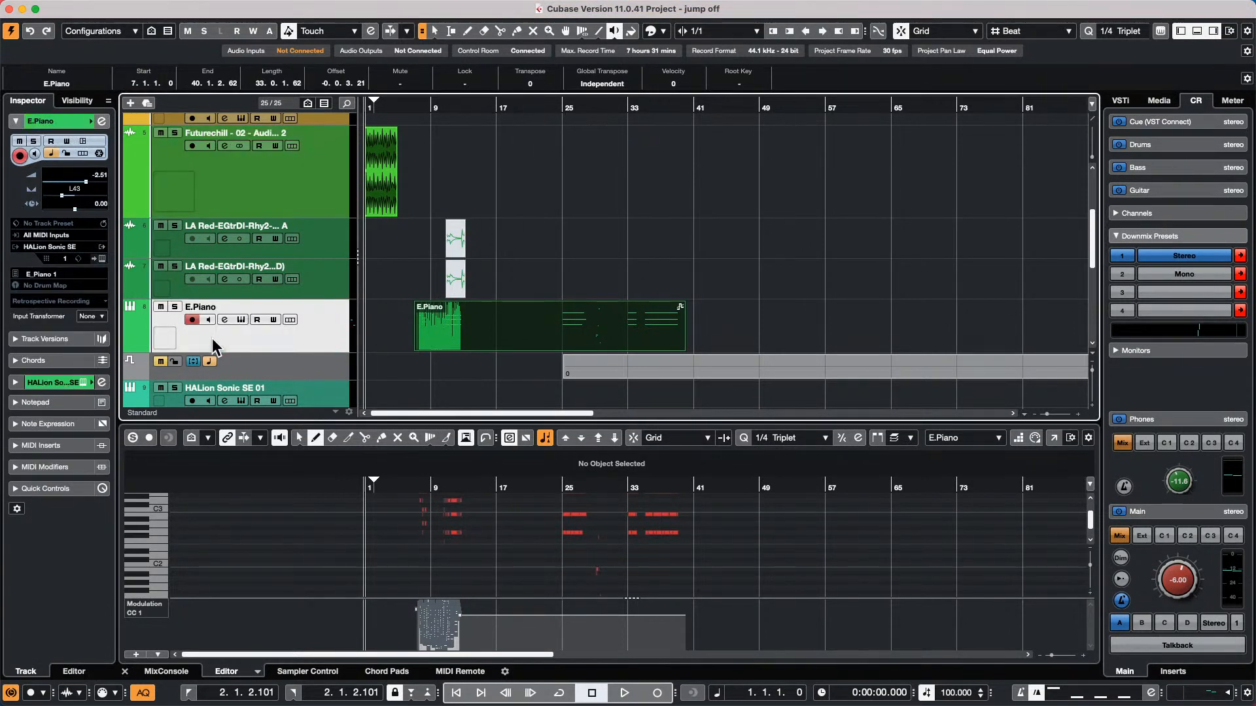
# Edit the E.Piano track in place and audition its notes around bars 11 and 25 with the Play tool
pyautogui.press('shift+super+i')
pyautogui.click(447, 362)
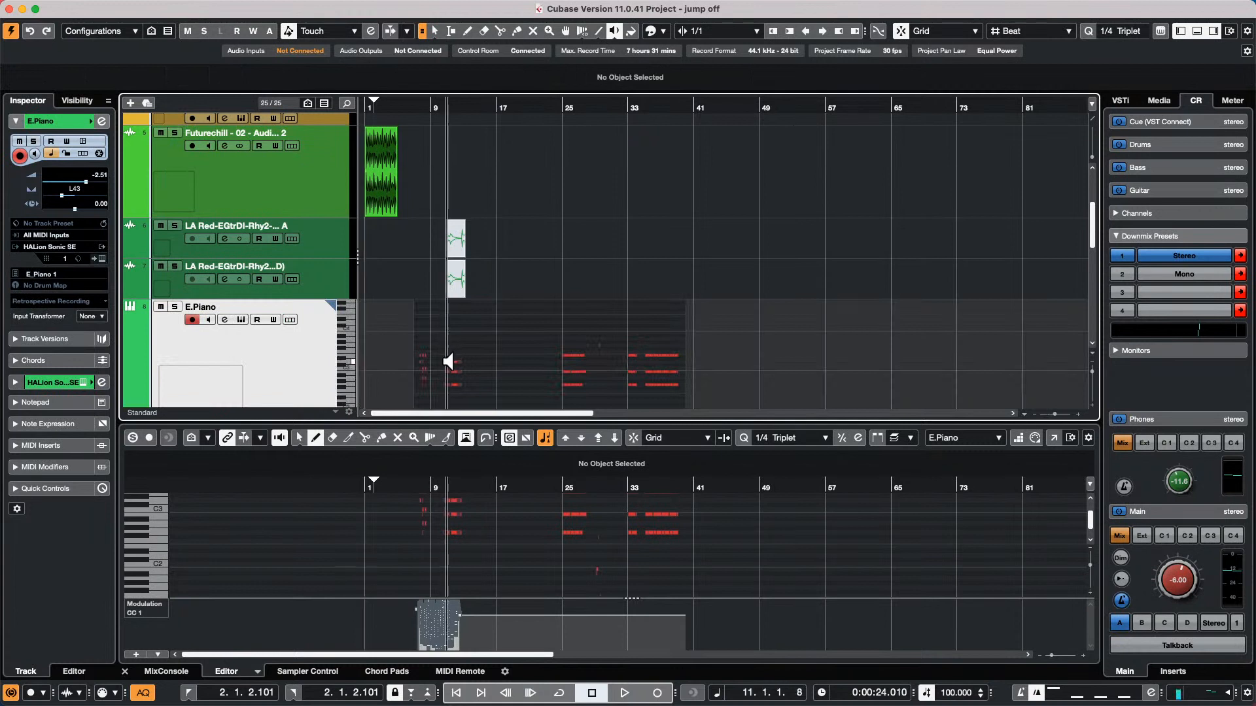
pyautogui.click(566, 375)
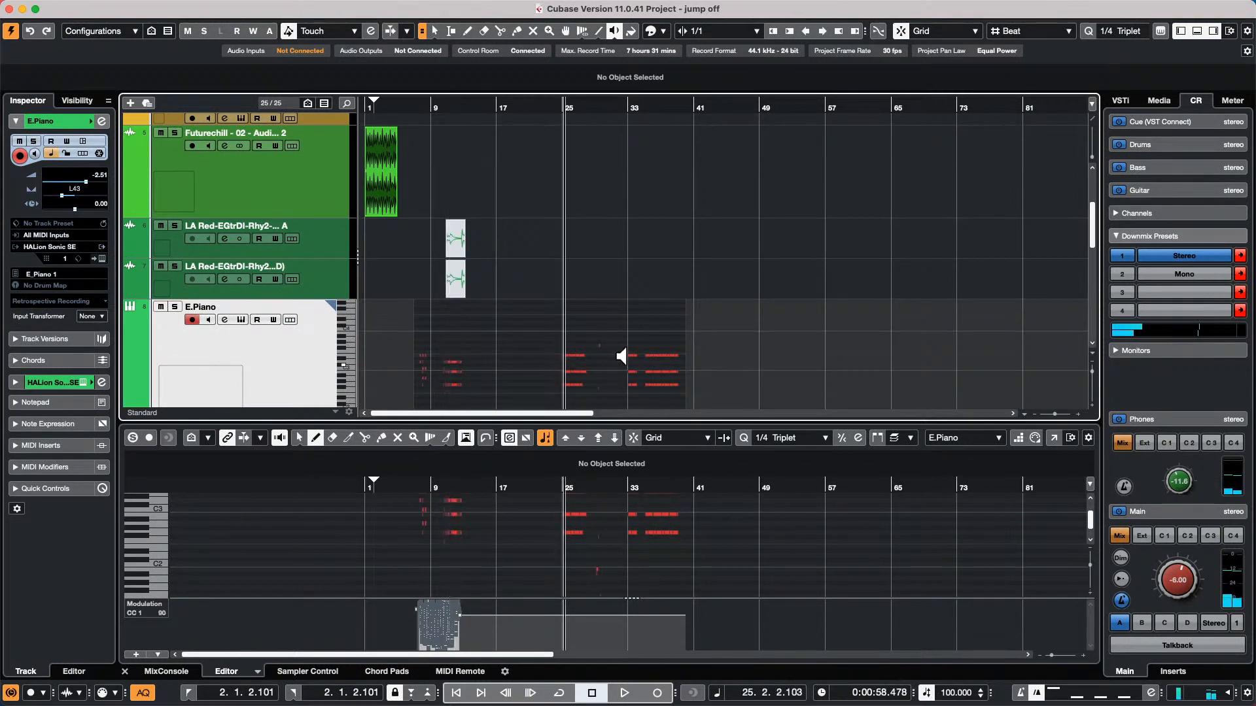
pyautogui.press('space')
# Switch the Play tool to Scrub mode, stop playback and scrub through the project around bar 11
pyautogui.click(614, 31)
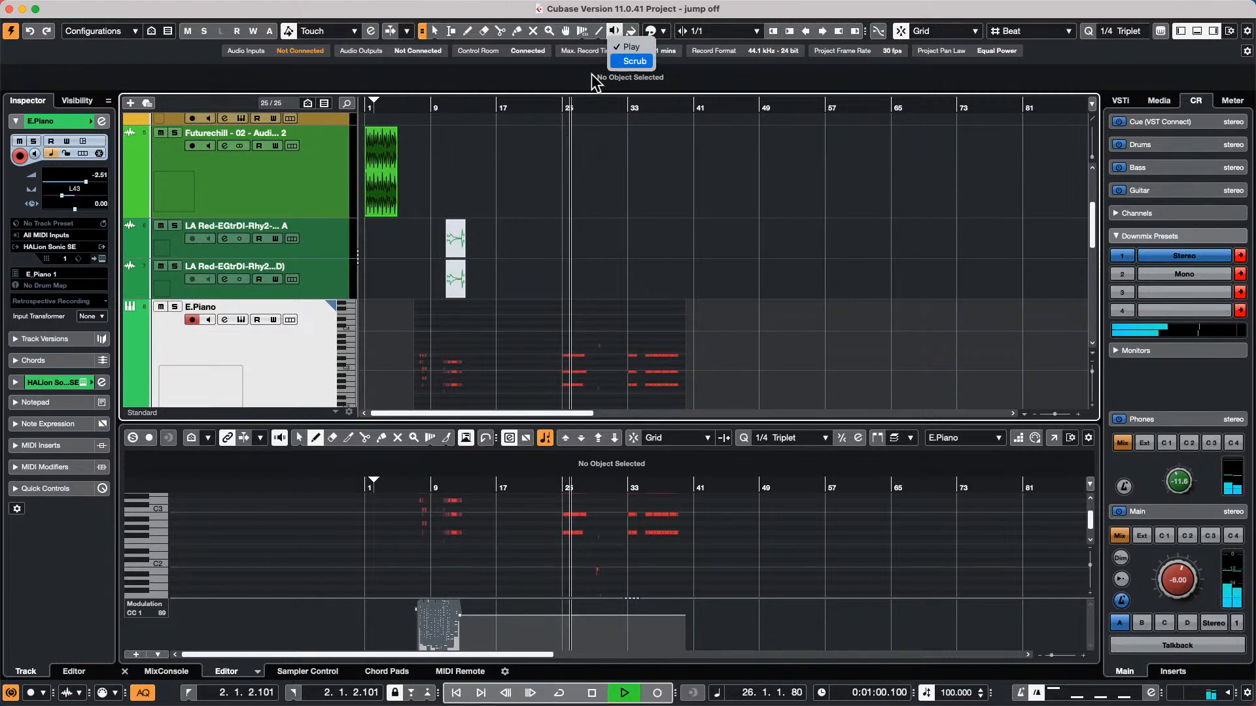
pyautogui.click(632, 61)
pyautogui.press('space')
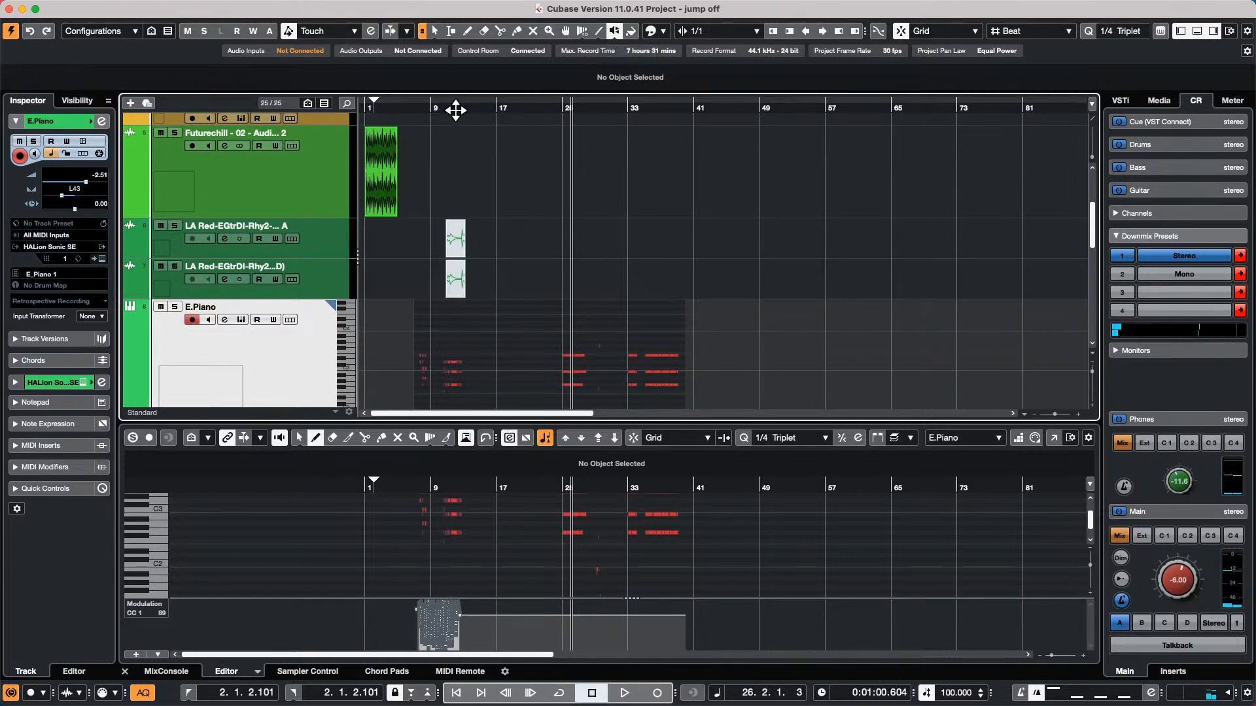
pyautogui.moveTo(455, 110); pyautogui.dragTo(686, 340)
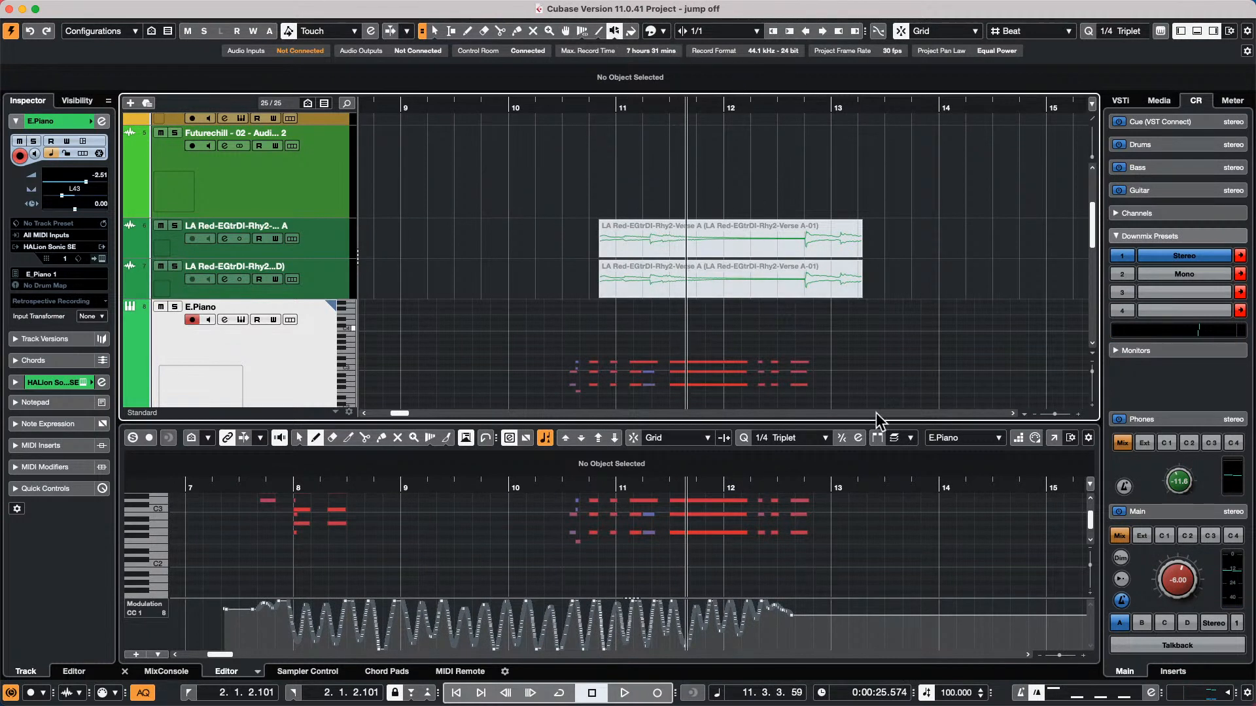
# Set the audition tool back to Play mode, return to the Object Selection tool and close the E.Piano in-place editor
pyautogui.click(615, 31)
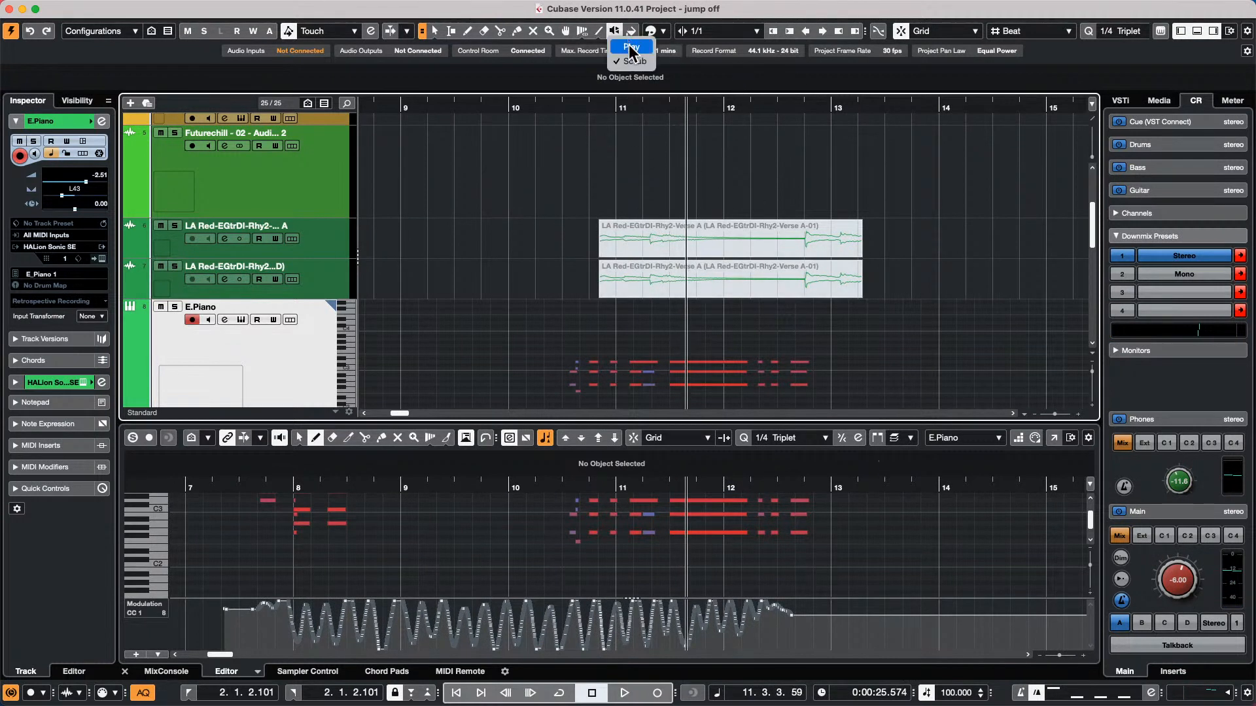
pyautogui.click(631, 47)
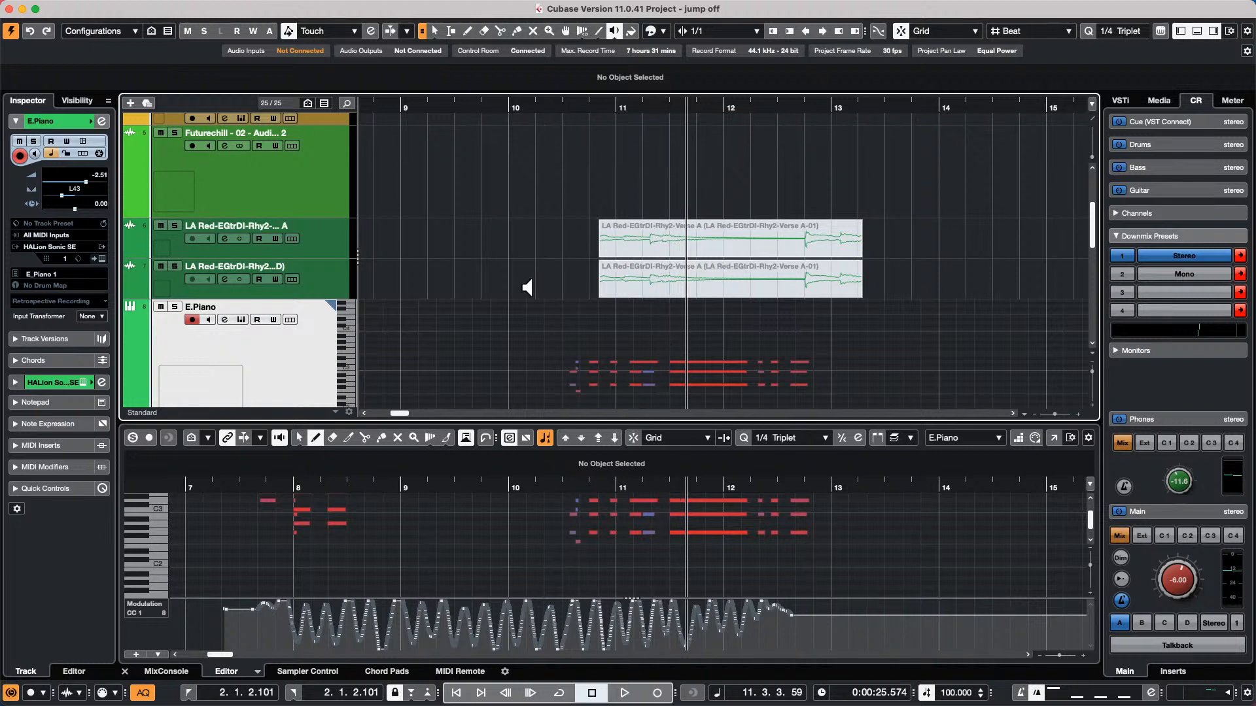
pyautogui.press('1')
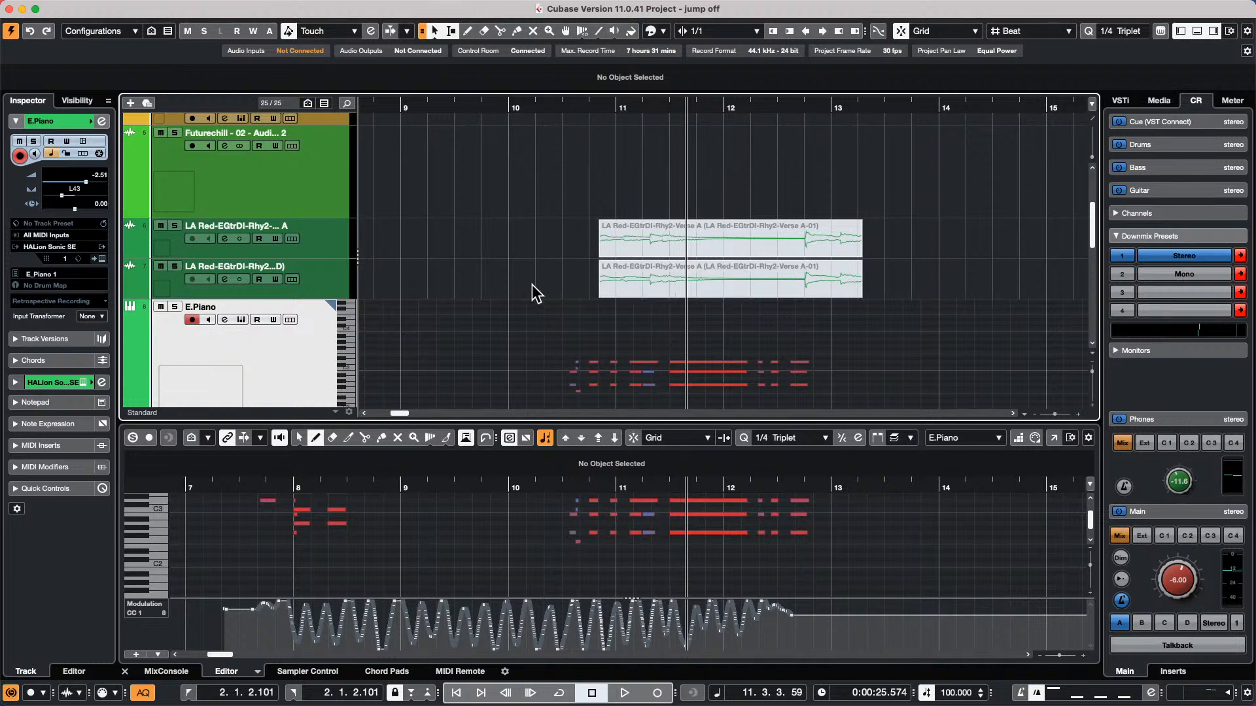
pyautogui.click(457, 323)
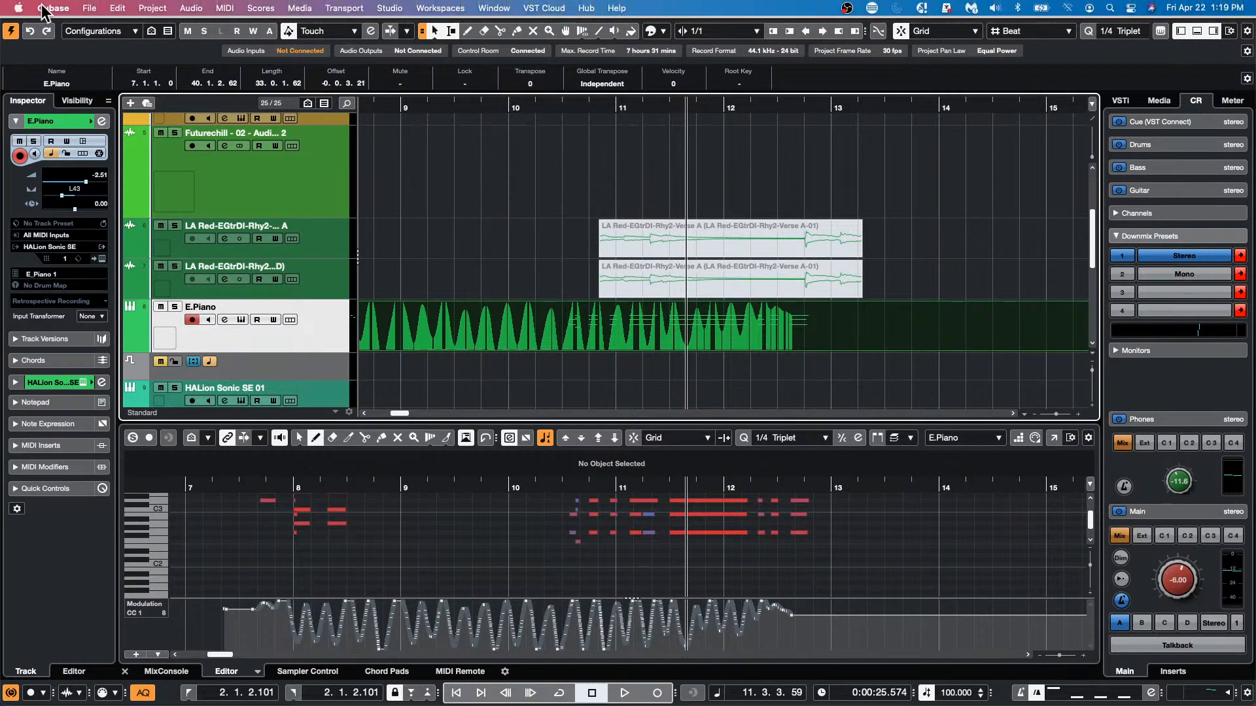
# Duplicate the Futurechill - 02 - Audio - Beat 2 event on its track and place the copy at 4.2.1, overlapping the original
pyautogui.moveTo(415, 105); pyautogui.dragTo(113, 8)
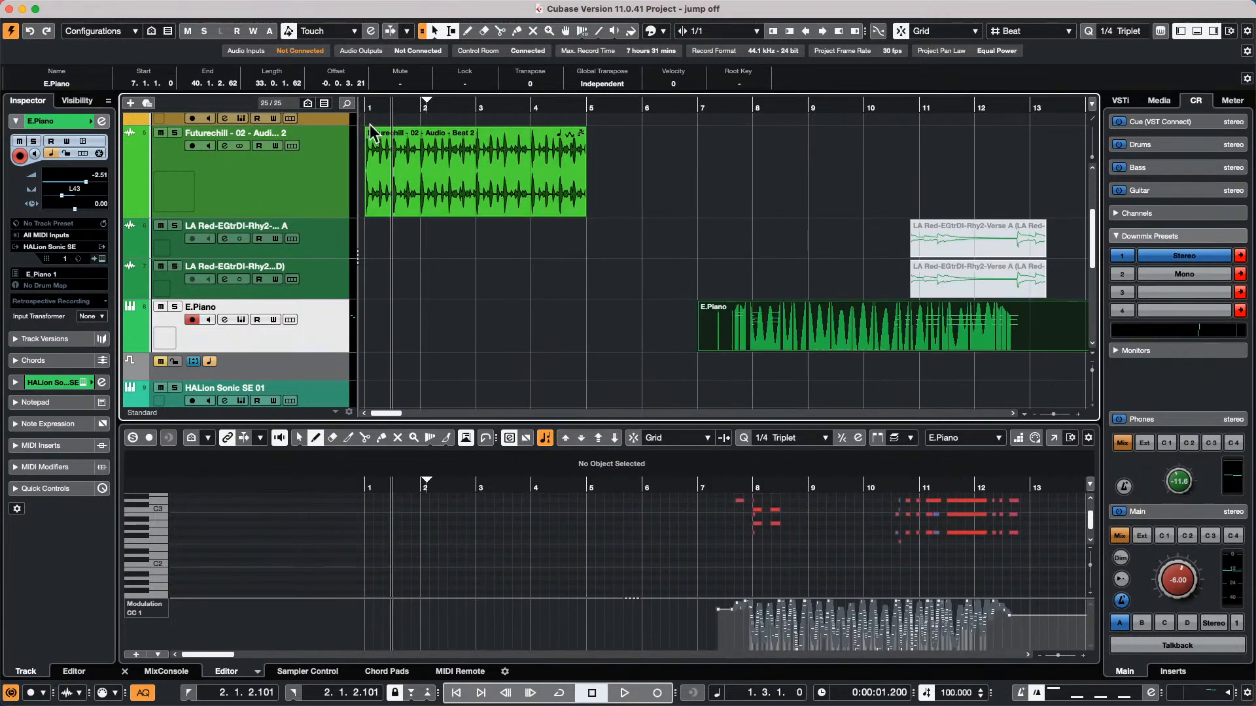
pyautogui.click(480, 203)
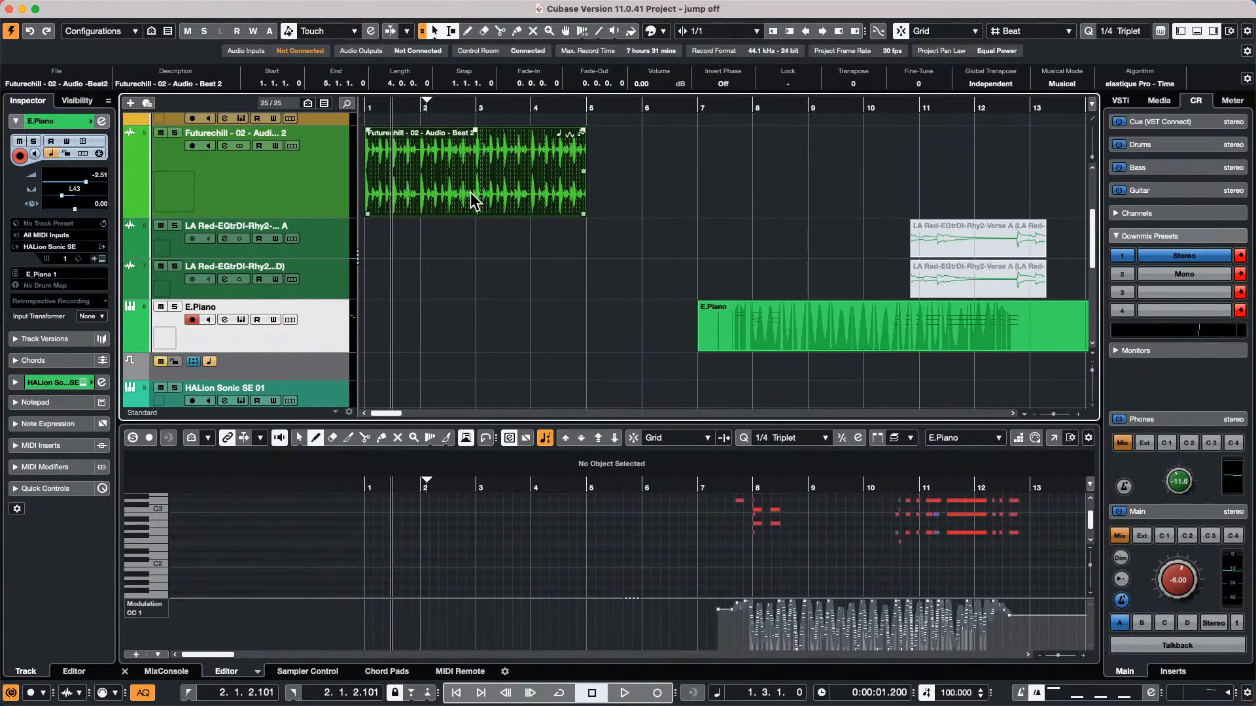
pyautogui.moveTo(474, 203); pyautogui.dragTo(600, 202)
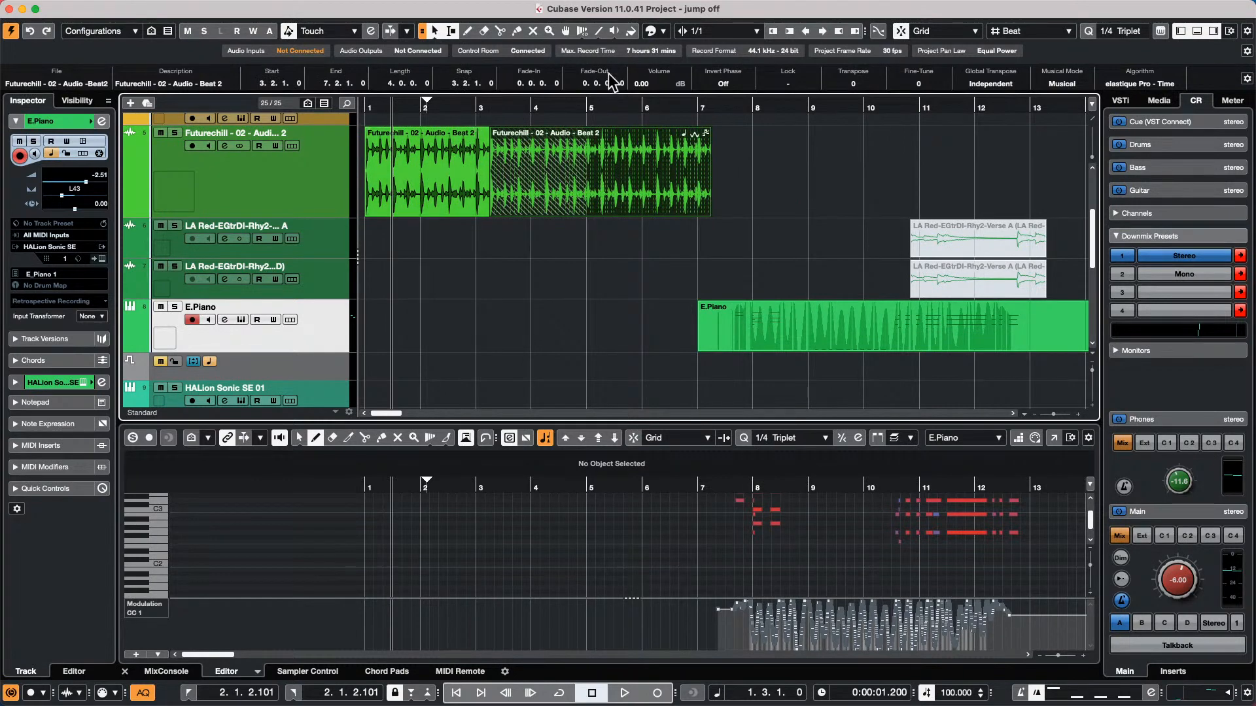
pyautogui.moveTo(682, 173); pyautogui.dragTo(815, 172)
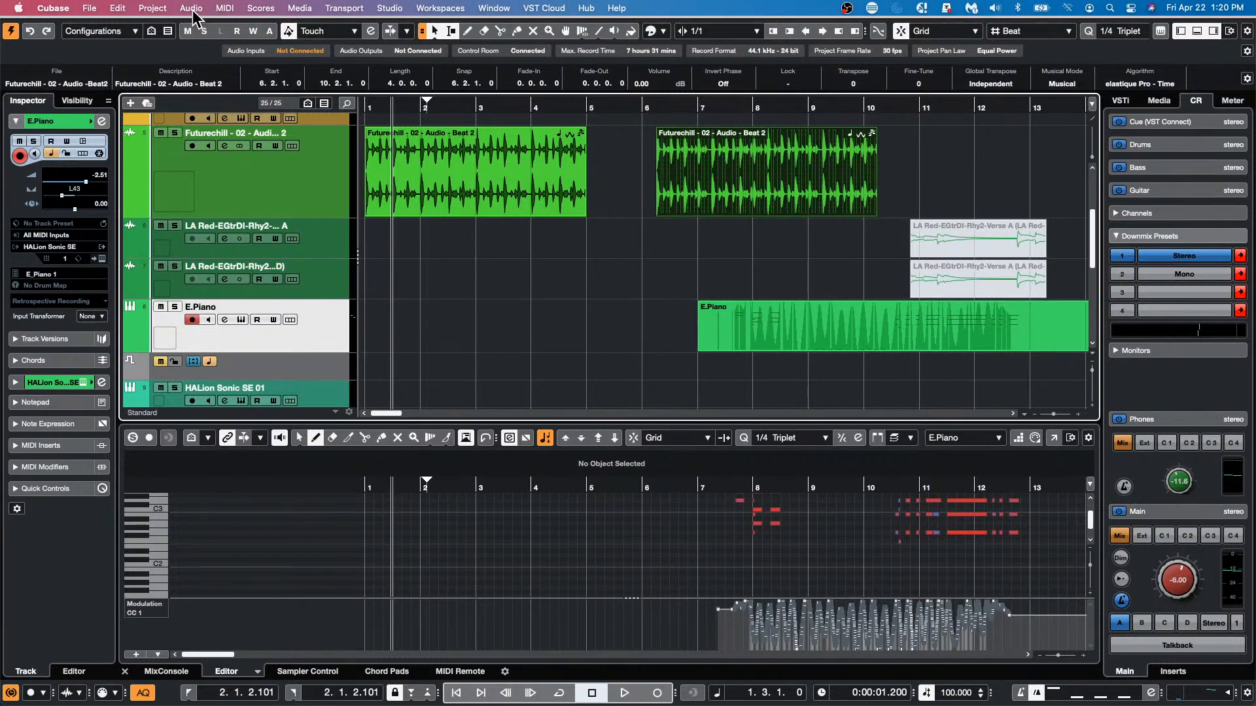
pyautogui.moveTo(689, 190); pyautogui.dragTo(588, 220)
# Apply the advanced audio command Delete Overlaps to the copied Futurechill event, and move that event to 5.4.1
pyautogui.click(191, 8)
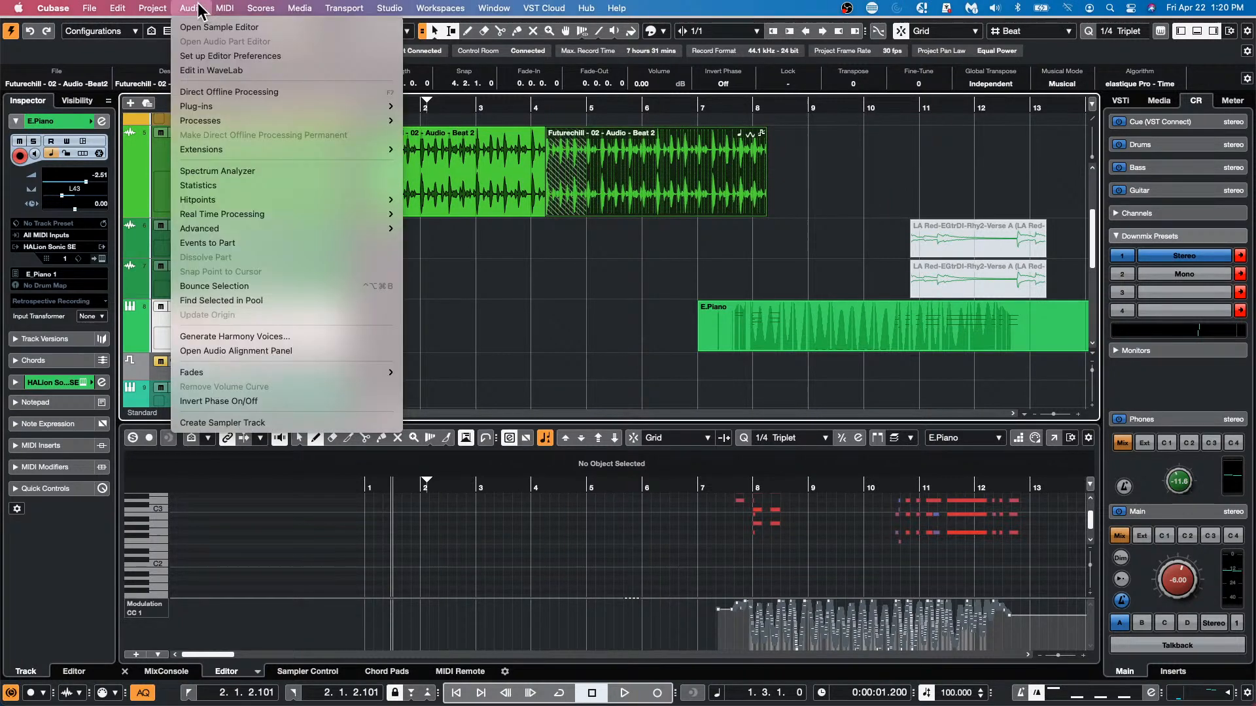
pyautogui.moveTo(223, 231)
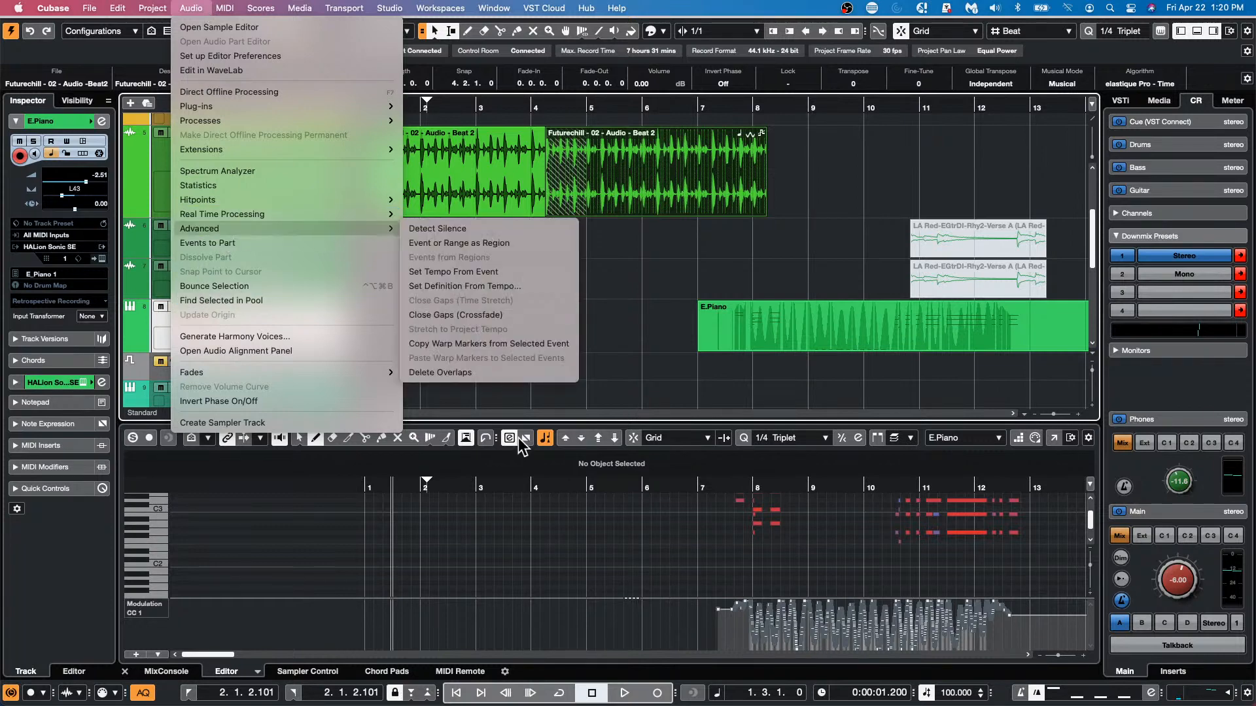
pyautogui.click(506, 372)
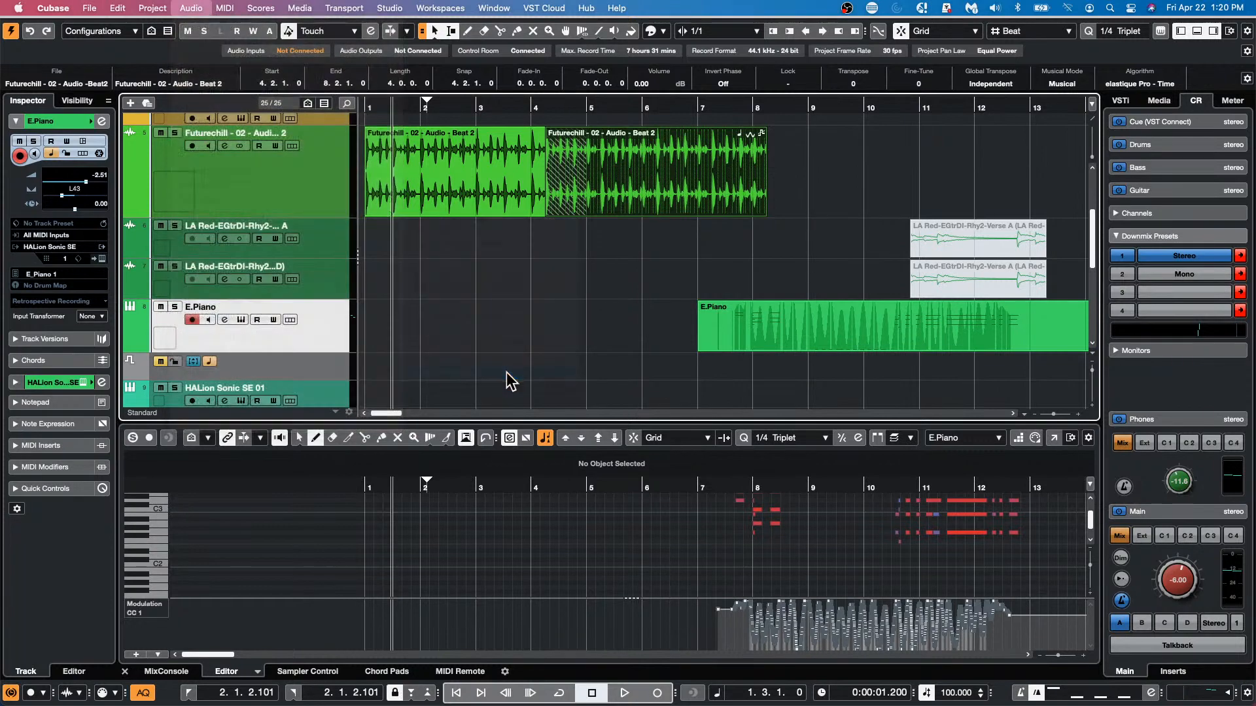
pyautogui.moveTo(654, 196); pyautogui.dragTo(739, 186)
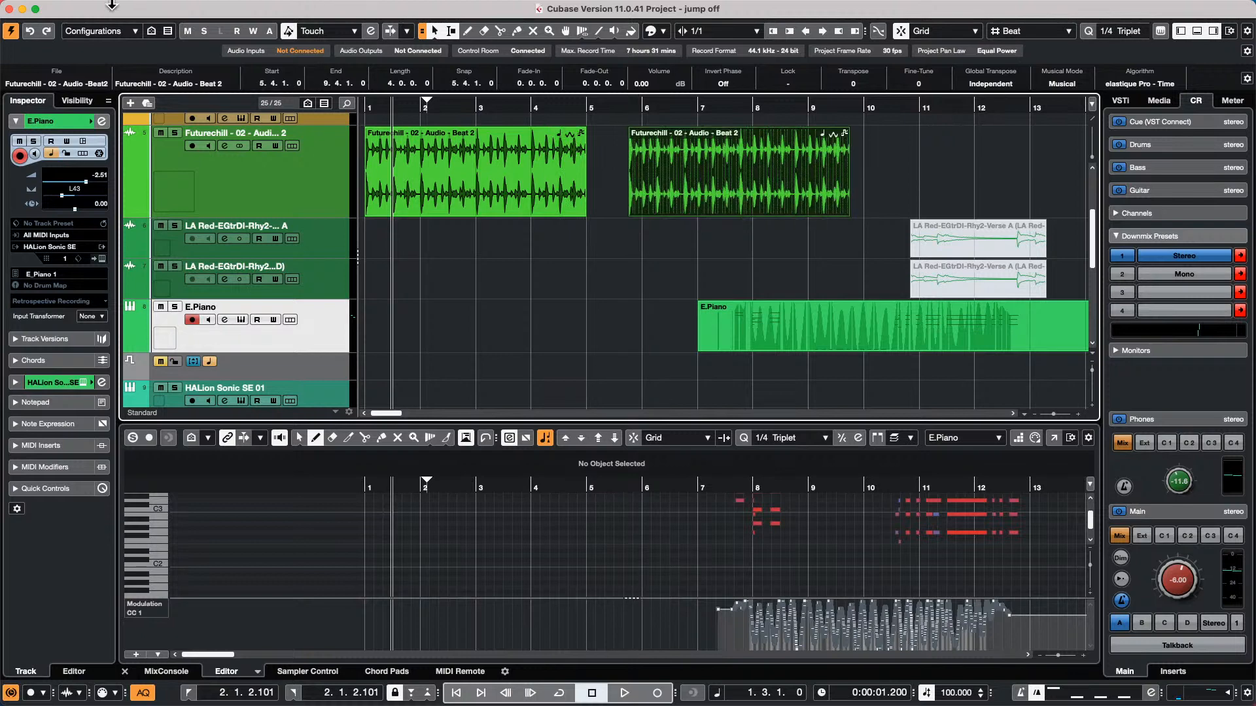
# Turn on Delete Overlaps in the Editing preferences and test it by moving the Futurechill events over each other
pyautogui.click(71, 7)
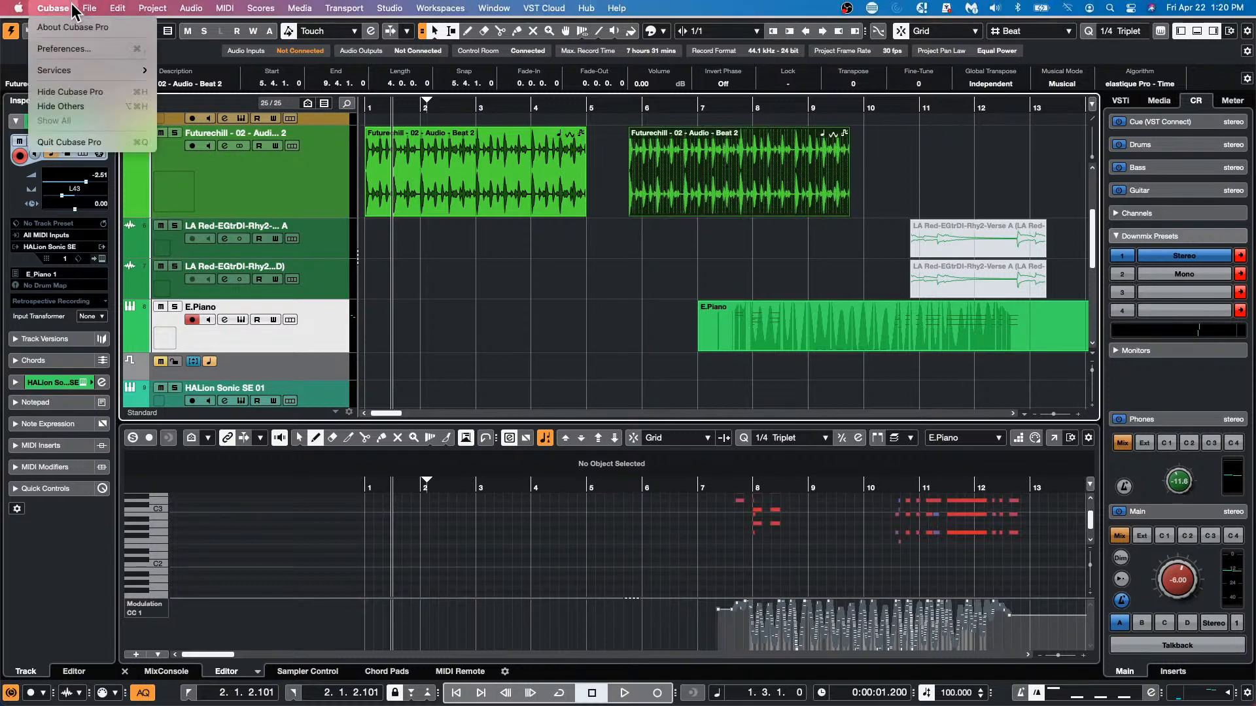
pyautogui.click(64, 48)
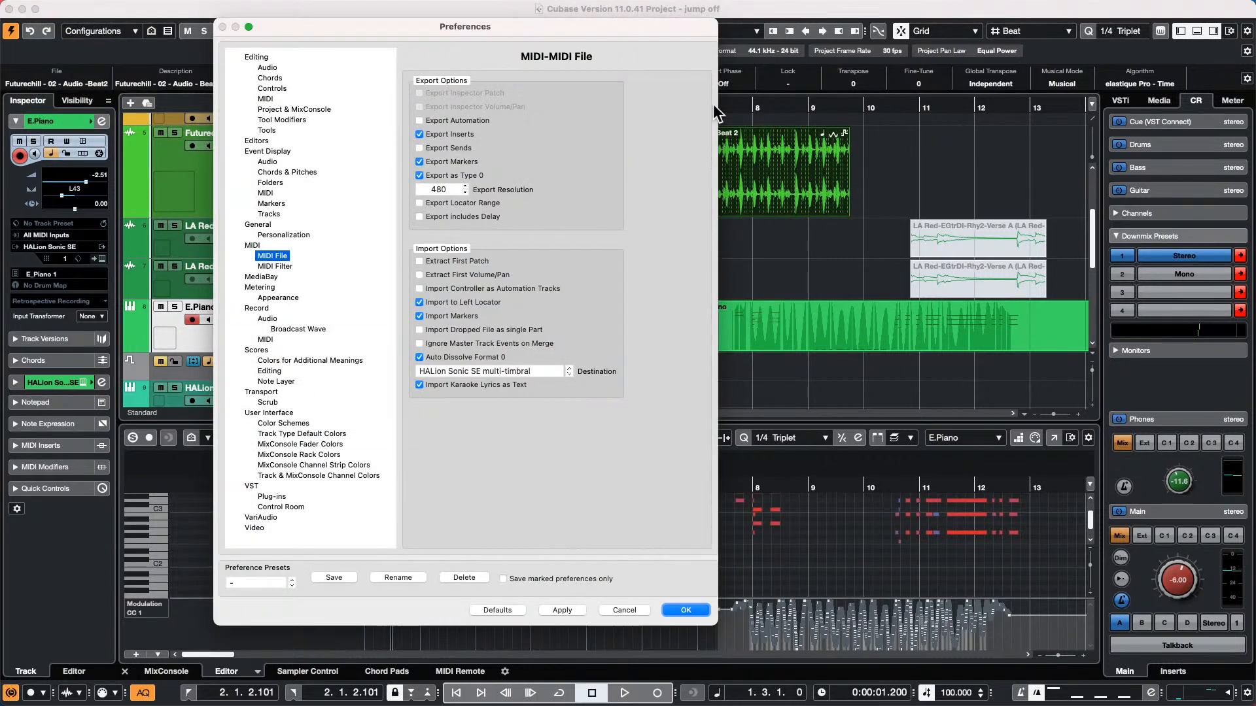
pyautogui.click(261, 58)
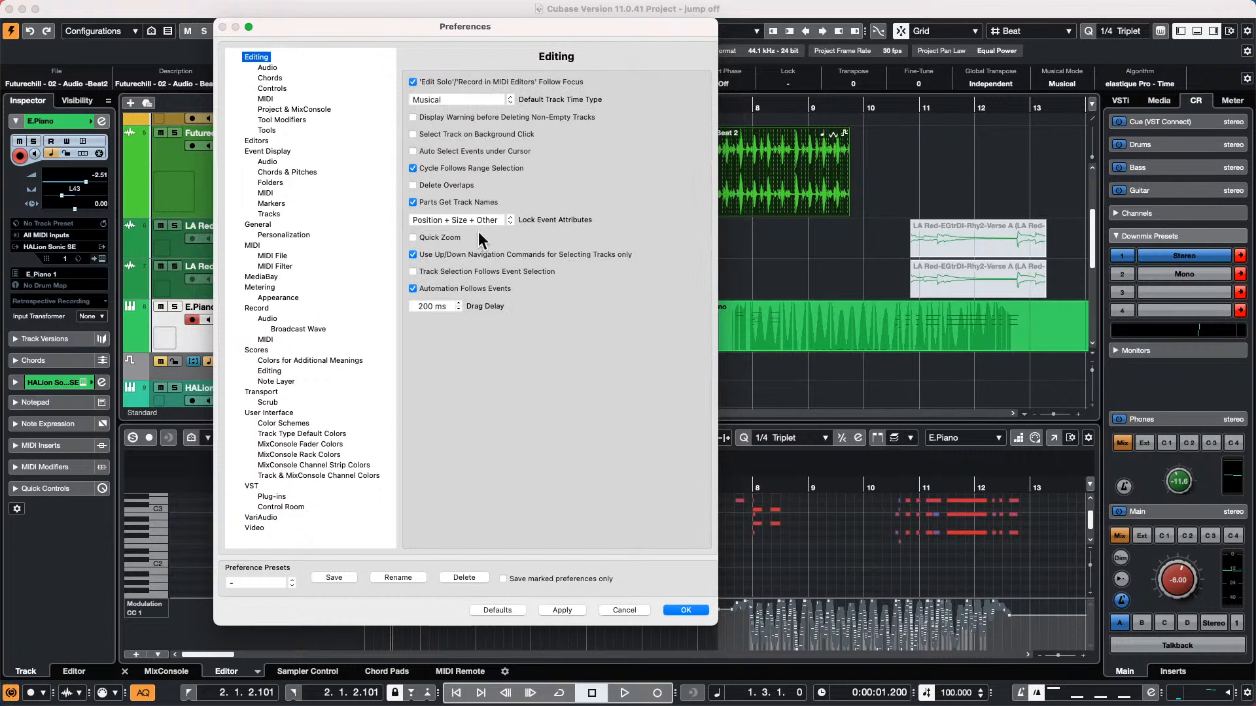
pyautogui.click(413, 185)
pyautogui.click(552, 609)
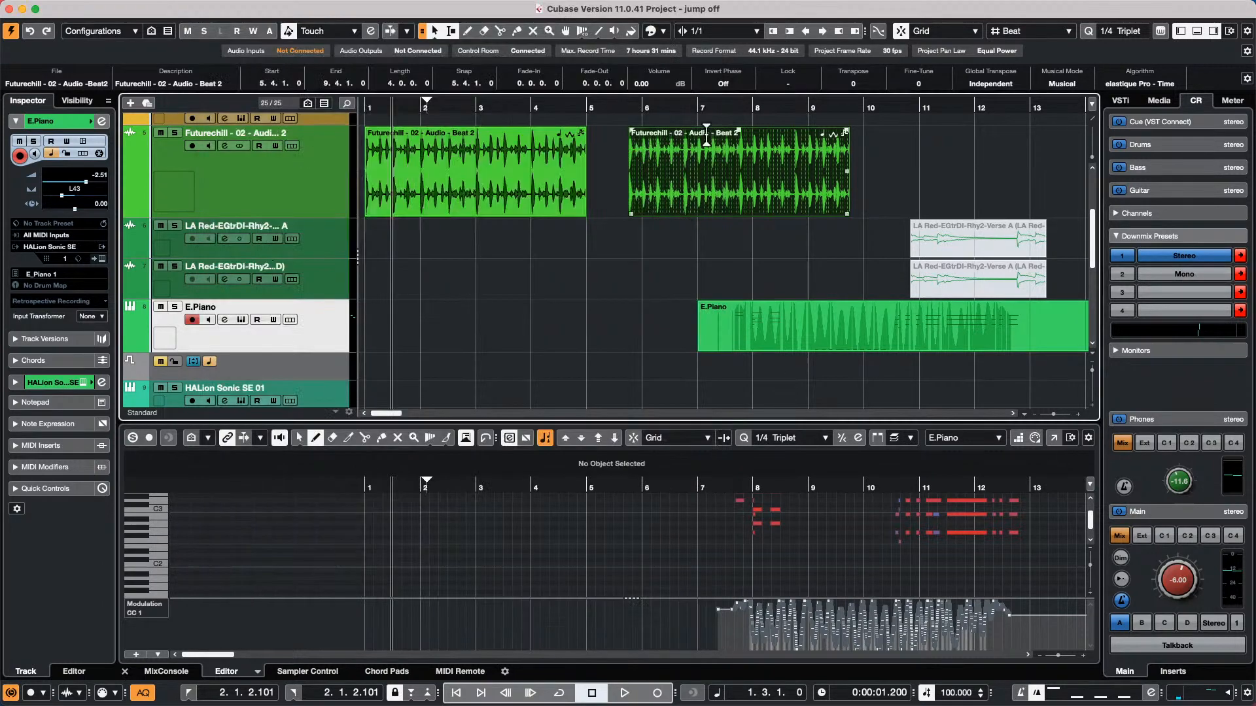
pyautogui.click(678, 608)
pyautogui.moveTo(743, 210)
pyautogui.mouseDown()
pyautogui.moveTo(637, 205)
pyautogui.moveTo(747, 204)
pyautogui.mouseUp()
pyautogui.moveTo(493, 198); pyautogui.dragTo(478, 168)
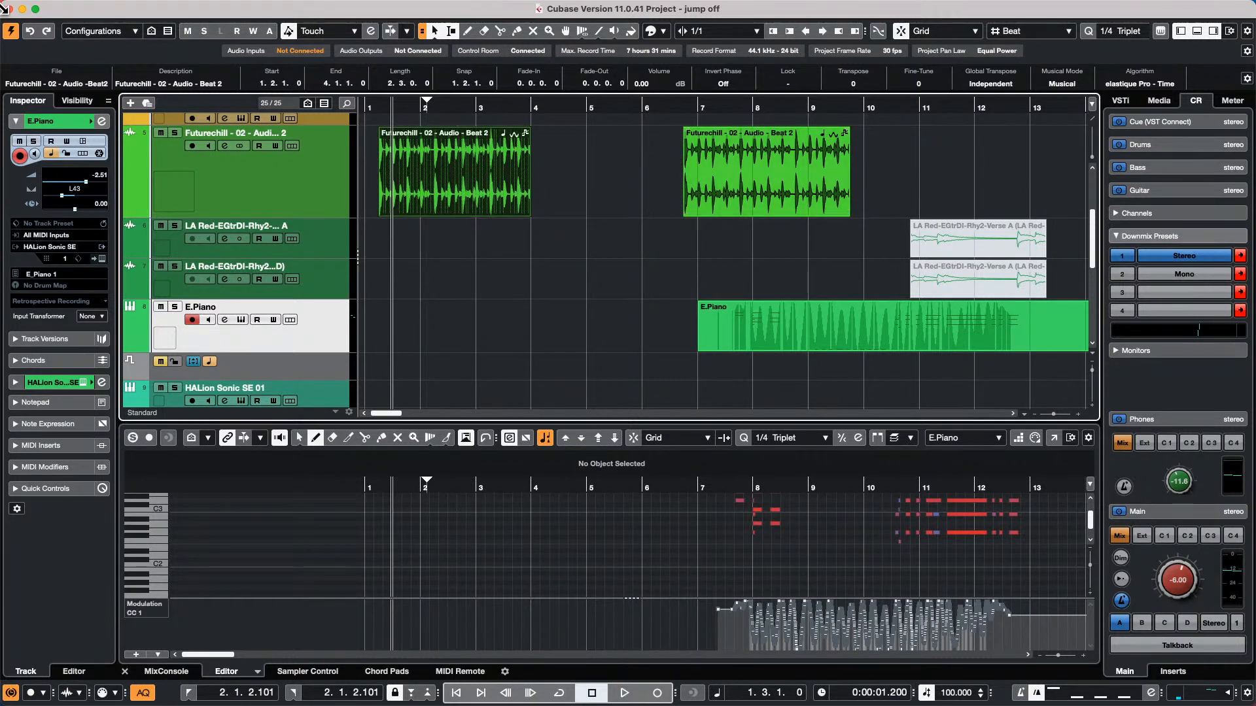
# Turn Delete Overlaps off again in the Editing preferences
pyautogui.click(53, 8)
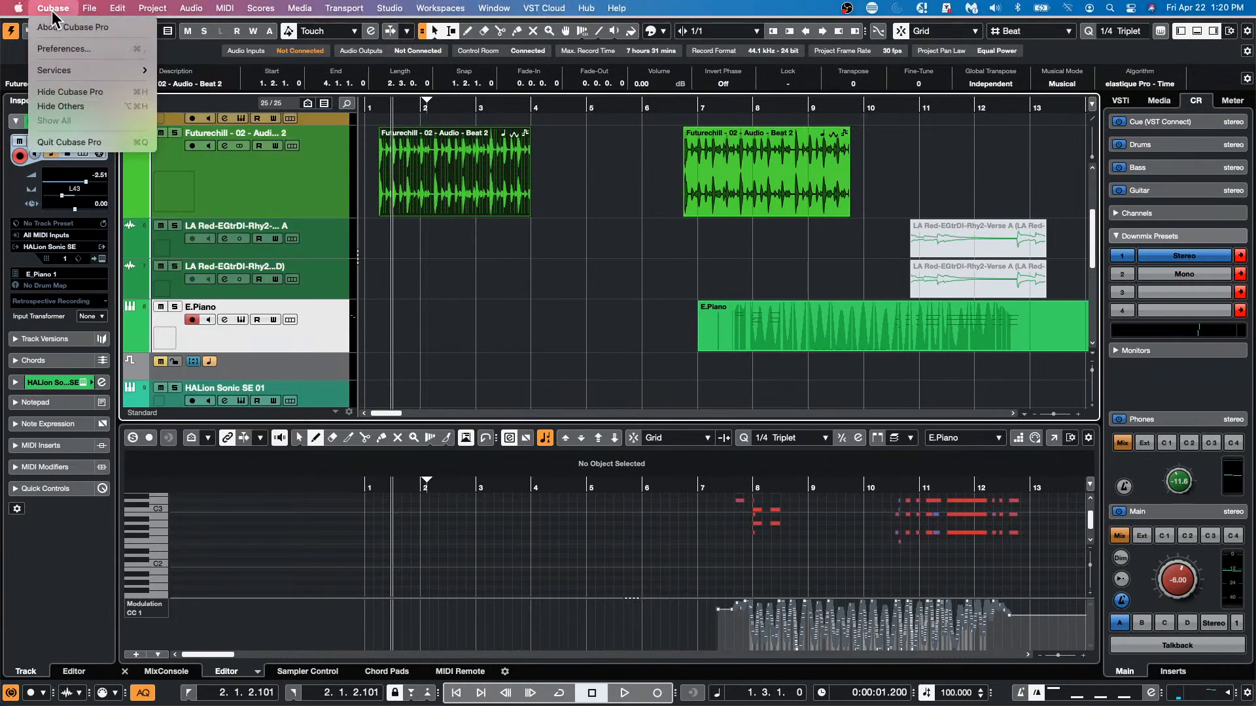
pyautogui.click(63, 50)
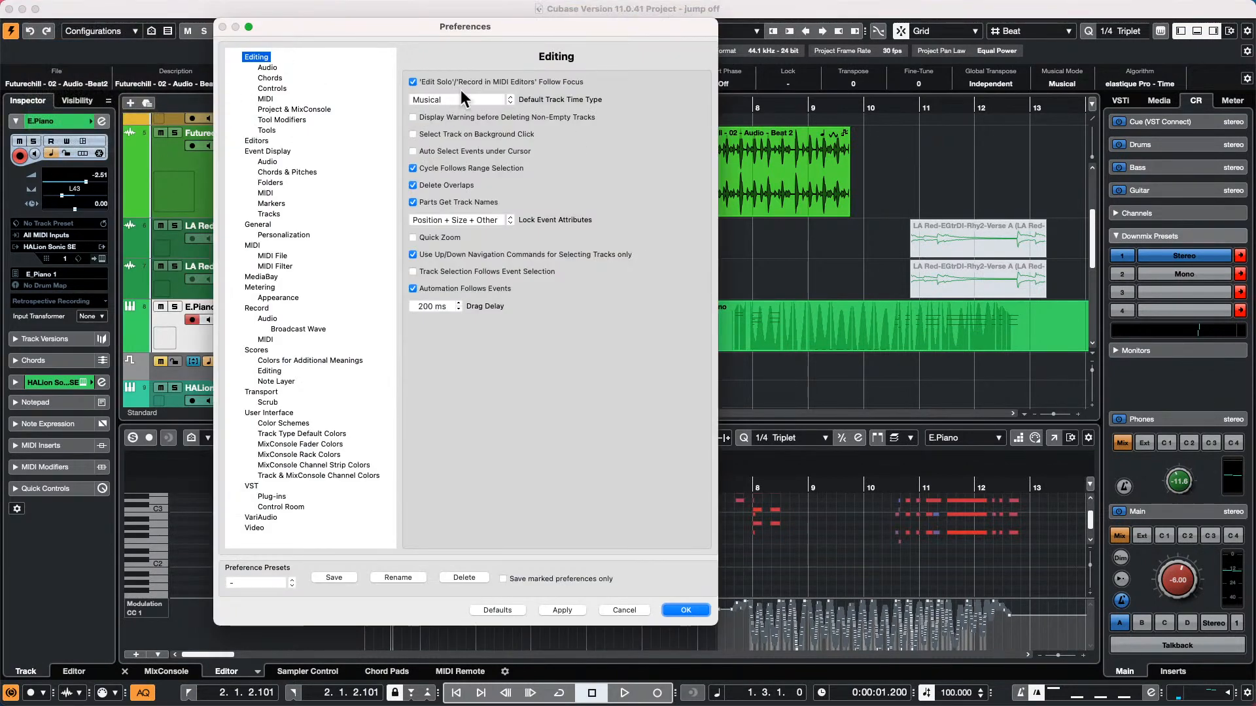
pyautogui.click(413, 186)
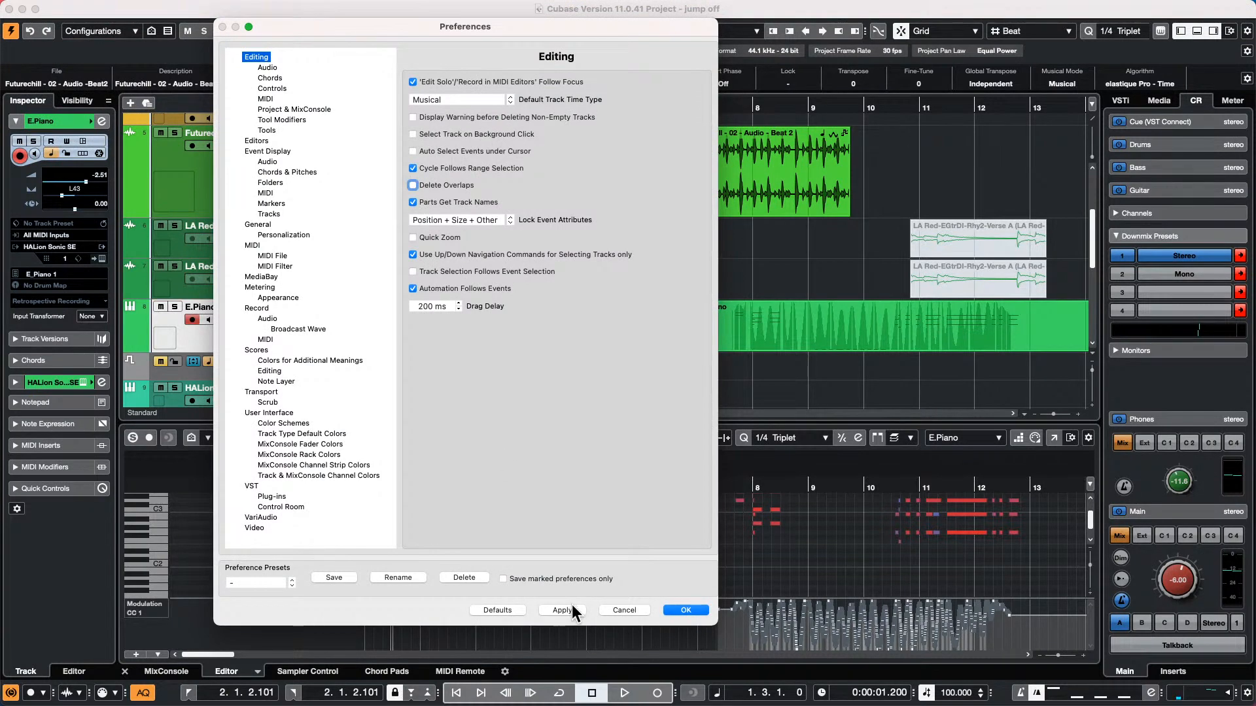
pyautogui.click(685, 610)
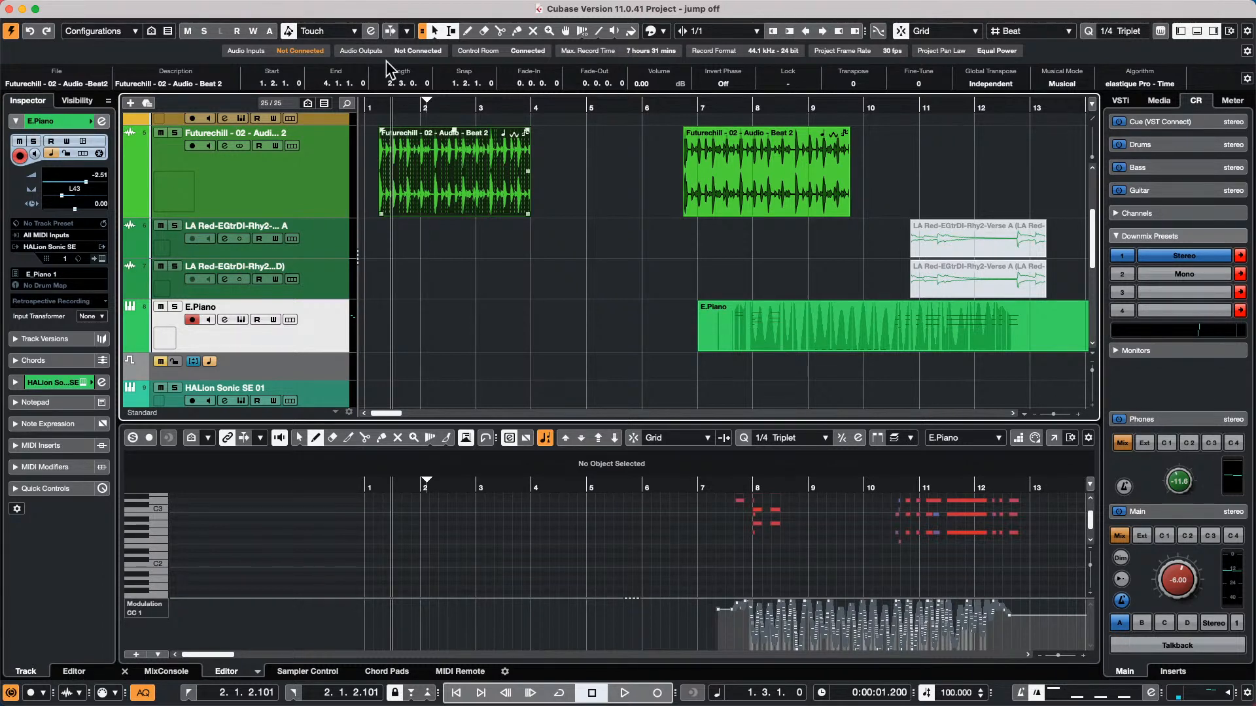
# Create a new empty project in the April 12 2022 folder
pyautogui.click(93, 13)
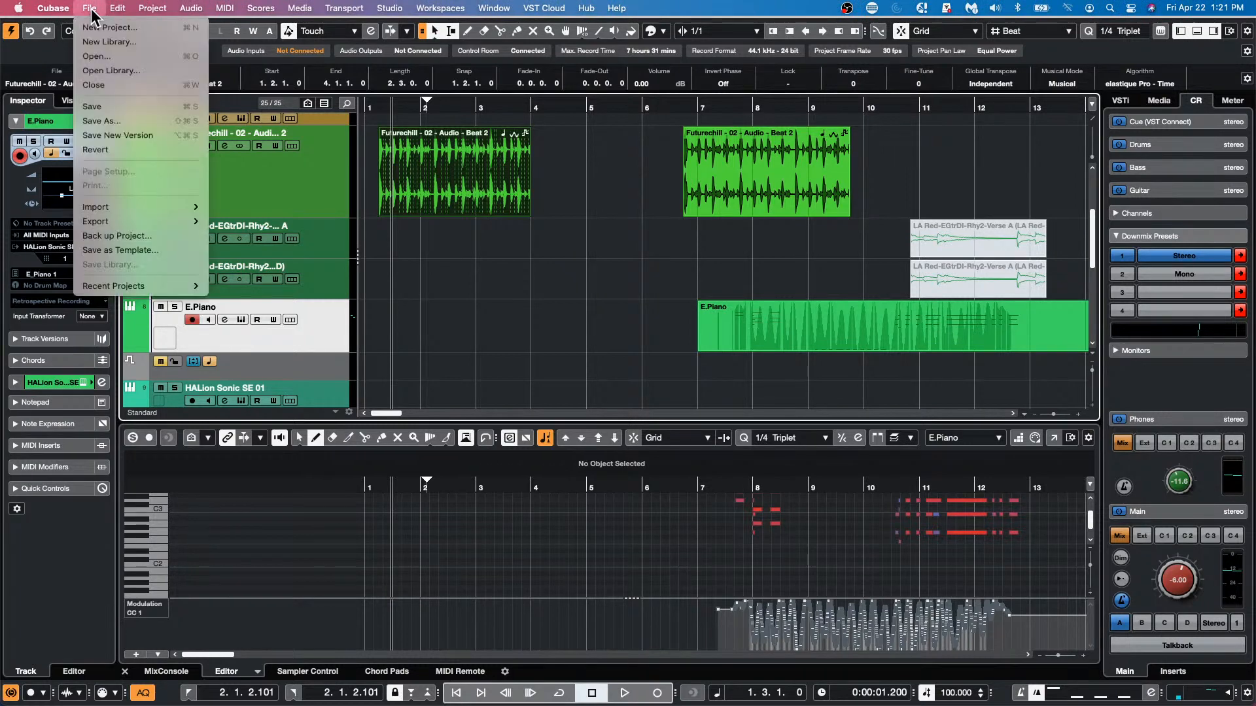
pyautogui.click(110, 25)
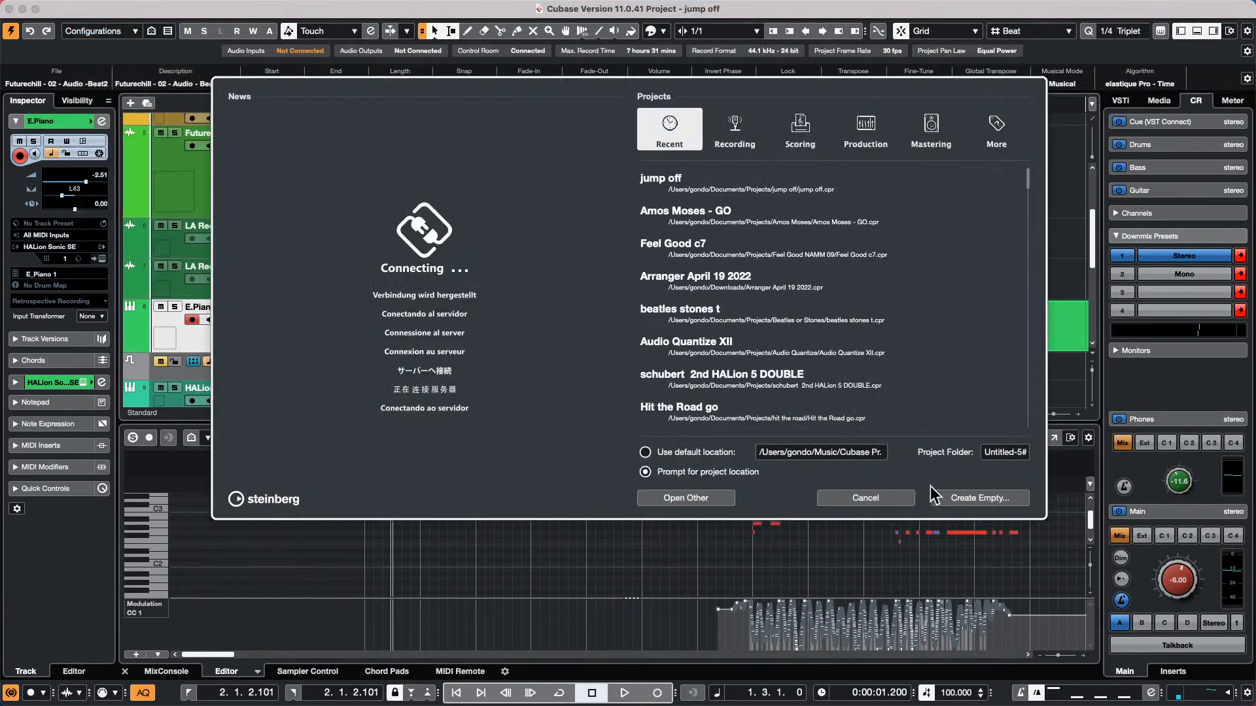
pyautogui.click(988, 496)
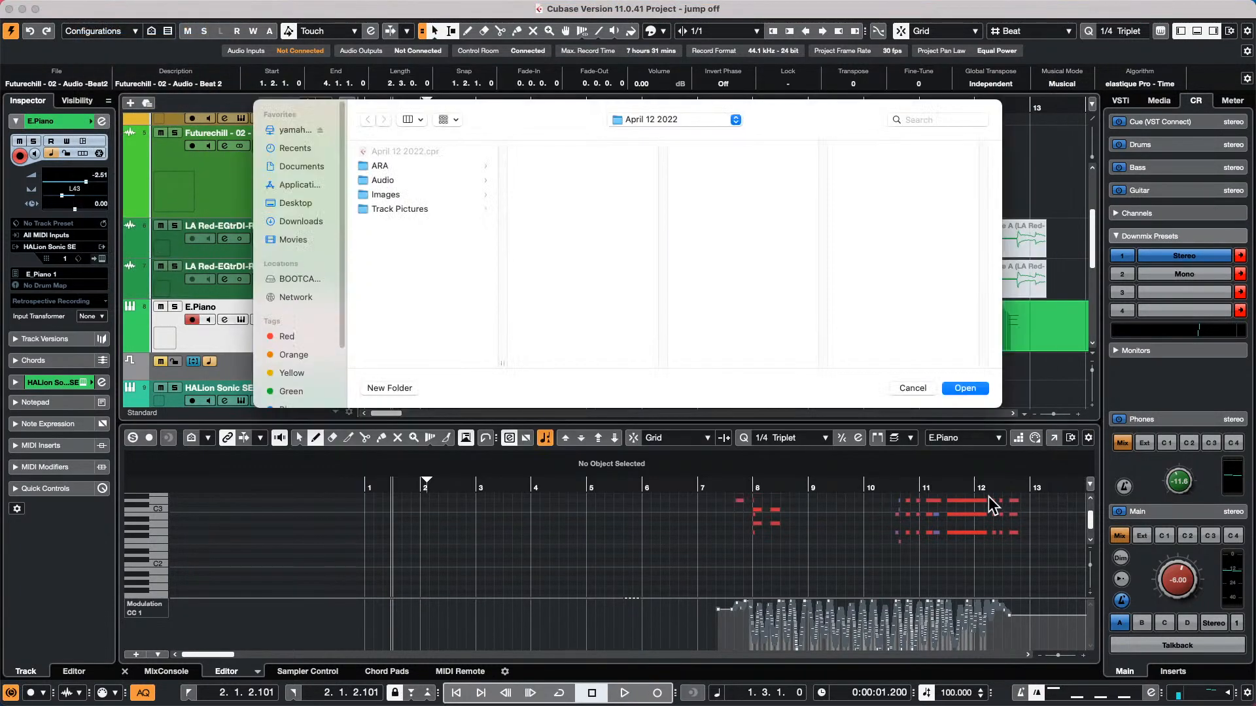
pyautogui.click(972, 389)
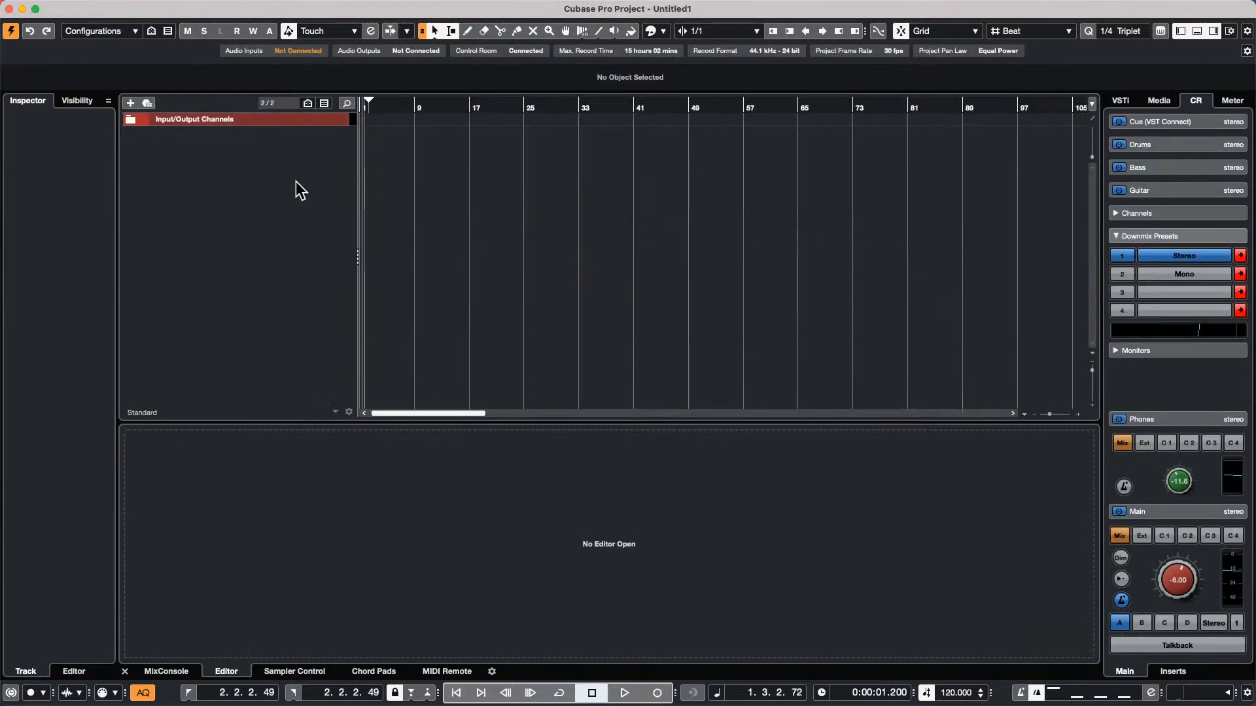
# Add one instrument track with Retrologue and stereo audio outputs
pyautogui.rightClick(299, 189)
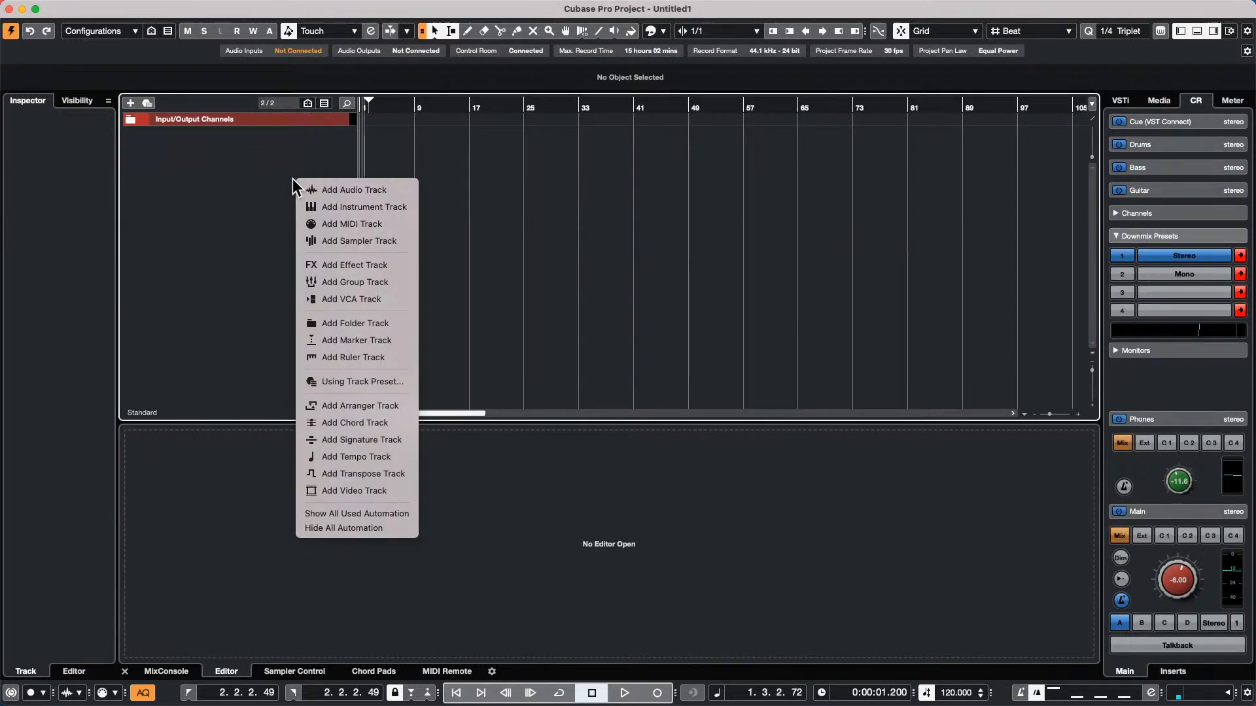
pyautogui.click(407, 205)
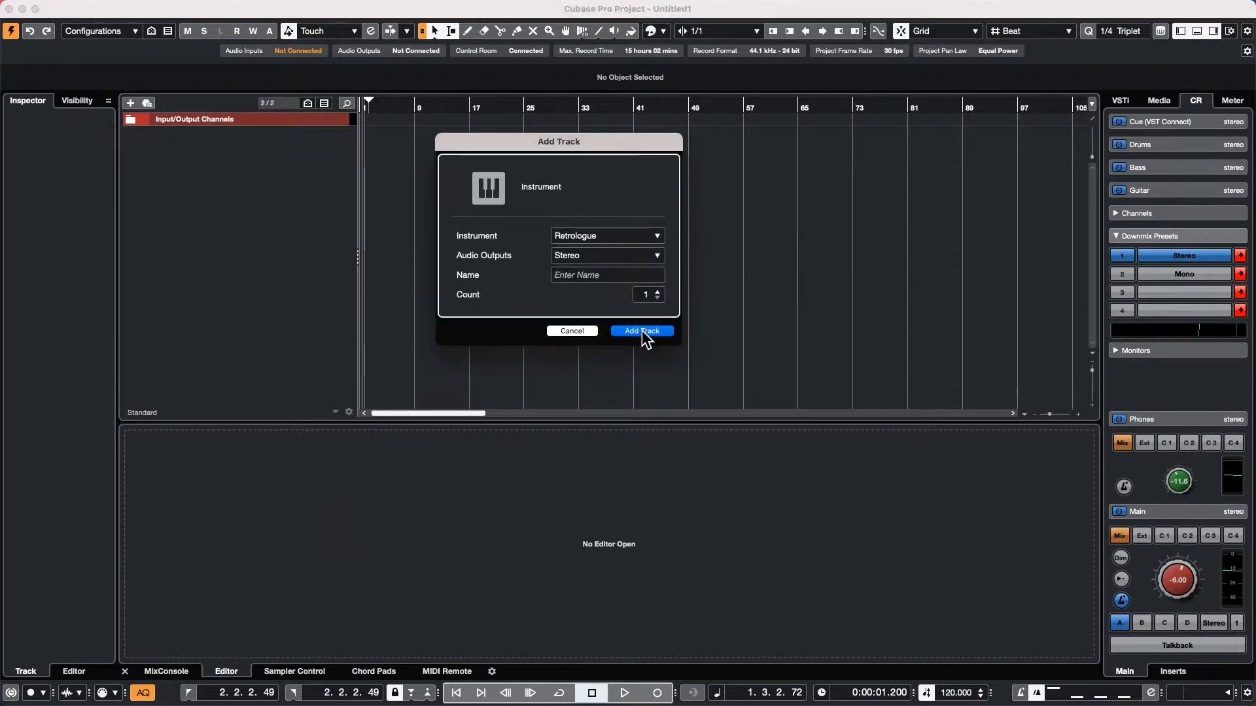
pyautogui.click(641, 331)
# Clear the Bass category filter in Retrologue's preset browser, close the browser and move the plug-in window fully into view
pyautogui.click(879, 100)
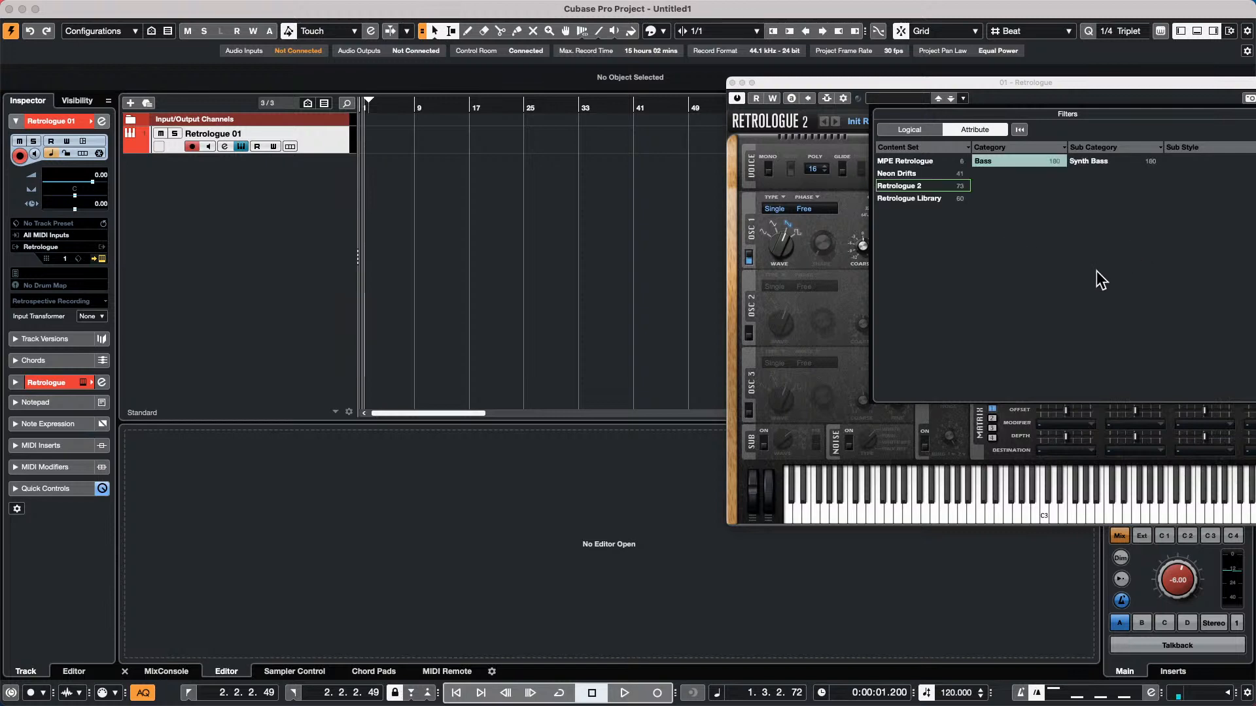
pyautogui.click(1006, 161)
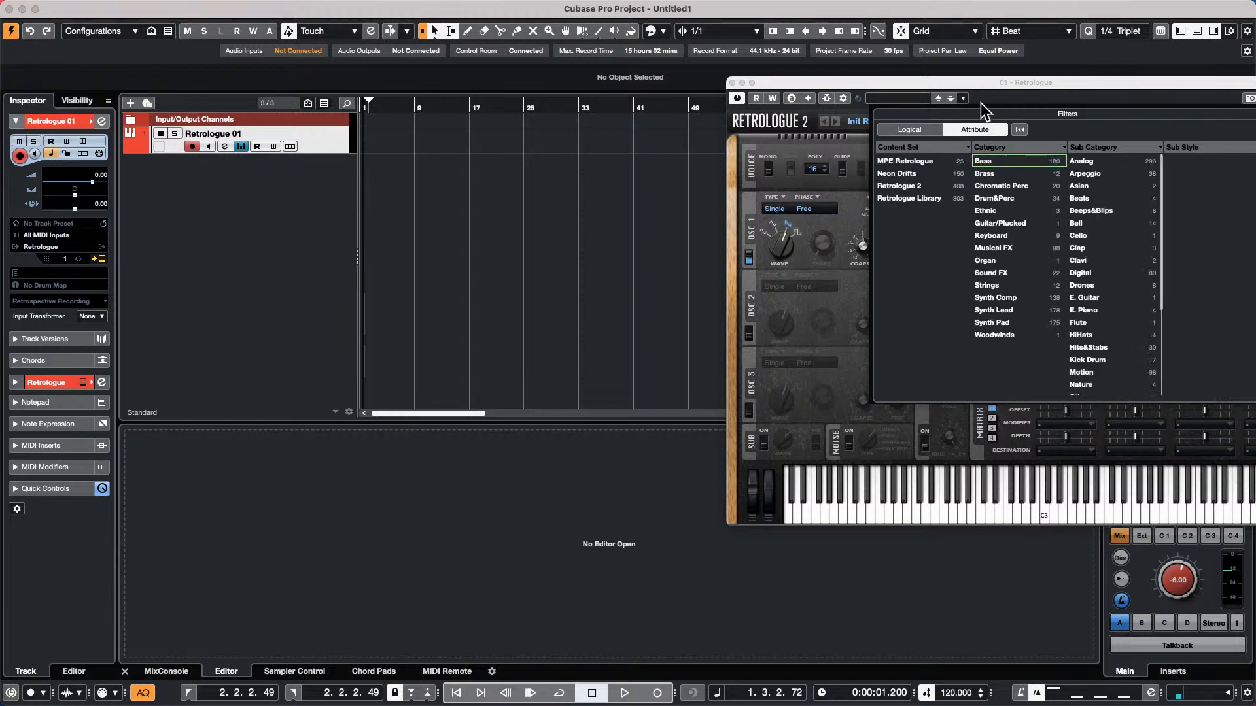
pyautogui.moveTo(877, 82); pyautogui.dragTo(497, 40)
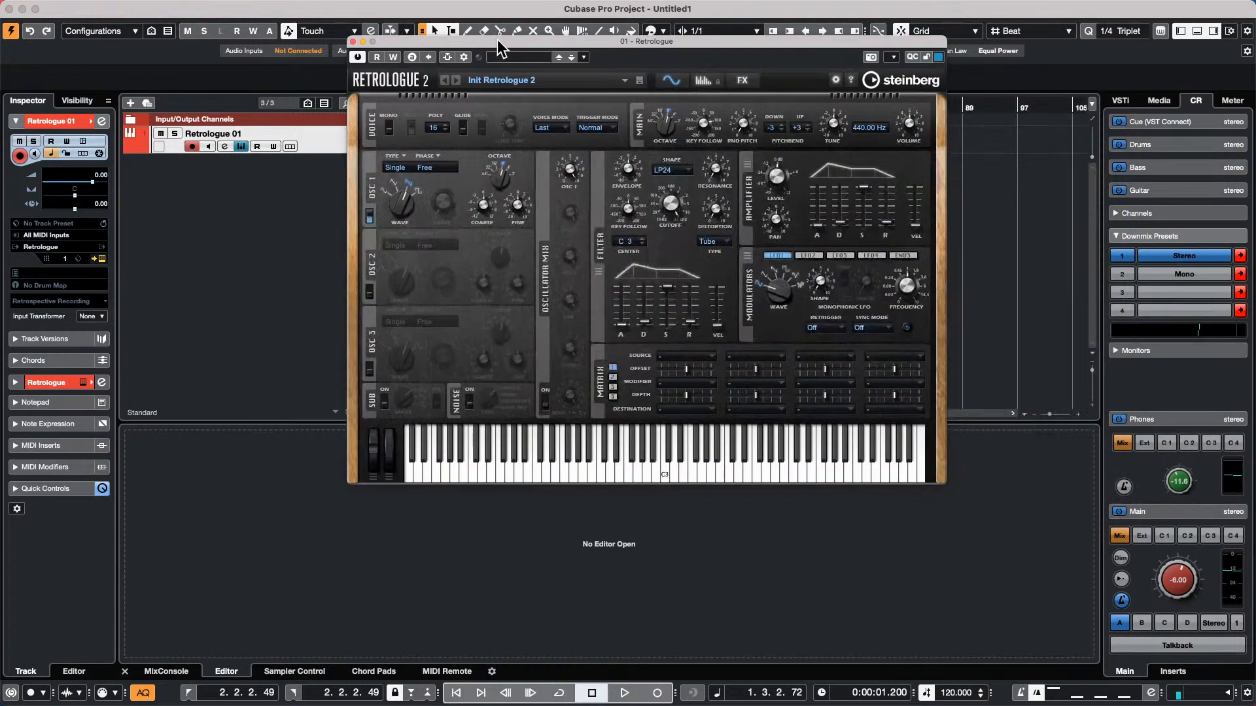
# Load the Aerial View preset in the first Retrologue instrument
pyautogui.click(512, 77)
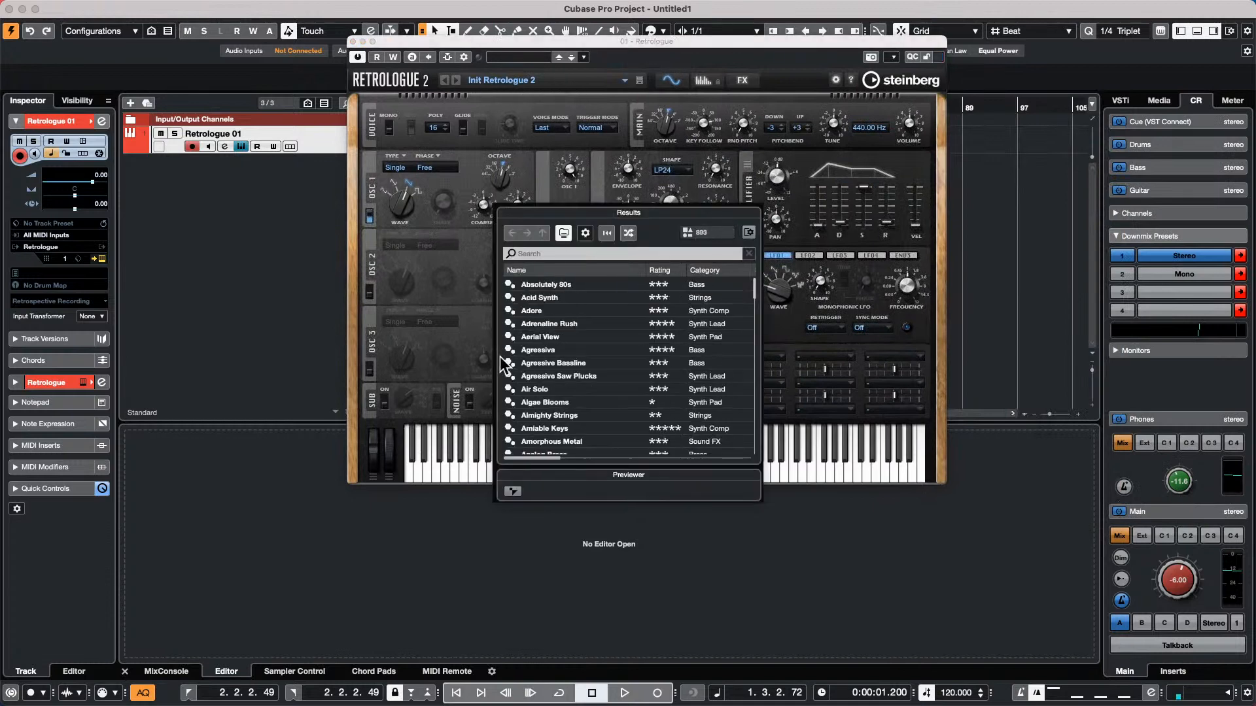
pyautogui.doubleClick(549, 339)
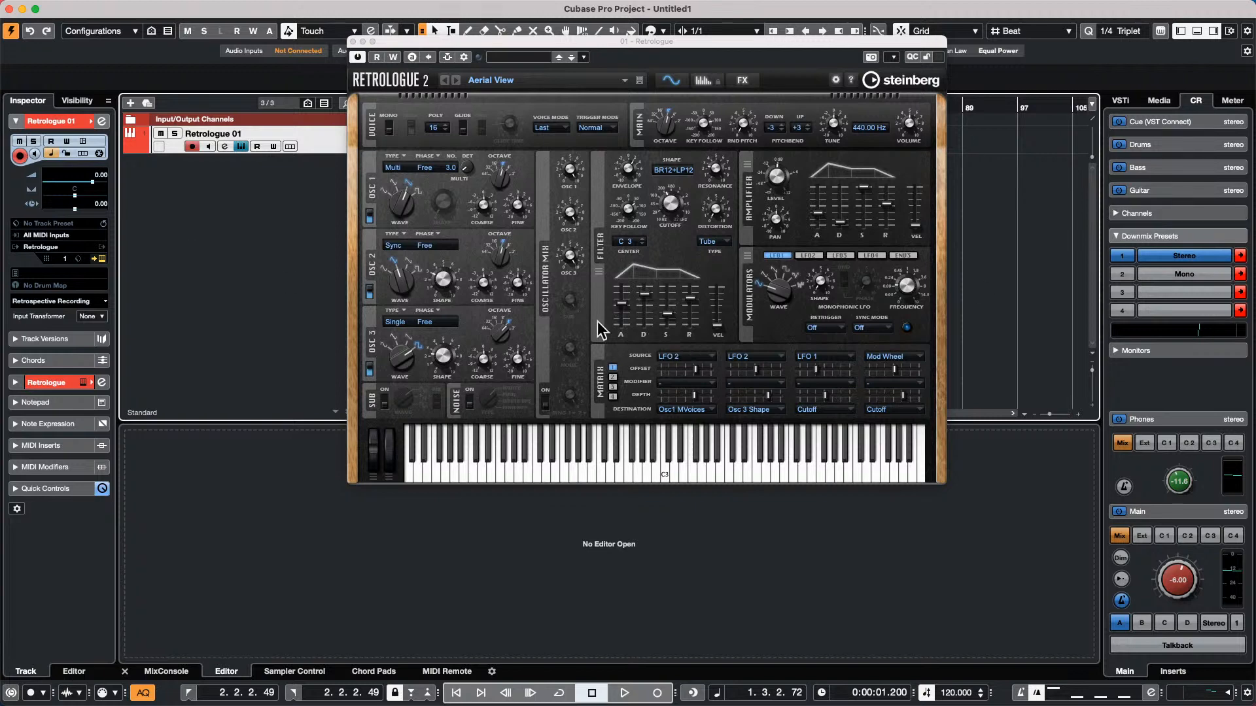
# Add a second instrument track with Retrologue
pyautogui.rightClick(211, 191)
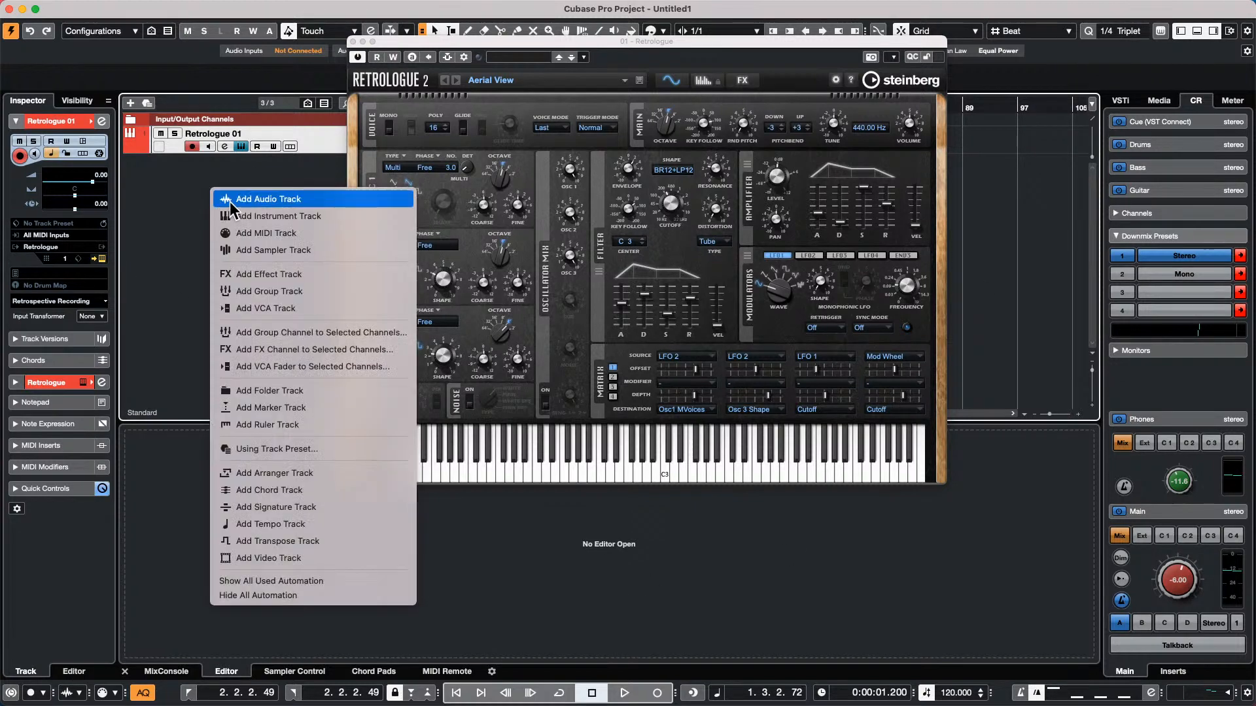
pyautogui.click(313, 218)
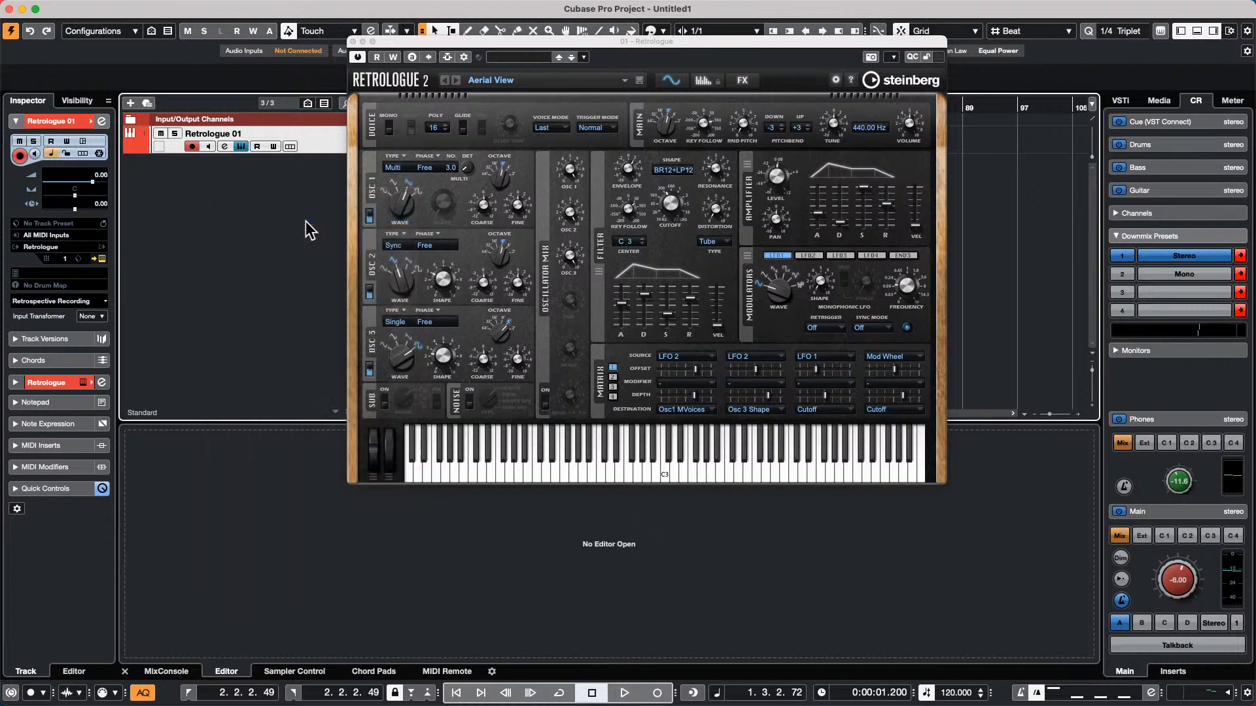
pyautogui.click(641, 331)
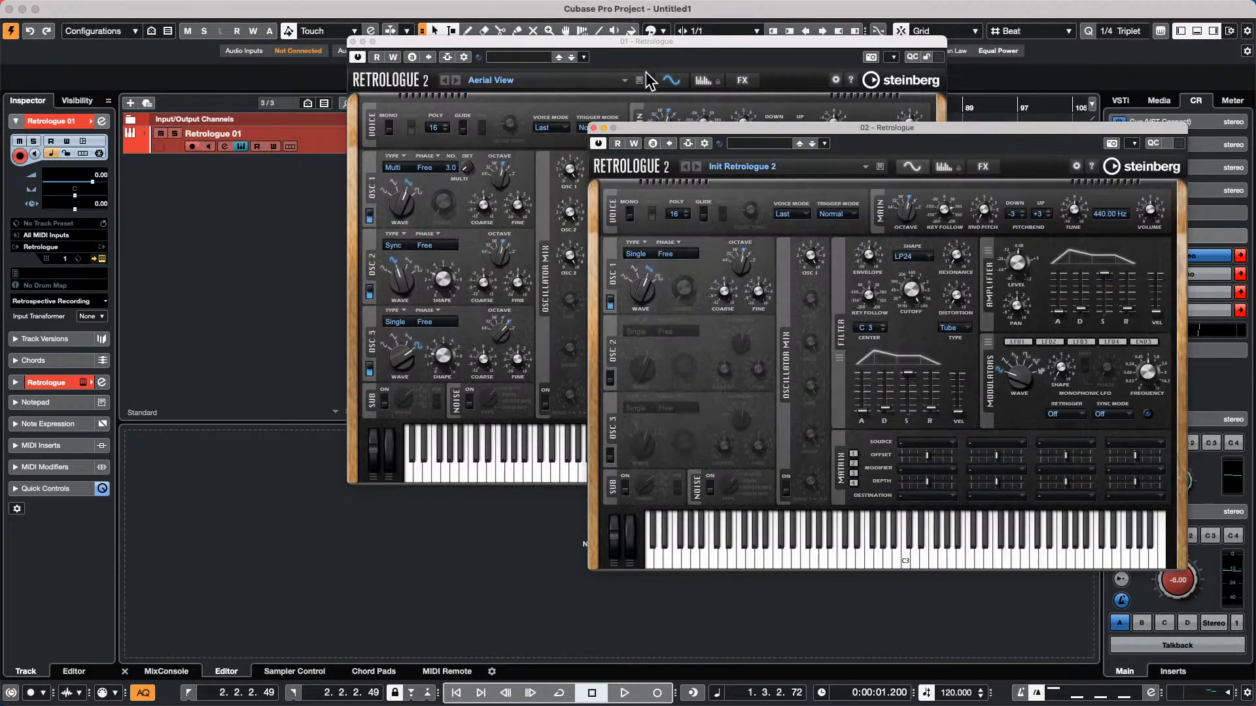
# Load the Analog Cello preset from the Strings category in the second Retrologue and start playback
pyautogui.click(753, 146)
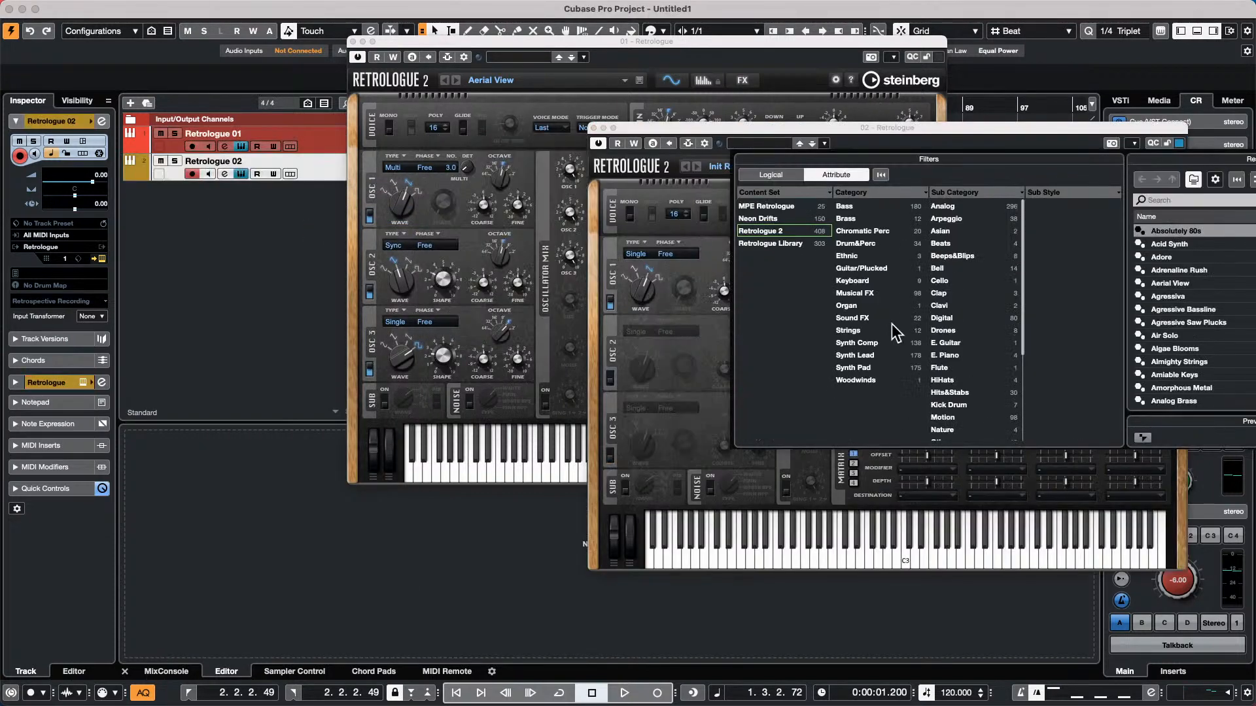
pyautogui.click(862, 332)
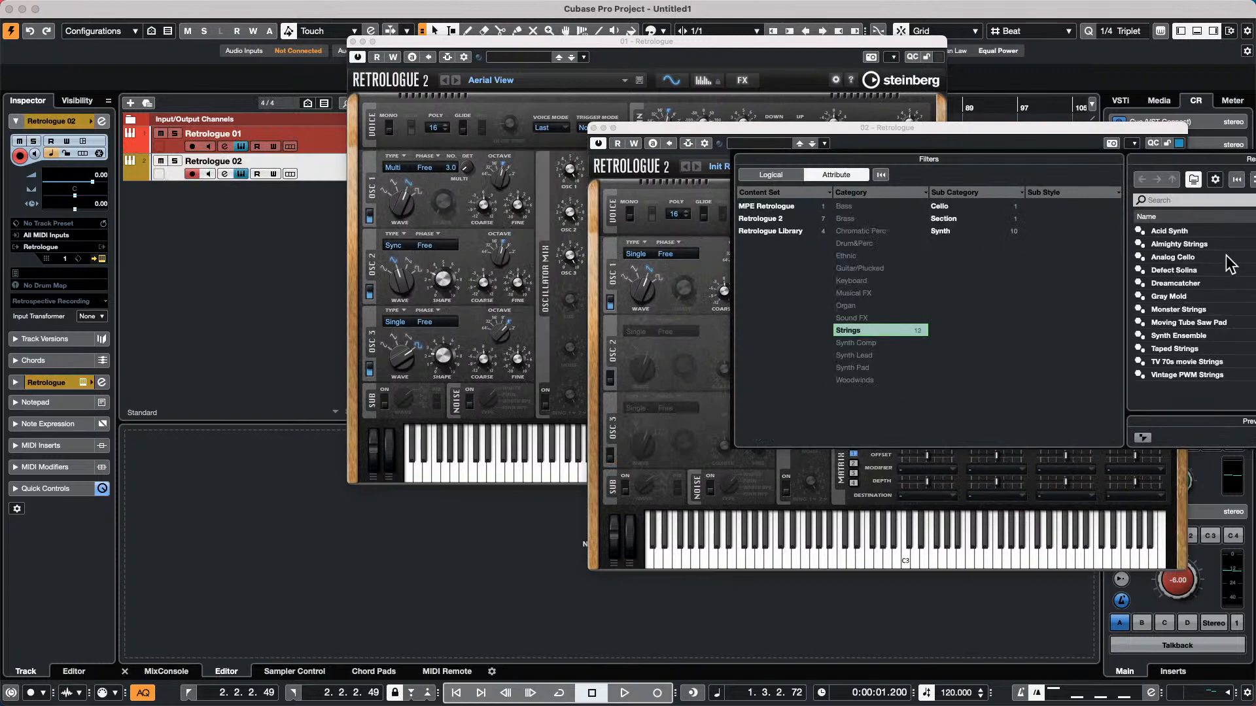
pyautogui.click(1203, 247)
pyautogui.doubleClick(1207, 257)
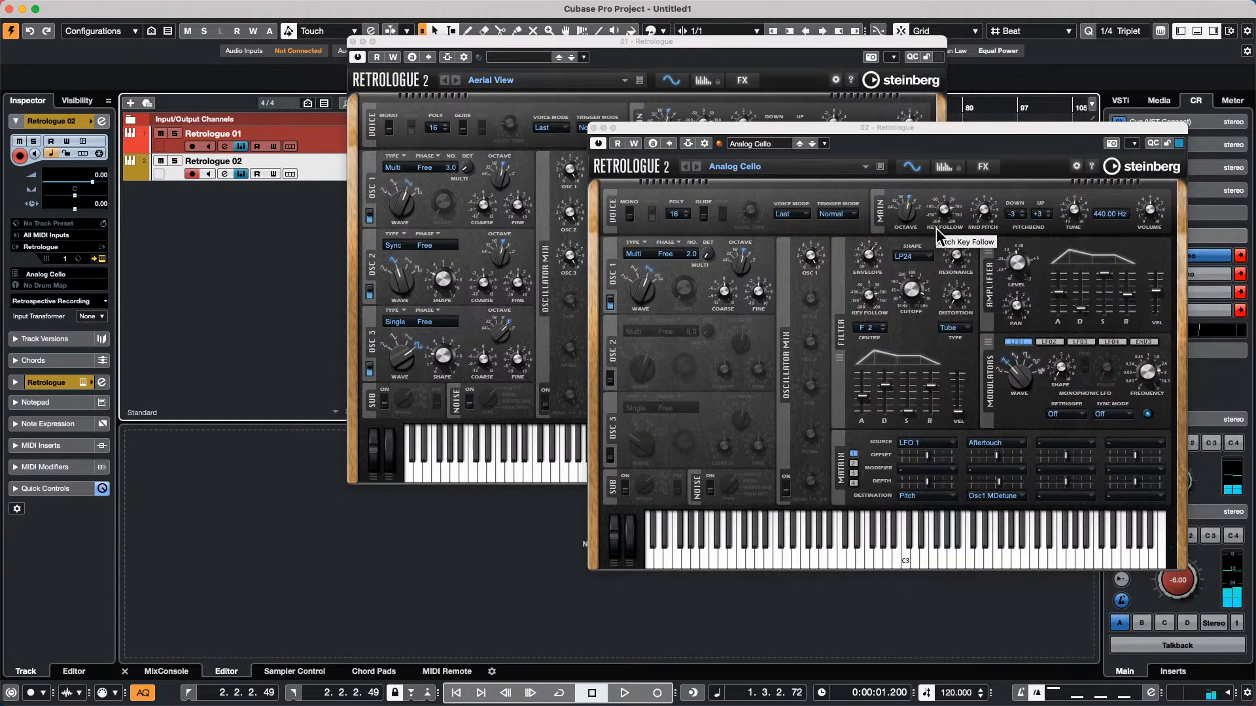
pyautogui.press('space')
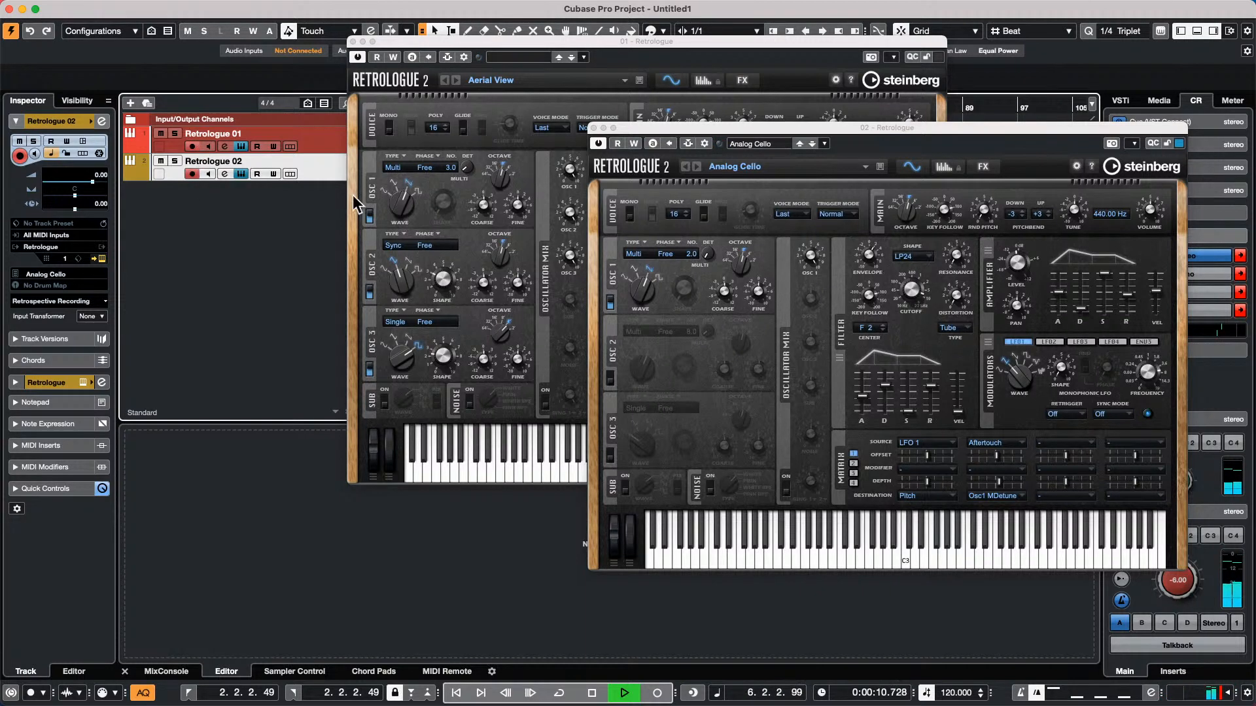
pyautogui.rightClick(218, 222)
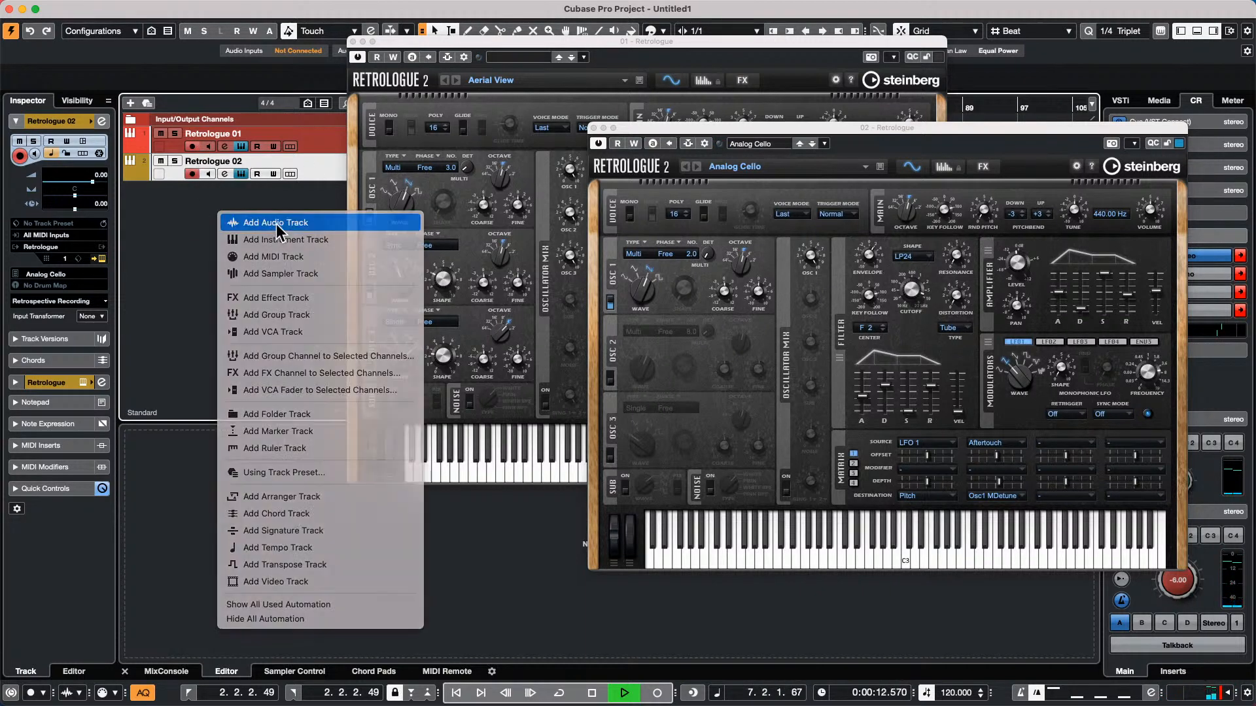
pyautogui.click(271, 220)
pyautogui.click(574, 350)
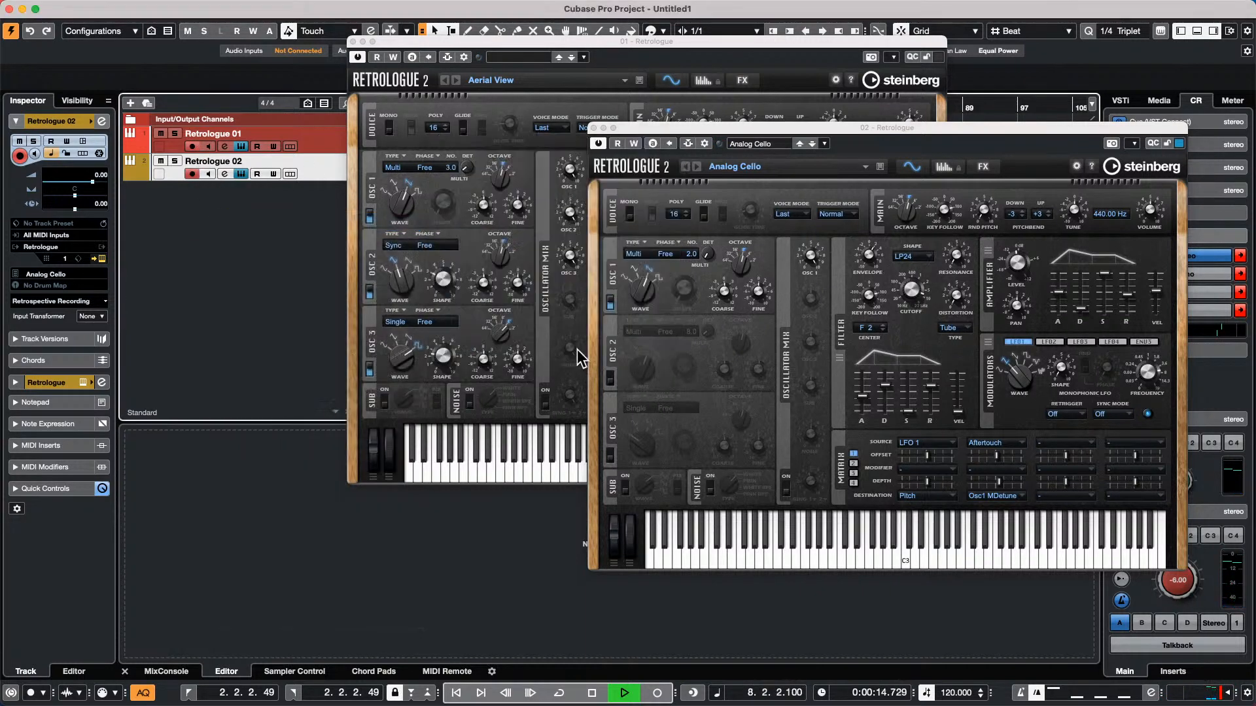
# Add one instrument track with Padshop from the Synth category and stereo audio outputs
pyautogui.rightClick(237, 228)
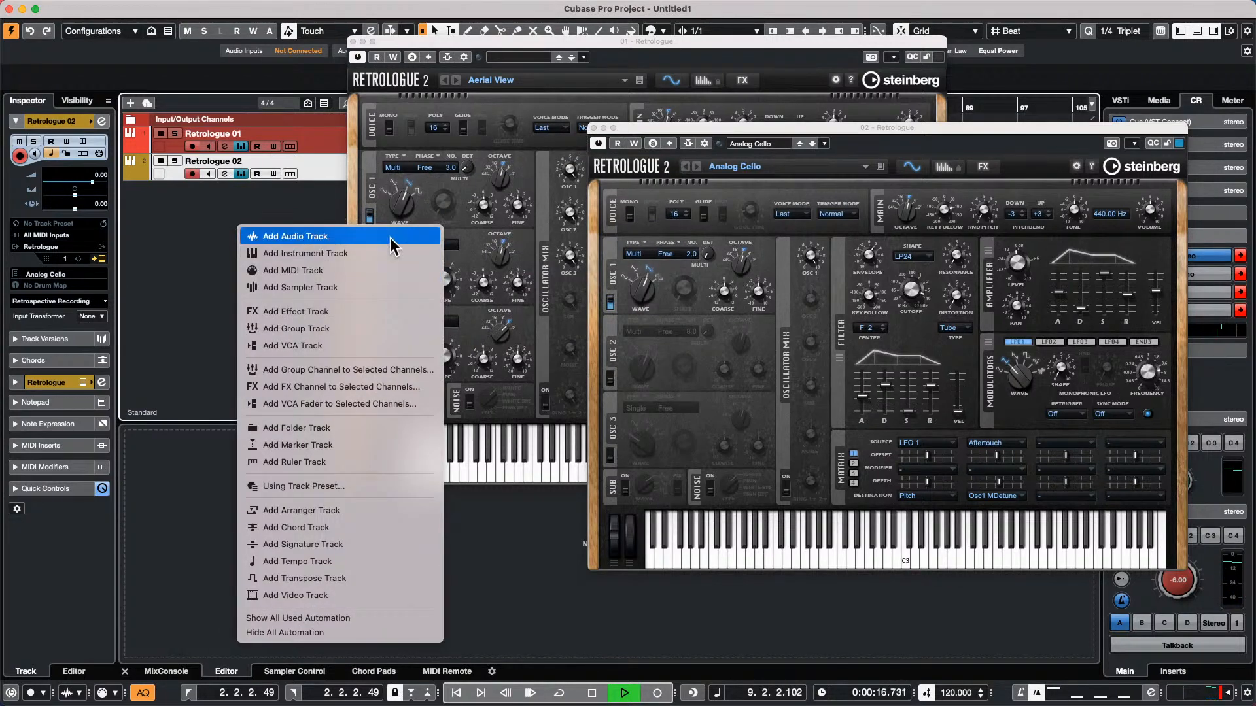
pyautogui.click(379, 253)
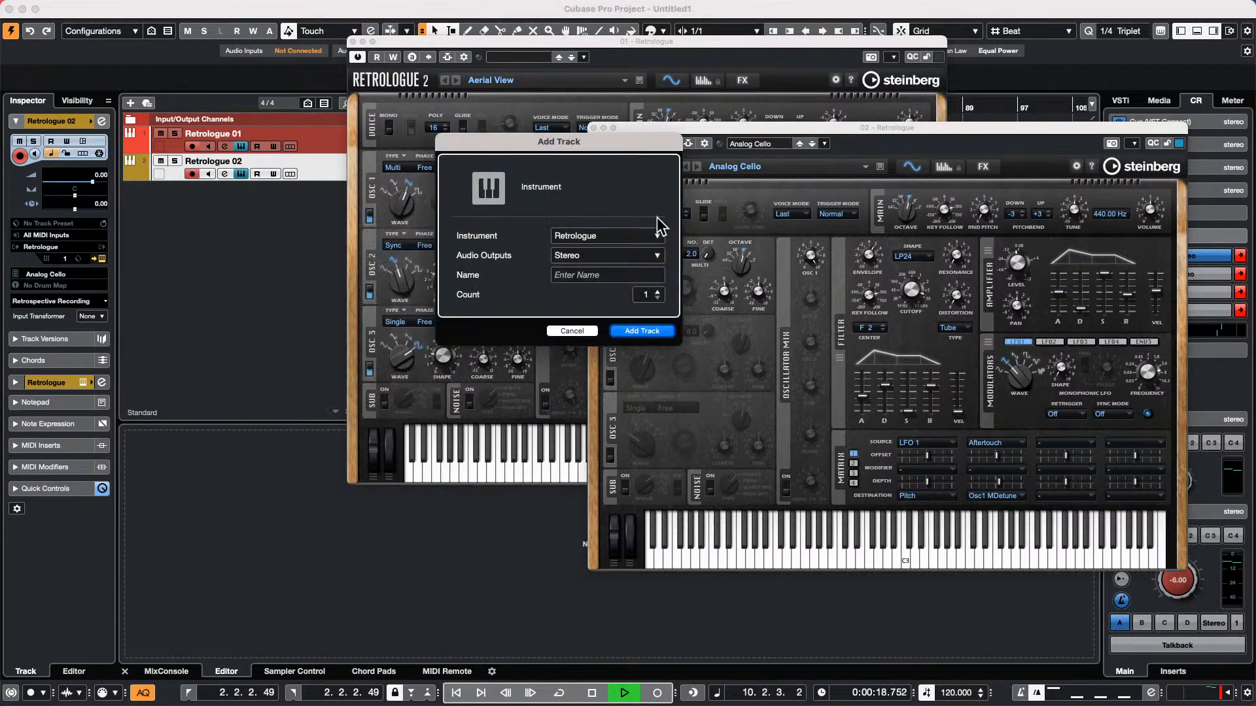
pyautogui.click(592, 242)
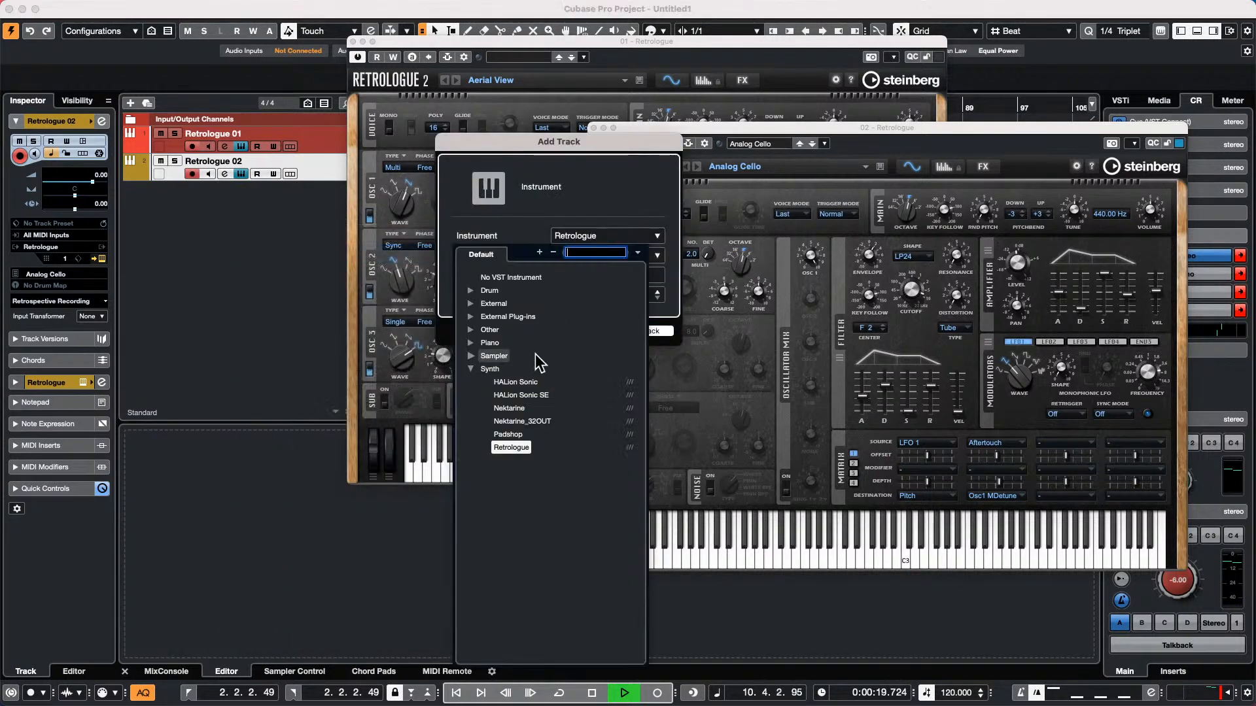
pyautogui.click(527, 435)
pyautogui.click(651, 332)
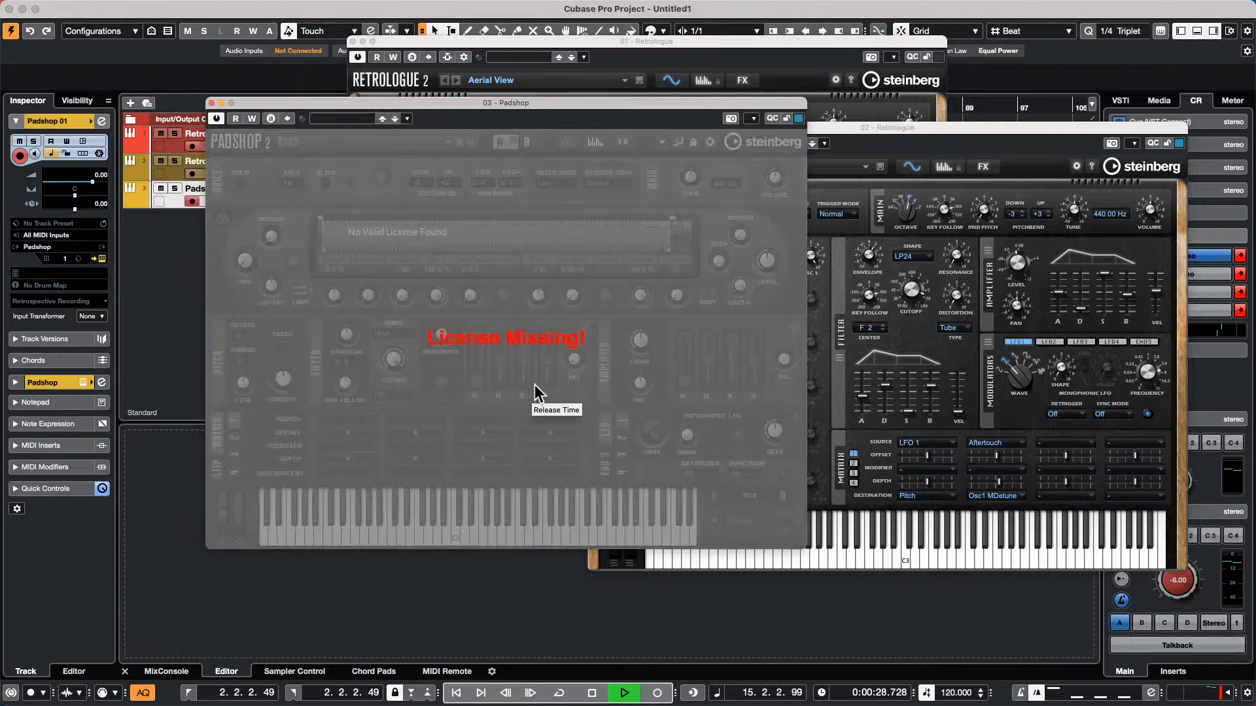
# Load the Disconnect bass preset in Padshop and move its window clear of the track list
pyautogui.click(361, 118)
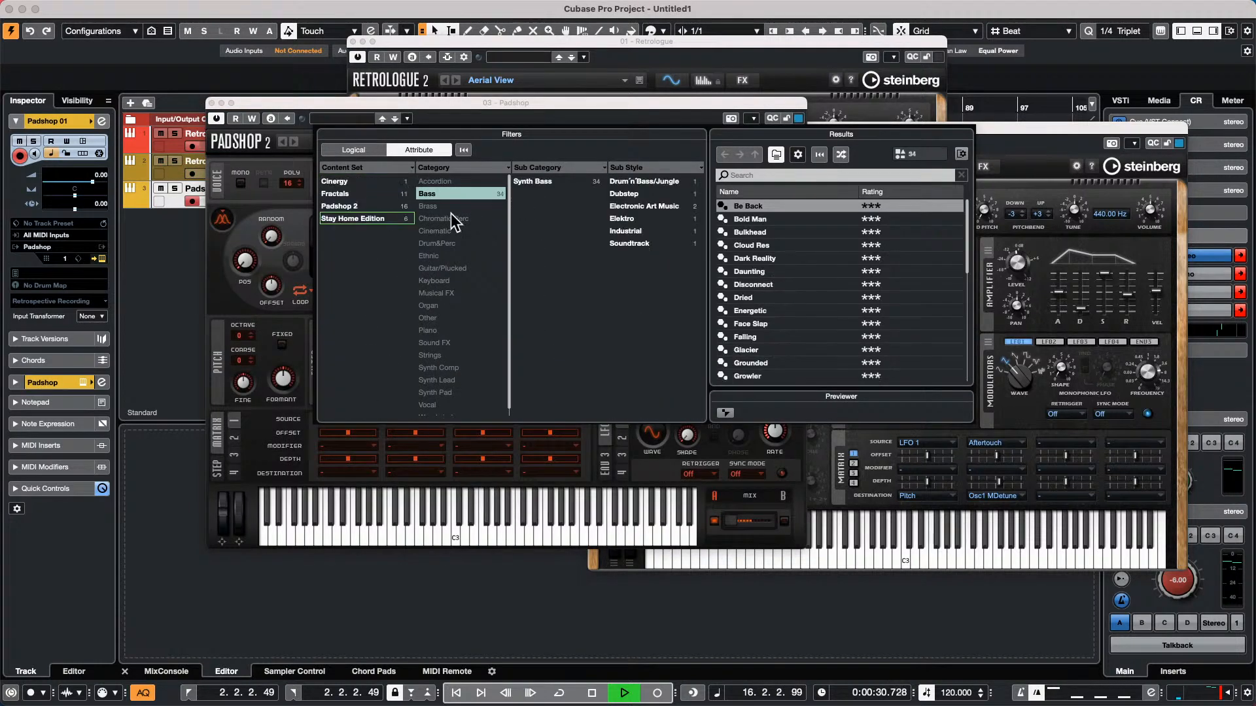
pyautogui.doubleClick(755, 284)
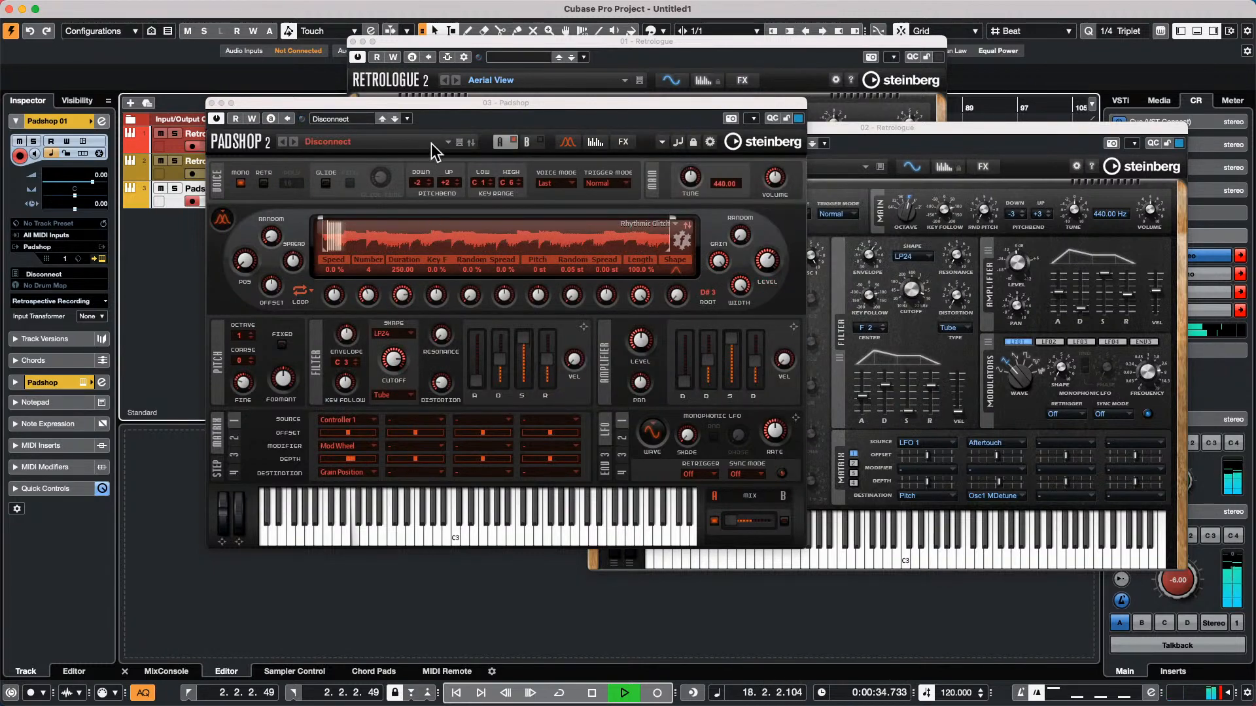
pyautogui.moveTo(453, 101); pyautogui.dragTo(461, 107)
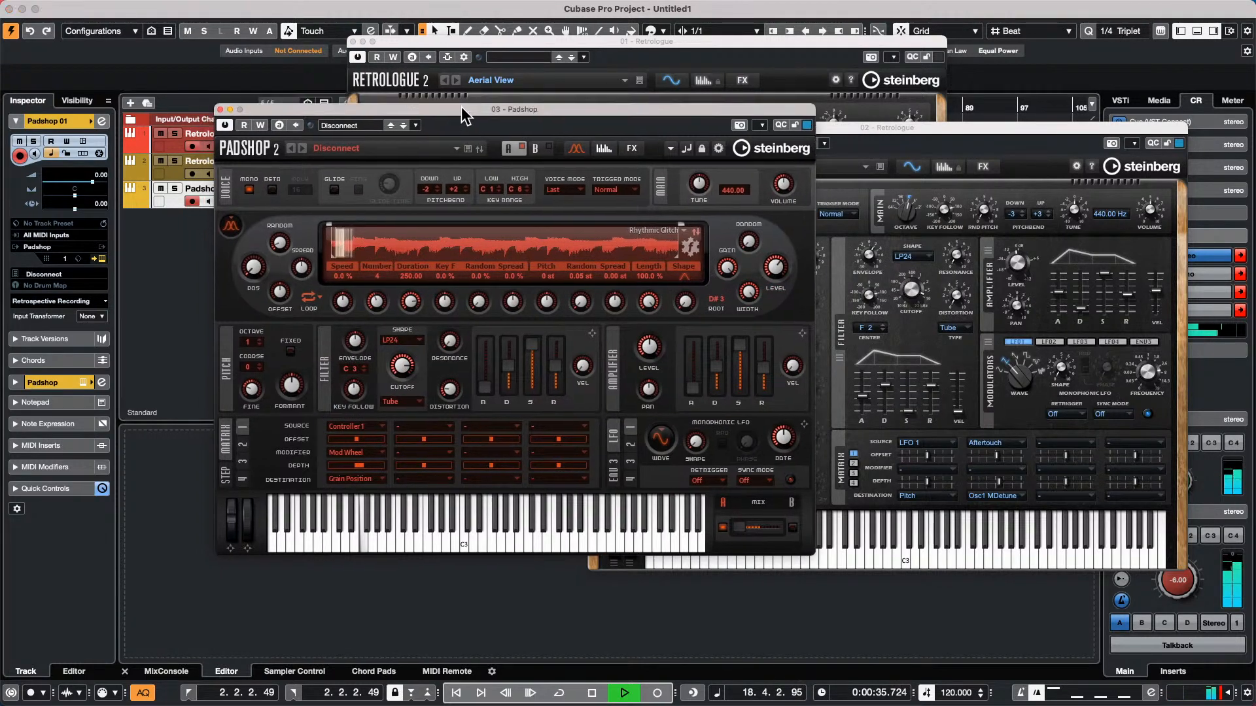
# Record-enable the Retrologue 02 track alongside Padshop 01 and load the Energetic bass preset in Padshop
pyautogui.click(195, 184)
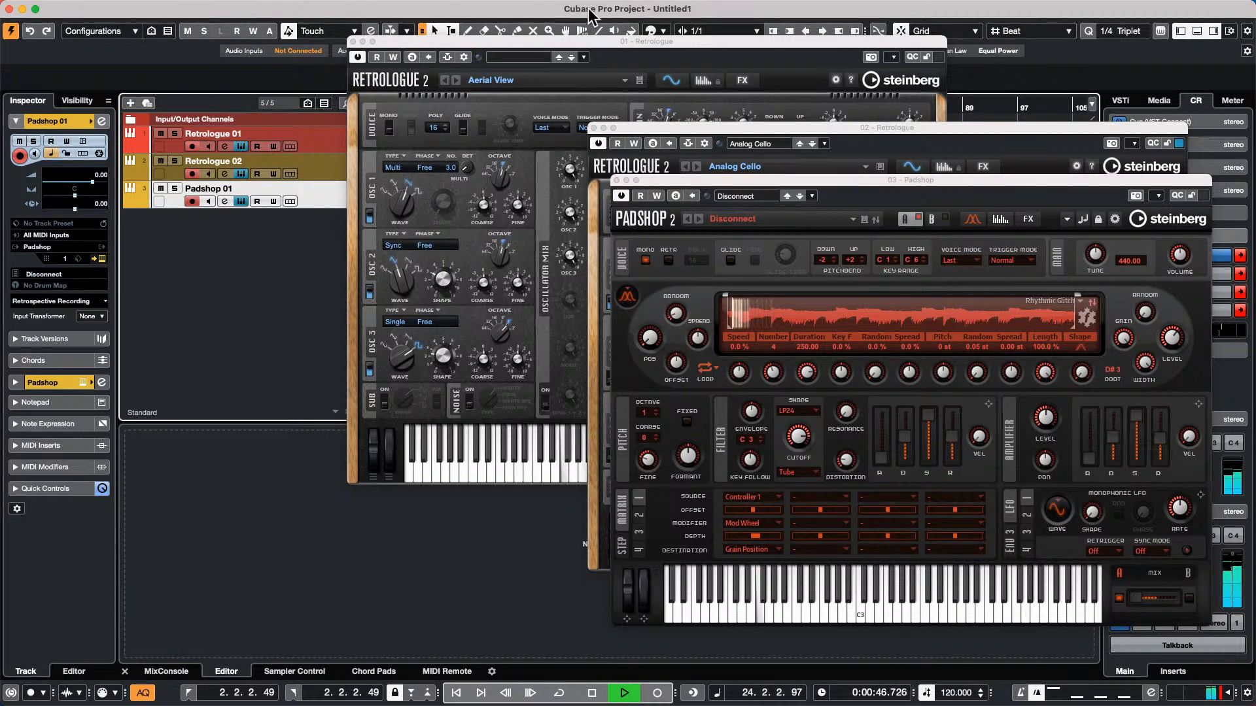
pyautogui.click(757, 194)
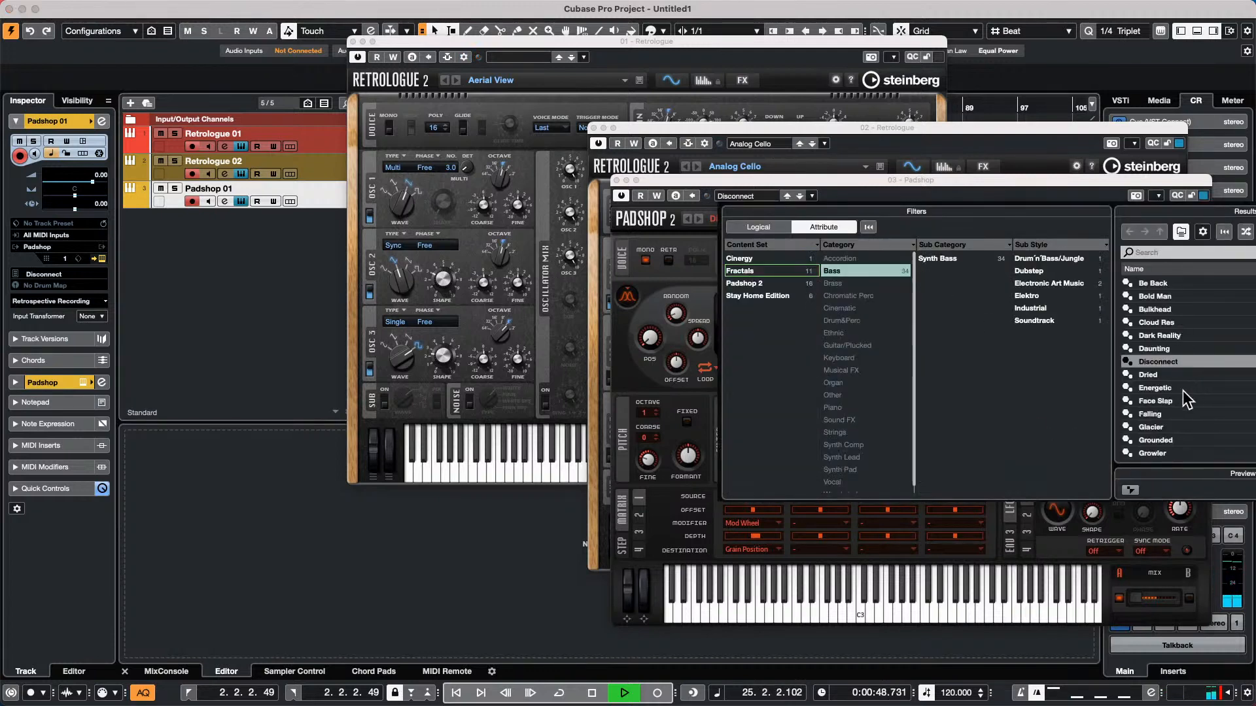
pyautogui.doubleClick(1183, 389)
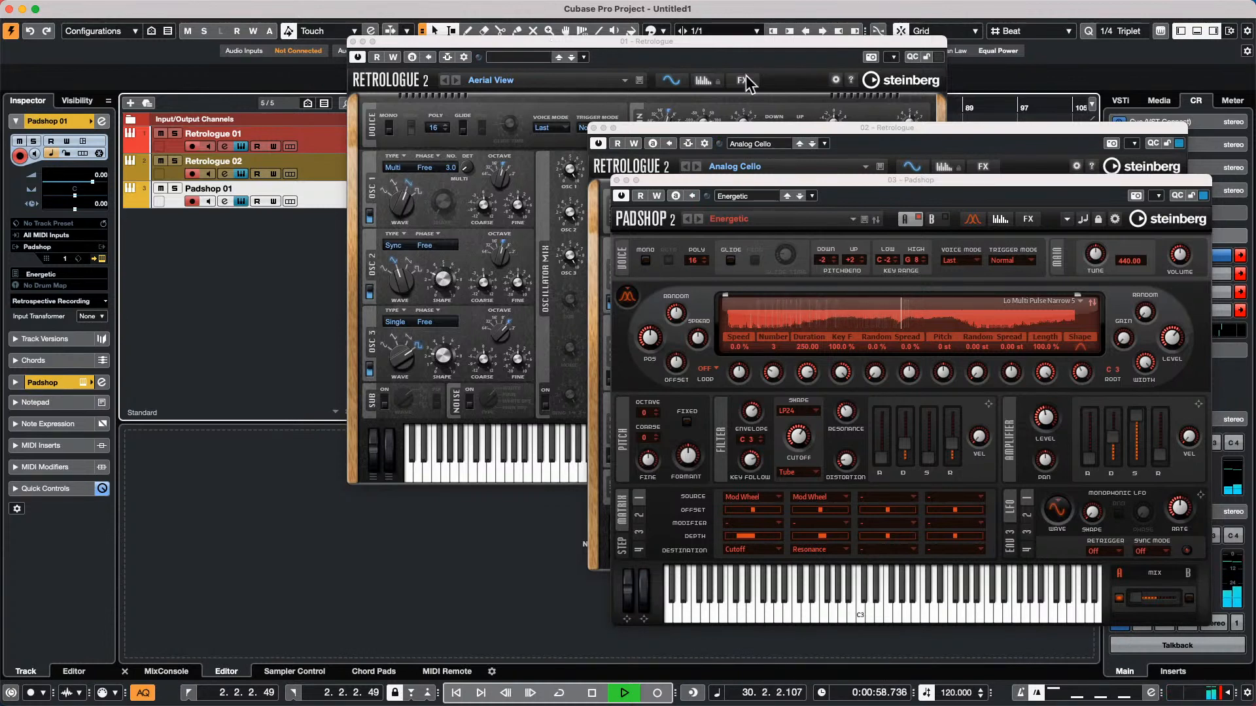
# Close the Padshop window and both Retrologue windows
pyautogui.click(616, 180)
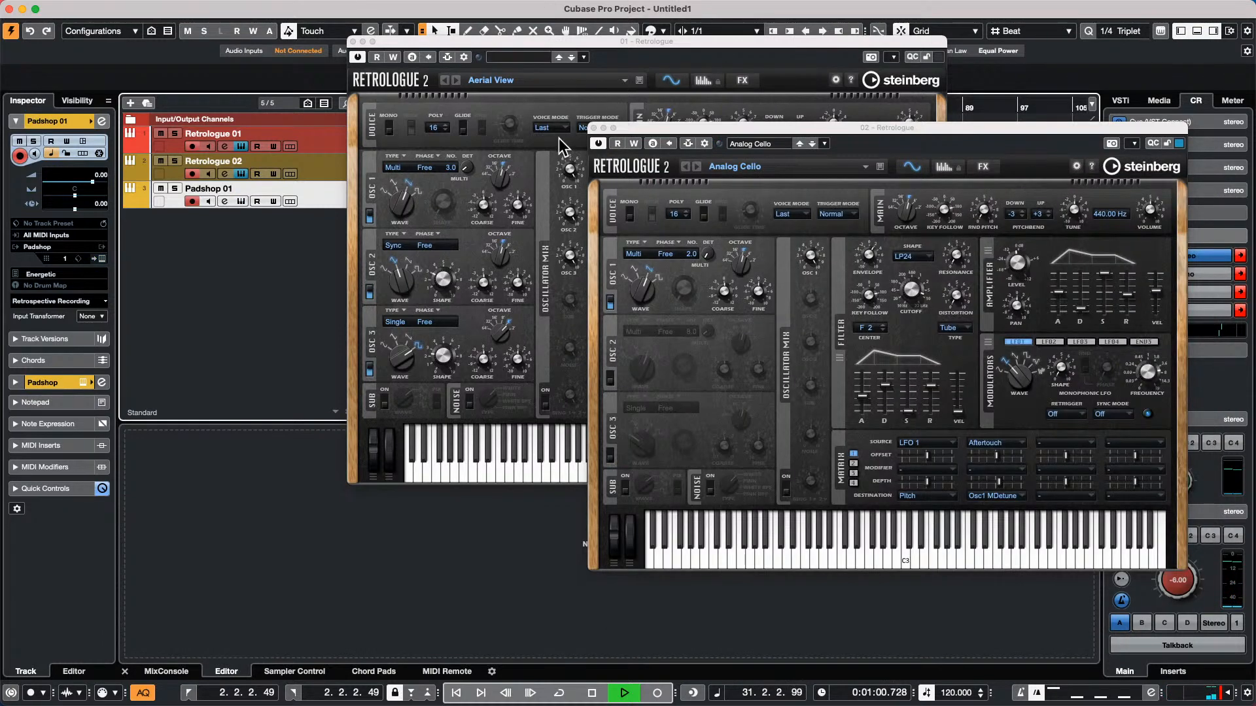
pyautogui.click(595, 127)
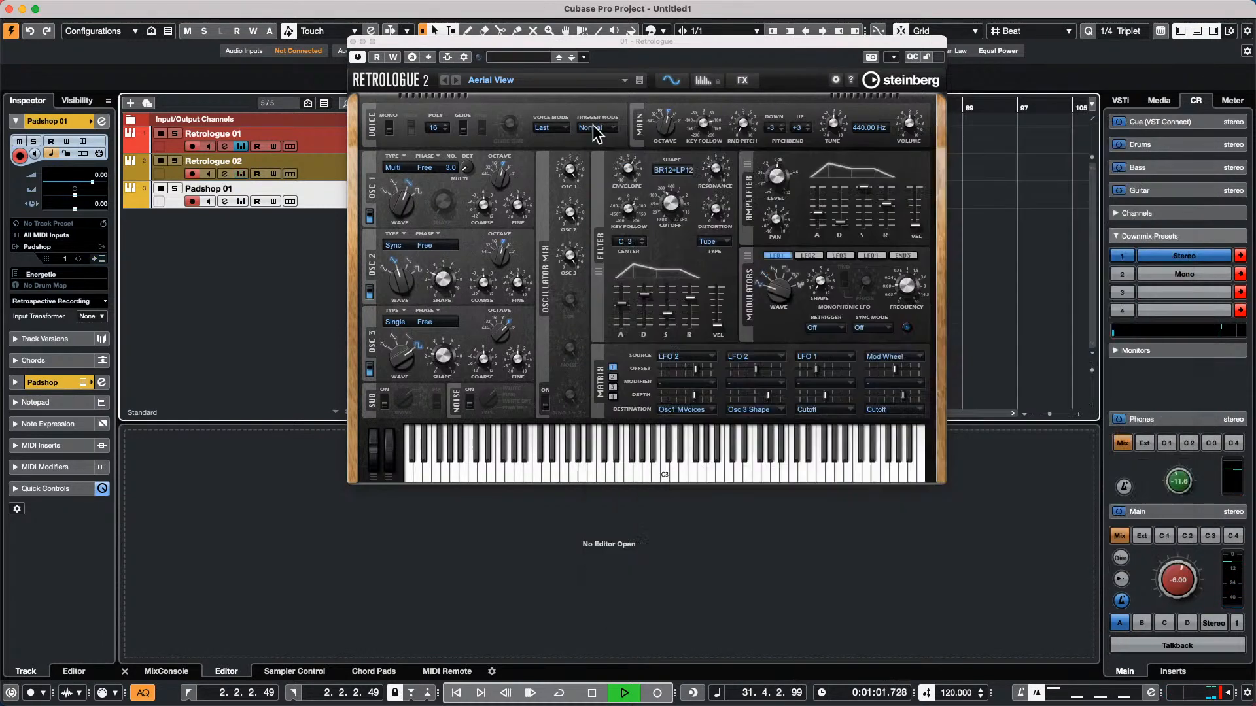
pyautogui.click(353, 41)
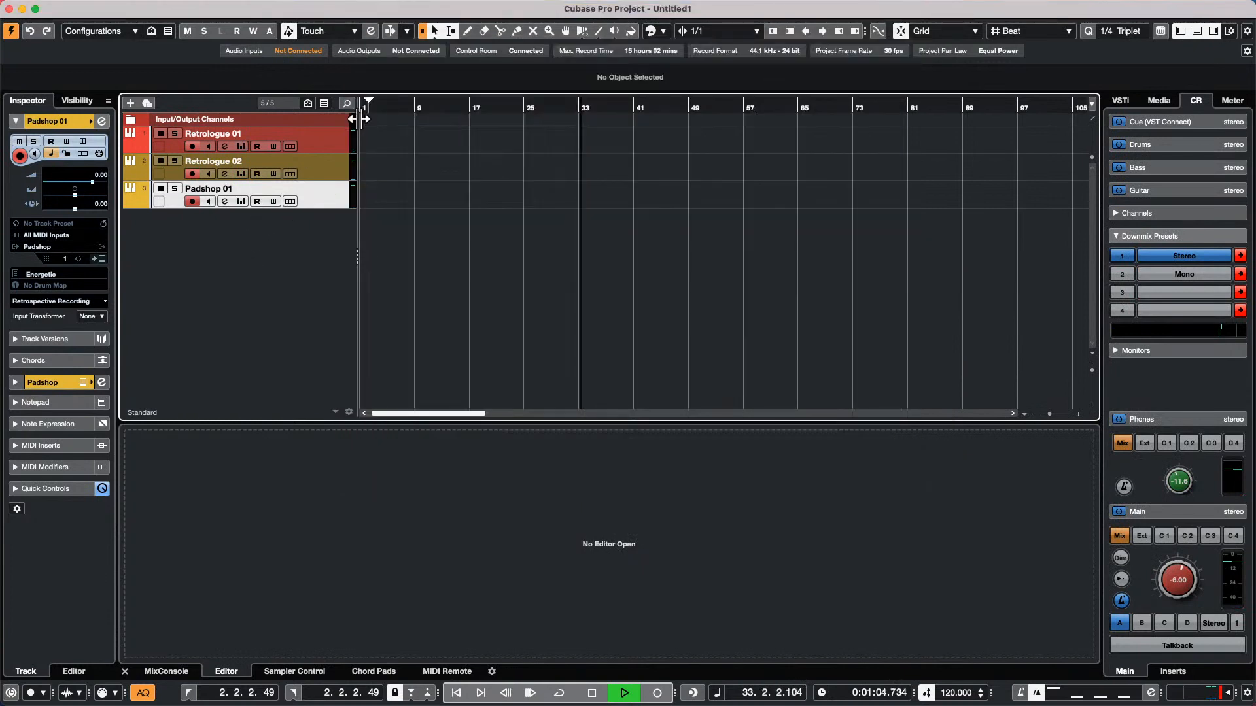
# Select all three instrument tracks and add a stereo FX channel with MonoDelay to the selected channels, created outside a folder
pyautogui.click(332, 140)
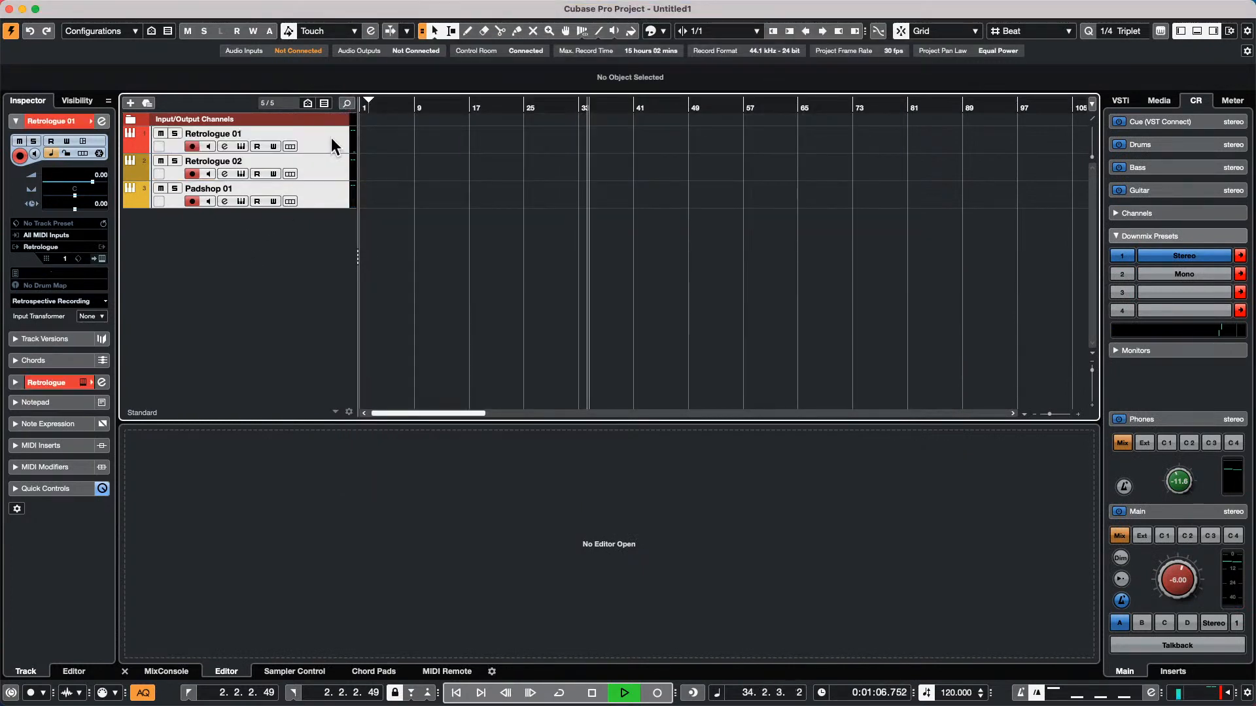
pyautogui.rightClick(329, 137)
pyautogui.moveTo(415, 142)
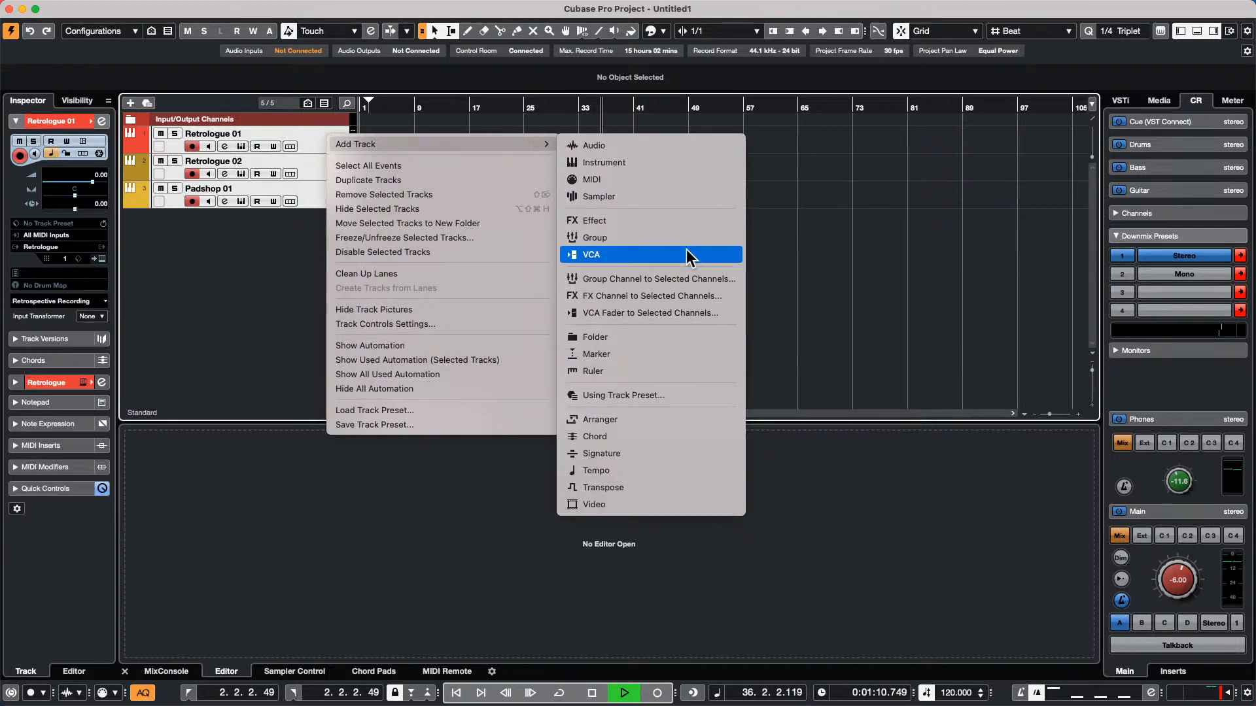
pyautogui.click(678, 296)
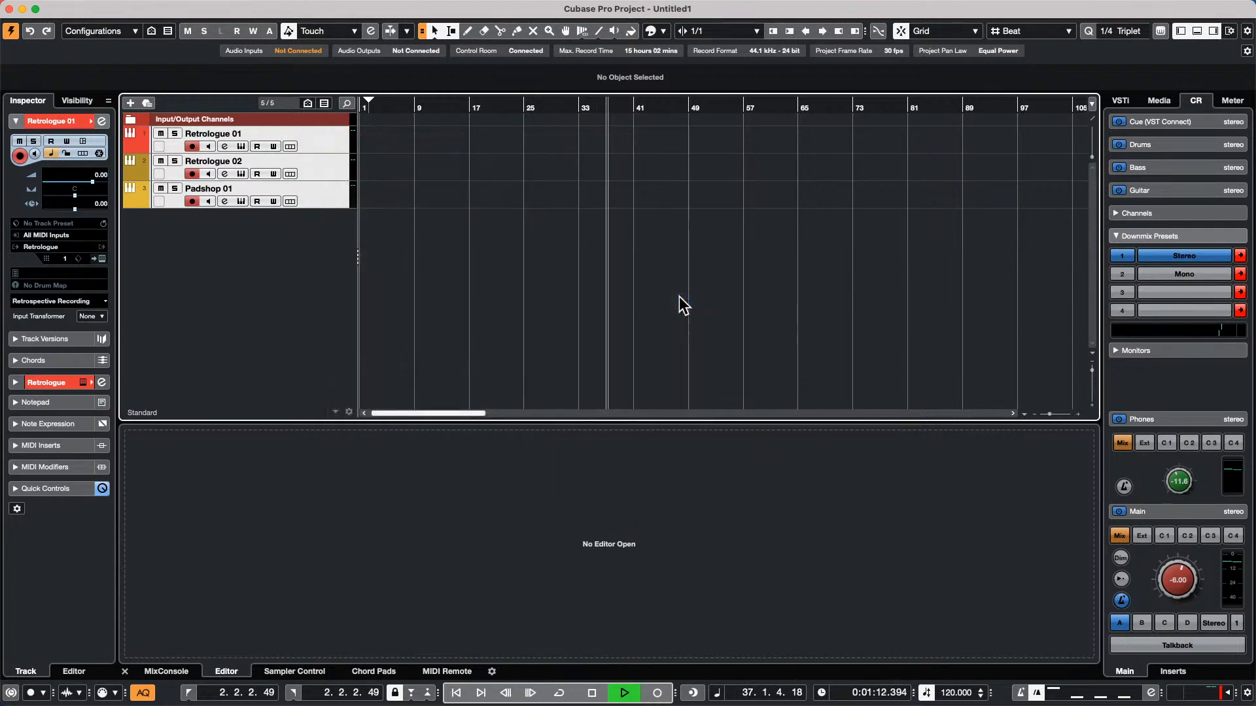
pyautogui.click(614, 221)
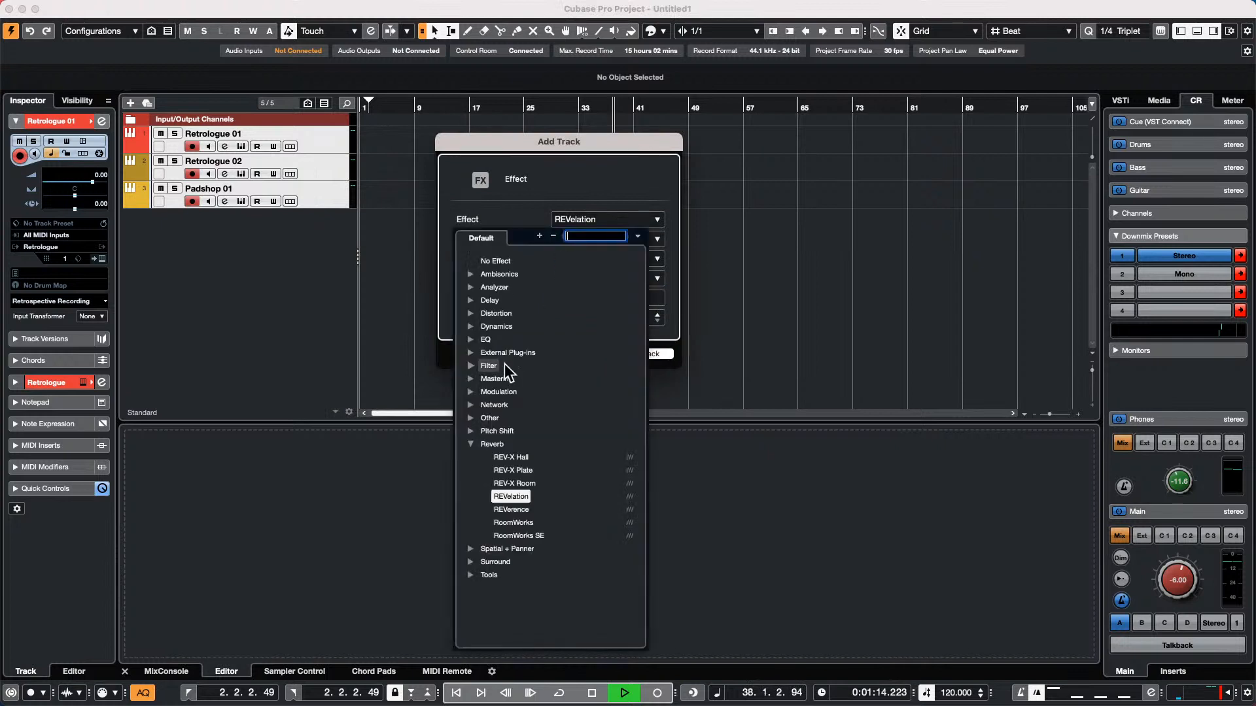
pyautogui.click(469, 300)
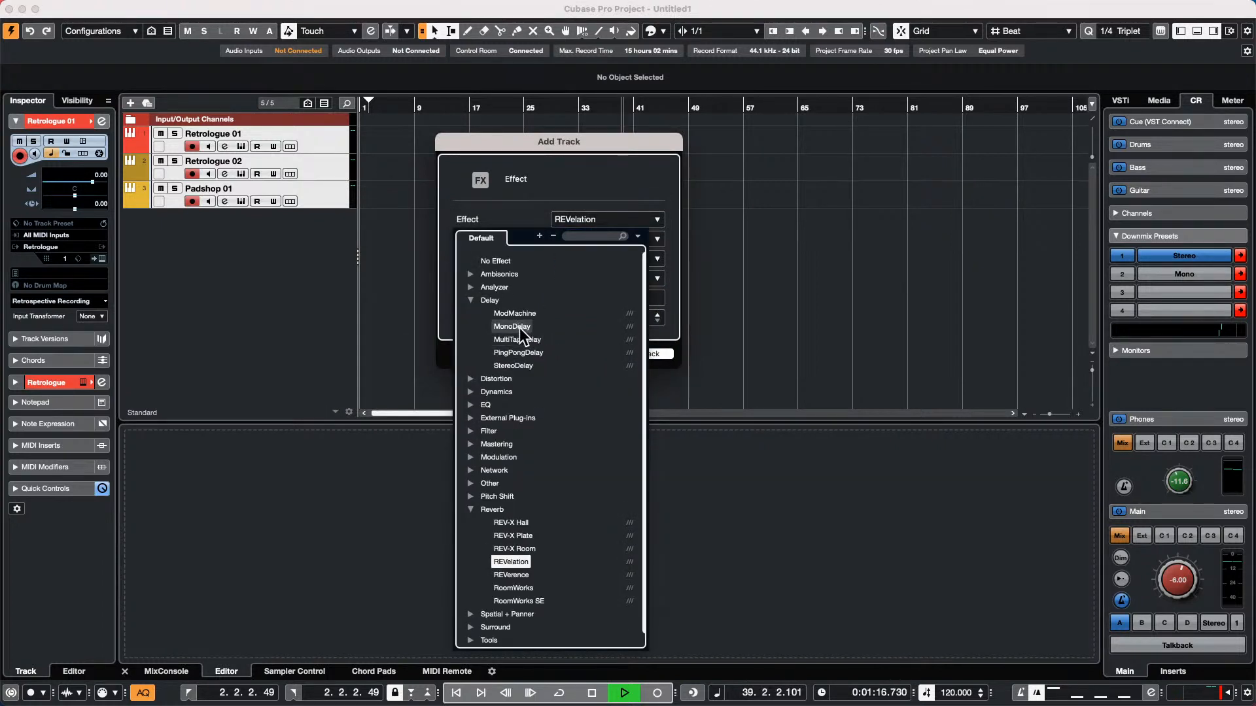
pyautogui.click(519, 328)
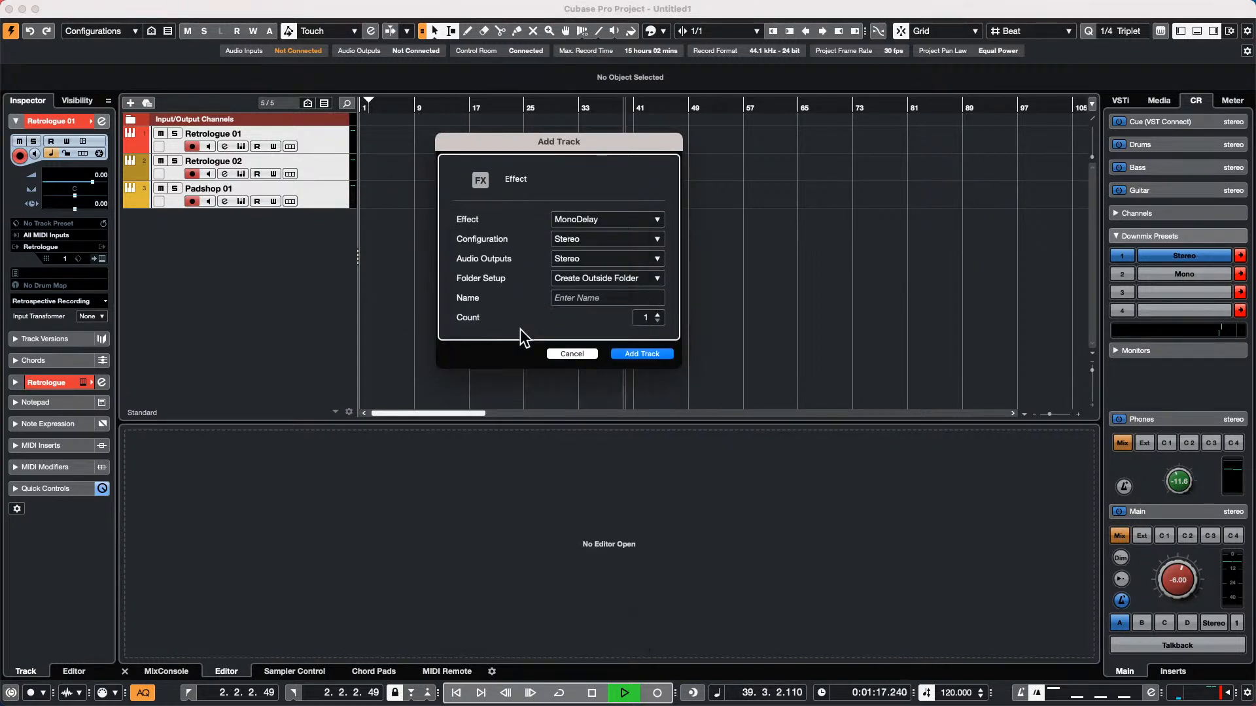
pyautogui.click(644, 351)
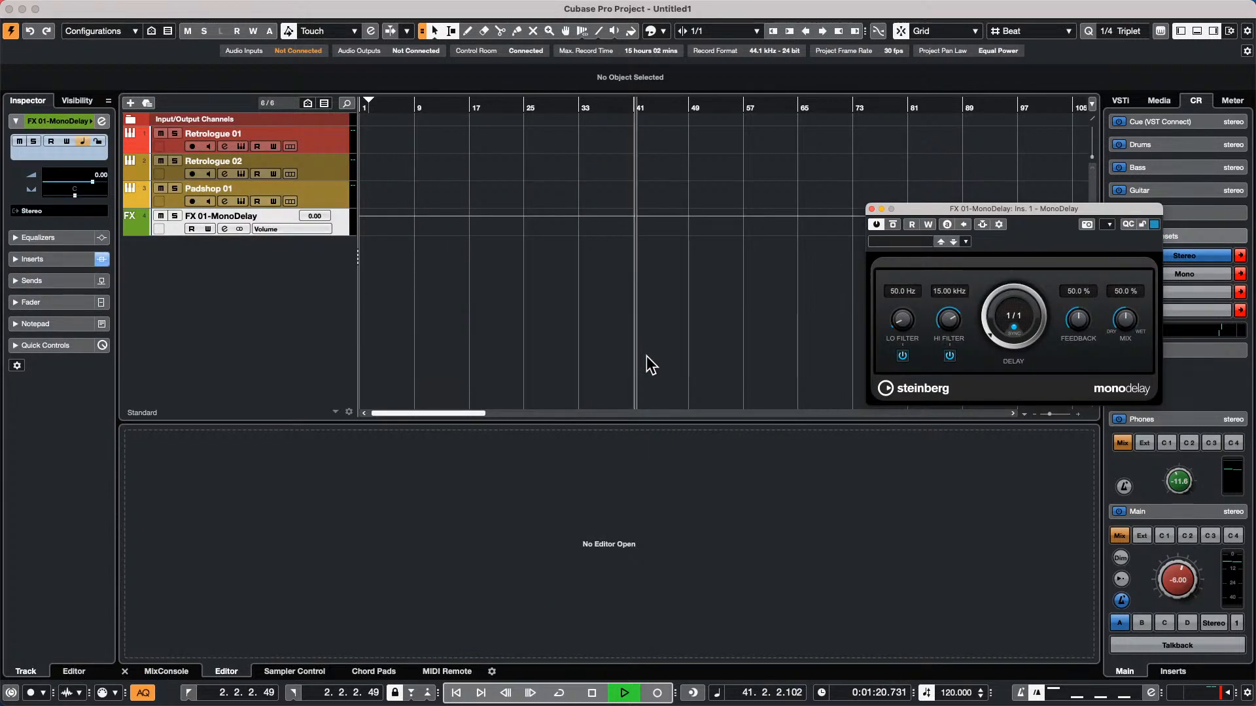
# Select the three instrument tracks again and set the MonoDelay delay time to 1/4
pyautogui.click(339, 145)
pyautogui.keyDown('shift'); pyautogui.click(326, 187); pyautogui.keyUp('shift')
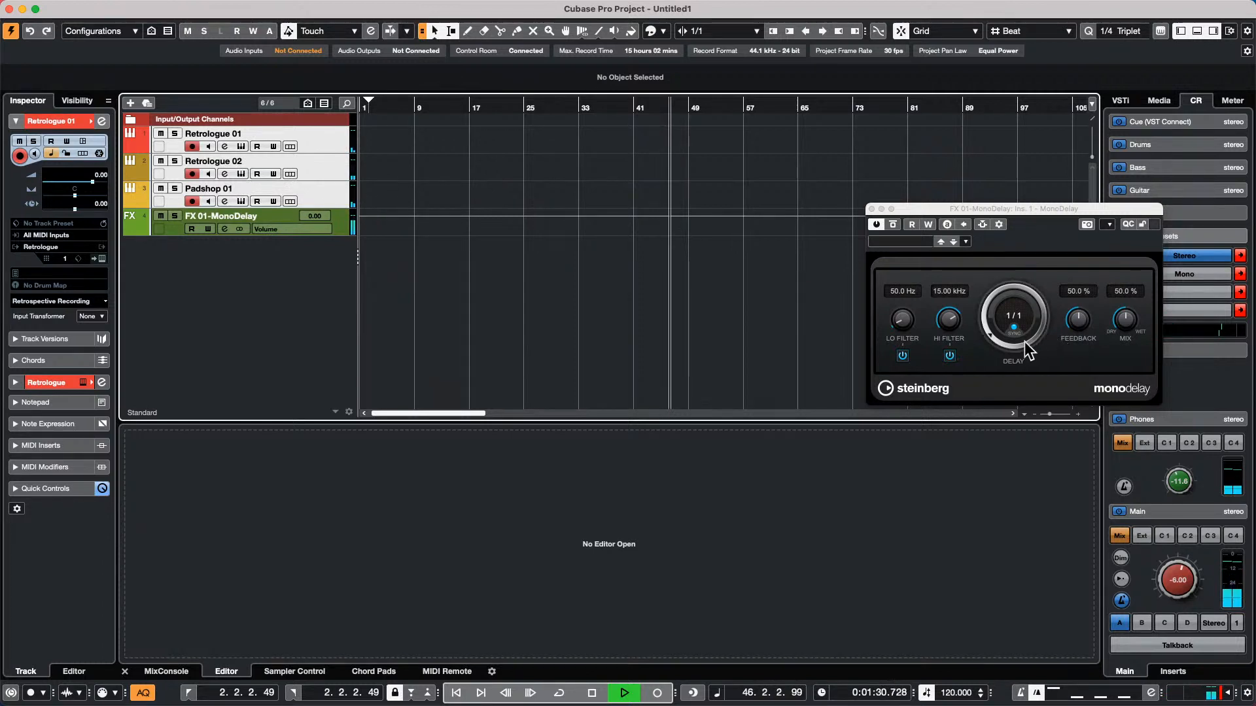
pyautogui.click(985, 326)
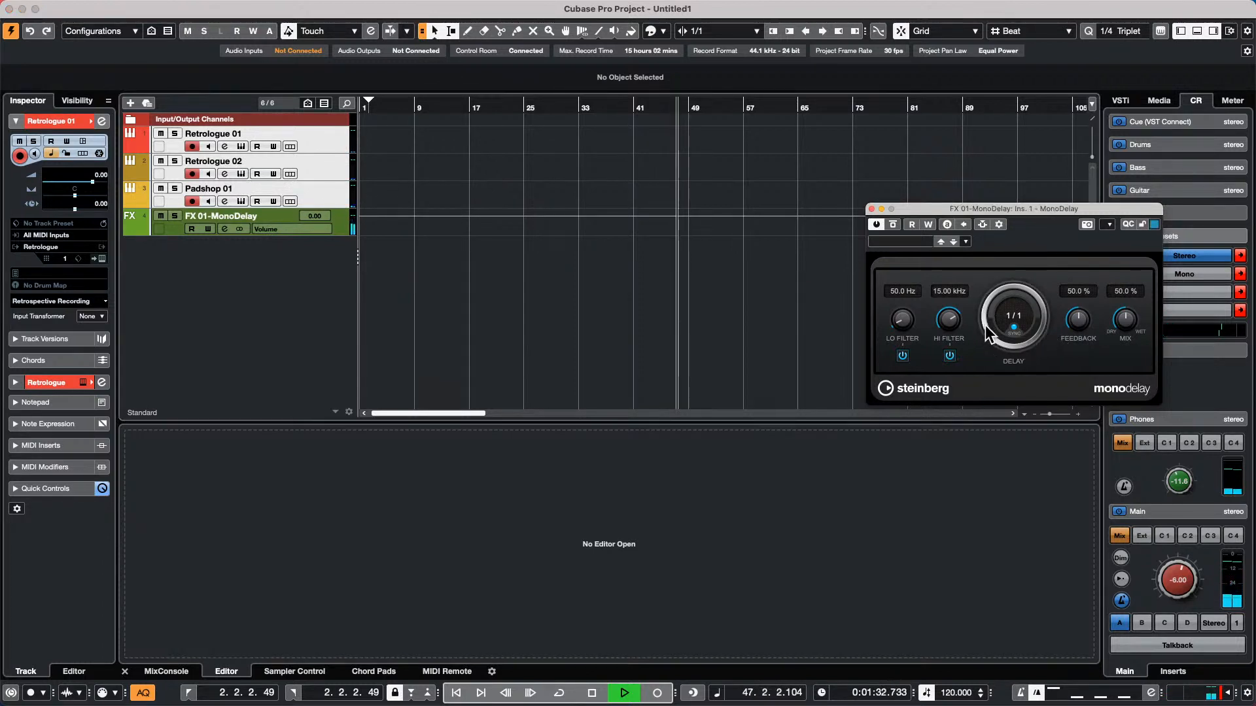
pyautogui.moveTo(984, 324); pyautogui.dragTo(980, 308)
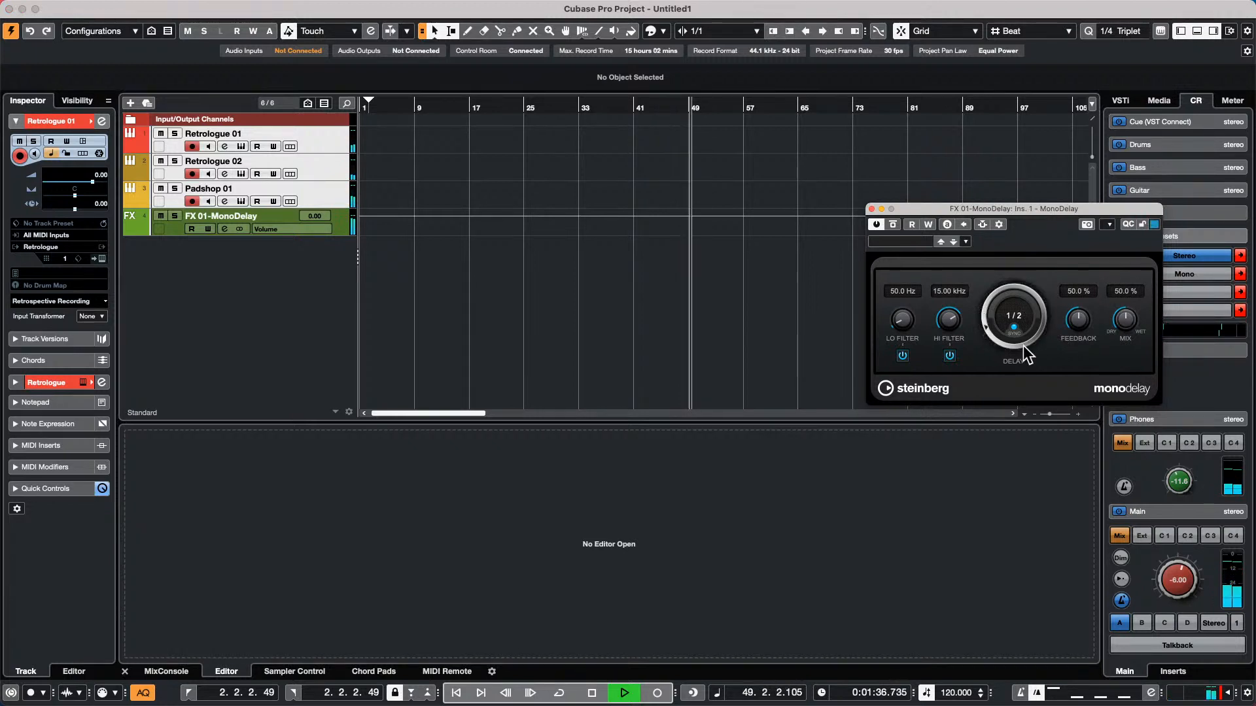
pyautogui.moveTo(986, 327); pyautogui.dragTo(982, 313)
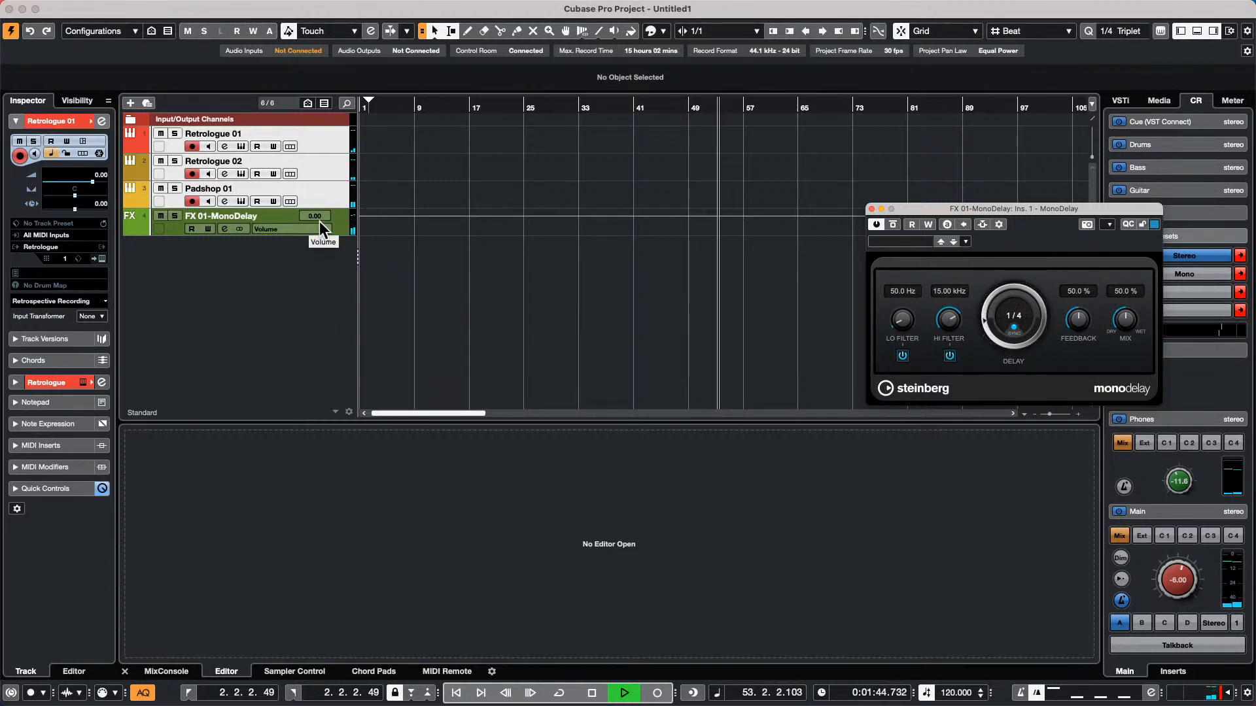
pyautogui.click(336, 222)
pyautogui.moveTo(236, 8)
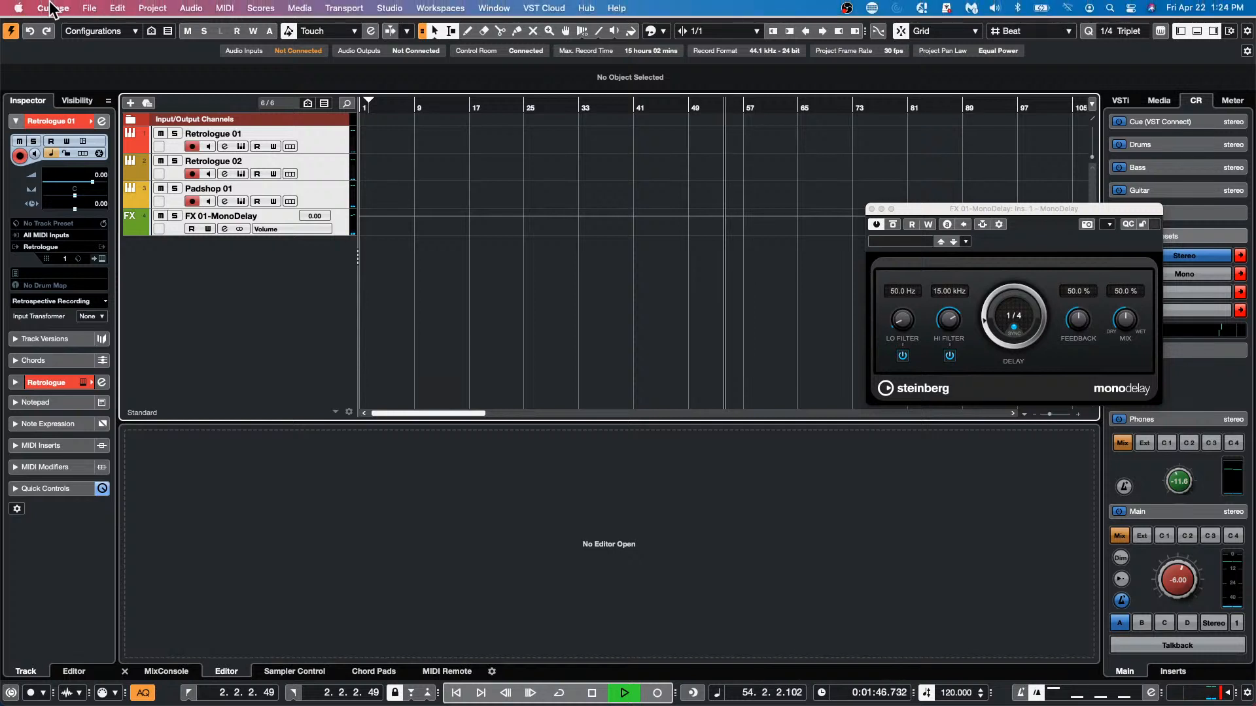
pyautogui.click(88, 7)
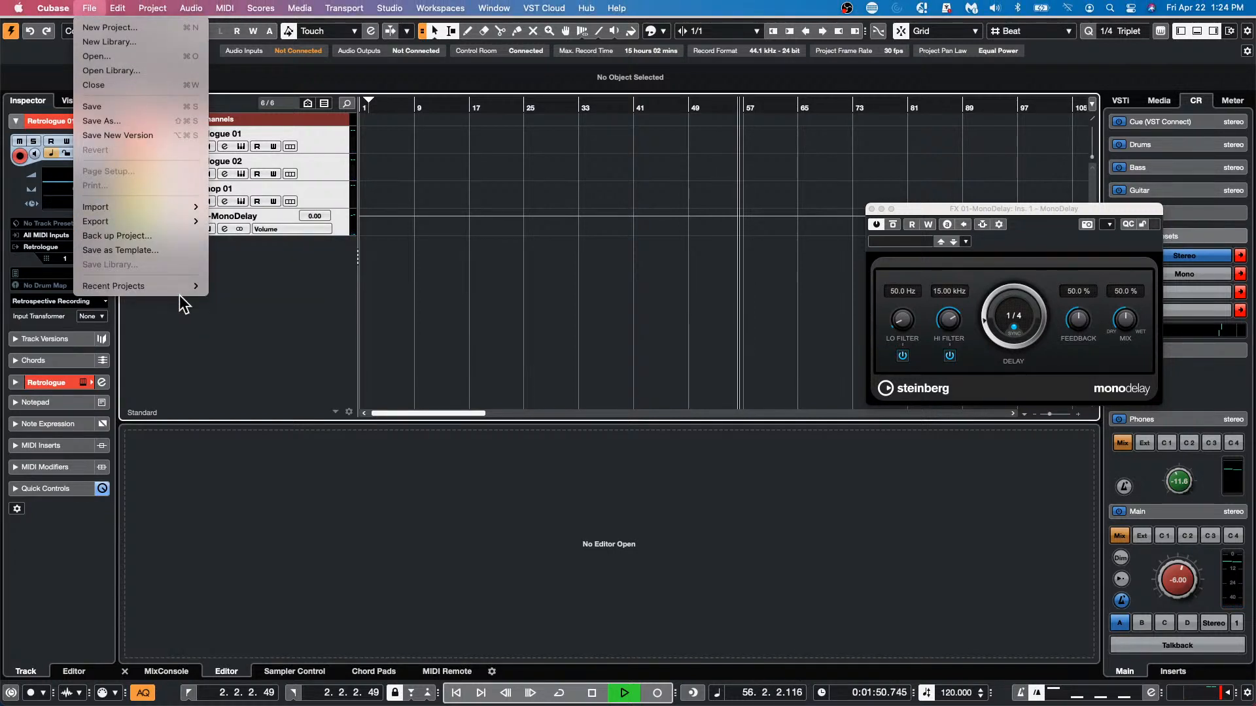
pyautogui.click(323, 294)
# Select the three instrument tracks, save them as a track preset named Cap10NRG, and stop playback
pyautogui.click(334, 190)
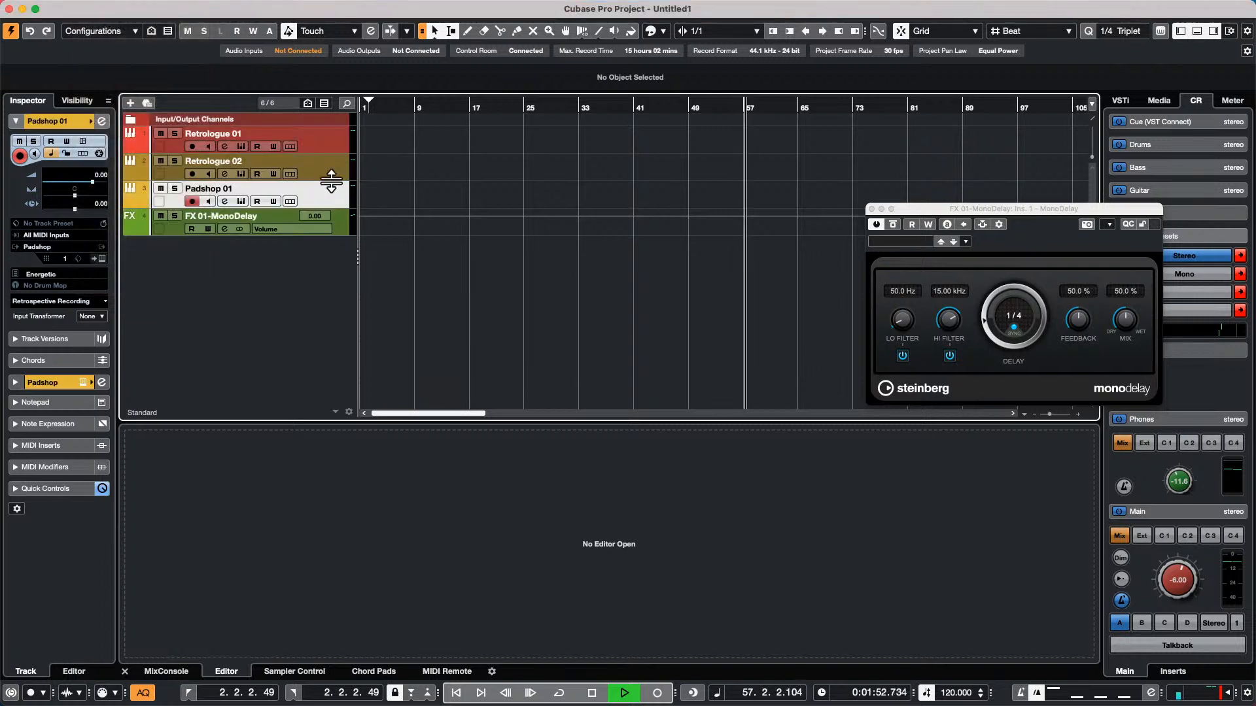
pyautogui.keyDown('shift'); pyautogui.click(328, 136); pyautogui.keyUp('shift')
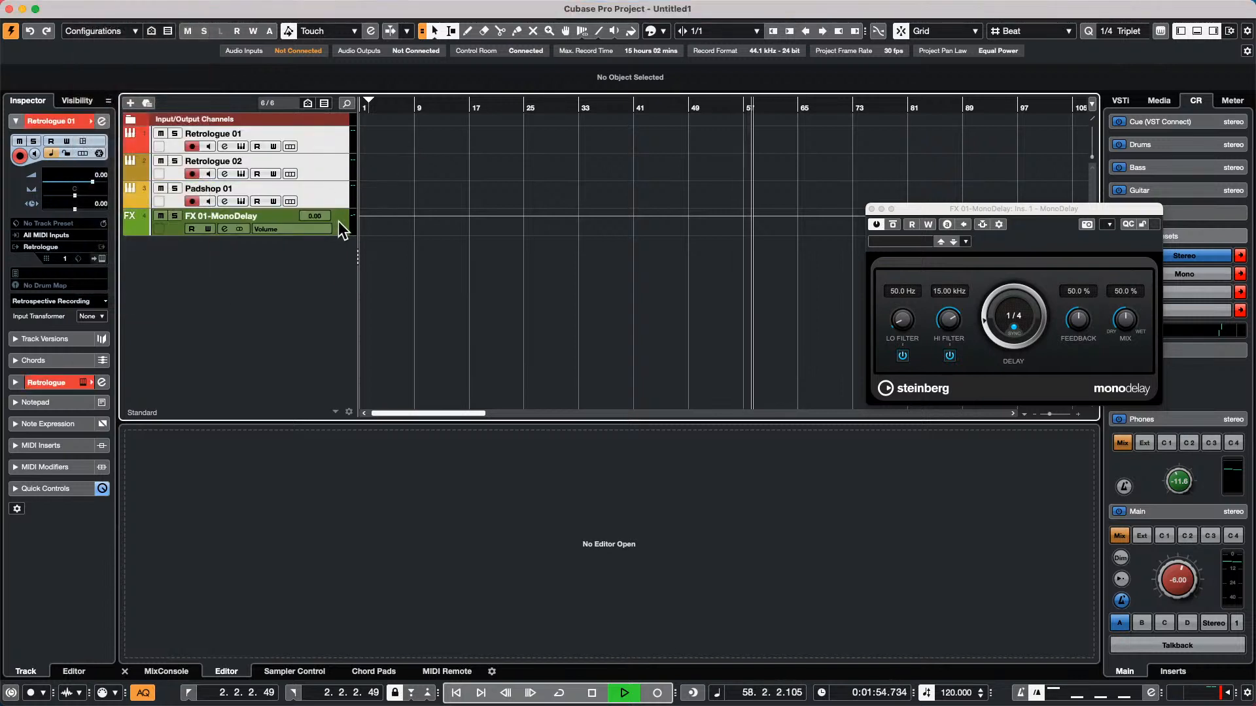
pyautogui.rightClick(320, 136)
pyautogui.moveTo(398, 148)
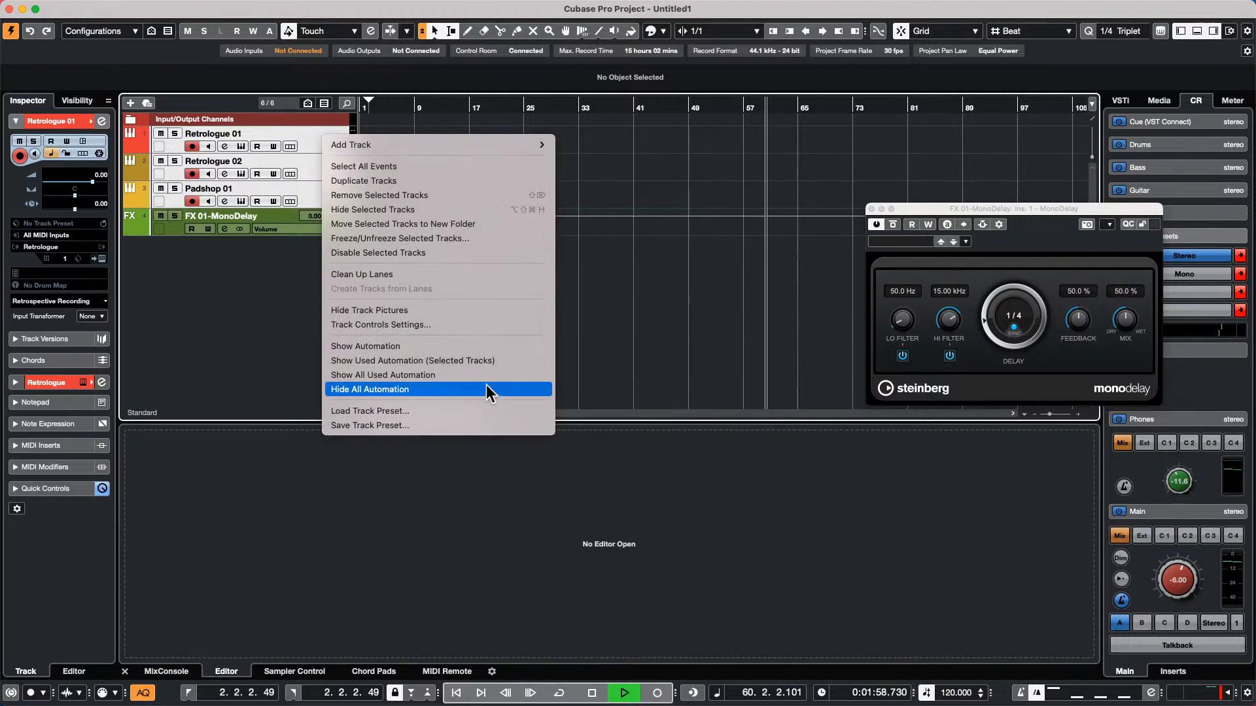
pyautogui.click(409, 427)
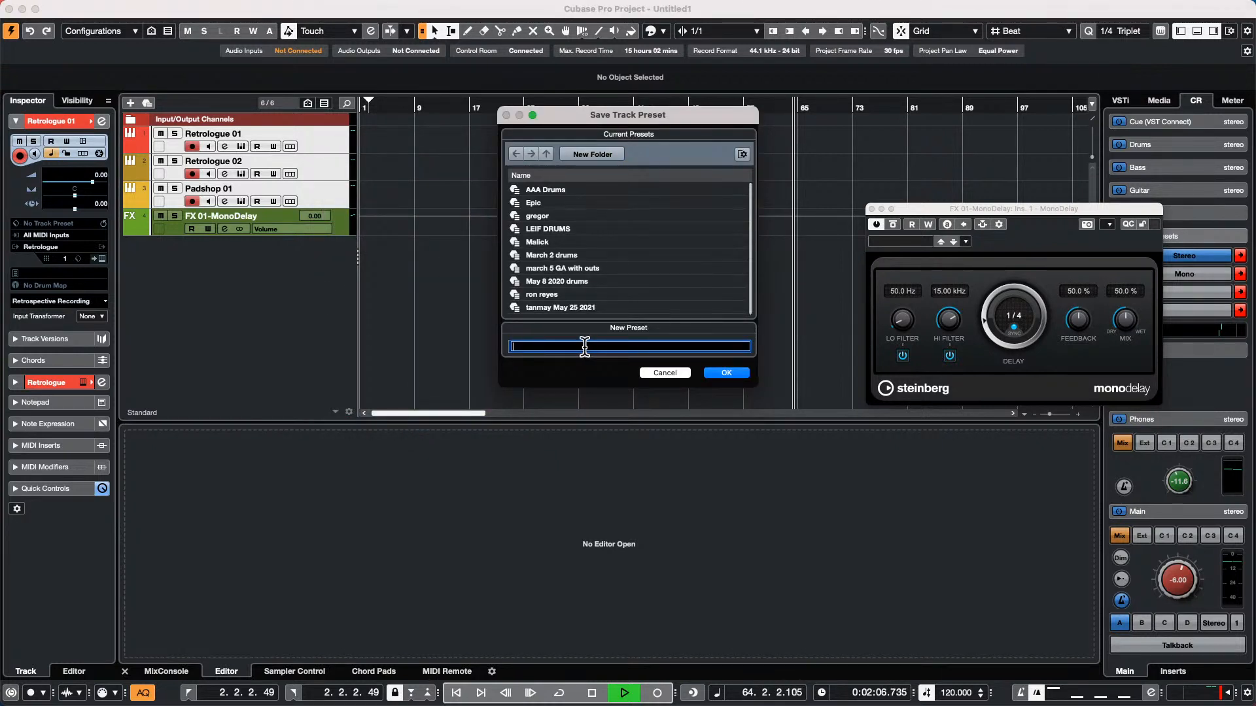
pyautogui.write('c')
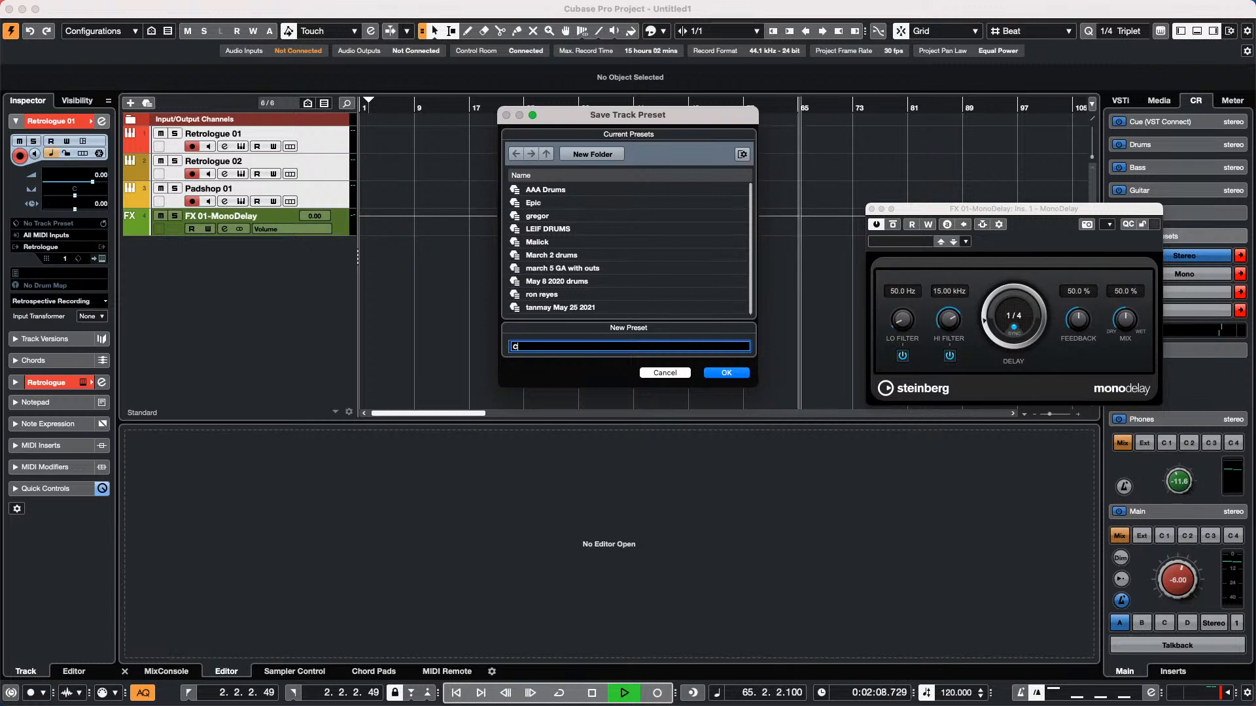
pyautogui.write('ap10')
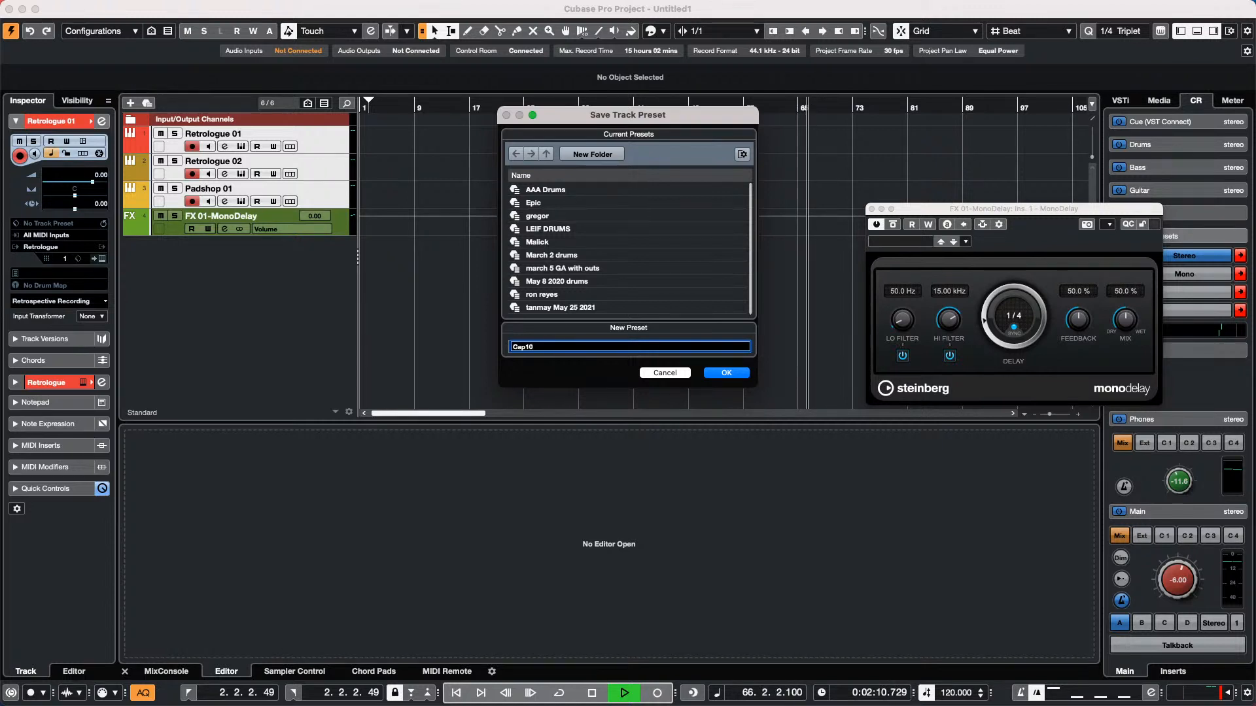
pyautogui.write('NRG')
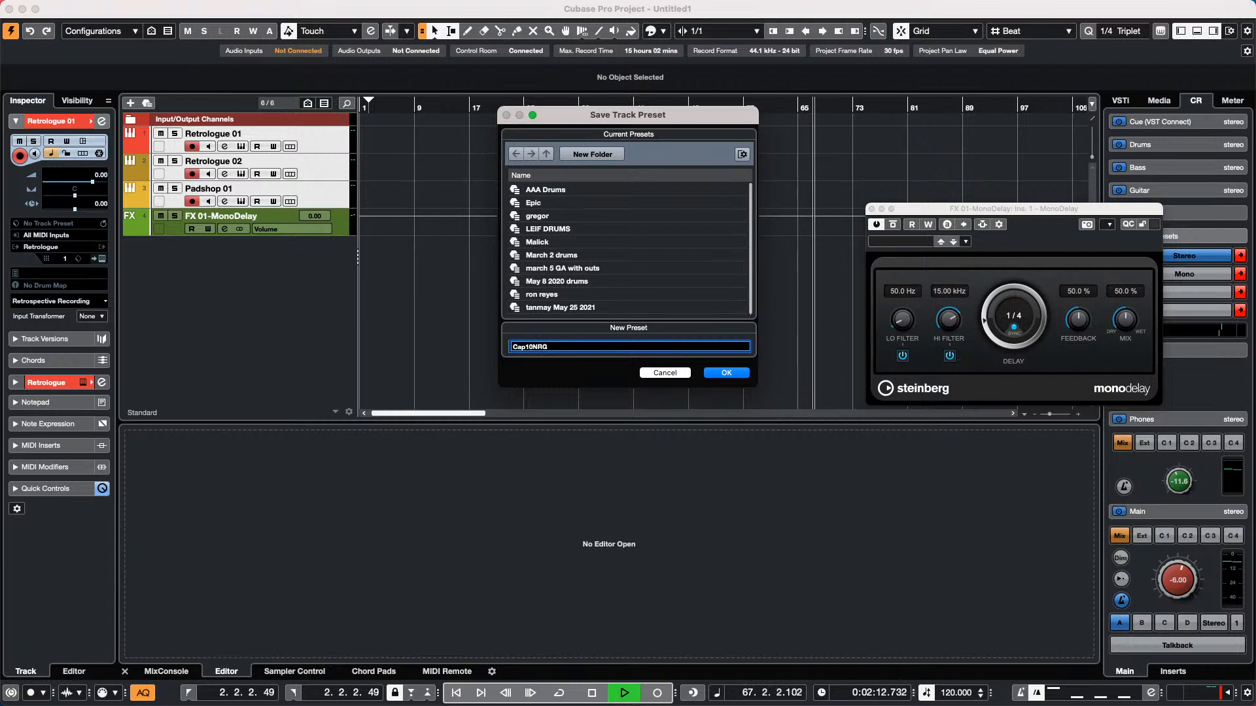
pyautogui.press('Return')
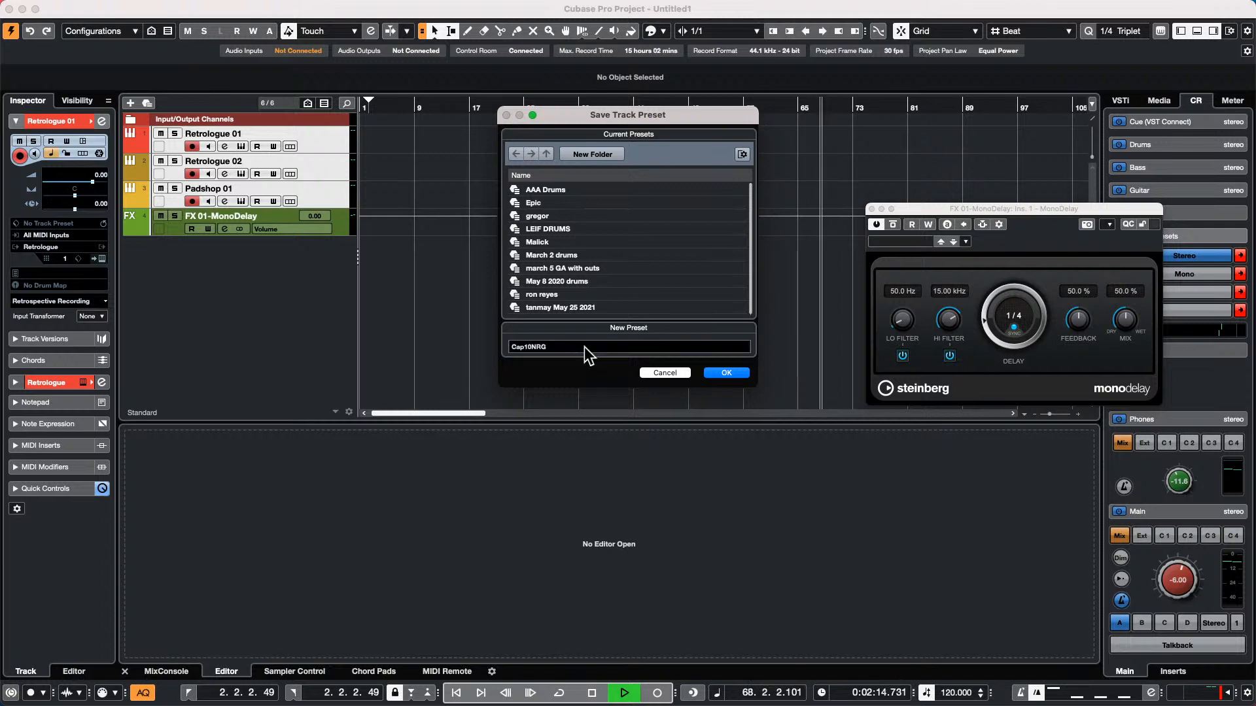
pyautogui.click(723, 374)
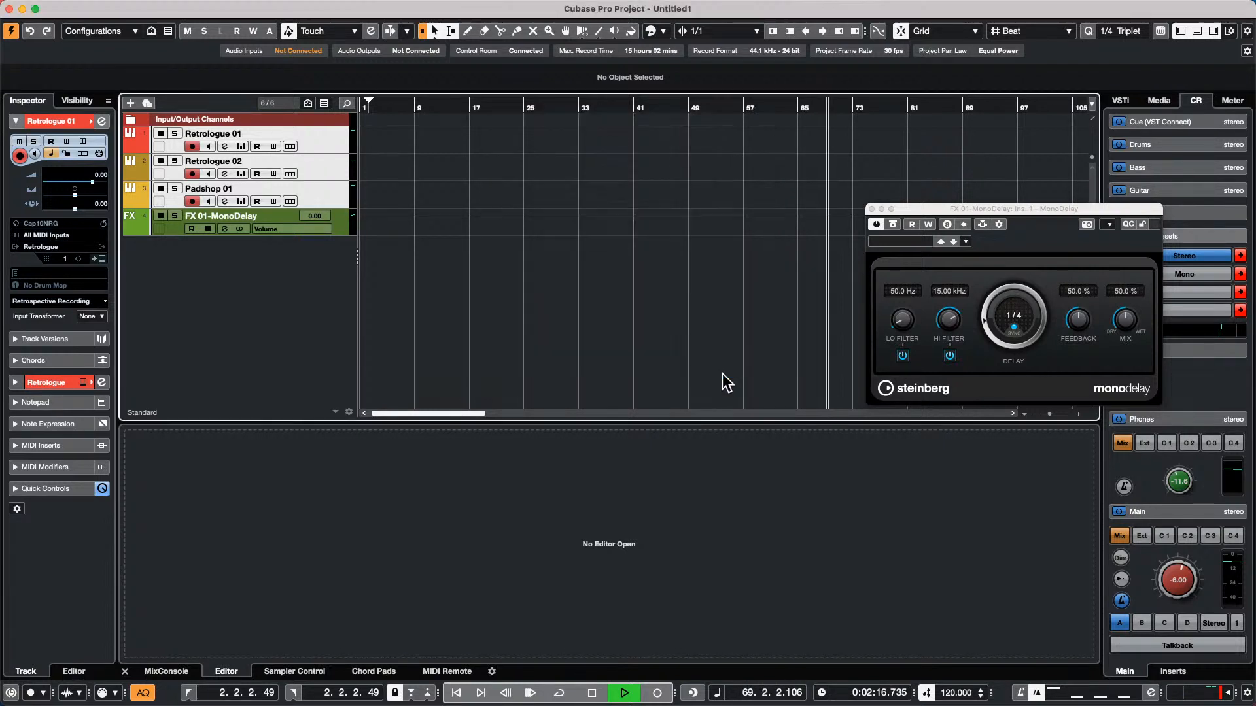
pyautogui.press('space')
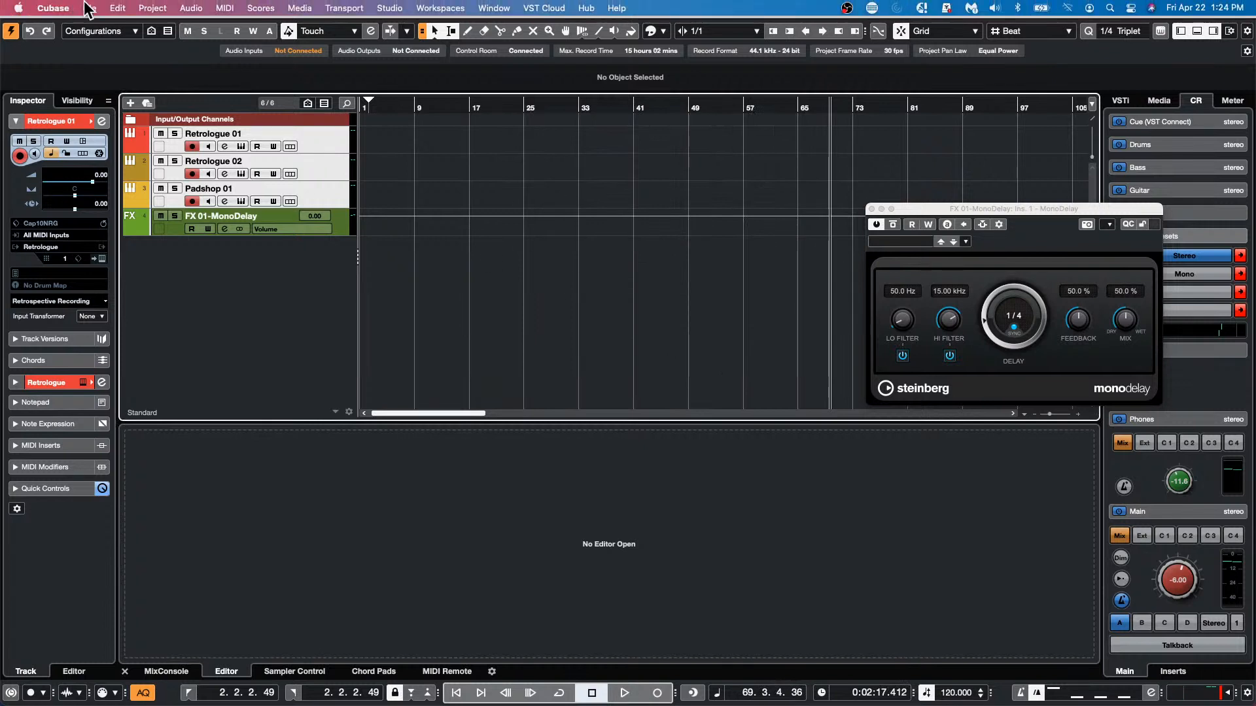
pyautogui.click(88, 8)
pyautogui.moveTo(145, 207)
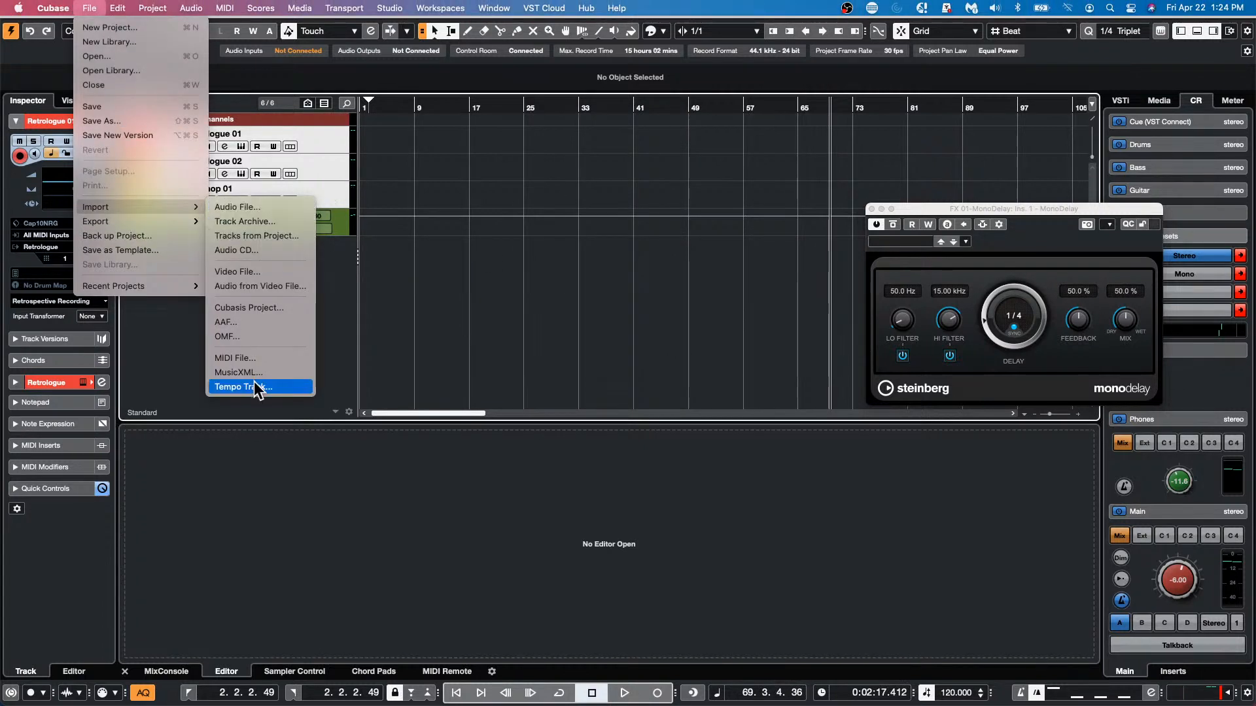
pyautogui.click(237, 297)
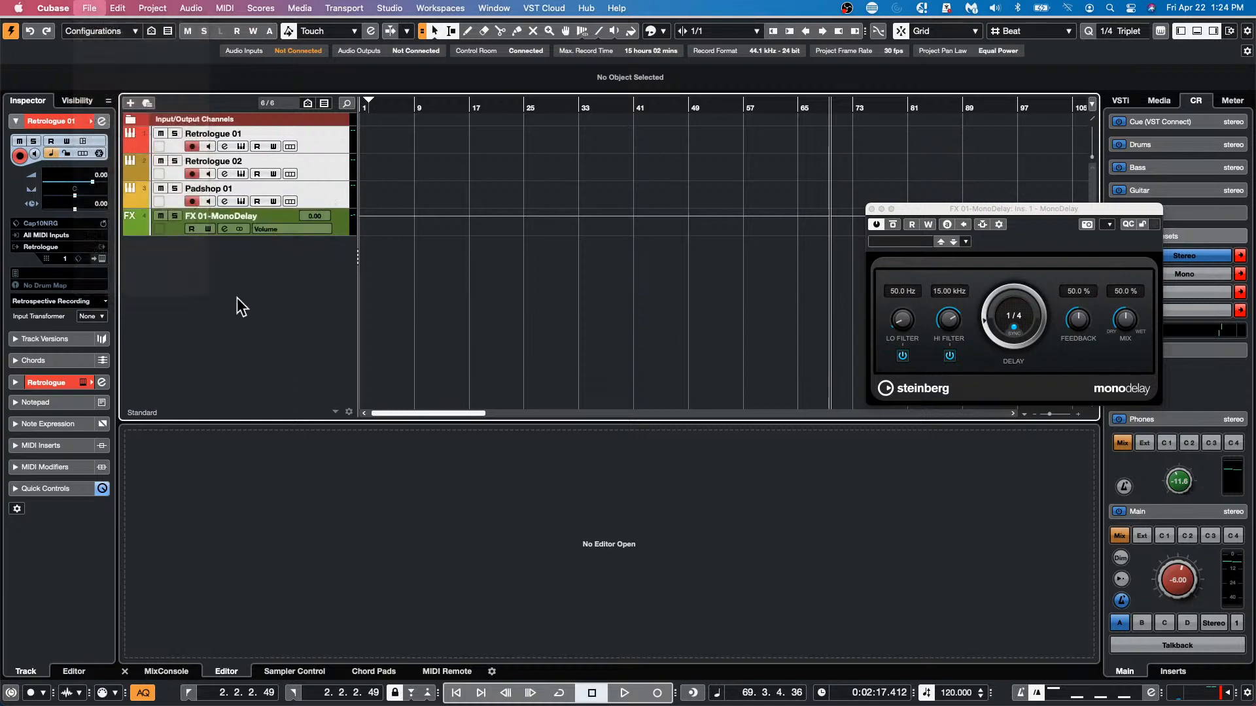
# Start adding tracks from a track preset and clear the media type filter so all preset types are listed
pyautogui.rightClick(237, 272)
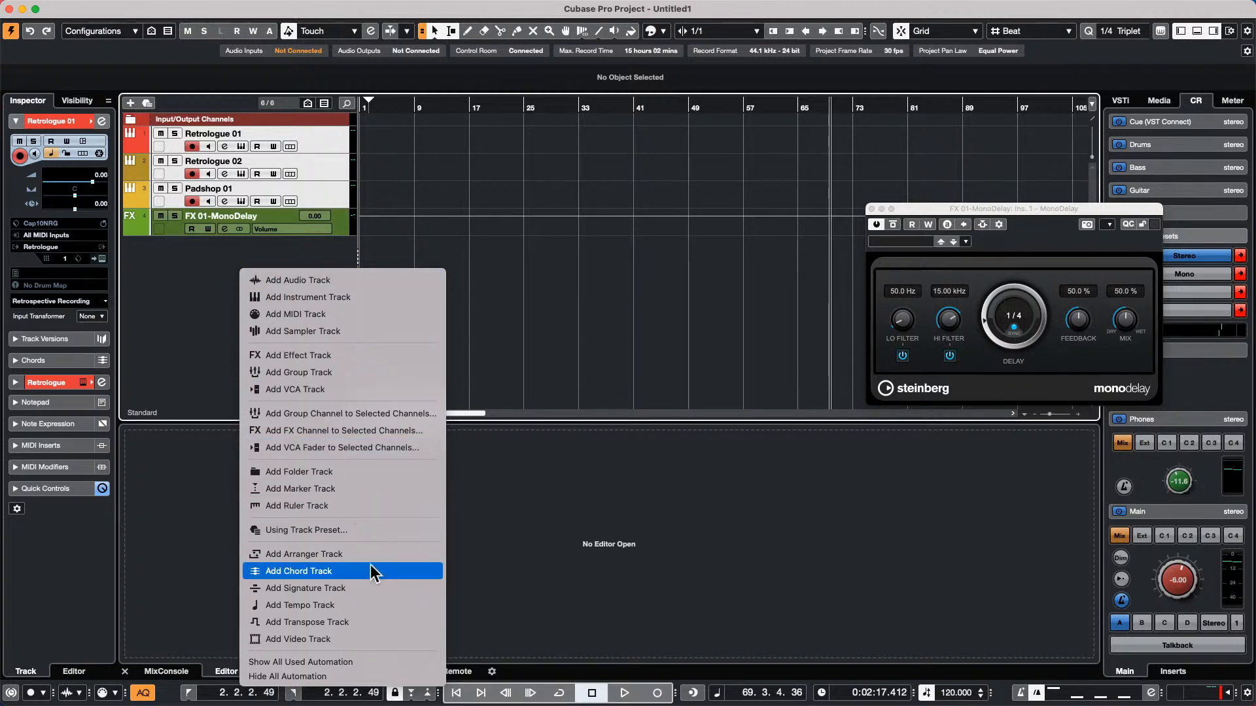
pyautogui.click(367, 529)
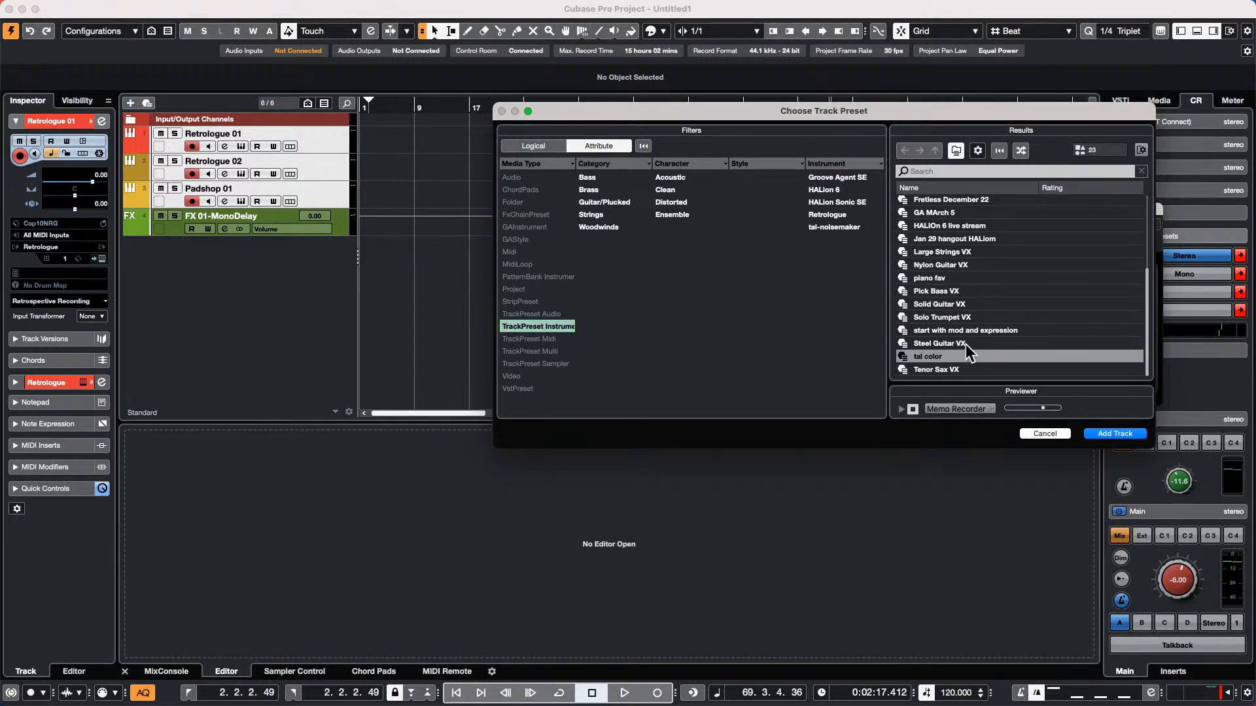
pyautogui.scroll(5, 939, 319)
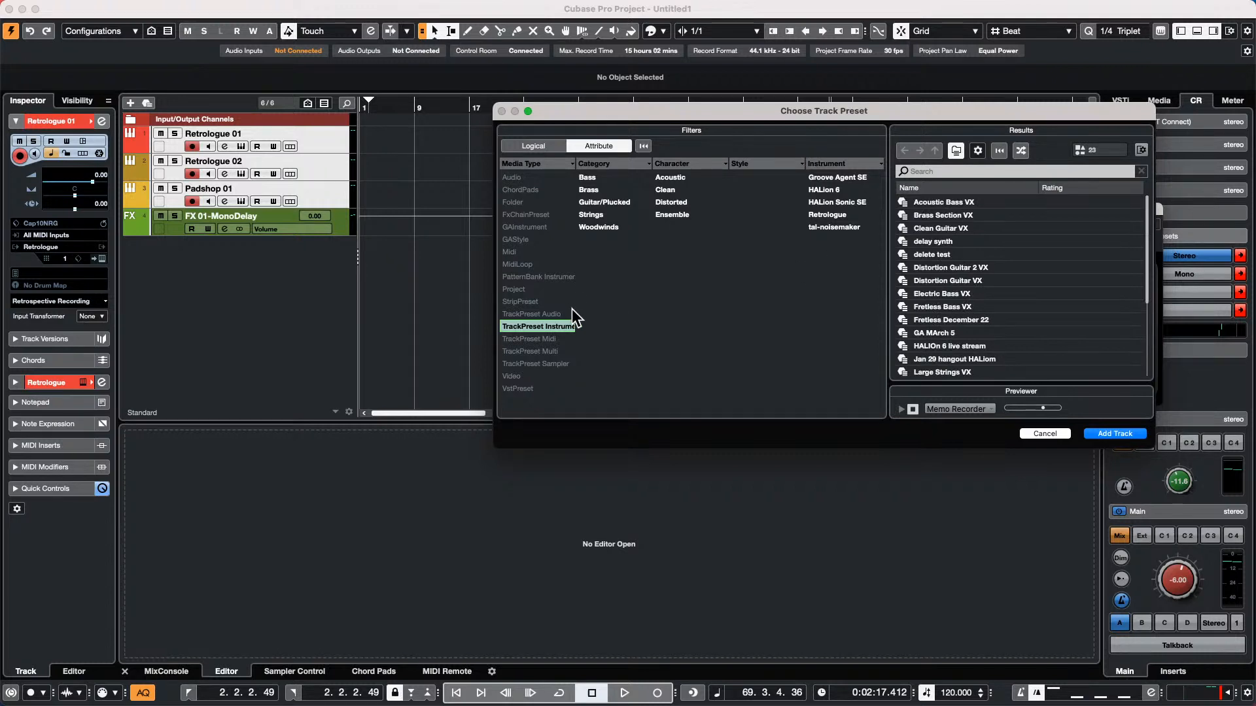
pyautogui.click(540, 339)
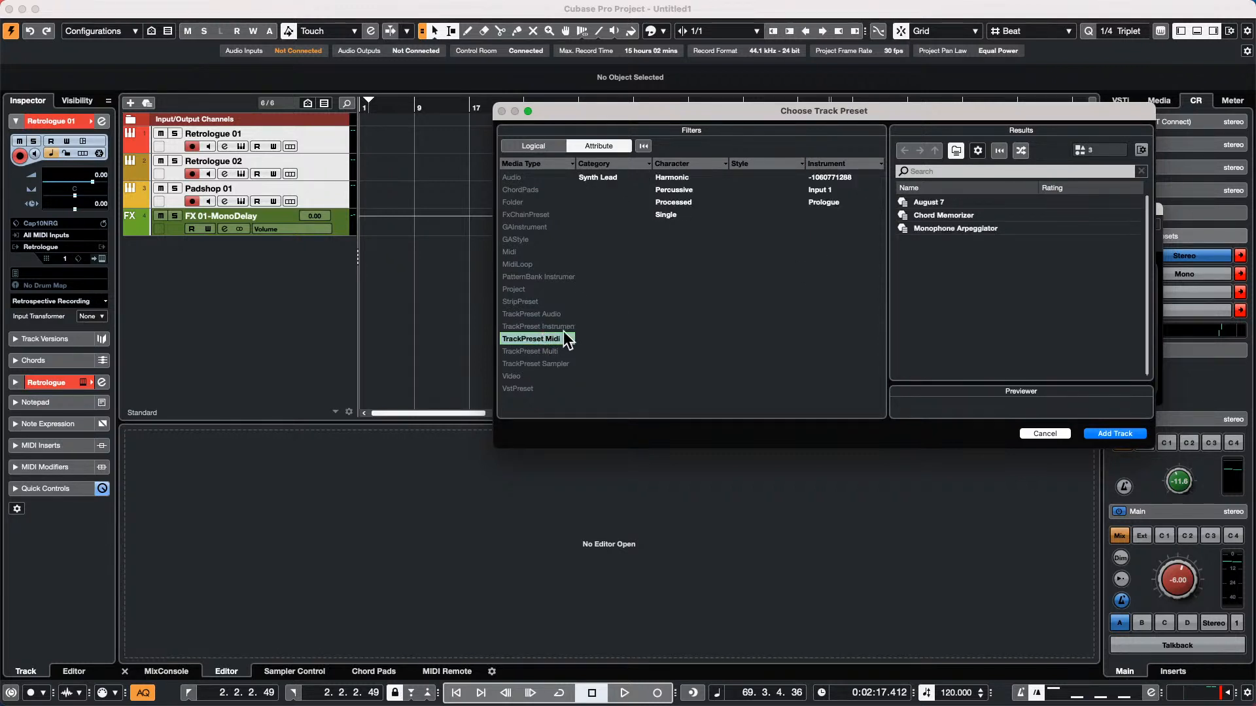
pyautogui.click(549, 339)
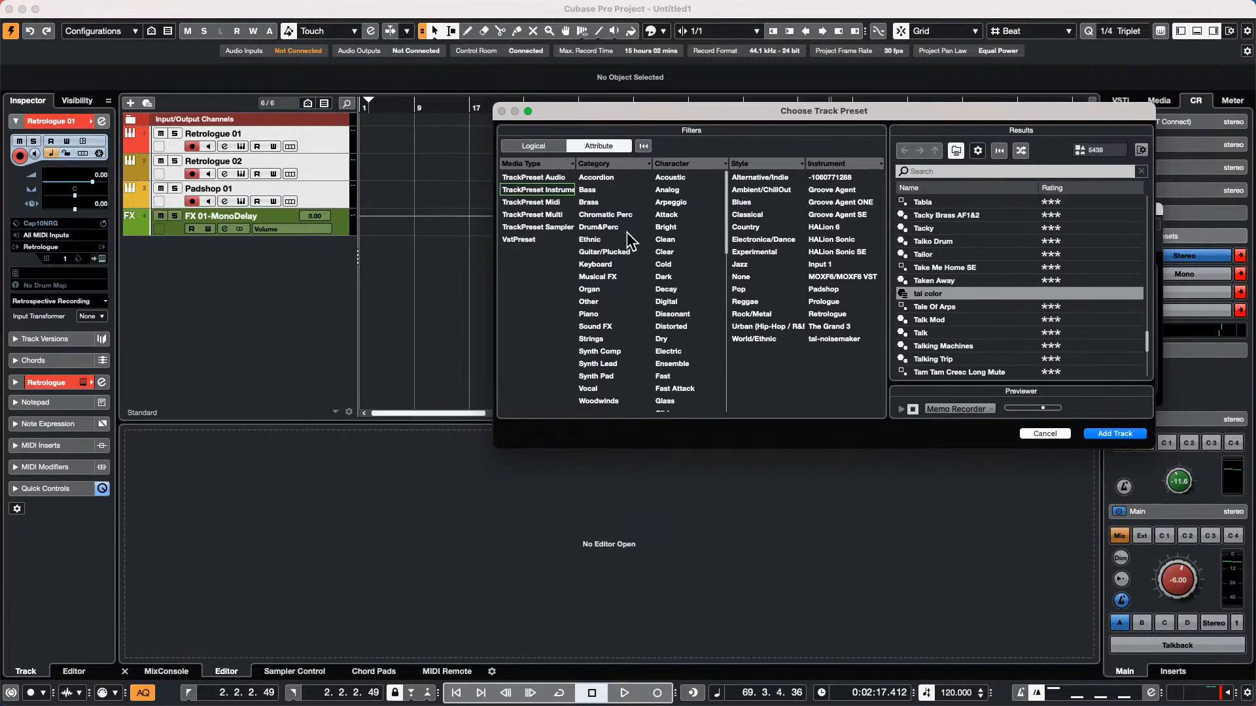
# Find the Cap10NRG preset in the results and add its tracks to the project
pyautogui.scroll(10, 994, 275)
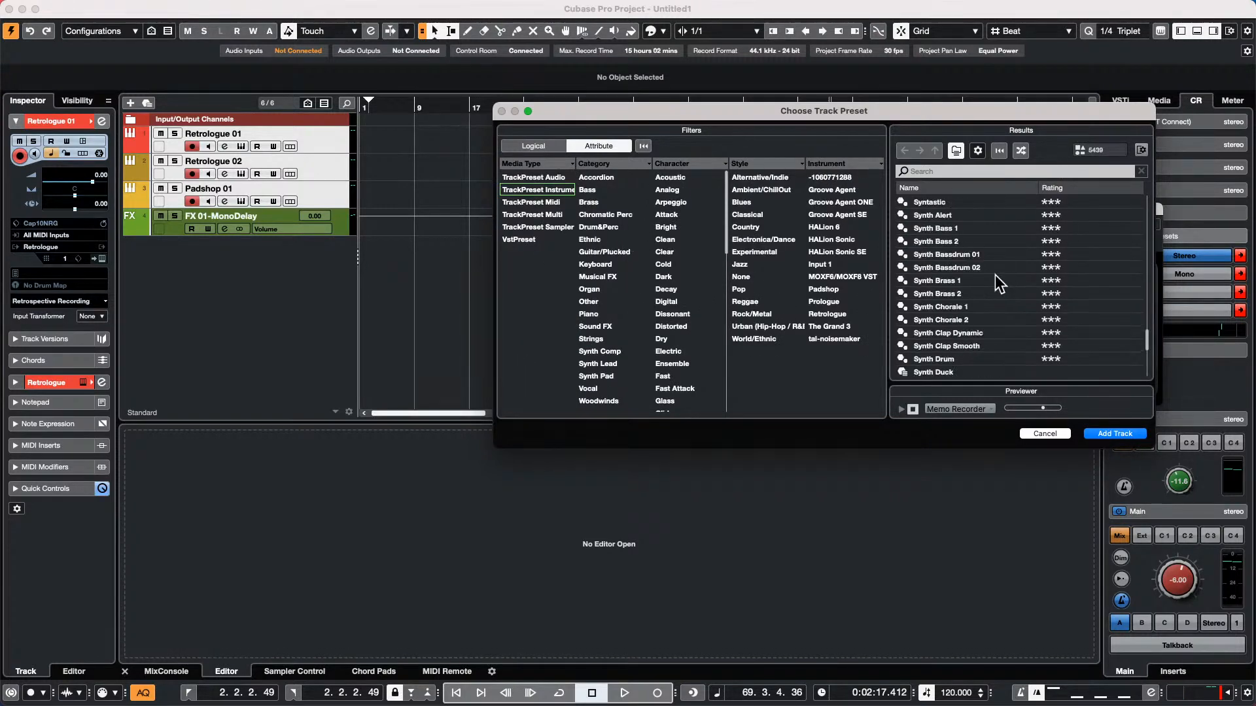
pyautogui.scroll(5, 999, 274)
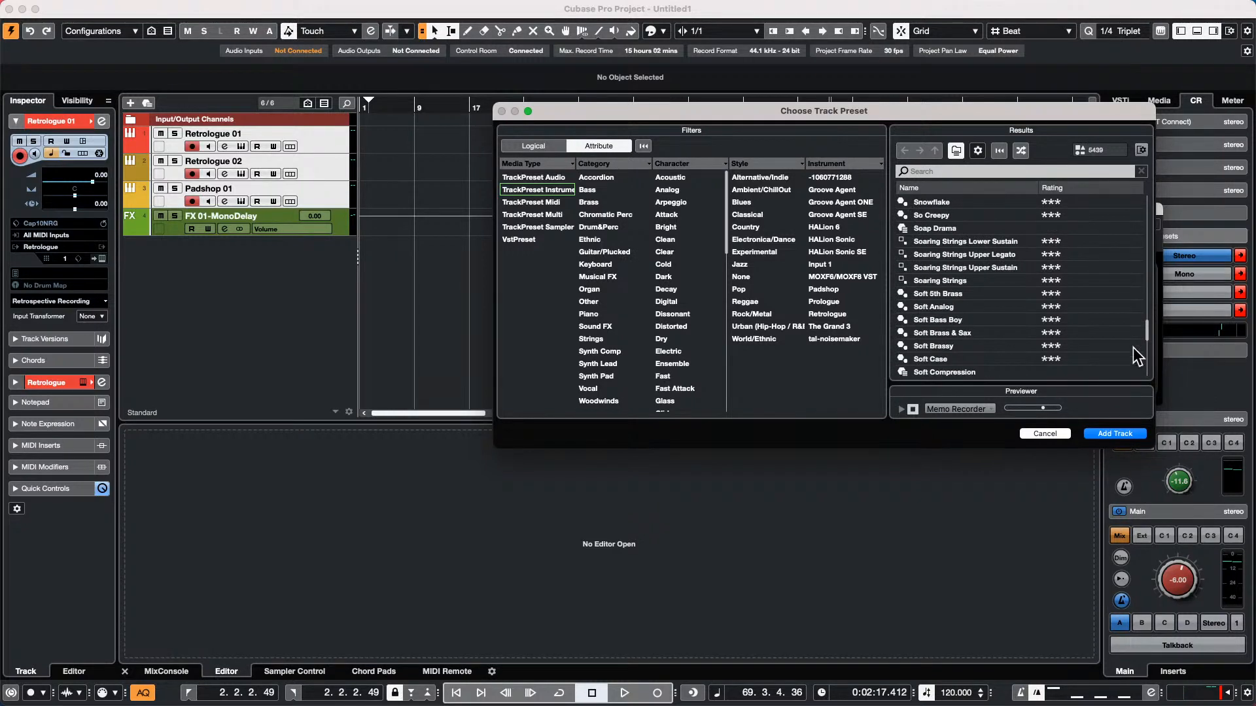
pyautogui.moveTo(1146, 333); pyautogui.dragTo(1146, 231)
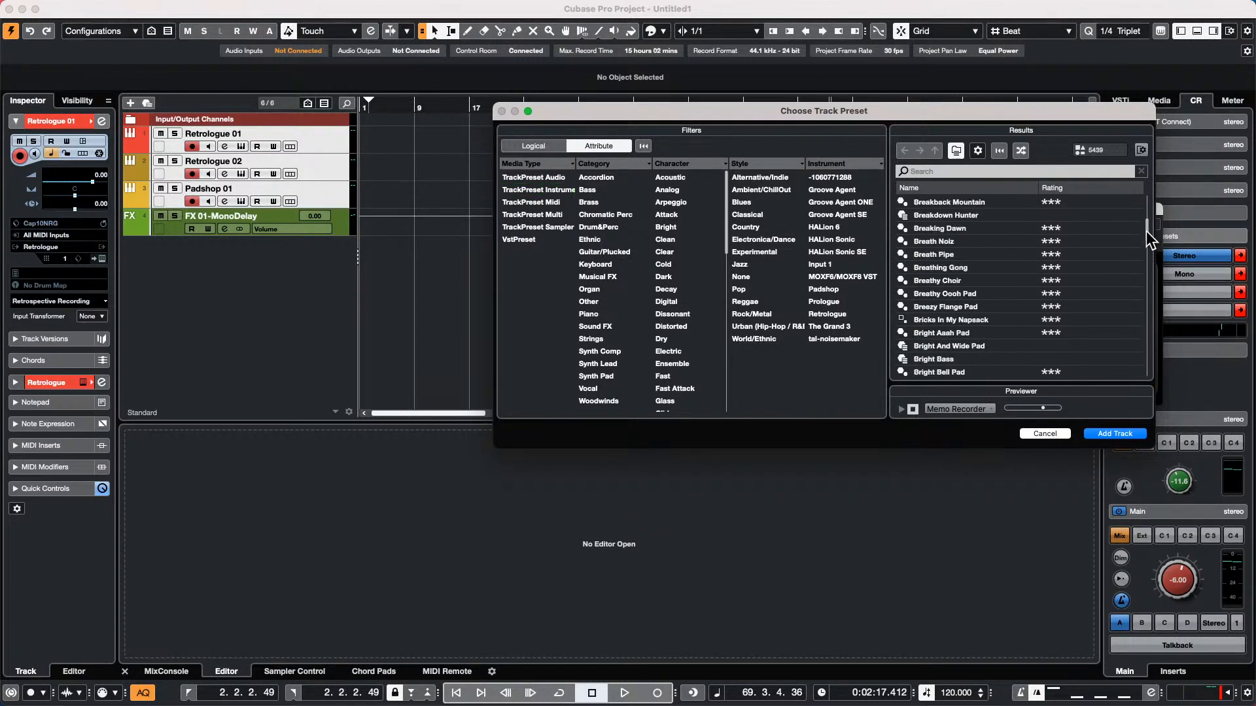
pyautogui.scroll(-8, 1050, 288)
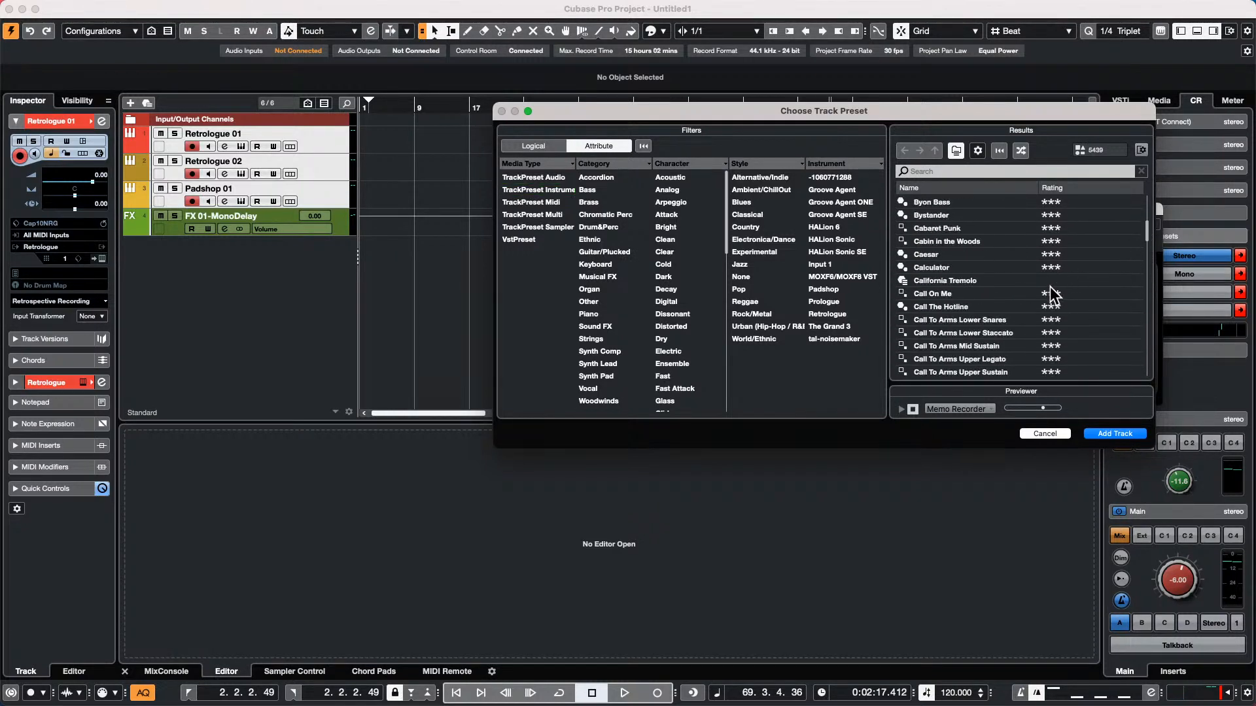
pyautogui.scroll(-1, 1052, 296)
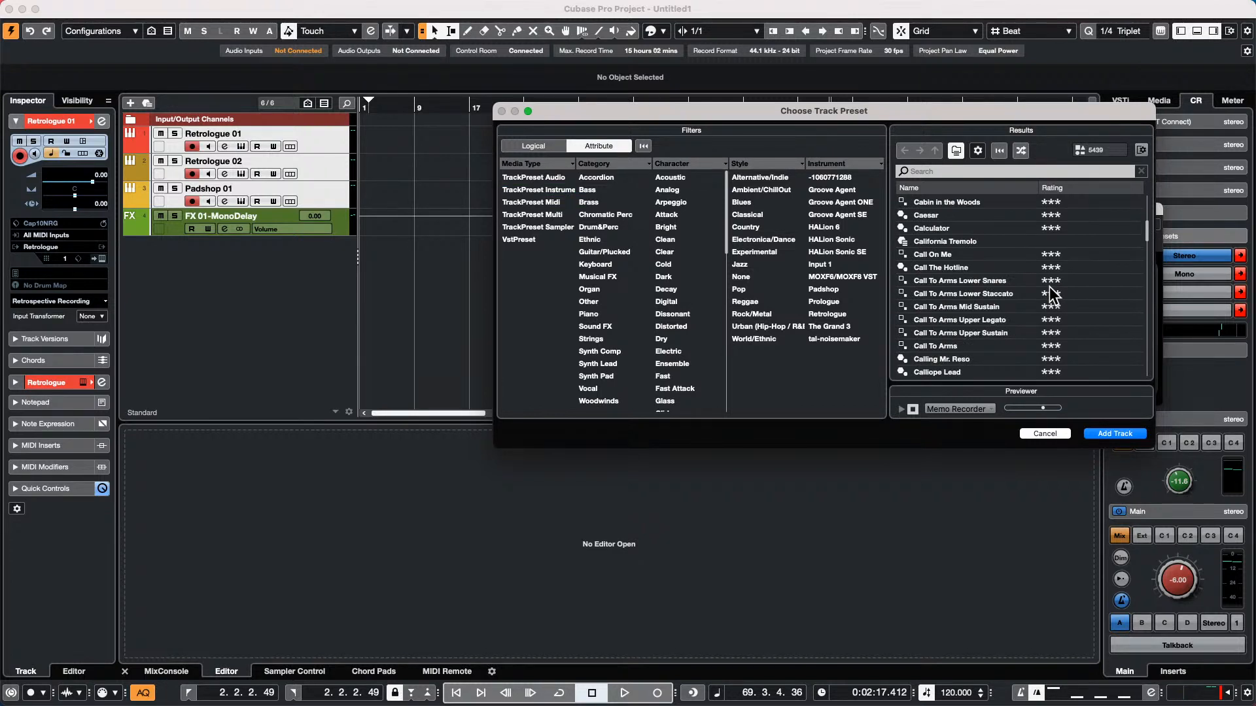
pyautogui.scroll(-4, 1052, 292)
pyautogui.scroll(-1, 1051, 292)
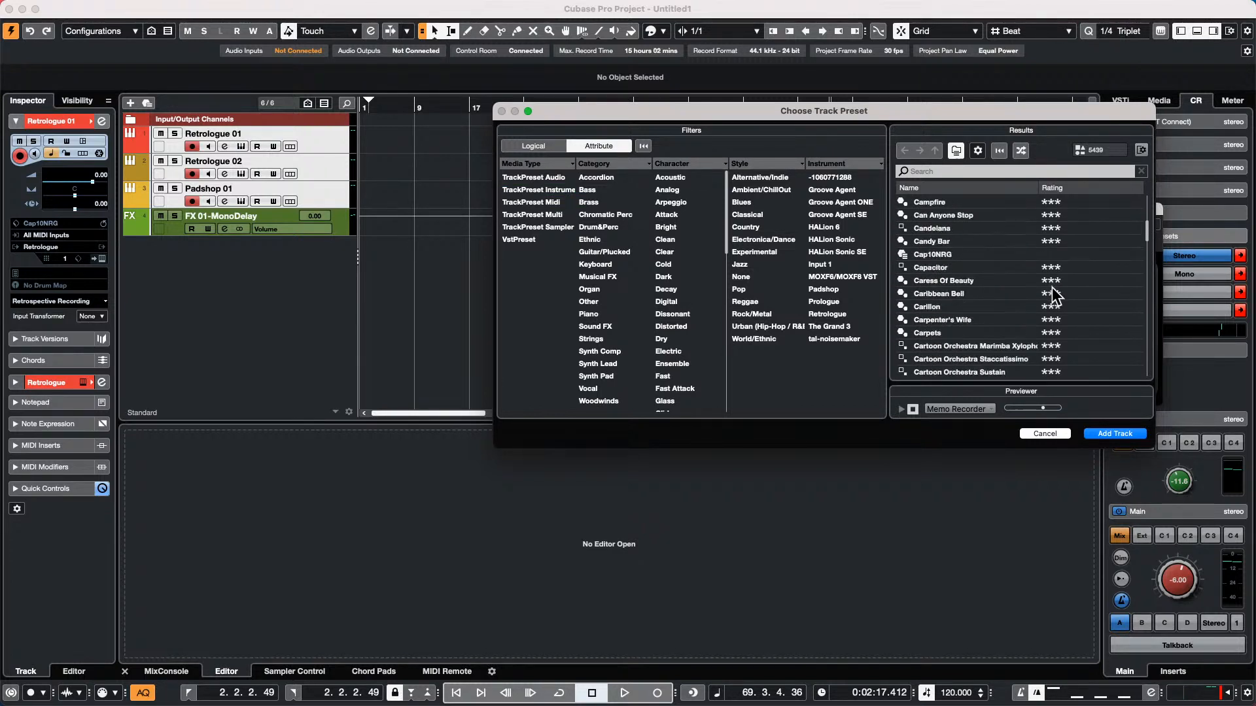
pyautogui.click(935, 254)
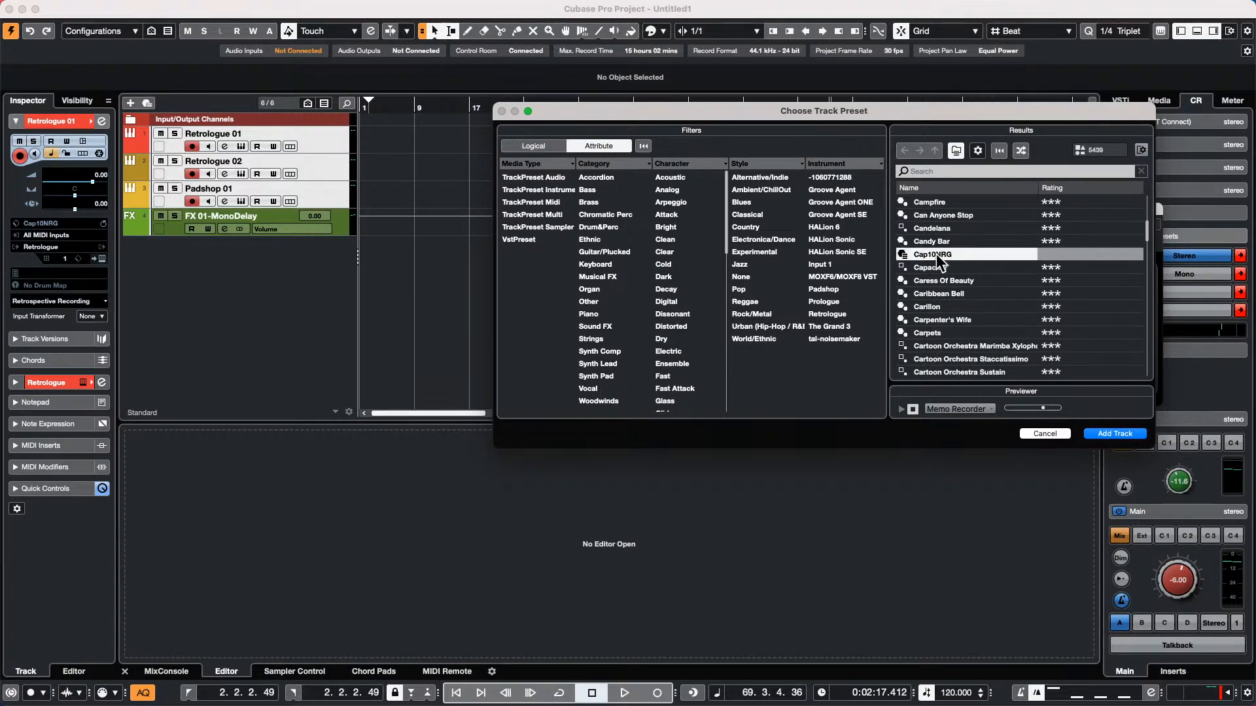
pyautogui.click(1115, 434)
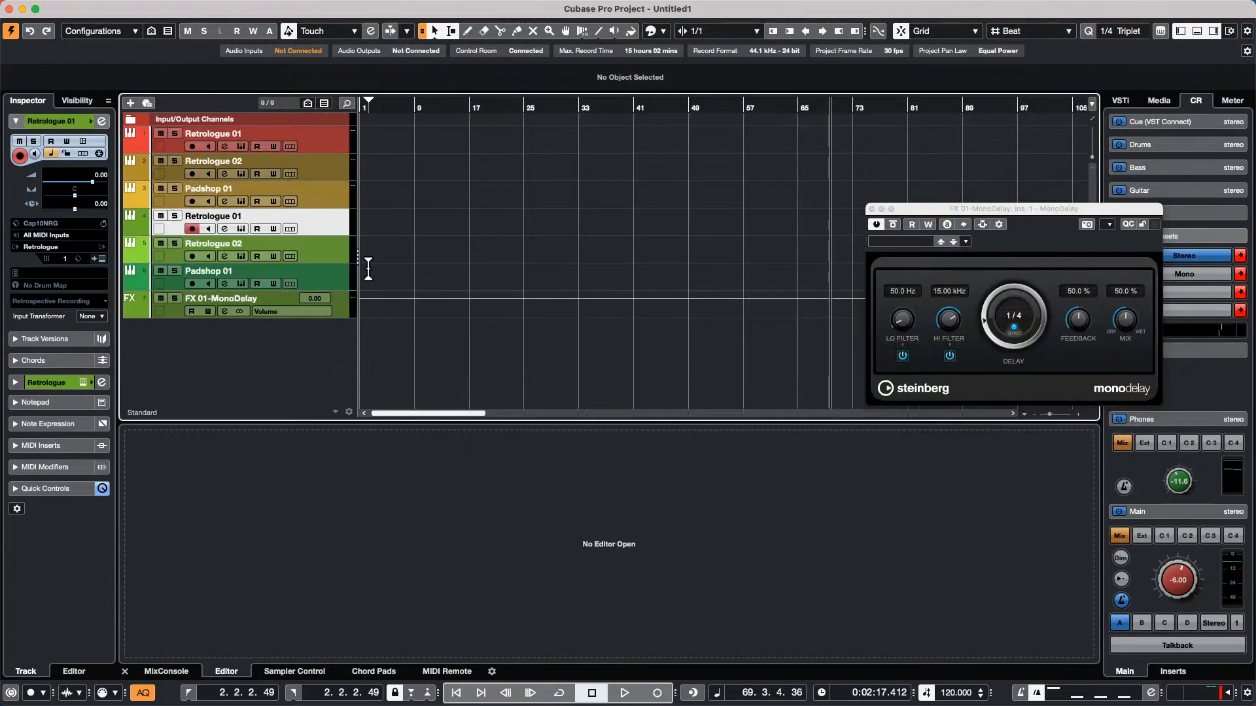
# Undo adding the Cap10NRG preset tracks and make the first Retrologue 01 track the selected one
pyautogui.click(329, 139)
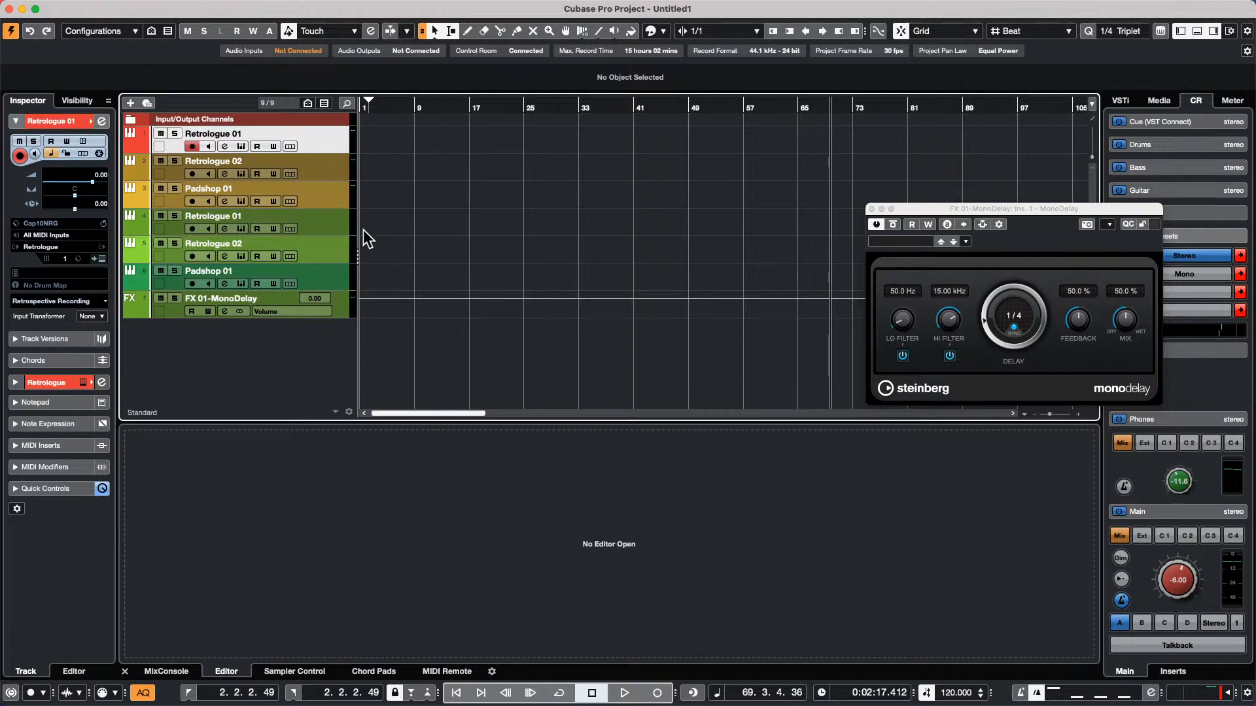
pyautogui.press('super+z')
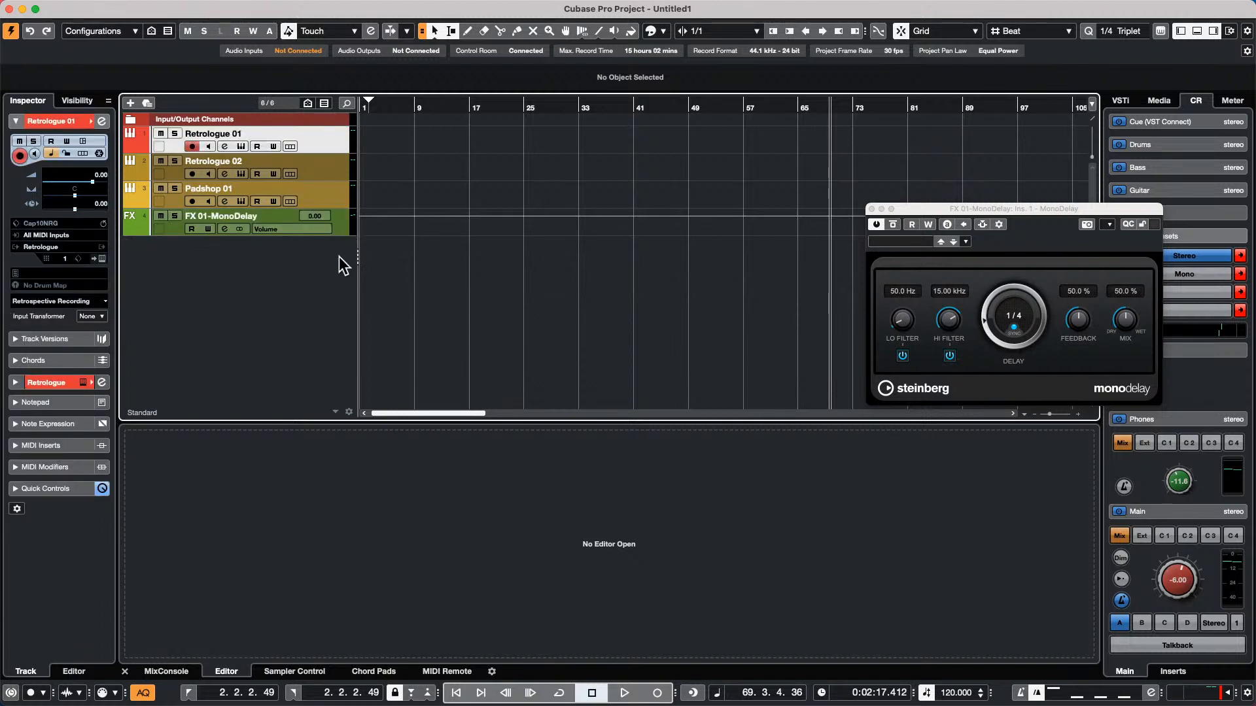
# Export the three instrument tracks and the MonoDelay FX channel as selected tracks with copied media files, saved to the Desktop as Ca.xml
pyautogui.keyDown('shift'); pyautogui.click(343, 225); pyautogui.keyUp('shift')
pyautogui.moveTo(46, 6)
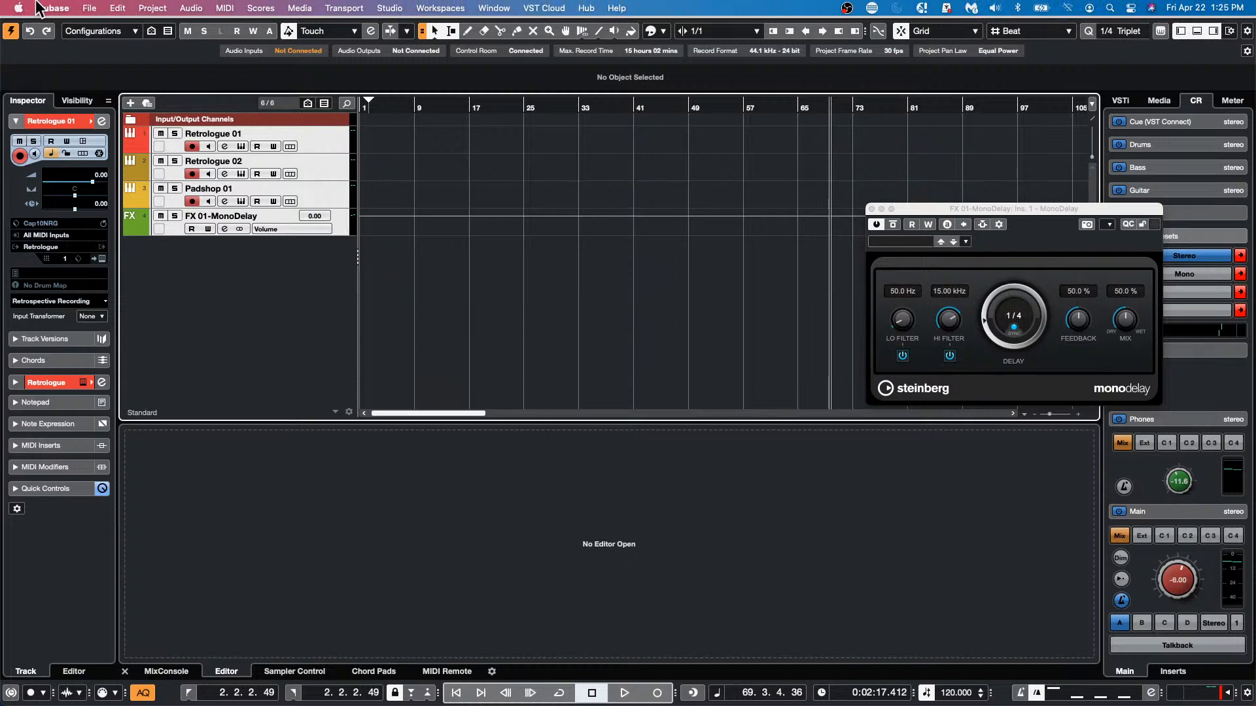
pyautogui.click(87, 8)
pyautogui.moveTo(123, 217)
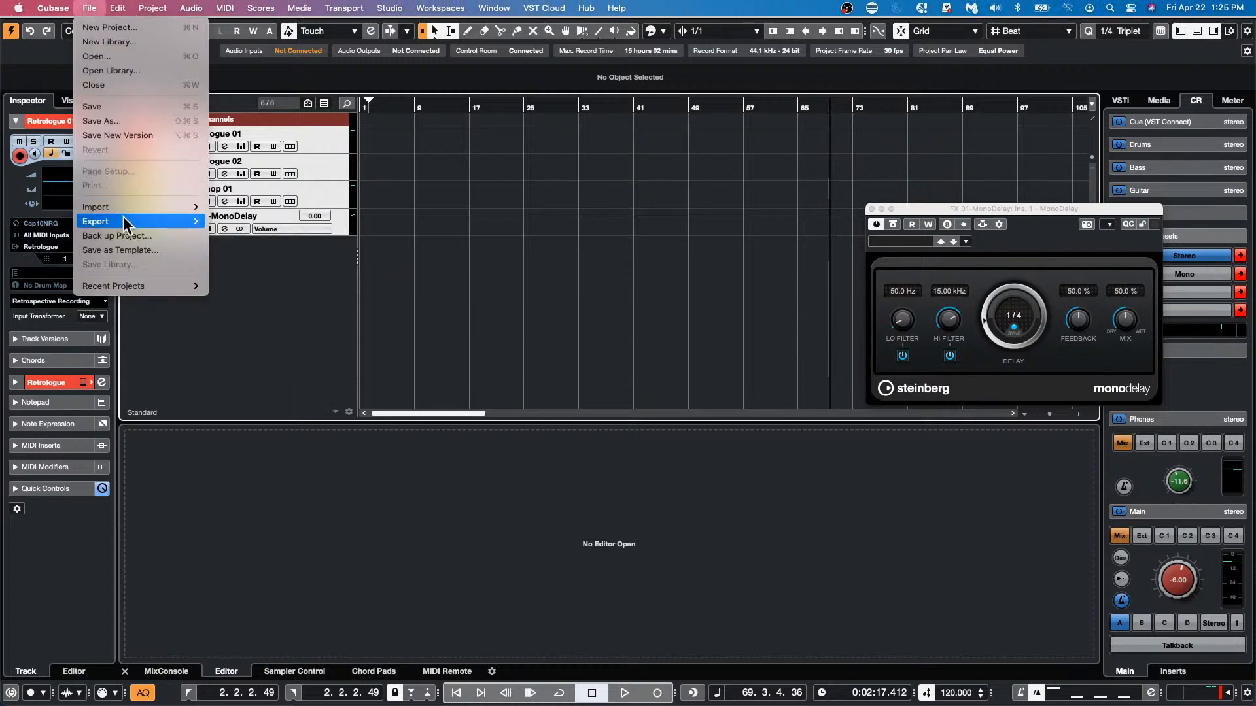
pyautogui.click(256, 252)
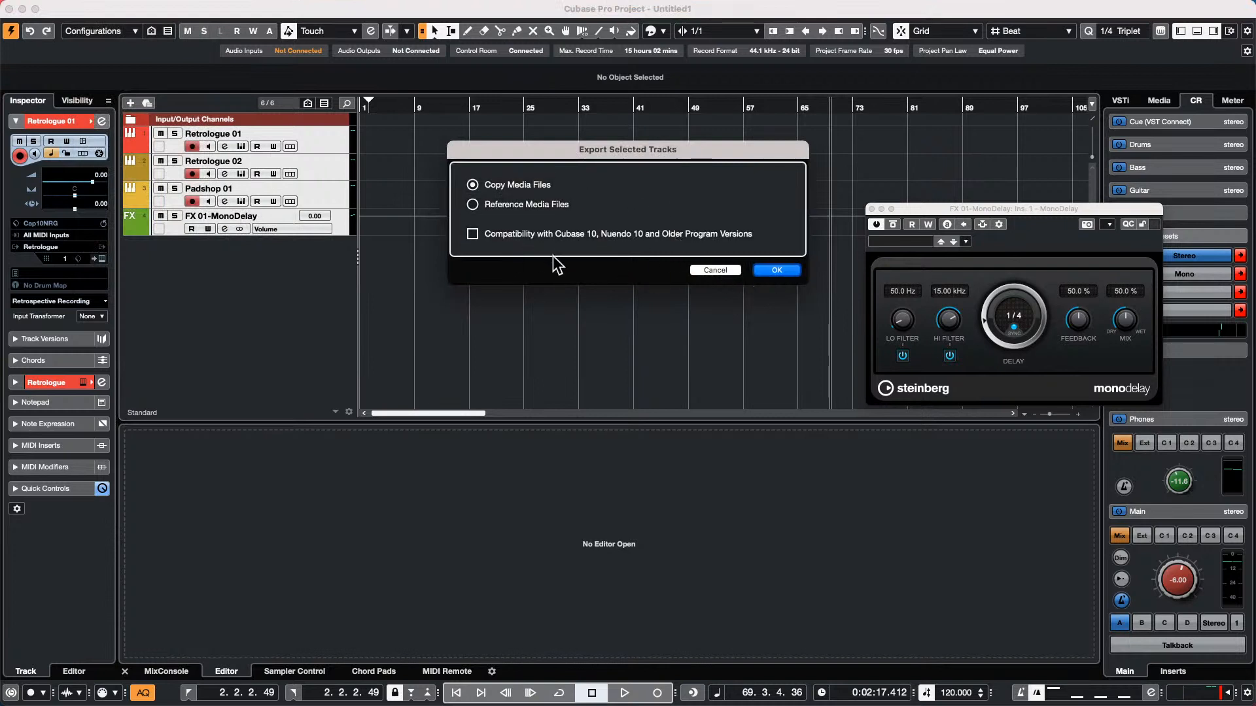
pyautogui.click(779, 271)
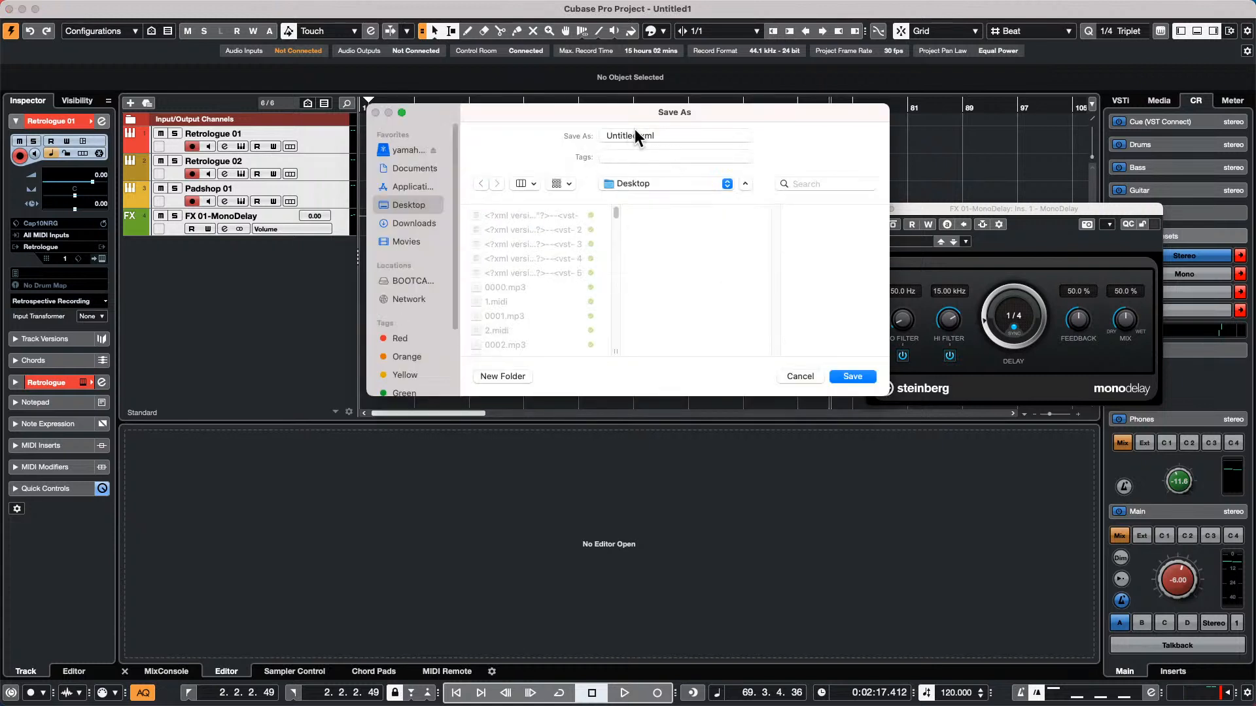
pyautogui.moveTo(638, 134); pyautogui.dragTo(517, 135)
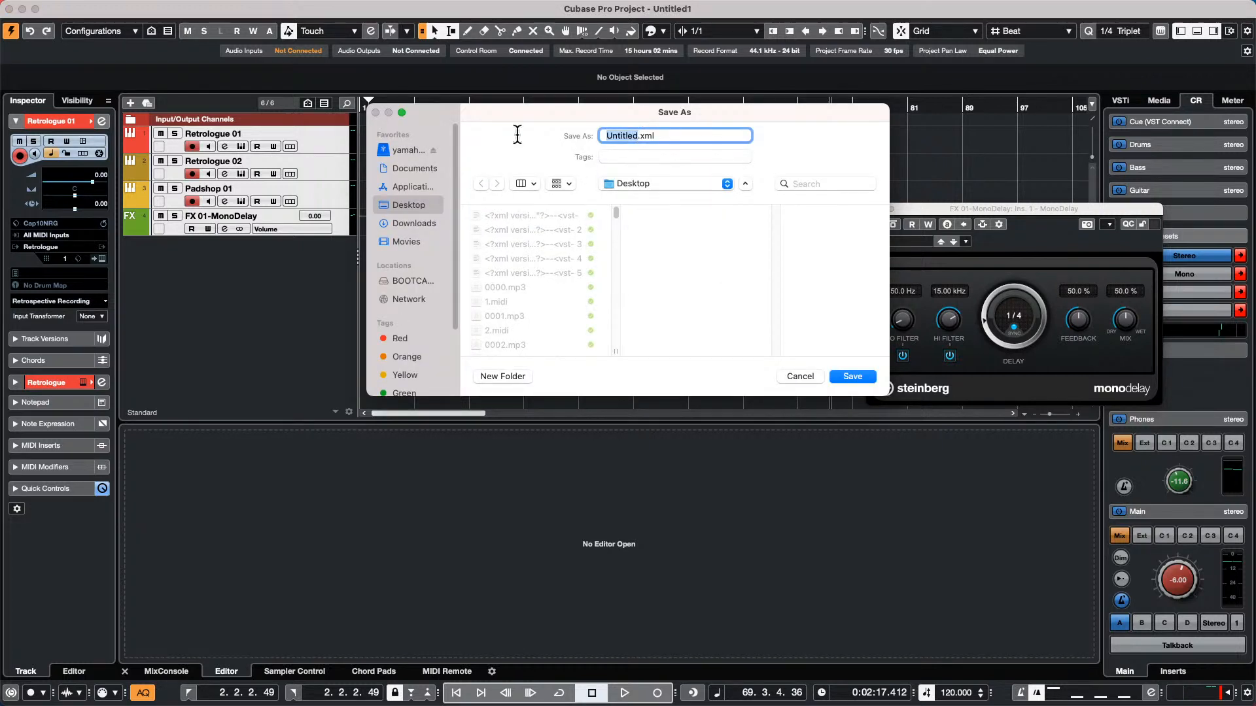
pyautogui.write('Cap10NRG')
pyautogui.press('Return')
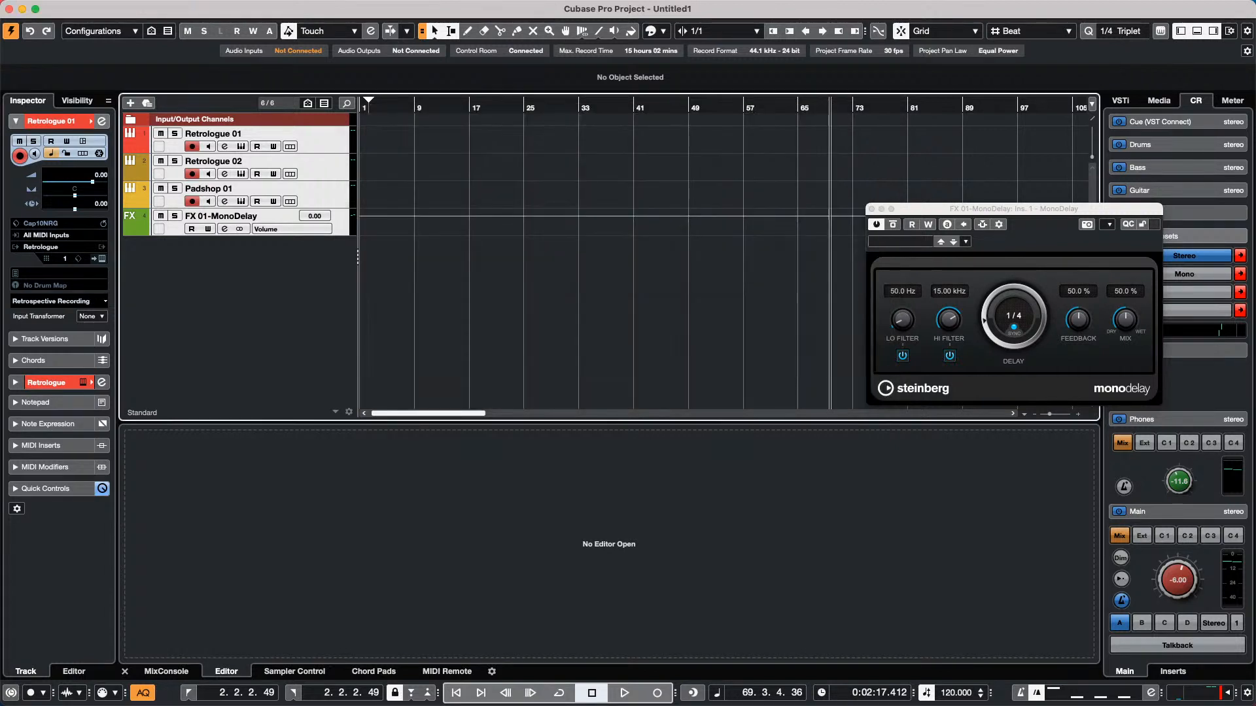
# Try to import all four tracks from the Cap10NRG.xml track archive on the Desktop
pyautogui.click(90, 8)
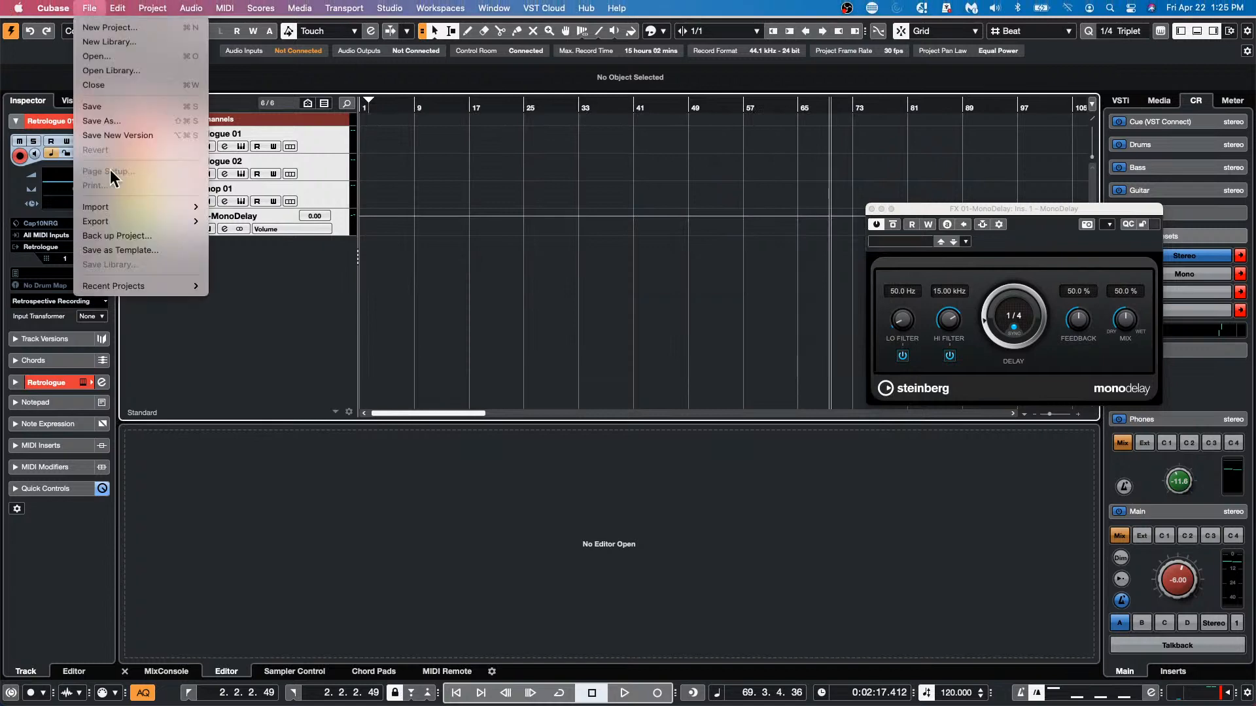
pyautogui.moveTo(112, 206)
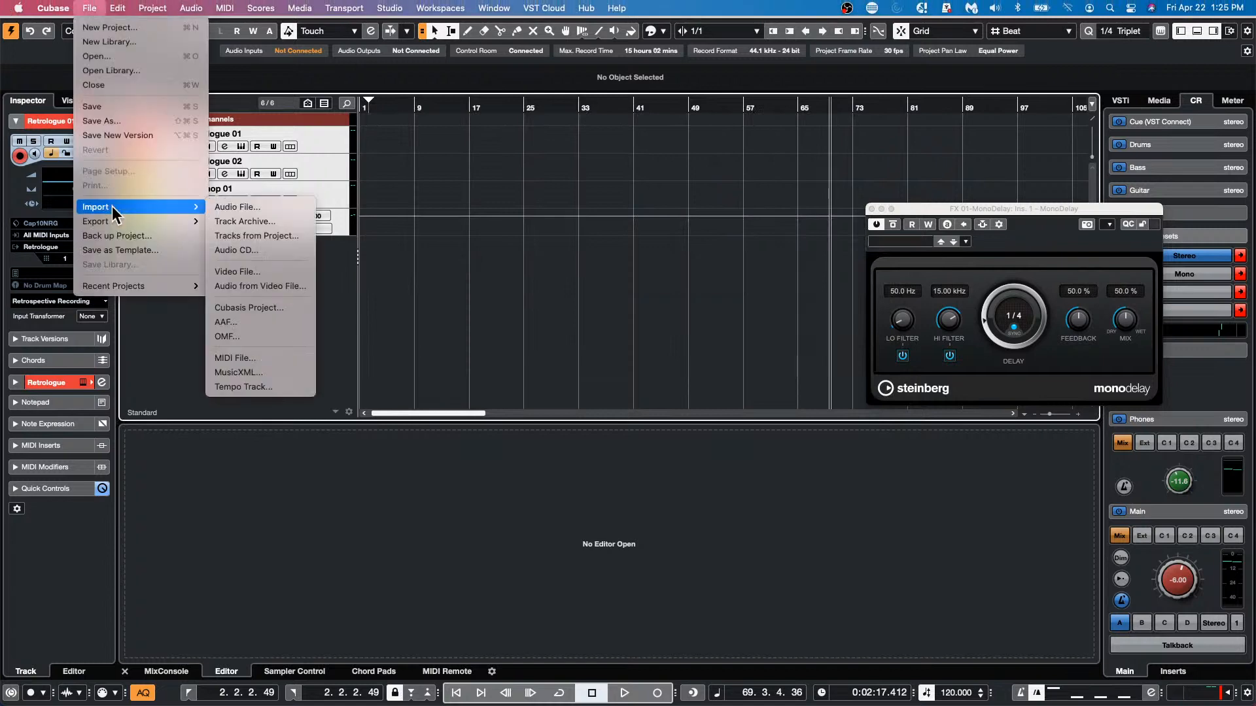
pyautogui.click(284, 221)
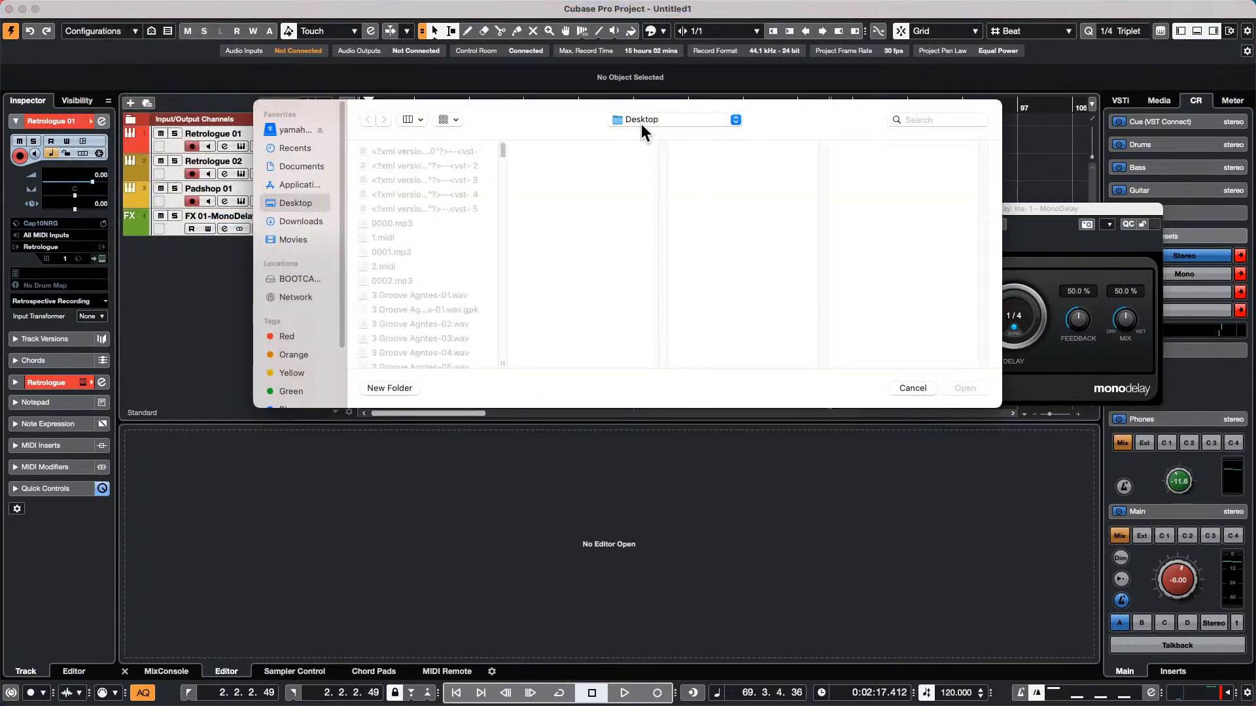
pyautogui.scroll(-5, 373, 287)
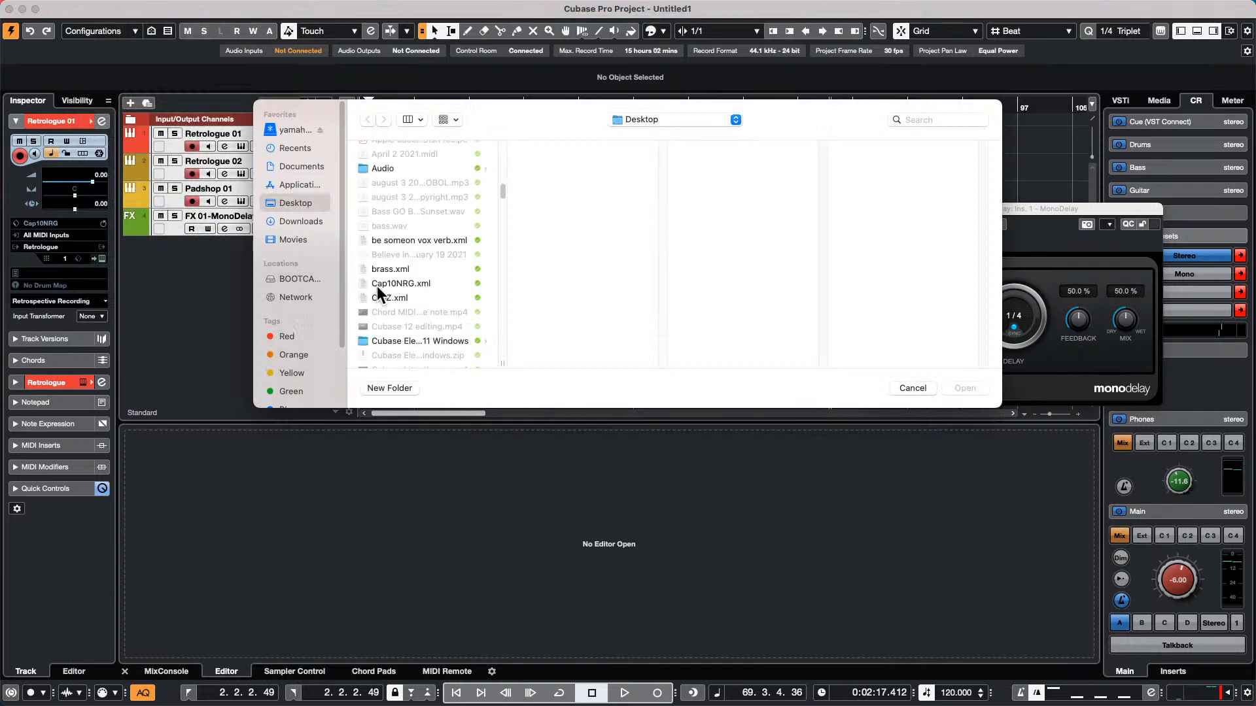
pyautogui.click(430, 283)
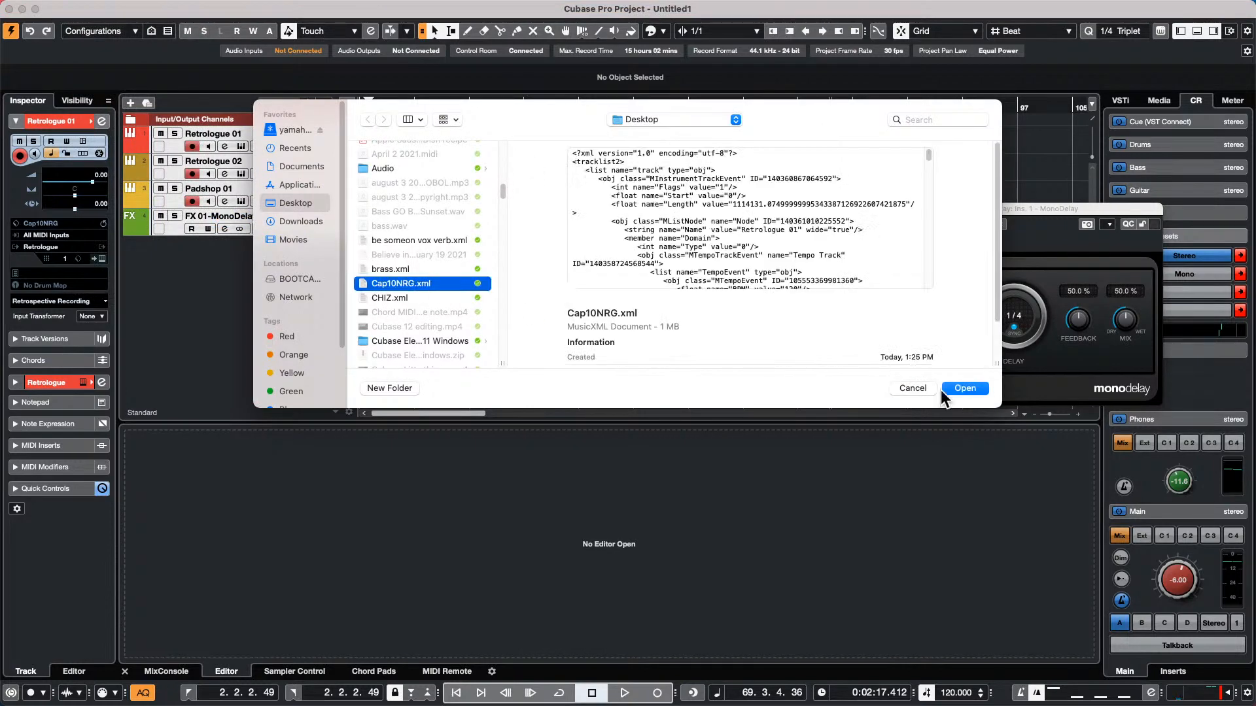
pyautogui.click(964, 387)
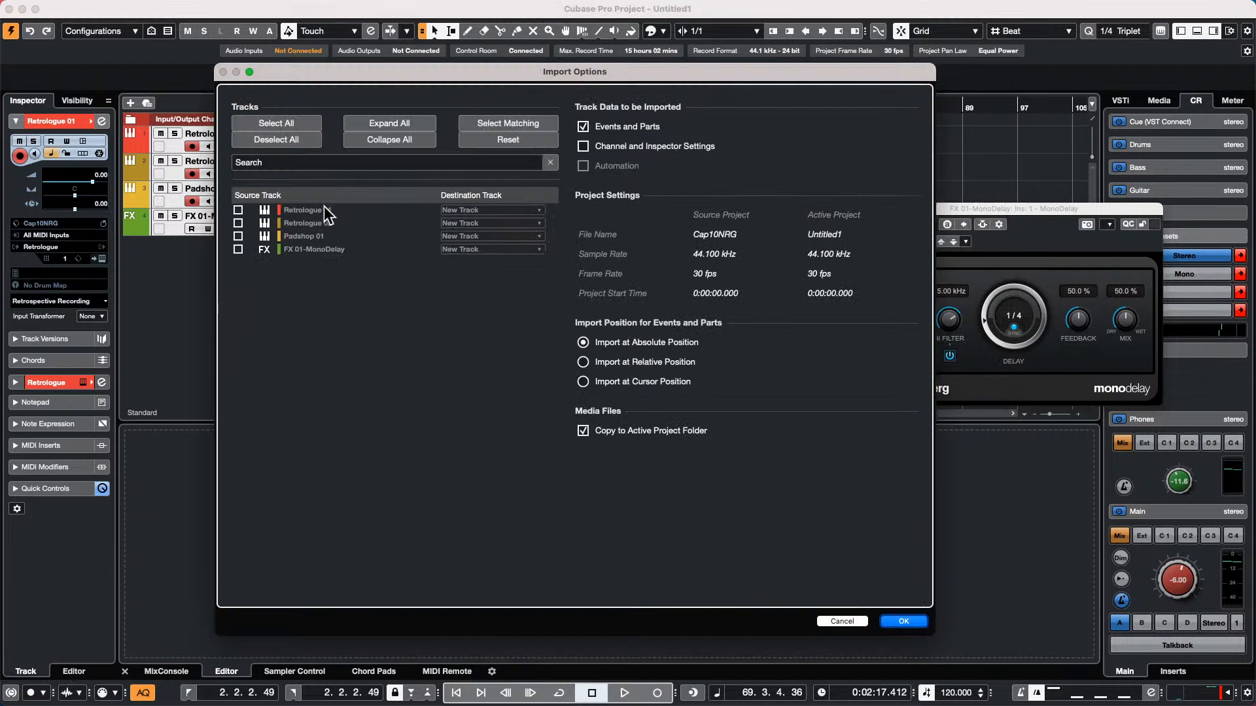
pyautogui.click(251, 124)
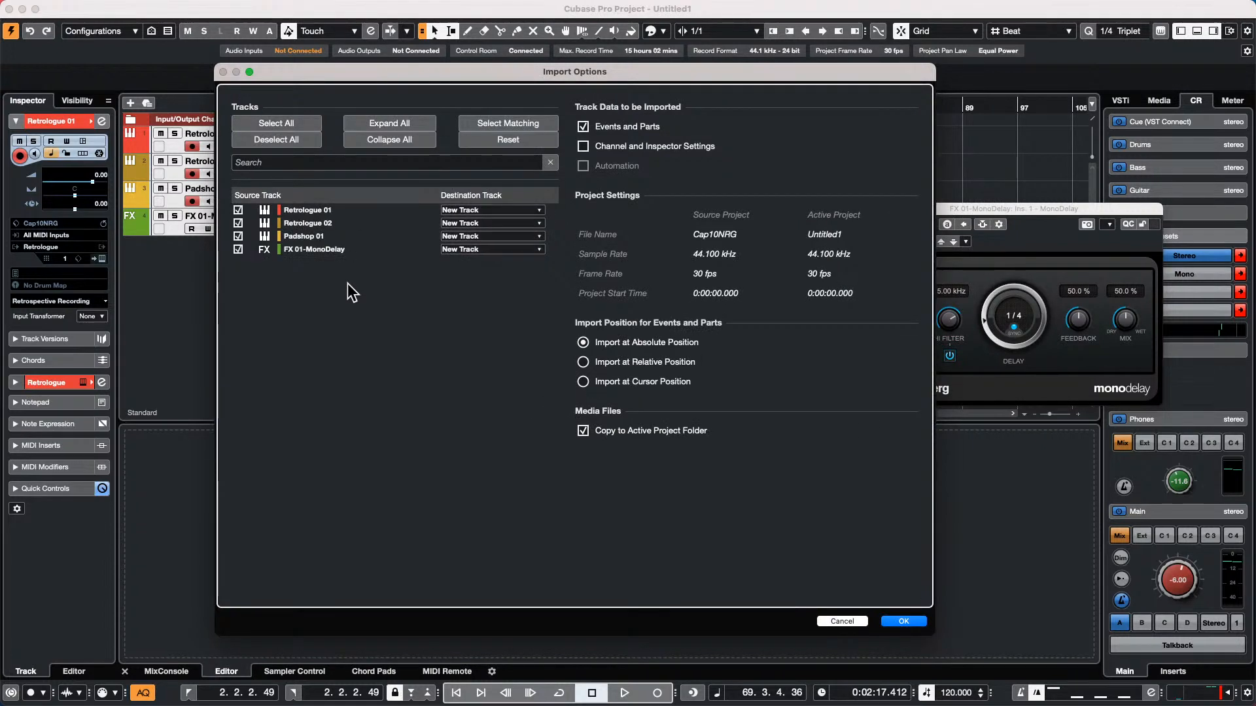
pyautogui.click(904, 621)
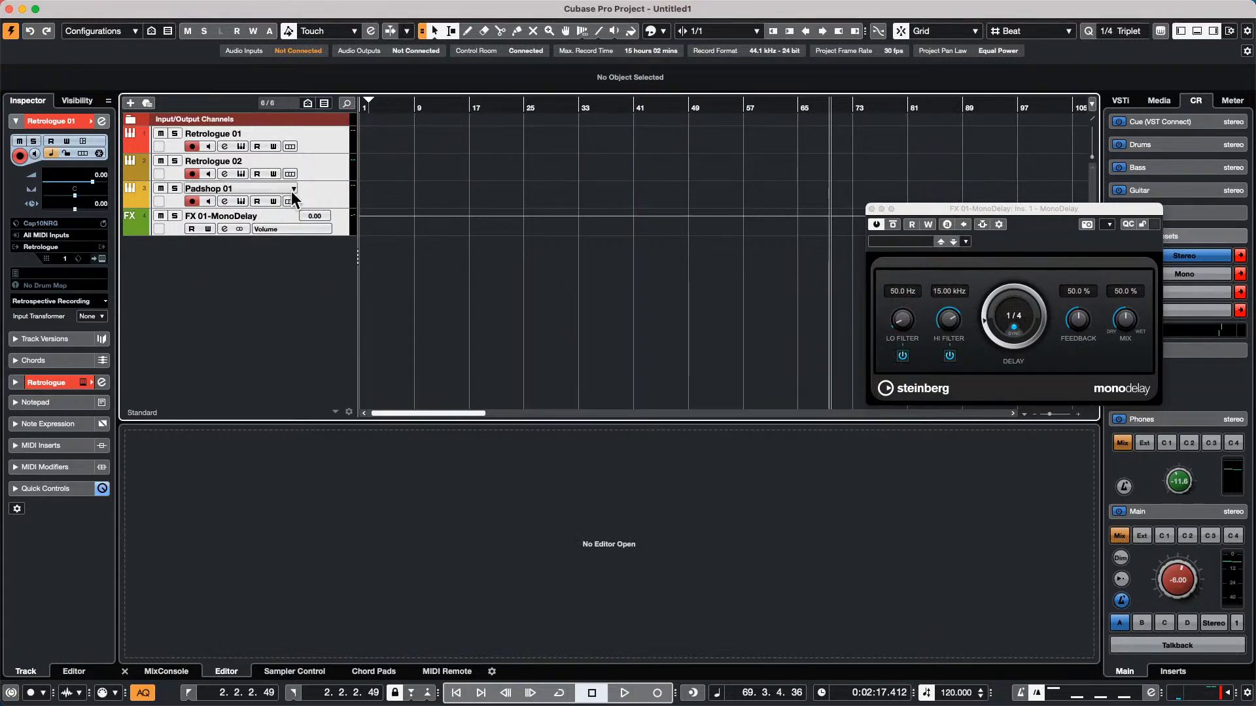
# Save the project under the name Cap10NRG in the April 12 2022 folder
pyautogui.click(334, 177)
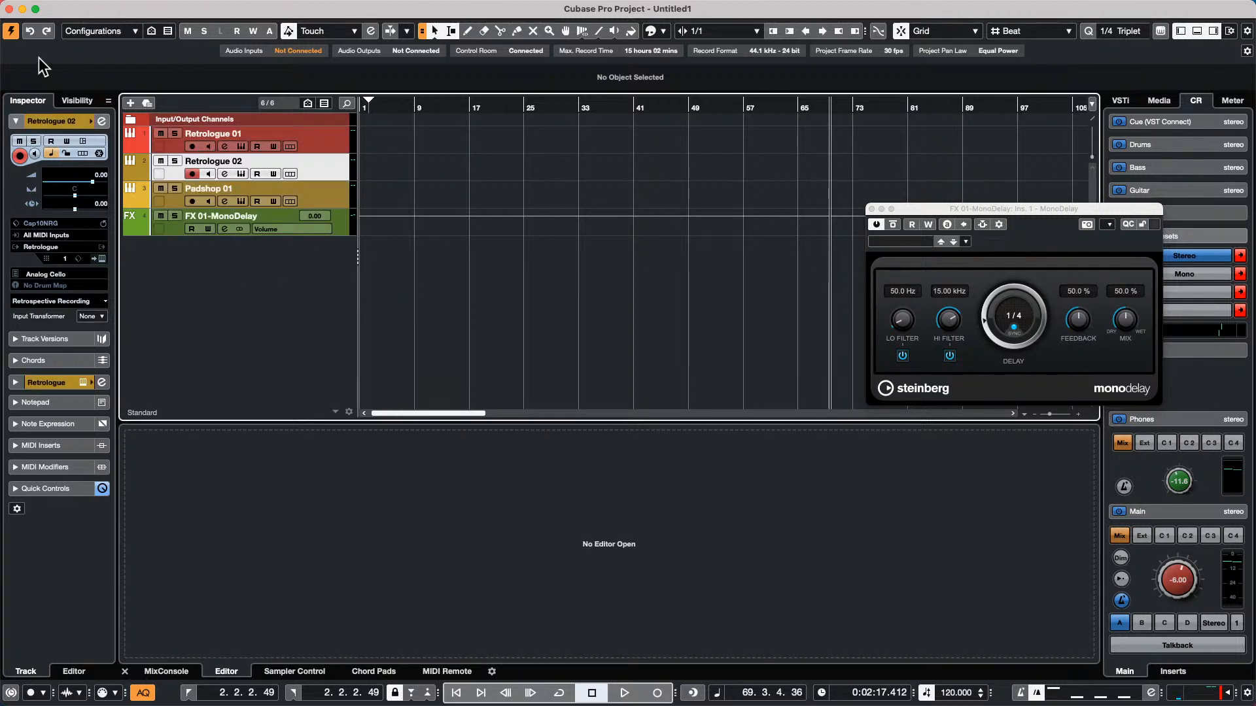
pyautogui.click(95, 7)
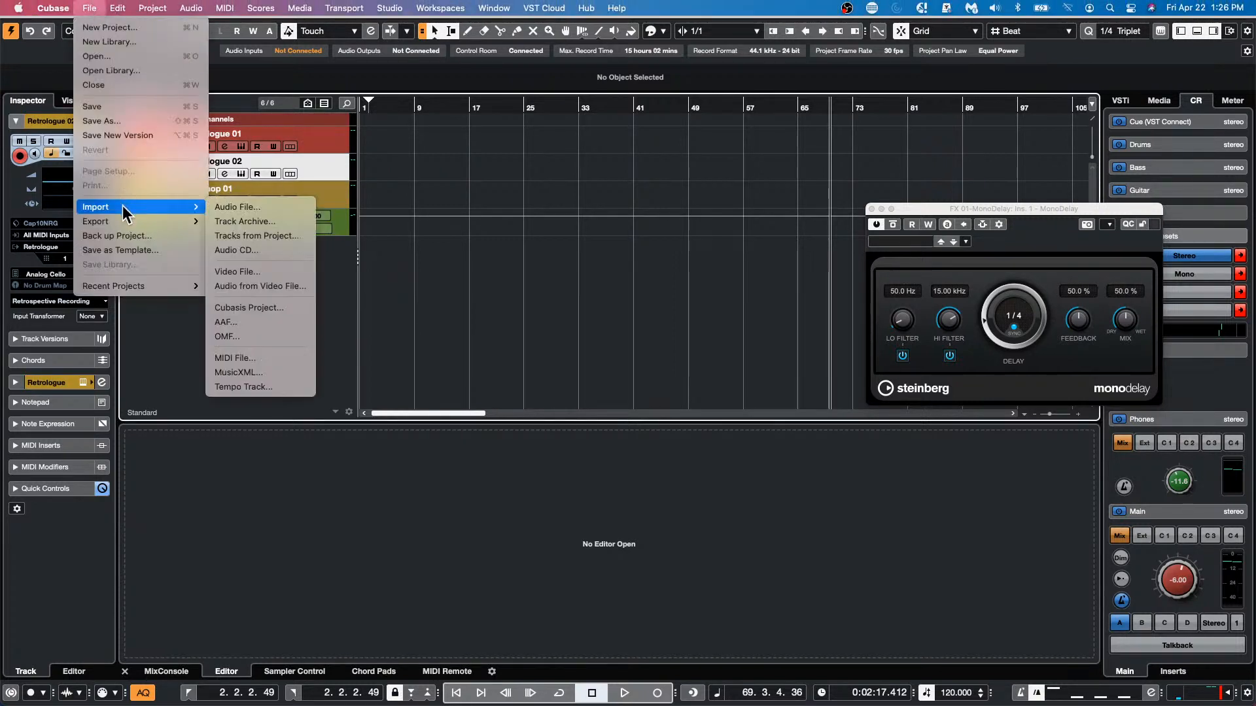
pyautogui.click(135, 121)
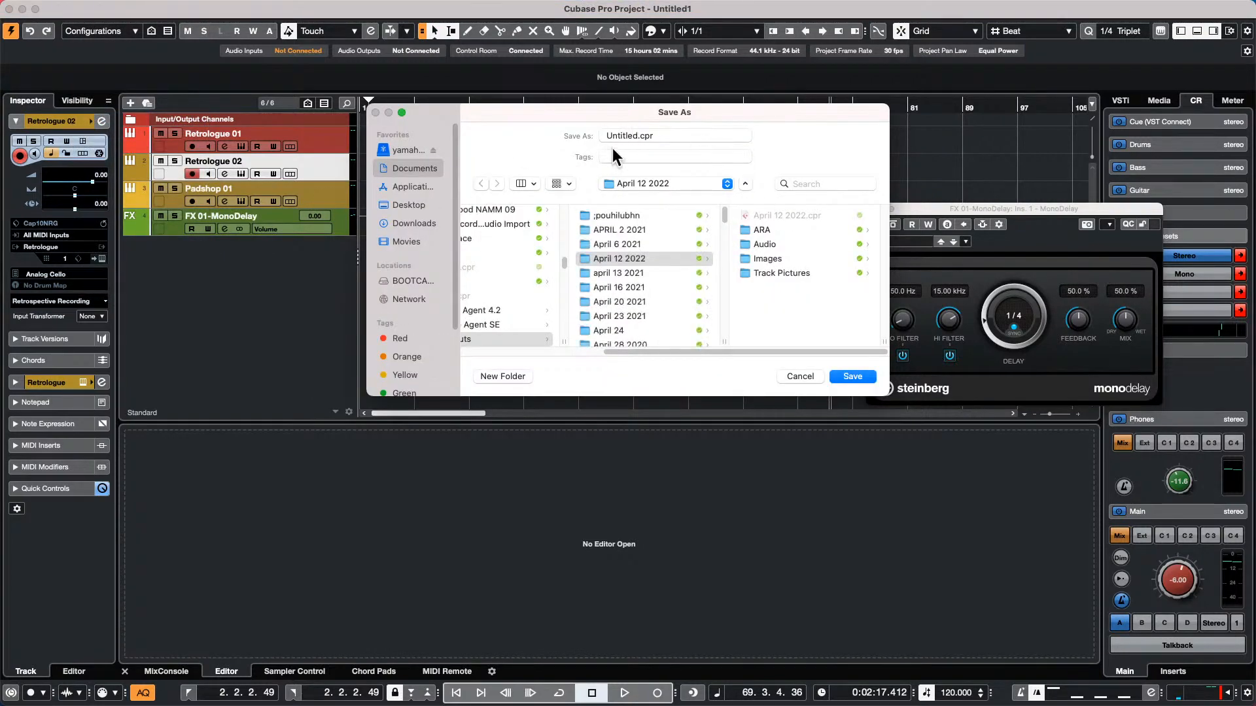
pyautogui.doubleClick(636, 136)
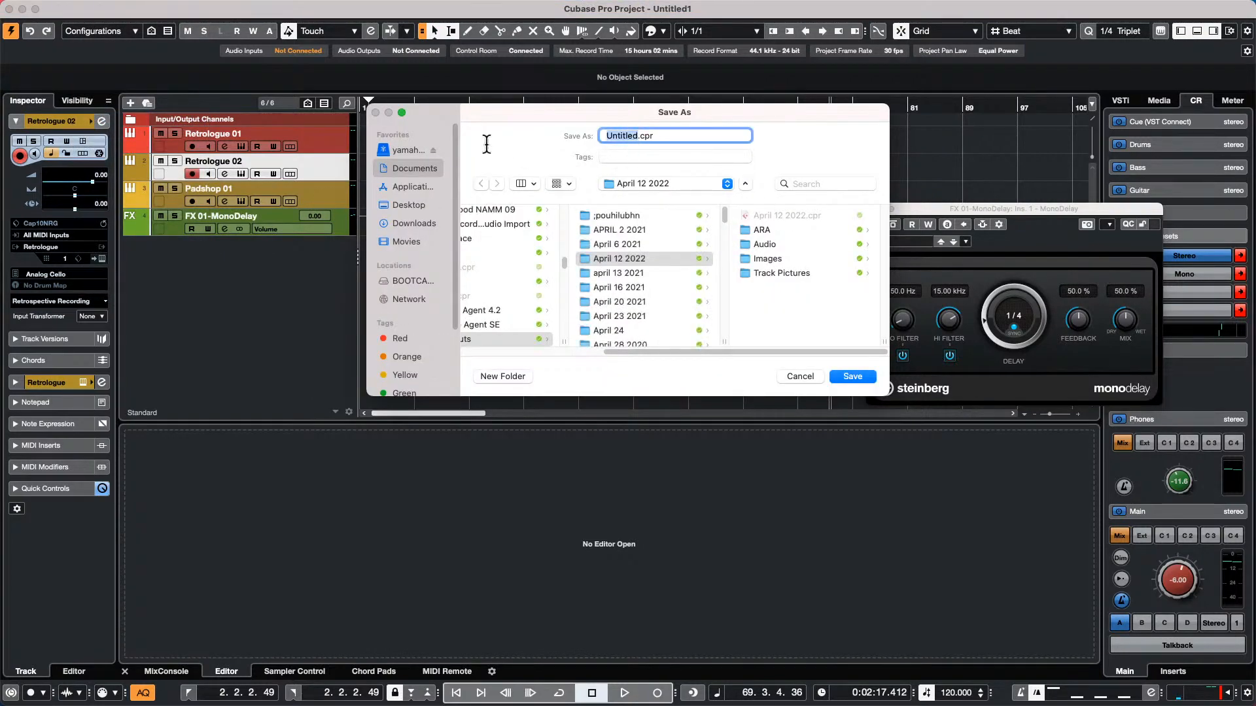
pyautogui.write('Cap10NRG')
pyautogui.click(851, 376)
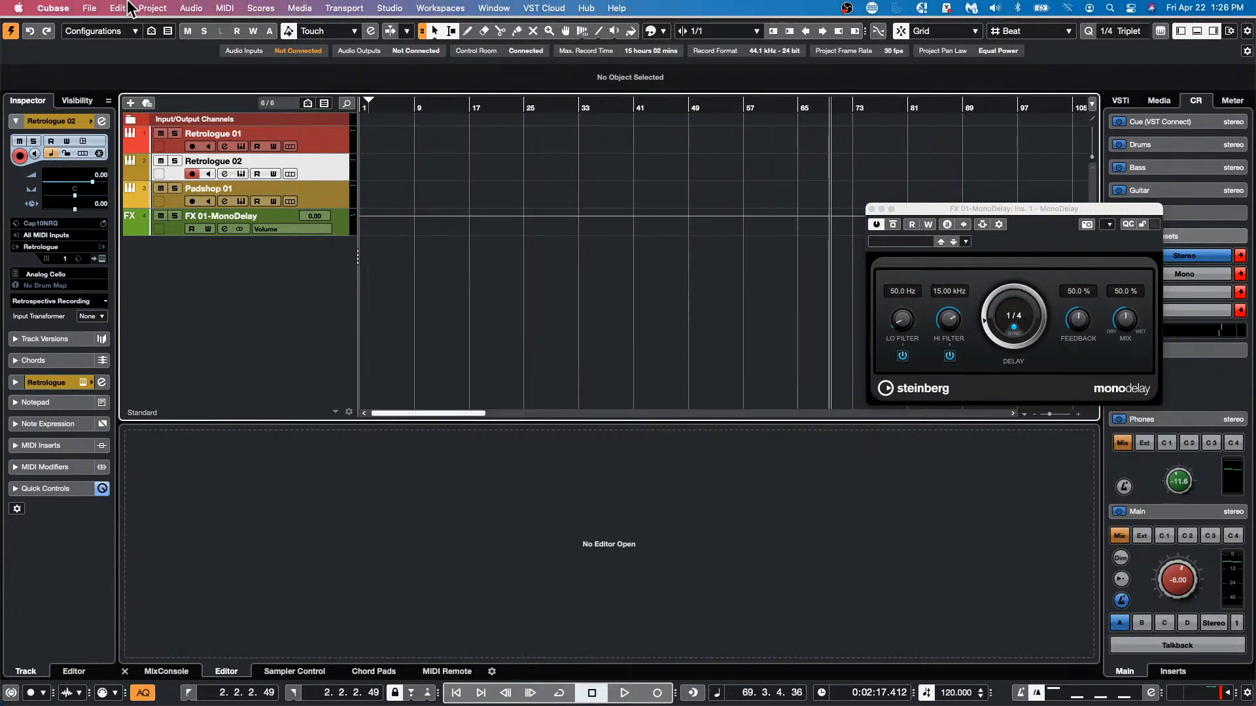
# Move the three instrument tracks and the MonoDelay FX channel together into a new folder and save the project
pyautogui.click(89, 8)
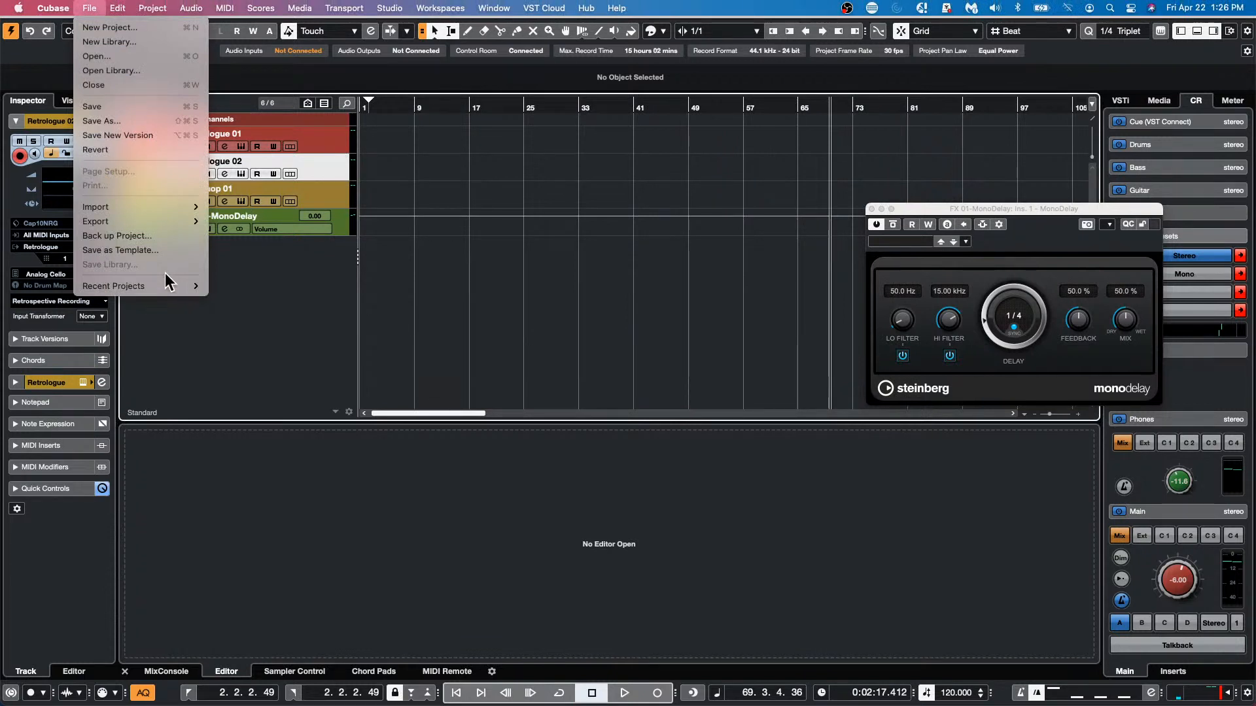
pyautogui.click(258, 220)
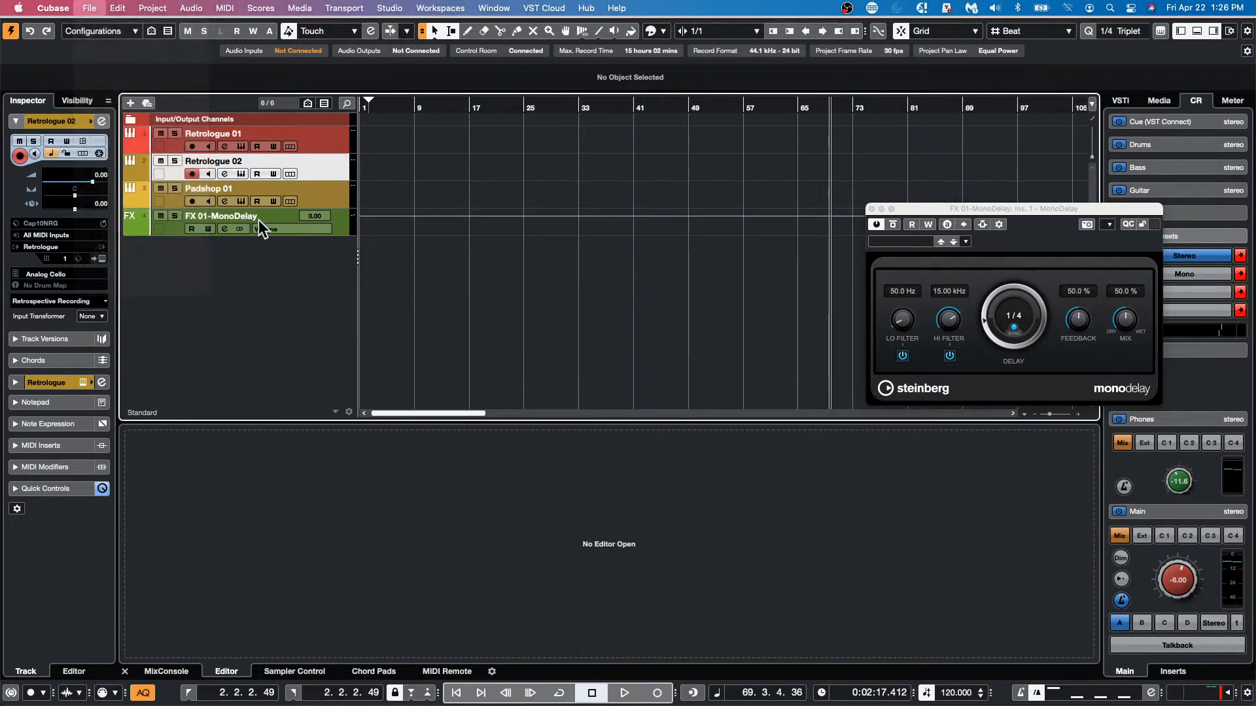
pyautogui.click(344, 227)
pyautogui.click(332, 139)
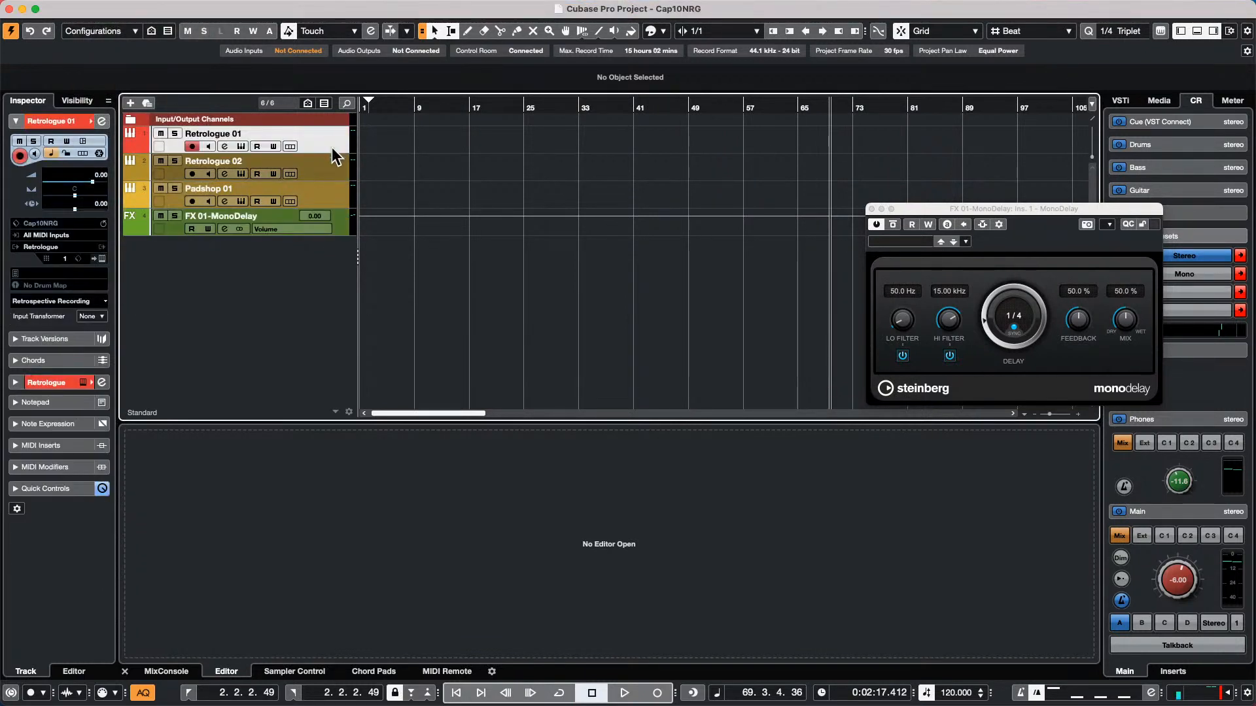
pyautogui.keyDown('shift'); pyautogui.click(347, 223); pyautogui.keyUp('shift')
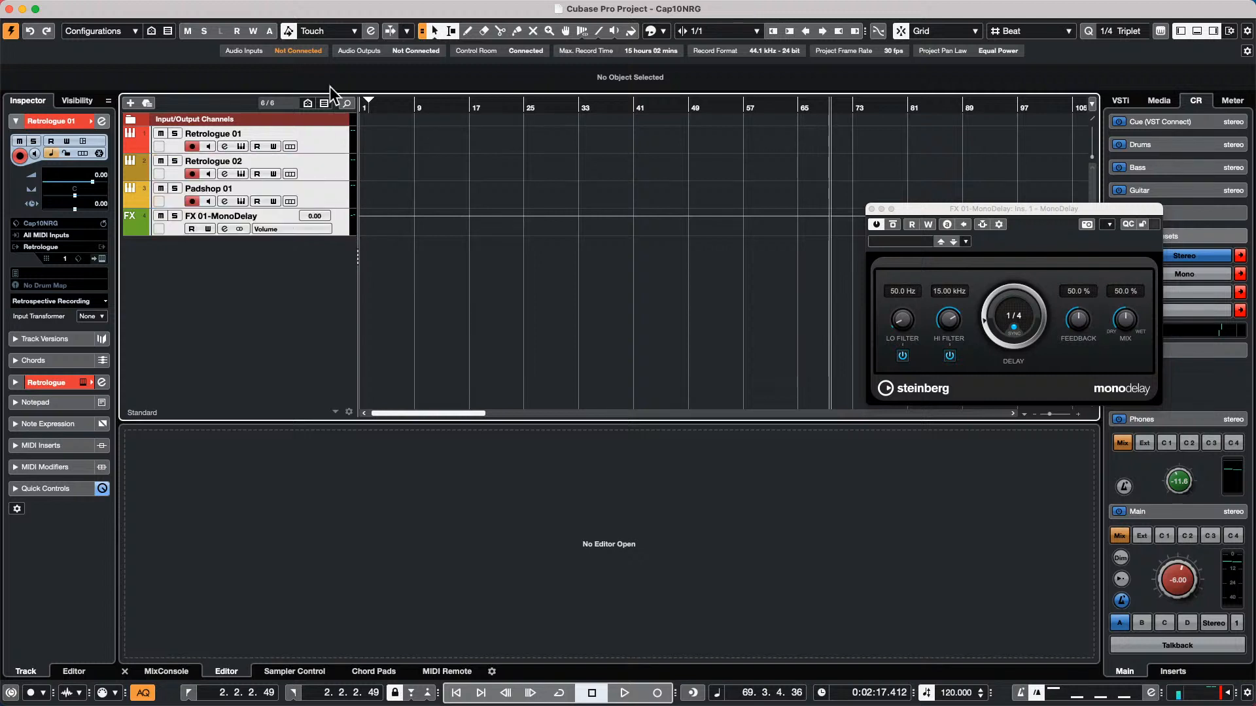
pyautogui.rightClick(319, 141)
pyautogui.moveTo(480, 155)
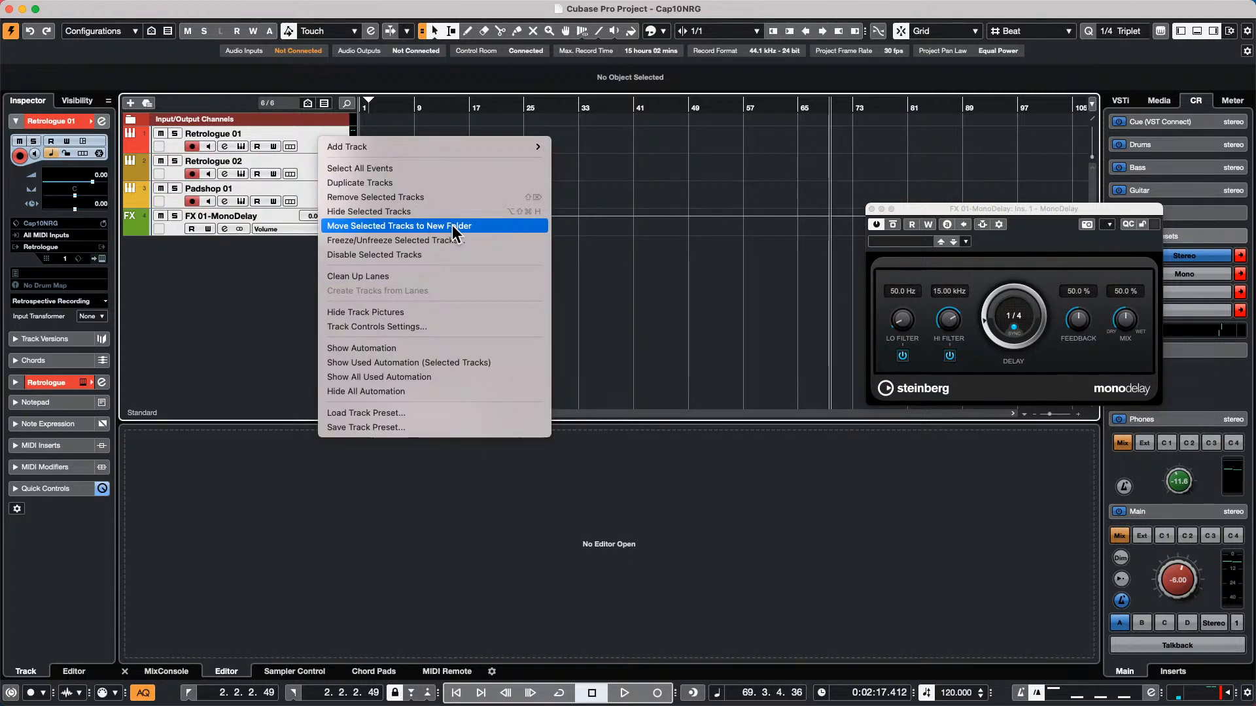
pyautogui.click(452, 225)
pyautogui.moveTo(229, 6)
pyautogui.click(90, 8)
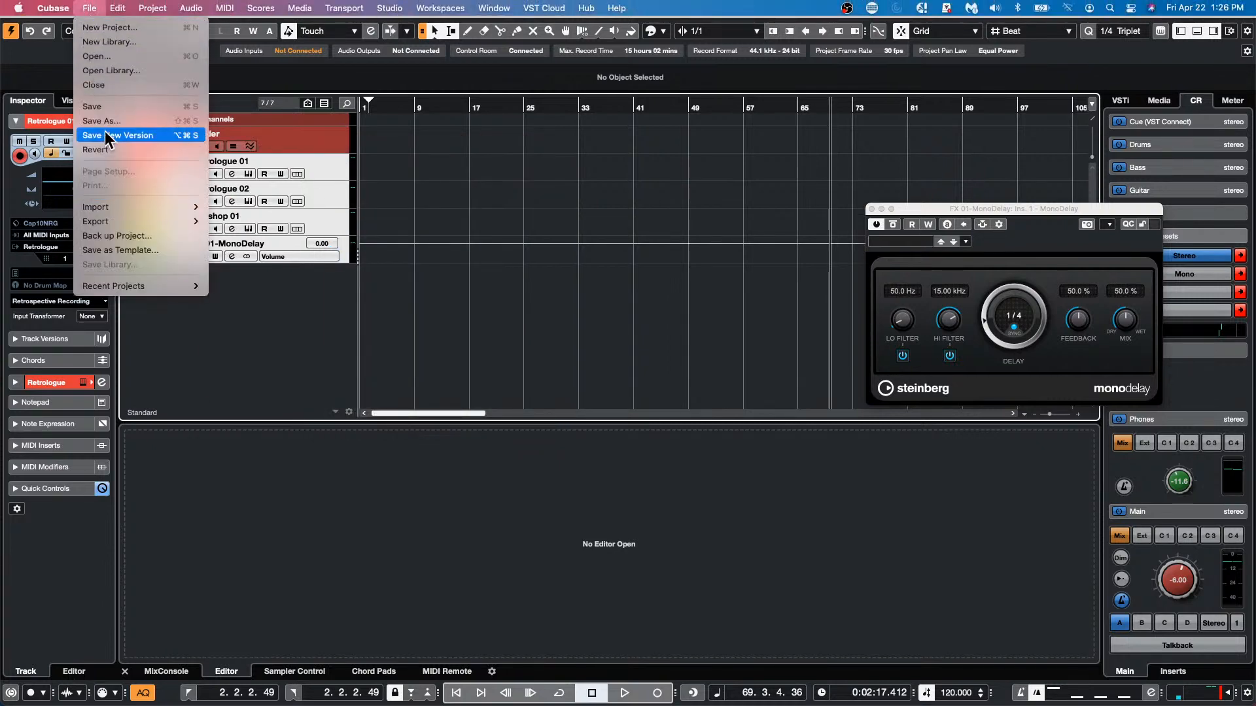
pyautogui.click(111, 107)
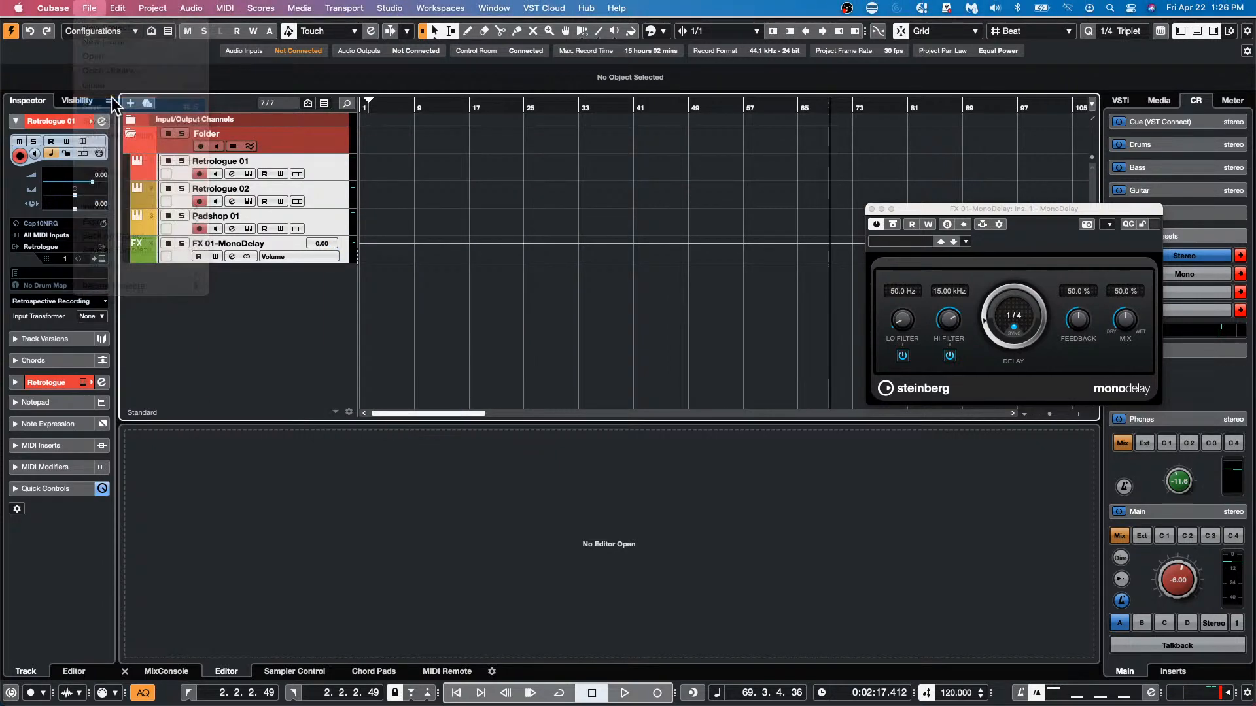
# Start importing tracks from another project and browse to the Projects folder inside Documents
pyautogui.click(98, 5)
pyautogui.moveTo(107, 205)
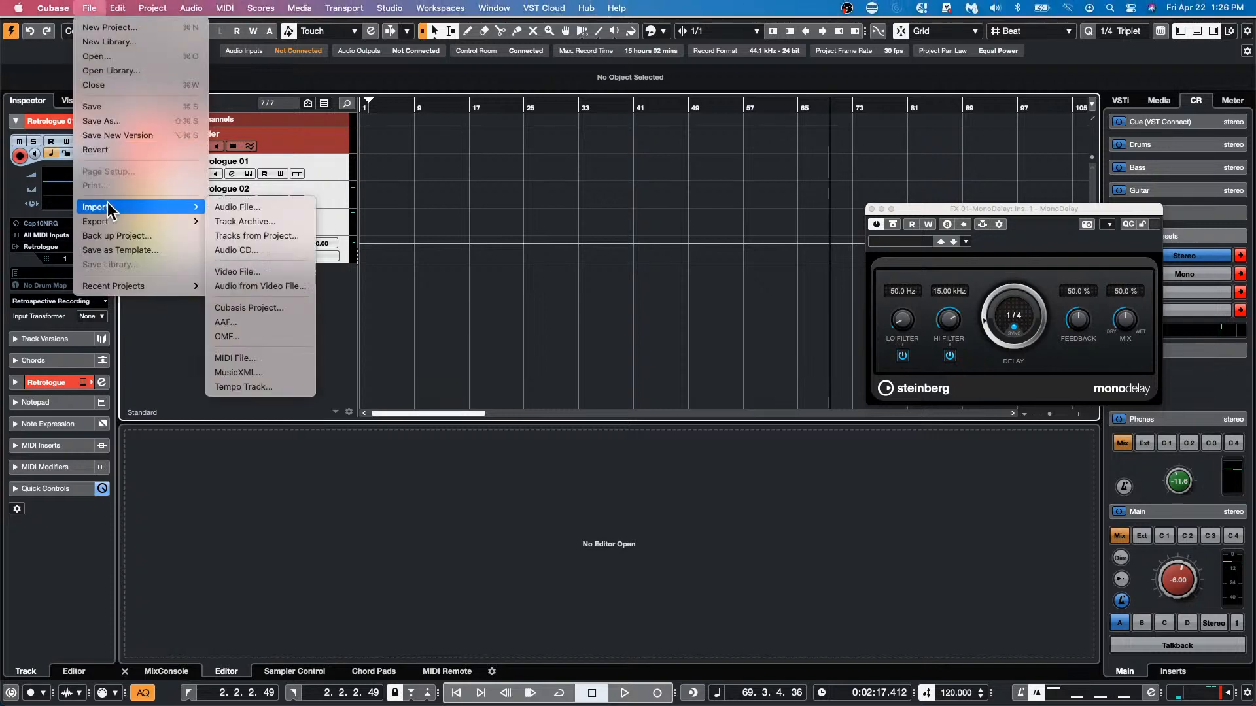
pyautogui.click(268, 234)
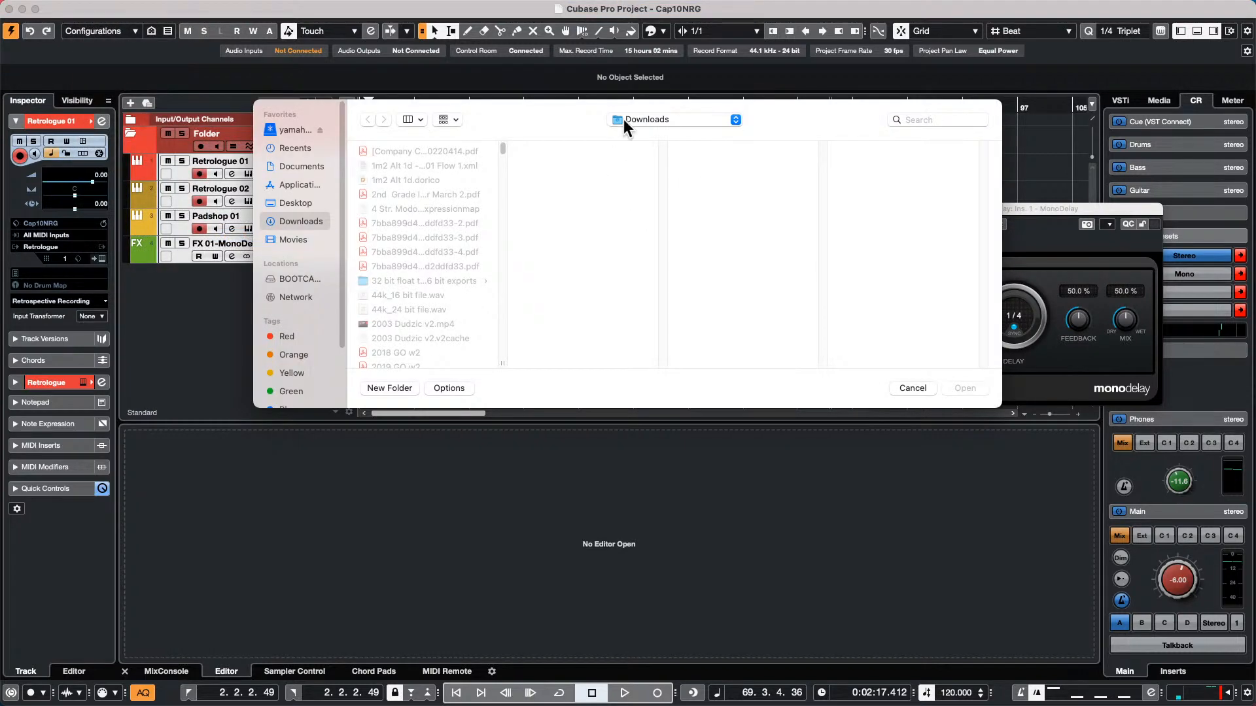
pyautogui.click(645, 117)
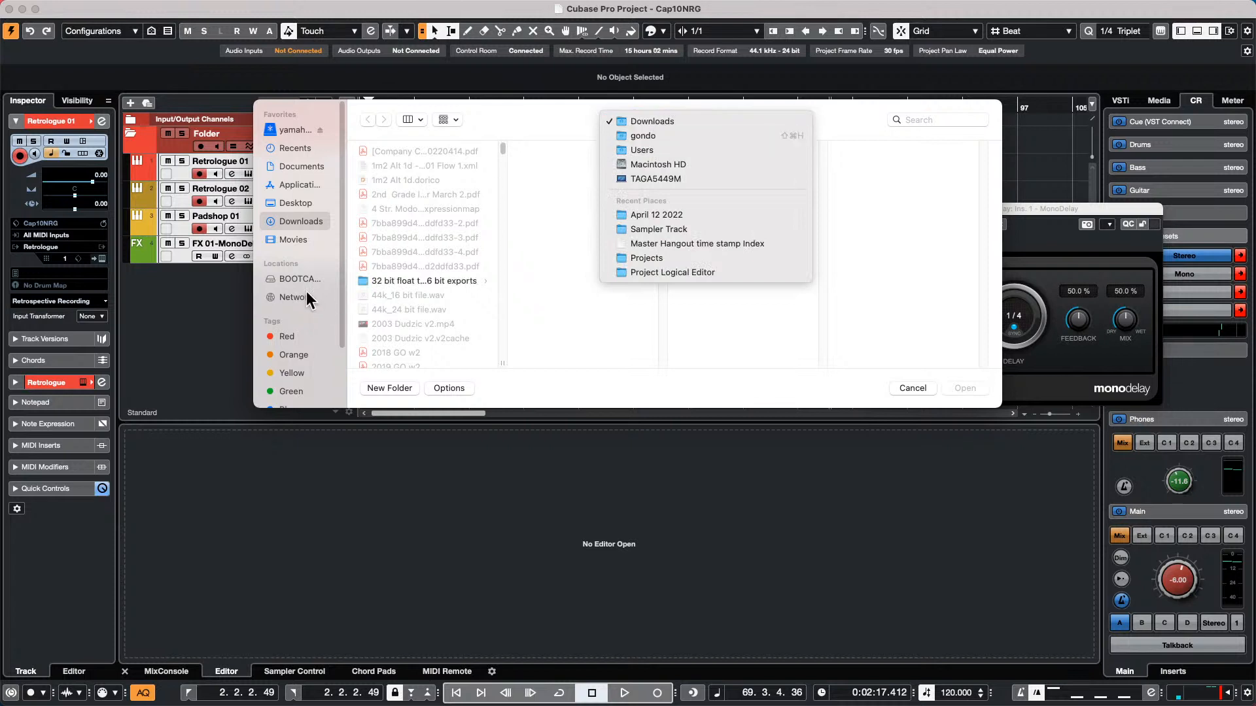
pyautogui.click(313, 164)
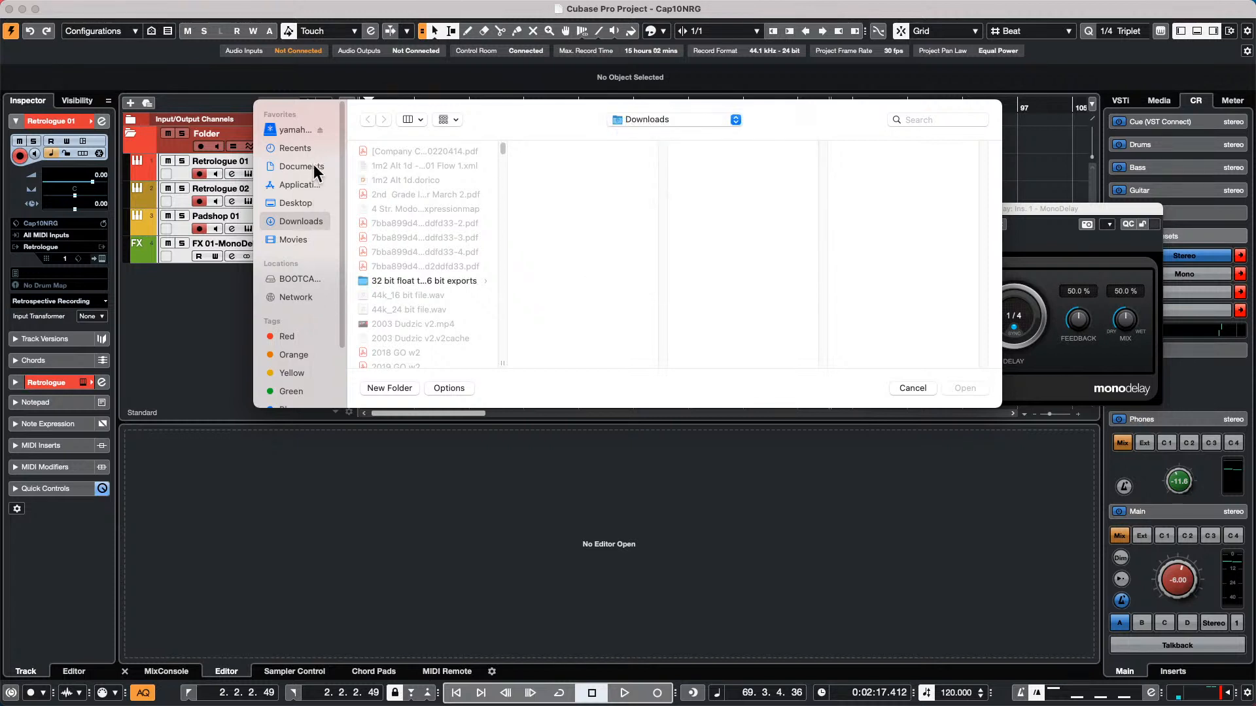
pyautogui.click(308, 165)
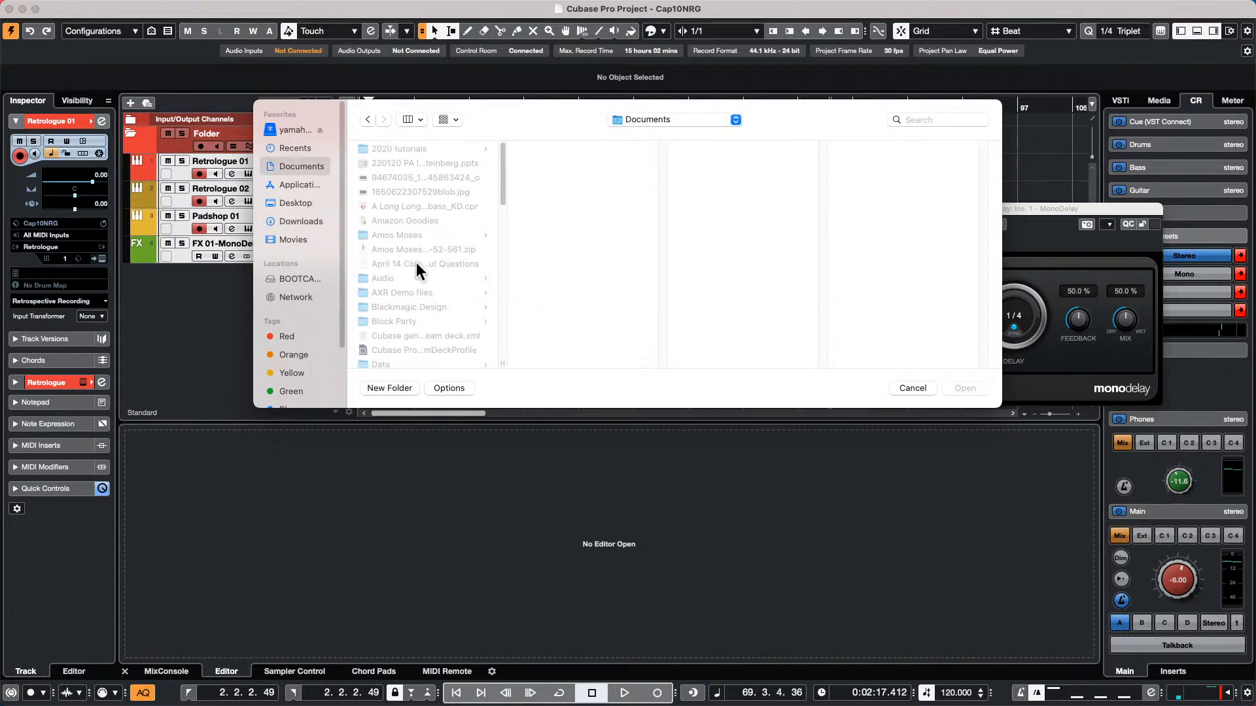
pyautogui.scroll(-10, 412, 275)
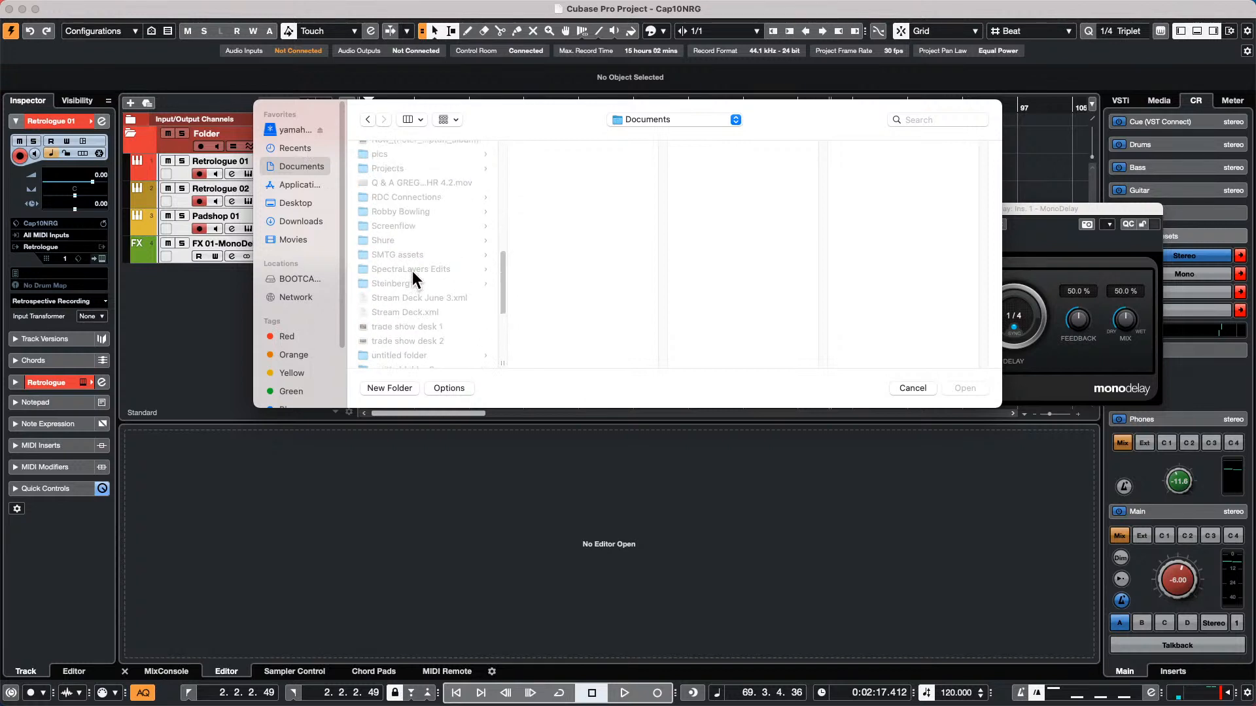
pyautogui.click(405, 168)
# Choose Cap10NRG.cpr in Hangouts, April 12 2022, as the source and try to import its Folder with the four tracks inside
pyautogui.scroll(-5, 554, 255)
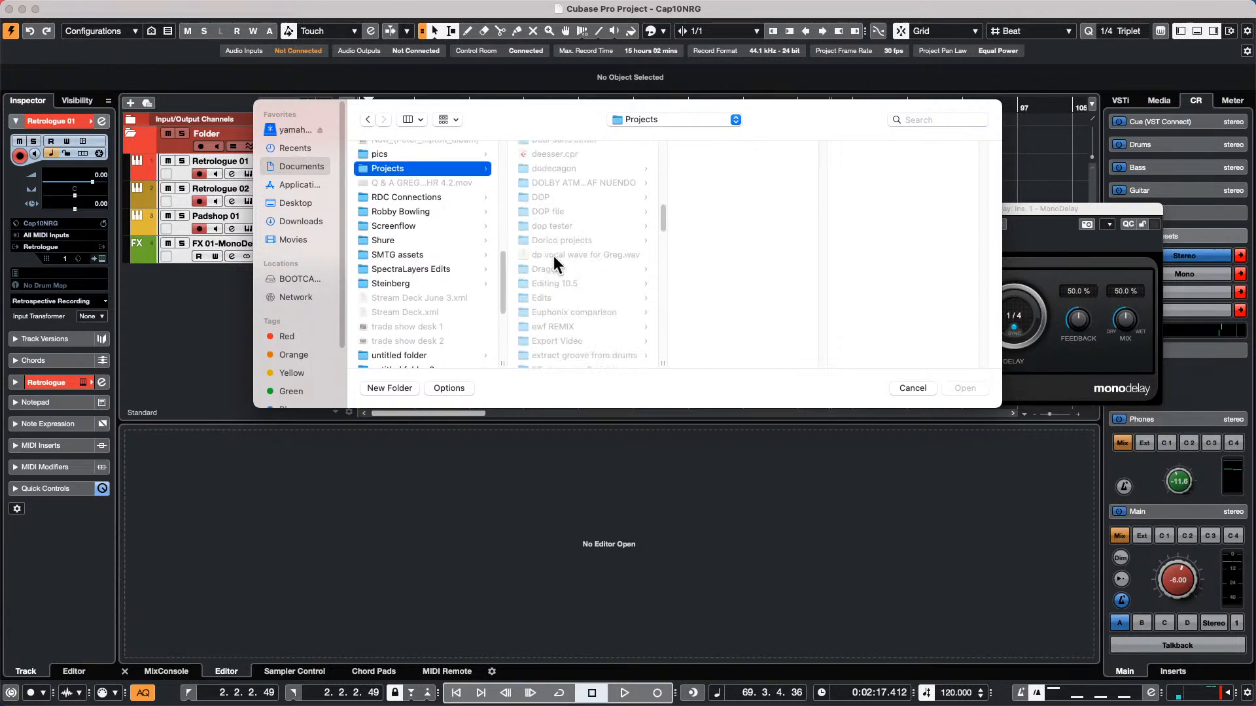
pyautogui.scroll(-8, 556, 255)
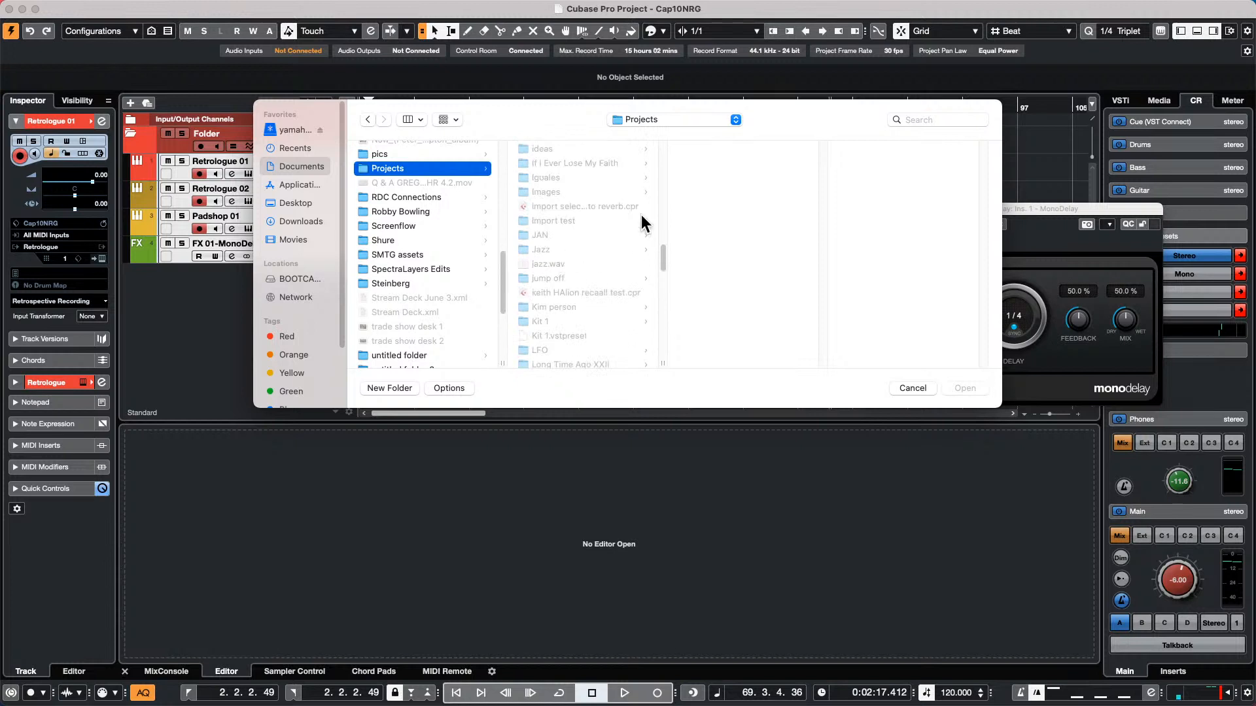
pyautogui.scroll(5, 563, 232)
pyautogui.click(559, 166)
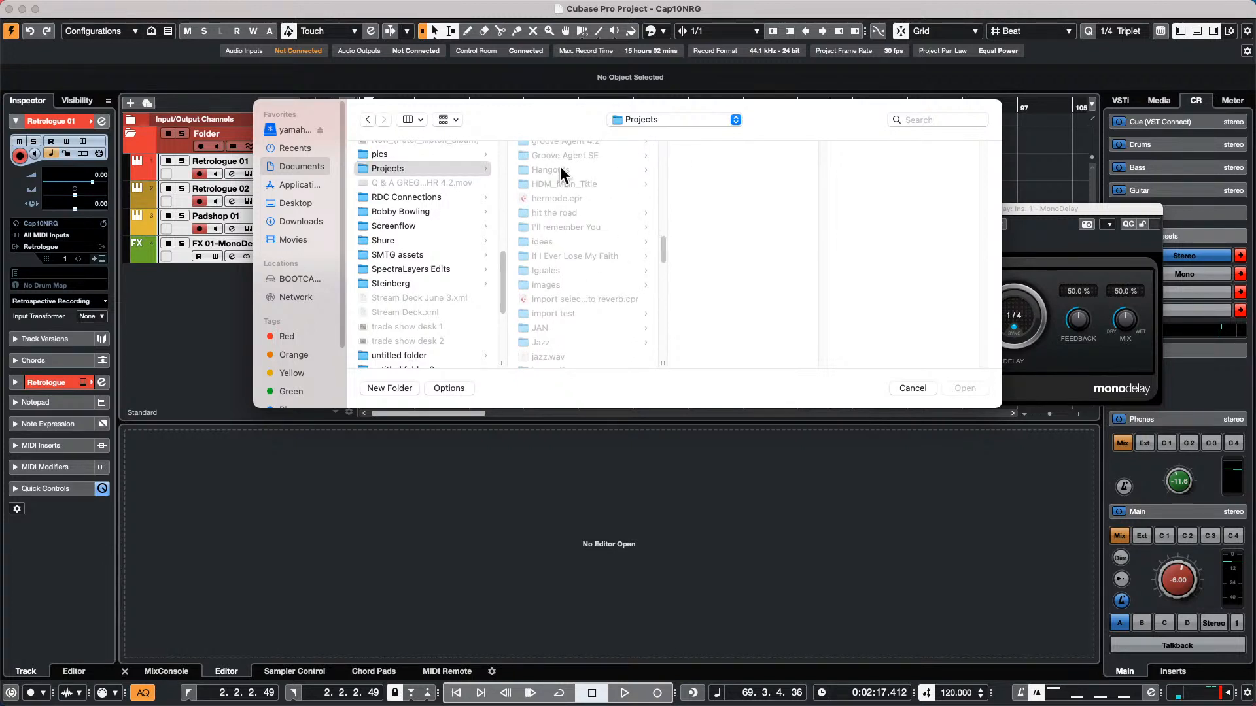
pyautogui.click(560, 169)
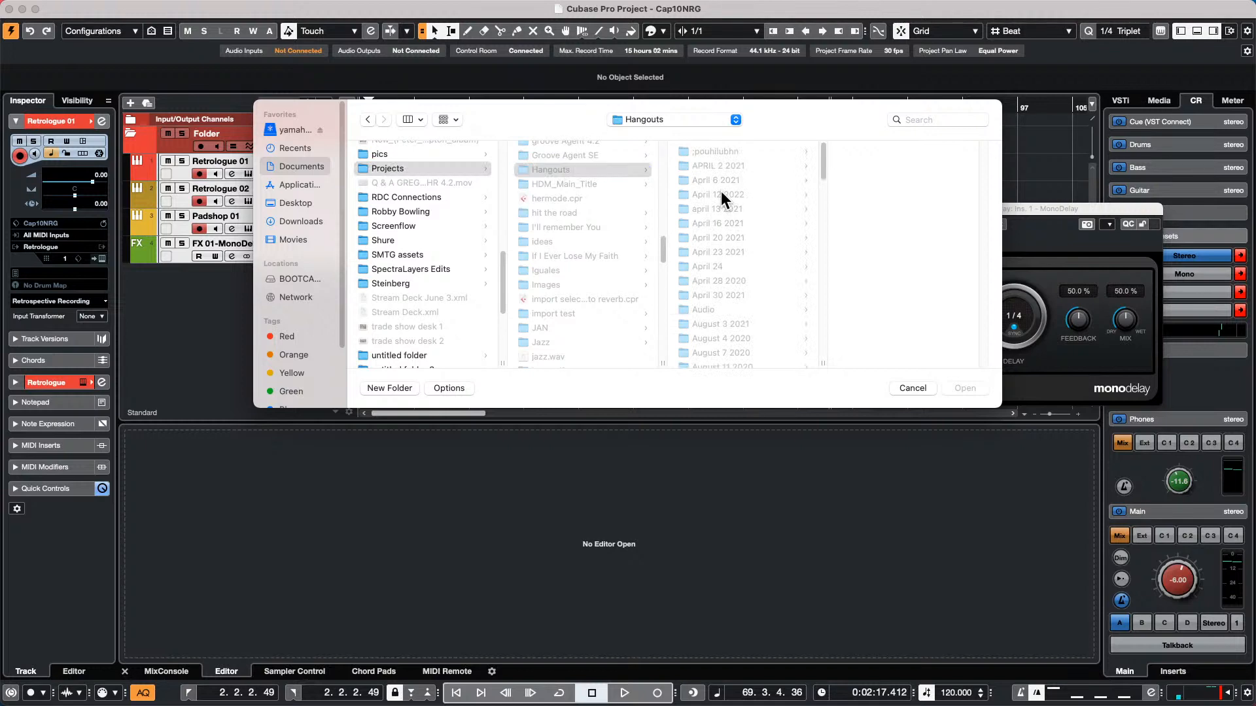
pyautogui.click(721, 193)
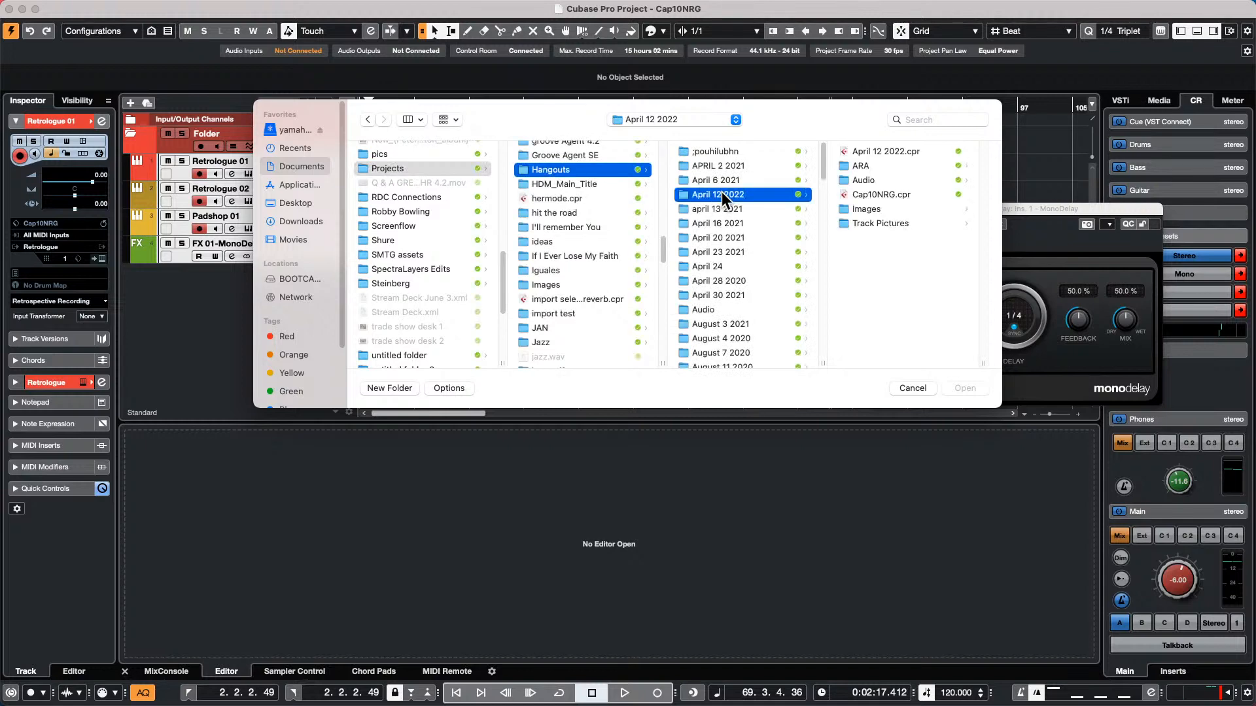
pyautogui.click(895, 195)
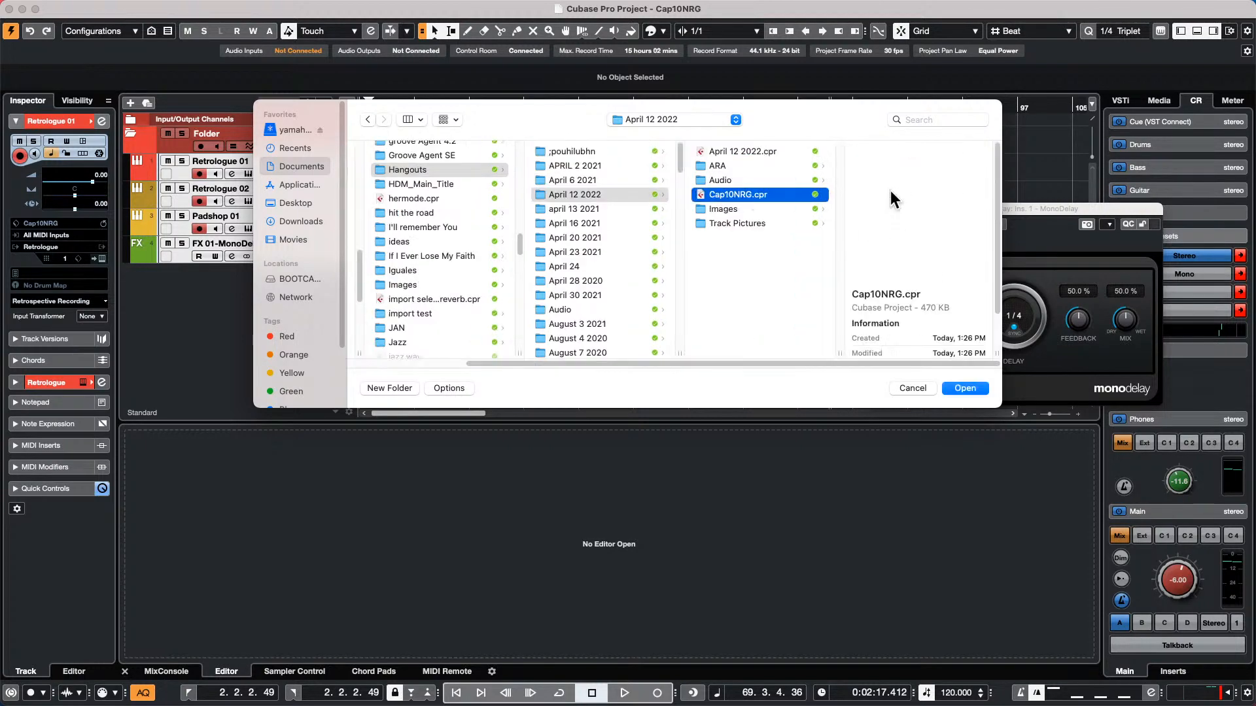
pyautogui.click(968, 387)
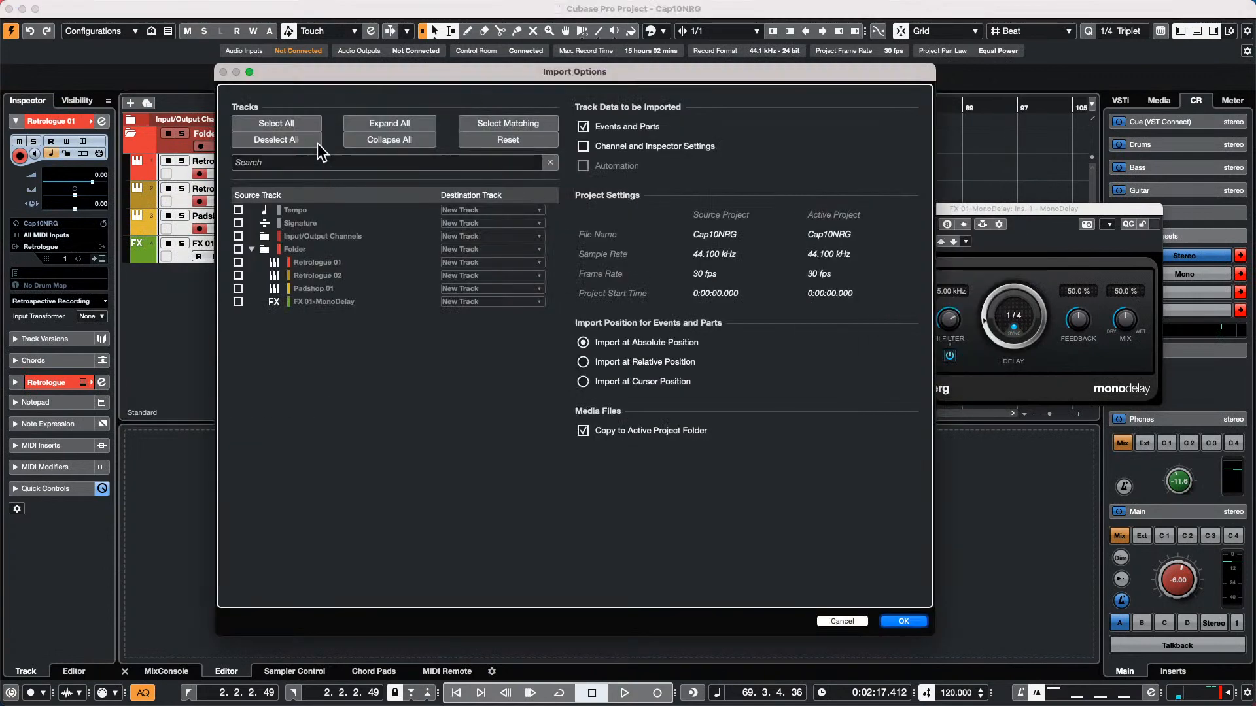
pyautogui.click(239, 249)
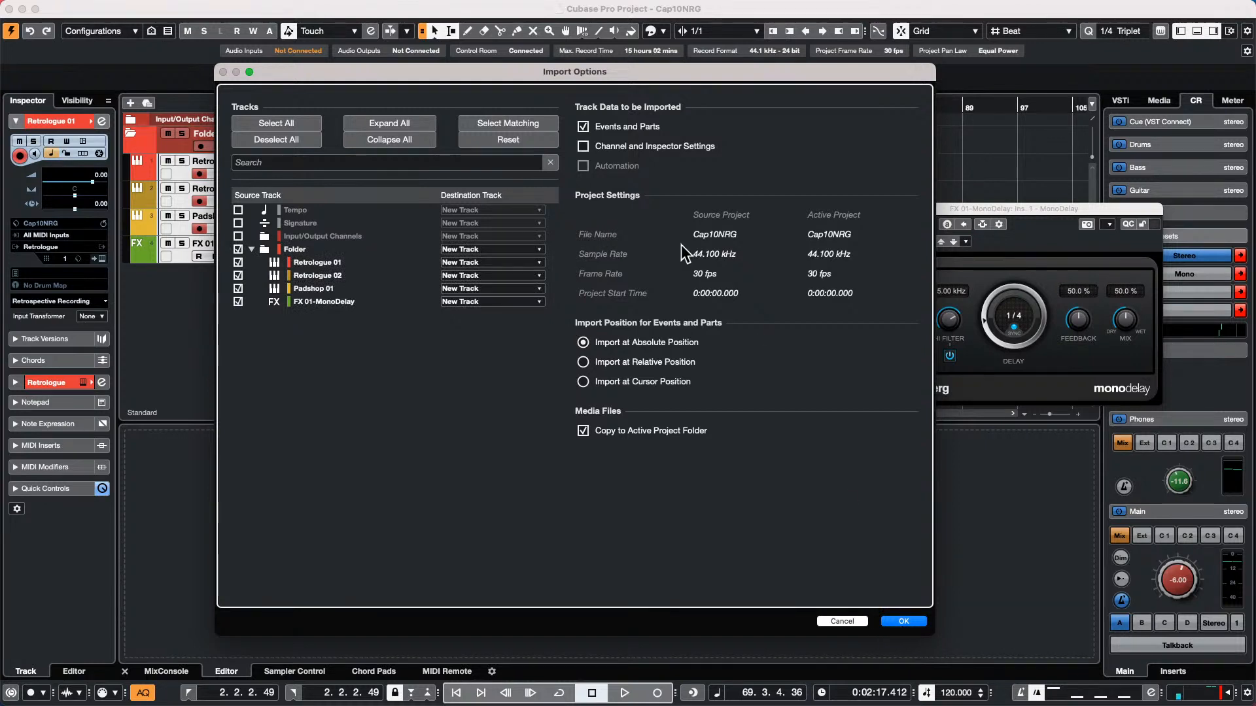
pyautogui.click(902, 623)
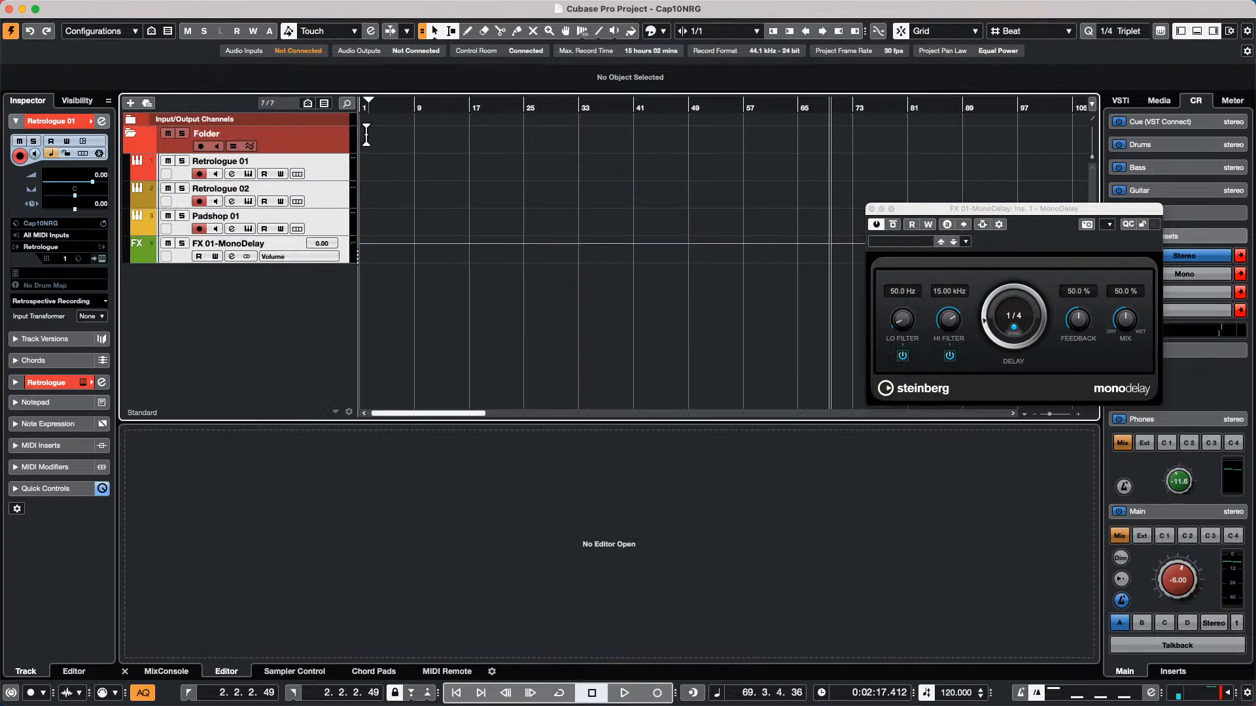
# Close the MonoDelay plug-in, then open and activate the recent project A Long Long Time Ago Verve.cpr, leaving the missing bass file unresolved
pyautogui.moveTo(872, 214); pyautogui.dragTo(875, 213)
pyautogui.click(875, 208)
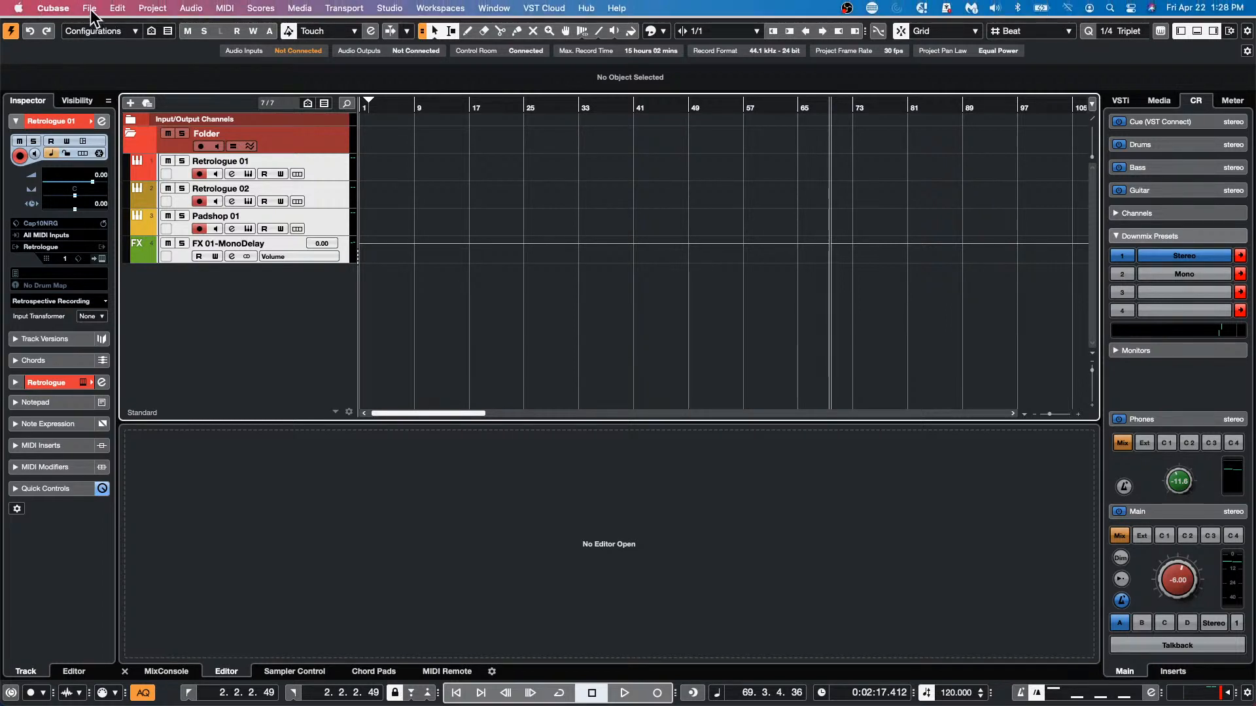
pyautogui.click(91, 13)
pyautogui.moveTo(149, 288)
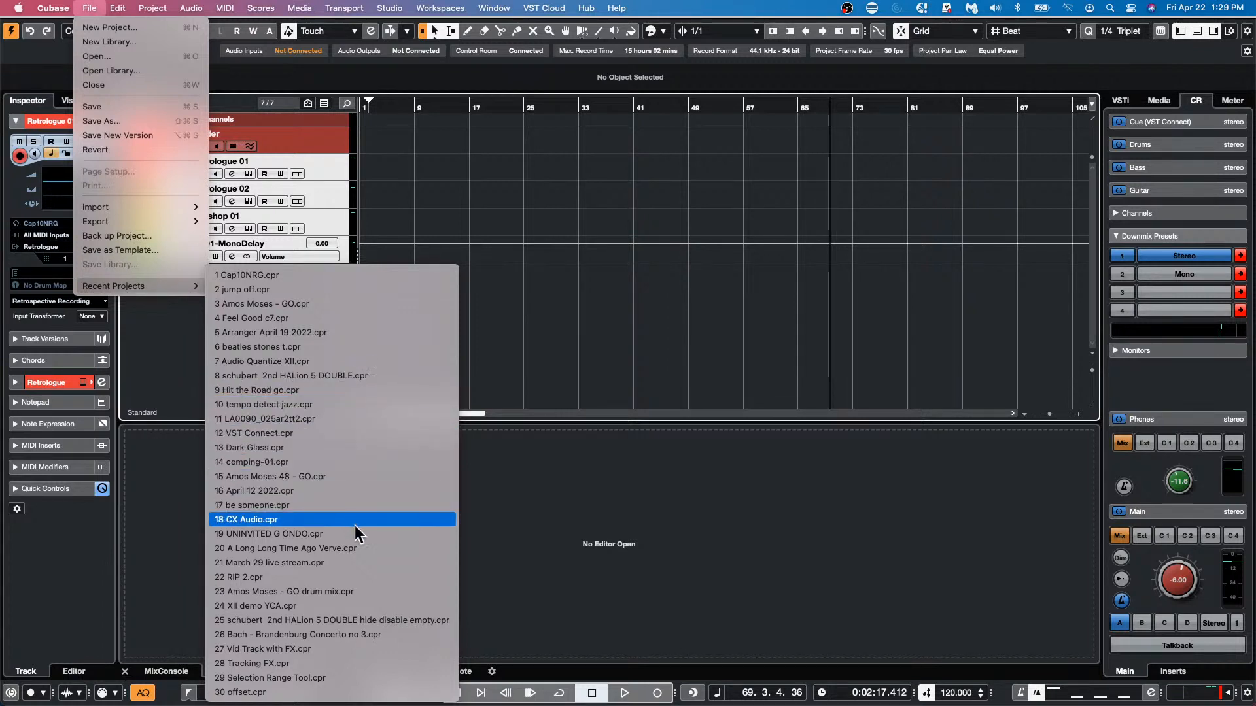
pyautogui.click(356, 547)
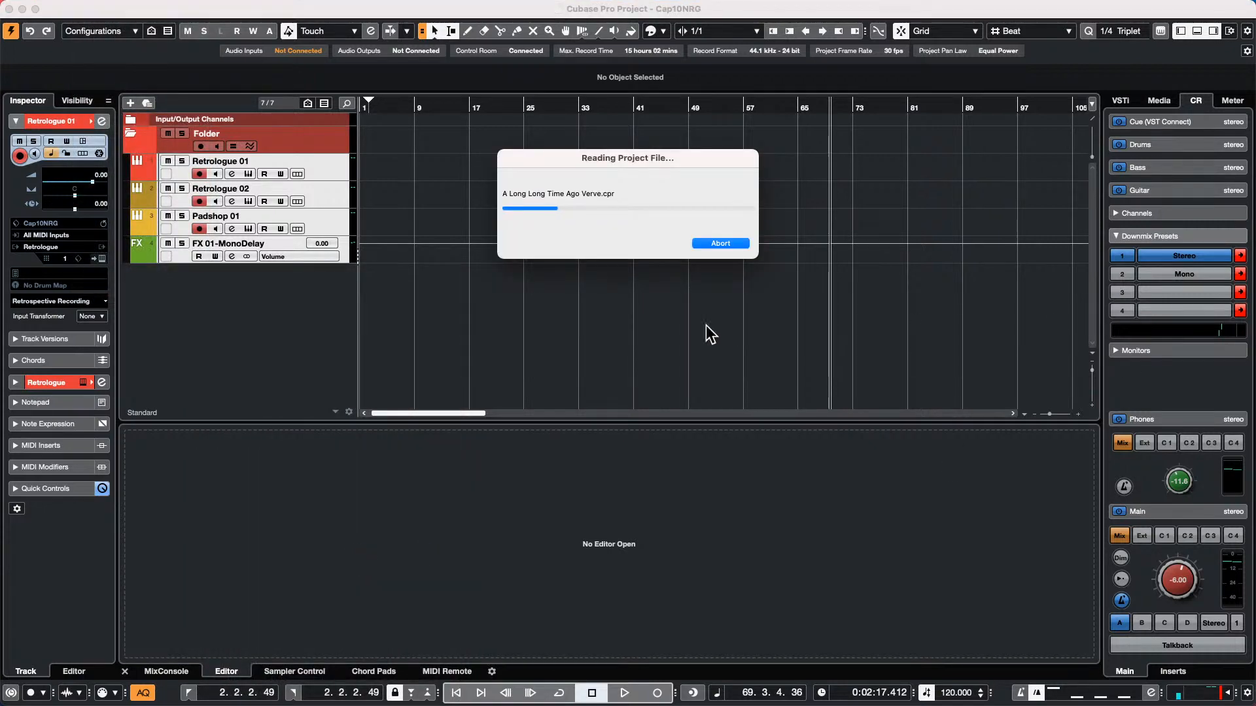
pyautogui.click(698, 239)
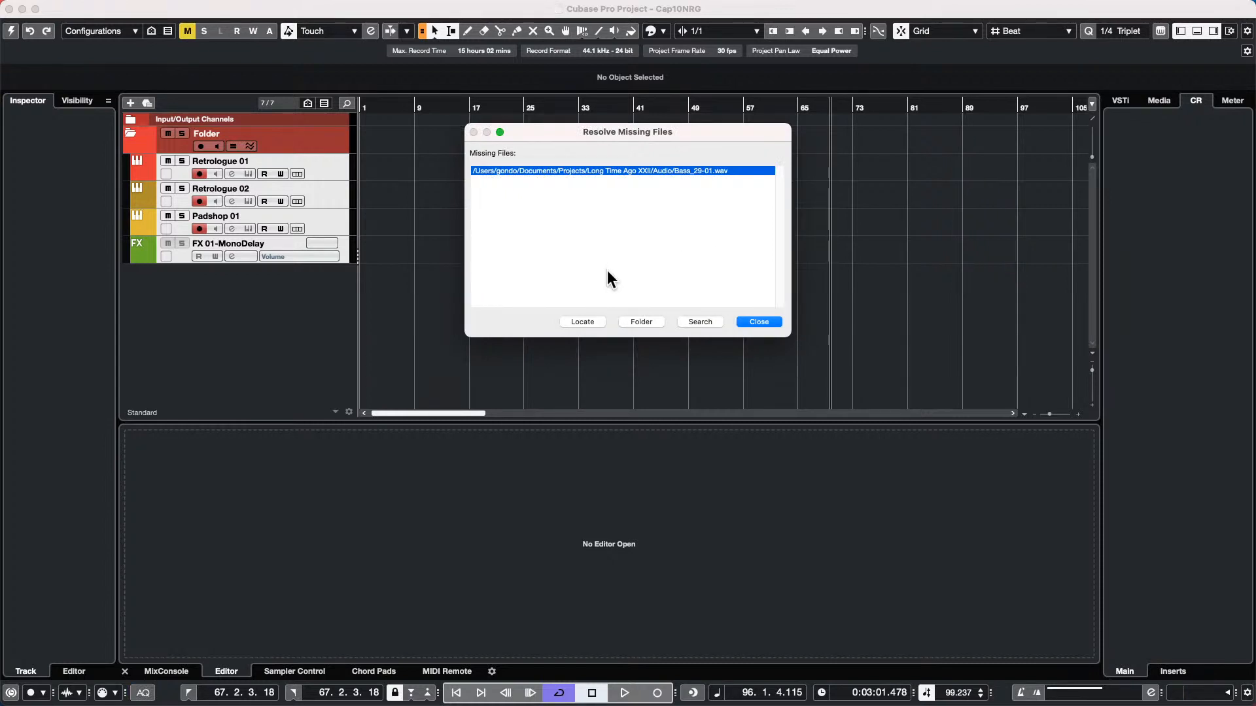
pyautogui.moveTo(402, 703)
pyautogui.click(760, 322)
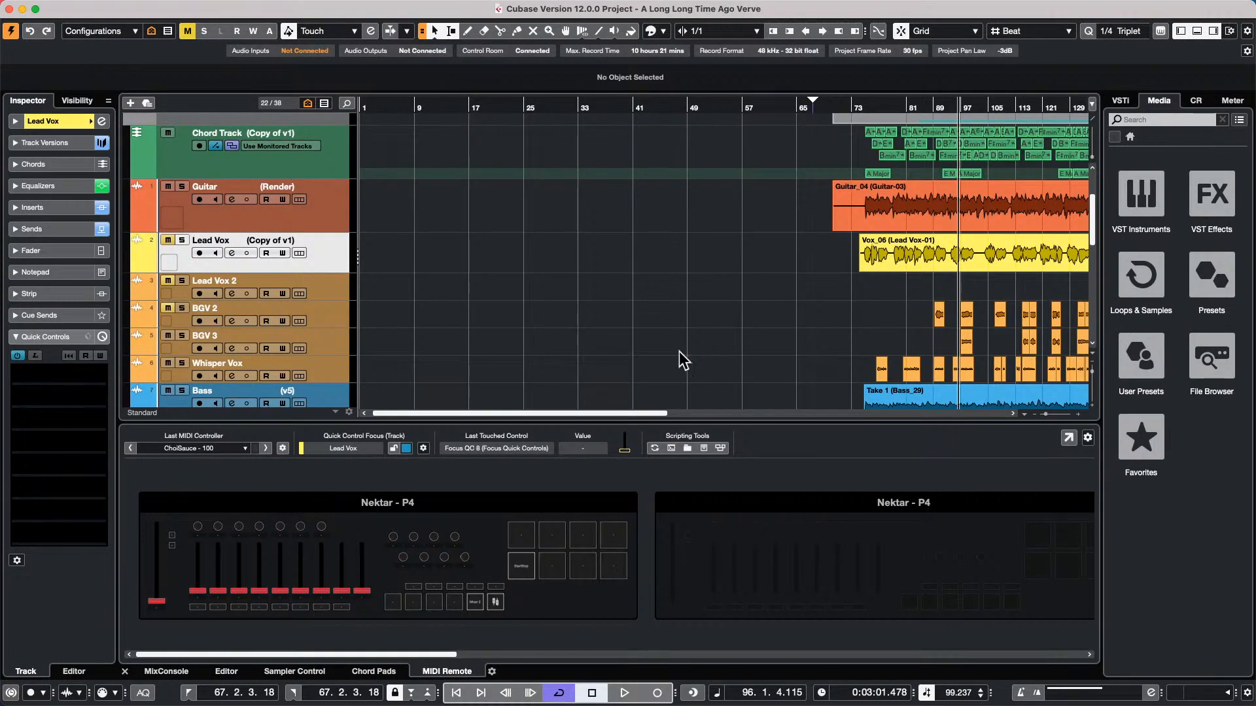
# Create a new, empty track version on the Chord Track
pyautogui.click(494, 98)
pyautogui.moveTo(494, 97); pyautogui.dragTo(488, 57)
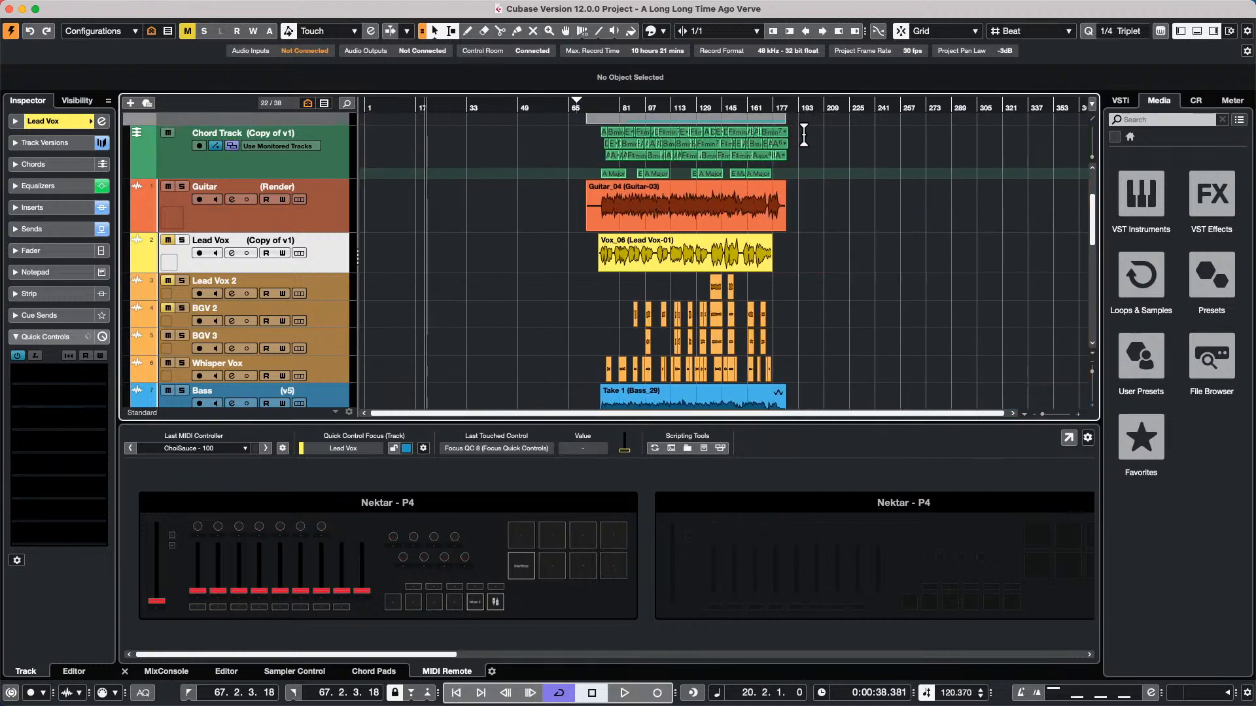
pyautogui.click(290, 131)
pyautogui.click(293, 132)
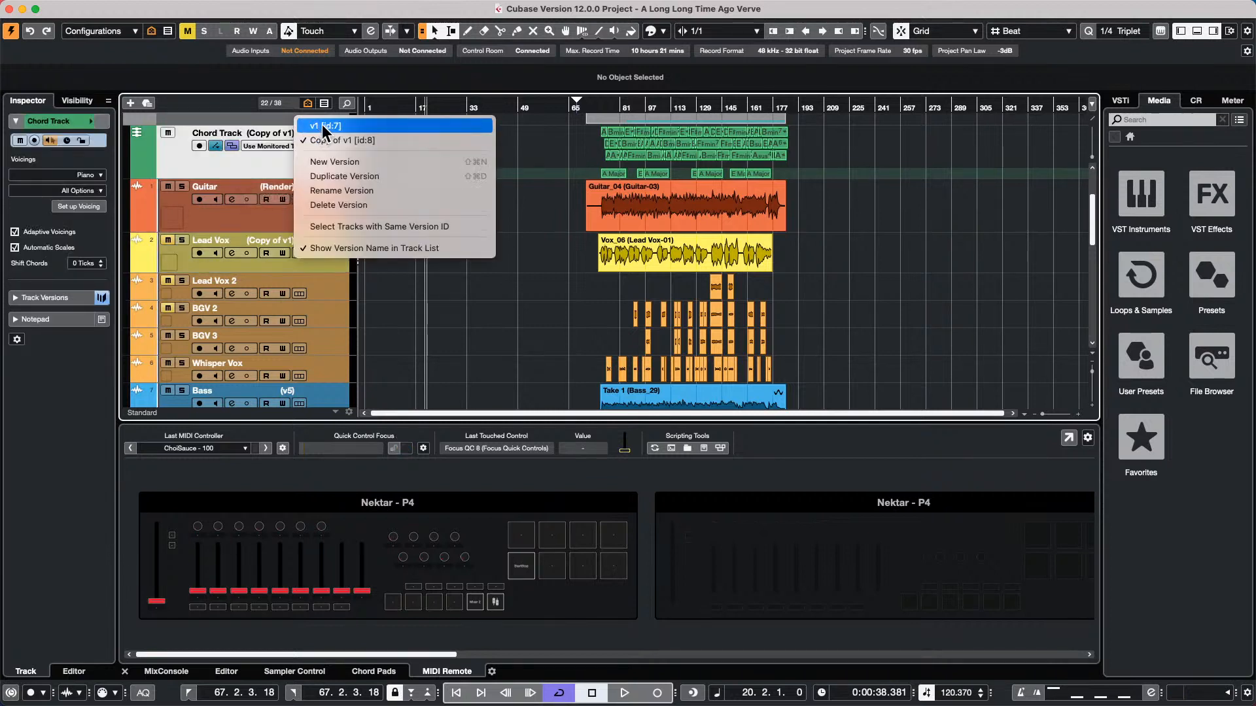
pyautogui.click(330, 161)
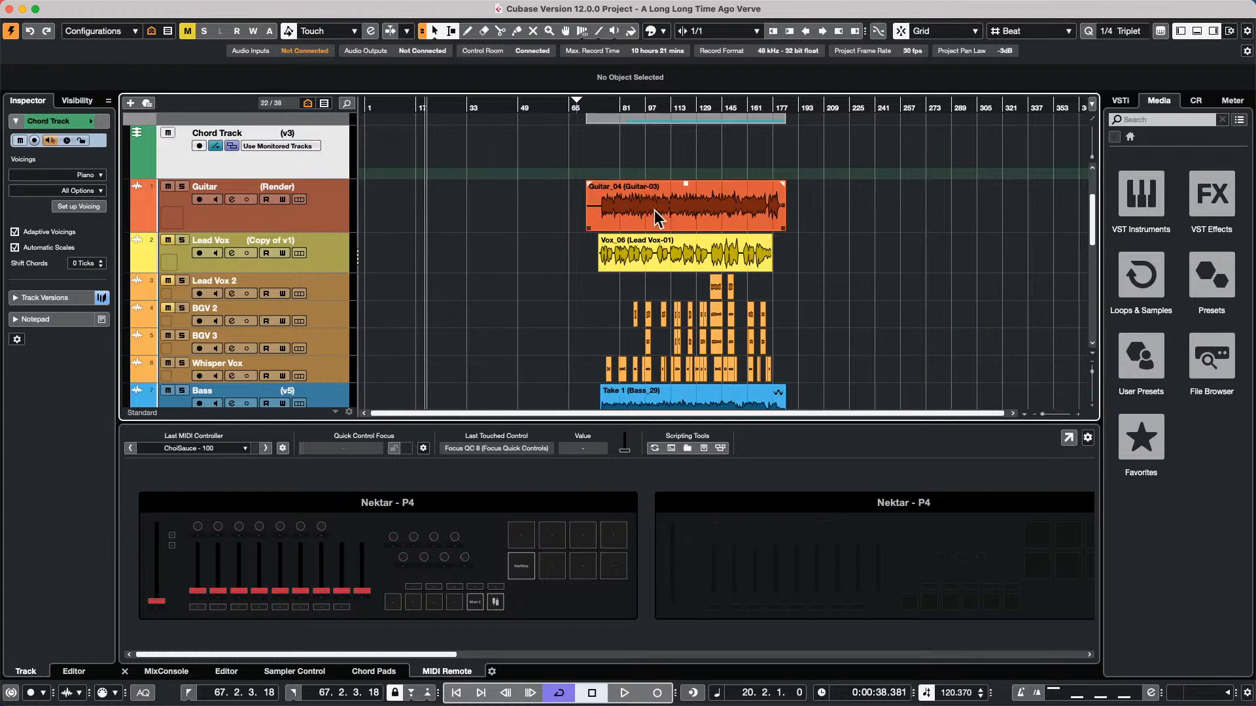
# Generate chord events from the audio by dropping the Guitar_04 event onto the Chord Track
pyautogui.moveTo(654, 210); pyautogui.dragTo(654, 170)
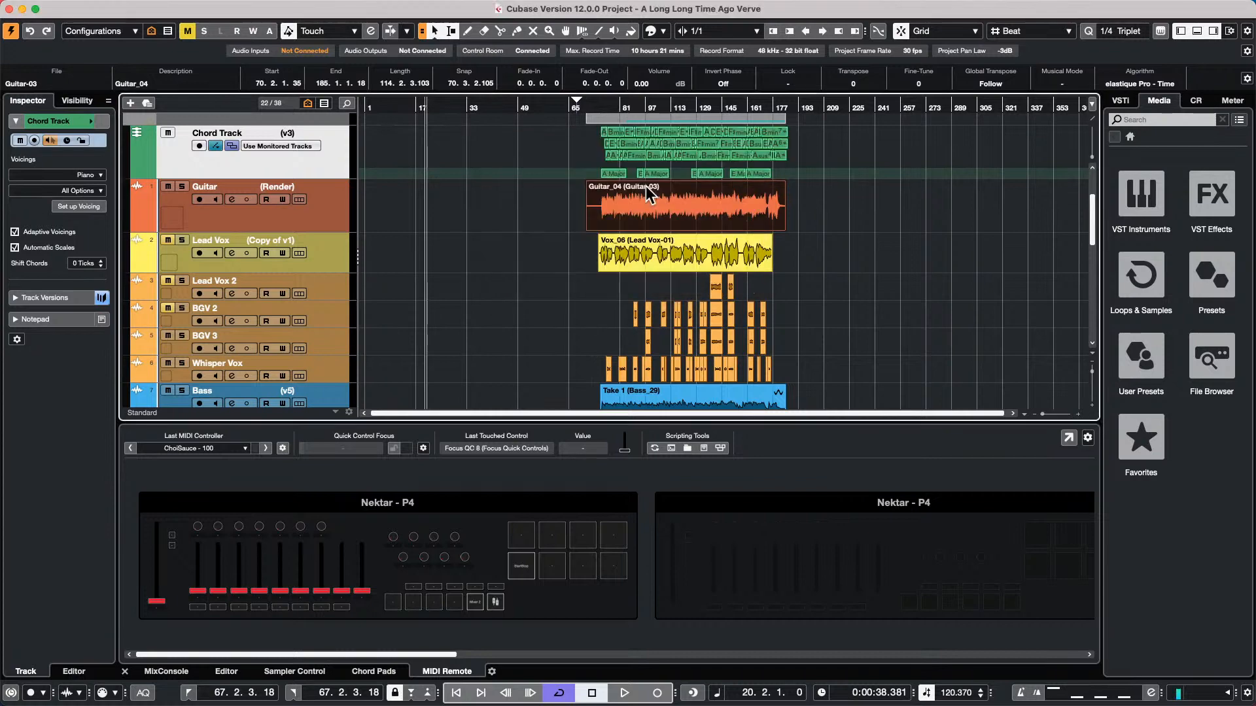
pyautogui.moveTo(604, 108); pyautogui.dragTo(589, 137)
# Look through the project's Chord Track commands, such as Create Chord Events, Assign Voices to Notes and Chords to MIDI
pyautogui.moveTo(39, 5)
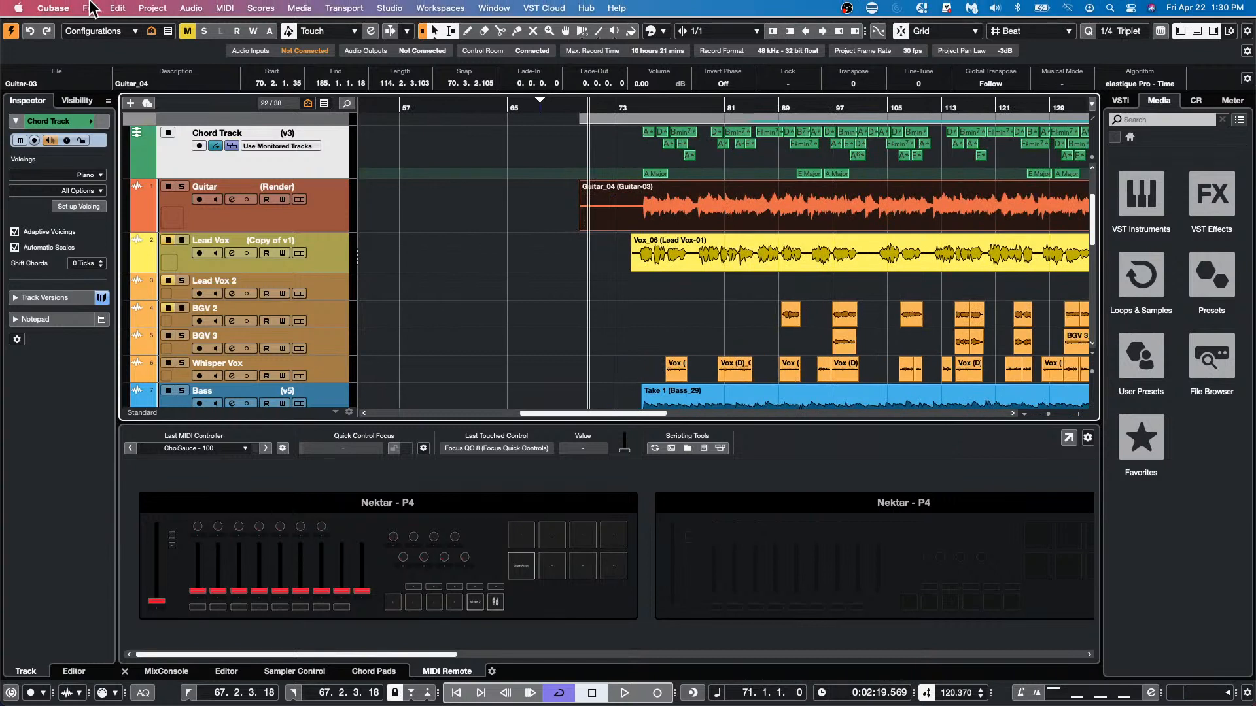
pyautogui.click(163, 8)
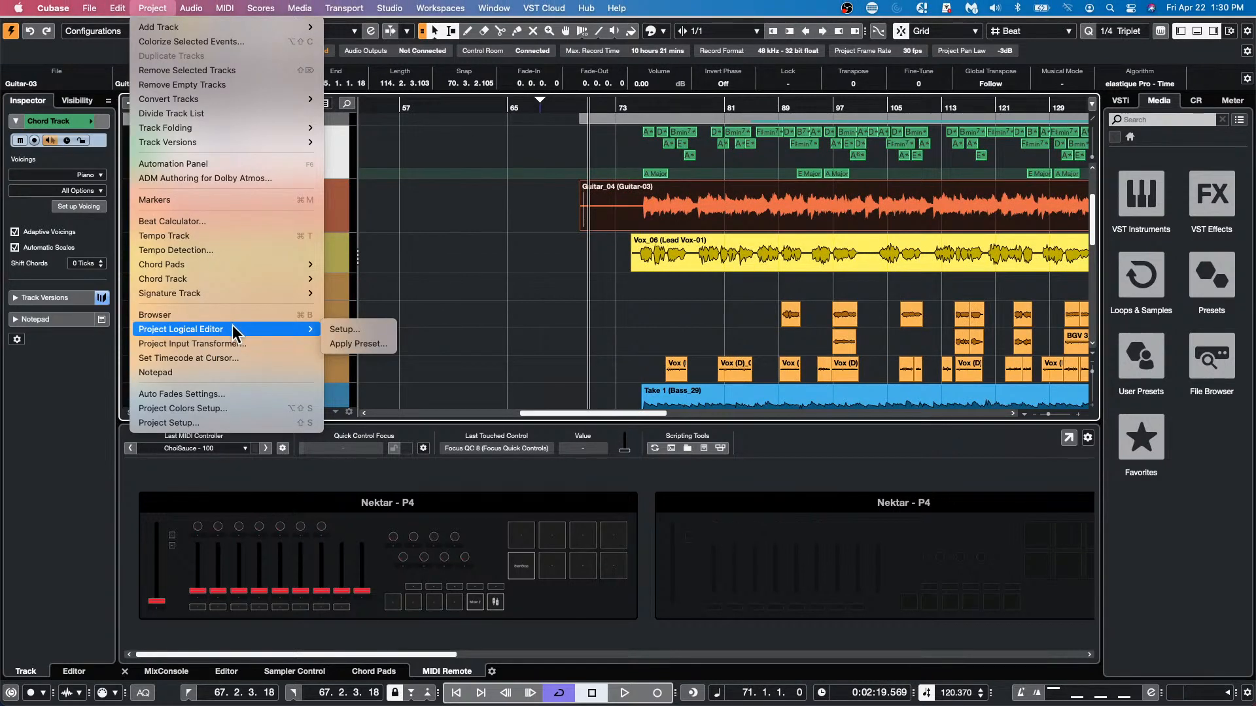
pyautogui.moveTo(260, 277)
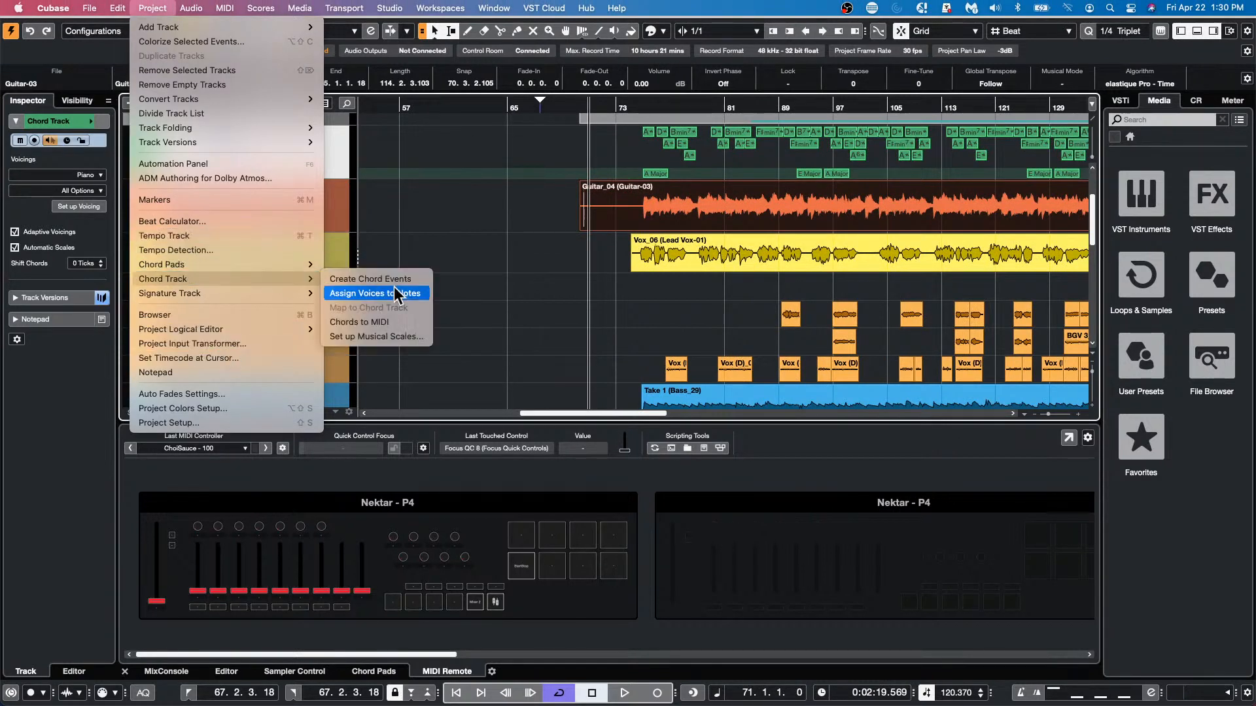
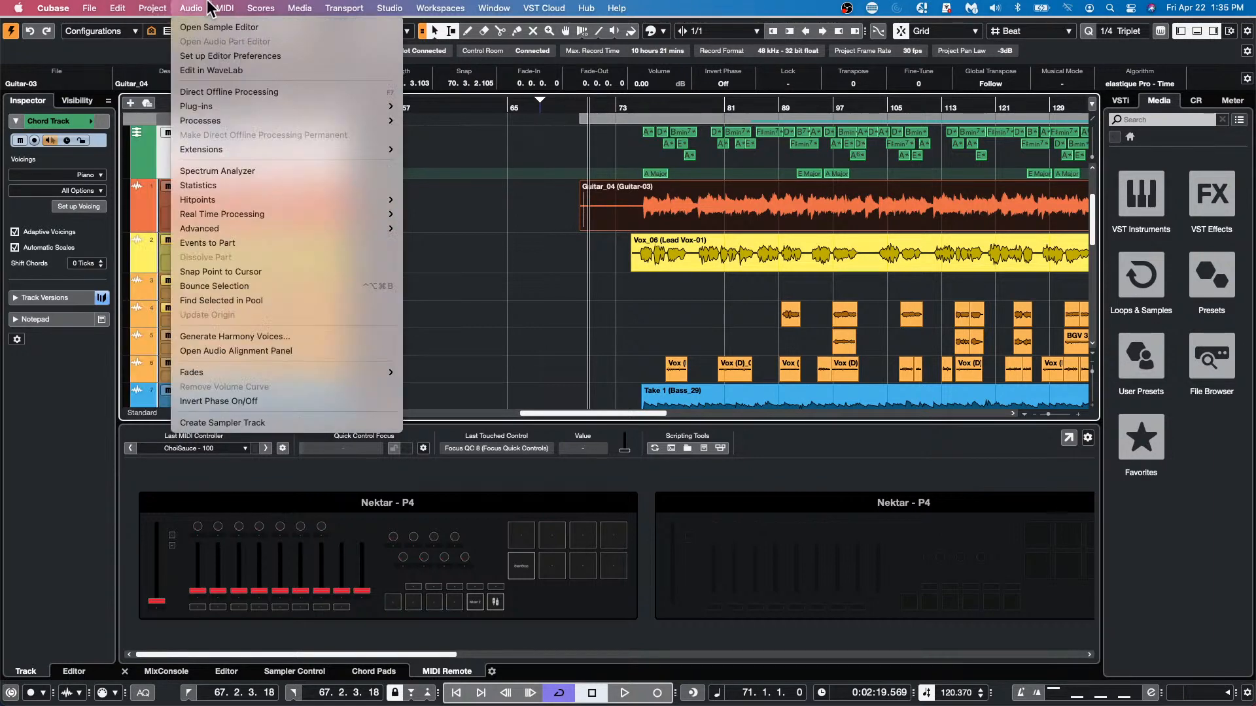
# Open the Verve Piano MIDI part in the Key Editor as a separate window
pyautogui.click(554, 272)
pyautogui.scroll(-5, 552, 270)
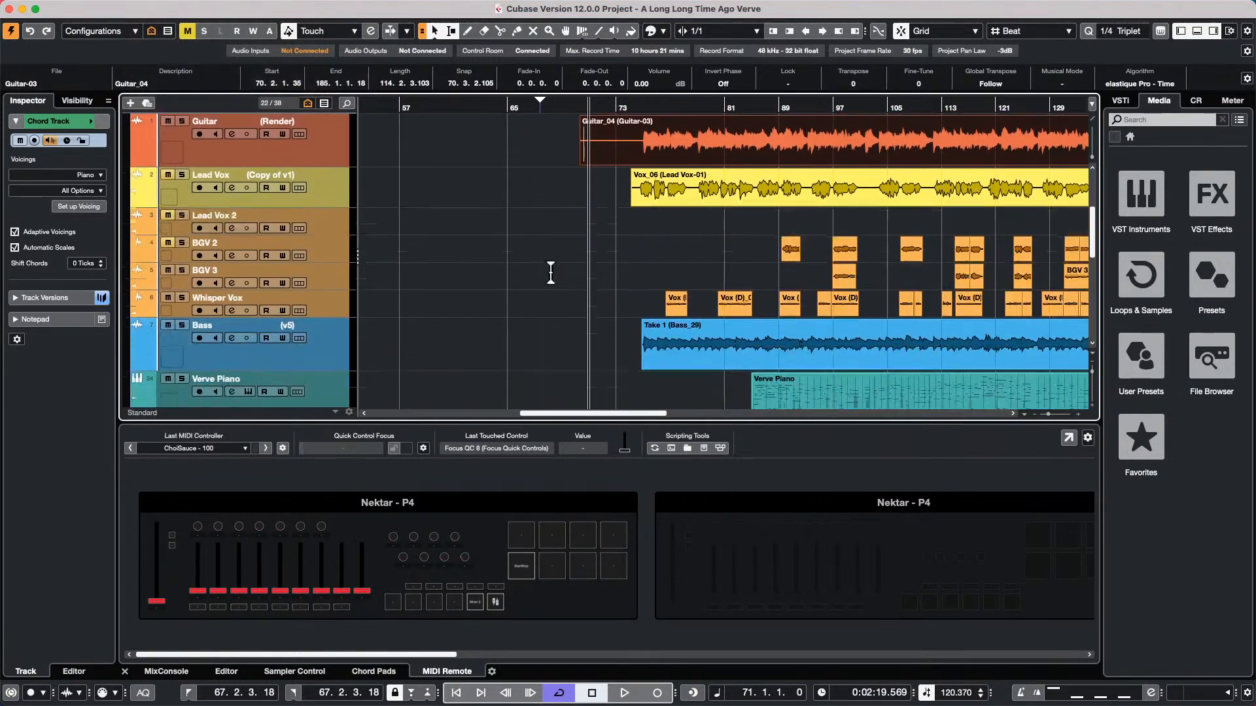
pyautogui.scroll(-2, 551, 269)
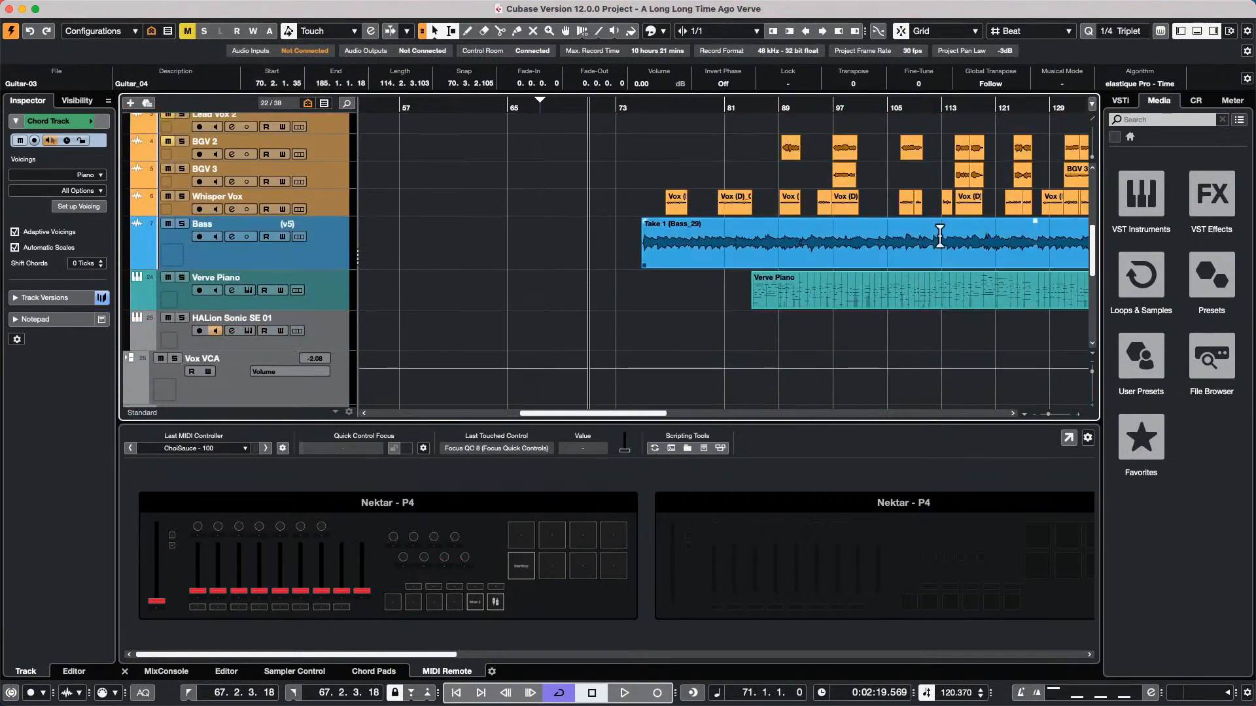
pyautogui.click(881, 300)
pyautogui.doubleClick(881, 300)
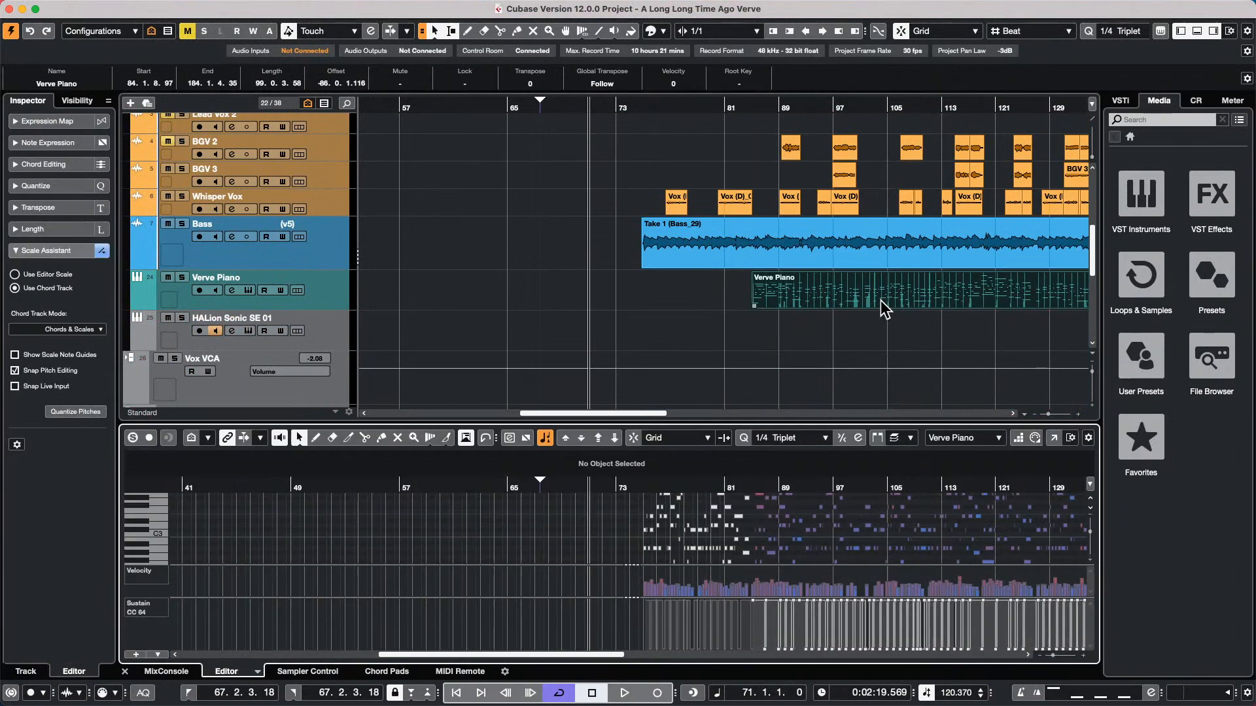
pyautogui.click(1050, 436)
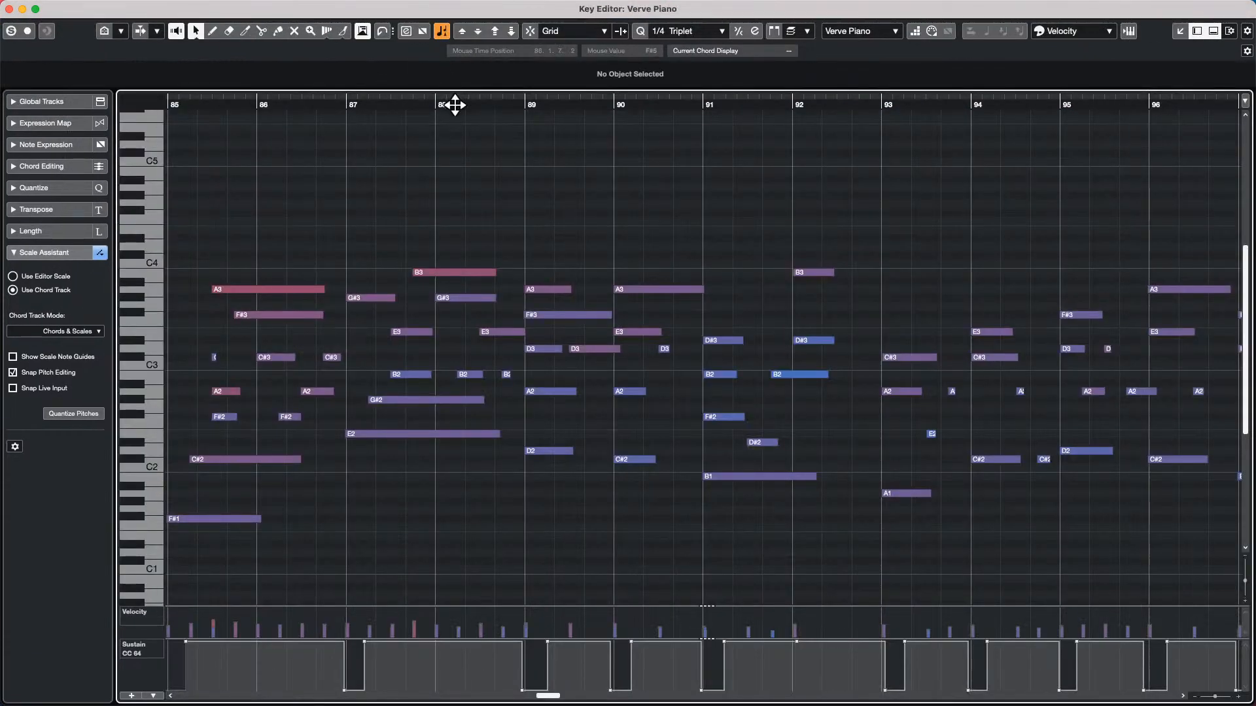
# View the Verve Piano notes at a wider time range and at several vertical zoom levels in the Key Editor
pyautogui.moveTo(458, 91); pyautogui.dragTo(459, 70)
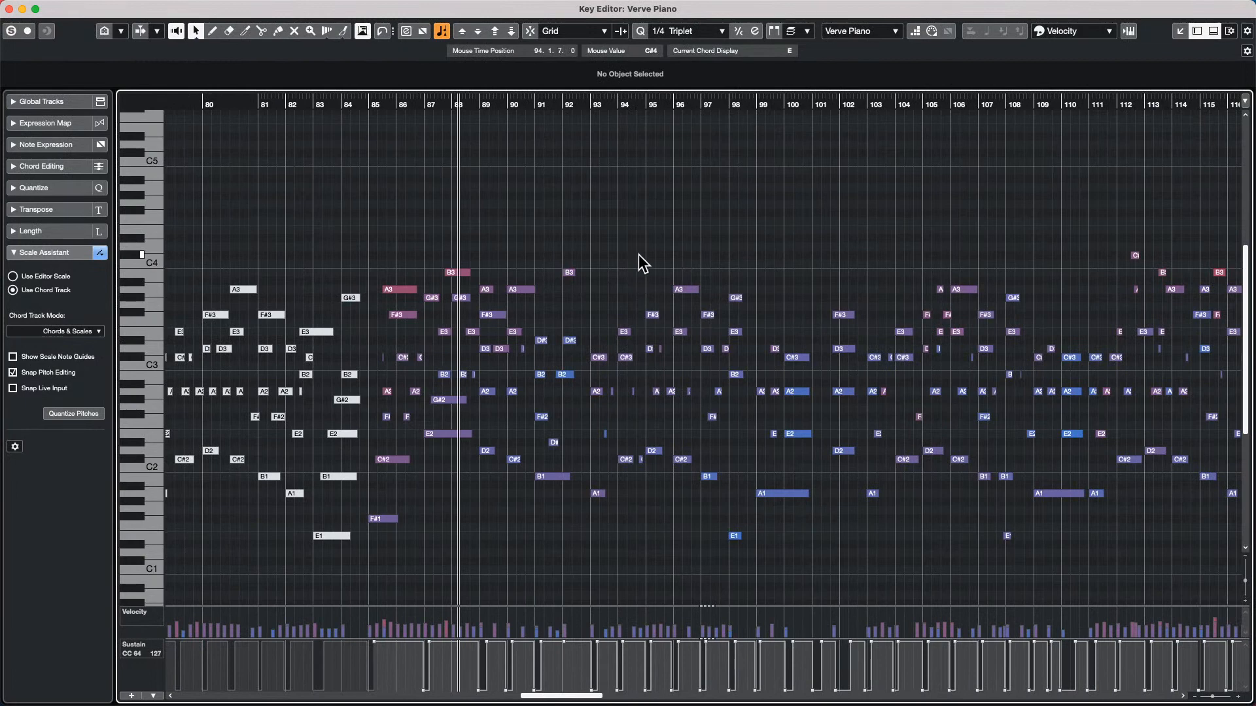
pyautogui.hotkey('shift', 'g')
pyautogui.hotkey('shift', 'g')
pyautogui.hotkey('shift', 'g')
pyautogui.hotkey('shift', 'g')
pyautogui.hotkey('shift', 'g')
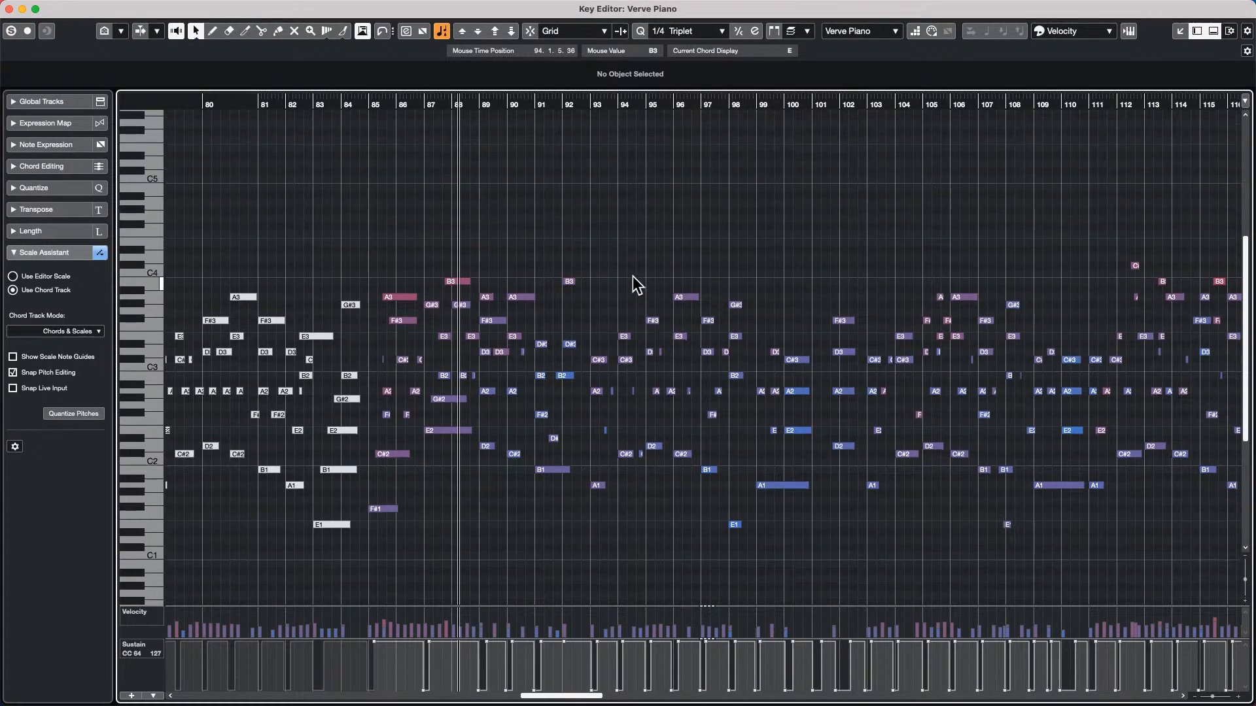
pyautogui.hotkey('shift', 'h')
pyautogui.hotkey('shift', 'h')
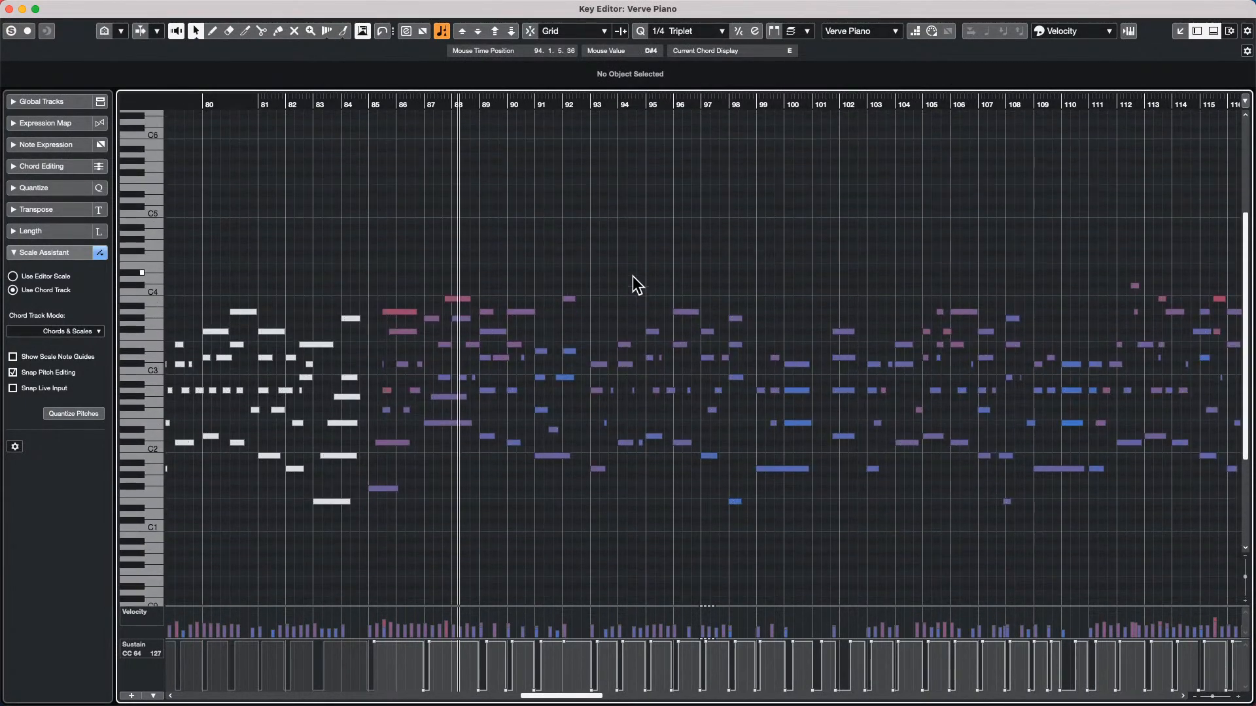
pyautogui.hotkey('shift', 'h')
pyautogui.hotkey('shift', 'h')
pyautogui.hotkey('shift', 'h')
pyautogui.hotkey('shift', 'h')
pyautogui.hotkey('shift', 'g')
pyautogui.hotkey('shift', 'g')
pyautogui.hotkey('shift', 'g')
pyautogui.hotkey('shift', 'g')
pyautogui.hotkey('shift', 'g')
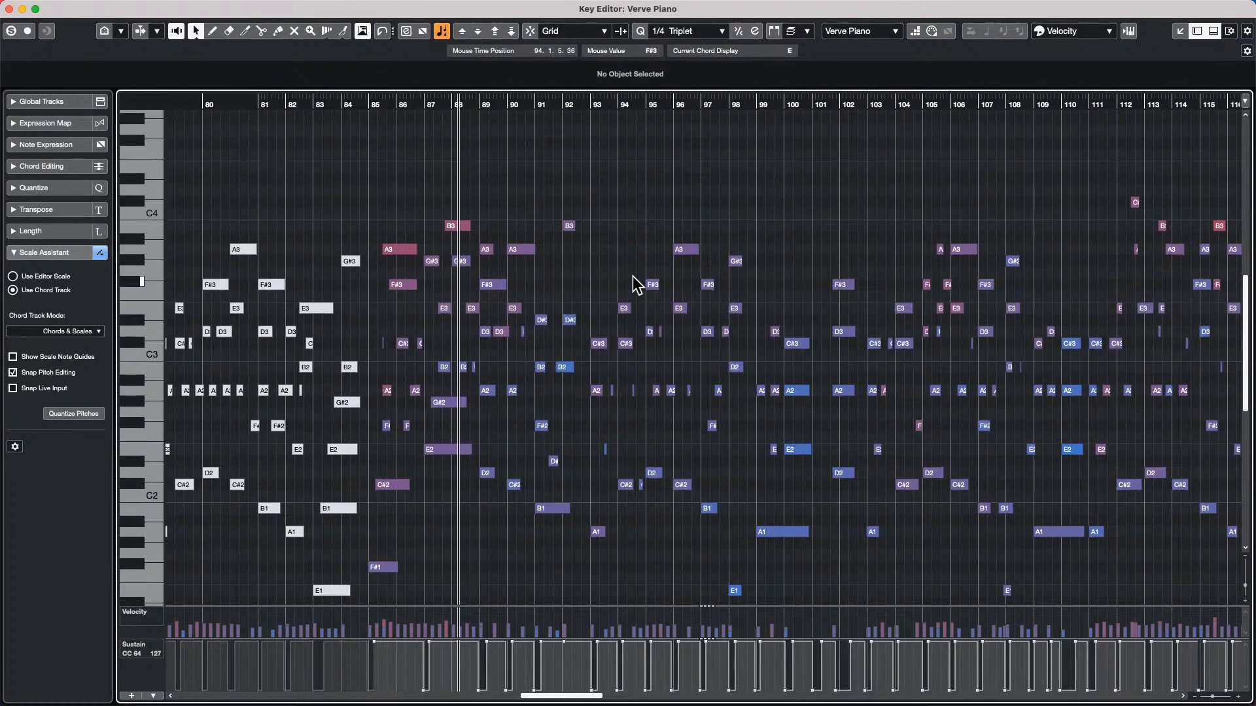
# Examine the piano notes at varying horizontal and vertical zoom levels, from the whole part down to single beats around bar 88
pyautogui.press('g')
pyautogui.press('g')
pyautogui.press('g')
pyautogui.press('g')
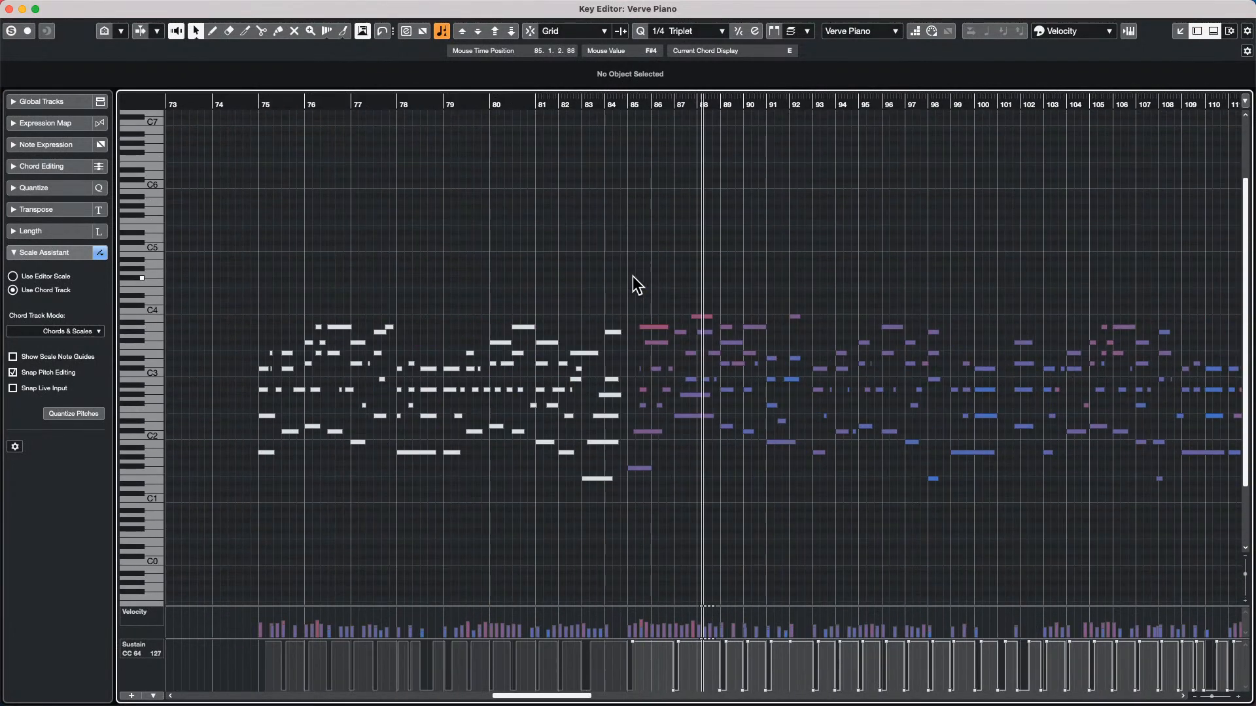
pyautogui.hotkey('shift', 'g')
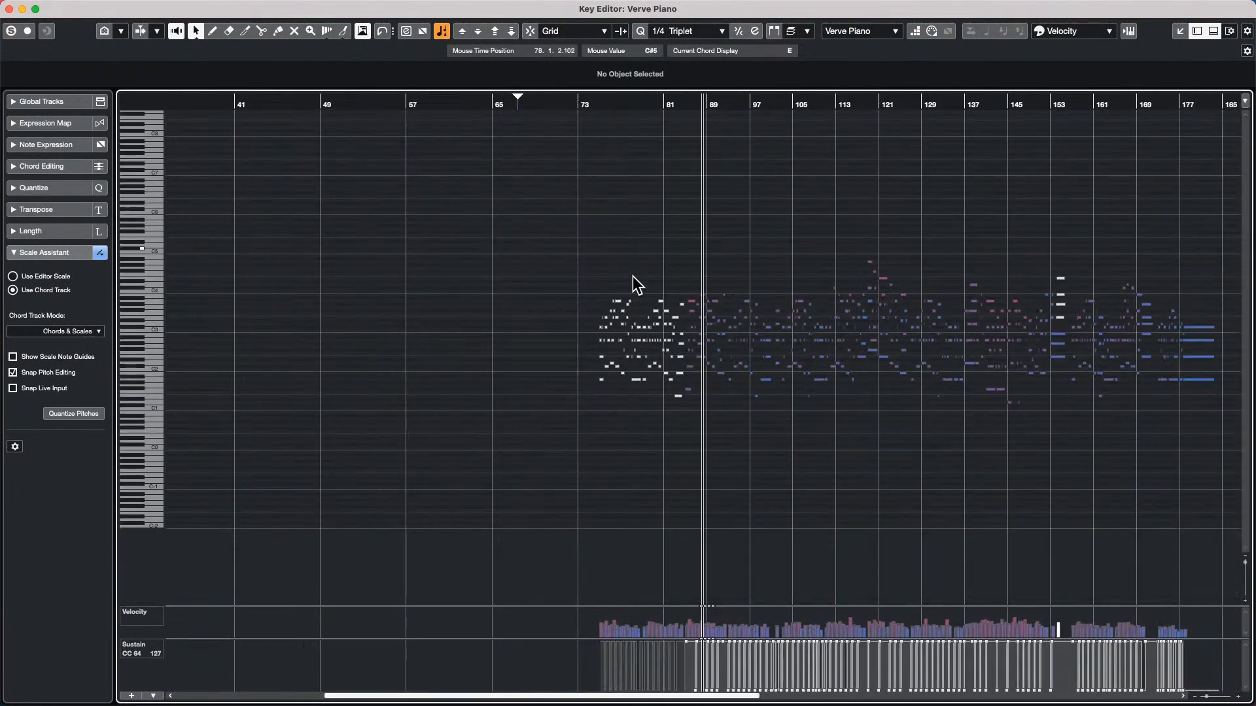
pyautogui.press('h')
pyautogui.press('h')
pyautogui.press('h')
pyautogui.press('h')
pyautogui.press('h')
pyautogui.press('h')
pyautogui.press('h')
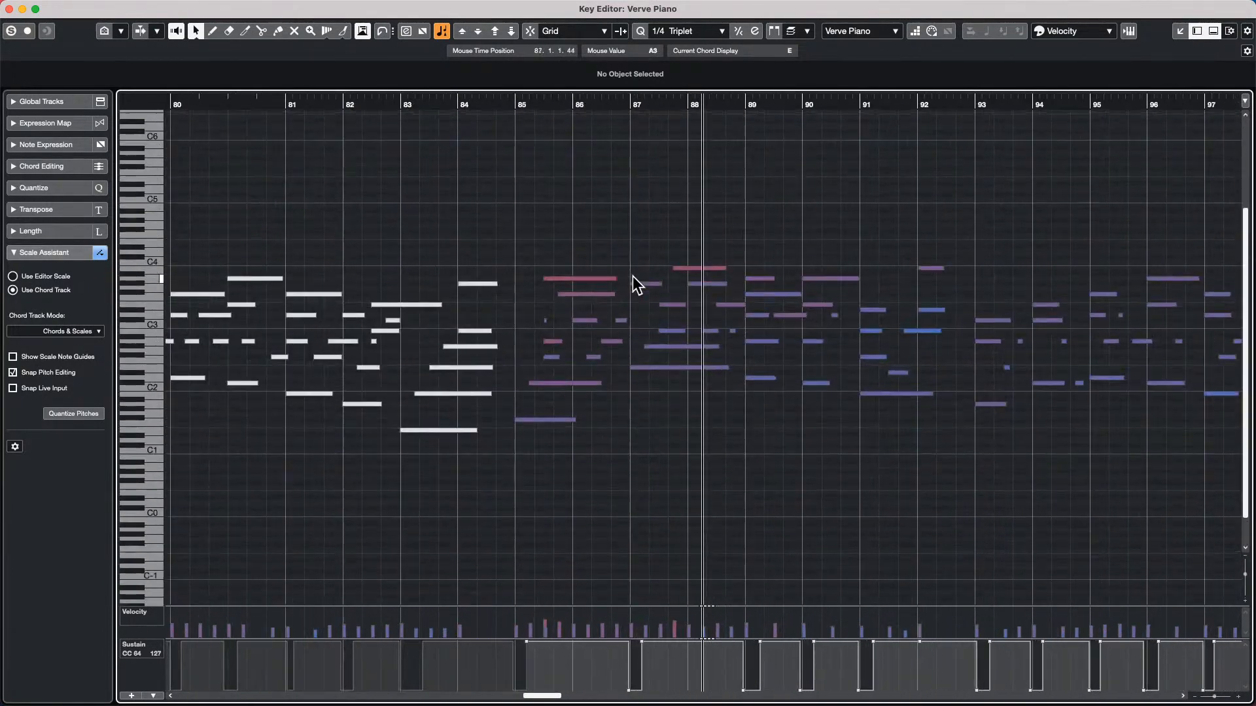
pyautogui.hotkey('shift', 'h')
pyautogui.hotkey('shift', 'h')
pyautogui.hotkey('shift', 'h')
pyautogui.hotkey('shift', 'g')
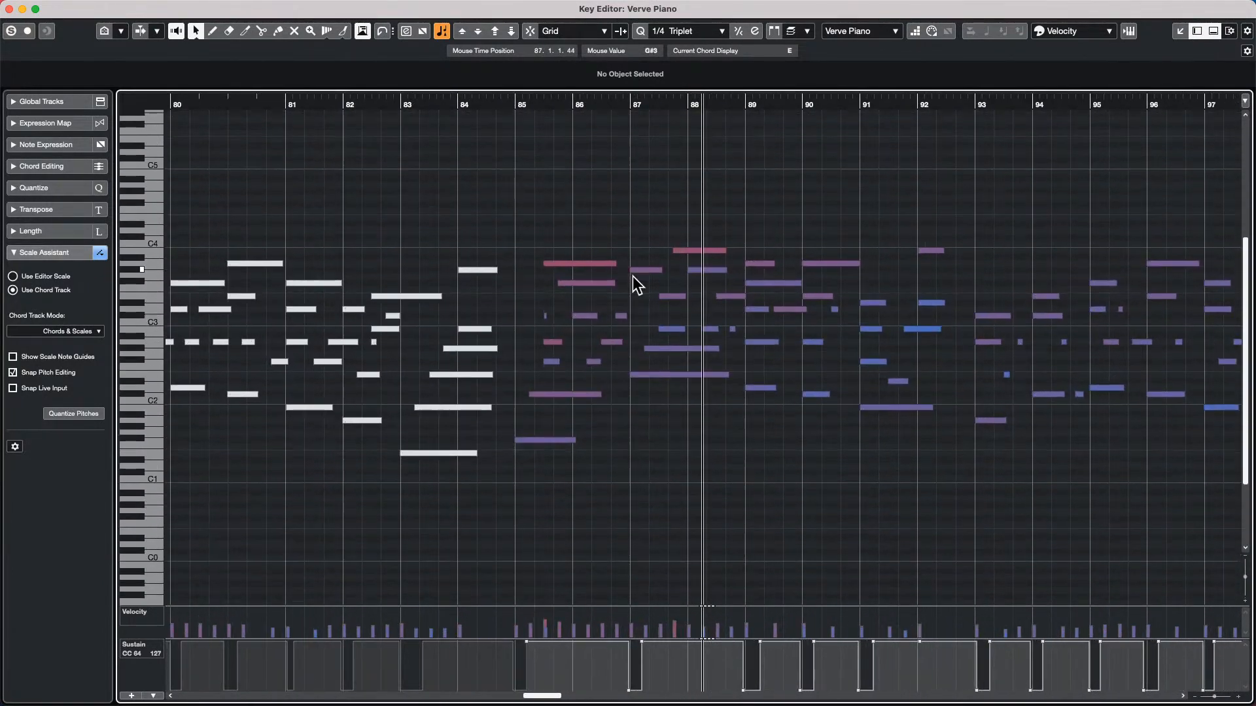
pyautogui.press('h')
pyautogui.press('h')
pyautogui.press('h')
pyautogui.press('h')
pyautogui.hotkey('shift', 'g')
pyautogui.hotkey('shift', 'g')
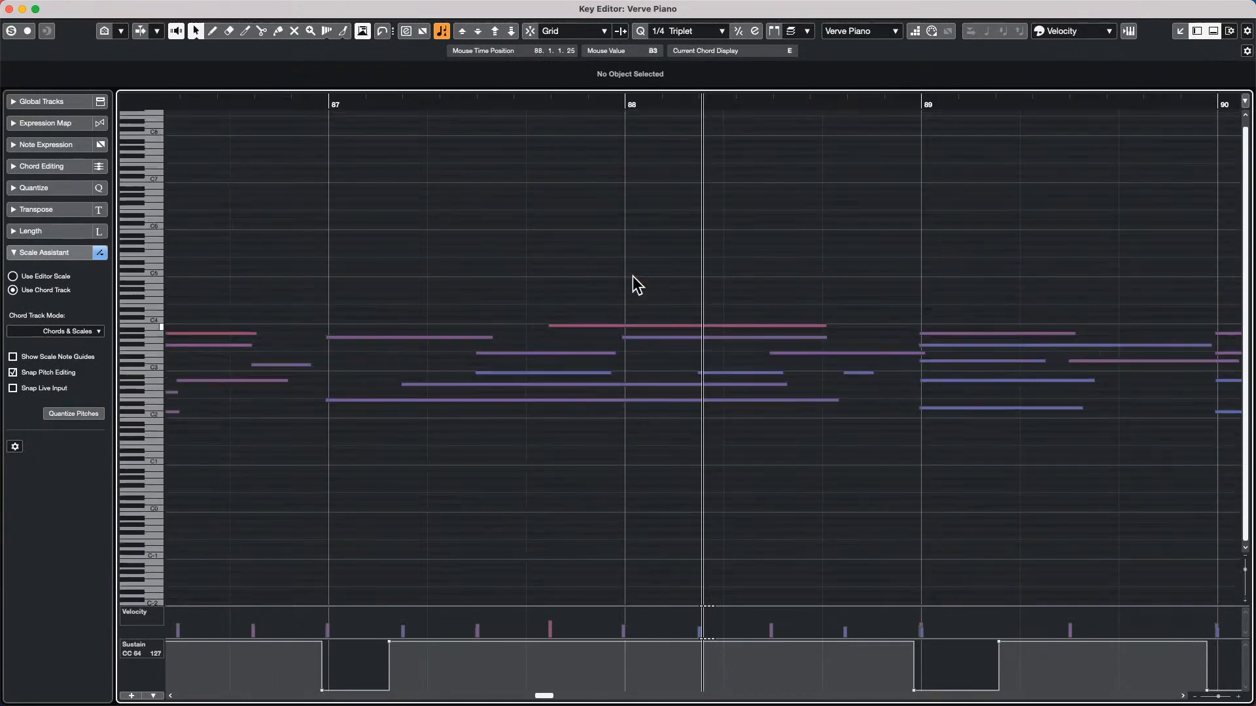
pyautogui.hotkey('shift', 'h')
pyautogui.press('h')
pyautogui.press('h')
pyautogui.press('h')
pyautogui.hotkey('shift', 'h')
pyautogui.hotkey('shift', 'h')
pyautogui.hotkey('shift', 'h')
pyautogui.hotkey('shift', 'h')
pyautogui.hotkey('shift', 'h')
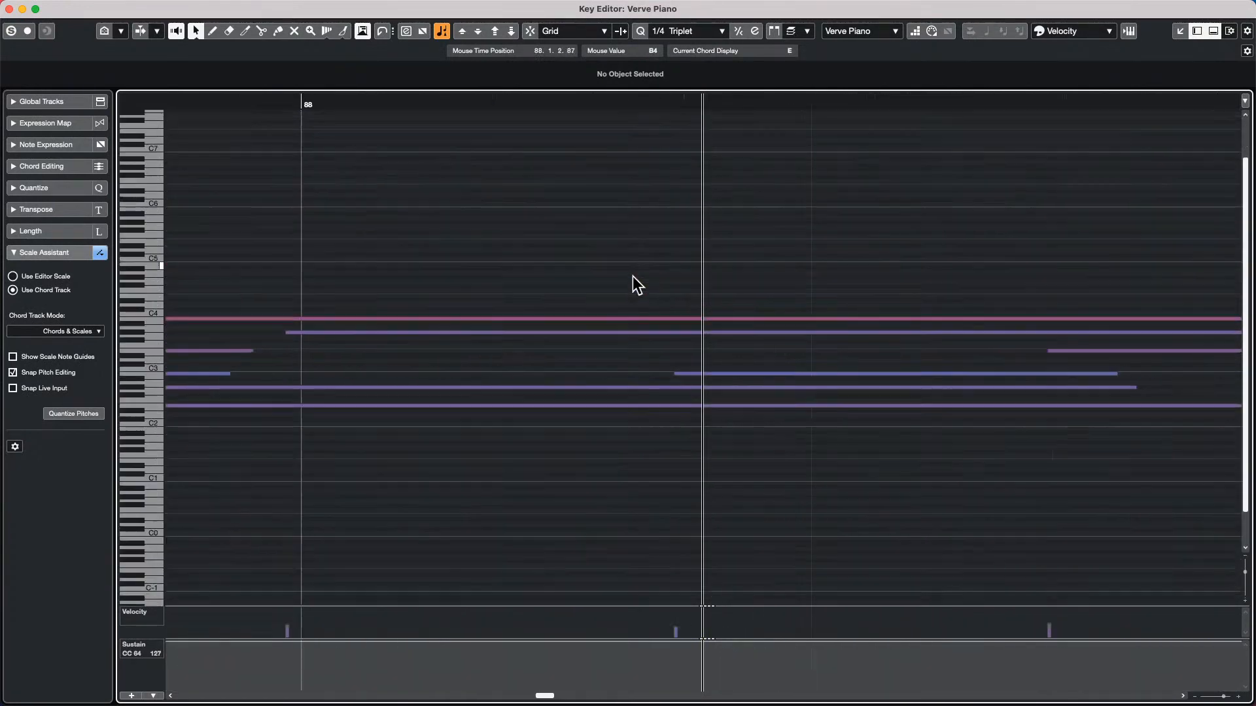
pyautogui.press('g')
pyautogui.press('g')
pyautogui.press('g')
pyautogui.press('g')
pyautogui.press('g')
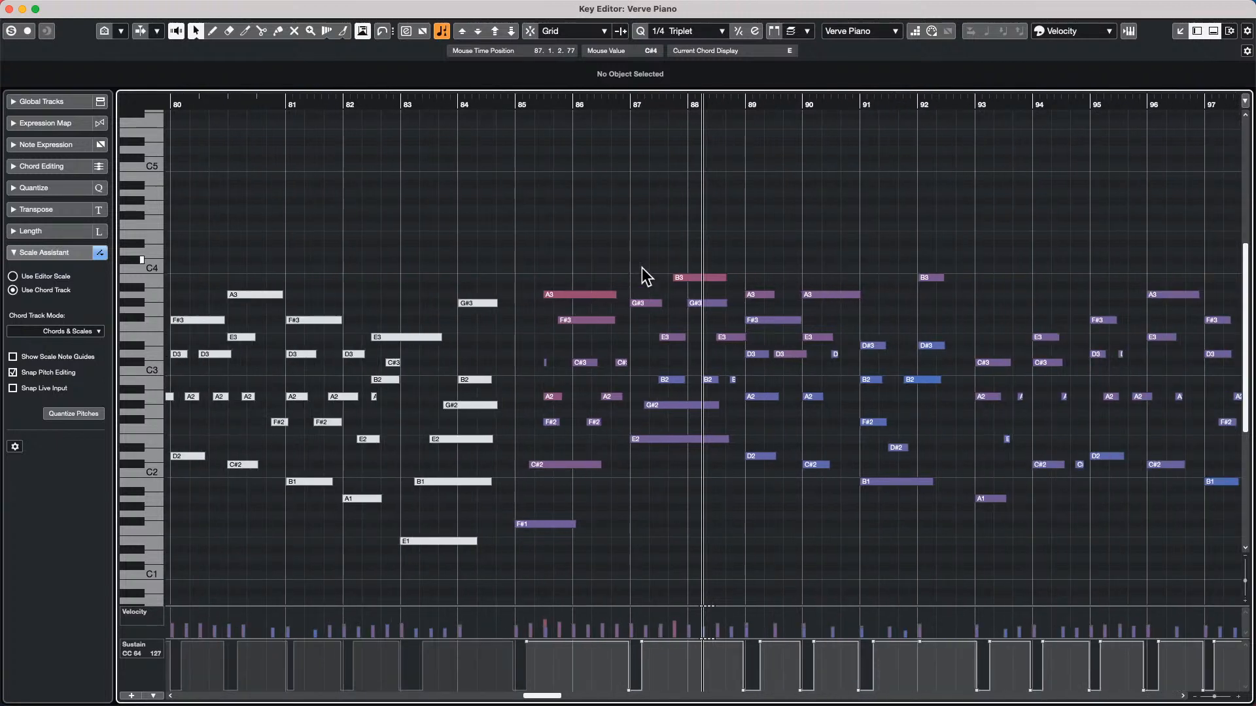
# Magnify the notes around bars 88 to 91 with the Zoom tool and restore the previous zoom
pyautogui.rightClick(615, 267)
pyautogui.click(664, 266)
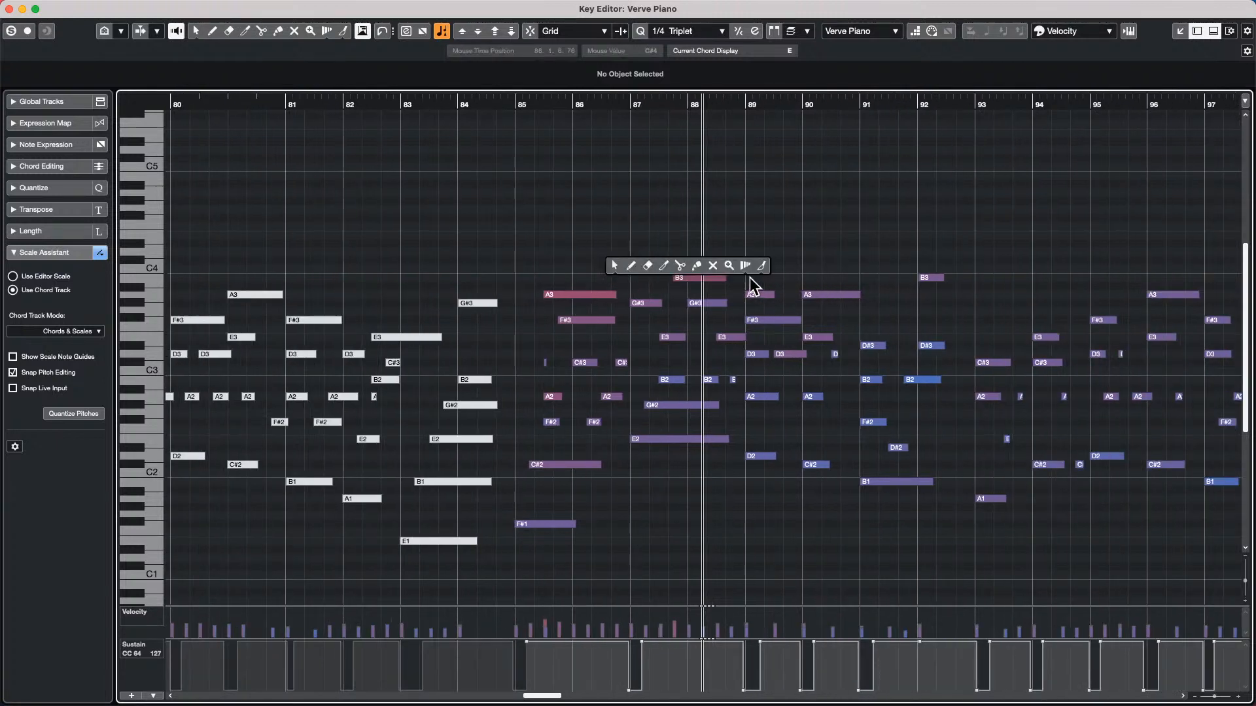
pyautogui.click(728, 266)
pyautogui.moveTo(680, 264); pyautogui.dragTo(932, 546)
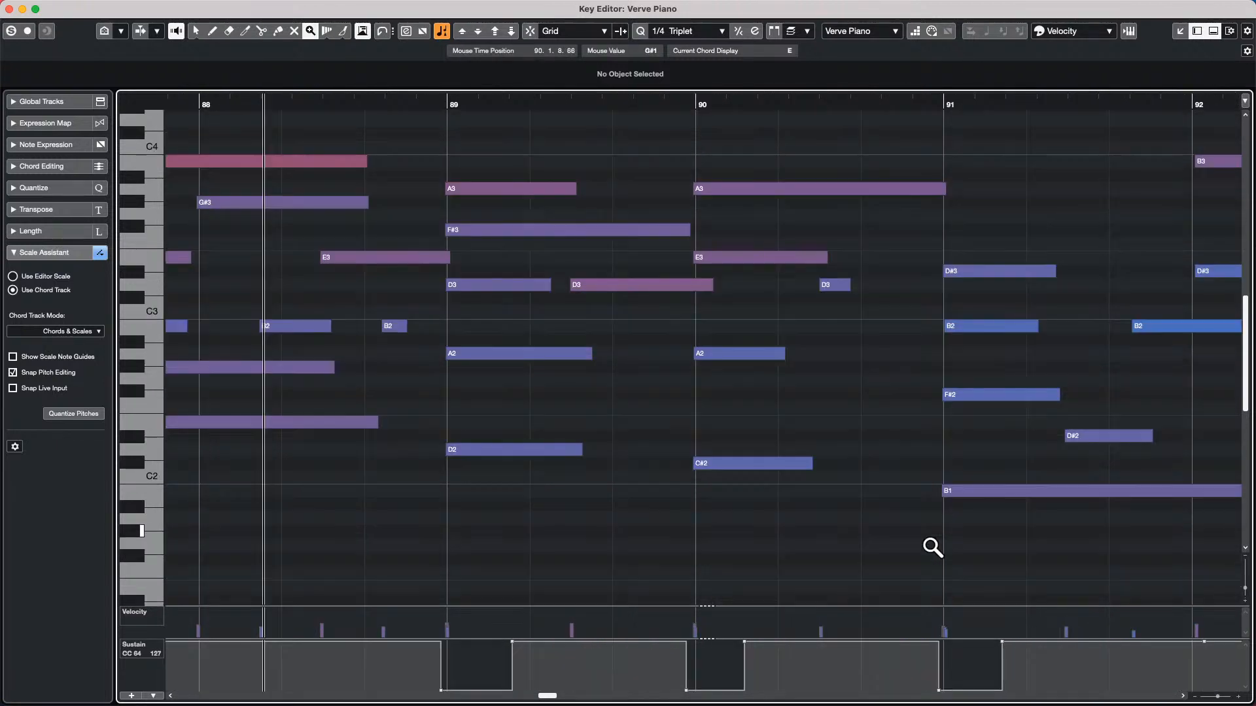
pyautogui.doubleClick(889, 510)
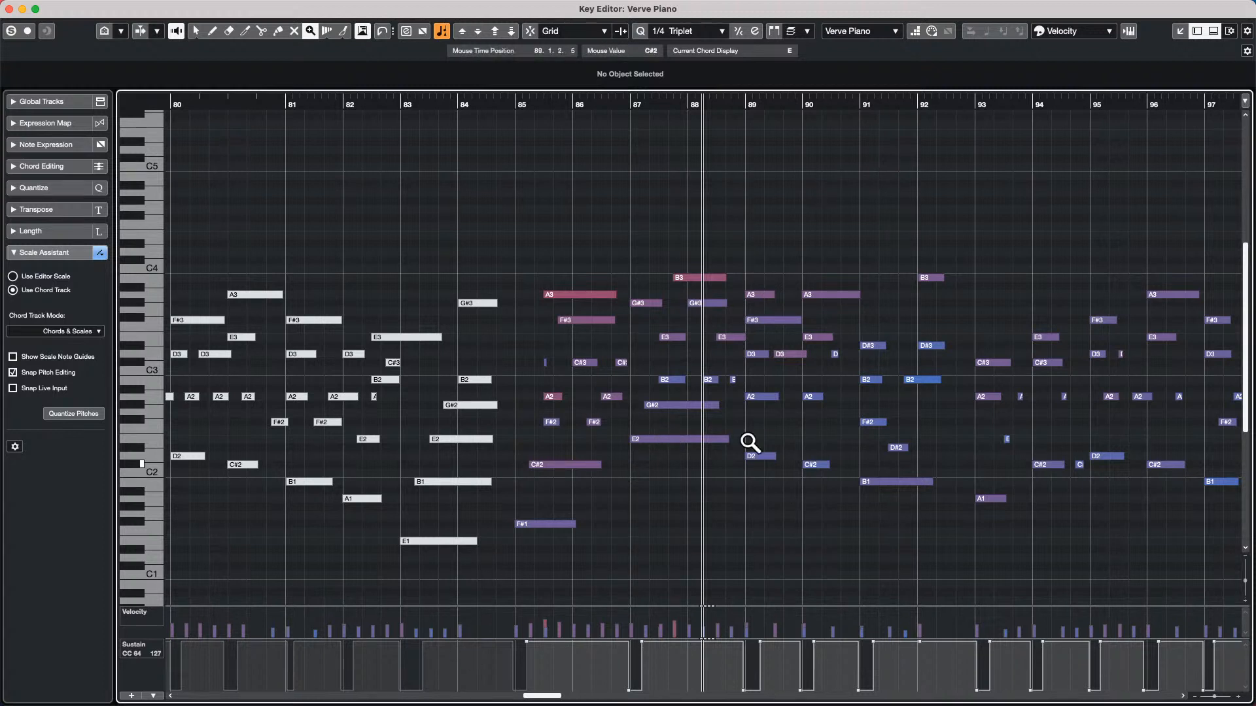
# Select the piano notes in bars 87 to 92, extend their lengths together, and close the Key Editor window
pyautogui.press('1')
pyautogui.moveTo(665, 239); pyautogui.dragTo(963, 503)
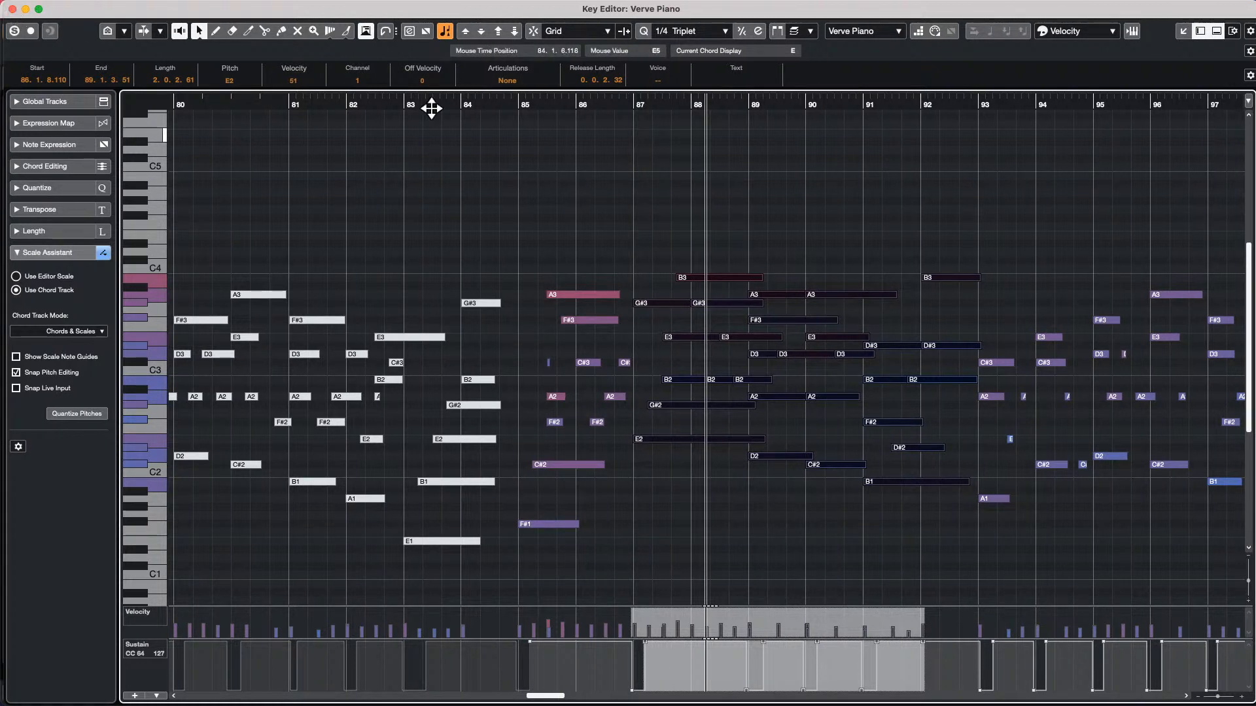
pyautogui.click(13, 10)
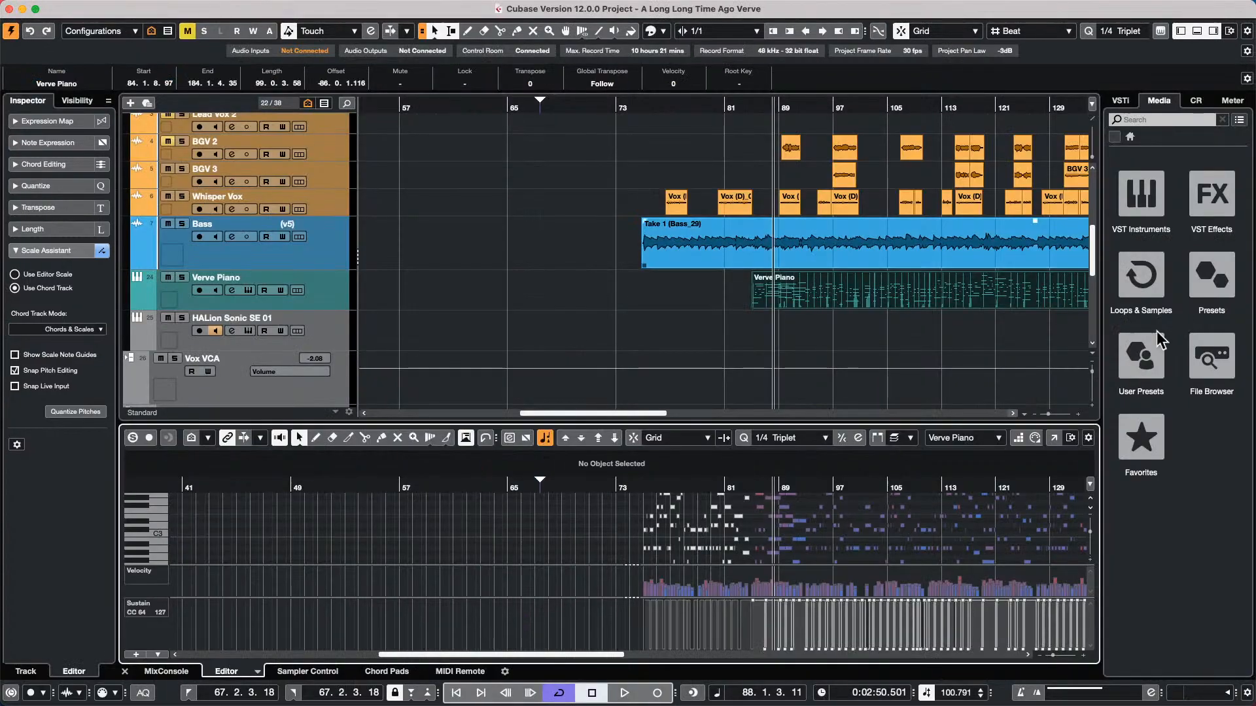
# Select the Verve Piano track and set the Object Selection tool to Sizing Applies Time Stretch
pyautogui.click(312, 307)
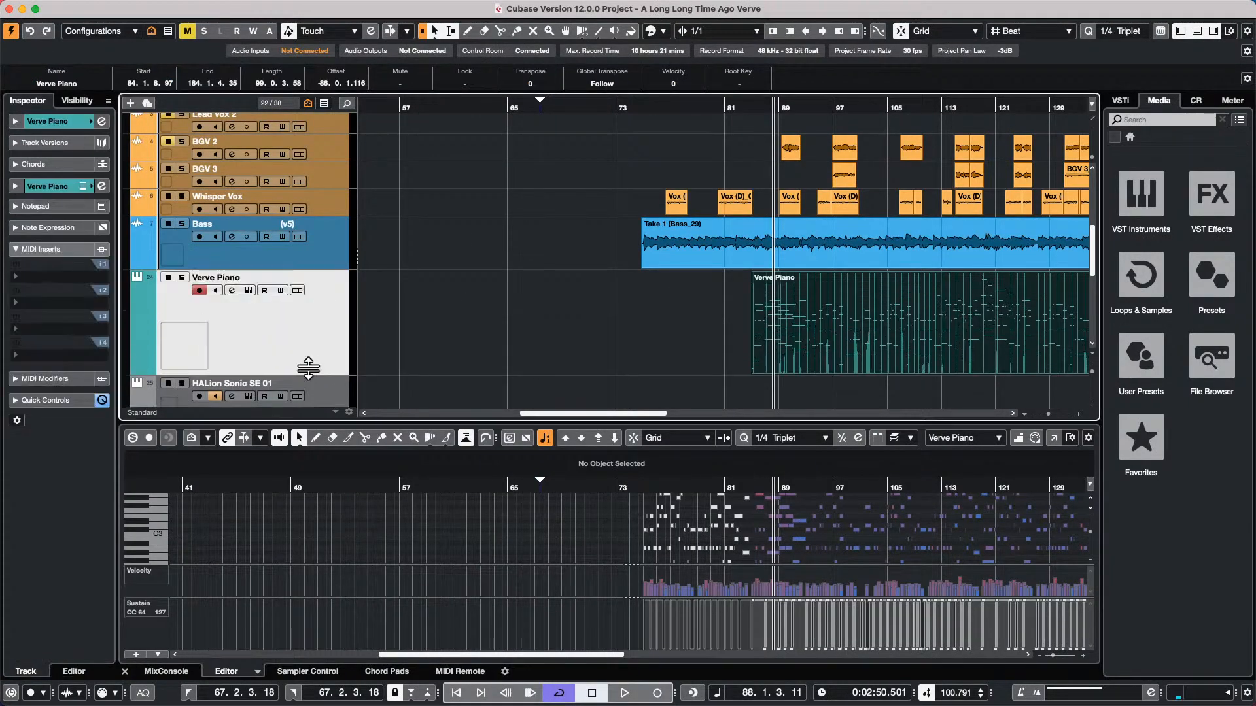
pyautogui.click(670, 110)
pyautogui.moveTo(670, 110); pyautogui.dragTo(660, 53)
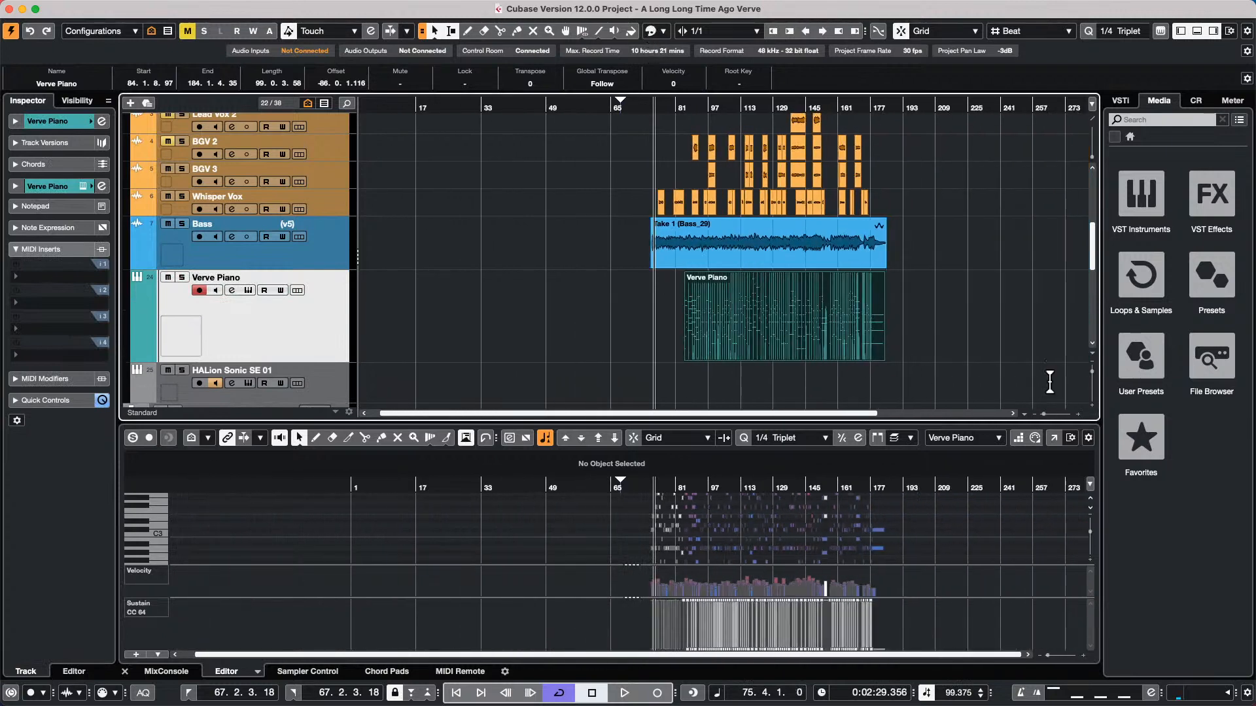
pyautogui.moveTo(748, 104); pyautogui.dragTo(710, 281)
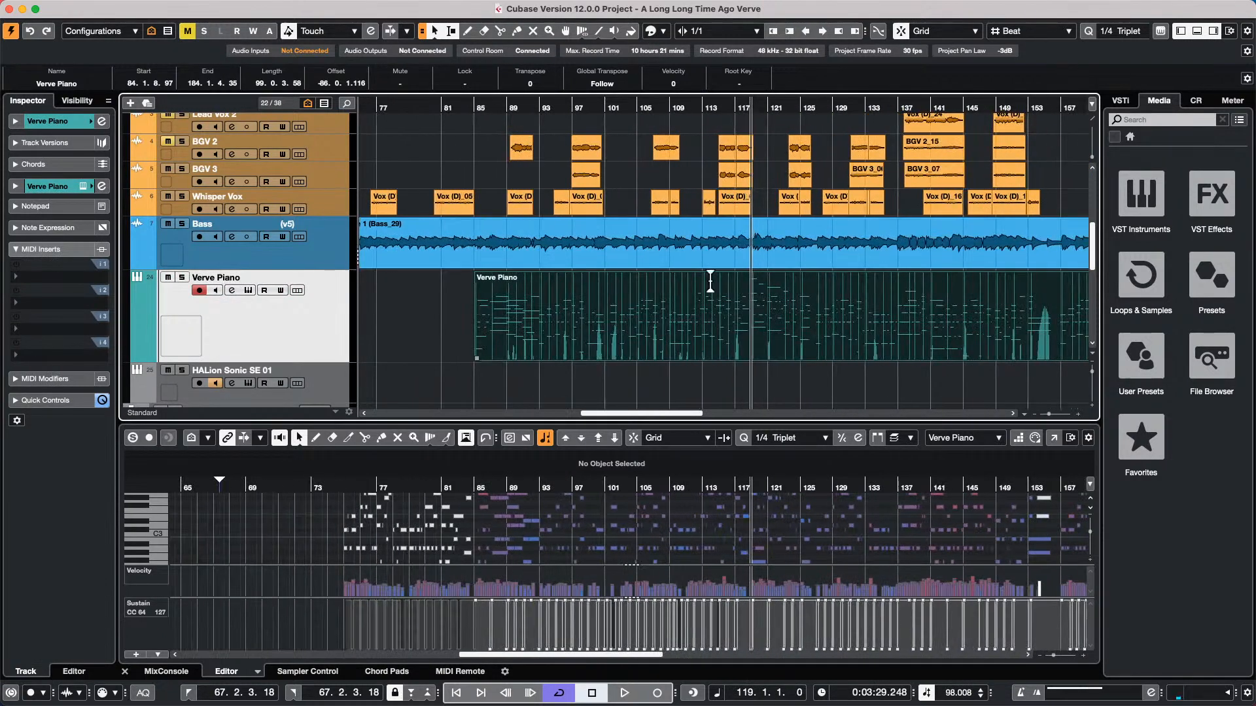
pyautogui.moveTo(628, 414); pyautogui.dragTo(669, 414)
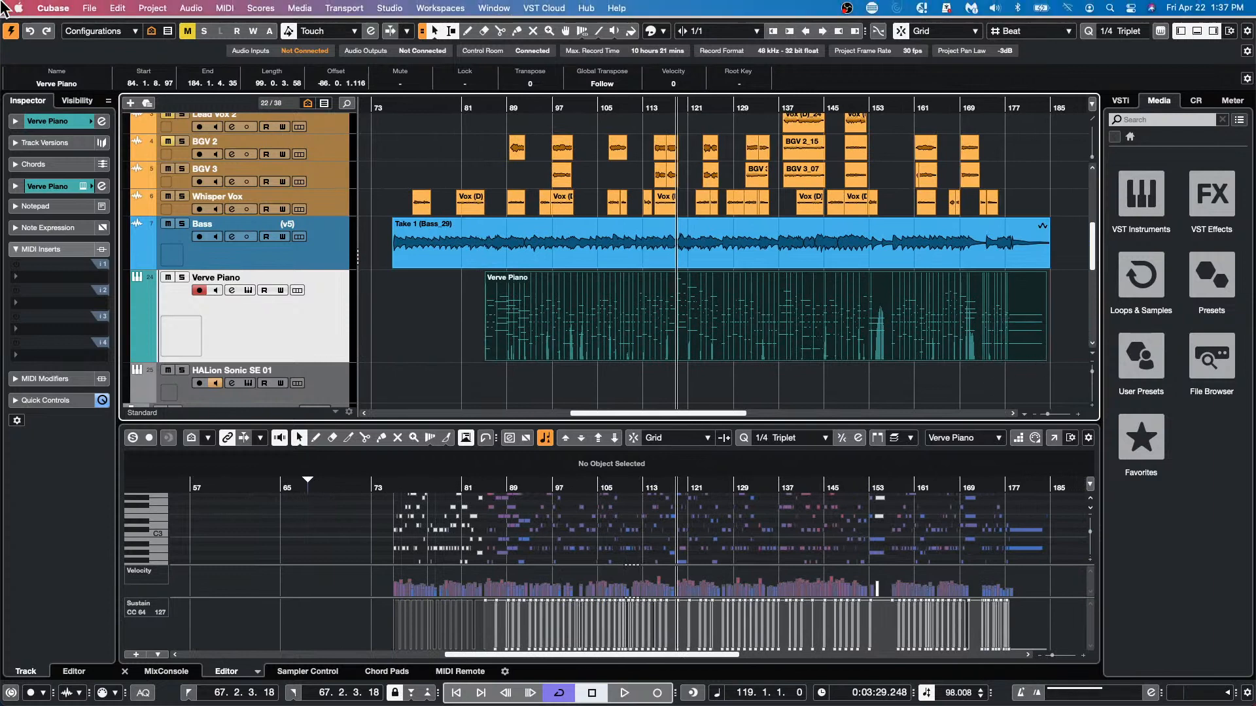
pyautogui.click(435, 31)
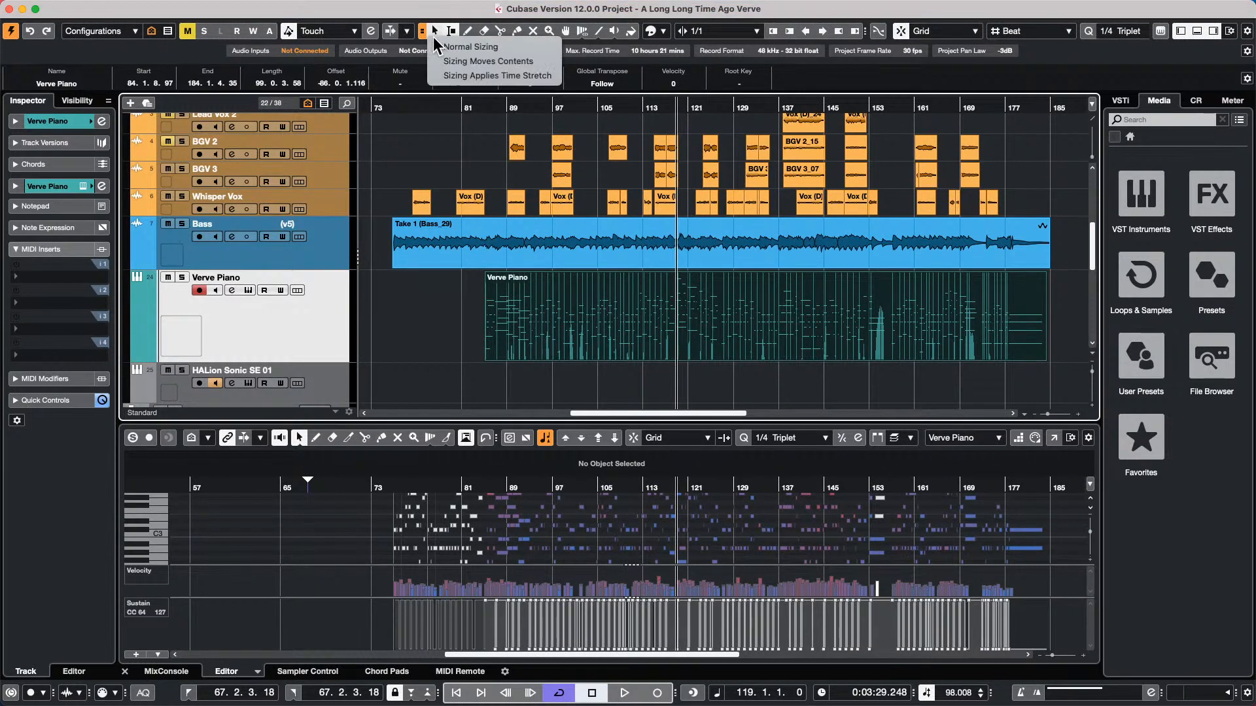
pyautogui.click(465, 78)
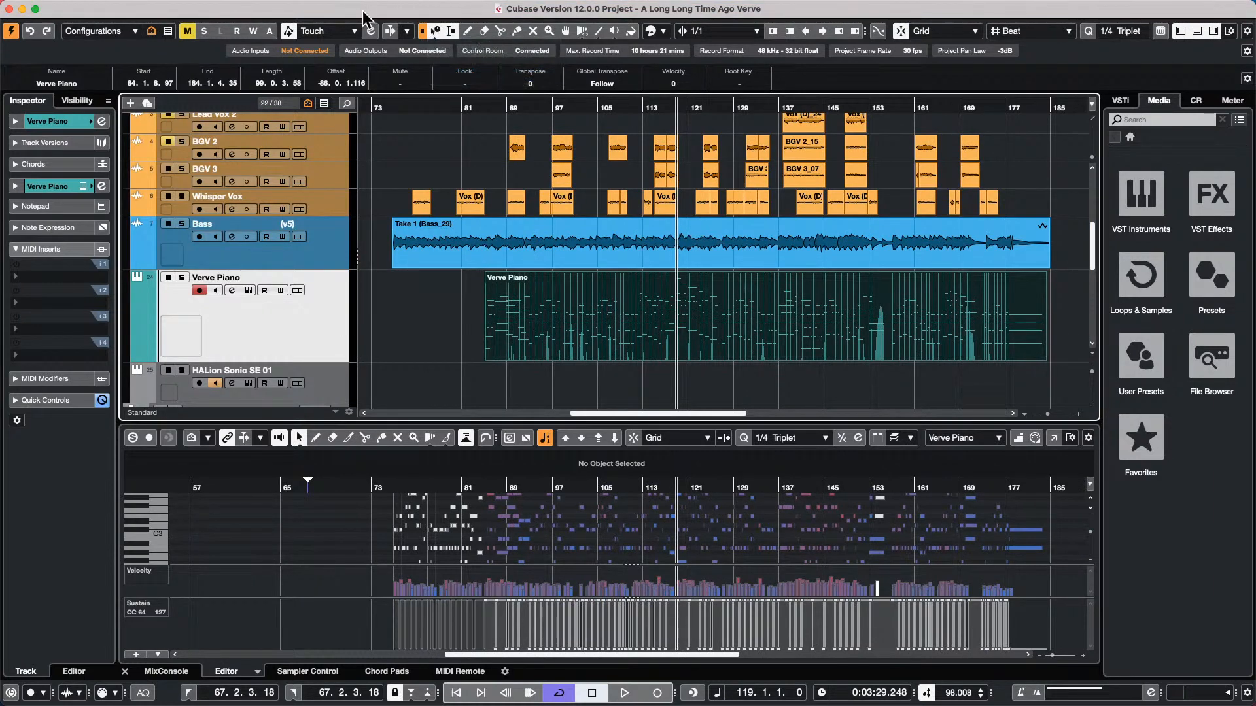
pyautogui.click(432, 38)
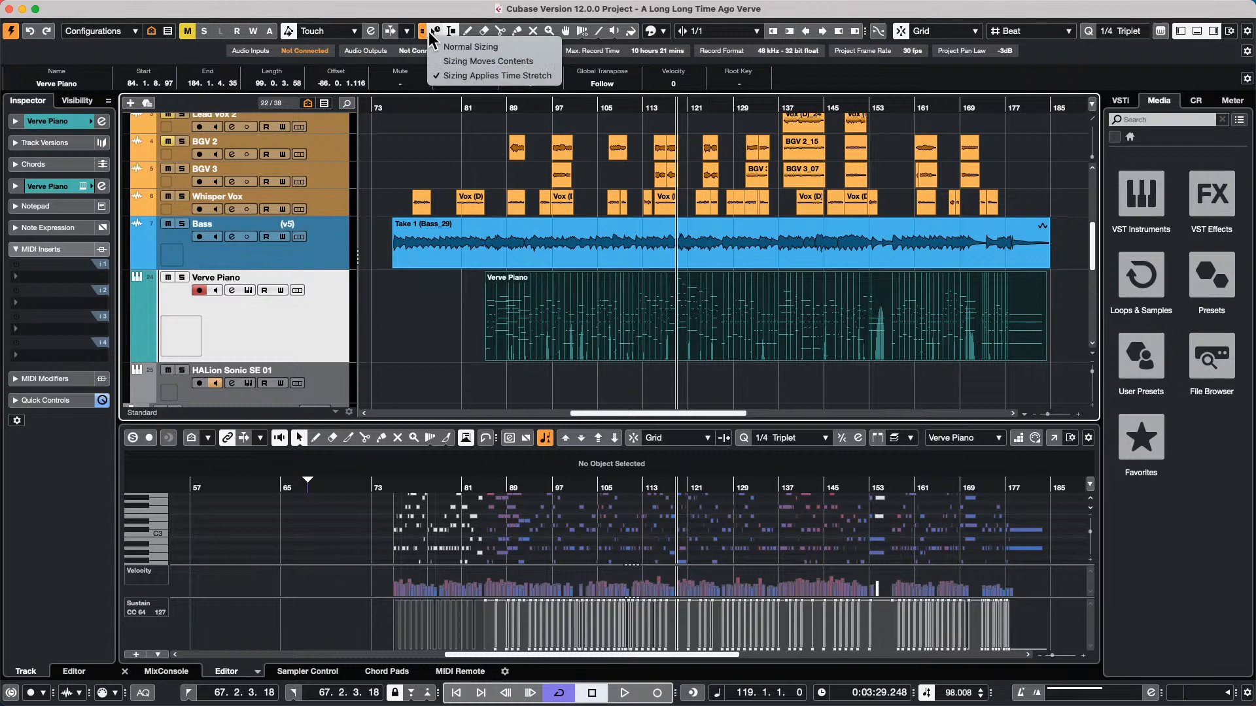
pyautogui.click(466, 77)
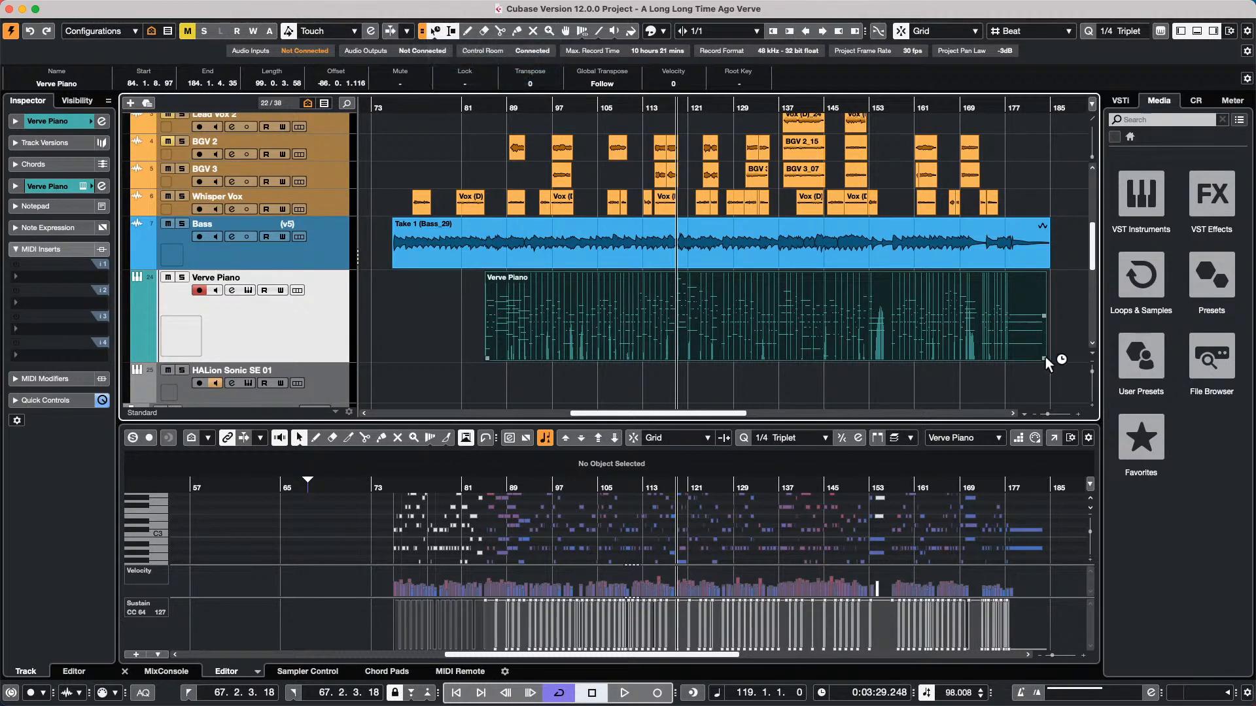
# Try time-stretching the Verve Piano part to end at bar 222, and undo the stretching
pyautogui.moveTo(1044, 359); pyautogui.dragTo(1087, 346)
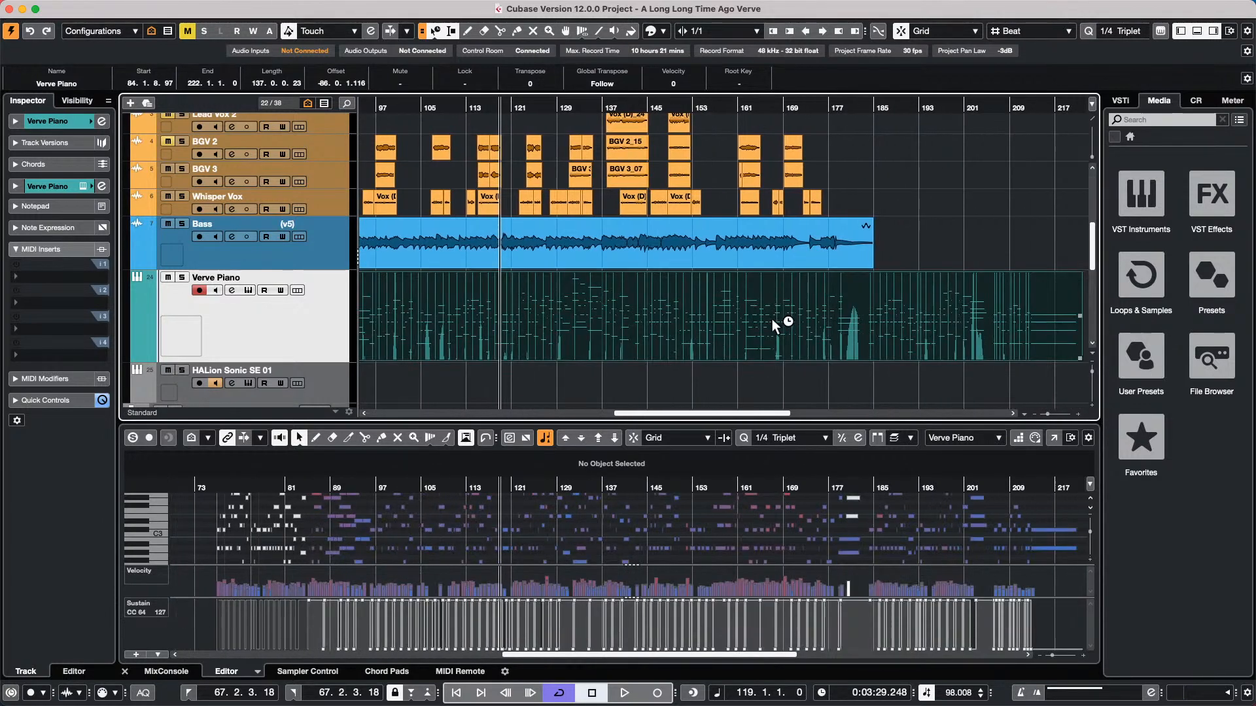
pyautogui.press('super+z')
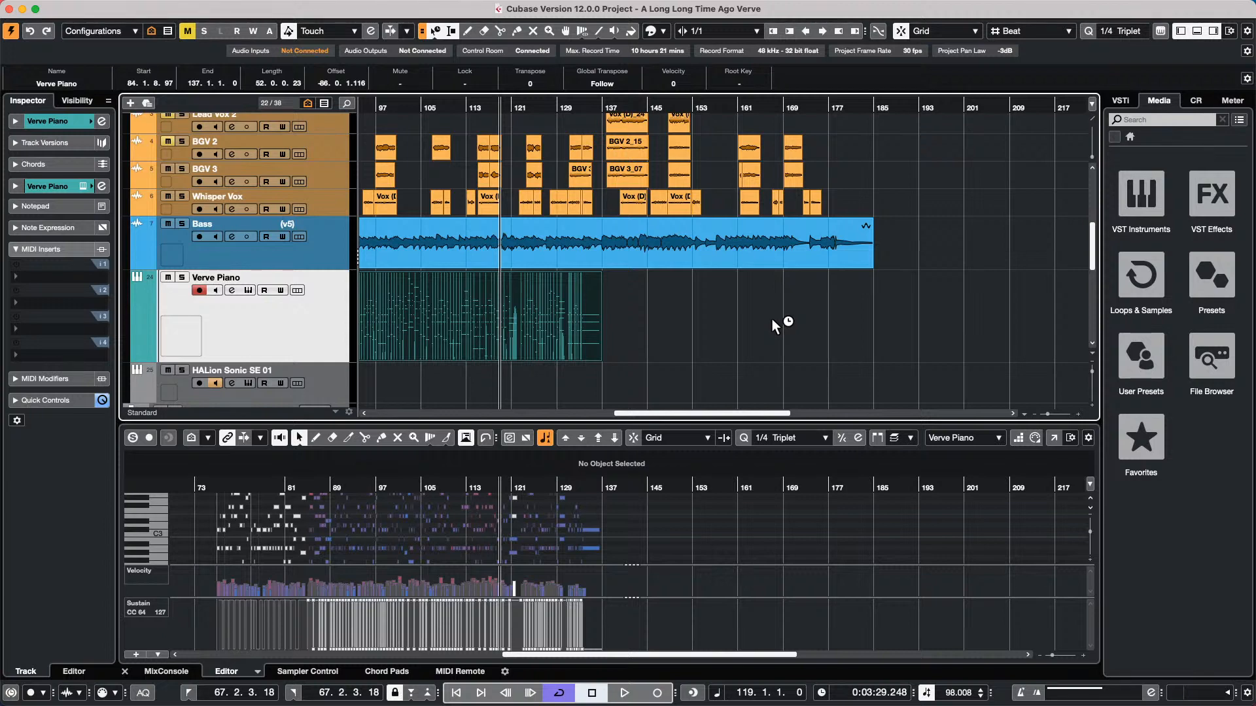
pyautogui.press('super+shift+z')
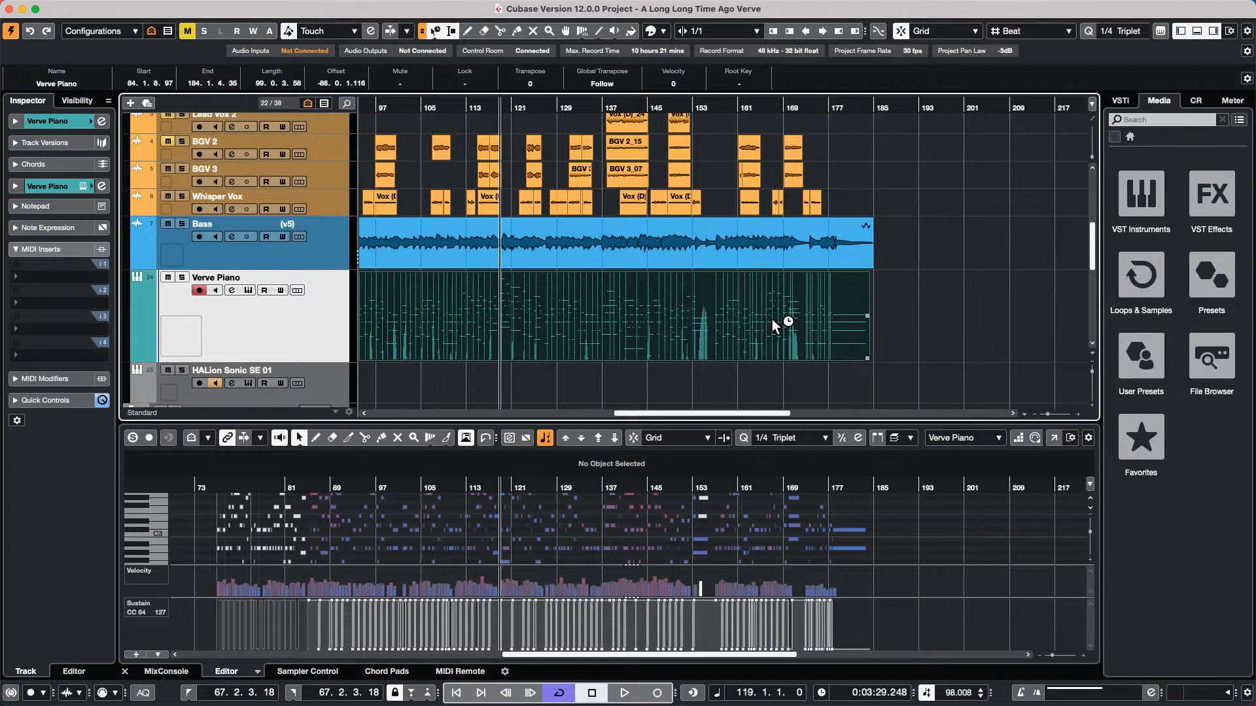
# Open the recent project Hit the Road go.cpr and activate it
pyautogui.moveTo(171, 9)
pyautogui.click(90, 8)
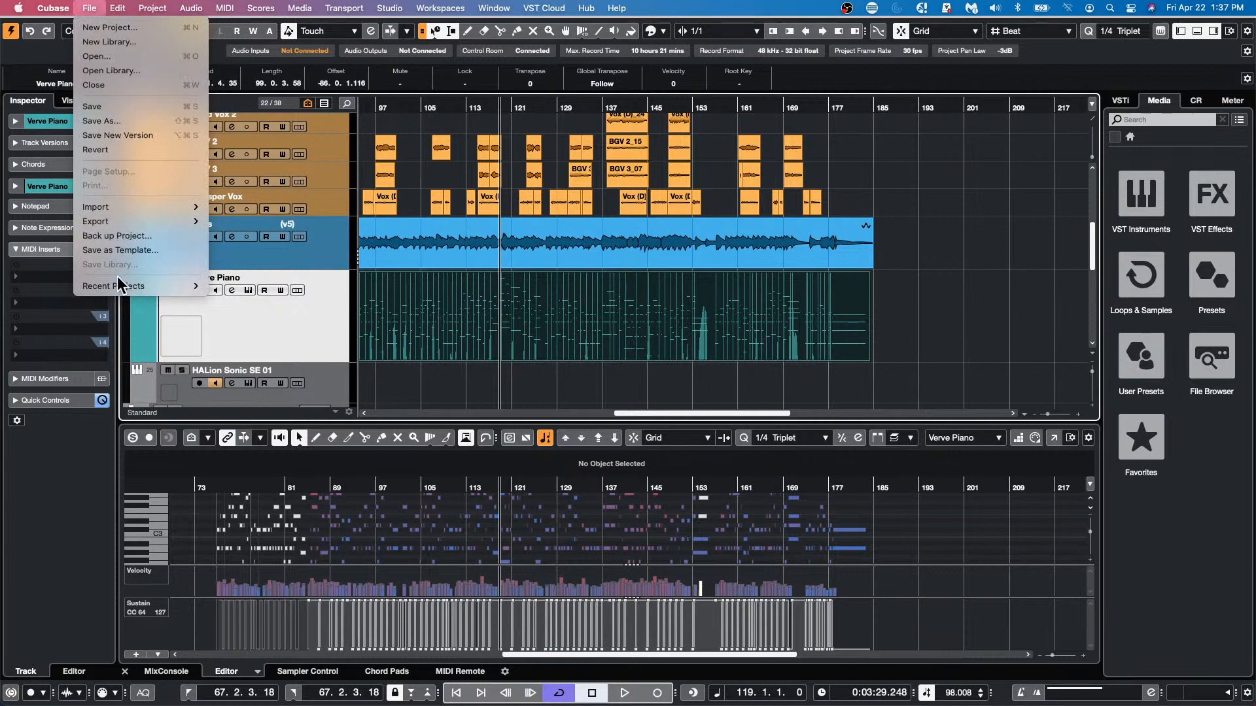
pyautogui.moveTo(119, 282)
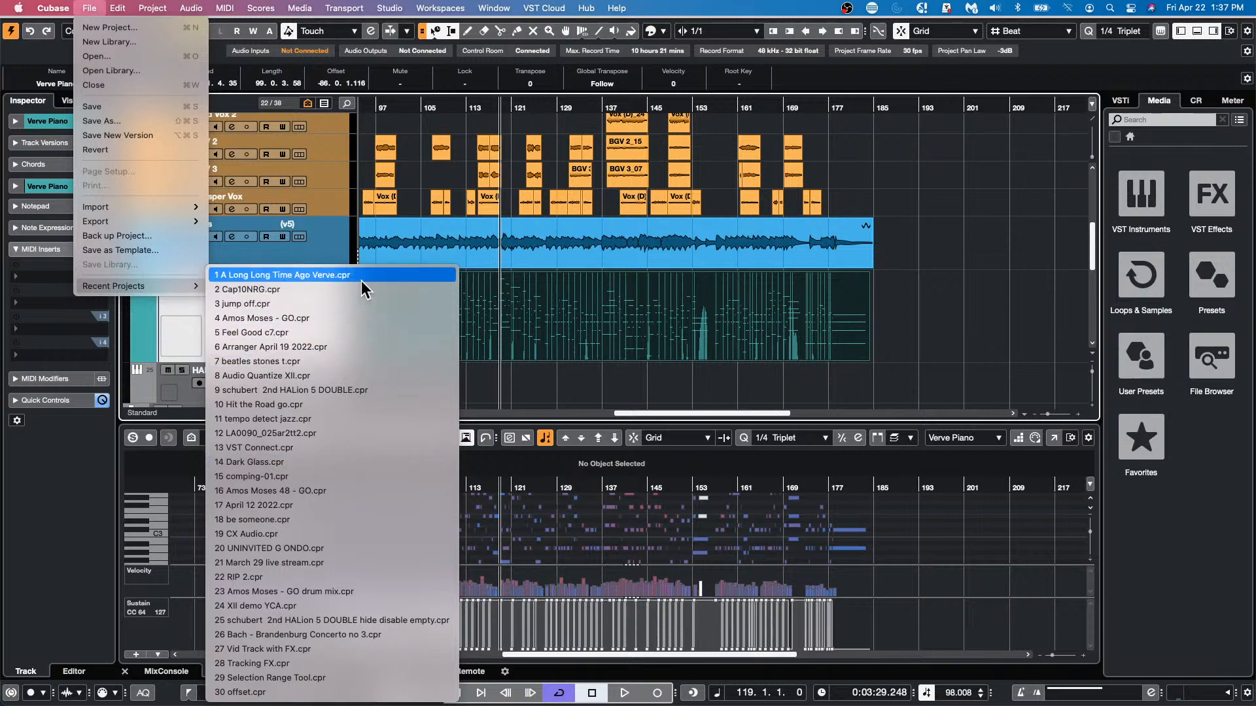
pyautogui.click(367, 410)
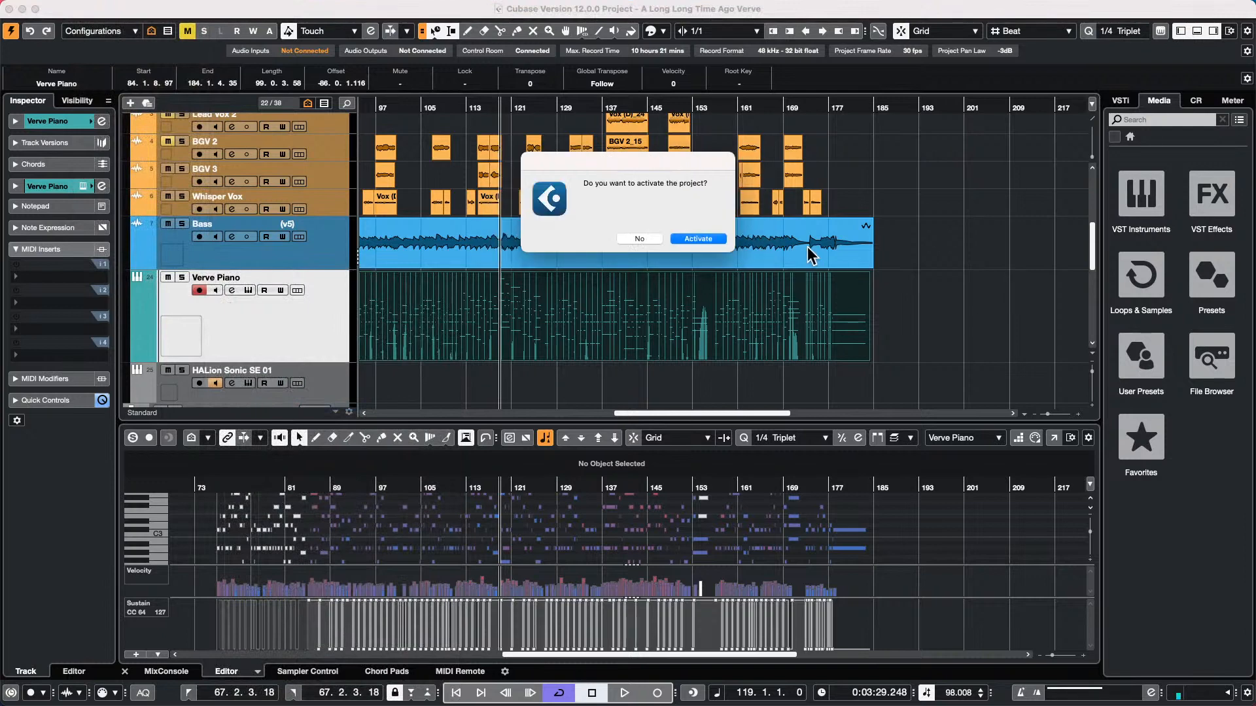
pyautogui.click(698, 239)
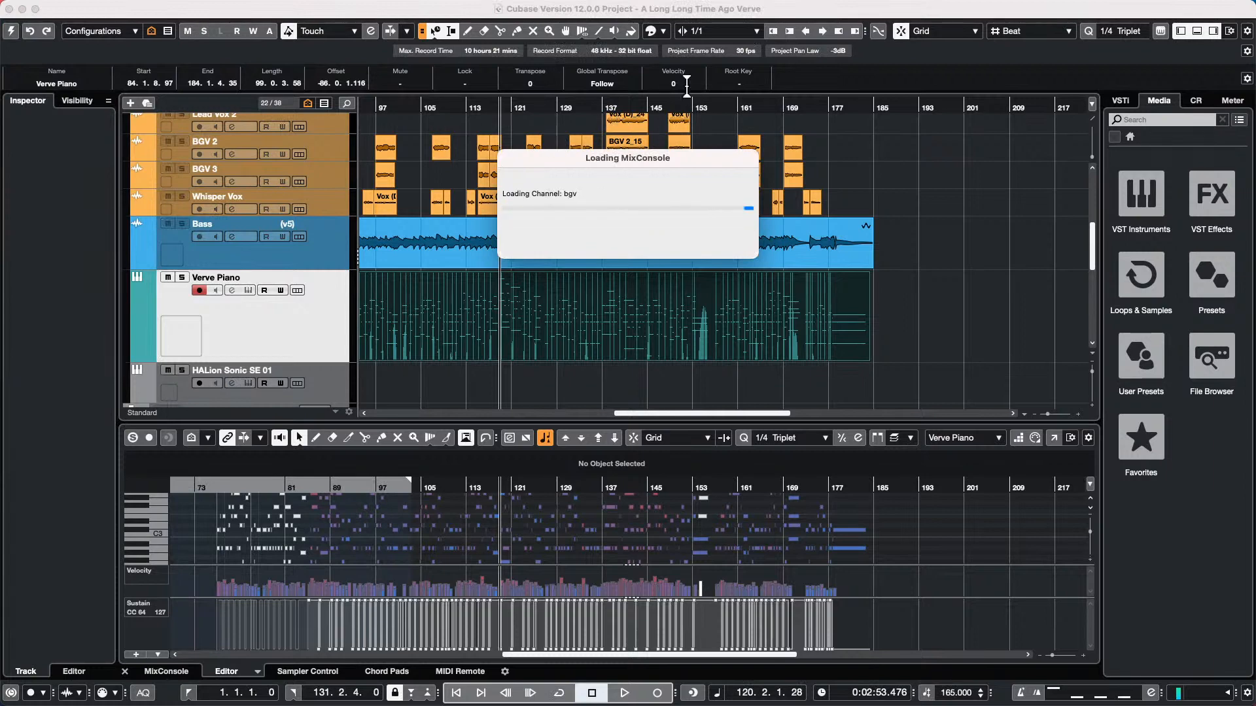
# Play back the Hit the Road go project and raise the Control Room main level to -2.60
pyautogui.click(771, 325)
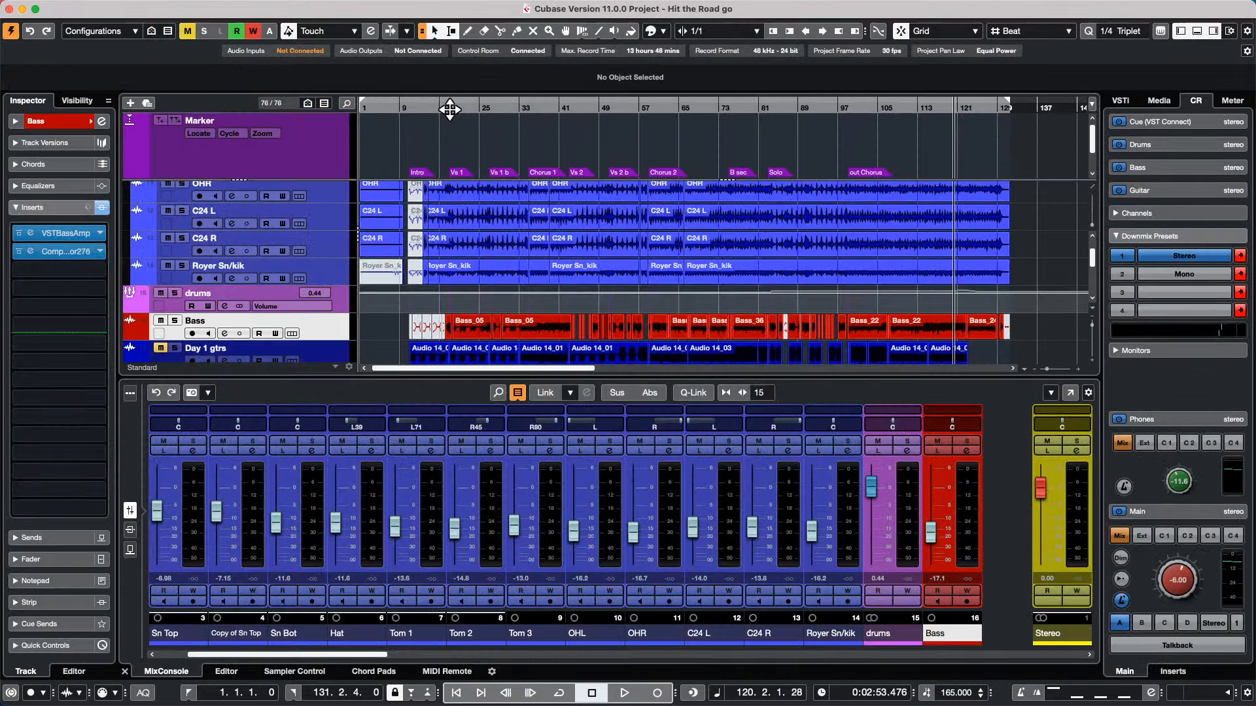
pyautogui.moveTo(449, 109); pyautogui.dragTo(432, 45)
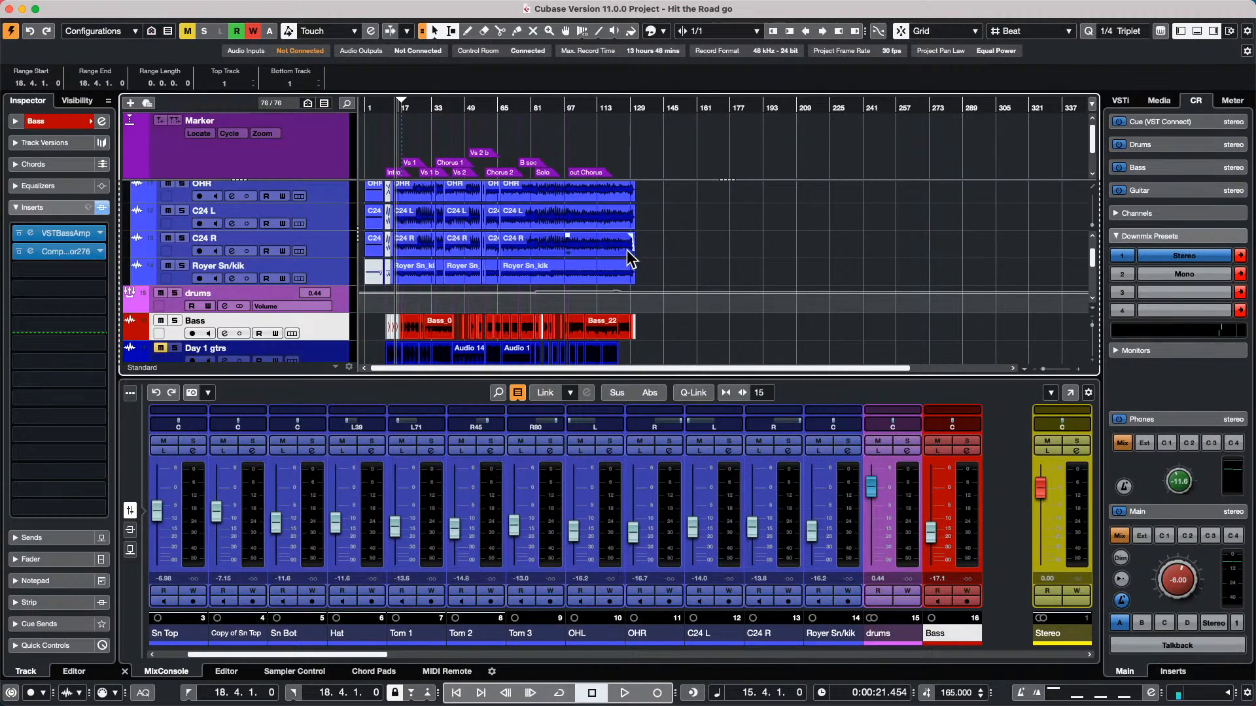
pyautogui.scroll(-4, 670, 273)
pyautogui.press('space')
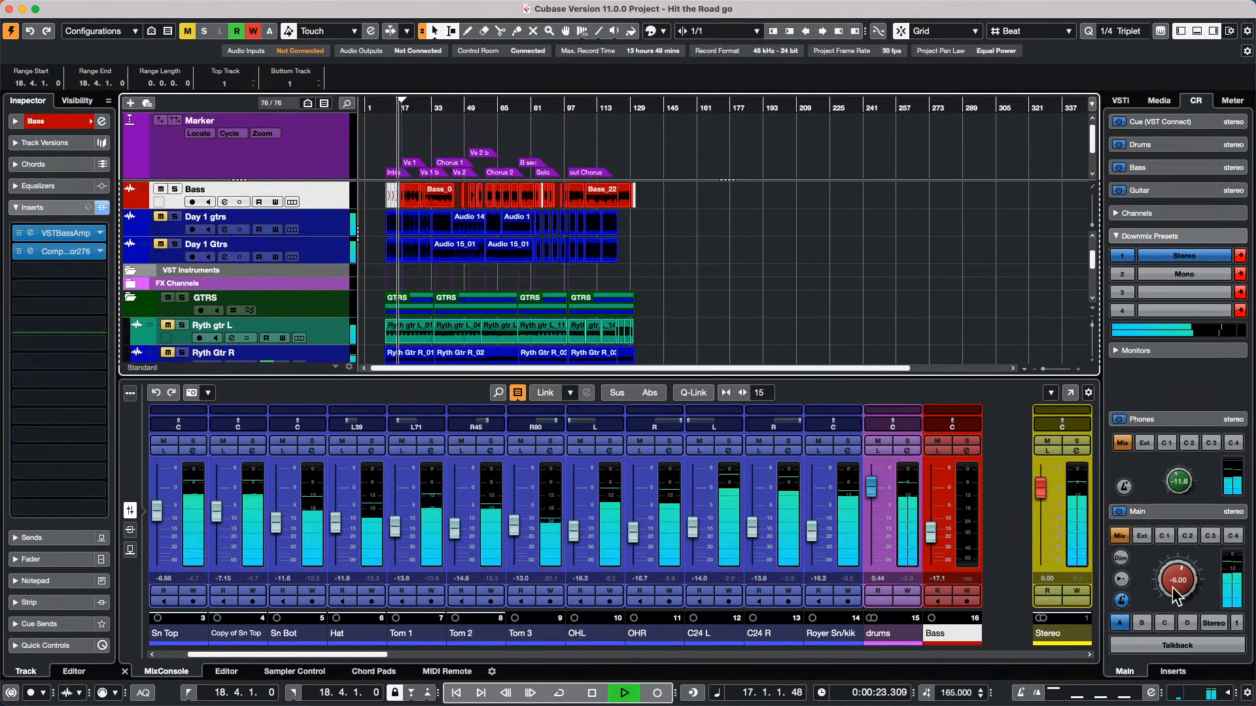
pyautogui.moveTo(1172, 580); pyautogui.dragTo(1171, 561)
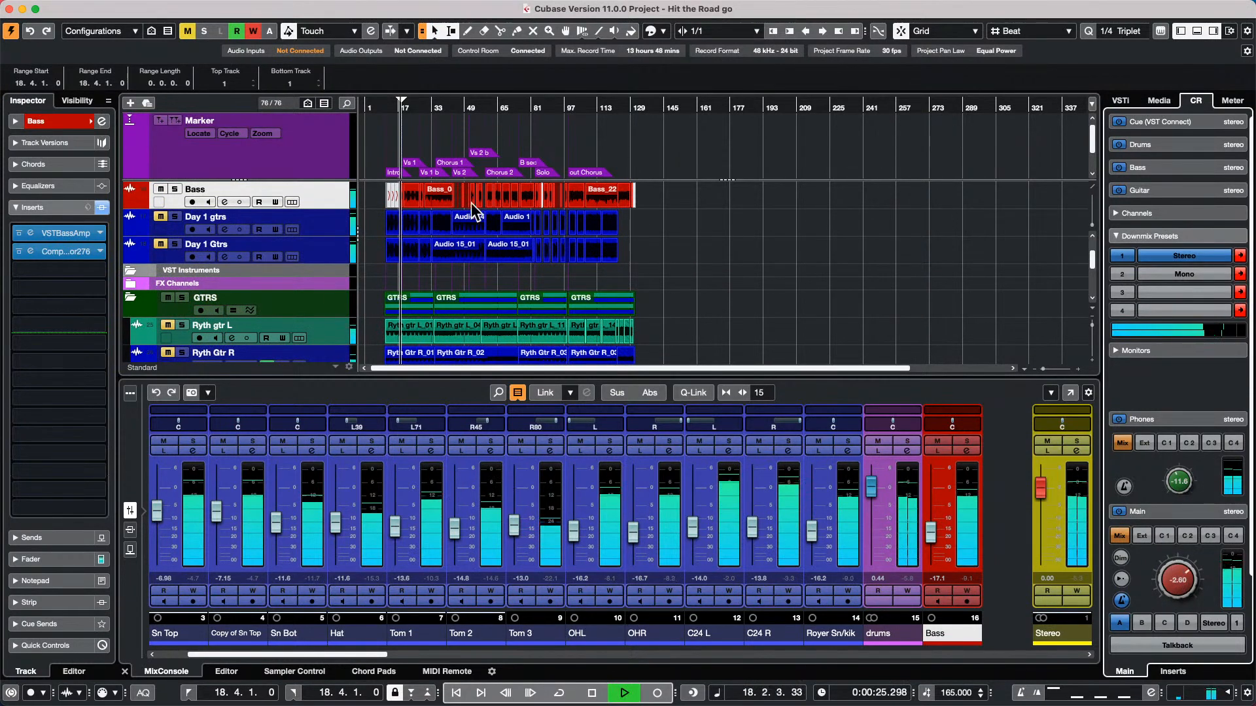
# Find the Ryth gtr L DI track, open its VSTAmpRack insert, and move the plug-in window clear of the track list
pyautogui.scroll(-5, 762, 262)
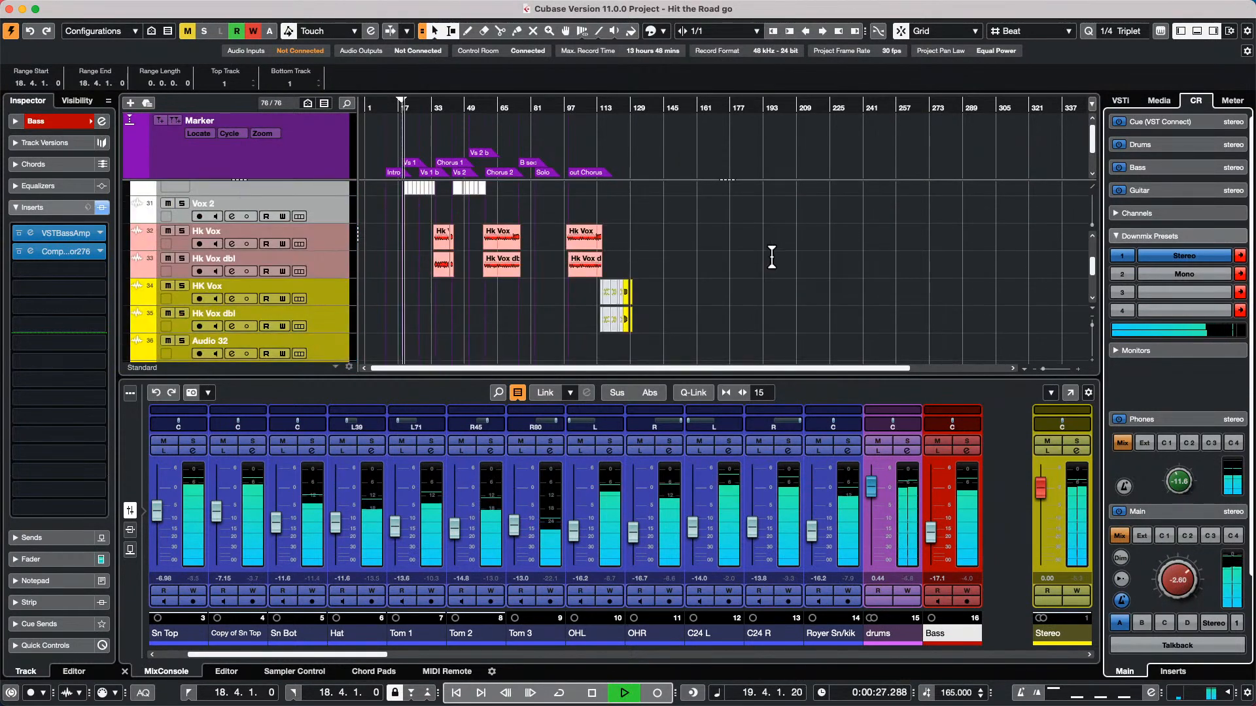
pyautogui.scroll(-2, 457, 242)
pyautogui.scroll(7, 502, 259)
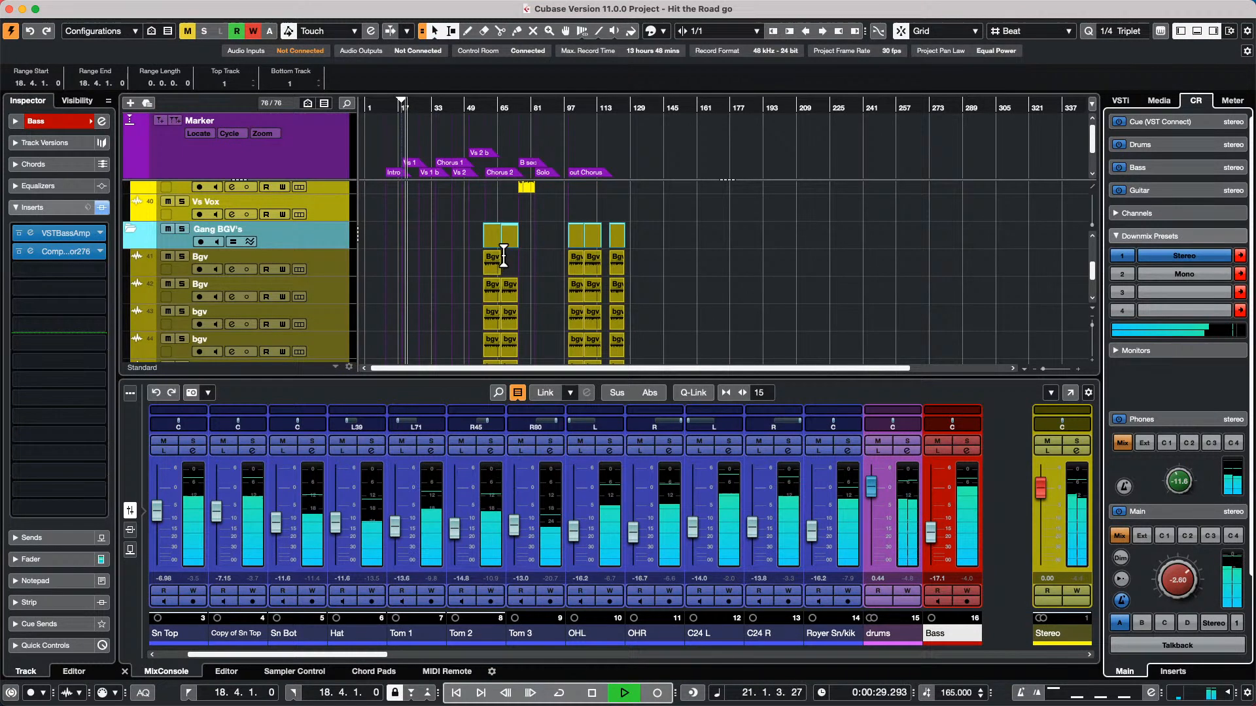
pyautogui.scroll(-3, 509, 260)
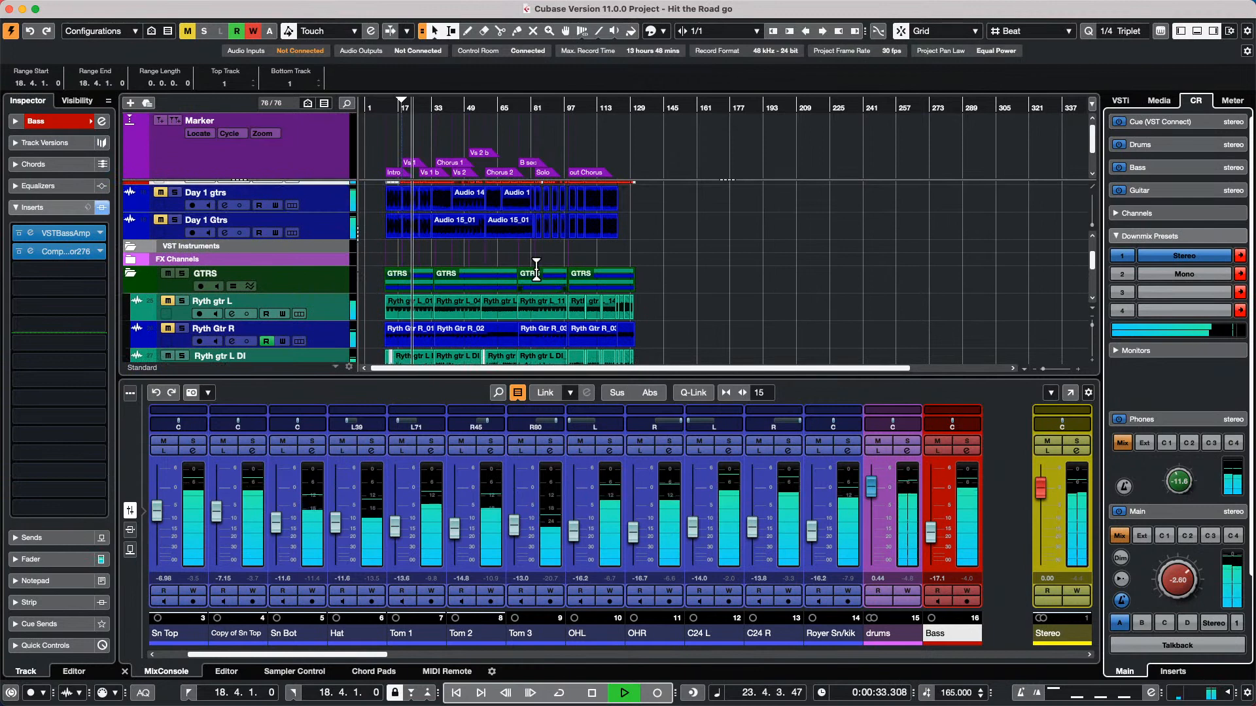
pyautogui.scroll(-4, 535, 268)
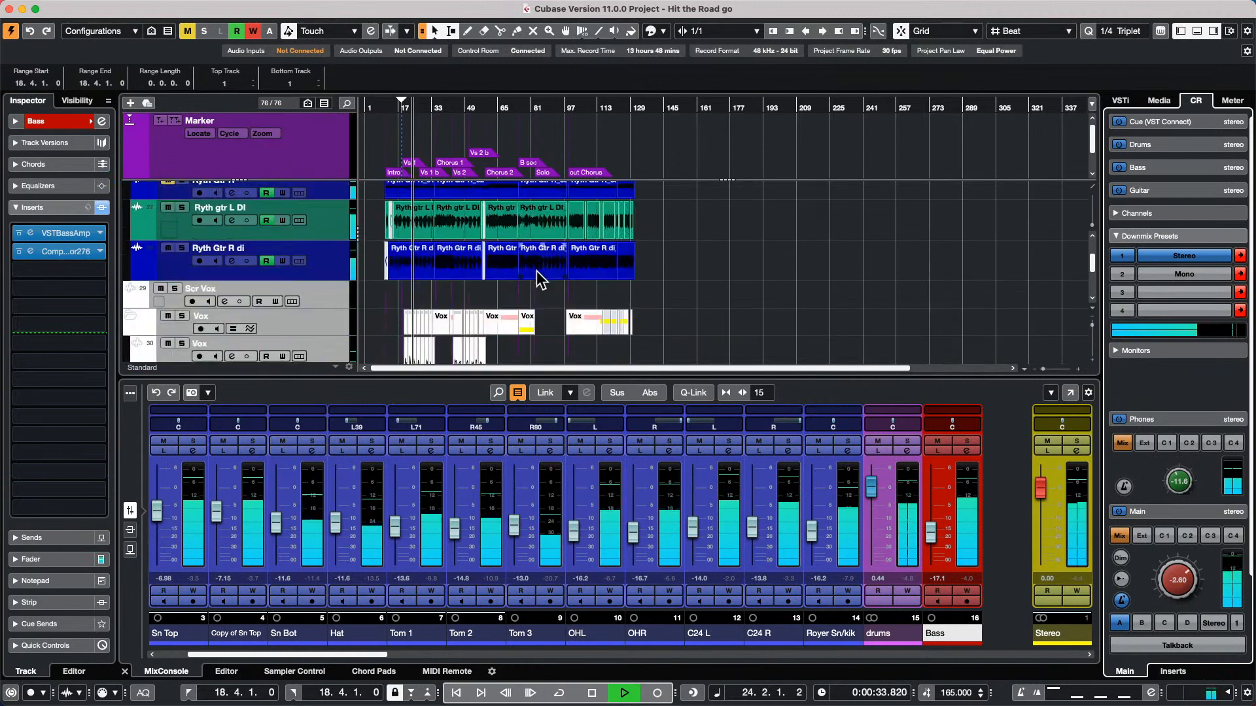
pyautogui.click(183, 211)
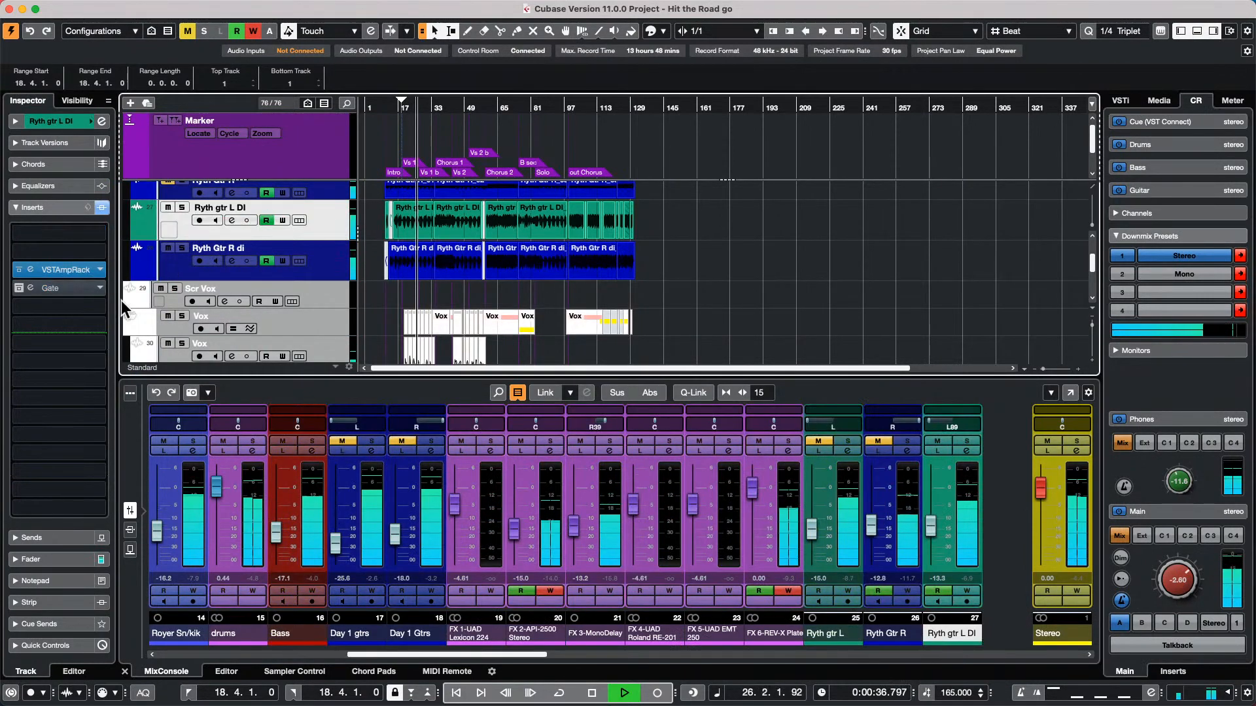
pyautogui.click(82, 269)
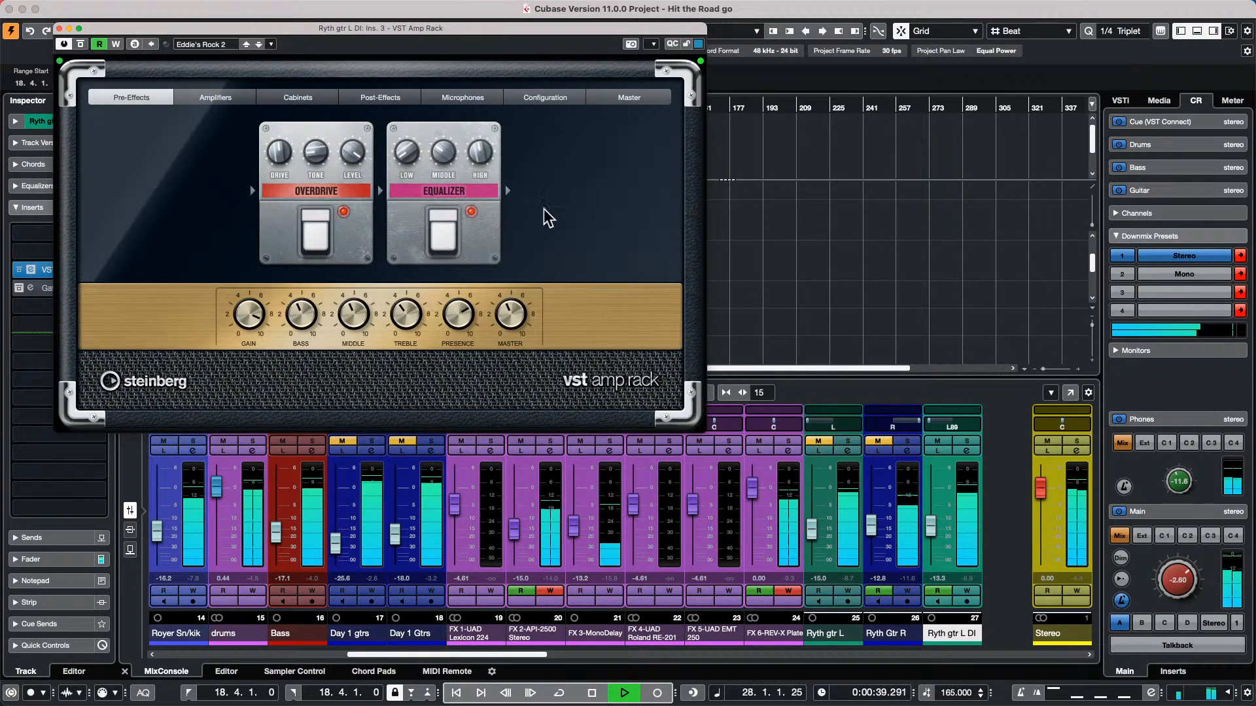
pyautogui.moveTo(457, 30); pyautogui.dragTo(1002, 71)
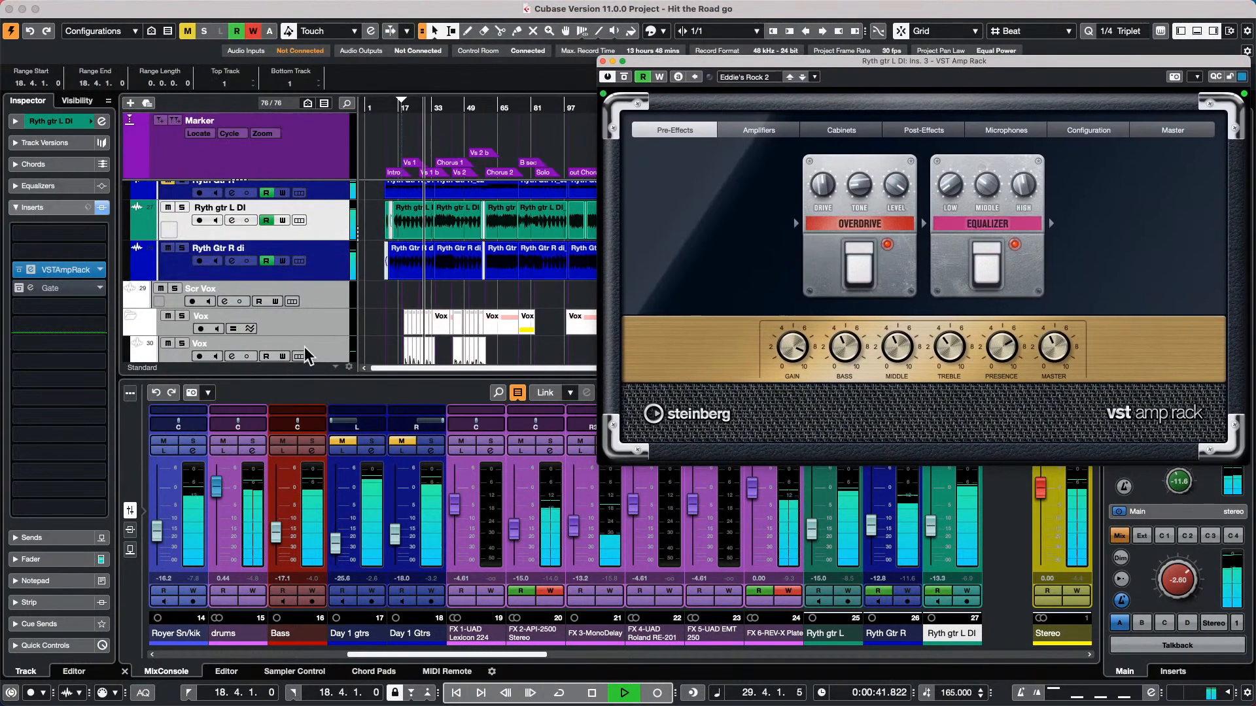
# Open the VSTAmpRack insert of the Ryth Gtr R di track and position it so both amp racks can be seen
pyautogui.click(338, 266)
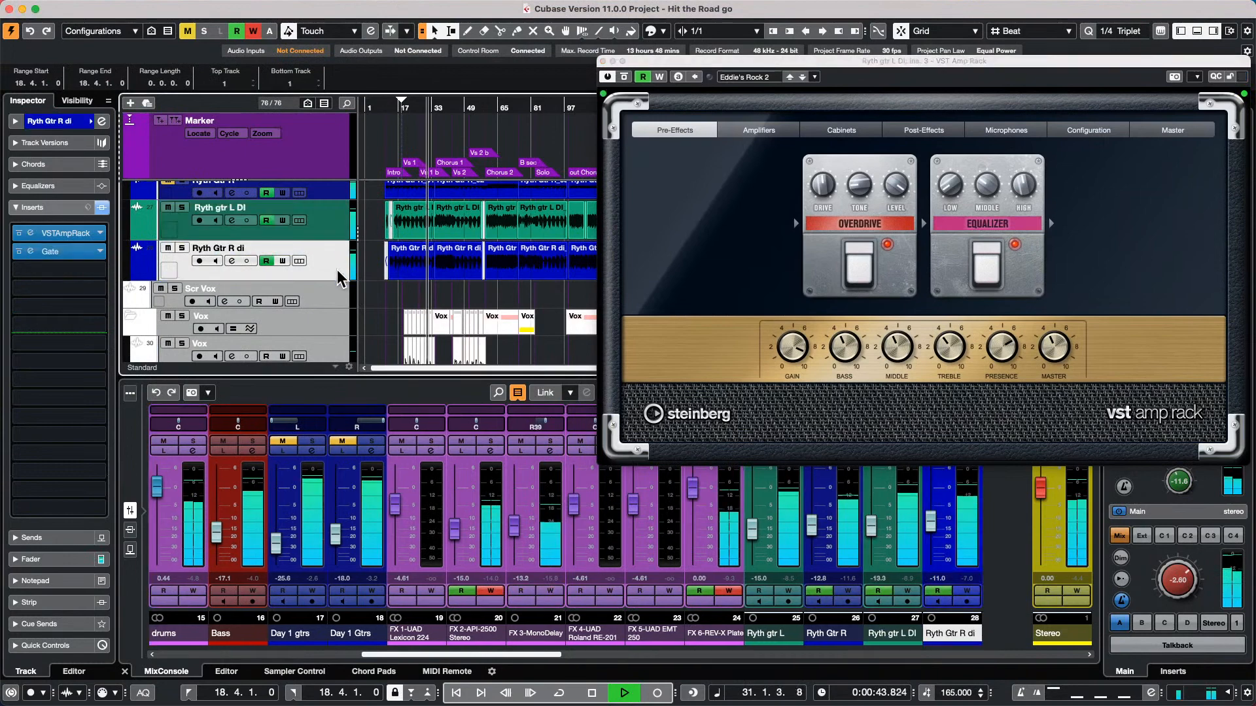
pyautogui.click(46, 240)
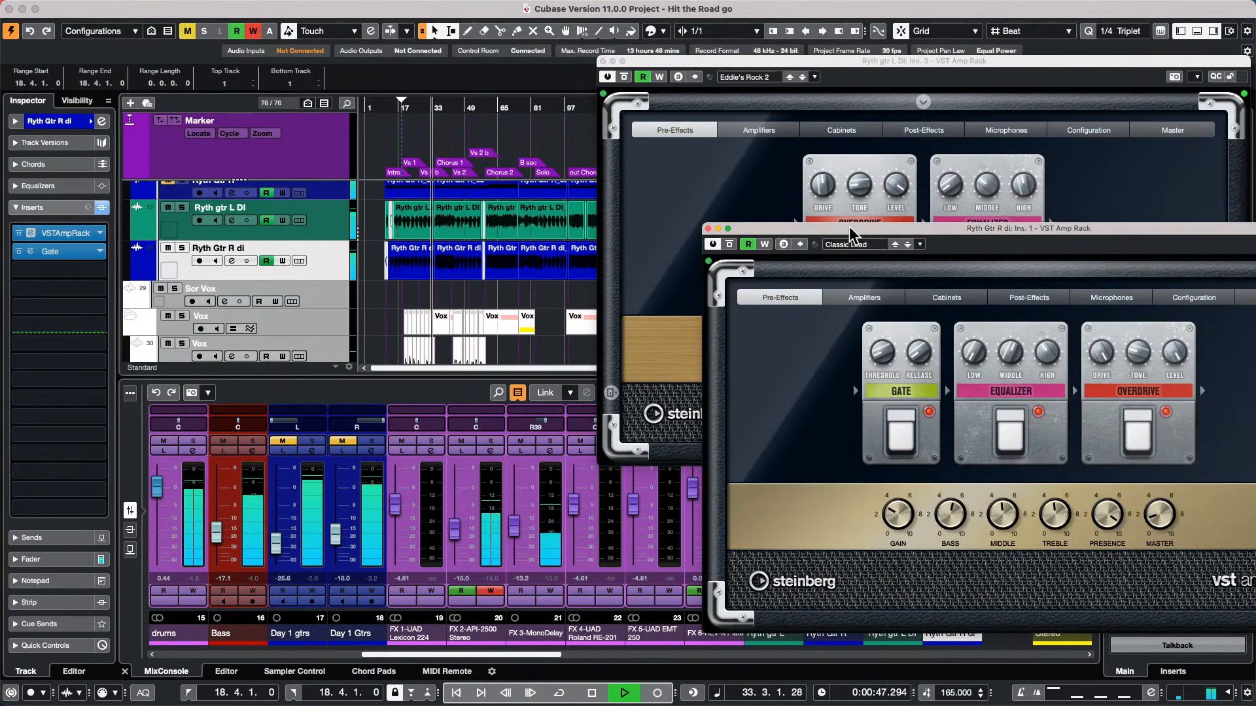
pyautogui.moveTo(848, 227); pyautogui.dragTo(363, 299)
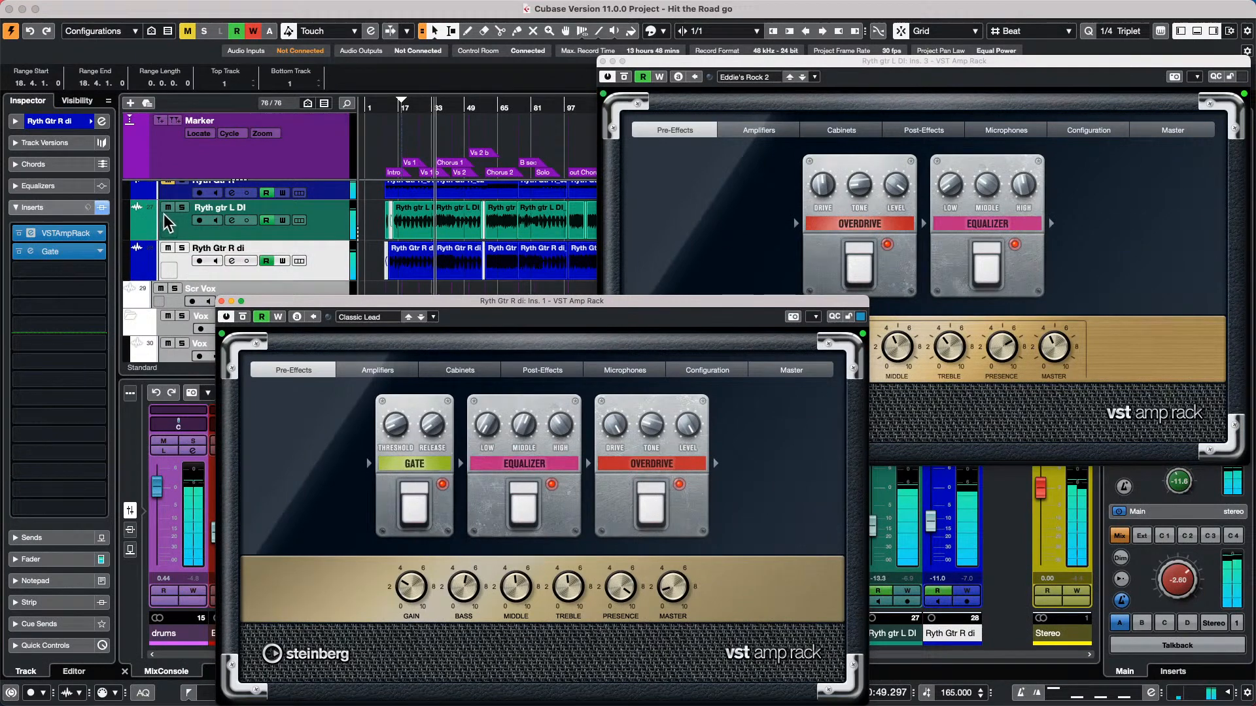
# Solo the Ryth gtr L DI and Ryth Gtr R di tracks and compare them with both amp racks switched off and on again
pyautogui.click(182, 208)
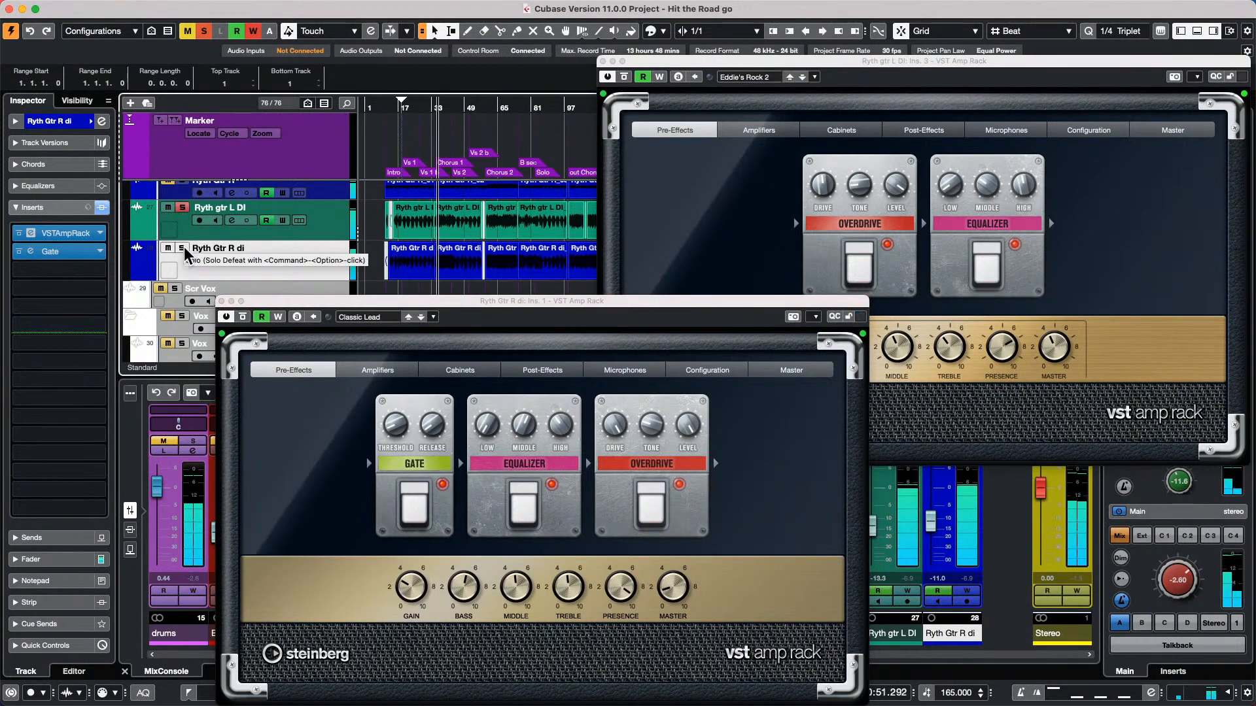
pyautogui.click(183, 248)
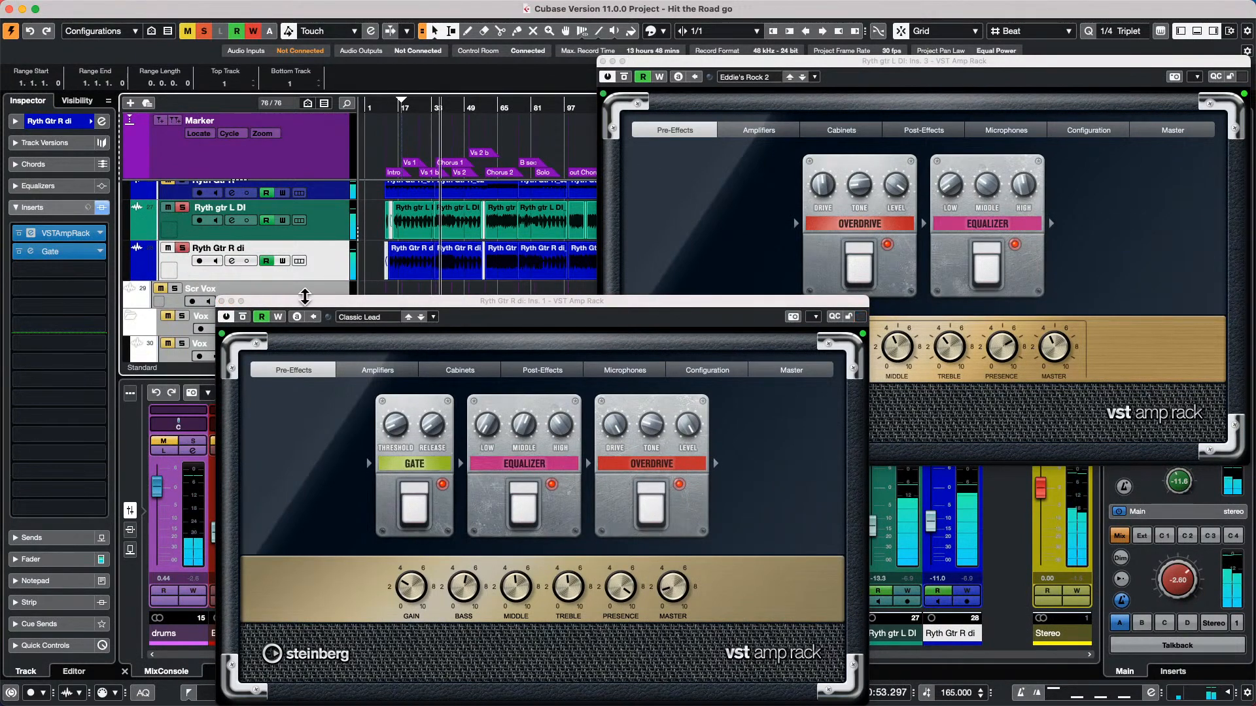
pyautogui.click(226, 316)
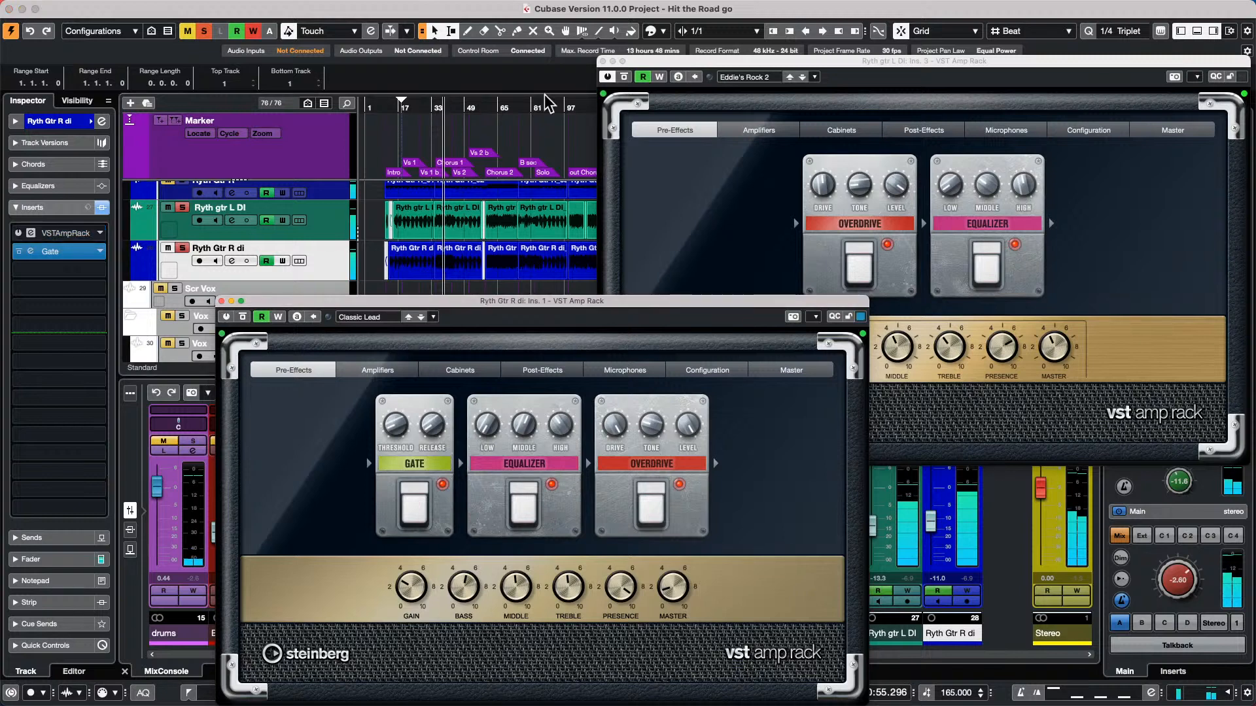
pyautogui.click(605, 95)
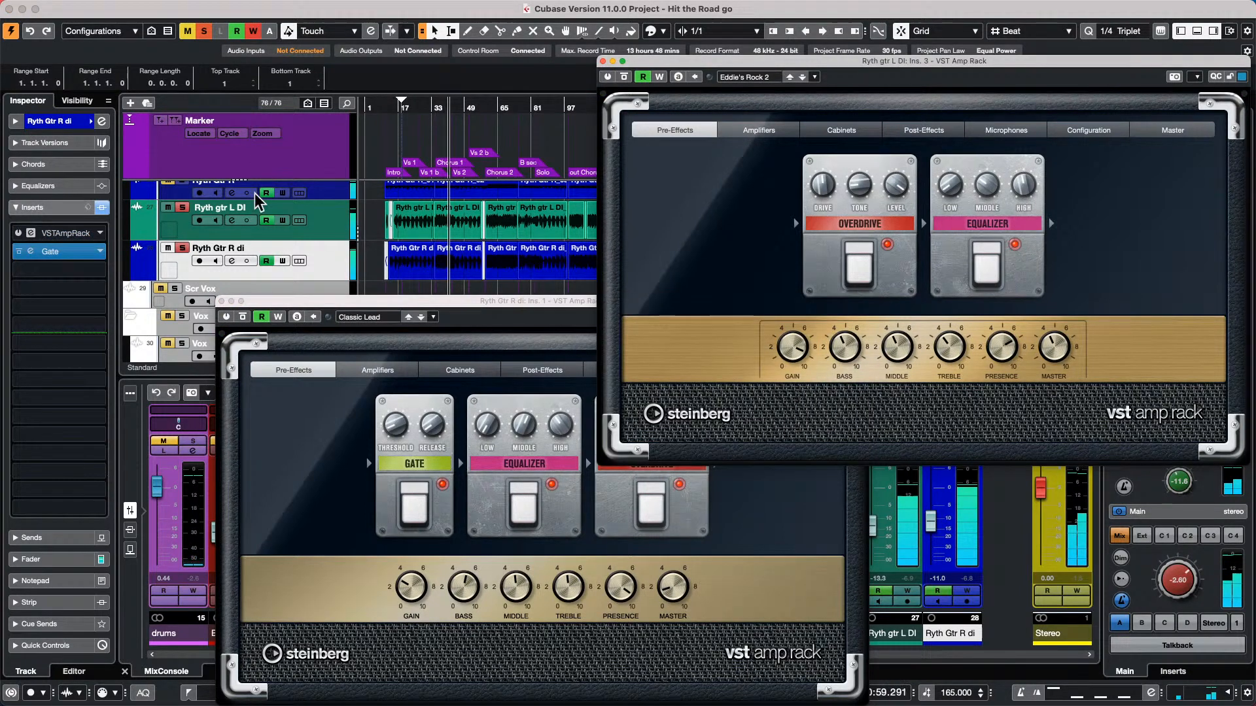
pyautogui.click(225, 318)
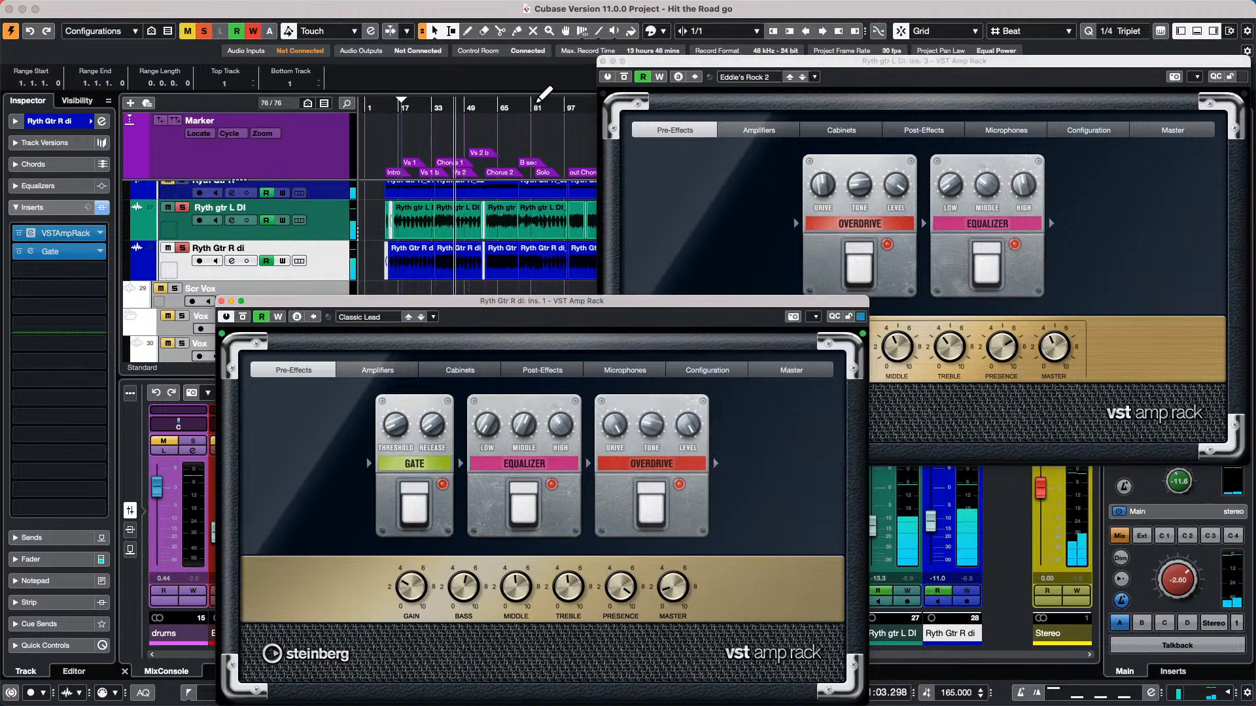
pyautogui.click(608, 77)
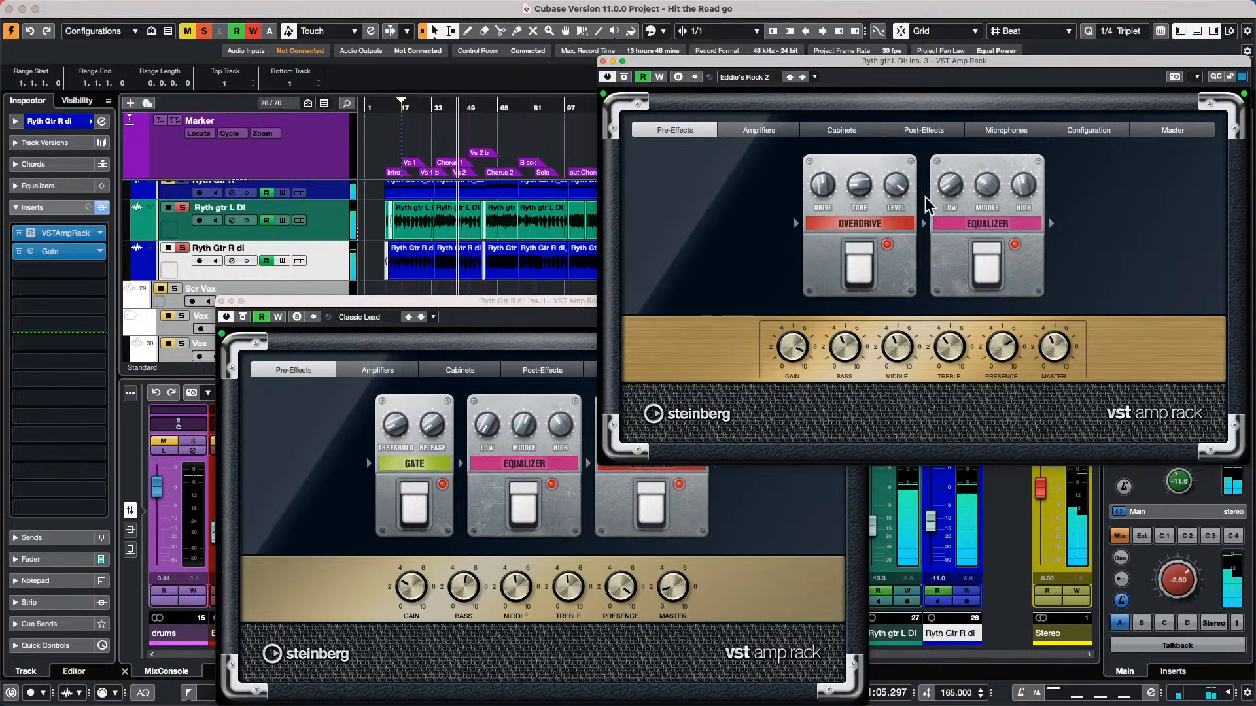
# Audition the British Custom amplifier in the Ryth gtr L DI amp rack, and set the amplifier to Plexi
pyautogui.click(752, 130)
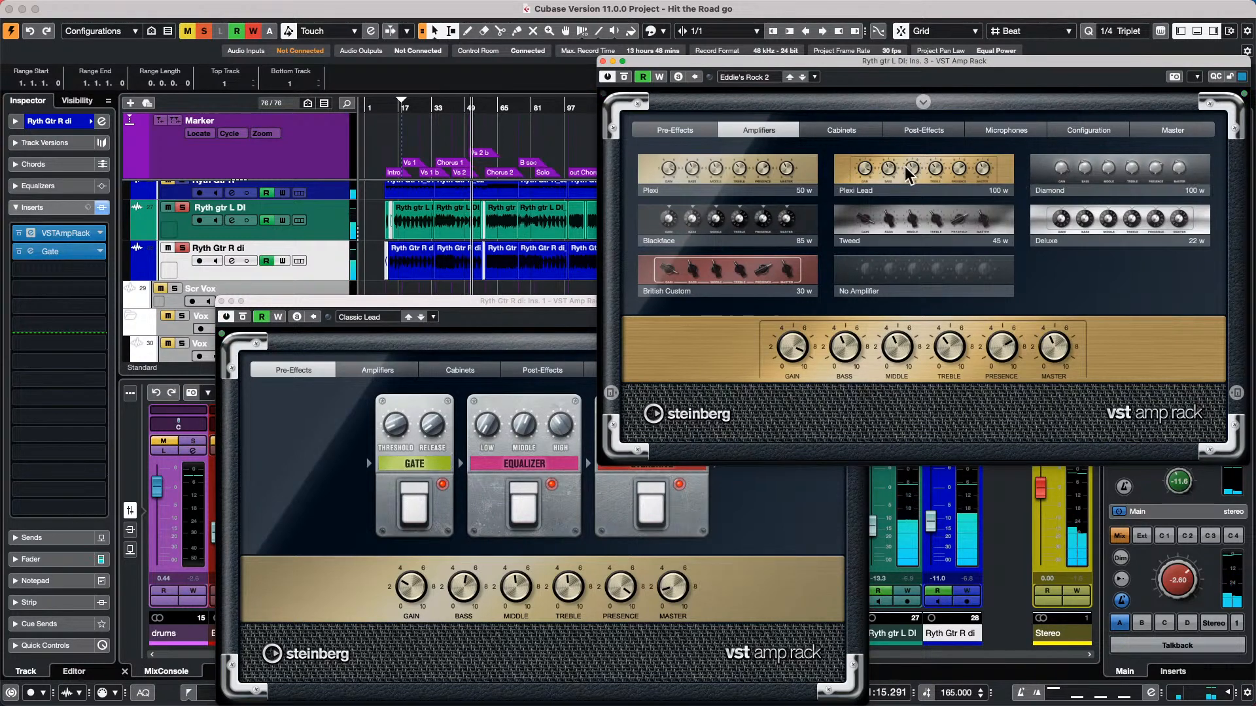
pyautogui.click(726, 271)
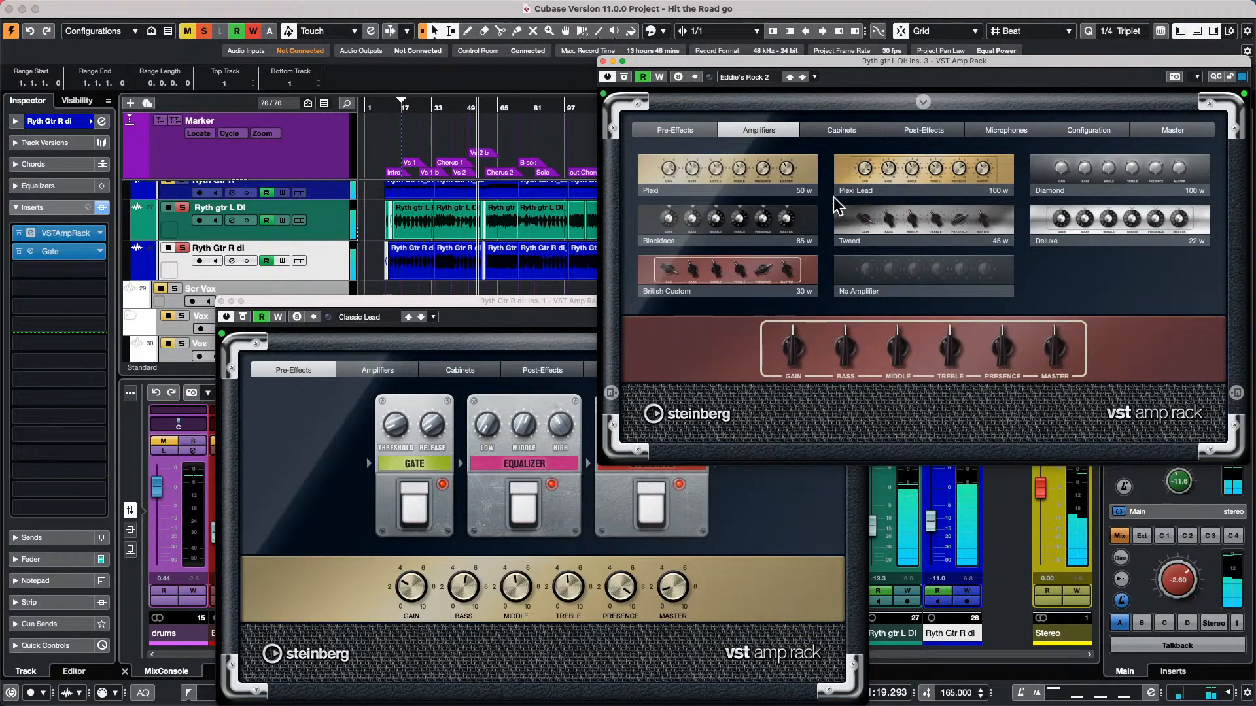
pyautogui.click(763, 167)
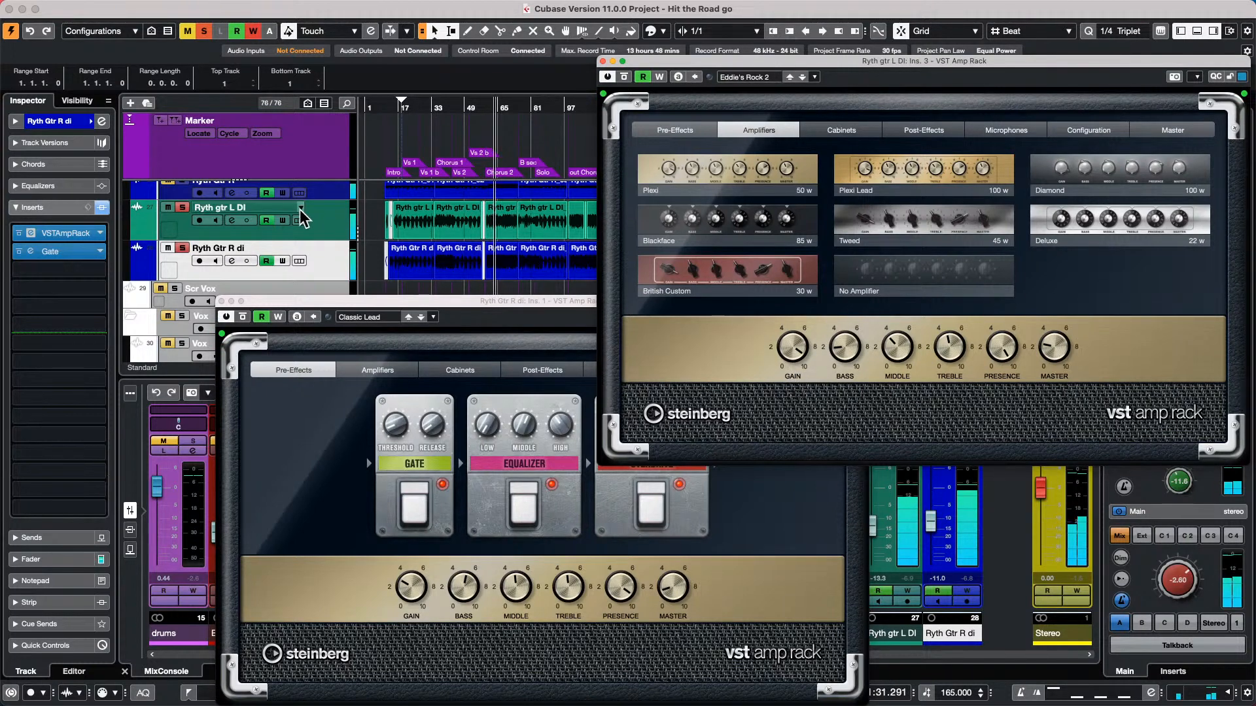
# Unsolo both DI guitar tracks and compare the full mix with both amp racks bypassed and active again
pyautogui.click(182, 208)
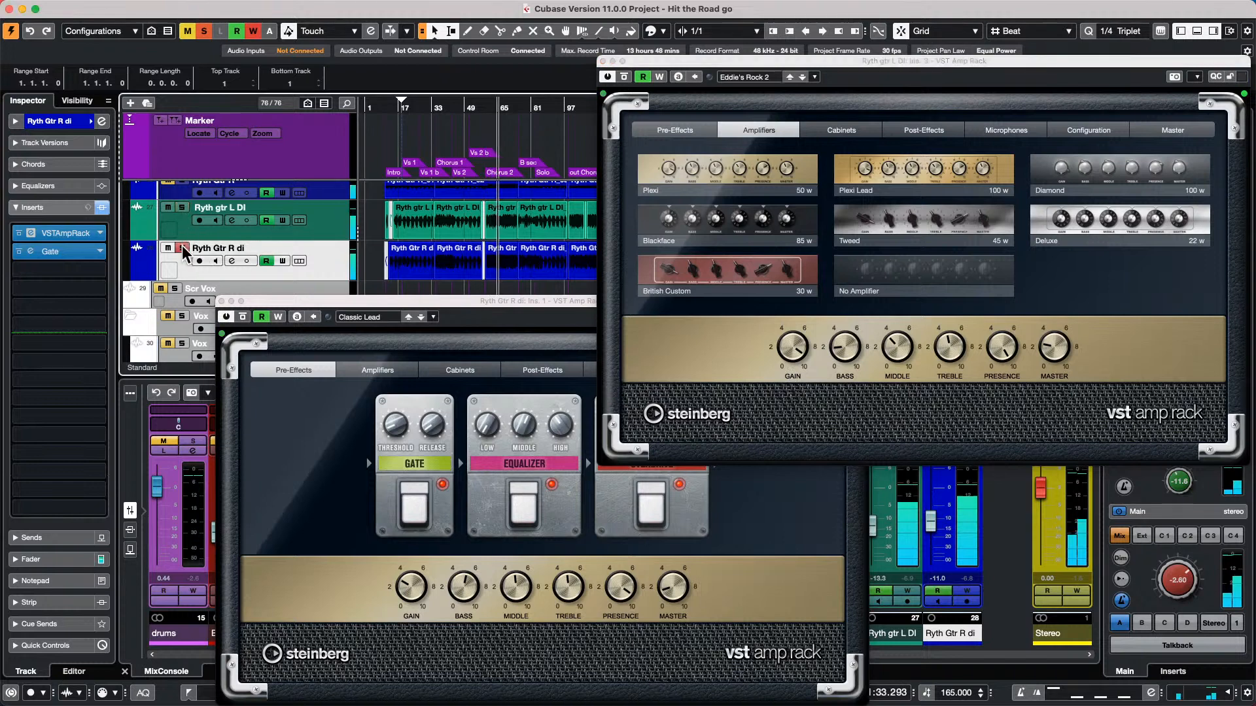
pyautogui.click(182, 249)
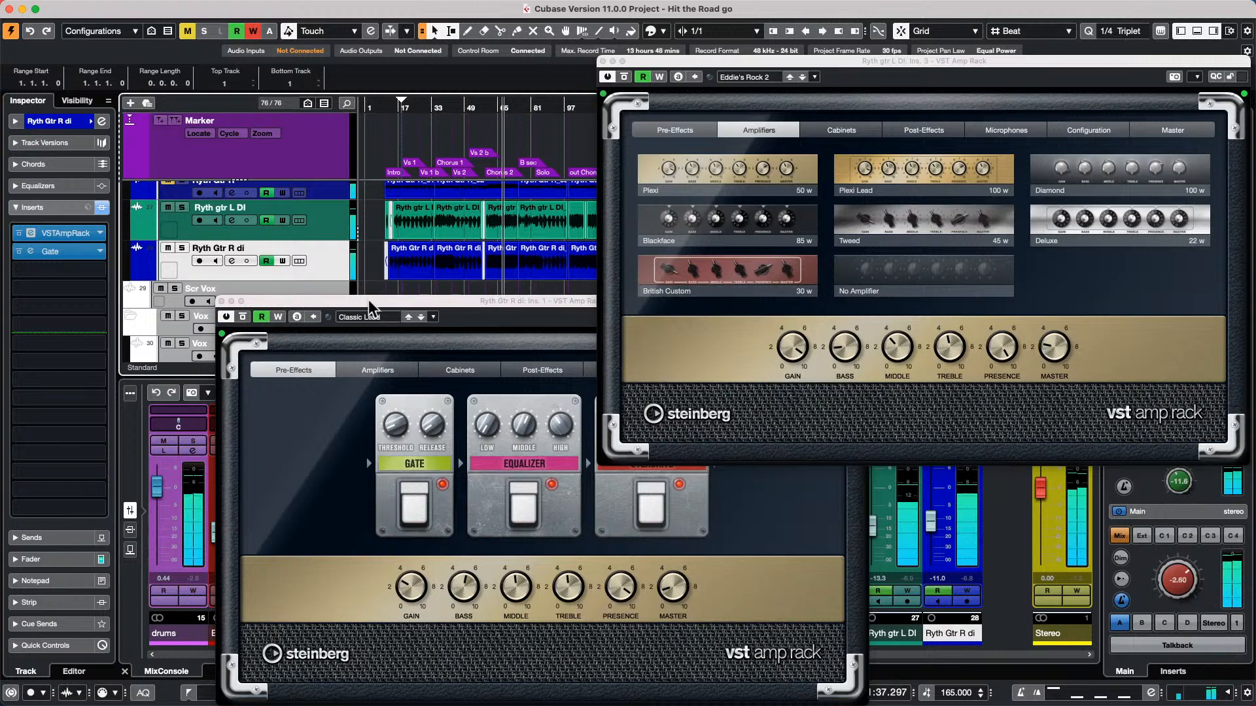
pyautogui.click(624, 76)
pyautogui.click(242, 317)
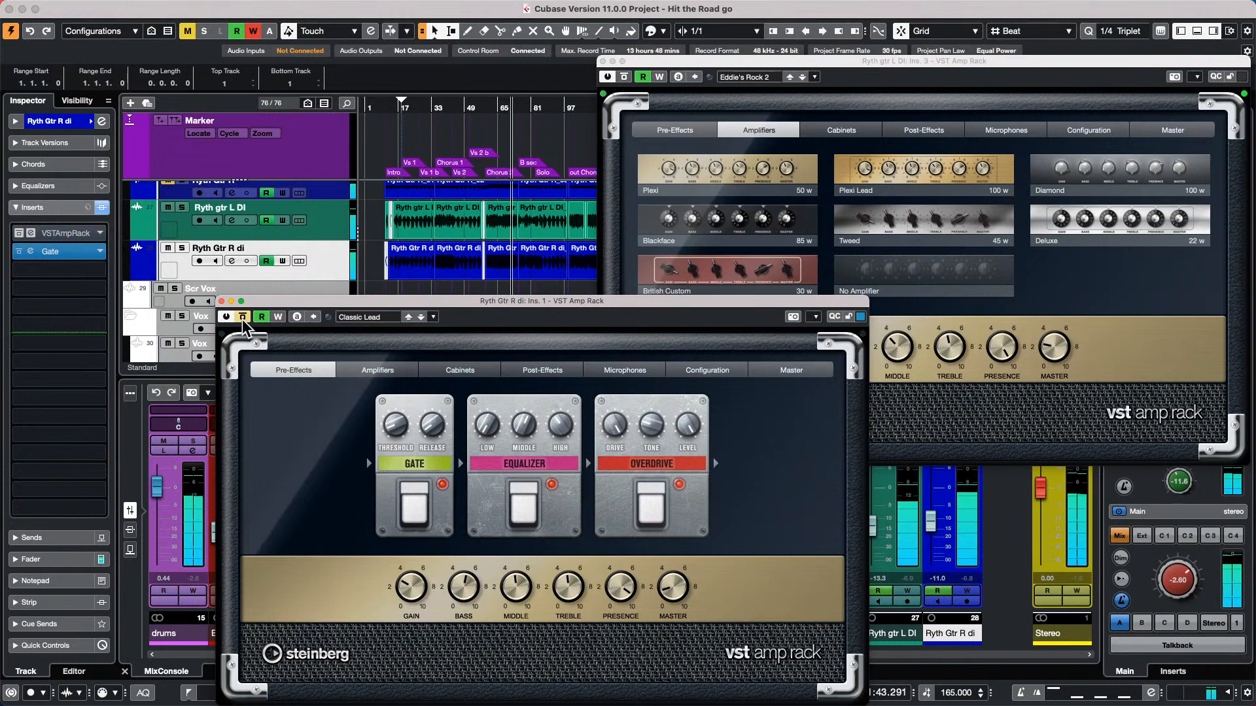
pyautogui.click(624, 91)
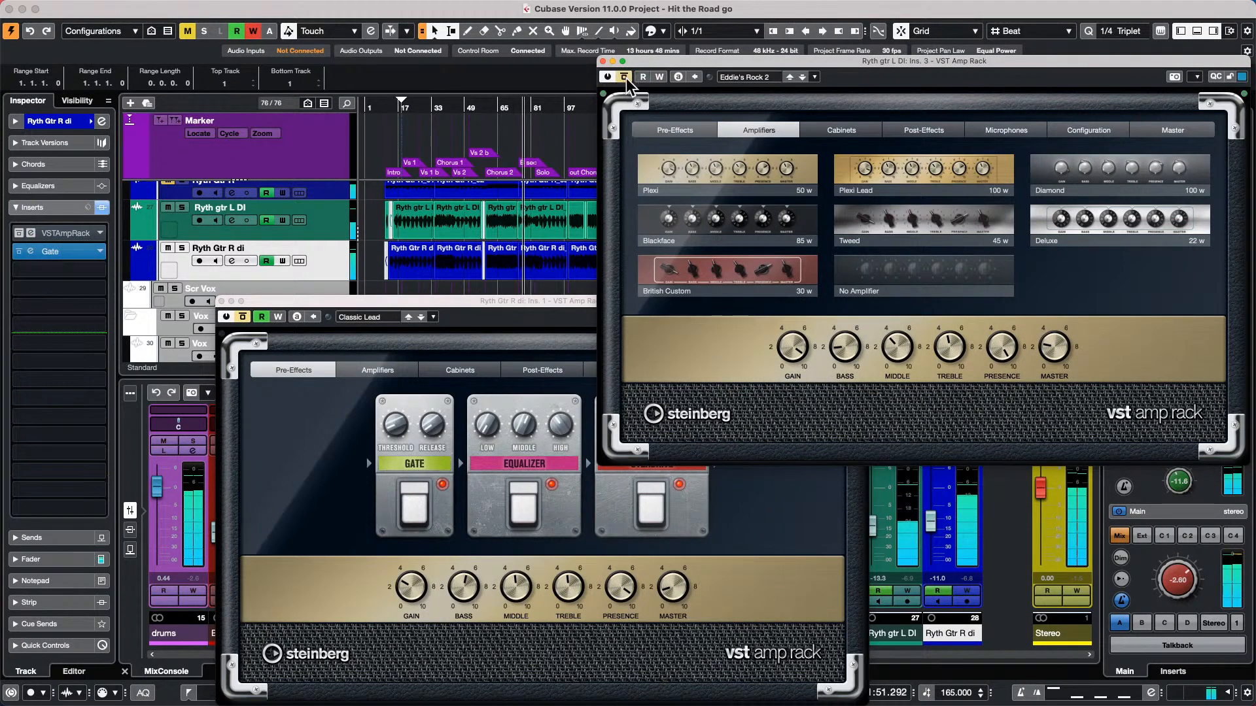
pyautogui.click(230, 316)
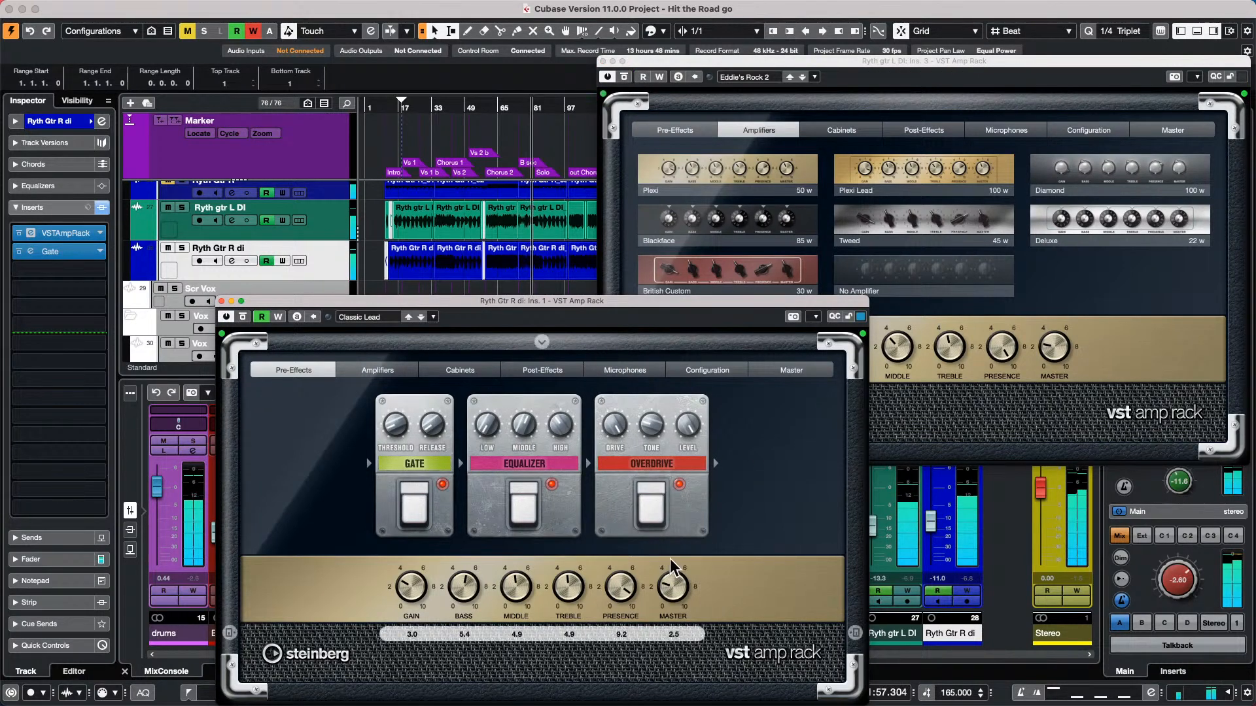
# Raise the Master level of the Ryth gtr L DI amp rack and check the DI guitar tracks in solo
pyautogui.moveTo(1038, 344); pyautogui.dragTo(1041, 315)
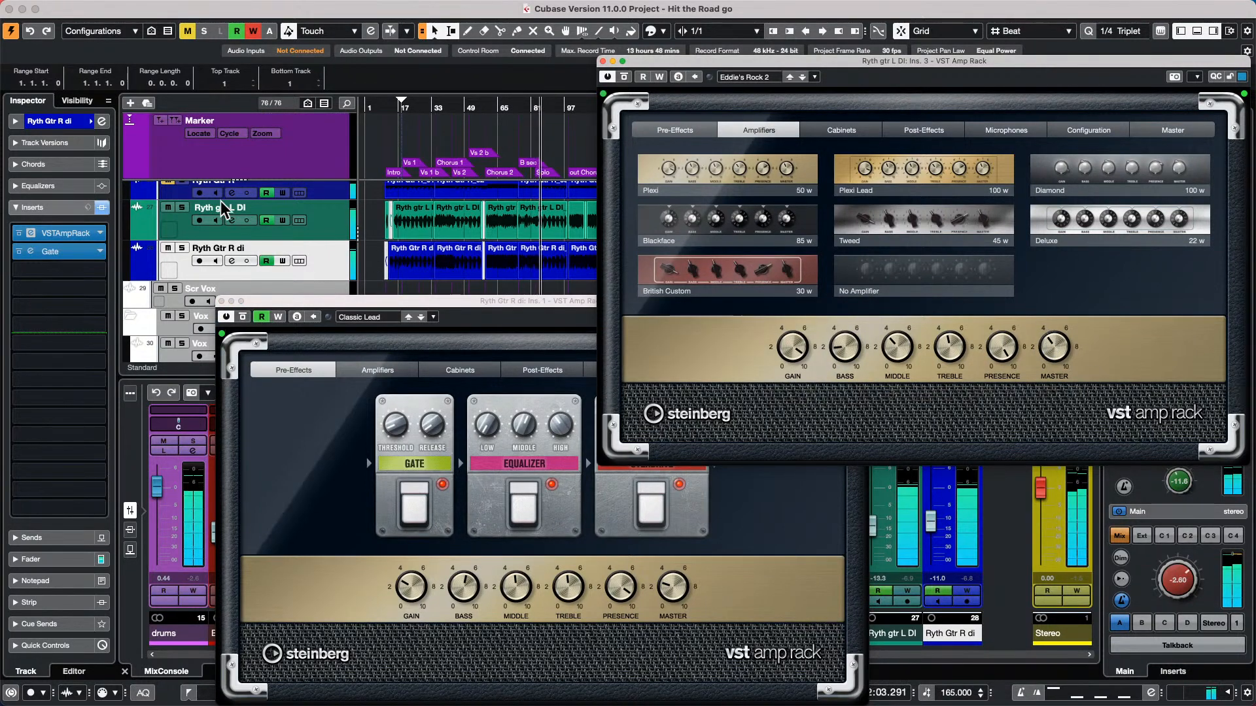
pyautogui.click(183, 207)
pyautogui.click(183, 248)
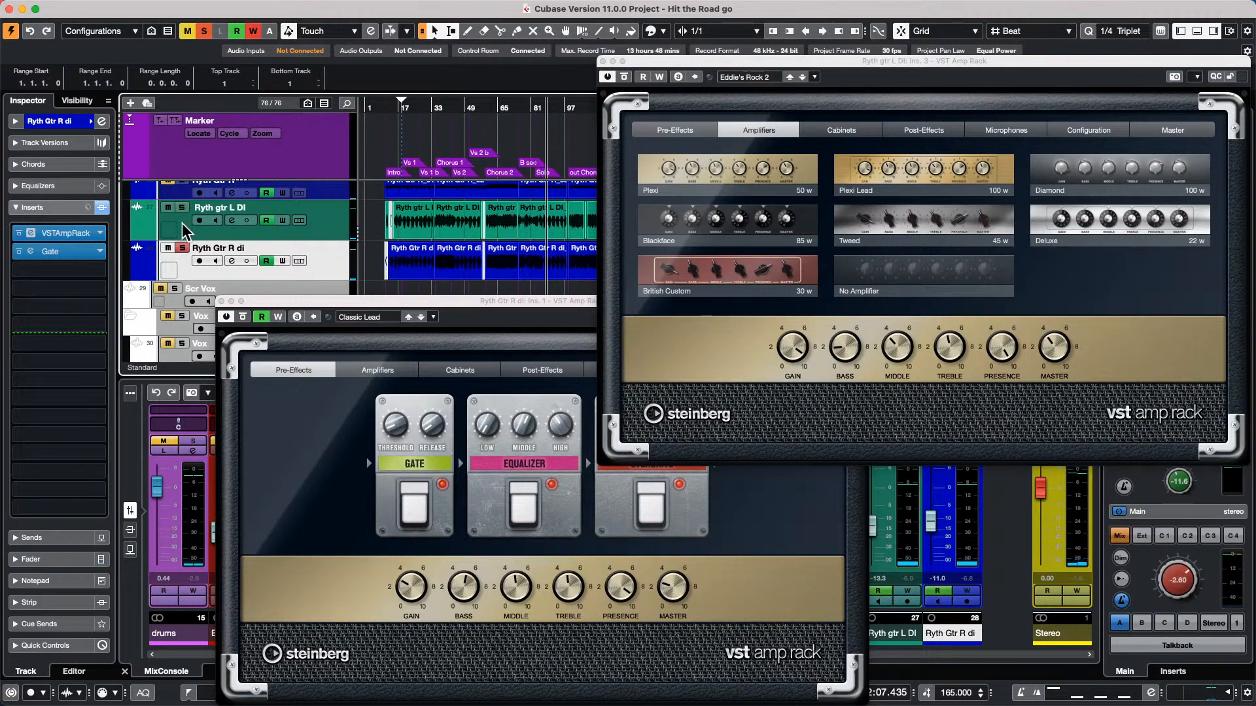
# Unsolo the Ryth Gtr R di track and close both VST Amp Rack windows
pyautogui.click(182, 247)
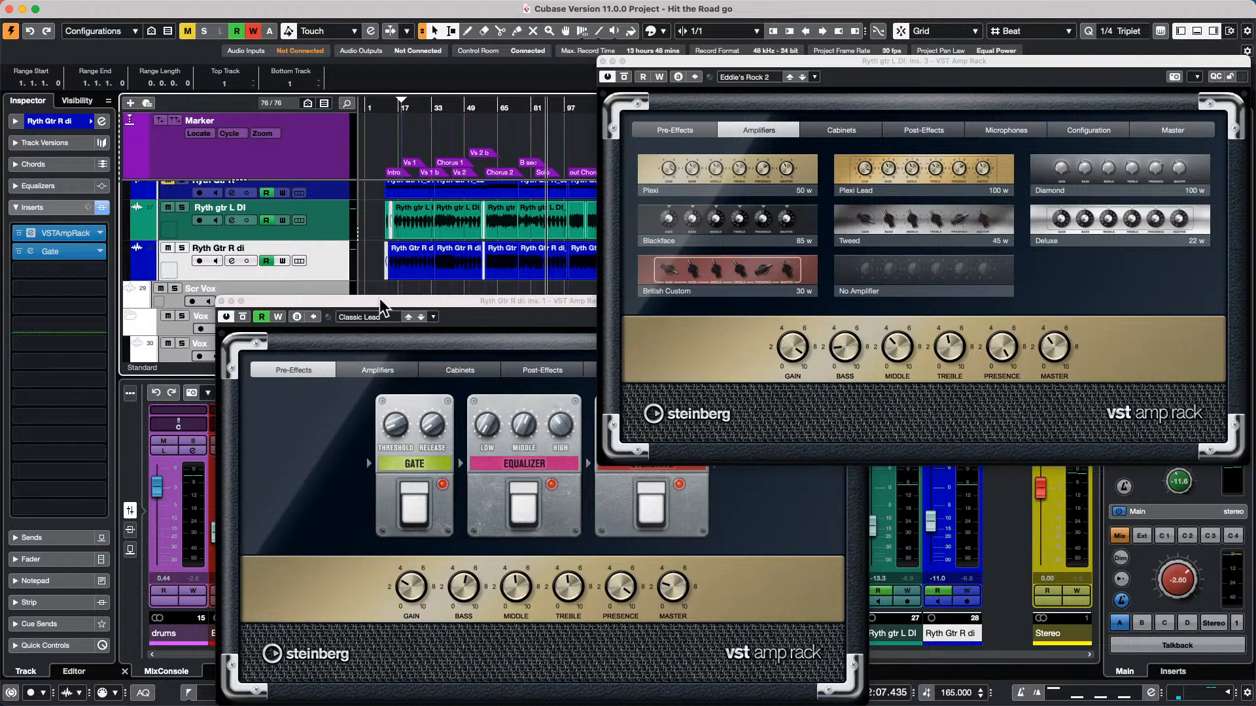
pyautogui.click(221, 301)
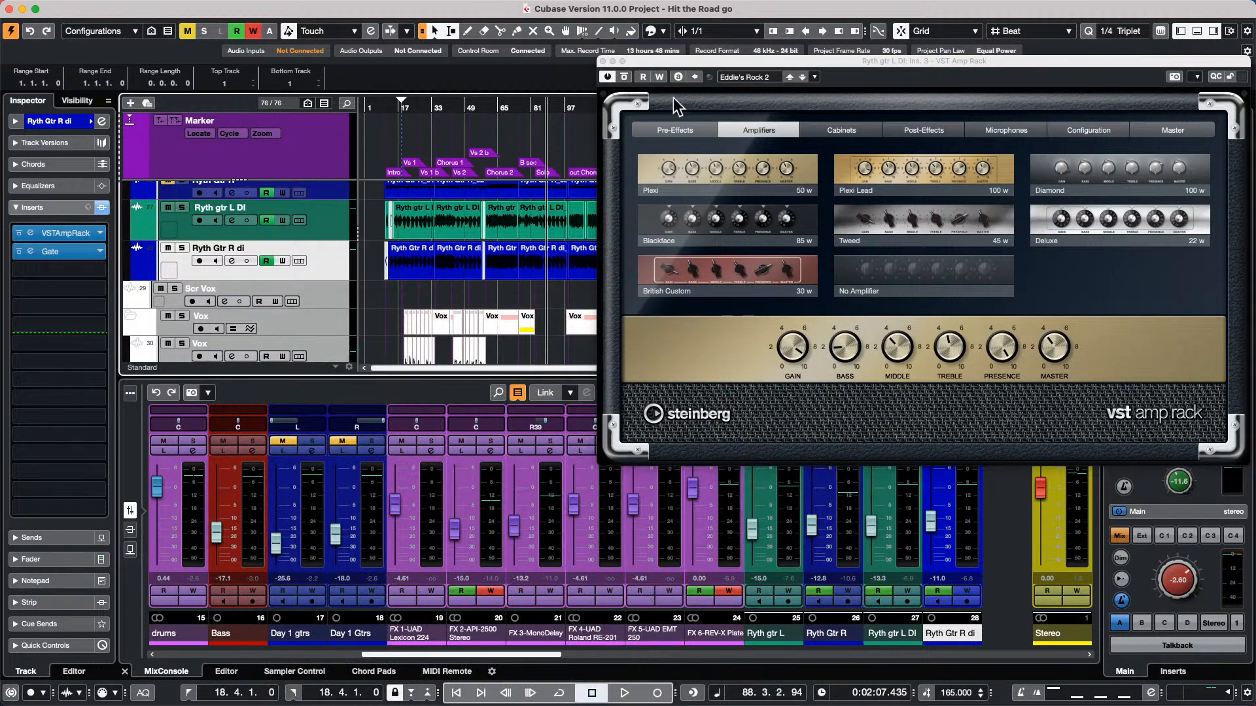
pyautogui.click(603, 61)
# Switch to the open project A Long Long Time Ago Verve
pyautogui.click(312, 8)
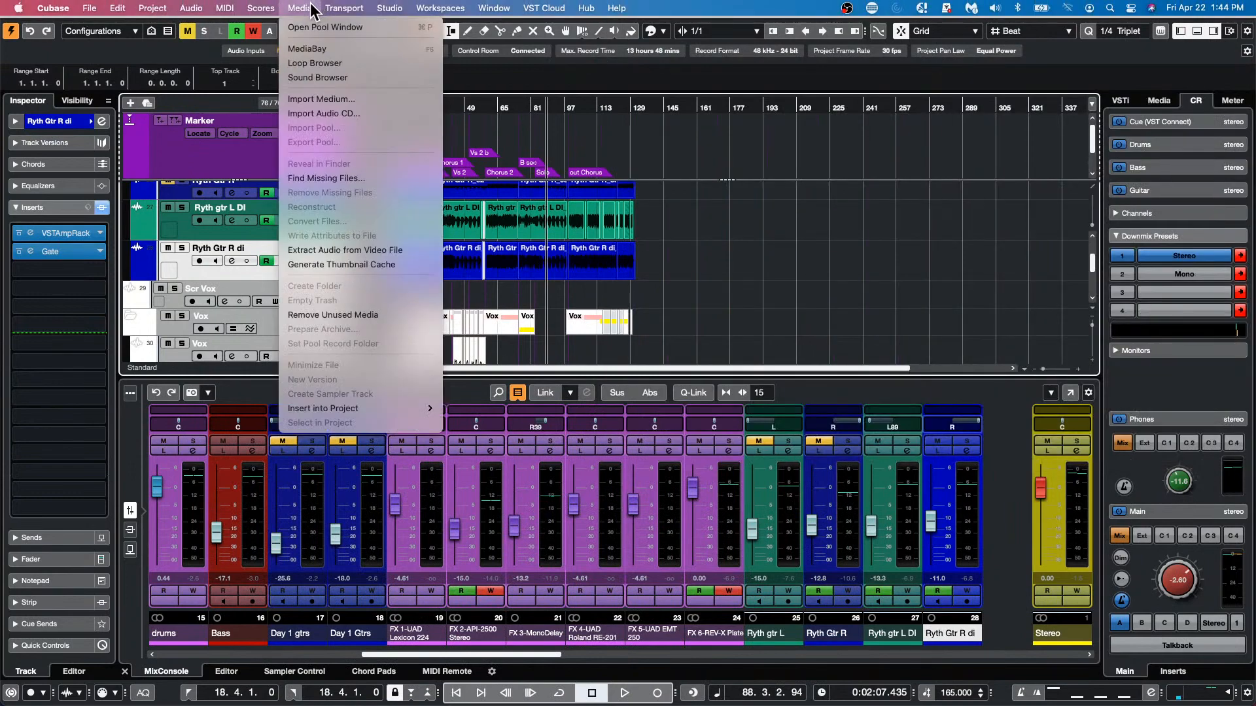
pyautogui.moveTo(514, 5)
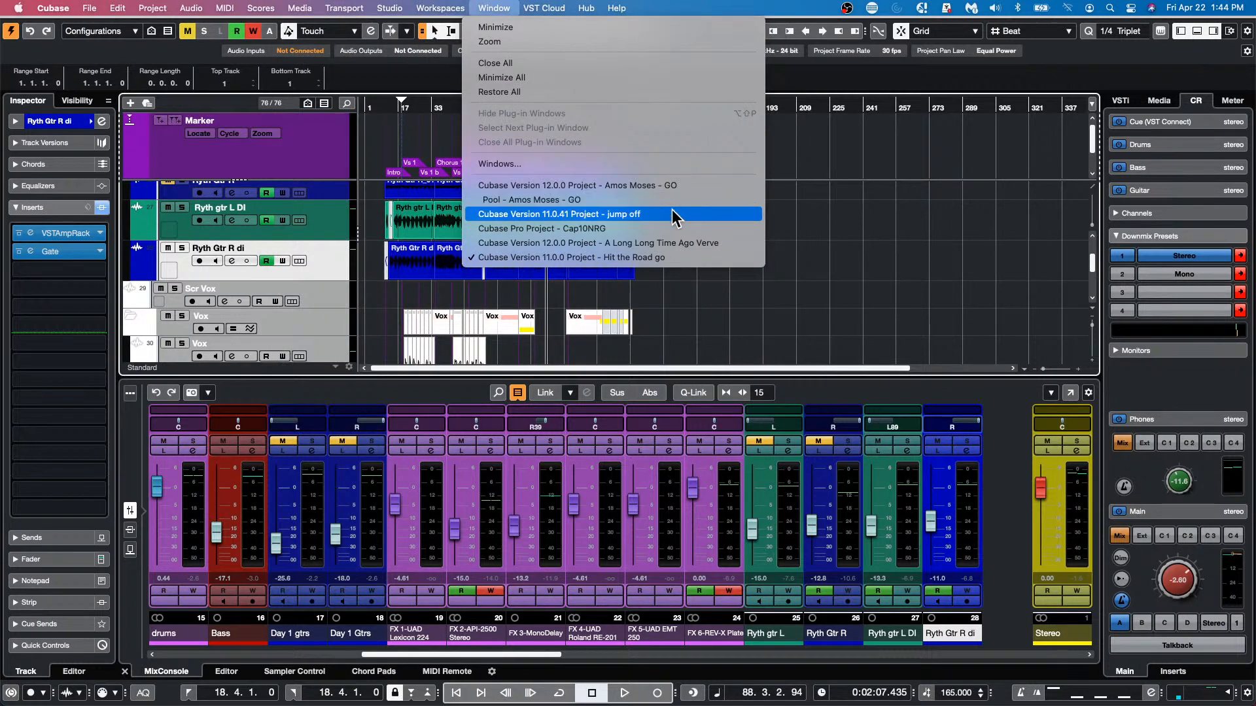
pyautogui.click(676, 244)
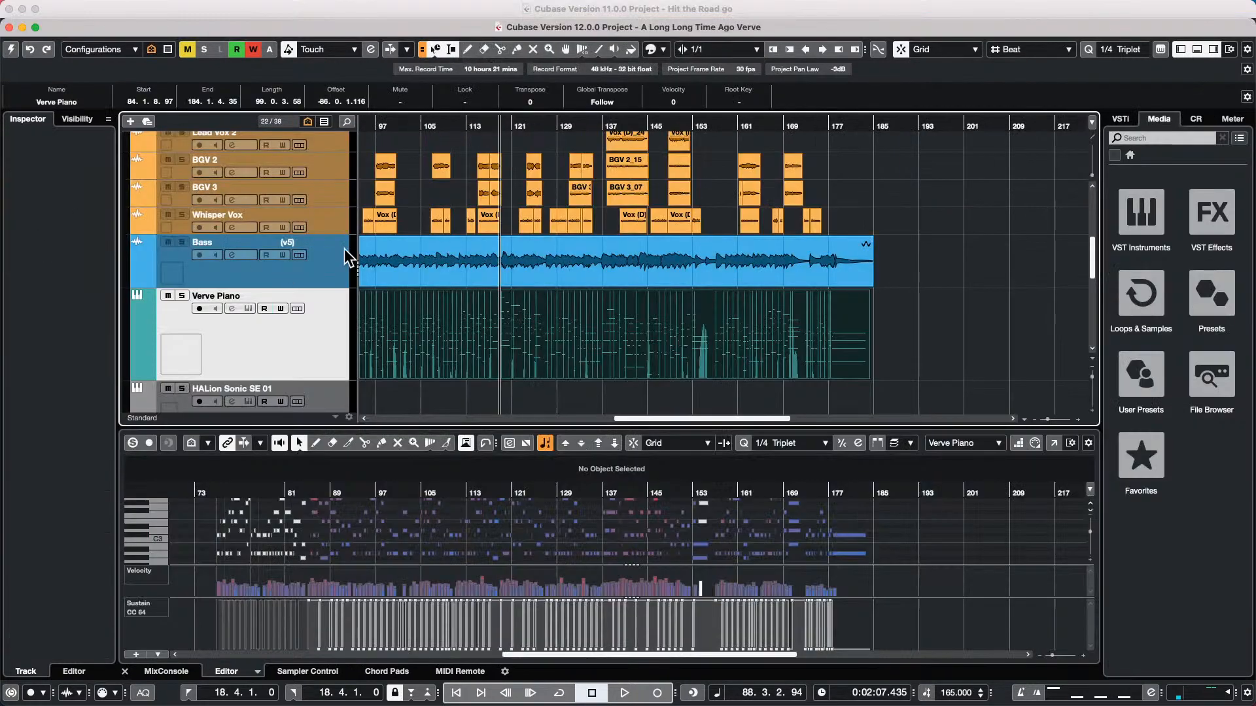
# Create a new, empty track version on the Chord Track
pyautogui.scroll(5, 440, 267)
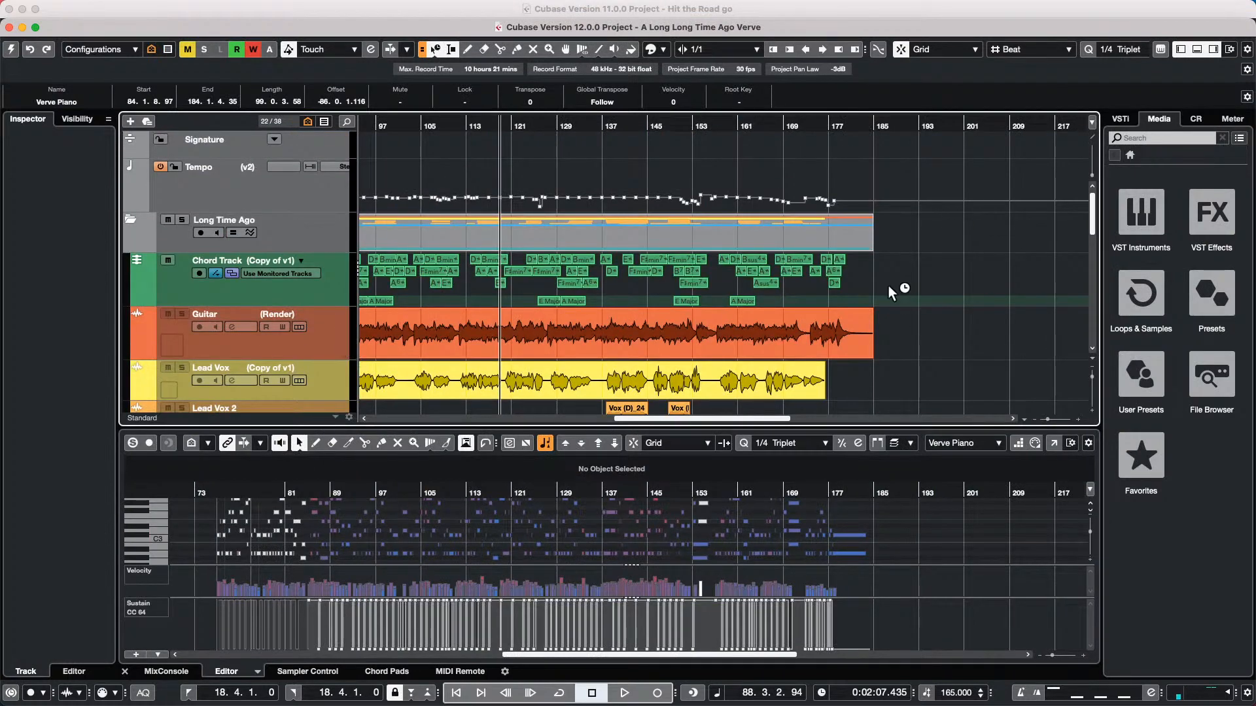
pyautogui.click(306, 259)
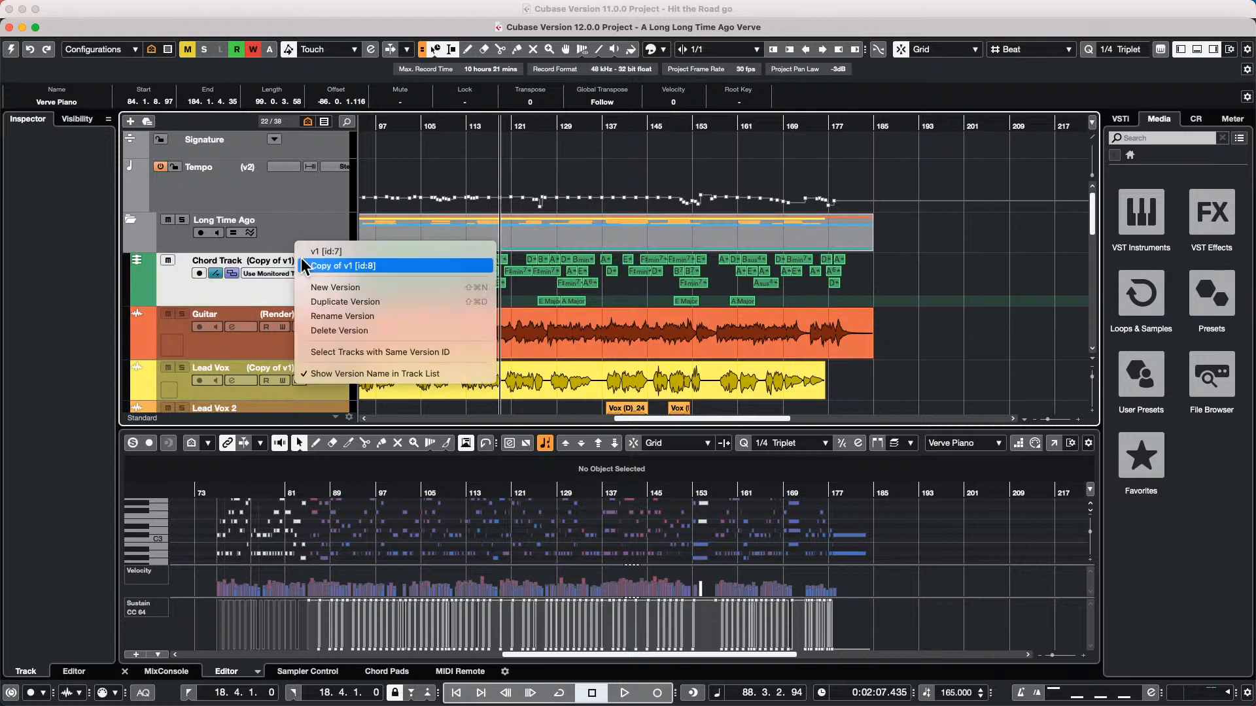
pyautogui.click(334, 293)
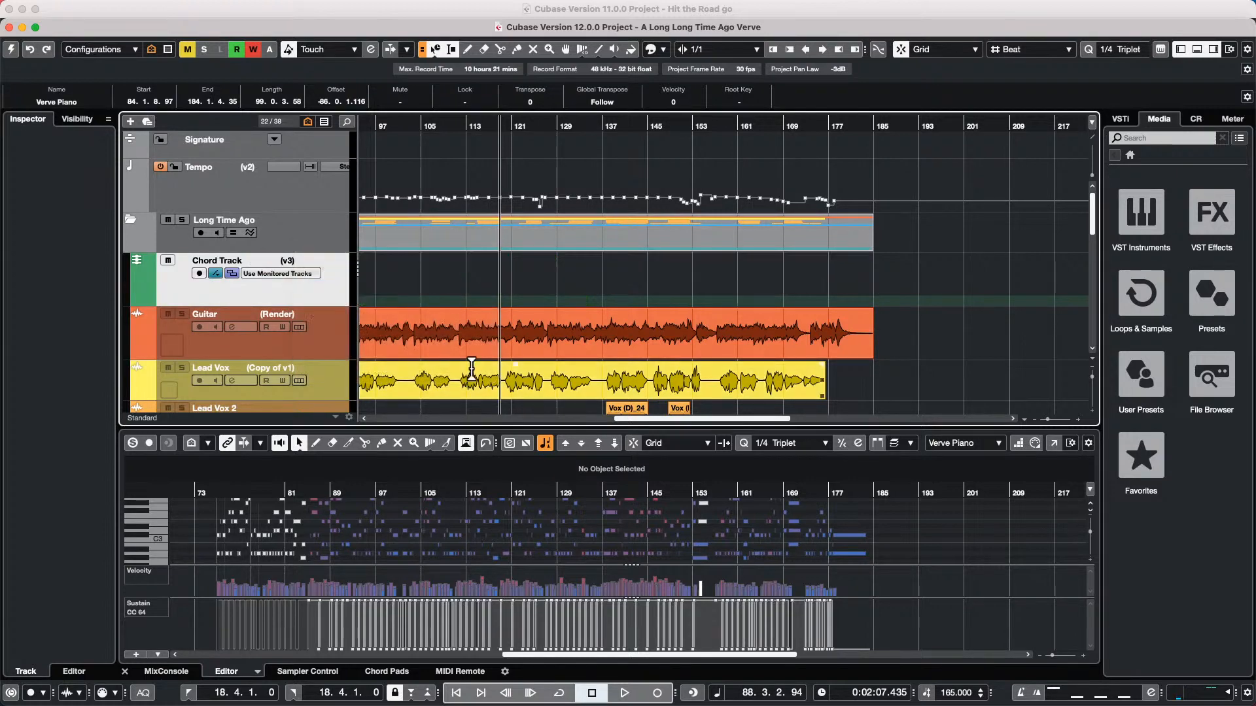
# Select the Guitar audio event, activate the project, and set the Object Selection tool to Normal Sizing
pyautogui.click(431, 347)
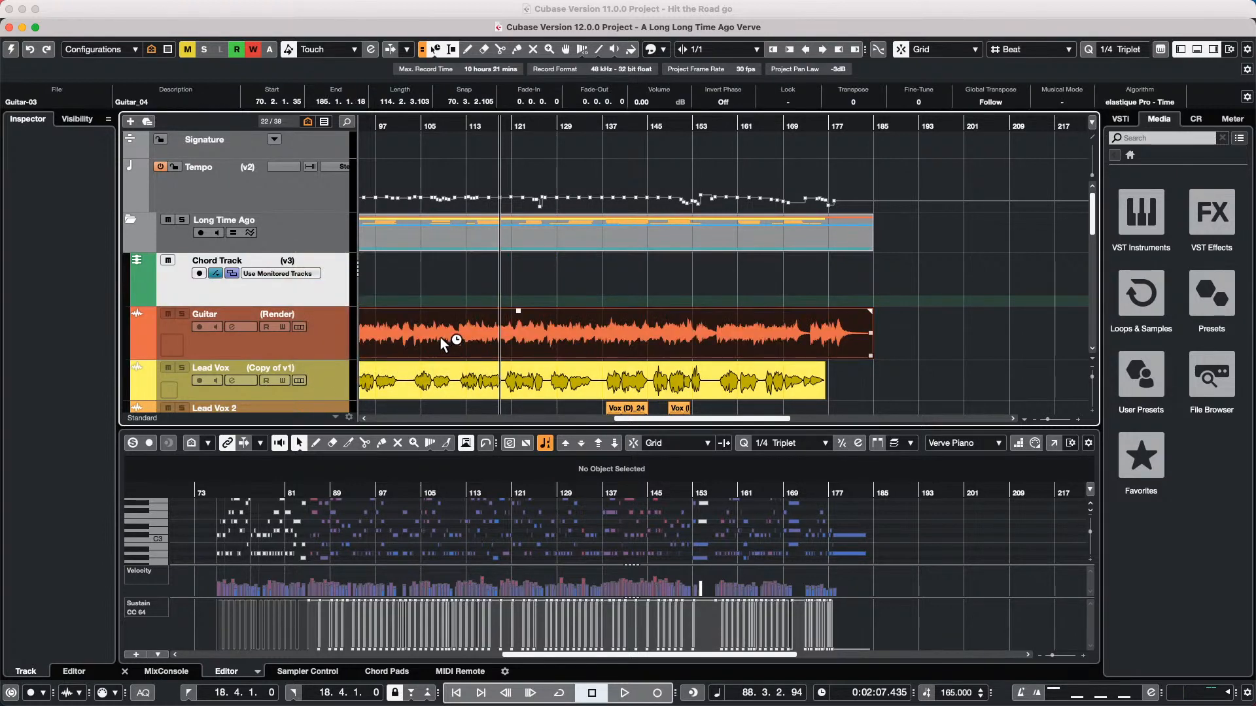
pyautogui.click(10, 49)
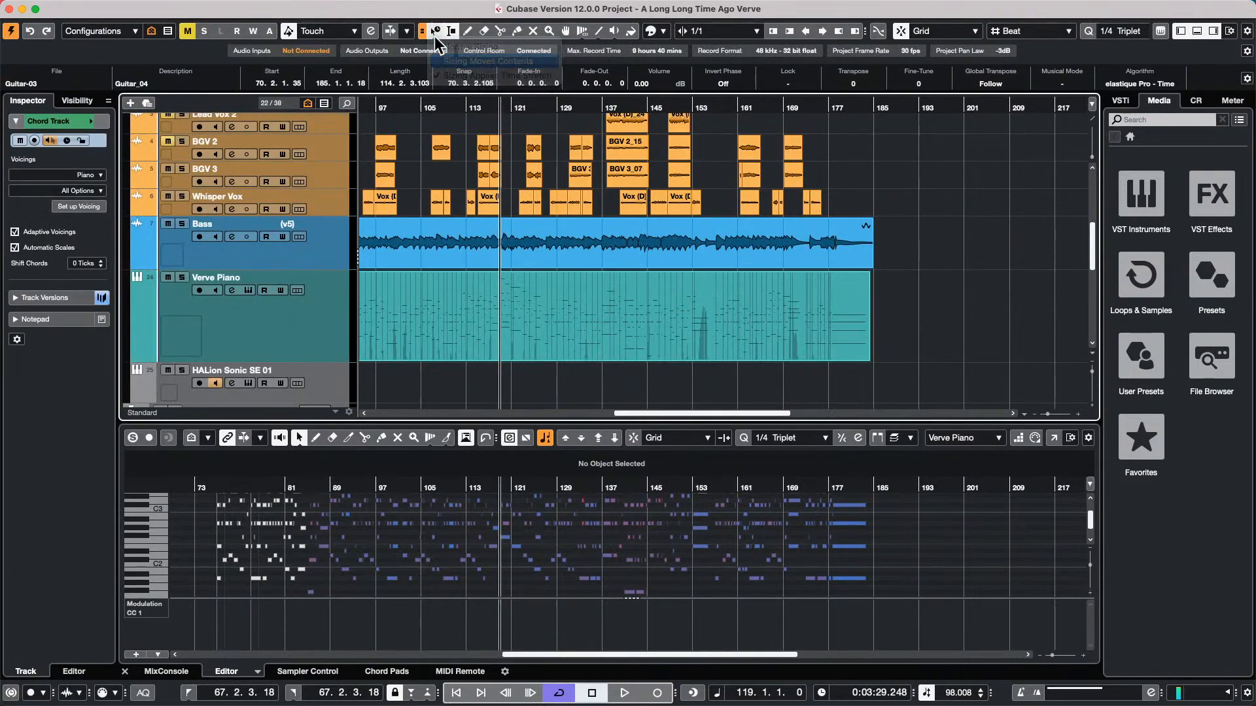
pyautogui.click(435, 31)
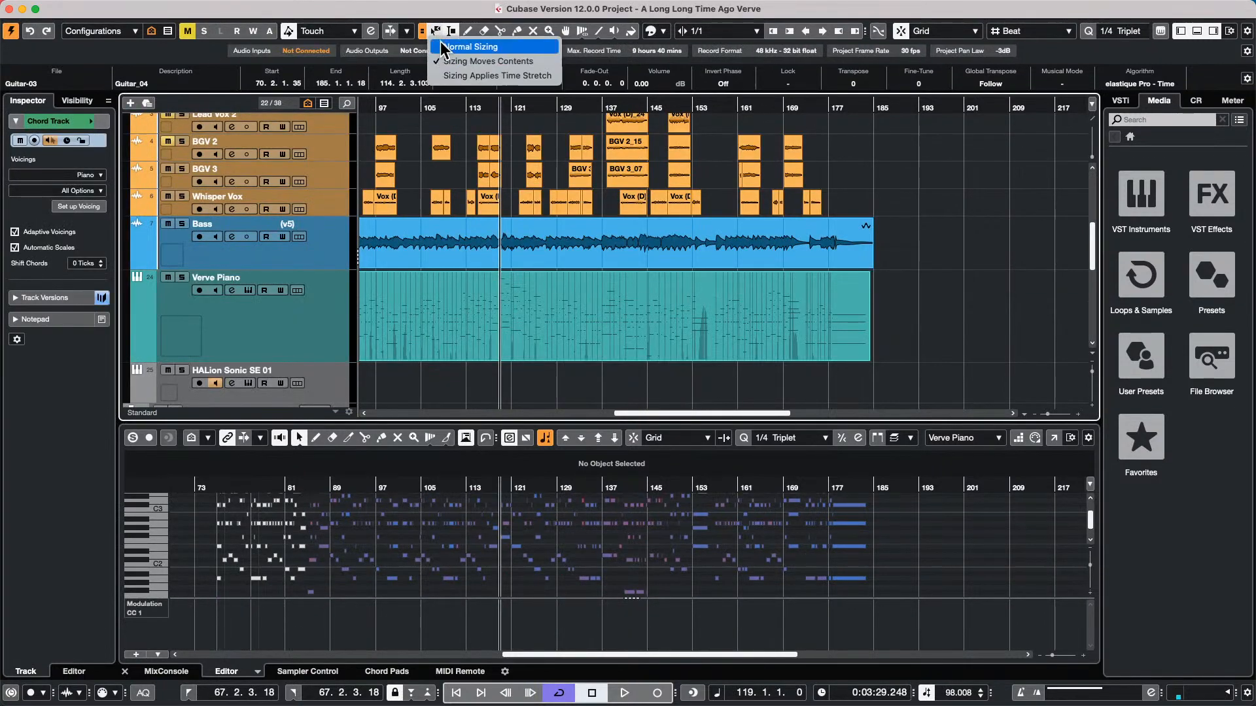
pyautogui.click(451, 47)
# Generate chord events on the Chord Track from the selected Guitar audio event
pyautogui.scroll(5, 353, 343)
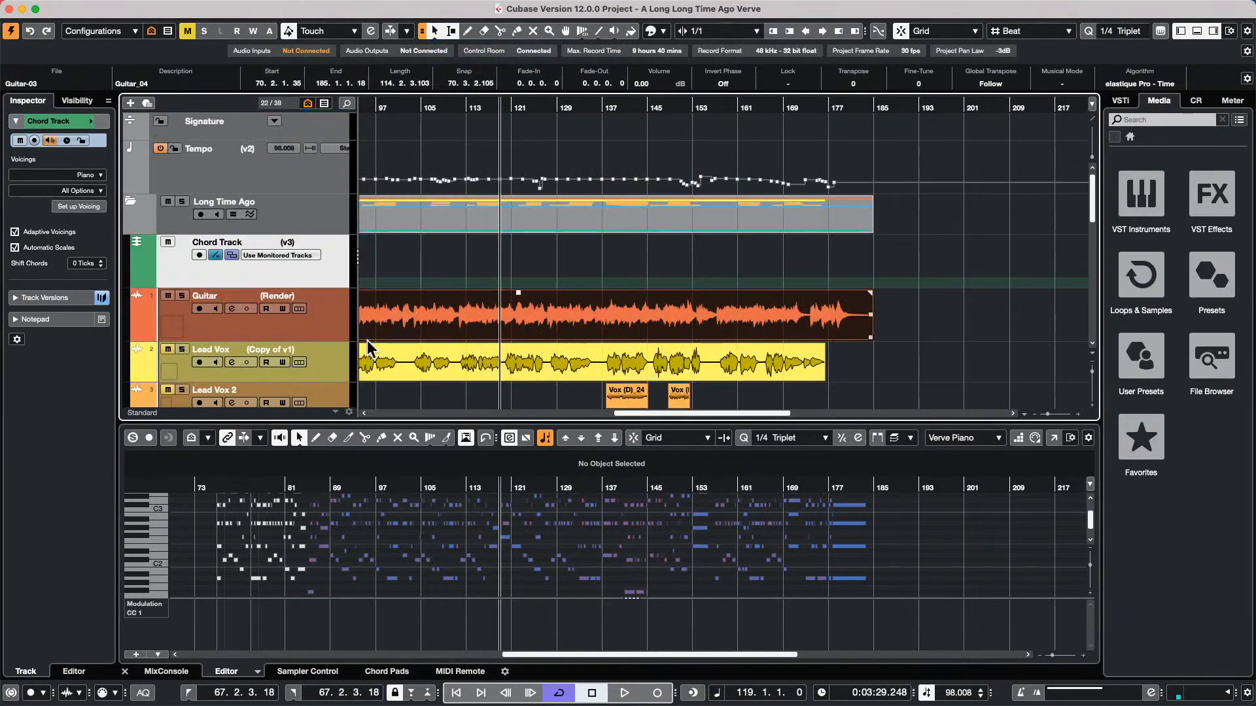
pyautogui.click(118, 8)
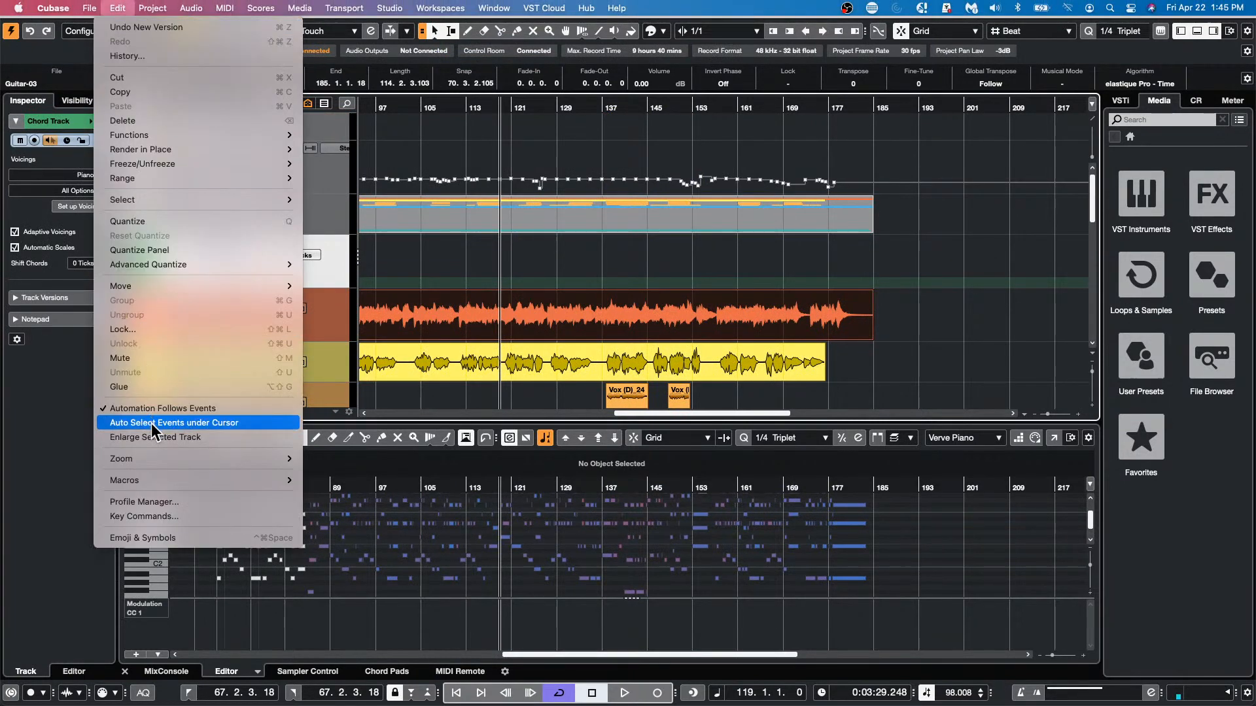
pyautogui.moveTo(155, 9)
pyautogui.moveTo(197, 296)
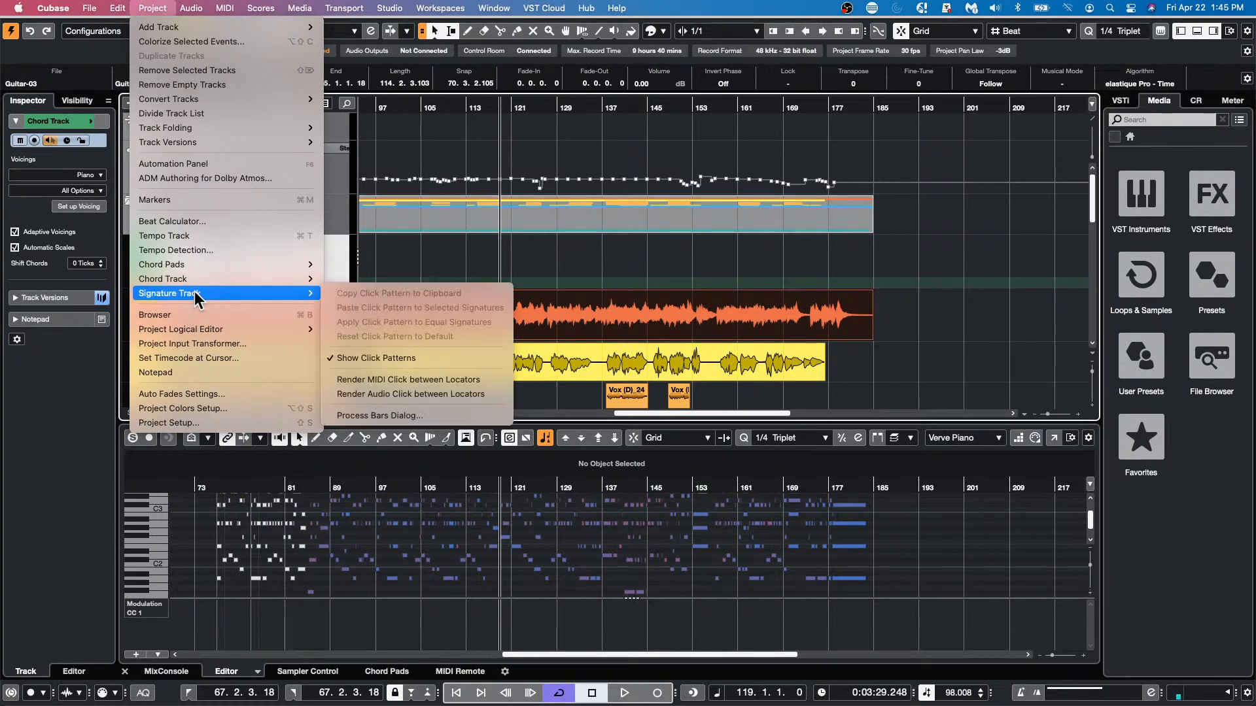
pyautogui.click(347, 278)
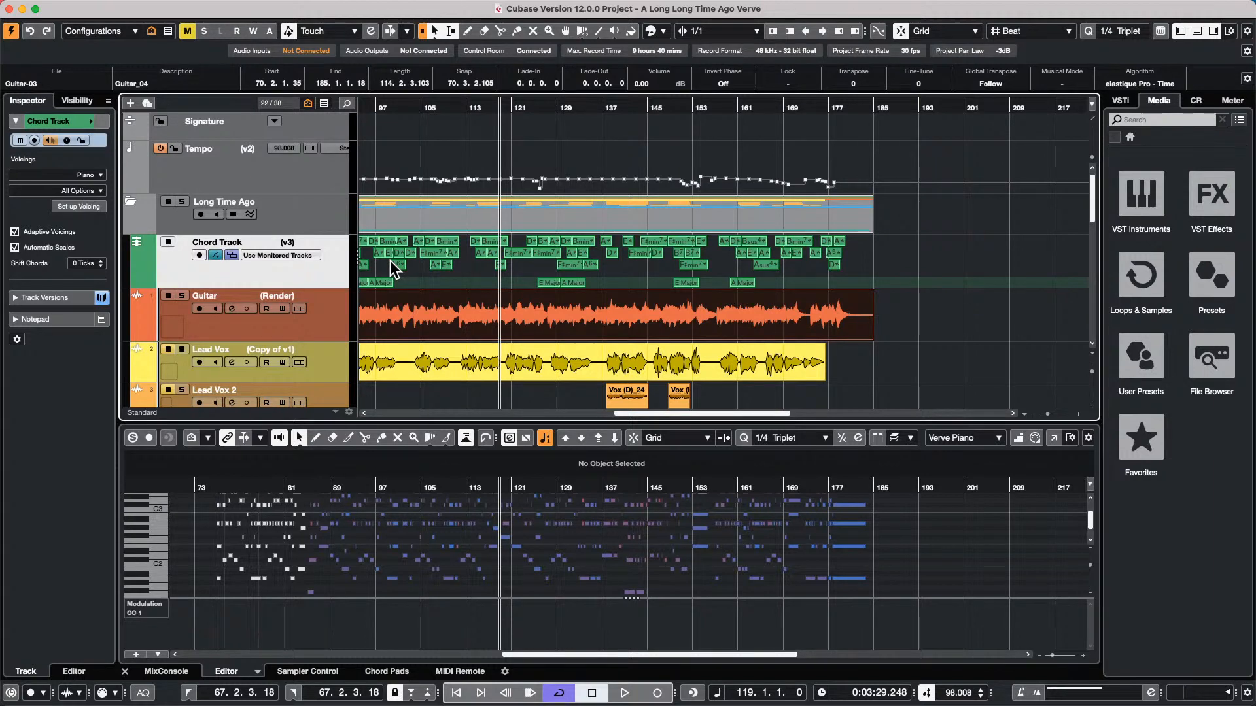
# Open the recent project beatles stones t.cpr and activate it
pyautogui.click(124, 9)
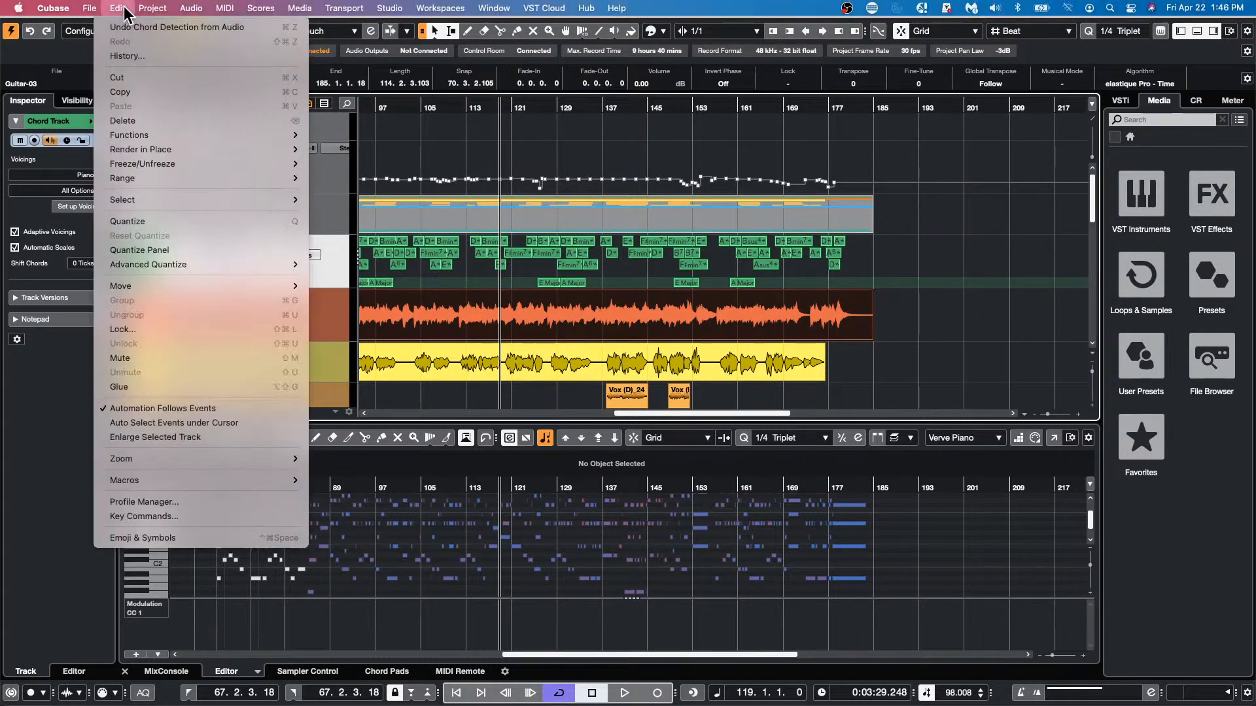
pyautogui.moveTo(90, 8)
pyautogui.moveTo(168, 286)
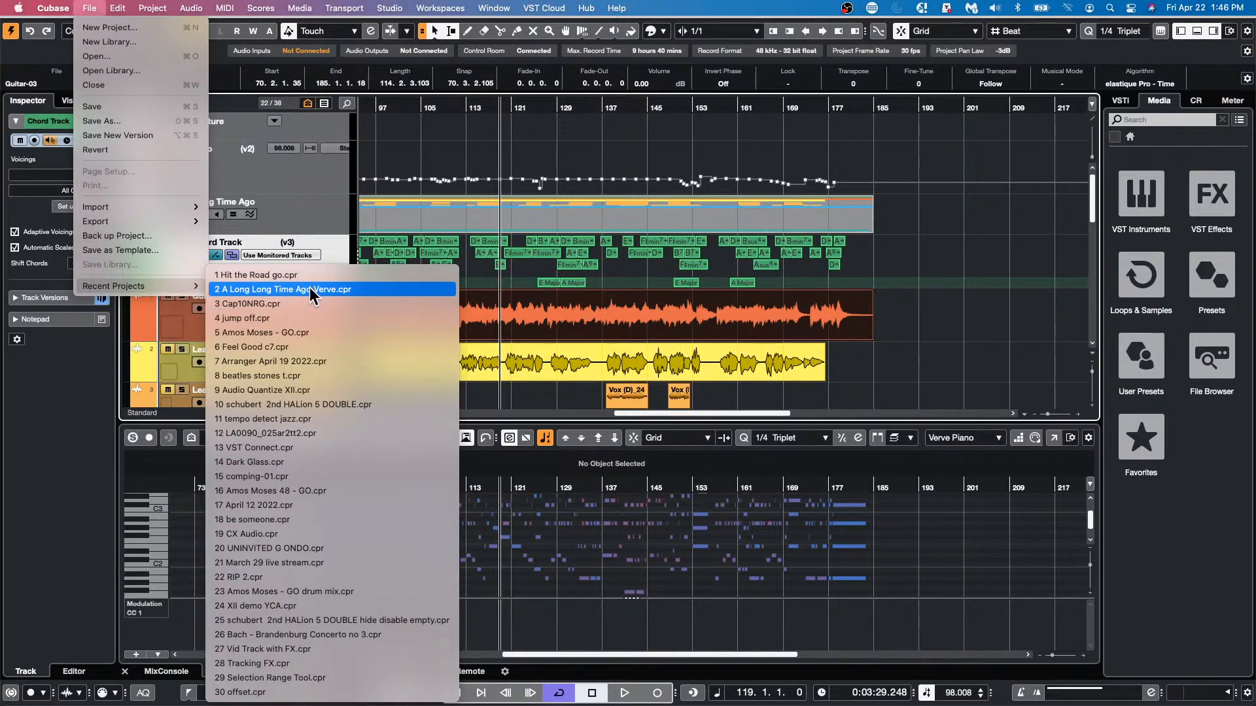
pyautogui.click(298, 374)
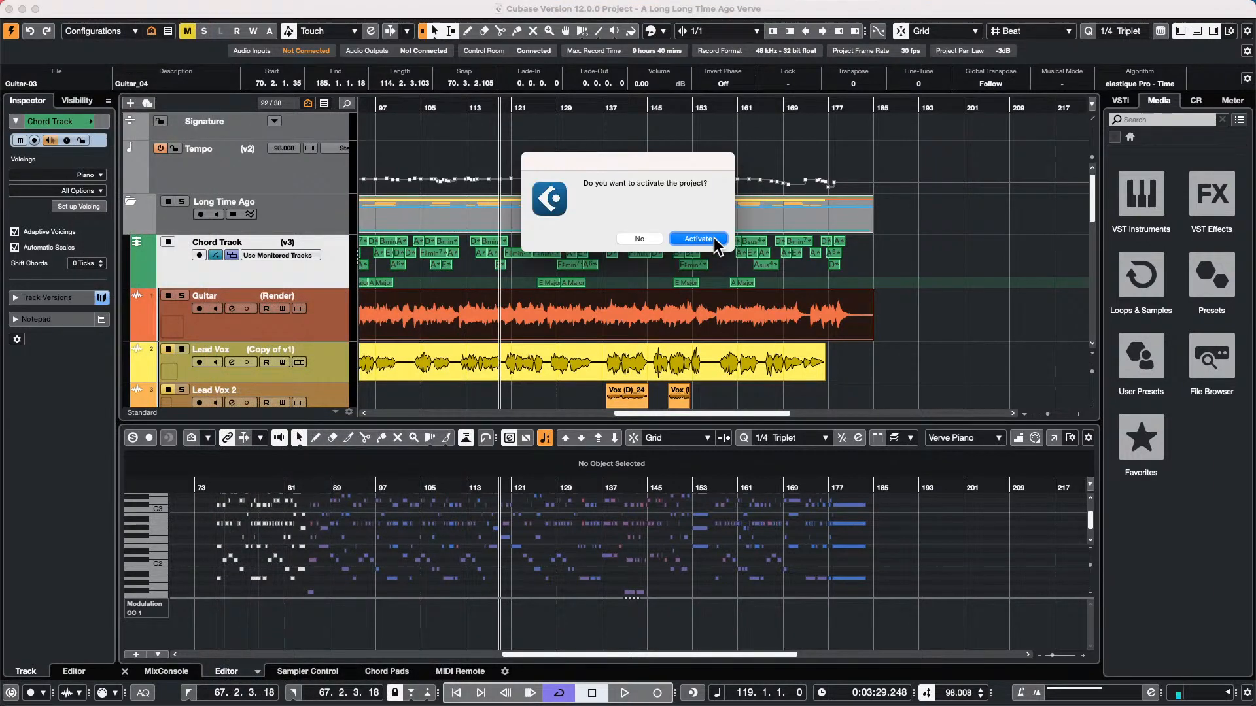
pyautogui.click(698, 240)
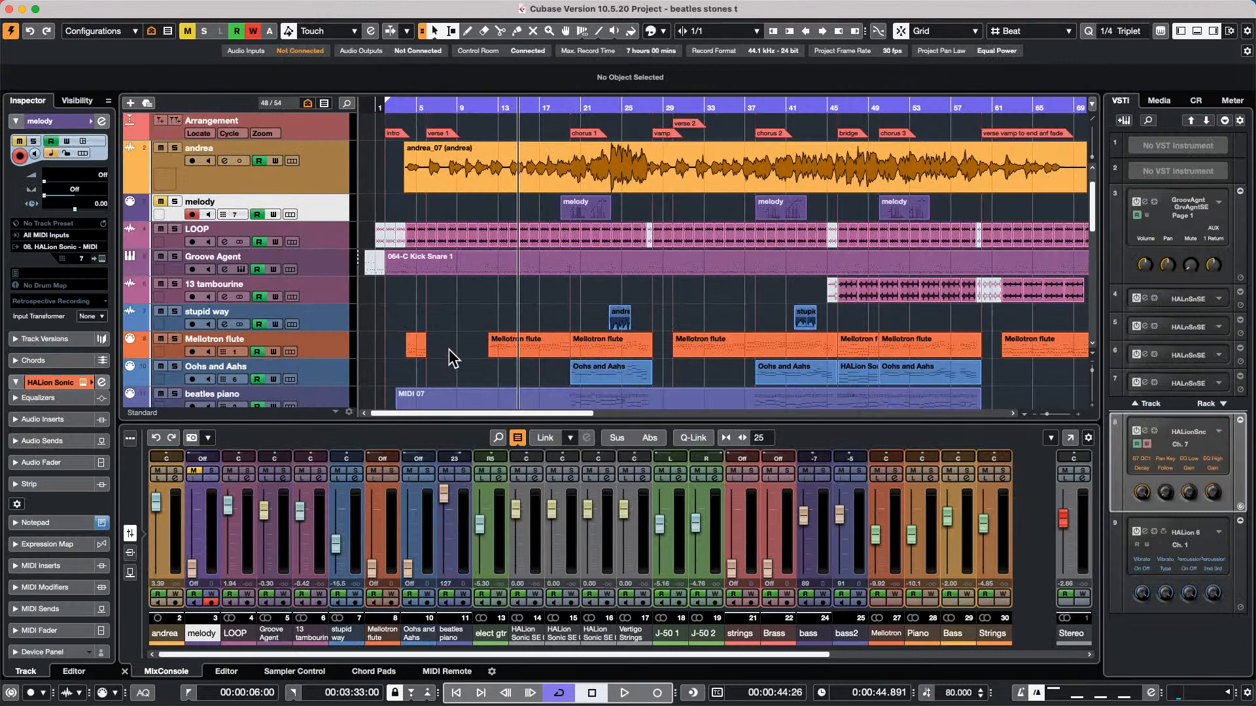
# Select the Mellotron flute, Oohs and Aahs, and beatles piano parts and examine them together in the Score Editor
pyautogui.moveTo(391, 347); pyautogui.dragTo(1084, 404)
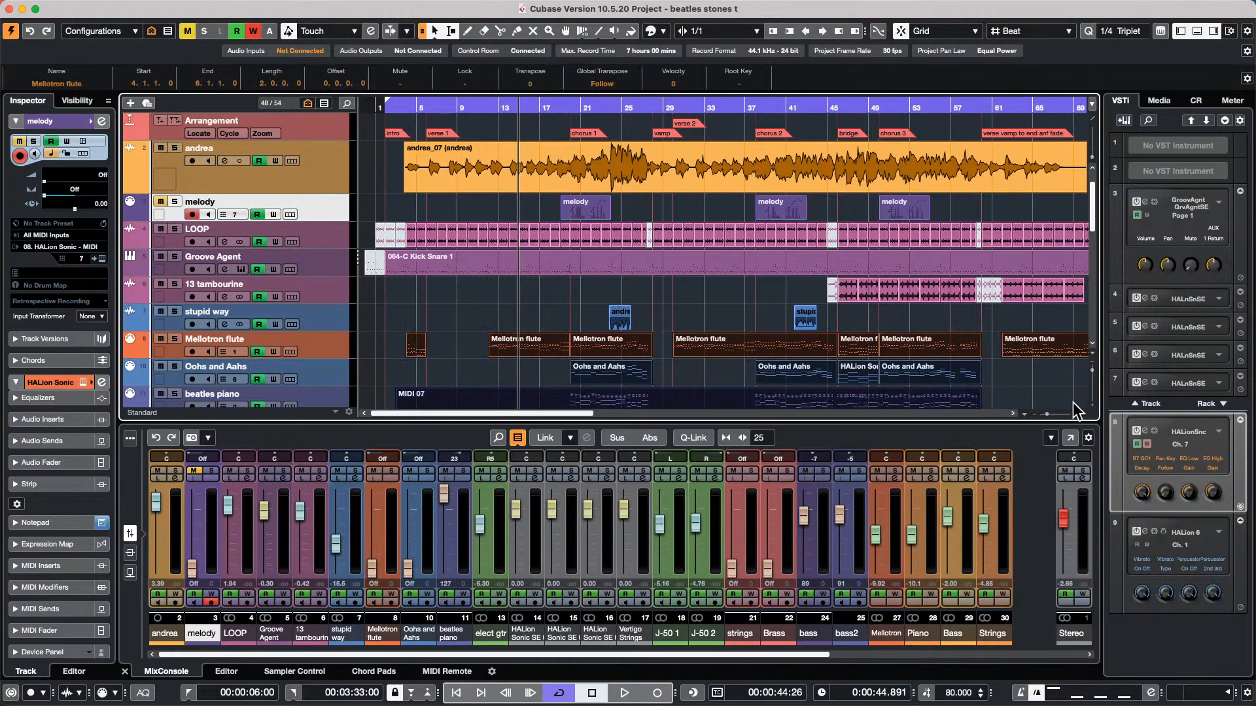
pyautogui.press('super+r')
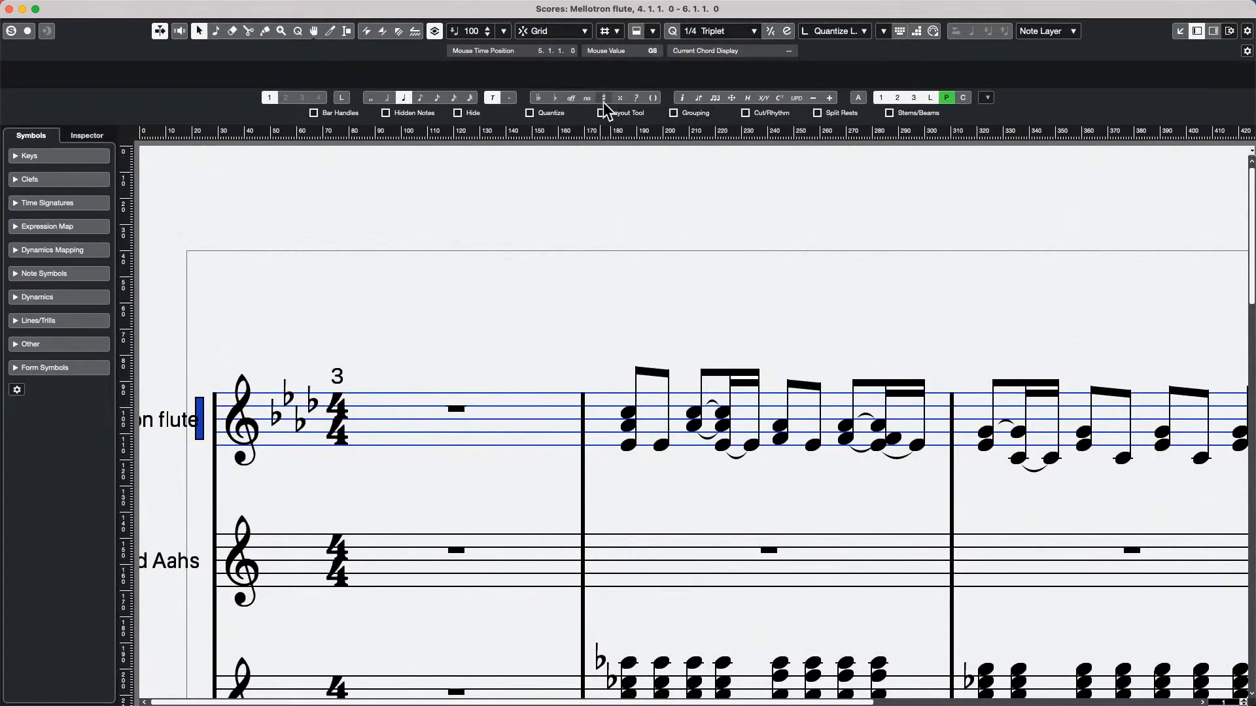
pyautogui.scroll(-10, 475, 335)
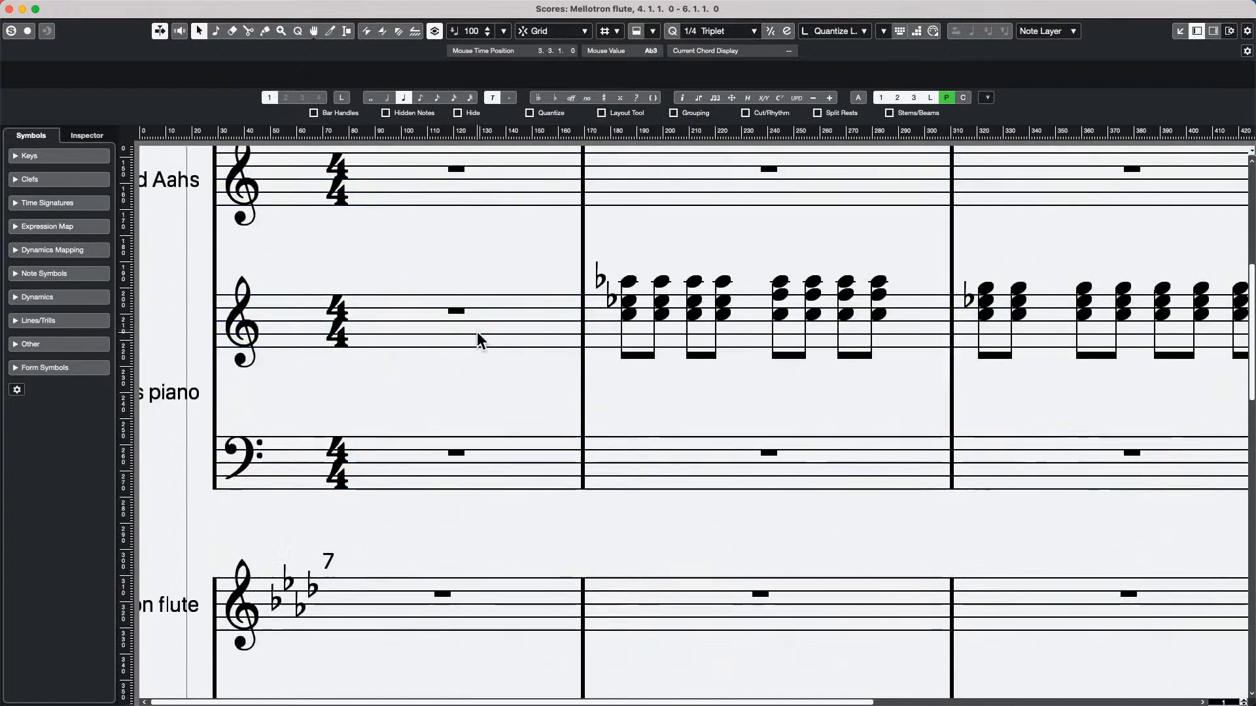
pyautogui.scroll(3, 477, 335)
pyautogui.scroll(5, 476, 335)
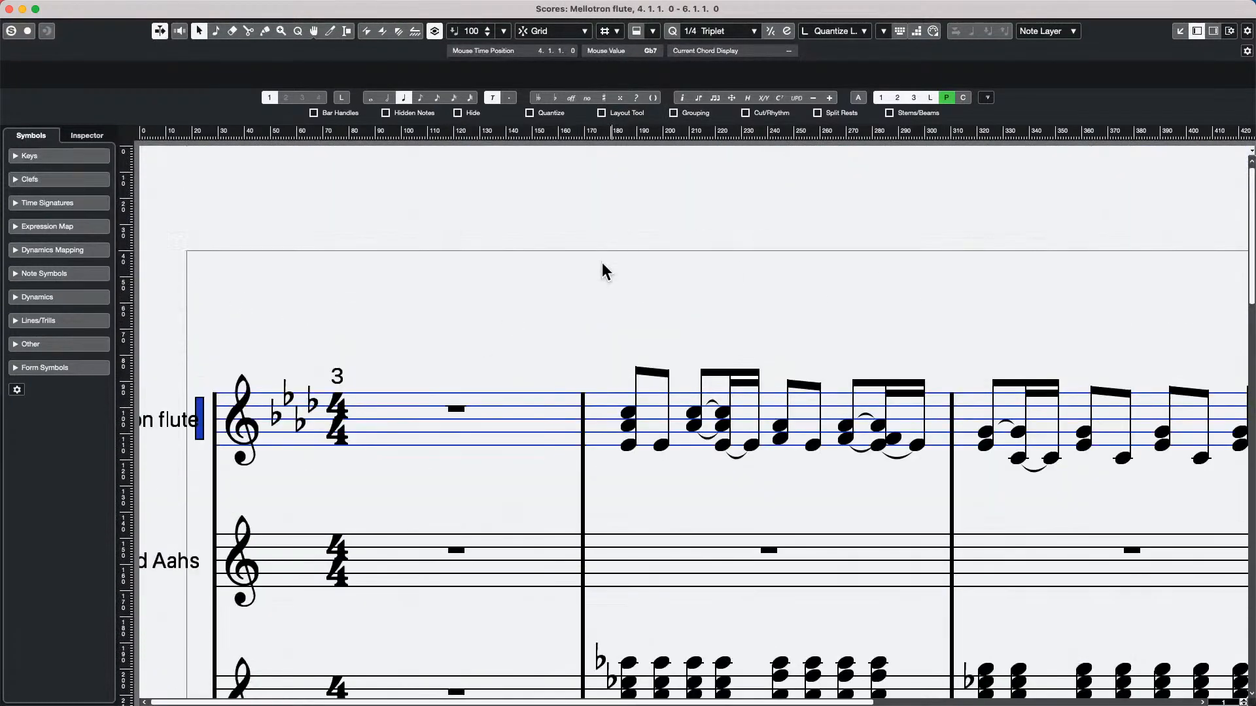
pyautogui.scroll(-5, 462, 473)
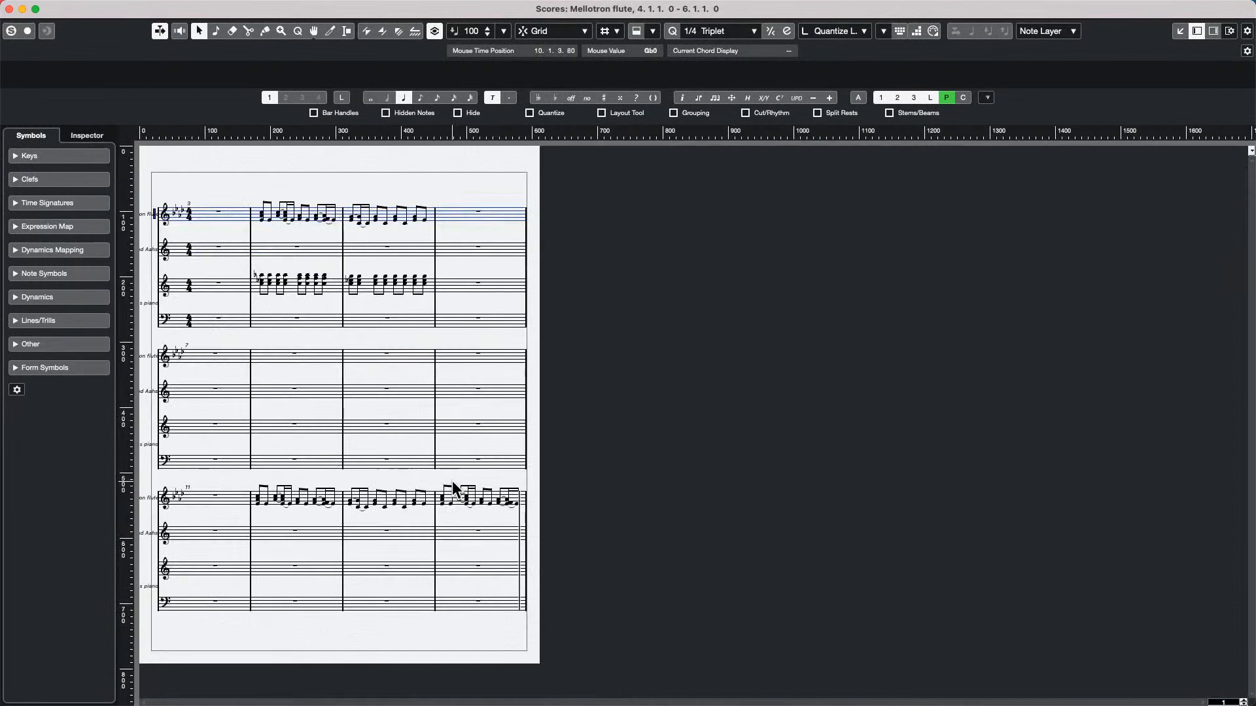
pyautogui.scroll(3, 453, 481)
pyautogui.scroll(-2, 453, 480)
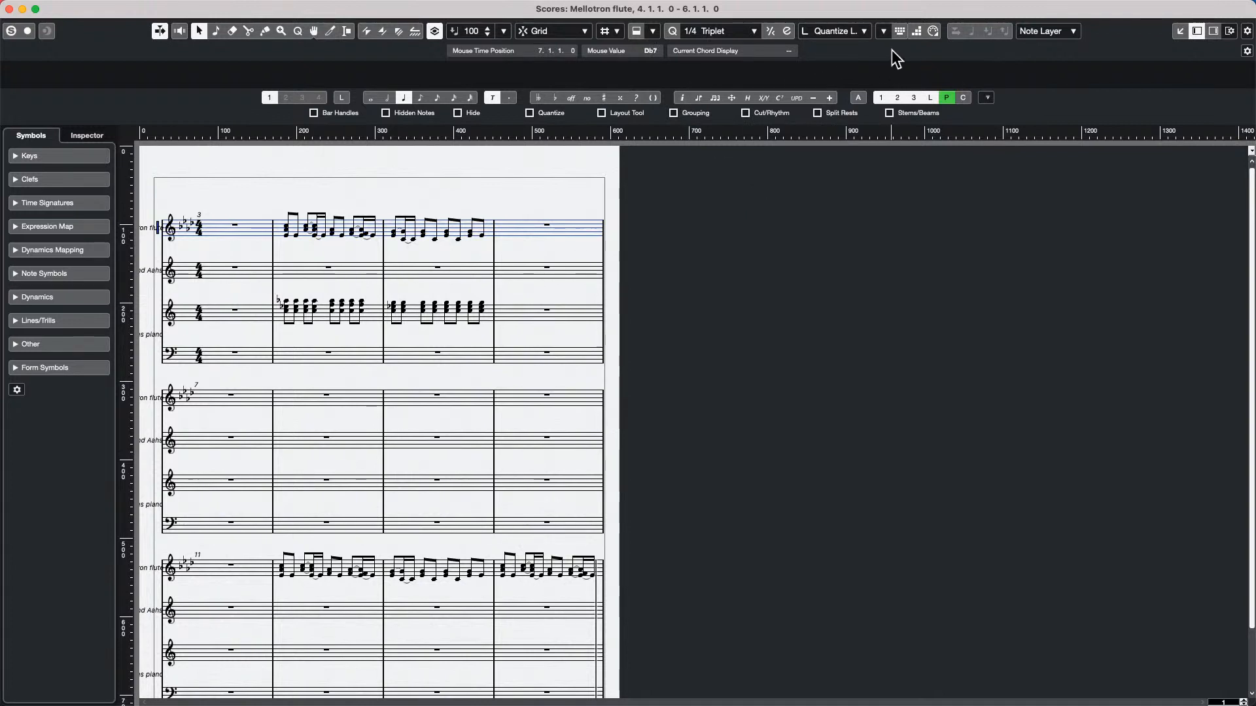
# Check the Score Editor's layer options without changing them and close the score window
pyautogui.click(1074, 30)
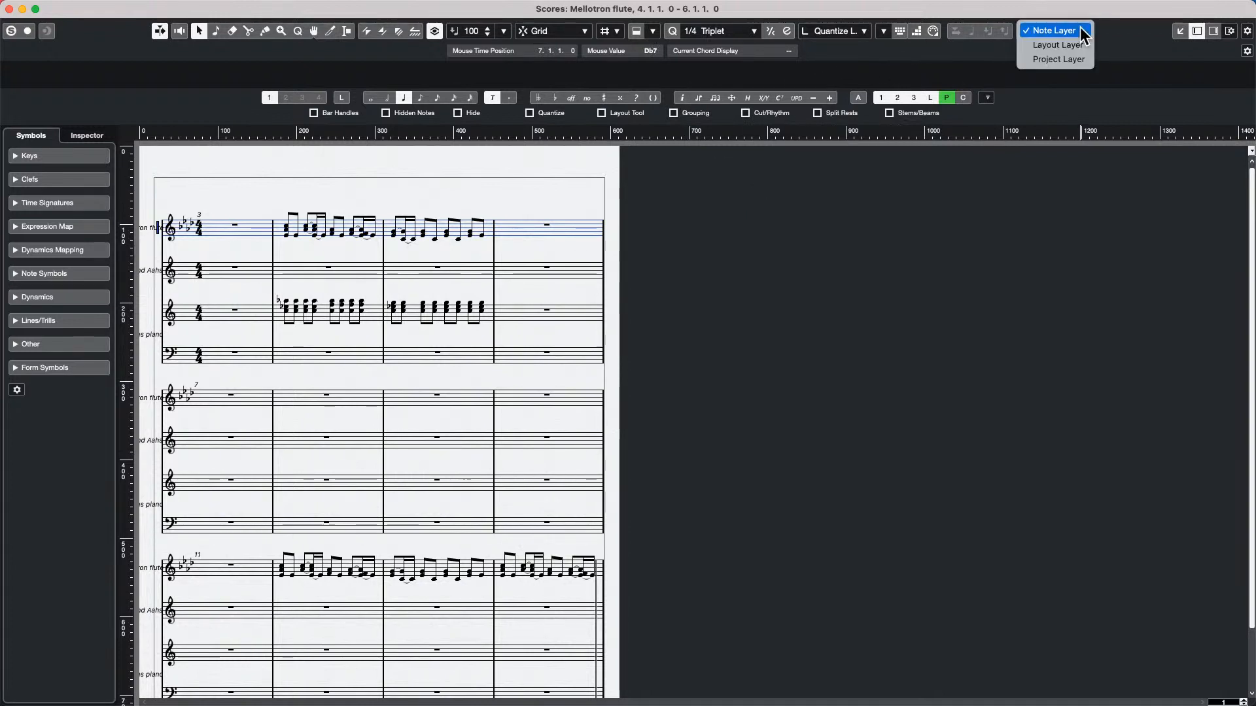
pyautogui.click(1117, 58)
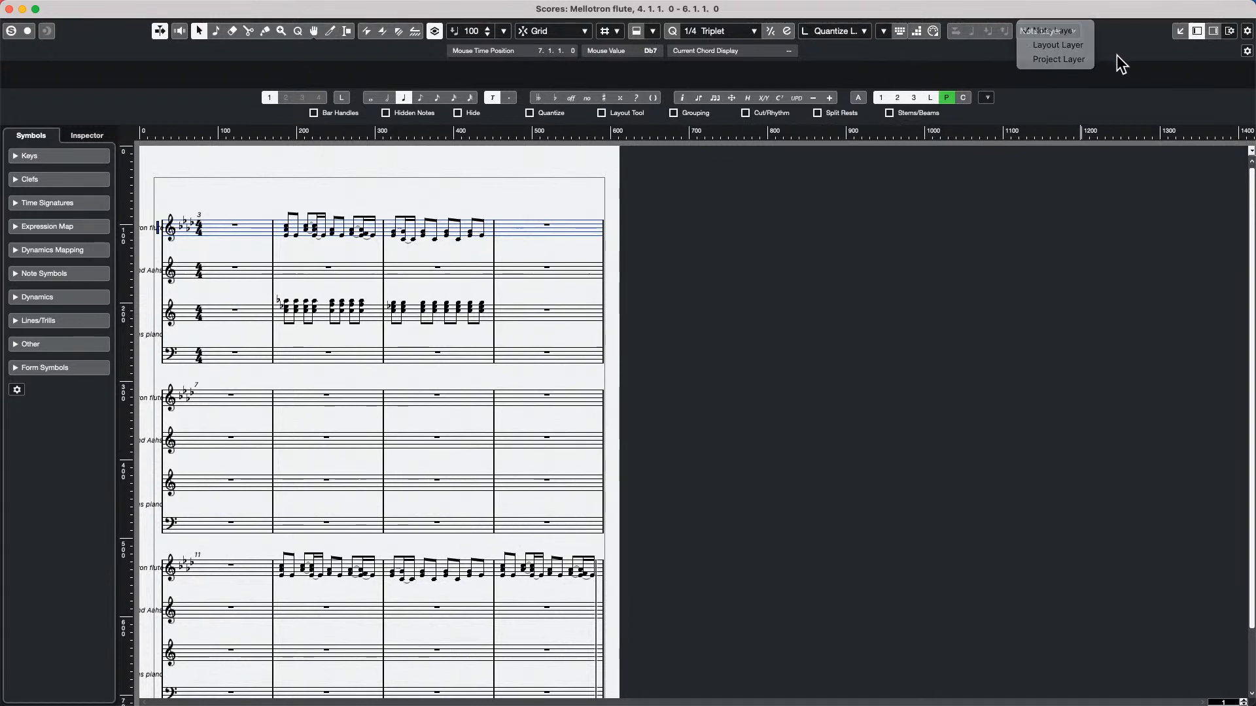
pyautogui.click(9, 9)
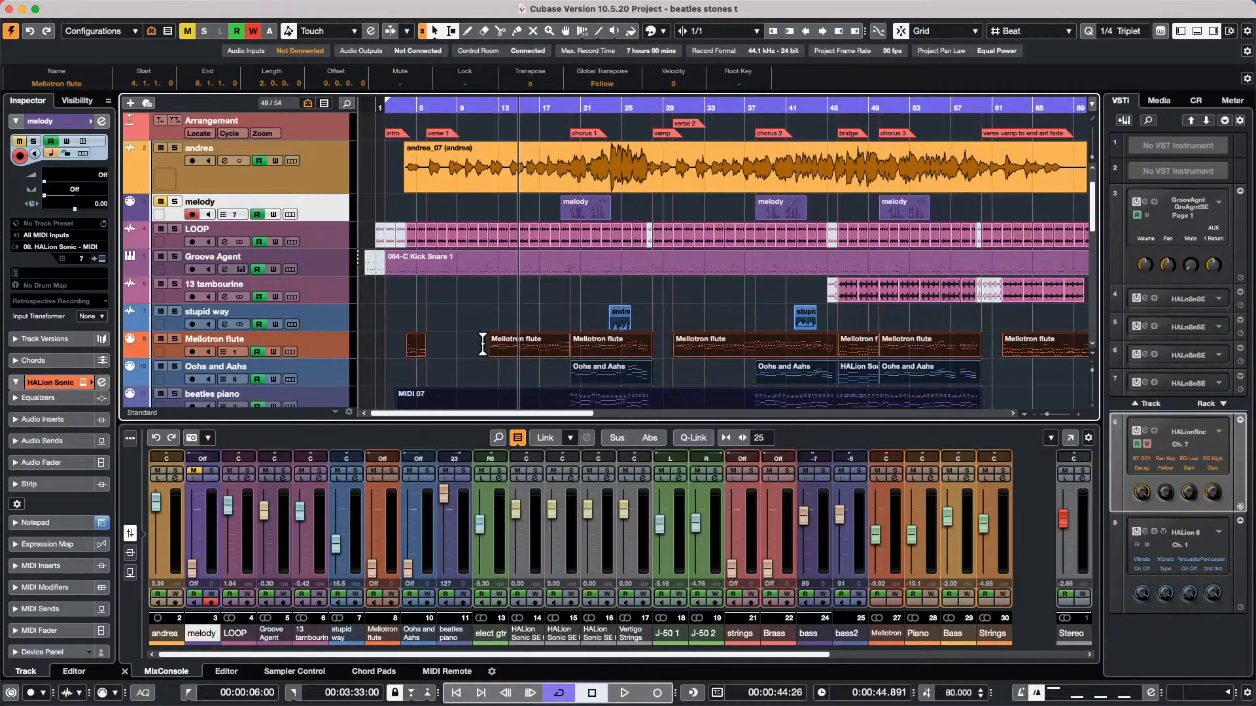
# Select only the Mellotron flute track with no parts selected, view its notation in the Score Editor, and close the score window
pyautogui.click(319, 329)
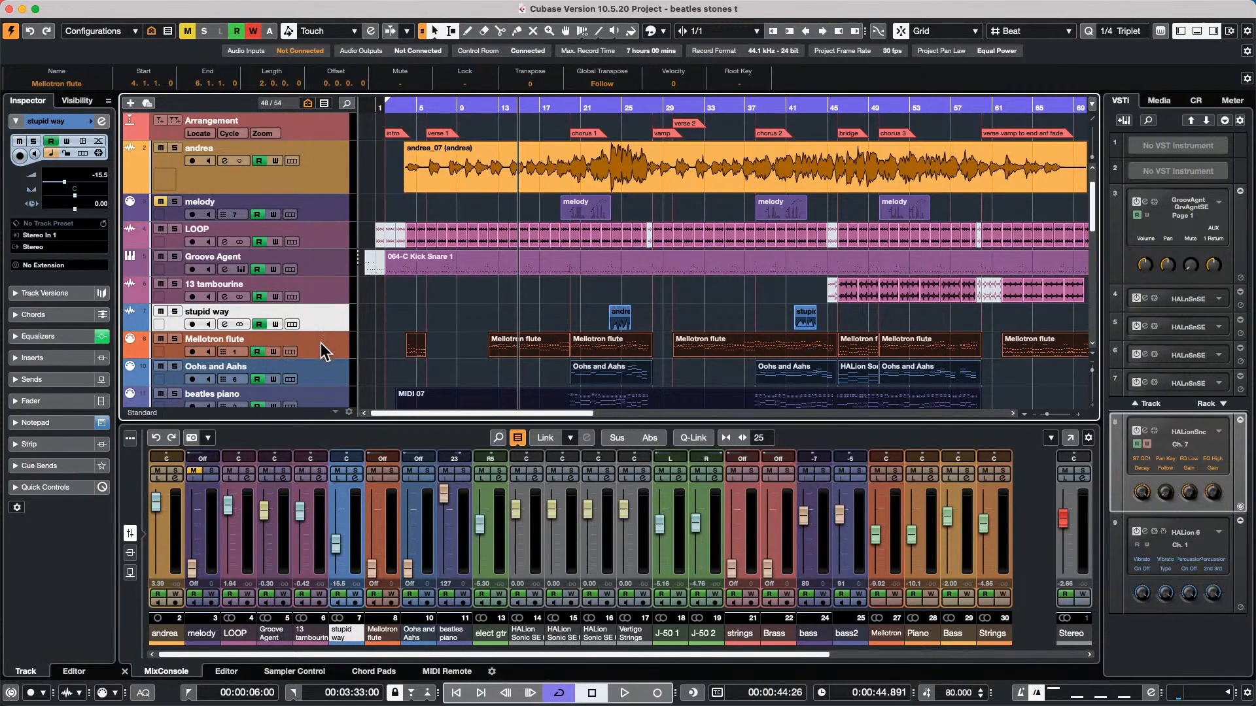
pyautogui.click(320, 341)
pyautogui.click(489, 330)
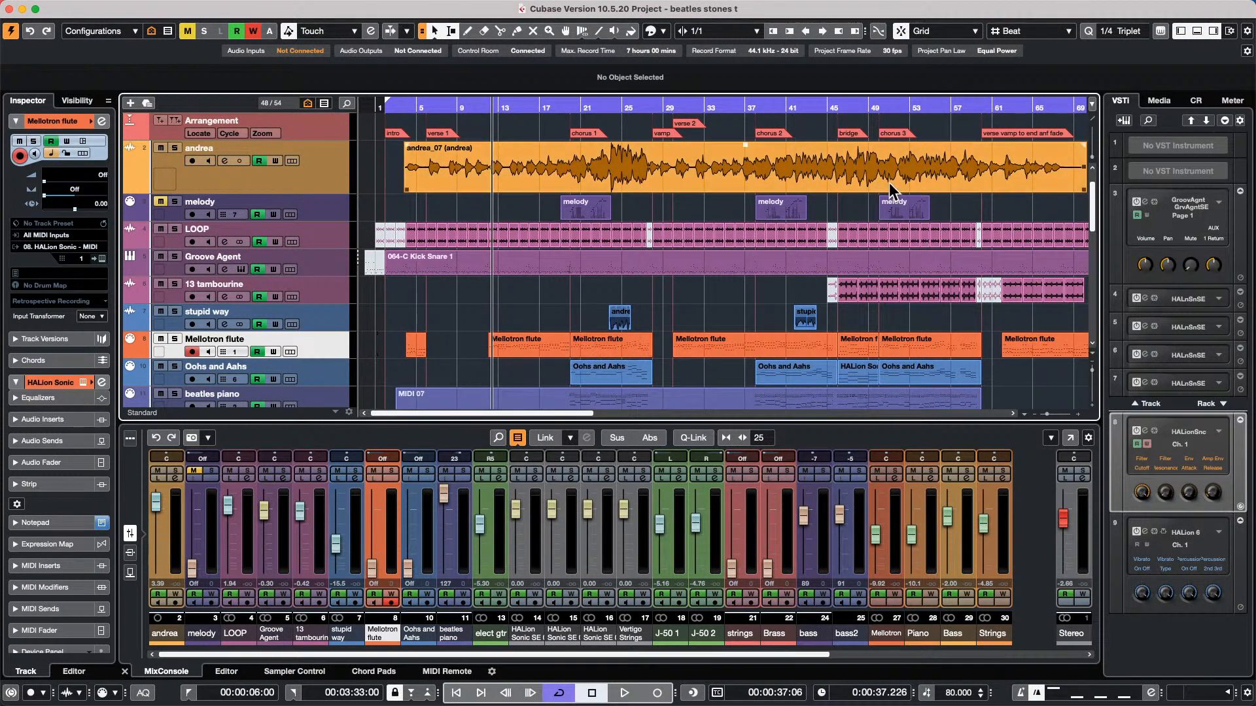
pyautogui.press('super+r')
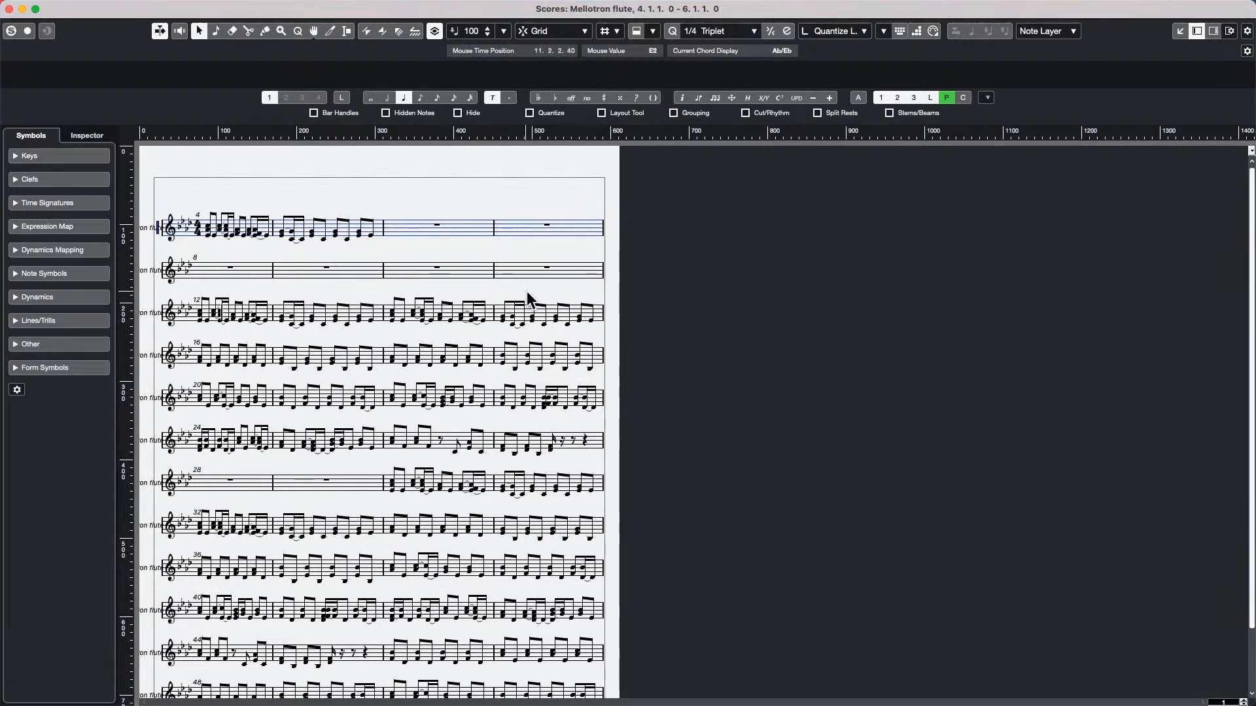
pyautogui.click(10, 9)
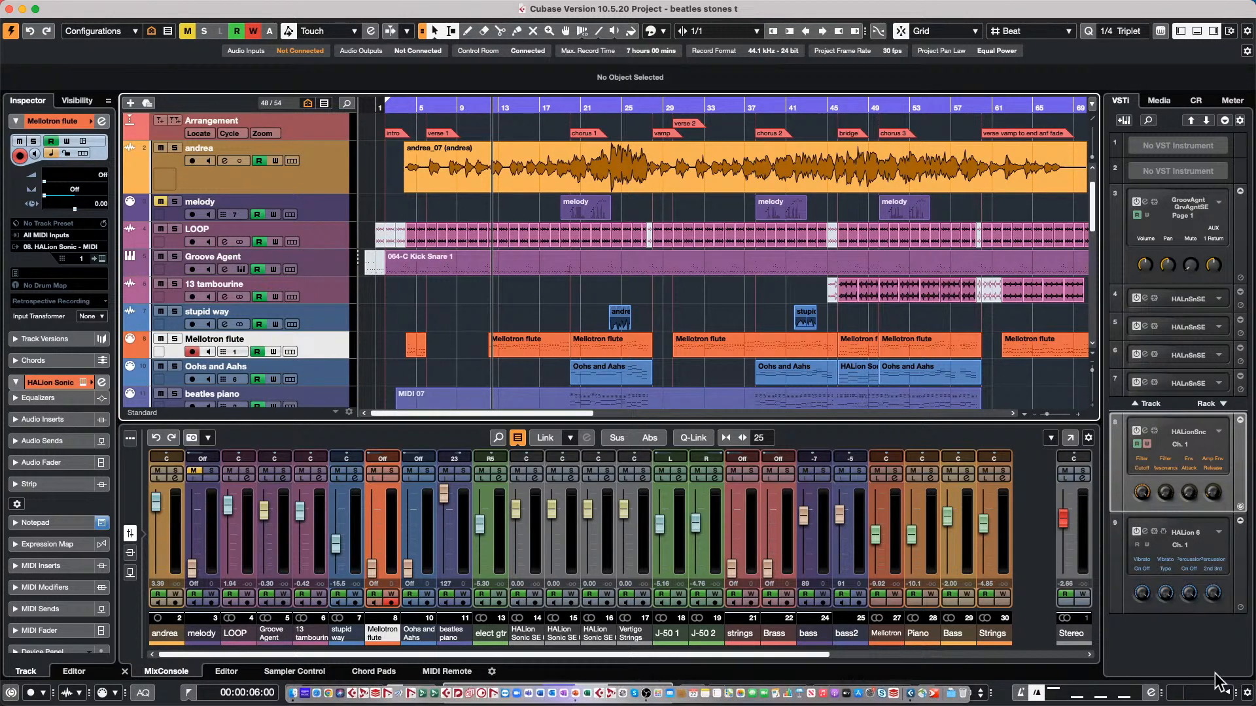
# Create a new empty project in the April 12 2022 folder
pyautogui.click(90, 7)
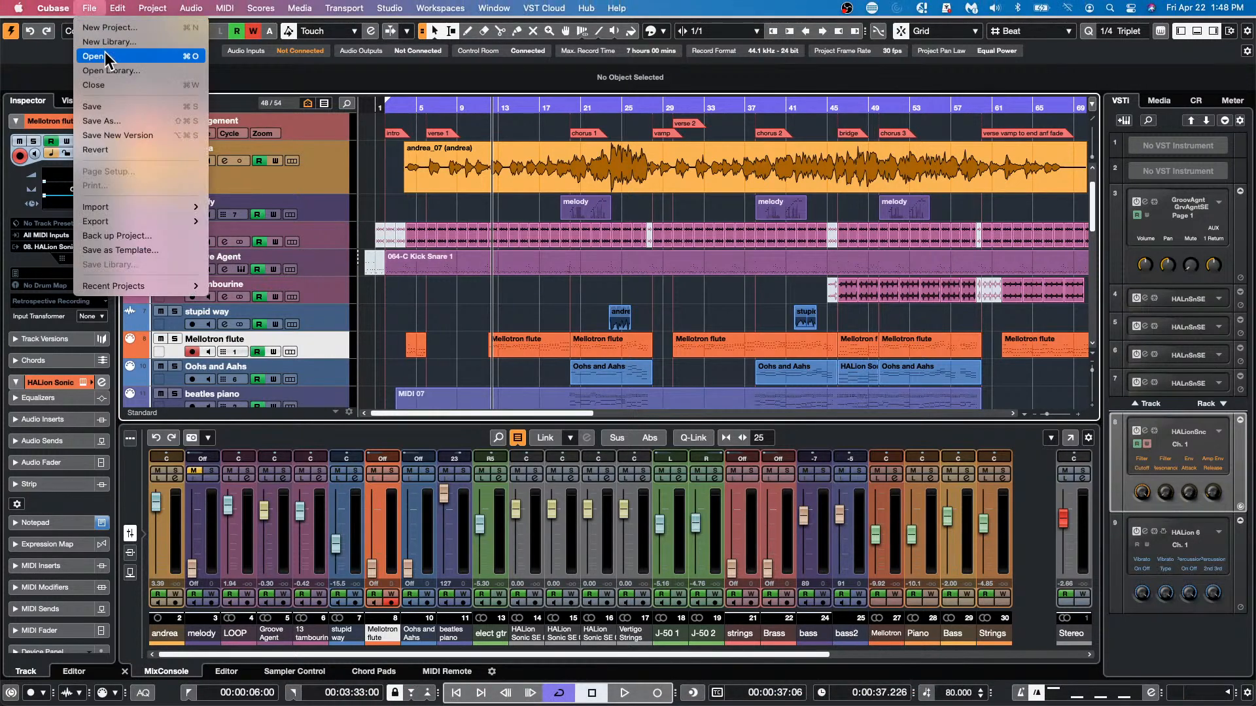
pyautogui.click(108, 32)
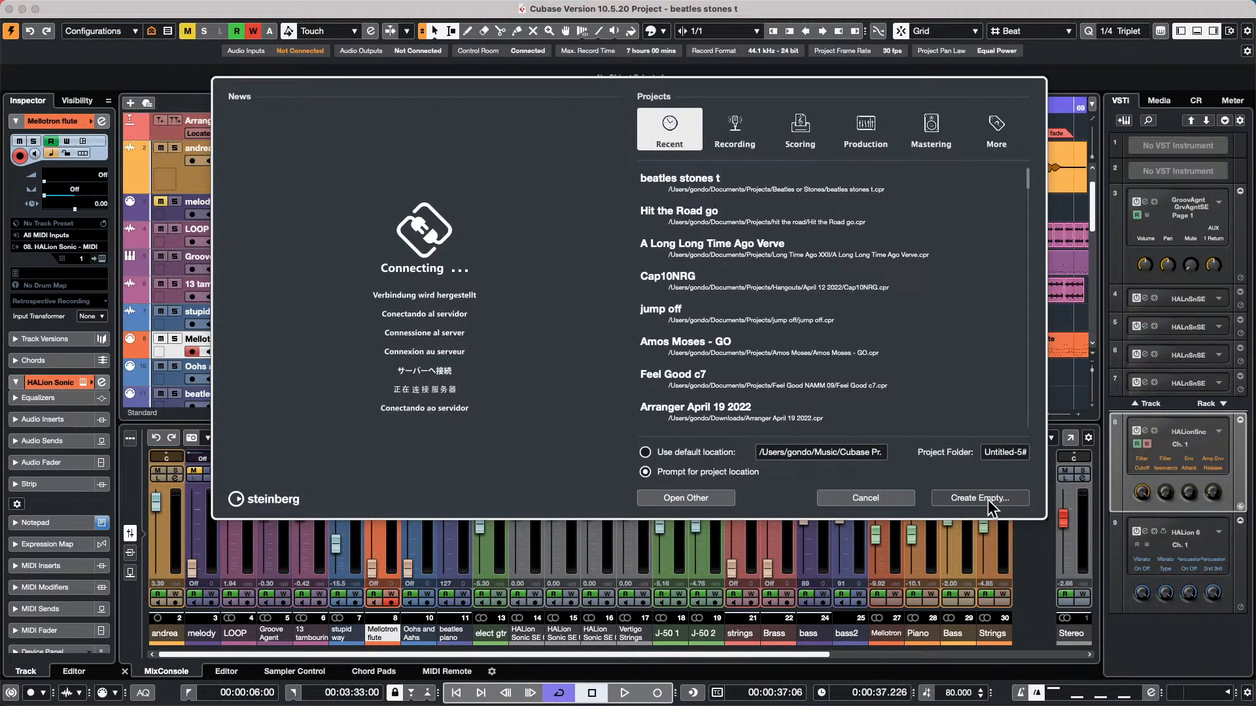
pyautogui.click(990, 497)
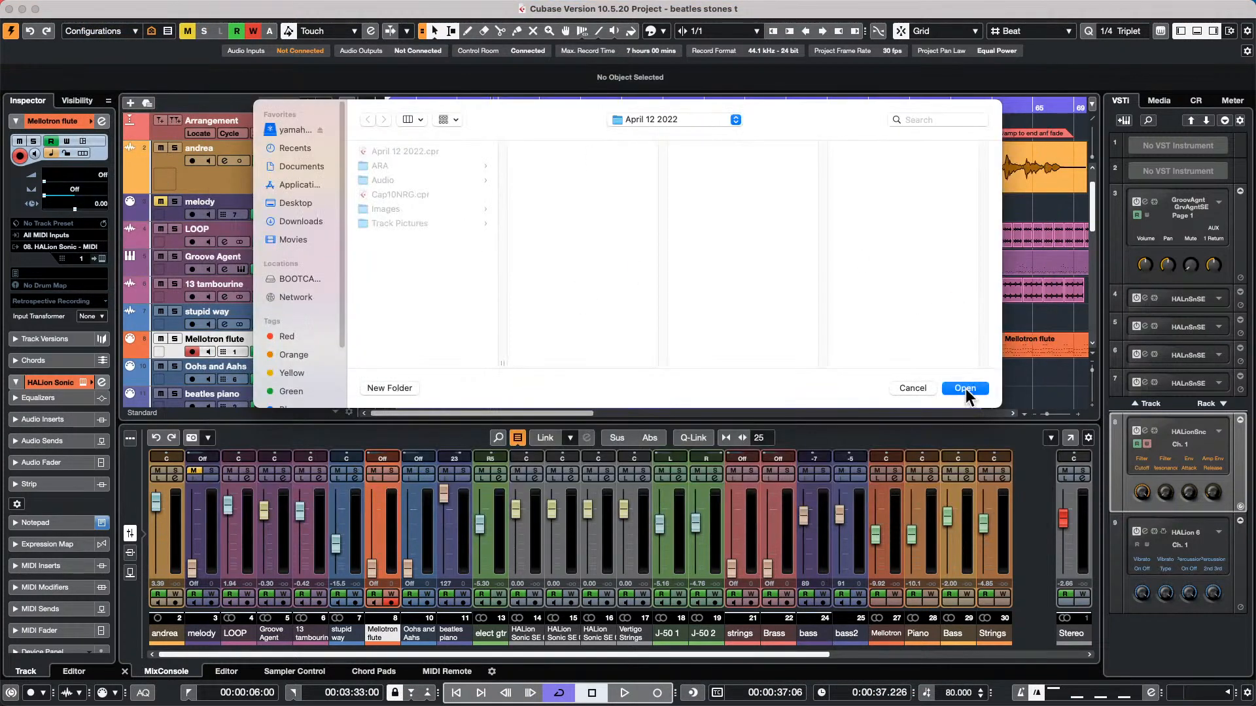
pyautogui.click(965, 388)
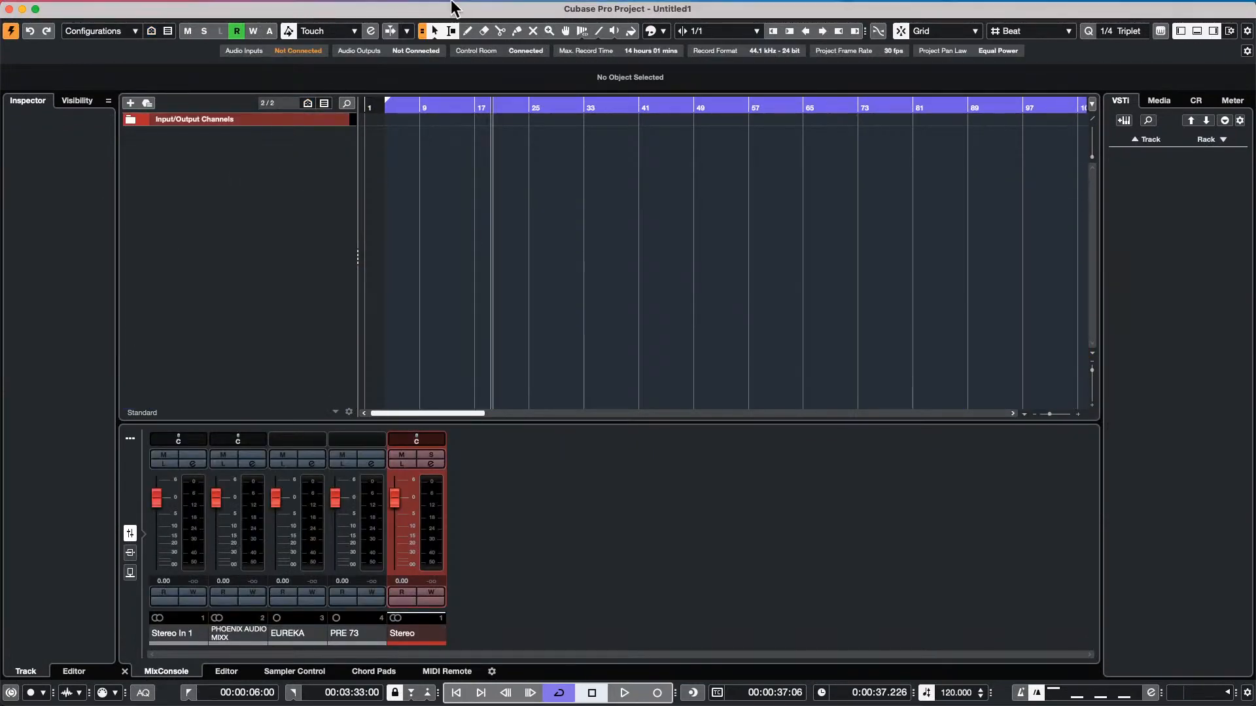
# Add 21 stereo audio tracks to the empty project, routed to the Stereo output
pyautogui.click(390, 3)
pyautogui.click(271, 160)
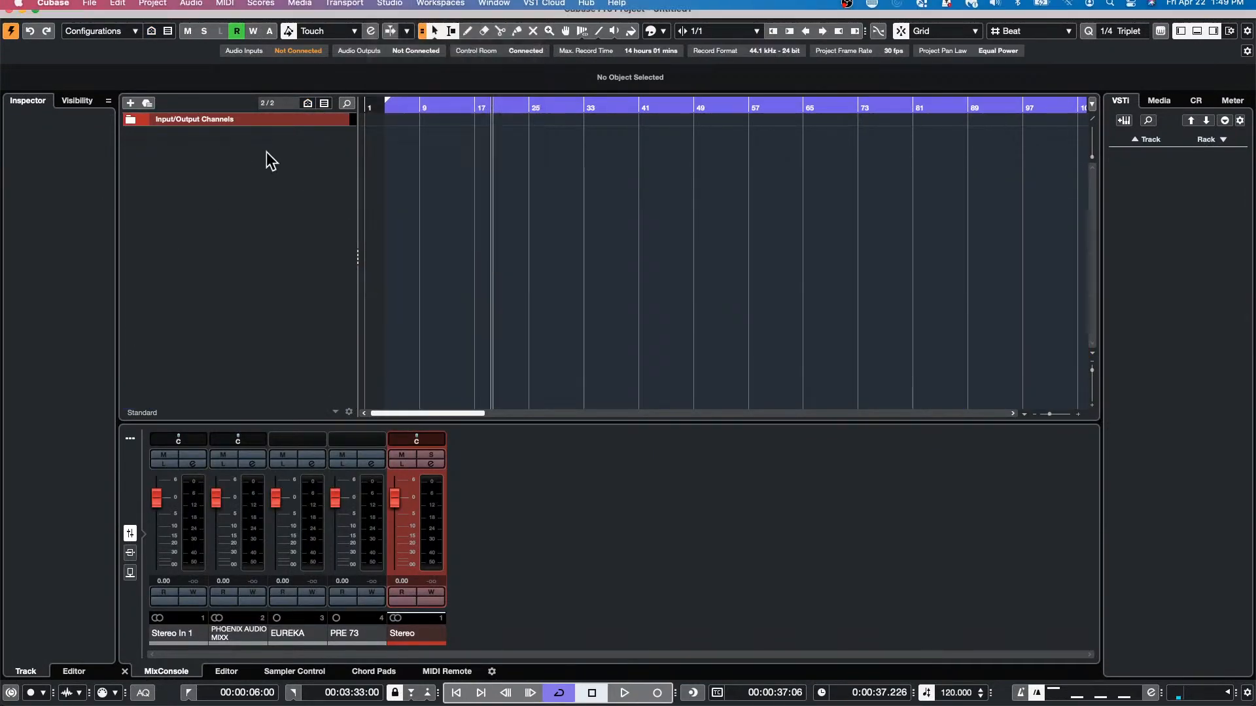
pyautogui.rightClick(270, 160)
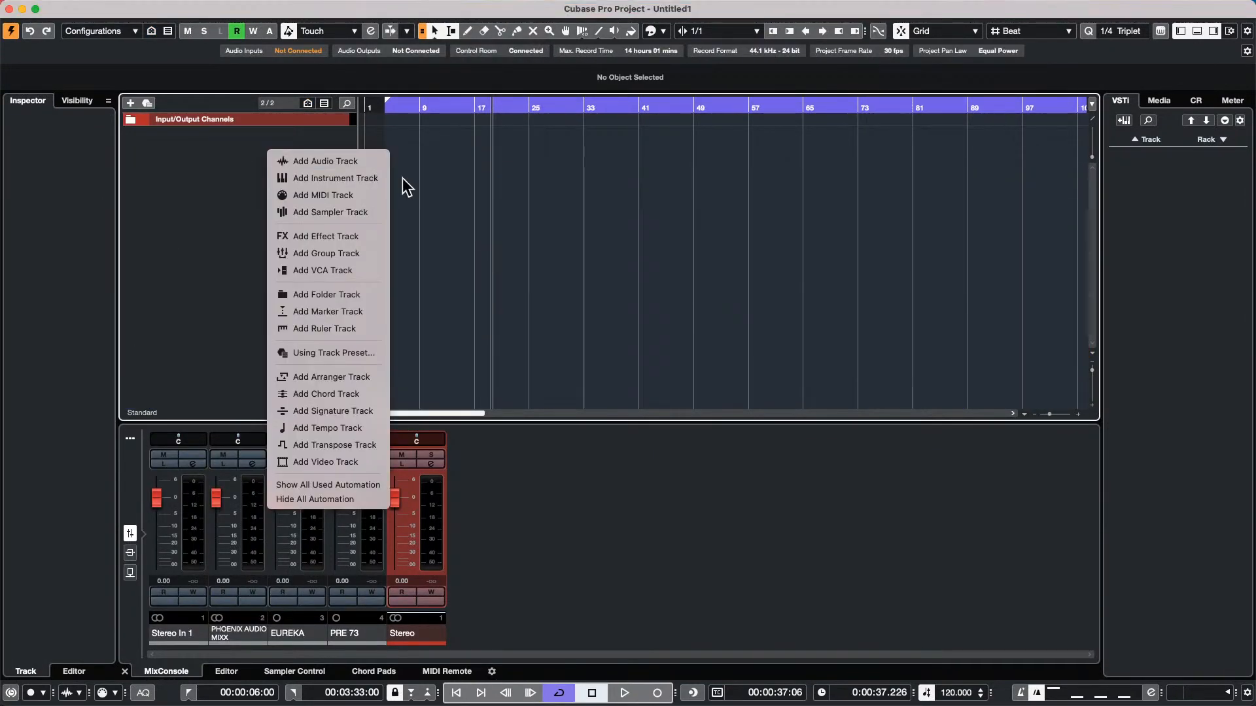
pyautogui.click(358, 170)
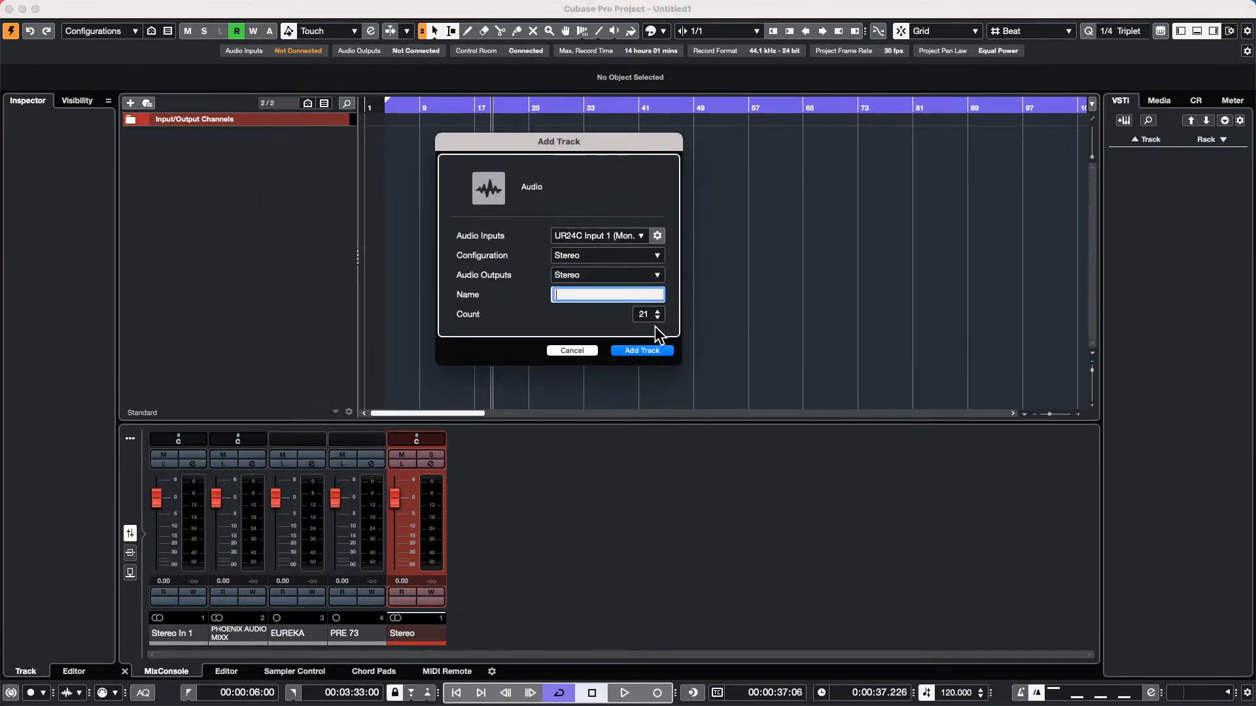
pyautogui.click(644, 354)
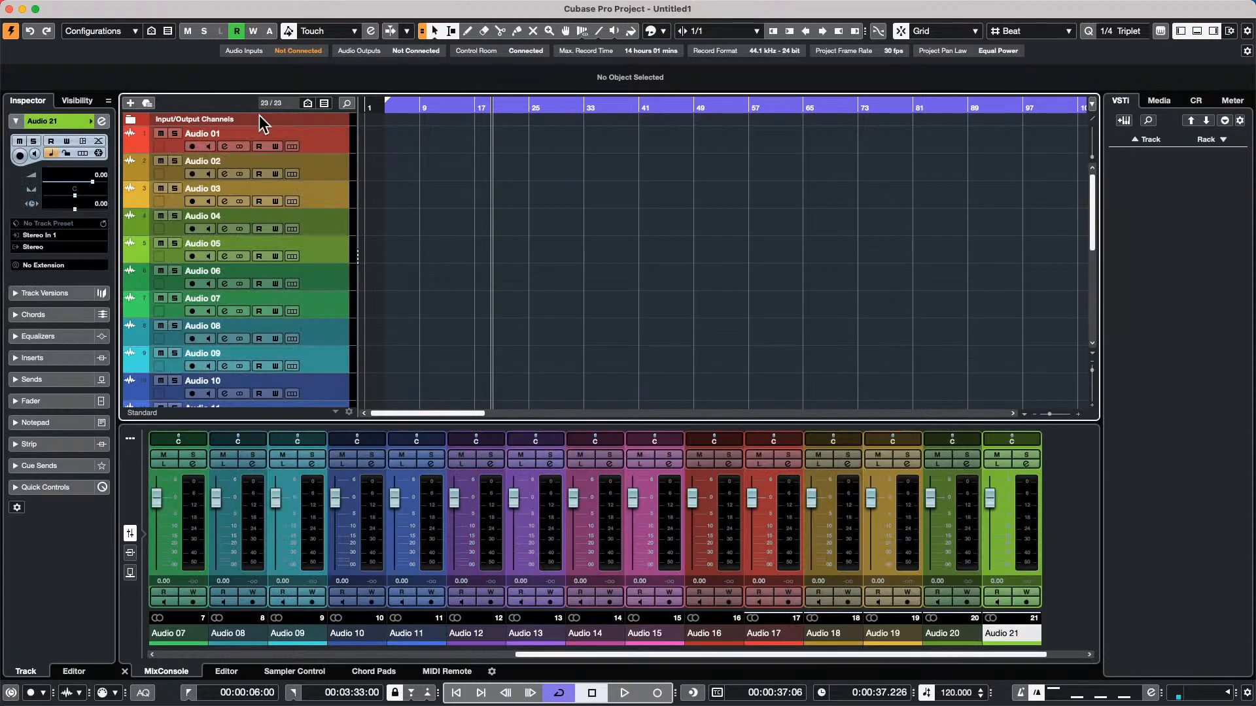
# Insert 17 stereo audio tracks directly below the Audio 15 track, routed to the Stereo output
pyautogui.scroll(-10, 293, 239)
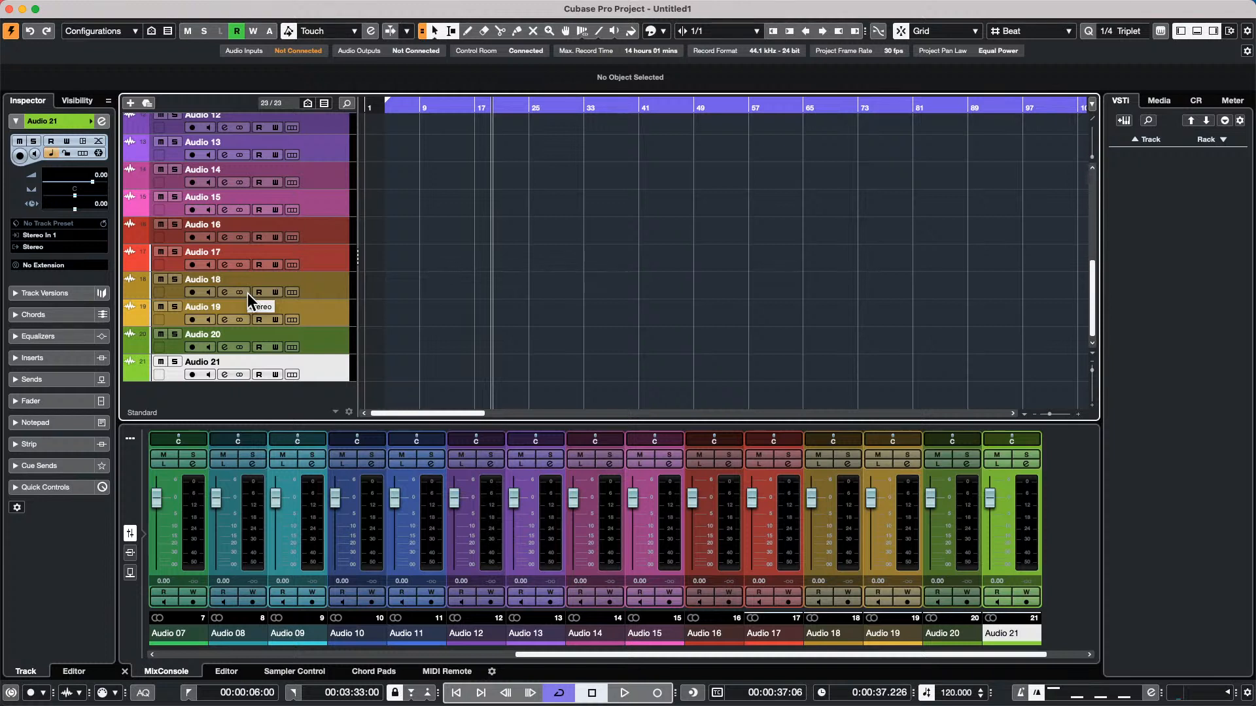
pyautogui.click(326, 199)
pyautogui.rightClick(325, 198)
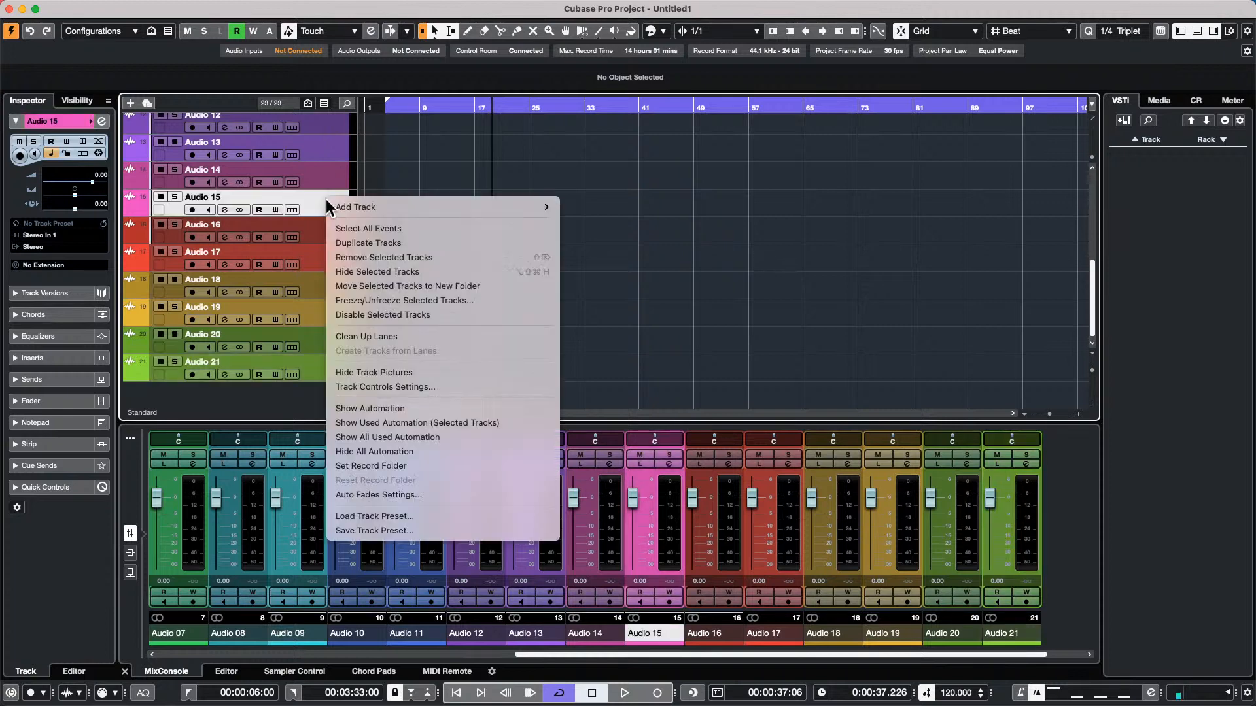
pyautogui.moveTo(543, 206)
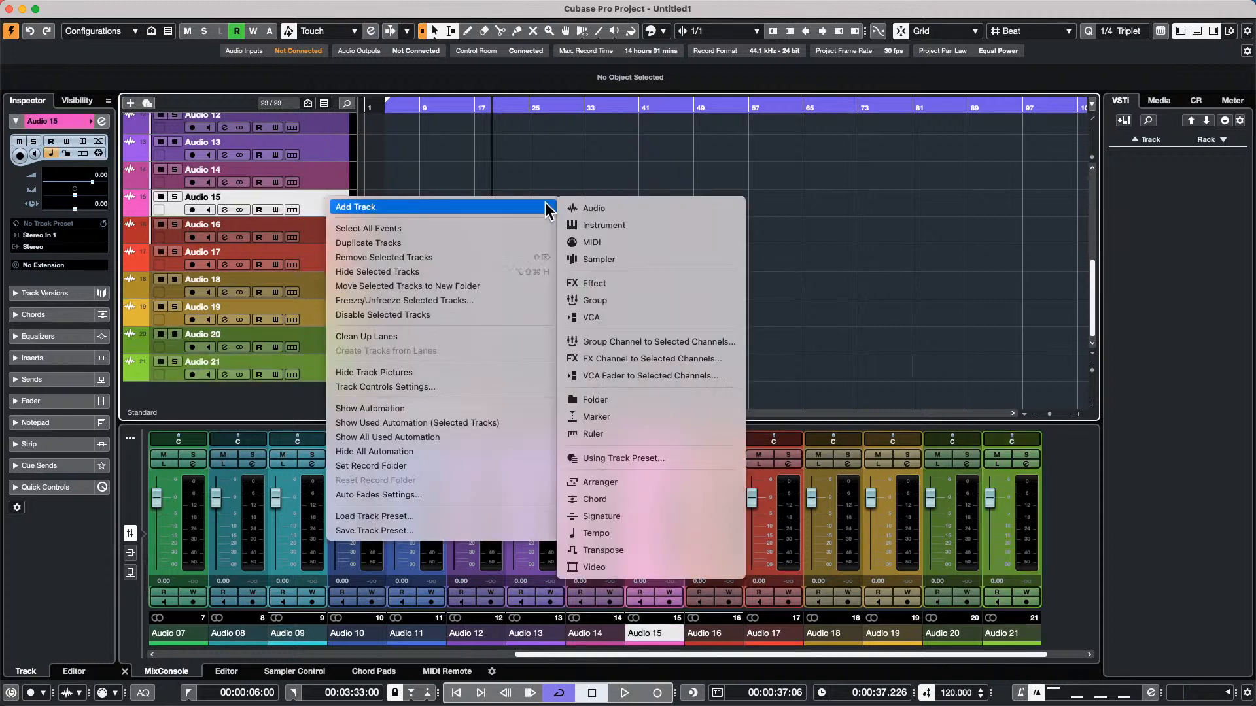
pyautogui.click(631, 206)
pyautogui.scroll(10, 653, 314)
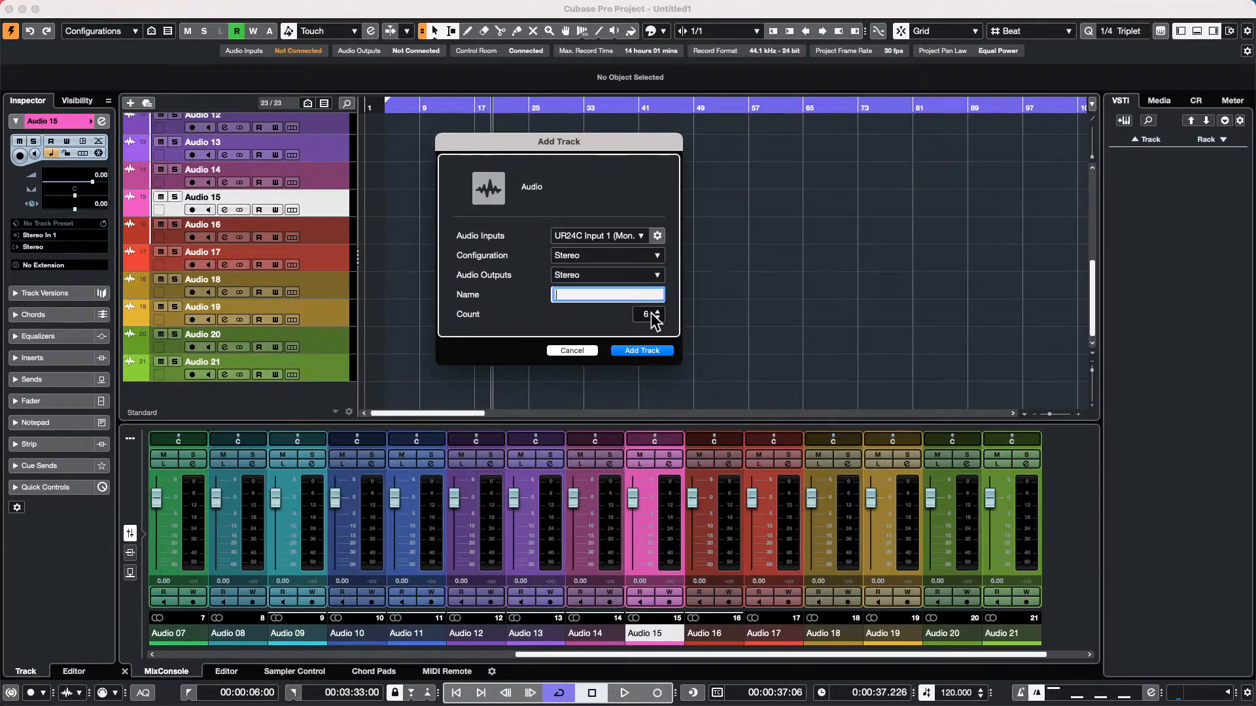
pyautogui.scroll(4, 655, 320)
pyautogui.click(648, 351)
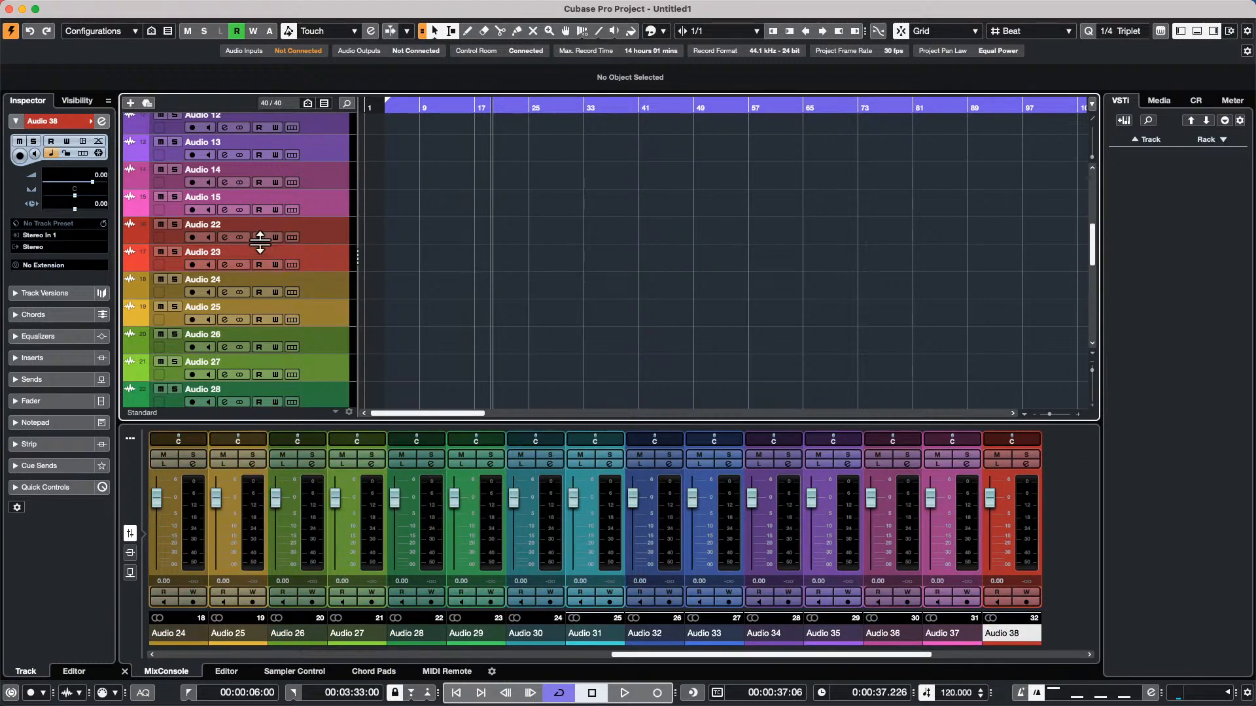
# Examine the channel order in the mixer and compare the positions of the Audio 15 and Audio 22 tracks by selecting them alternately
pyautogui.click(662, 655)
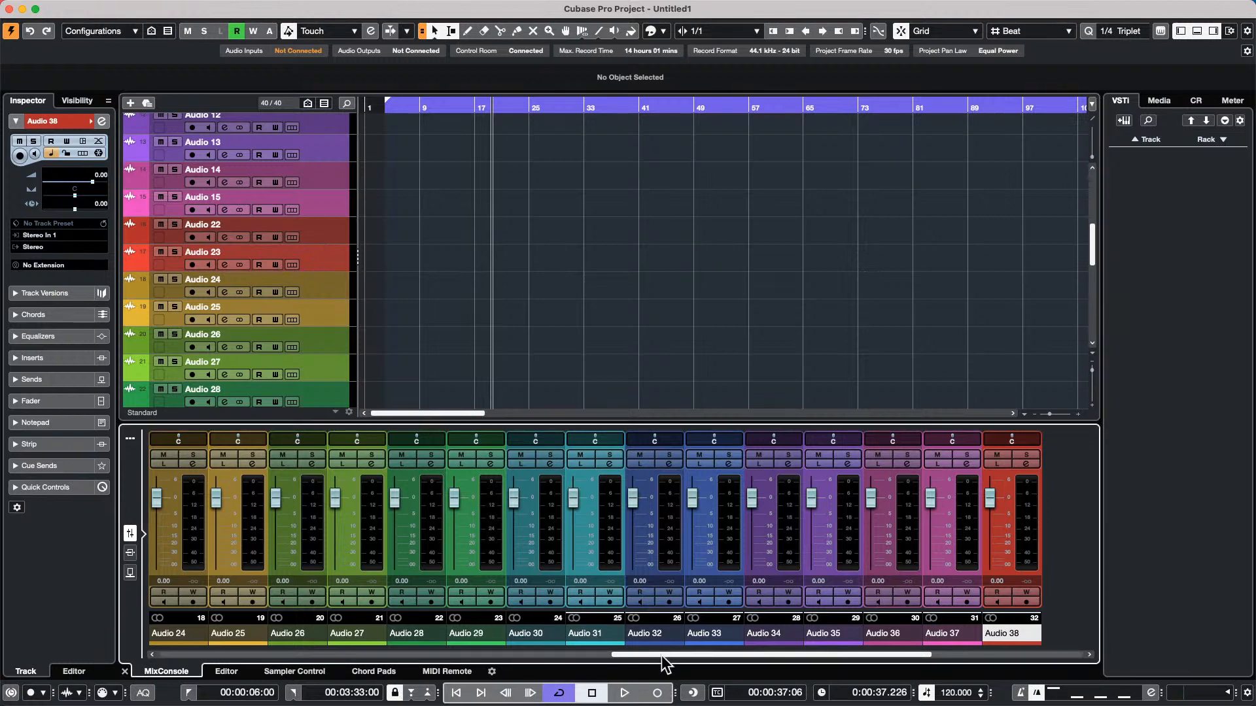
pyautogui.moveTo(661, 654); pyautogui.dragTo(213, 654)
pyautogui.moveTo(303, 654); pyautogui.dragTo(697, 694)
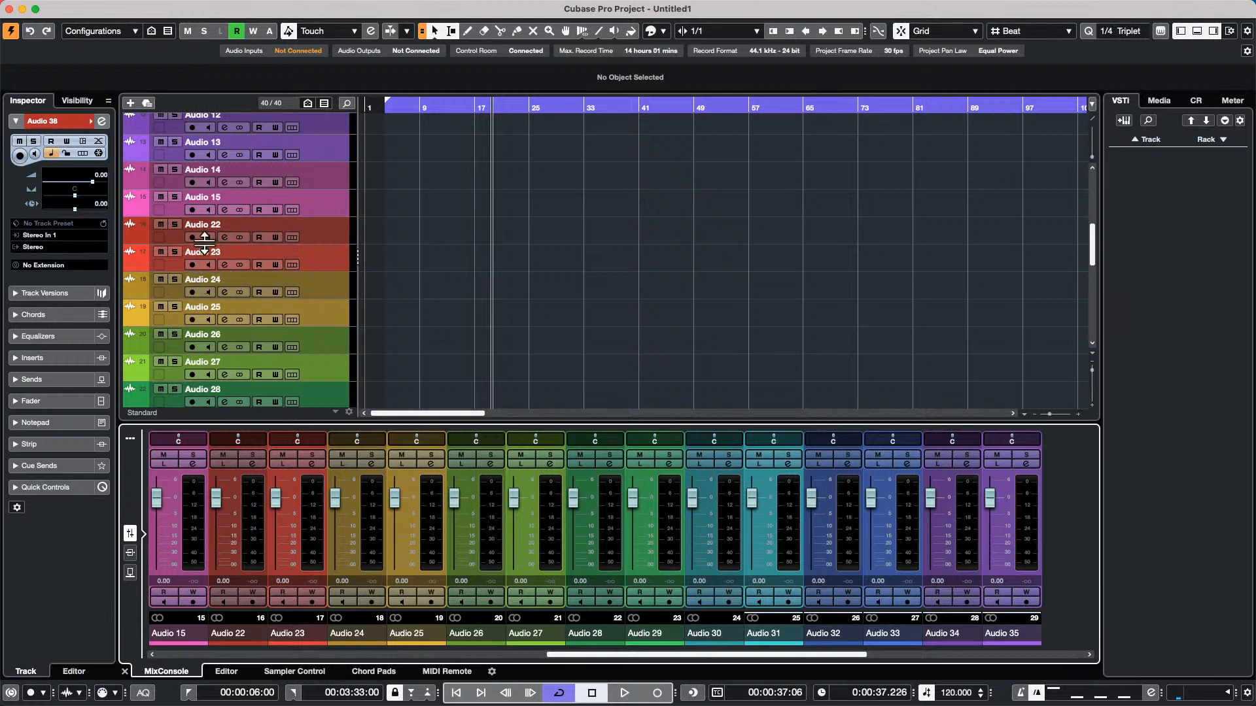
pyautogui.click(323, 210)
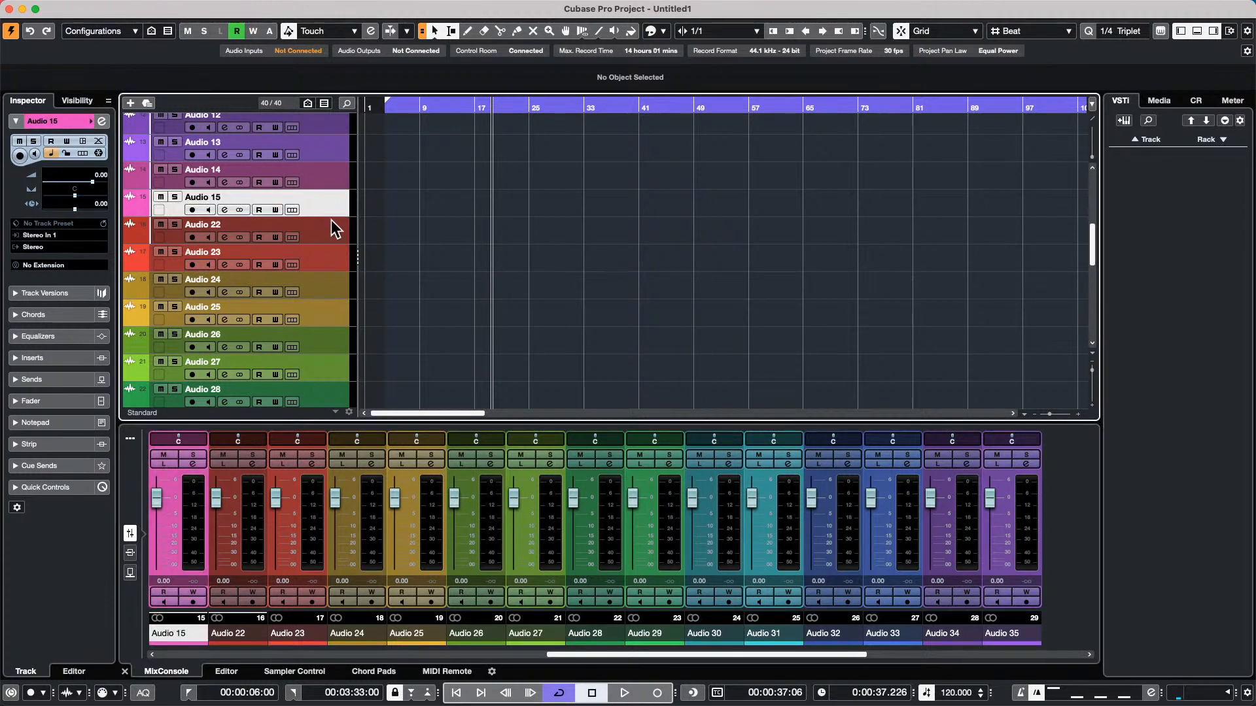
pyautogui.click(332, 231)
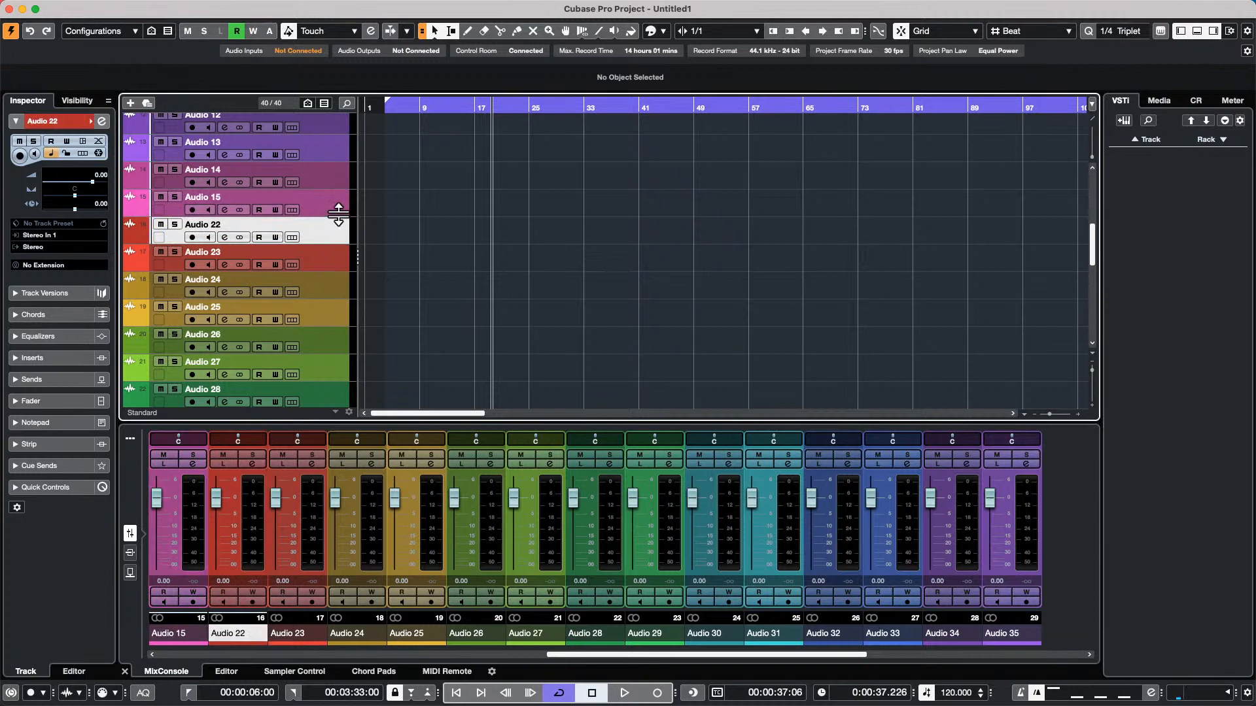
pyautogui.click(336, 206)
pyautogui.click(338, 234)
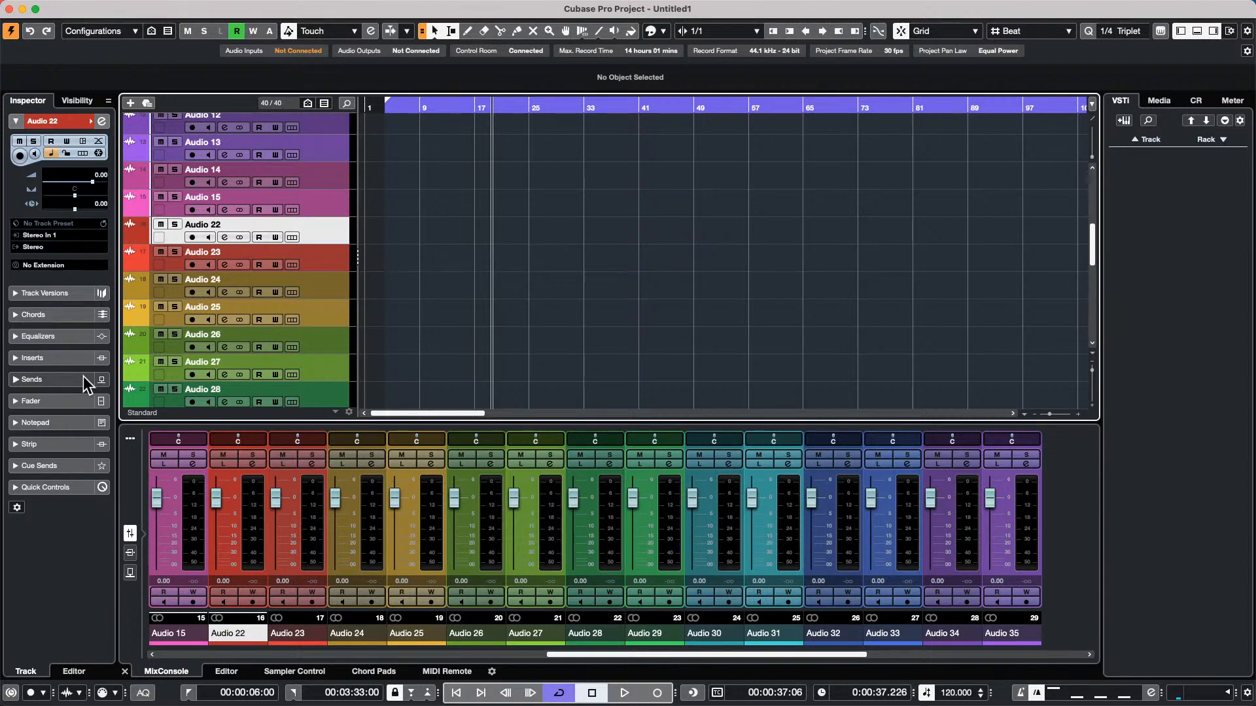
# Open the recent project CX Audio.cpr and activate it
pyautogui.moveTo(65, 7)
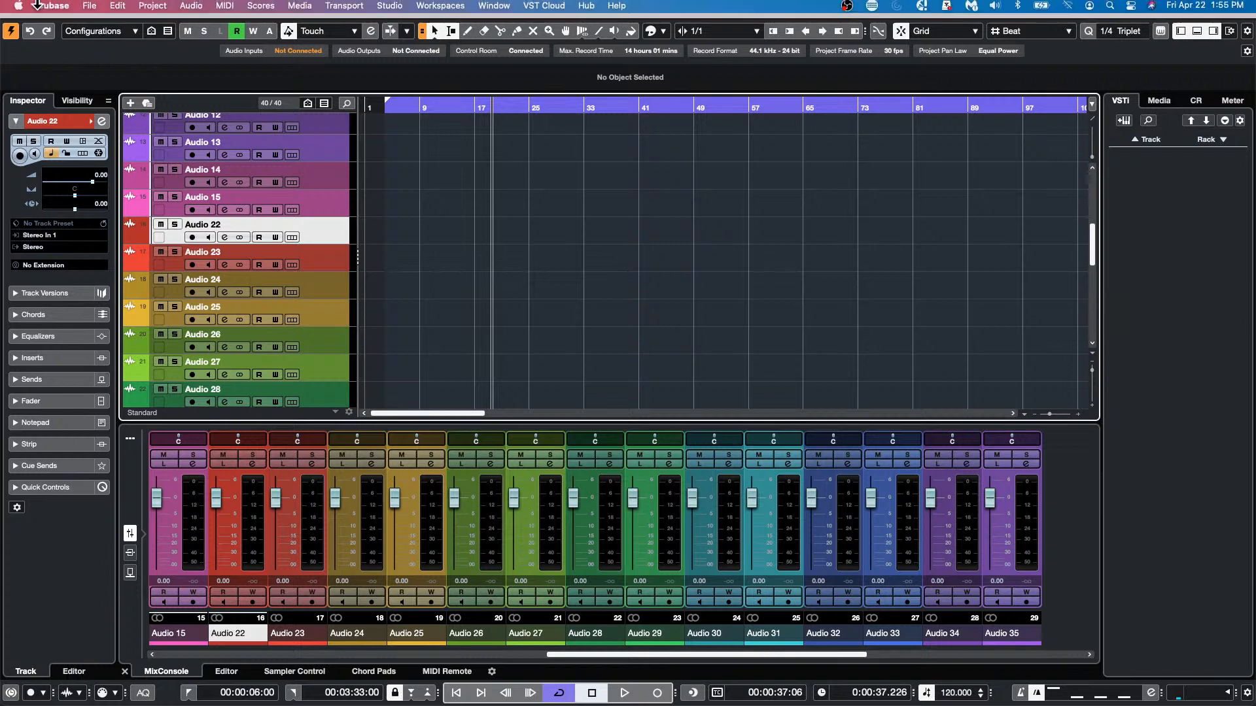
pyautogui.click(119, 10)
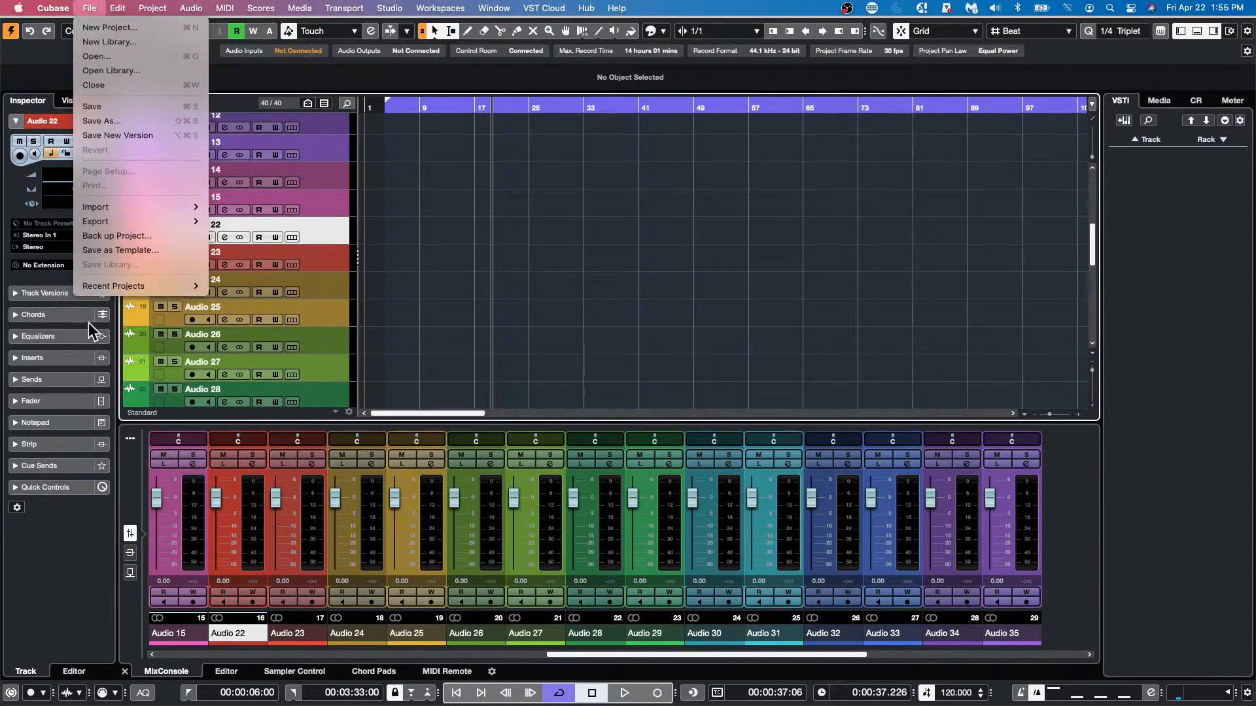
pyautogui.moveTo(103, 292)
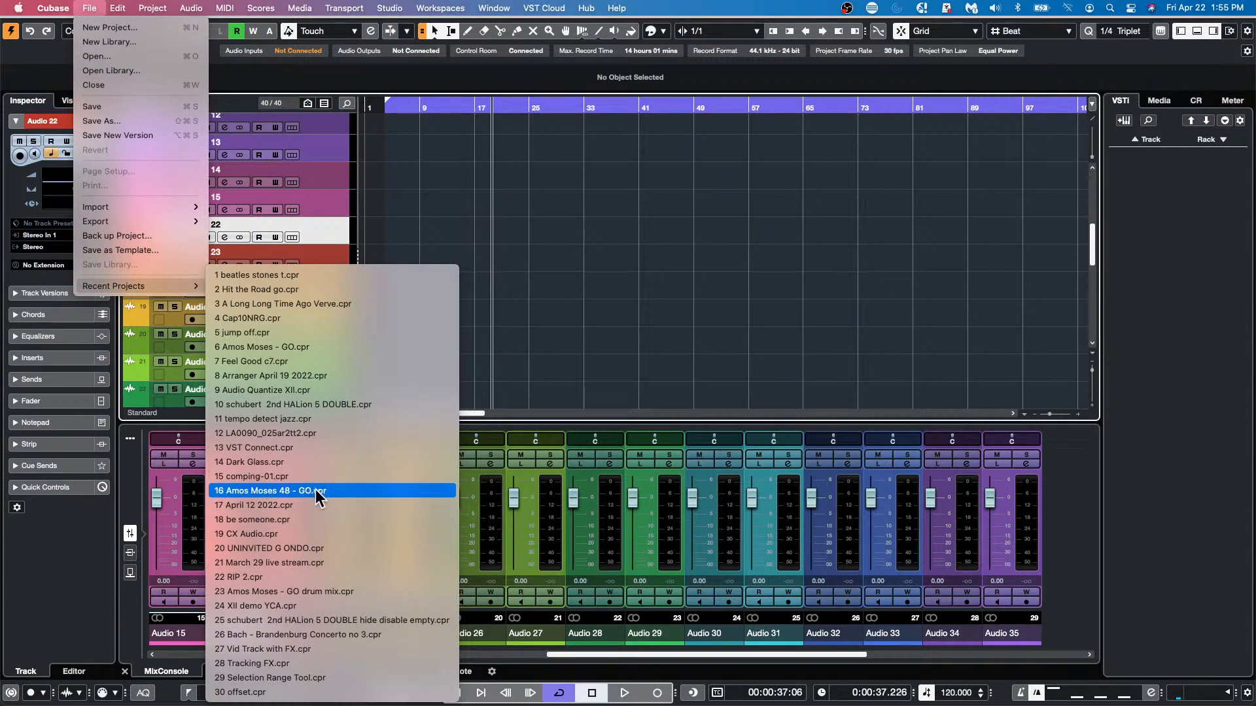
pyautogui.click(317, 534)
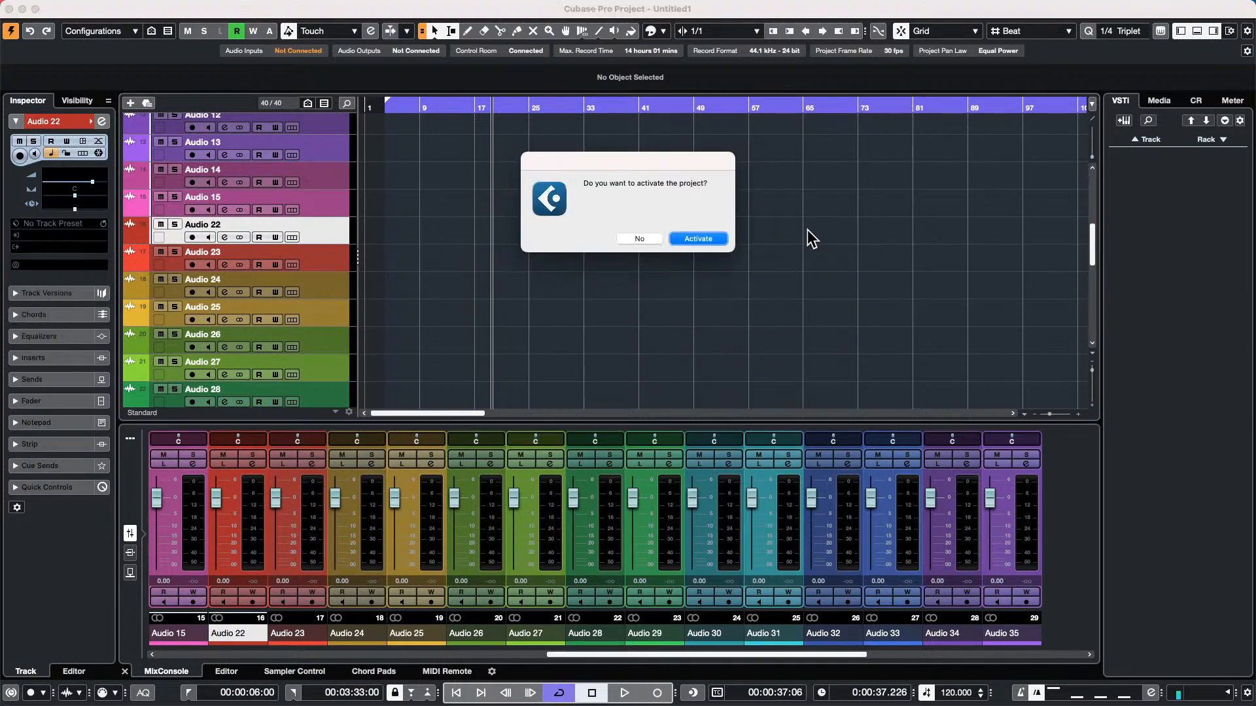
pyautogui.click(713, 240)
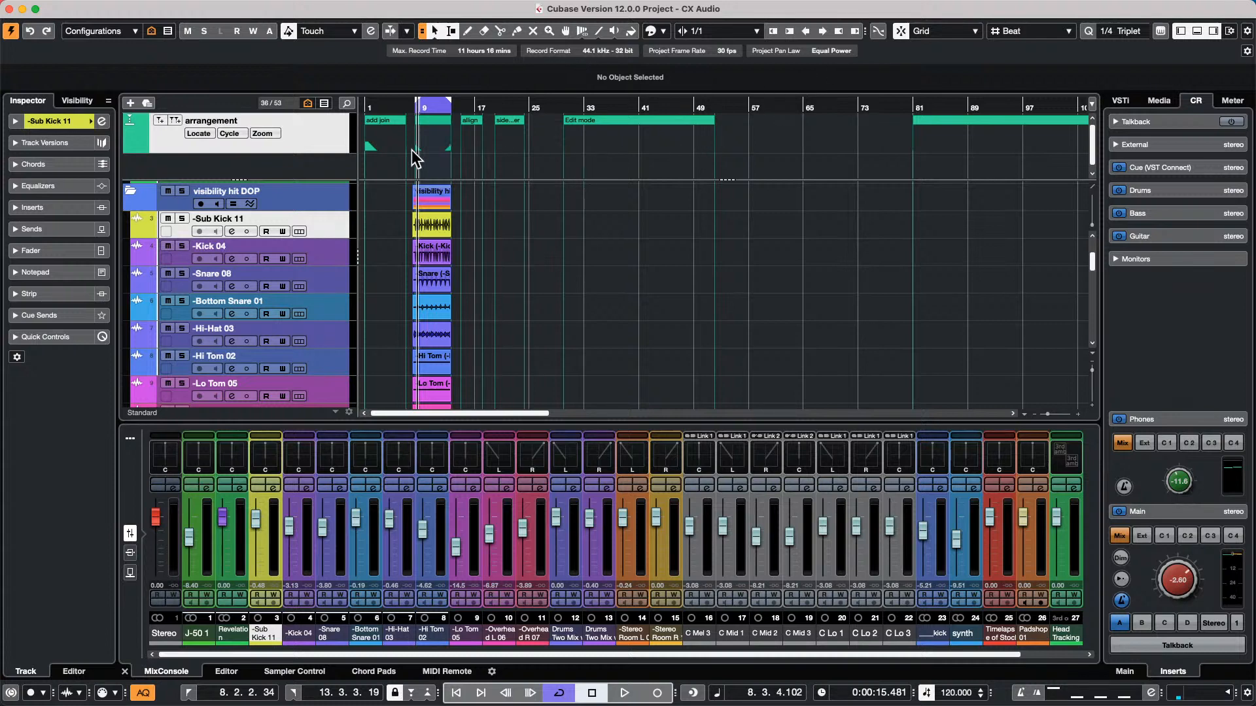
# Play the multi-track drum recordings from the start of the cycle range near bar 8, and stop playback
pyautogui.moveTo(435, 107); pyautogui.dragTo(333, 145)
pyautogui.press('n')
pyautogui.press('space')
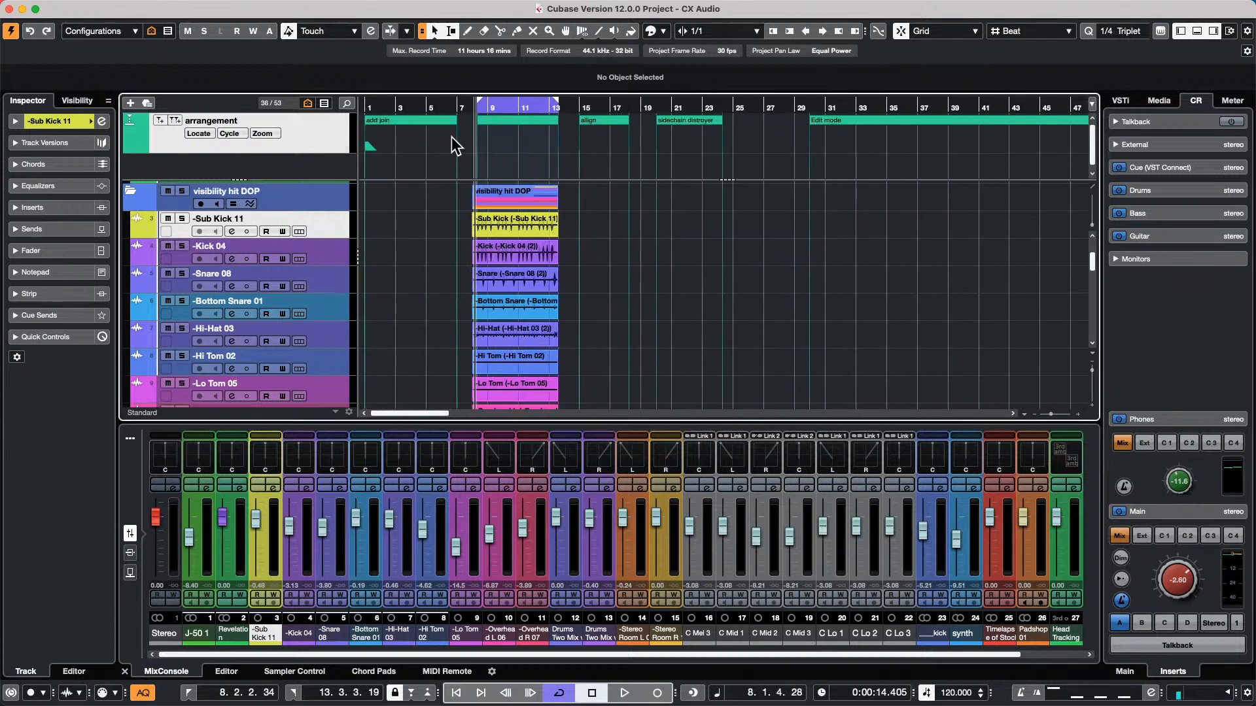
pyautogui.press('h')
pyautogui.press('h')
pyautogui.press('h')
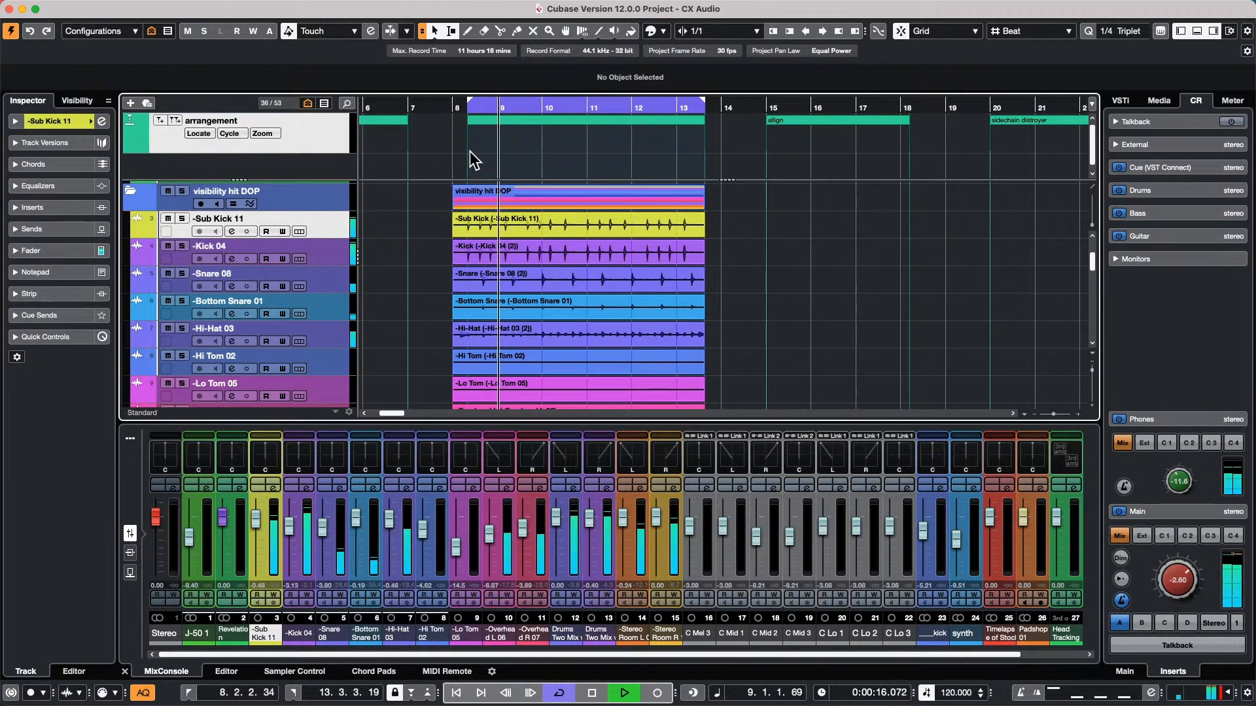
pyautogui.press('space')
# Open Lose My Faith GO VCA.cpr from the If I Ever Lose My Faith folder in Projects and activate it
pyautogui.click(100, 9)
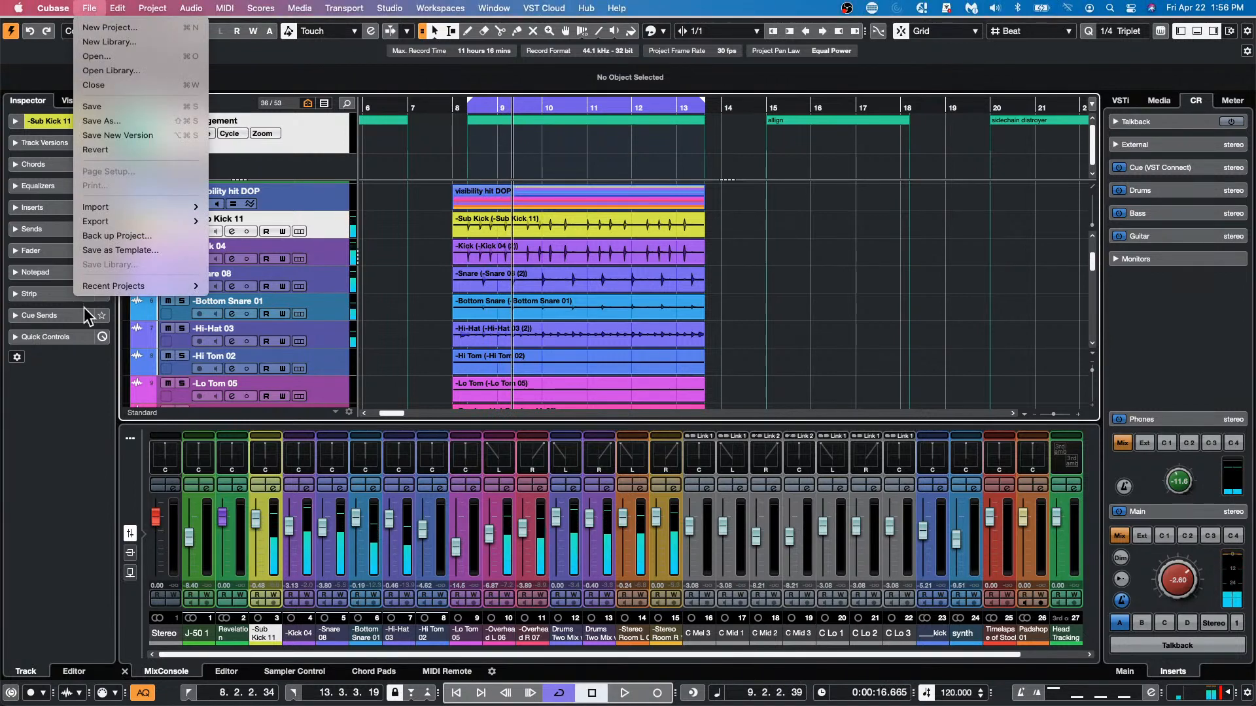
pyautogui.moveTo(112, 288)
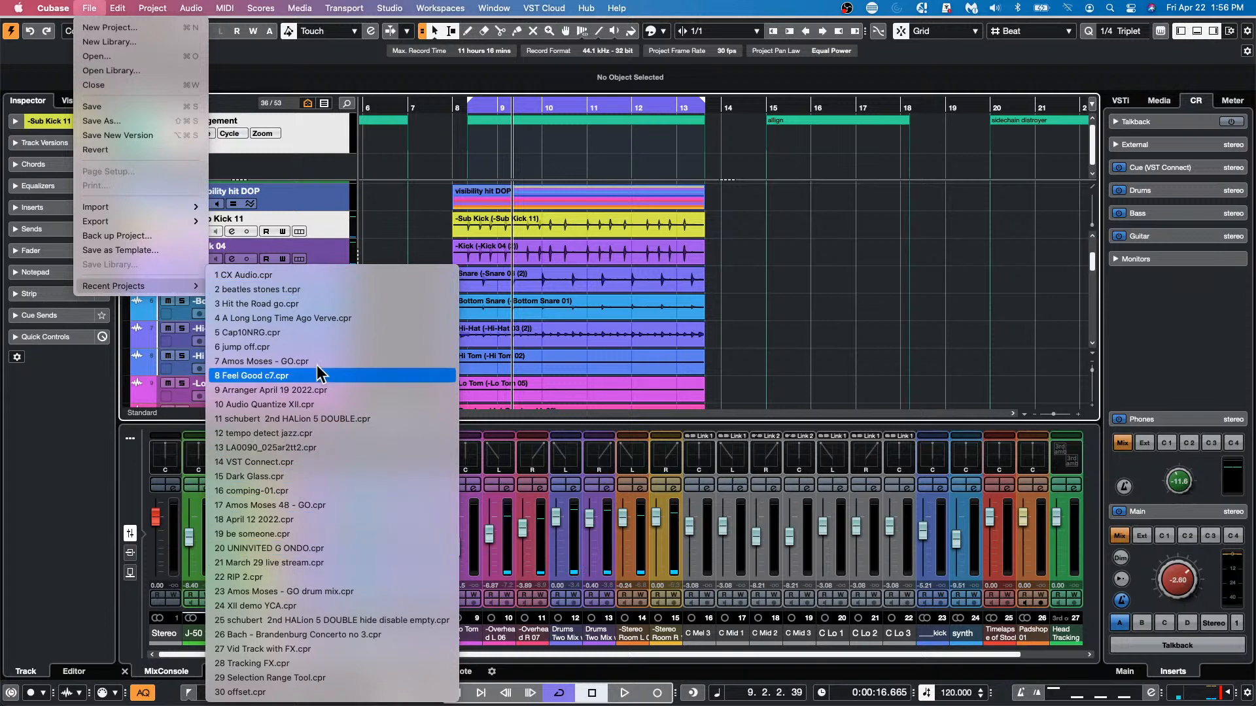
pyautogui.click(171, 60)
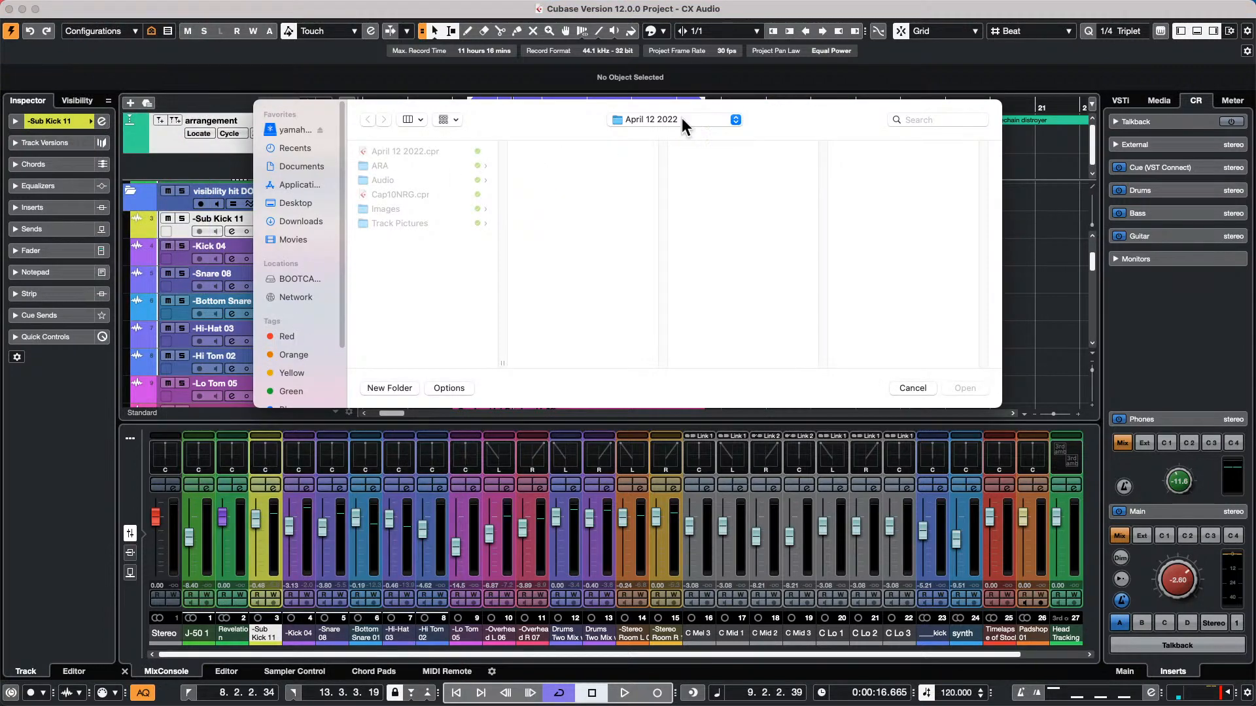
pyautogui.click(656, 120)
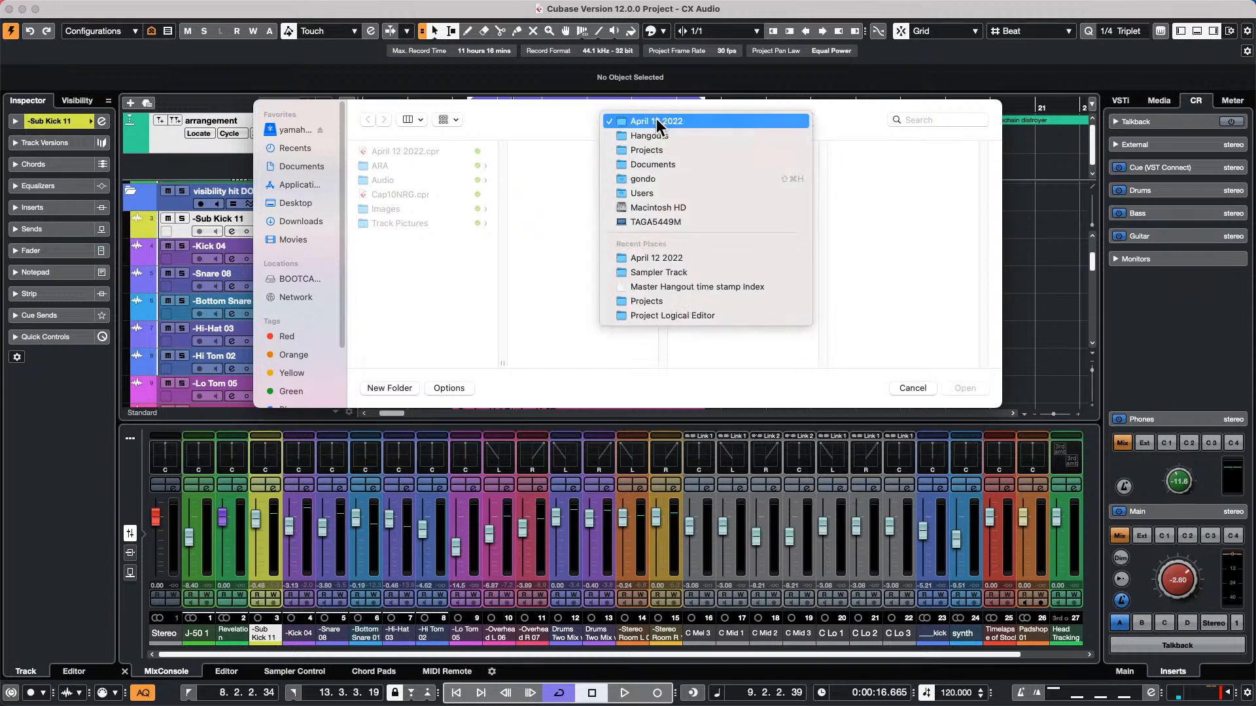
pyautogui.click(661, 151)
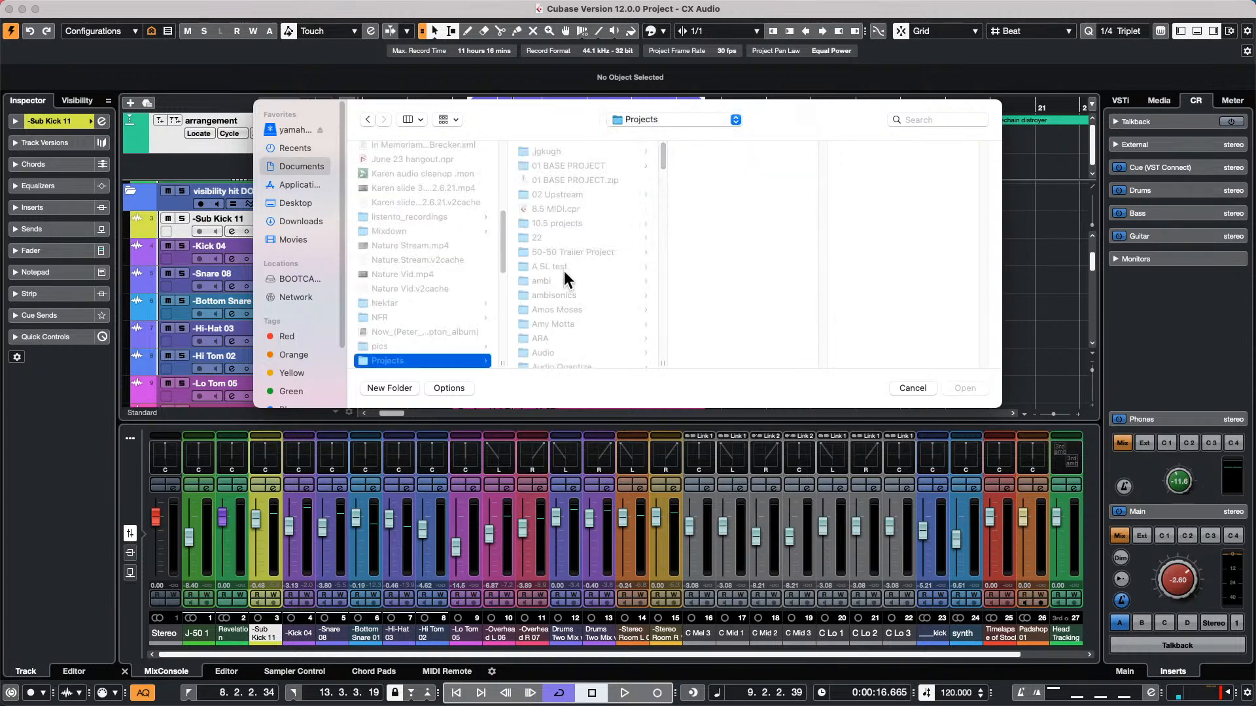
pyautogui.scroll(-15, 564, 271)
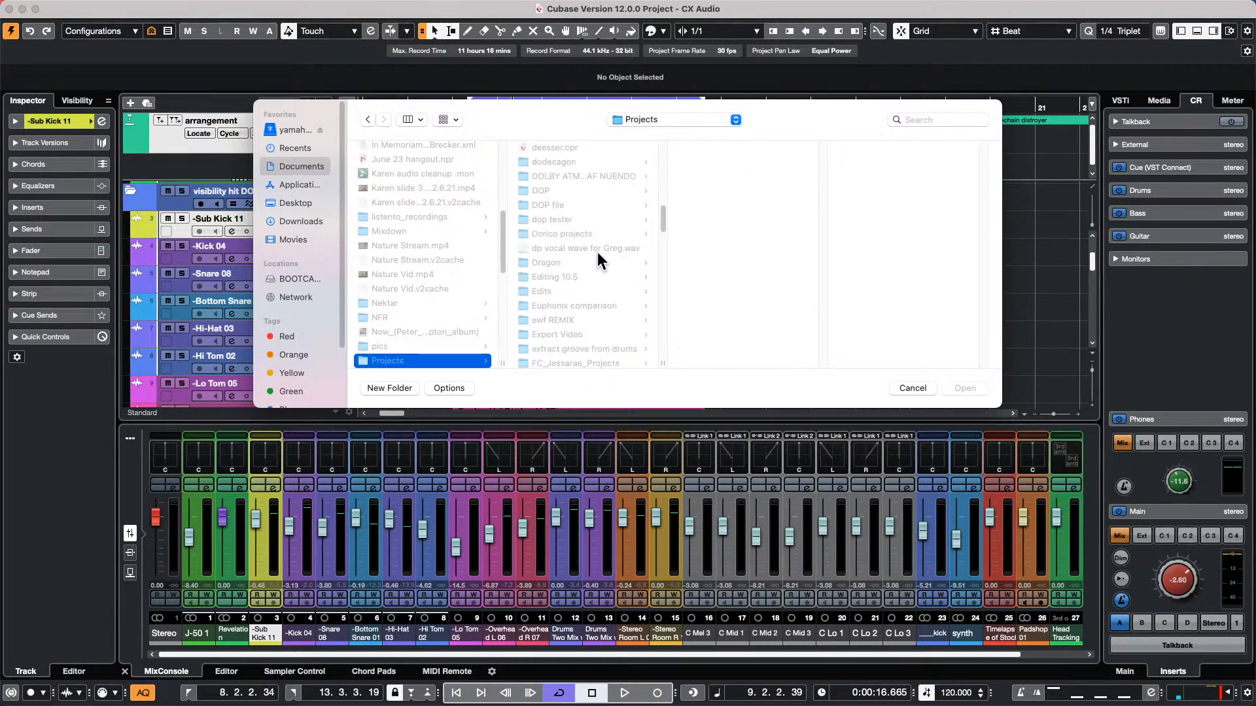
pyautogui.scroll(-10, 597, 252)
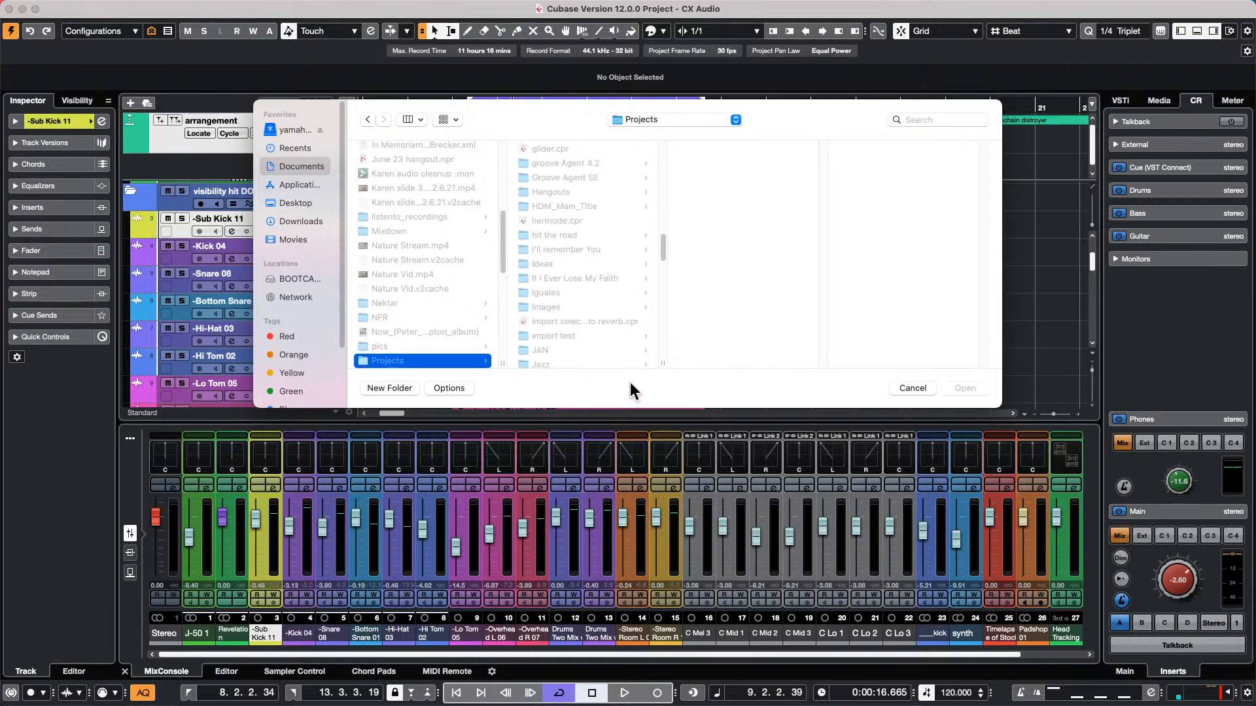
pyautogui.click(578, 278)
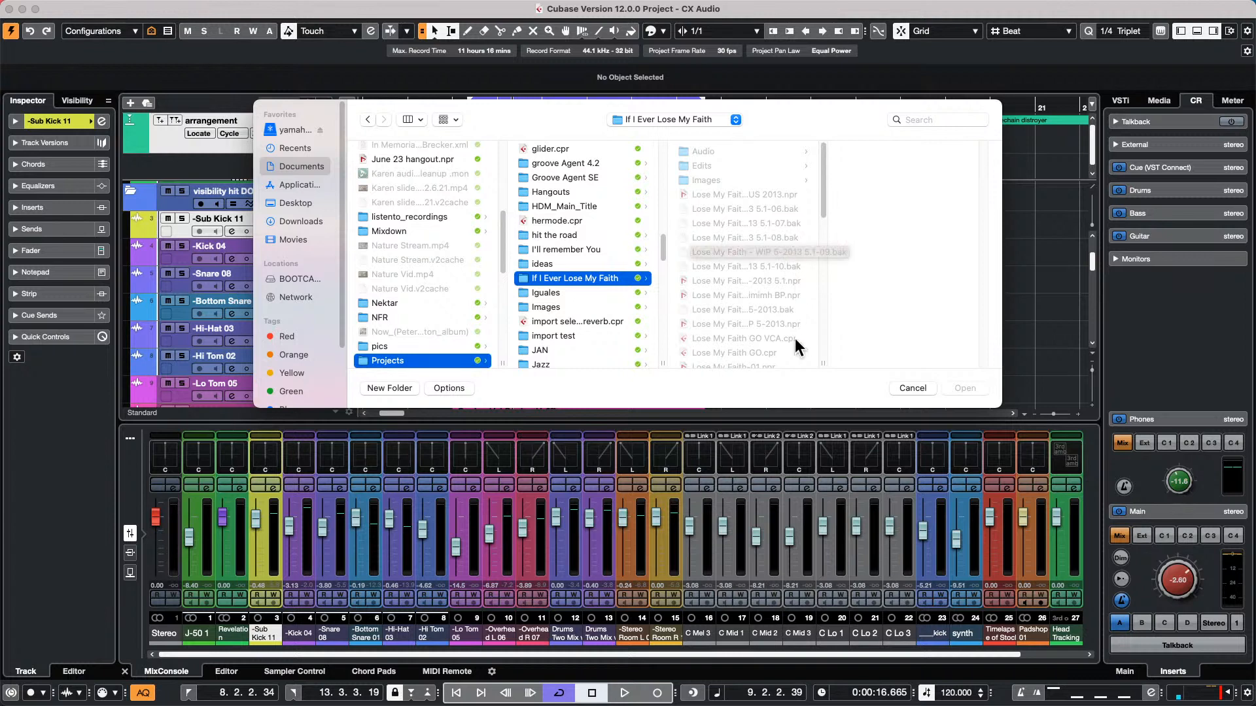
pyautogui.click(723, 339)
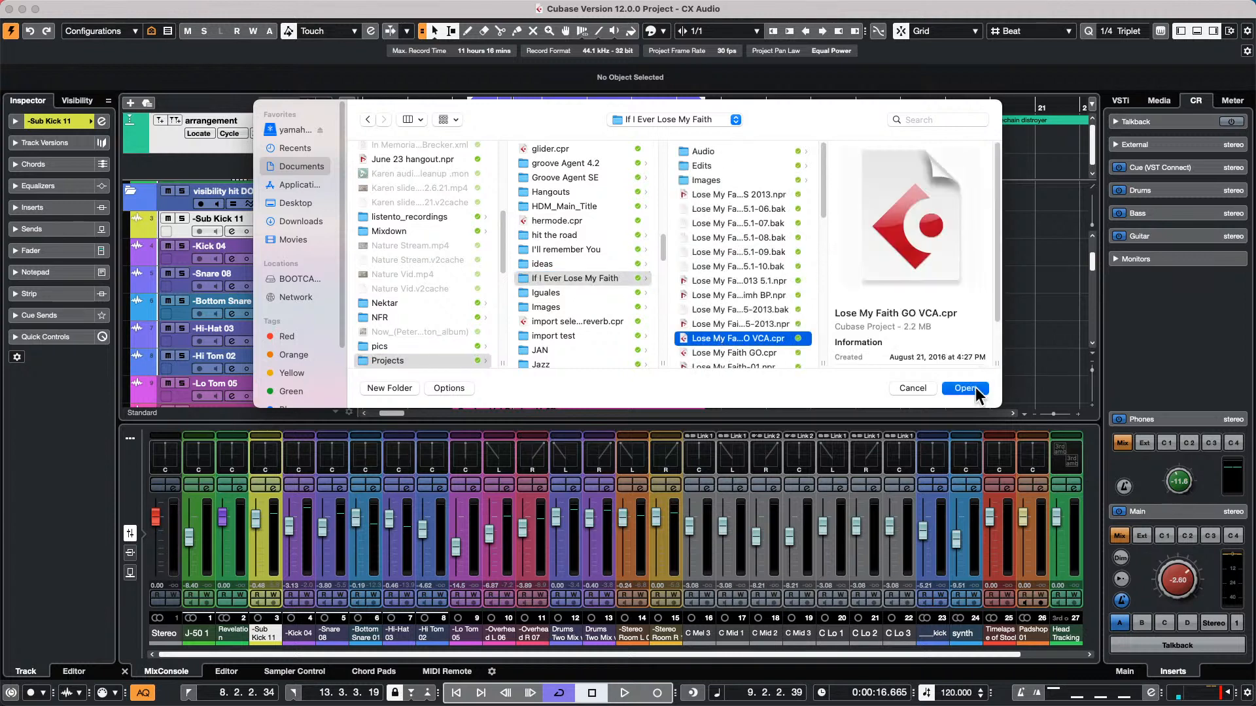
pyautogui.click(973, 388)
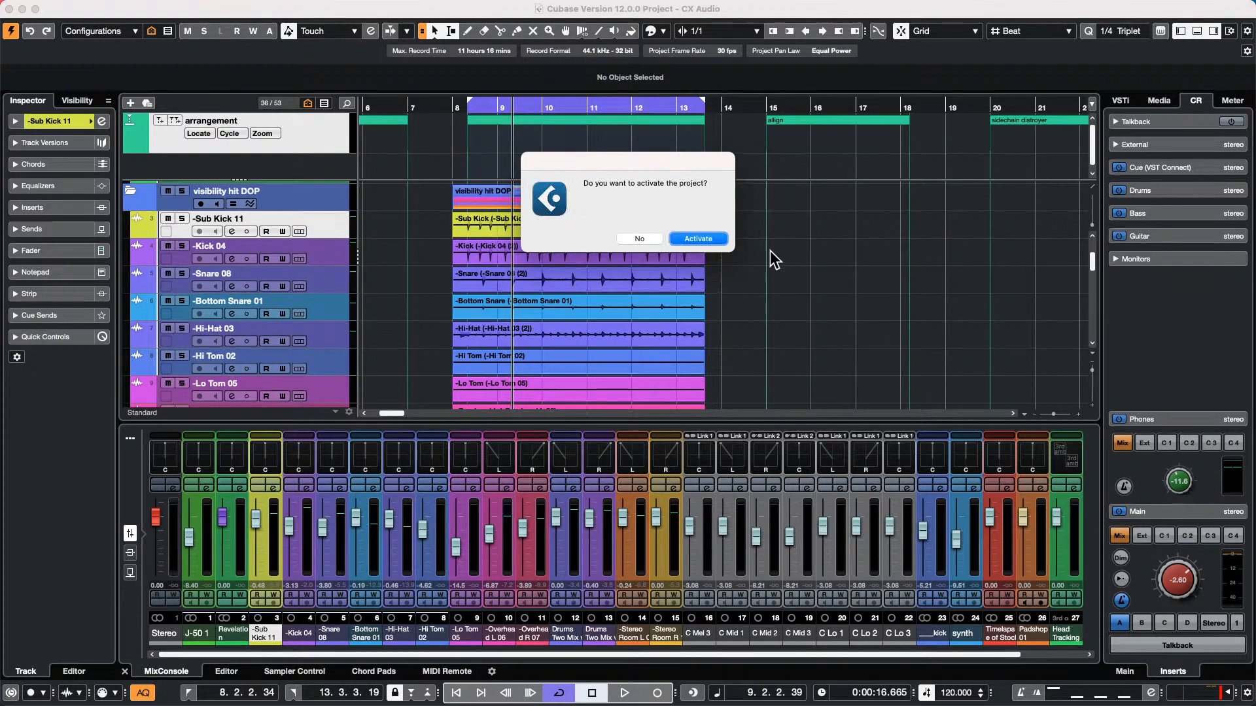
pyautogui.click(692, 238)
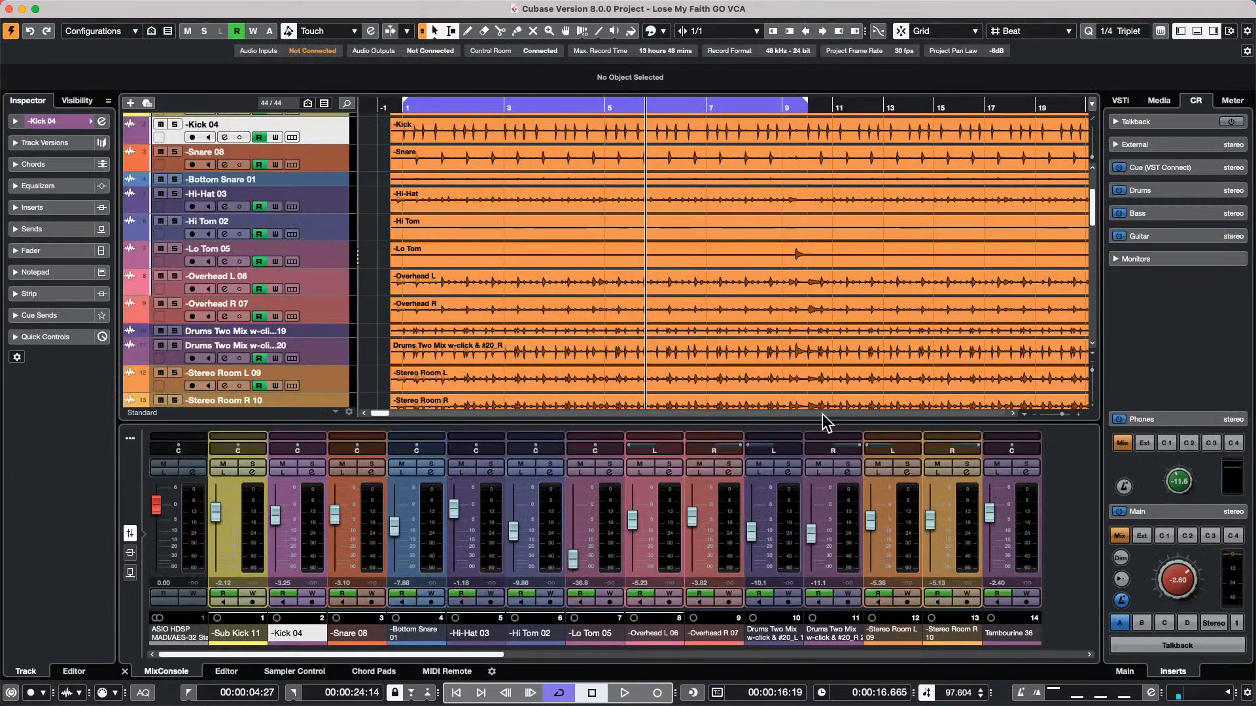
# Mute the Harmonica 21 track and start playback from the left locator
pyautogui.scroll(-10, 216, 265)
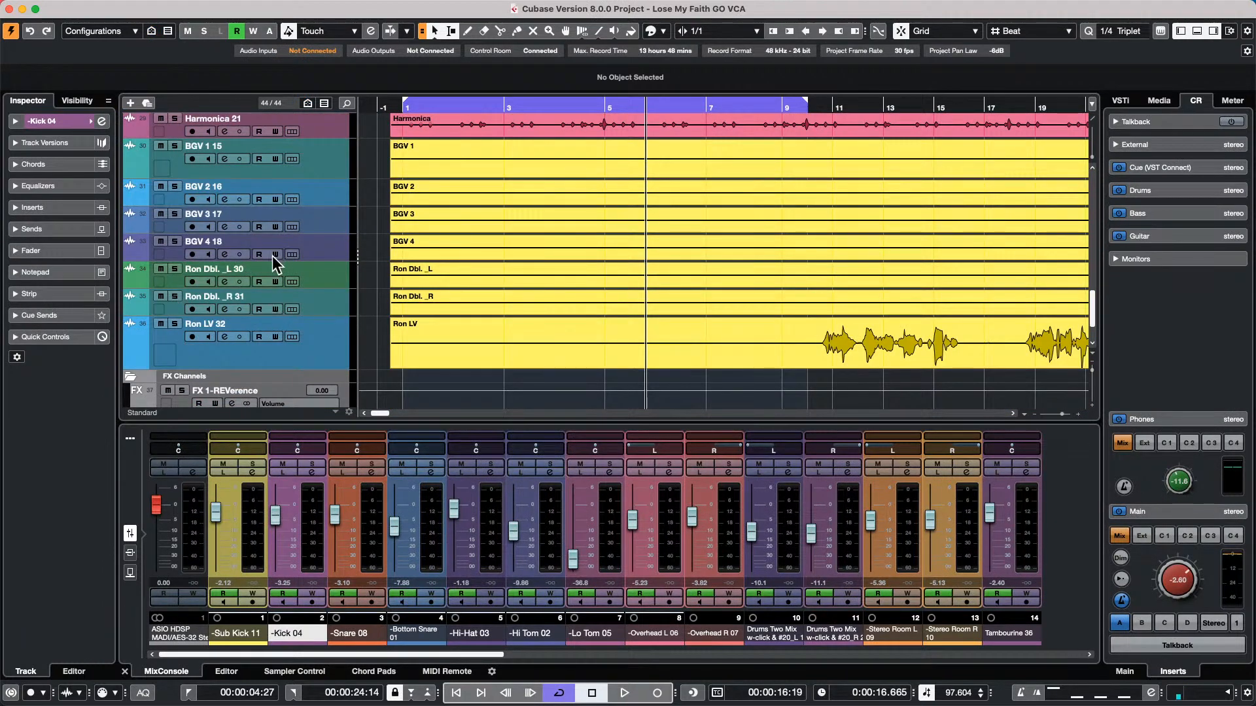
pyautogui.scroll(1, 320, 269)
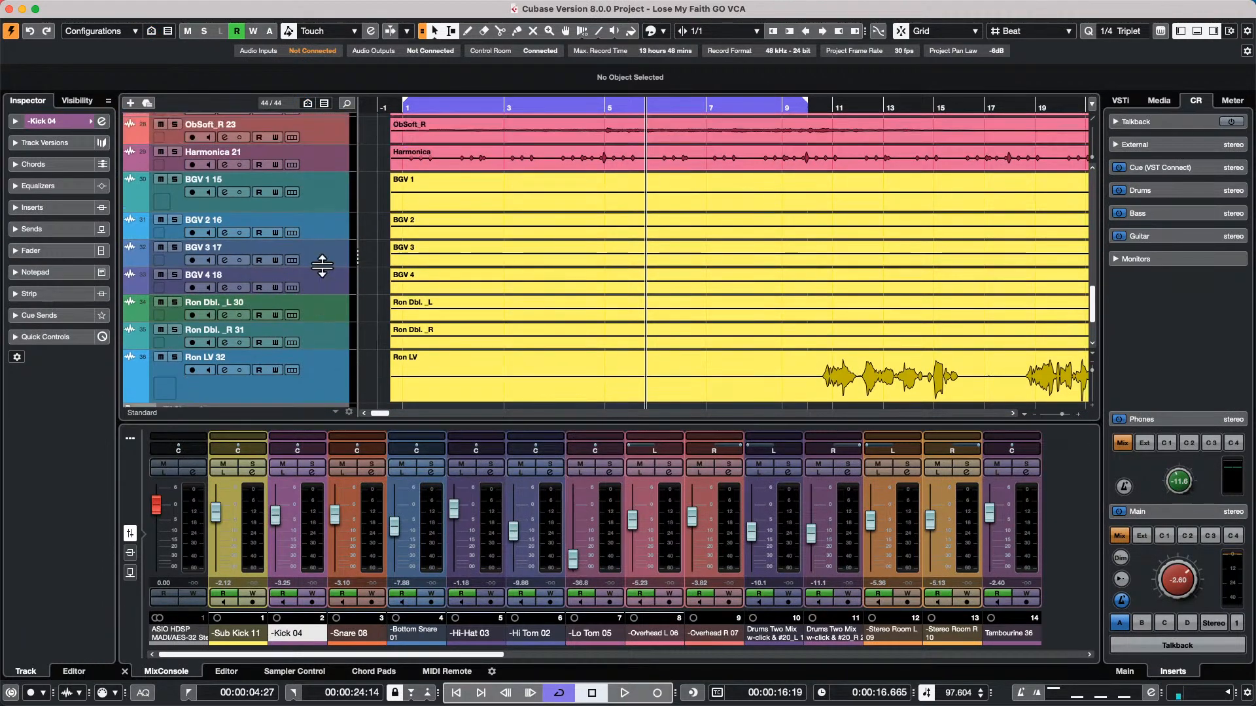
pyautogui.click(159, 152)
pyautogui.press('KP_1')
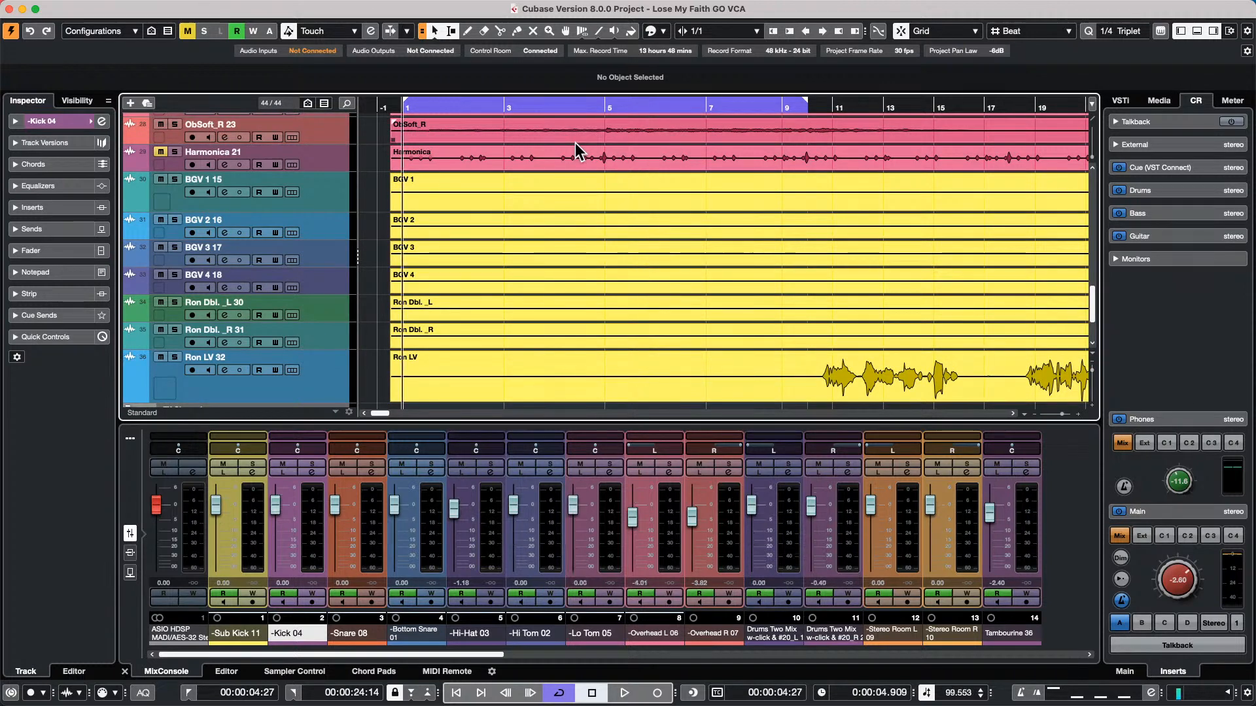
pyautogui.press('space')
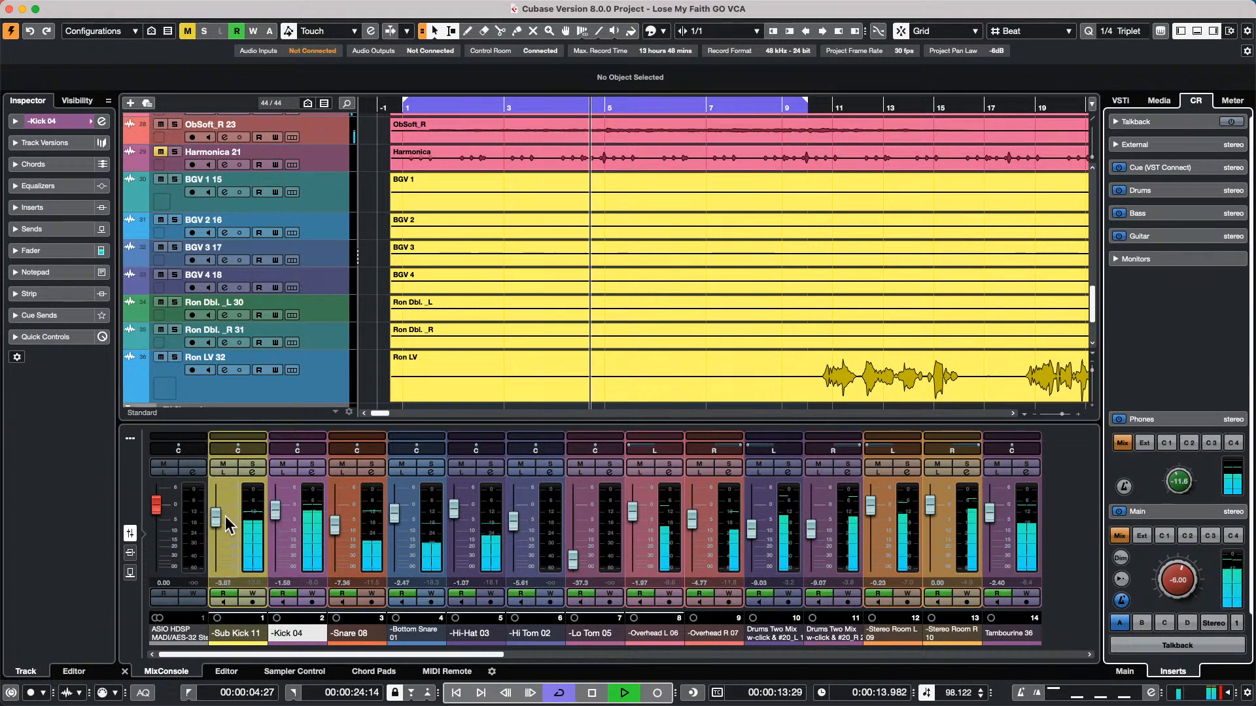
# Open the Snare 08 channel settings and add an active send to FX 1-REVerence at 0.00 dB
pyautogui.click(370, 473)
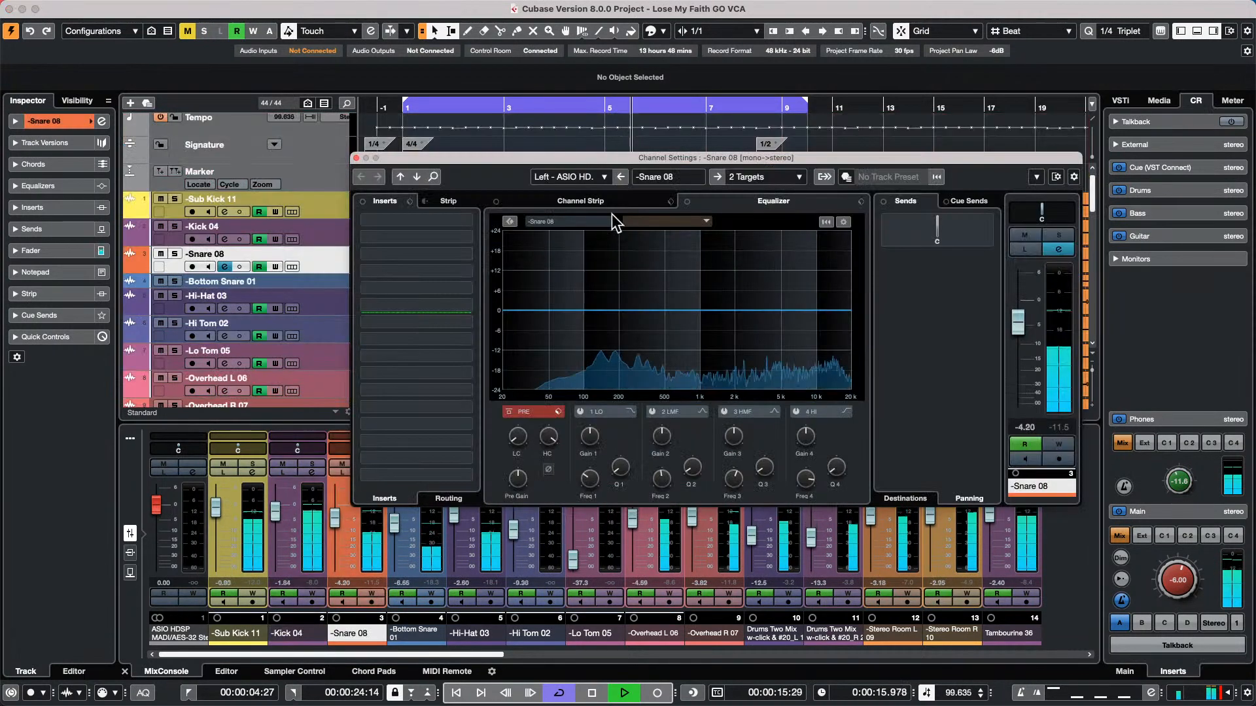
pyautogui.click(913, 203)
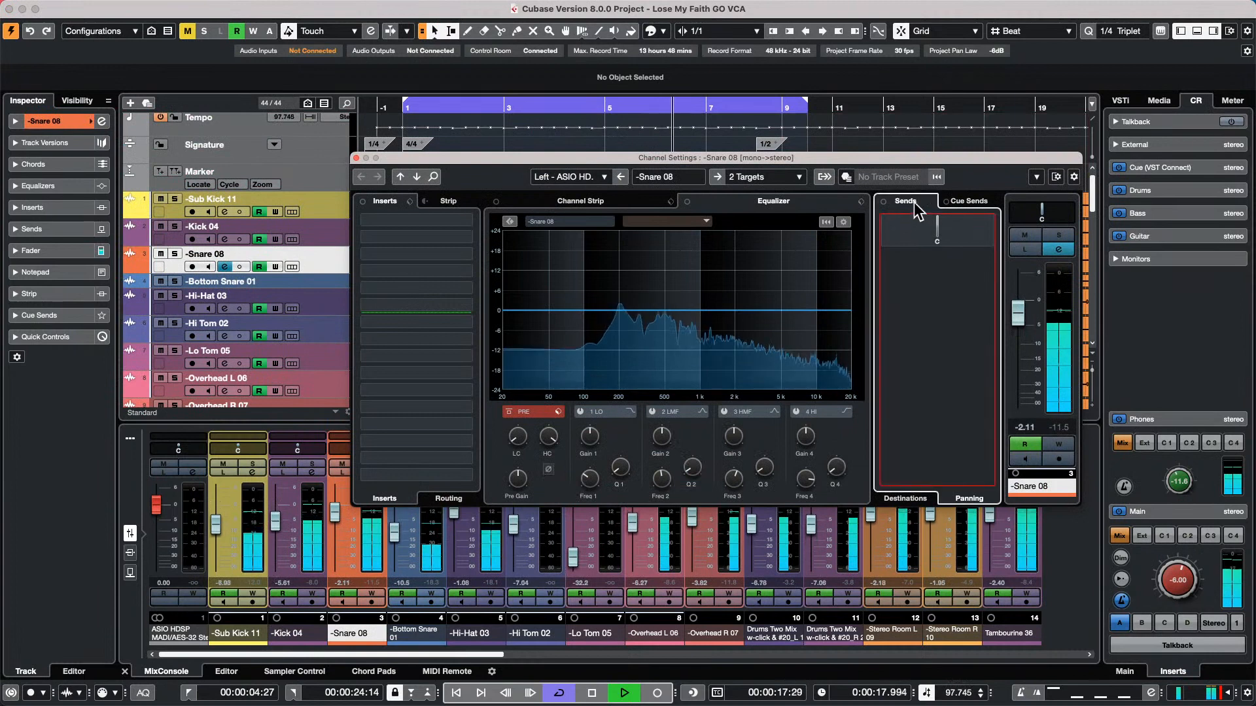
pyautogui.click(911, 500)
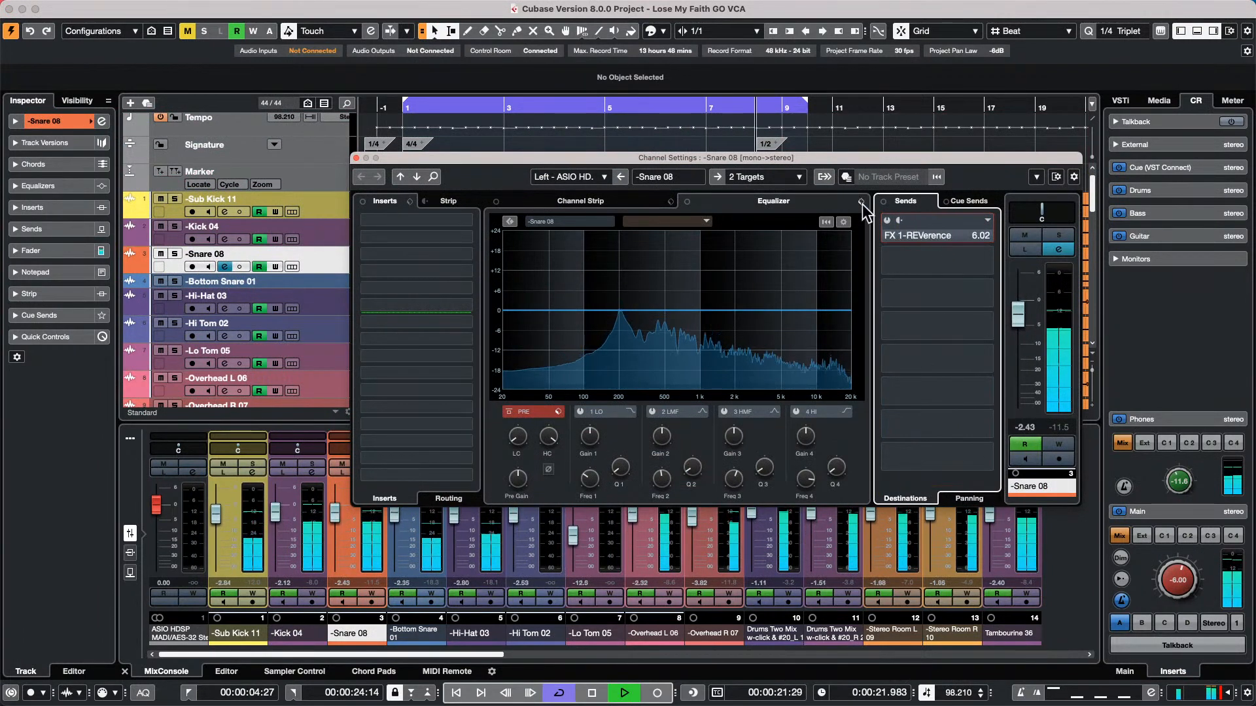
pyautogui.click(888, 221)
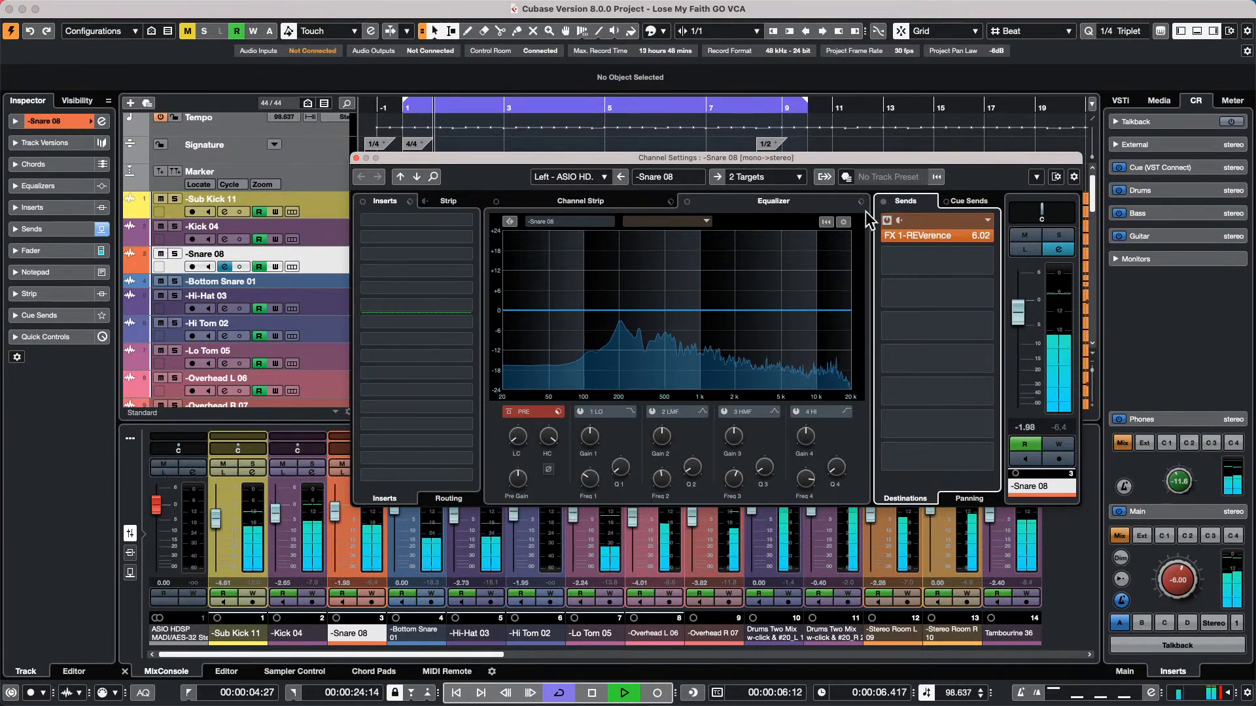
pyautogui.keyDown('super'); pyautogui.click(948, 236); pyautogui.keyUp('super')
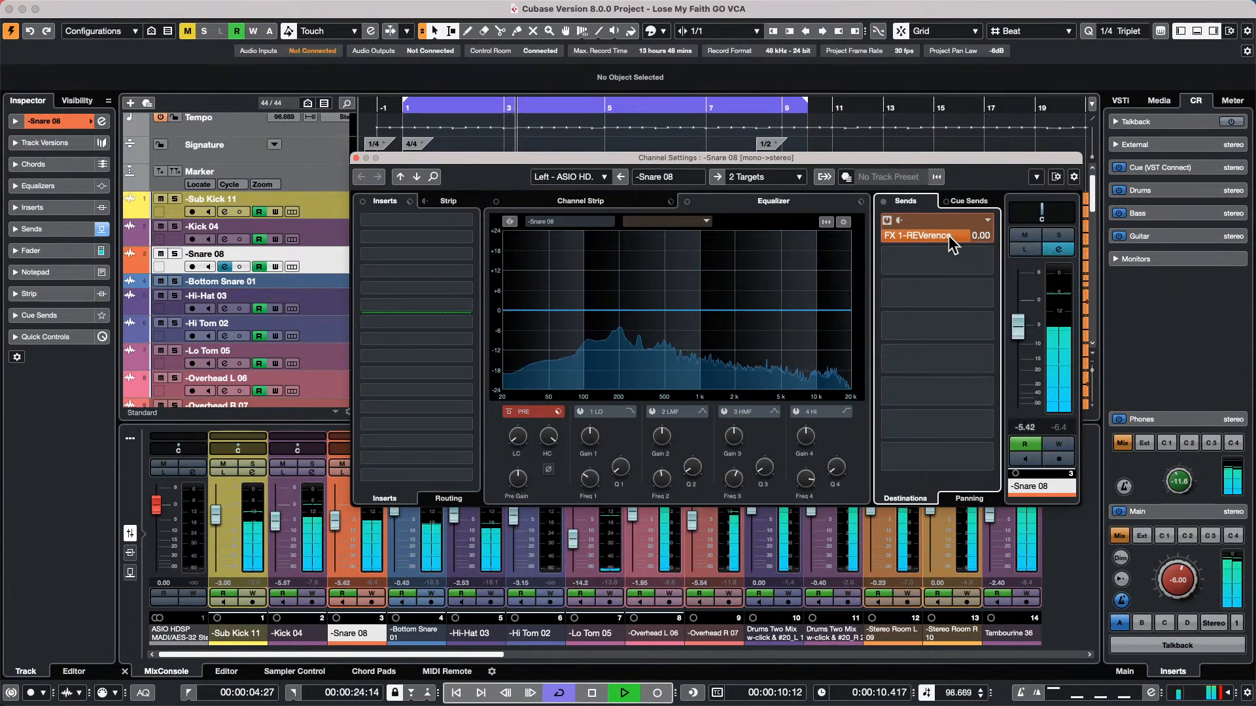
# Load the Plate String Ensemble preset in the FX 1-REVerence reverb and raise the Snare 08 send level to 3.66 dB
pyautogui.doubleClick(948, 235)
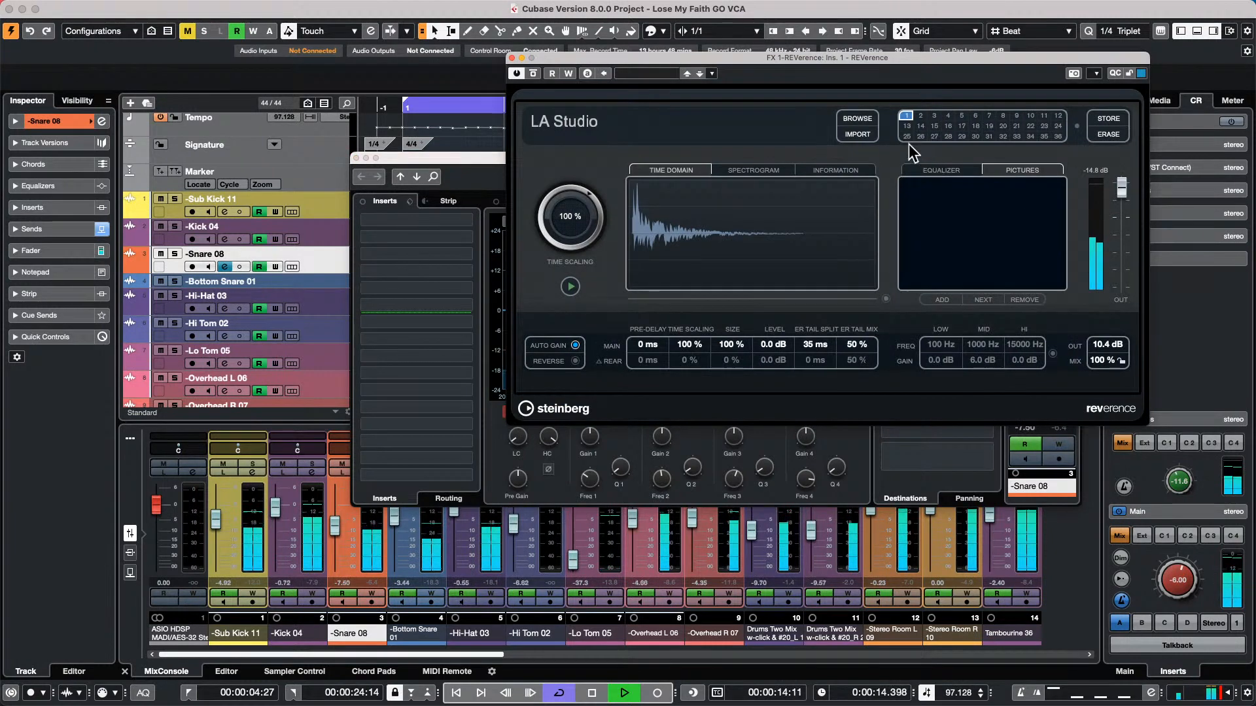
pyautogui.click(870, 117)
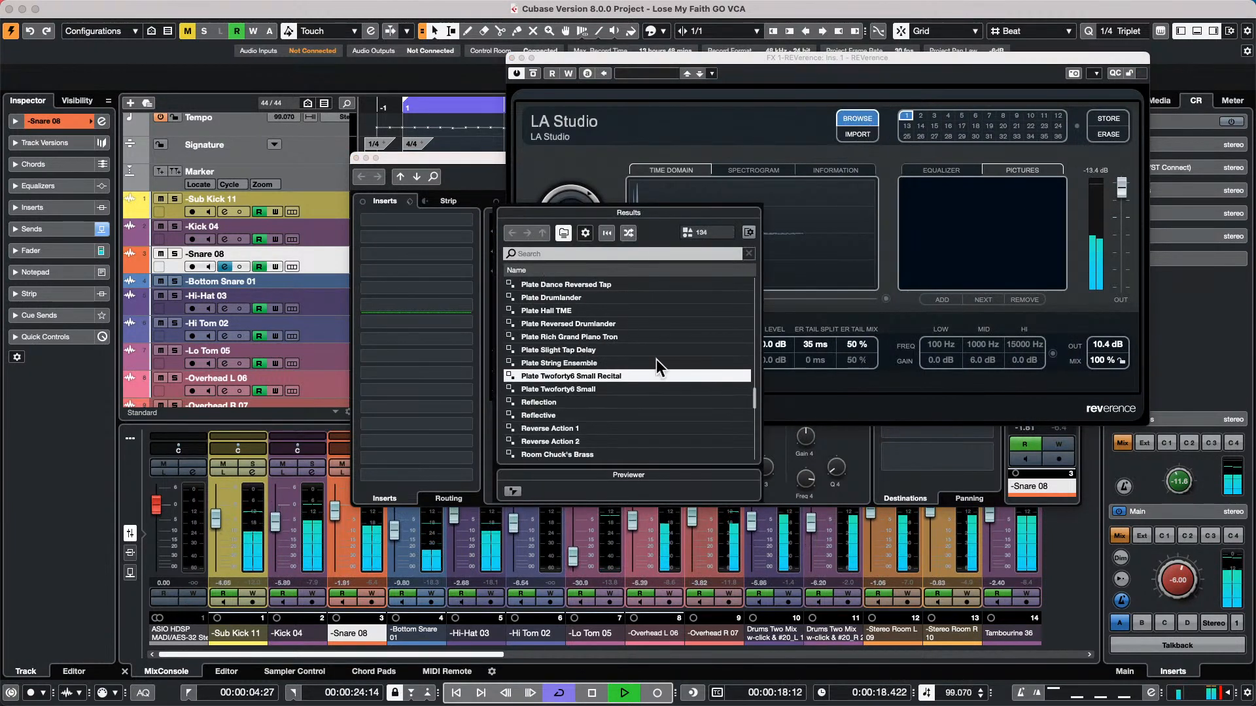
pyautogui.doubleClick(588, 362)
pyautogui.moveTo(1126, 229); pyautogui.dragTo(1122, 190)
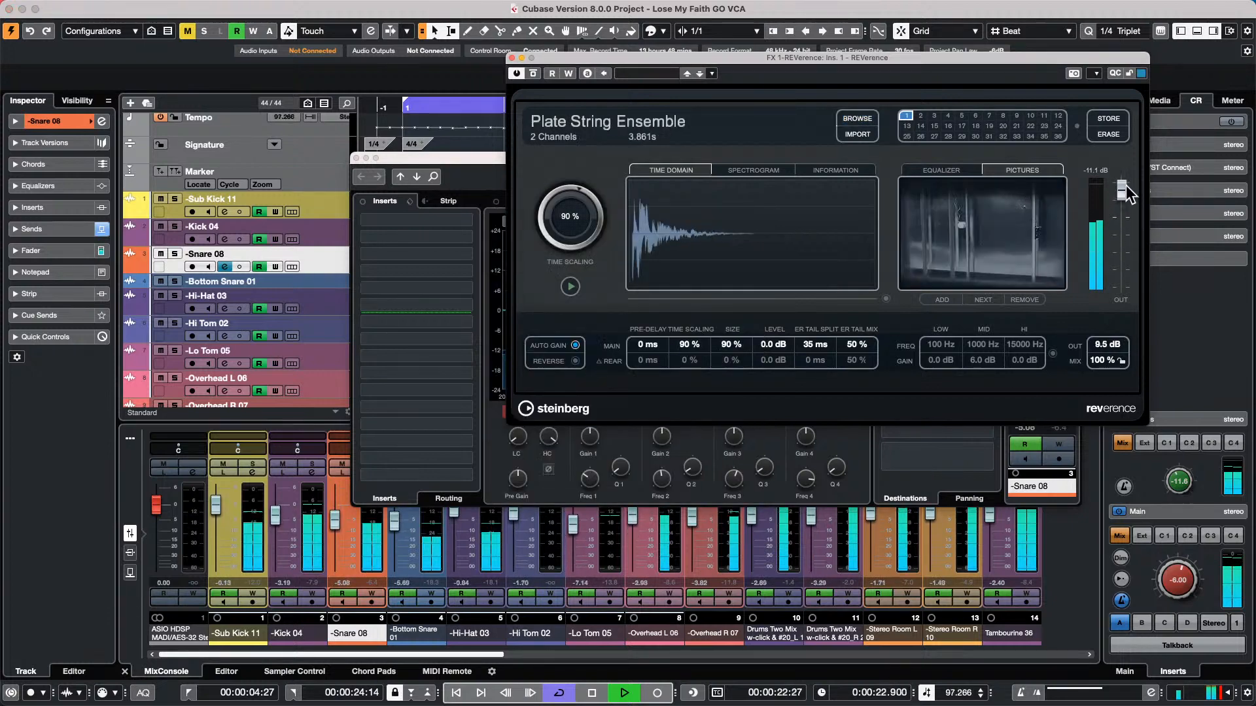
pyautogui.click(512, 58)
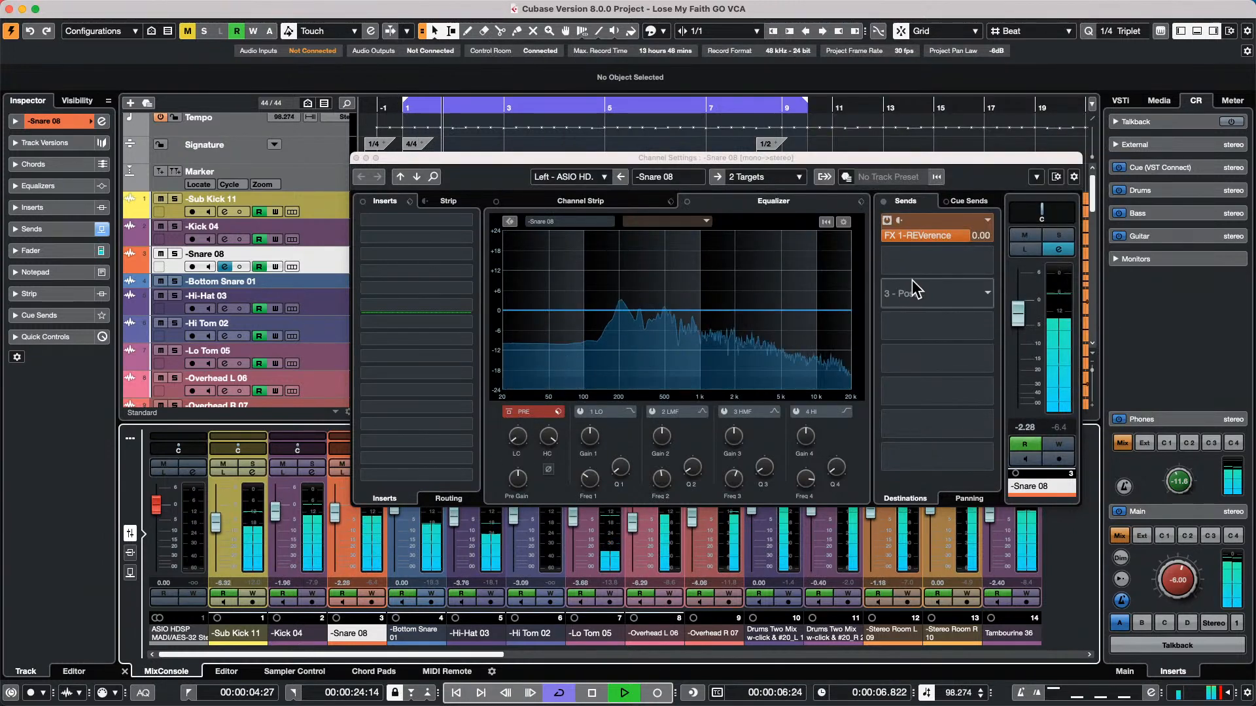
pyautogui.moveTo(972, 237); pyautogui.dragTo(996, 244)
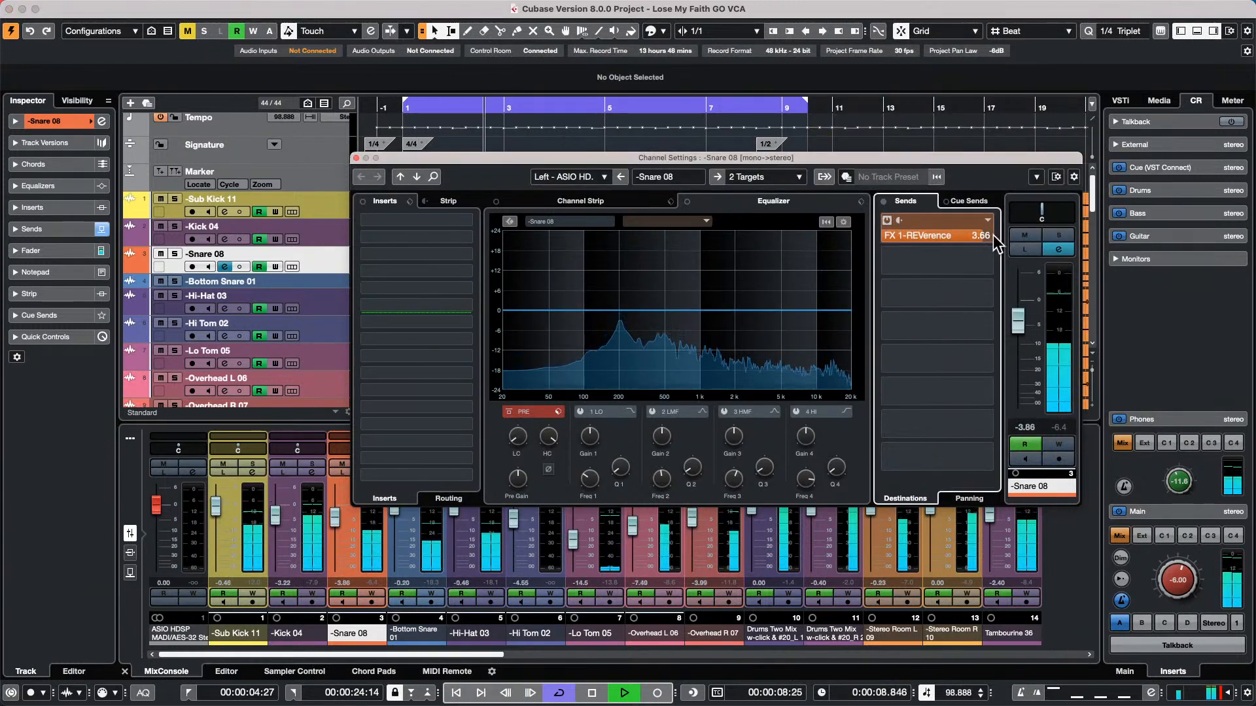
pyautogui.click(356, 159)
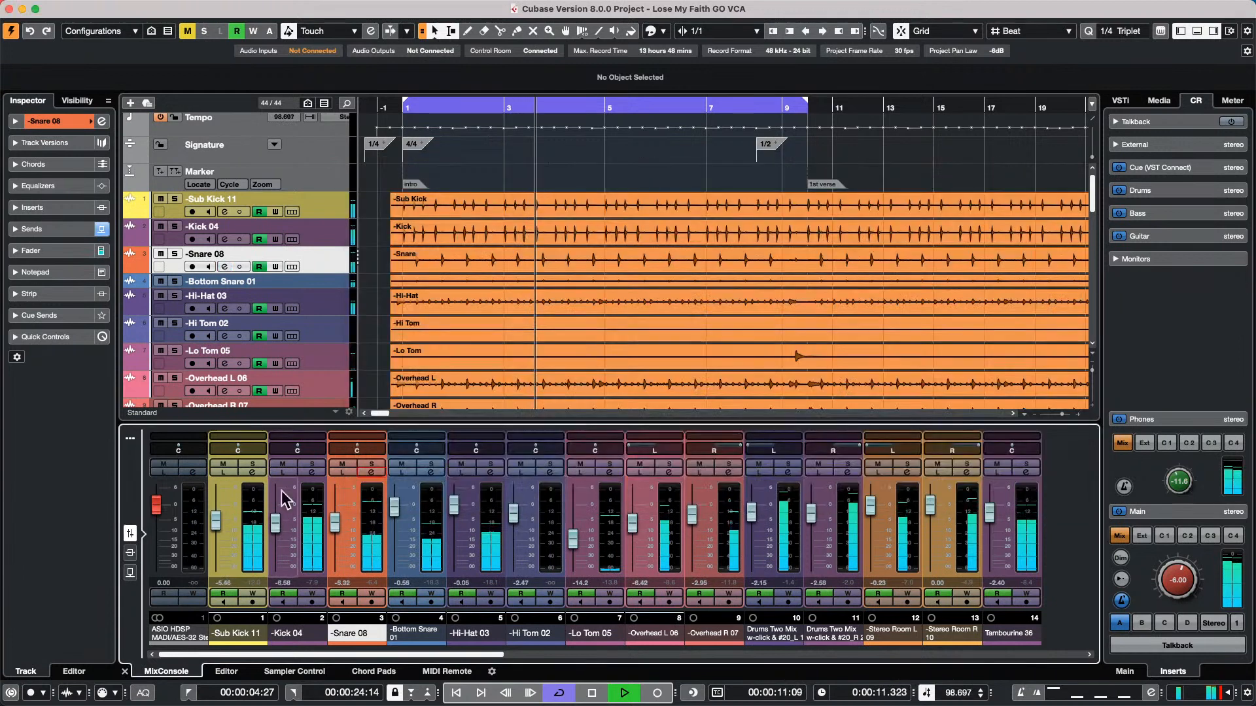
# Try to add a stereo group channel named Drums to the channels from Sub Kick 11 through Tambourine 36
pyautogui.click(257, 523)
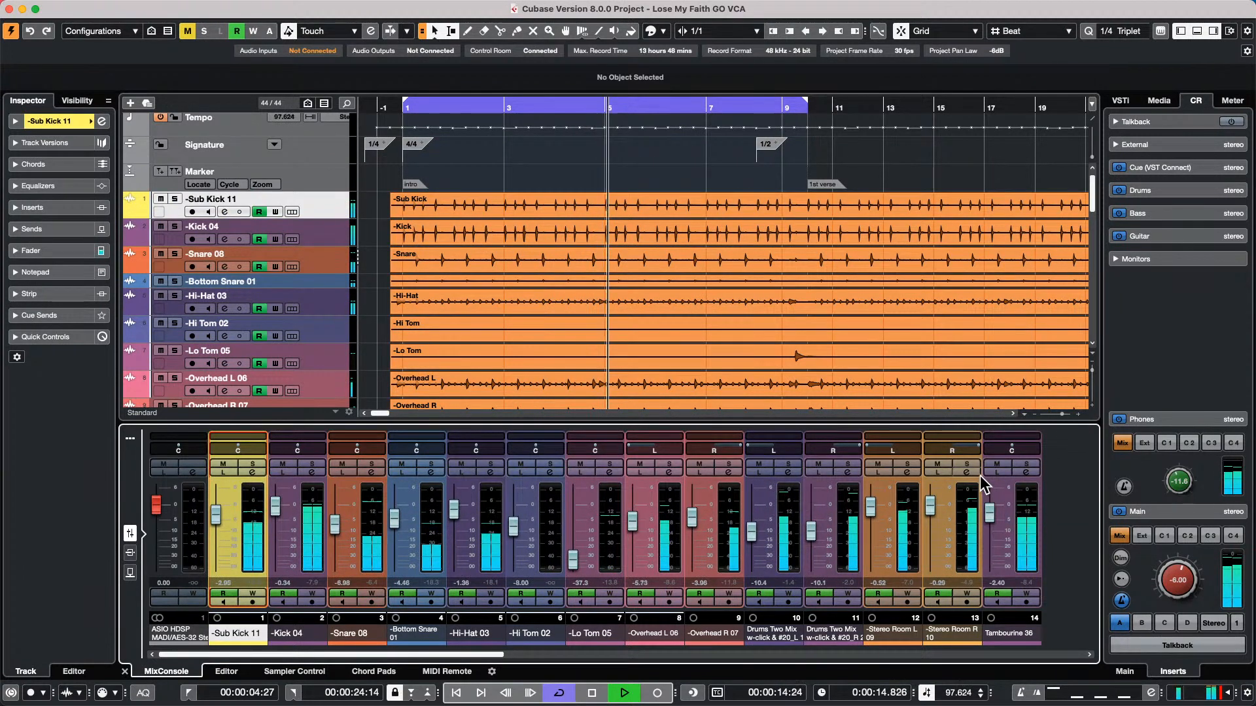
pyautogui.keyDown('shift'); pyautogui.click(1026, 510); pyautogui.keyUp('shift')
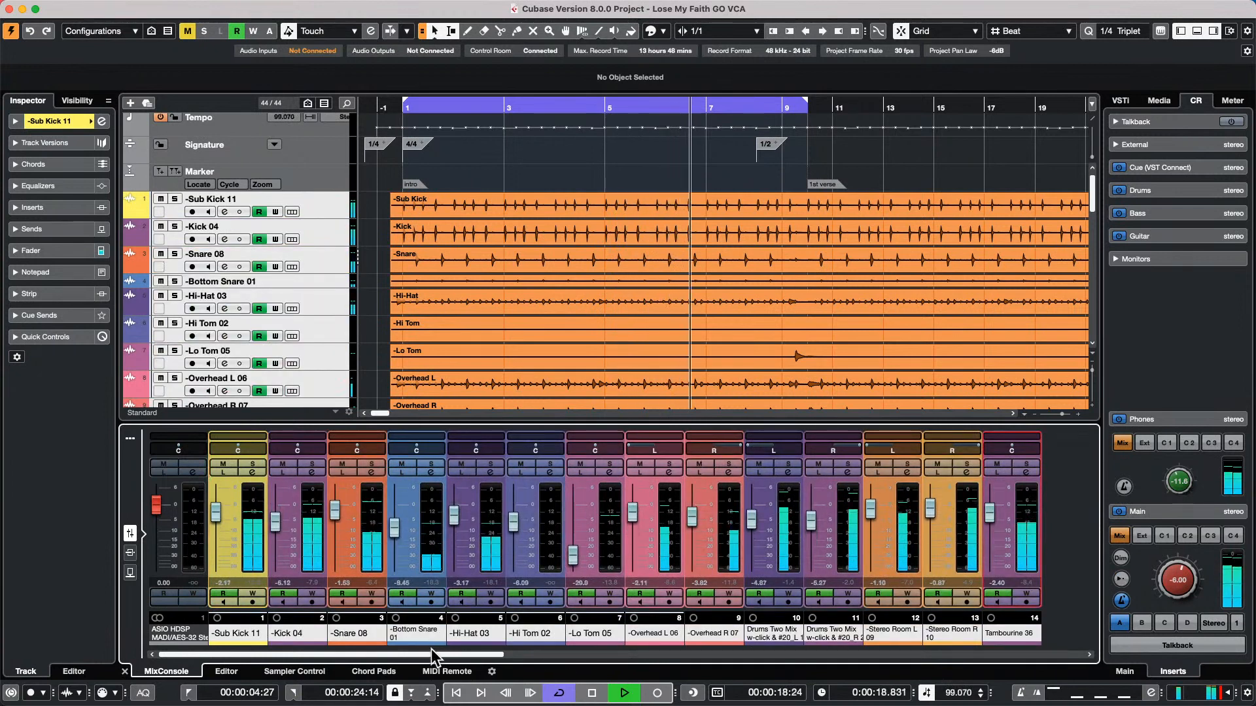
pyautogui.moveTo(431, 649); pyautogui.dragTo(483, 649)
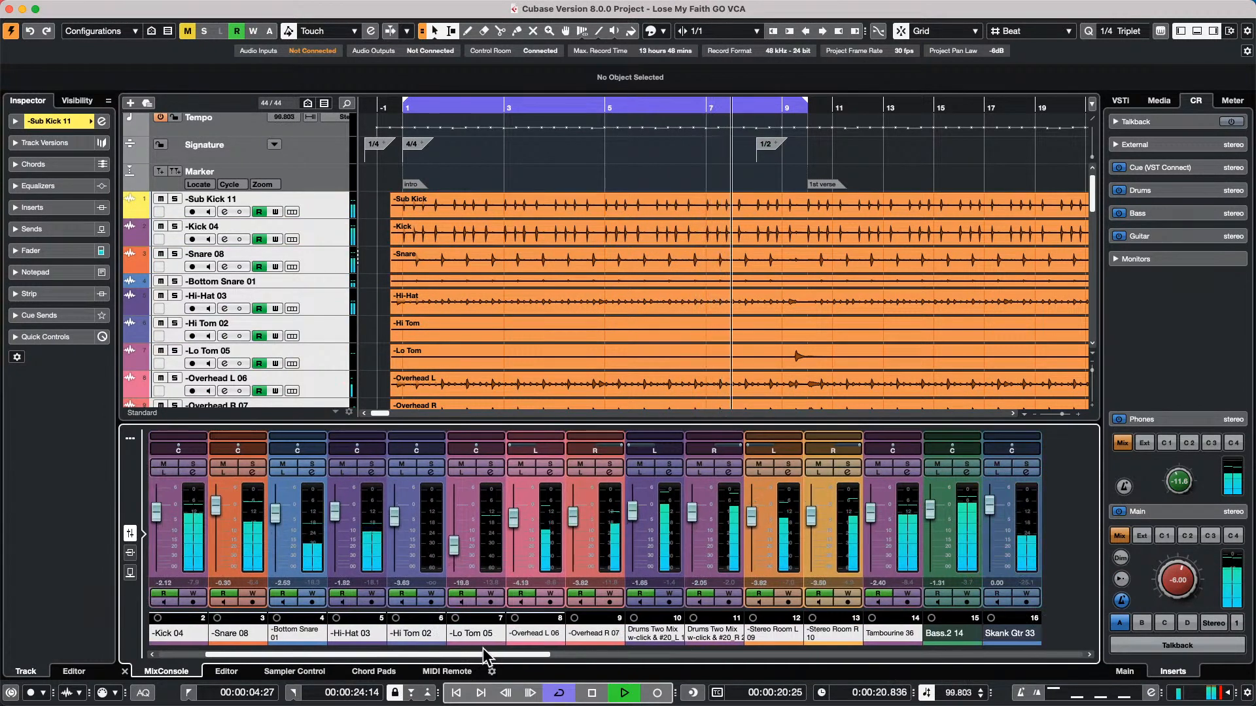
pyautogui.click(907, 527)
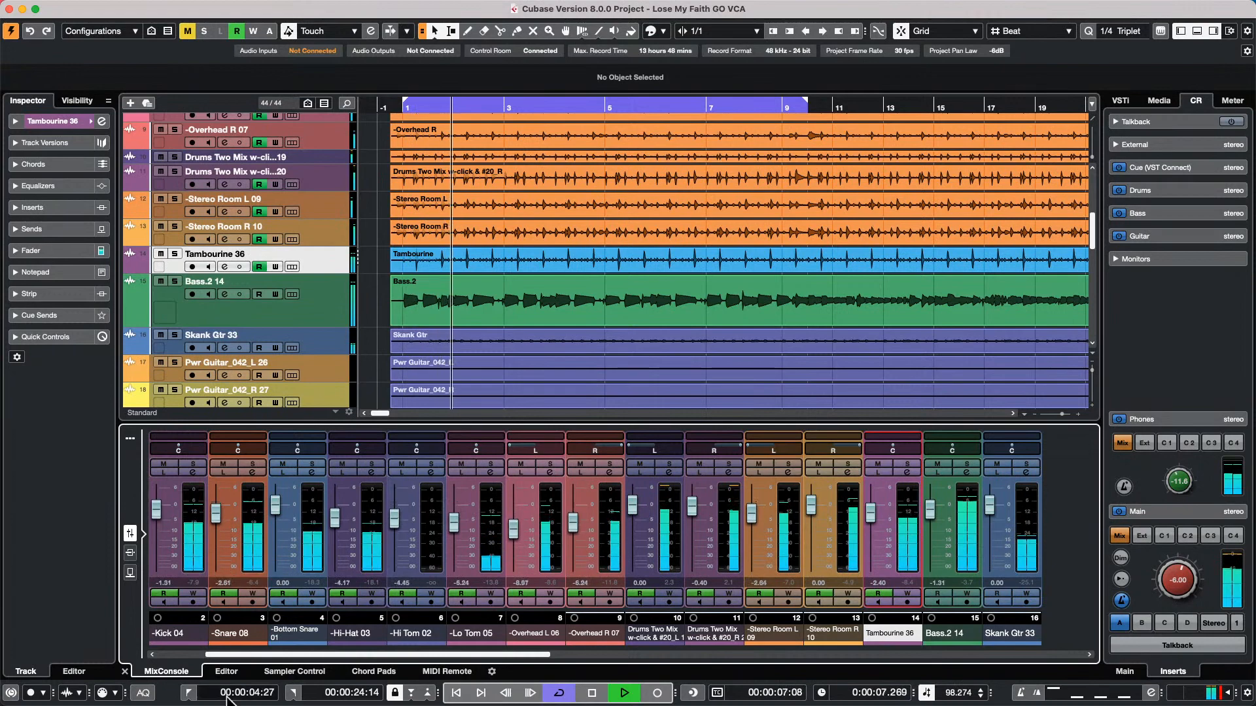
pyautogui.moveTo(221, 654); pyautogui.dragTo(198, 654)
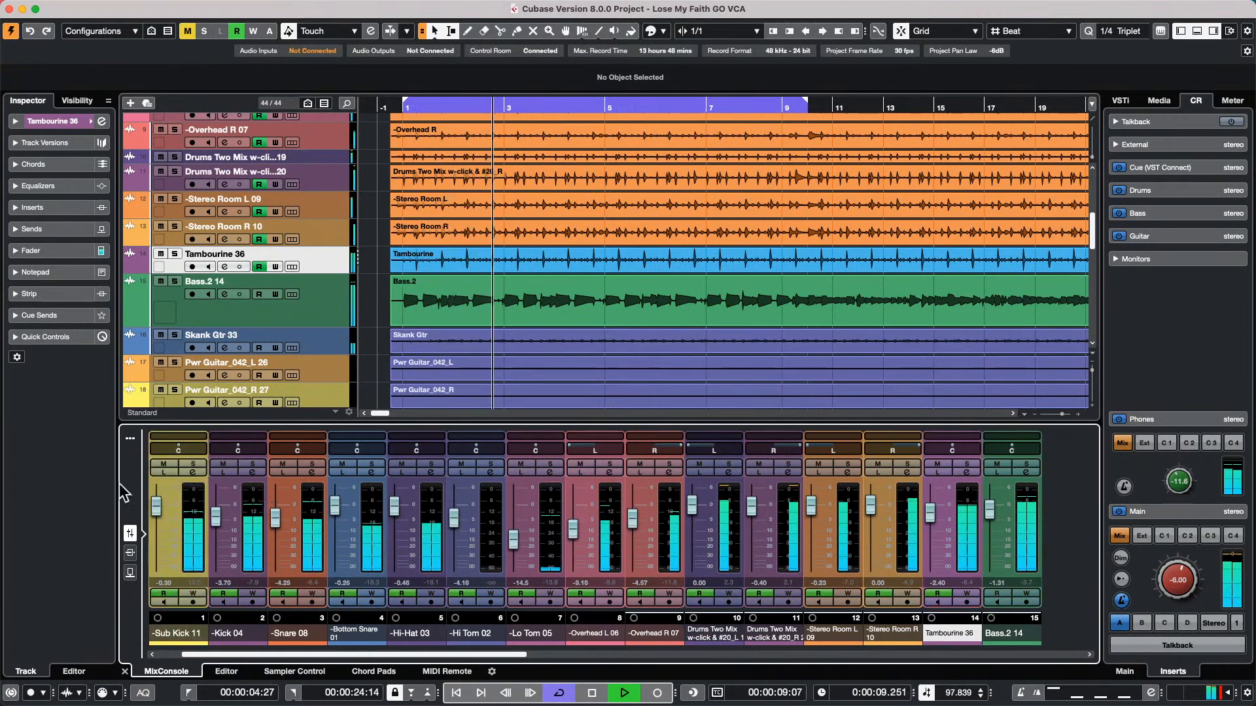
pyautogui.click(191, 522)
pyautogui.rightClick(194, 521)
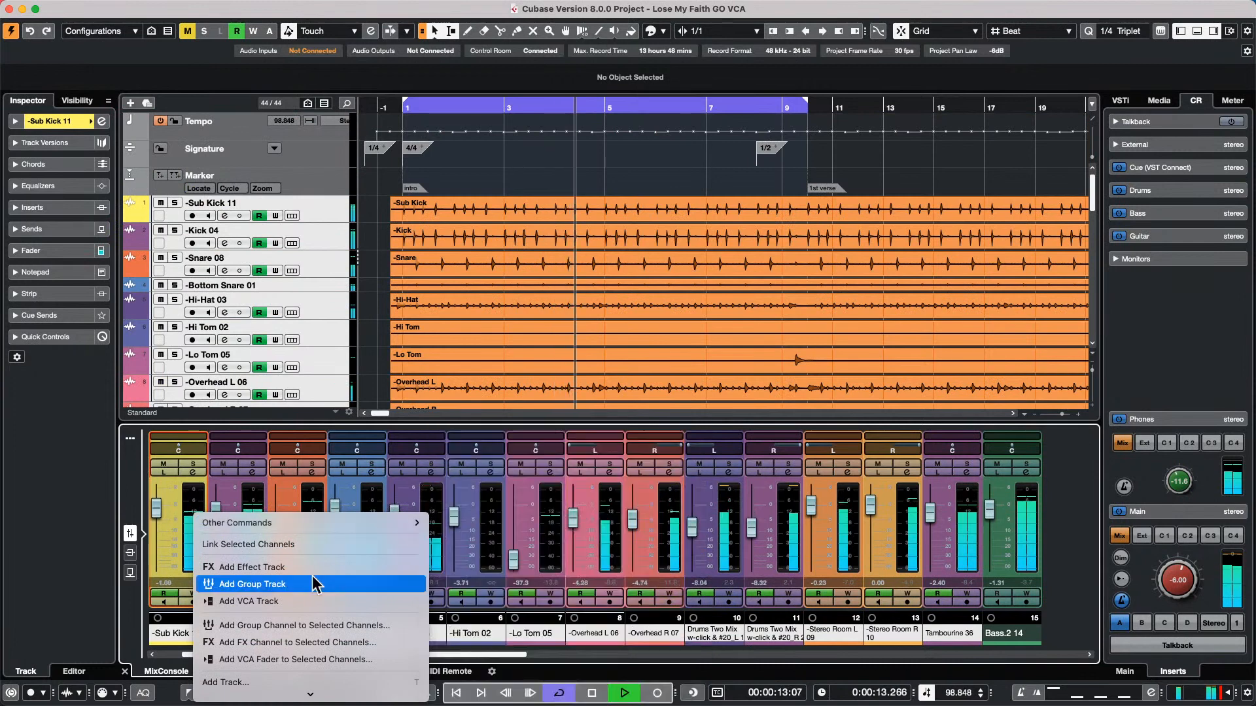
pyautogui.click(391, 626)
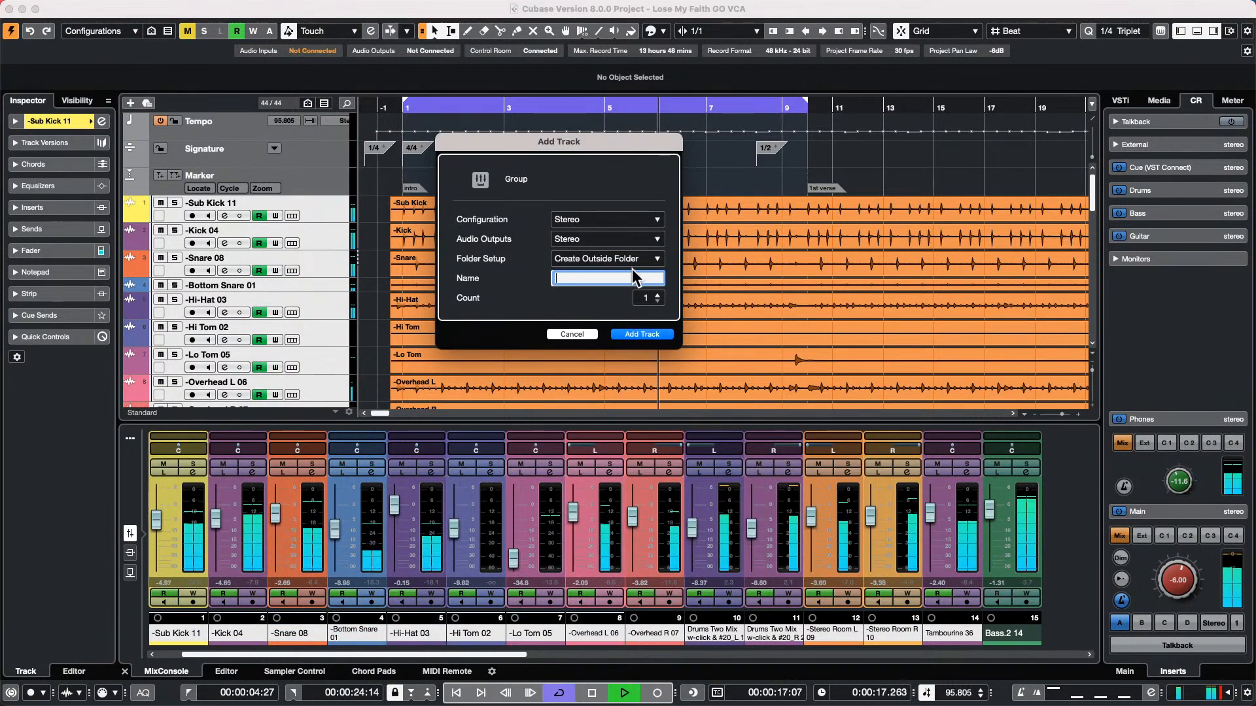
pyautogui.write('Drums')
pyautogui.press('Return')
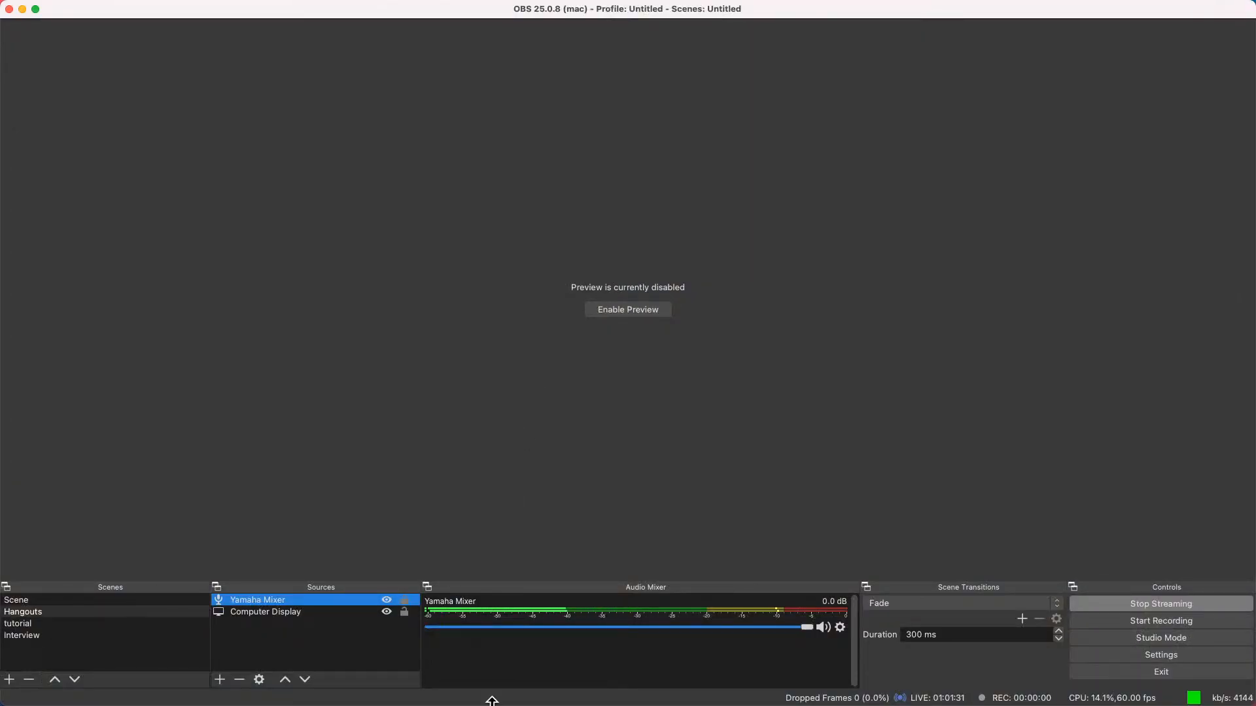
# Relaunch Cubase 12 and dismiss the missing-license notice
pyautogui.moveTo(491, 703)
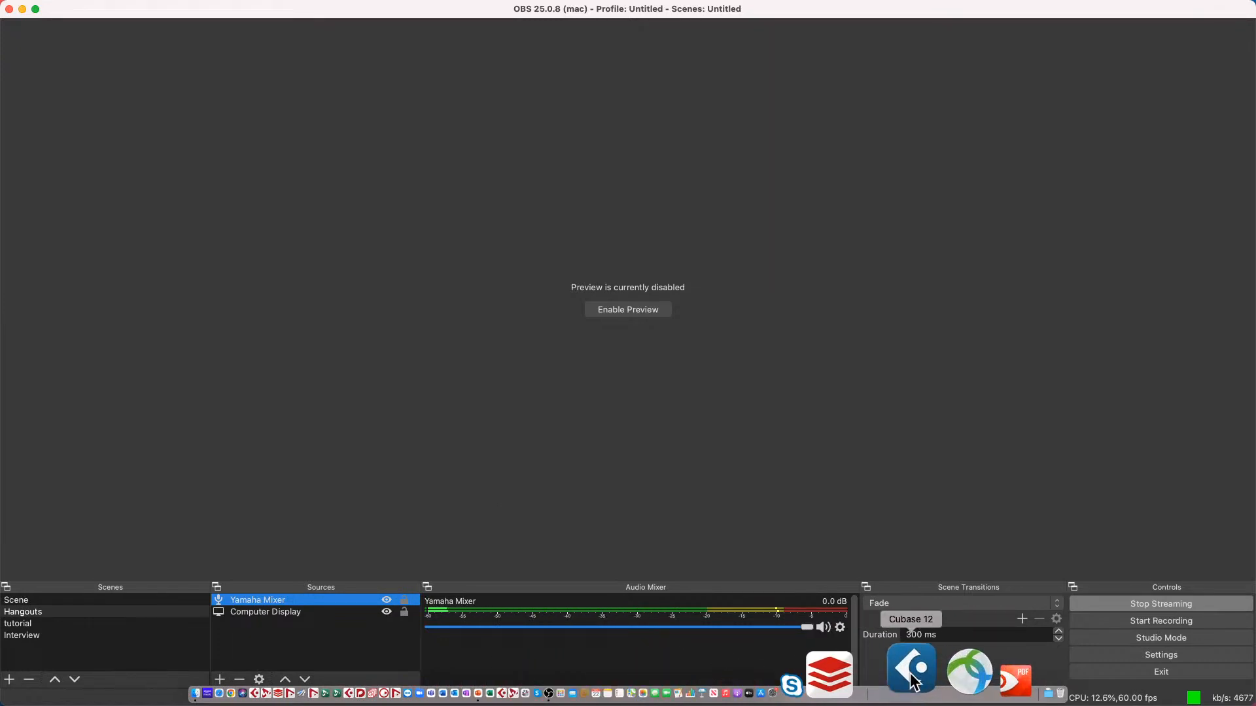
pyautogui.click(914, 683)
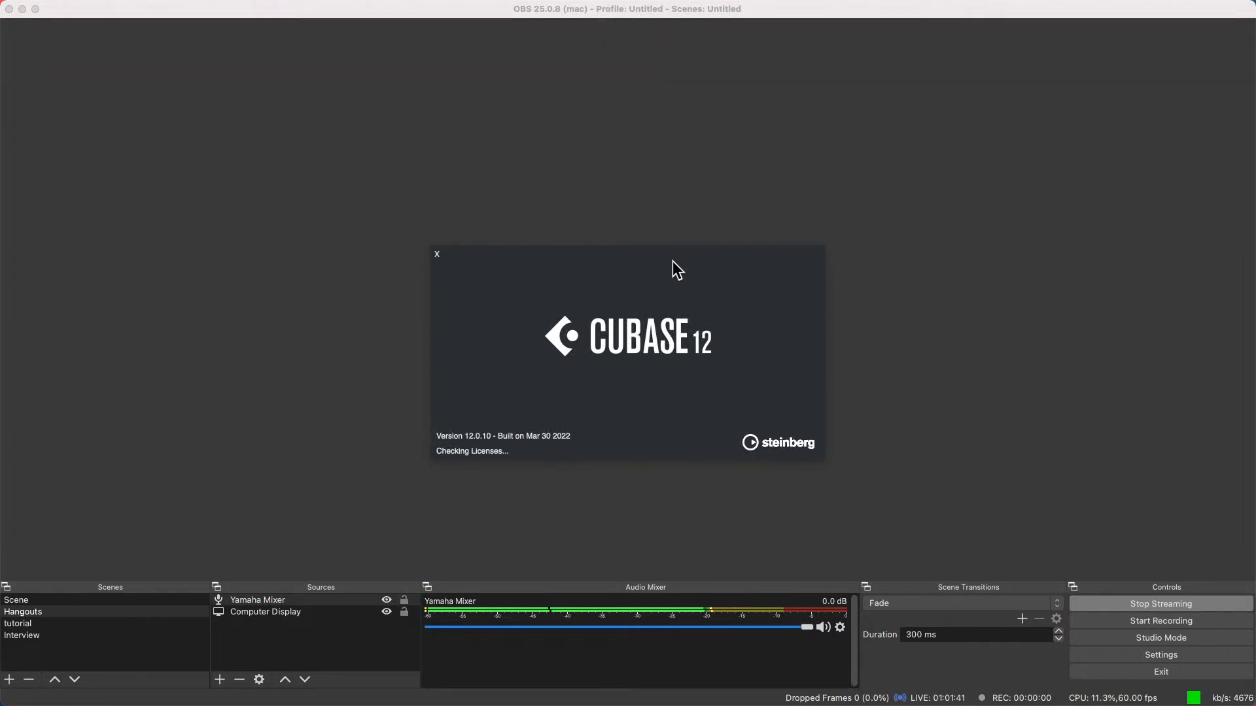
pyautogui.click(960, 423)
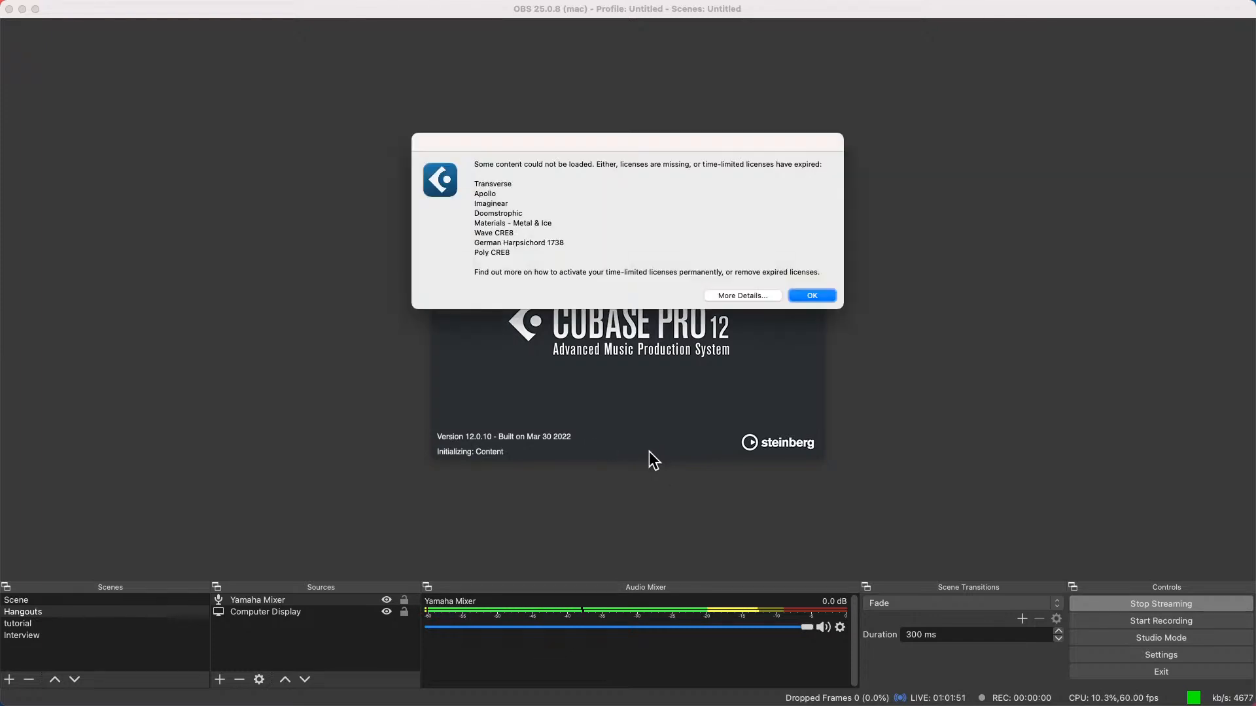
pyautogui.click(815, 294)
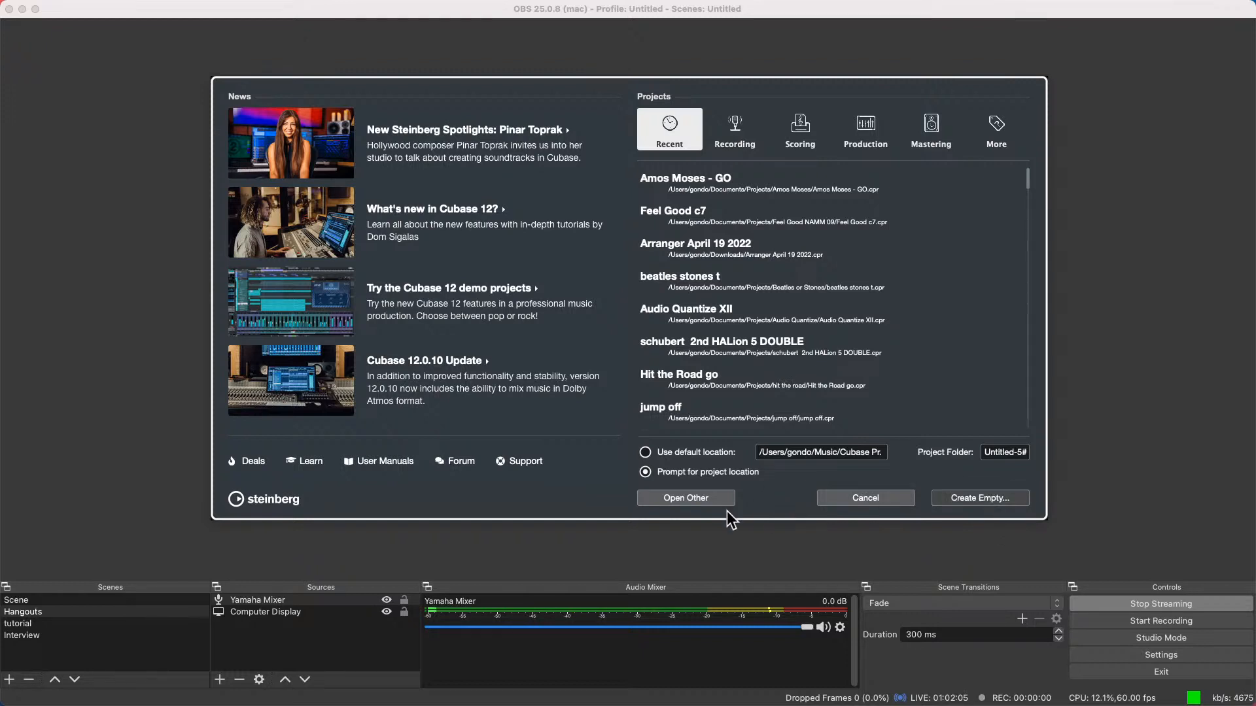
# Start opening another project, browse to the Projects folder in Documents, and dismiss the crash report
pyautogui.click(704, 500)
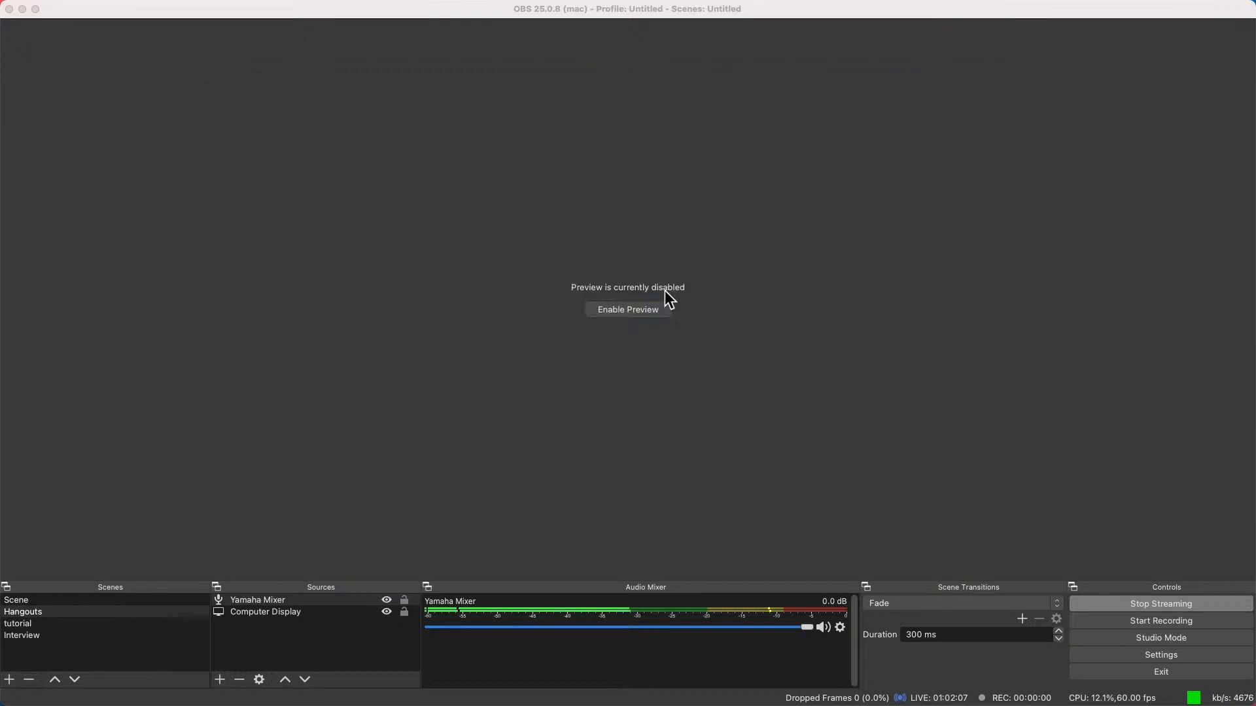
pyautogui.click(658, 119)
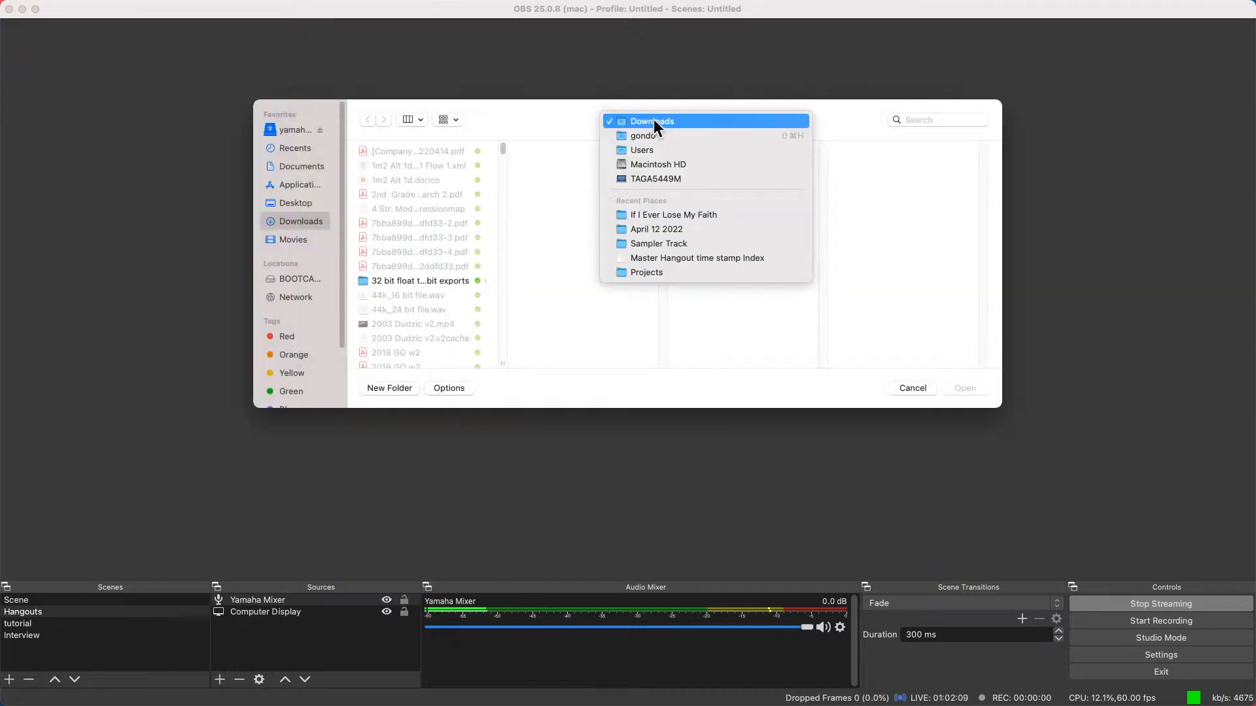
pyautogui.click(299, 204)
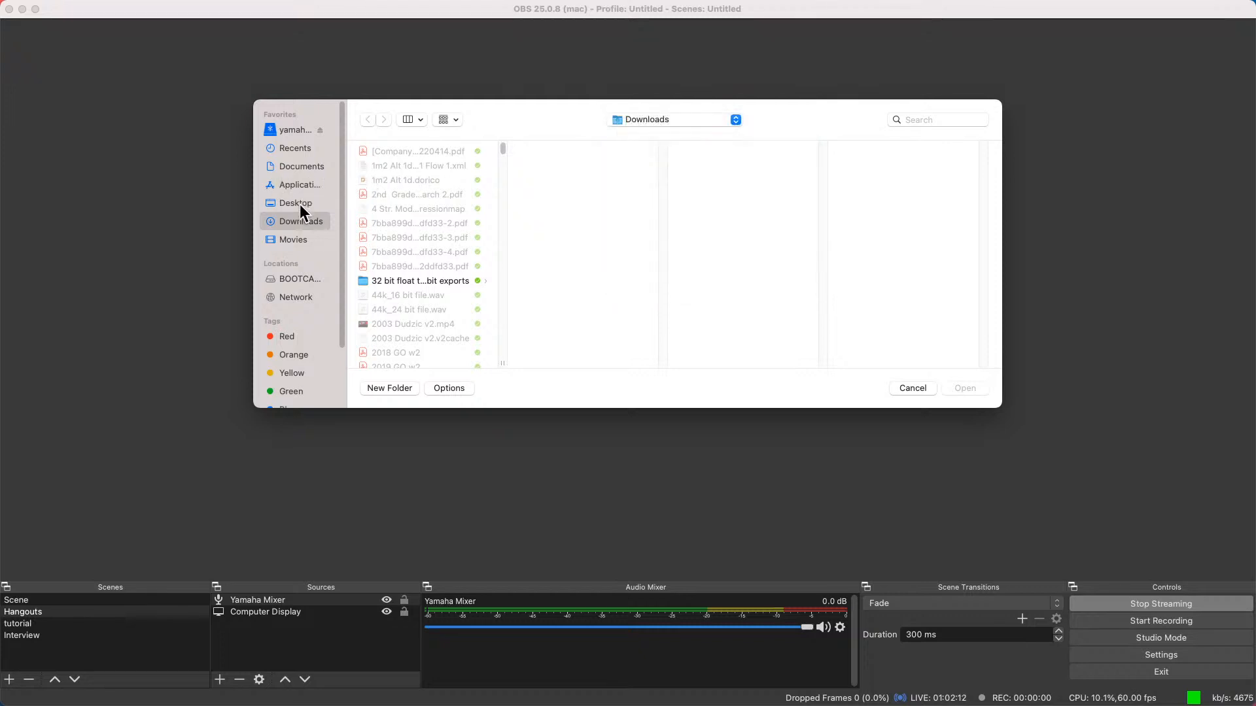
pyautogui.click(306, 164)
pyautogui.scroll(-20, 392, 312)
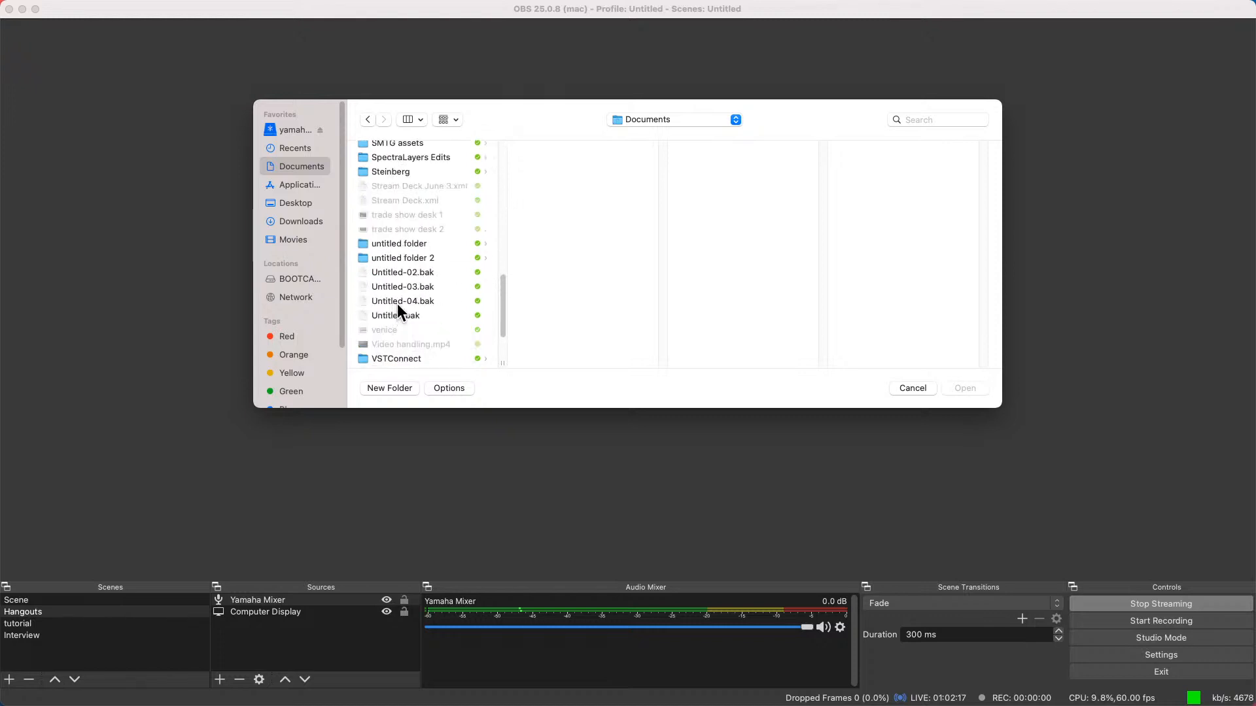
pyautogui.scroll(-5, 398, 305)
pyautogui.scroll(5, 399, 306)
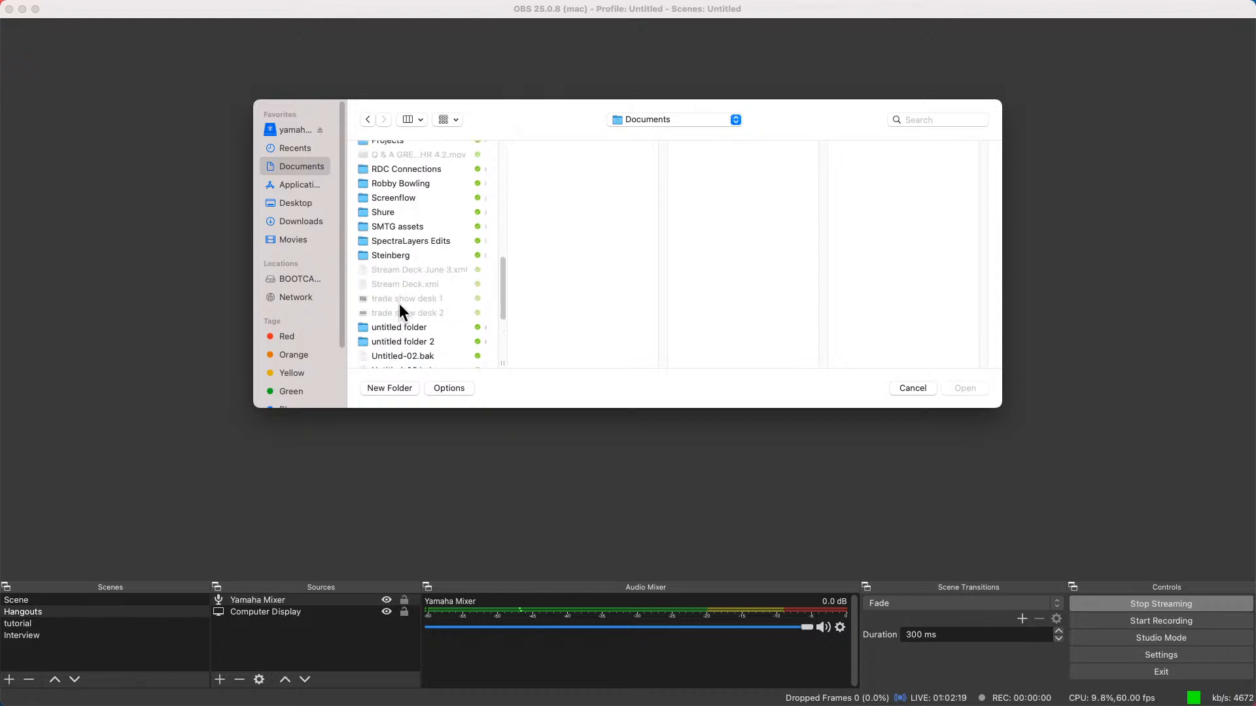
pyautogui.scroll(3, 399, 306)
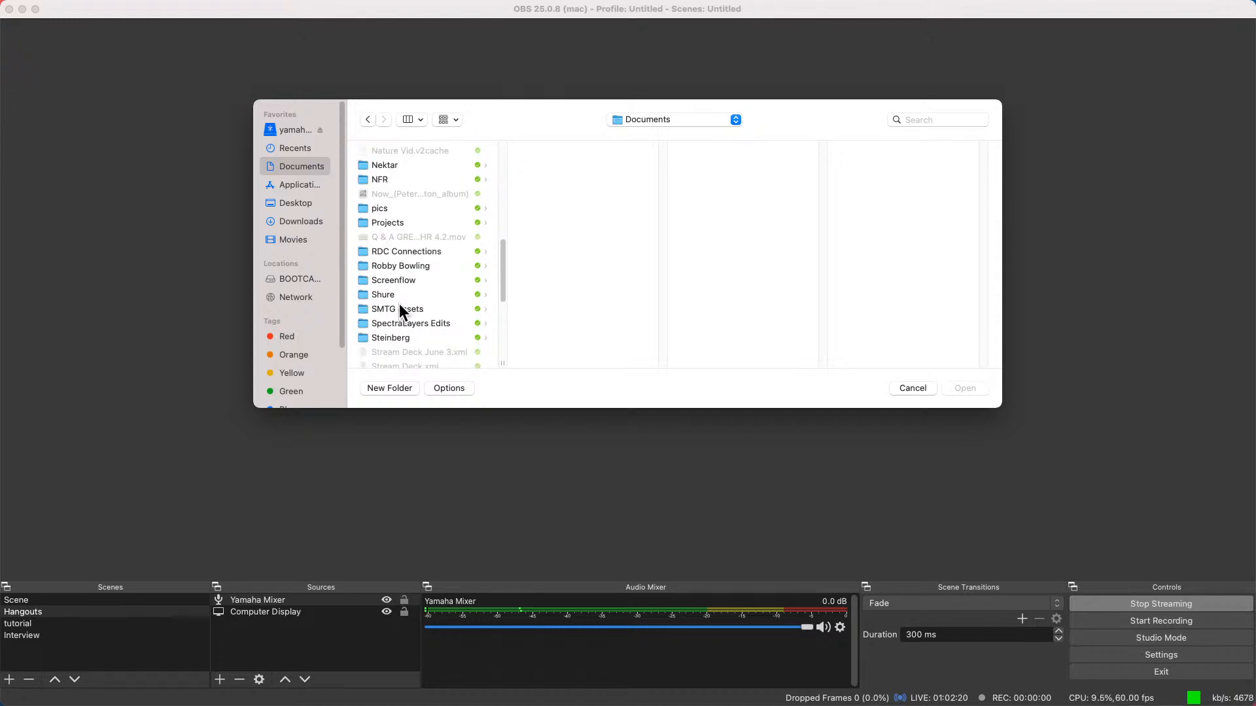
pyautogui.click(390, 219)
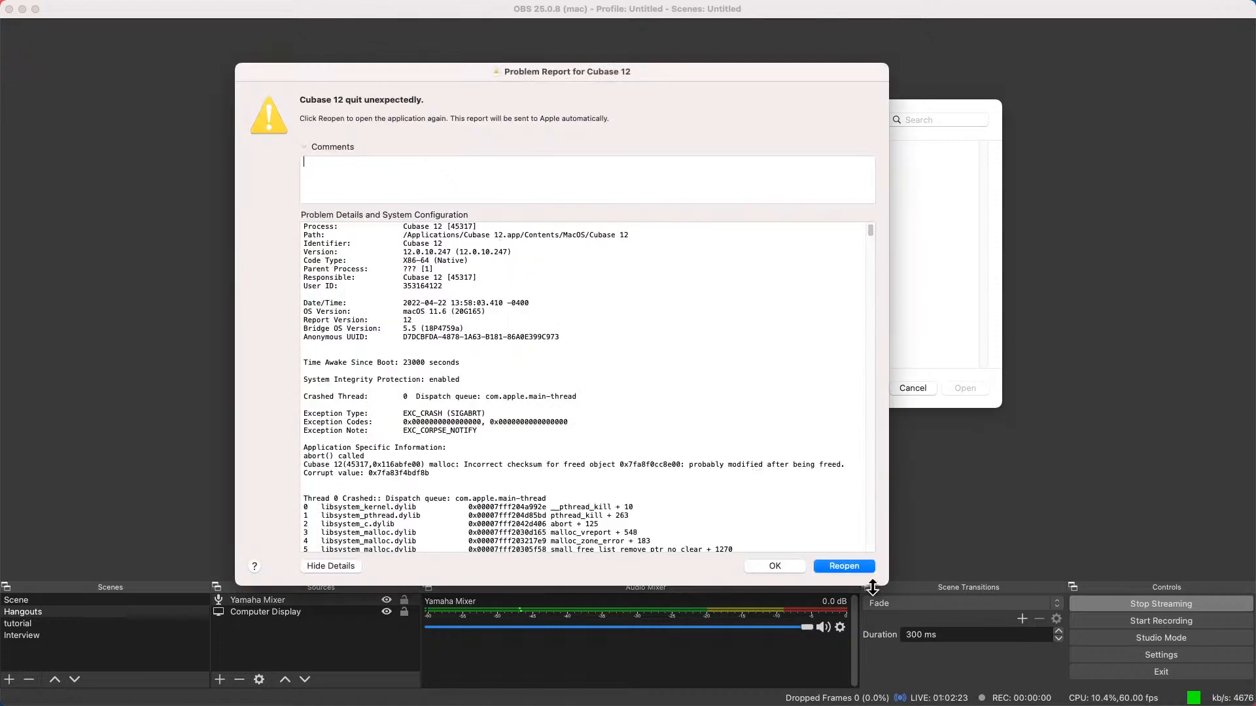
pyautogui.click(759, 564)
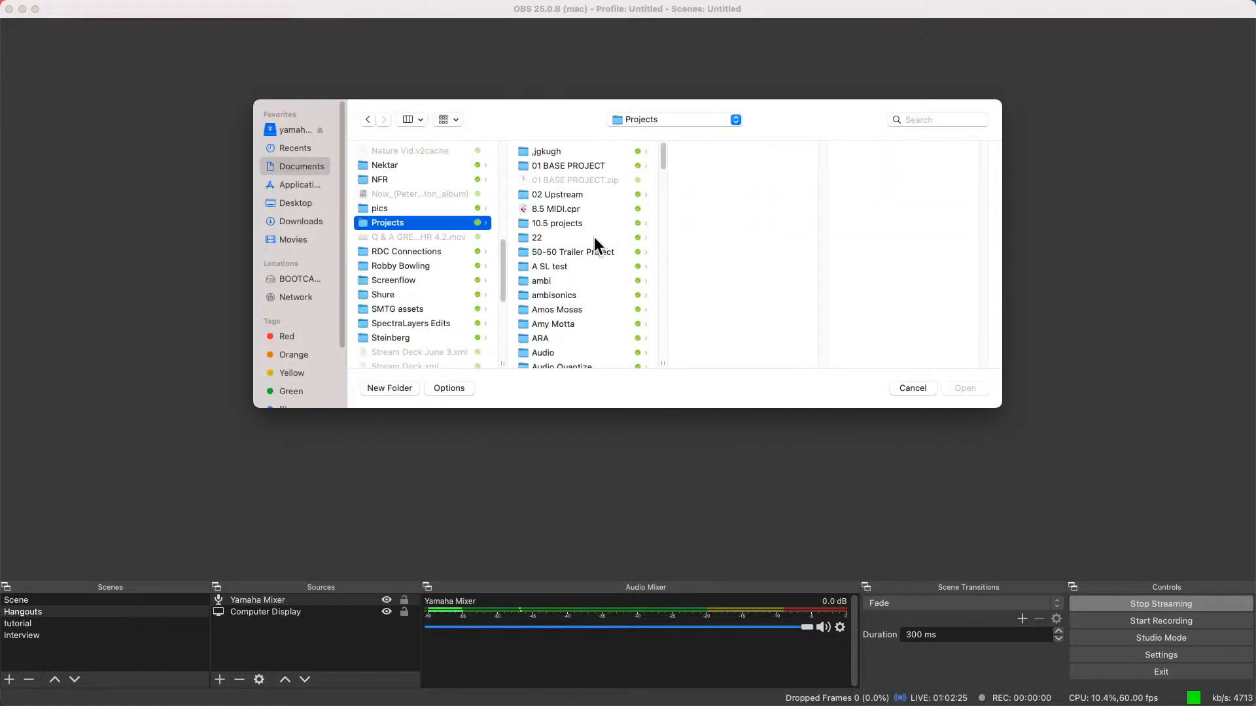
# Open Lose My Faith GO.cpr from the If I Ever Lose My Faith folder inside Projects
pyautogui.scroll(-3, 589, 238)
pyautogui.scroll(-15, 588, 239)
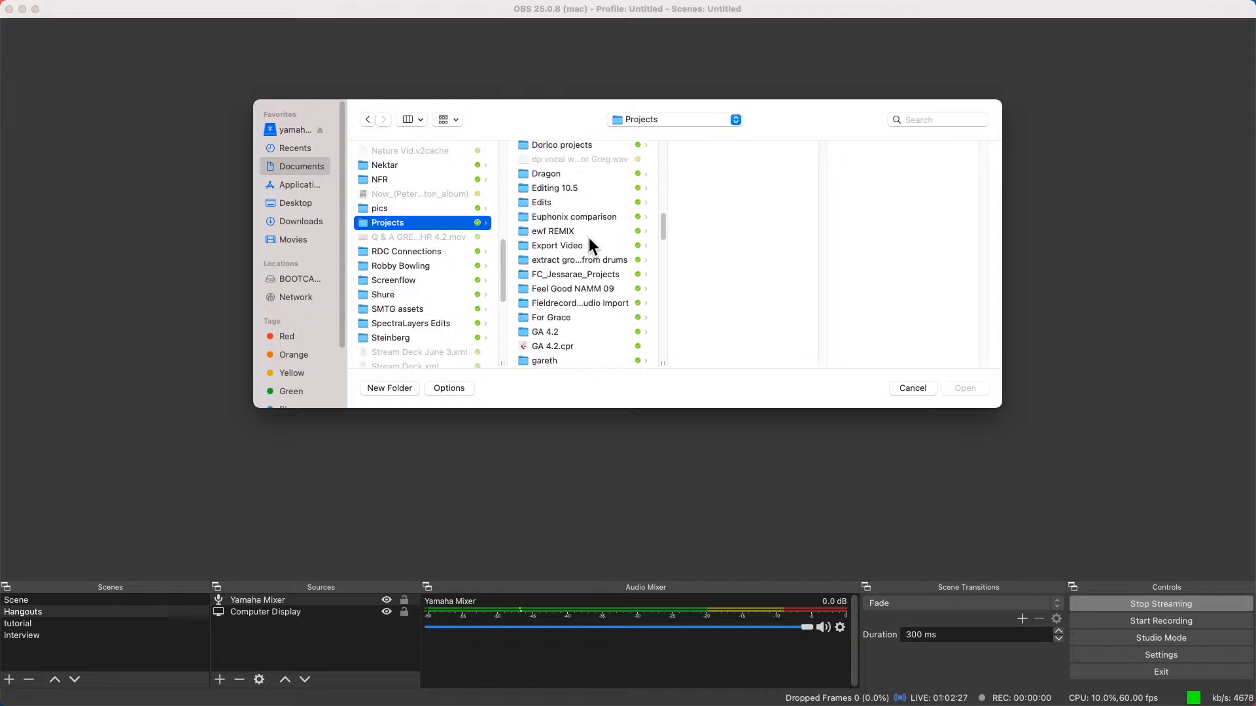
pyautogui.scroll(-3, 588, 239)
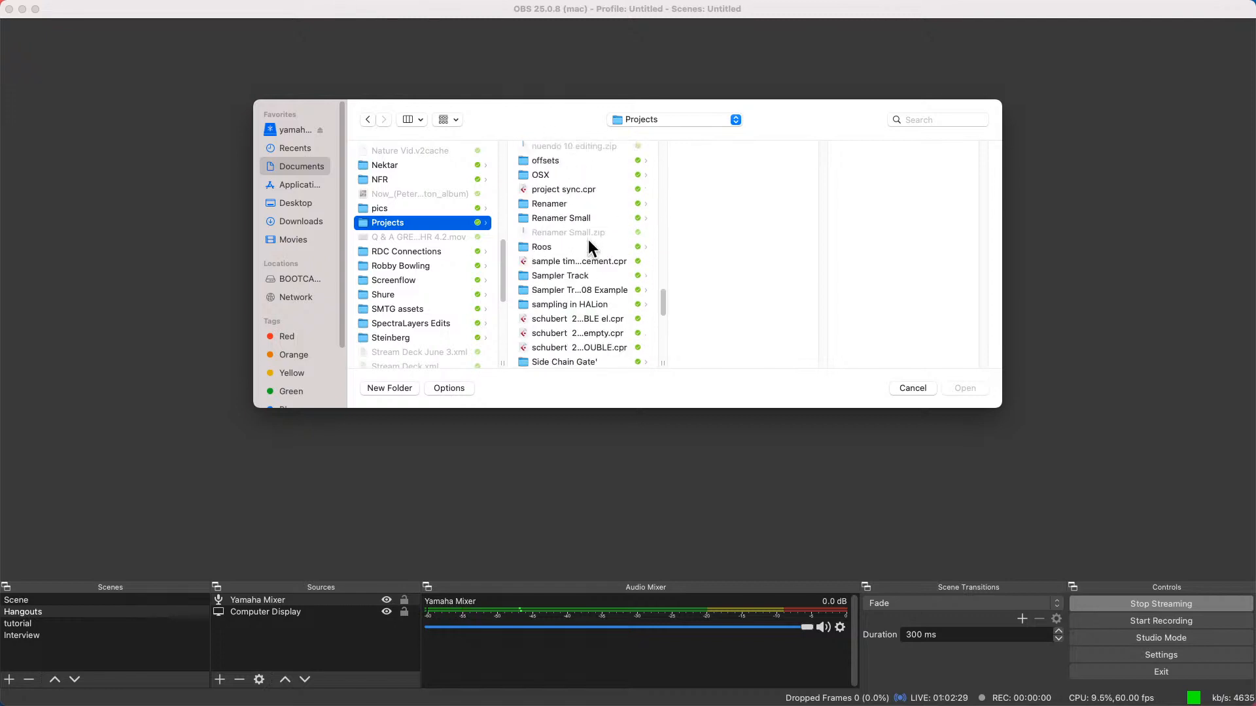
pyautogui.scroll(1, 591, 243)
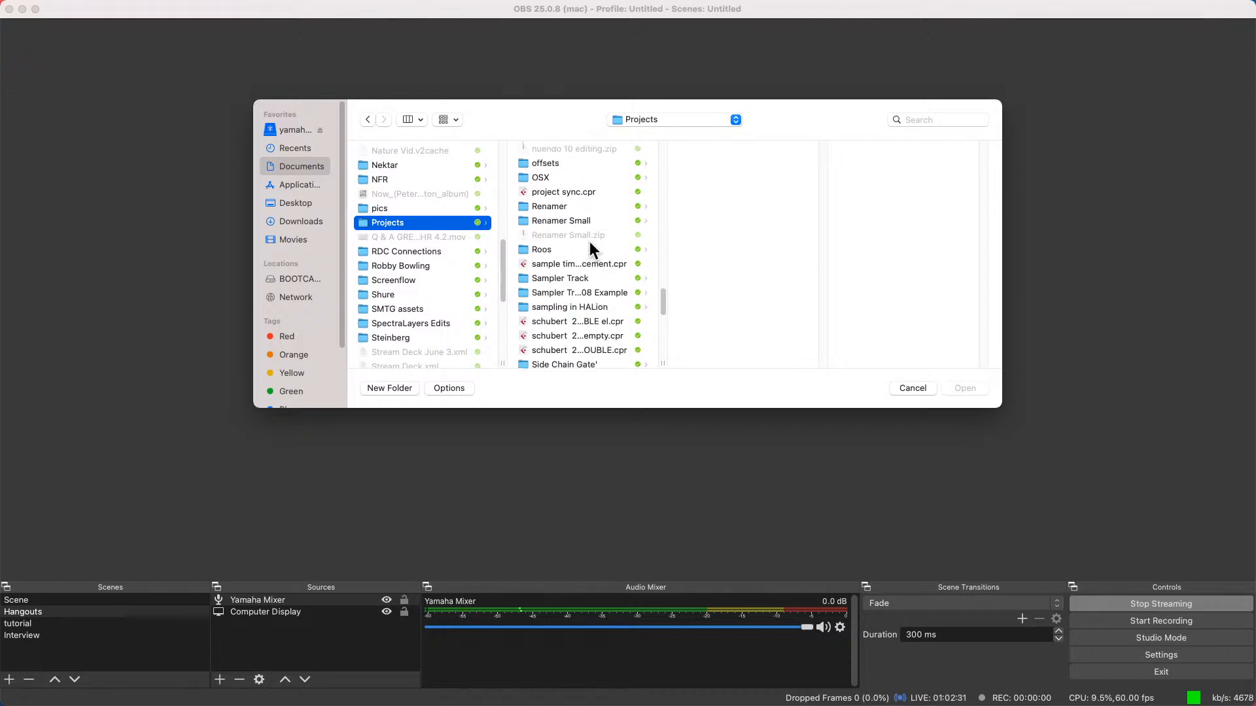
pyautogui.scroll(10, 590, 242)
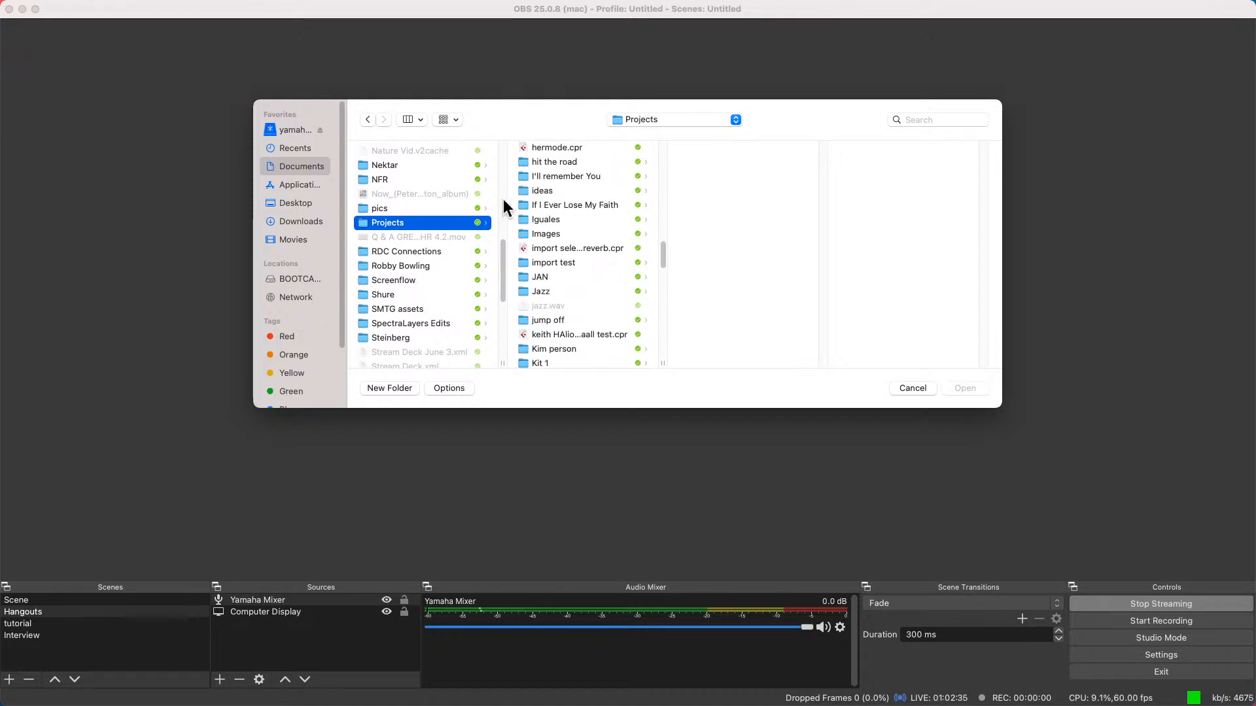
pyautogui.click(546, 205)
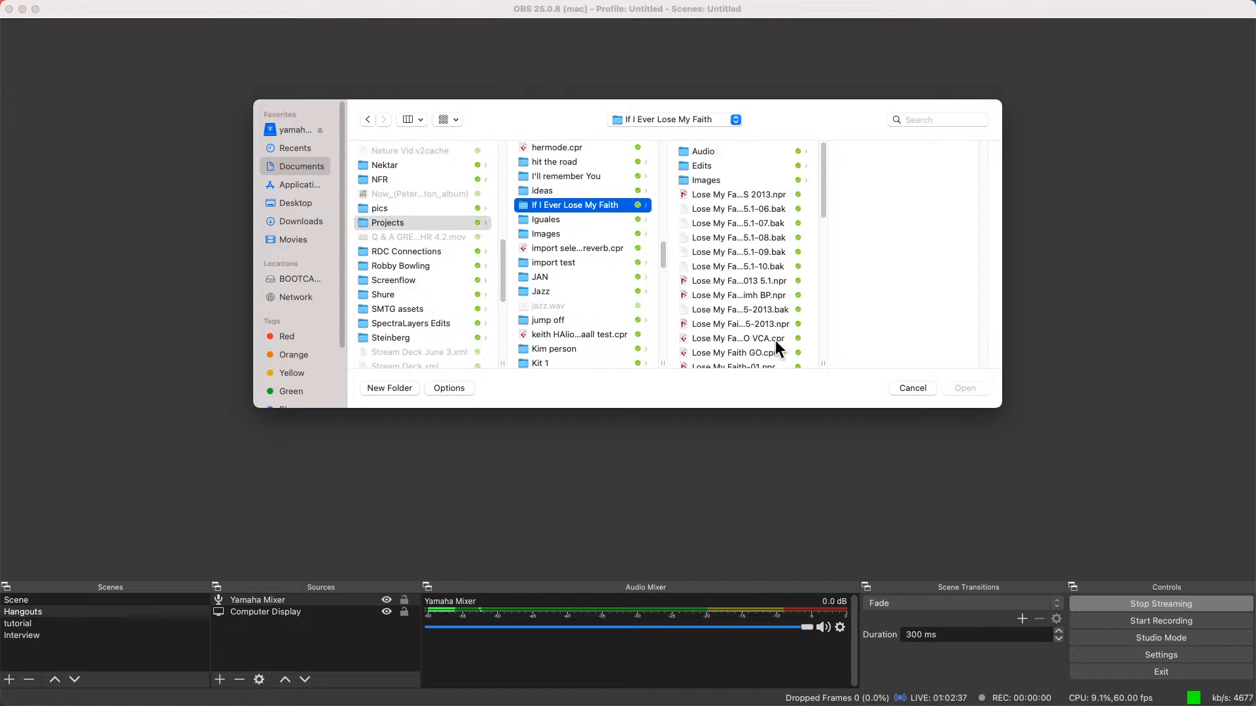
pyautogui.doubleClick(733, 348)
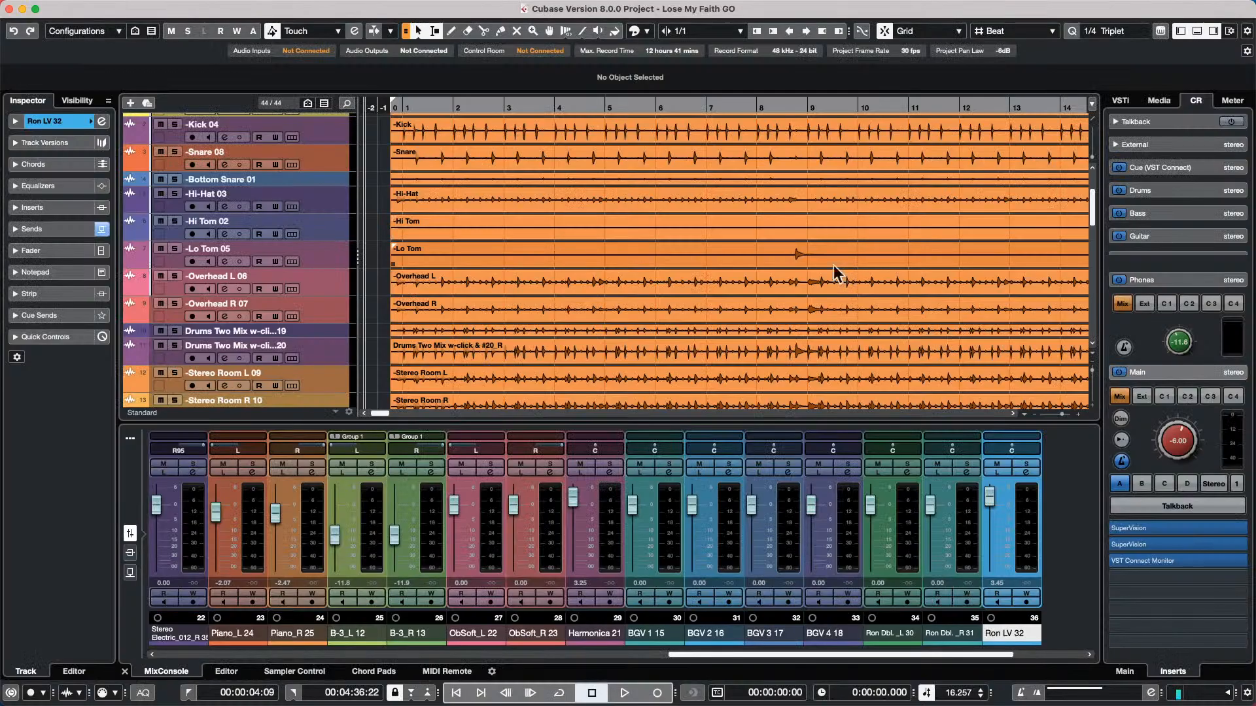
# Mute the Harmonica 21 track and start playback of the project
pyautogui.scroll(-10, 309, 284)
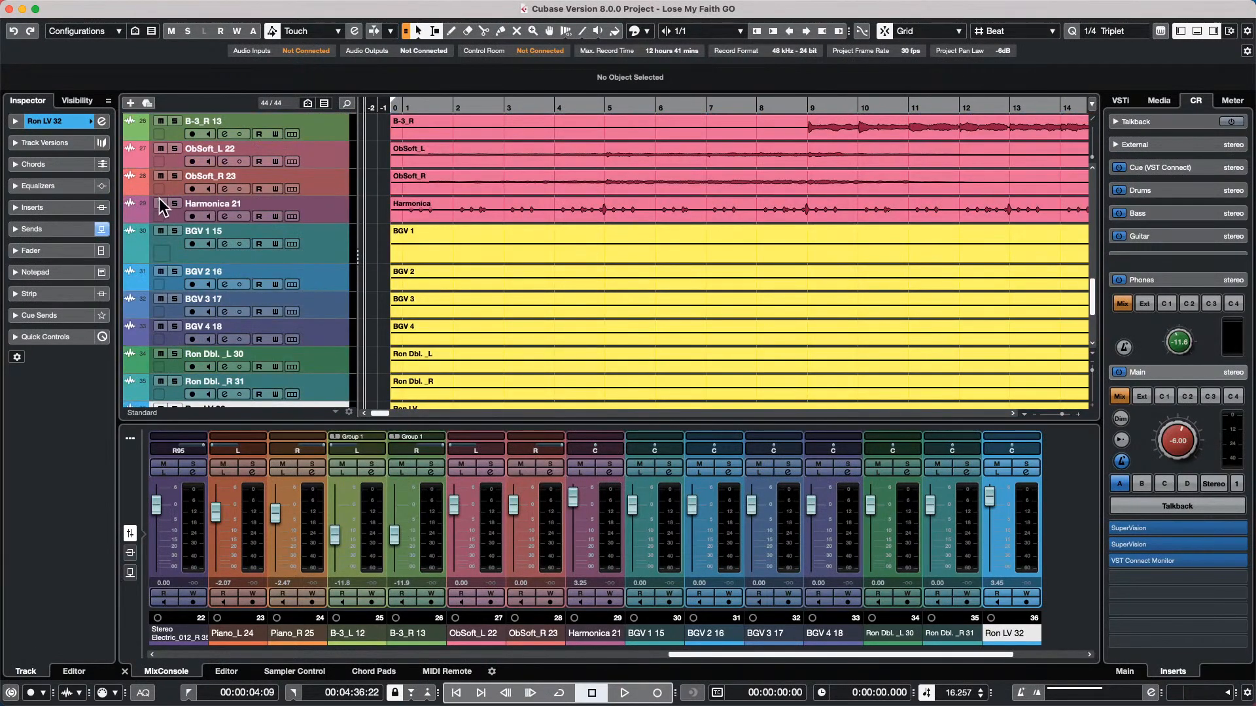
pyautogui.click(161, 204)
pyautogui.press('space')
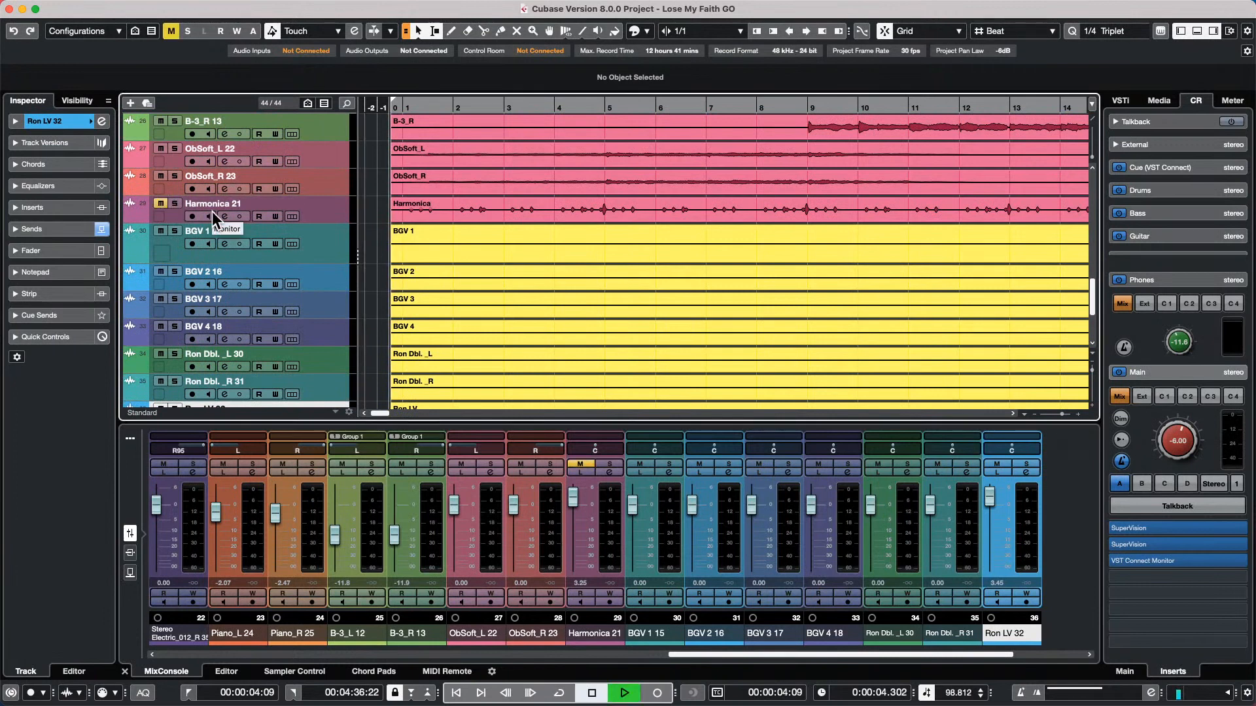
# Assign the Yamaha HS7 monitor in the Control Room audio connections to the Steinberg UR24C device
pyautogui.click(323, 49)
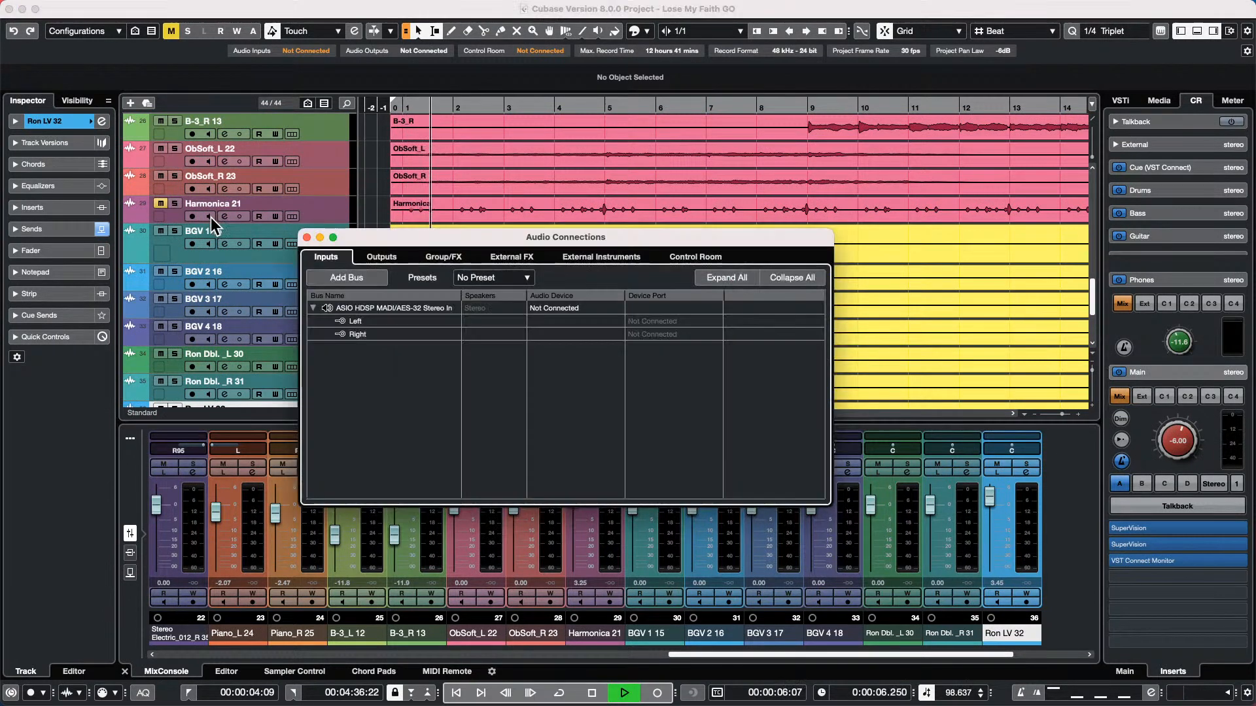
pyautogui.click(692, 257)
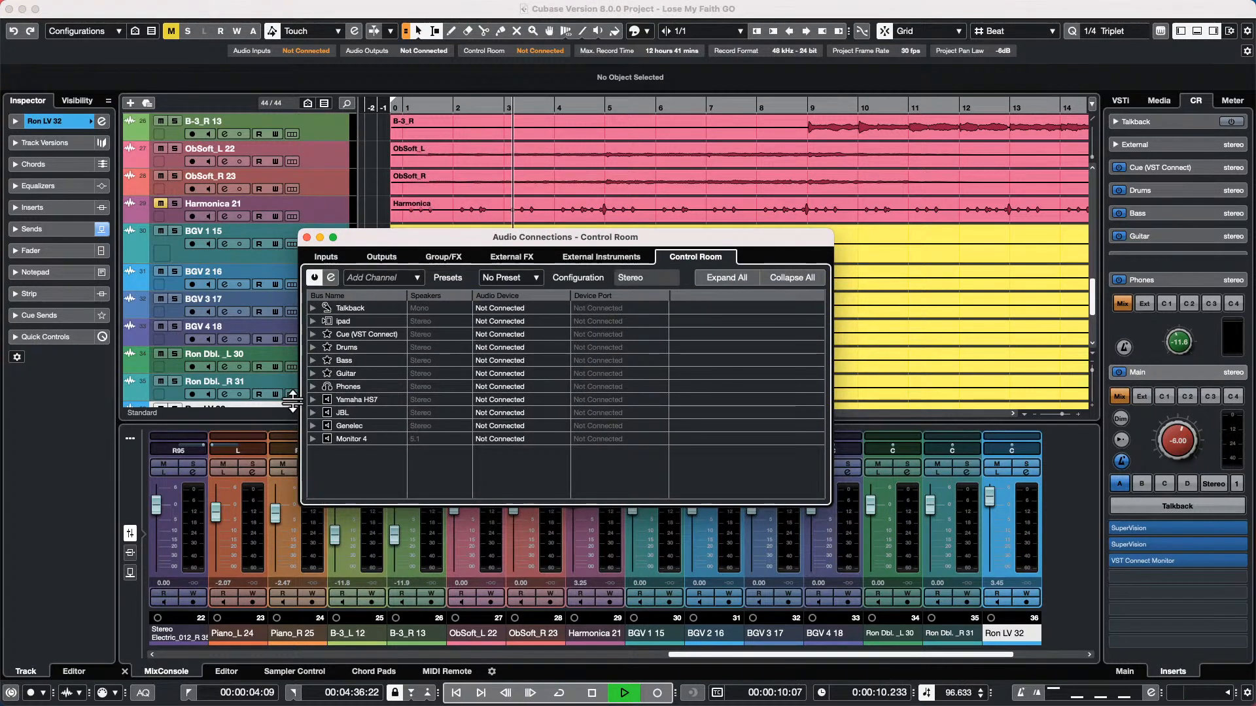
pyautogui.click(350, 400)
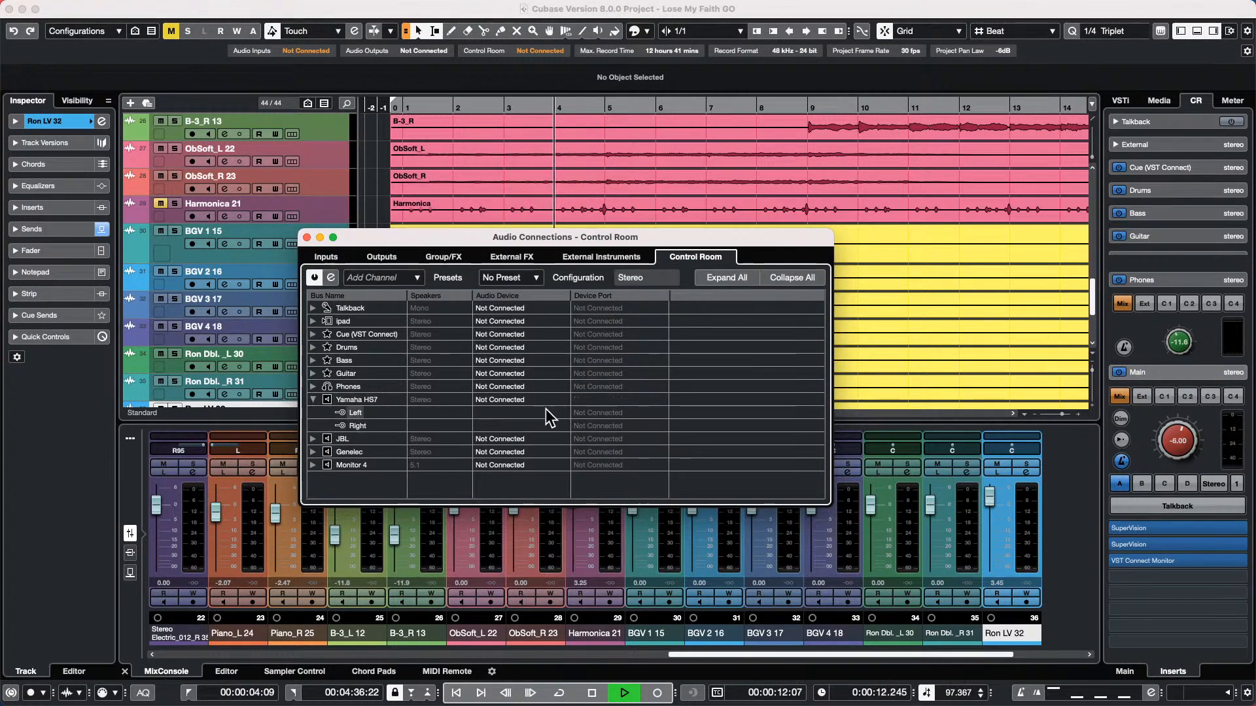
pyautogui.click(524, 412)
pyautogui.click(527, 435)
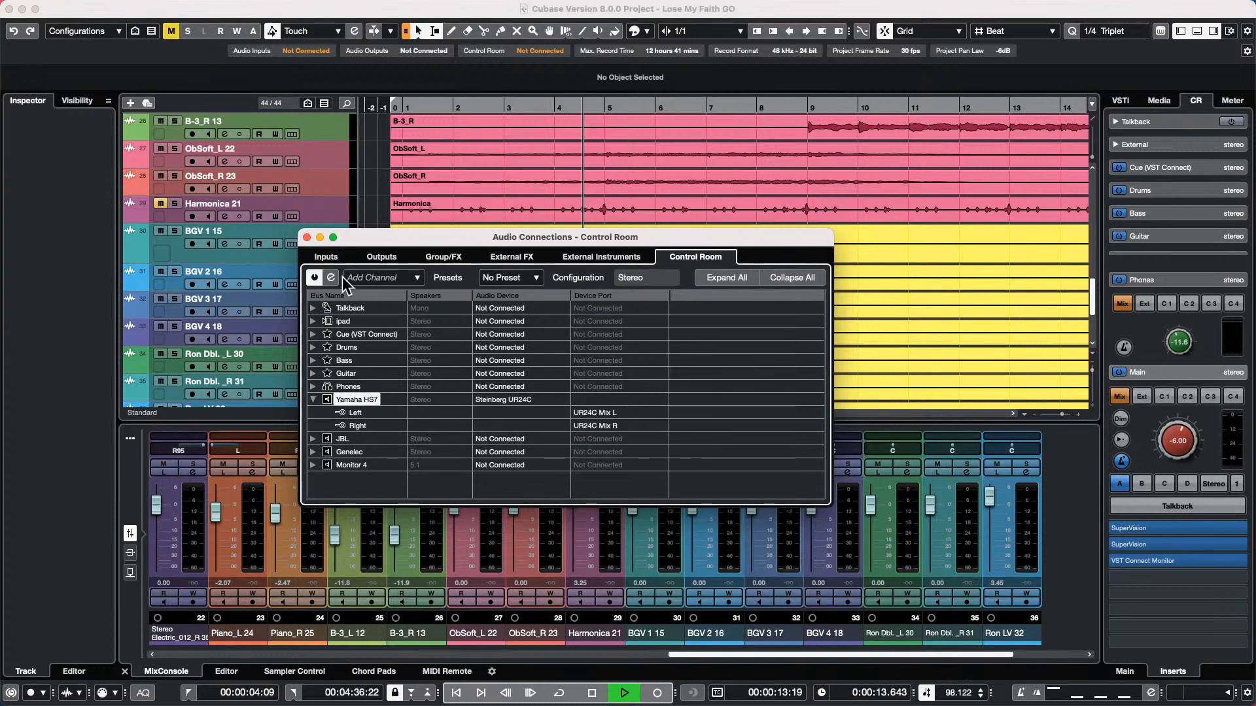
pyautogui.click(307, 238)
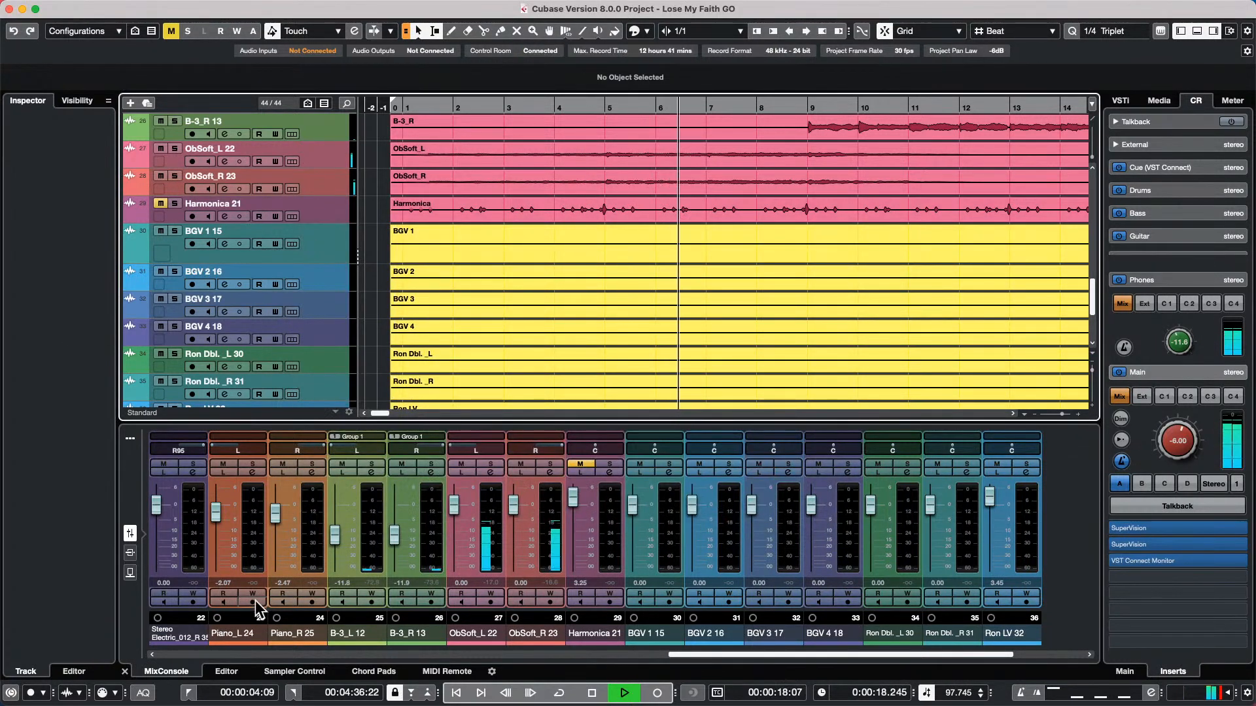
# Check the drum channels in the mixer and the track list during playback, and stop the transport
pyautogui.click(374, 654)
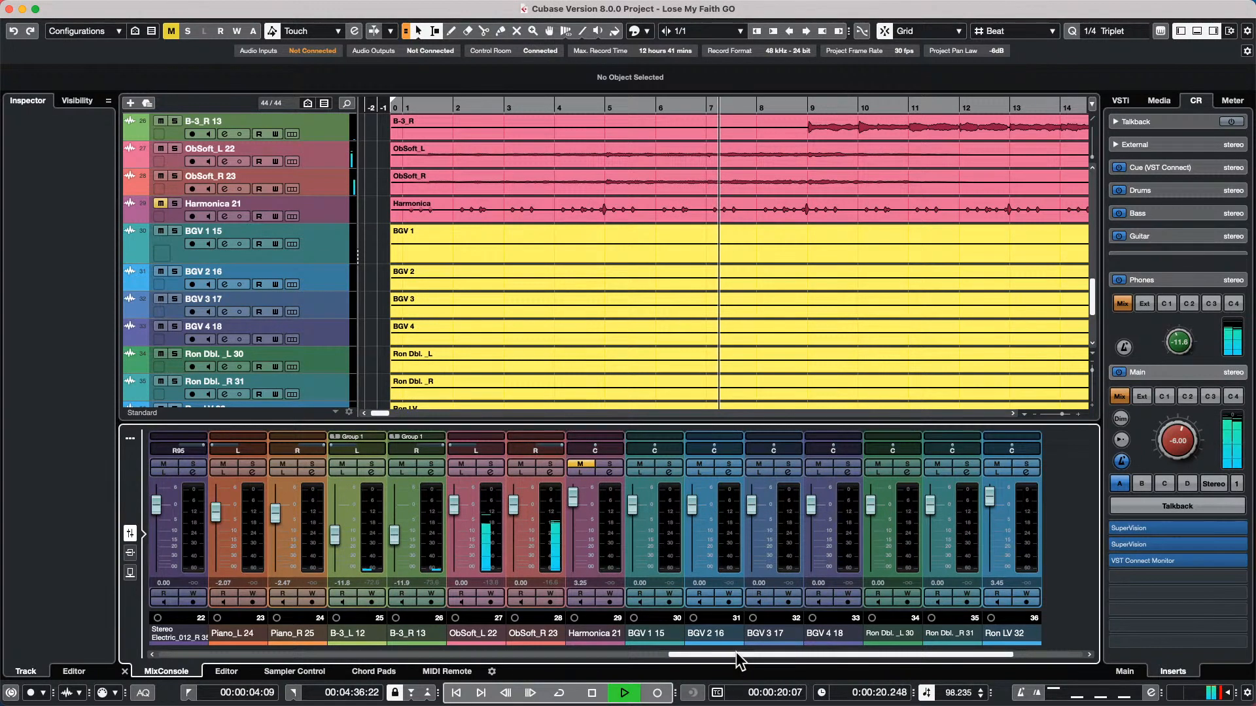
pyautogui.moveTo(374, 654); pyautogui.dragTo(258, 654)
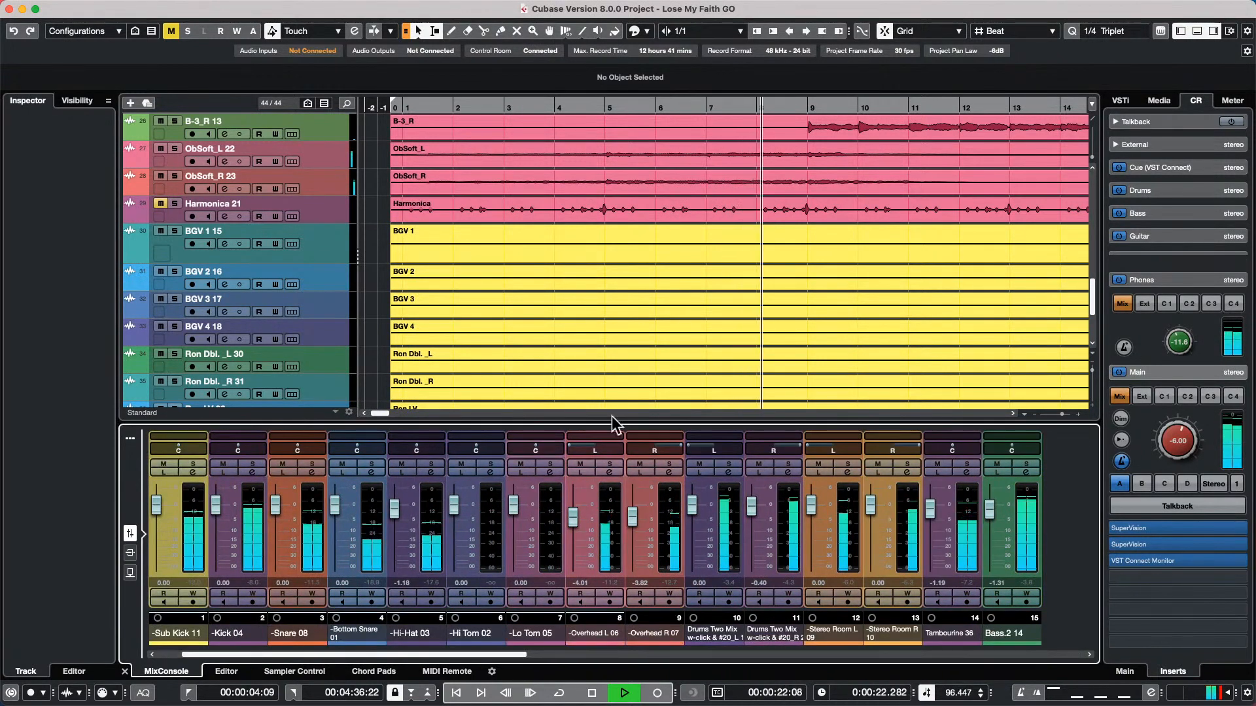
pyautogui.scroll(10, 599, 346)
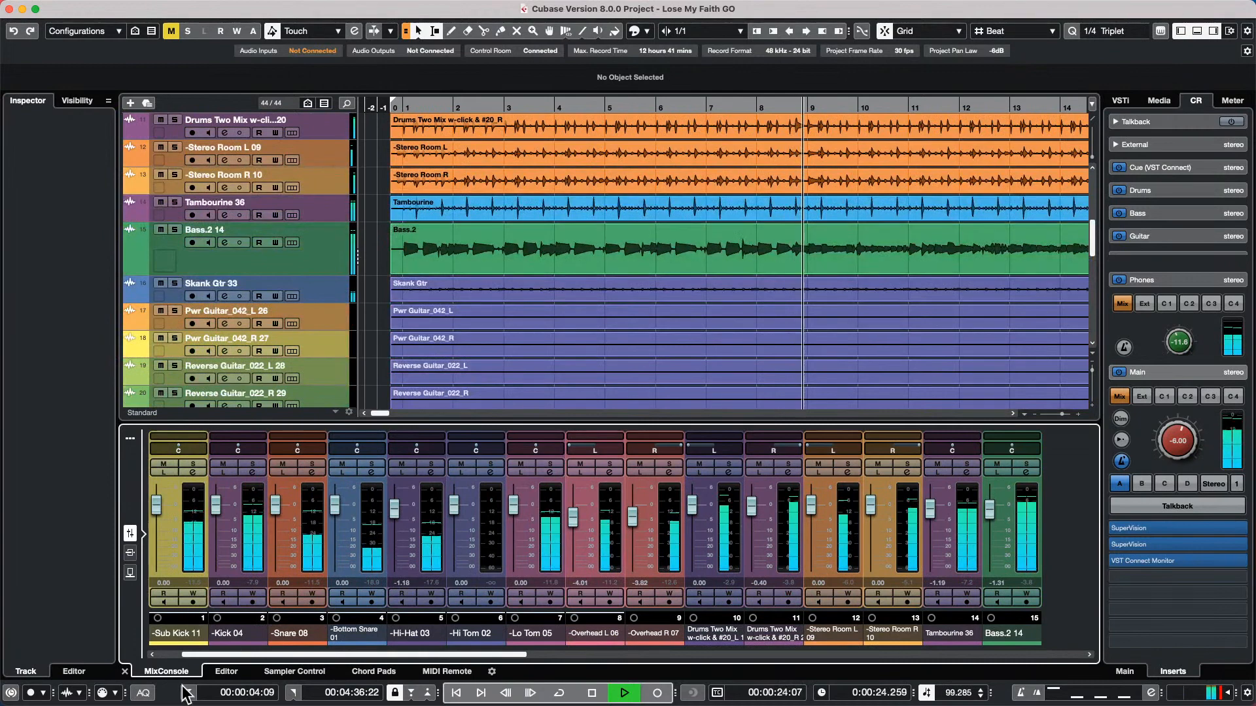
pyautogui.press('space')
pyautogui.moveTo(357, 654); pyautogui.dragTo(140, 646)
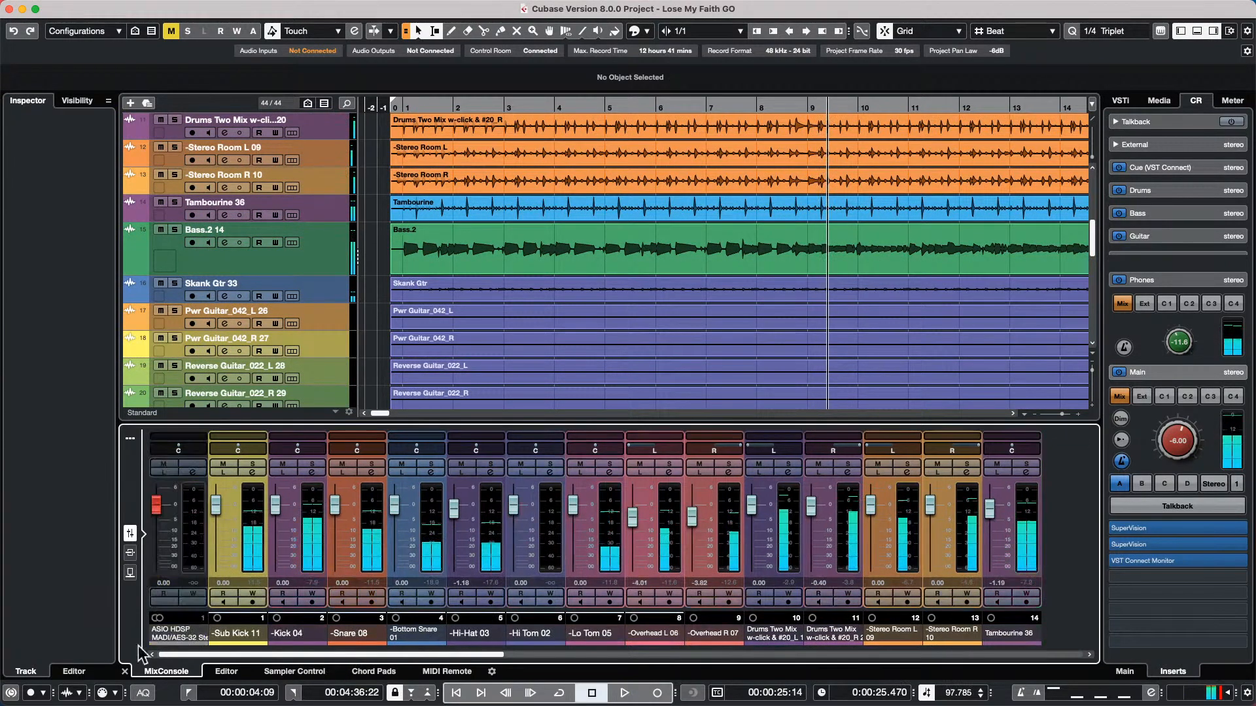
# Open Lose My Faith GO VCA.cpr from the same project folder and activate it
pyautogui.click(90, 8)
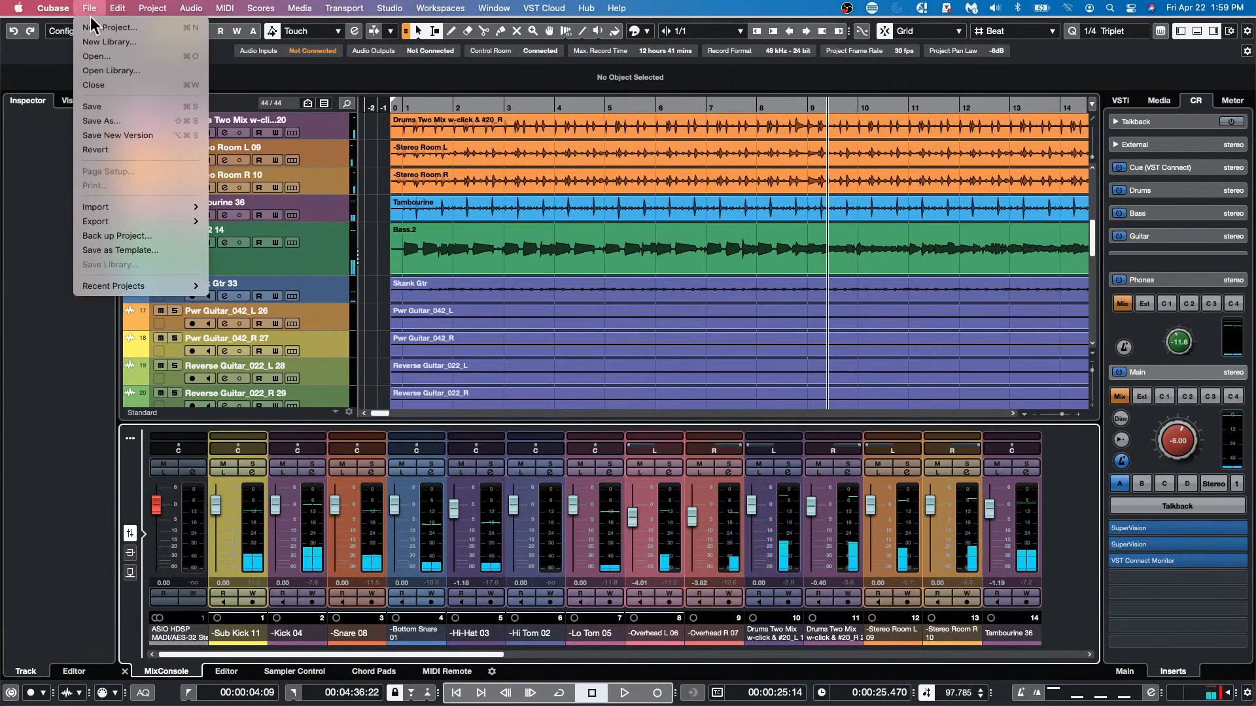
pyautogui.moveTo(129, 294)
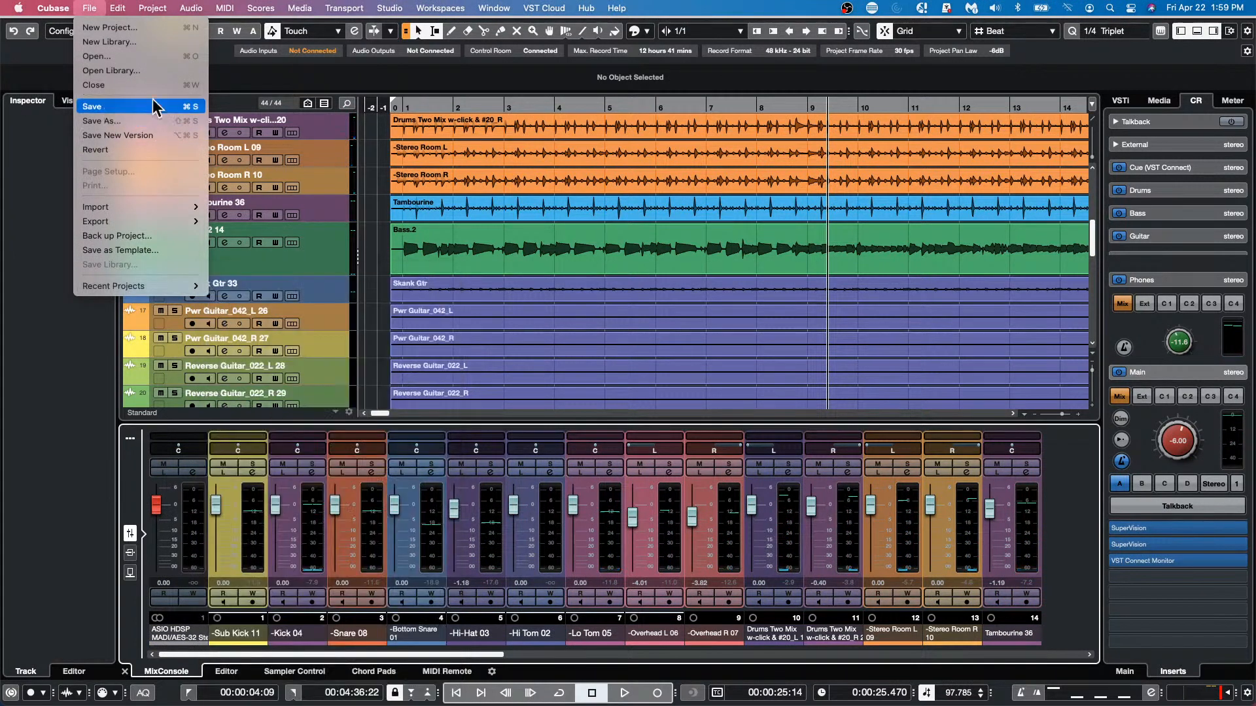
pyautogui.click(140, 57)
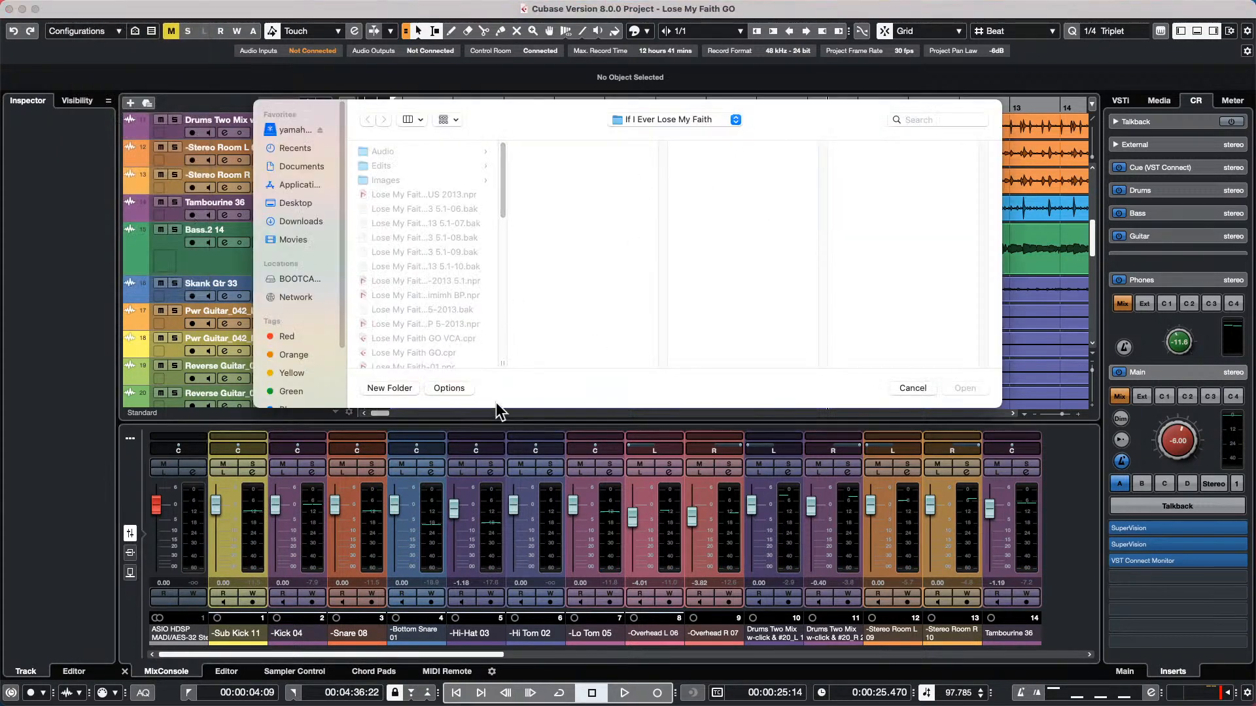
pyautogui.click(457, 338)
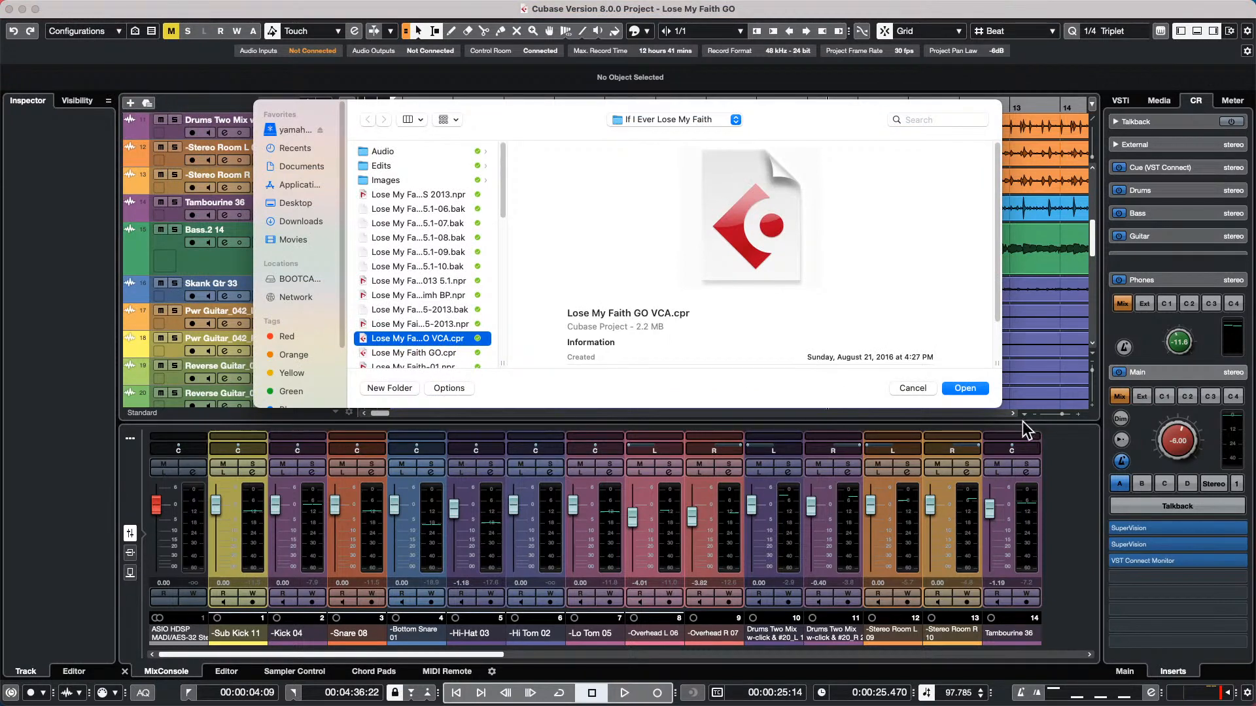
pyautogui.click(980, 393)
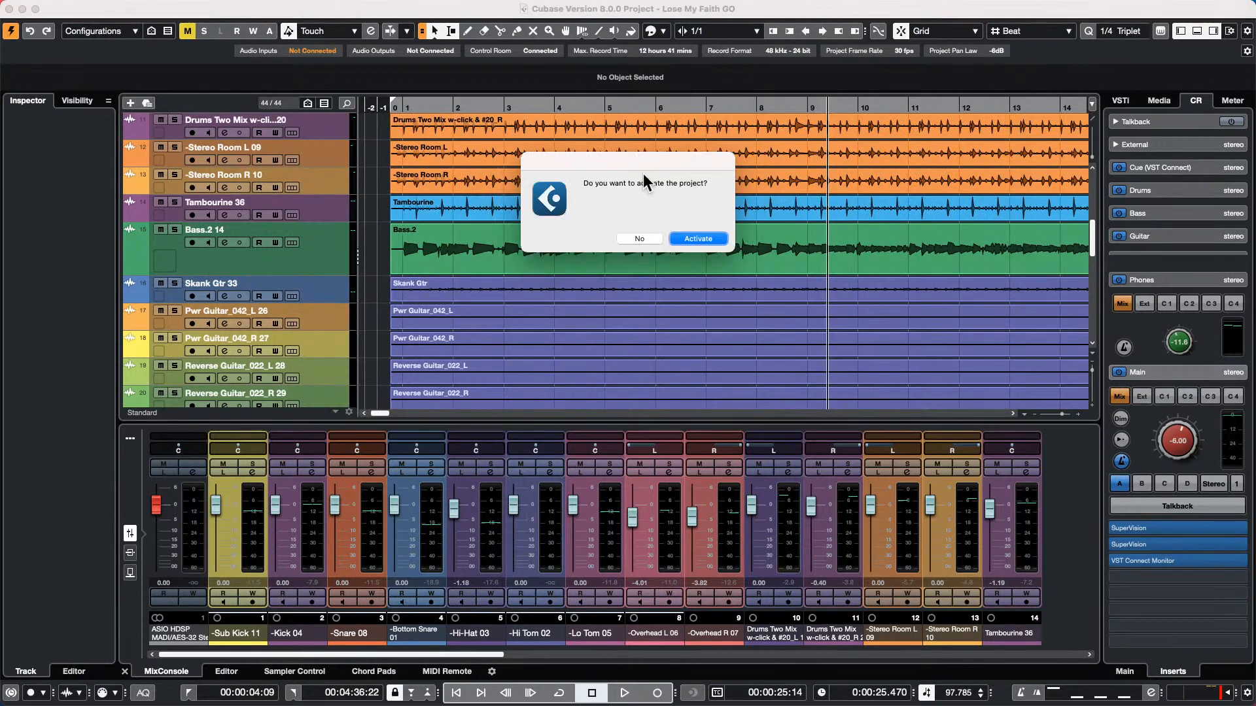
pyautogui.click(695, 240)
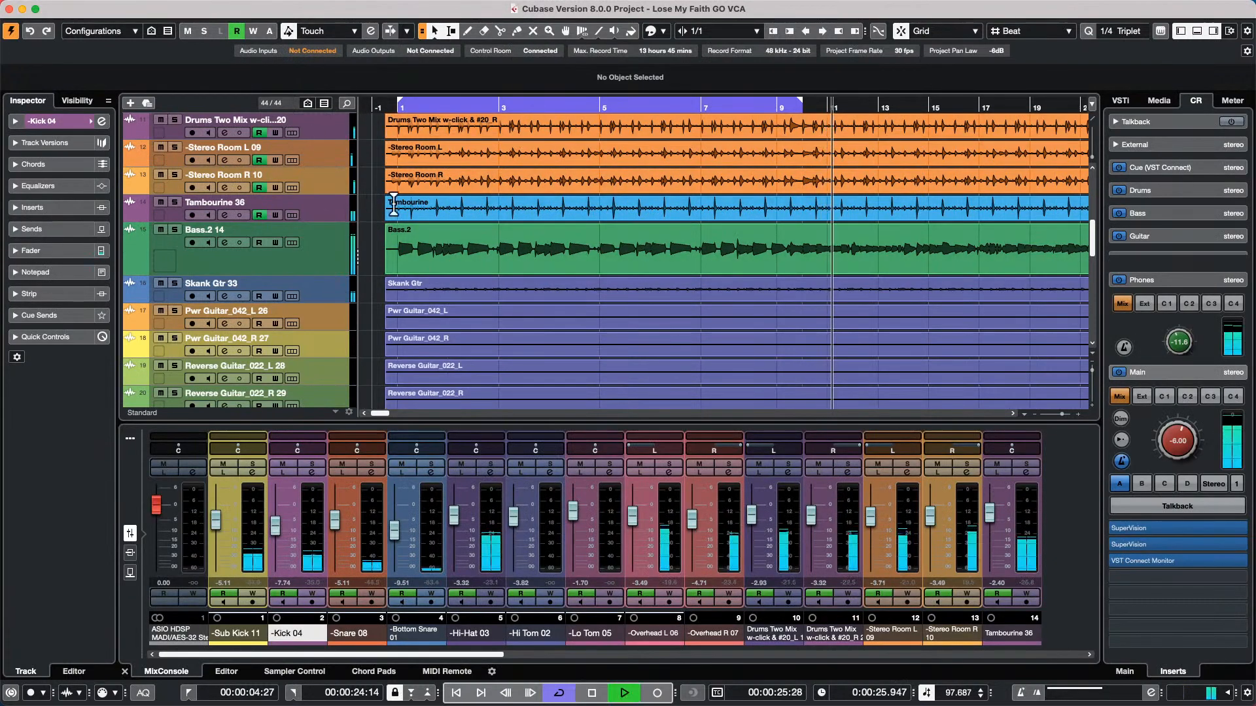
# Play the cycled section, examine the drum fader movements and the track list, and stop playback
pyautogui.press('space')
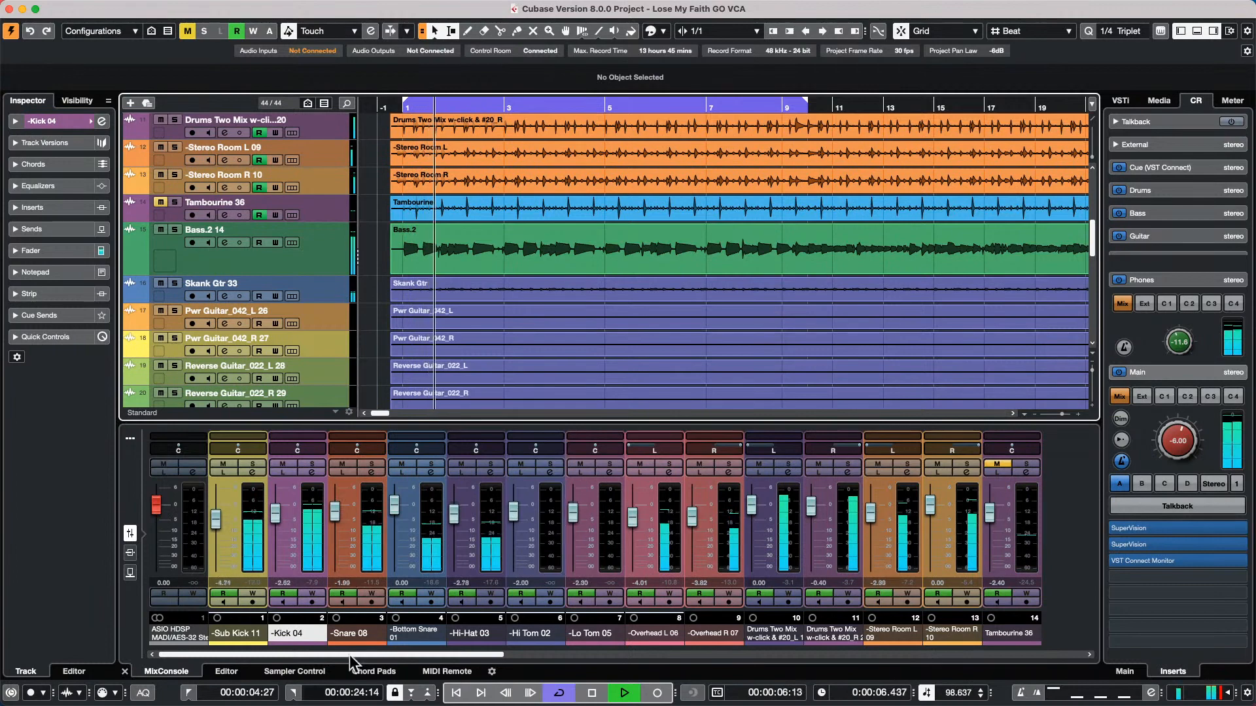
pyautogui.click(454, 650)
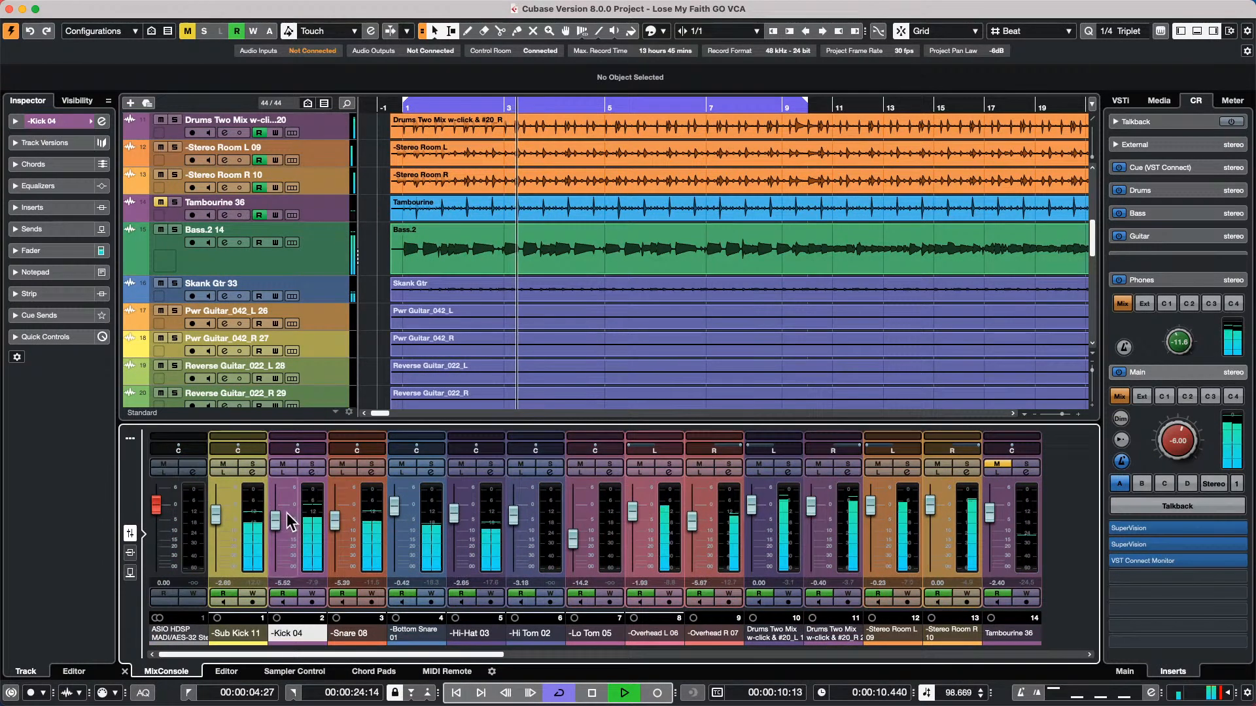
pyautogui.scroll(-10, 258, 362)
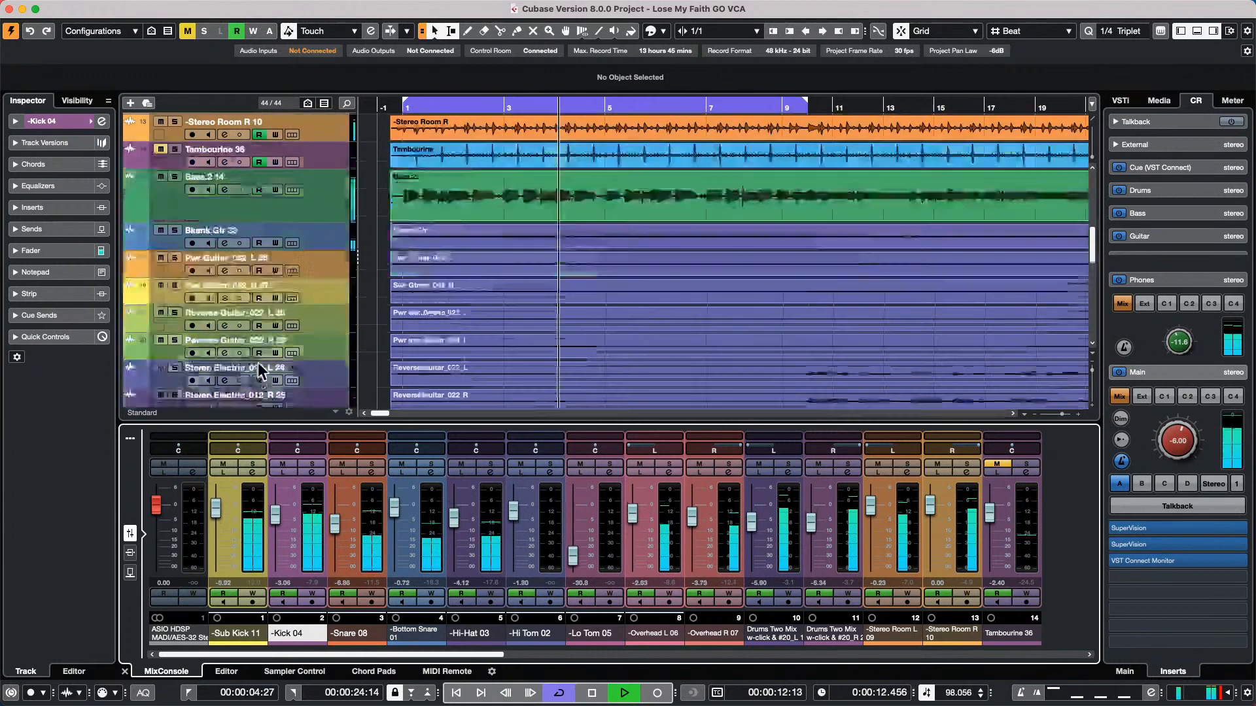
pyautogui.scroll(5, 257, 347)
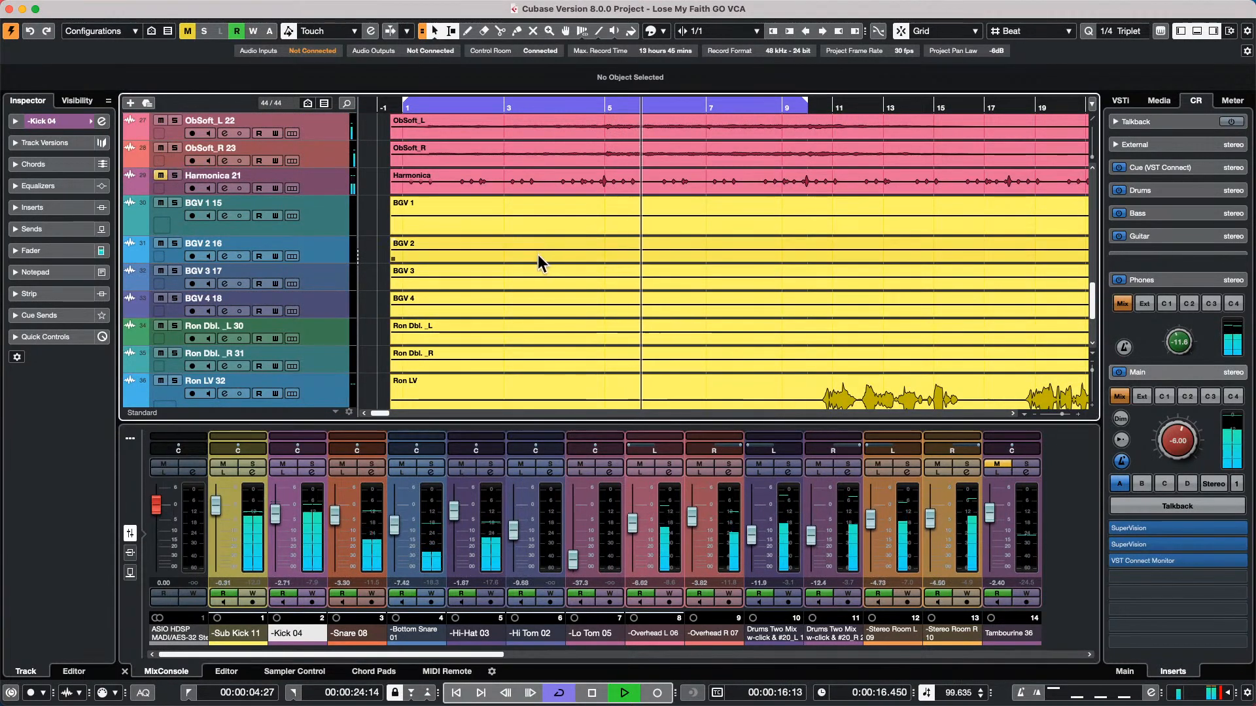
pyautogui.scroll(15, 534, 253)
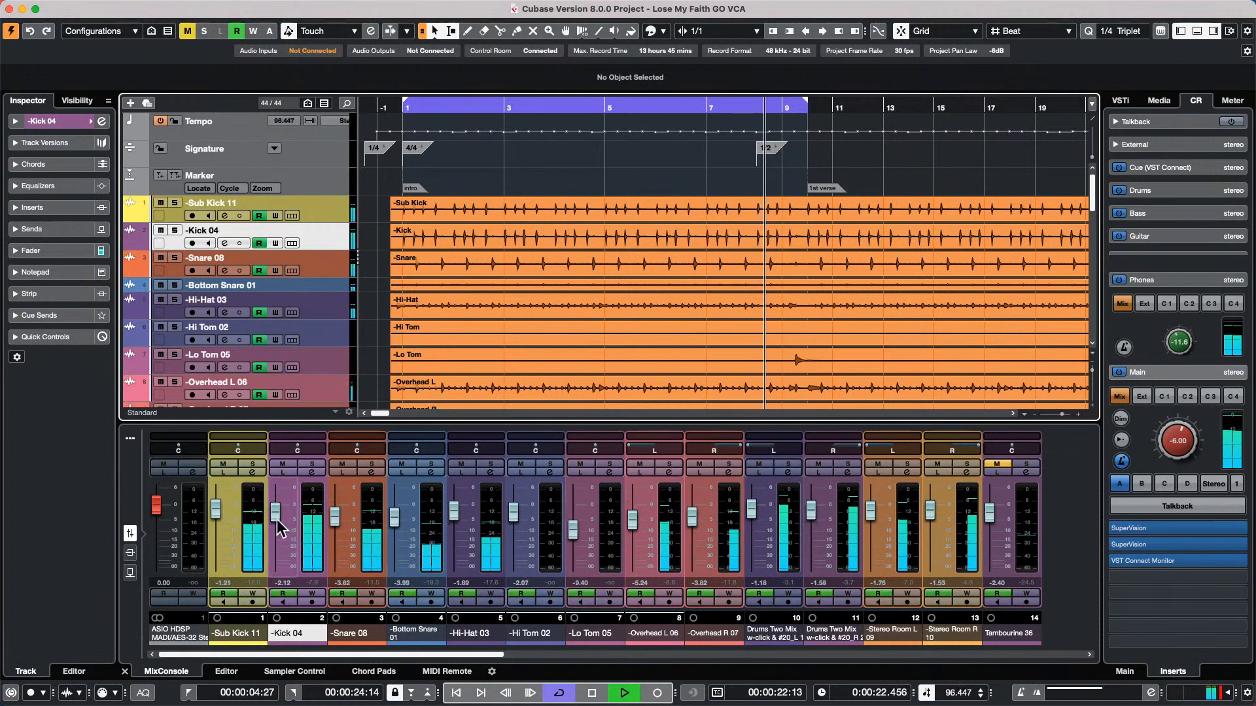
pyautogui.press('space')
pyautogui.press('space')
pyautogui.press('space')
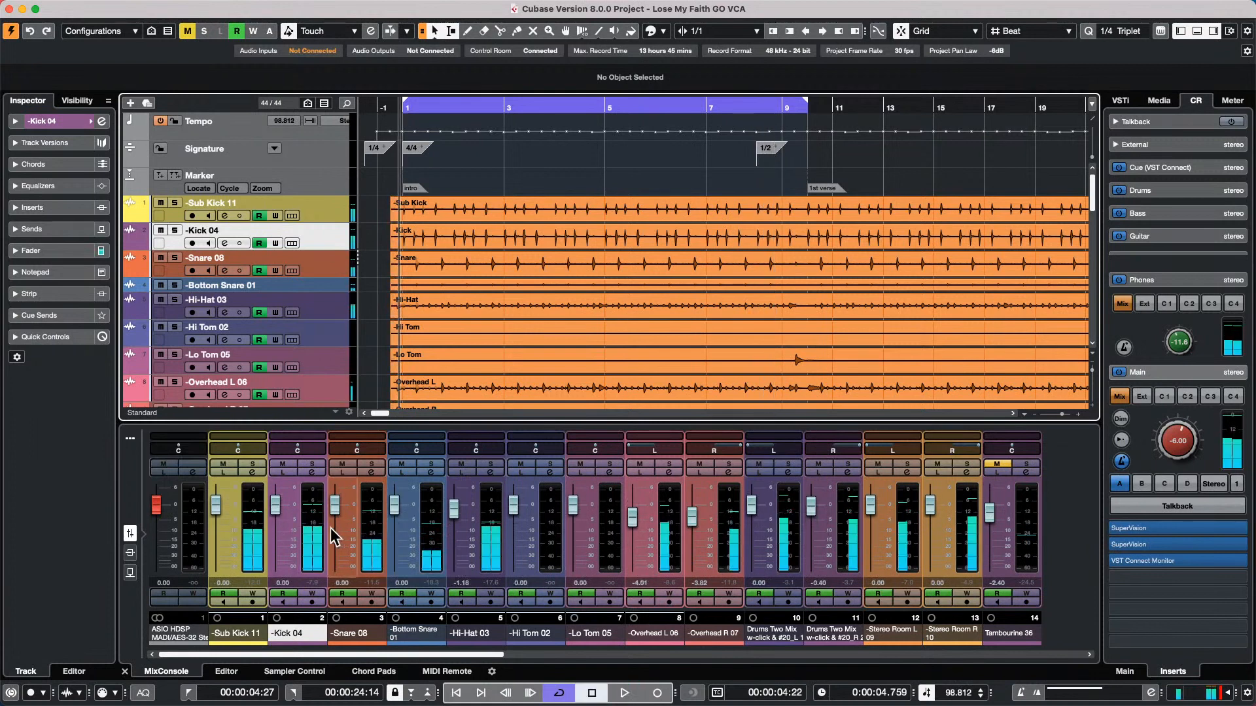
# Add a stereo group channel to the channels from Sub Kick 11 through Tambourine 36 and raise its level to 0.82 dB during playback
pyautogui.click(252, 553)
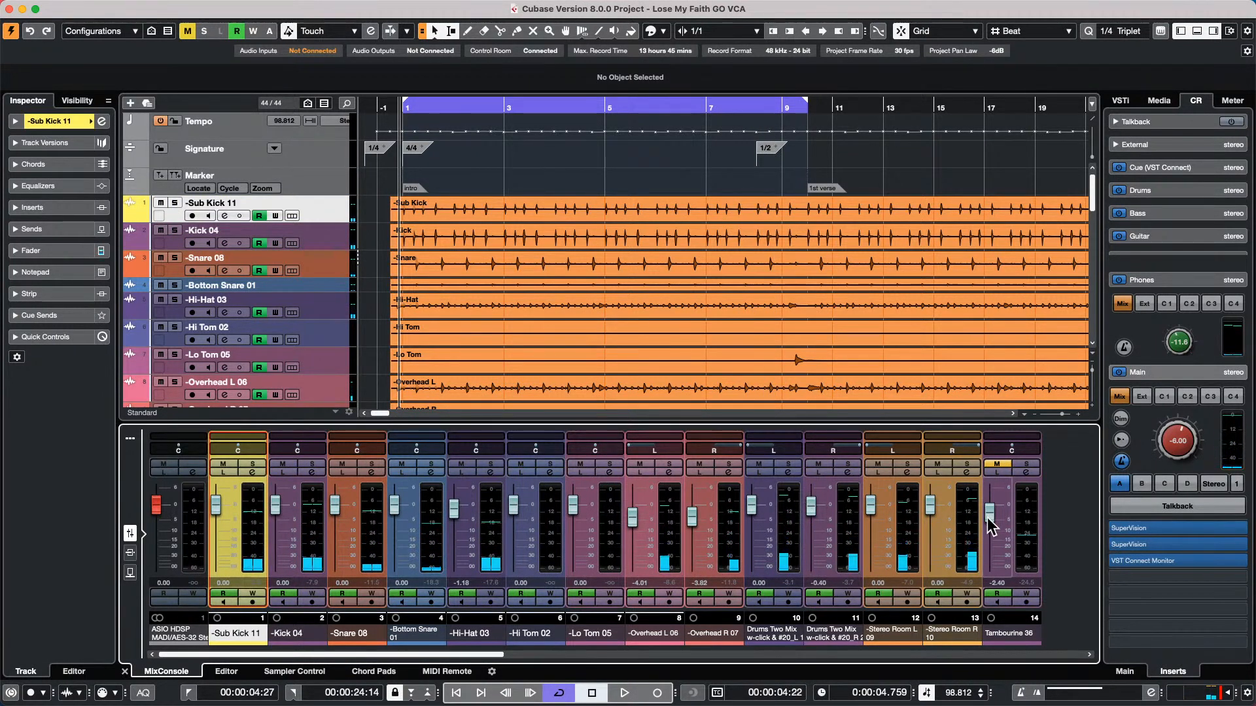
pyautogui.keyDown('shift'); pyautogui.click(1019, 524); pyautogui.keyUp('shift')
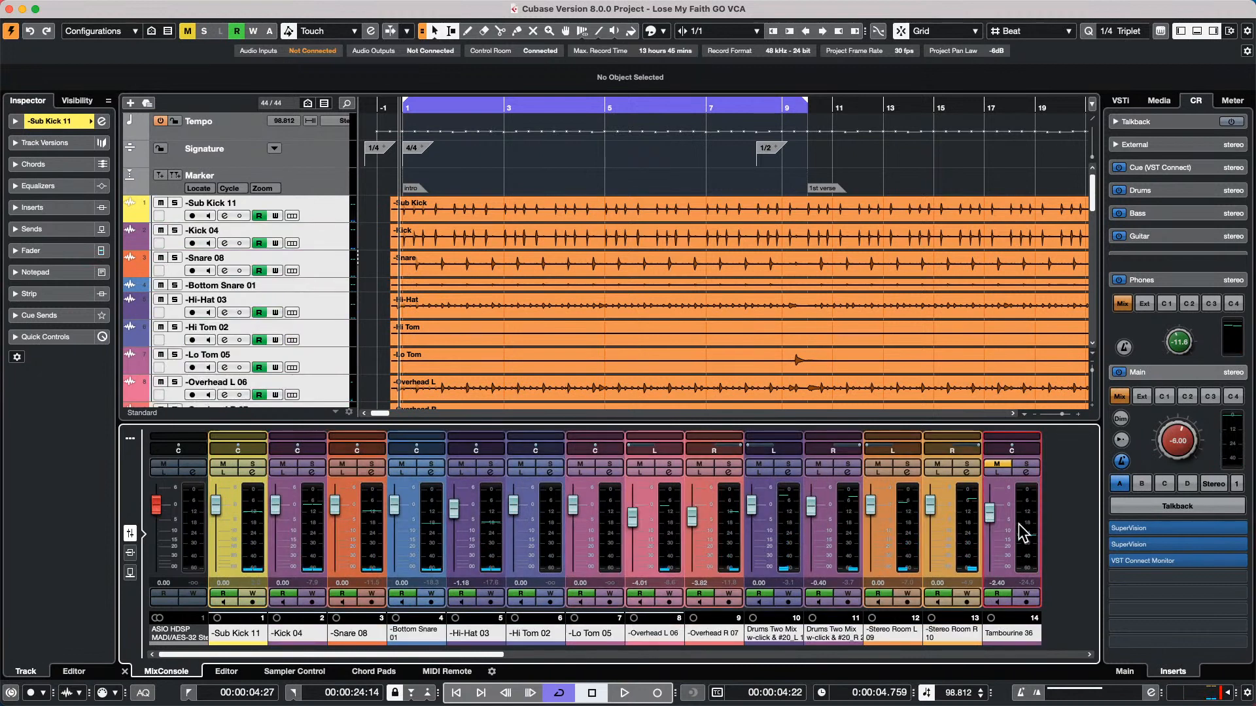
pyautogui.rightClick(1022, 533)
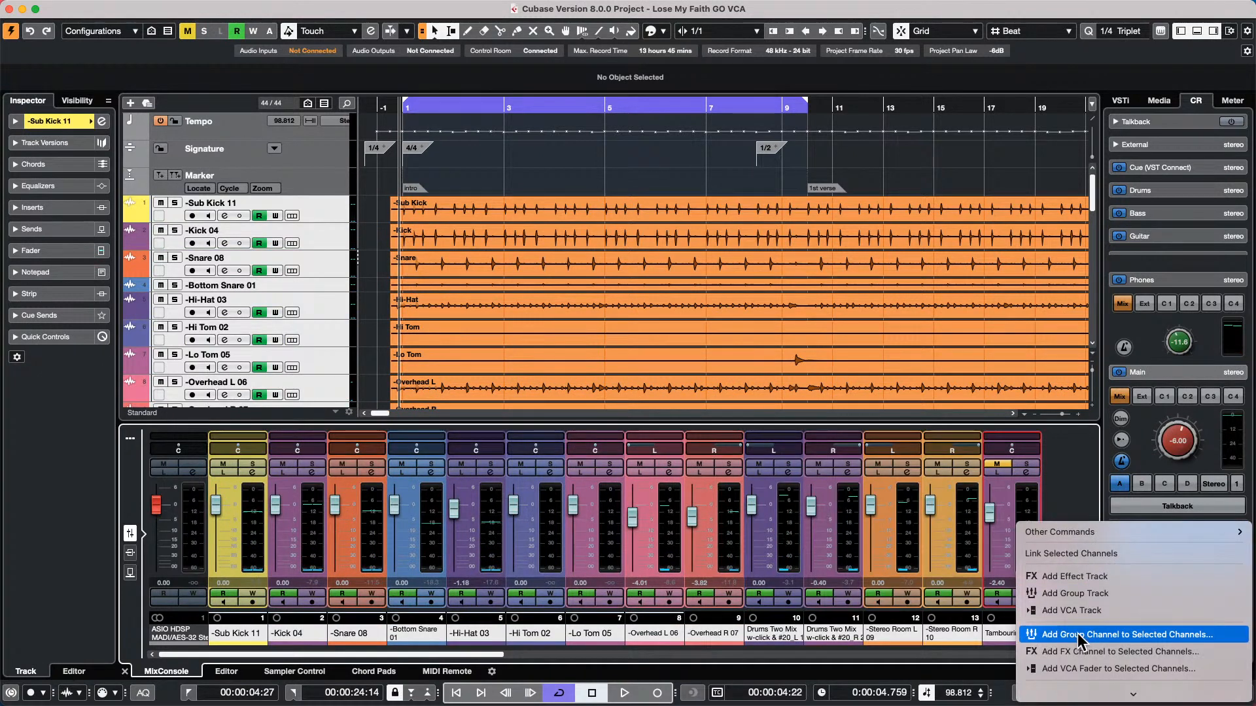
pyautogui.click(1077, 633)
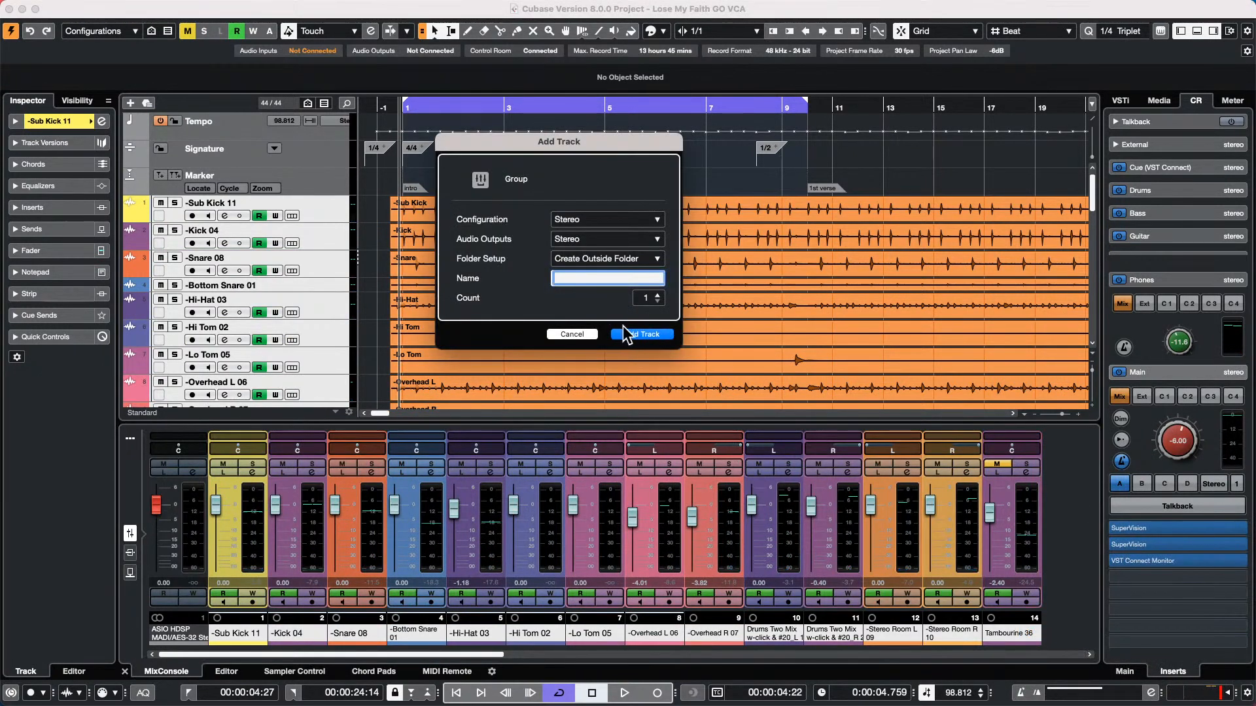
pyautogui.click(626, 336)
pyautogui.press('space')
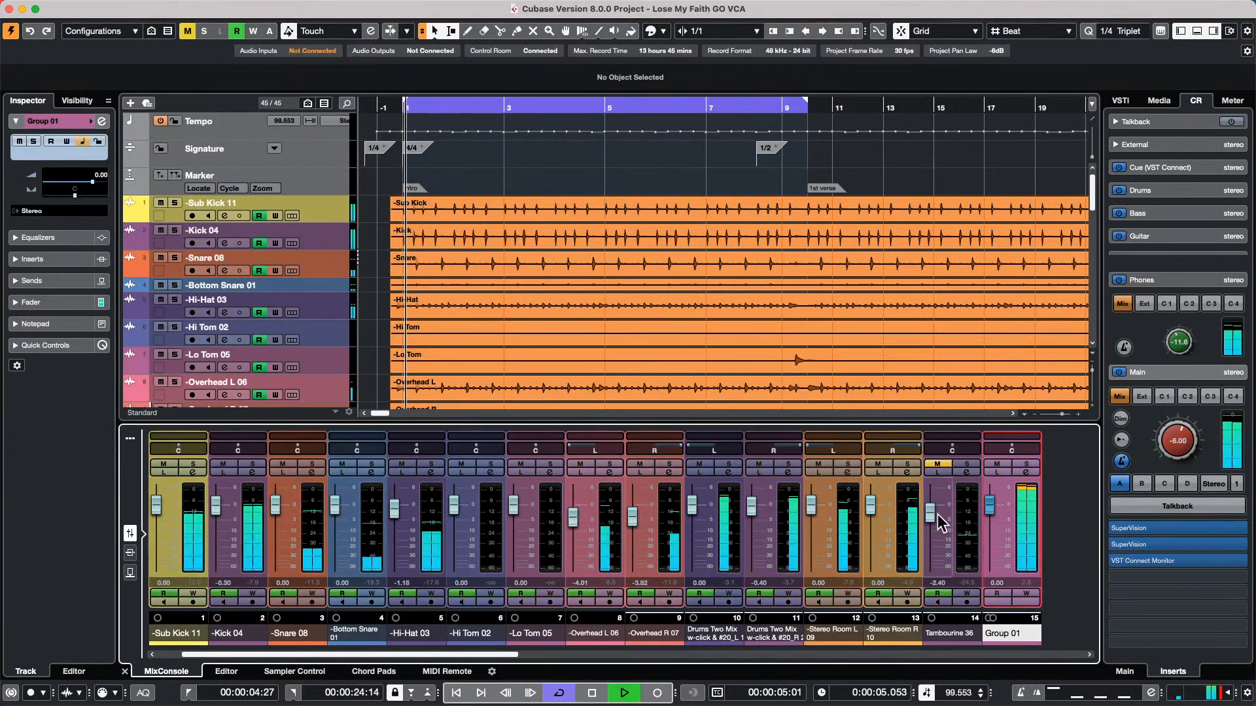
pyautogui.moveTo(991, 509)
pyautogui.mouseDown()
pyautogui.moveTo(991, 549)
pyautogui.moveTo(991, 502)
pyautogui.mouseUp()
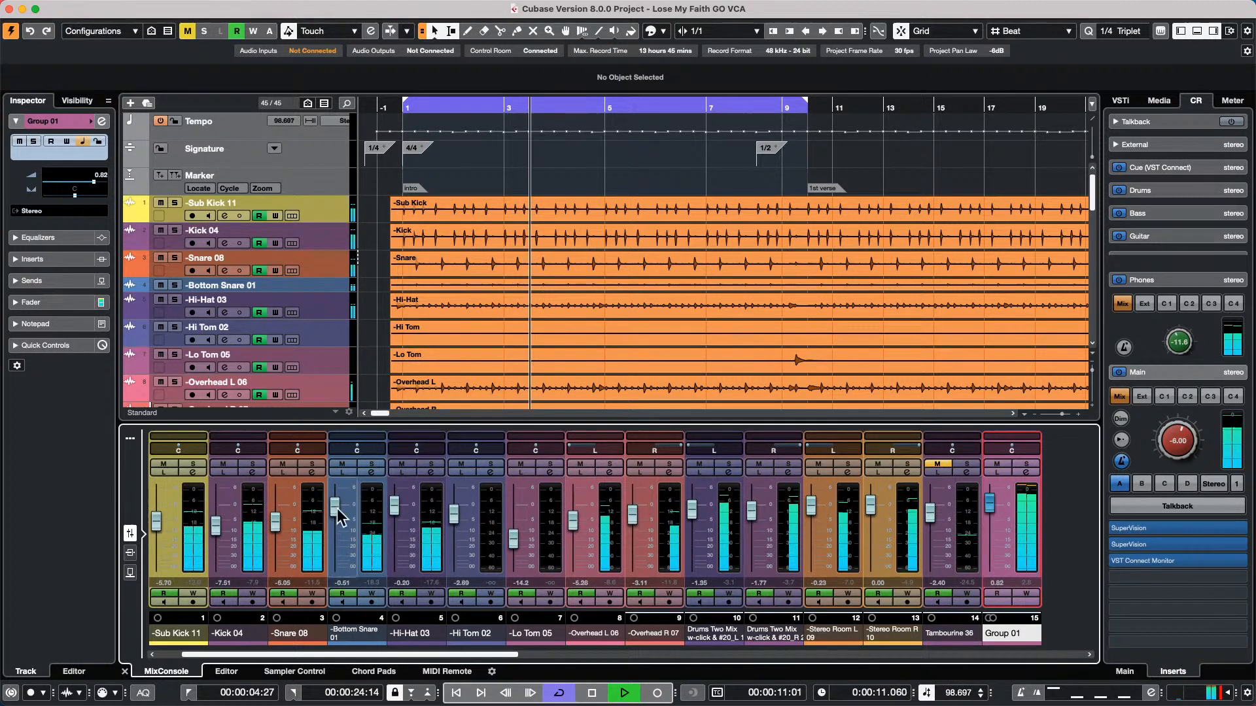
# Open the channel settings of Snare 08 and activate its send to FX 1-REVerence
pyautogui.click(311, 472)
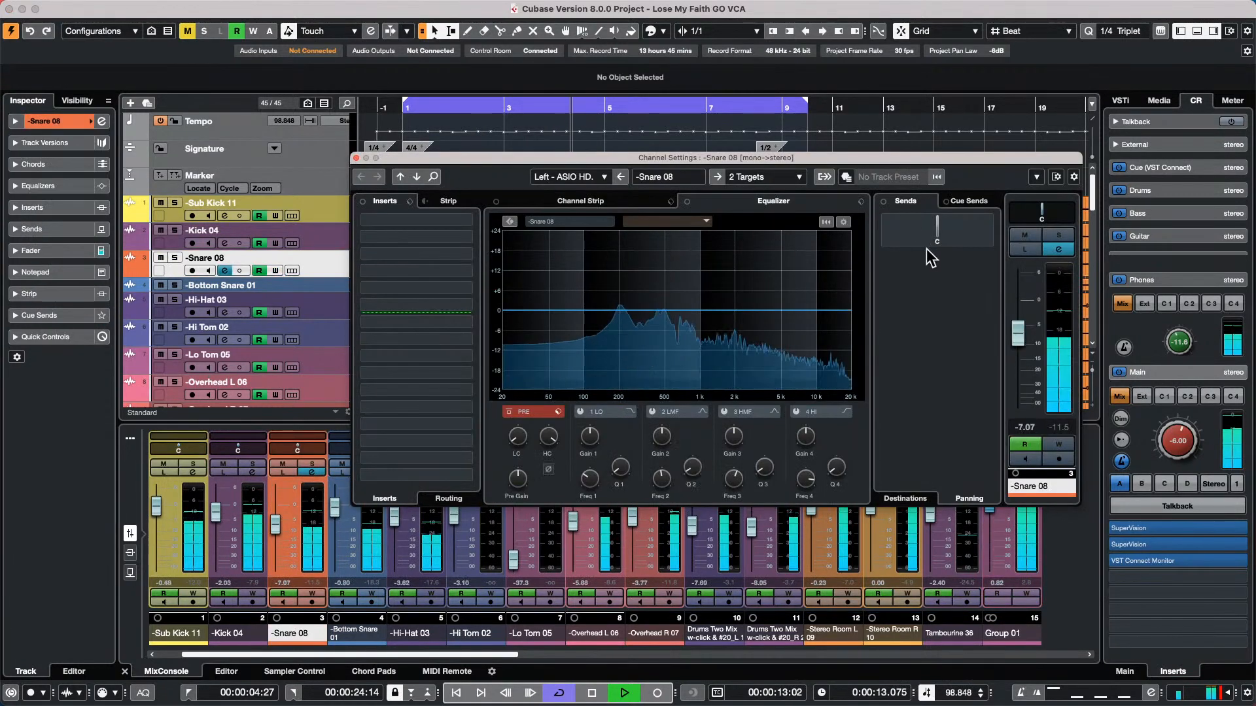
pyautogui.click(905, 500)
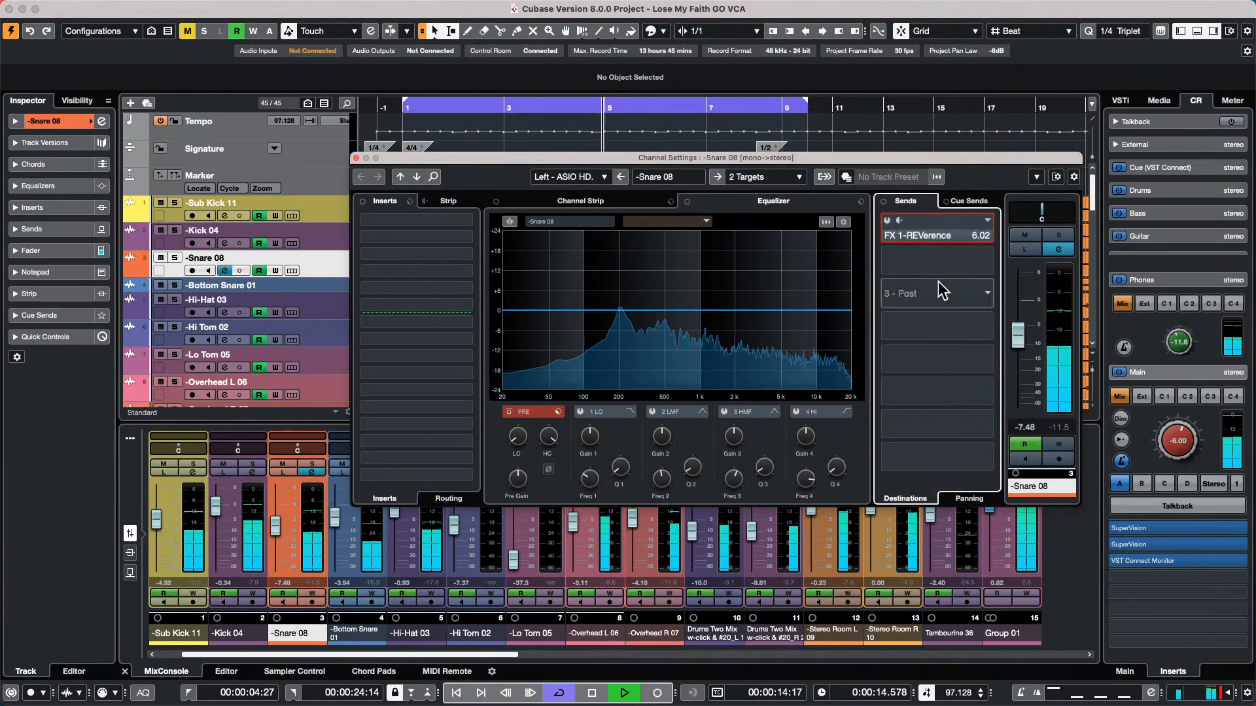
pyautogui.click(916, 235)
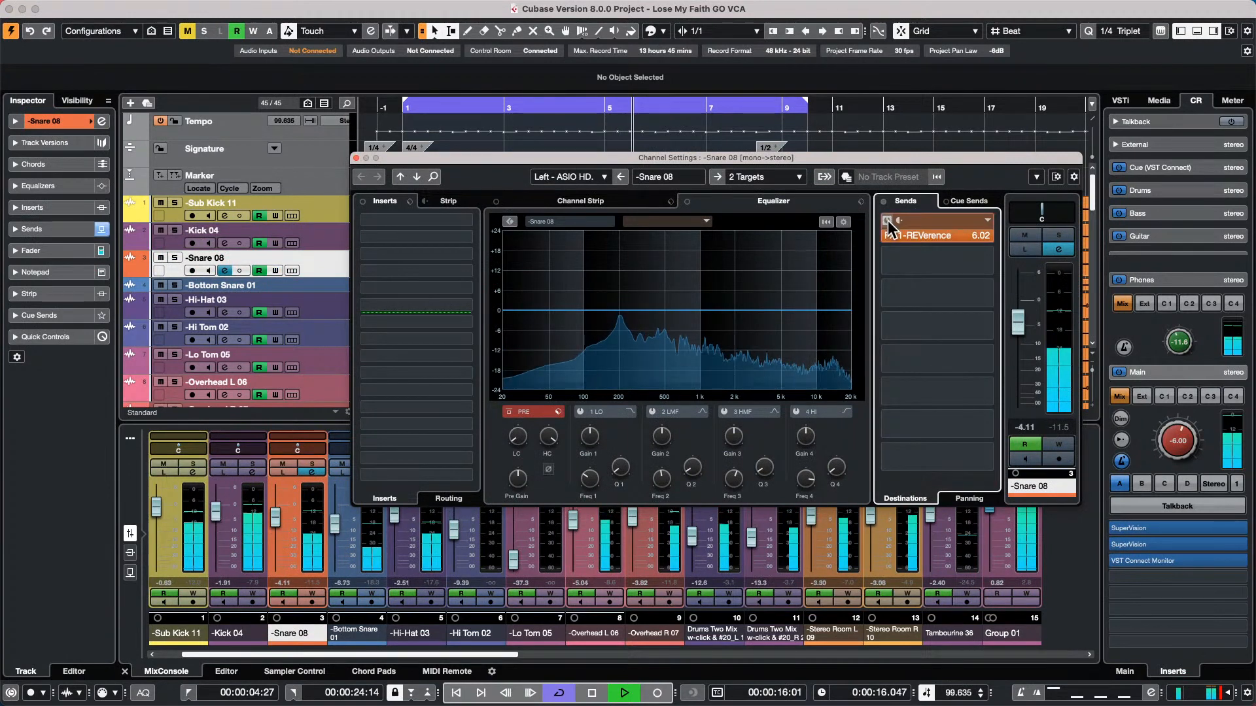
# Load the Plate Twoforty6 Small Recital program in the REVerence effect fed by the Snare 08 send and close the plug-in
pyautogui.keyDown('alt'); pyautogui.click(938, 233); pyautogui.keyUp('alt')
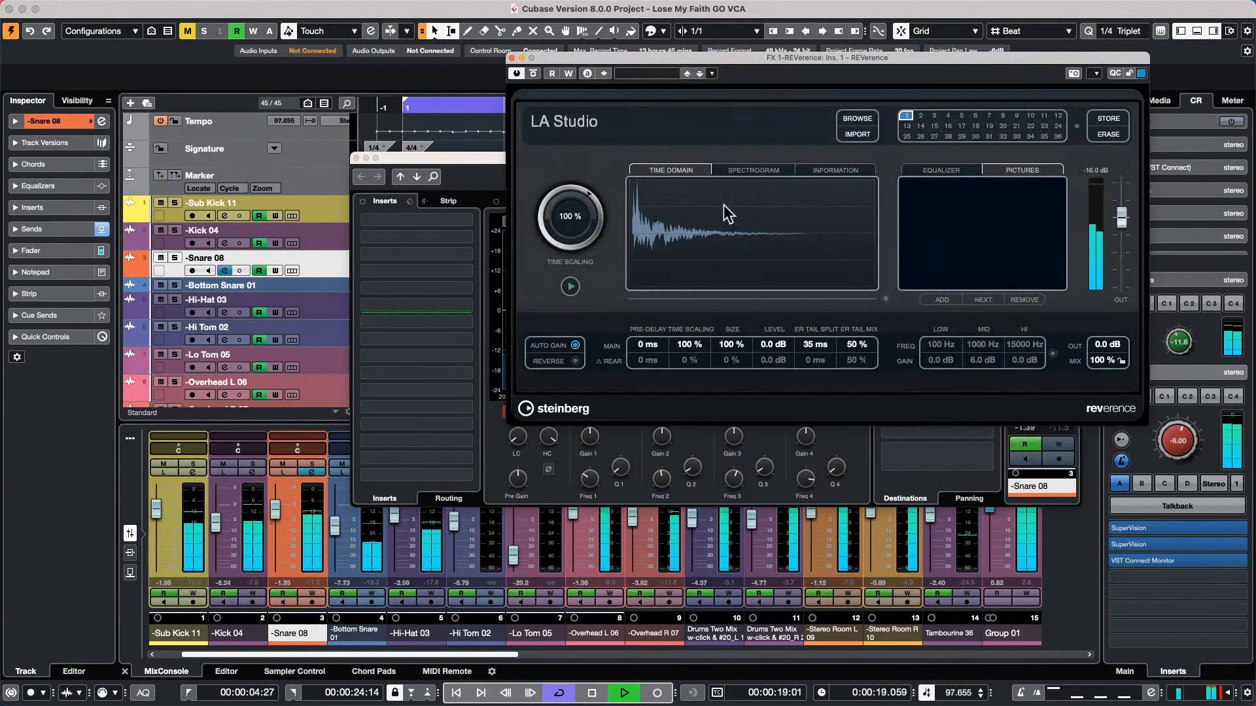
pyautogui.click(857, 118)
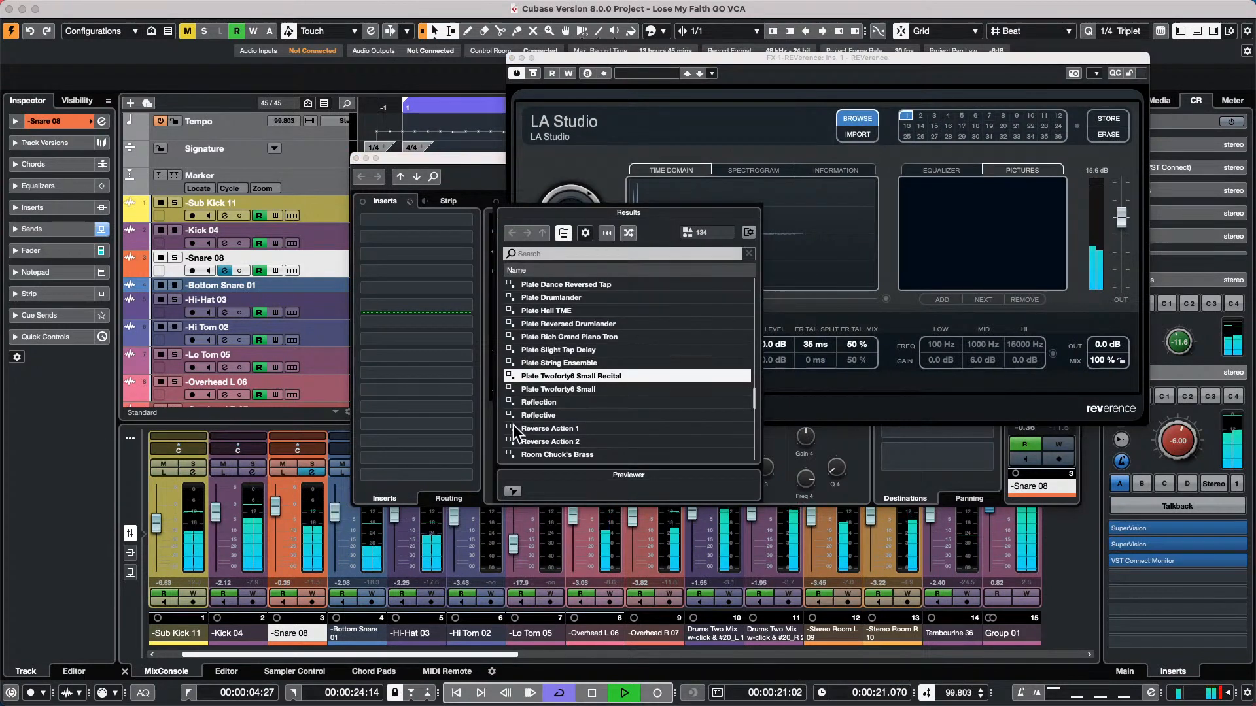
pyautogui.doubleClick(586, 378)
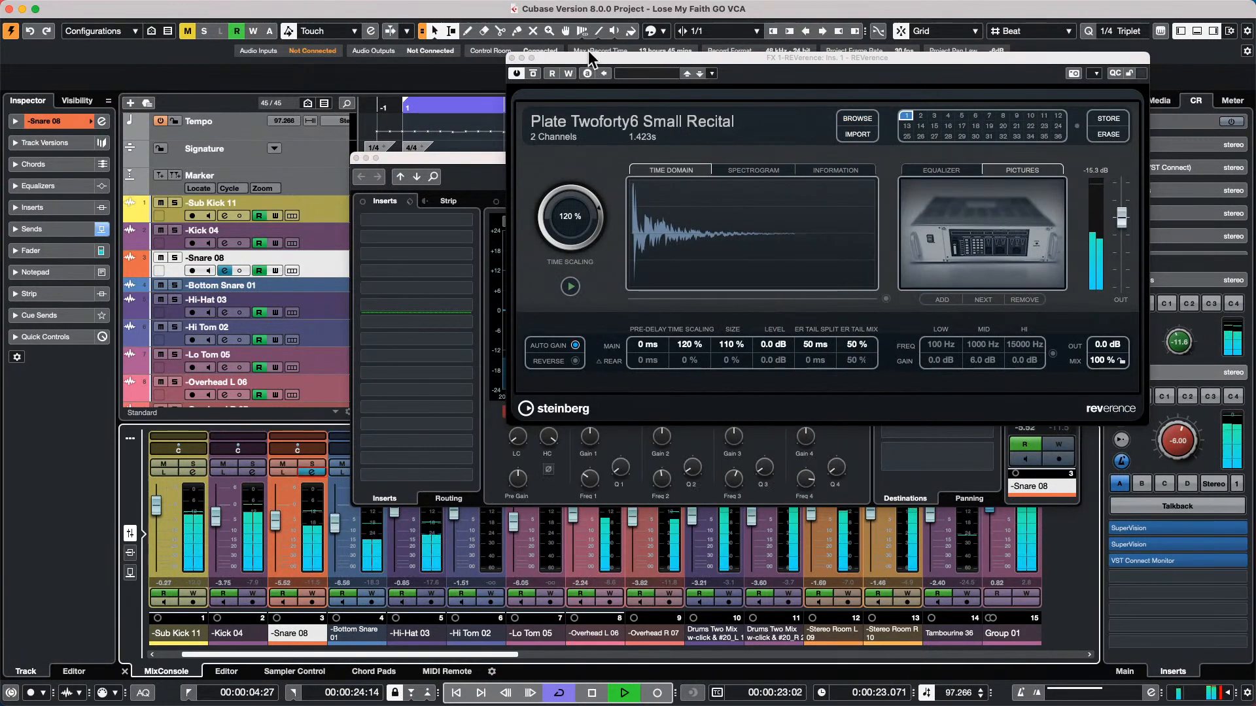
pyautogui.click(513, 57)
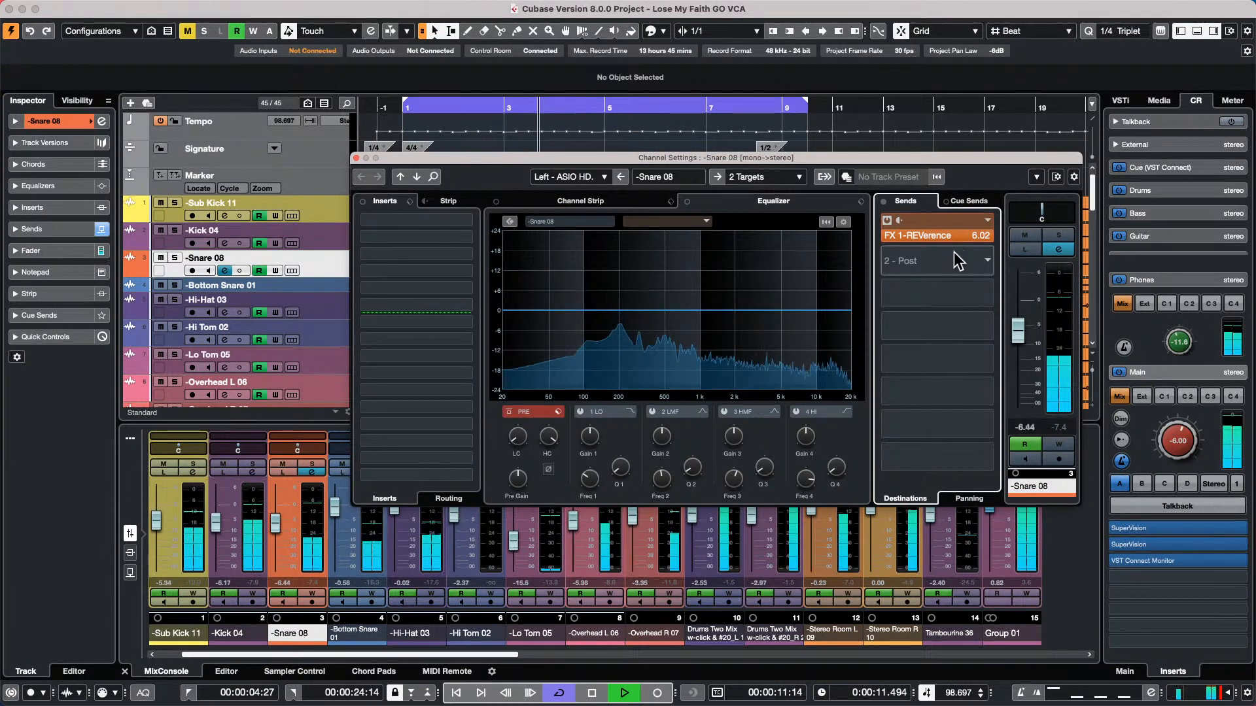
# Raise the REVerence output level to 12.0 dB, and close the plug-in and the Snare 08 channel settings
pyautogui.click(944, 234)
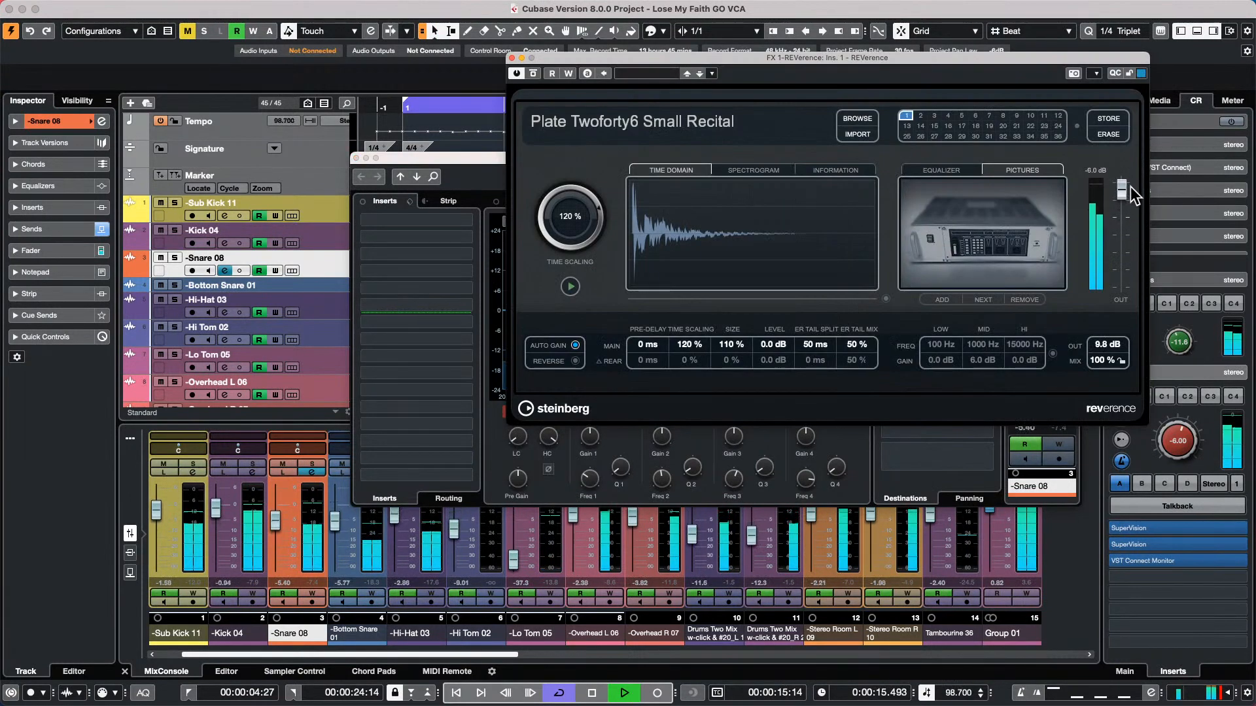
pyautogui.moveTo(1130, 186); pyautogui.dragTo(1131, 170)
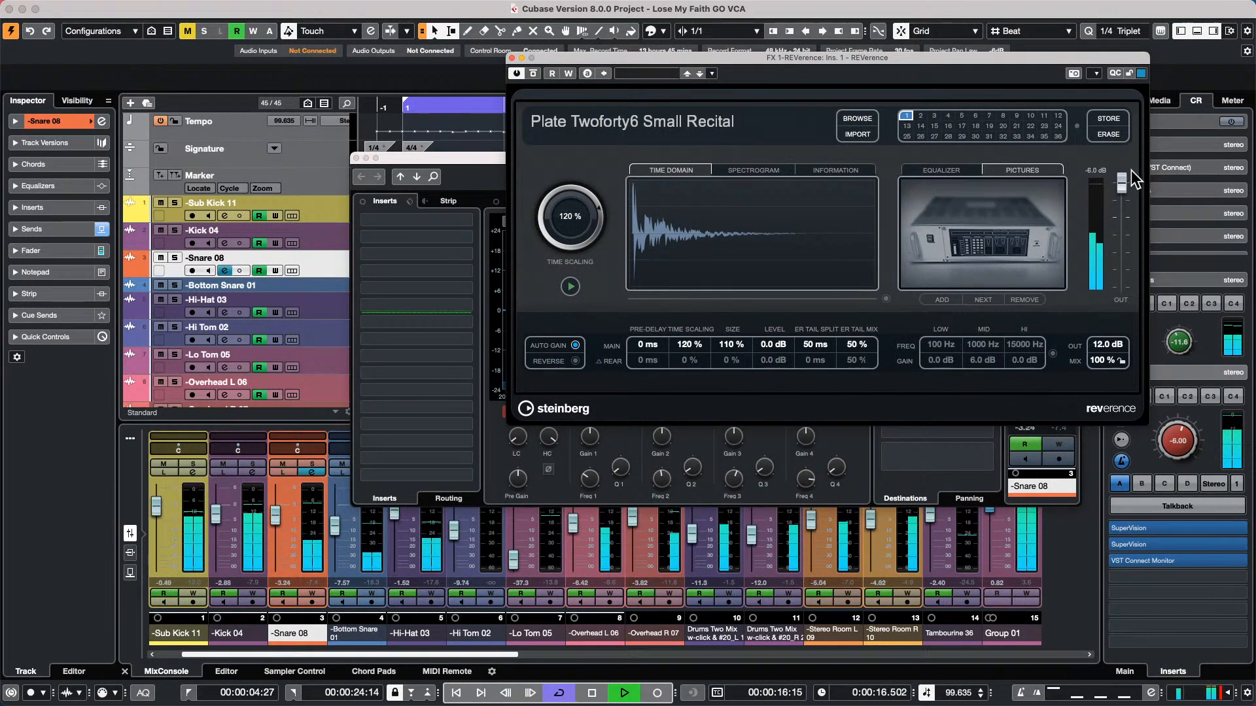
pyautogui.click(512, 59)
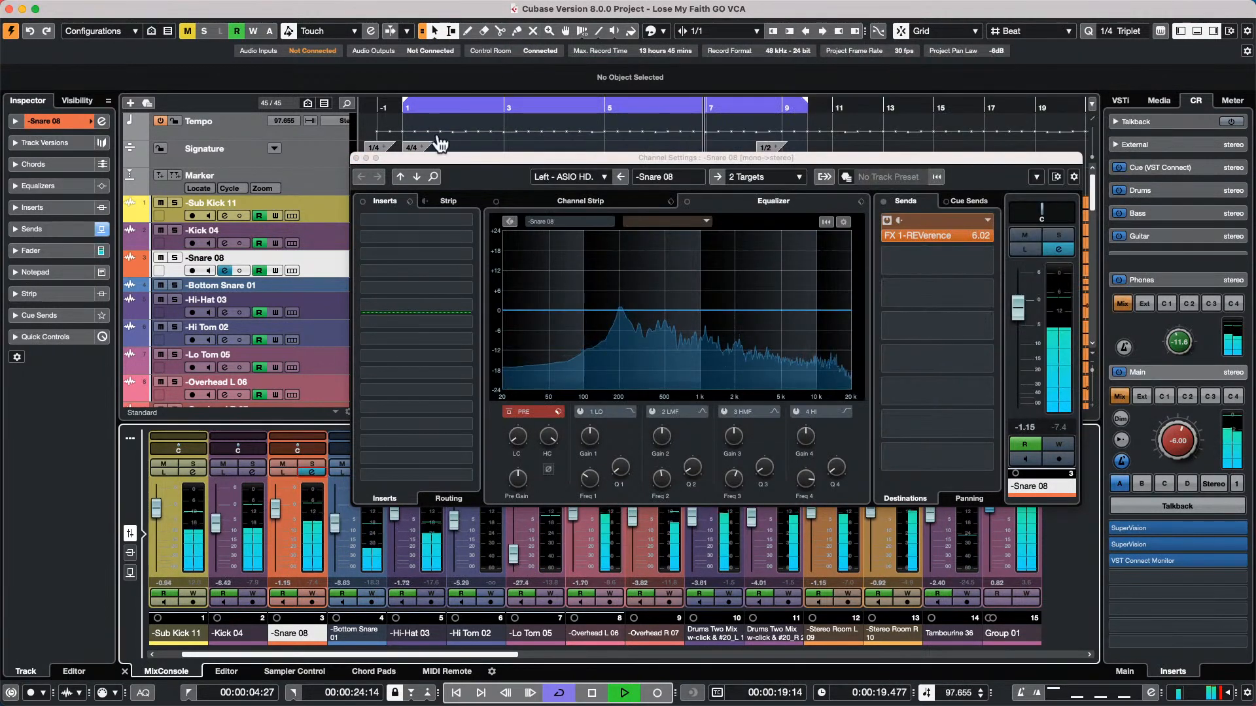
pyautogui.click(356, 158)
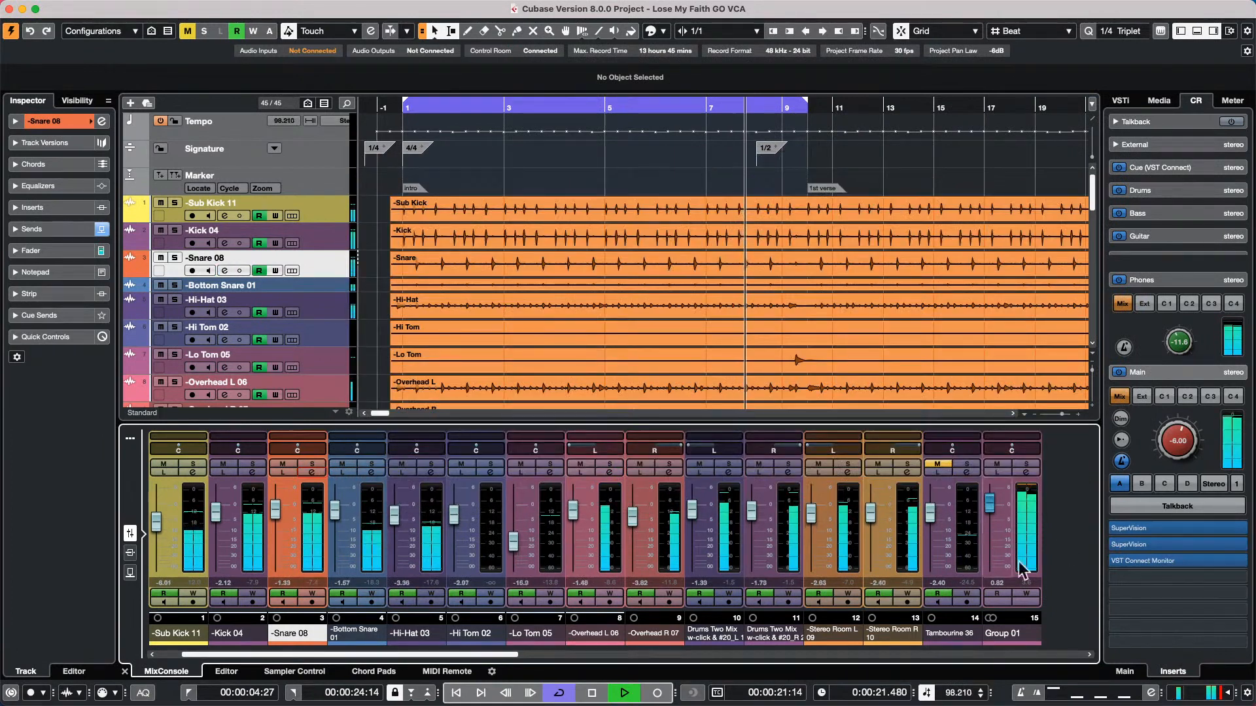
# Lower Group 01 to about -2.34 dB and readjust its level during playback, briefly soloing Snare 08
pyautogui.moveTo(990, 505); pyautogui.dragTo(988, 519)
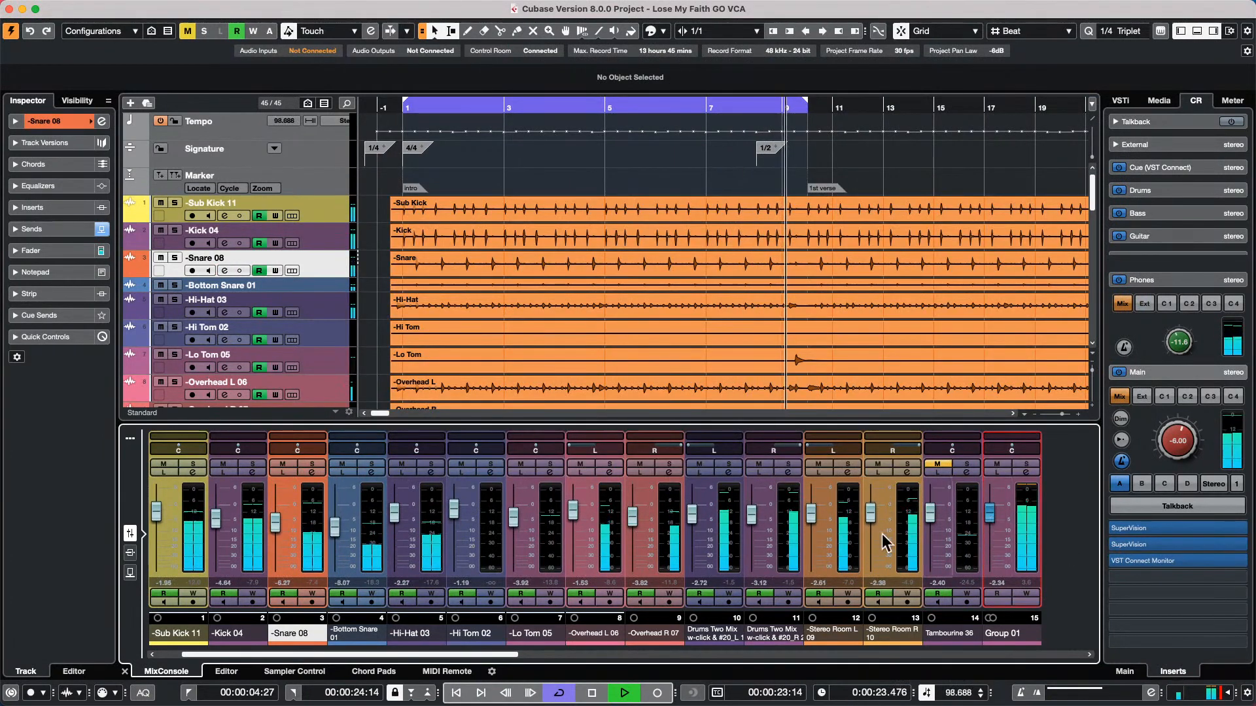
pyautogui.click(311, 467)
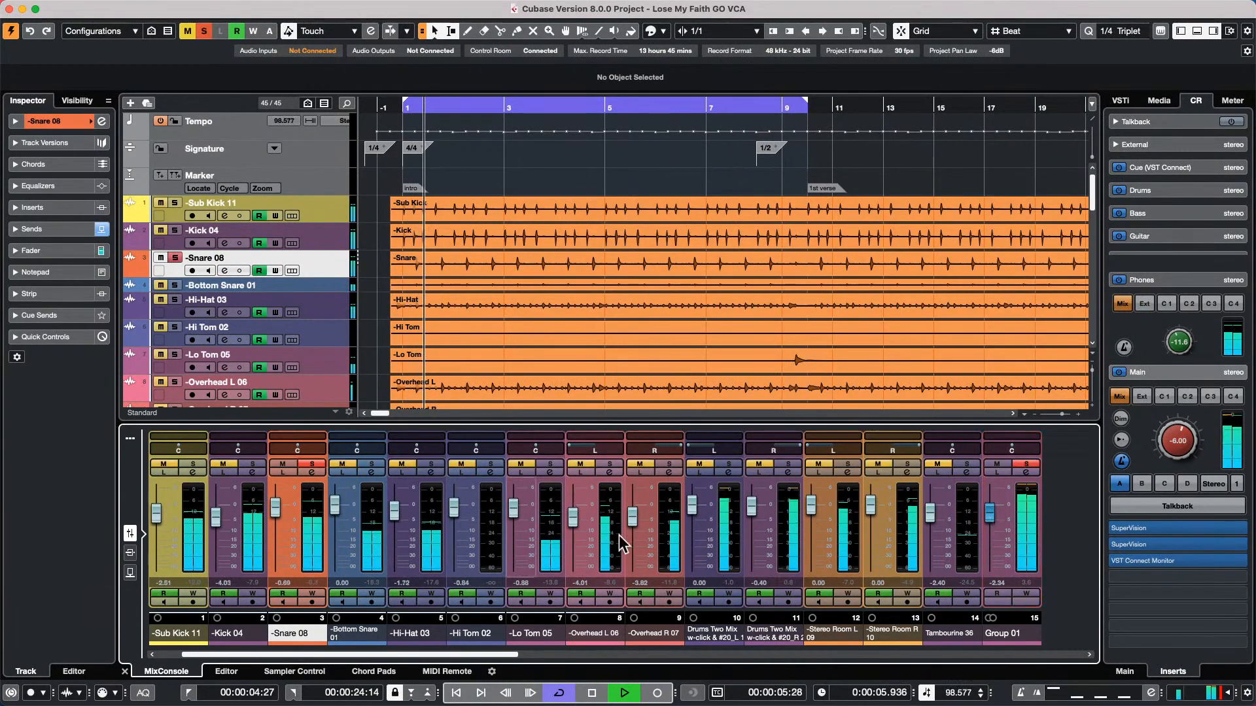
pyautogui.moveTo(991, 516)
pyautogui.mouseDown()
pyautogui.moveTo(991, 535)
pyautogui.moveTo(991, 505)
pyautogui.mouseUp()
pyautogui.click(311, 463)
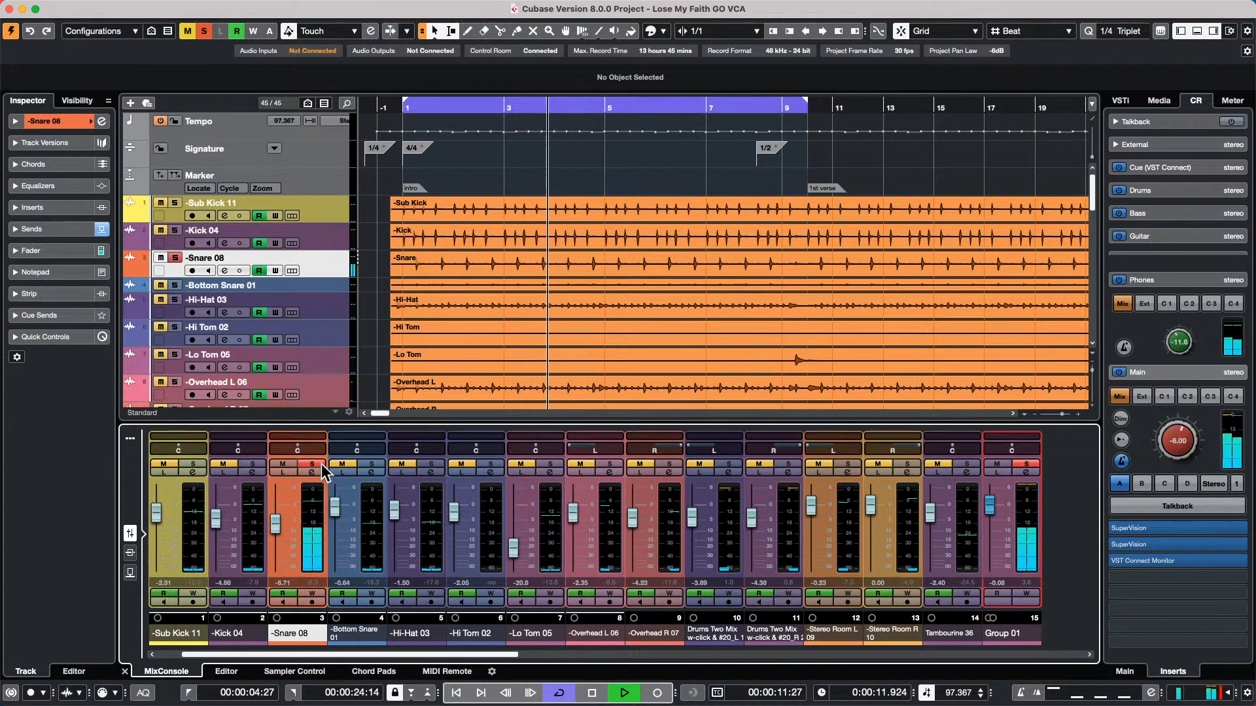
pyautogui.click(937, 463)
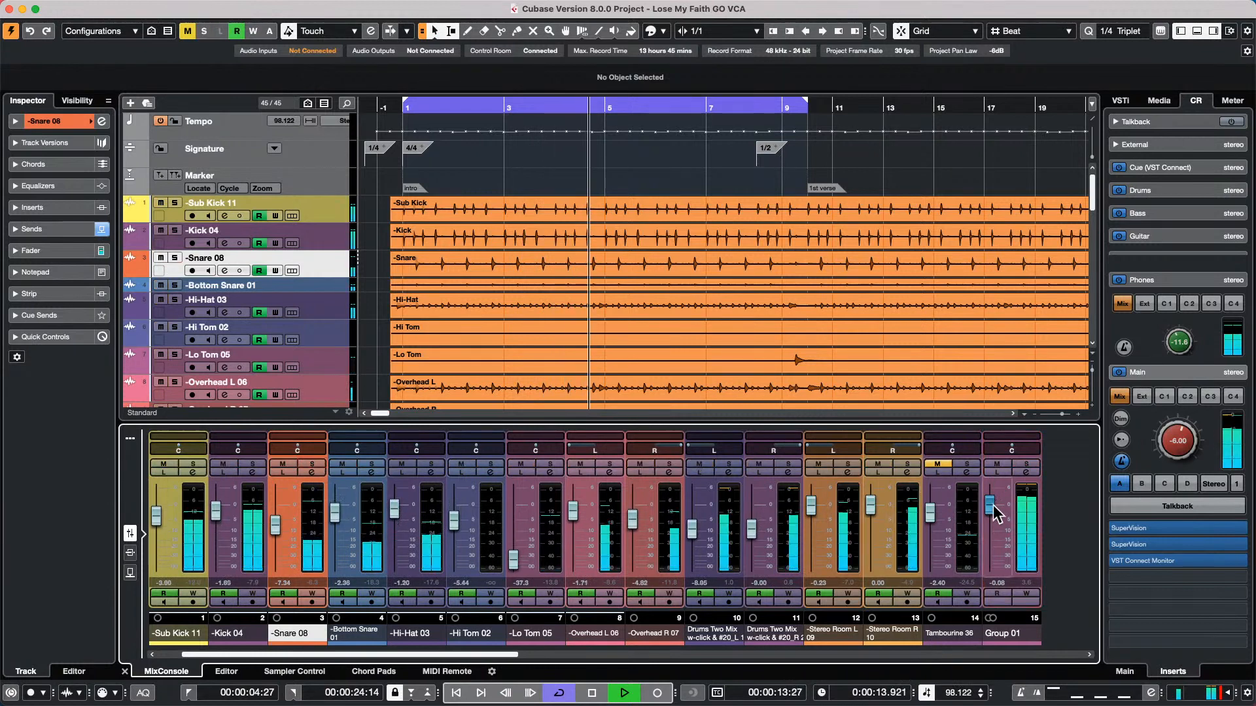
pyautogui.moveTo(991, 506)
pyautogui.mouseDown()
pyautogui.moveTo(986, 595)
pyautogui.moveTo(991, 514)
pyautogui.mouseUp()
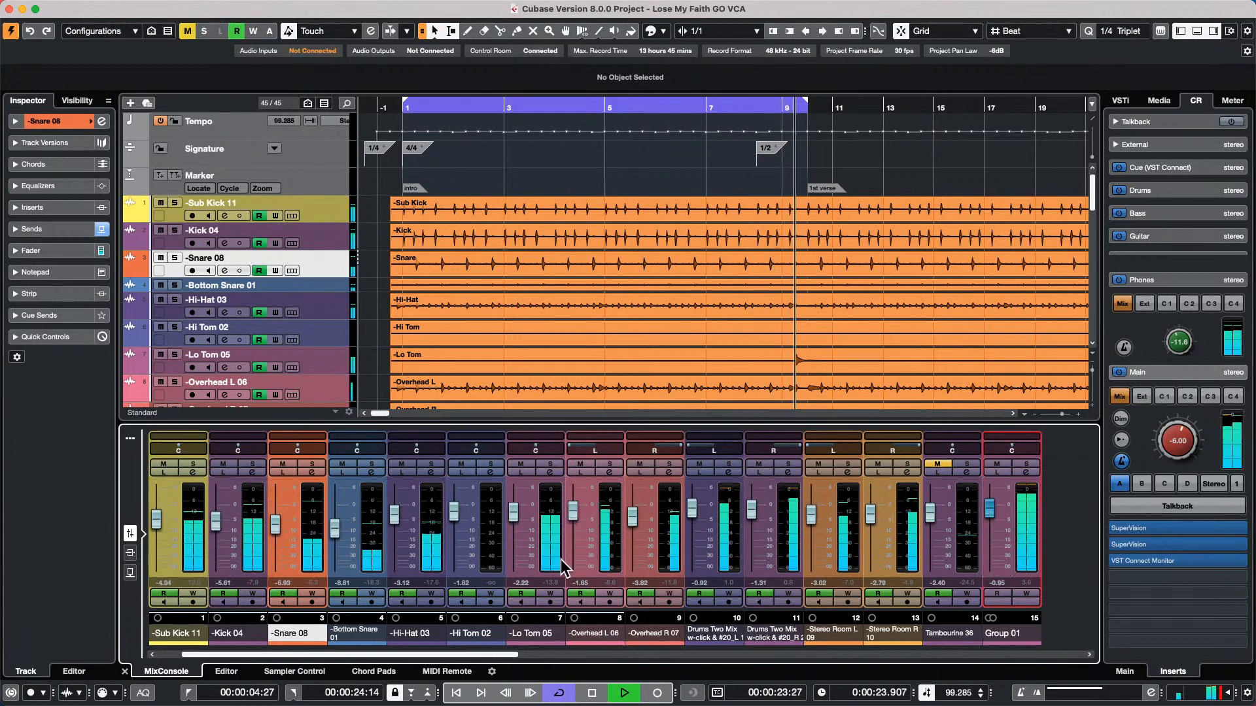
# Stop playback, undo adding the group channel, and add a VCA fader to the channels from Sub Kick 11 through Tambourine 36
pyautogui.press('space')
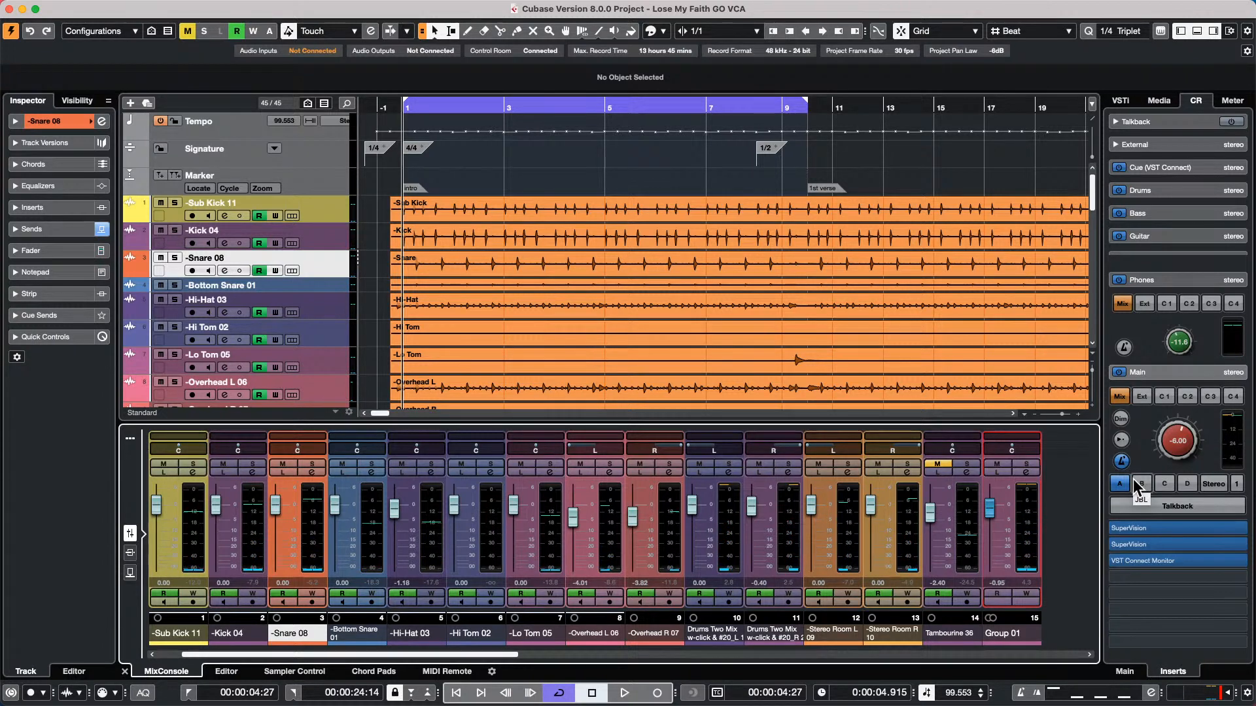
pyautogui.press('super+z')
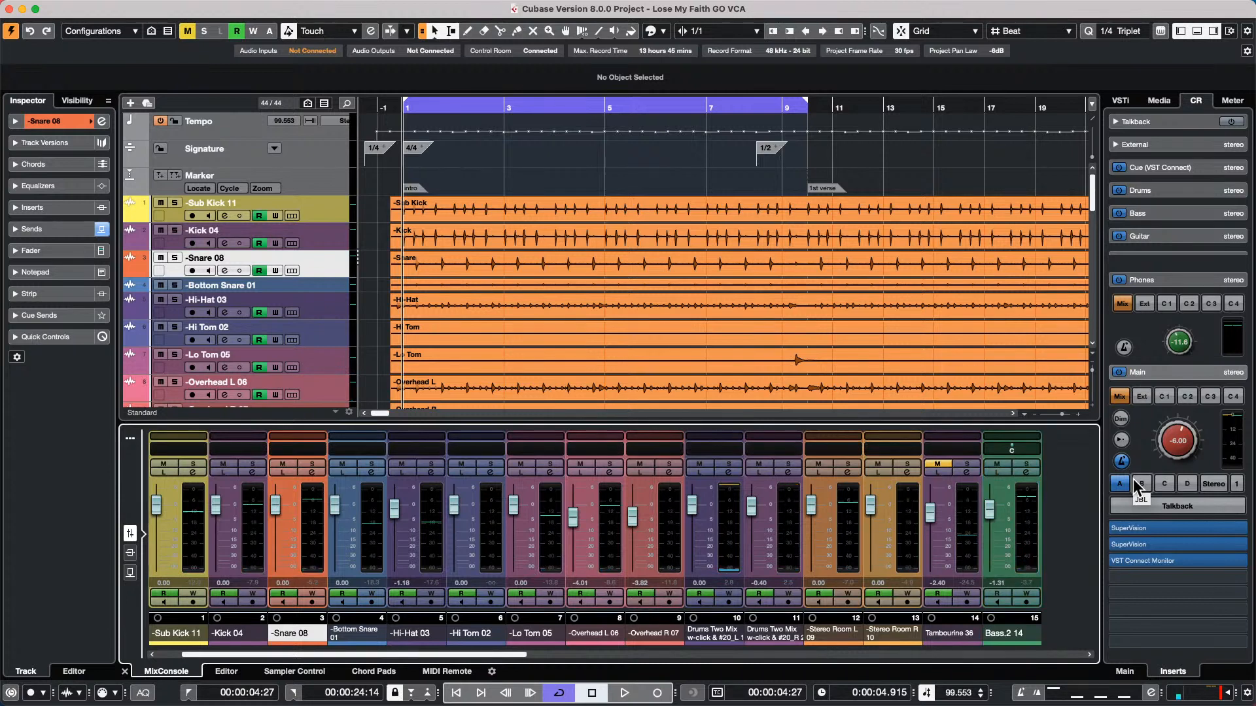
pyautogui.click(198, 544)
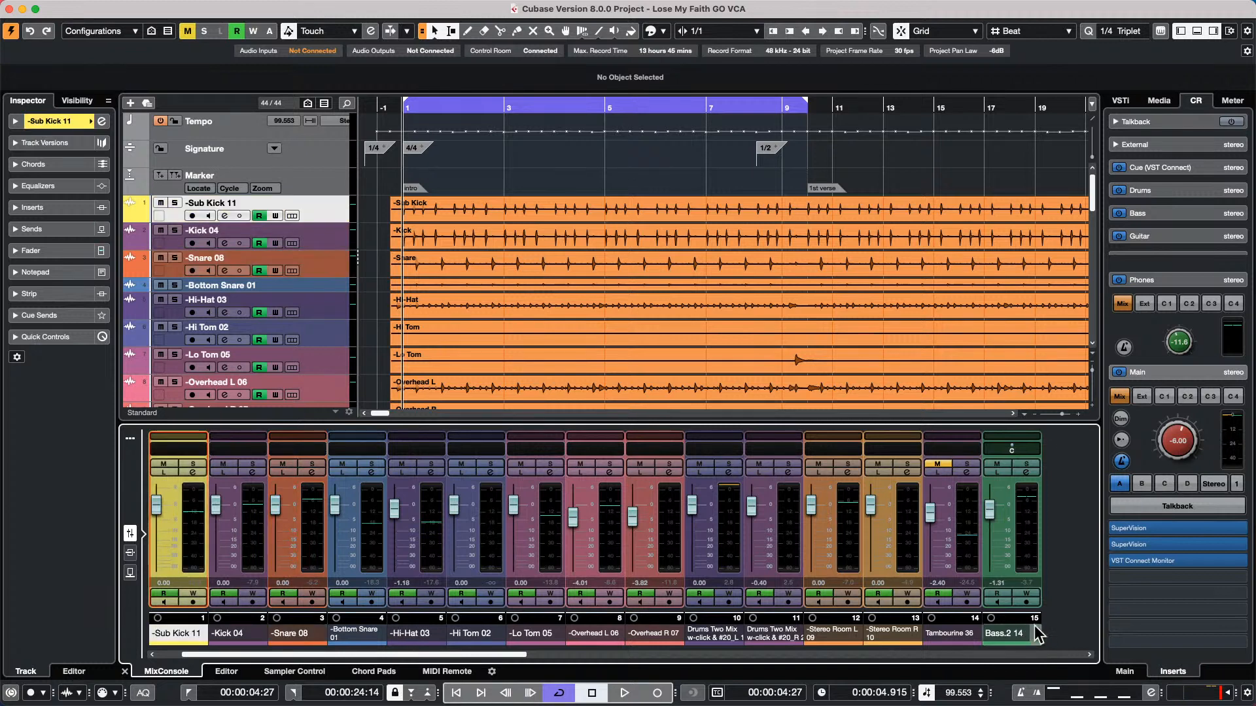
pyautogui.keyDown('shift'); pyautogui.click(966, 533); pyautogui.keyUp('shift')
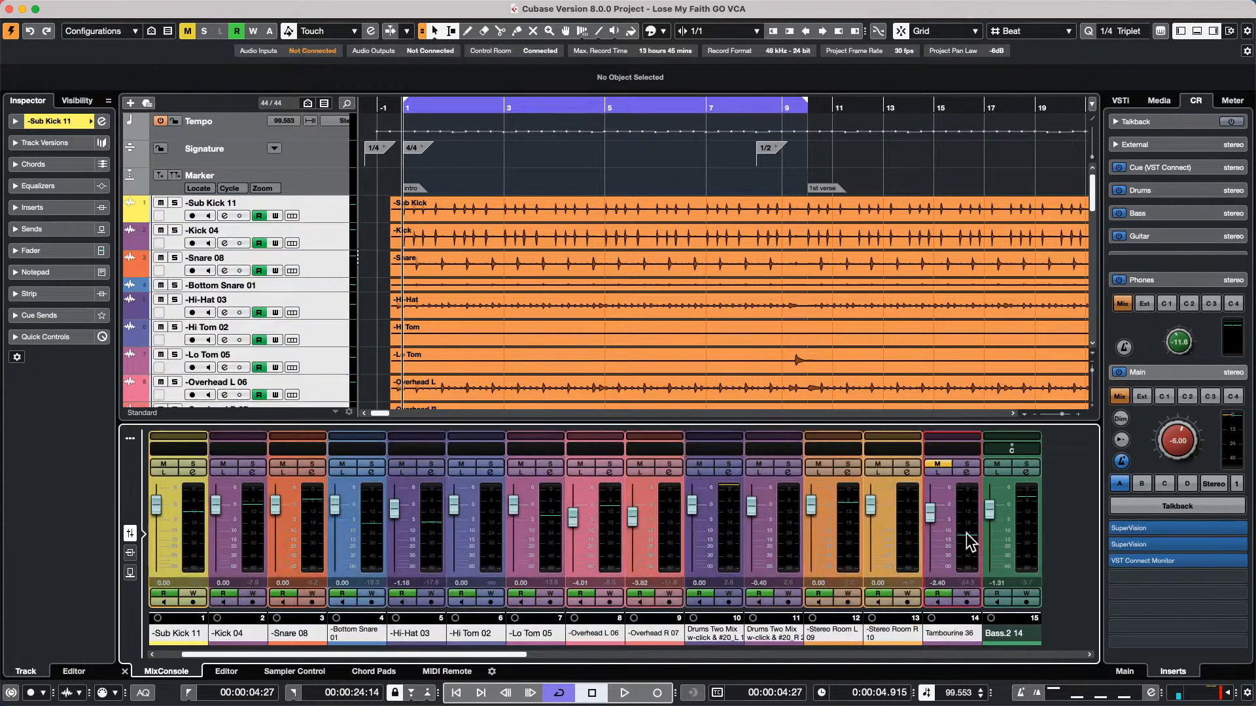
pyautogui.rightClick(966, 534)
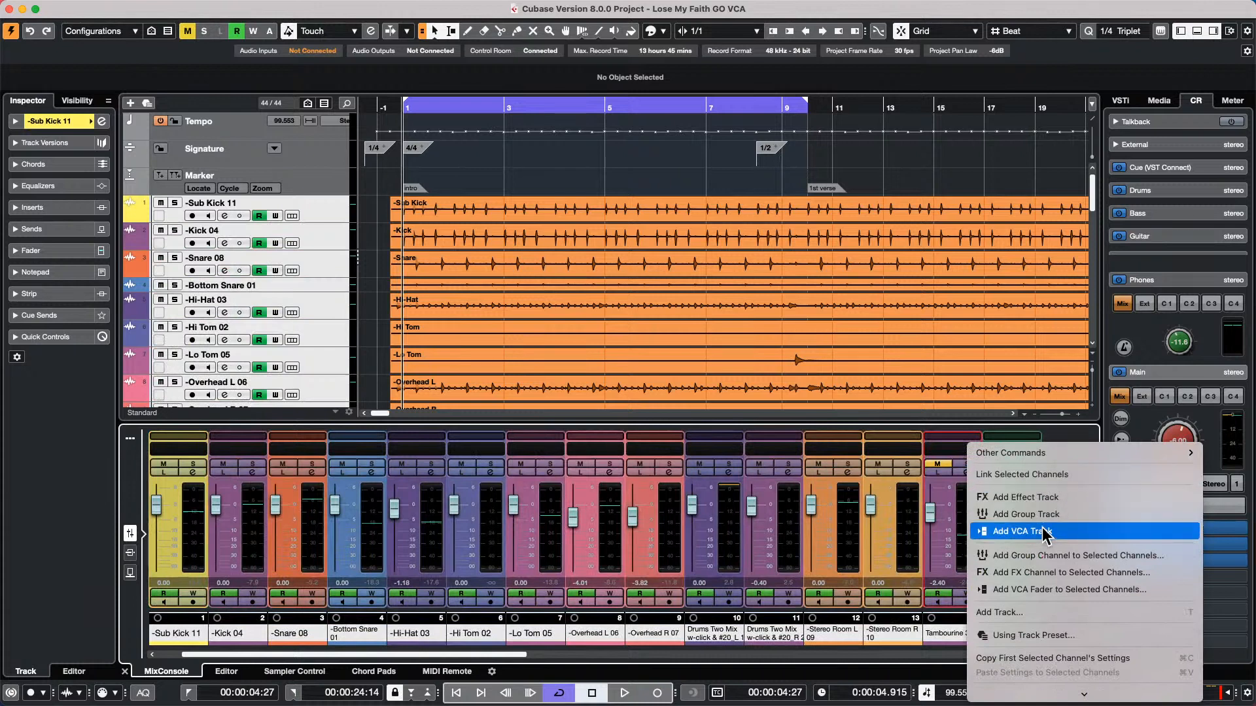
pyautogui.click(1050, 590)
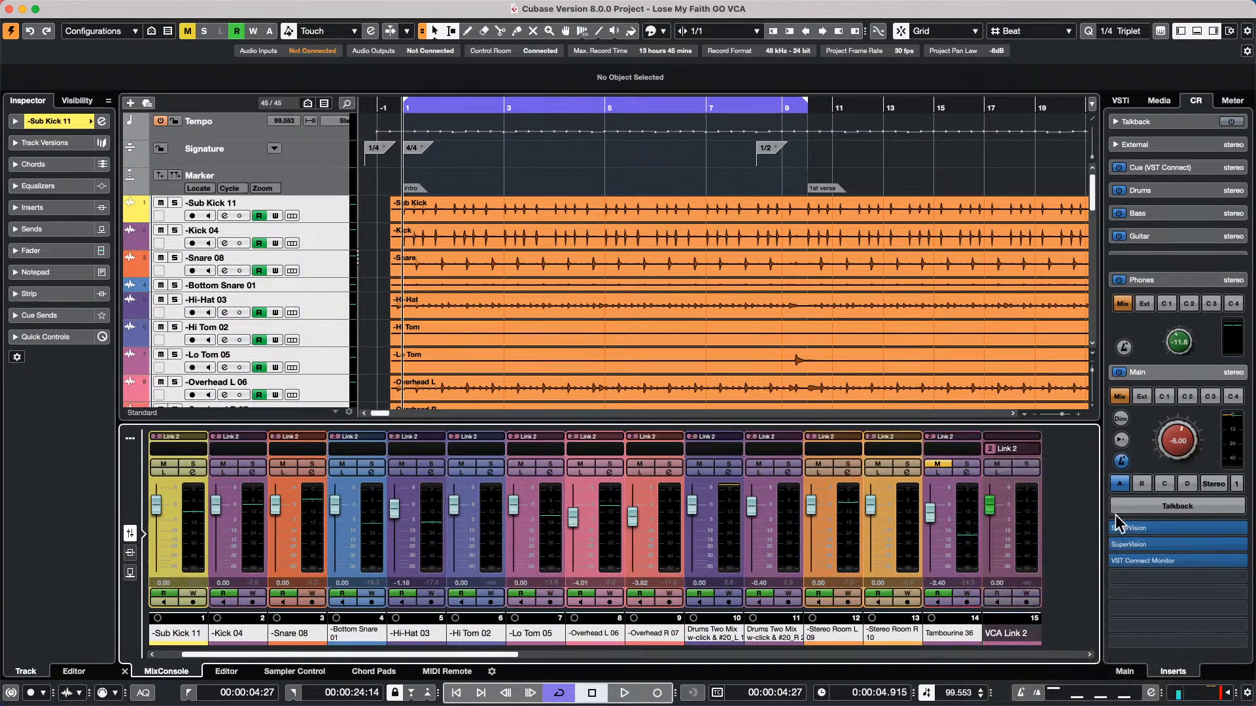
# Play the cycled section, unmute Tambourine 36, and stop playback
pyautogui.press('space')
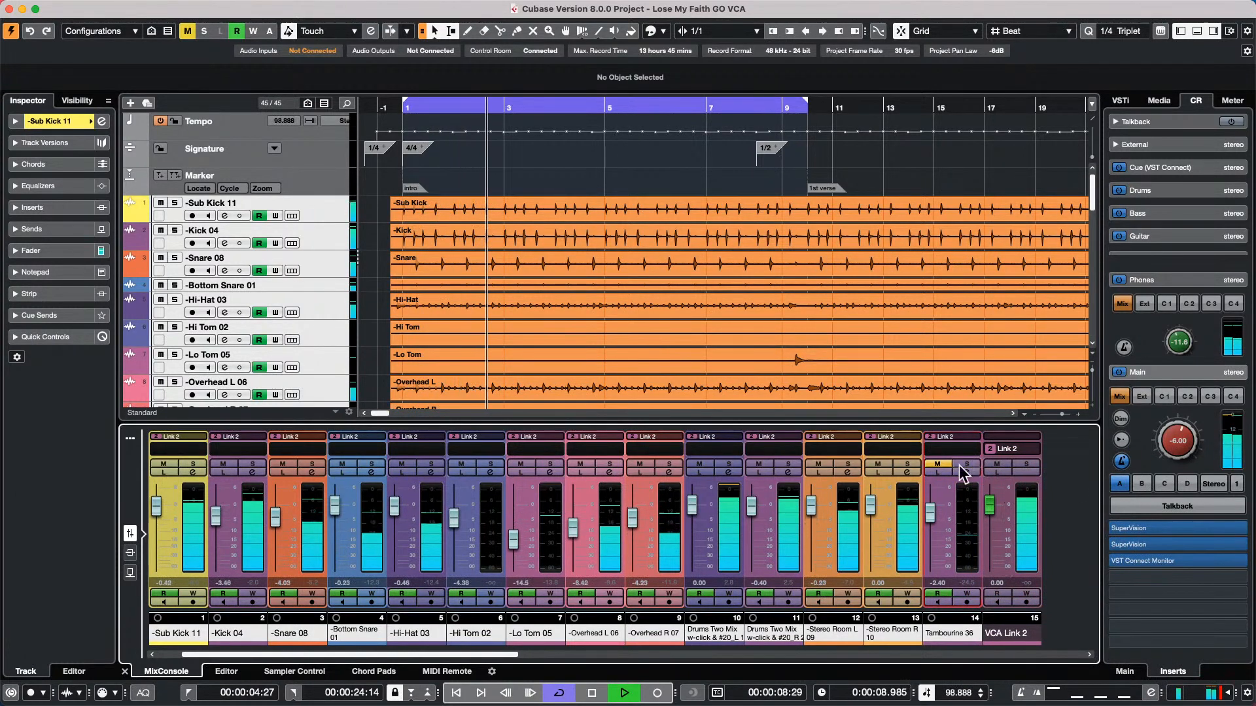
pyautogui.click(937, 464)
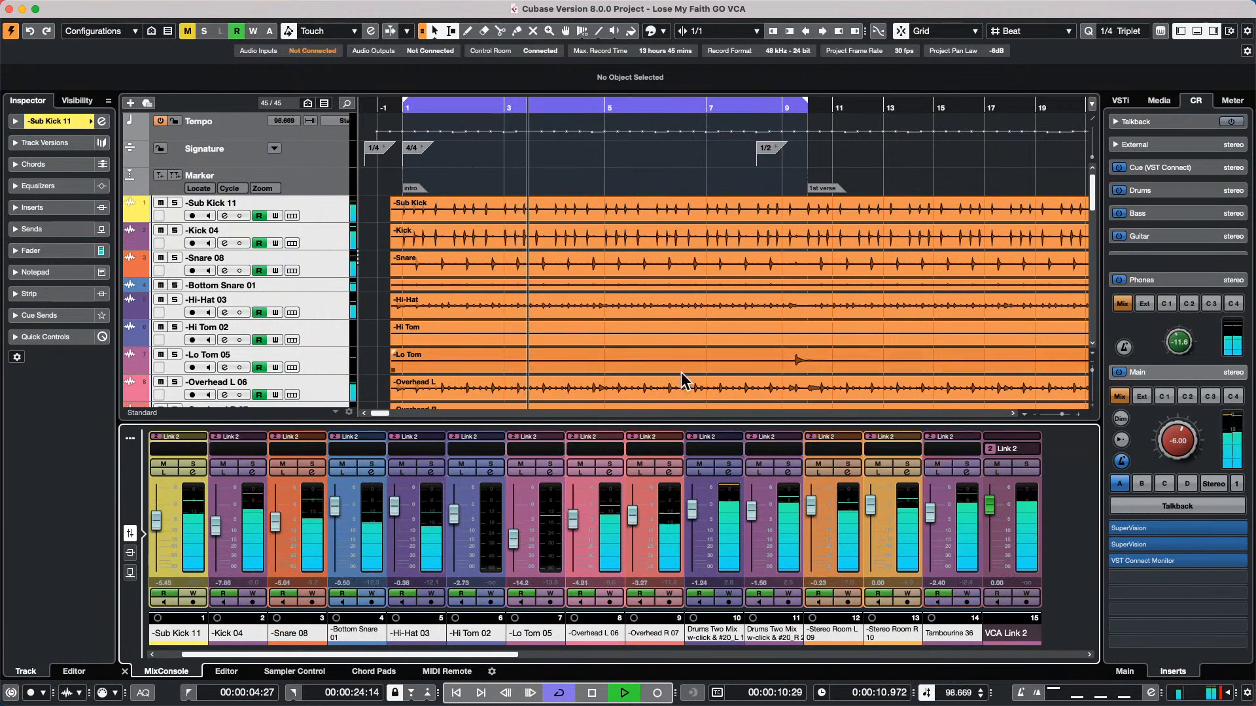
pyautogui.press('space')
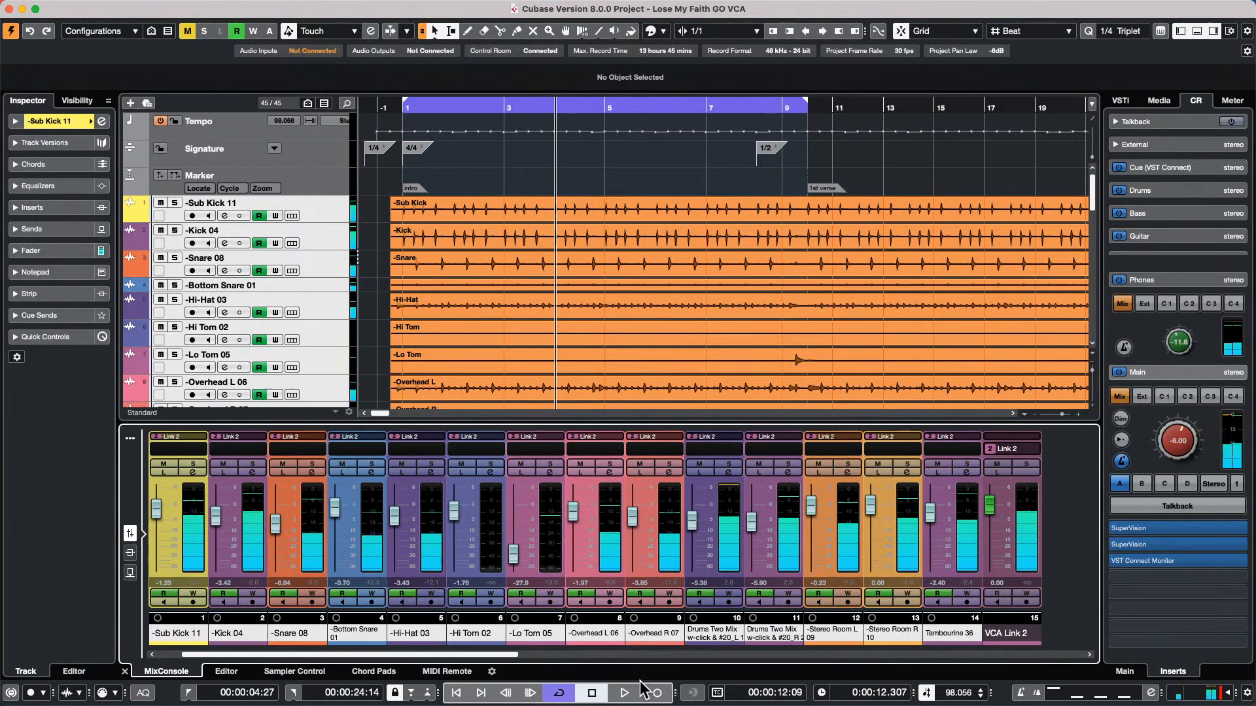
pyautogui.hscroll(-2, 488, 654)
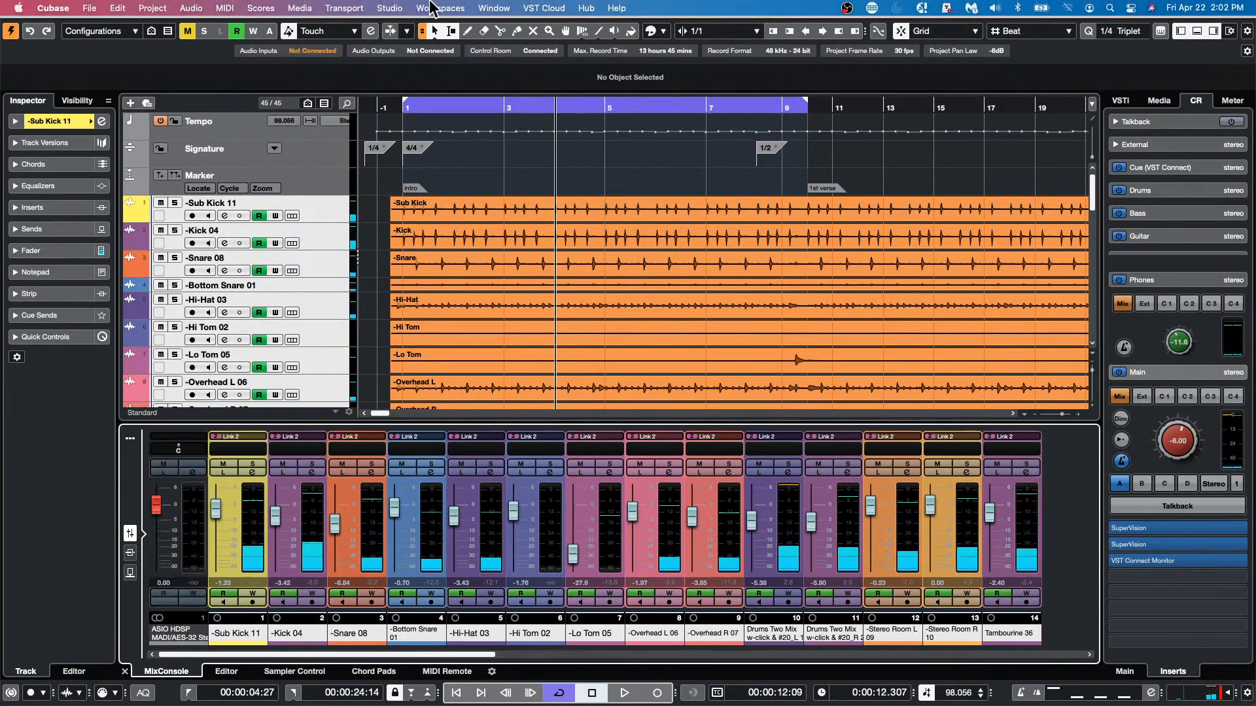
pyautogui.click(89, 9)
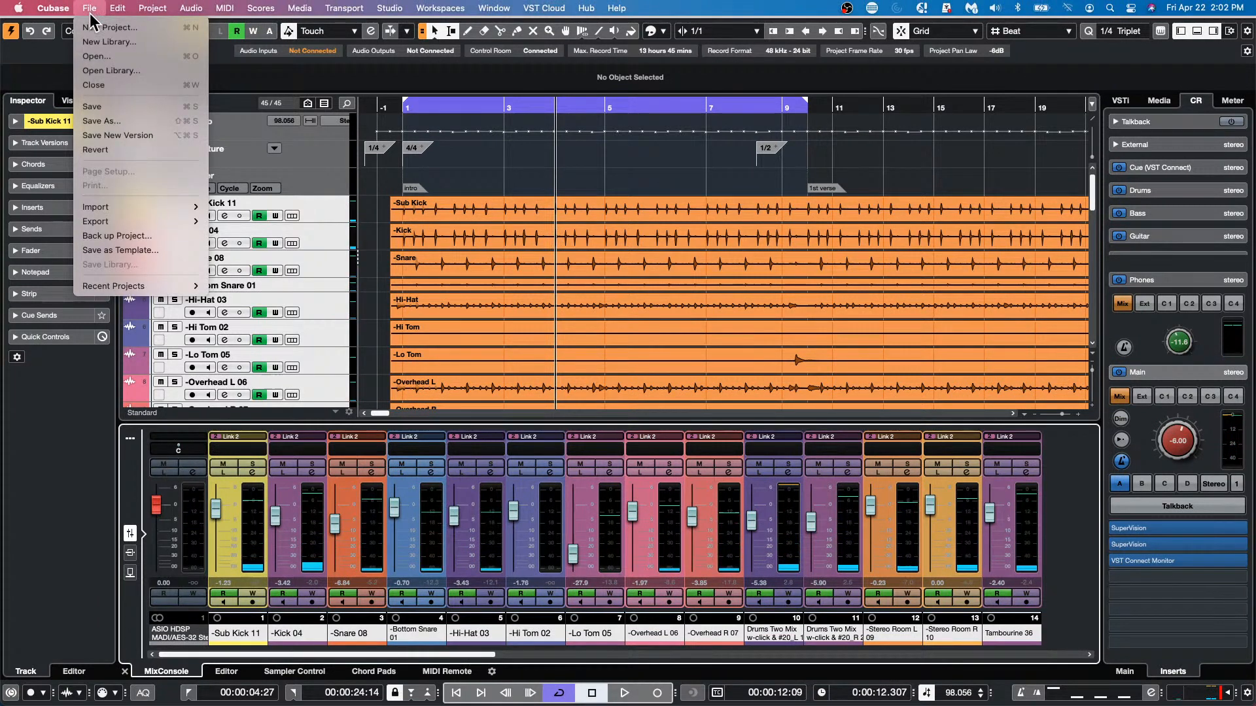
pyautogui.click(396, 319)
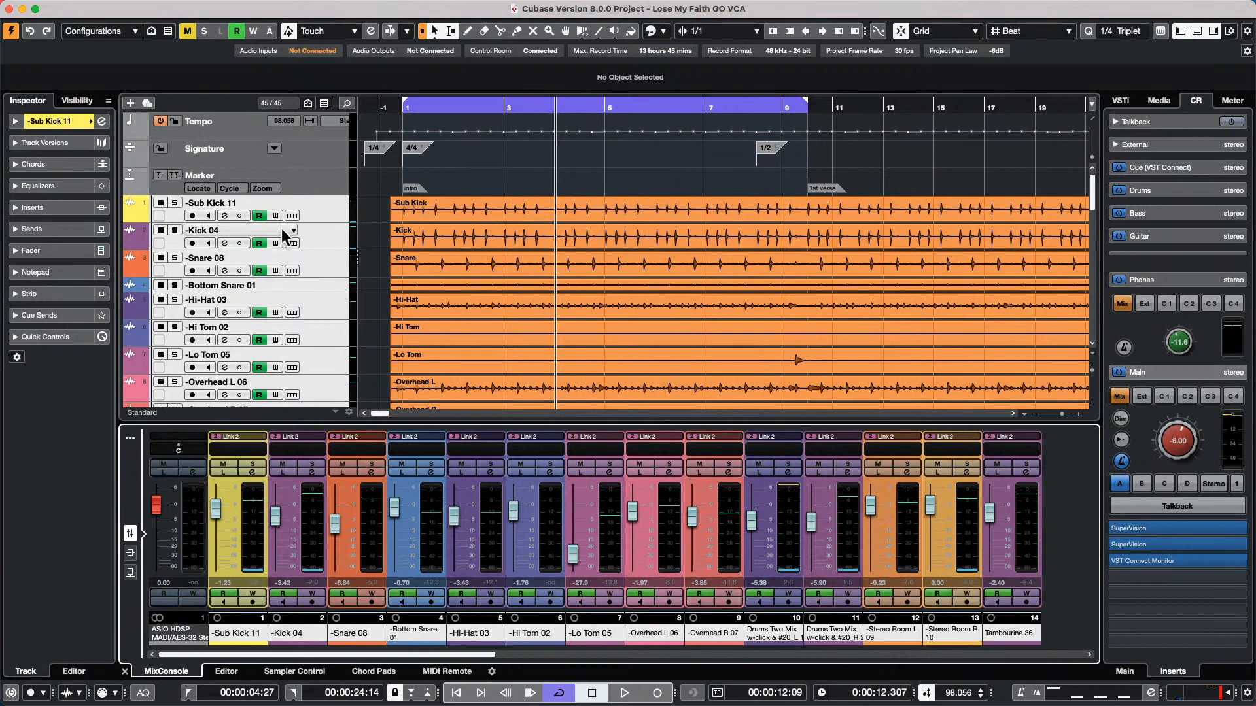
# Route the output of all tracks from Sub Kick 11 through Tambourine 36 to the Stereo bus
pyautogui.click(330, 214)
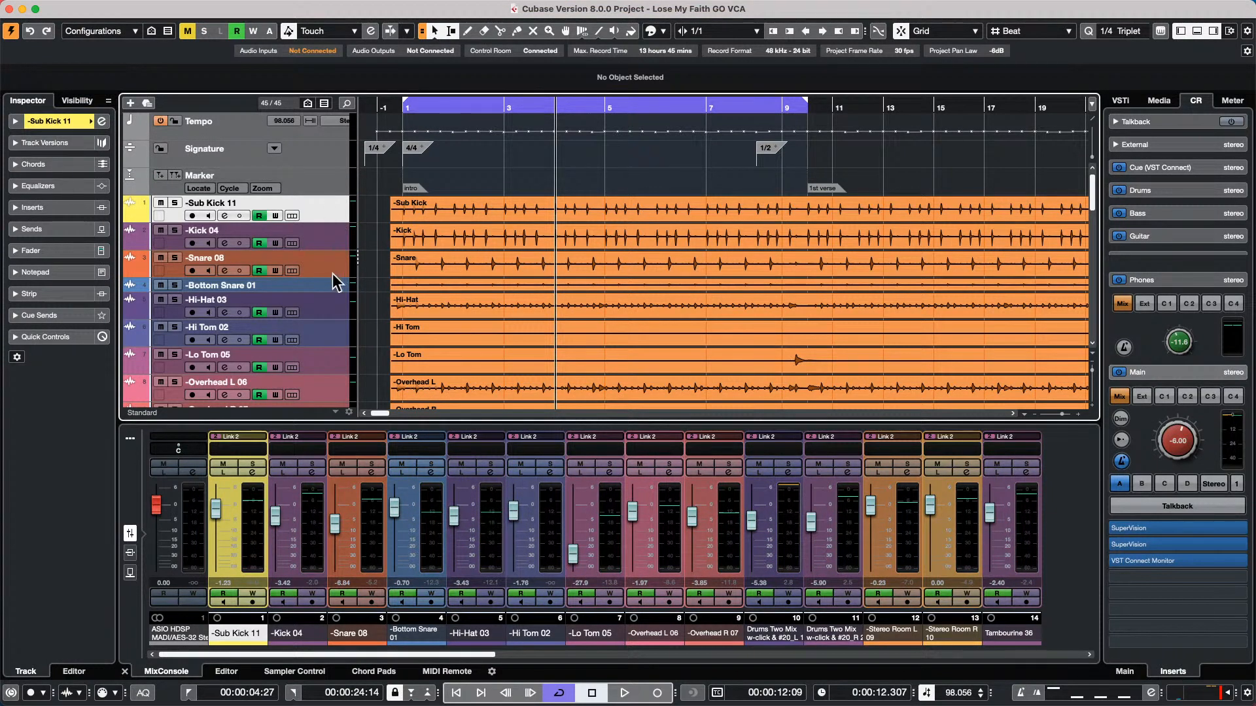
pyautogui.scroll(-5, 335, 282)
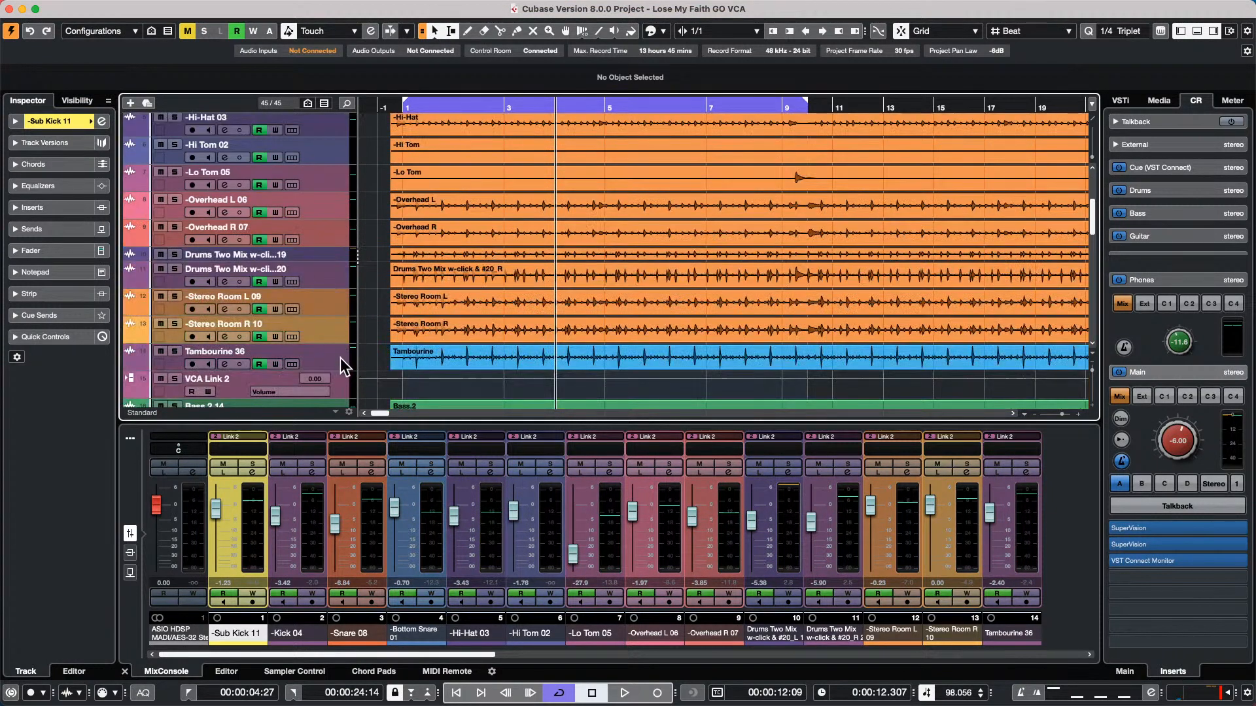
pyautogui.click(335, 384)
pyautogui.click(66, 122)
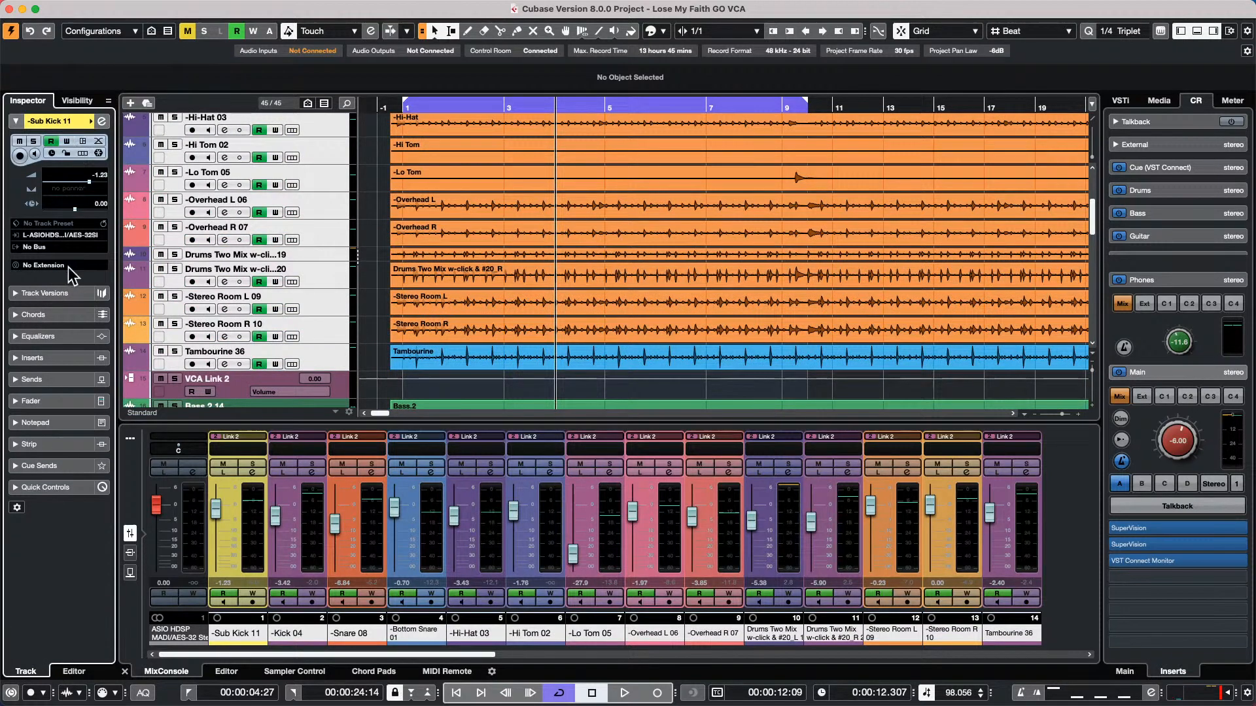
pyautogui.click(66, 247)
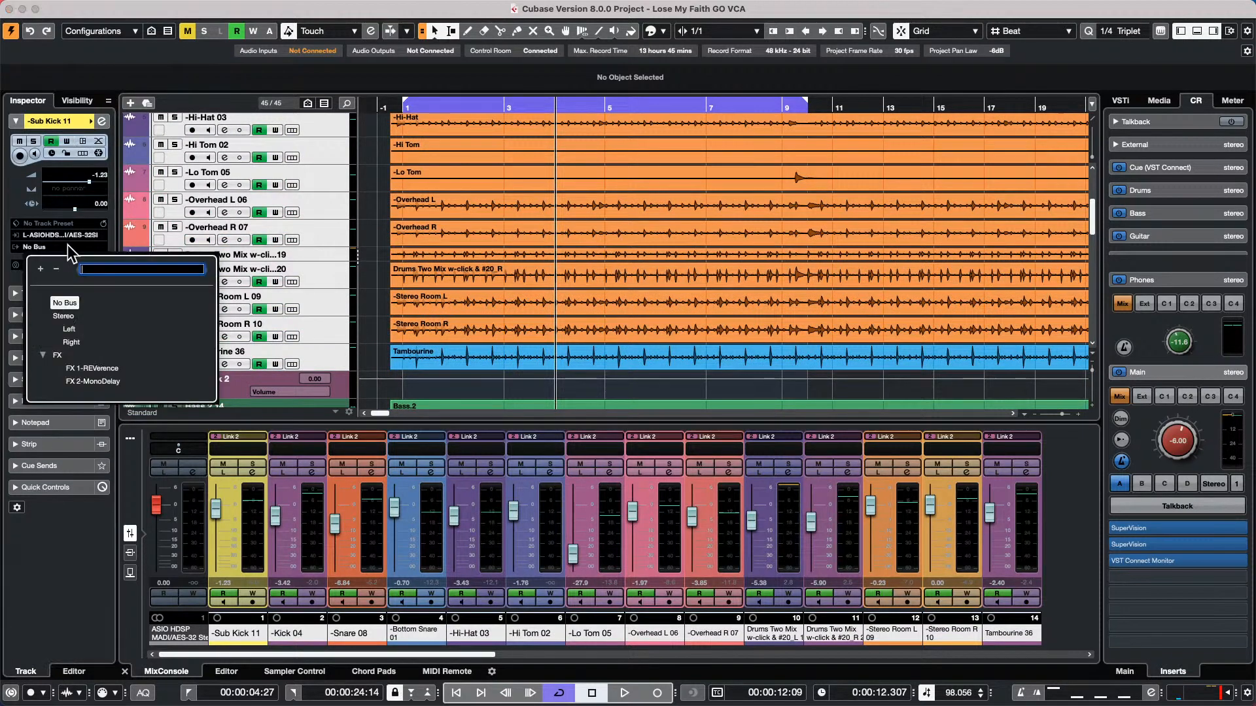
pyautogui.click(65, 317)
# Play the cycled section and adjust the VCA Link 2 fader to about -0.42 dB
pyautogui.press('space')
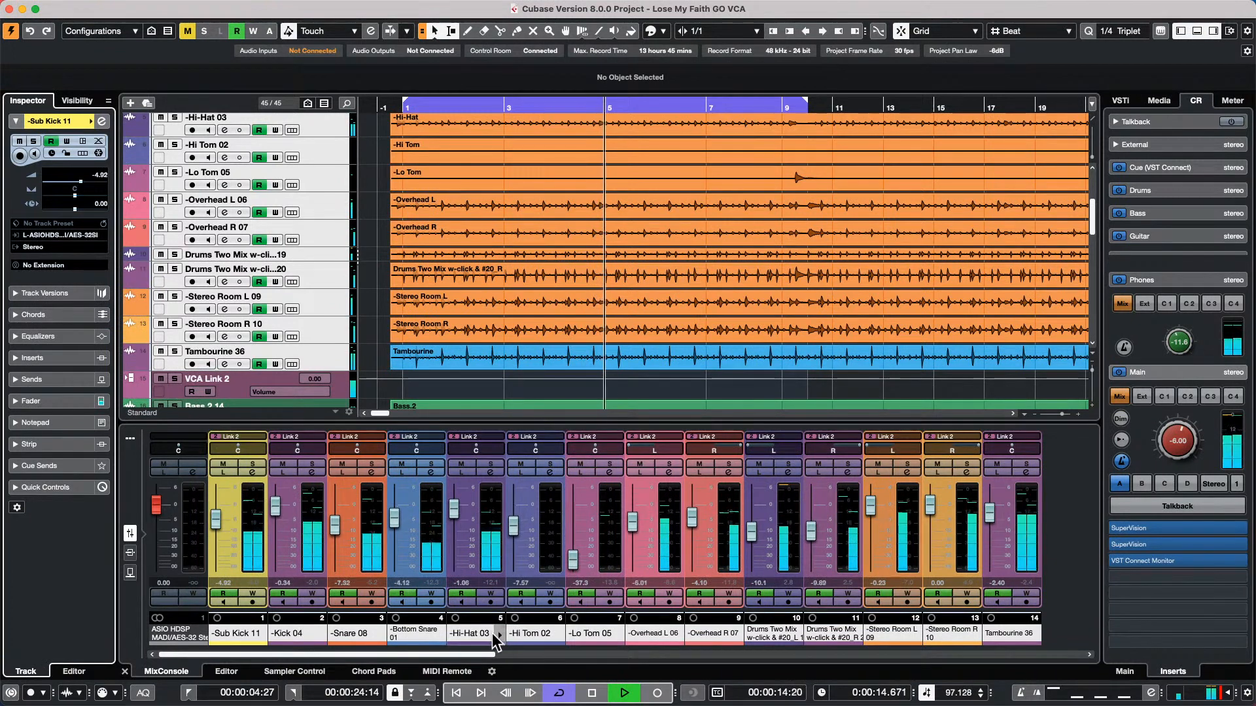
pyautogui.moveTo(495, 655); pyautogui.dragTo(520, 654)
pyautogui.moveTo(990, 510)
pyautogui.mouseDown()
pyautogui.moveTo(993, 562)
pyautogui.moveTo(991, 509)
pyautogui.mouseUp()
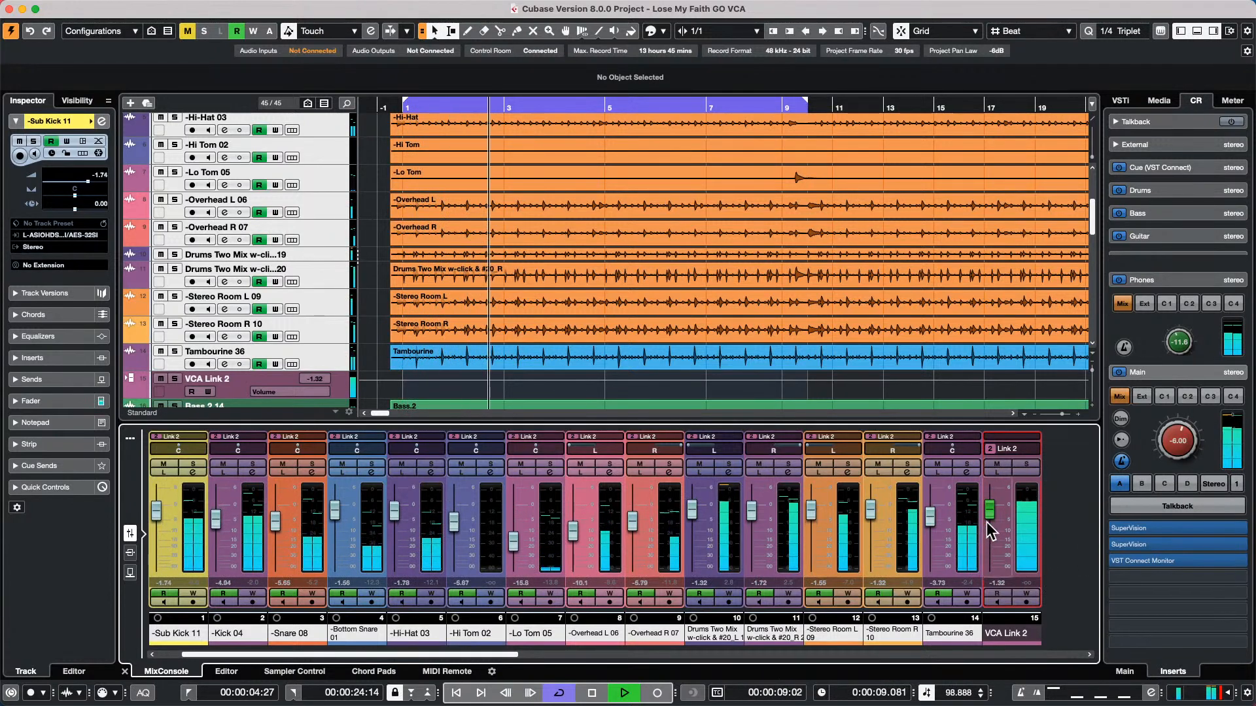
pyautogui.moveTo(992, 511); pyautogui.dragTo(994, 507)
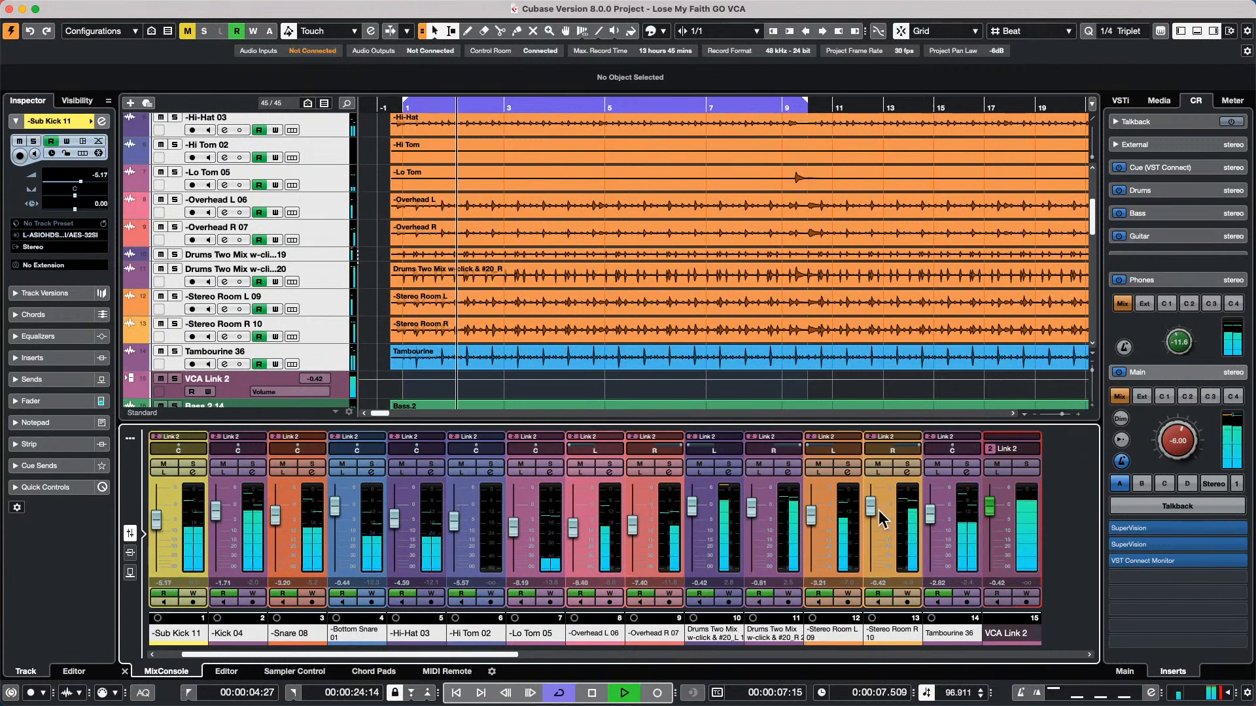
# Enable automation writing on the VCA Link 2 channel, record a fader dip during playback, and stop the transport
pyautogui.click(1027, 595)
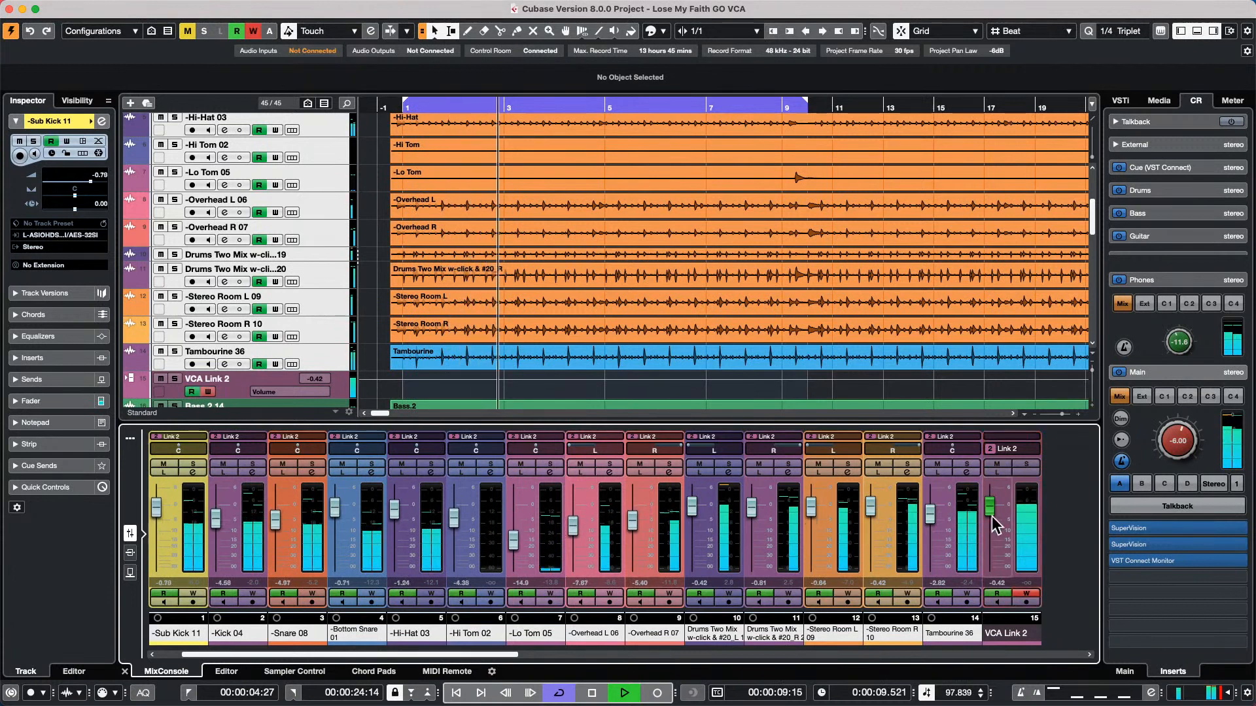
pyautogui.moveTo(992, 504)
pyautogui.mouseDown()
pyautogui.moveTo(990, 552)
pyautogui.moveTo(992, 485)
pyautogui.moveTo(991, 523)
pyautogui.mouseUp()
pyautogui.press('space')
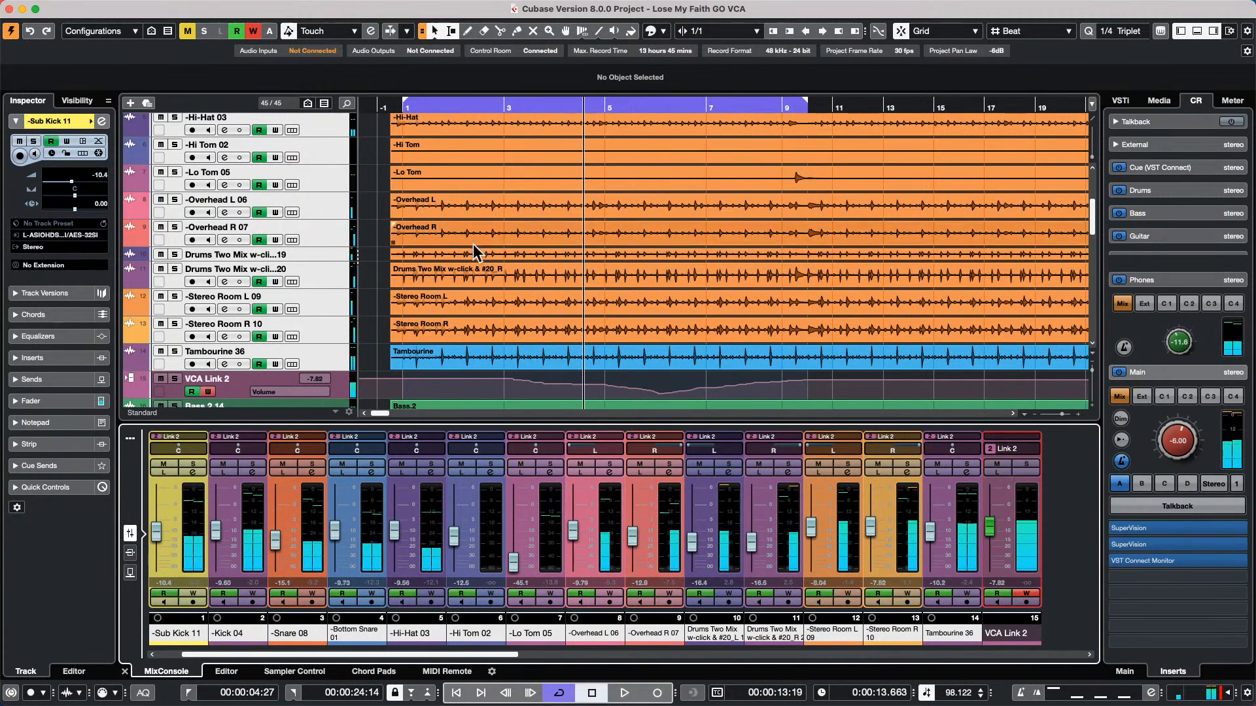
# Show the volume automation lane of the Snare 08 track and enlarge its height to inspect the curves
pyautogui.scroll(5, 475, 248)
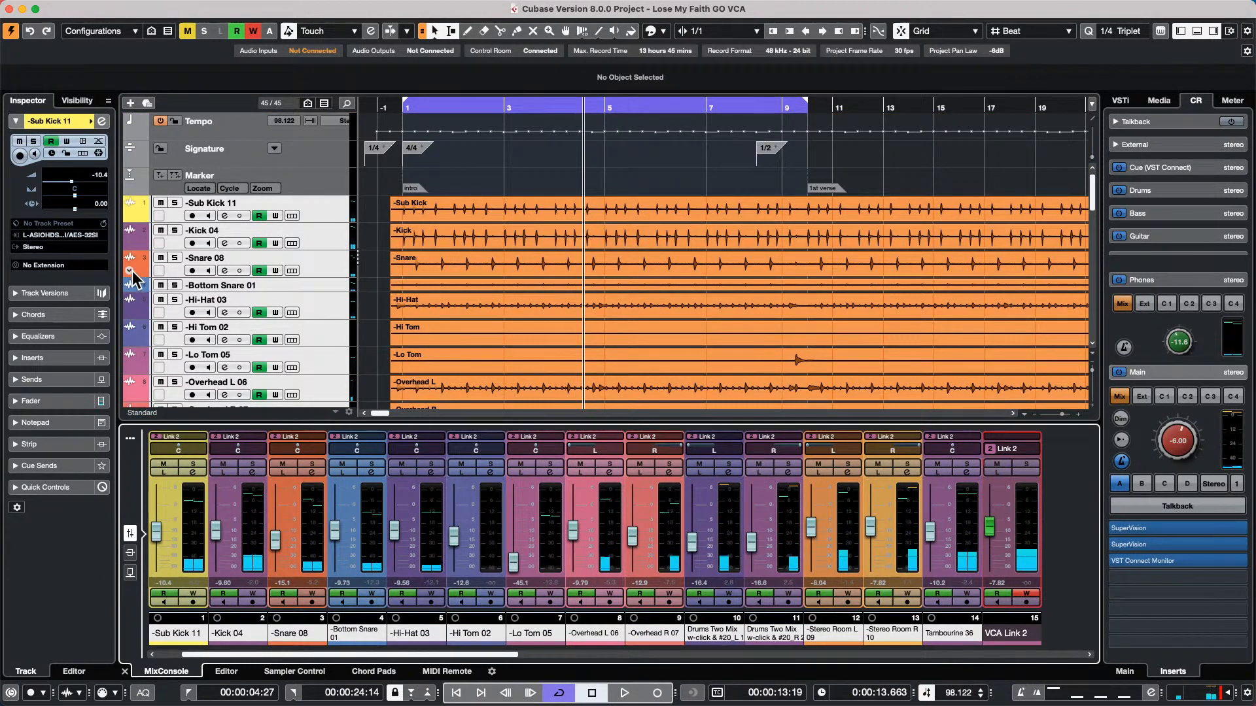
pyautogui.click(134, 270)
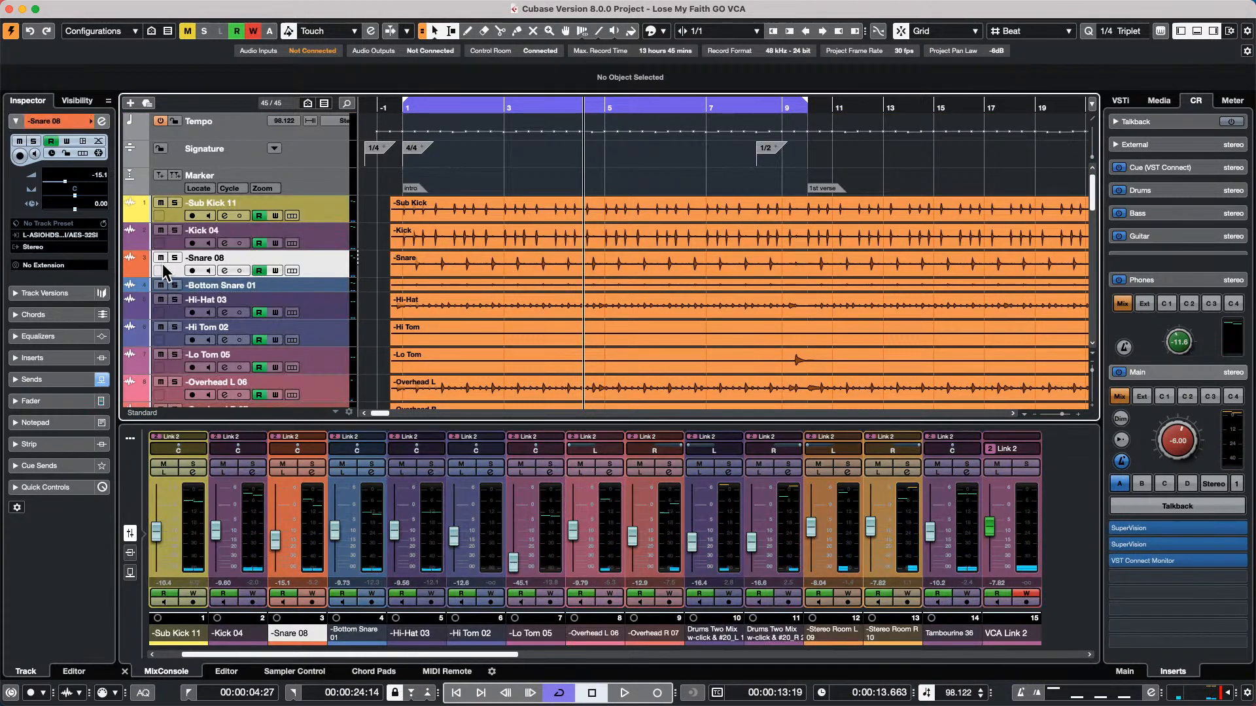
pyautogui.click(129, 272)
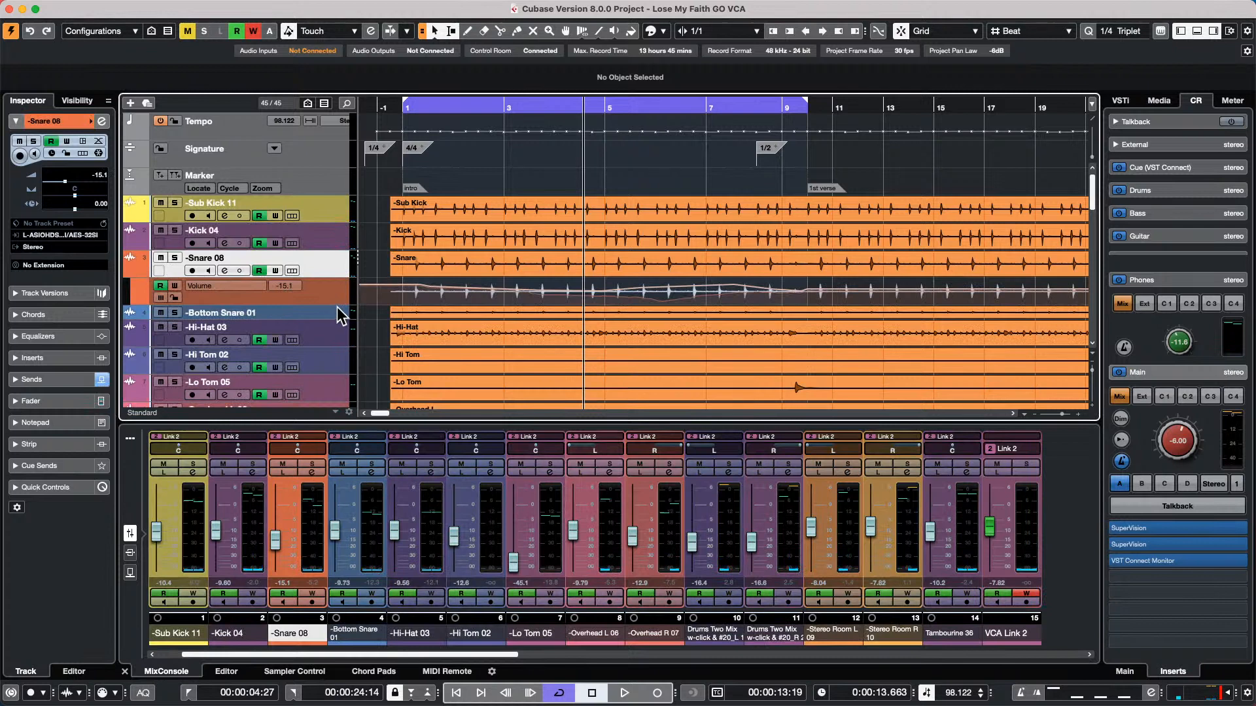
pyautogui.moveTo(326, 302); pyautogui.dragTo(329, 368)
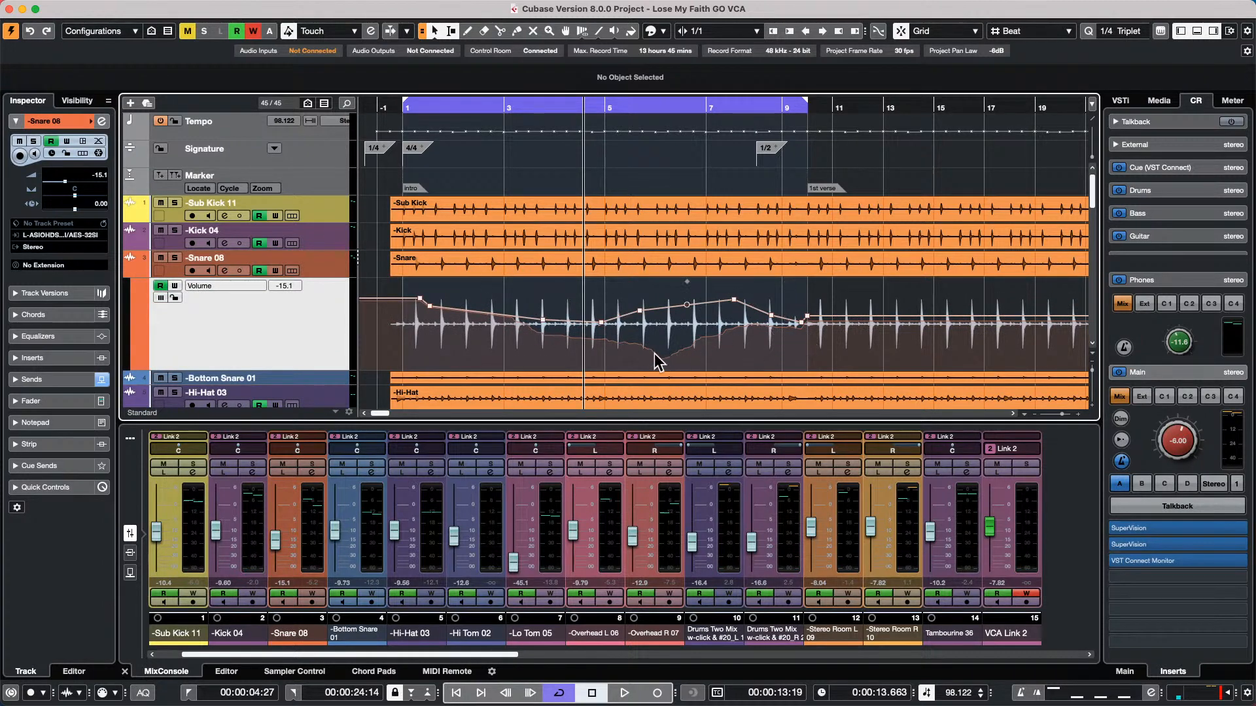
# Combine the automation of the VCA Link 2 fader with that of its linked channels
pyautogui.press('2')
pyautogui.press('1')
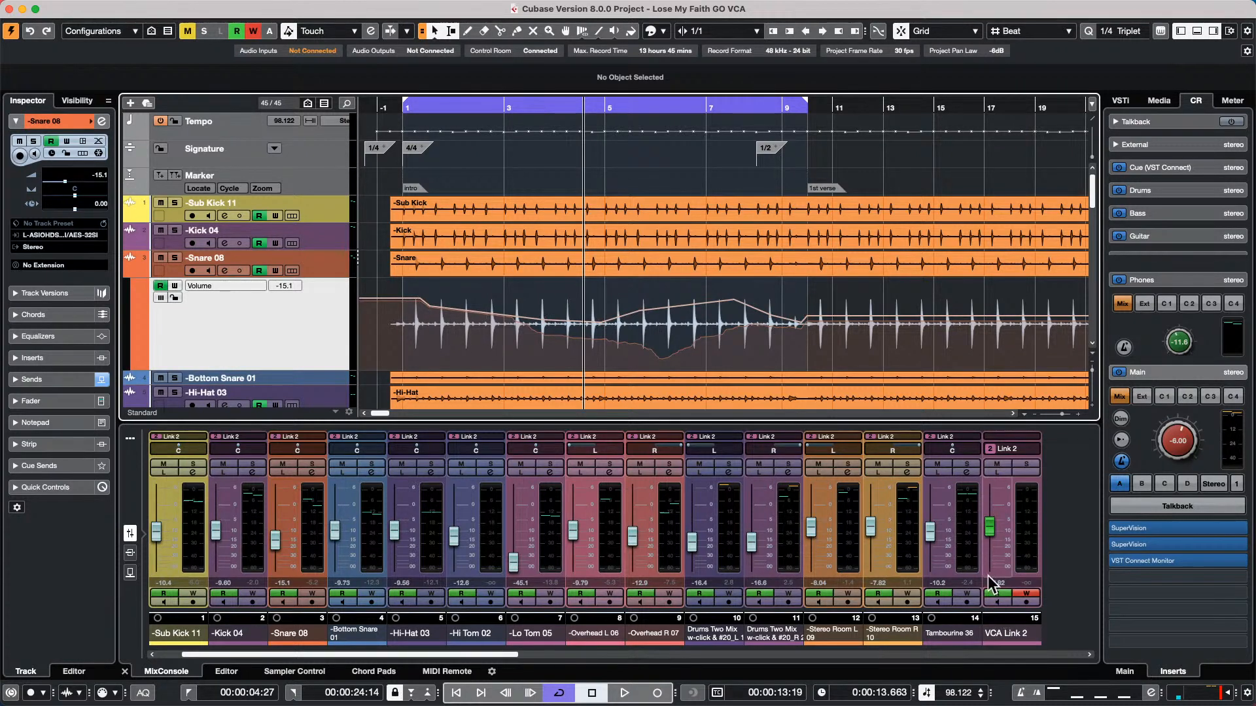
pyautogui.click(1032, 449)
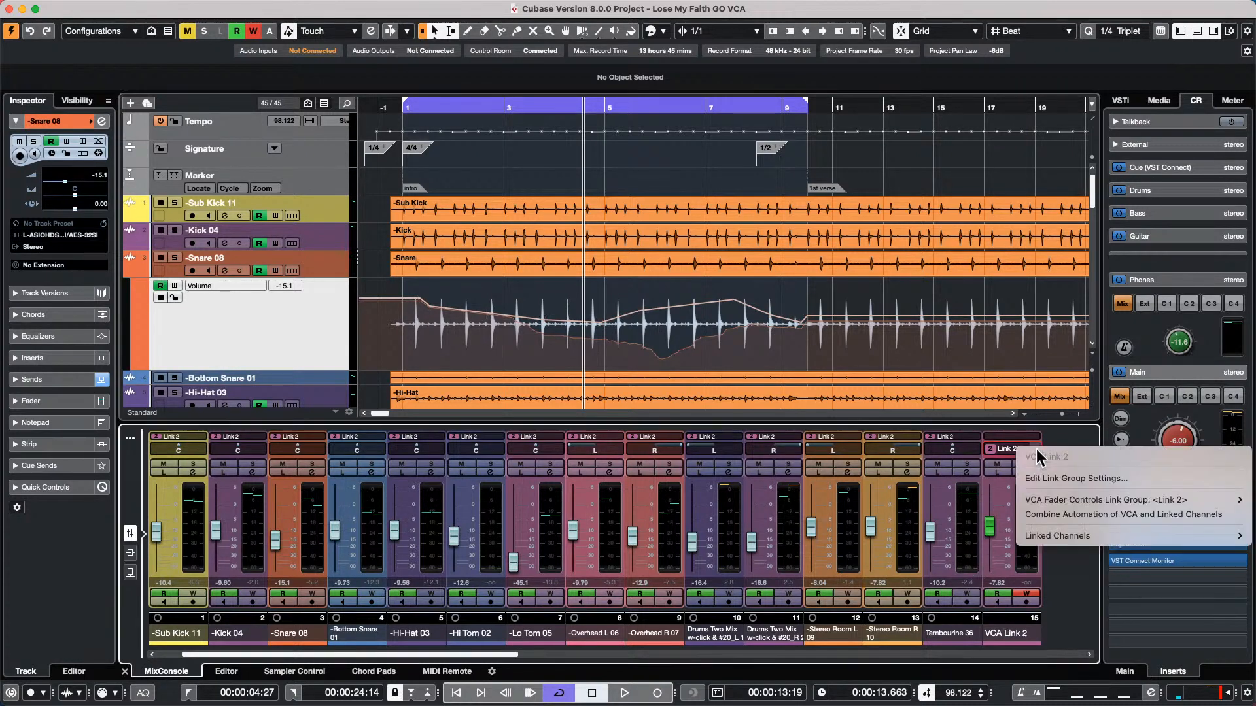
pyautogui.click(1081, 515)
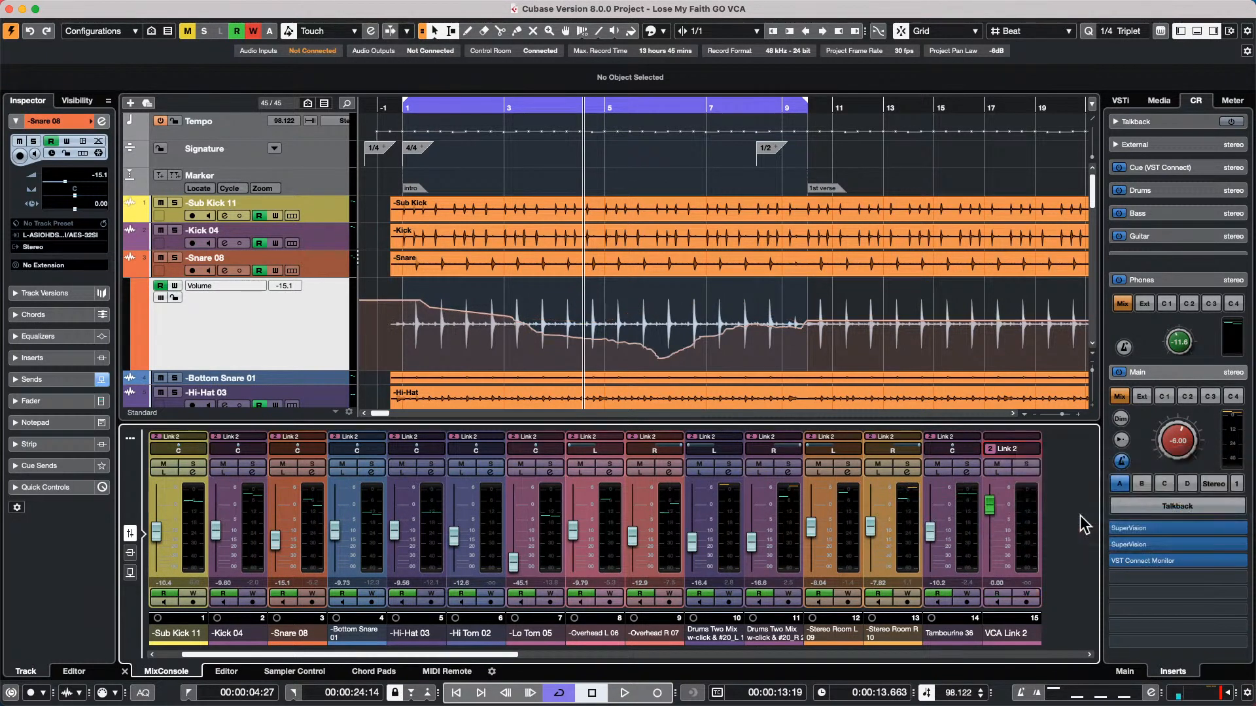
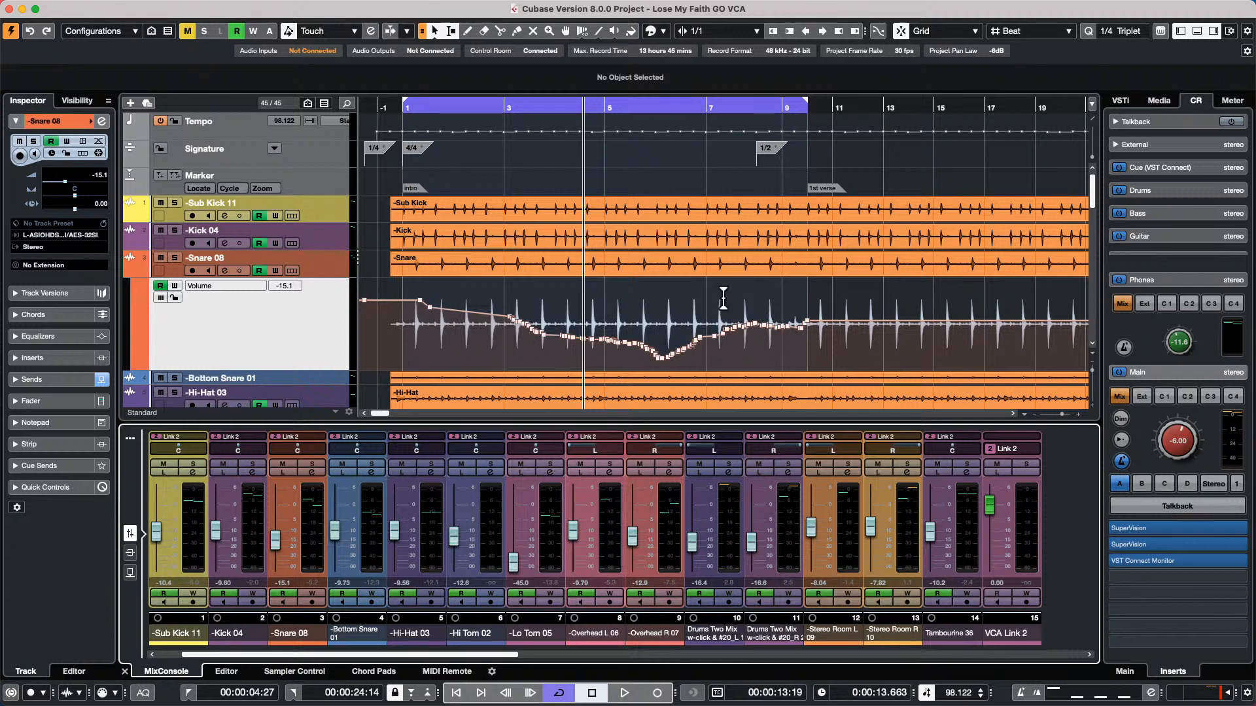
# Add a Groove Agent SE instrument track below the Snare 08 track and reposition its plug-in window
pyautogui.rightClick(279, 348)
pyautogui.moveTo(355, 355)
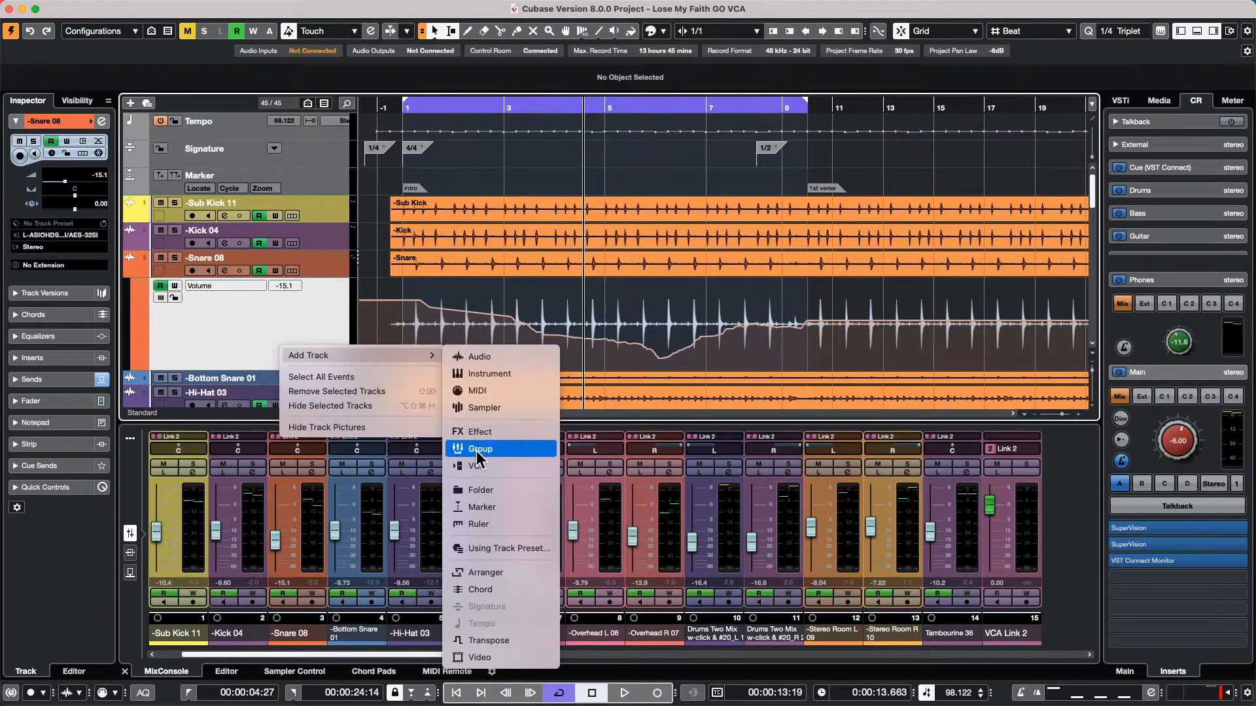
pyautogui.click(546, 374)
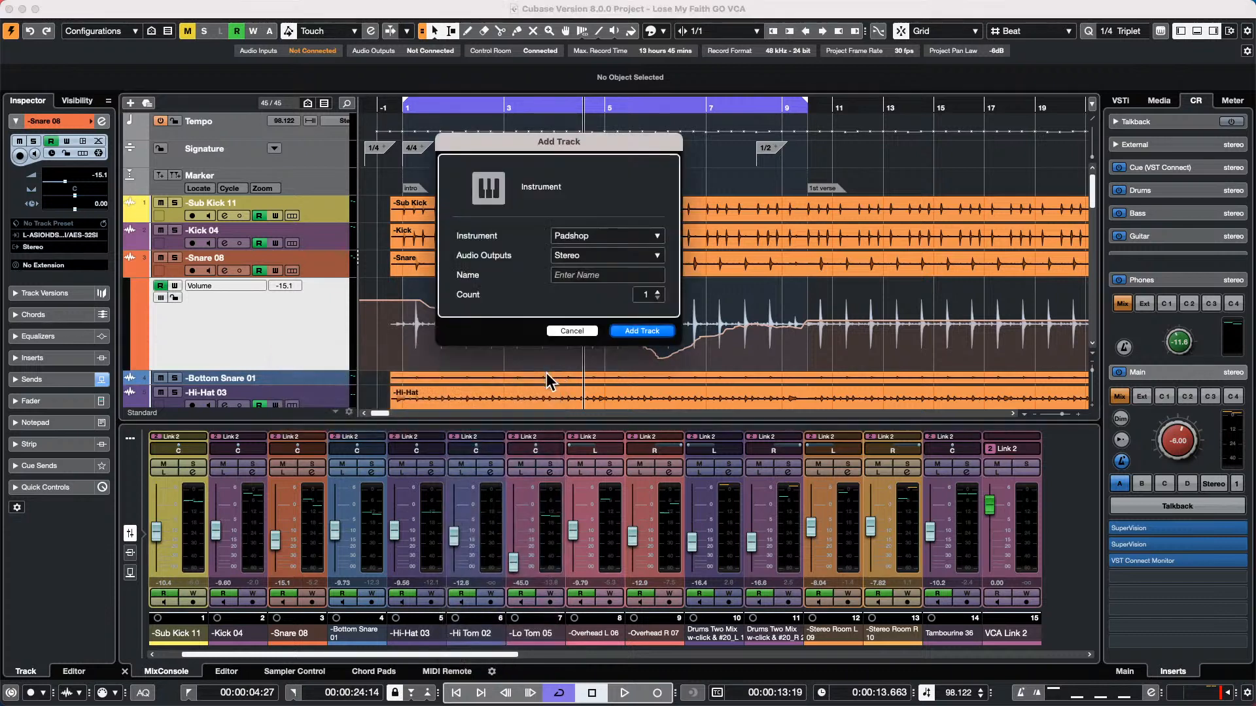
pyautogui.click(620, 235)
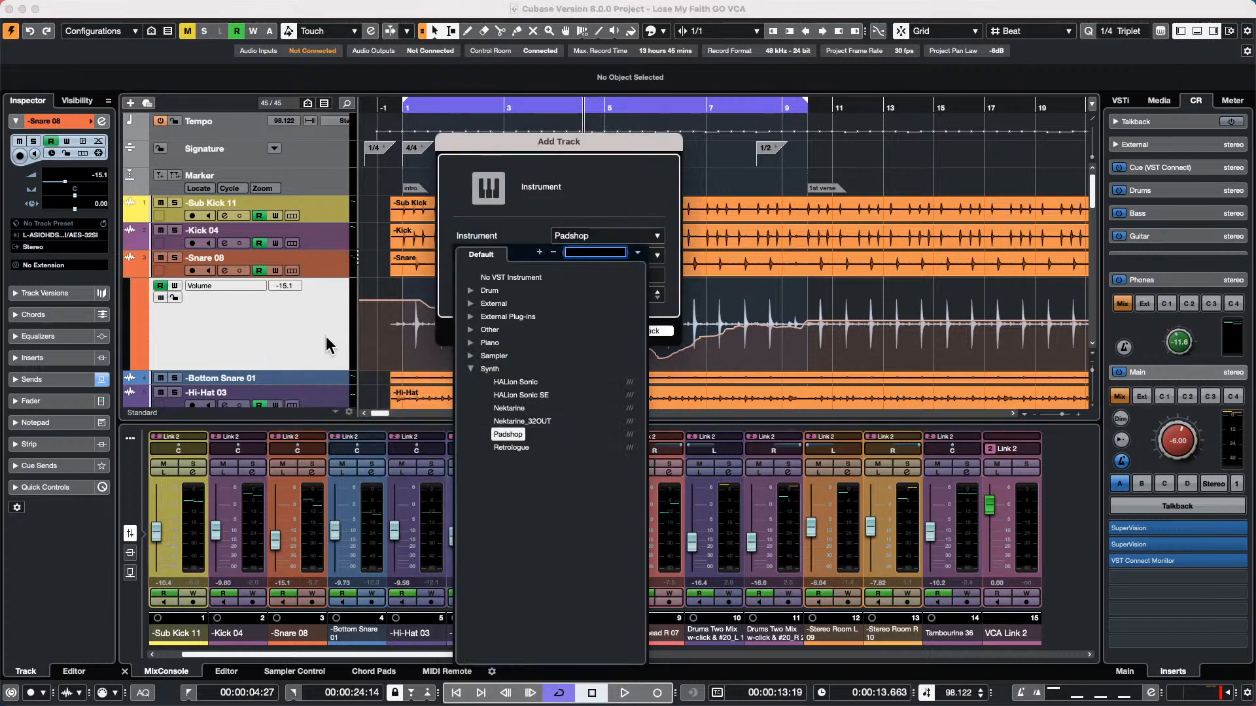
pyautogui.click(470, 290)
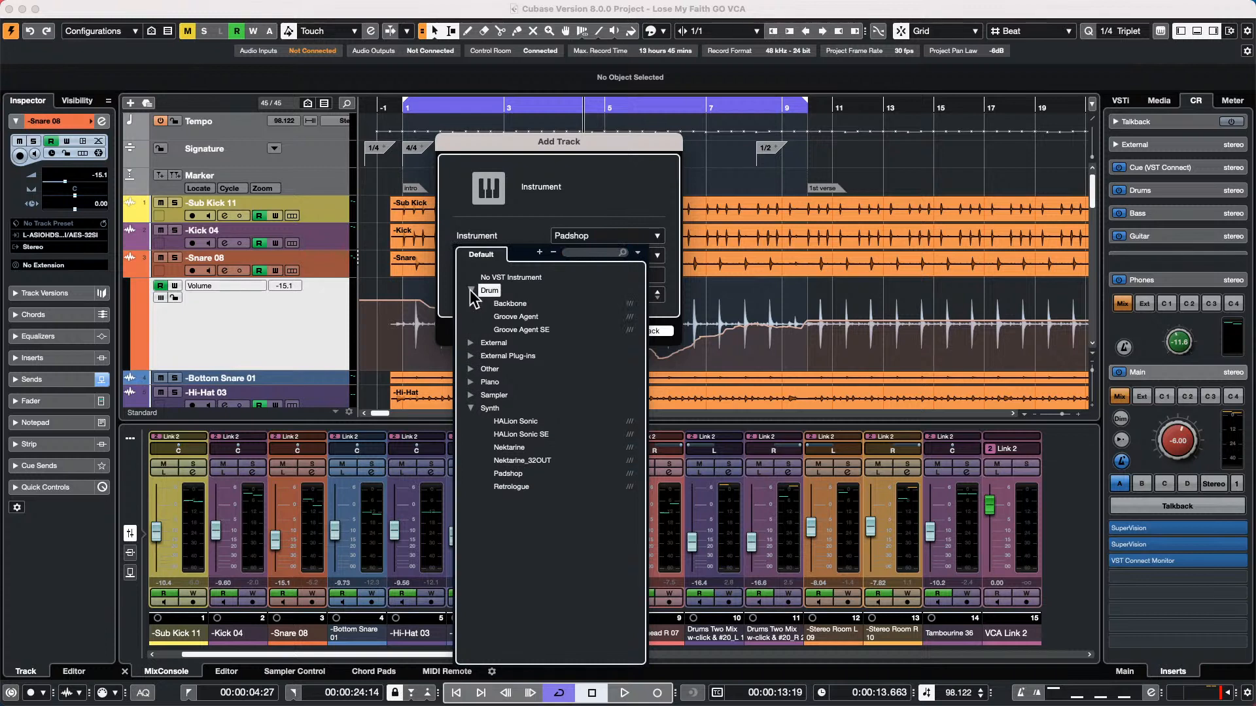
pyautogui.click(521, 331)
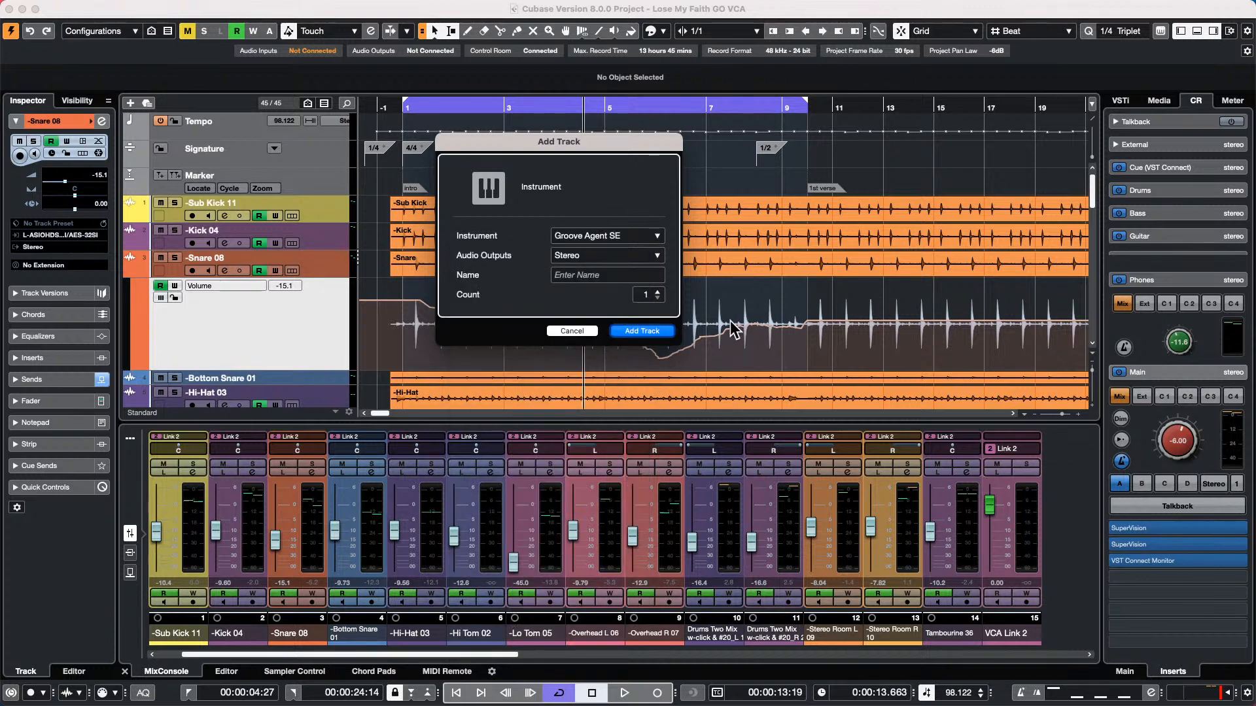
pyautogui.click(638, 331)
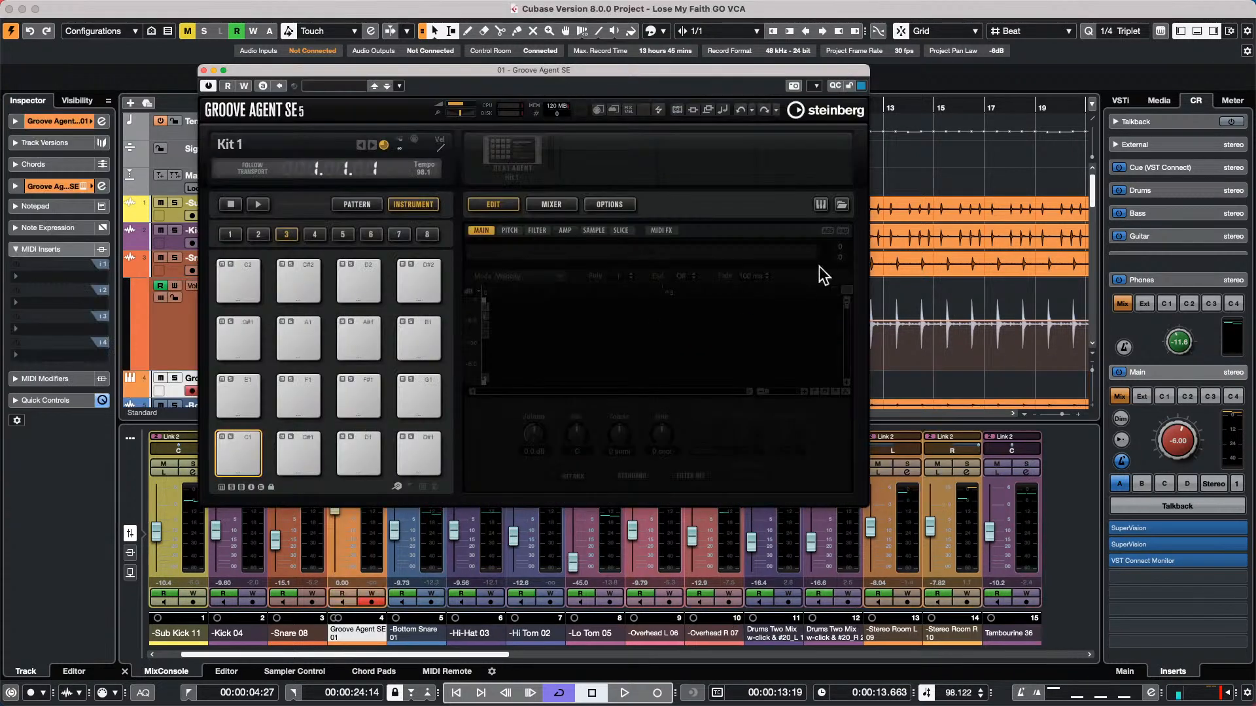
pyautogui.moveTo(578, 70); pyautogui.dragTo(689, 80)
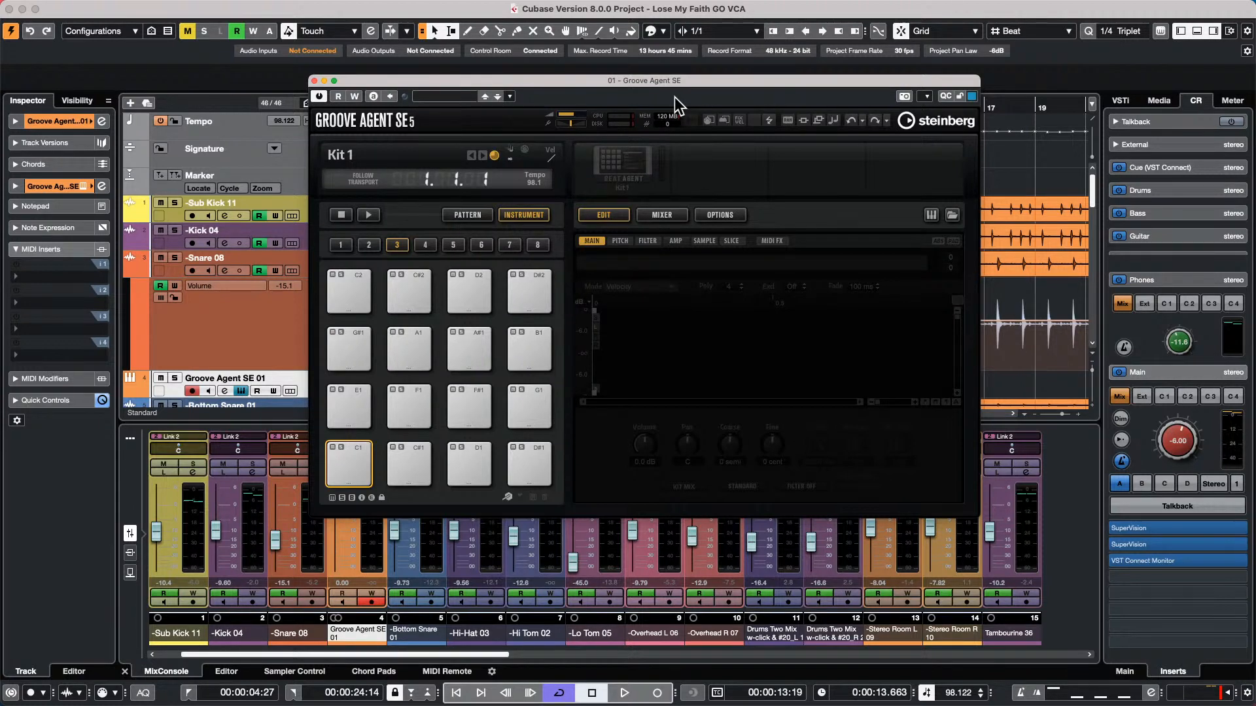
# Load Urban Ballads Kit 01 into the empty Groove Agent SE slot and try playing it
pyautogui.click(618, 176)
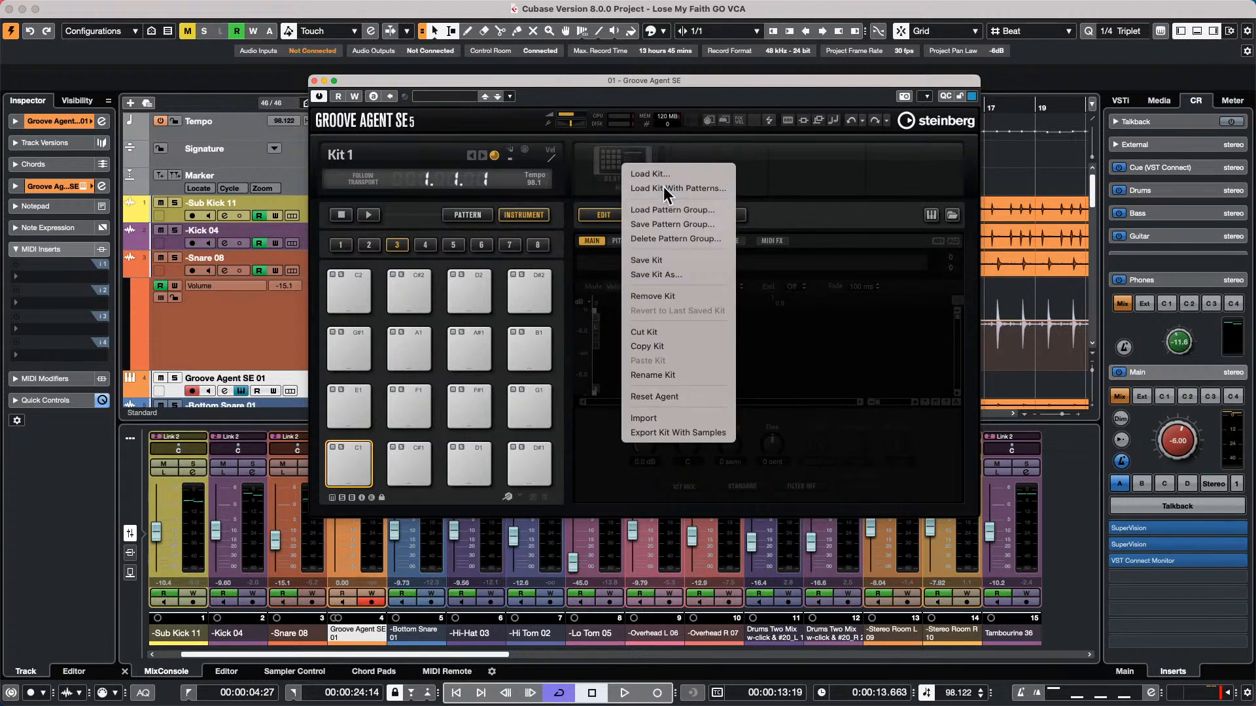
pyautogui.click(650, 179)
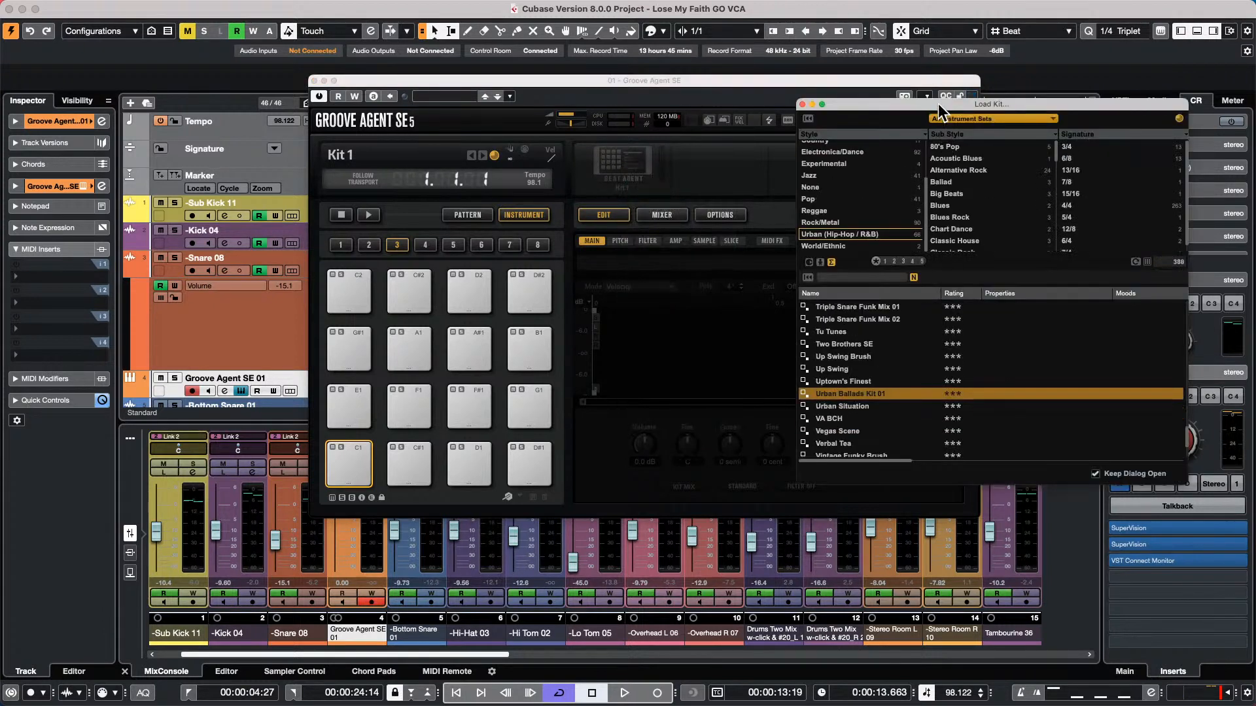
pyautogui.moveTo(938, 103); pyautogui.dragTo(829, 107)
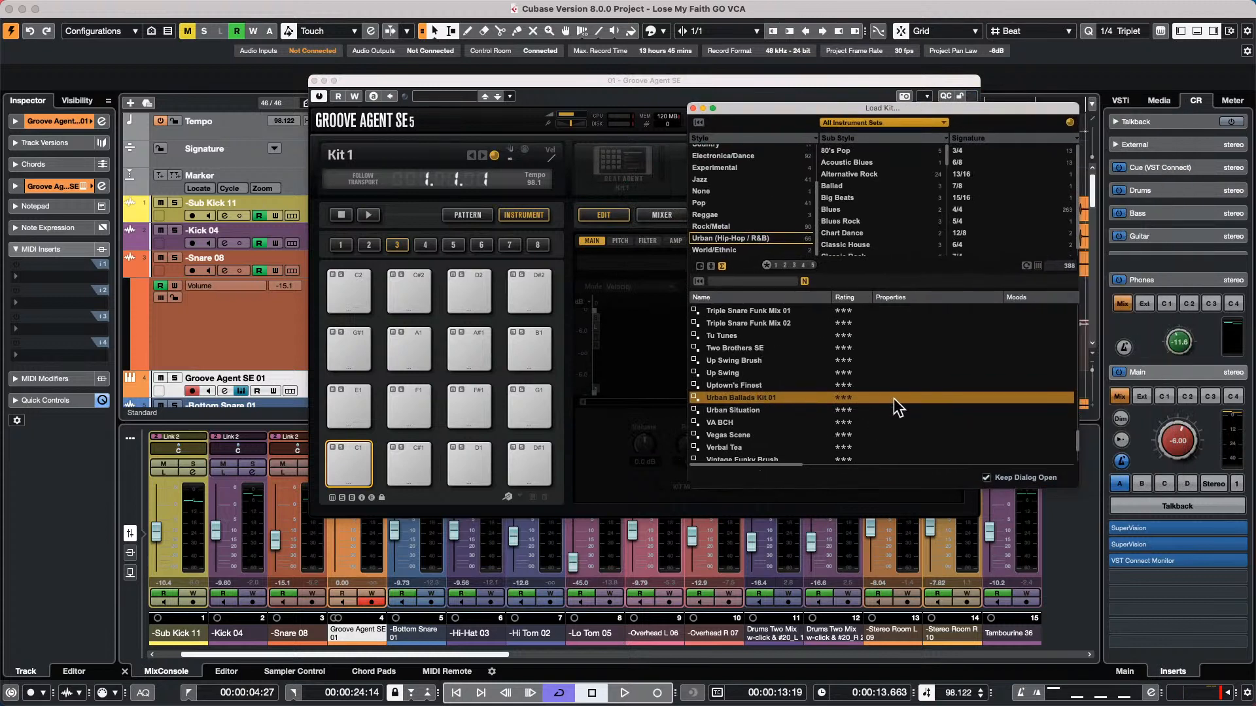
pyautogui.doubleClick(776, 395)
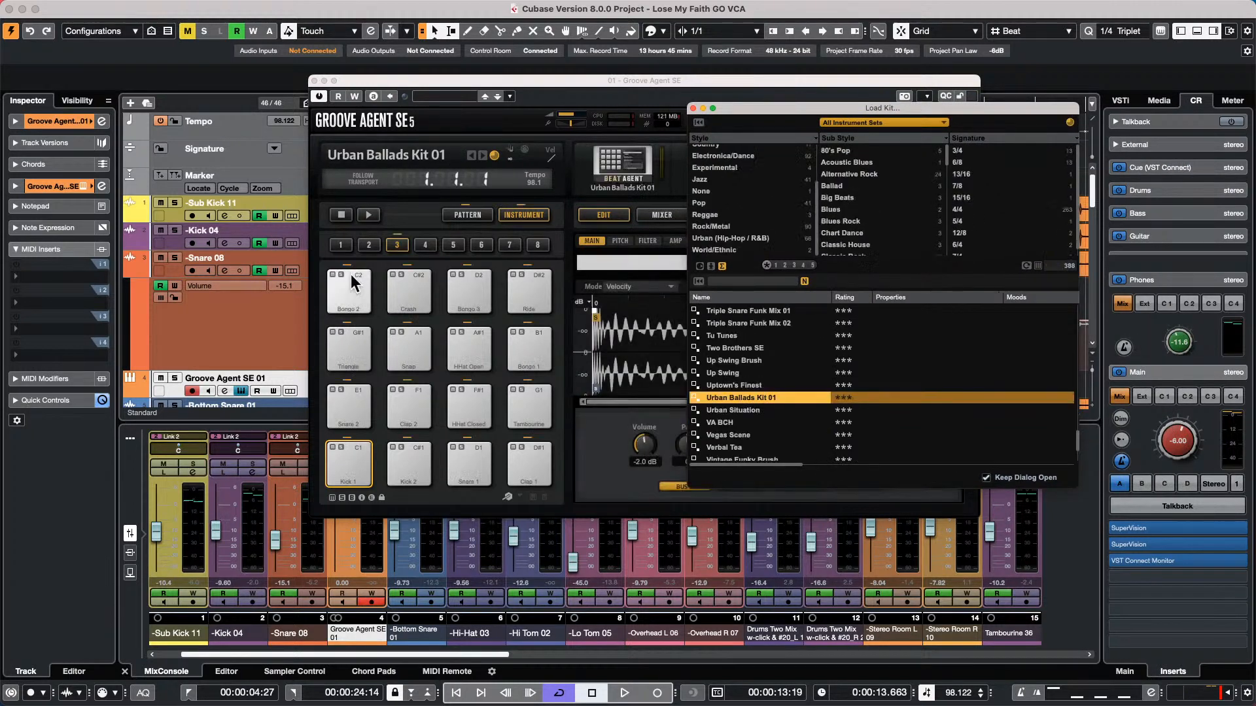
pyautogui.click(364, 215)
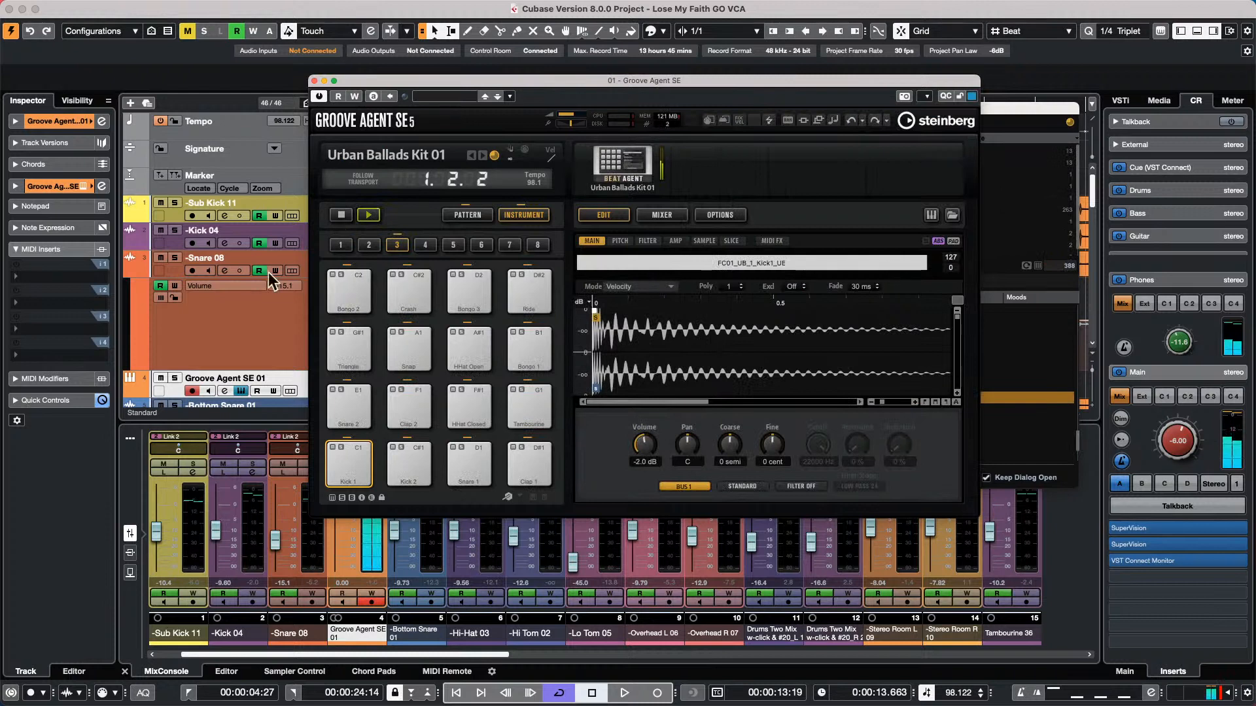
pyautogui.click(336, 213)
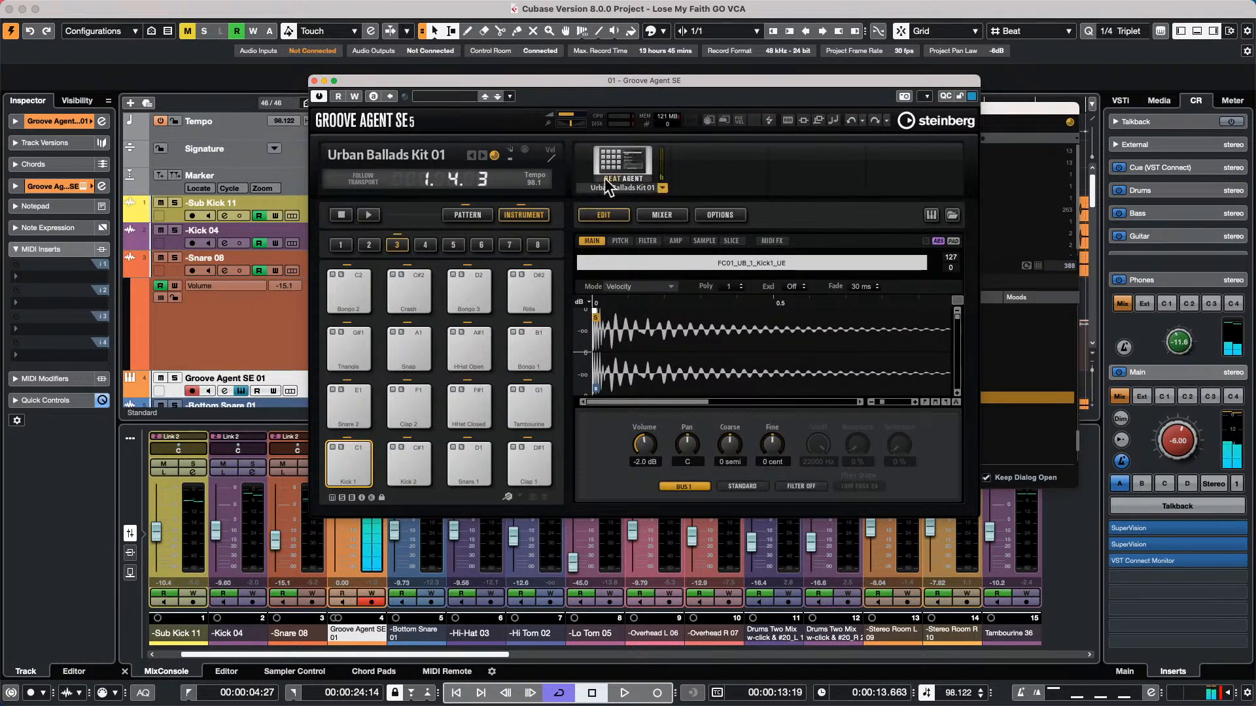
# Find the Forget The Past kit in the kit list and load it into Groove Agent SE
pyautogui.rightClick(632, 156)
pyautogui.click(658, 179)
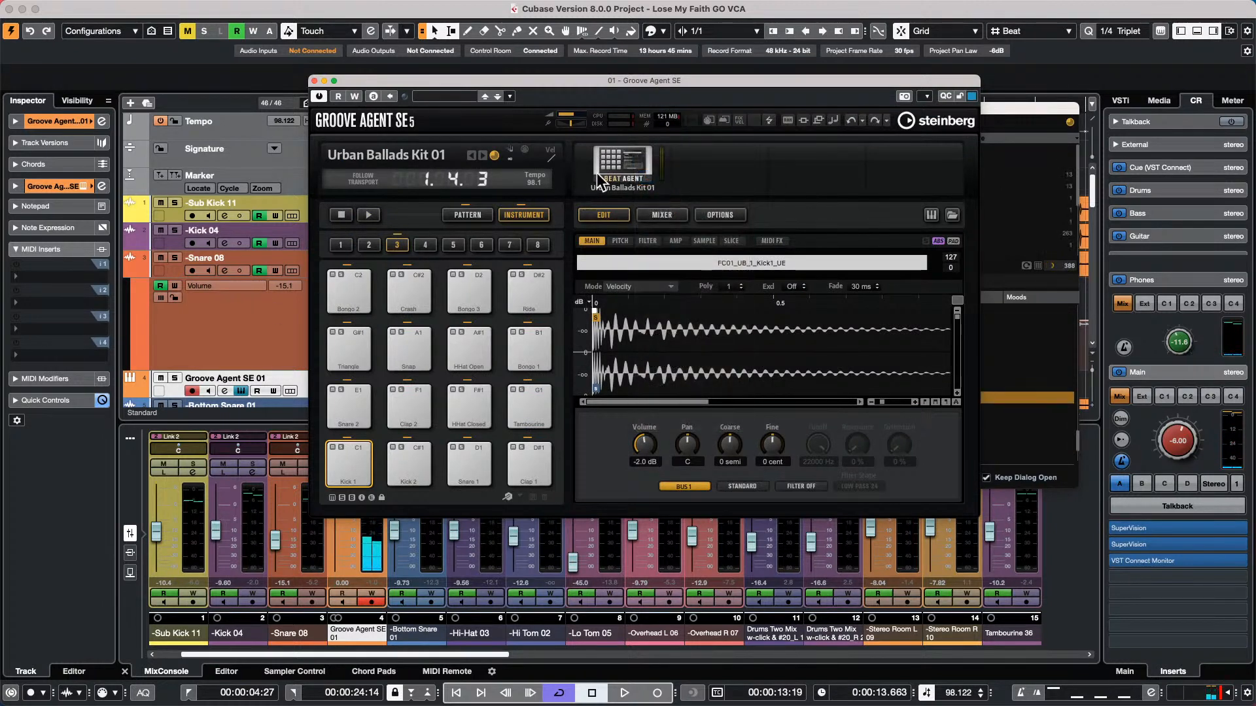
pyautogui.click(1028, 121)
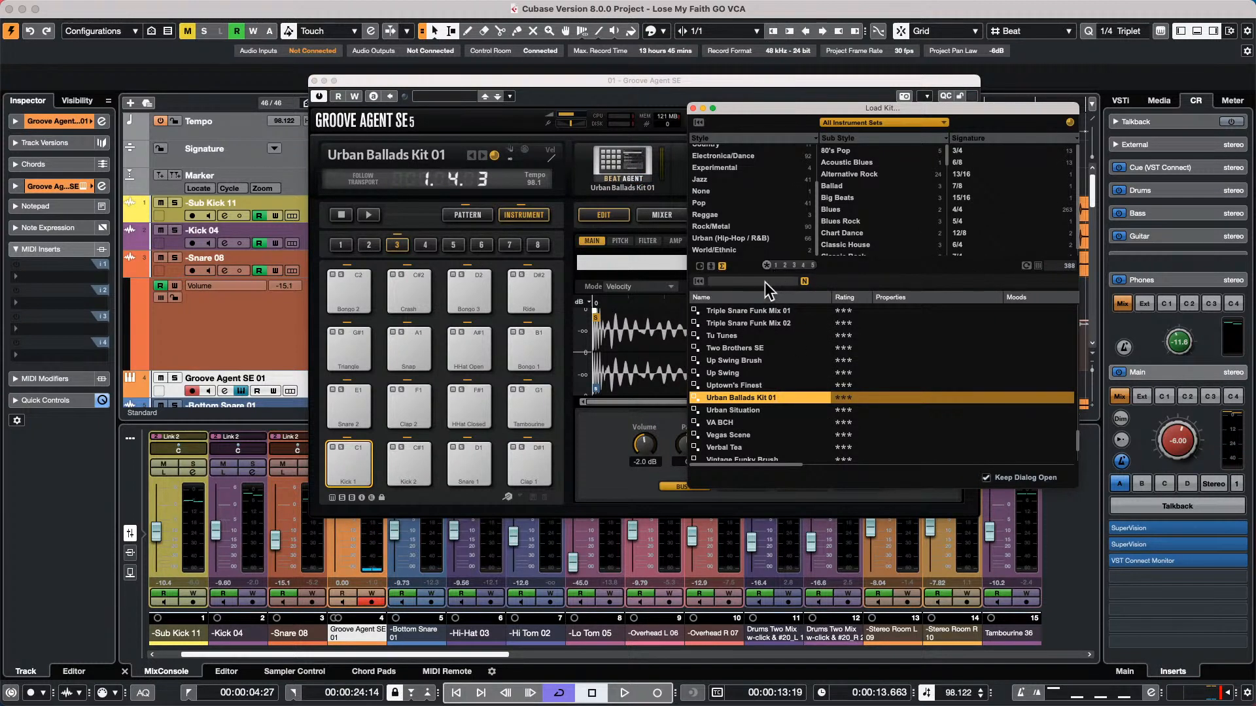
pyautogui.scroll(15, 777, 440)
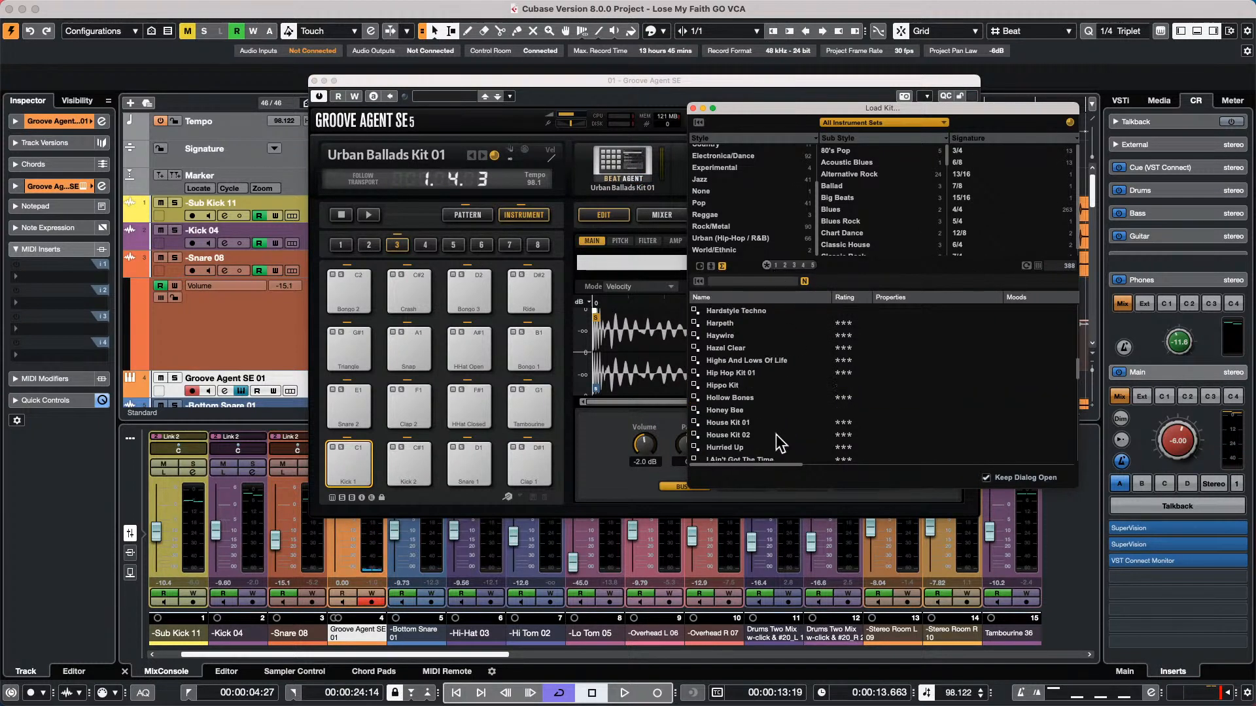
pyautogui.scroll(6, 776, 434)
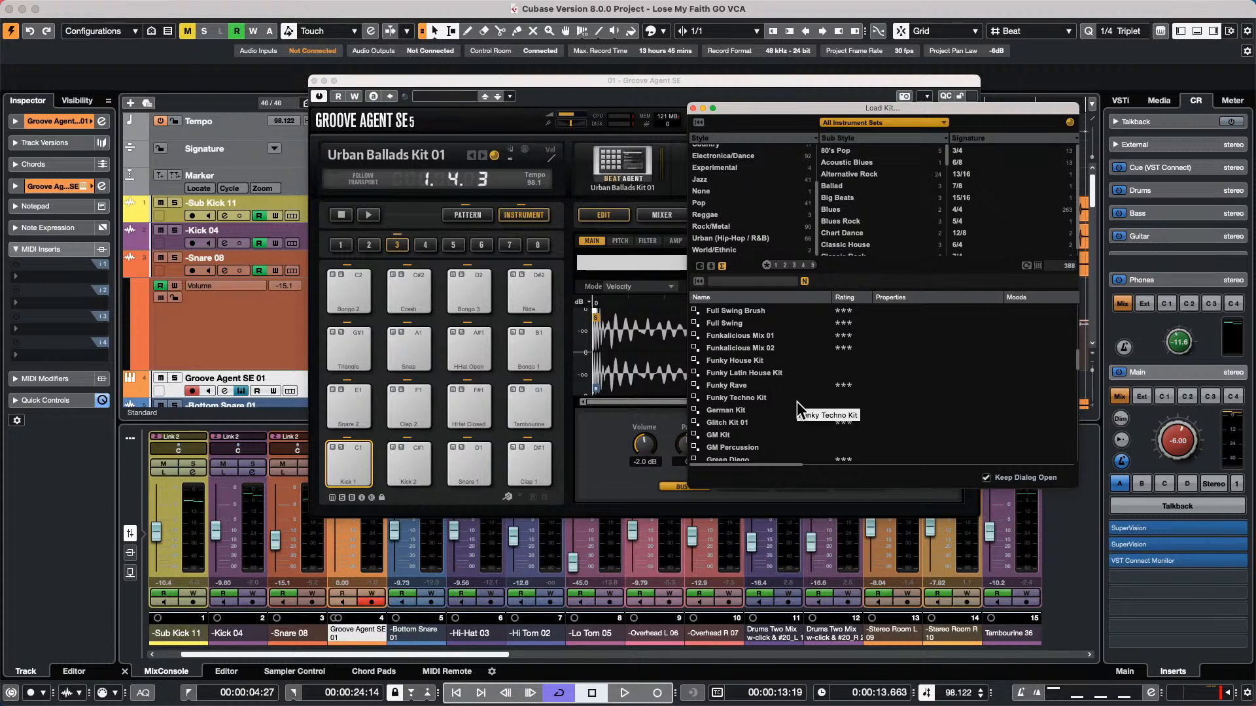
pyautogui.scroll(2, 796, 401)
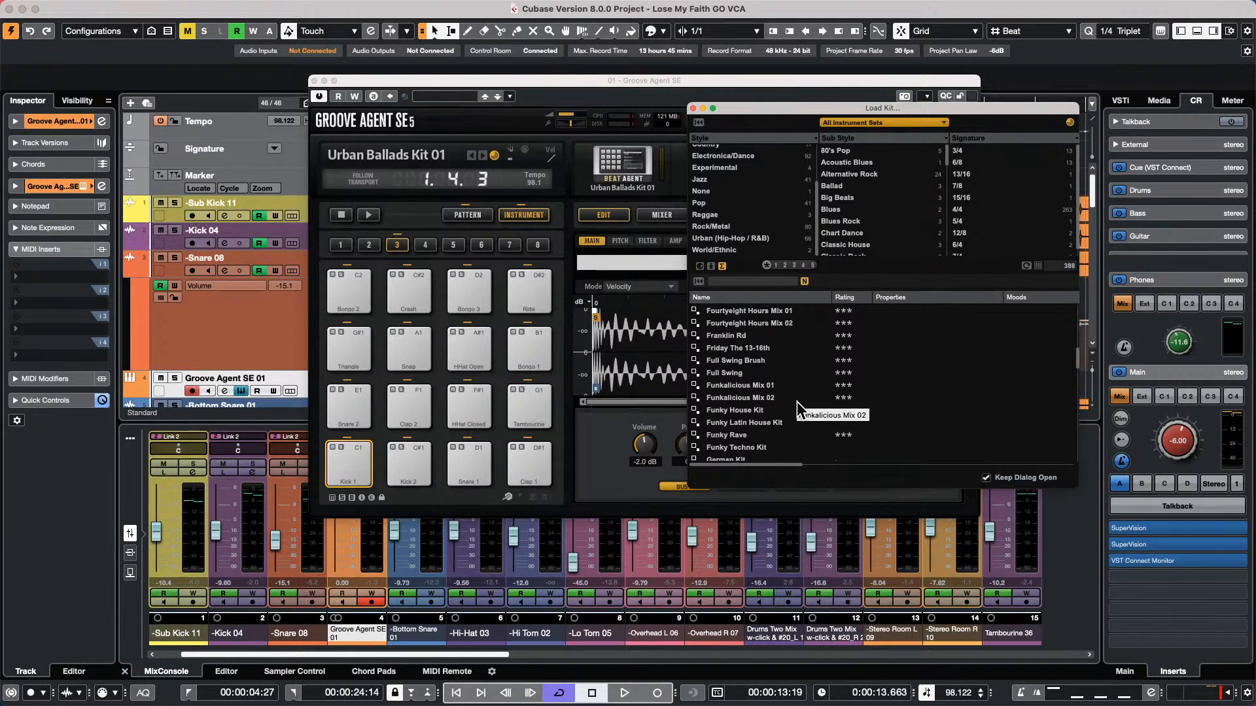
pyautogui.scroll(2, 797, 401)
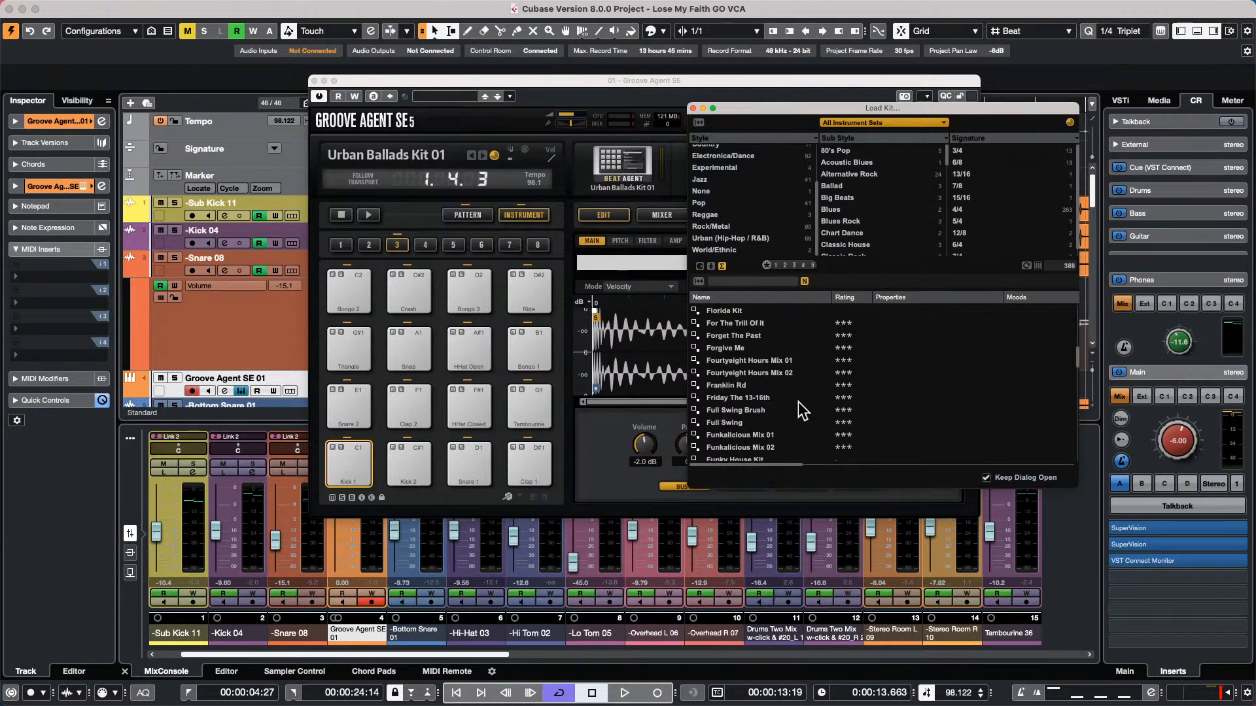
pyautogui.doubleClick(707, 335)
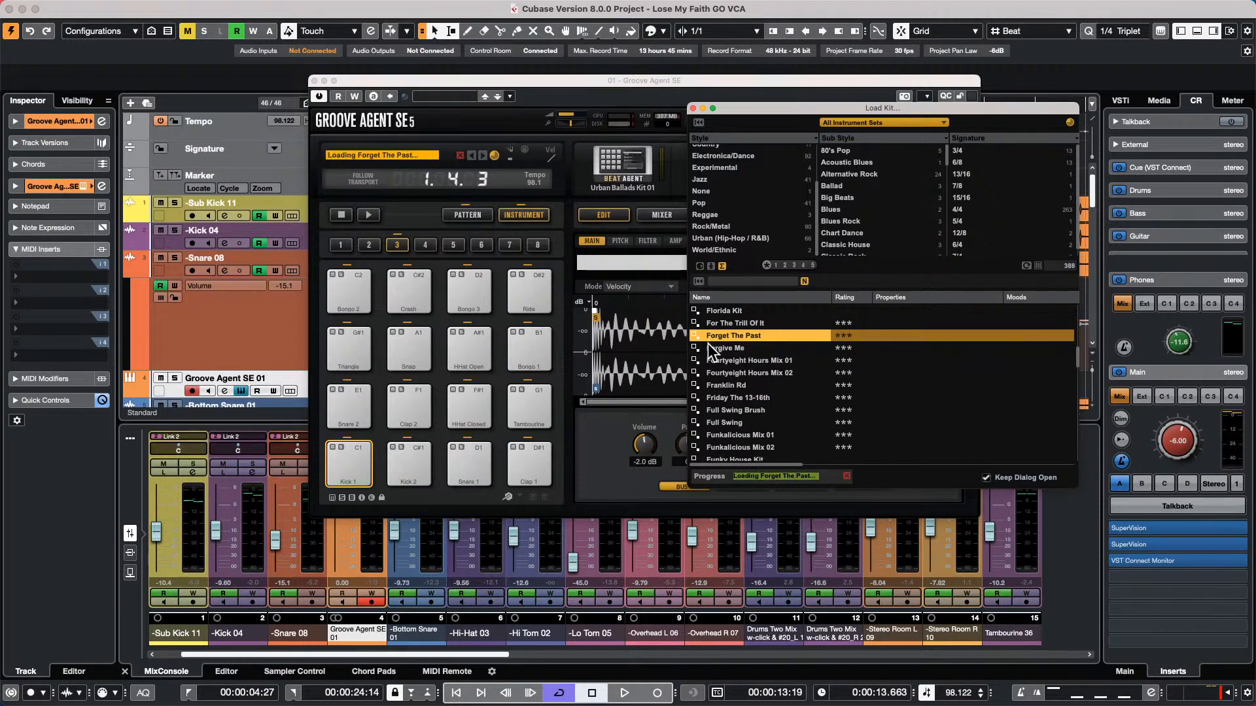
# Start Groove Agent playback with the pattern pads shown, playing Main 1, Fill 3, and Main 1 again
pyautogui.click(368, 215)
pyautogui.click(480, 217)
pyautogui.click(347, 426)
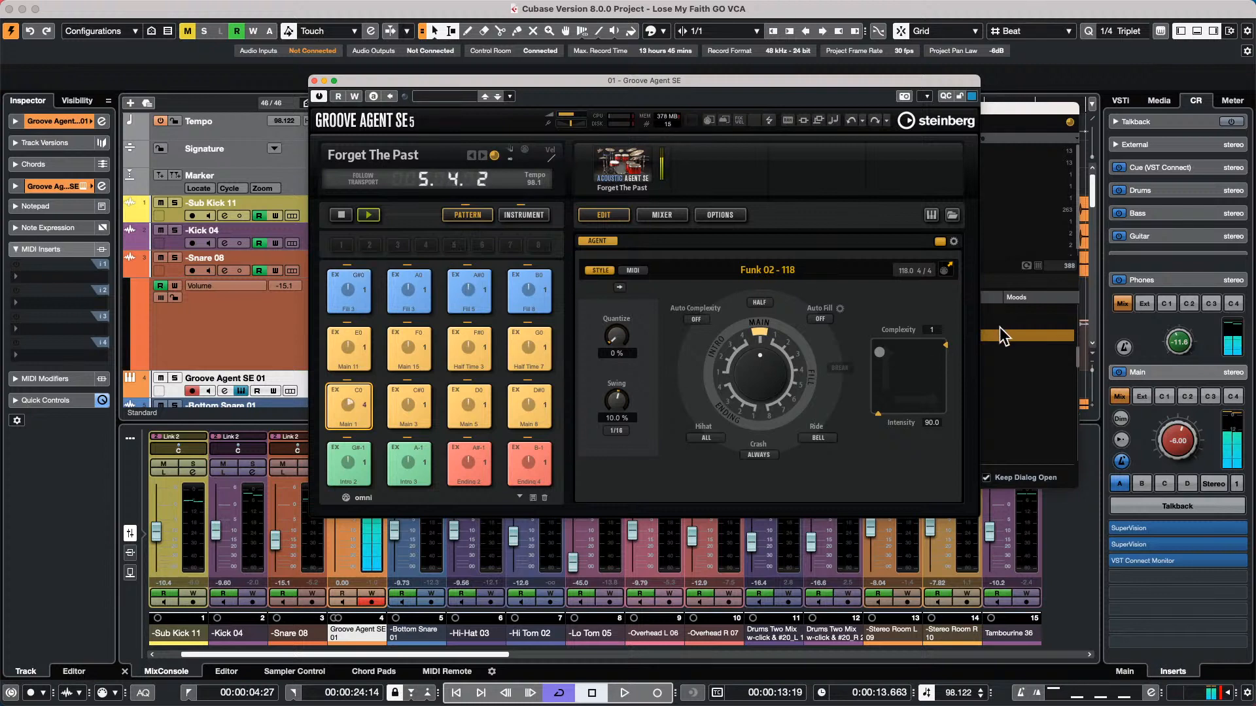
pyautogui.click(431, 298)
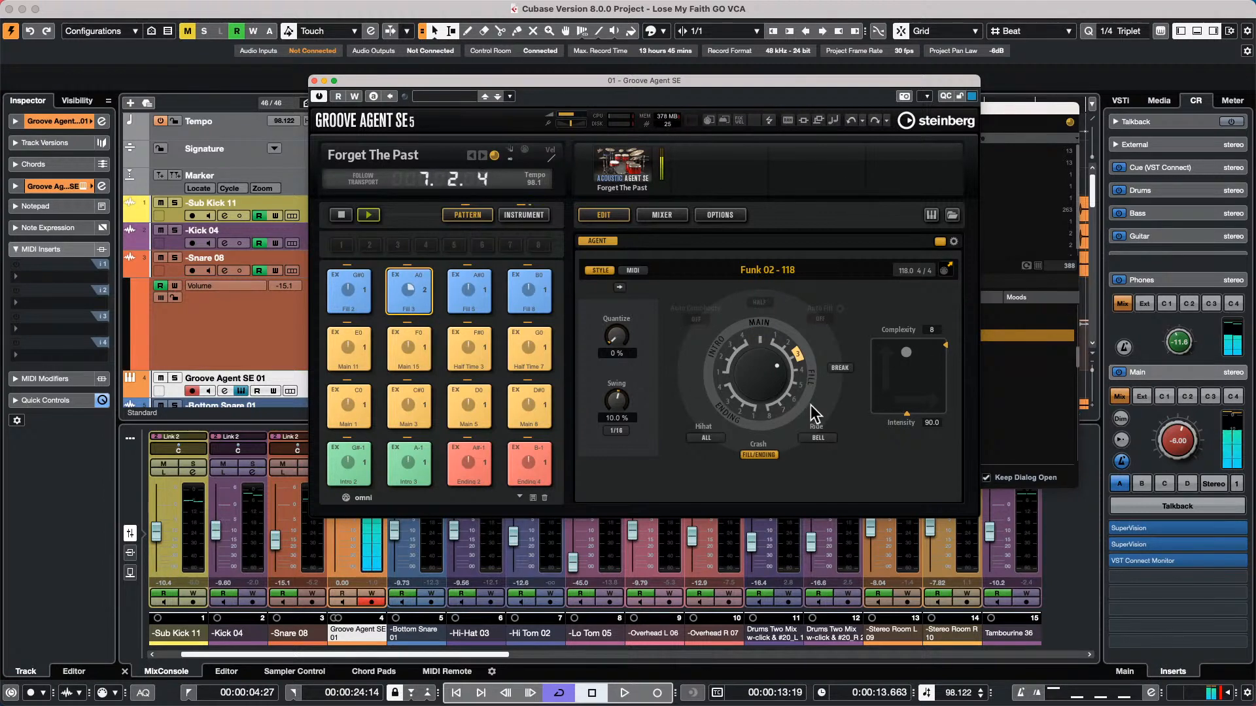
pyautogui.click(356, 406)
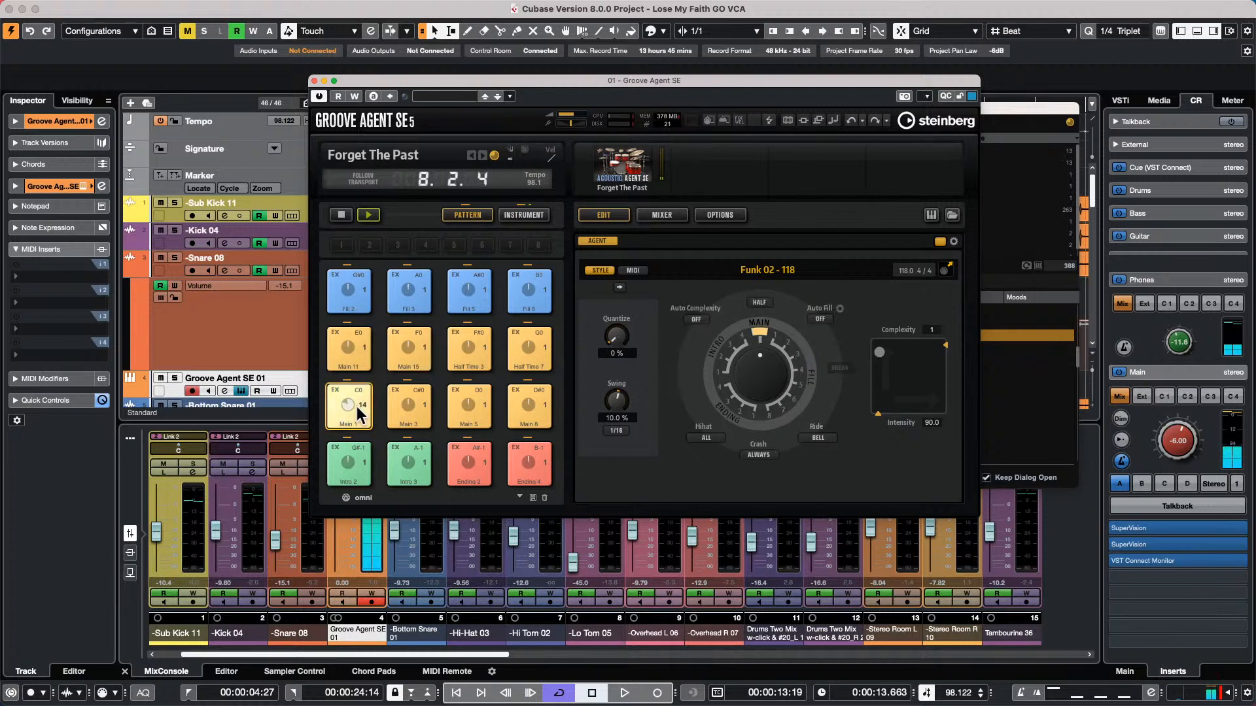
# Raise the Main 1 pattern's complexity to 5 and intensity to 92 during playback, and stop the player
pyautogui.click(880, 352)
pyautogui.moveTo(881, 352); pyautogui.dragTo(894, 352)
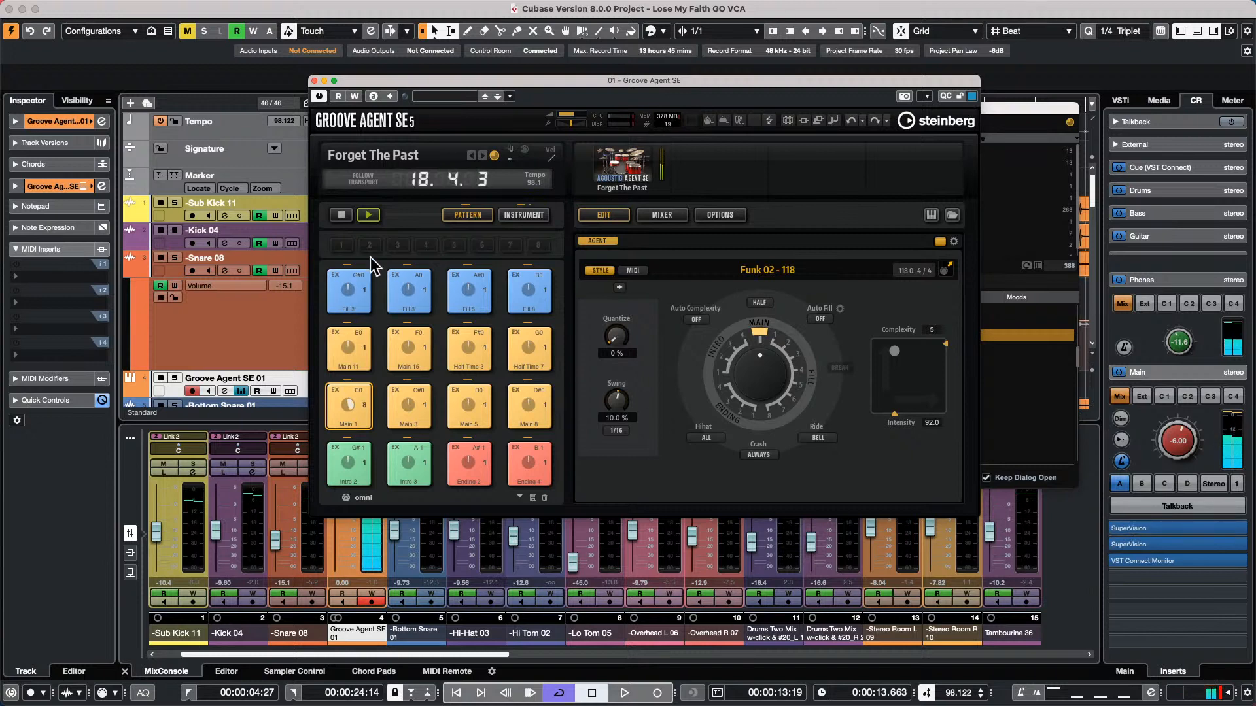
pyautogui.click(341, 215)
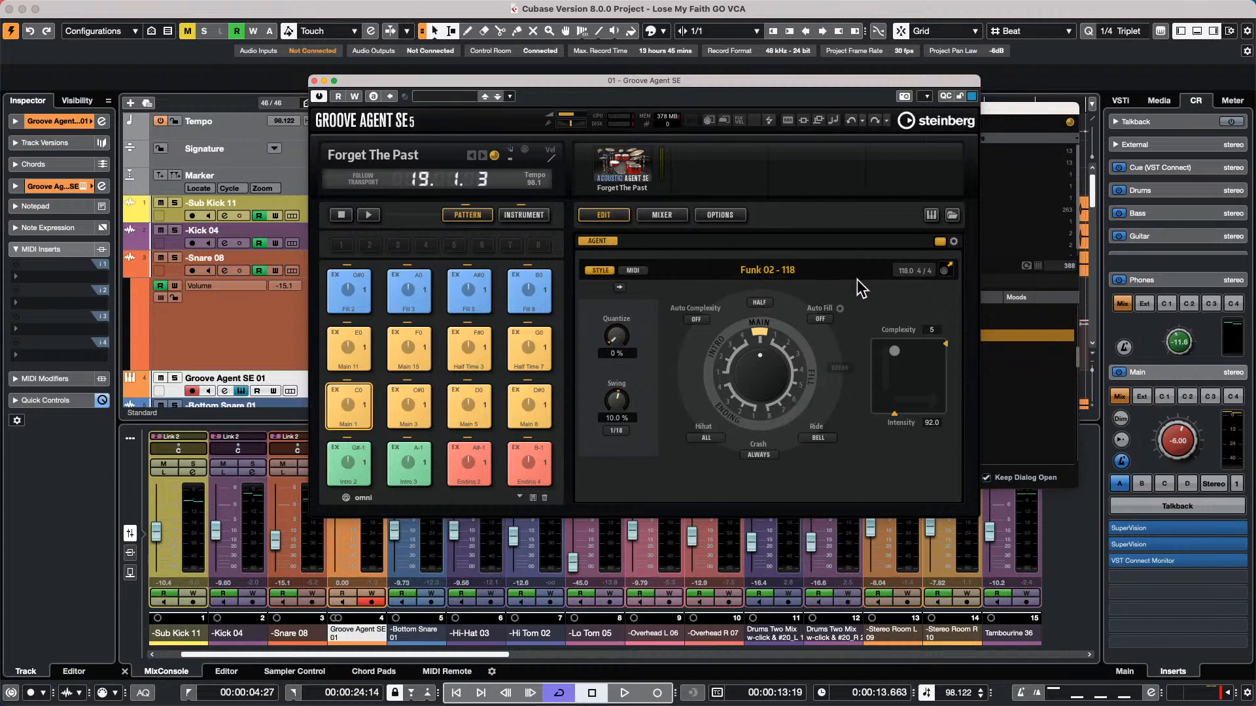
# Audition the B0 fill, Intro 2, and Main 1 patterns, and compare Main 1's MIDI mode with its Style mode
pyautogui.click(543, 302)
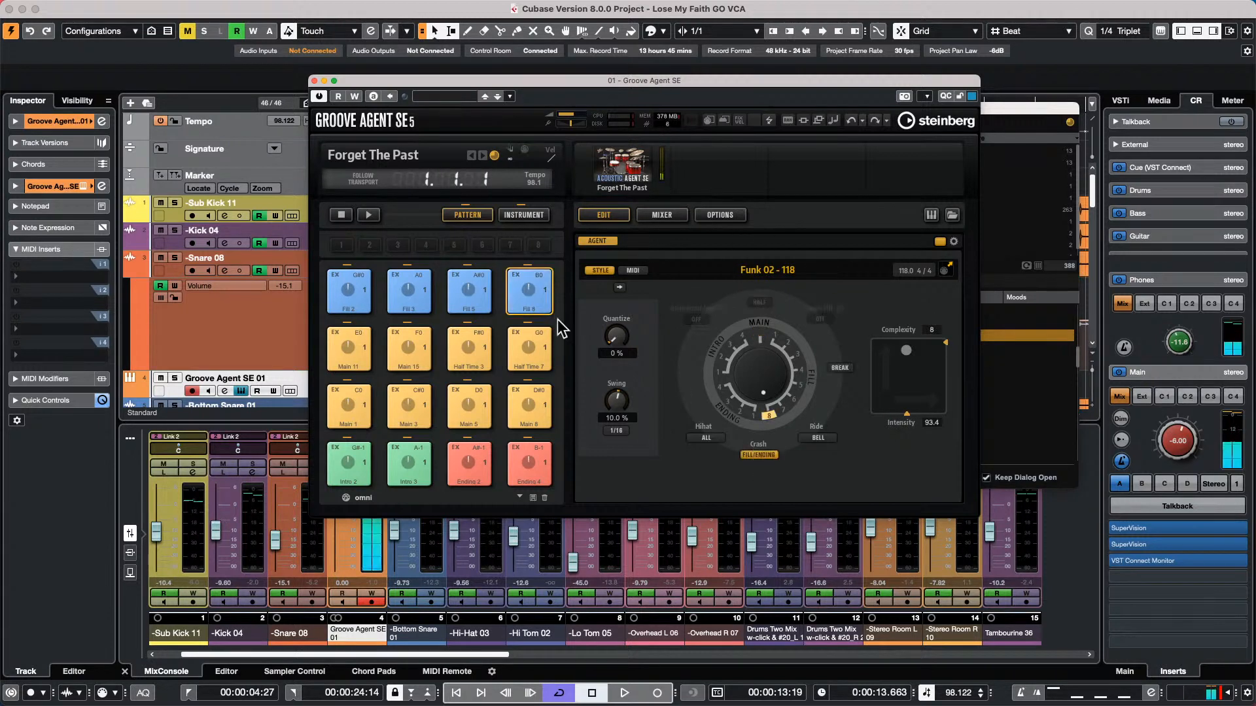
pyautogui.click(371, 215)
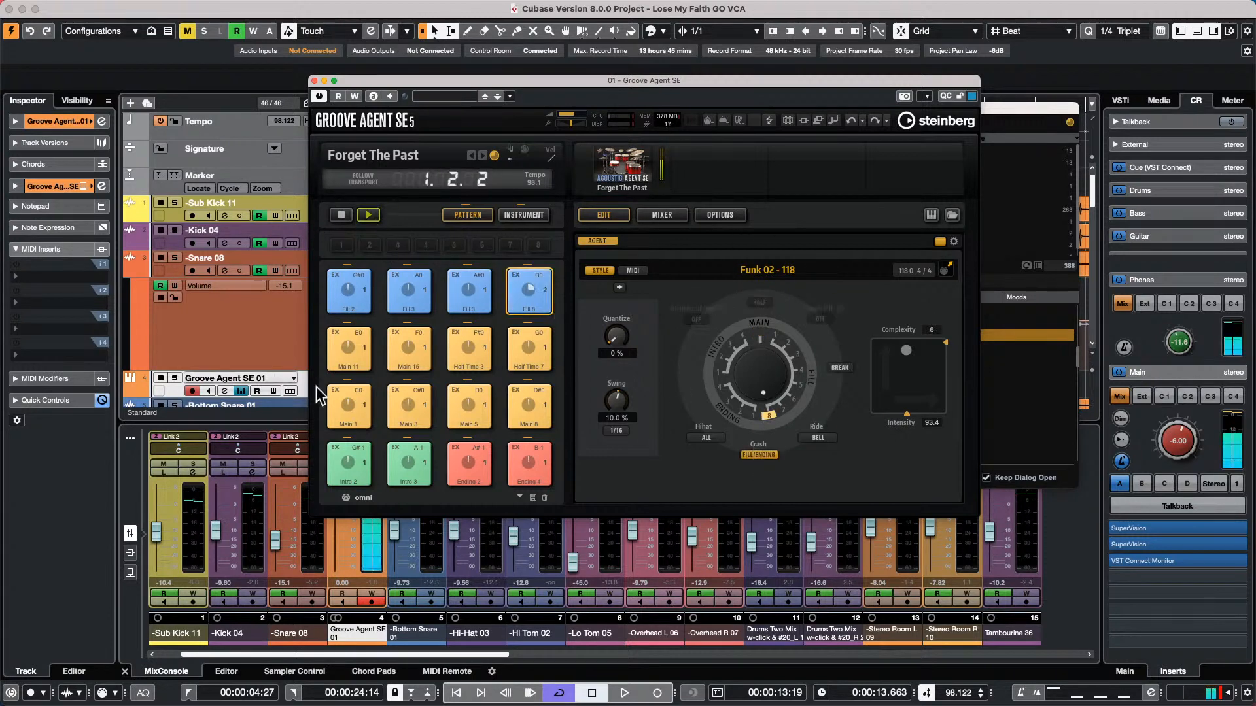
pyautogui.click(342, 458)
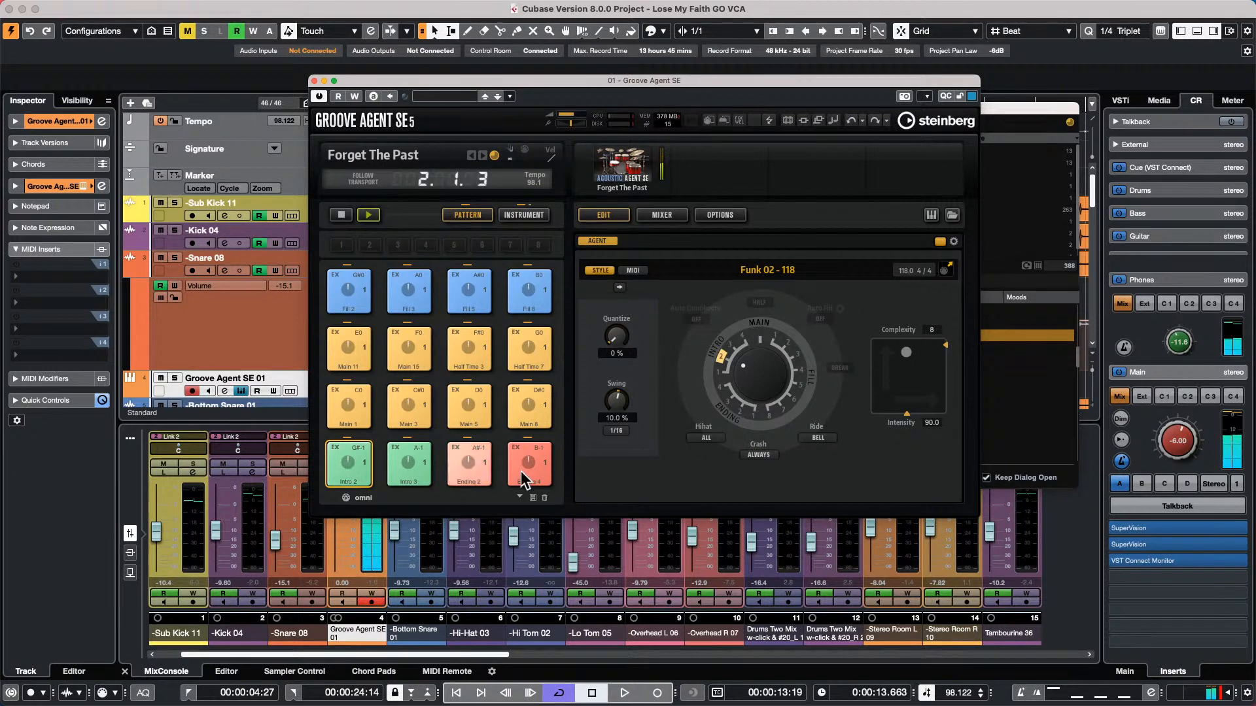
pyautogui.click(356, 399)
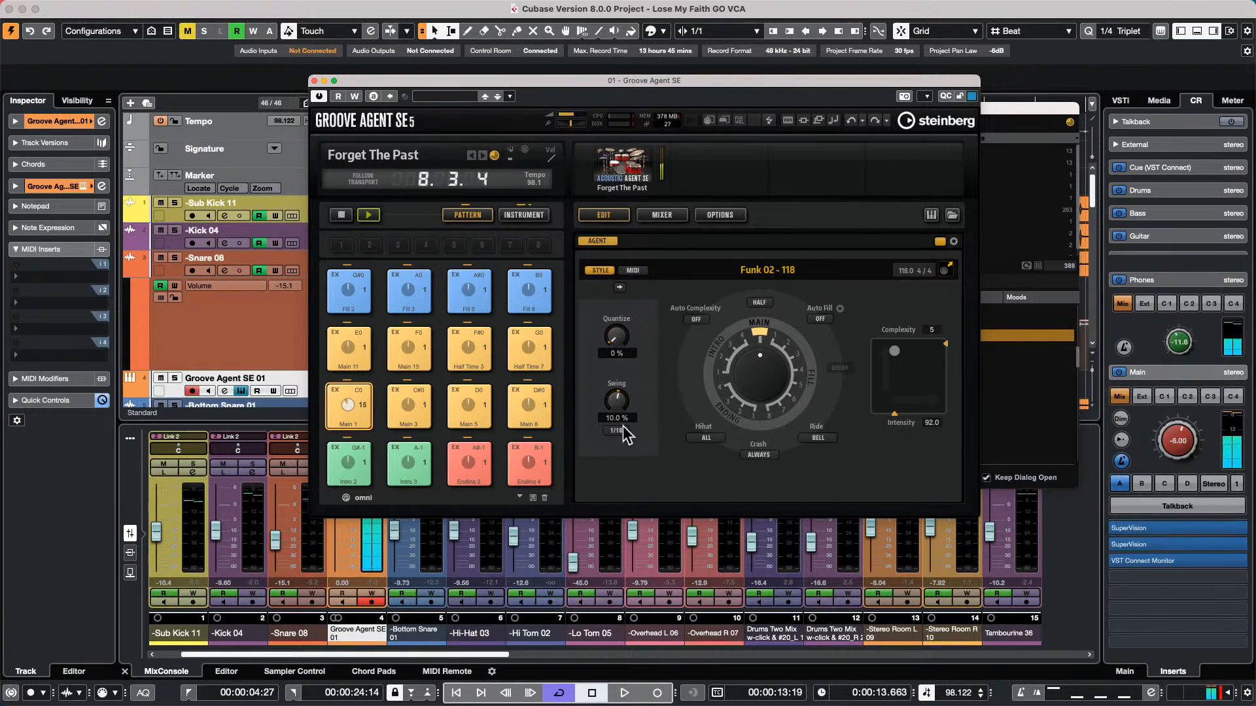
pyautogui.click(640, 269)
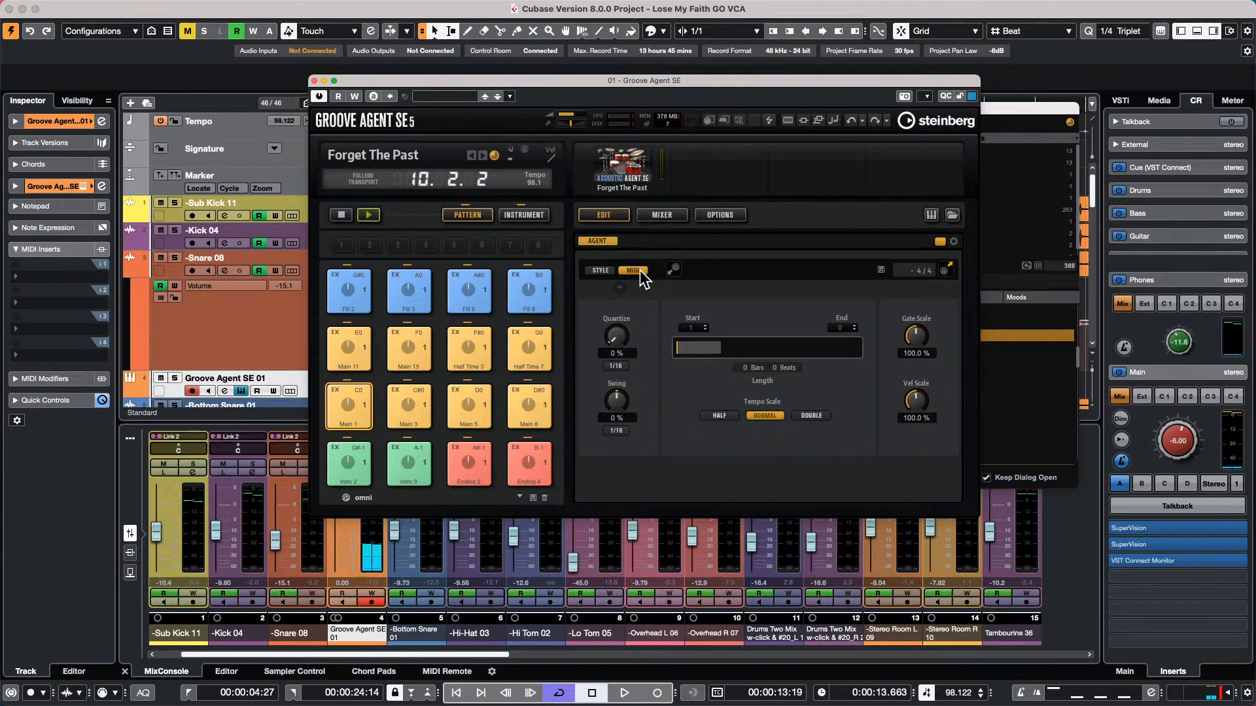
pyautogui.click(593, 269)
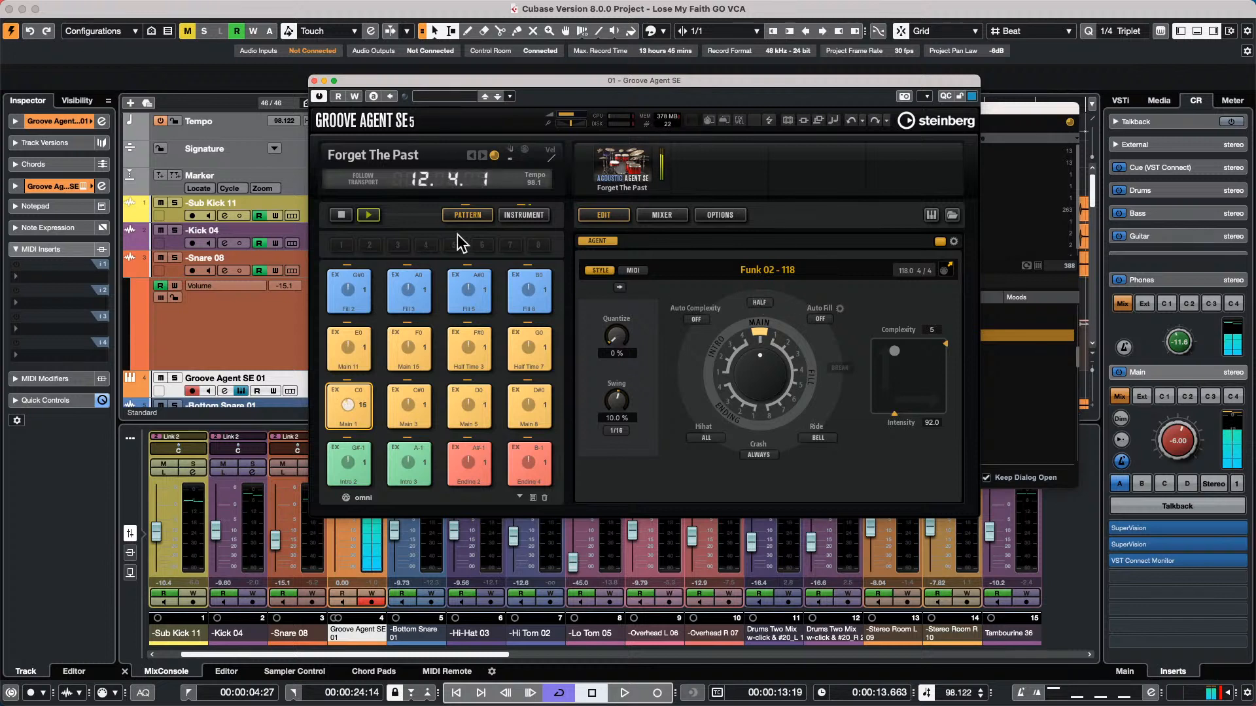
# Play the D#0 main pattern with Auto Fill set to 4, and restart it with Half enabled
pyautogui.click(517, 393)
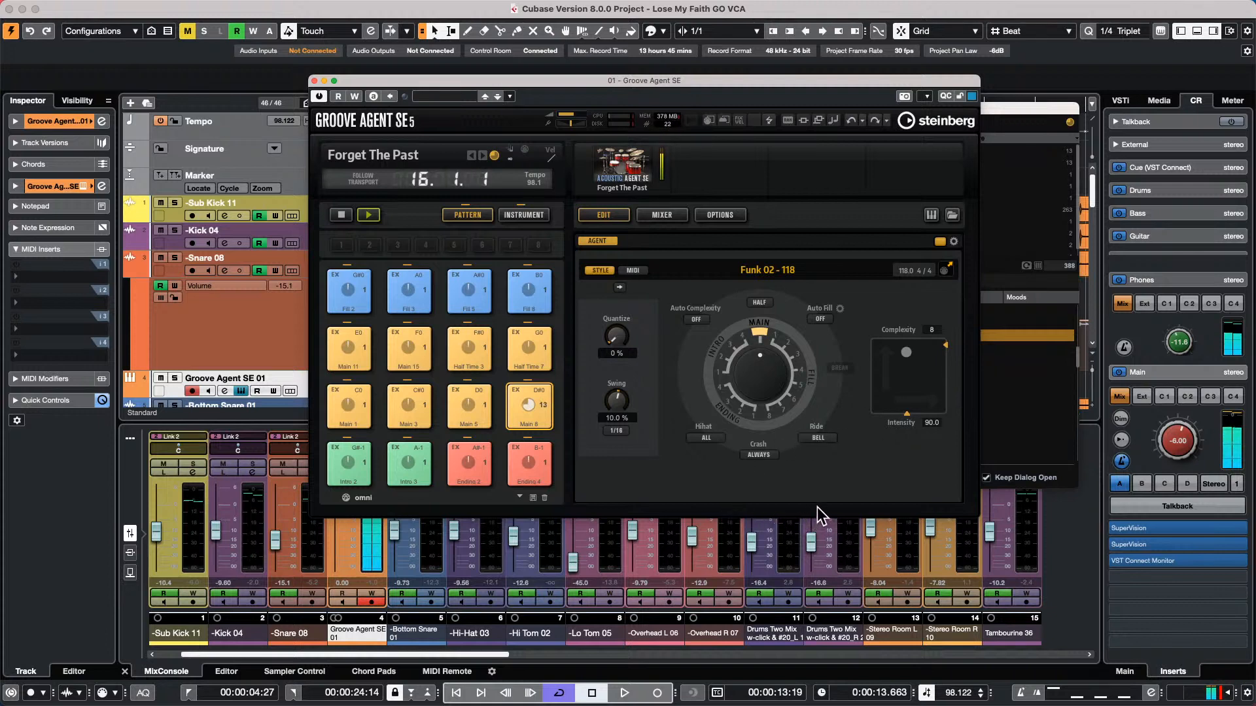
pyautogui.click(822, 319)
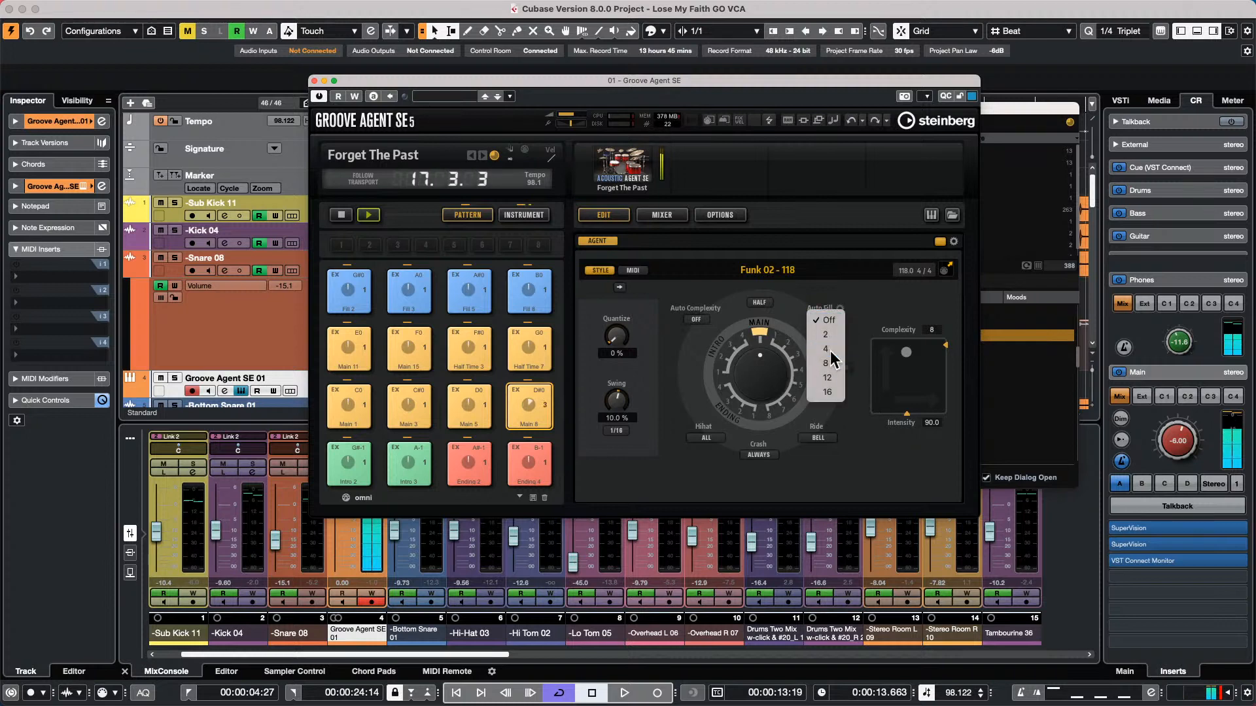
pyautogui.click(828, 350)
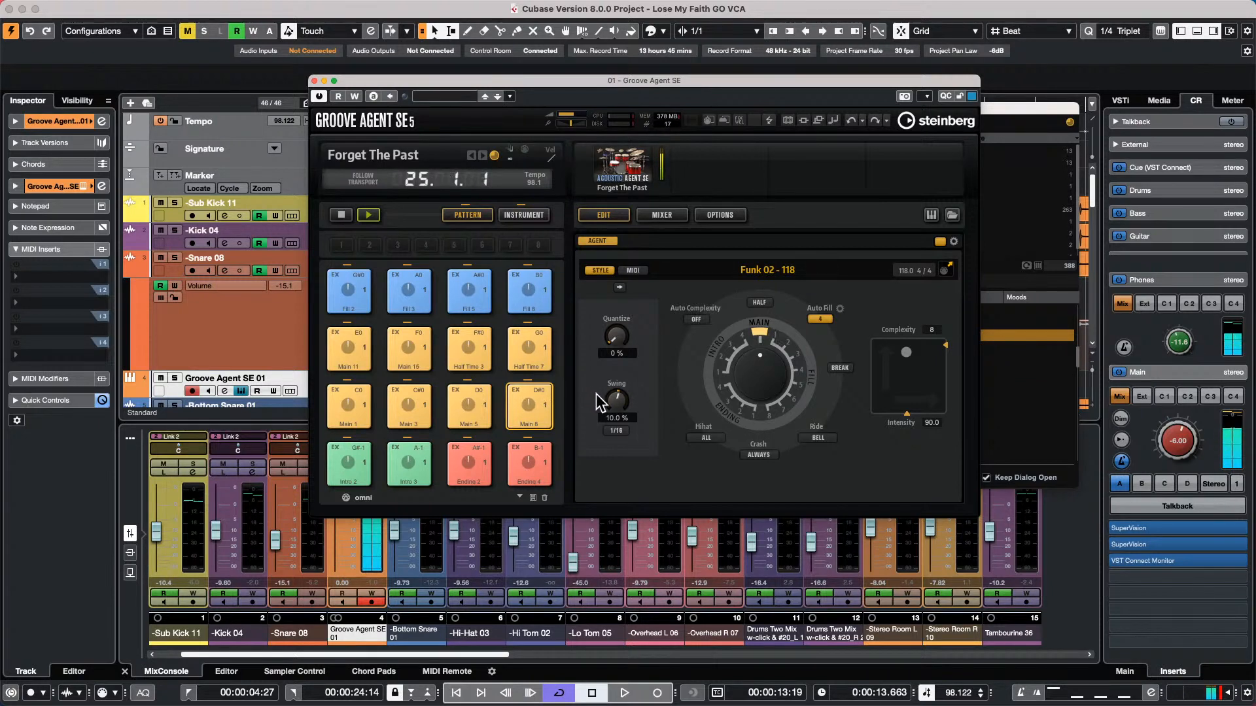
pyautogui.click(342, 216)
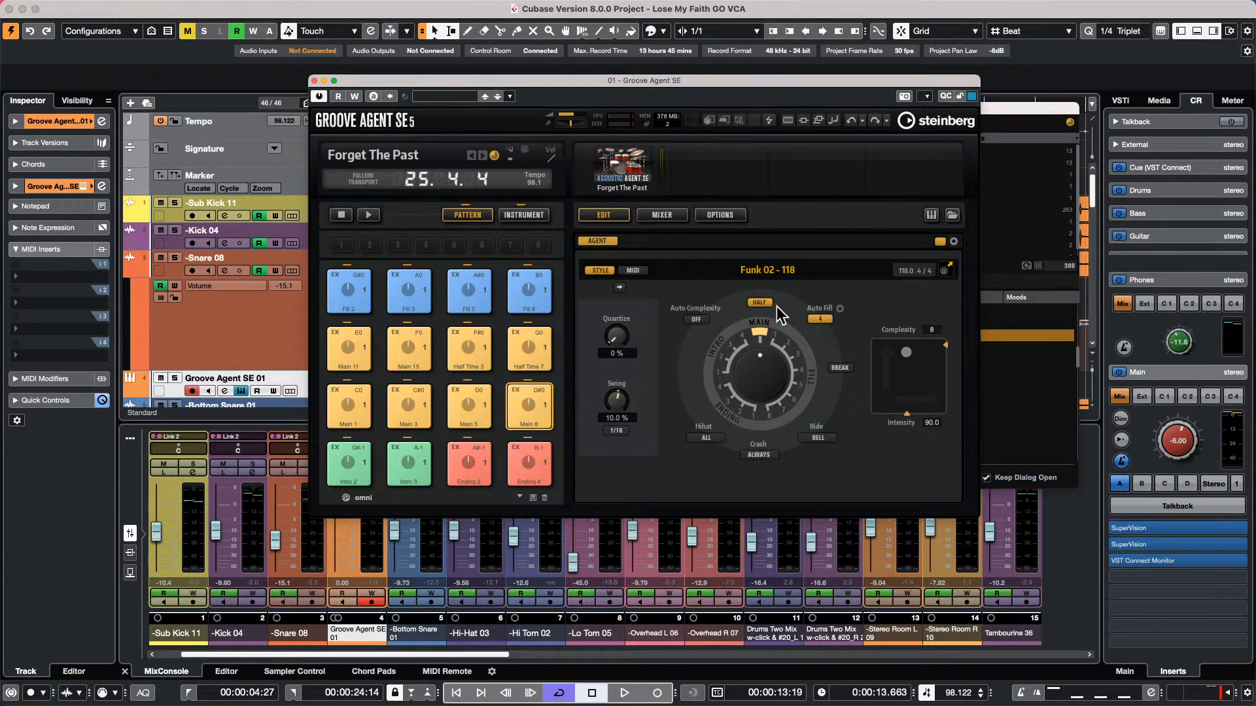
pyautogui.click(369, 214)
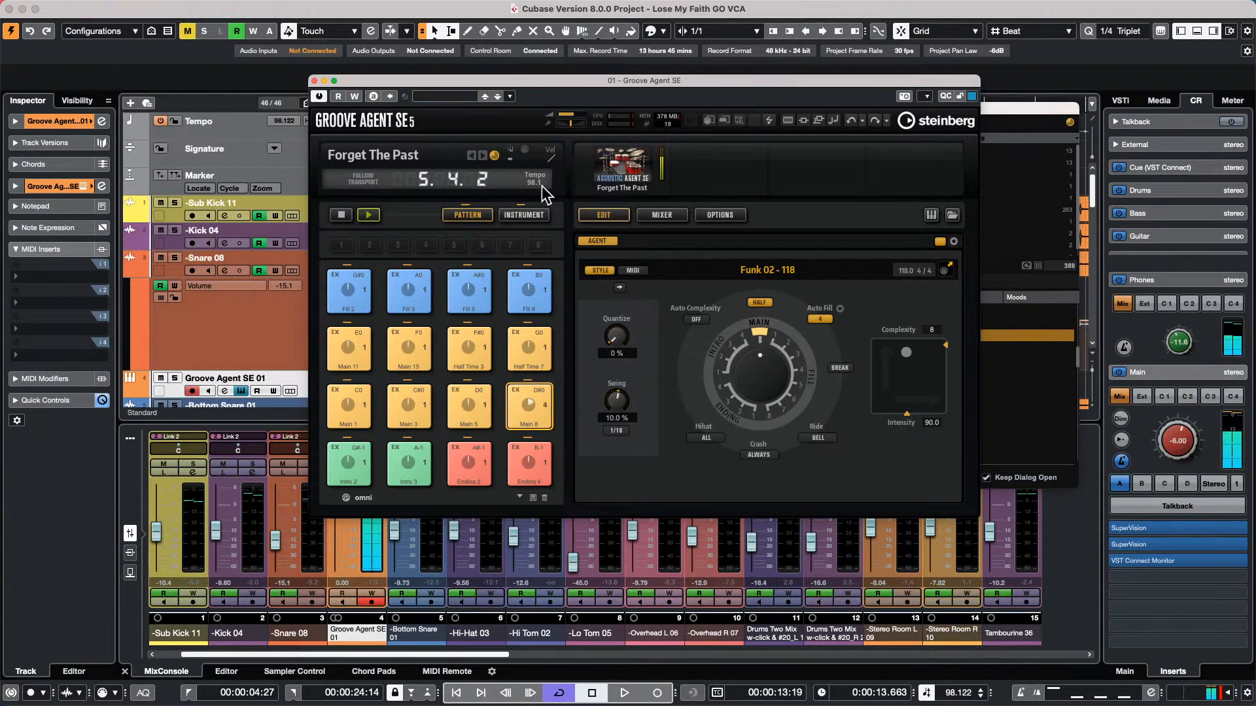
# Stop the Groove Agent pattern, show the fill selection used by Auto Fill, and close the instrument
pyautogui.click(341, 214)
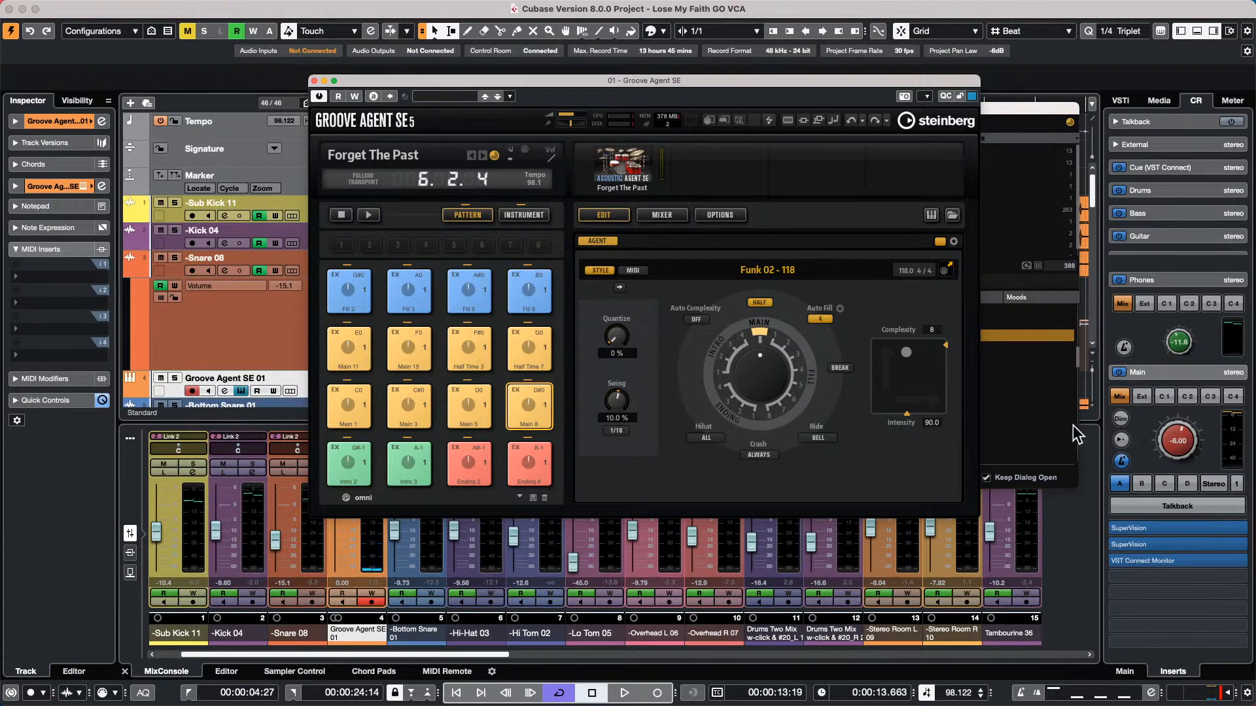
pyautogui.click(841, 309)
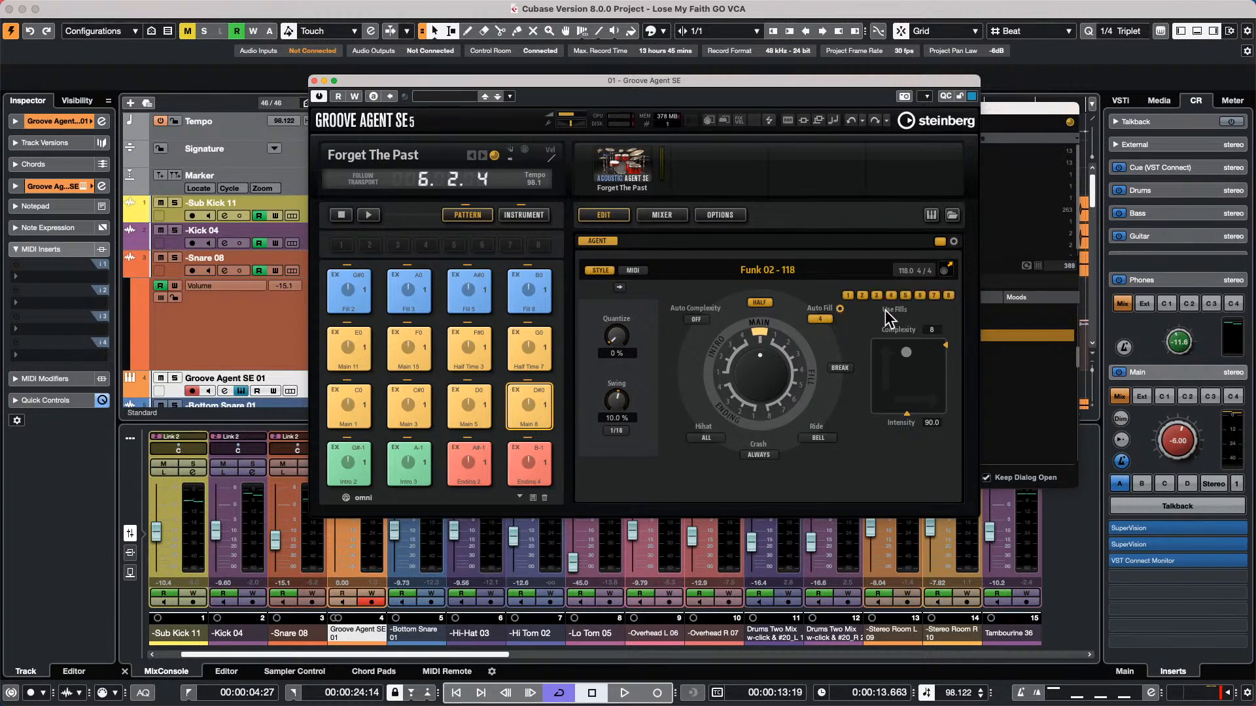
pyautogui.click(840, 310)
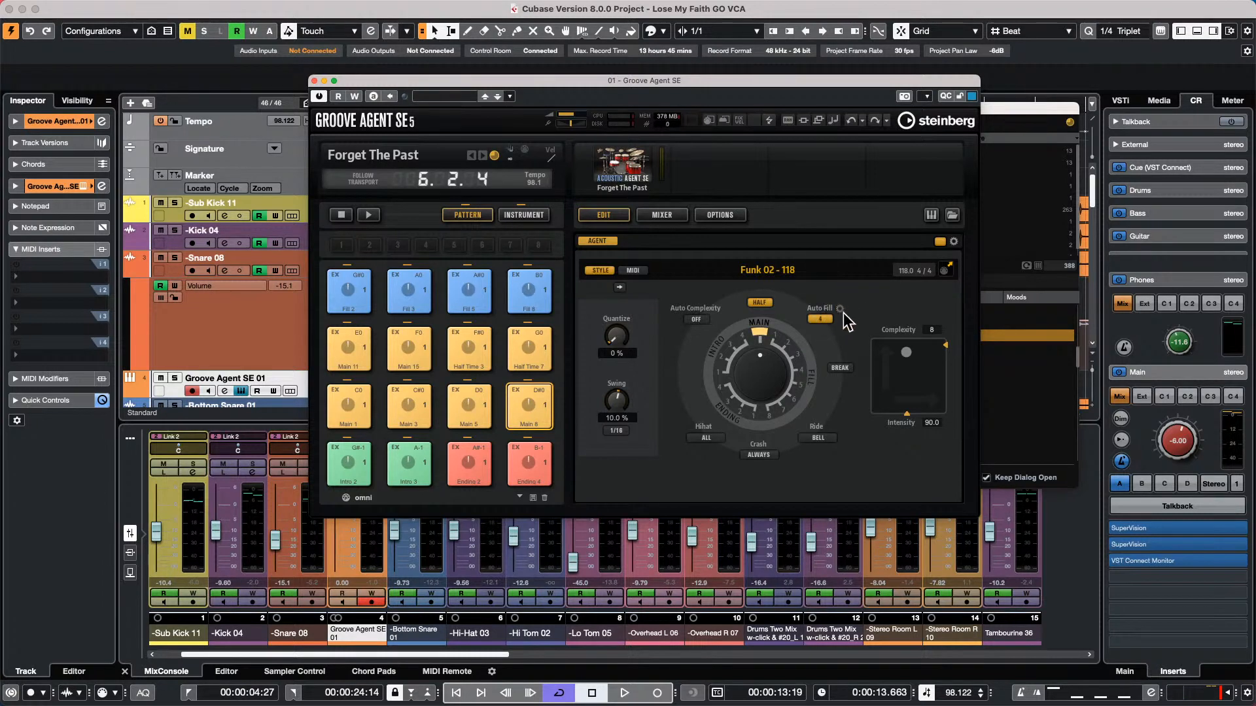
pyautogui.click(840, 309)
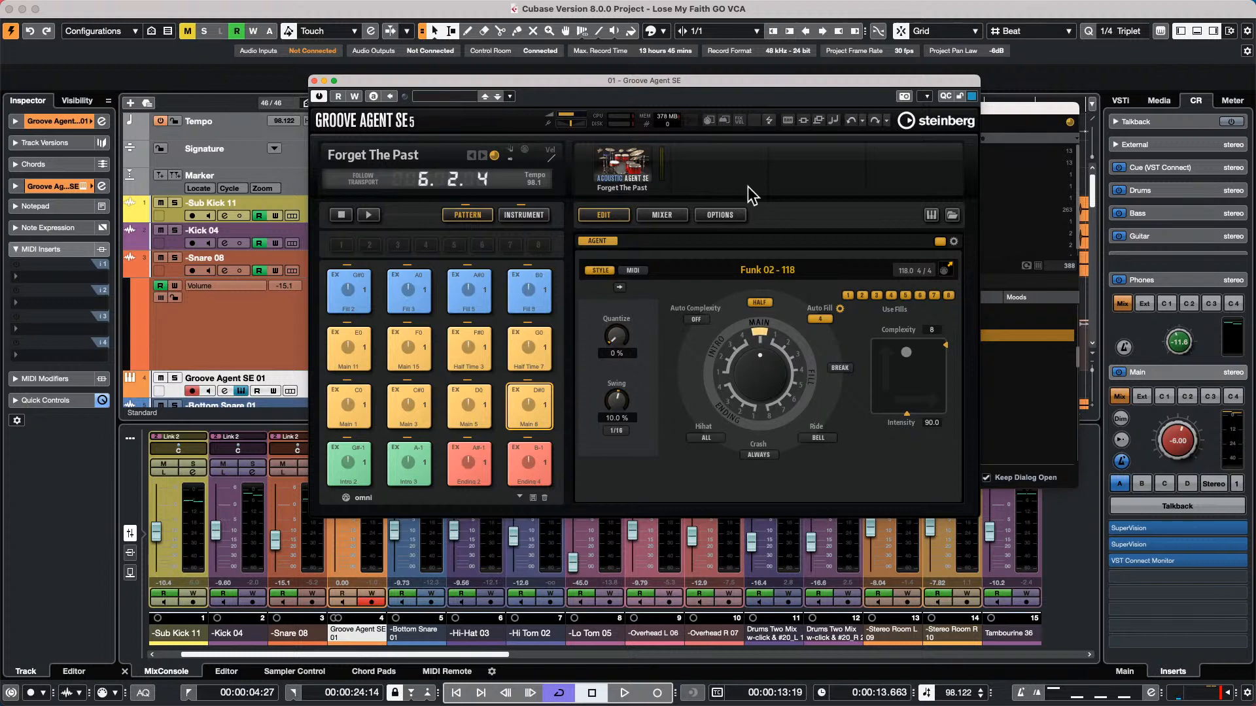
pyautogui.click(314, 80)
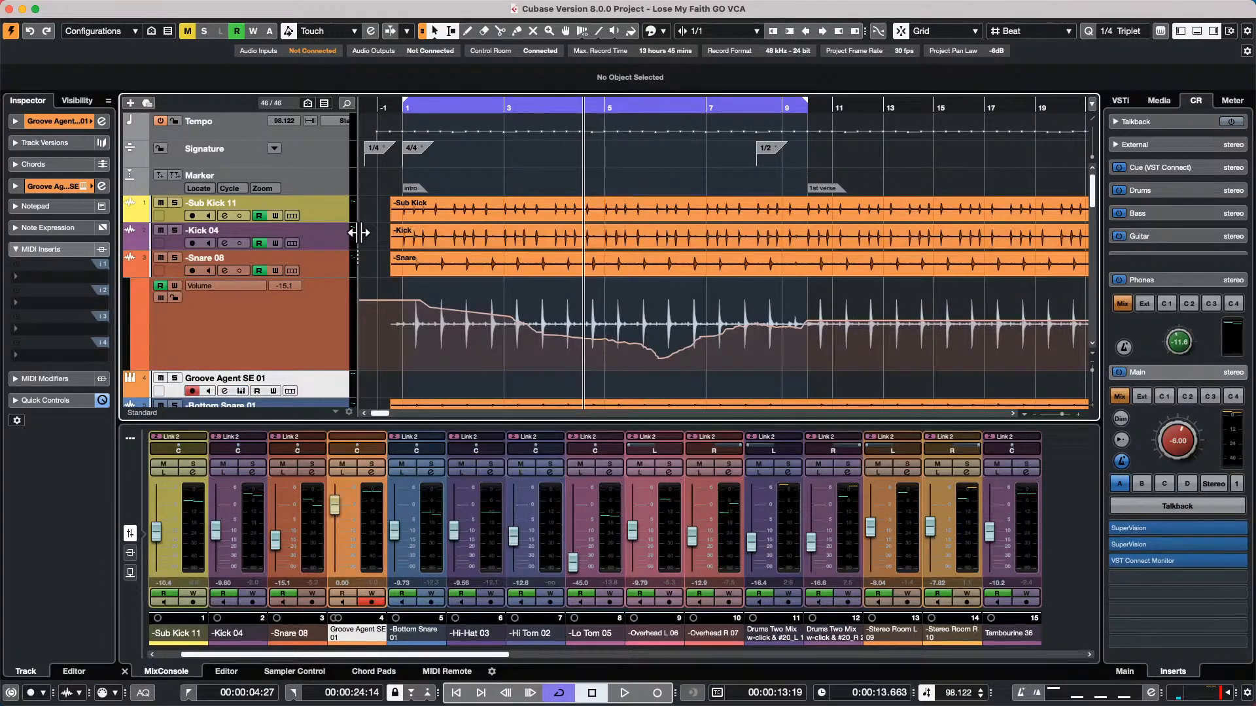
# Select the vocal tracks from BGV 1 15 through Ron LV 32 in the track list
pyautogui.scroll(-15, 344, 230)
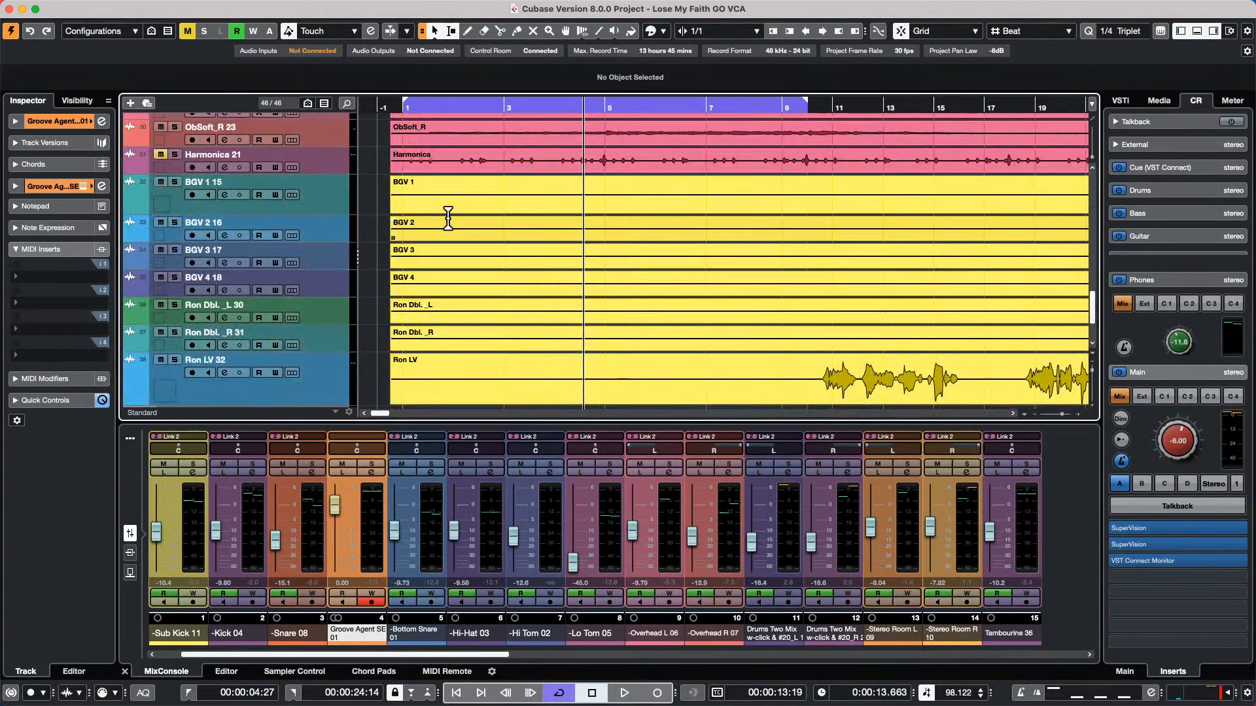
pyautogui.click(343, 200)
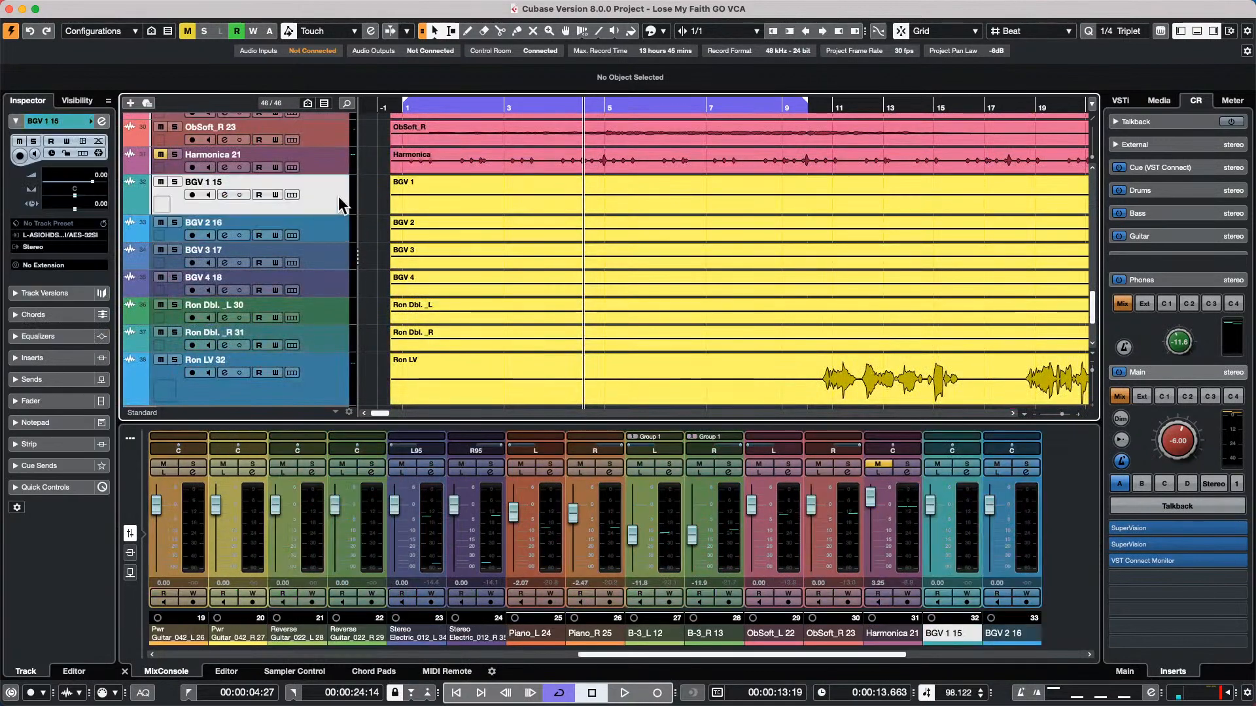
pyautogui.keyDown('shift'); pyautogui.click(327, 388); pyautogui.keyUp('shift')
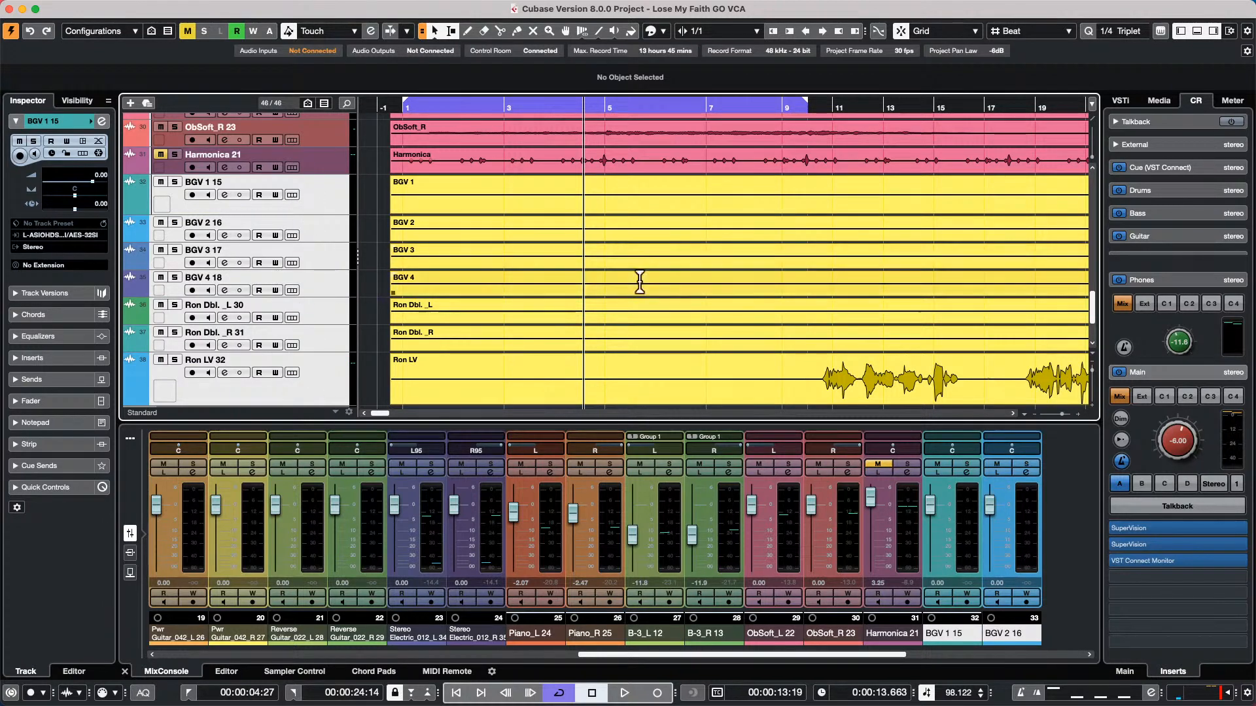
# Try selecting individual events and a time range across the BGV 1 to BGV 4 tracks in the arrangement
pyautogui.click(500, 203)
pyautogui.click(504, 224)
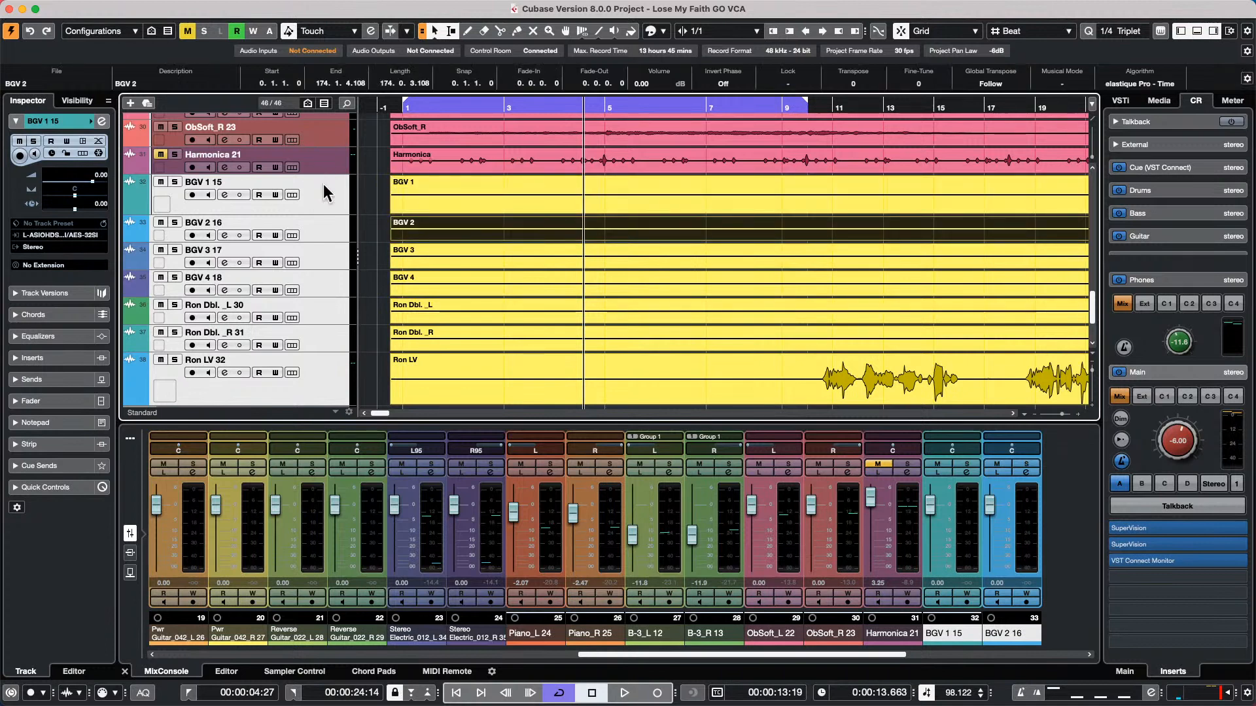
pyautogui.keyDown('shift'); pyautogui.click(505, 208); pyautogui.keyUp('shift')
pyautogui.keyDown('shift'); pyautogui.click(544, 288); pyautogui.keyUp('shift')
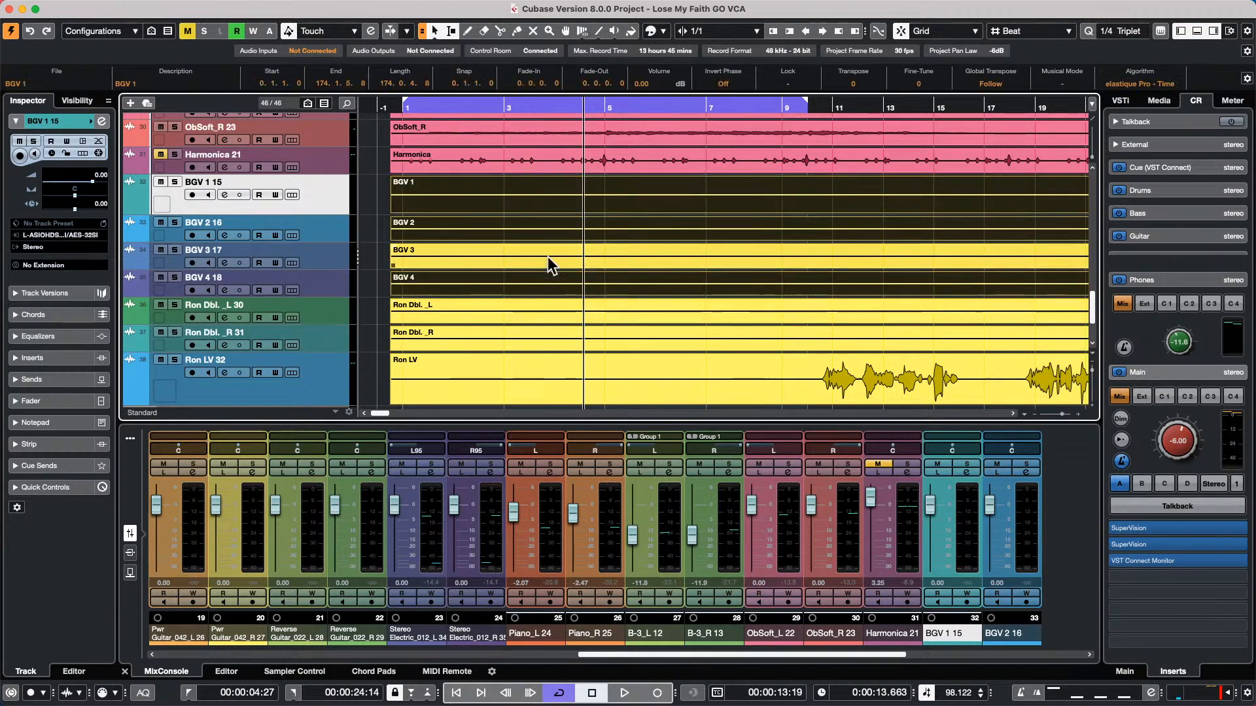
pyautogui.keyDown('shift'); pyautogui.click(554, 255); pyautogui.keyUp('shift')
pyautogui.click(638, 209)
pyautogui.keyDown('shift'); pyautogui.click(660, 313); pyautogui.keyUp('shift')
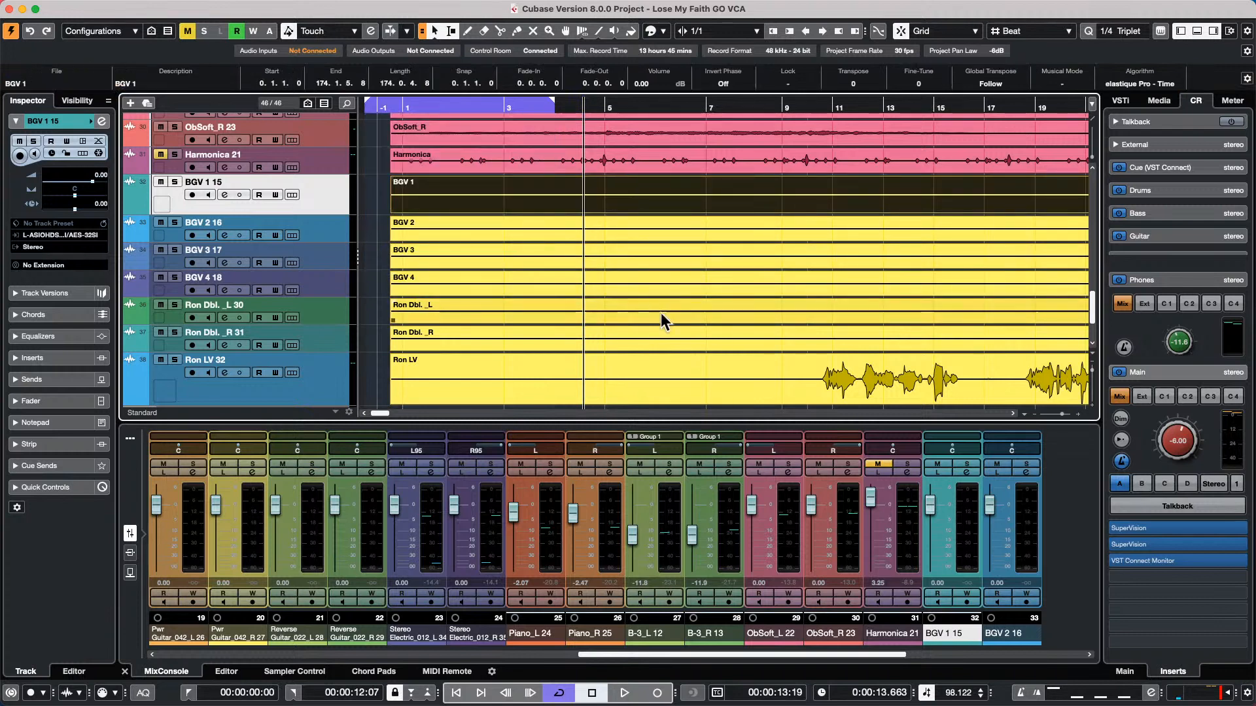
pyautogui.keyDown('shift'); pyautogui.click(654, 288); pyautogui.keyUp('shift')
pyautogui.keyDown('shift'); pyautogui.click(651, 273); pyautogui.keyUp('shift')
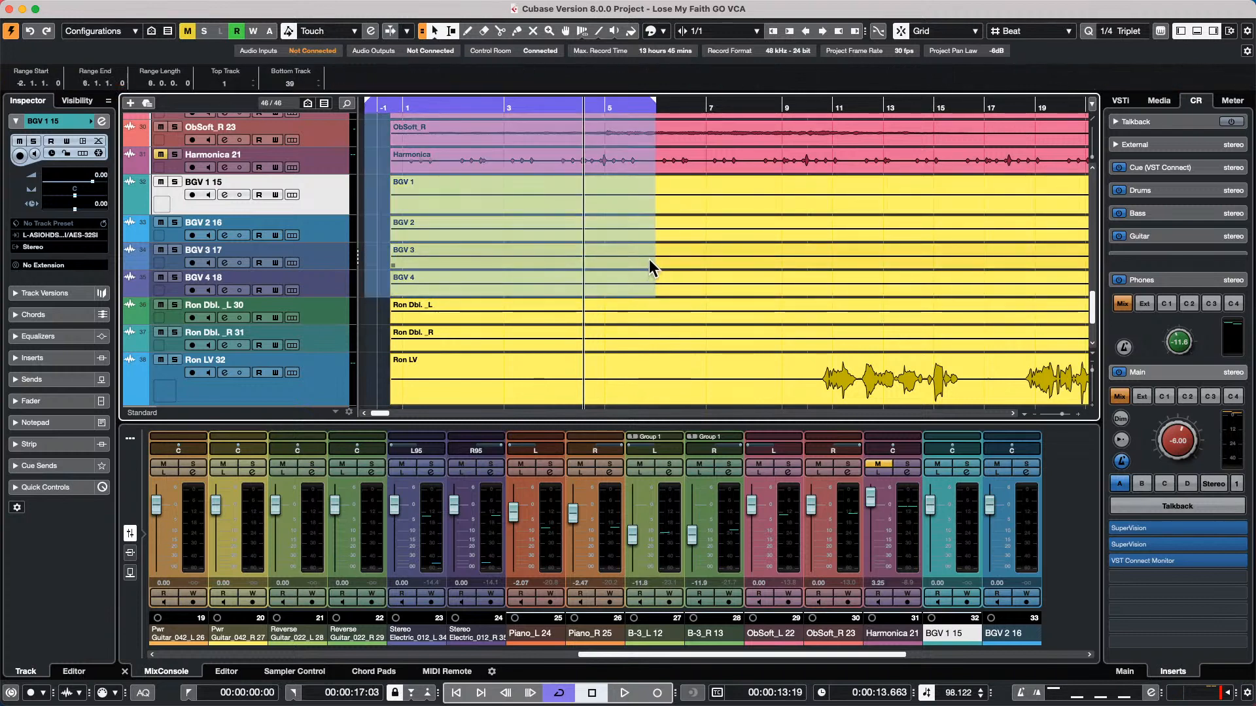
pyautogui.click(691, 200)
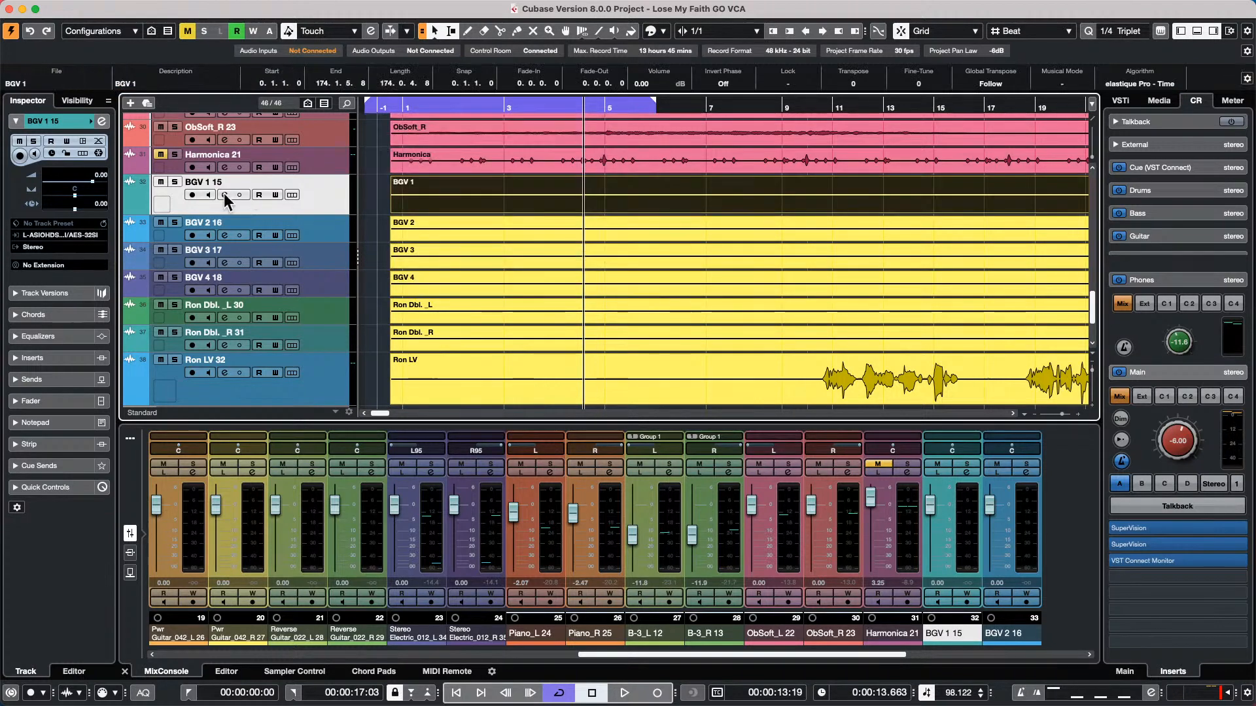
# Move the tracks from BGV 1 15 through Ron LV 32 into a new folder
pyautogui.keyDown('shift'); pyautogui.click(321, 403); pyautogui.keyUp('shift')
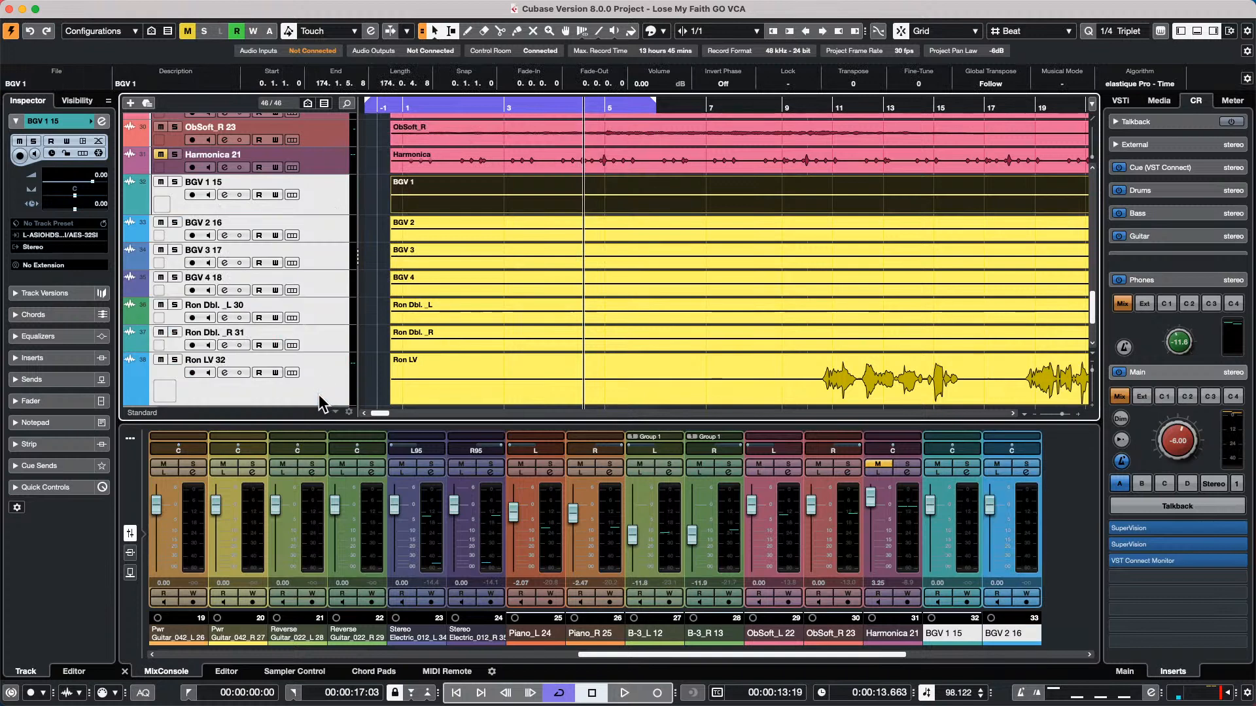
pyautogui.rightClick(304, 199)
pyautogui.moveTo(341, 210)
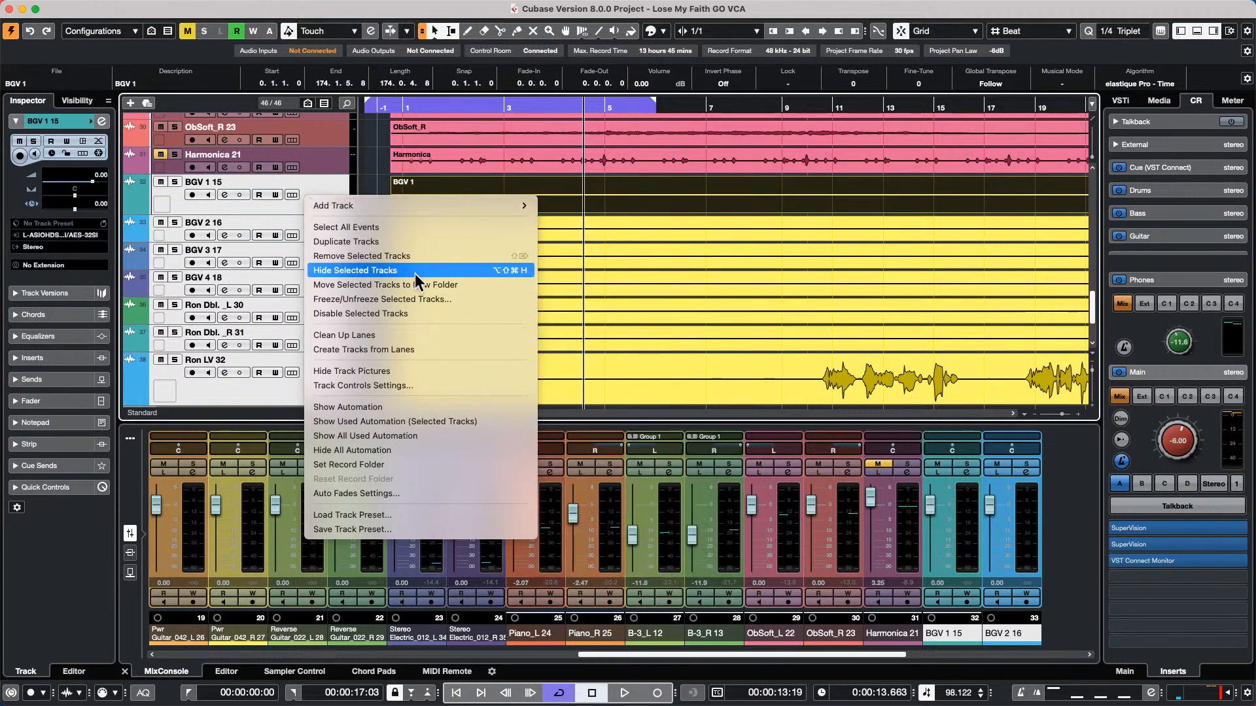
pyautogui.click(365, 285)
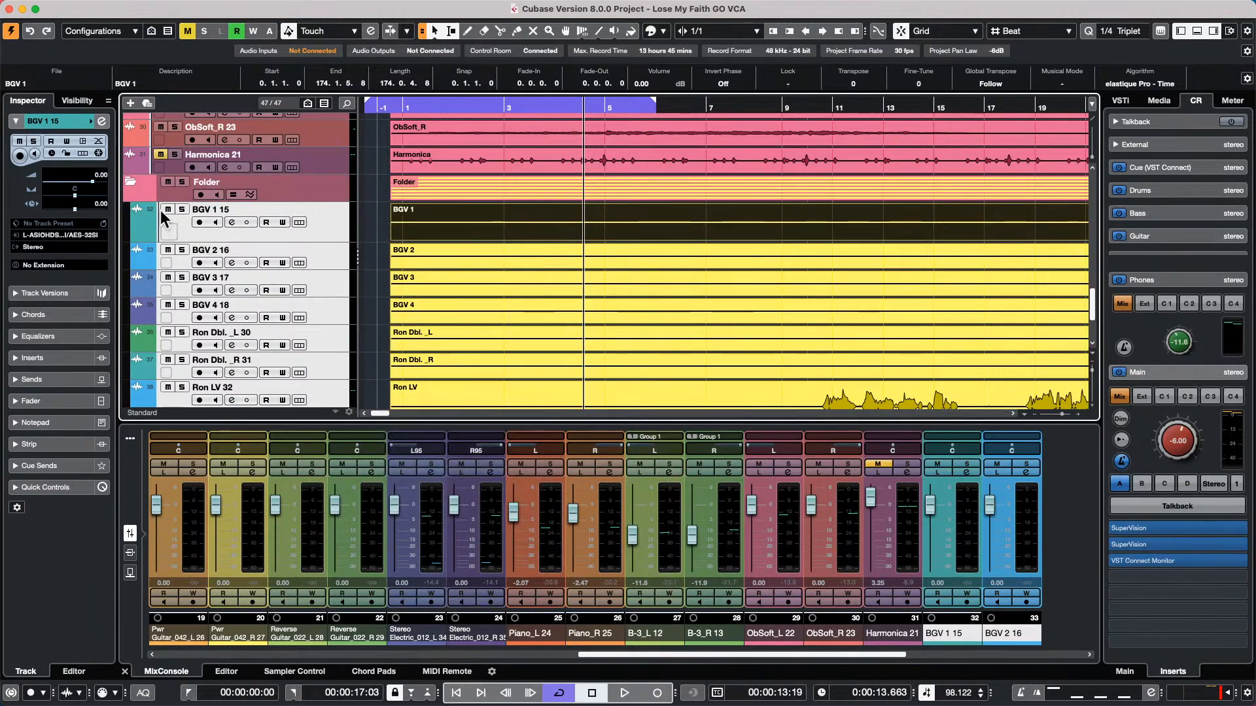
# Collapse the new vocal folder and expand it again to show its tracks
pyautogui.click(132, 183)
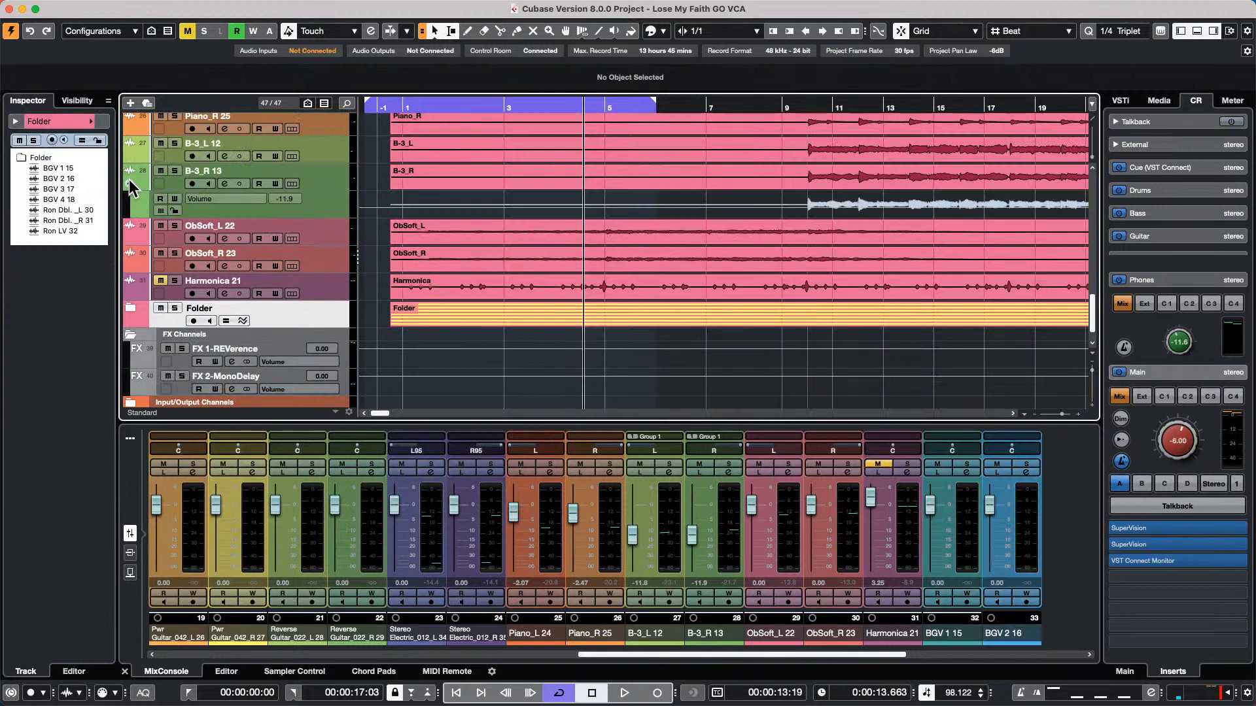
pyautogui.click(131, 186)
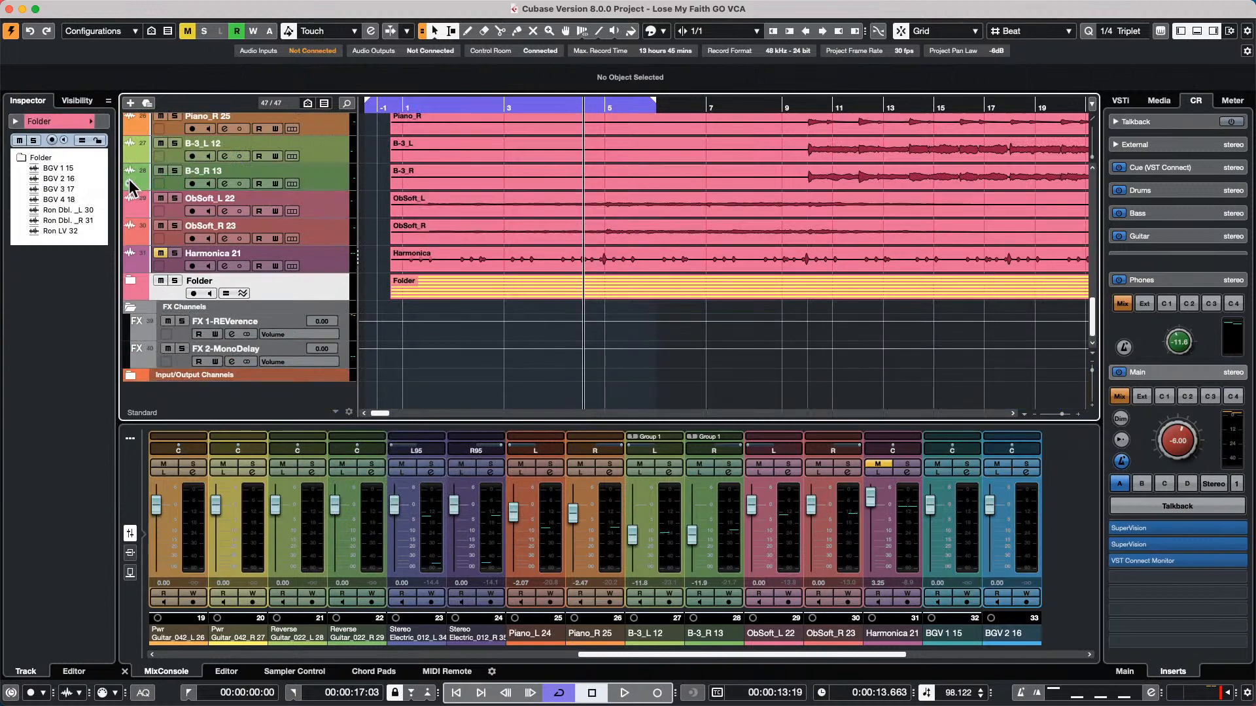
pyautogui.click(131, 280)
pyautogui.click(131, 281)
pyautogui.click(130, 281)
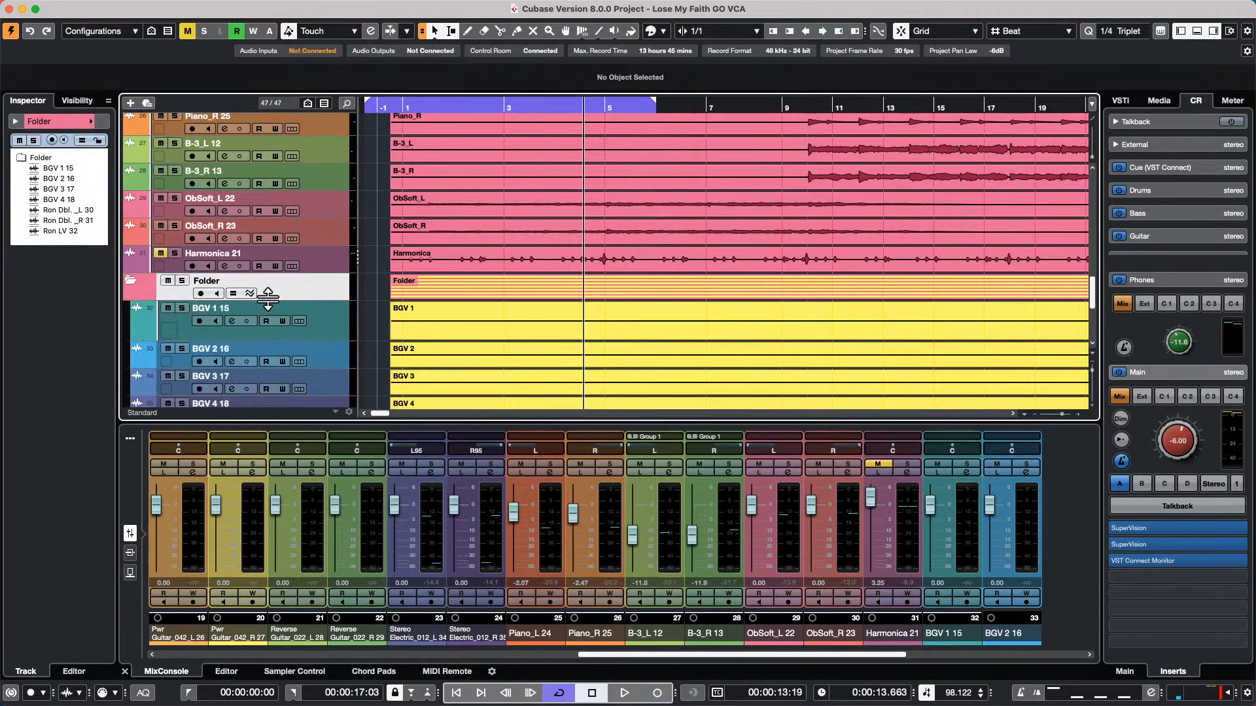
# Check the folder's track commands and undo moving the vocal tracks into it
pyautogui.rightClick(305, 293)
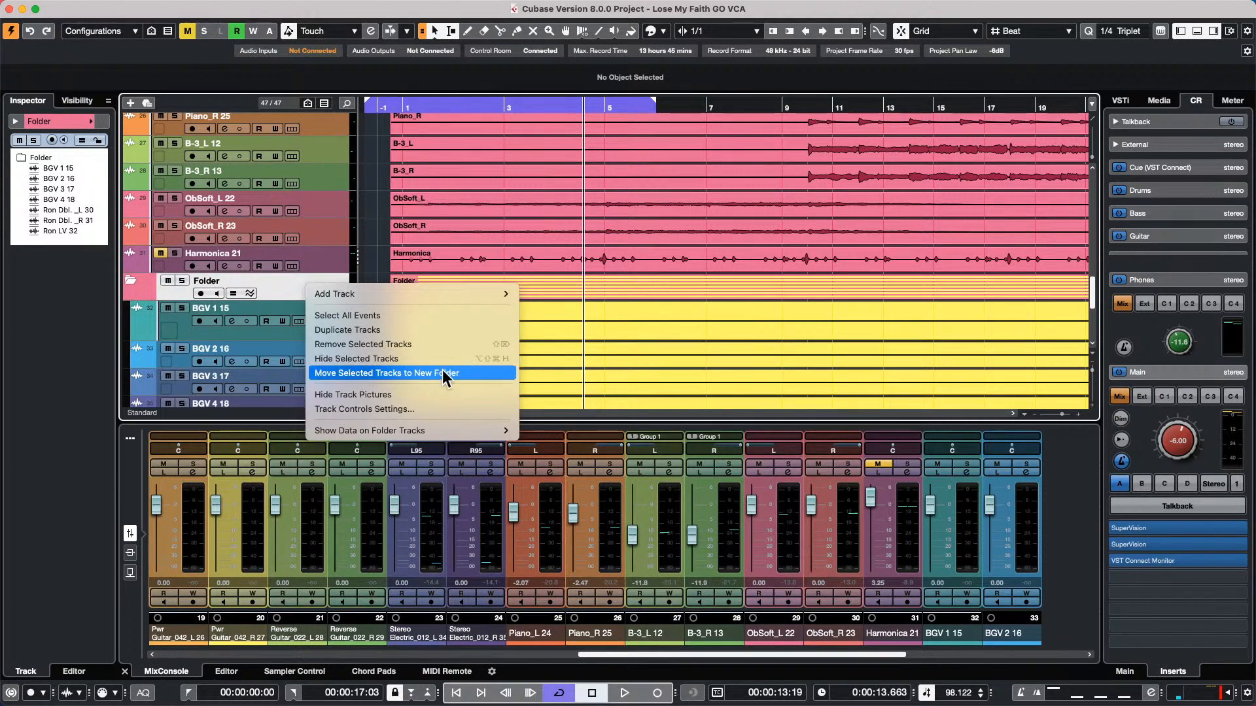
pyautogui.click(332, 261)
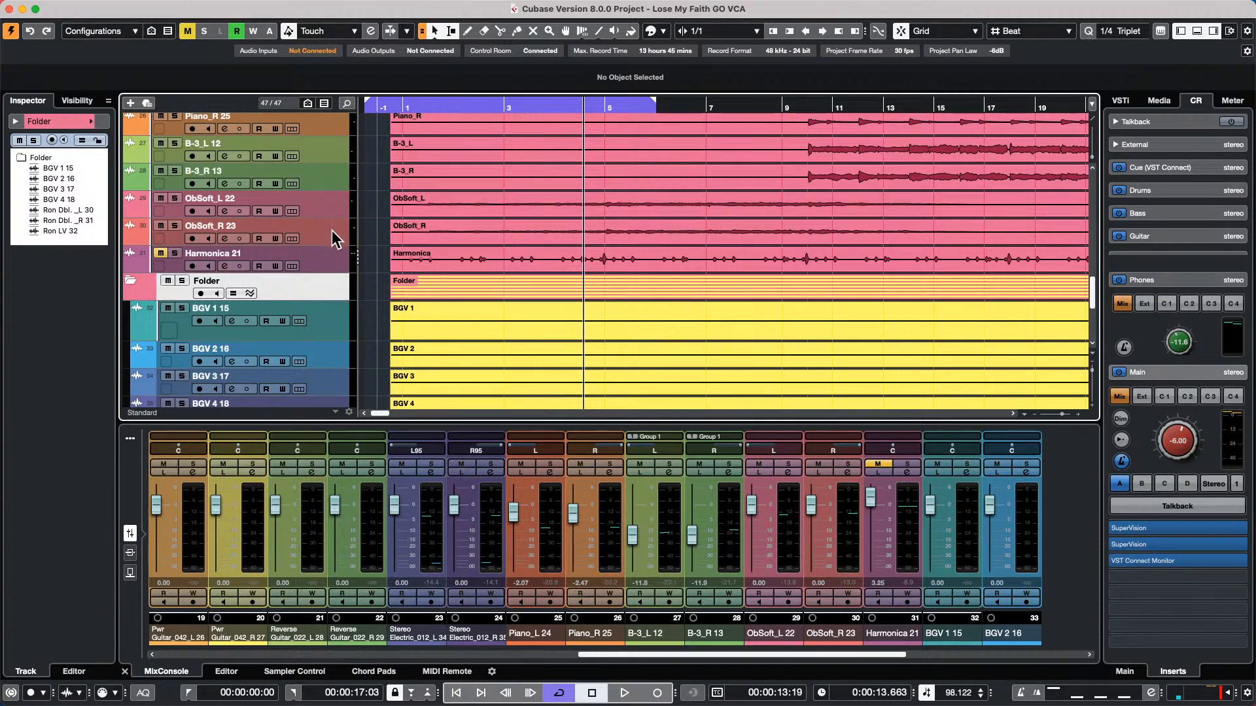
pyautogui.press('super+z')
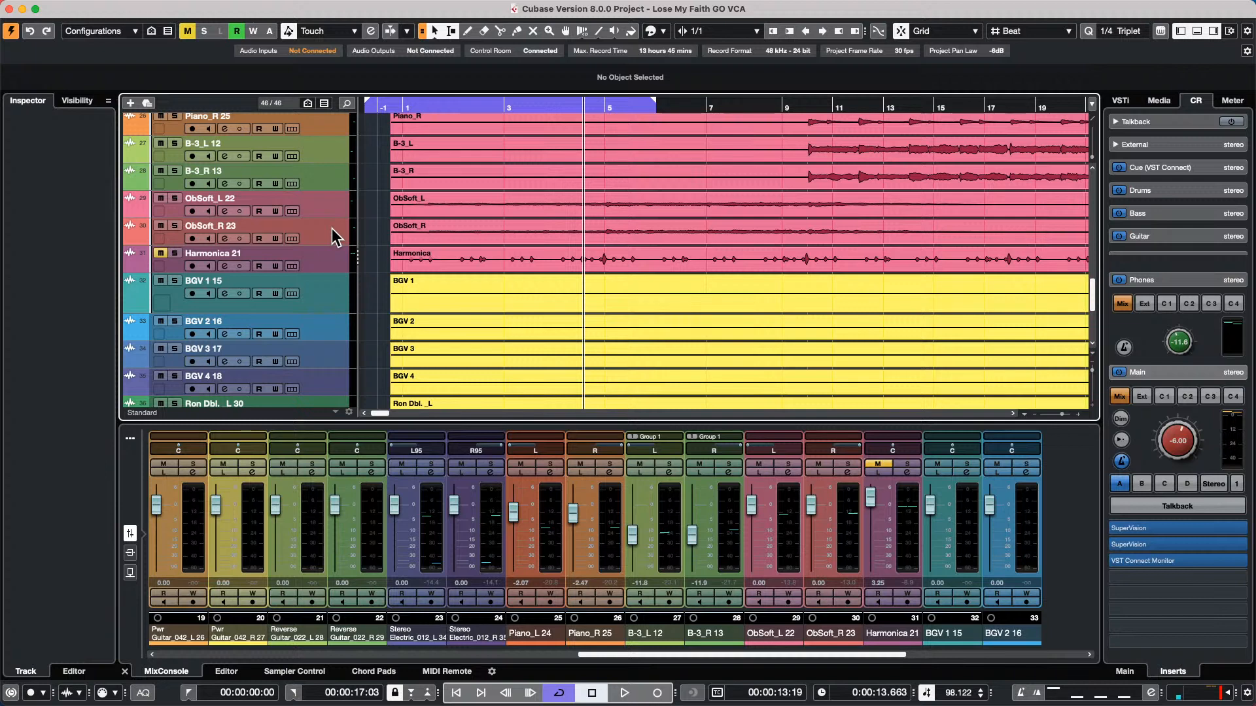
# Add a stereo group channel, created outside the folder, to the selected BGV 1 to BGV 4 tracks, and delete that group
pyautogui.click(328, 302)
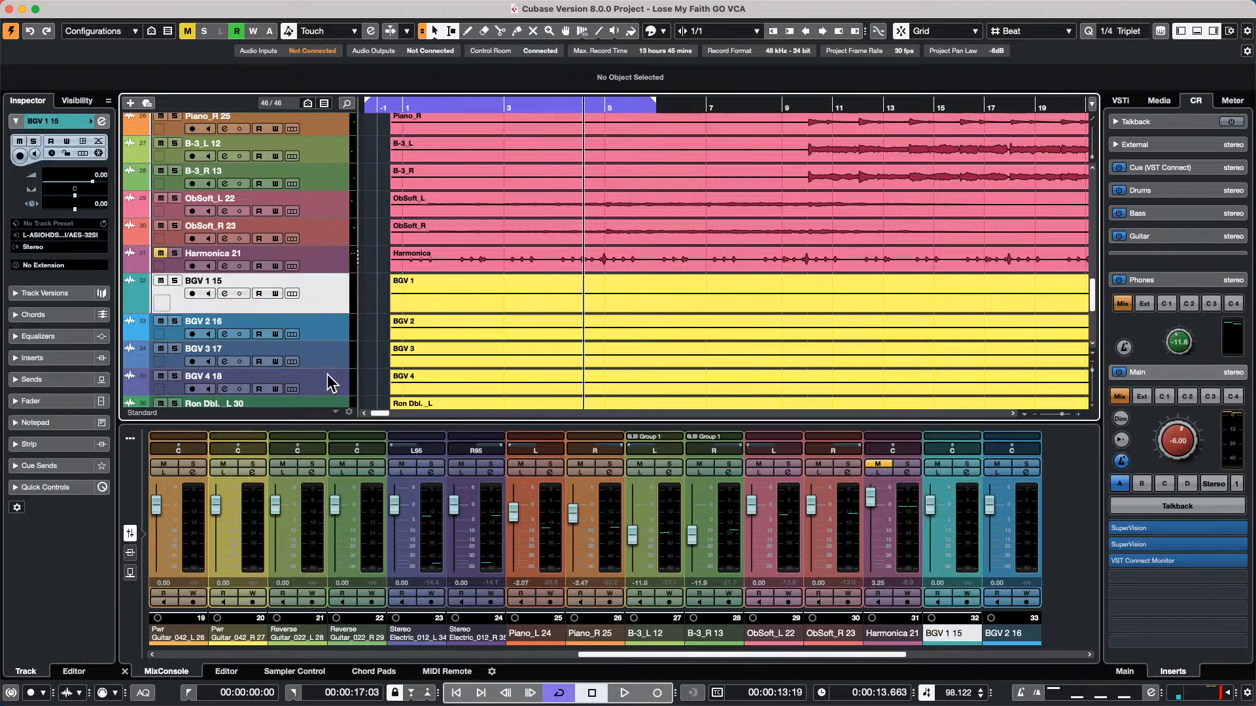
pyautogui.keyDown('shift'); pyautogui.click(327, 384); pyautogui.keyUp('shift')
pyautogui.rightClick(330, 287)
pyautogui.moveTo(440, 294)
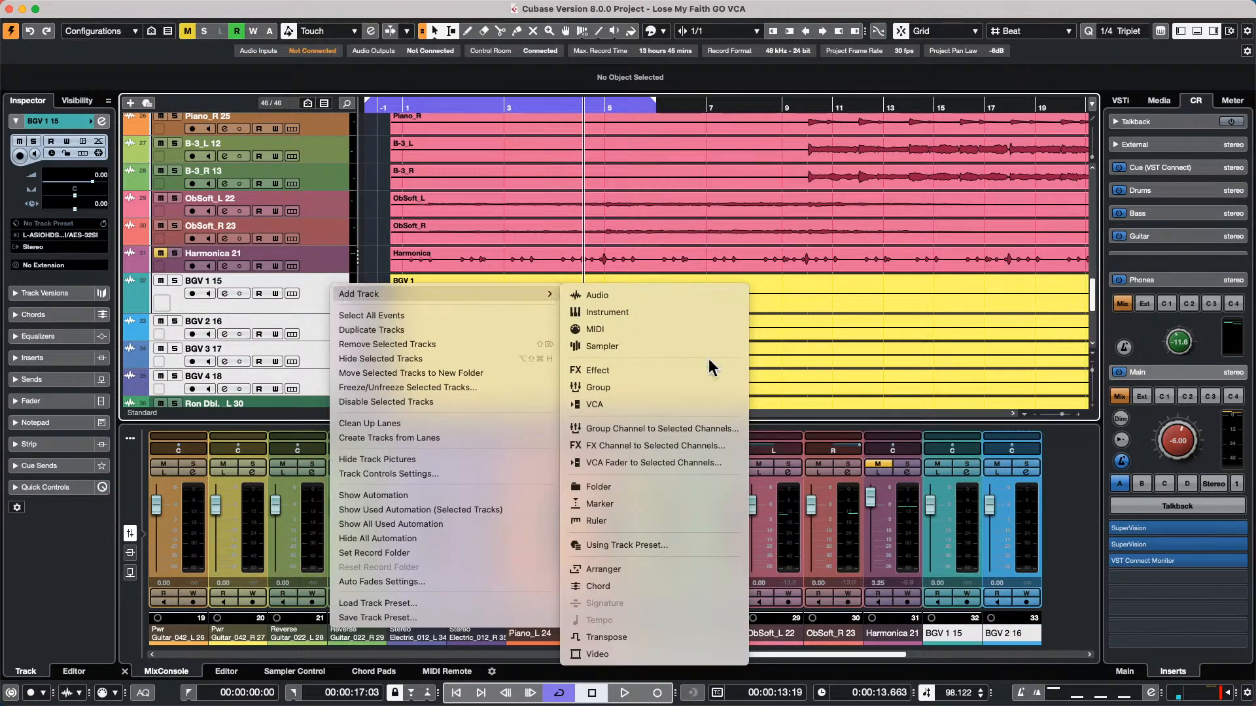
pyautogui.click(685, 429)
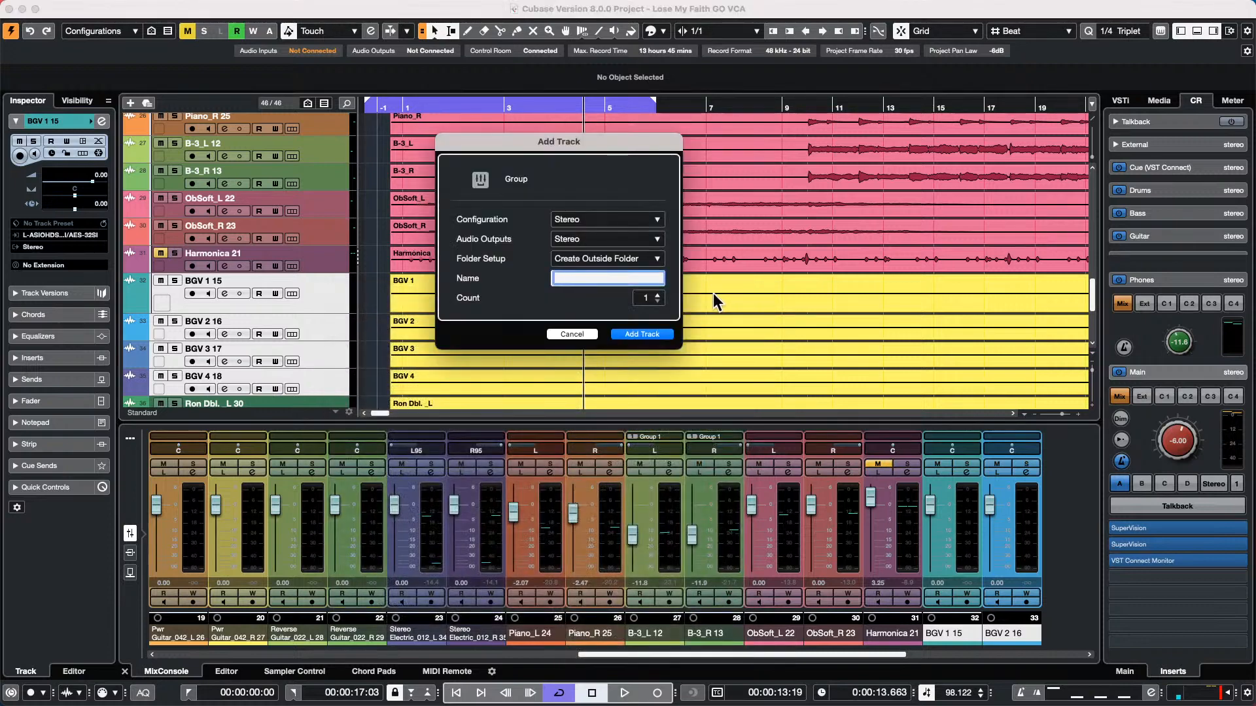
pyautogui.click(654, 334)
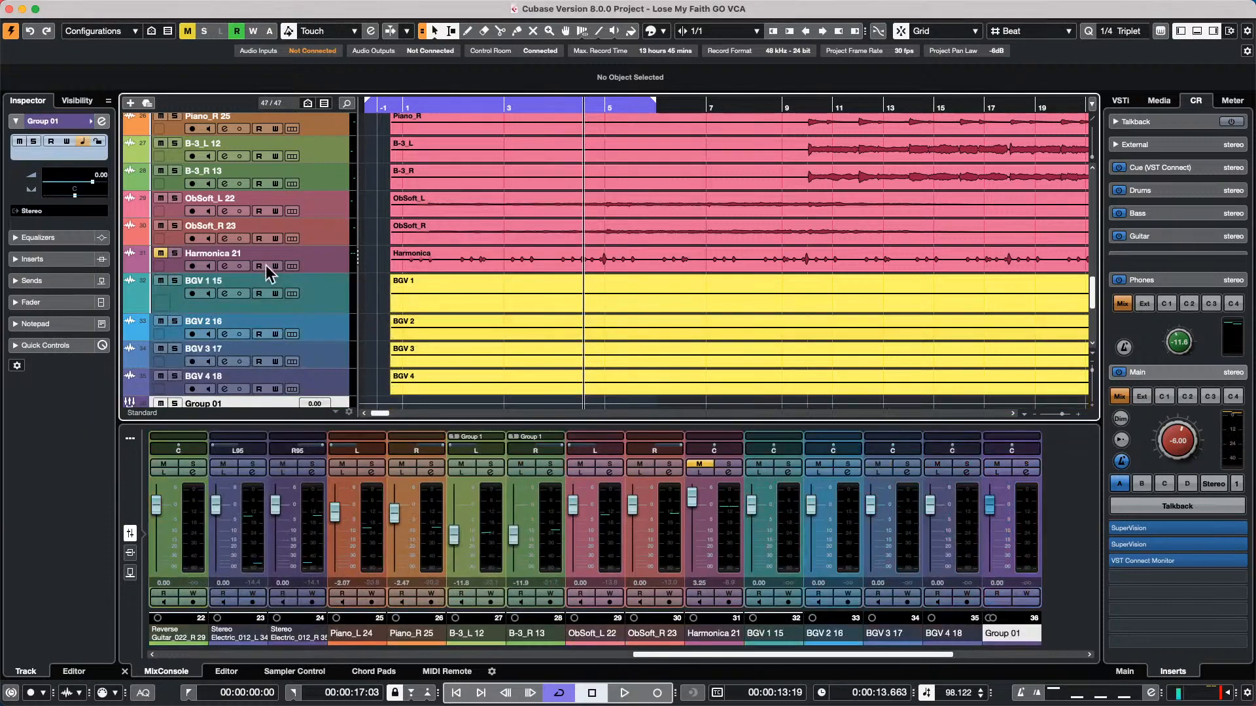
pyautogui.scroll(-5, 304, 265)
pyautogui.scroll(4, 304, 265)
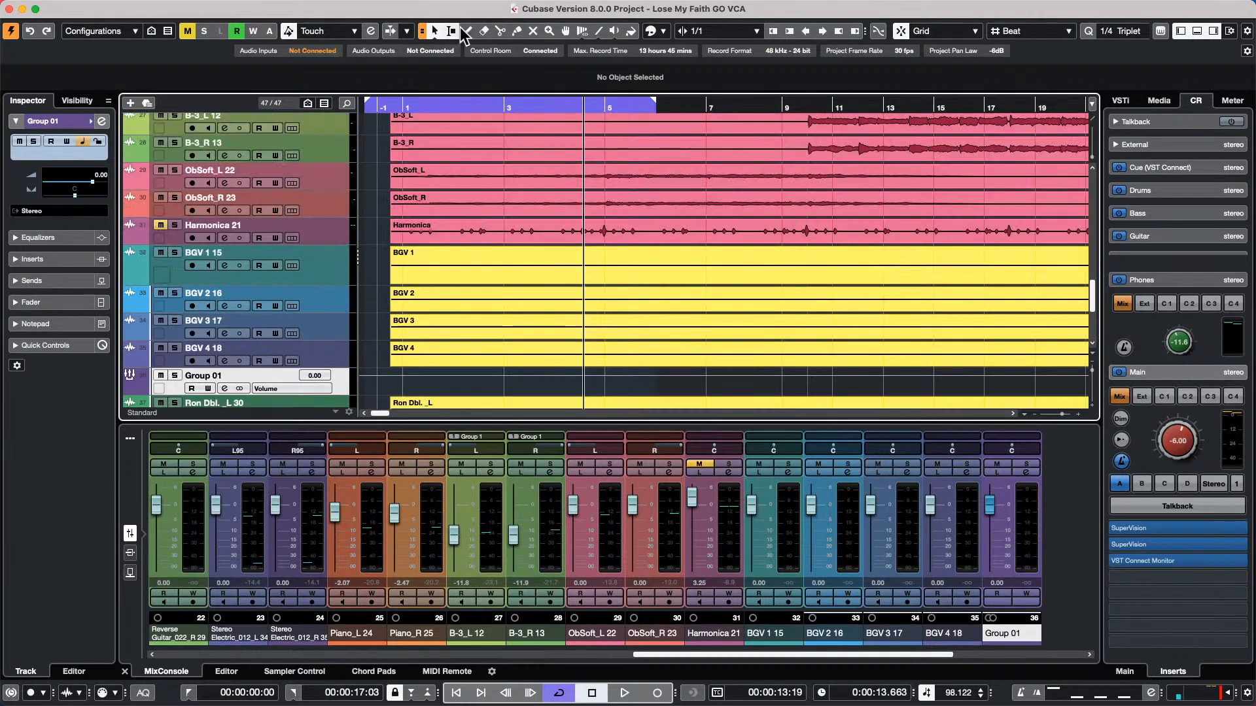
pyautogui.press('Delete')
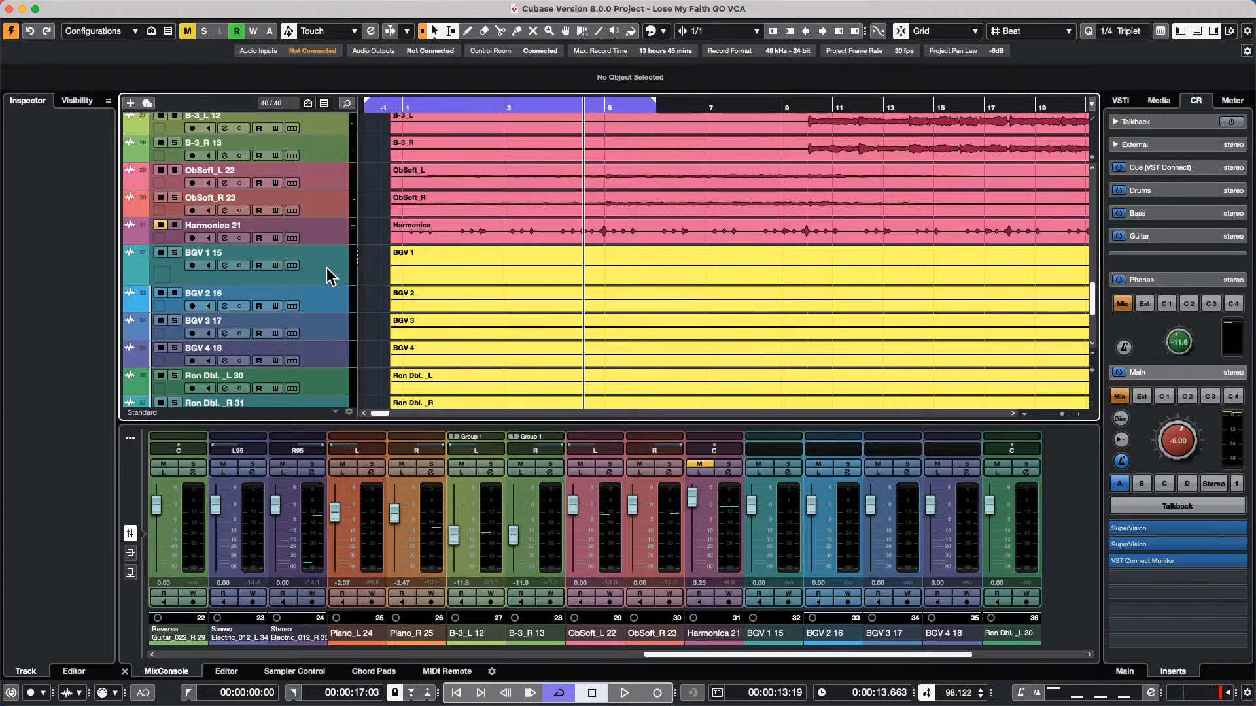
# In Studio Setup, set both the MIDI input and MIDI output of Generic Remote to ChoiSauce 100
pyautogui.moveTo(541, 3)
pyautogui.click(392, 8)
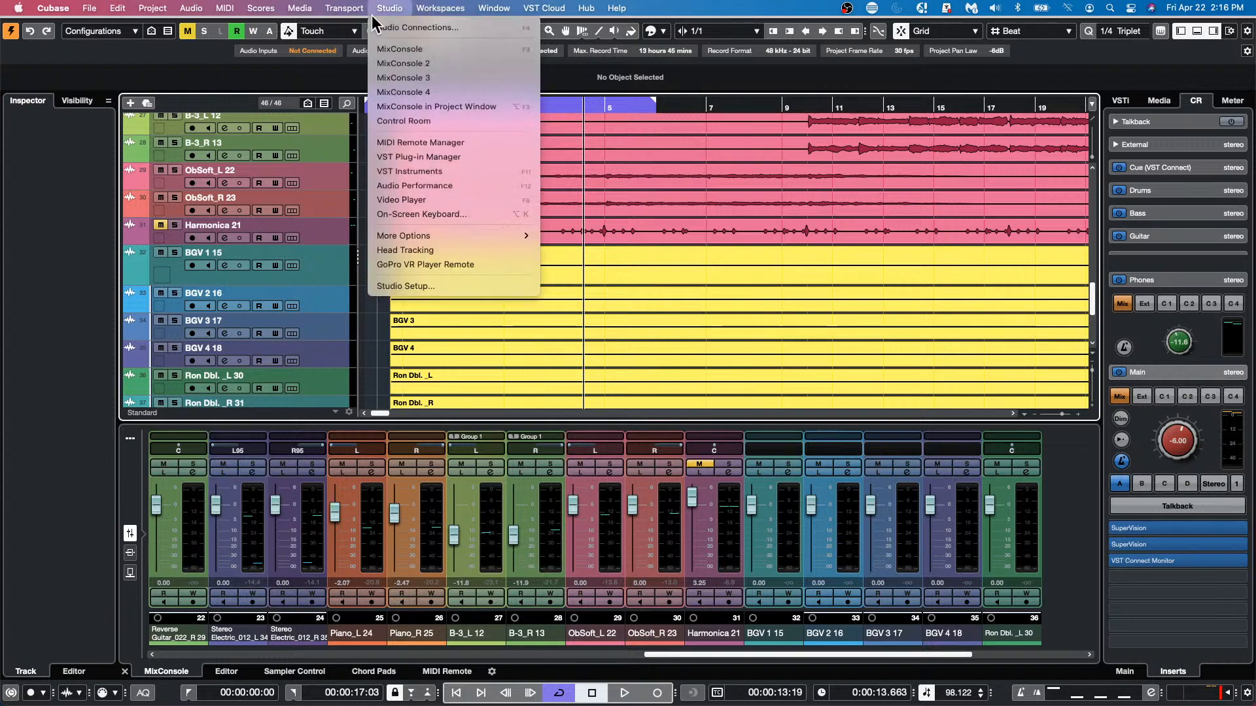
pyautogui.click(453, 287)
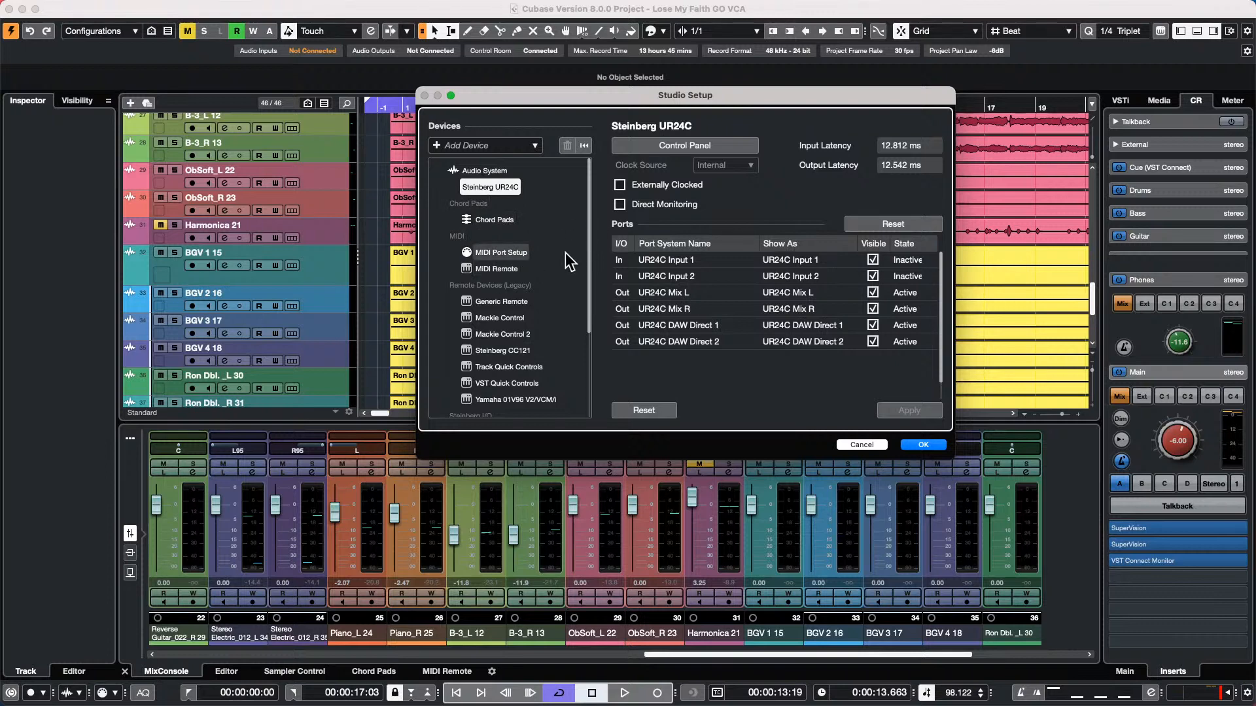
pyautogui.click(501, 302)
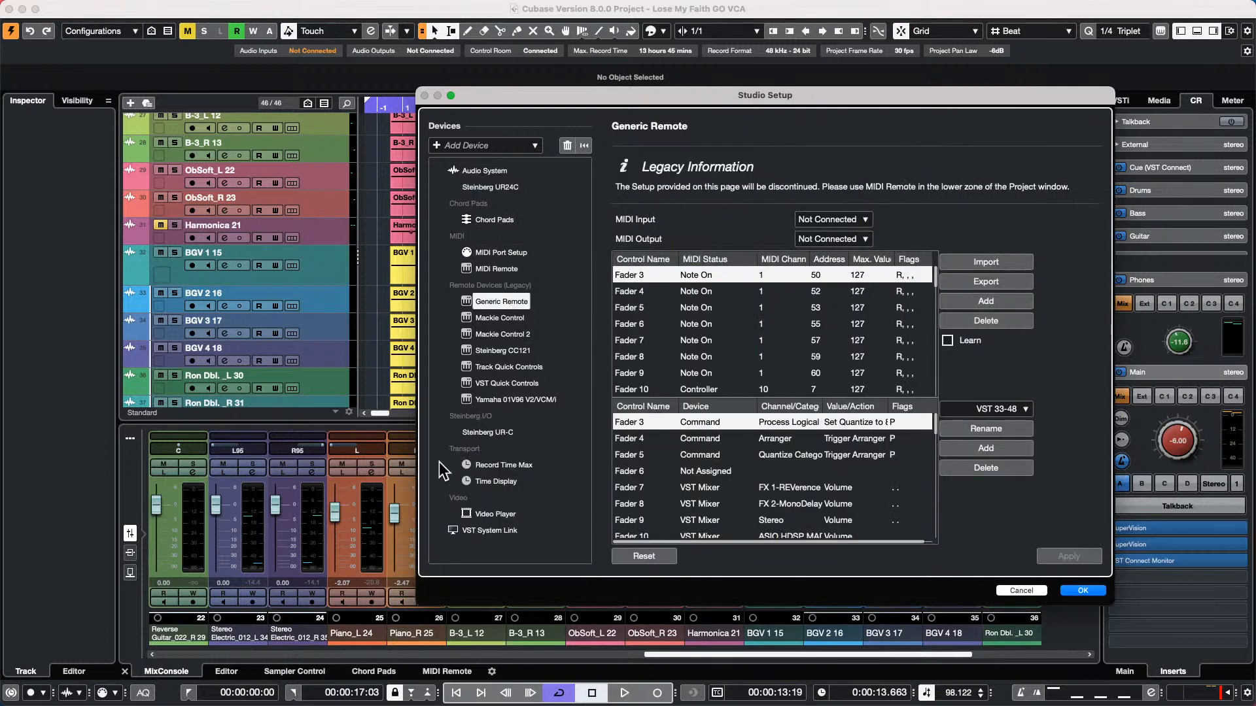
pyautogui.click(864, 220)
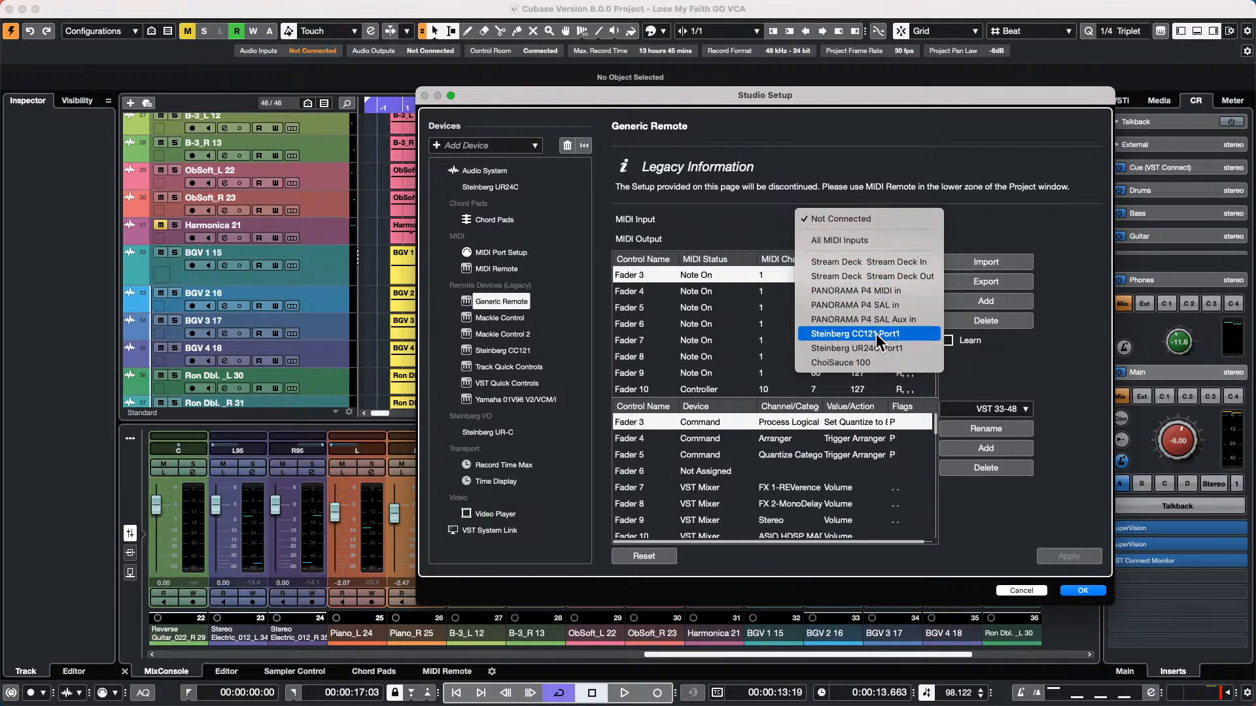
pyautogui.click(877, 362)
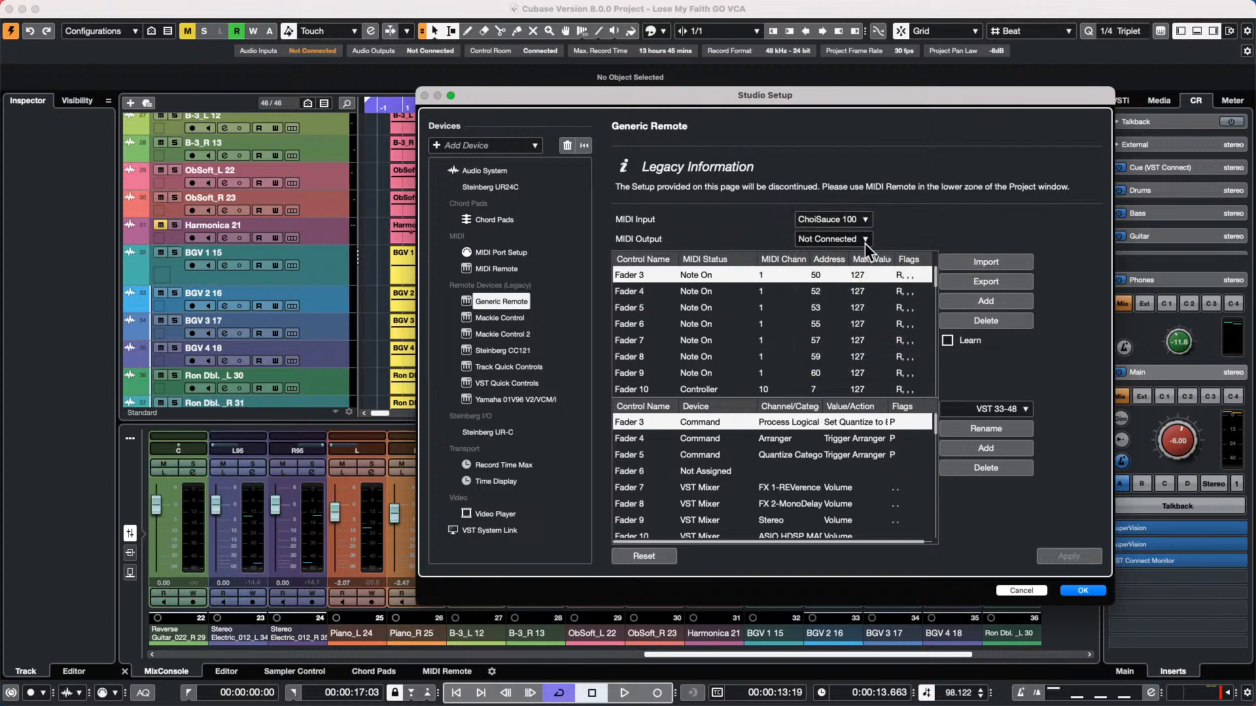
pyautogui.click(865, 239)
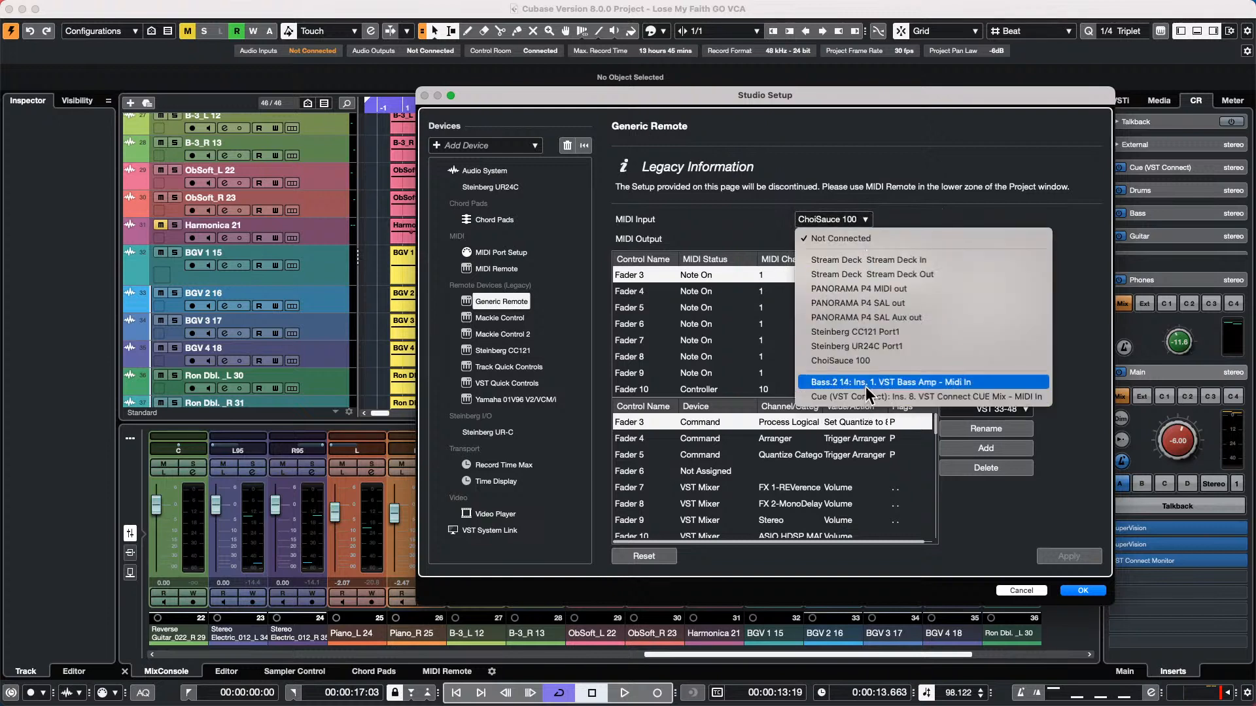
pyautogui.click(863, 360)
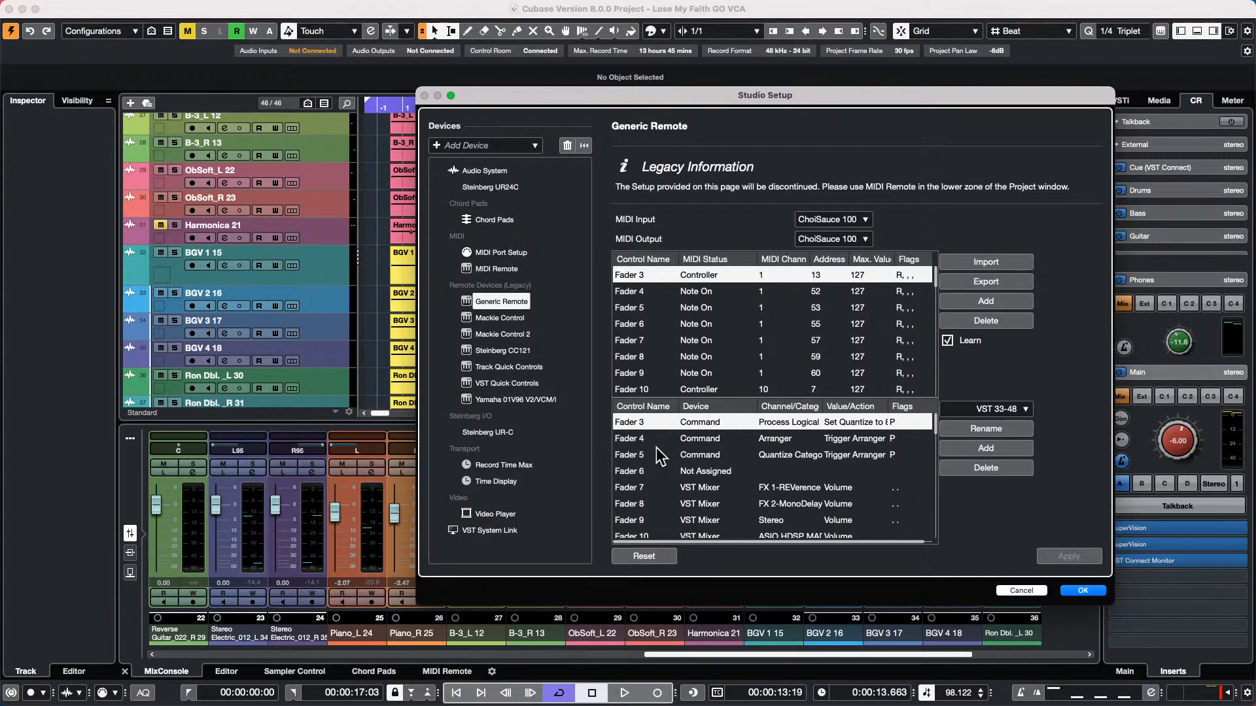
# Assign Fader 3 to the VST Mixer device, Selected channel and Volume value, and save the Generic Remote setup
pyautogui.click(716, 423)
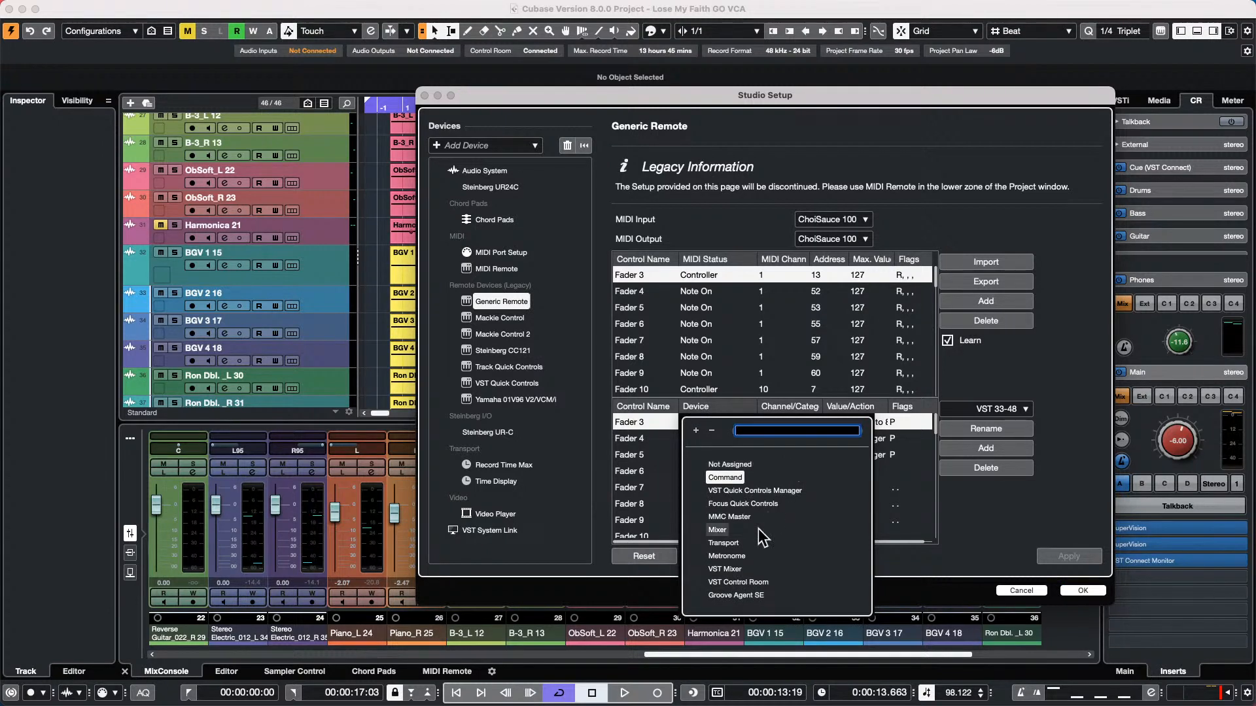
pyautogui.click(720, 569)
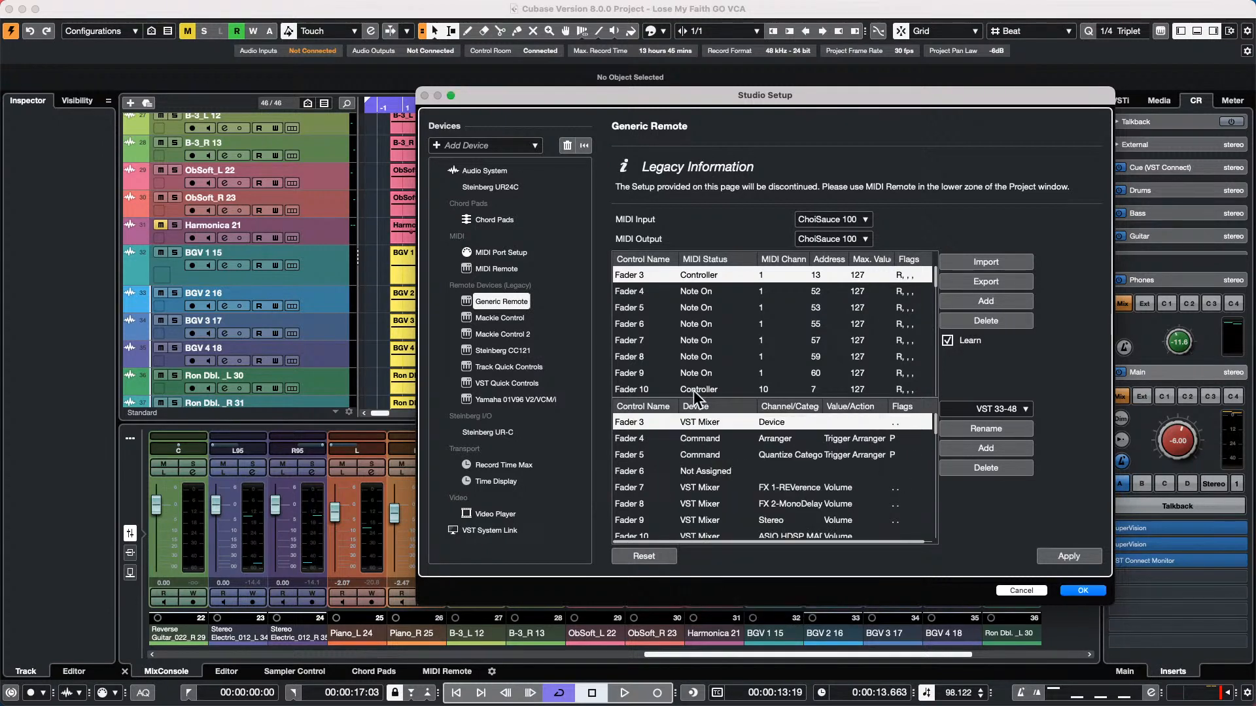
pyautogui.click(803, 423)
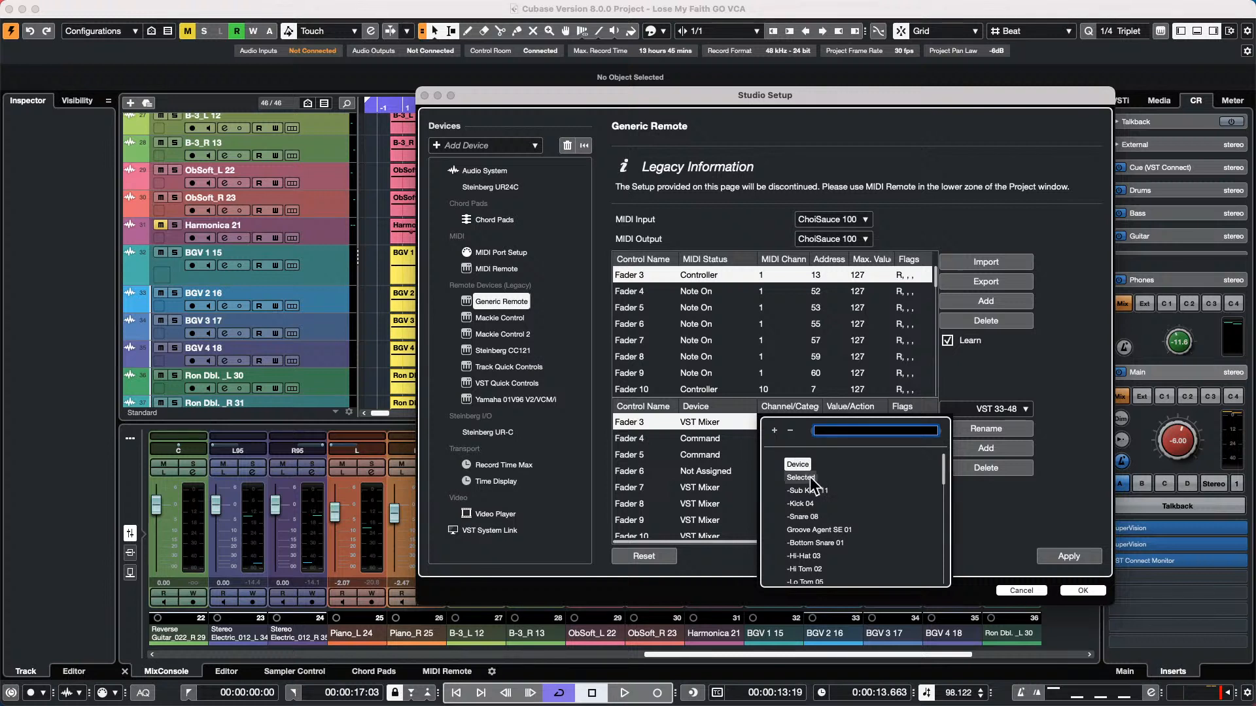
pyautogui.click(800, 478)
pyautogui.click(851, 423)
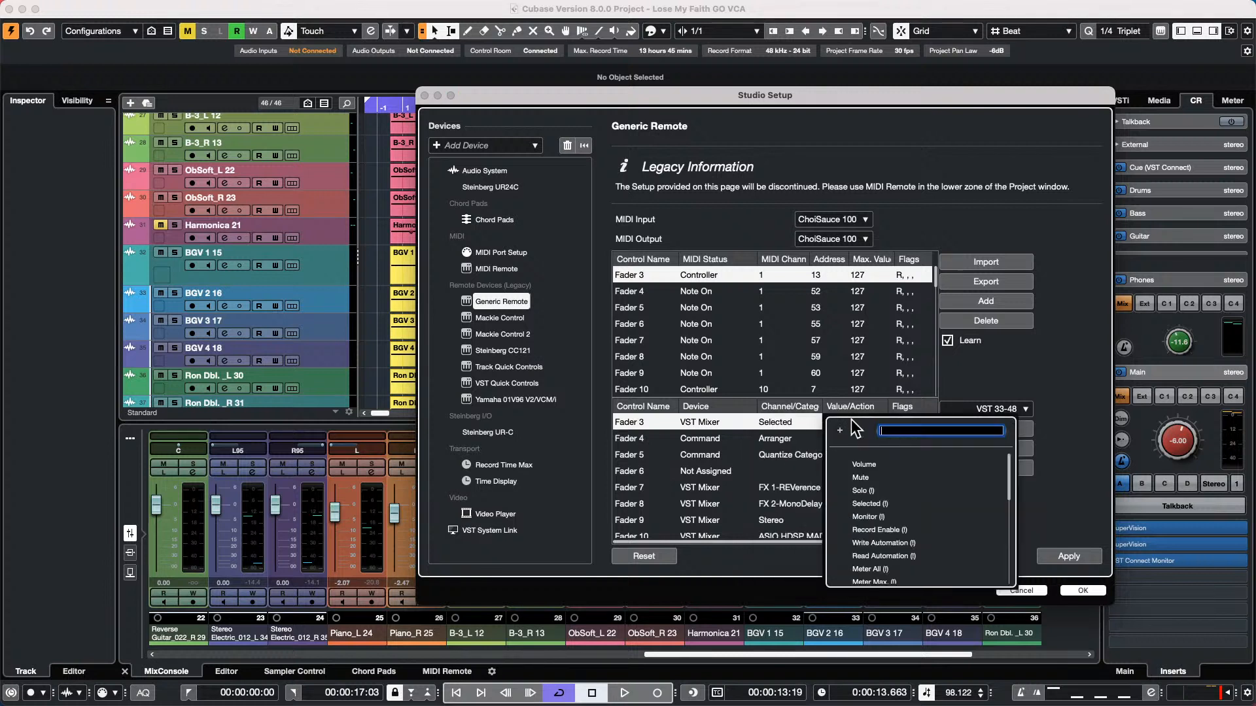
pyautogui.click(864, 465)
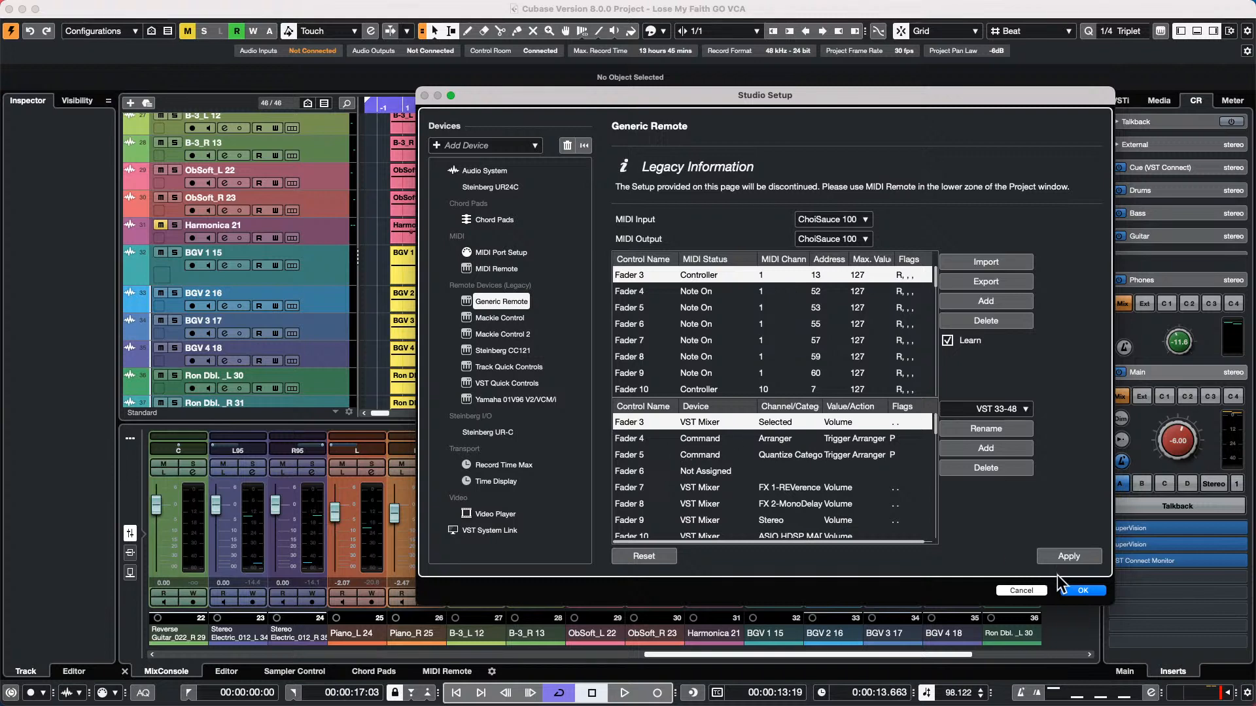
pyautogui.click(1091, 592)
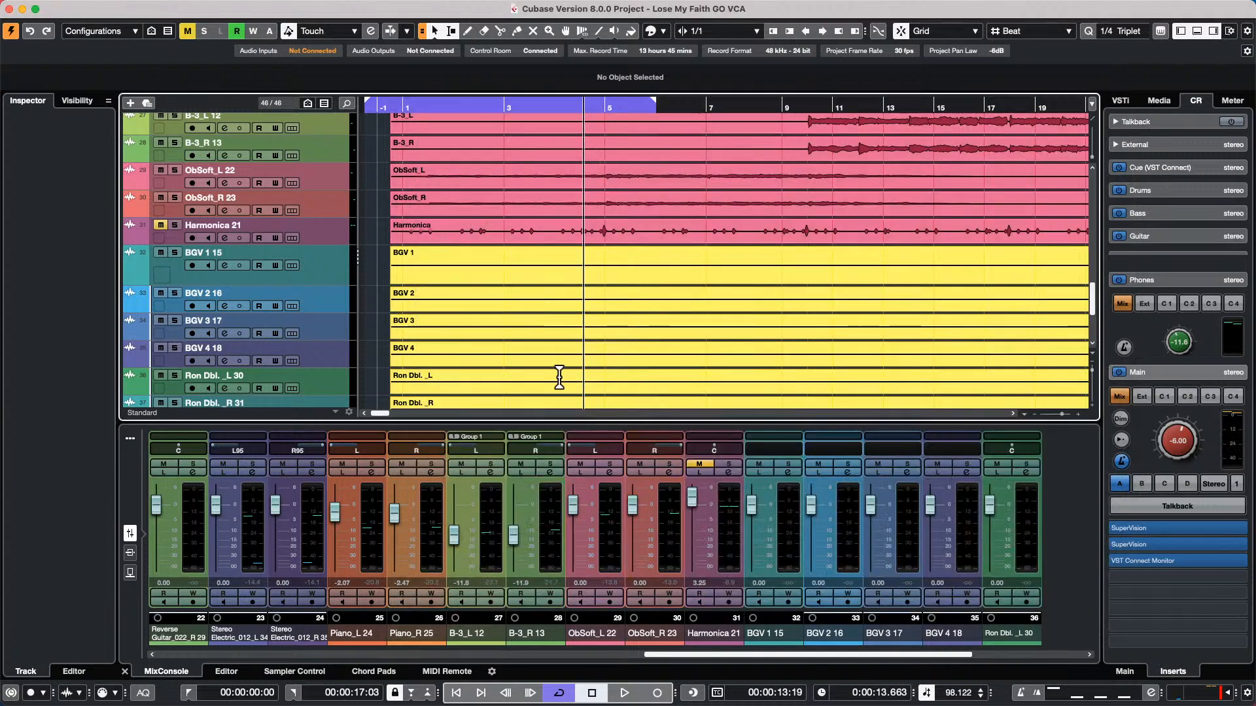
# Select the BGV 1, BGV 3, BGV 2, BGV 1 and Harmonica tracks in turn to try the fader's volume control on each
pyautogui.click(323, 260)
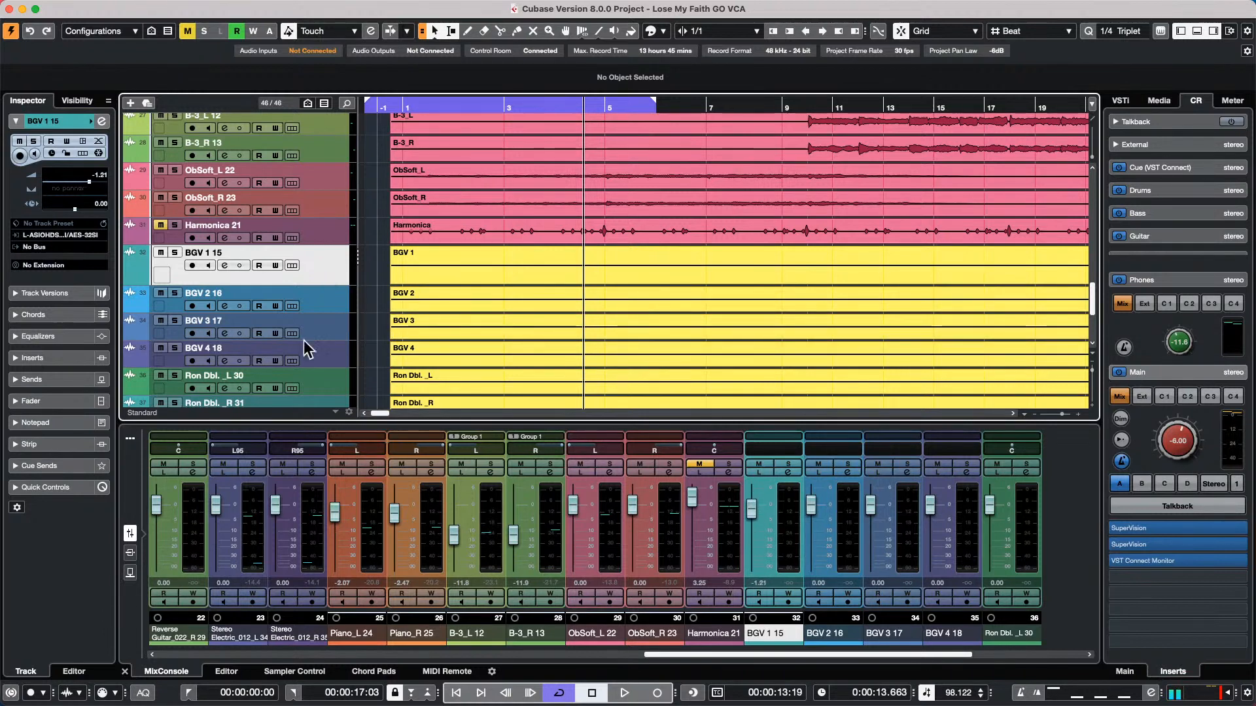
pyautogui.click(321, 330)
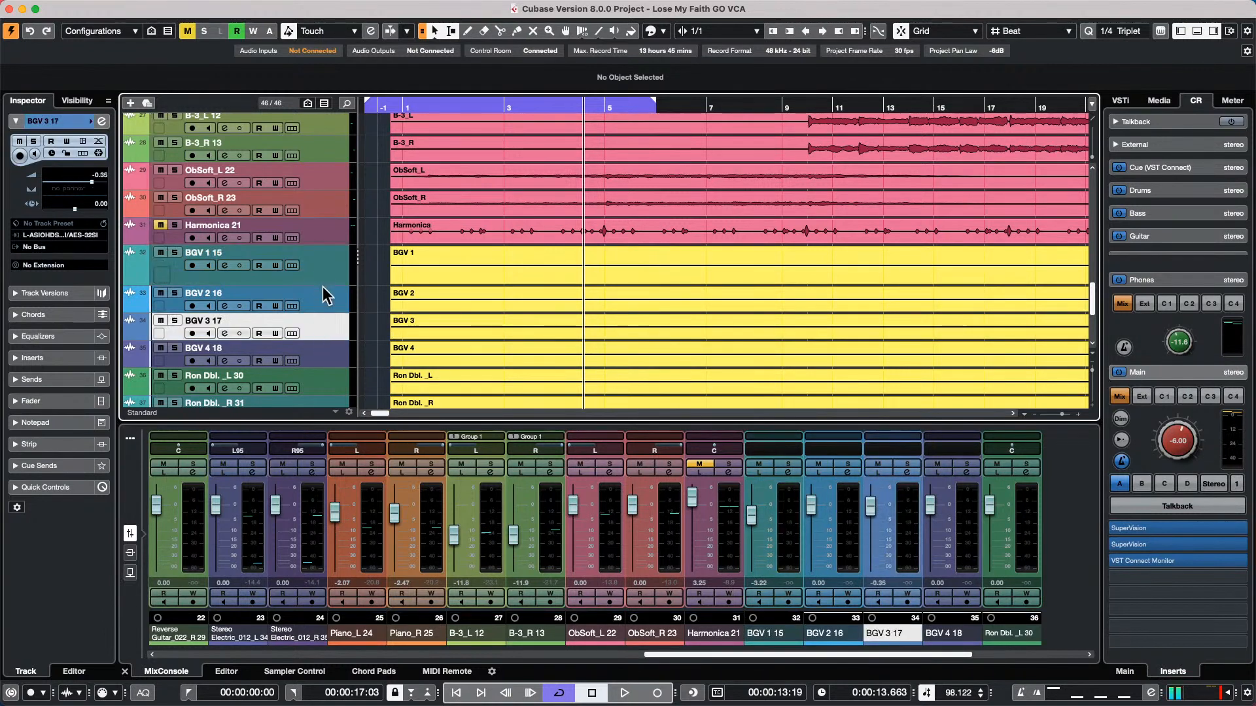
pyautogui.click(325, 298)
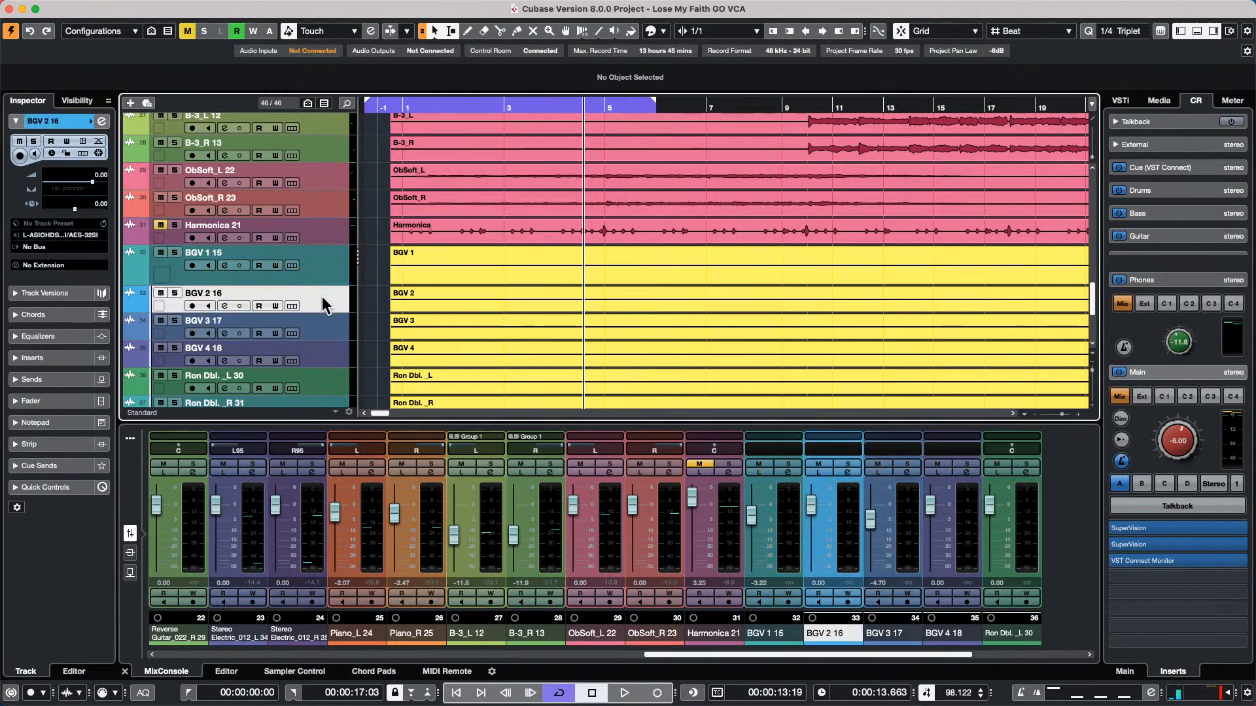
pyautogui.click(324, 261)
pyautogui.click(326, 234)
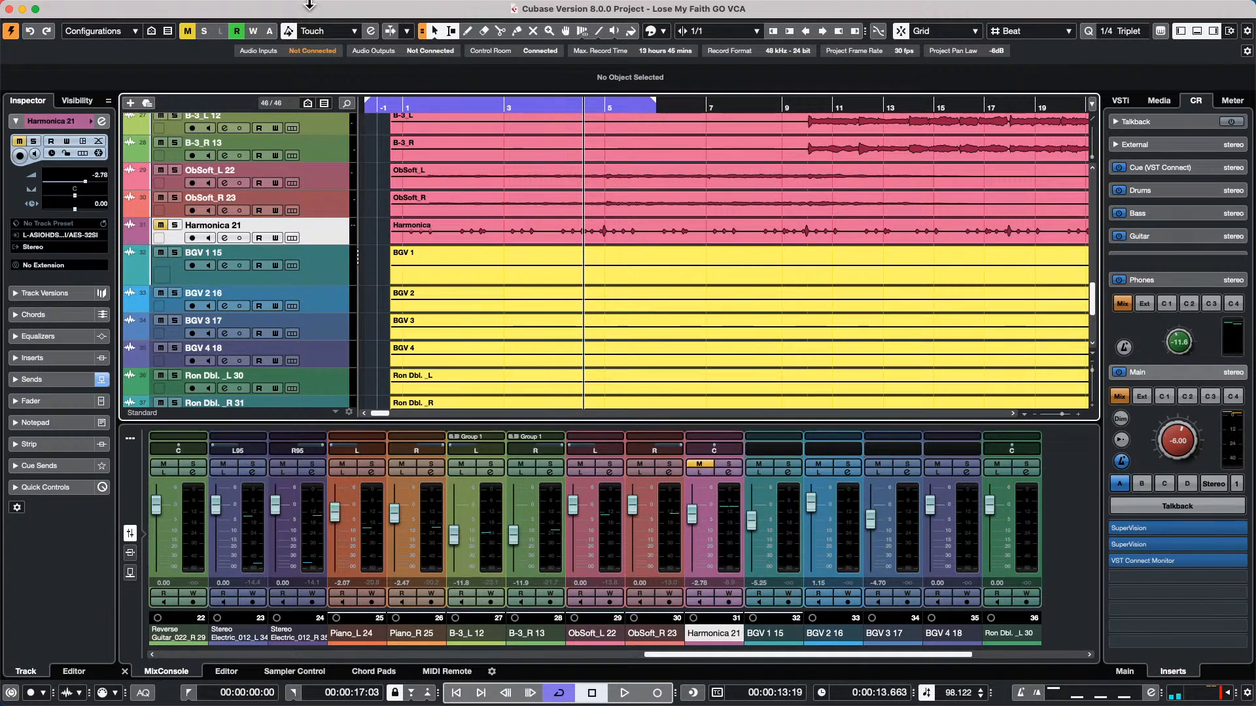
# Reopen Studio Setup, check the value options available for Fader 3 in Generic Remote, and leave without changing anything
pyautogui.click(343, 8)
pyautogui.moveTo(389, 8)
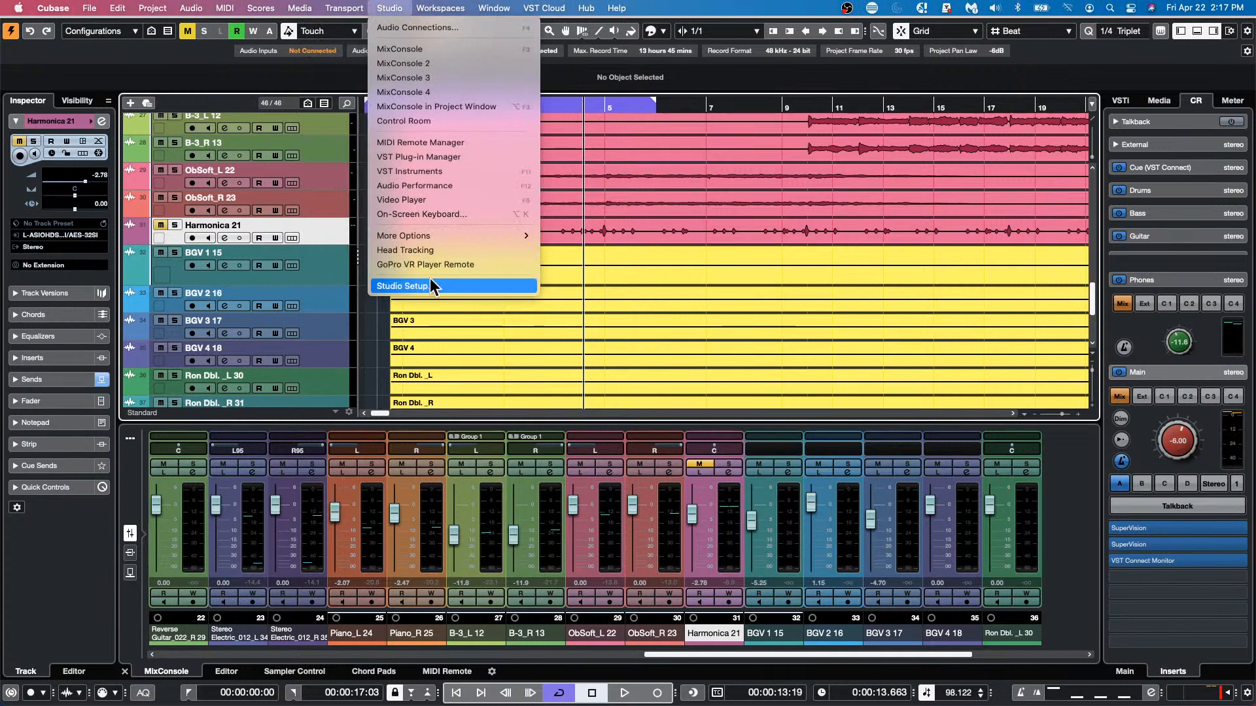
pyautogui.click(458, 287)
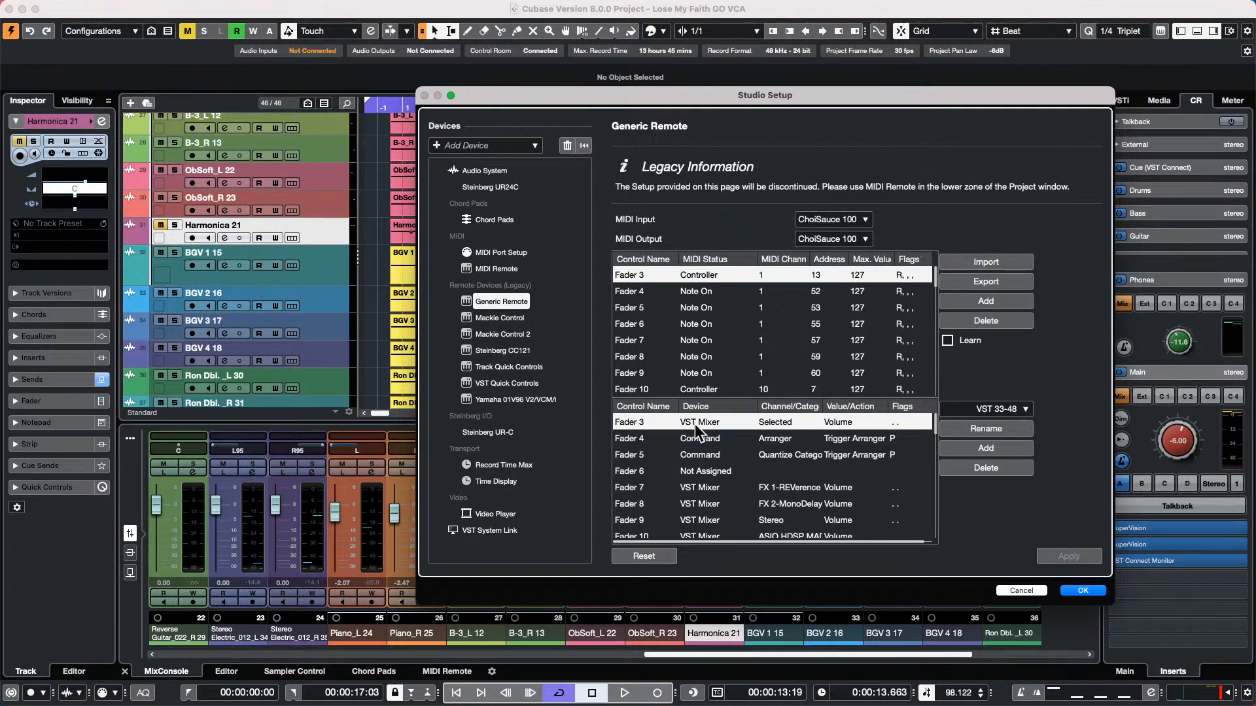
pyautogui.click(872, 426)
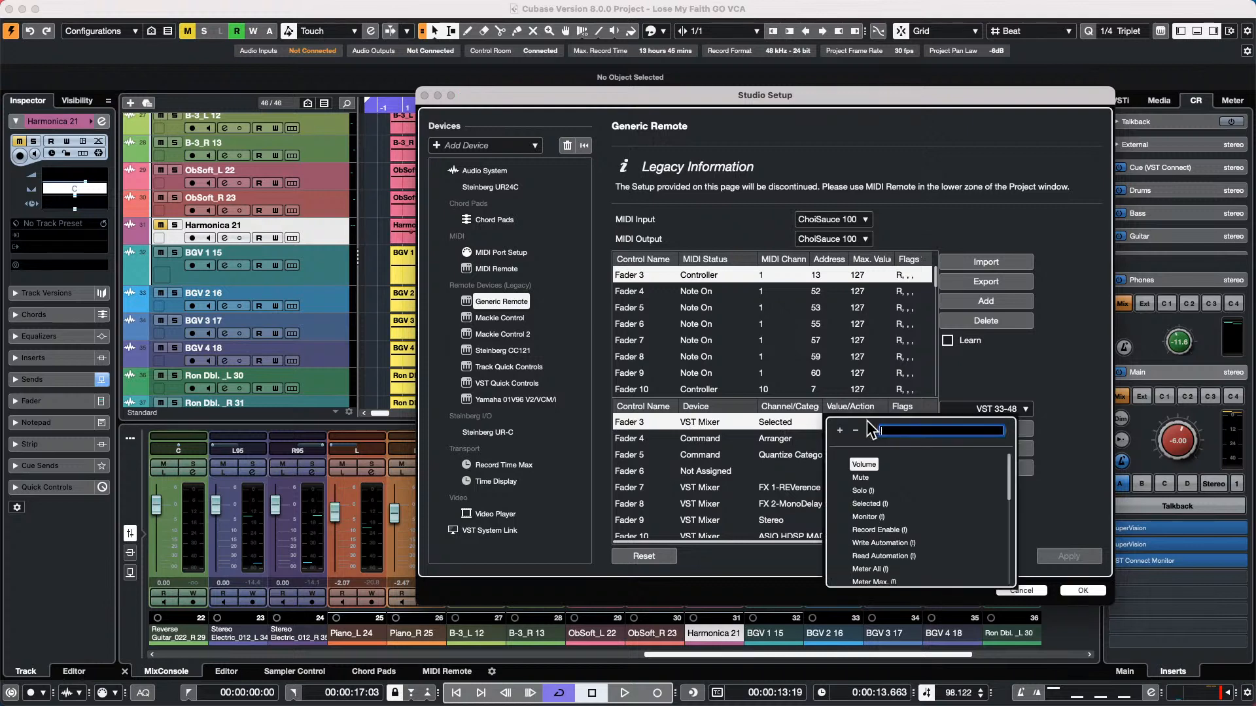
pyautogui.click(1001, 360)
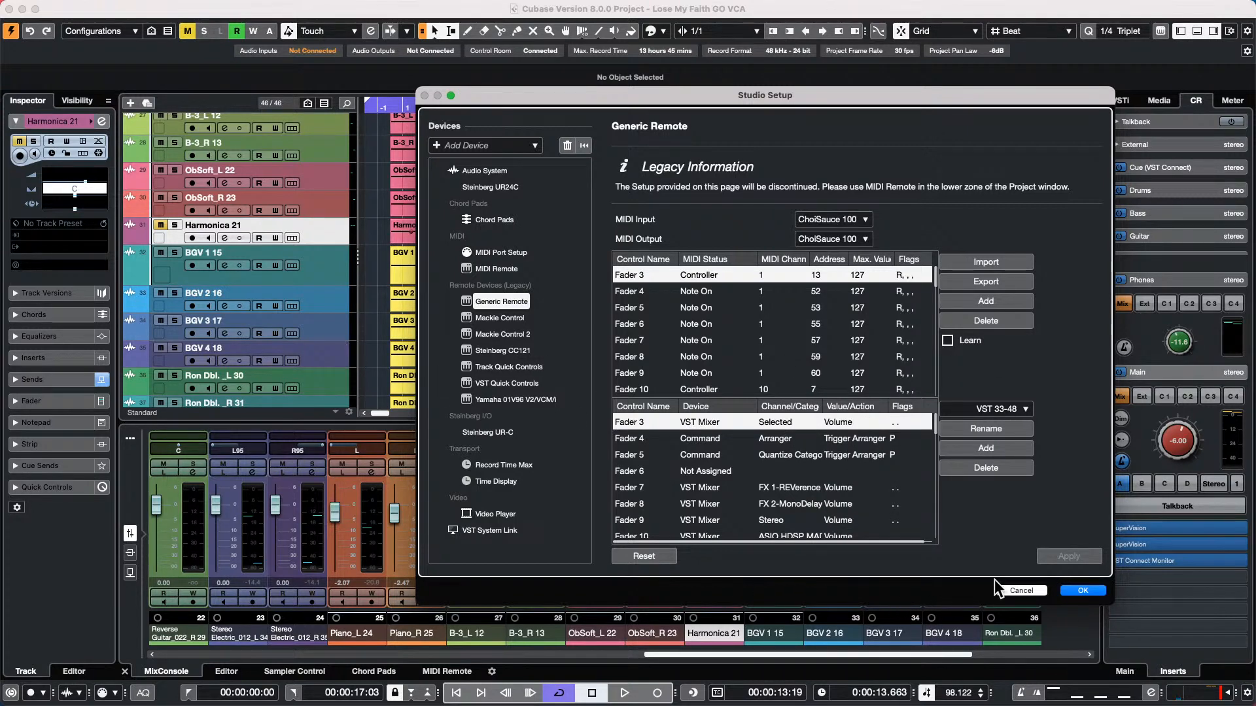
pyautogui.click(1039, 591)
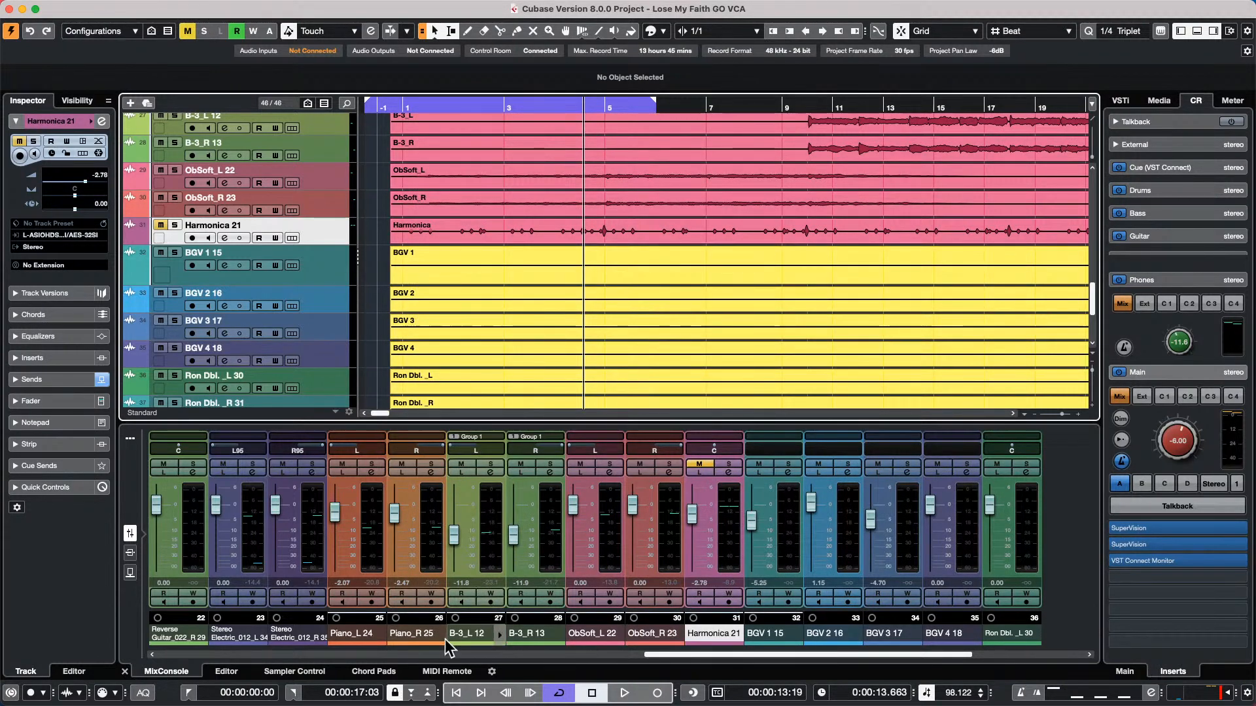
# Show the ChoiSauce 100 surface in MIDI Remote and open the Mapping Assistant with its Functions Browser
pyautogui.click(446, 670)
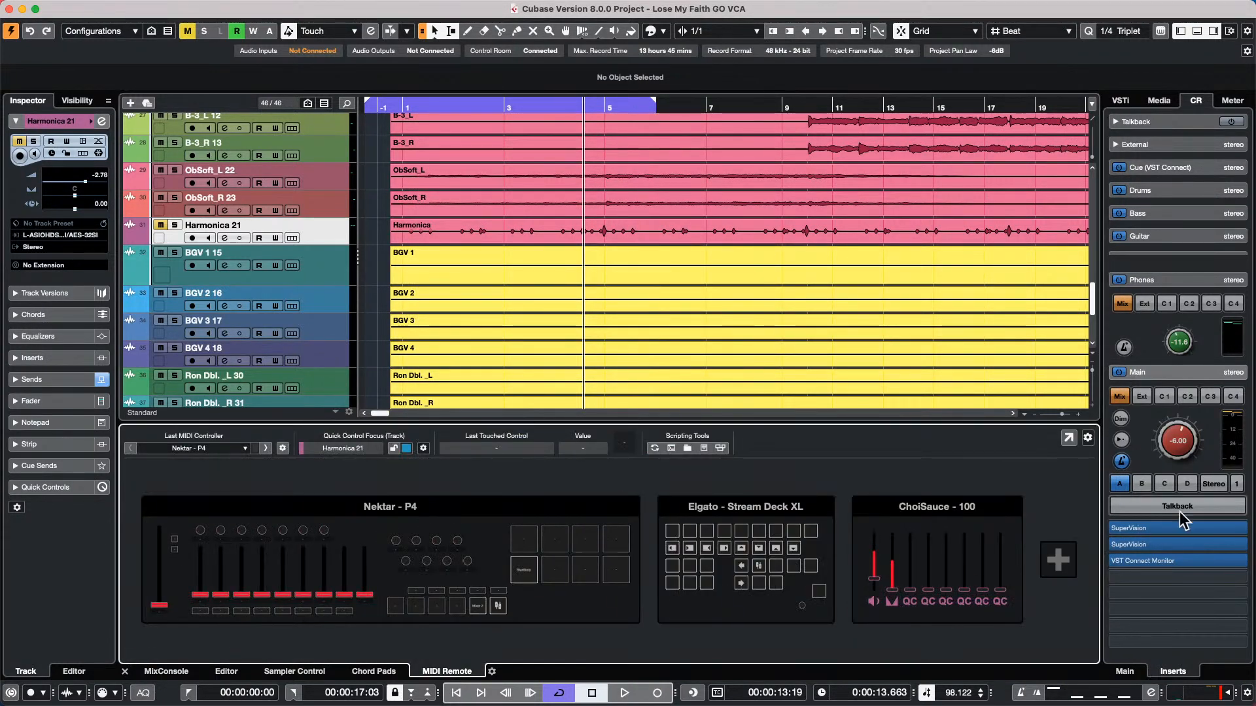
pyautogui.click(934, 546)
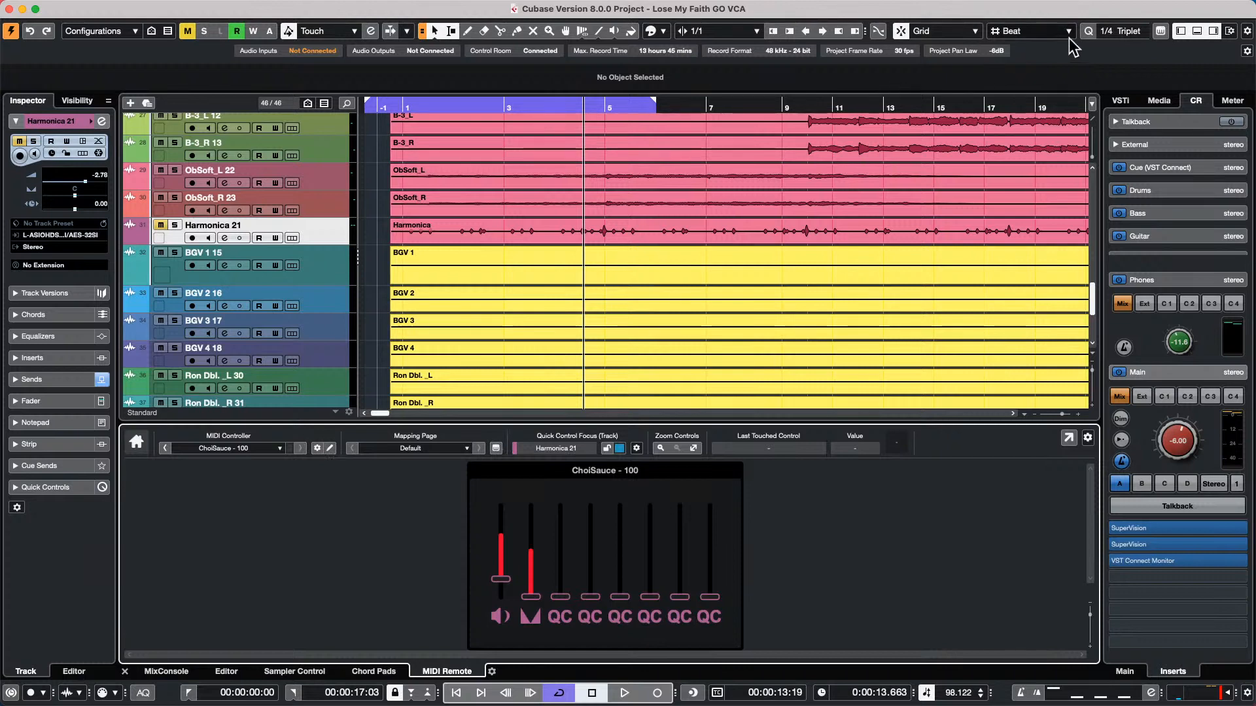
pyautogui.click(1160, 32)
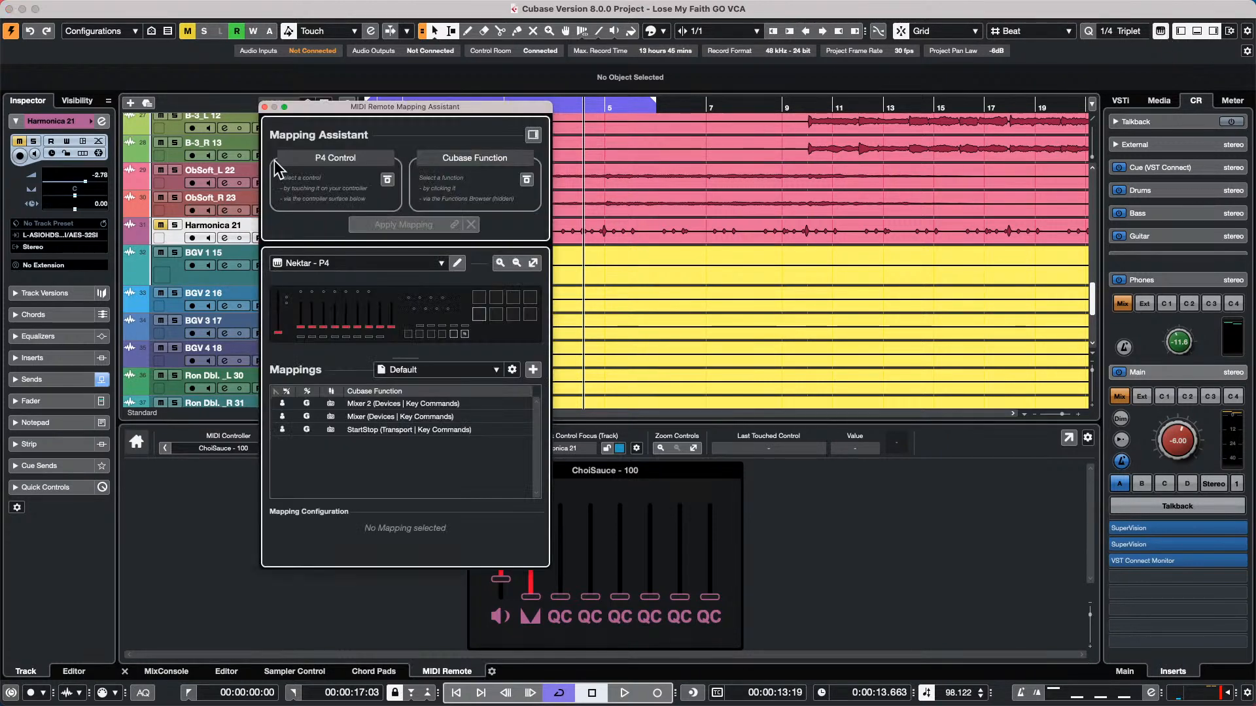
pyautogui.click(532, 134)
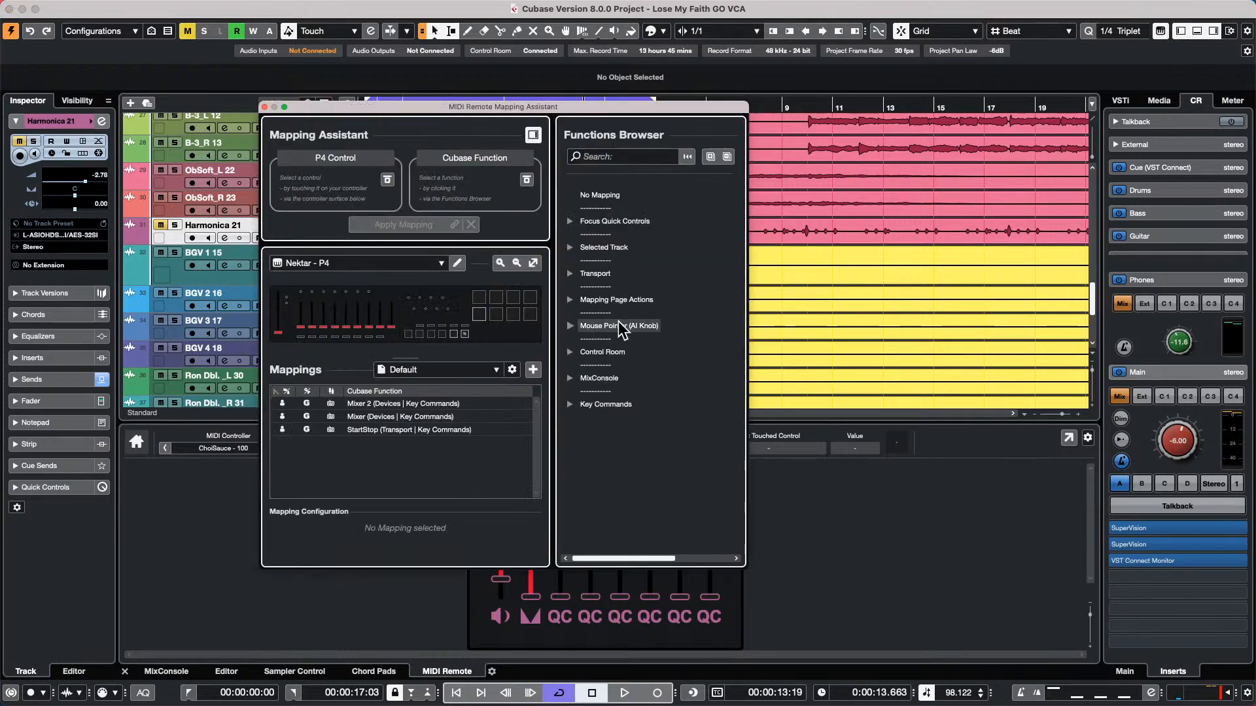
# Switch the Mapping Assistant to ChoiSauce 100, pick the Selected Track Volume function, and close the assistant without applying a mapping
pyautogui.click(570, 248)
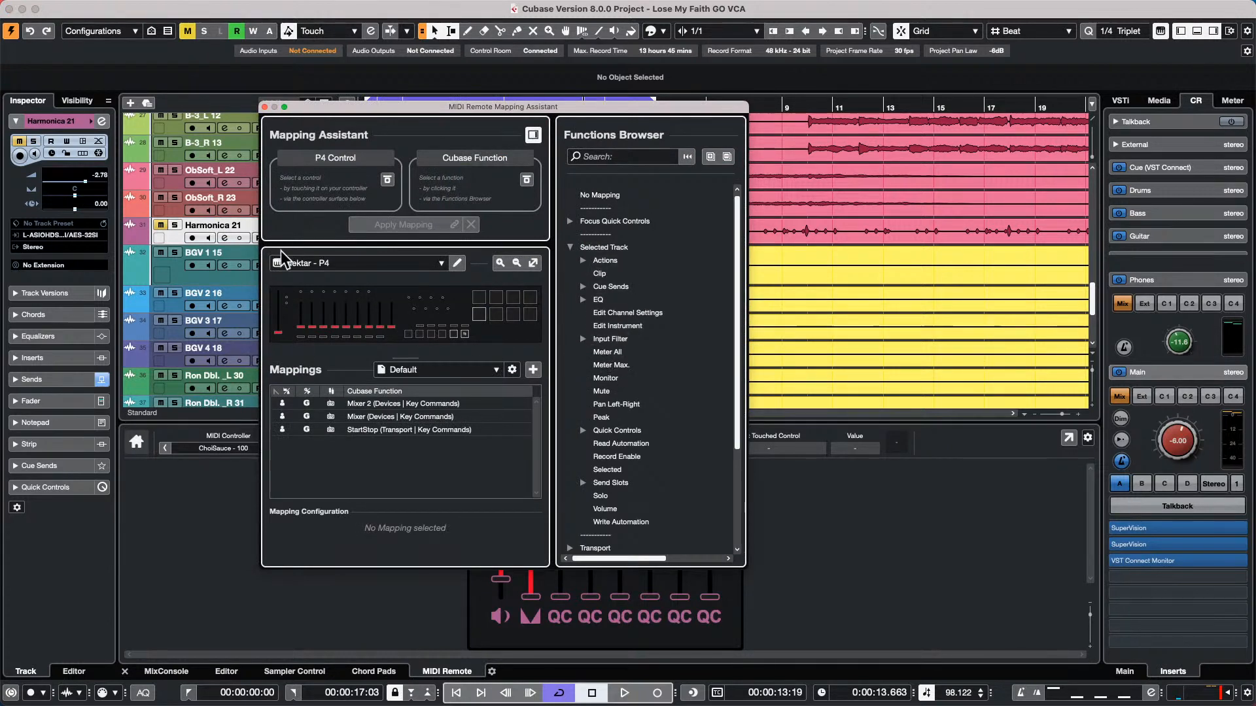
pyautogui.click(356, 263)
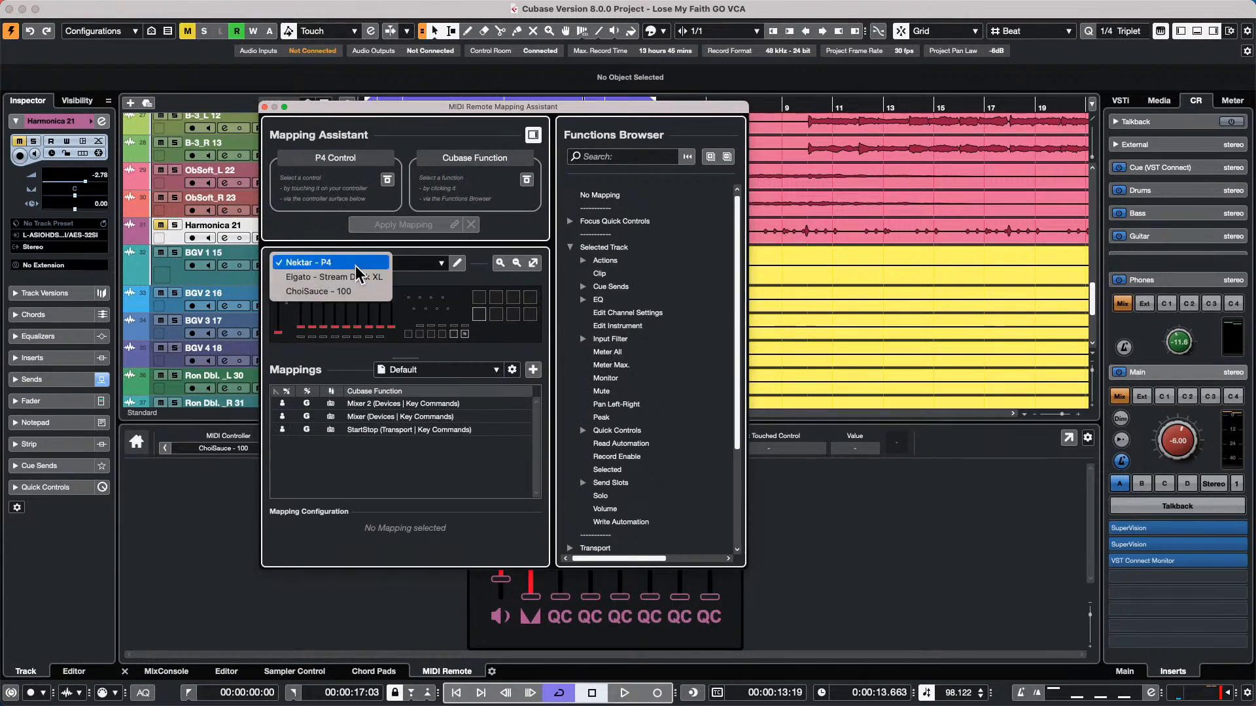
pyautogui.click(348, 292)
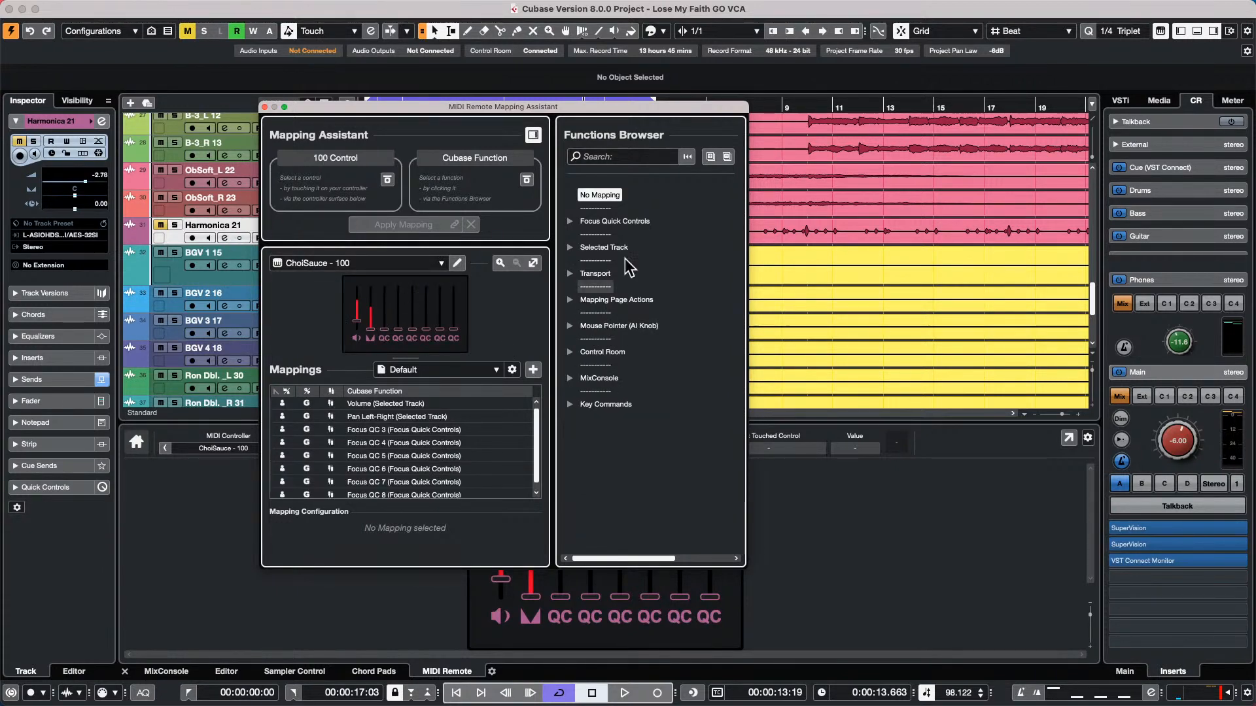
pyautogui.click(571, 247)
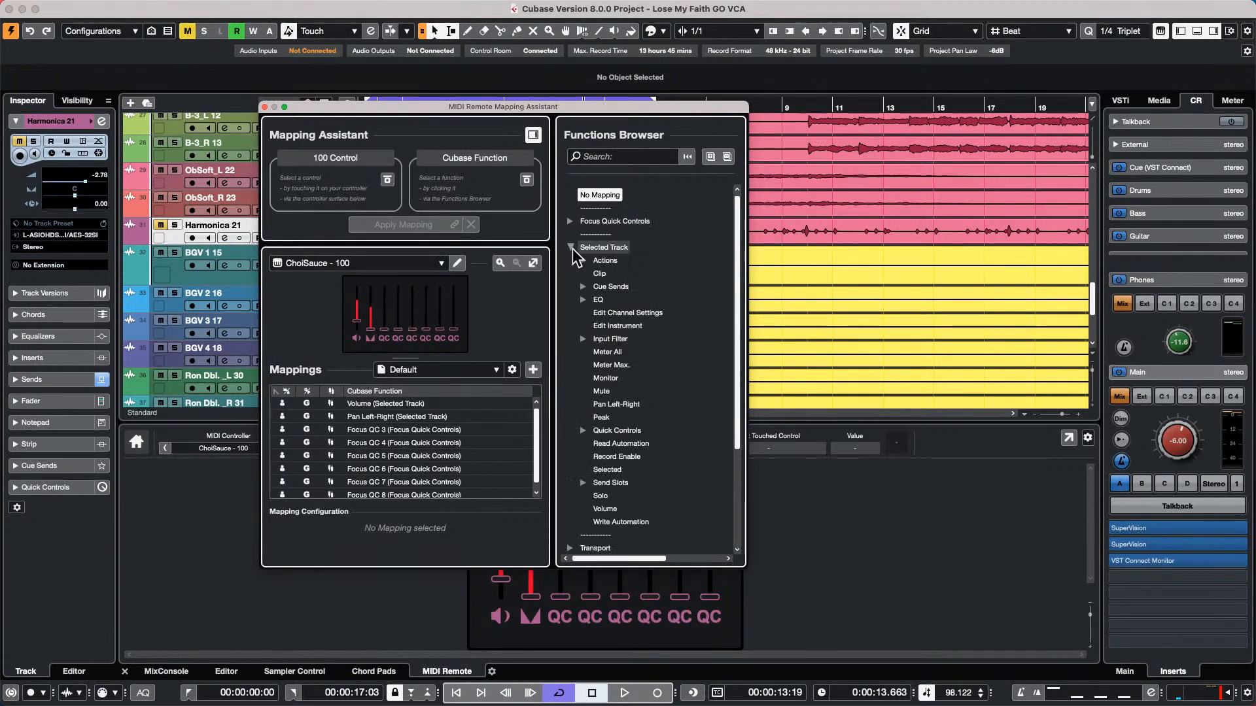
pyautogui.scroll(-2, 610, 330)
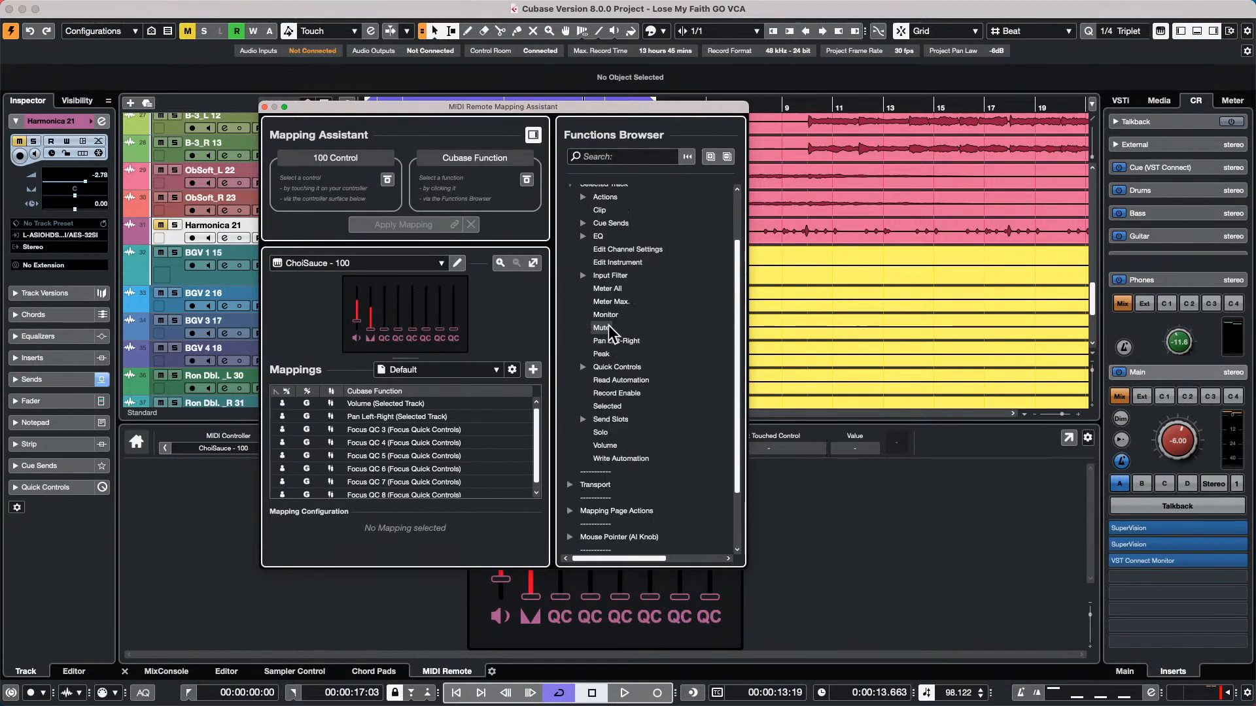
pyautogui.click(605, 447)
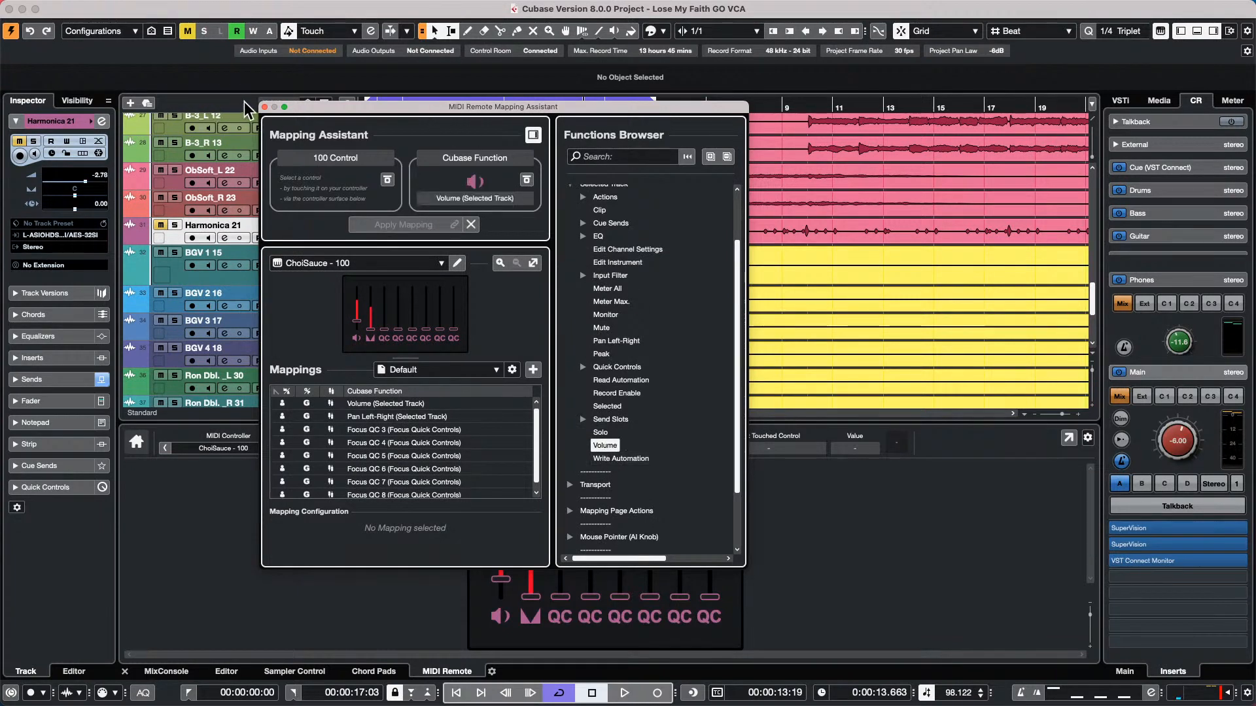
pyautogui.click(265, 106)
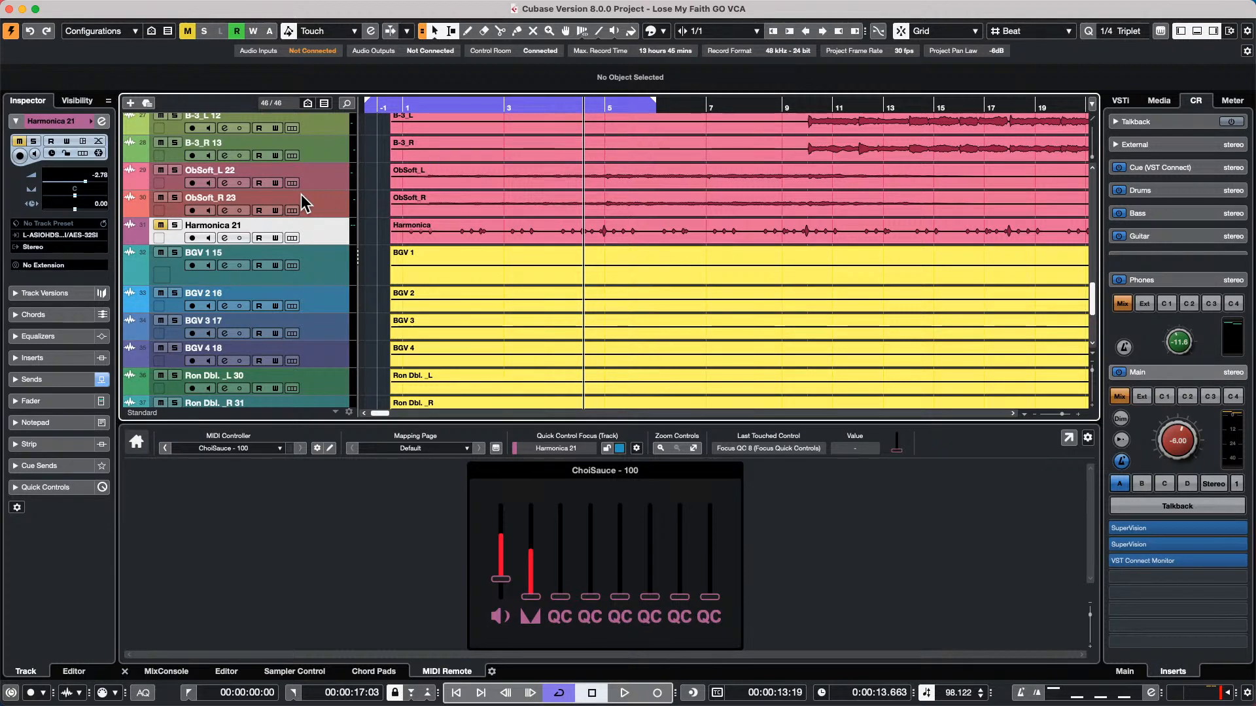
# Create a new empty project in the April 12 2022 folder
pyautogui.click(91, 8)
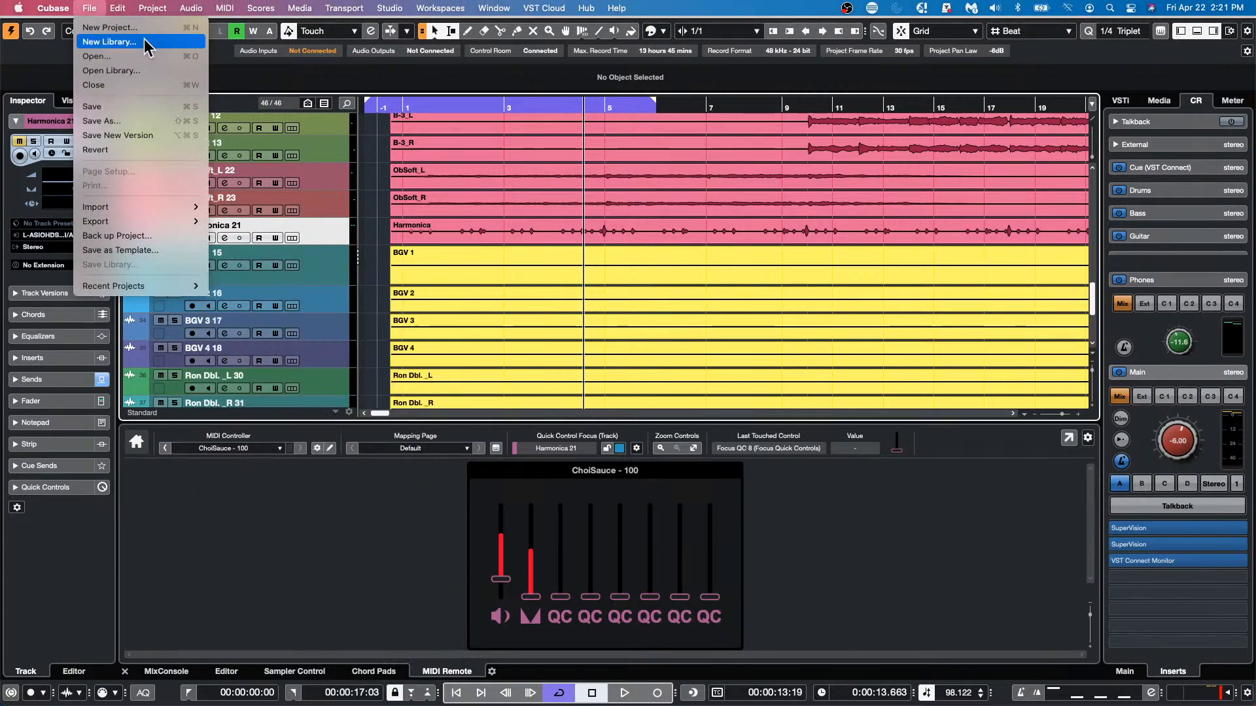
pyautogui.click(141, 28)
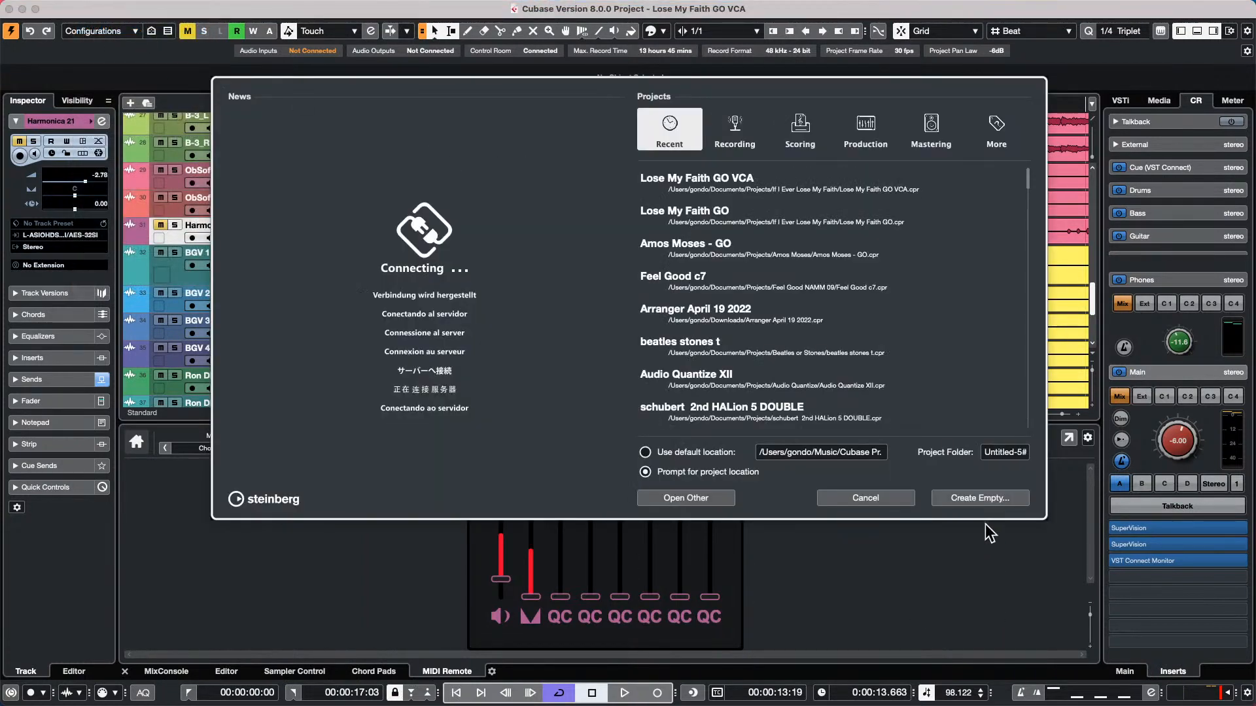
pyautogui.click(981, 498)
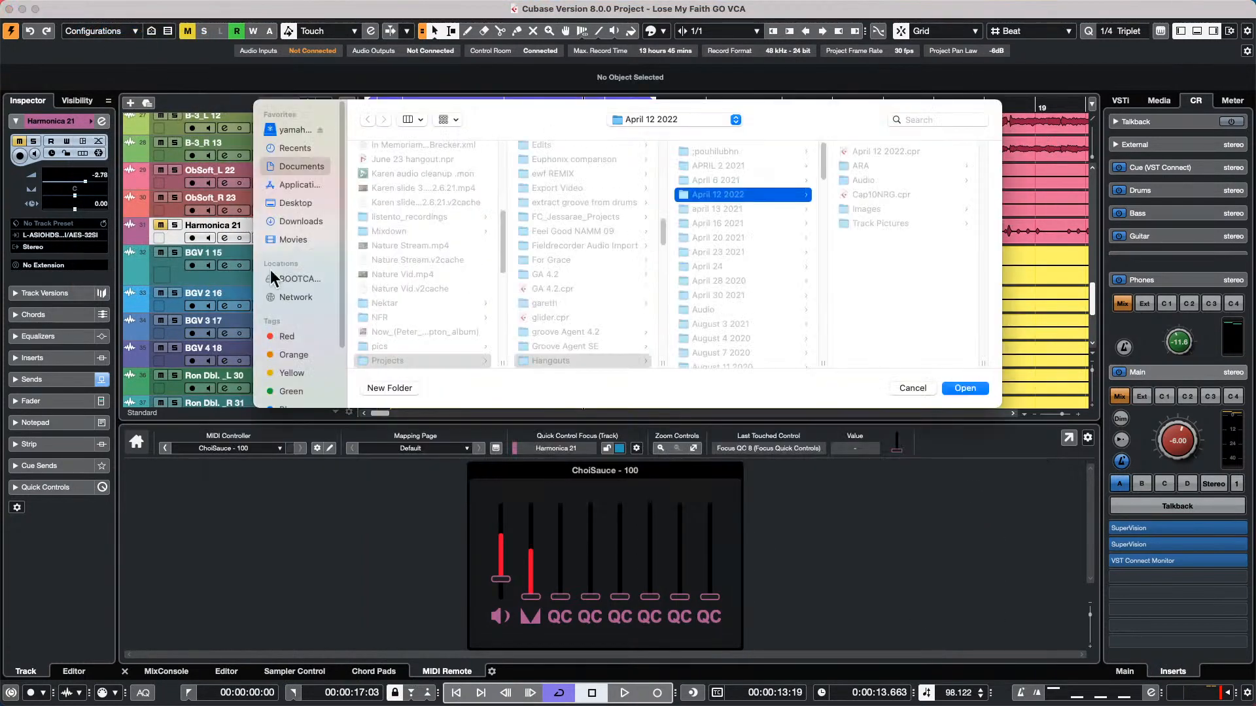
pyautogui.click(967, 389)
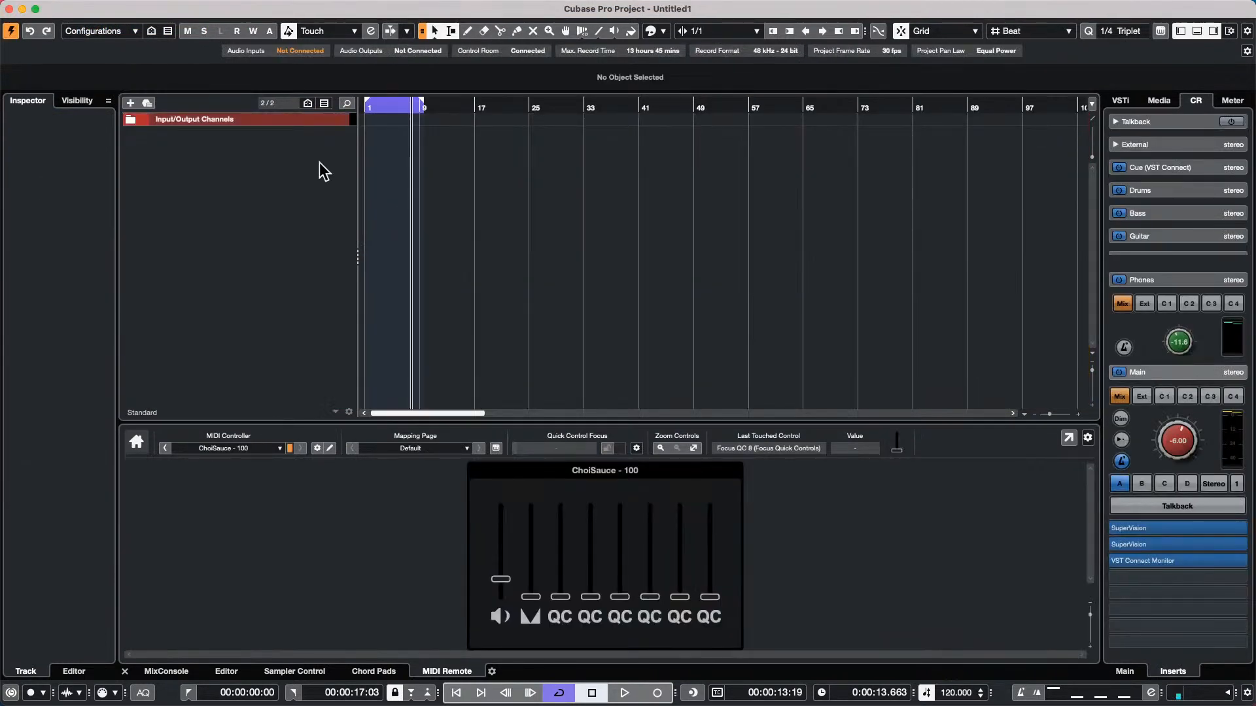
# Add one stereo audio track with UR24C Input 1 as input and the Stereo output to the empty project
pyautogui.rightClick(221, 151)
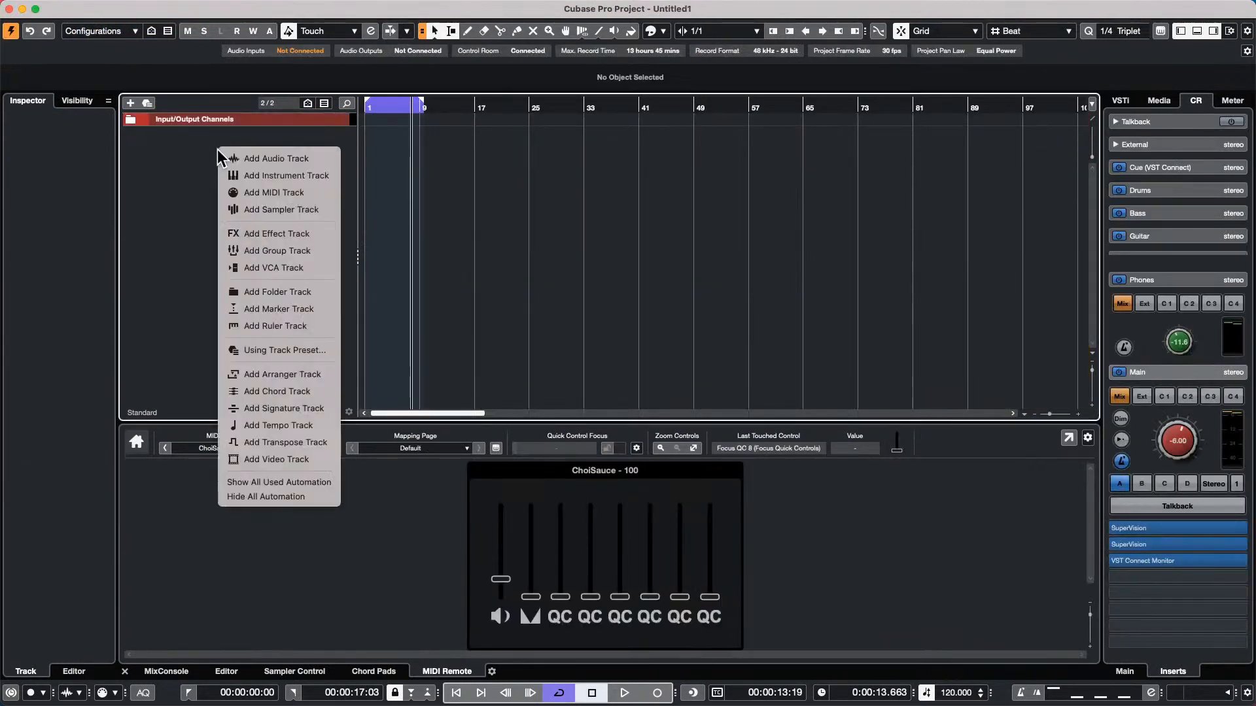
pyautogui.click(269, 160)
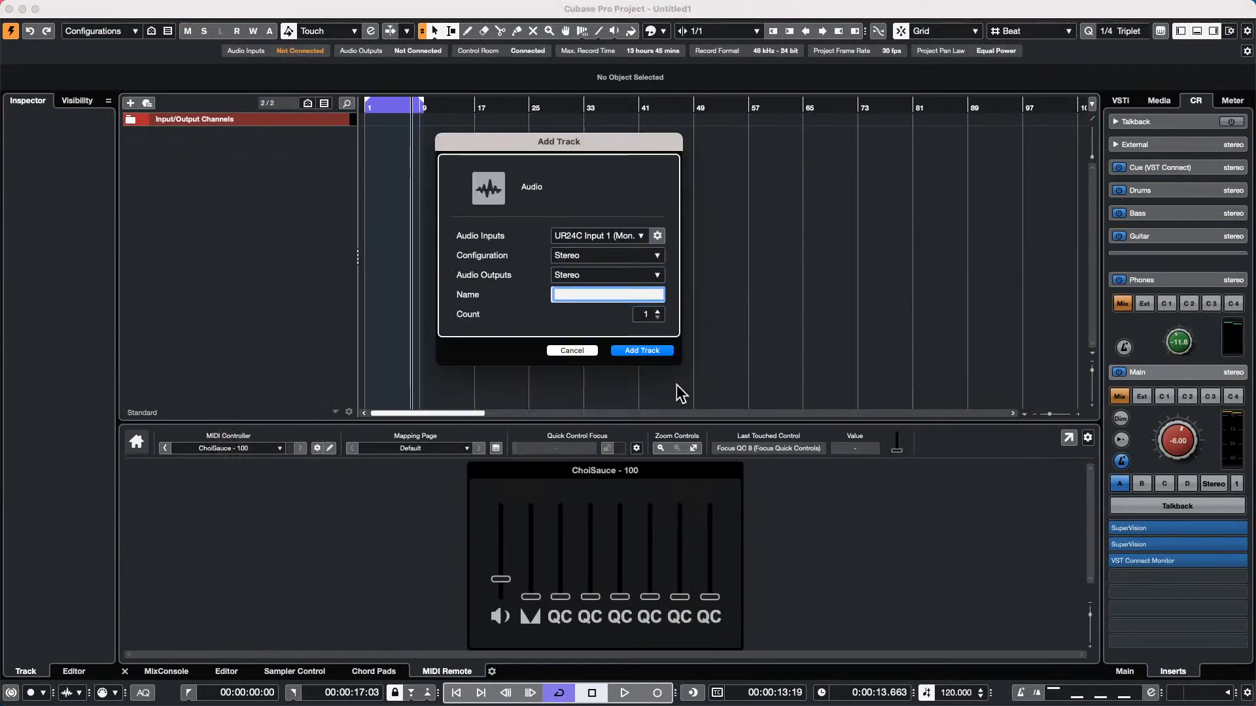
pyautogui.click(646, 352)
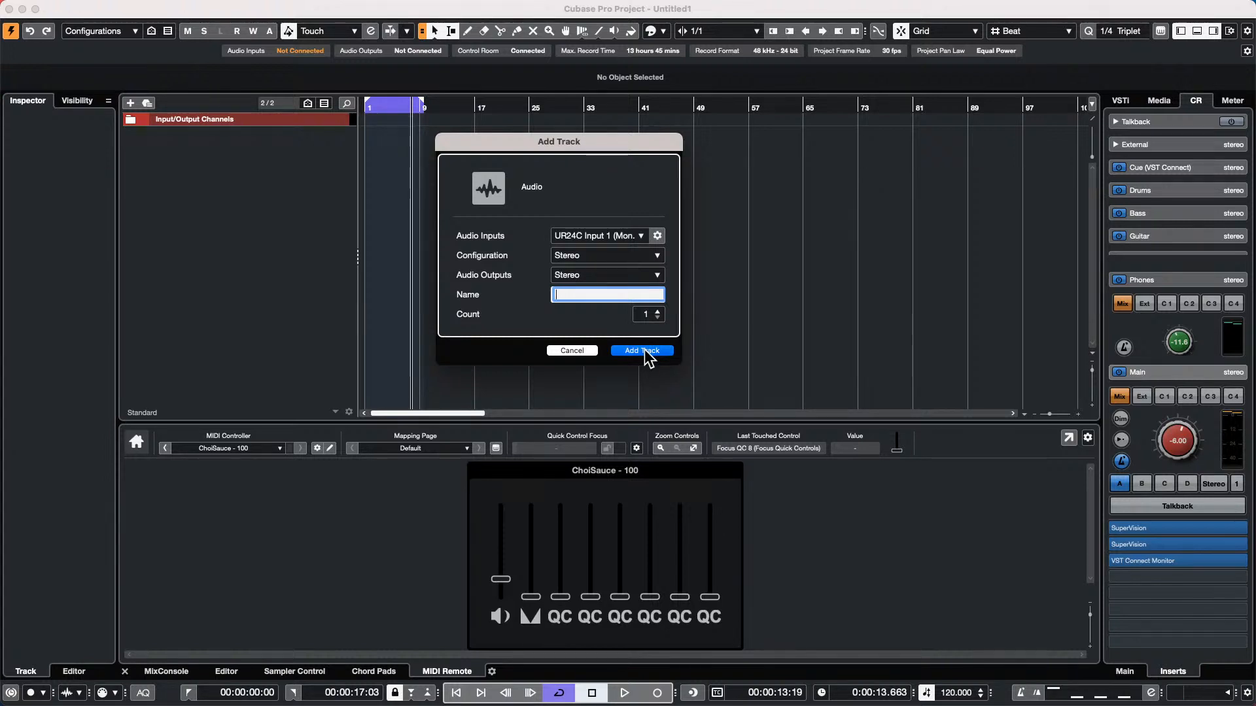
pyautogui.click(646, 352)
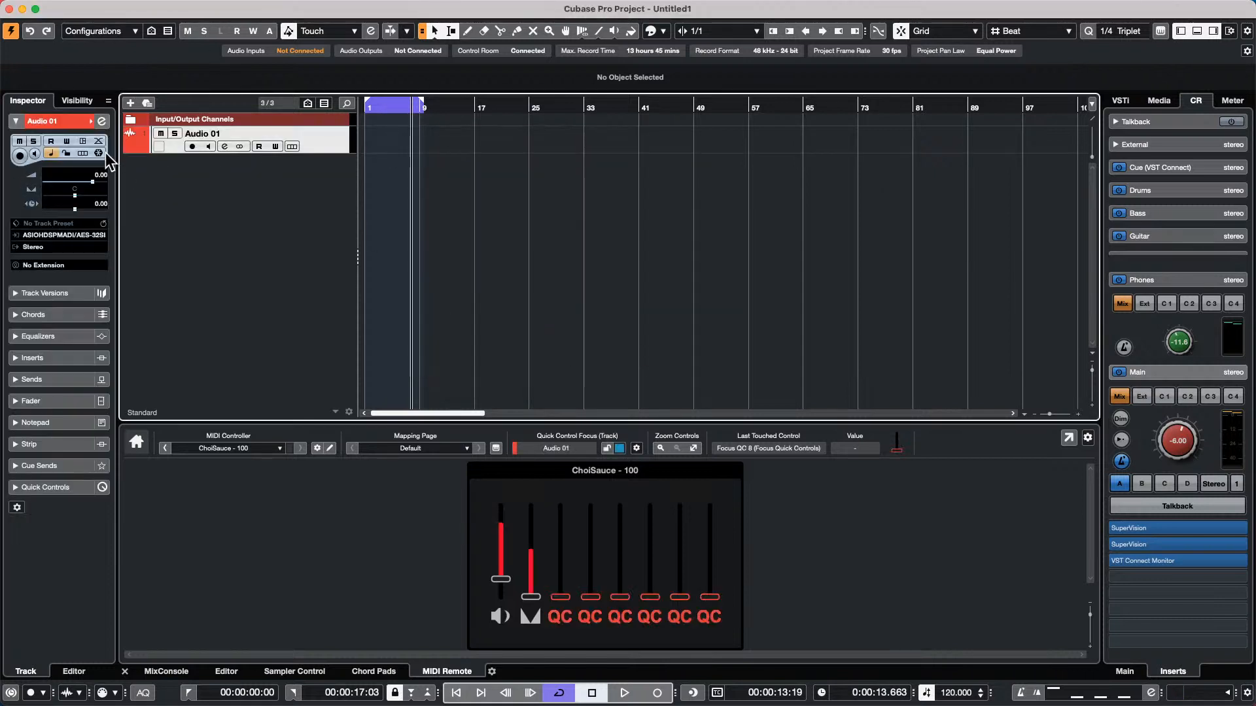
# Examine the colour palette offered for the Audio 01 track
pyautogui.click(90, 121)
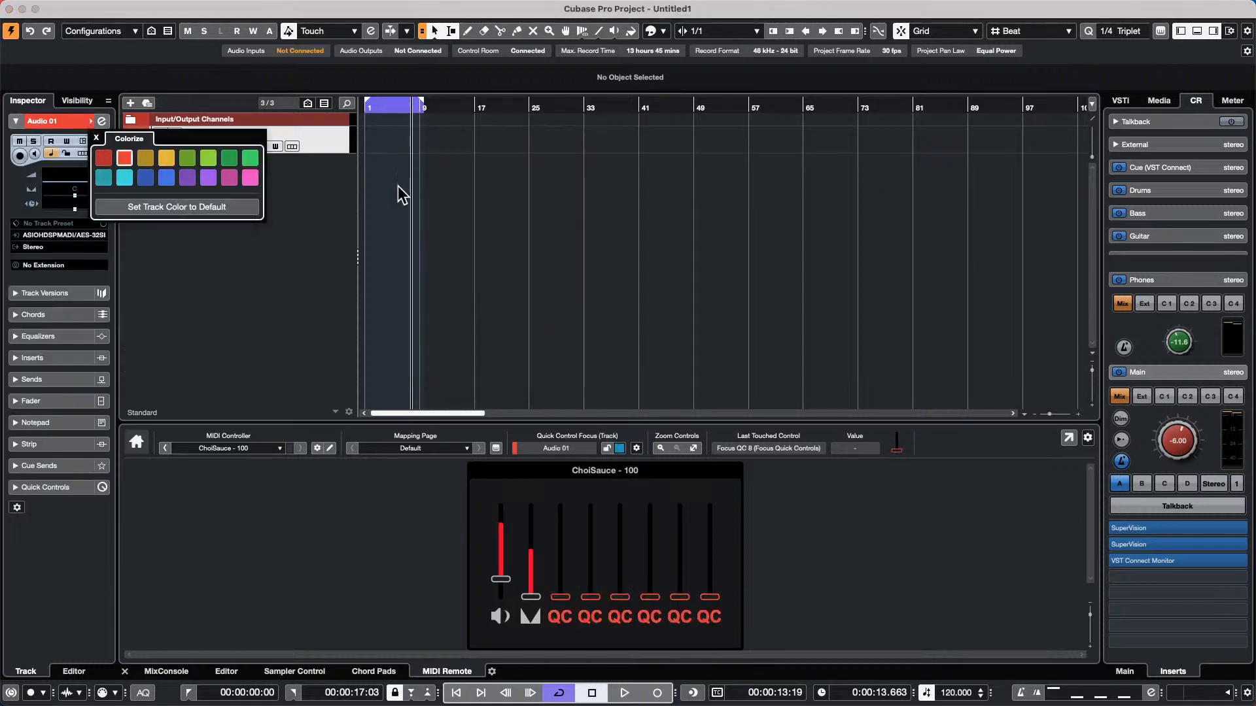
pyautogui.click(292, 210)
pyautogui.click(141, 8)
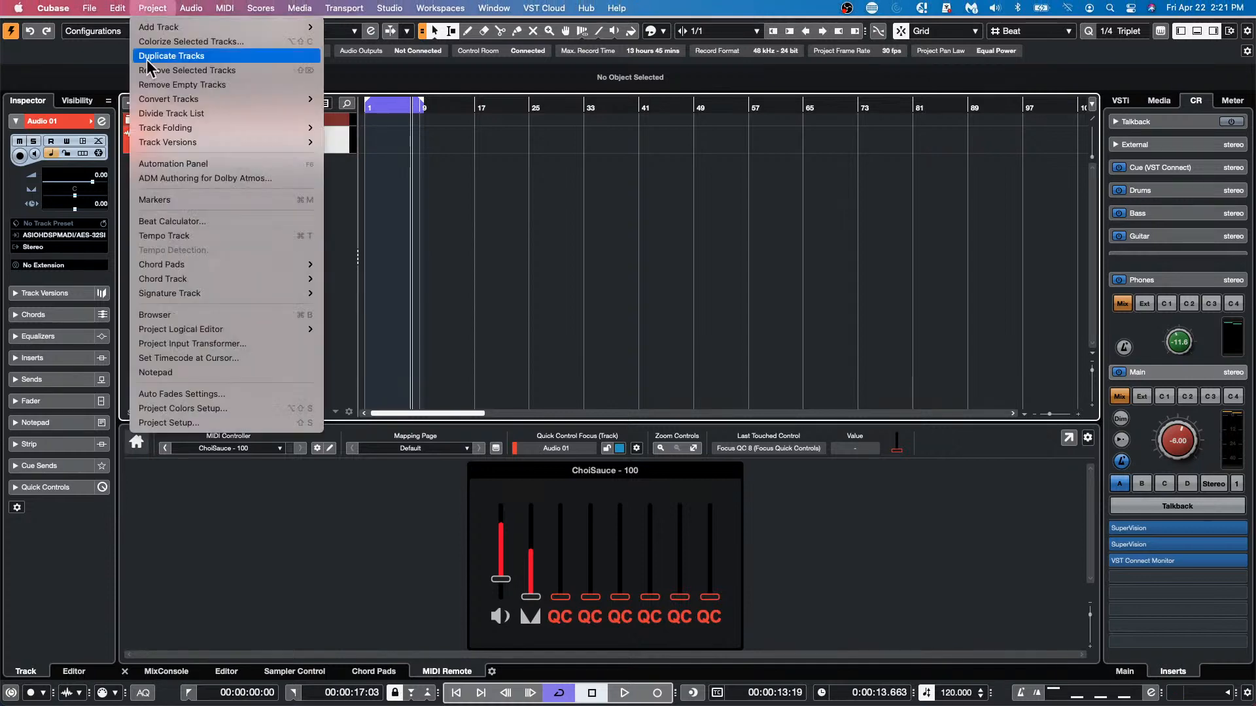
pyautogui.click(188, 422)
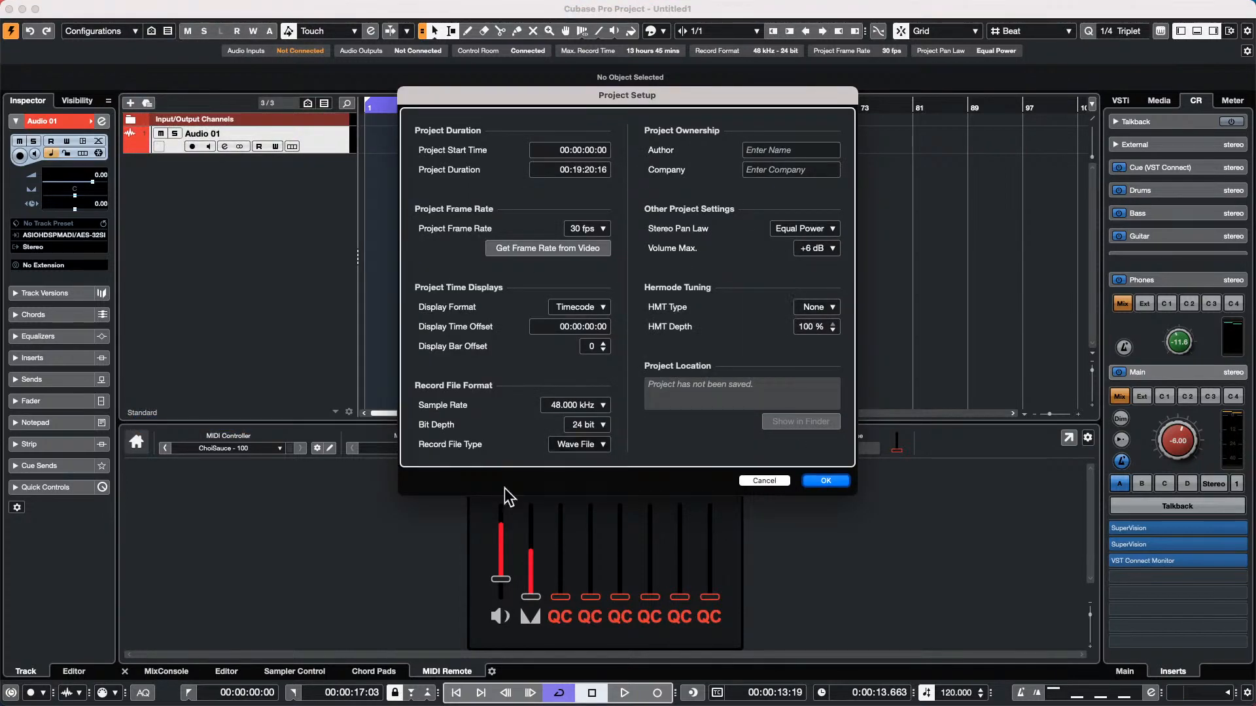
pyautogui.click(826, 480)
# Apply a new project color set with 16 basic colors in Project Colors Setup
pyautogui.click(153, 7)
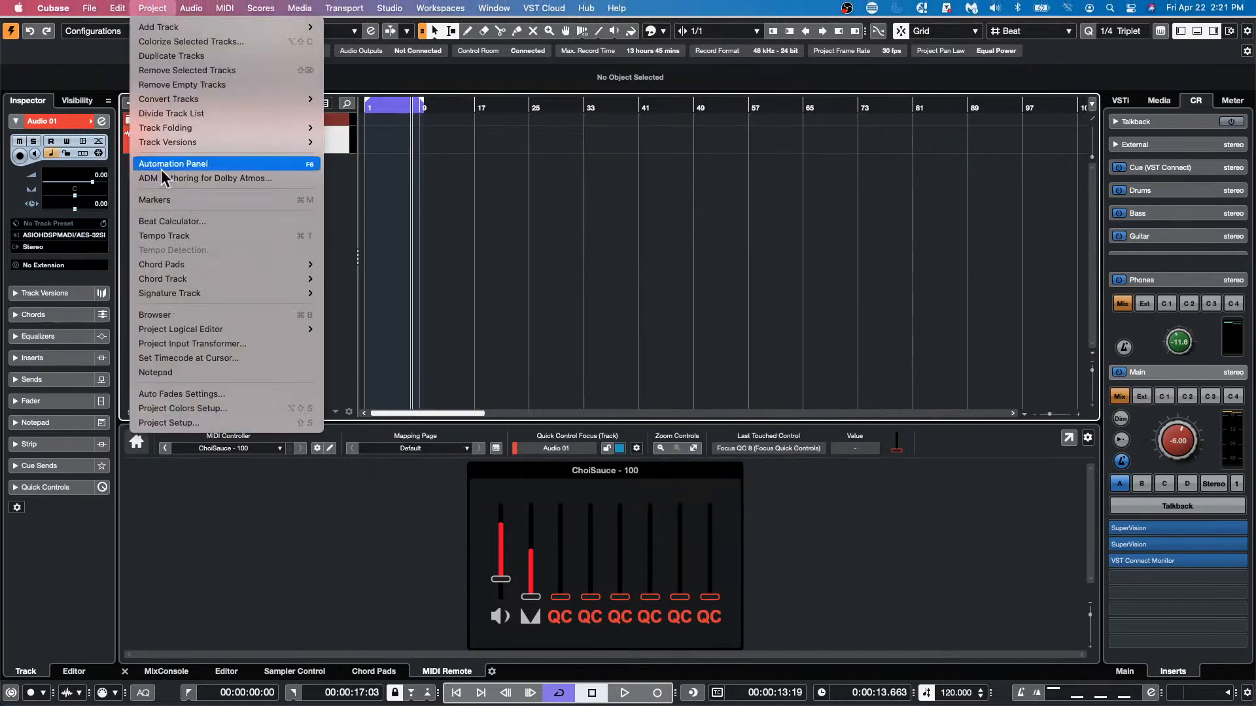
pyautogui.click(209, 407)
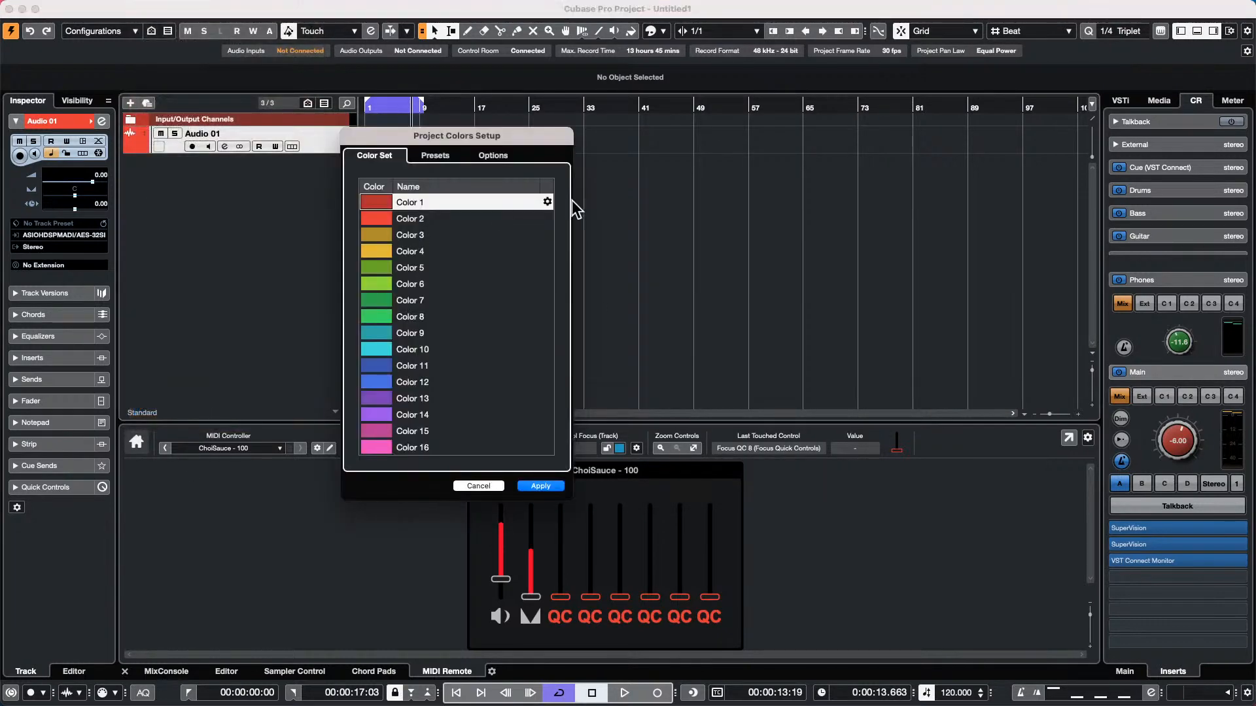
pyautogui.click(443, 158)
pyautogui.click(502, 160)
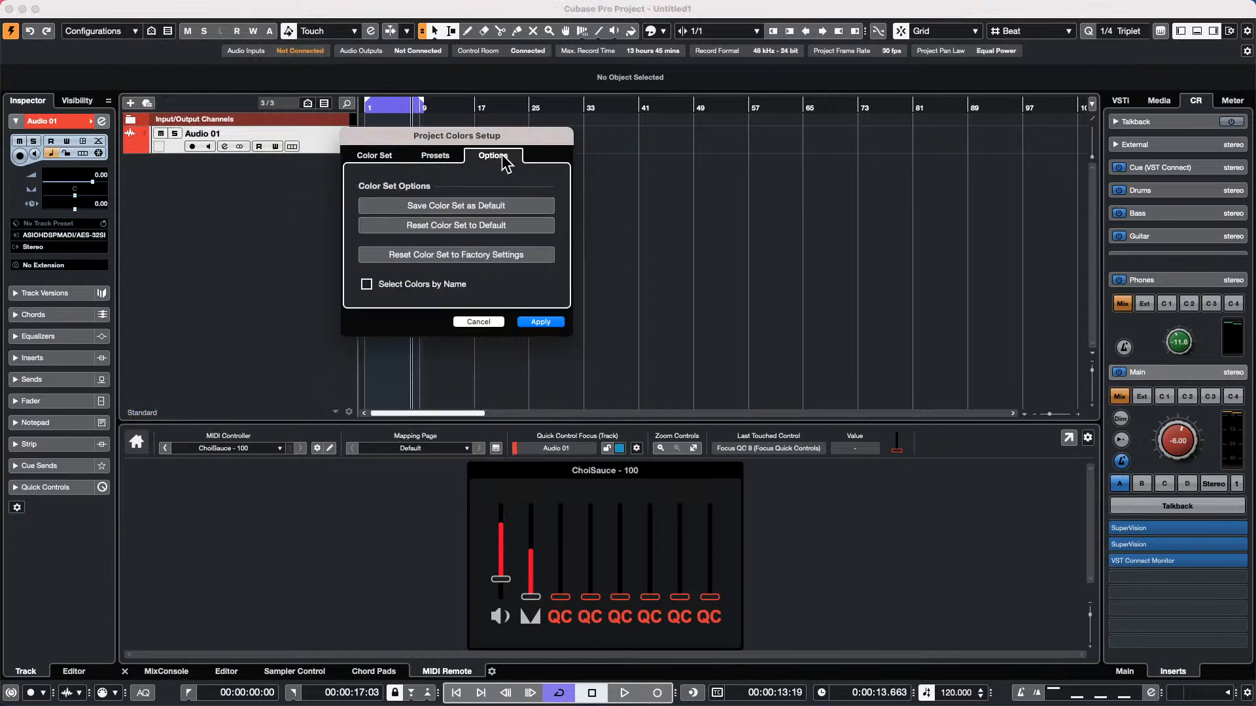
pyautogui.click(455, 160)
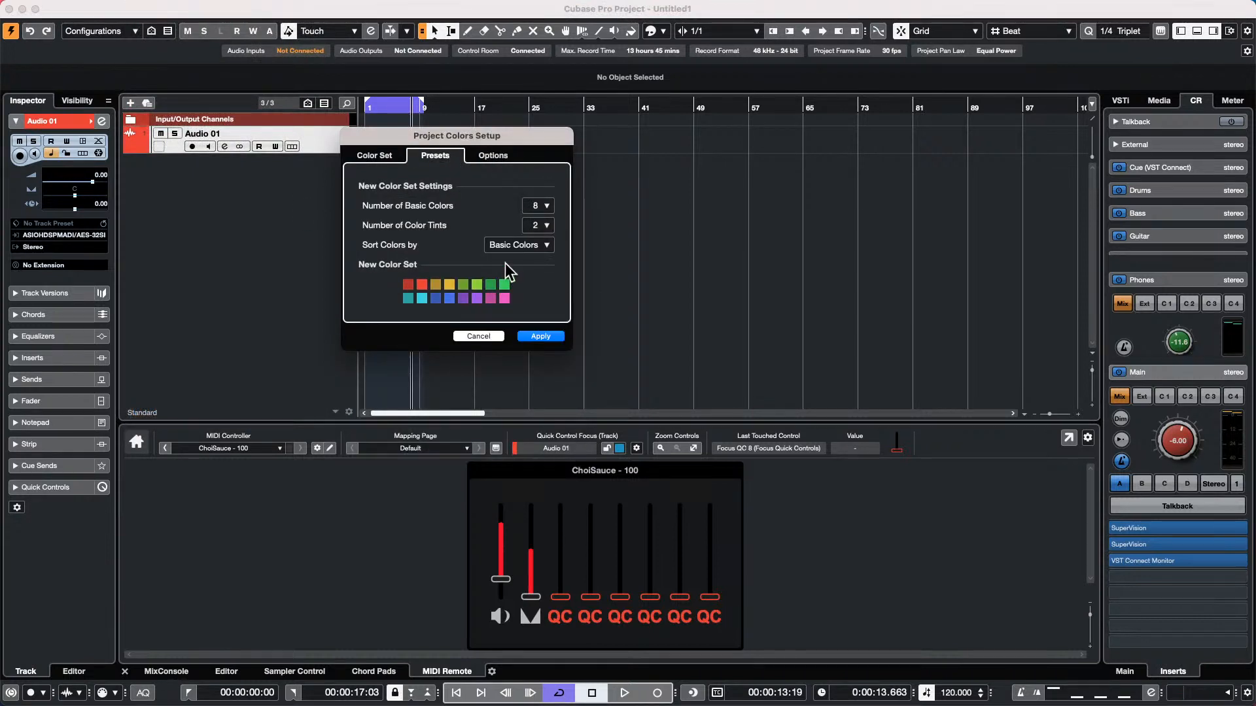
pyautogui.click(539, 206)
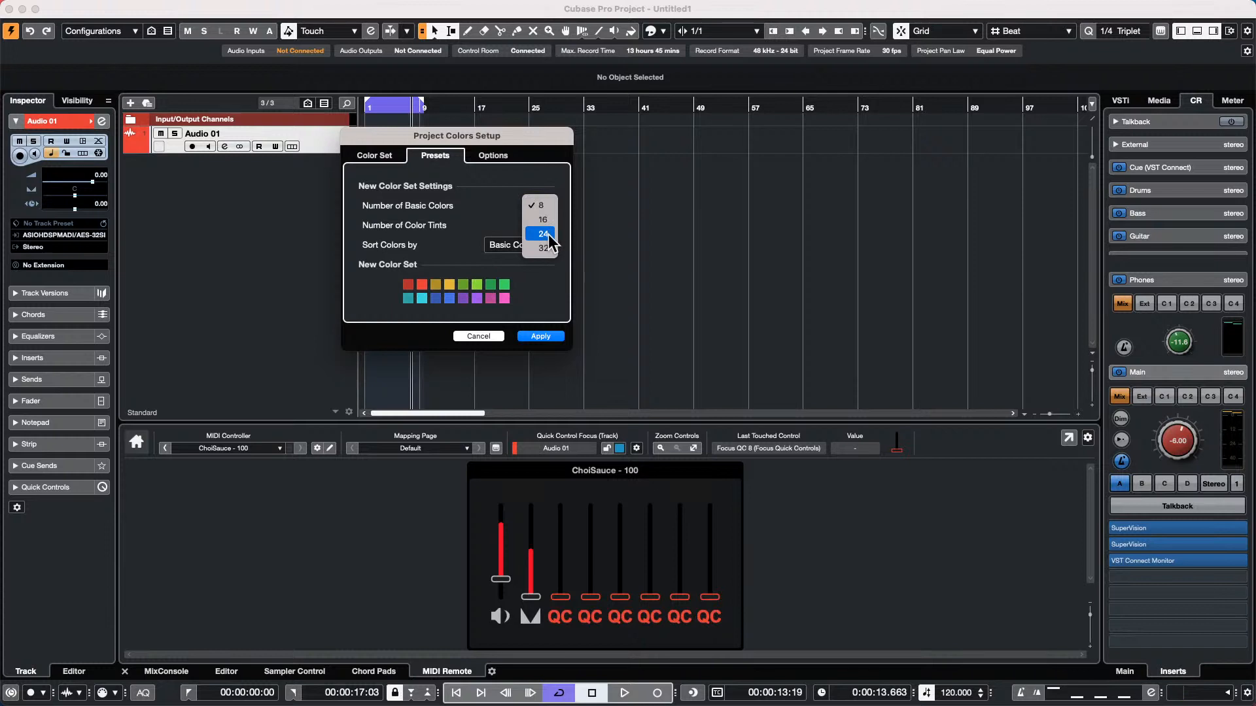
pyautogui.click(548, 223)
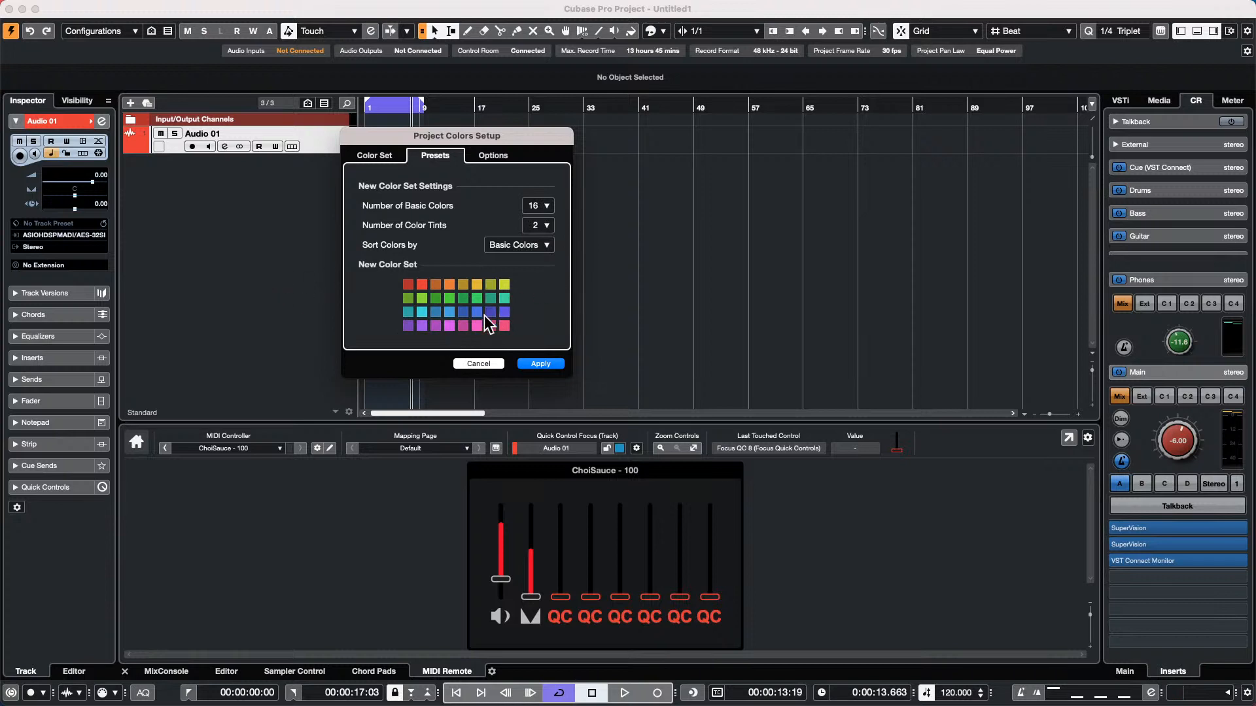
pyautogui.click(540, 364)
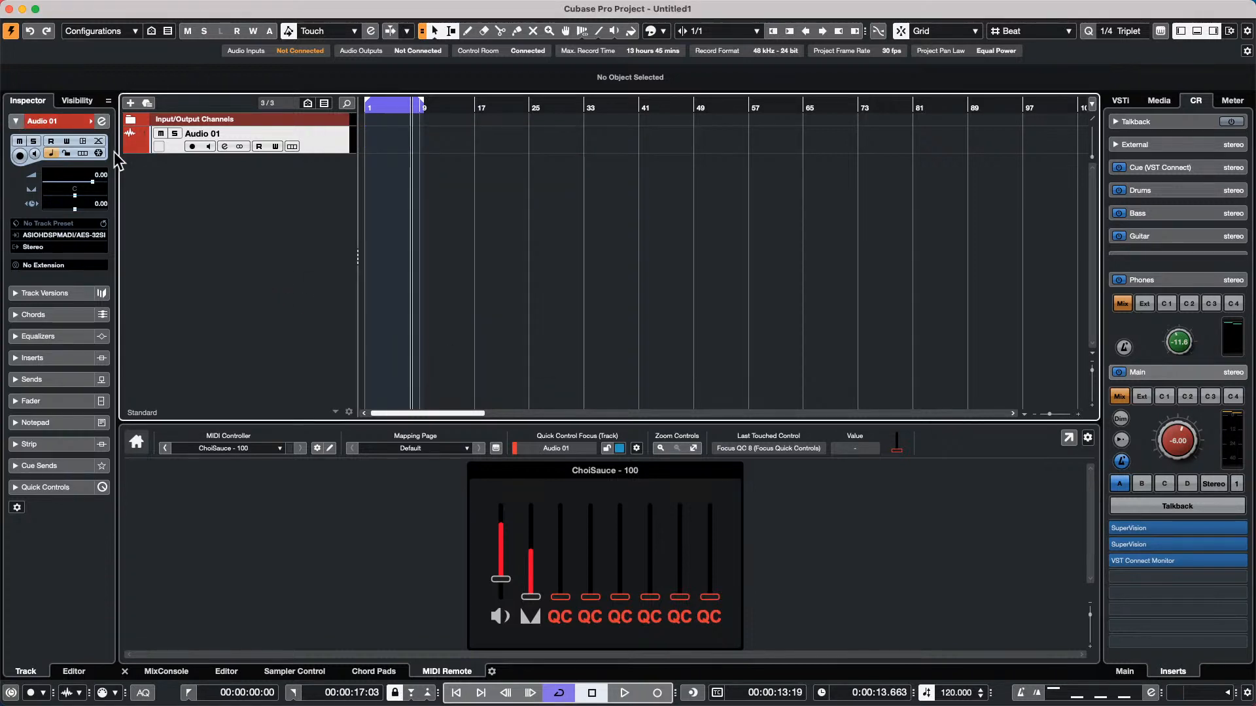
# Add one more stereo audio track with UR24C Input 1 as input and the Stereo output
pyautogui.rightClick(204, 171)
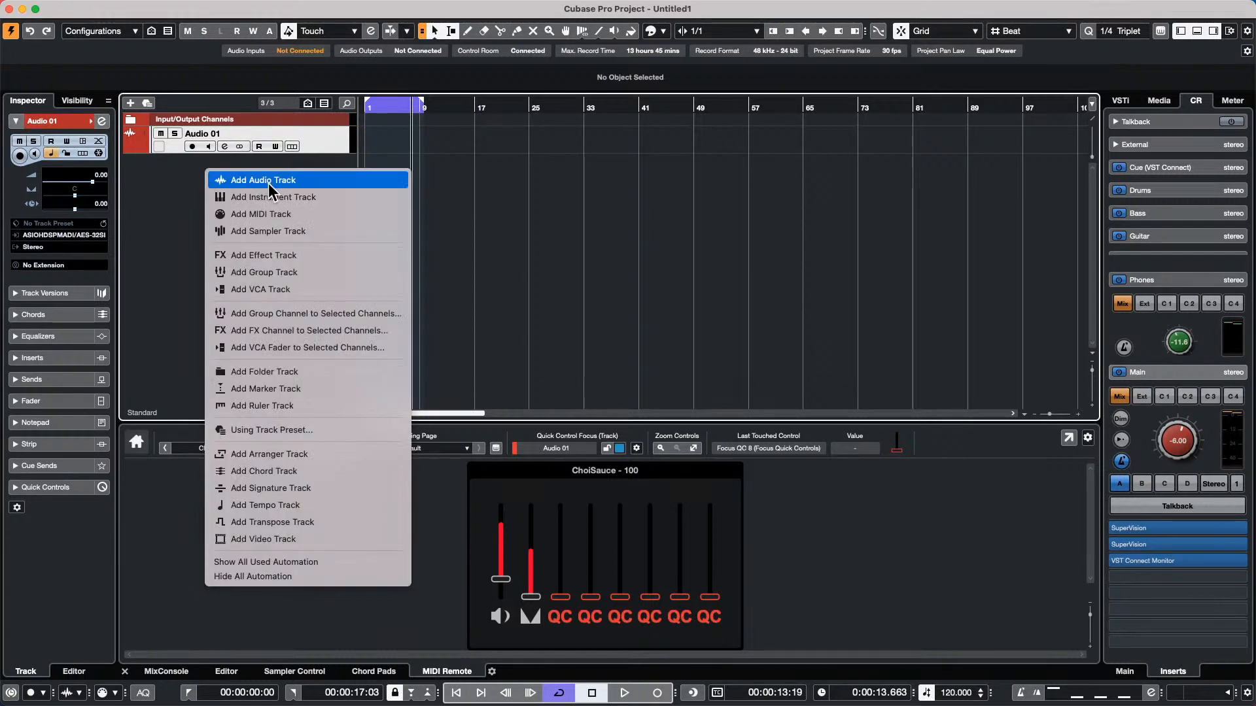
pyautogui.click(268, 181)
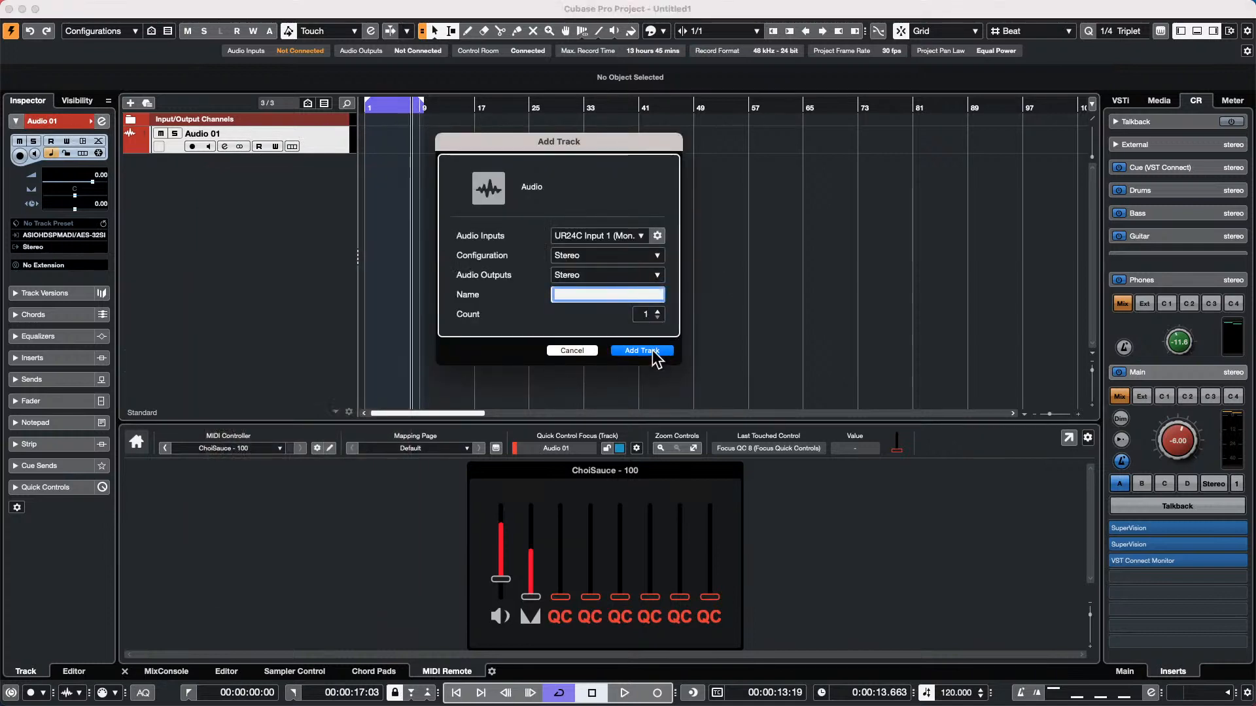
pyautogui.click(641, 351)
# Colour the Audio 02 track olive green using the first swatch in the palette's second row
pyautogui.click(89, 120)
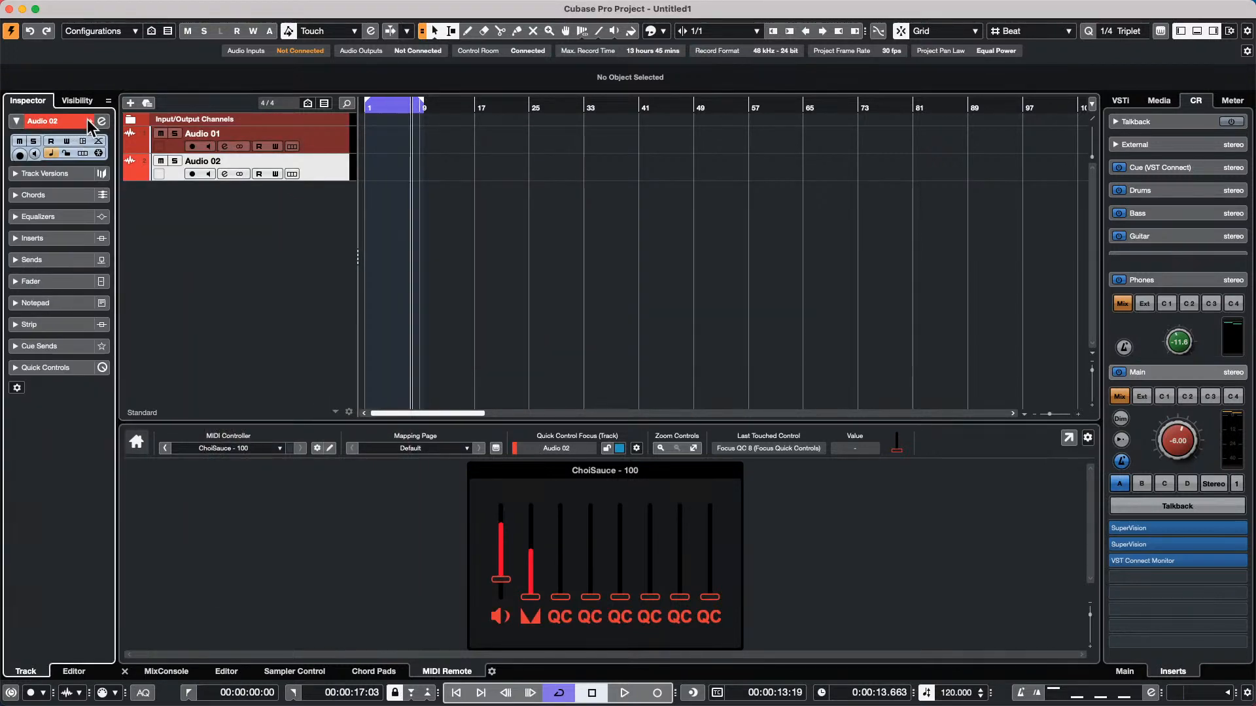
pyautogui.click(89, 121)
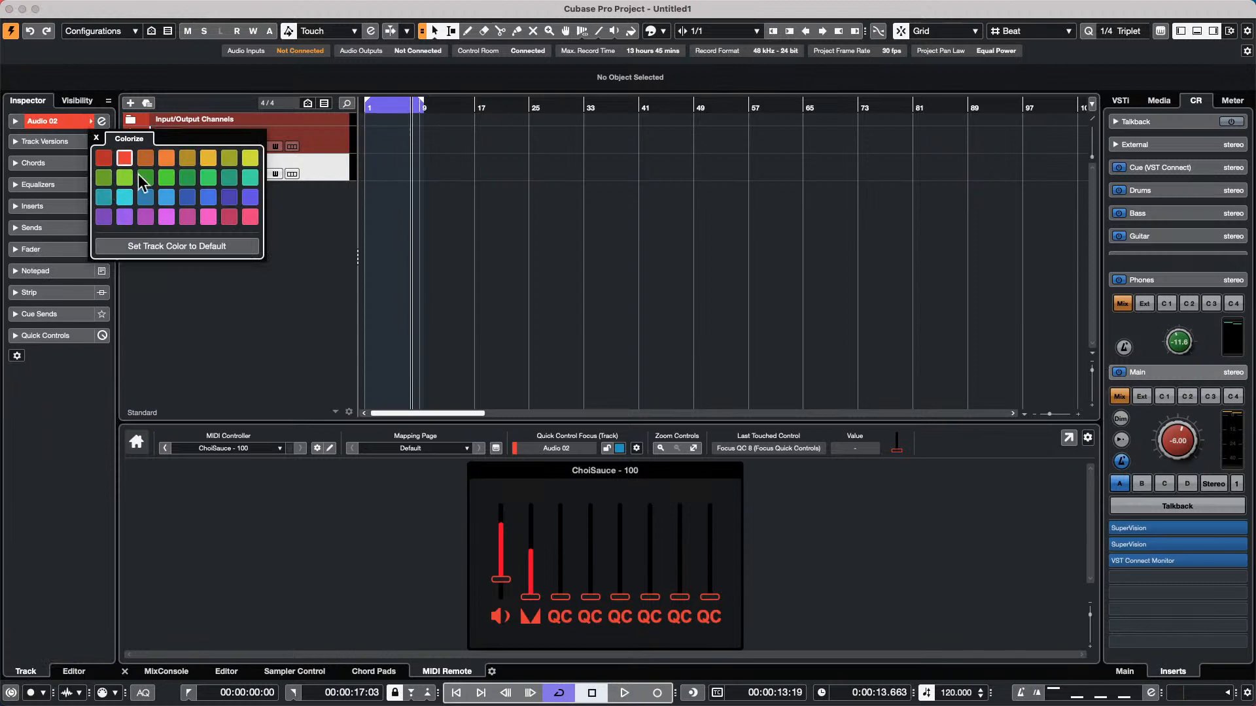
pyautogui.click(102, 181)
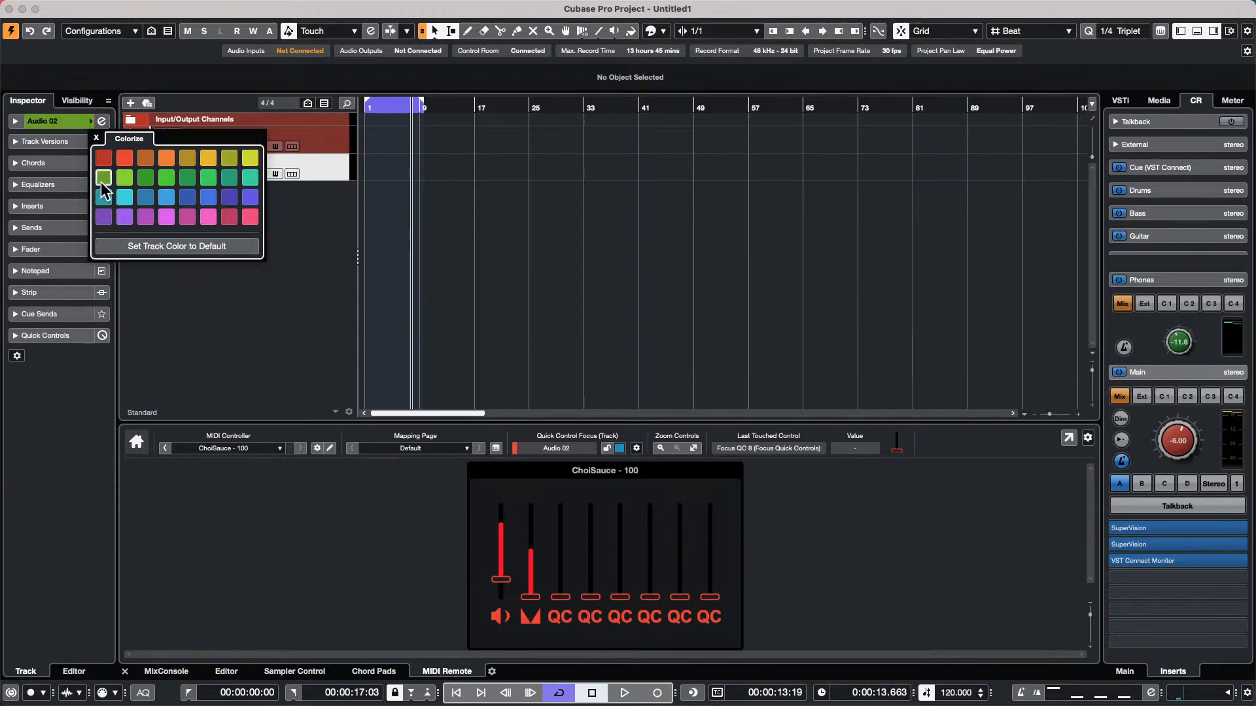
pyautogui.click(301, 198)
# Choose Use Previous Track Color +1 as the Auto Track/Channel Color Mode in the Track & MixConsole Channel Colors preferences
pyautogui.moveTo(297, 2)
pyautogui.click(89, 8)
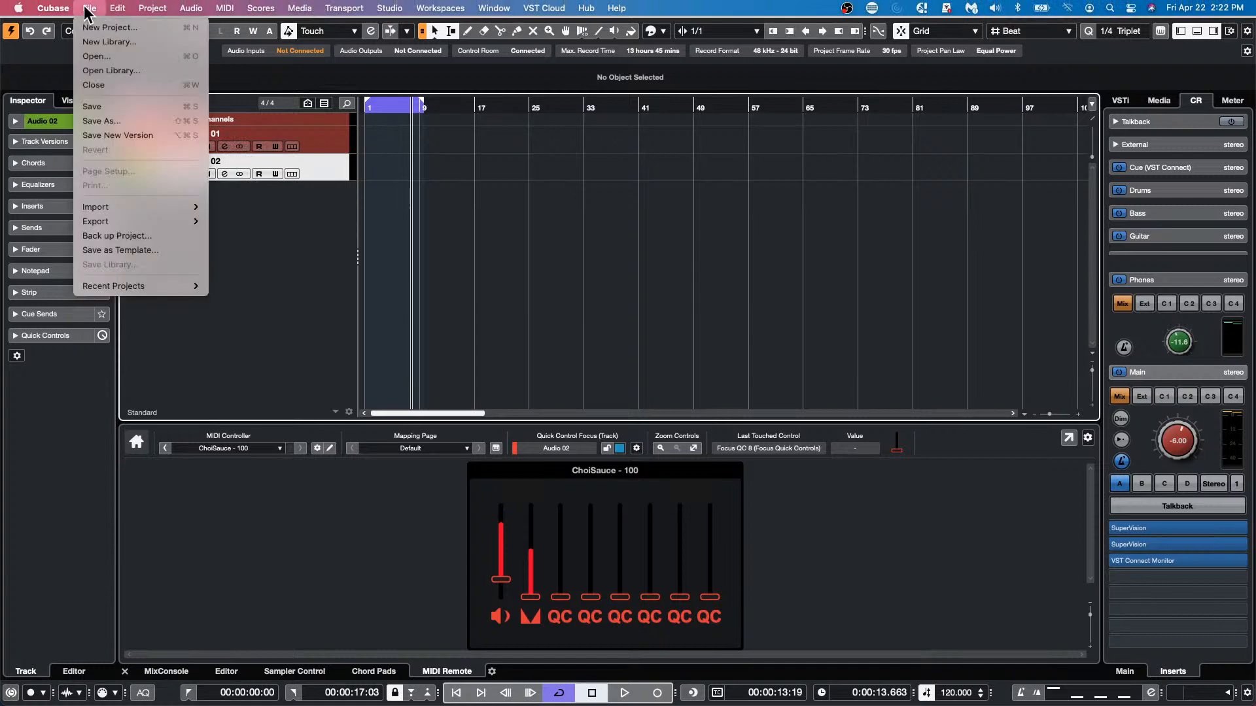
pyautogui.click(51, 48)
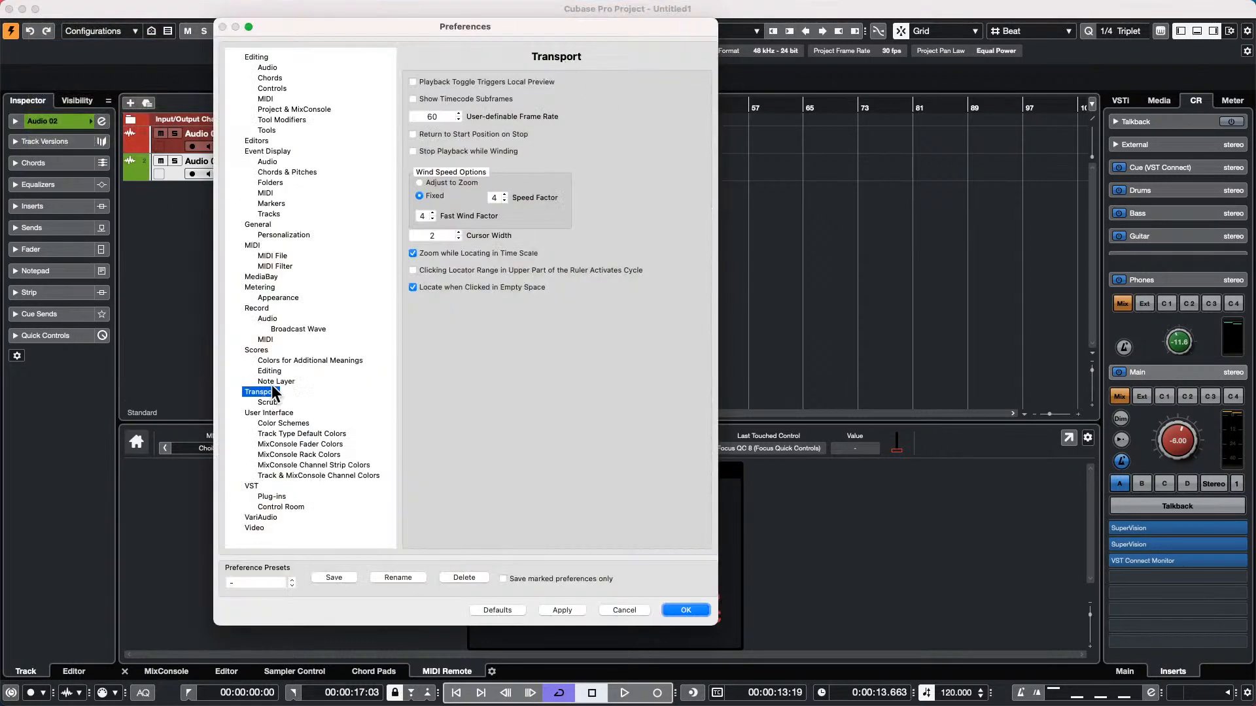
pyautogui.click(287, 475)
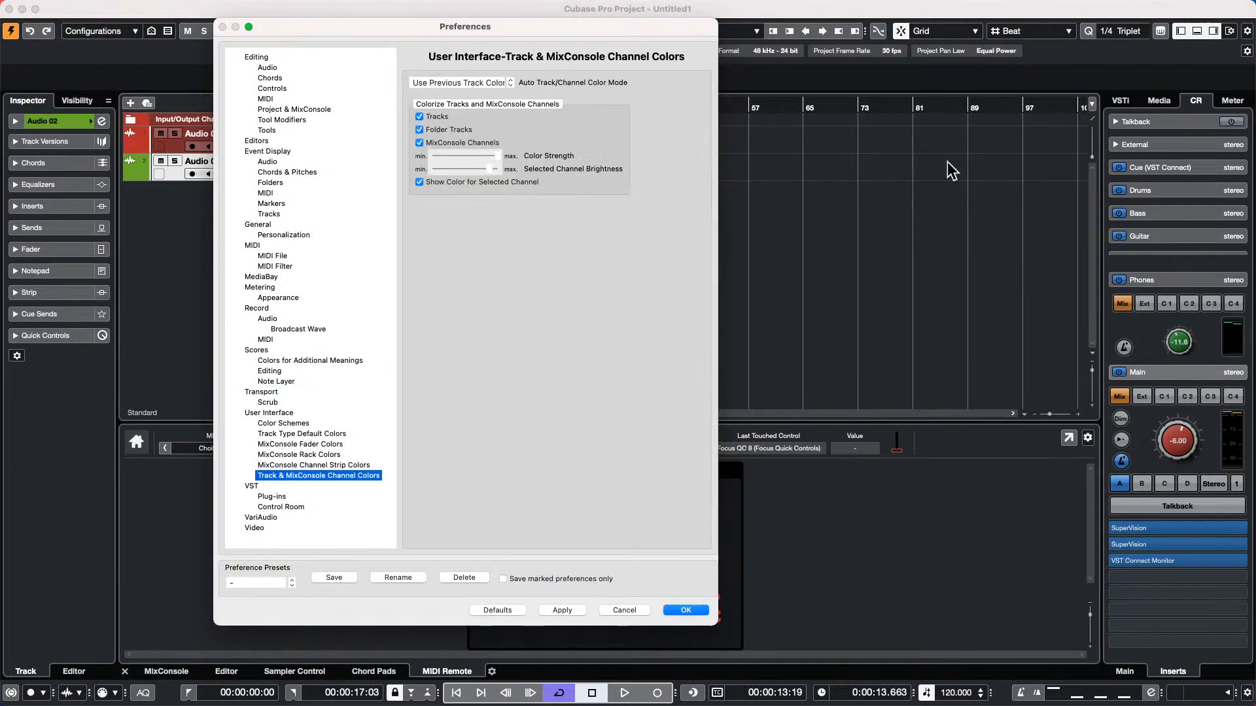
pyautogui.click(501, 83)
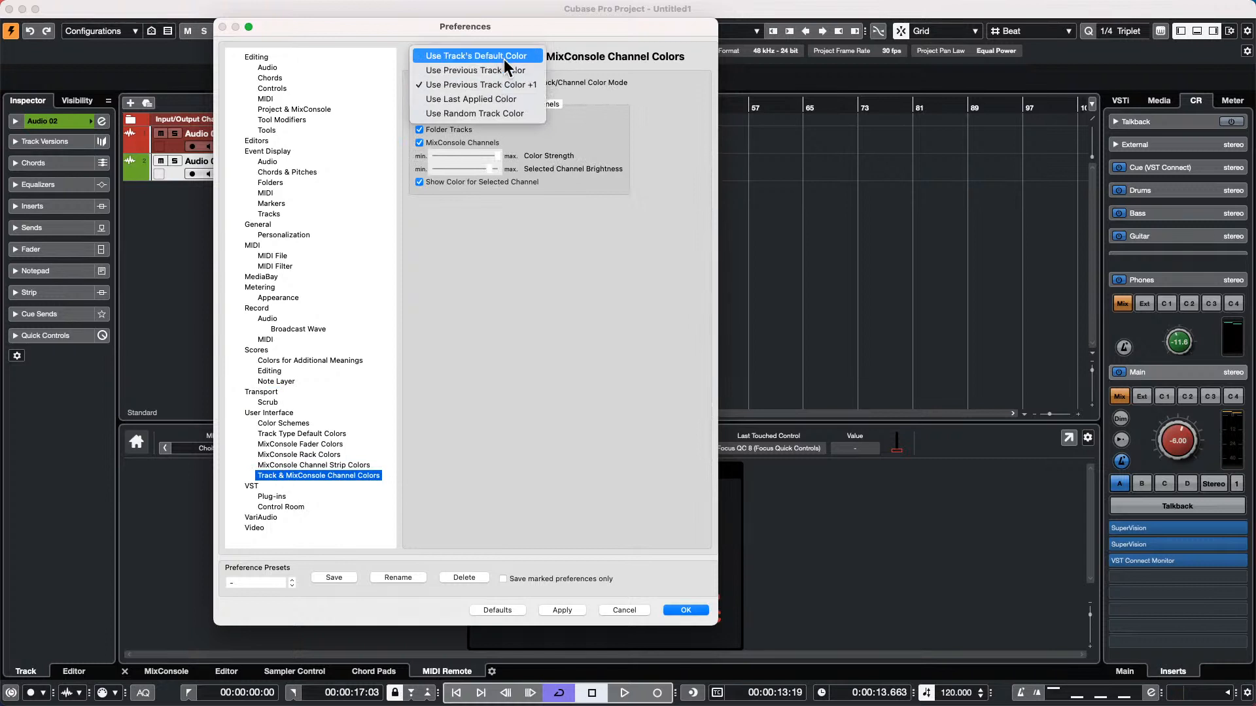
pyautogui.click(526, 83)
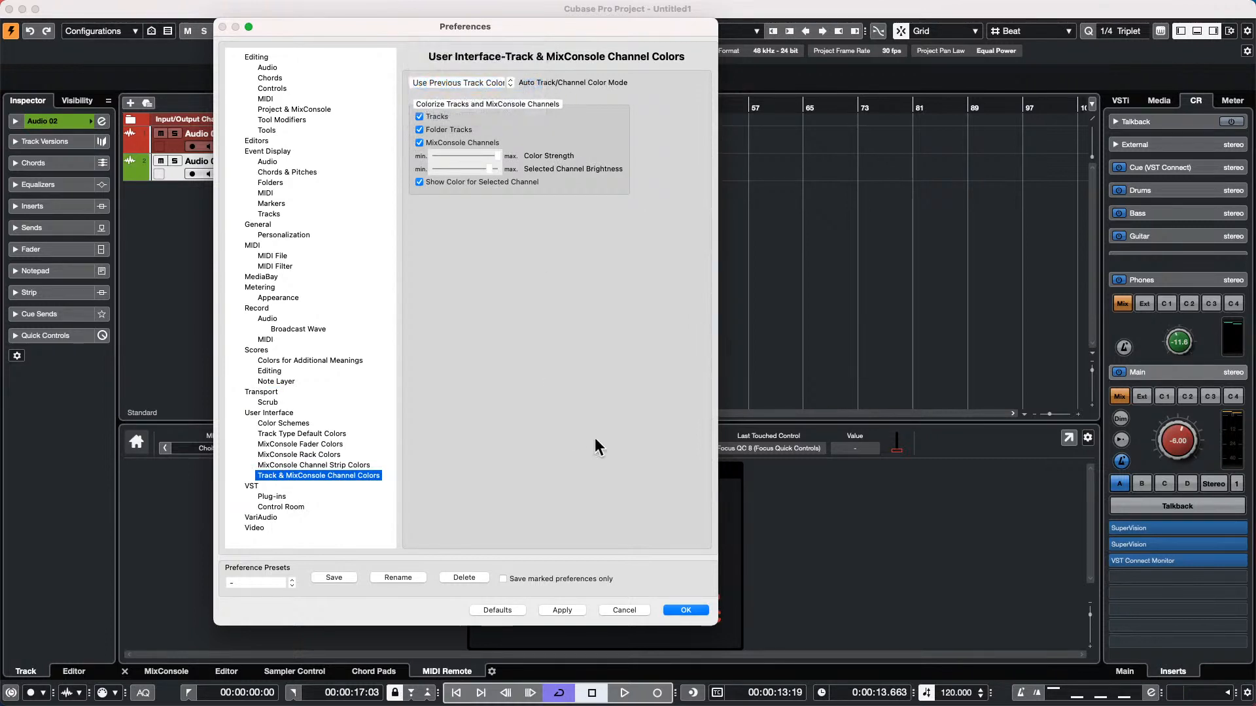
pyautogui.click(685, 609)
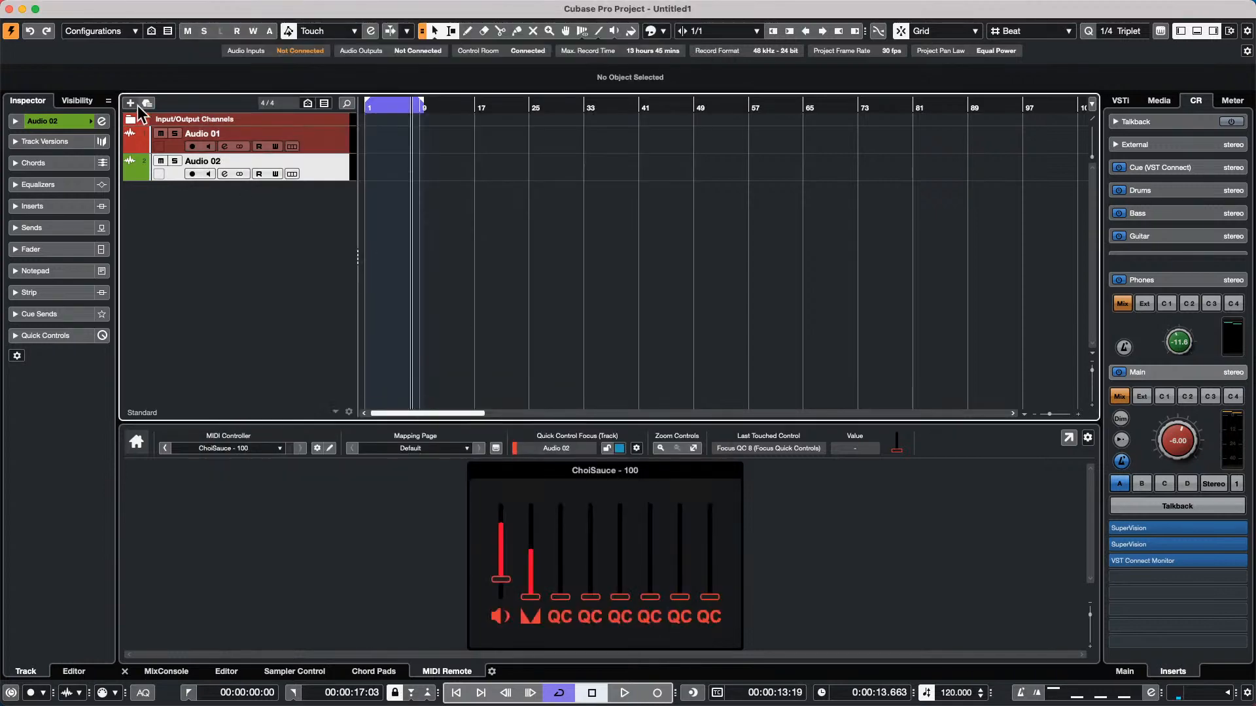
# Add eight stereo audio tracks below Audio 02 with UR24C Input 1 as input and the Stereo output
pyautogui.rightClick(202, 218)
pyautogui.click(359, 233)
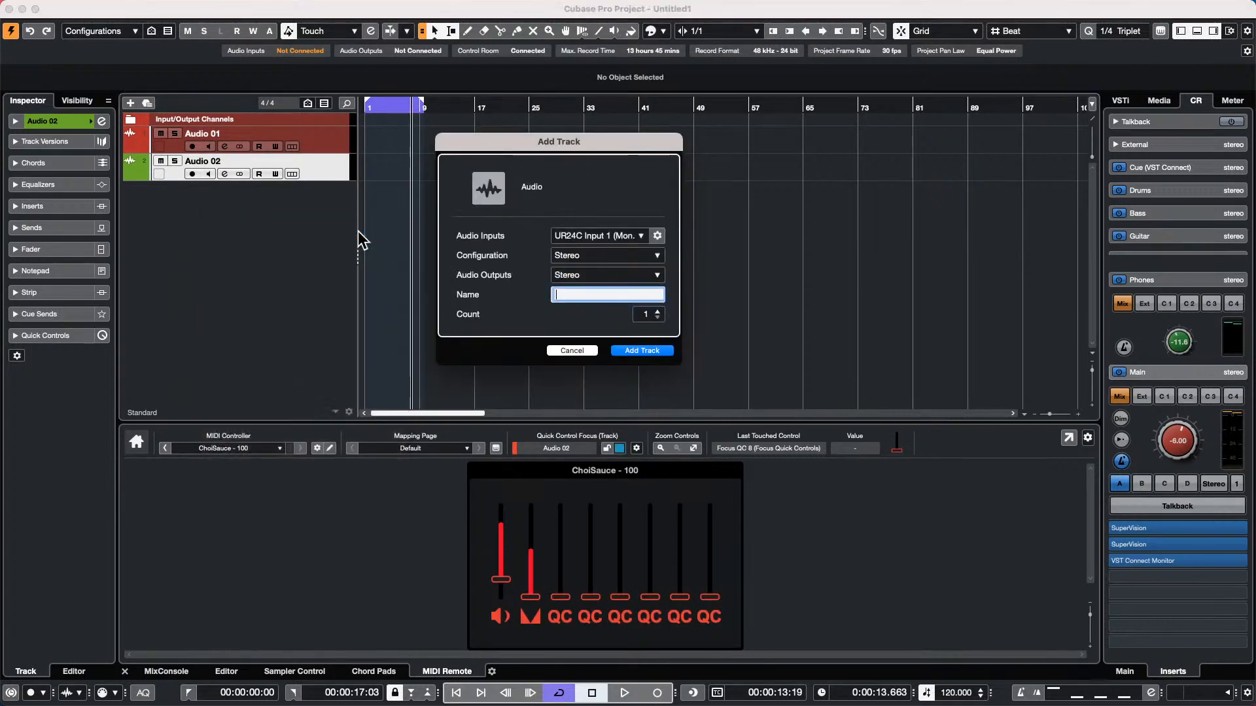
pyautogui.click(656, 310)
pyautogui.click(656, 310)
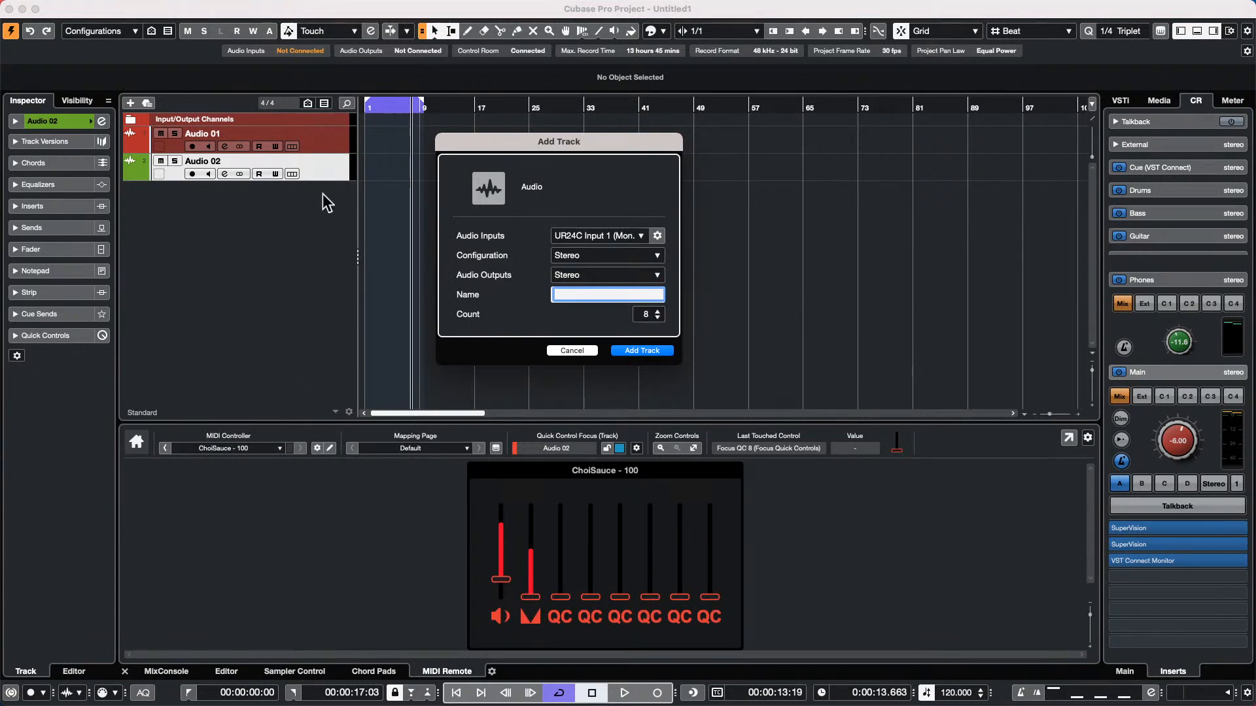
pyautogui.click(654, 352)
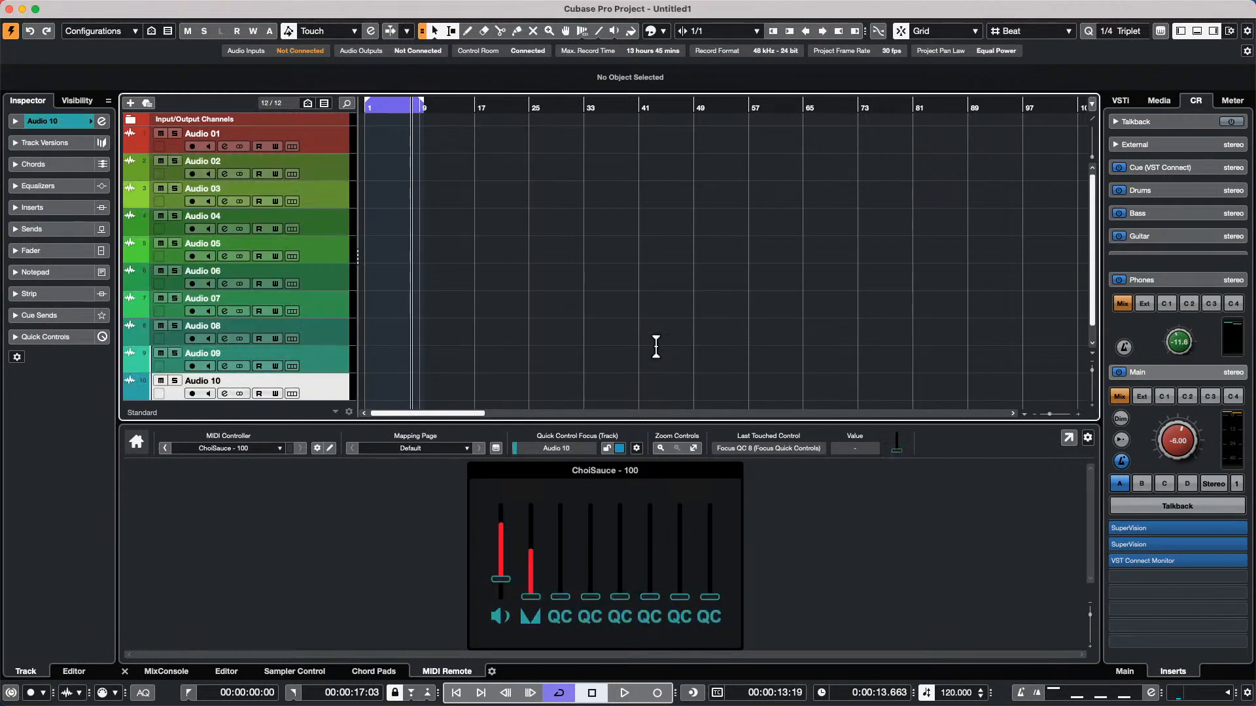
# Compare the colour palette of Audio 10 with the colour sequence across the track list
pyautogui.click(98, 121)
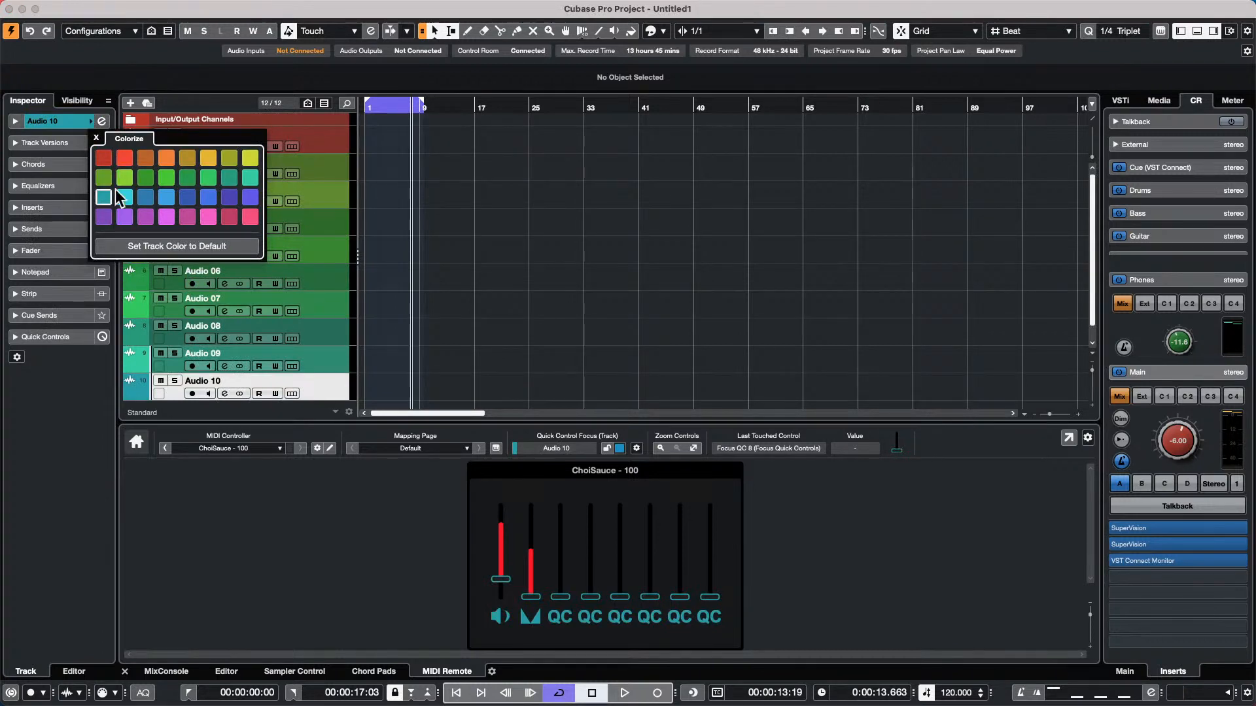
pyautogui.click(542, 241)
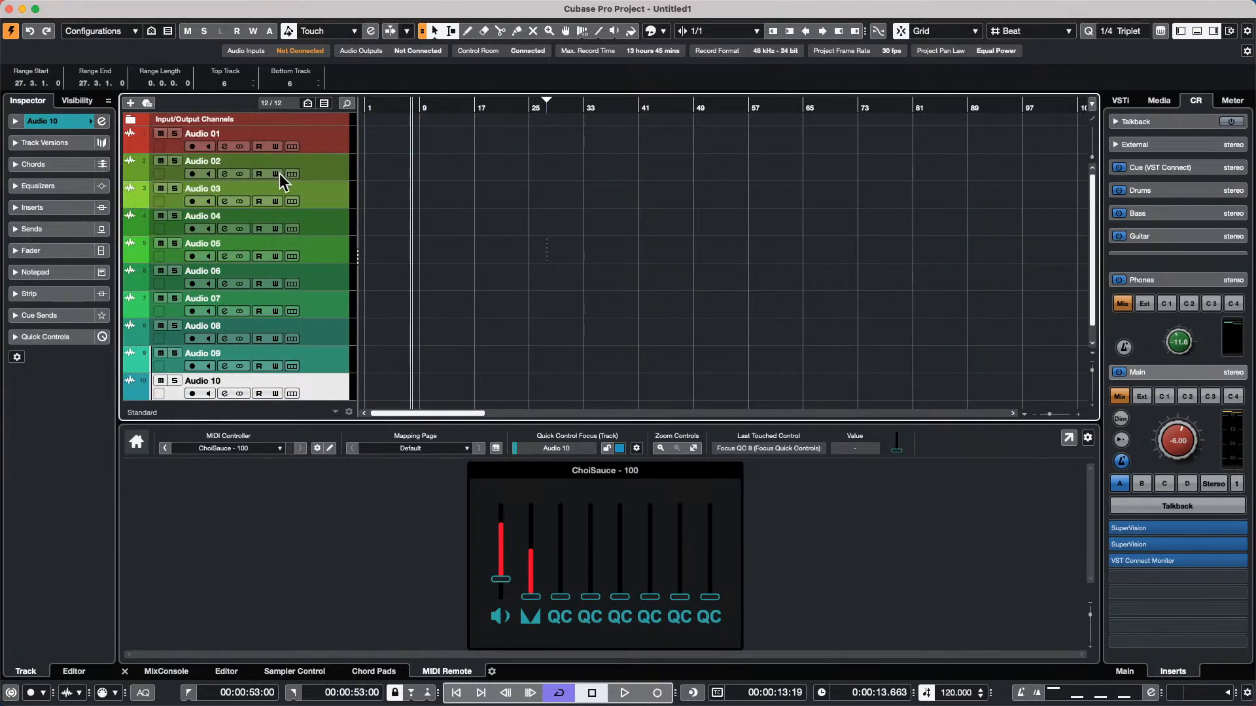
pyautogui.scroll(-1, 331, 204)
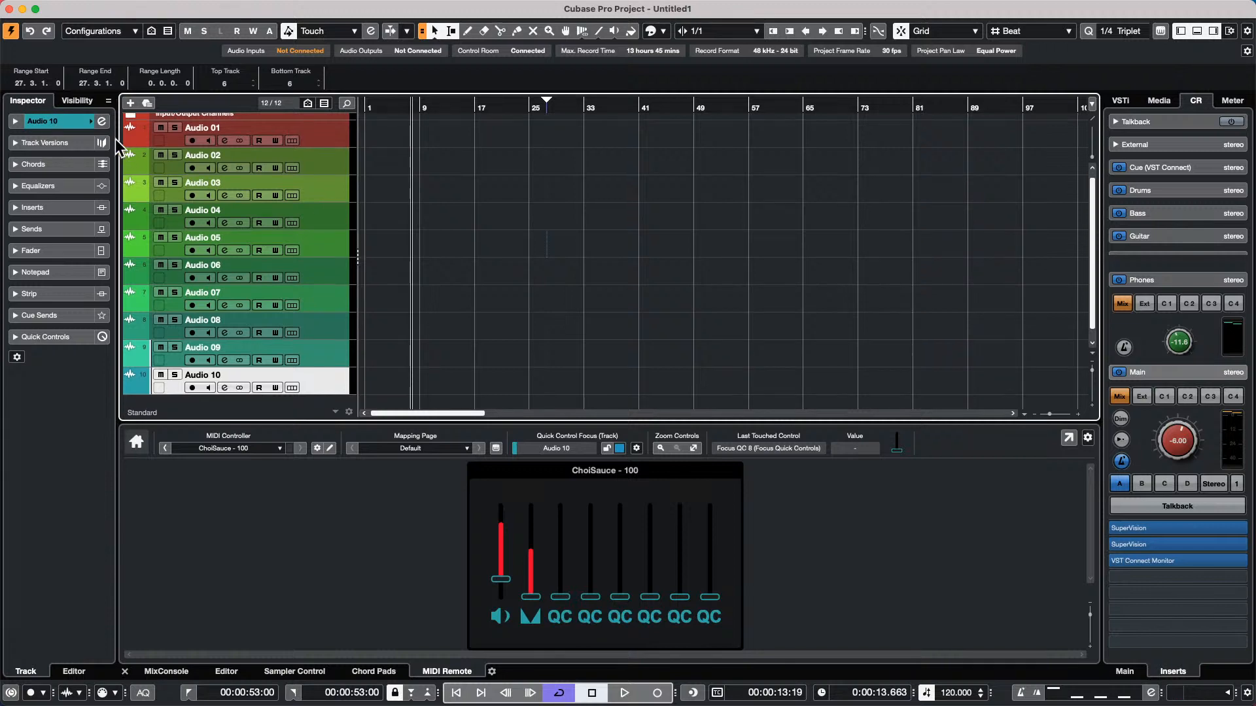
pyautogui.scroll(-2, 391, 264)
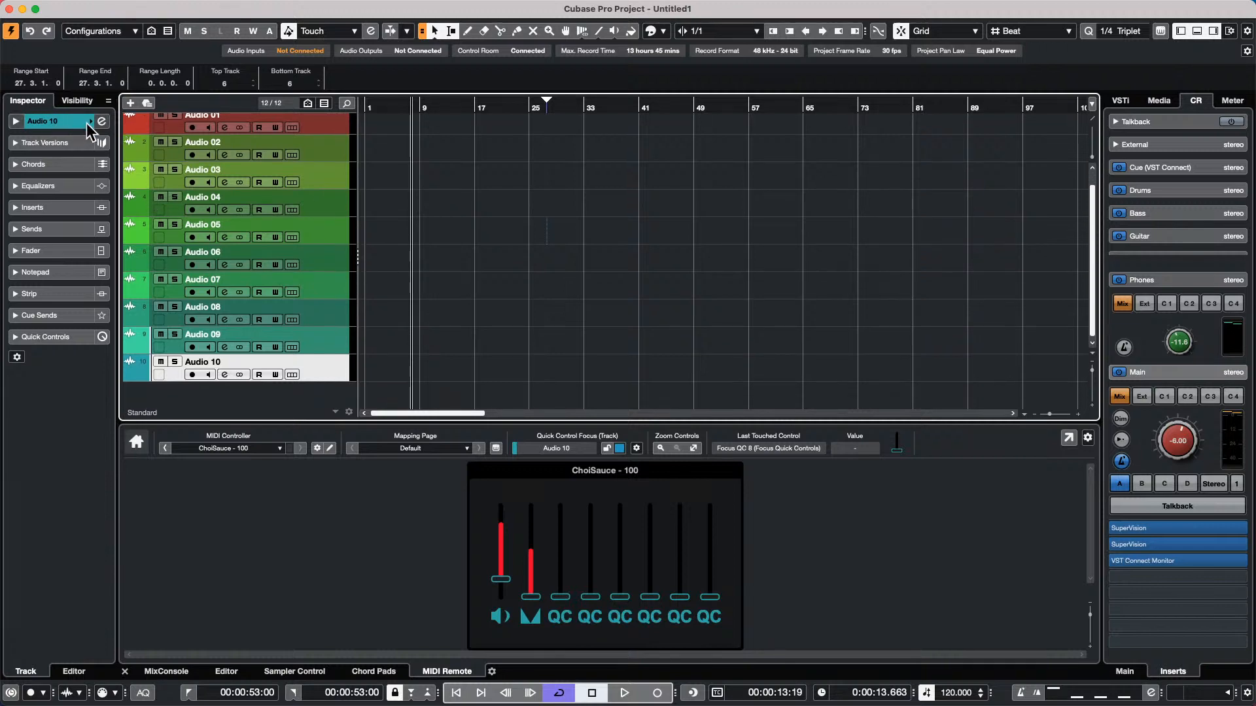
# Review the Auto Track/Channel Color Mode options in the Track & MixConsole Channel Colors preferences and close the preferences
pyautogui.moveTo(105, 5)
pyautogui.click(62, 8)
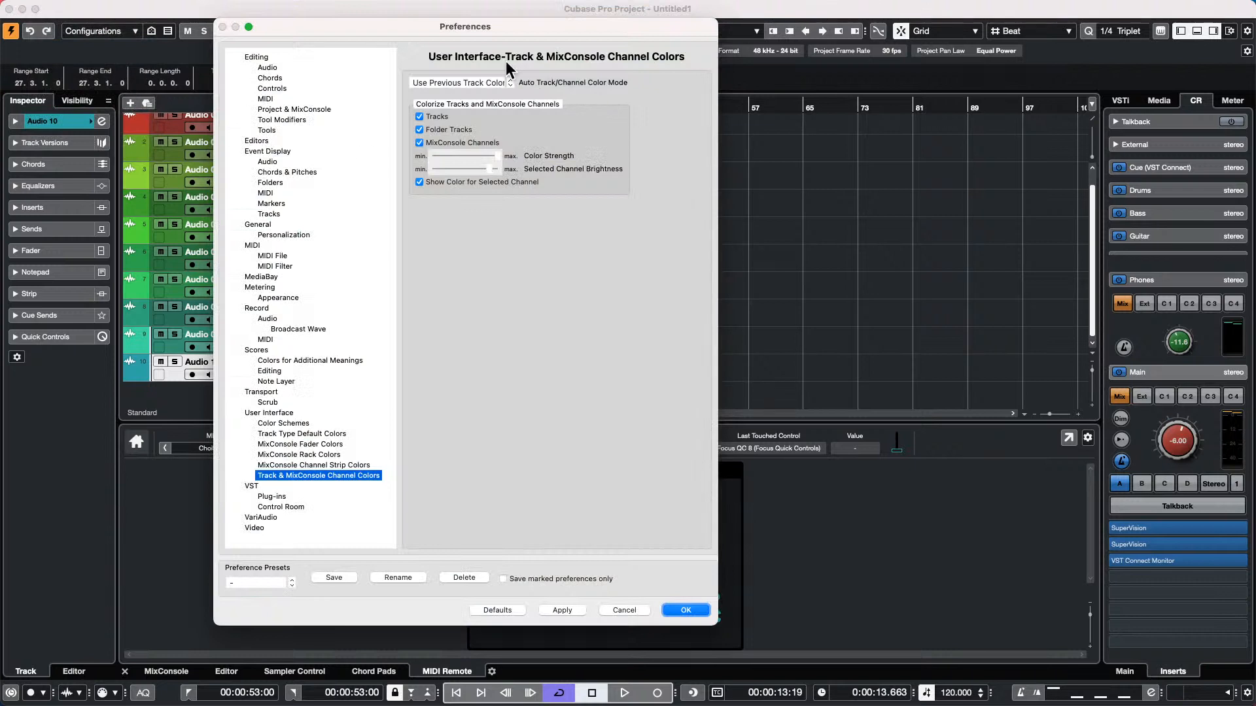
pyautogui.click(443, 81)
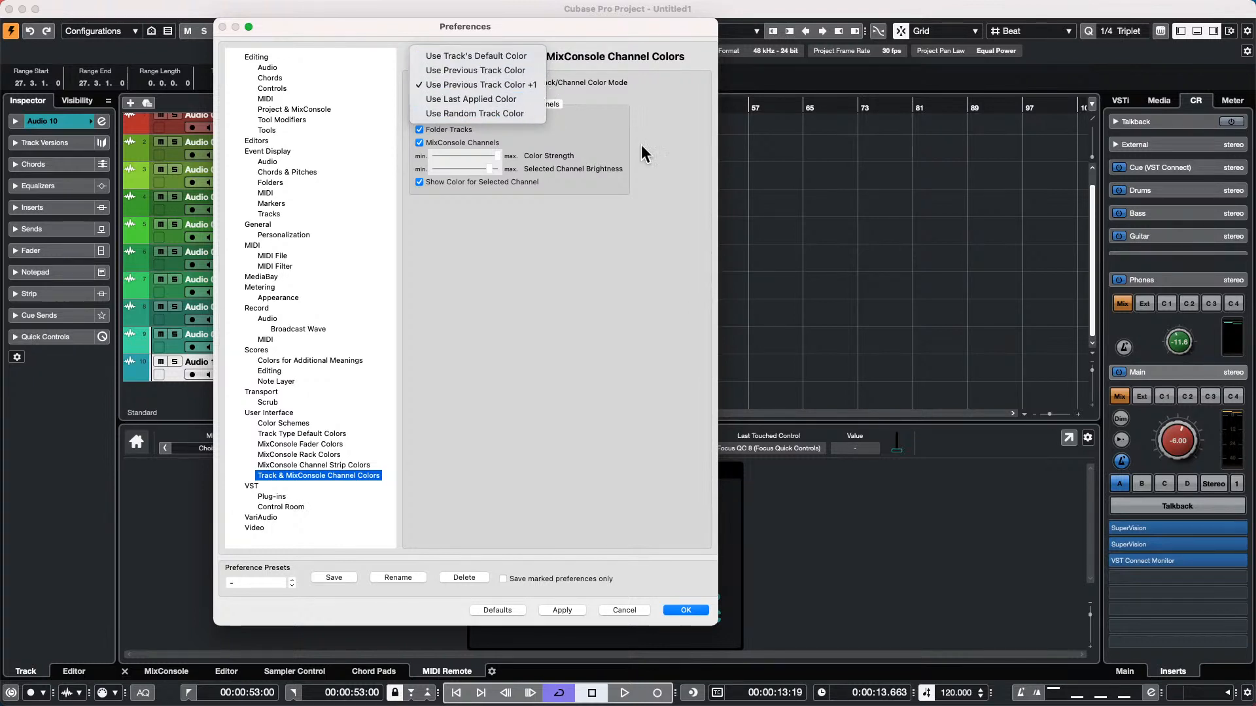
pyautogui.click(685, 613)
pyautogui.click(688, 609)
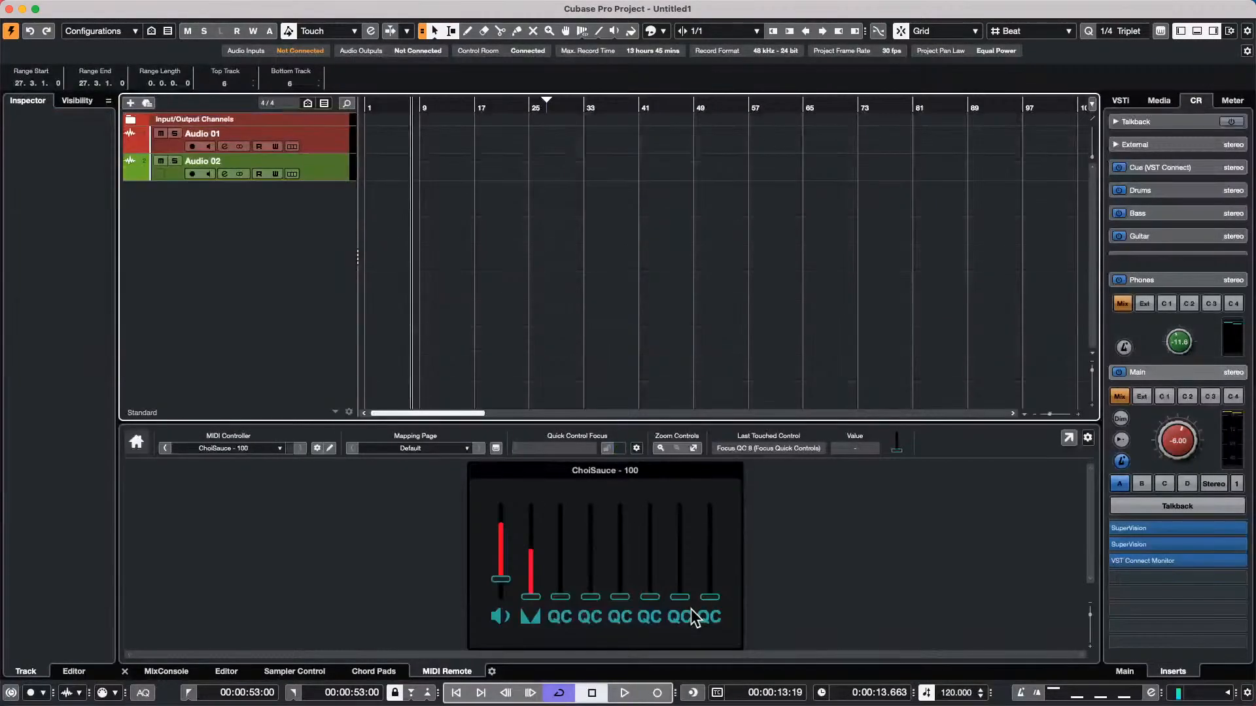
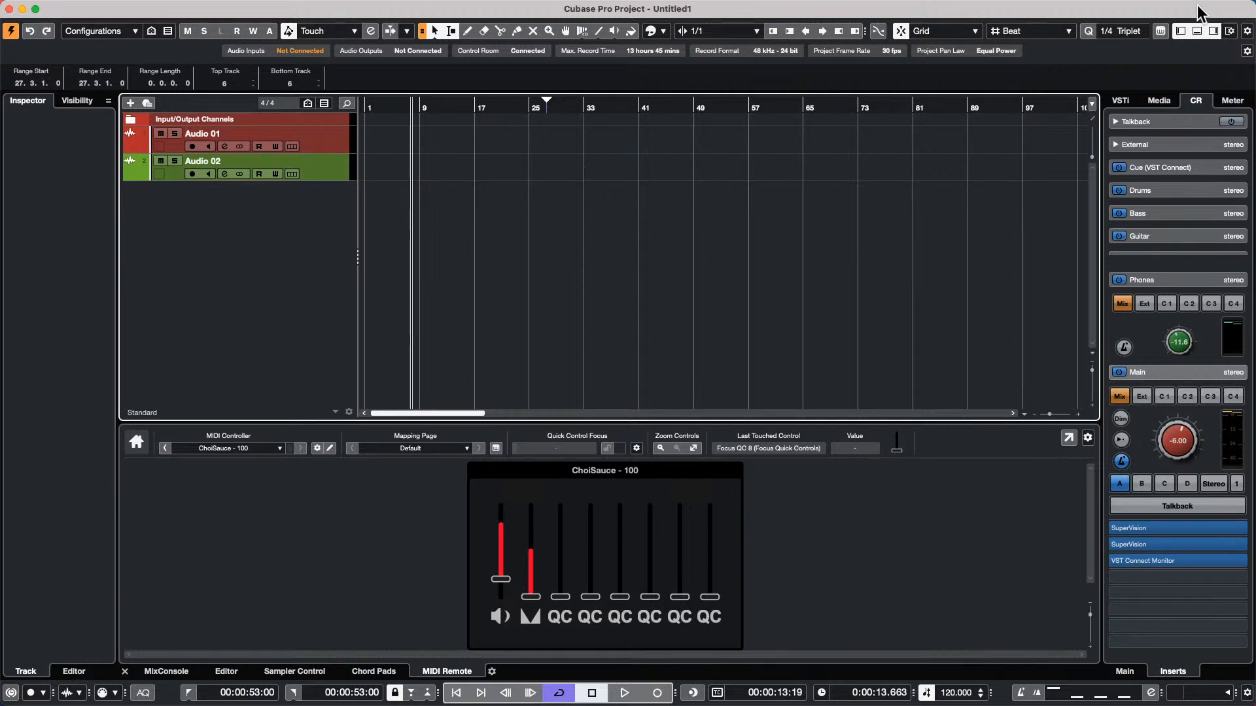
# Insert the Compressor effect in the first insert slot of the Audio 02 track
pyautogui.click(336, 172)
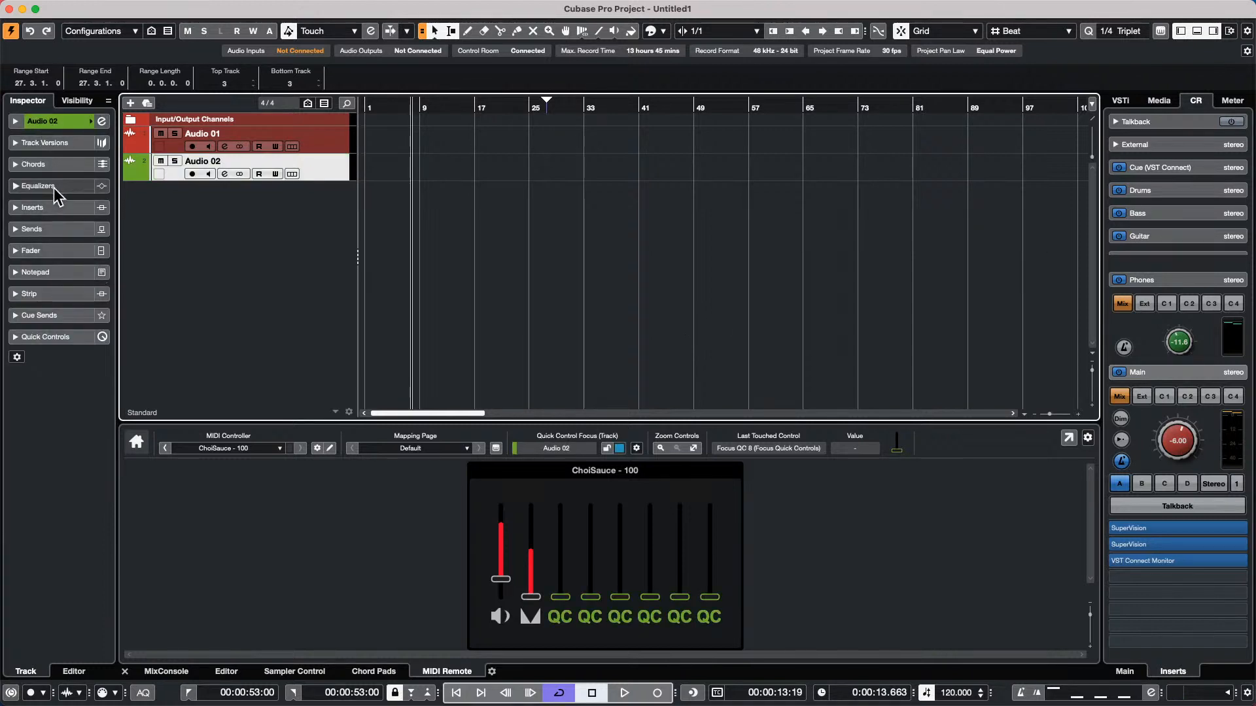
pyautogui.click(49, 206)
pyautogui.click(92, 234)
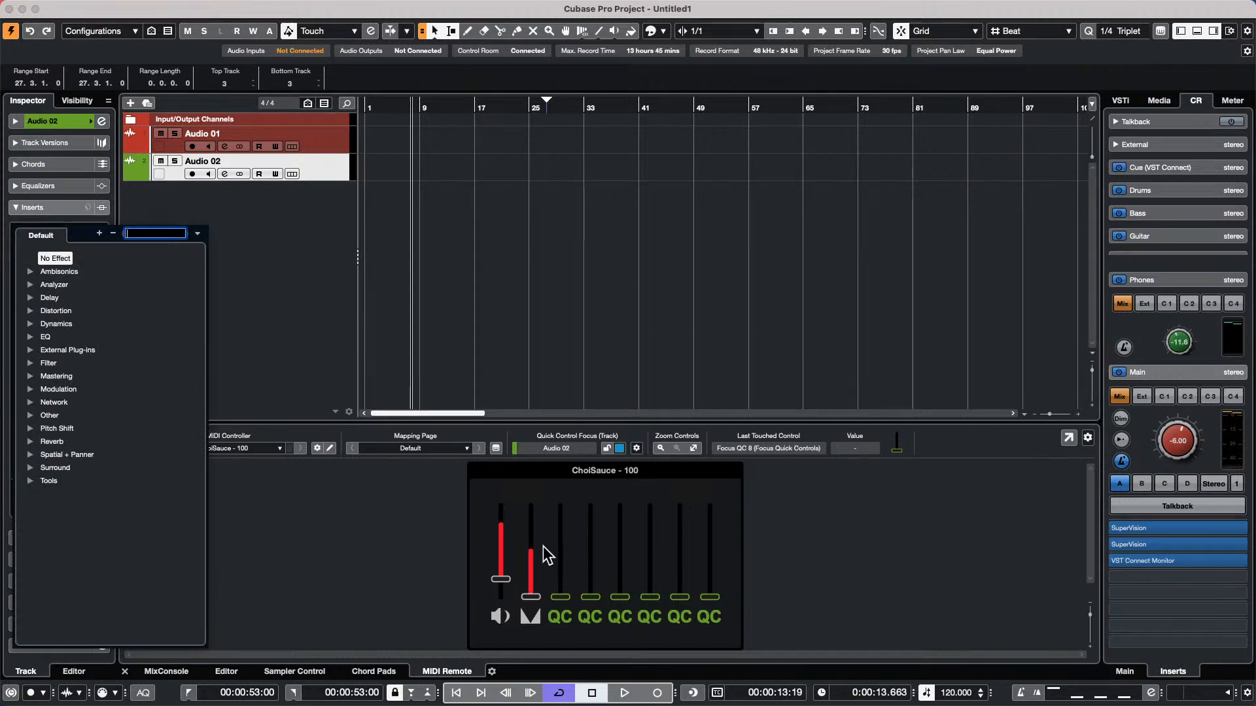
pyautogui.click(29, 323)
pyautogui.click(81, 350)
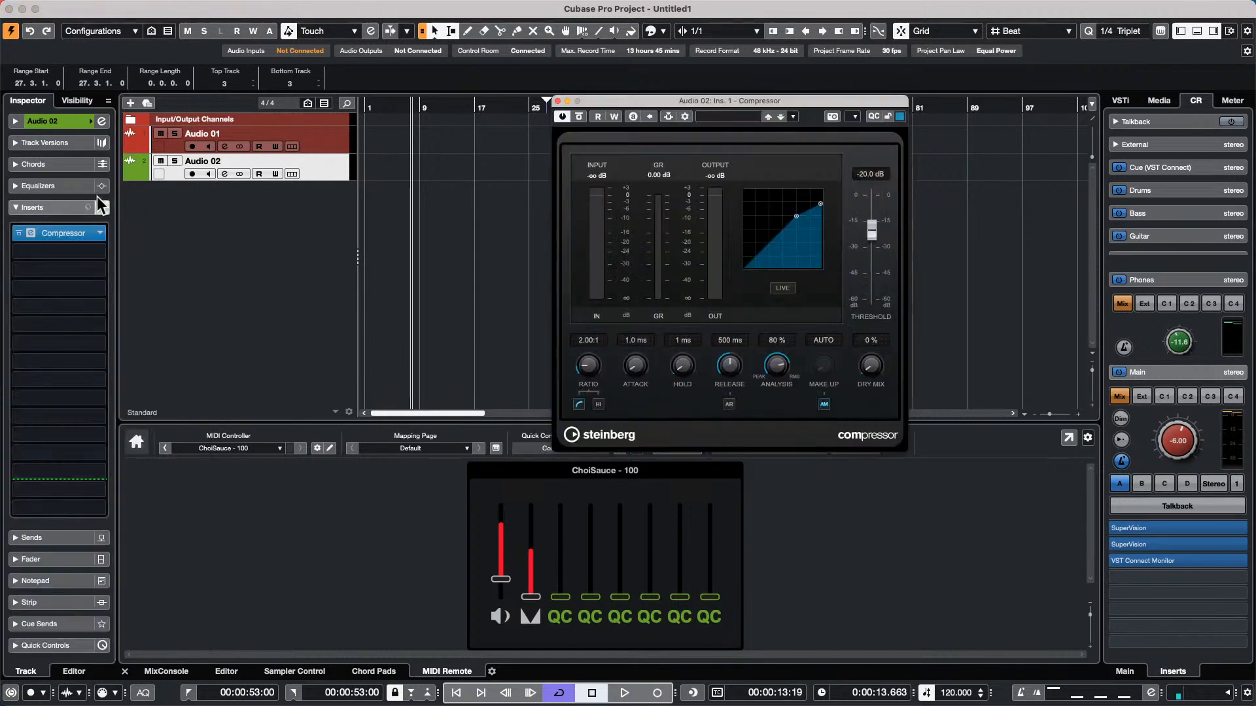
# Insert a second Compressor in Audio 02's second insert slot and move its window beside the first one
pyautogui.click(96, 252)
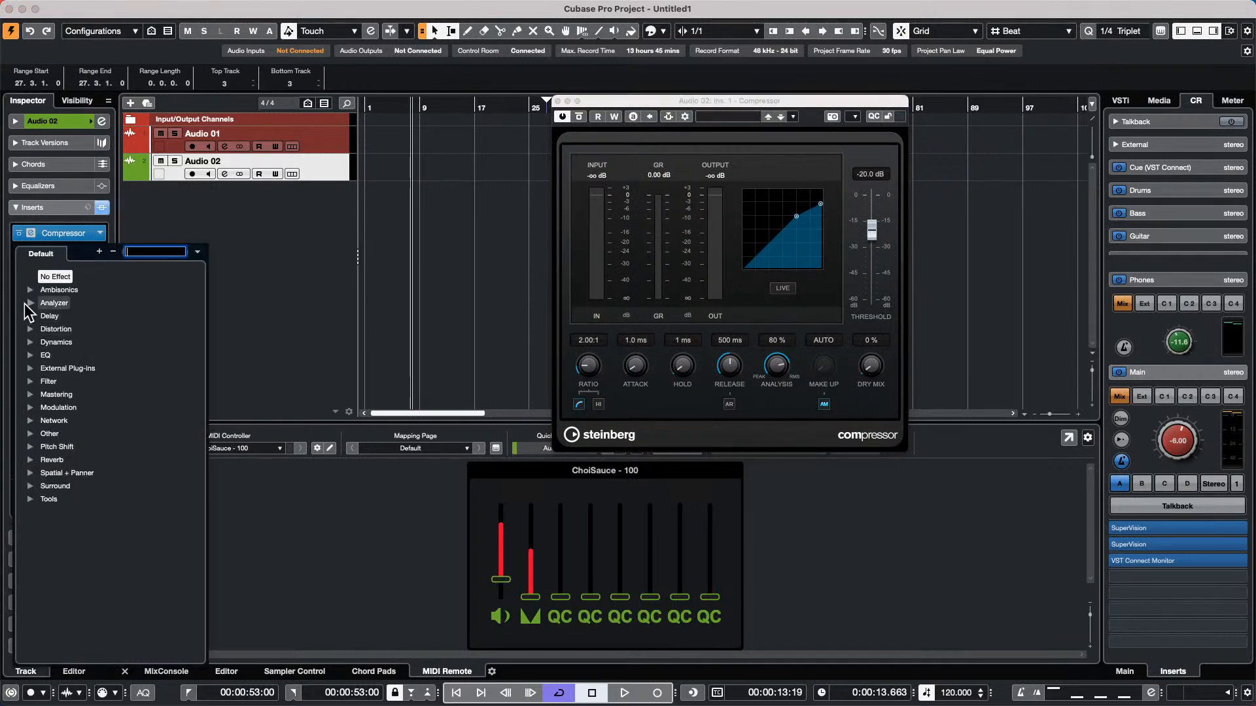
pyautogui.click(28, 341)
pyautogui.click(80, 370)
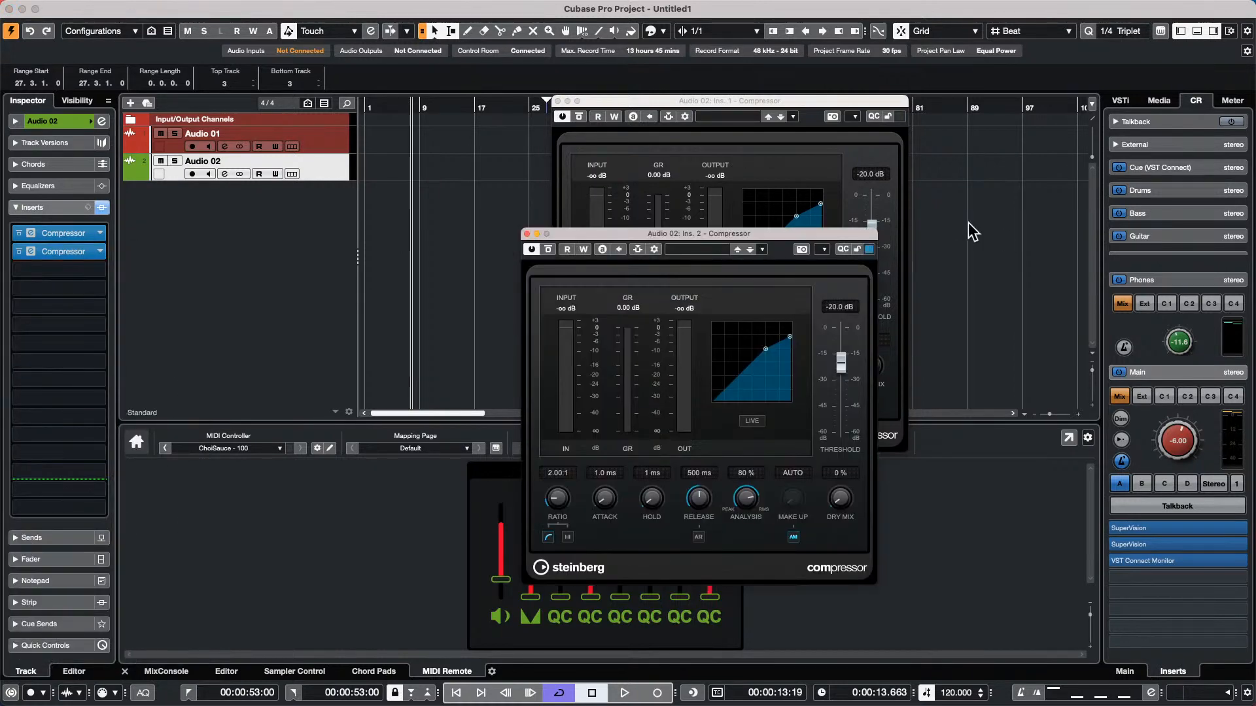
pyautogui.moveTo(802, 235); pyautogui.dragTo(521, 215)
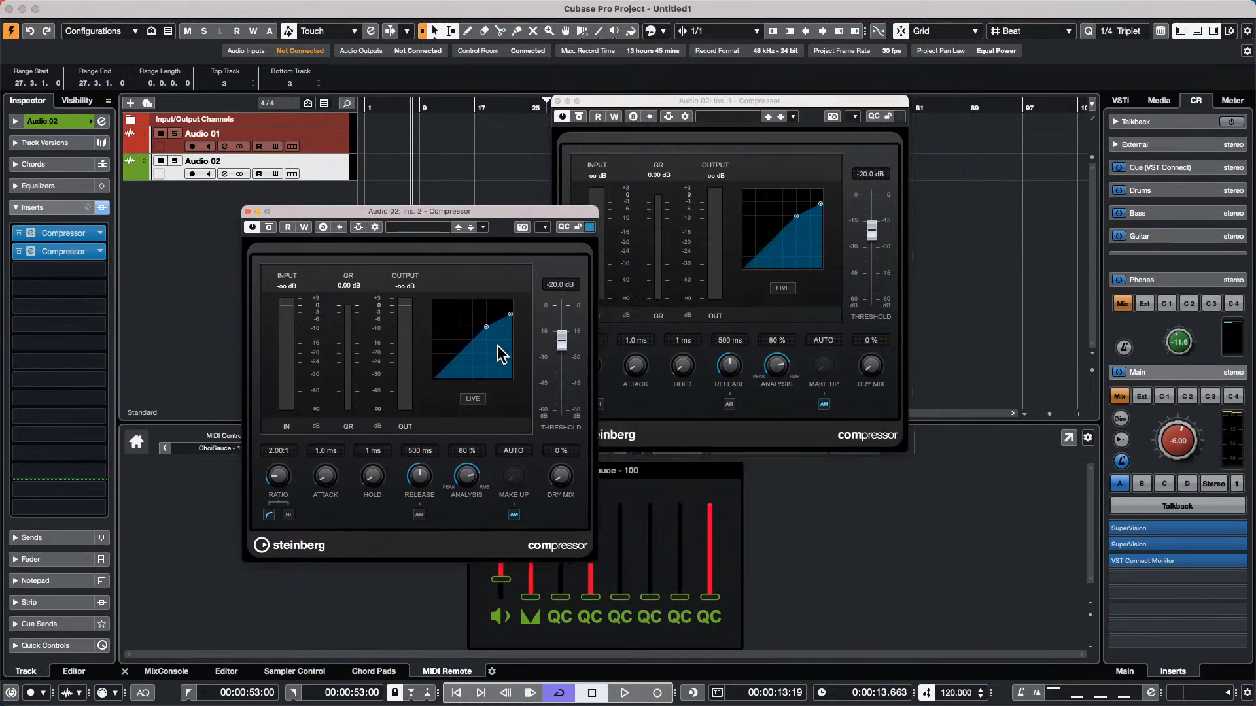
# Set the second compressor to a threshold of -41.8 dB and the first to -32.0 dB, both with an 8.00:1 ratio
pyautogui.moveTo(486, 331); pyautogui.dragTo(455, 360)
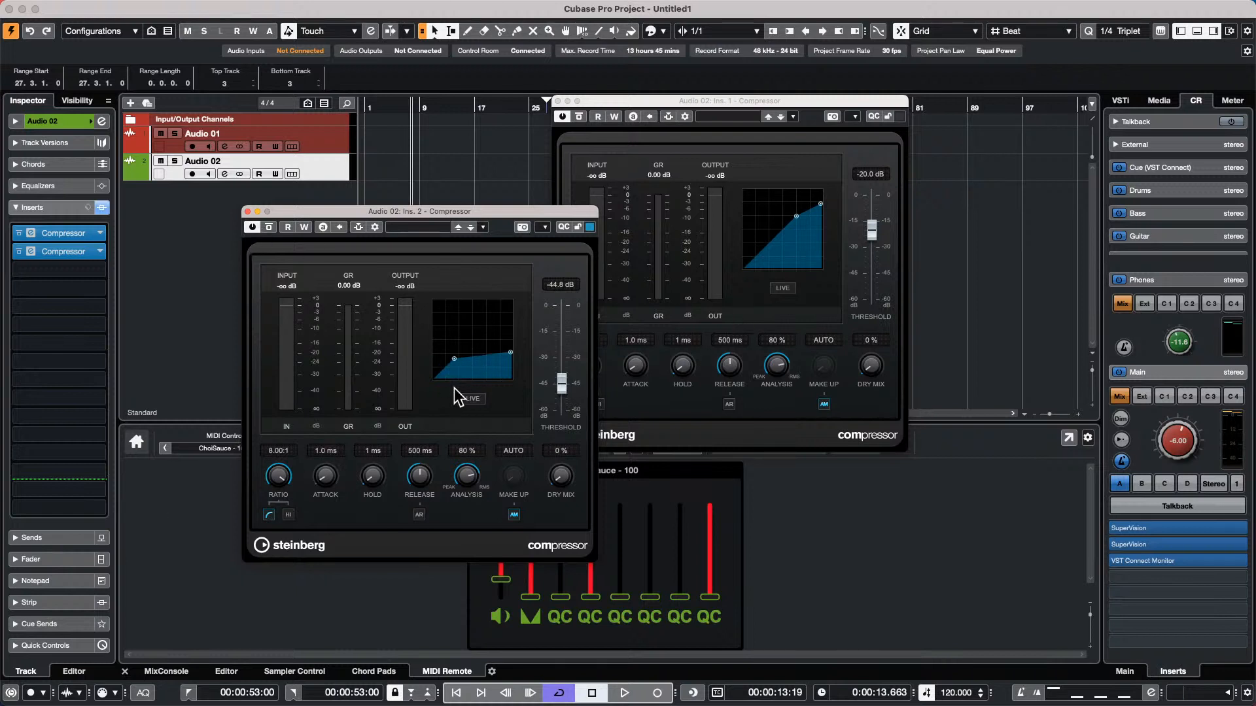
pyautogui.moveTo(456, 358); pyautogui.dragTo(460, 354)
pyautogui.moveTo(795, 215); pyautogui.dragTo(821, 224)
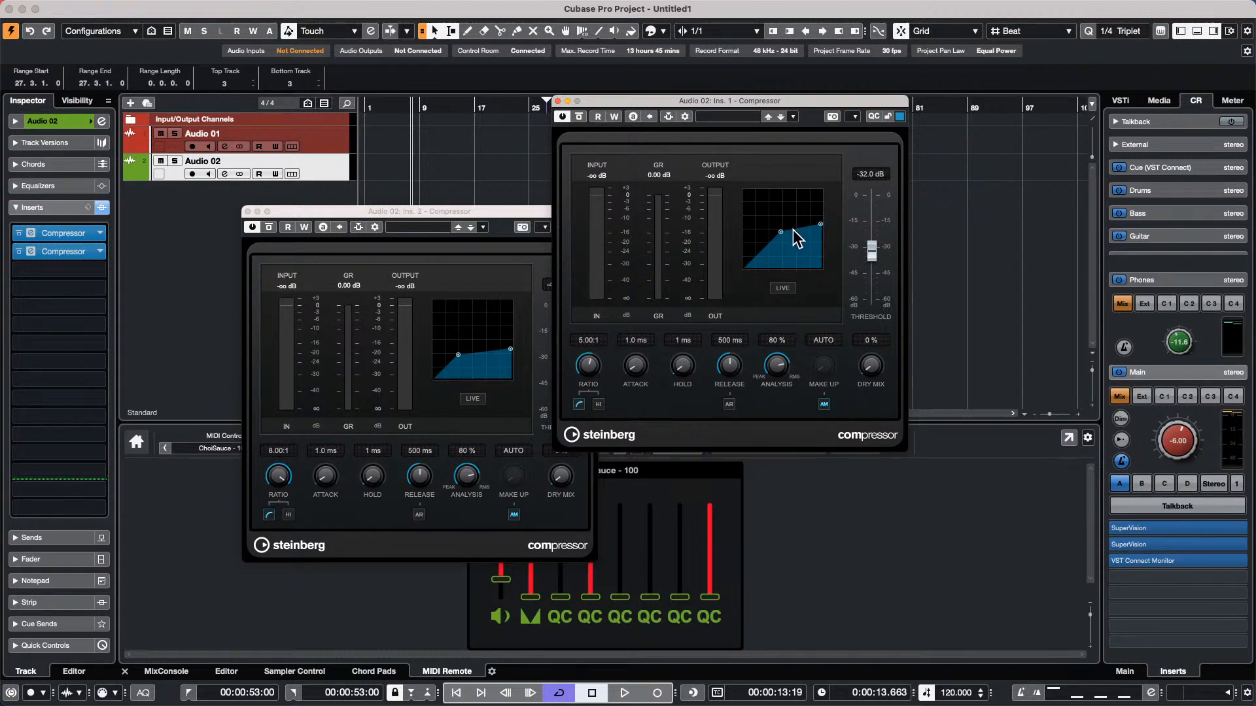
pyautogui.moveTo(821, 224); pyautogui.dragTo(821, 228)
# Insert the MultibandCompressor effect in the third insert slot of Audio 02
pyautogui.click(100, 273)
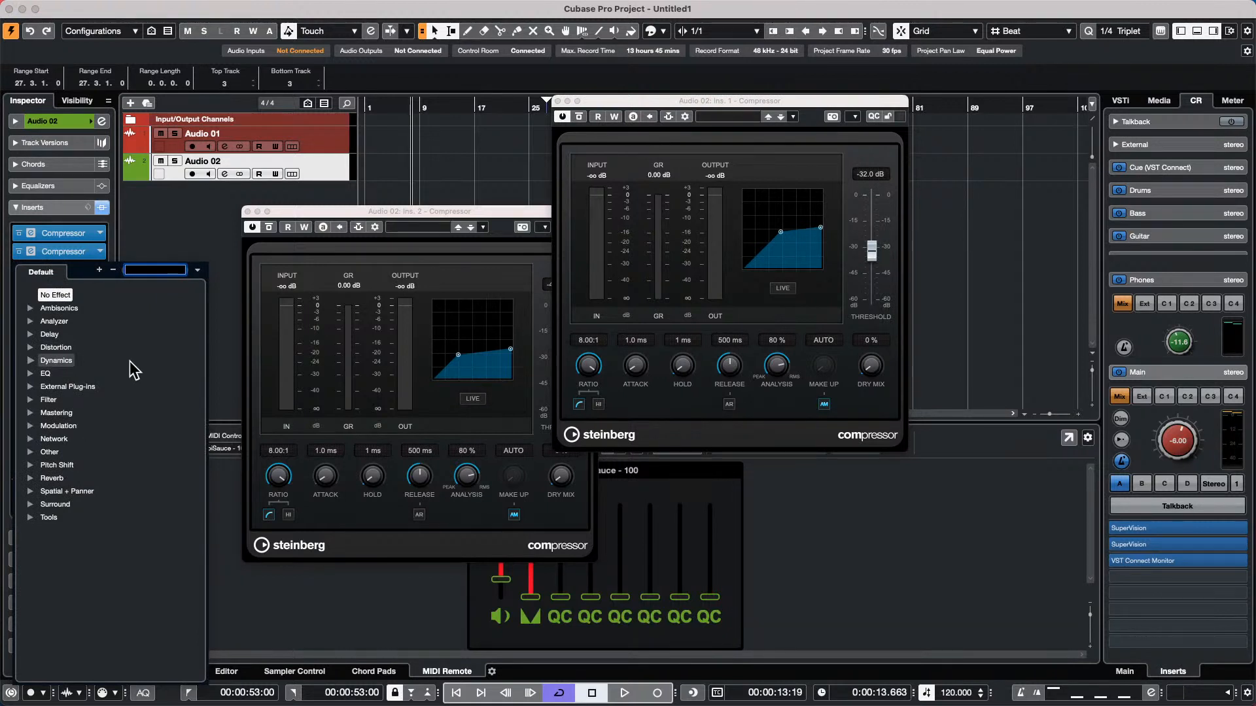
pyautogui.click(32, 360)
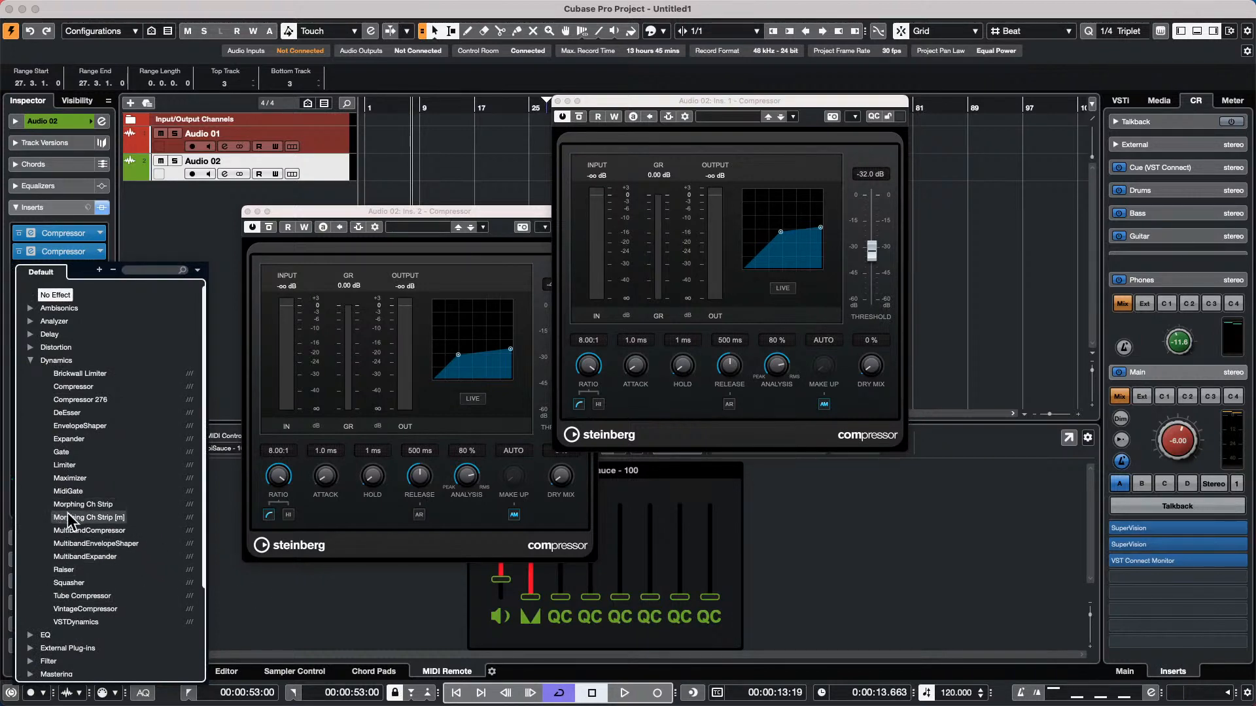
pyautogui.click(81, 528)
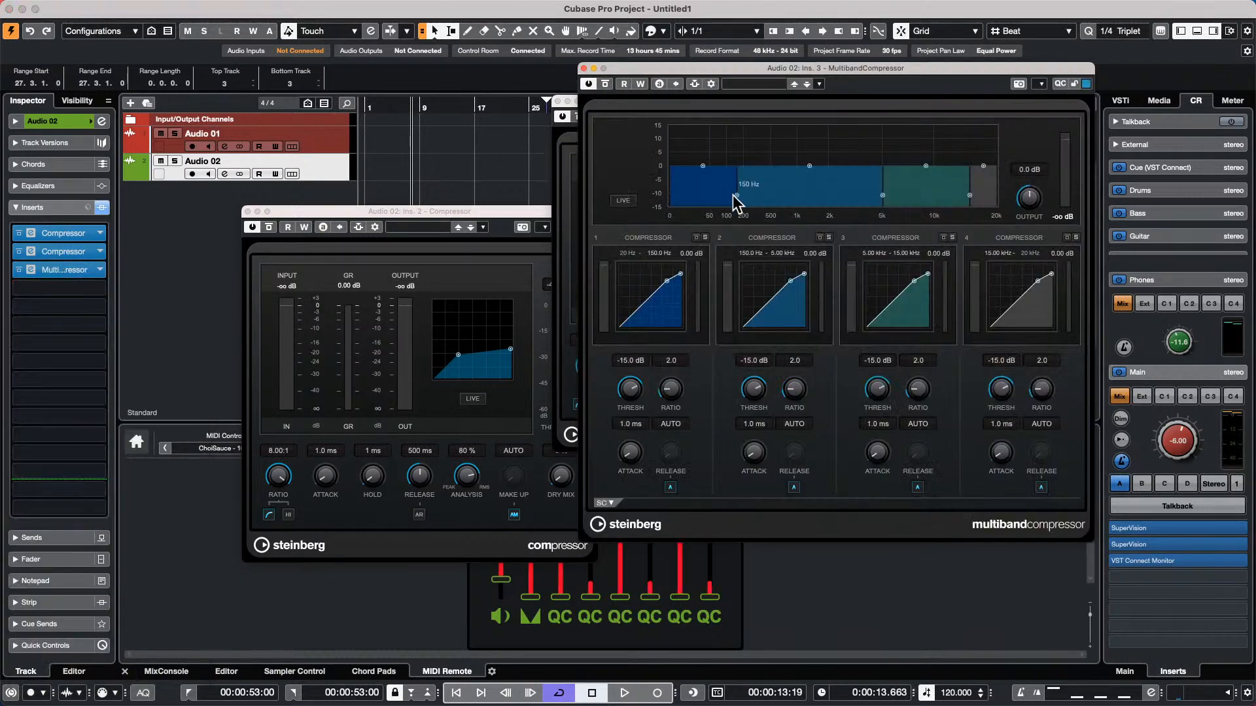
# Set the MultibandCompressor's second band to 173.1 Hz–2.71 kHz, threshold -32.2 dB and ratio 8.0, and close its window
pyautogui.moveTo(735, 196); pyautogui.dragTo(740, 196)
pyautogui.moveTo(884, 196); pyautogui.dragTo(846, 196)
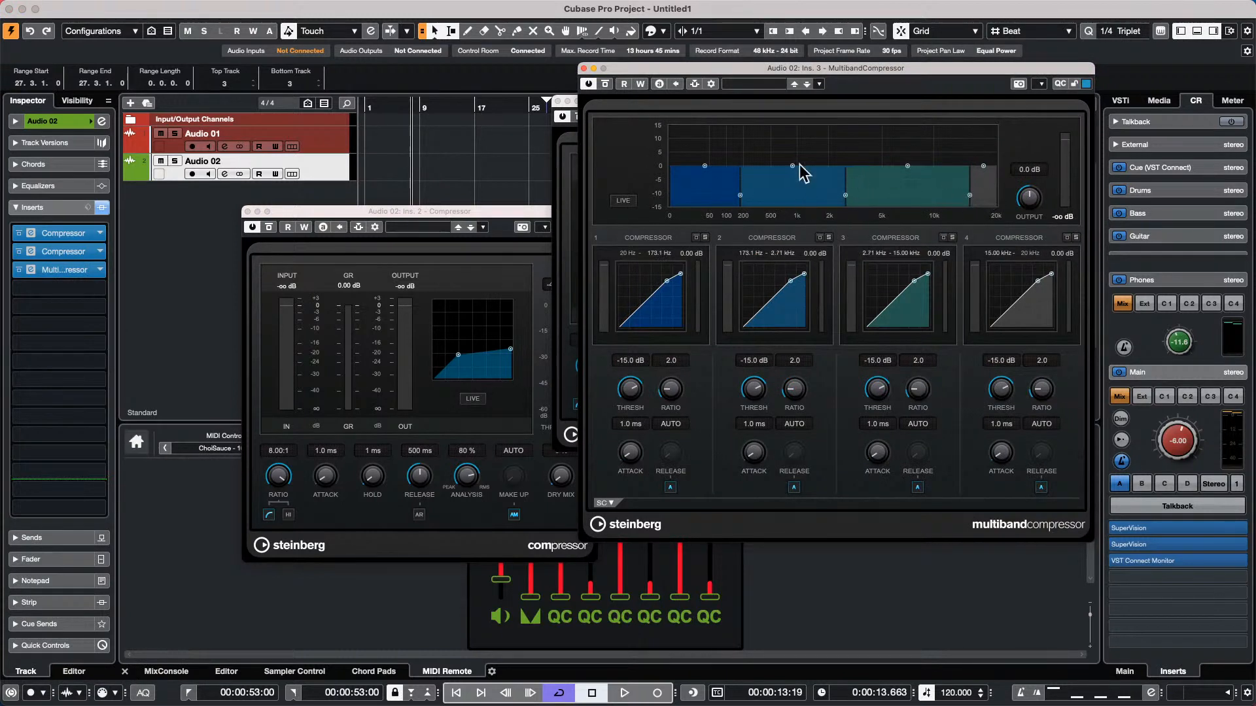
pyautogui.moveTo(790, 282); pyautogui.dragTo(807, 308)
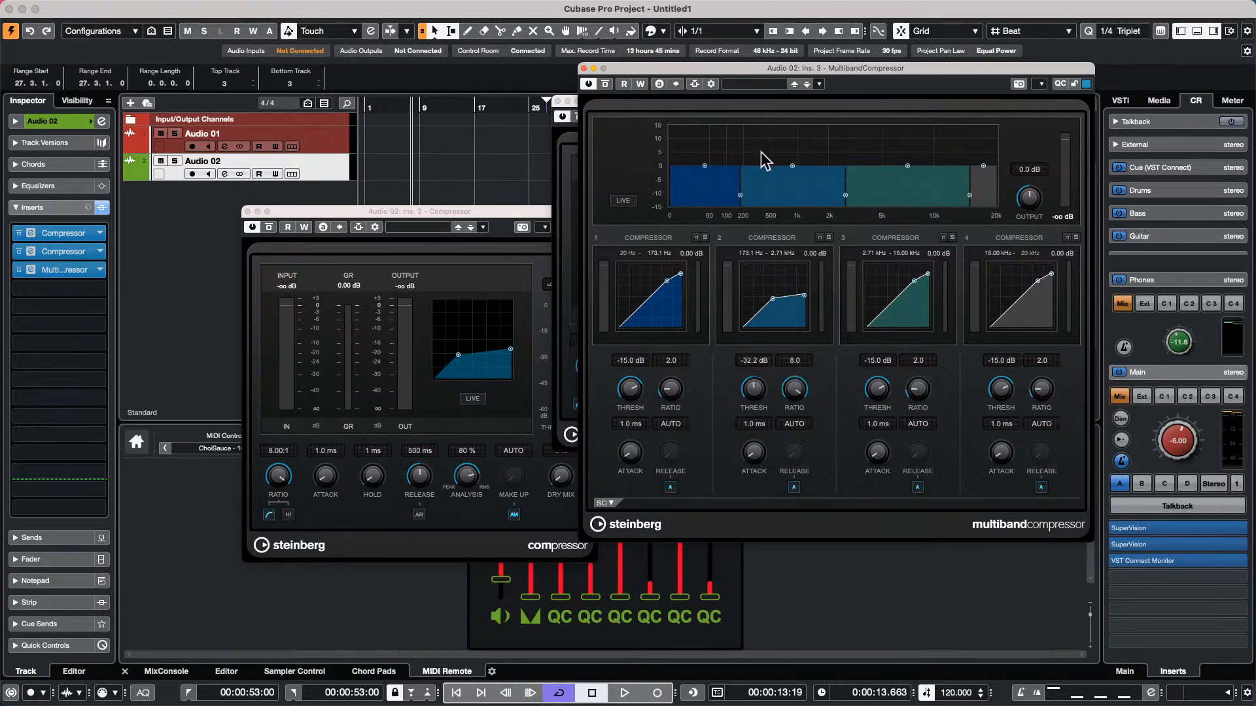
pyautogui.click(584, 68)
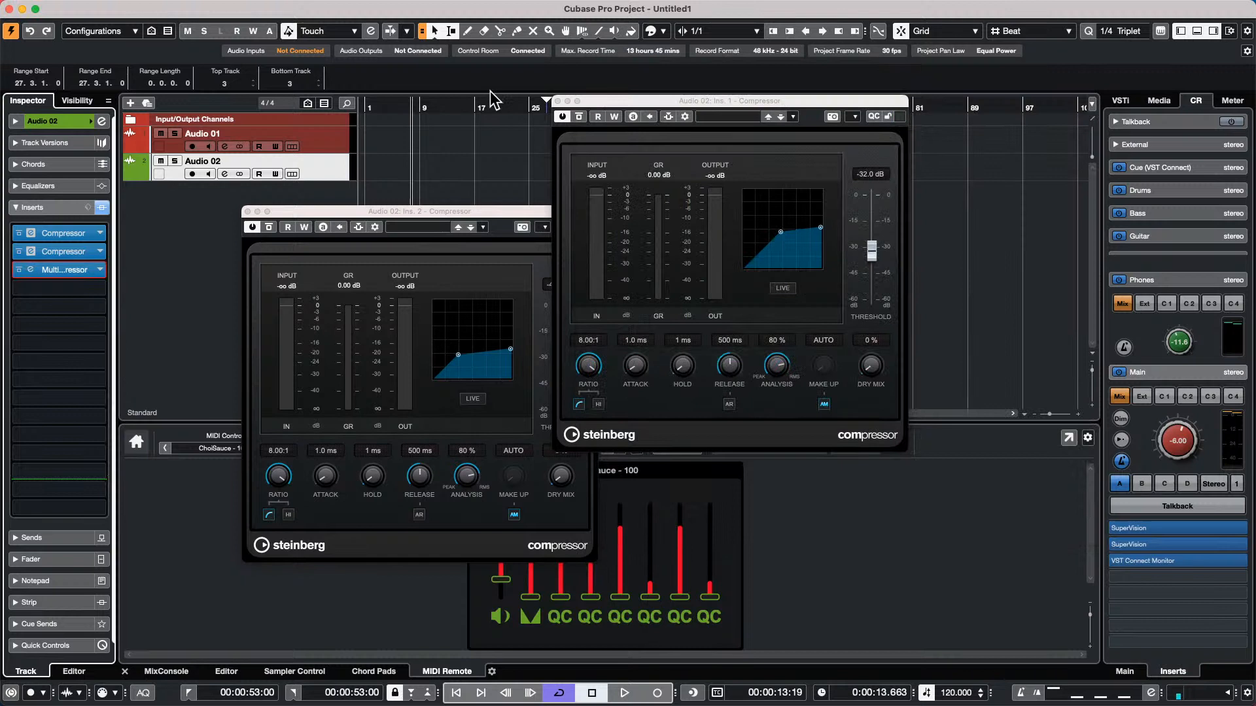
pyautogui.click(248, 213)
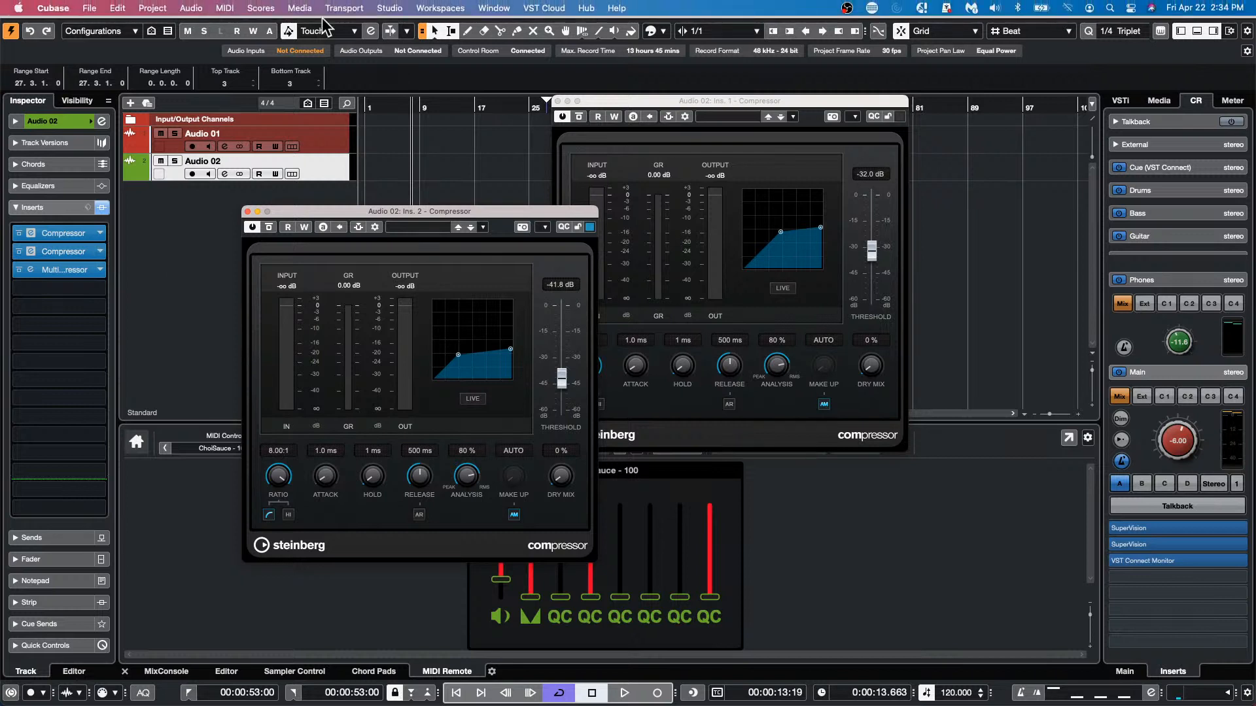
pyautogui.moveTo(359, 7)
pyautogui.click(310, 9)
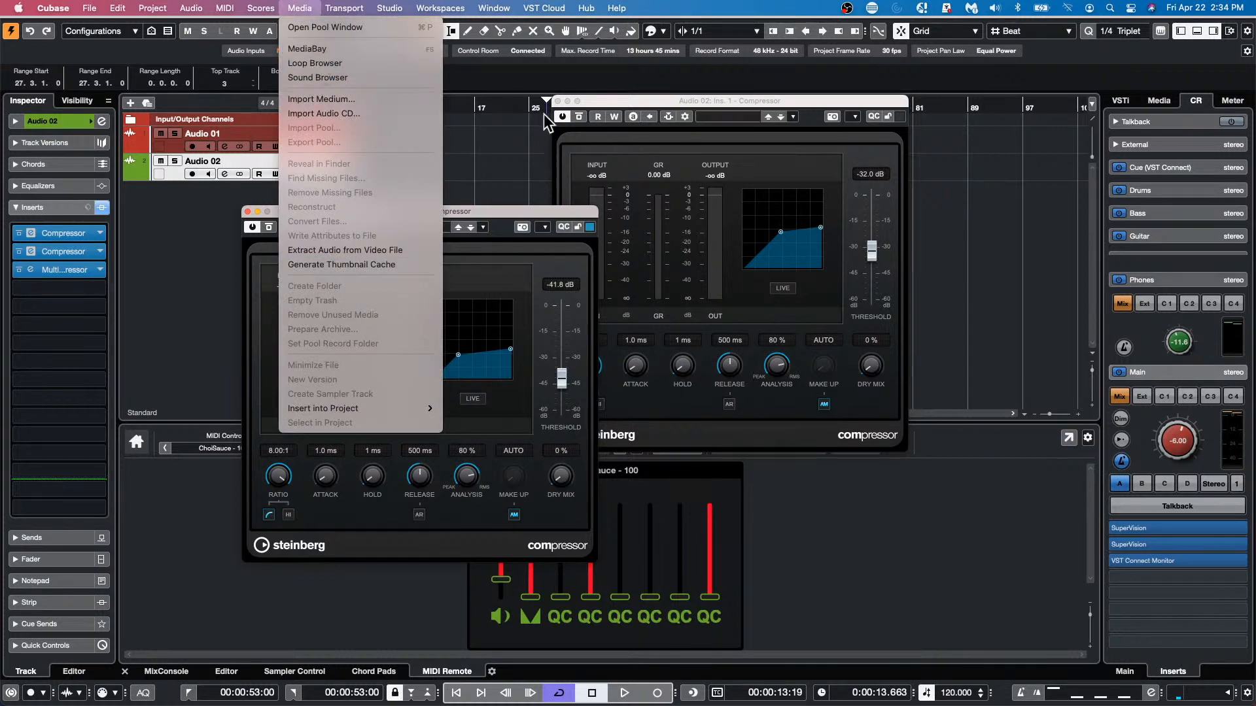
pyautogui.click(502, 157)
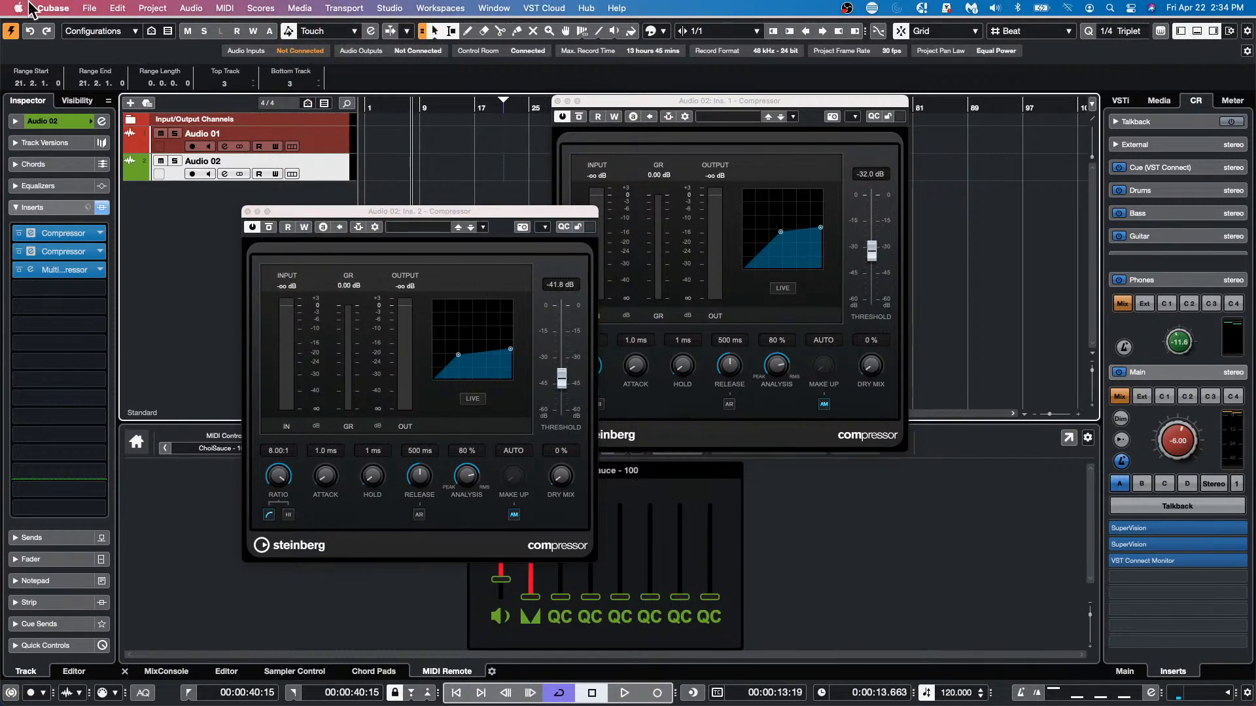
# Open the recent project Lose My Faith GO VCA.cpr, activate it and enlarge its window to fill the screen
pyautogui.click(111, 7)
pyautogui.moveTo(90, 8)
pyautogui.moveTo(115, 286)
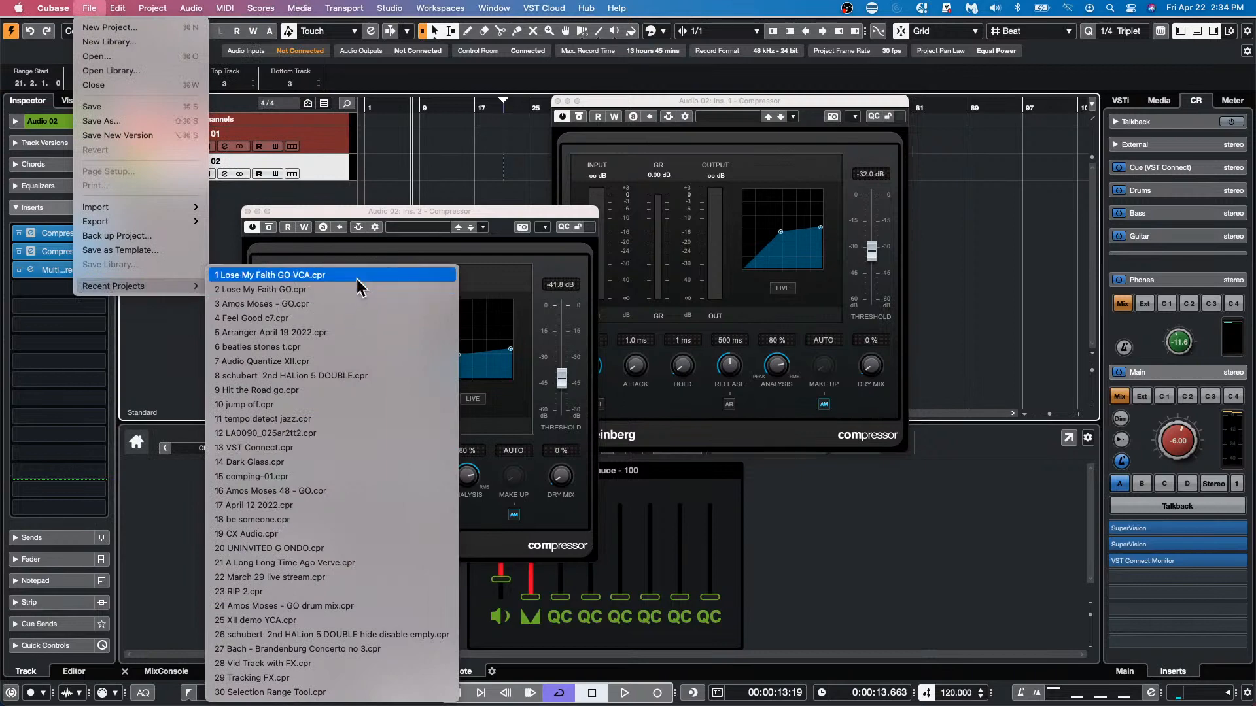
pyautogui.click(354, 277)
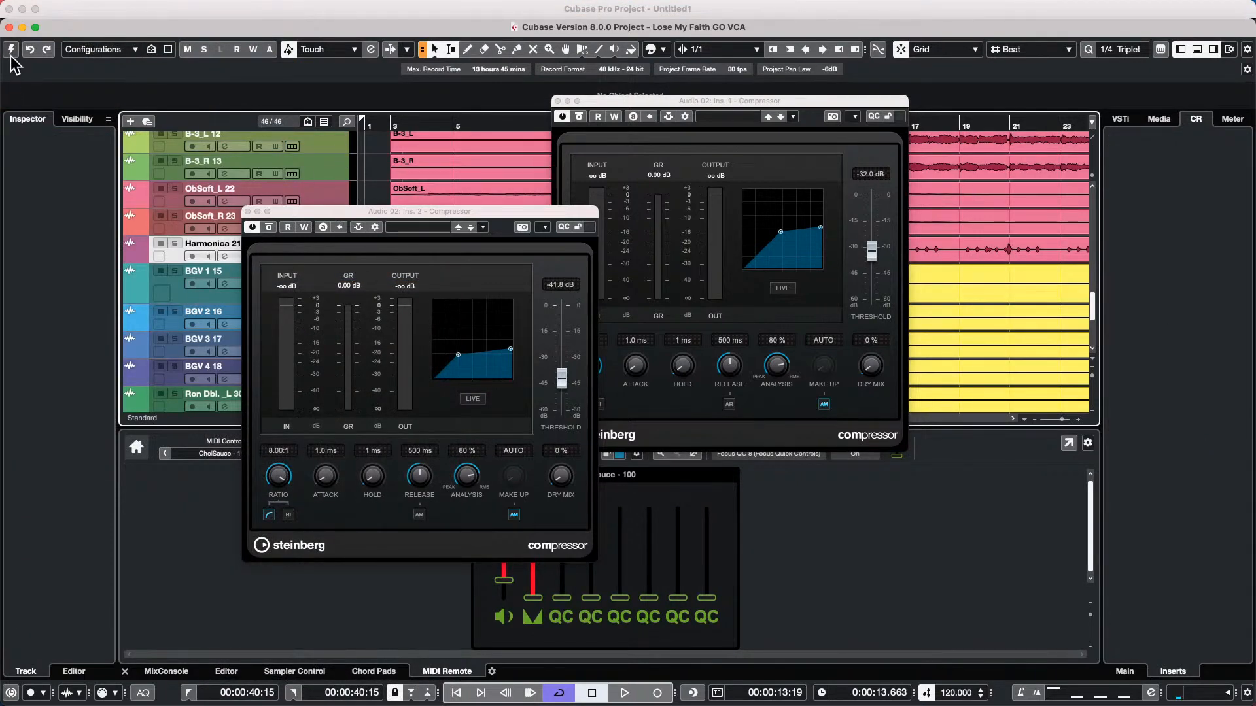
pyautogui.click(11, 51)
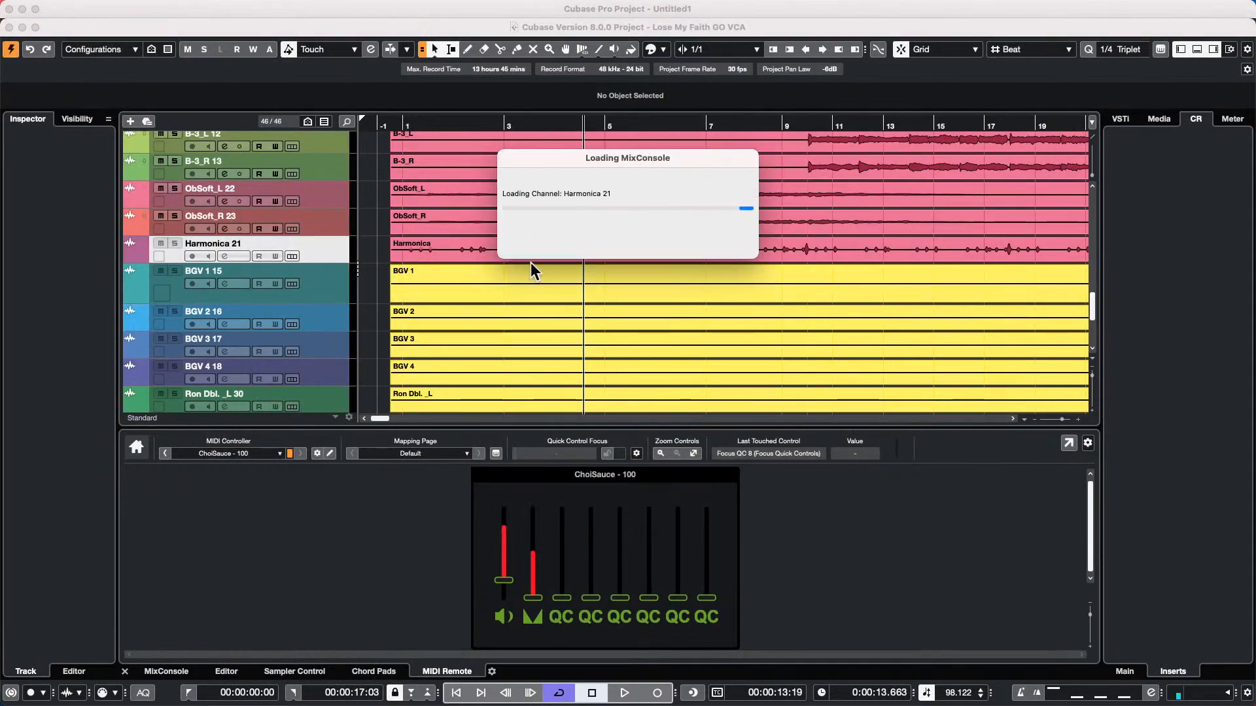
pyautogui.doubleClick(573, 21)
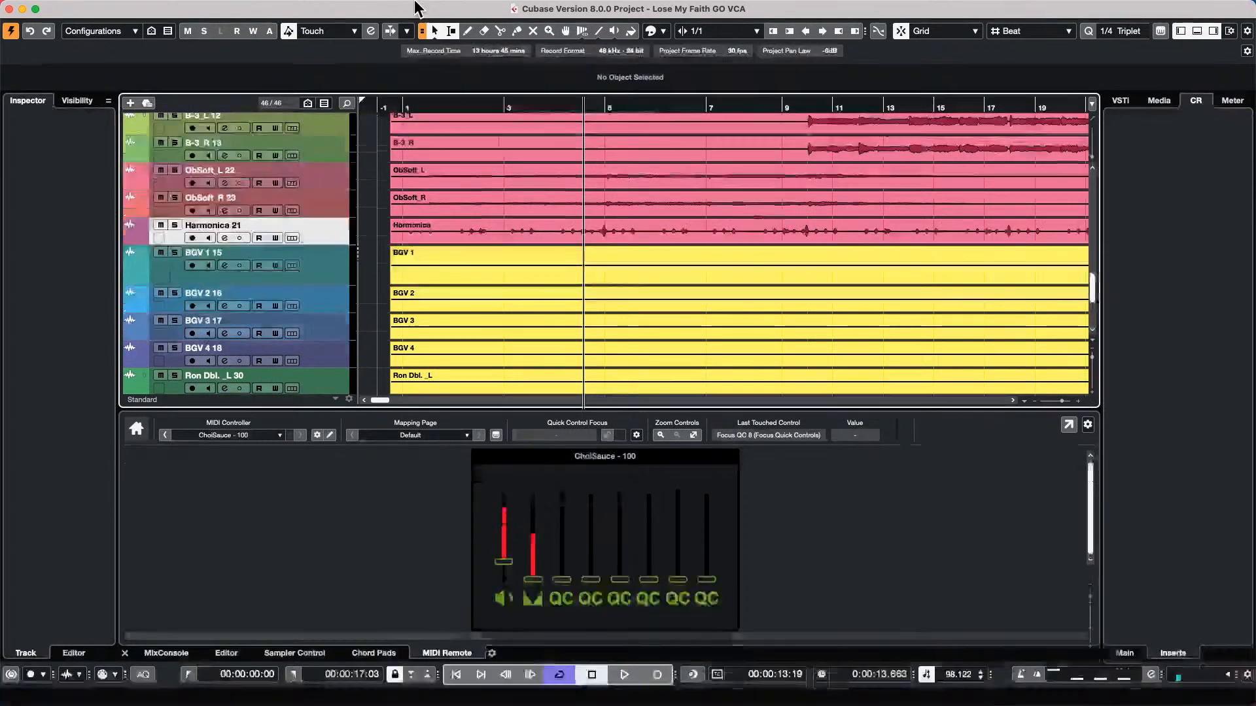
pyautogui.click(310, 8)
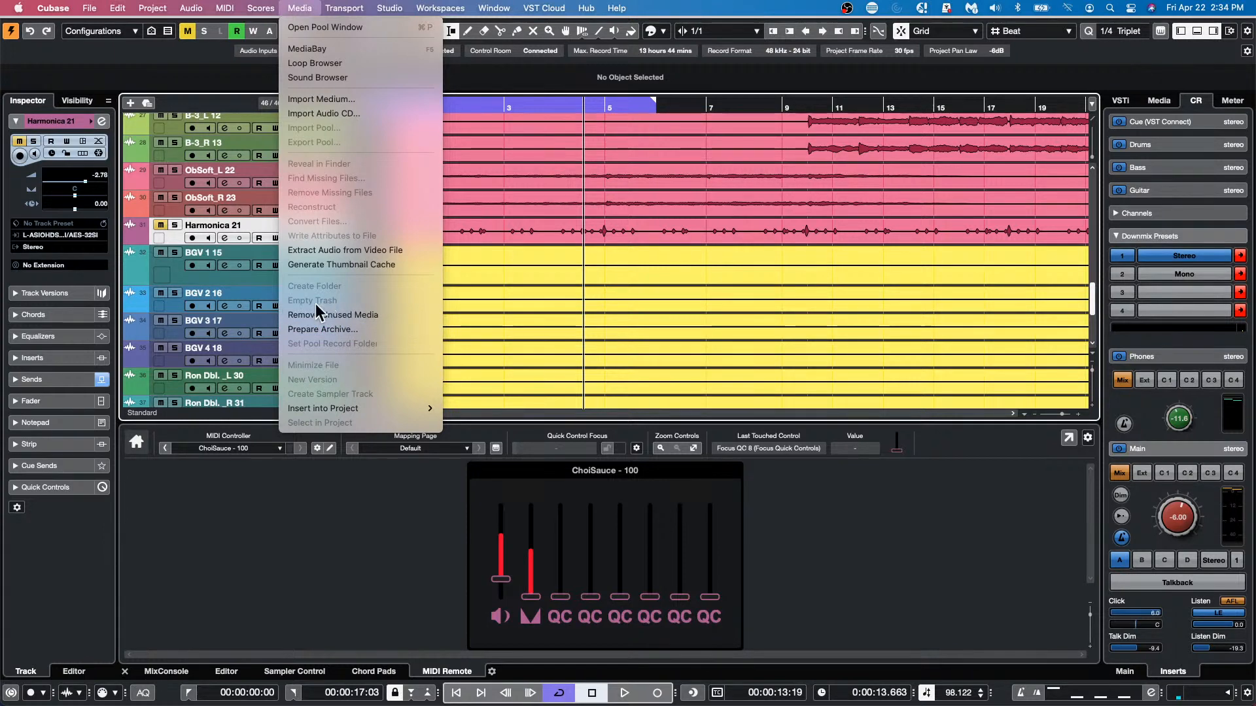
pyautogui.click(695, 259)
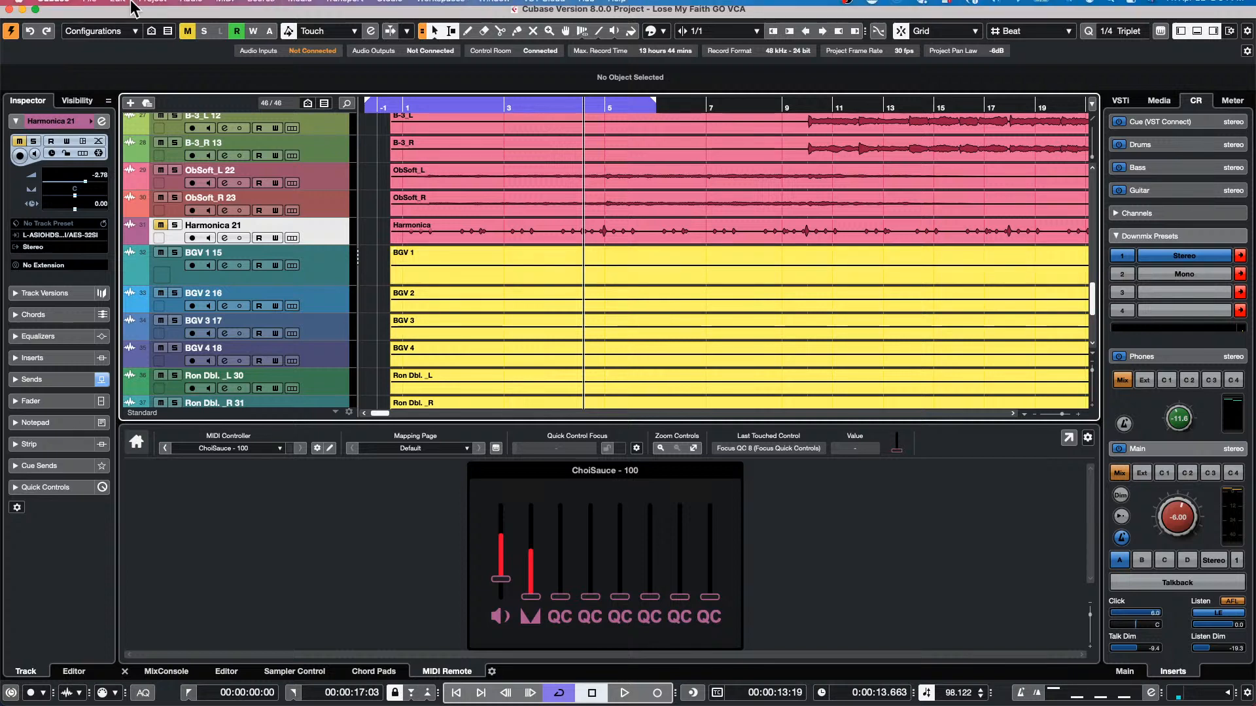
pyautogui.click(276, 10)
pyautogui.moveTo(292, 9)
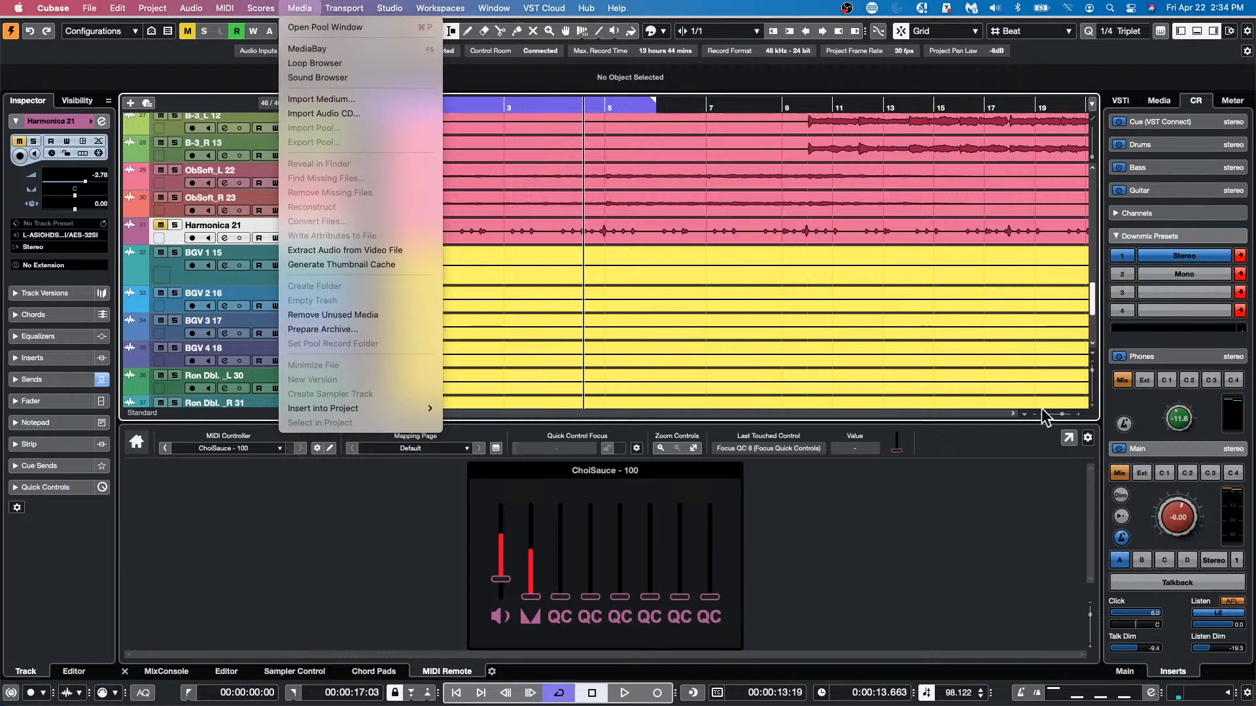
pyautogui.click(1065, 414)
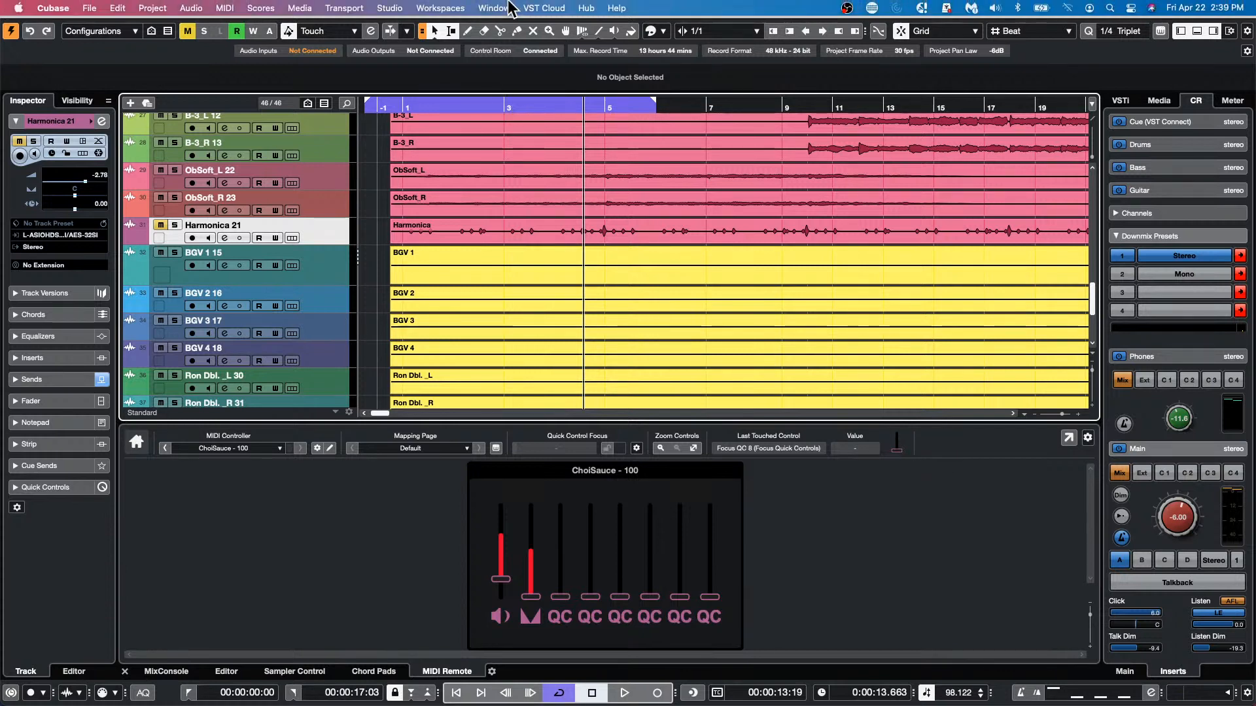
# Open the audio mixdown export settings and switch the channel selection to Multiple
pyautogui.click(118, 7)
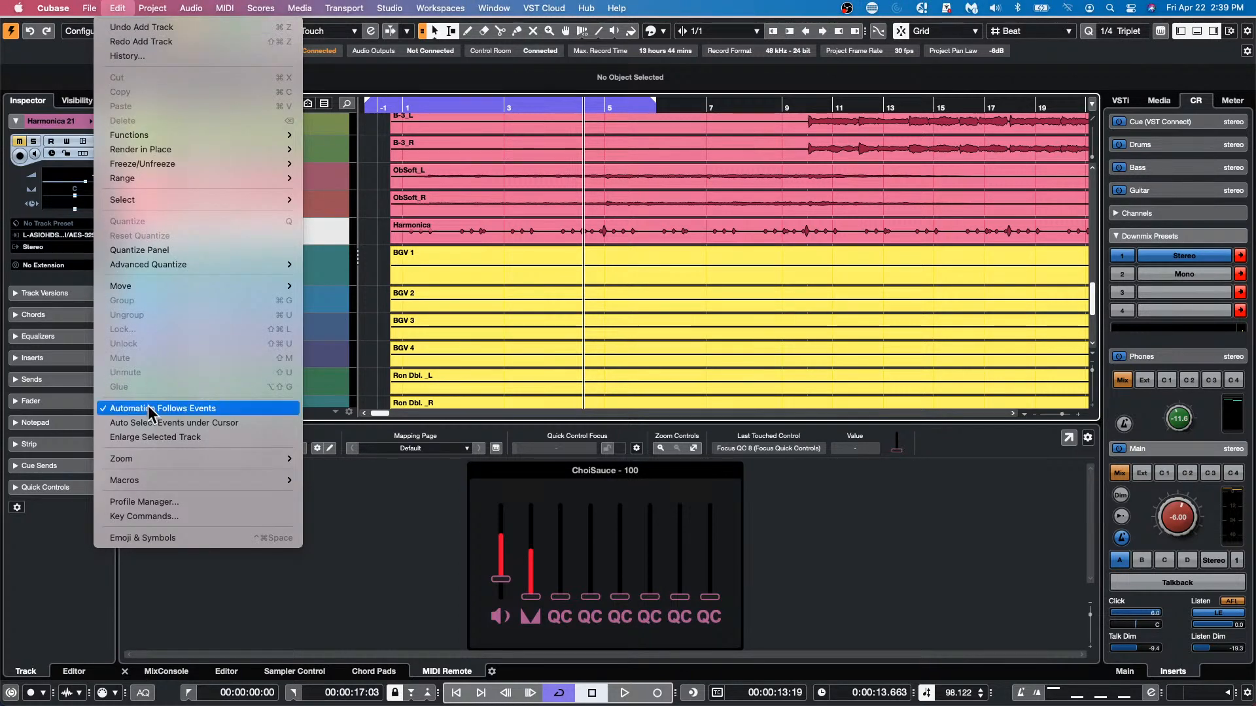
pyautogui.moveTo(101, 12)
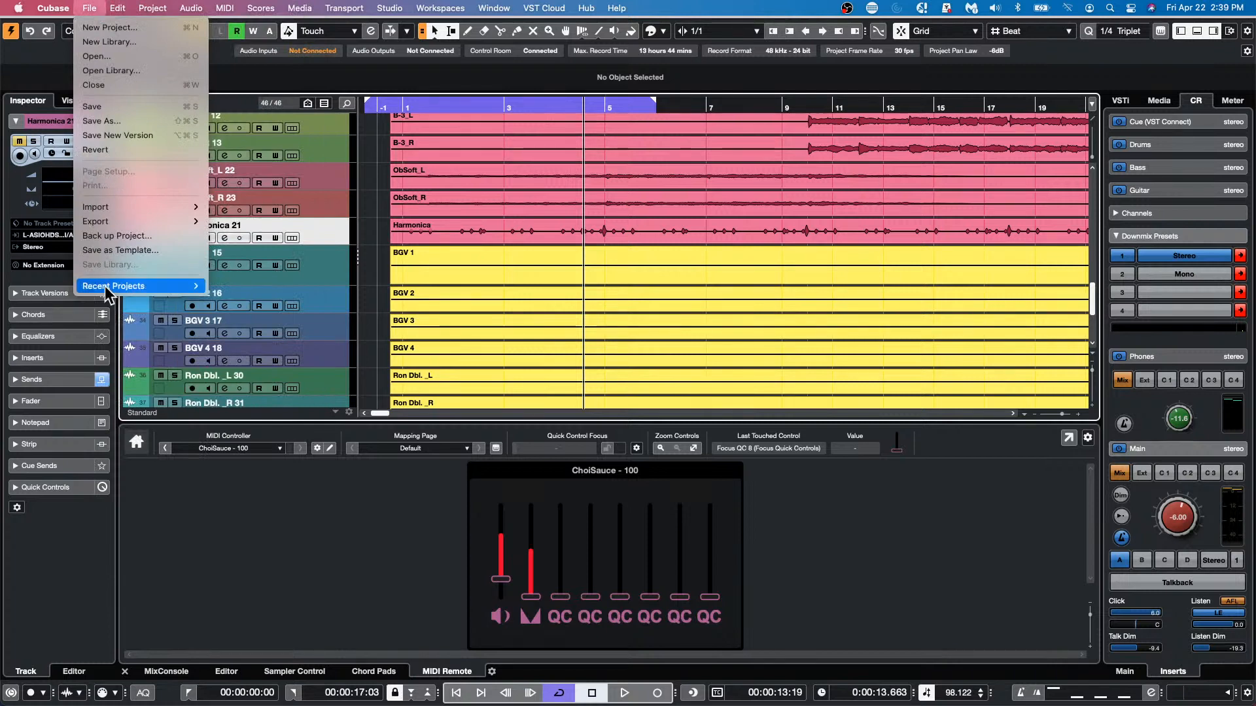
pyautogui.moveTo(133, 293)
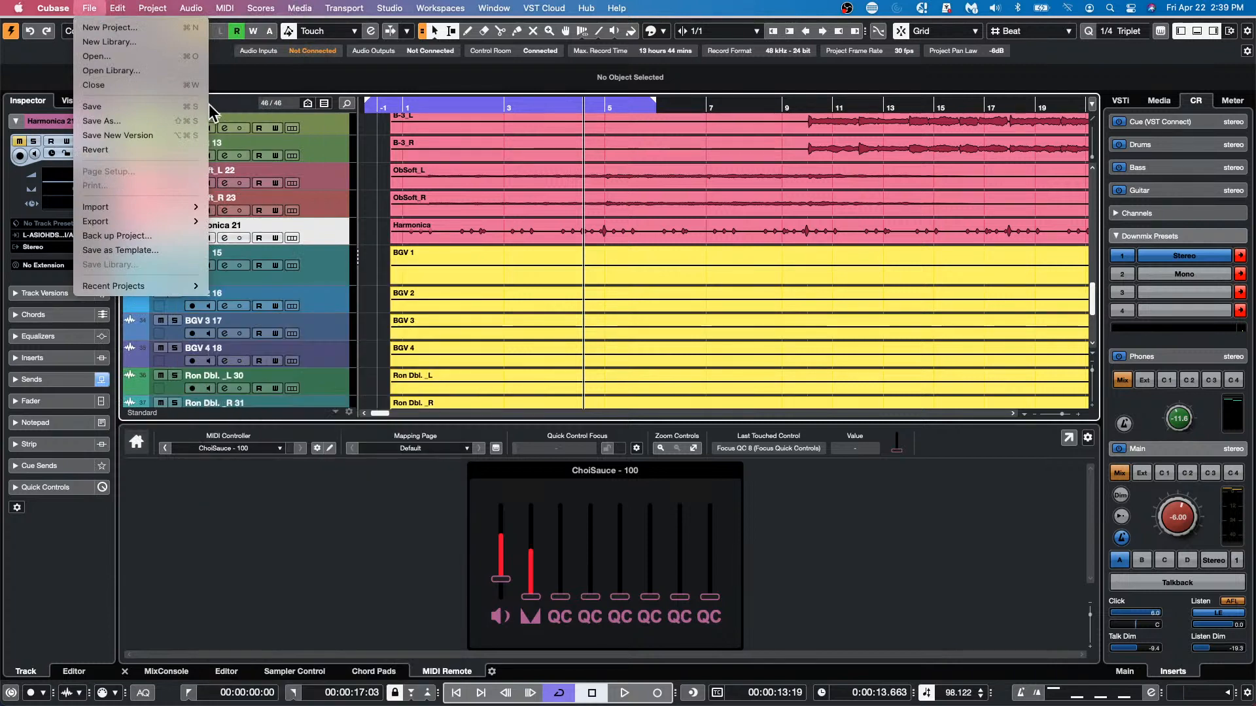
pyautogui.moveTo(149, 219)
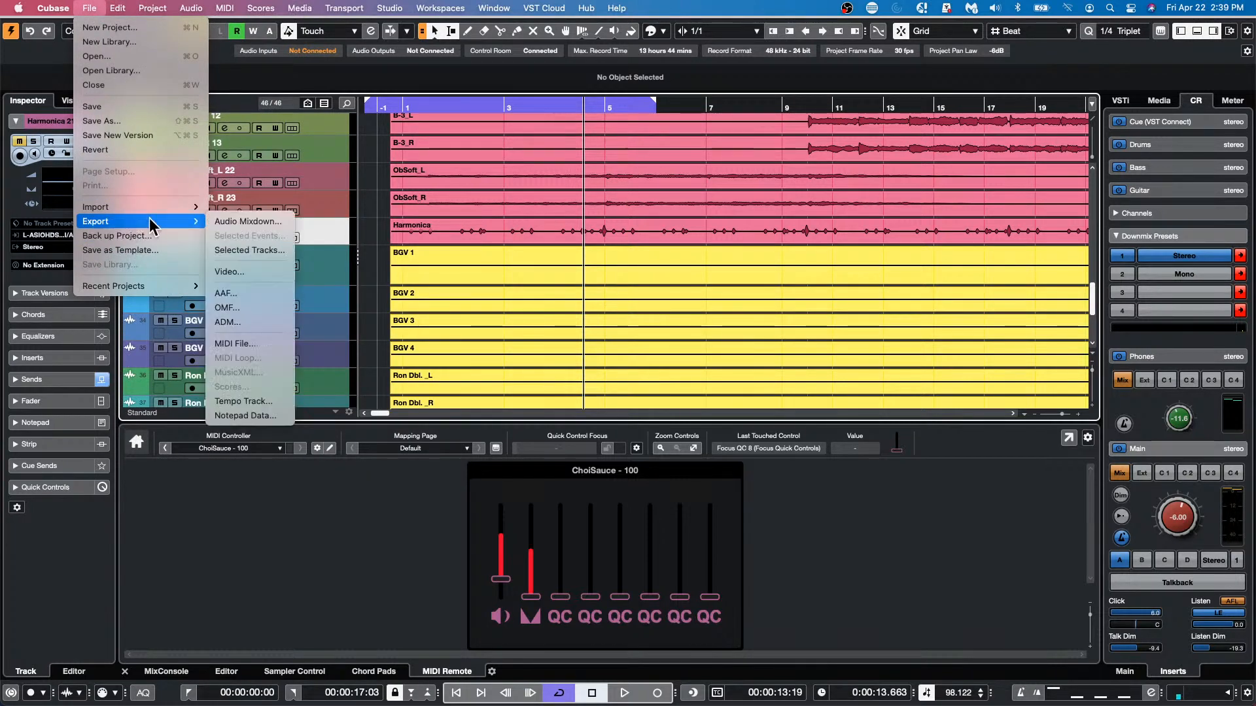
pyautogui.click(285, 220)
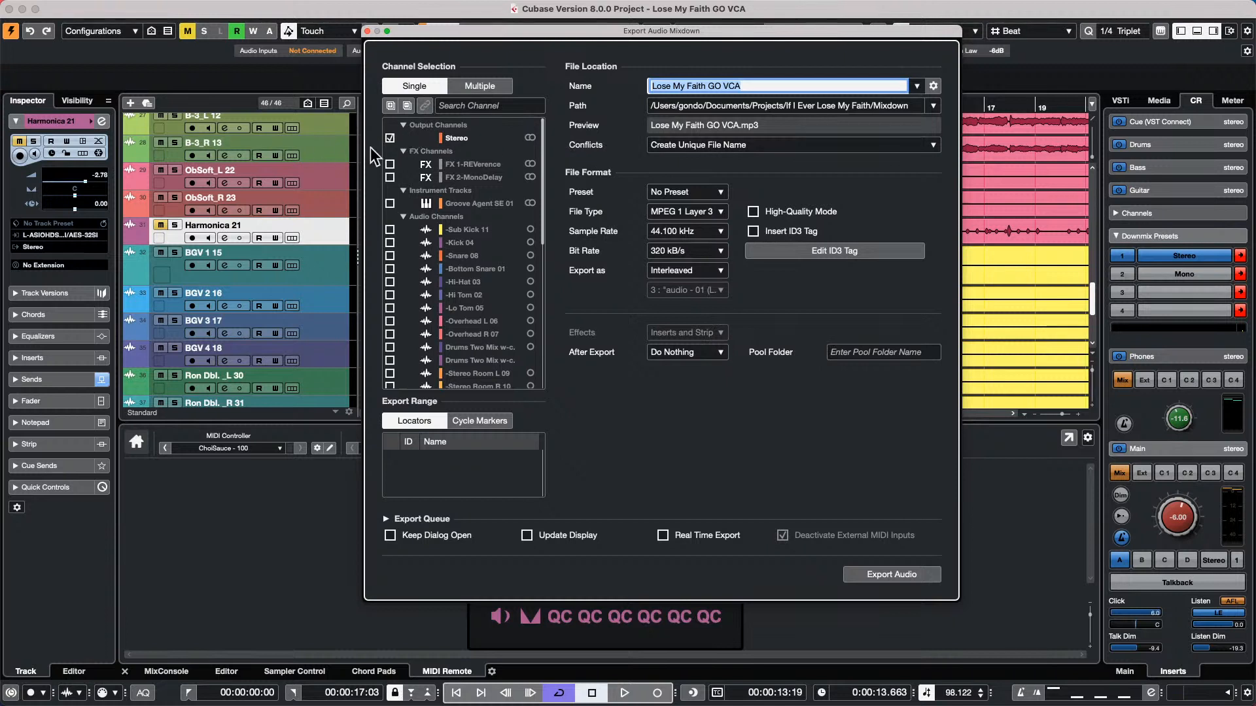
pyautogui.click(477, 87)
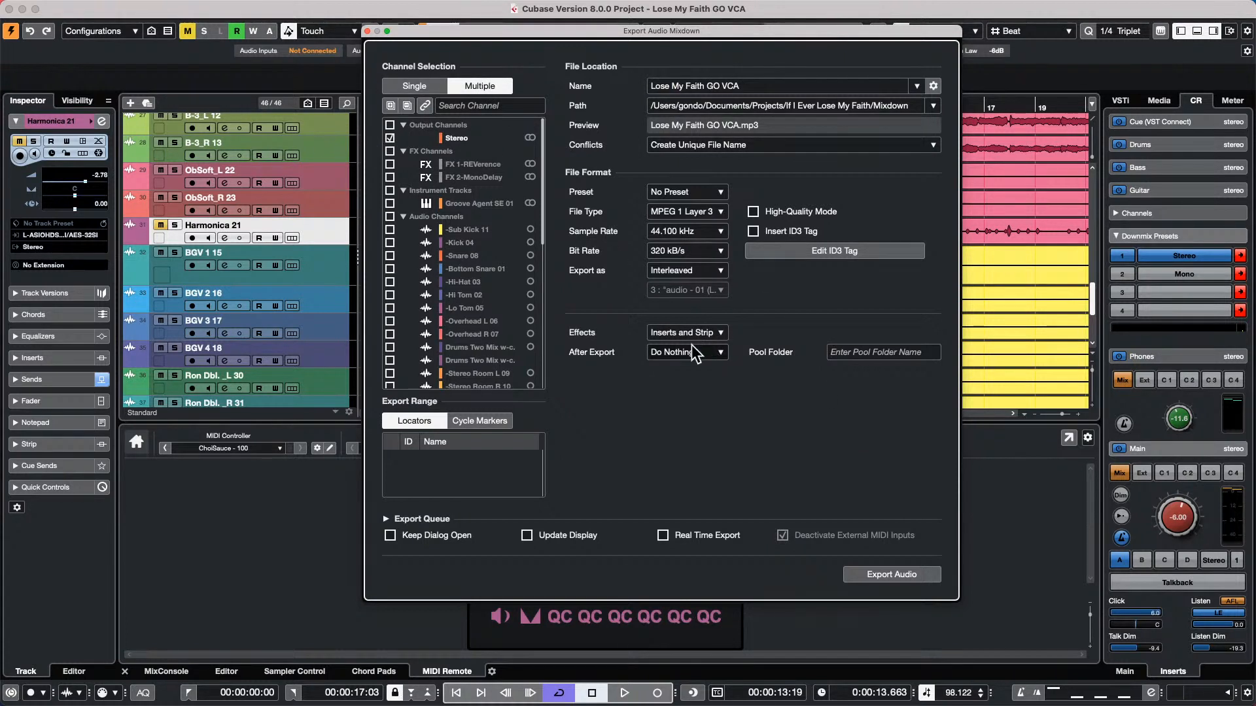
# Examine the available Effects options and After Export actions for the audio mixdown
pyautogui.click(699, 329)
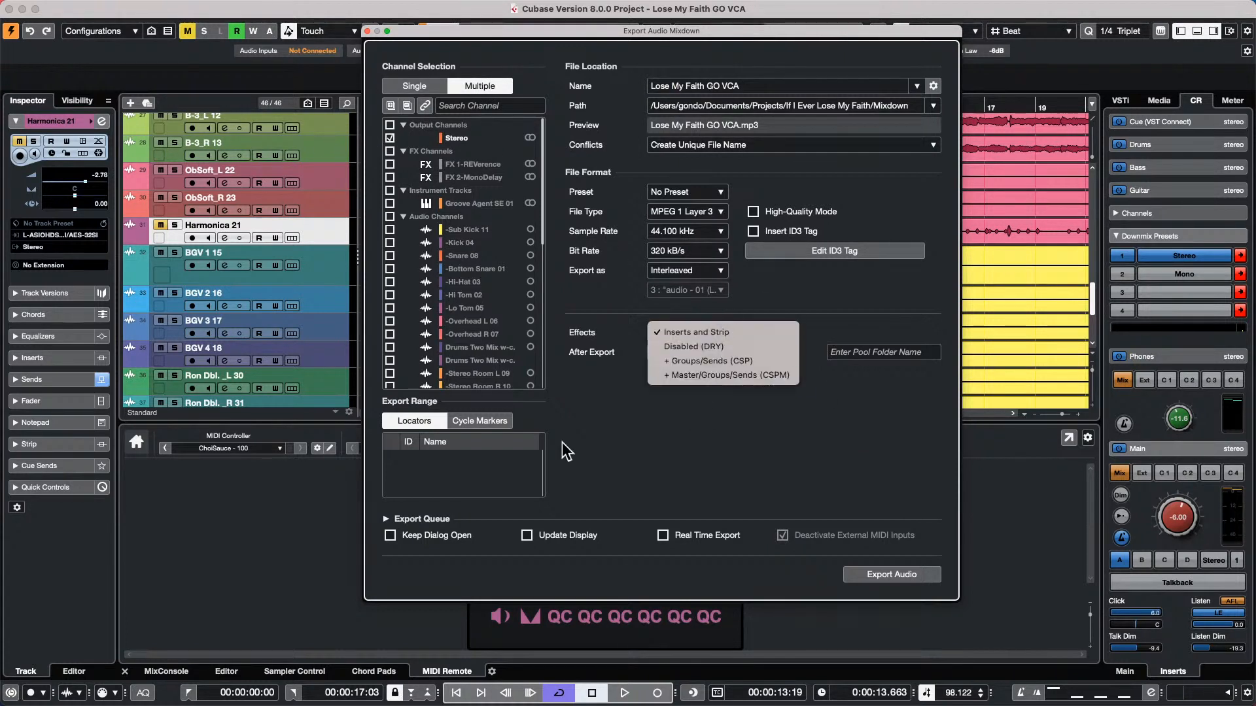
pyautogui.click(557, 486)
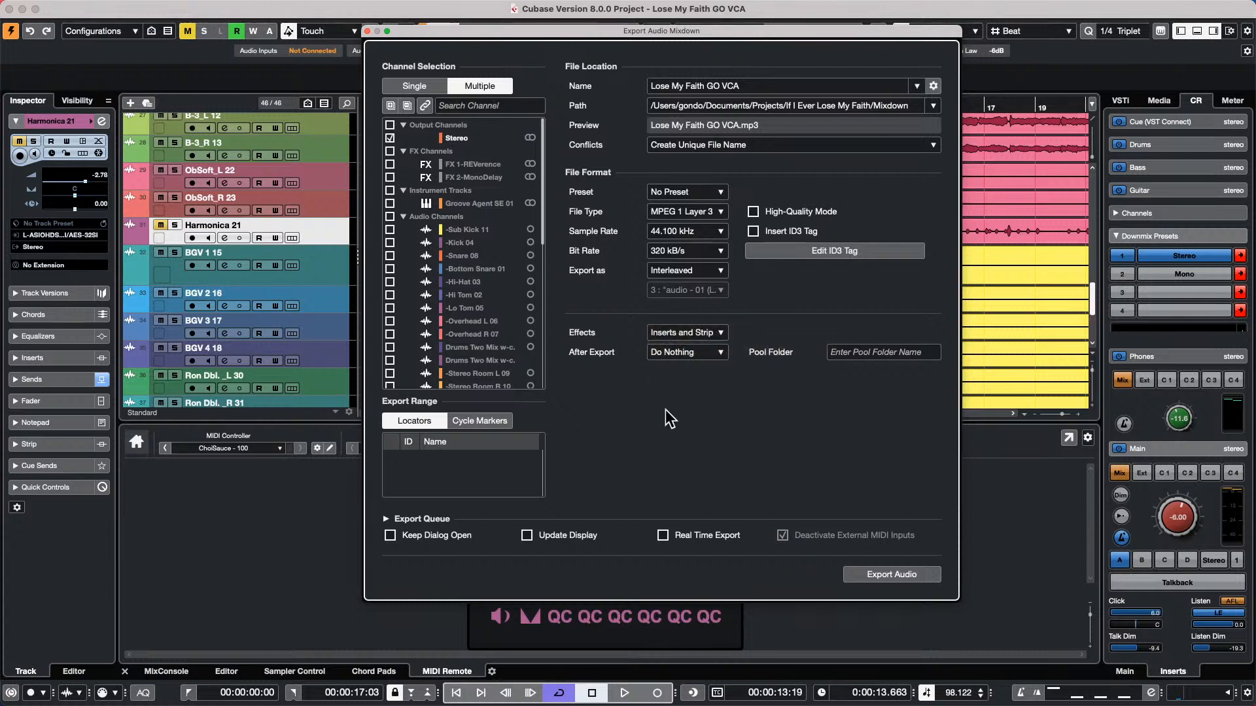
pyautogui.click(703, 356)
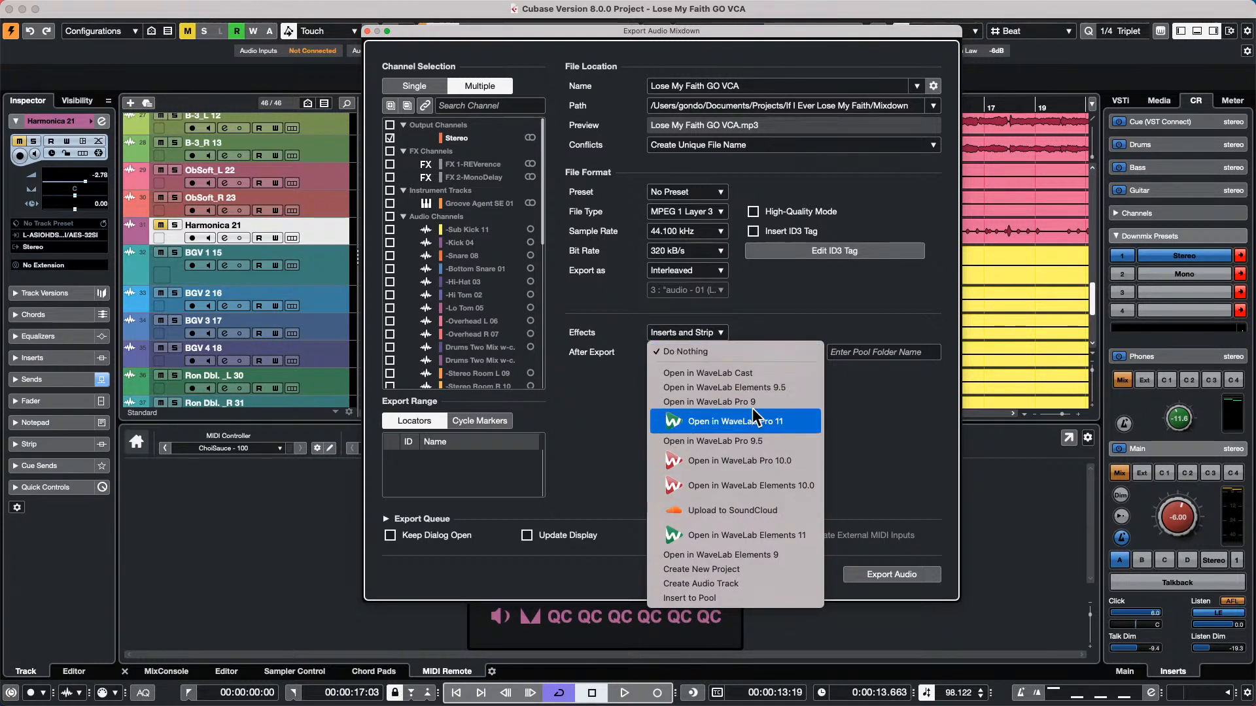
pyautogui.click(607, 408)
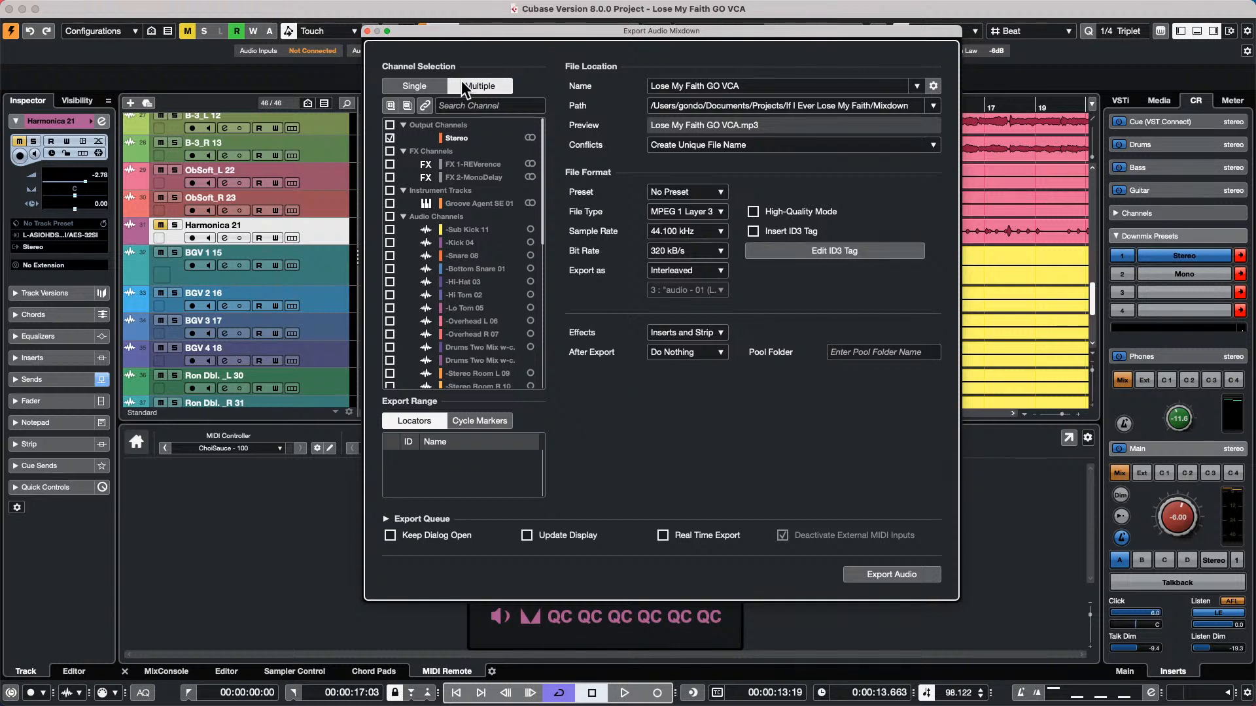
# Open the recent project beatles stones t.cpr, activate it and close the audio mixdown export window
pyautogui.click(537, 7)
pyautogui.moveTo(494, 8)
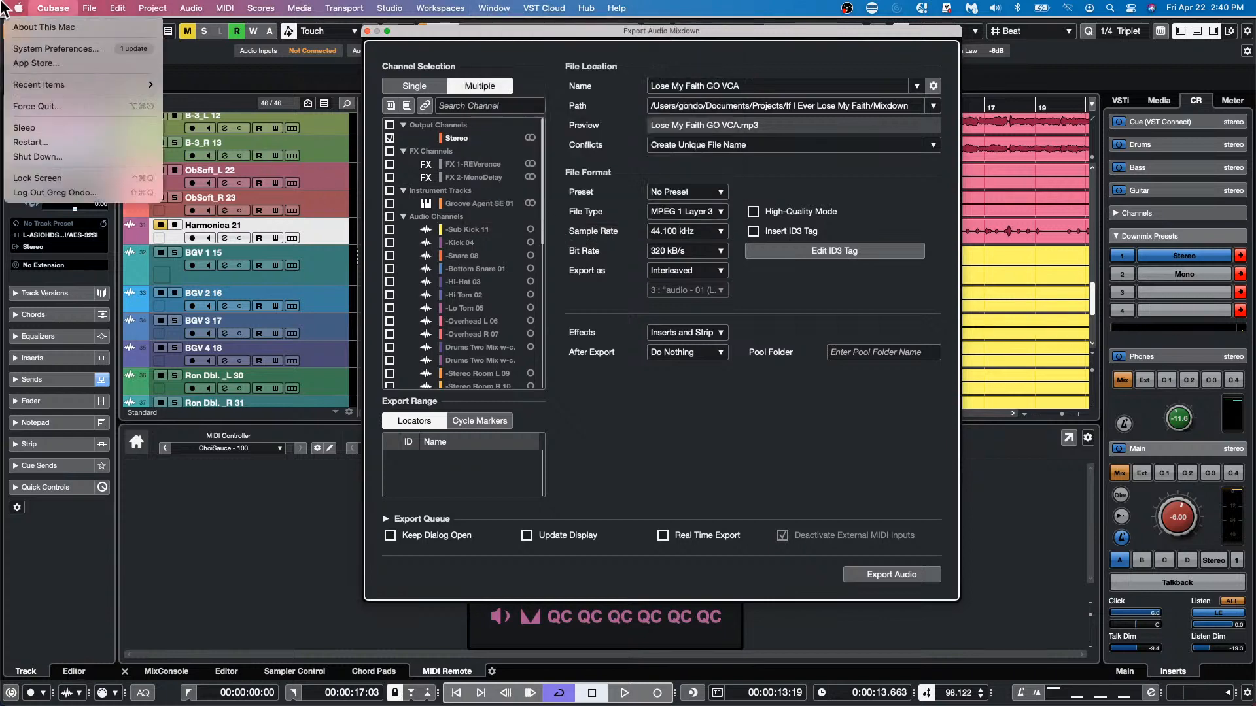
pyautogui.moveTo(46, 8)
pyautogui.moveTo(90, 7)
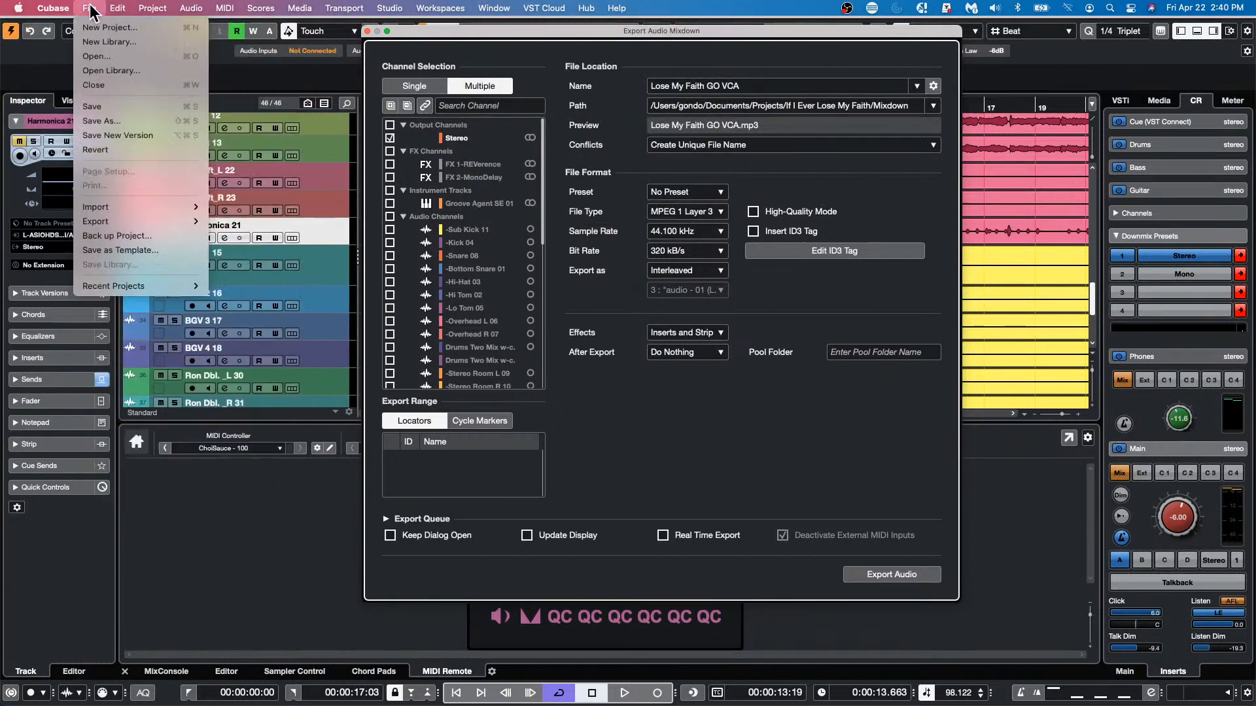
pyautogui.moveTo(145, 287)
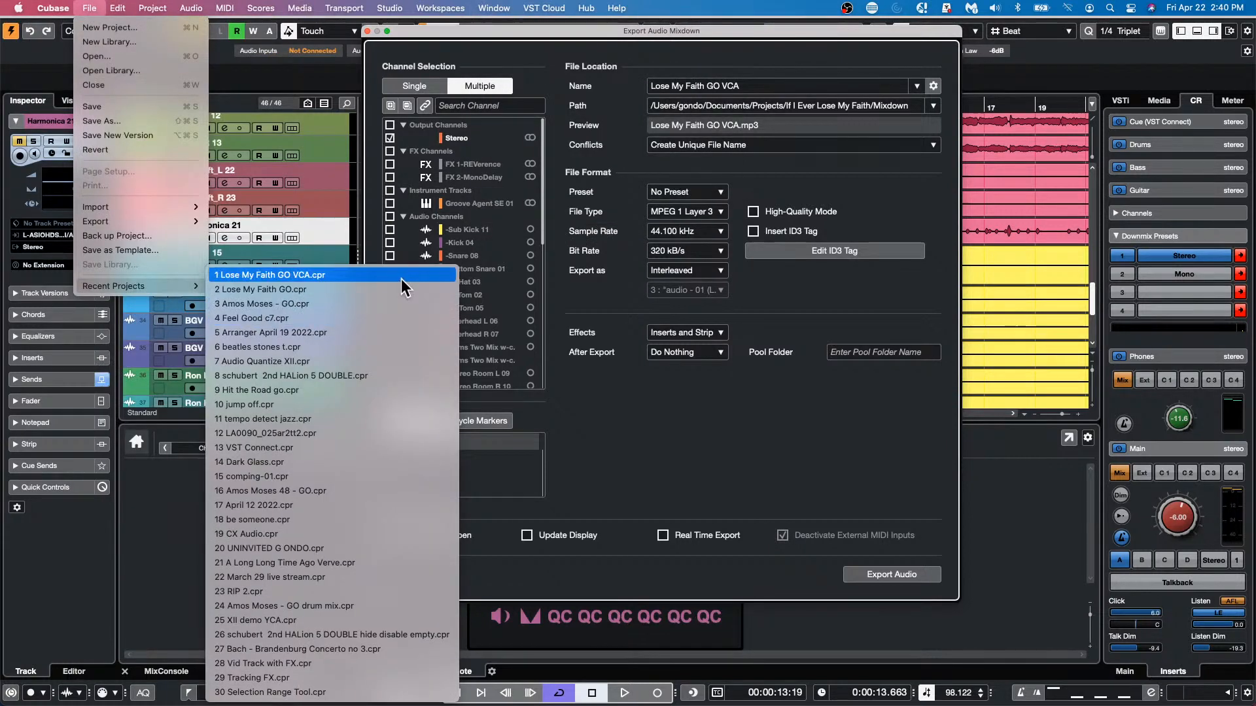
pyautogui.click(398, 351)
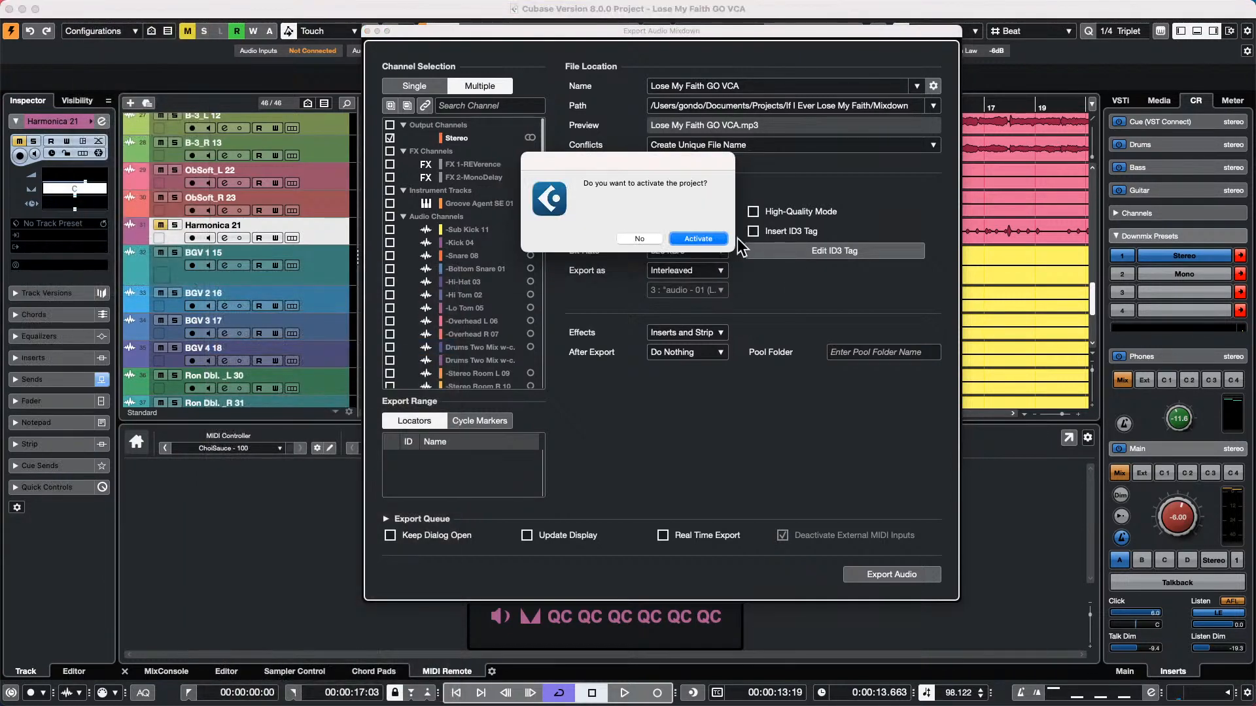
pyautogui.click(703, 237)
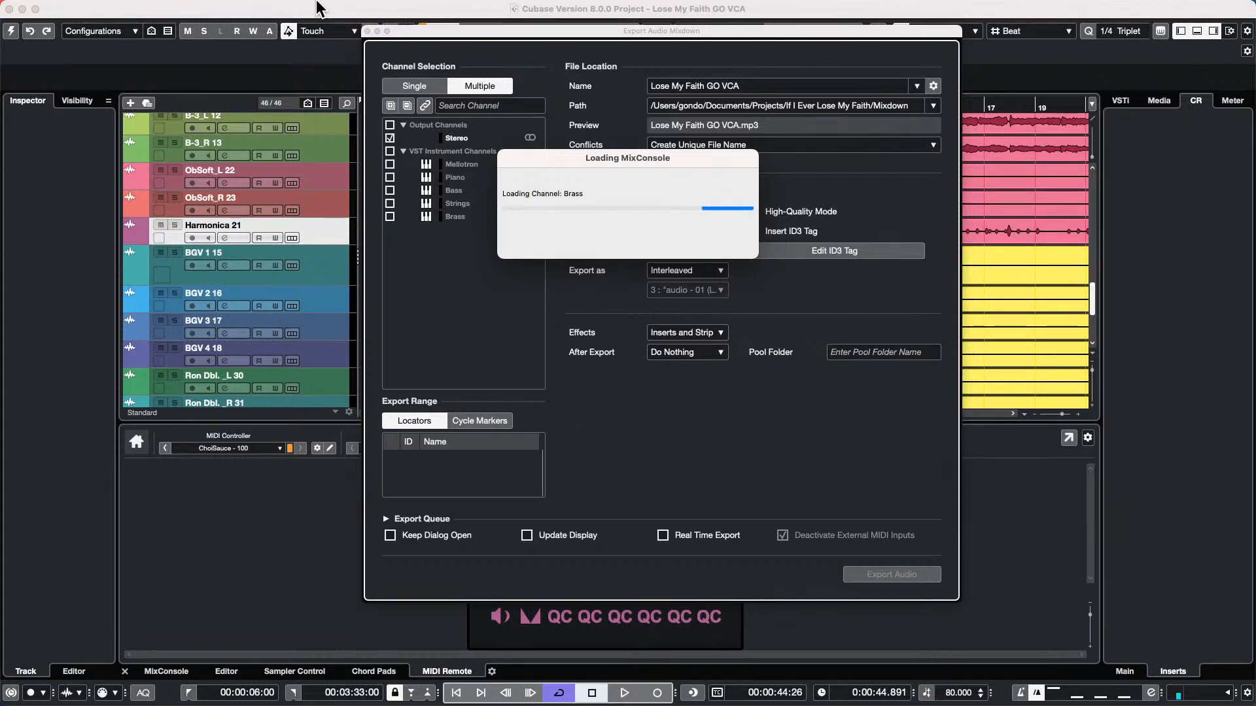
pyautogui.moveTo(319, 7)
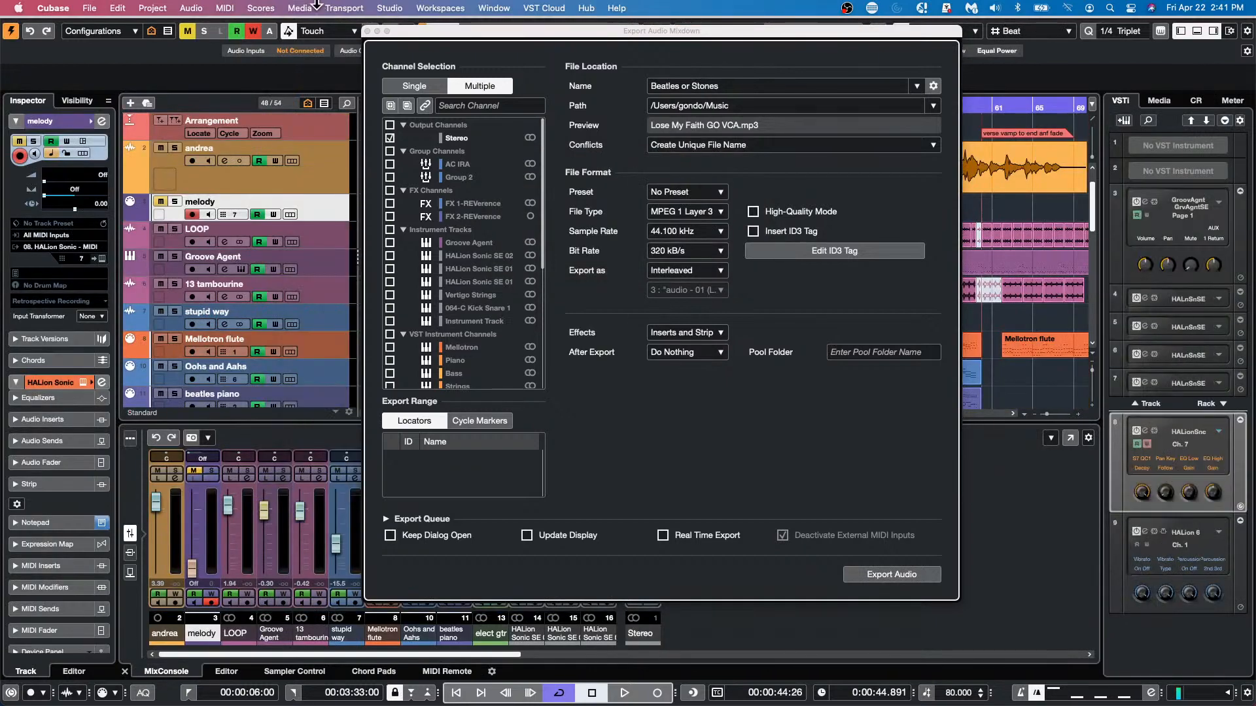
pyautogui.click(367, 30)
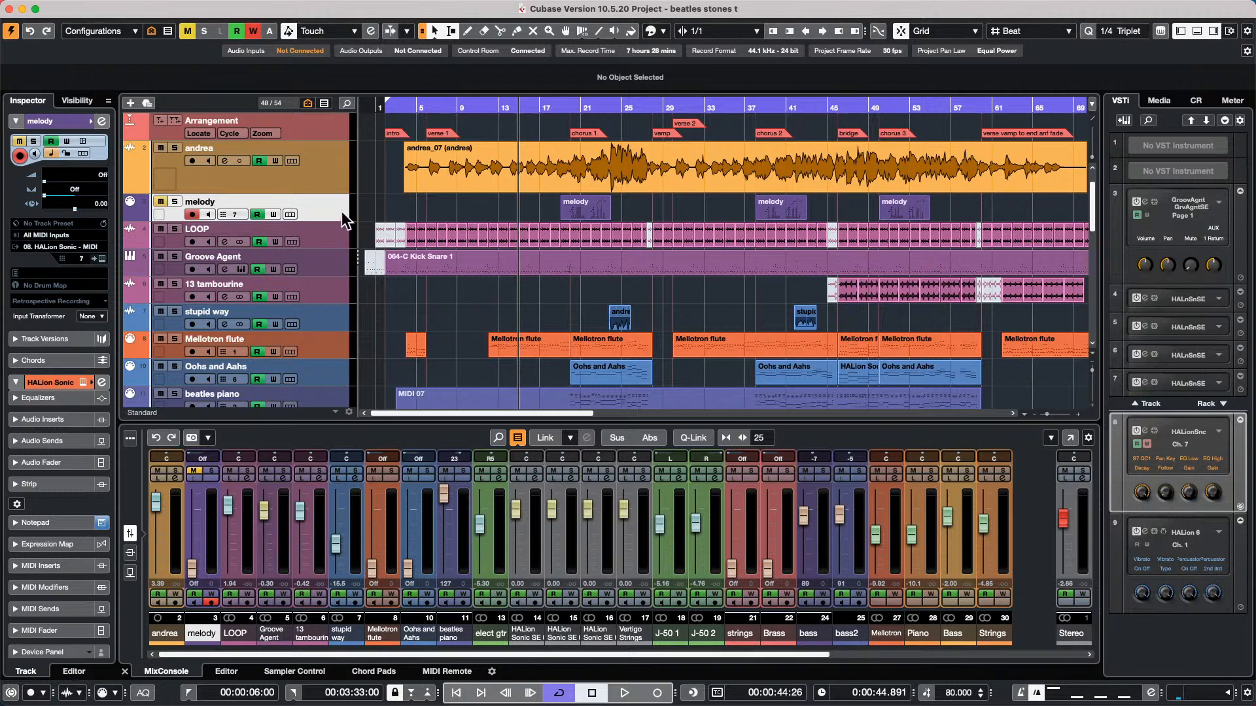
# View the channel settings of the instrument that the Mellotron flute track plays, close them and reselect the track
pyautogui.click(347, 350)
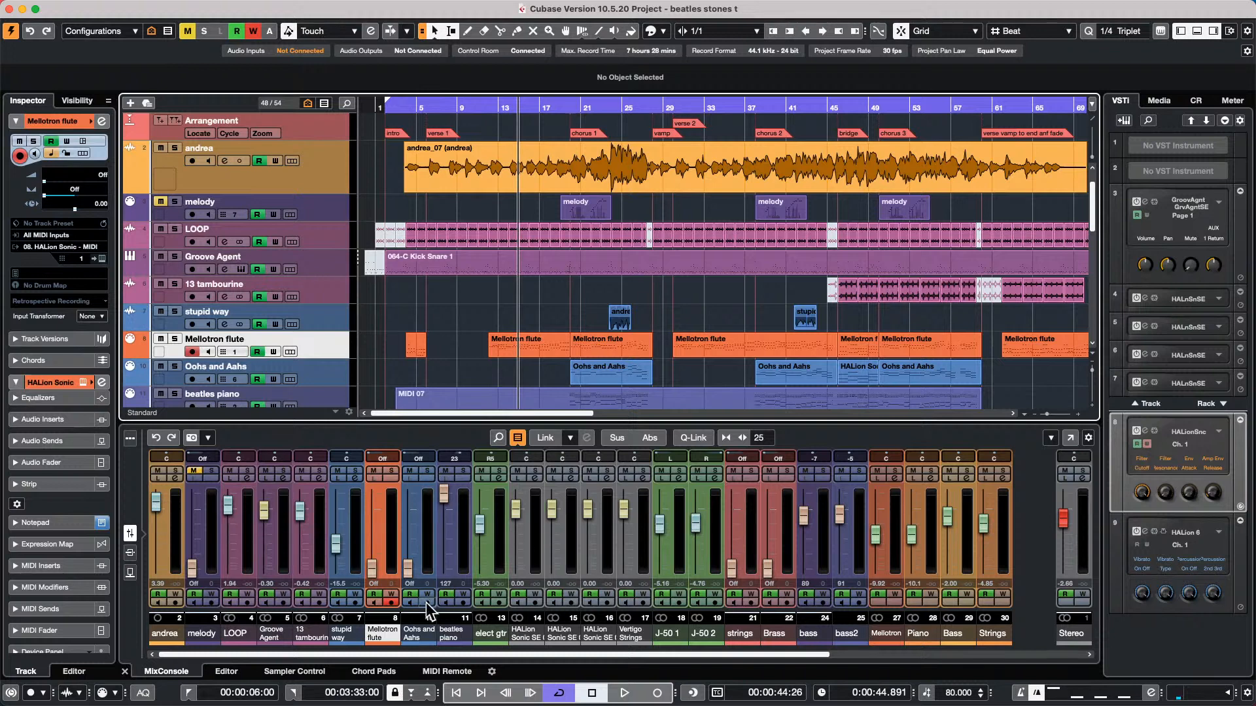
pyautogui.click(101, 383)
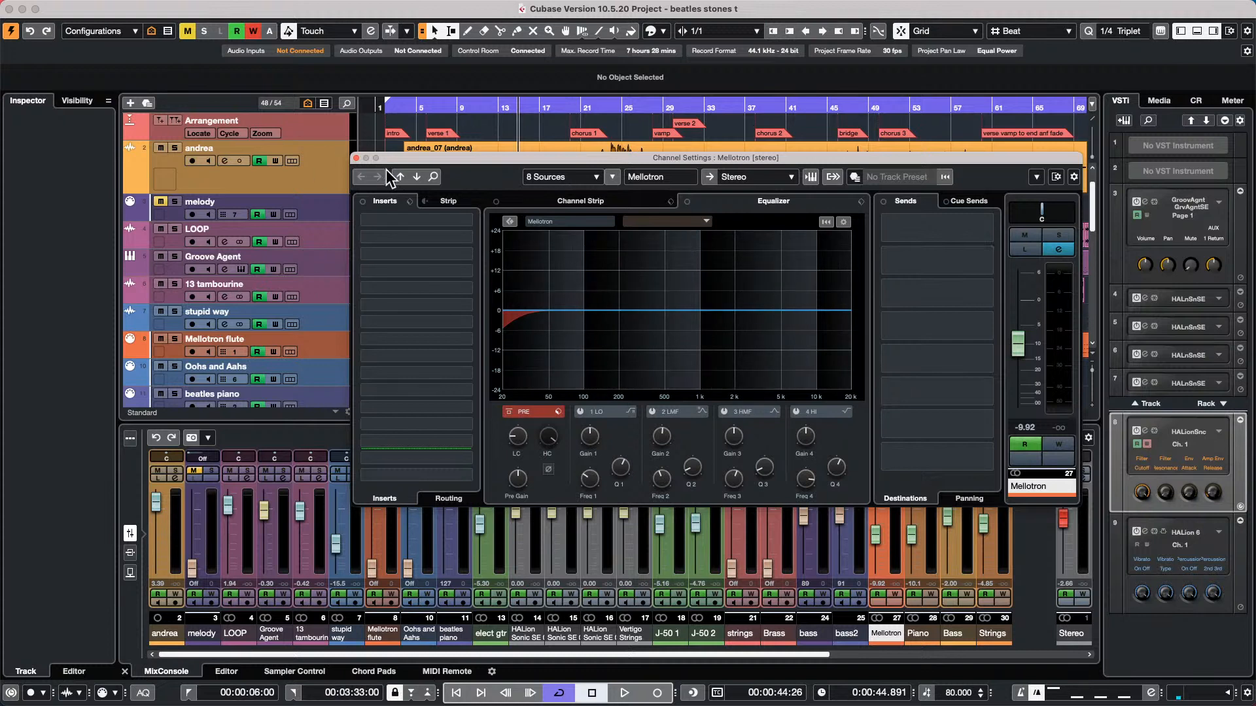
pyautogui.click(355, 158)
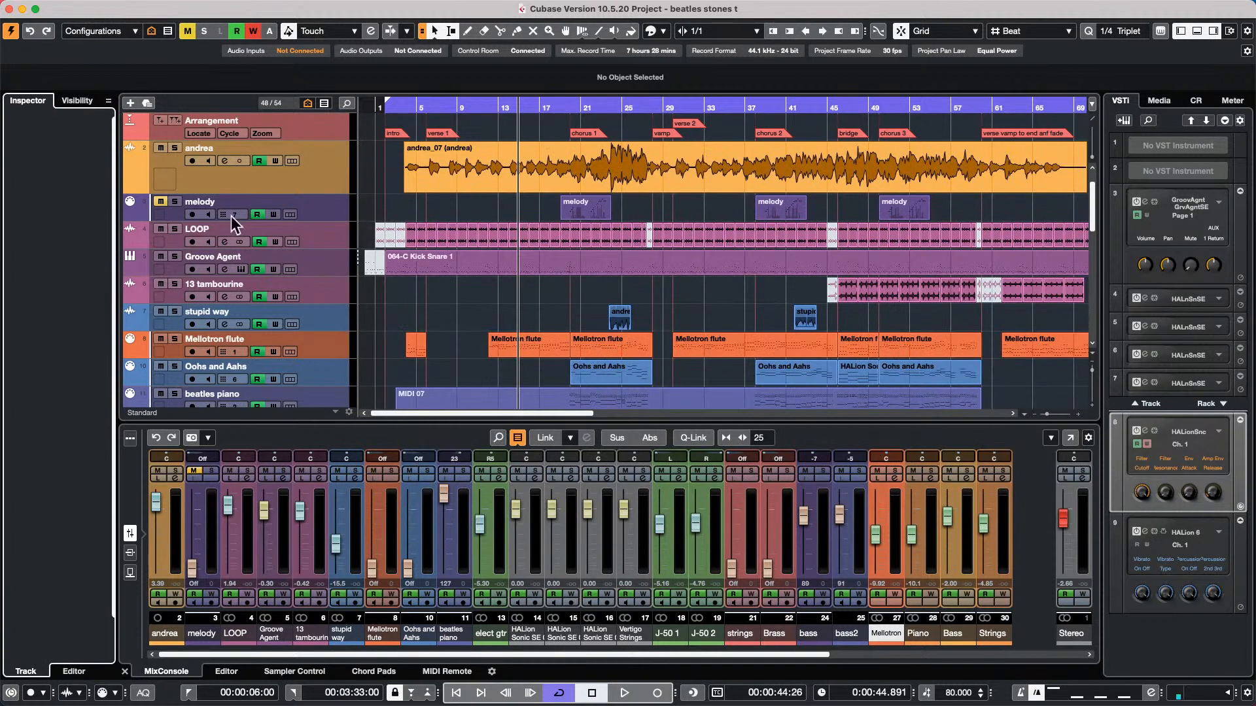
pyautogui.click(340, 322)
pyautogui.click(325, 335)
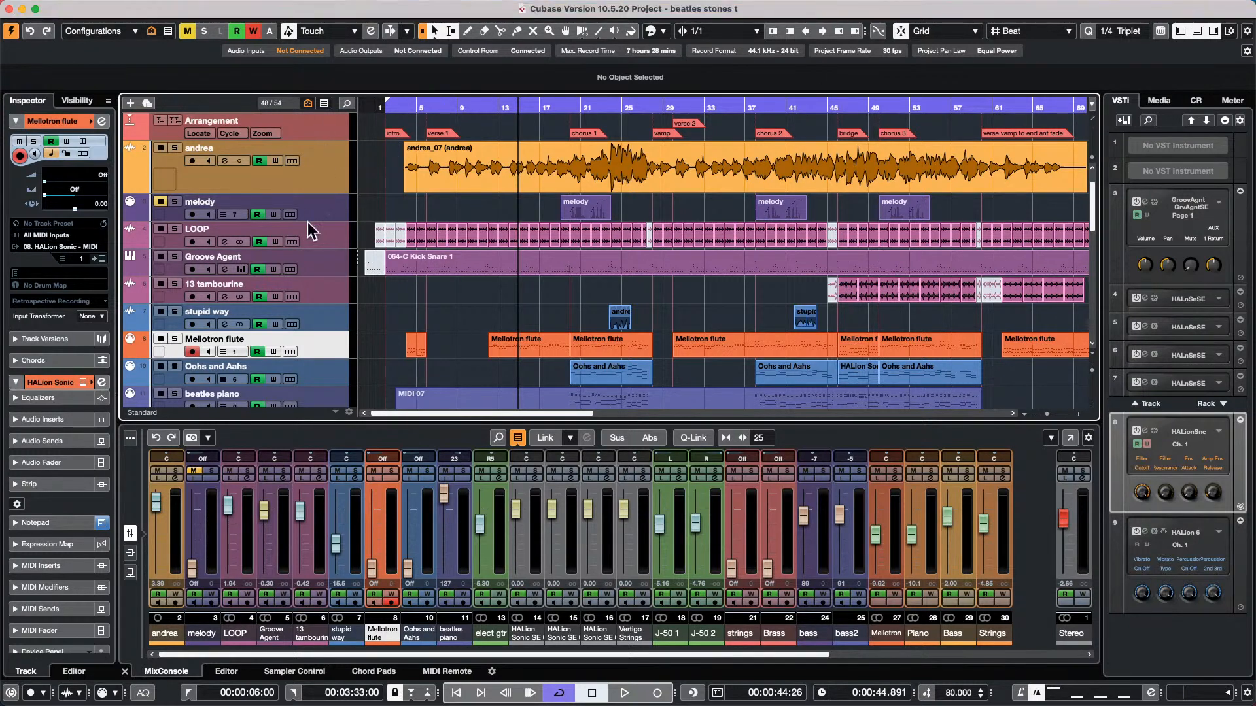
# Add one HALion Sonic SE instrument track with Stereo output below the existing Instrument Track
pyautogui.scroll(-2, 310, 216)
pyautogui.scroll(-10, 311, 222)
pyautogui.scroll(5, 316, 242)
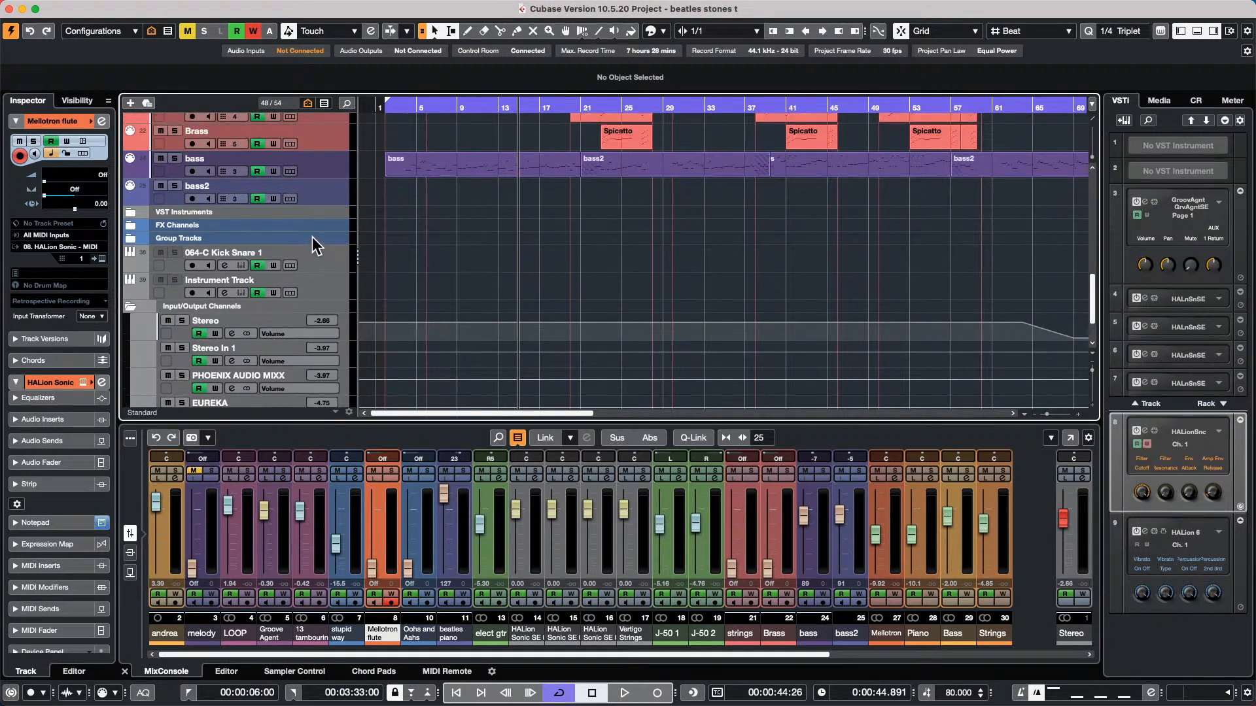
pyautogui.scroll(-7, 324, 247)
pyautogui.scroll(1, 325, 229)
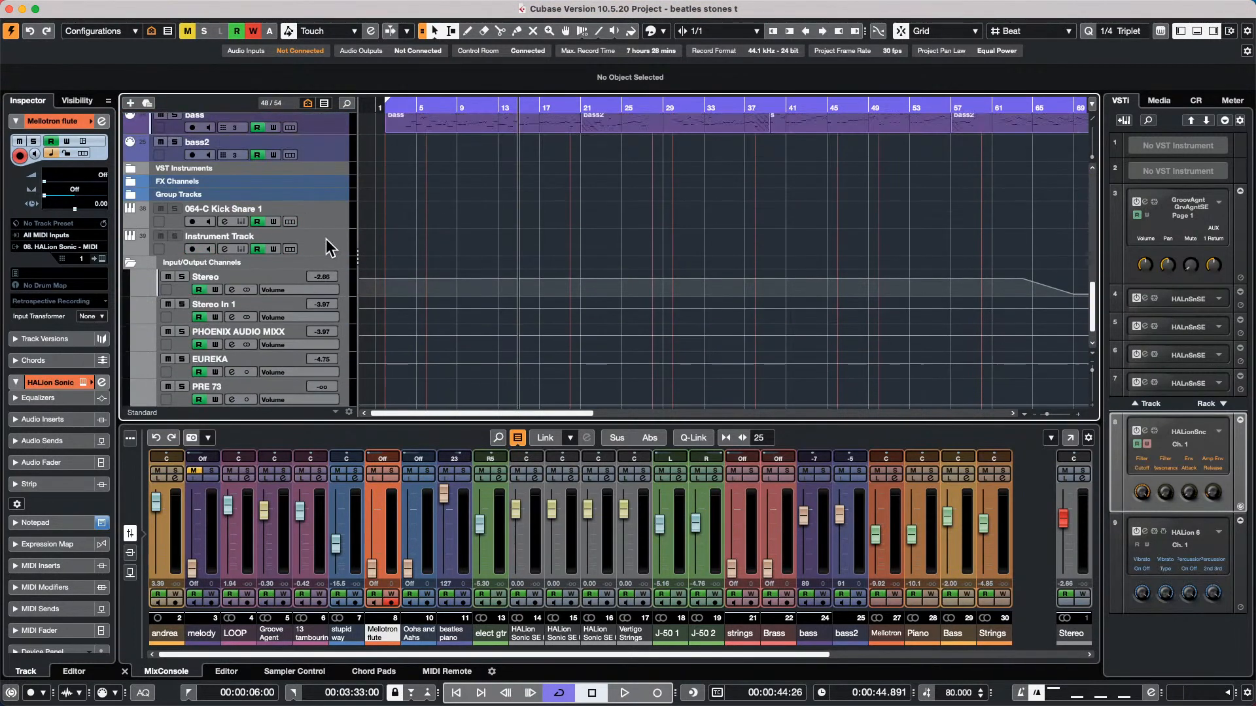
pyautogui.rightClick(328, 236)
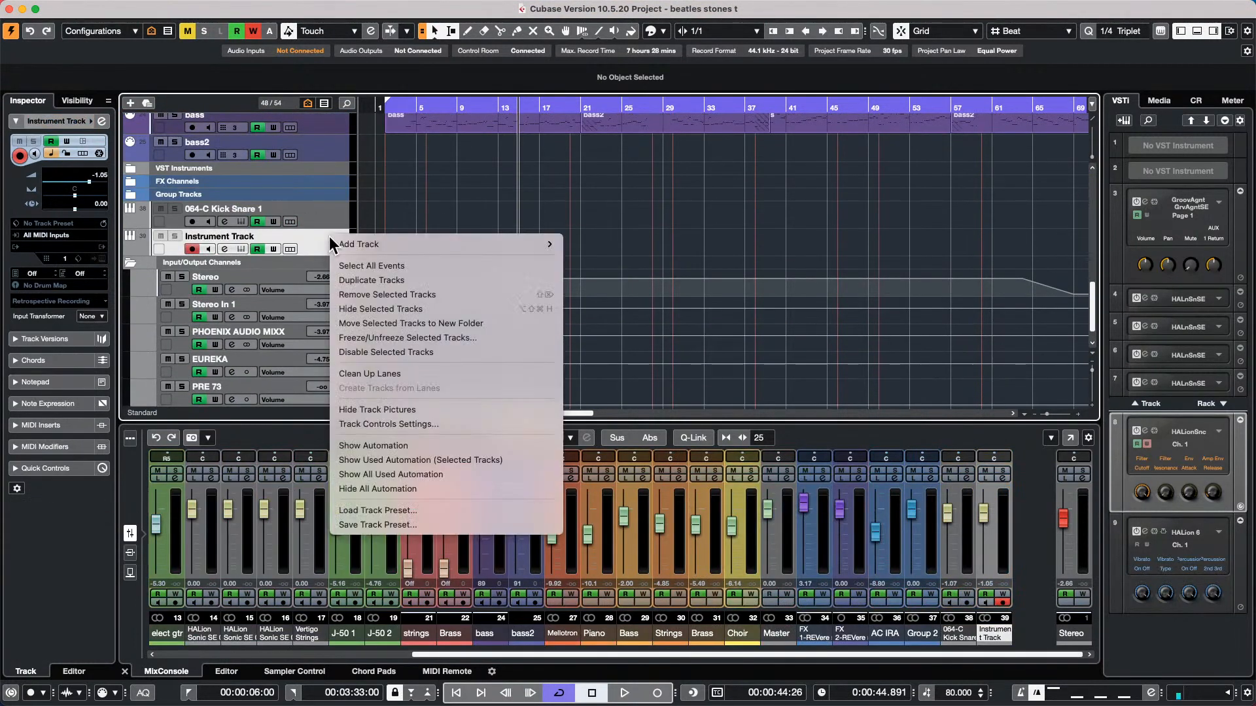
pyautogui.moveTo(480, 241)
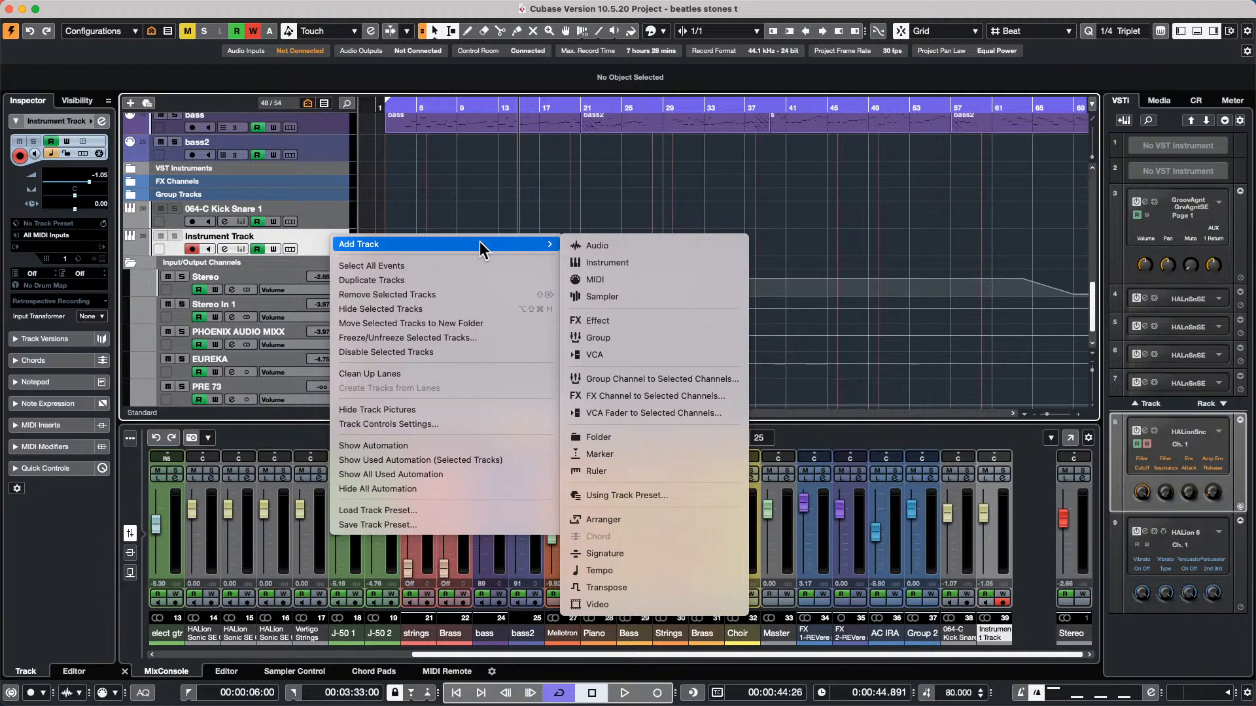
pyautogui.click(602, 262)
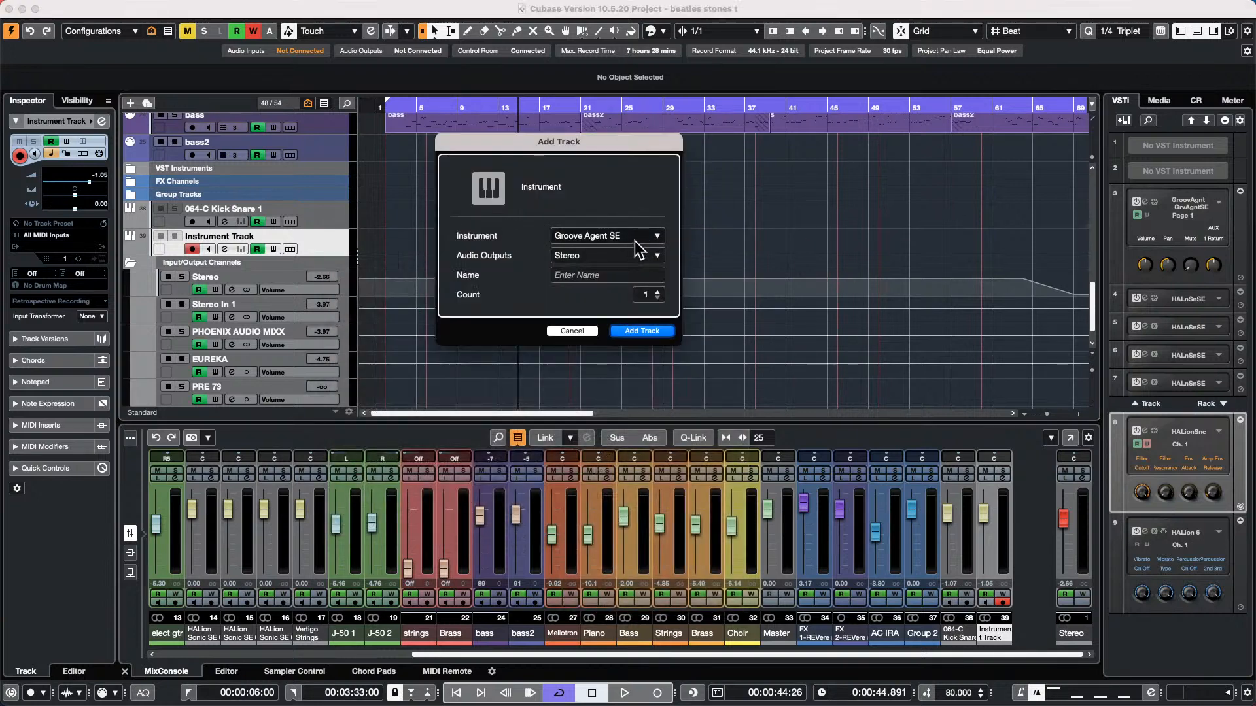
pyautogui.click(635, 239)
pyautogui.click(470, 407)
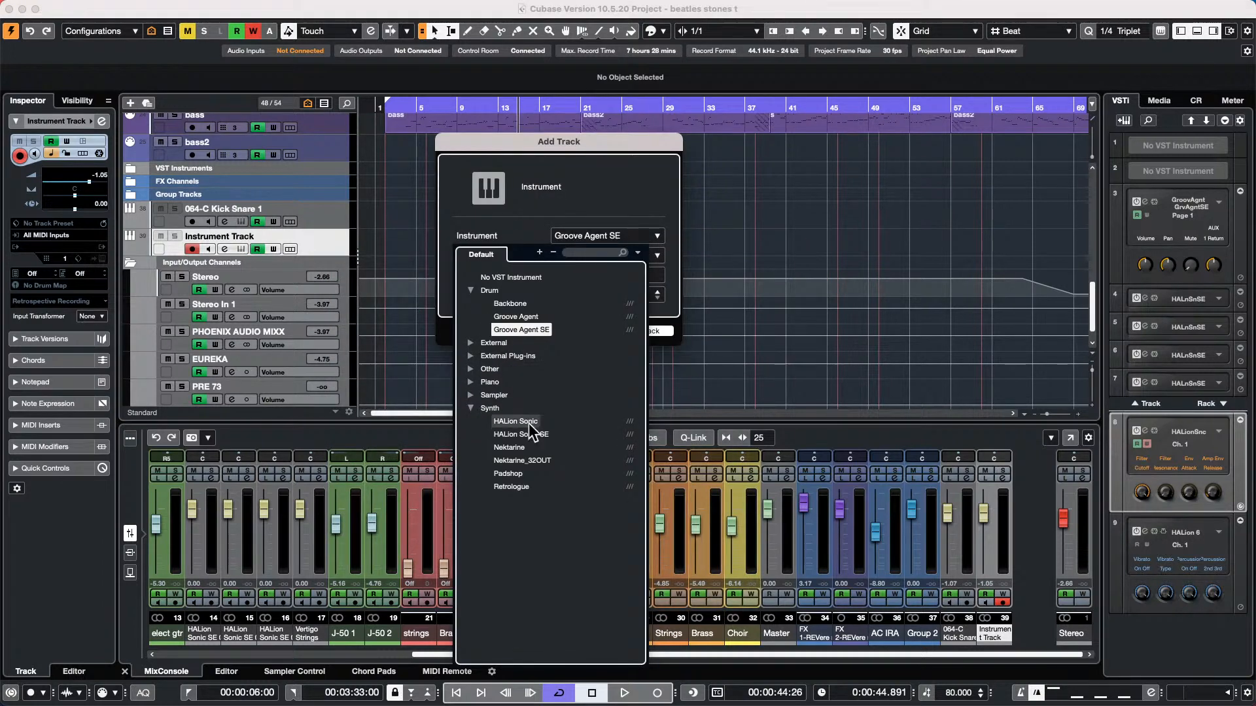
pyautogui.click(539, 436)
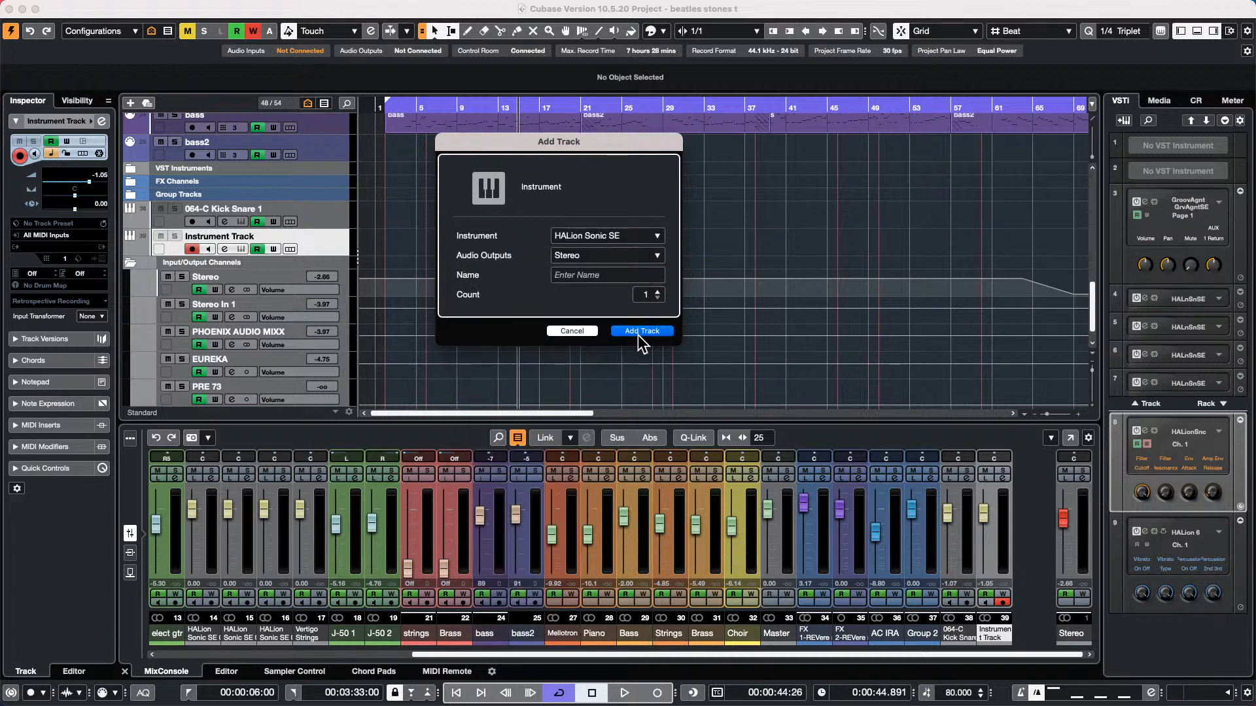
pyautogui.click(642, 330)
pyautogui.click(646, 329)
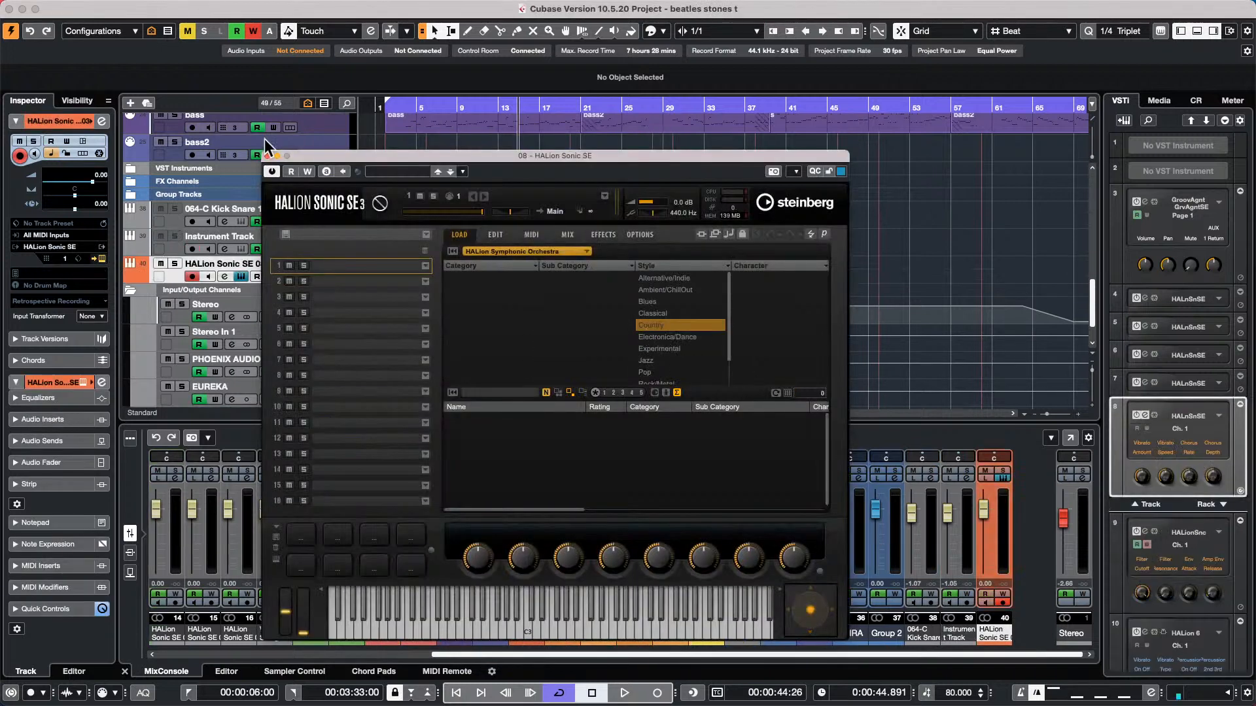
# Reposition the HALion Sonic SE window, show All Instrument Sets, load Dogg Bass into slot 1 and audition a note
pyautogui.moveTo(398, 155); pyautogui.dragTo(643, 27)
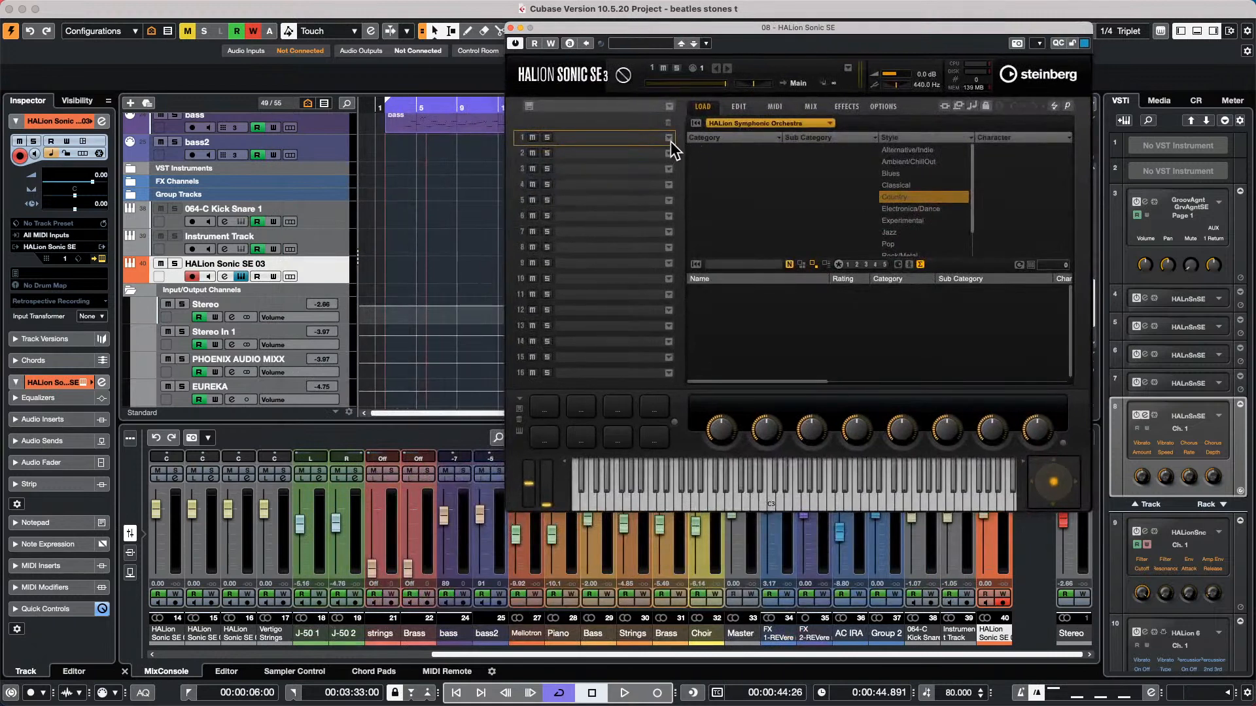
pyautogui.click(729, 125)
pyautogui.click(752, 159)
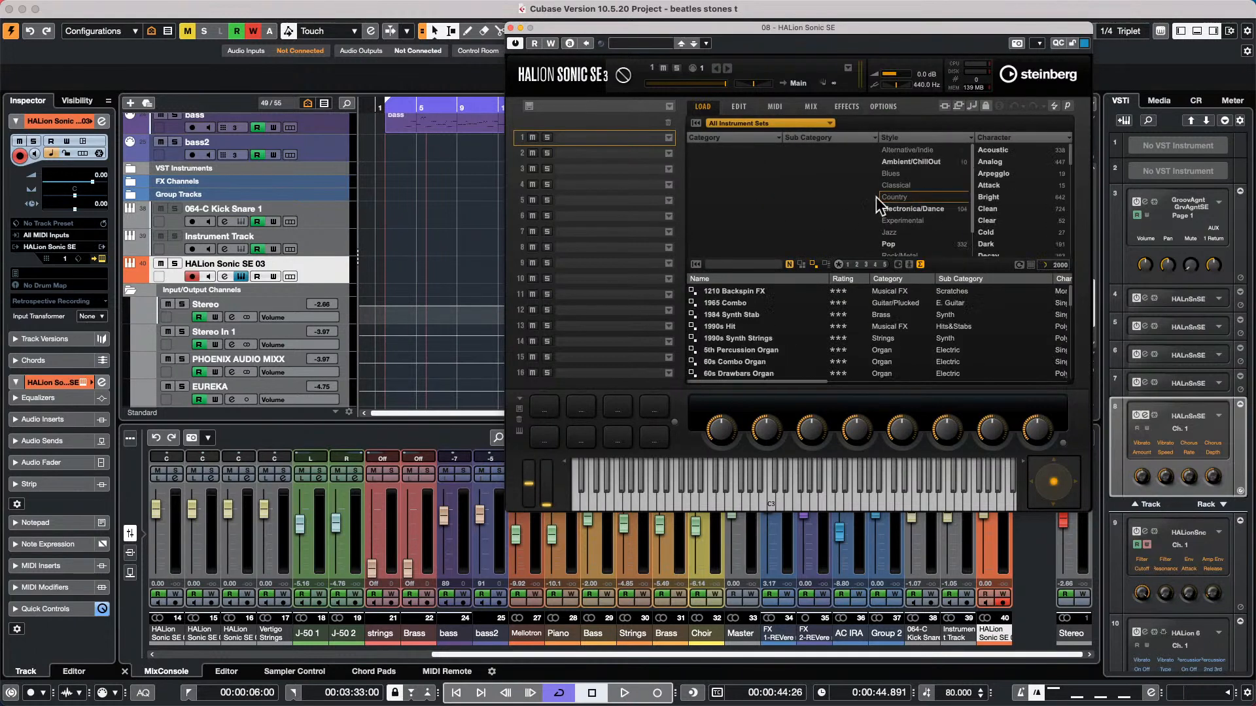
pyautogui.click(736, 325)
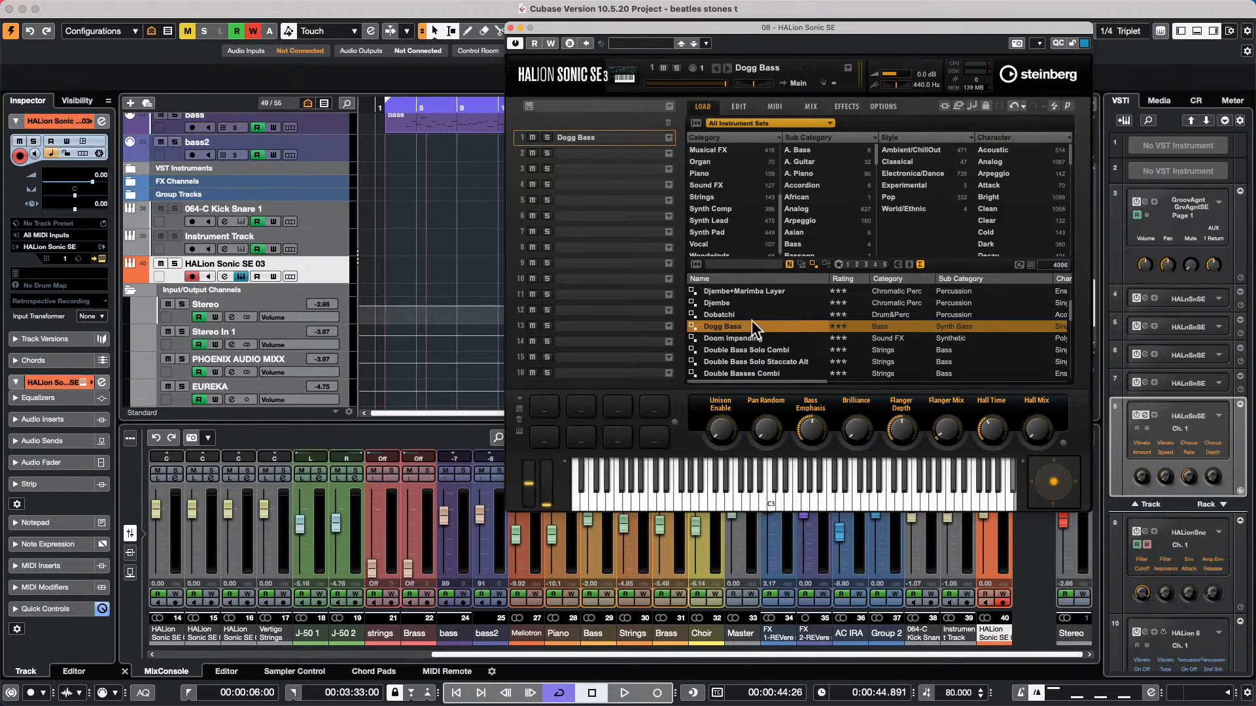
pyautogui.click(806, 498)
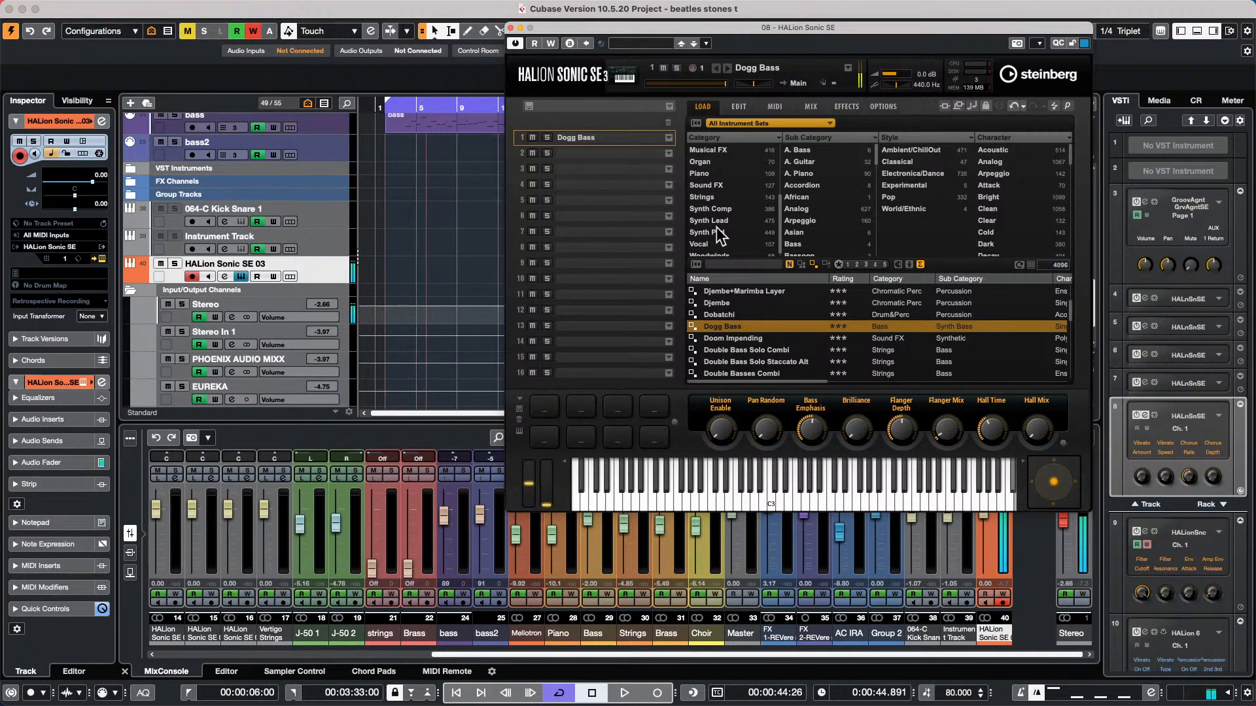
# Add six MIDI tracks below the HALion Sonic SE 03 track
pyautogui.rightClick(319, 262)
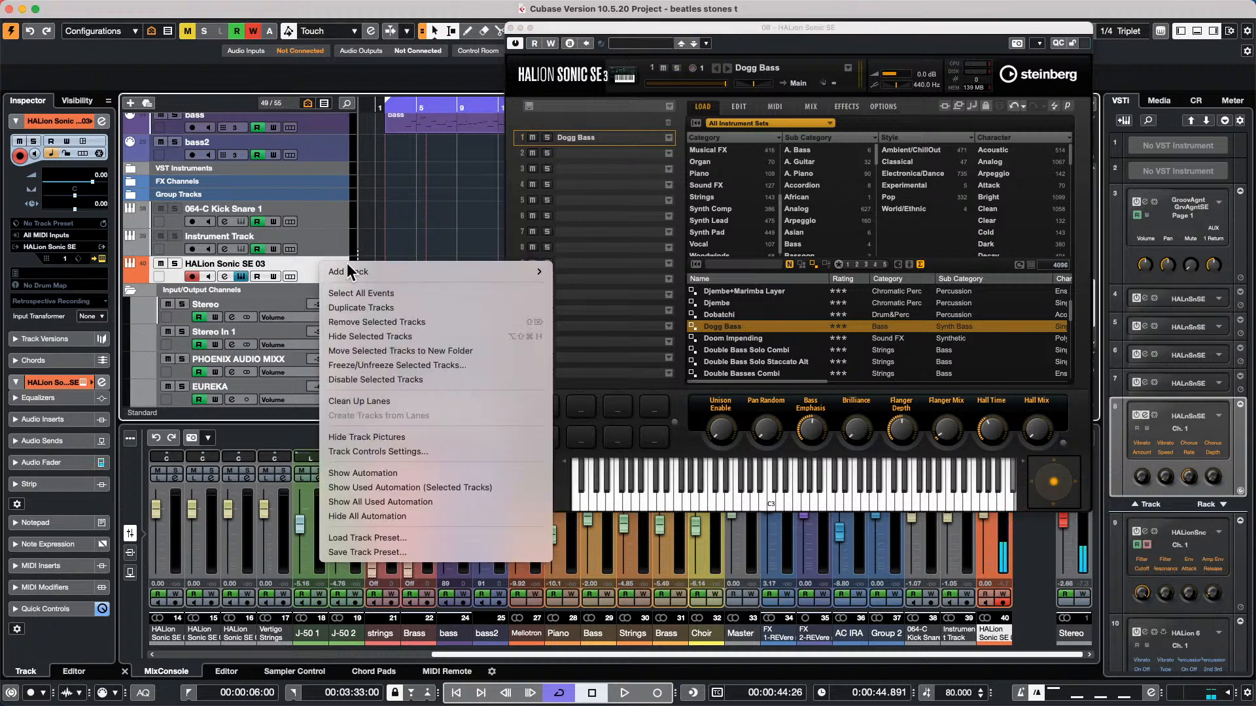
pyautogui.moveTo(449, 272)
pyautogui.click(693, 301)
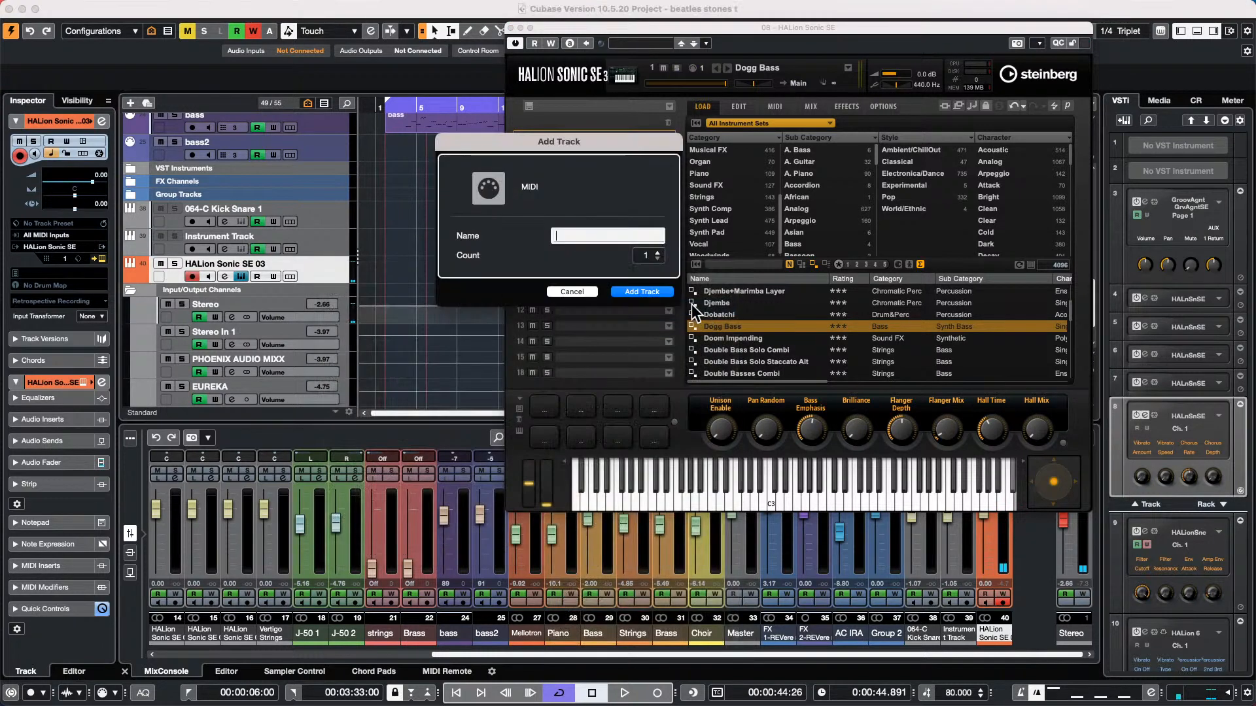
pyautogui.click(658, 252)
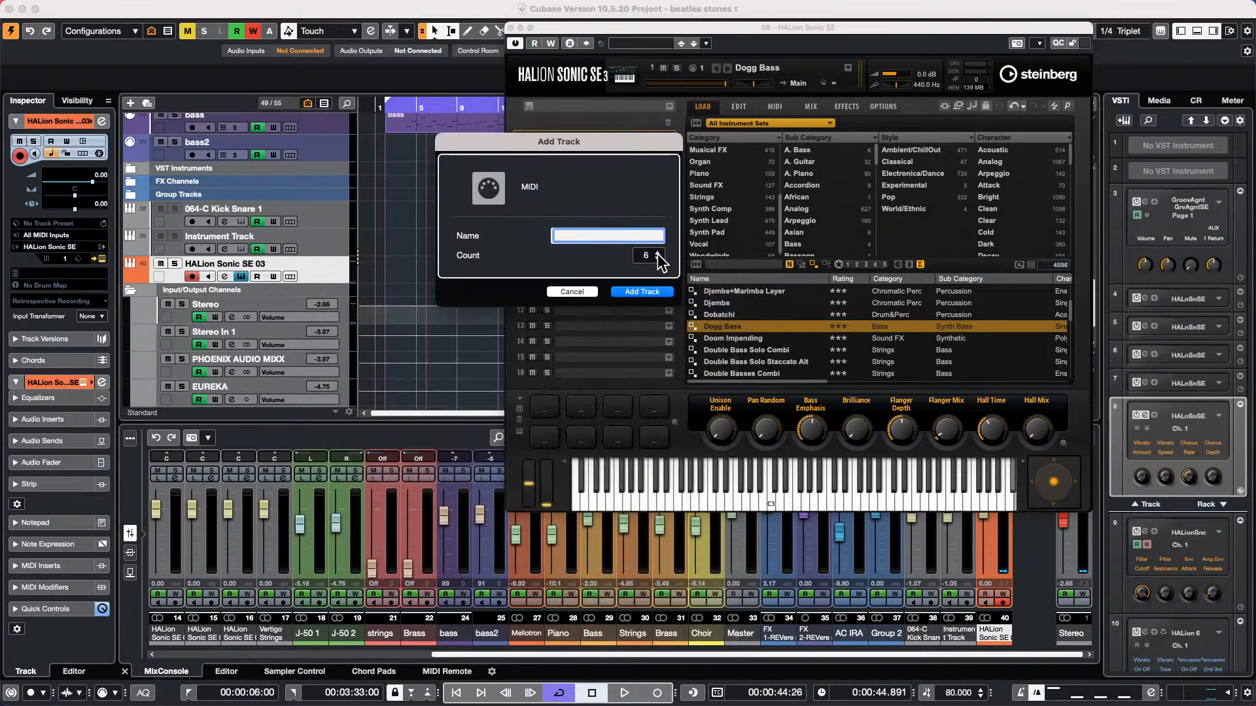
pyautogui.click(657, 253)
pyautogui.click(653, 293)
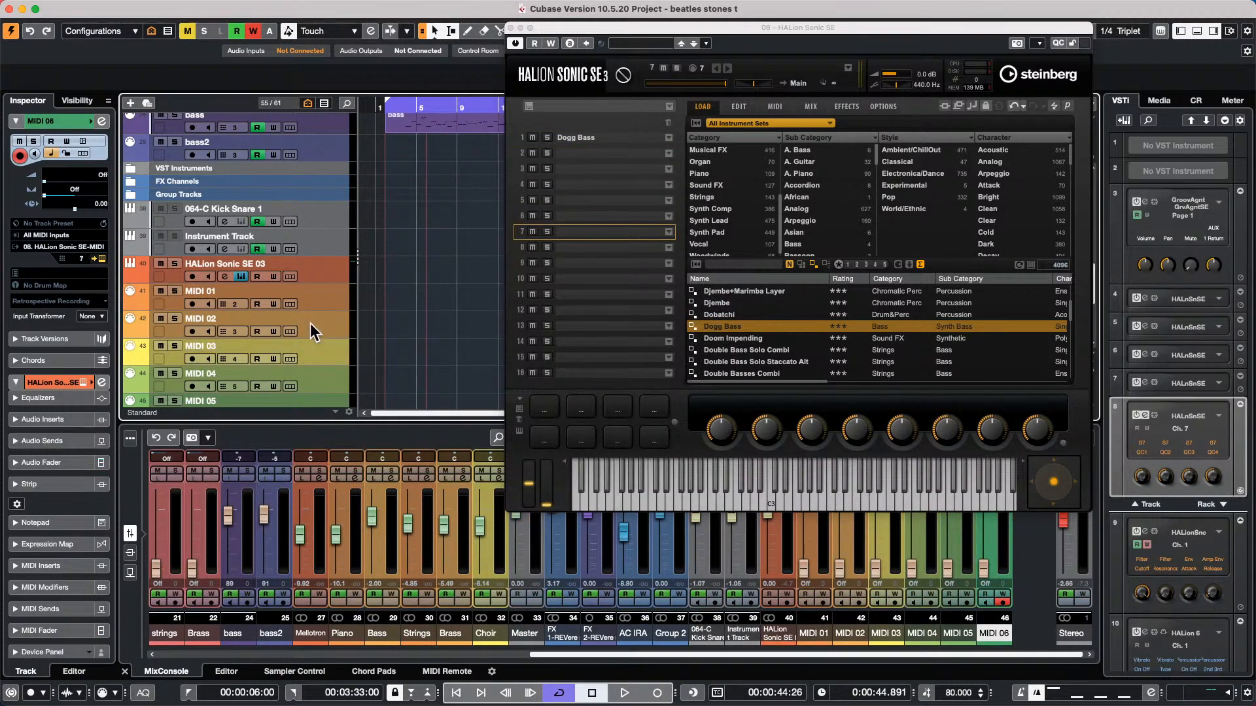
# Select HALion Sonic SE 03 and MIDI 01 to MIDI 04 in turn to examine their MIDI channels and matching instrument slots
pyautogui.click(329, 266)
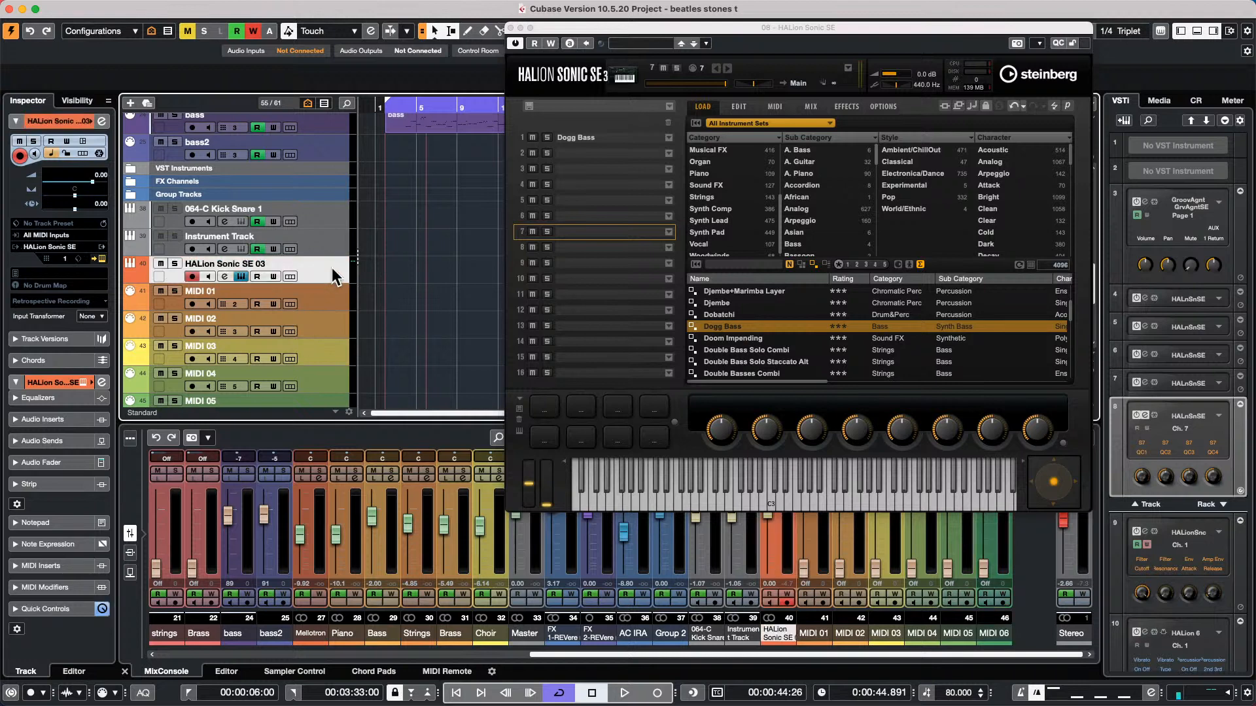
pyautogui.click(321, 296)
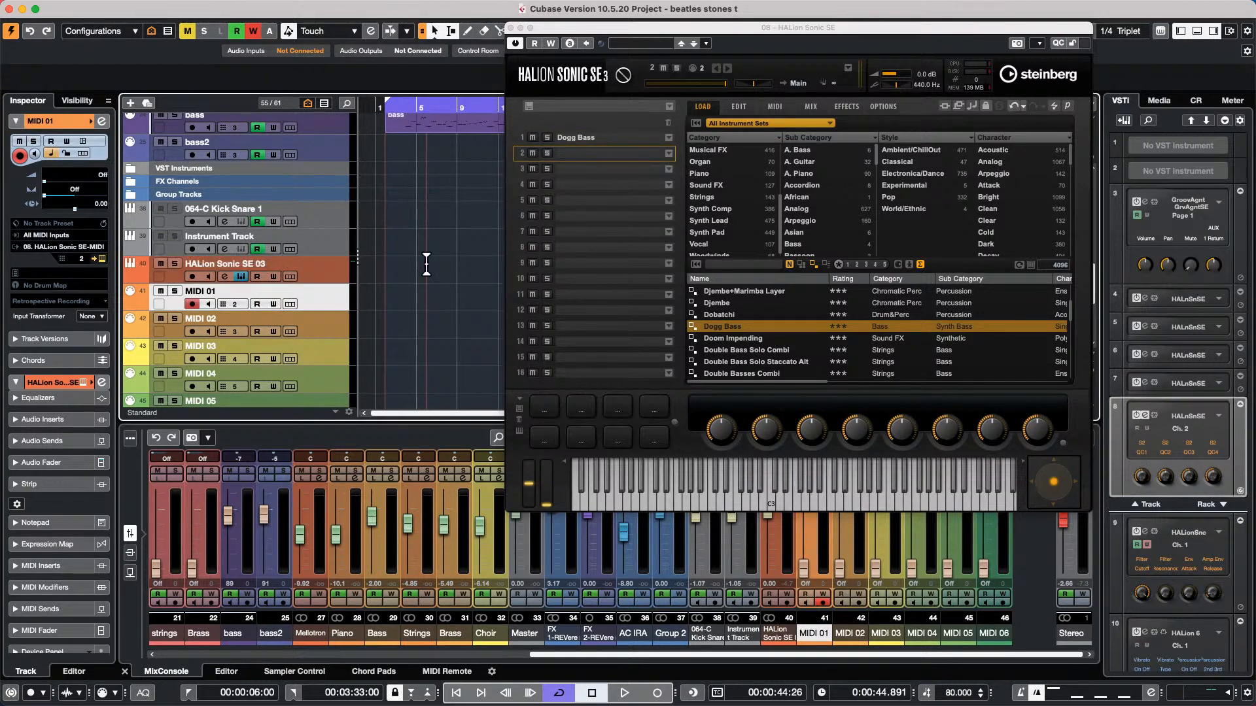
pyautogui.click(329, 322)
pyautogui.click(330, 353)
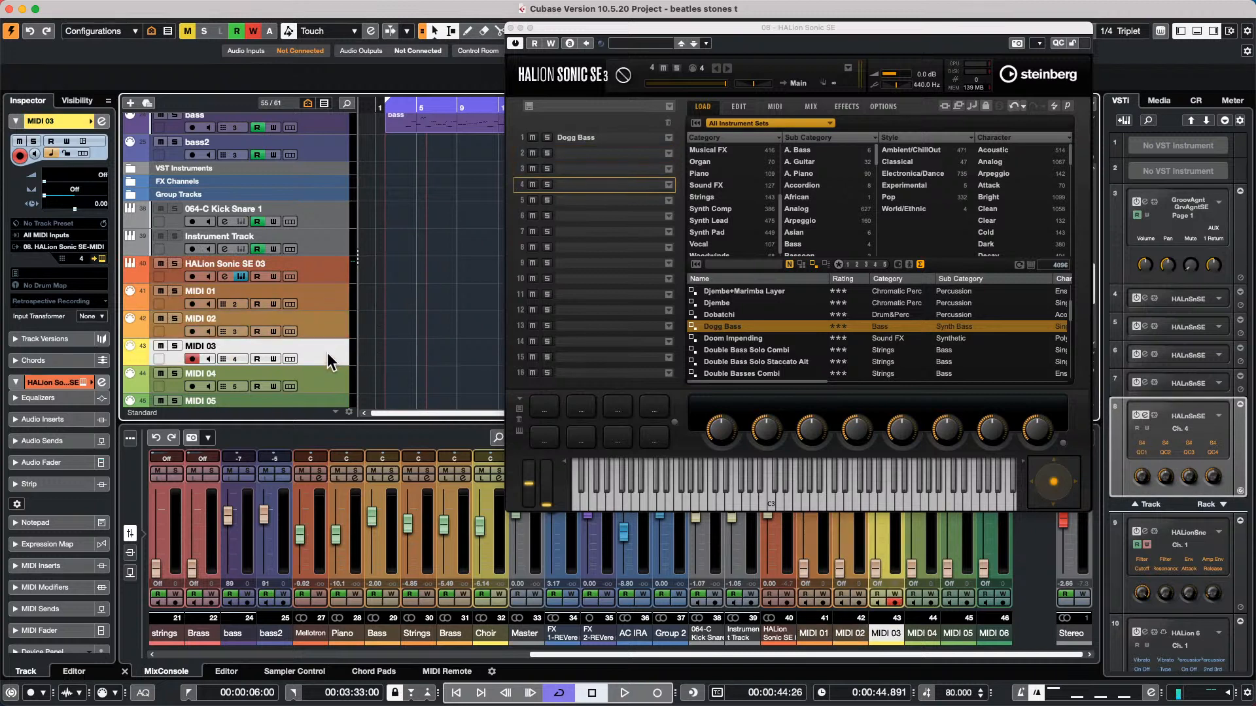
pyautogui.click(324, 386)
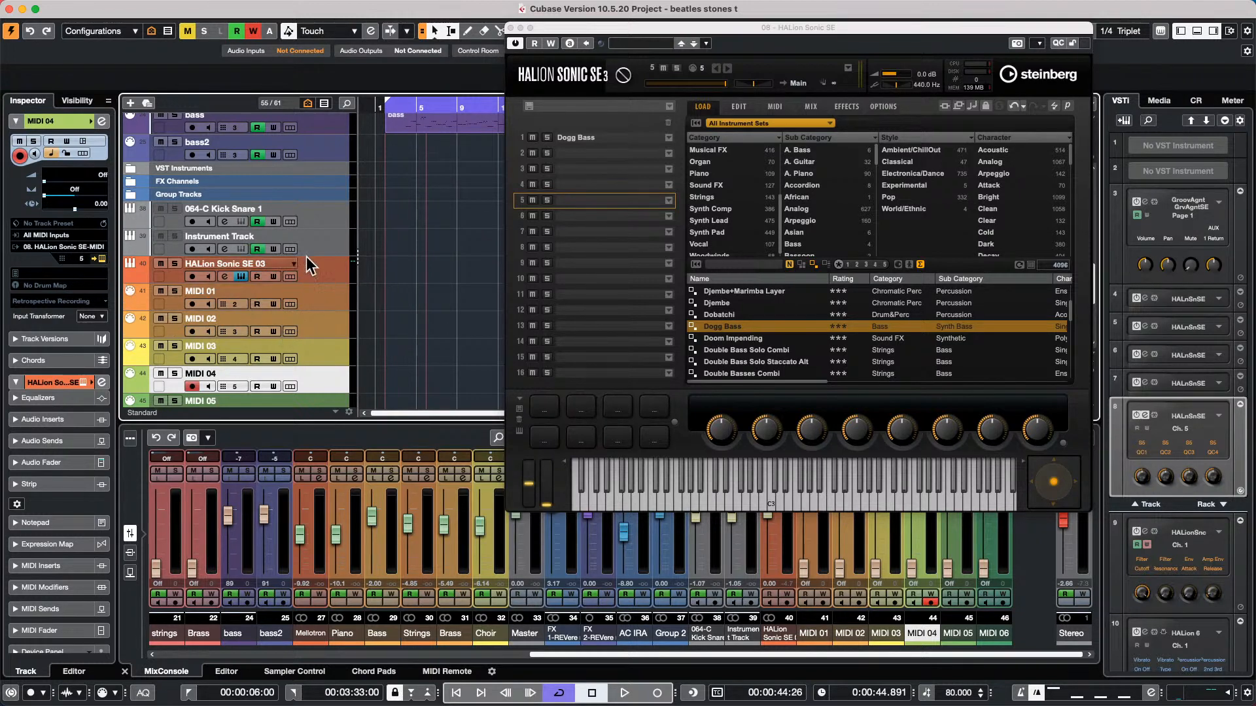
pyautogui.scroll(-2, 303, 312)
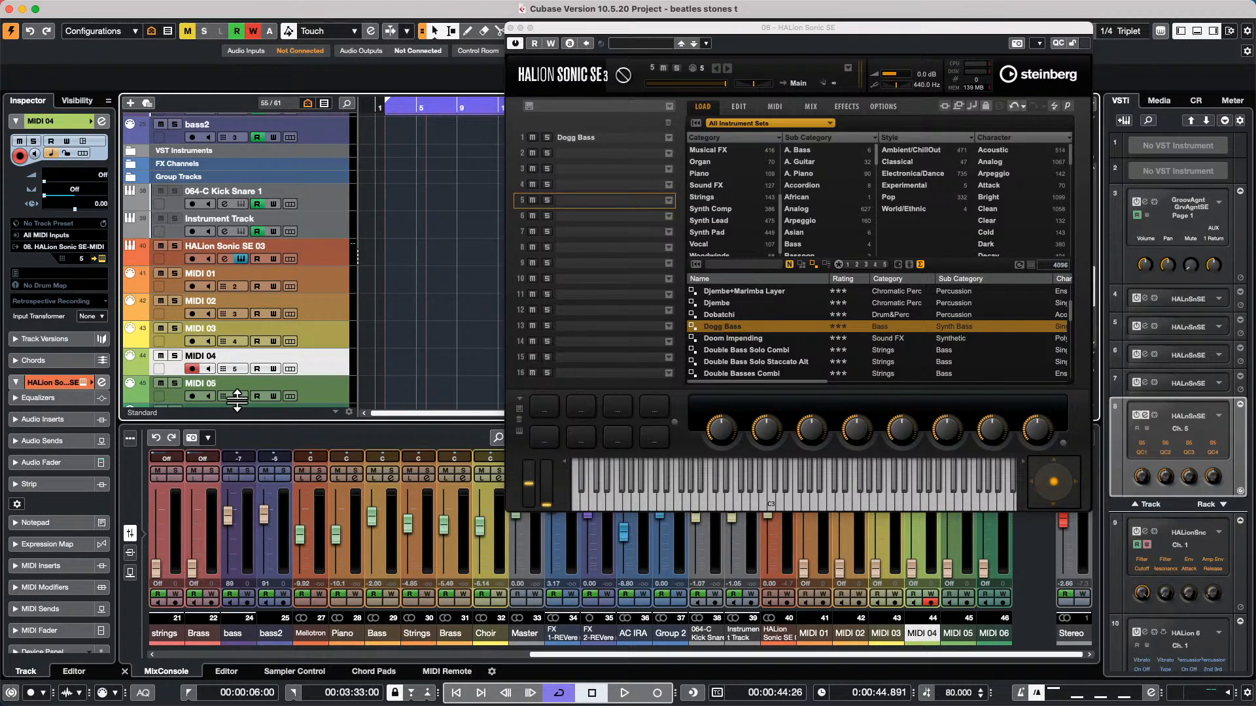
# Open the recent project jump off.cpr and activate it
pyautogui.moveTo(182, 8)
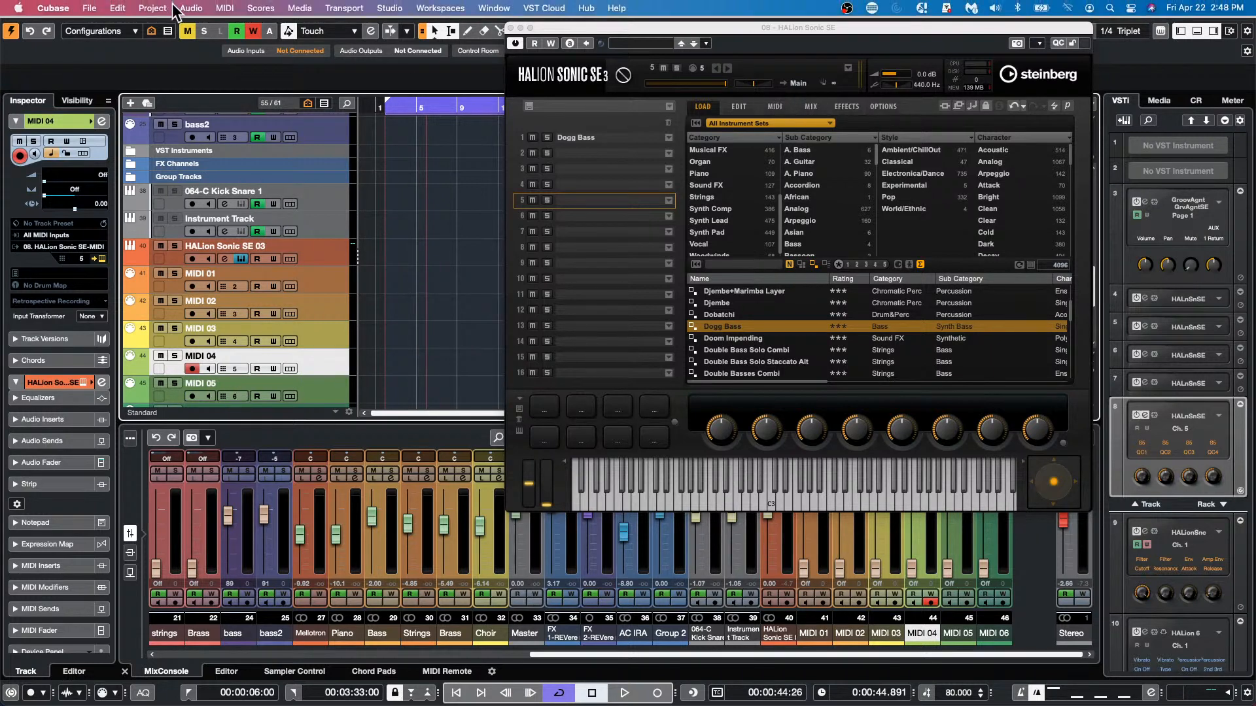
pyautogui.click(89, 9)
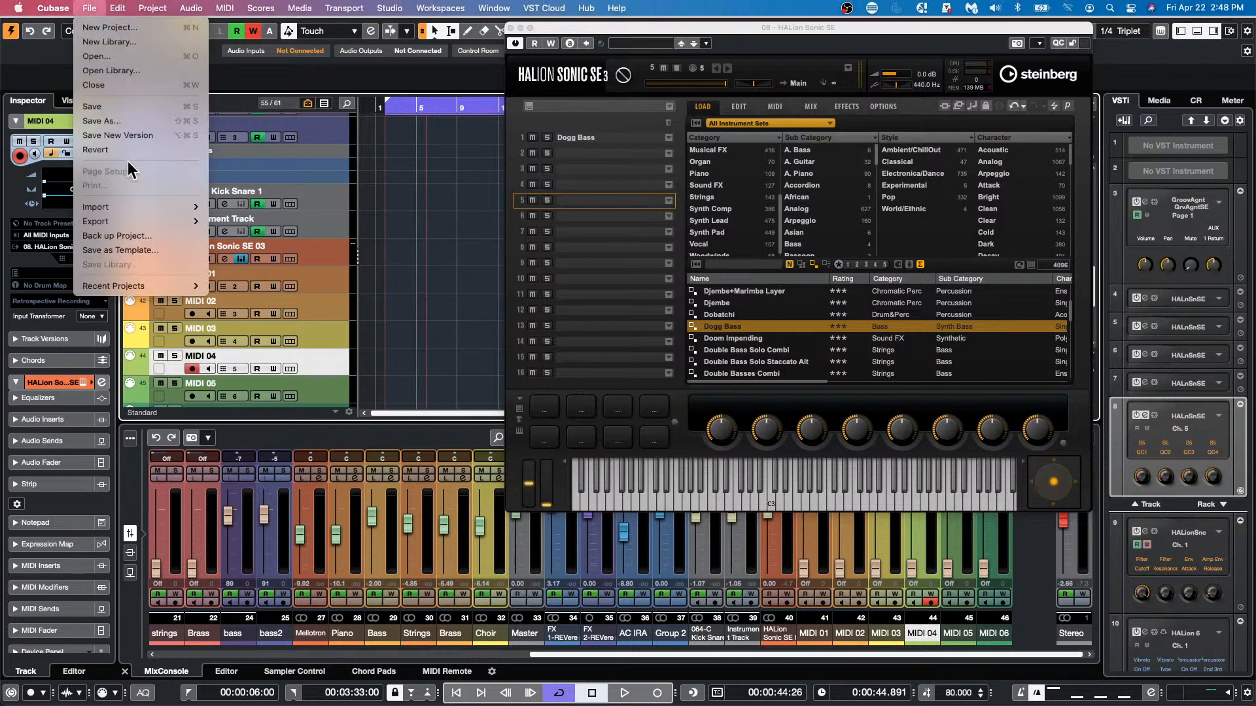
pyautogui.moveTo(142, 284)
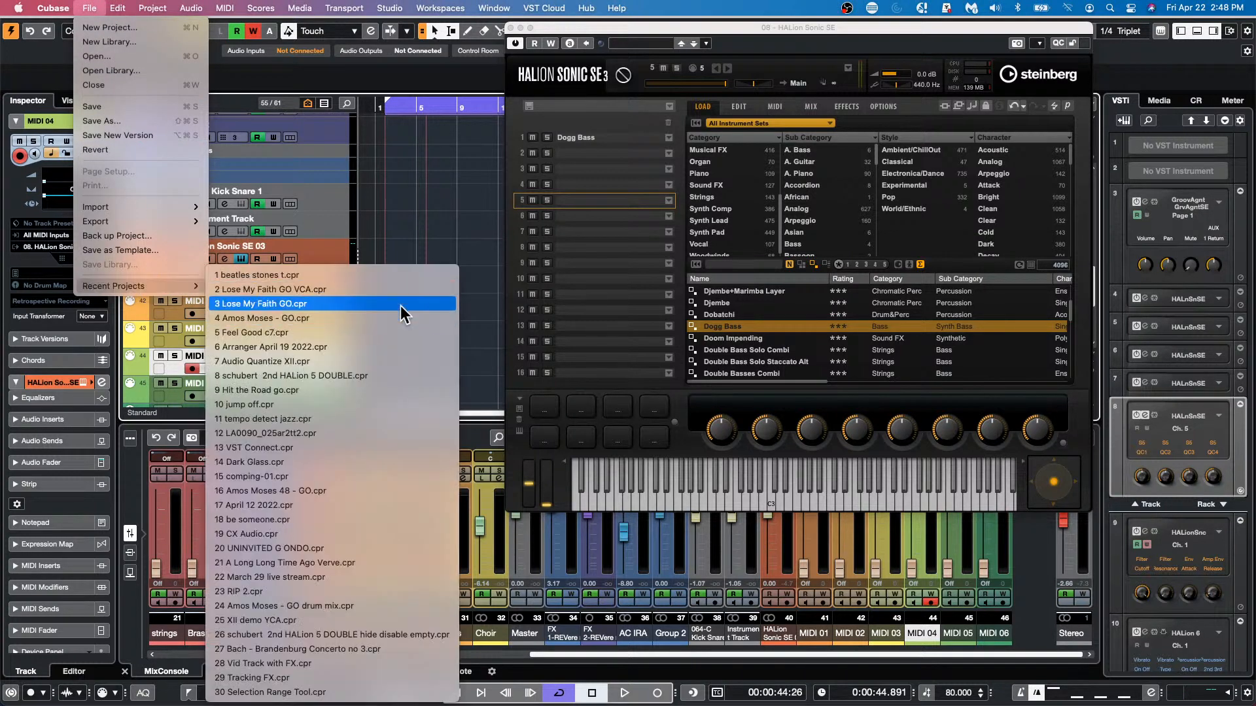
pyautogui.click(340, 403)
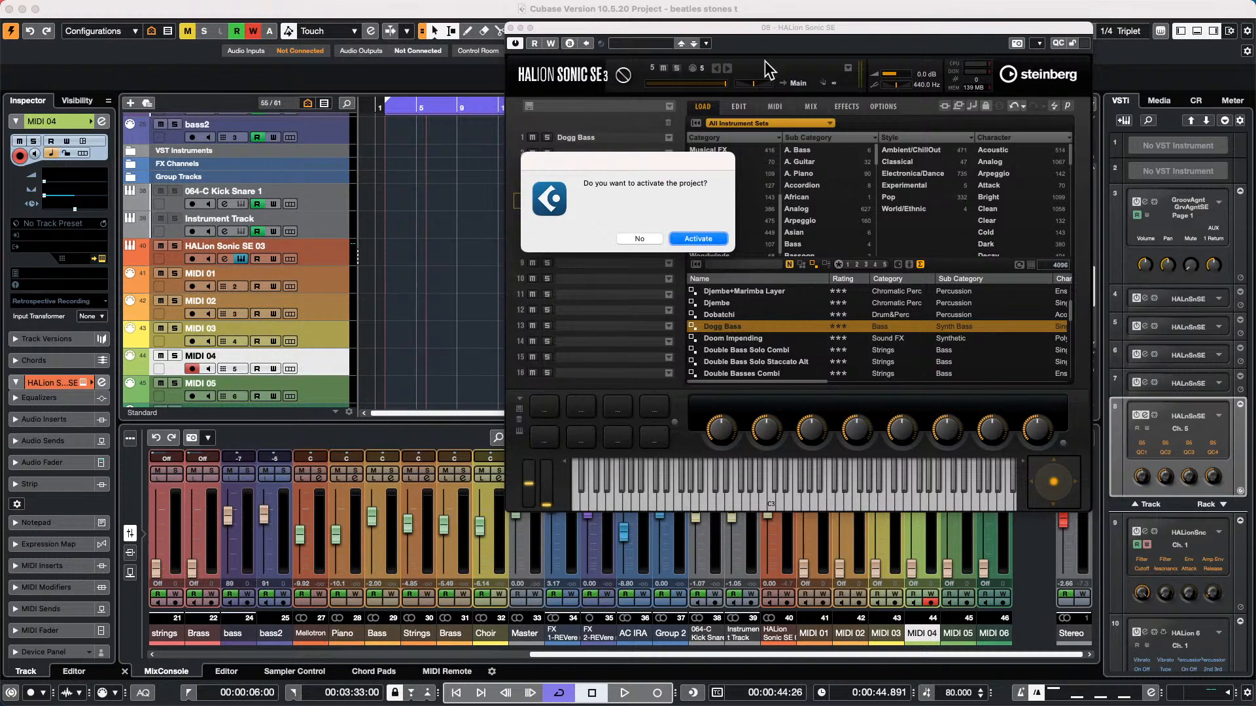
pyautogui.press('Return')
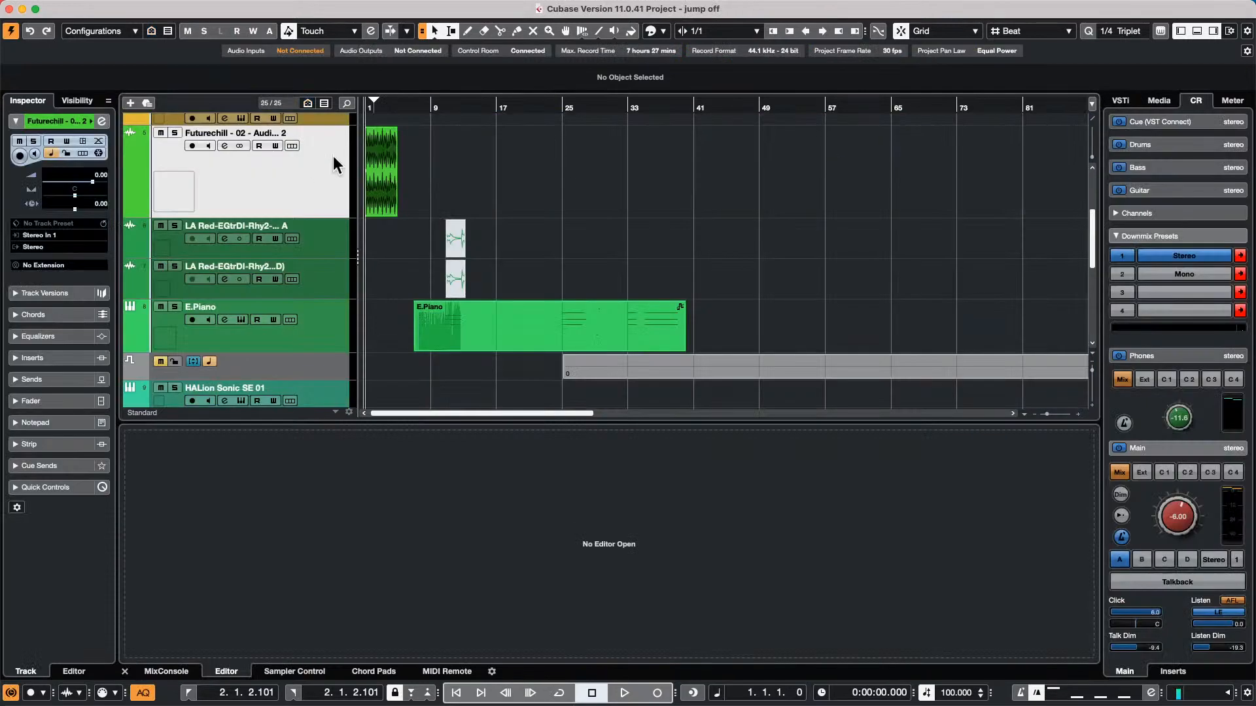
# Solo the rhodes track near the start of the track list and run playback for a few bars to audition it
pyautogui.scroll(5, 384, 220)
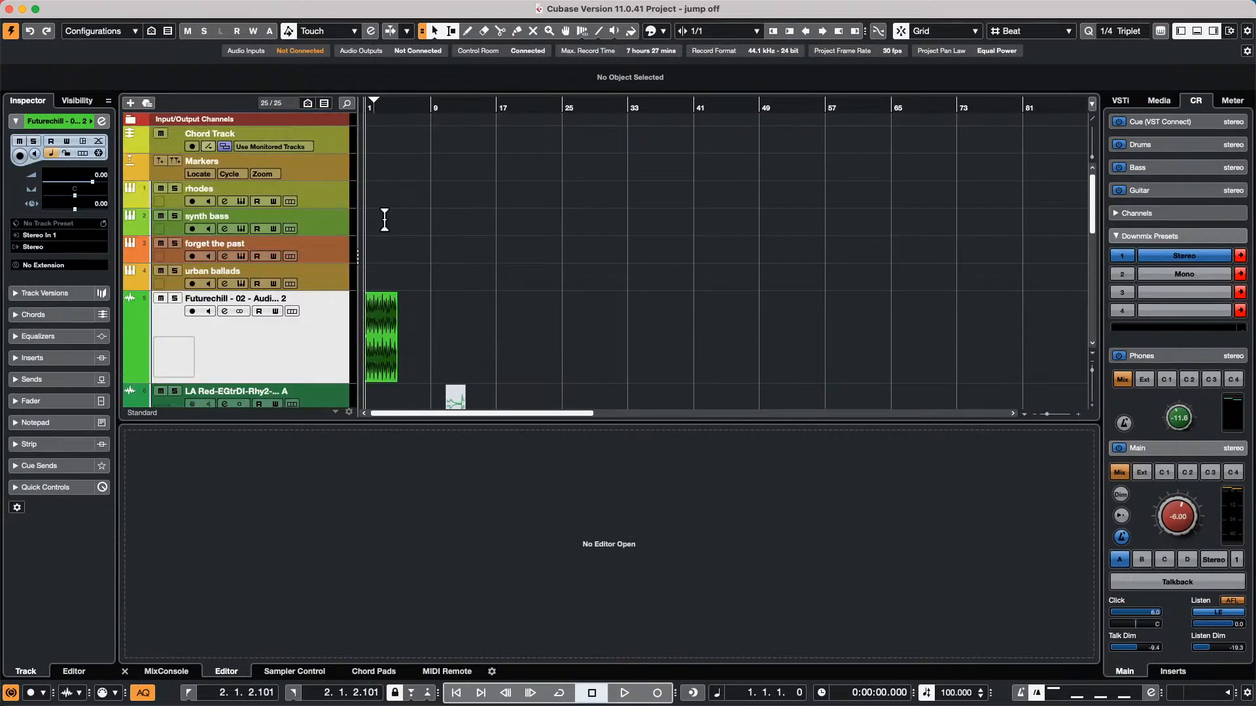
pyautogui.click(319, 195)
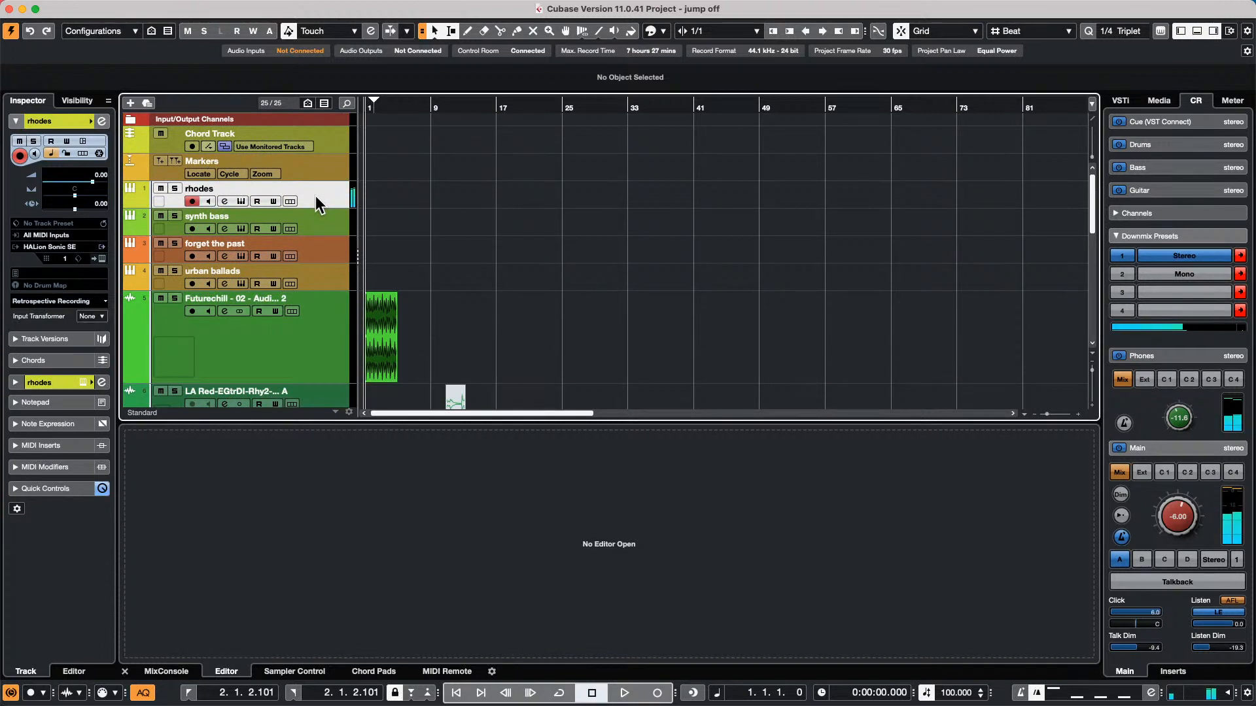
pyautogui.click(175, 188)
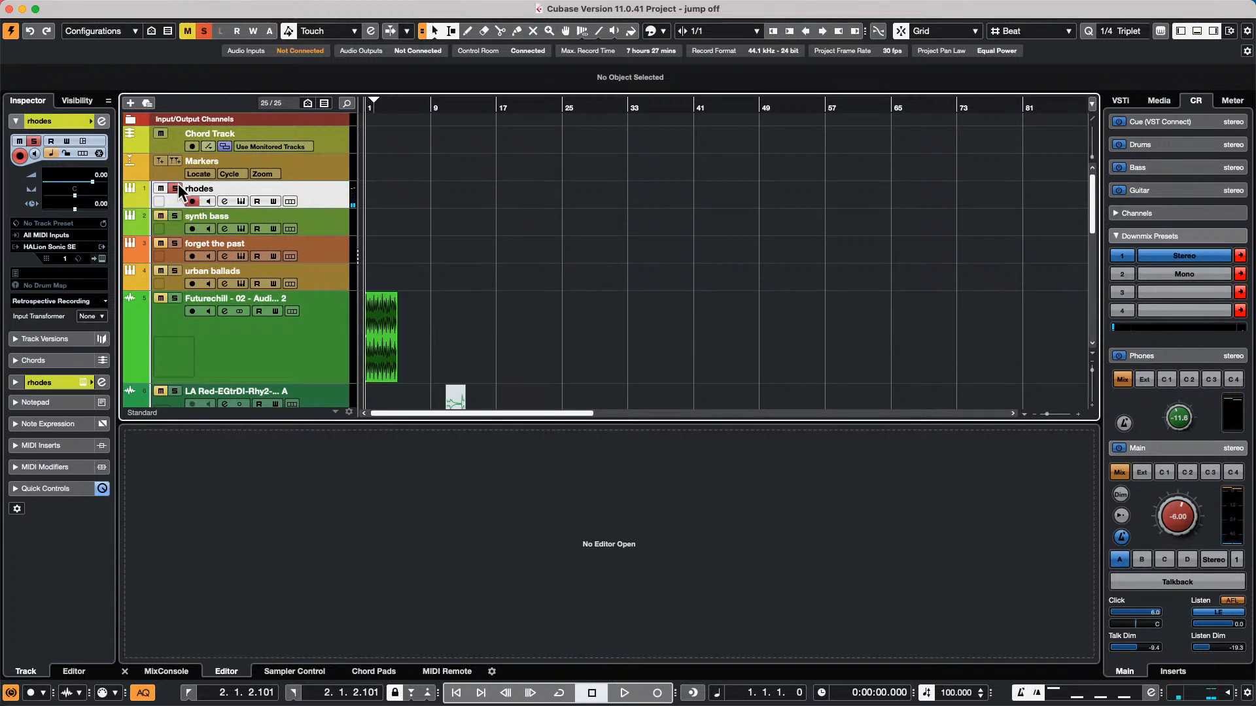
pyautogui.press('space')
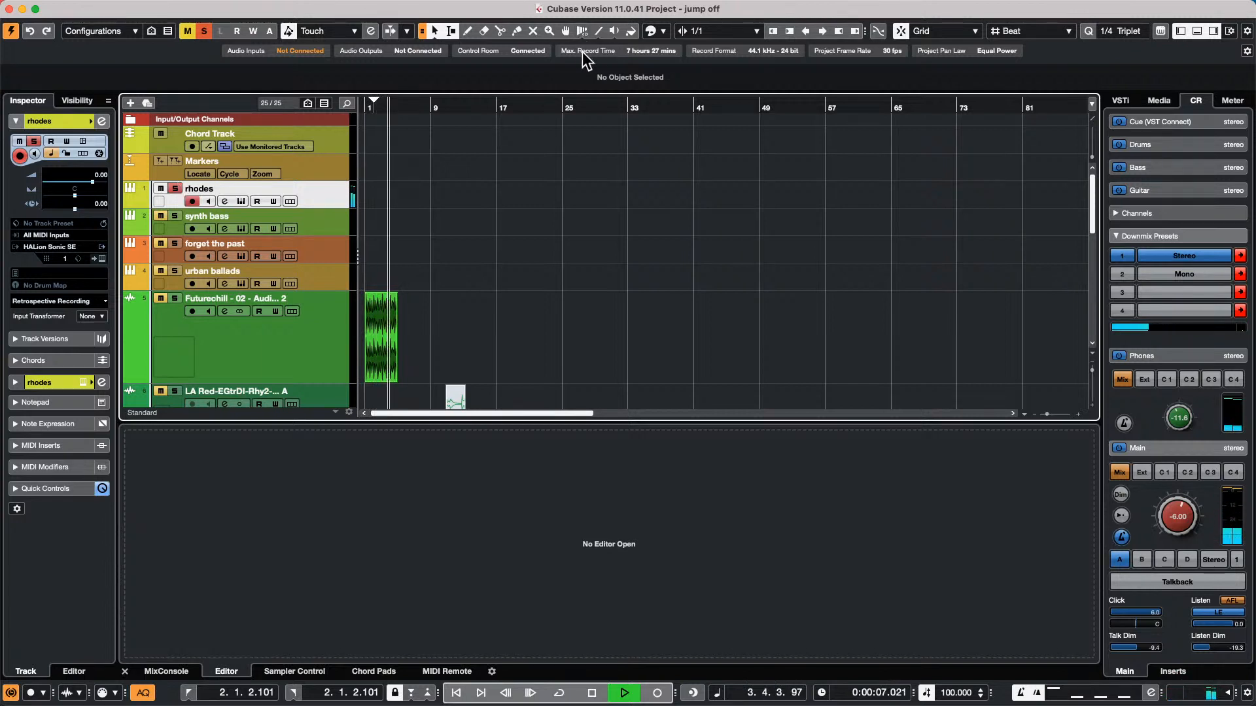
pyautogui.press('space')
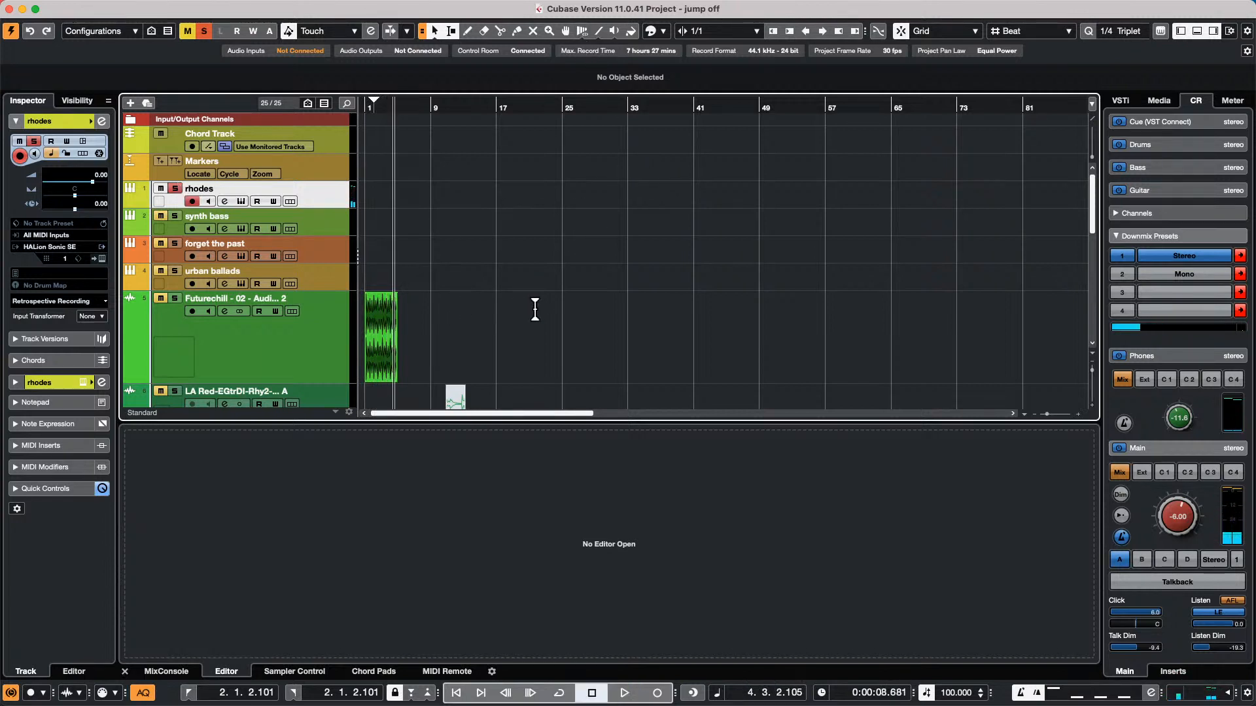
# Record a MIDI part of about nine bars on the rhodes track from the project start
pyautogui.click(456, 693)
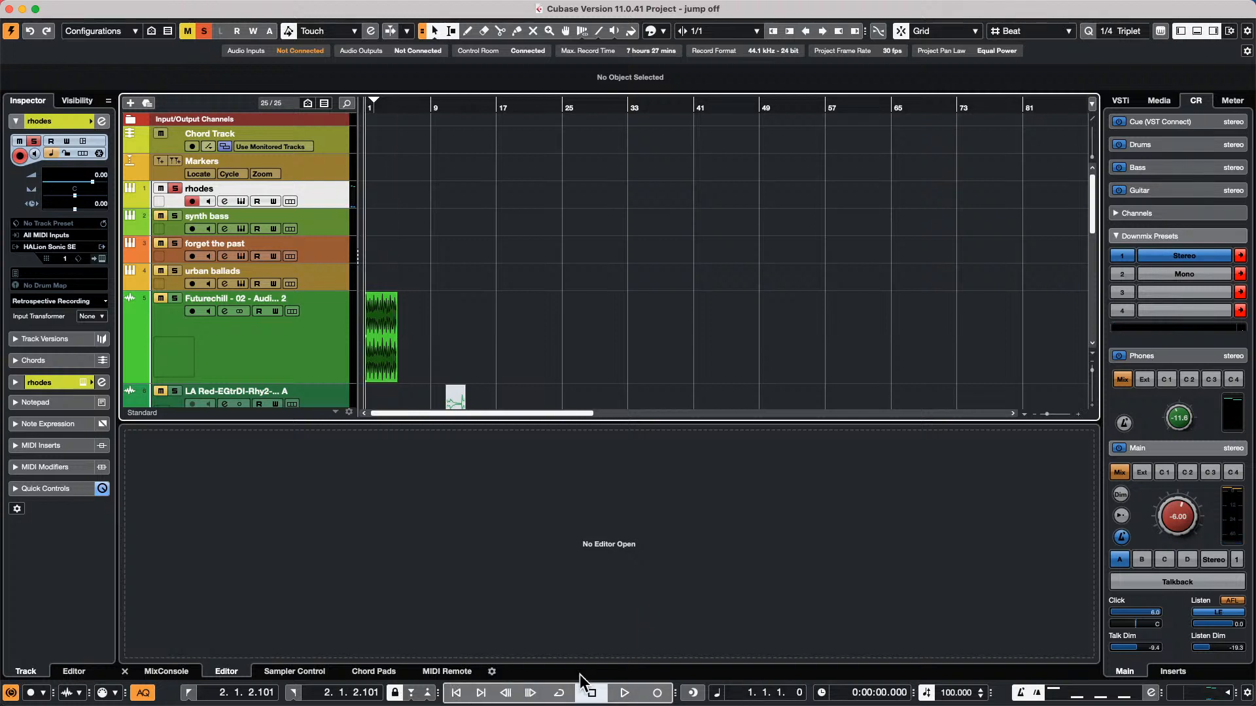
pyautogui.click(658, 693)
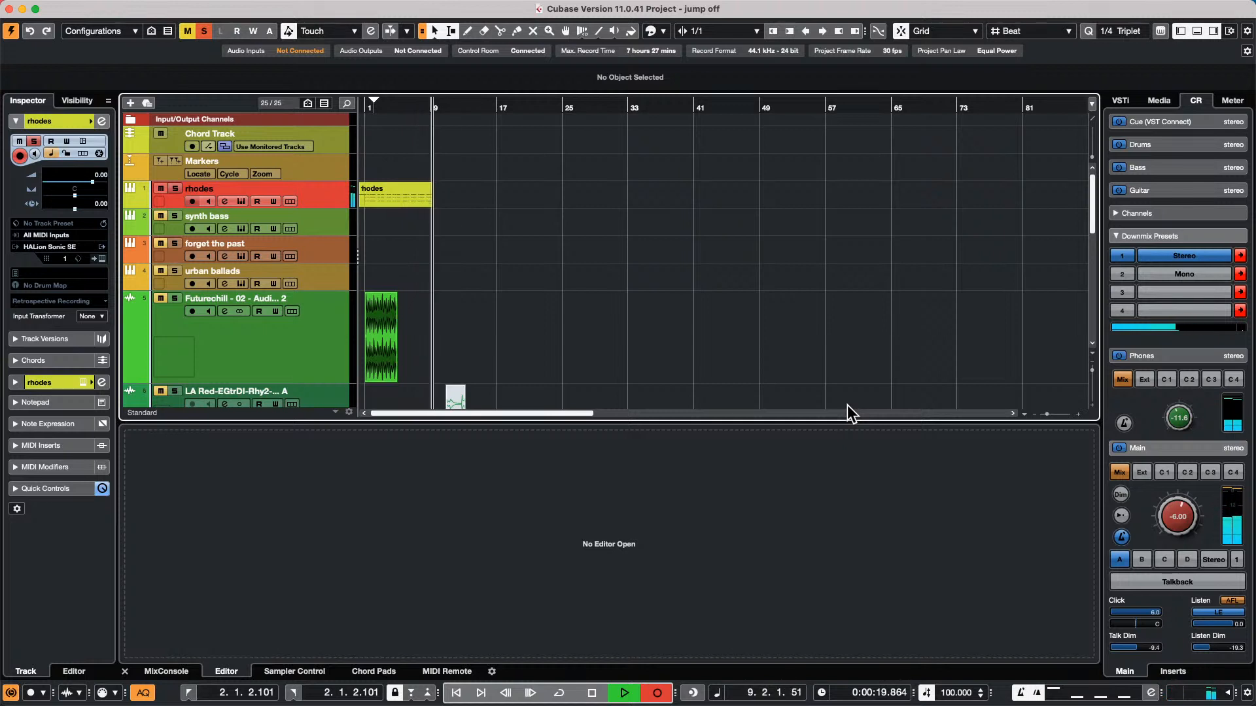
pyautogui.press('space')
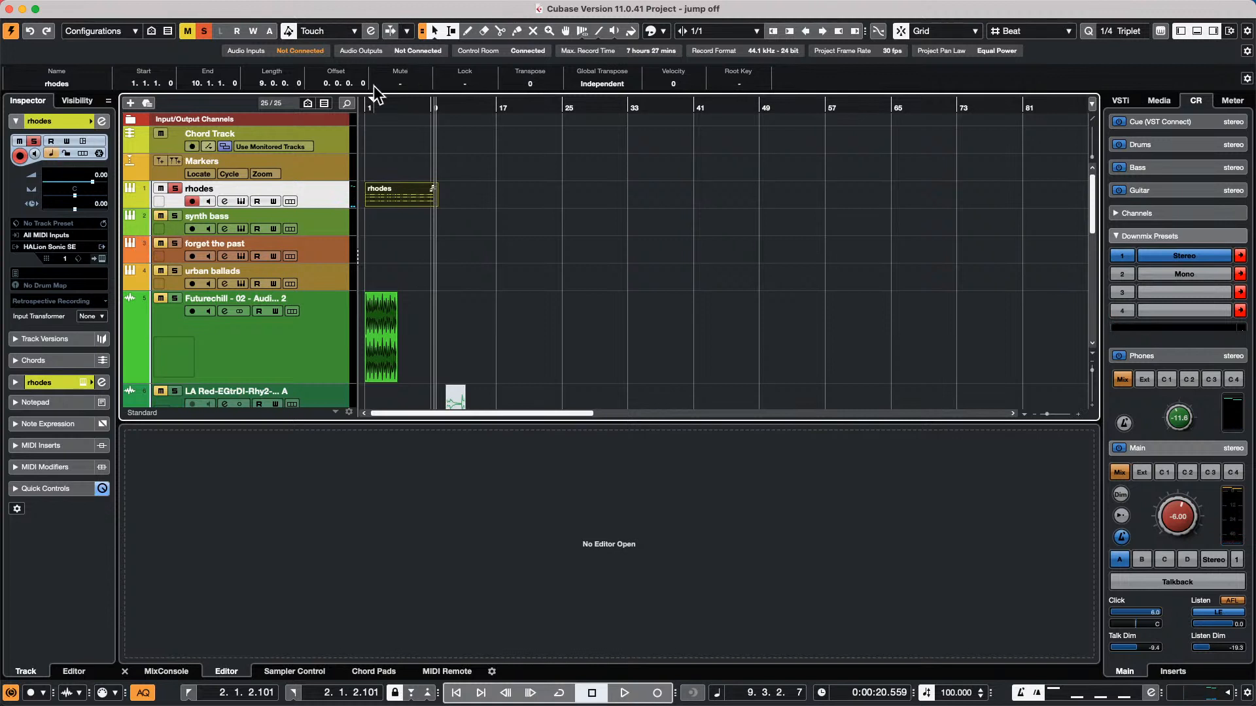
# Set the rhodes track's Follow Chord Track option to Chords
pyautogui.click(47, 360)
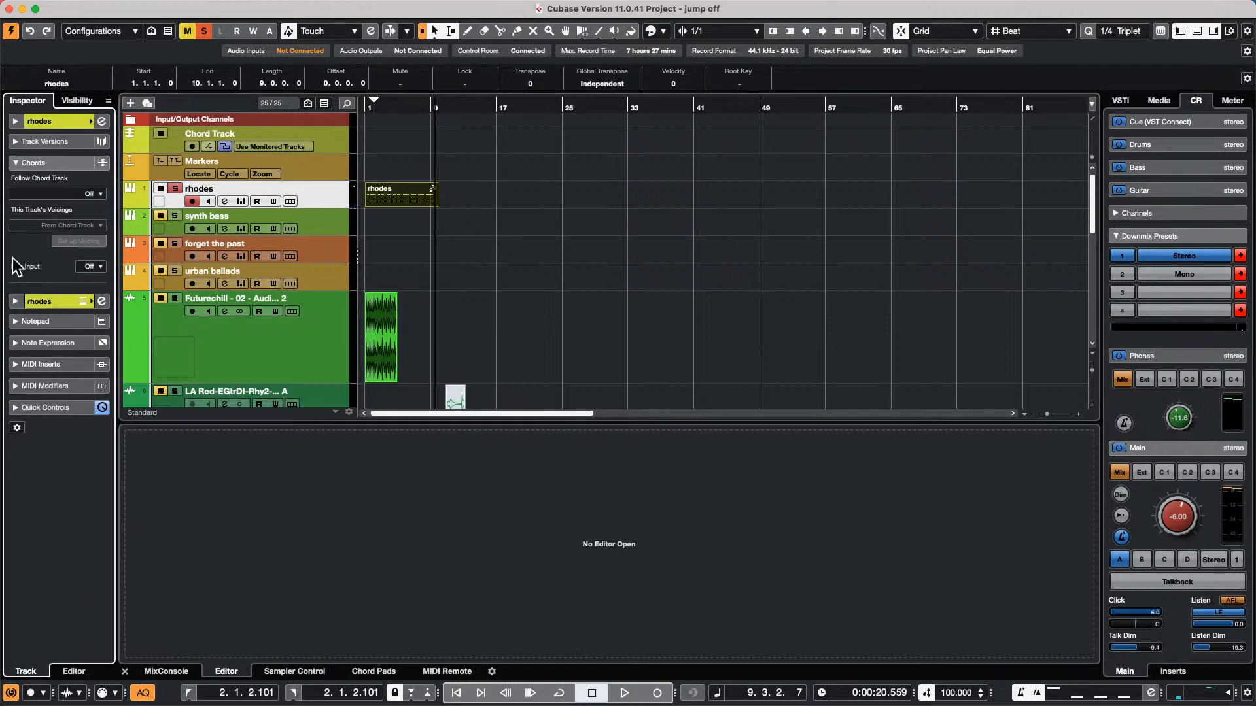
pyautogui.click(77, 195)
pyautogui.click(65, 231)
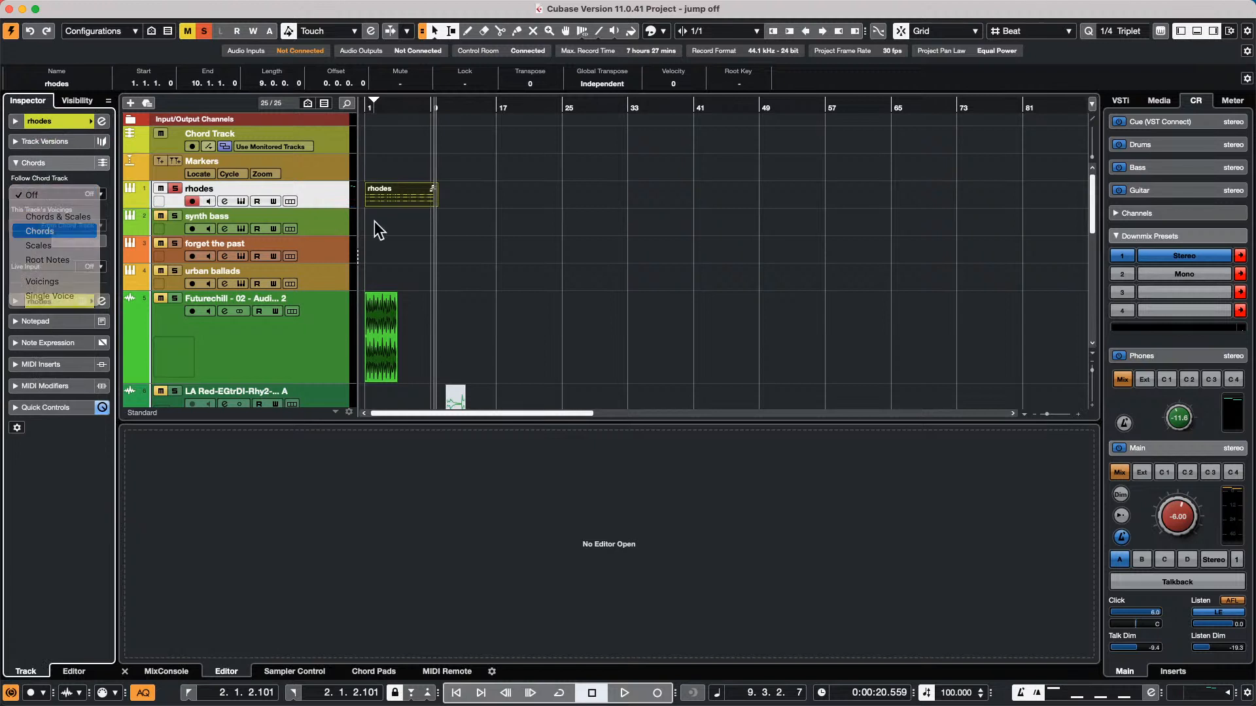
pyautogui.click(699, 283)
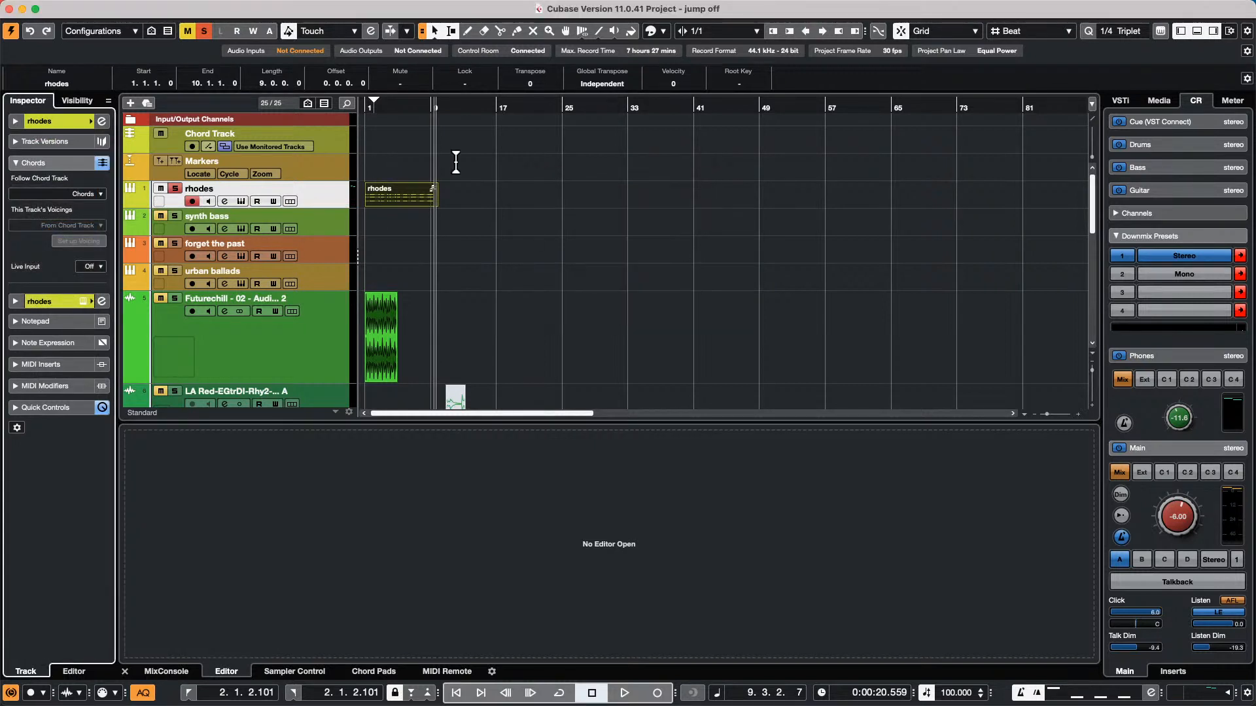
# Draw a chord event at bar 1 of the Chord Track and define it as C major
pyautogui.rightClick(411, 151)
pyautogui.click(442, 155)
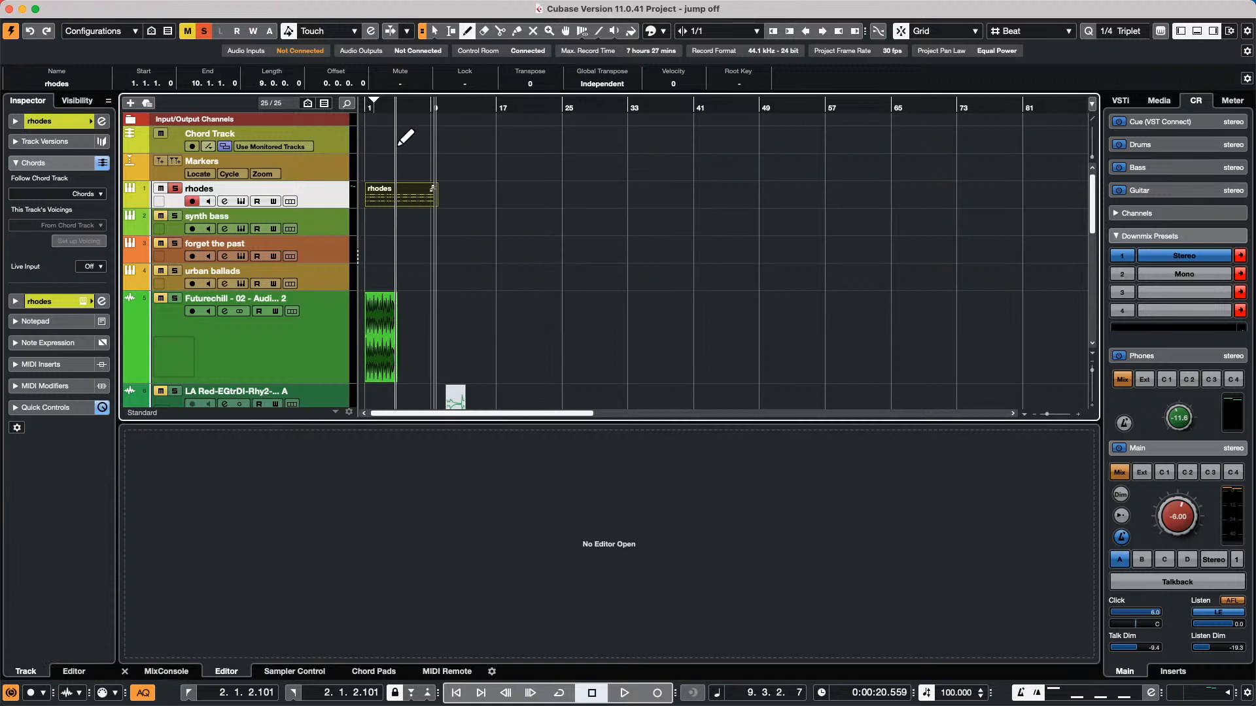
pyautogui.moveTo(372, 105)
pyautogui.mouseDown()
pyautogui.moveTo(281, 127)
pyautogui.moveTo(291, 175)
pyautogui.mouseUp()
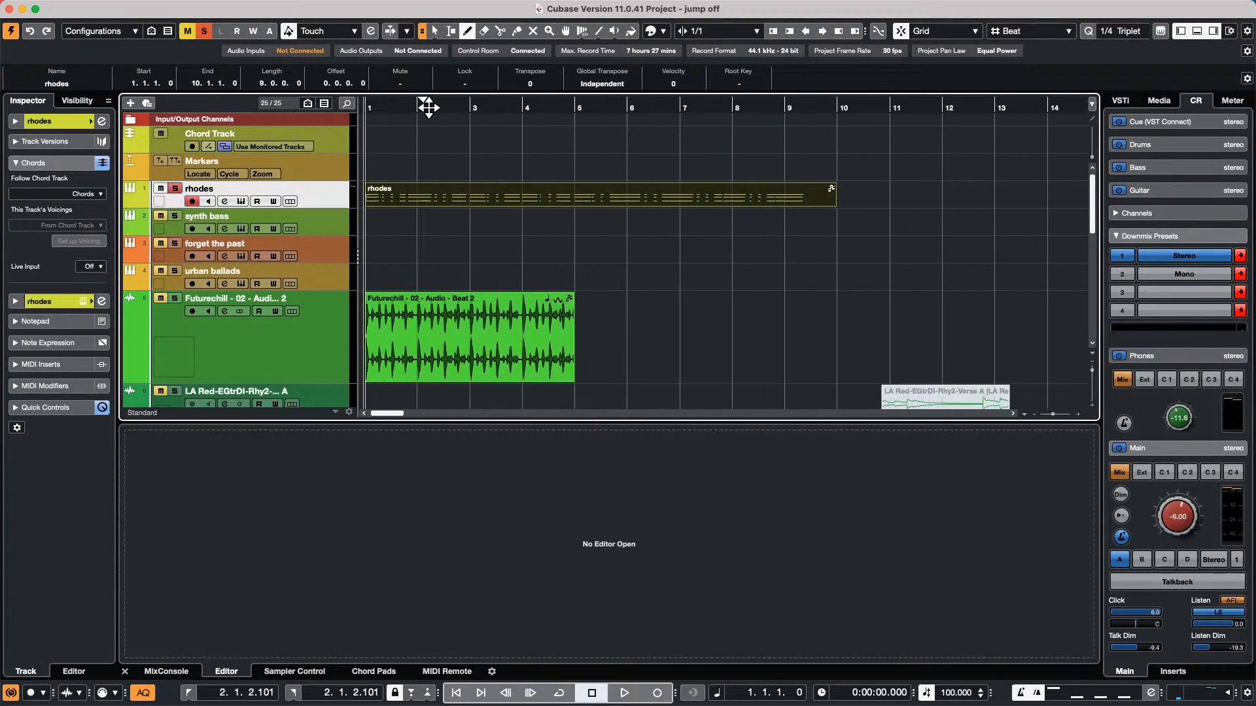
pyautogui.click(369, 142)
pyautogui.rightClick(369, 142)
pyautogui.click(370, 142)
pyautogui.doubleClick(374, 139)
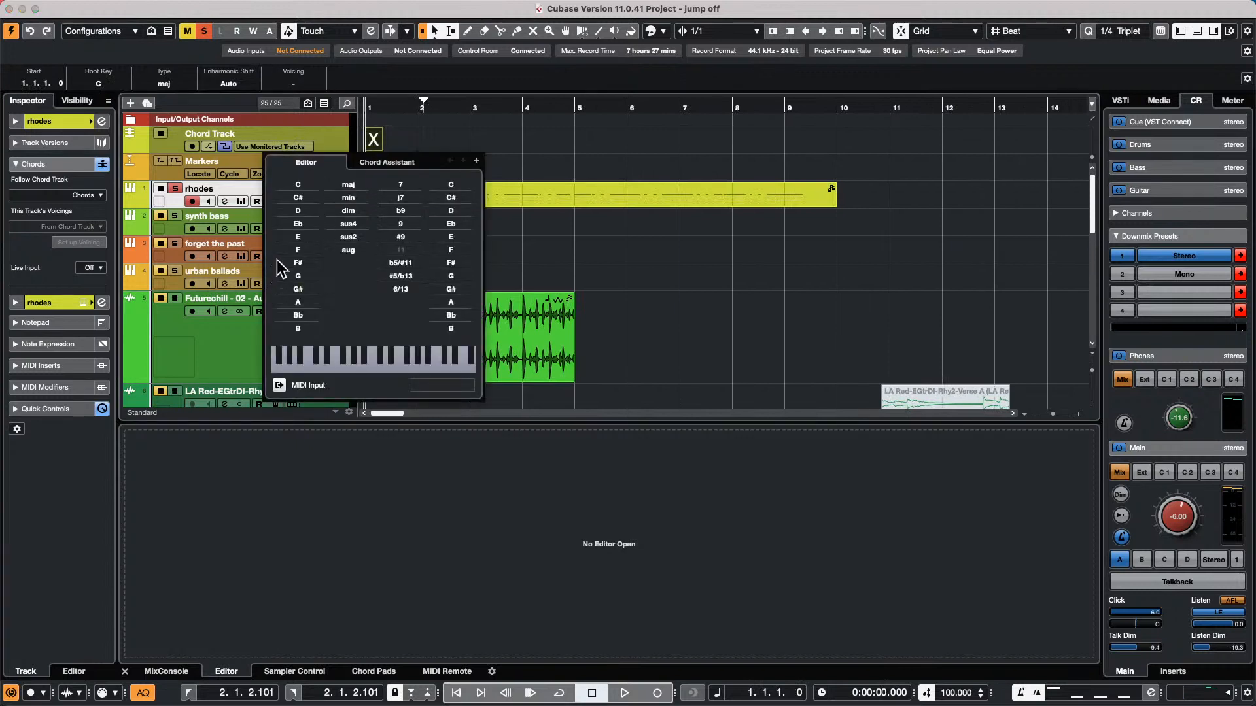
pyautogui.click(312, 188)
# Add chord events Amin at bar 2, F at bar 3 and G at bar 4, plus an undefined one at bar 5
pyautogui.click(475, 160)
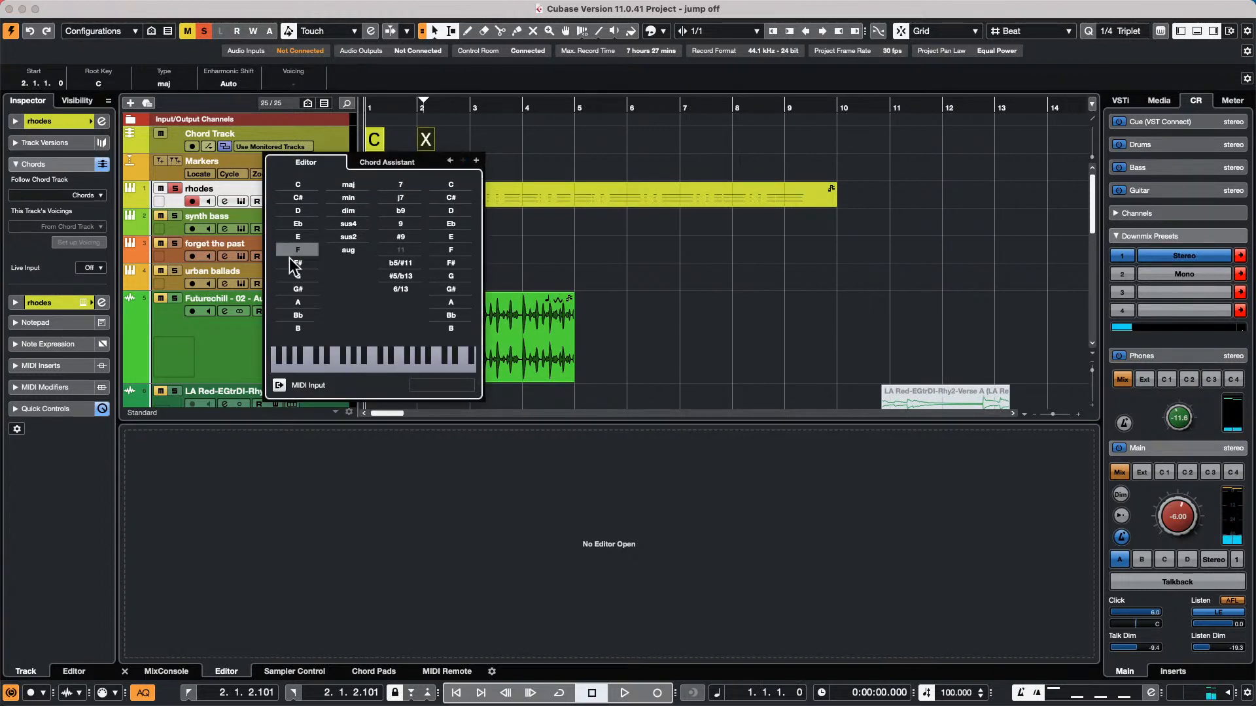
pyautogui.click(297, 302)
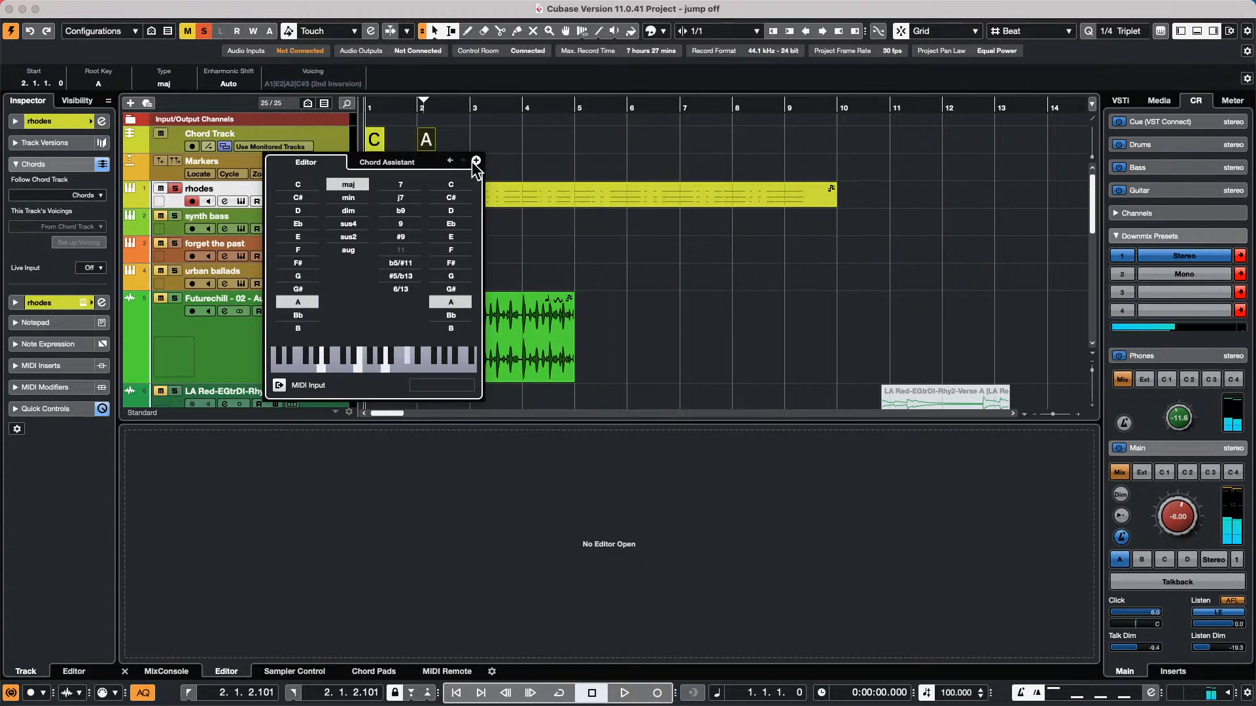
pyautogui.click(361, 198)
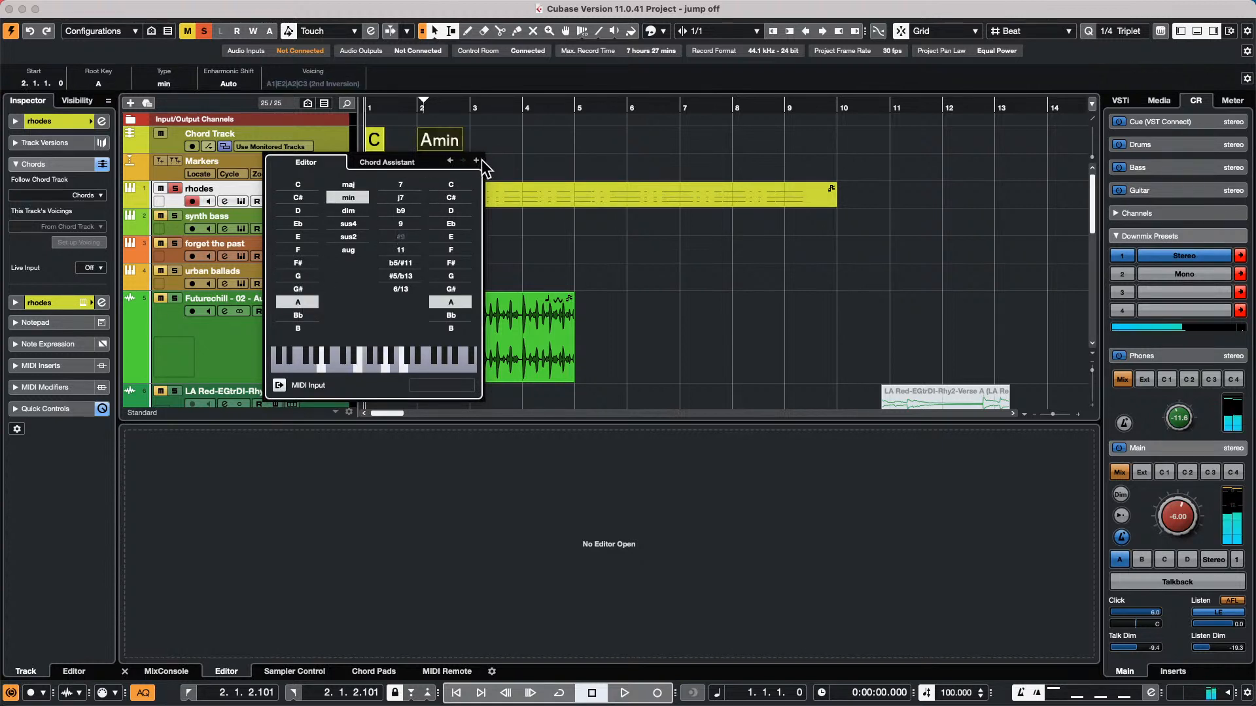
pyautogui.click(475, 161)
pyautogui.click(301, 248)
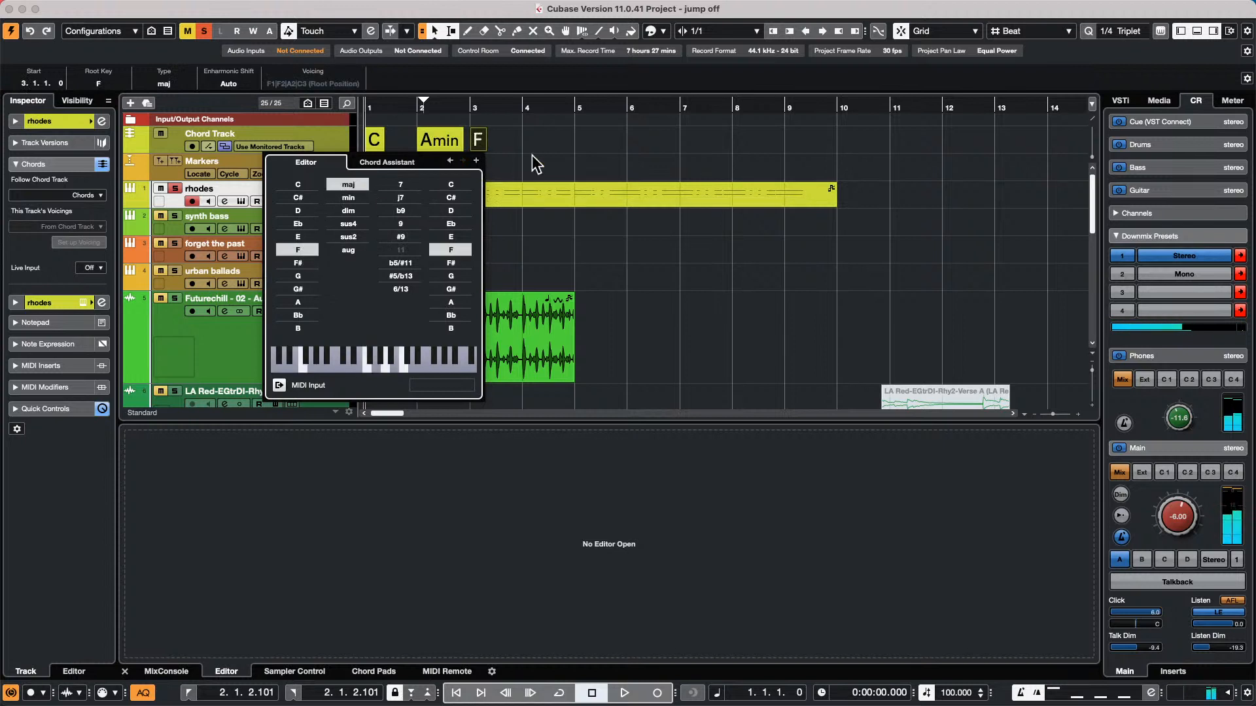
pyautogui.click(476, 160)
pyautogui.click(307, 273)
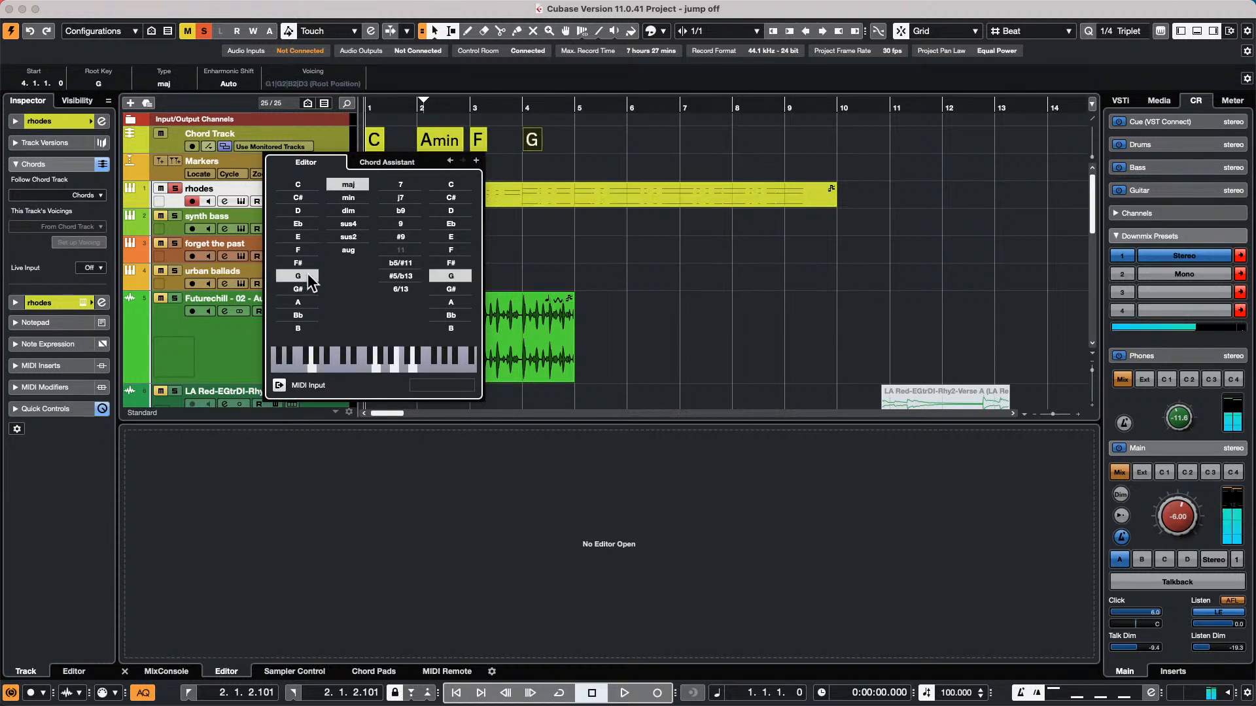
pyautogui.click(477, 160)
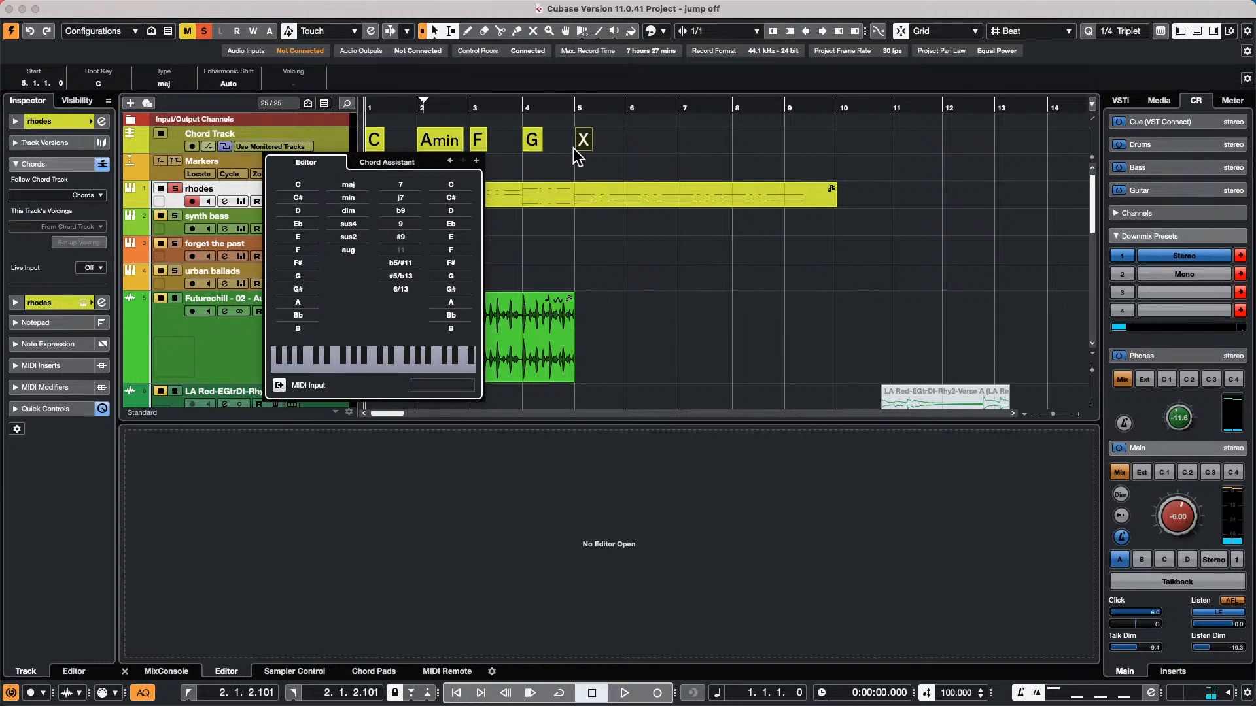
# Erase the undefined chord event at bar 5 of the Chord Track
pyautogui.click(576, 150)
pyautogui.rightClick(582, 157)
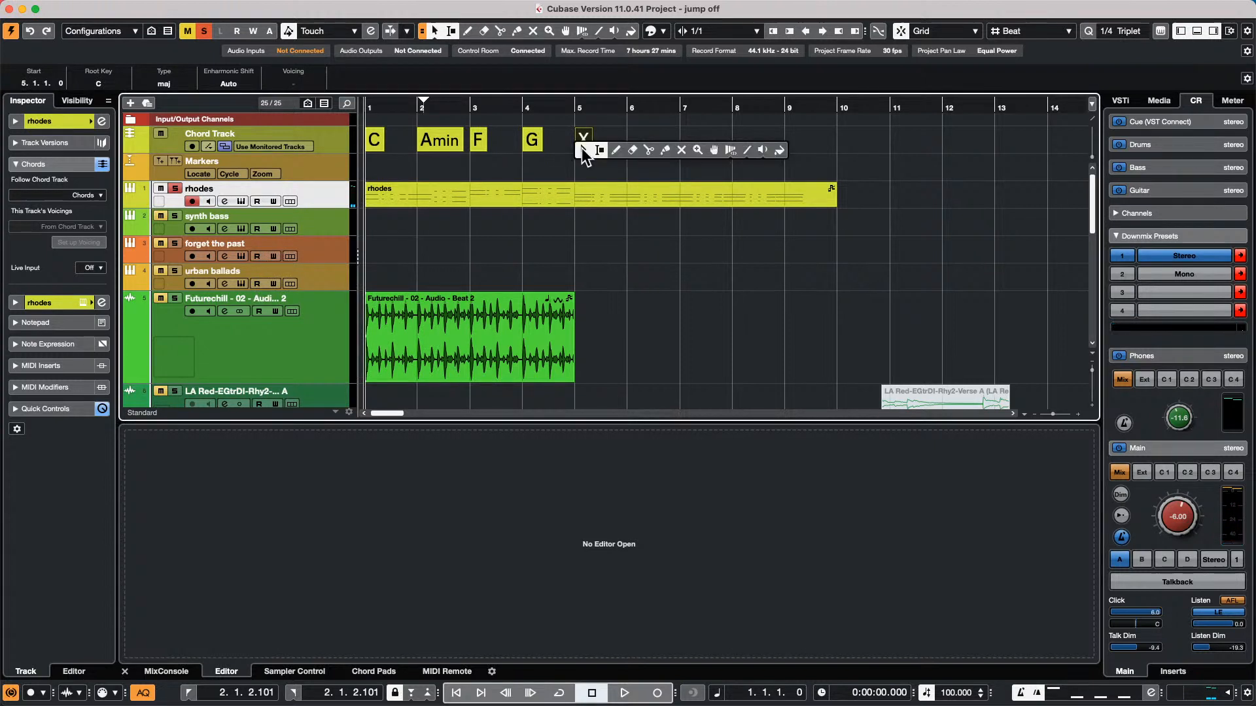
pyautogui.click(622, 148)
pyautogui.click(586, 140)
pyautogui.rightClick(586, 147)
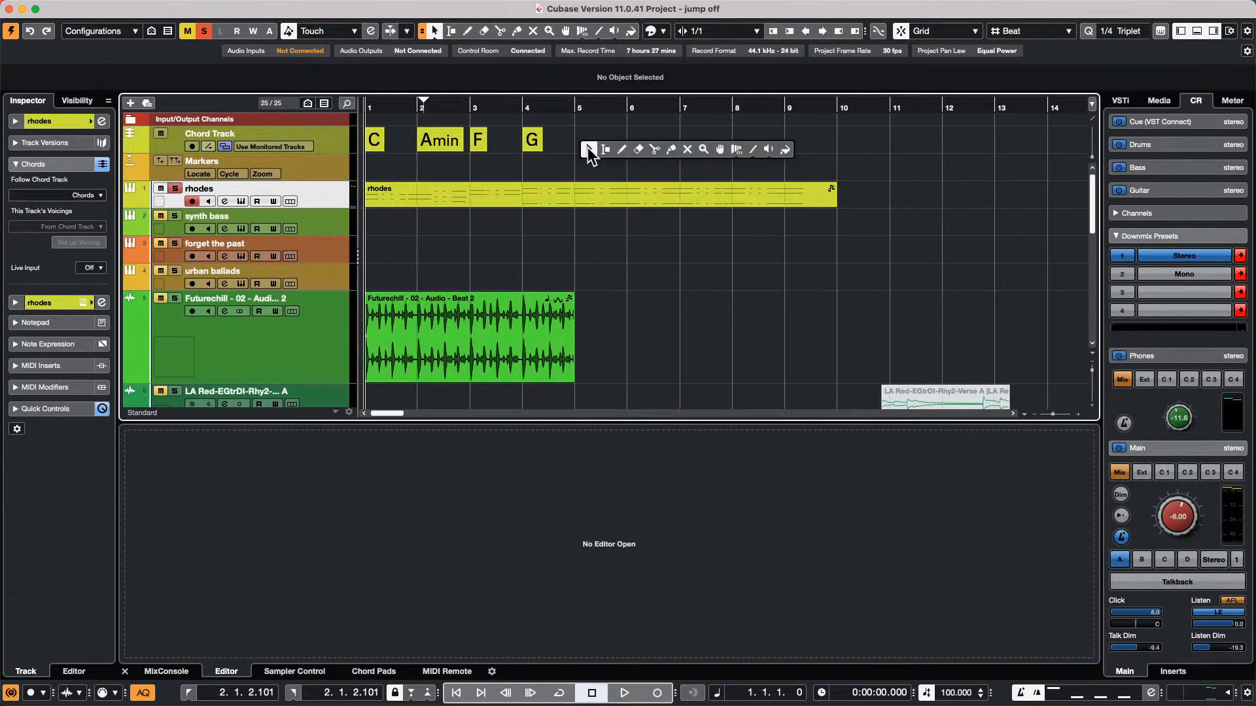
pyautogui.click(588, 149)
# Select bars 1 to 4 of the Chord Track as a range and duplicate the chords into bars 5 to 8
pyautogui.rightClick(566, 147)
pyautogui.click(586, 150)
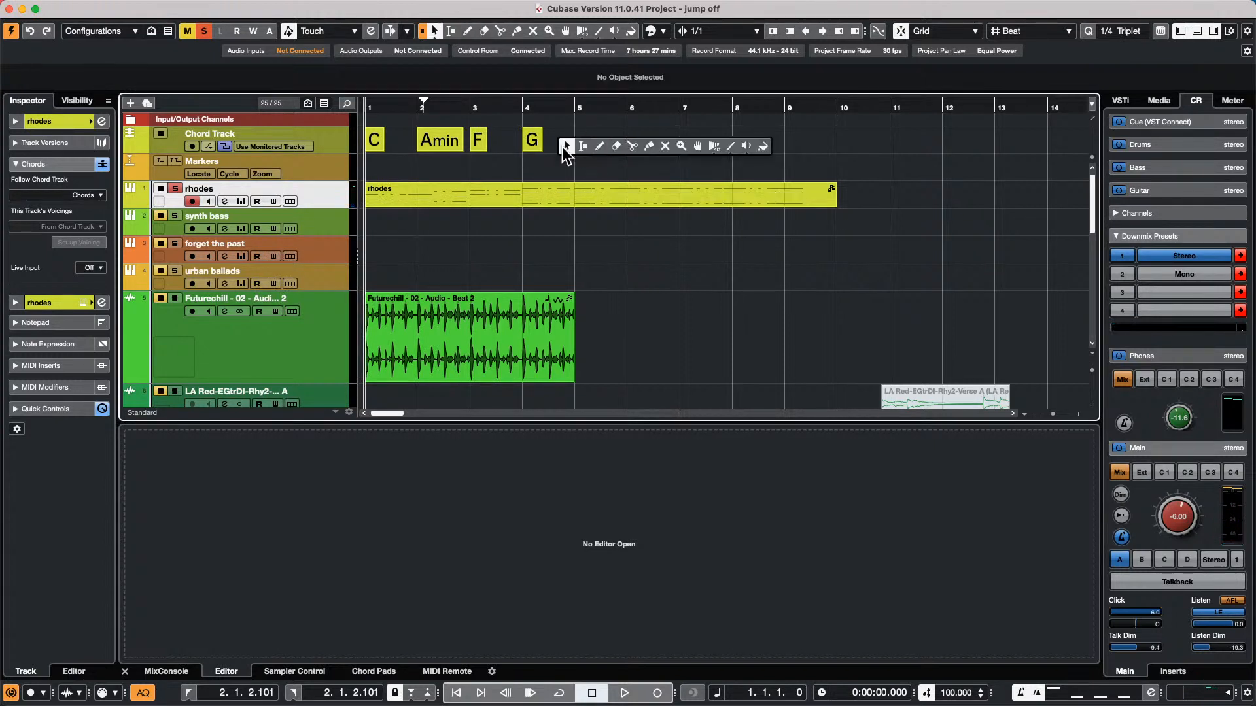
pyautogui.click(581, 146)
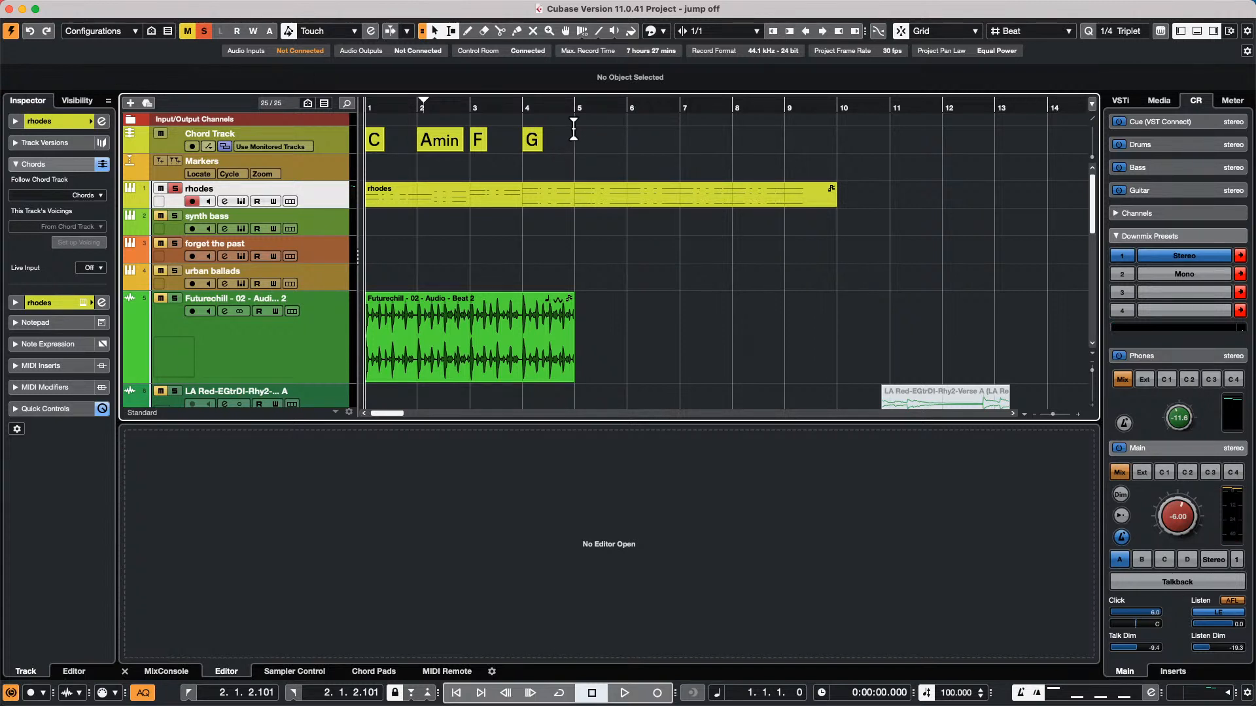
pyautogui.moveTo(573, 129); pyautogui.dragTo(312, 142)
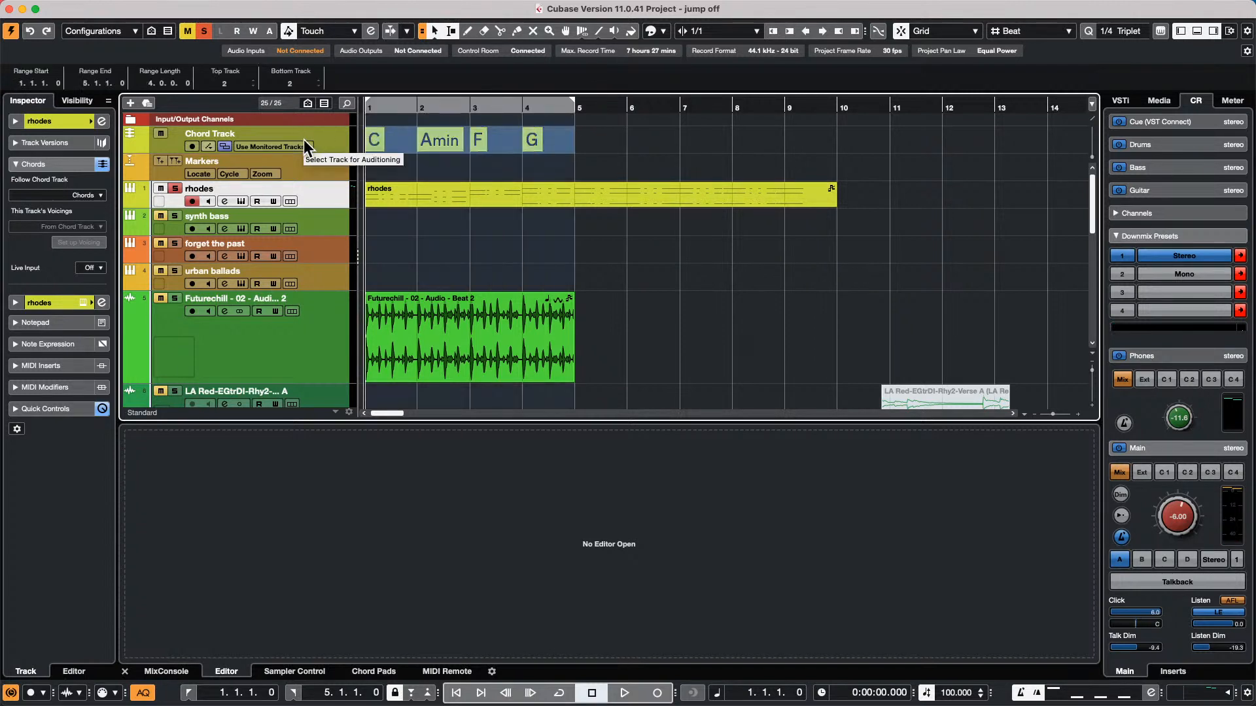
pyautogui.press('super+d')
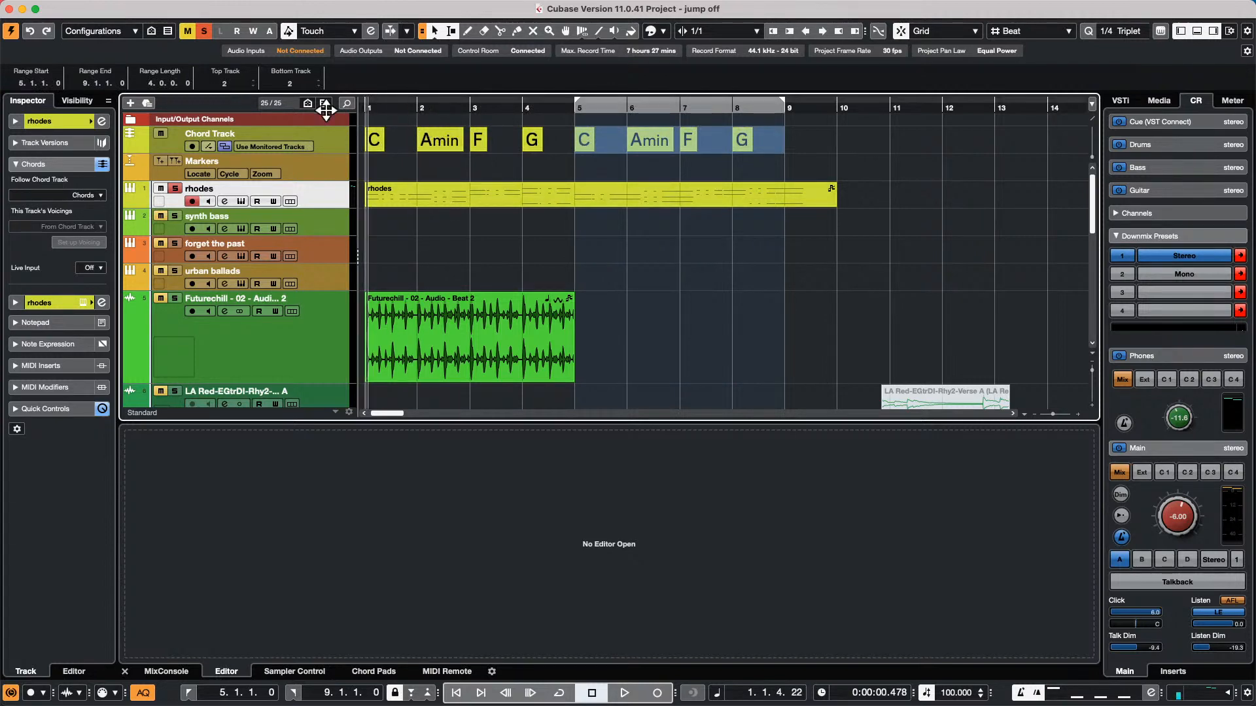
# Open the rhodes part in the Key Editor and play it from the start to hear it follow the chords
pyautogui.doubleClick(440, 197)
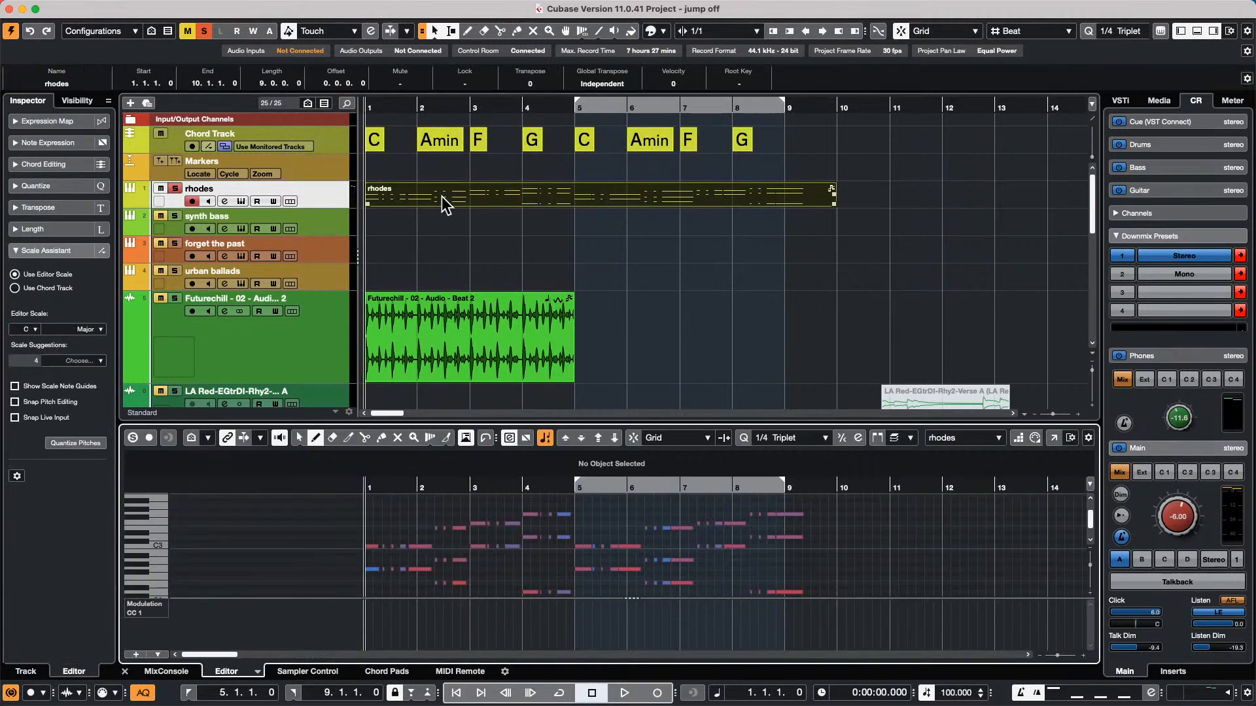
pyautogui.press('space')
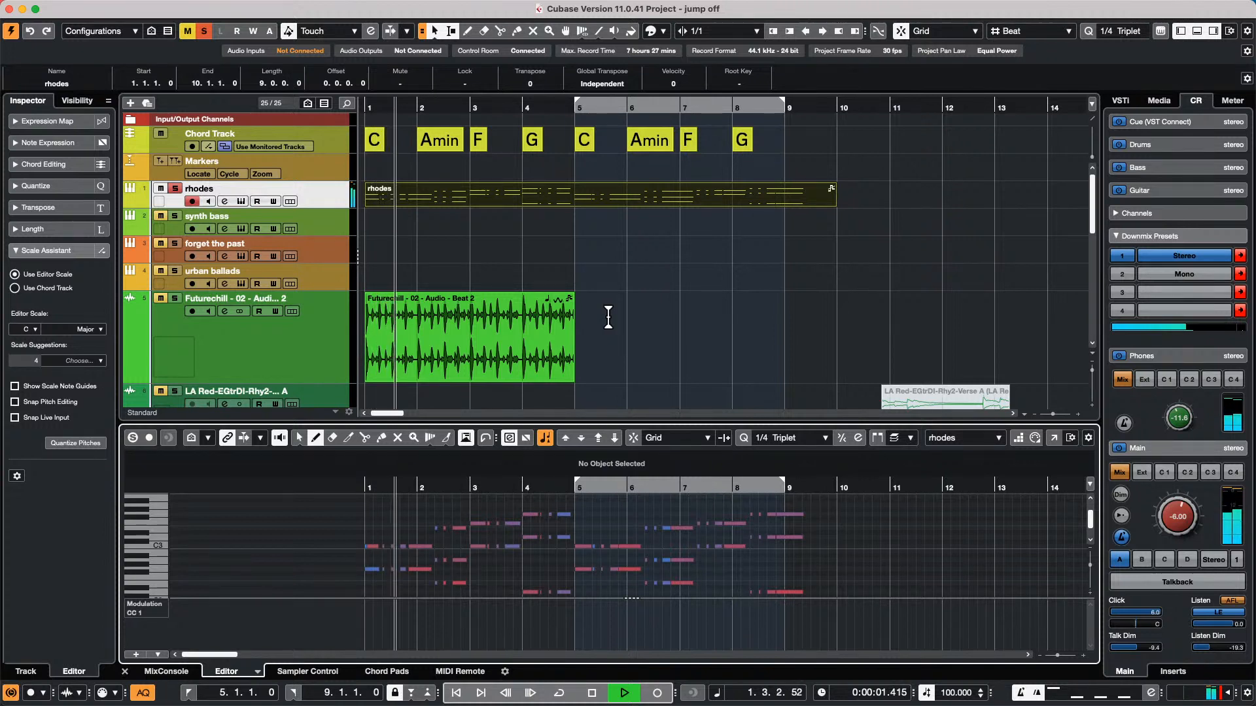
pyautogui.click(485, 304)
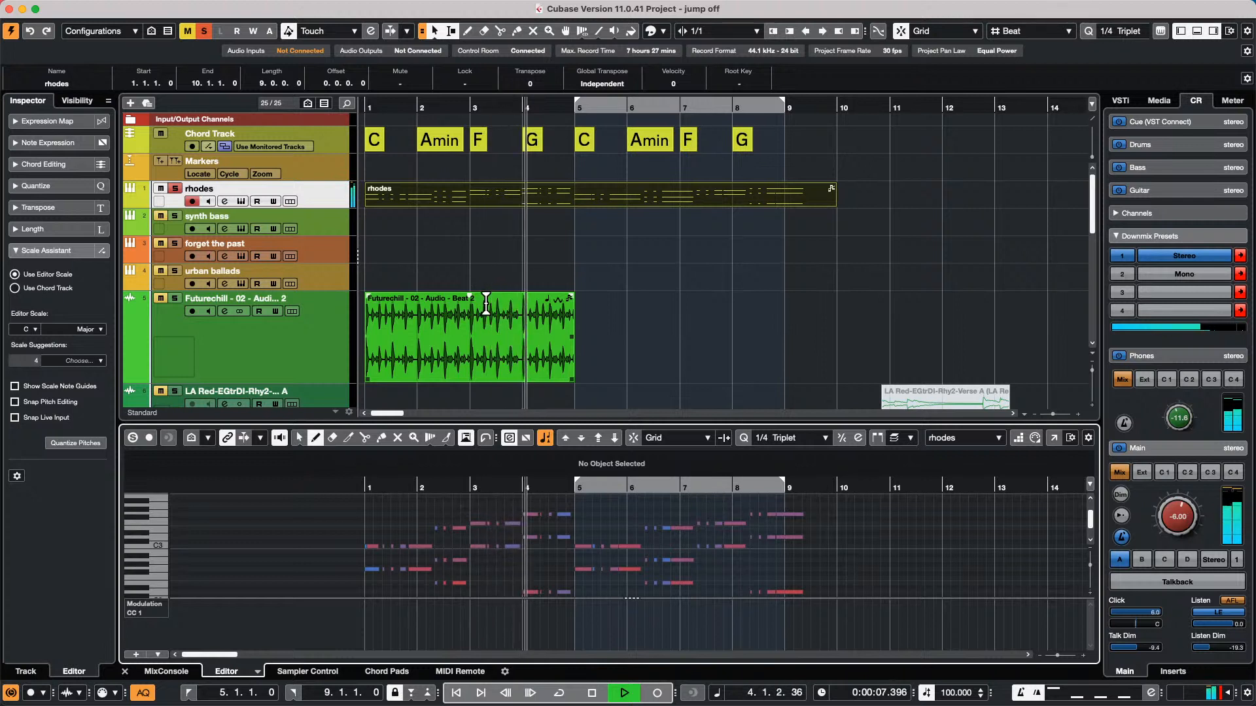
pyautogui.click(887, 195)
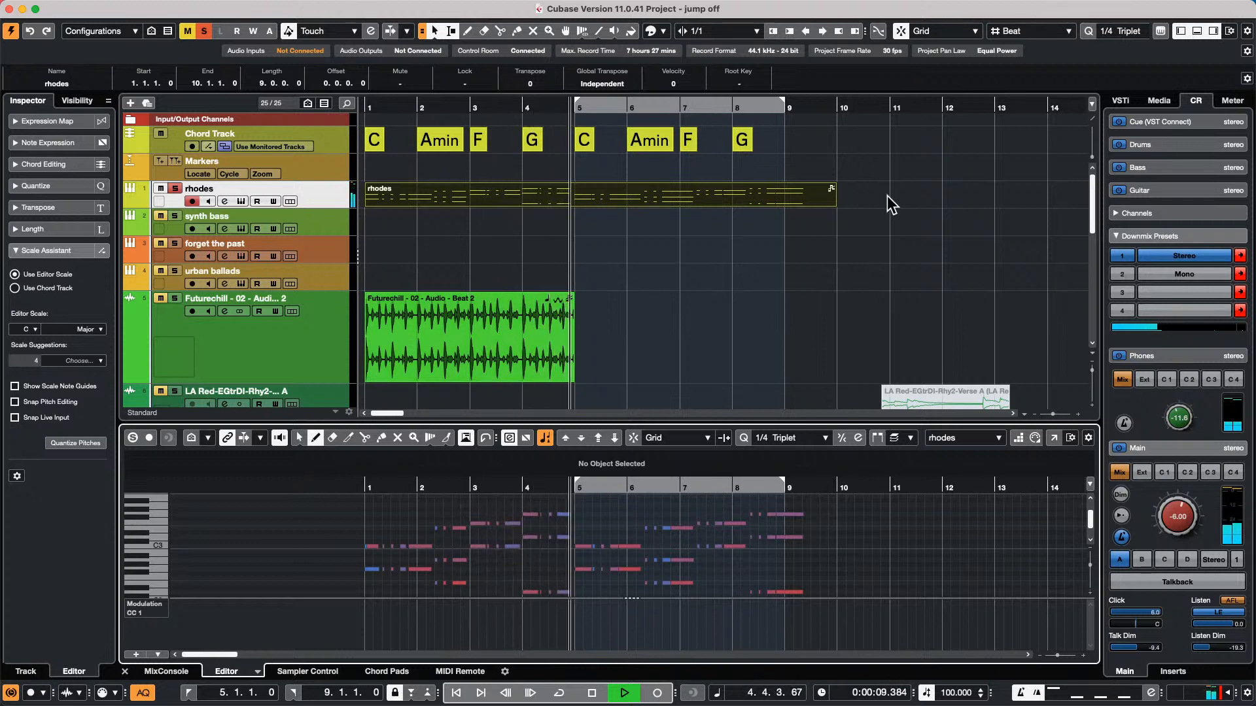
# Stop playback and change the F chord at bar 3 of the Chord Track to Bb diminished
pyautogui.press('space')
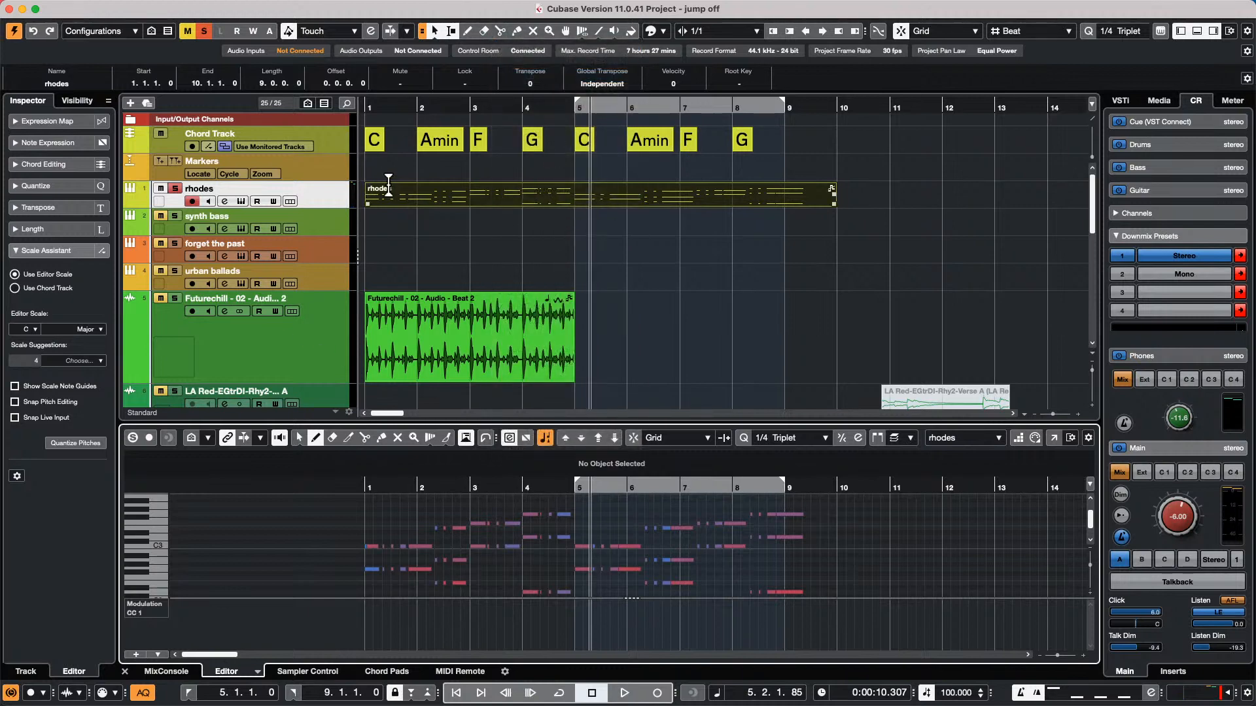
pyautogui.doubleClick(476, 143)
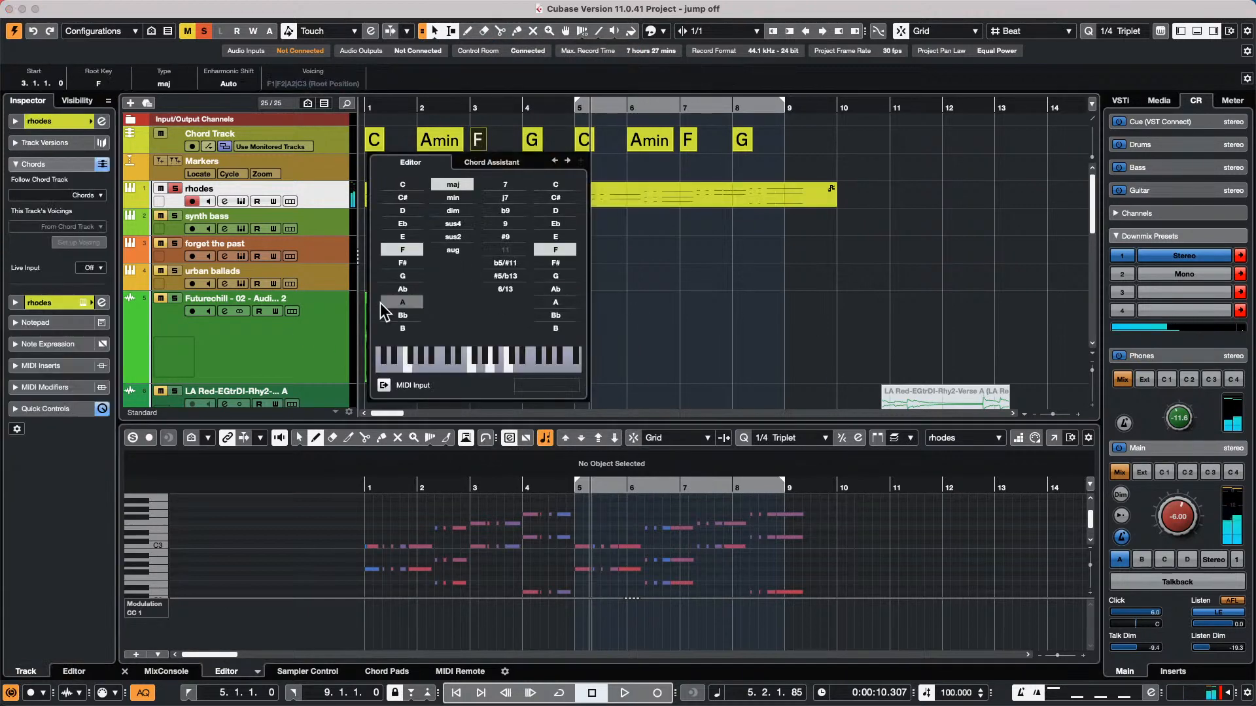
pyautogui.click(406, 315)
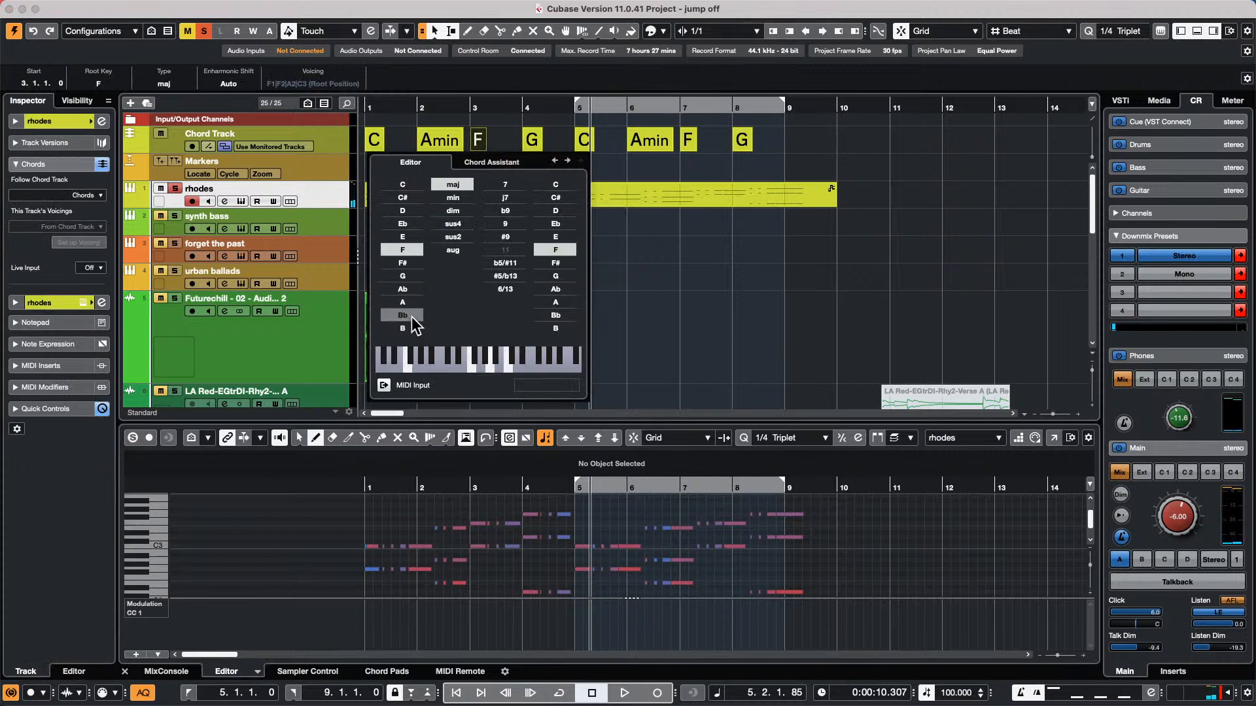
pyautogui.click(458, 211)
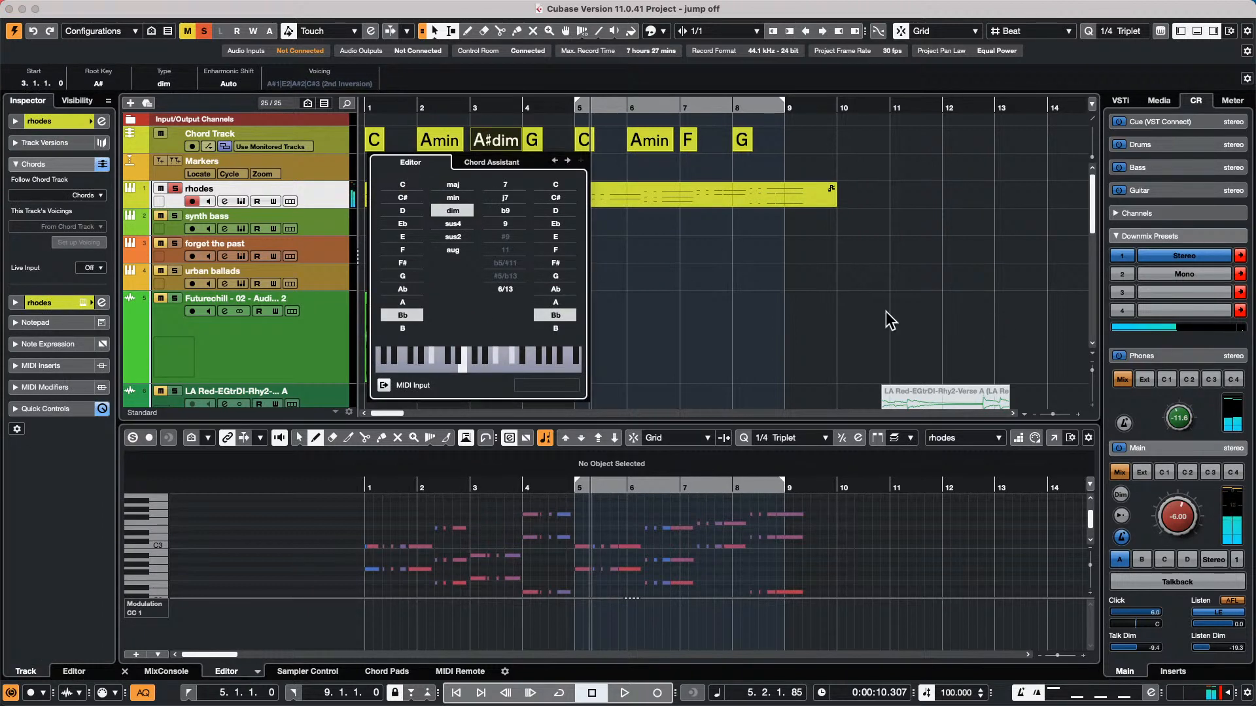
# Try G, F#, Bb and F as roots for the diminished chord at bar 3, ending on E
pyautogui.click(409, 277)
pyautogui.click(404, 262)
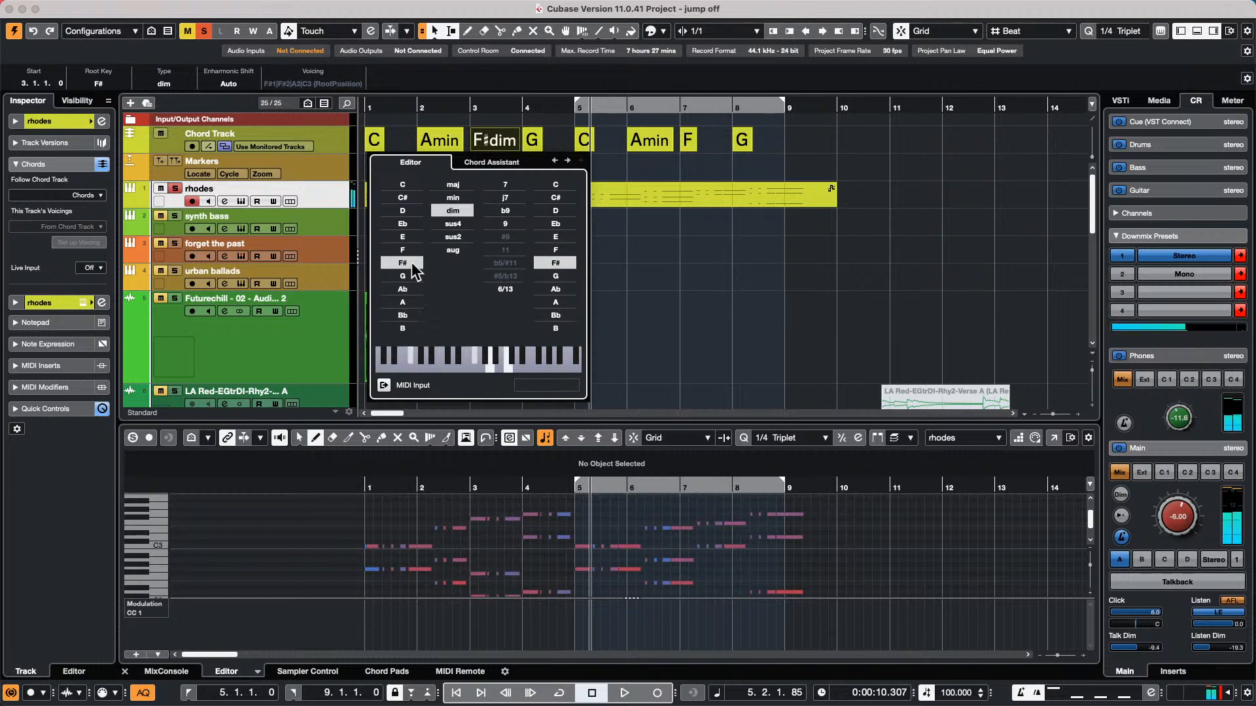
pyautogui.click(395, 316)
pyautogui.click(404, 264)
pyautogui.click(403, 251)
pyautogui.click(402, 237)
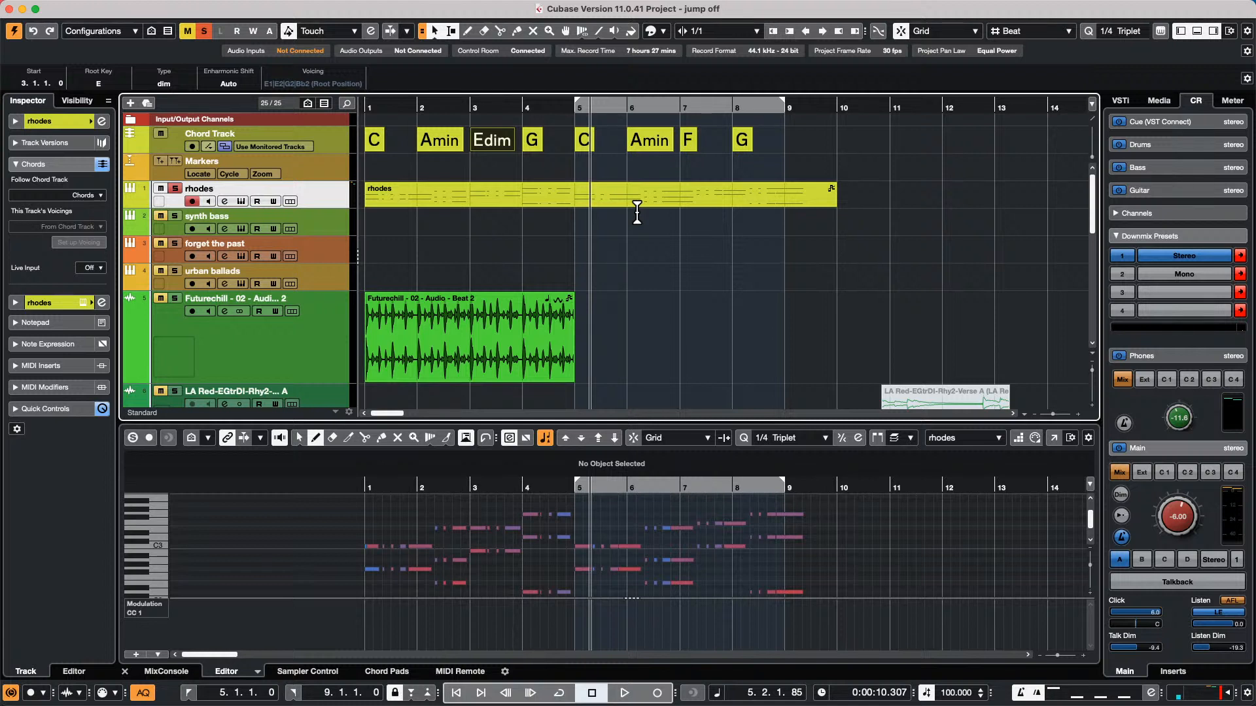
# Open the recent project "beatles stones t" and close its HALion Sonic SE instrument window
pyautogui.moveTo(560, 5)
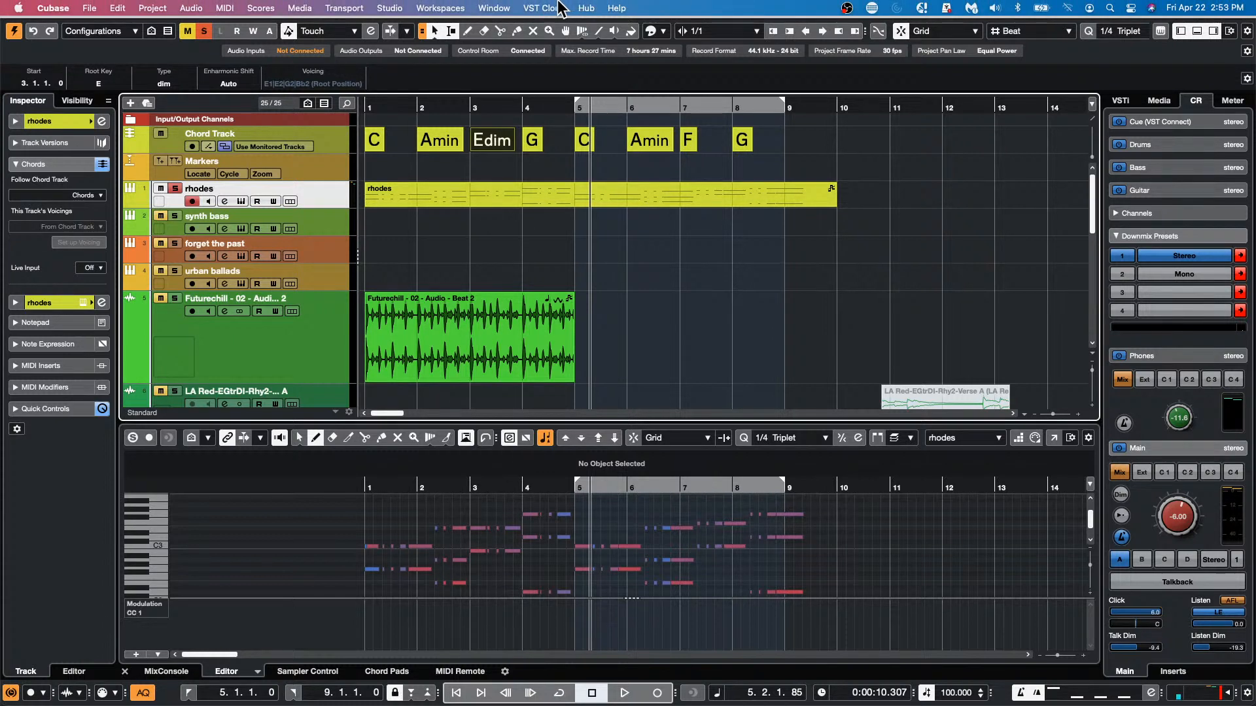
pyautogui.click(88, 8)
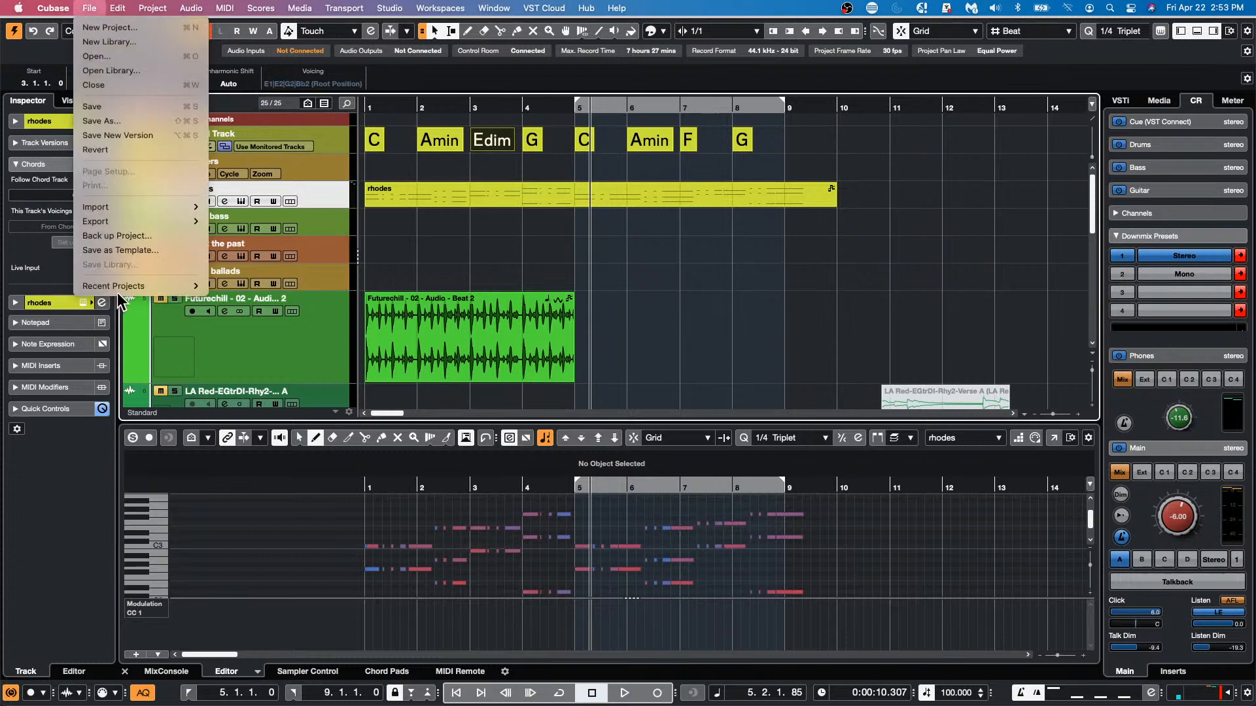
pyautogui.moveTo(119, 289)
pyautogui.click(331, 289)
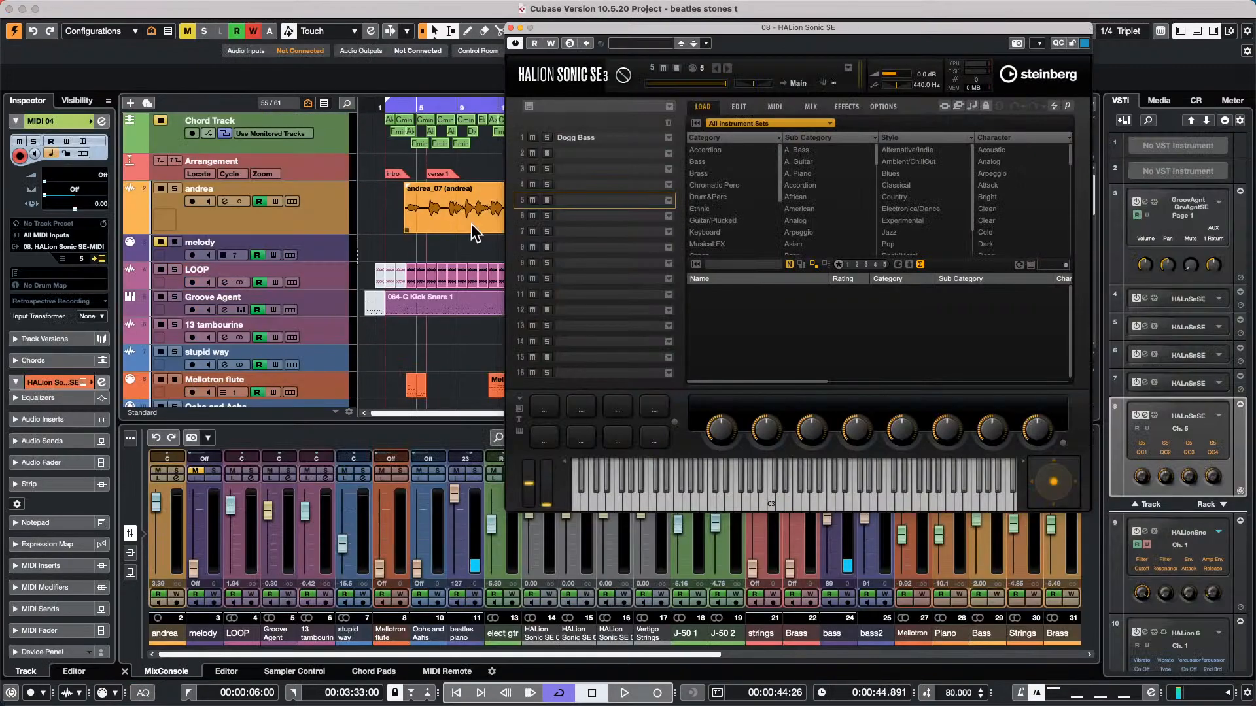
pyautogui.click(511, 27)
# Look through the song's track list and play the arrangement from the beginning
pyautogui.scroll(-2, 430, 243)
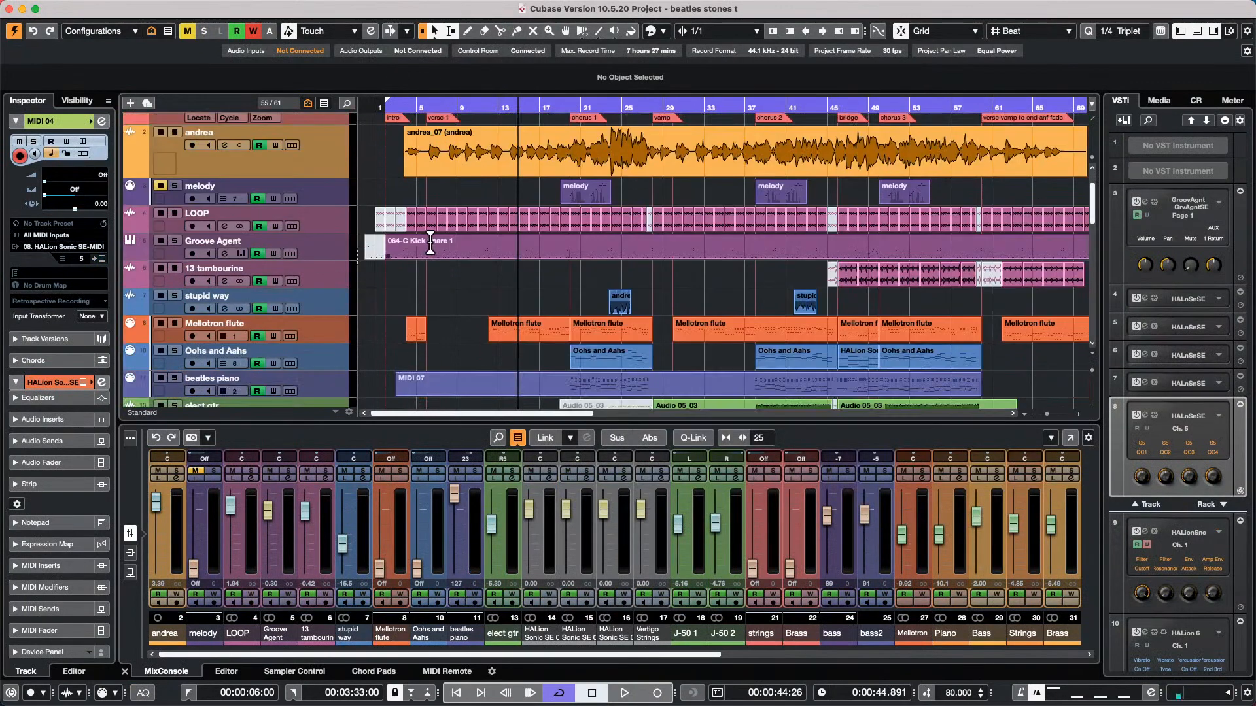
pyautogui.scroll(-15, 432, 248)
pyautogui.scroll(17, 433, 239)
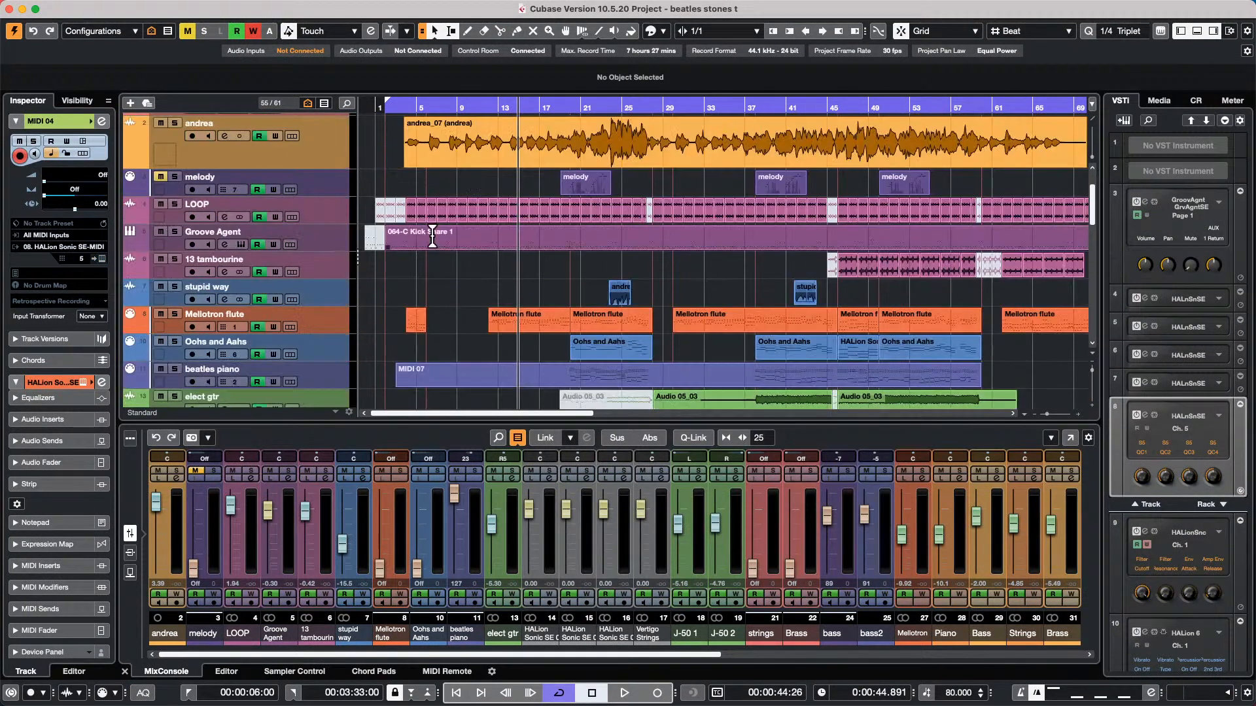
pyautogui.click(383, 107)
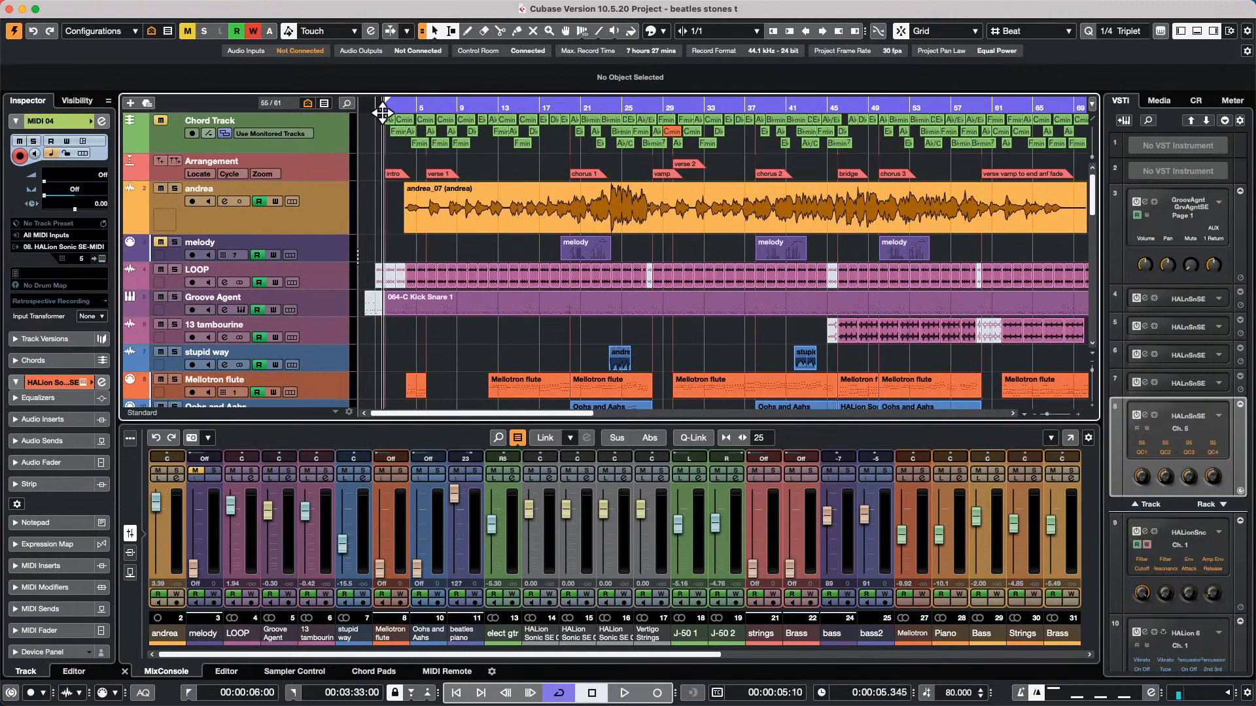
pyautogui.press('space')
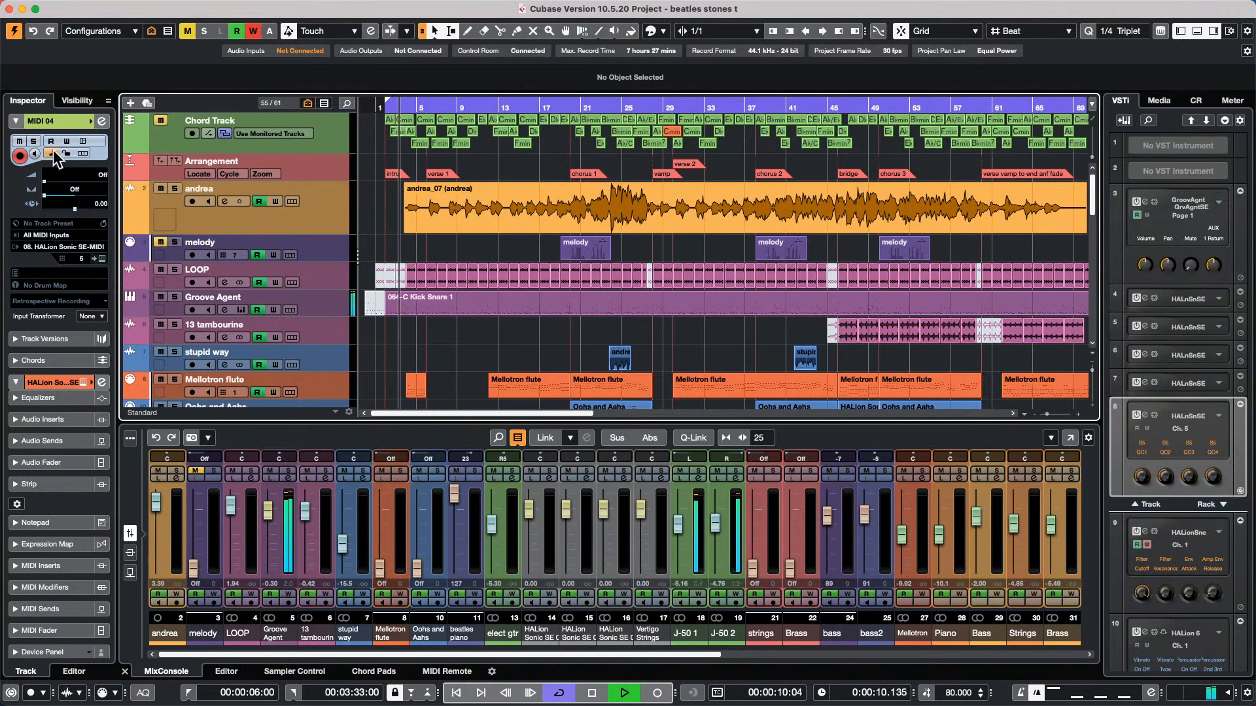
# Open the channel settings of the lead vocal track and solo the vocal
pyautogui.click(101, 122)
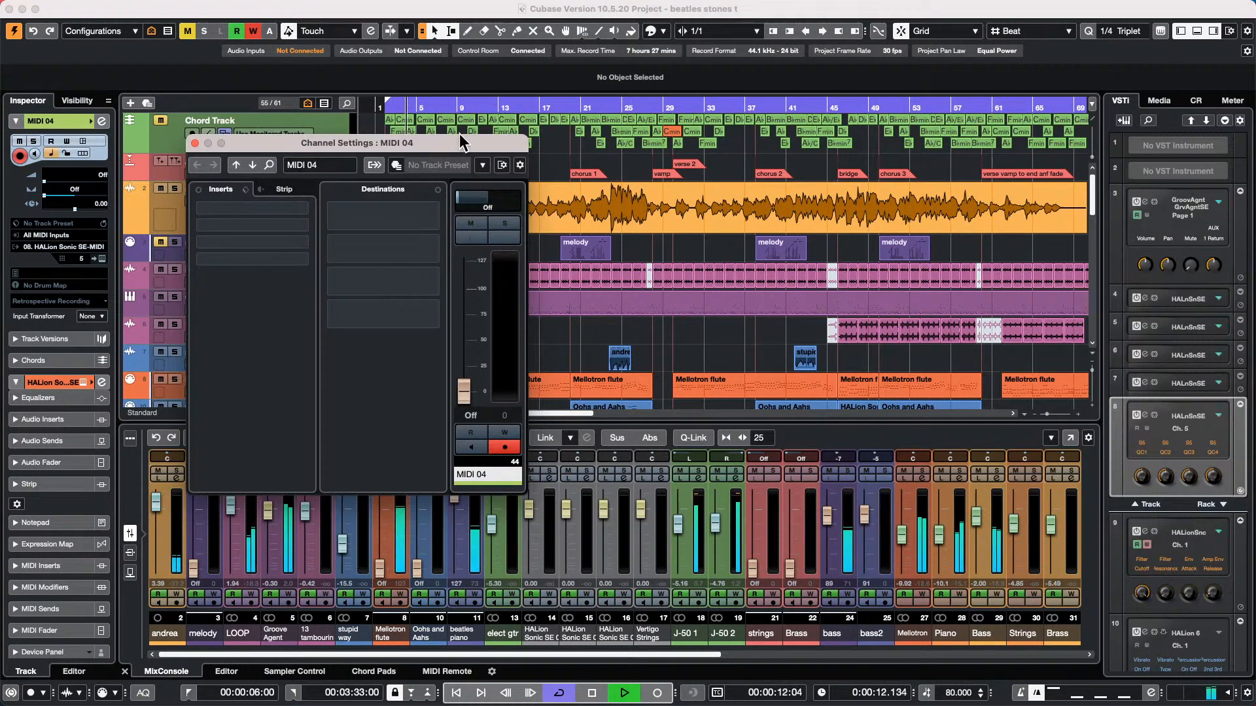
pyautogui.click(194, 142)
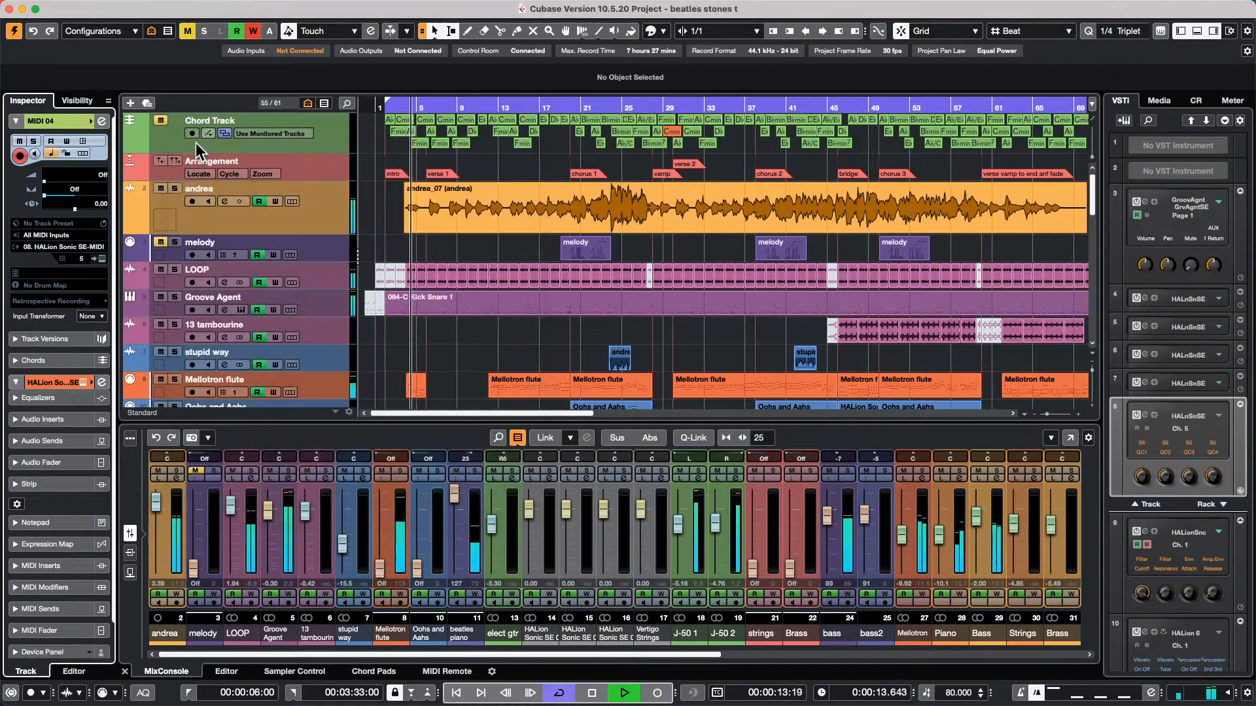
pyautogui.click(322, 218)
pyautogui.click(102, 122)
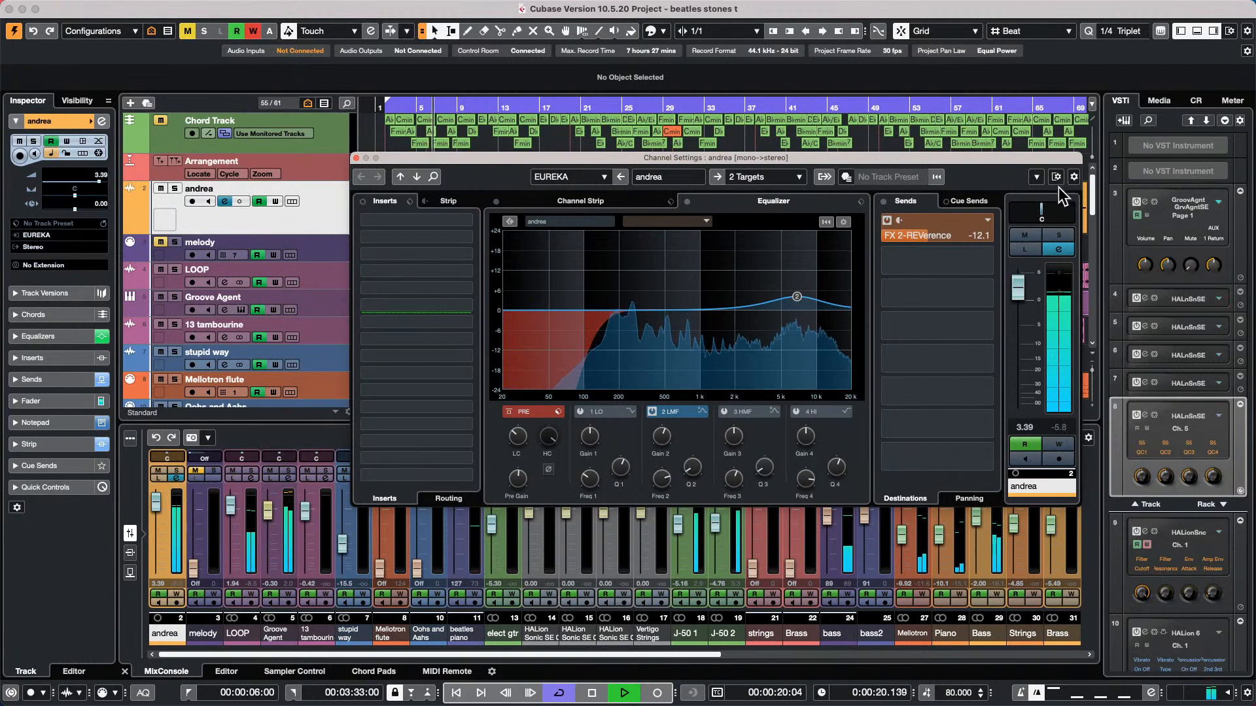
pyautogui.click(1060, 235)
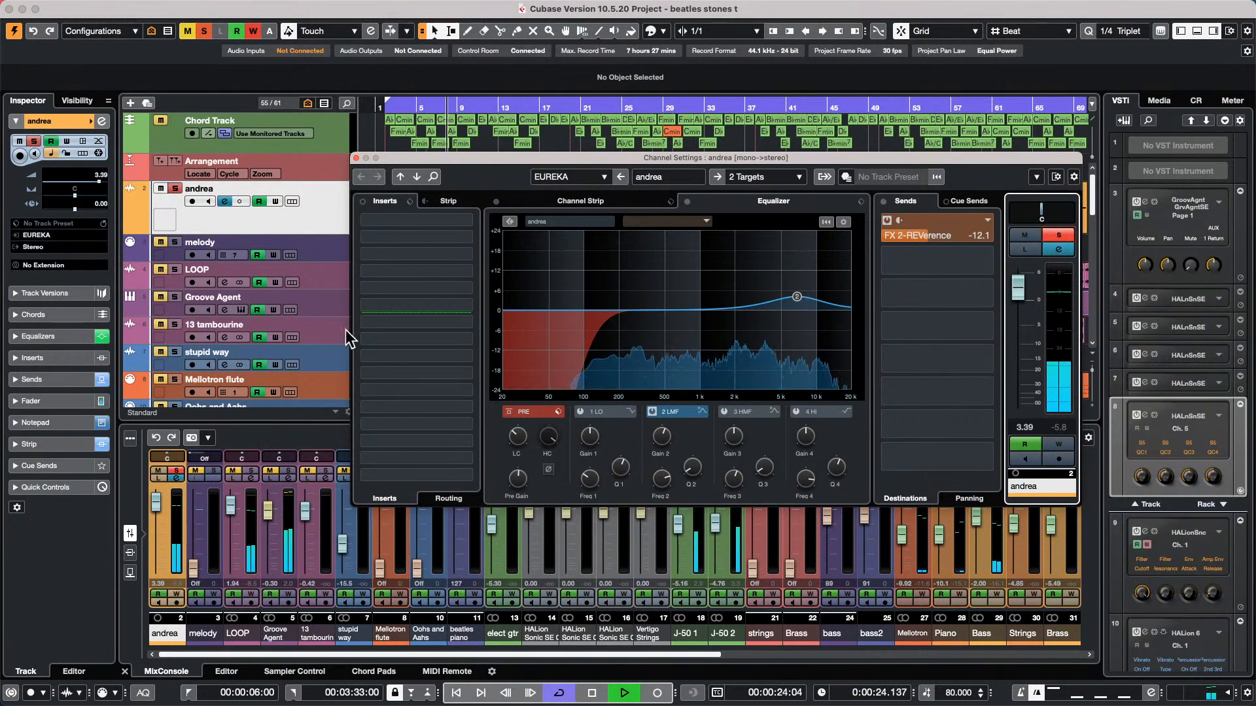
# Raise the low-cut frequency of the vocal's pre filter to about 244 Hz, comparing the sound with the filter bypassed
pyautogui.click(508, 412)
pyautogui.moveTo(519, 429); pyautogui.dragTo(504, 462)
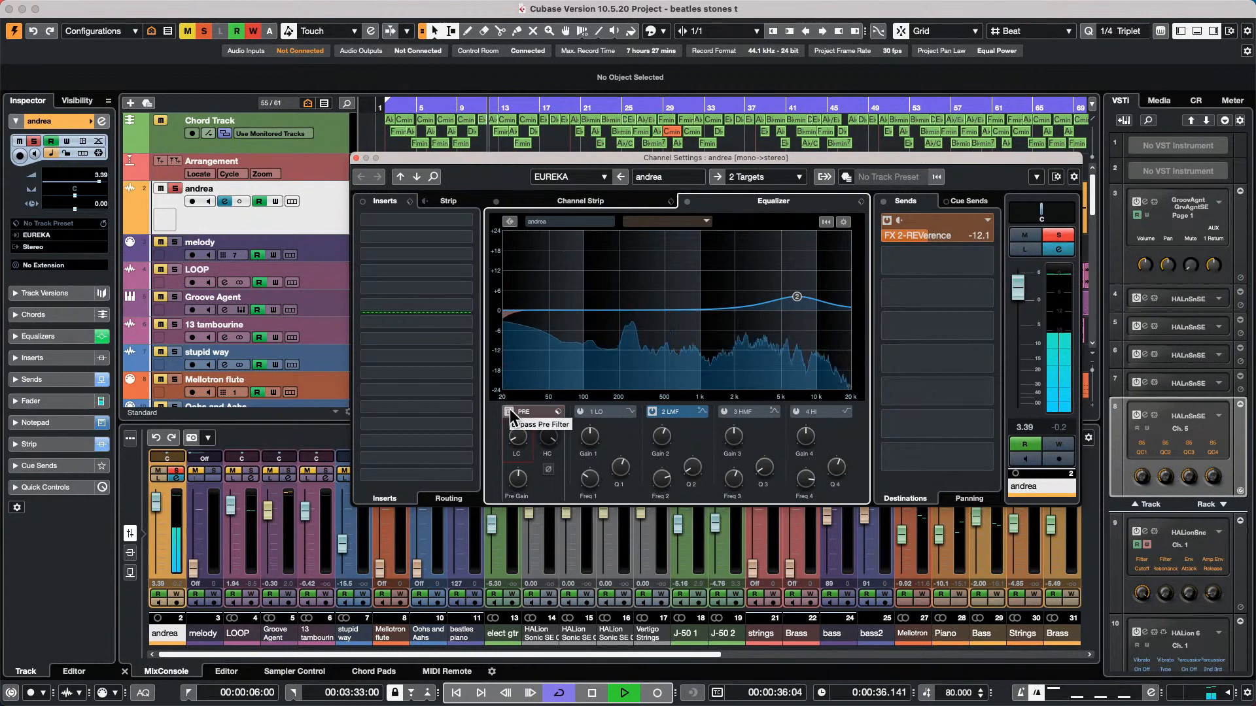
pyautogui.moveTo(516, 439); pyautogui.dragTo(518, 395)
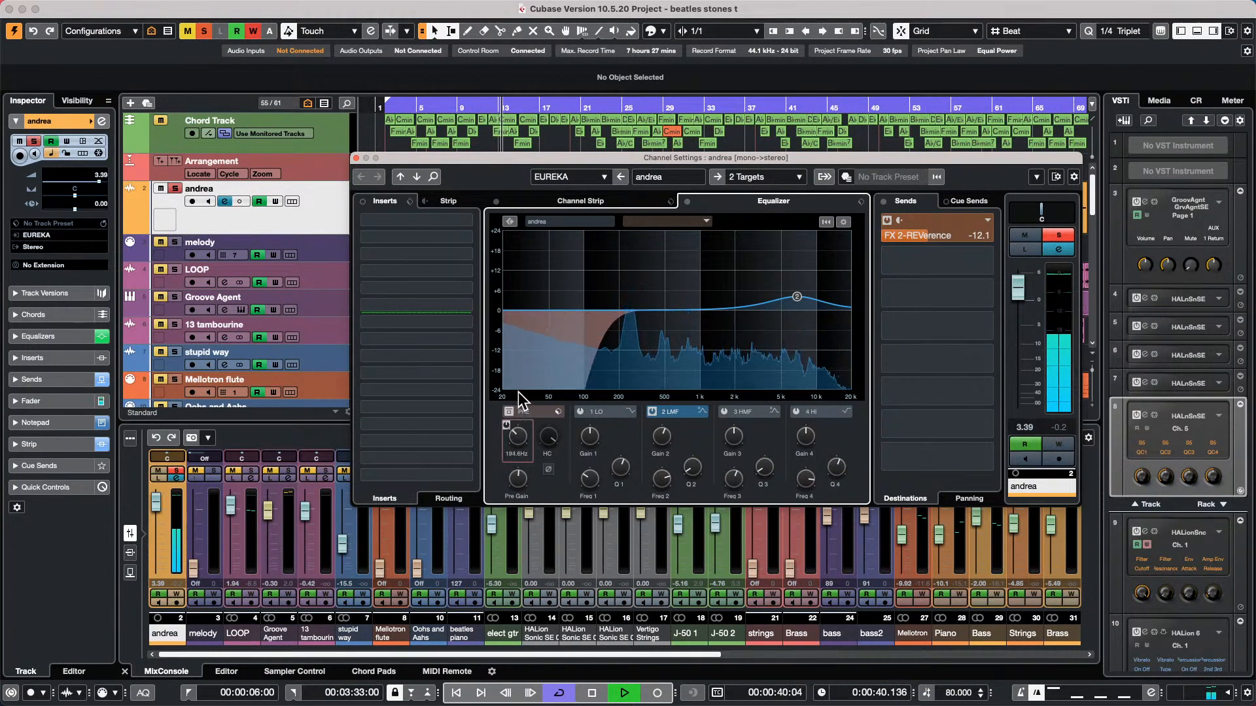
pyautogui.click(509, 413)
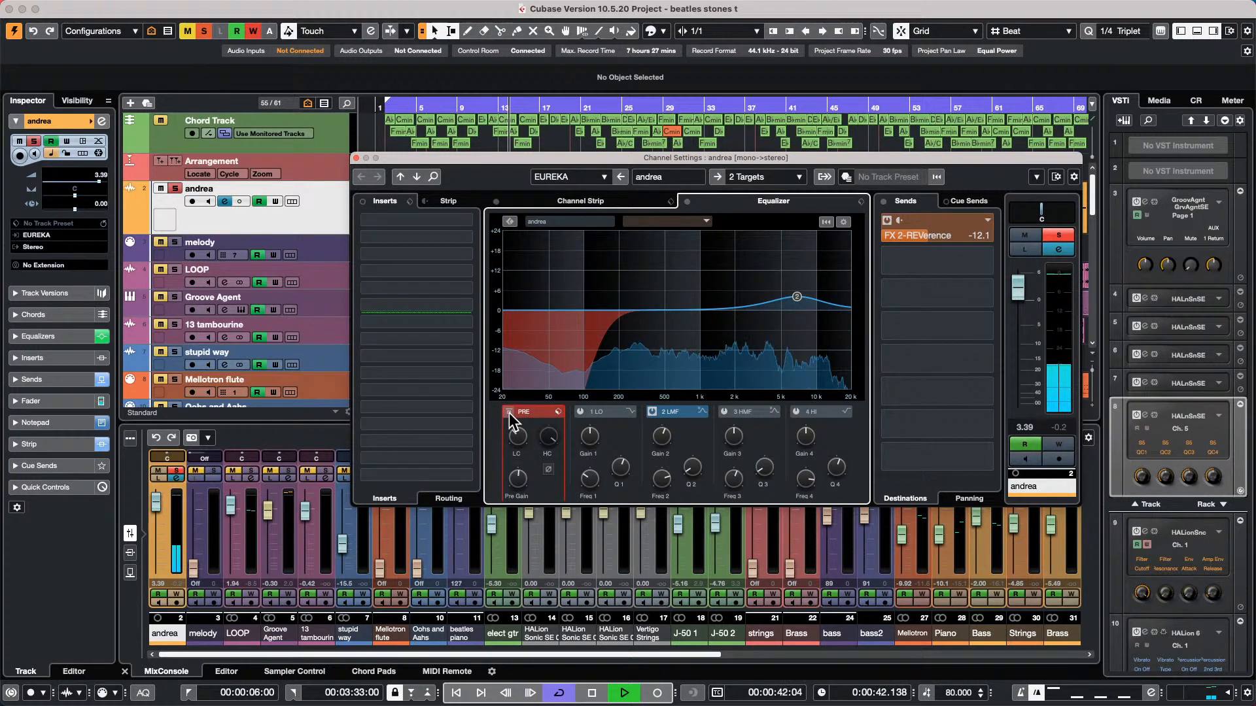
pyautogui.moveTo(517, 436)
pyautogui.mouseDown()
pyautogui.moveTo(519, 411)
pyautogui.moveTo(519, 437)
pyautogui.mouseUp()
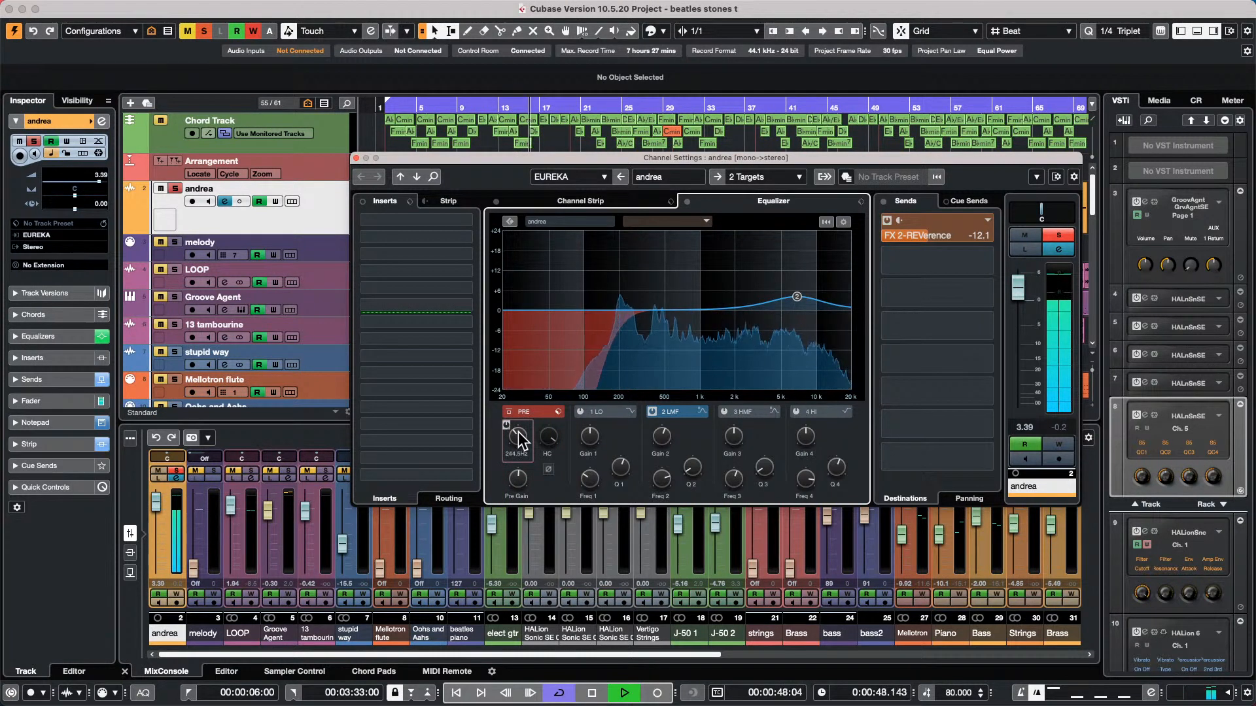
# Unsolo the vocal and compare it in the full mix with the pre filter bypassed and active
pyautogui.click(1059, 235)
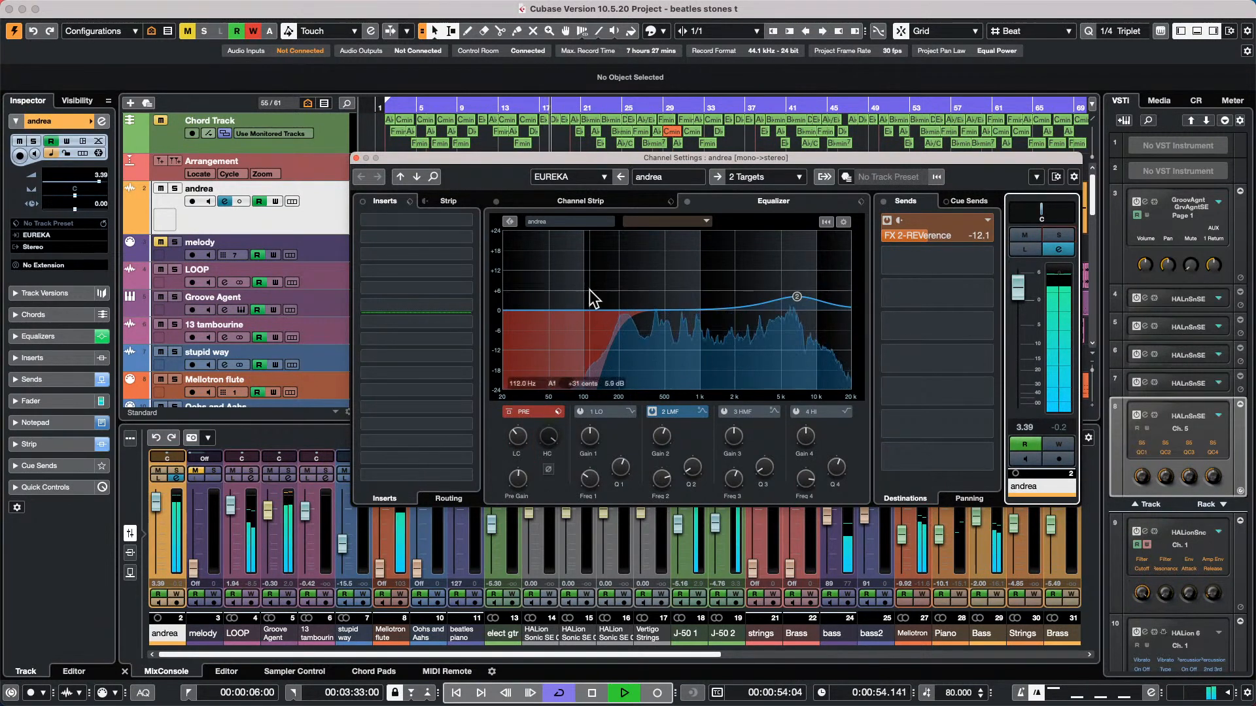
pyautogui.click(509, 412)
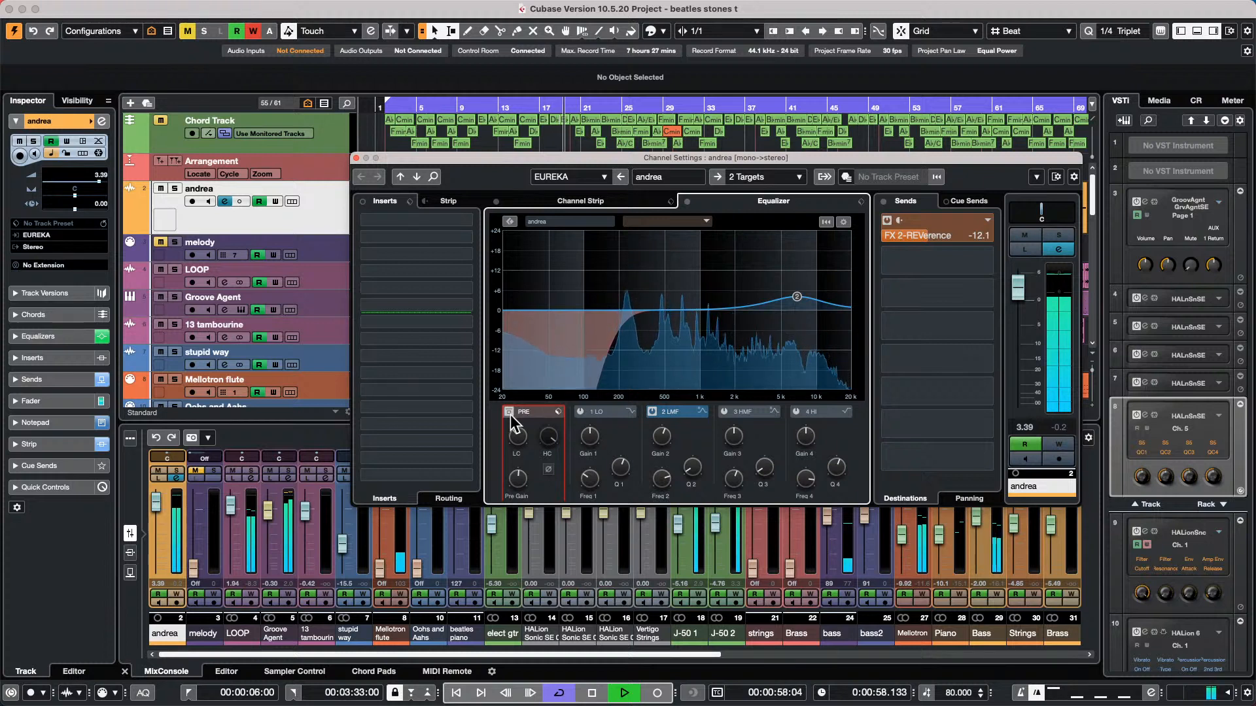
pyautogui.click(509, 412)
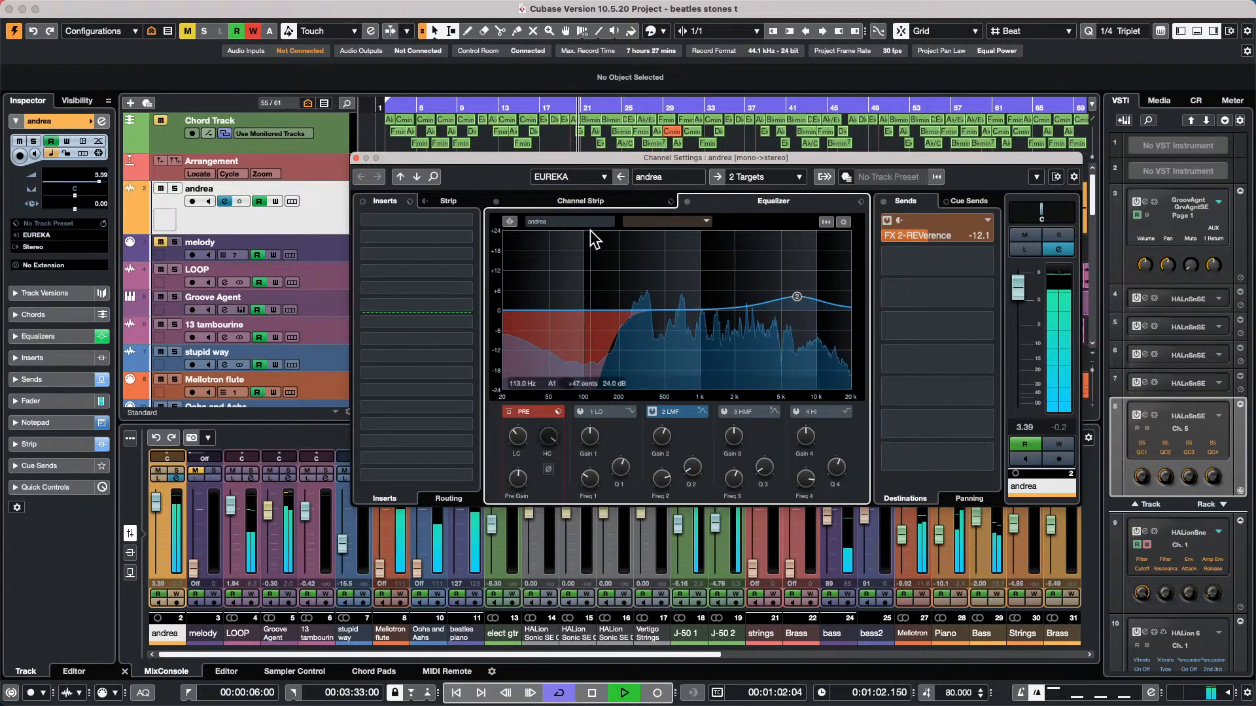
# Fine-tune the threshold of the vocal's channel strip compressor in its editor, trying -26.9 dB before raising it slightly
pyautogui.click(593, 203)
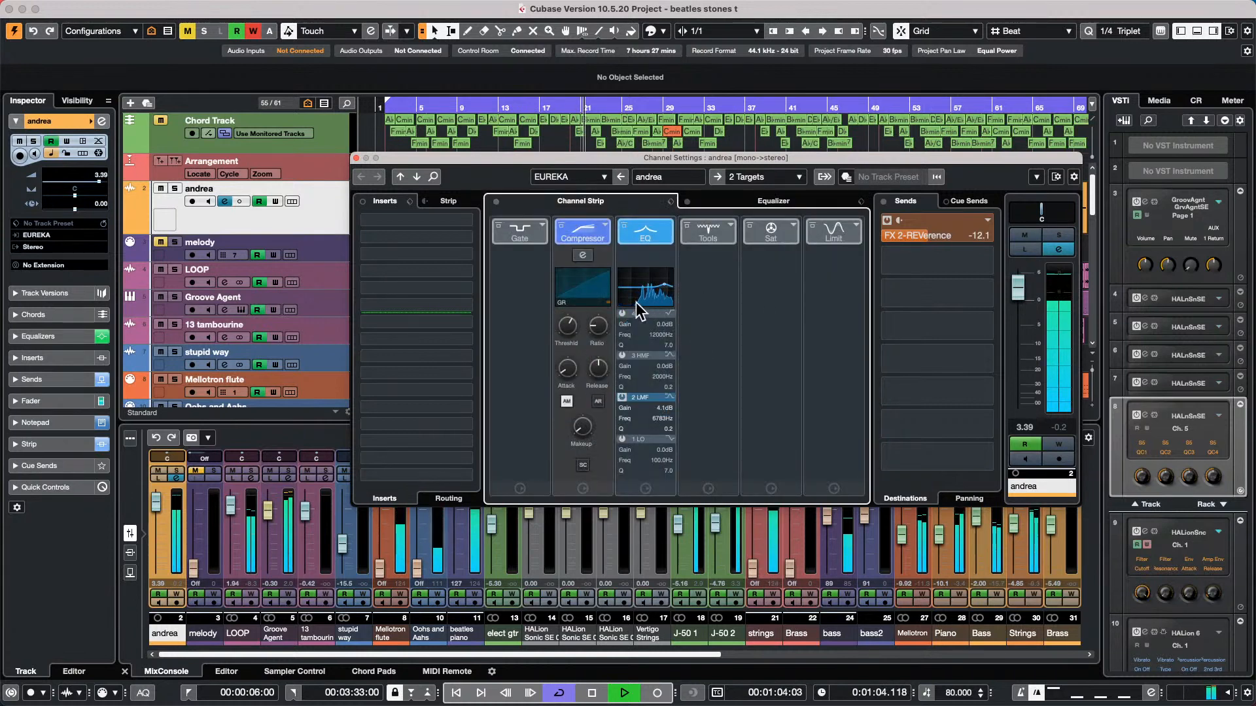
pyautogui.click(583, 255)
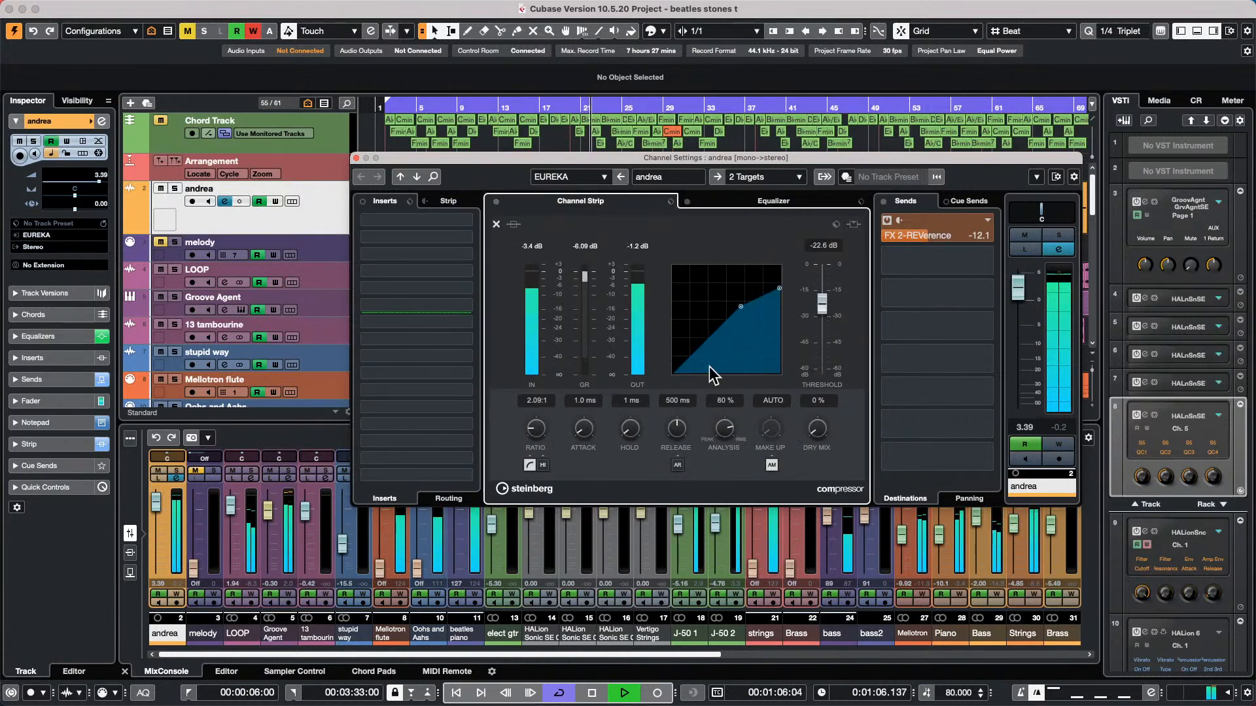
pyautogui.moveTo(740, 307); pyautogui.dragTo(733, 315)
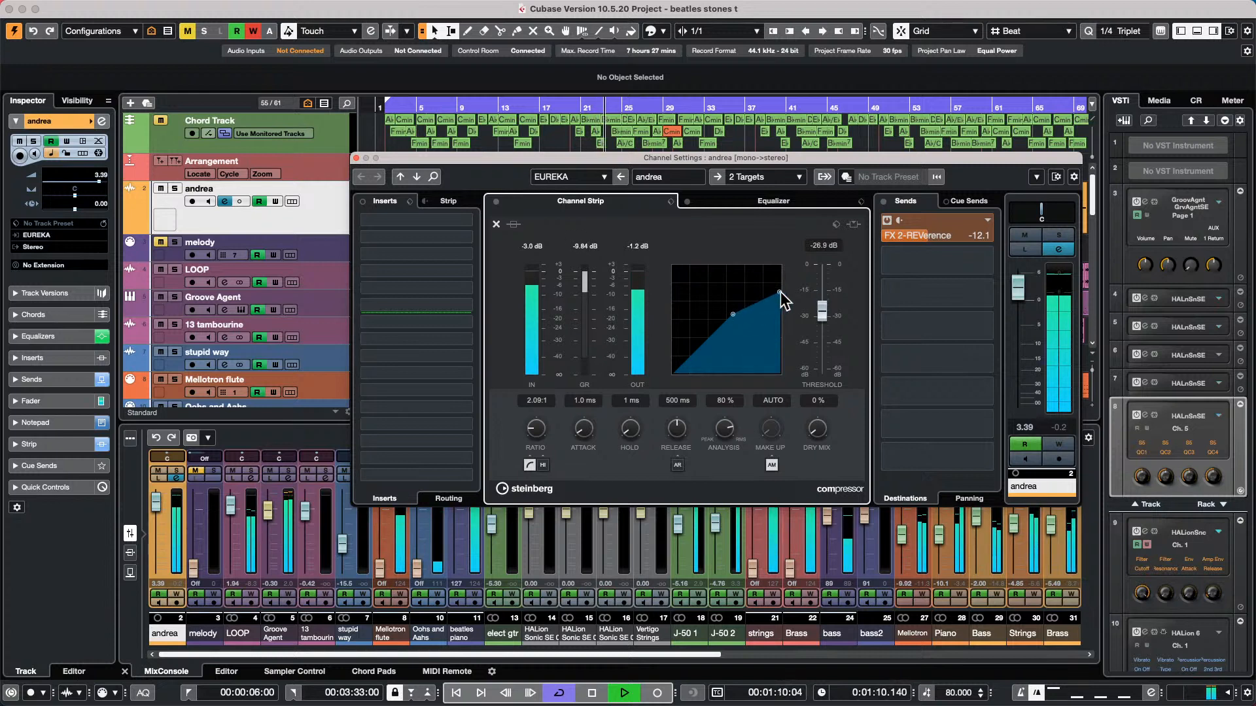
pyautogui.moveTo(820, 306); pyautogui.dragTo(820, 302)
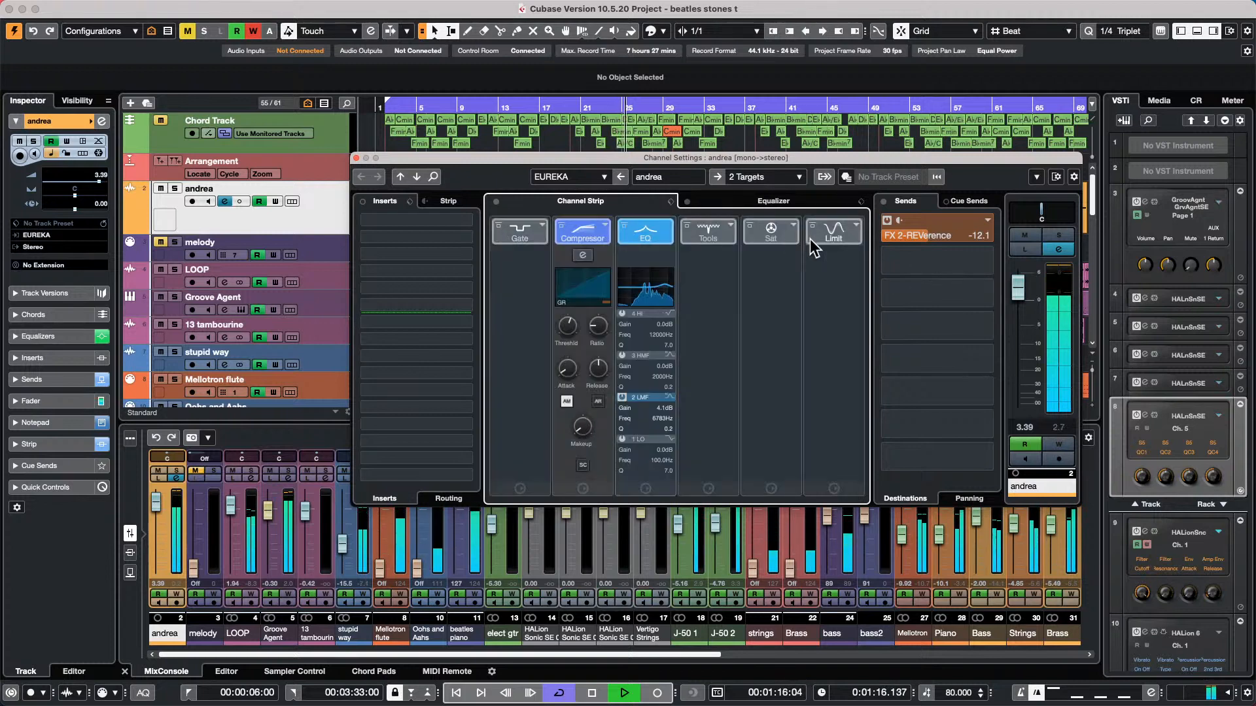
pyautogui.click(496, 223)
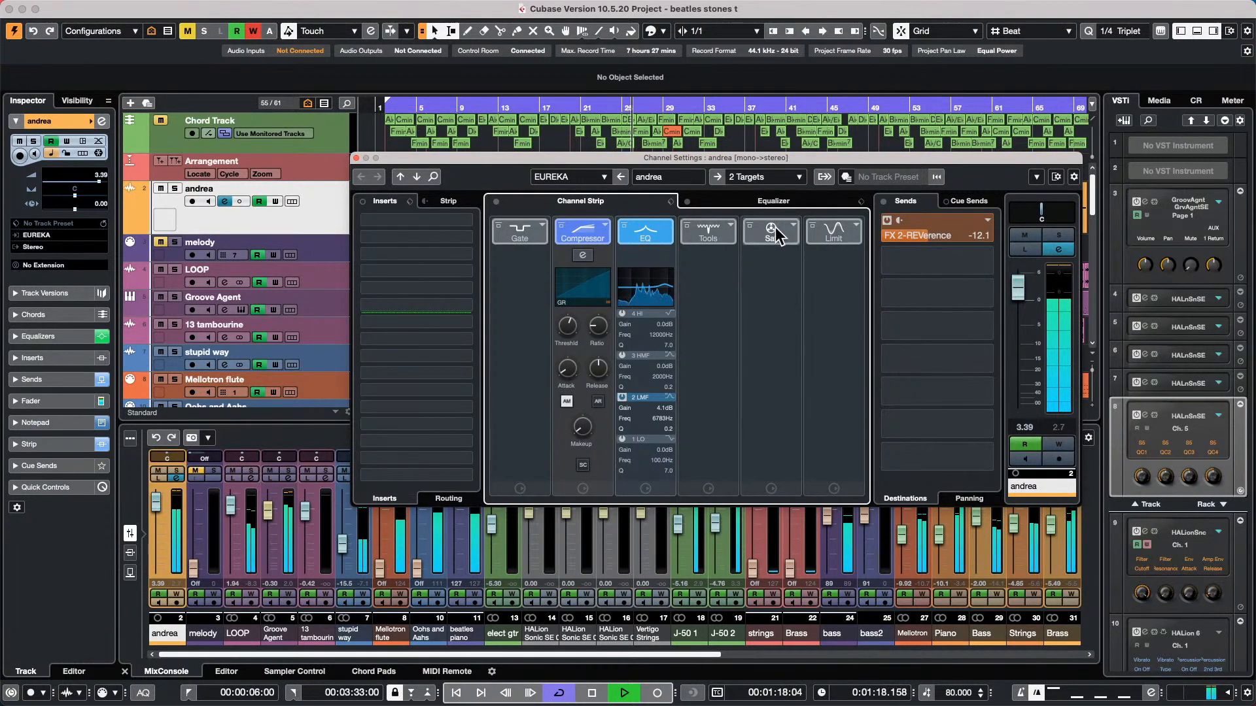
# Load the DeEsser into the vocal strip's Tools slot and move EQ band 2 slightly lower in frequency
pyautogui.click(728, 226)
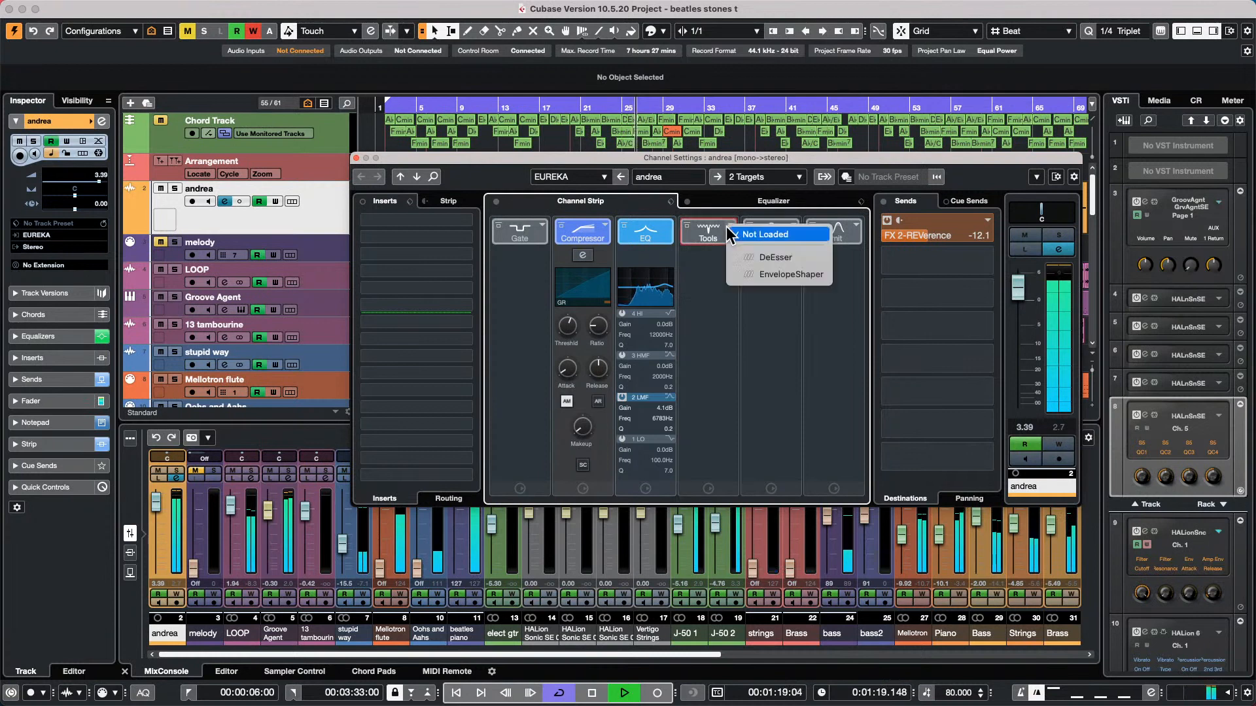
pyautogui.click(760, 257)
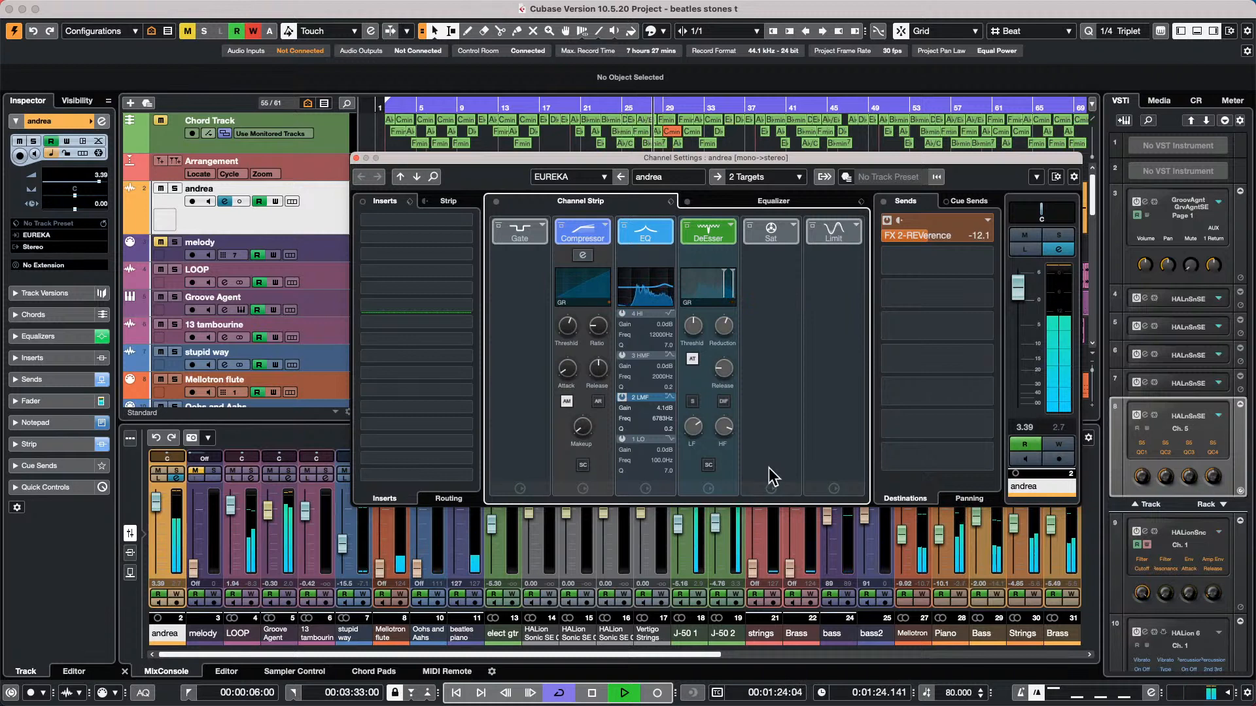
pyautogui.click(767, 199)
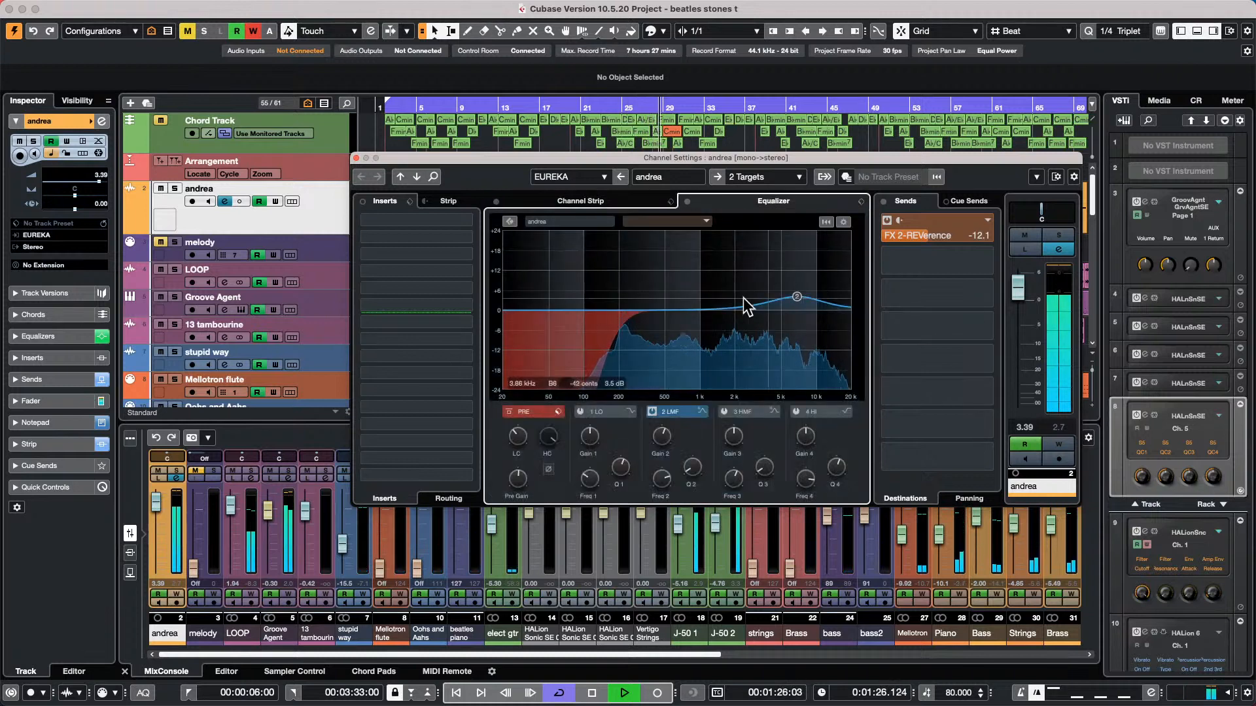
pyautogui.moveTo(795, 295)
pyautogui.mouseDown()
pyautogui.moveTo(806, 285)
pyautogui.moveTo(757, 317)
pyautogui.moveTo(821, 289)
pyautogui.moveTo(792, 296)
pyautogui.mouseUp()
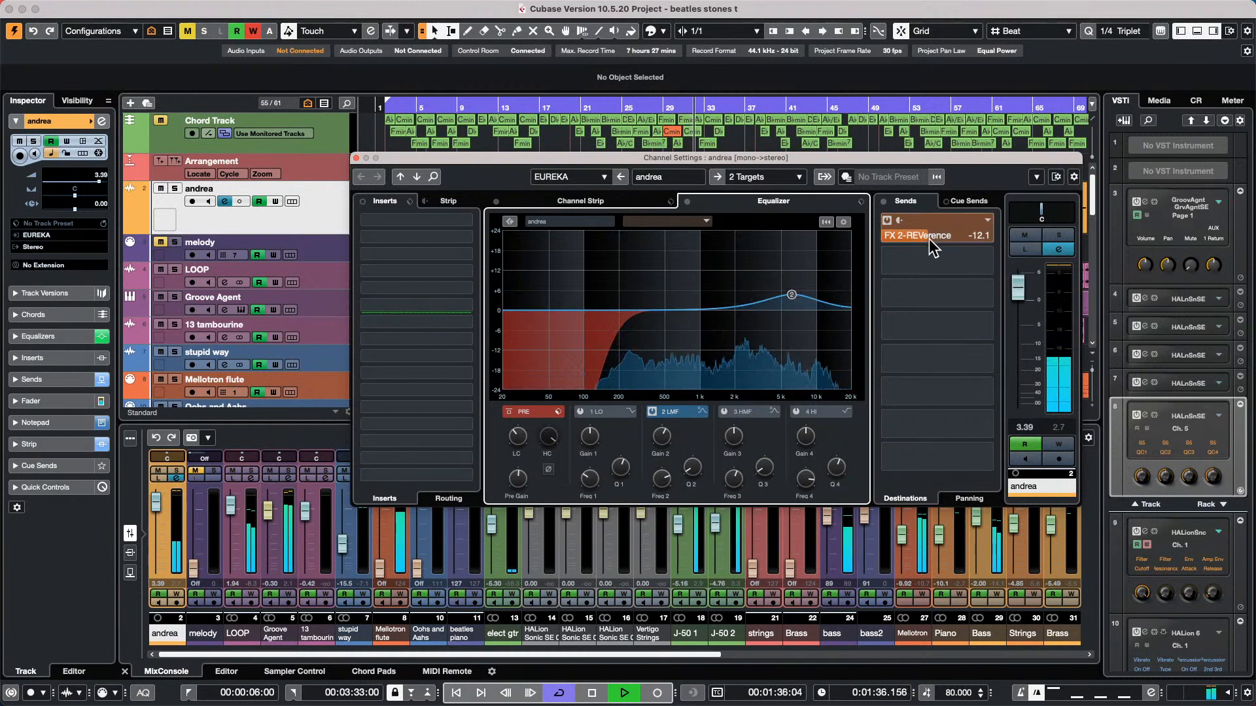
# Solo the vocal again, stop playback and close its channel settings
pyautogui.click(1059, 234)
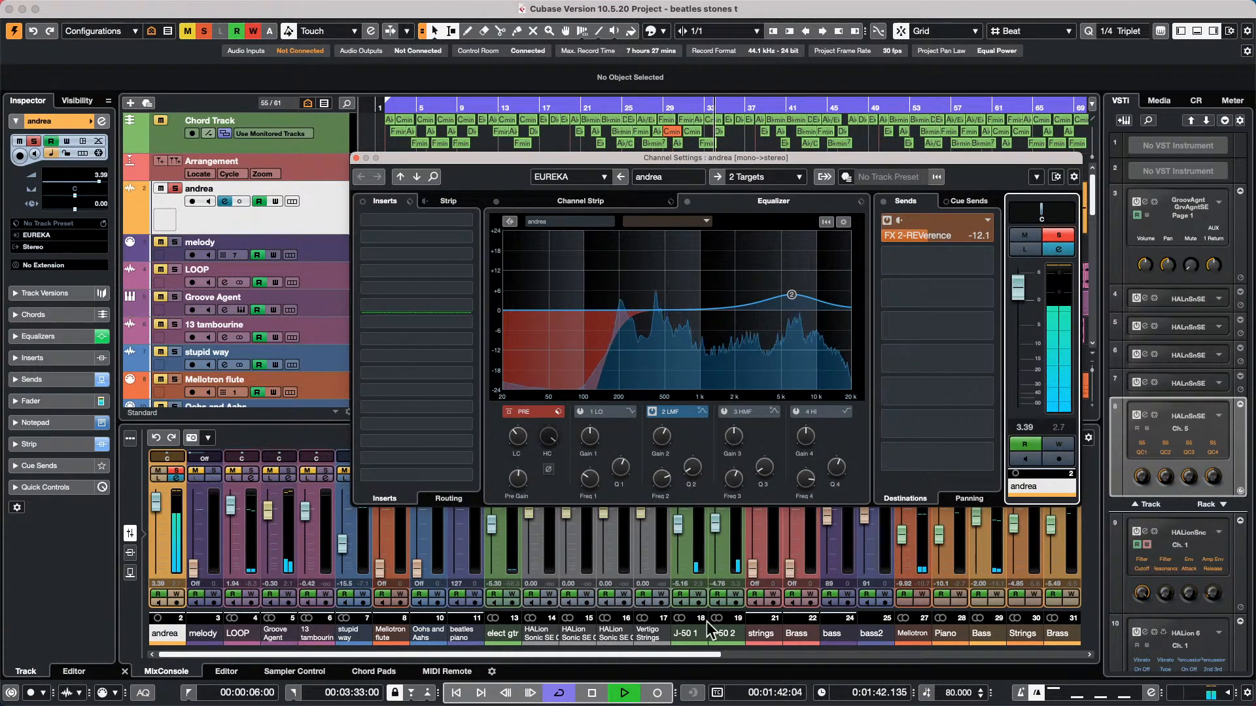
pyautogui.click(592, 692)
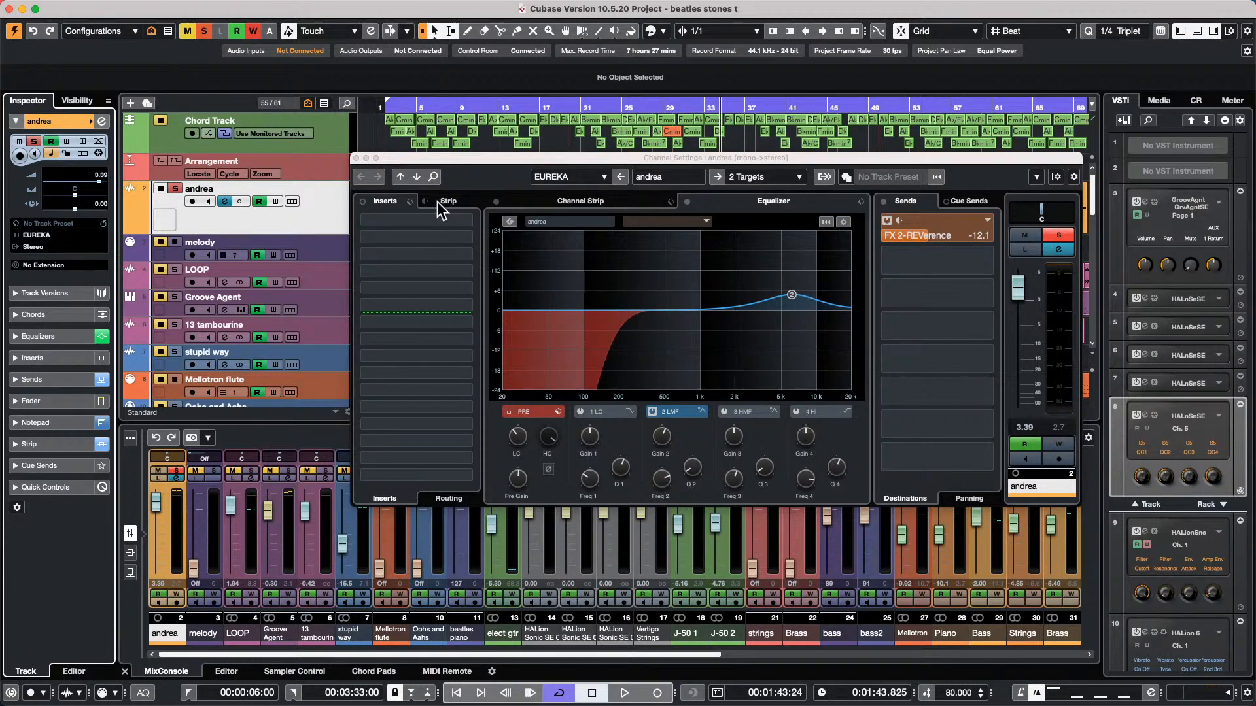
pyautogui.click(356, 158)
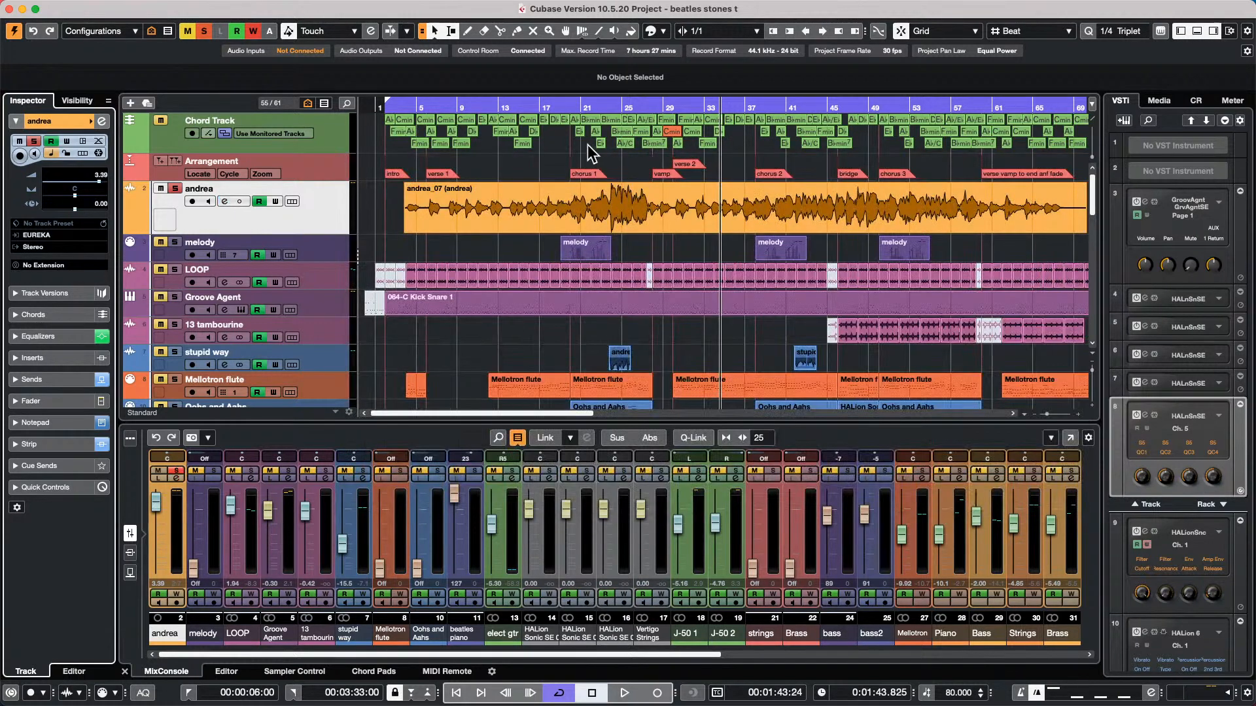
# Select a short range of the vocal event from 13.2.1 to 14.1.1
pyautogui.moveTo(511, 107); pyautogui.dragTo(504, 160)
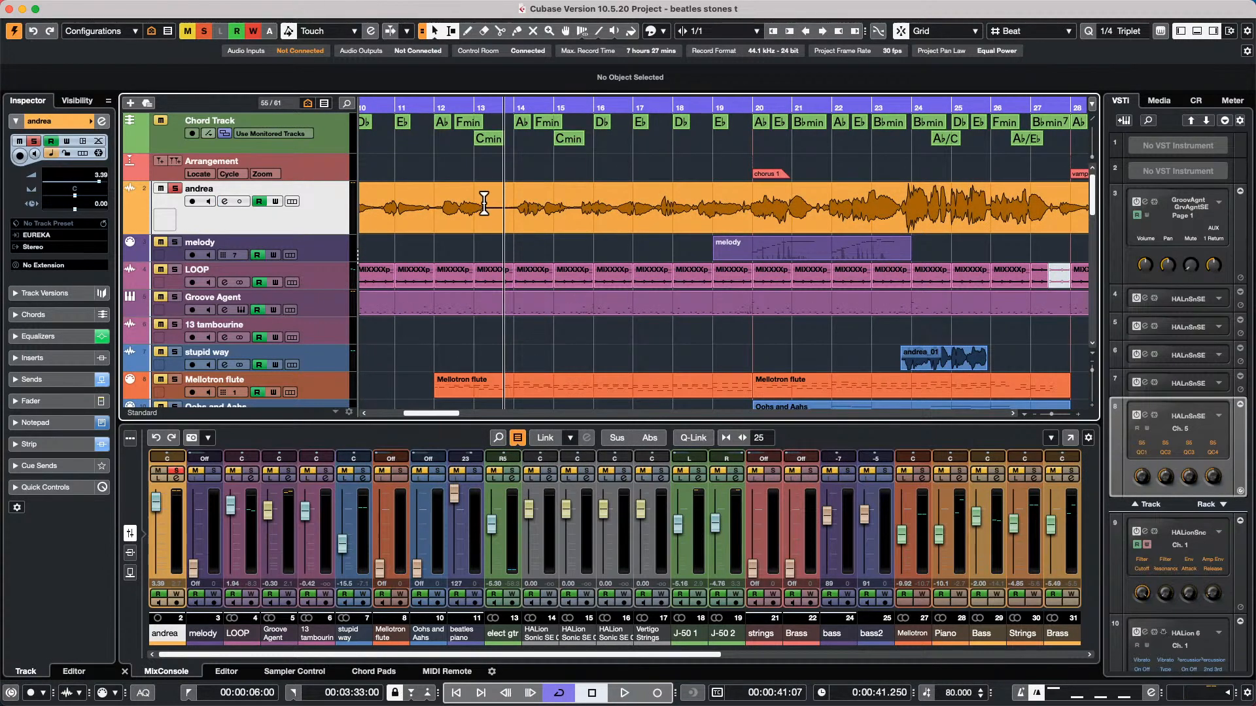
pyautogui.moveTo(484, 204); pyautogui.dragTo(508, 204)
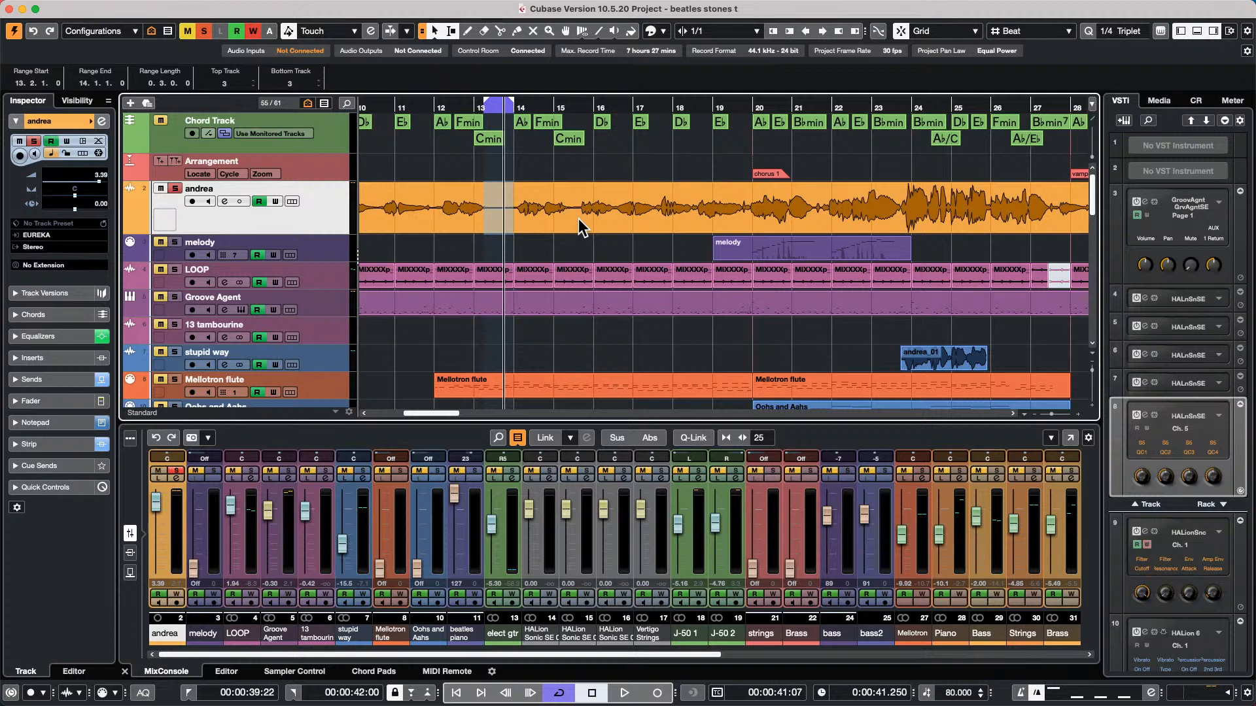
# Open the recent project jump off.cpr and unsolo the rhodes track
pyautogui.moveTo(289, 8)
pyautogui.click(103, 5)
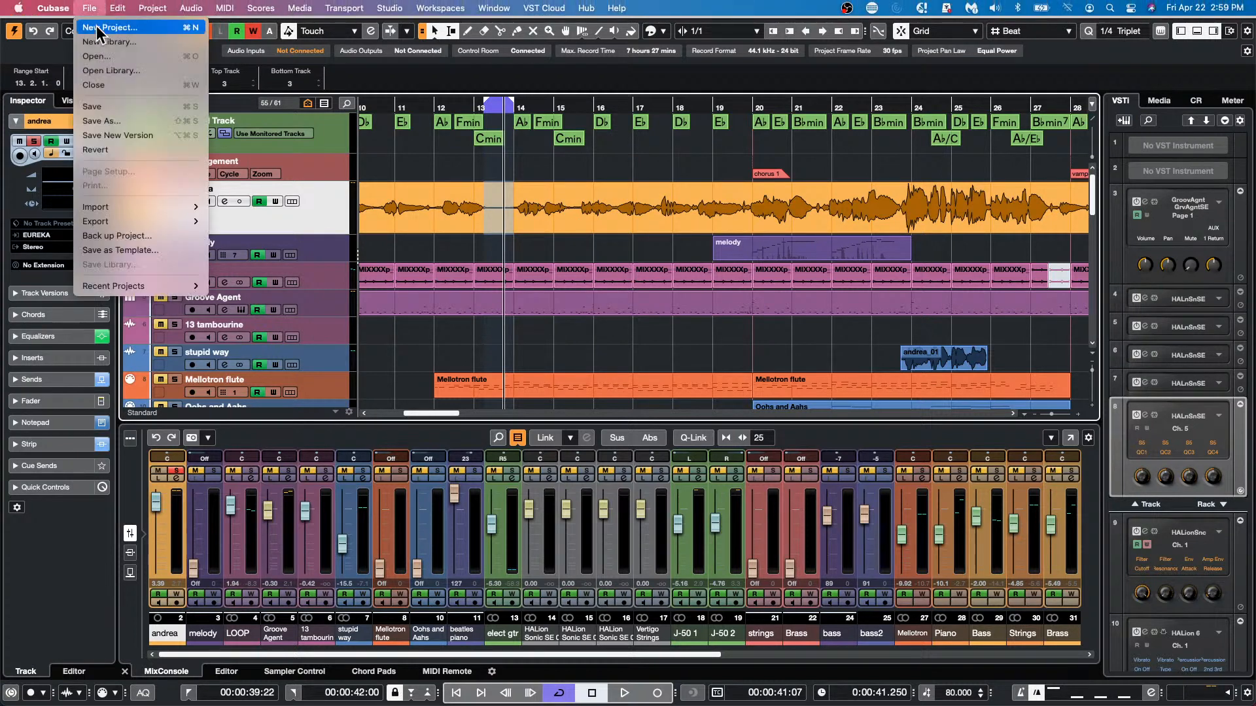
pyautogui.moveTo(145, 288)
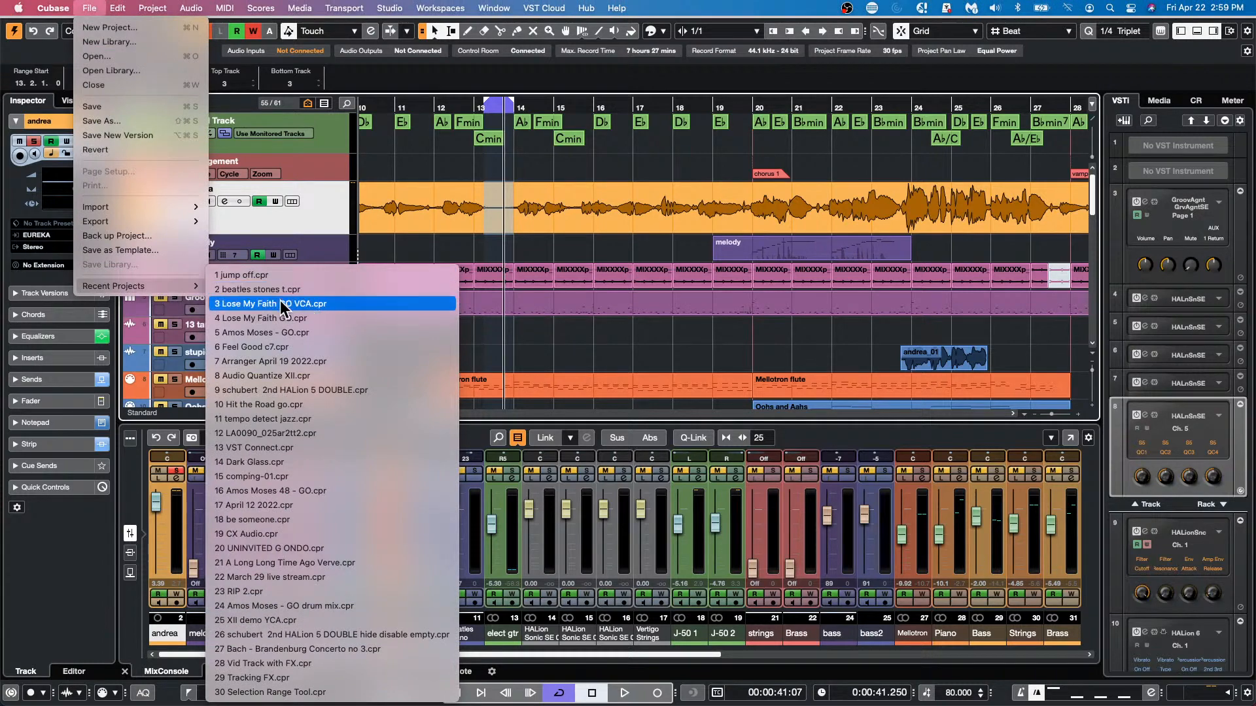
pyautogui.click(303, 275)
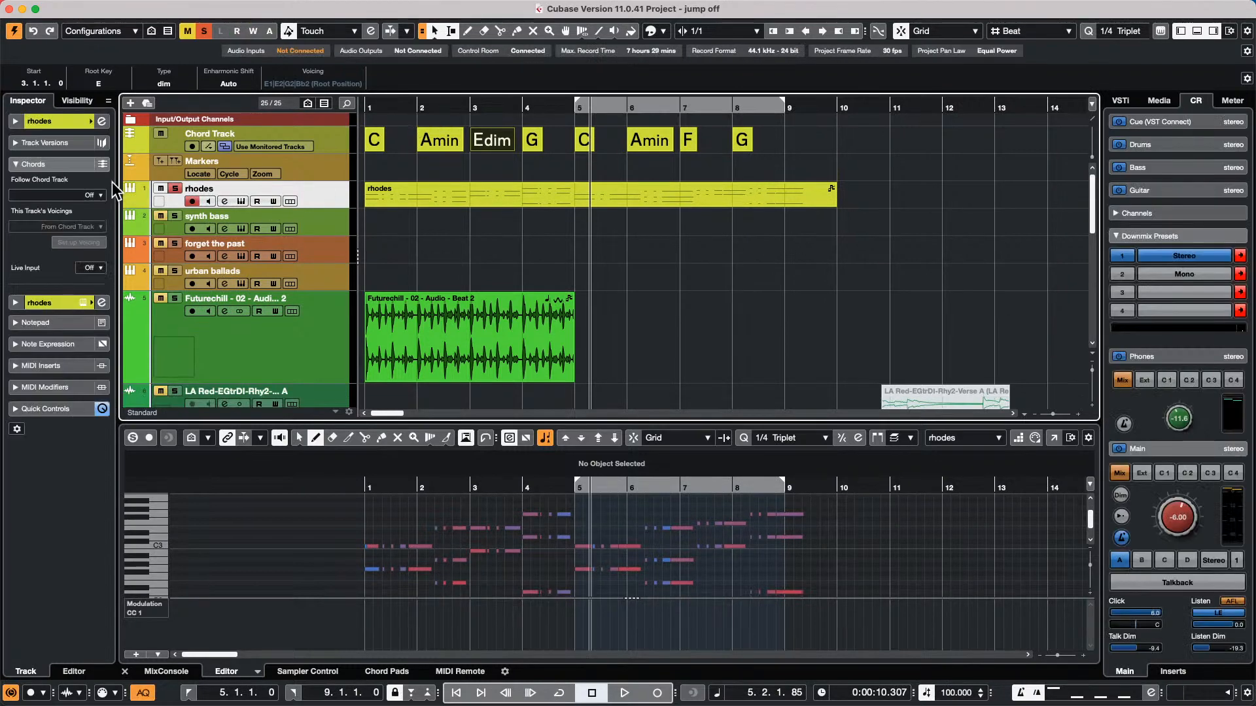
pyautogui.click(174, 189)
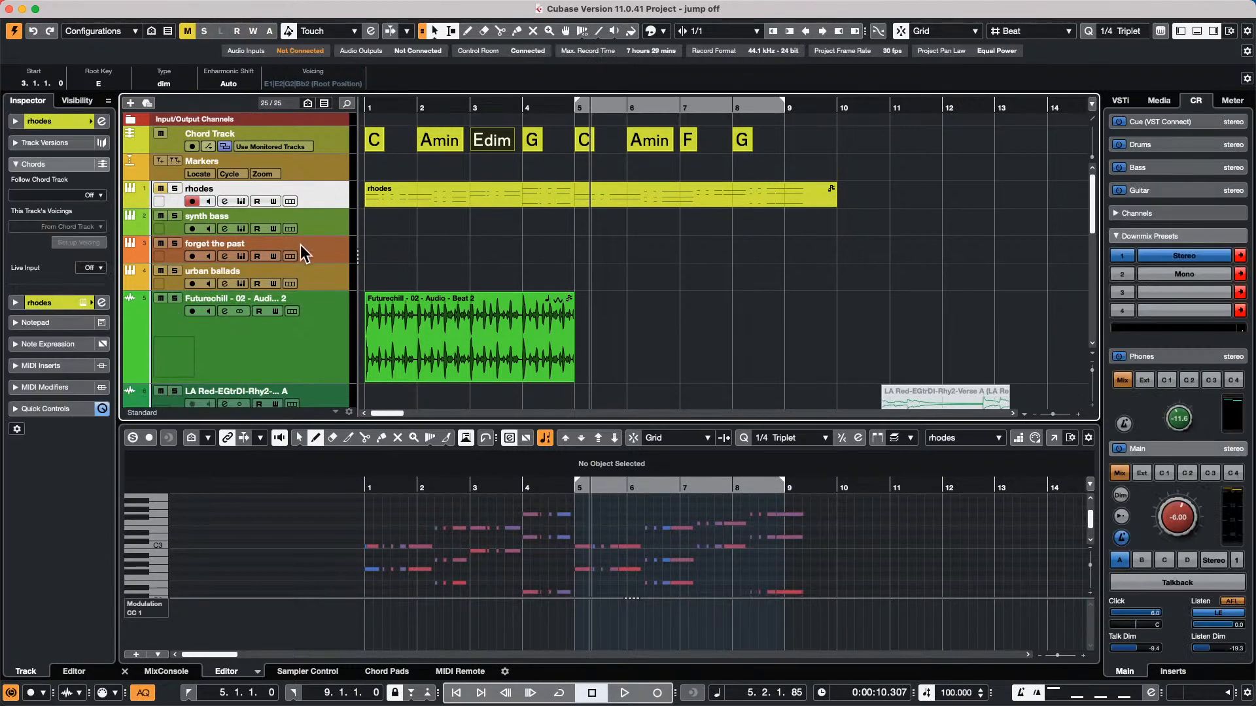
# Open the Groove Agent SE instrument of the forget the past track, start its pattern playback and reposition its window
pyautogui.click(321, 250)
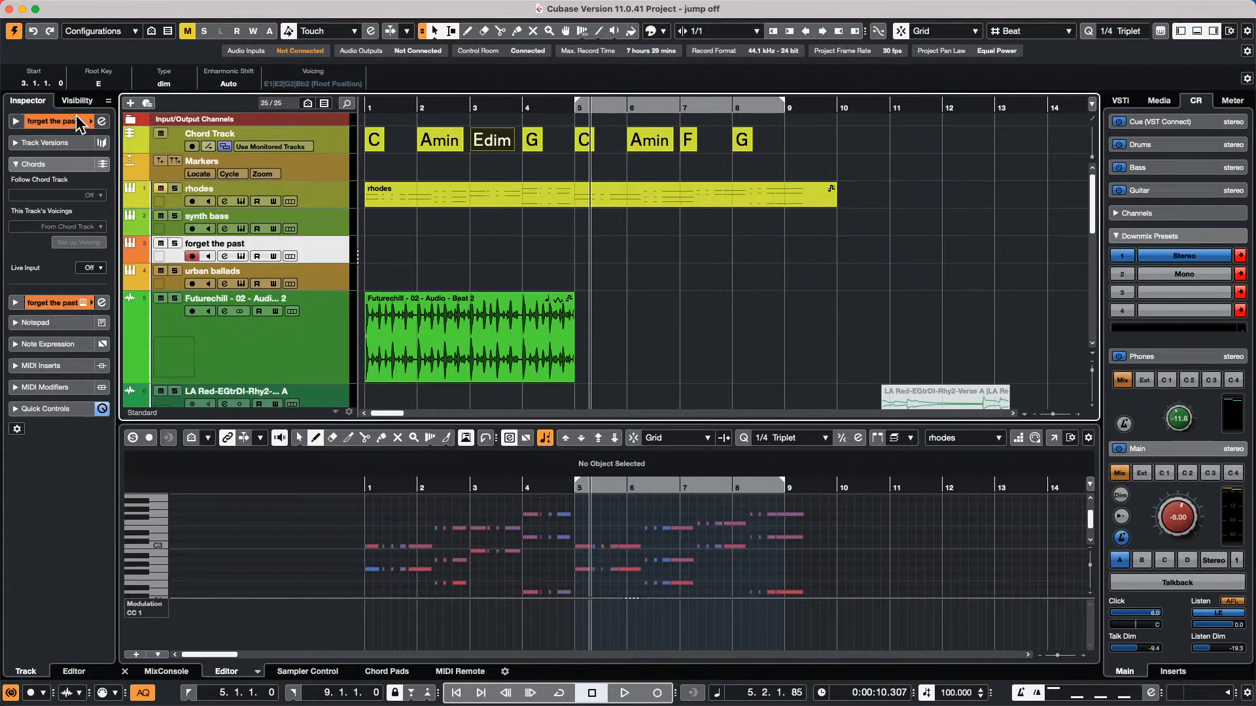
pyautogui.click(99, 122)
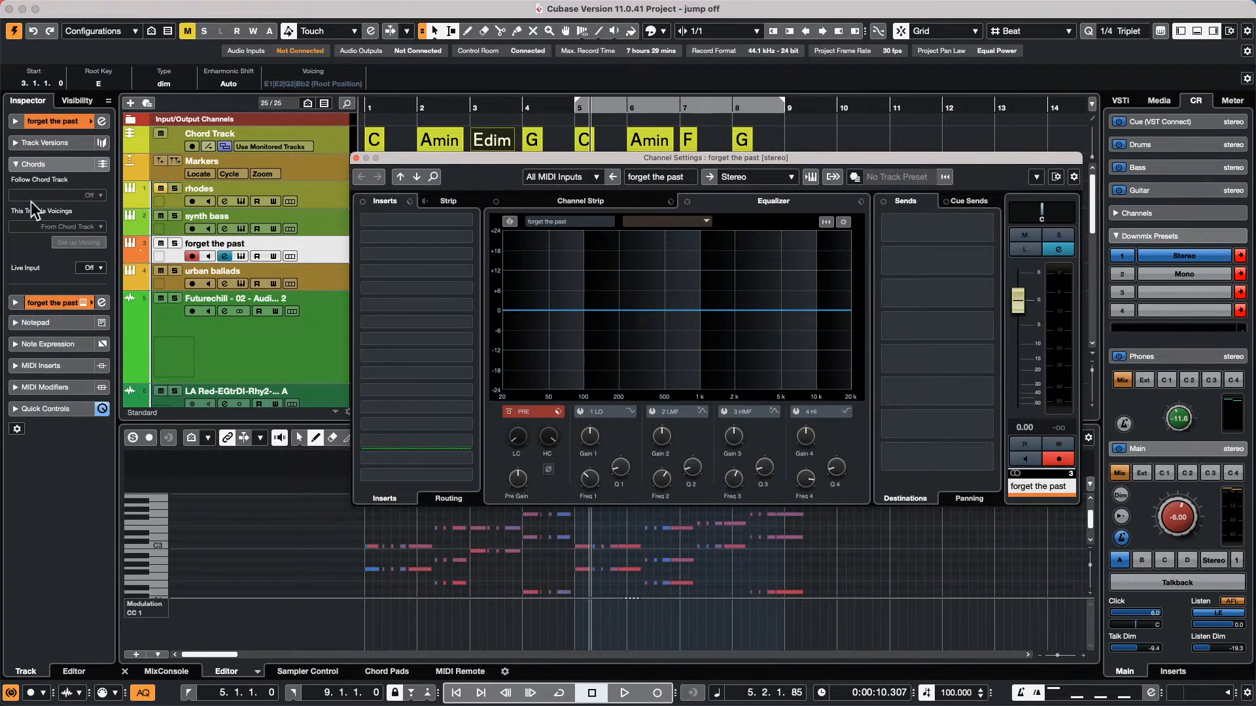
pyautogui.click(318, 248)
pyautogui.click(73, 122)
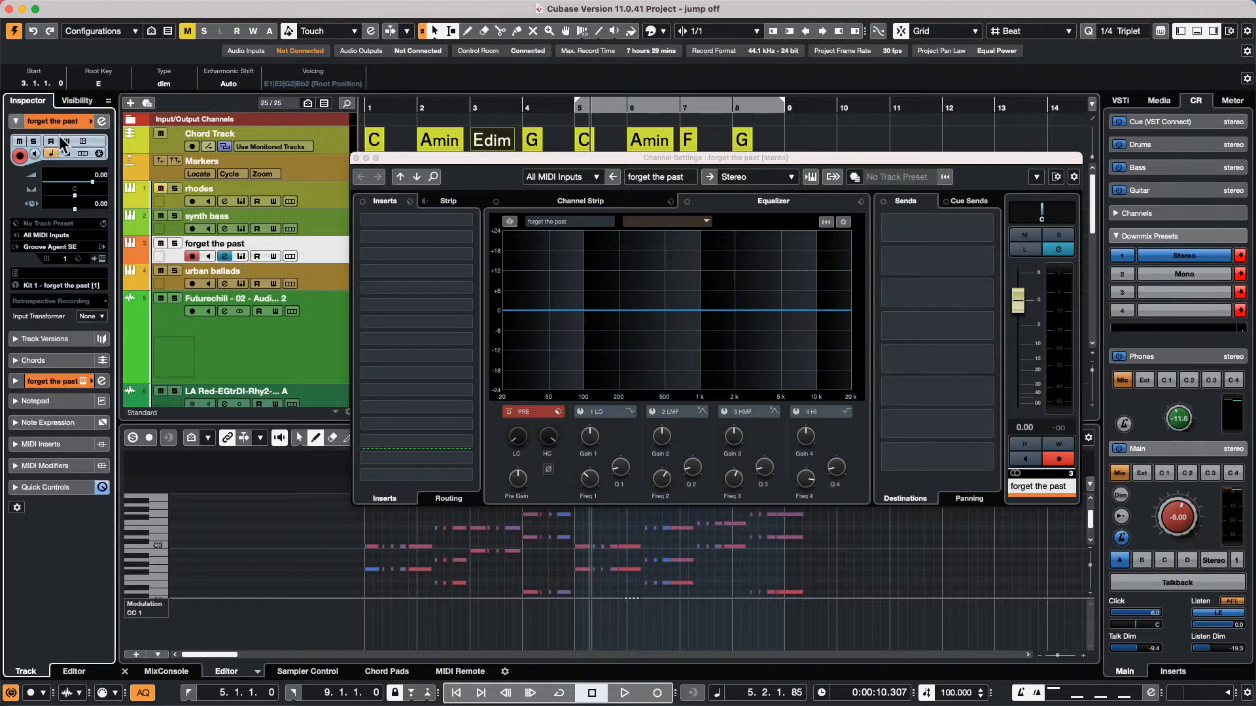
pyautogui.click(101, 259)
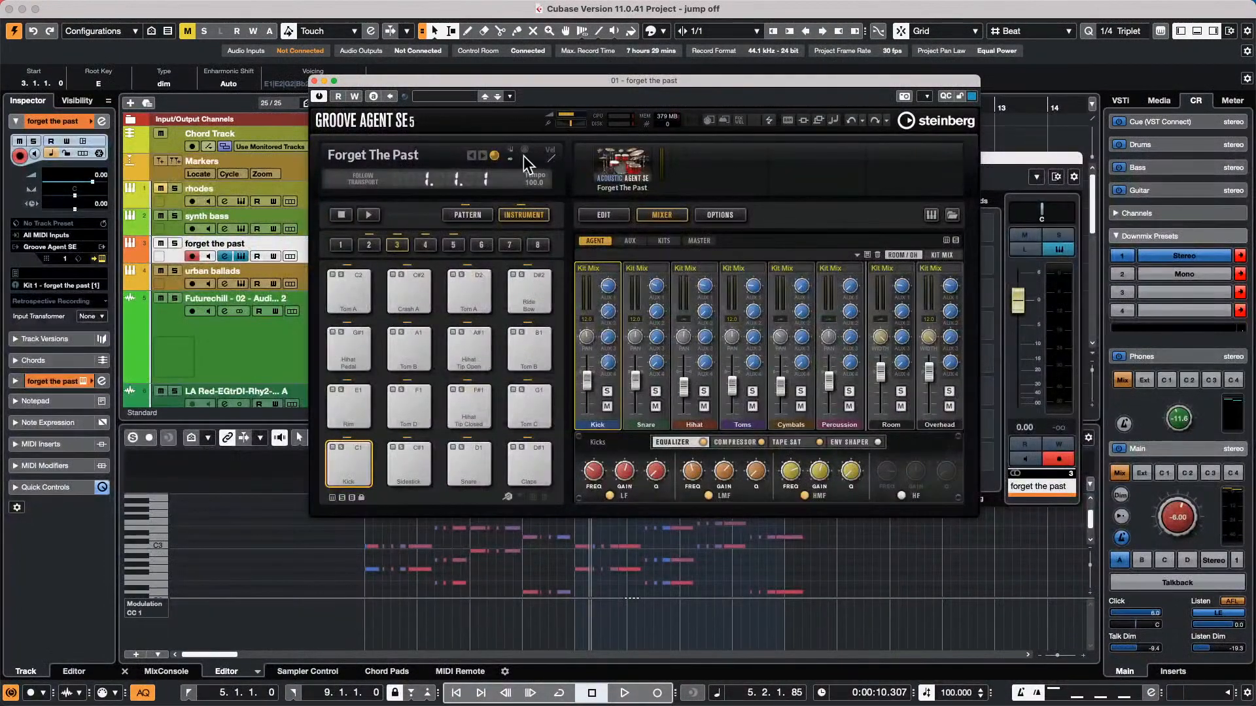
pyautogui.click(369, 216)
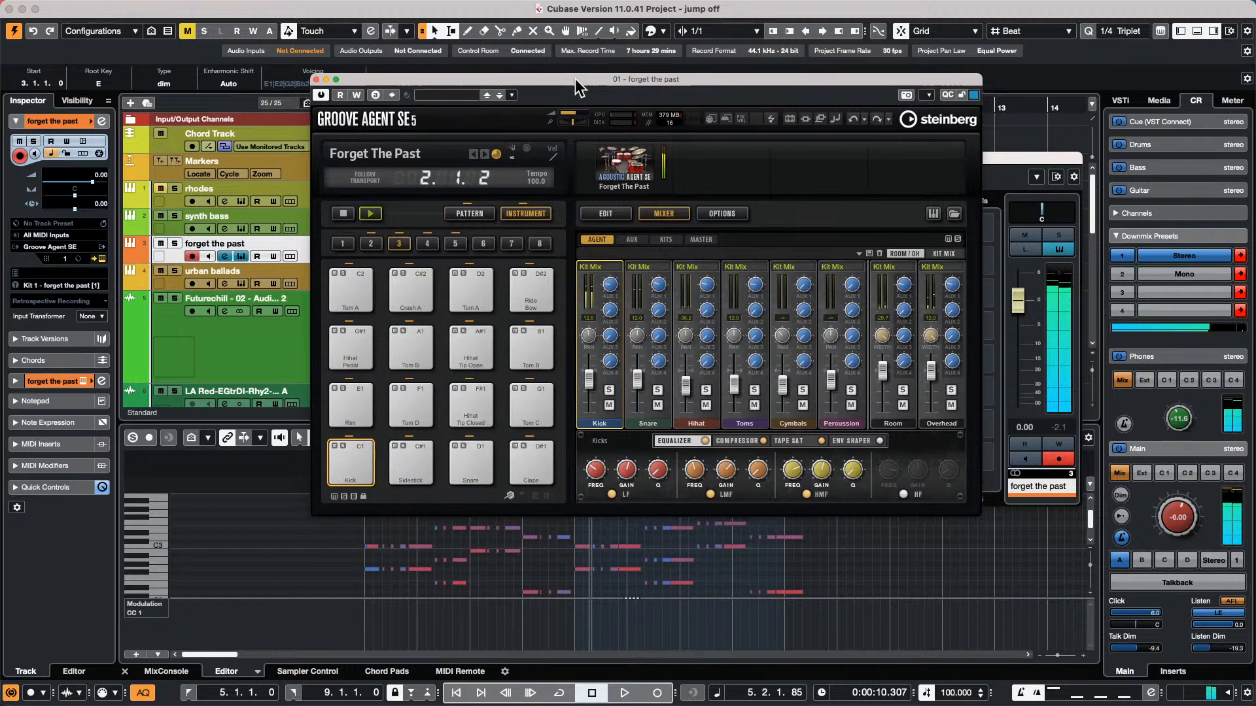
pyautogui.moveTo(575, 78); pyautogui.dragTo(669, 50)
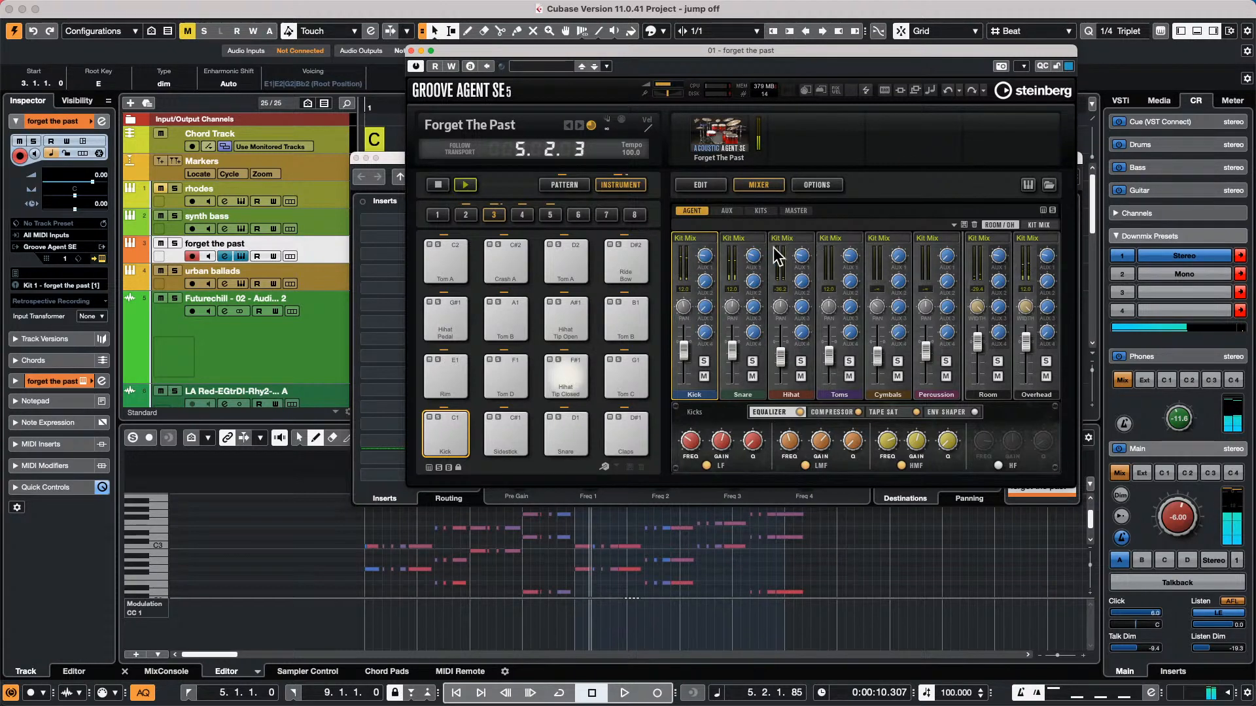
# Route the AUX FX 2 bus to Out 2 in Groove Agent SE's mixer
pyautogui.click(727, 210)
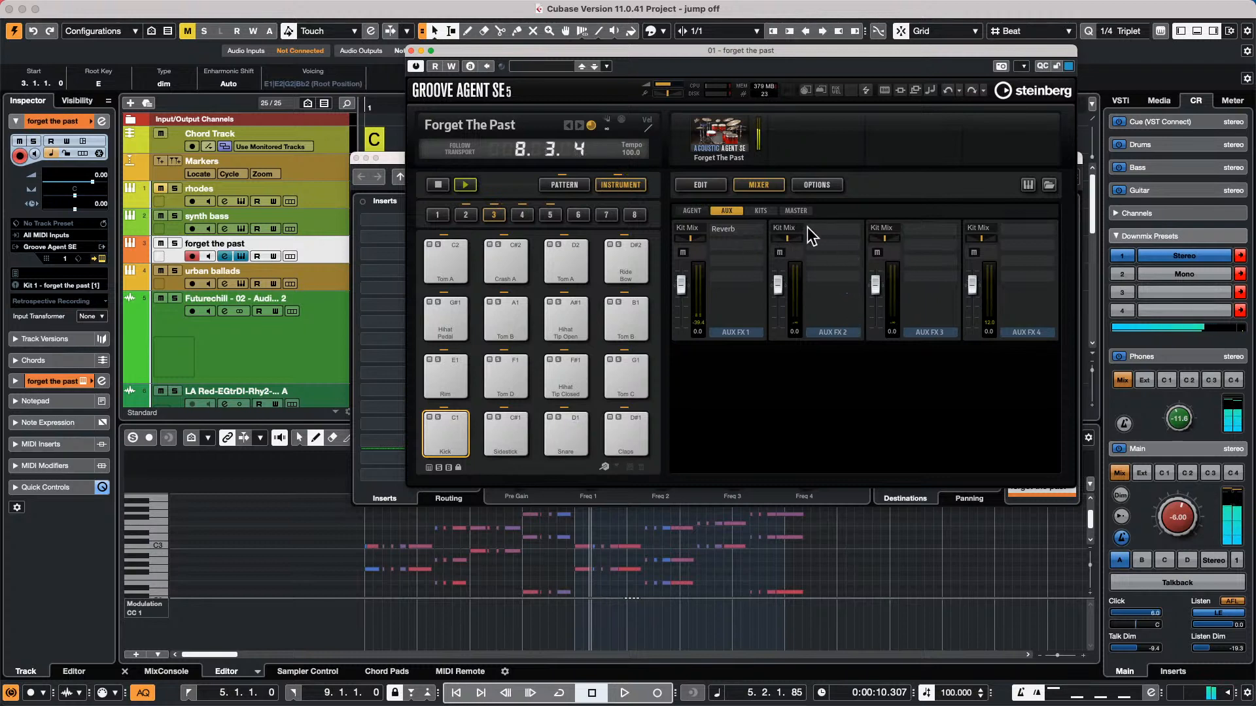
pyautogui.click(689, 210)
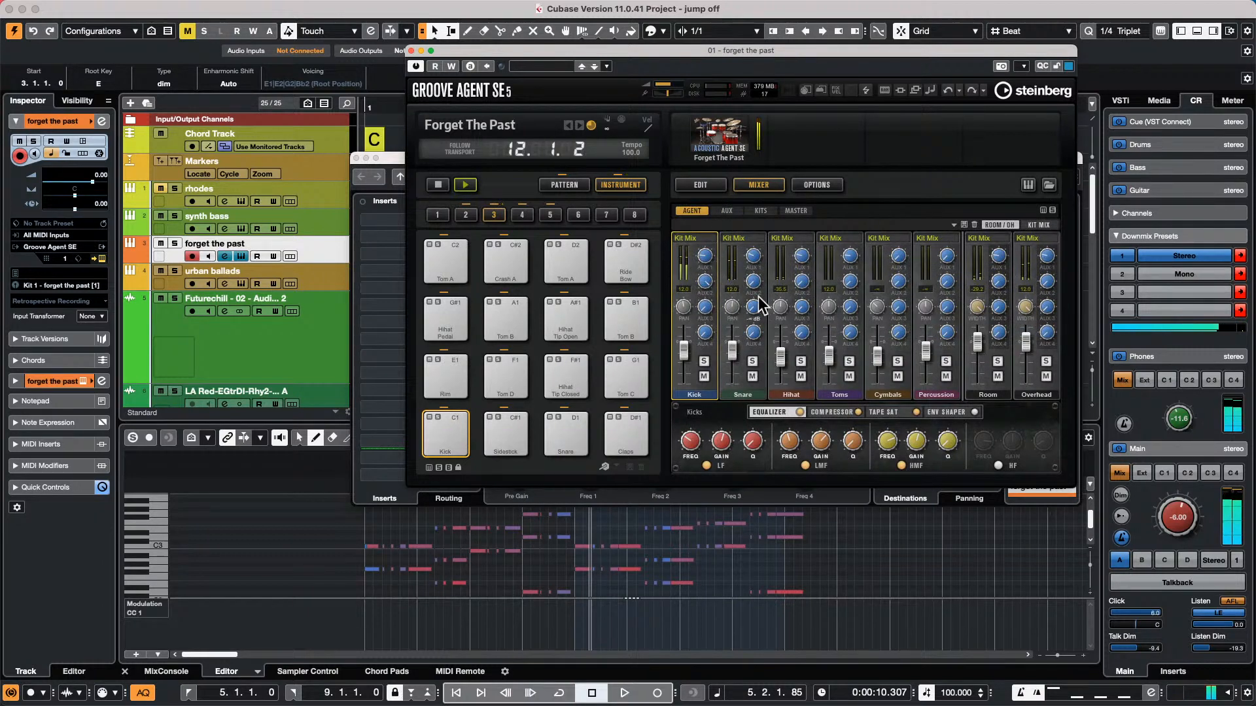
pyautogui.click(728, 210)
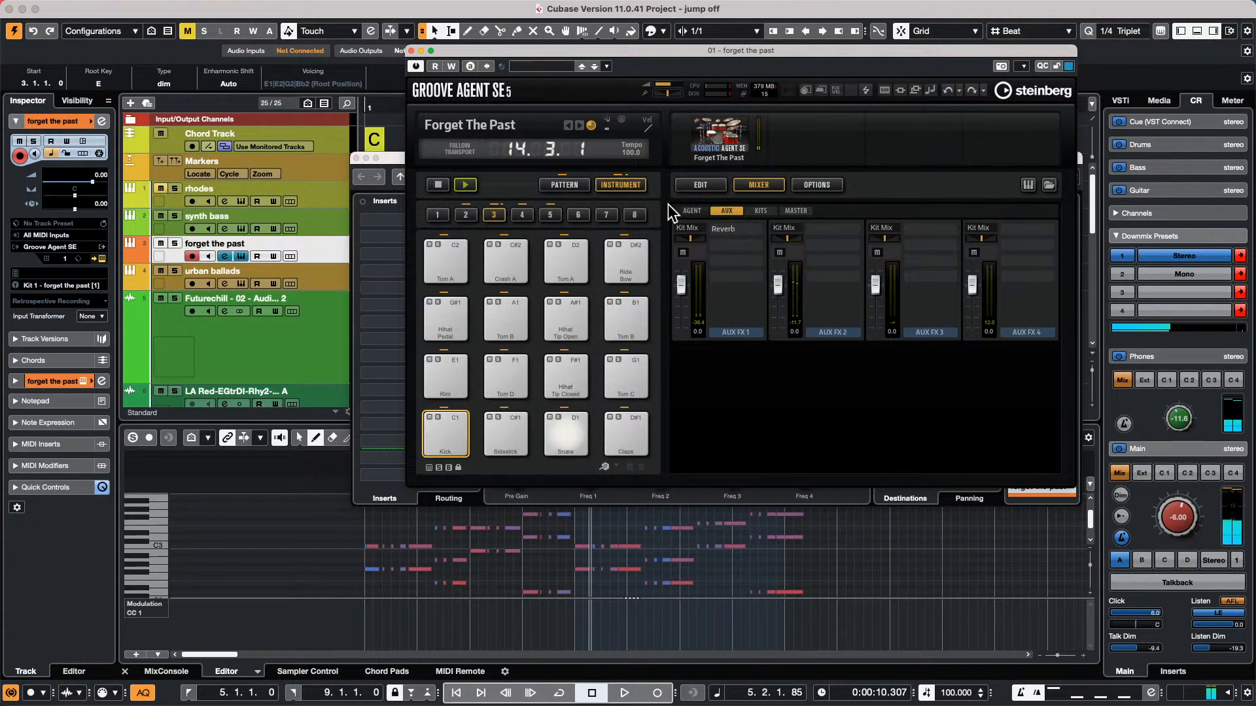
pyautogui.click(698, 210)
pyautogui.click(726, 211)
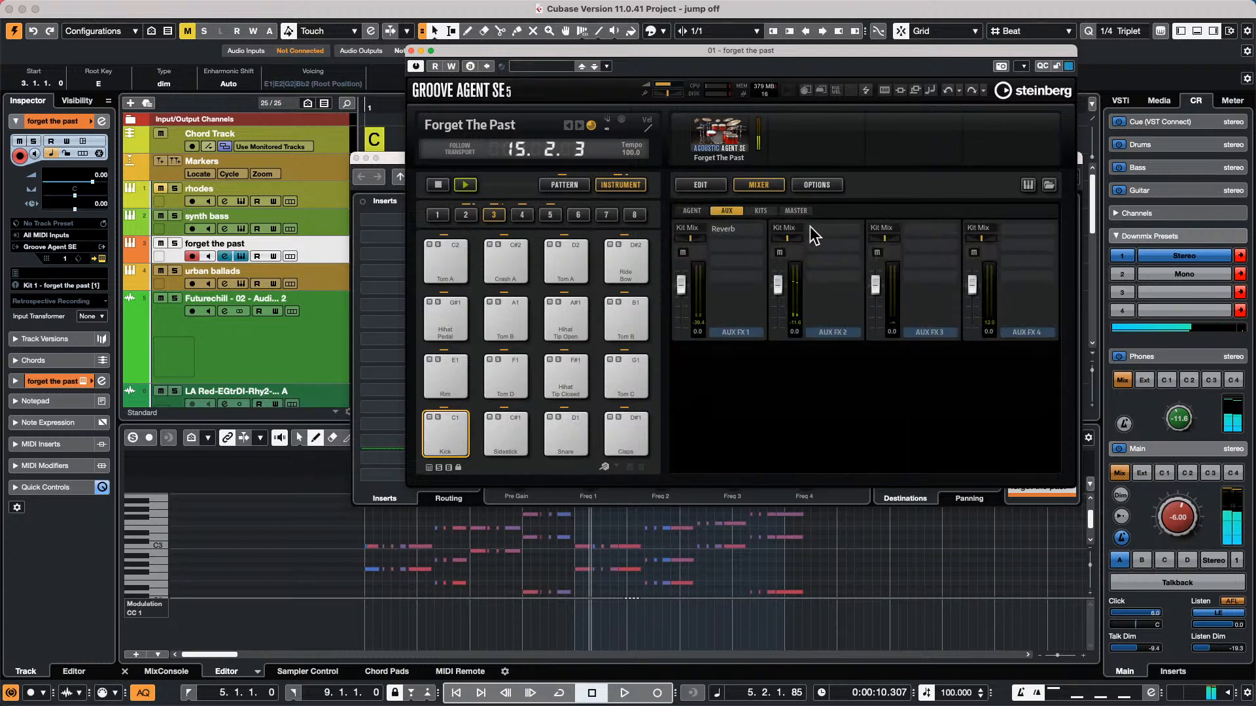
pyautogui.click(791, 227)
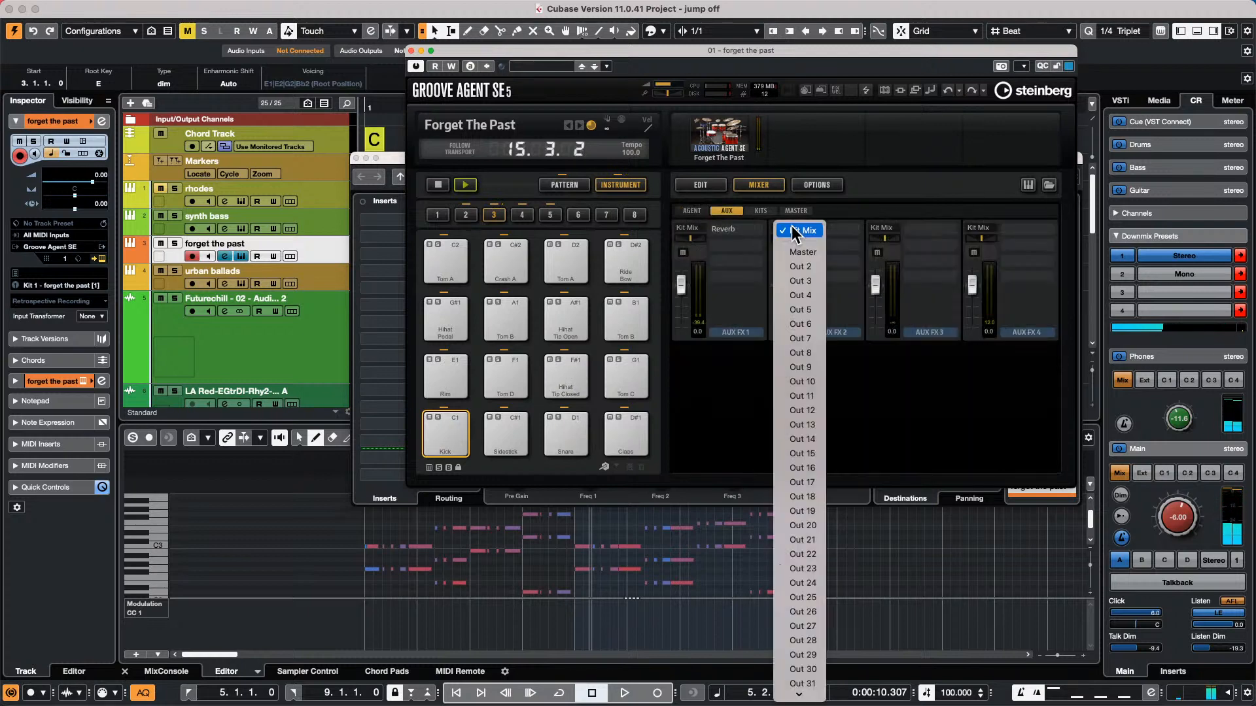
pyautogui.click(802, 266)
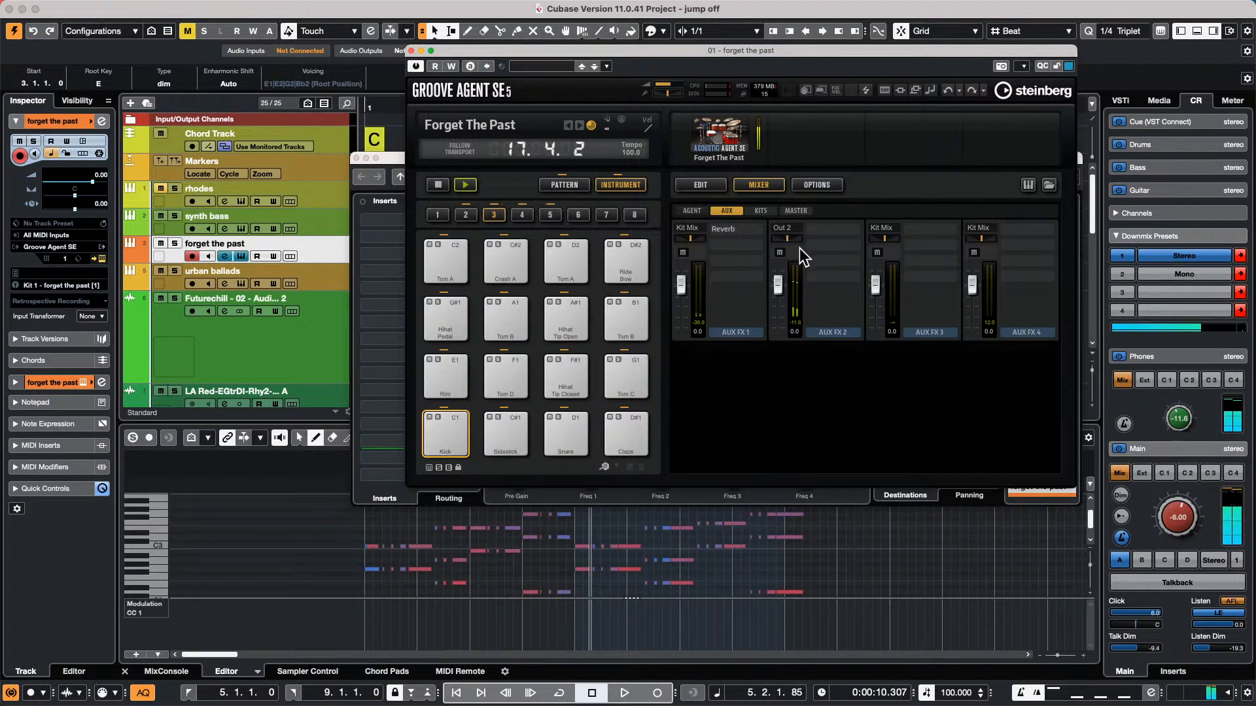
# Show the MixConsole, solo the AUX FX 2 channel briefly, and select the urban ballads track
pyautogui.click(494, 213)
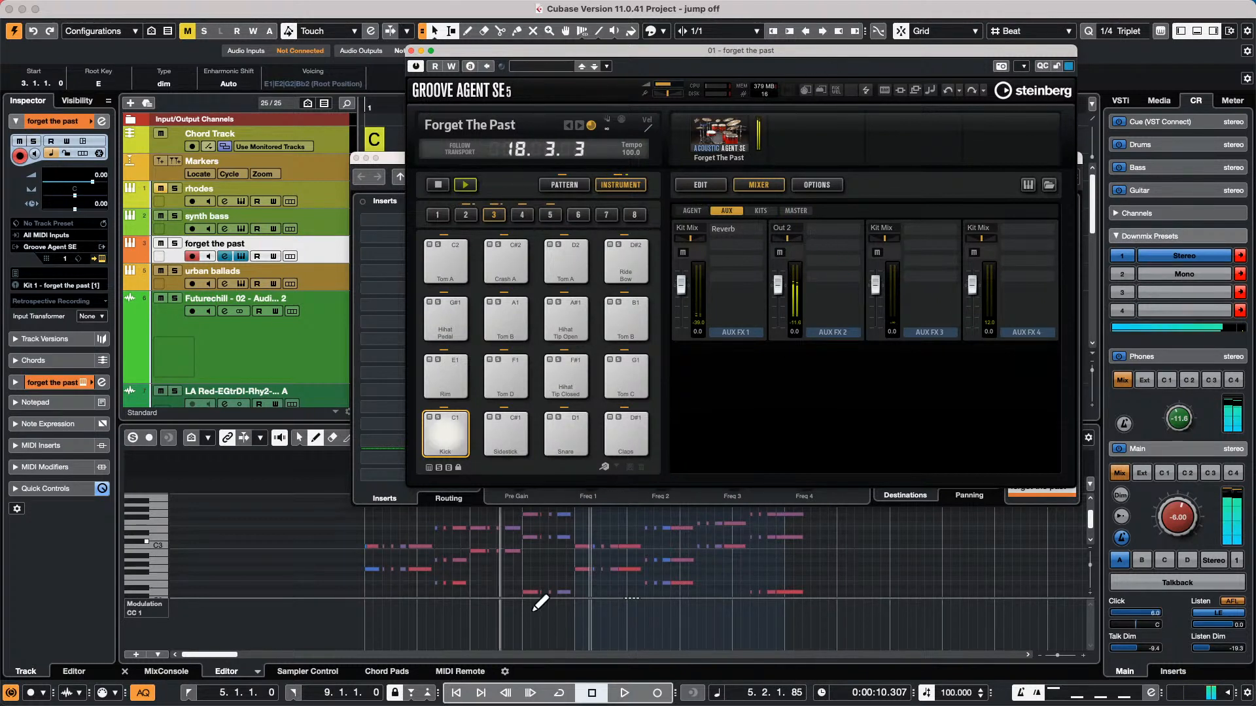
pyautogui.click(168, 672)
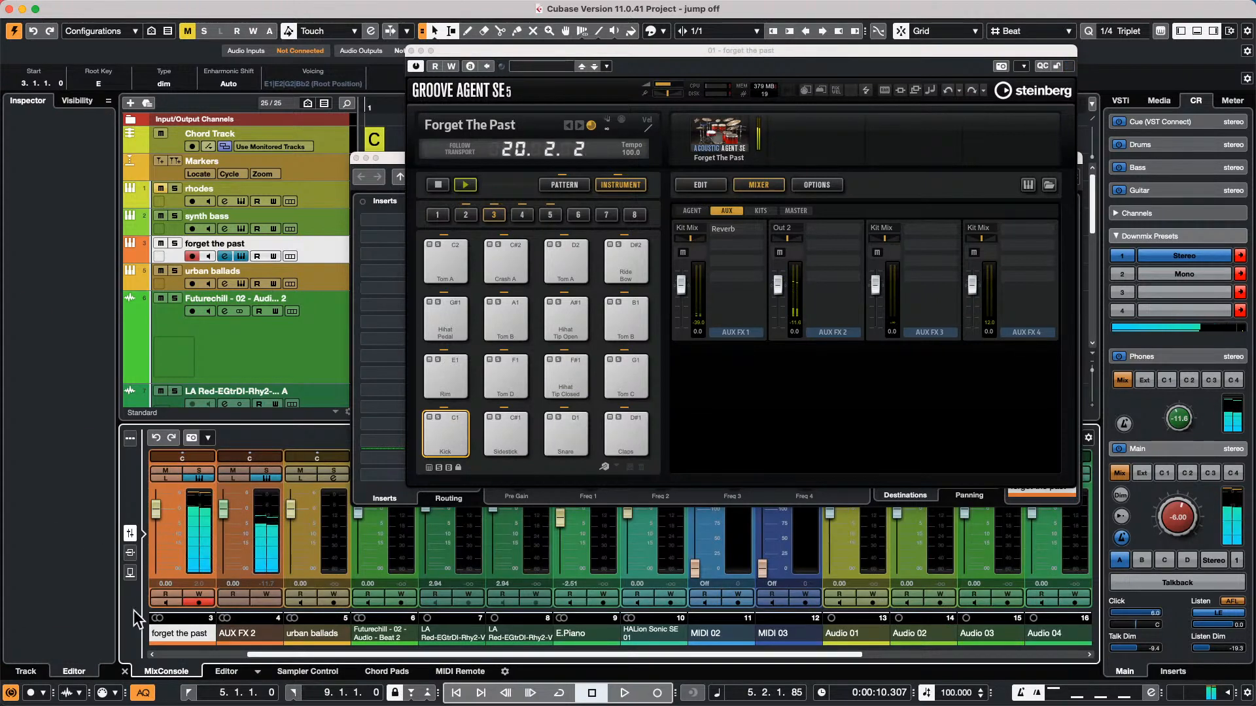
pyautogui.click(266, 469)
pyautogui.click(265, 470)
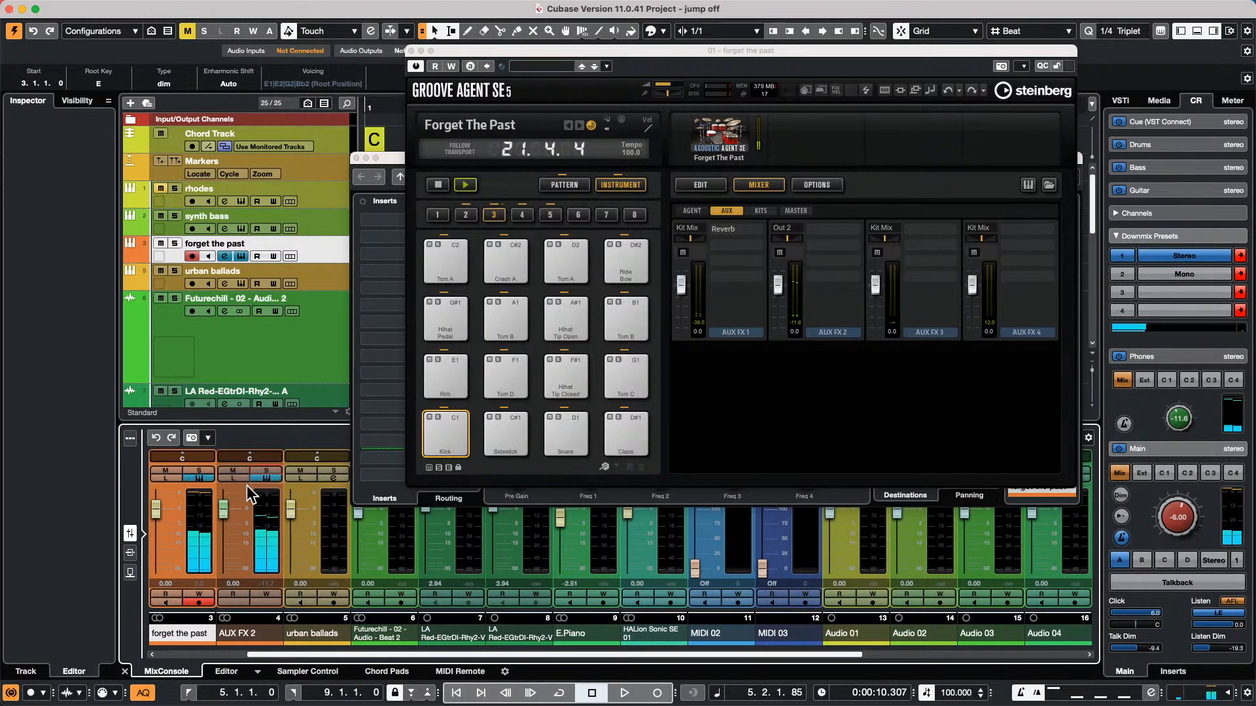
pyautogui.click(308, 274)
pyautogui.rightClick(312, 274)
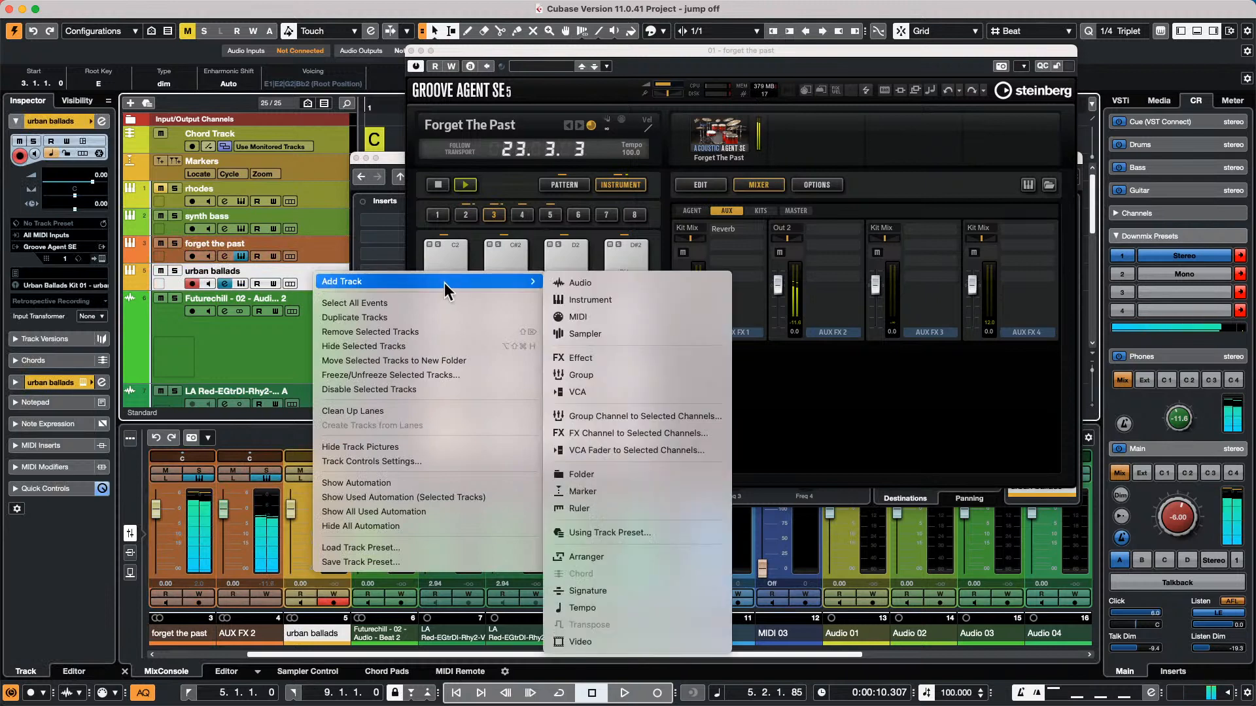
pyautogui.moveTo(457, 283)
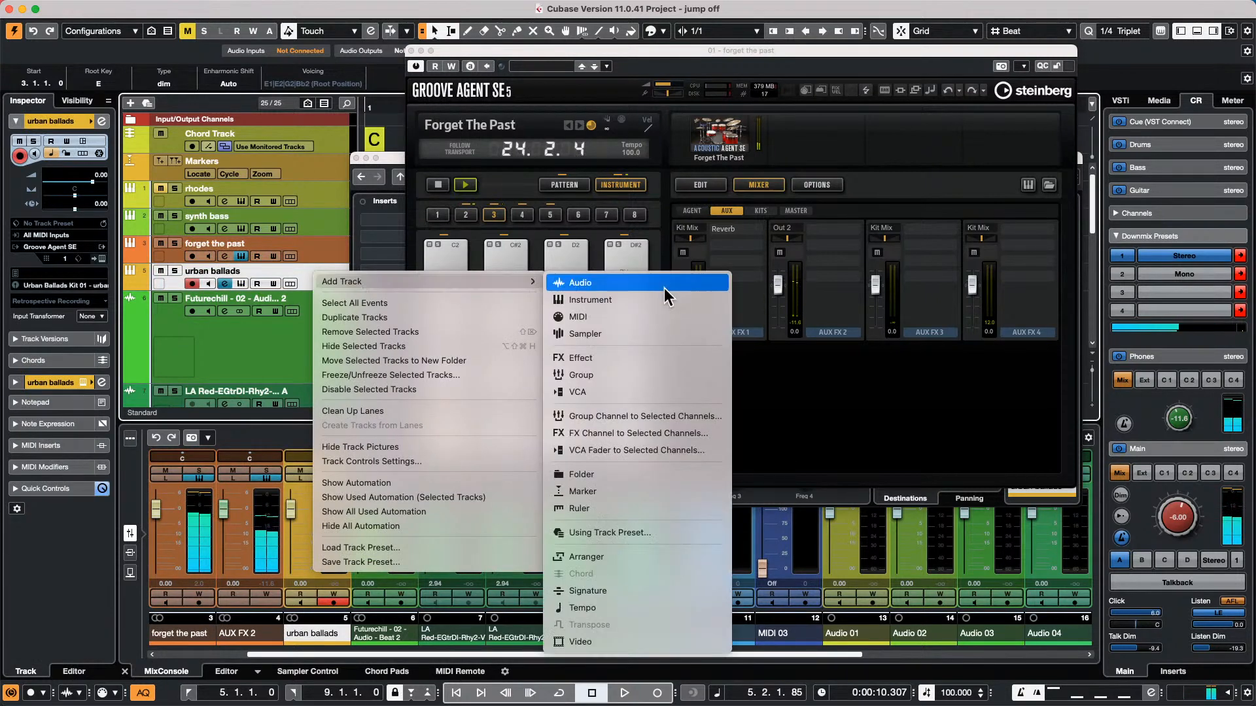
pyautogui.click(334, 251)
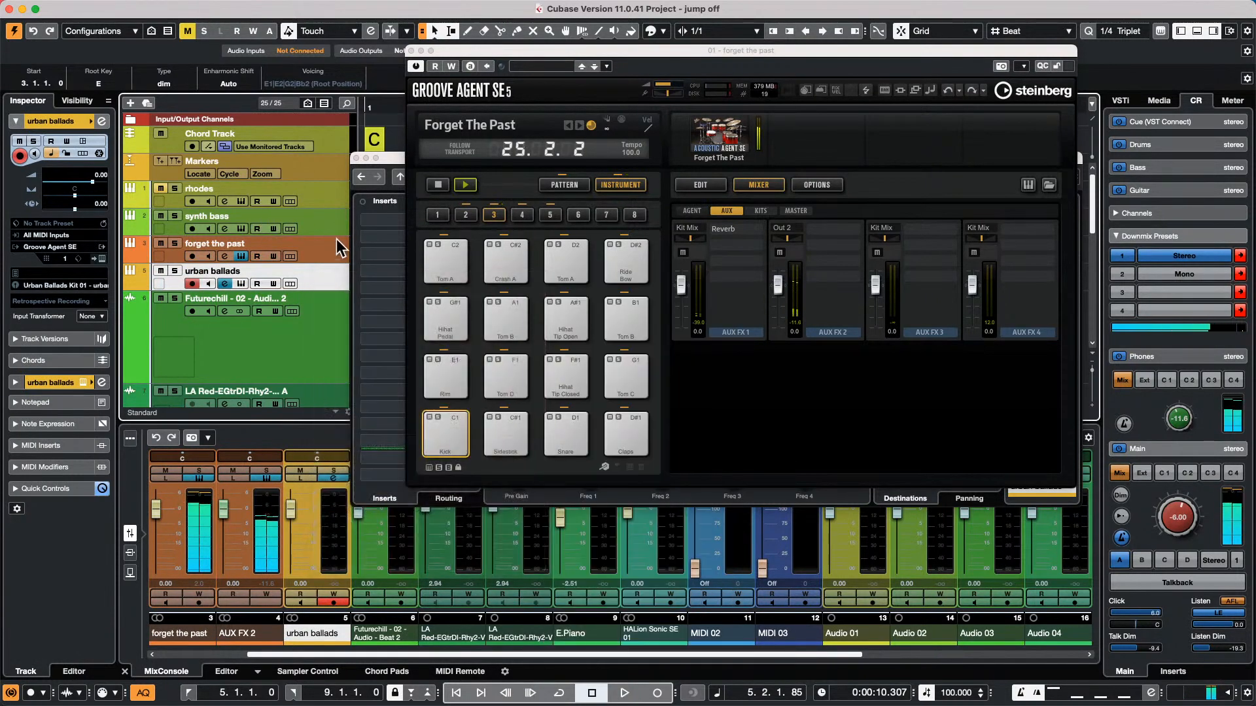
pyautogui.click(134, 121)
# Move the Groove Agent window aside and load the Compressor into the first insert slot of the urban ballads channel
pyautogui.moveTo(544, 59); pyautogui.dragTo(898, 192)
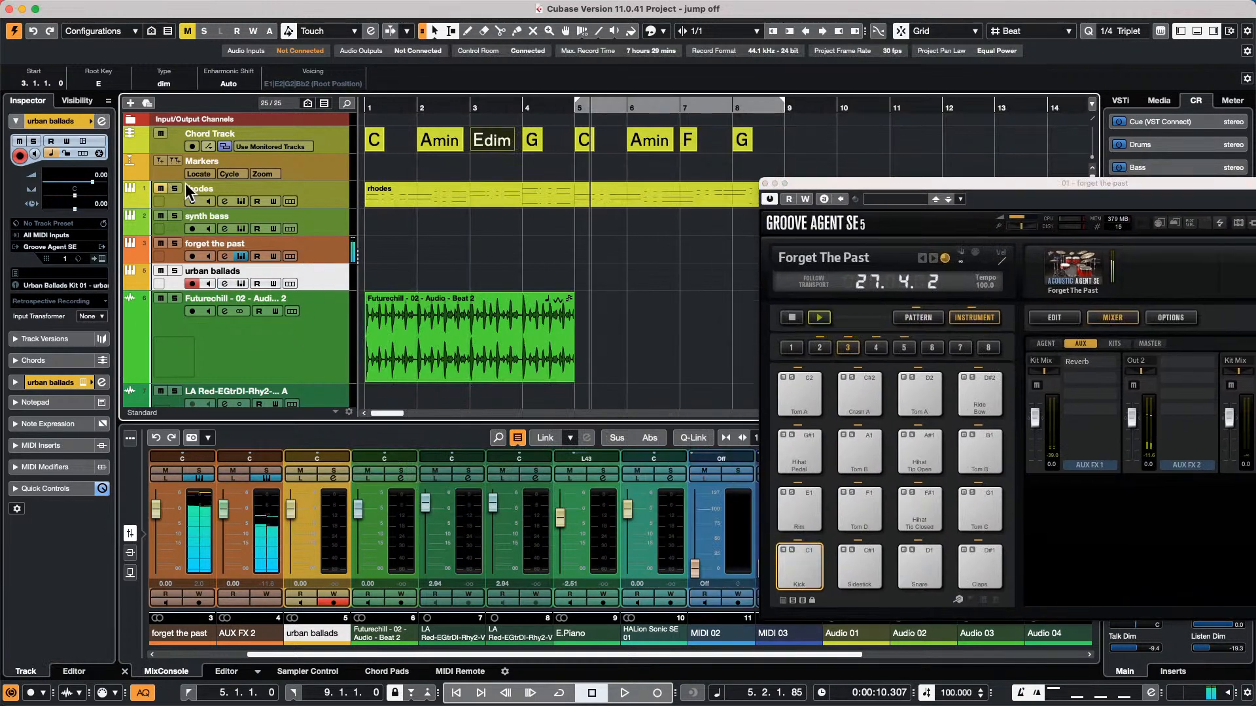
pyautogui.click(101, 121)
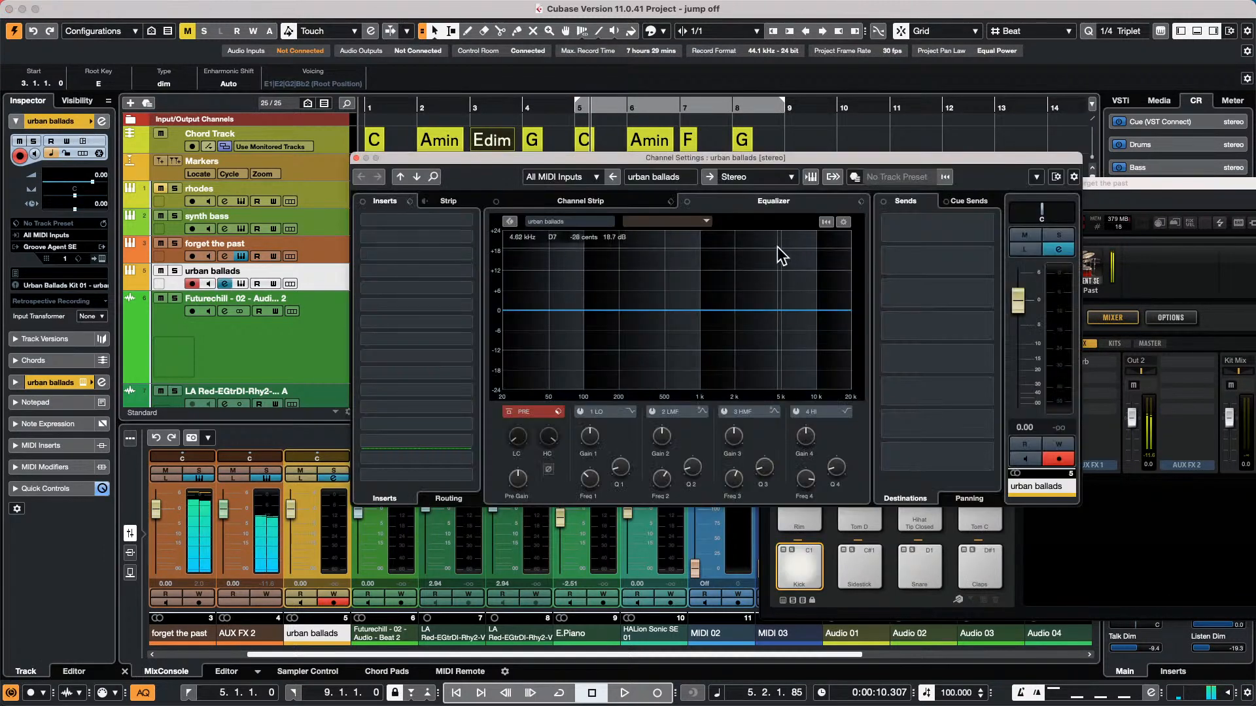
pyautogui.click(468, 222)
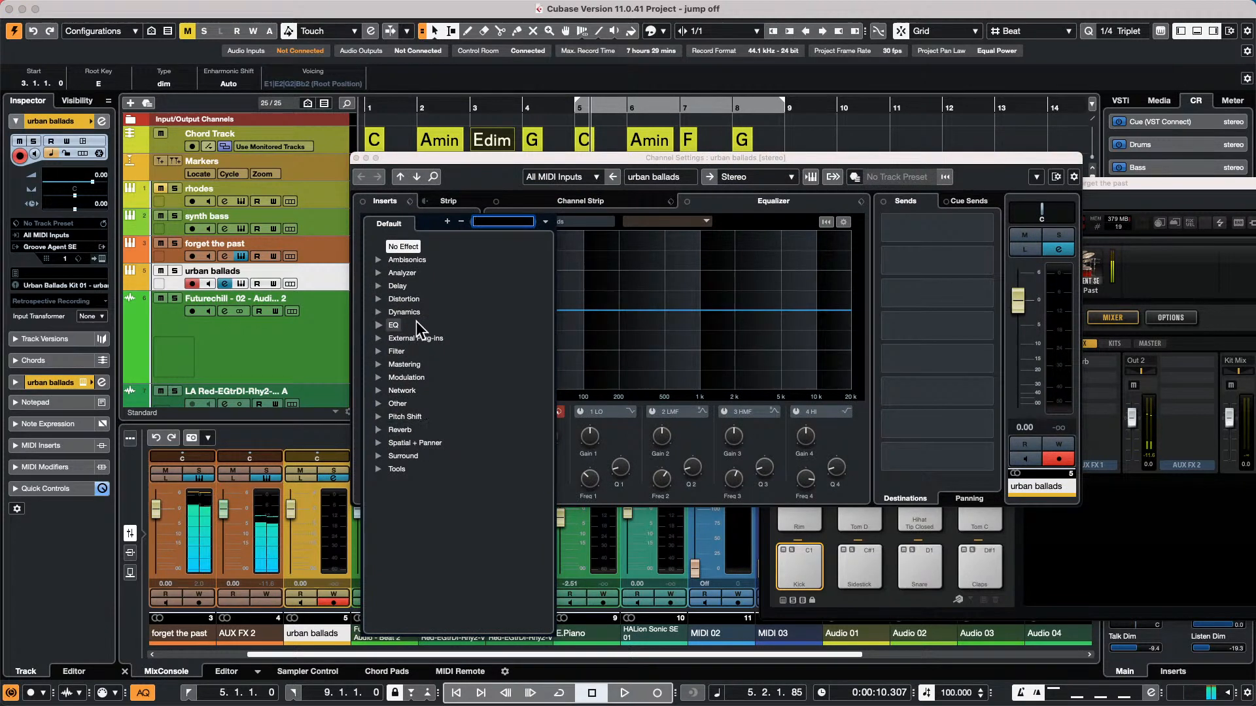
pyautogui.click(402, 313)
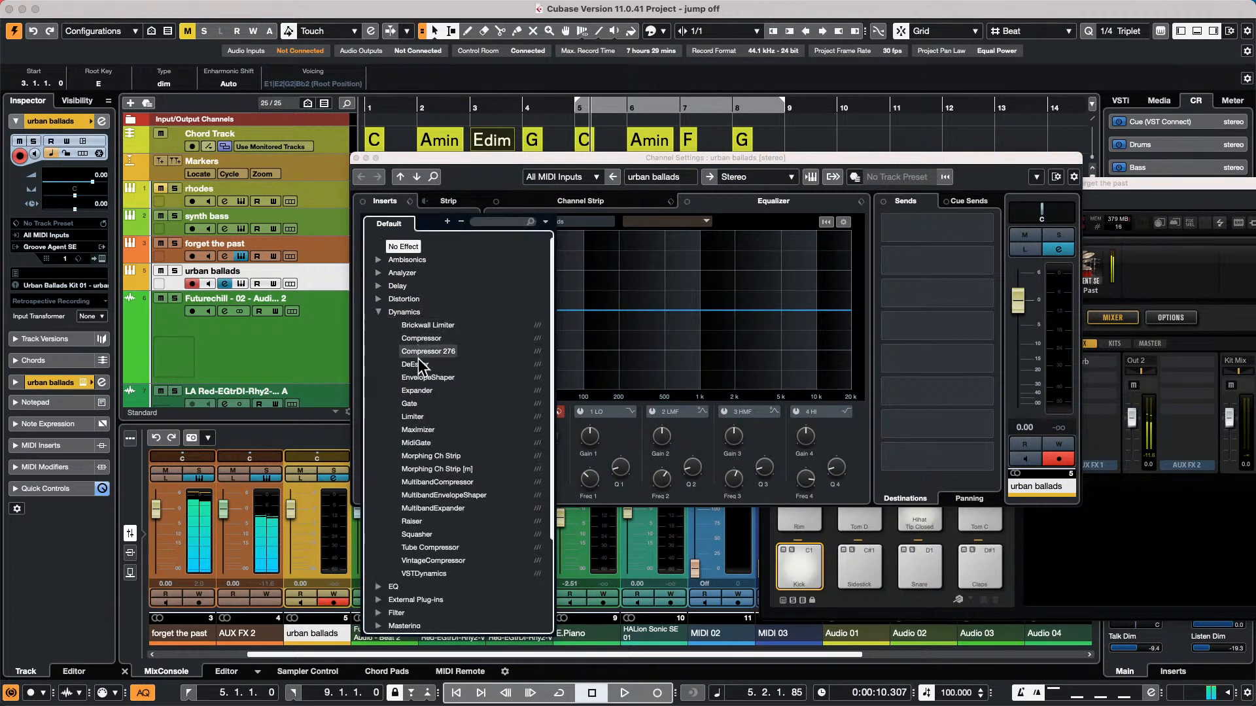
pyautogui.click(437, 340)
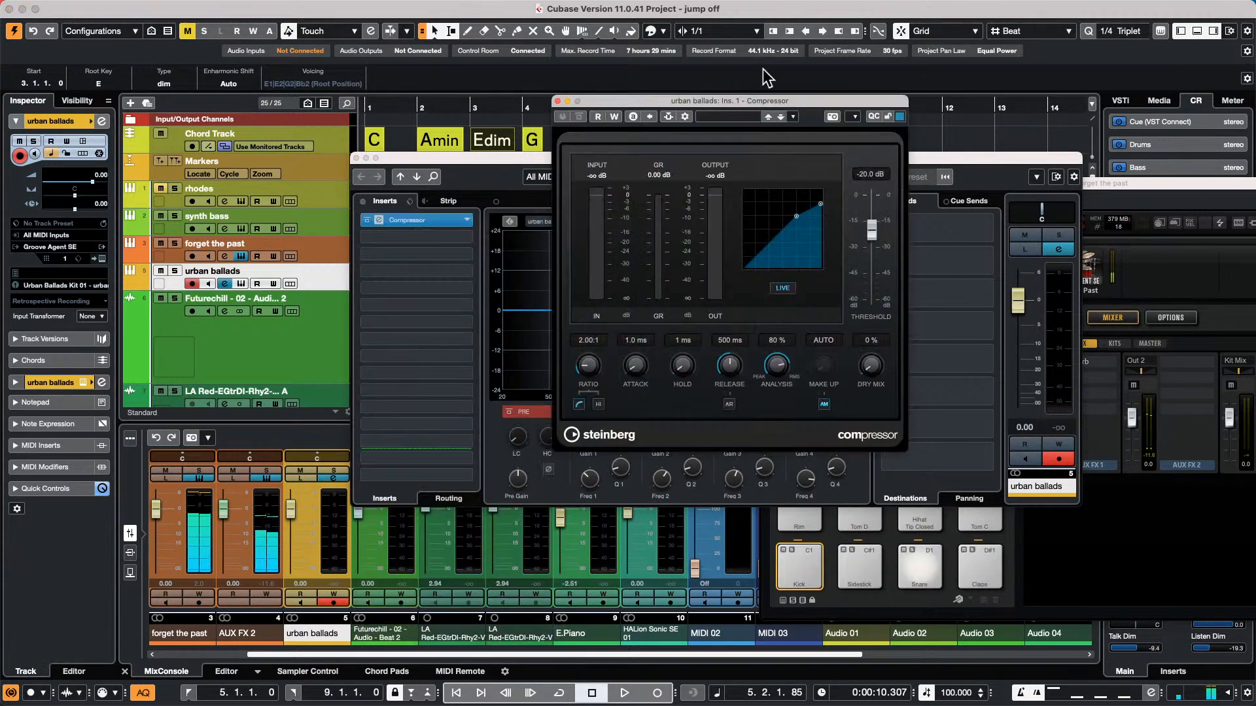
# Add AUX FX 2 as a side-chain source for the urban ballads Compressor and close the side-chain routing
pyautogui.click(668, 118)
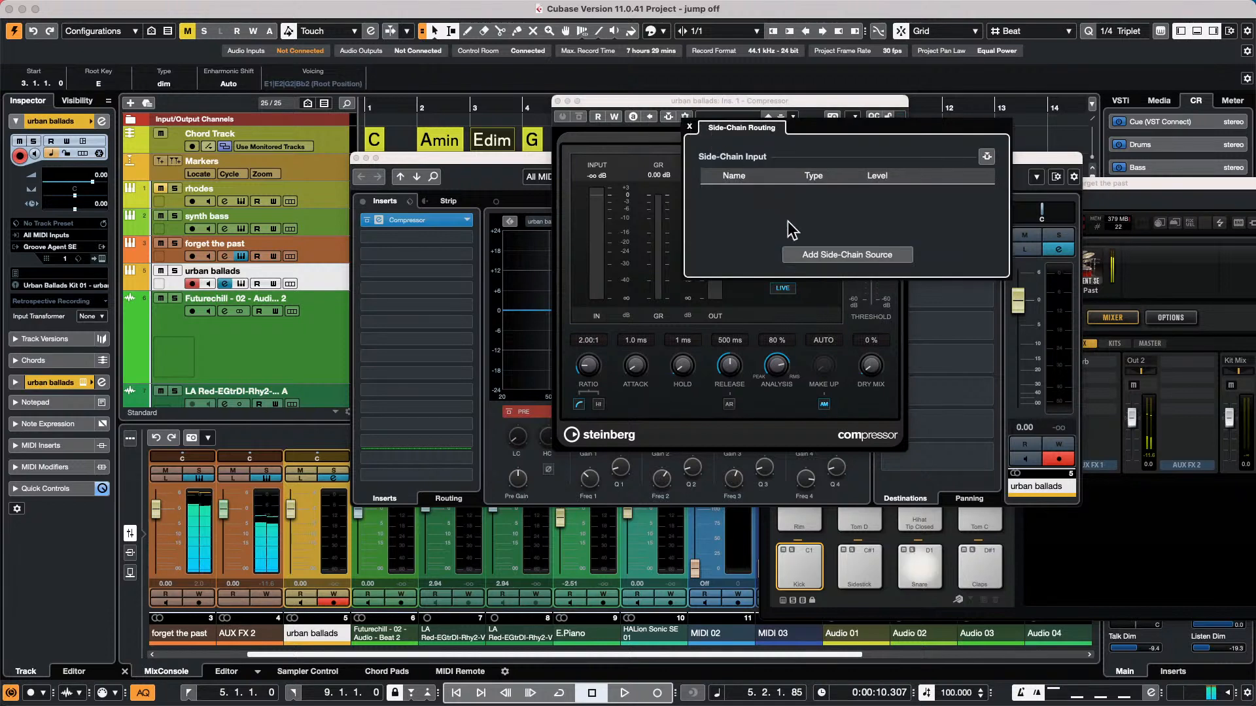
pyautogui.click(847, 254)
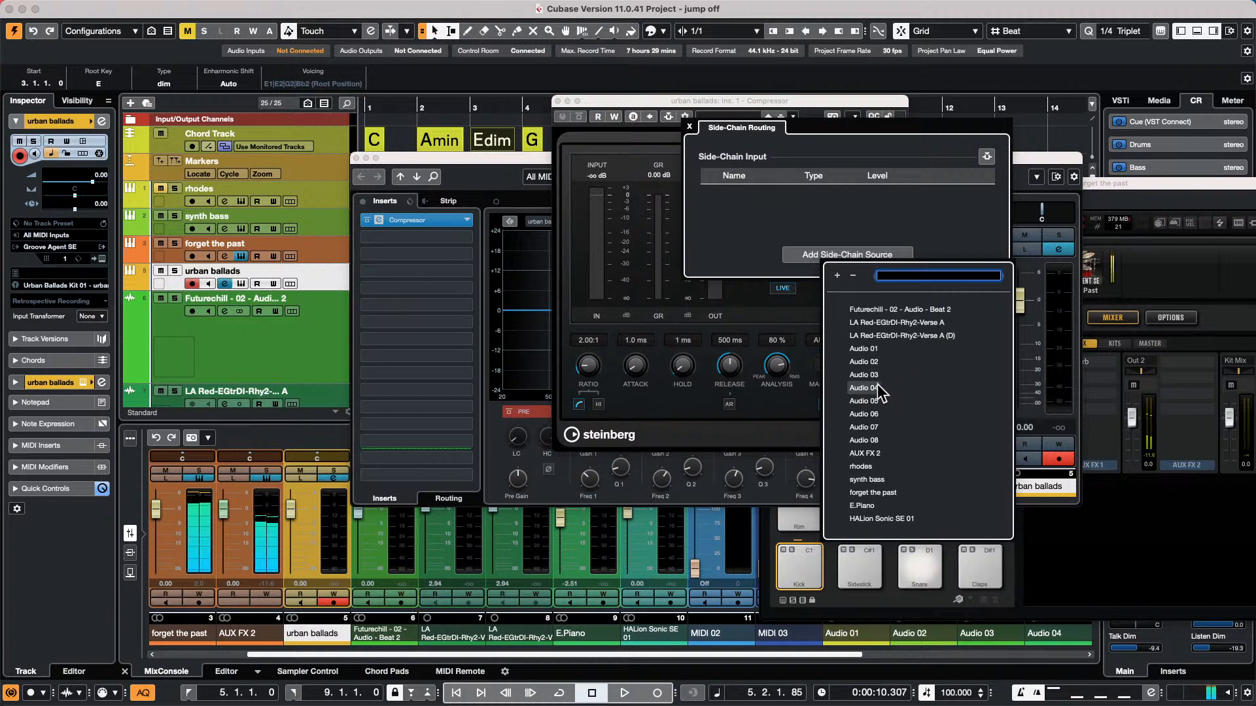
pyautogui.click(796, 202)
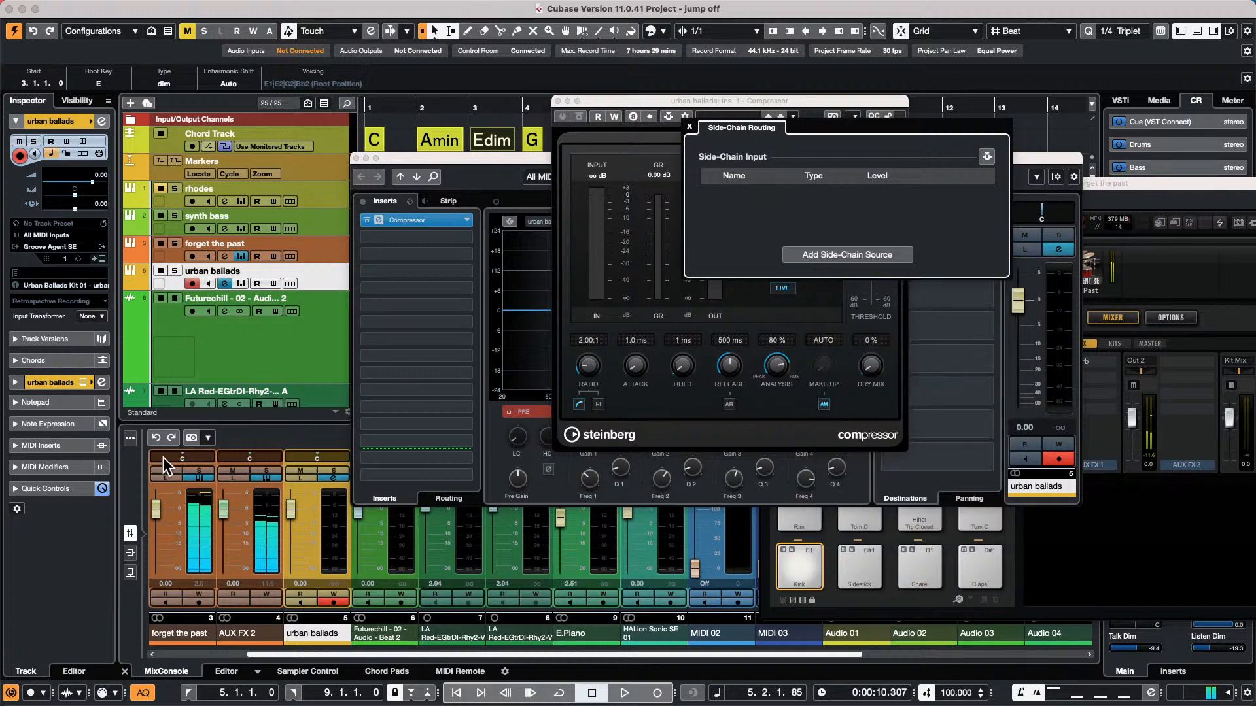
pyautogui.click(827, 255)
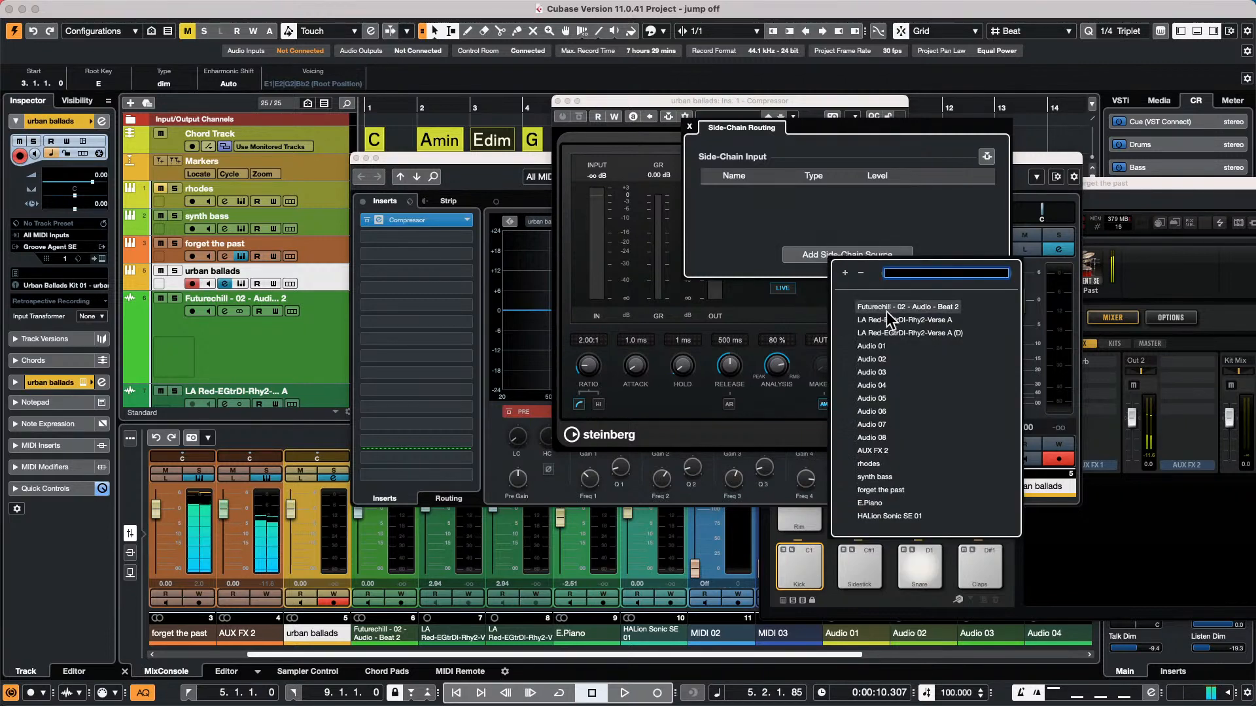
pyautogui.click(880, 451)
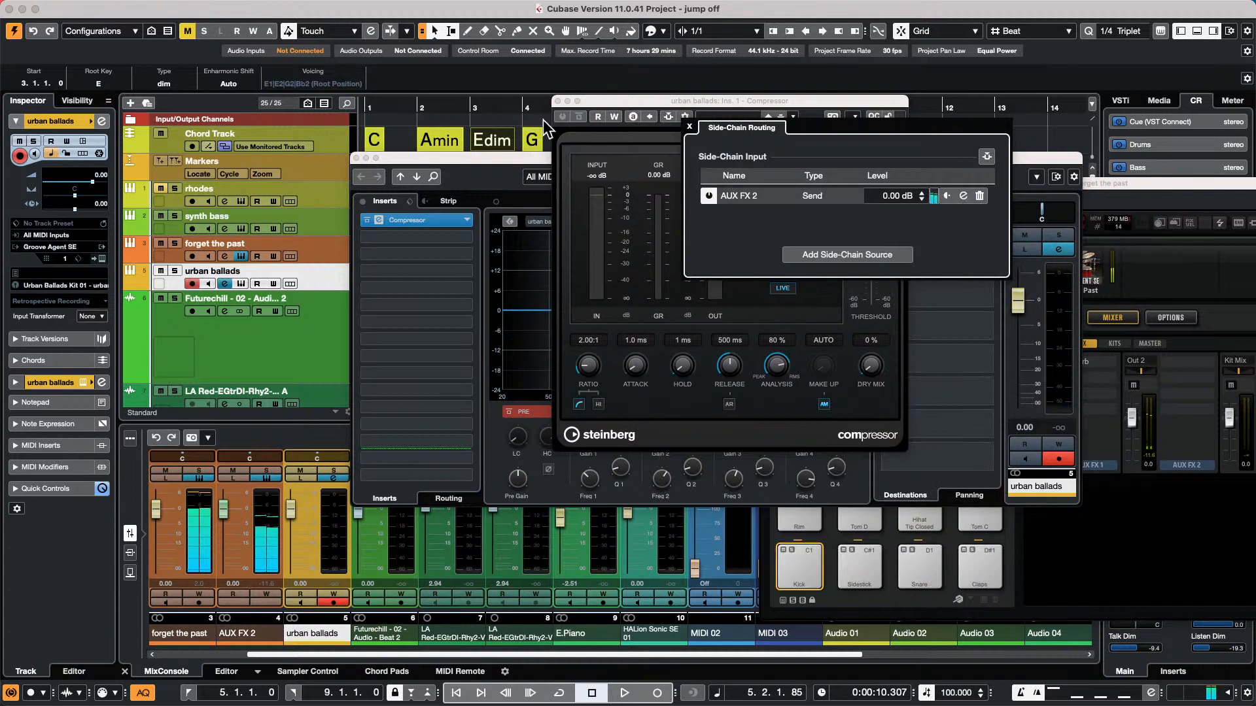
pyautogui.click(692, 132)
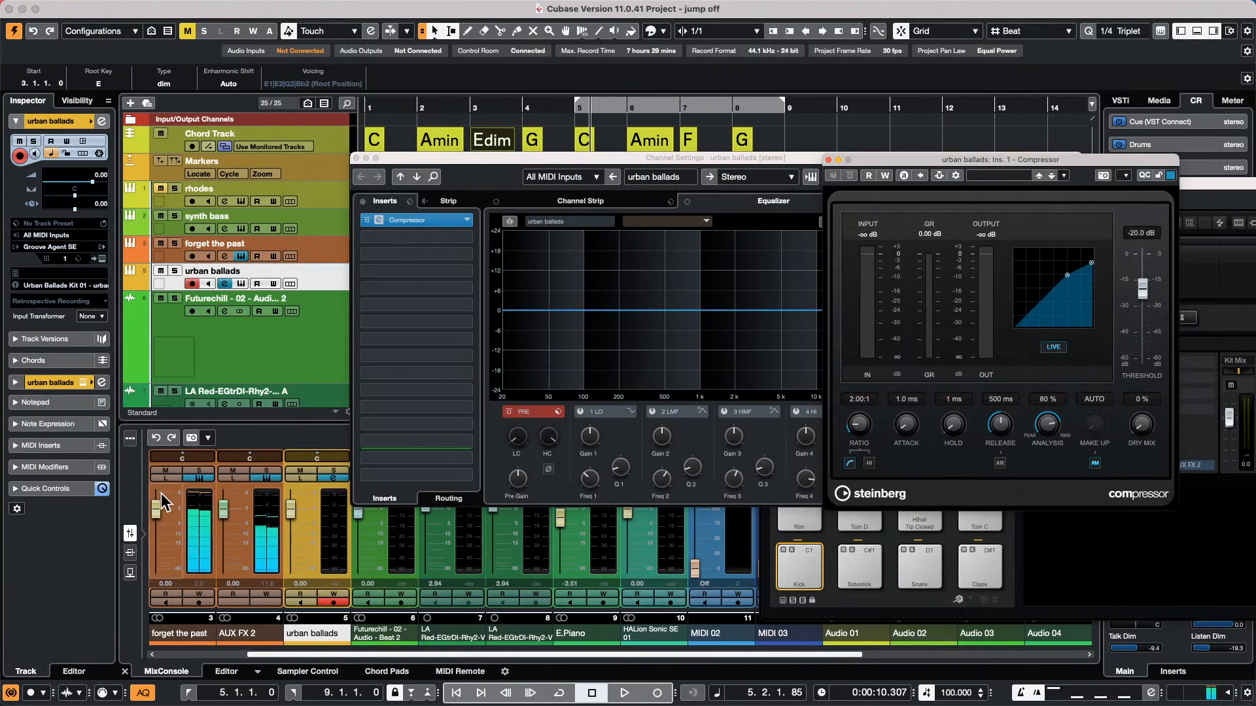
# Mute the AUX FX 2 channel in the MixConsole
pyautogui.click(198, 474)
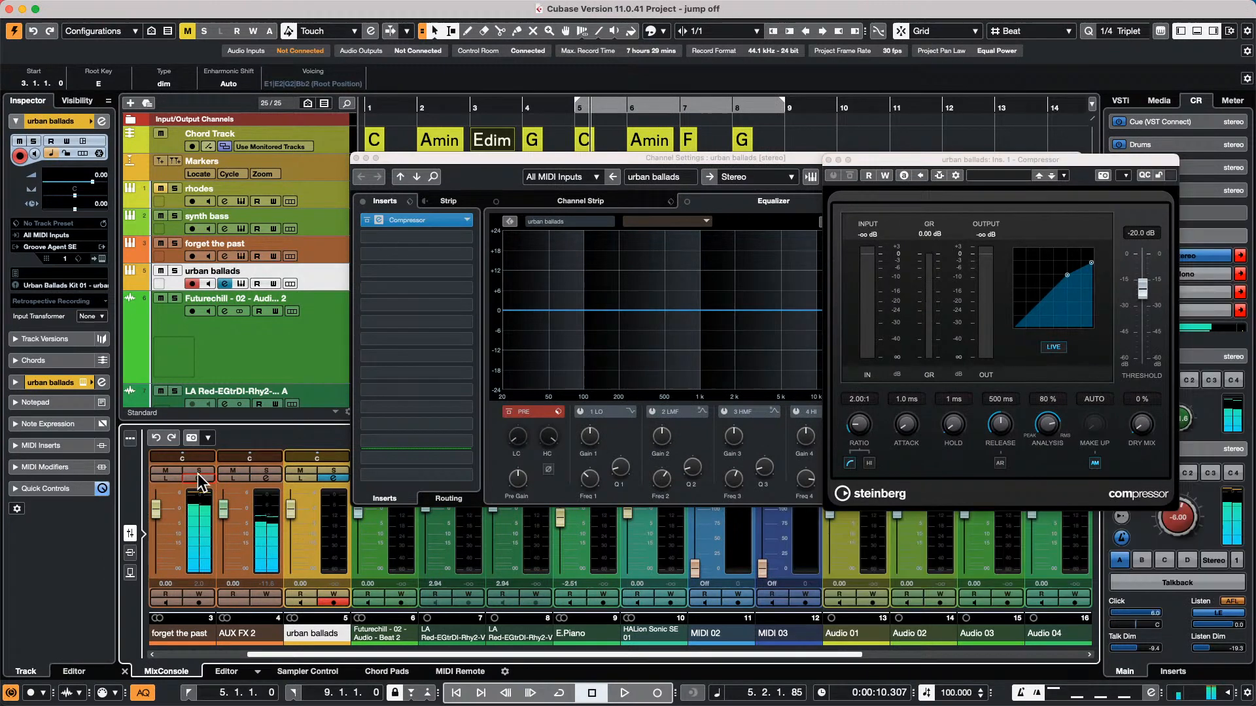
pyautogui.click(232, 472)
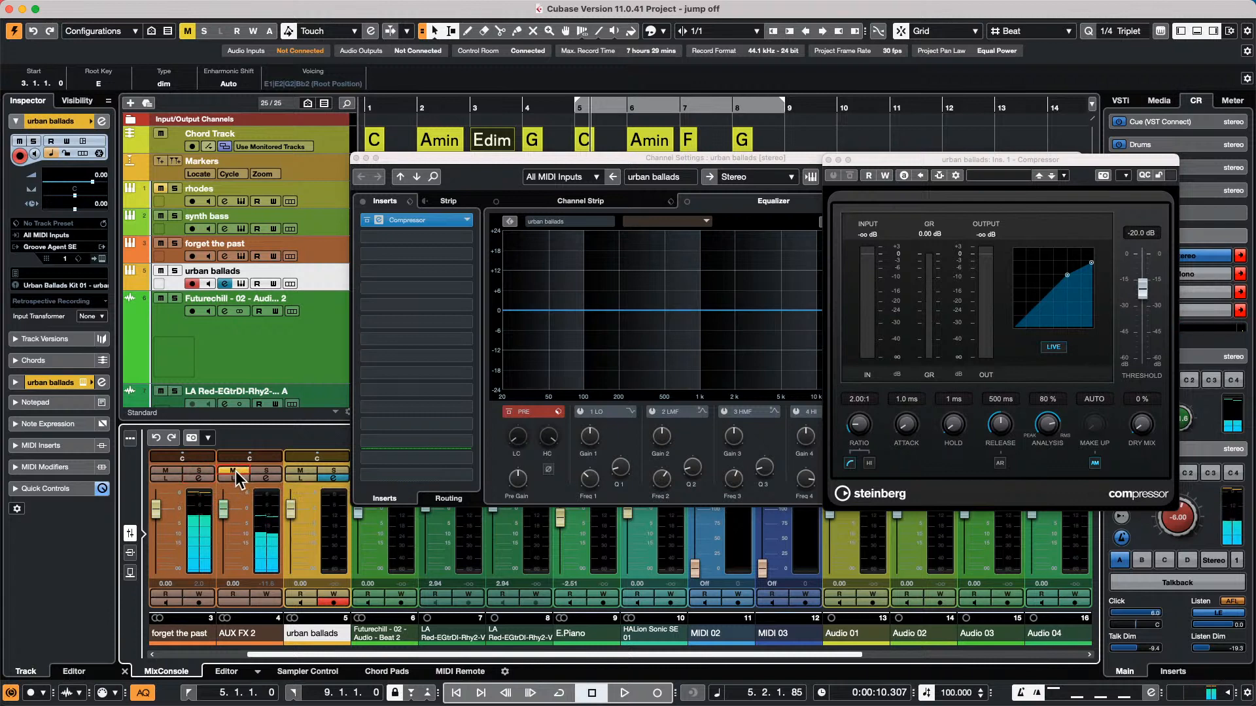
# Unmute the AUX FX 2 channel and bring up the Groove Agent SE window of the forget the past track, clear of the other windows
pyautogui.click(233, 472)
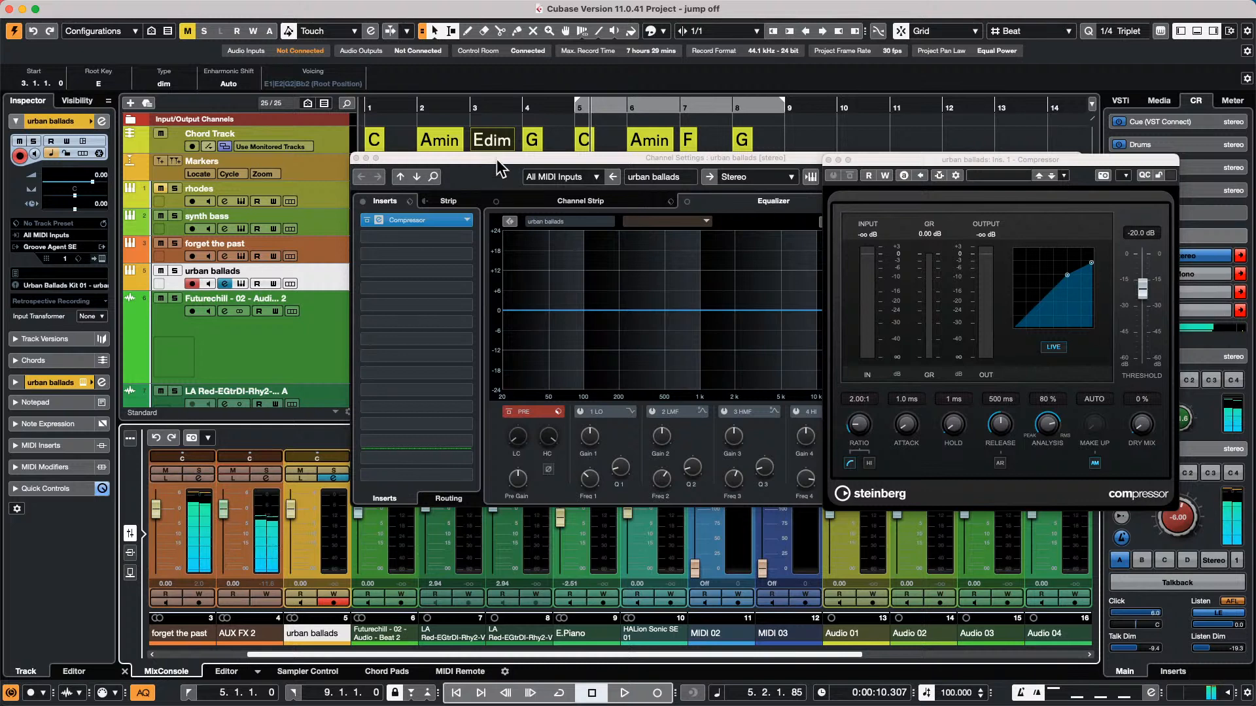
pyautogui.moveTo(497, 158); pyautogui.dragTo(649, 189)
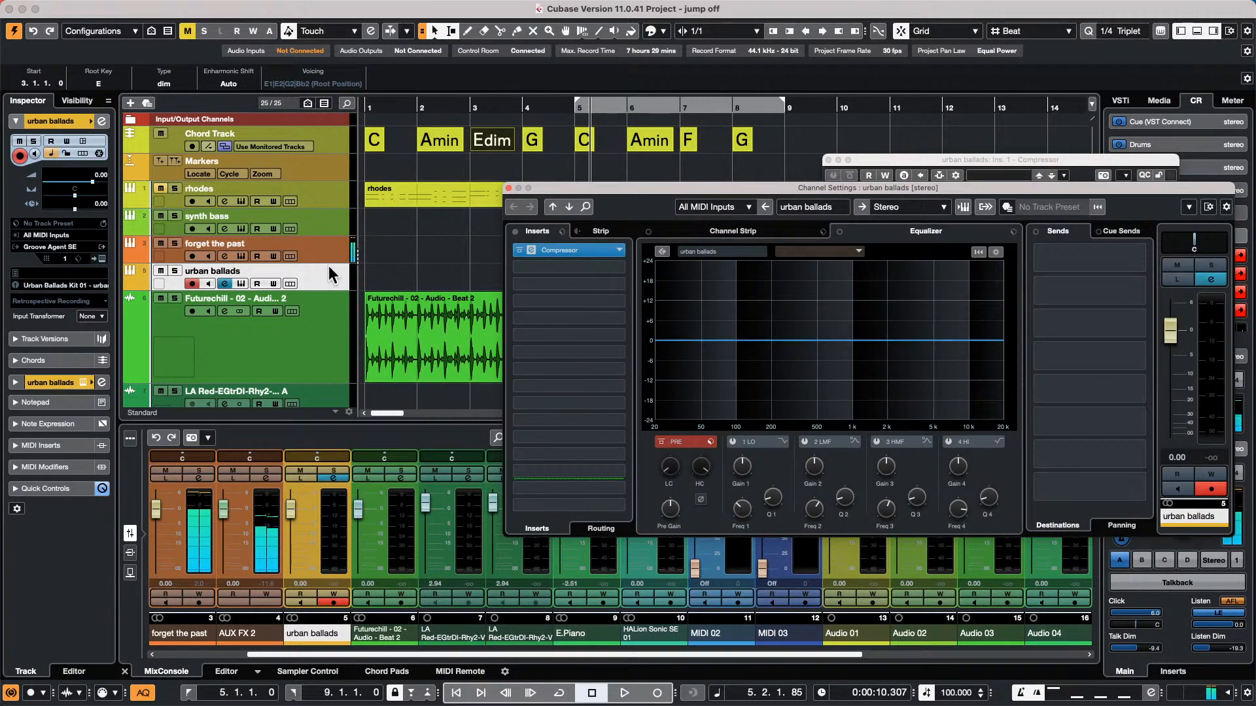
pyautogui.click(335, 245)
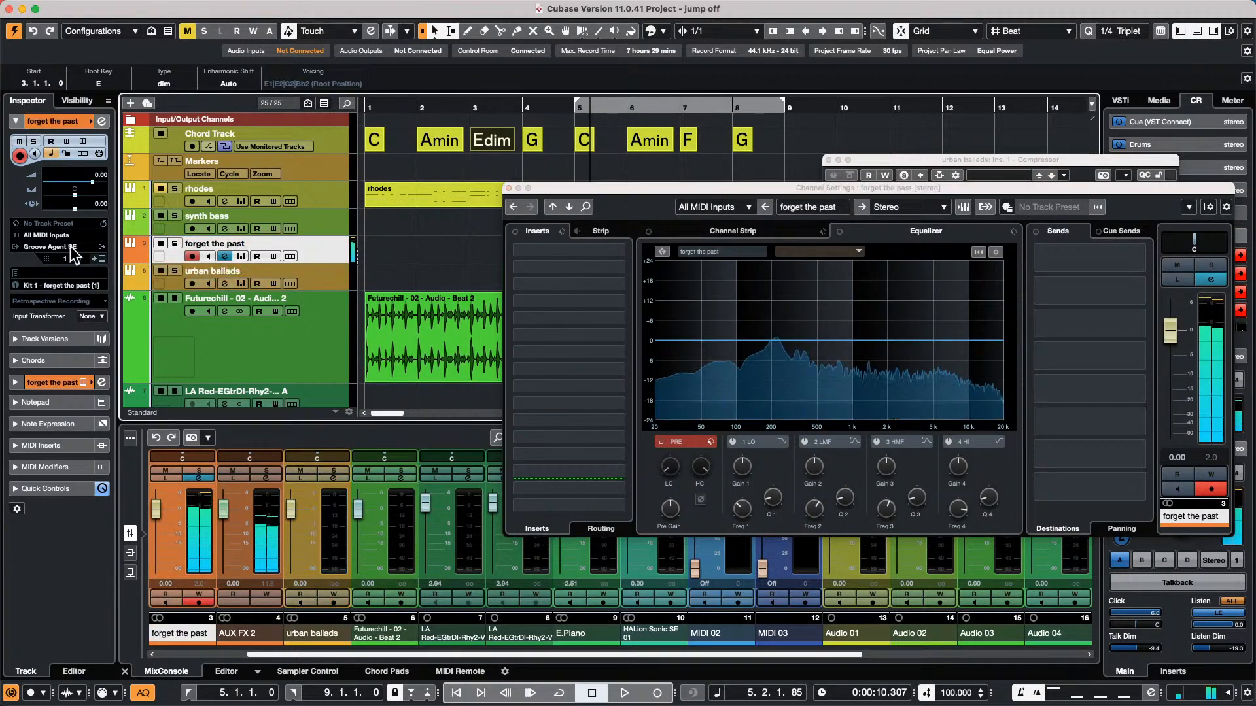
pyautogui.click(103, 259)
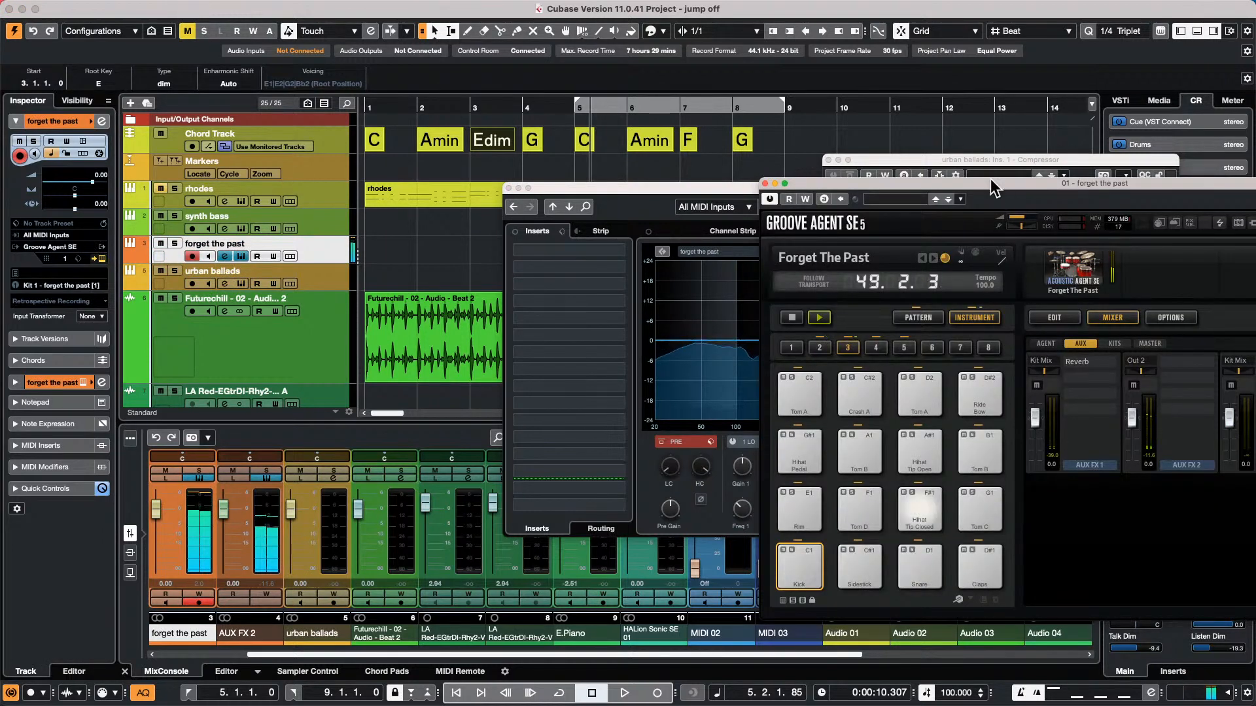
pyautogui.moveTo(994, 188); pyautogui.dragTo(551, 59)
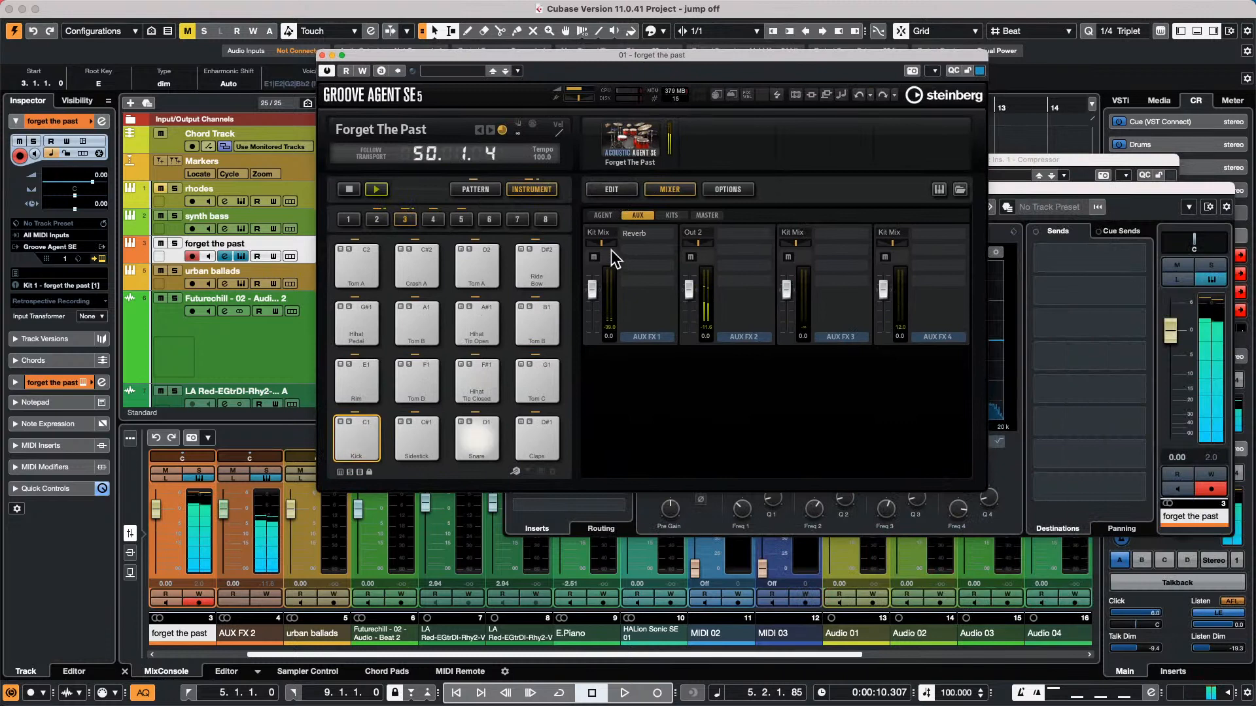
# Review the Groove Agent agent and aux mixer pages, keep the AUX FX 2 bus on Out 2, and close both open windows
pyautogui.click(602, 215)
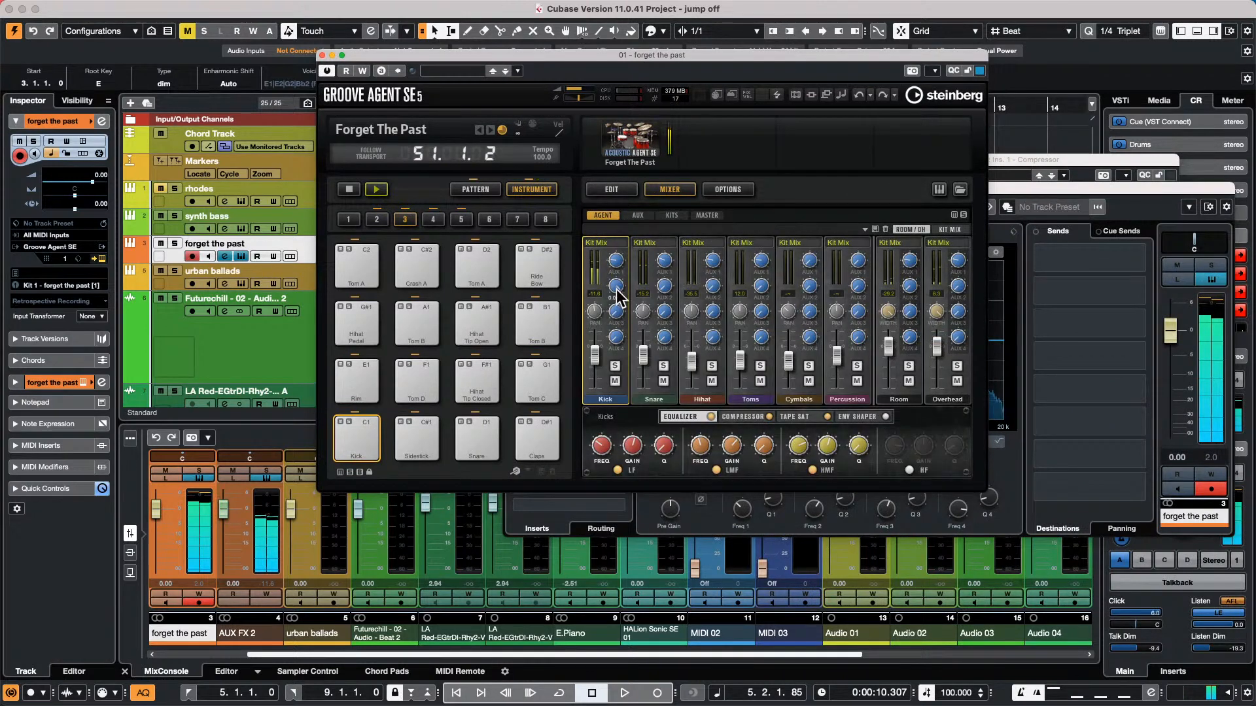
pyautogui.click(638, 215)
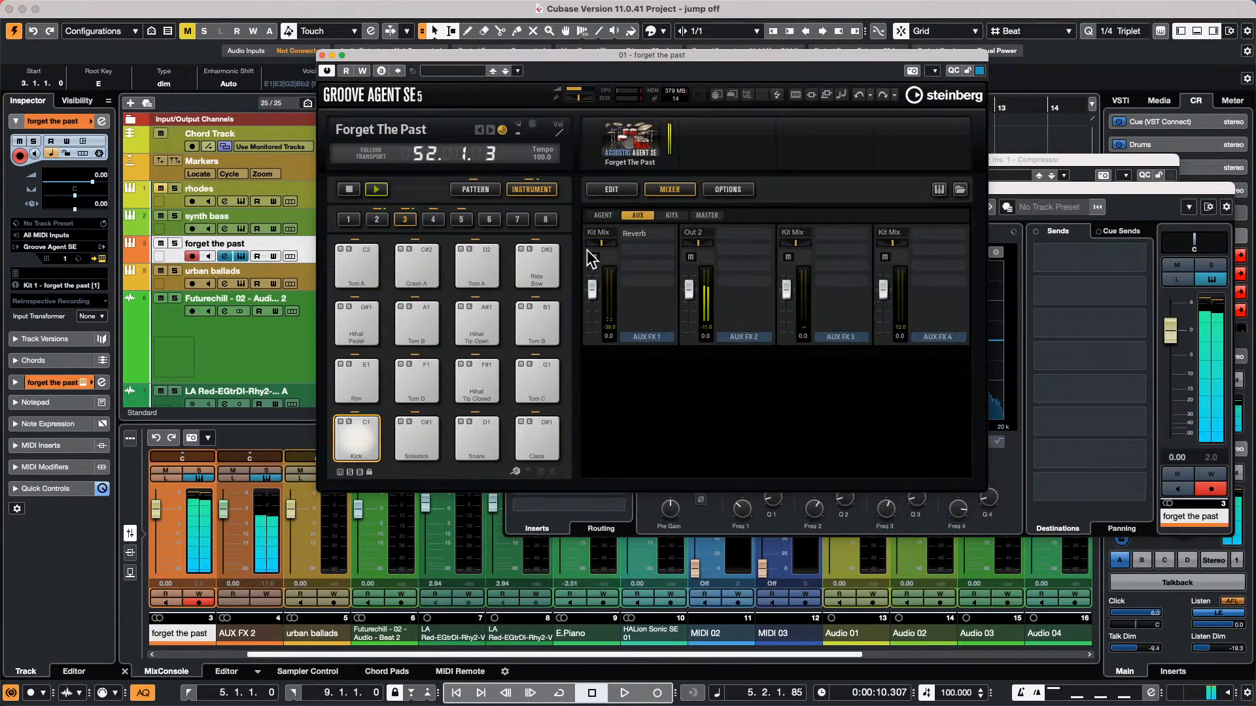
pyautogui.click(692, 234)
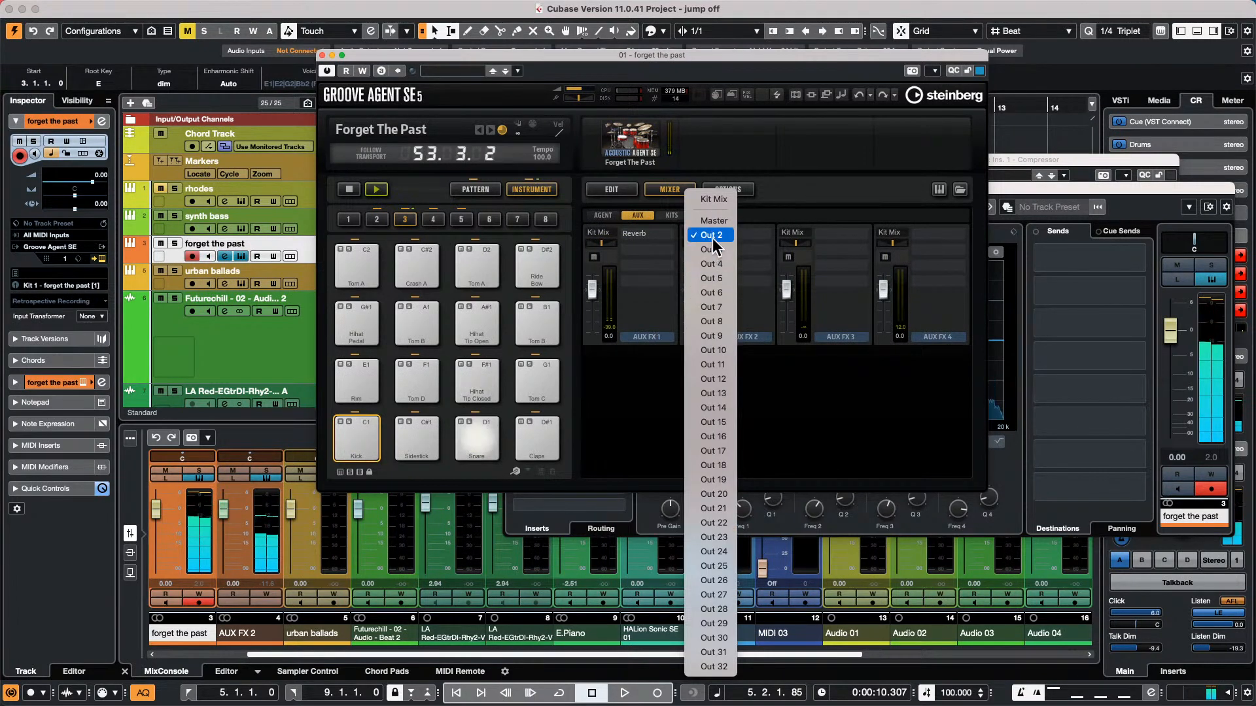
pyautogui.click(711, 235)
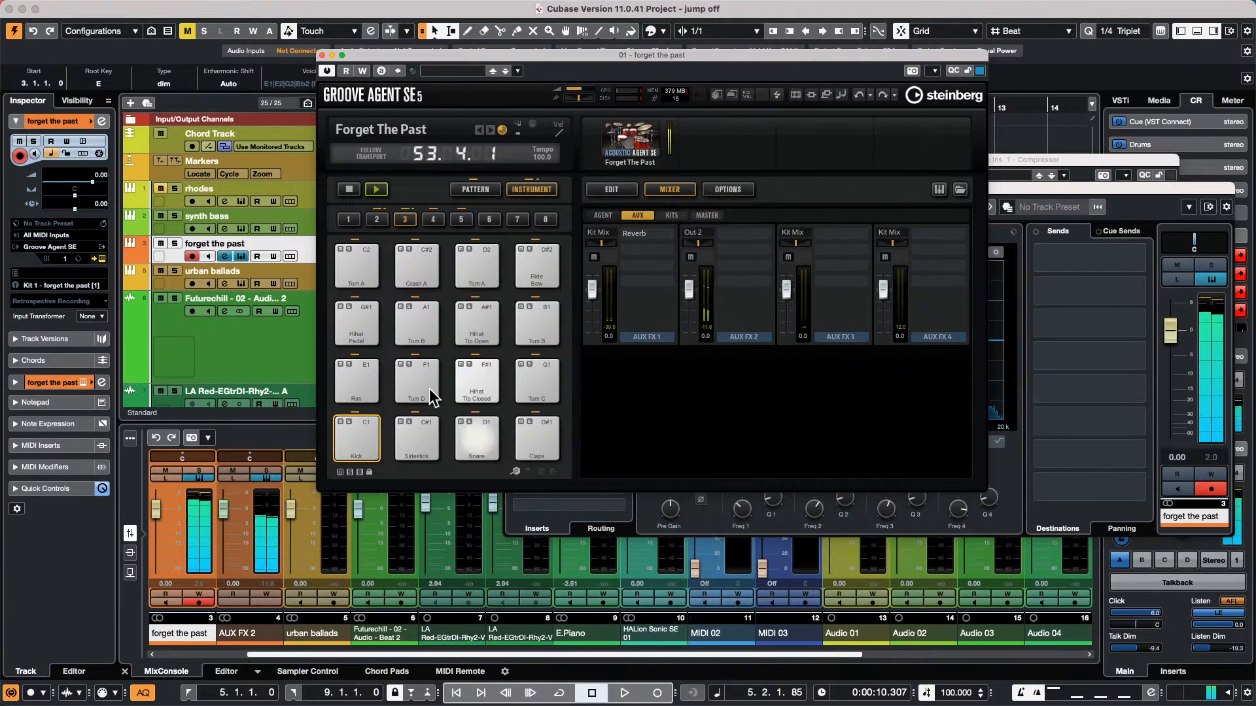
pyautogui.click(322, 55)
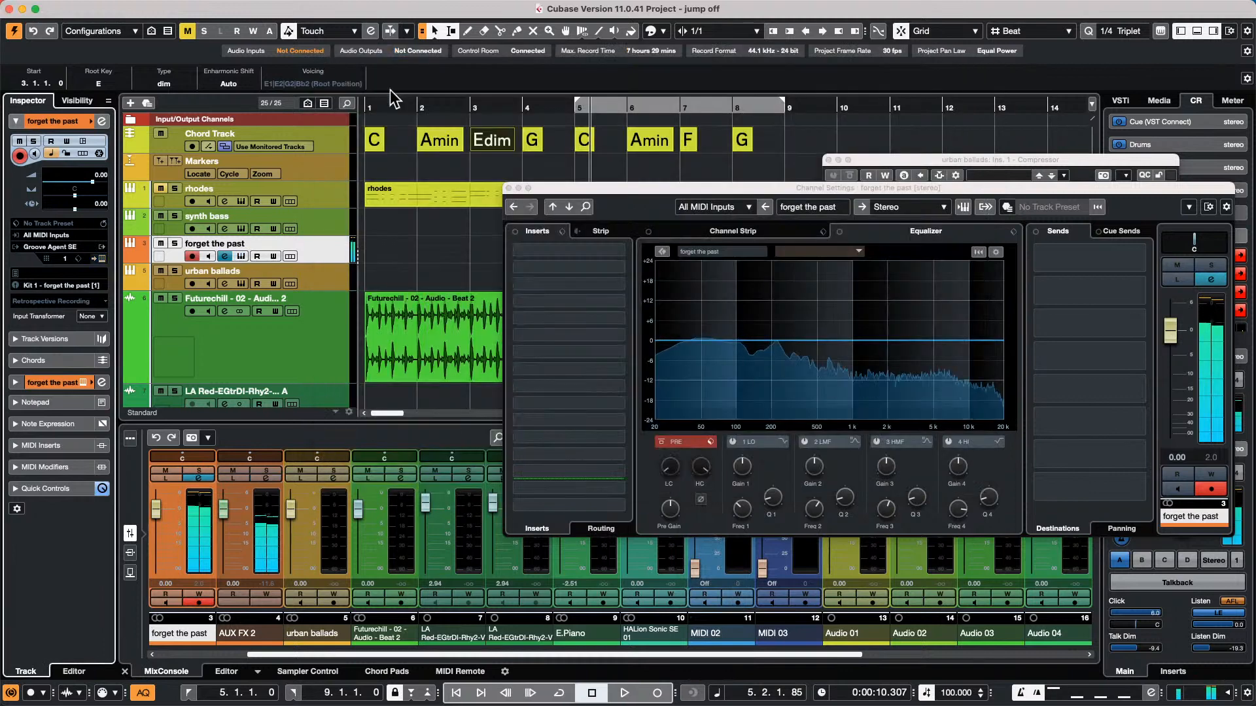
pyautogui.click(509, 188)
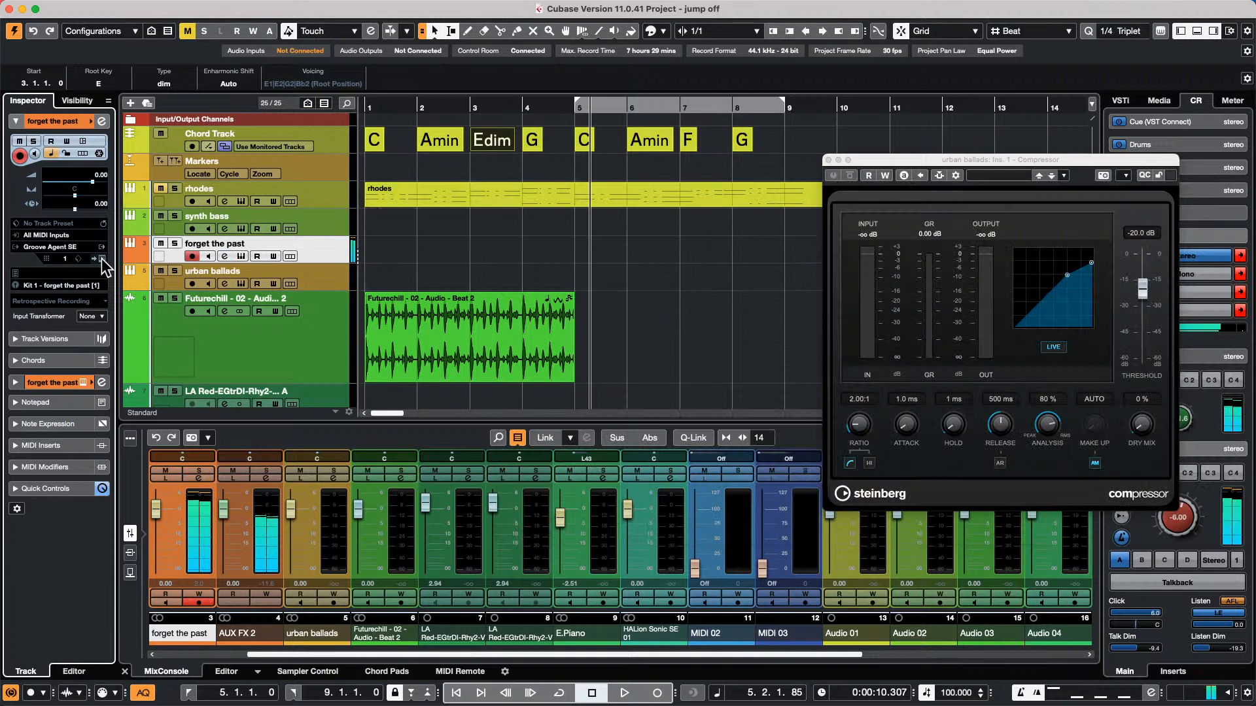
# Reopen Groove Agent SE for the forget the past track and view the Track & MixConsole Channel Colors preferences
pyautogui.click(242, 256)
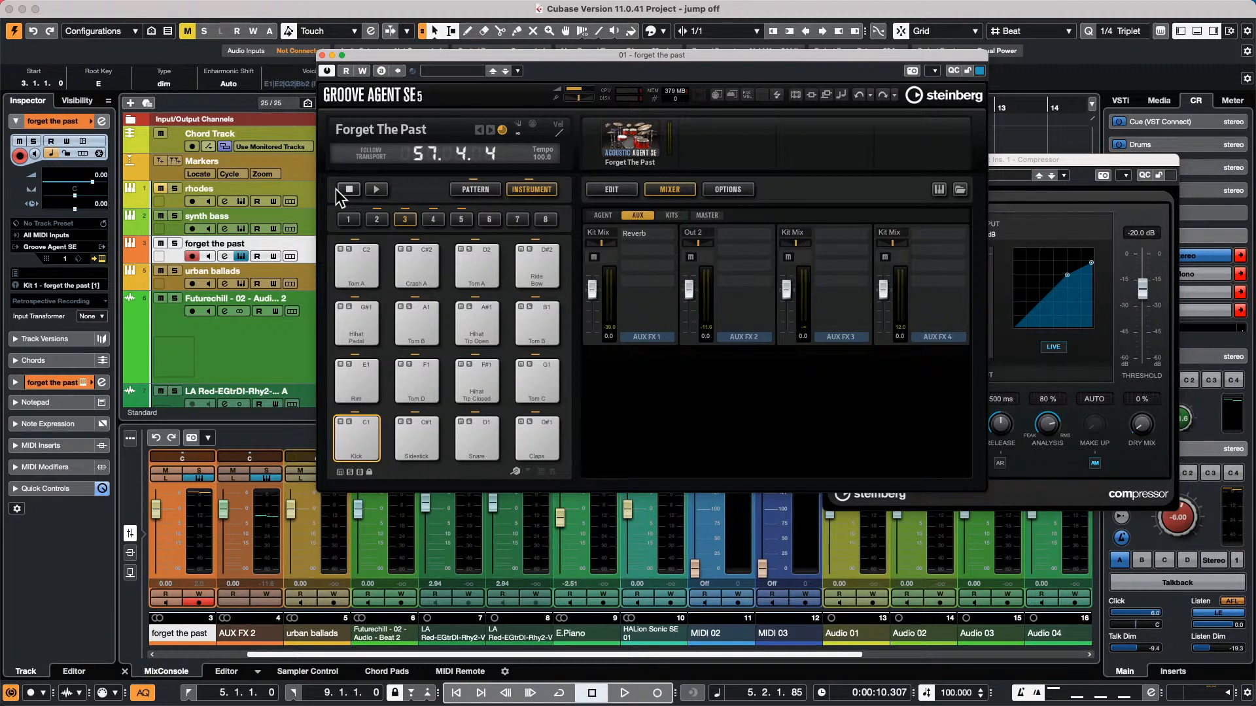
pyautogui.click(85, 8)
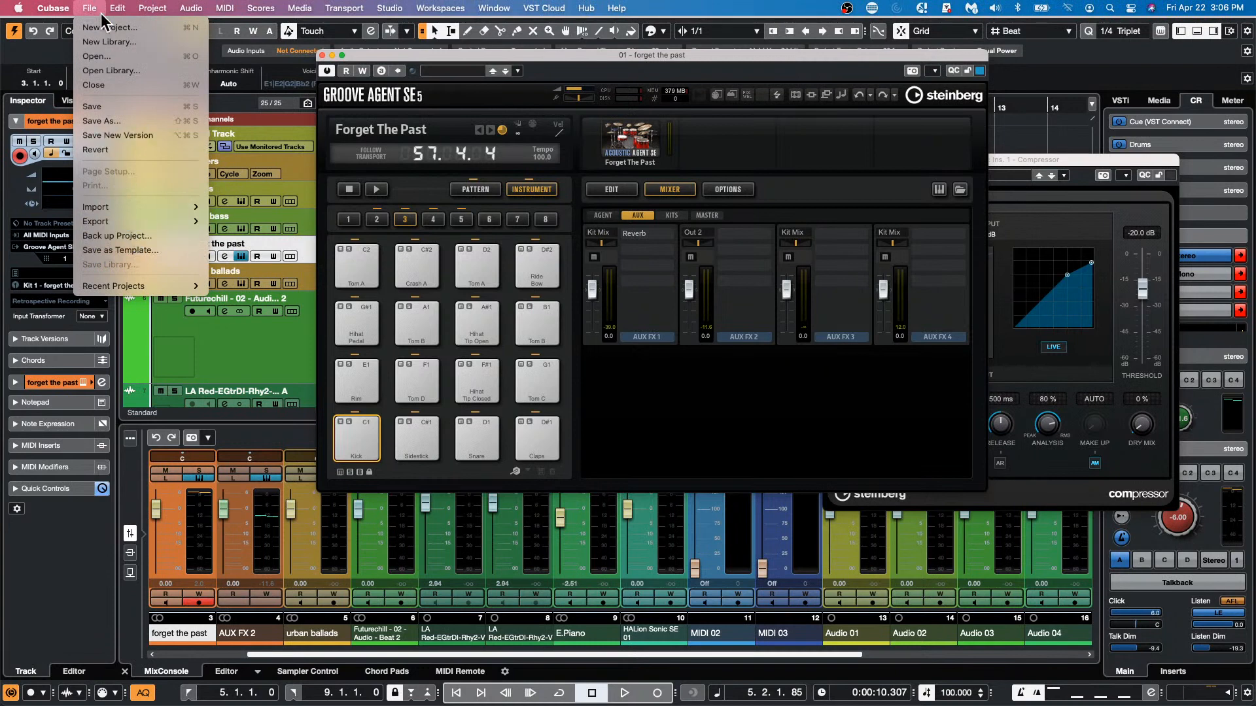
pyautogui.moveTo(52, 8)
pyautogui.click(75, 50)
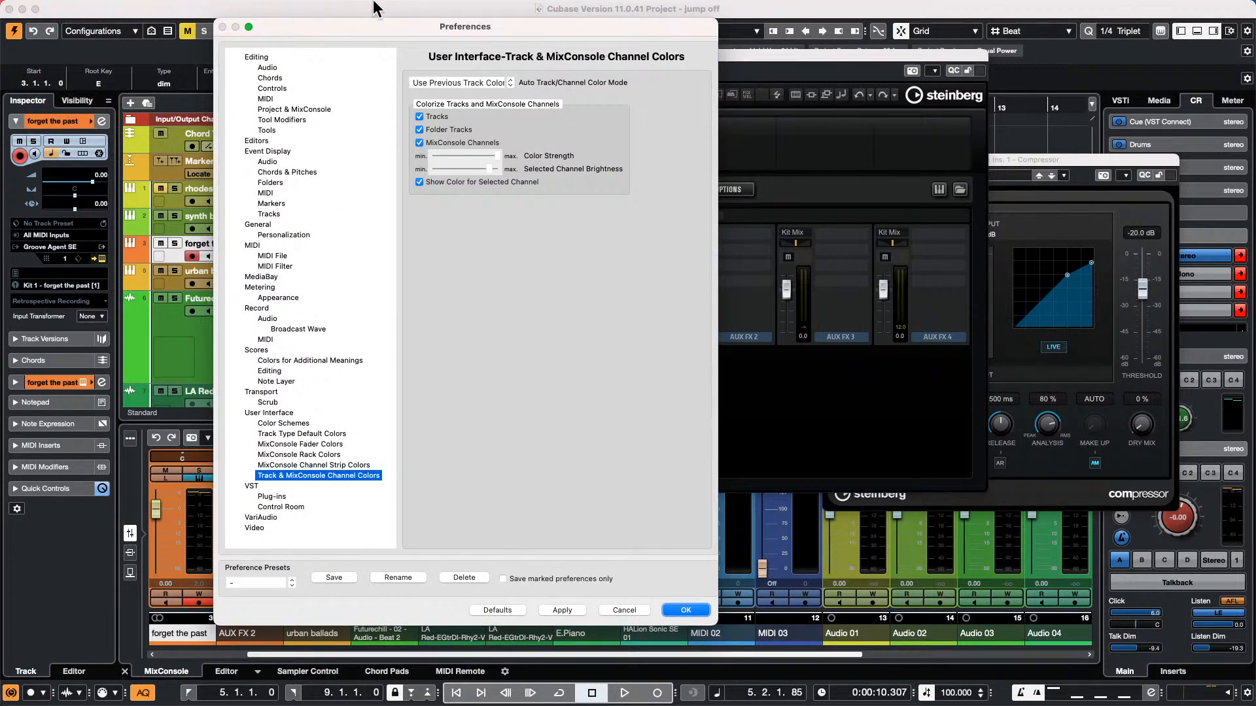
pyautogui.click(681, 607)
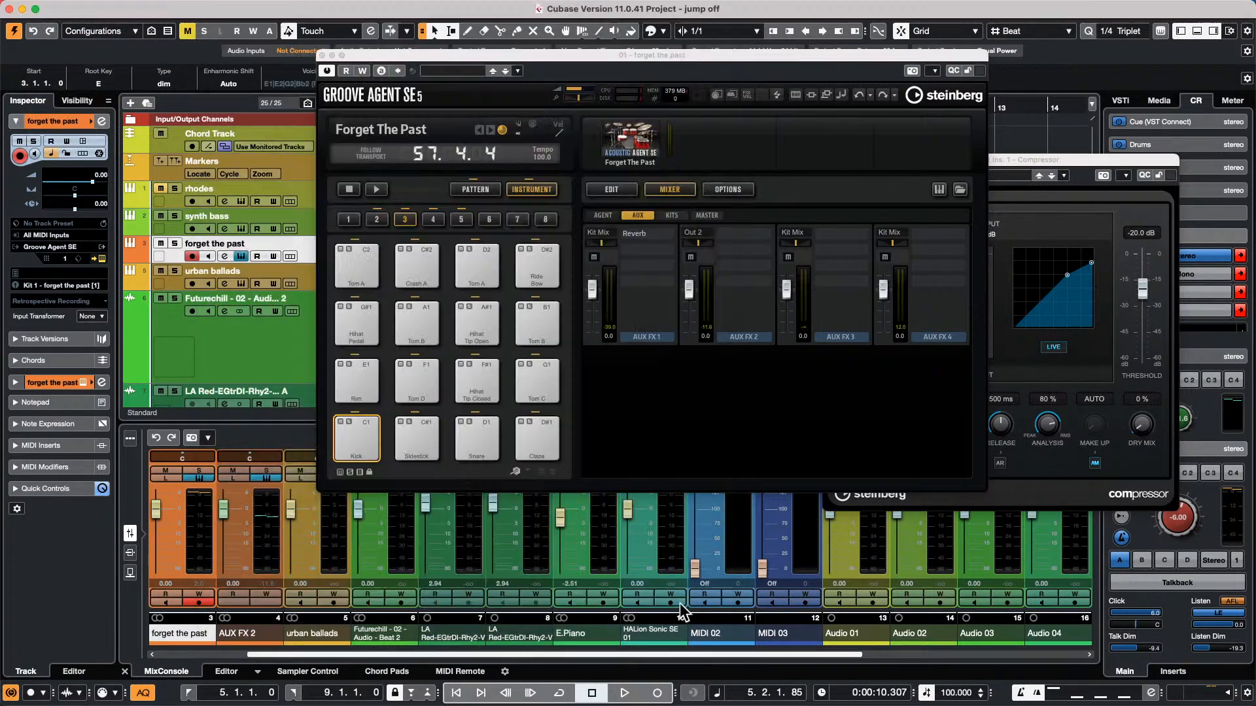
# Add a new MIDI track directly below the forget the past track
pyautogui.rightClick(297, 246)
pyautogui.moveTo(327, 251)
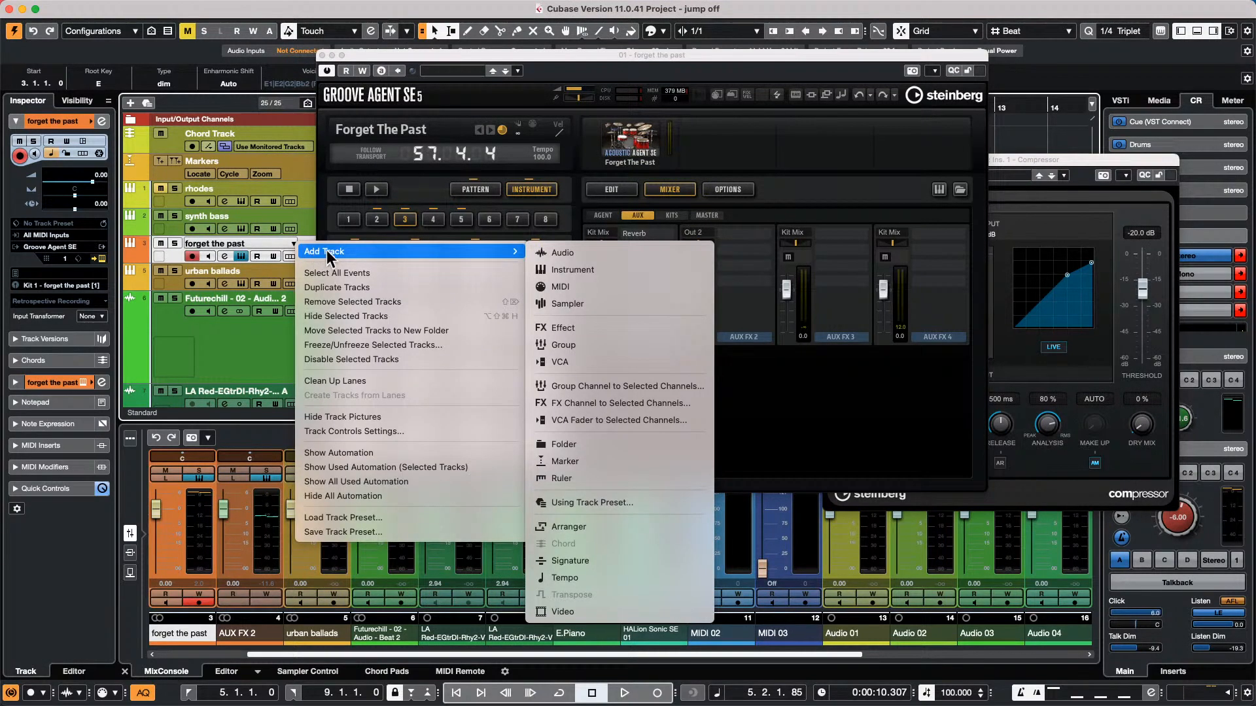
pyautogui.click(587, 286)
pyautogui.click(628, 294)
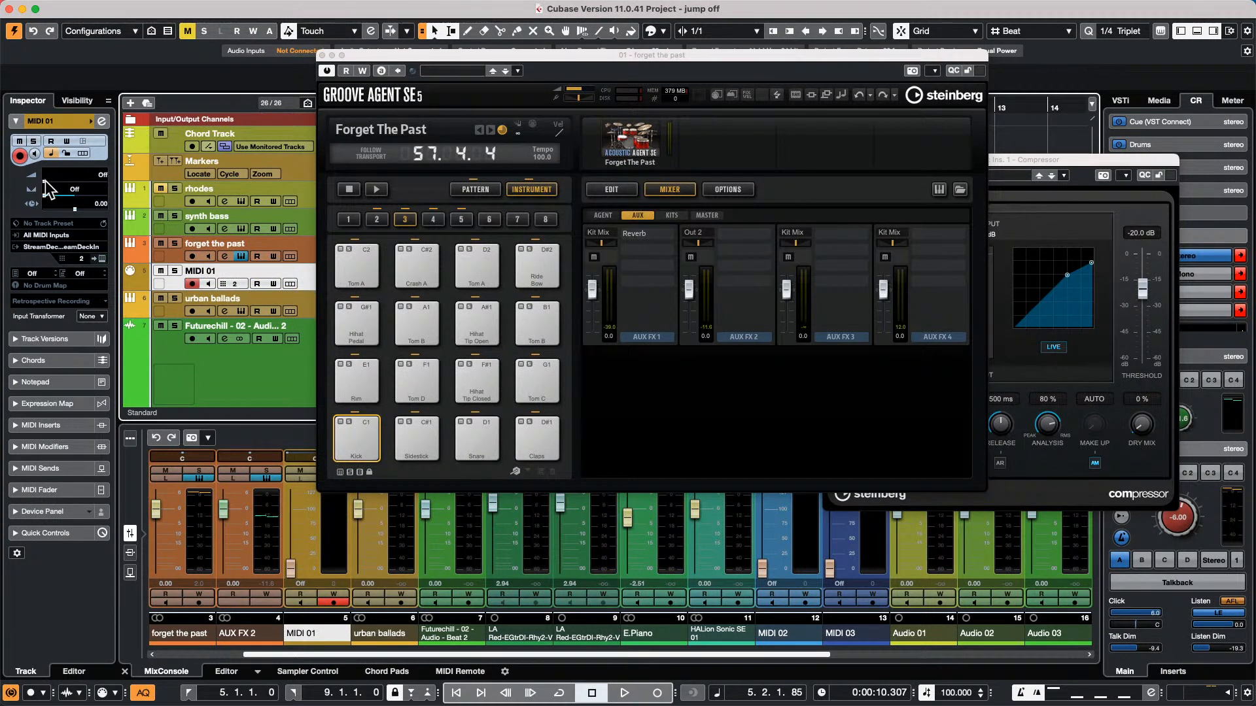
# Try out the MIDI 01 track's volume control by raising it to 101, setting it to 0 and returning it to Off
pyautogui.moveTo(45, 181); pyautogui.dragTo(93, 178)
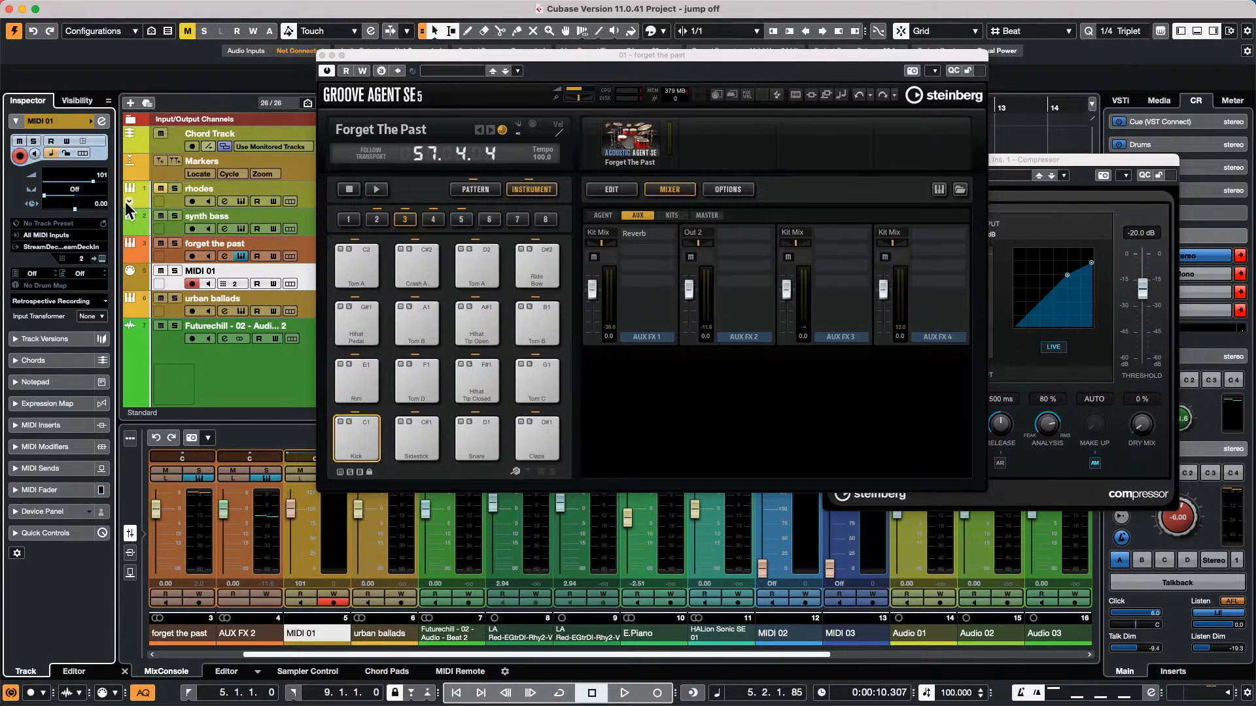
pyautogui.doubleClick(101, 175)
pyautogui.write('0')
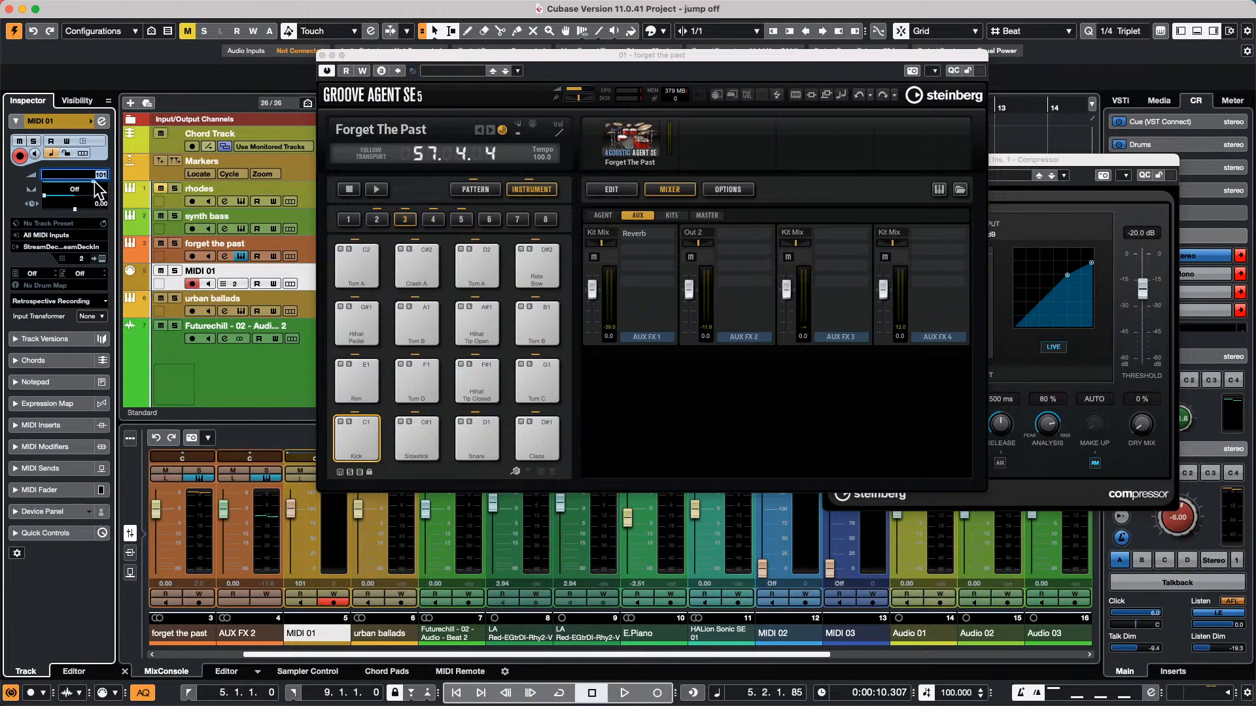
pyautogui.press('Return')
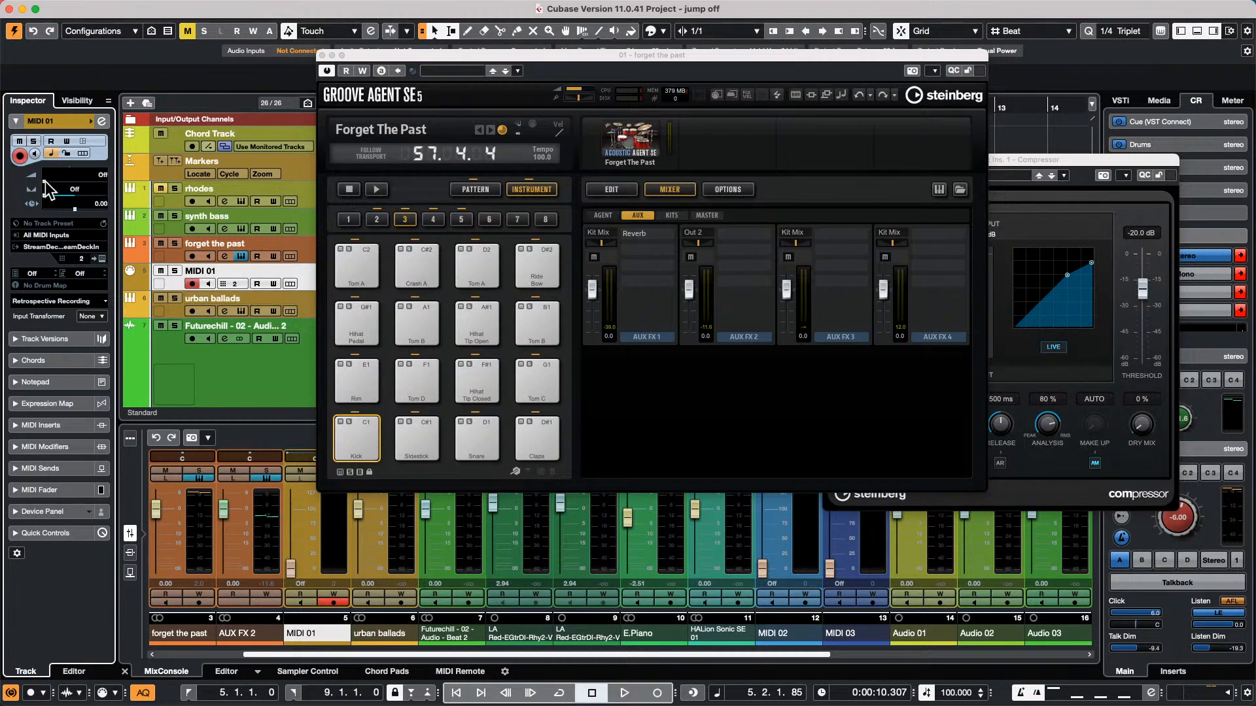
pyautogui.doubleClick(76, 187)
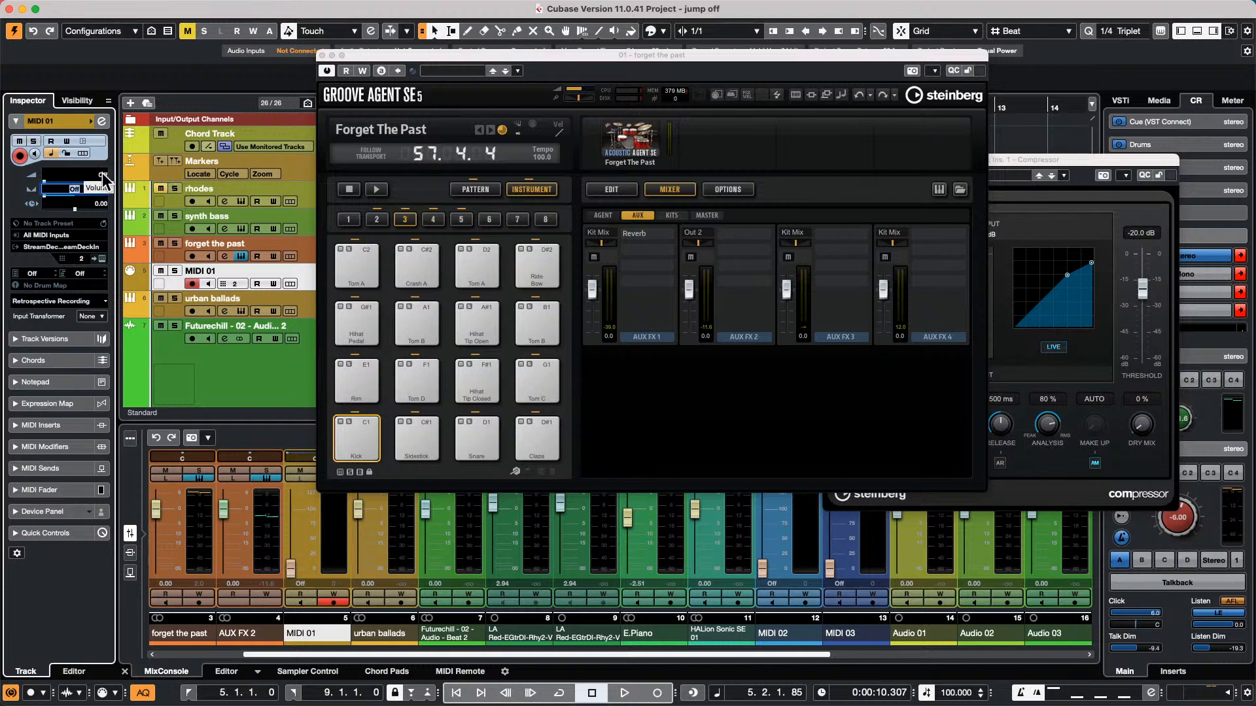
pyautogui.scroll(1, 103, 175)
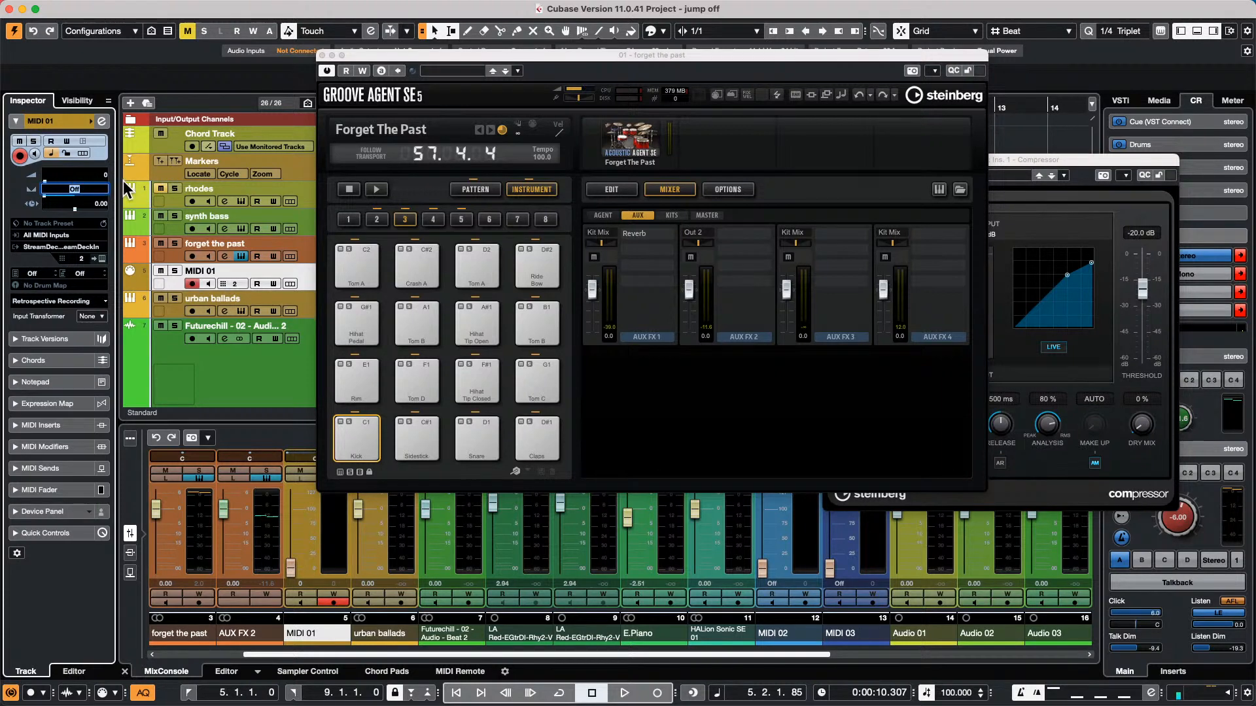
pyautogui.scroll(-1, 97, 174)
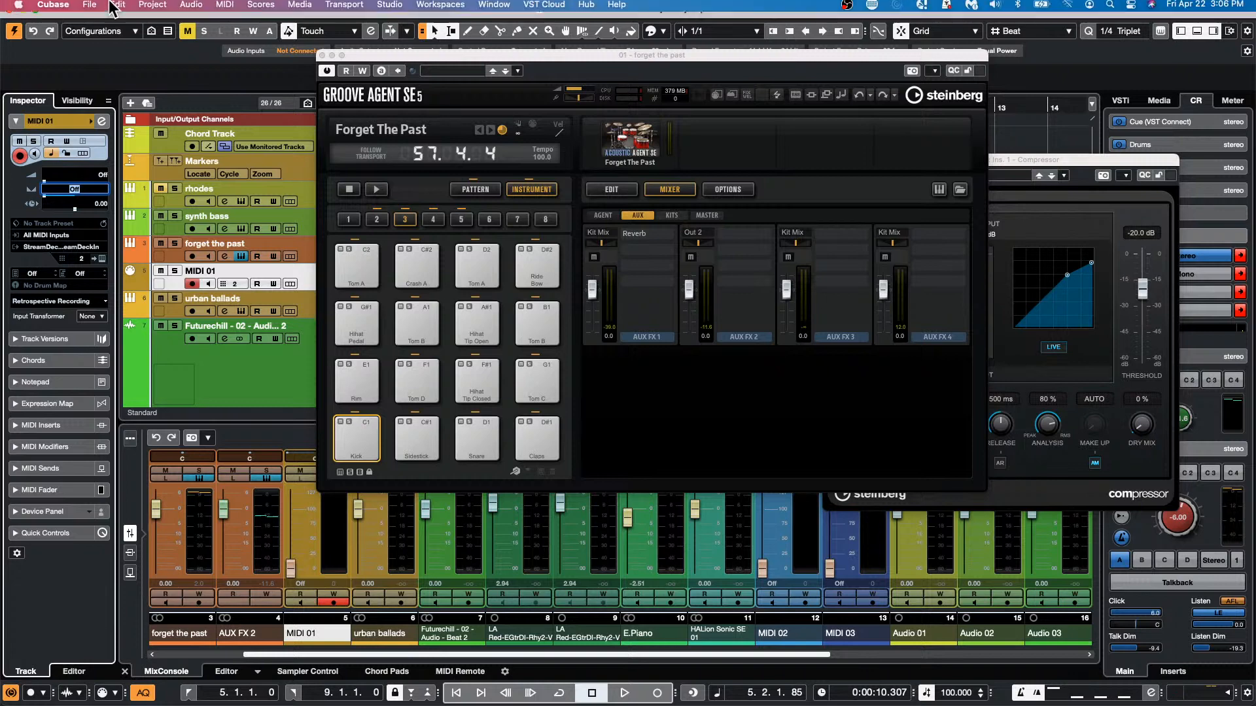
# Turn off Controller under Chase Events in the MIDI preferences and accept the change
pyautogui.click(88, 8)
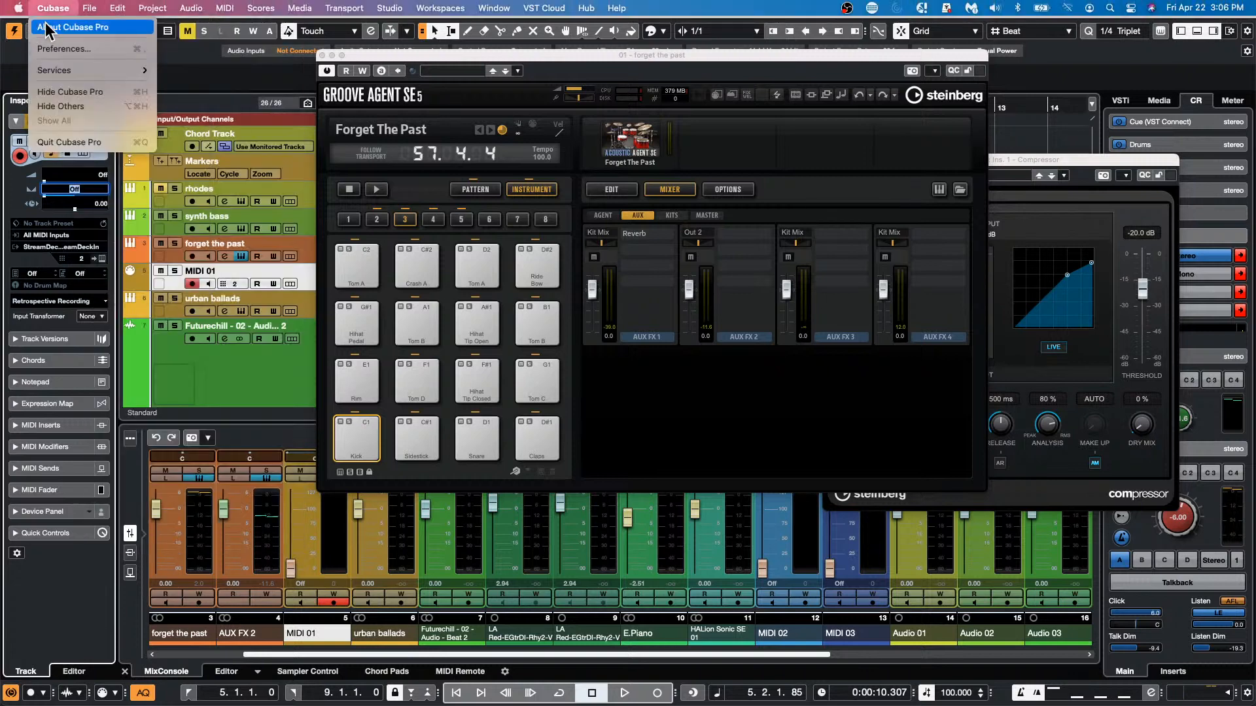
pyautogui.click(62, 48)
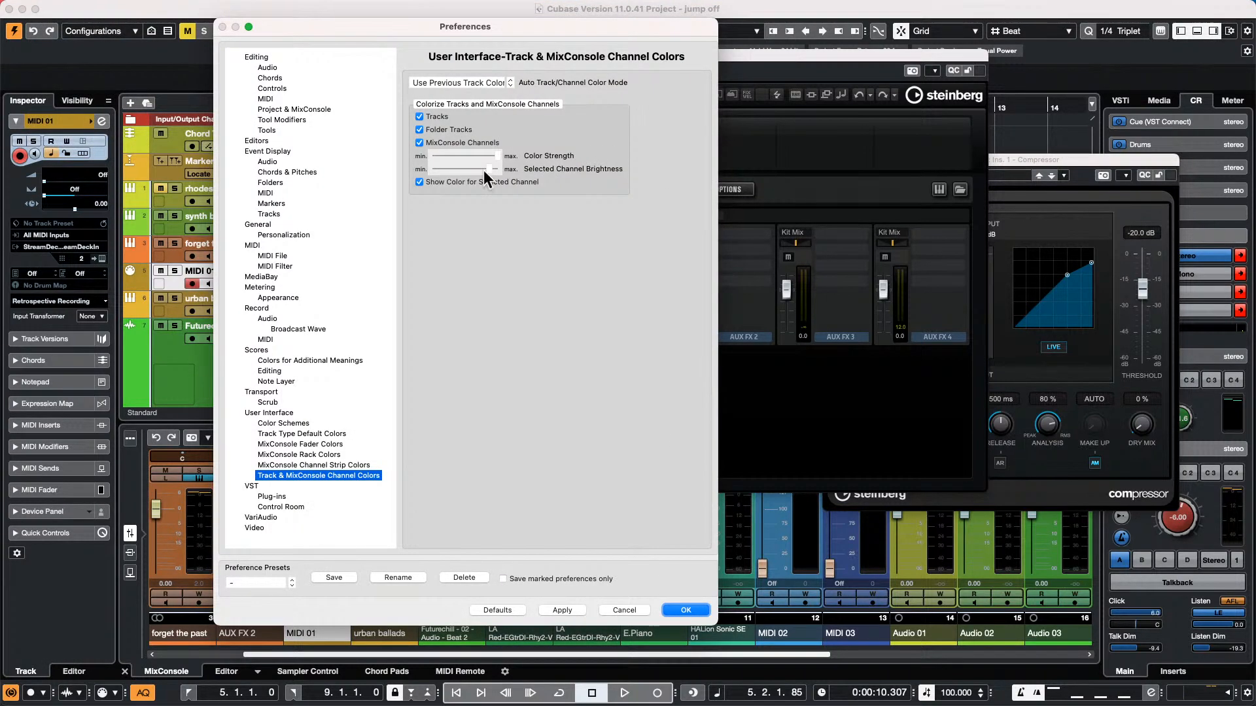
pyautogui.click(252, 246)
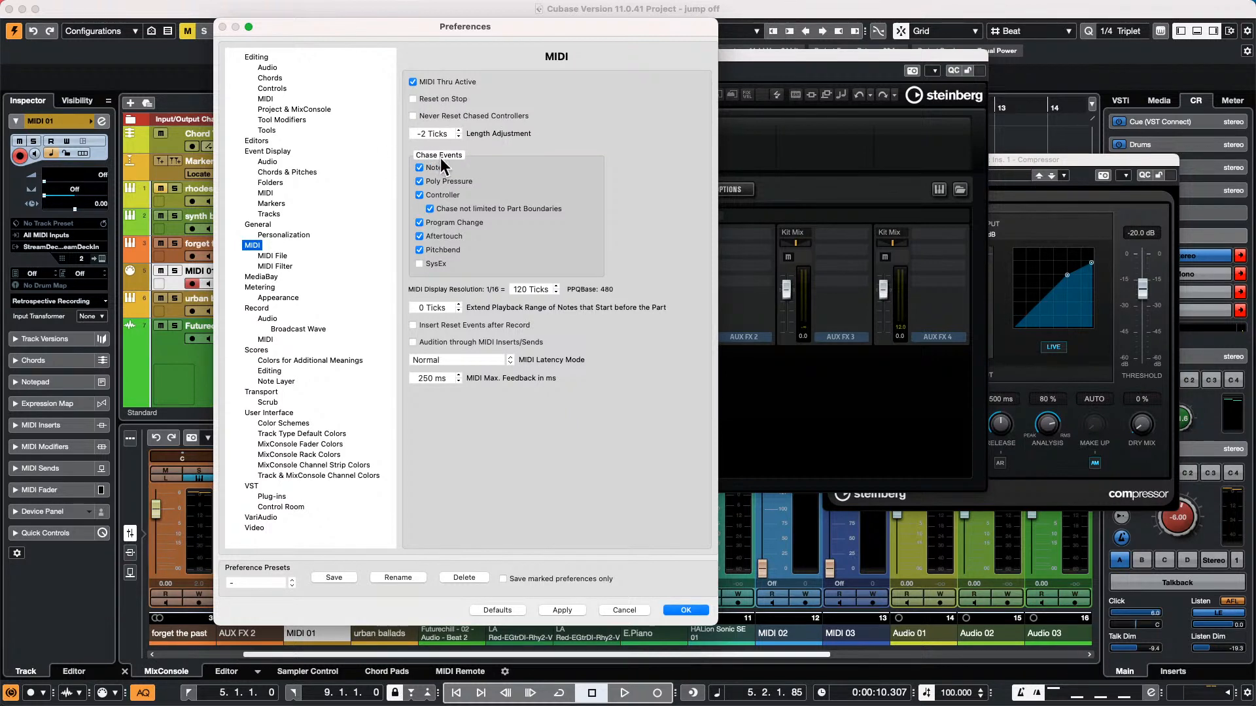
pyautogui.click(419, 196)
pyautogui.click(695, 611)
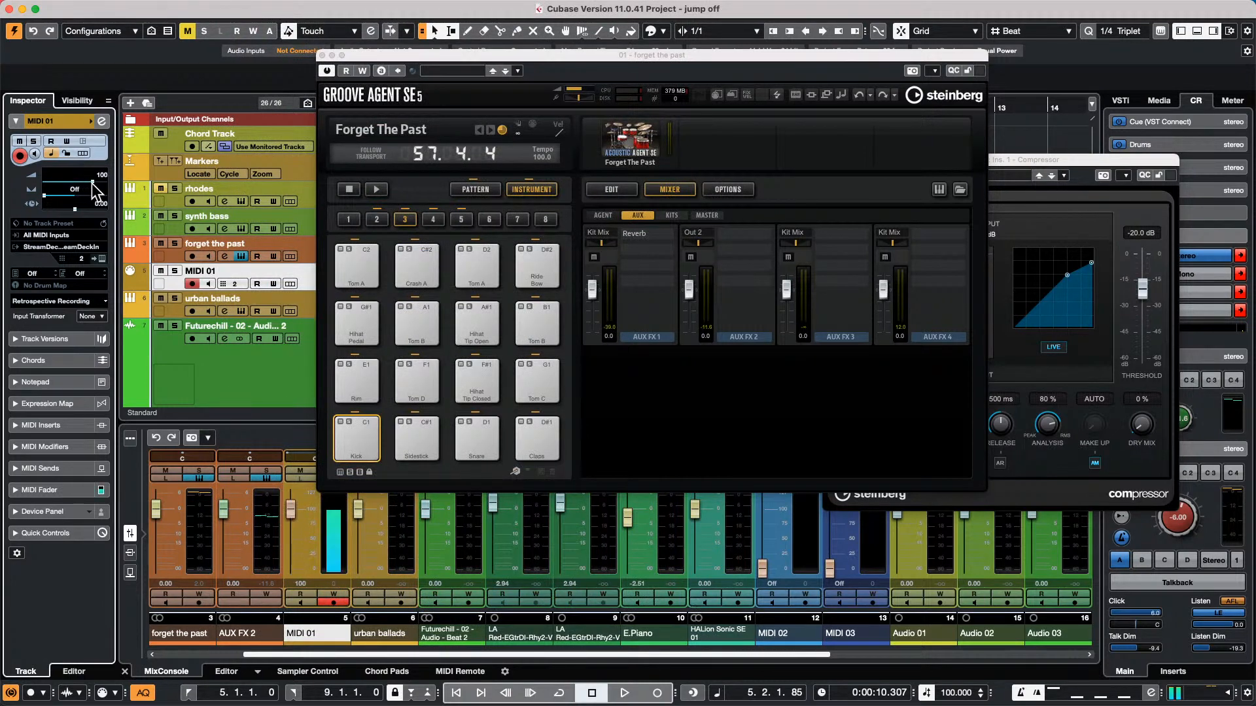
# Lower the MIDI 01 track's volume to Off and close the Groove Agent window
pyautogui.moveTo(91, 183); pyautogui.dragTo(100, 183)
pyautogui.moveTo(96, 183); pyautogui.dragTo(7, 196)
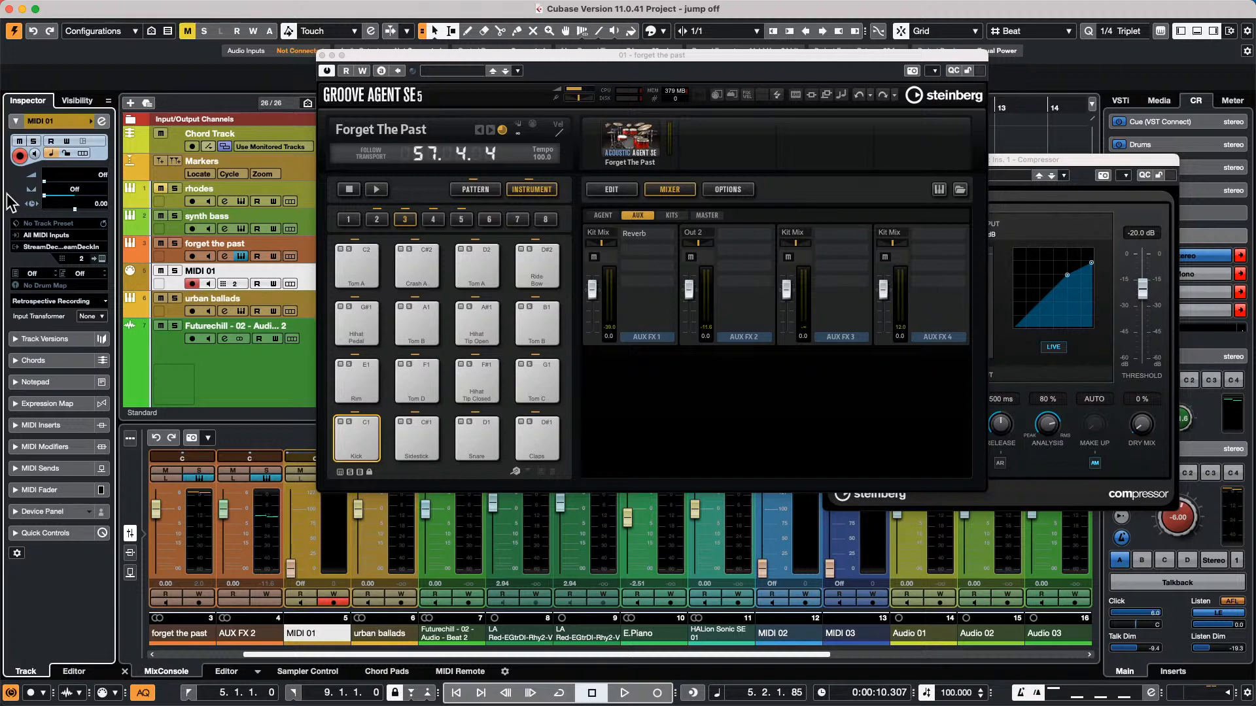
pyautogui.click(322, 55)
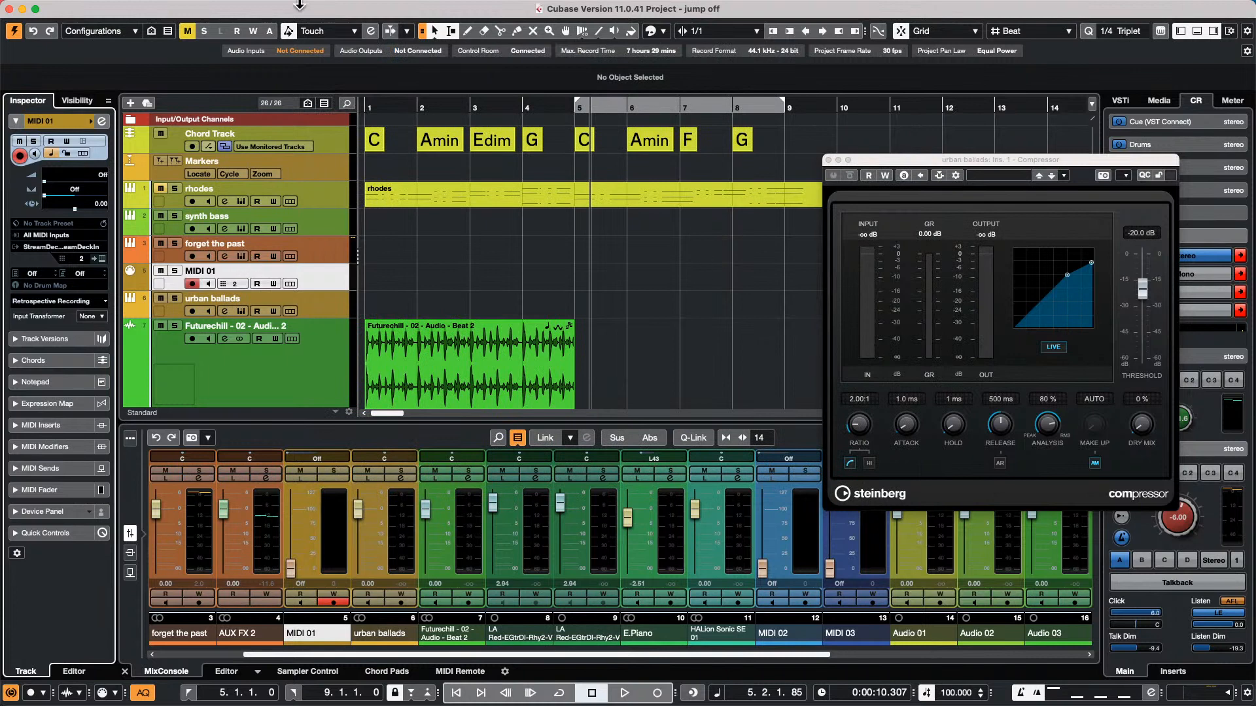
# Create a new empty project in the April 12 2022 folder
pyautogui.moveTo(40, 3)
pyautogui.click(89, 9)
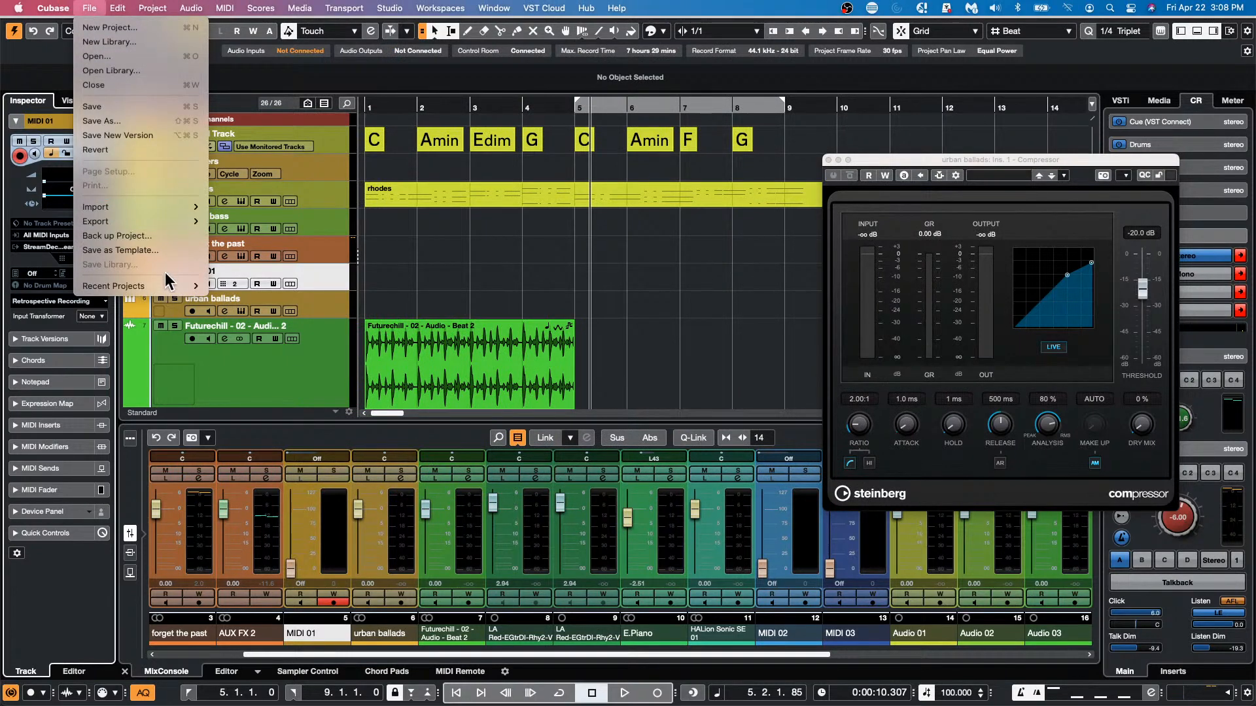
pyautogui.moveTo(168, 286)
pyautogui.click(126, 27)
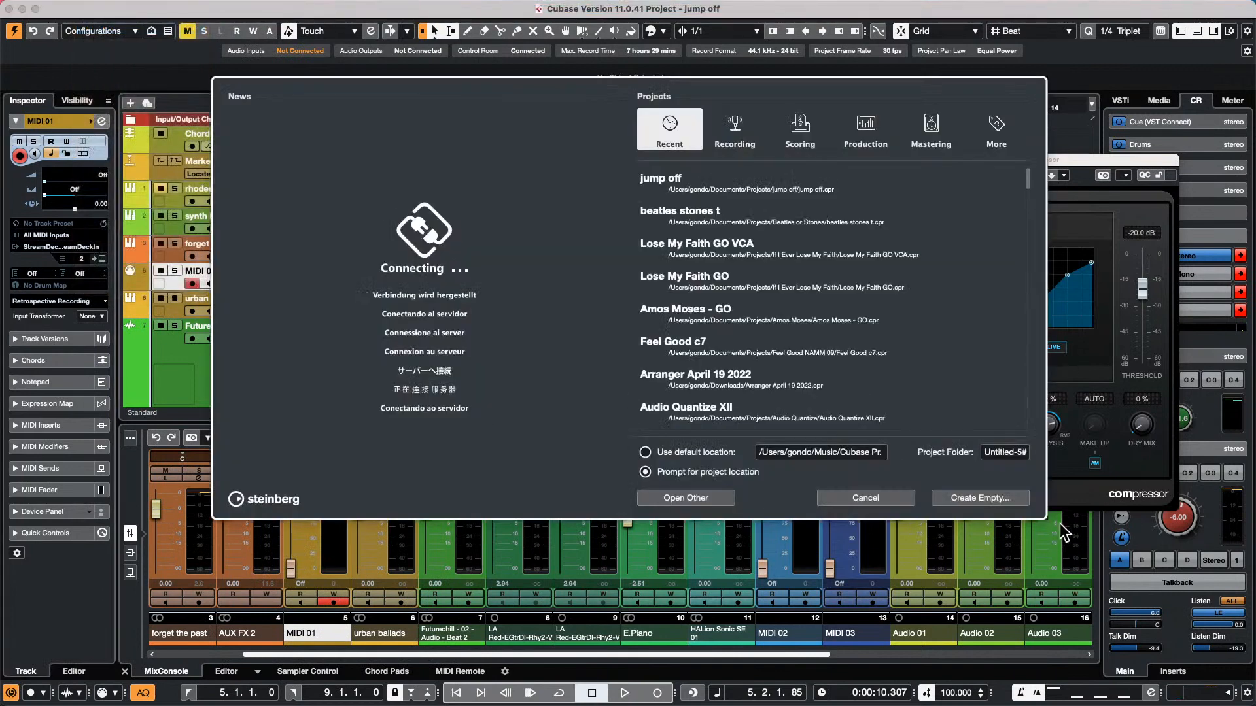
pyautogui.click(973, 499)
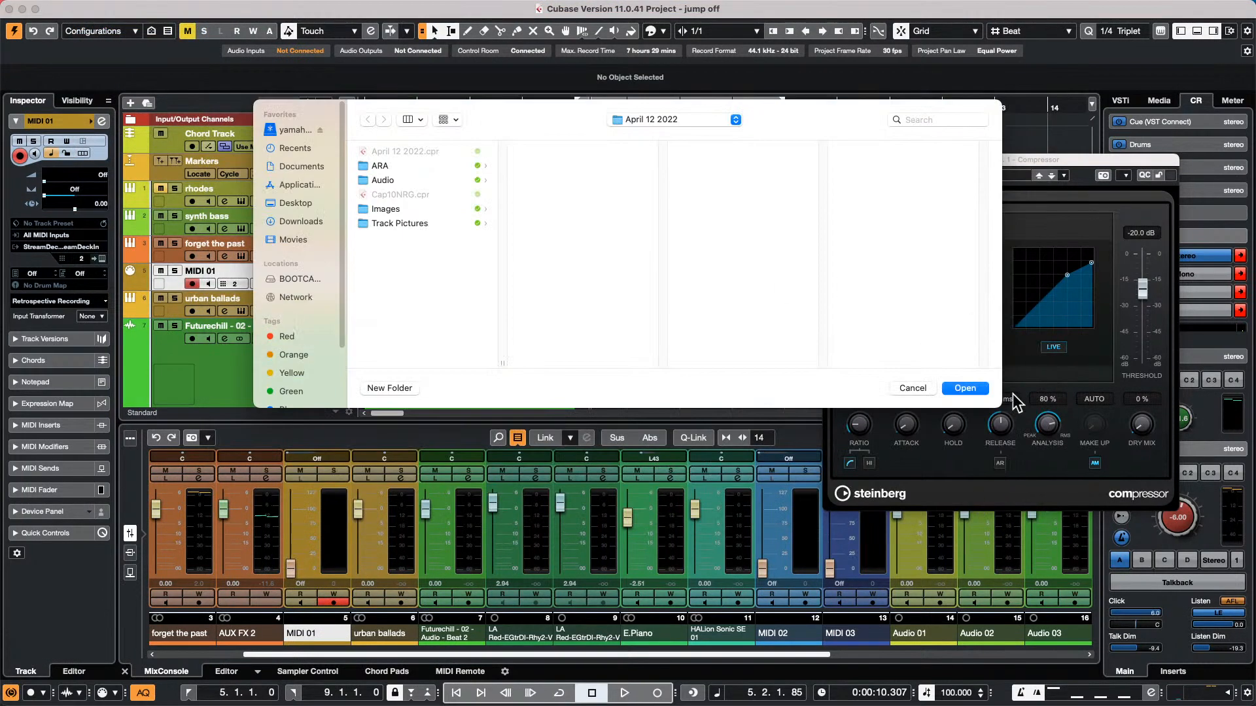
pyautogui.click(965, 386)
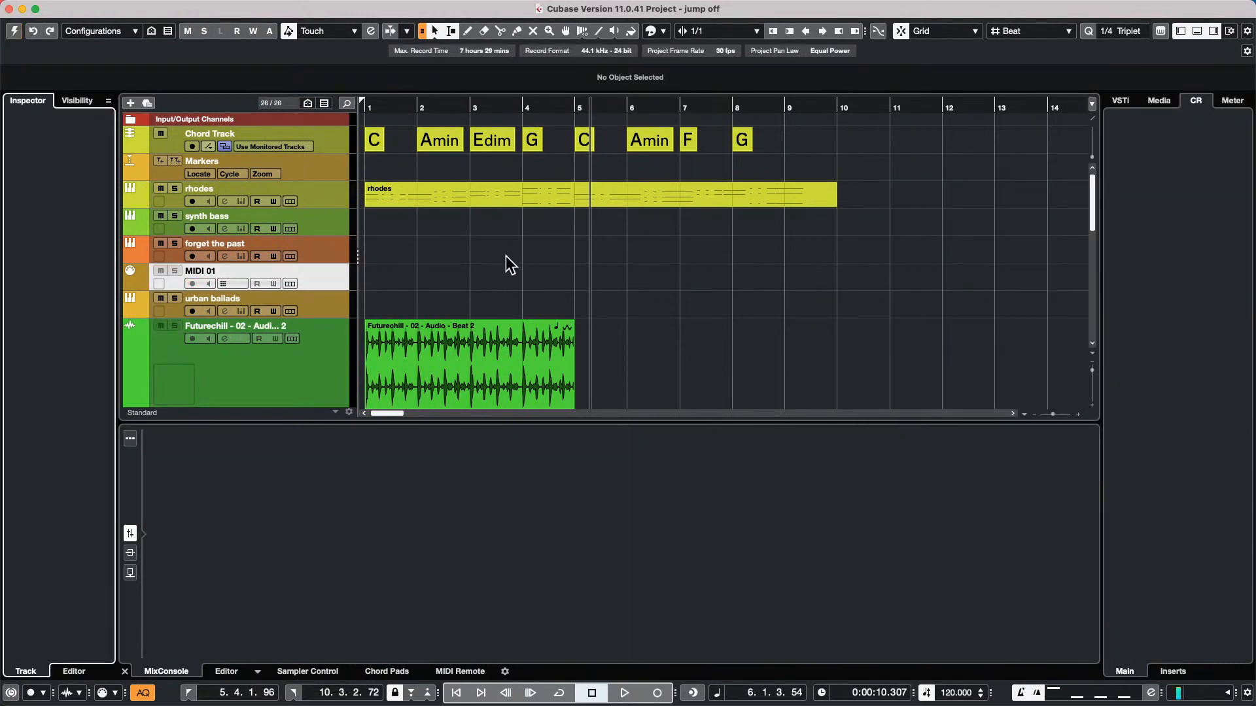
# Find the Vocals_83_Em_Suspended_Lead_08_AKB loop in the Bloom collection of Loops & Samples and place it on a new track at bar 1
pyautogui.click(1158, 100)
pyautogui.click(1138, 282)
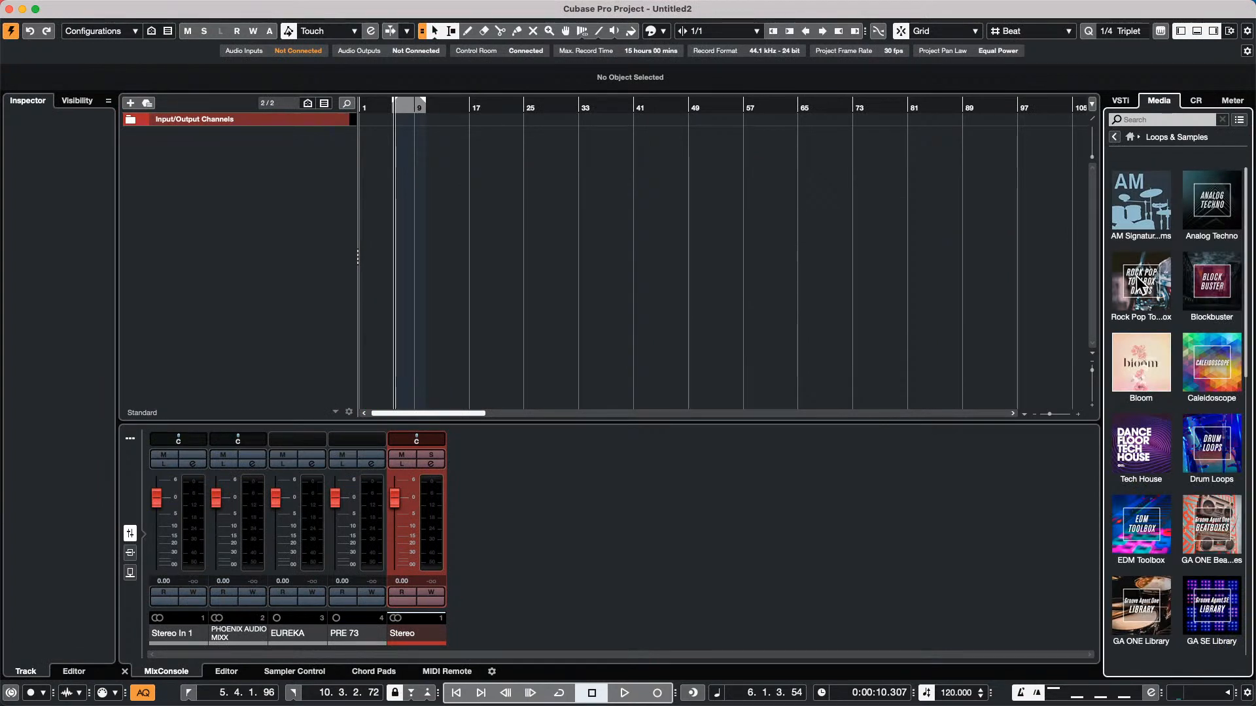
pyautogui.click(1122, 363)
pyautogui.scroll(-10, 1163, 581)
pyautogui.moveTo(1174, 538); pyautogui.dragTo(367, 139)
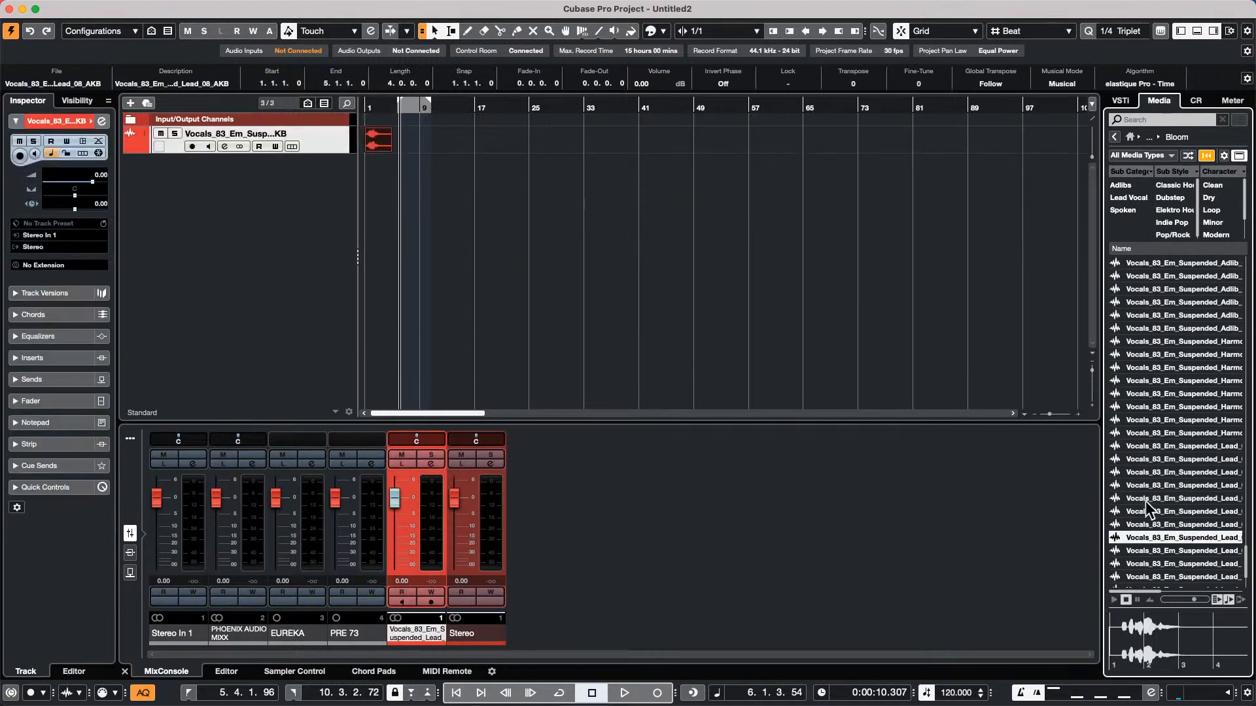
# Place the Vocals_83_Em_Suspended_Lead_05_AKB loop at 8.4.1 on the vocal track, followed by a consecutive batch of Harmony and Lead loops
pyautogui.moveTo(1146, 499); pyautogui.dragTo(425, 142)
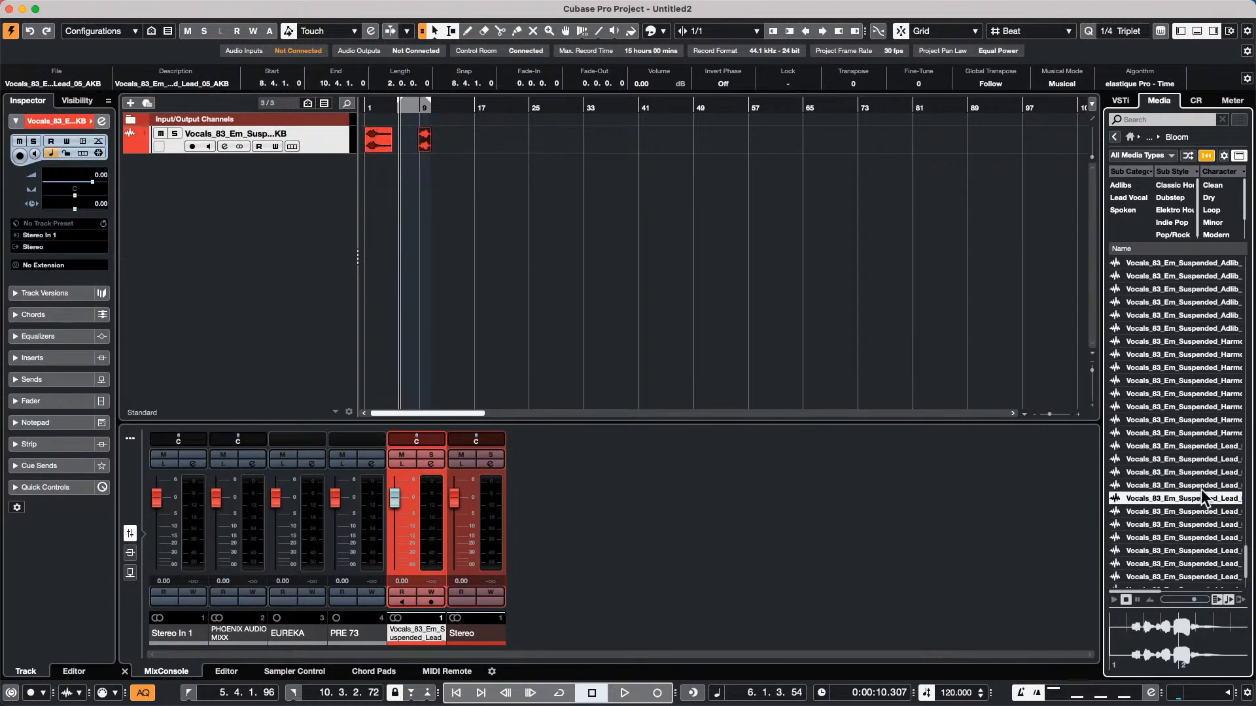
pyautogui.click(1182, 422)
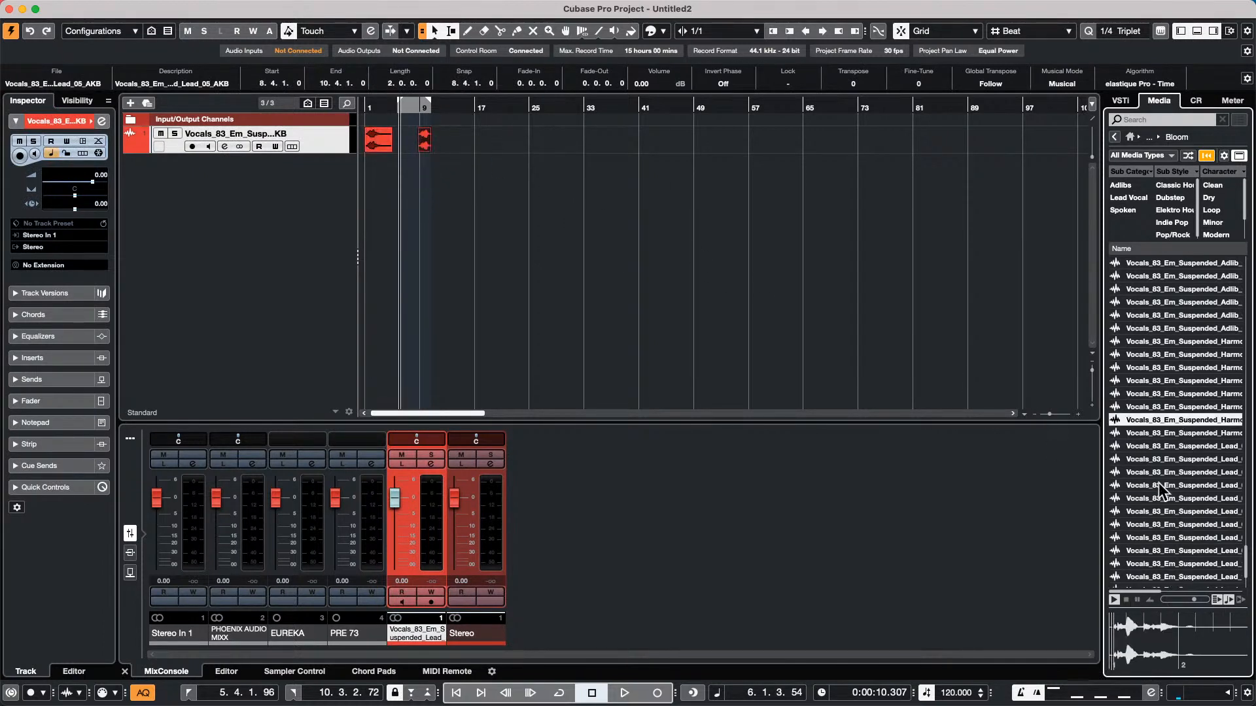
pyautogui.keyDown('shift'); pyautogui.click(1171, 499); pyautogui.keyUp('shift')
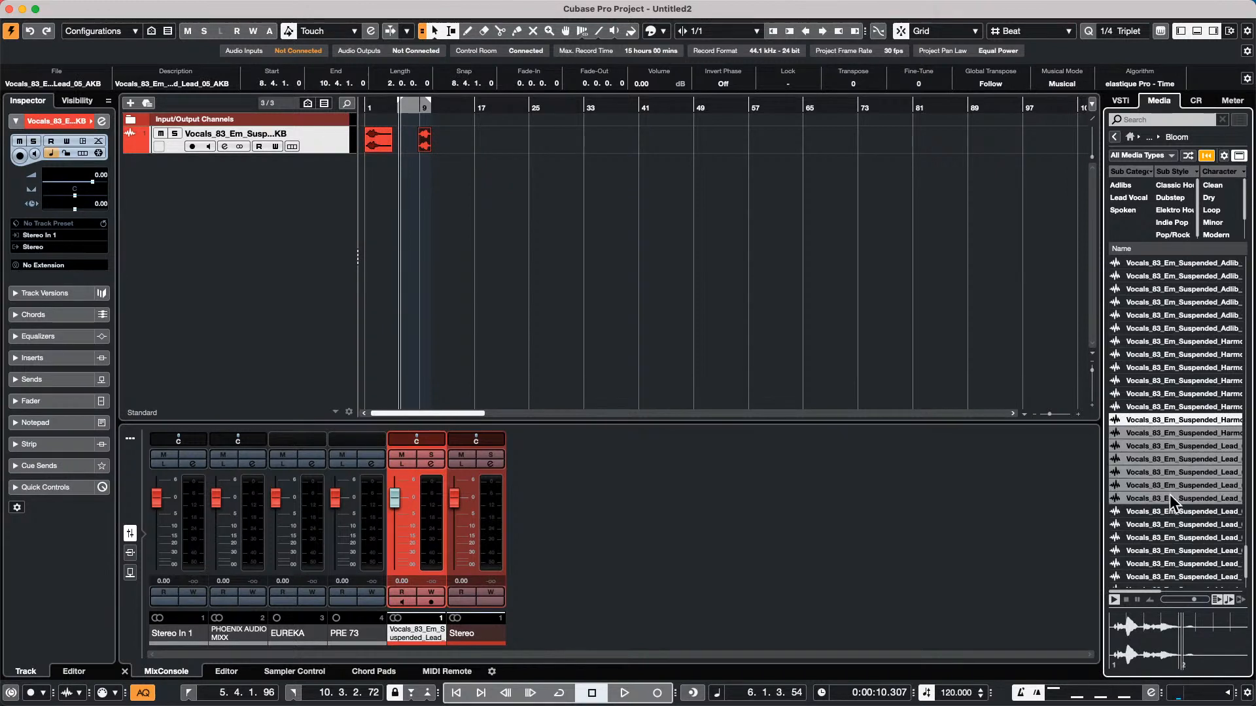
pyautogui.moveTo(1147, 433); pyautogui.dragTo(460, 154)
pyautogui.click(757, 240)
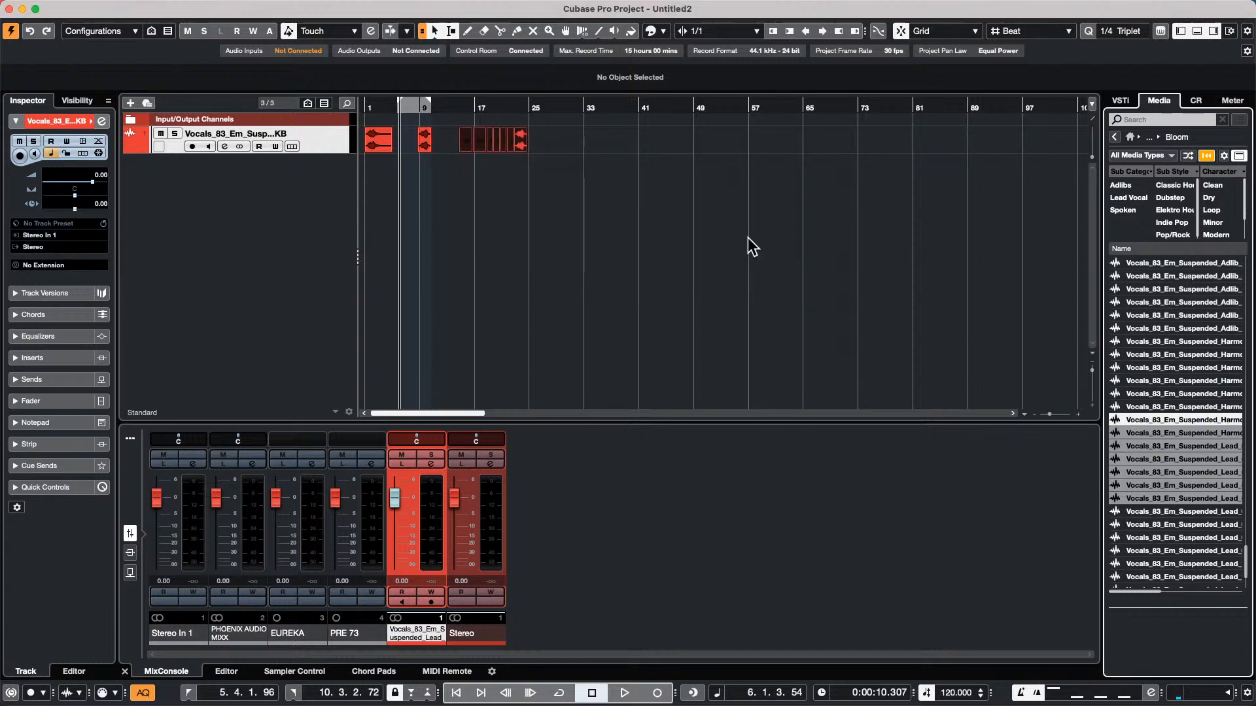
# Move the newly added batch of vocal events closer to the preceding loop and spread the events out with gaps between them
pyautogui.moveTo(436, 110); pyautogui.dragTo(432, 157)
pyautogui.moveTo(571, 146); pyautogui.dragTo(495, 152)
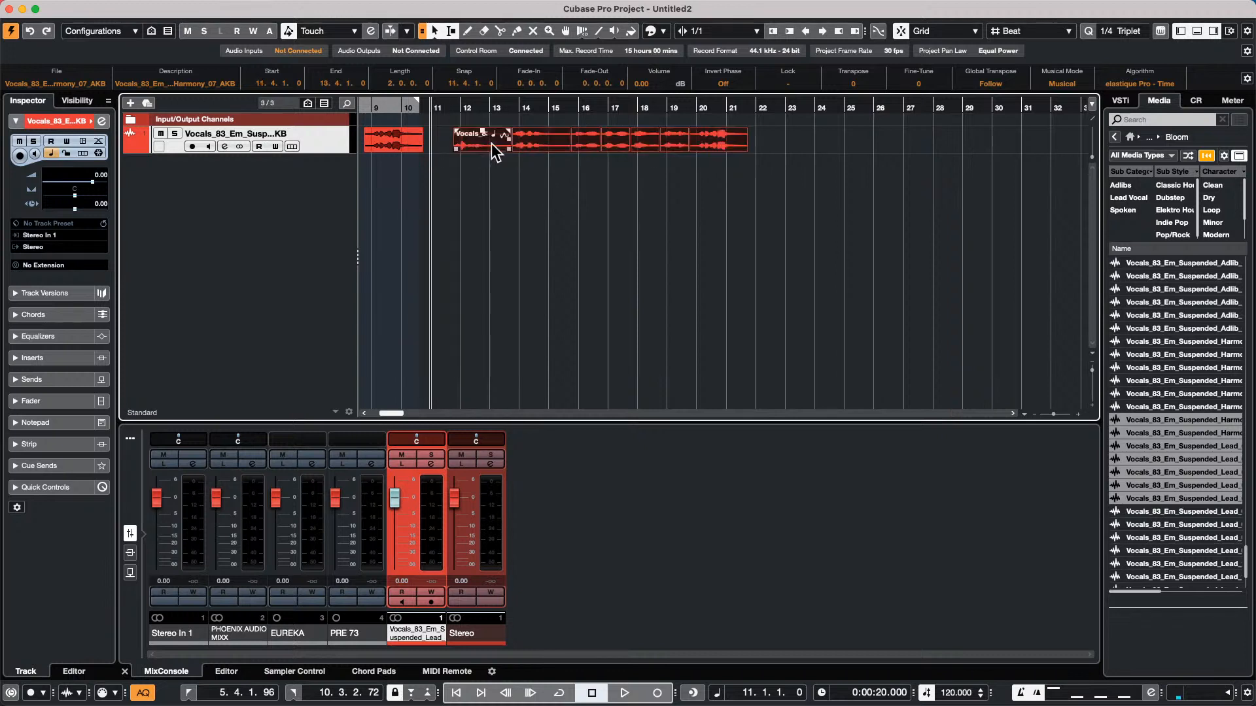
pyautogui.moveTo(734, 138); pyautogui.dragTo(734, 190)
pyautogui.click(728, 140)
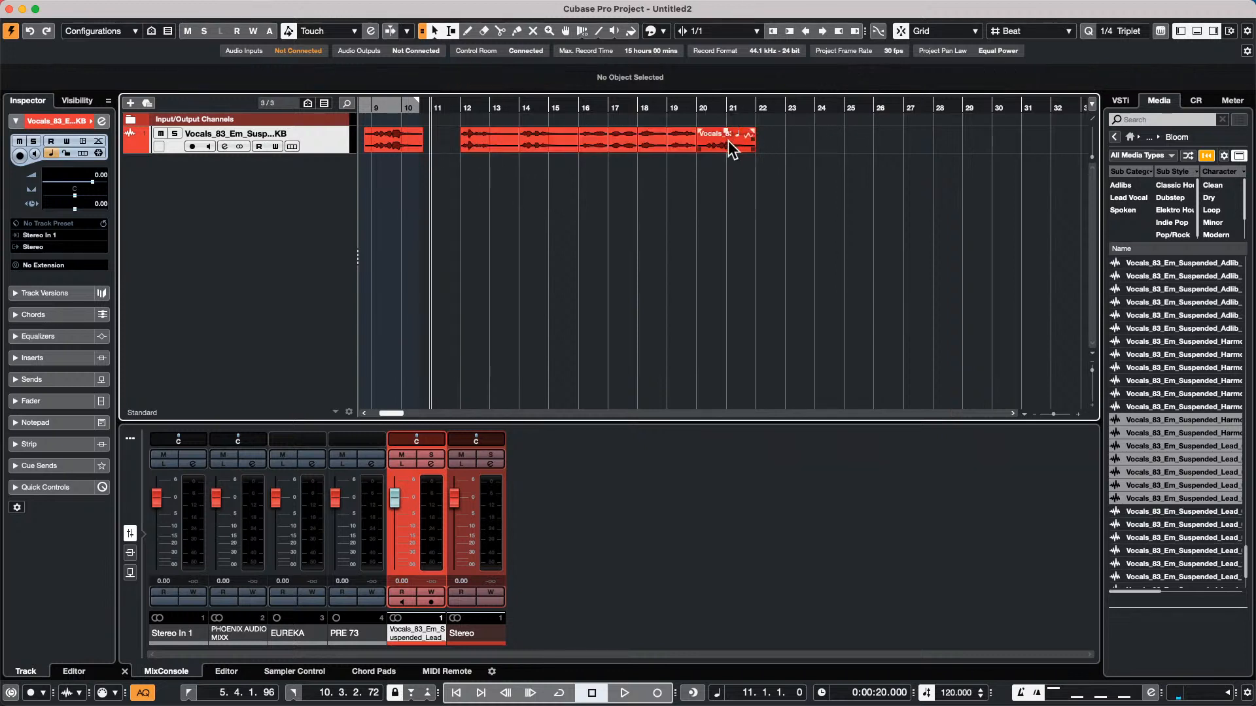
pyautogui.moveTo(728, 140); pyautogui.dragTo(802, 140)
pyautogui.moveTo(699, 141); pyautogui.dragTo(673, 142)
pyautogui.moveTo(489, 144); pyautogui.dragTo(465, 144)
pyautogui.click(558, 140)
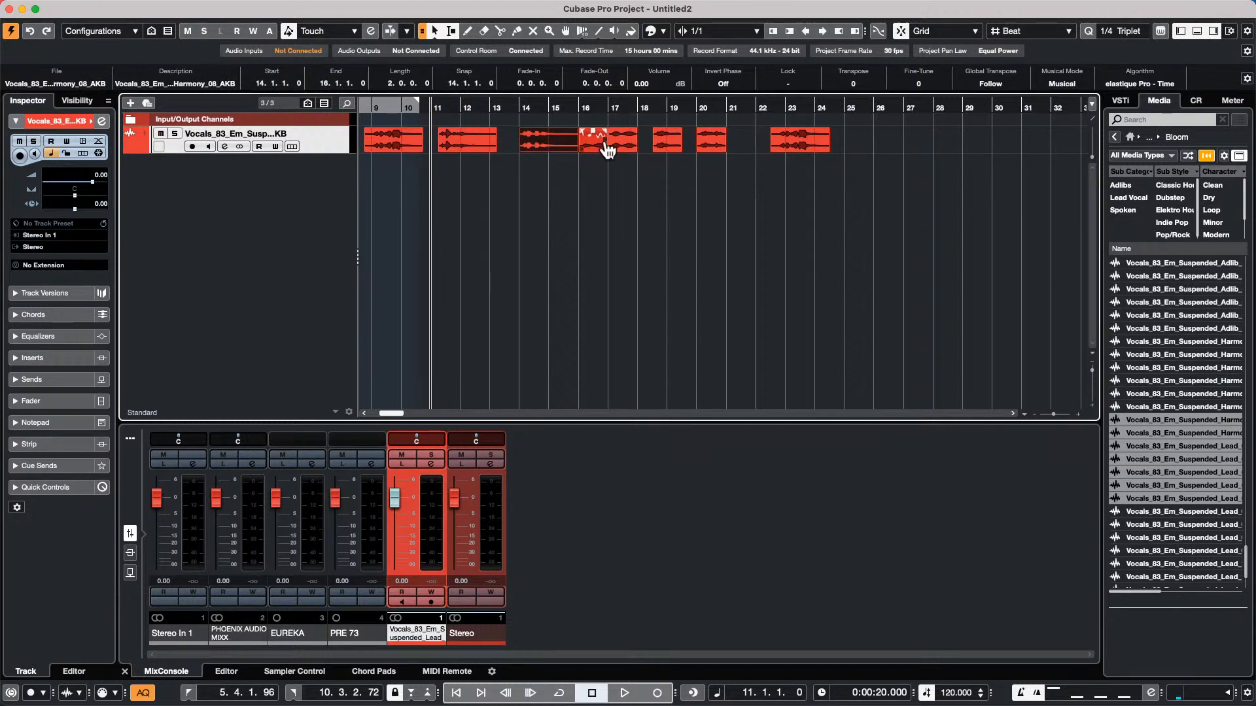
pyautogui.moveTo(607, 149); pyautogui.dragTo(880, 144)
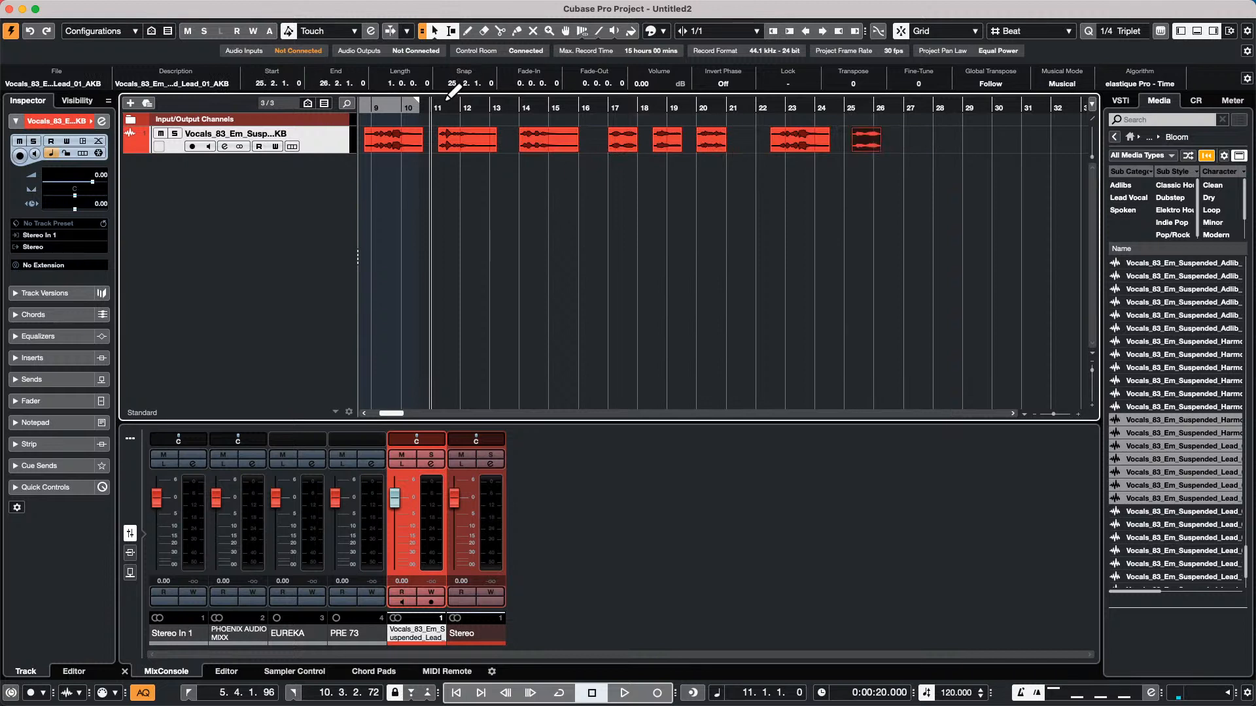
# Shift all vocal events after the first one earlier so the group starts at 5.3.1, and return the cursor to bar 1
pyautogui.moveTo(449, 108); pyautogui.dragTo(261, 76)
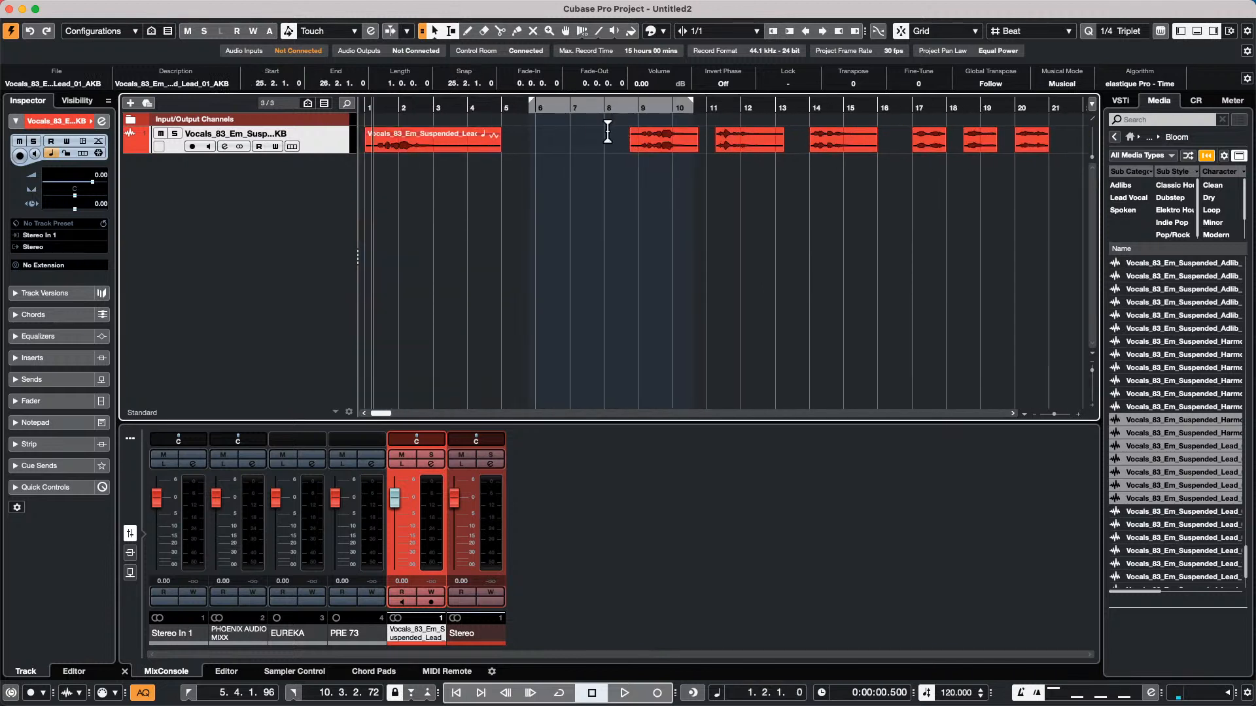
pyautogui.moveTo(608, 134); pyautogui.dragTo(669, 141)
pyautogui.moveTo(585, 140); pyautogui.dragTo(1042, 141)
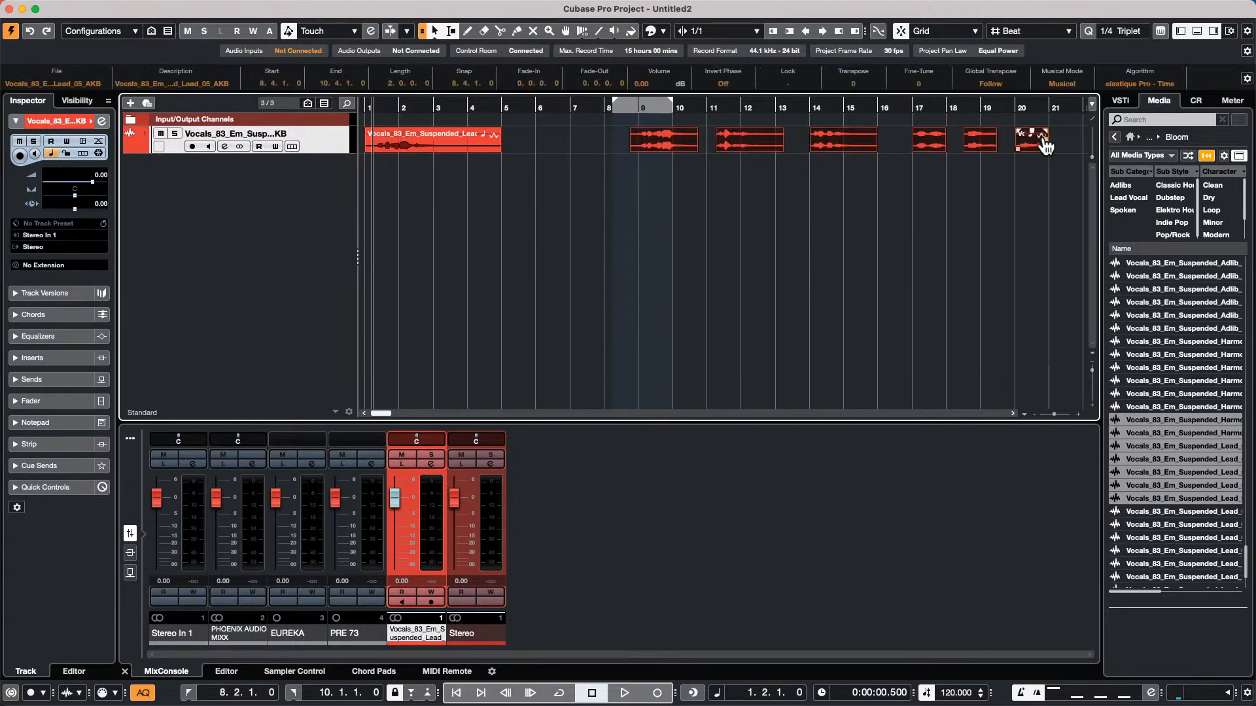
pyautogui.moveTo(652, 149); pyautogui.dragTo(541, 142)
pyautogui.moveTo(401, 109); pyautogui.dragTo(360, 115)
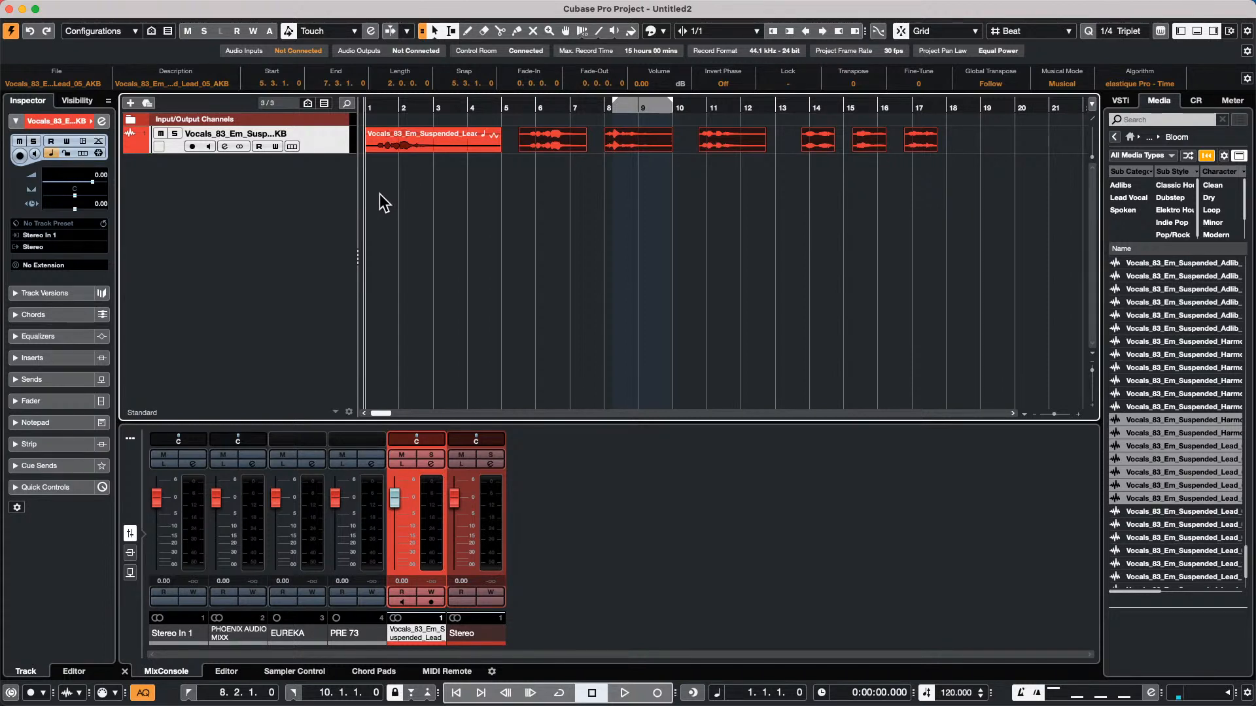
# Add one stereo group channel, created outside a folder, to the selected vocal channel
pyautogui.rightClick(312, 140)
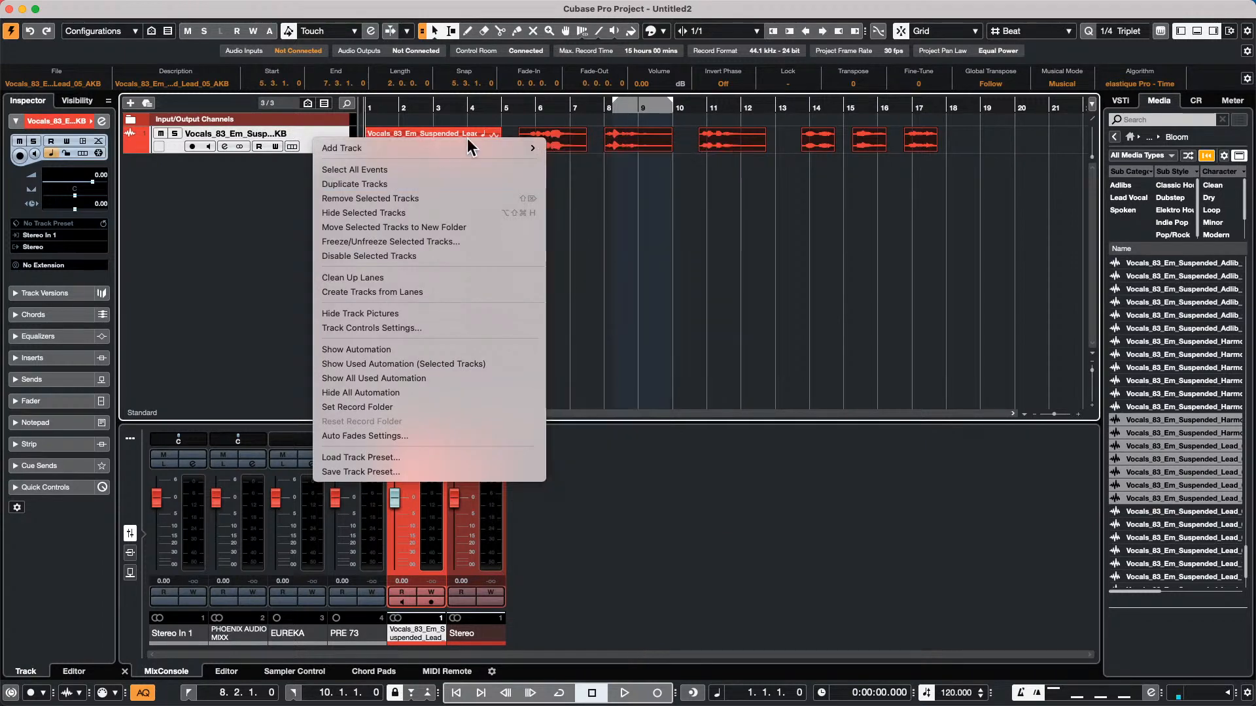
pyautogui.moveTo(468, 145)
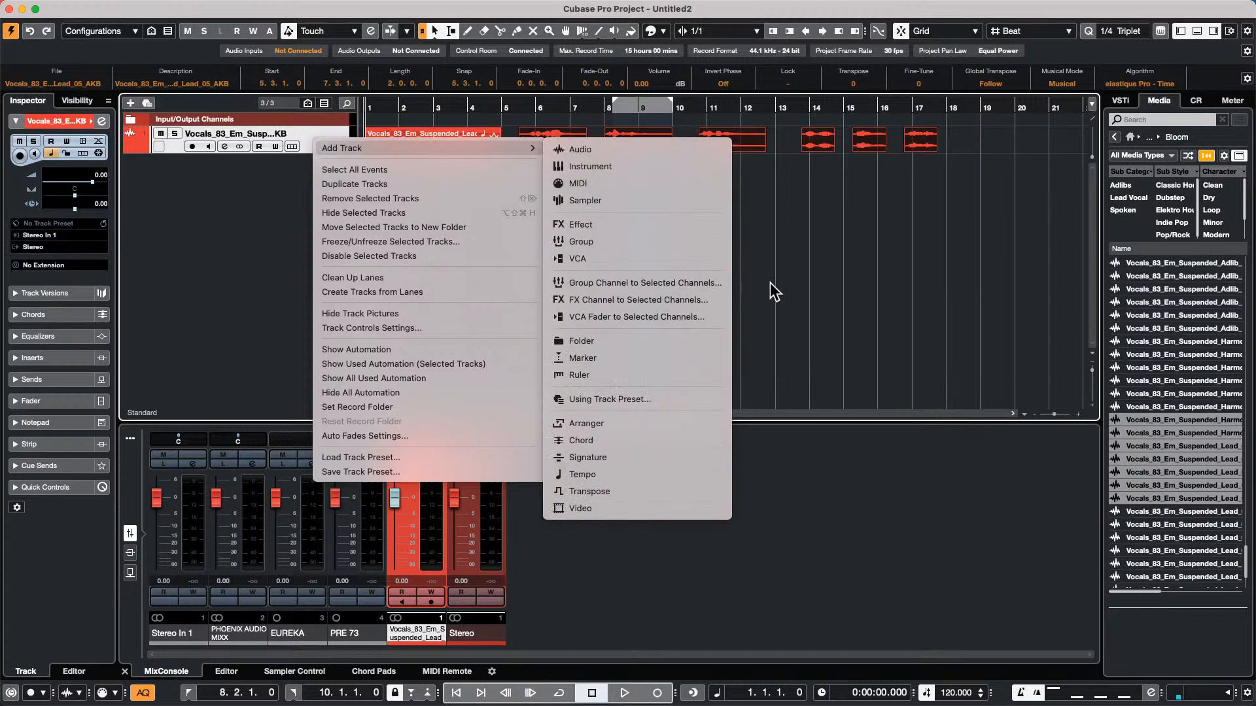
pyautogui.click(724, 285)
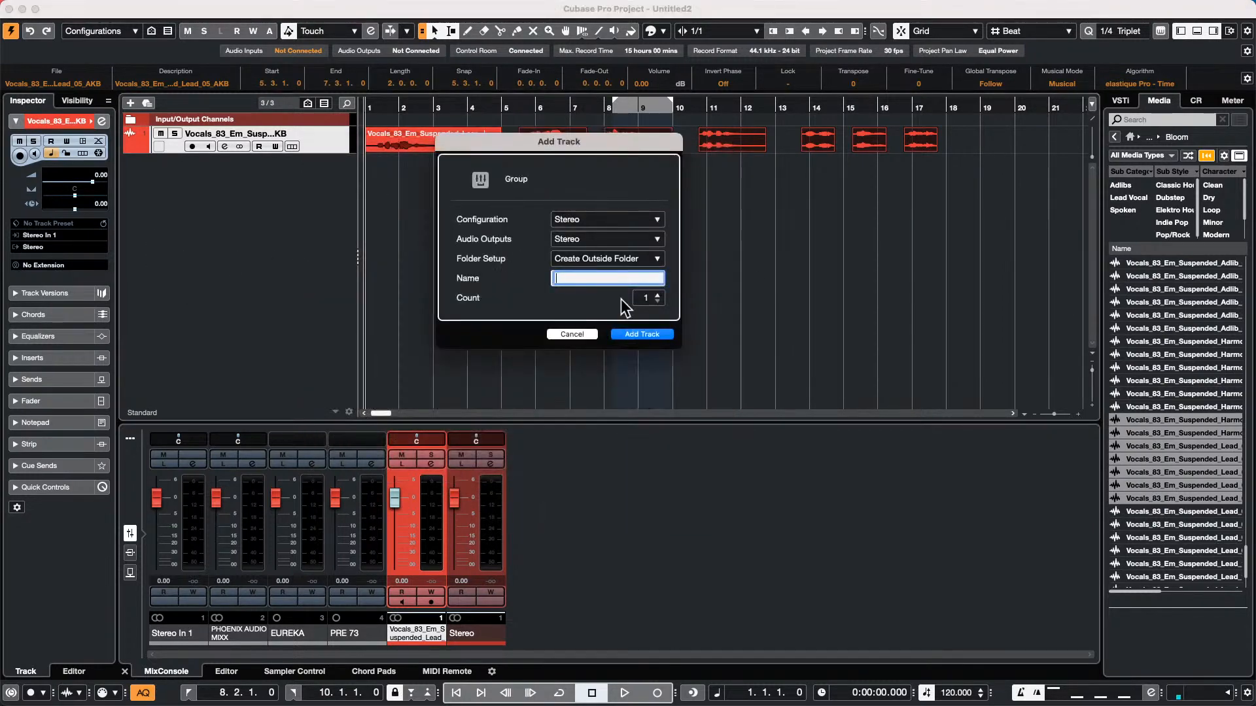
pyautogui.click(638, 332)
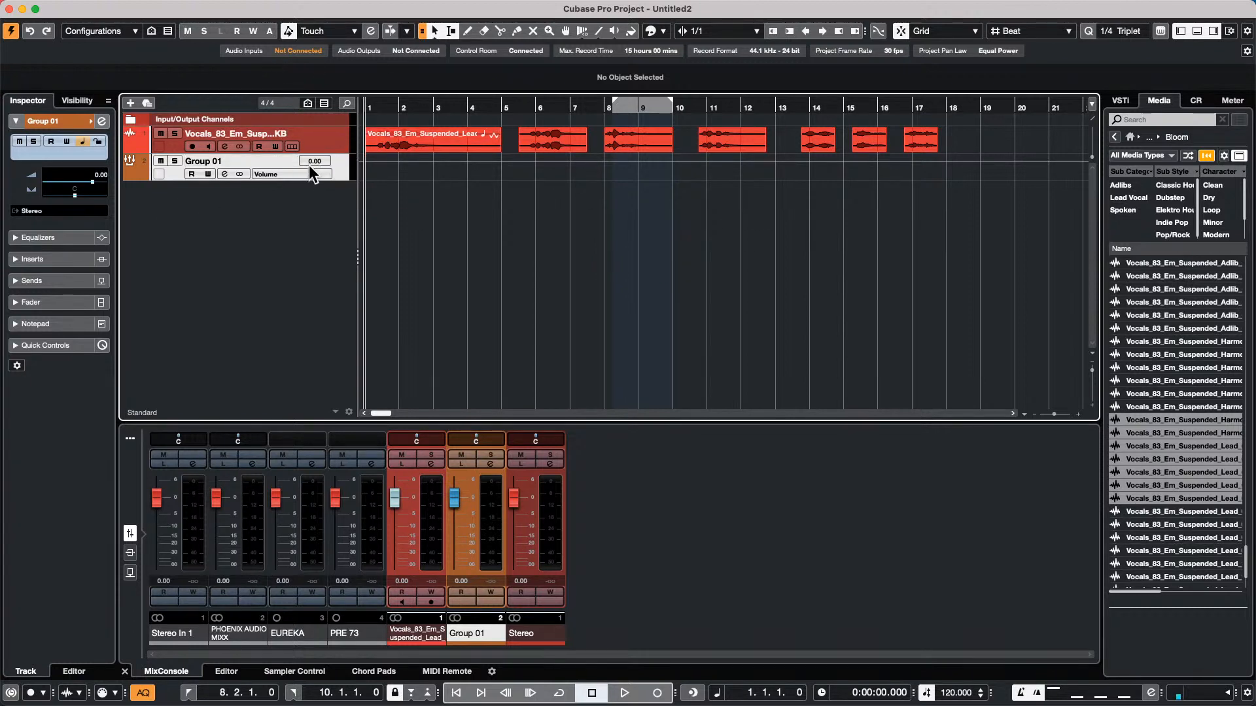
pyautogui.rightClick(334, 168)
pyautogui.moveTo(412, 171)
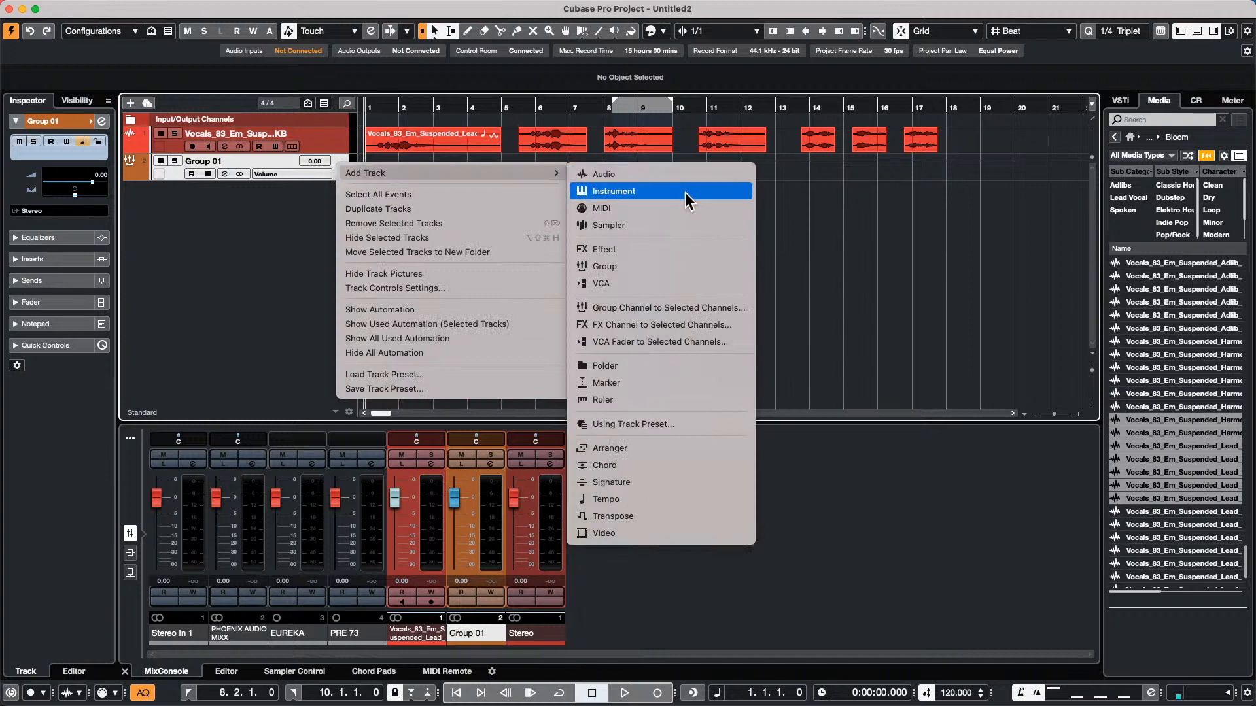
pyautogui.click(733, 325)
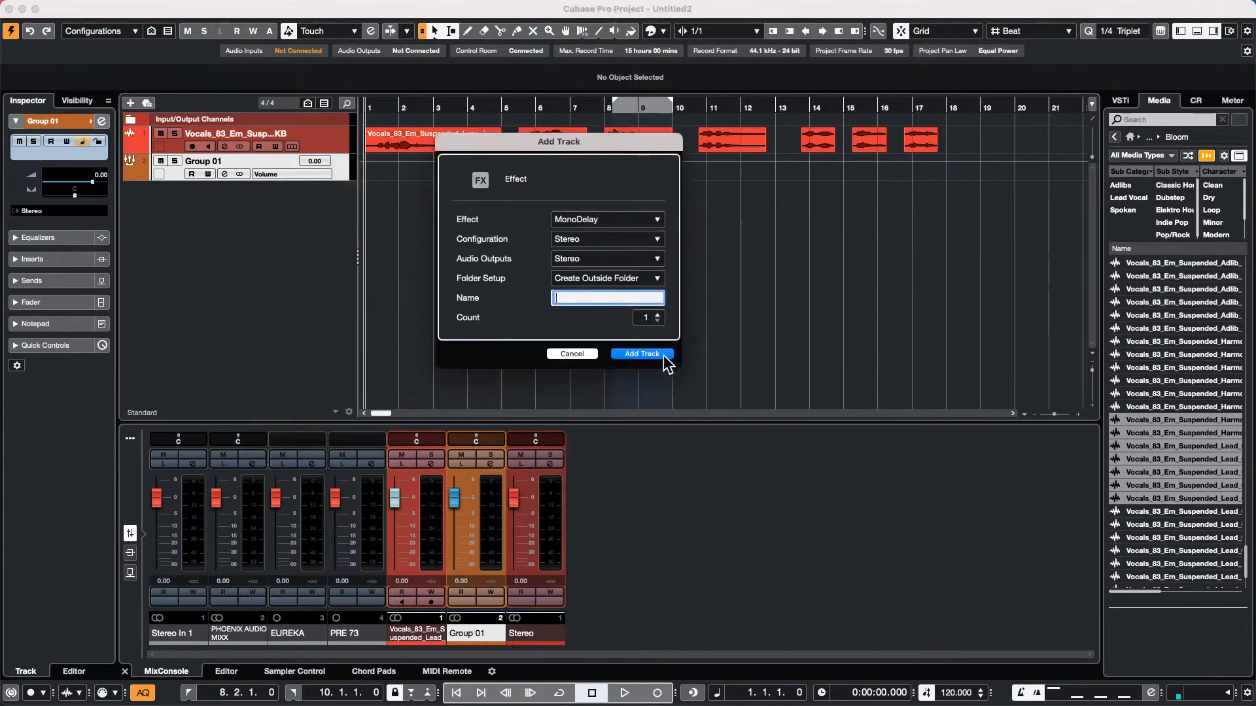
pyautogui.click(571, 354)
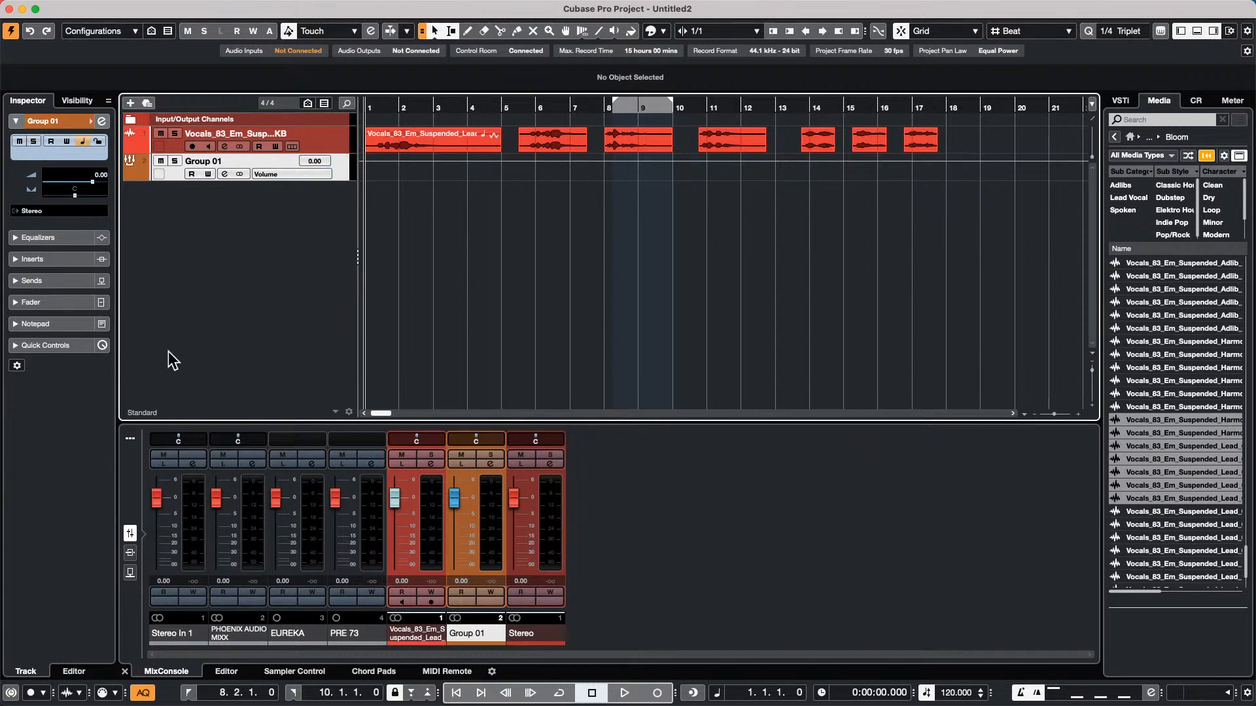
# Add a stereo FX channel with the REVelation reverb to the Group 01 channel and briefly play the vocals through it
pyautogui.rightClick(340, 167)
pyautogui.moveTo(344, 176)
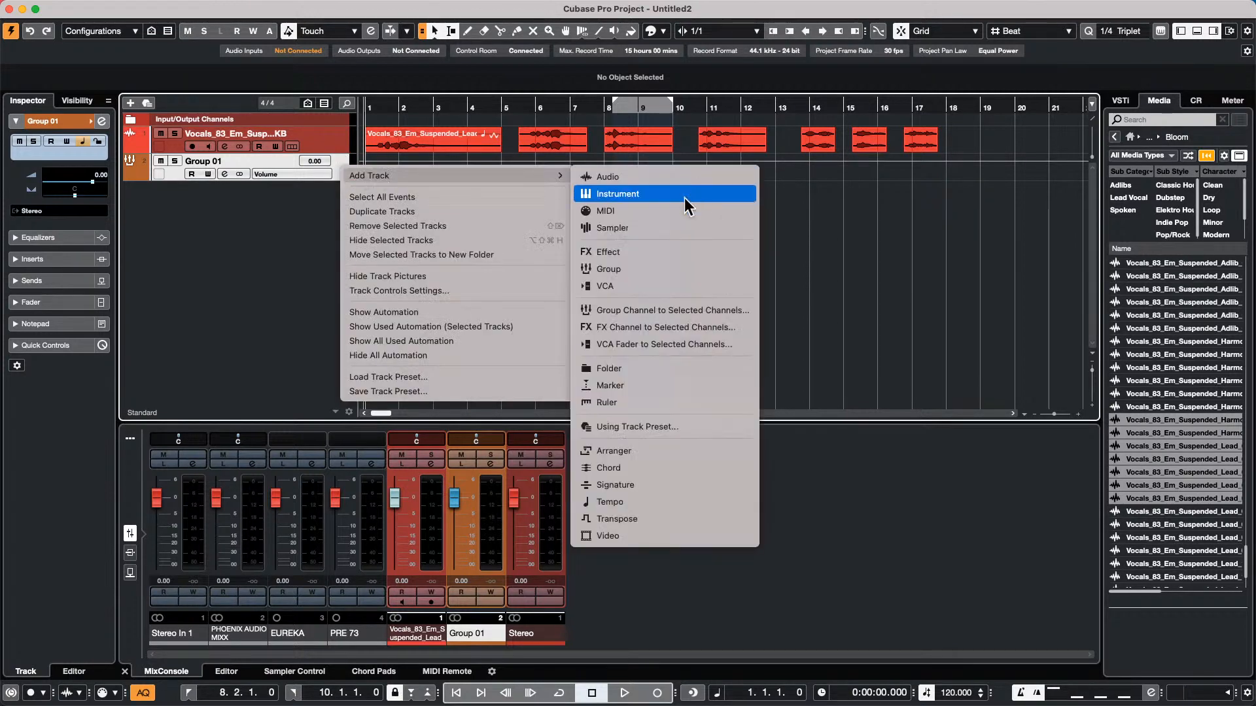
pyautogui.click(697, 329)
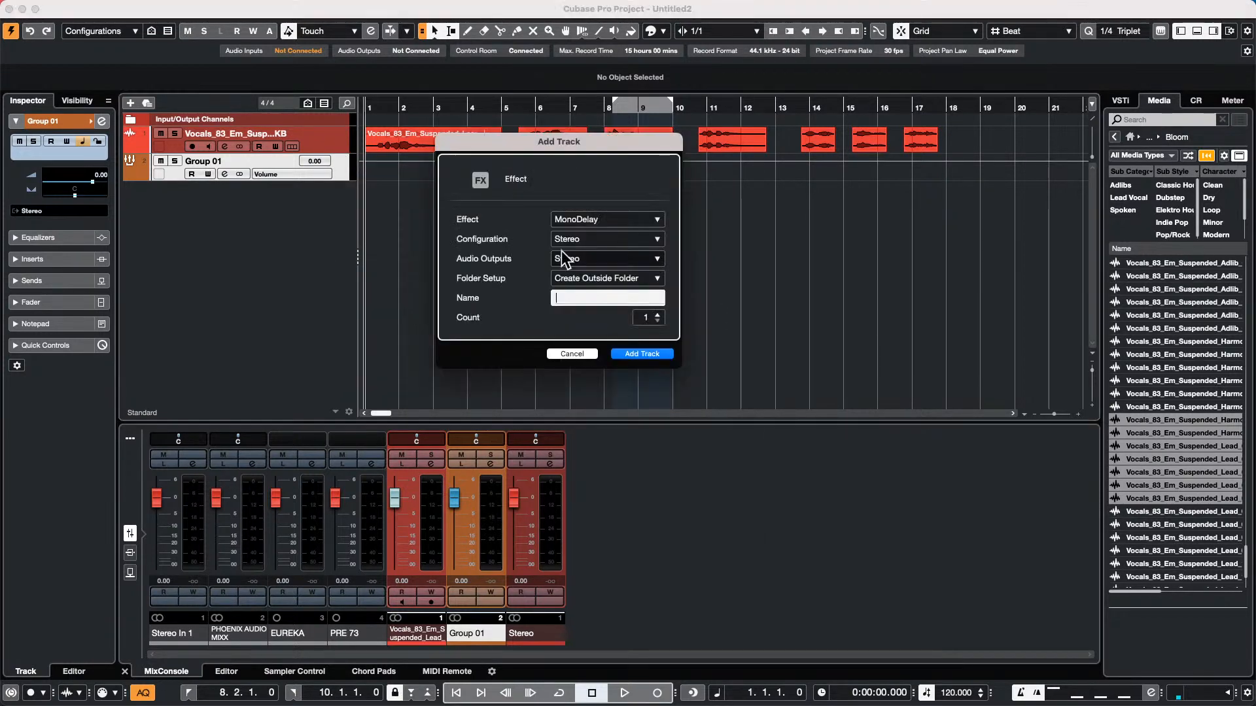
pyautogui.click(621, 222)
pyautogui.click(478, 510)
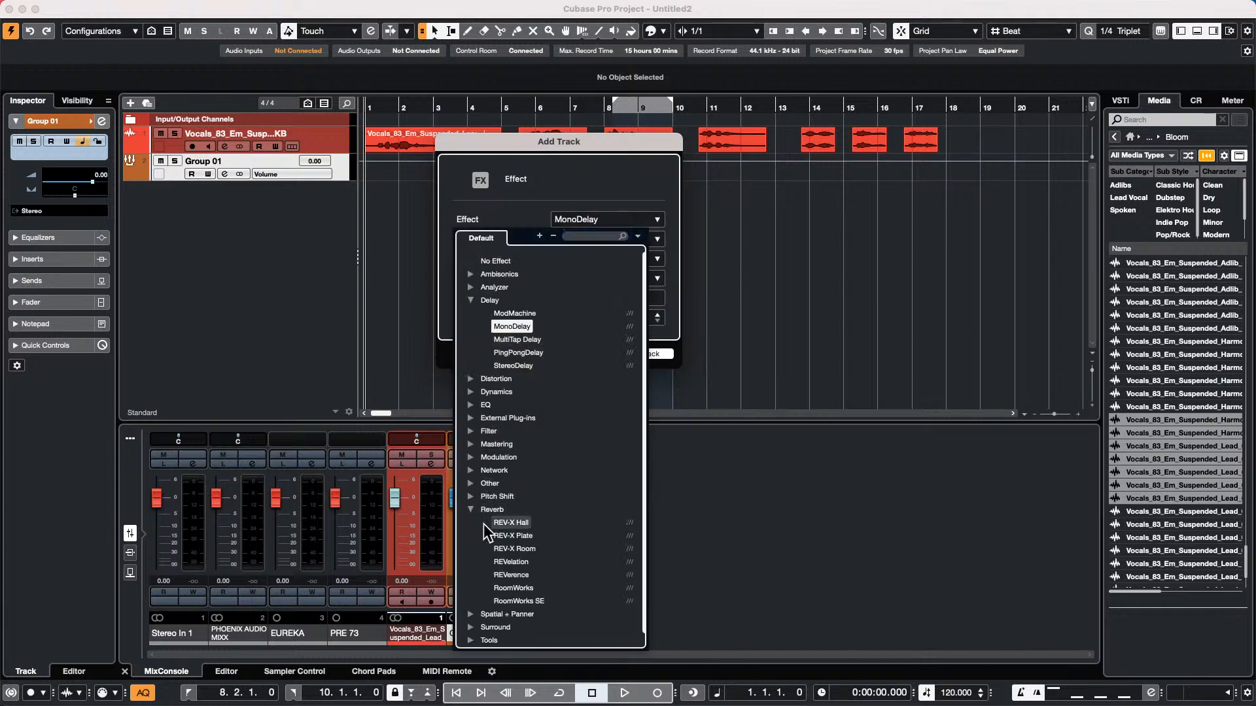
pyautogui.click(516, 562)
pyautogui.click(655, 355)
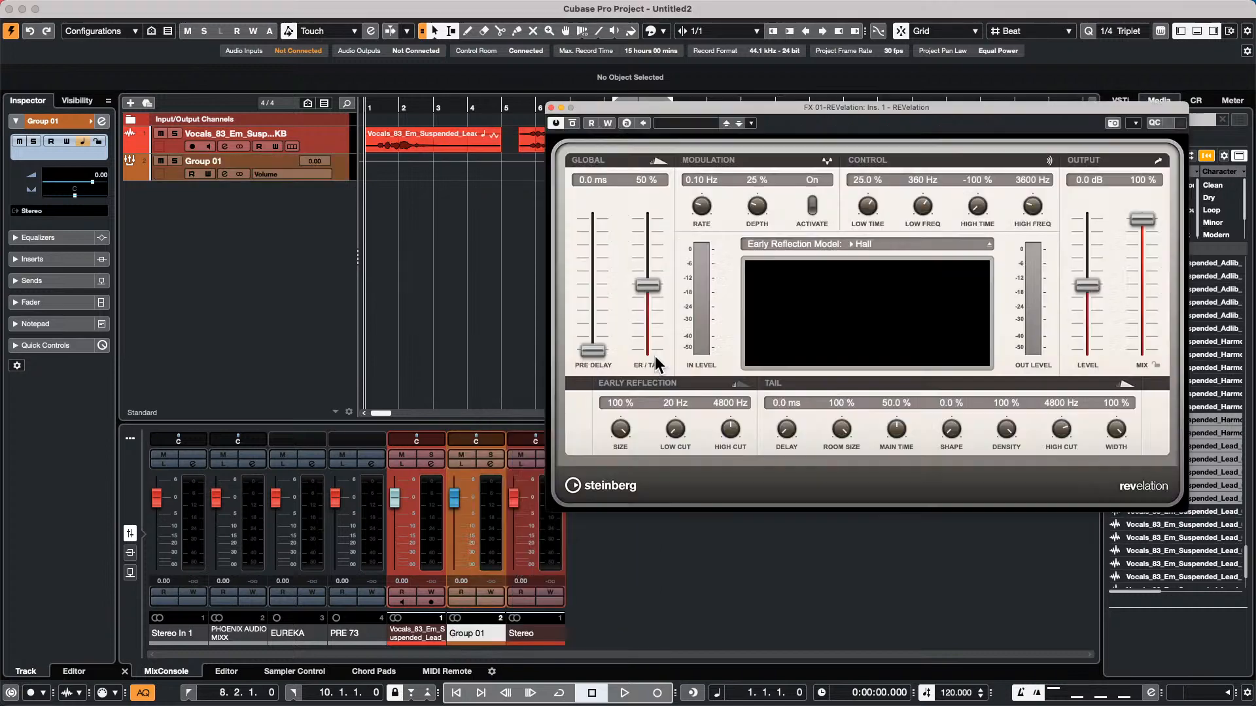
pyautogui.press('space')
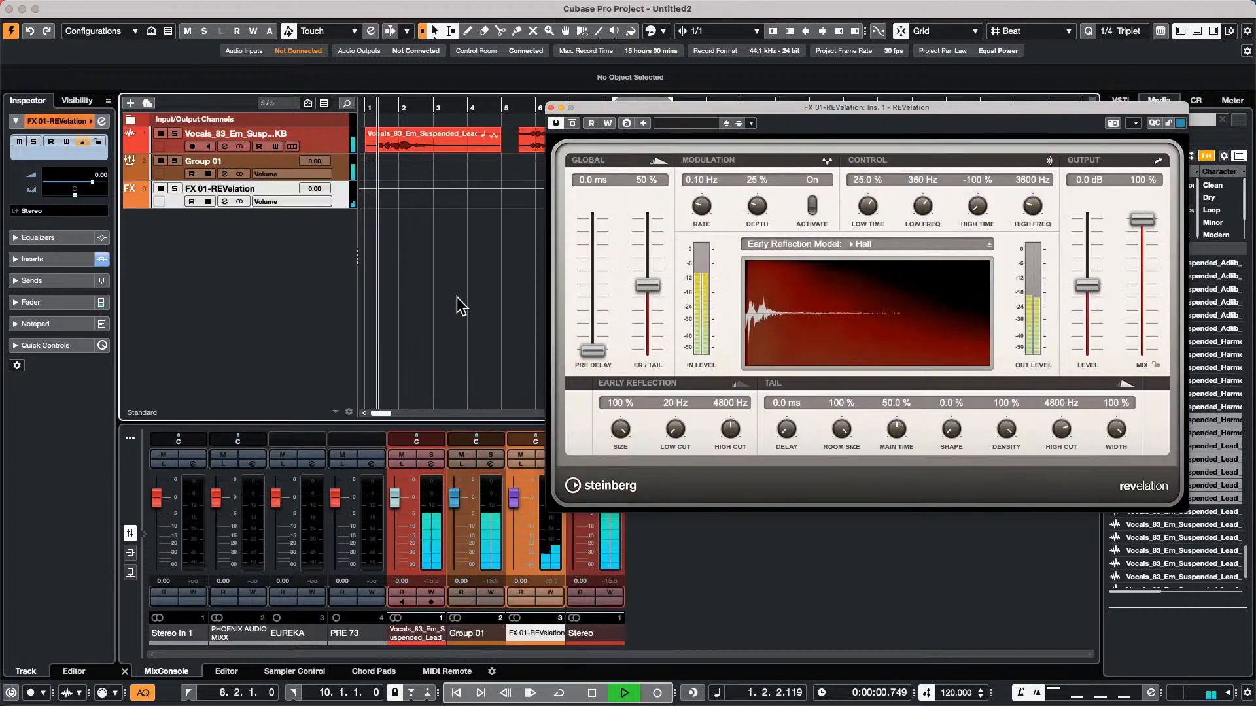
pyautogui.press('space')
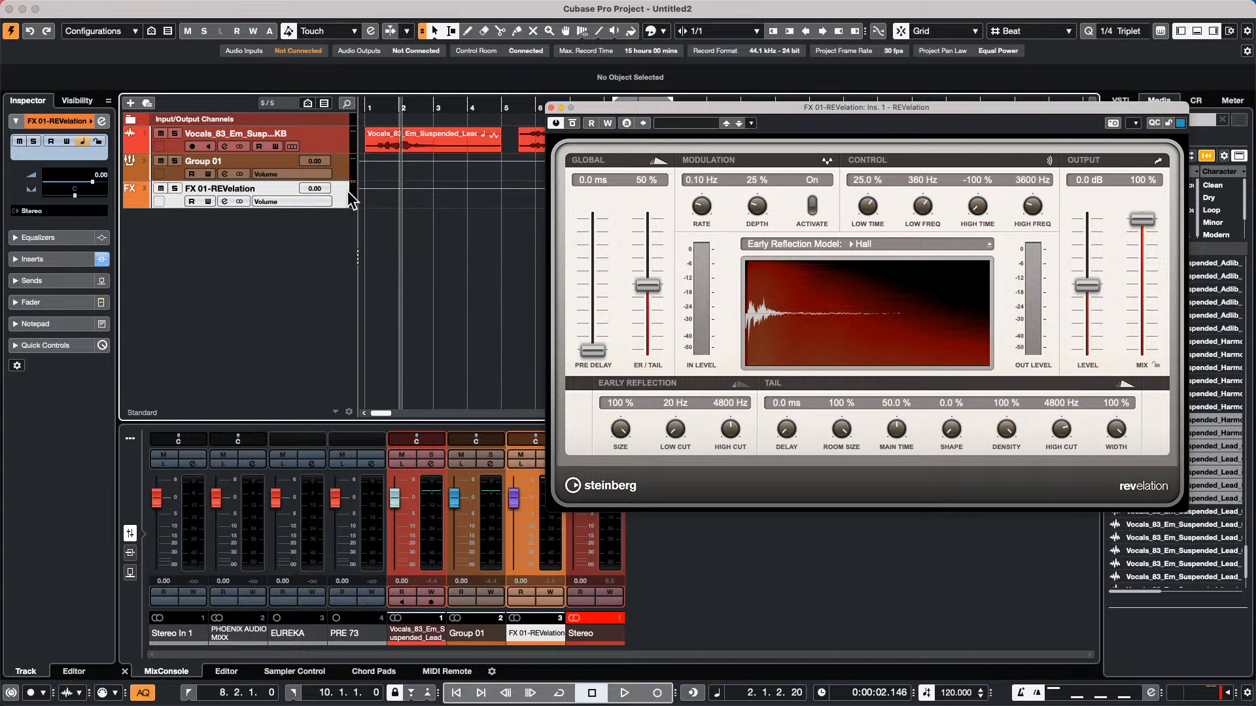
# Select Group 01 and FX 01-REVelation and add a stereo group channel named Master Vox to both
pyautogui.click(340, 163)
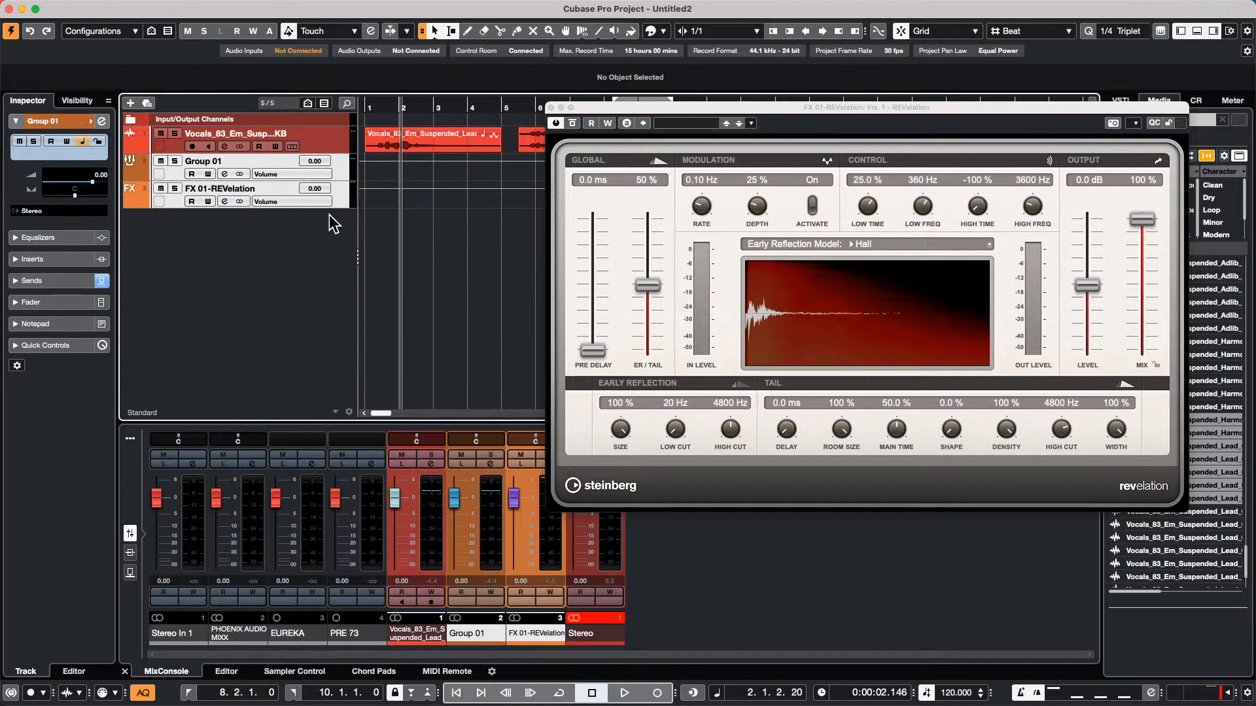
pyautogui.rightClick(343, 196)
pyautogui.moveTo(400, 200)
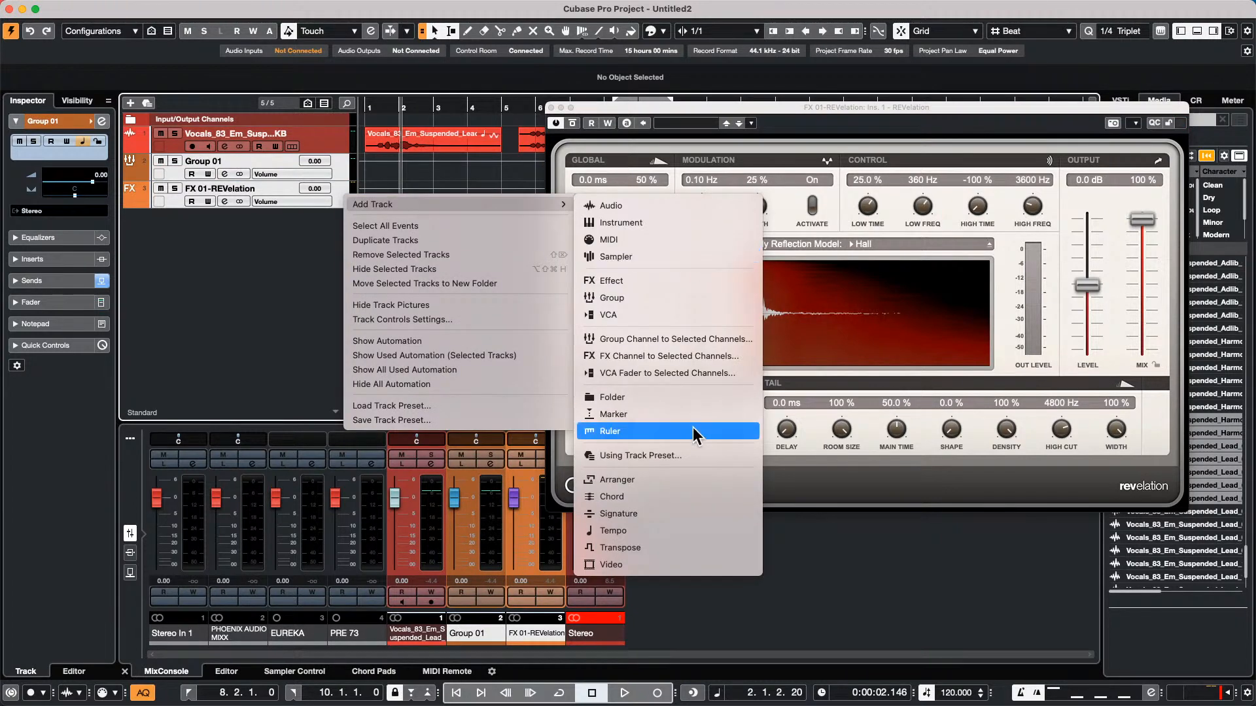
pyautogui.click(716, 341)
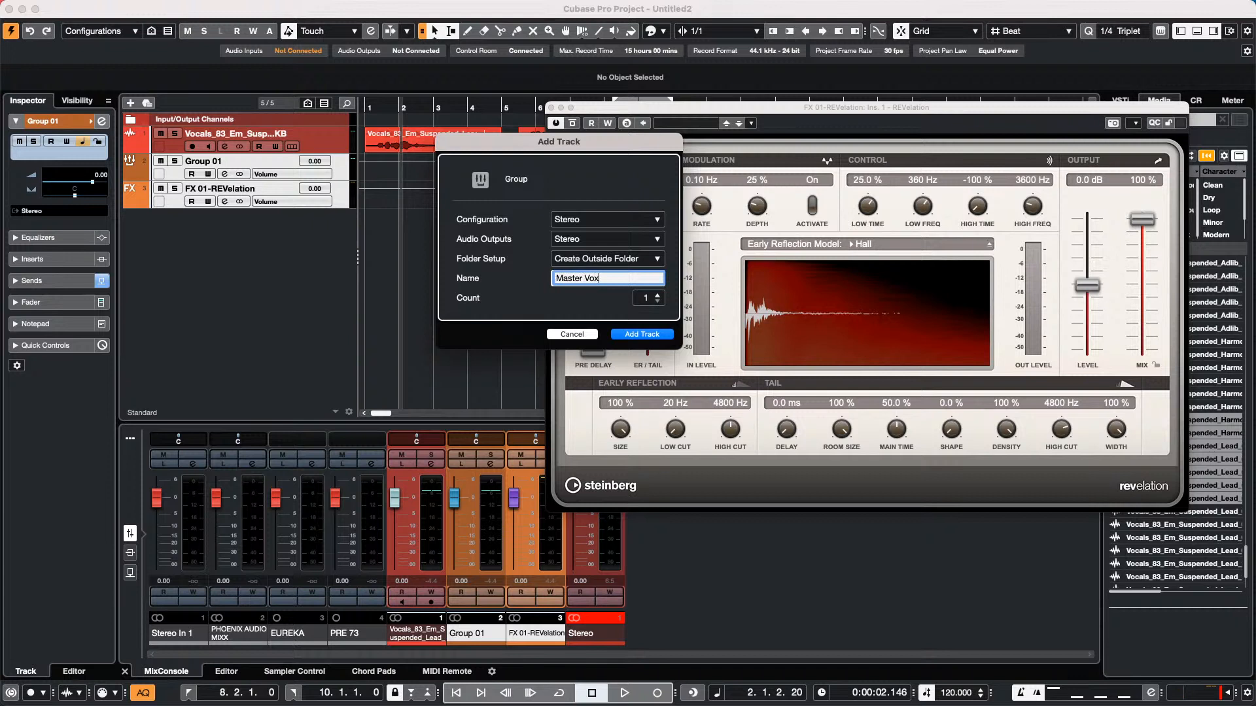
pyautogui.press('Return')
# Play the vocals through the new routing, move the REVelation window aside and raise the Master Vox volume to 1.79 dB
pyautogui.press('space')
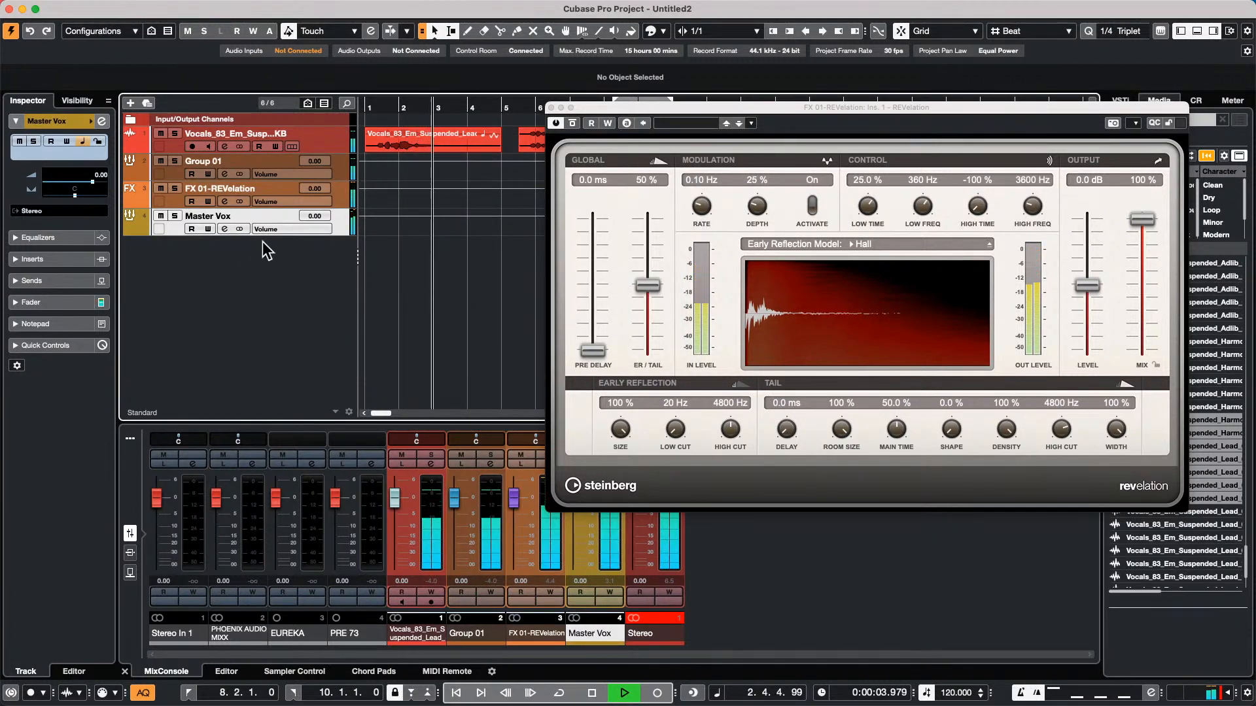
pyautogui.press('space')
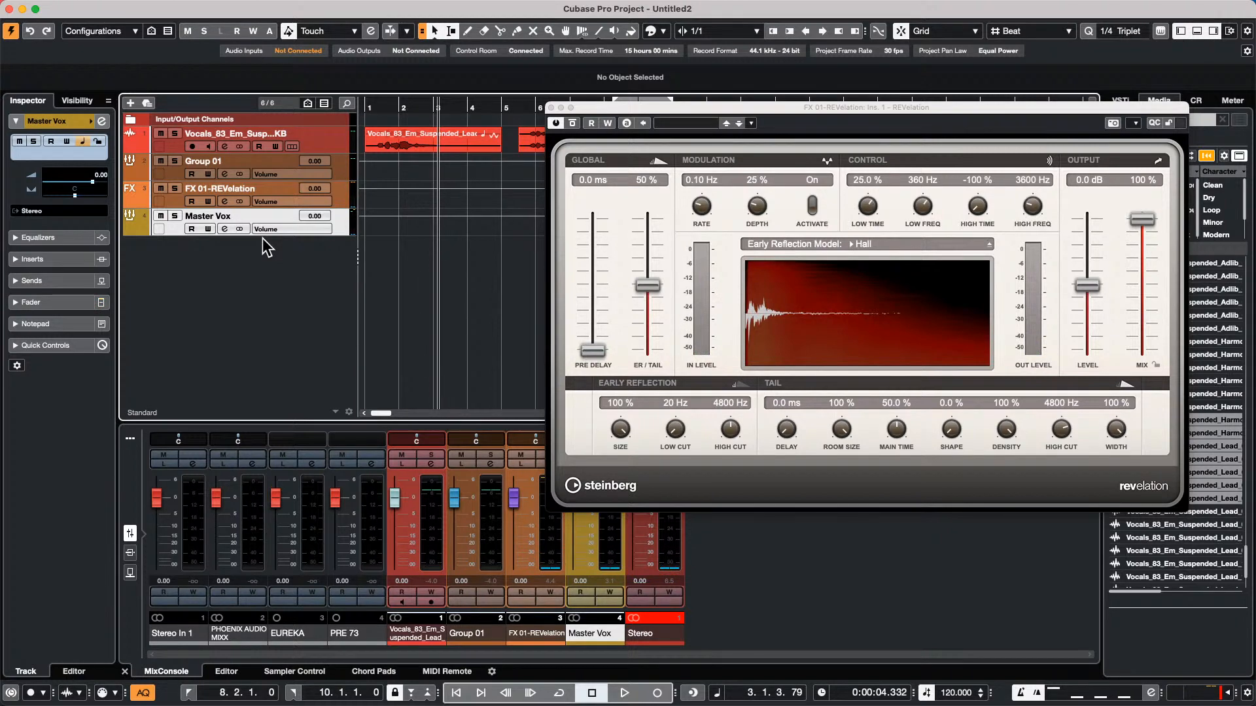
pyautogui.click(382, 106)
pyautogui.press('space')
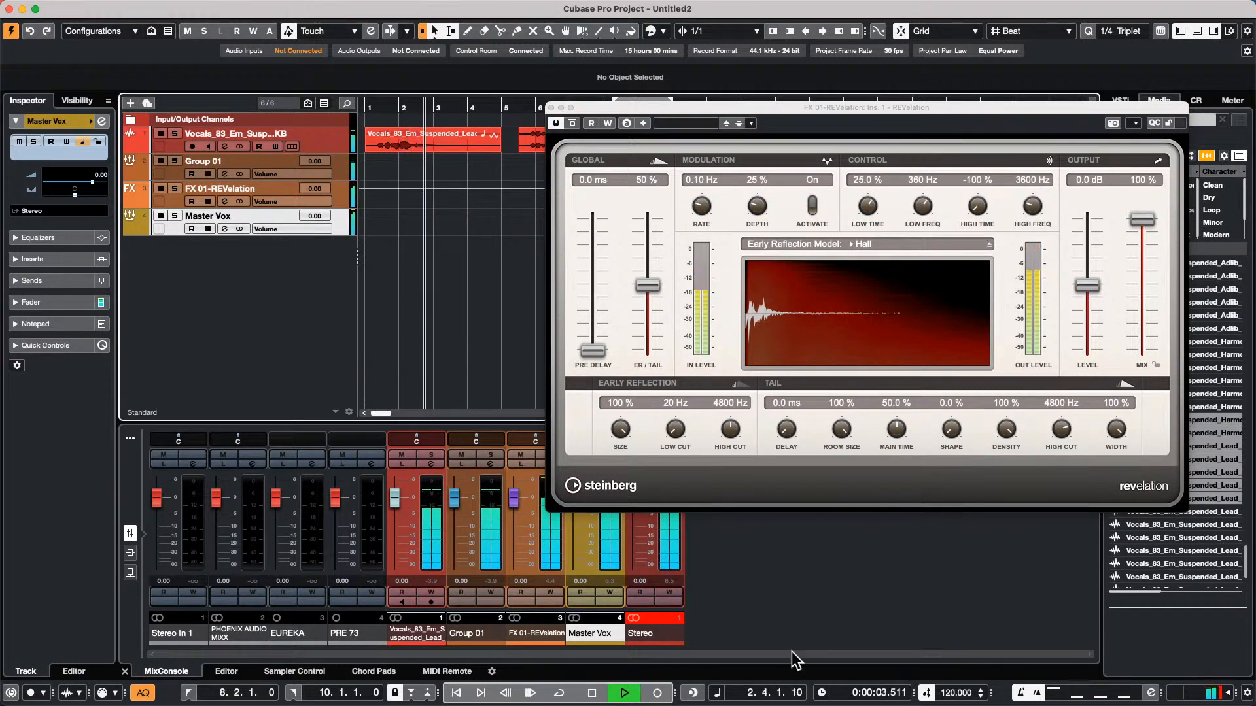
pyautogui.moveTo(674, 106); pyautogui.dragTo(896, 92)
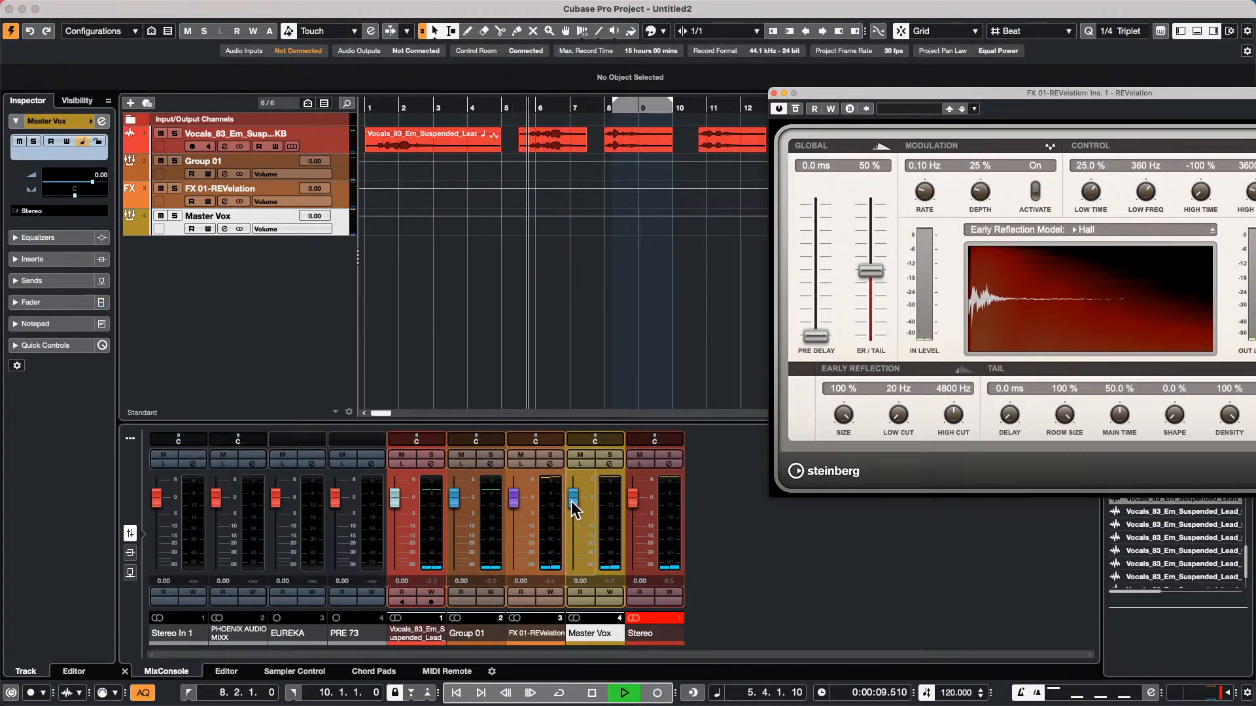
pyautogui.moveTo(570, 501)
pyautogui.mouseDown()
pyautogui.moveTo(571, 577)
pyautogui.moveTo(572, 497)
pyautogui.mouseUp()
pyautogui.press('space')
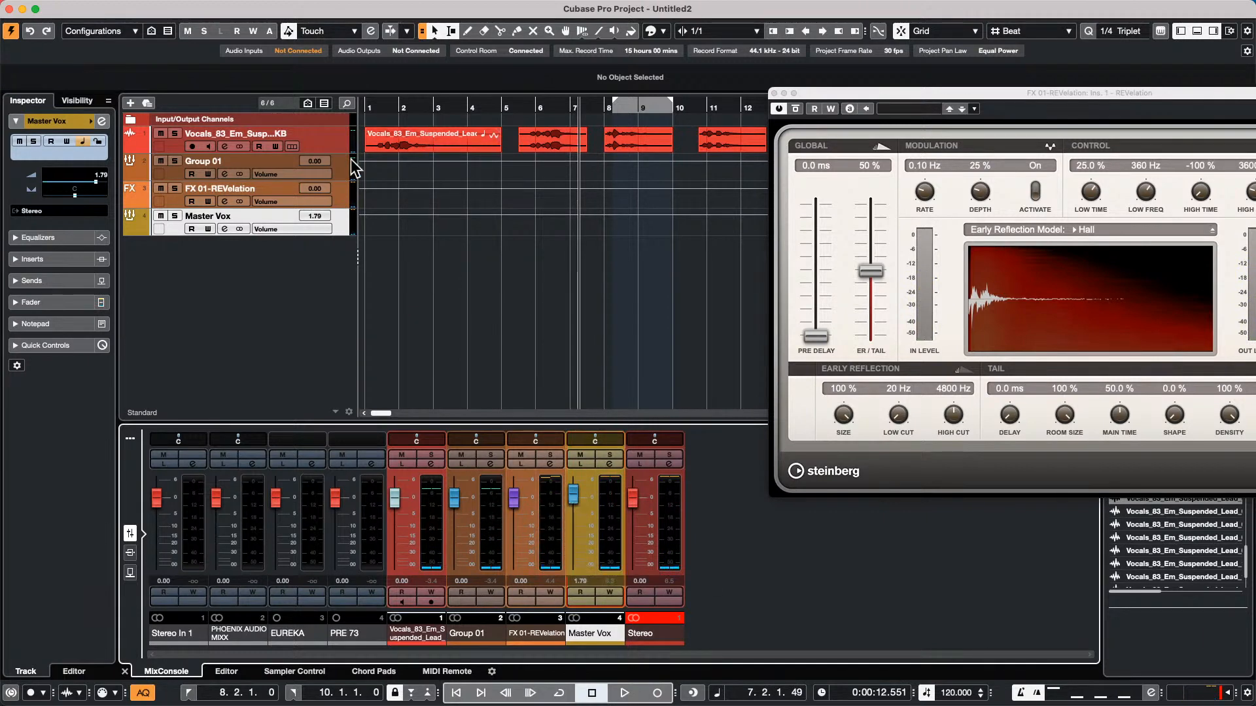
# Check the output routing of FX 01-REVelation and set it to the Stereo bus
pyautogui.click(344, 204)
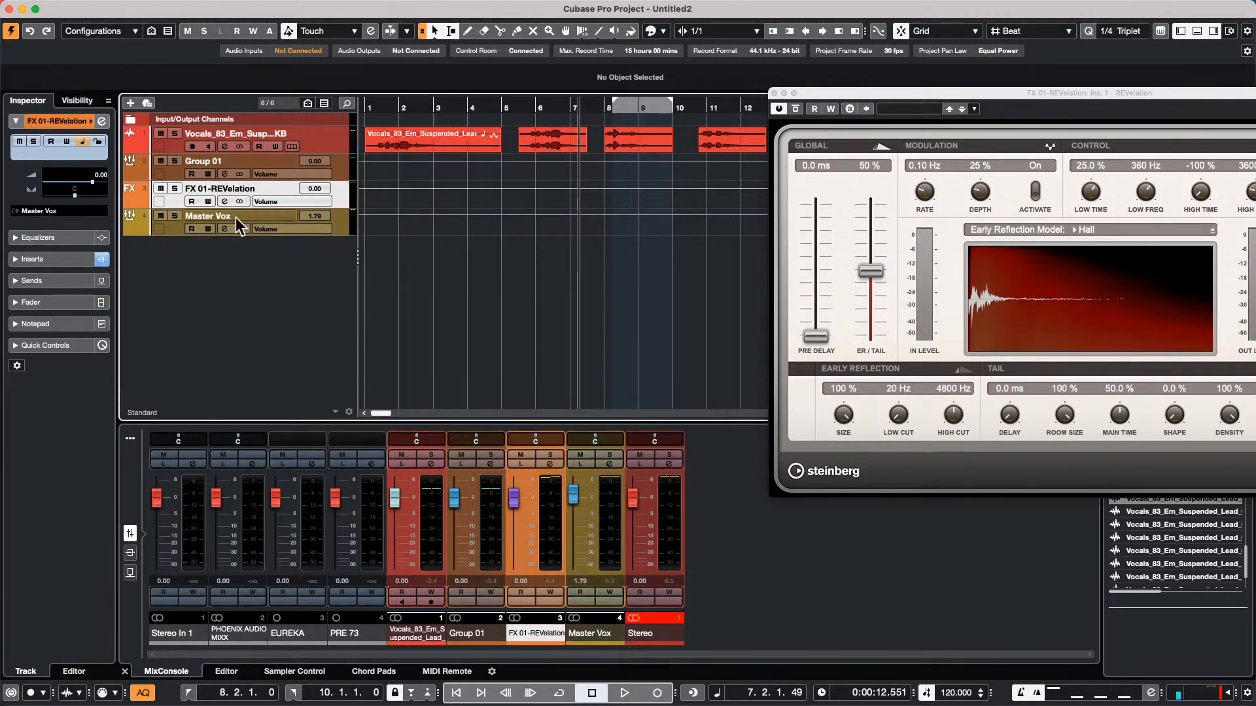
pyautogui.click(60, 212)
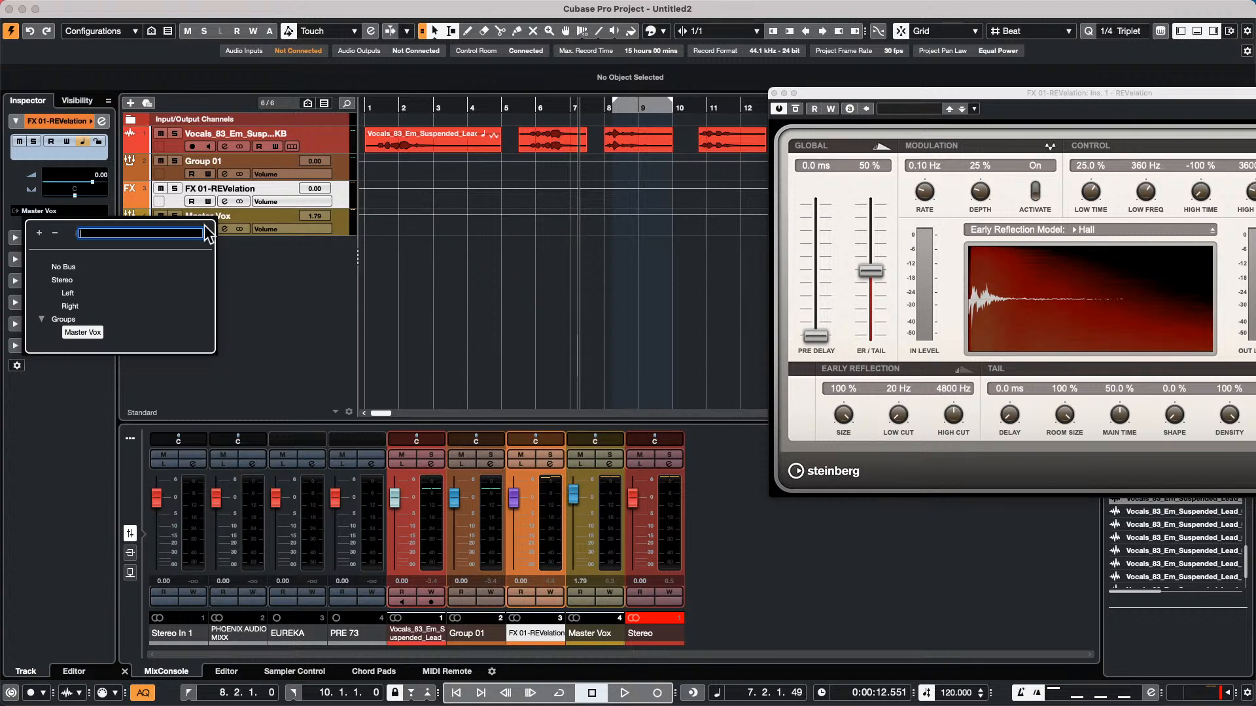
pyautogui.click(320, 308)
pyautogui.click(77, 212)
pyautogui.click(85, 275)
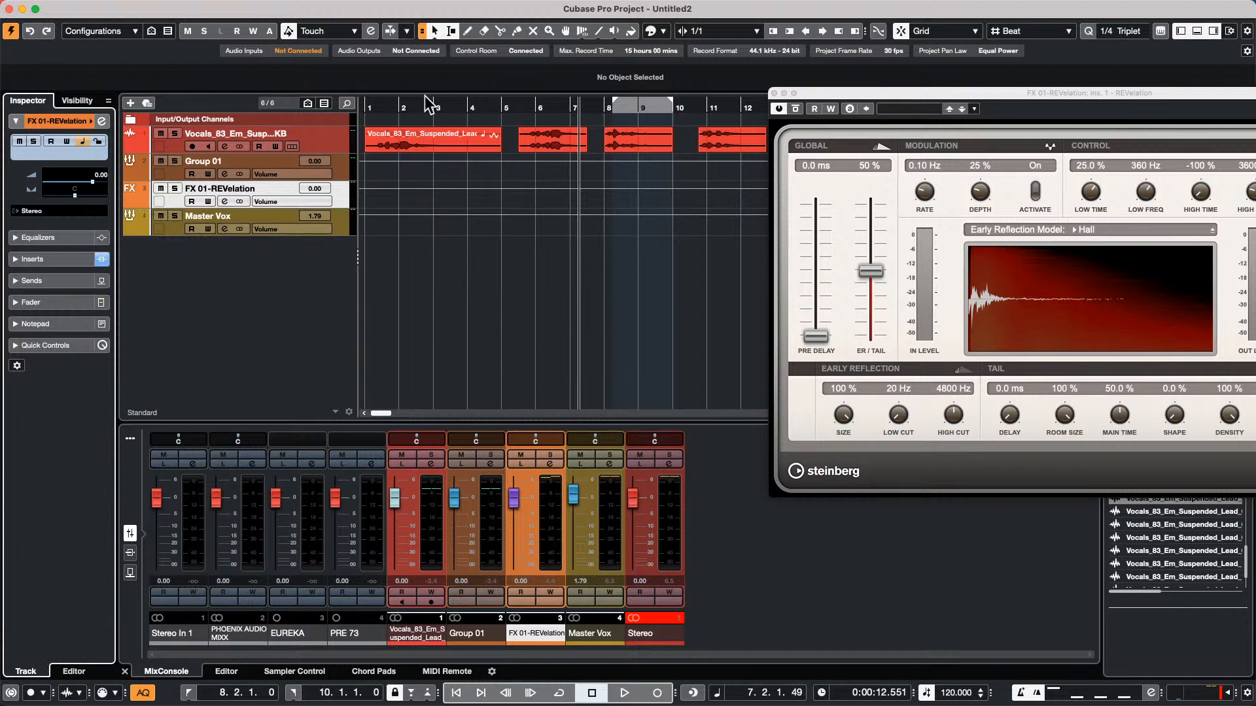
# Play the vocals from near the start, pull the Master Vox volume fully down and restore it to 0.00 dB
pyautogui.moveTo(405, 107); pyautogui.dragTo(381, 108)
pyautogui.press('space')
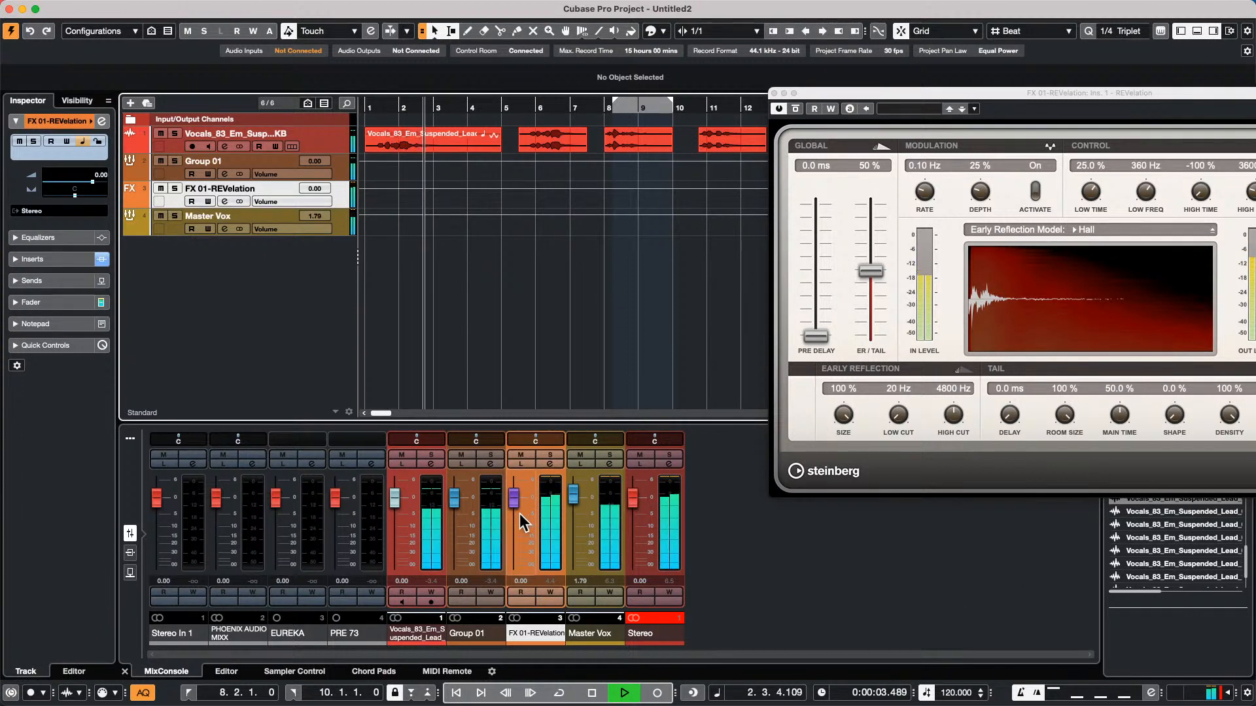
pyautogui.moveTo(576, 495); pyautogui.dragTo(568, 575)
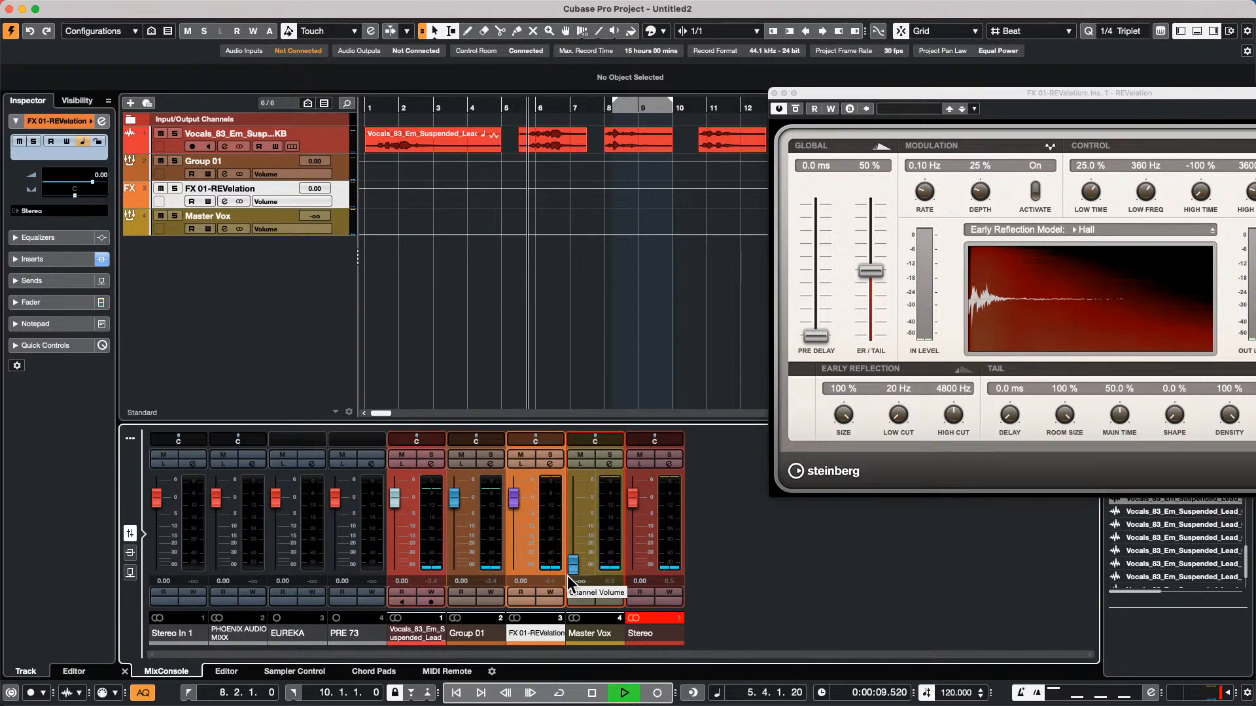
pyautogui.moveTo(567, 575); pyautogui.dragTo(591, 500)
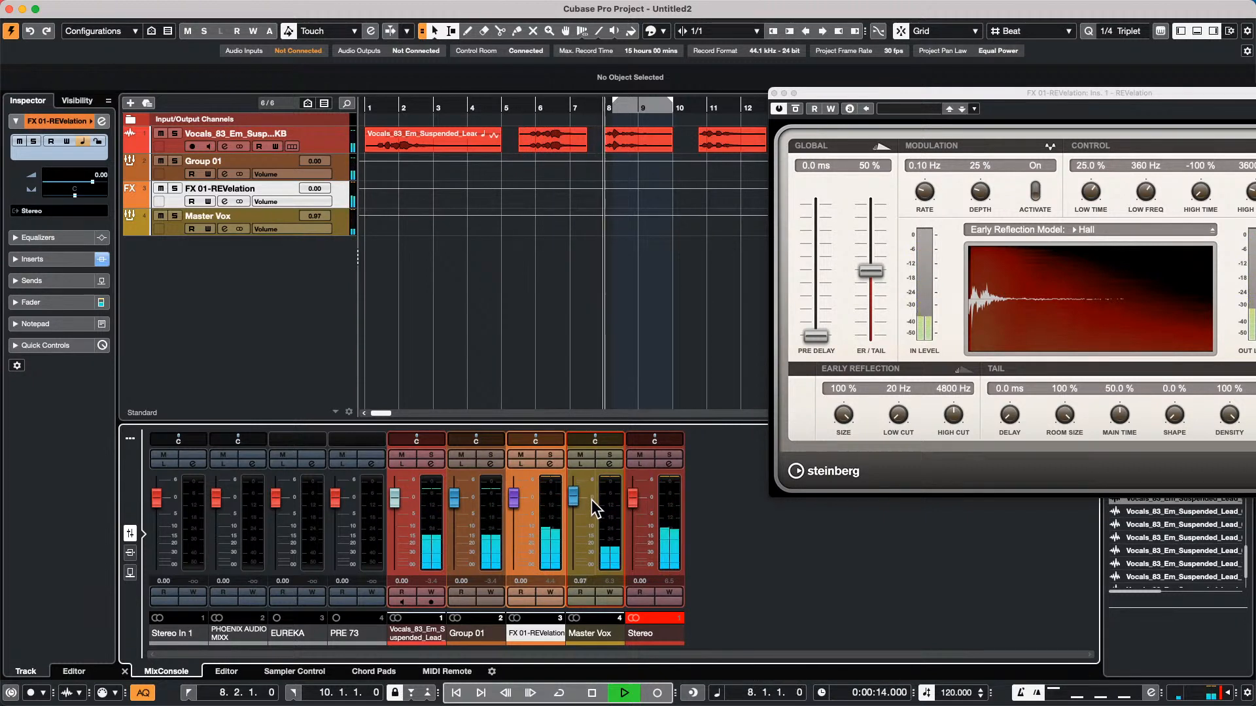
# Route the output of FX 01-REVelation to Master Vox, lower the Master Vox volume to -0.77 dB and stop playback
pyautogui.click(342, 197)
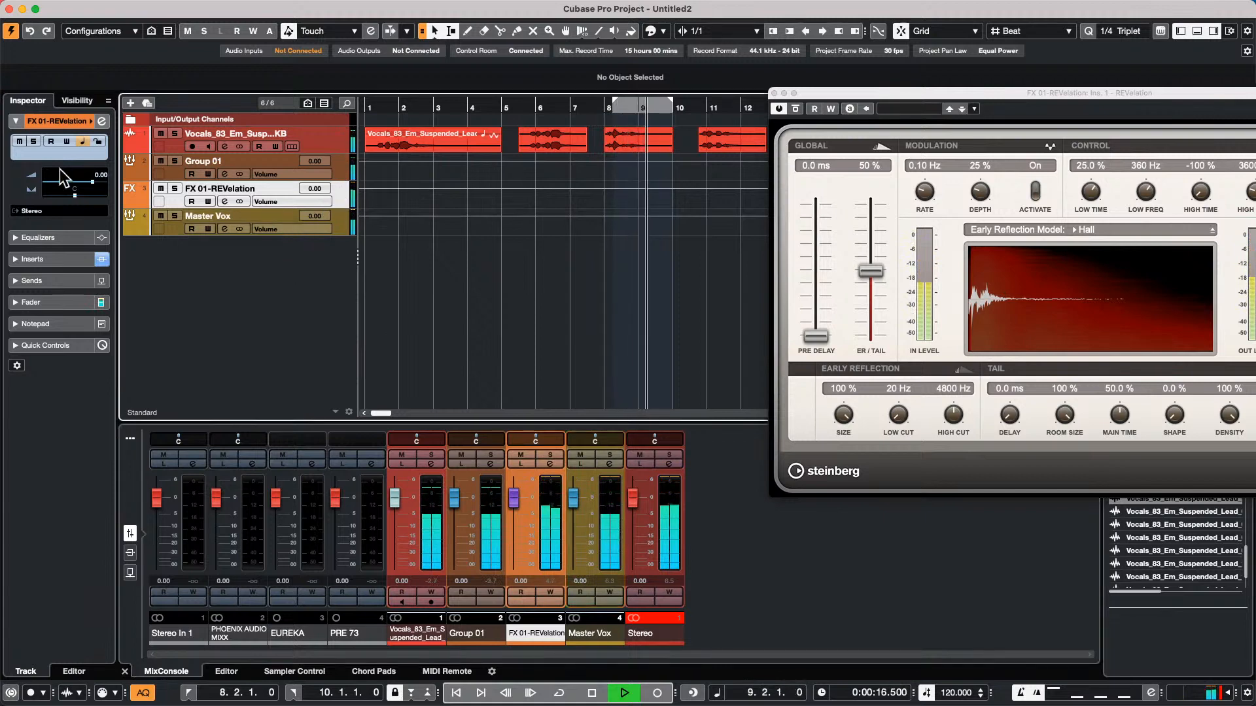
pyautogui.click(52, 211)
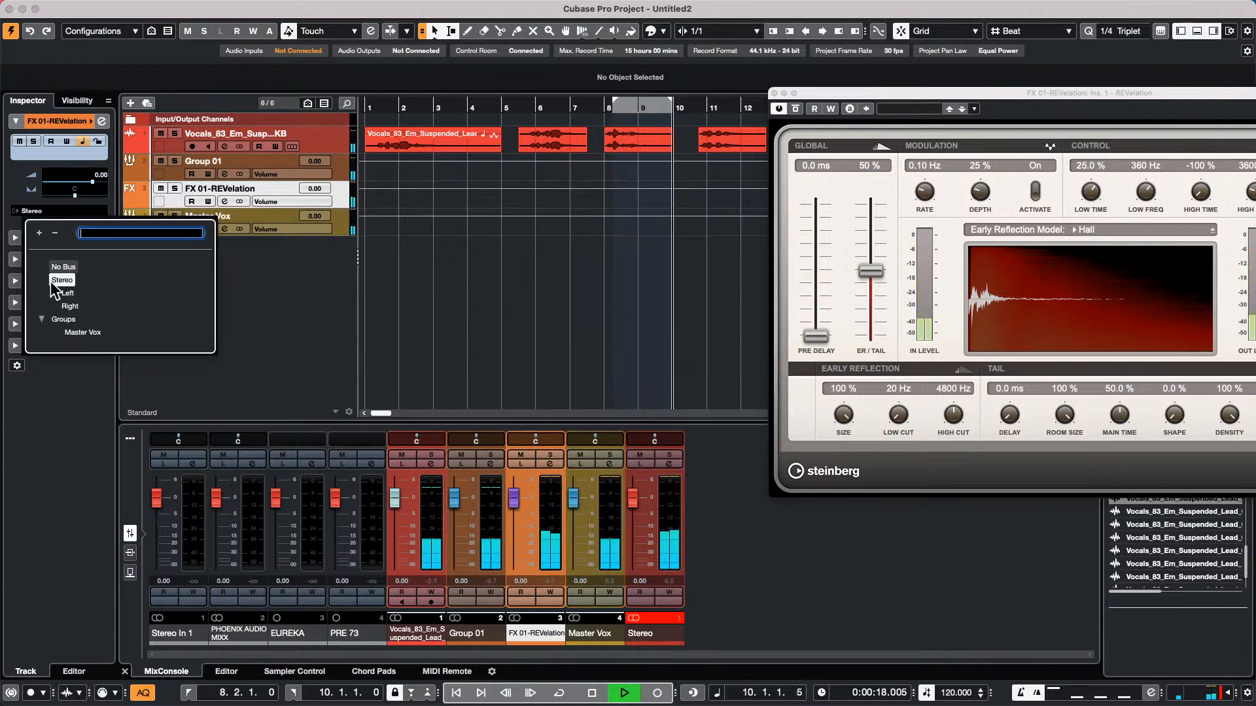
pyautogui.click(82, 332)
pyautogui.moveTo(569, 498)
pyautogui.mouseDown()
pyautogui.moveTo(566, 584)
pyautogui.moveTo(589, 498)
pyautogui.moveTo(583, 564)
pyautogui.moveTo(586, 484)
pyautogui.moveTo(560, 587)
pyautogui.moveTo(574, 497)
pyautogui.moveTo(574, 520)
pyautogui.moveTo(574, 507)
pyautogui.mouseUp()
pyautogui.press('space')
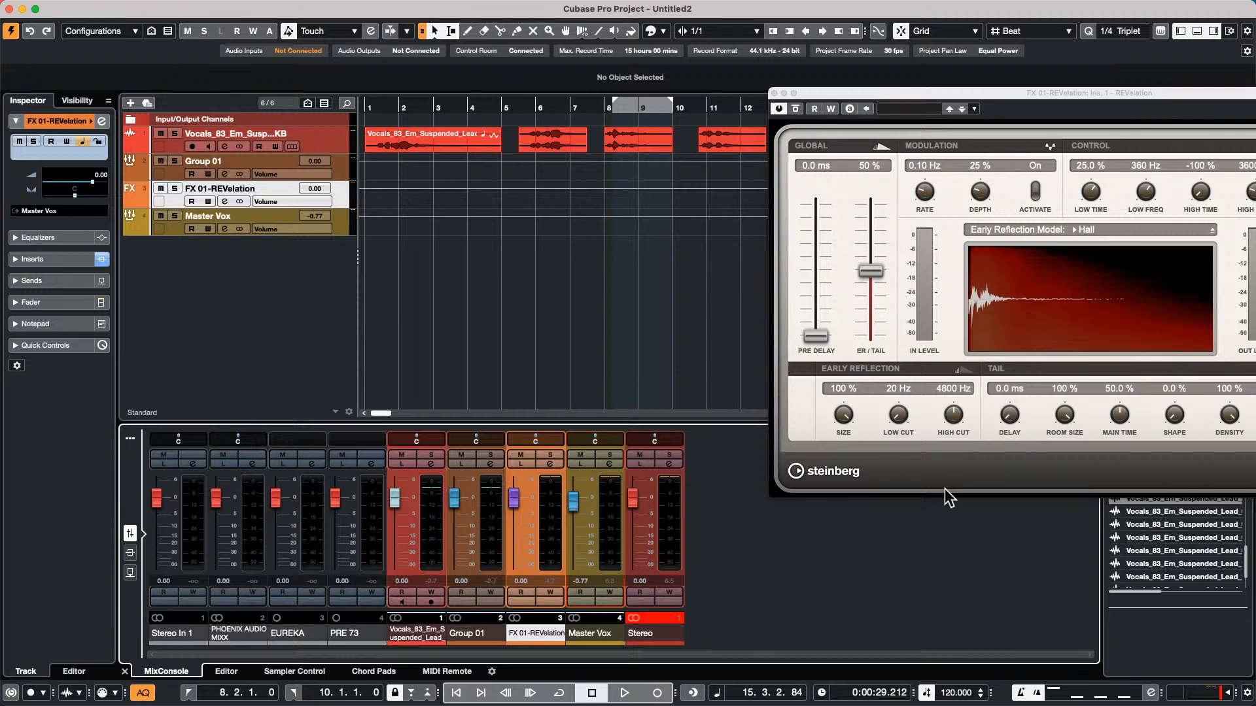
# Open and activate the recent project Amos Moses - GO.cpr
pyautogui.moveTo(154, 1)
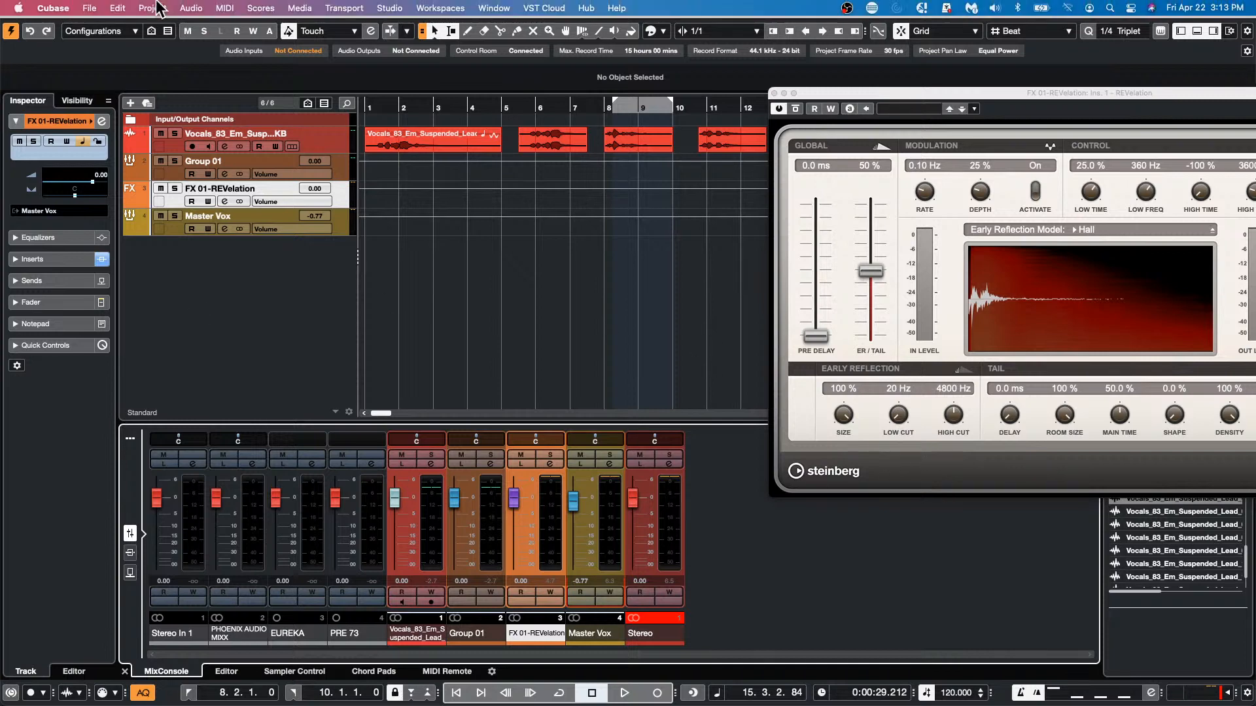
pyautogui.click(85, 8)
pyautogui.moveTo(167, 285)
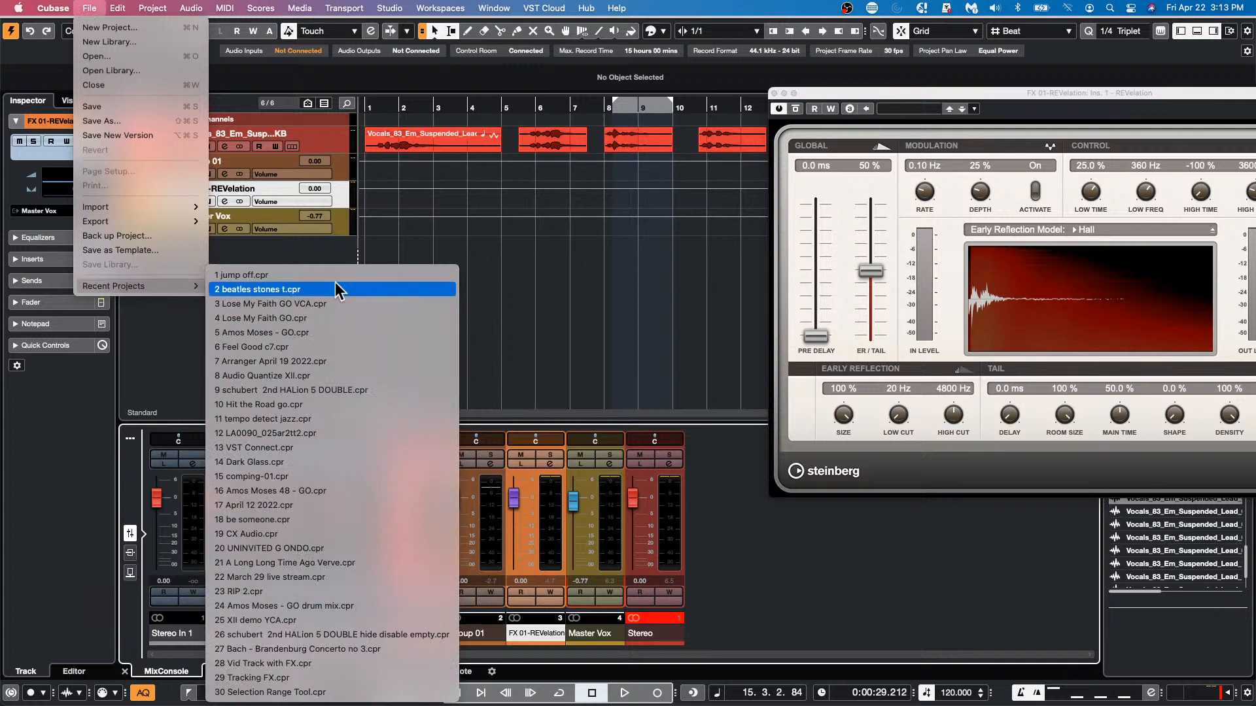
pyautogui.click(307, 332)
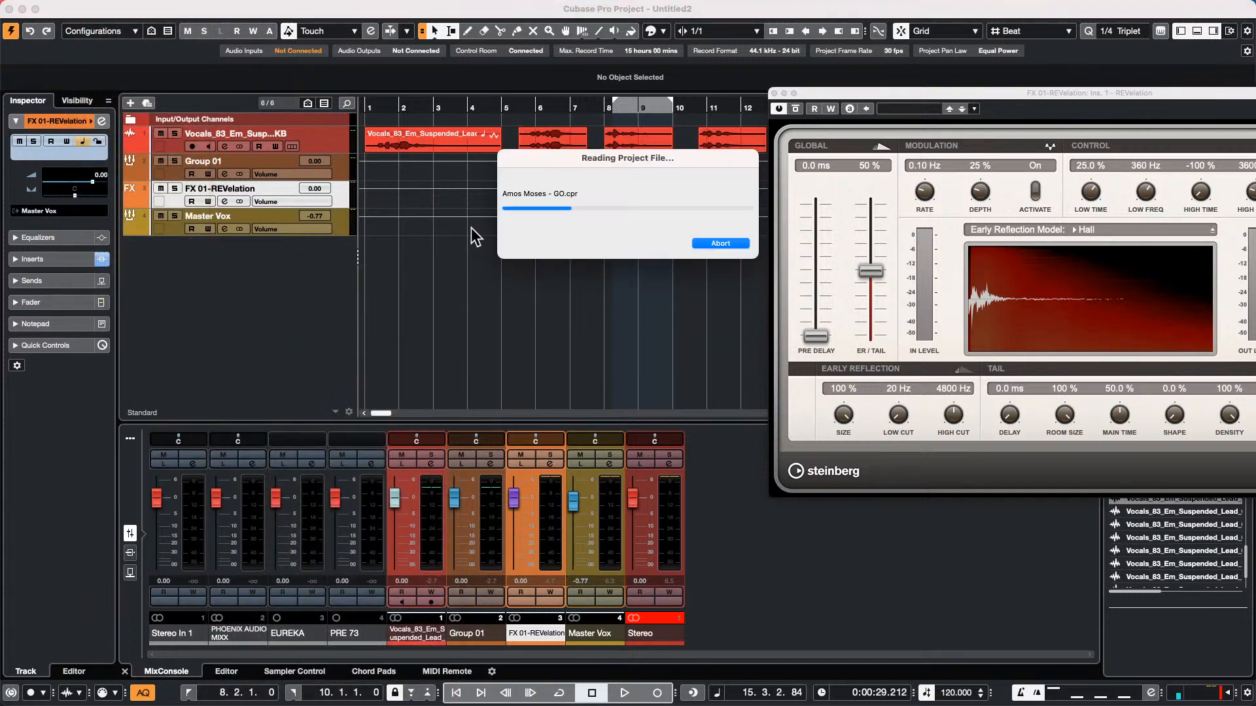
pyautogui.click(697, 238)
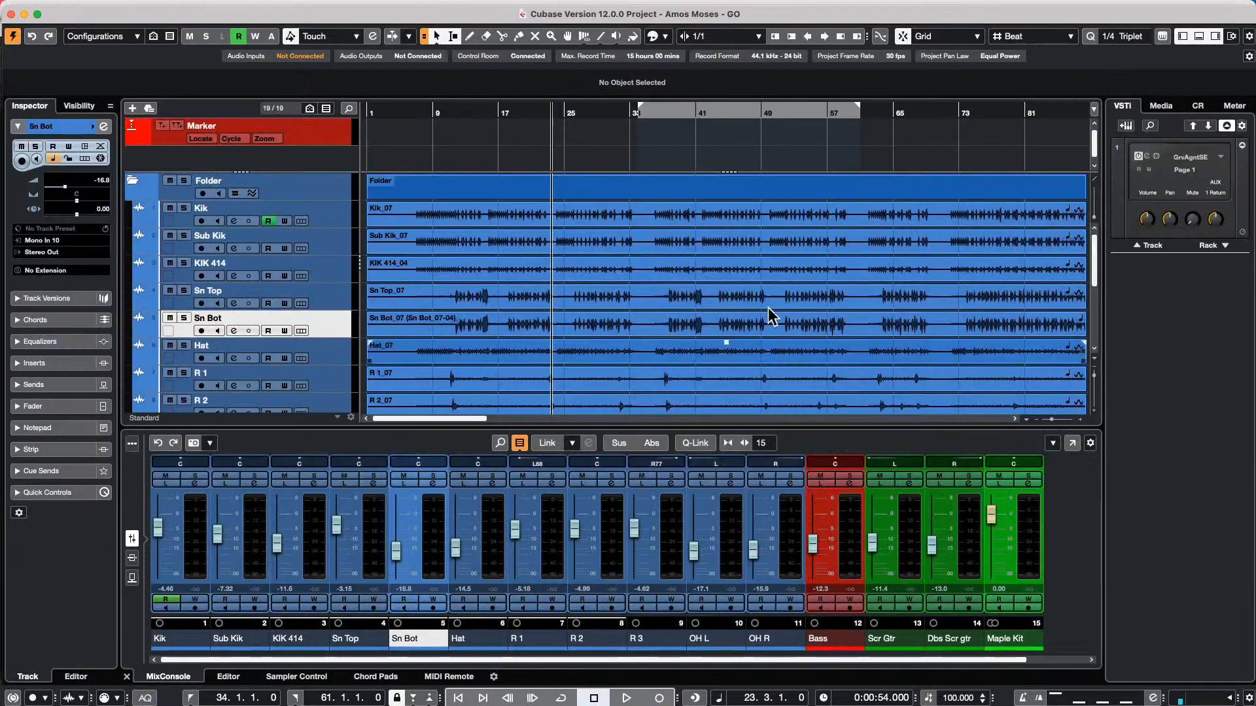
# Open the audio mixdown export for multiple channels and select all Audio Channels
pyautogui.click(117, 7)
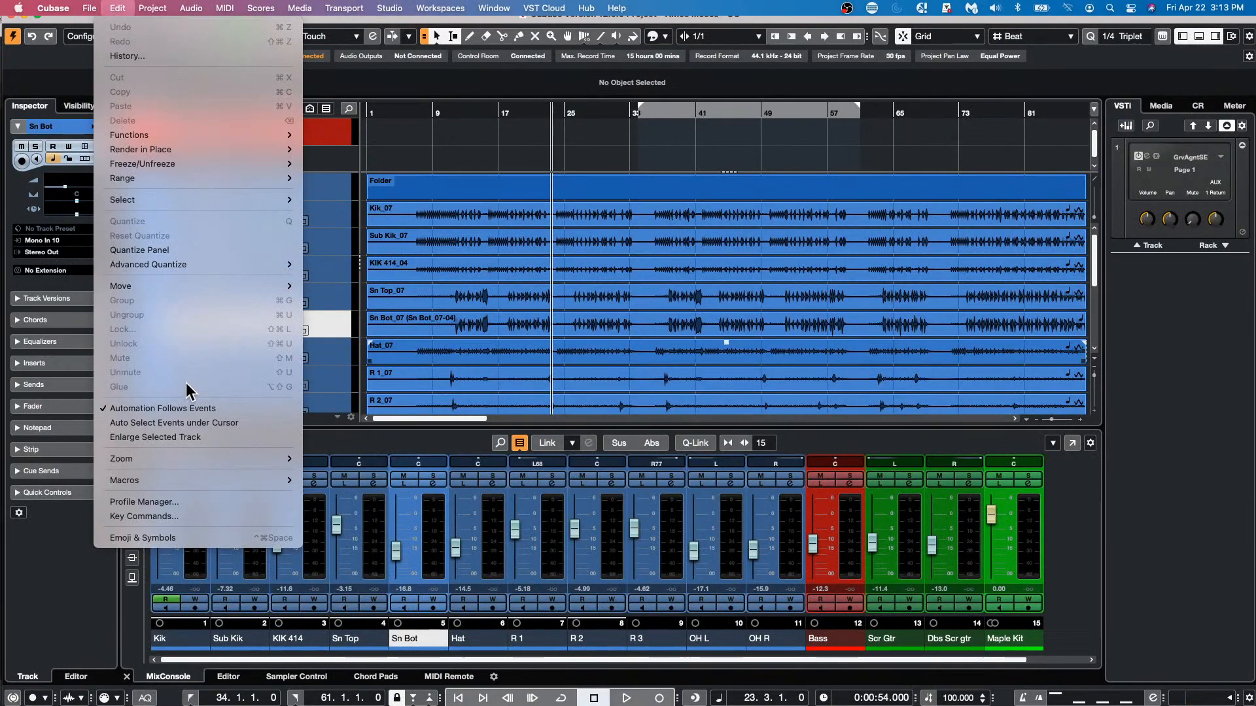
pyautogui.moveTo(89, 8)
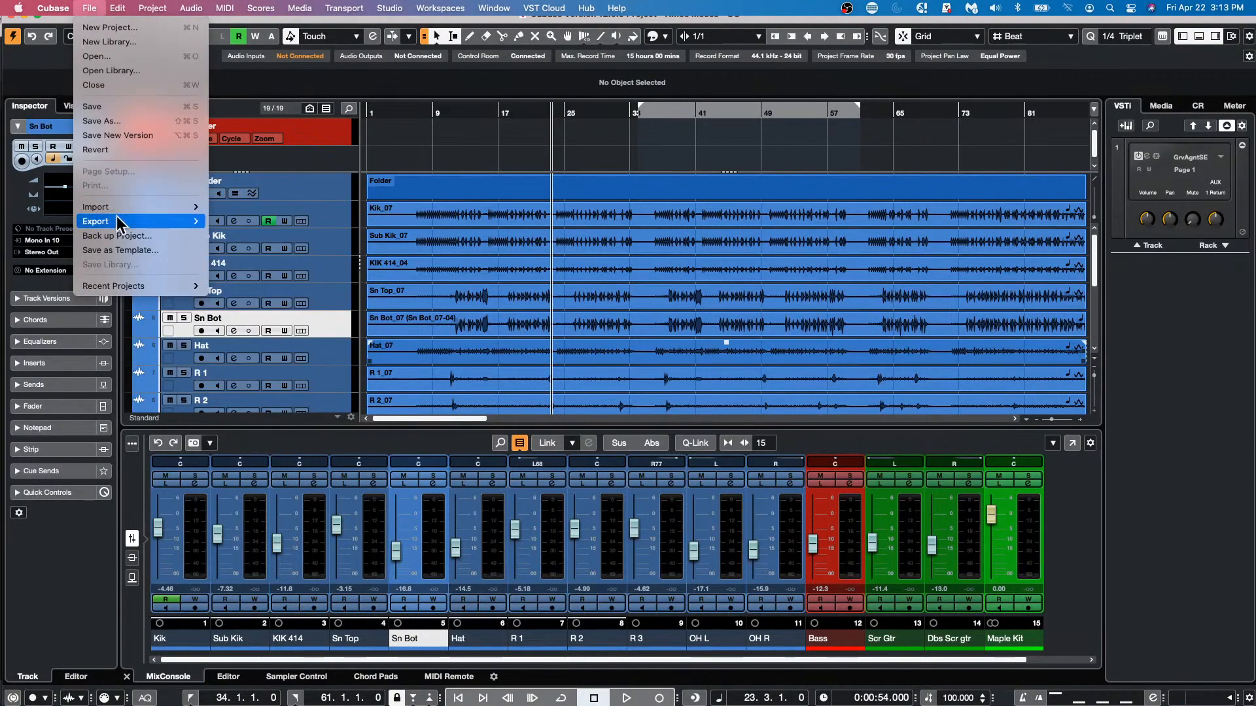
pyautogui.moveTo(189, 222)
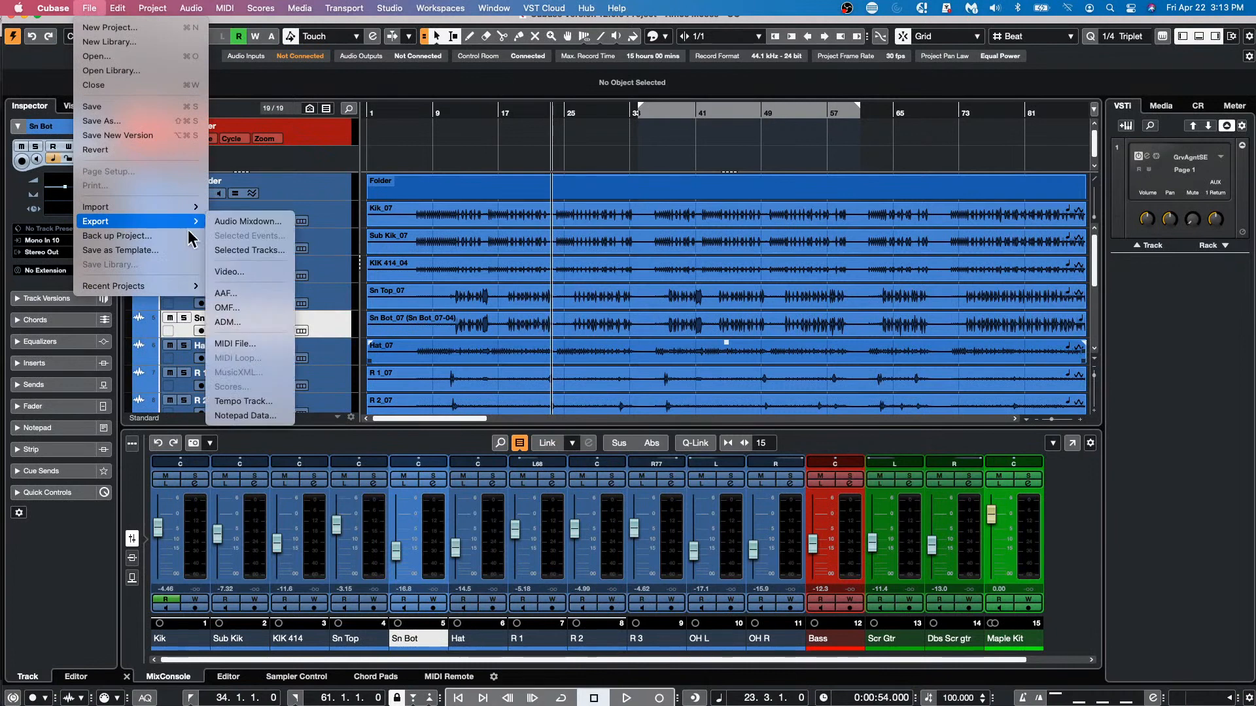
pyautogui.click(249, 222)
pyautogui.click(479, 85)
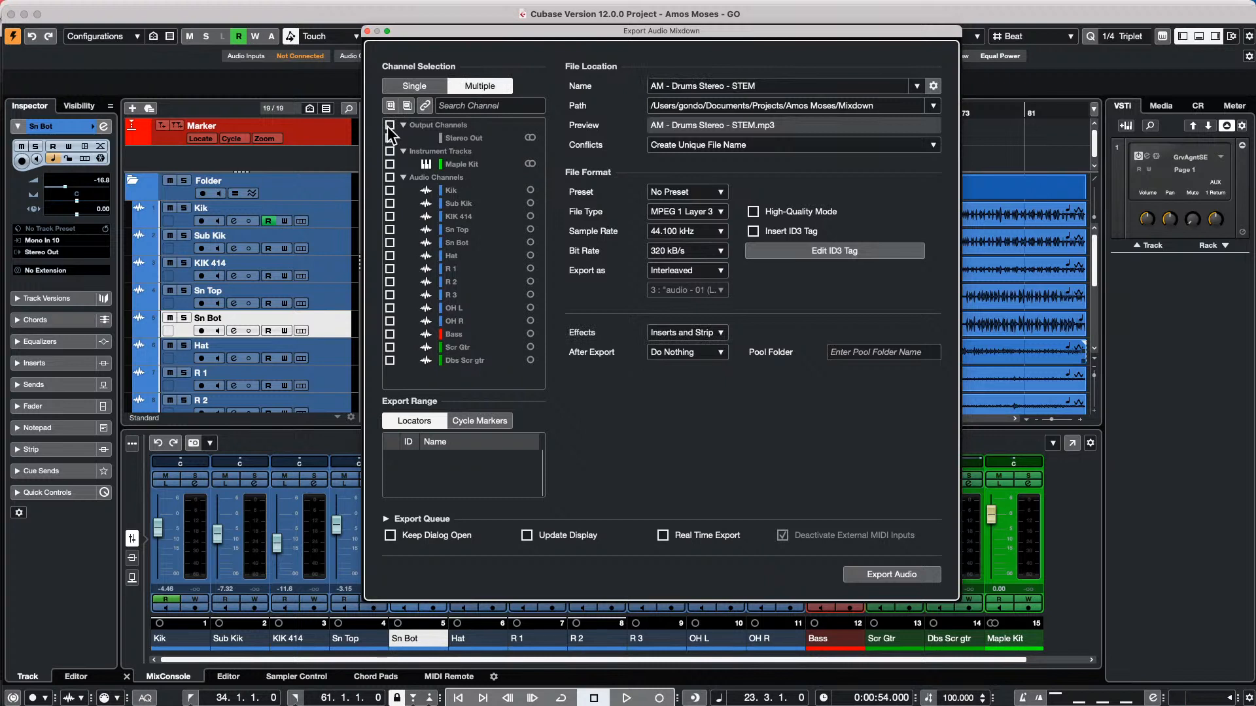
pyautogui.click(390, 177)
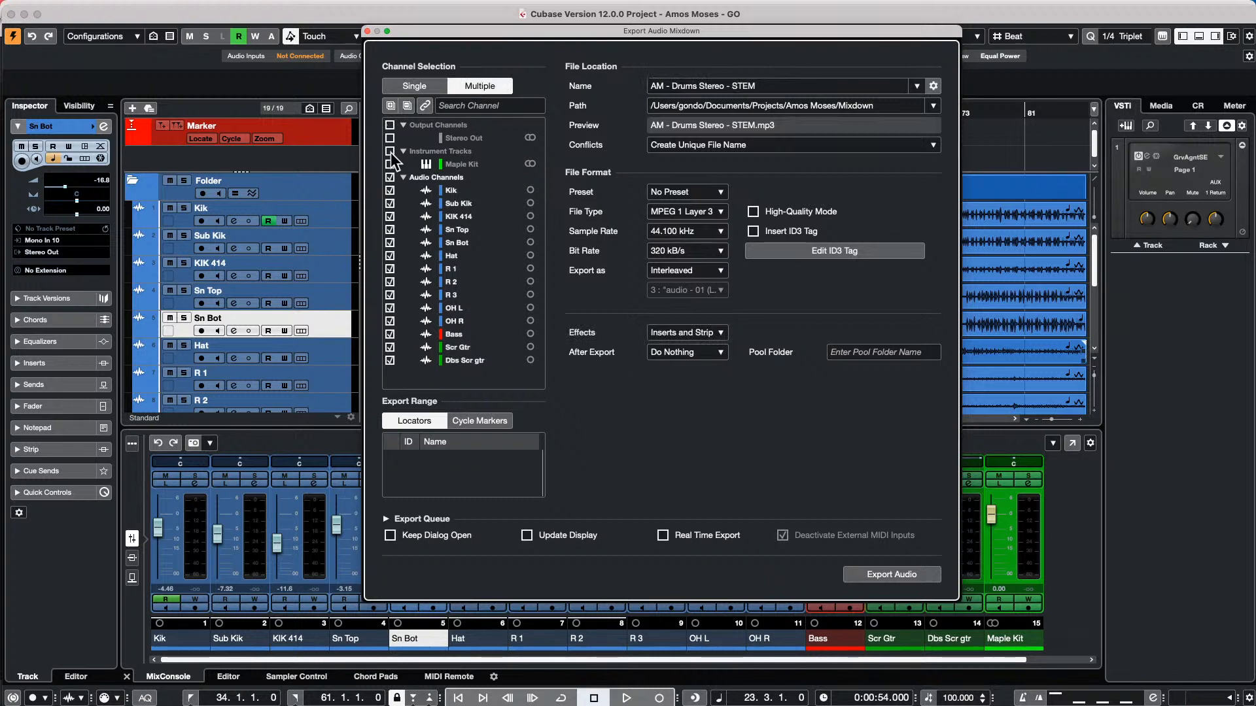
# Set the export effects to + Master/Groups/Sends (CSPM) and close the mixdown dialog without exporting
pyautogui.click(685, 332)
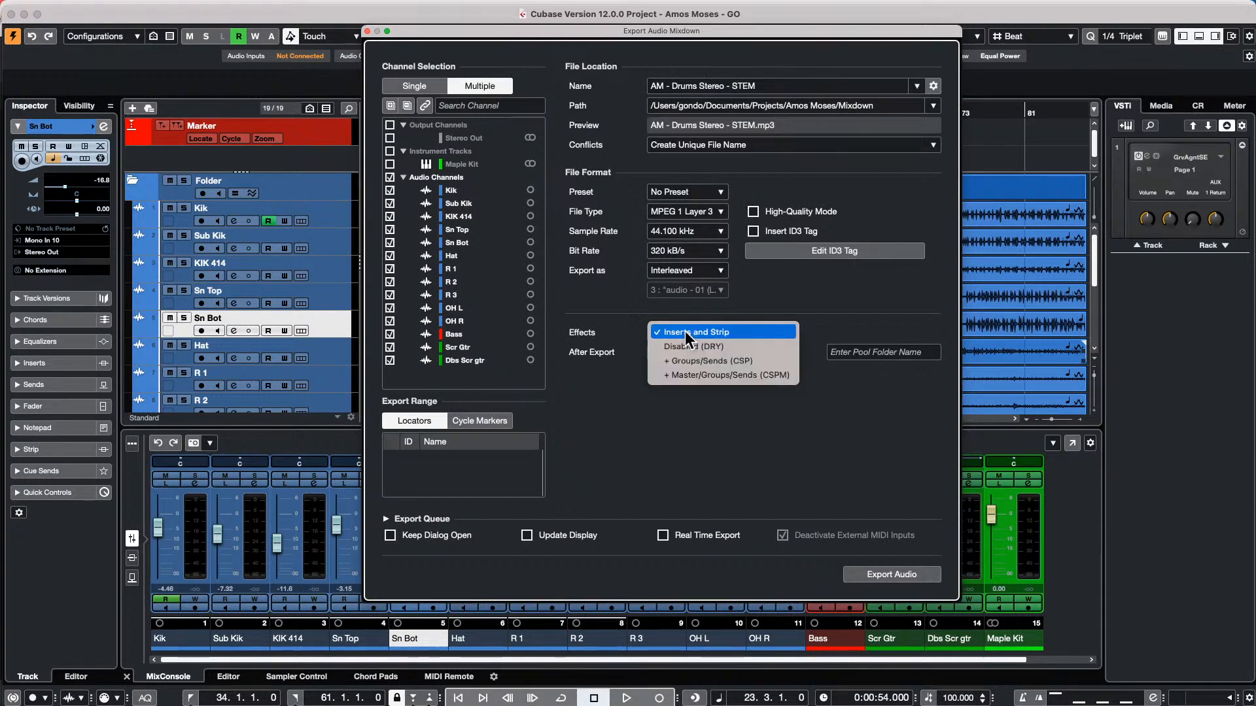
pyautogui.click(694, 376)
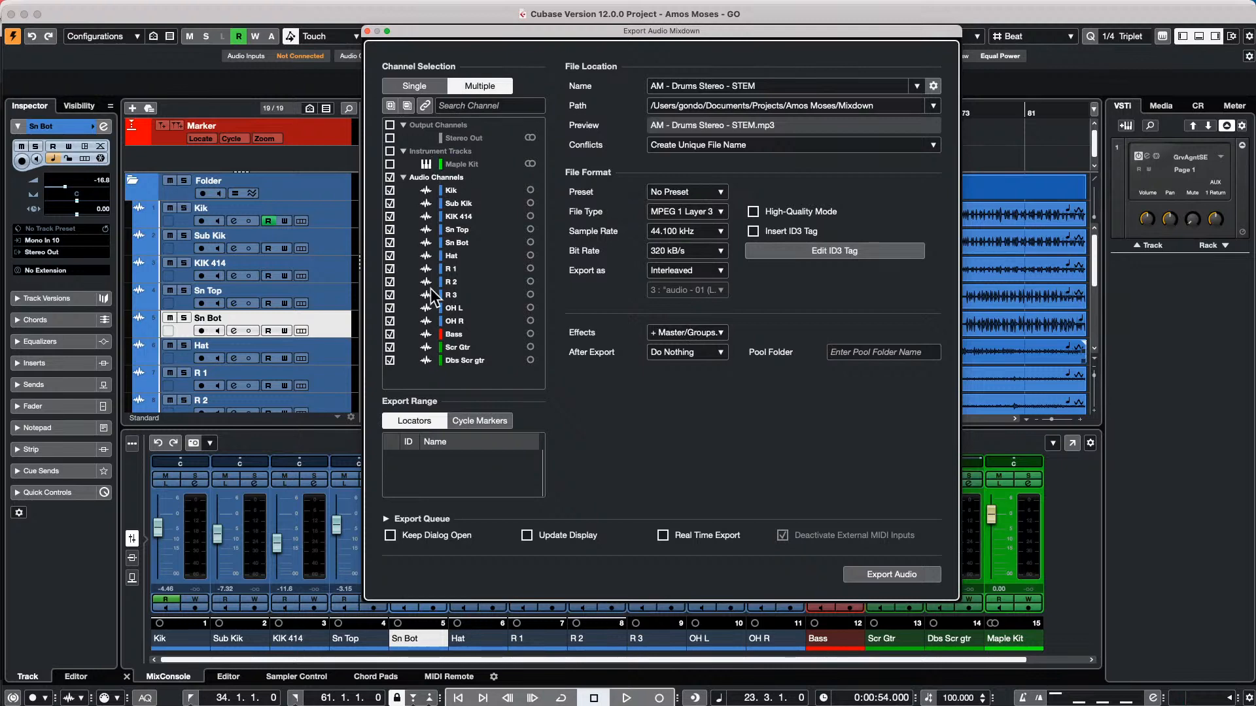
pyautogui.click(367, 31)
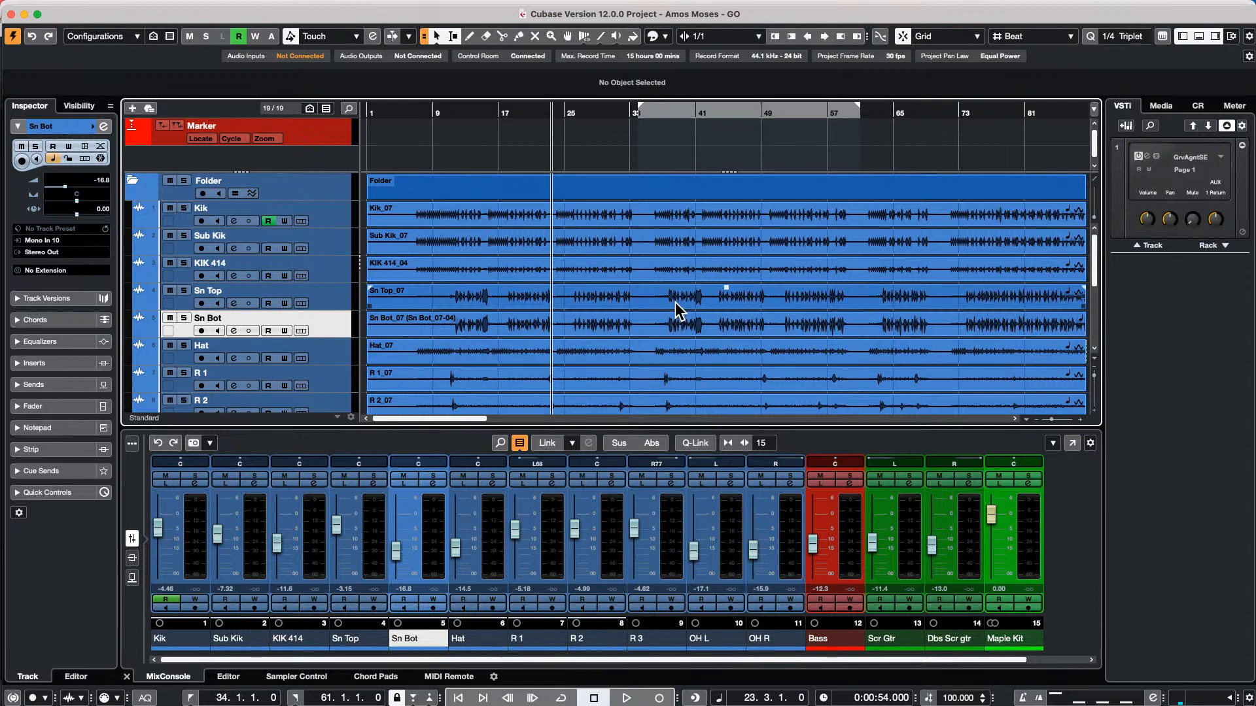
# Play the song, open the Bass event in the sample editor and activate VariAudio editing
pyautogui.press('space')
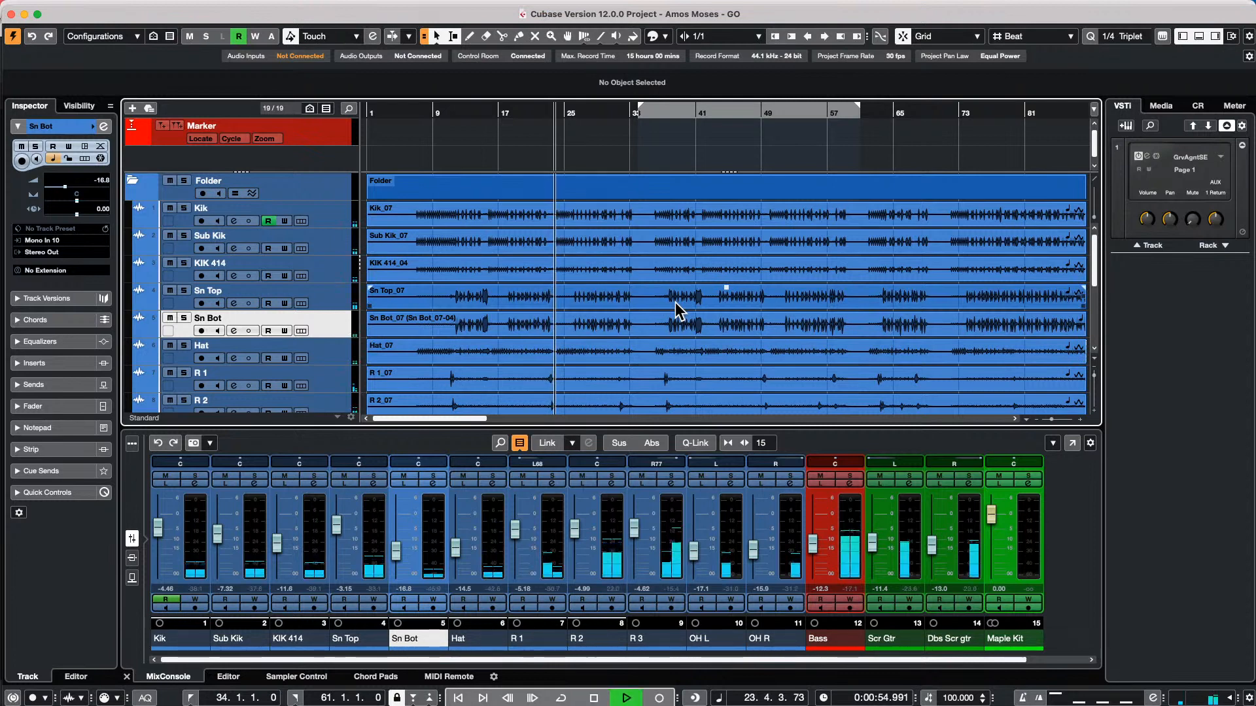
pyautogui.scroll(-5, 576, 198)
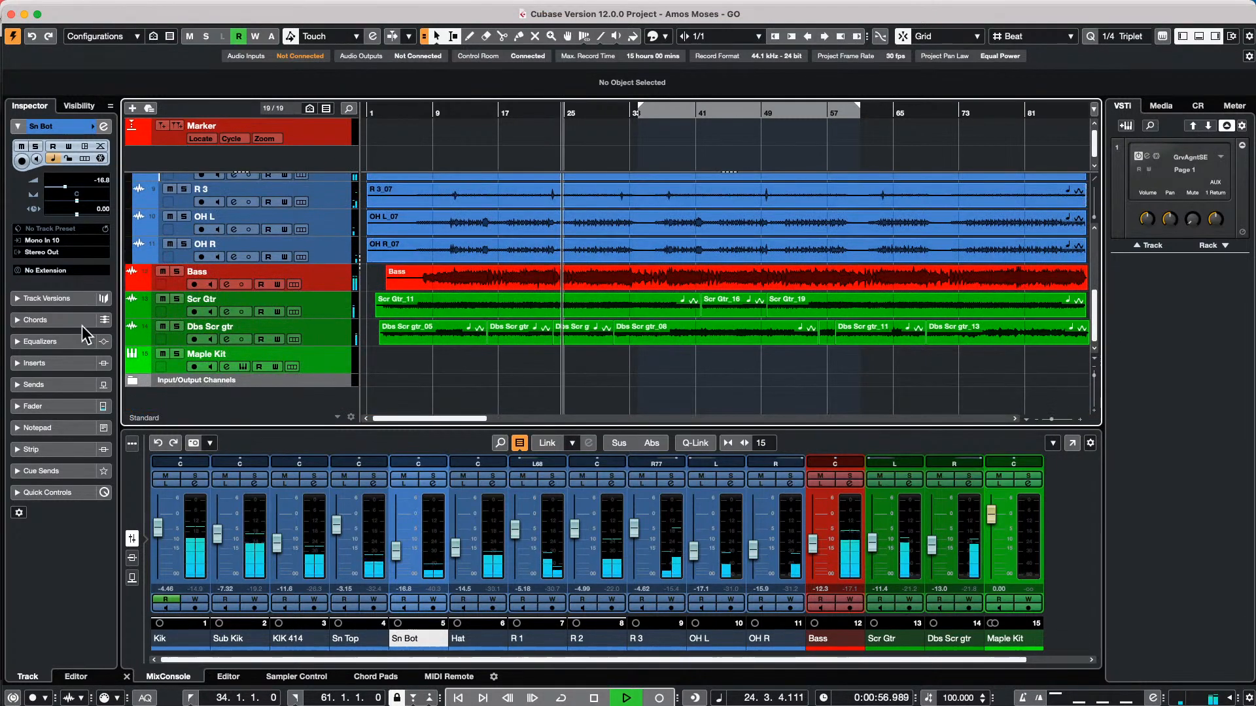
pyautogui.click(329, 279)
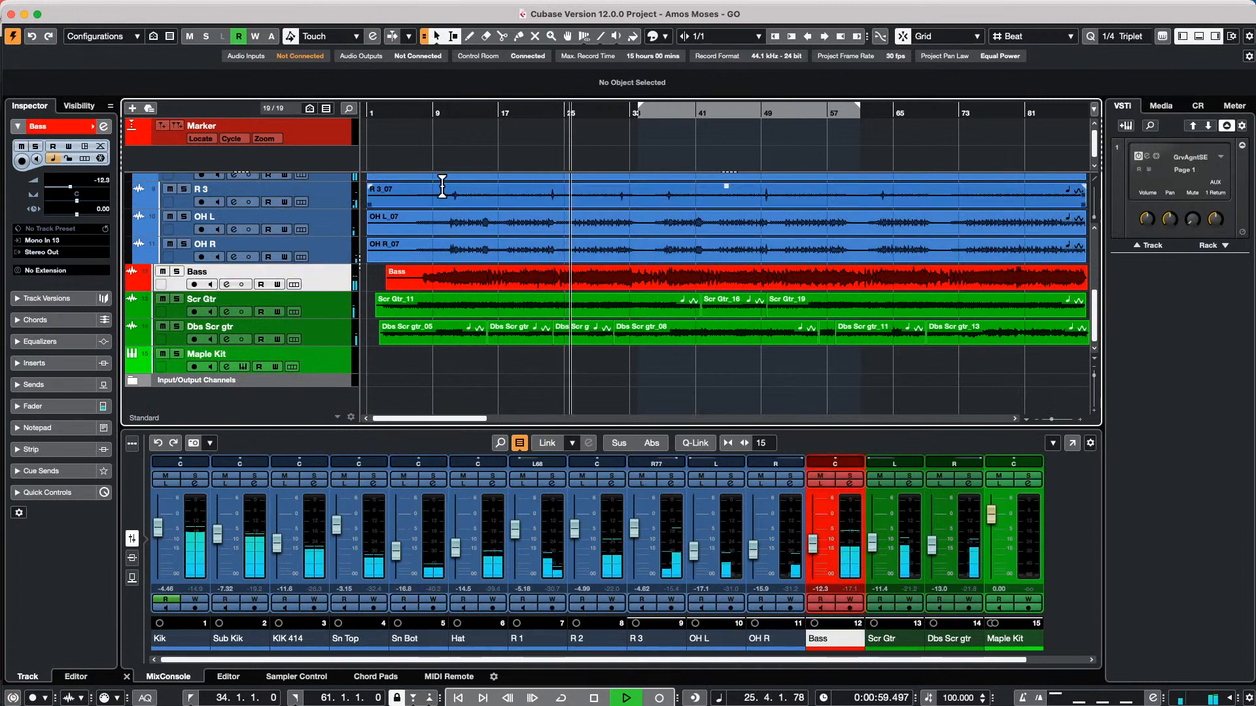
pyautogui.doubleClick(531, 281)
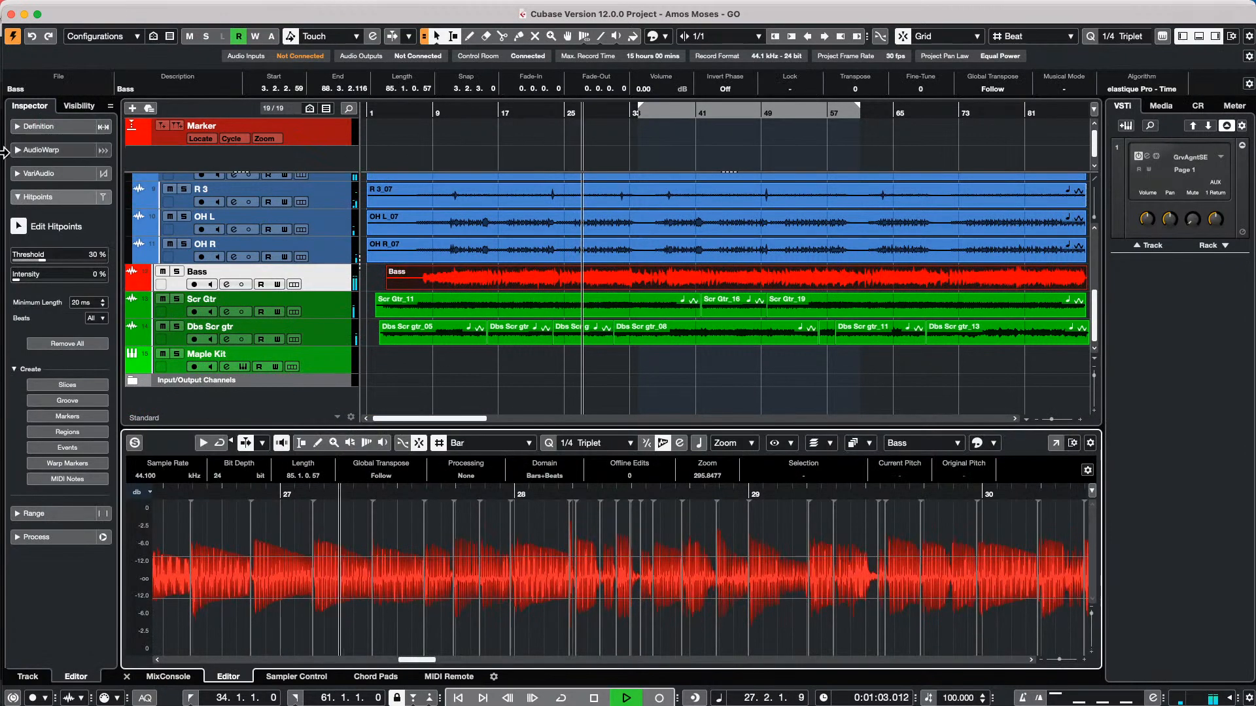
pyautogui.click(39, 173)
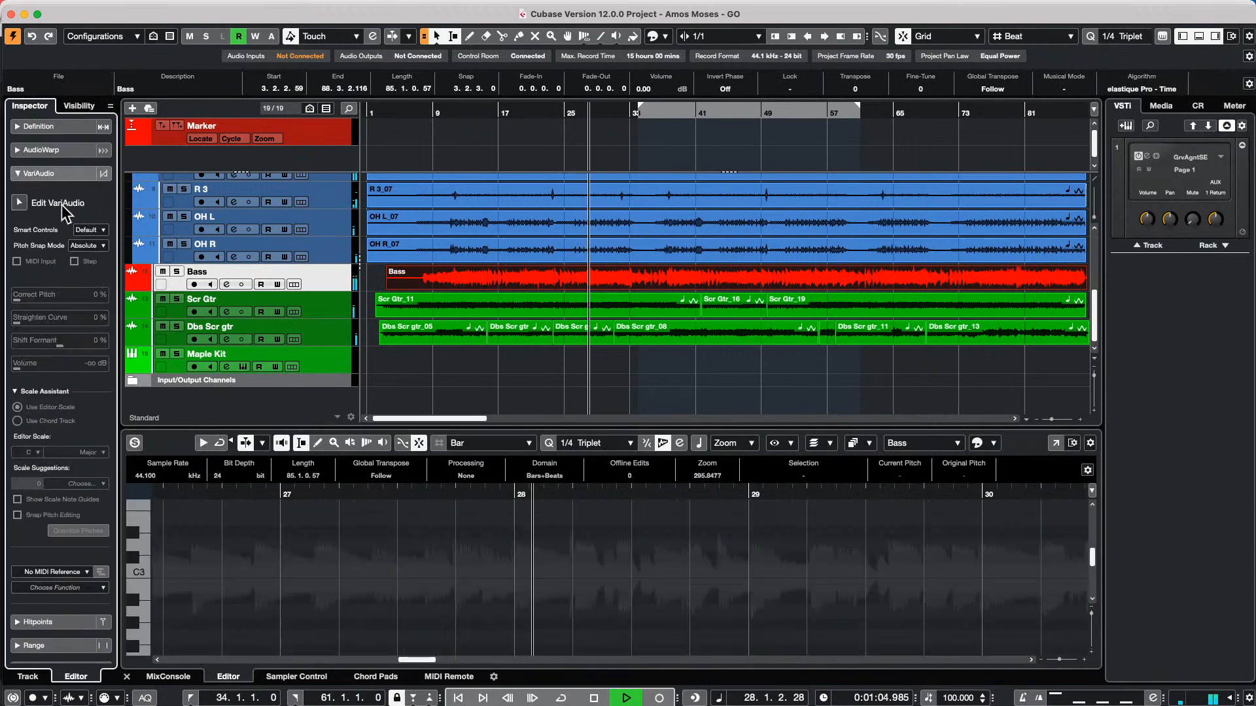
pyautogui.click(18, 203)
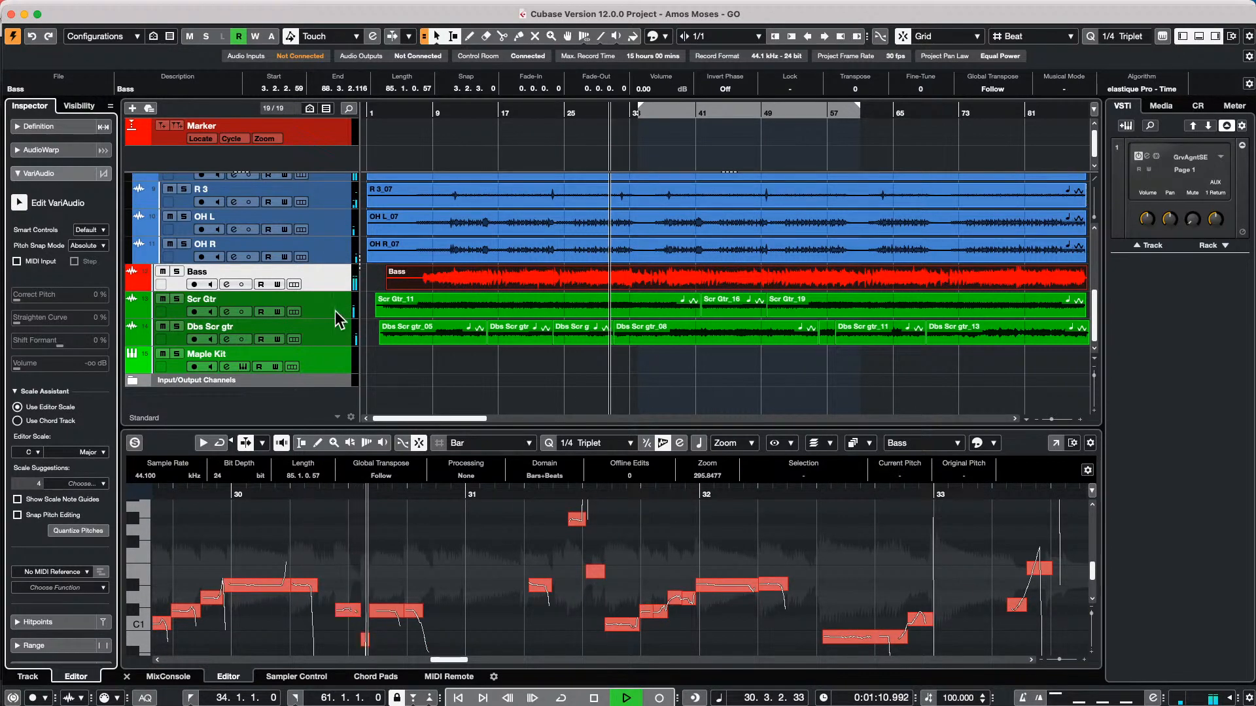
pyautogui.rightClick(332, 273)
pyautogui.moveTo(391, 286)
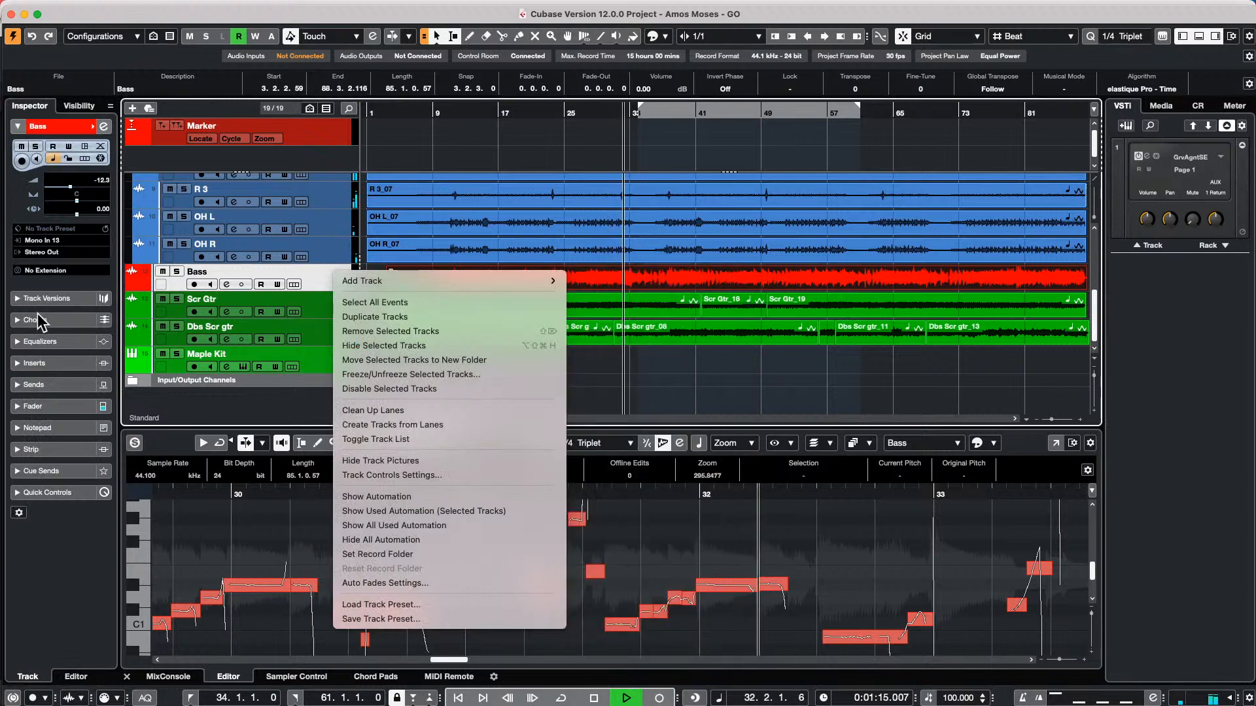
pyautogui.click(231, 551)
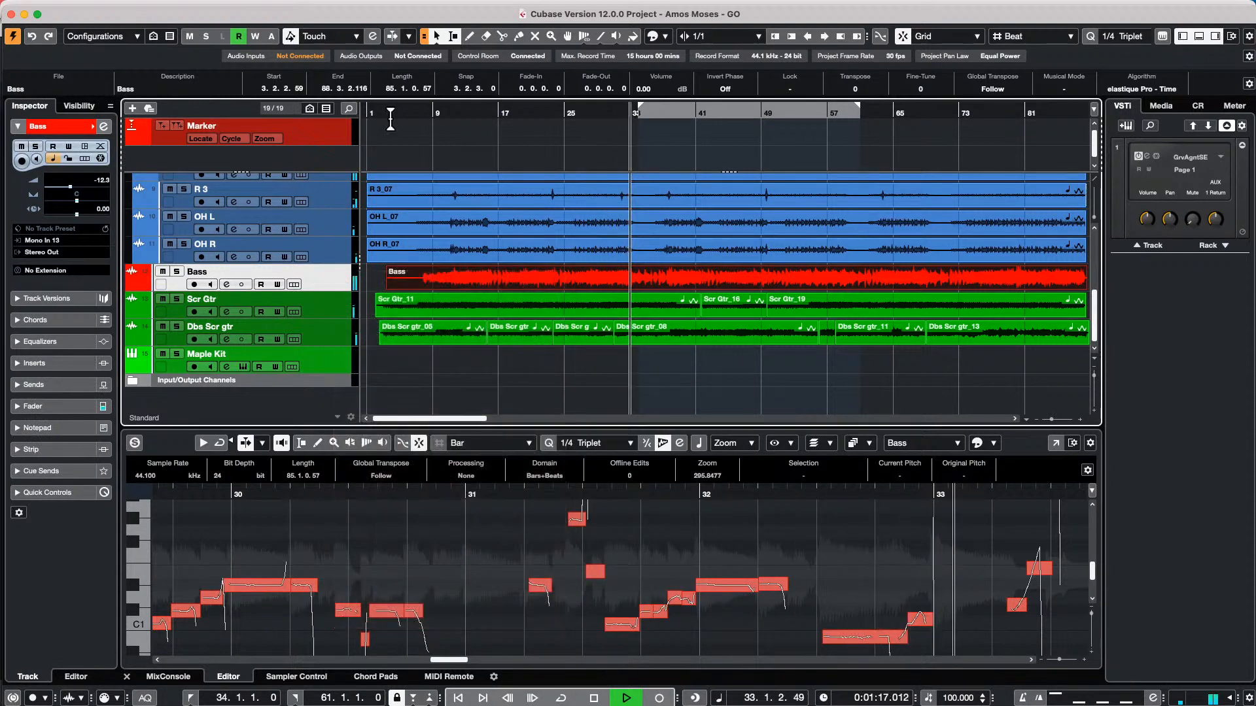
# Play from near bar 4, select the G#1 bass segment just before bar 8 and examine the following VariAudio segments
pyautogui.click(397, 116)
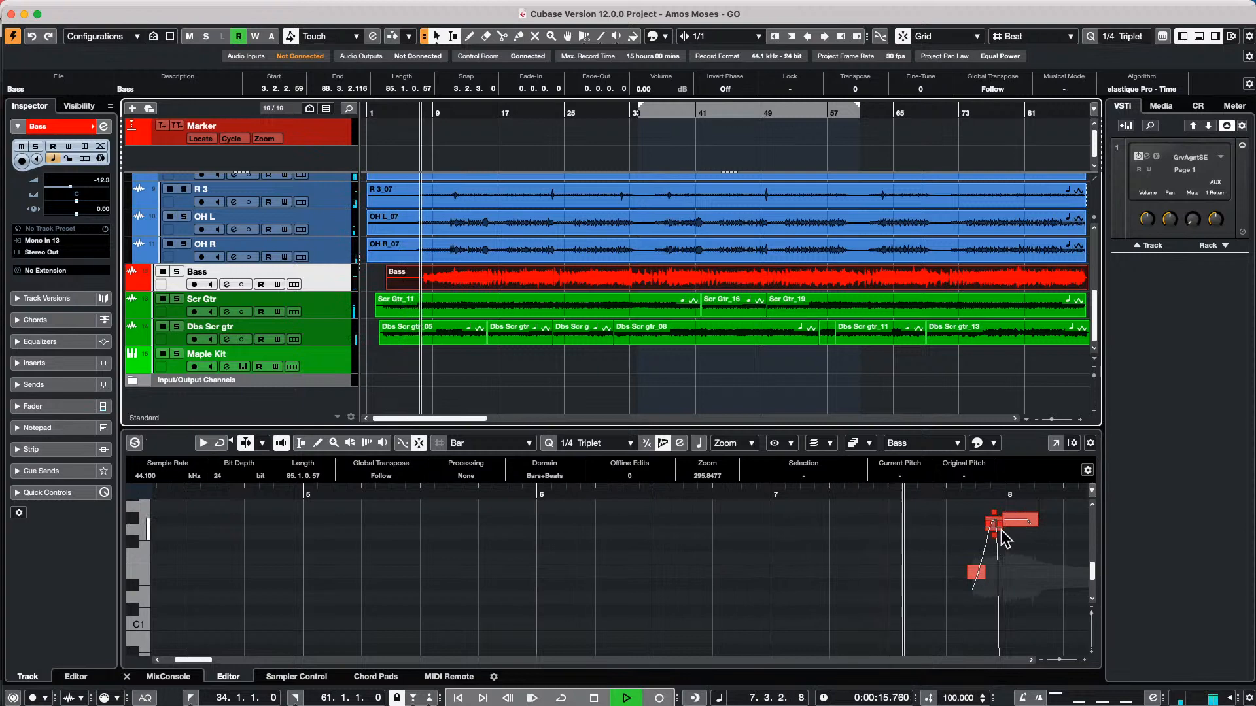
pyautogui.click(993, 526)
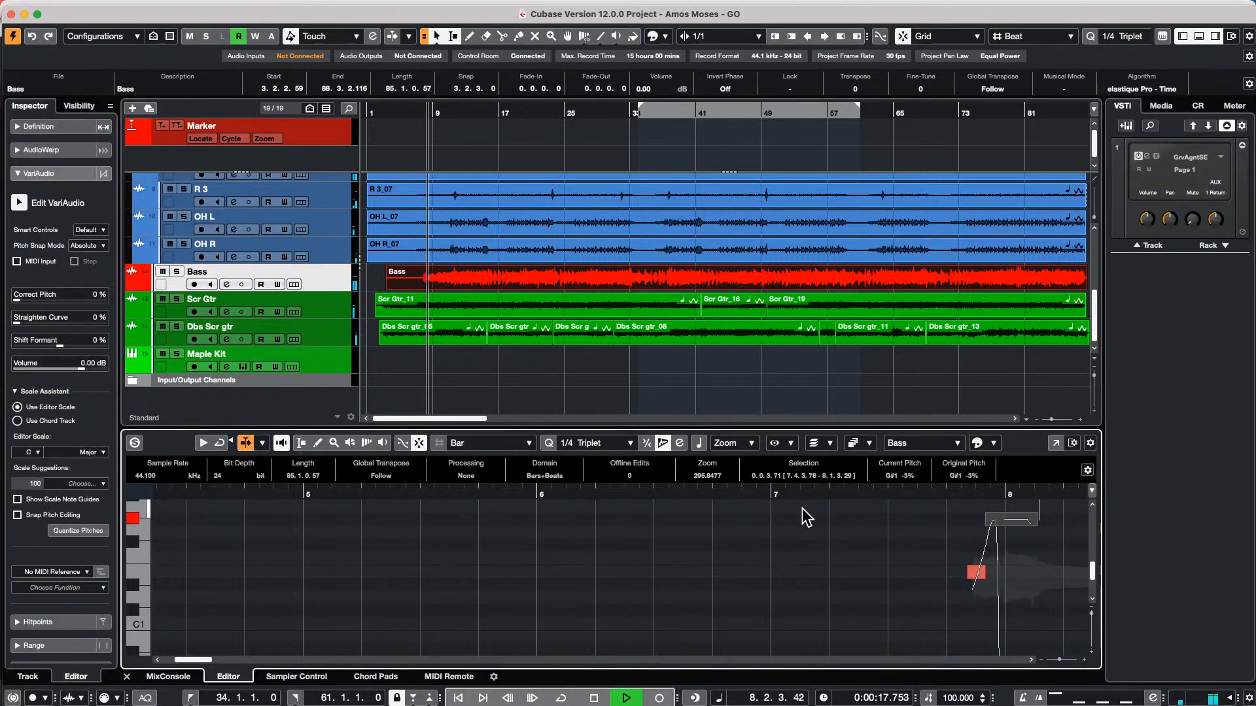
pyautogui.scroll(3, 778, 517)
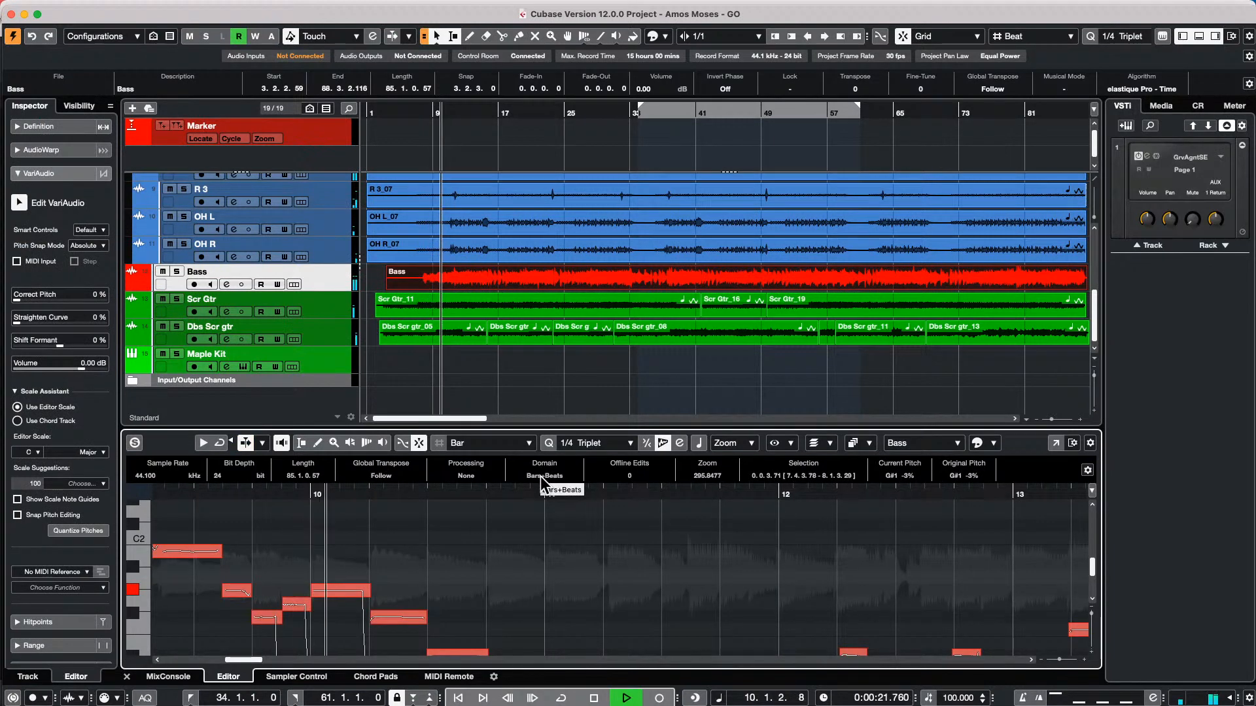
pyautogui.scroll(-4, 497, 577)
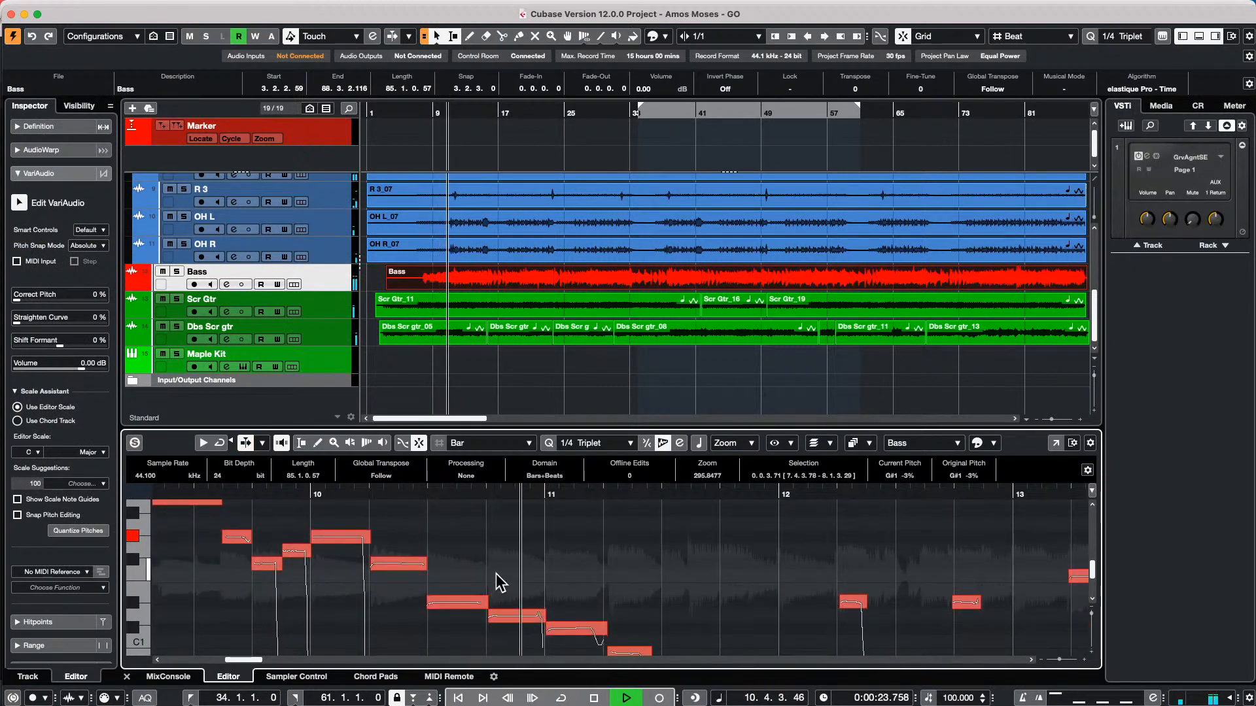
pyautogui.scroll(-1, 500, 579)
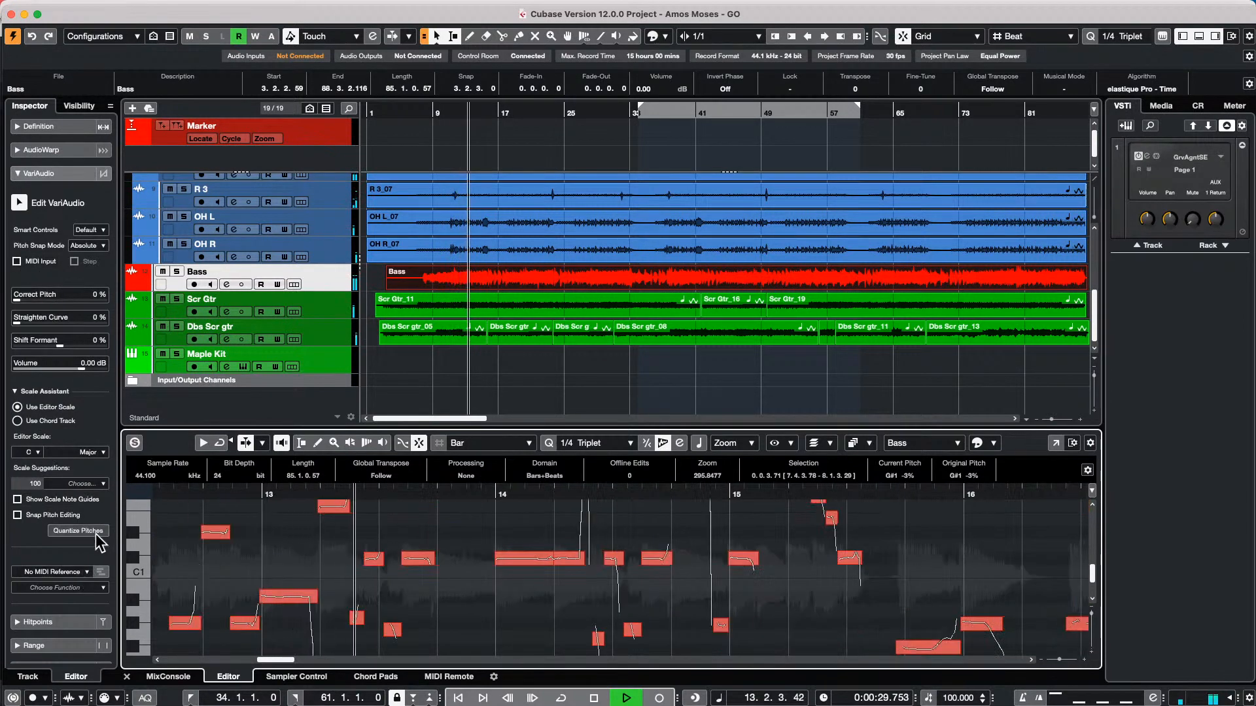
# Extract MIDI from the Bass VariAudio data to a new MIDI track, using Just Notes and No Pitchbend Data with Dynamic Velocity
pyautogui.click(71, 587)
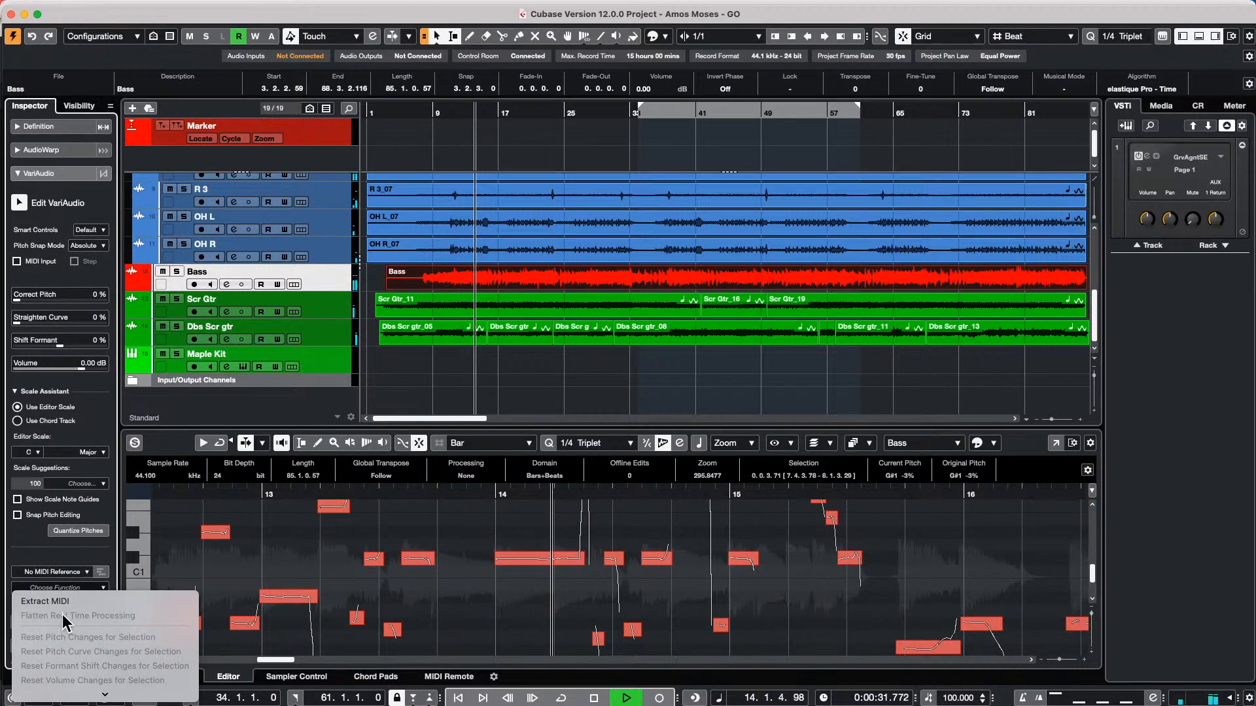
pyautogui.click(45, 601)
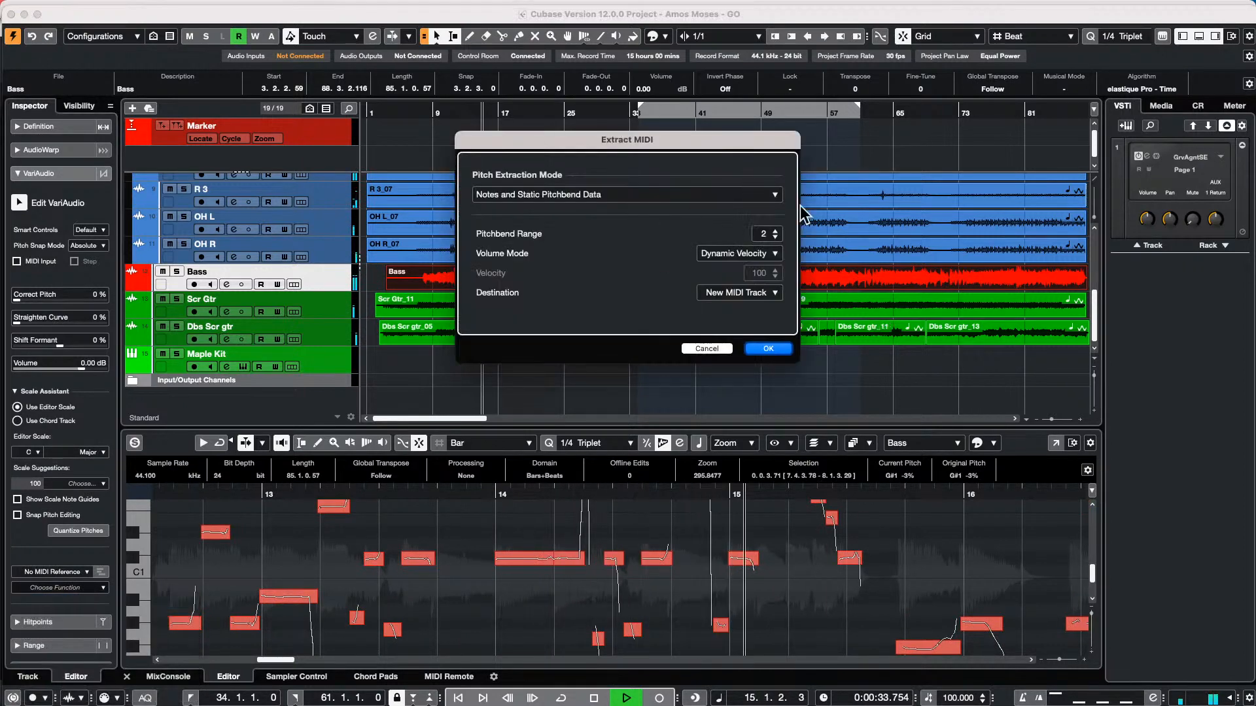
pyautogui.click(646, 195)
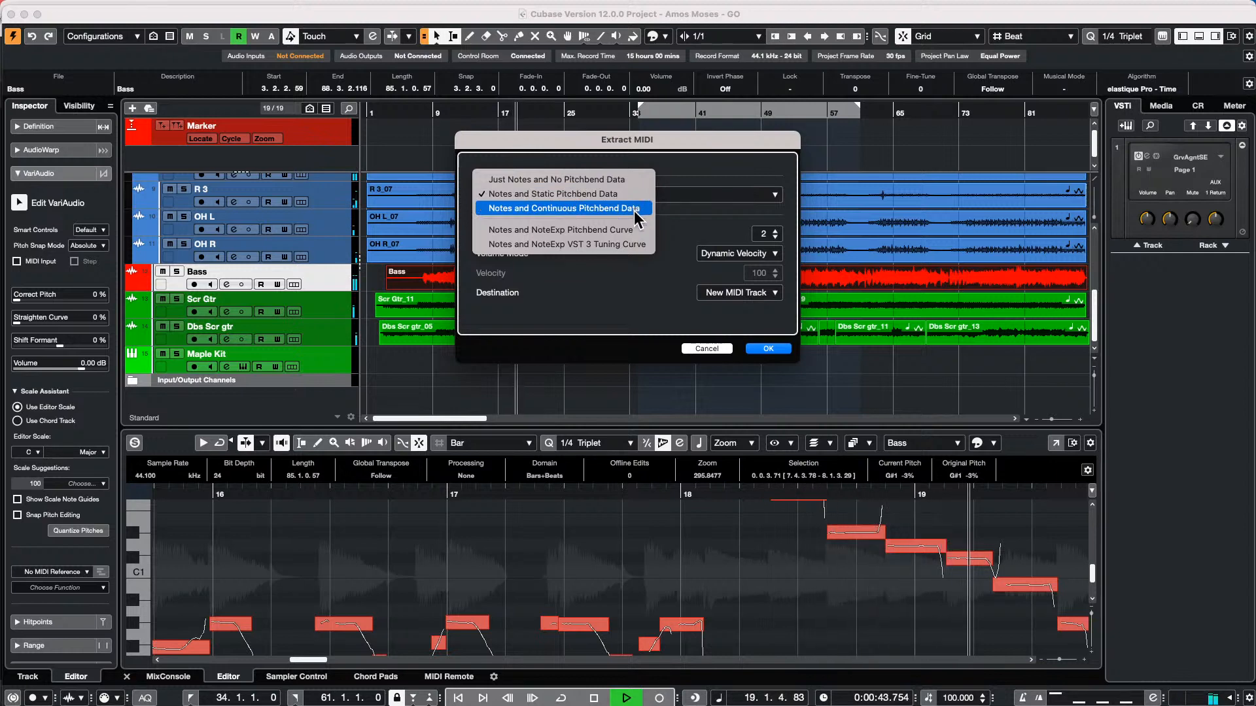
pyautogui.click(636, 207)
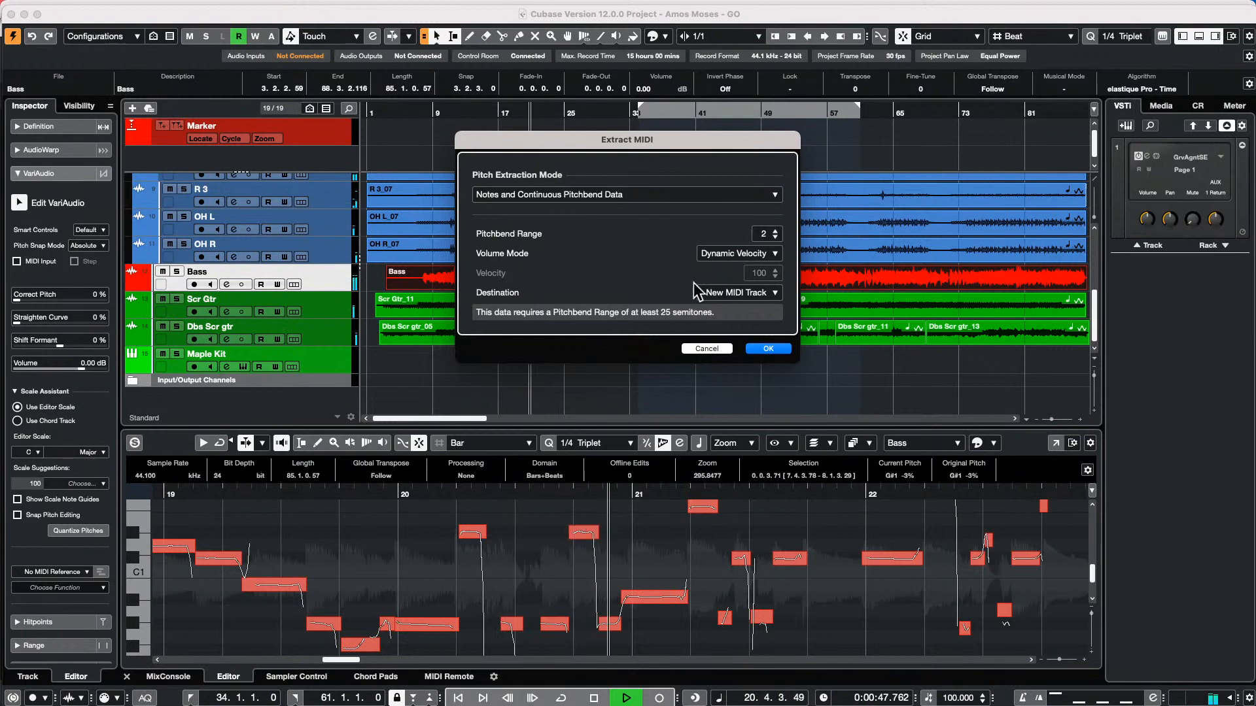
pyautogui.click(648, 196)
pyautogui.click(628, 220)
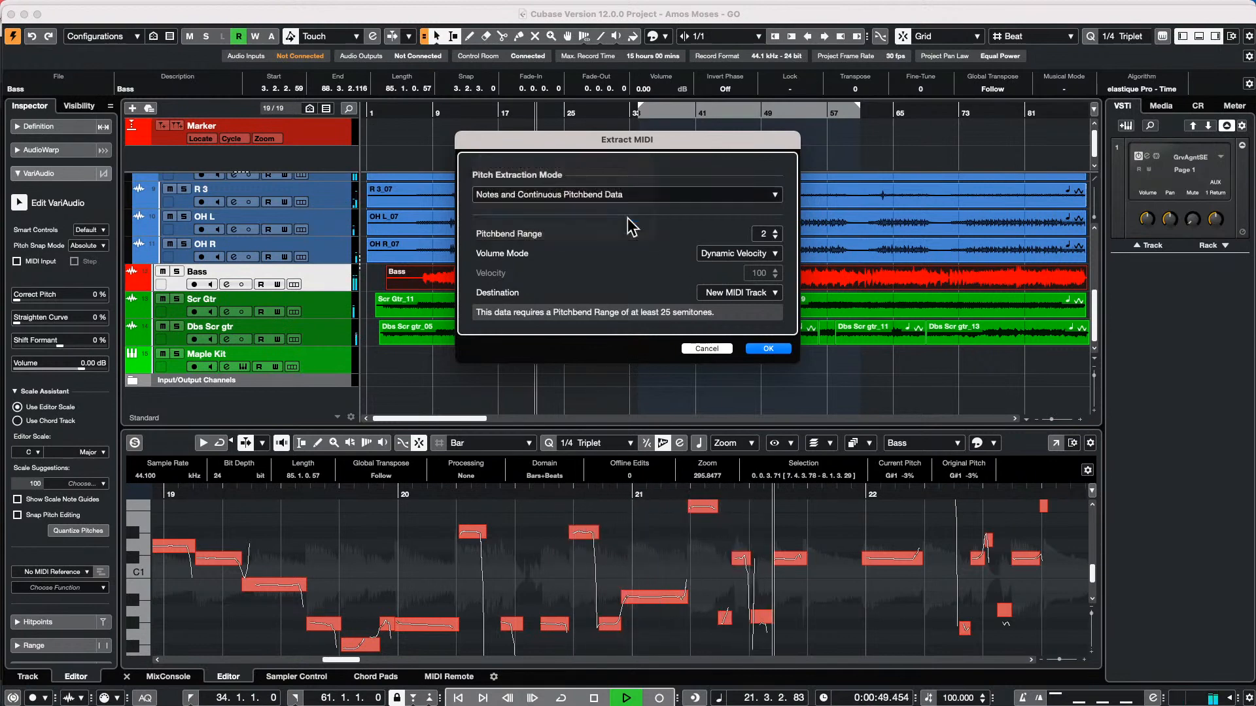
pyautogui.click(578, 193)
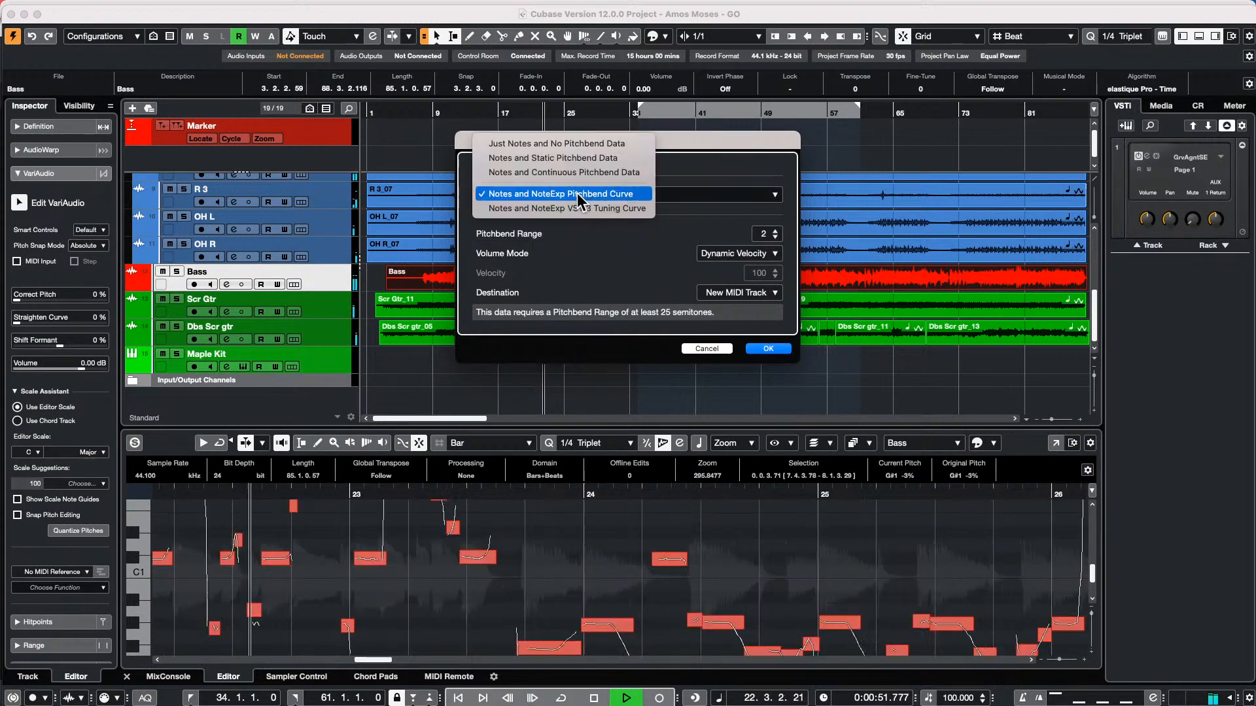
pyautogui.click(587, 150)
pyautogui.click(768, 349)
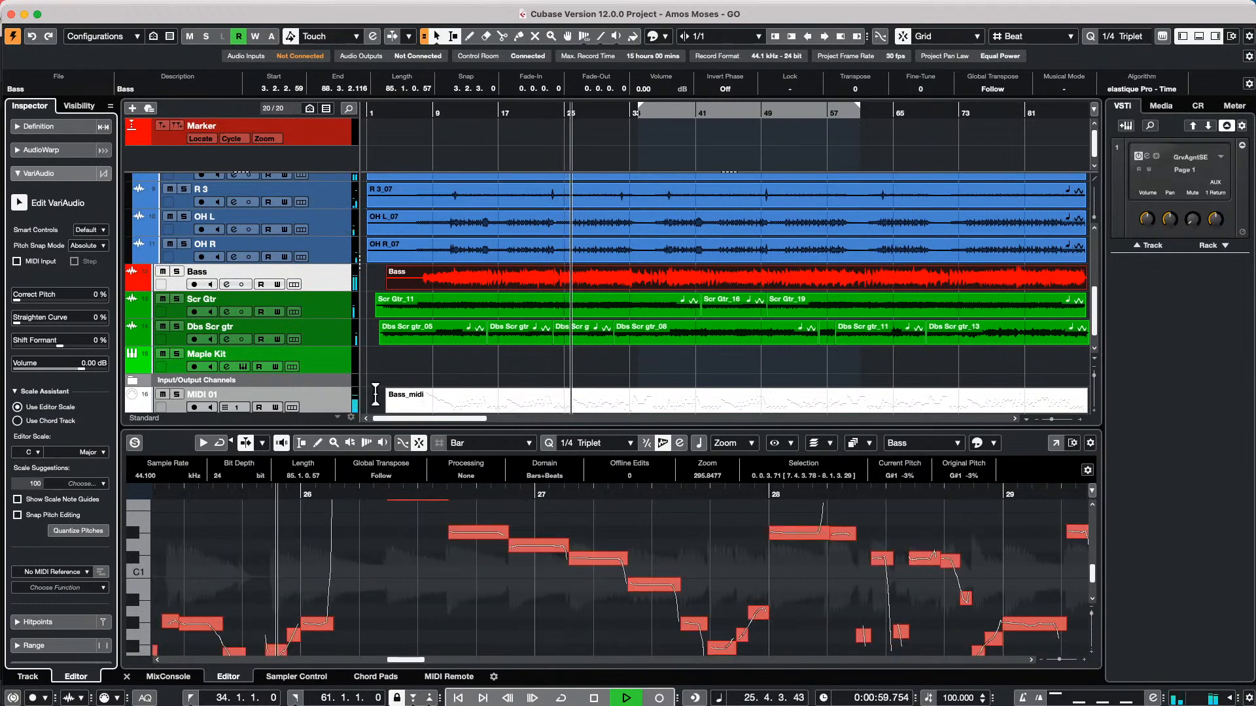
# Stop playback and add a HALion Sonic SE instrument track with Stereo Out output after the MIDI 01 track
pyautogui.press('space')
pyautogui.scroll(-1, 499, 339)
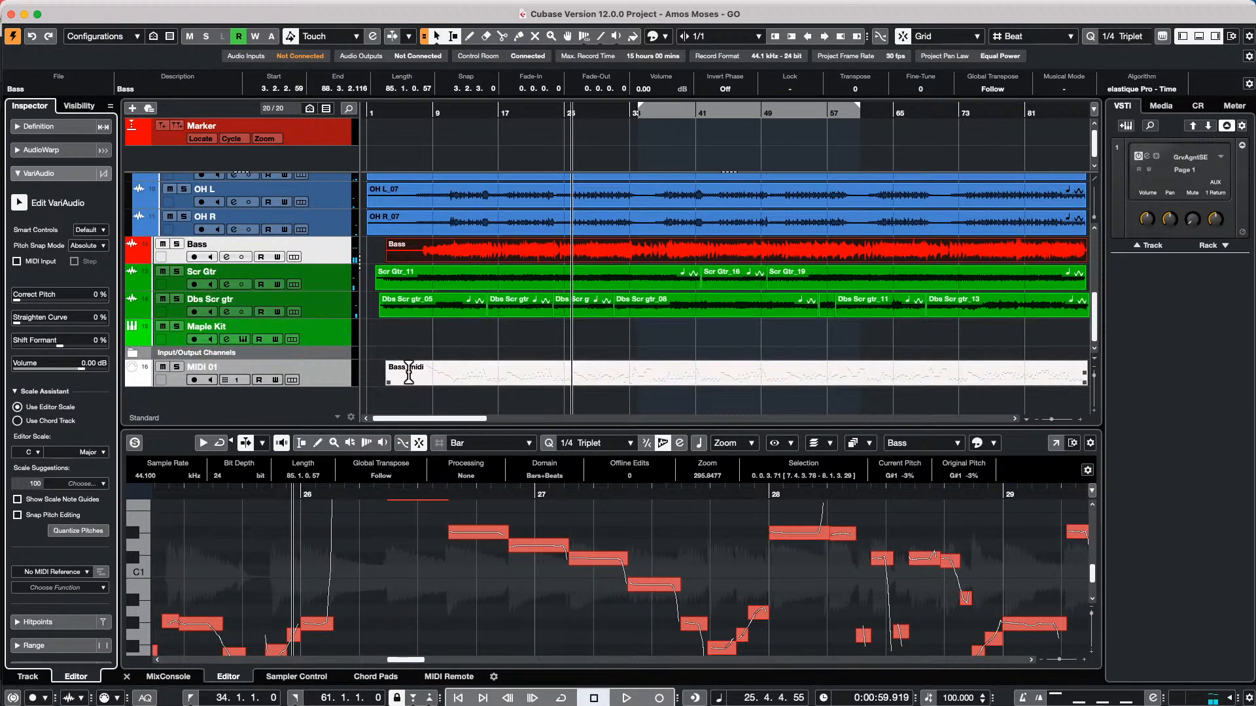
pyautogui.rightClick(312, 367)
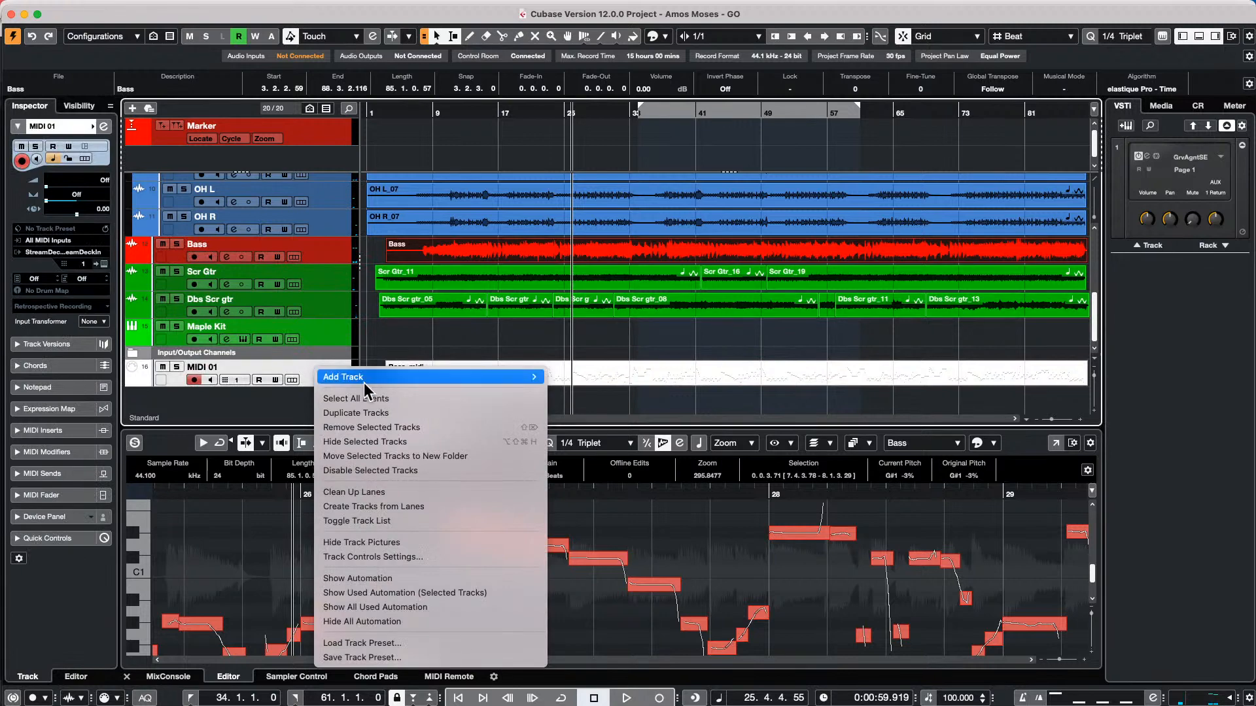
pyautogui.moveTo(364, 379)
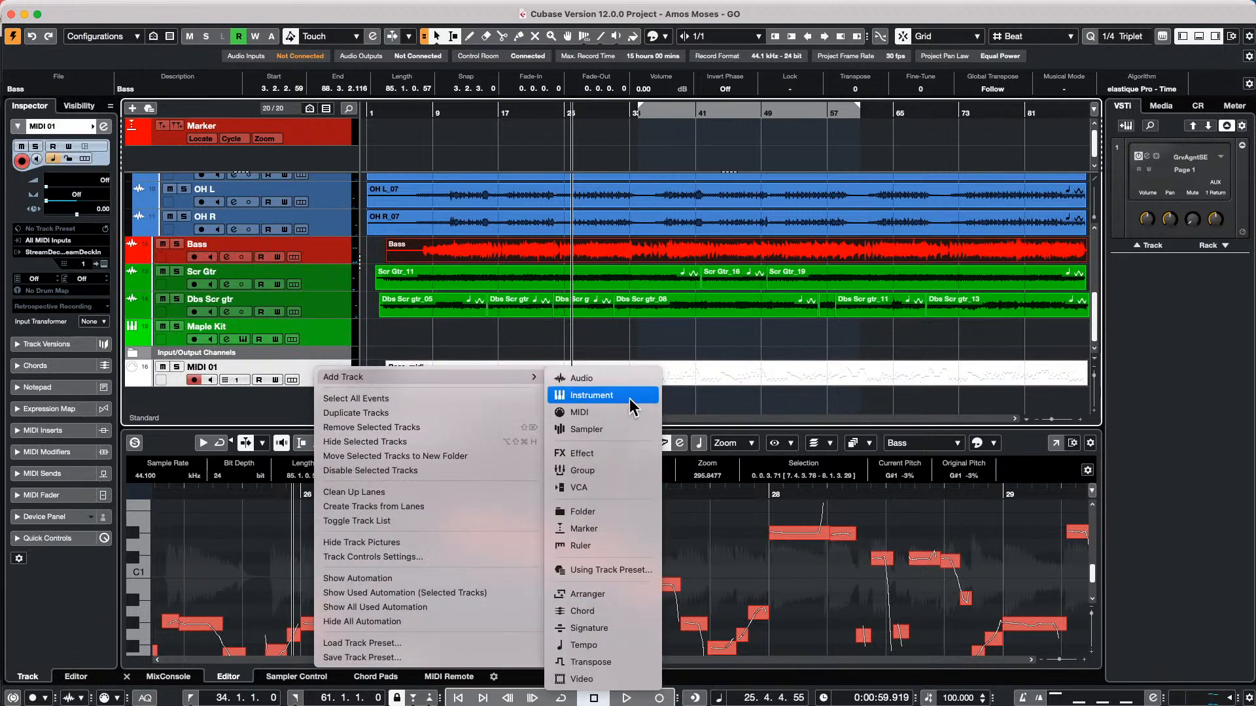
pyautogui.click(629, 395)
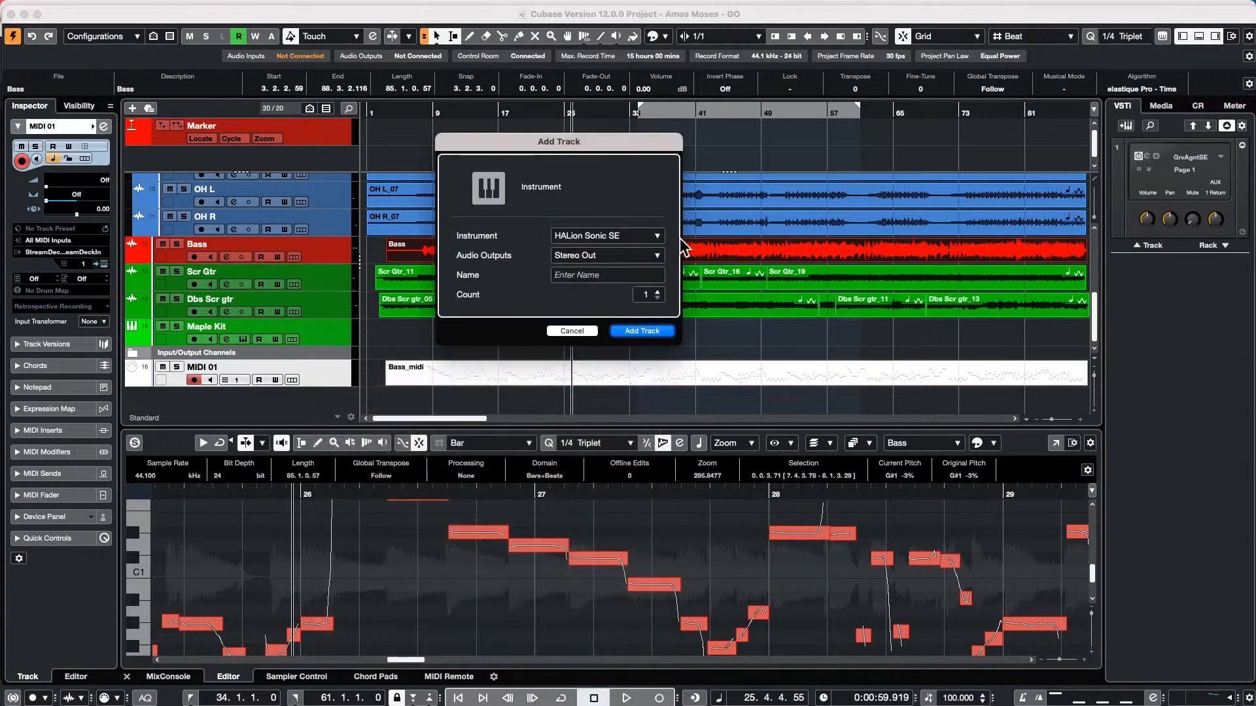
pyautogui.click(641, 331)
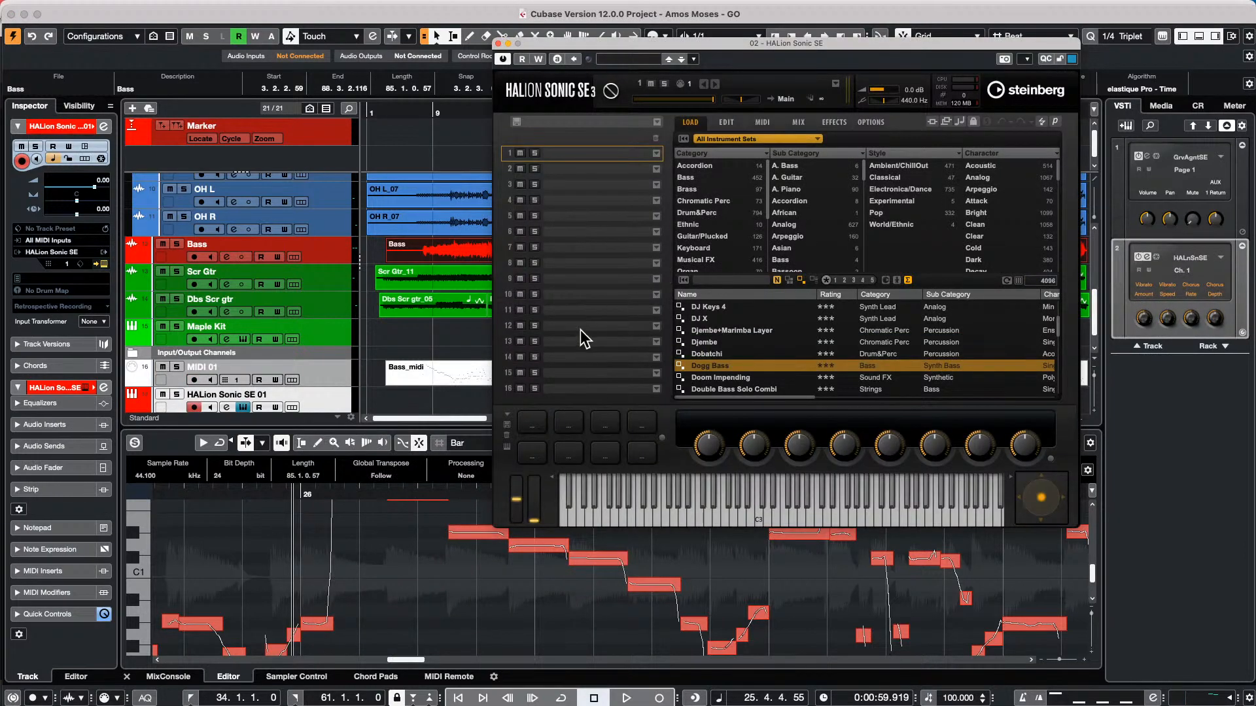
# Filter the HALion Sonic SE library to the Electric Bass instrument set and load the Clean P-Bass program
pyautogui.click(767, 136)
pyautogui.click(952, 171)
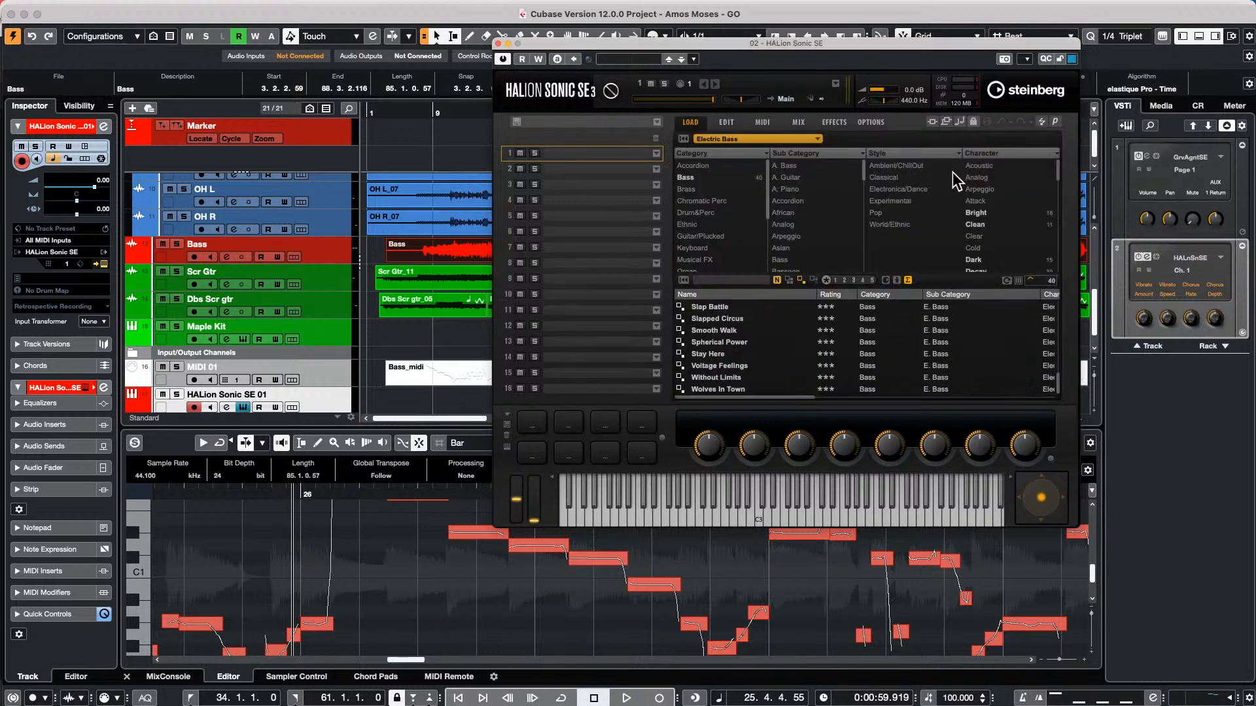
pyautogui.scroll(2, 743, 342)
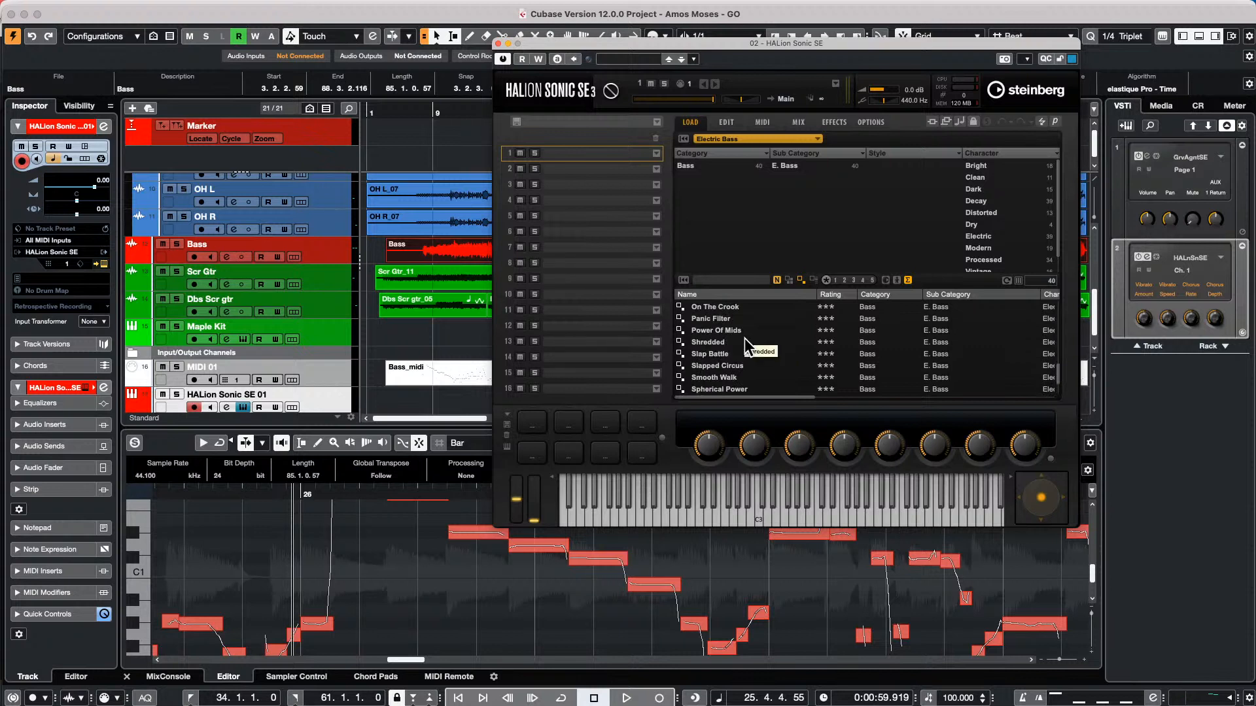
pyautogui.scroll(8, 744, 341)
pyautogui.scroll(3, 745, 339)
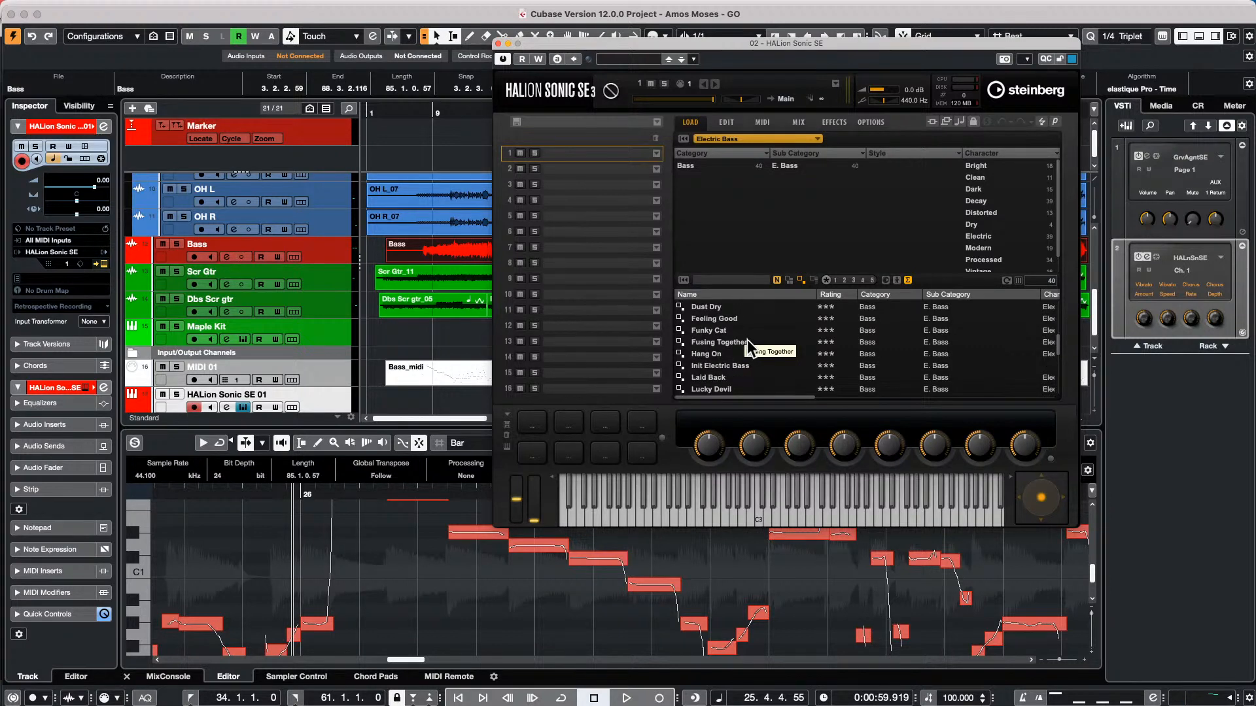
pyautogui.scroll(5, 770, 340)
pyautogui.scroll(4, 775, 348)
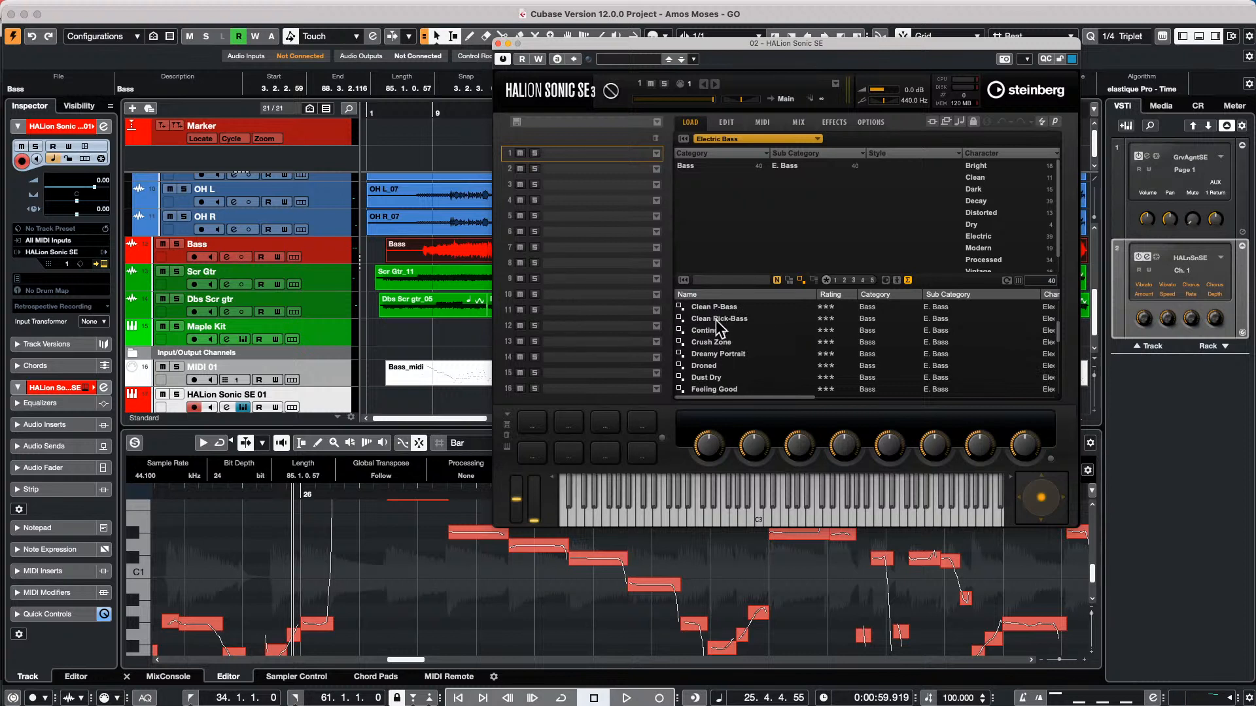
pyautogui.click(720, 310)
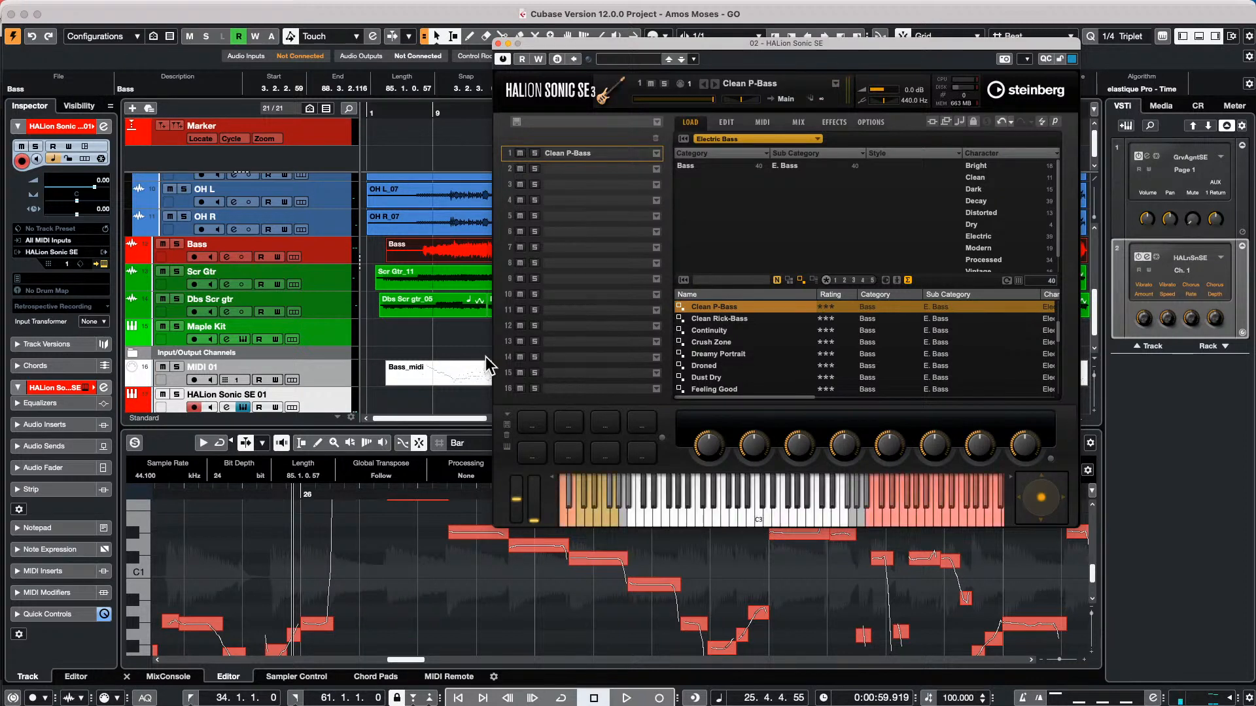
# Copy the Bass_midi part to the HALion Sonic SE 01 track during playback and solo that track to hear it
pyautogui.press('space')
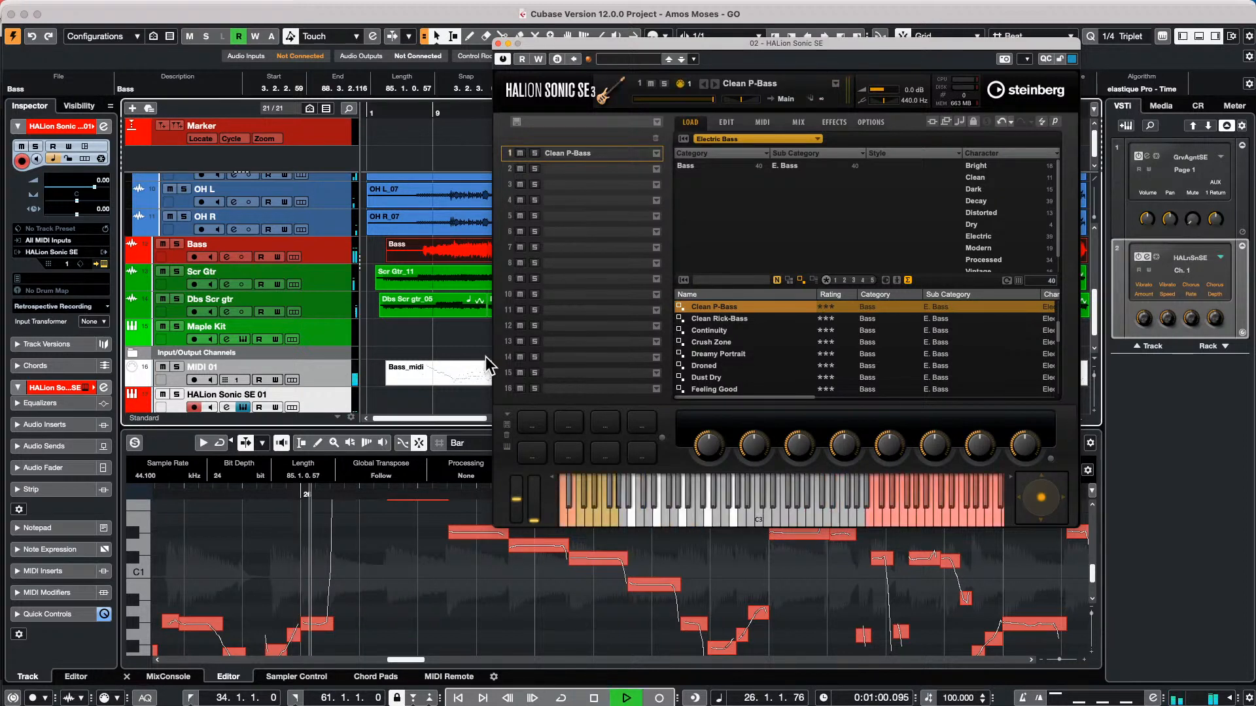
pyautogui.click(474, 379)
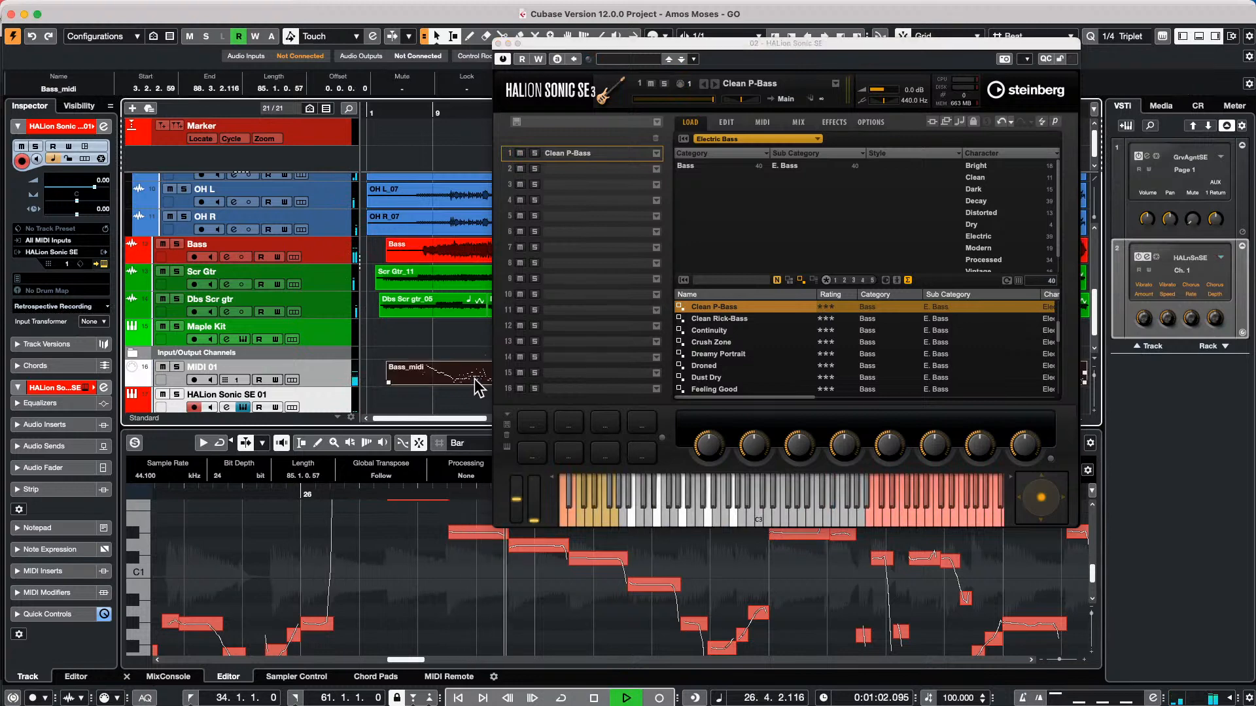
pyautogui.moveTo(474, 379); pyautogui.dragTo(447, 384)
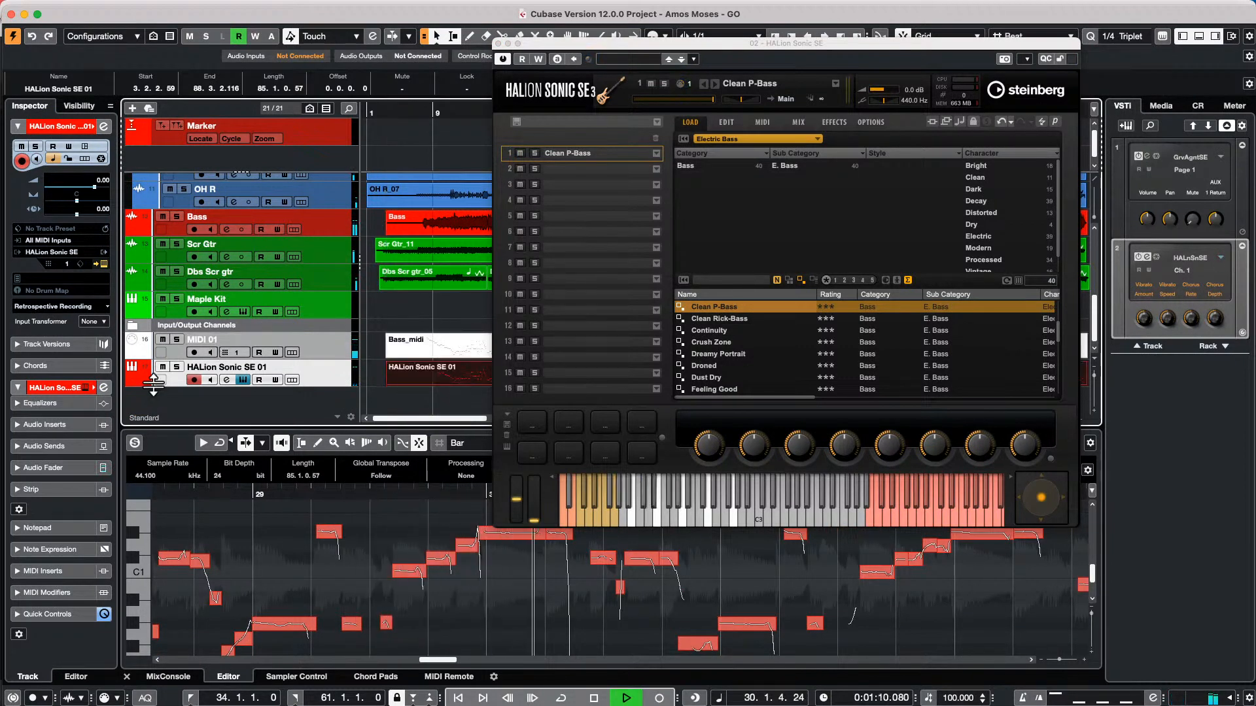
pyautogui.click(176, 367)
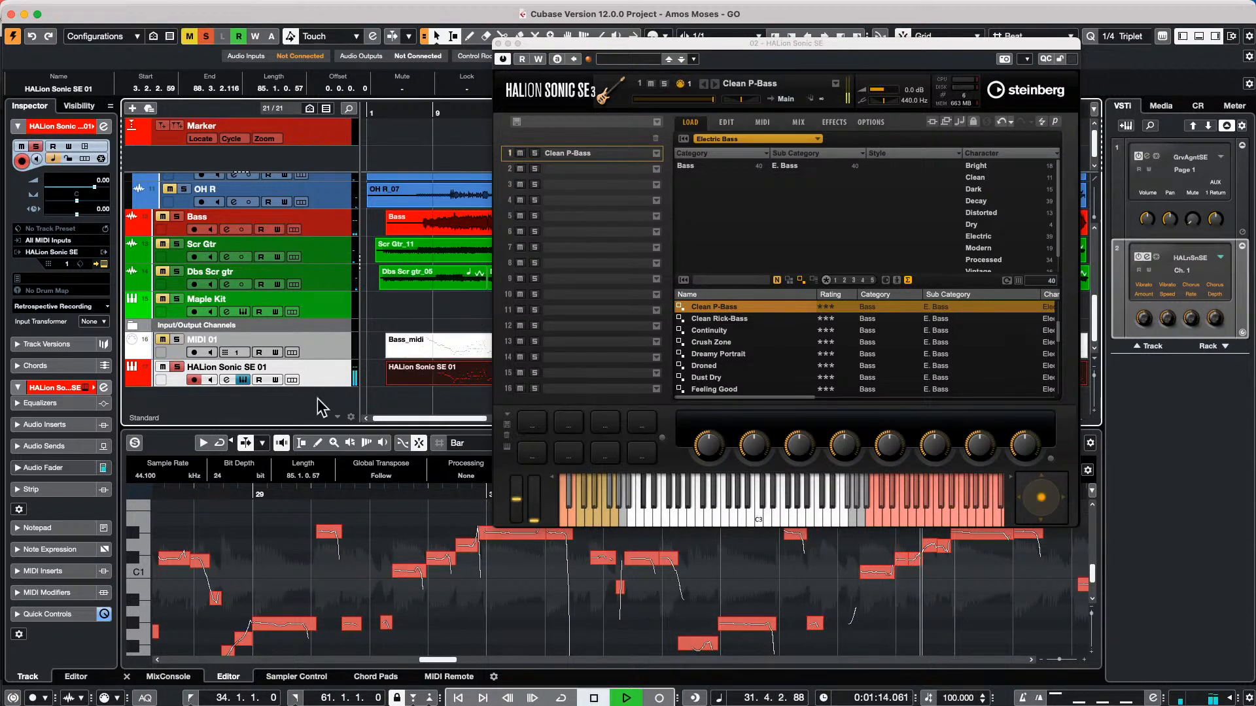
pyautogui.press('space')
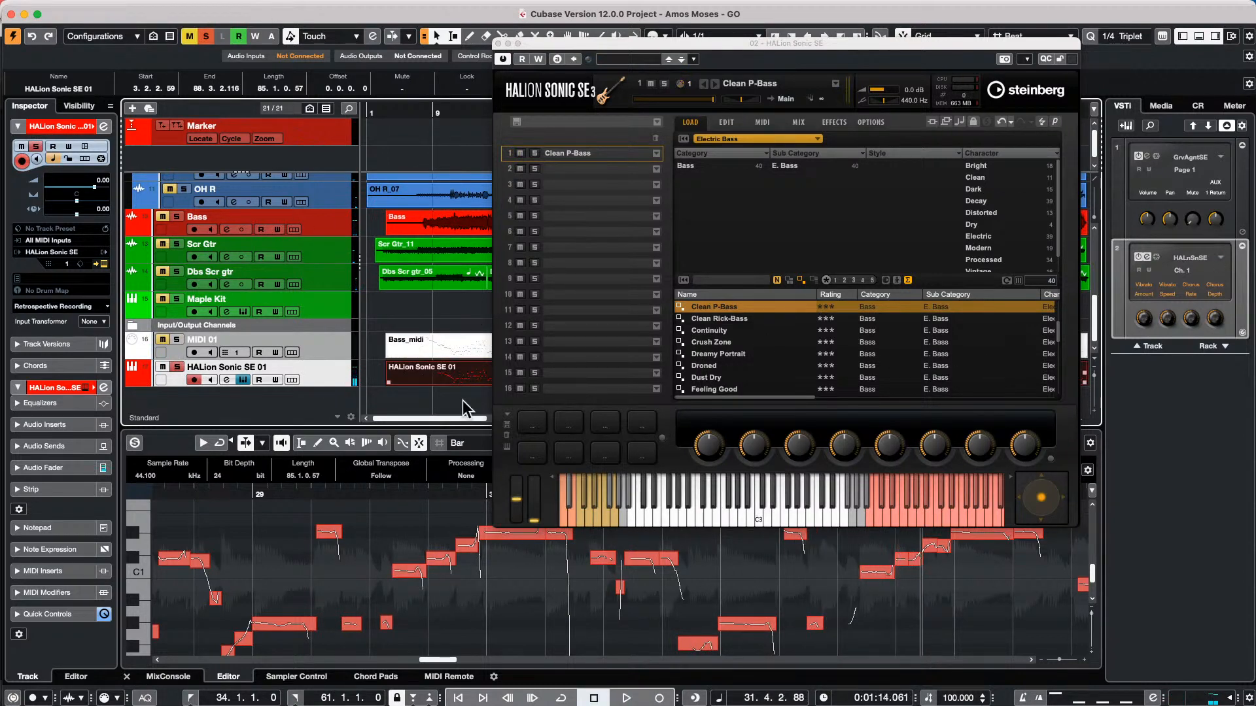
# Open the HALion Sonic SE 01 part for editing and shift all its notes together until the first note's pitch is G#1
pyautogui.click(463, 387)
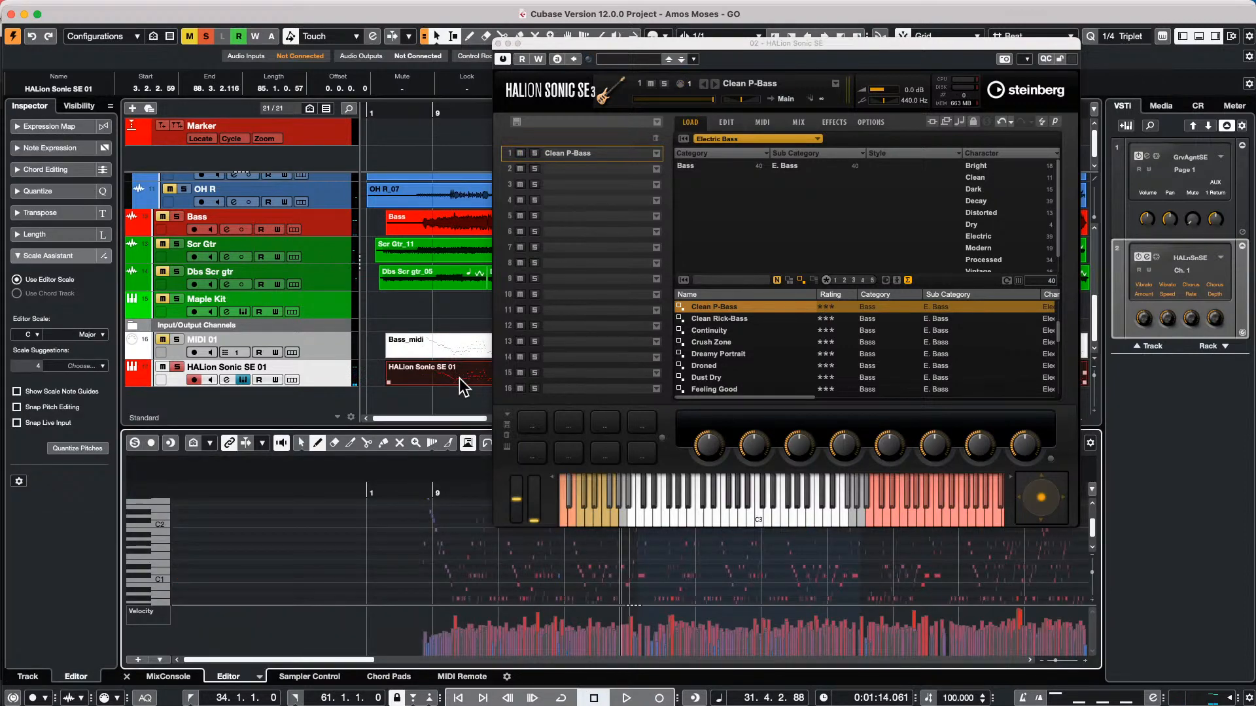
pyautogui.press('super+a')
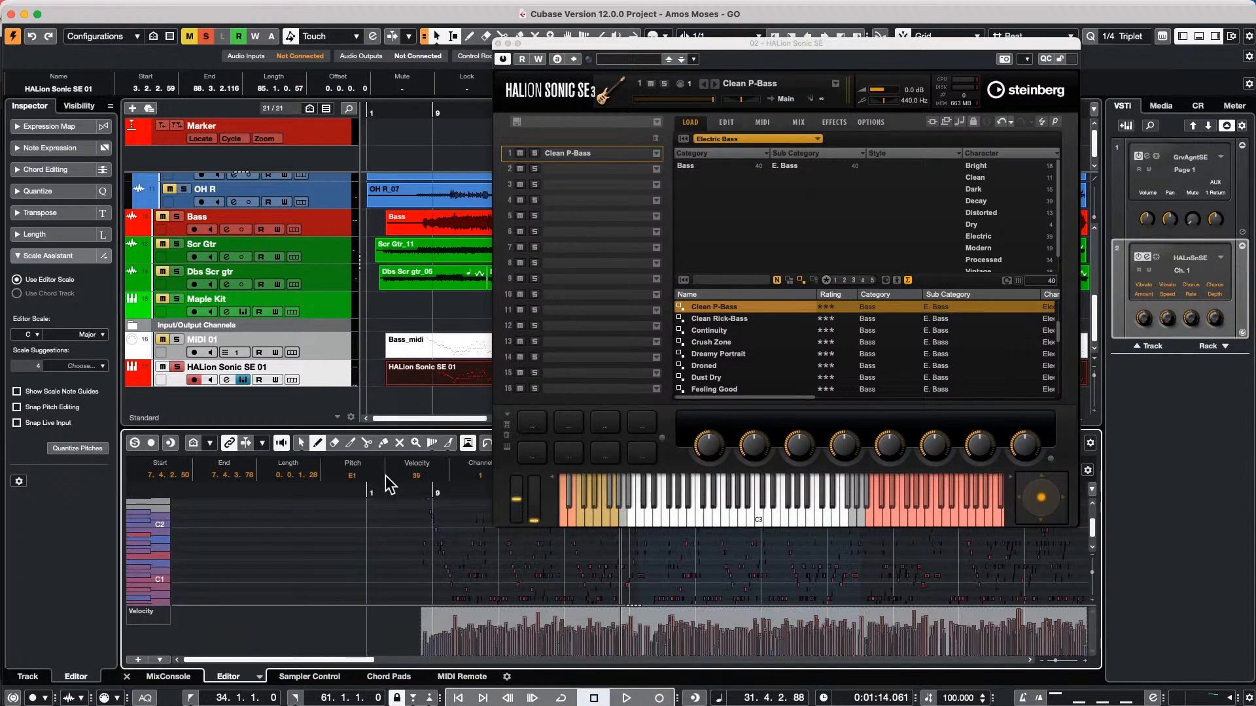
pyautogui.scroll(6, 364, 476)
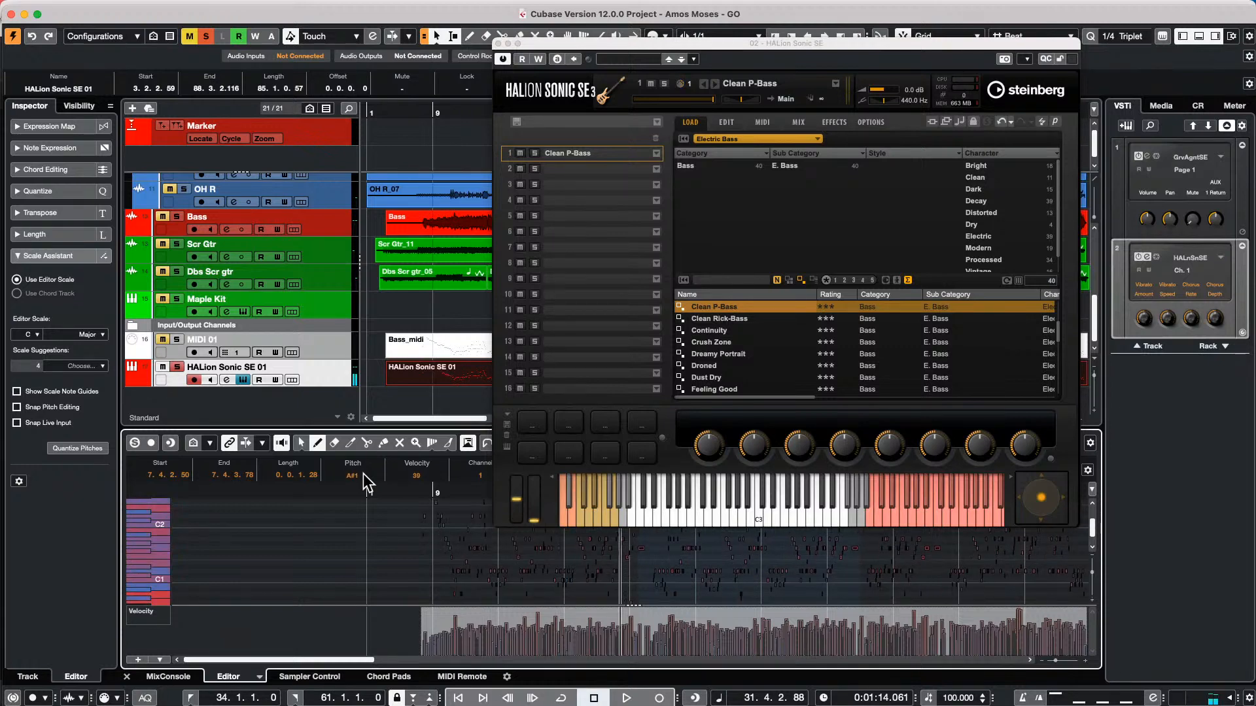
pyautogui.scroll(-2, 364, 477)
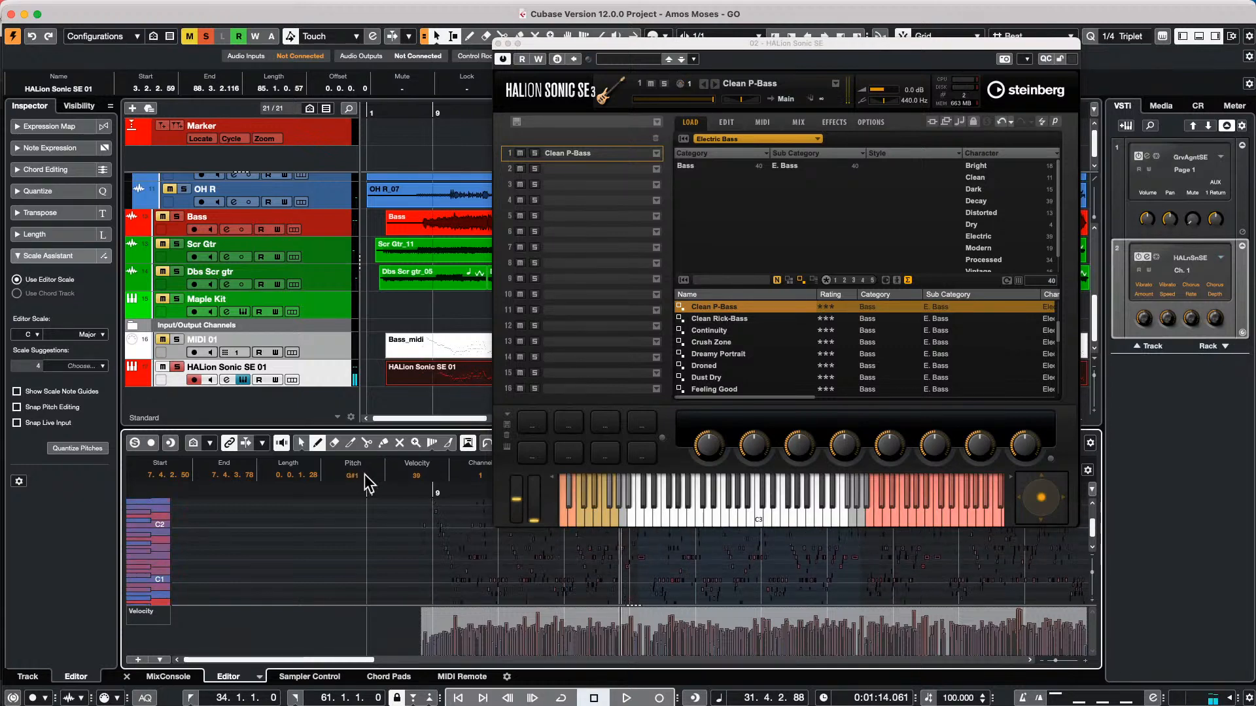
pyautogui.click(372, 548)
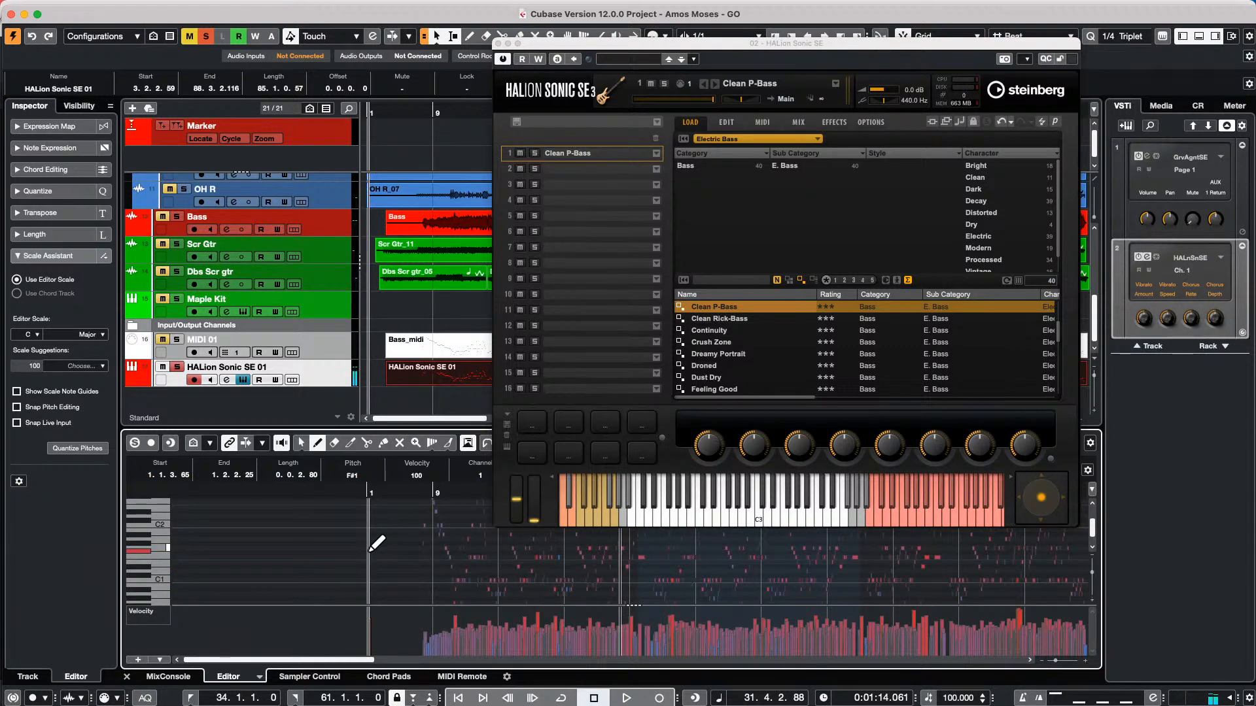
# Audition the soloed HALion bass part and examine the Clean P-Bass edit settings, including pickup, articulation and player, during playback
pyautogui.press('space')
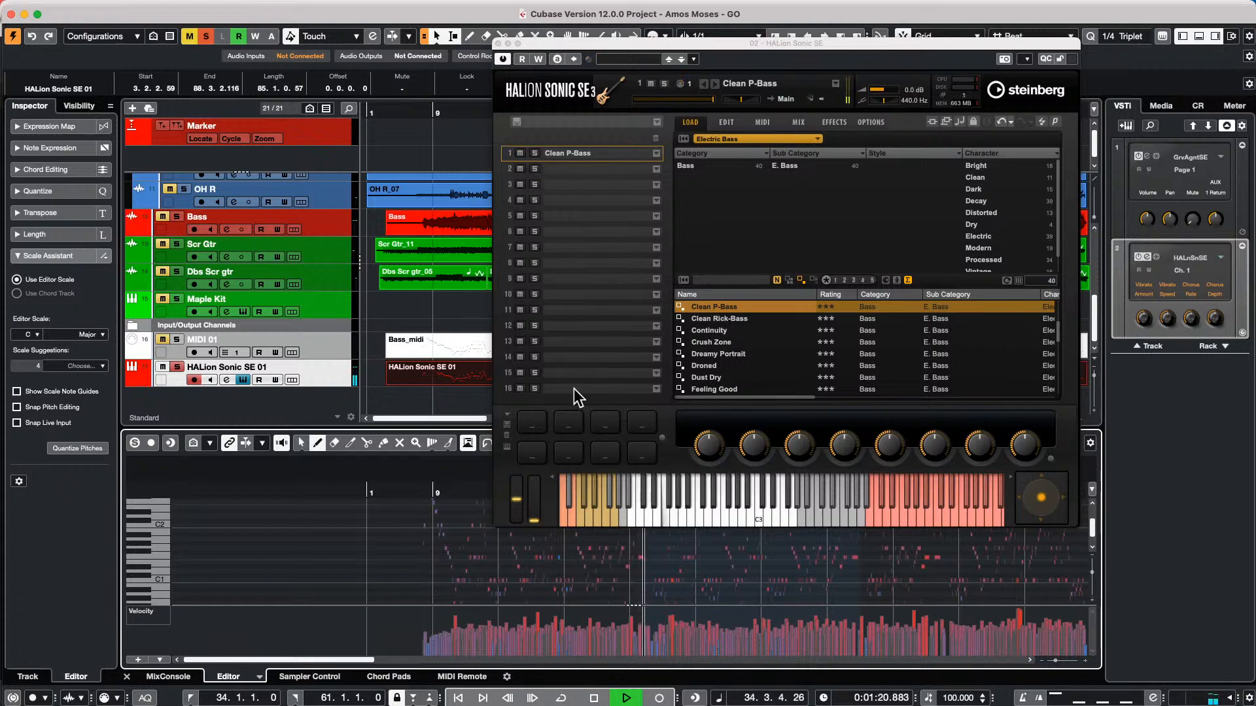
pyautogui.press('space')
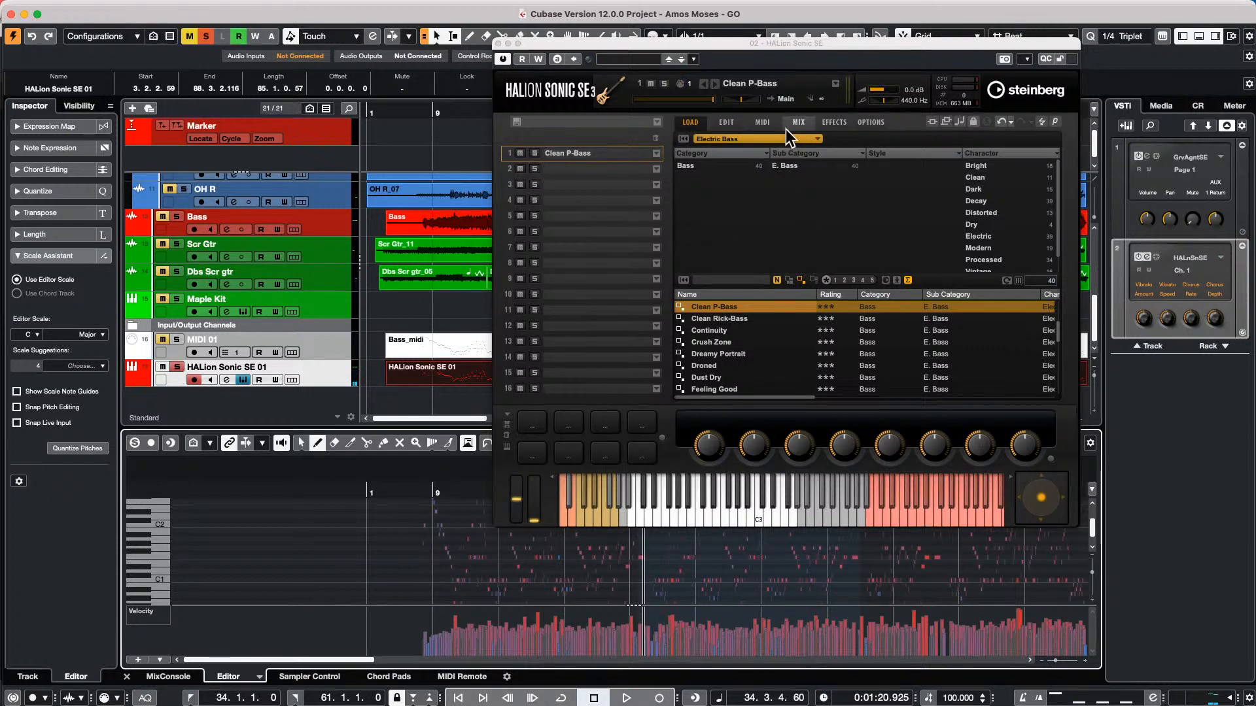
pyautogui.click(725, 122)
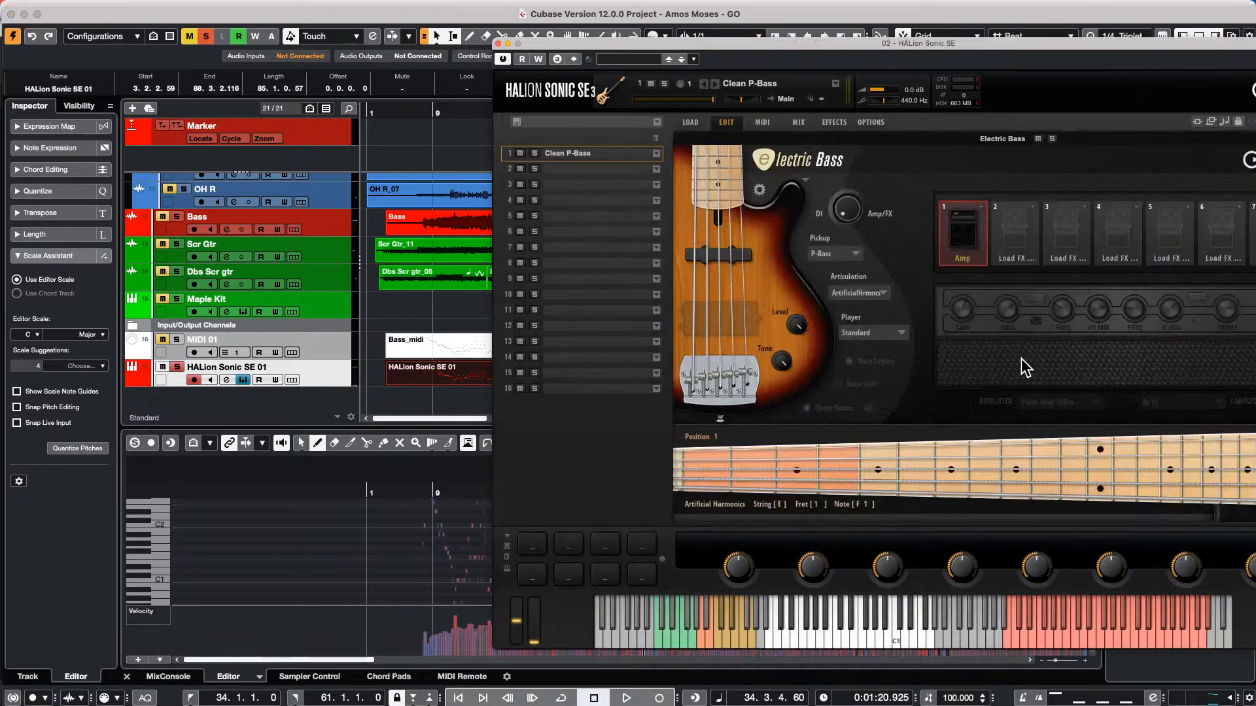
pyautogui.press('space')
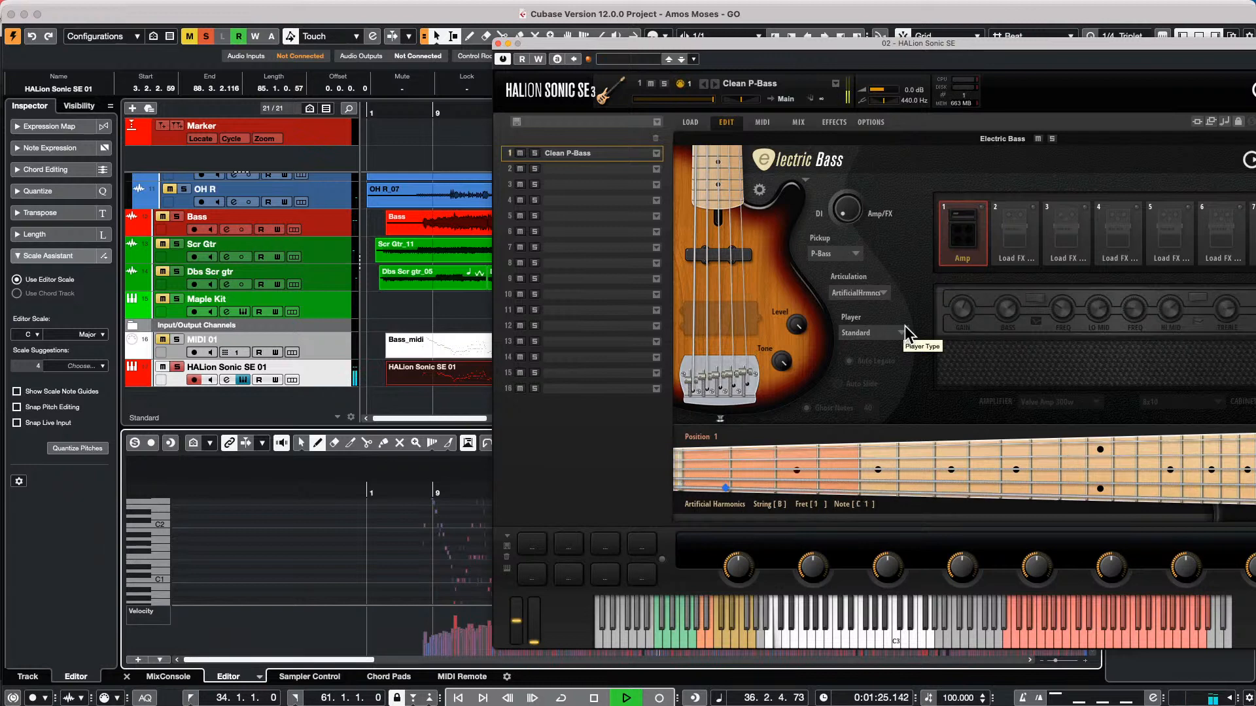
pyautogui.press('space')
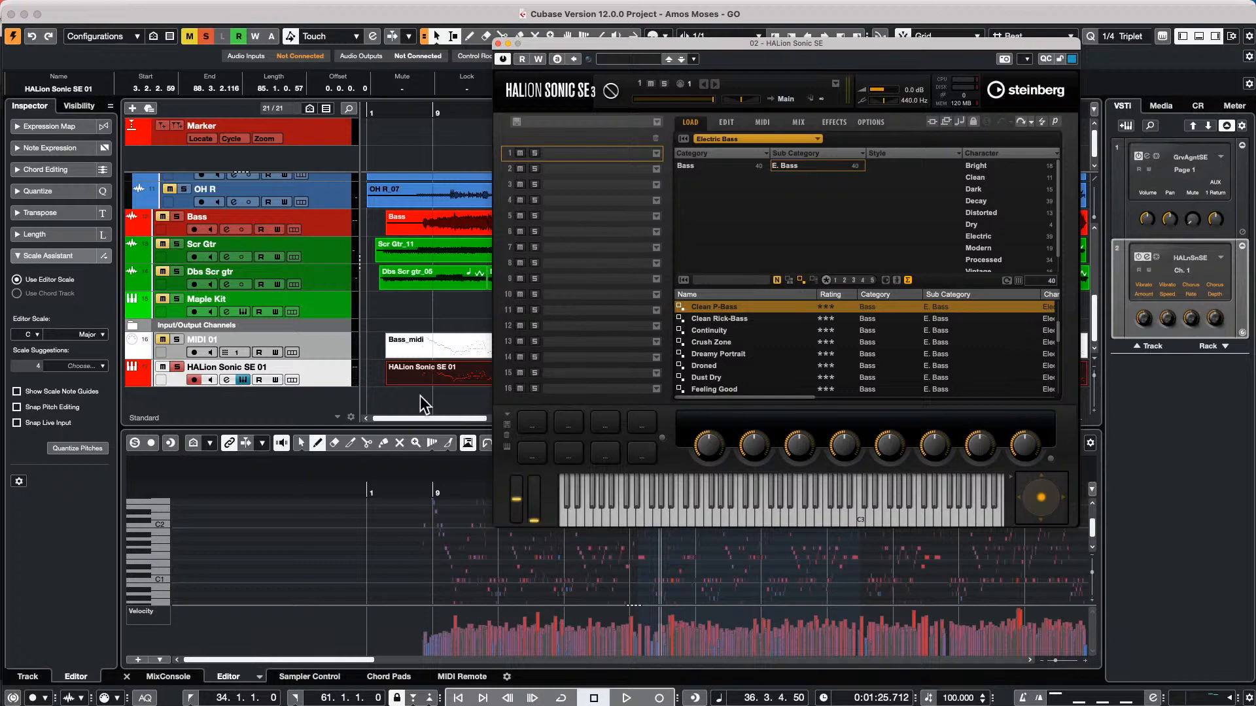
# Try to transpose all notes of the HALion Sonic SE 01 part upward together in the Key Editor
pyautogui.click(426, 567)
pyautogui.press('super+a')
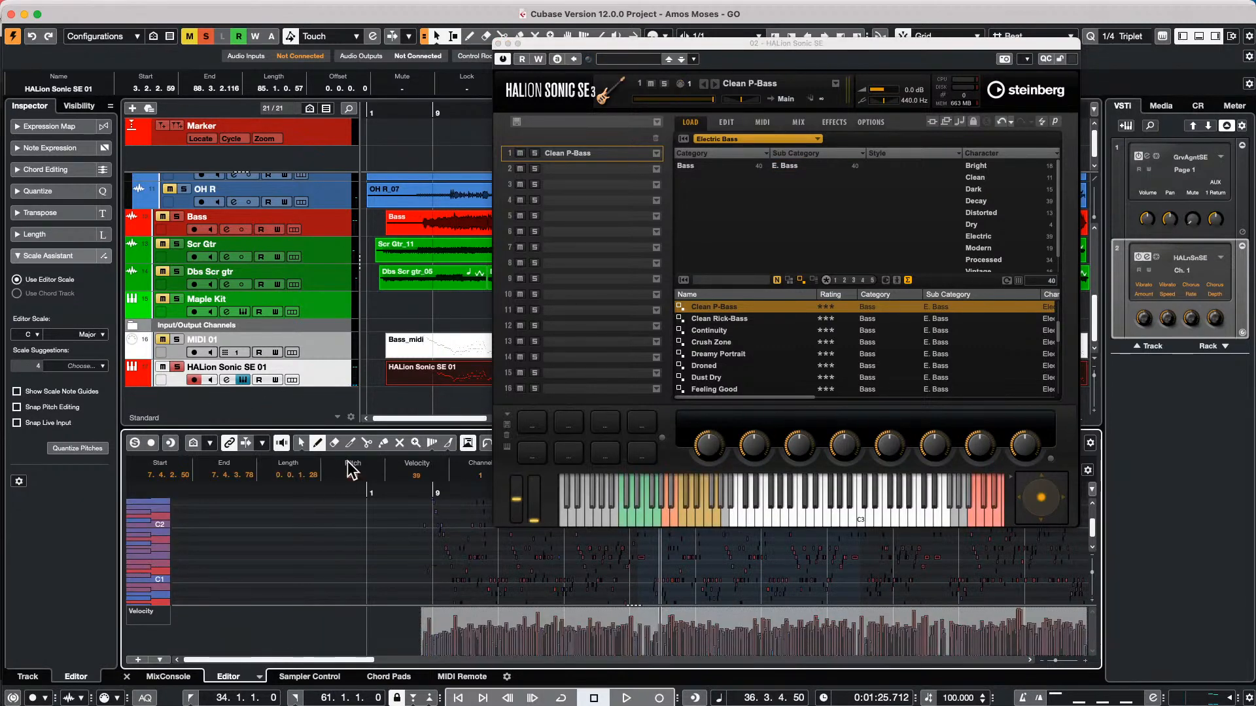
pyautogui.click(370, 476)
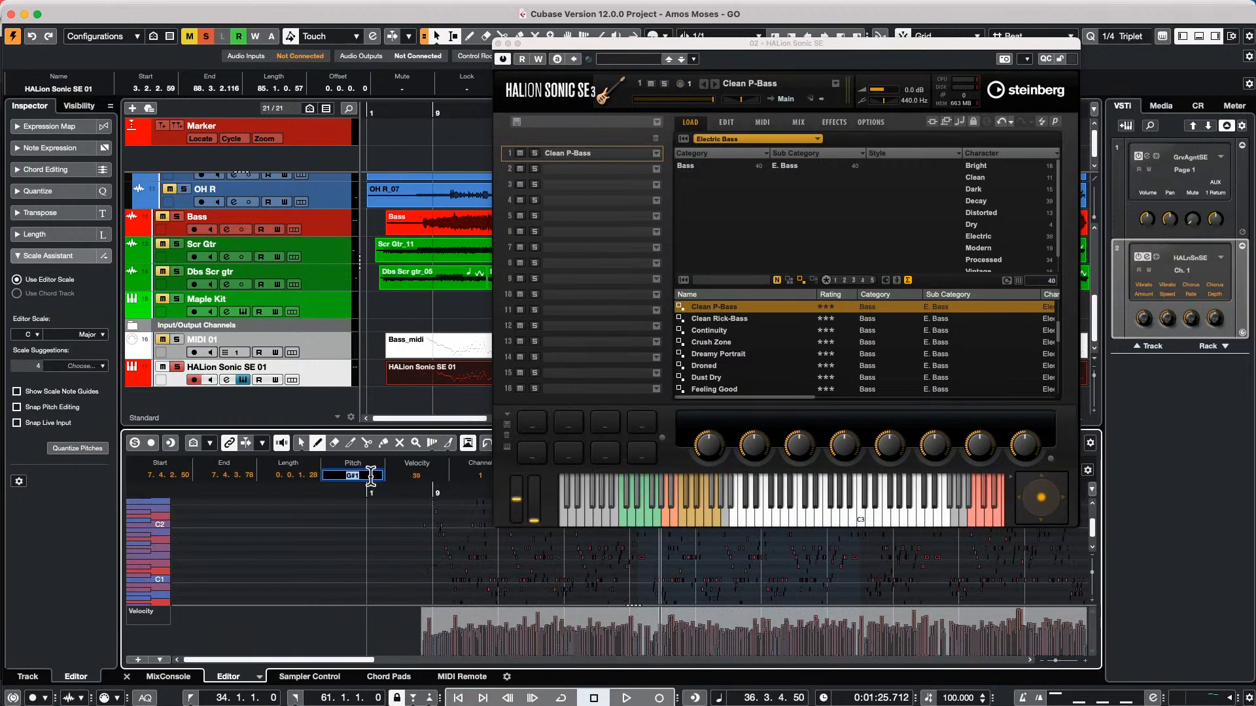
pyautogui.scroll(10, 370, 475)
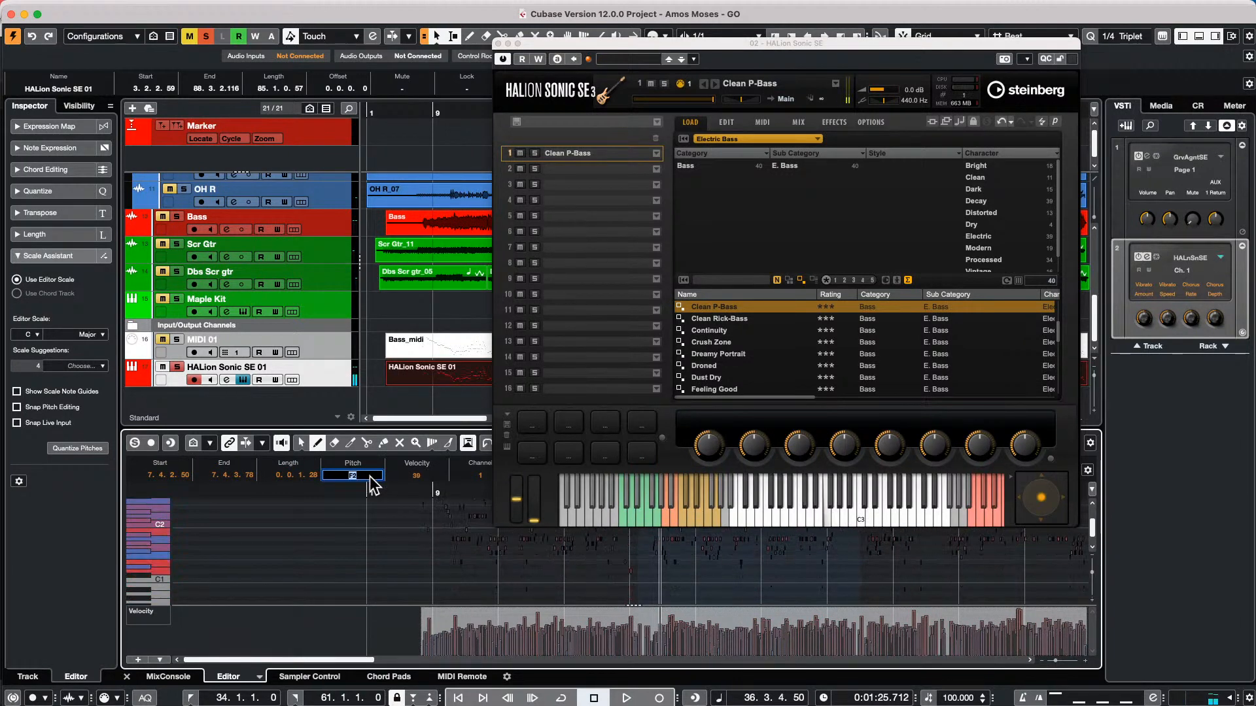
pyautogui.scroll(1, 370, 476)
pyautogui.click(369, 530)
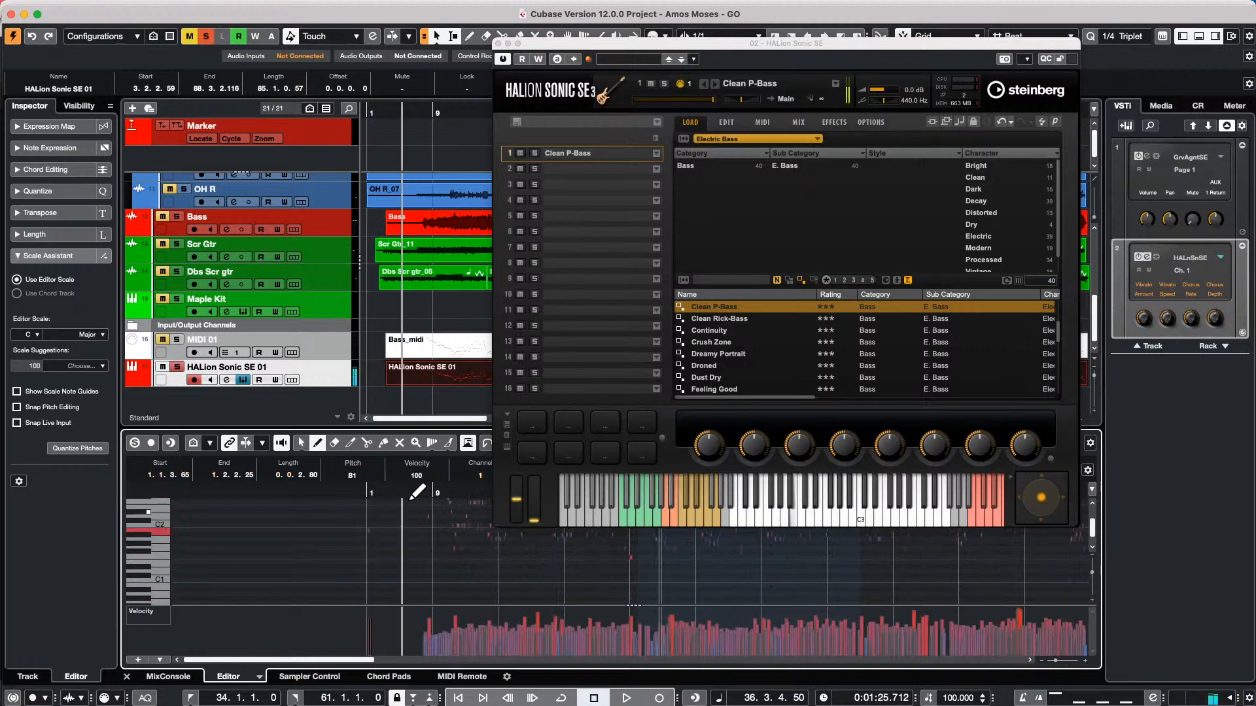
# Audition the soloed HALion Sonic SE 01 track from about bar 12 and stop playback around bar 18
pyautogui.click(459, 487)
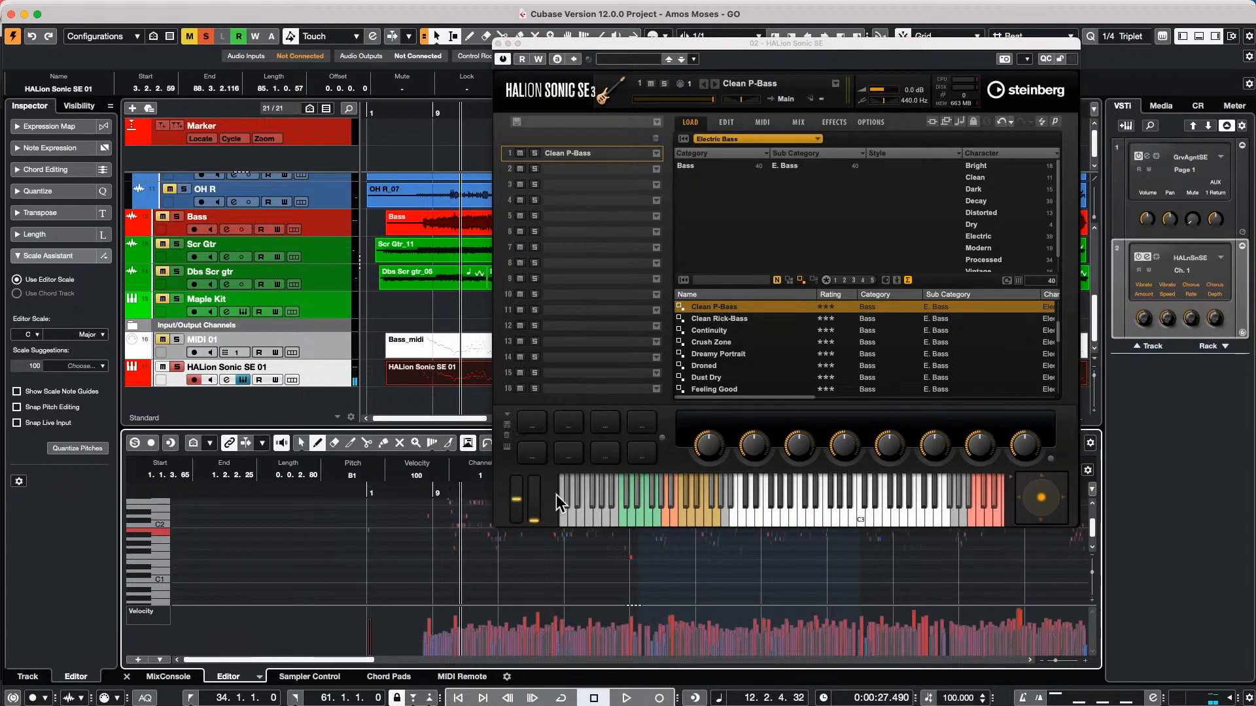
pyautogui.press('space')
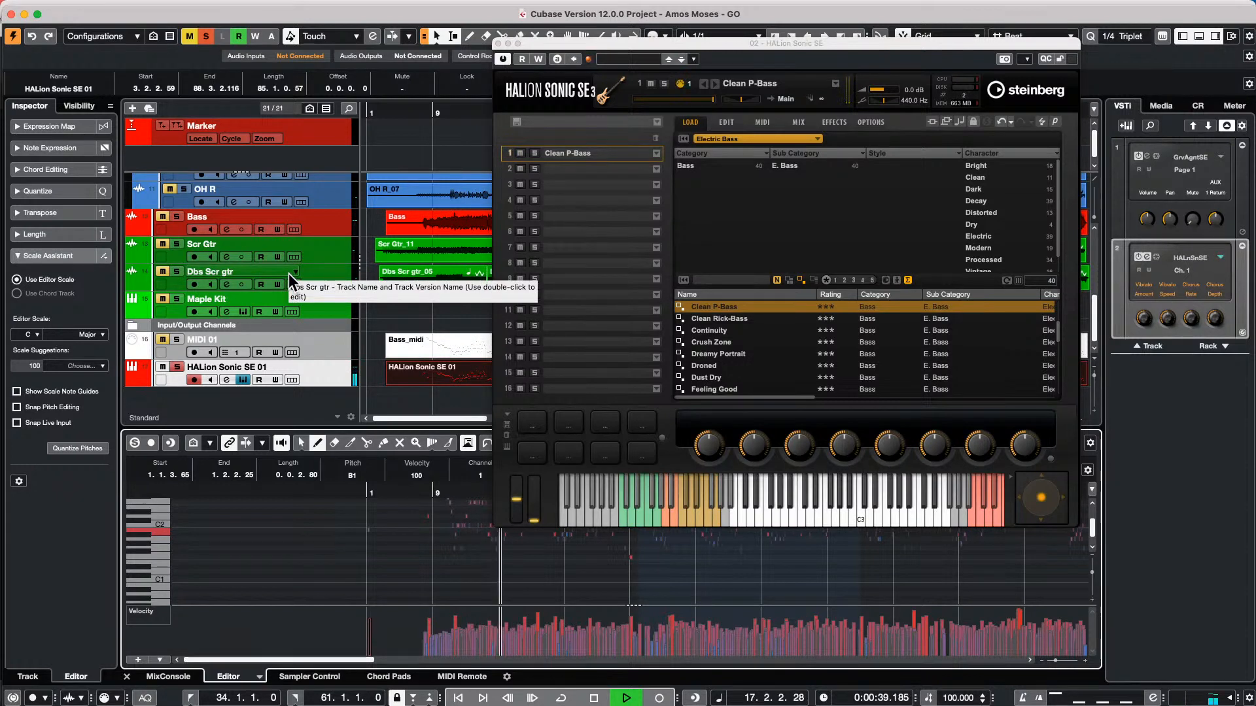
pyautogui.click(182, 214)
pyautogui.press('space')
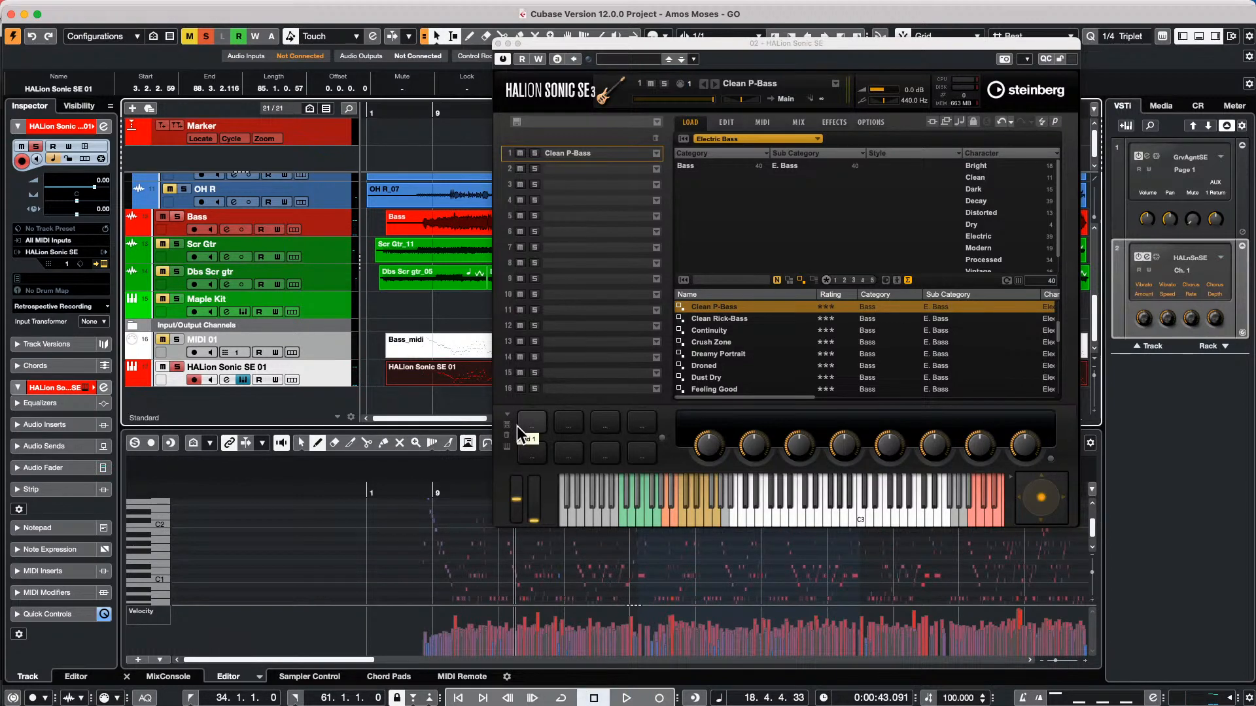
# Delete the HALion Sonic SE 01 part and undo the deletion
pyautogui.press('Delete')
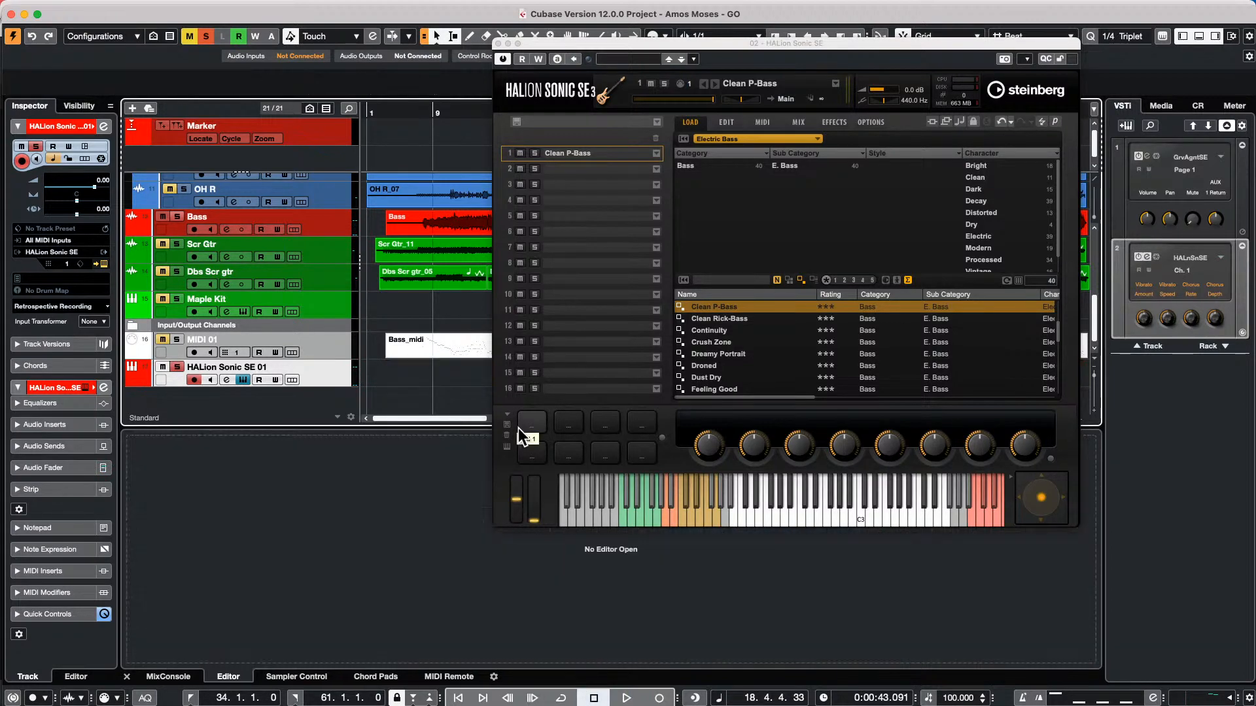
pyautogui.press('super+z')
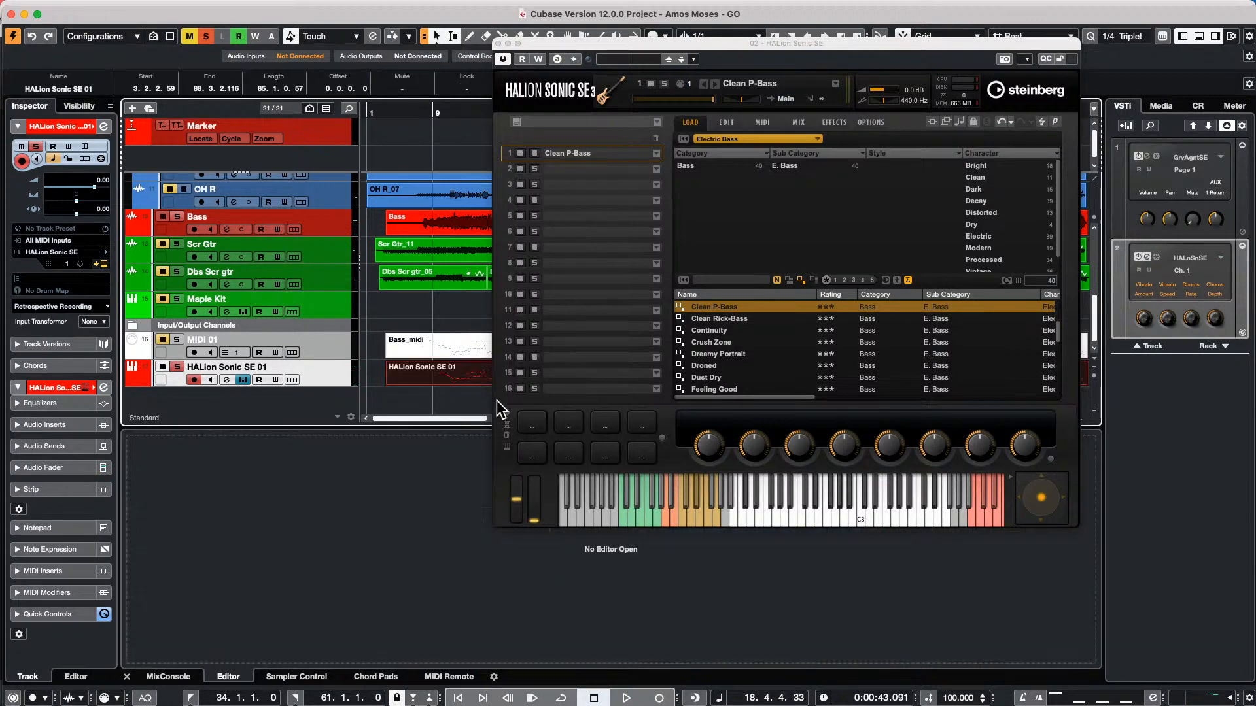
# Open only the HALion Sonic SE 01 part for editing and transpose all its notes together until the first note's pitch is E2
pyautogui.doubleClick(466, 385)
pyautogui.press('super+a')
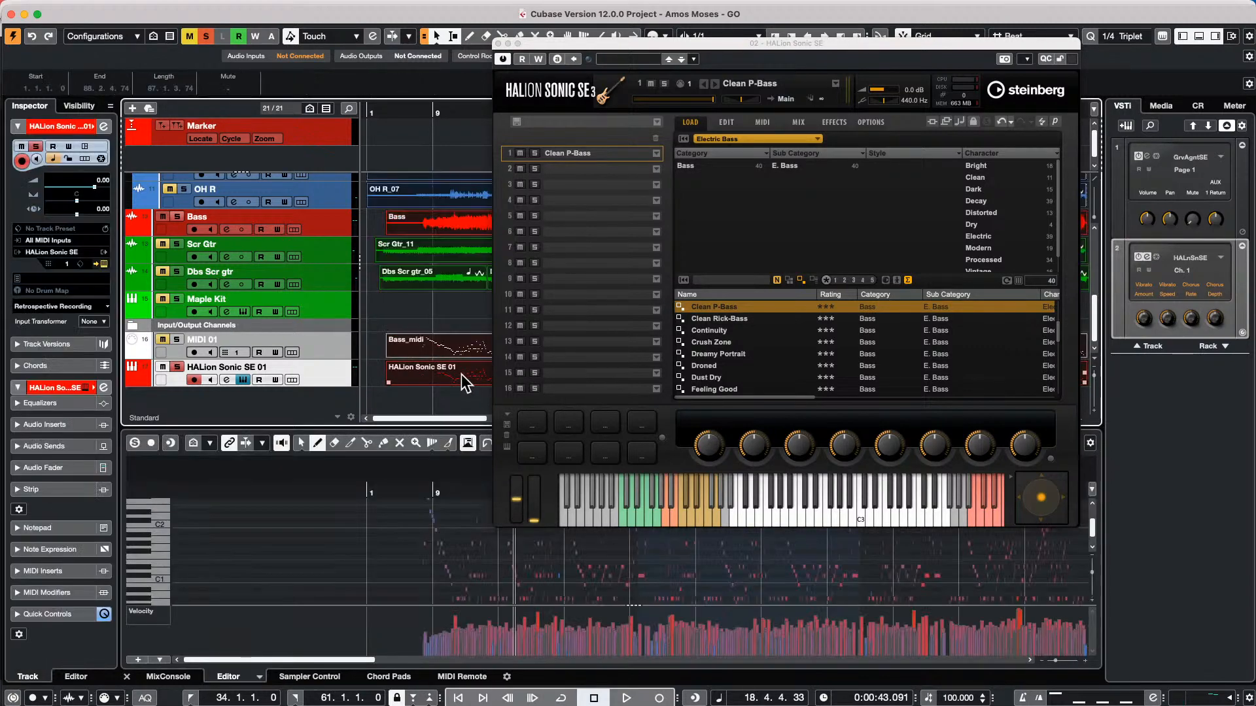
pyautogui.click(457, 516)
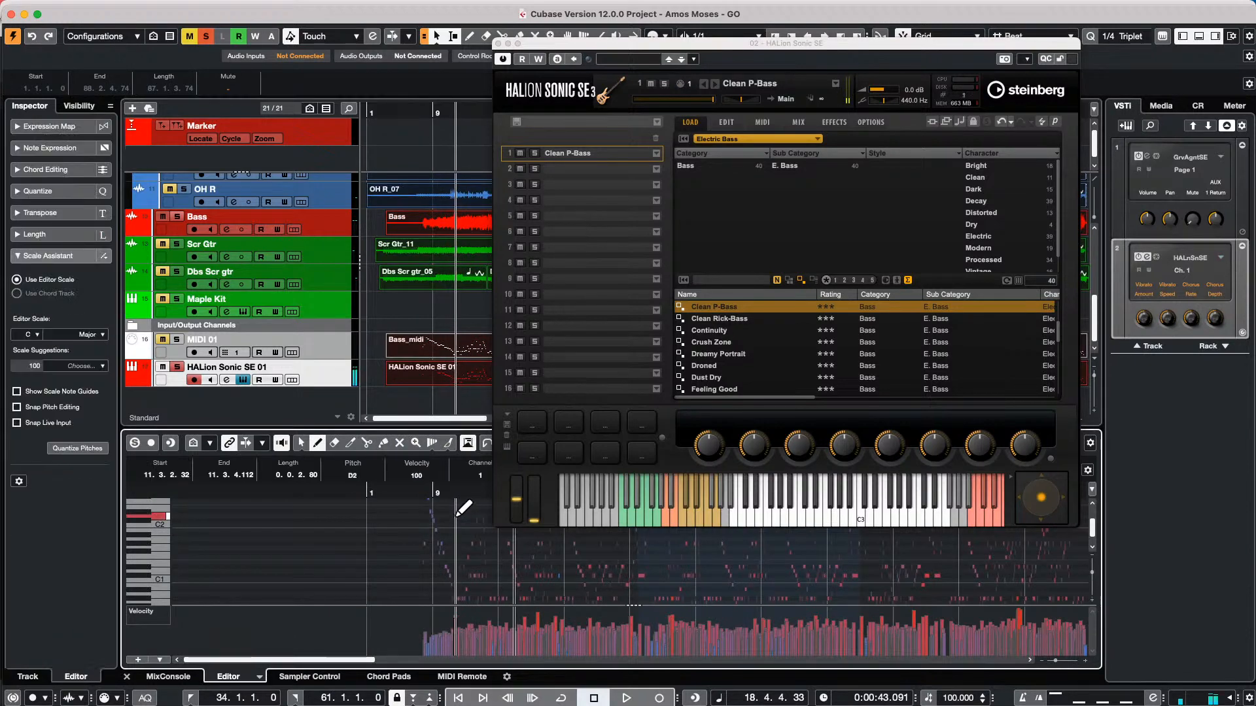
pyautogui.click(456, 381)
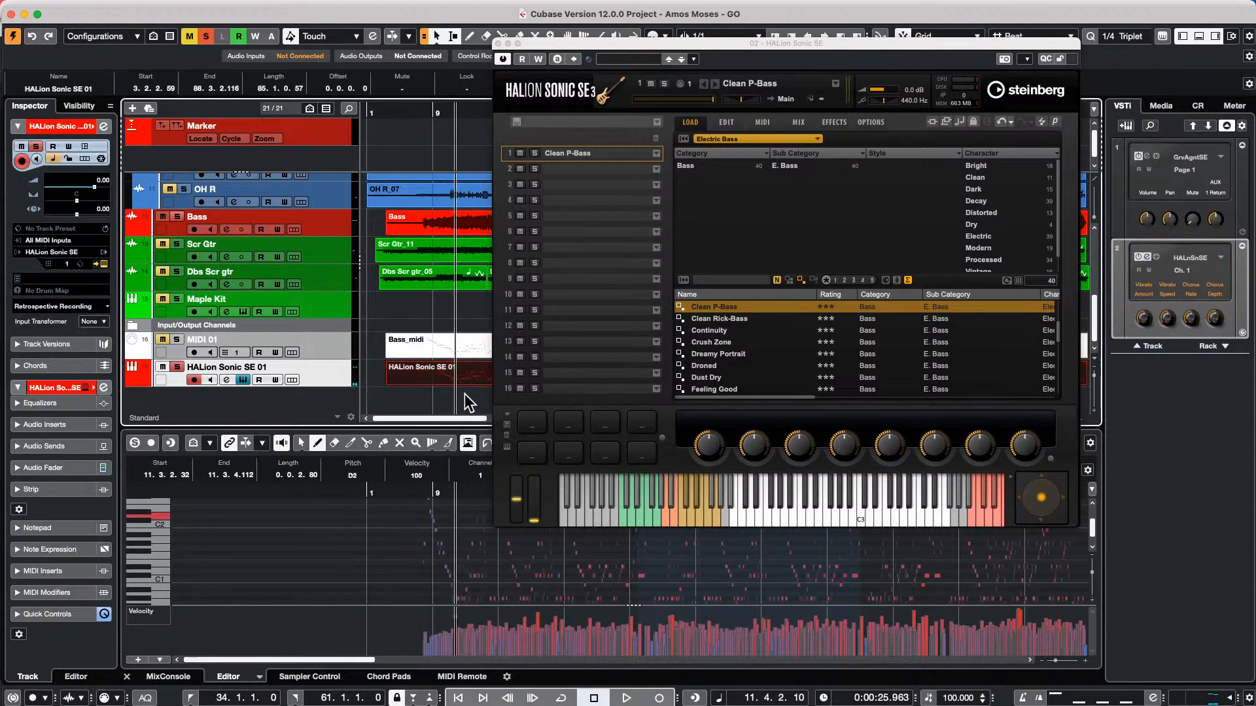
pyautogui.click(468, 381)
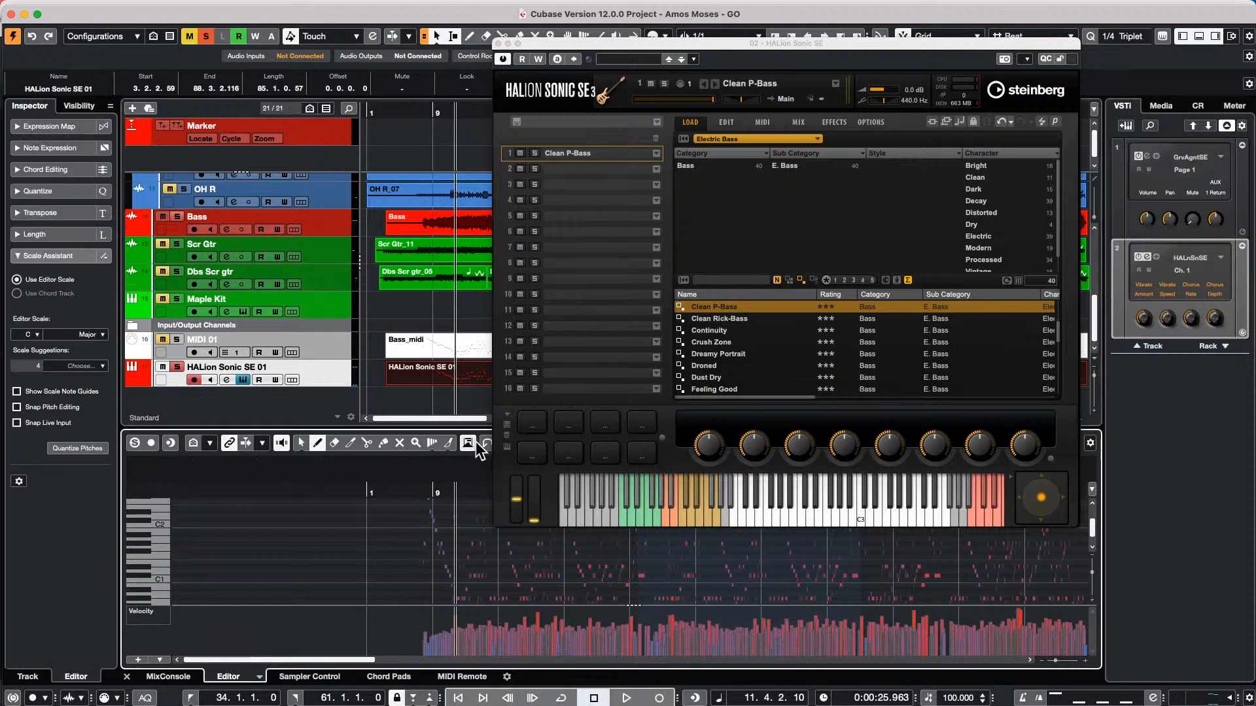
pyautogui.press('super+a')
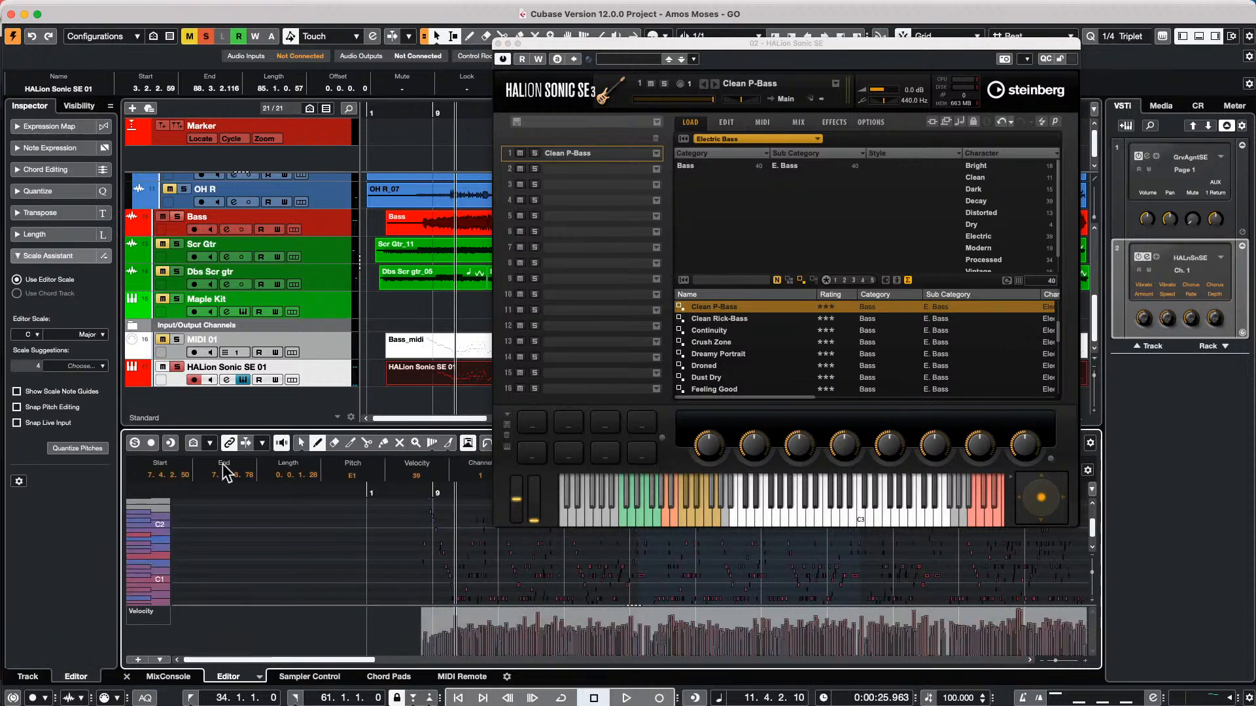
pyautogui.scroll(12, 359, 477)
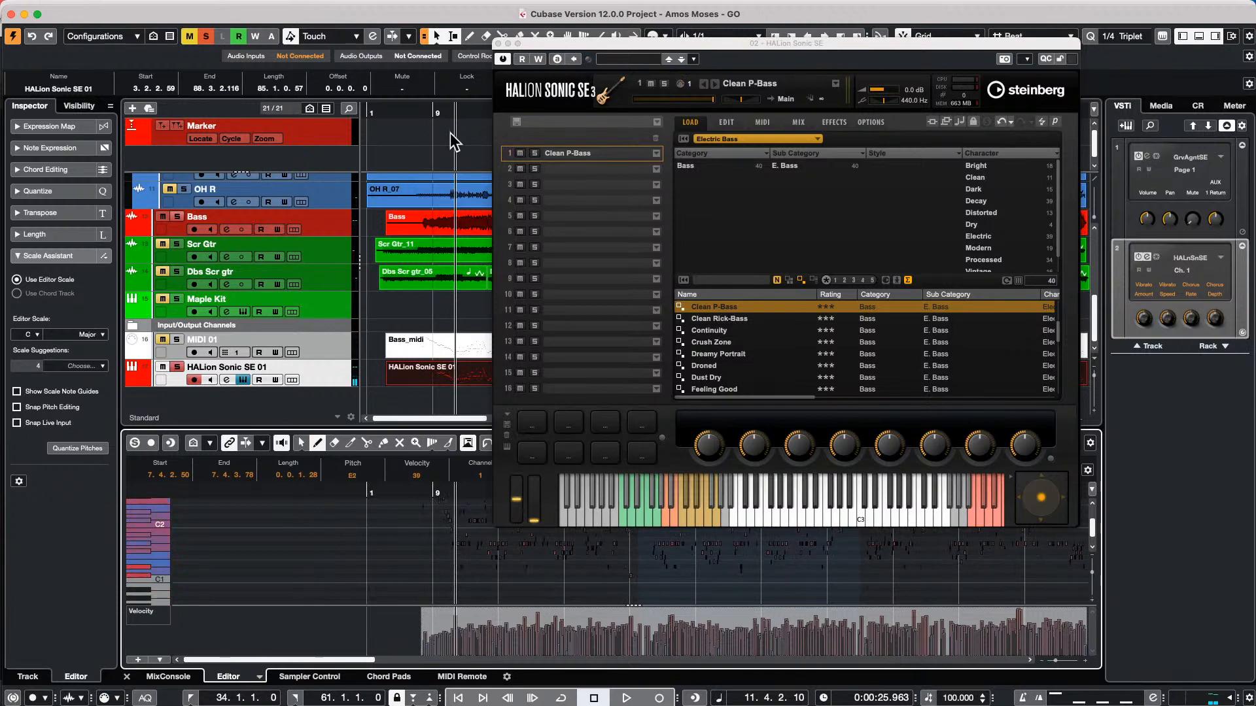
# Play from about bar 11 to compare the transposed HALion bass with the Bass track, and deactivate all solos to hear the full mix
pyautogui.click(454, 110)
pyautogui.press('space')
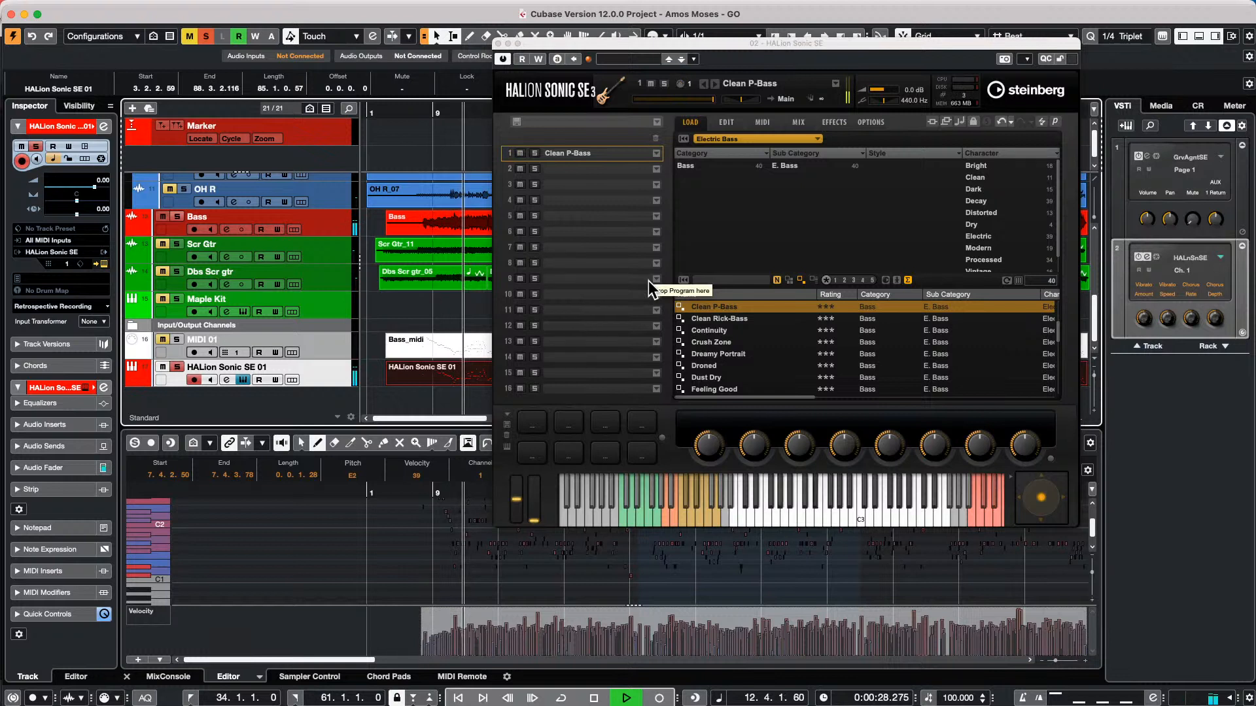
pyautogui.click(161, 219)
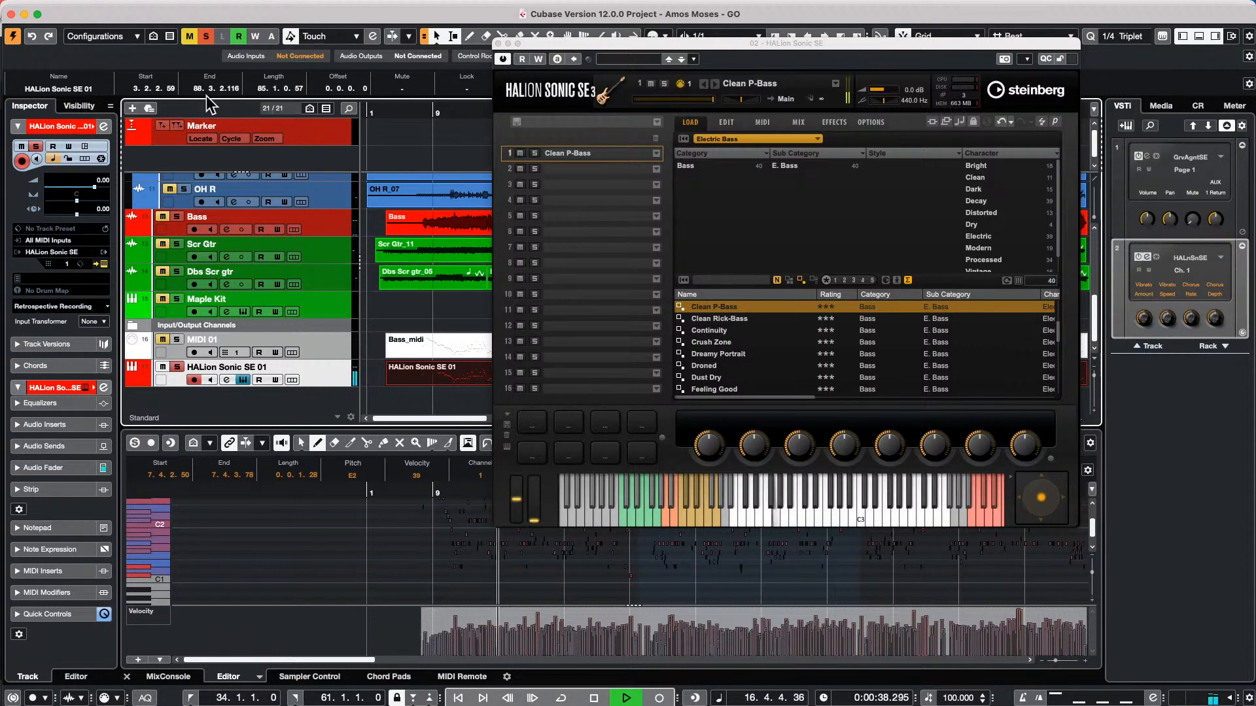
pyautogui.click(207, 36)
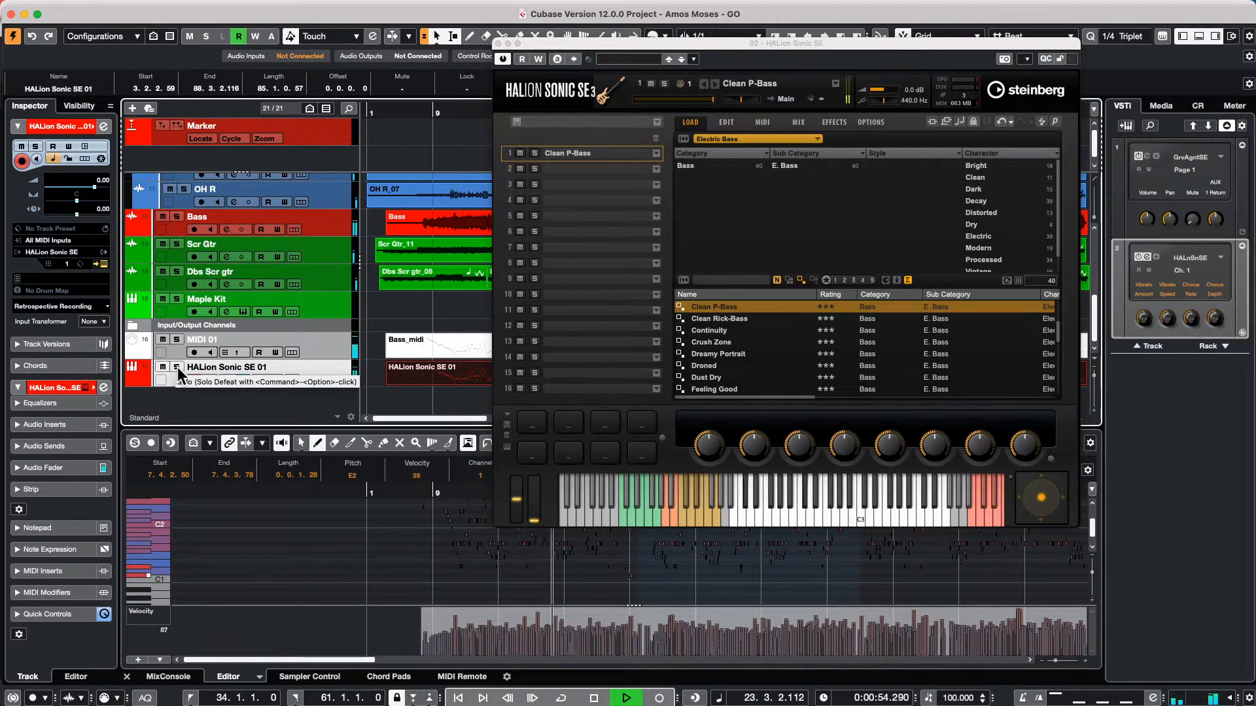
# Set the Clean P-Bass player to Avoid Open Strings with the P-Bass pickup, and solo the HALion Sonic SE 01 track
pyautogui.click(739, 124)
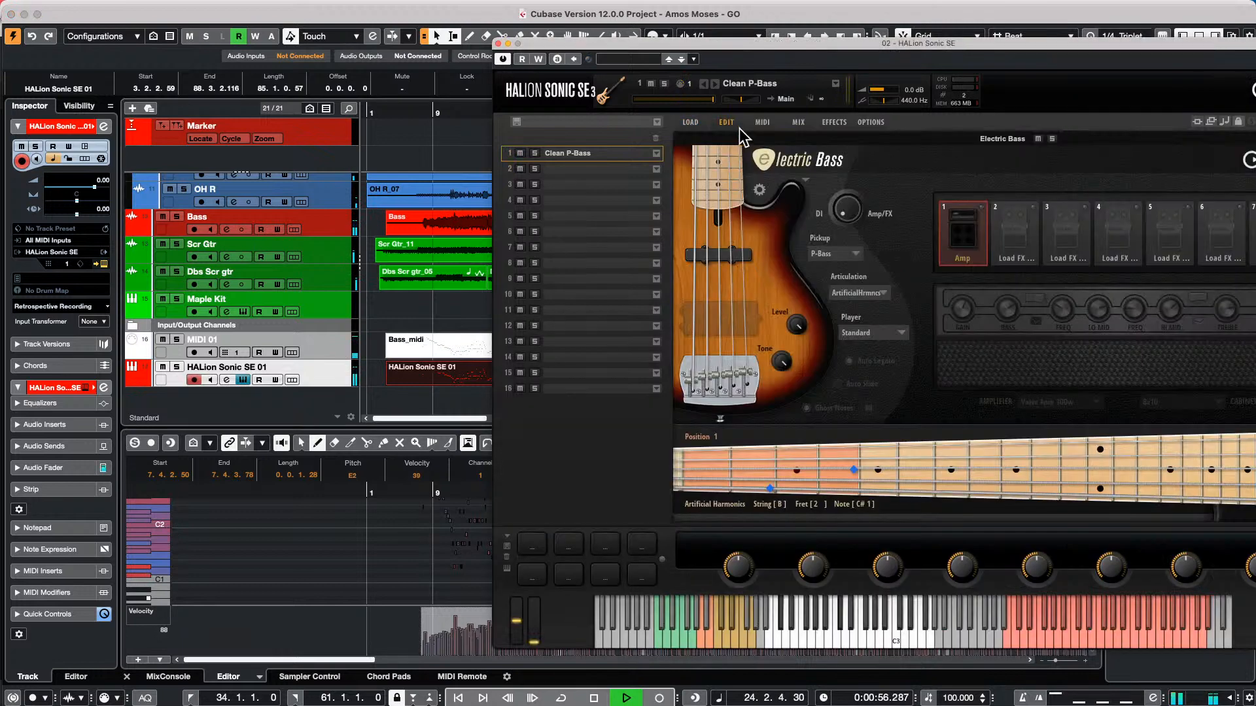
pyautogui.click(888, 334)
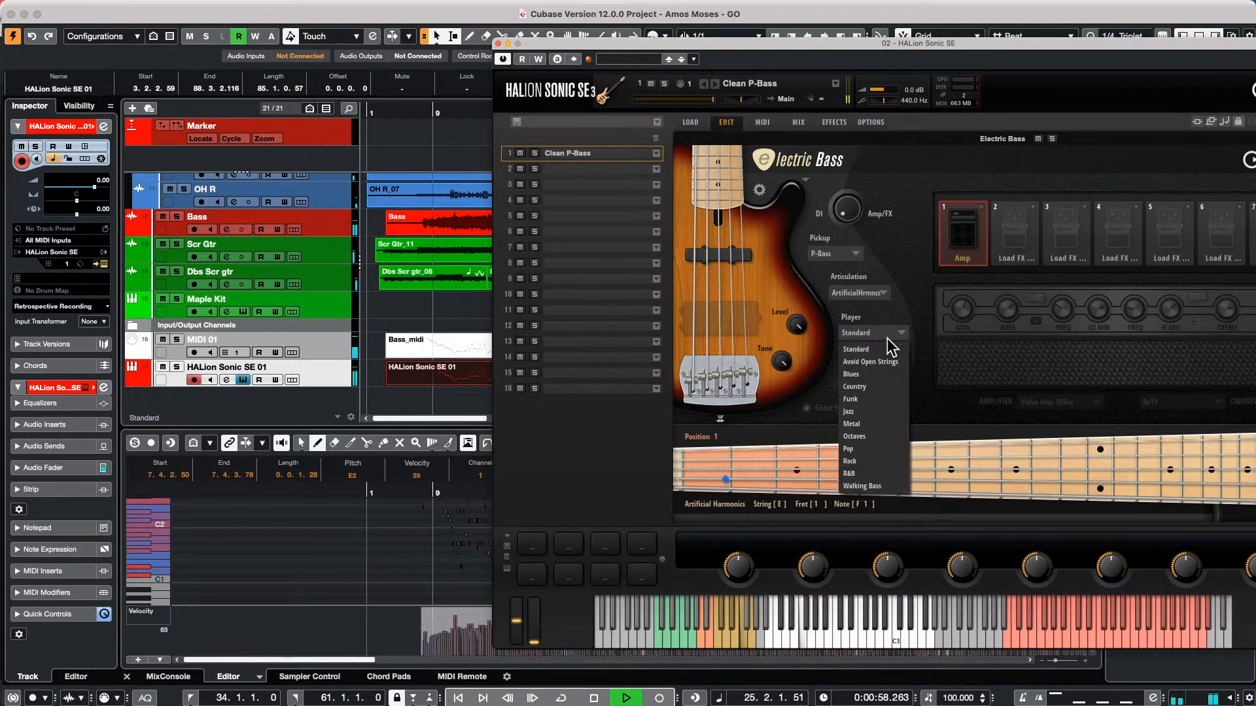
pyautogui.click(874, 362)
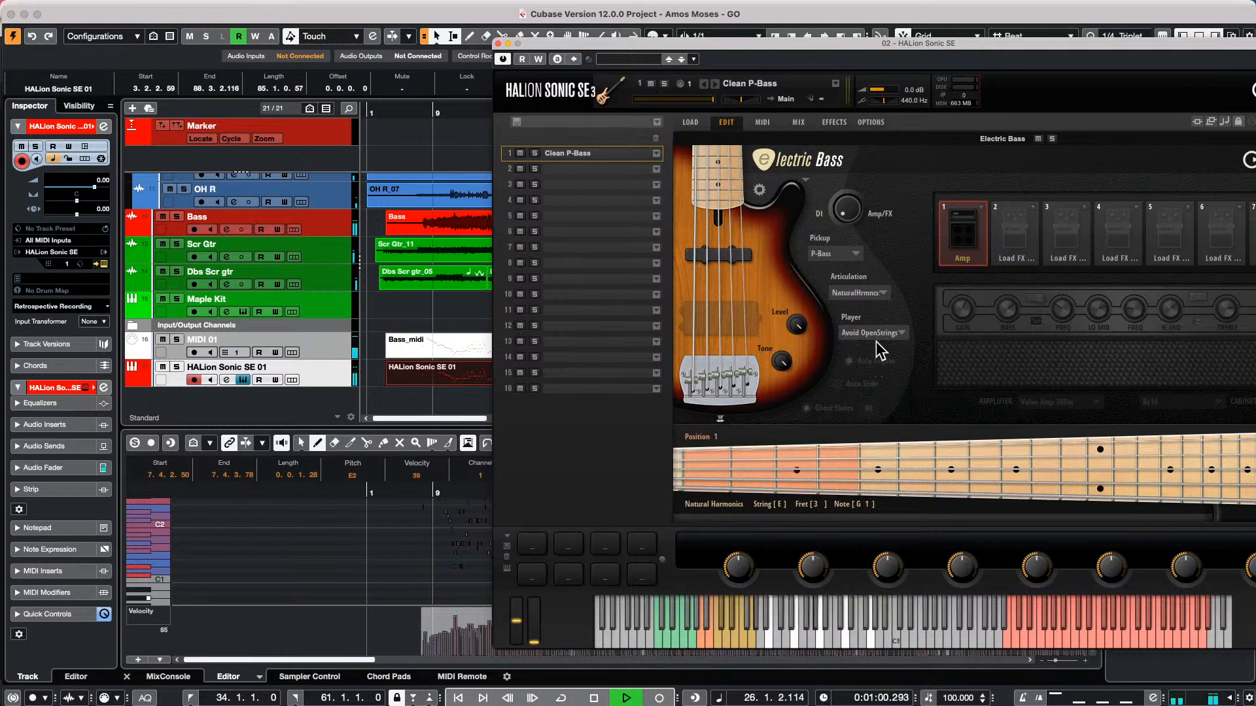
pyautogui.click(875, 296)
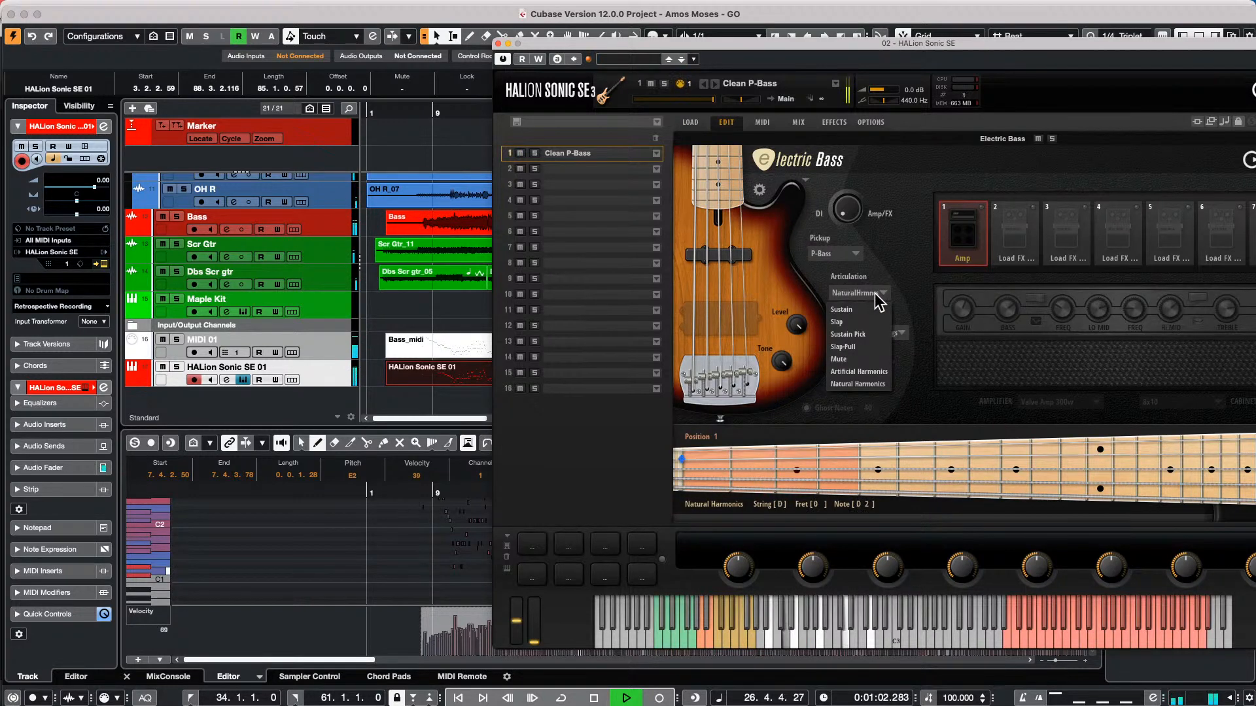
pyautogui.click(850, 253)
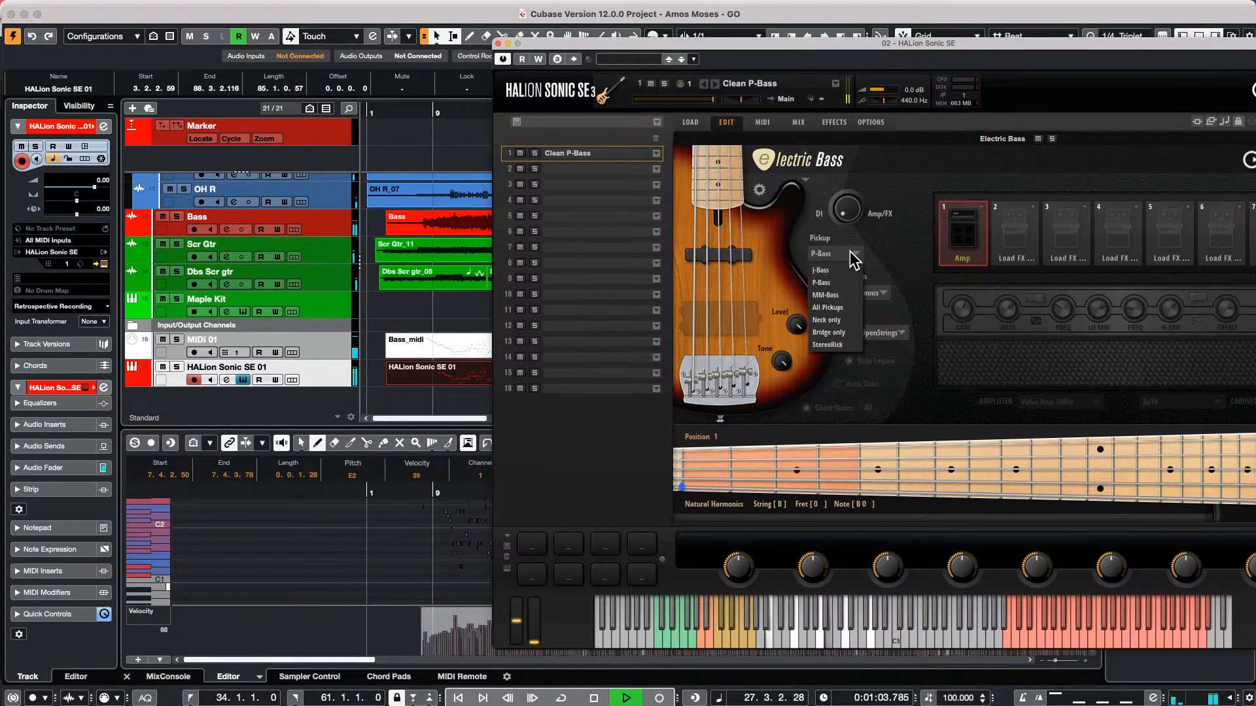
pyautogui.click(830, 282)
pyautogui.click(177, 367)
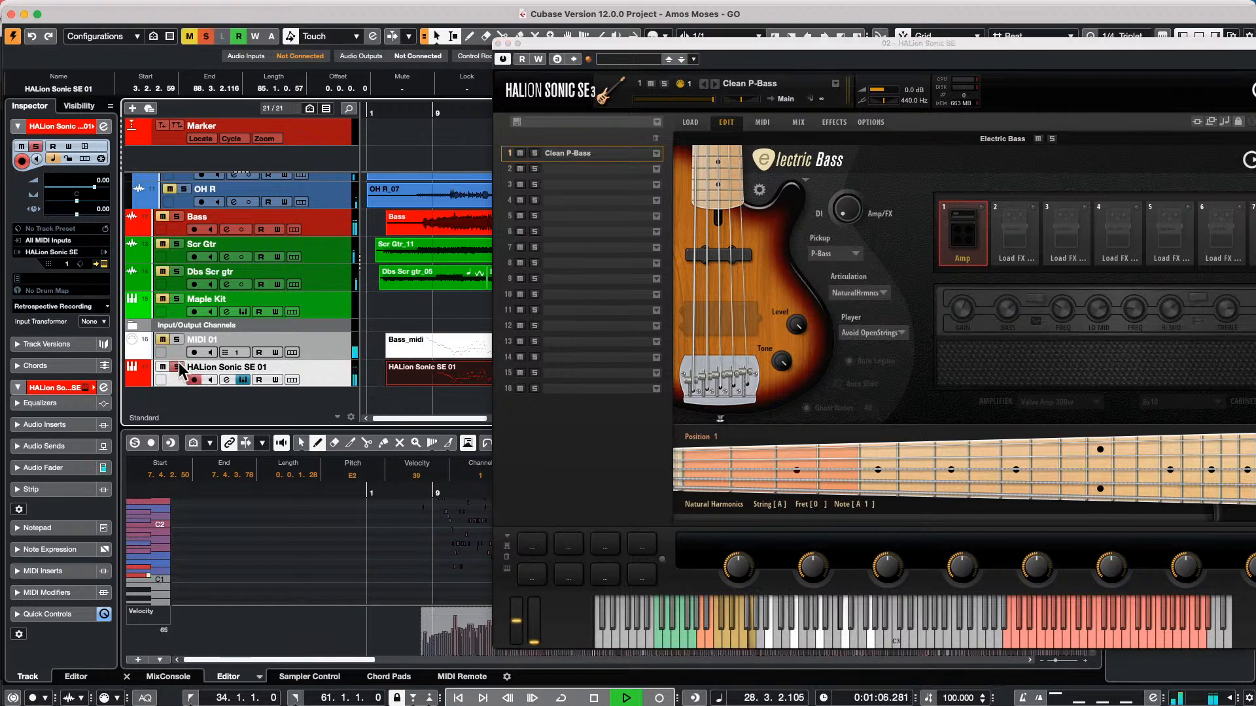
pyautogui.click(835, 253)
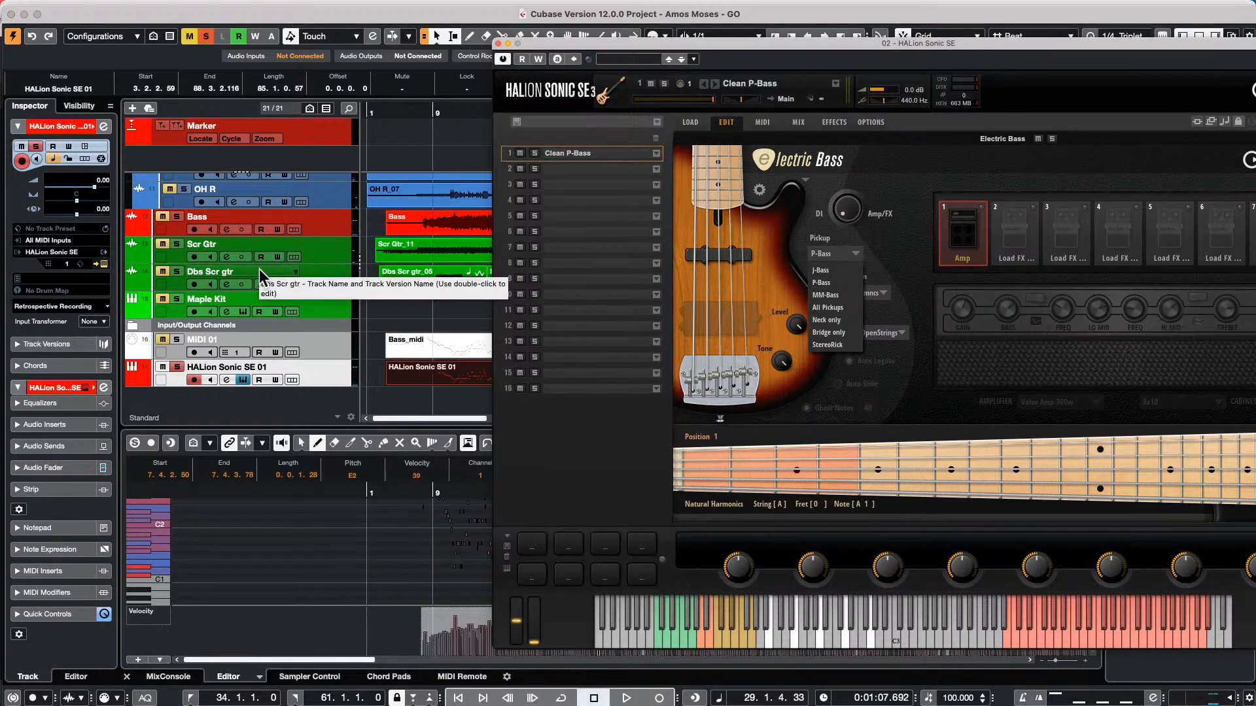
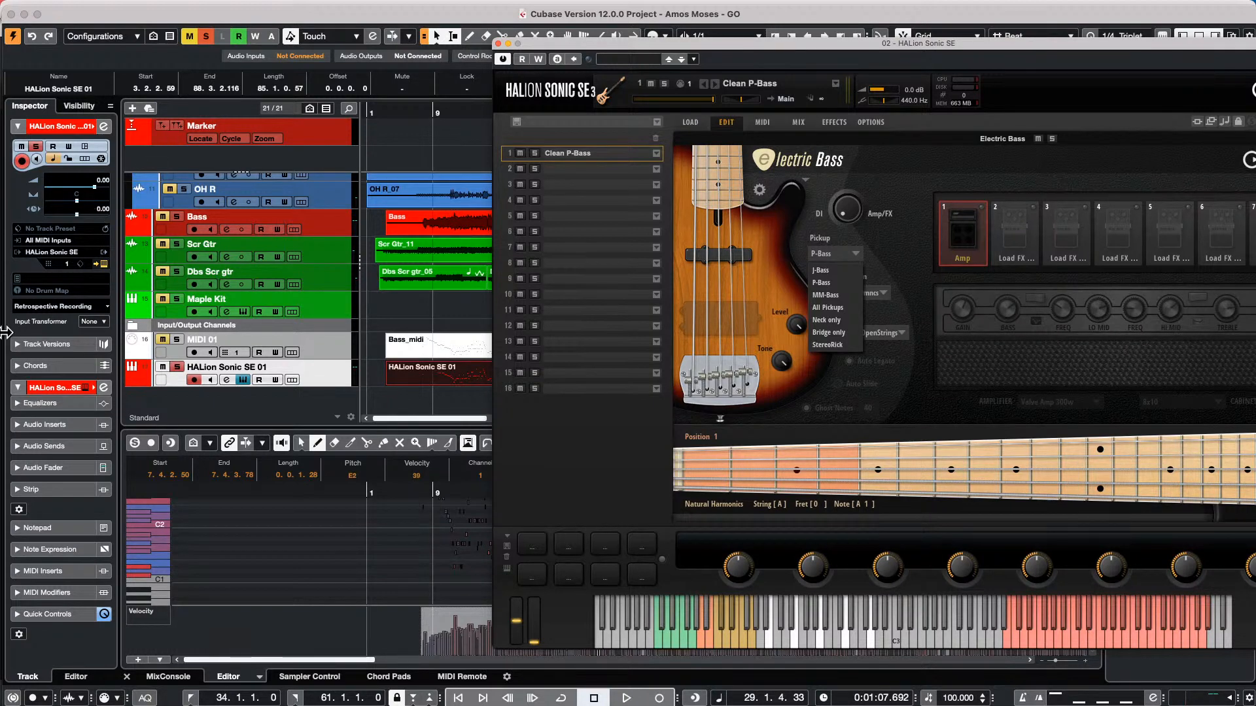
# Close the HALion Sonic SE window and open the MIDI Remote Mapping Assistant for the ChoiSauce - 100 controller
pyautogui.click(497, 44)
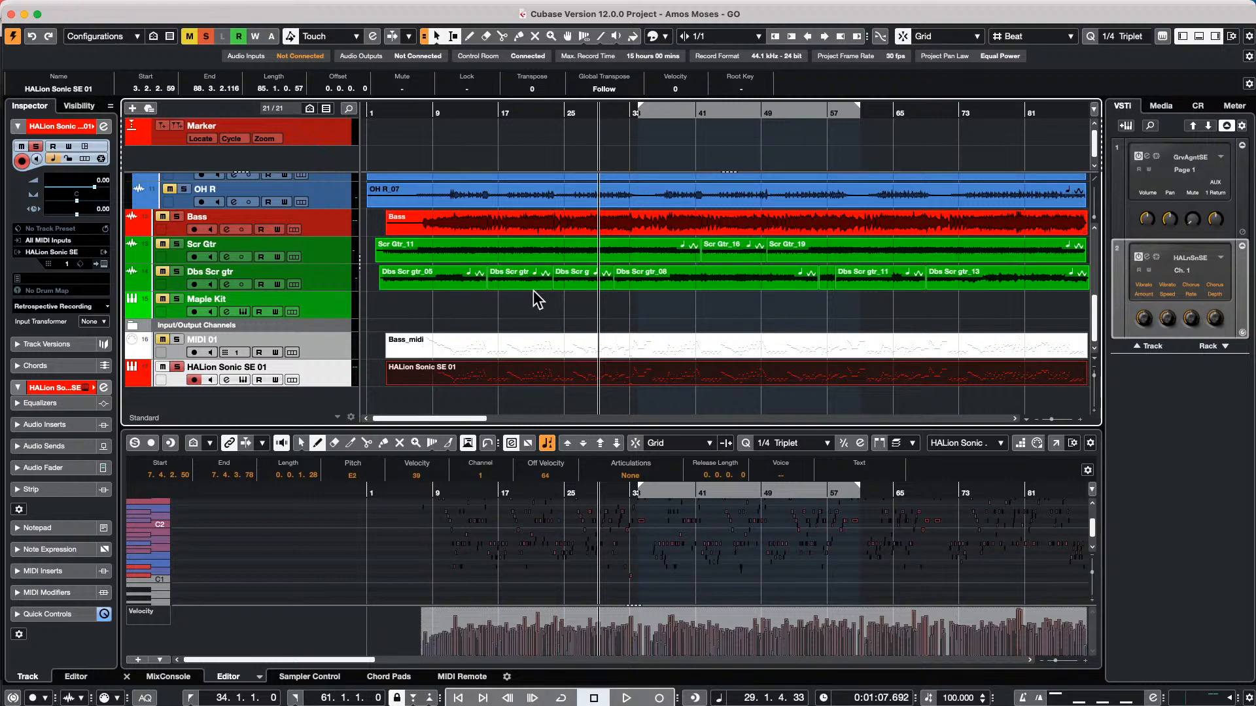
pyautogui.click(474, 679)
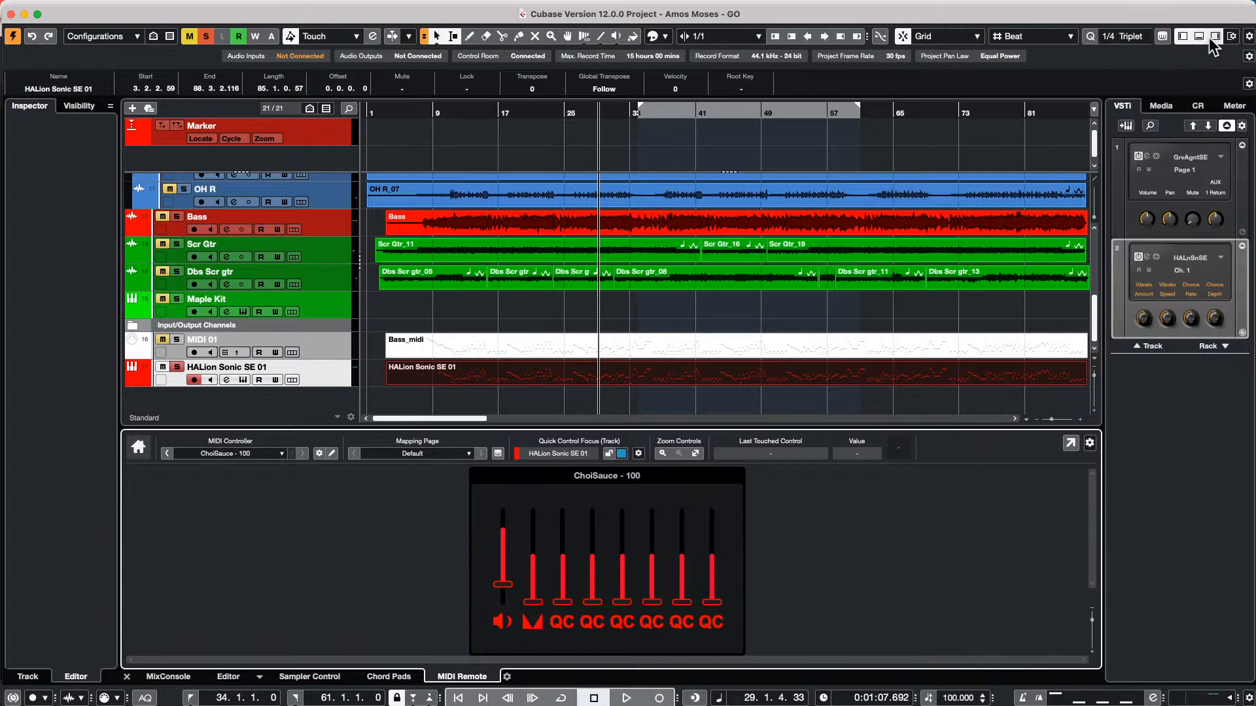
pyautogui.click(1162, 37)
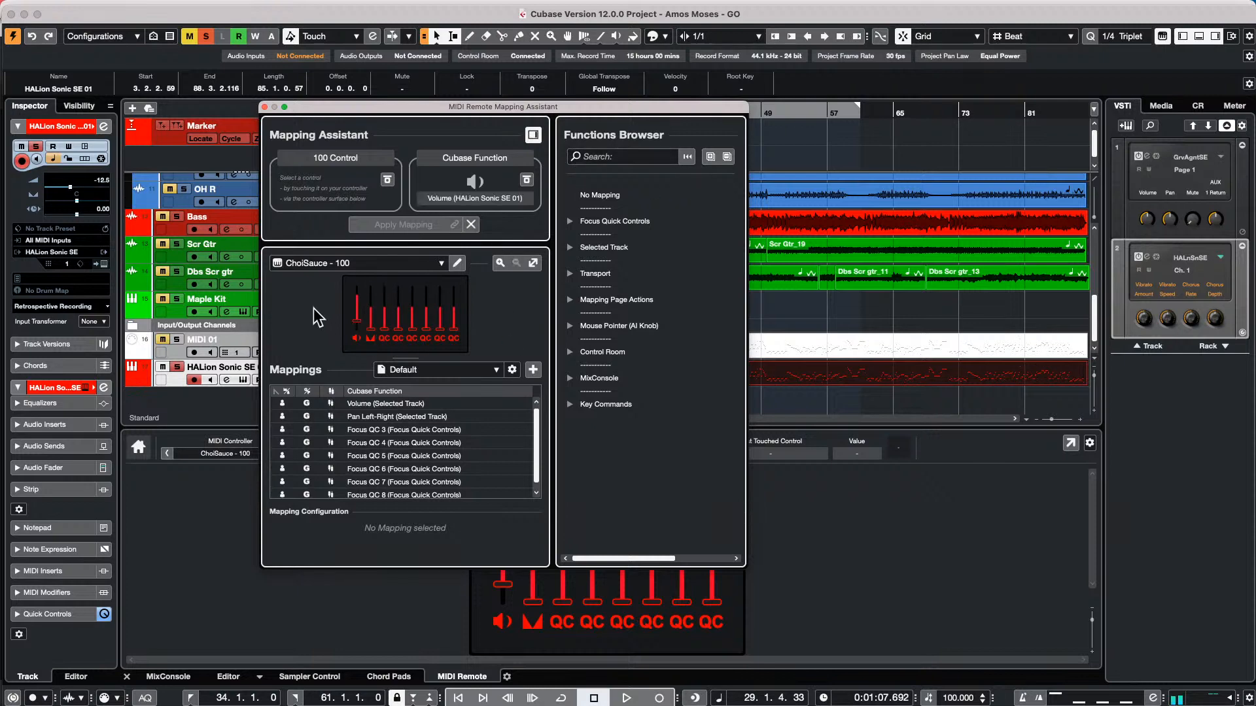
# In Studio Setup, set both the MIDI input and MIDI output of the Generic Remote to Not Connected
pyautogui.click(389, 8)
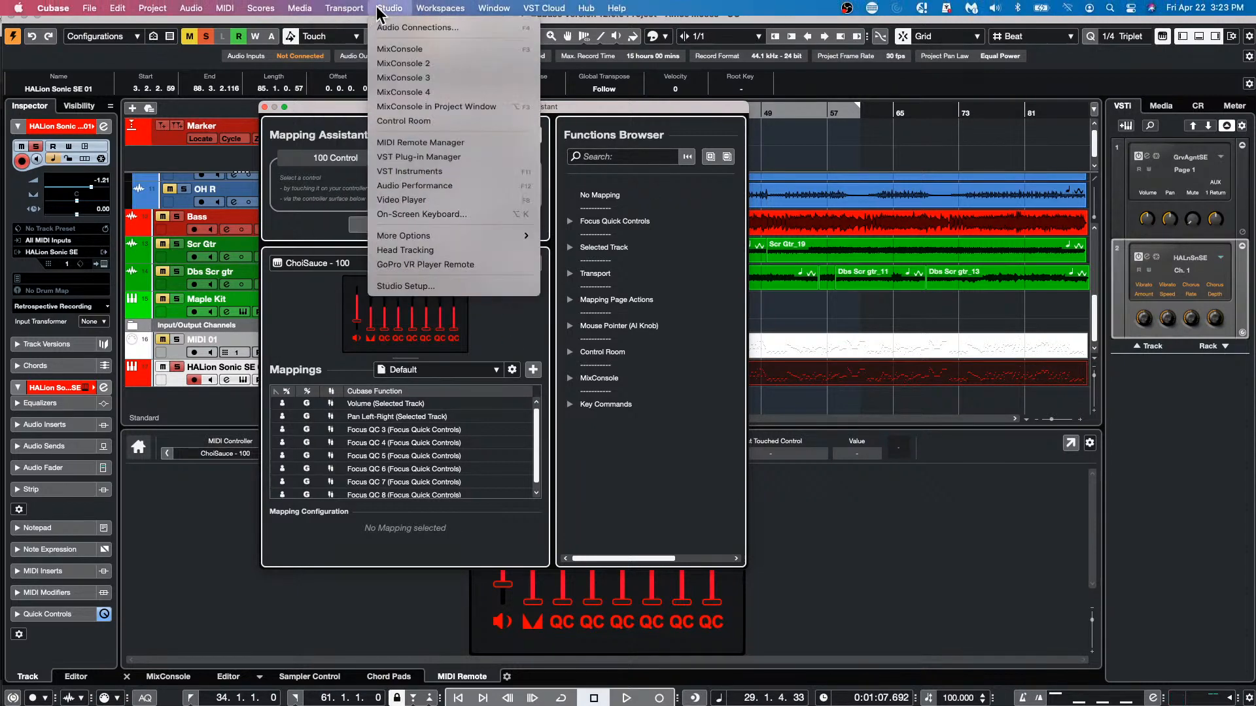
pyautogui.click(445, 282)
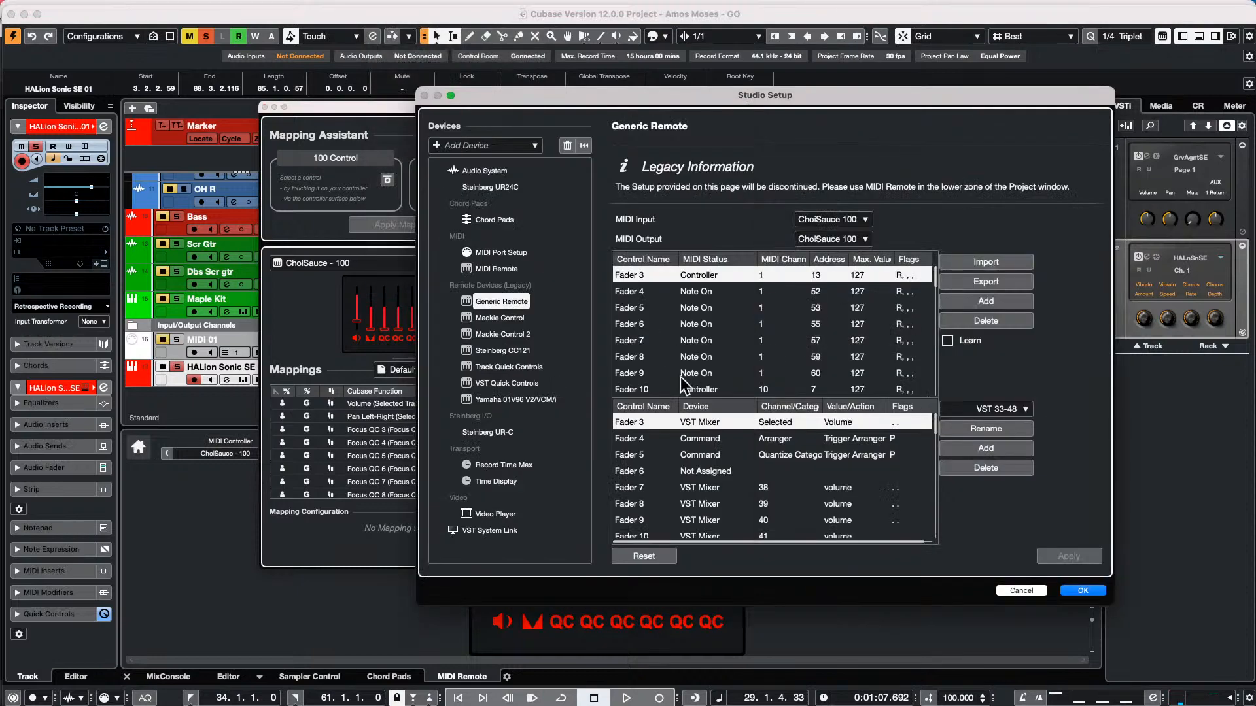
pyautogui.scroll(-7, 821, 285)
pyautogui.scroll(7, 820, 286)
pyautogui.click(823, 275)
pyautogui.click(824, 275)
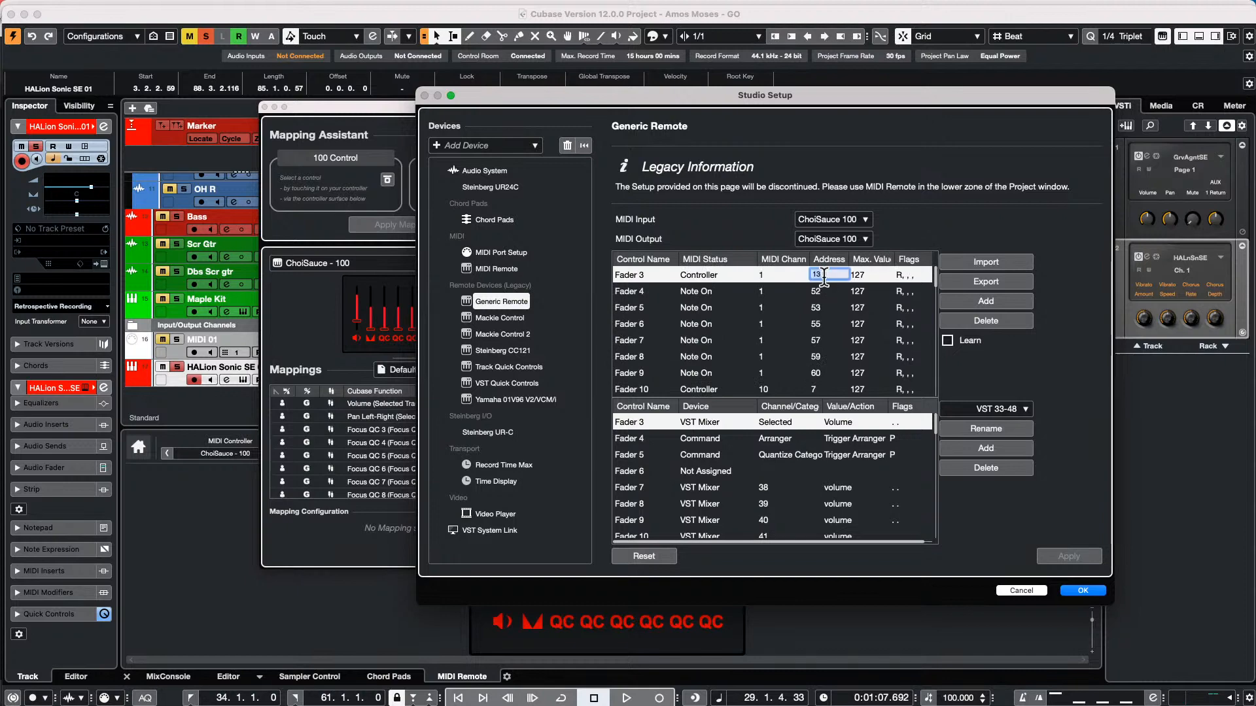
pyautogui.click(854, 220)
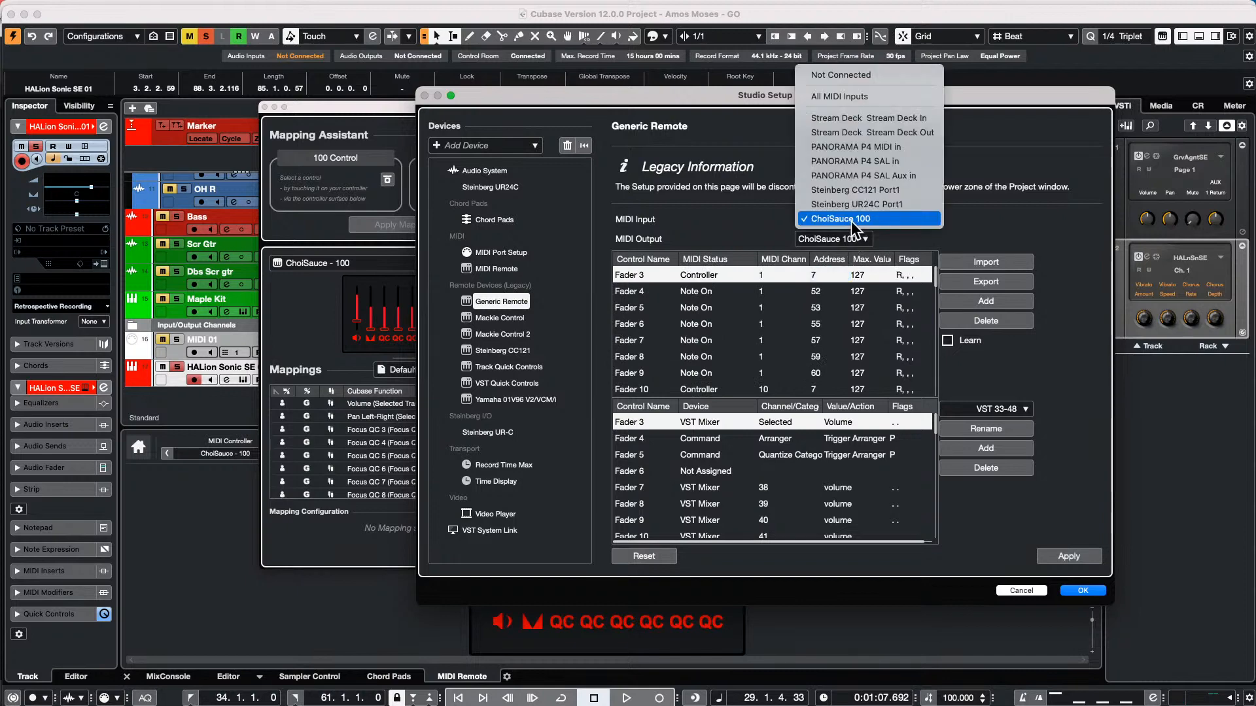
pyautogui.click(841, 218)
pyautogui.click(834, 238)
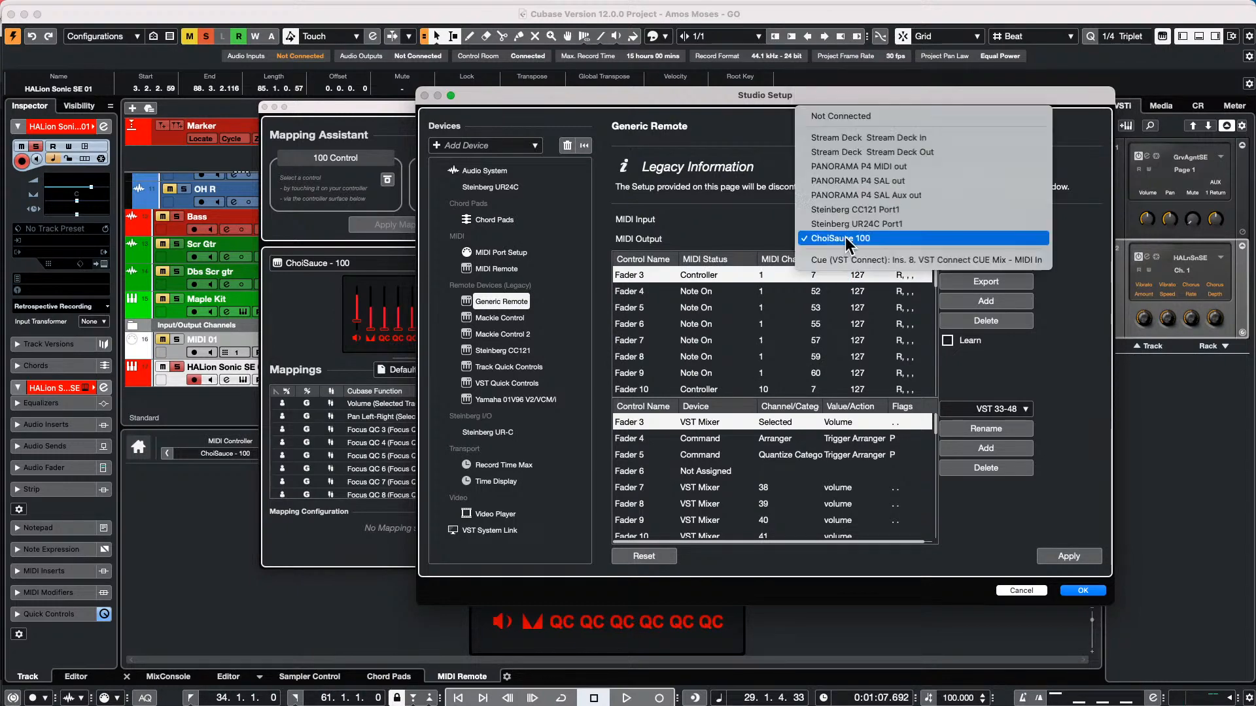
pyautogui.click(842, 116)
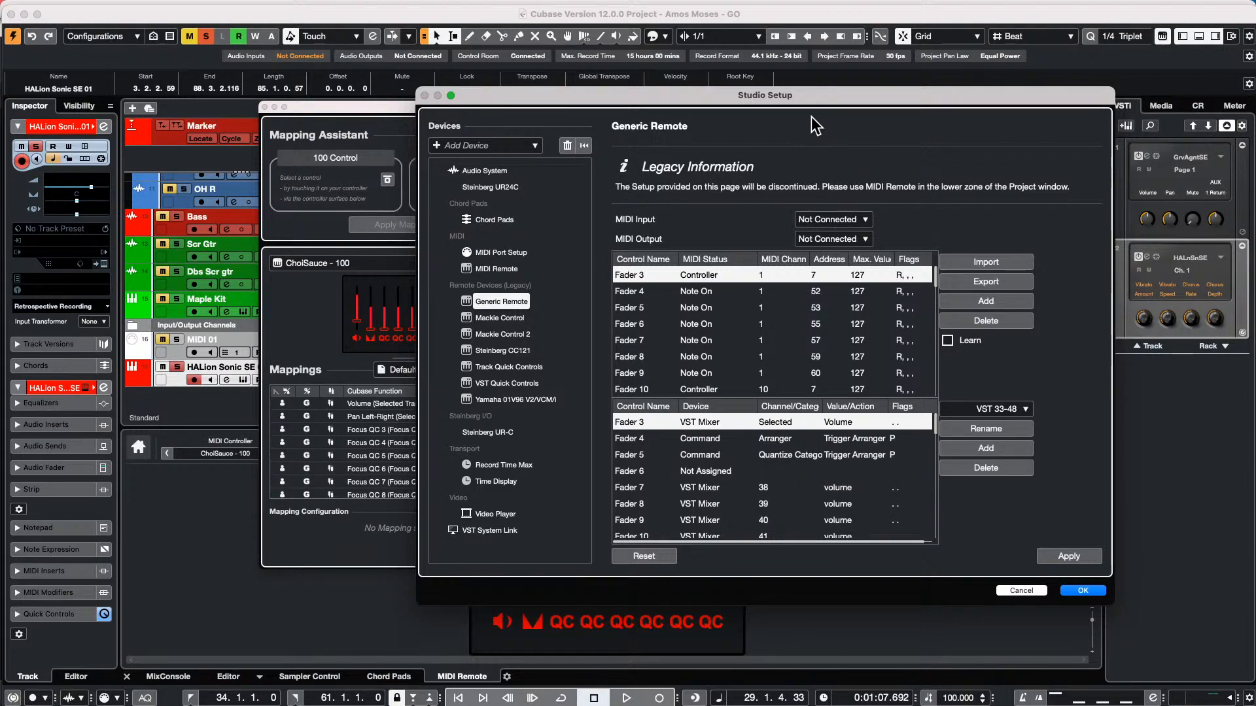
pyautogui.click(1082, 591)
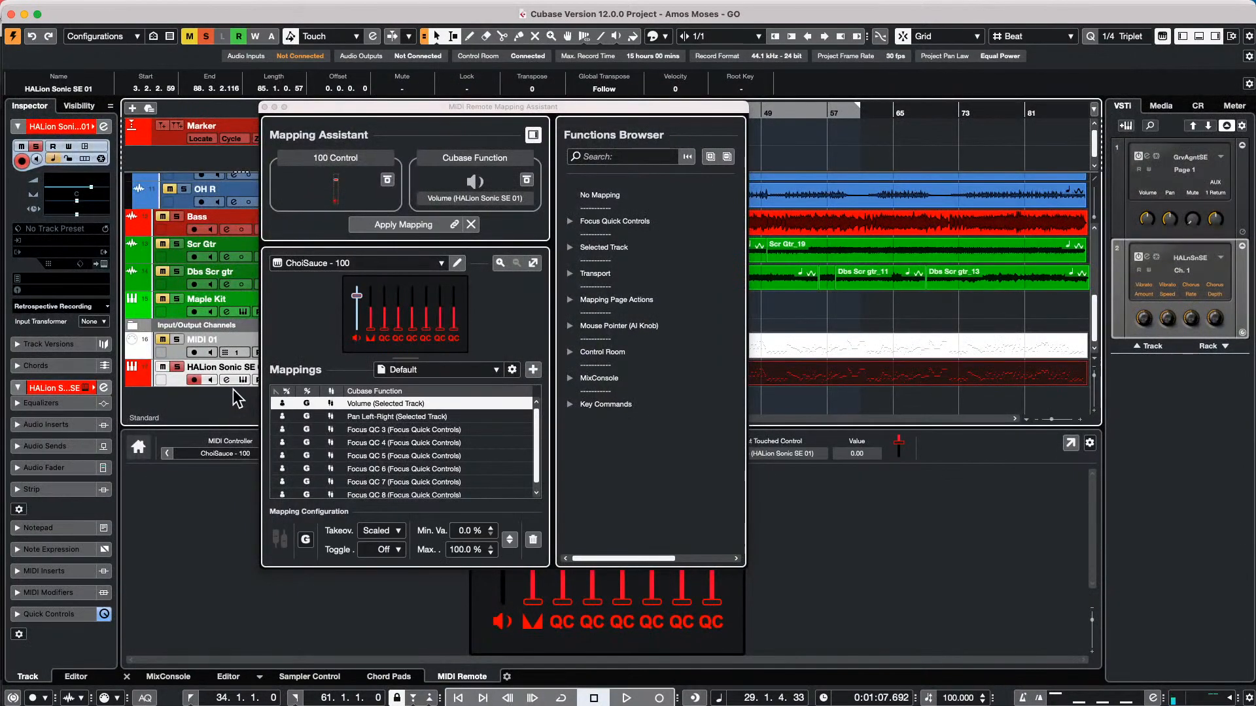
# Map the controller's first fader to Focus QC 1 and its second fader to Focus QC 2, then close the Mapping Assistant
pyautogui.click(569, 222)
pyautogui.click(592, 246)
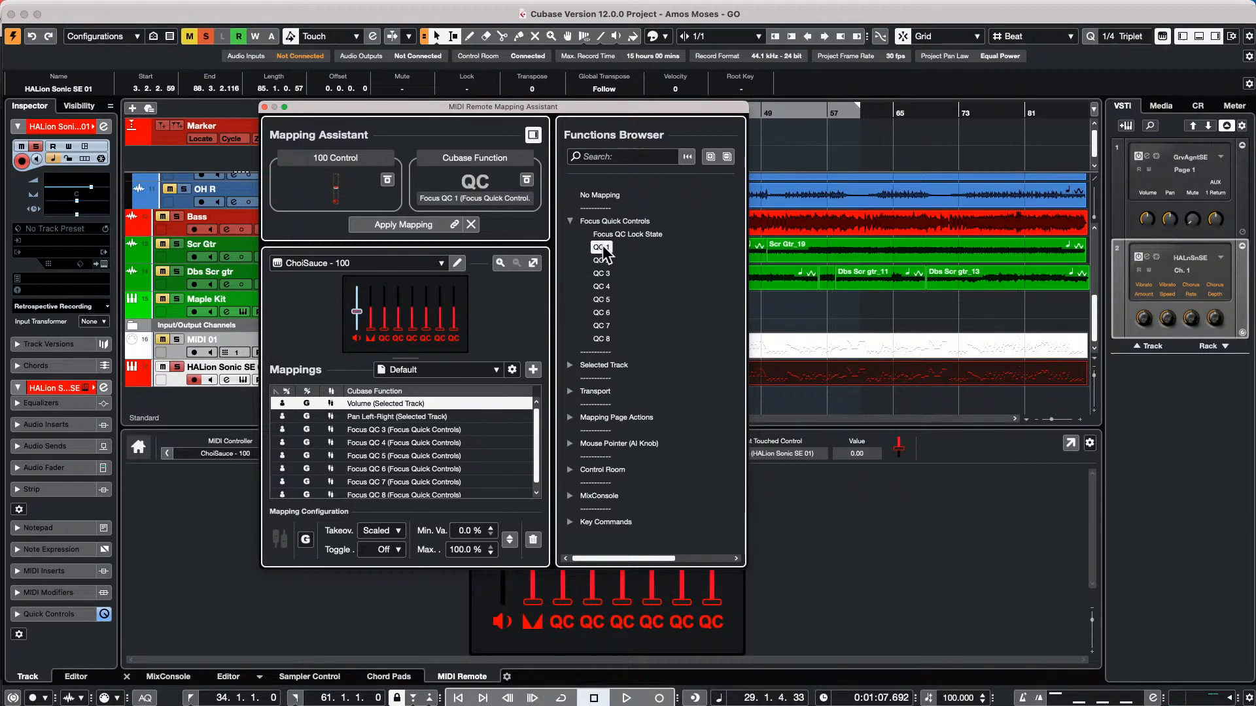
pyautogui.doubleClick(602, 246)
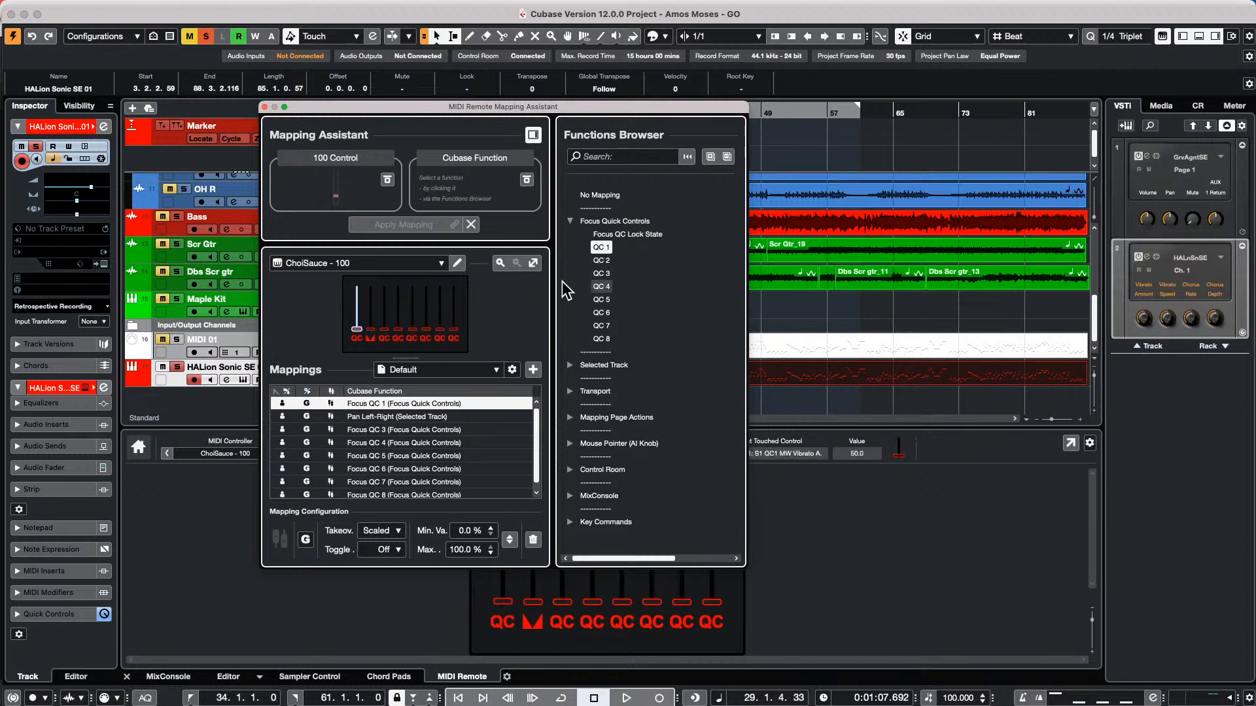
pyautogui.doubleClick(600, 261)
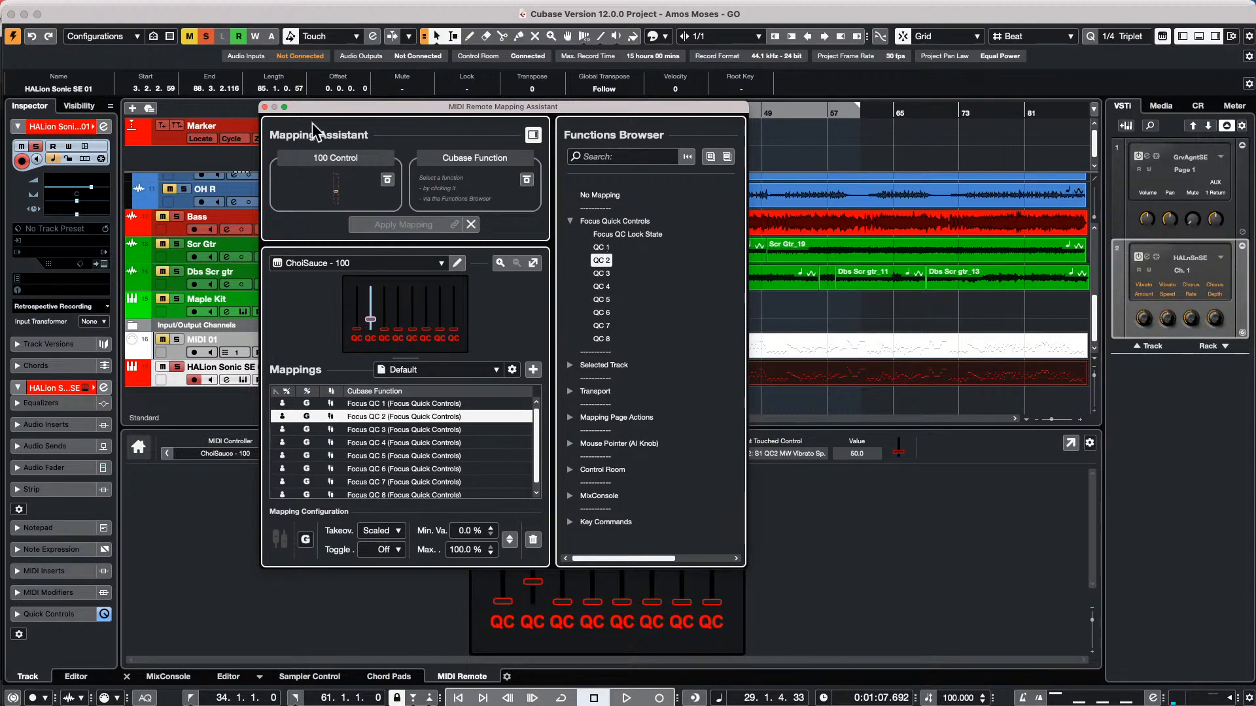
pyautogui.click(265, 107)
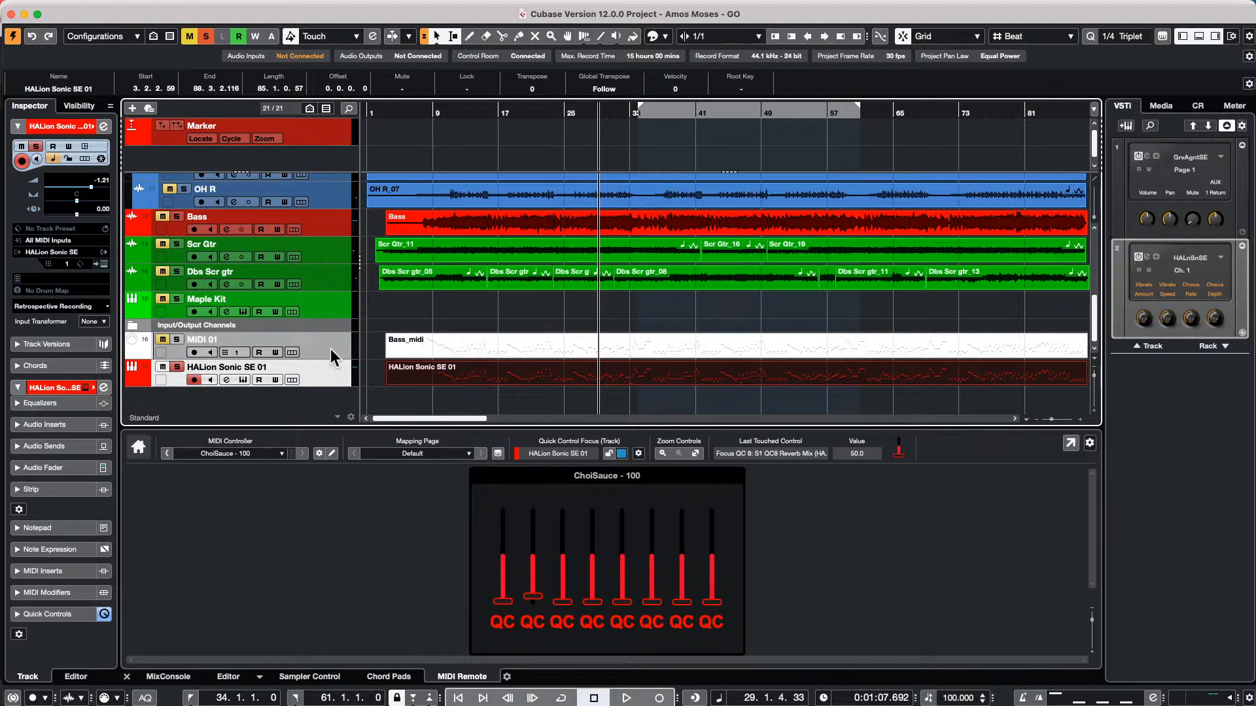
# Load the Volume/ Pan/ Pre-Filter/ Sends quick controls preset on the Bass track
pyautogui.click(639, 454)
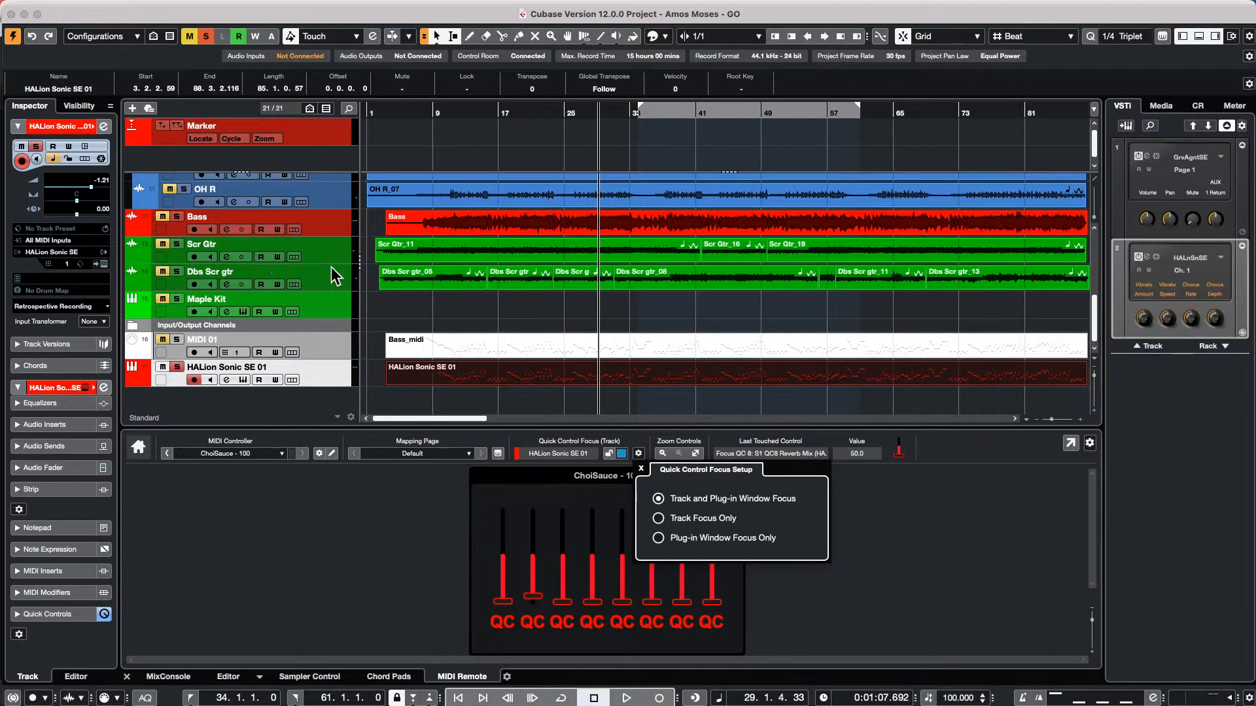
pyautogui.click(331, 230)
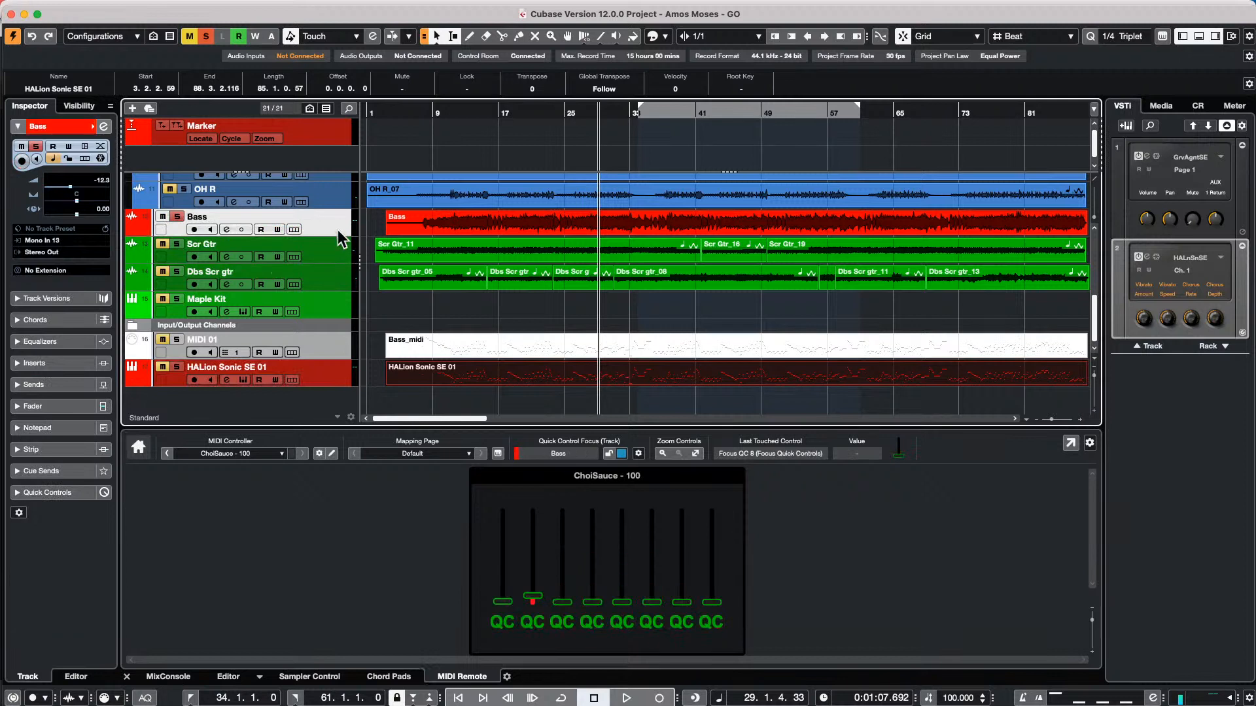
pyautogui.click(62, 491)
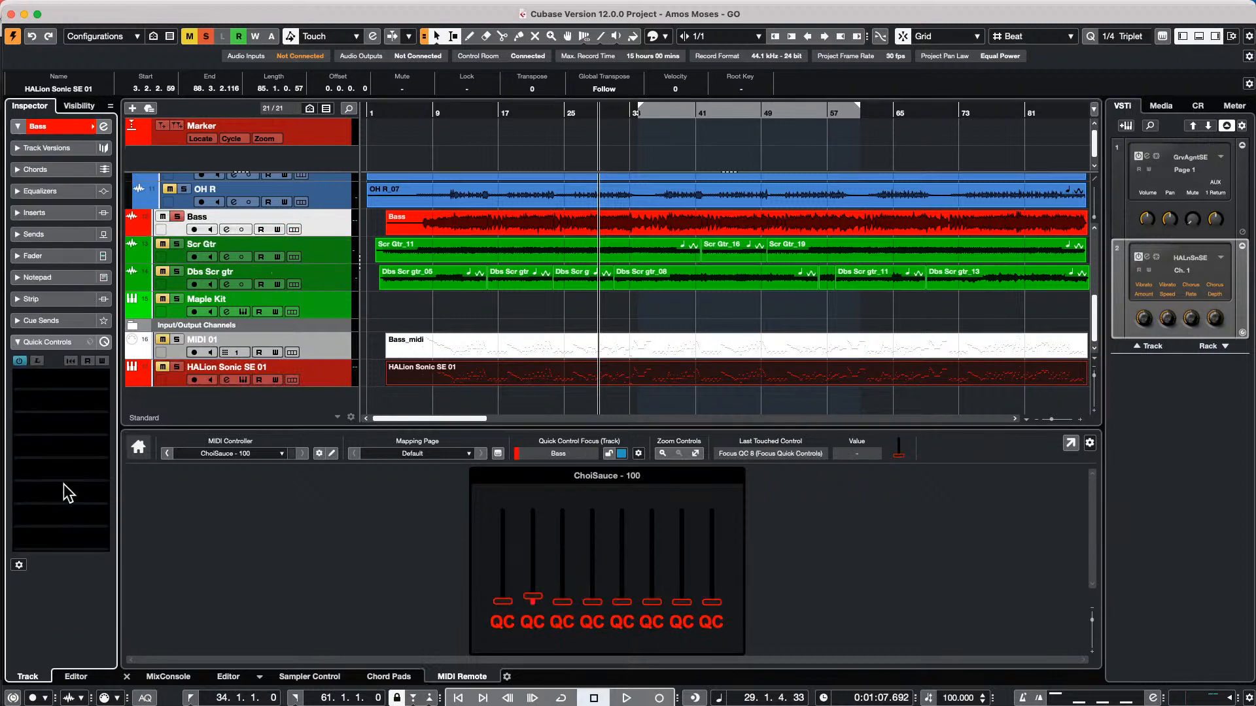
pyautogui.click(90, 341)
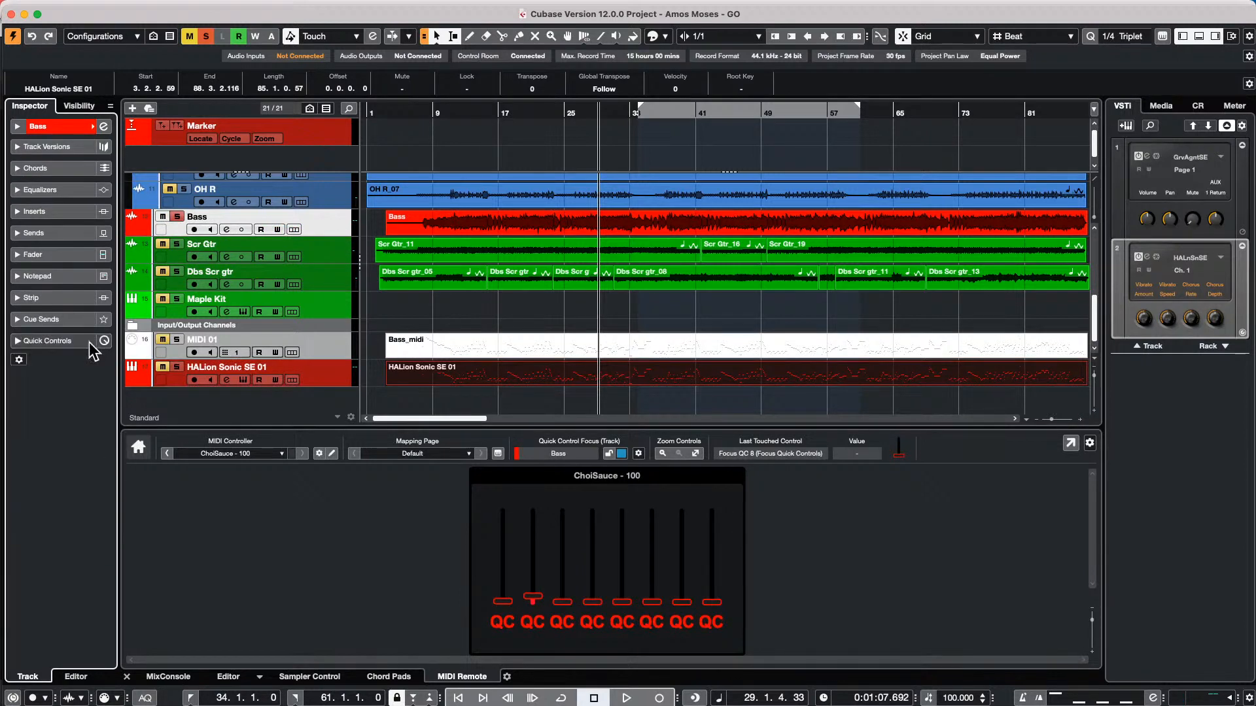
pyautogui.click(91, 342)
pyautogui.click(91, 342)
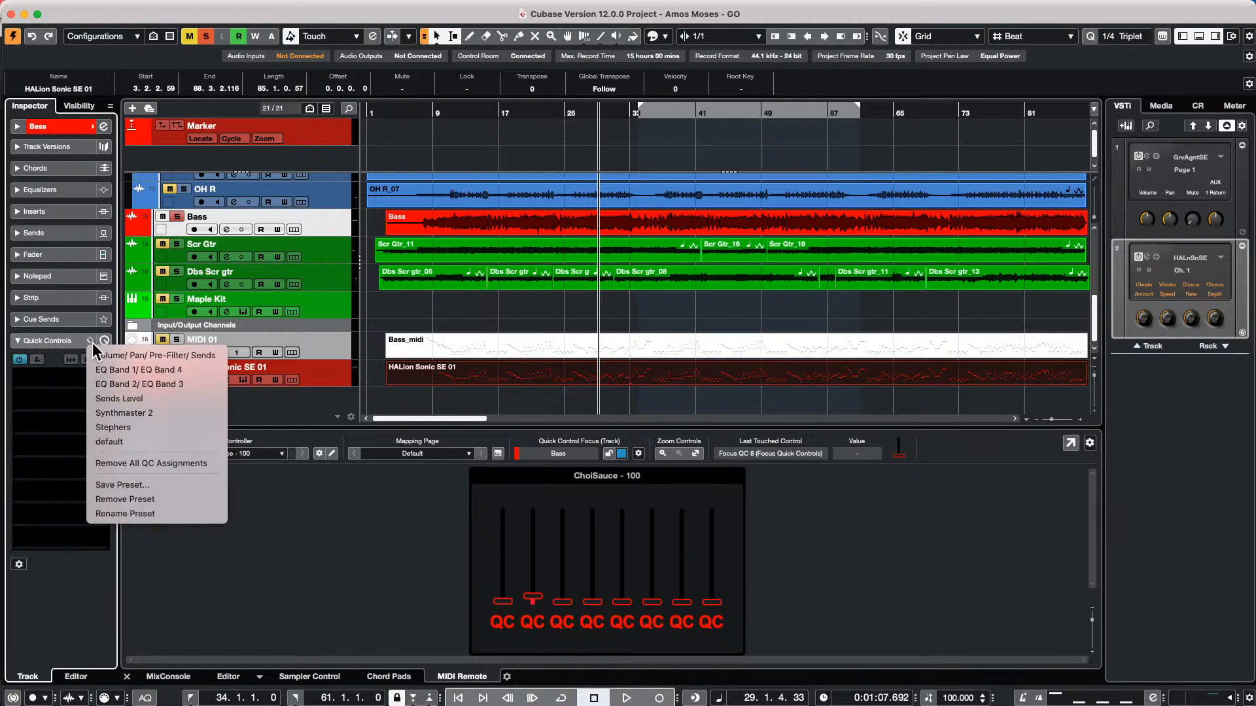
pyautogui.click(140, 360)
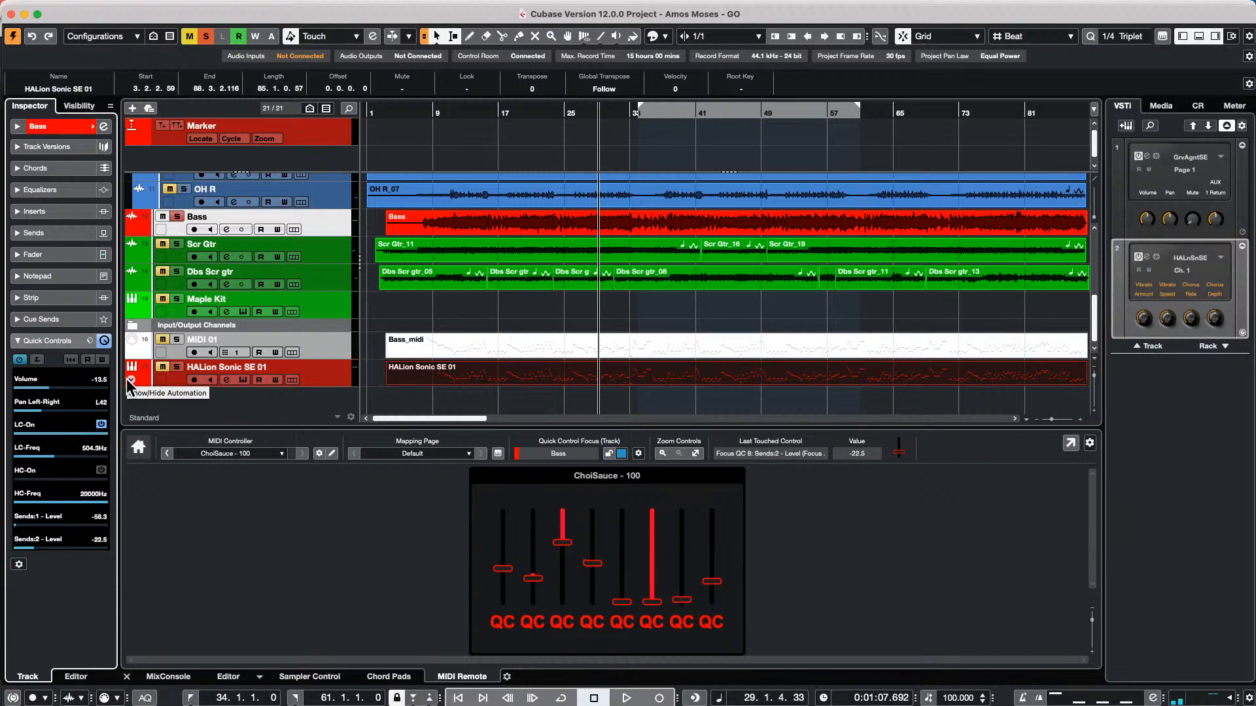
# Switch the quick control focus to the HALion Sonic SE 01 track and back to the Bass track
pyautogui.rightClick(127, 379)
pyautogui.click(131, 377)
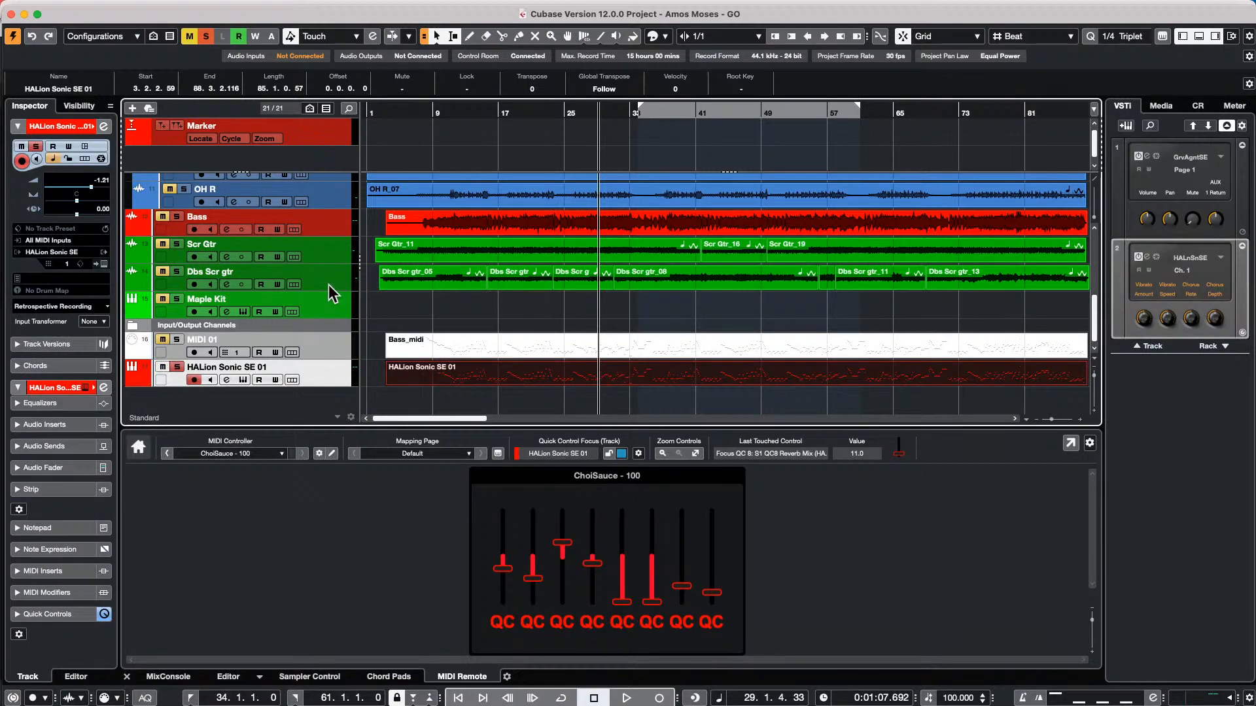
pyautogui.click(322, 219)
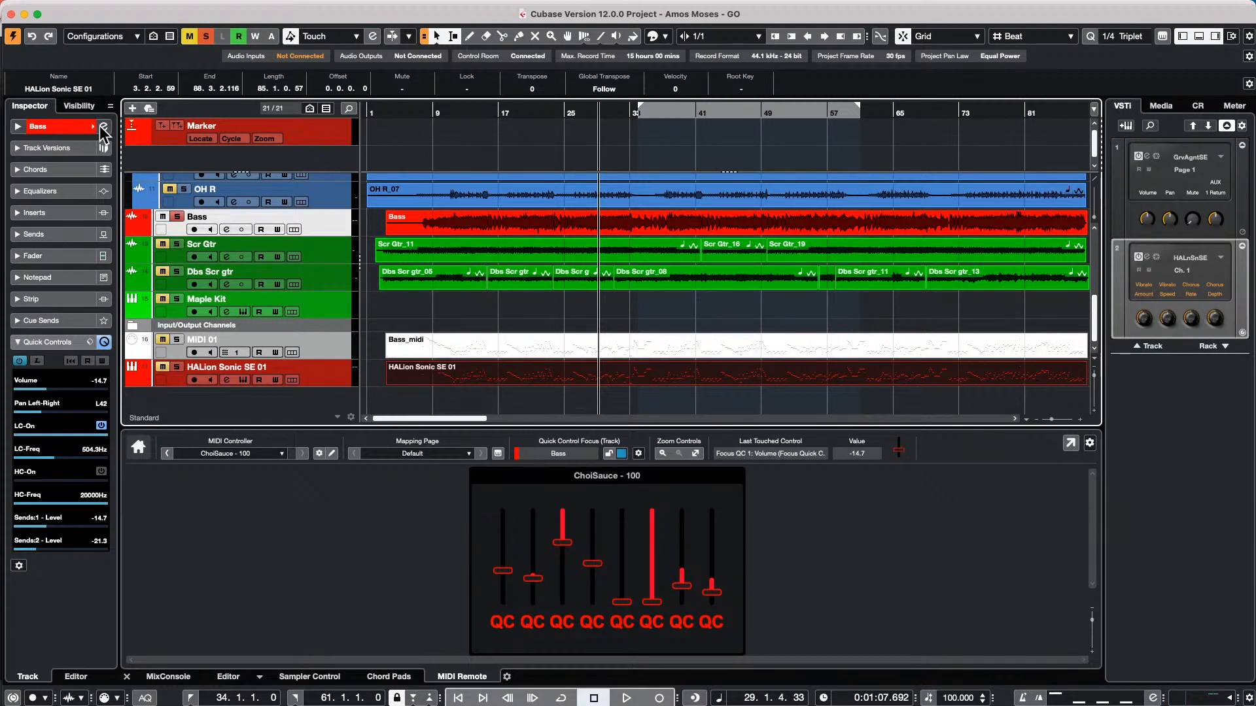
# Load the VST Amp Rack distortion plug-in into the first insert slot of the Bass track
pyautogui.click(73, 210)
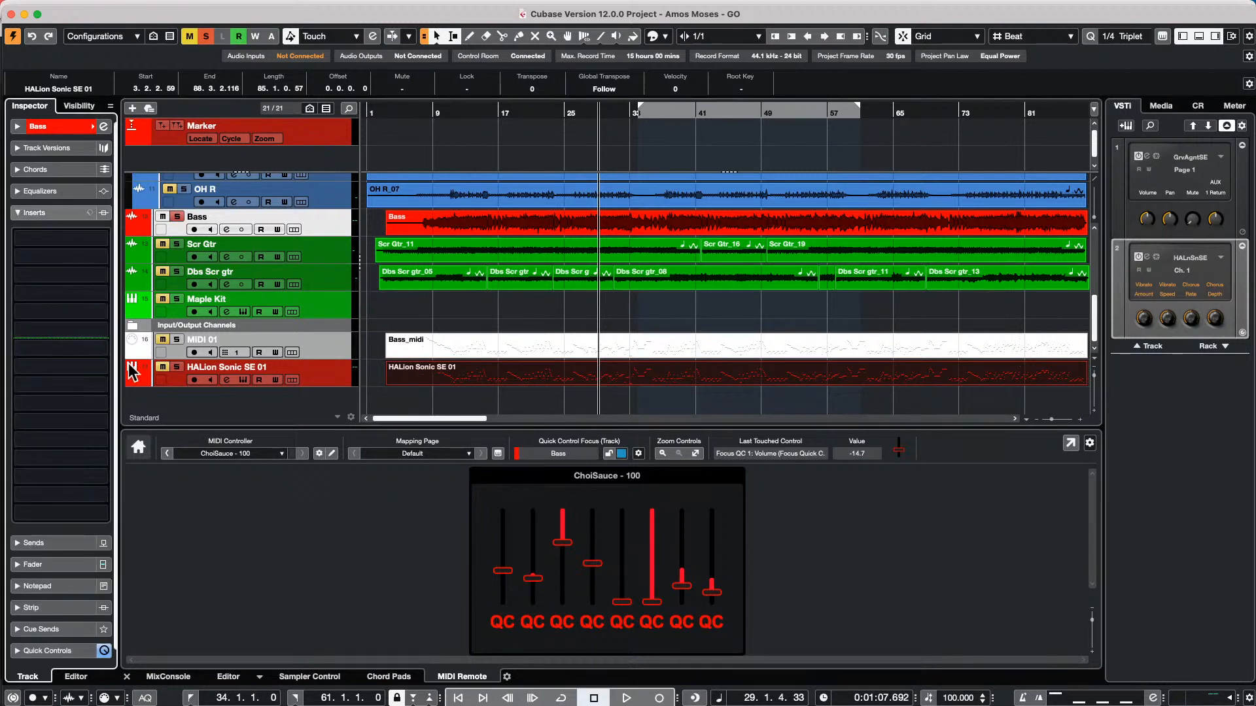
pyautogui.click(97, 238)
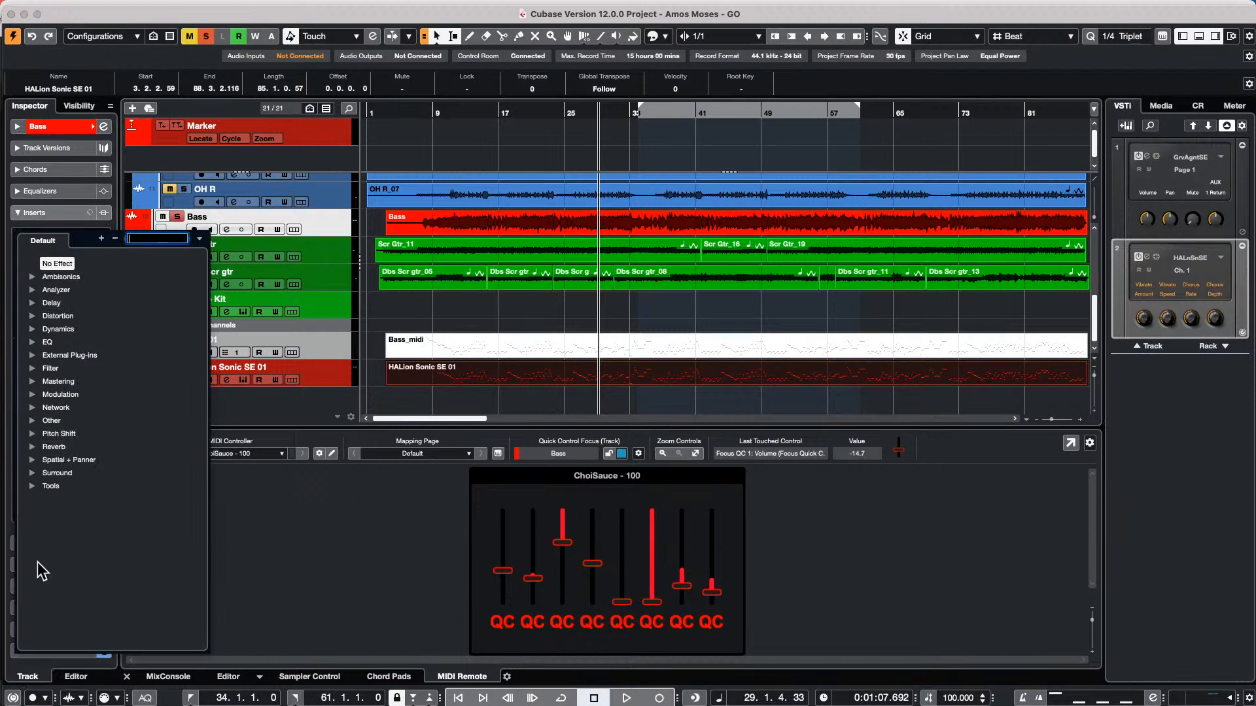
pyautogui.click(33, 316)
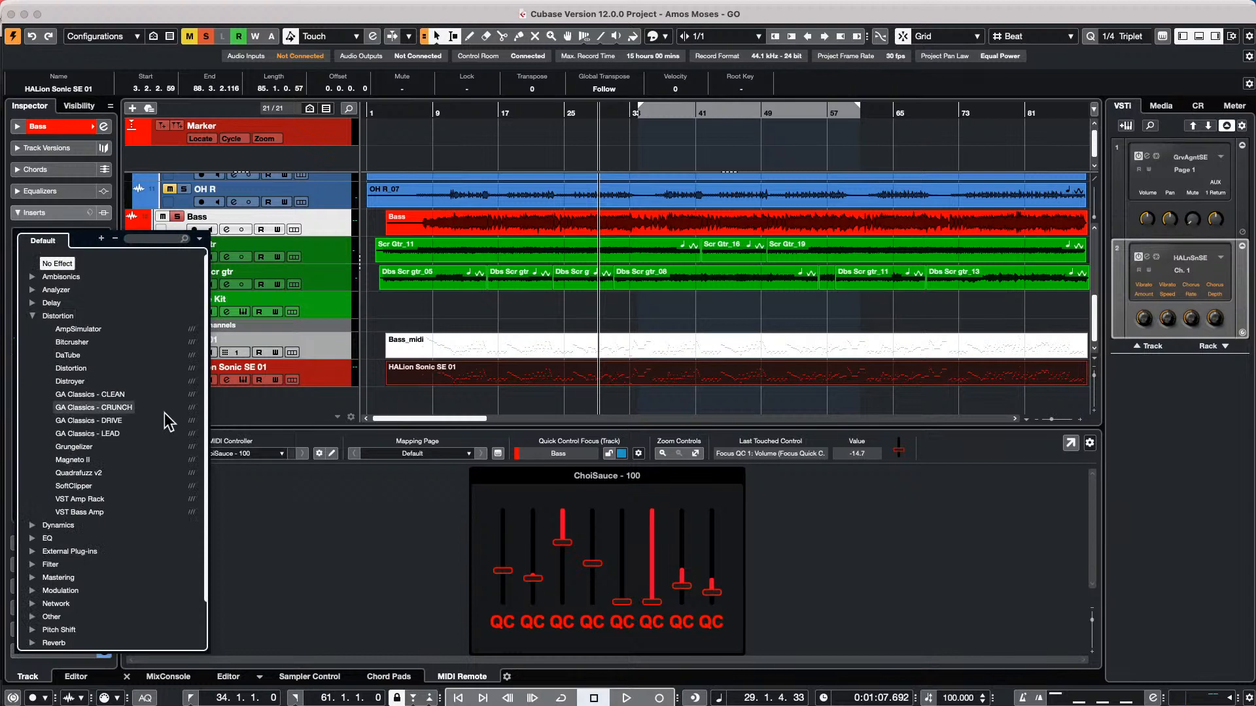
pyautogui.click(81, 501)
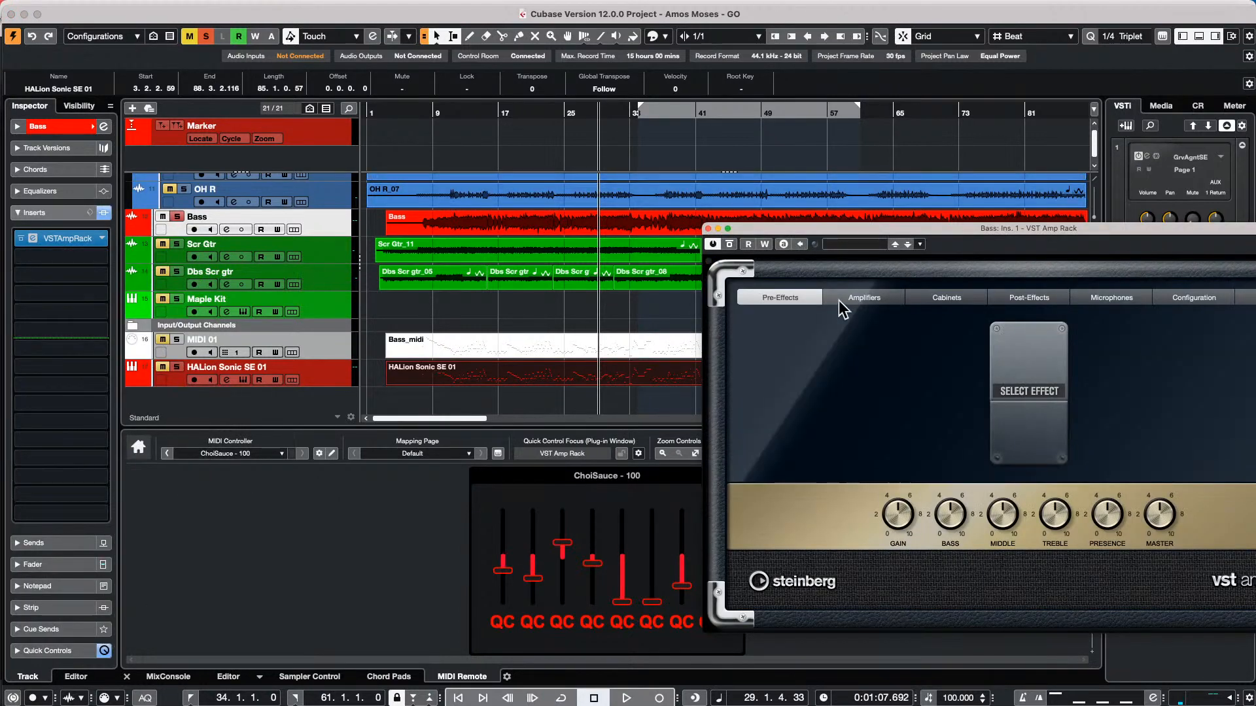
# Show the quick controls in the VST Amp Rack window and move it clear of the MIDI Remote faders
pyautogui.moveTo(869, 232); pyautogui.dragTo(470, 177)
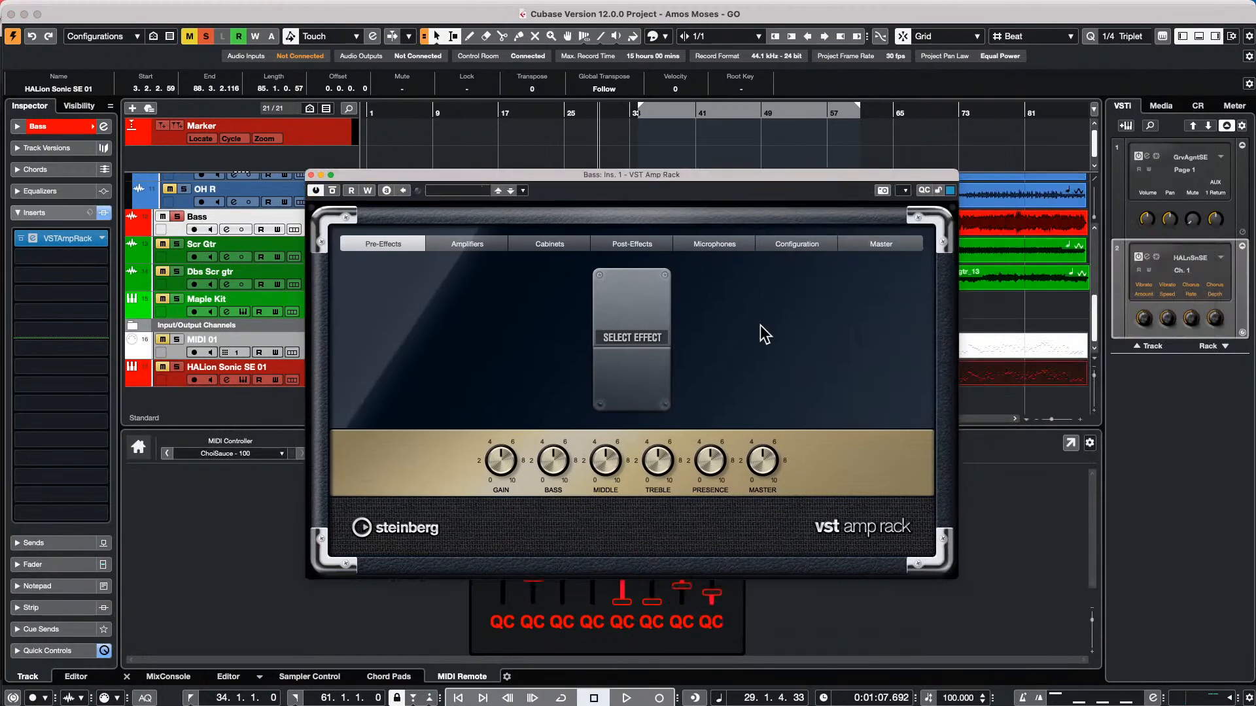
pyautogui.click(928, 190)
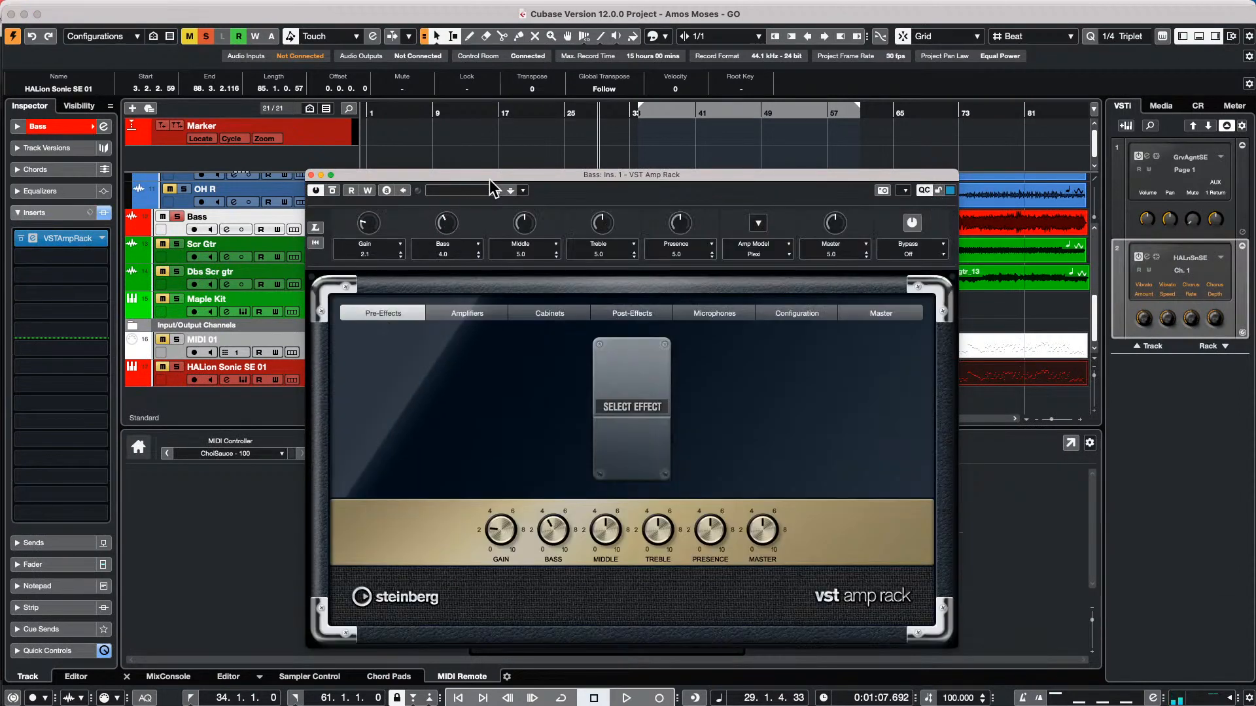
pyautogui.moveTo(489, 179); pyautogui.dragTo(910, 40)
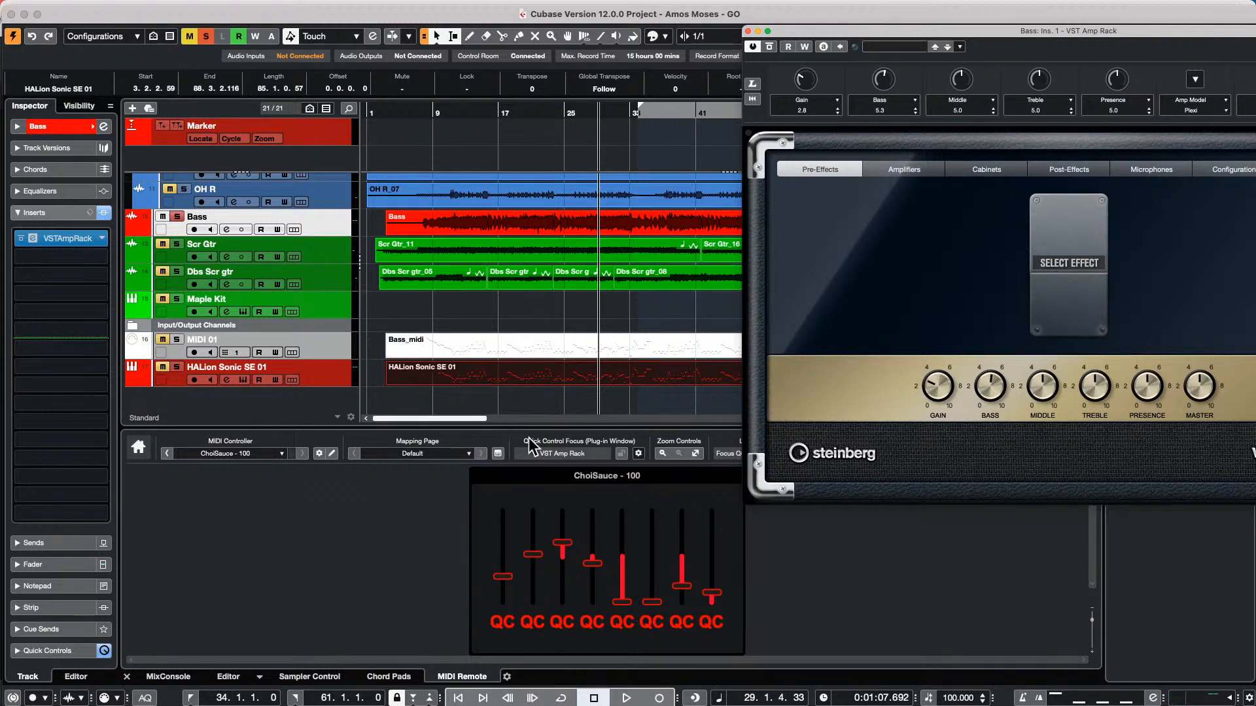
# Return the quick control focus to the Bass track and expand its Quick Controls section
pyautogui.click(639, 453)
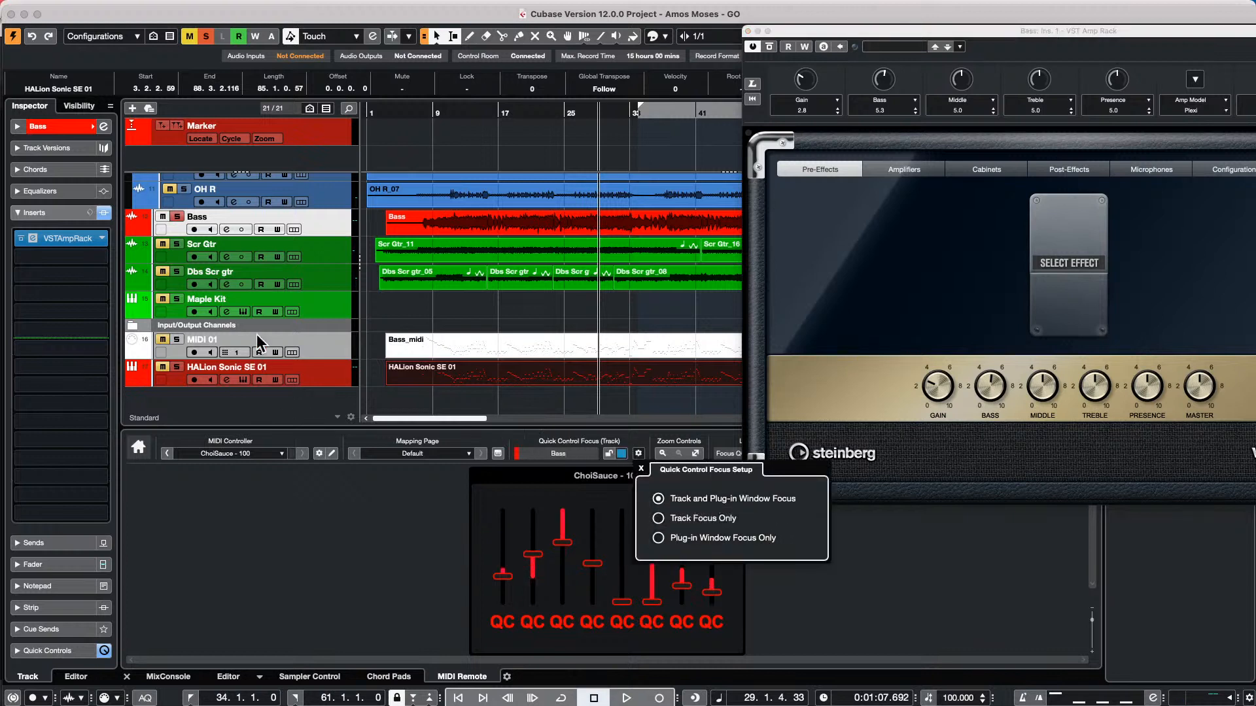
pyautogui.click(337, 228)
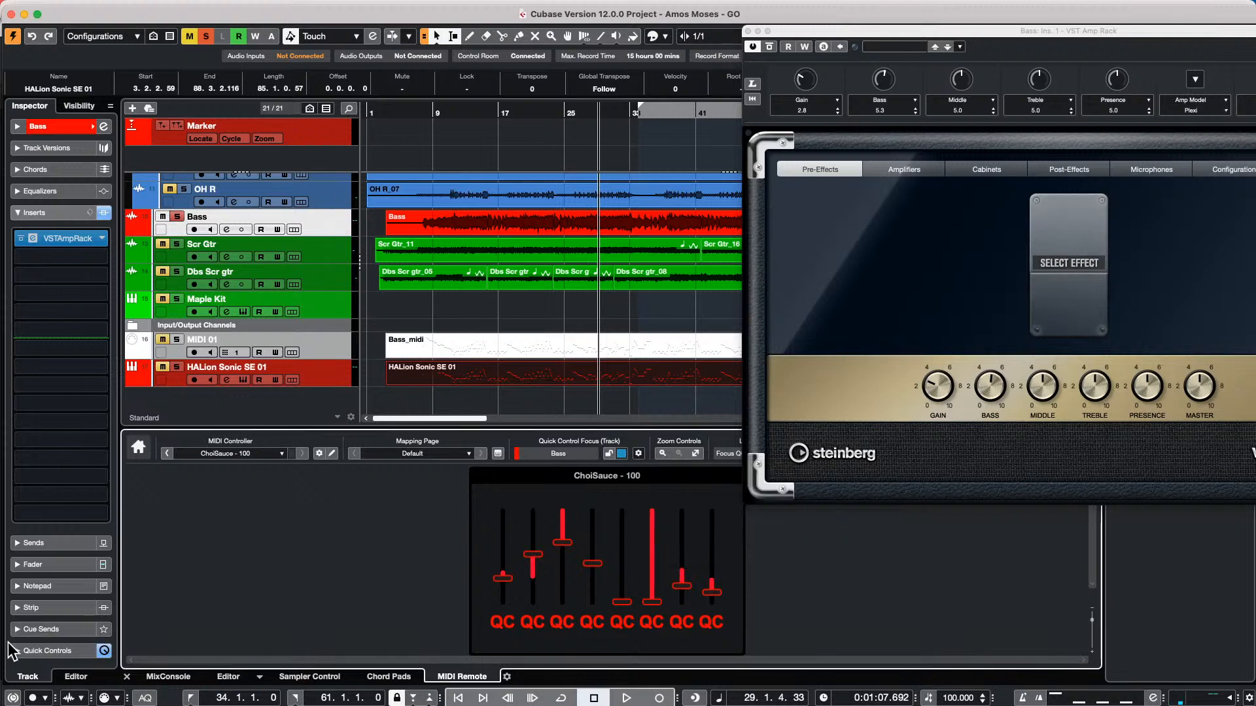
pyautogui.click(29, 651)
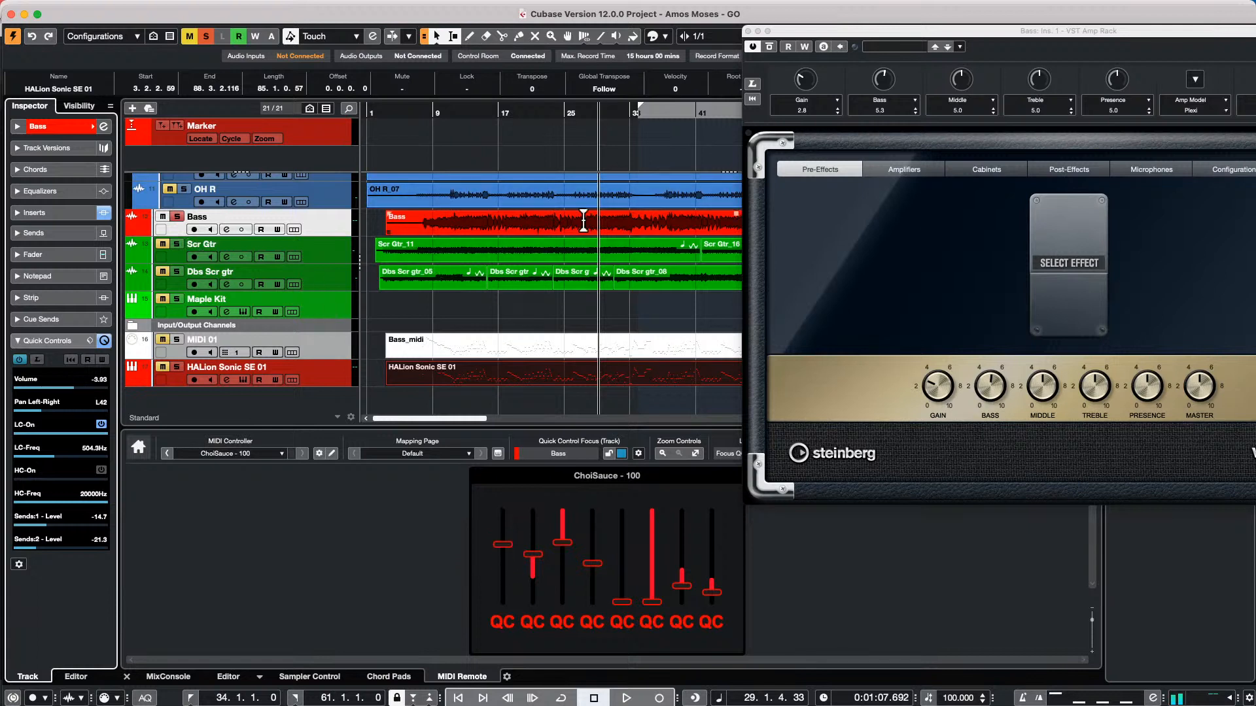
# Focus the VST Amp Rack window and check the Quick Control Focus Setup options for track and plug-in window focus
pyautogui.click(939, 234)
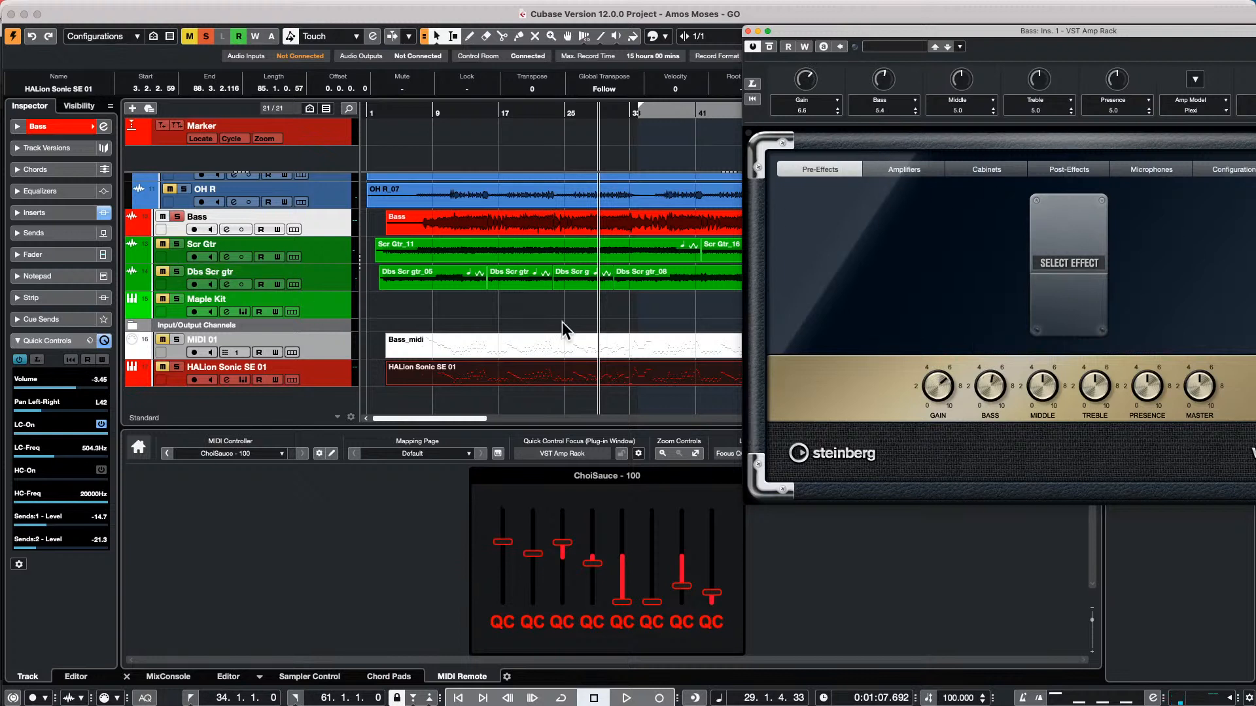
pyautogui.click(638, 453)
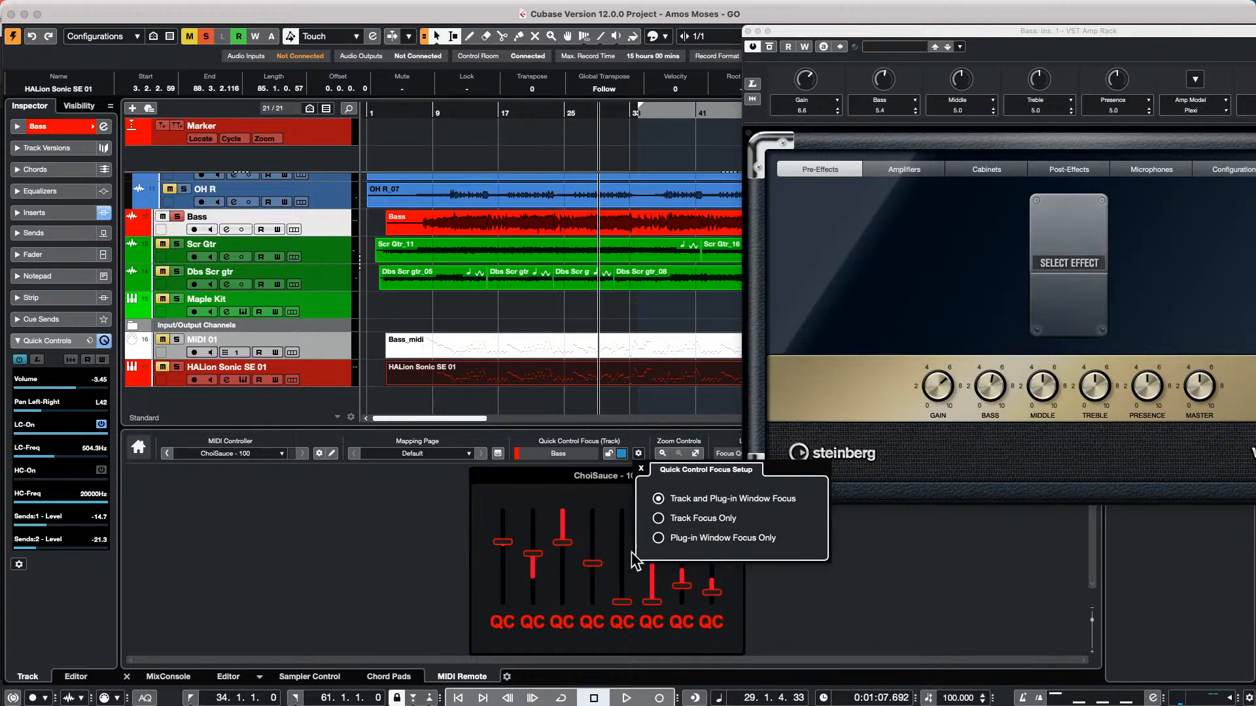
pyautogui.click(1018, 613)
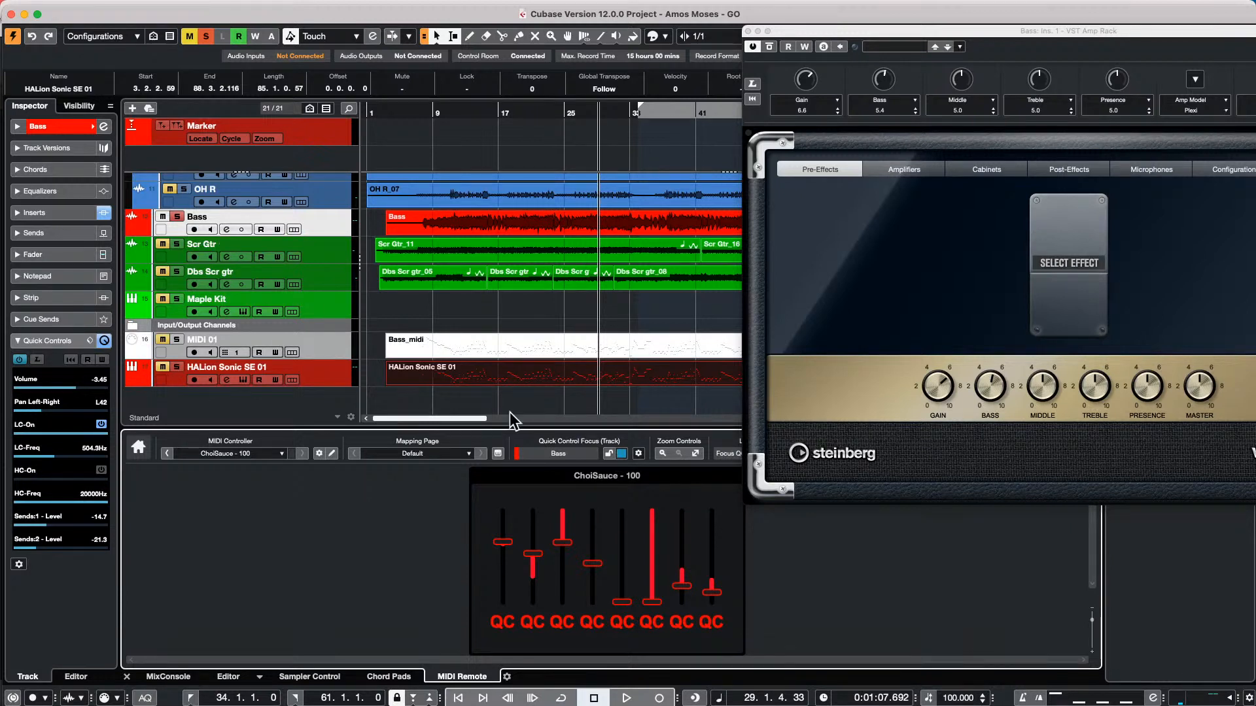
# Check the Quick Control Focus Setup options and lock the quick control focus to the Bass track
pyautogui.click(637, 452)
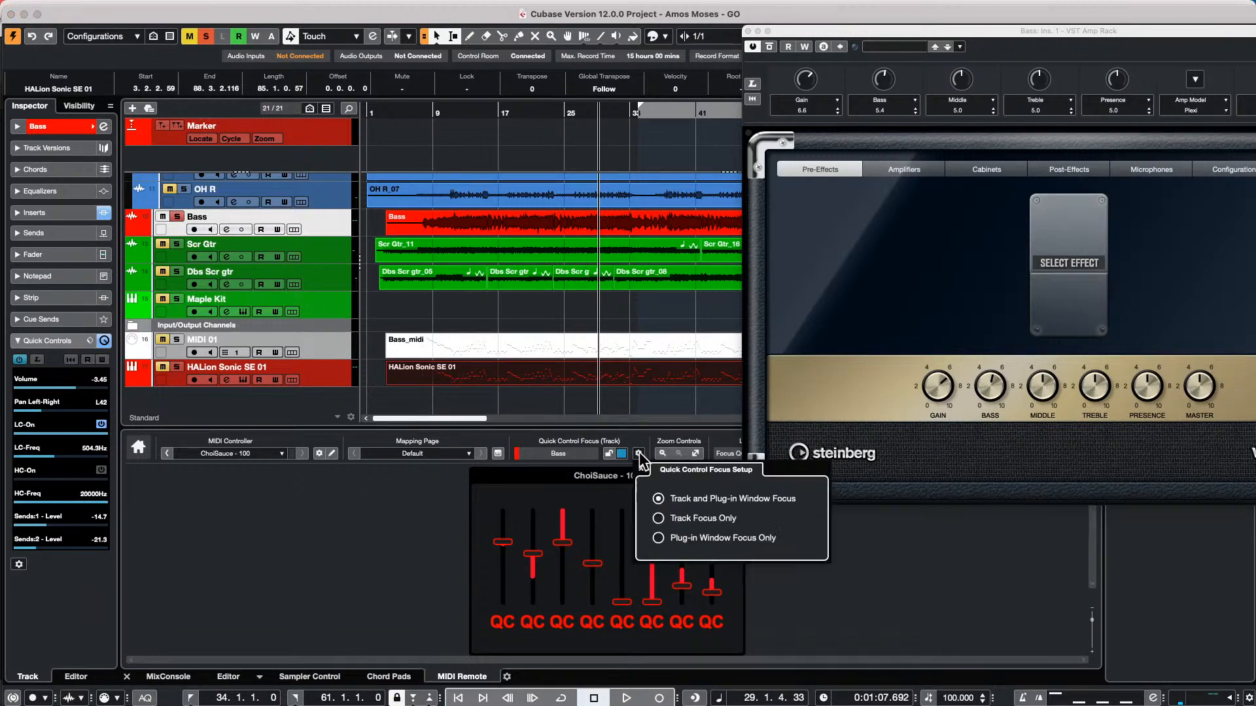
pyautogui.click(548, 485)
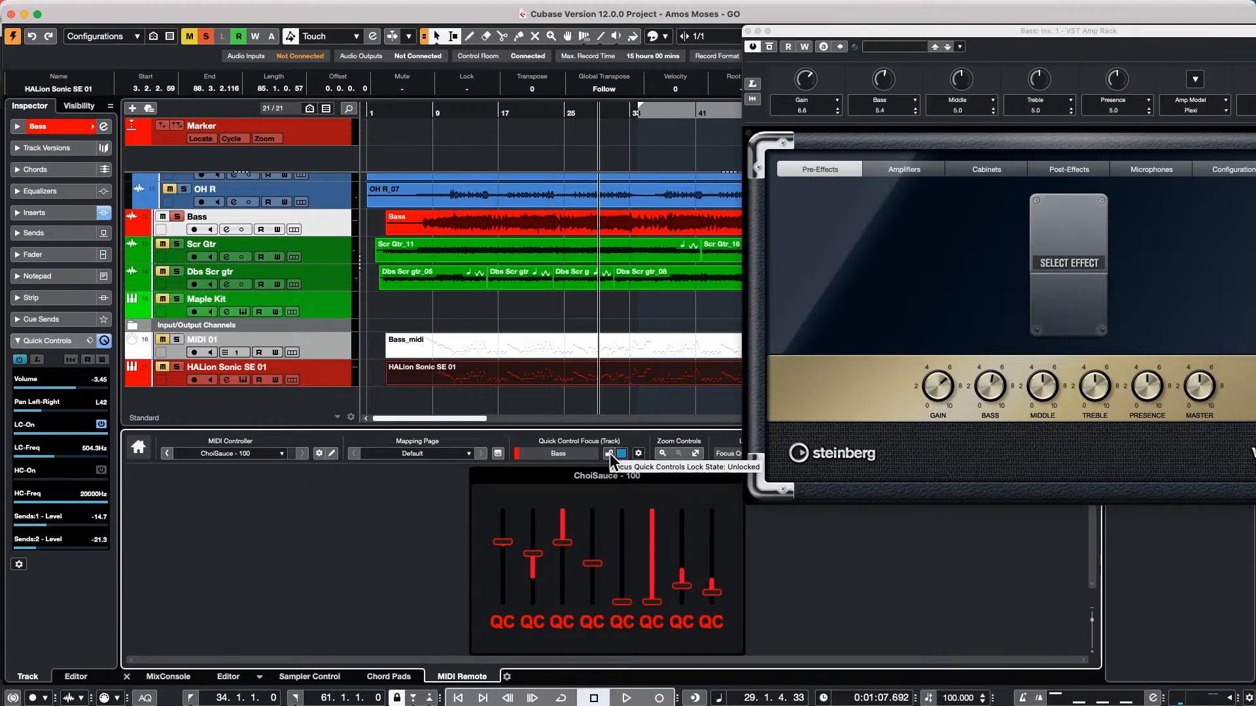
pyautogui.click(610, 454)
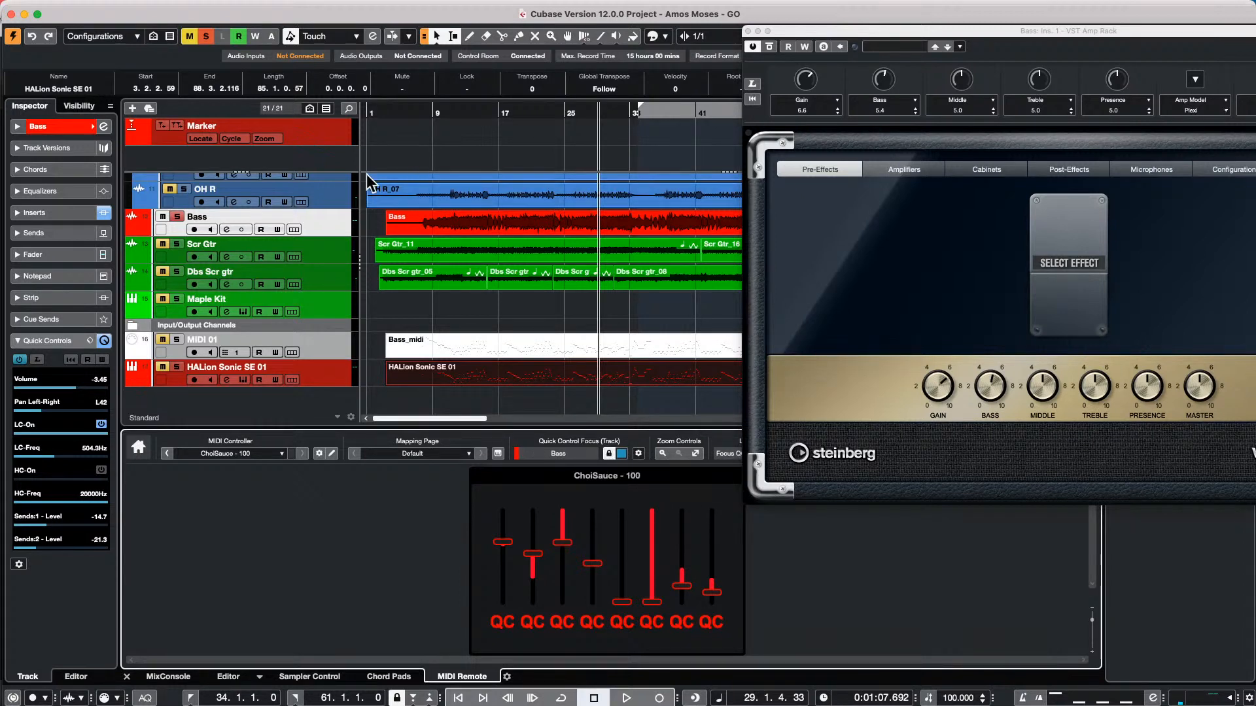
pyautogui.click(482, 224)
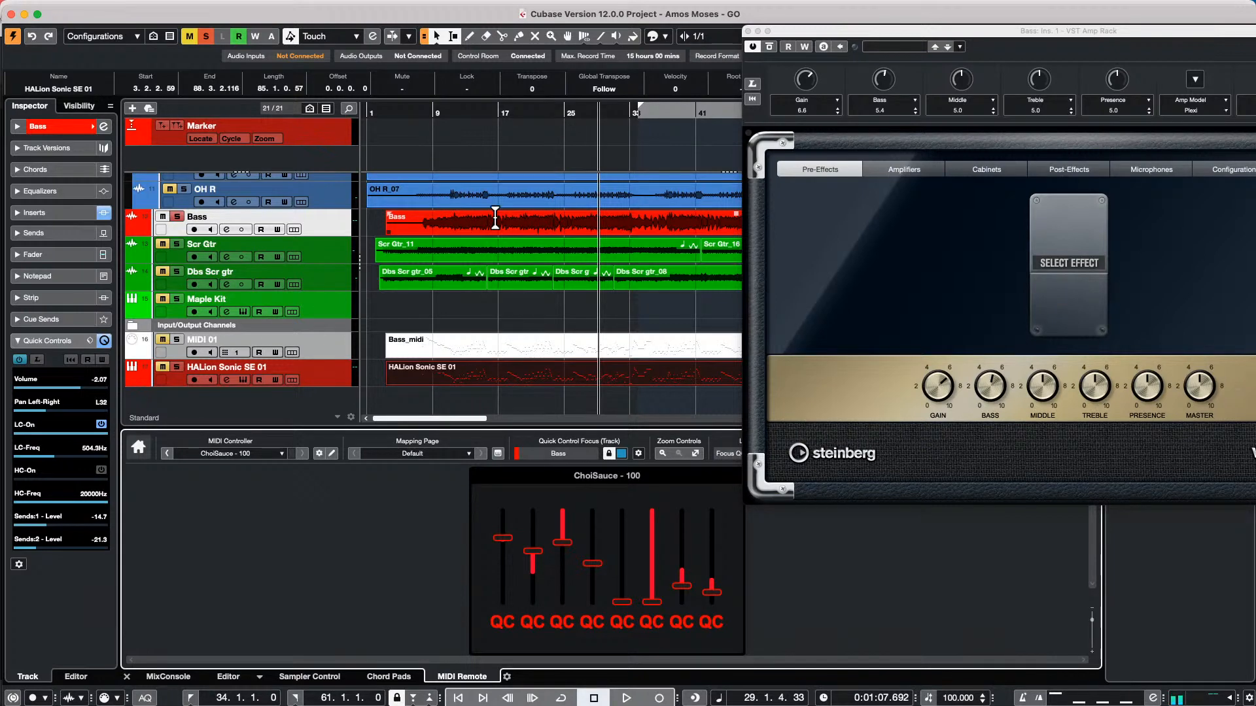
# Select the Maple Kit track and load the Volume/Pan/Pre-Filter/Sends preset into its Quick Controls section
pyautogui.click(338, 314)
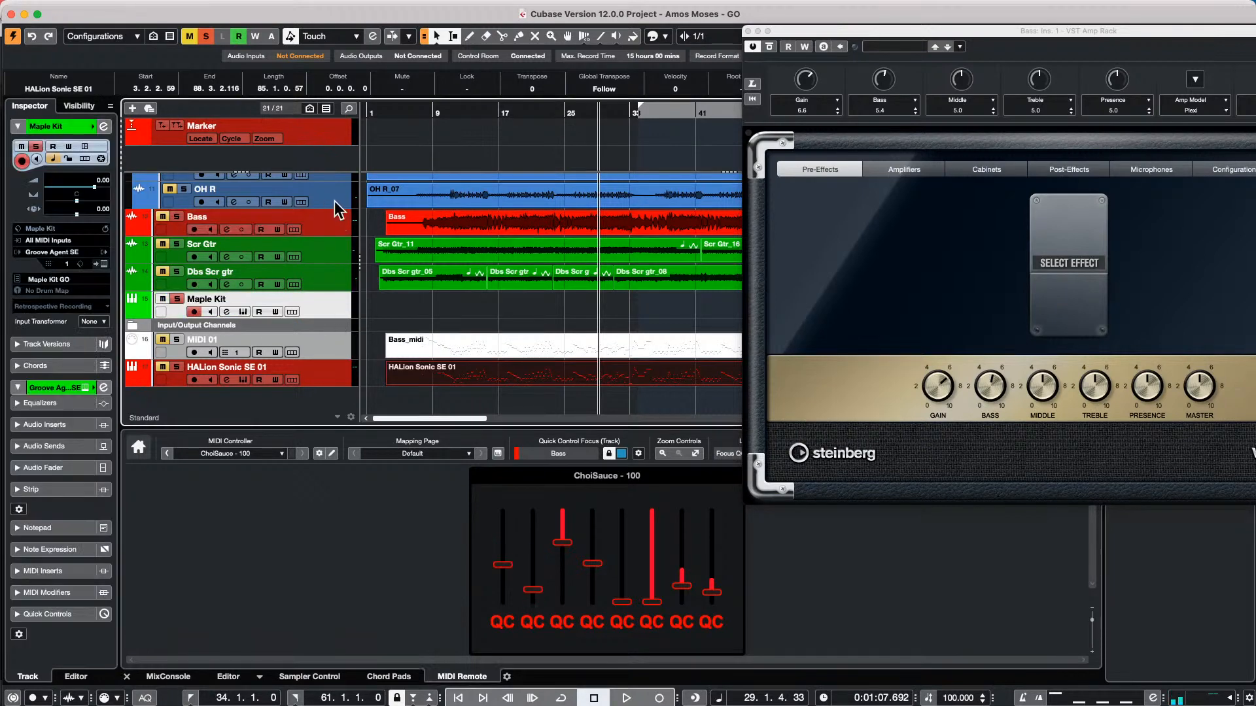
pyautogui.click(66, 614)
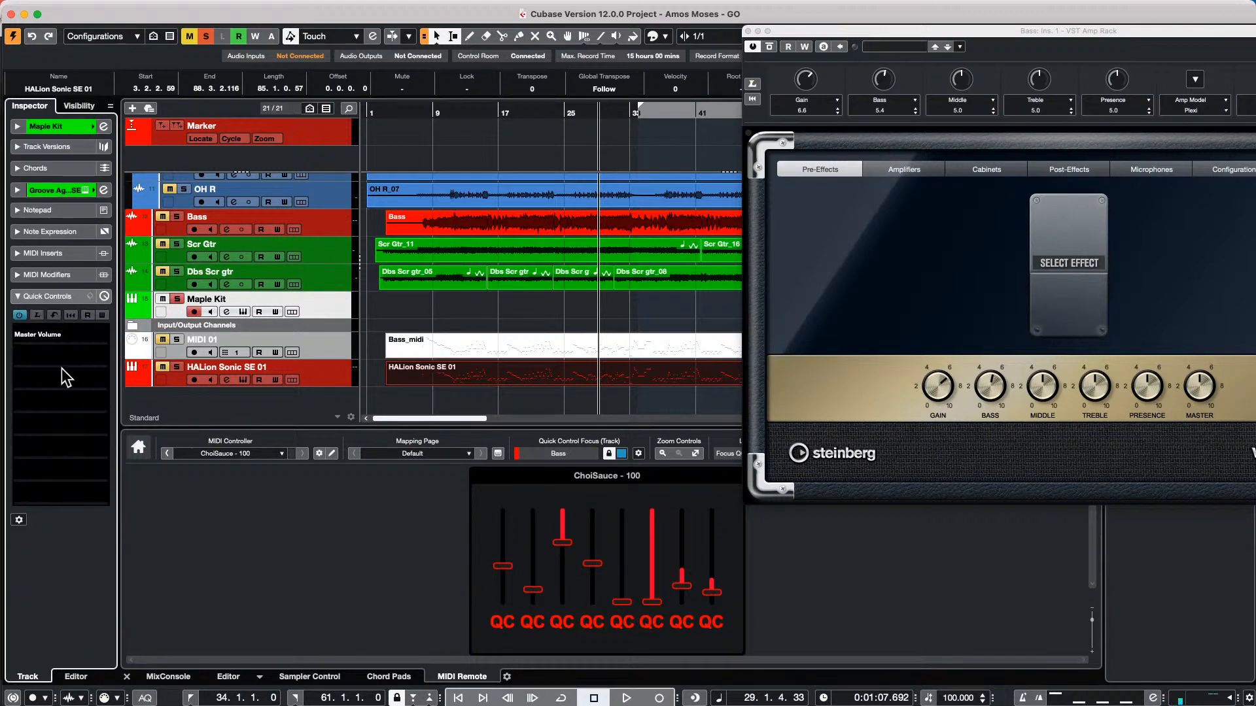
pyautogui.click(91, 296)
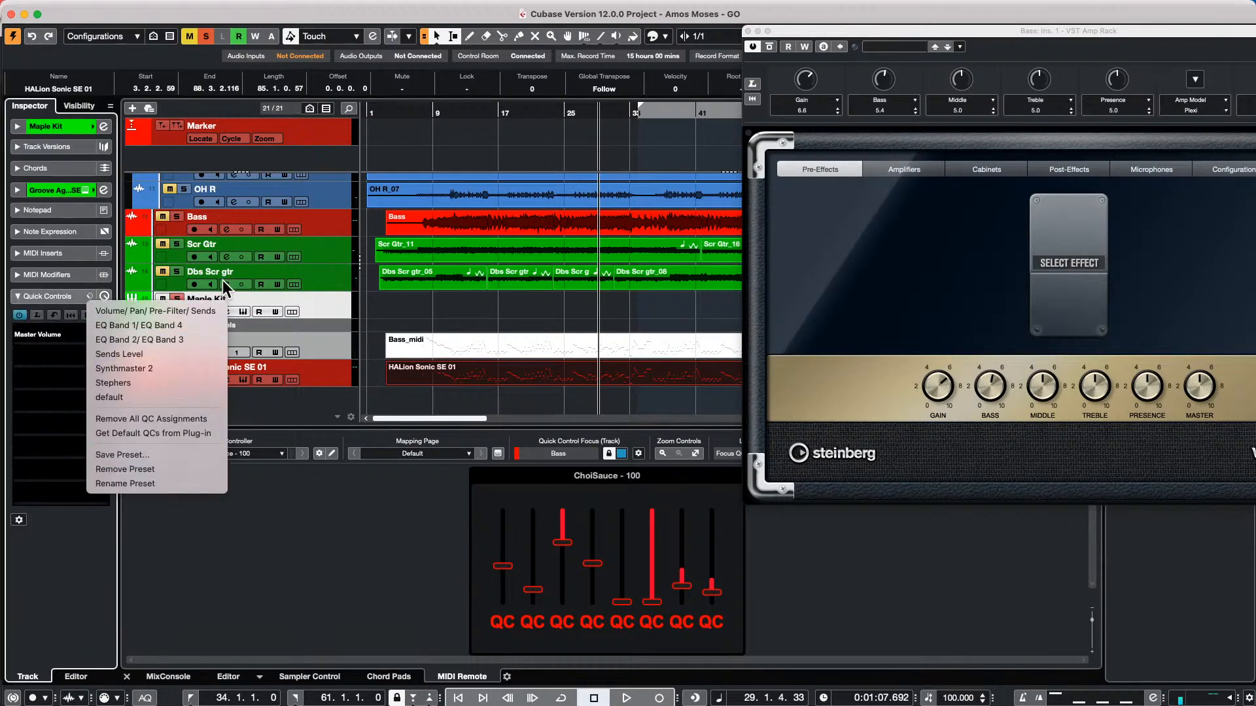
pyautogui.click(191, 311)
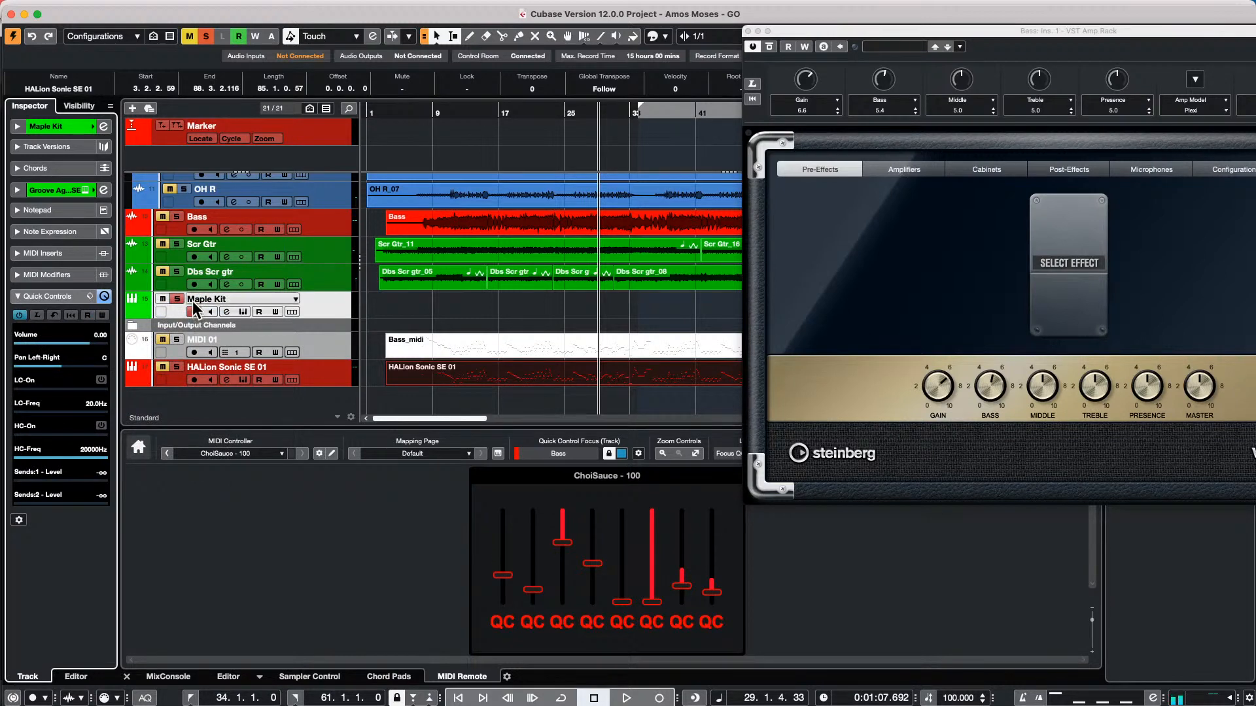
# Reselect the Bass track with the quick control focus unlocked and close the VST Amp Rack window
pyautogui.click(314, 233)
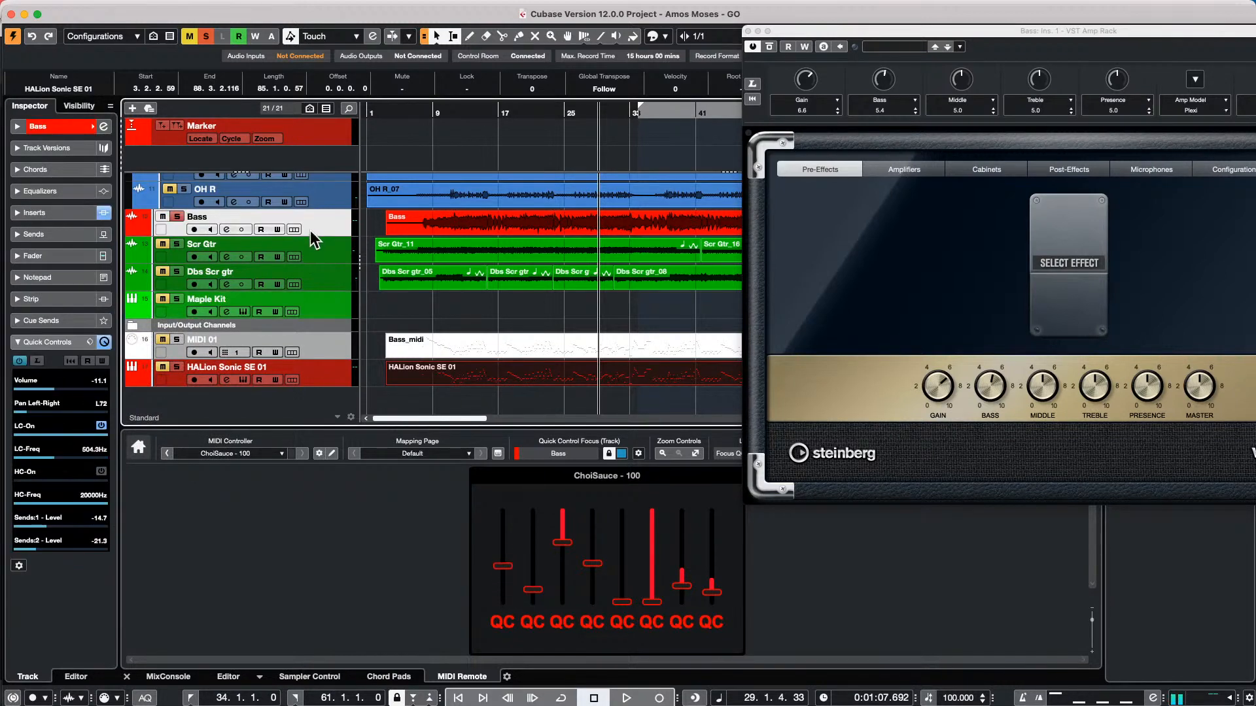
pyautogui.click(607, 453)
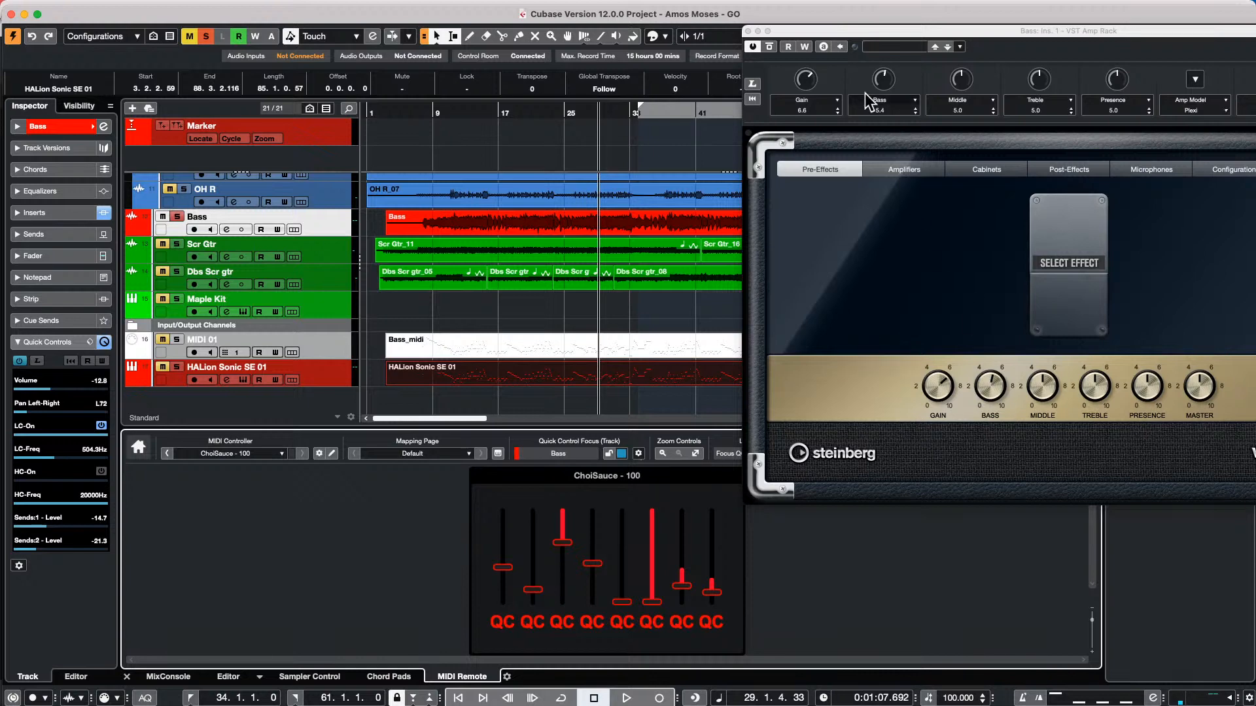
pyautogui.click(747, 31)
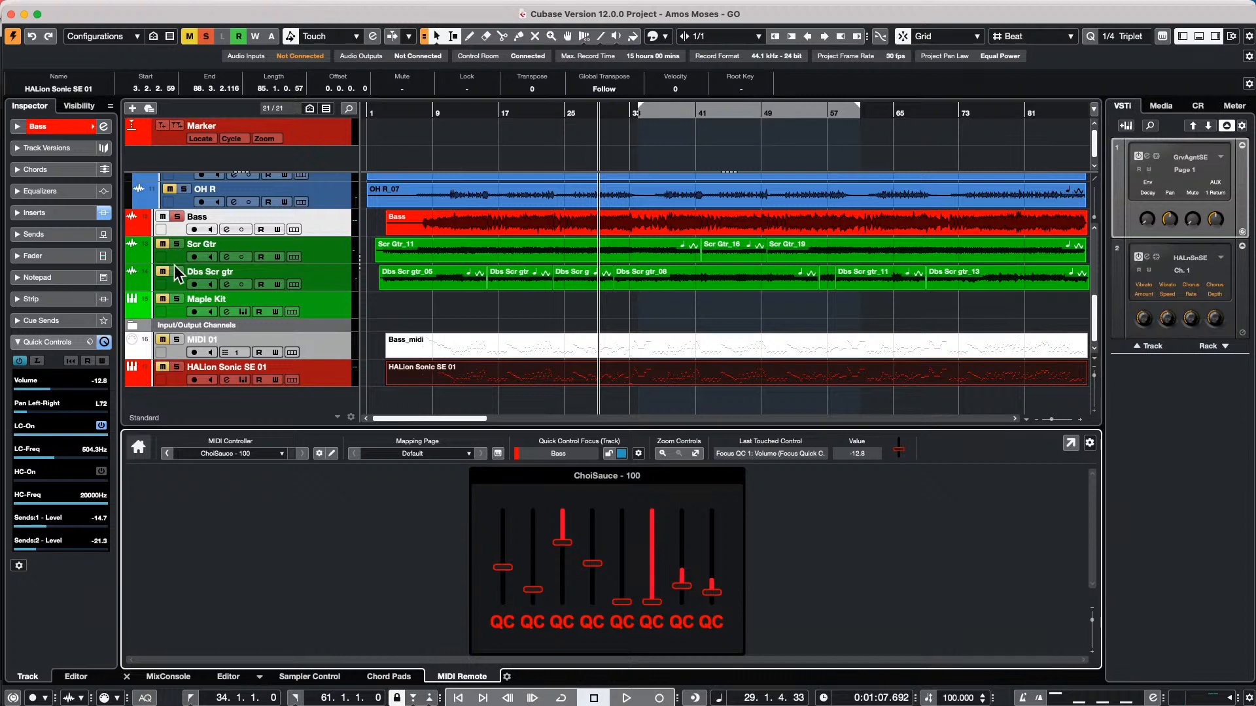
pyautogui.rightClick(321, 280)
pyautogui.moveTo(421, 288)
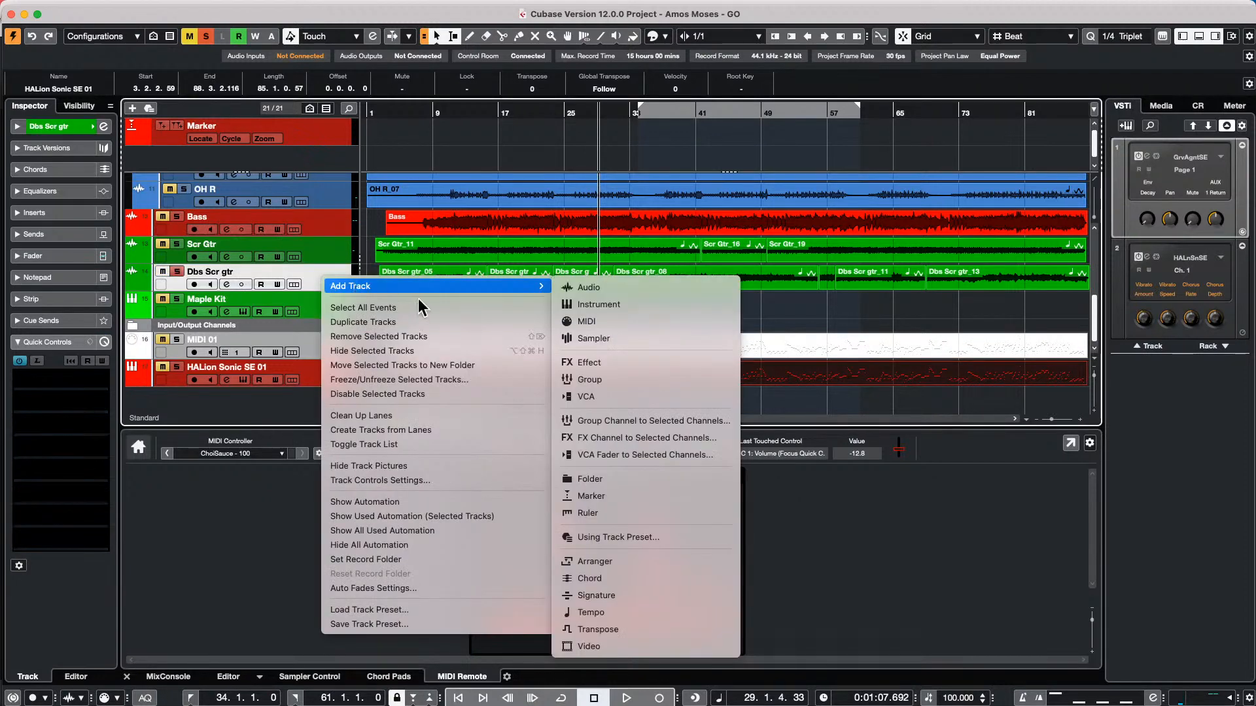
pyautogui.click(675, 312)
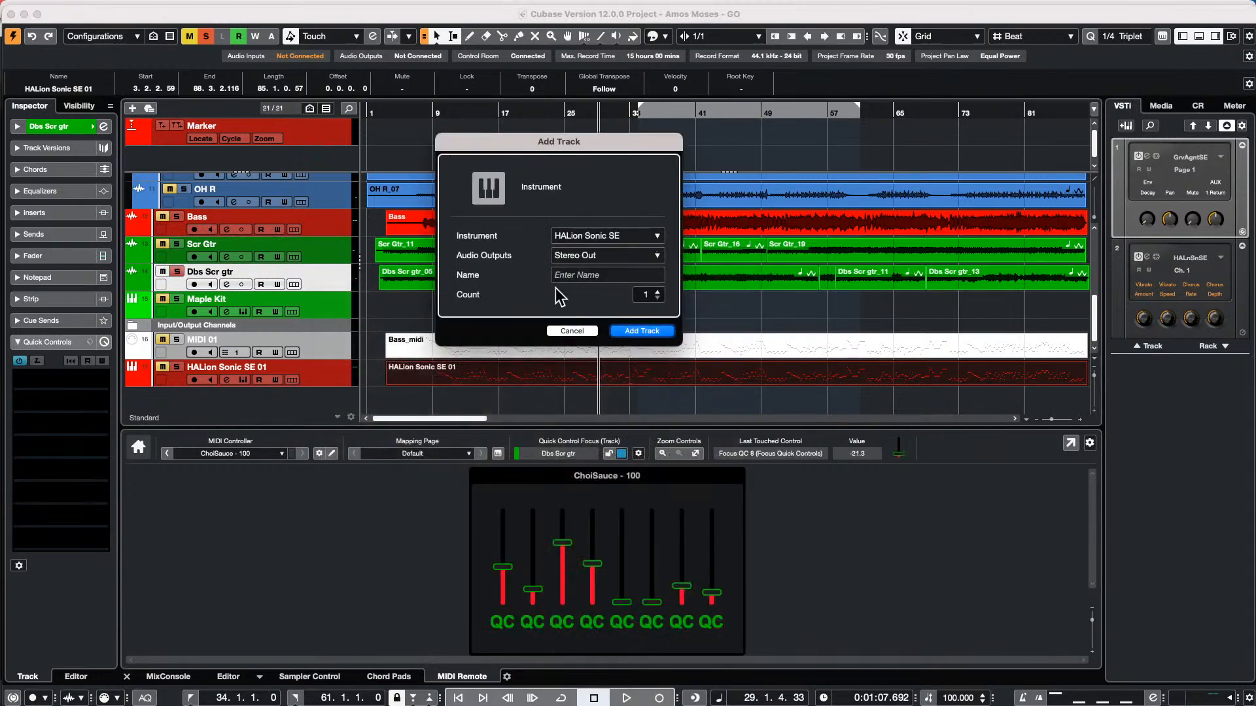
pyautogui.click(578, 332)
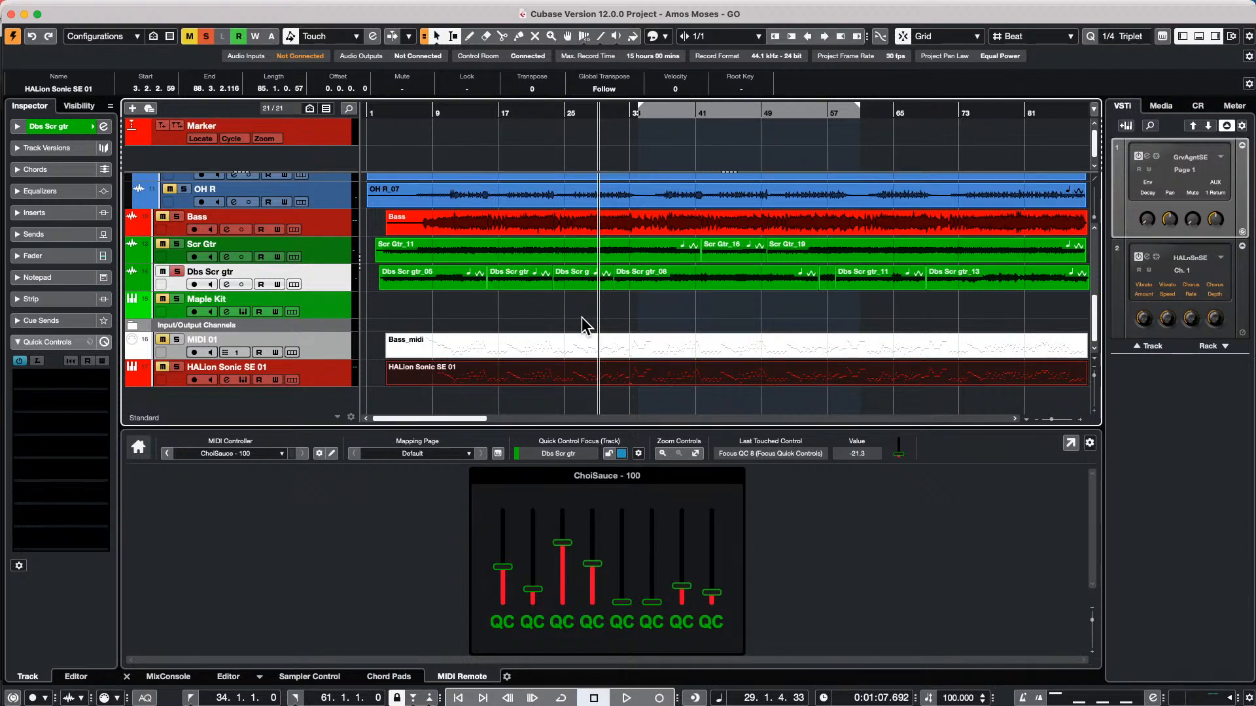
pyautogui.click(597, 112)
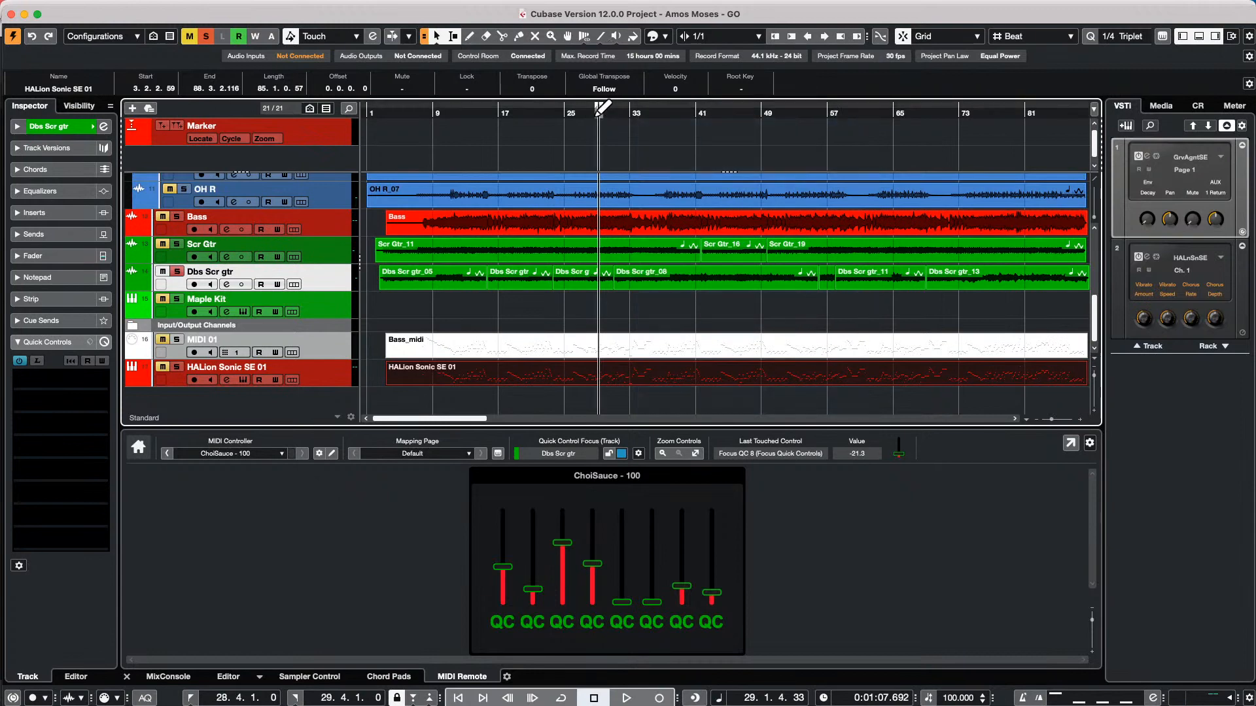
pyautogui.moveTo(611, 107); pyautogui.dragTo(612, 83)
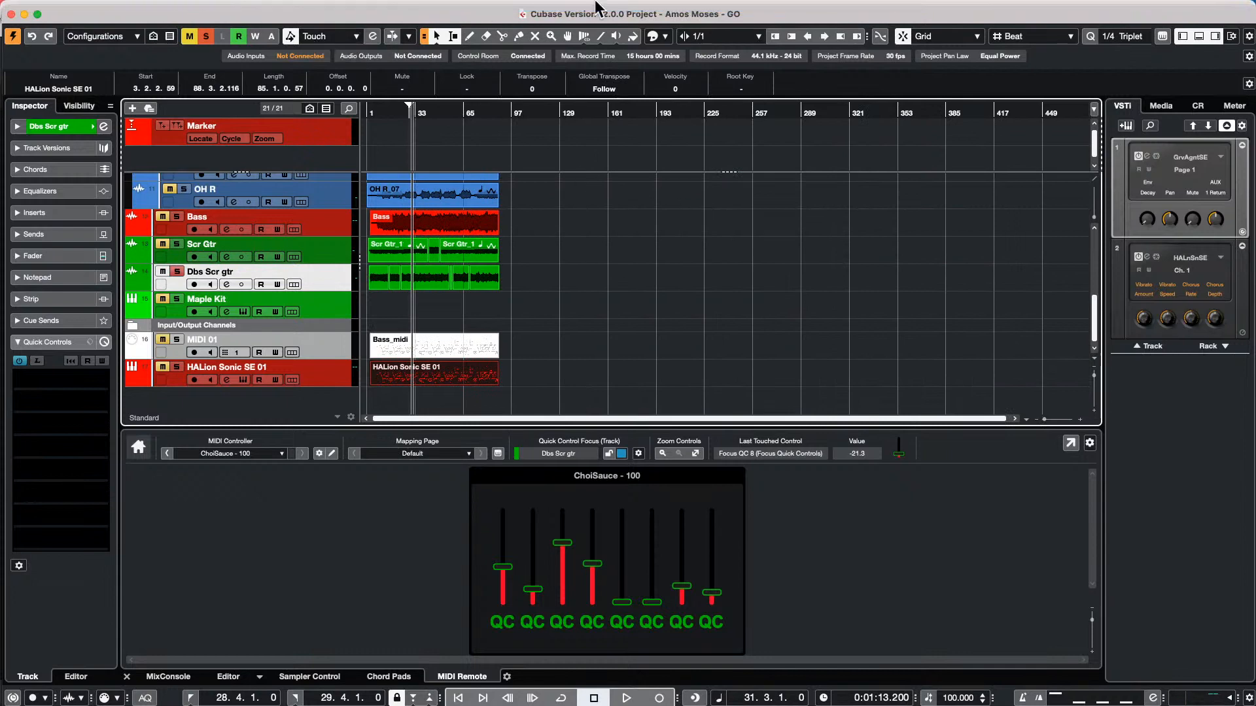
pyautogui.click(389, 8)
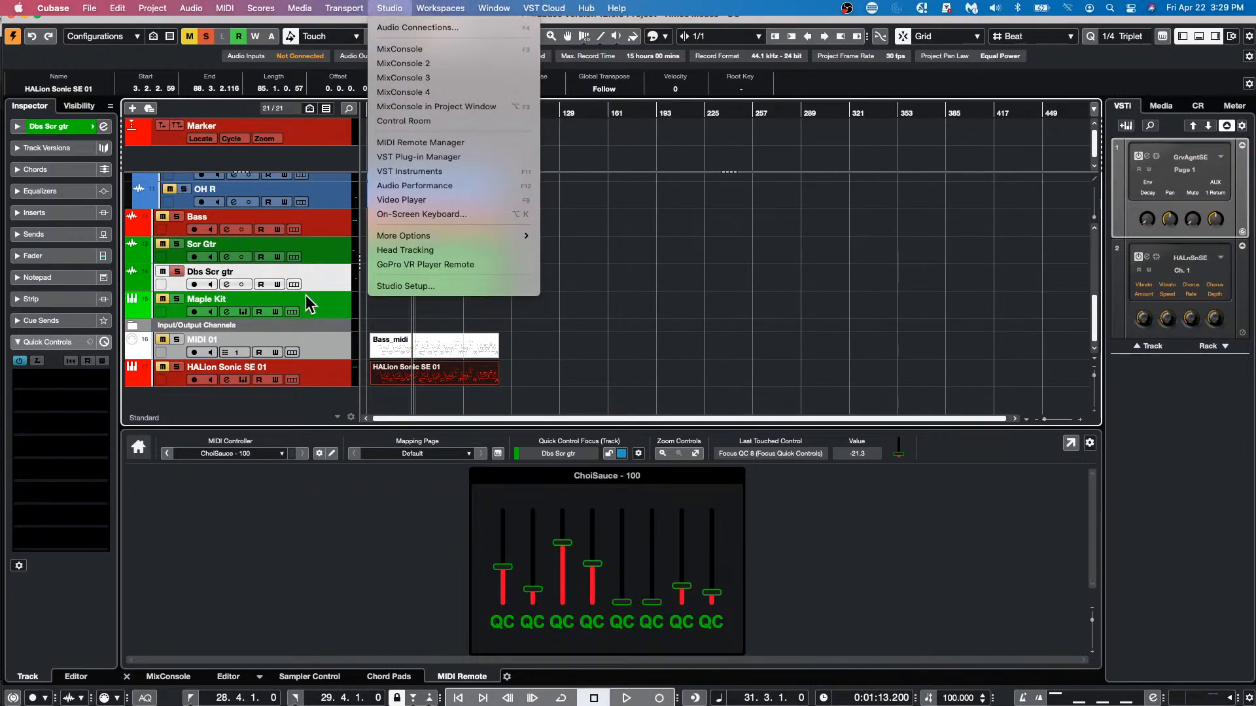
pyautogui.click(321, 273)
# Add an instrument track using the Padshop synth below the Dbs Scr gtr track and move the Padshop window aside
pyautogui.rightClick(320, 273)
pyautogui.moveTo(353, 281)
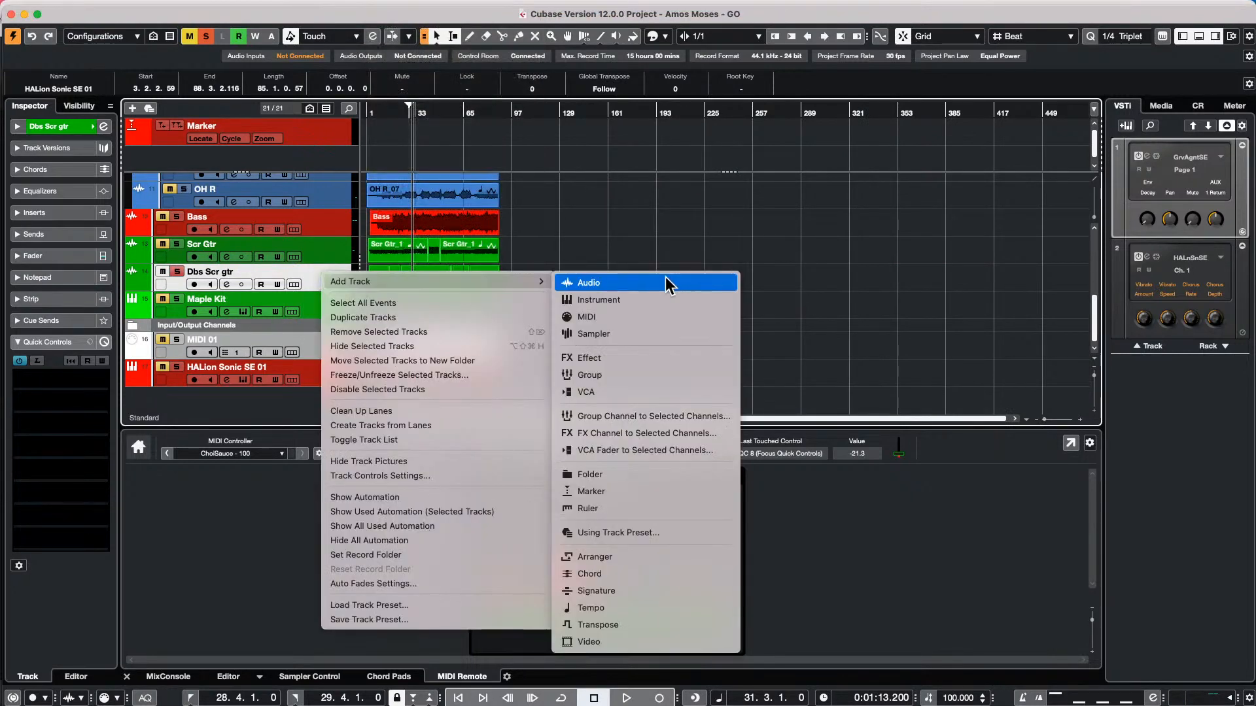
pyautogui.click(651, 299)
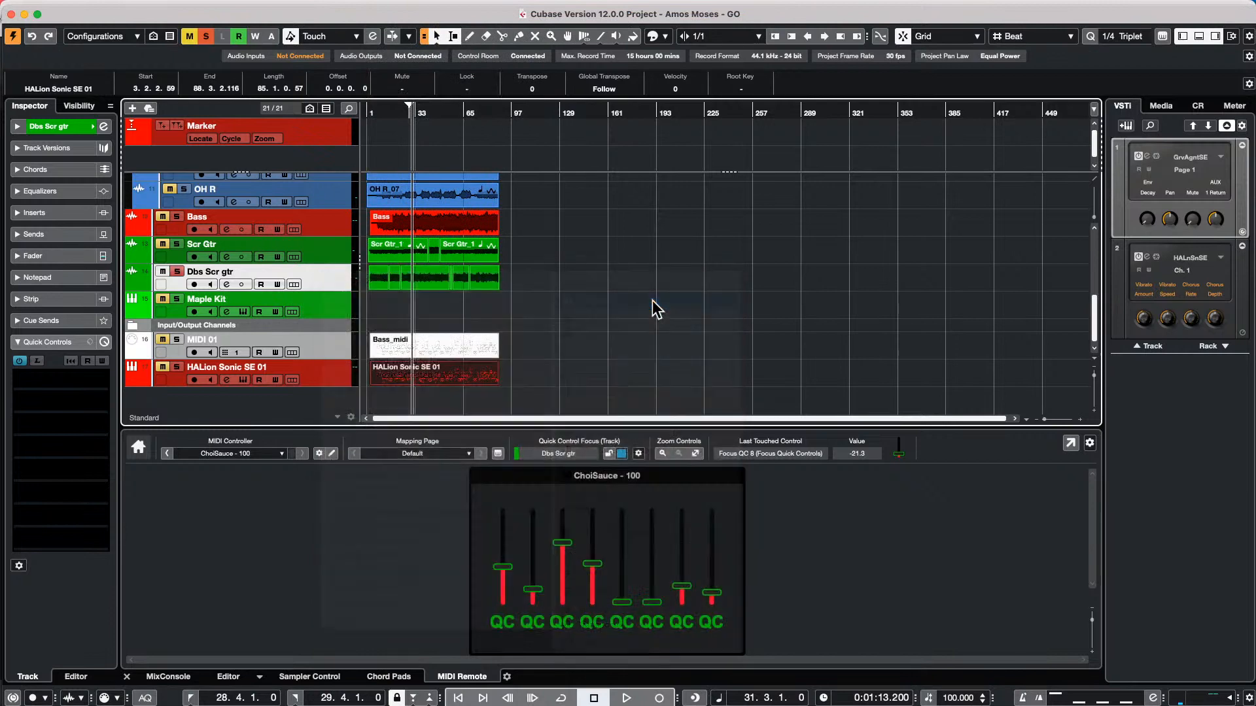
pyautogui.click(574, 234)
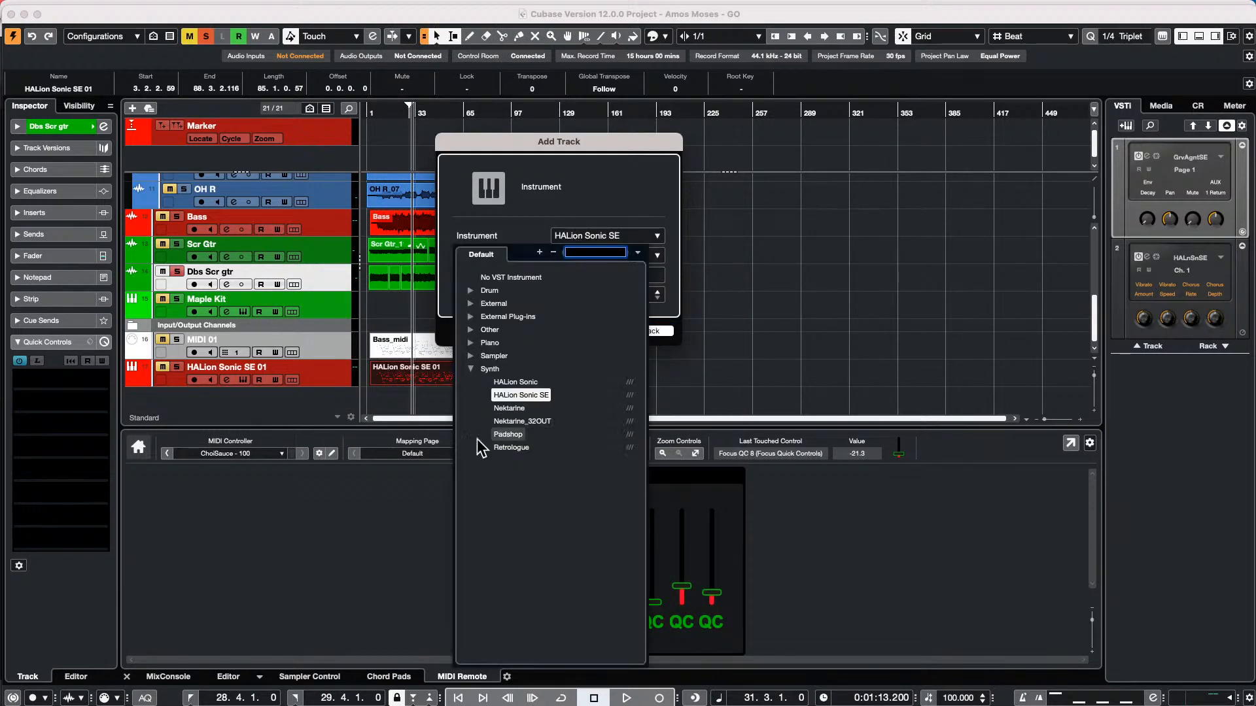
pyautogui.click(508, 434)
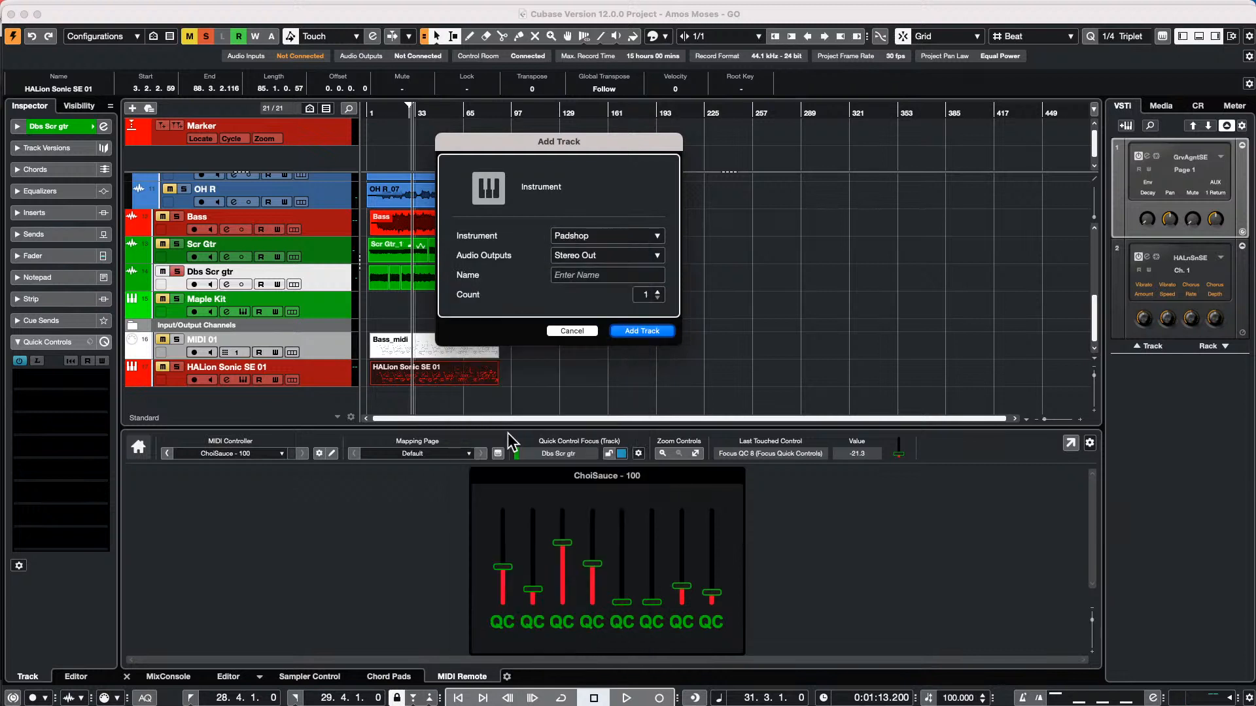
pyautogui.click(631, 331)
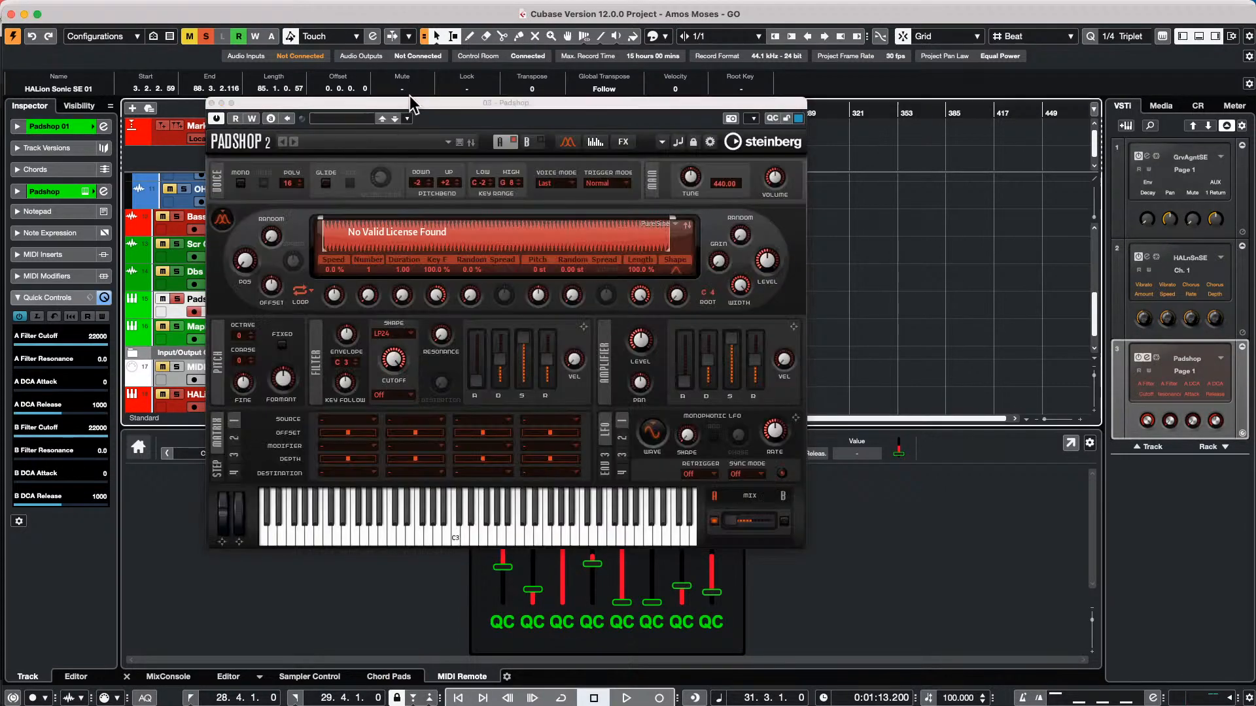
pyautogui.moveTo(603, 104); pyautogui.dragTo(816, 99)
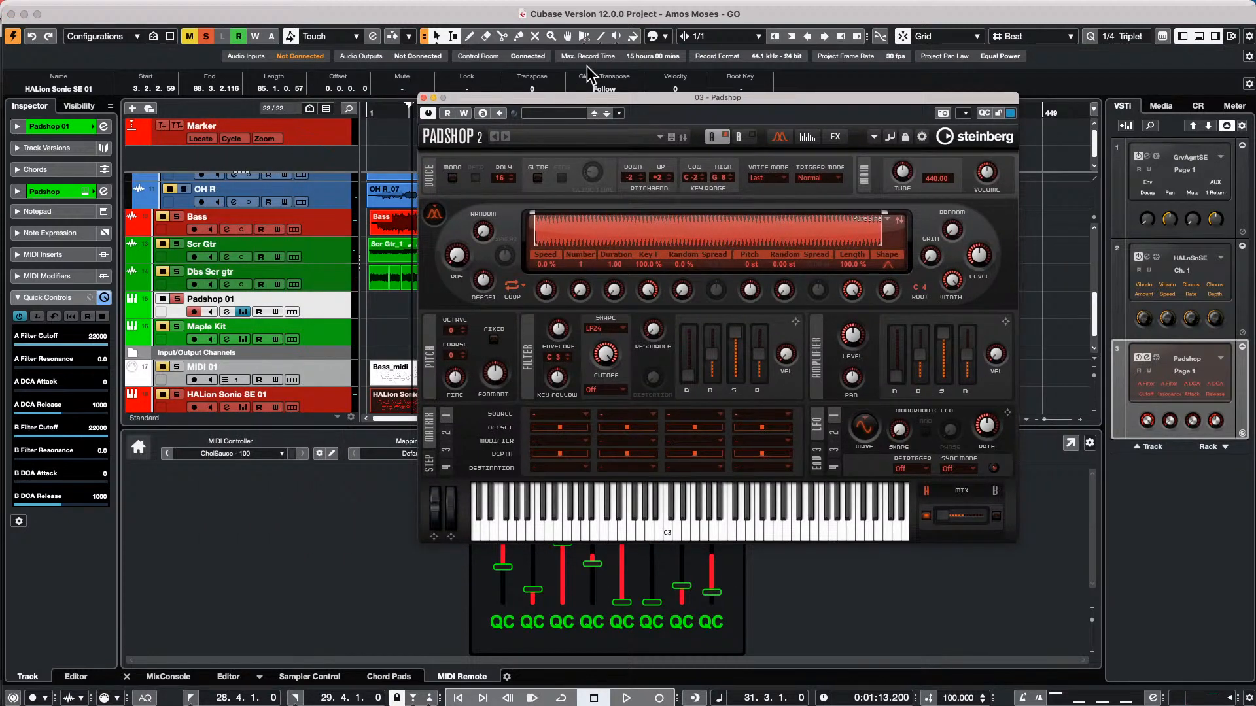
# Turn on Padshop's arpeggiator and draw a 17-step phrase with varying step velocities
pyautogui.click(805, 137)
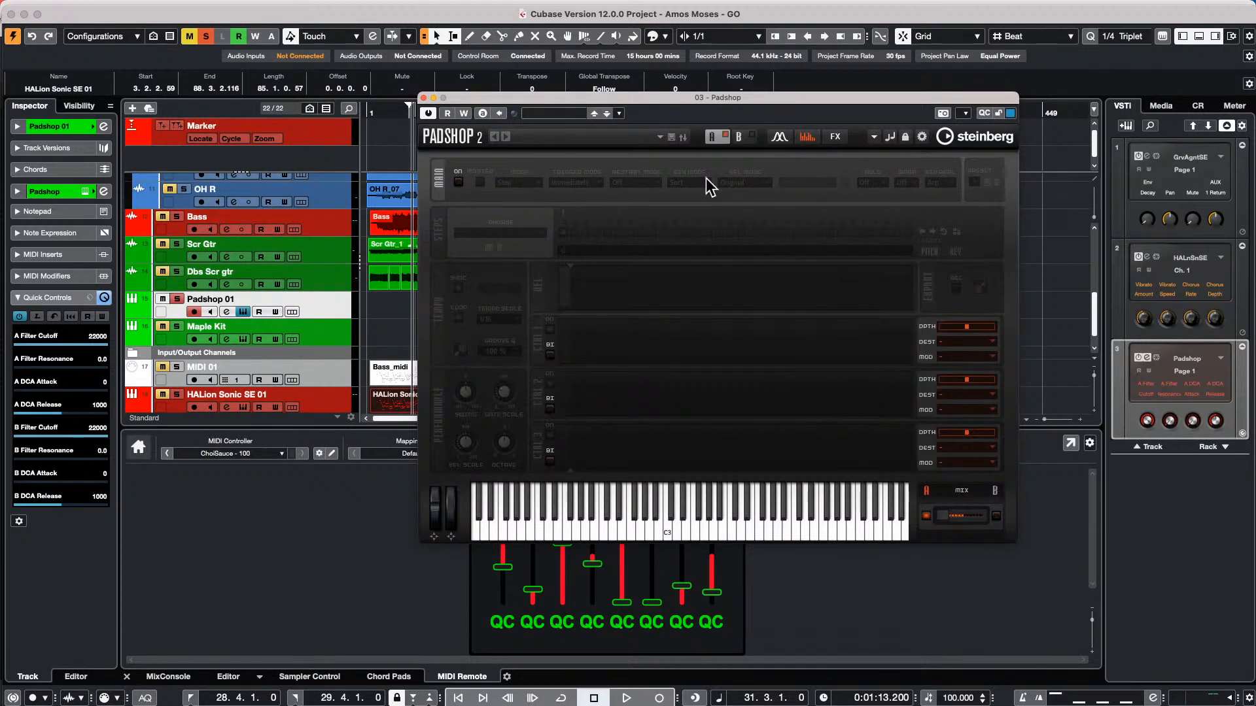
pyautogui.click(456, 183)
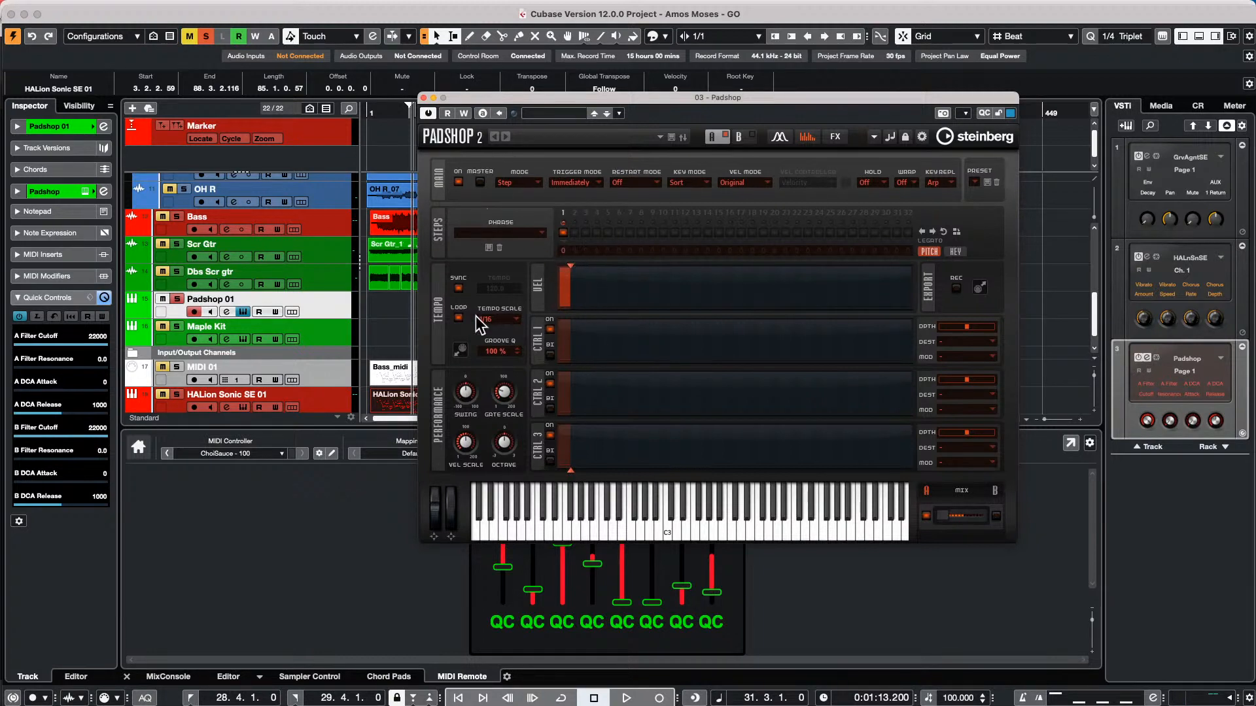
pyautogui.moveTo(570, 268); pyautogui.dragTo(745, 268)
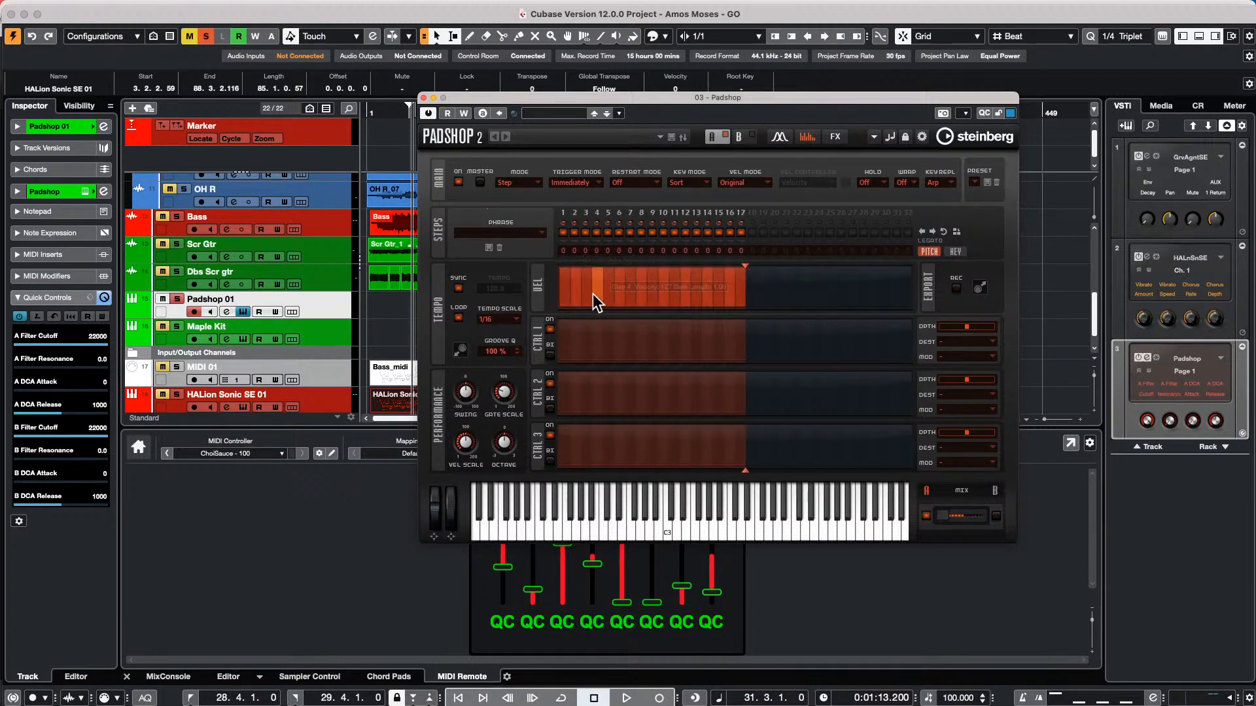
pyautogui.moveTo(593, 293)
pyautogui.mouseDown()
pyautogui.moveTo(583, 277)
pyautogui.moveTo(715, 278)
pyautogui.mouseUp()
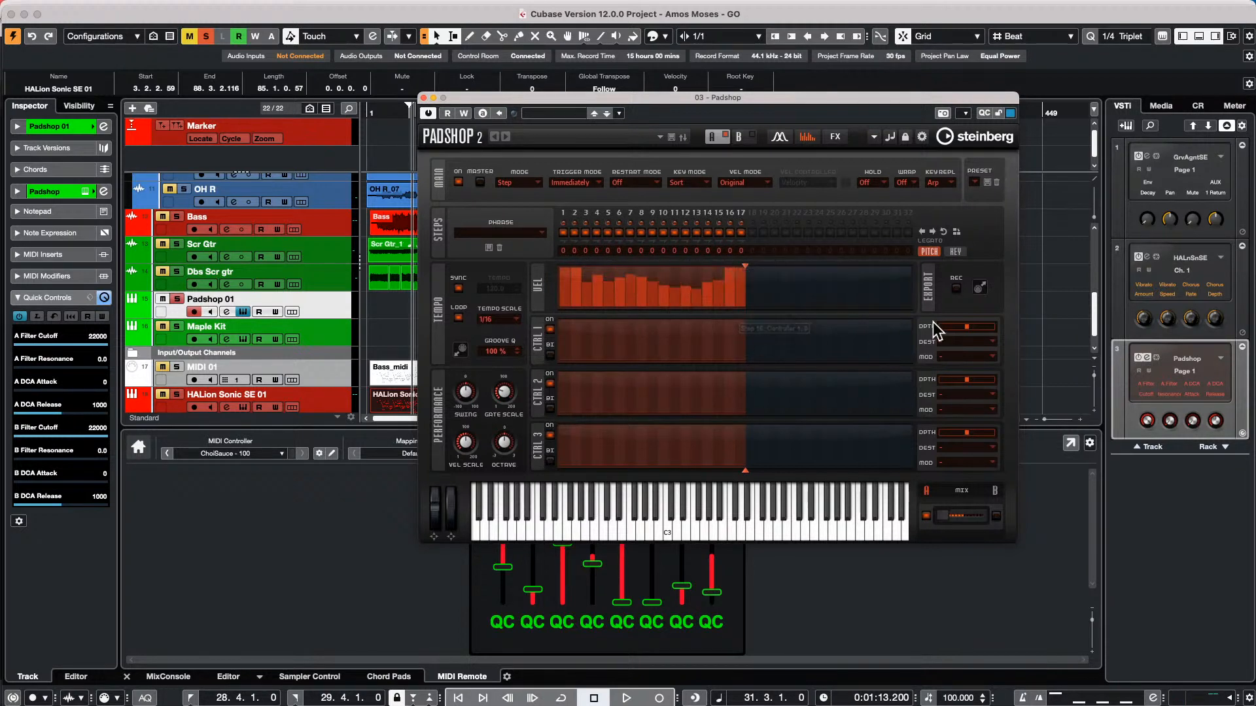
# Examine the folder path where Padshop saves FlexPhraser presets, and leave the save dialog without saving
pyautogui.click(986, 183)
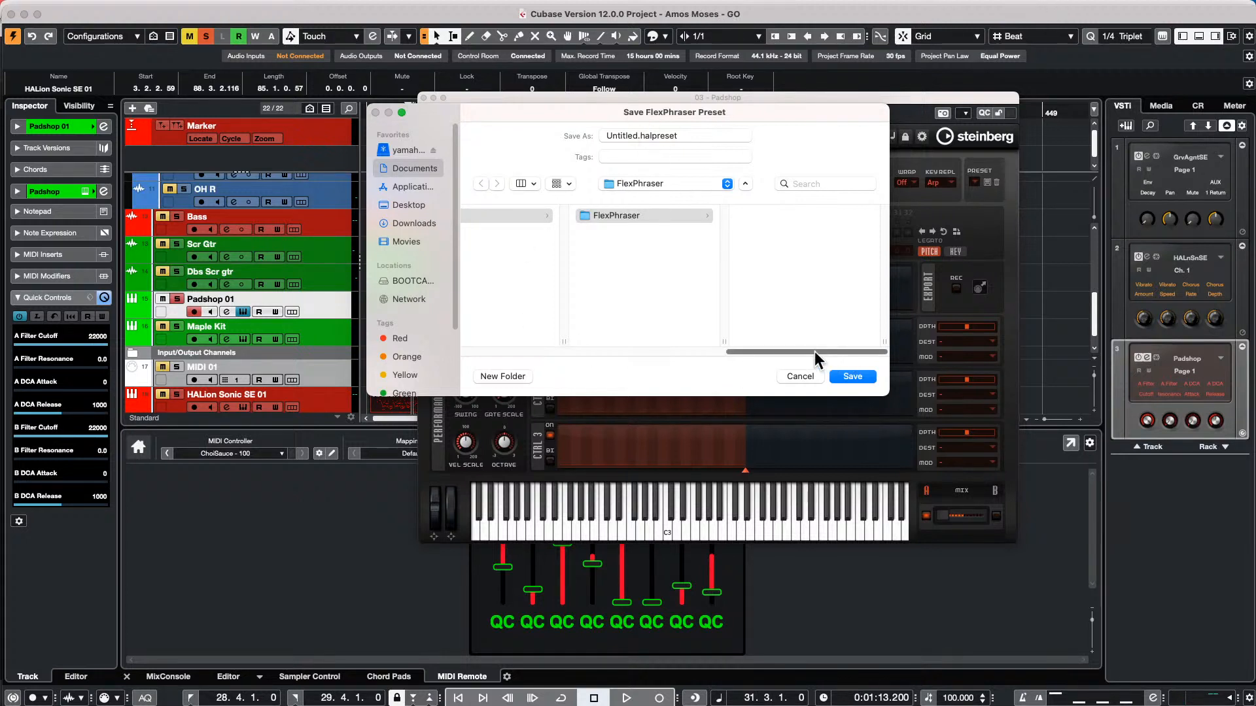
pyautogui.moveTo(814, 351)
pyautogui.mouseDown()
pyautogui.moveTo(520, 352)
pyautogui.moveTo(791, 349)
pyautogui.mouseUp()
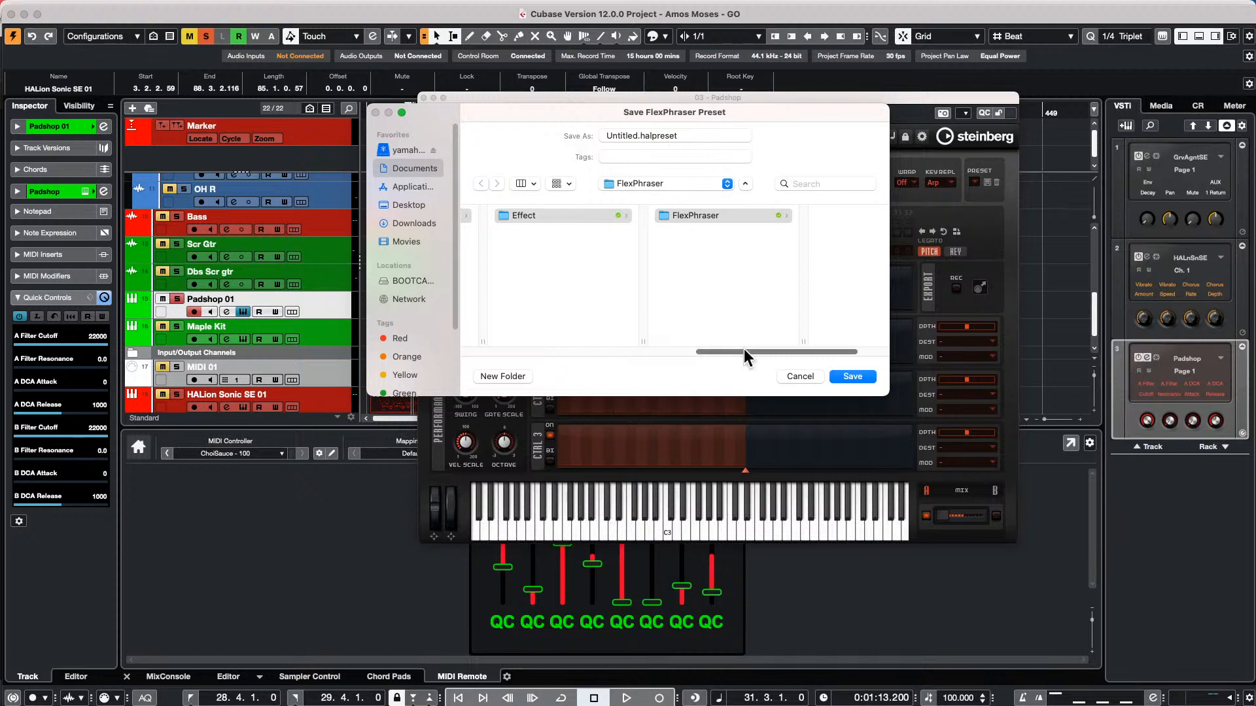
pyautogui.moveTo(759, 350); pyautogui.dragTo(433, 352)
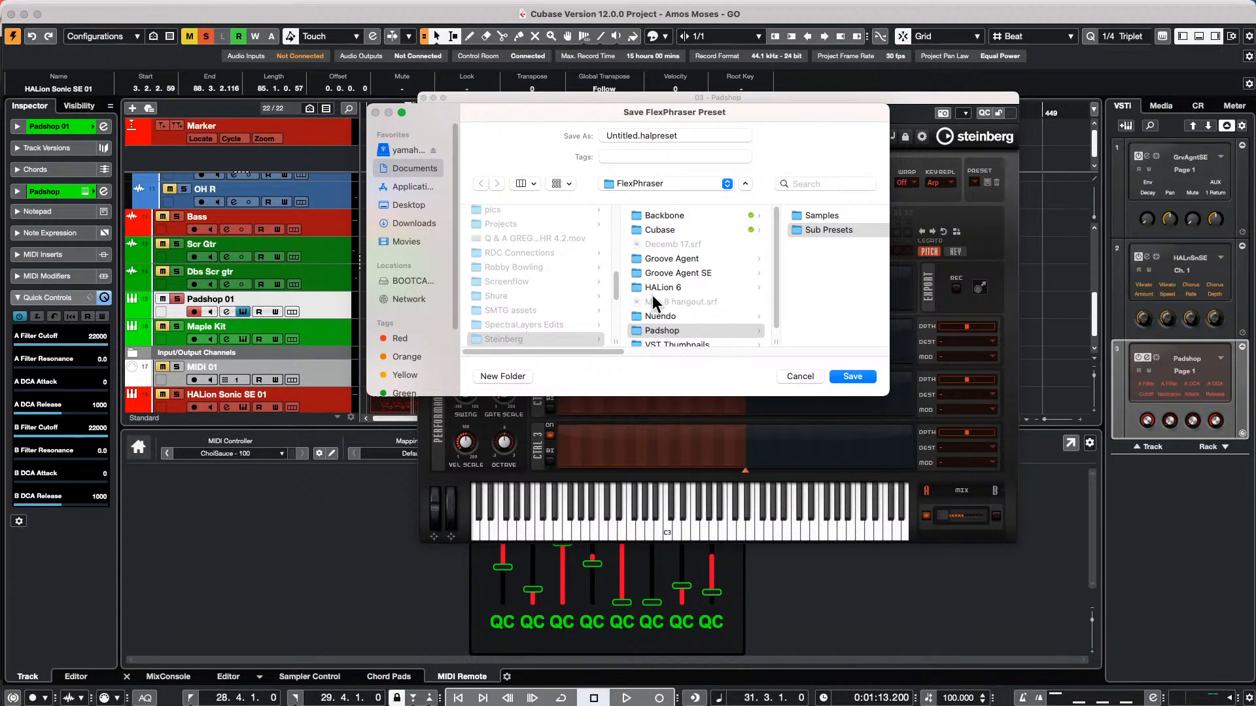
pyautogui.scroll(10, 546, 283)
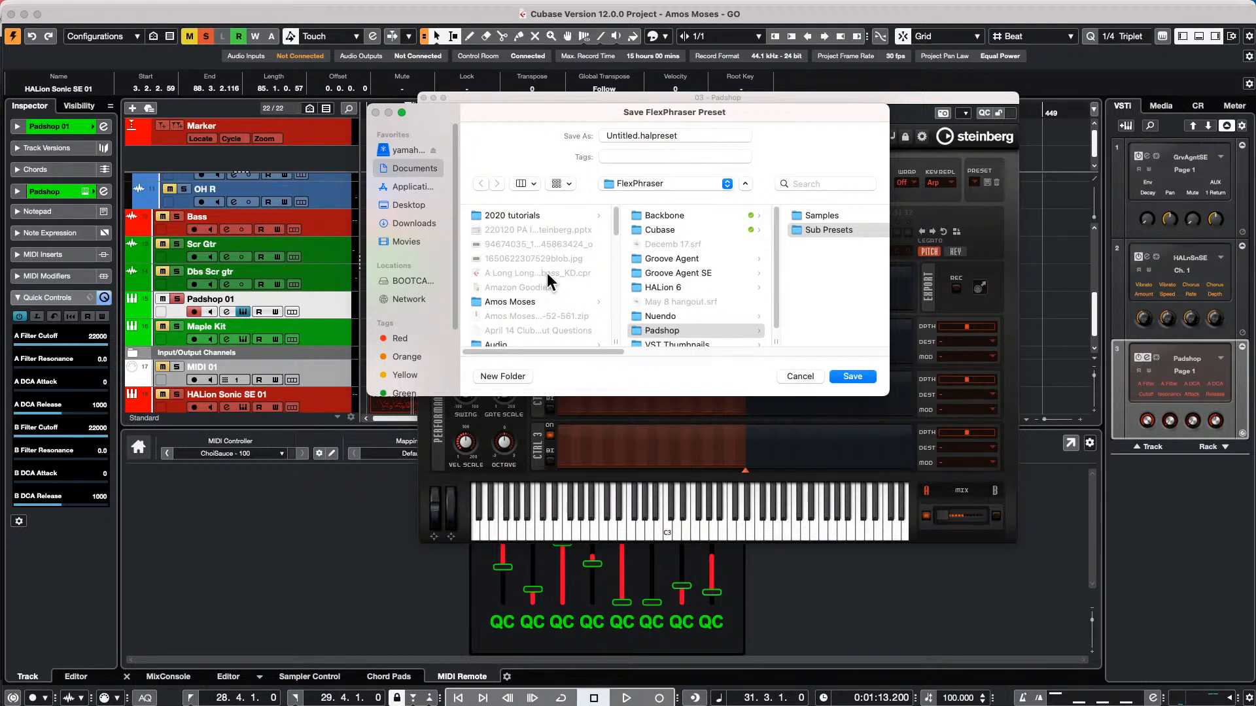
pyautogui.scroll(-10, 577, 281)
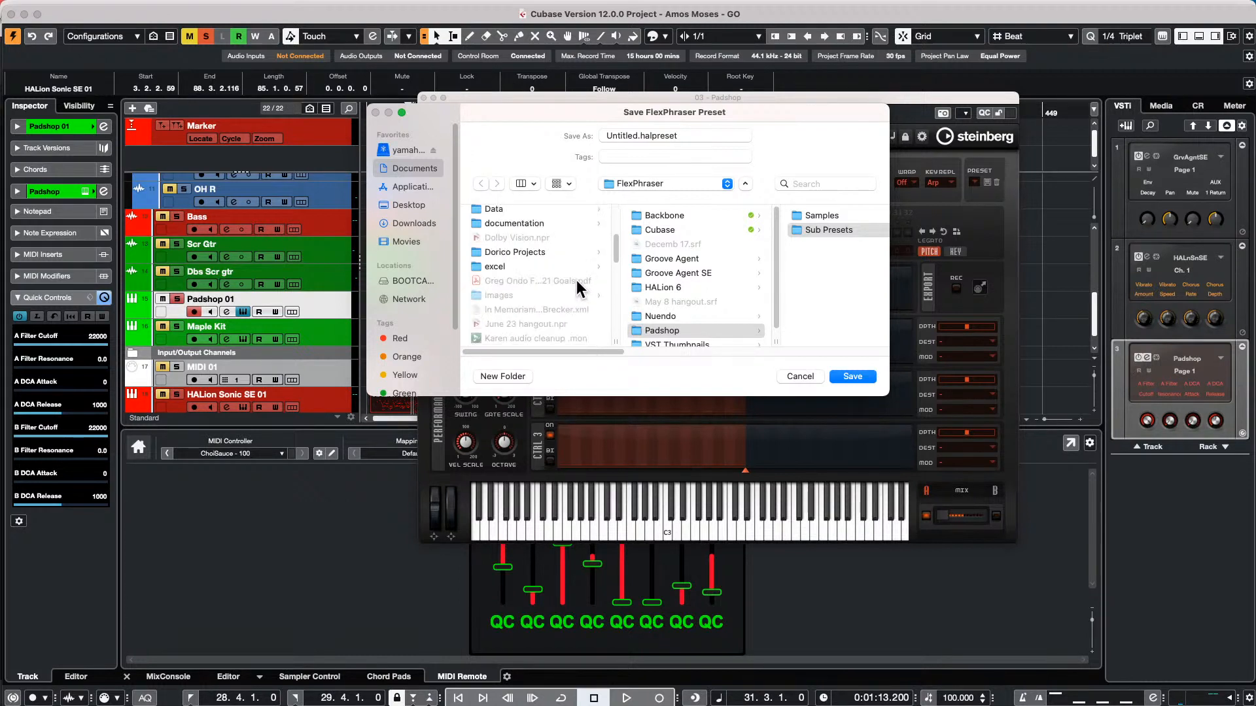
pyautogui.scroll(-5, 577, 283)
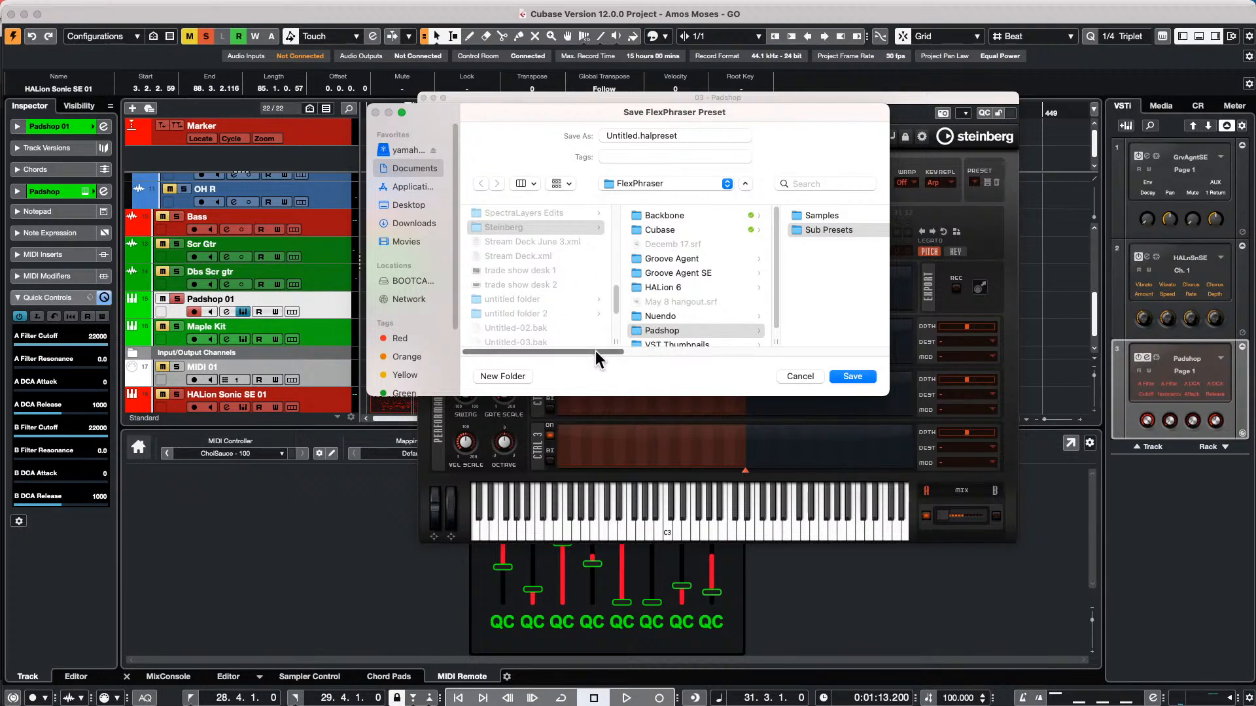
pyautogui.moveTo(596, 351); pyautogui.dragTo(801, 365)
pyautogui.click(808, 380)
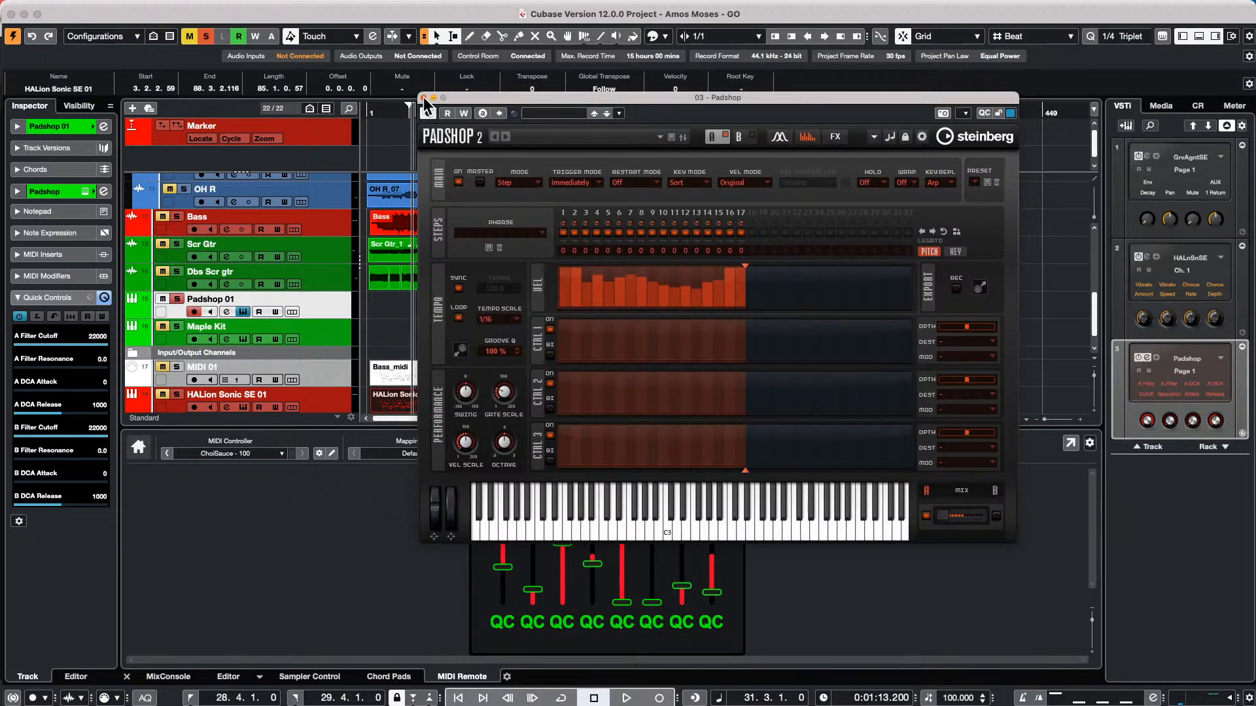
# Close the Padshop window and select a range from 43.4.1 to 61.2.1 across the audio tracks
pyautogui.click(423, 99)
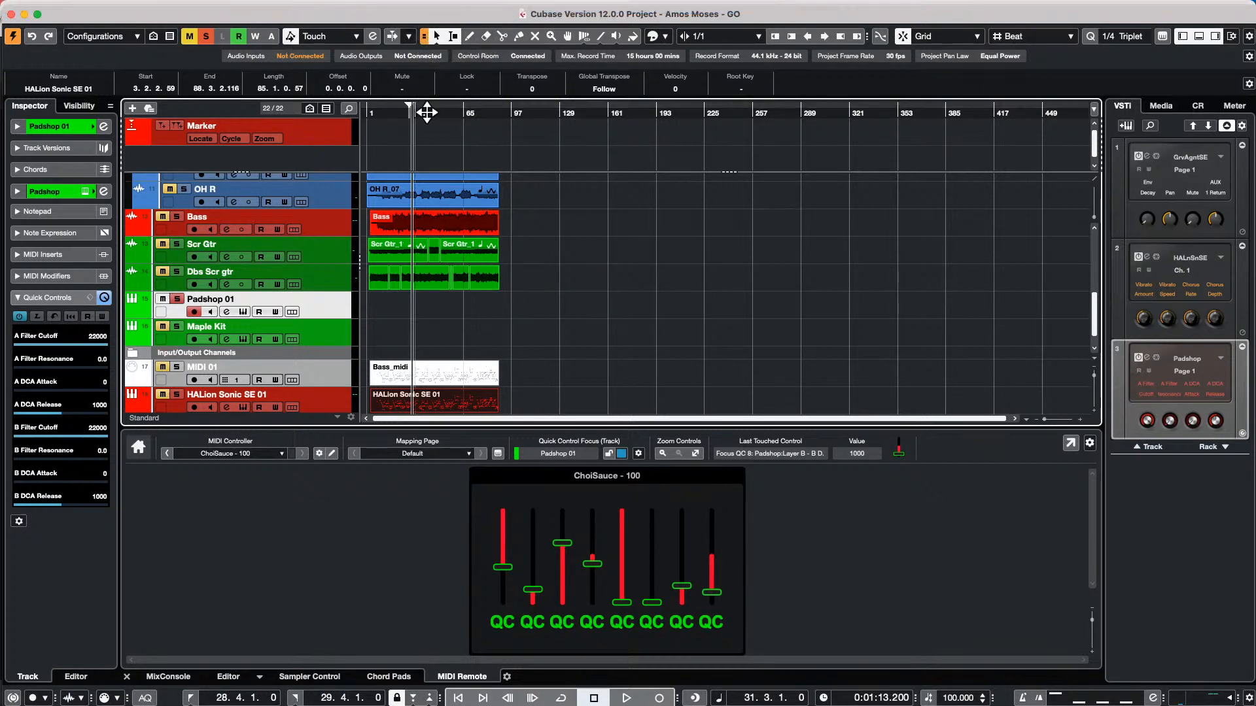
pyautogui.moveTo(426, 112); pyautogui.dragTo(699, 283)
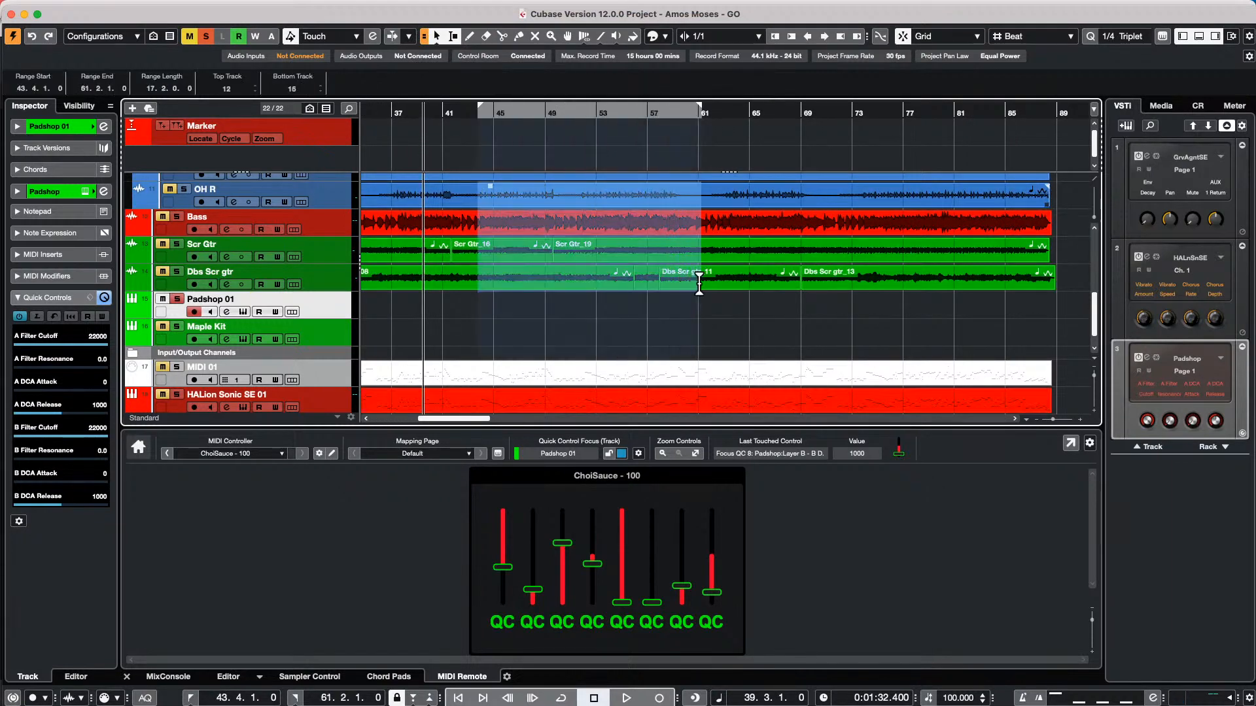
# Select individual events and ranges with the combined selection tools, ending with the range 56.2.1 to 63.2.1 across the Scr Gtr and Dbs Scr gtr tracks
pyautogui.click(780, 231)
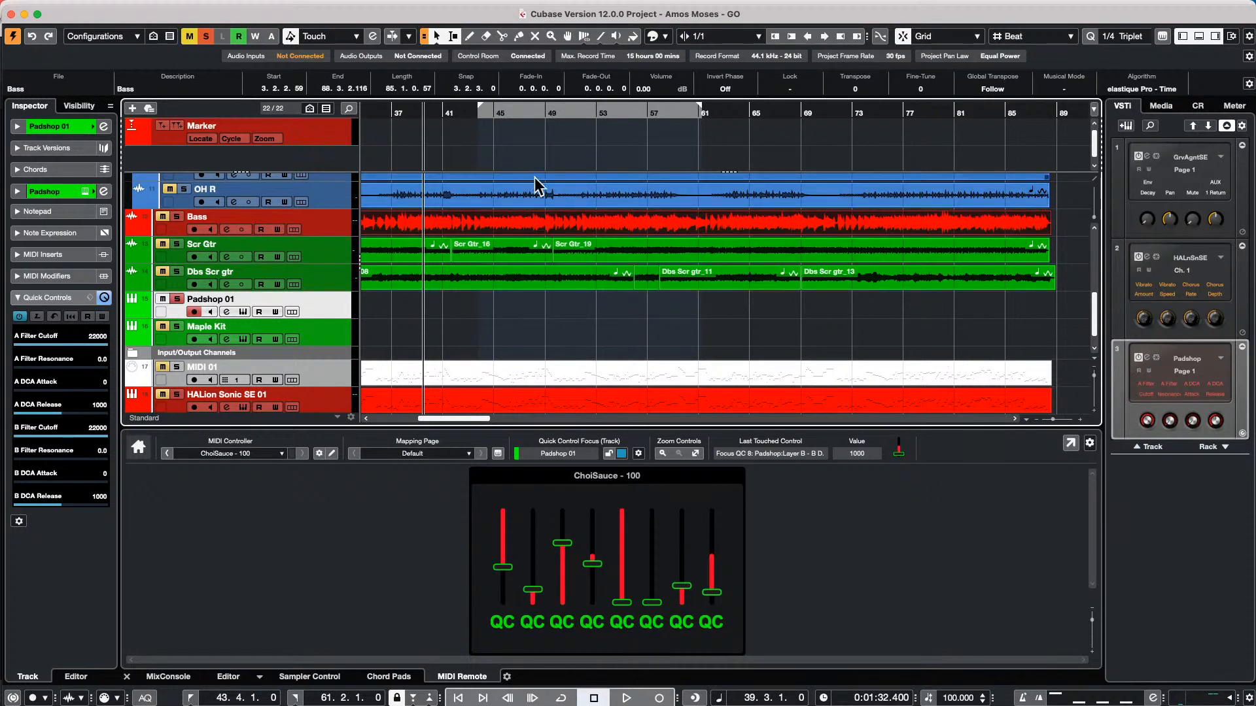
pyautogui.moveTo(540, 183); pyautogui.dragTo(678, 174)
pyautogui.click(626, 296)
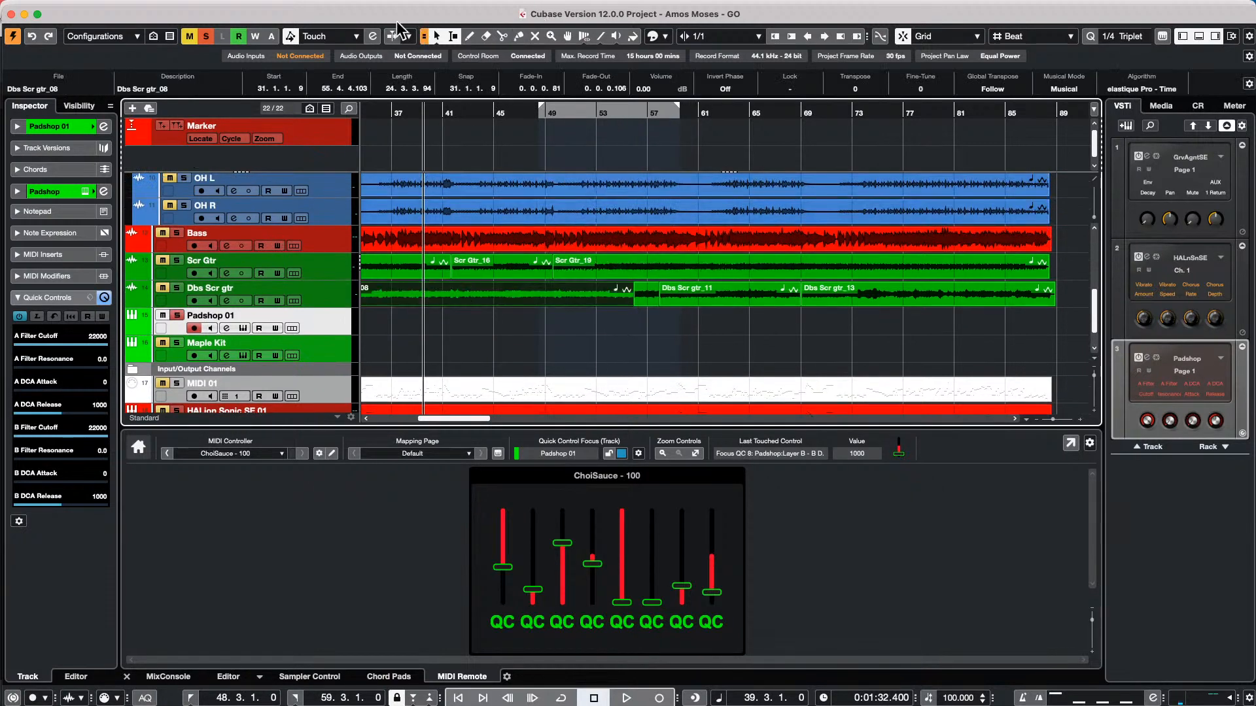
pyautogui.click(426, 38)
pyautogui.click(662, 299)
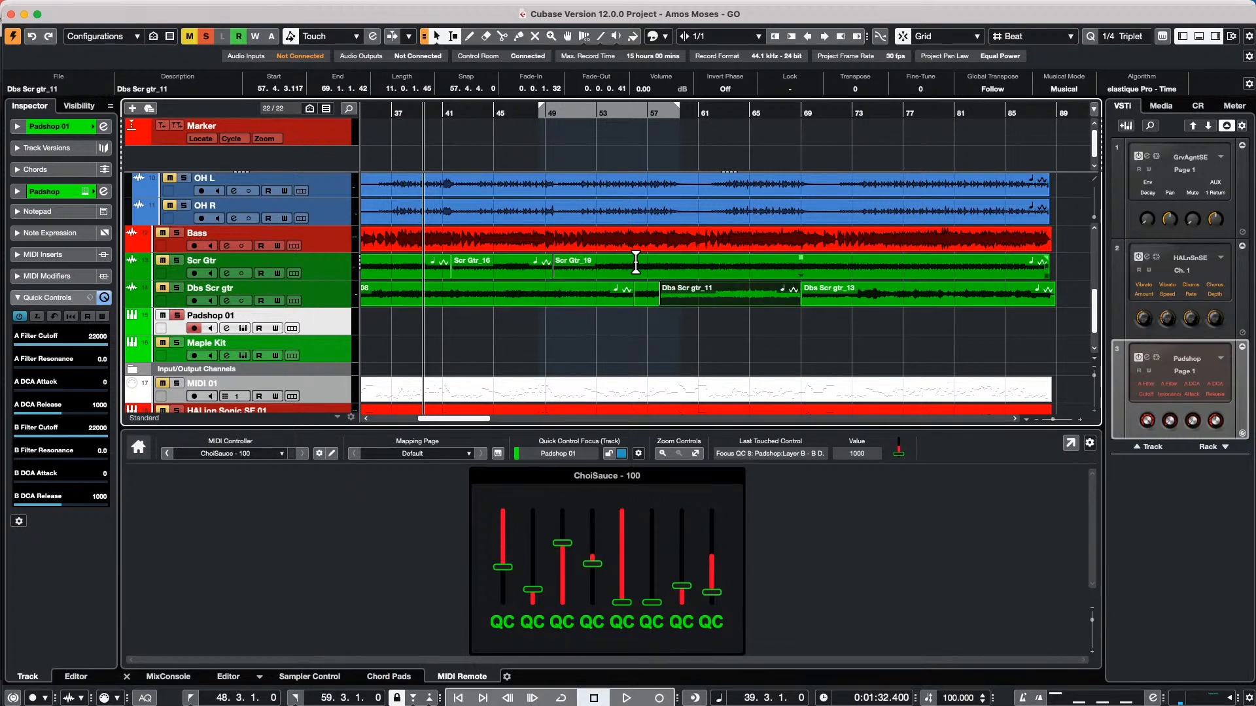
pyautogui.moveTo(635, 262); pyautogui.dragTo(726, 308)
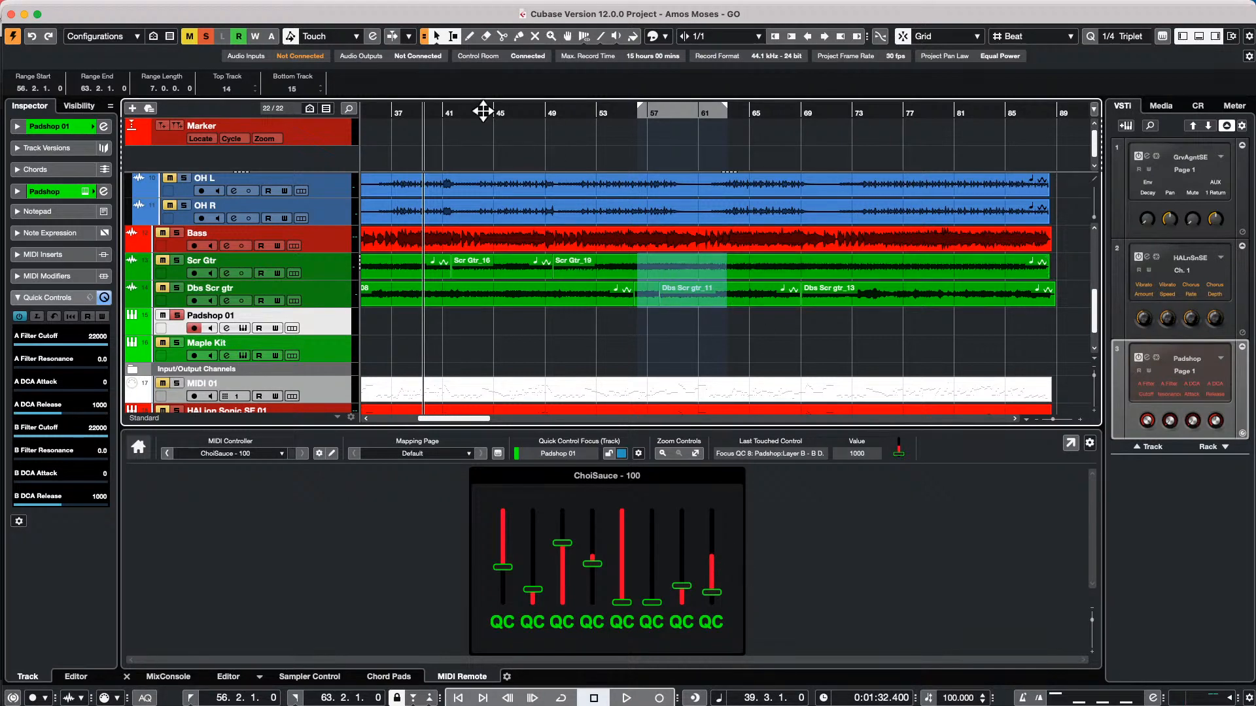
# Copy the drum Folder part with its events four times along the timeline, placing the last copy at 485.4.1
pyautogui.moveTo(477, 114); pyautogui.dragTo(323, 76)
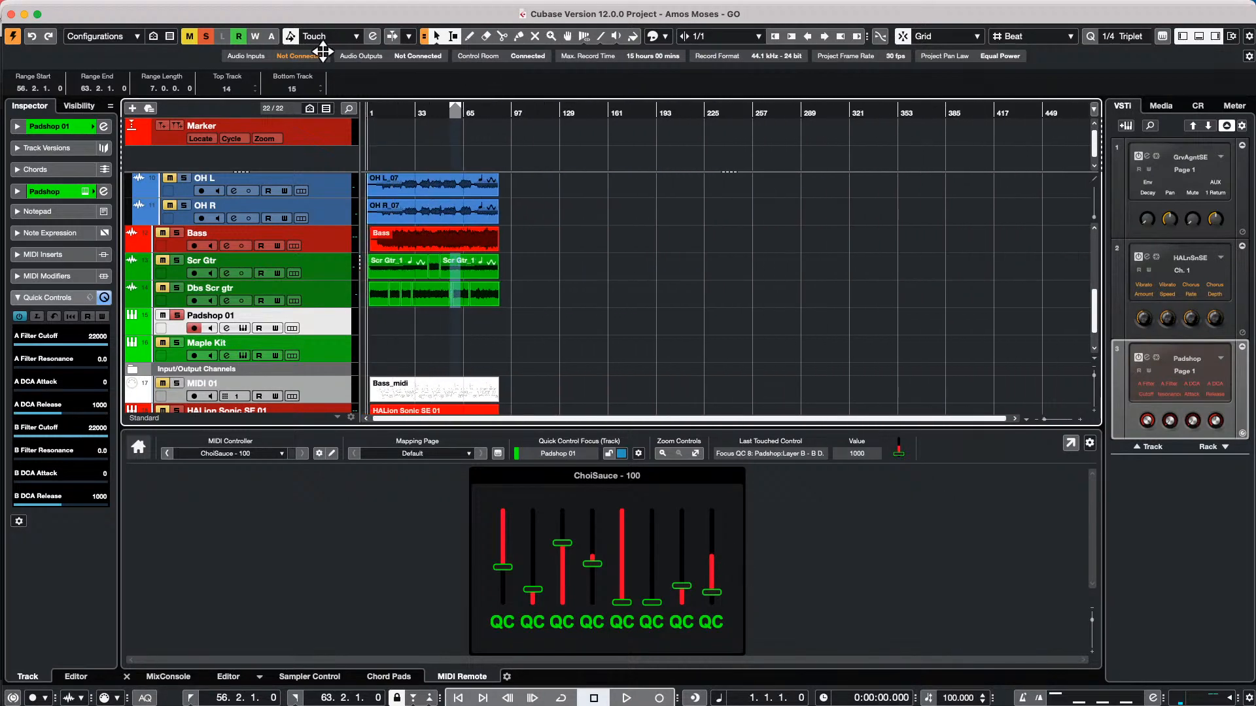
pyautogui.scroll(5, 562, 261)
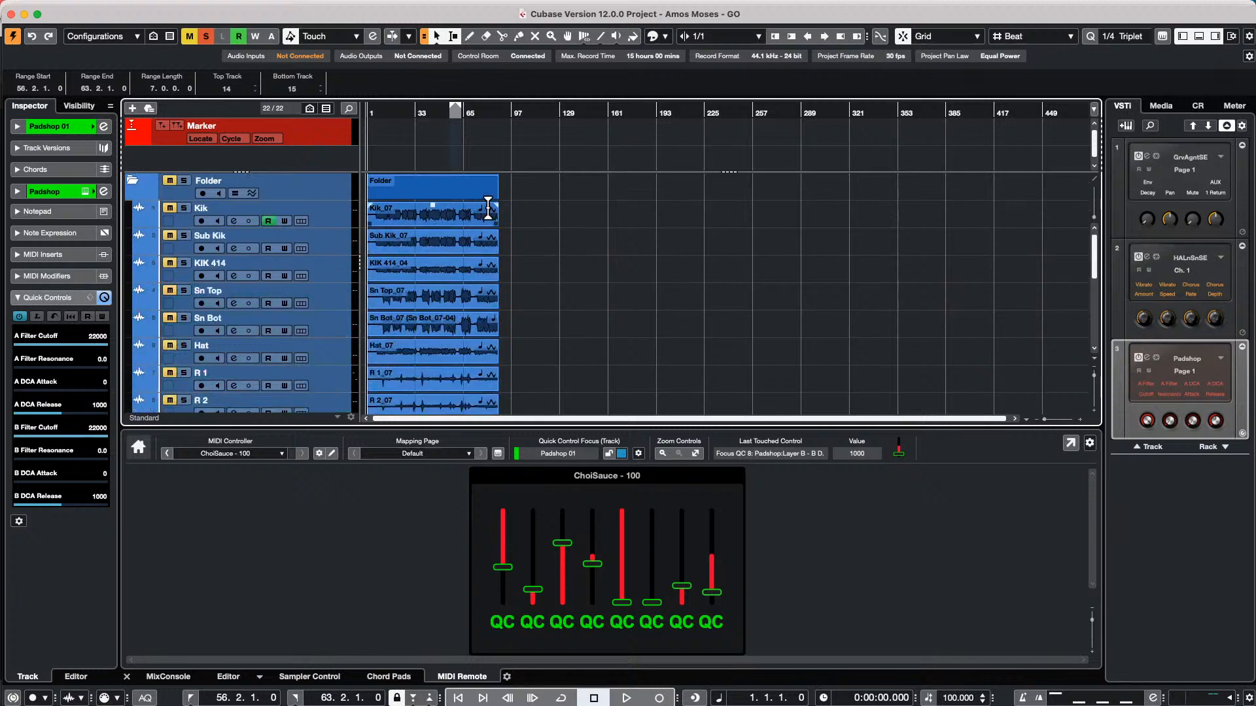
pyautogui.moveTo(426, 194); pyautogui.dragTo(949, 177)
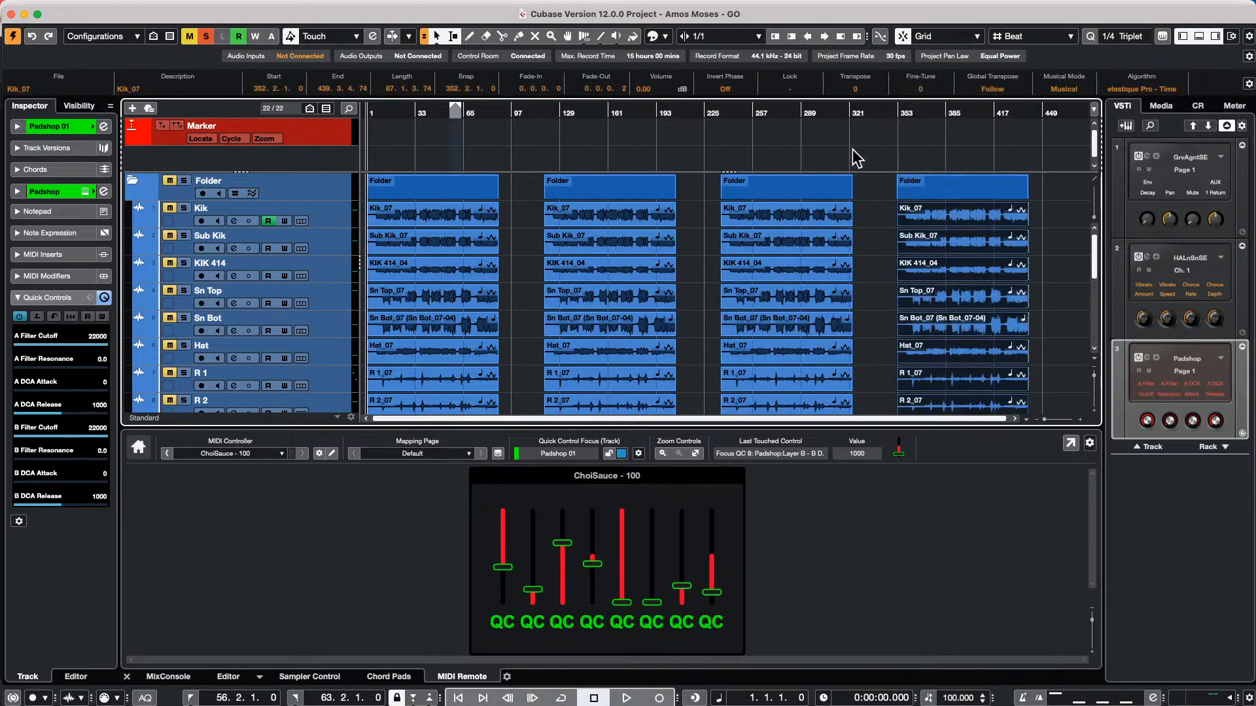
pyautogui.click(750, 110)
pyautogui.moveTo(750, 110); pyautogui.dragTo(745, 40)
pyautogui.moveTo(968, 191); pyautogui.dragTo(1079, 190)
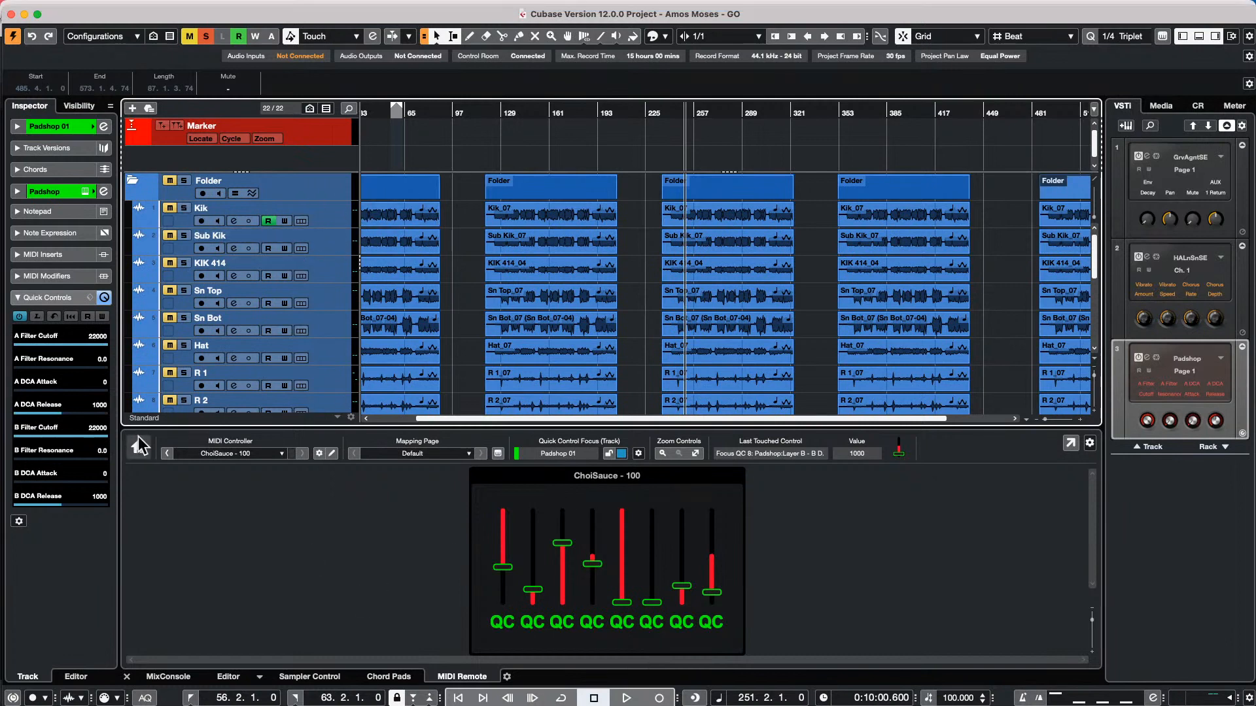
# Switch the MIDI Remote to the first Nektar - P4 controller, and start and stop playback with its StartStop pad
pyautogui.click(168, 454)
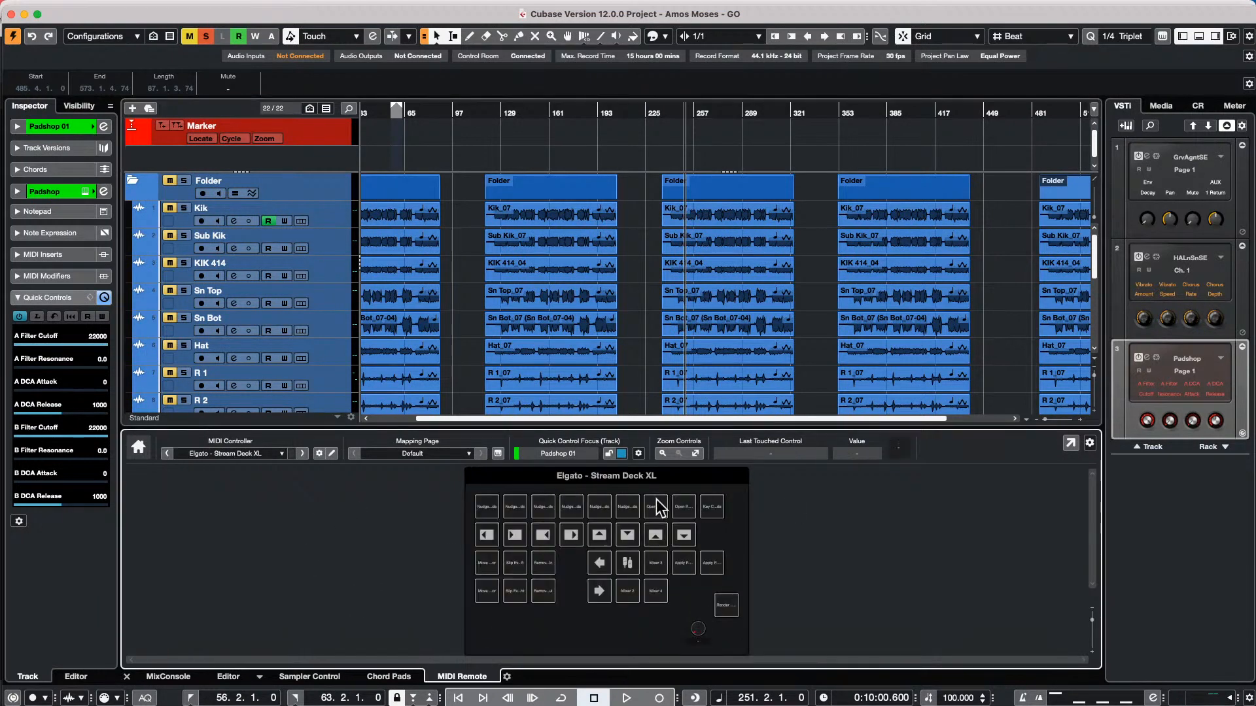
pyautogui.click(167, 454)
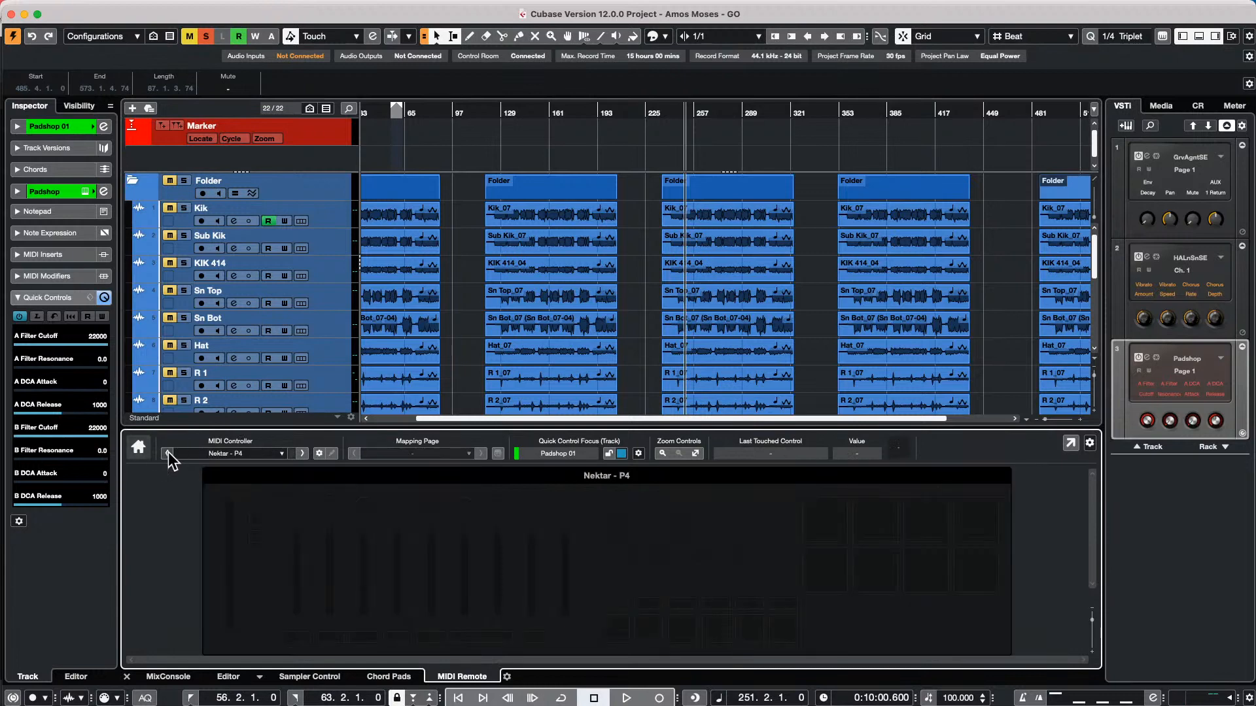
pyautogui.click(252, 453)
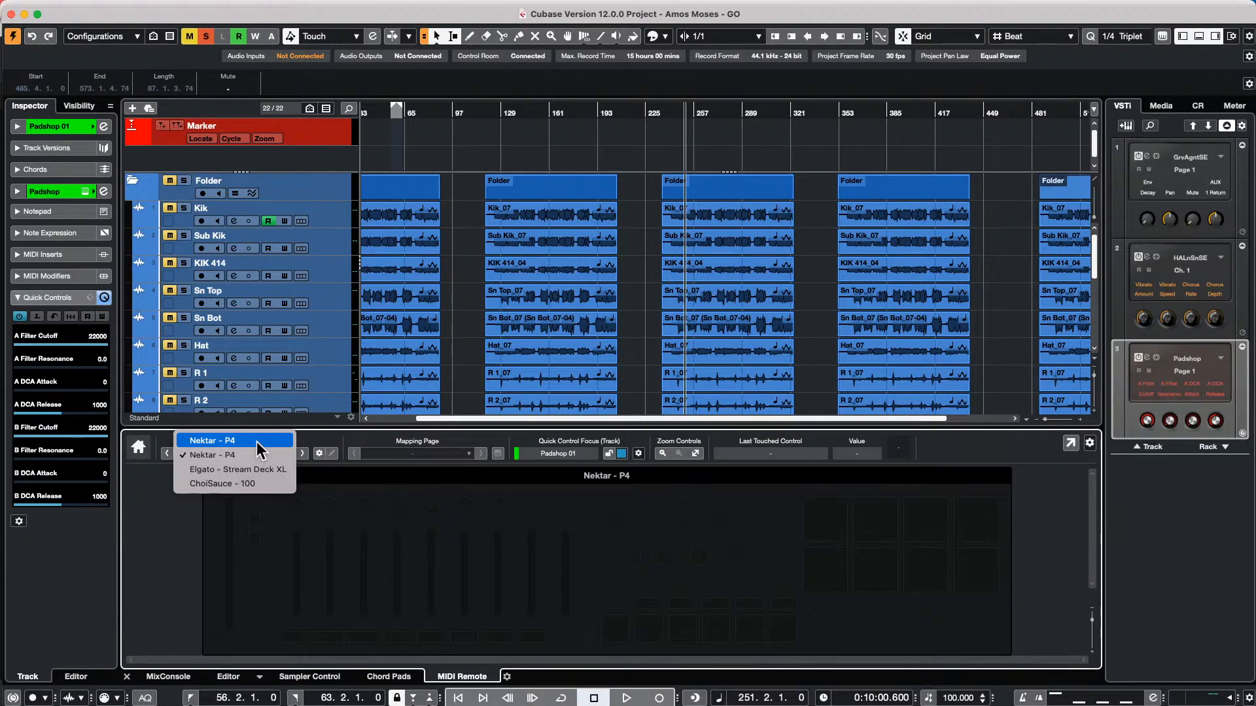
pyautogui.click(260, 451)
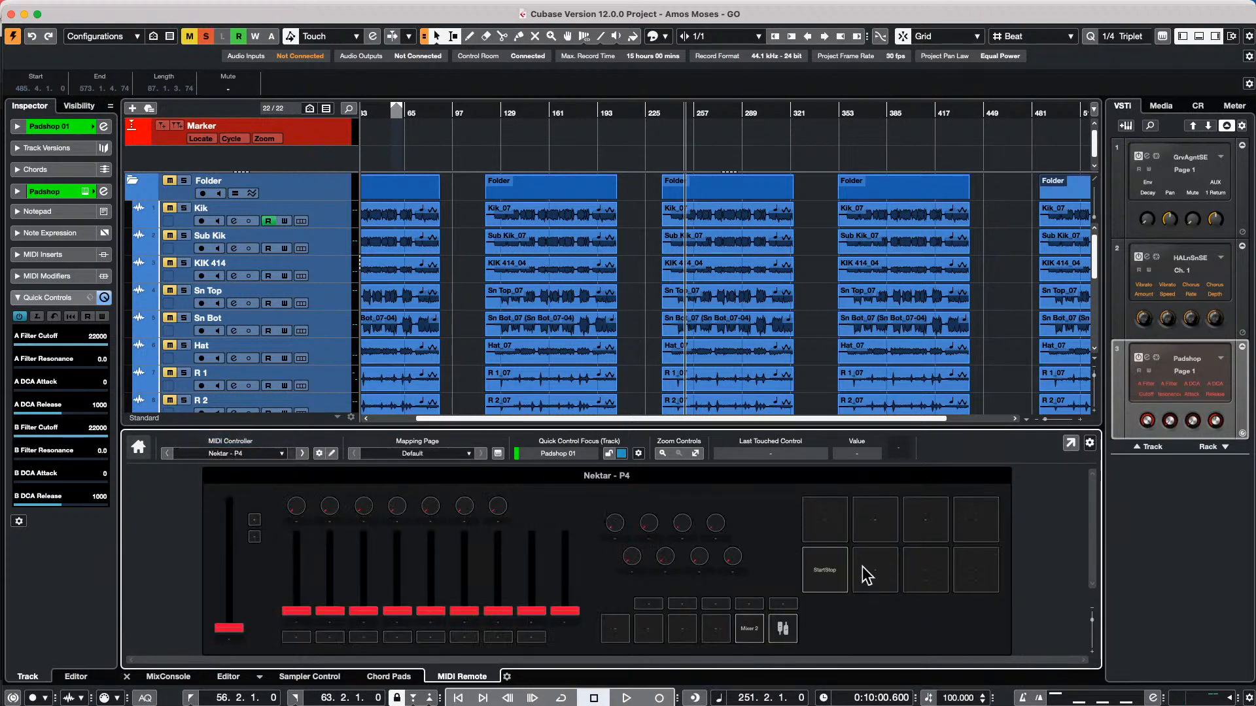
pyautogui.click(811, 578)
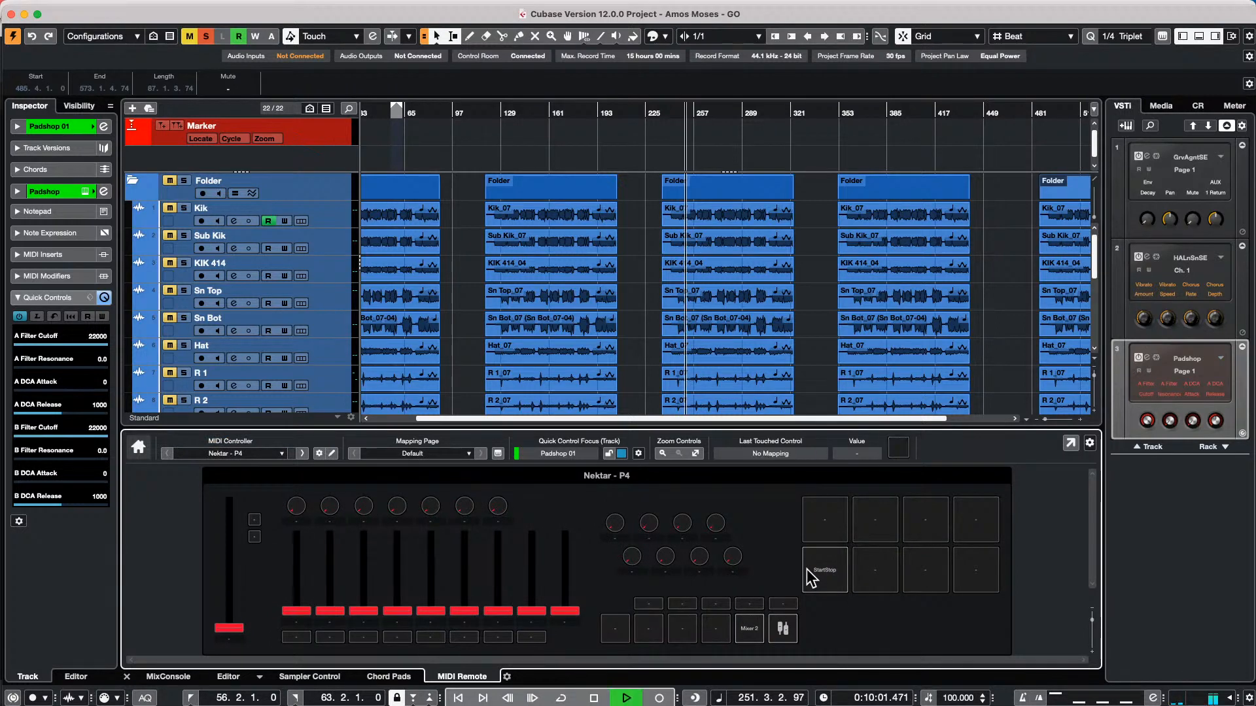
pyautogui.click(811, 579)
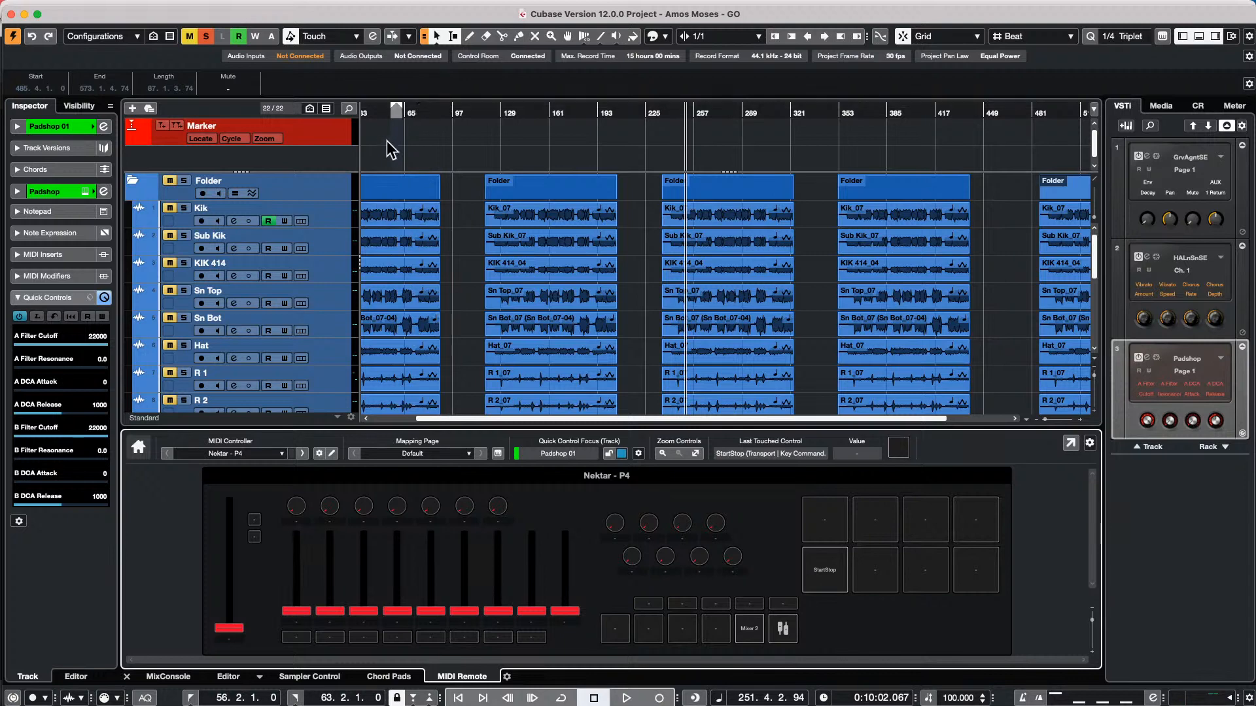
# Add an arranger track to the project and move it directly above the drum Folder track
pyautogui.rightClick(312, 160)
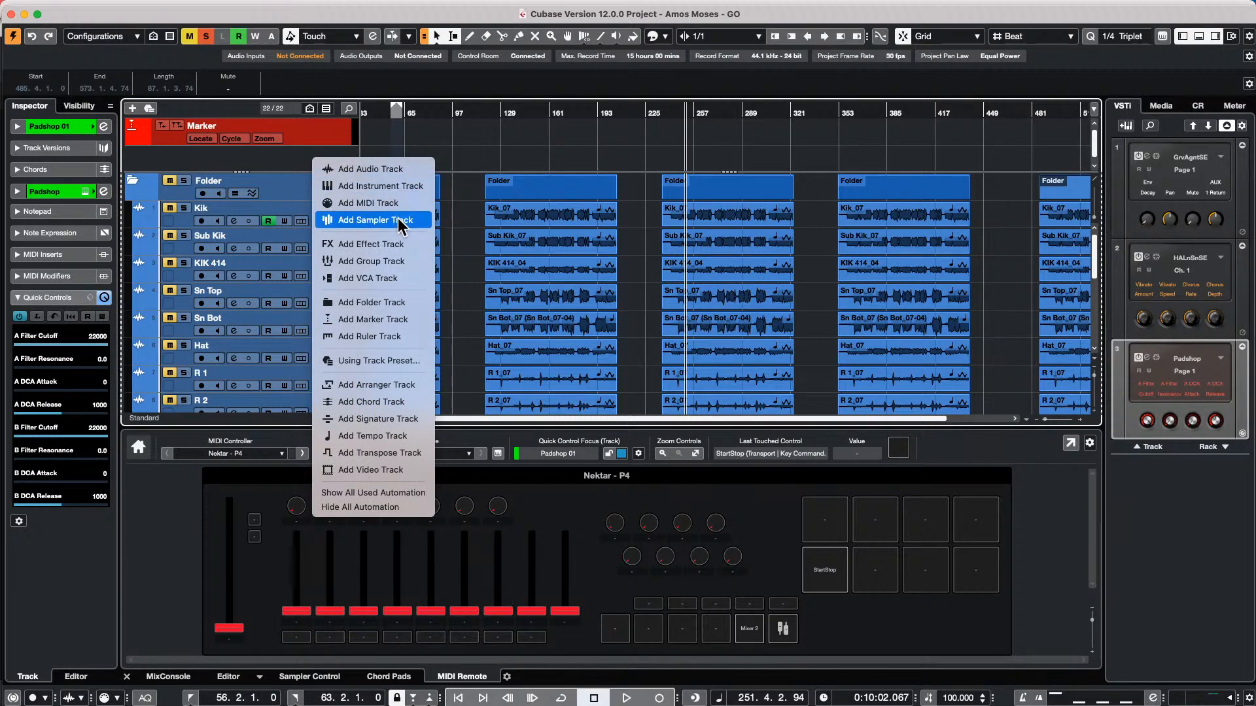
pyautogui.click(285, 190)
pyautogui.rightClick(286, 188)
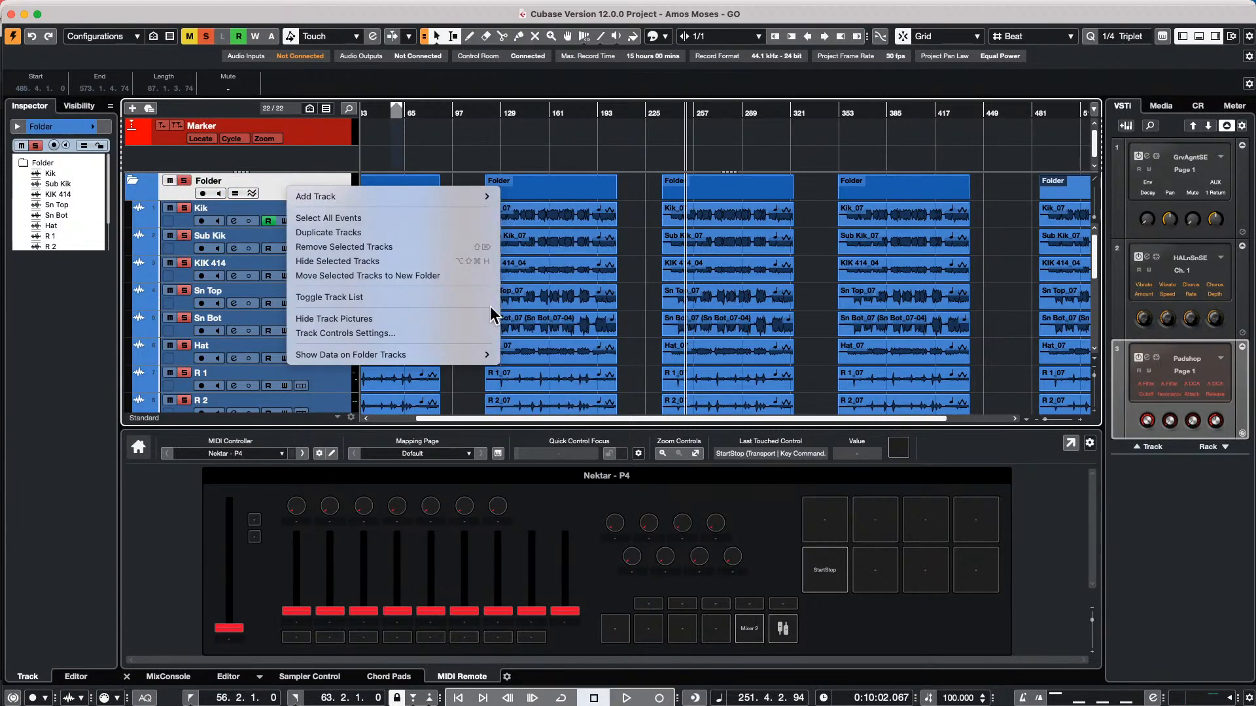
pyautogui.moveTo(483, 196)
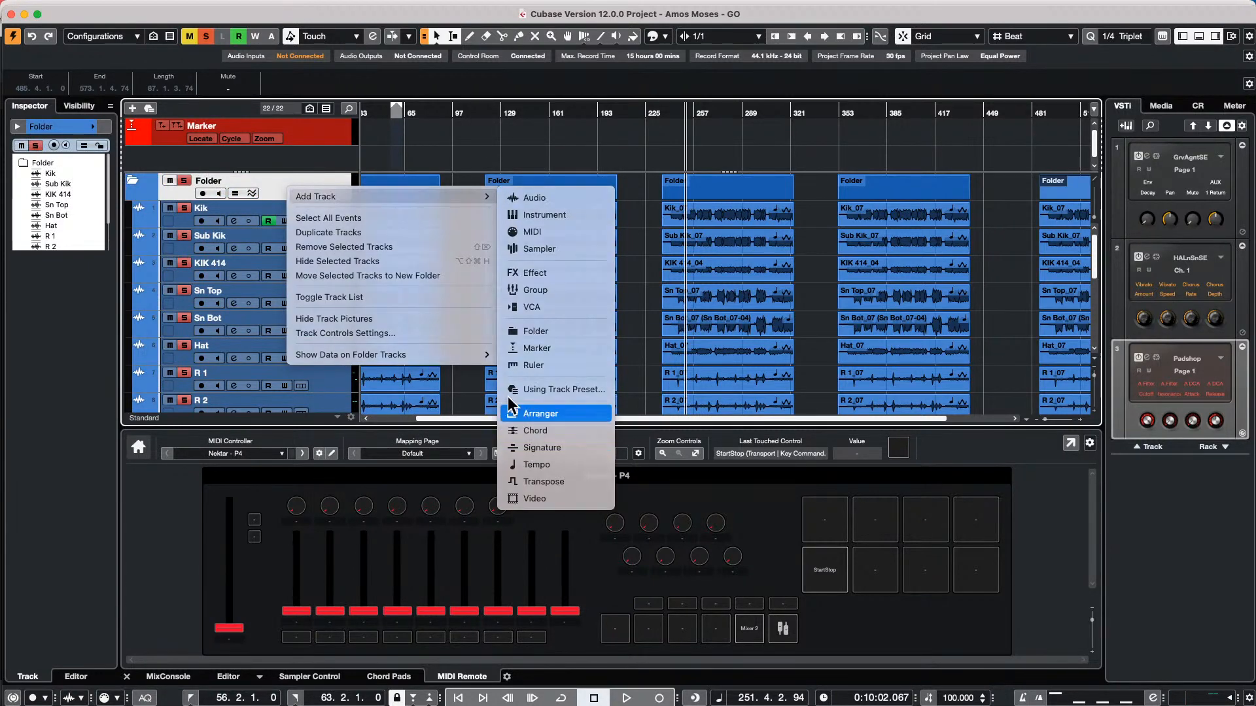
pyautogui.click(540, 413)
pyautogui.scroll(-4, 293, 251)
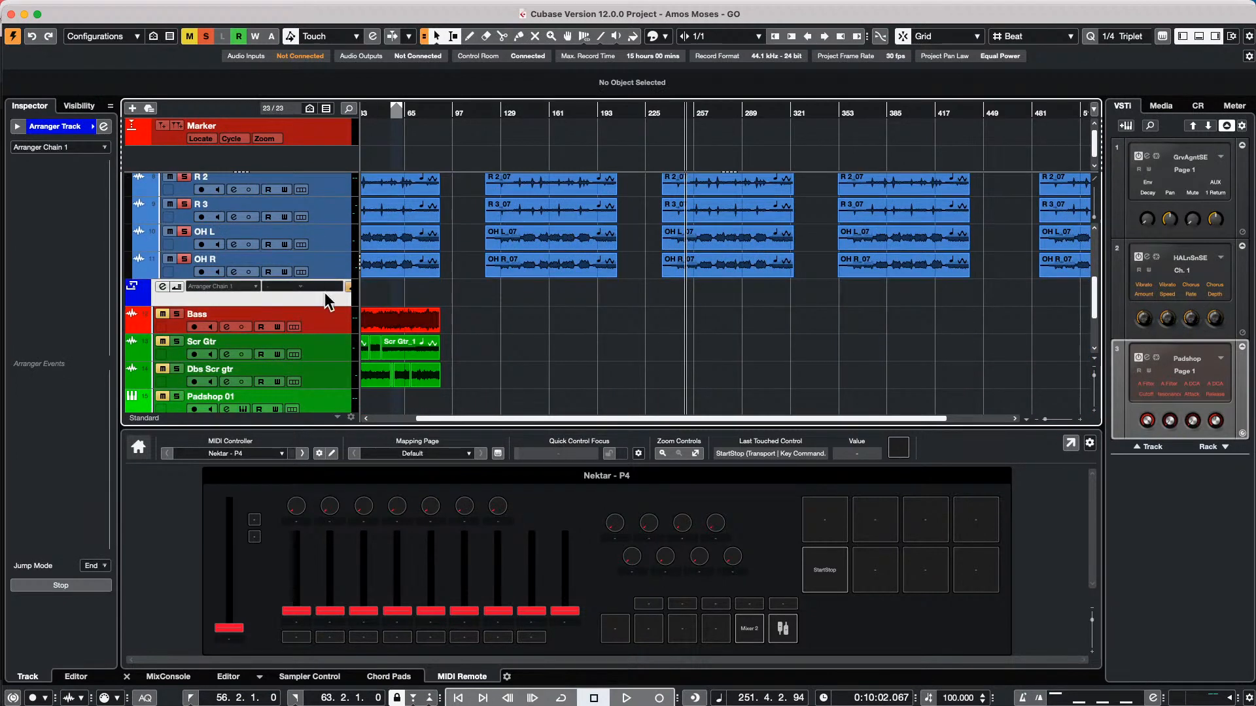
pyautogui.scroll(5, 347, 183)
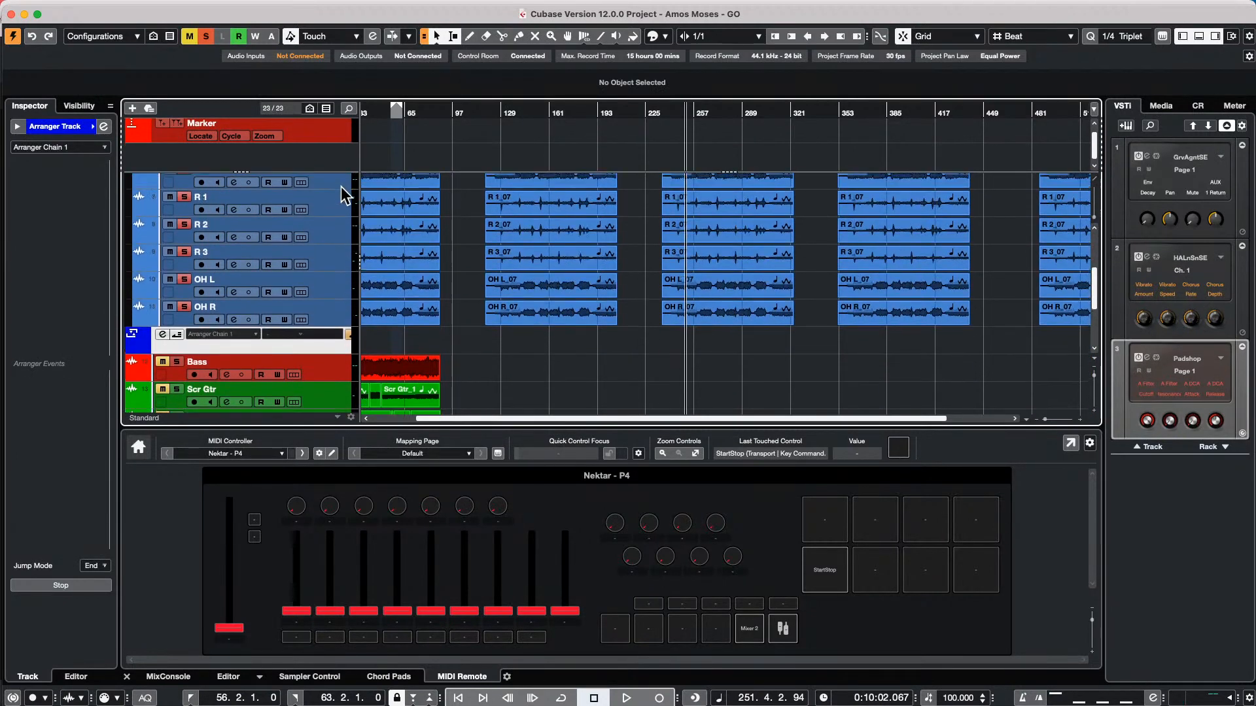
pyautogui.scroll(2, 345, 186)
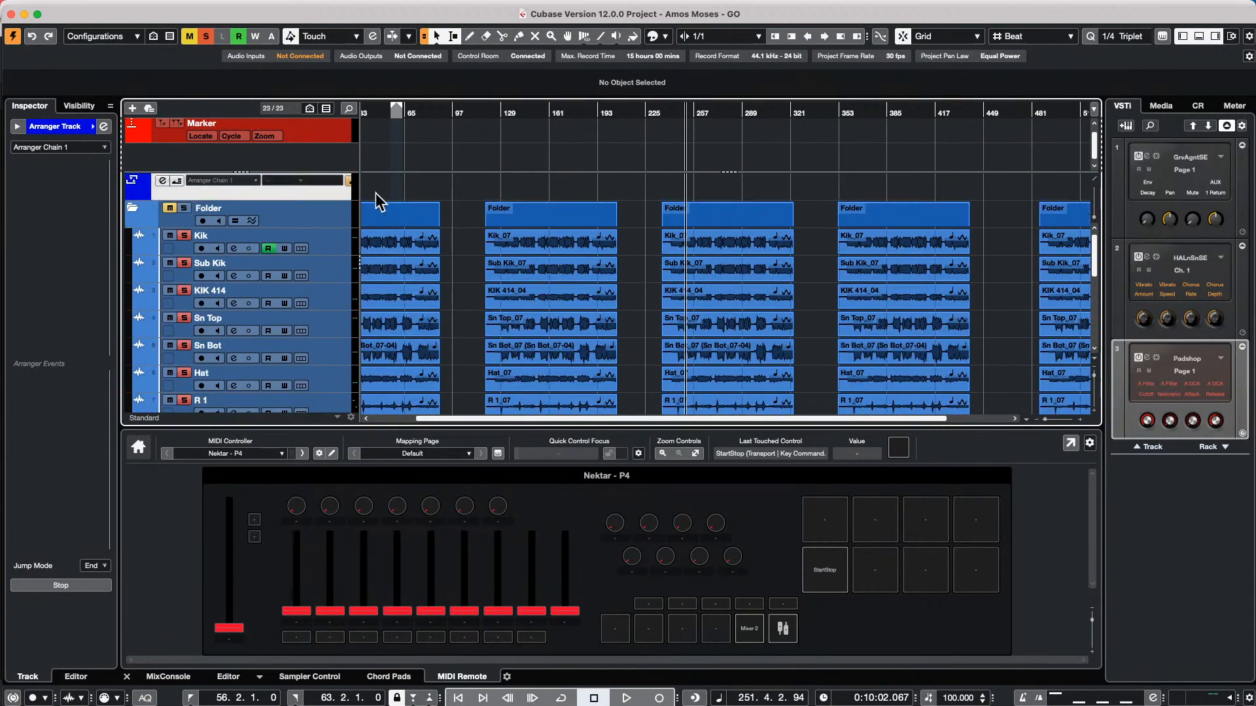
# Switch to the Draw tool for working in the arranger track's event lane
pyautogui.rightClick(376, 194)
pyautogui.click(412, 191)
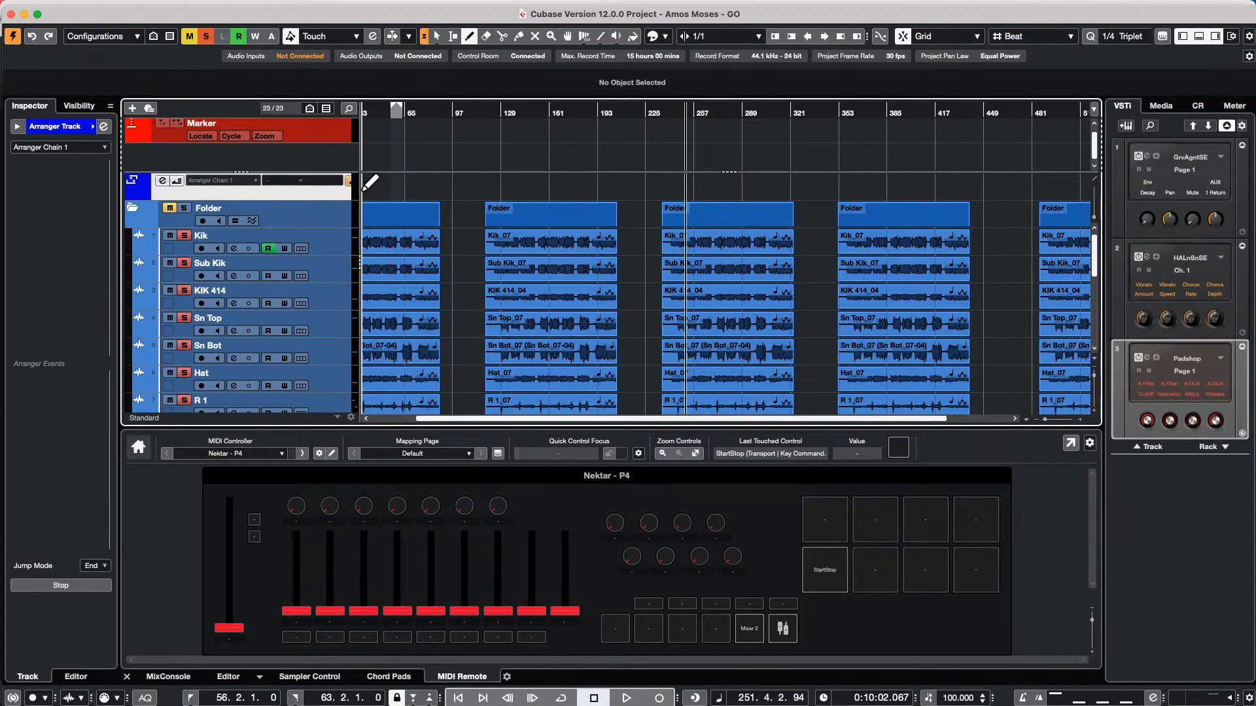
pyautogui.moveTo(371, 184)
pyautogui.mouseDown()
pyautogui.moveTo(518, 190)
pyautogui.moveTo(404, 185)
pyautogui.mouseUp()
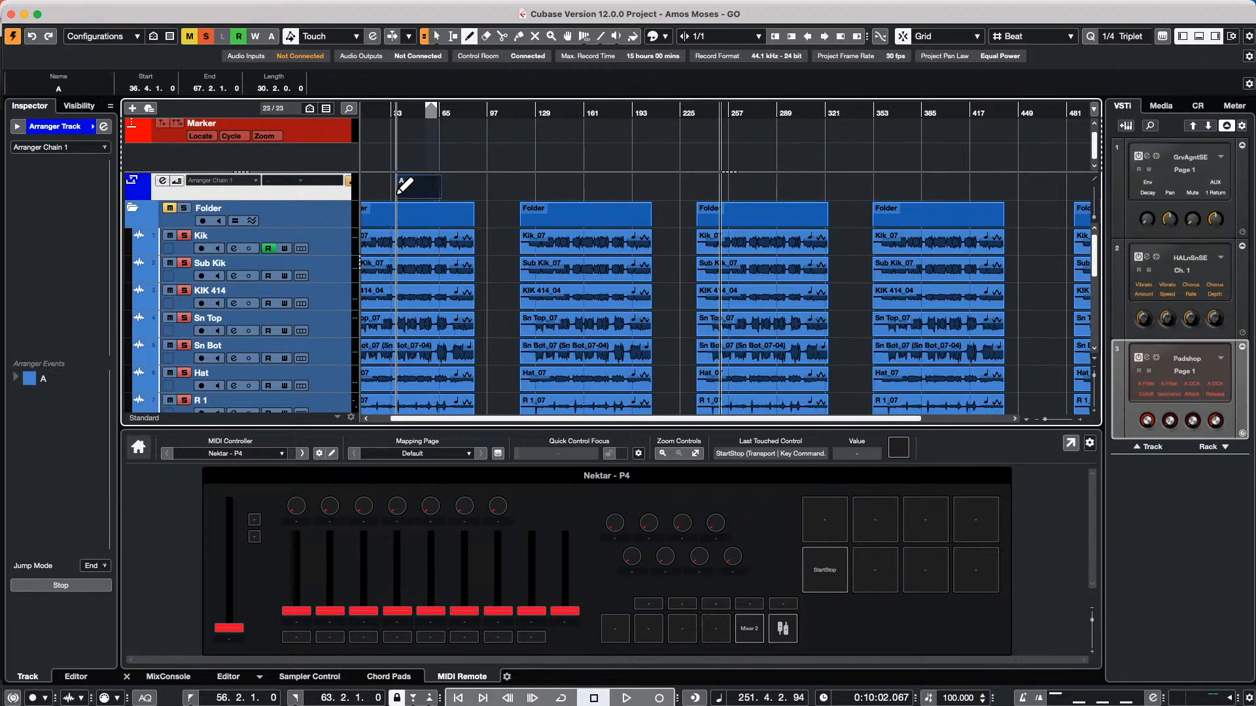
pyautogui.press('Home')
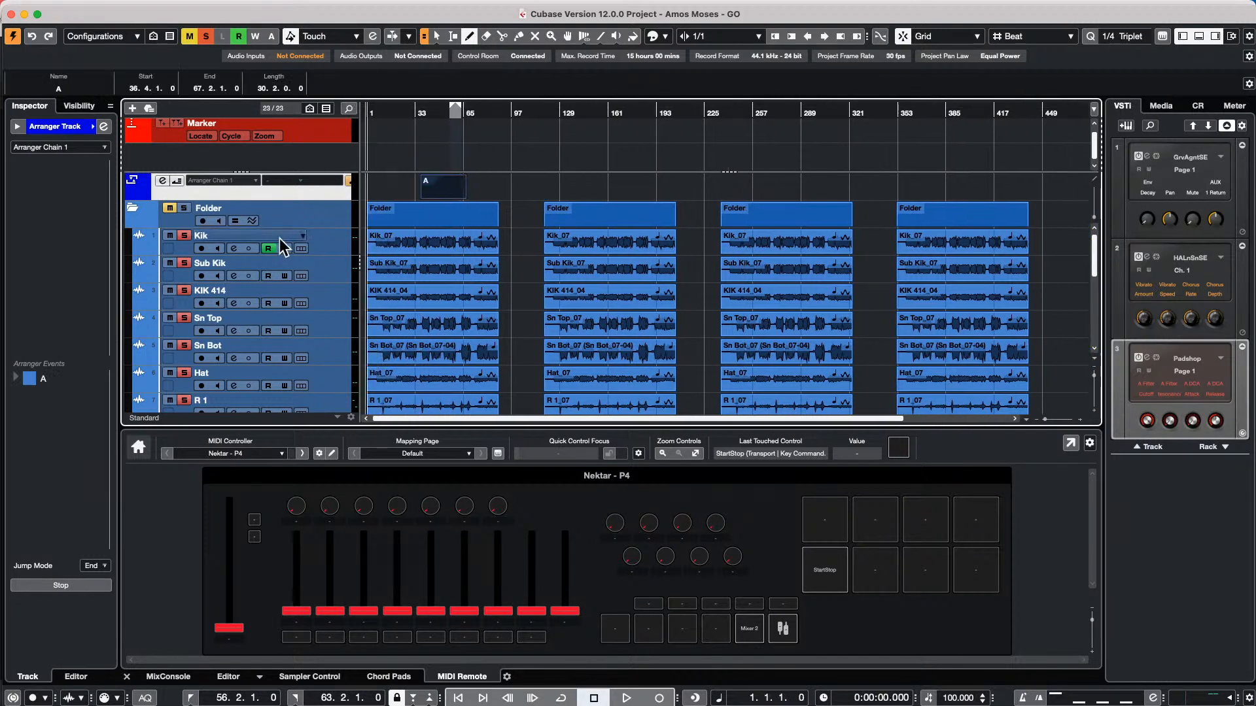
pyautogui.press('Delete')
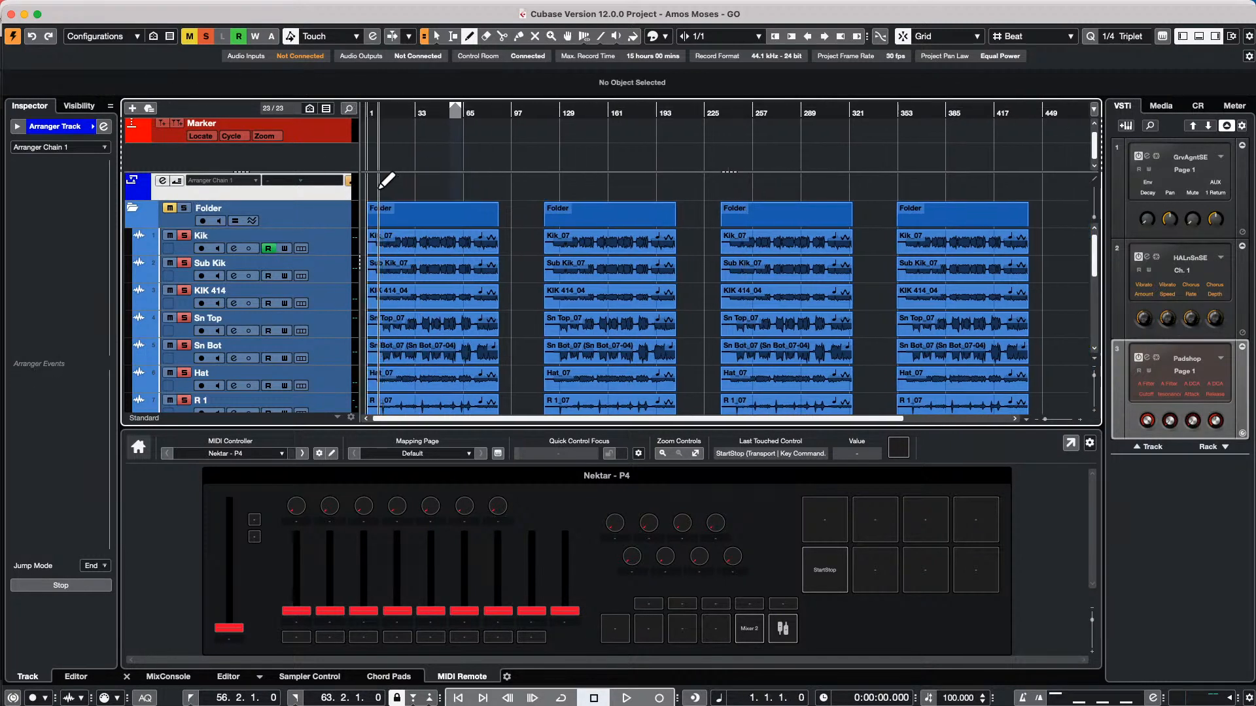
# Draw five arranger events, one above each drum Folder part, with the fourth at 353.1.1 to 442.1.1 and the fifth at 486.2.1 to 573.2.1
pyautogui.moveTo(369, 188); pyautogui.dragTo(1032, 194)
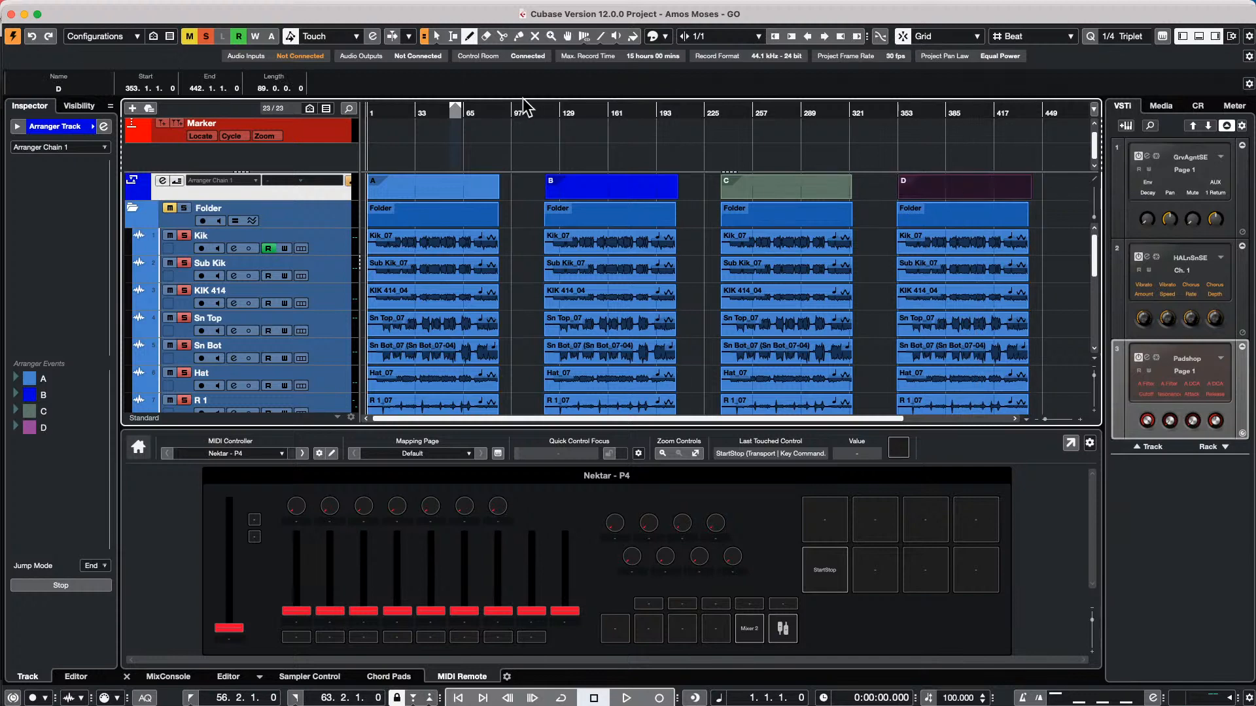
pyautogui.click(526, 106)
pyautogui.moveTo(526, 106); pyautogui.dragTo(524, 62)
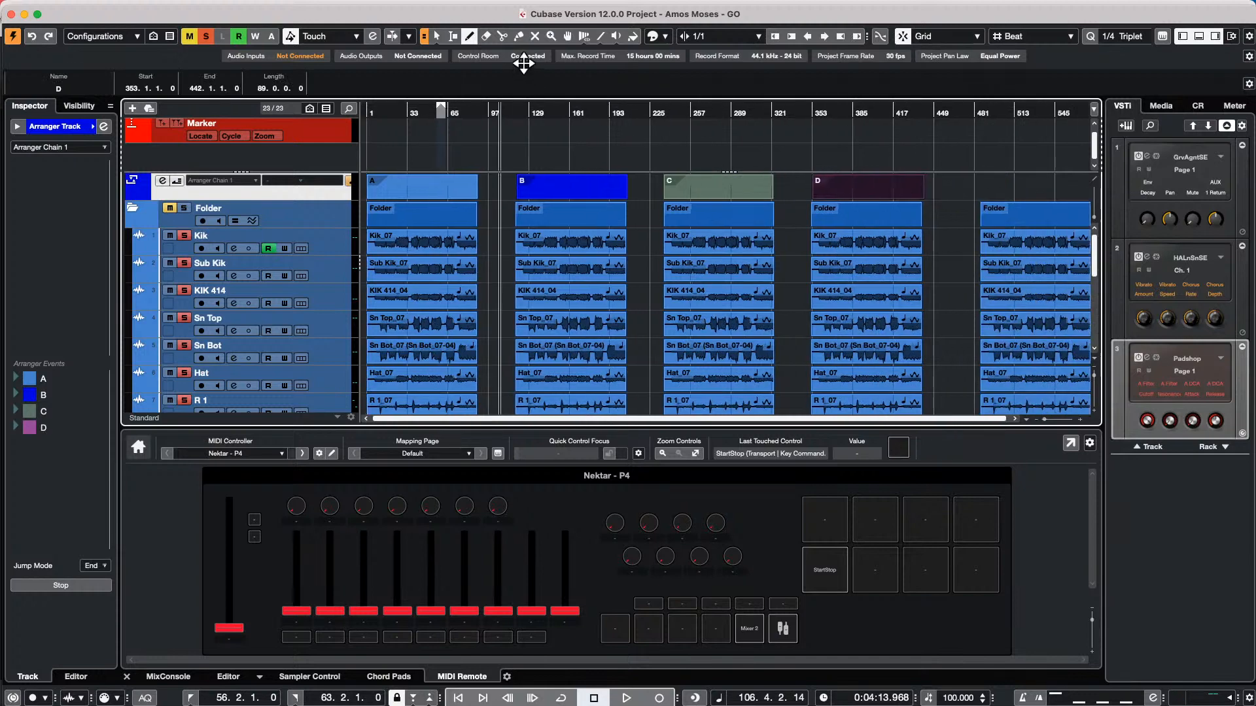
pyautogui.moveTo(980, 186); pyautogui.dragTo(1104, 186)
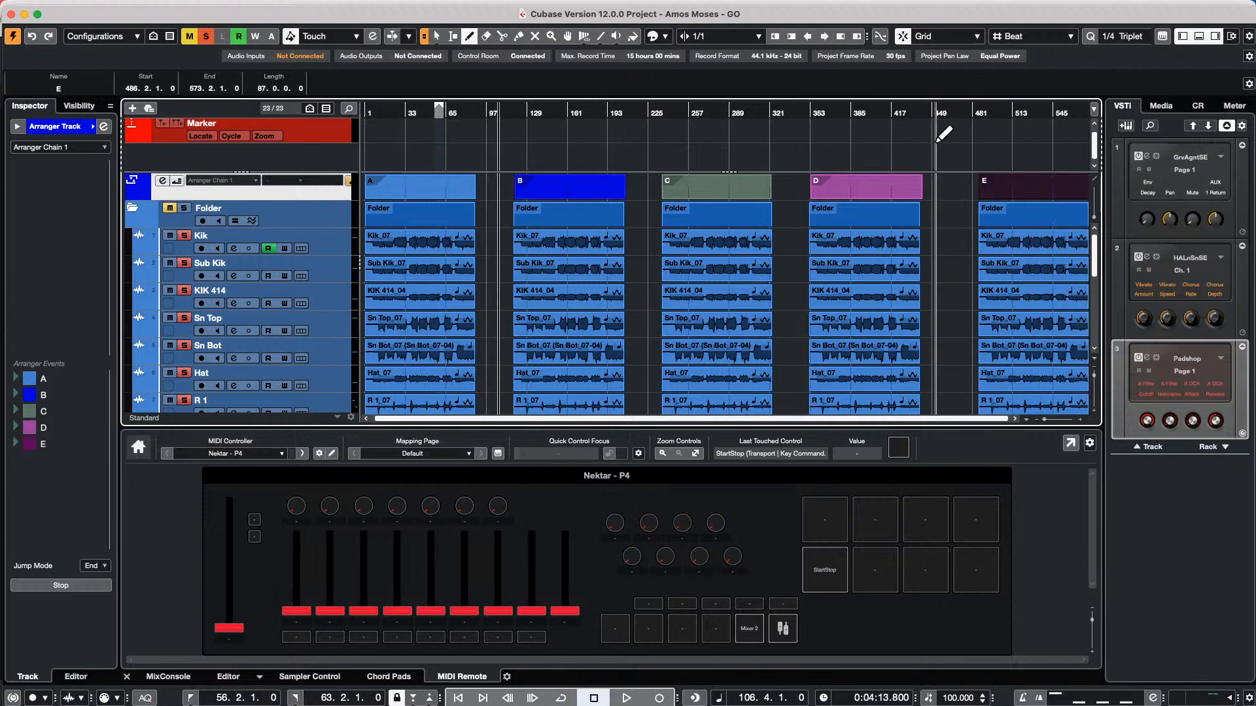
# Rename arranger event A as "o8g" in the arranger events list and stop playback
pyautogui.click(864, 113)
pyautogui.moveTo(863, 115); pyautogui.dragTo(85, 133)
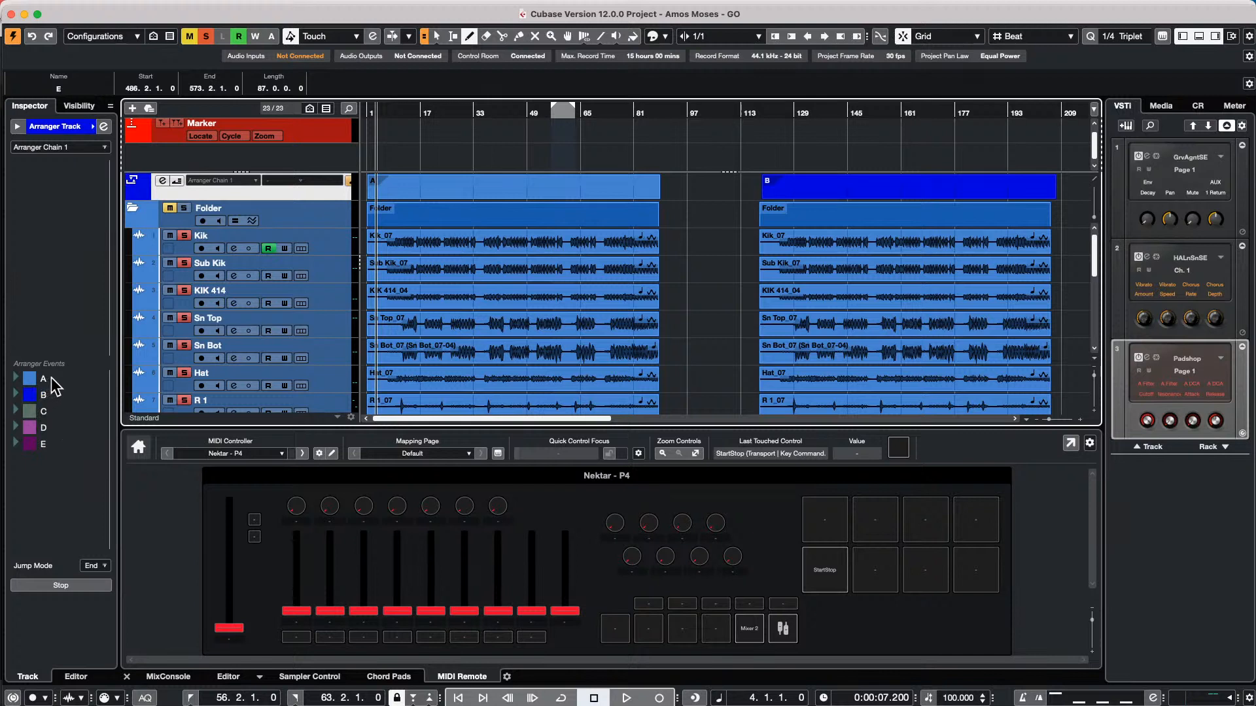
pyautogui.click(51, 378)
pyautogui.click(52, 379)
pyautogui.click(53, 381)
pyautogui.doubleClick(53, 381)
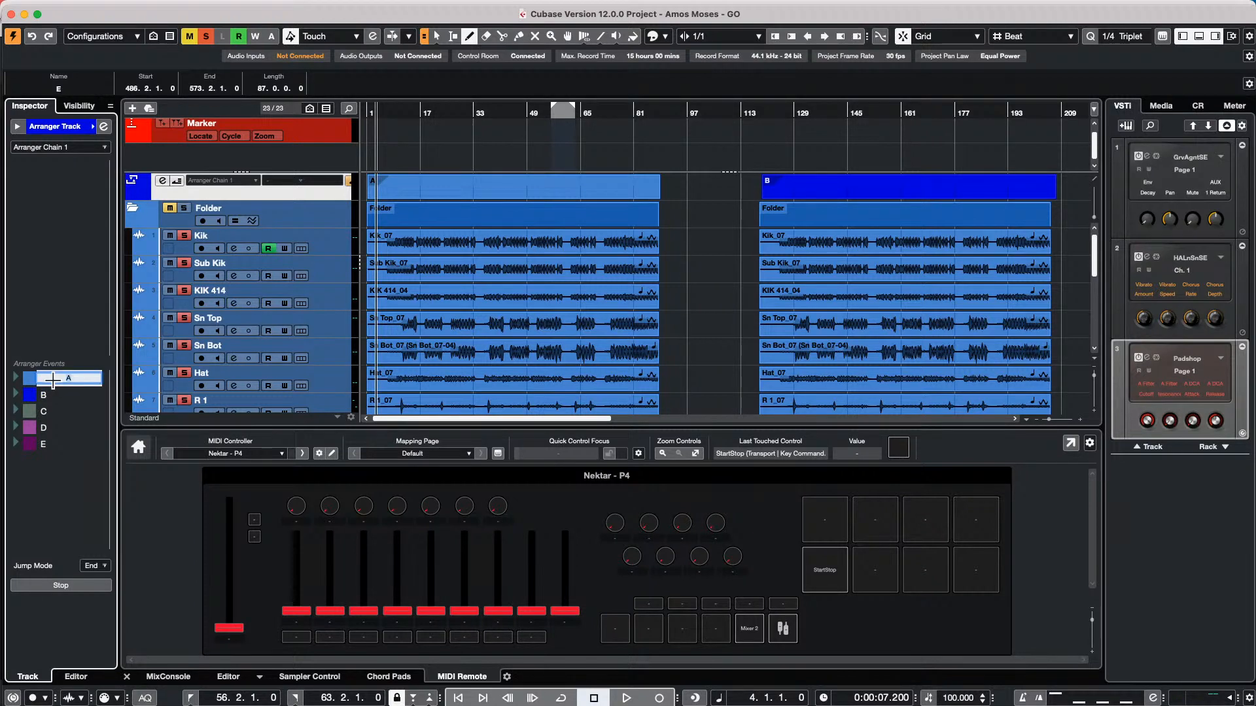
pyautogui.press('Return')
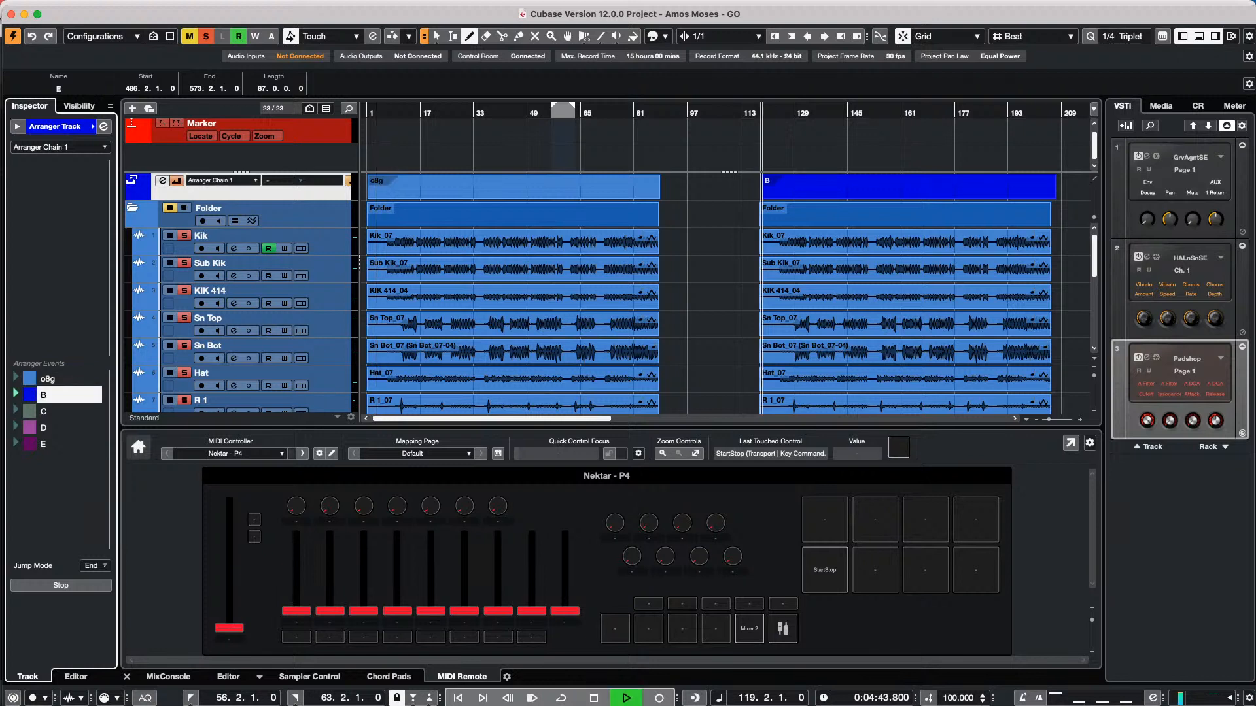
pyautogui.press('space')
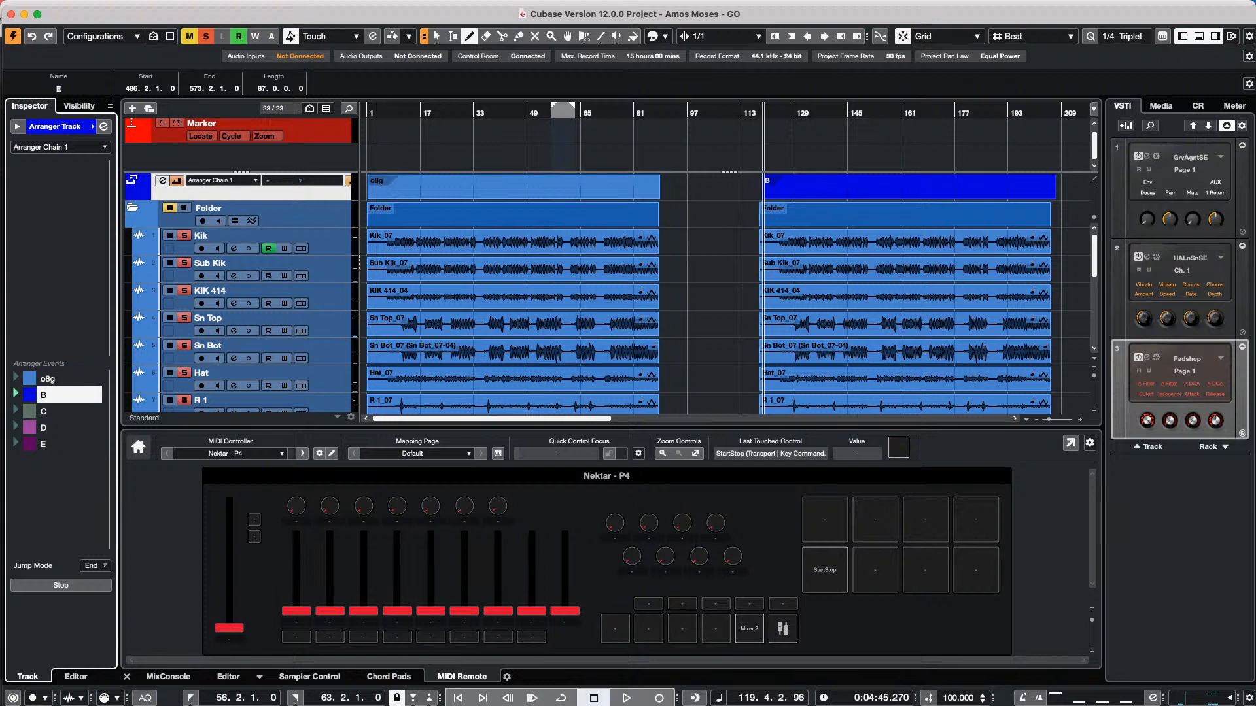
# Rename arranger event B as "2 kuyfy kuyf" and C as "3 kutyd. jtrs yts y 5r", adding both to Arranger Chain 1
pyautogui.doubleClick(59, 396)
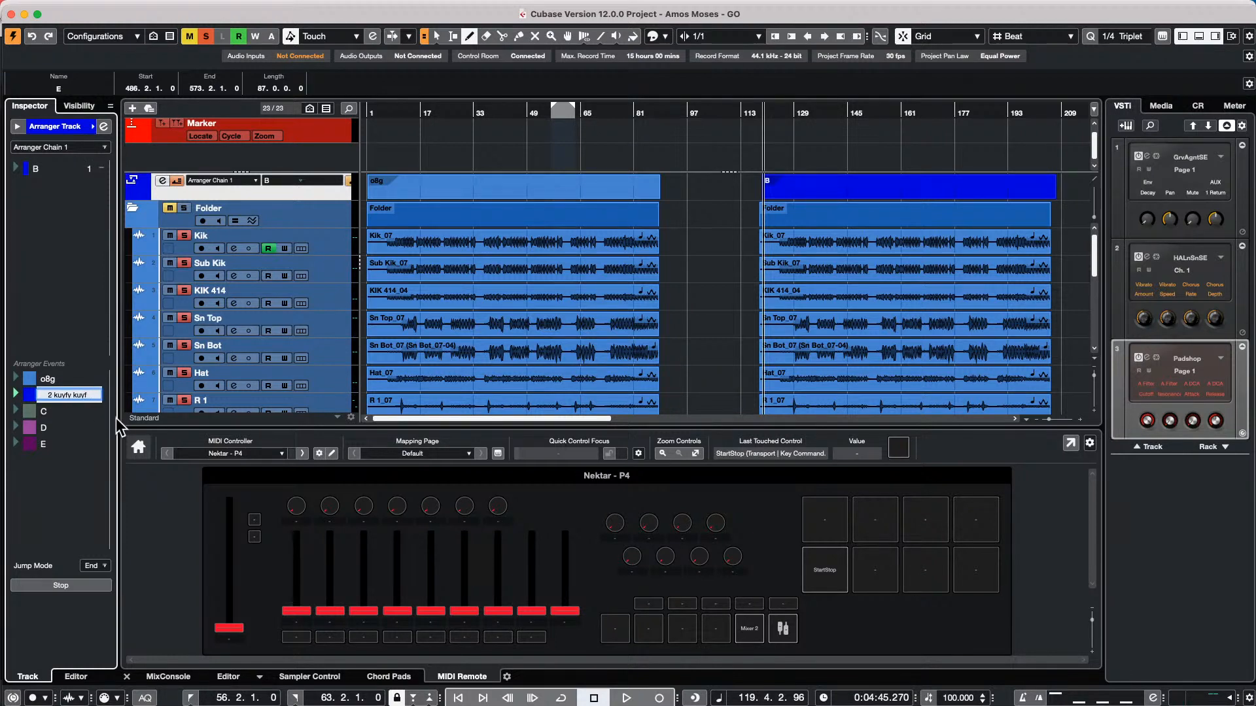
pyautogui.click(57, 412)
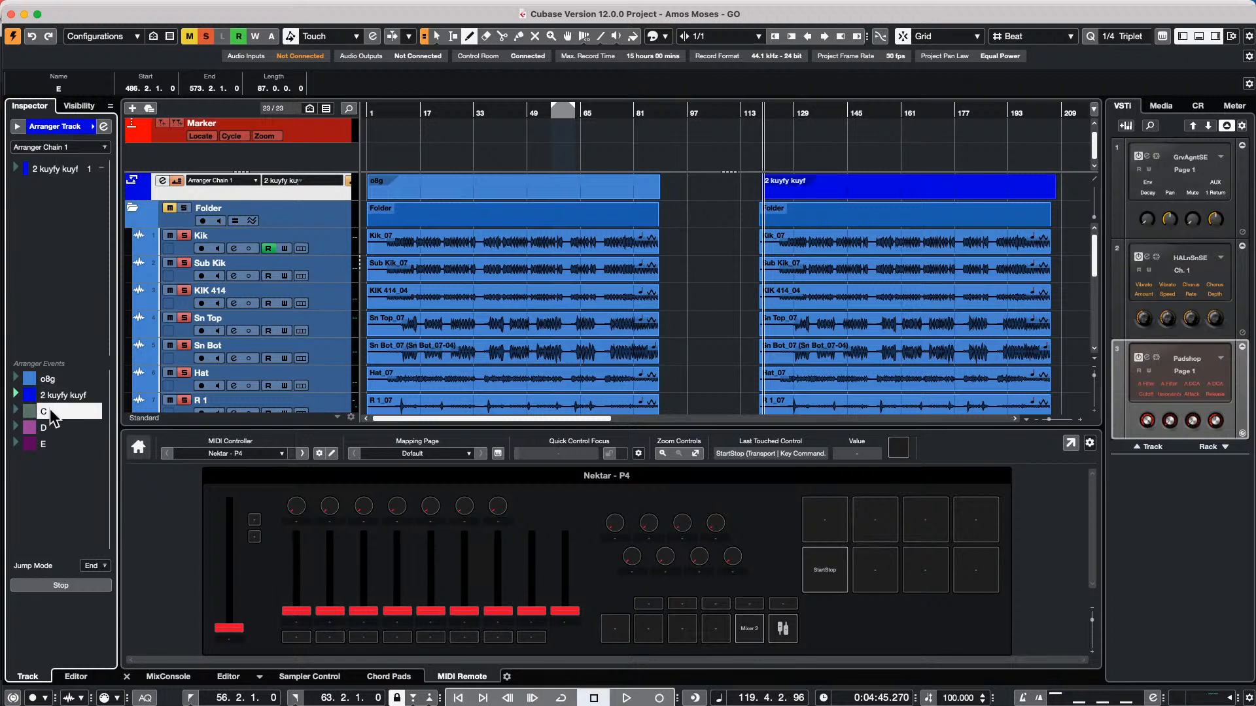
pyautogui.doubleClick(54, 413)
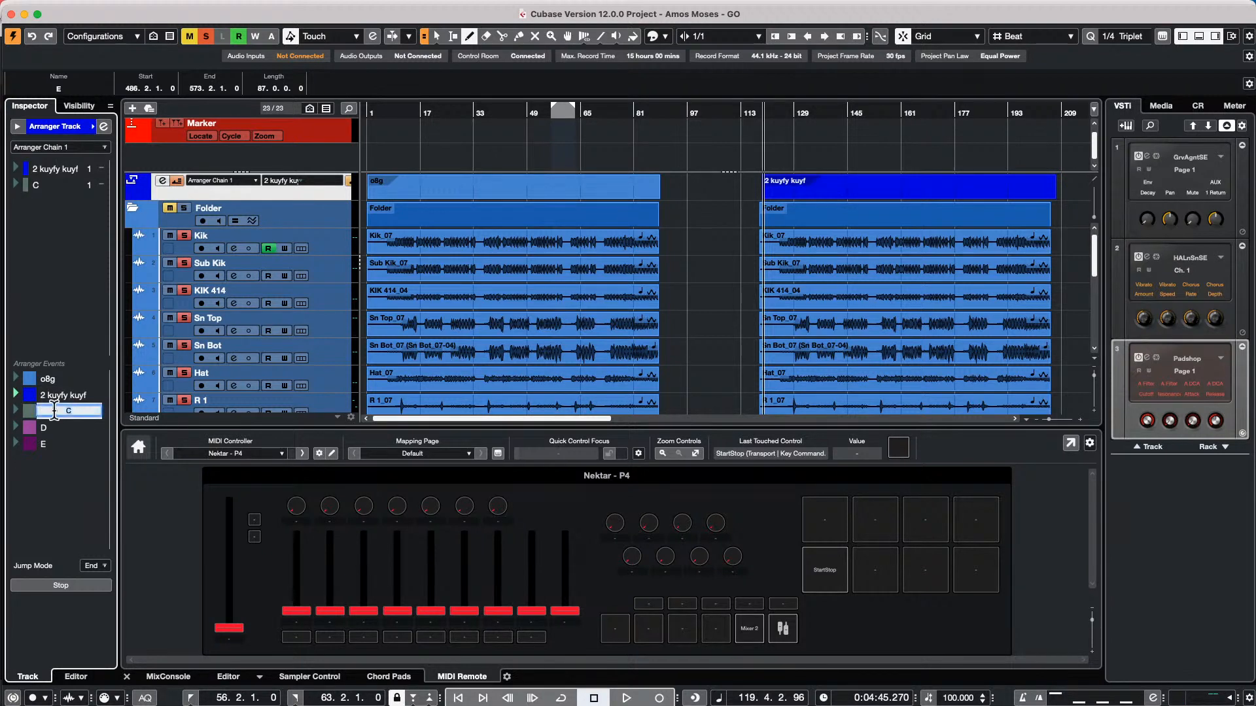
pyautogui.write('3 kutyd. jtrs yts y 5r')
pyautogui.press('Return')
pyautogui.press('space')
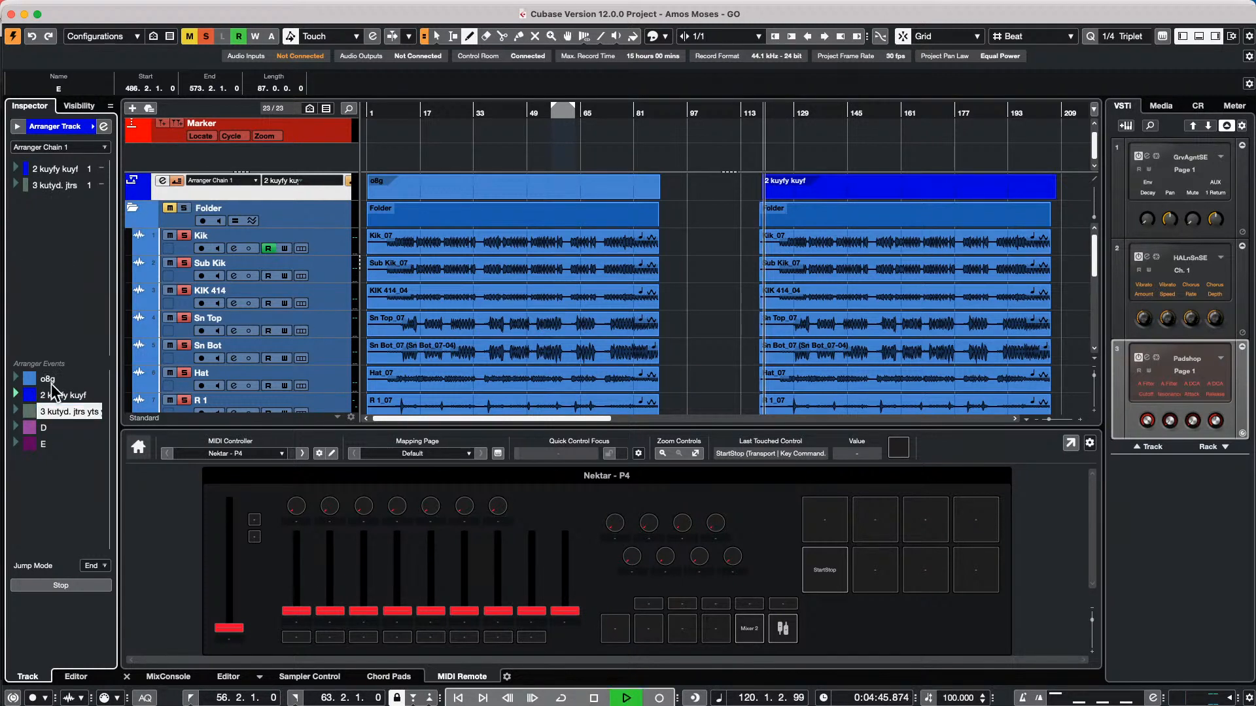
# Add arranger events o8g, D and E to Arranger Chain 1, with o8g first and D and E last, and stop playback
pyautogui.moveTo(49, 379); pyautogui.dragTo(52, 216)
pyautogui.moveTo(53, 429); pyautogui.dragTo(39, 272)
pyautogui.moveTo(54, 444); pyautogui.dragTo(87, 255)
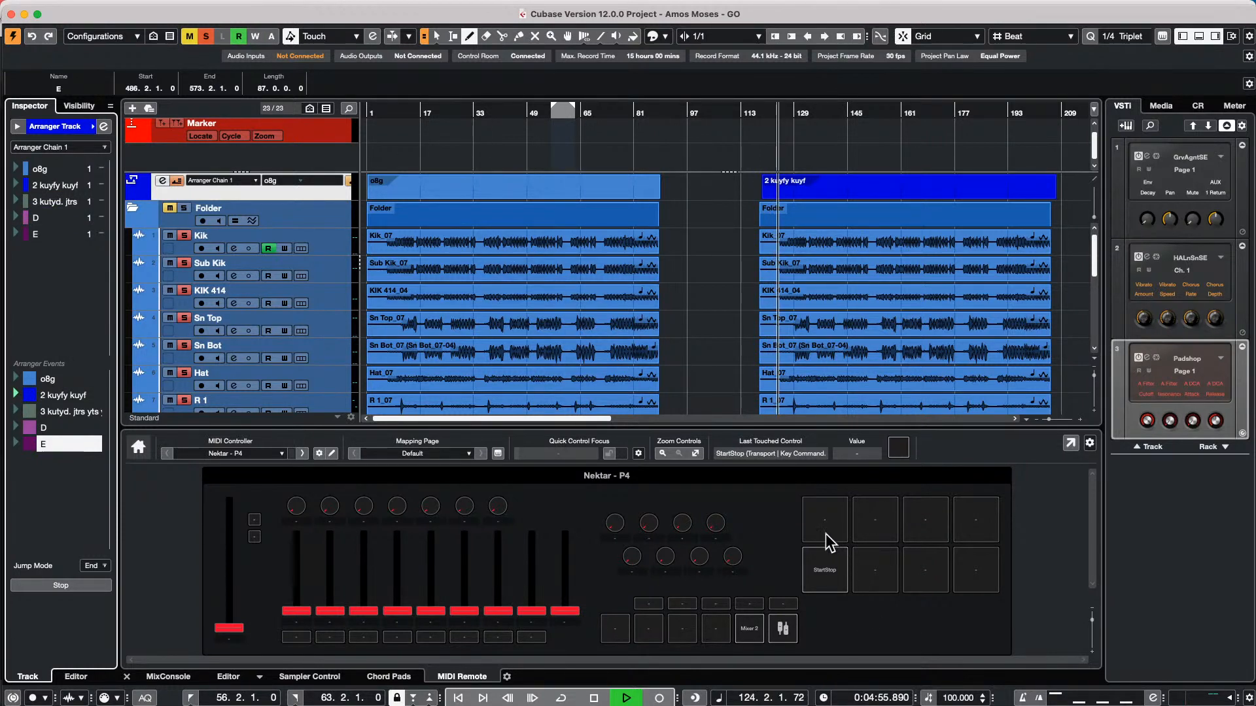
pyautogui.press('space')
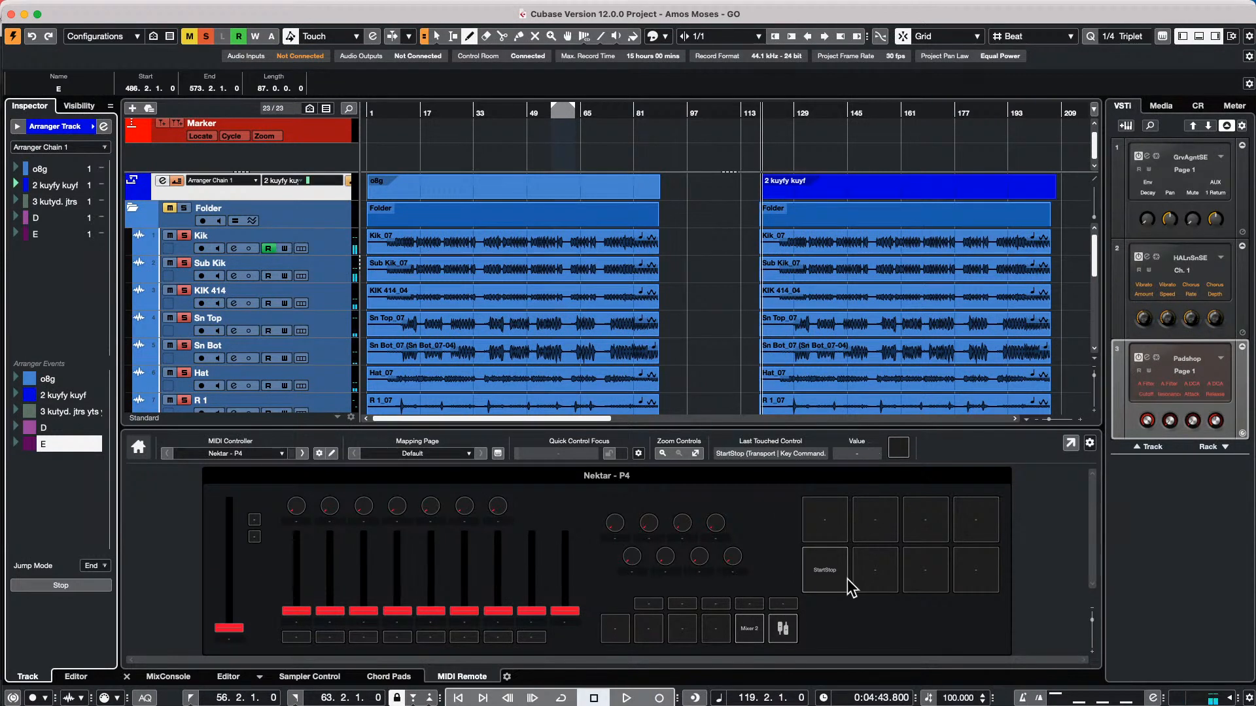
# Map the first pad in the upper row of the Nektar P4 surface to the Arranger key command Next Chain Step
pyautogui.click(824, 540)
pyautogui.rightClick(822, 525)
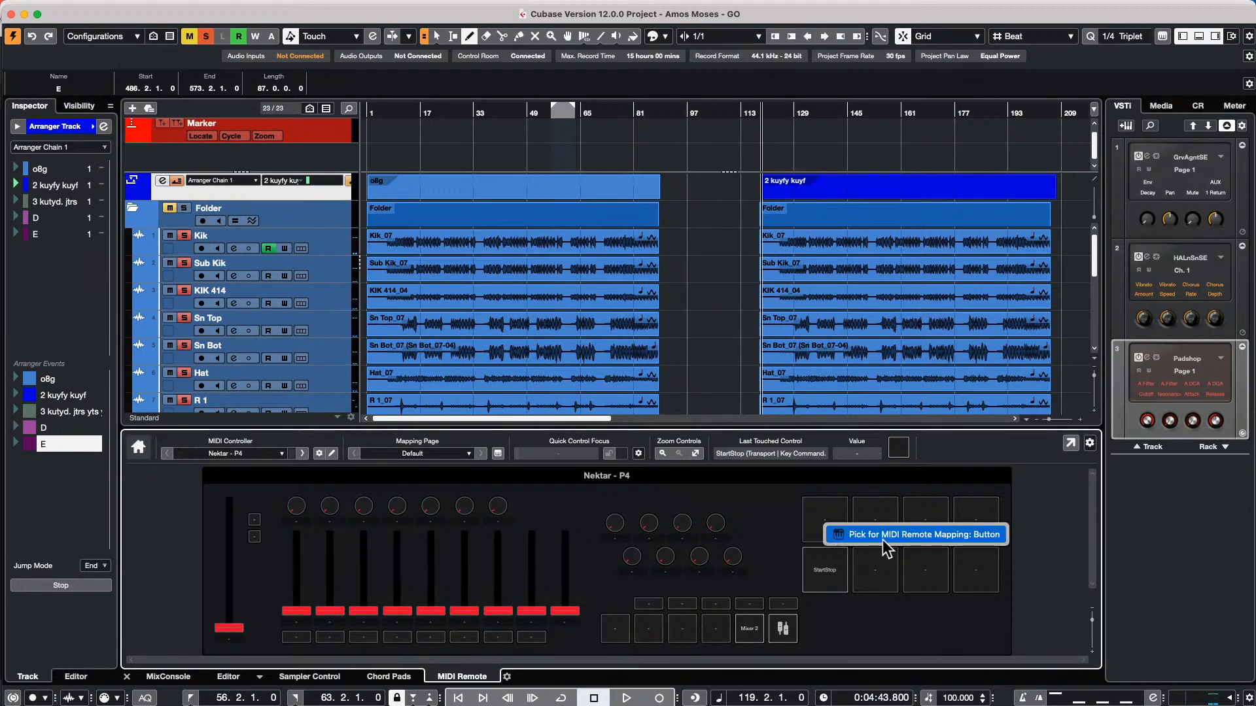
pyautogui.click(927, 536)
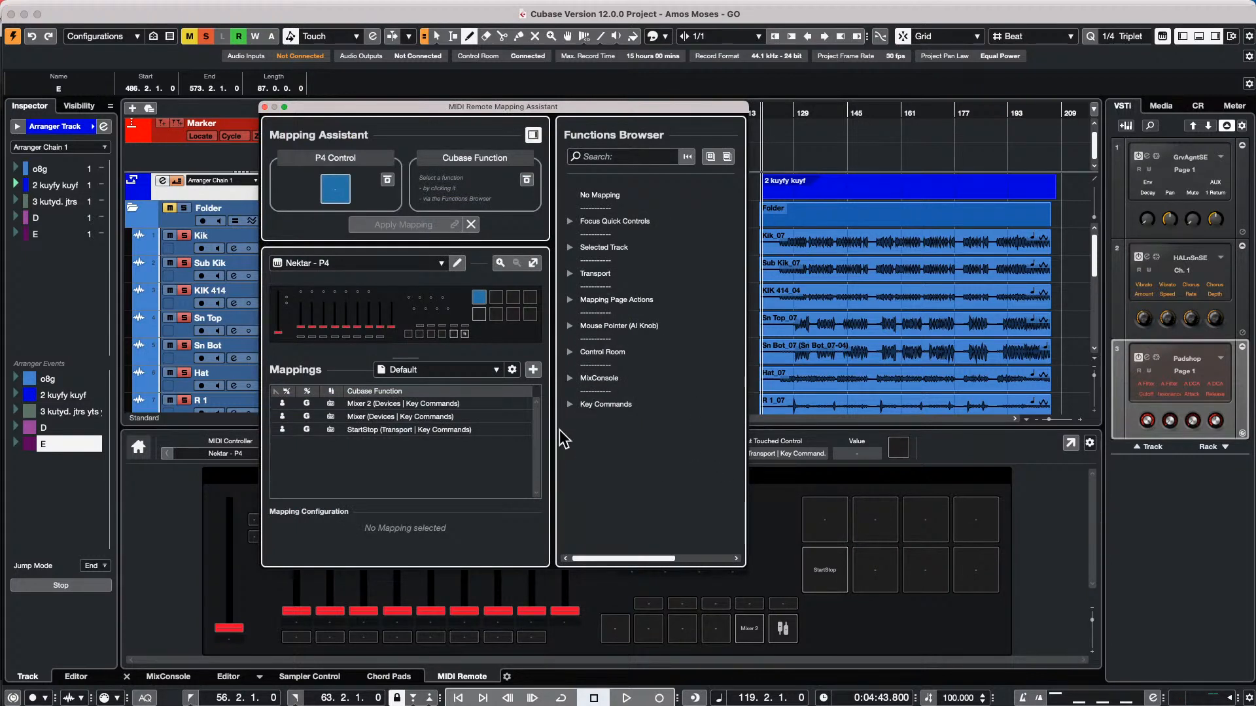
pyautogui.click(571, 404)
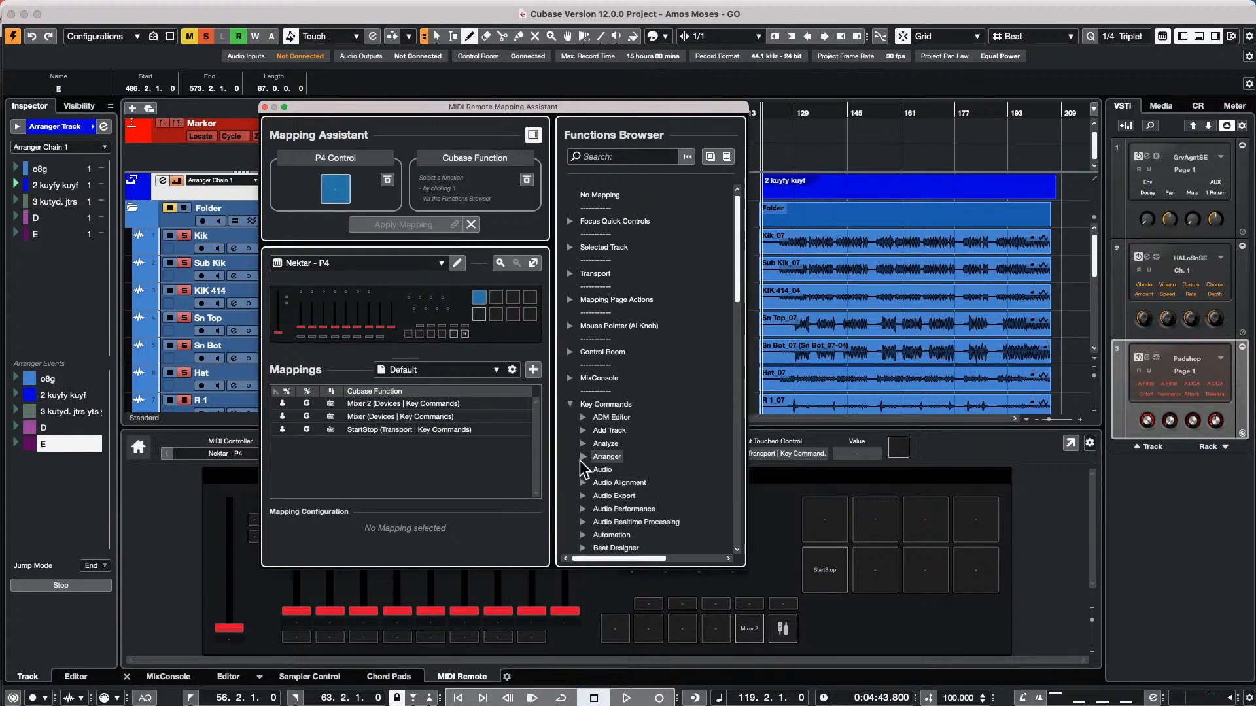
pyautogui.click(582, 457)
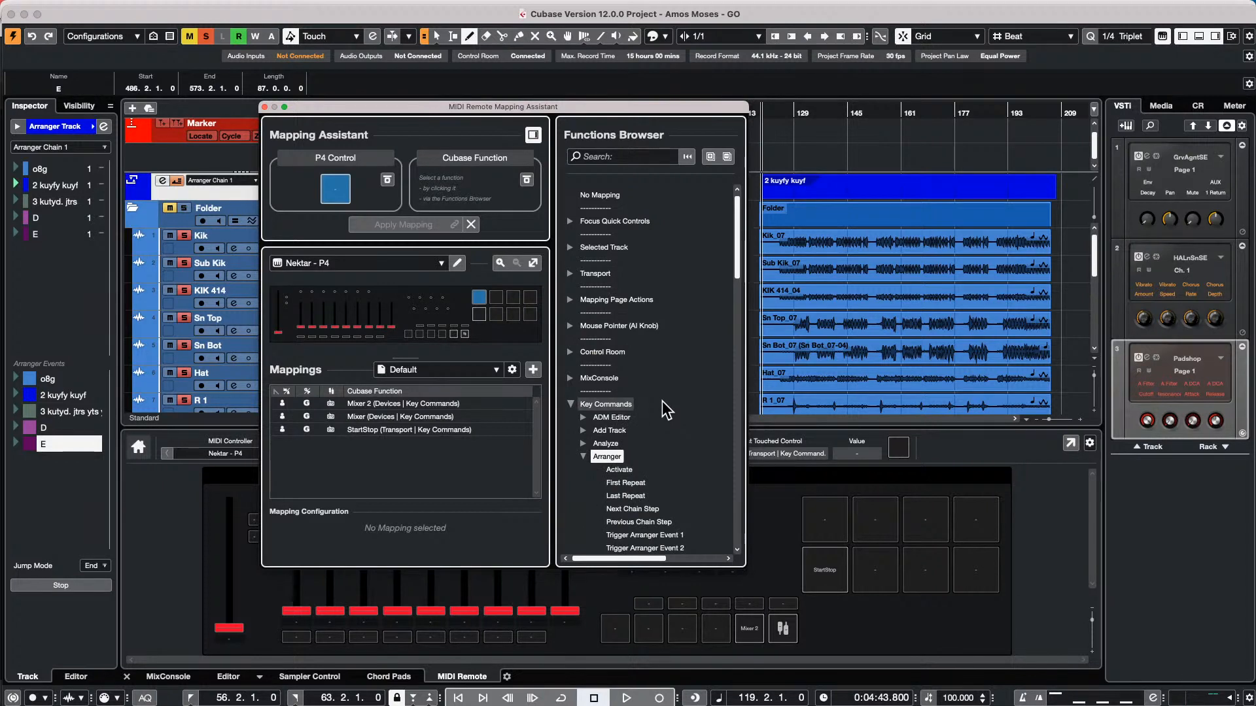
pyautogui.scroll(-3, 661, 404)
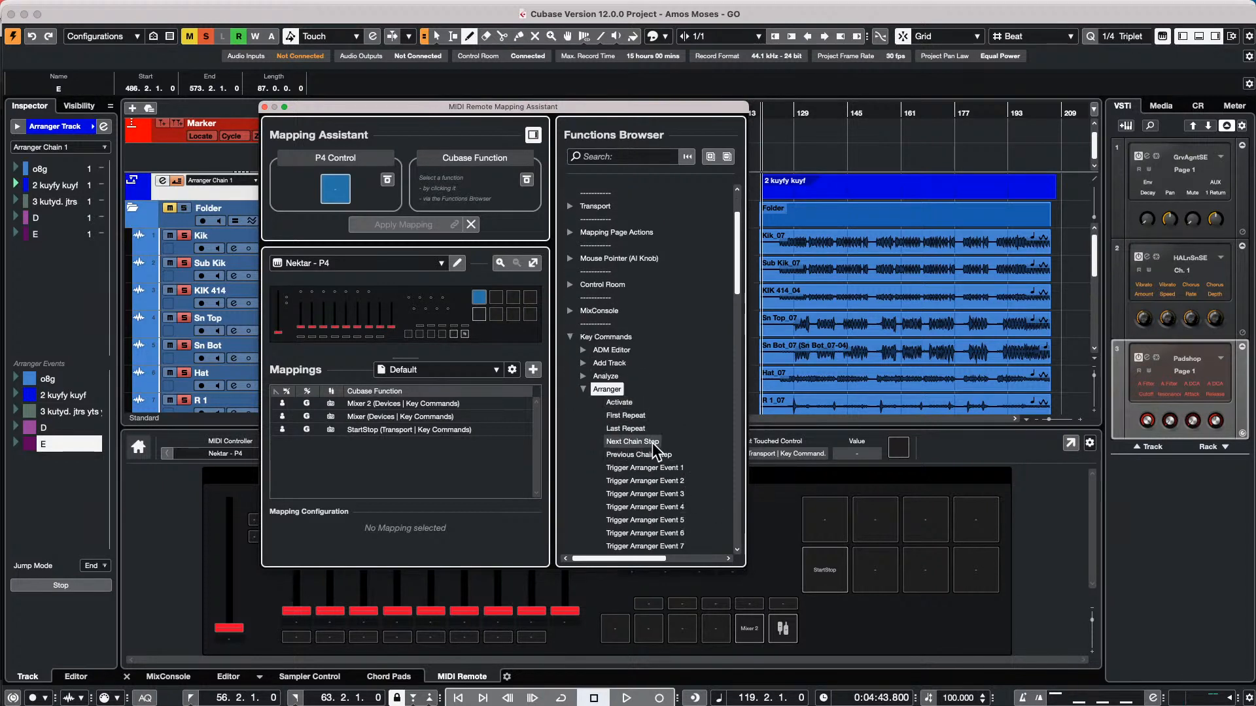
pyautogui.click(632, 441)
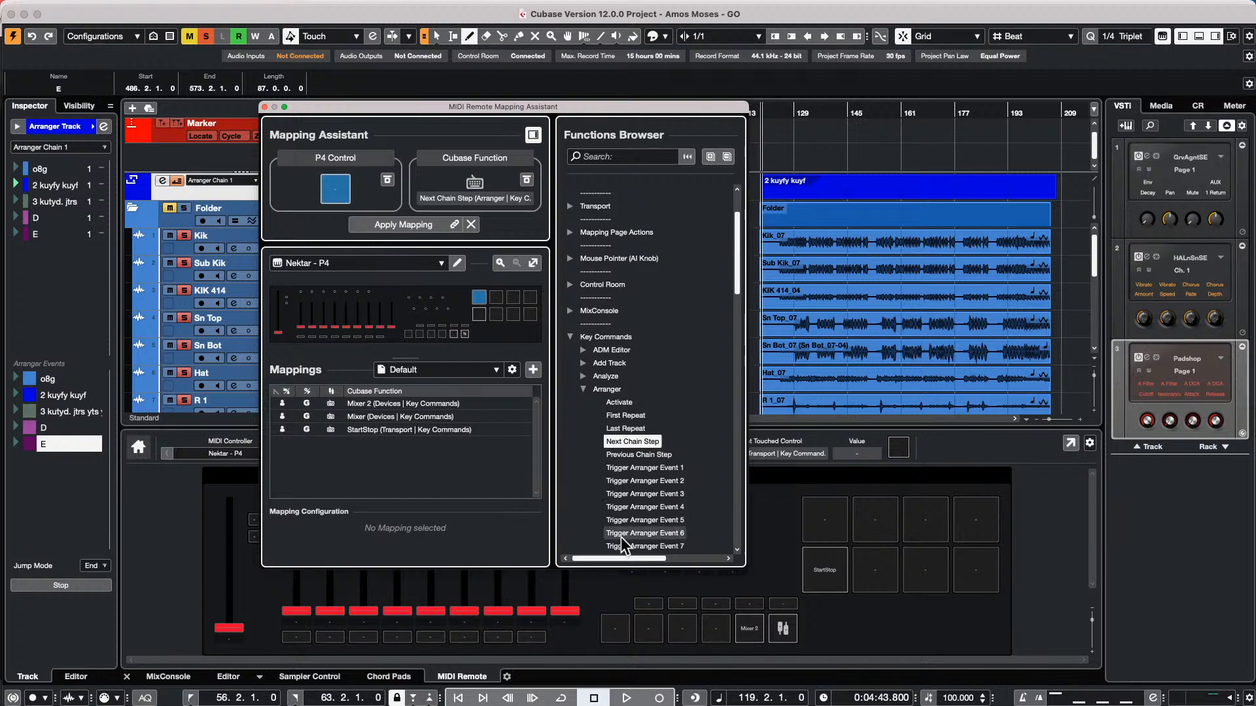
pyautogui.click(412, 224)
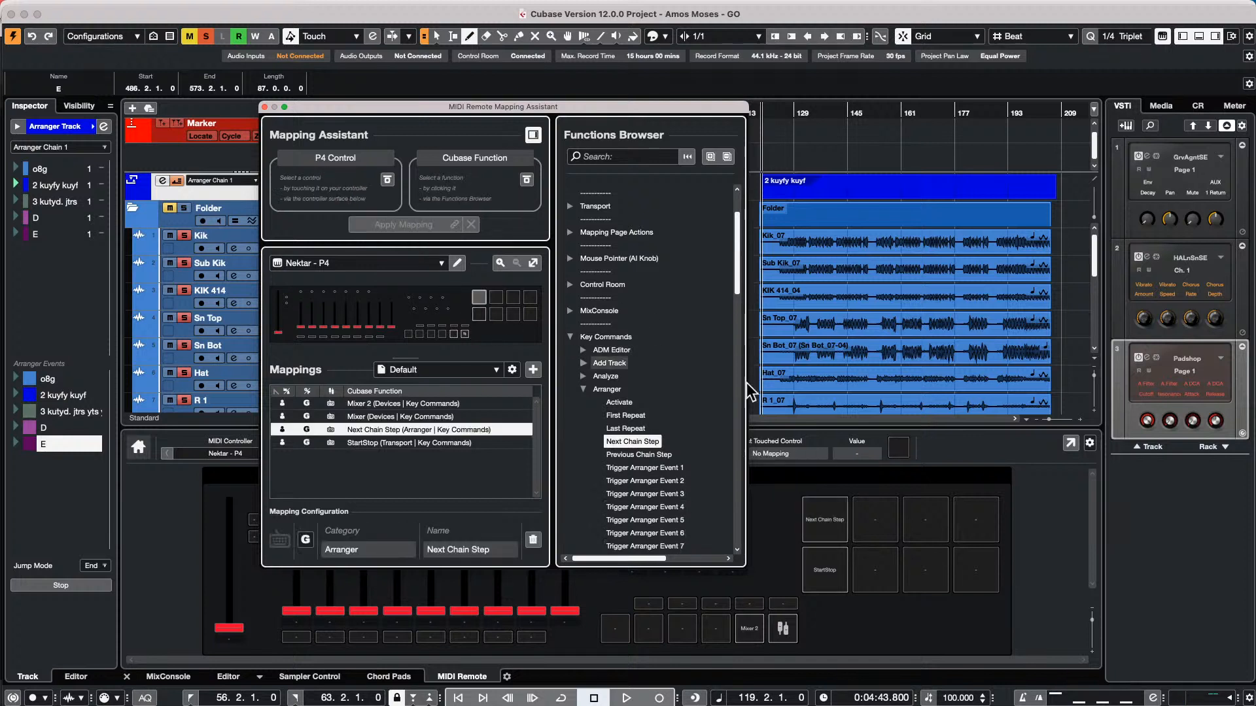
# Map the second upper pad of the Nektar P4 to the Arranger command Previous Chain Step and close the Mapping Assistant
pyautogui.click(654, 453)
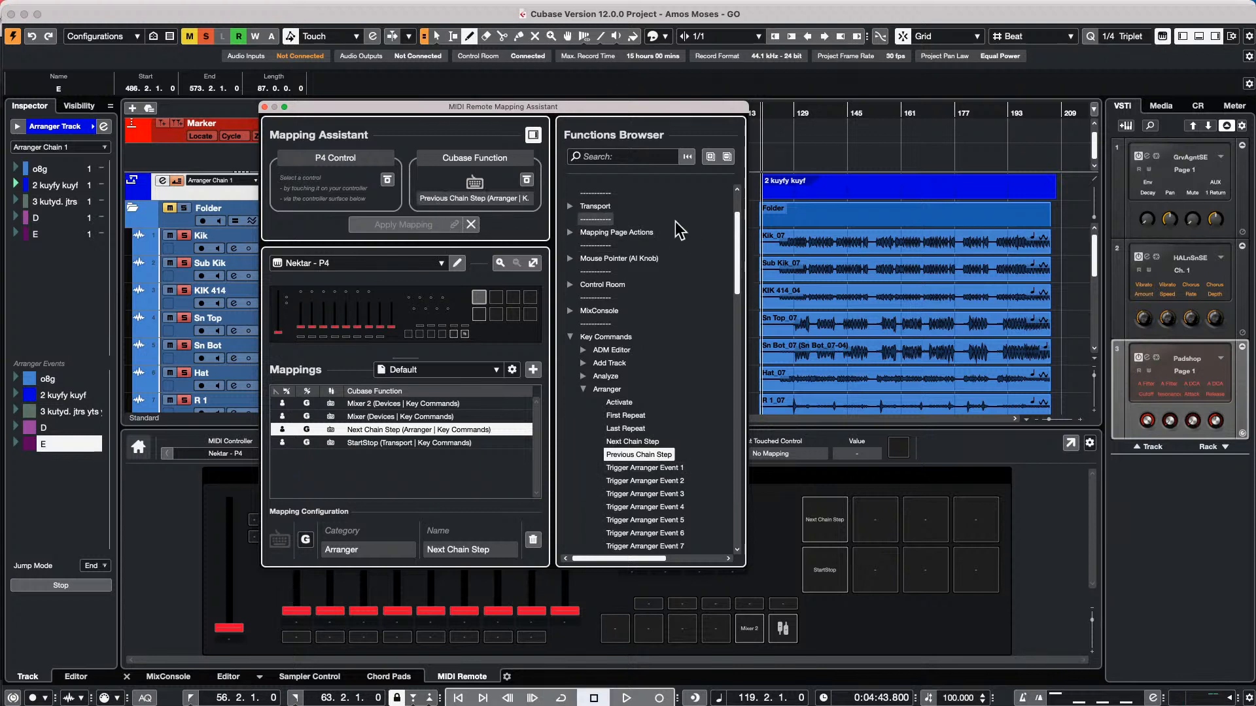
pyautogui.click(501, 301)
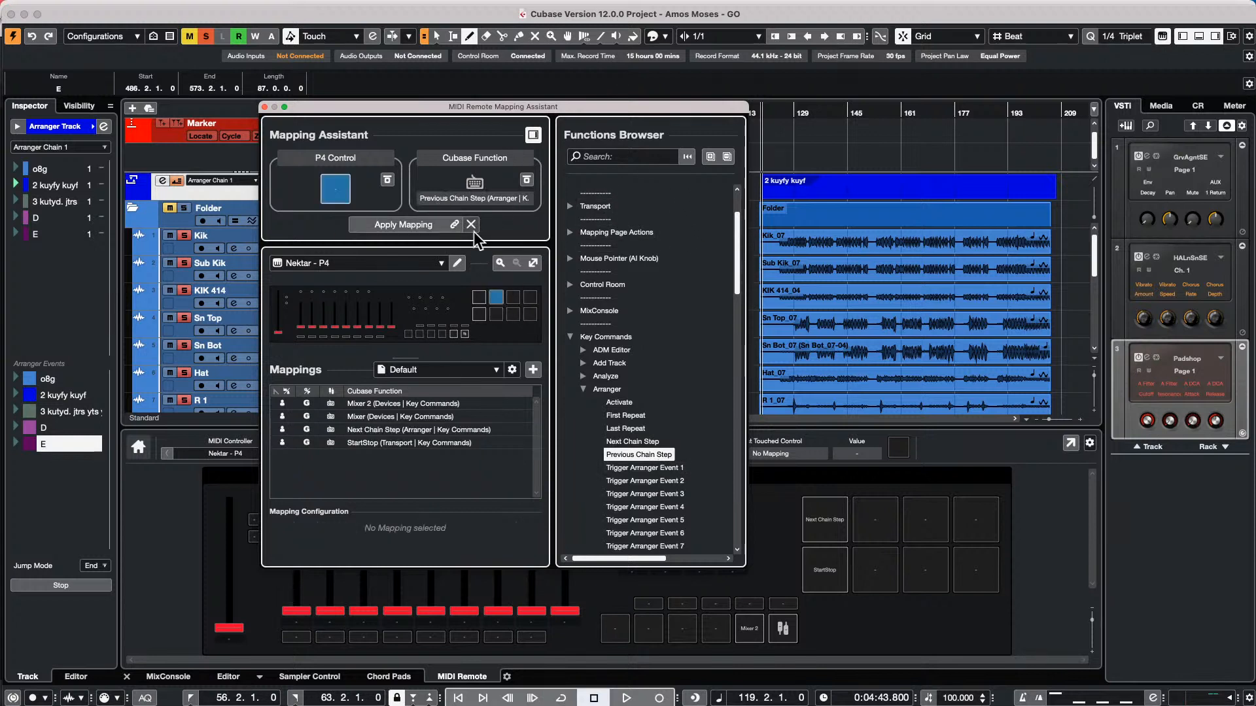
pyautogui.click(417, 226)
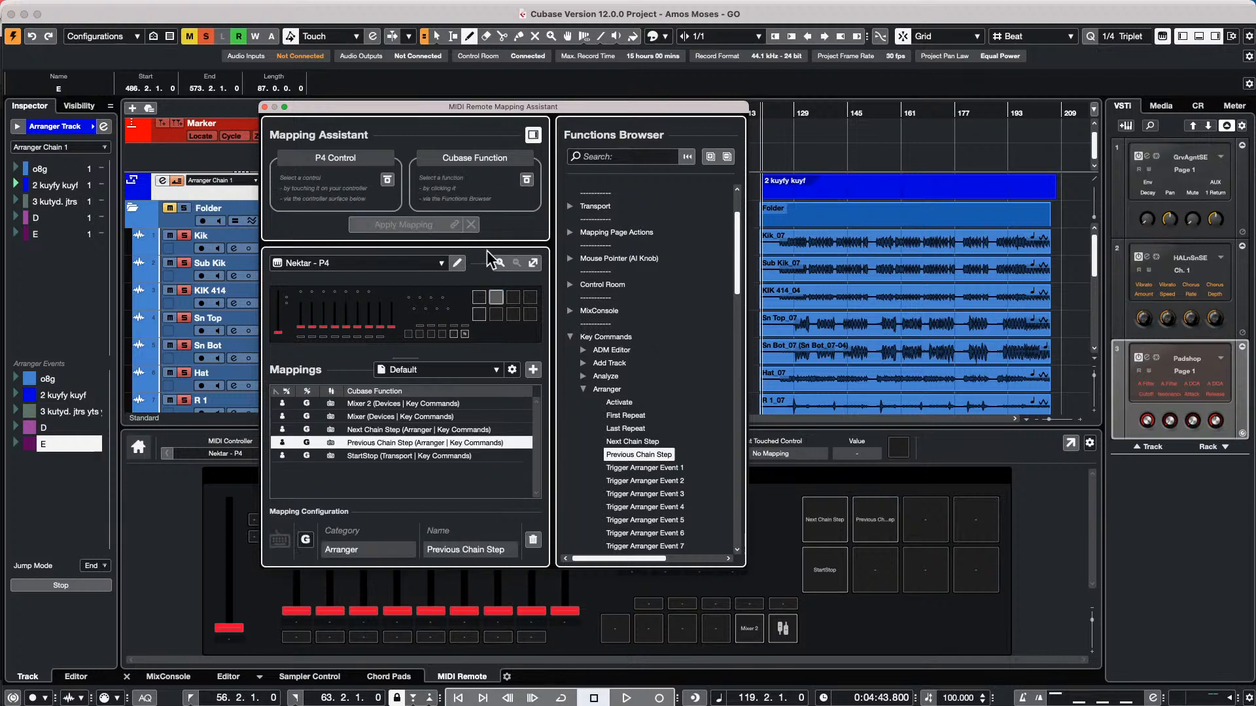
pyautogui.click(264, 108)
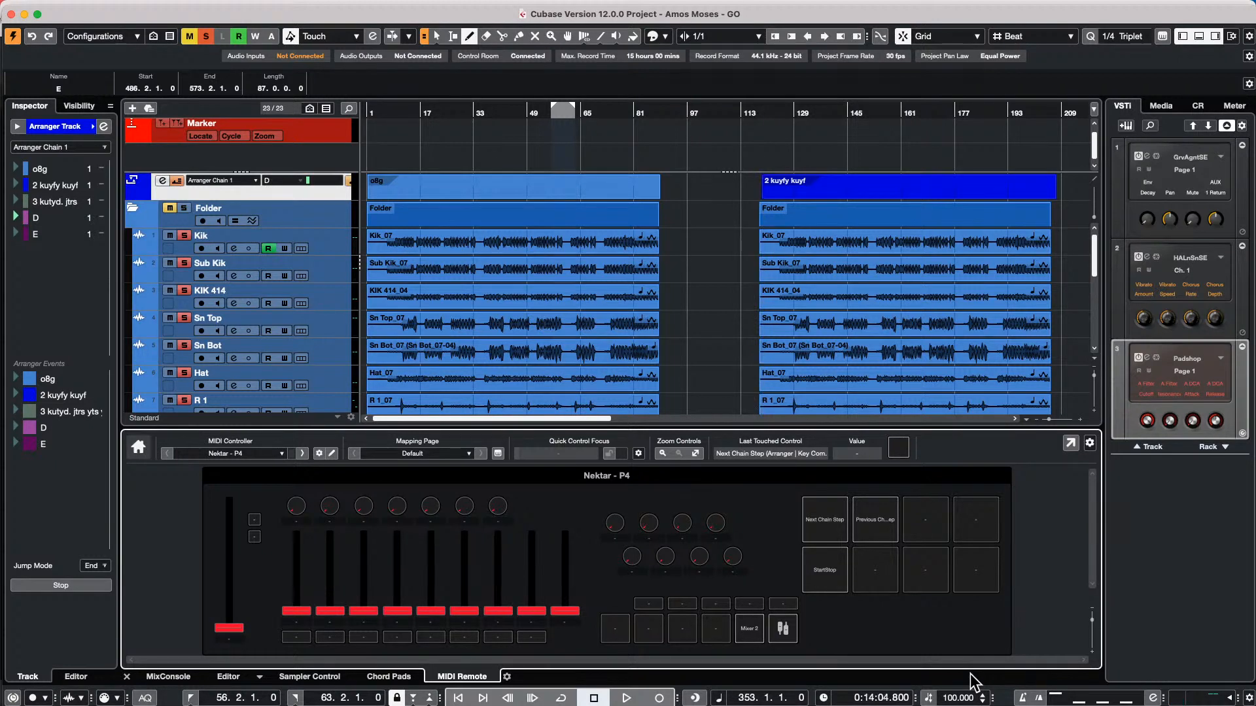
pyautogui.moveTo(428, 111); pyautogui.dragTo(422, 25)
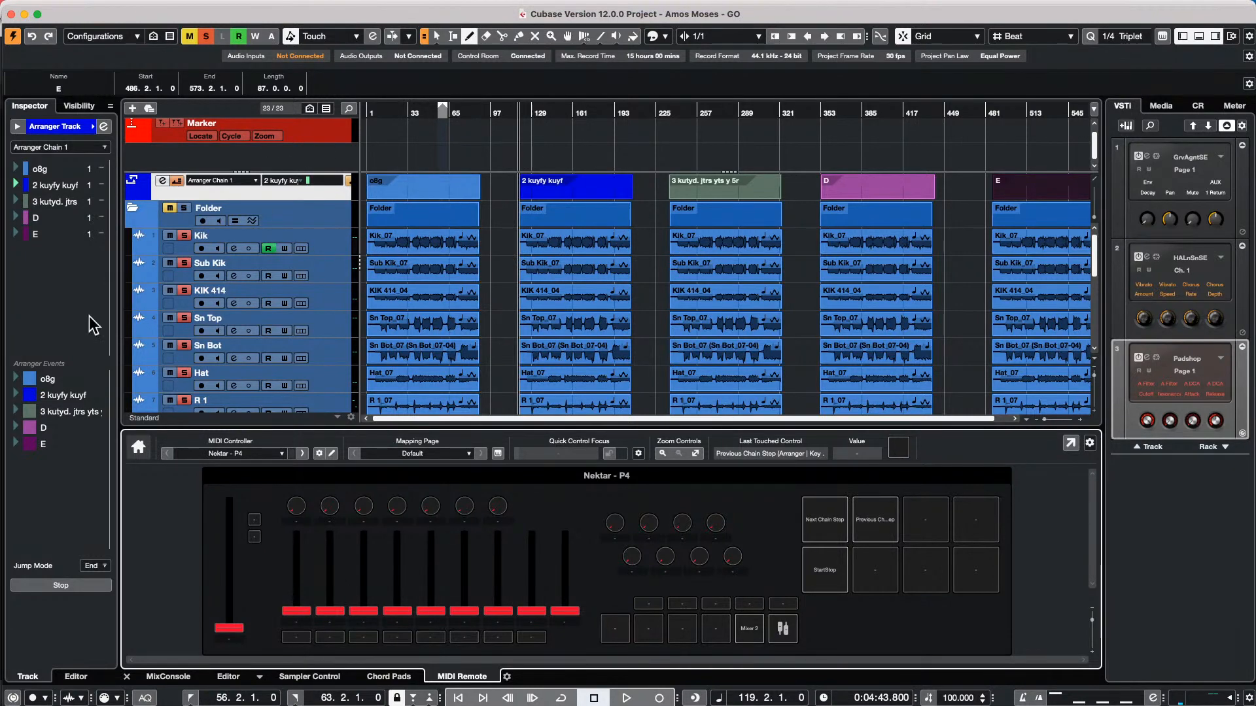
# Create a new empty project stored in the April 12 2022 folder
pyautogui.click(98, 6)
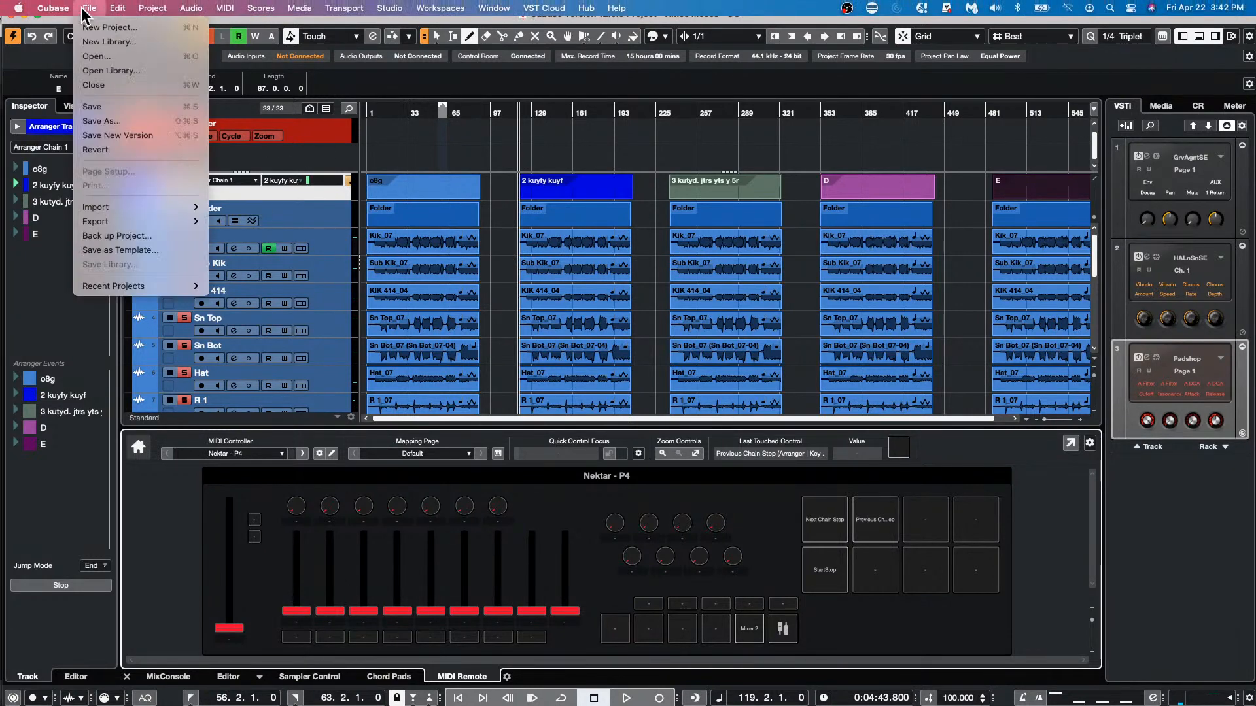
pyautogui.click(91, 26)
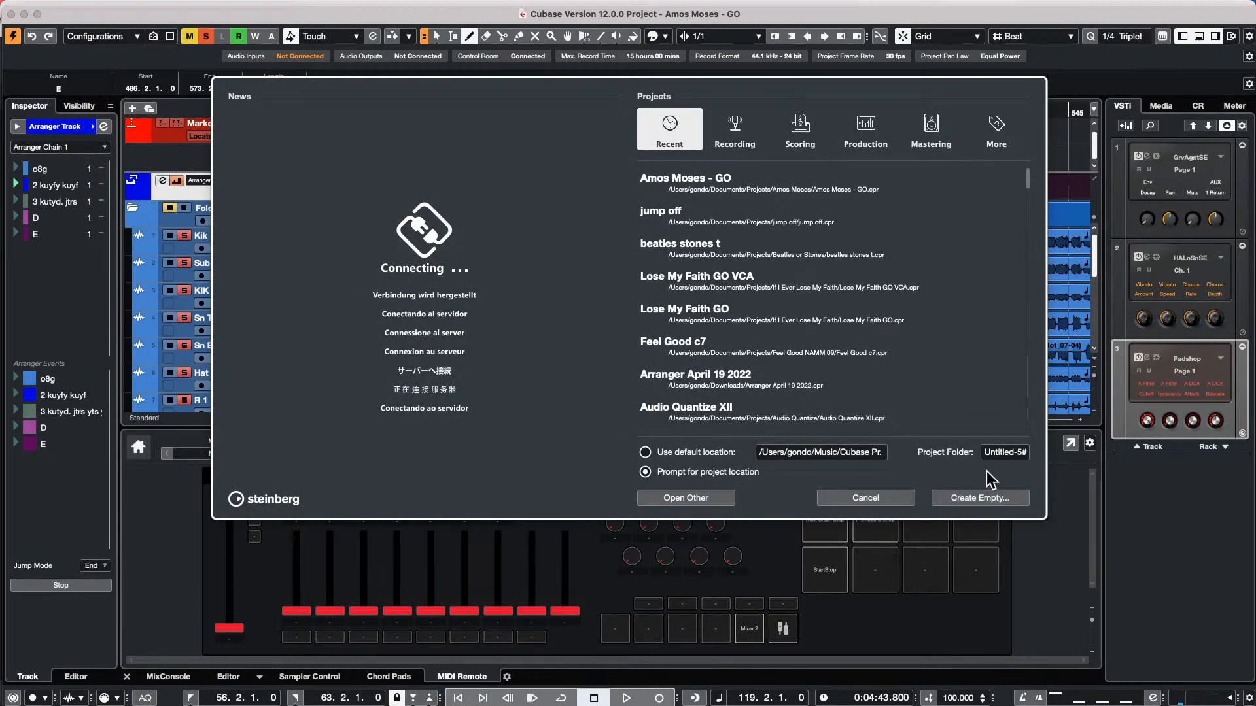
pyautogui.click(981, 500)
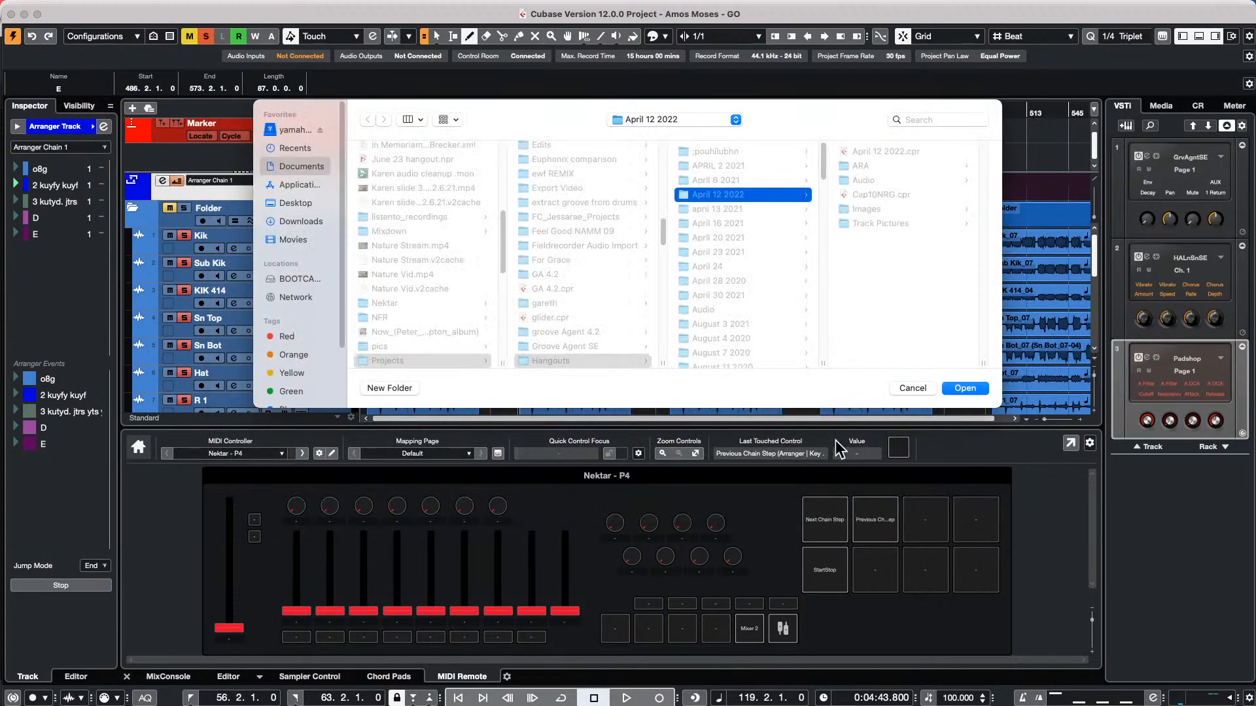
pyautogui.click(962, 388)
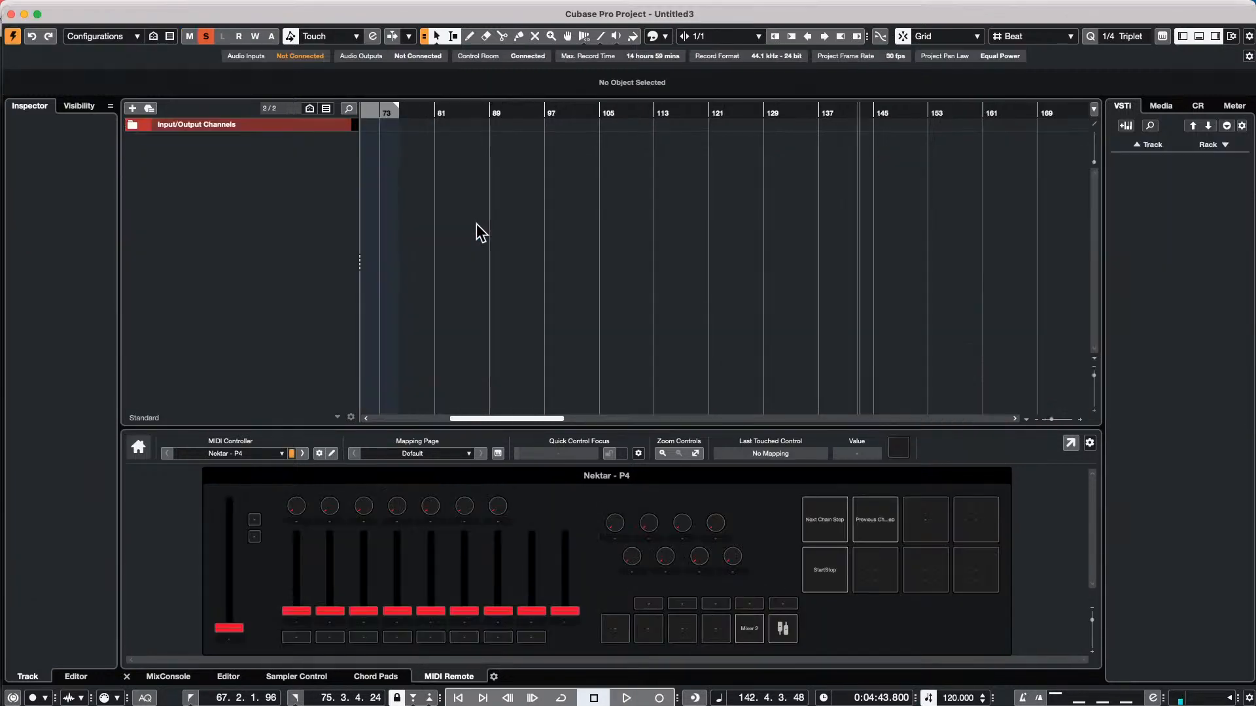
# Assign the Mono In 1 input bus to the Steinberg UR24C audio device in Audio Connections
pyautogui.click(387, 8)
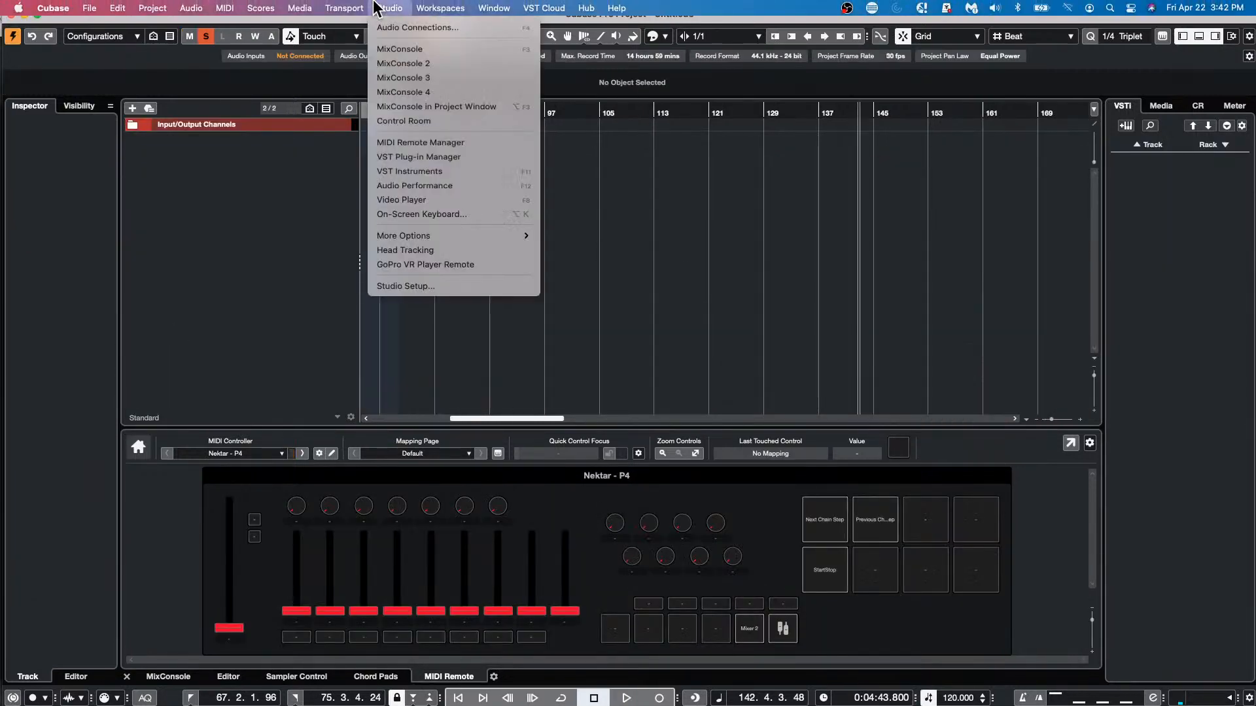
pyautogui.click(428, 27)
pyautogui.click(326, 257)
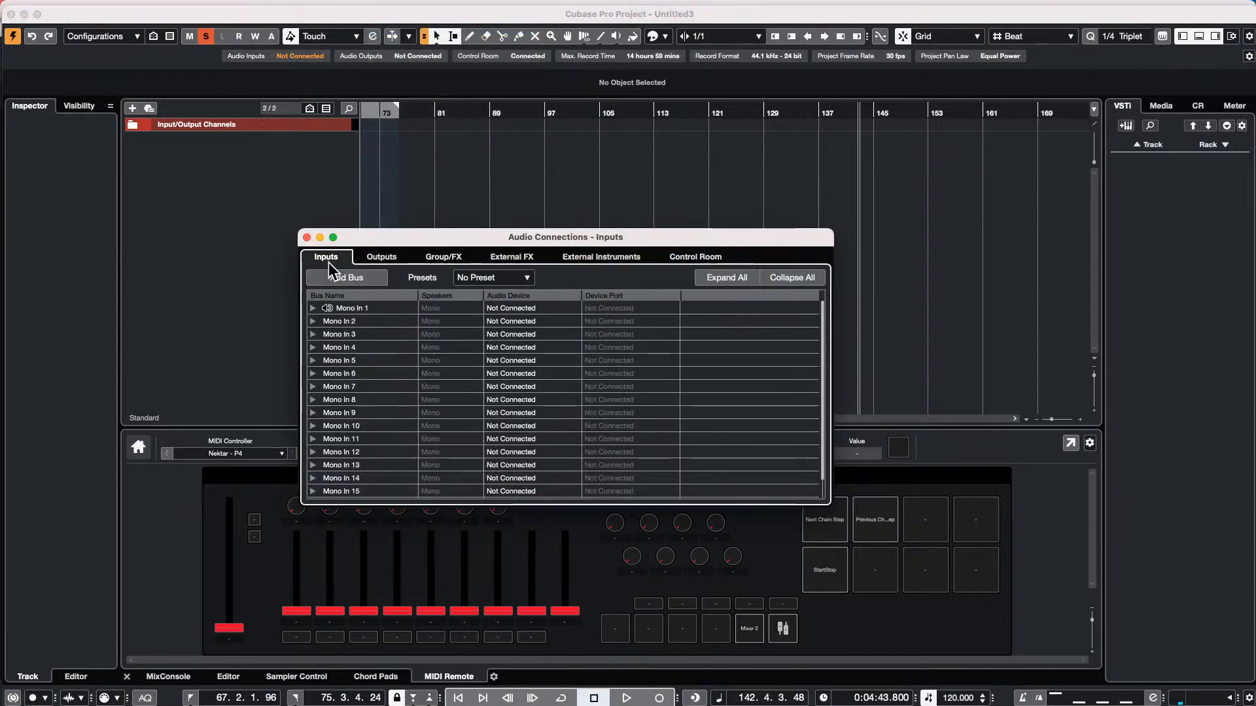
pyautogui.click(313, 308)
pyautogui.click(536, 317)
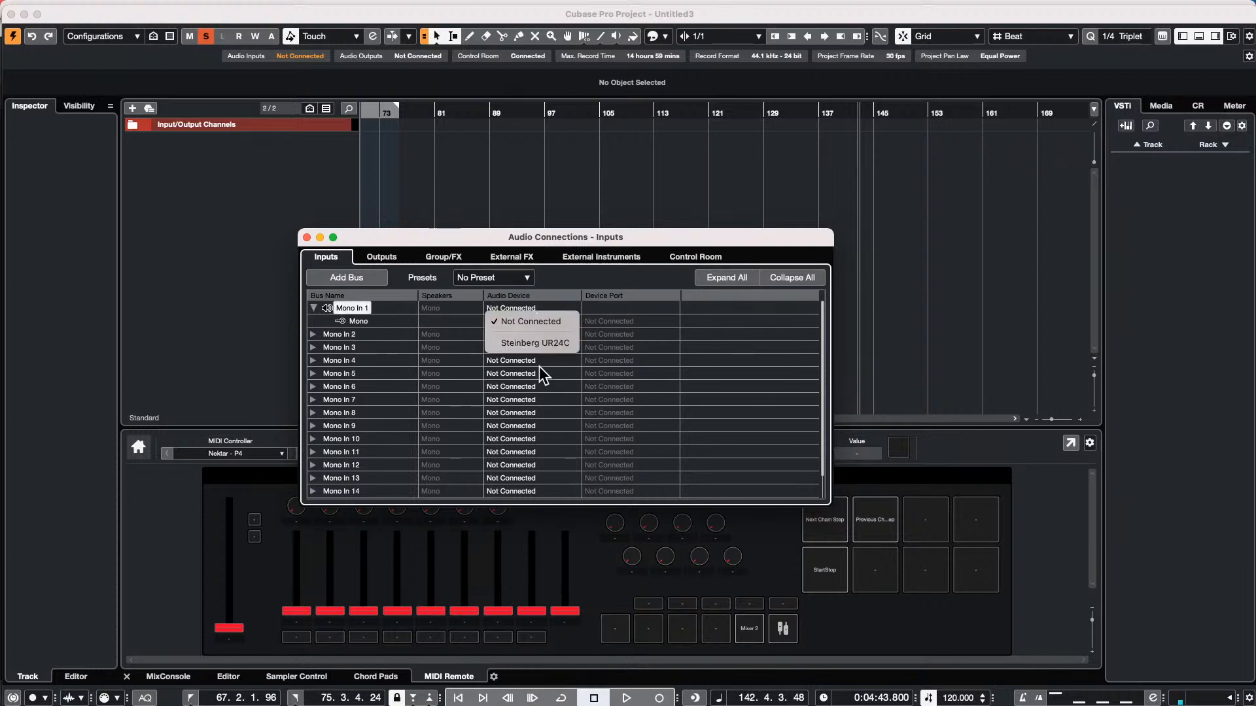
pyautogui.click(543, 343)
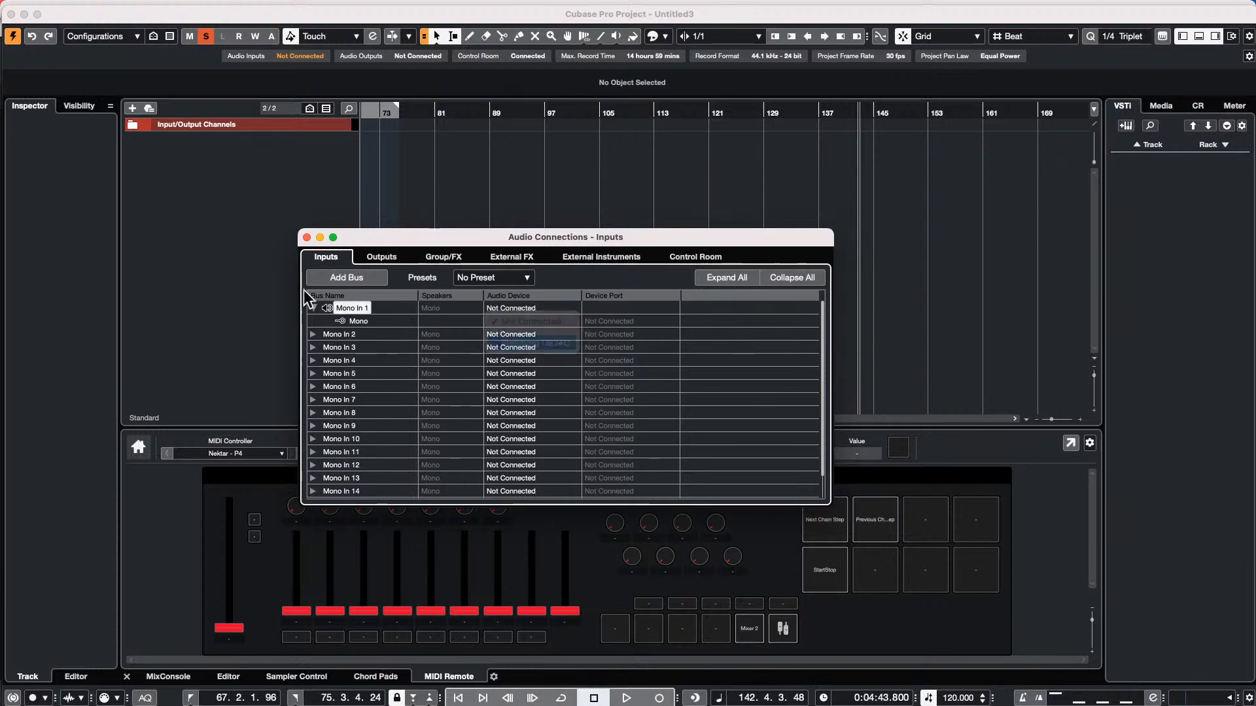
# Assign the Mono In 2 input bus to the Steinberg UR24C and set its device port to UR24C Input 1
pyautogui.click(312, 334)
pyautogui.click(532, 337)
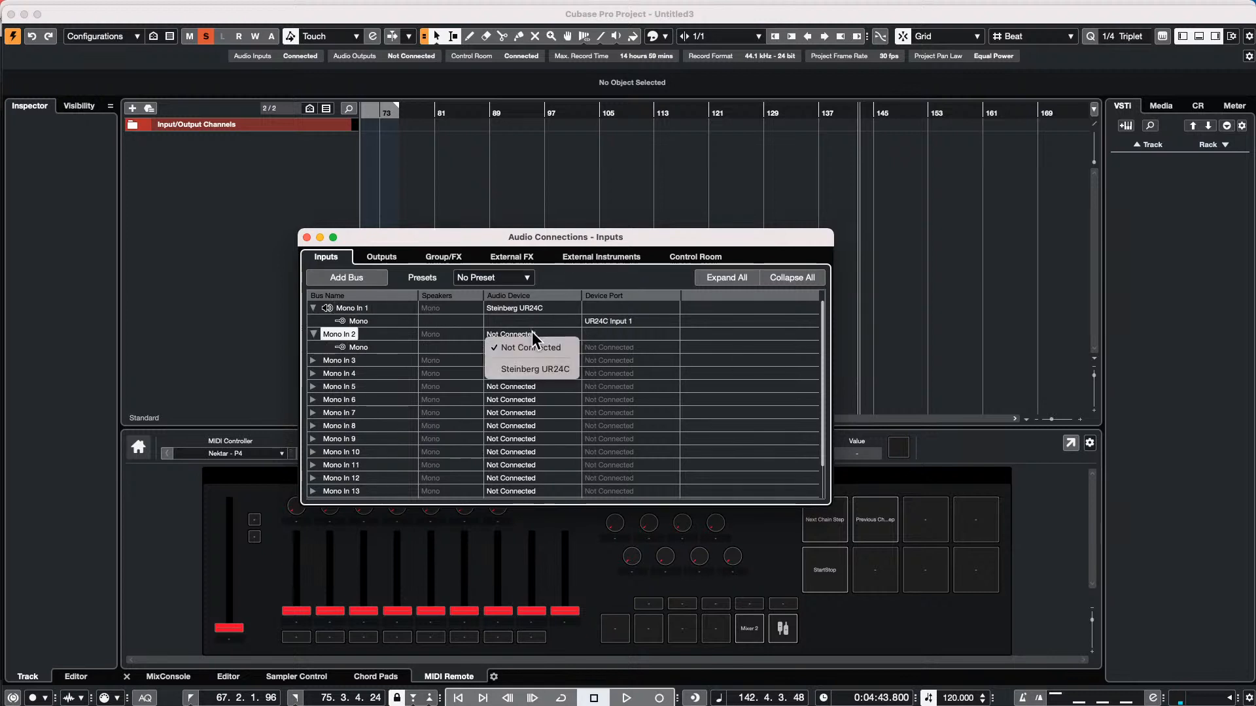
pyautogui.click(545, 369)
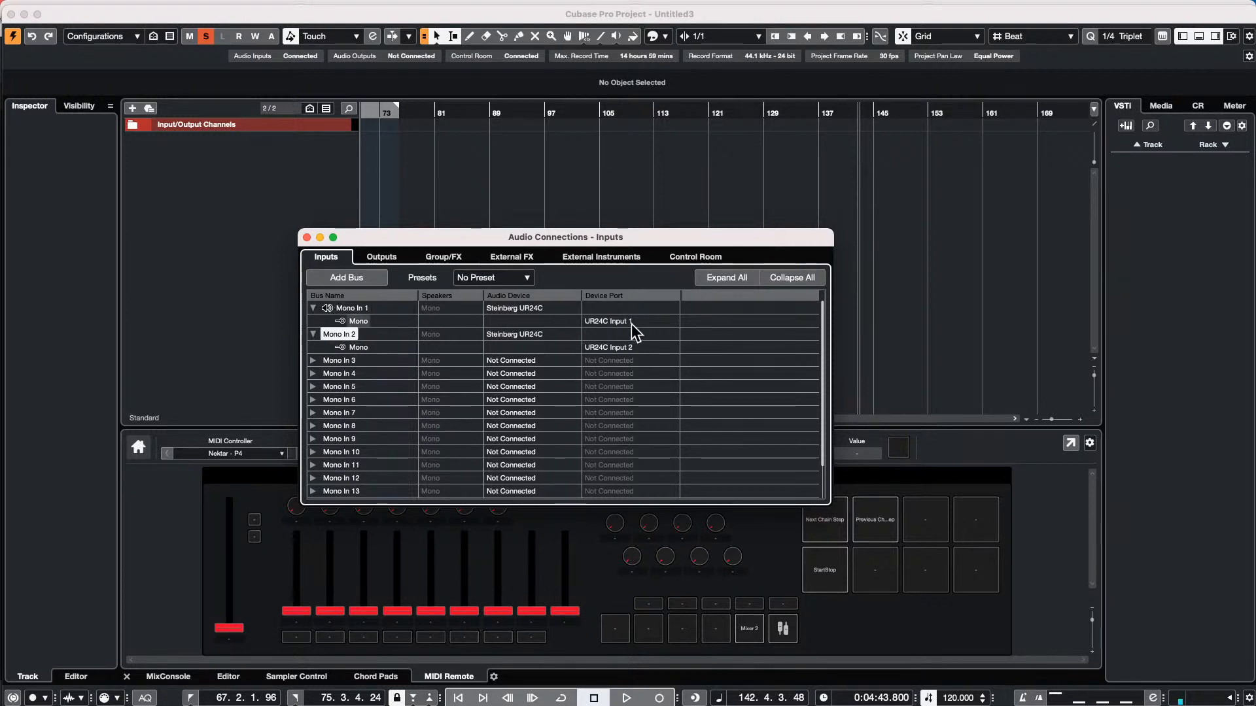
pyautogui.click(627, 347)
pyautogui.click(652, 388)
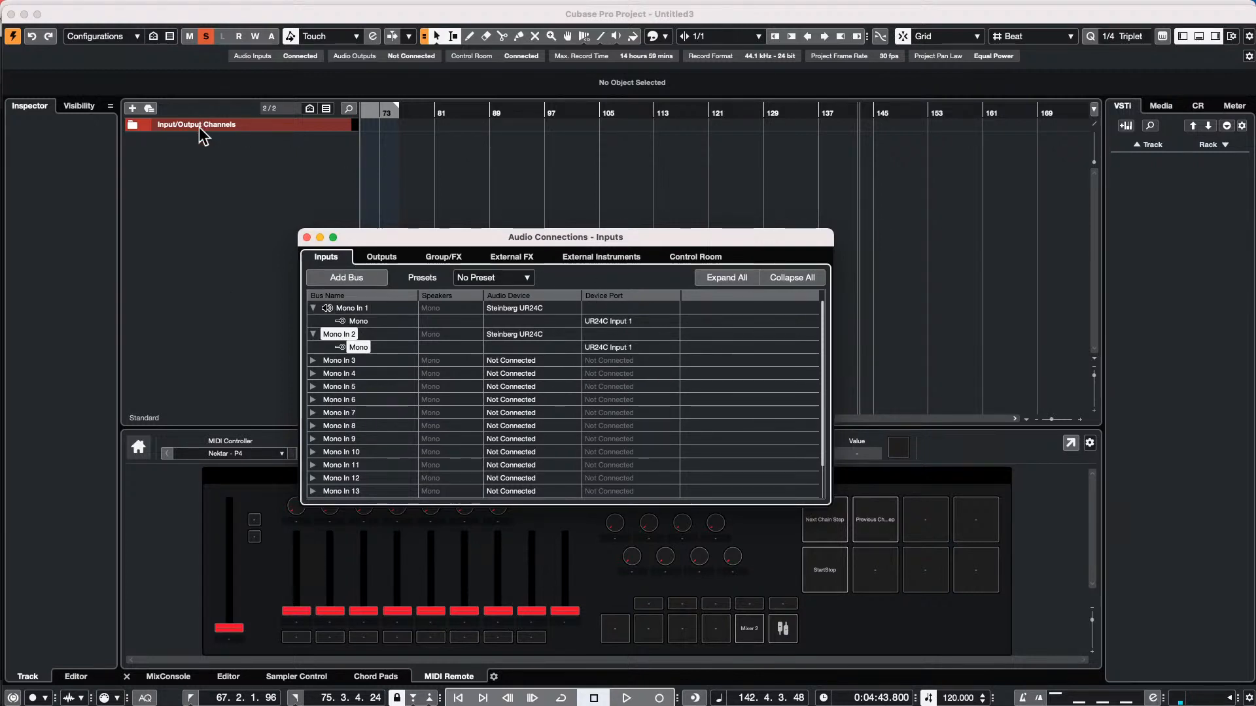
# Add two stereo audio tracks routed to Stereo Out
pyautogui.rightClick(189, 174)
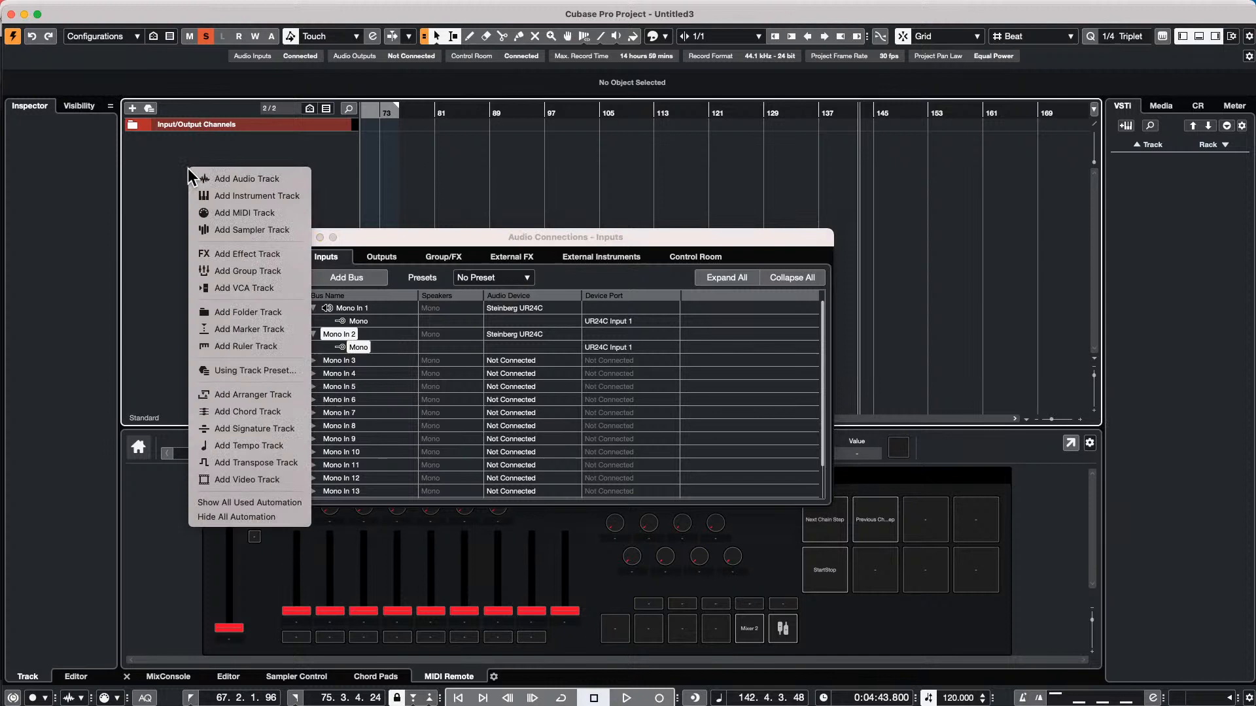
pyautogui.click(291, 179)
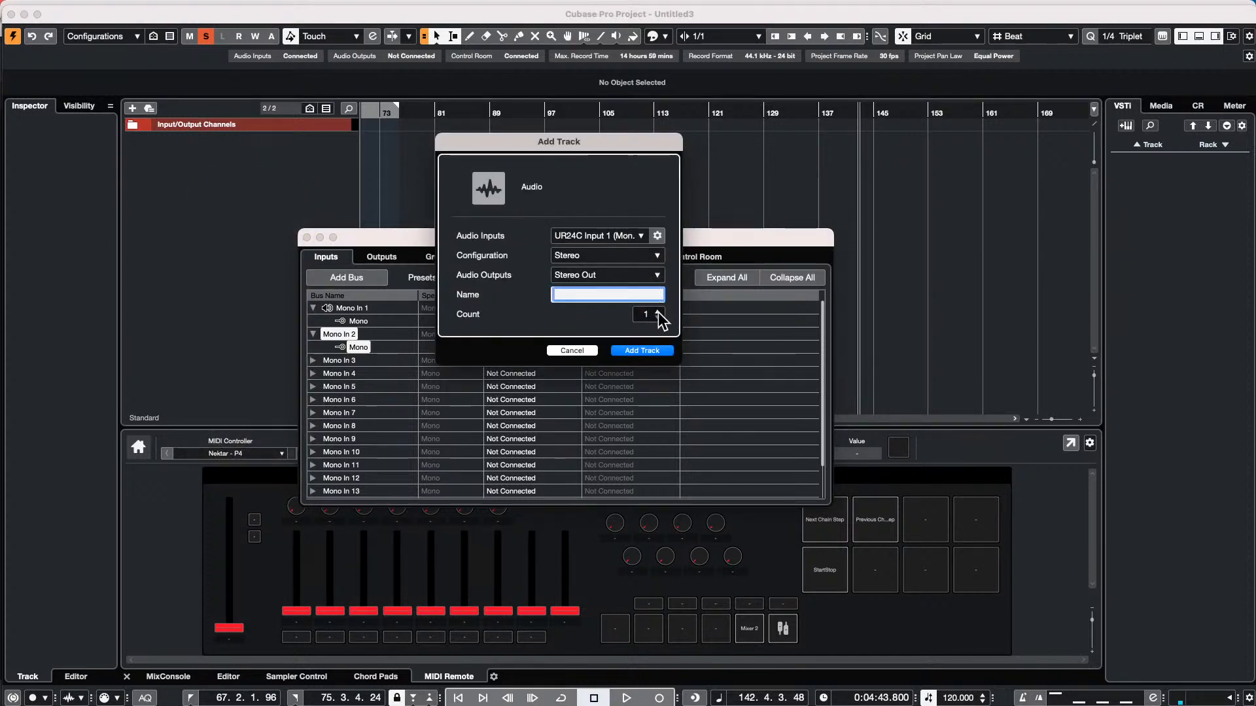
pyautogui.click(656, 312)
pyautogui.click(650, 350)
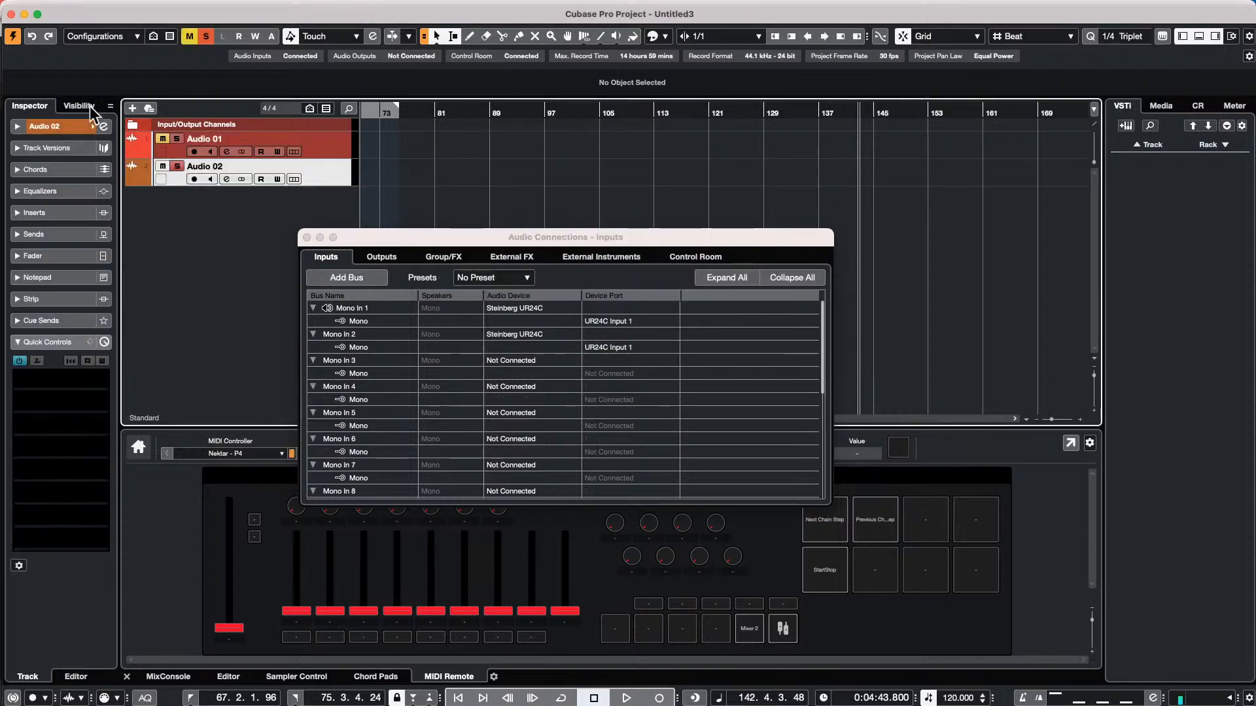
# Set the input routing of Audio 01 to Mono In 1 and of Audio 02 to Mono In 2
pyautogui.click(328, 142)
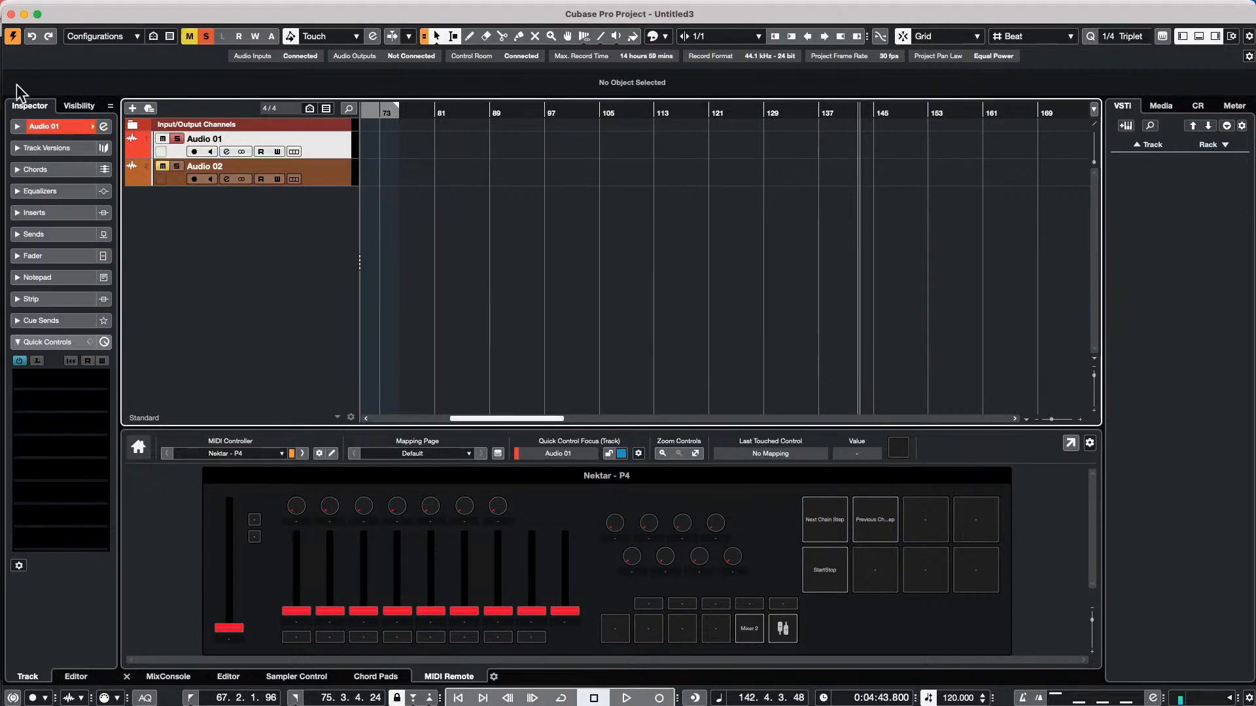
pyautogui.click(45, 125)
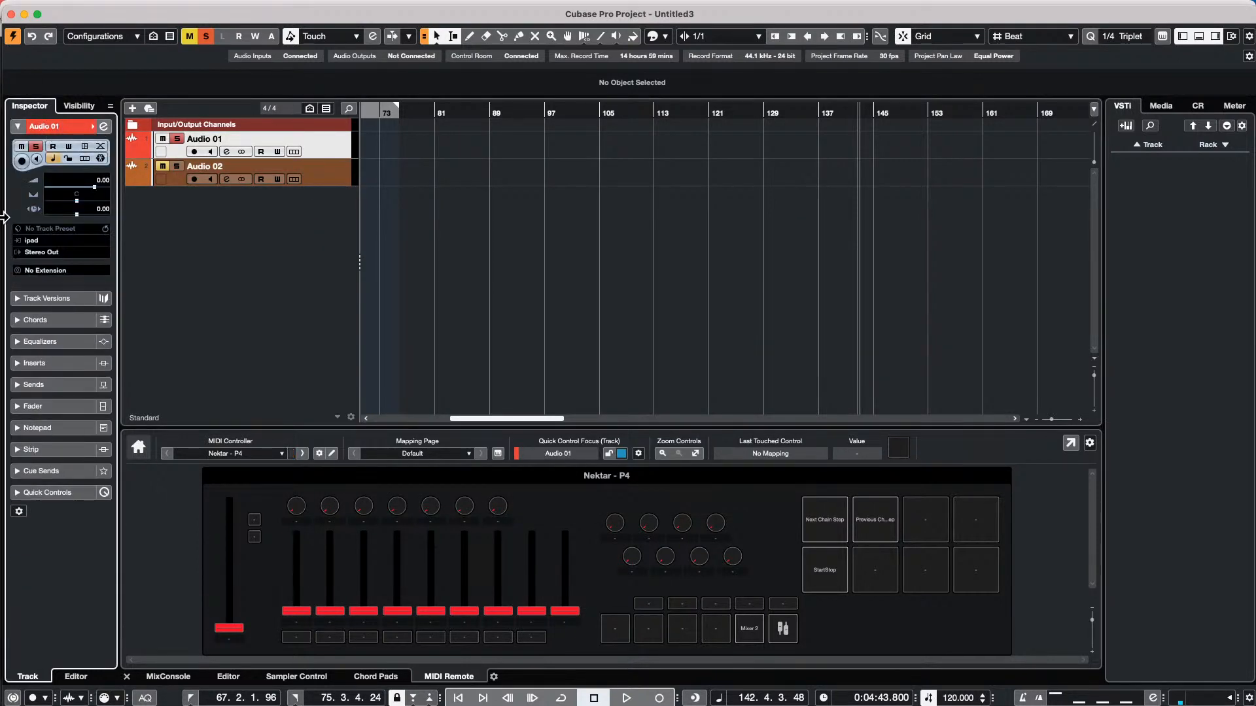
pyautogui.click(34, 241)
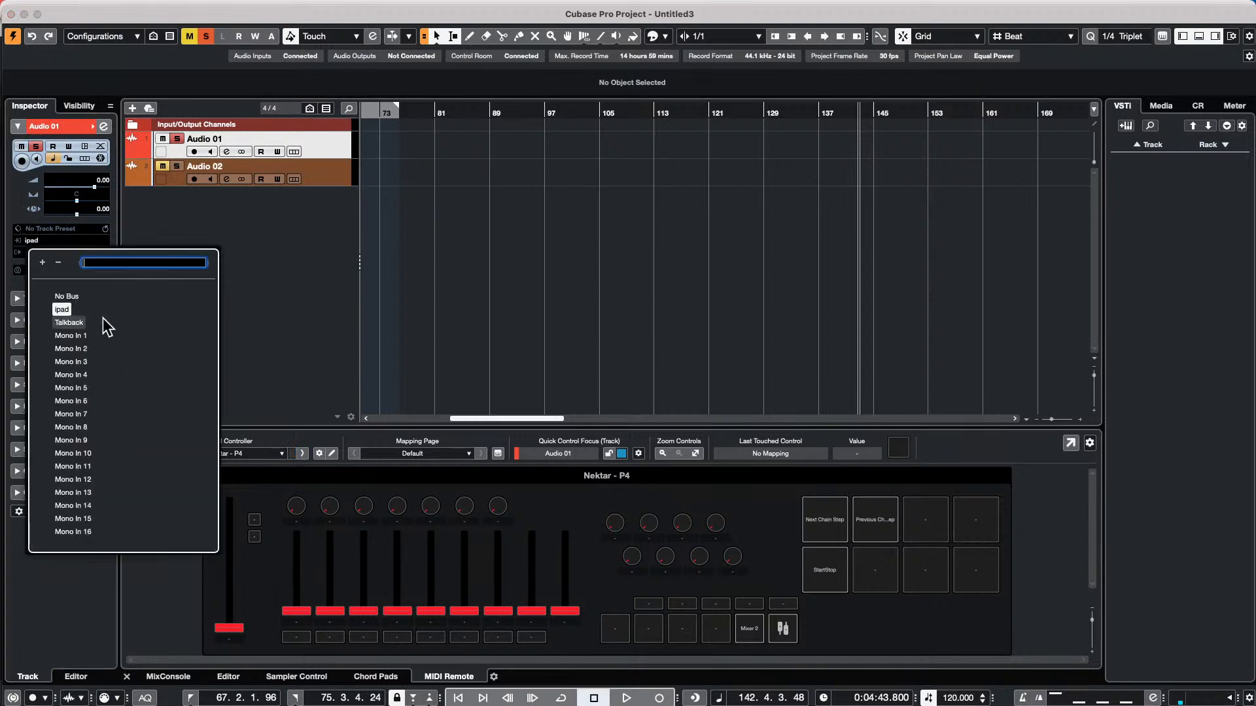
pyautogui.click(79, 336)
pyautogui.click(316, 174)
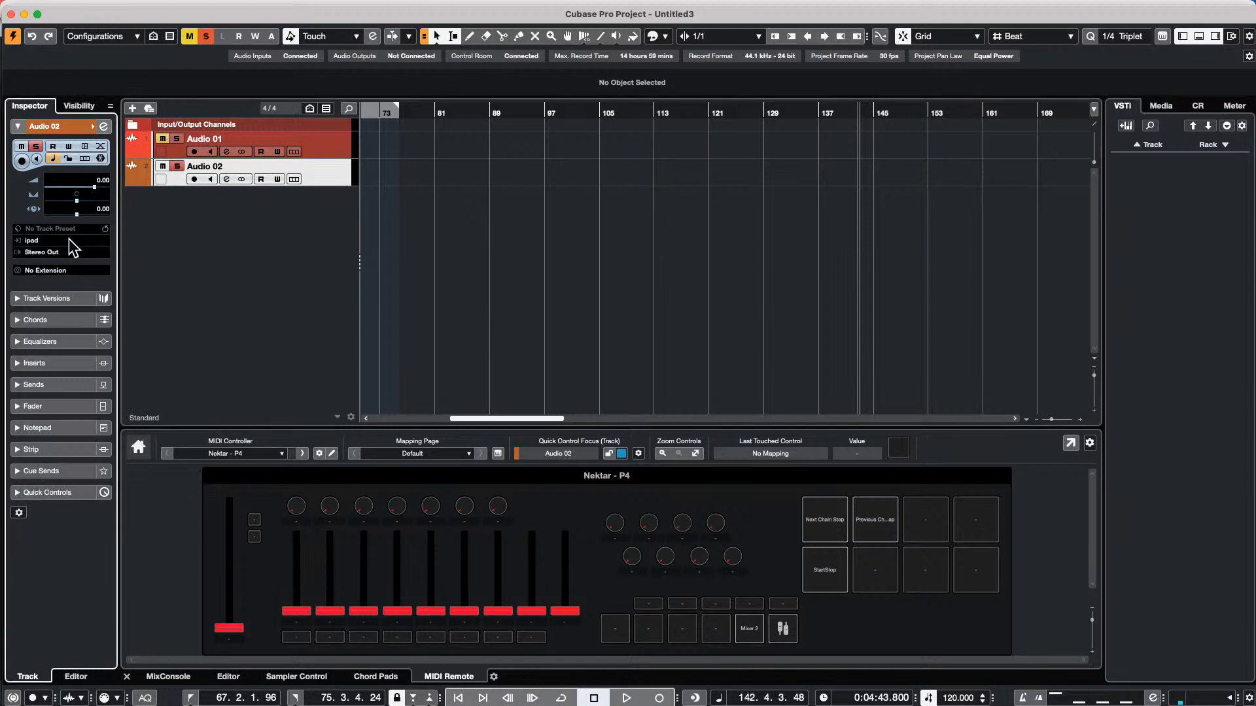
pyautogui.click(72, 241)
pyautogui.click(72, 348)
# Select Audio 01 and show the MixConsole's Mono In channels from Mono In 1 onward to examine their input levels
pyautogui.click(336, 148)
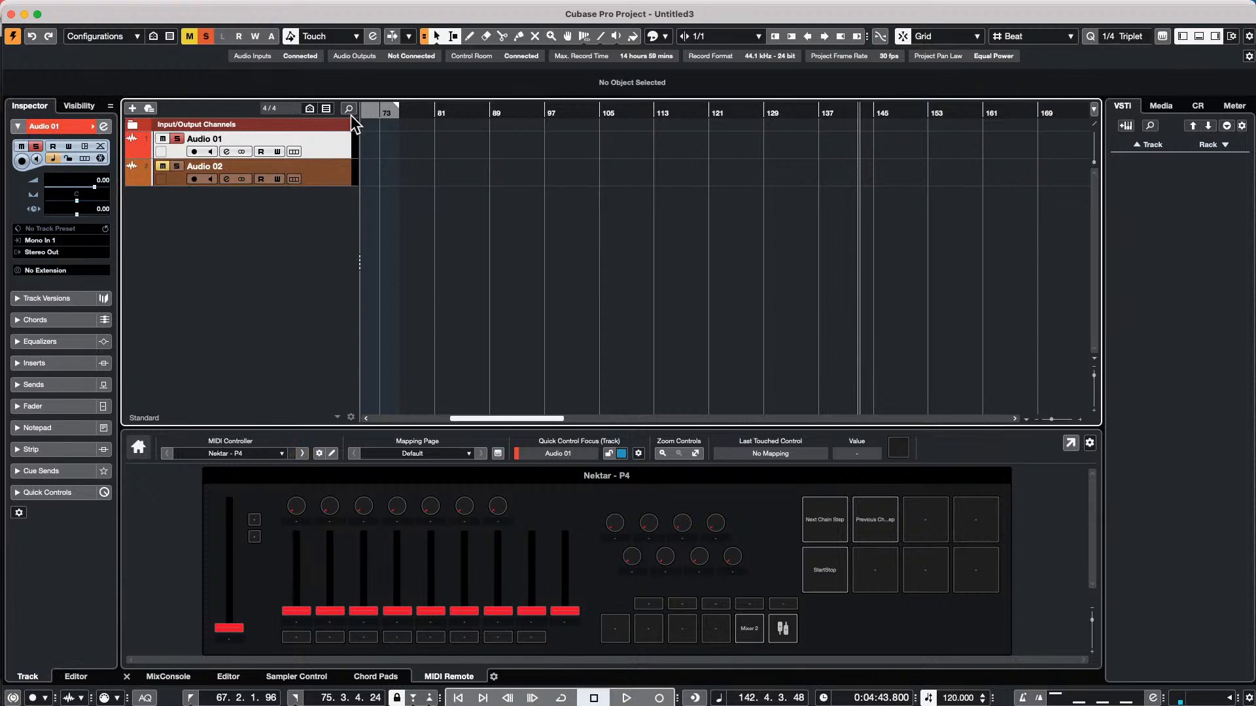
pyautogui.click(170, 675)
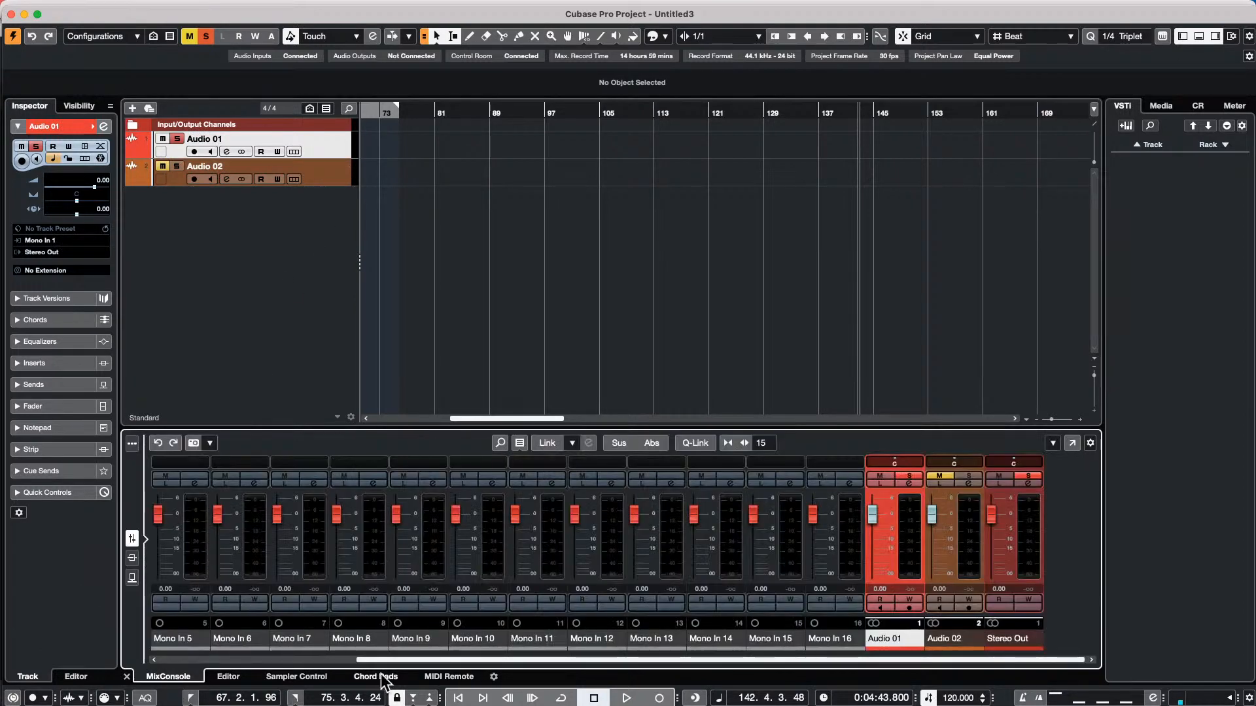
pyautogui.moveTo(453, 659); pyautogui.dragTo(256, 658)
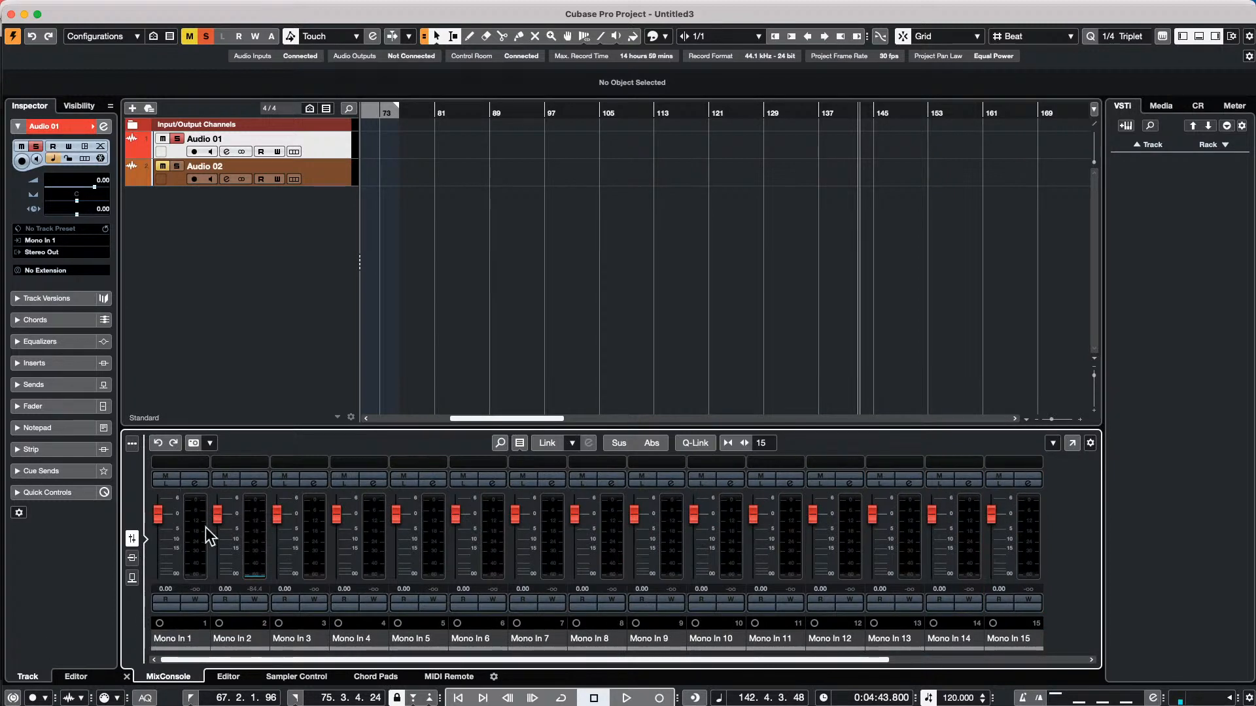
# Insert the Pitch Correct effect on the Mono In 2 input channel and unmute Audio 02
pyautogui.click(255, 483)
pyautogui.click(468, 203)
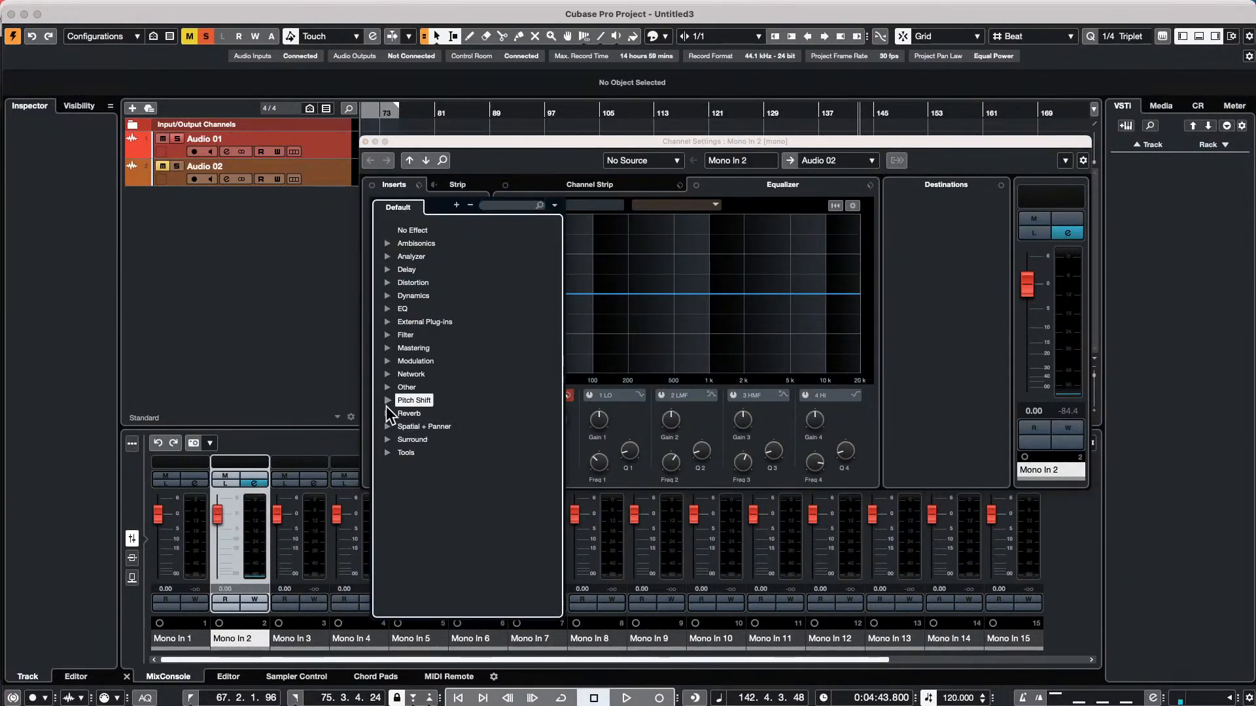
pyautogui.click(403, 401)
pyautogui.click(426, 429)
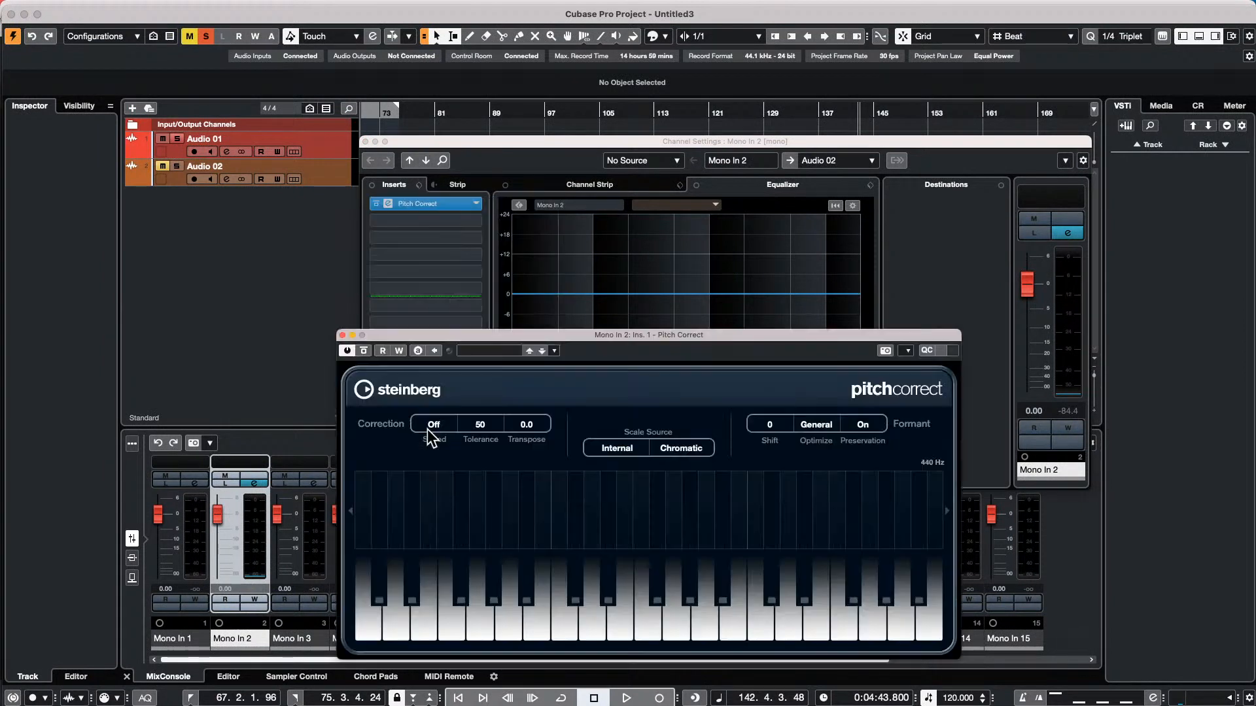
pyautogui.click(365, 141)
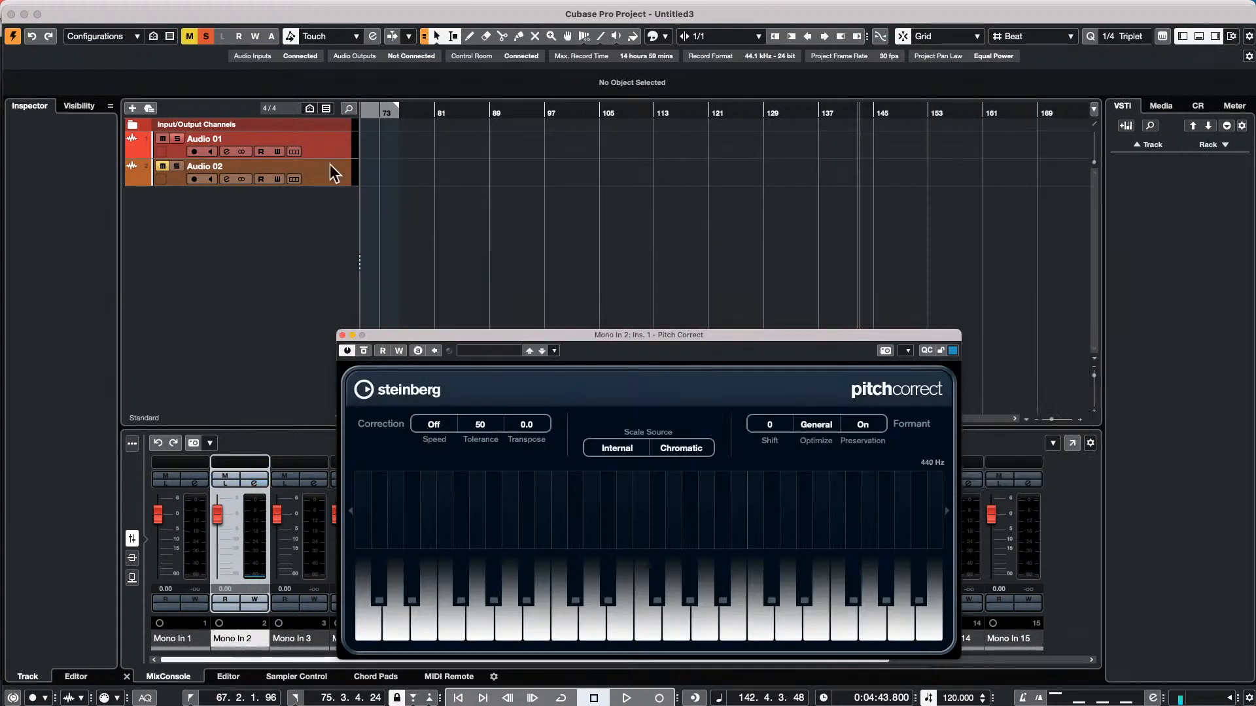
pyautogui.click(162, 166)
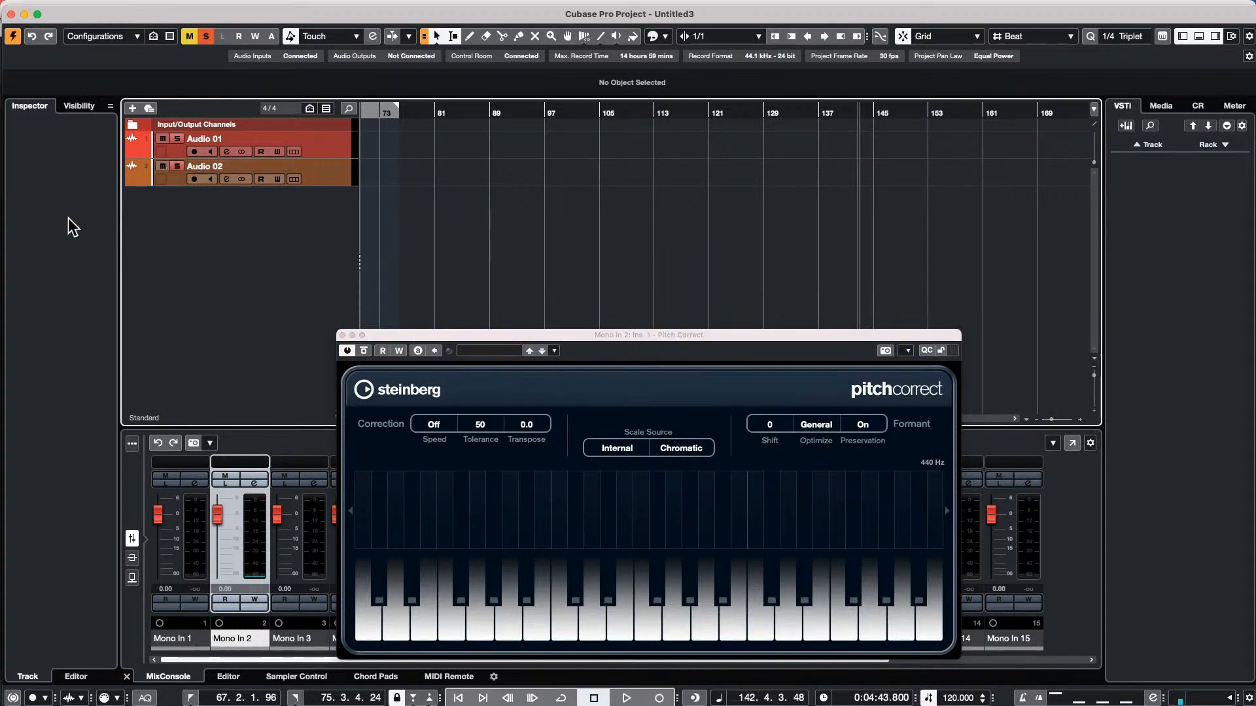
# Rename the Audio 01 track as "dry vox"
pyautogui.click(328, 144)
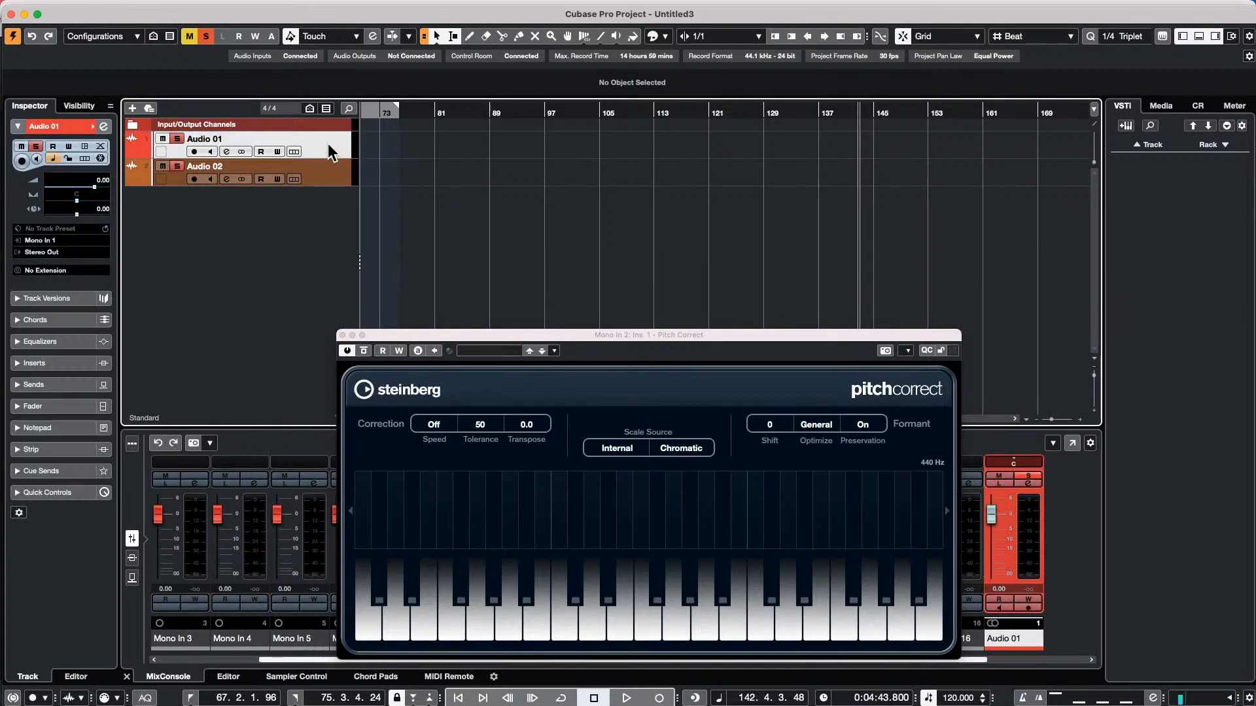
pyautogui.doubleClick(209, 138)
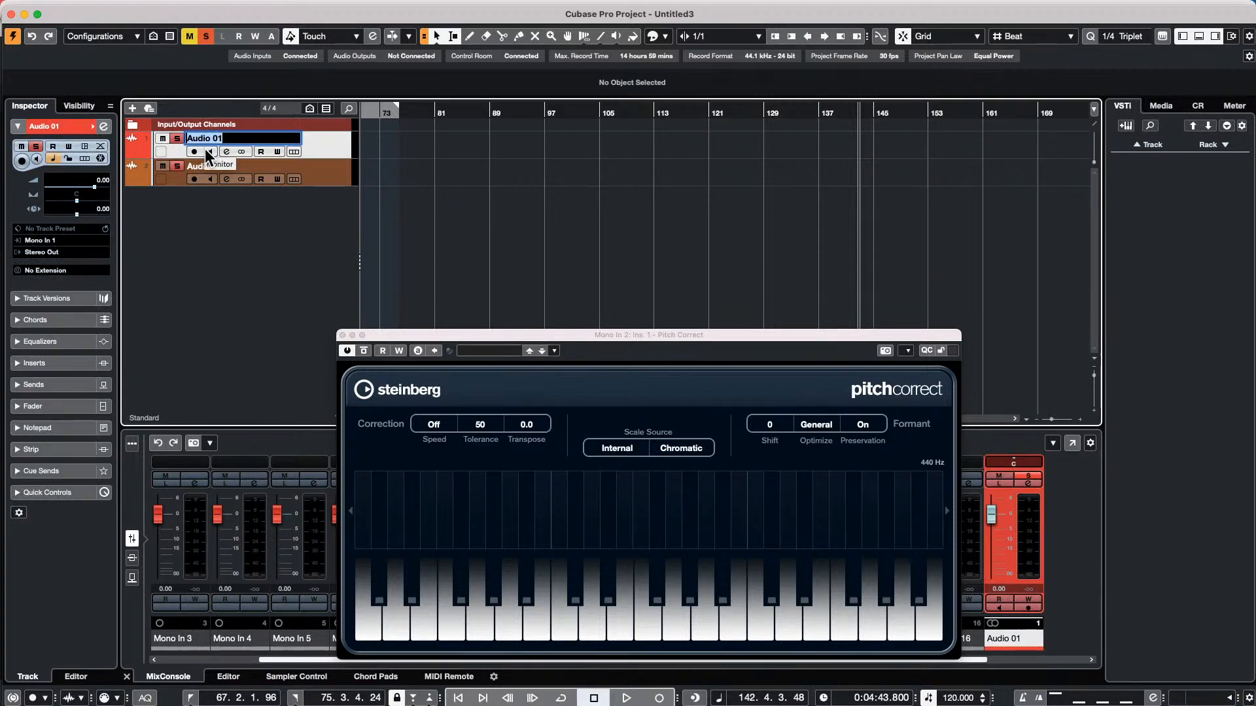
pyautogui.write('un')
pyautogui.press('BackSpace')
pyautogui.press('BackSpace')
pyautogui.write('dry vox')
pyautogui.press('Return')
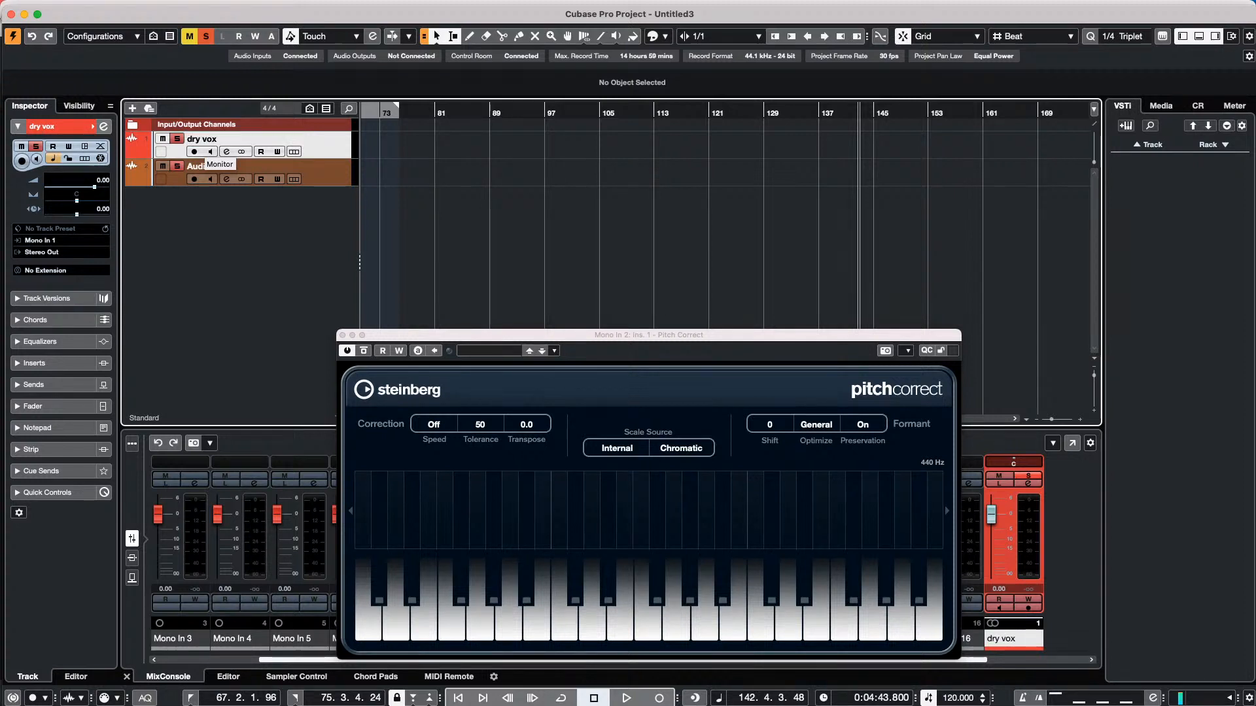
# Rename the Audio 02 track as "oitch corrected vox"
pyautogui.doubleClick(238, 166)
pyautogui.write('d')
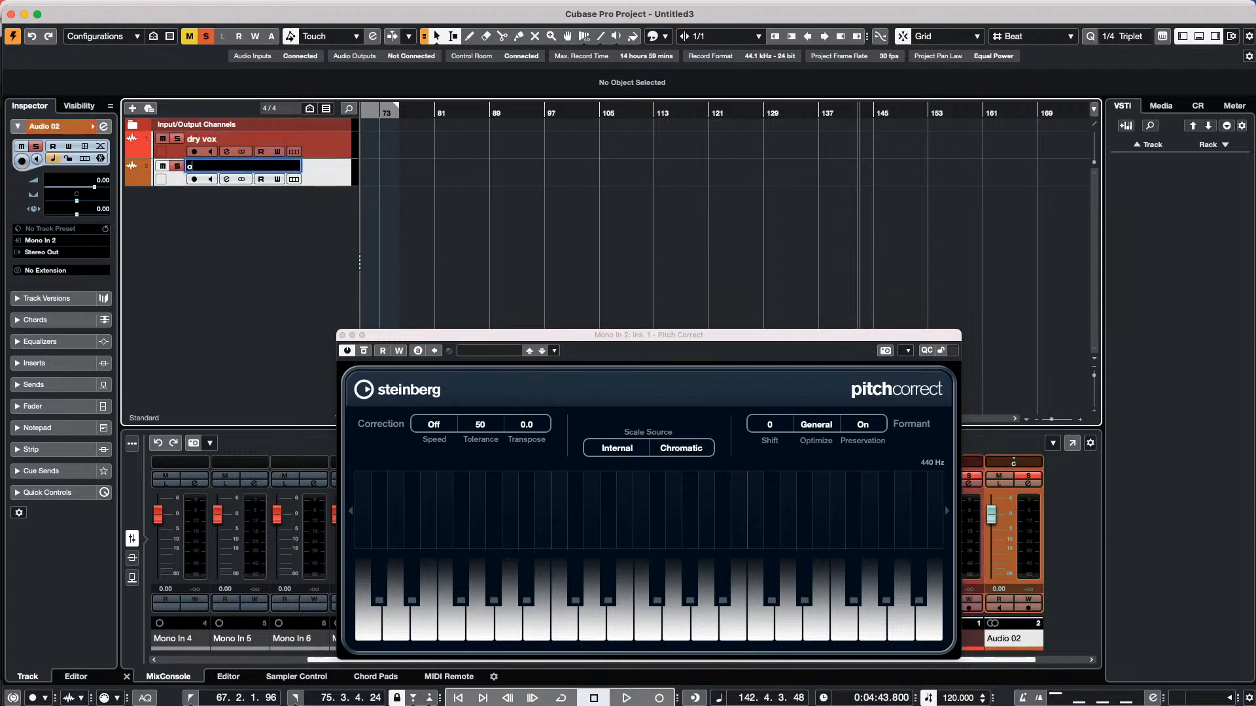
pyautogui.write('itch corrected vox')
pyautogui.press('Return')
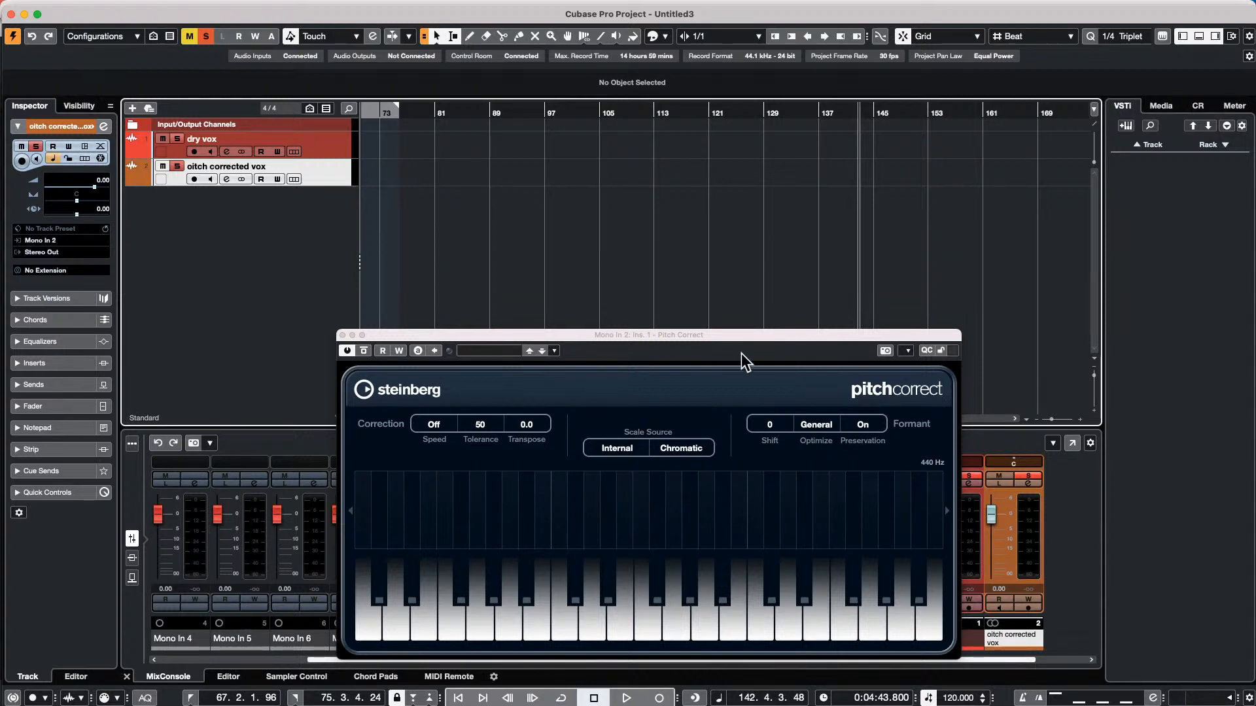
# Review the input bus assignments in Audio Connections and the insert on Mono In 2, closing the channel and plug-in windows
pyautogui.click(324, 148)
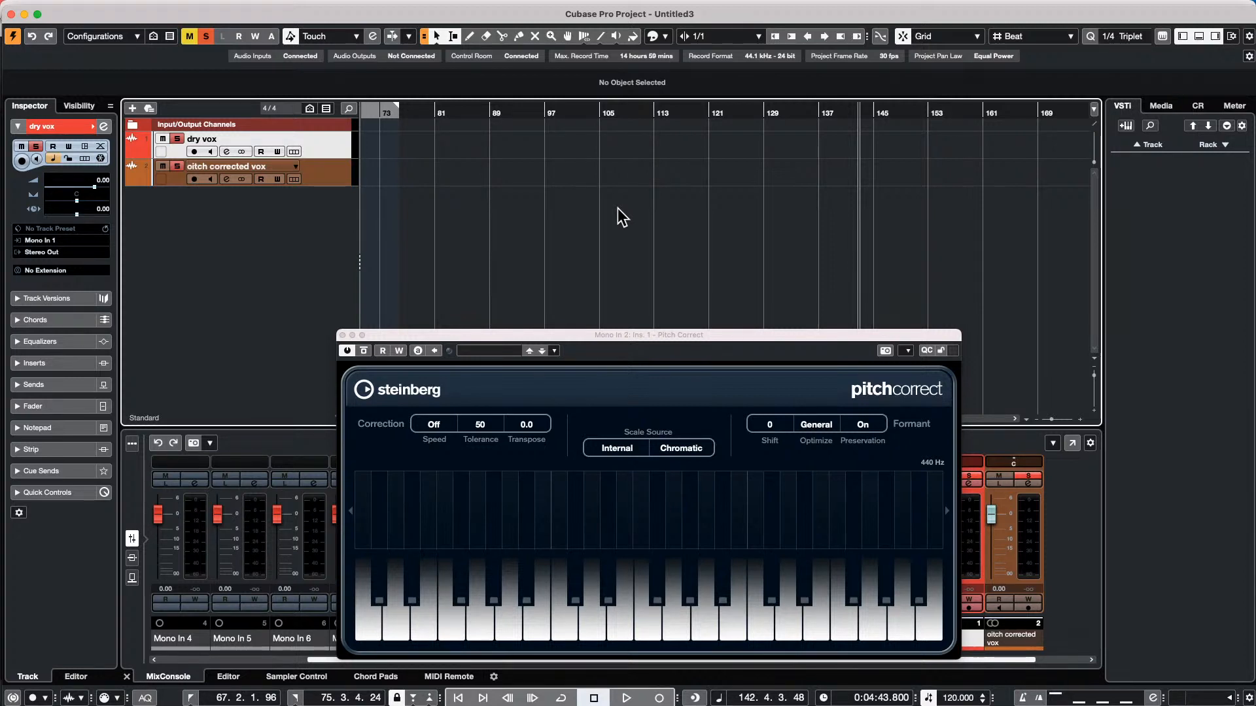
pyautogui.moveTo(617, 2)
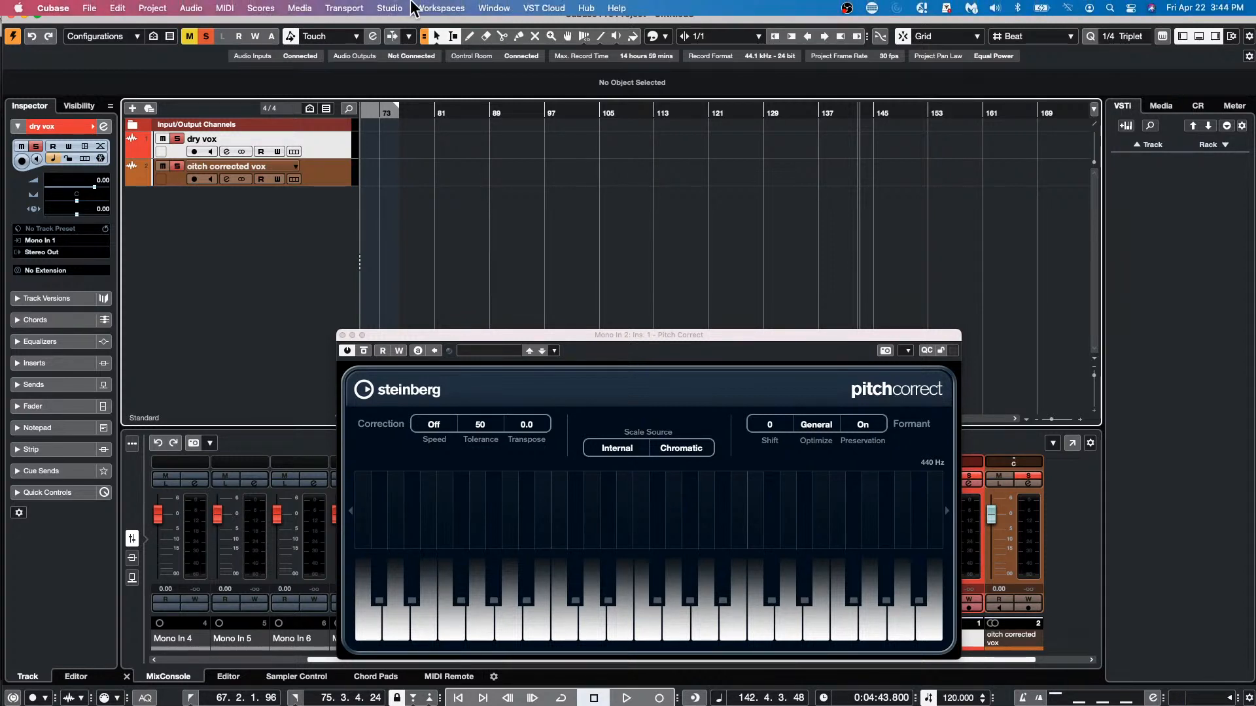
pyautogui.click(391, 8)
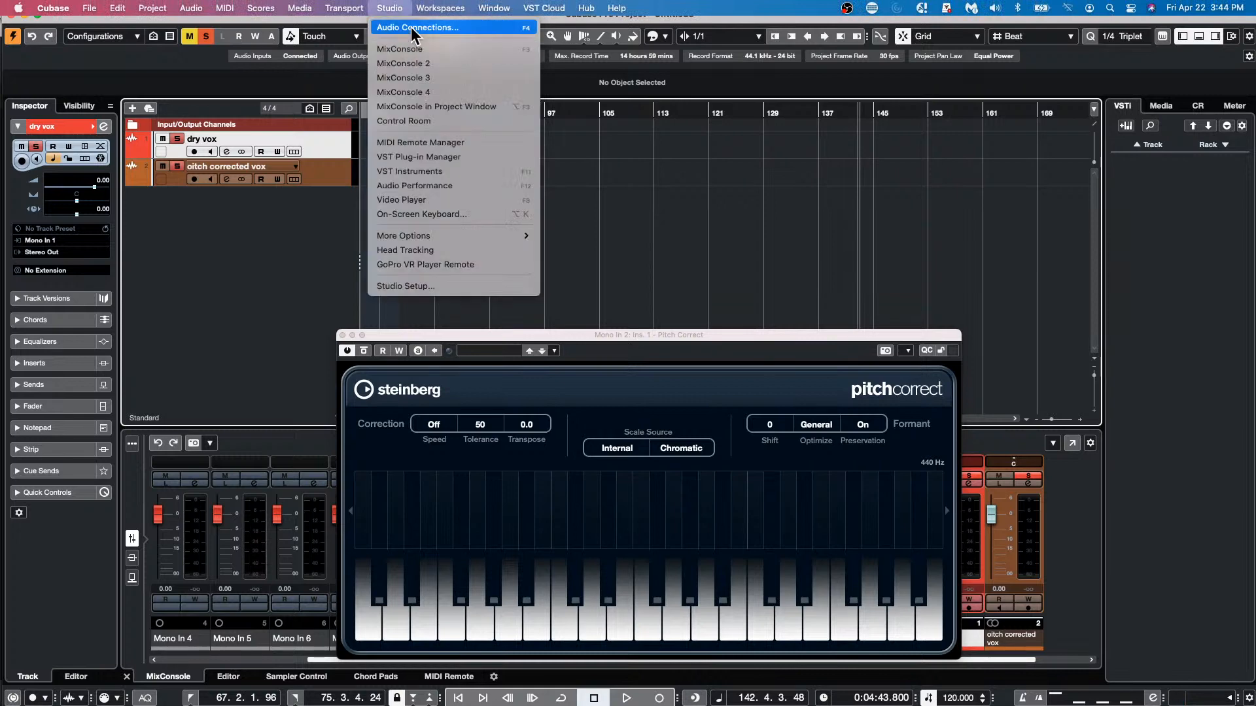
pyautogui.click(411, 27)
pyautogui.moveTo(501, 337); pyautogui.dragTo(1058, 446)
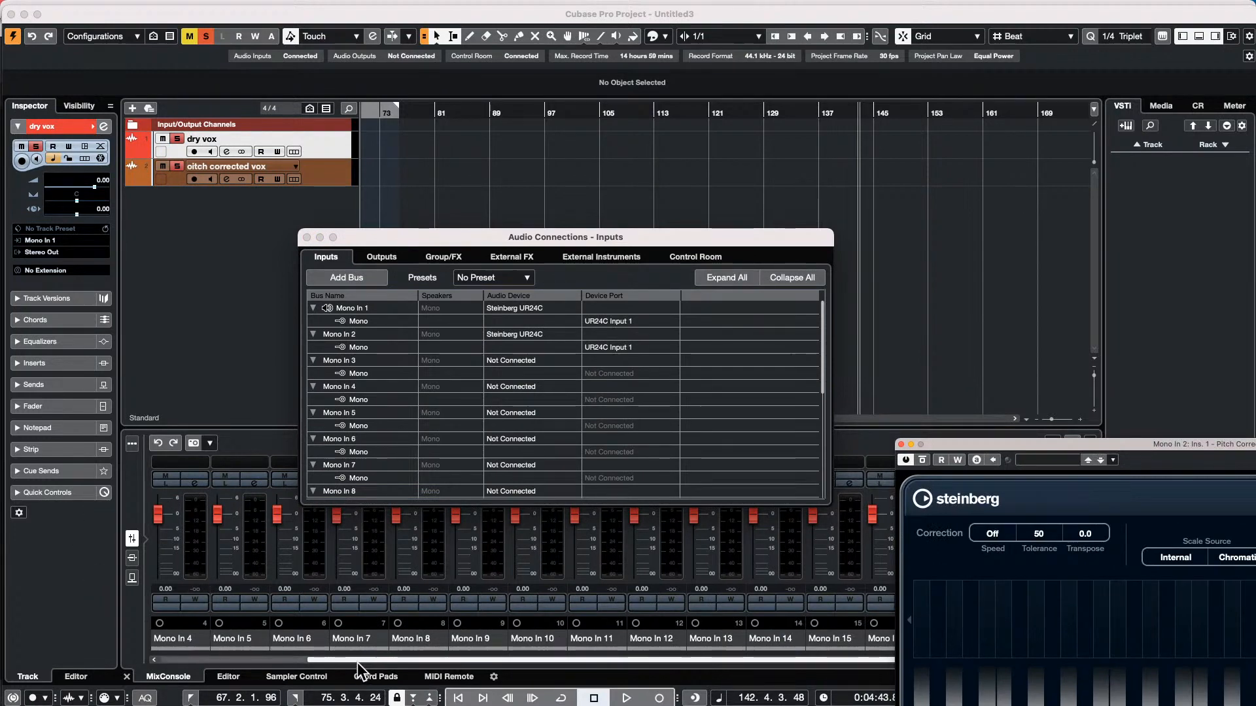
pyautogui.moveTo(357, 662); pyautogui.dragTo(210, 662)
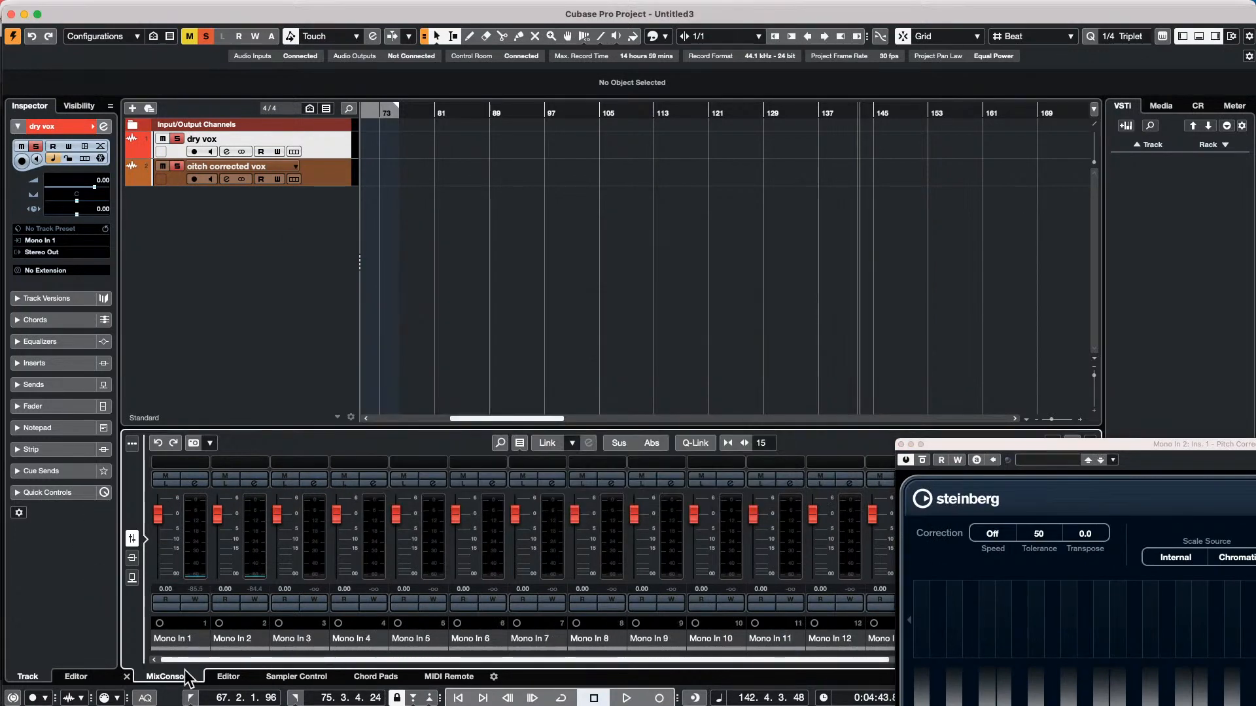
pyautogui.click(254, 484)
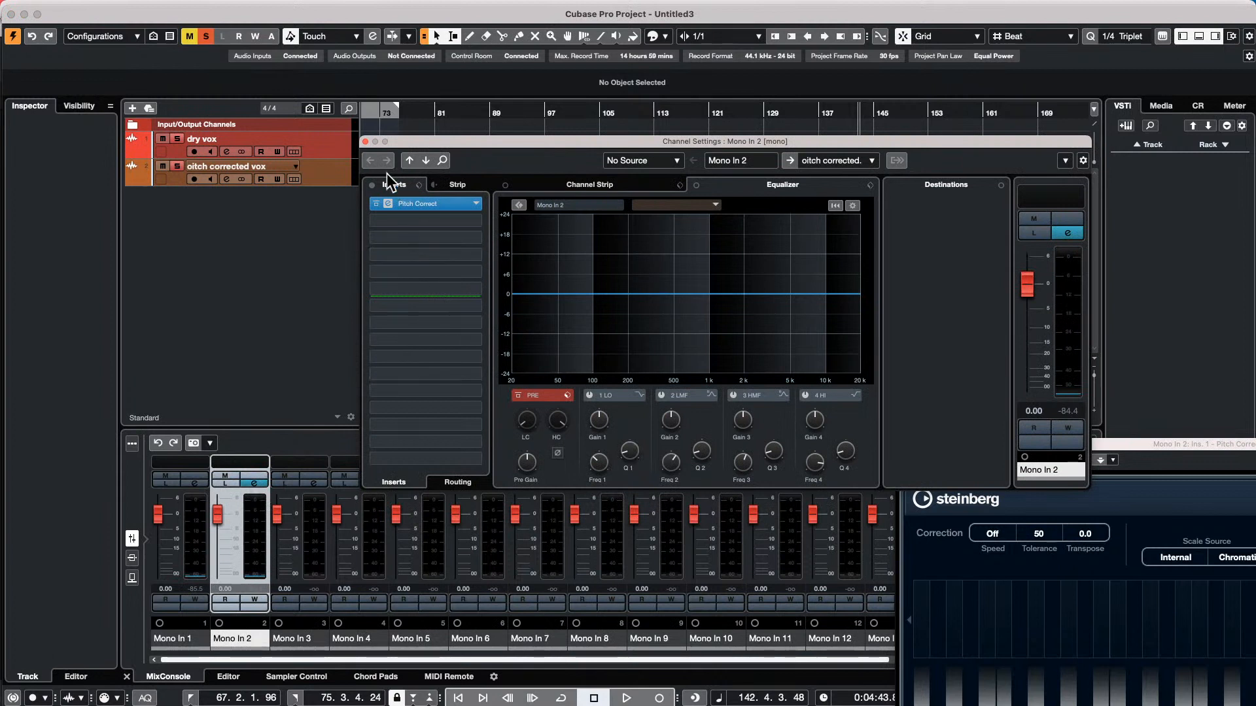
pyautogui.click(365, 142)
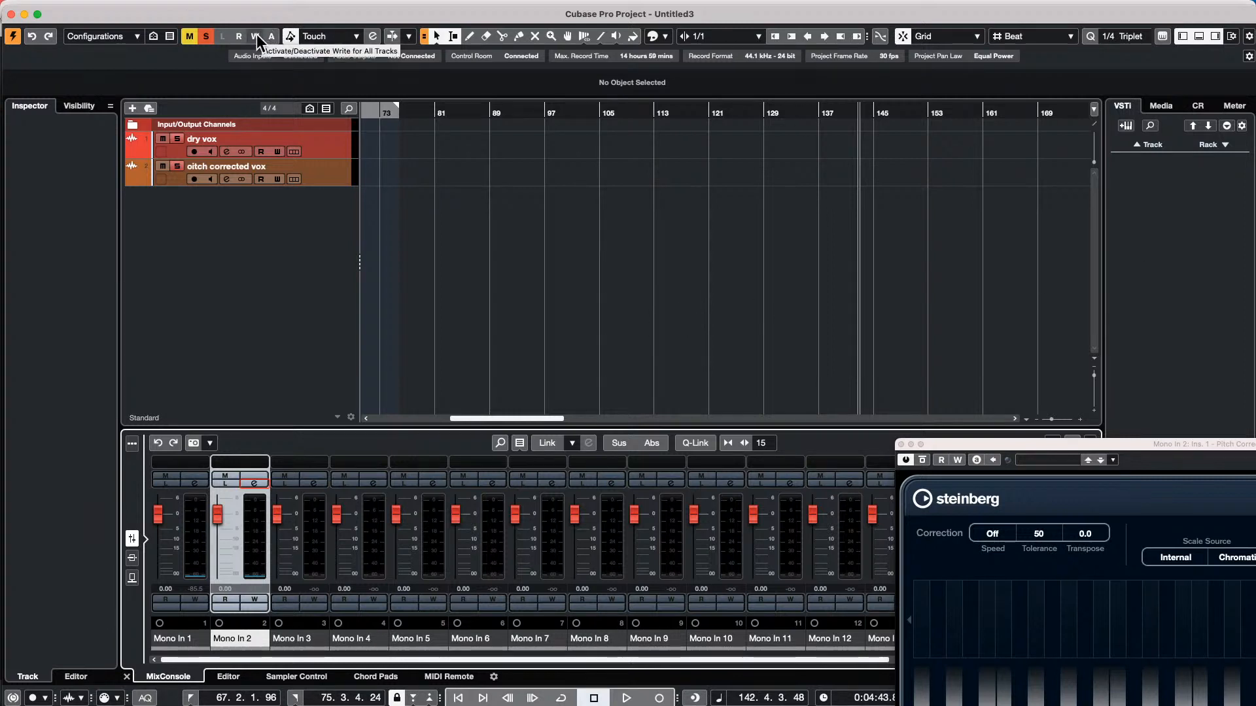
pyautogui.click(902, 444)
# Add the "sol 2 133" loop from the Drum Loops library to the project on a new track
pyautogui.click(1170, 106)
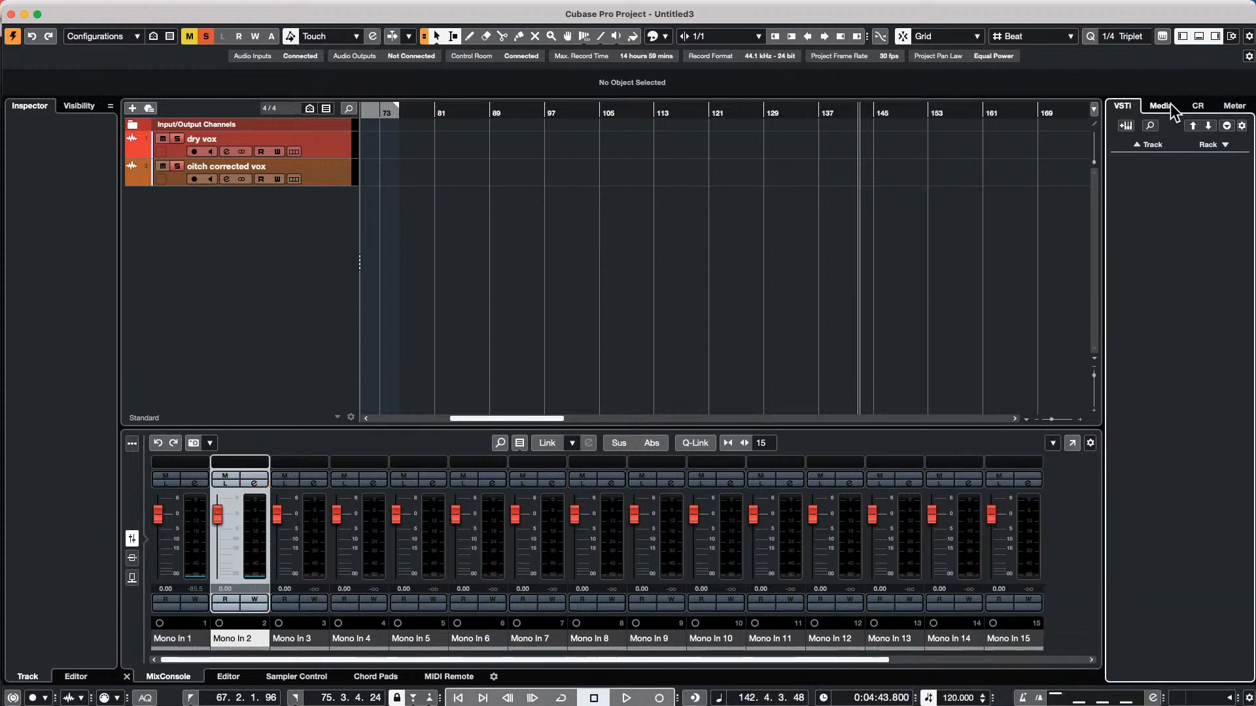
pyautogui.click(1164, 106)
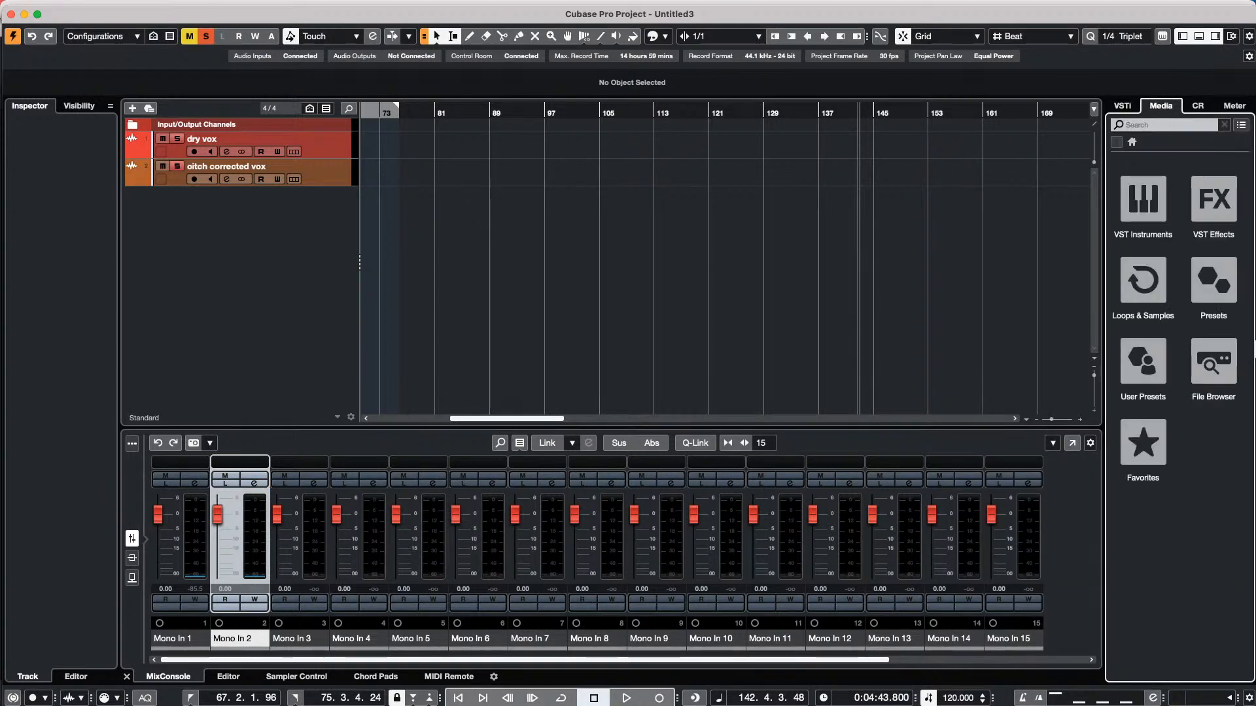
pyautogui.click(1143, 279)
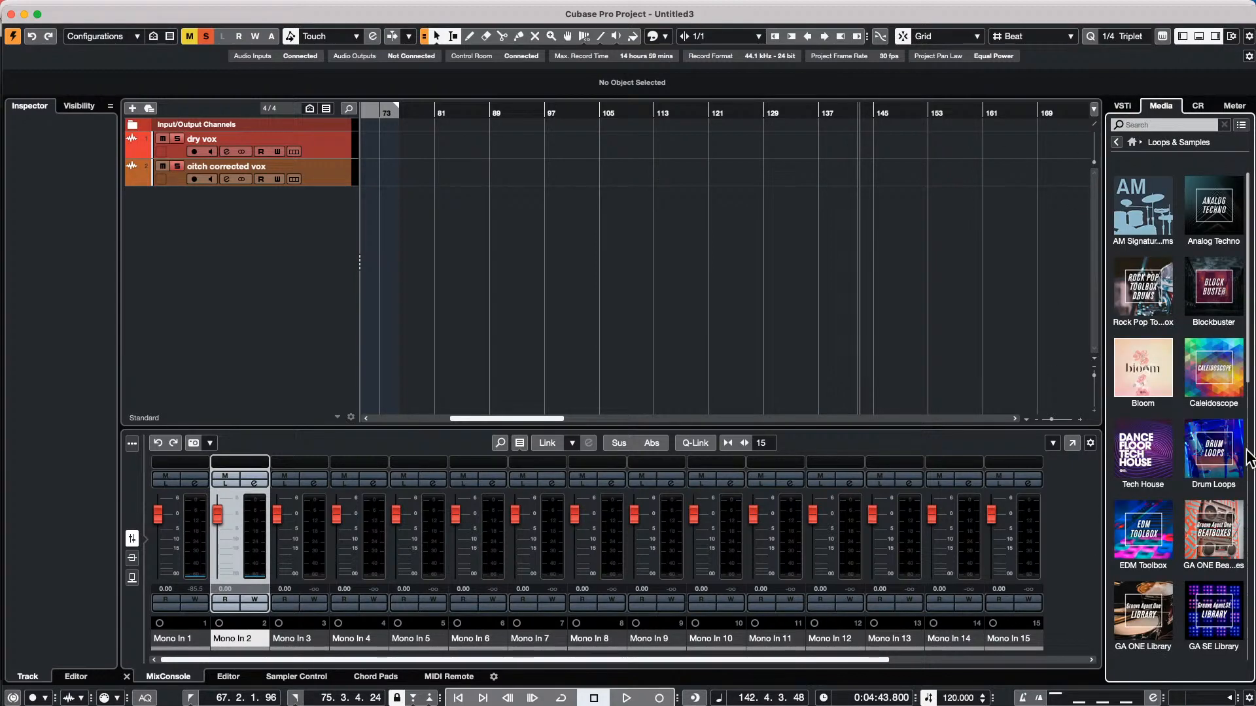
pyautogui.click(1213, 451)
pyautogui.scroll(-15, 1131, 345)
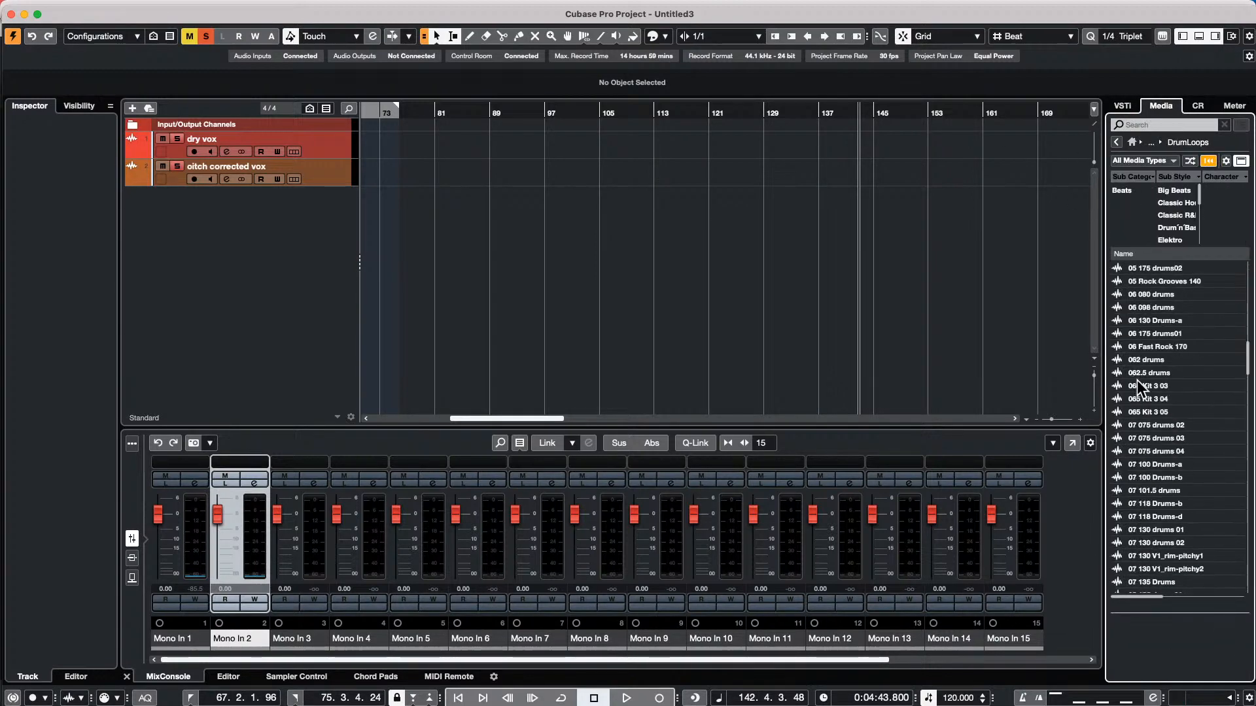
pyautogui.click(1194, 495)
pyautogui.doubleClick(1195, 495)
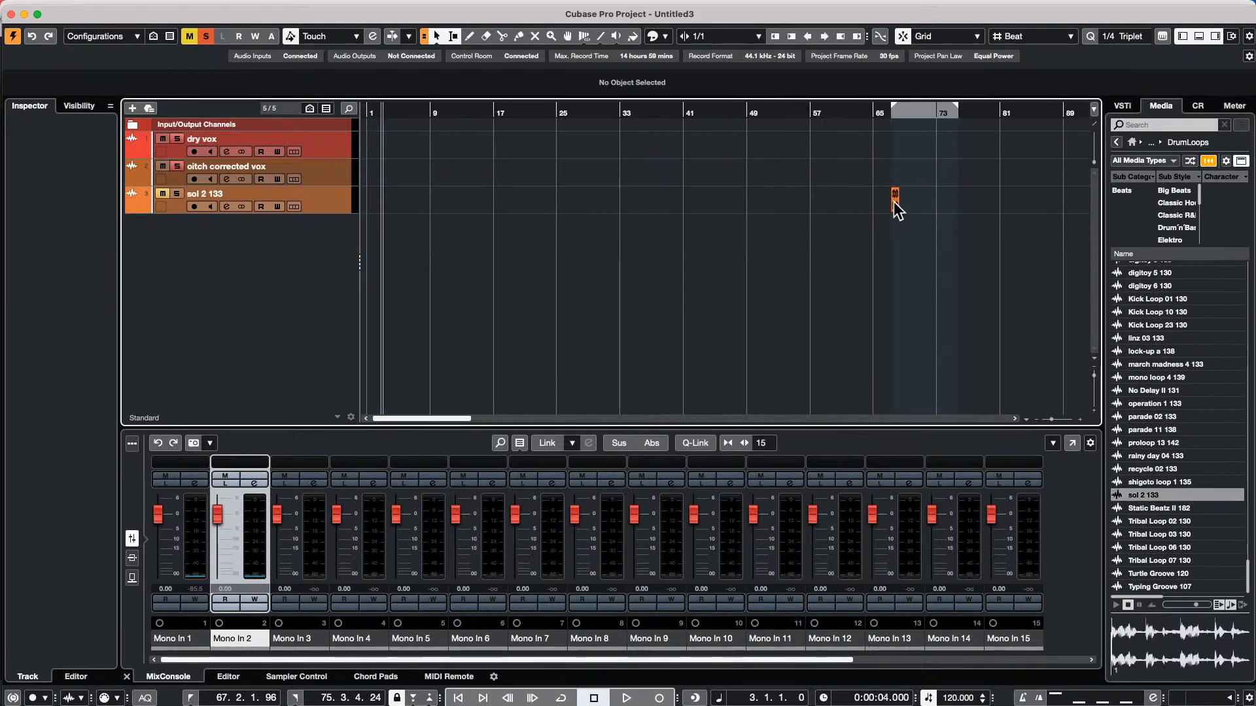
# Move the "sol 2 133" event to the start of bar 1 and open it in the Sample Editor
pyautogui.moveTo(893, 201); pyautogui.dragTo(371, 196)
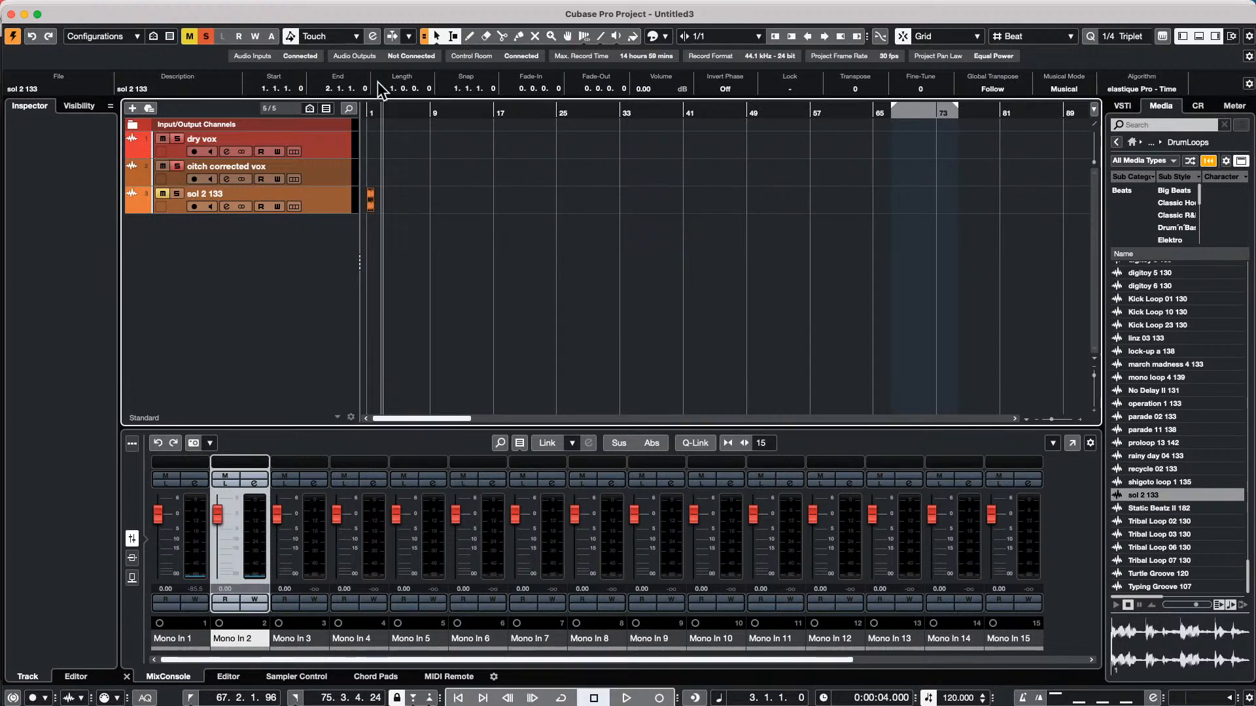
pyautogui.moveTo(407, 113); pyautogui.dragTo(371, 210)
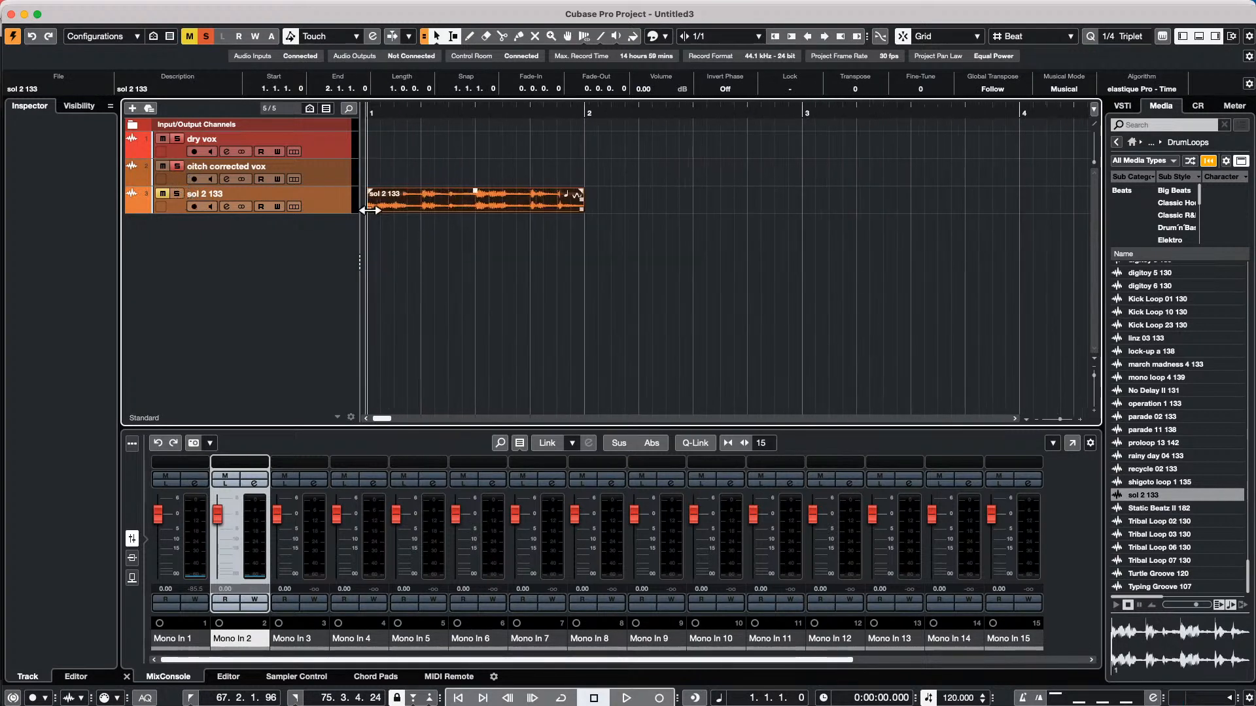
pyautogui.doubleClick(441, 206)
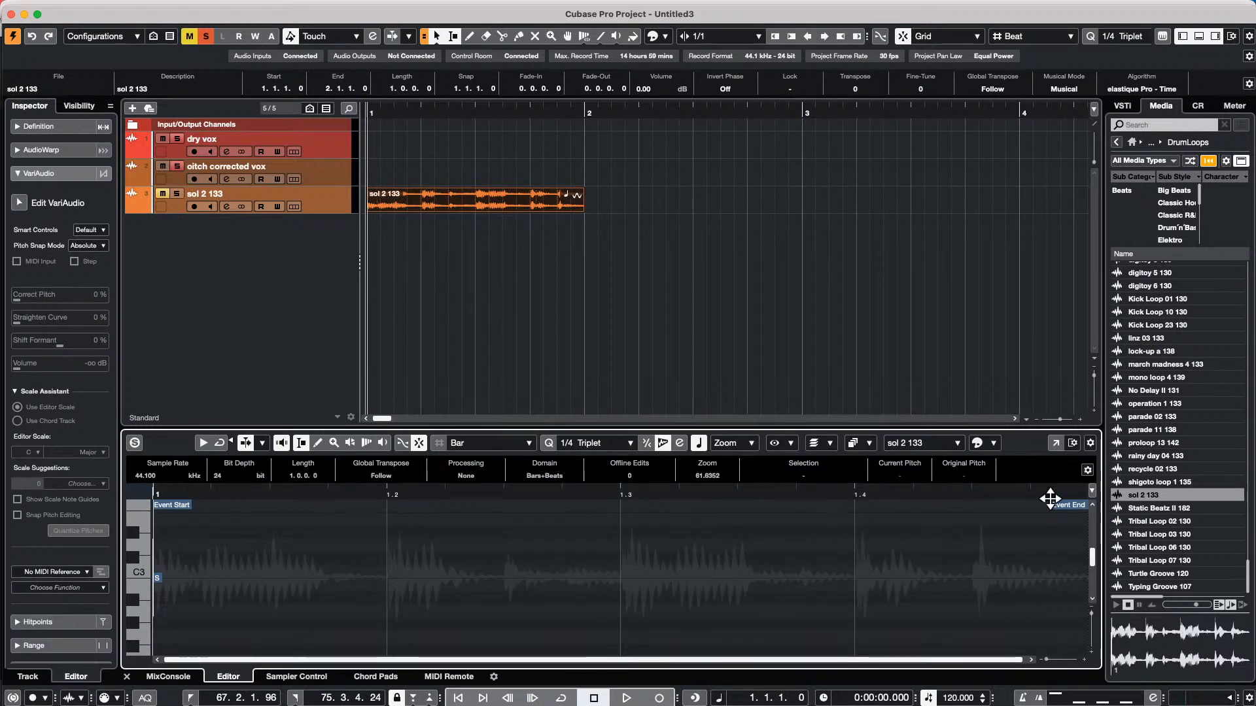
# Examine the loop's Definition settings and waveform, and try to move its event start earlier
pyautogui.click(60, 130)
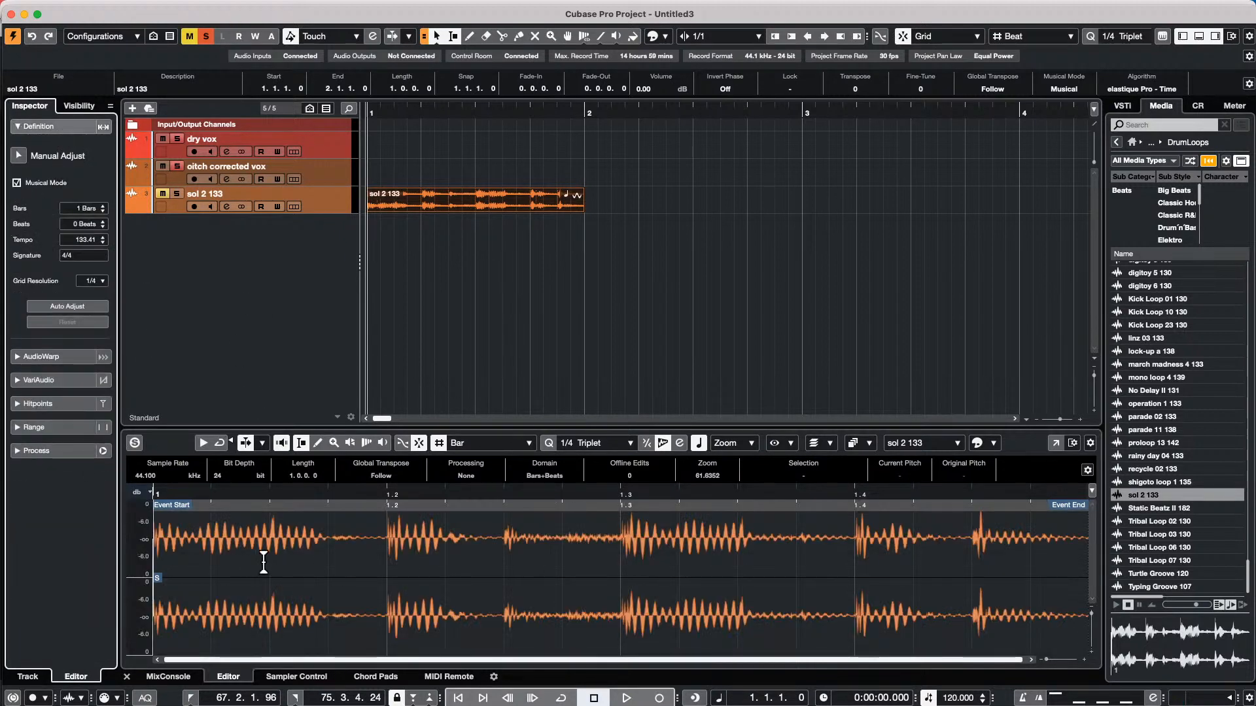
pyautogui.click(70, 126)
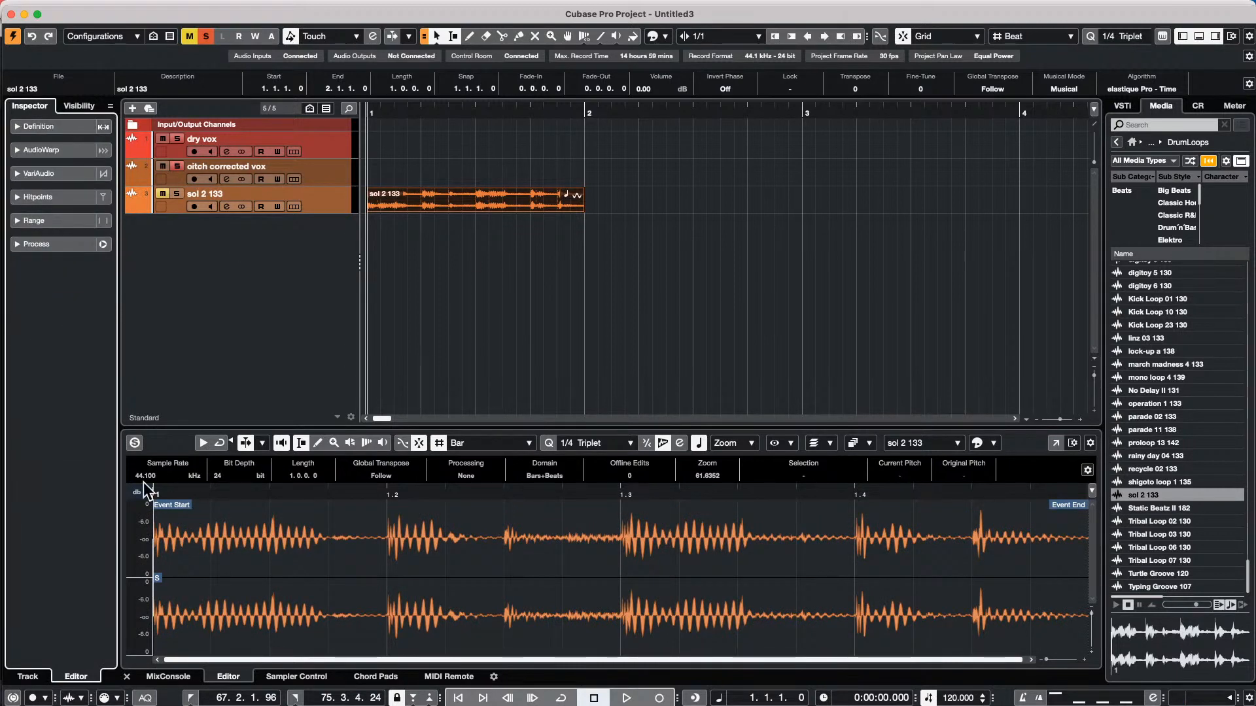
pyautogui.click(505, 494)
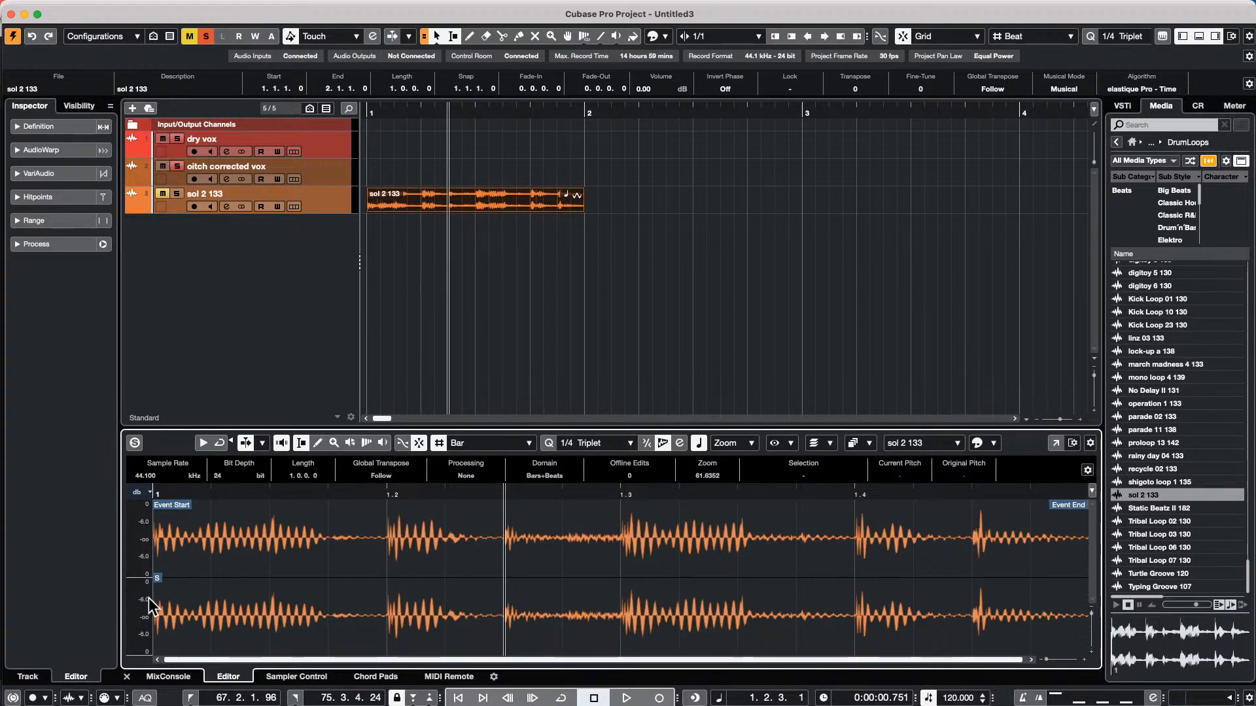
pyautogui.moveTo(172, 515)
pyautogui.mouseDown()
pyautogui.moveTo(280, 513)
pyautogui.moveTo(48, 510)
pyautogui.moveTo(337, 538)
pyautogui.moveTo(42, 507)
pyautogui.mouseUp()
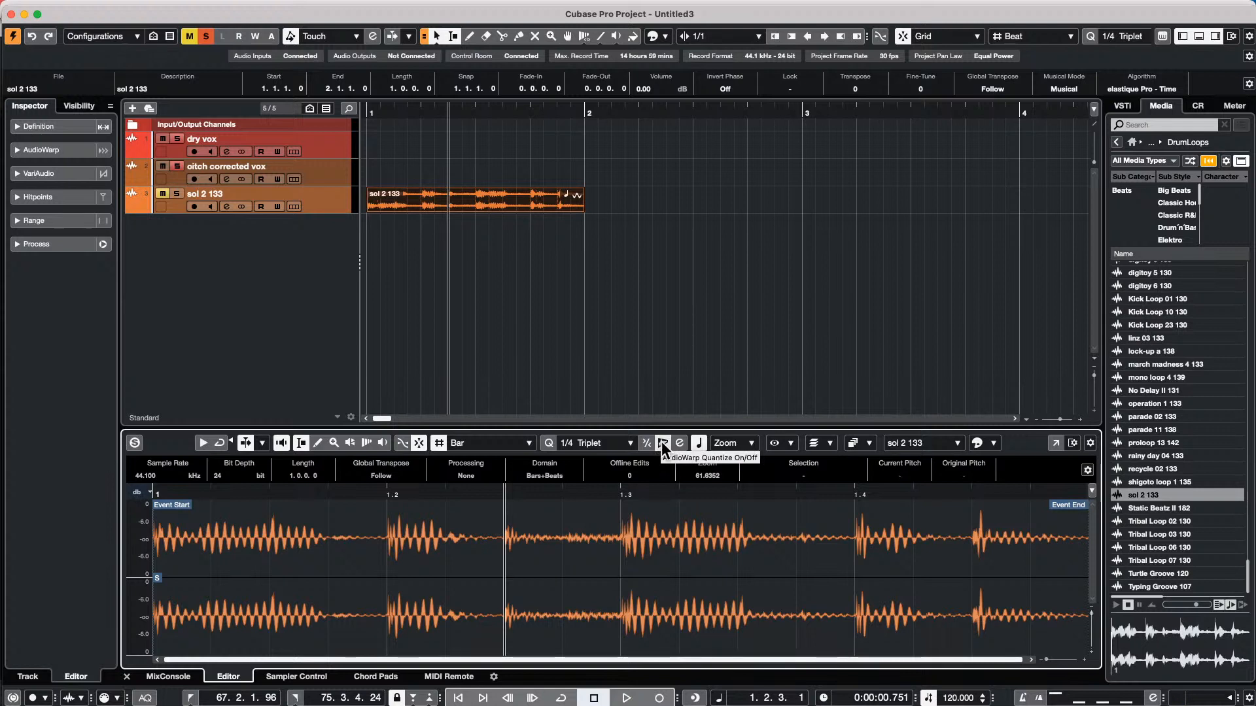
# Show the Musical Information controls in the Sample Editor toolbar
pyautogui.click(698, 443)
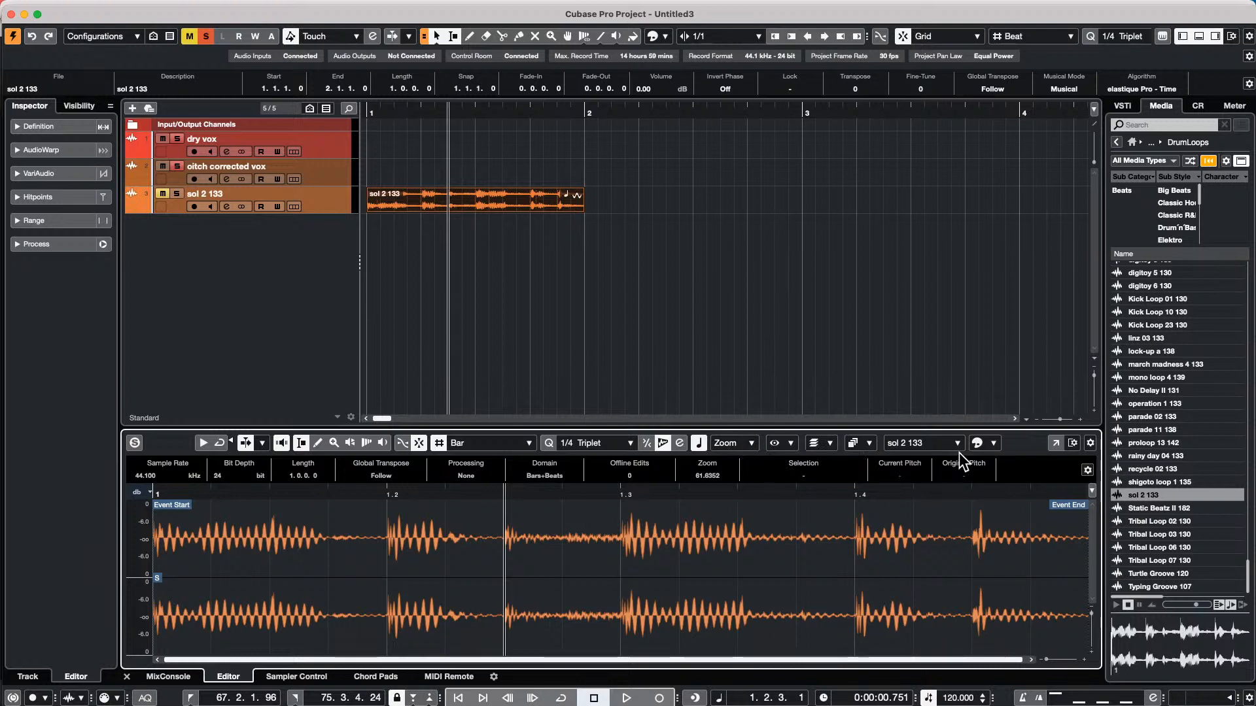
pyautogui.click(1090, 443)
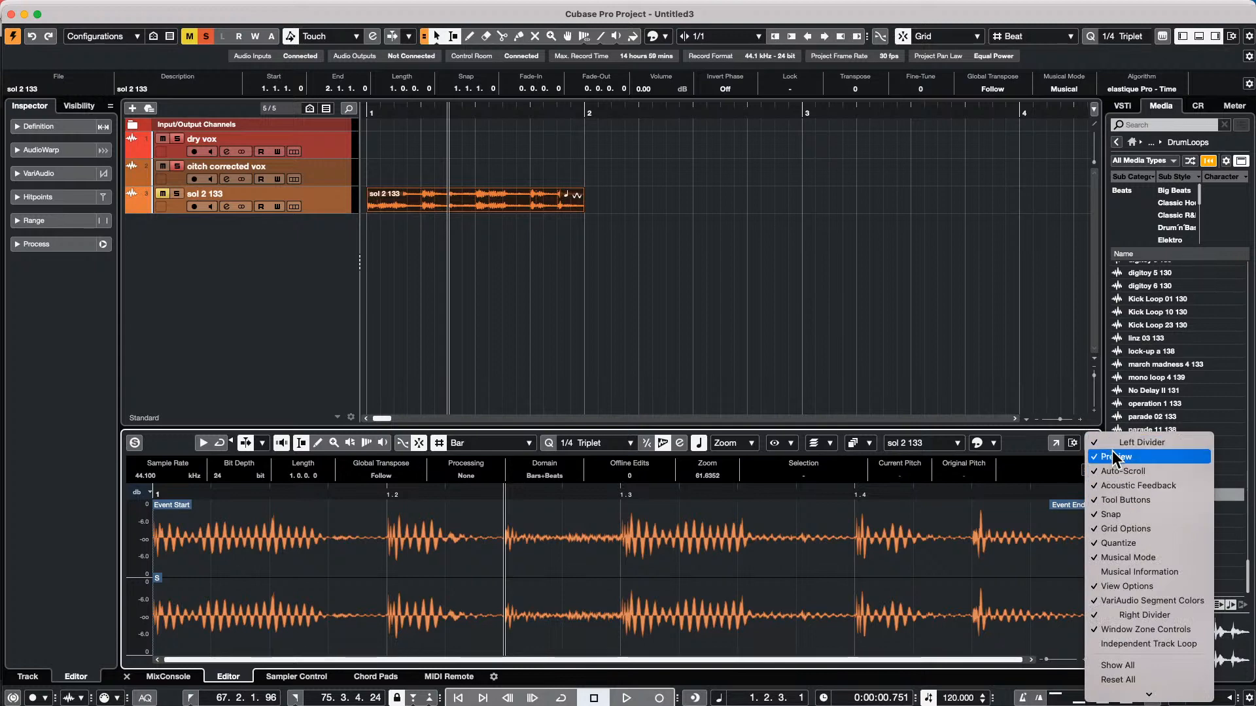
pyautogui.click(1112, 569)
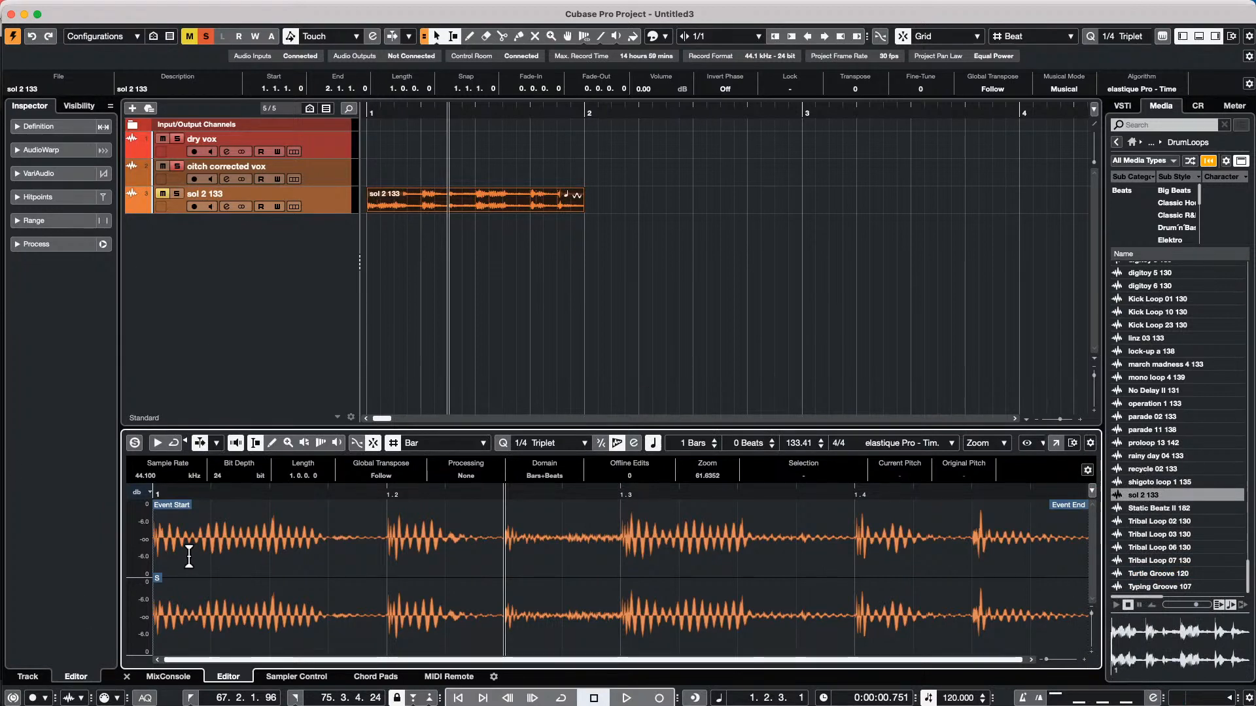
# Move the loop's snap point to 1.1.3.45 and try to extend its event start to an earlier position
pyautogui.moveTo(158, 580); pyautogui.dragTo(297, 582)
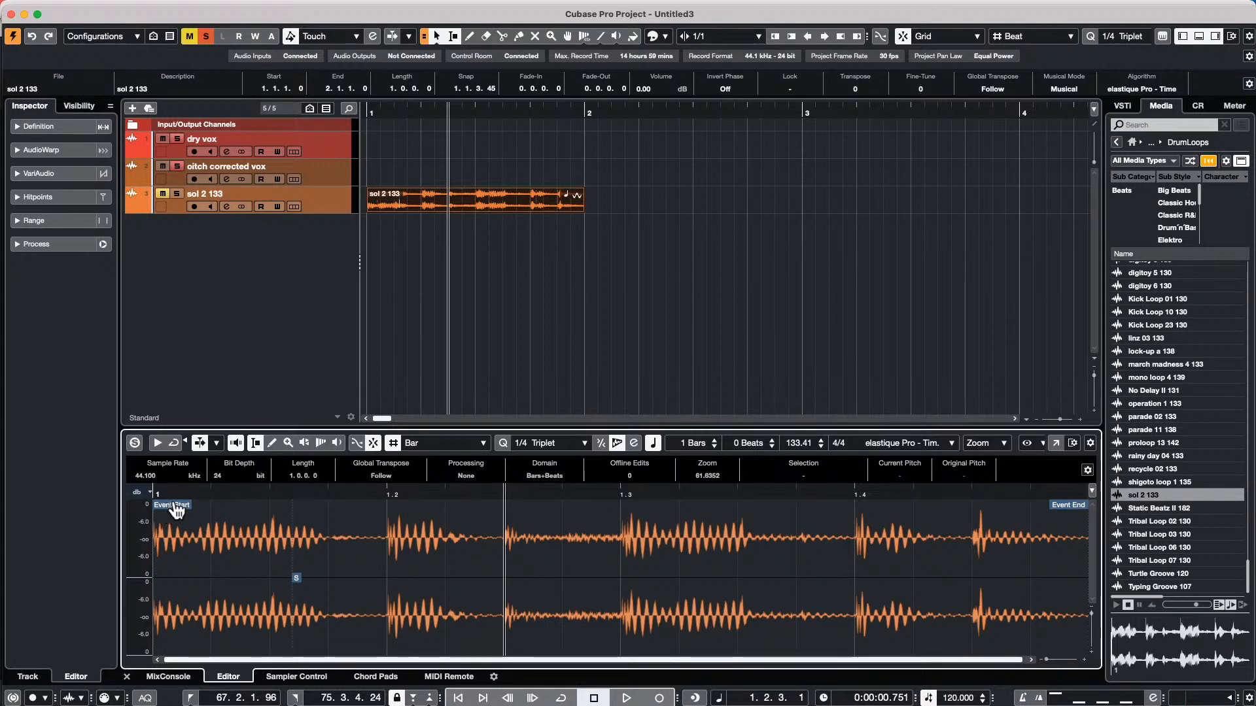
pyautogui.moveTo(175, 509)
pyautogui.mouseDown()
pyautogui.moveTo(433, 514)
pyautogui.moveTo(26, 535)
pyautogui.mouseUp()
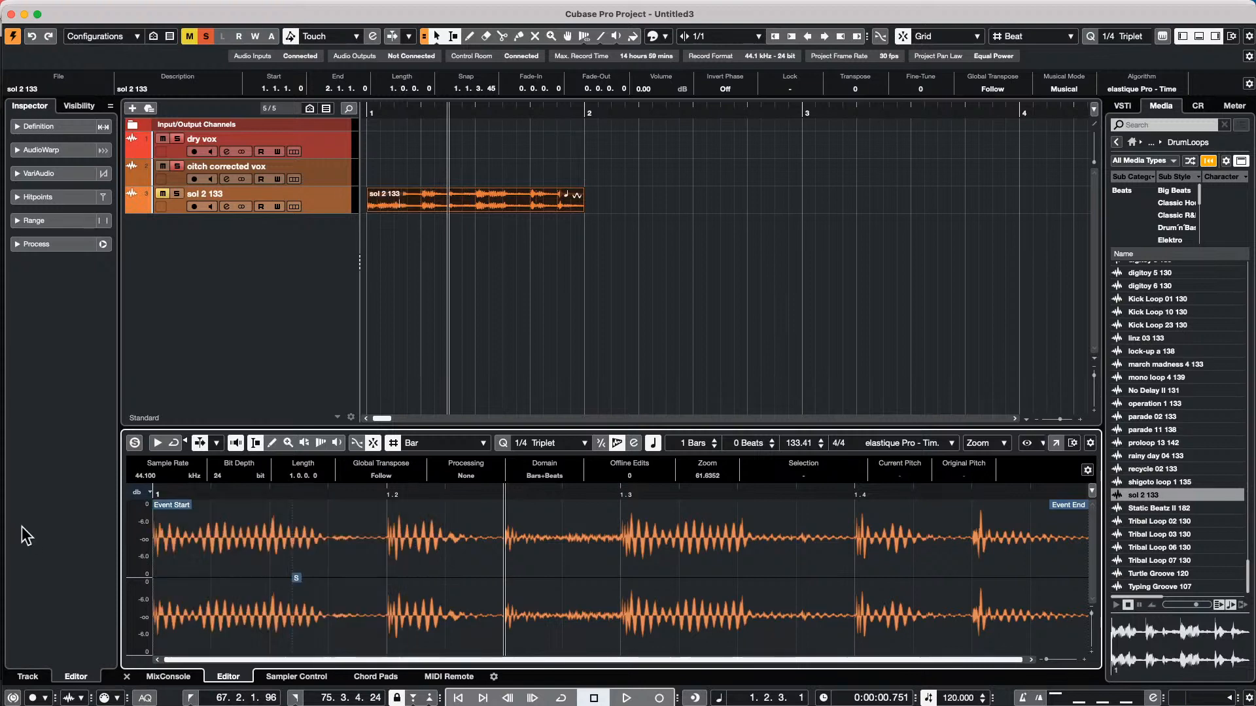
# Show the Overview Line in the Sample Editor's window layout and hide it again
pyautogui.click(1090, 443)
pyautogui.click(1021, 356)
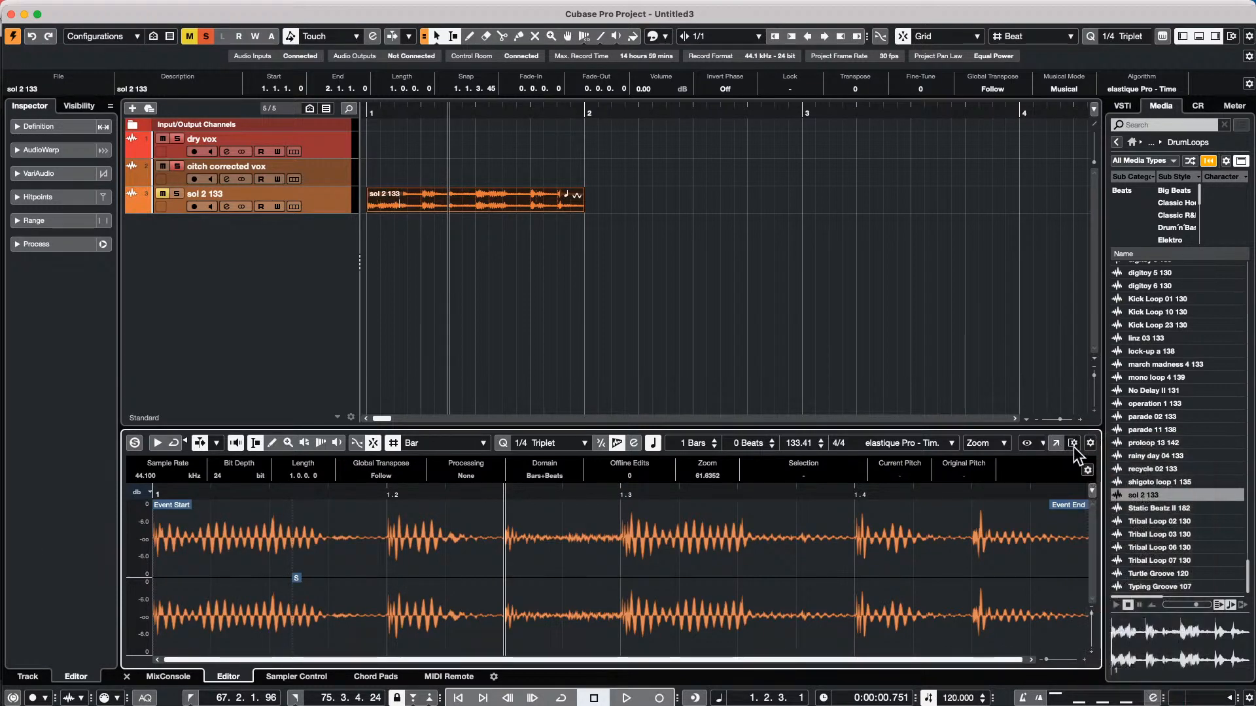
pyautogui.click(1073, 446)
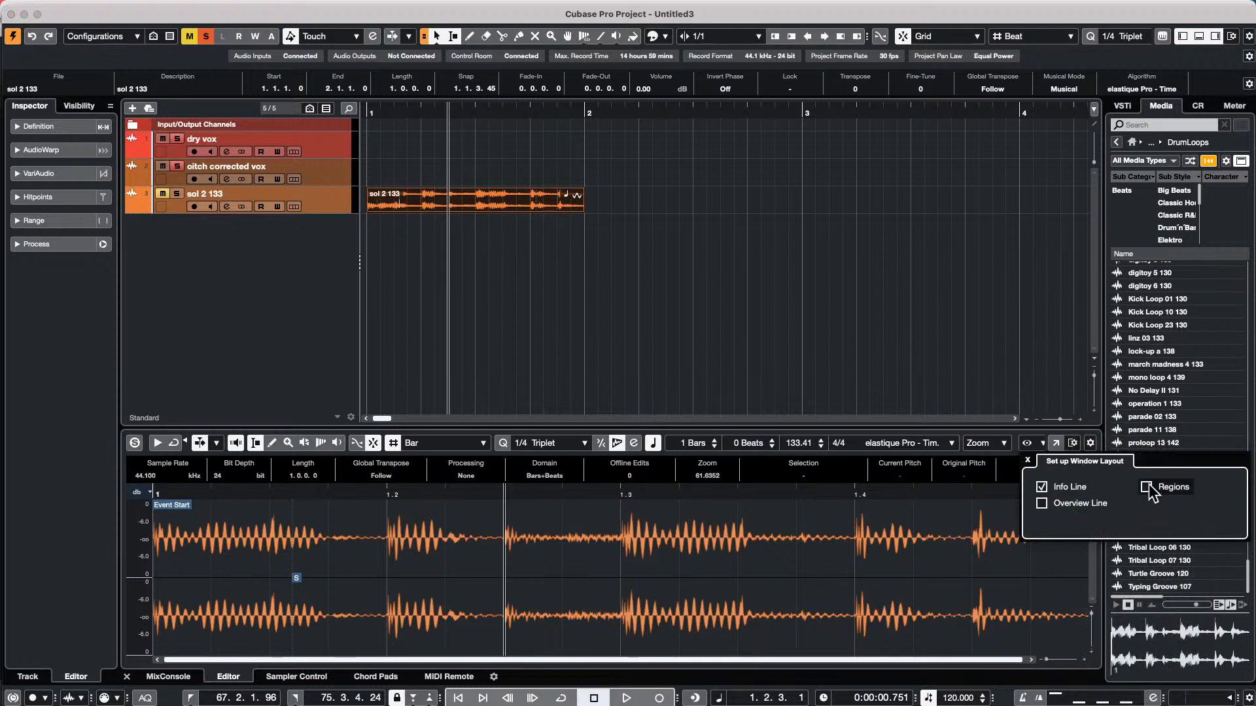
pyautogui.click(1042, 503)
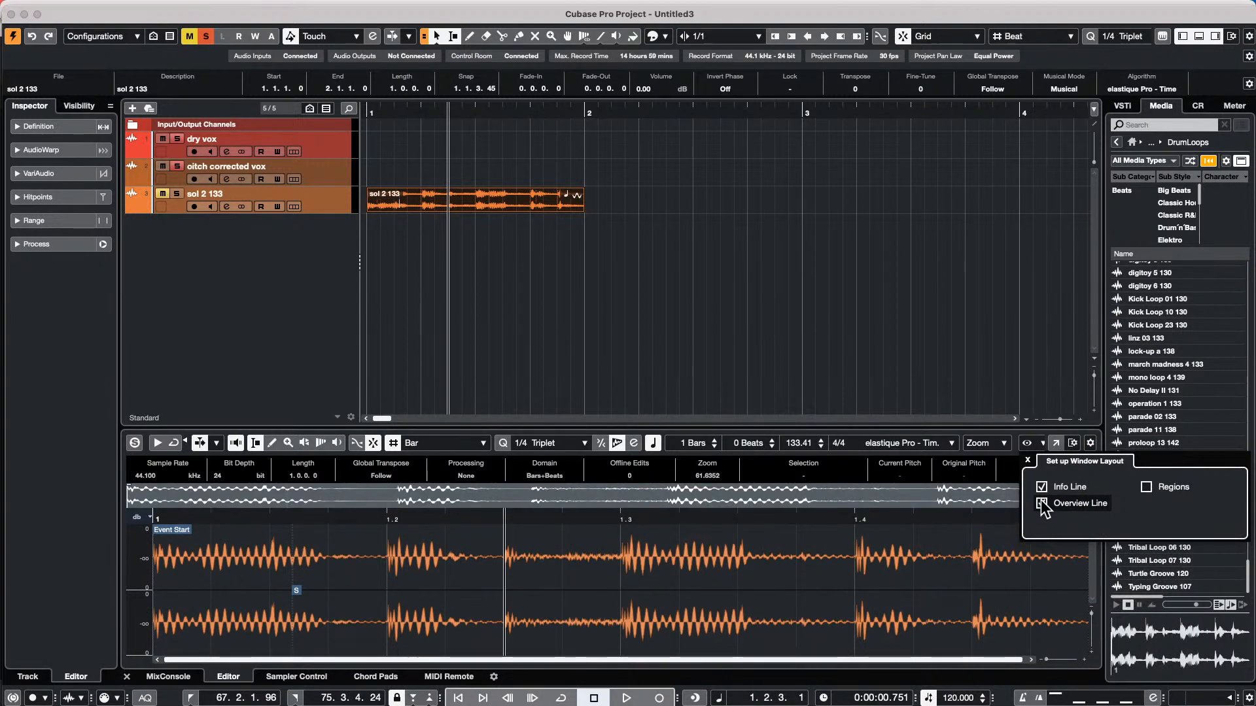
pyautogui.click(1041, 503)
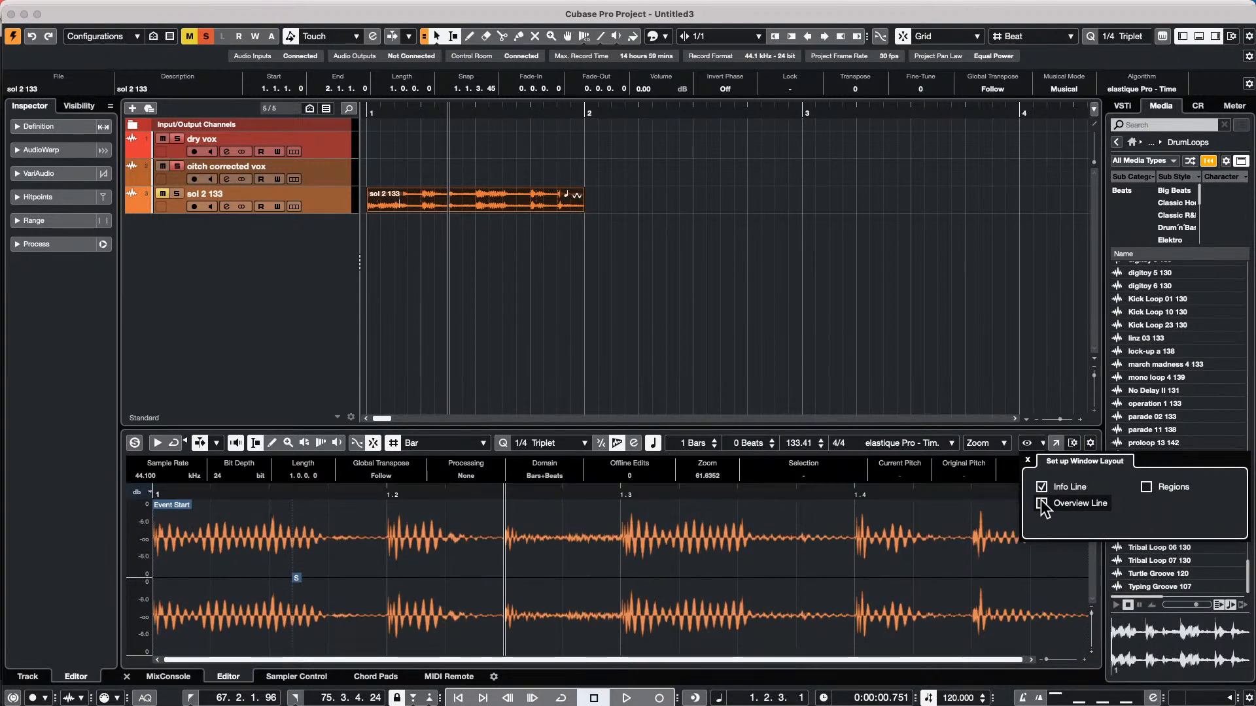
# Toggle the Overview Line on and off once more and close the window layout setup
pyautogui.click(1042, 504)
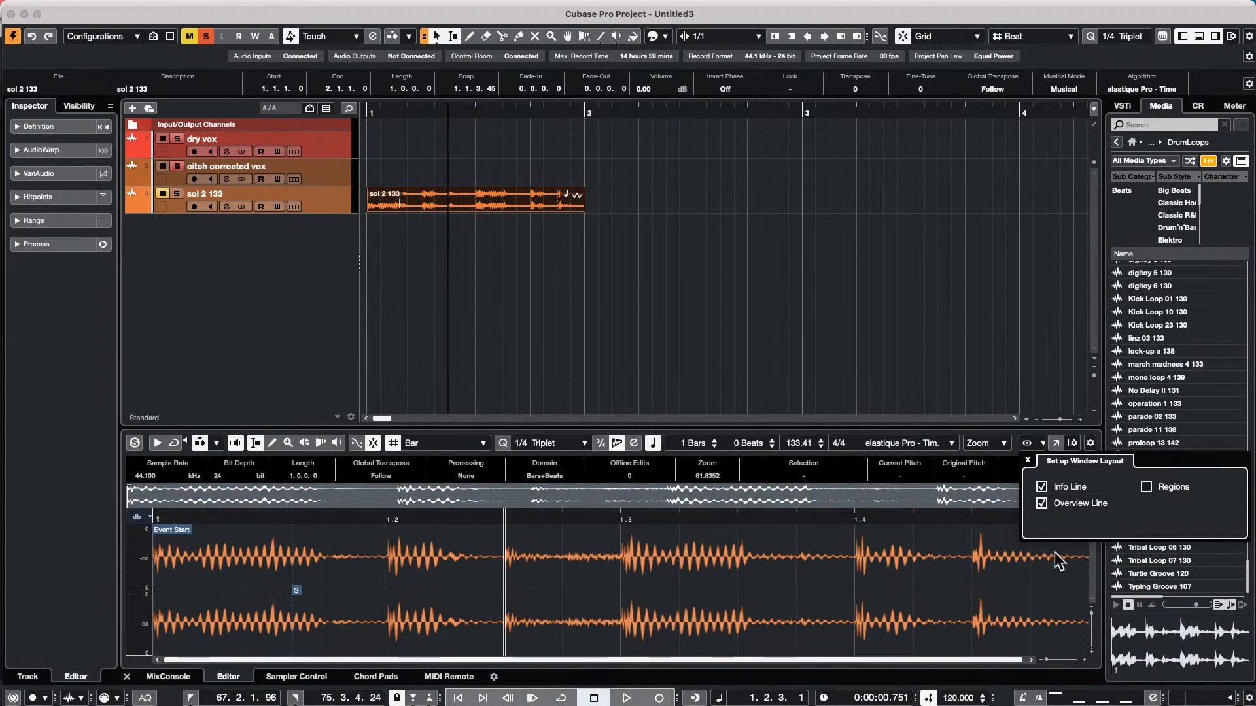
pyautogui.click(1042, 504)
pyautogui.click(404, 413)
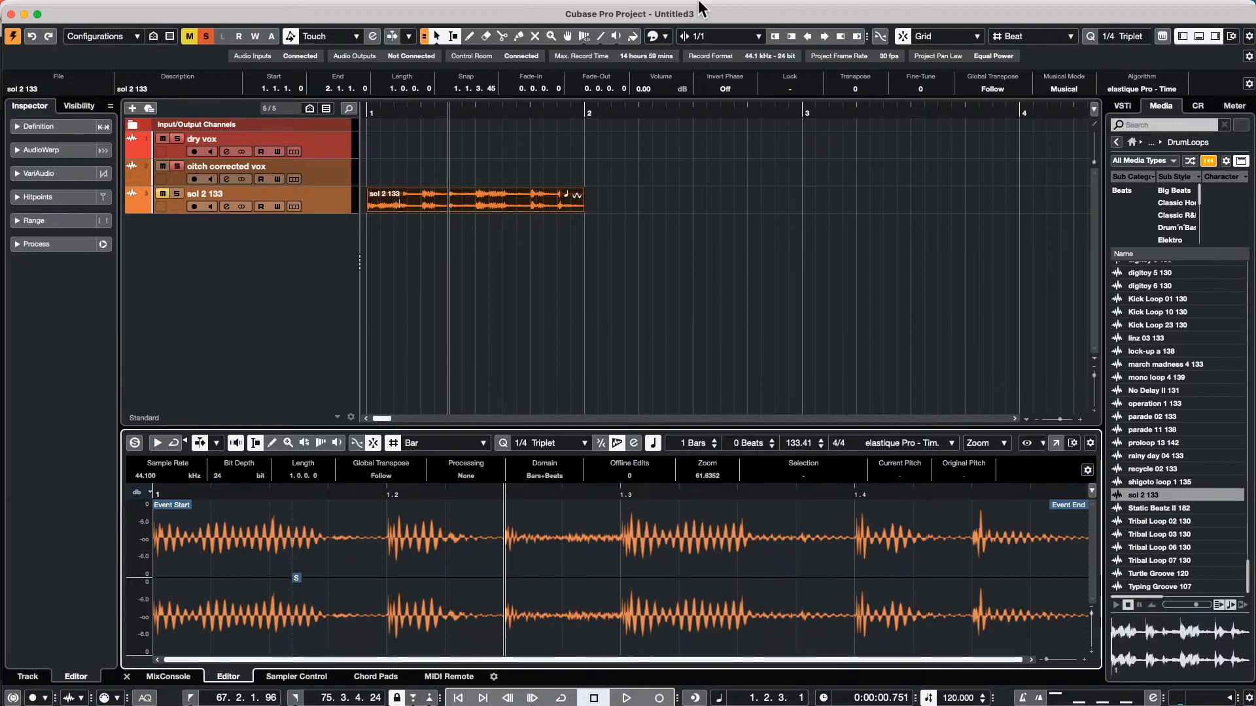
# Solo and select the sol 2 133 track and enlarge its height so the loop's waveform is easier to inspect
pyautogui.moveTo(135, 6)
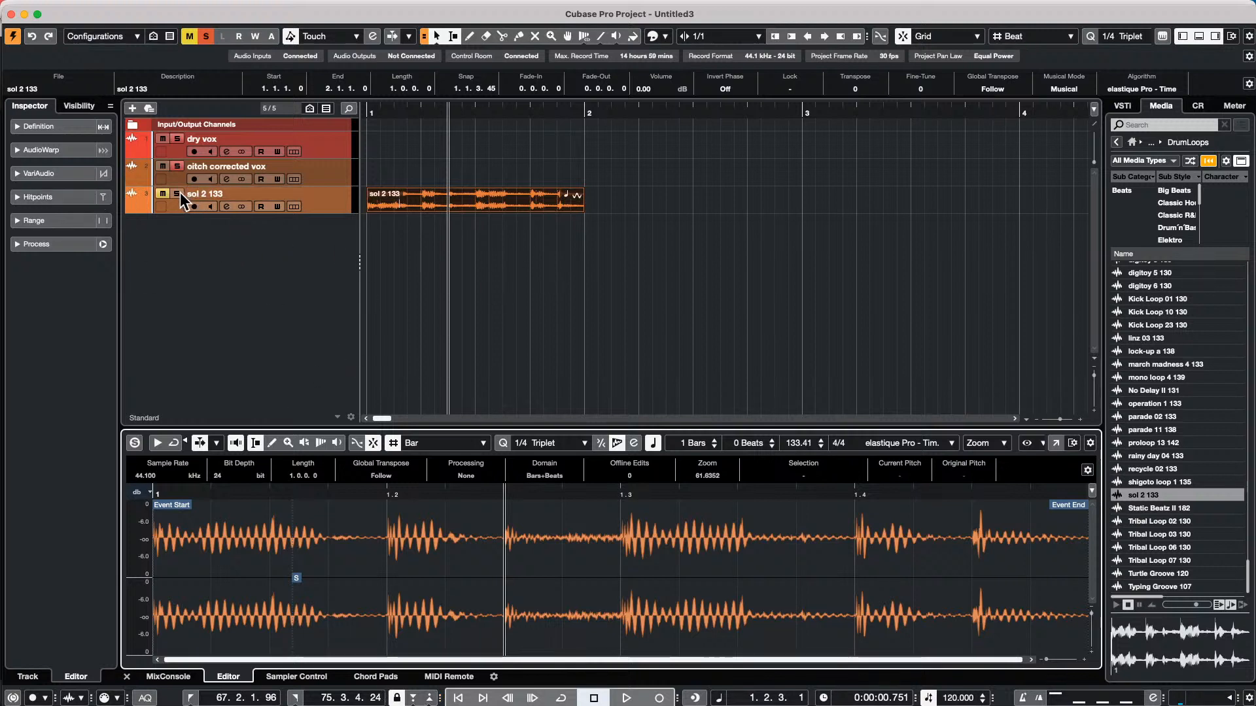
pyautogui.click(283, 238)
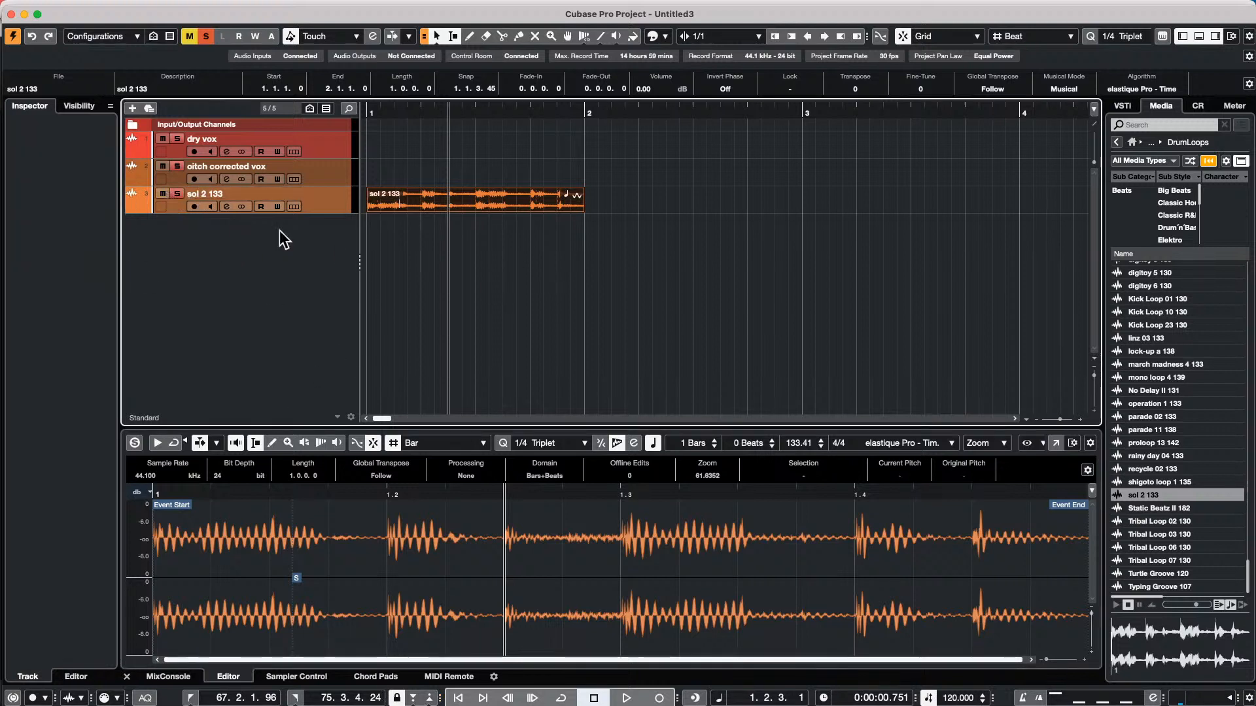
pyautogui.click(327, 208)
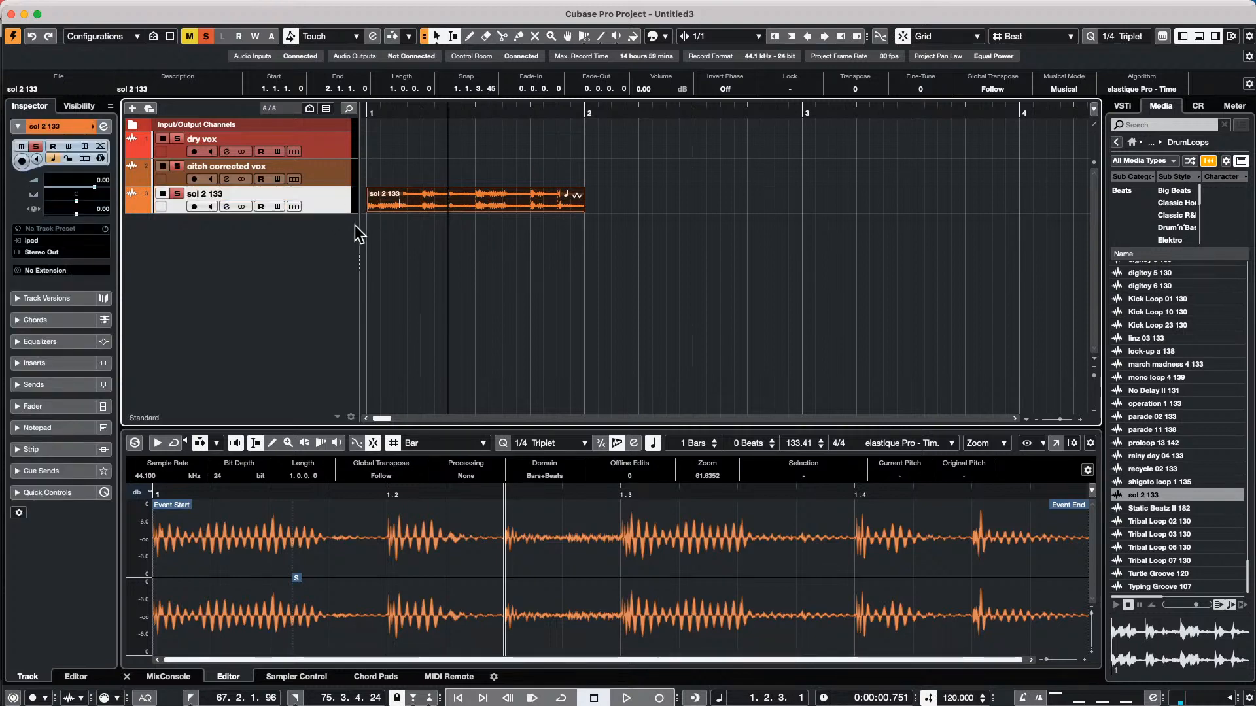
pyautogui.moveTo(331, 213); pyautogui.dragTo(331, 331)
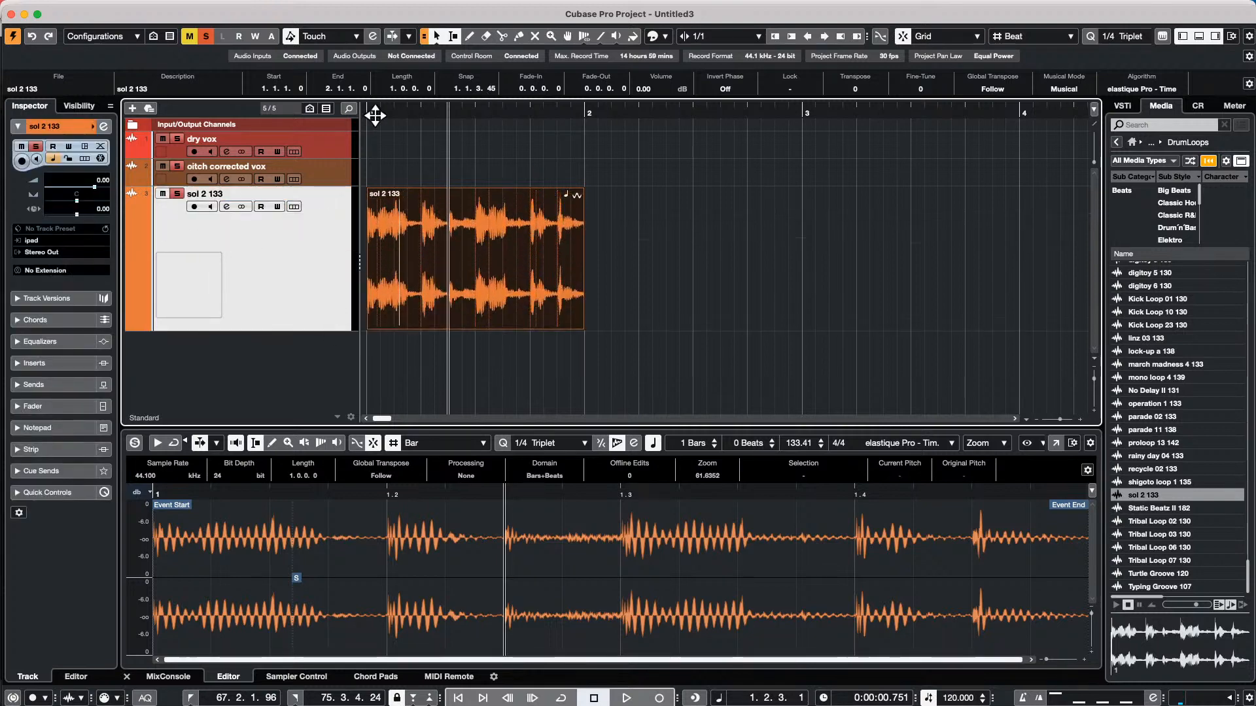
pyautogui.moveTo(407, 110); pyautogui.dragTo(49, 100)
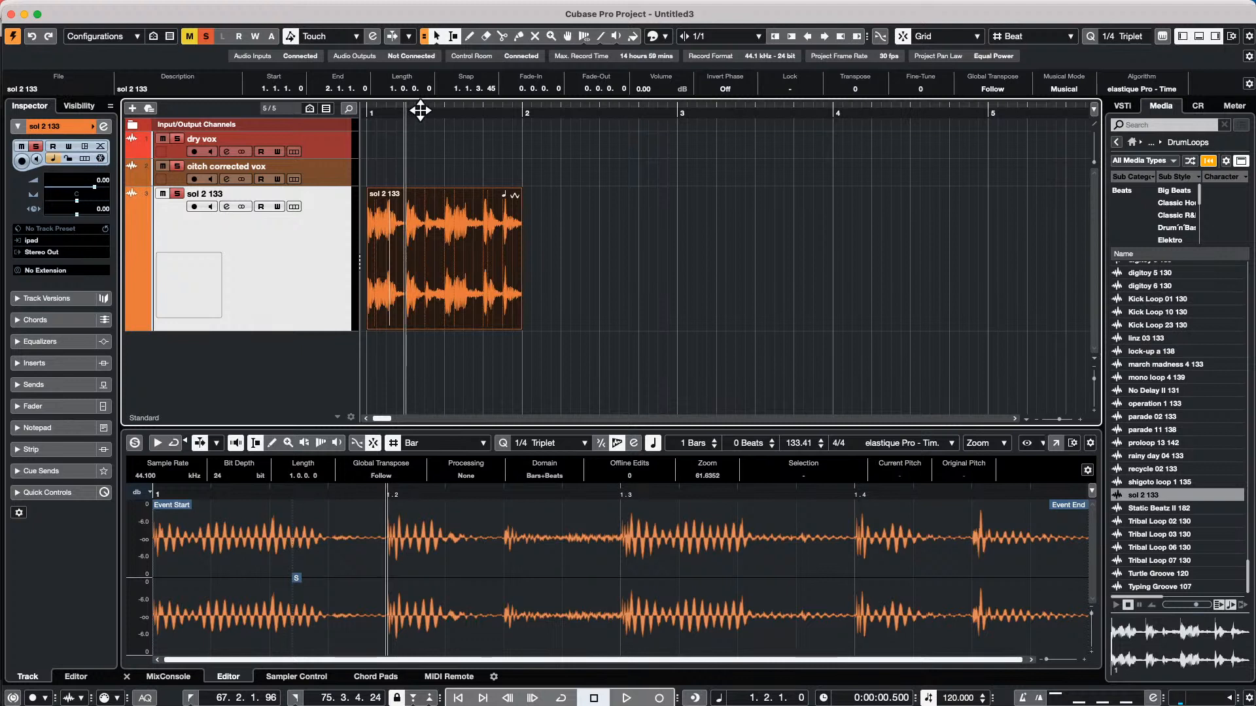
pyautogui.moveTo(420, 110); pyautogui.dragTo(188, 104)
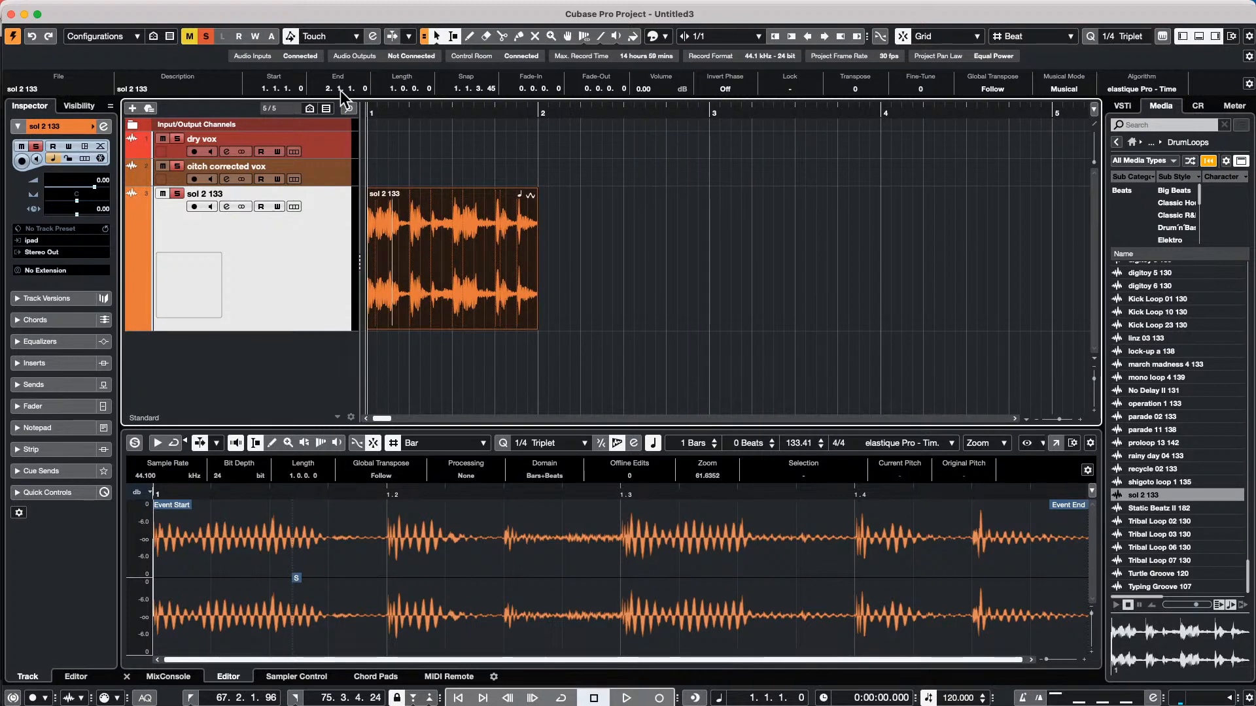
pyautogui.moveTo(425, 114); pyautogui.dragTo(177, 147)
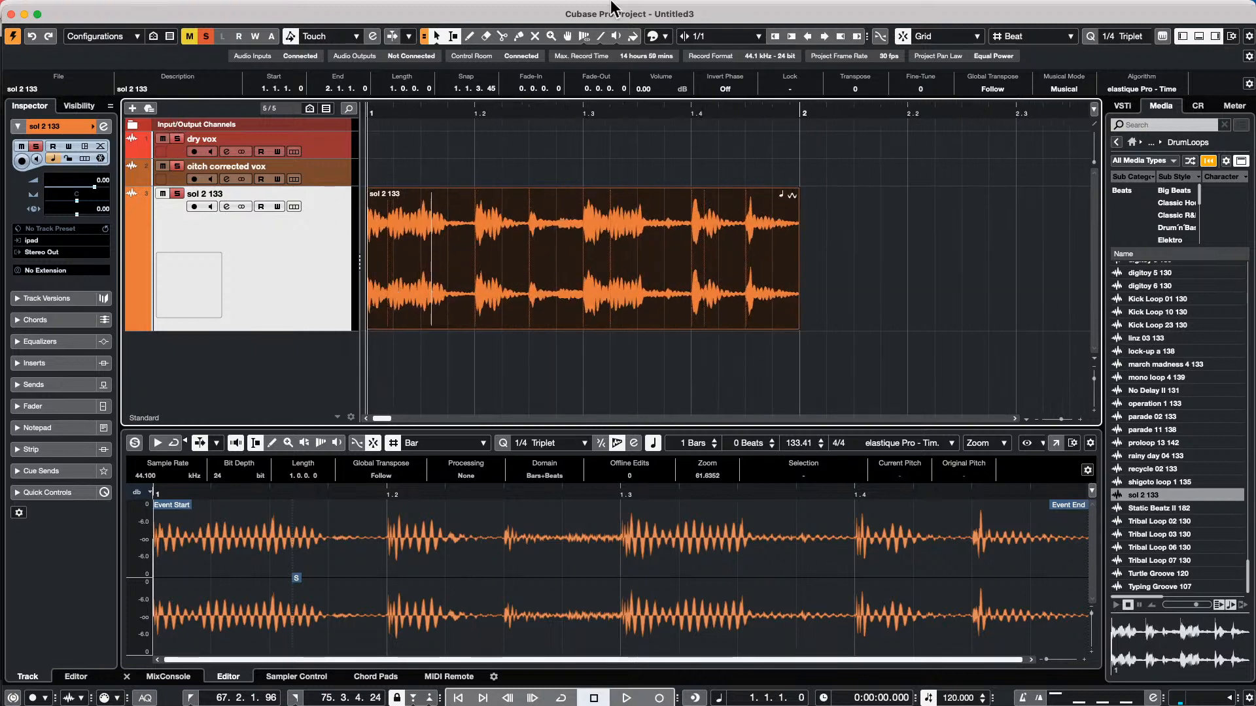
# Set the loop's hitpoint threshold to 27 % and create warp markers from the detected hitpoints
pyautogui.click(584, 38)
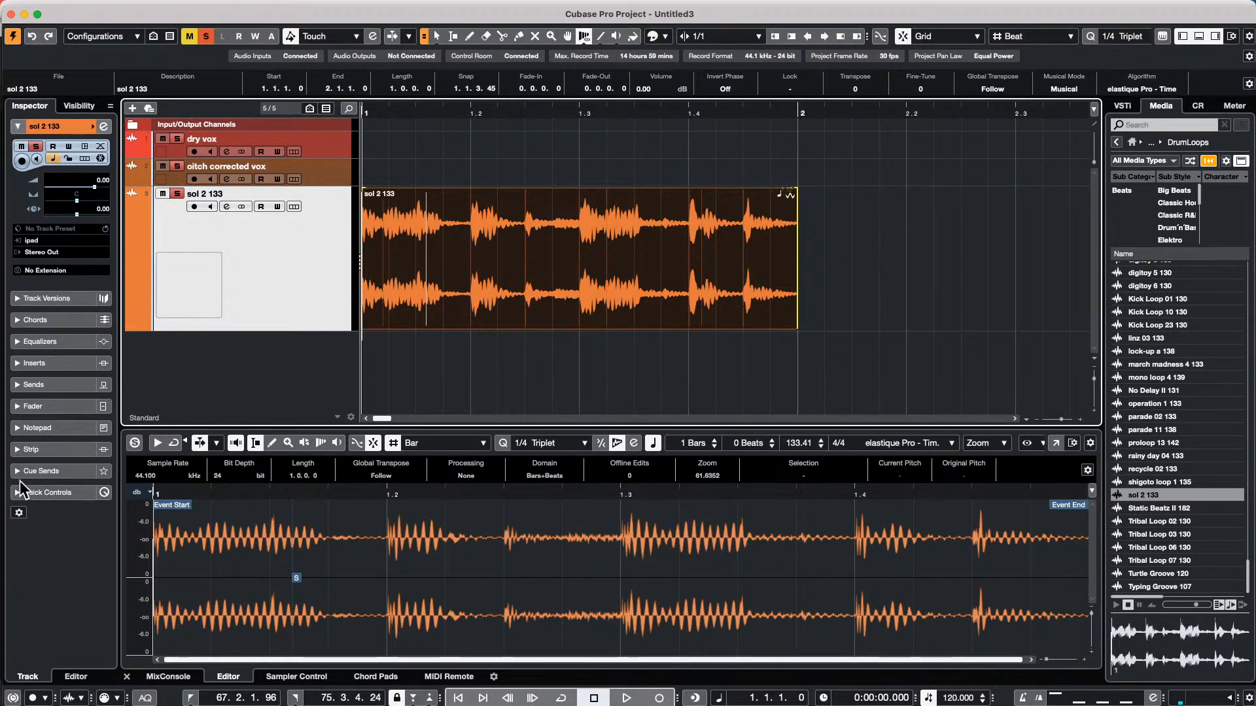
pyautogui.press('1')
pyautogui.doubleClick(572, 324)
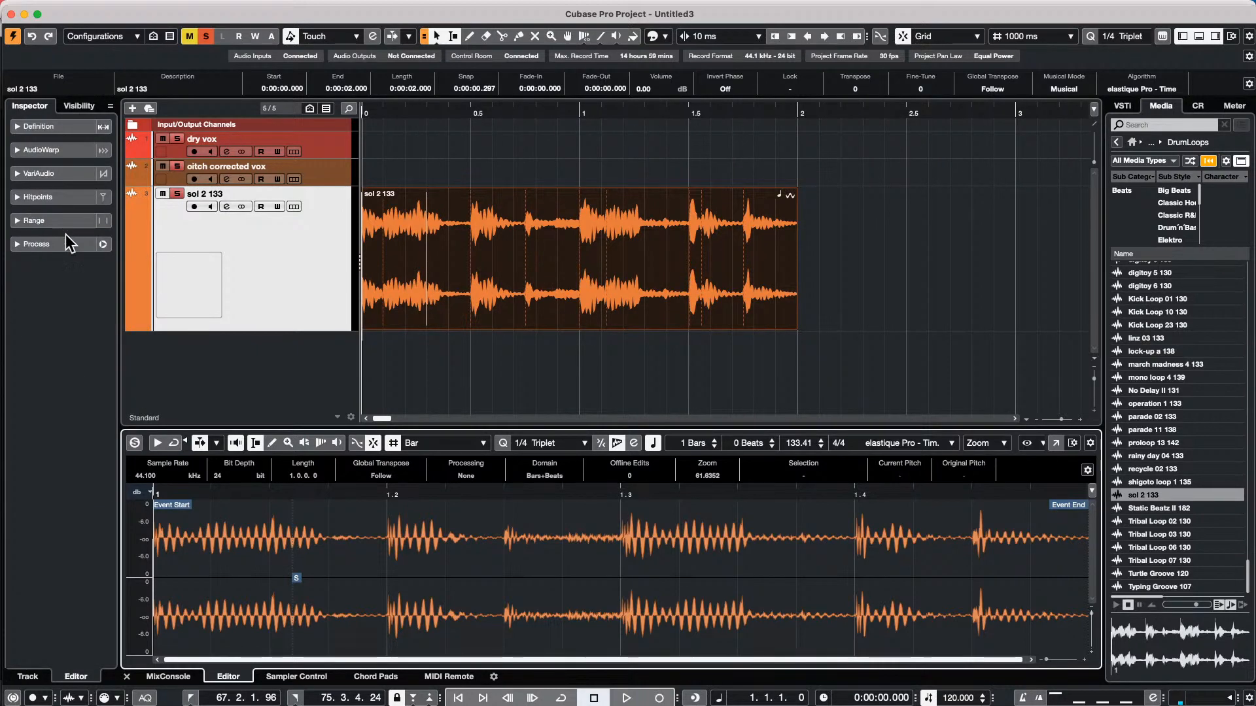
pyautogui.click(52, 197)
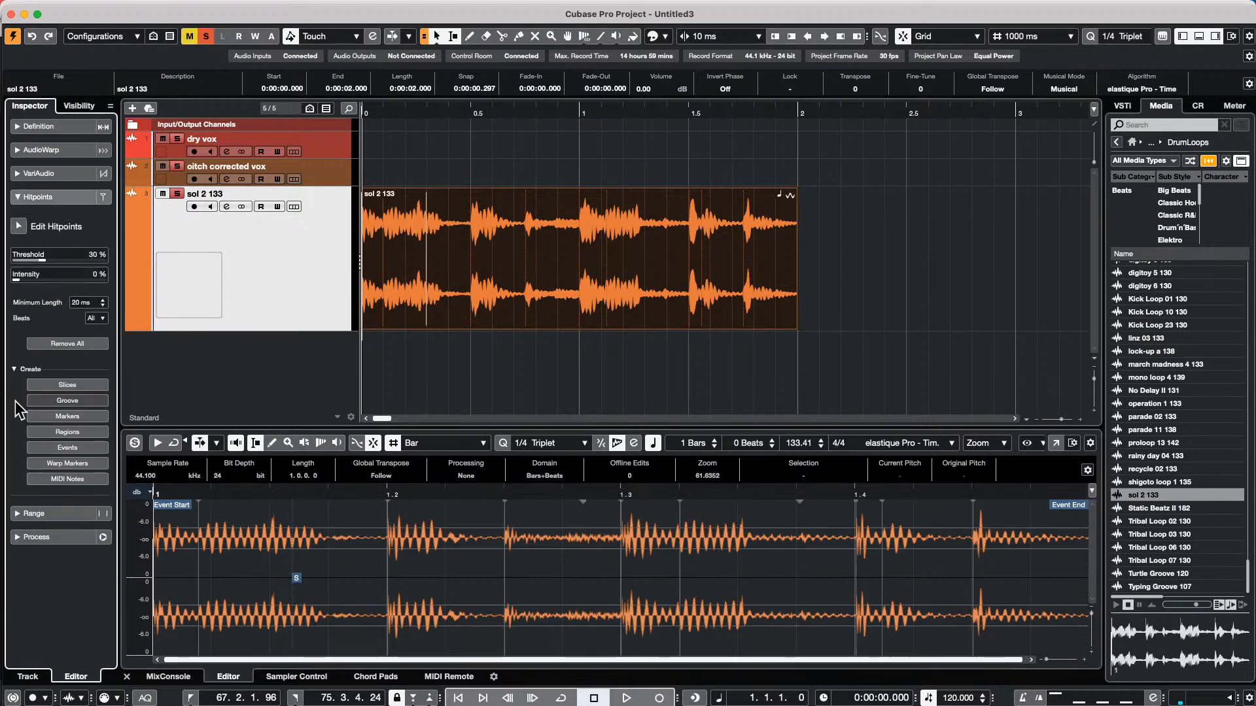
pyautogui.click(37, 261)
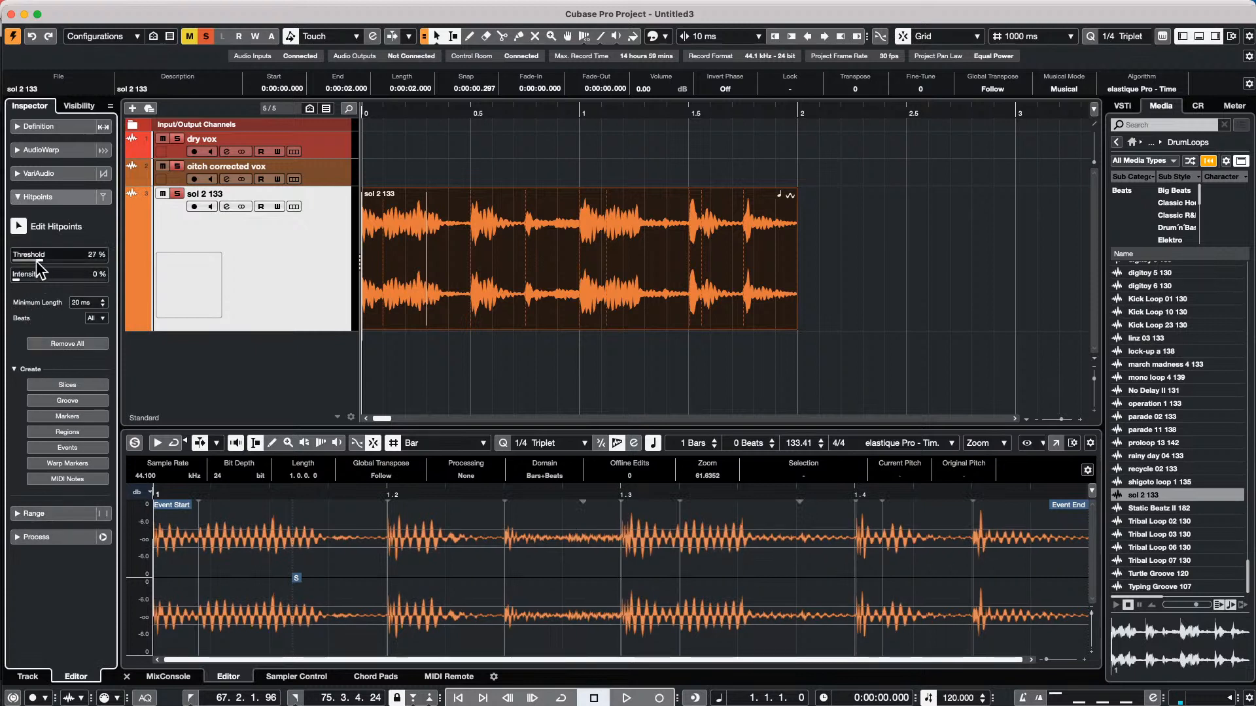
pyautogui.click(68, 463)
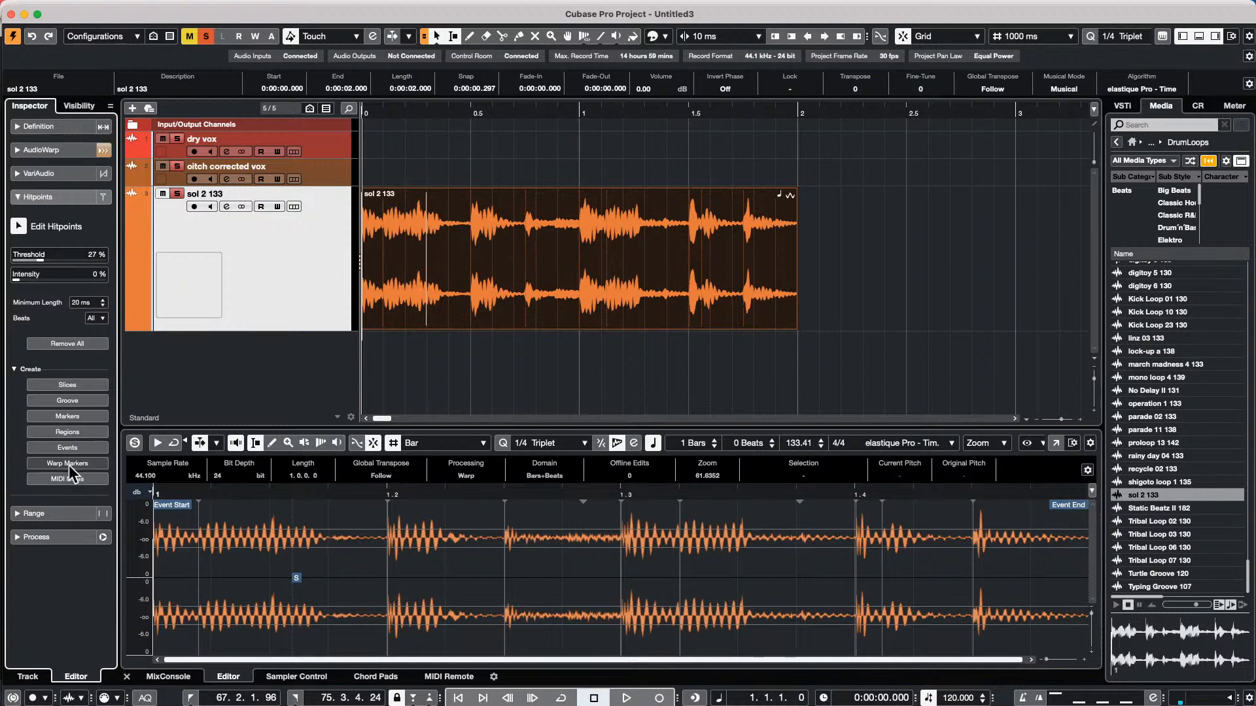
# Activate Free Warp in the loop's AudioWarp settings and shift the two warp markers around 1.3 slightly later
pyautogui.click(48, 155)
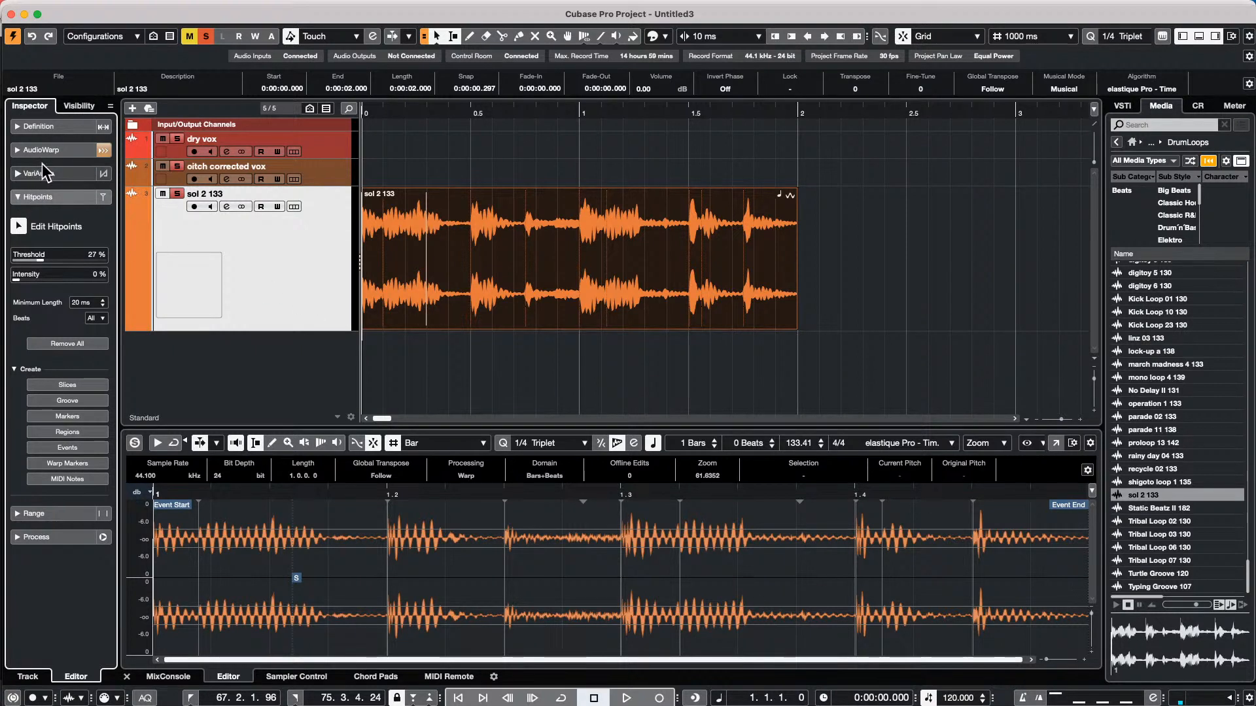
pyautogui.click(18, 181)
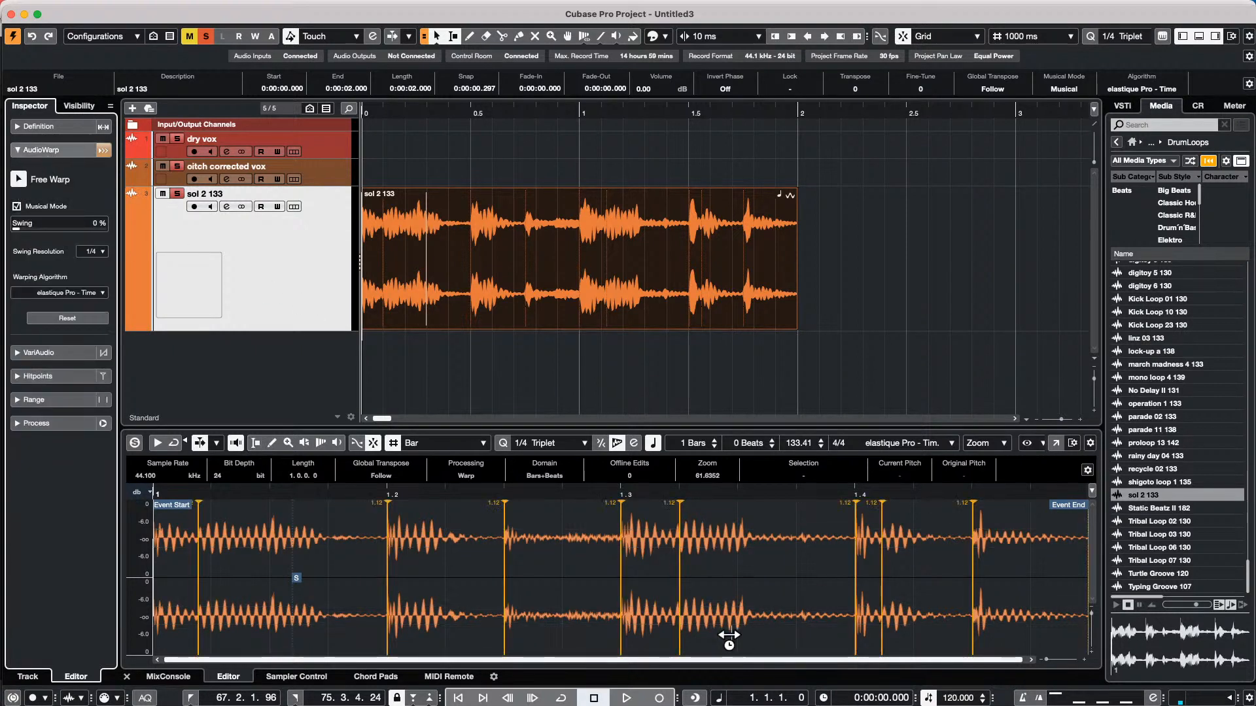
pyautogui.moveTo(632, 594)
pyautogui.mouseDown()
pyautogui.moveTo(547, 593)
pyautogui.moveTo(735, 593)
pyautogui.moveTo(712, 589)
pyautogui.mouseUp()
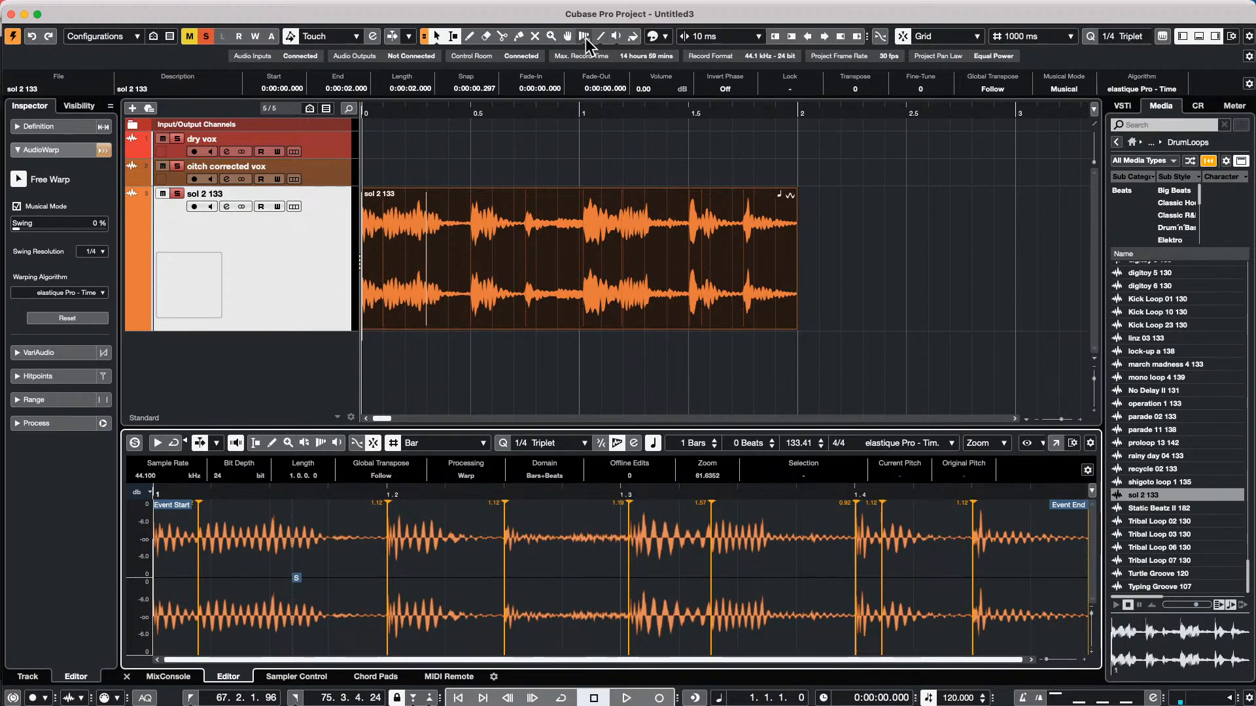
# Use Free Warp on the loop event in the project window to shift the marker near 1 s earlier and the following one later
pyautogui.click(586, 38)
pyautogui.click(588, 37)
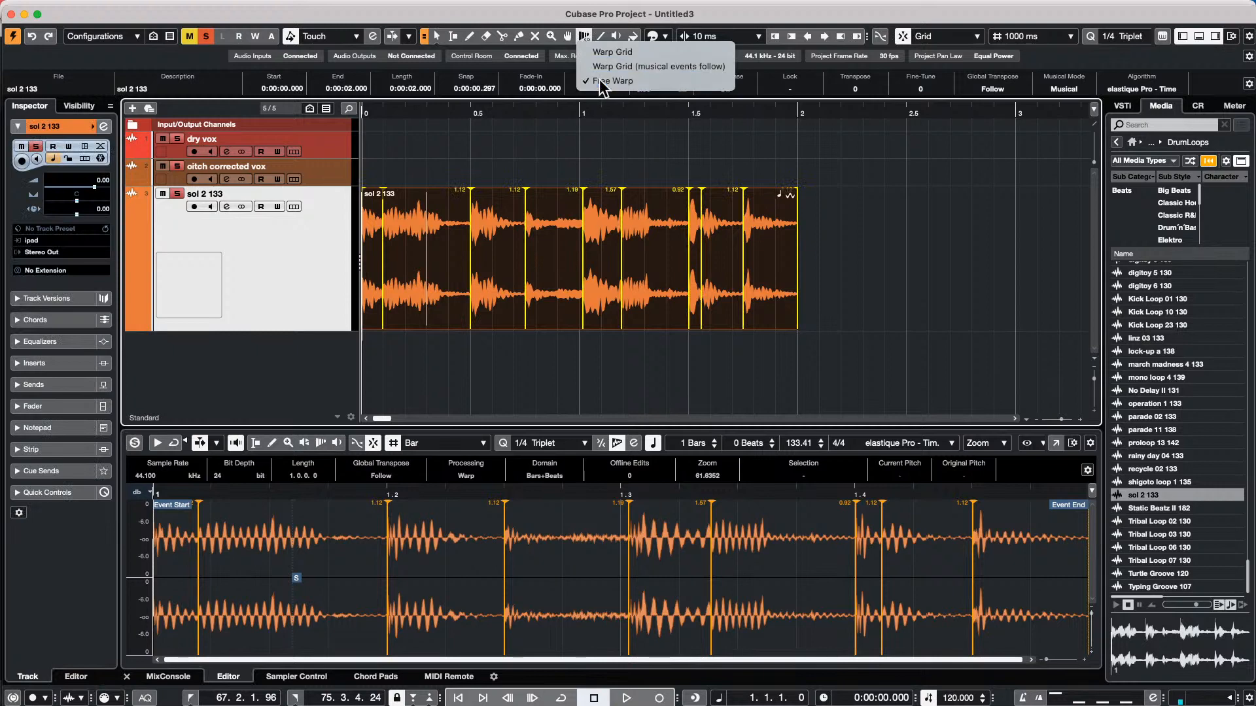
pyautogui.click(601, 66)
pyautogui.moveTo(639, 268); pyautogui.dragTo(640, 279)
pyautogui.moveTo(572, 109); pyautogui.dragTo(543, 83)
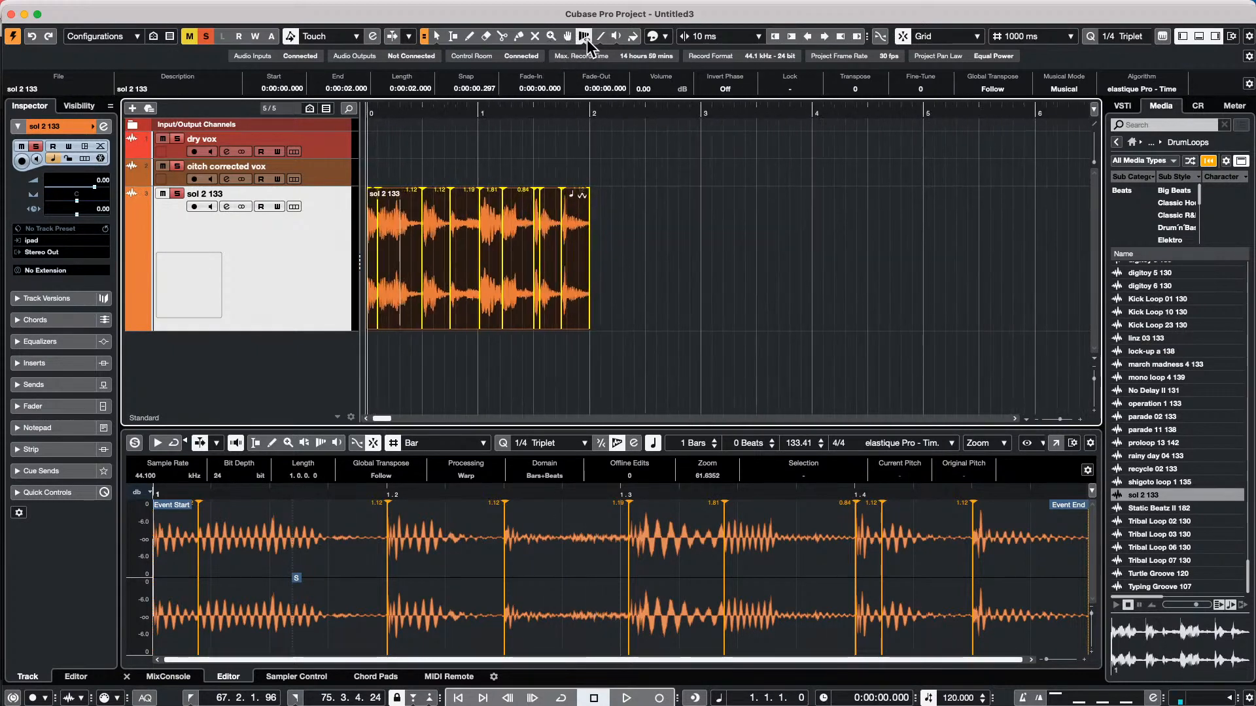
pyautogui.moveTo(504, 261)
pyautogui.mouseDown()
pyautogui.moveTo(477, 272)
pyautogui.moveTo(490, 272)
pyautogui.mouseUp()
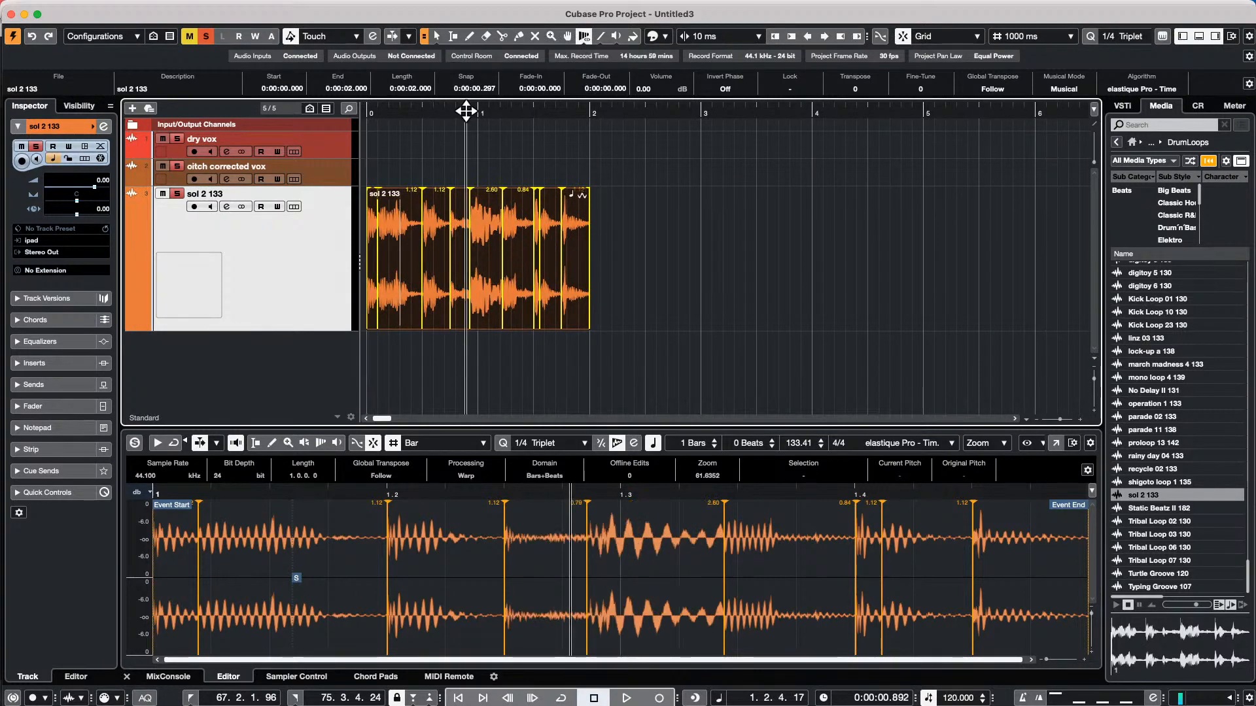
# Shift the loop's warp marker near 1.2 s earlier, and add warp markers at about 1.05 s and 1.4 s, moving the latter earlier
pyautogui.moveTo(465, 112); pyautogui.dragTo(479, 140)
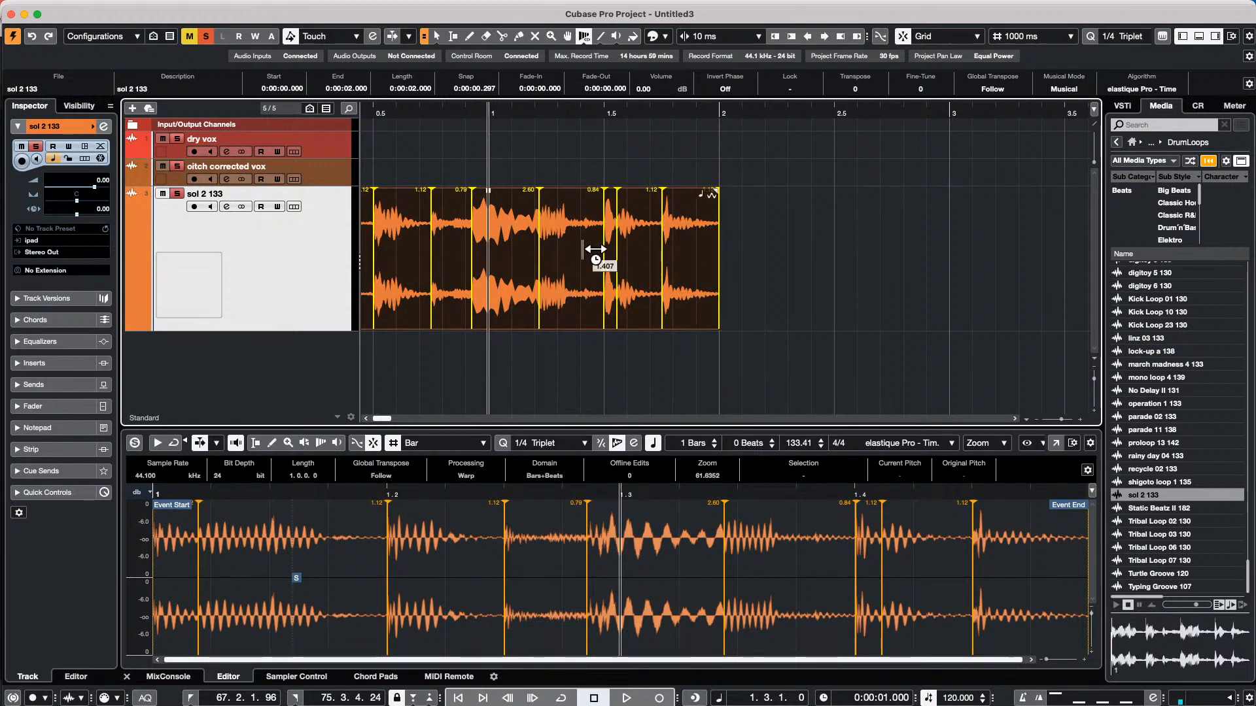
pyautogui.moveTo(539, 268)
pyautogui.mouseDown()
pyautogui.moveTo(519, 267)
pyautogui.moveTo(548, 273)
pyautogui.moveTo(531, 267)
pyautogui.mouseUp()
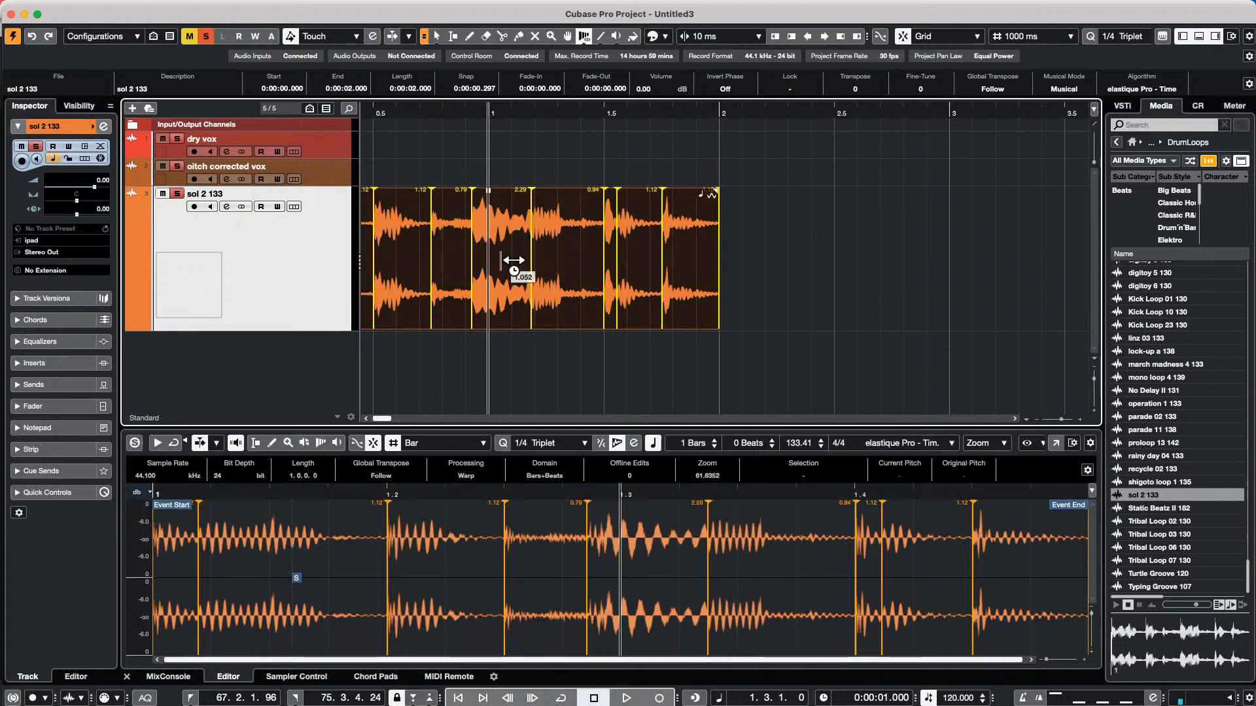
pyautogui.click(501, 266)
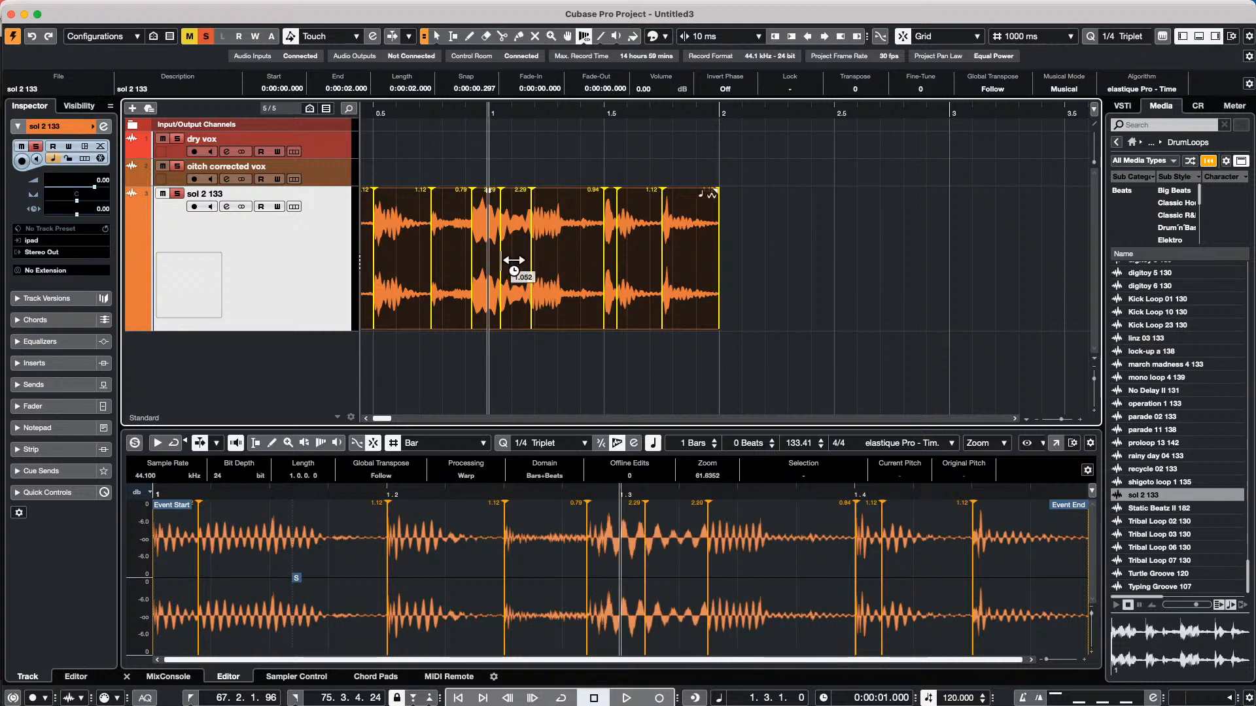
pyautogui.click(582, 272)
pyautogui.moveTo(583, 274); pyautogui.dragTo(540, 280)
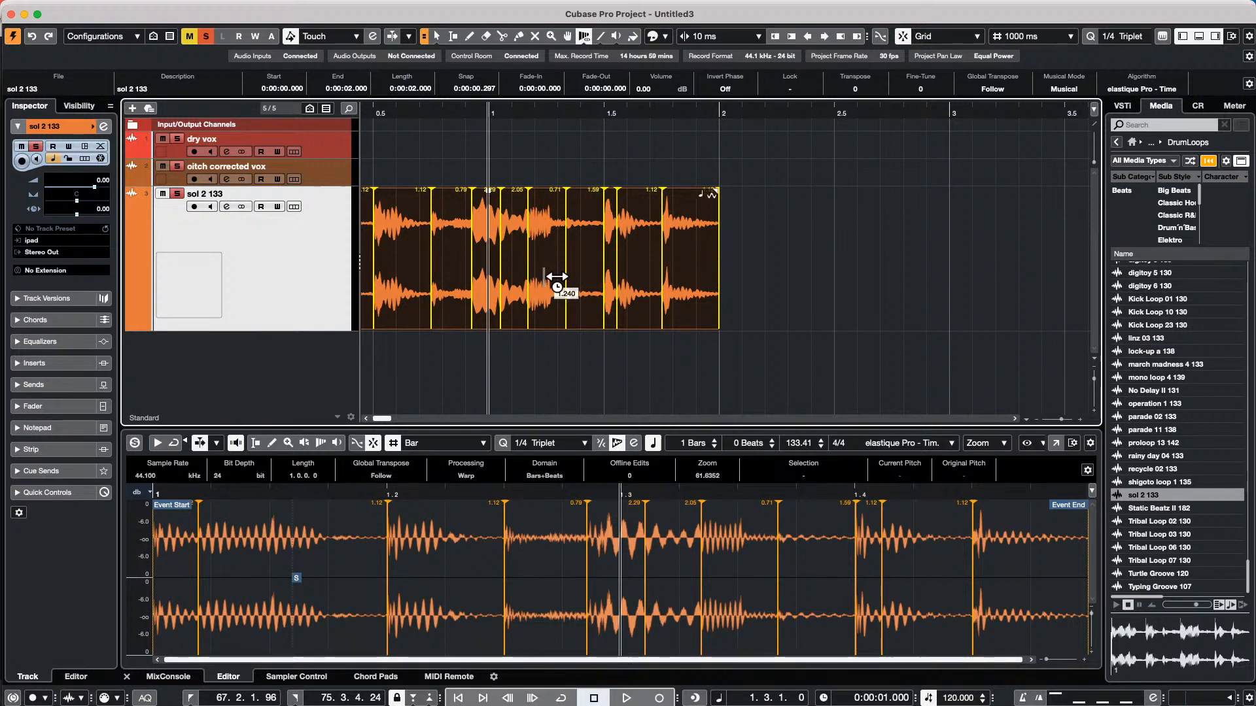
# Open the recent project Feel Good c7.cpr, dismissing the missing plug-in warning and leaving the missing audio file unresolved
pyautogui.click(79, 8)
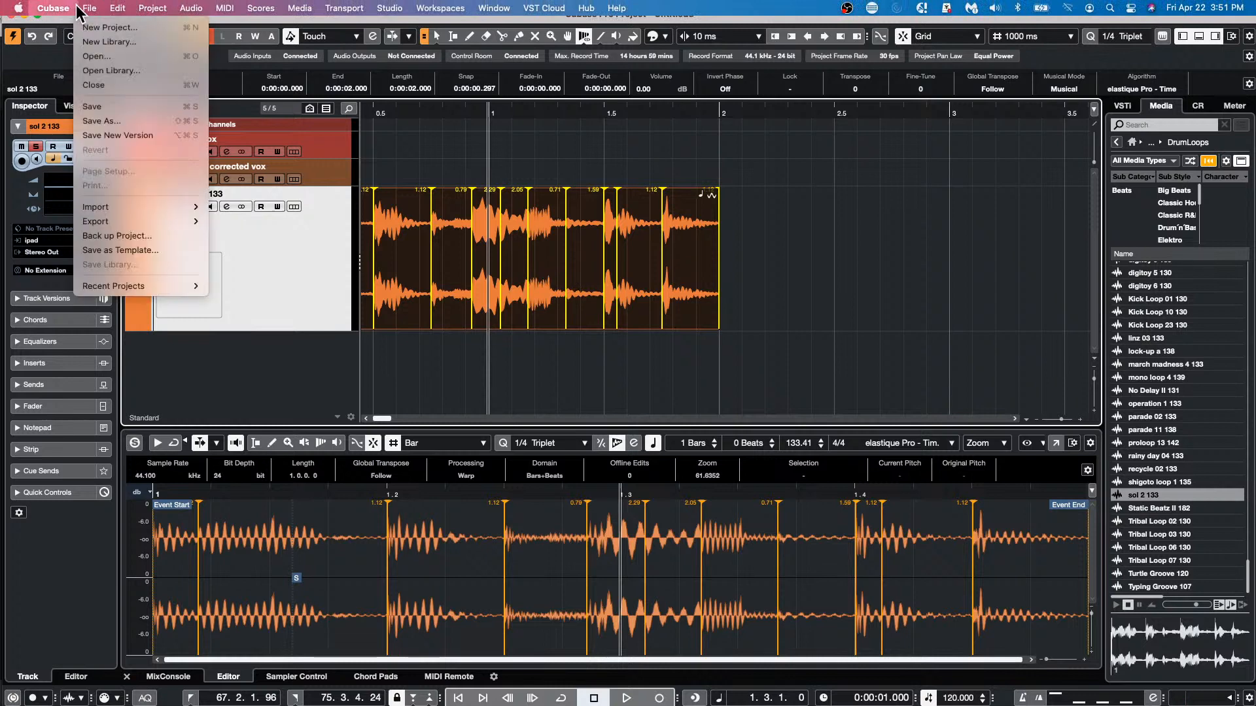
pyautogui.moveTo(145, 287)
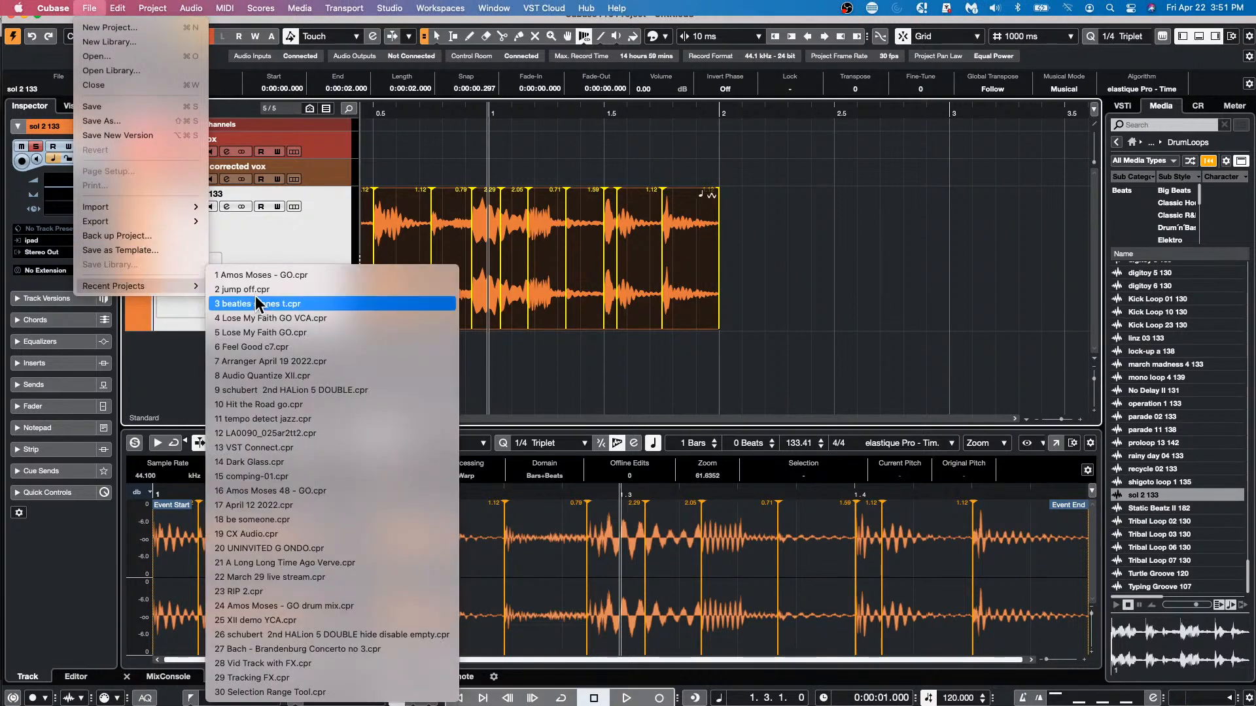
pyautogui.click(275, 347)
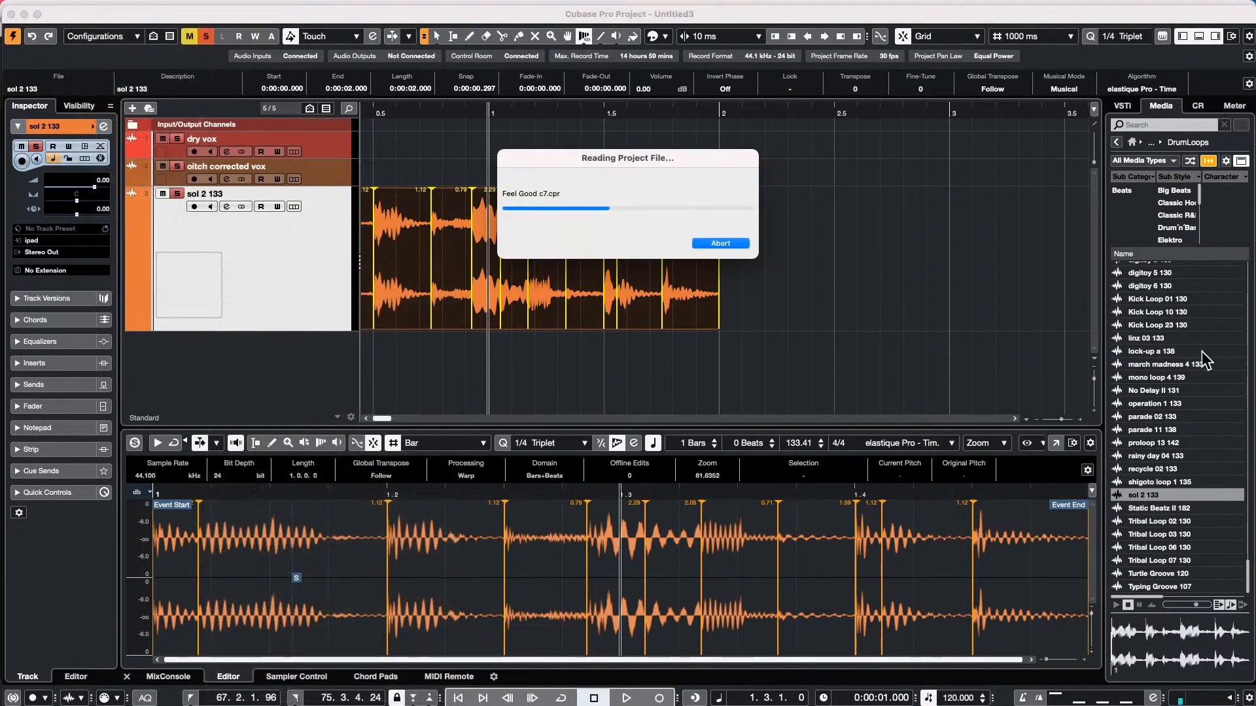
pyautogui.click(715, 237)
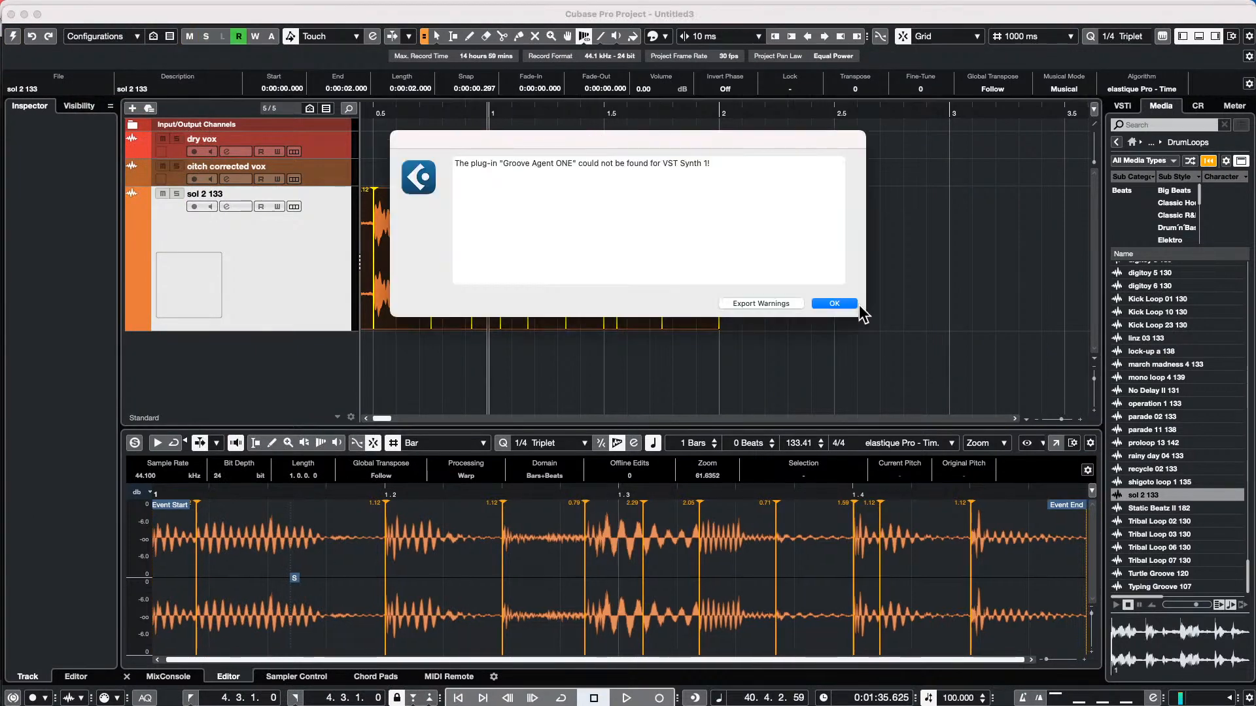
pyautogui.click(838, 303)
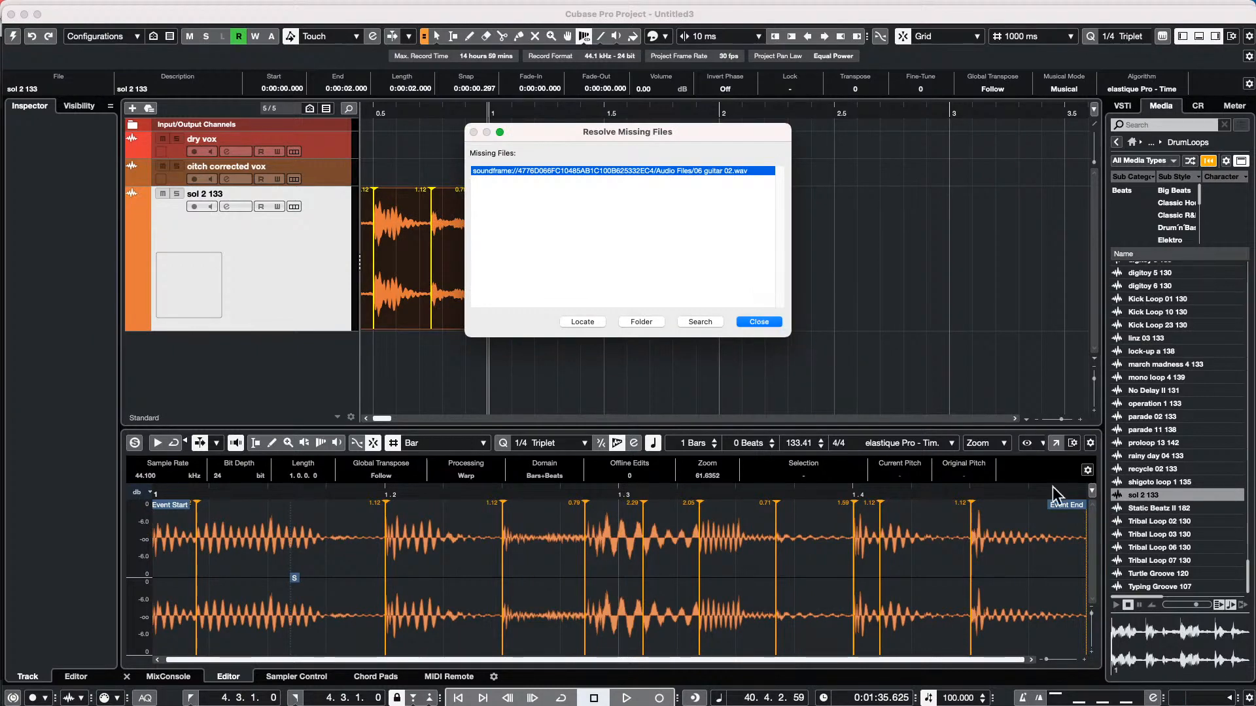
pyautogui.click(758, 322)
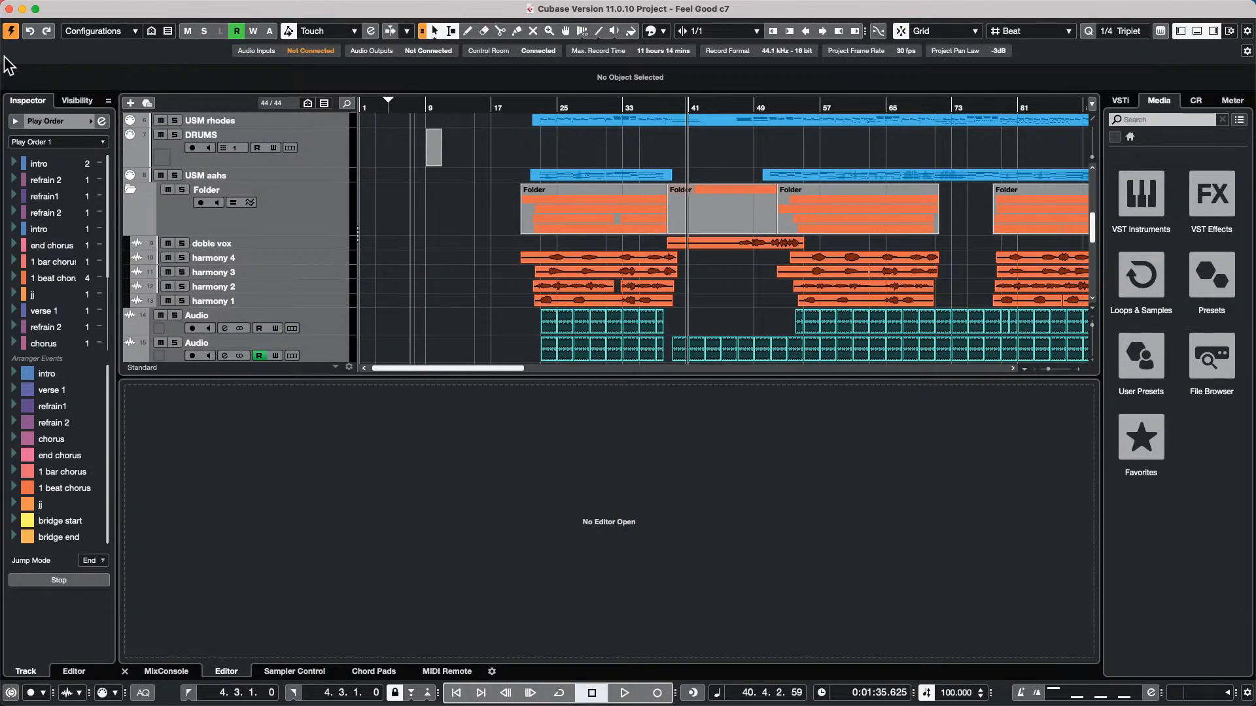
# Show the MixConsole in the lower zone and jump the arranger playback to the second refrain 2 entry in the Play Order
pyautogui.click(177, 673)
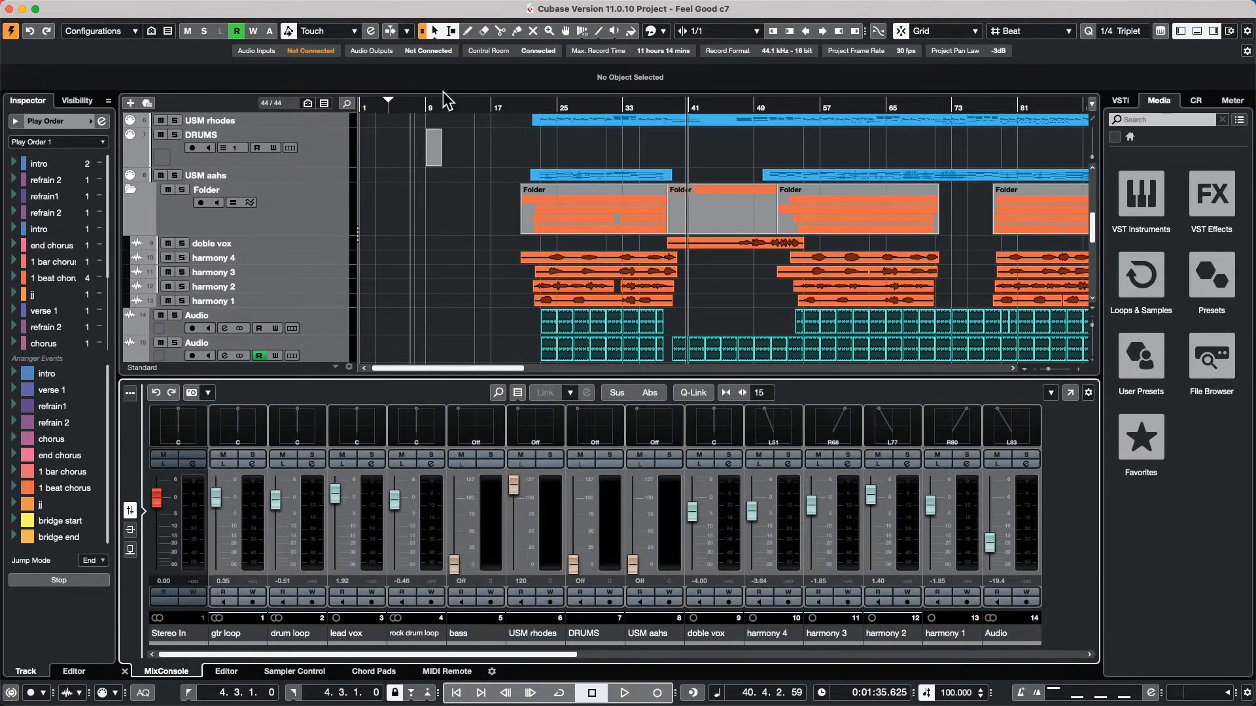
pyautogui.moveTo(447, 107); pyautogui.dragTo(484, 106)
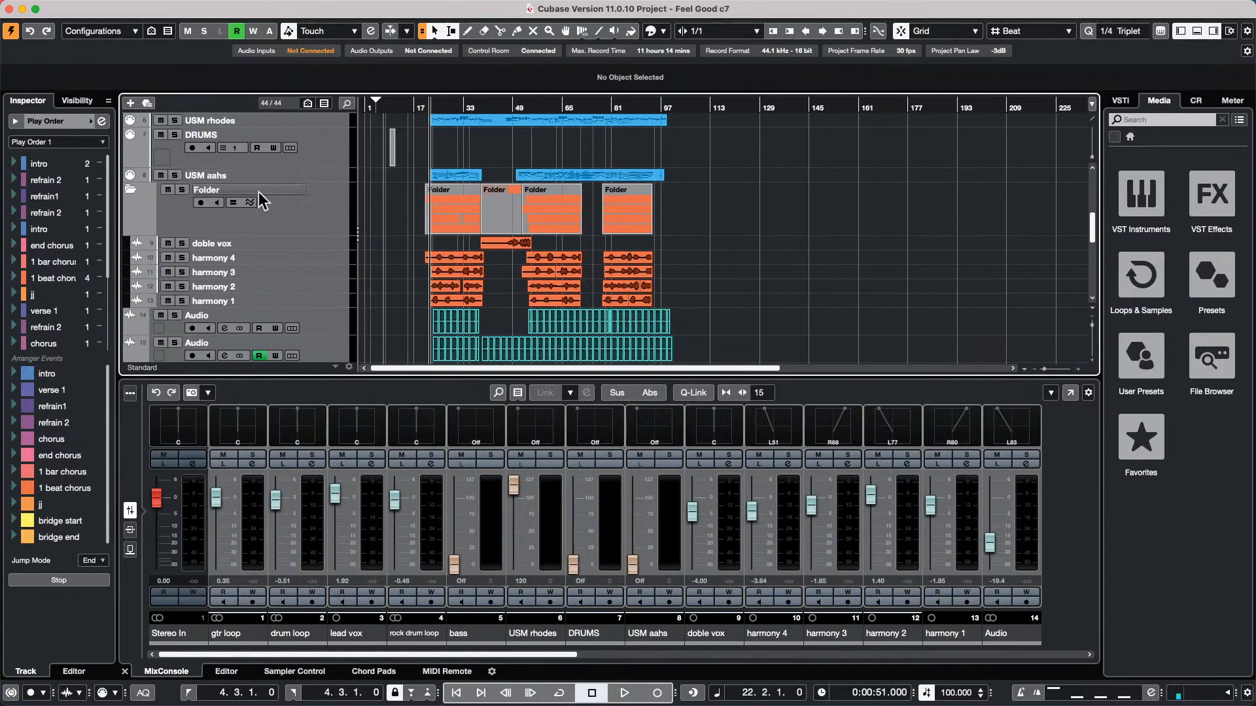
pyautogui.click(13, 229)
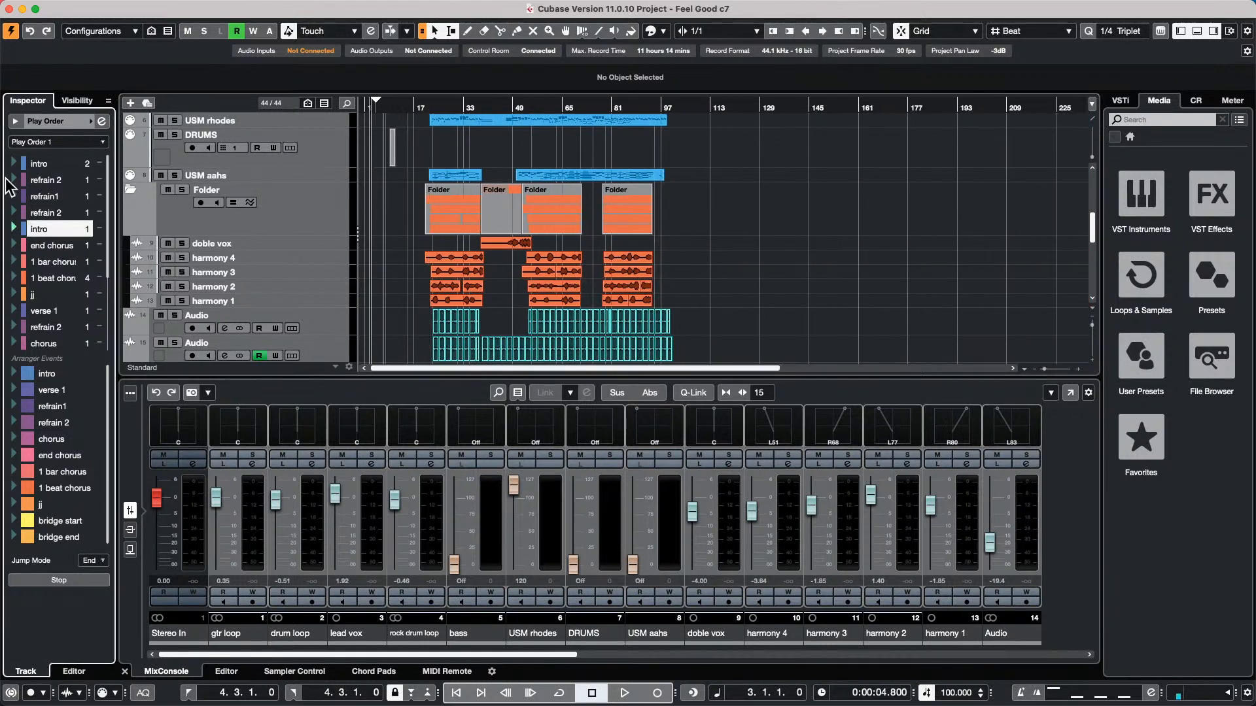
pyautogui.click(13, 212)
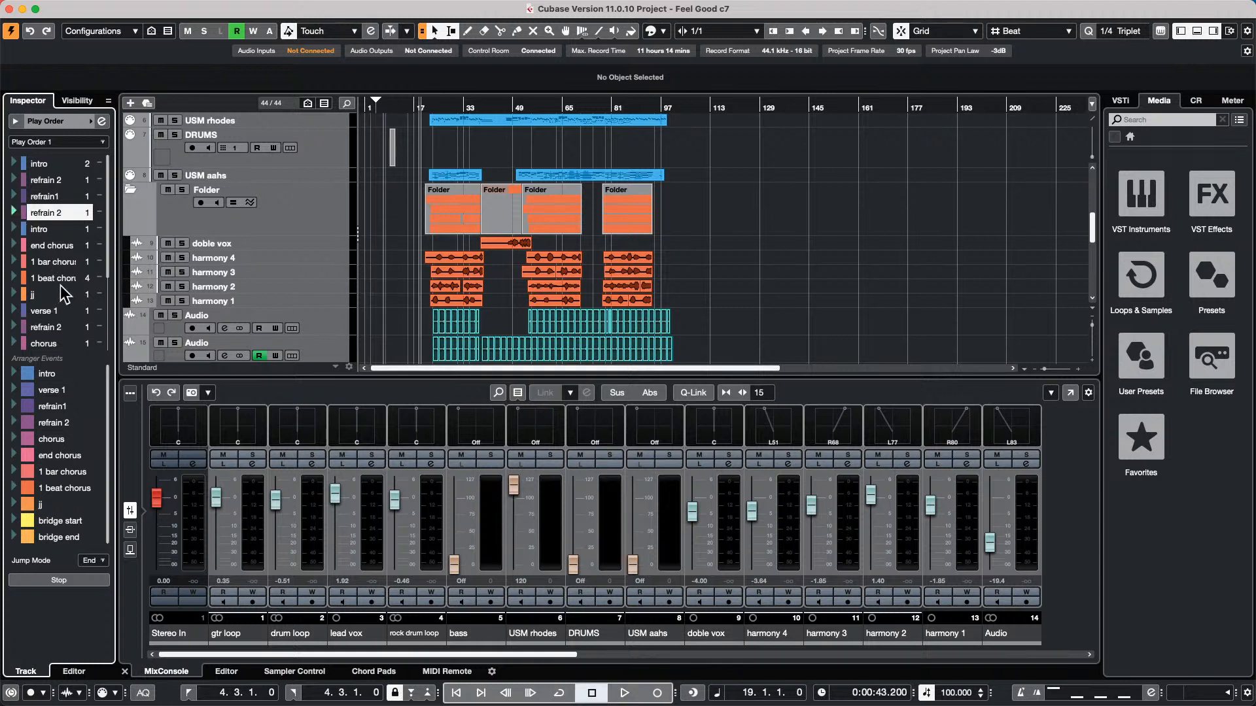
# Insert the 1 bar chorus section with 2 repeats before the final chorus in the arranger's Play Order
pyautogui.scroll(-3, 33, 334)
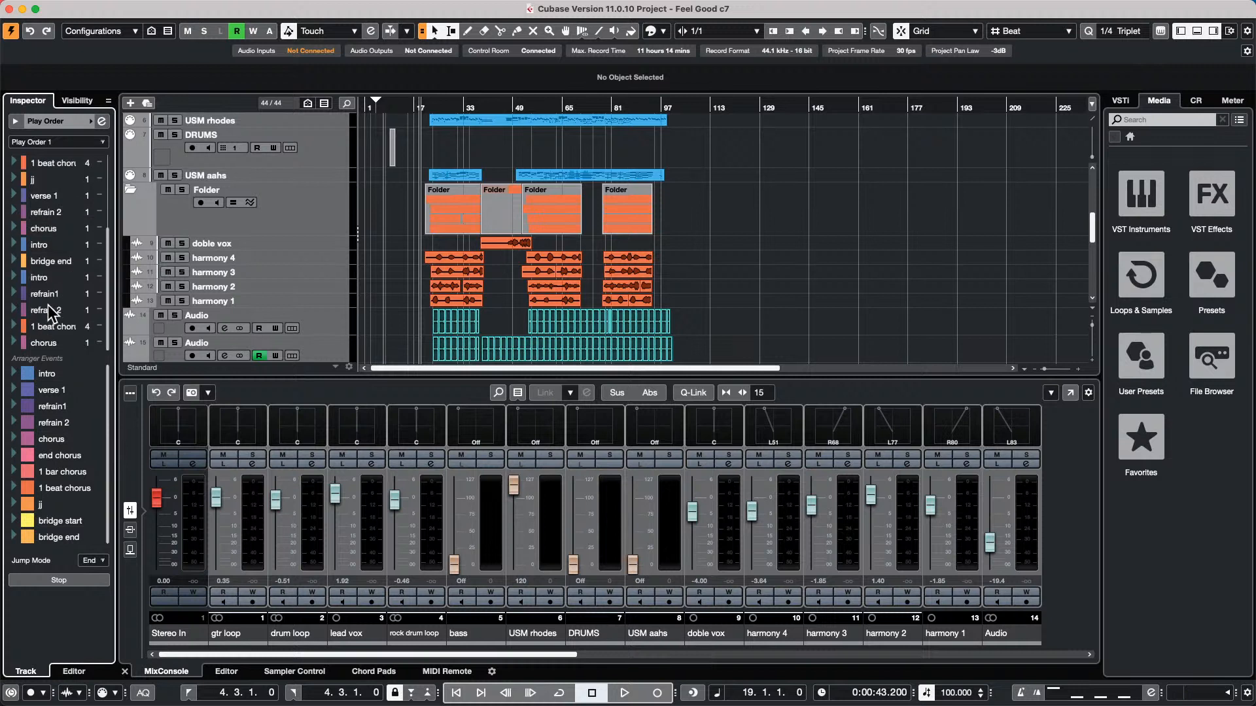
pyautogui.click(56, 472)
pyautogui.moveTo(67, 339); pyautogui.dragTo(67, 339)
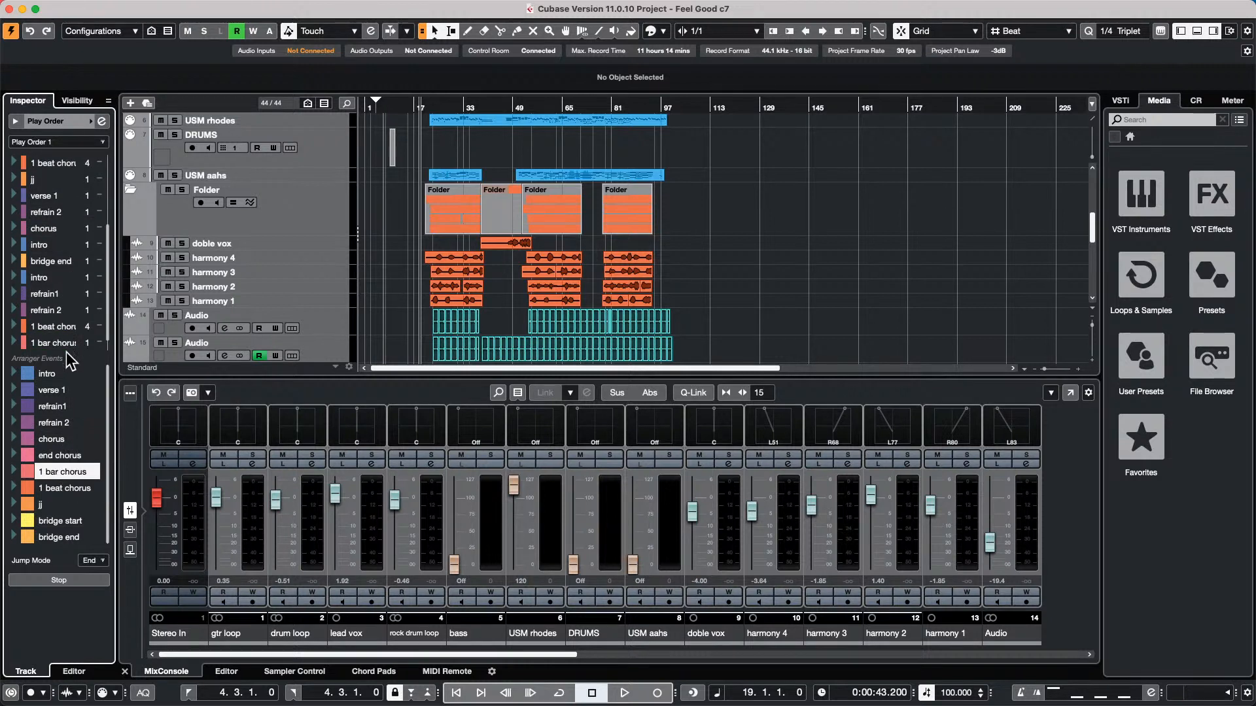
pyautogui.moveTo(66, 471); pyautogui.dragTo(70, 343)
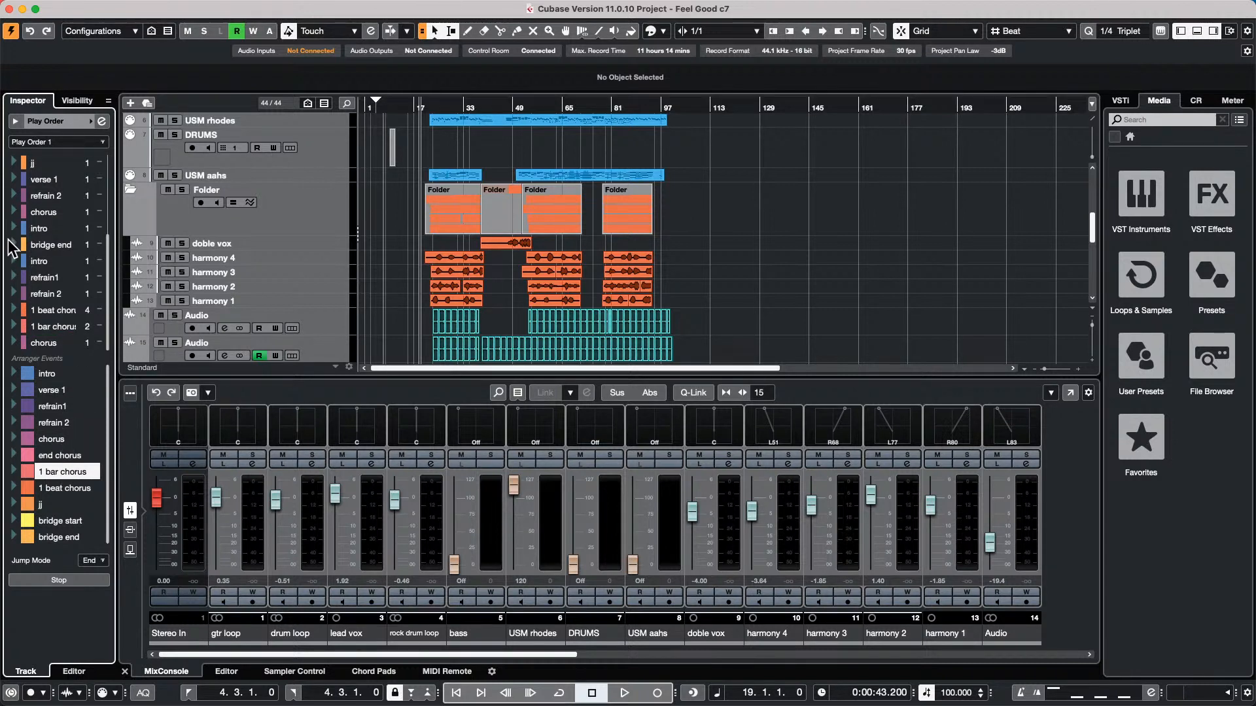
# Play the arrangement from refrain 2, follow the section events on the arranger track, and stop playback
pyautogui.scroll(4, 40, 255)
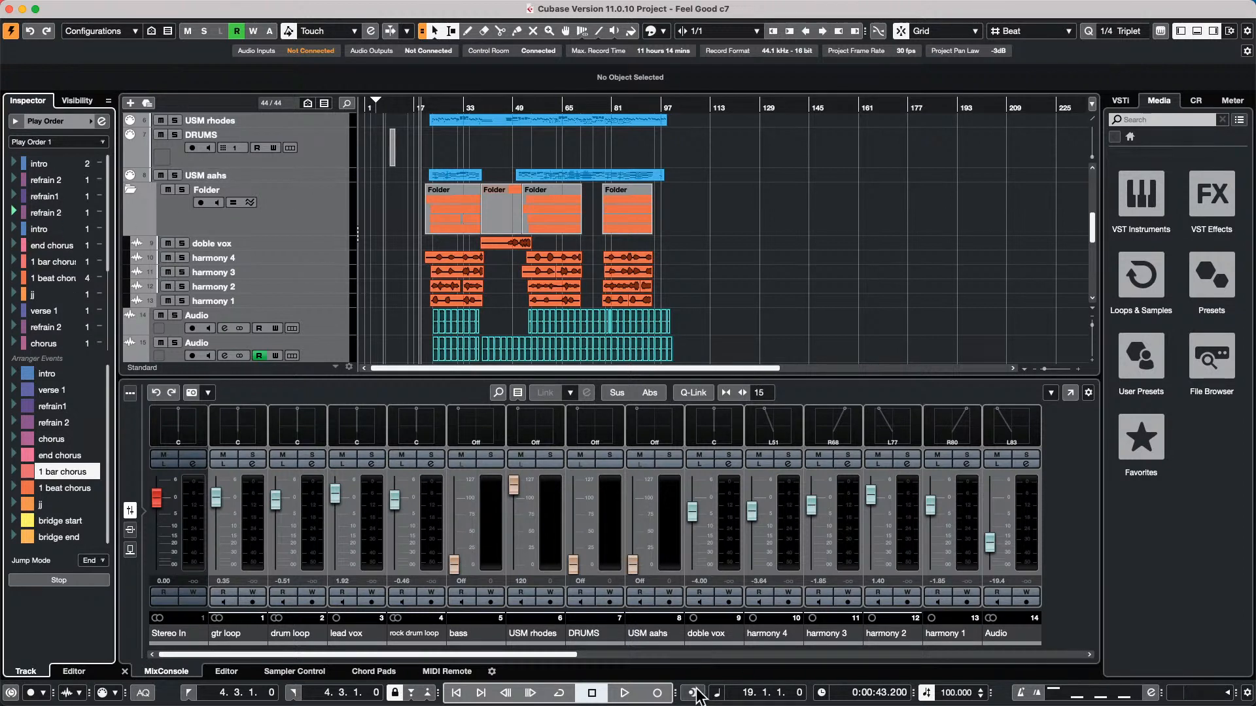
pyautogui.click(623, 694)
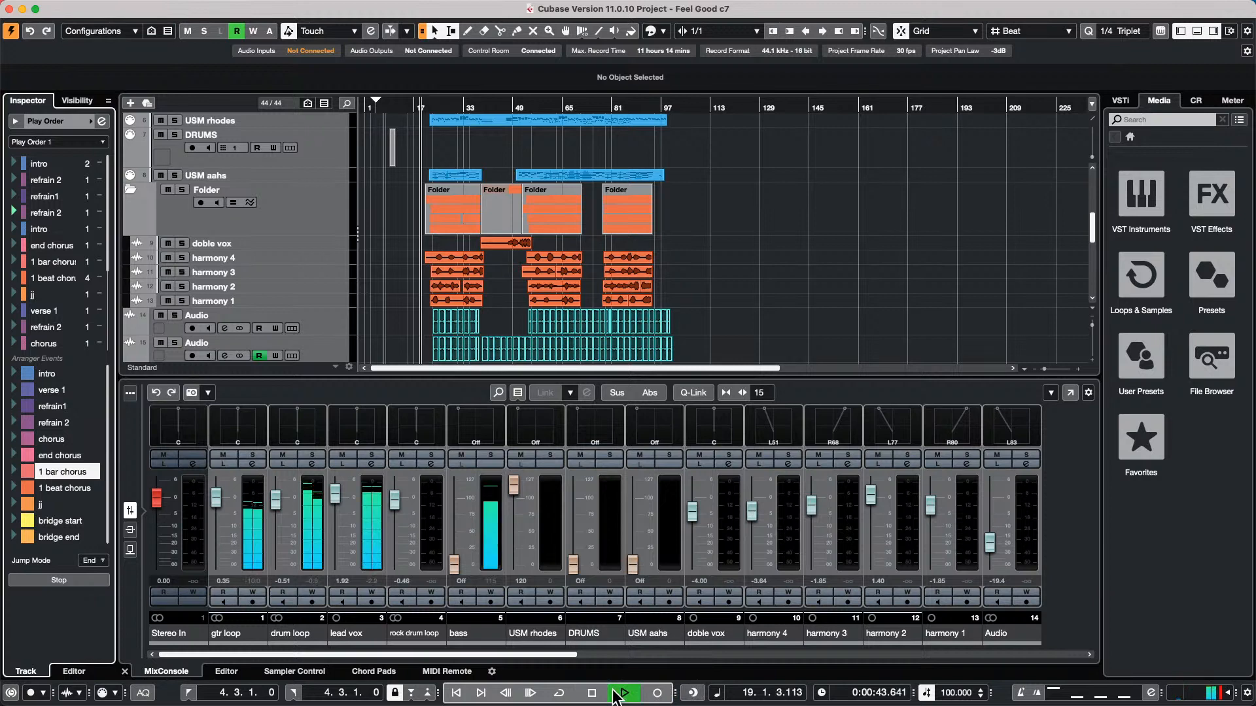
pyautogui.press('h')
pyautogui.press('h')
pyautogui.press('h')
pyautogui.press('h')
pyautogui.press('h')
pyautogui.press('h')
pyautogui.press('h')
pyautogui.press('h')
pyautogui.press('h')
pyautogui.press('h')
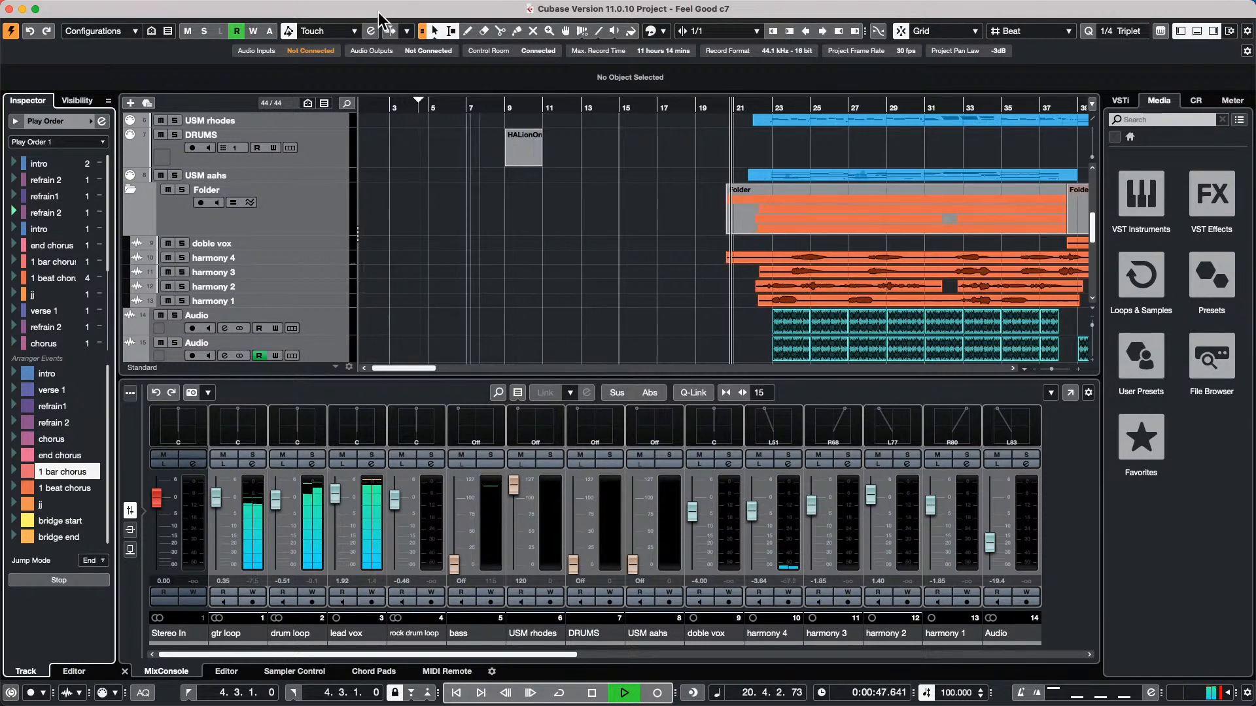
pyautogui.scroll(5, 831, 134)
pyautogui.scroll(2, 832, 137)
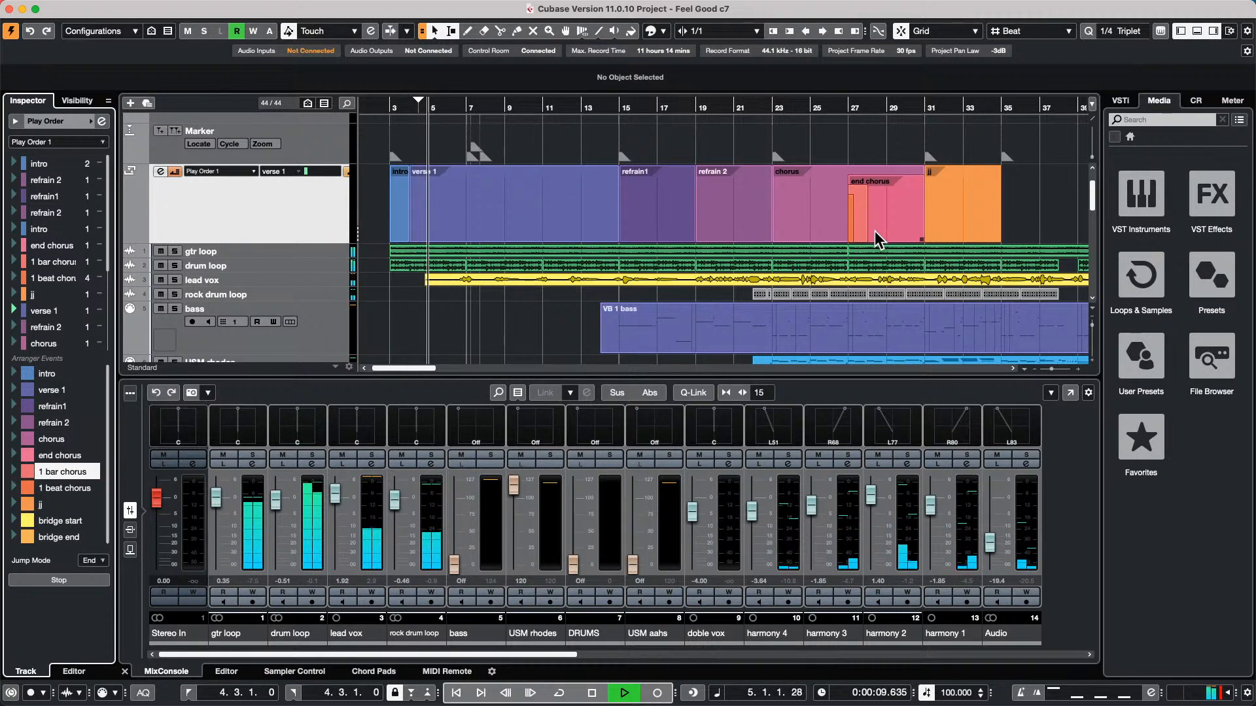
pyautogui.press('space')
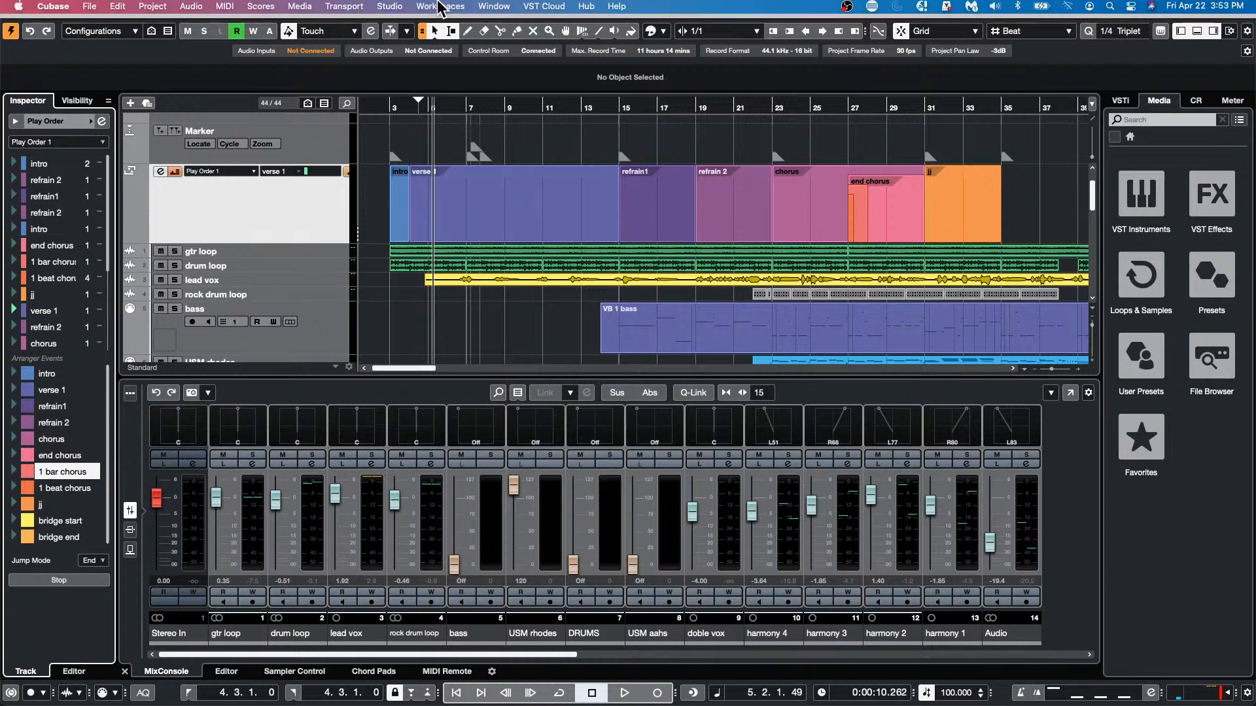
pyautogui.click(387, 8)
pyautogui.moveTo(301, 8)
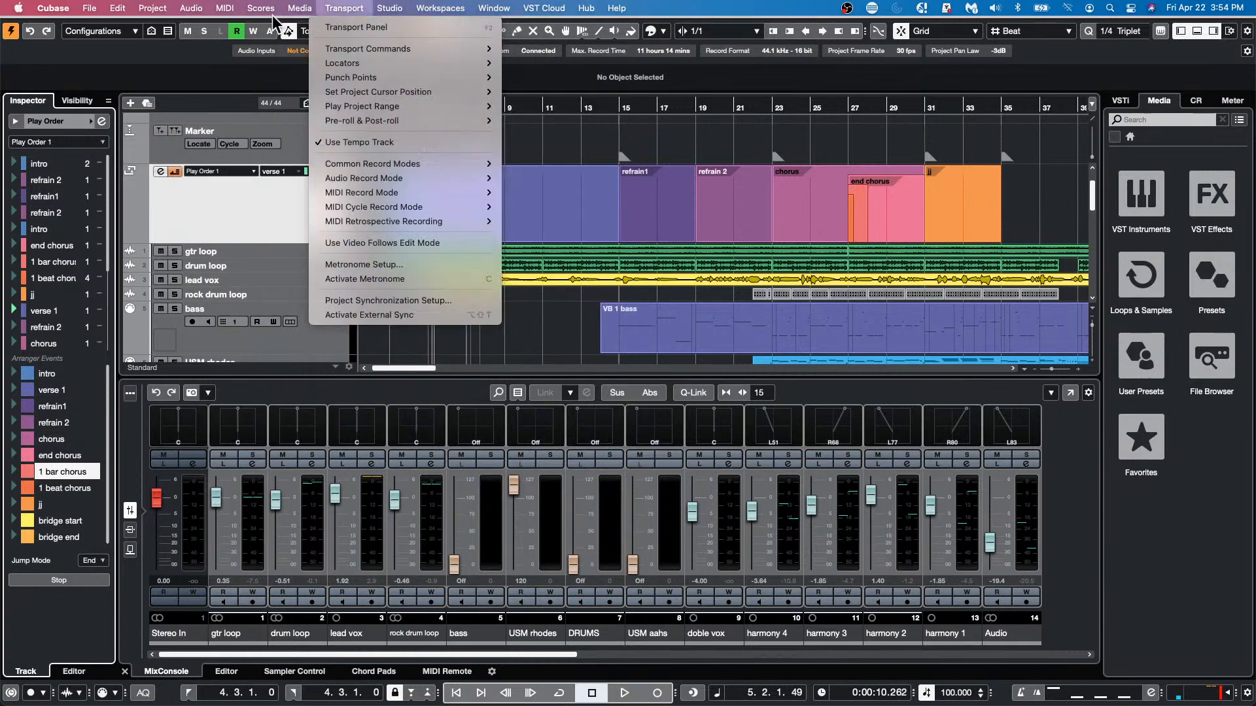
pyautogui.moveTo(209, 18)
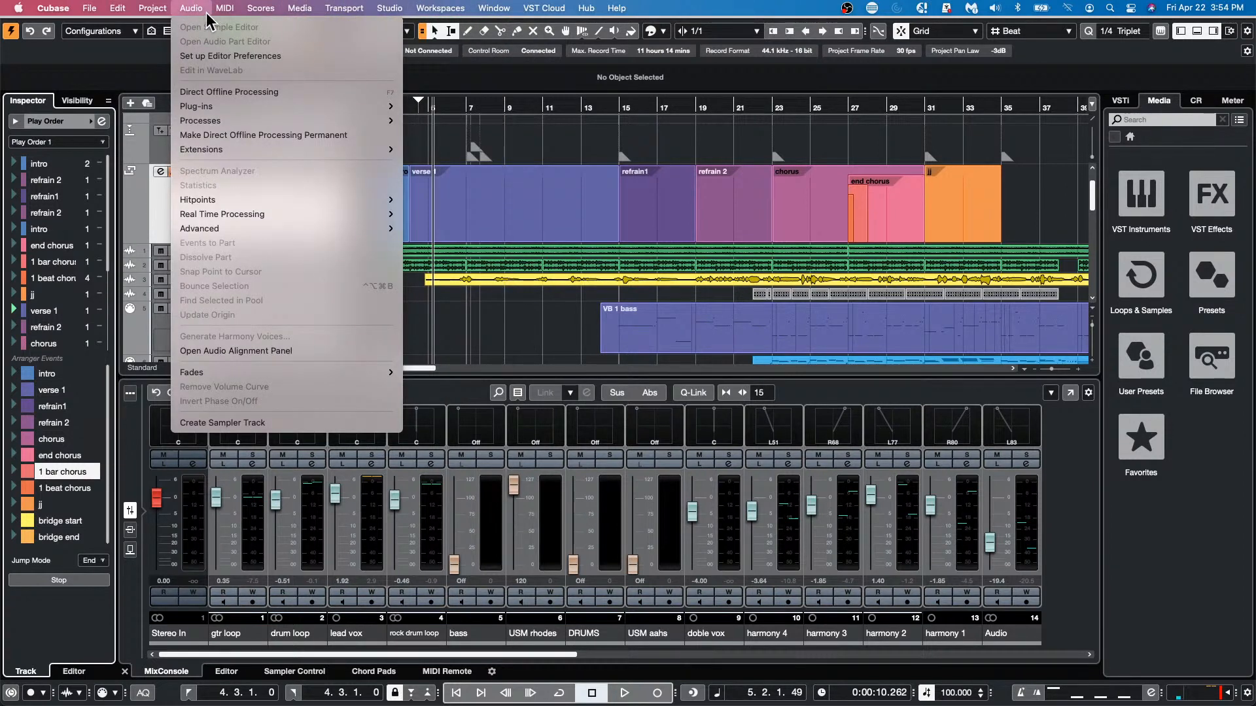
pyautogui.moveTo(153, 9)
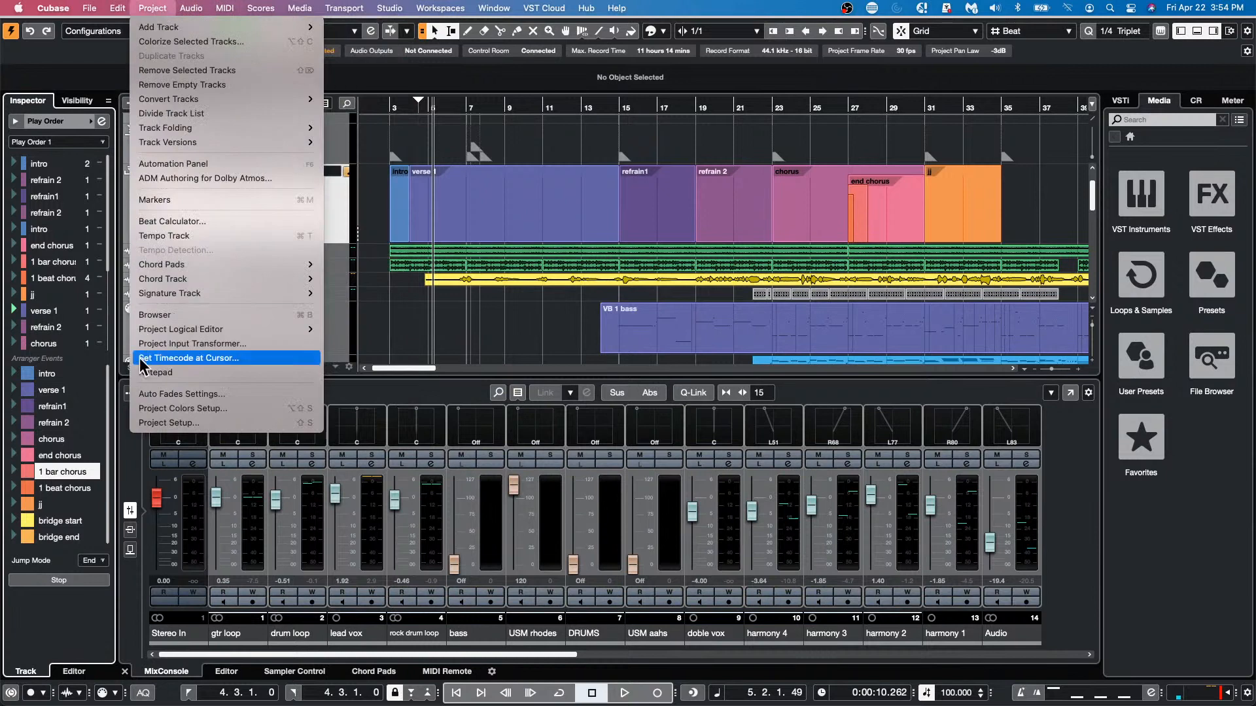
pyautogui.moveTo(229, 330)
pyautogui.press('Escape')
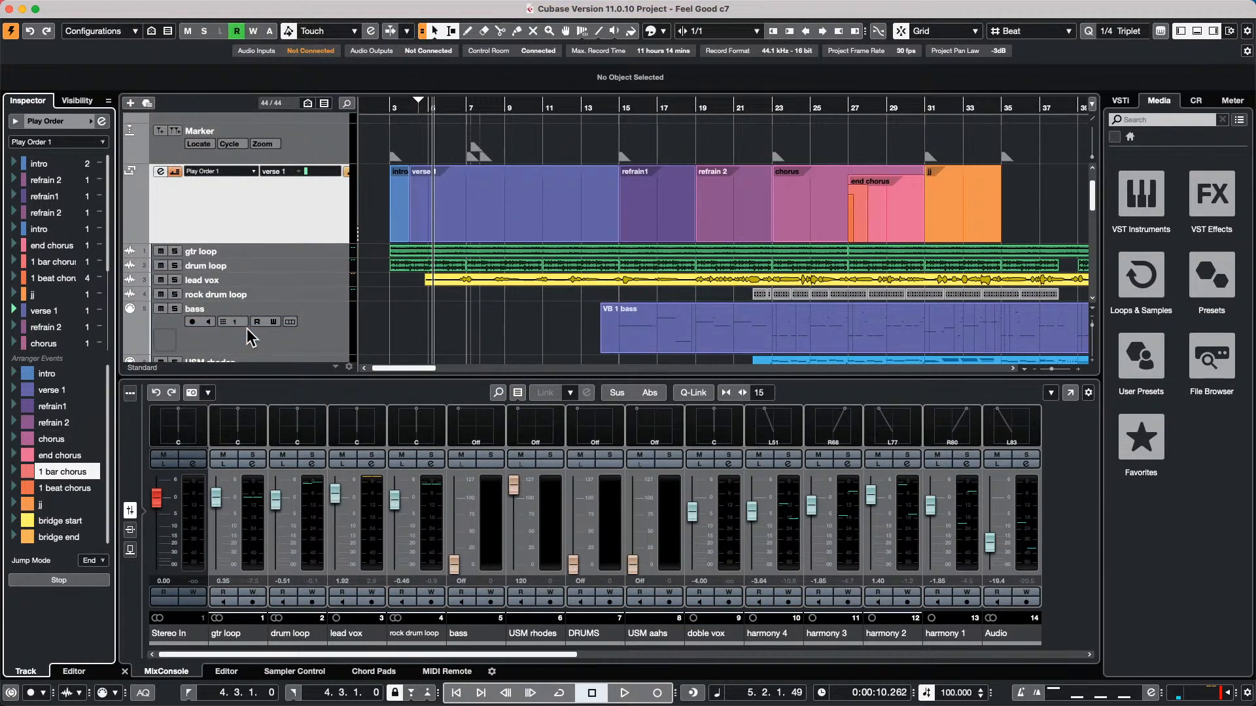
# Open the Project Logical Editor setup and move its window to the middle of the project view
pyautogui.click(152, 7)
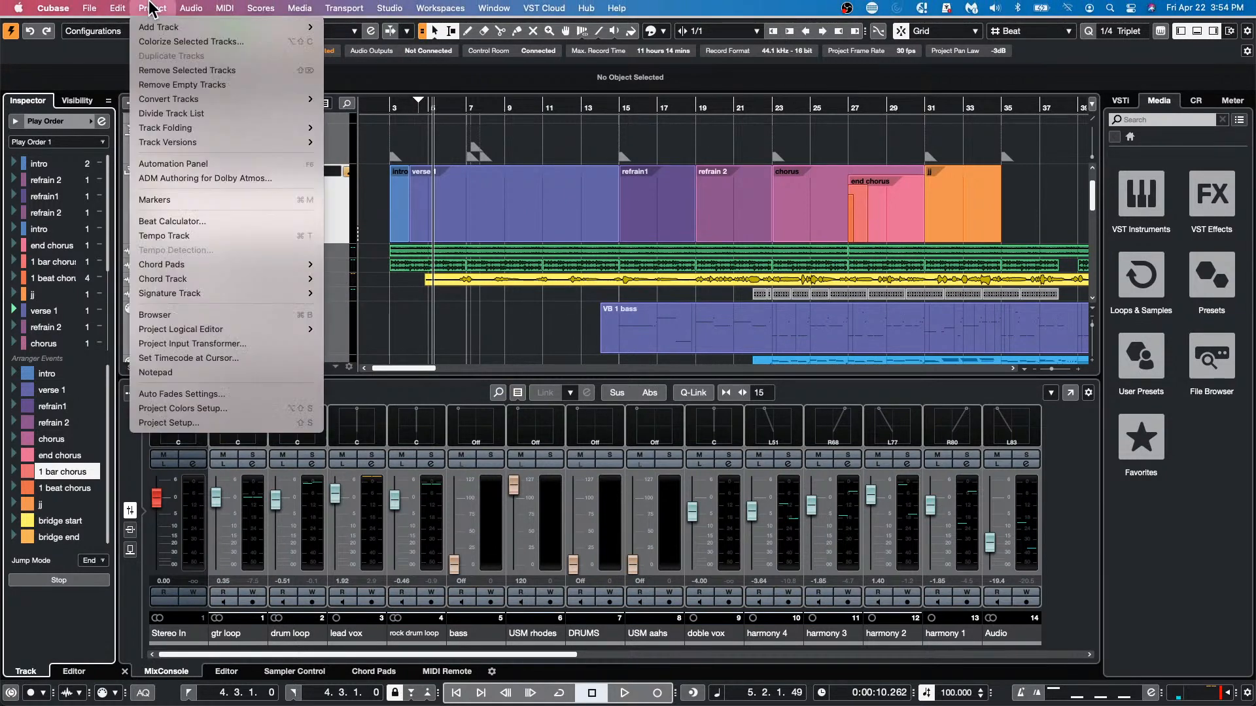
pyautogui.moveTo(212, 334)
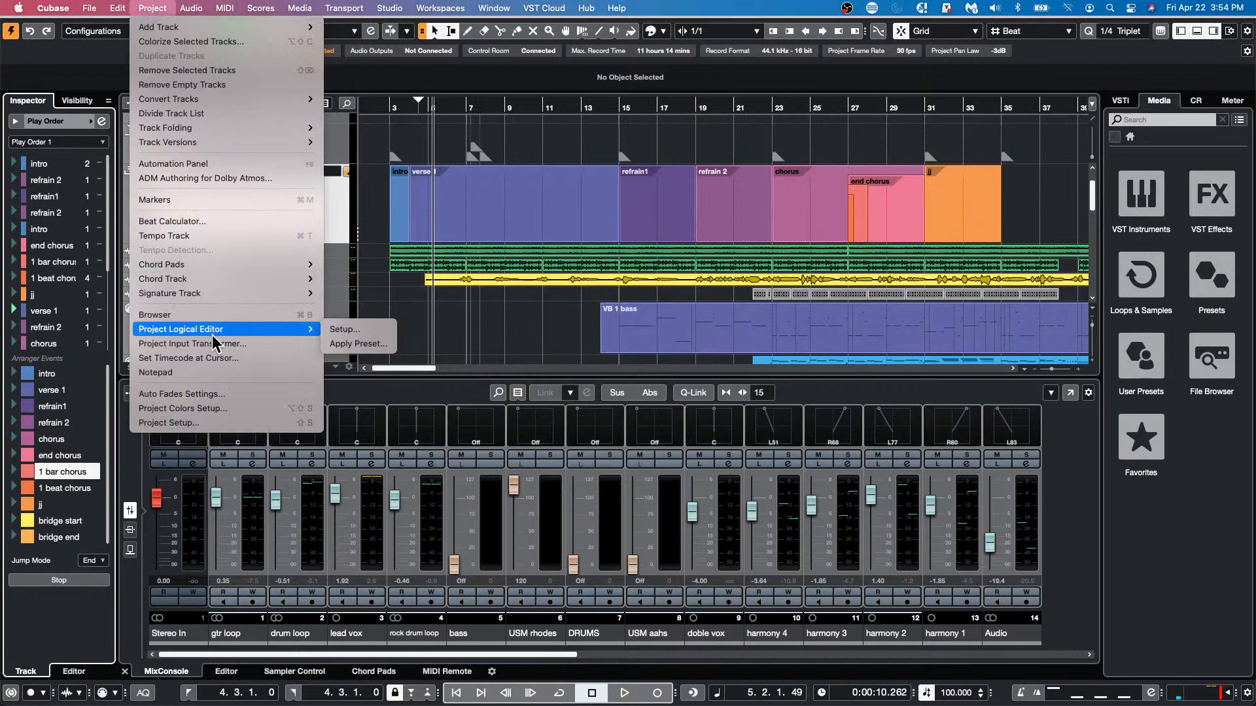
pyautogui.click(365, 330)
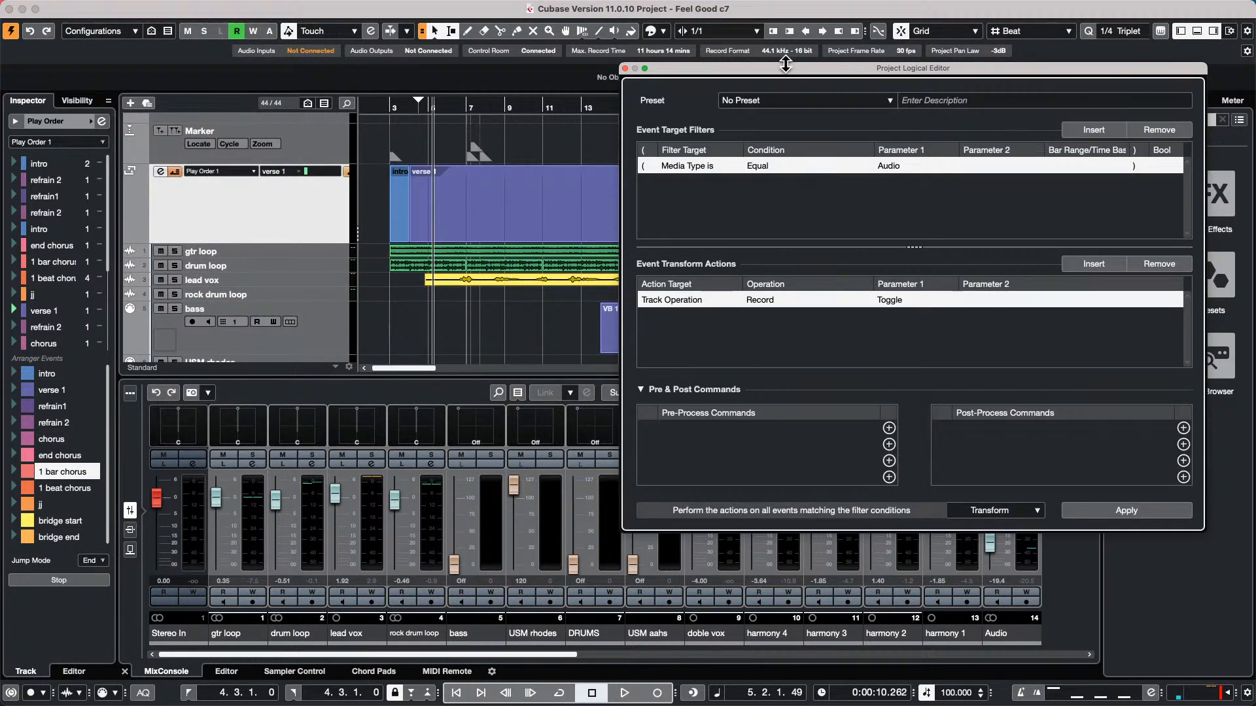
pyautogui.moveTo(779, 71); pyautogui.dragTo(277, 34)
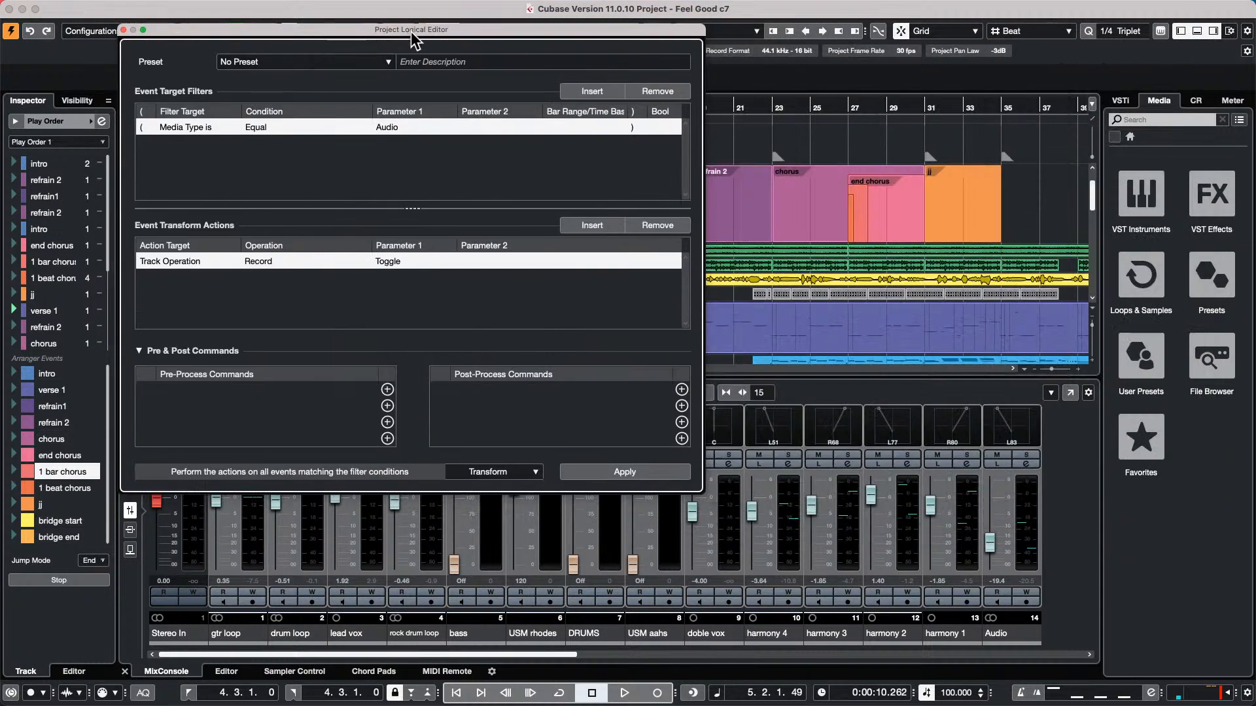
pyautogui.moveTo(410, 30); pyautogui.dragTo(569, 41)
# Collapse the Earlier Presets folder in the Project Logical Editor's preset browser and show the user presets location in Finder
pyautogui.click(545, 72)
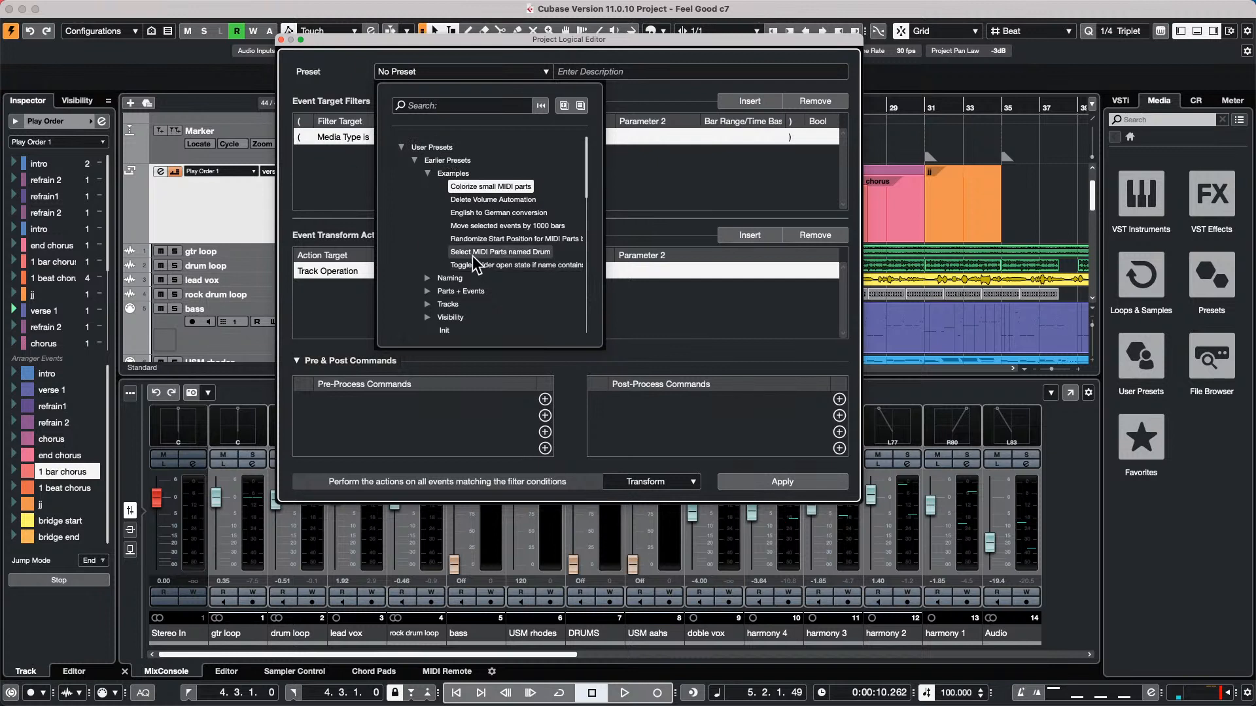
pyautogui.click(414, 160)
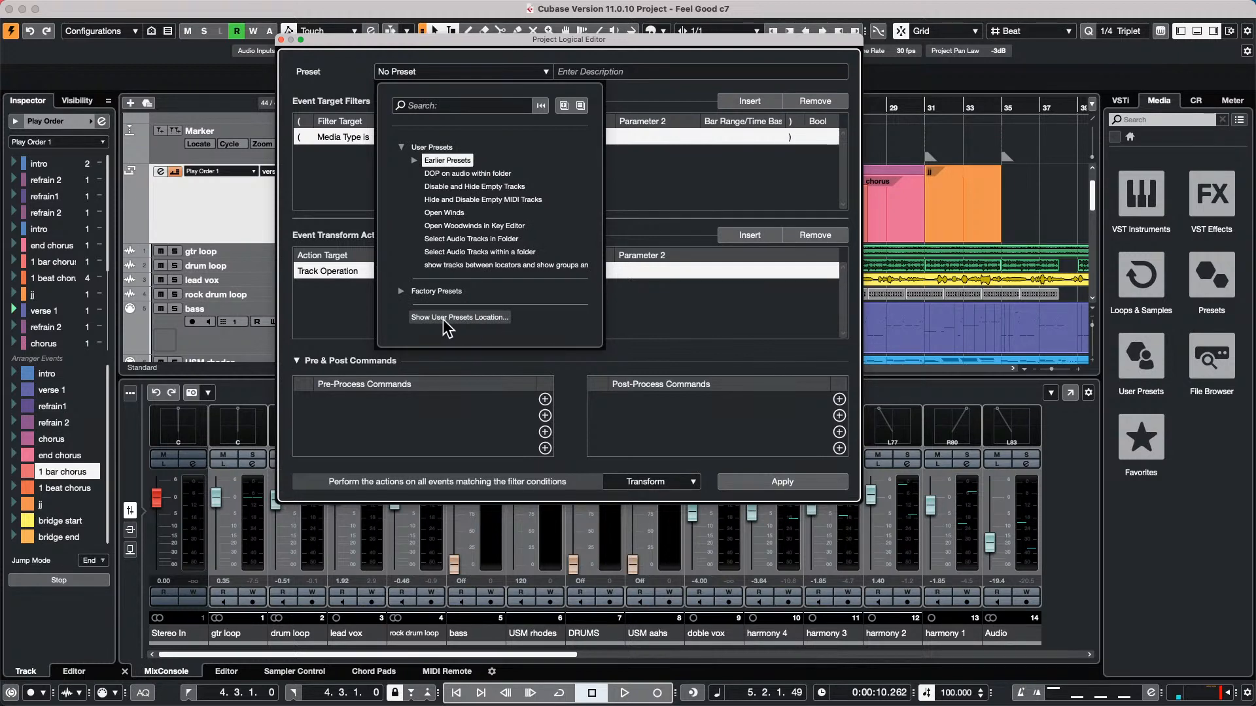
pyautogui.click(466, 319)
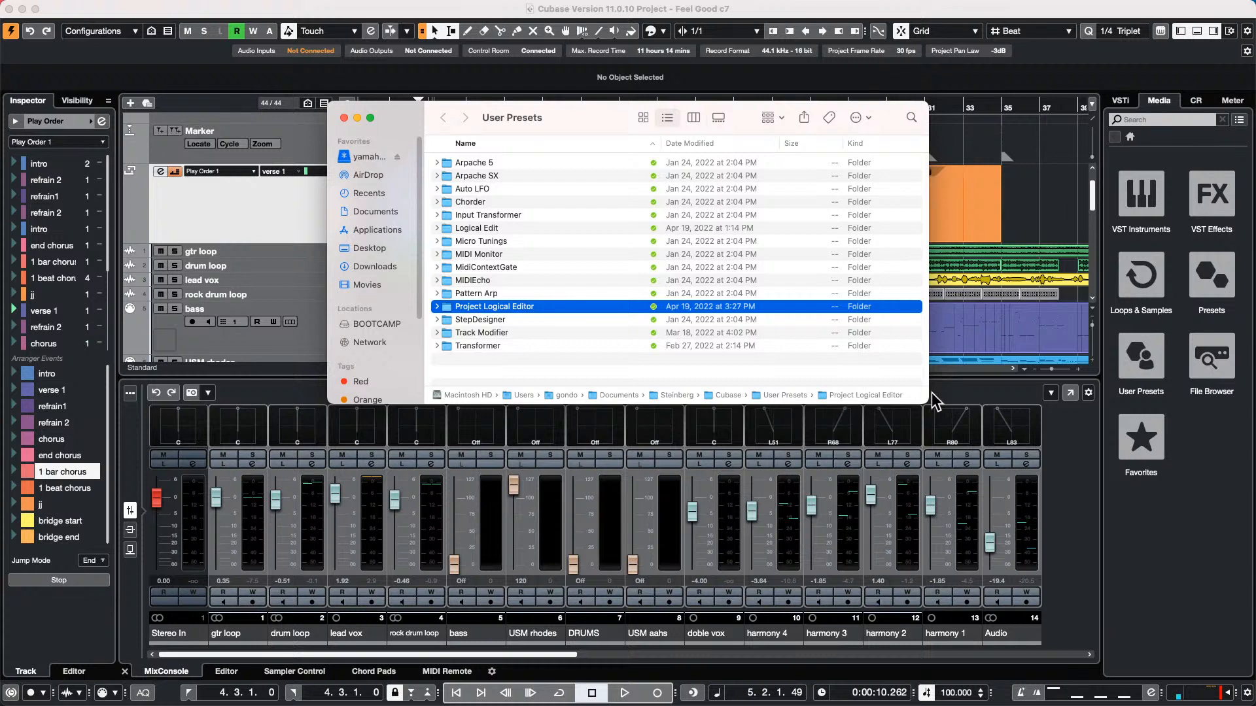
# Examine the User Presets folder in an enlarged Finder window, comparing icon and list views and the grouping options, and close it
pyautogui.moveTo(927, 401); pyautogui.dragTo(1168, 570)
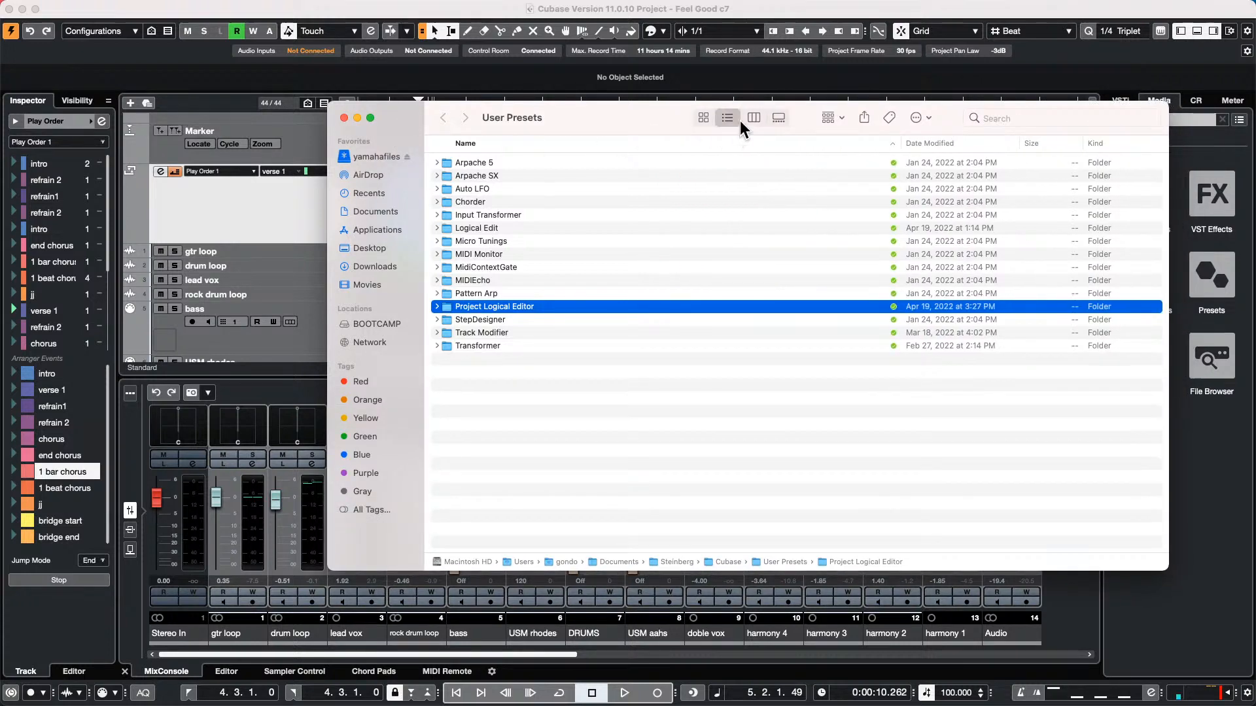
pyautogui.click(704, 117)
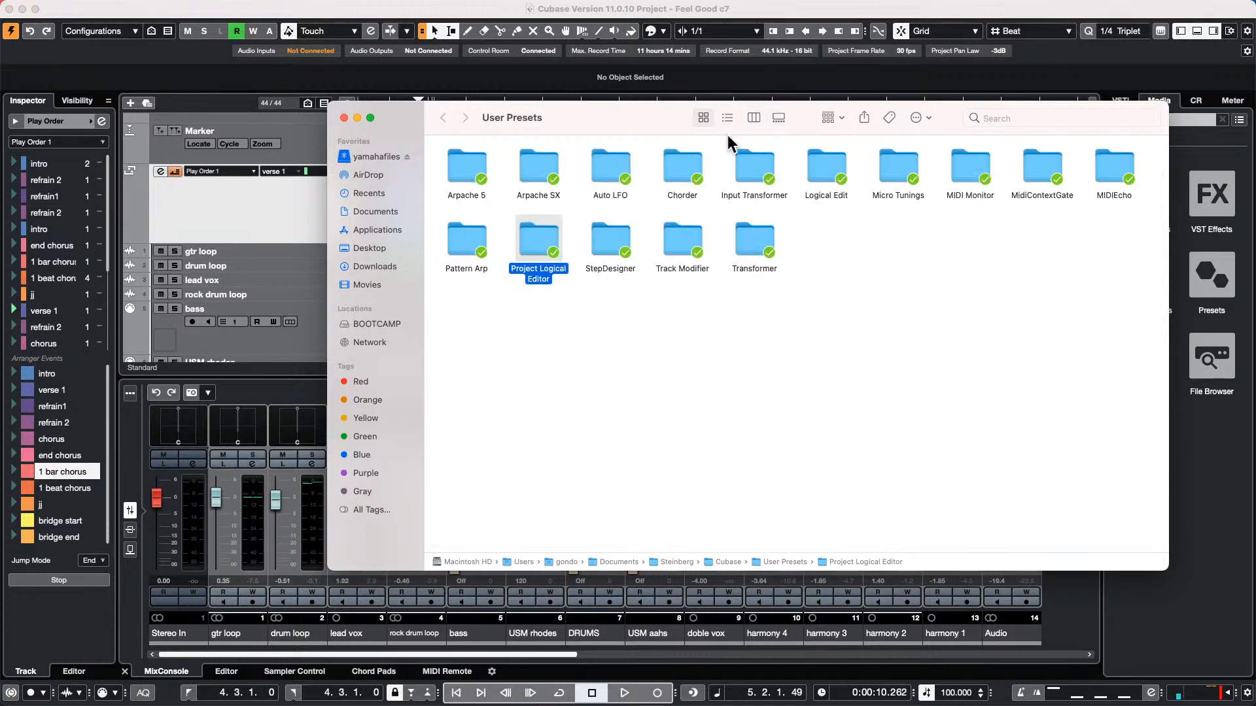
pyautogui.click(727, 118)
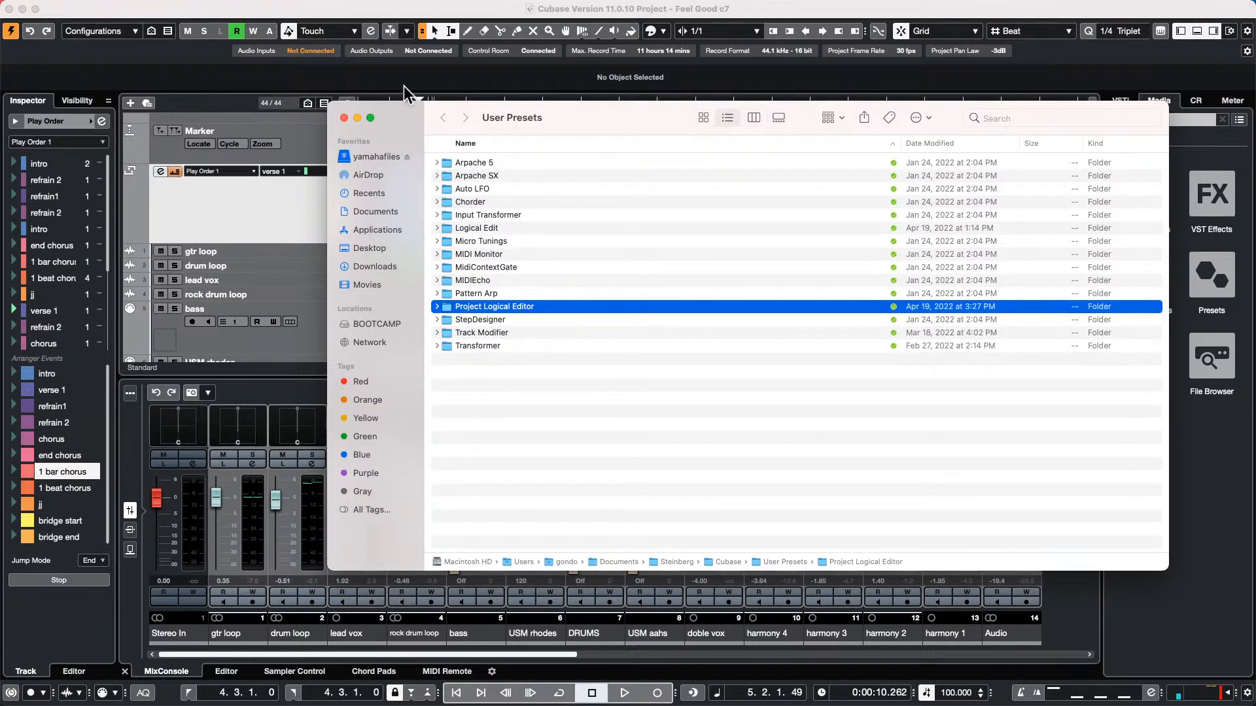
pyautogui.click(843, 118)
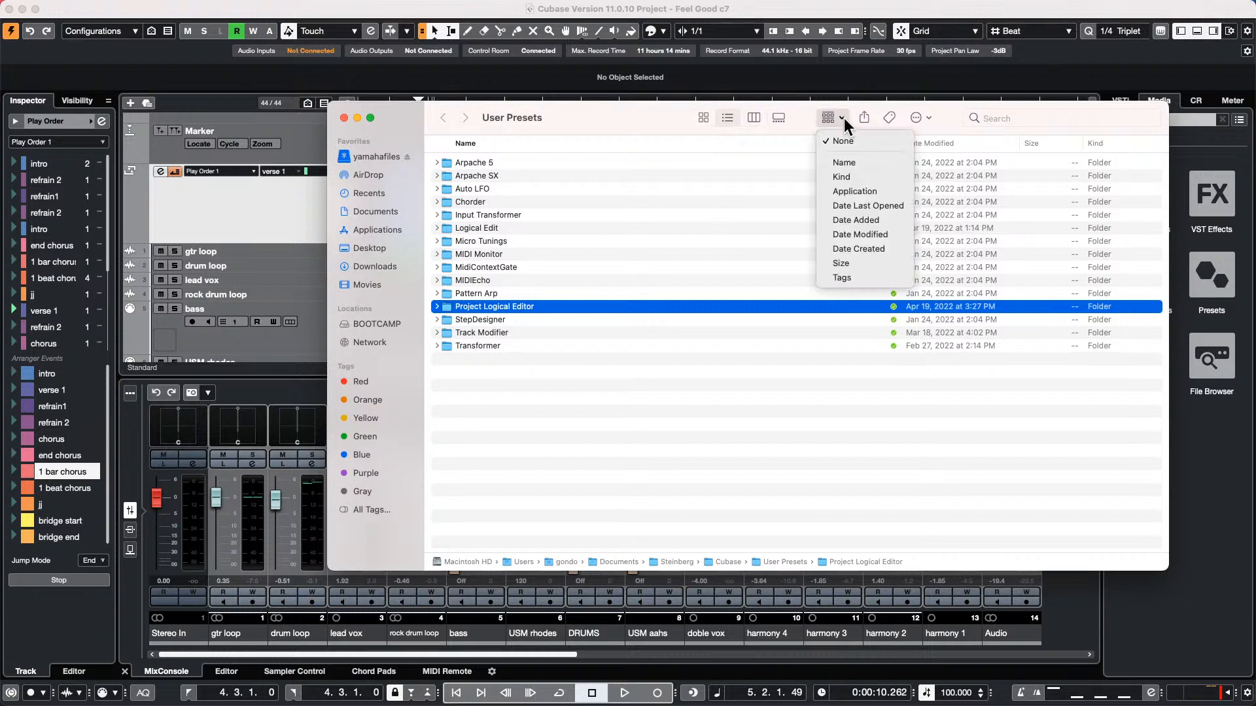
pyautogui.click(664, 417)
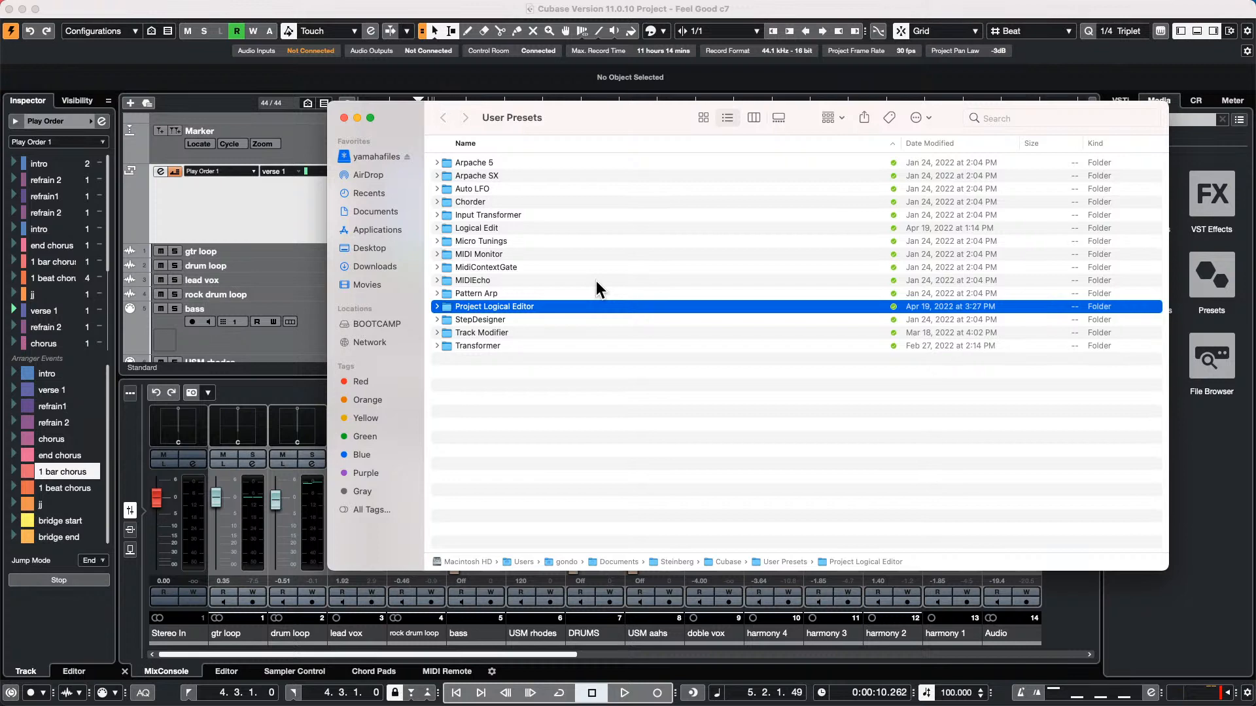
pyautogui.click(344, 117)
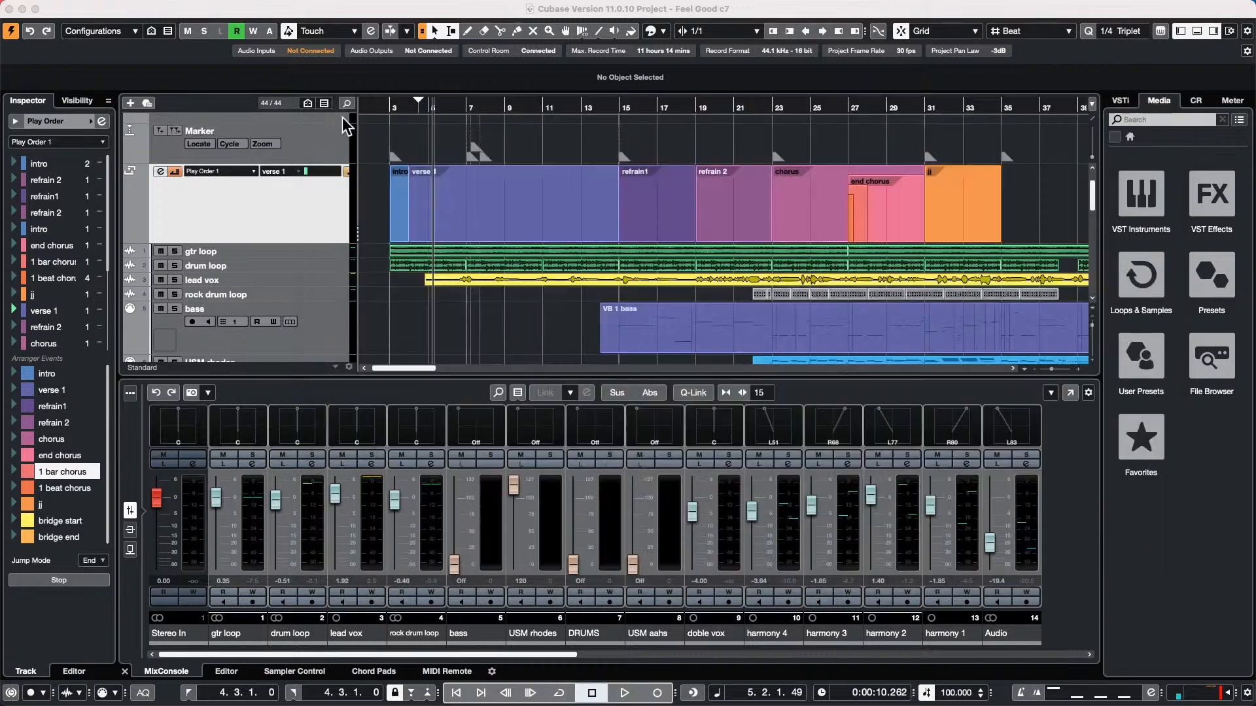
# Select the drum loop track and close the Project Logical Editor
pyautogui.click(312, 260)
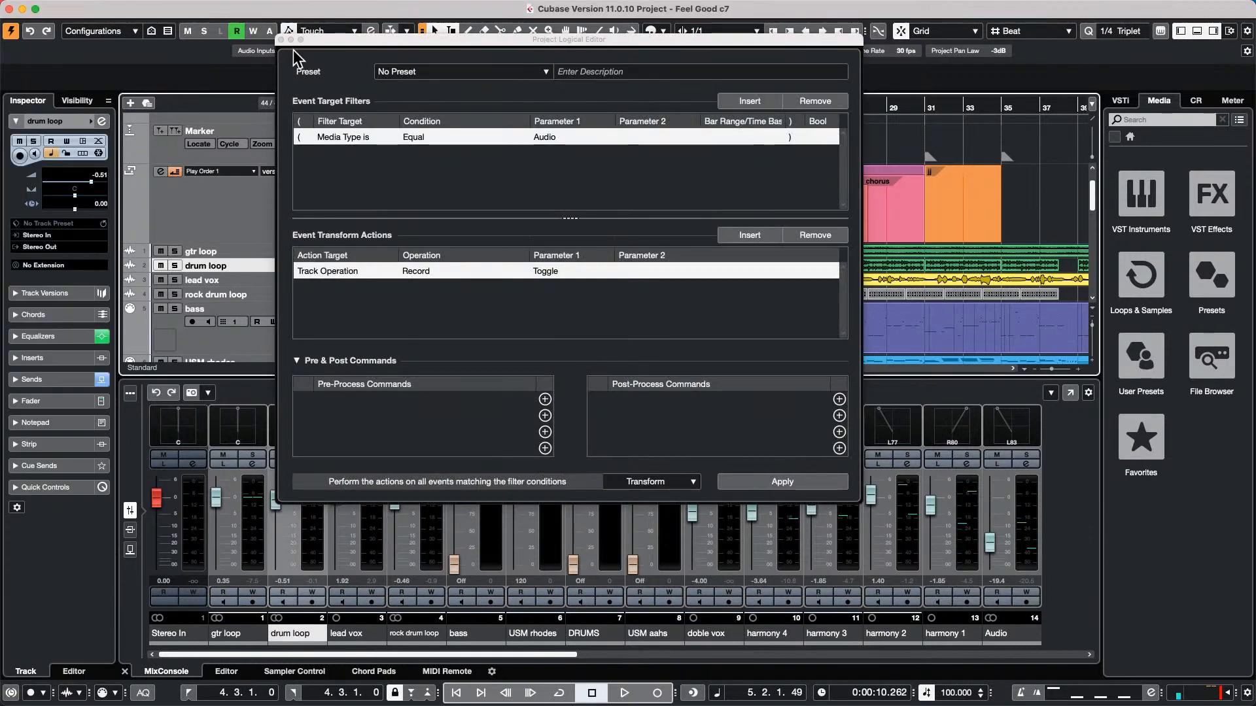
pyautogui.click(282, 39)
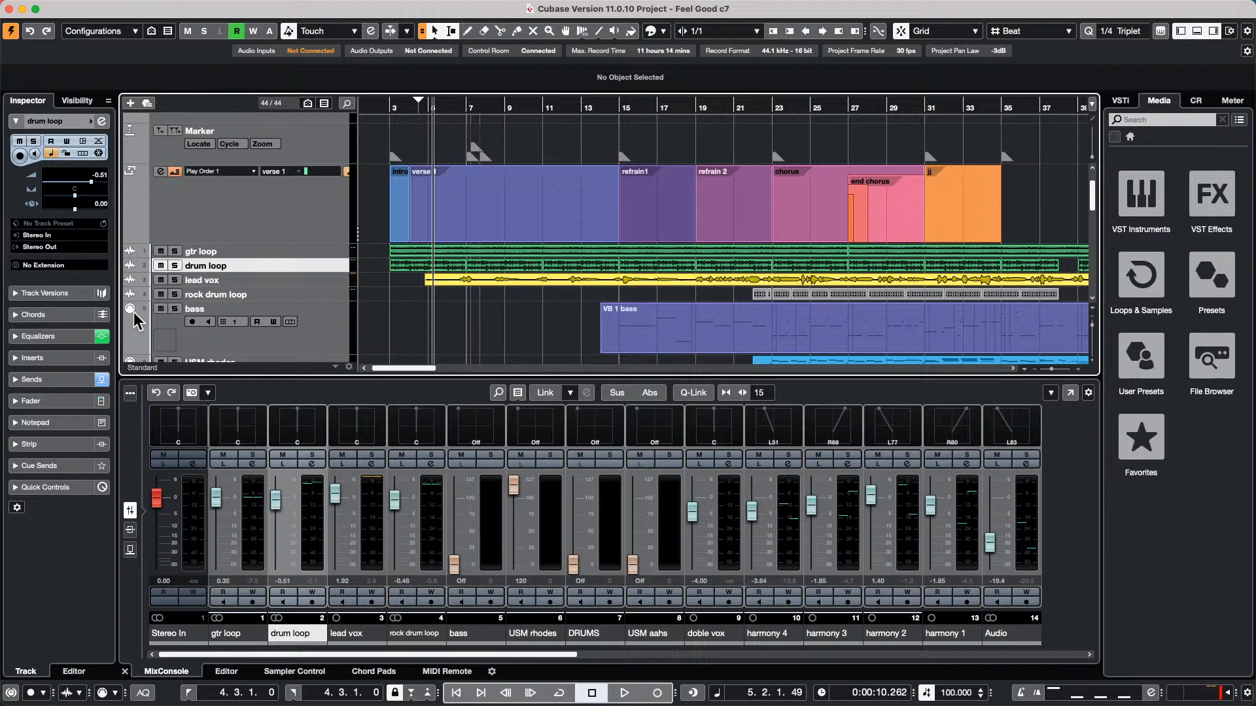
# Move the lead vox track below the bass track in the track list
pyautogui.click(307, 283)
pyautogui.moveTo(307, 283); pyautogui.dragTo(308, 310)
pyautogui.scroll(-10, 404, 290)
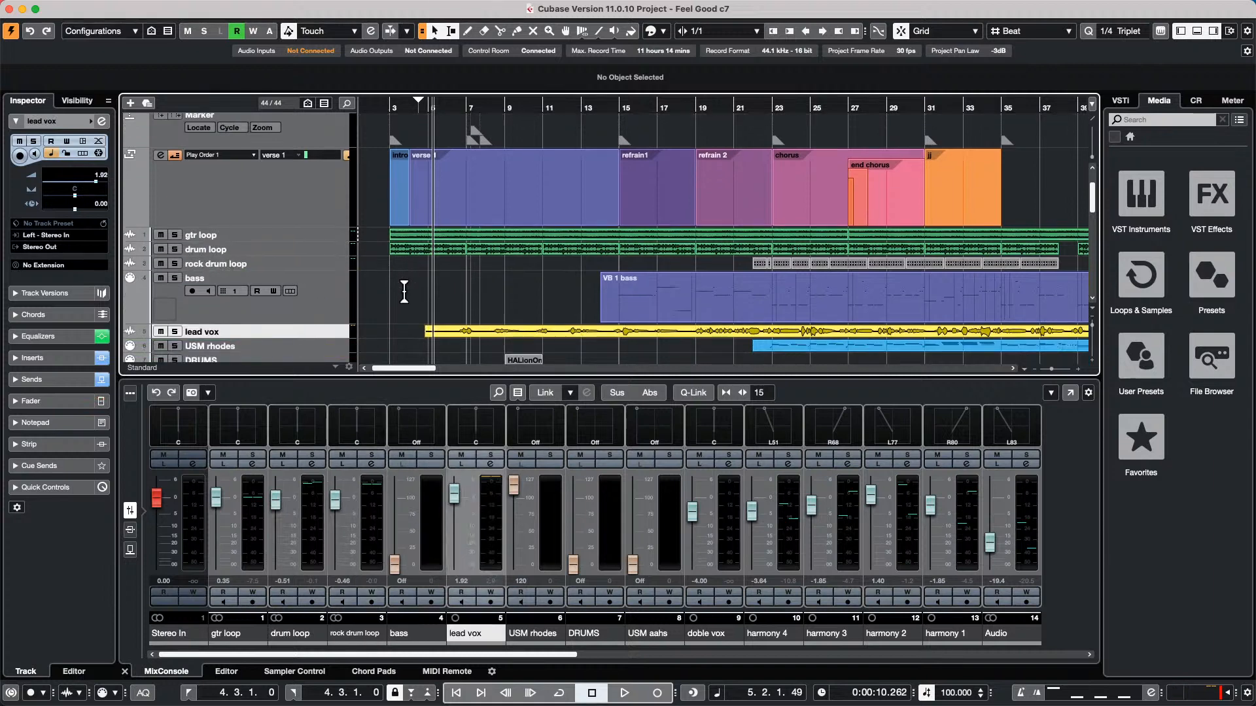
# Open the harmony 3 audio event in the Sample Editor and activate Free Warp in its AudioWarp settings
pyautogui.scroll(3, 457, 217)
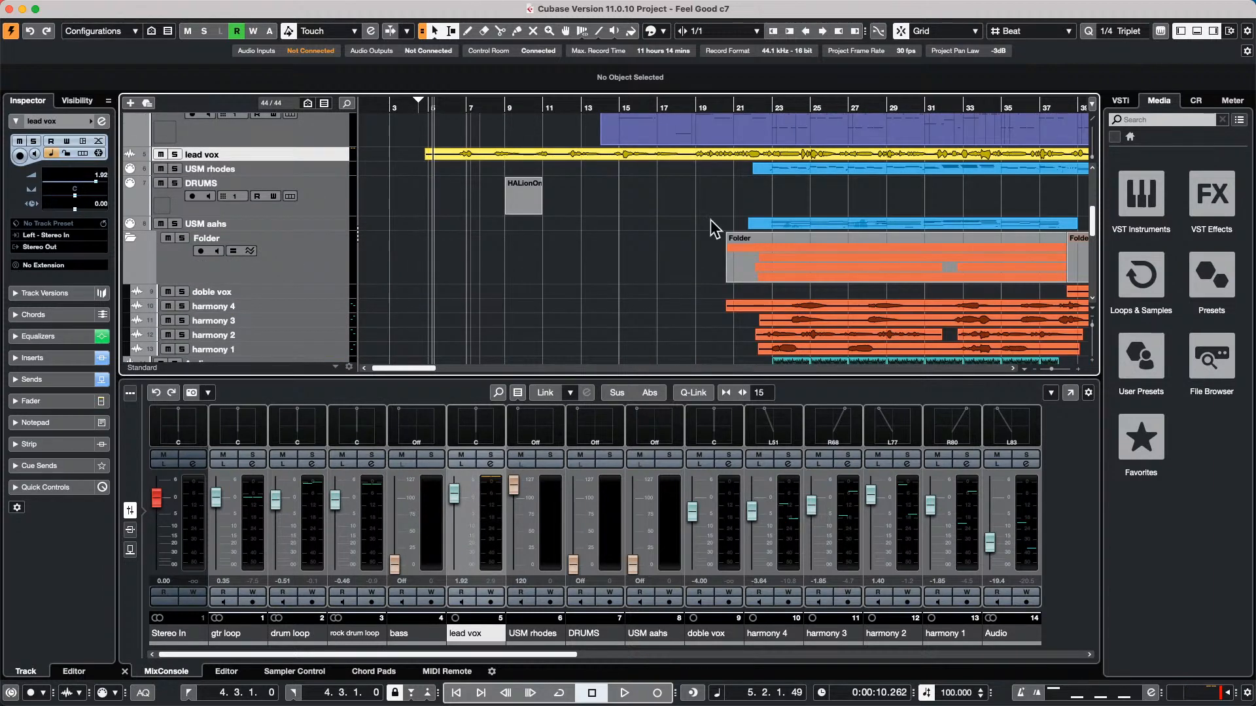
pyautogui.doubleClick(857, 308)
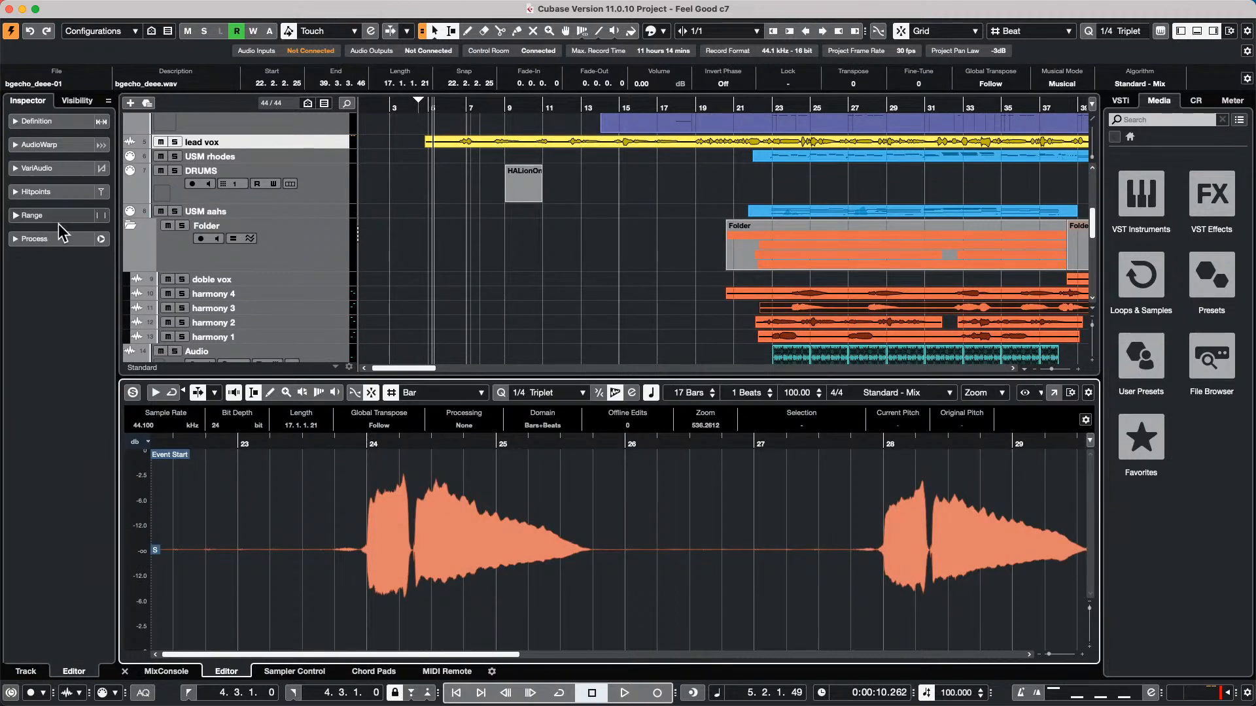
pyautogui.click(49, 144)
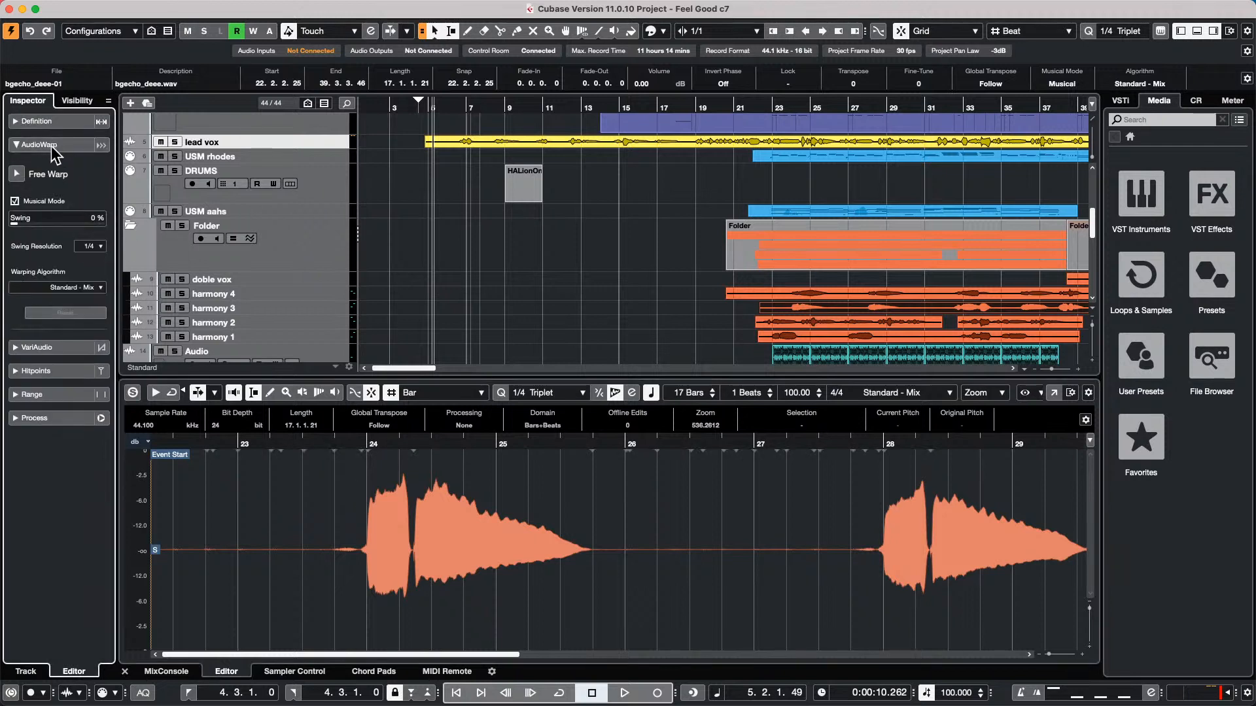
pyautogui.click(17, 174)
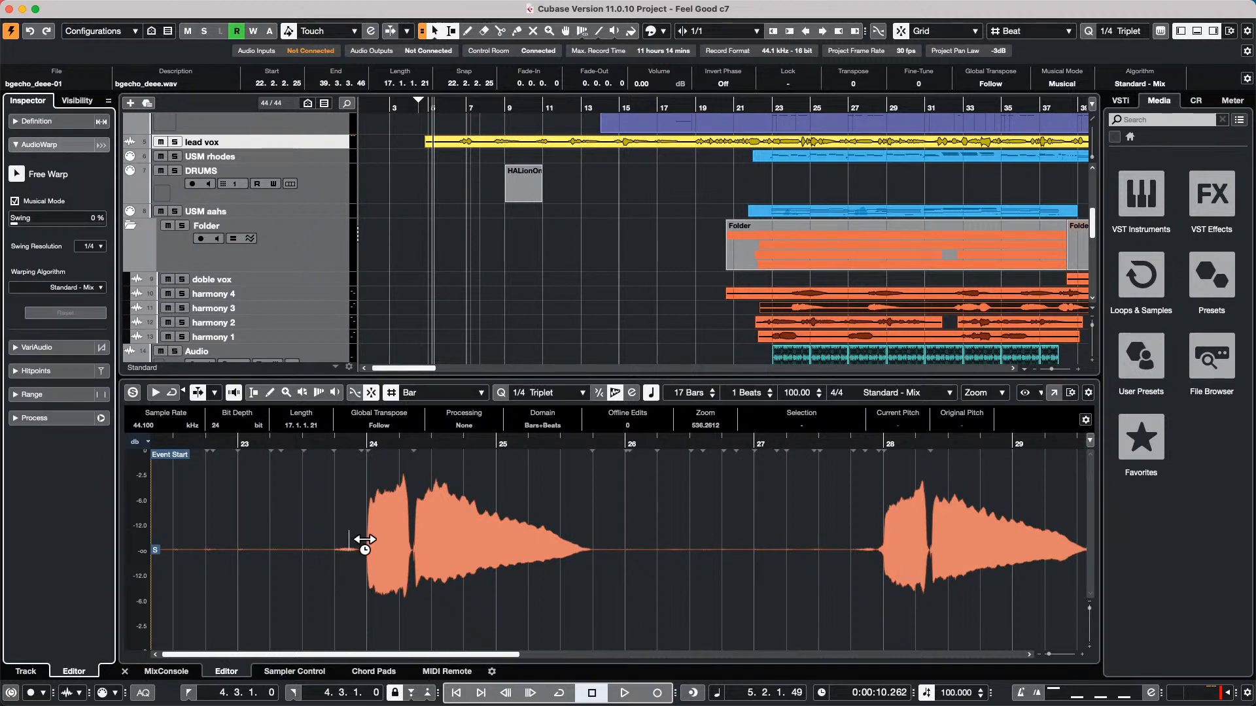
# Add four warp markers, one at the start of each of the two notes near bar 24 and near bar 28
pyautogui.click(374, 543)
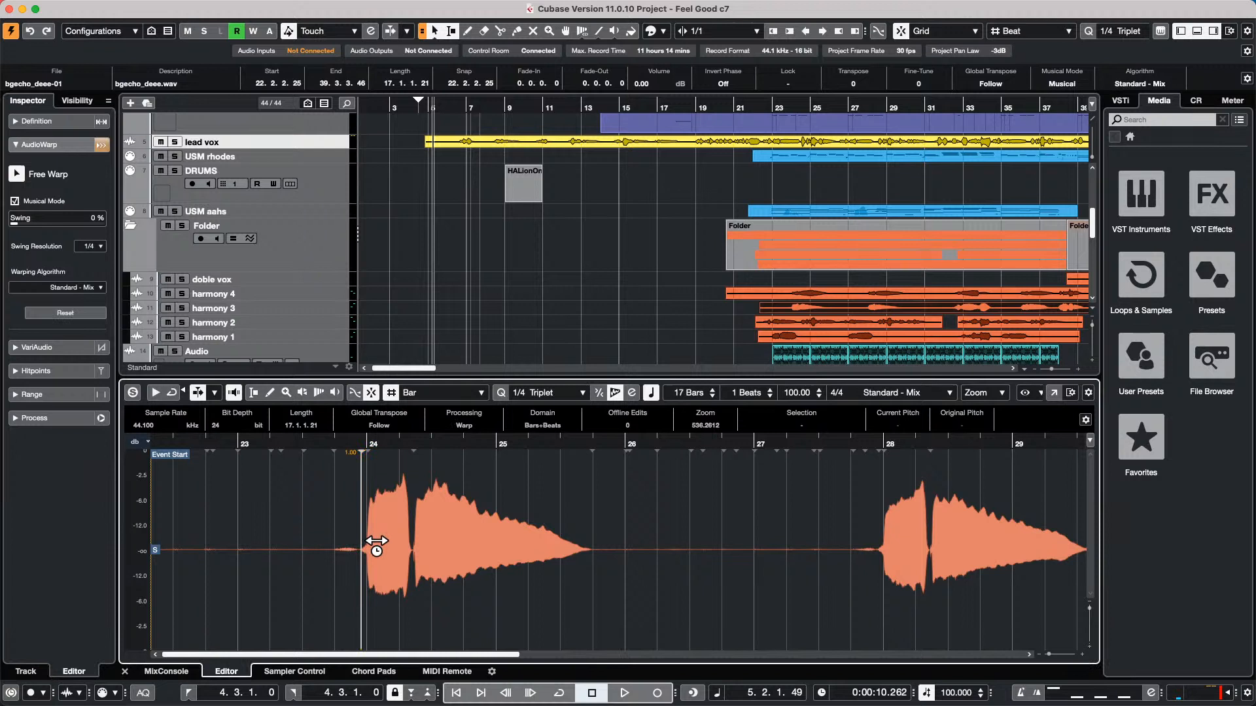
pyautogui.click(424, 538)
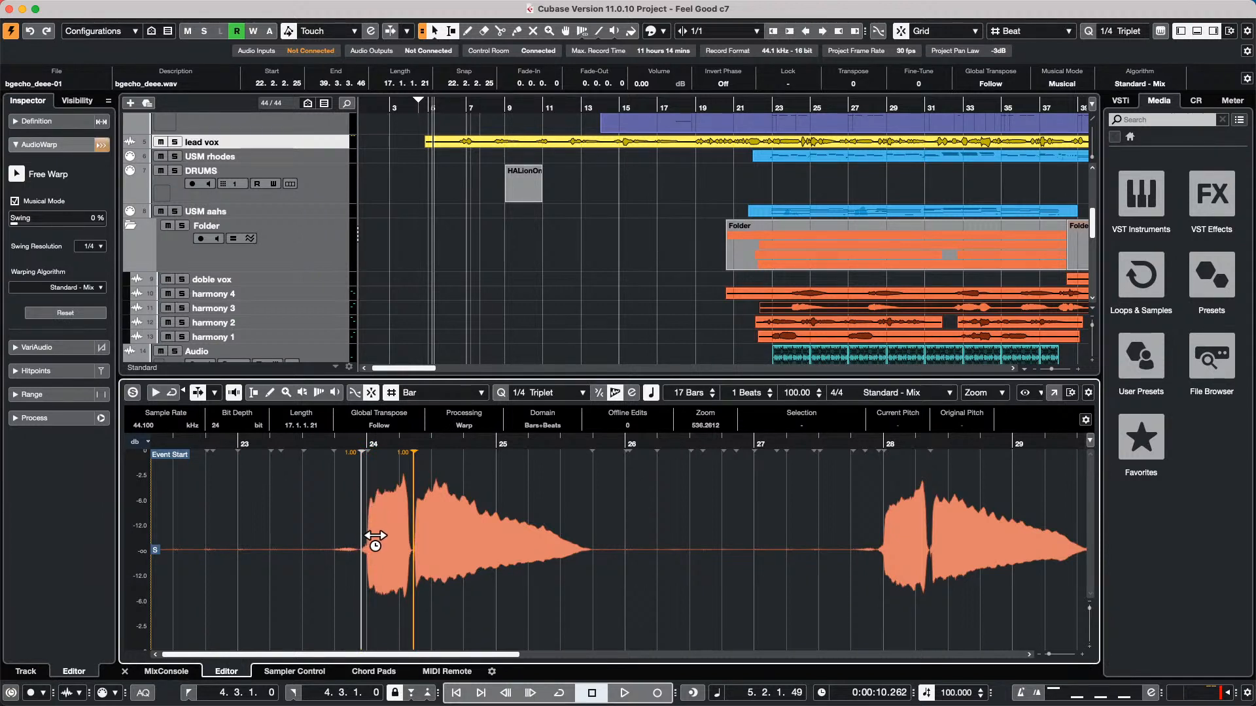
pyautogui.click(893, 576)
pyautogui.click(931, 573)
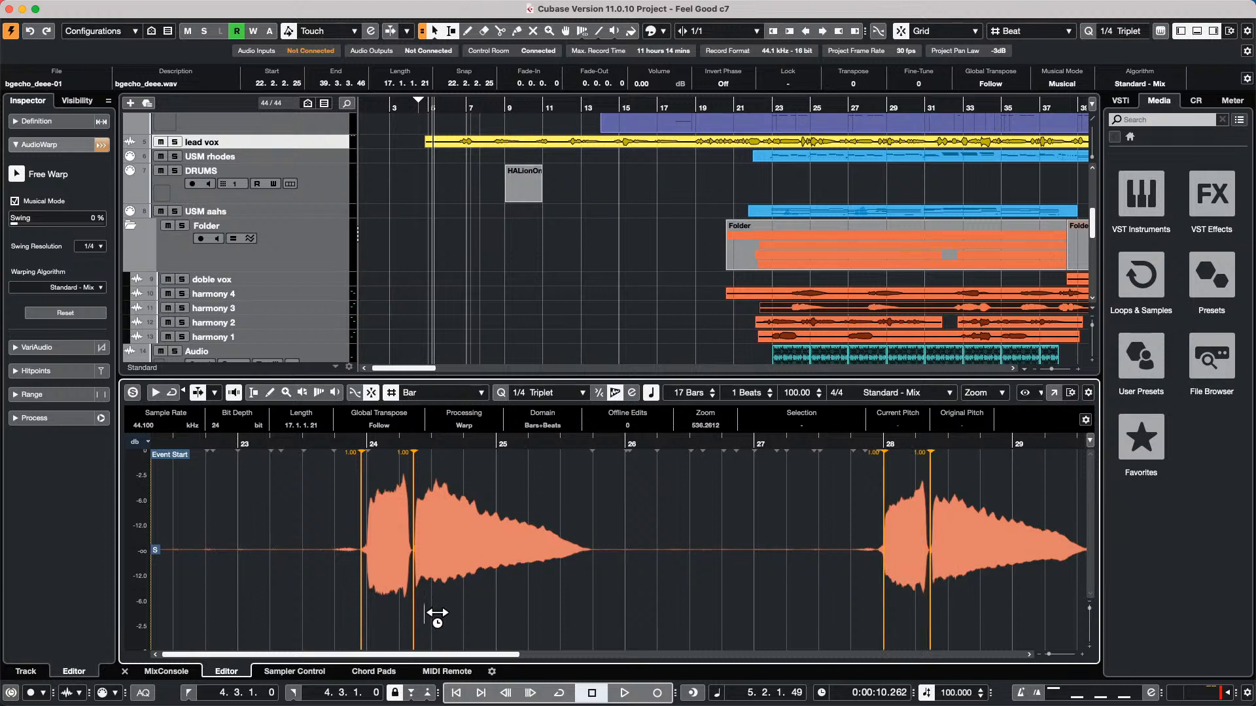
# Shift the second note's warp marker after bar 24 later to a stretch of 1.94, and the one after bar 28 to 1.40
pyautogui.moveTo(426, 615)
pyautogui.mouseDown()
pyautogui.moveTo(448, 617)
pyautogui.moveTo(411, 618)
pyautogui.moveTo(527, 612)
pyautogui.moveTo(331, 593)
pyautogui.moveTo(482, 579)
pyautogui.moveTo(434, 578)
pyautogui.moveTo(465, 577)
pyautogui.moveTo(462, 500)
pyautogui.mouseUp()
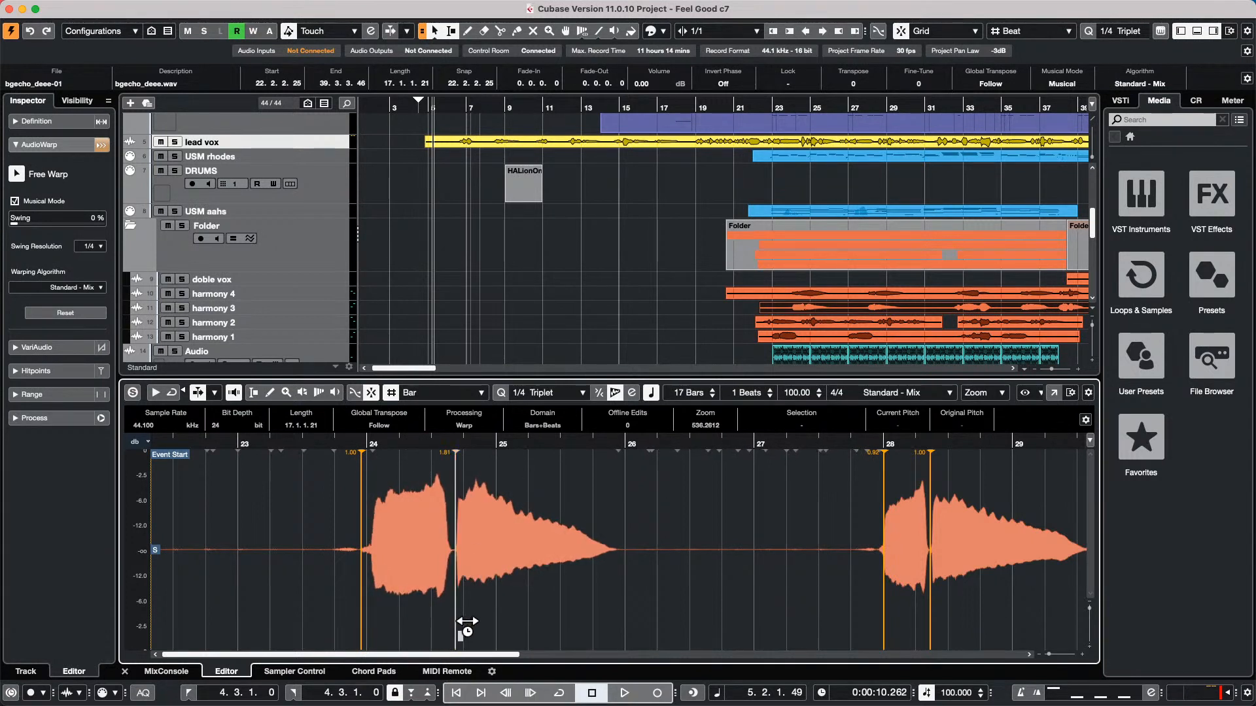
pyautogui.moveTo(462, 623)
pyautogui.mouseDown()
pyautogui.moveTo(500, 622)
pyautogui.moveTo(434, 623)
pyautogui.moveTo(504, 622)
pyautogui.moveTo(475, 623)
pyautogui.mouseUp()
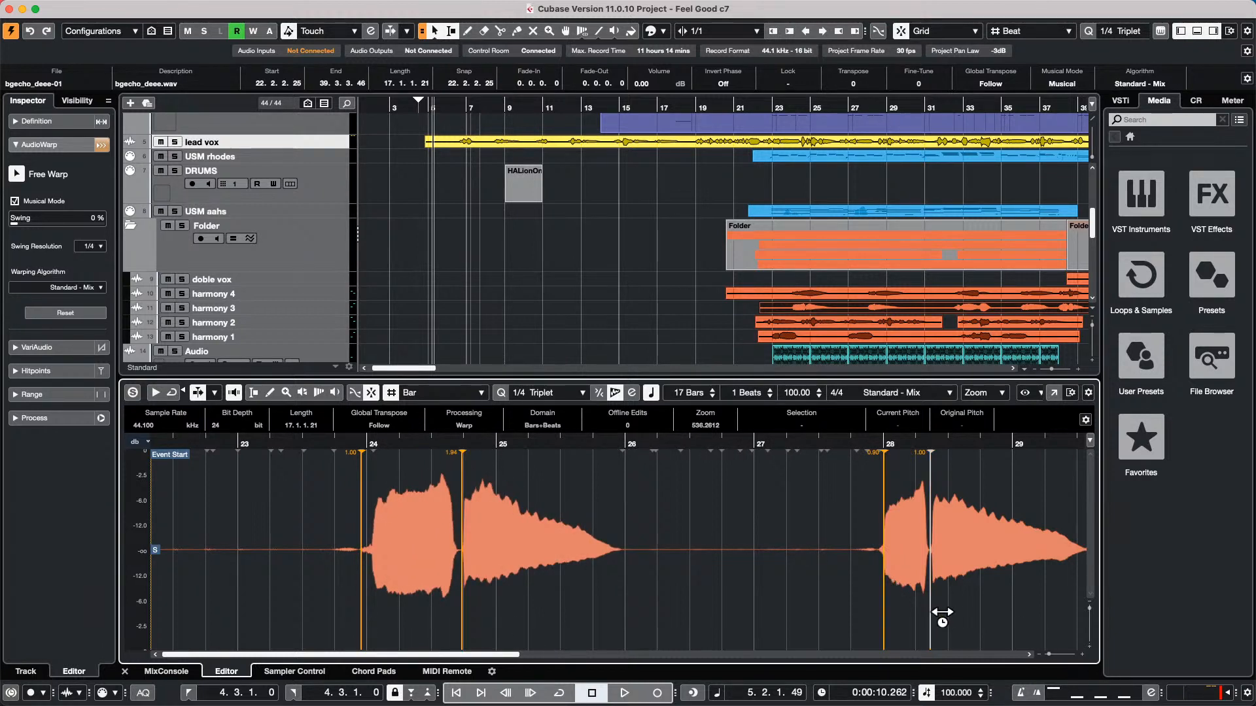
pyautogui.moveTo(942, 622)
pyautogui.mouseDown()
pyautogui.moveTo(966, 616)
pyautogui.moveTo(952, 615)
pyautogui.moveTo(957, 605)
pyautogui.mouseUp()
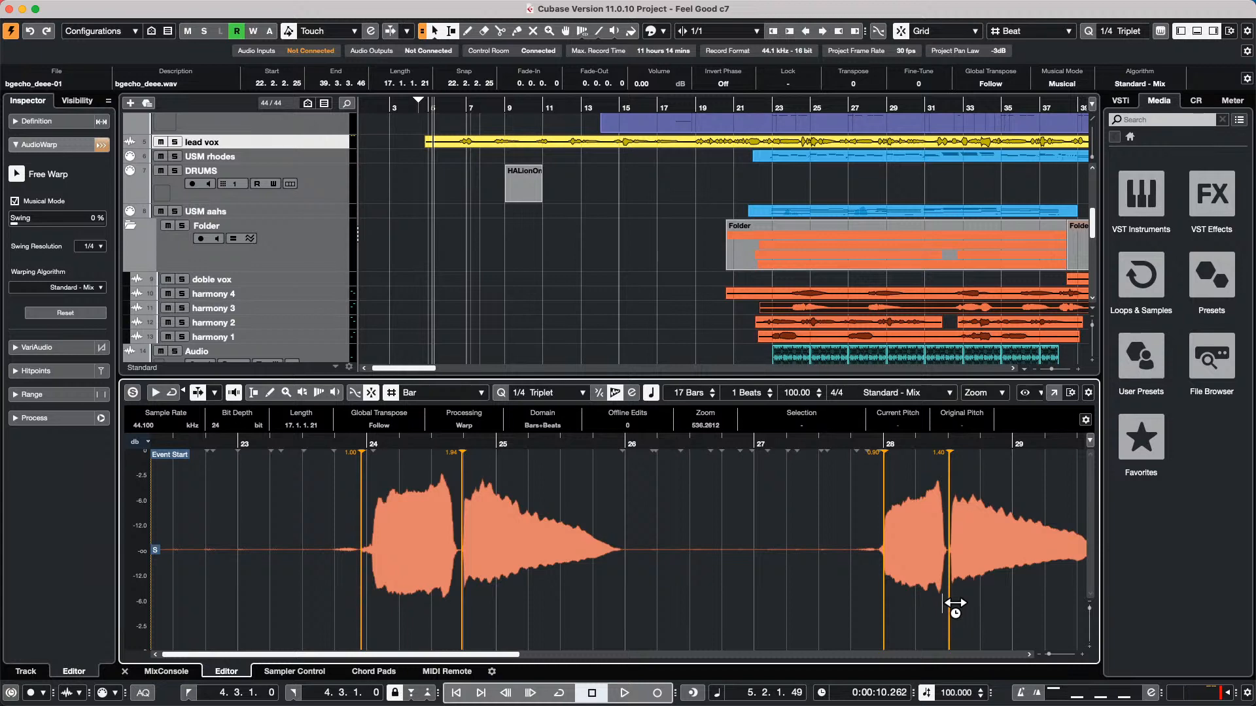
# Open the recent project Amos Moses - GO.cpr and make it the active project
pyautogui.moveTo(1040, 13)
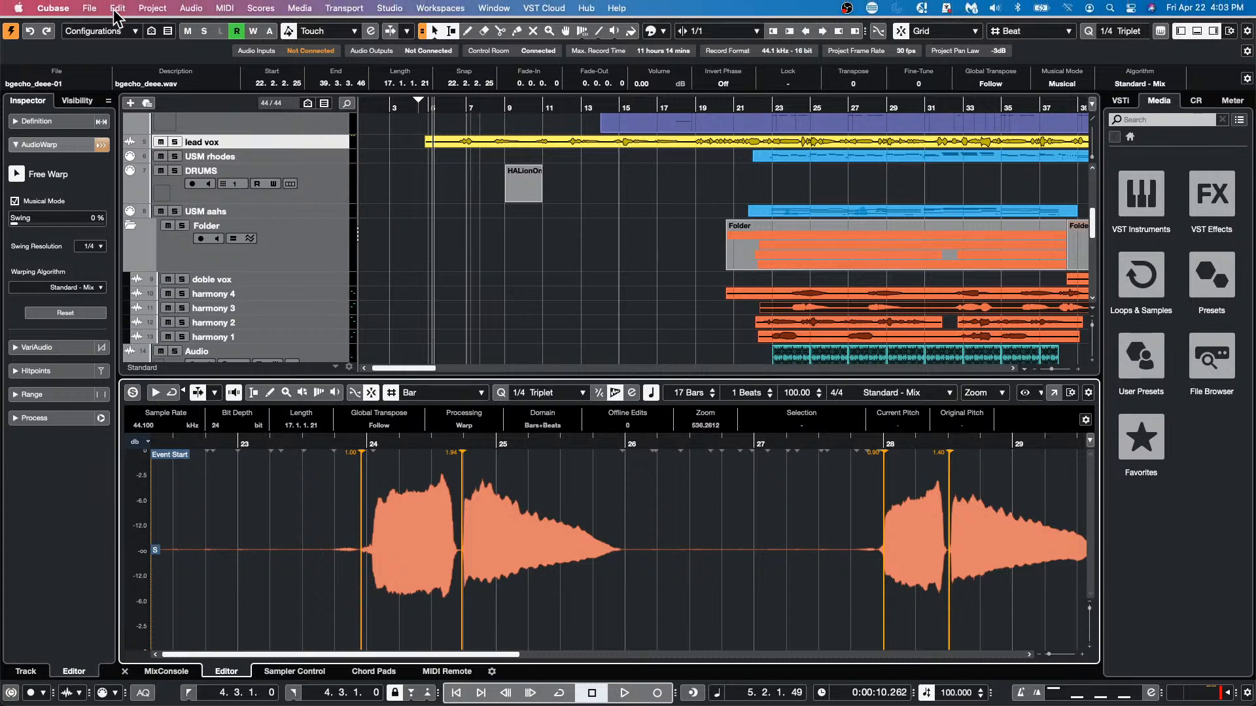
pyautogui.click(90, 7)
pyautogui.moveTo(137, 286)
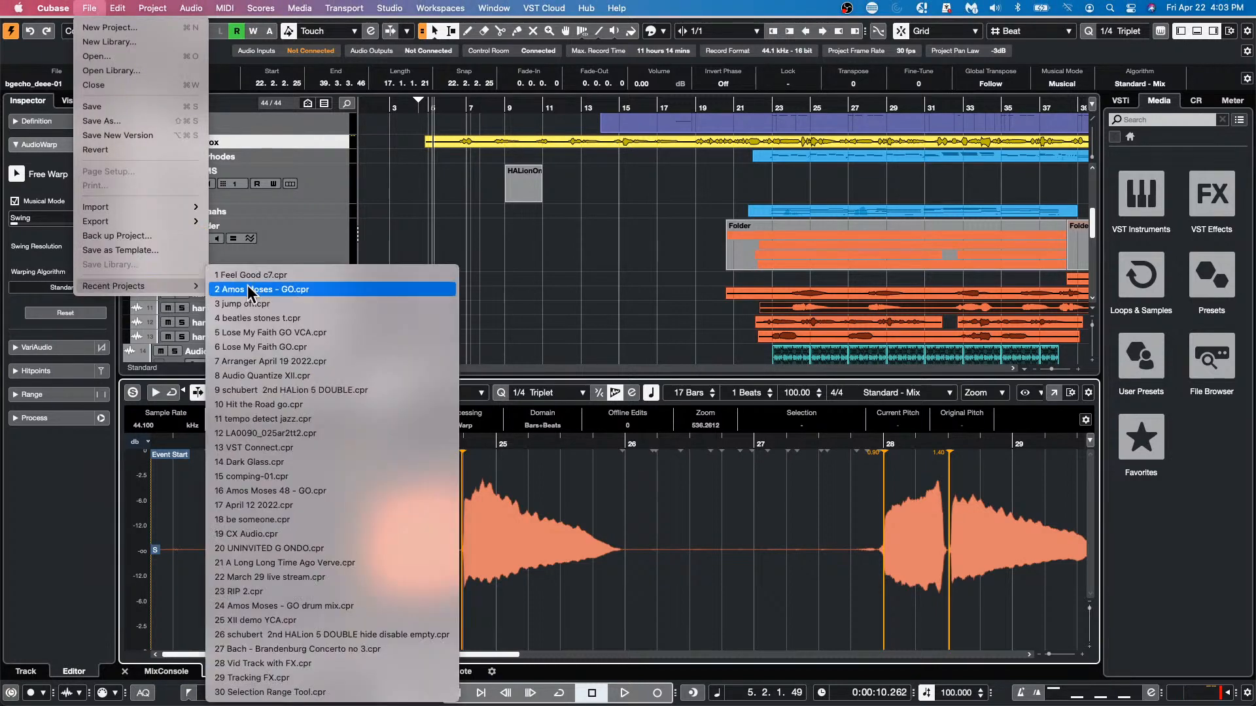
pyautogui.click(277, 289)
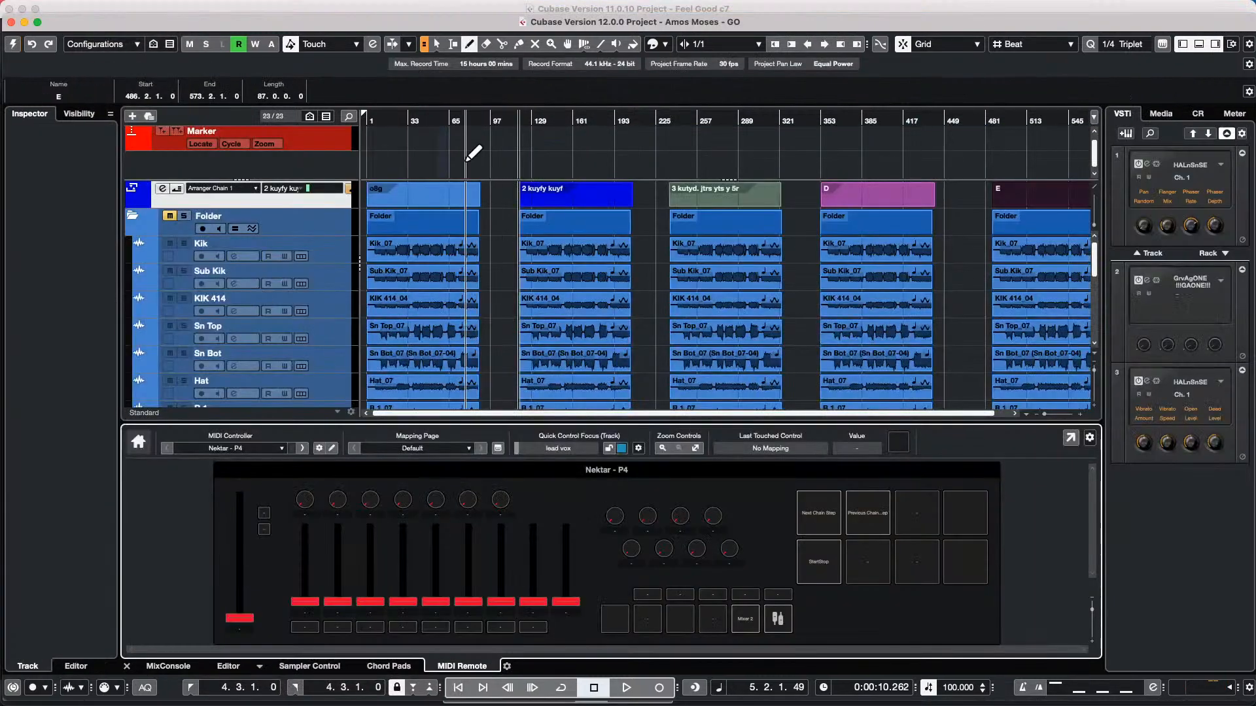
pyautogui.click(11, 44)
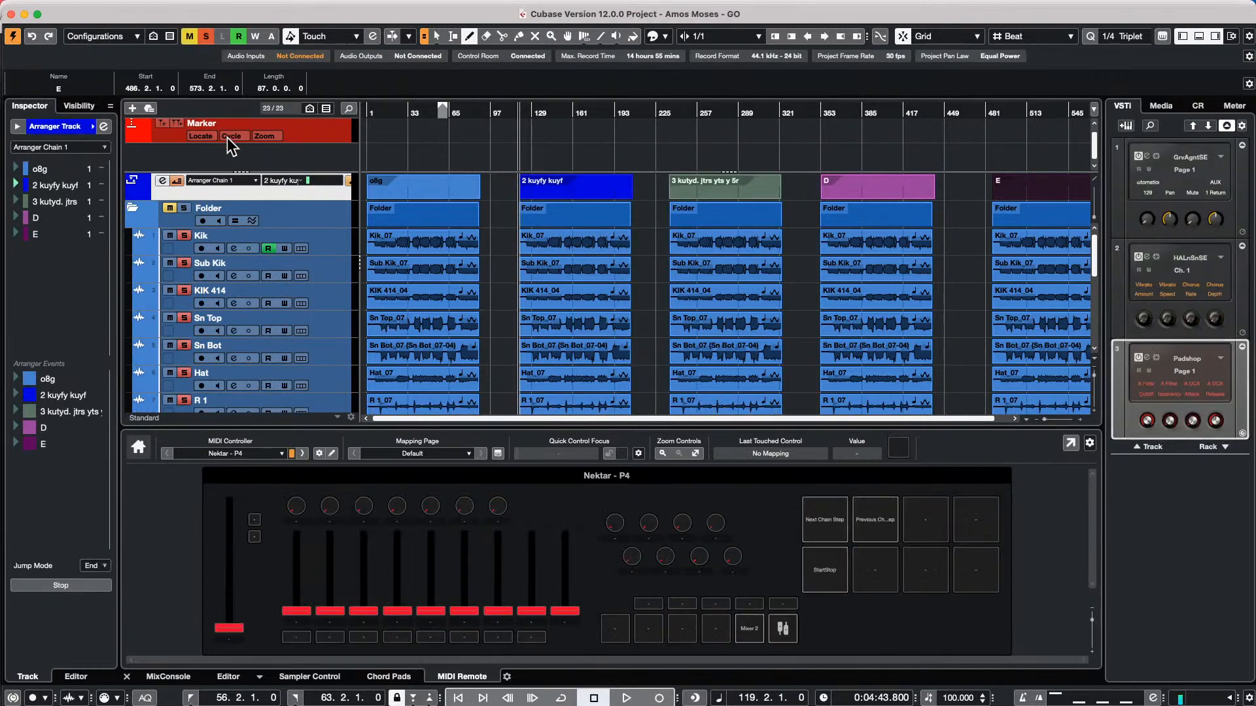
# Revert the Amos Moses project to its previously saved version and enlarge its project window to fill the screen
pyautogui.click(96, 8)
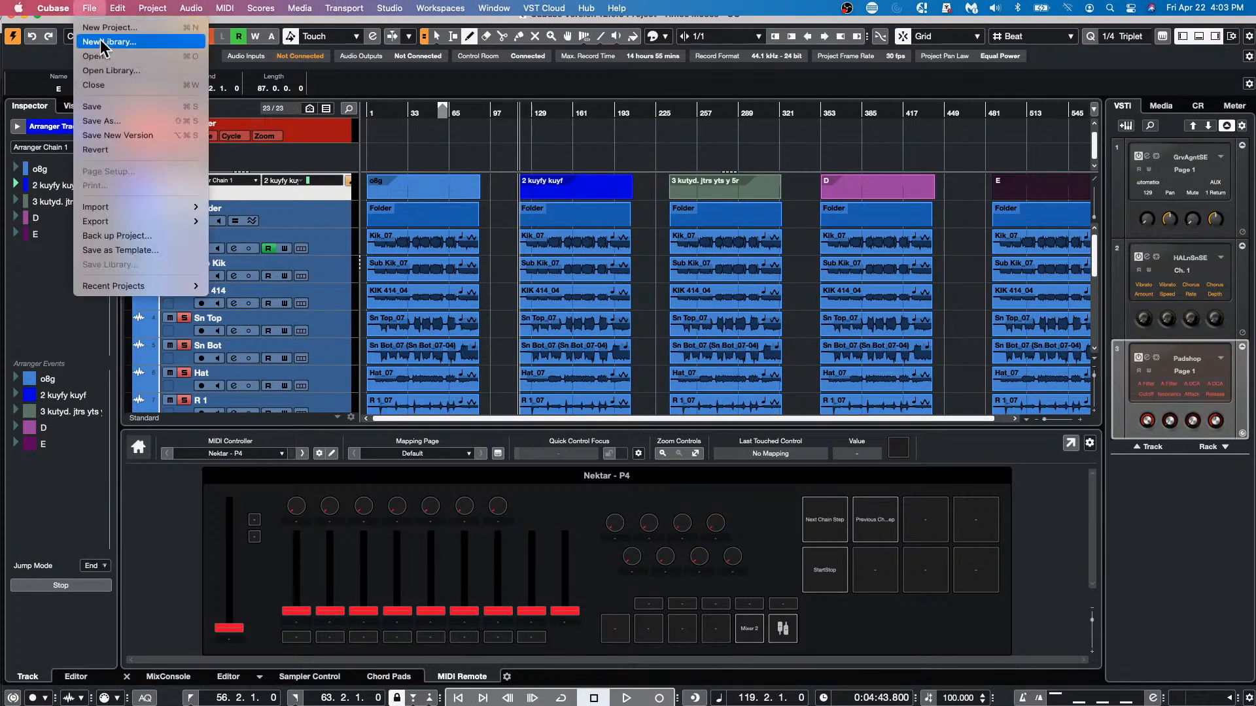
pyautogui.click(108, 155)
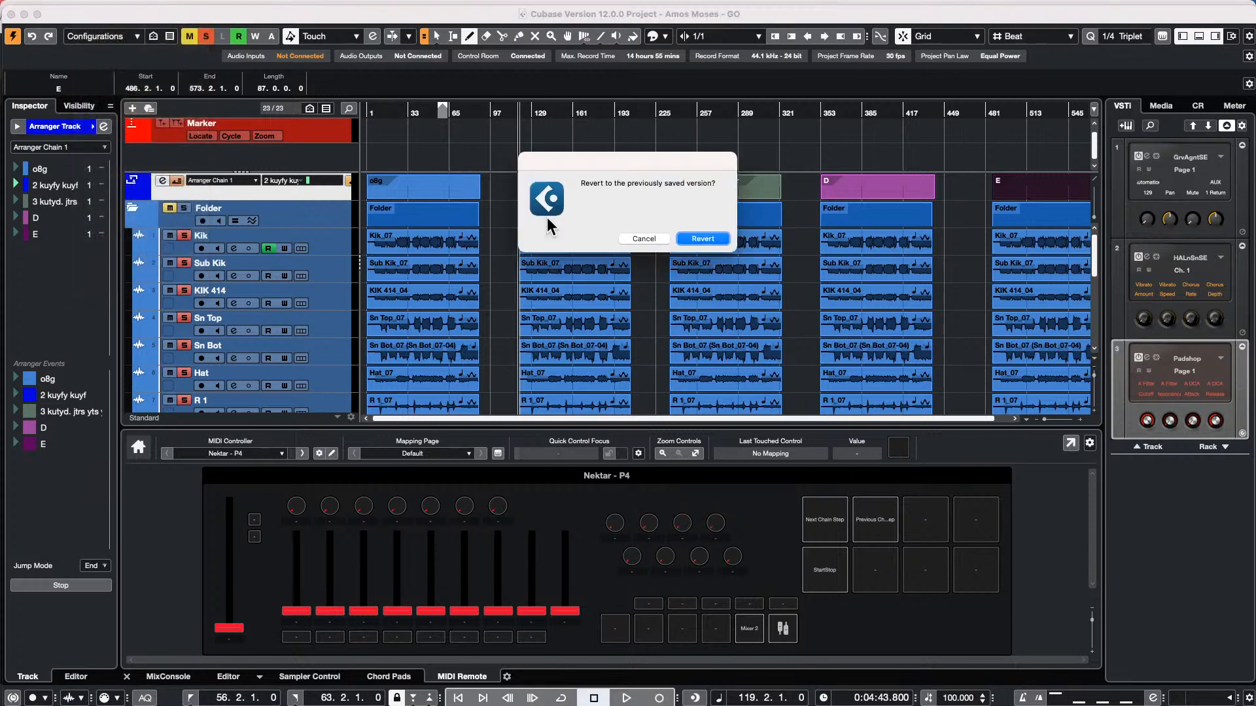
pyautogui.click(707, 239)
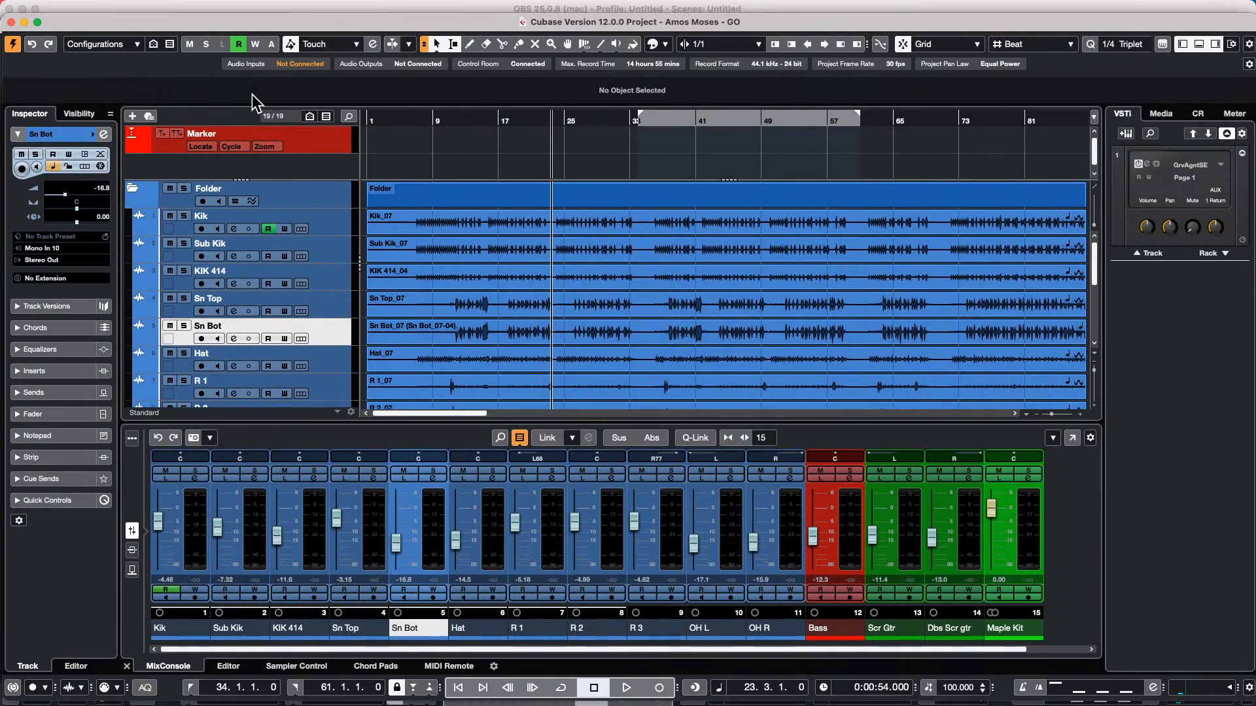
pyautogui.click(38, 22)
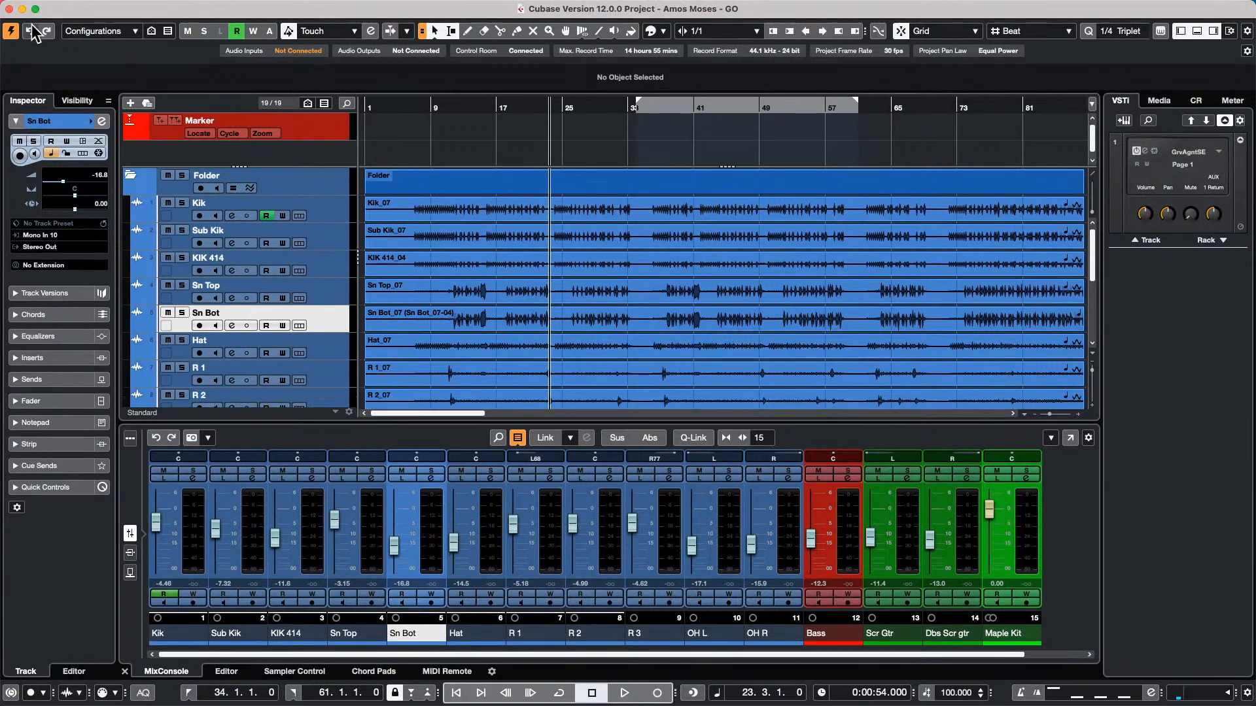
# Select all audio events across the drum, bass and guitar tracks and set their Musical Mode to Musical
pyautogui.moveTo(512, 132); pyautogui.dragTo(465, 94)
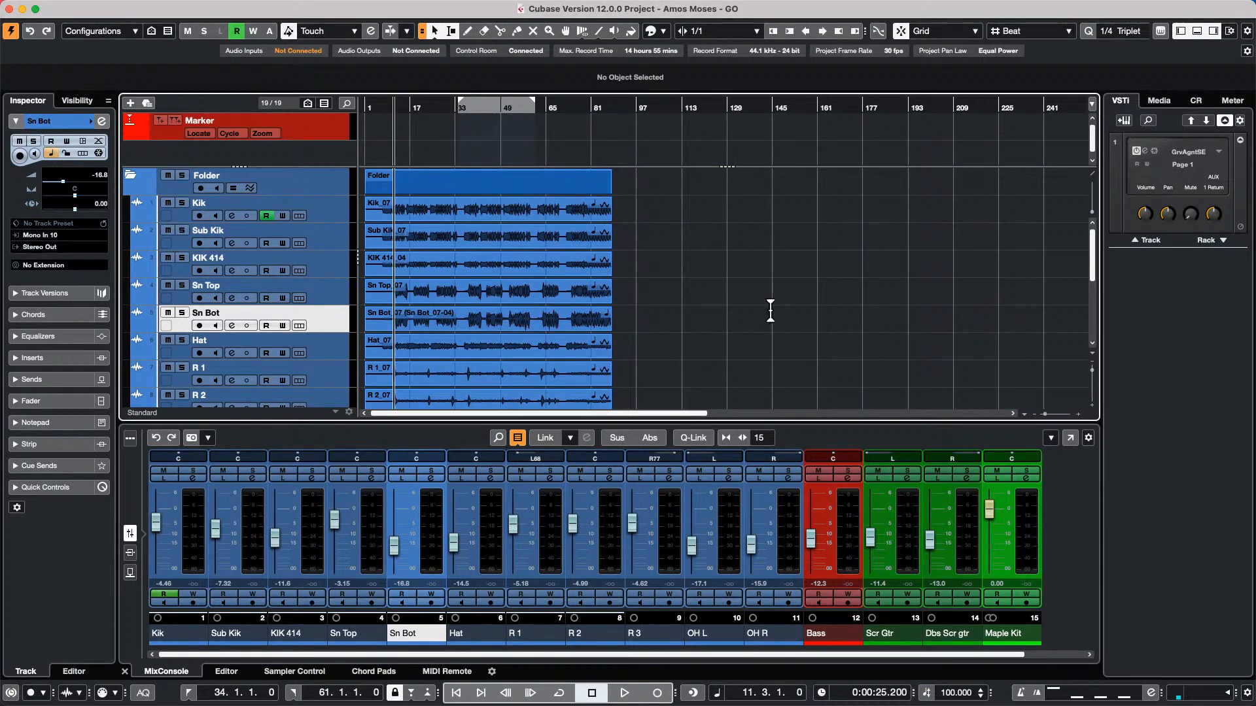
pyautogui.scroll(-3, 770, 310)
pyautogui.scroll(-3, 768, 318)
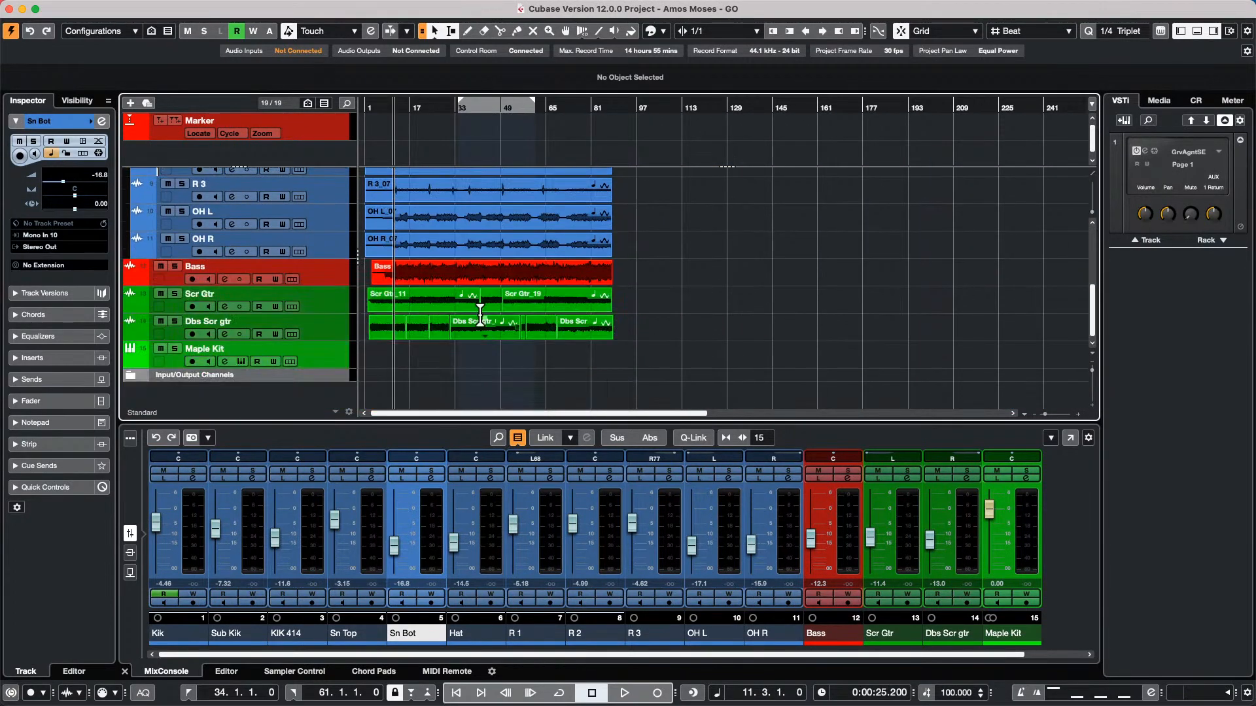
pyautogui.moveTo(637, 335); pyautogui.dragTo(355, 206)
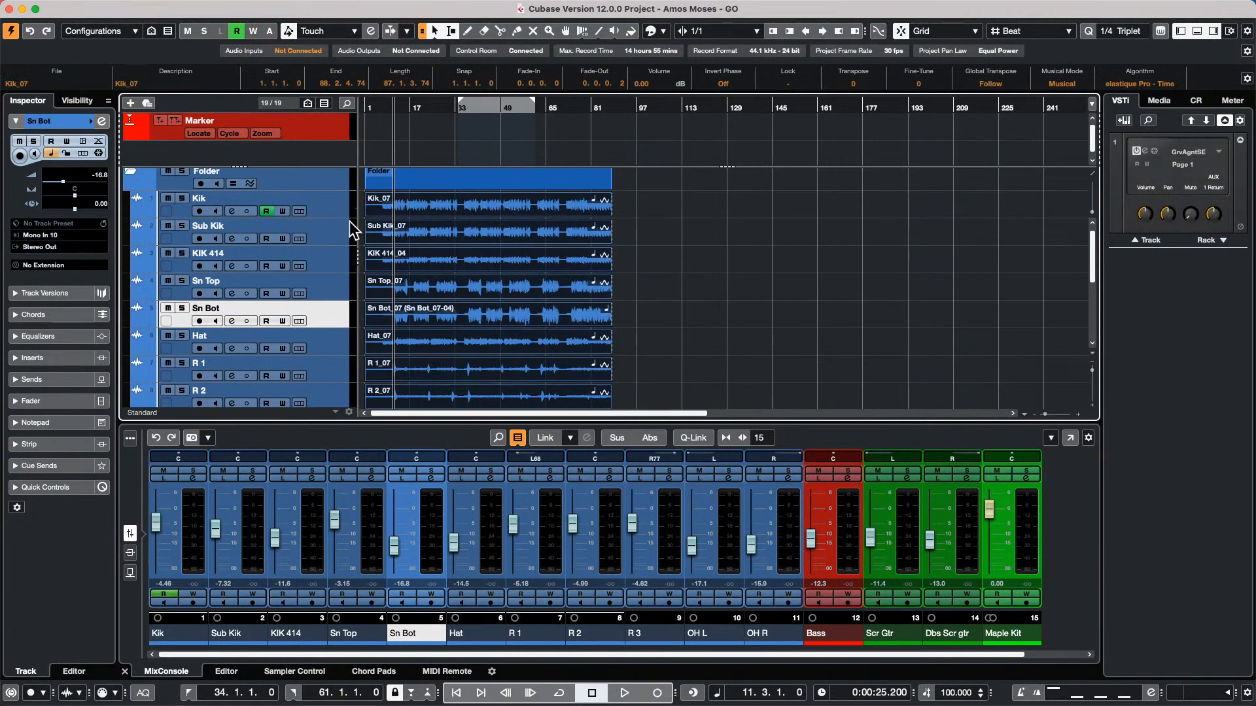
pyautogui.click(1062, 83)
pyautogui.click(1065, 85)
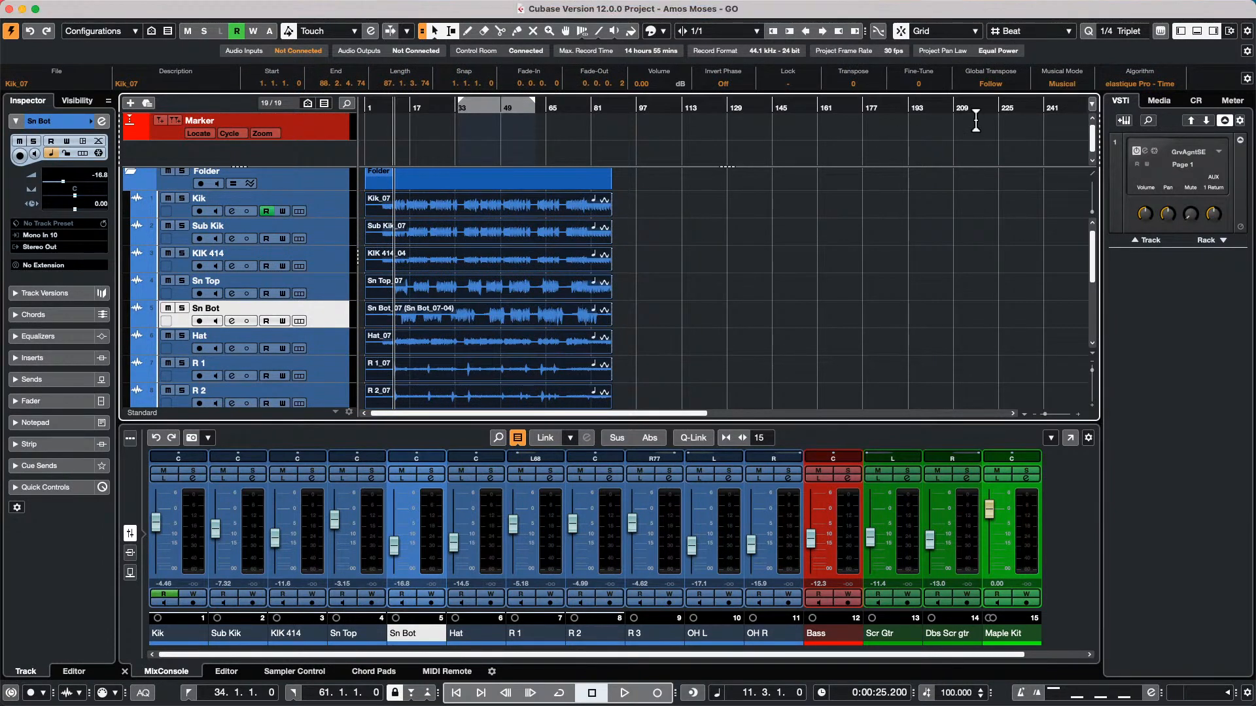
# Examine the Musical, tempo and algorithm settings of the audio files in the Pool, and close it
pyautogui.click(347, 8)
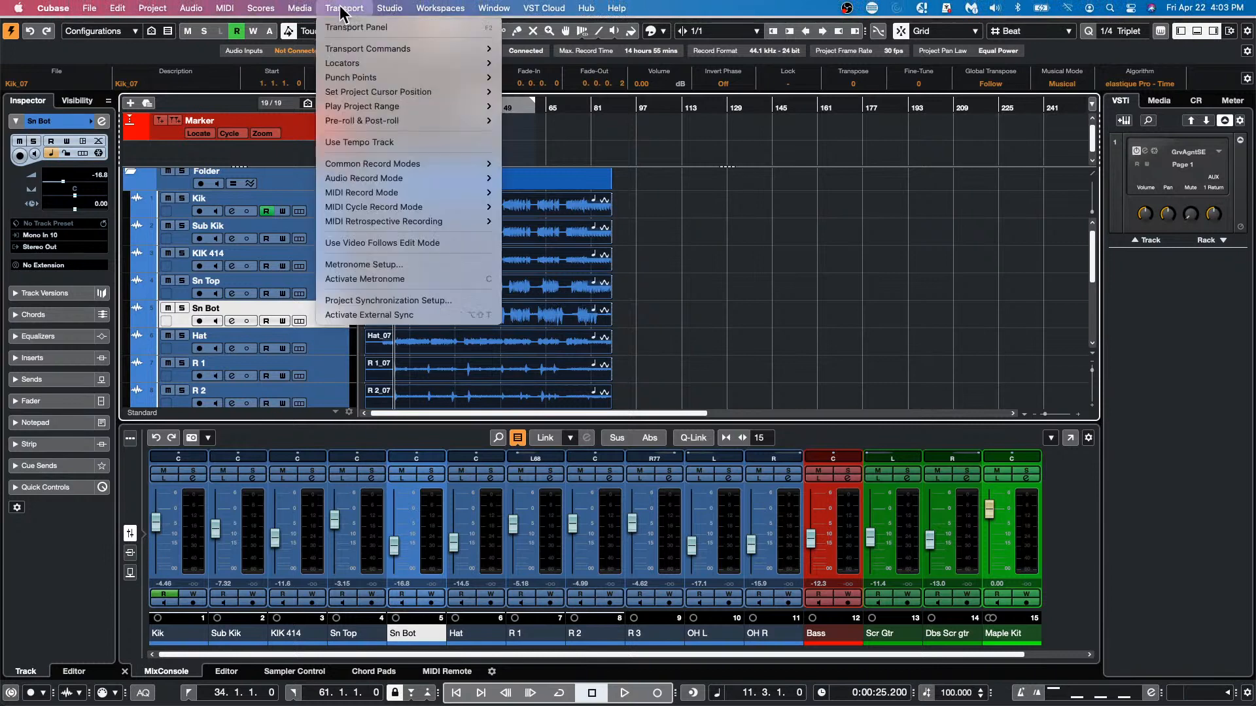
pyautogui.click(1100, 87)
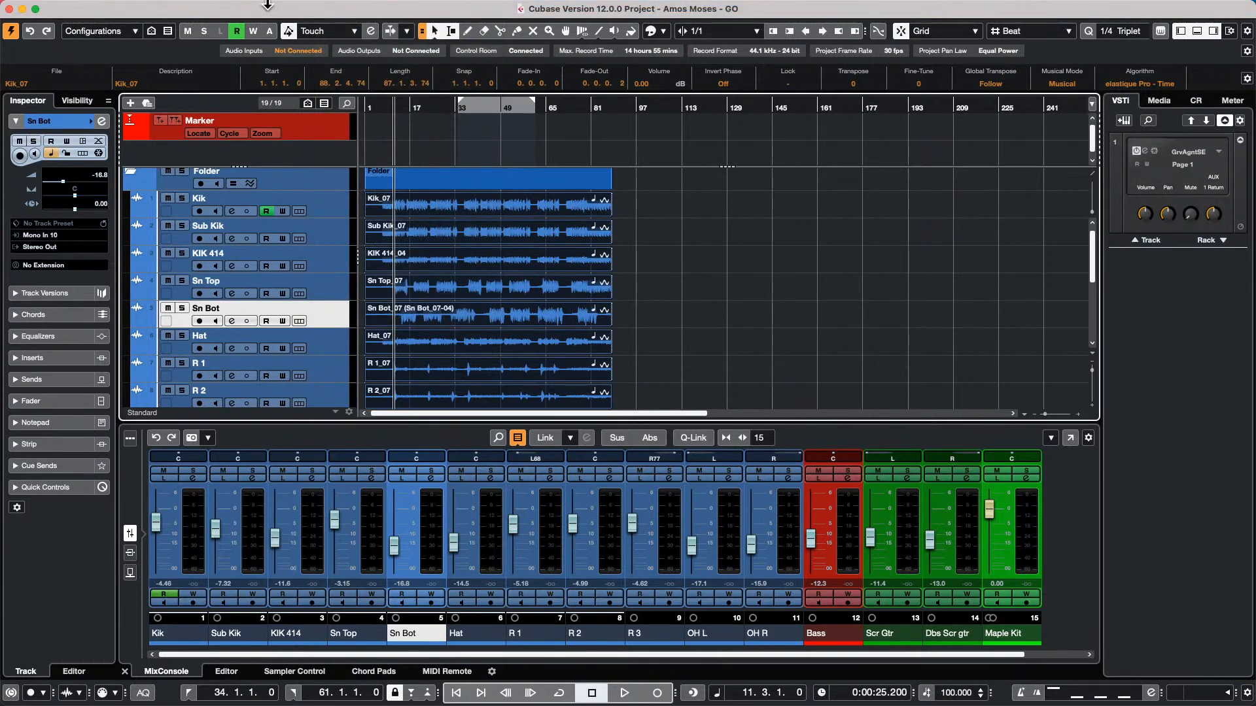
pyautogui.click(300, 8)
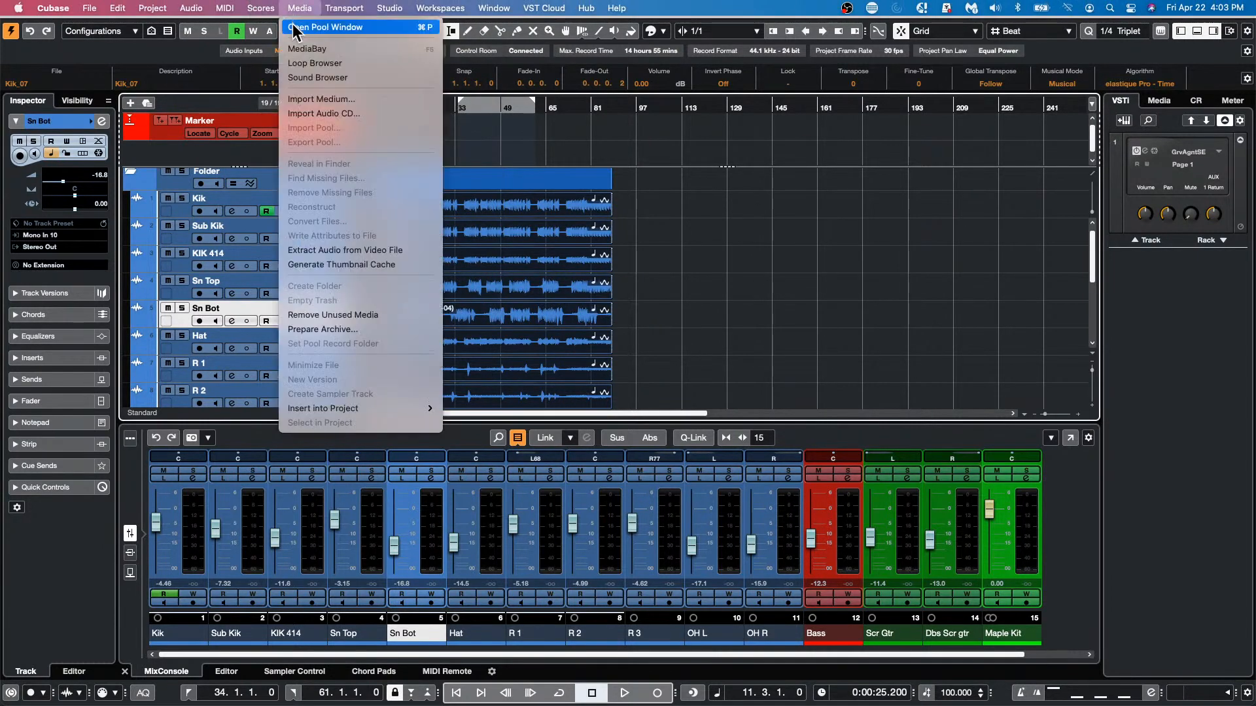
pyautogui.click(295, 29)
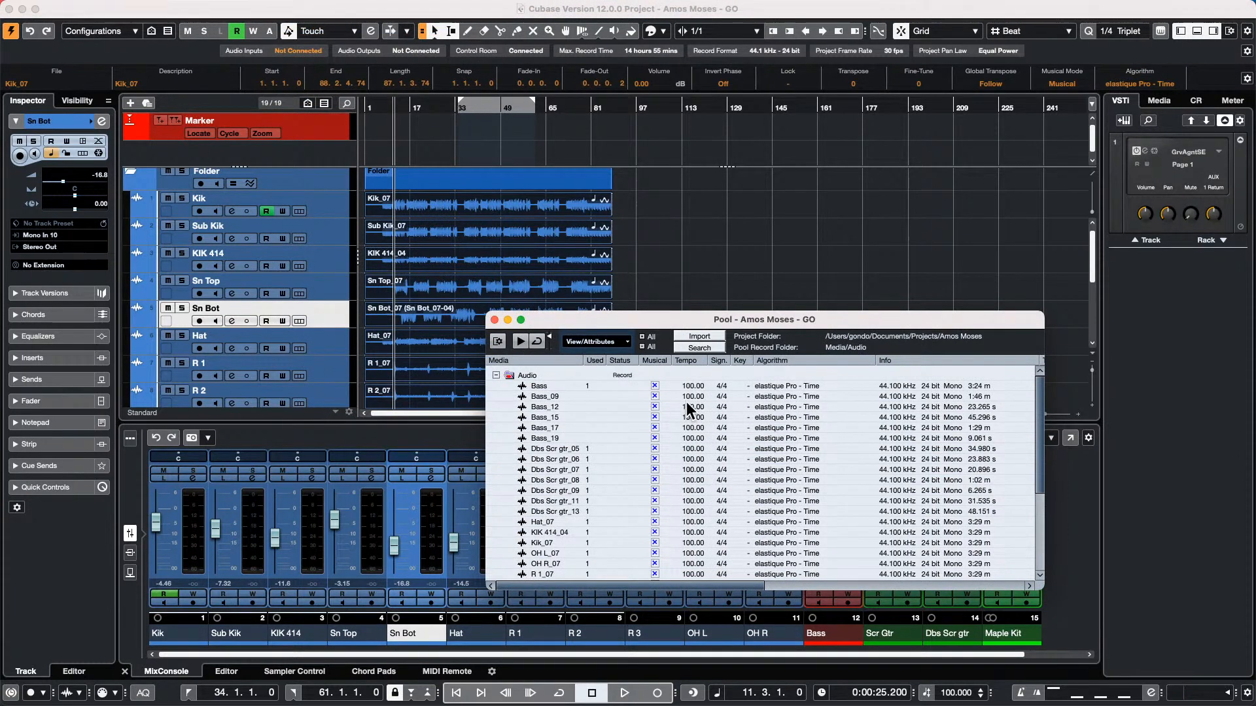
pyautogui.scroll(-5, 686, 414)
pyautogui.scroll(5, 684, 422)
pyautogui.click(494, 320)
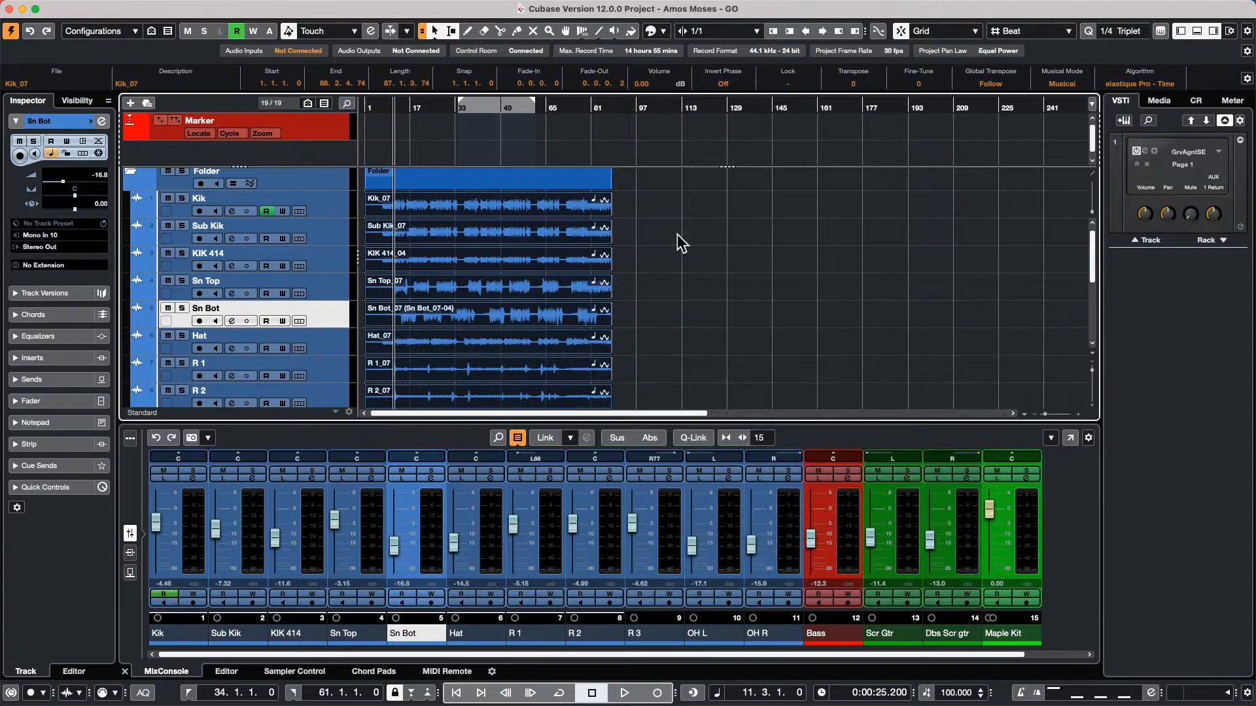
# Play the project from about bar 11 and set the project tempo to 144 during playback
pyautogui.click(389, 107)
pyautogui.click(395, 107)
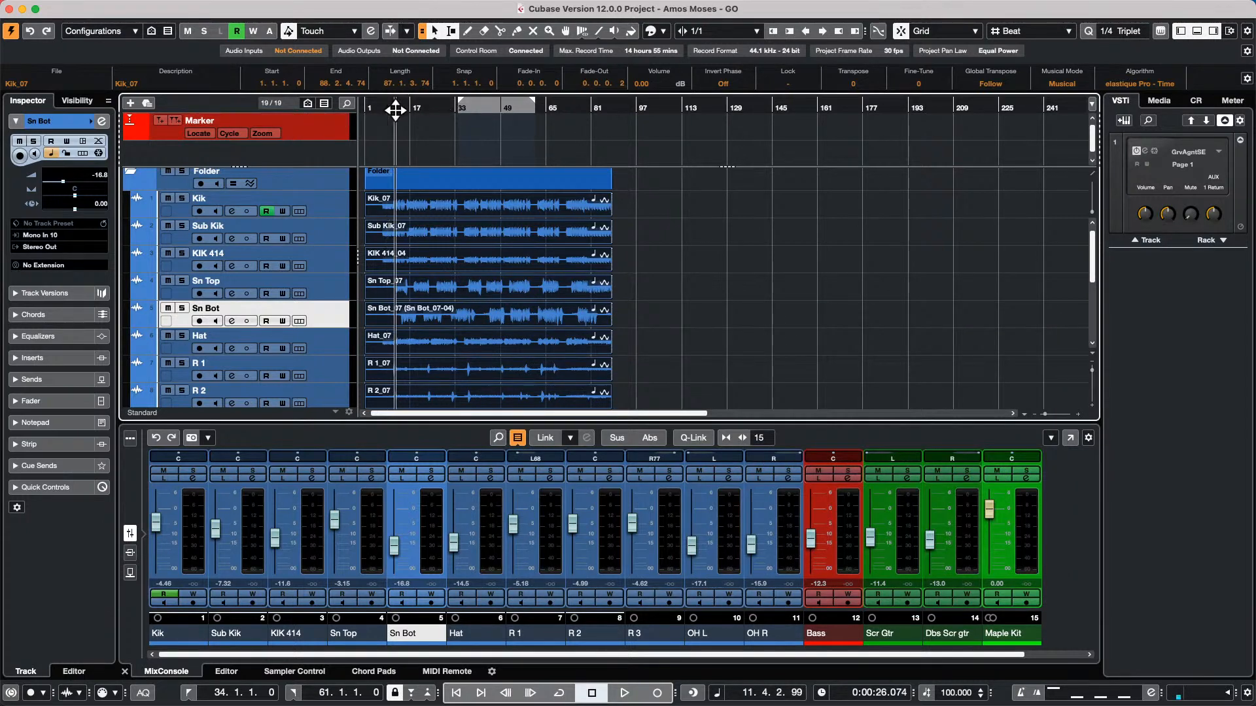
pyautogui.press('space')
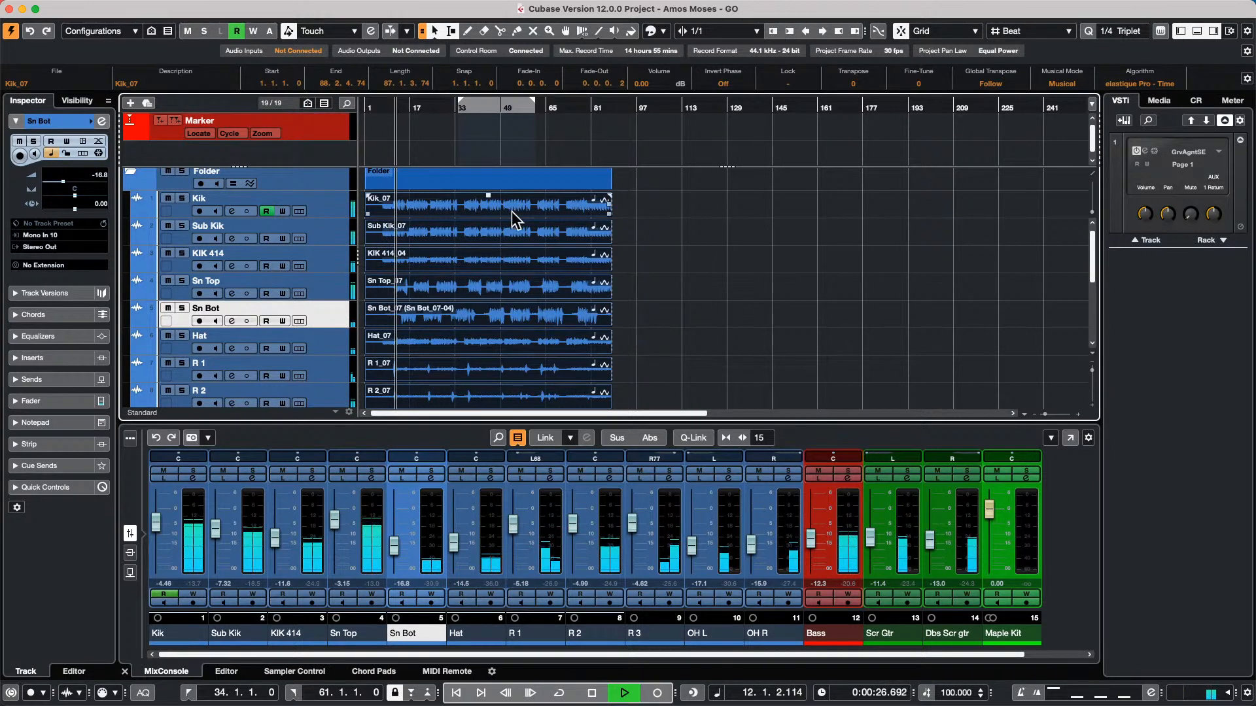
pyautogui.doubleClick(958, 694)
pyautogui.write('1')
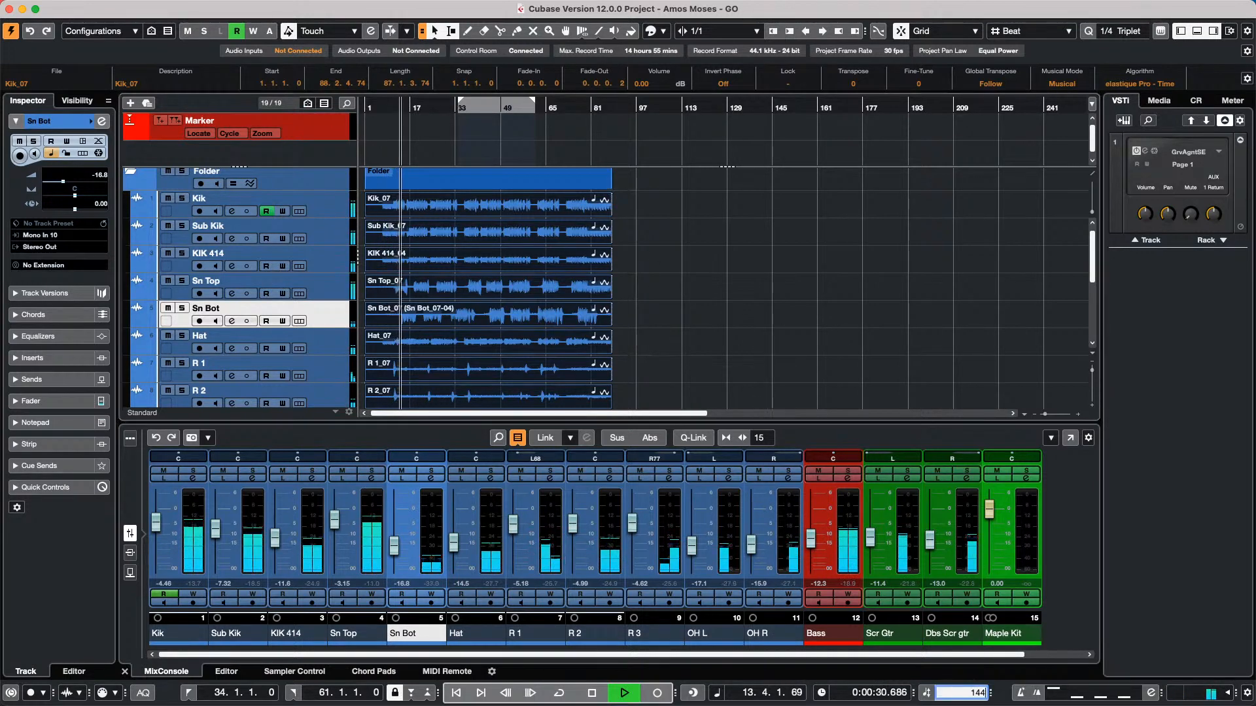
pyautogui.write('44')
pyautogui.press('Return')
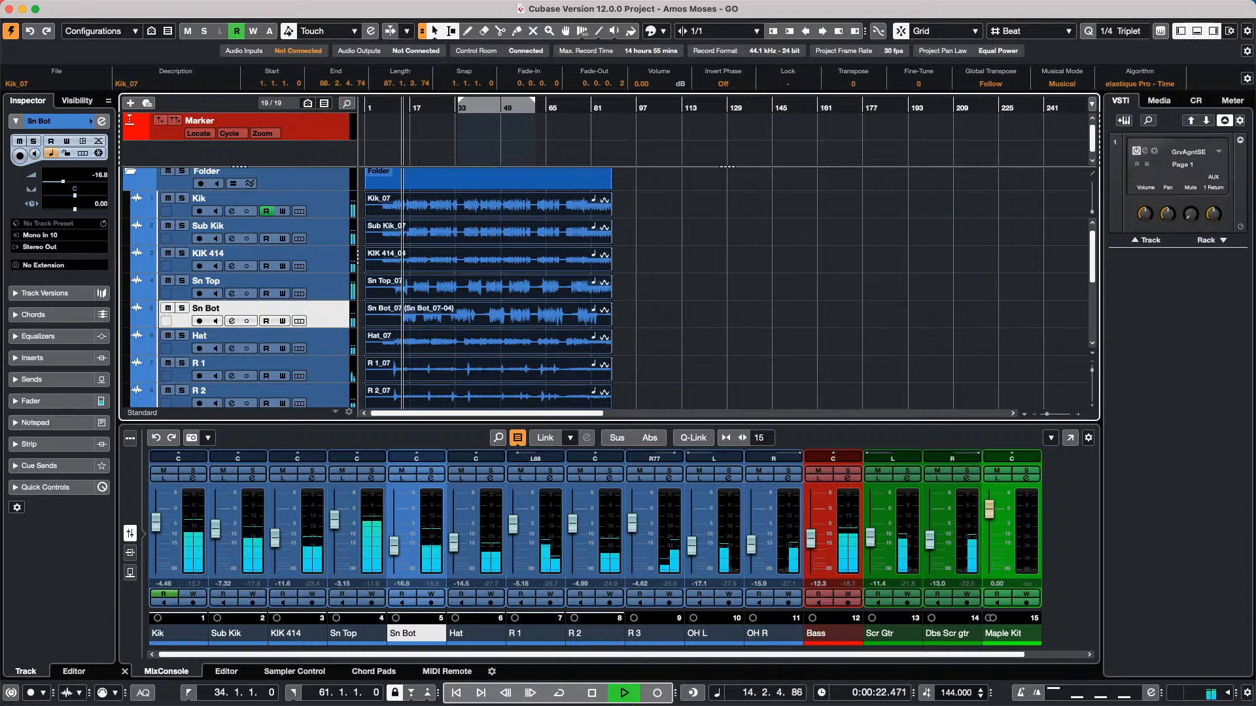
# Set the project tempo successively to 88, 120 and finally 100 BPM while the song plays
pyautogui.doubleClick(952, 695)
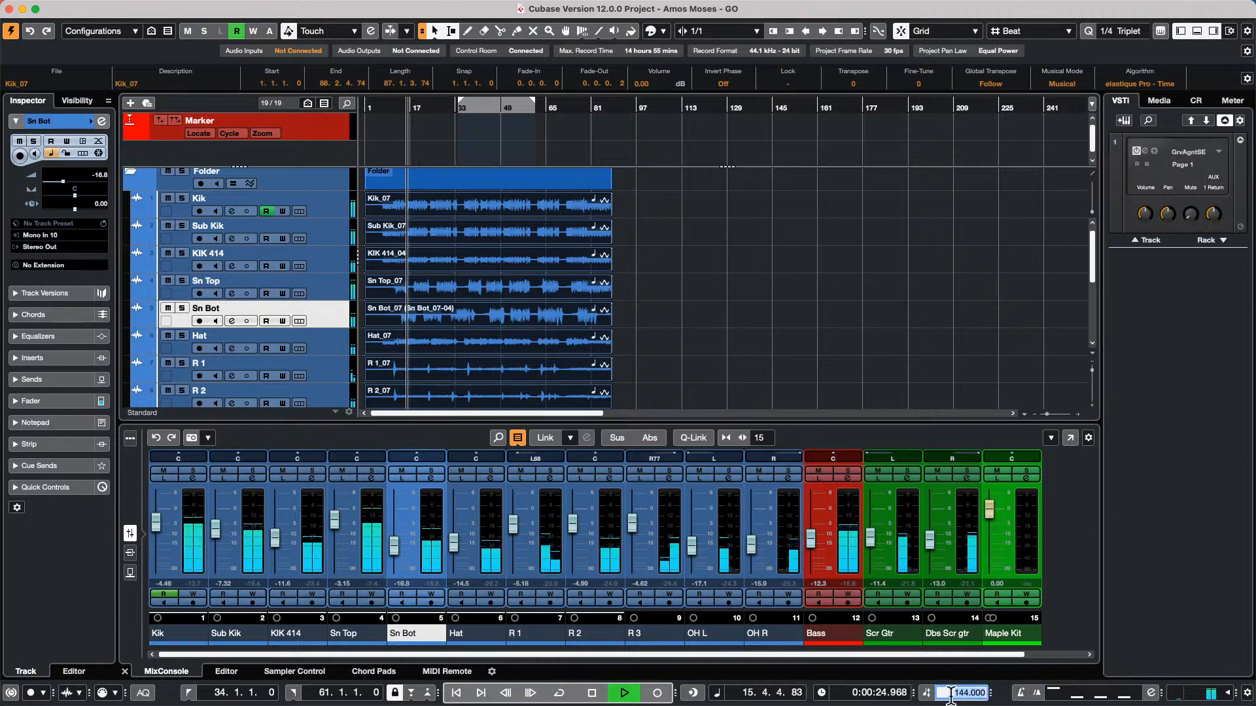
pyautogui.write('88')
pyautogui.press('Return')
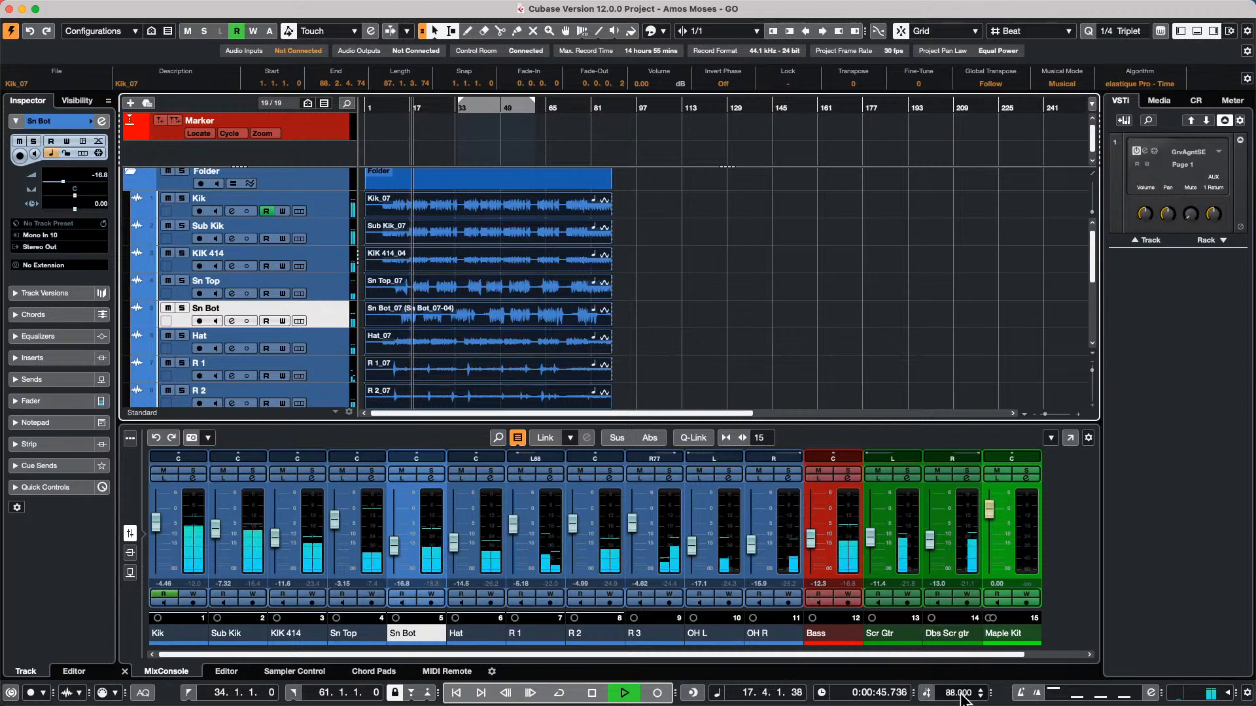
pyautogui.doubleClick(981, 692)
pyautogui.write('120')
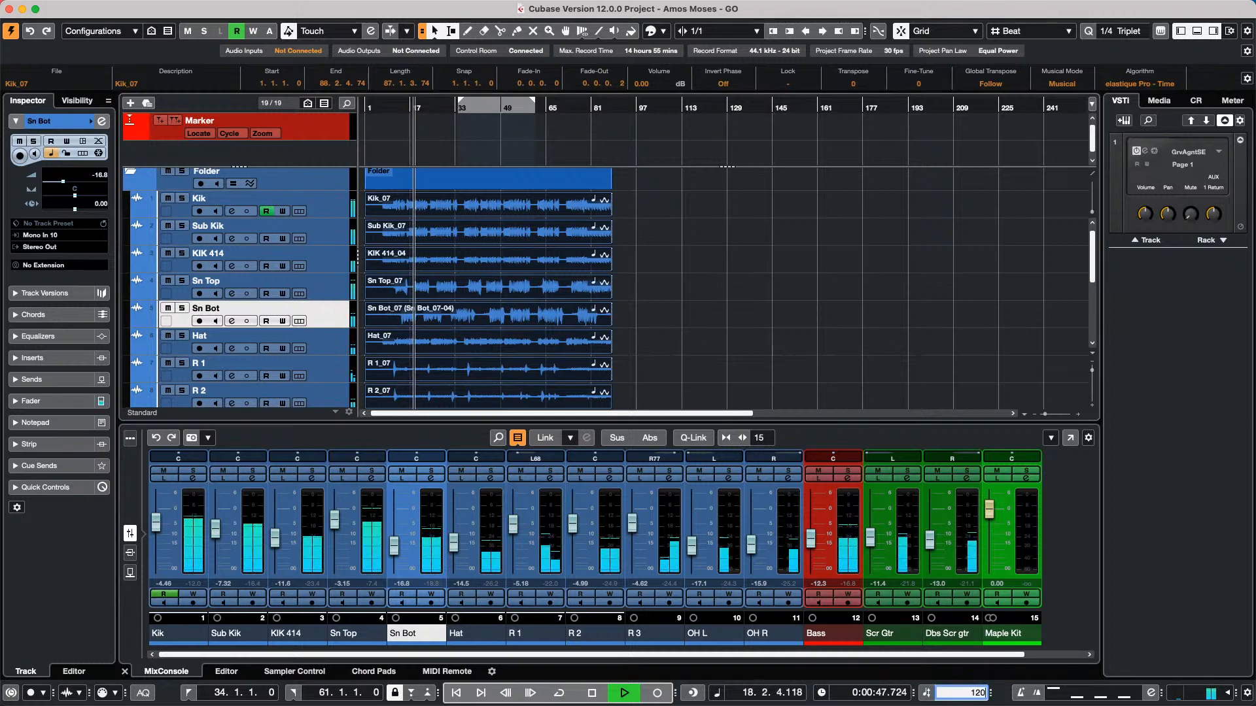
pyautogui.press('Return')
pyautogui.doubleClick(974, 693)
pyautogui.write('10')
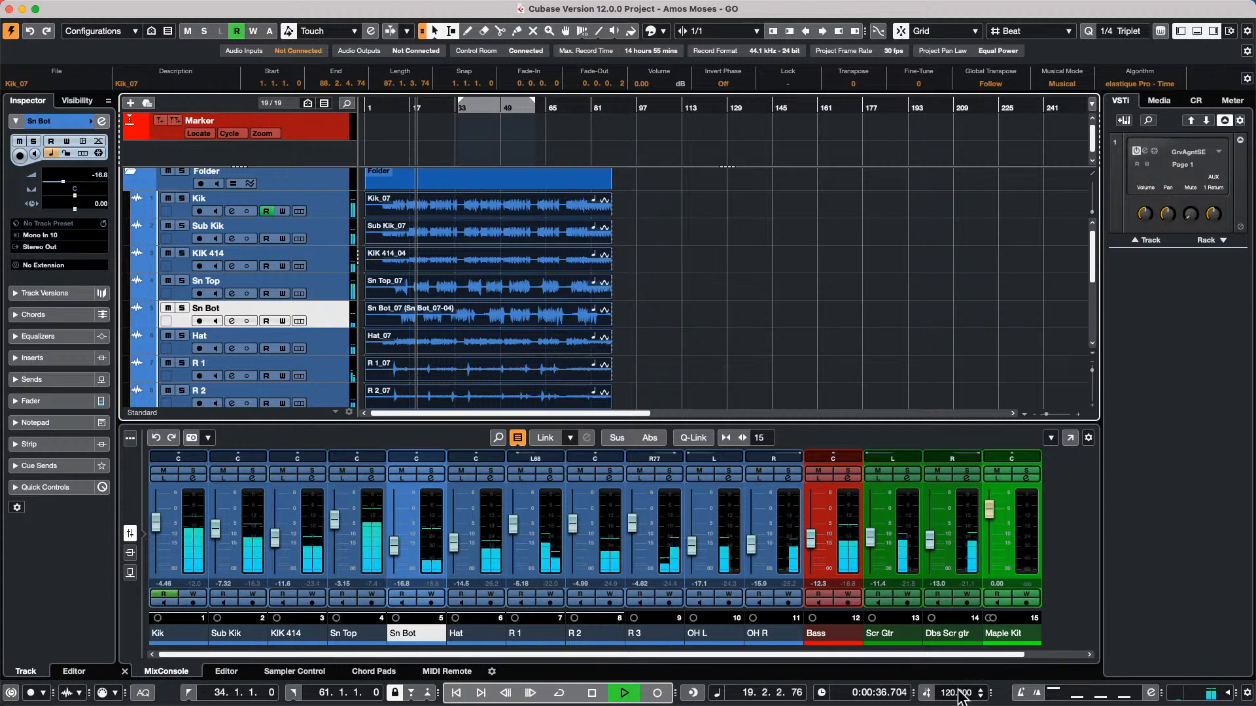
pyautogui.write('0')
pyautogui.press('Return')
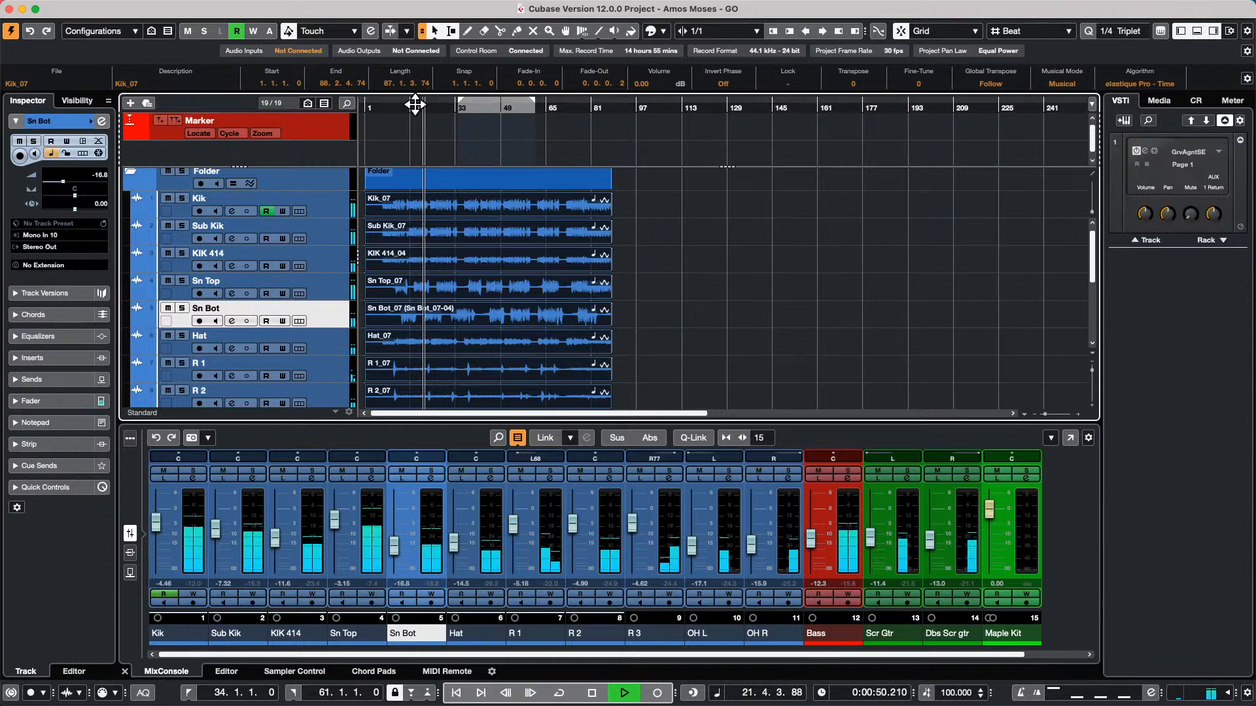
# Resume playback from about bar 16 and mute the Sn Bot track
pyautogui.moveTo(415, 103); pyautogui.dragTo(407, 103)
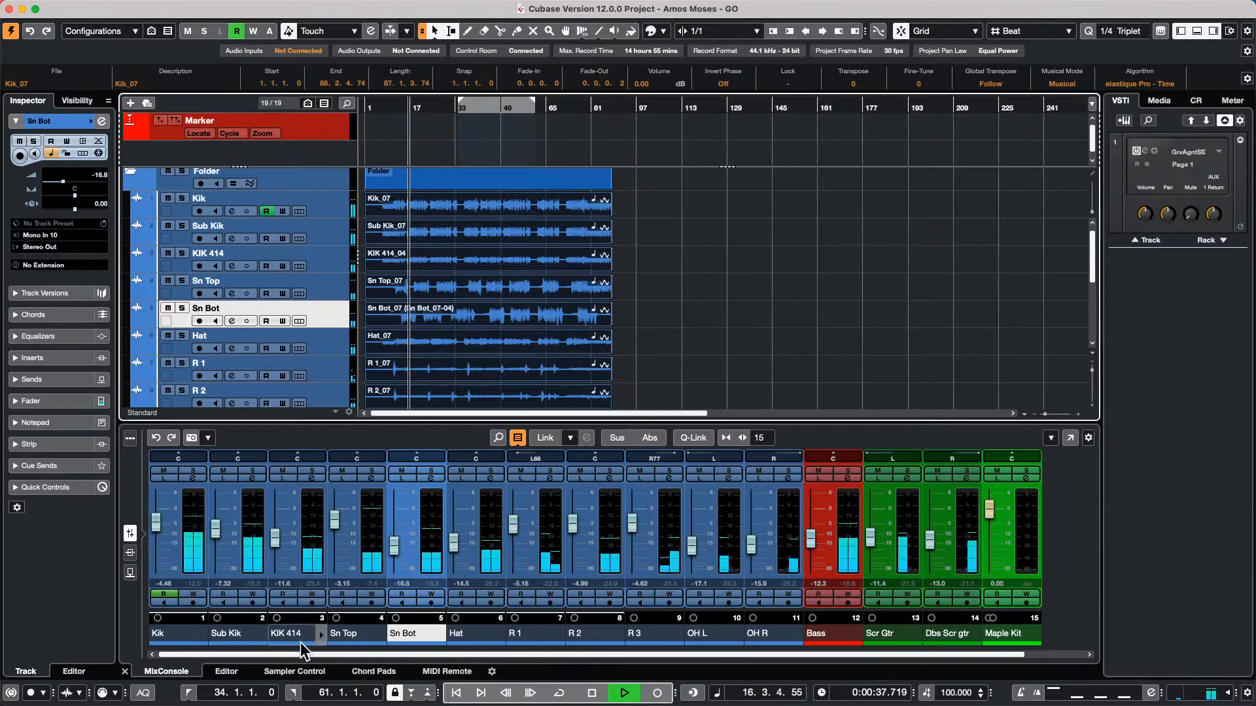
pyautogui.moveTo(508, 655); pyautogui.dragTo(973, 665)
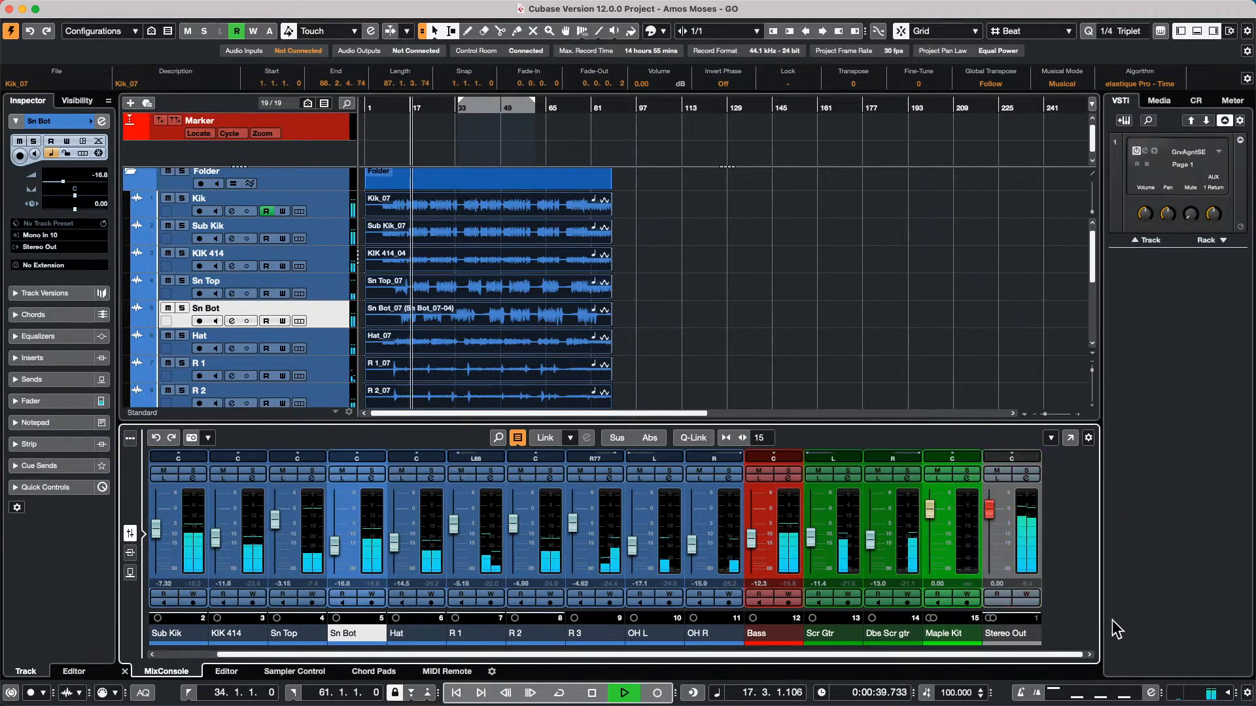
pyautogui.scroll(-5, 682, 353)
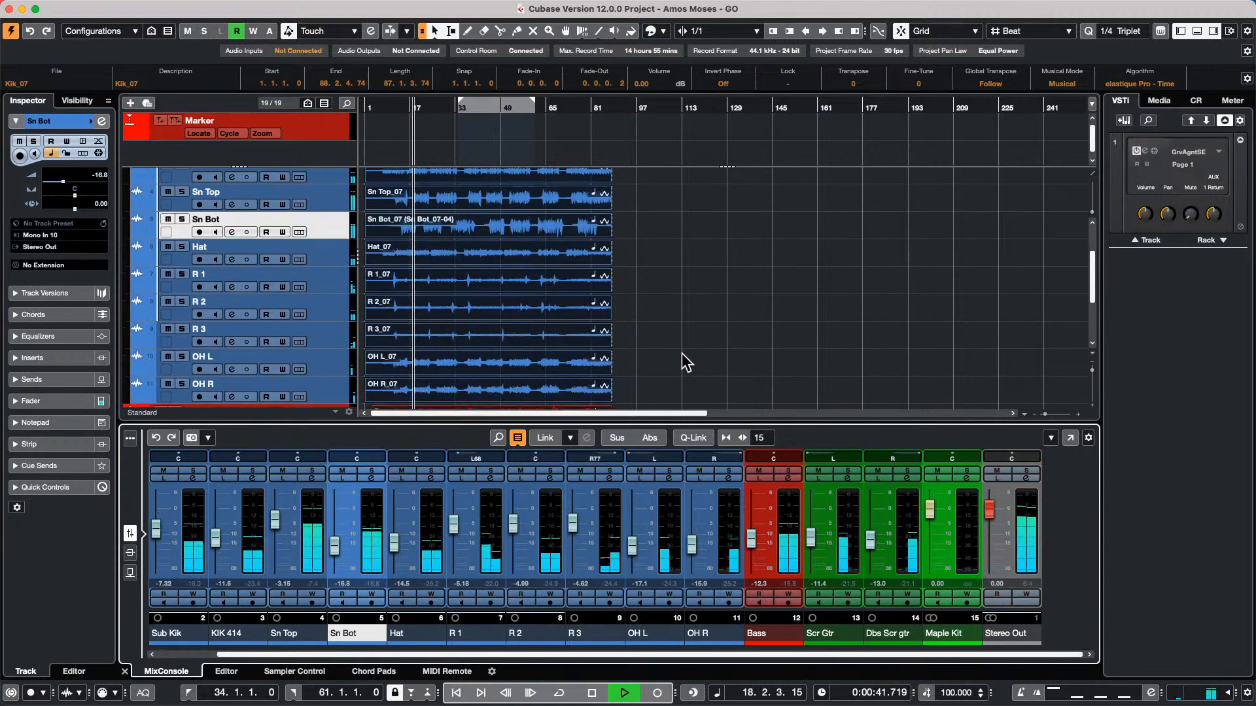
pyautogui.scroll(6, 683, 353)
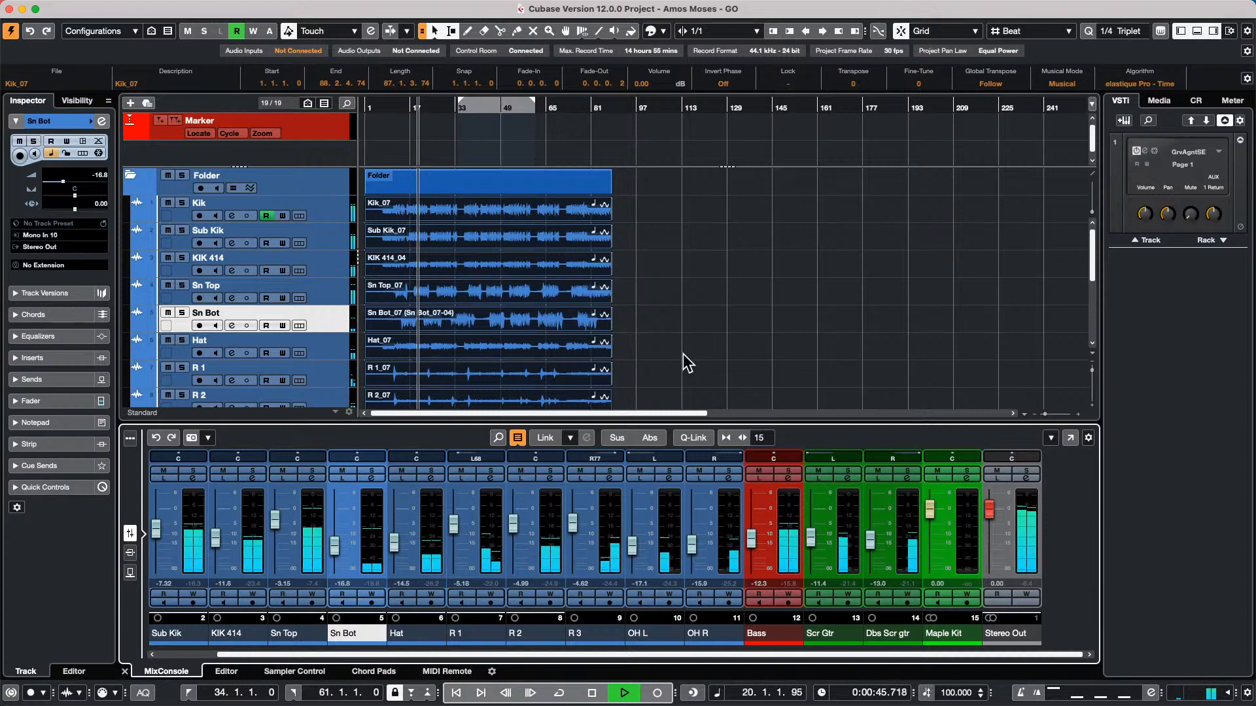
pyautogui.click(168, 315)
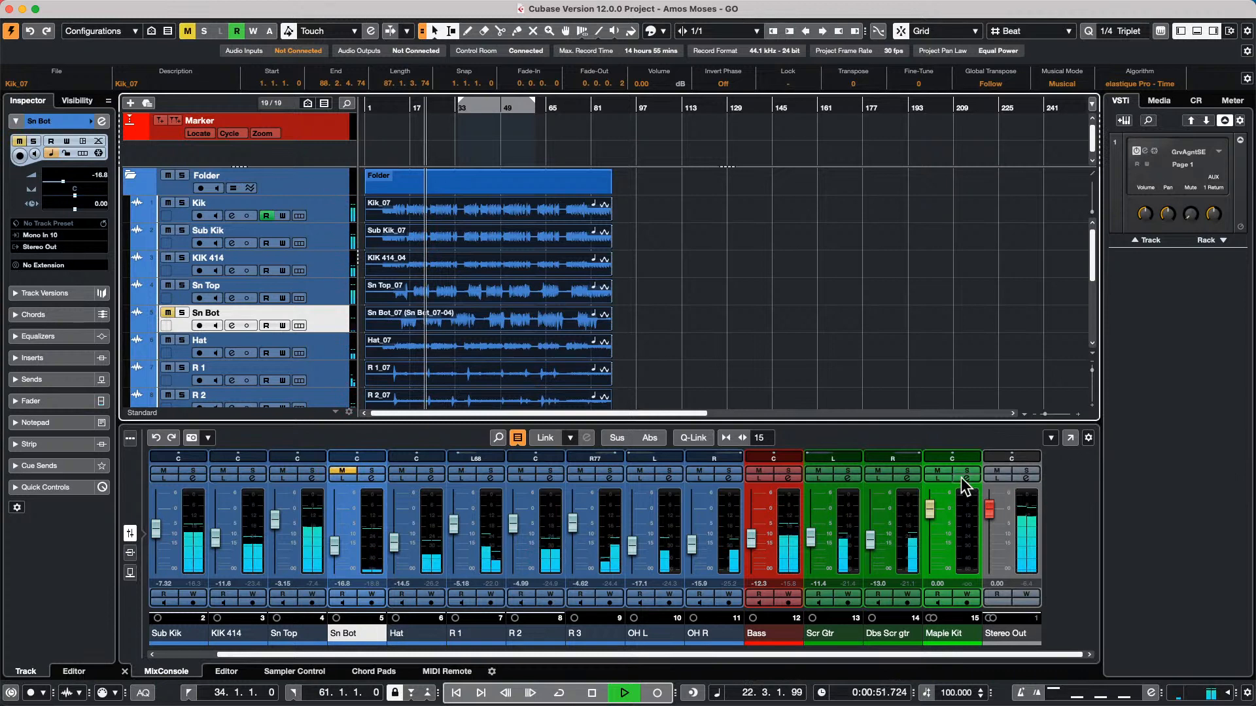
# Open the channel settings of the Stereo Out and load LoopMash FX into its first insert slot
pyautogui.click(1025, 478)
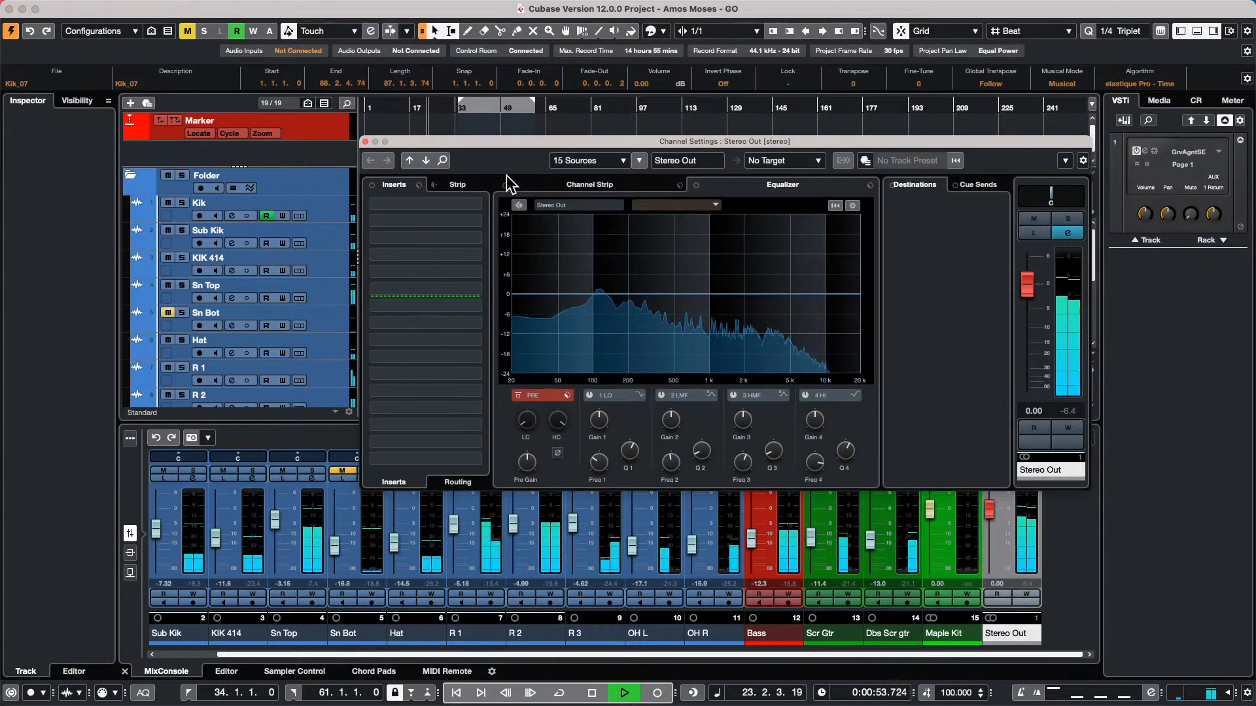
pyautogui.click(475, 202)
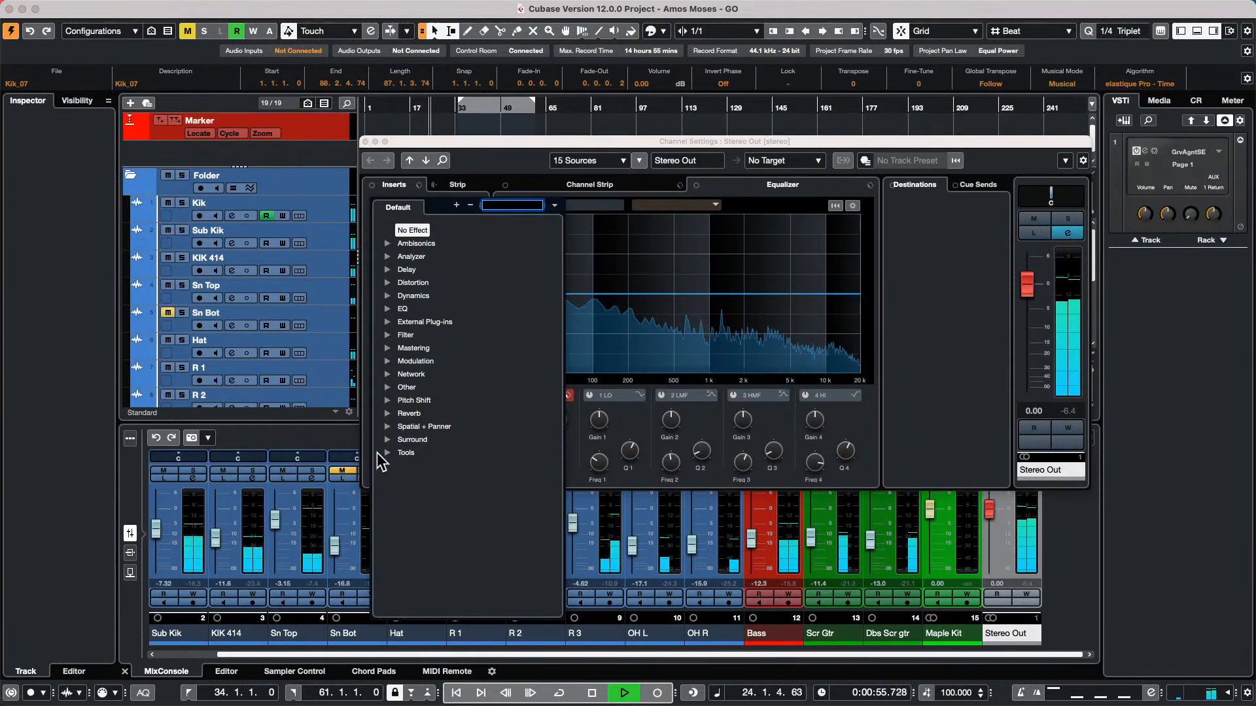
pyautogui.click(404, 387)
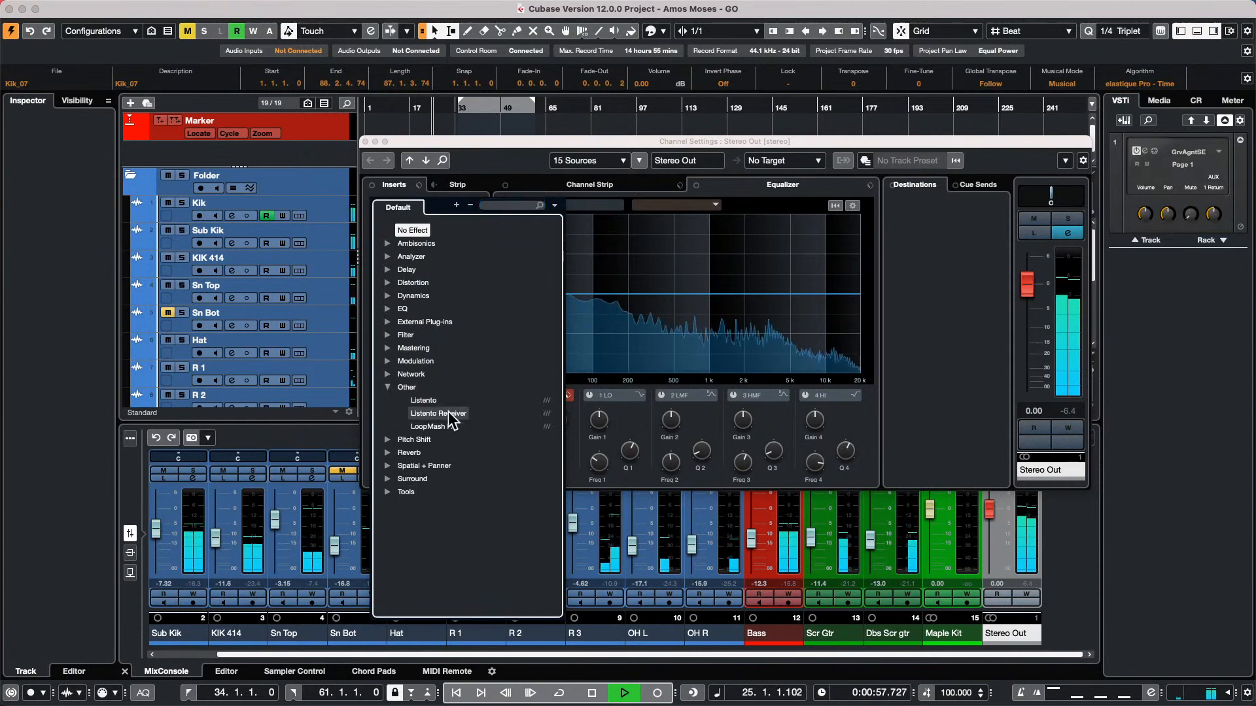
pyautogui.click(450, 427)
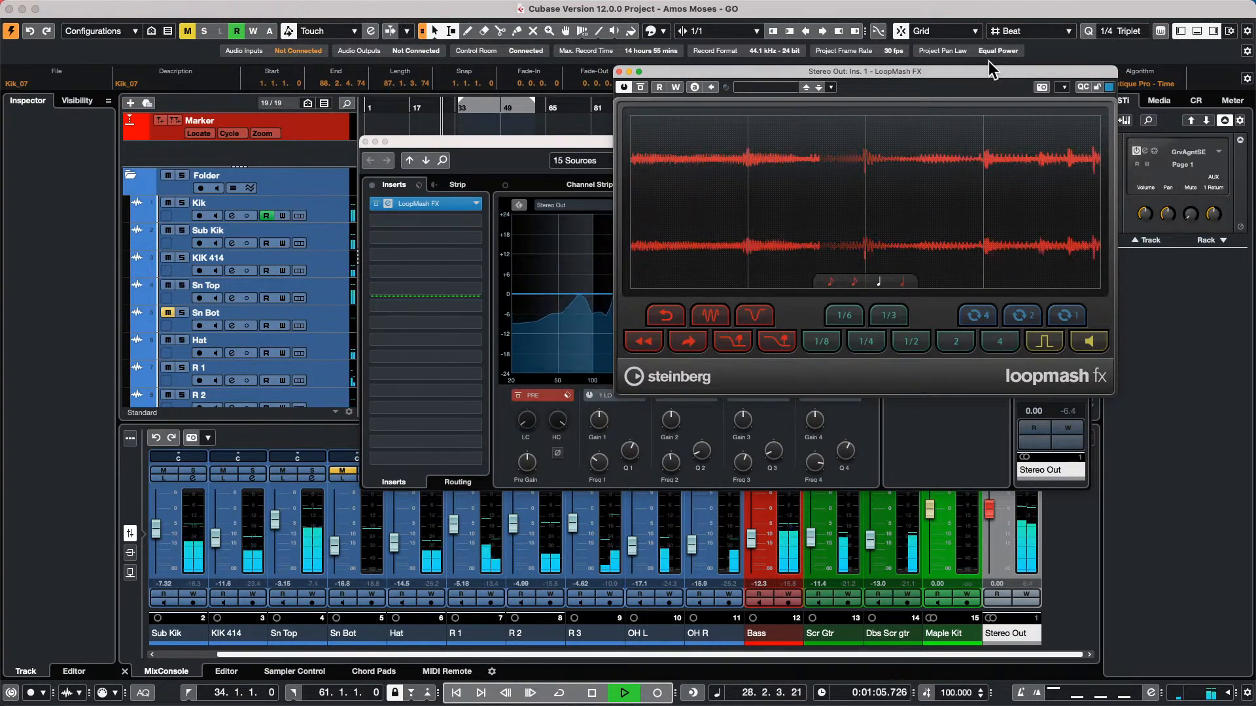
# Trigger Tapestop 2 in LoopMash FX during playback, and again with the quantize set to eighth notes, and stop playback
pyautogui.click(782, 344)
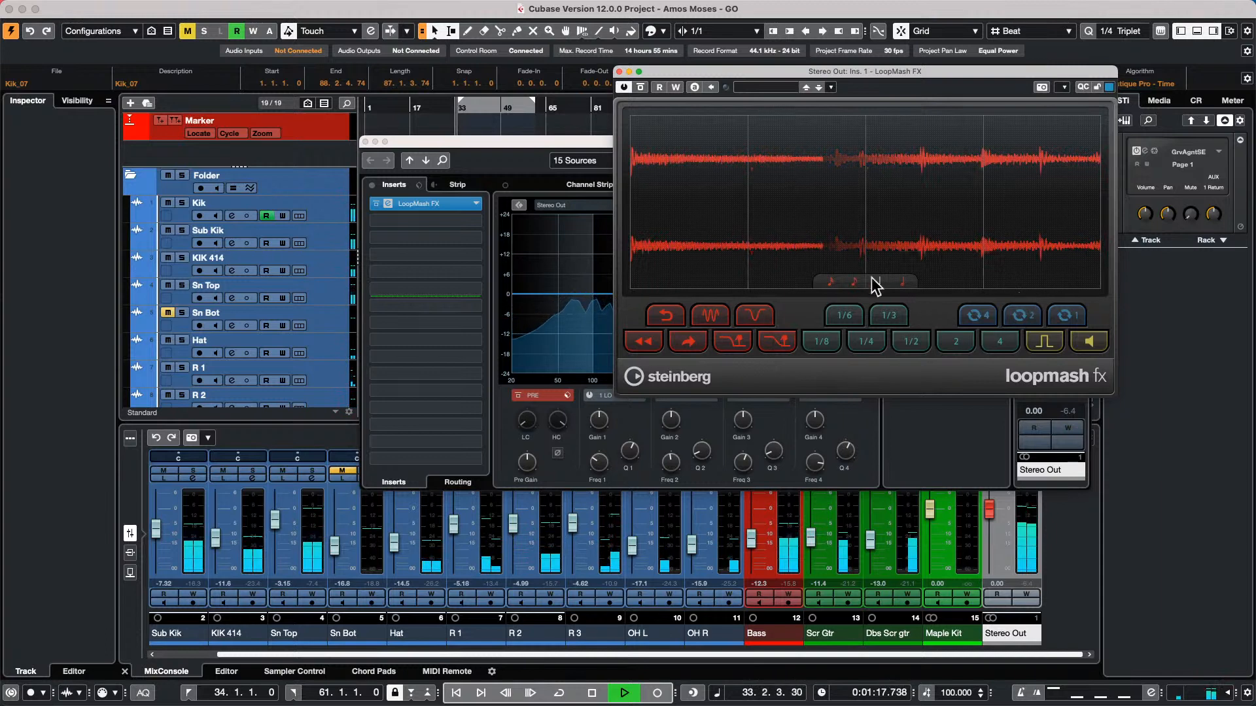
pyautogui.click(854, 282)
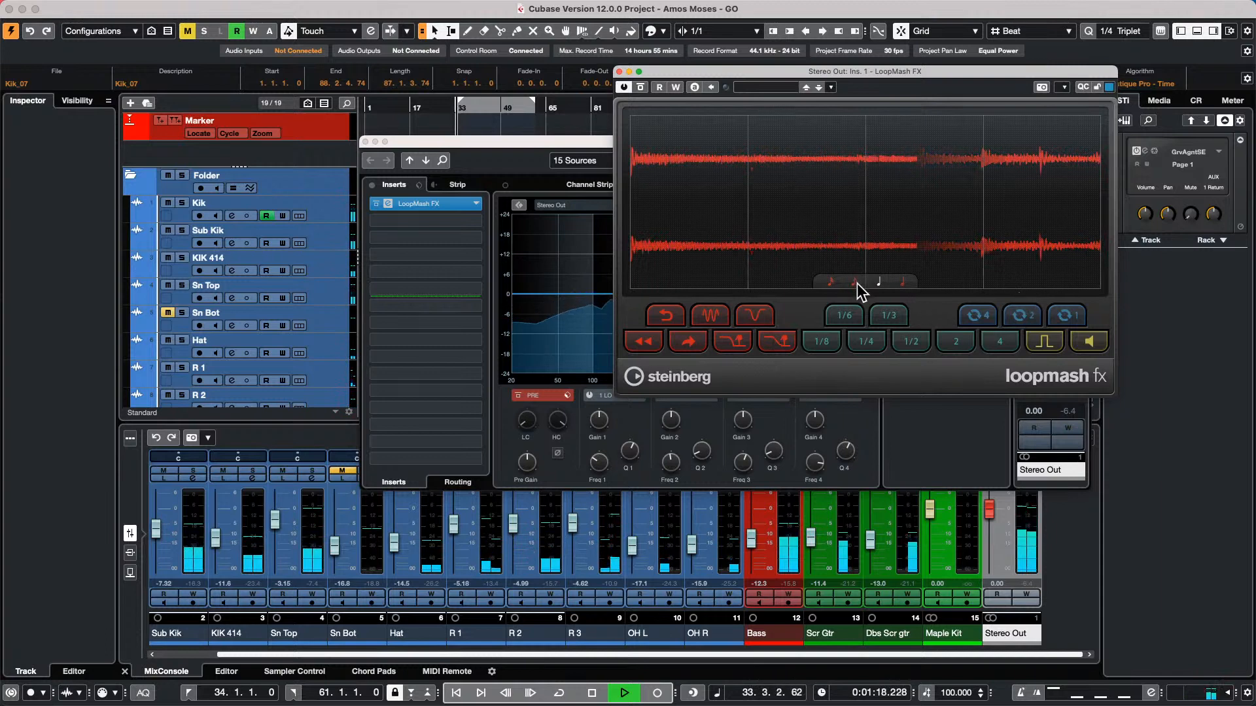
pyautogui.click(783, 350)
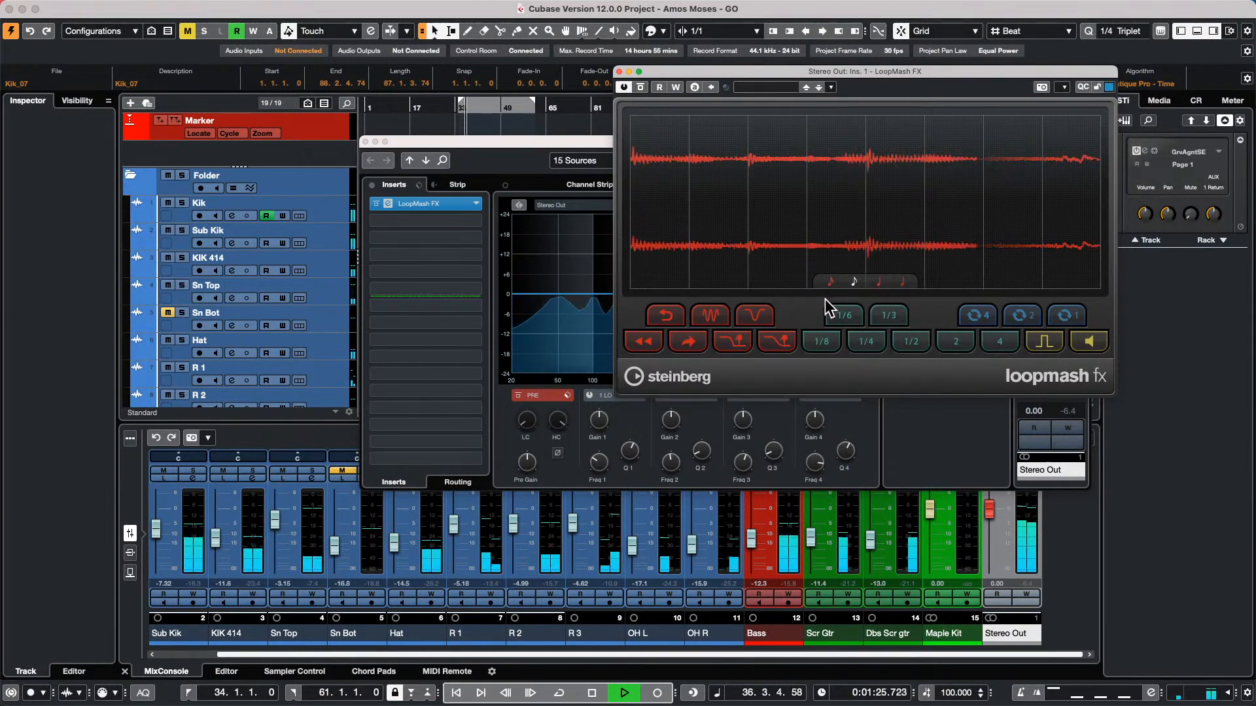
pyautogui.press('space')
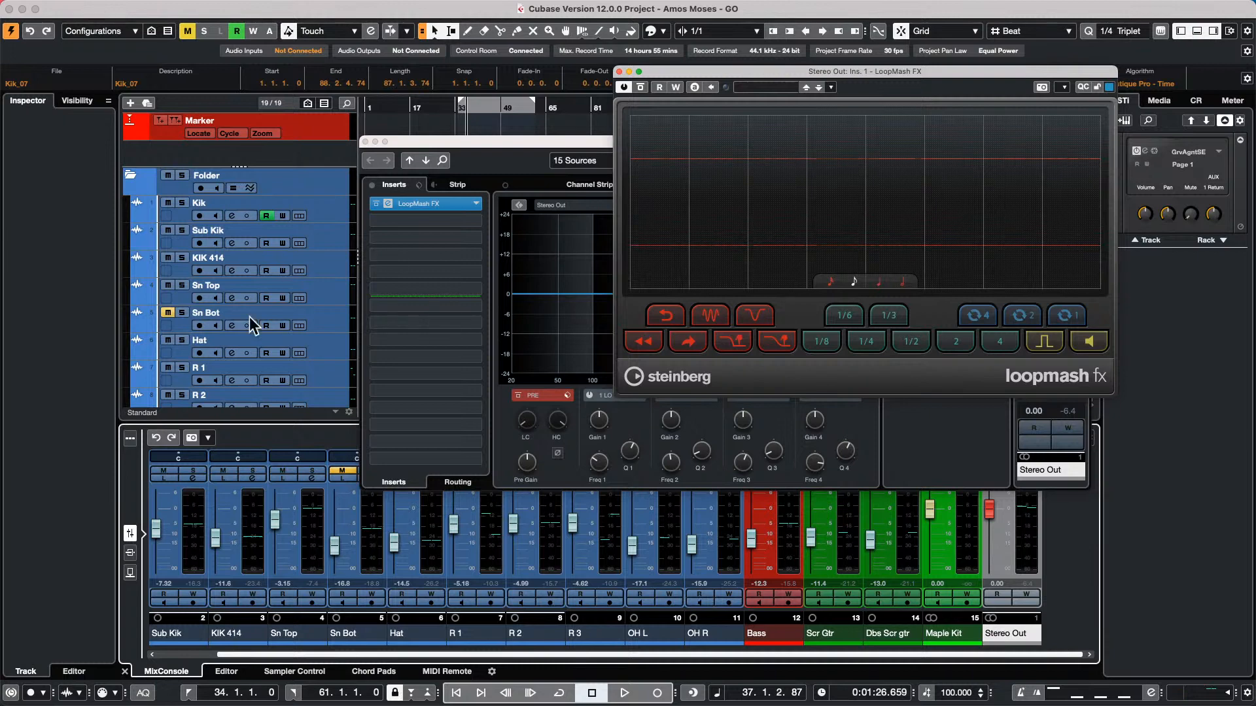
# Close the LoopMash FX and Stereo Out channel settings windows and return the project cursor to bar 1
pyautogui.click(620, 71)
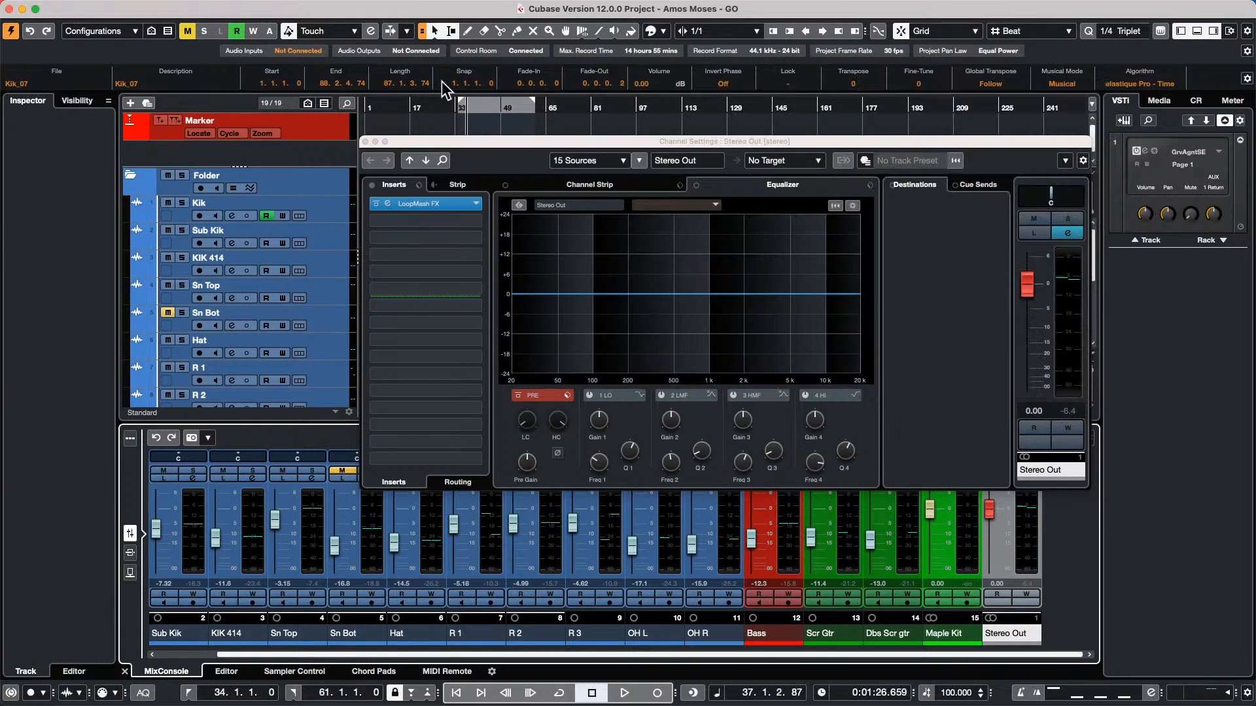
pyautogui.click(366, 143)
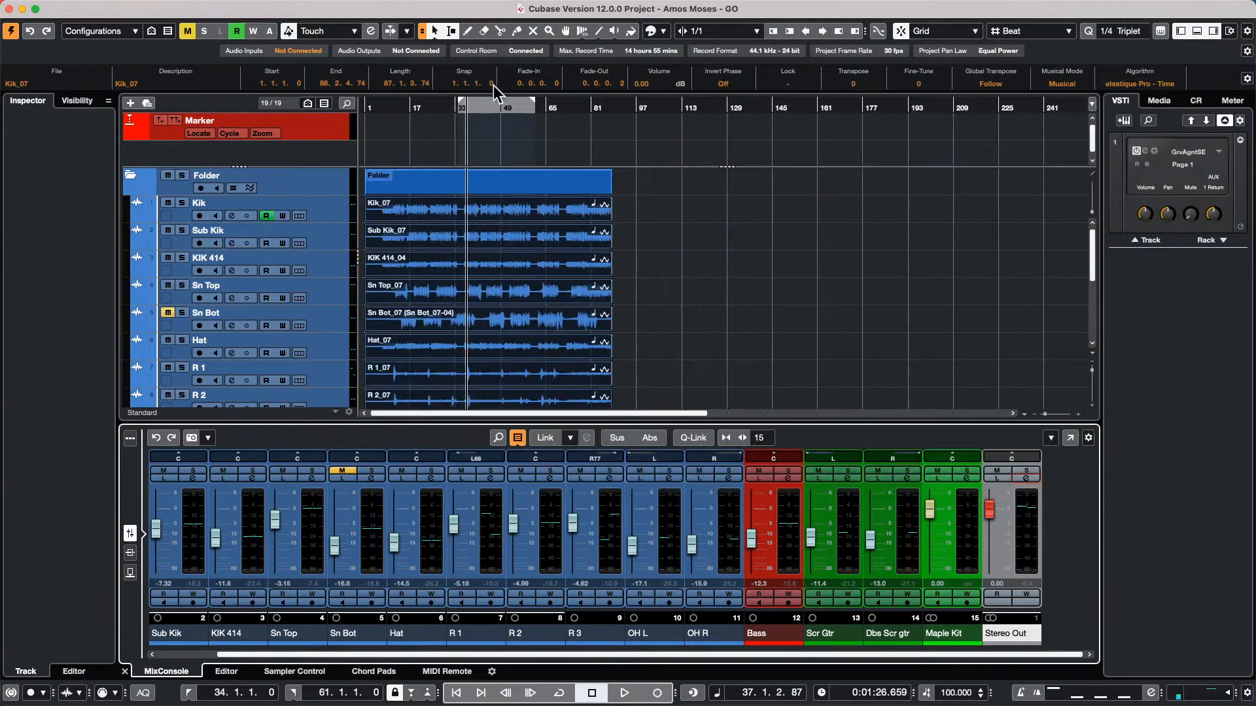
pyautogui.click(376, 108)
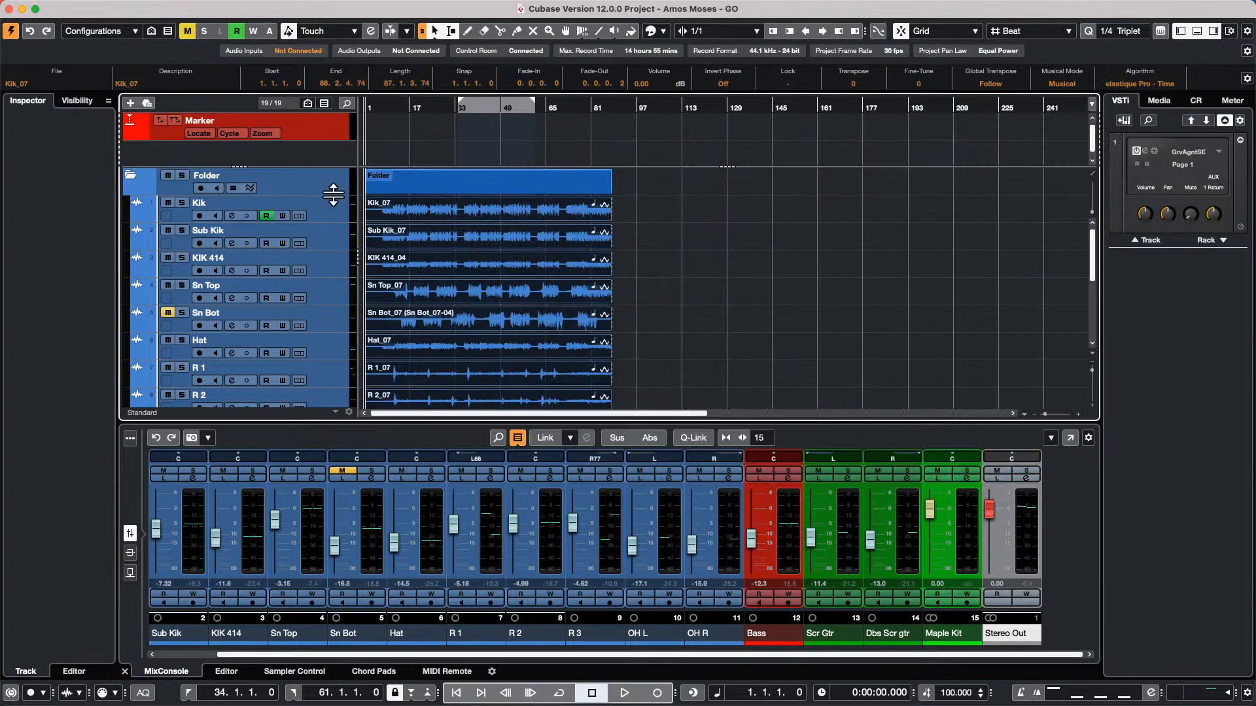
# Add a Tempo track below the Marker track and activate it
pyautogui.click(328, 126)
pyautogui.rightClick(327, 126)
pyautogui.moveTo(510, 132)
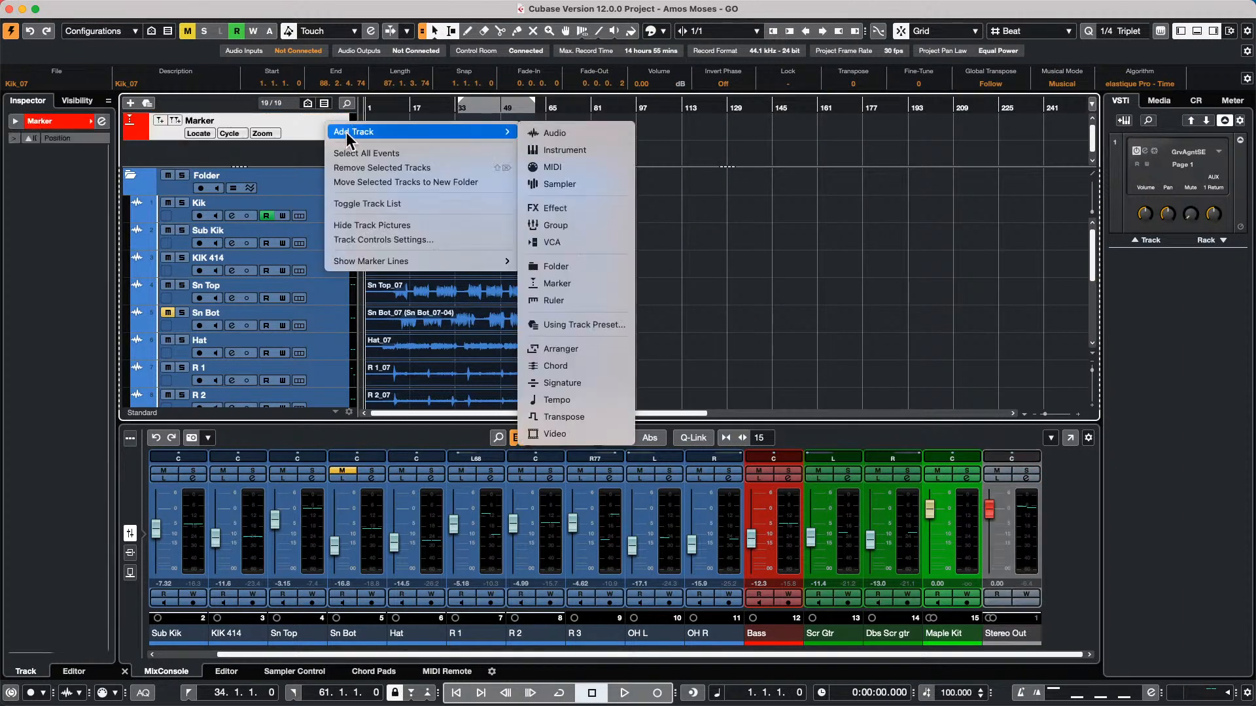
pyautogui.click(586, 397)
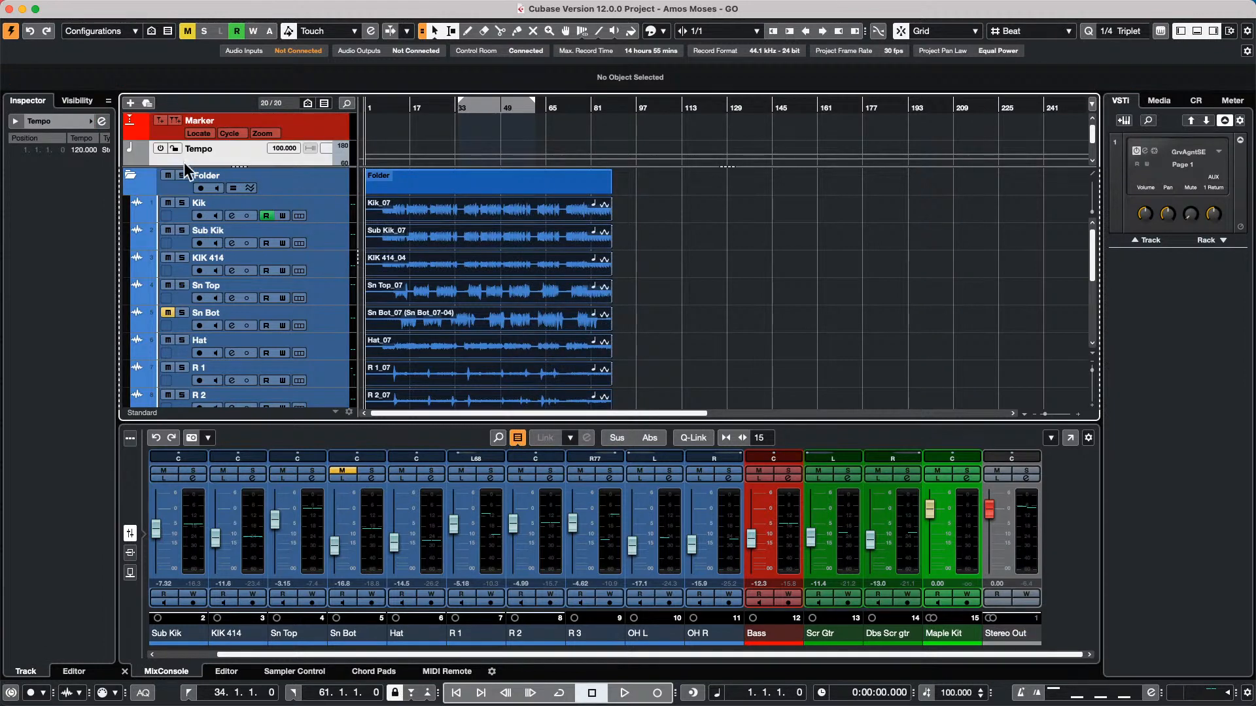
pyautogui.click(161, 148)
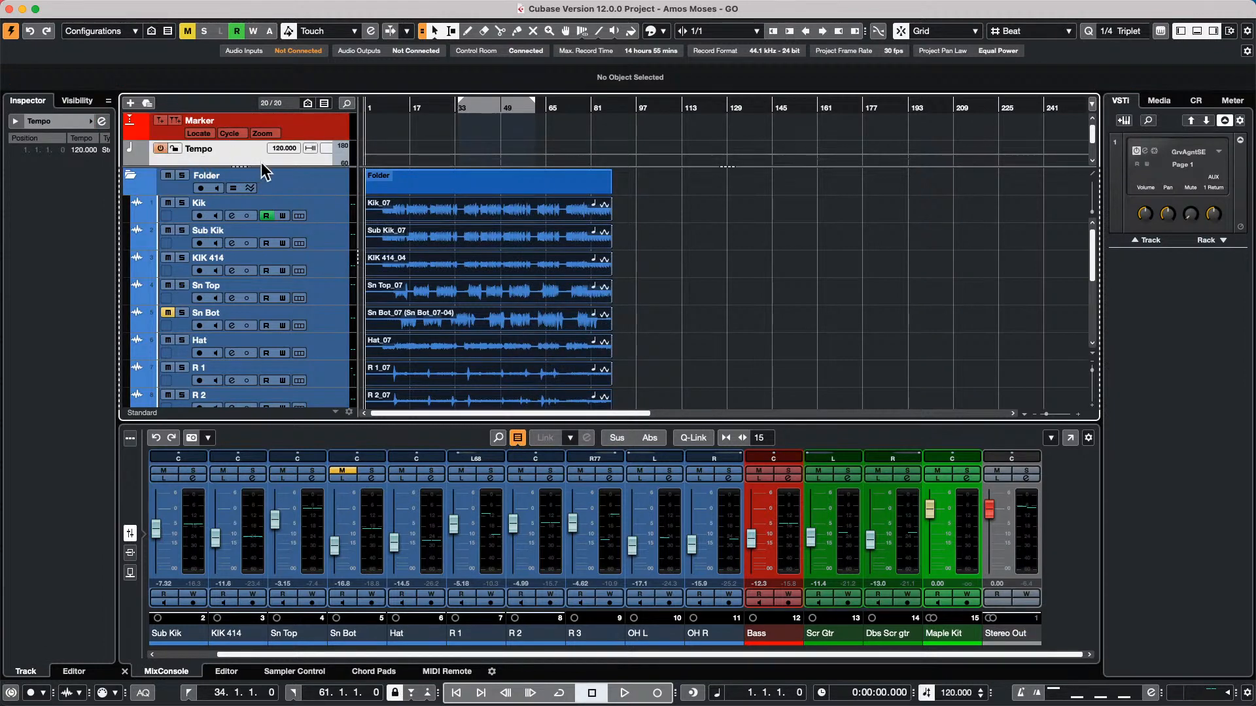
# Enlarge the upper track area and the Tempo track within it, and play the project from about bar 5
pyautogui.moveTo(262, 168); pyautogui.dragTo(239, 276)
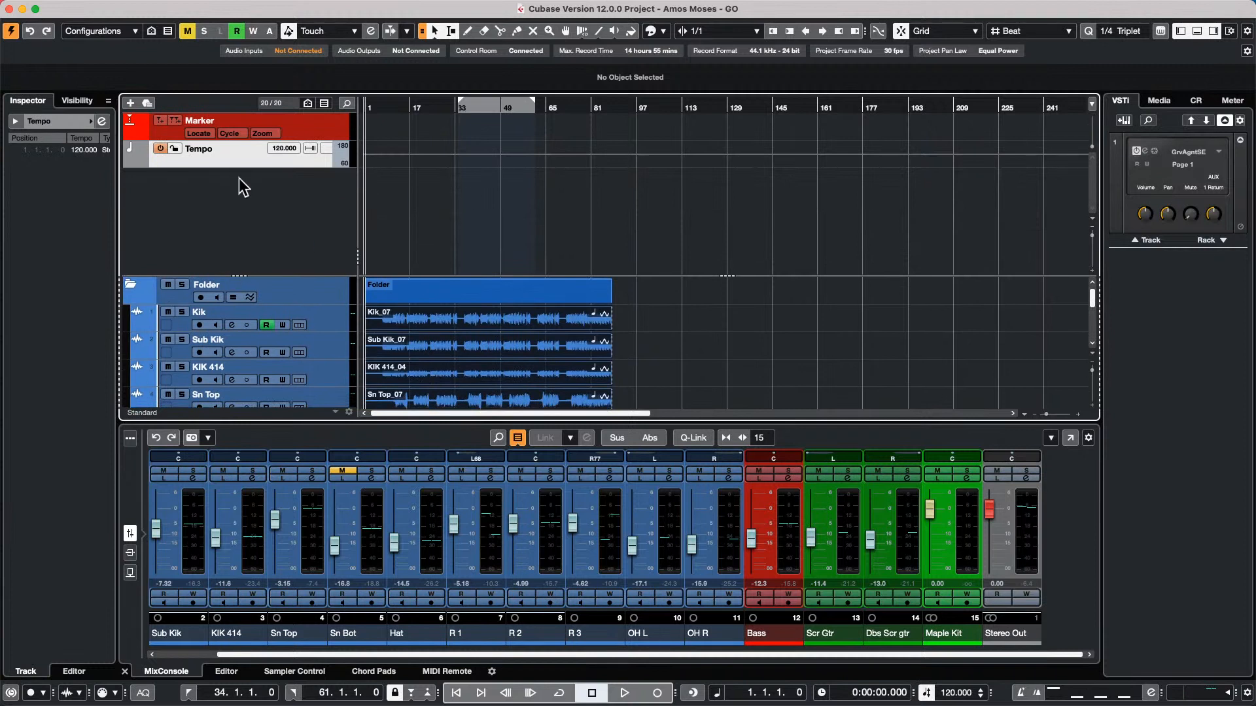
pyautogui.moveTo(251, 166); pyautogui.dragTo(255, 272)
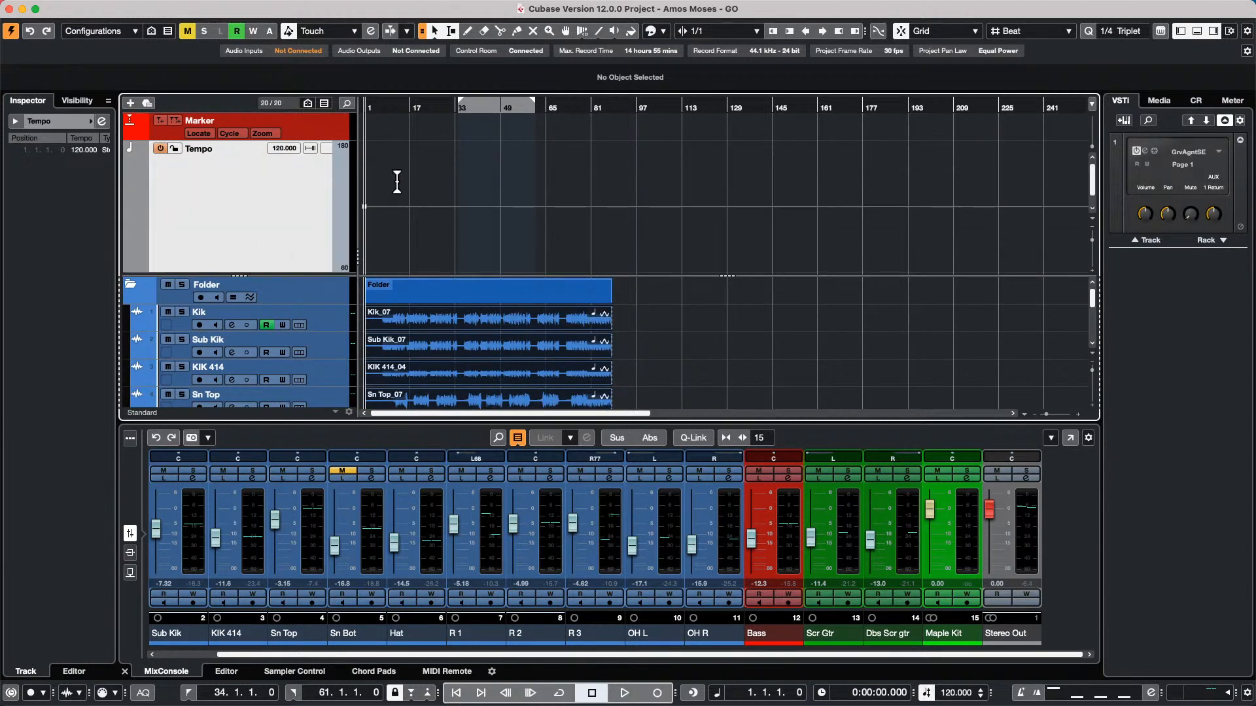
pyautogui.press('space')
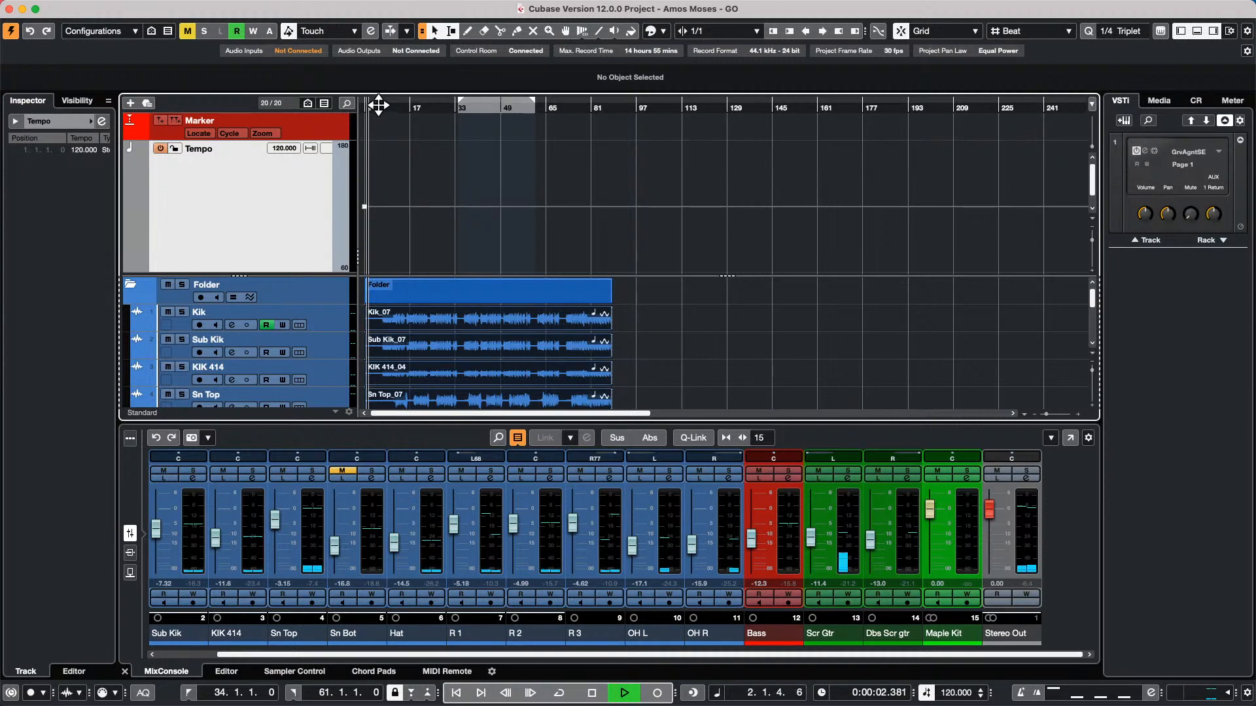
pyautogui.click(378, 106)
# Draw 102 BPM tempo points at positions 8.2.1 and 8.4.1 on the Tempo track with the Draw tool
pyautogui.rightClick(398, 222)
pyautogui.click(424, 228)
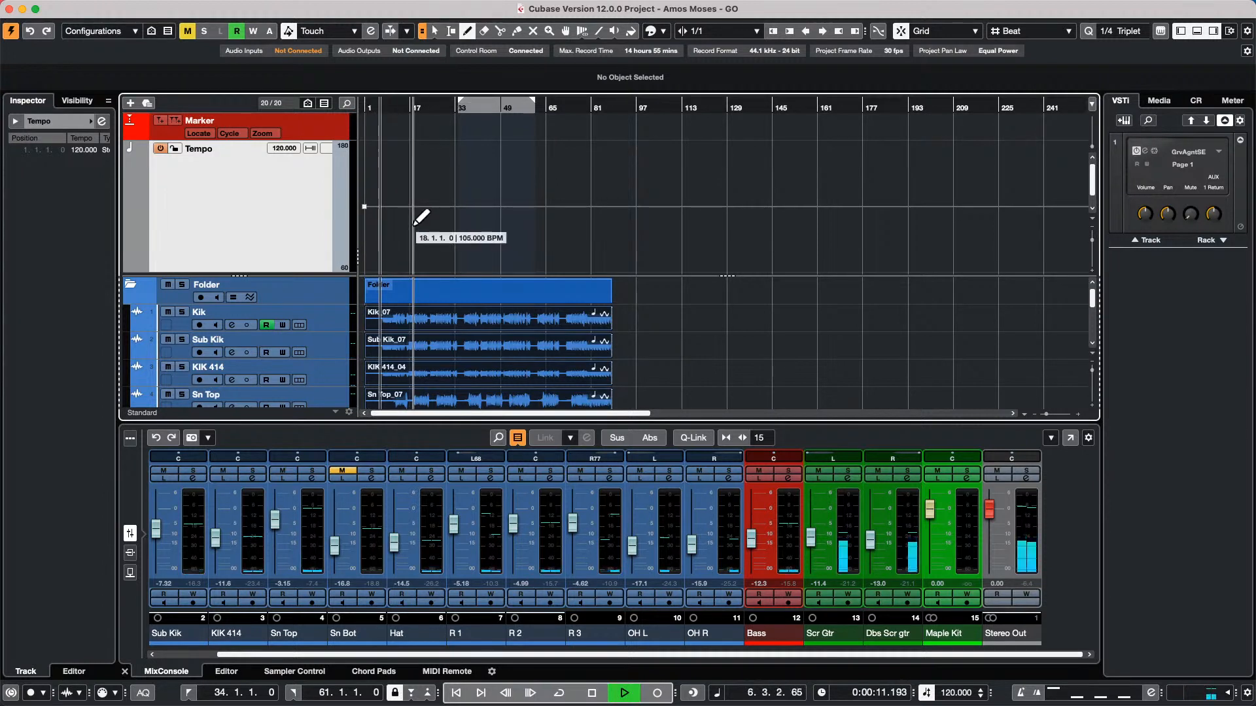
pyautogui.click(387, 226)
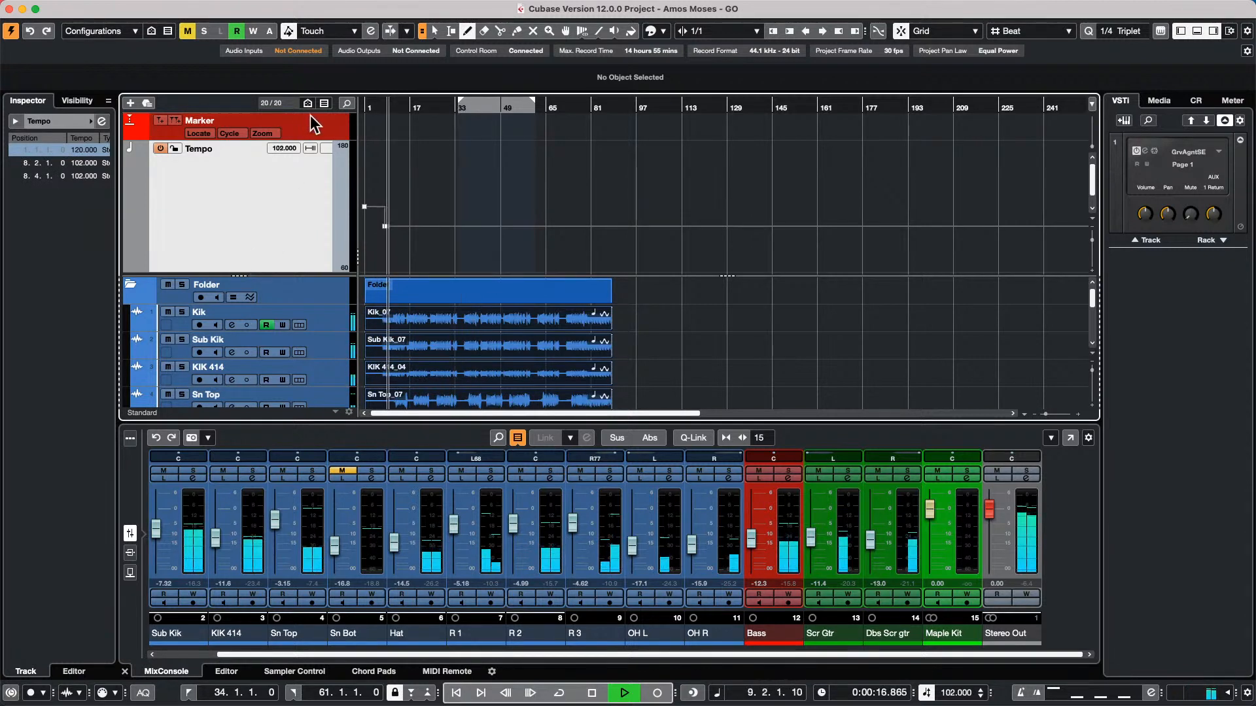
# Set the type of new tempo points to Ramp and draw a 116 BPM point at position 17.2.1
pyautogui.click(326, 150)
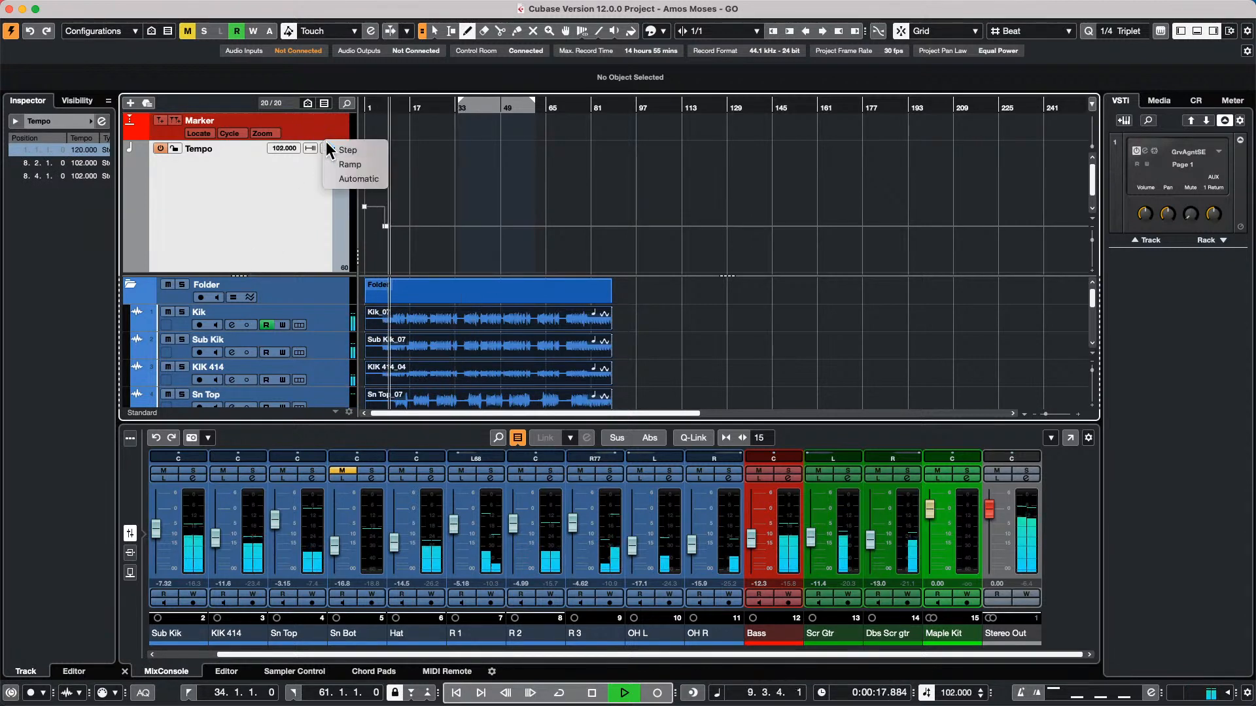
pyautogui.click(355, 166)
pyautogui.moveTo(458, 221); pyautogui.dragTo(410, 210)
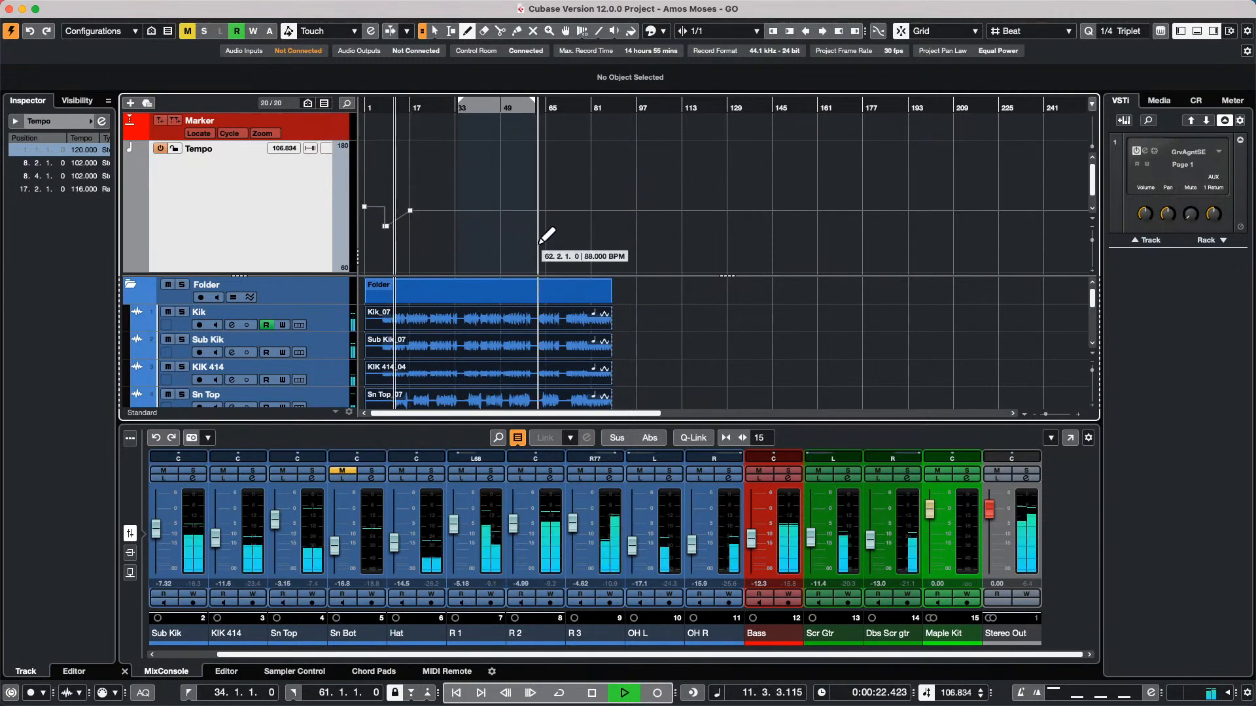
# Set the type of new tempo points to Step and draw an 86 BPM point at position 18.3.1
pyautogui.press('h')
pyautogui.press('h')
pyautogui.press('h')
pyautogui.press('h')
pyautogui.press('h')
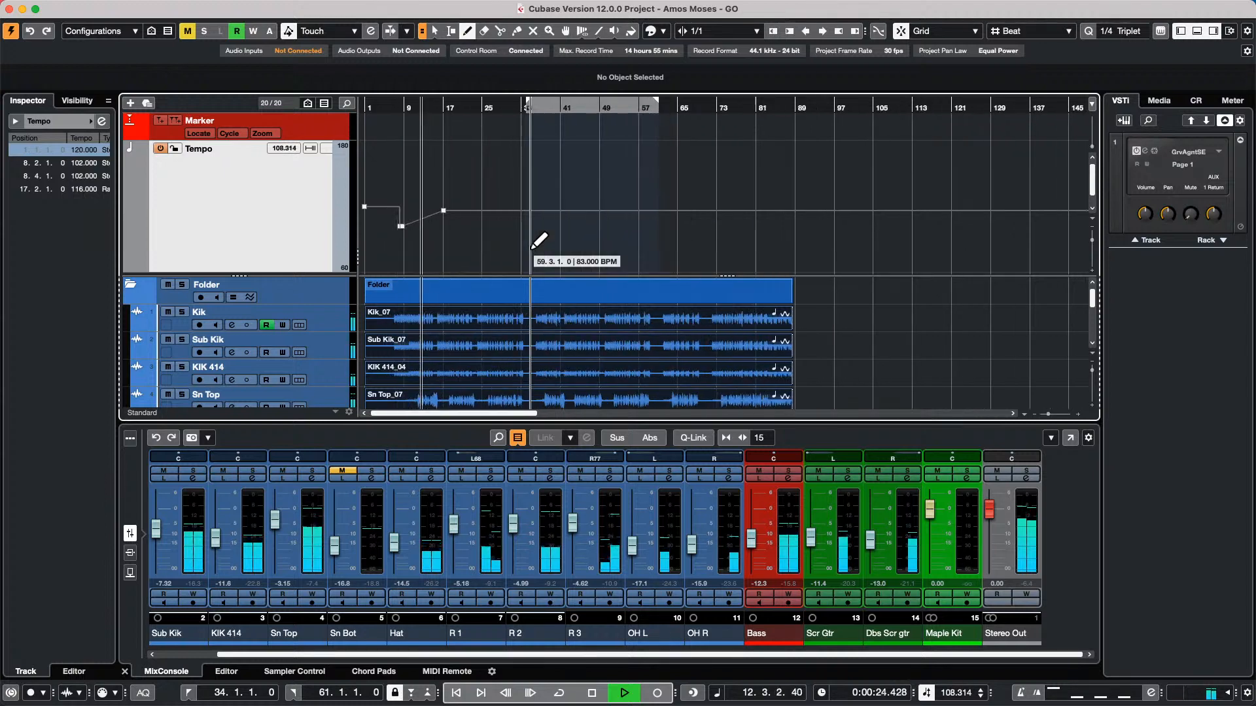
pyautogui.press('h')
pyautogui.press('h')
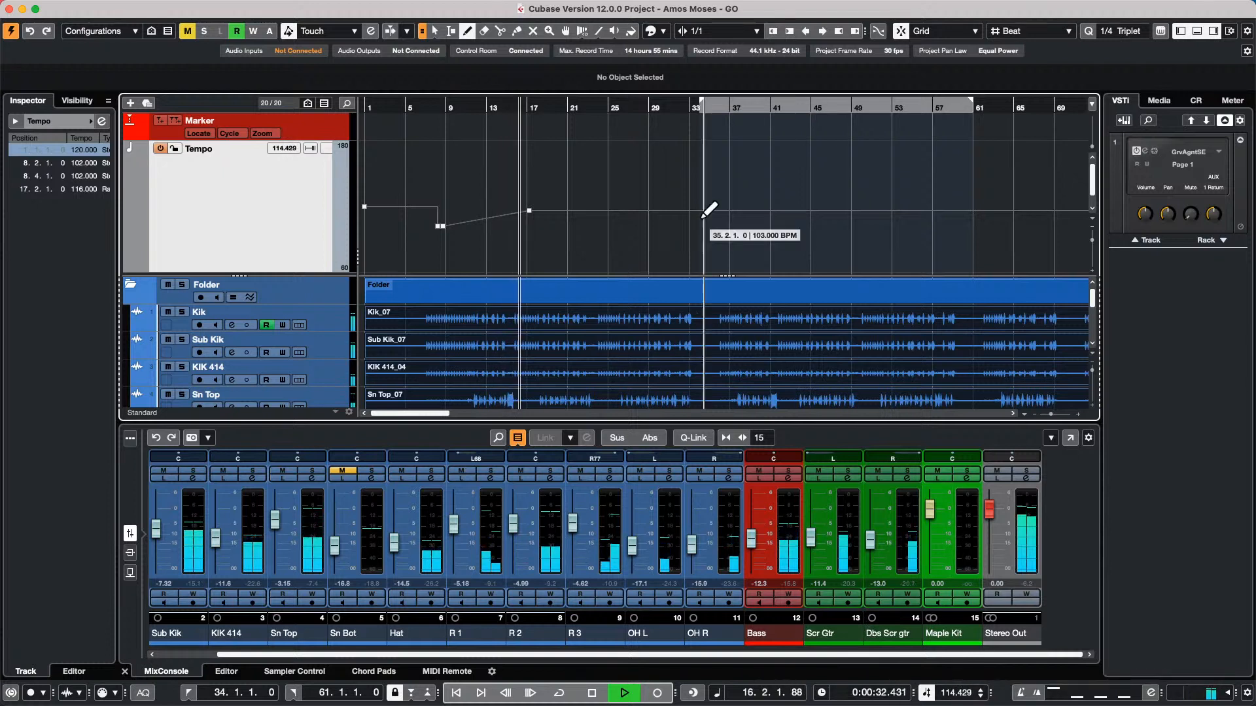
pyautogui.click(327, 149)
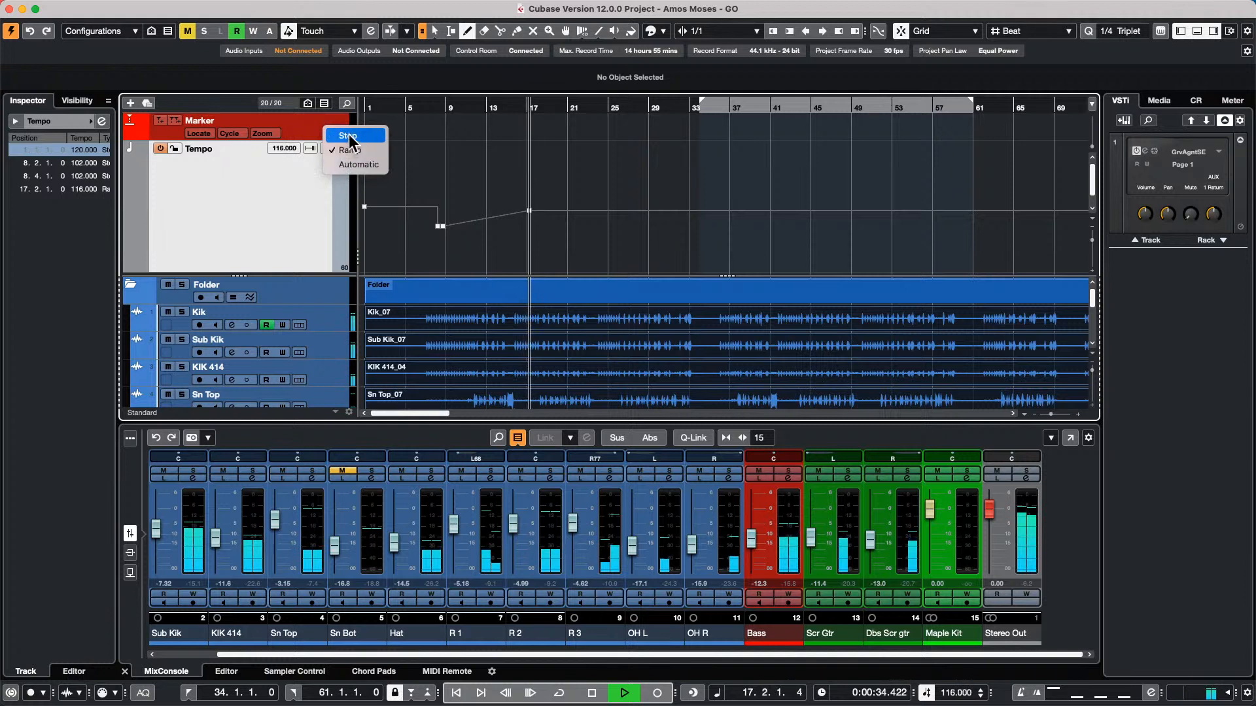
pyautogui.click(548, 219)
pyautogui.click(542, 244)
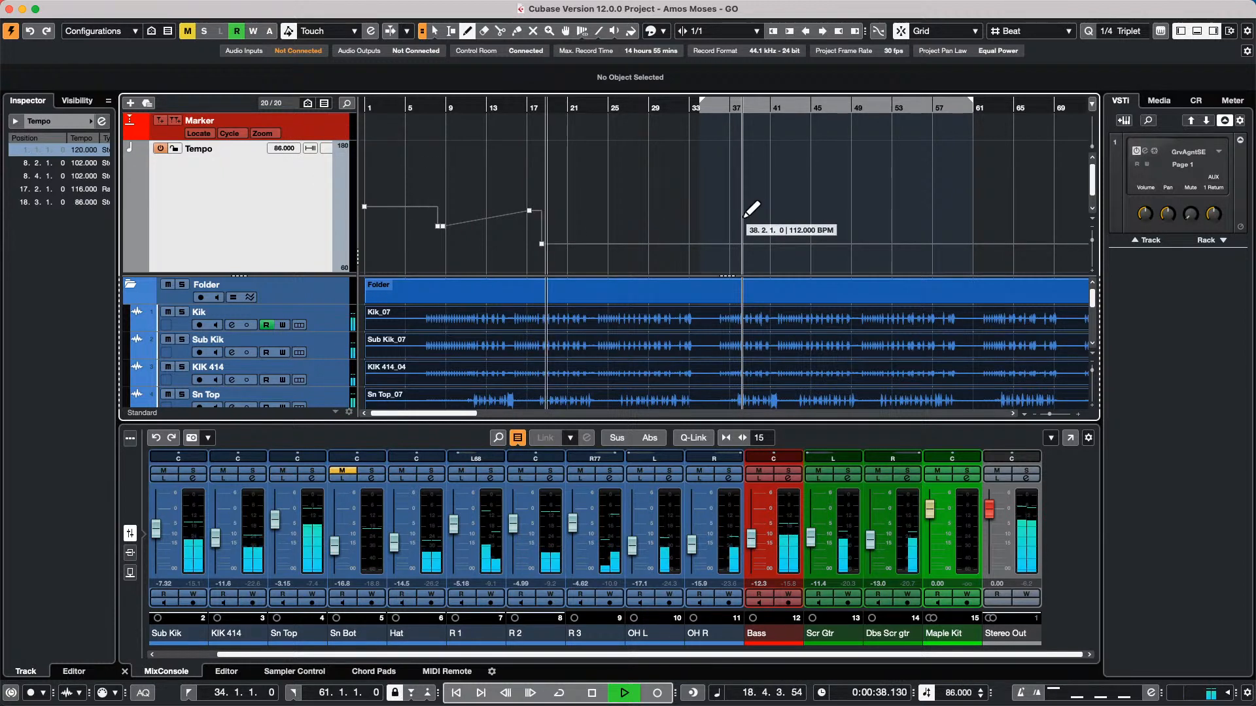
# Stop playback and draw a MIDI part from 94.2.1 to 166.3.1 on the Maple Kit track, making the track taller
pyautogui.press('space')
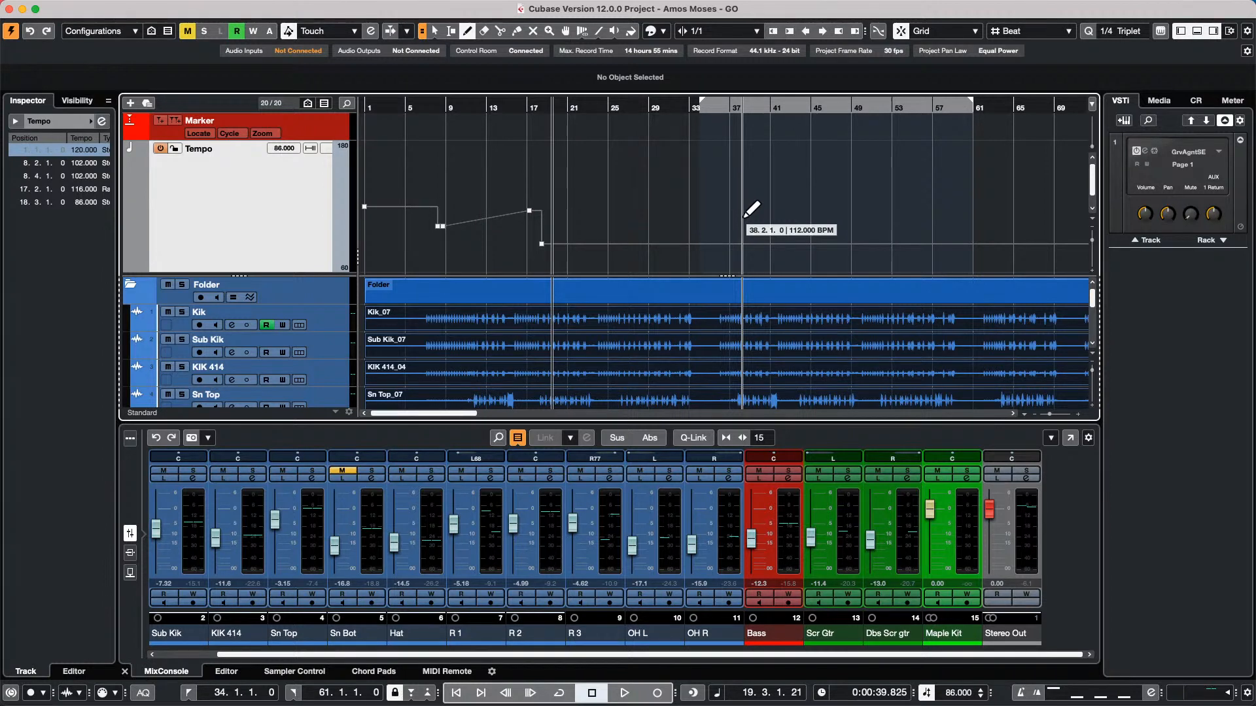
pyautogui.moveTo(462, 107); pyautogui.dragTo(463, 46)
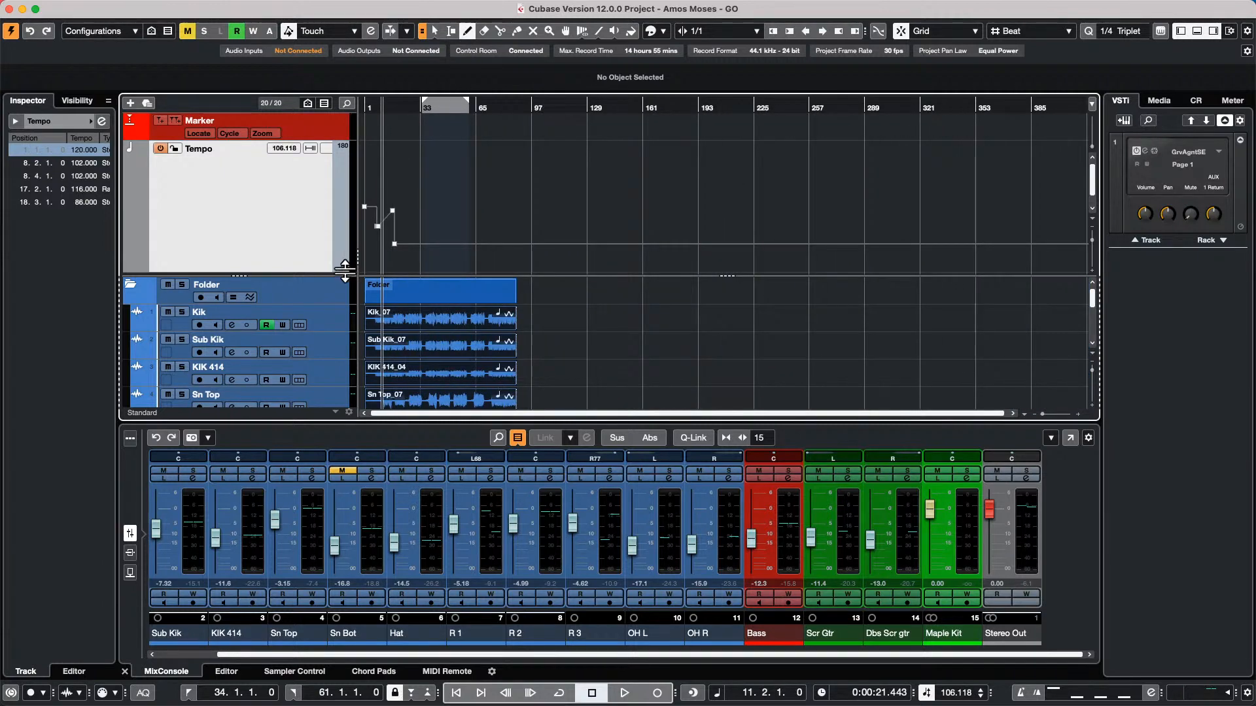
pyautogui.scroll(-10, 353, 288)
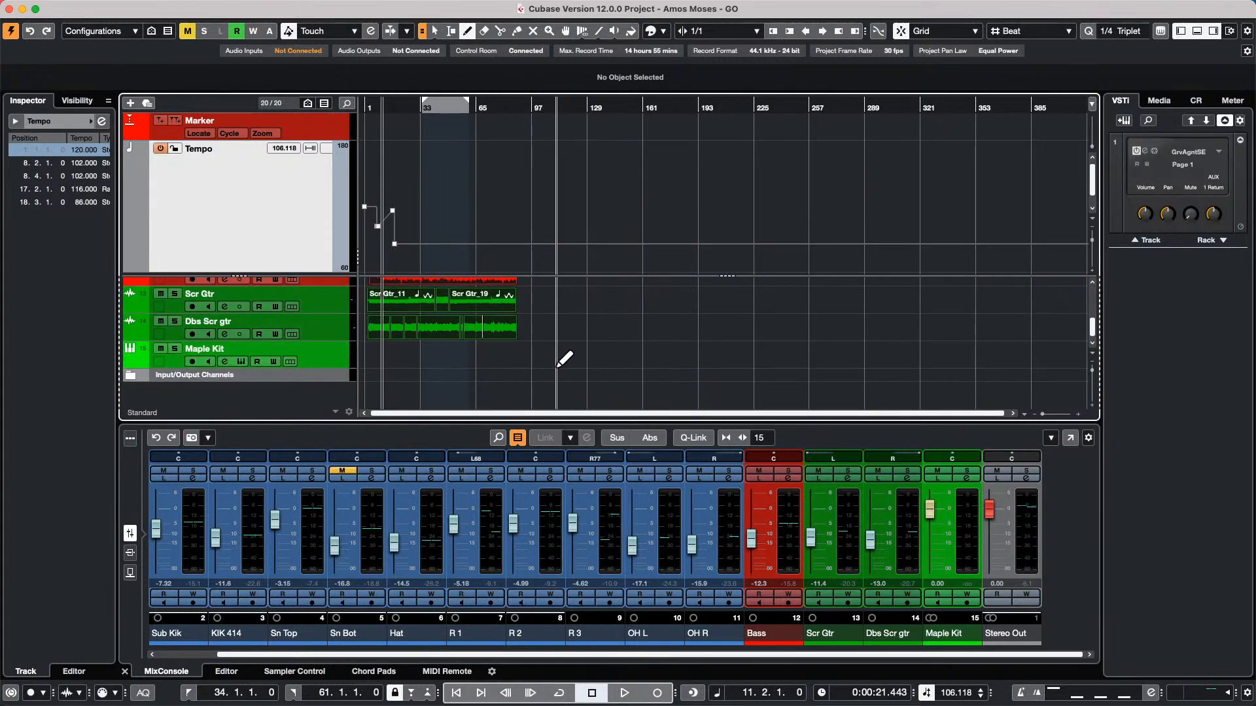
pyautogui.moveTo(527, 346); pyautogui.dragTo(653, 354)
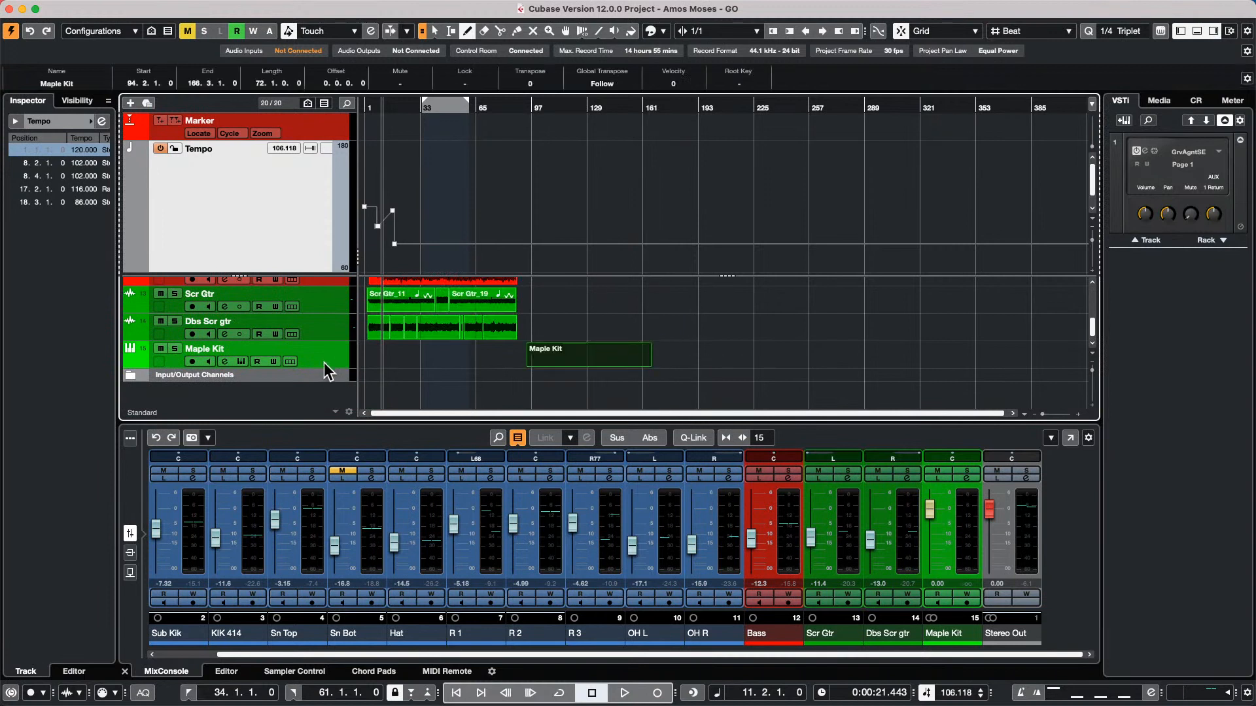
pyautogui.moveTo(325, 366); pyautogui.dragTo(324, 393)
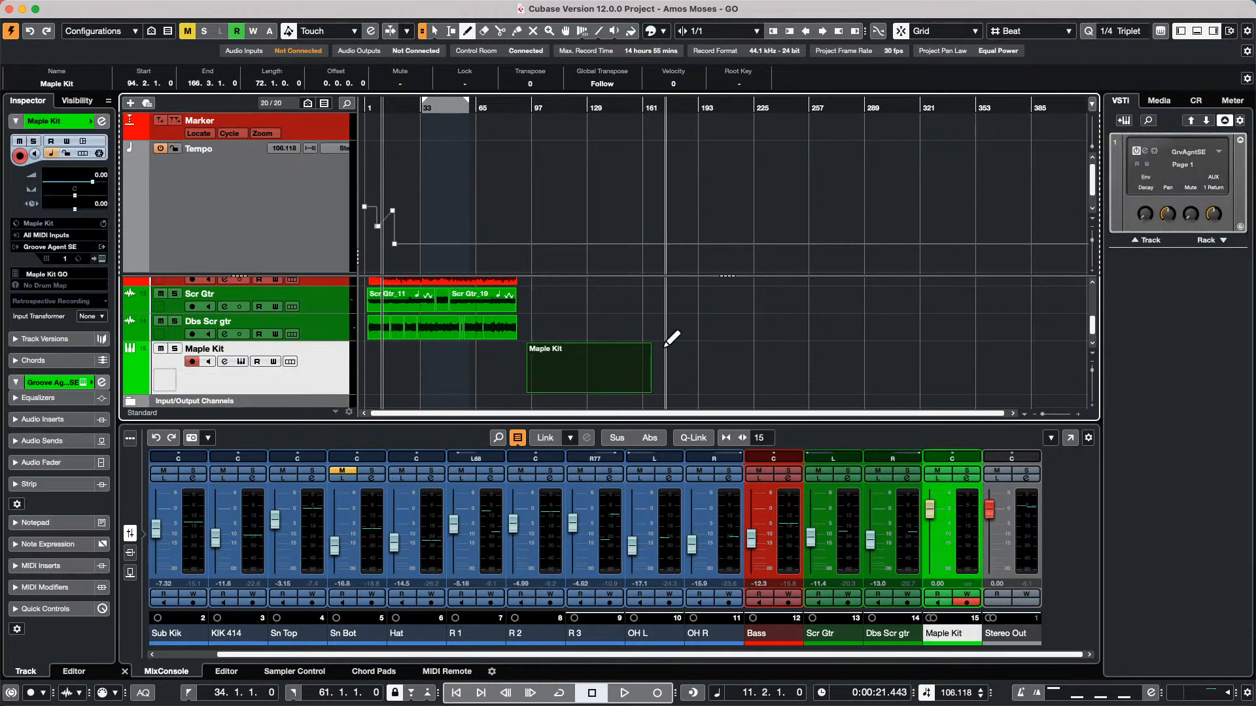
pyautogui.rightClick(579, 380)
pyautogui.click(570, 383)
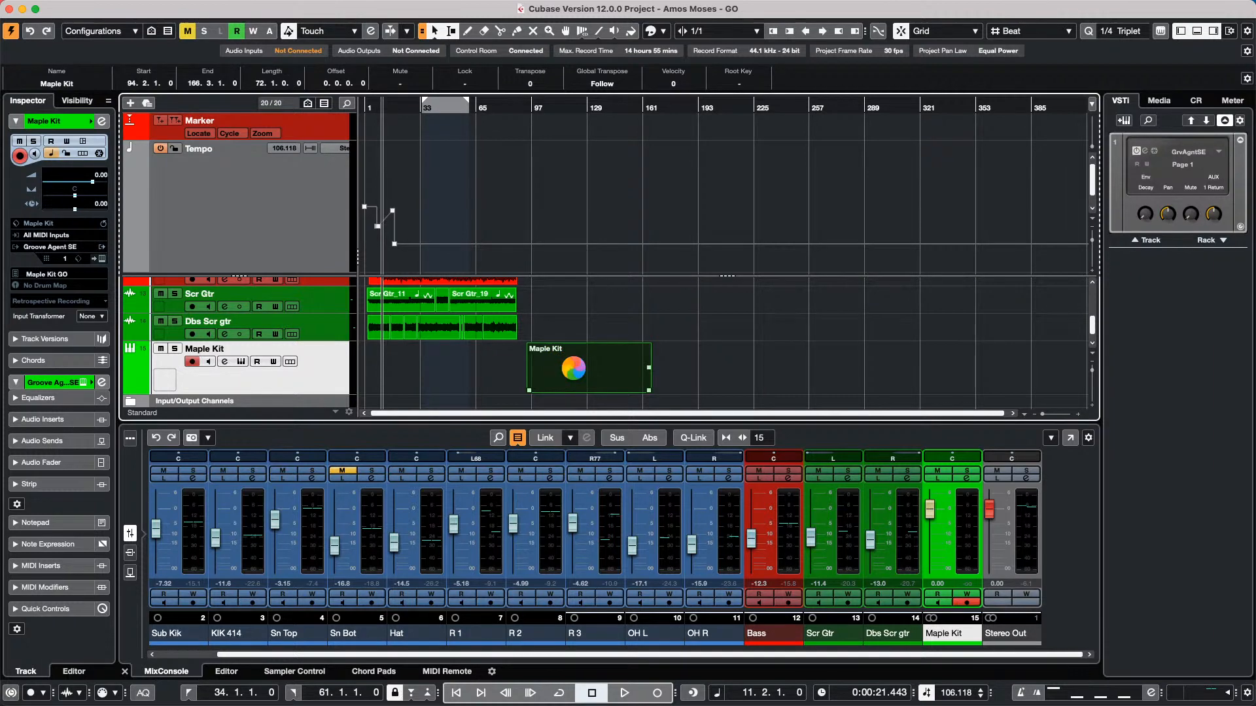
# Force quit the unresponsive Cubase 12 application
pyautogui.moveTo(794, 702)
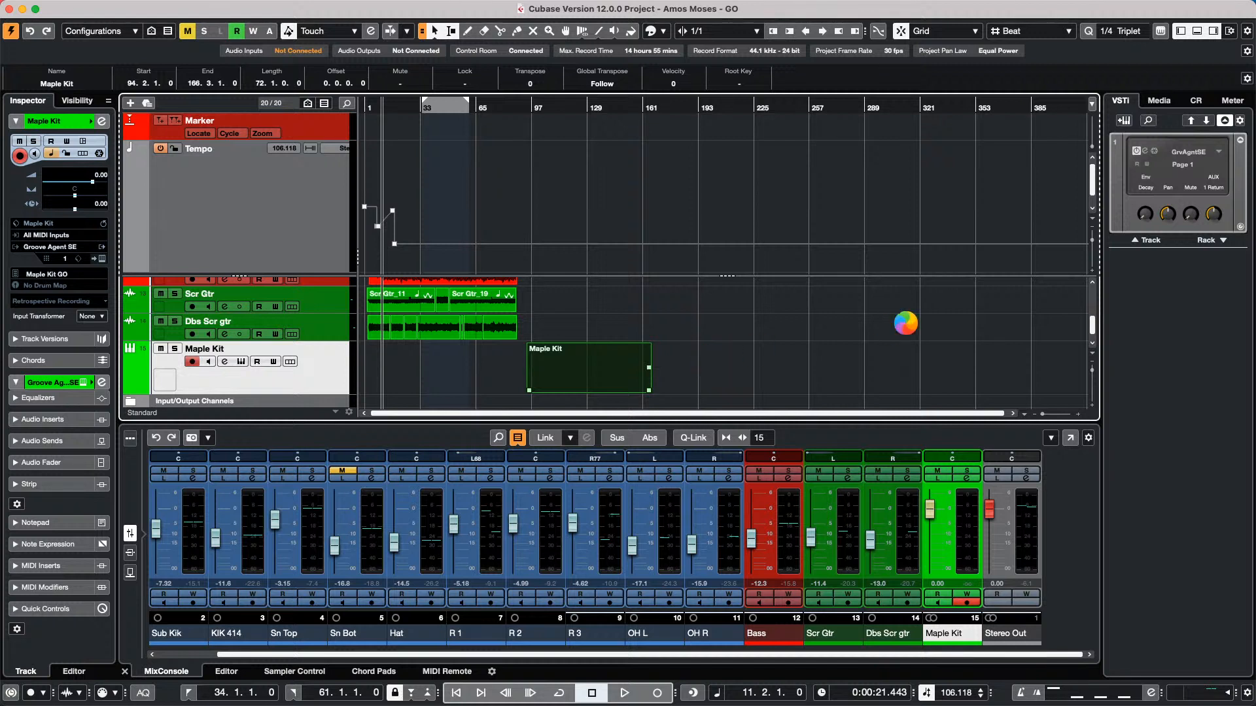
pyautogui.moveTo(720, 697)
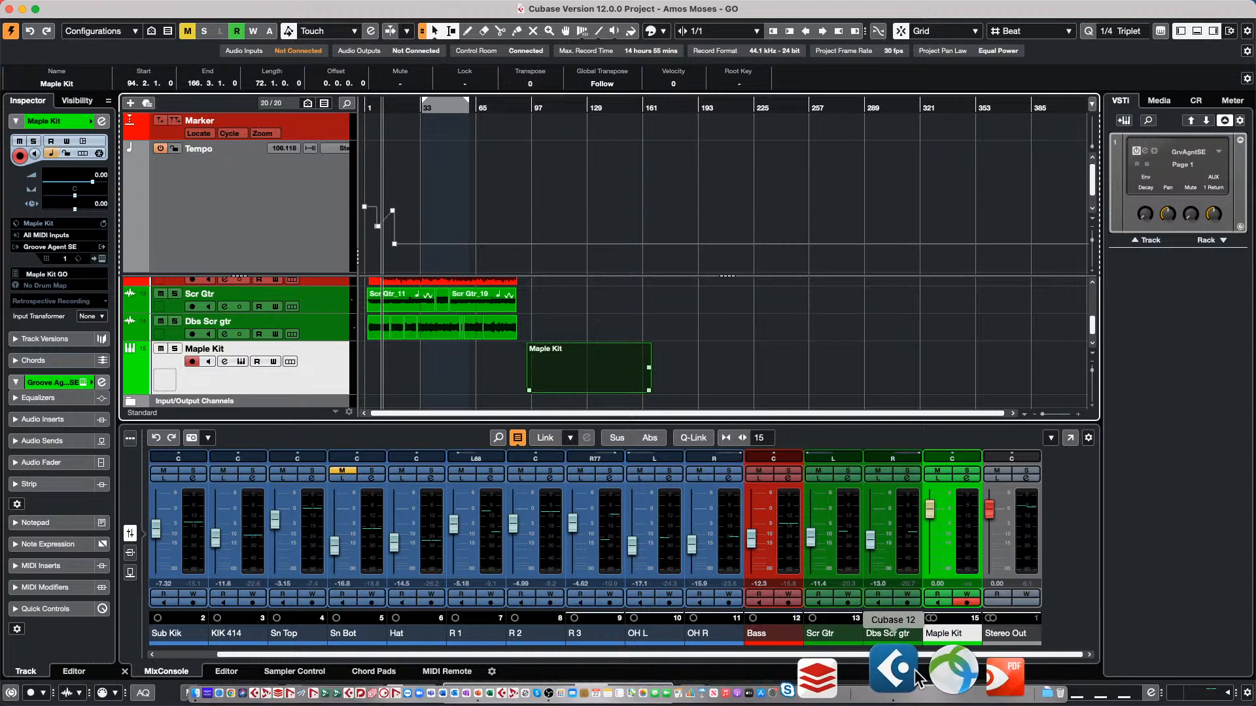
pyautogui.rightClick(916, 675)
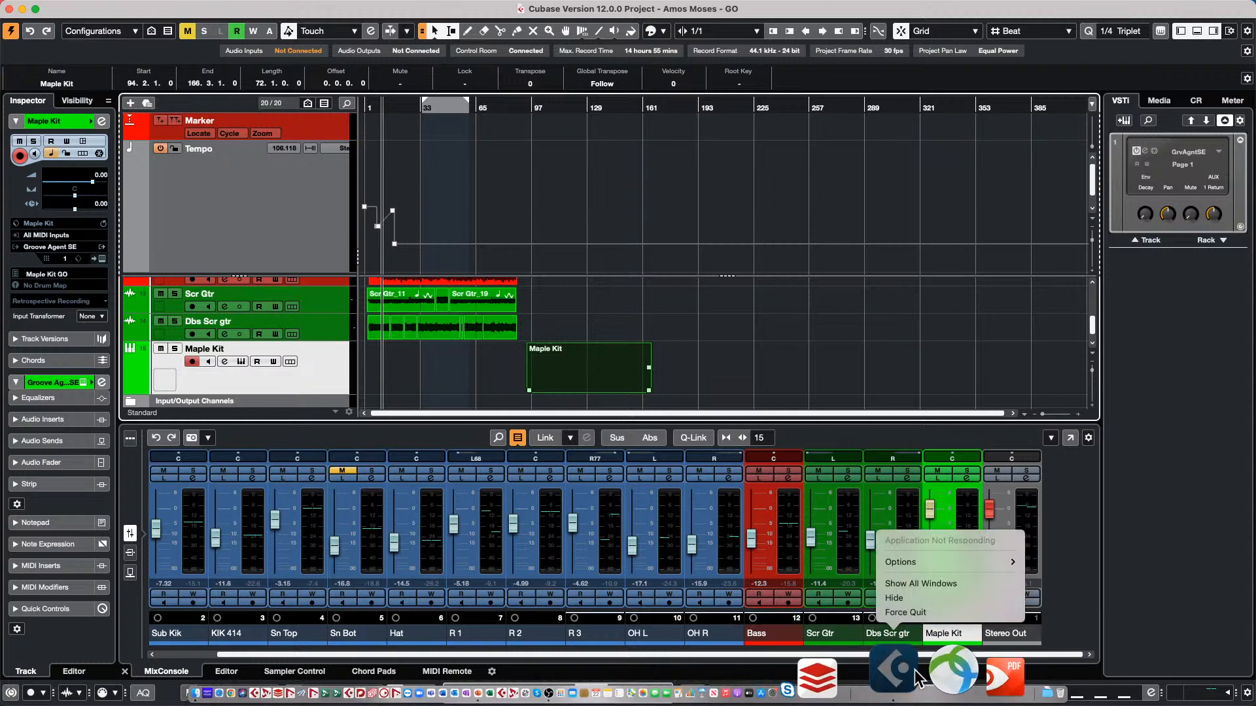
pyautogui.click(926, 613)
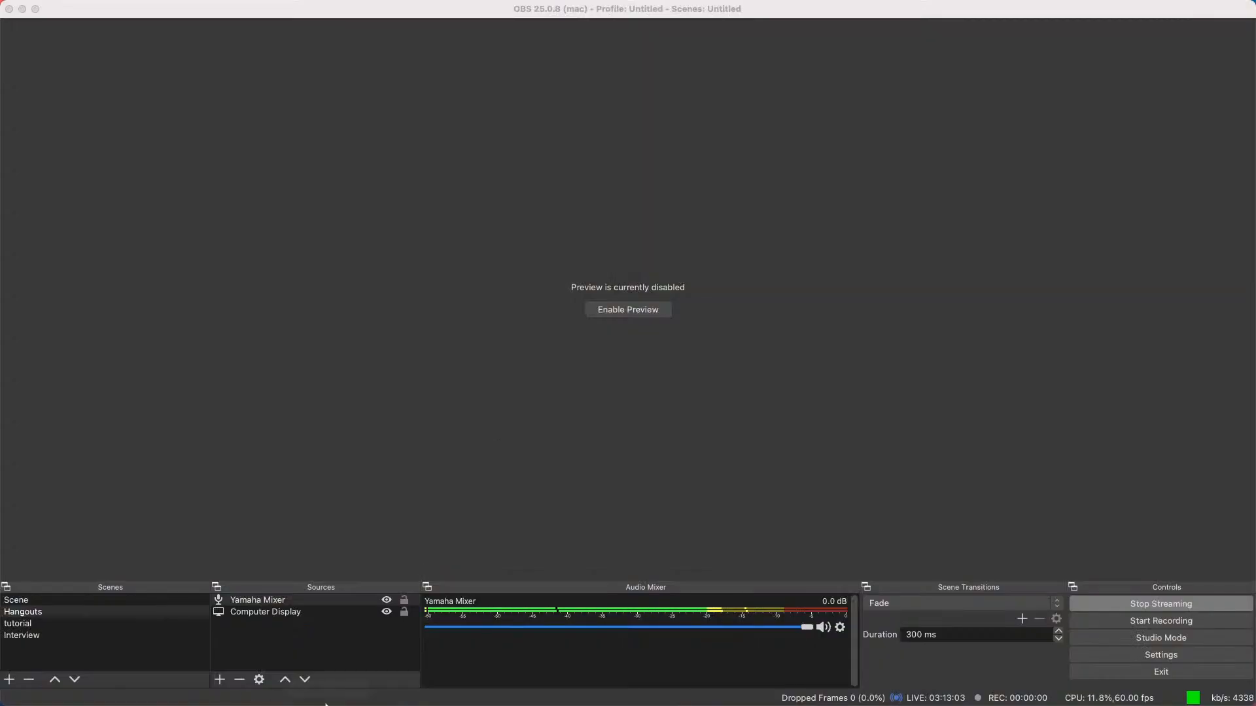
# Relaunch Cubase 12 with the current program preferences and create an empty project in the April 12 2022 folder
pyautogui.moveTo(373, 702)
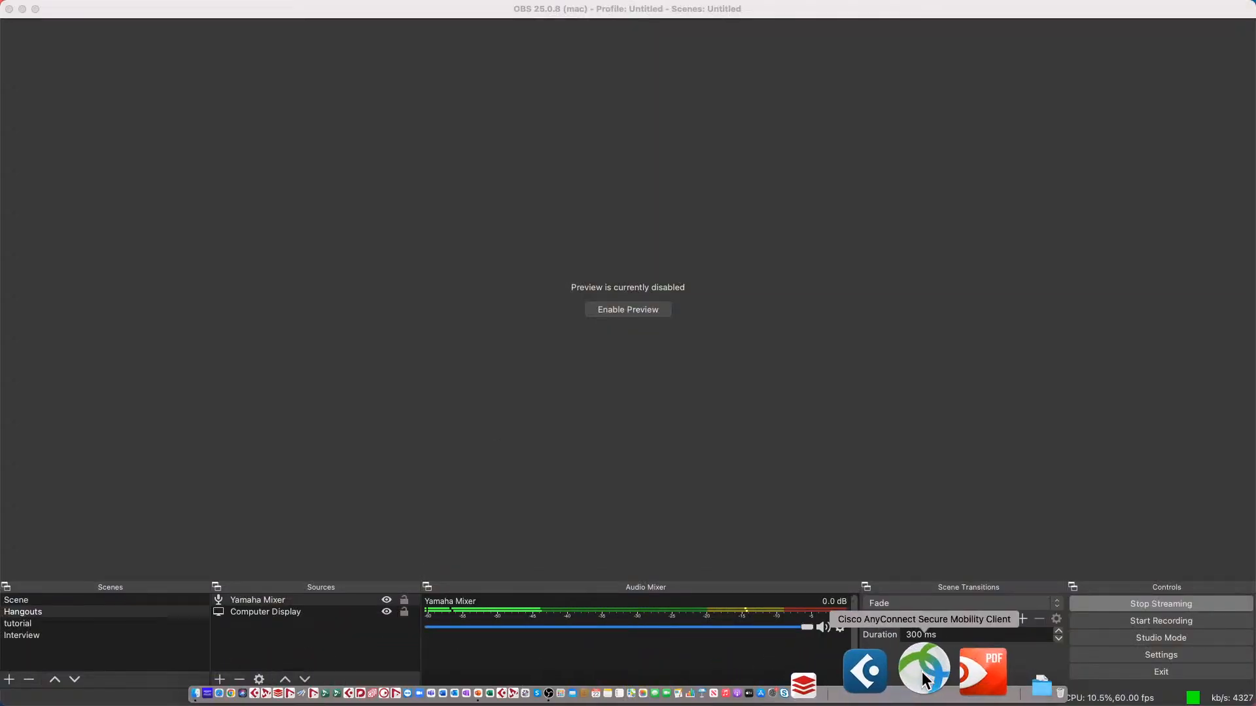
pyautogui.click(914, 681)
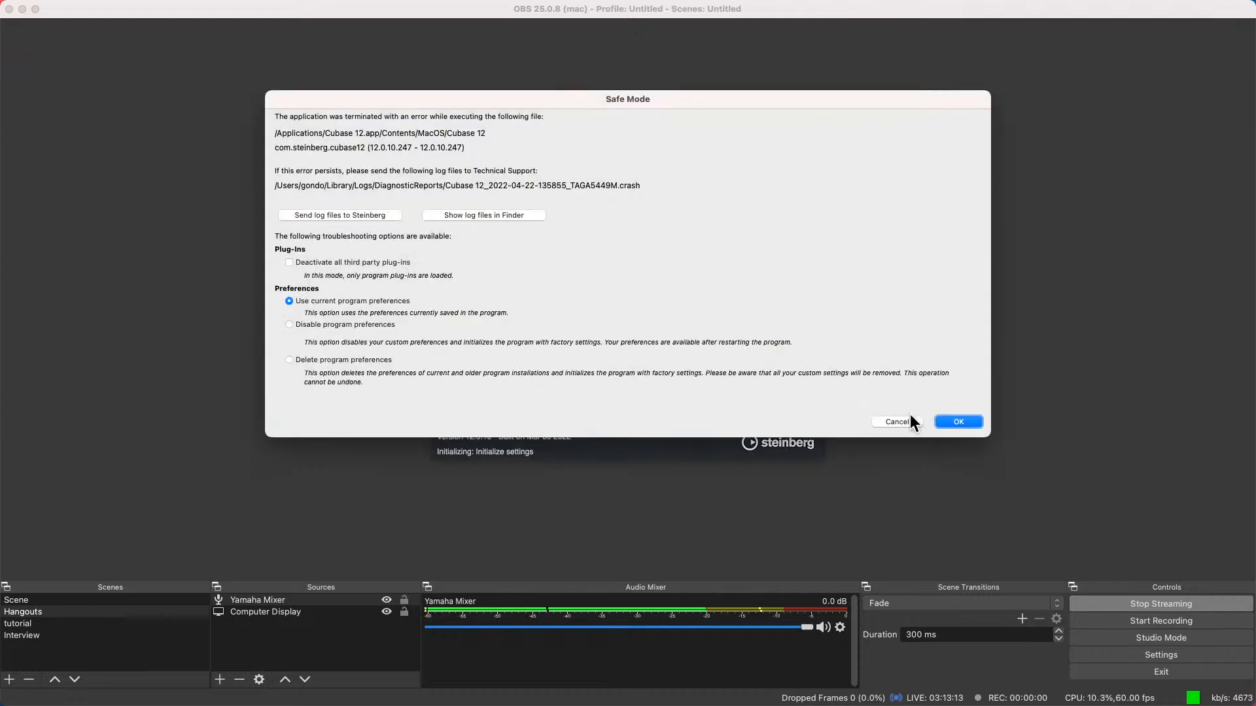
pyautogui.click(964, 424)
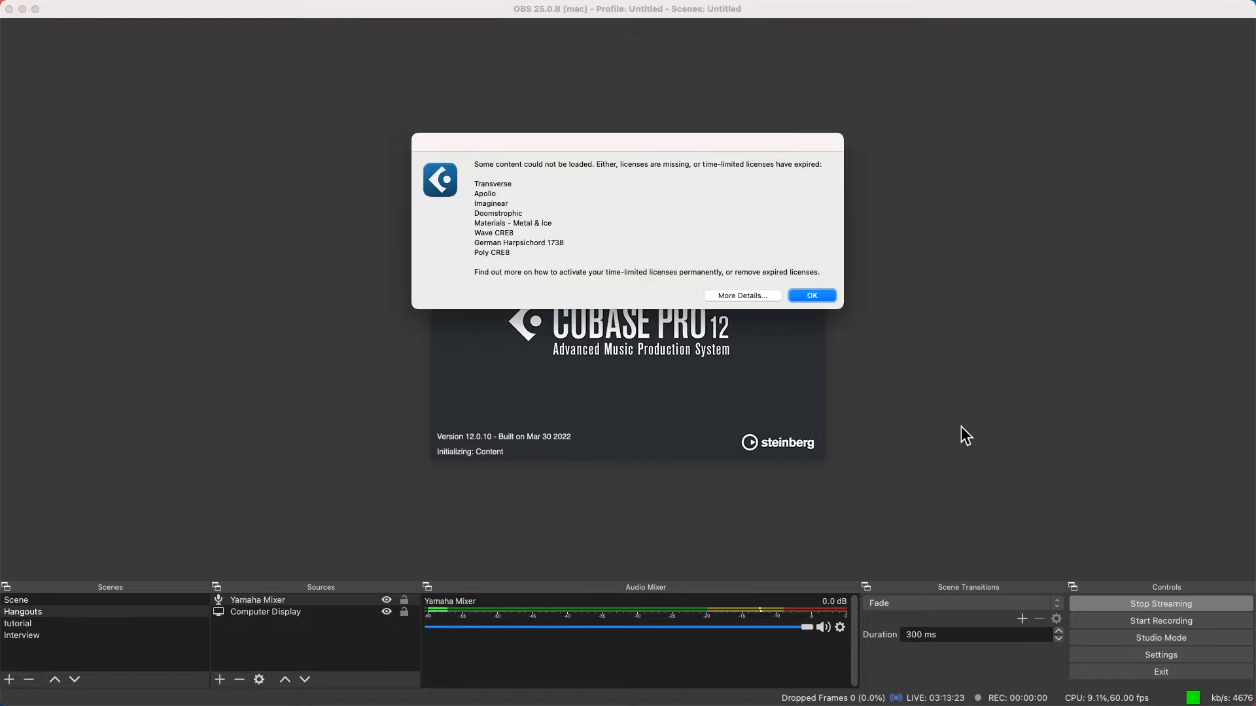
pyautogui.click(815, 293)
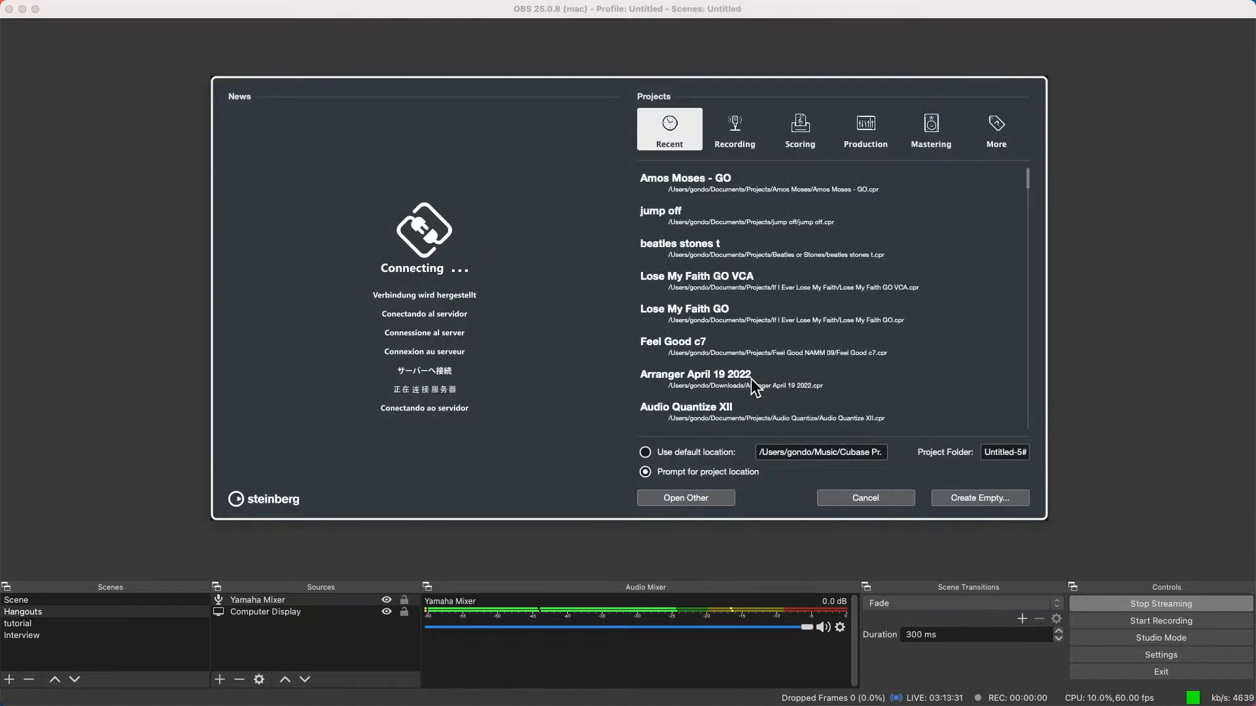
pyautogui.click(984, 499)
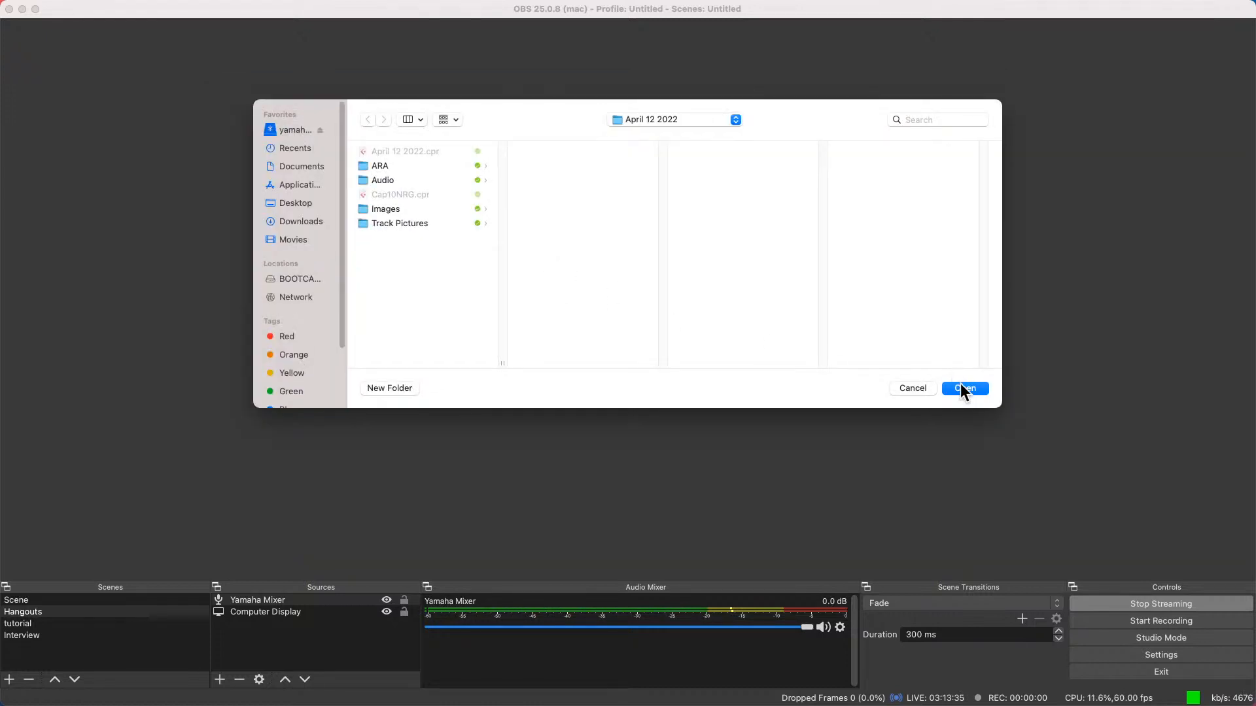
pyautogui.click(964, 387)
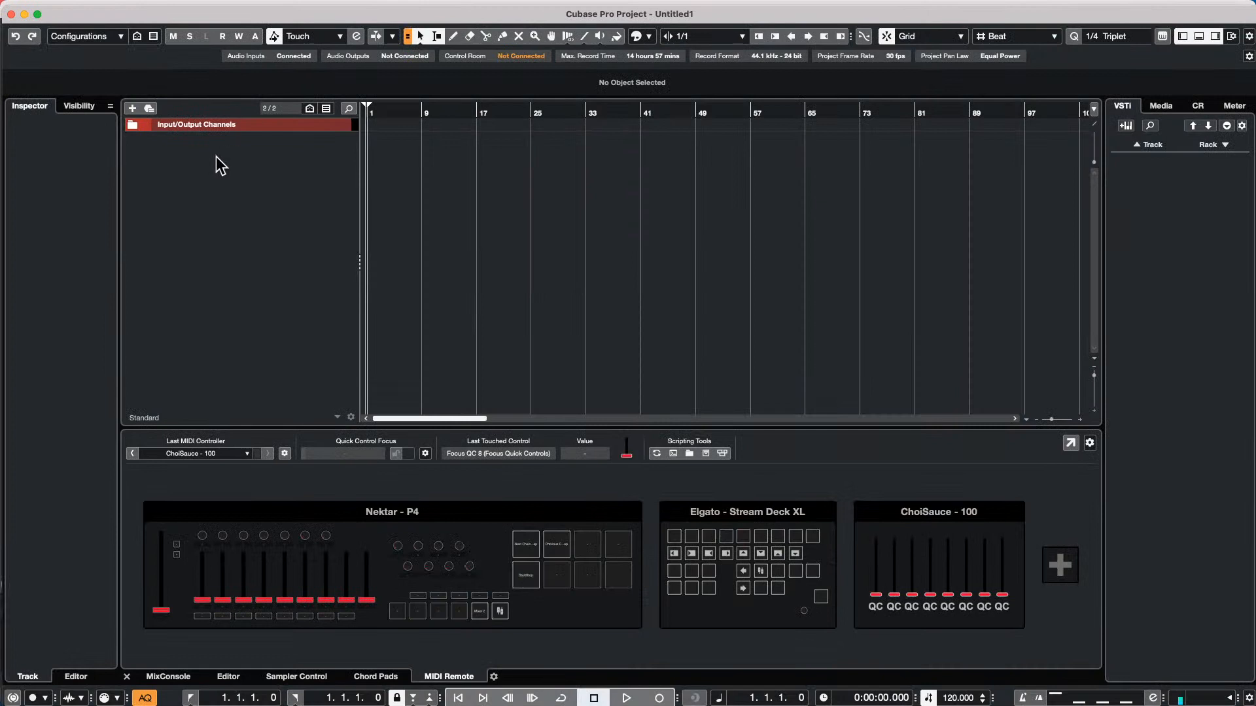
# Add one instrument track that uses Retrologue and outputs to Stereo Out
pyautogui.rightClick(219, 161)
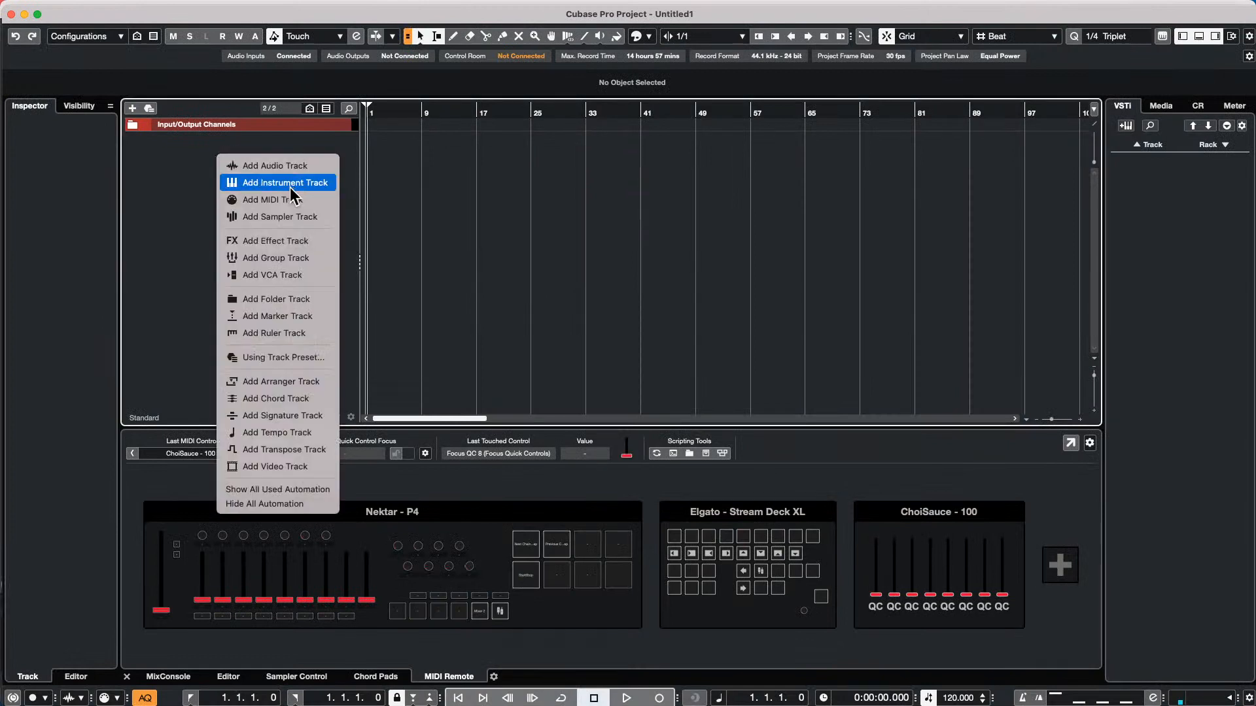
pyautogui.click(292, 186)
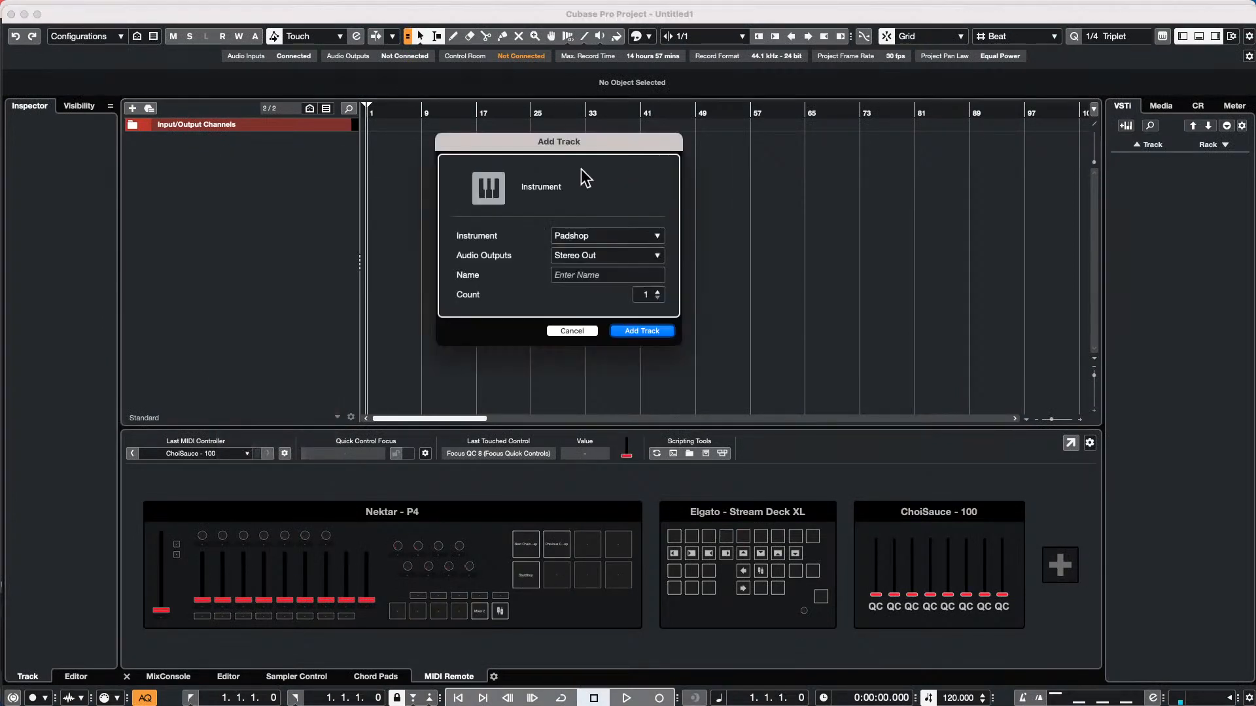
pyautogui.click(586, 238)
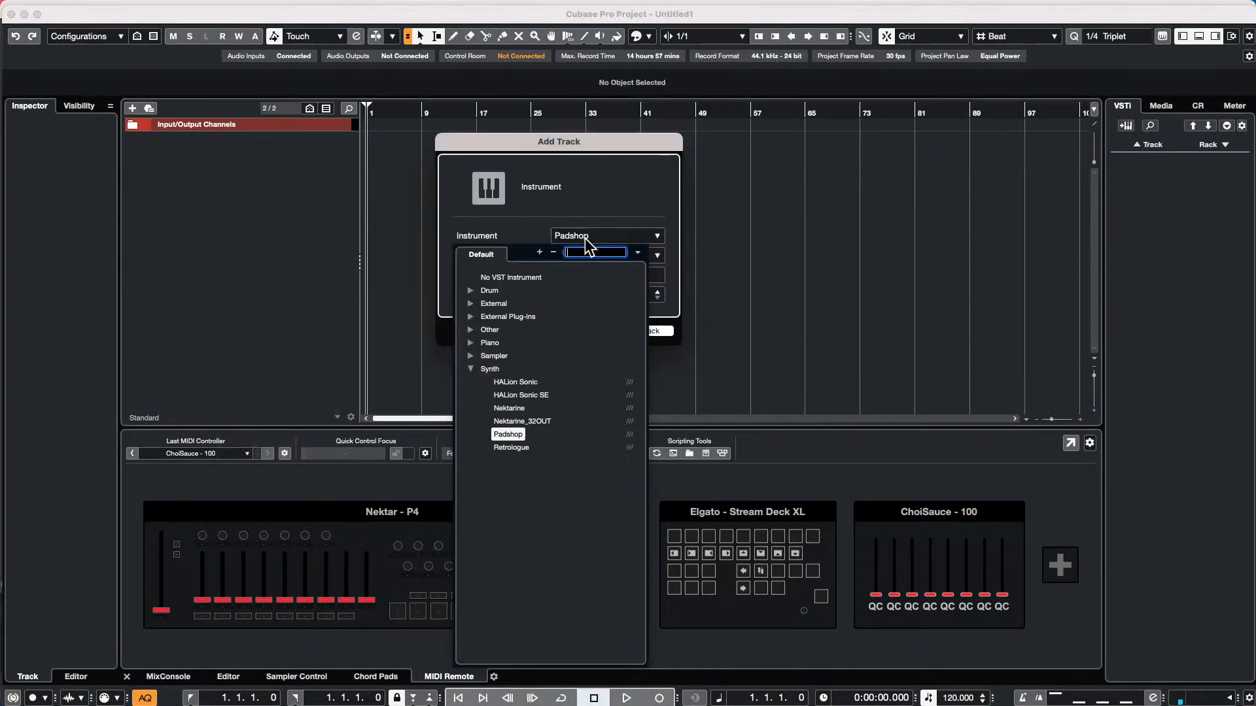
pyautogui.click(511, 448)
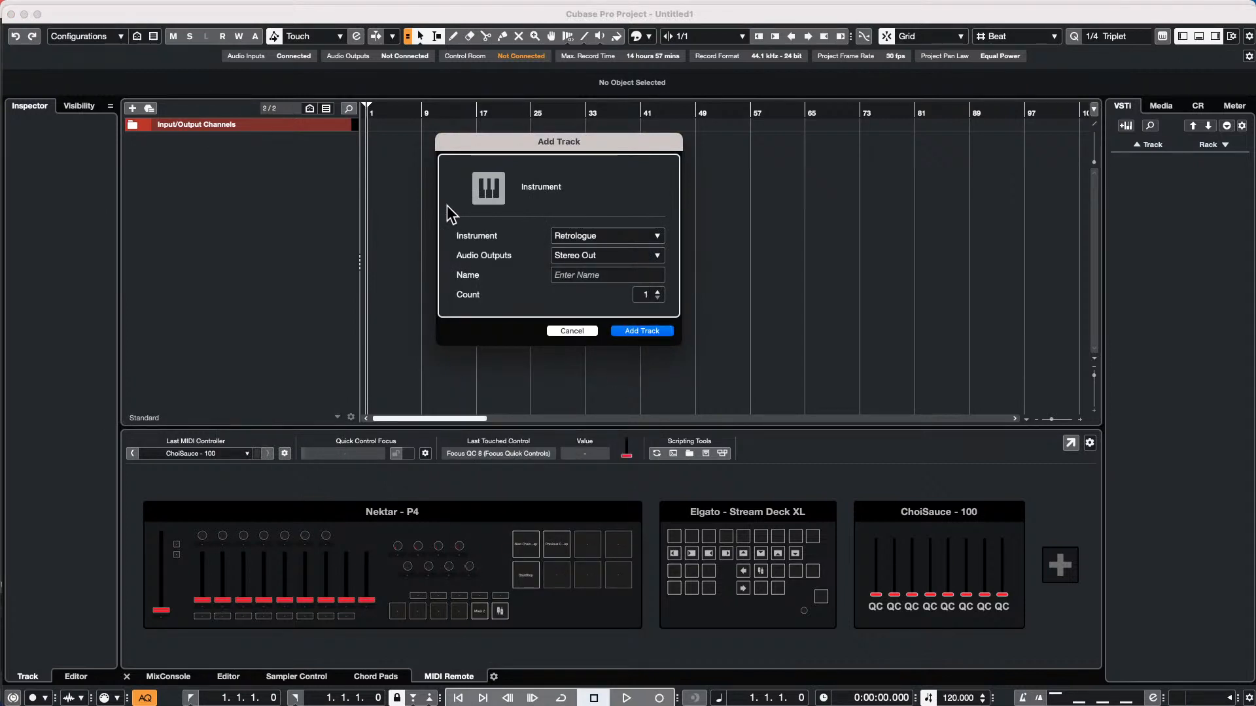
pyautogui.click(642, 332)
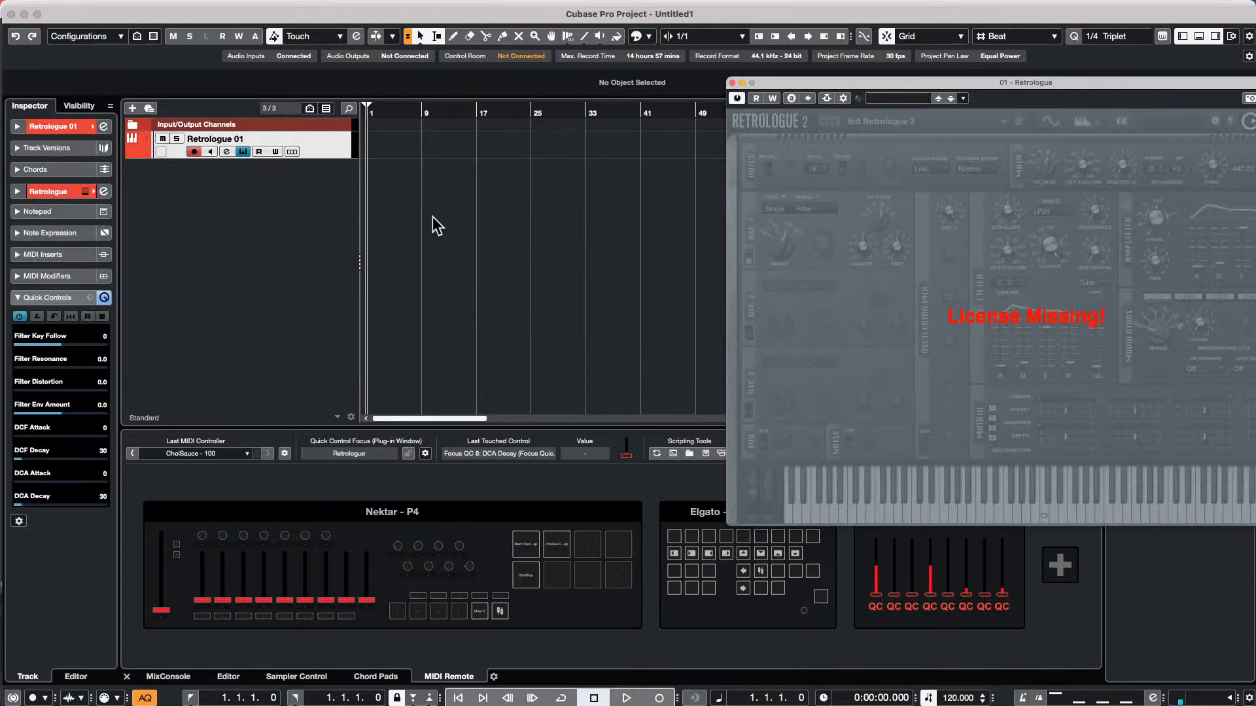
pyautogui.click(496, 196)
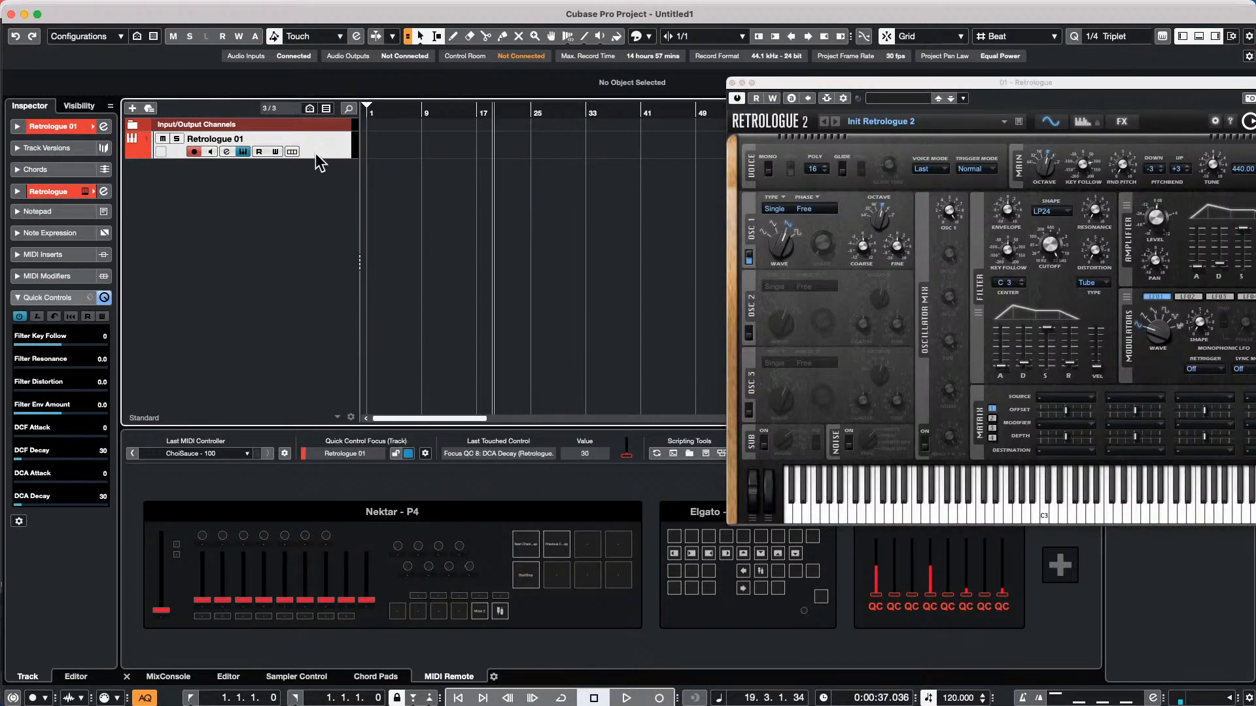
# Make the Retrologue track taller and draw a MIDI part on it from bar 1 to 9.2.1
pyautogui.moveTo(315, 155); pyautogui.dragTo(315, 224)
pyautogui.rightClick(407, 174)
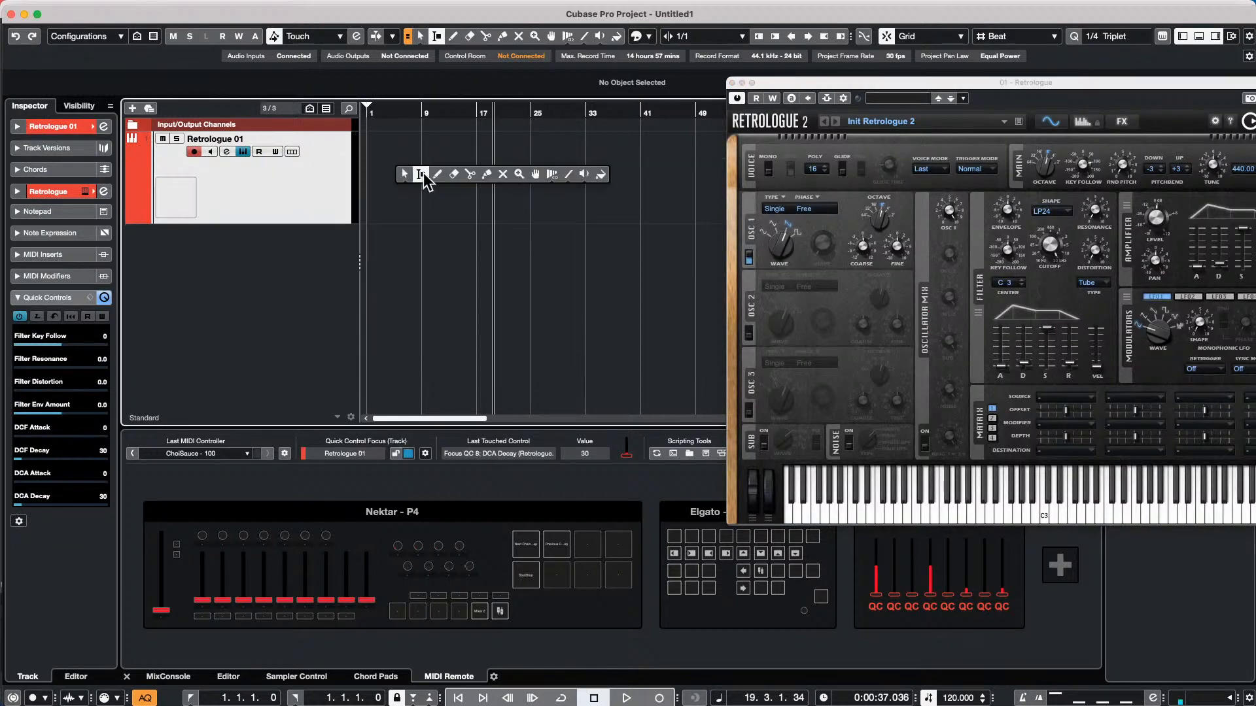
pyautogui.click(432, 173)
pyautogui.moveTo(415, 183); pyautogui.dragTo(425, 190)
pyautogui.rightClick(419, 190)
pyautogui.click(407, 188)
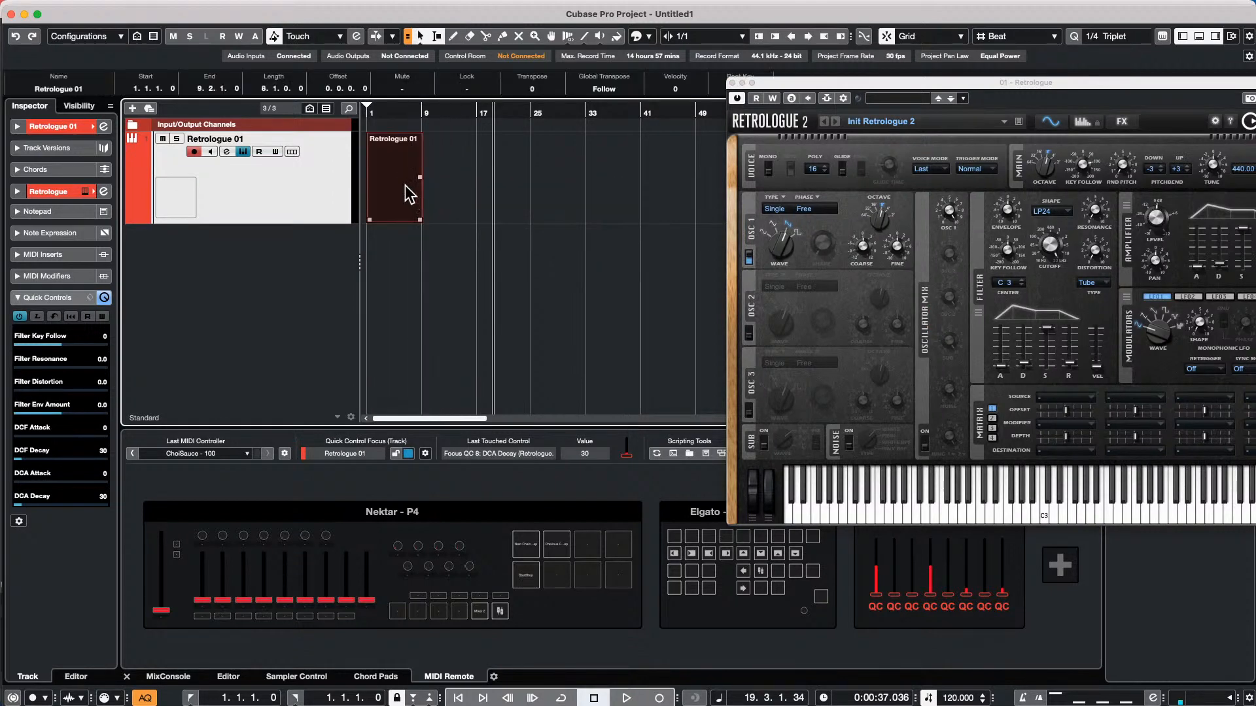
# Open the Retrologue part for note editing and paint an ascending run of notes from below C3 up to C4 across it
pyautogui.doubleClick(406, 186)
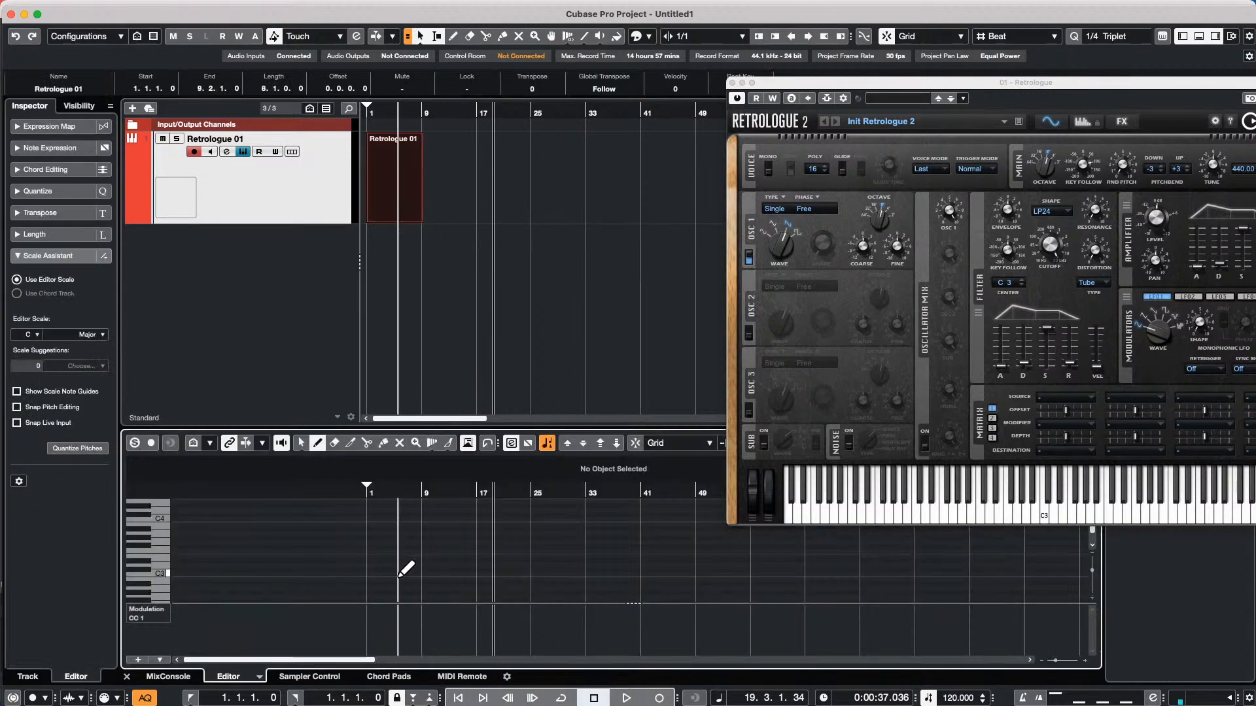
pyautogui.rightClick(374, 592)
pyautogui.click(407, 591)
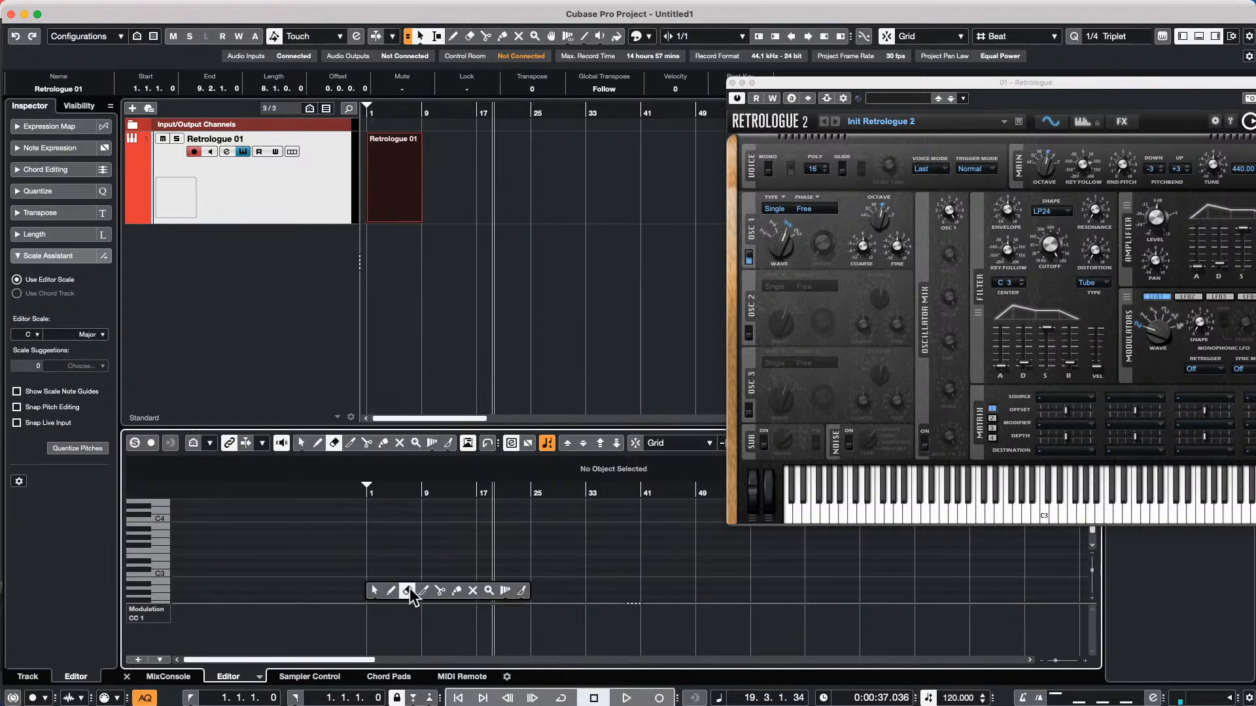
pyautogui.click(522, 592)
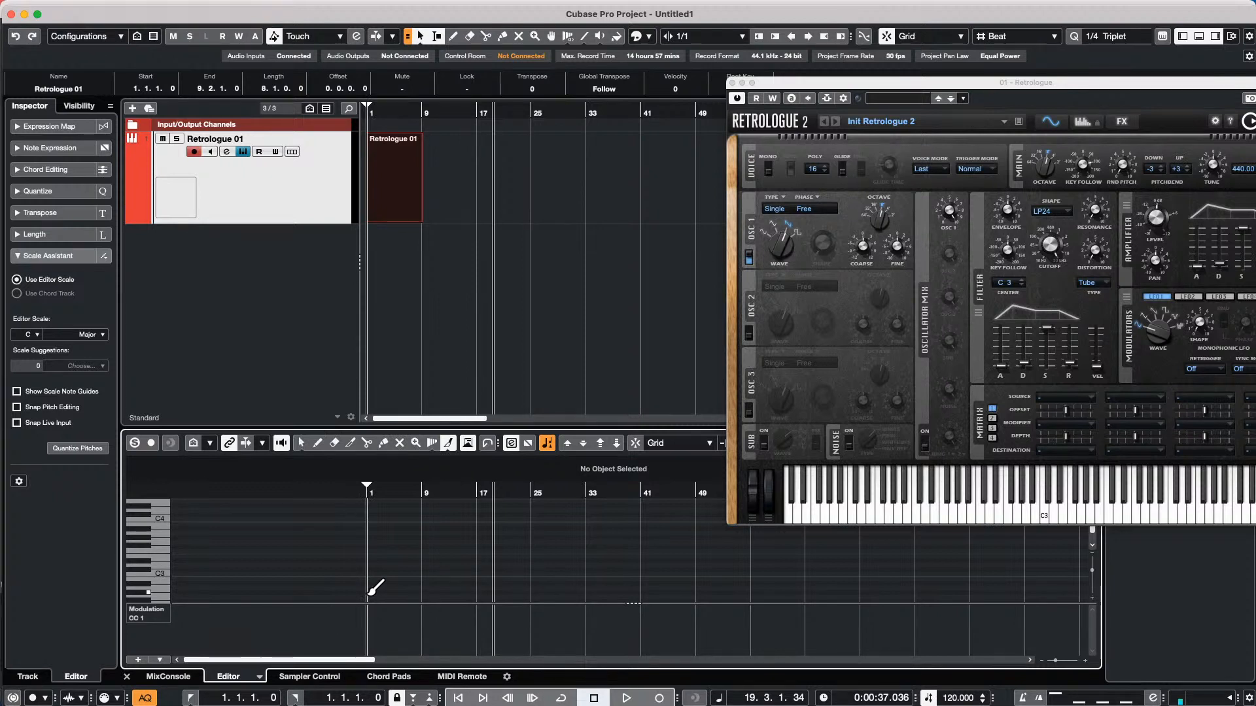
pyautogui.moveTo(371, 592); pyautogui.dragTo(418, 520)
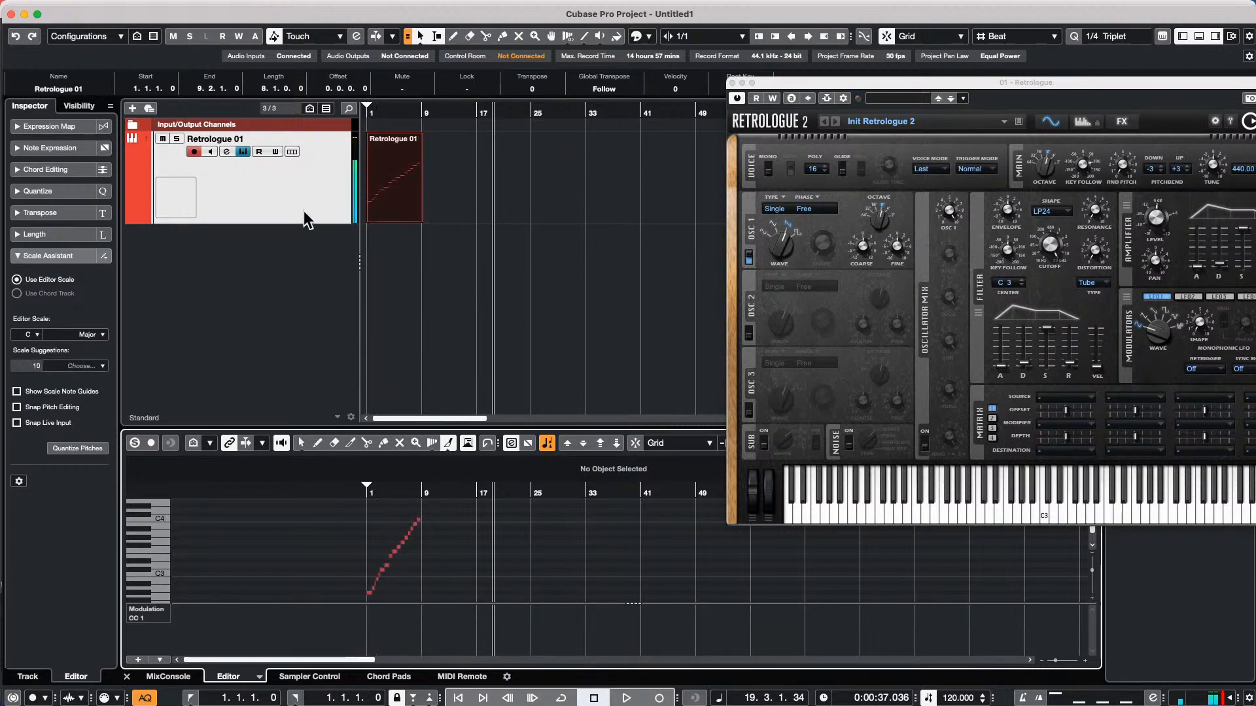
# Enlarge the Retrologue track further and repeat its part as shared copies
pyautogui.moveTo(303, 223); pyautogui.dragTo(309, 273)
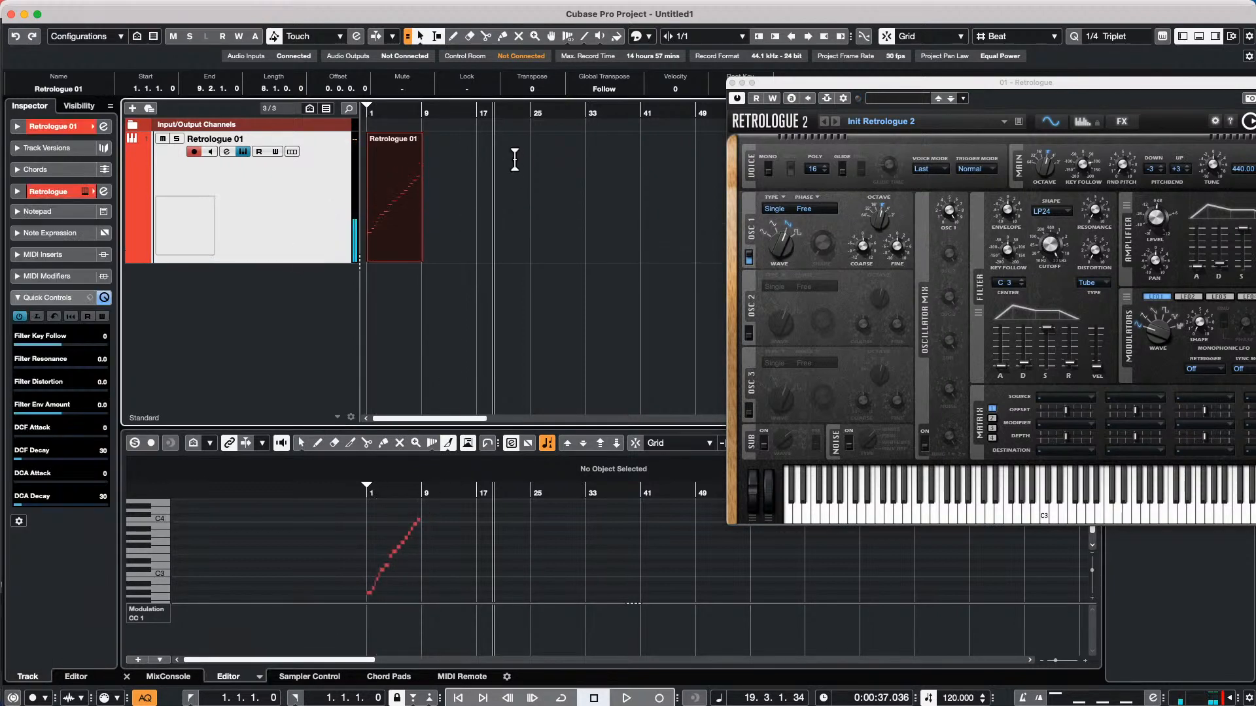
pyautogui.moveTo(383, 110); pyautogui.dragTo(269, 187)
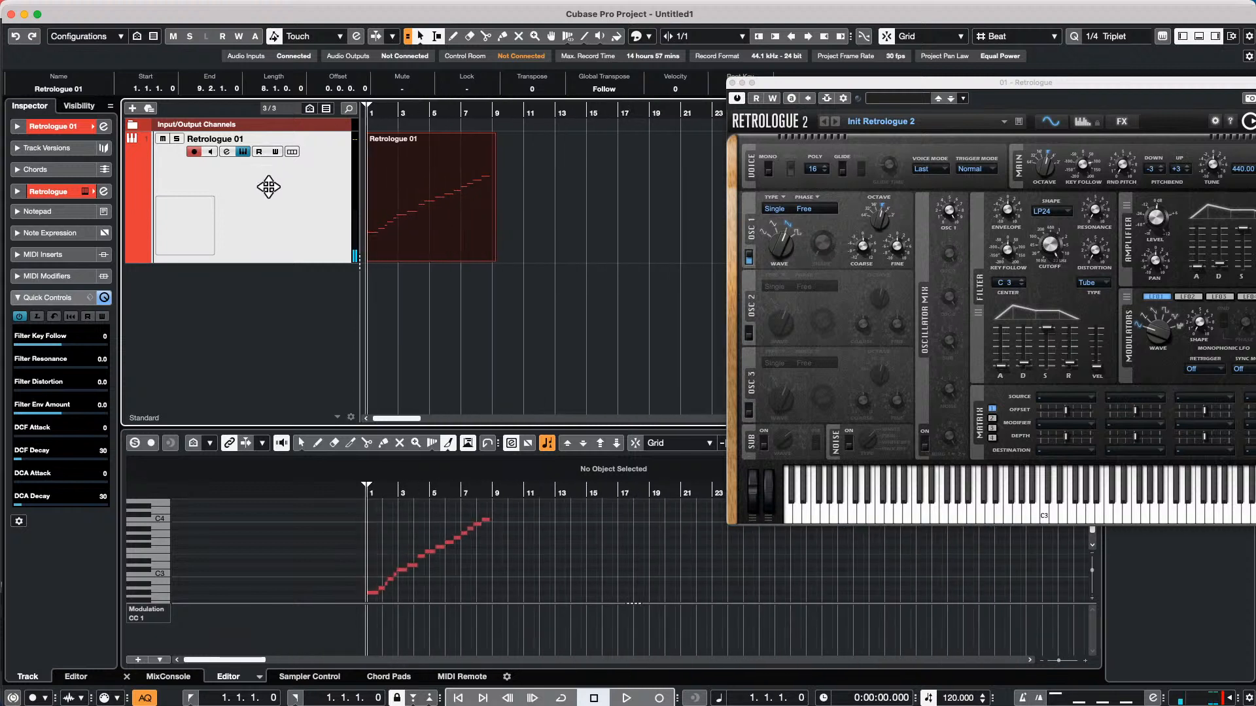
pyautogui.click(410, 208)
pyautogui.press('super+k')
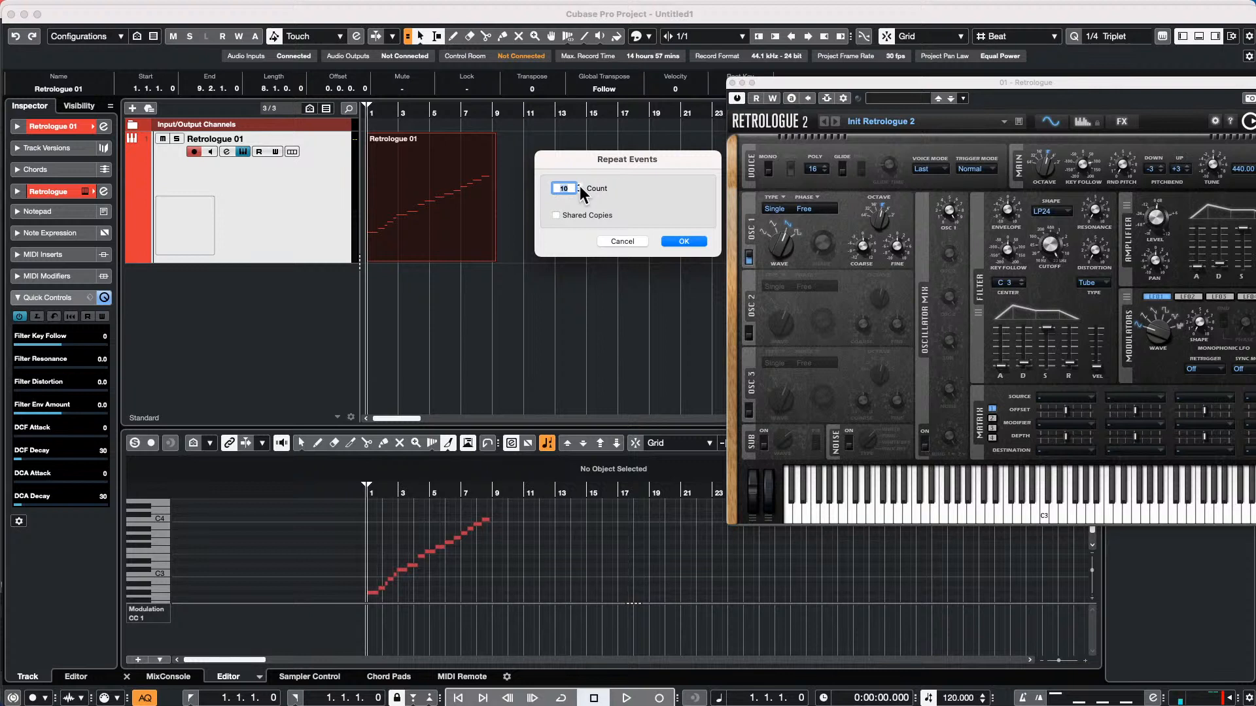
pyautogui.click(555, 215)
pyautogui.click(684, 241)
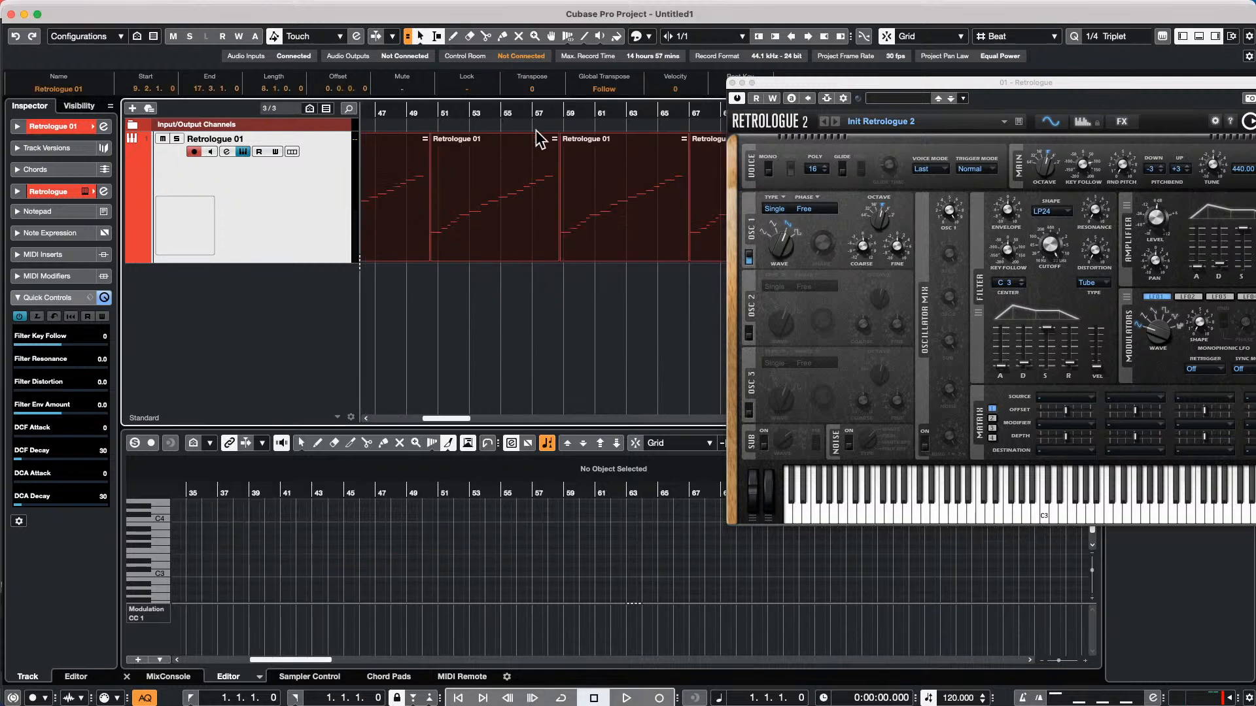
# Close the Retrologue instrument window and select the first part, which starts at bar 1
pyautogui.click(732, 83)
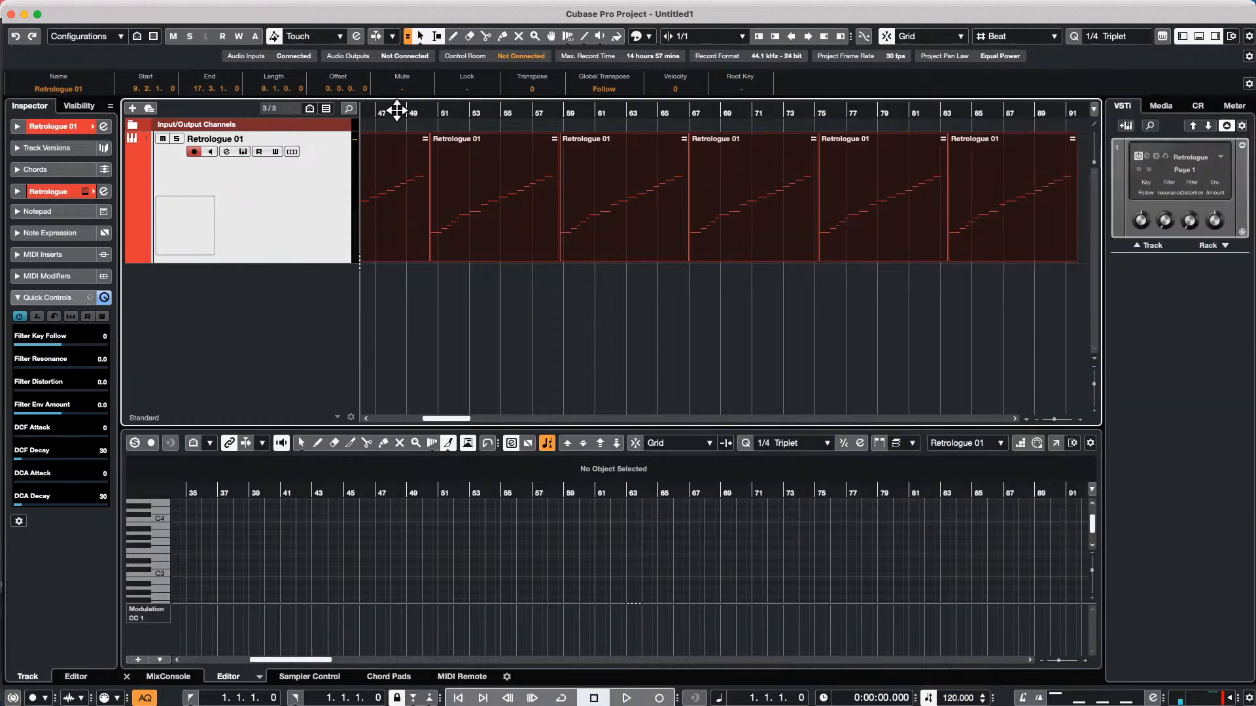
pyautogui.moveTo(396, 112); pyautogui.dragTo(151, 72)
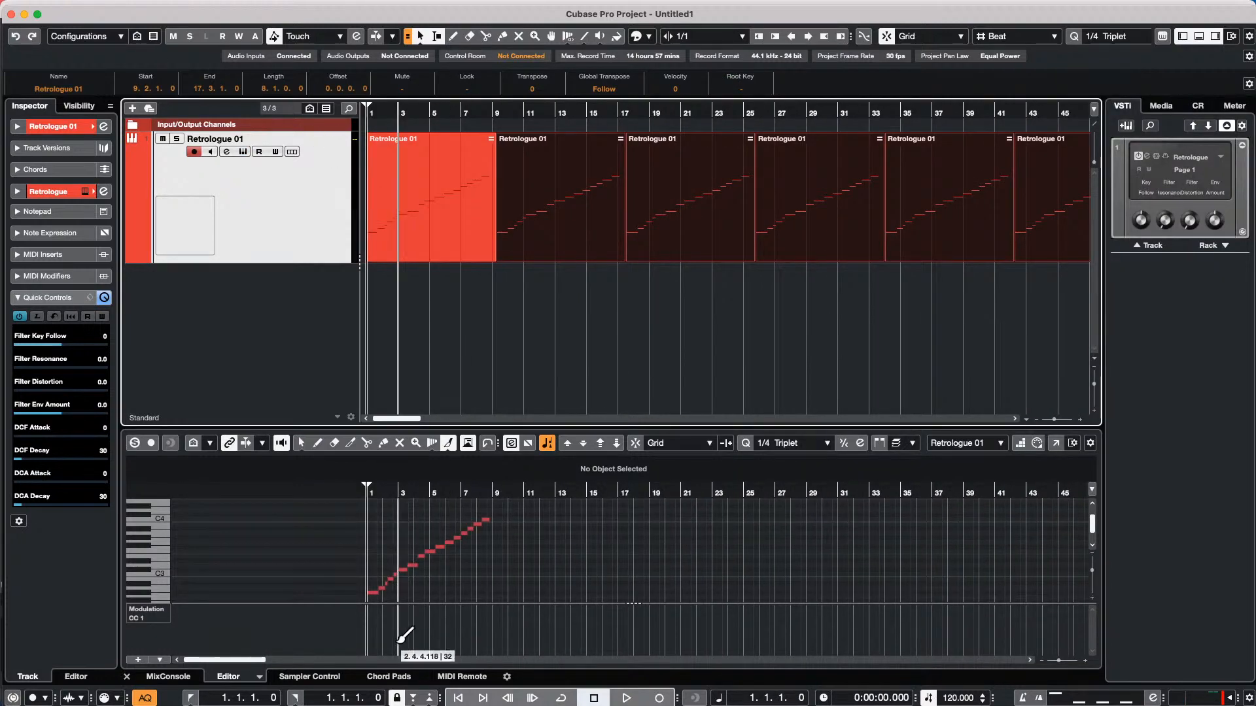
pyautogui.click(444, 184)
pyautogui.click(432, 240)
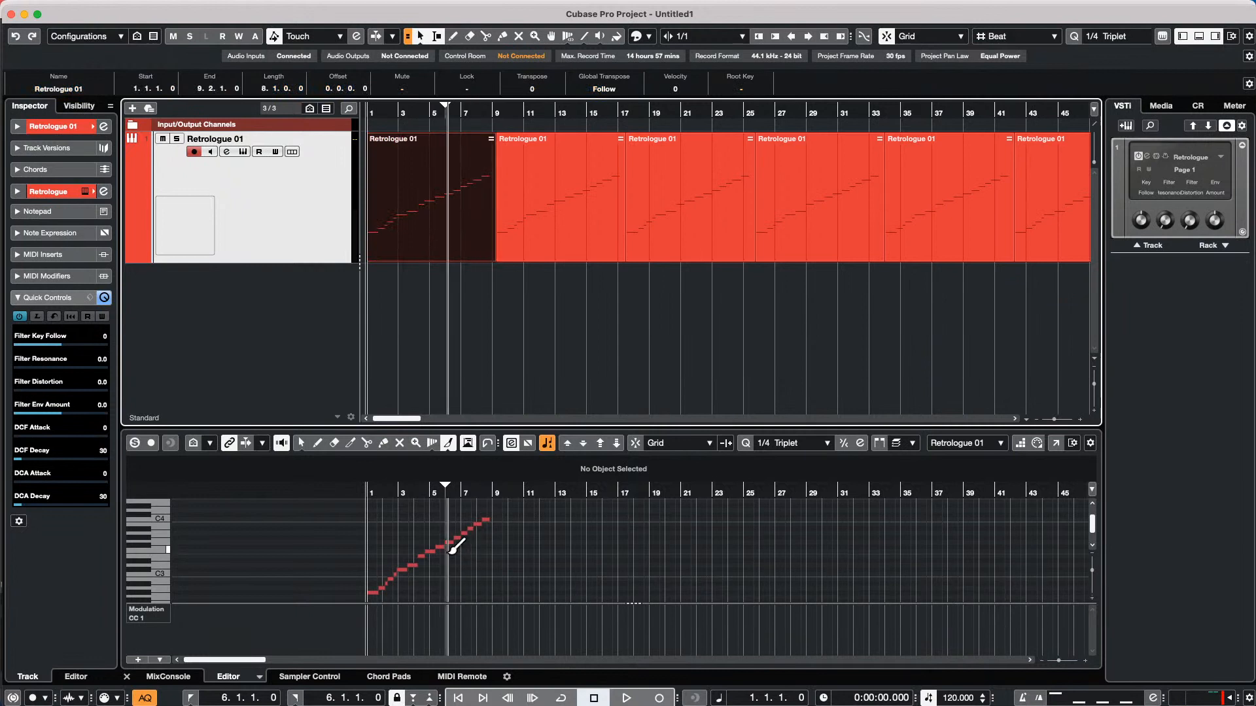
# Select all notes in the first Retrologue part and apply the MIDI Reverse function to them
pyautogui.rightClick(384, 521)
pyautogui.click(385, 521)
pyautogui.moveTo(384, 520); pyautogui.dragTo(513, 585)
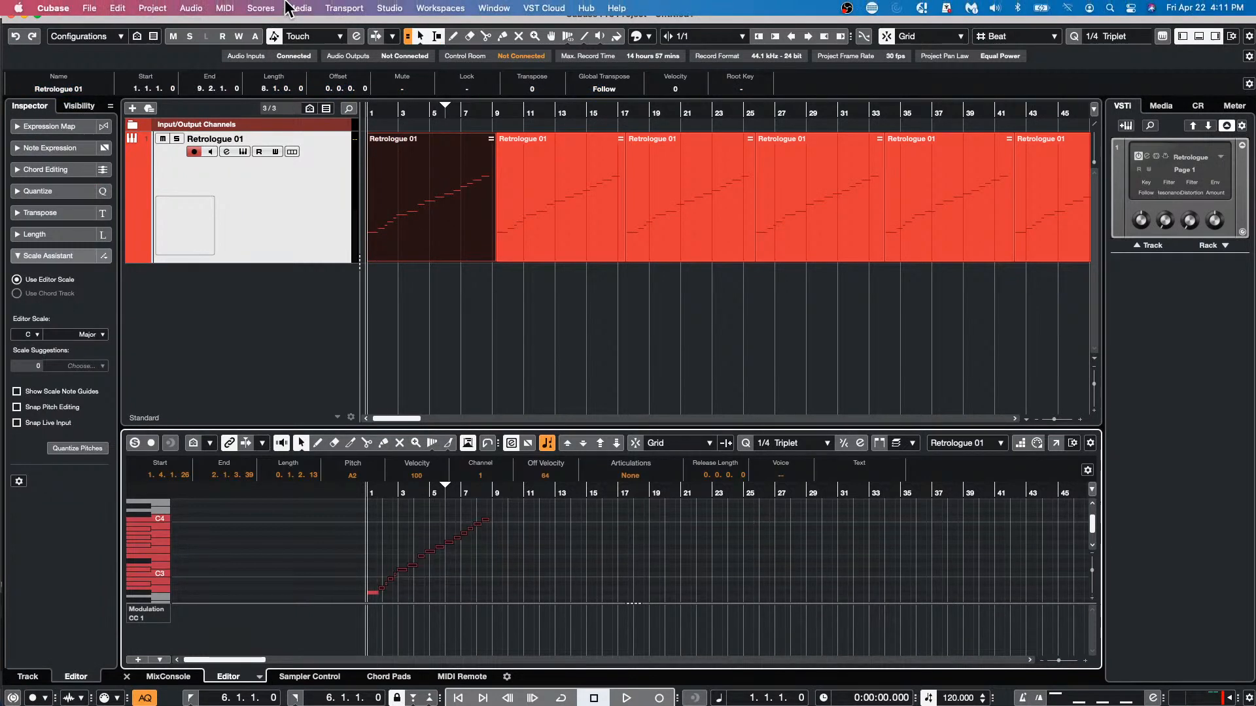
pyautogui.click(259, 8)
pyautogui.moveTo(224, 8)
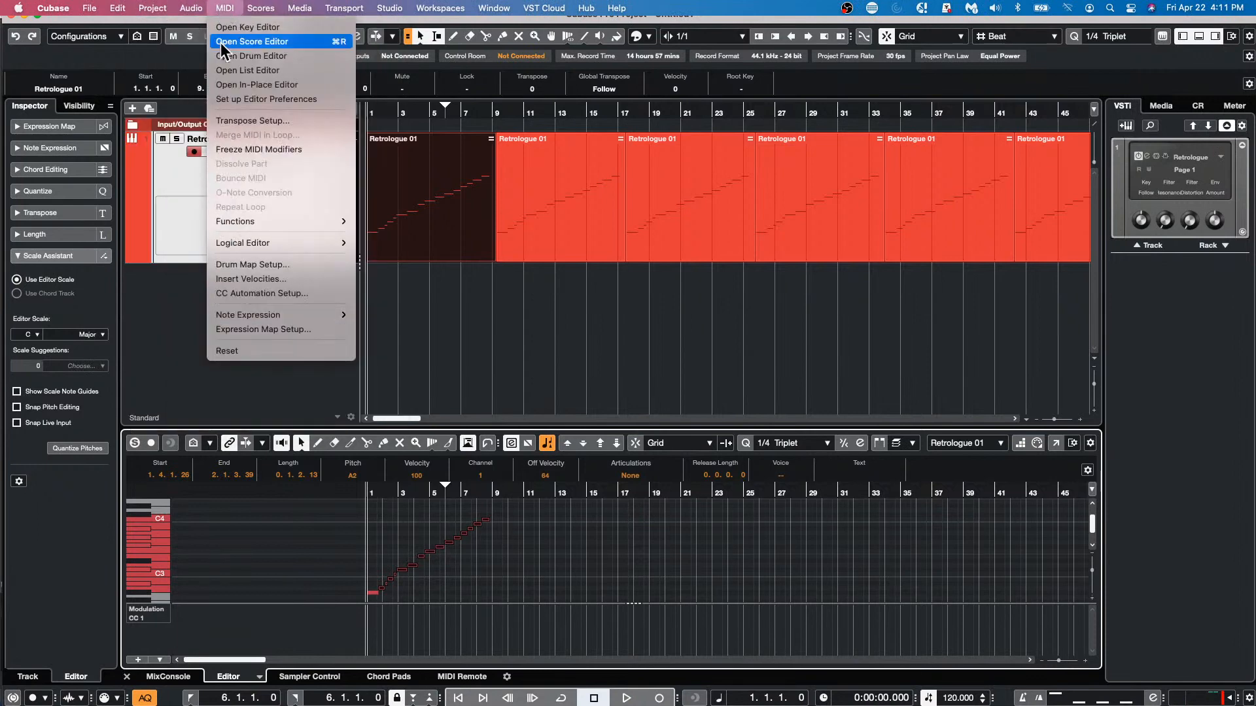
pyautogui.moveTo(285, 221)
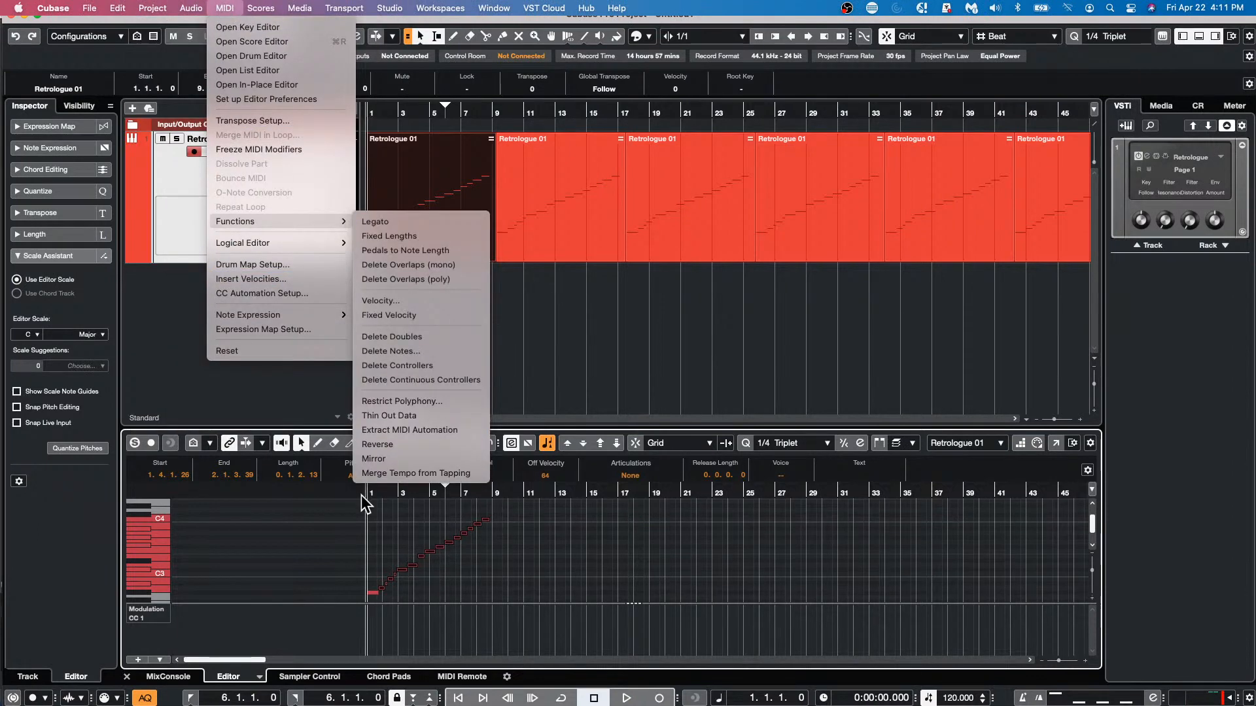
pyautogui.click(377, 445)
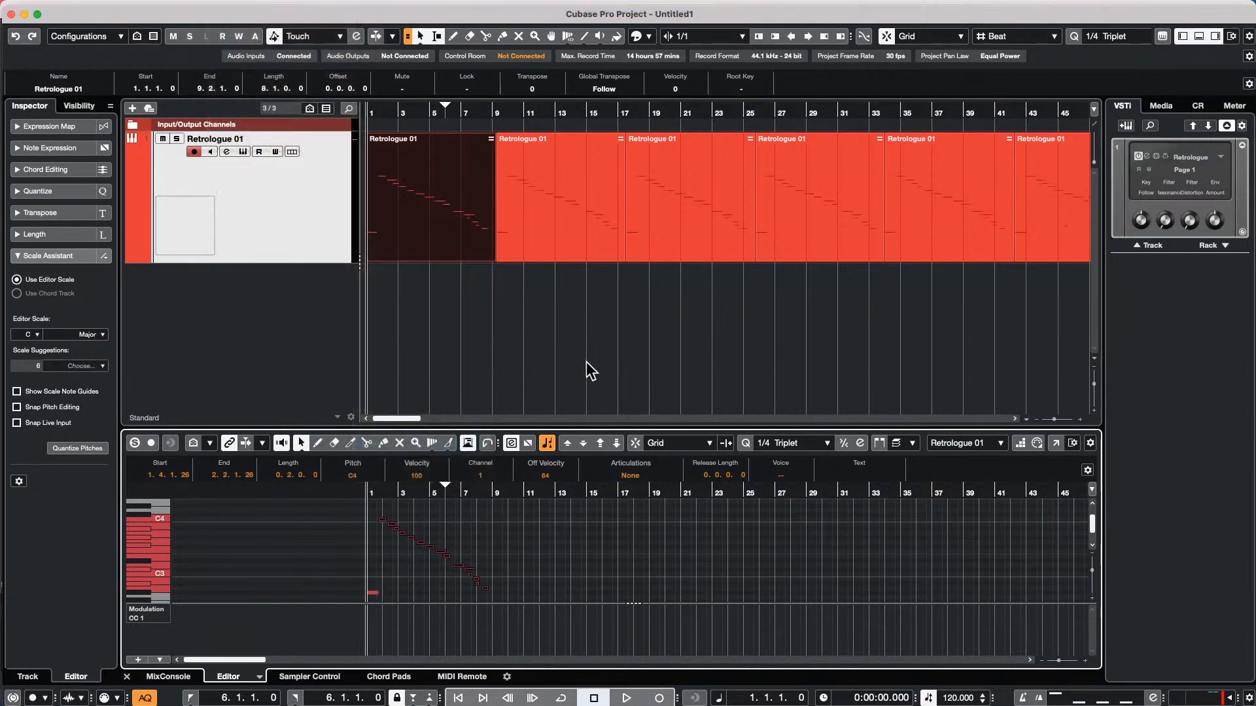
# Check the second and third shared copies by selecting each in turn, and reselect the first Retrologue part
pyautogui.click(597, 219)
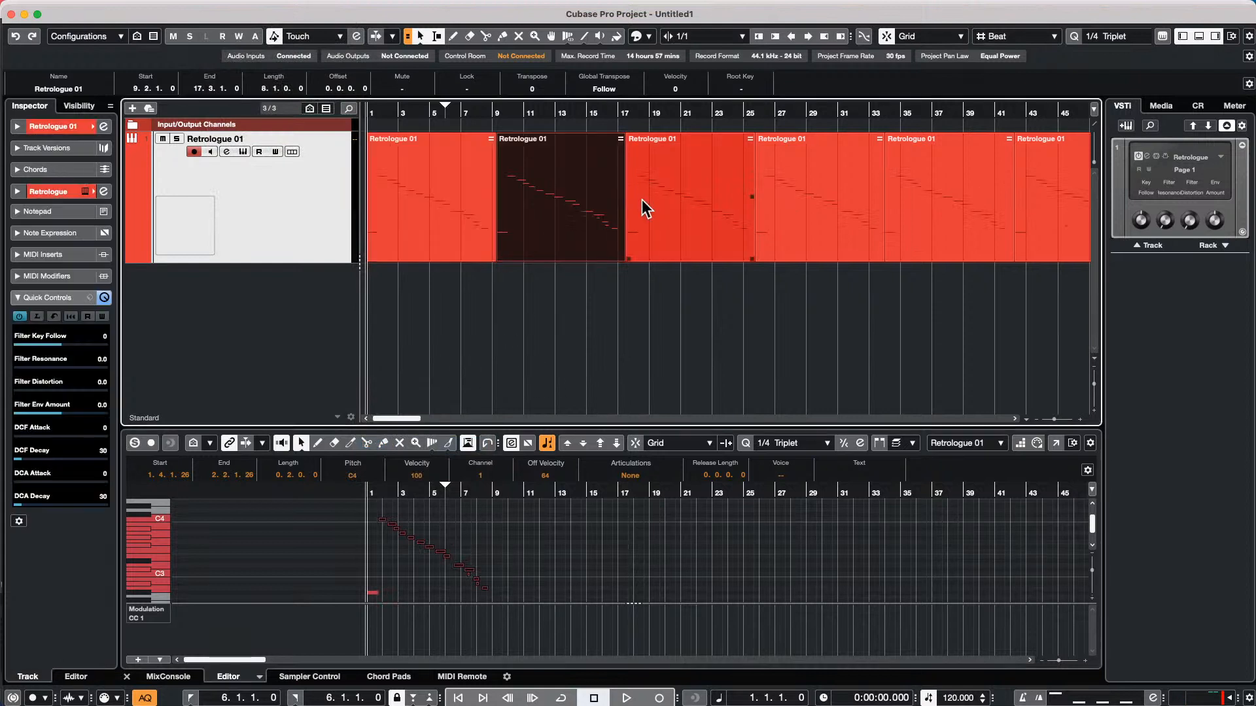
pyautogui.click(709, 199)
pyautogui.click(412, 203)
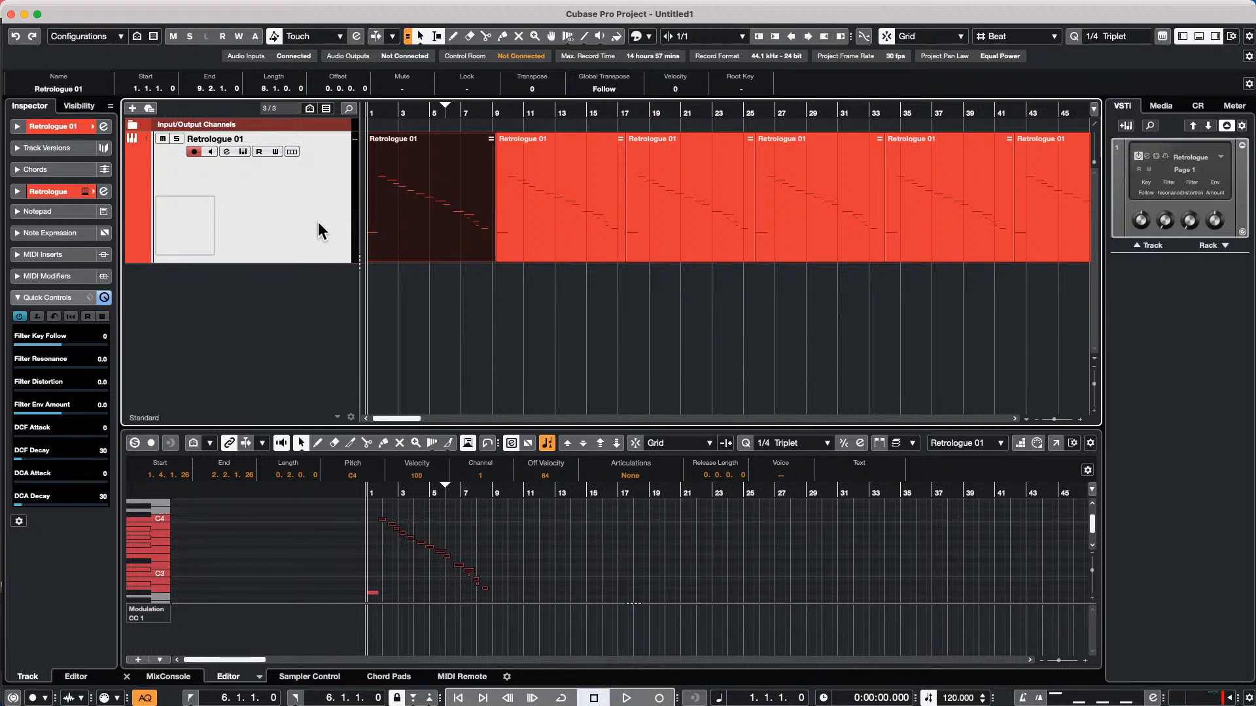
# Open the Retrologue 01 channel settings and load LoopMash FX in the first insert slot
pyautogui.moveTo(6, 8)
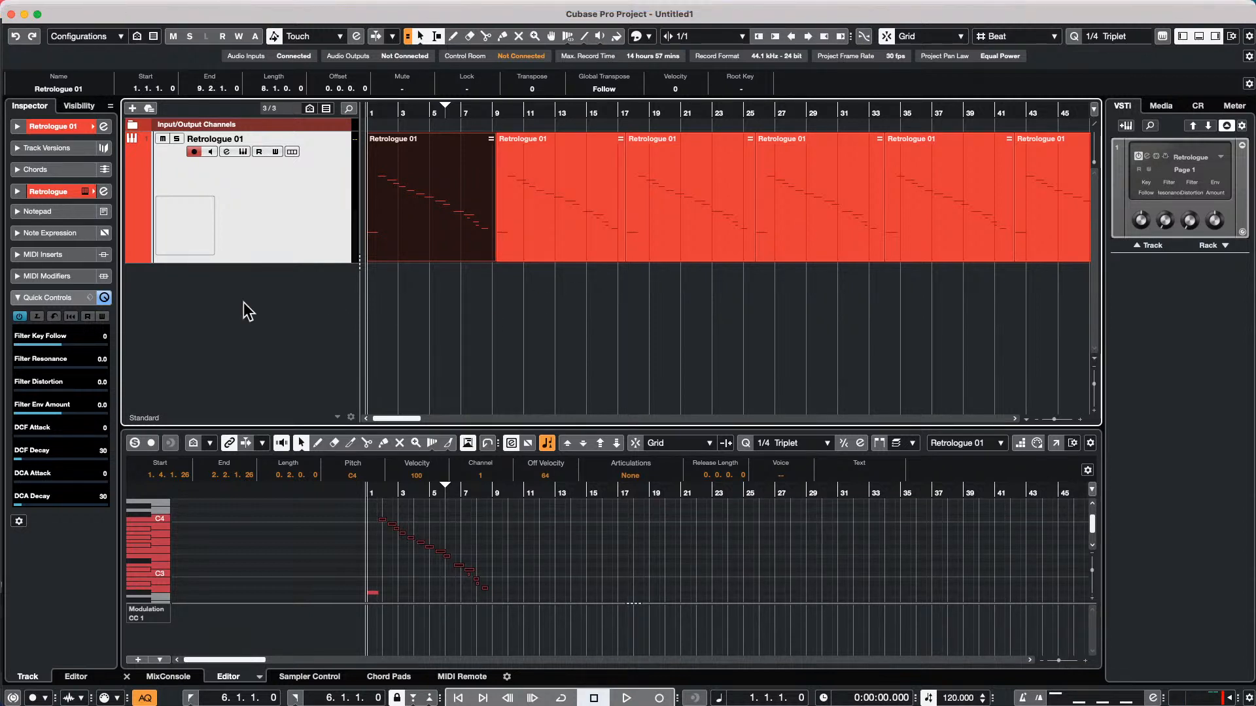
pyautogui.click(104, 191)
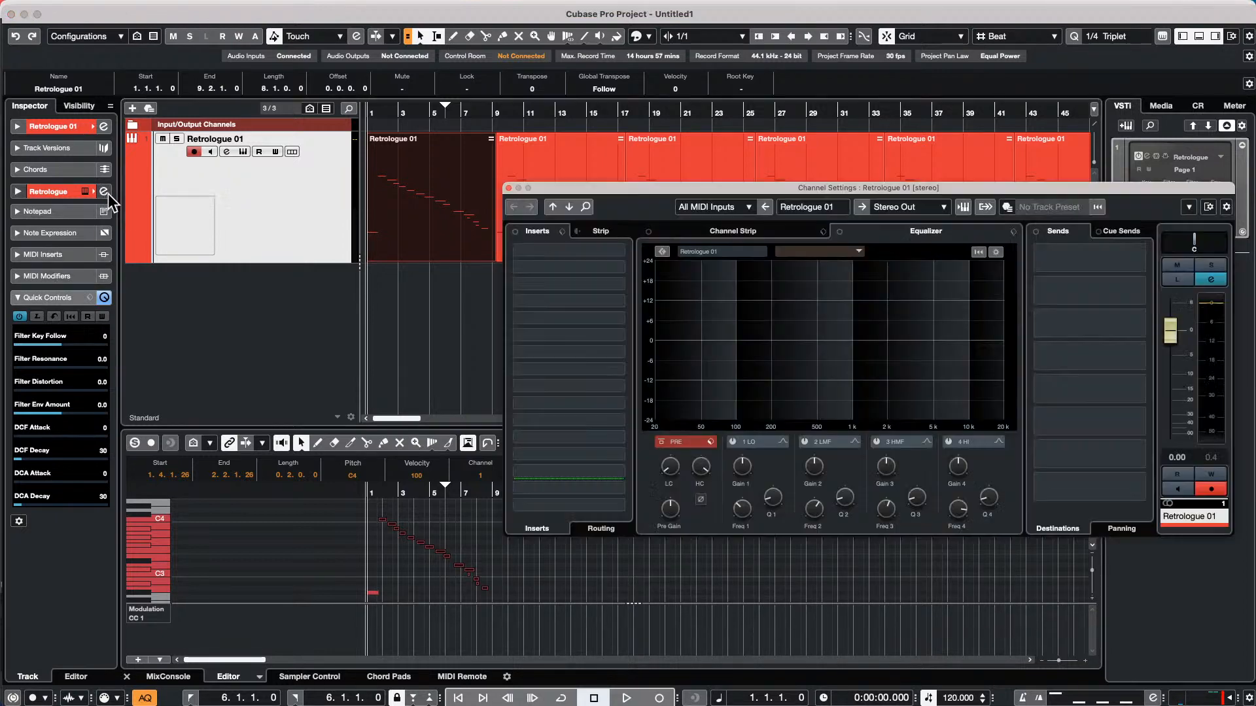
pyautogui.click(621, 252)
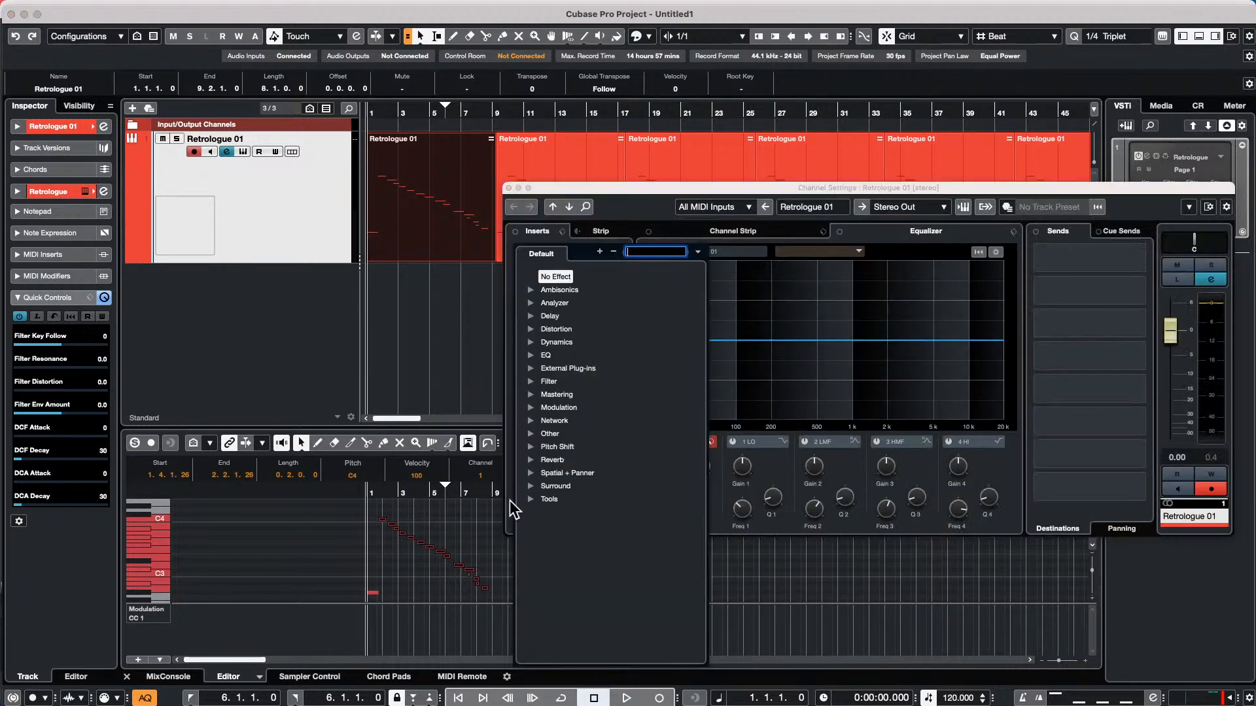
pyautogui.click(530, 434)
pyautogui.click(573, 484)
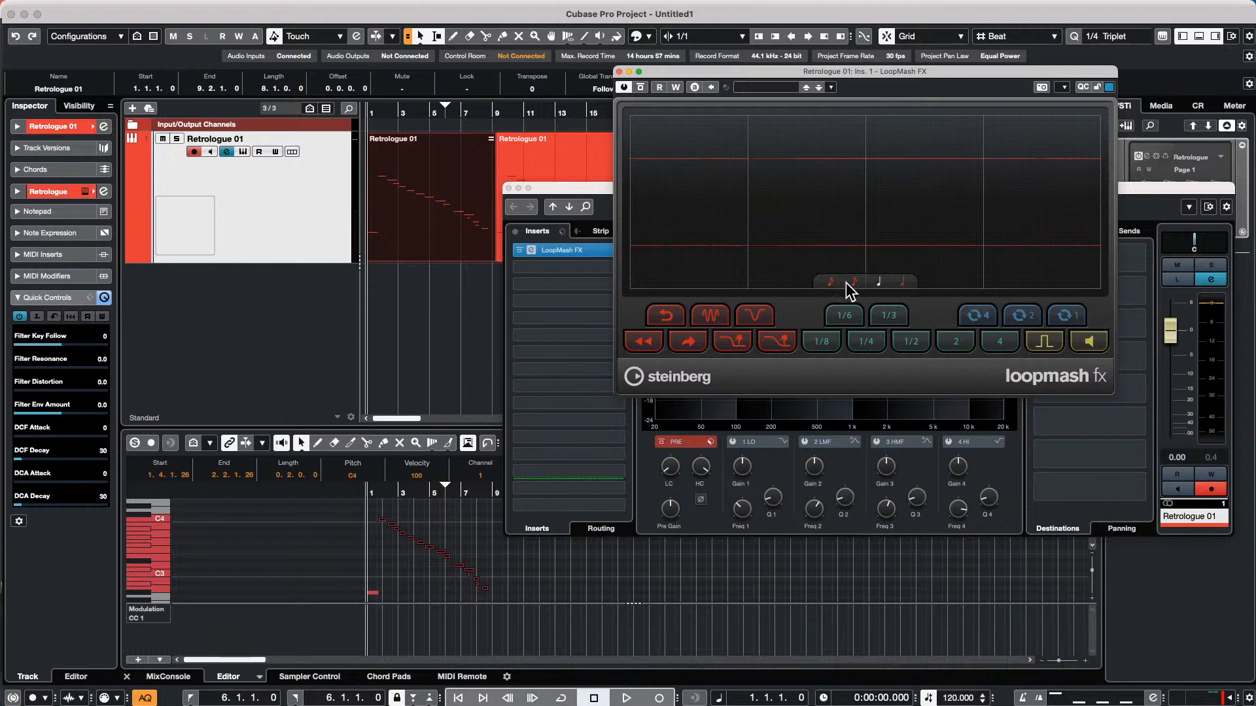
# Try the shortest and longest note-value grids in LoopMash FX, leave the longest active, and close the effect and channel settings windows
pyautogui.click(828, 282)
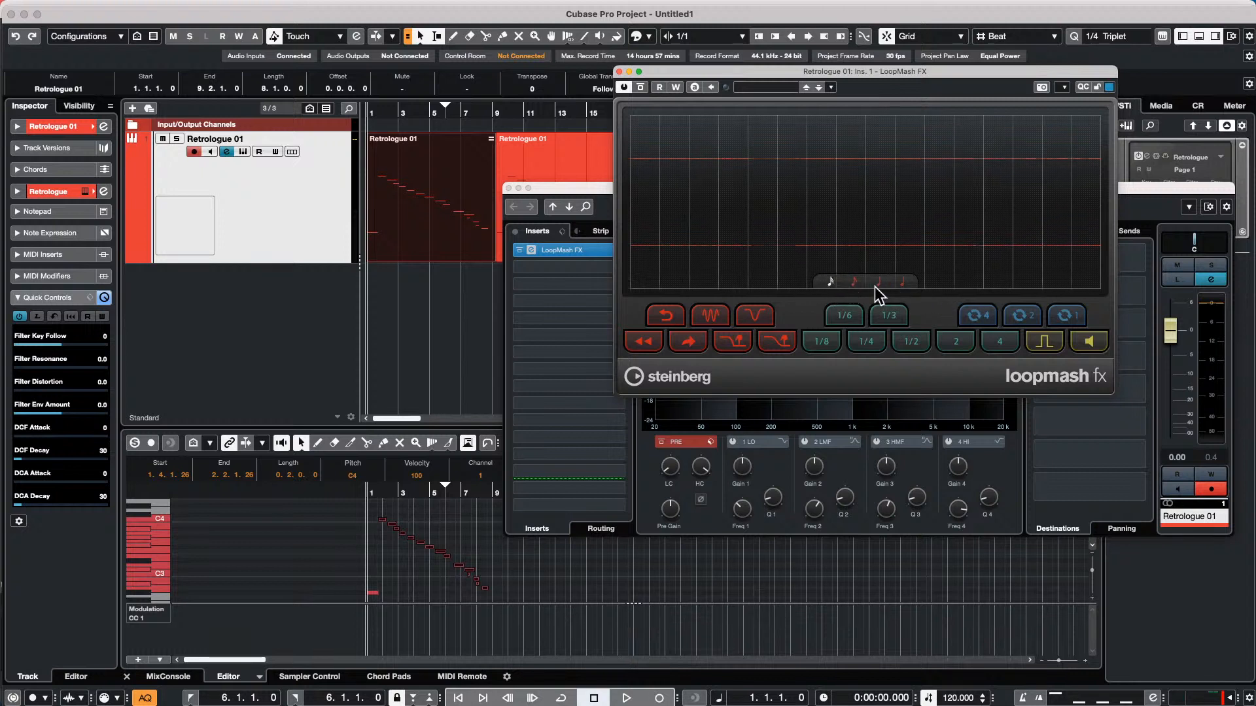
pyautogui.click(903, 283)
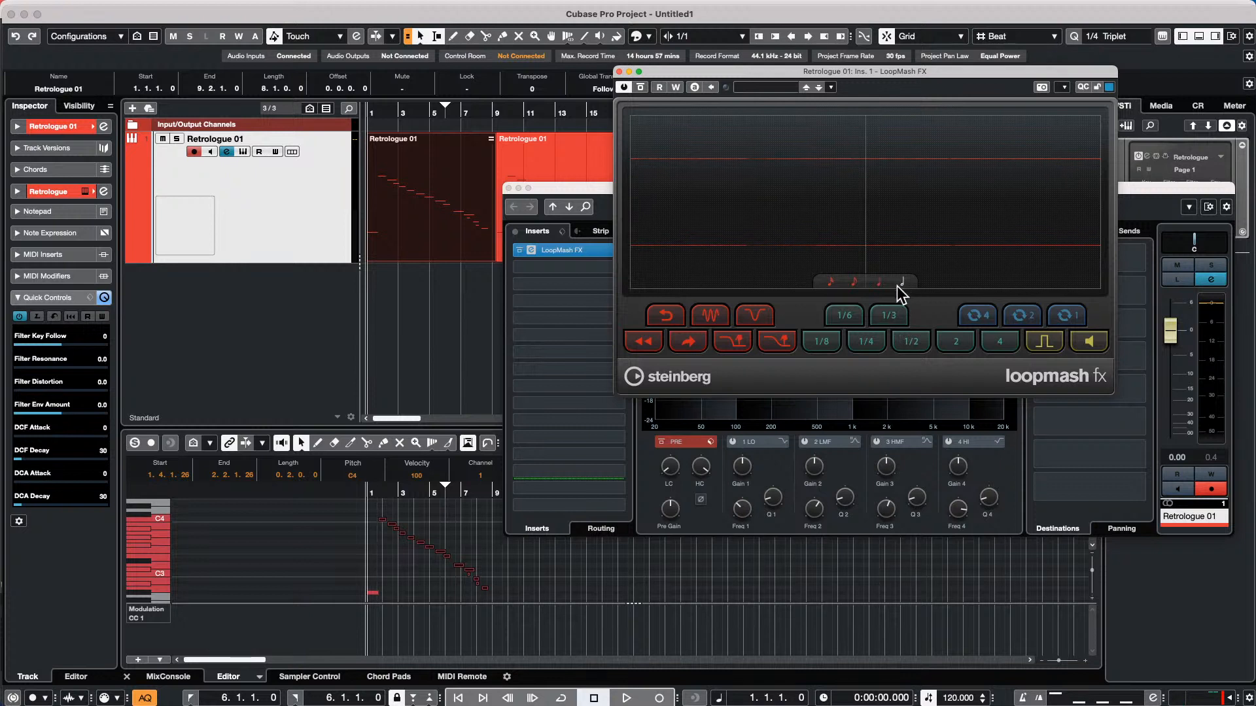
pyautogui.click(880, 283)
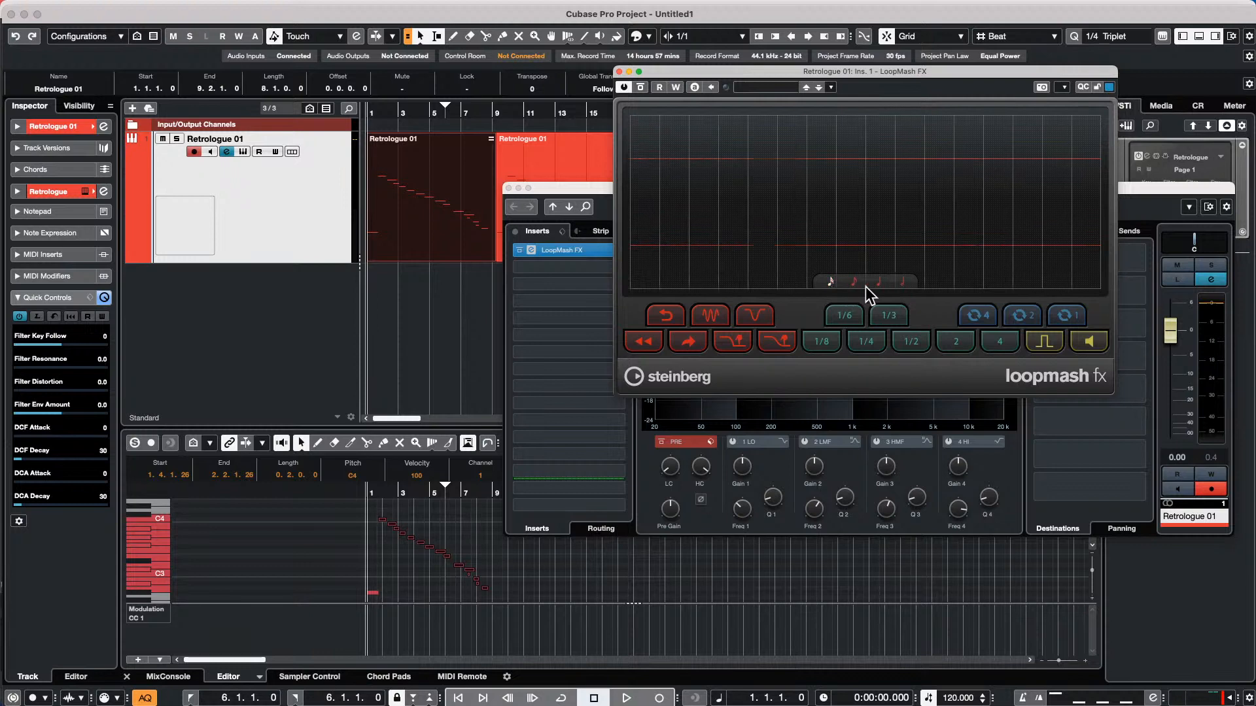
pyautogui.click(905, 285)
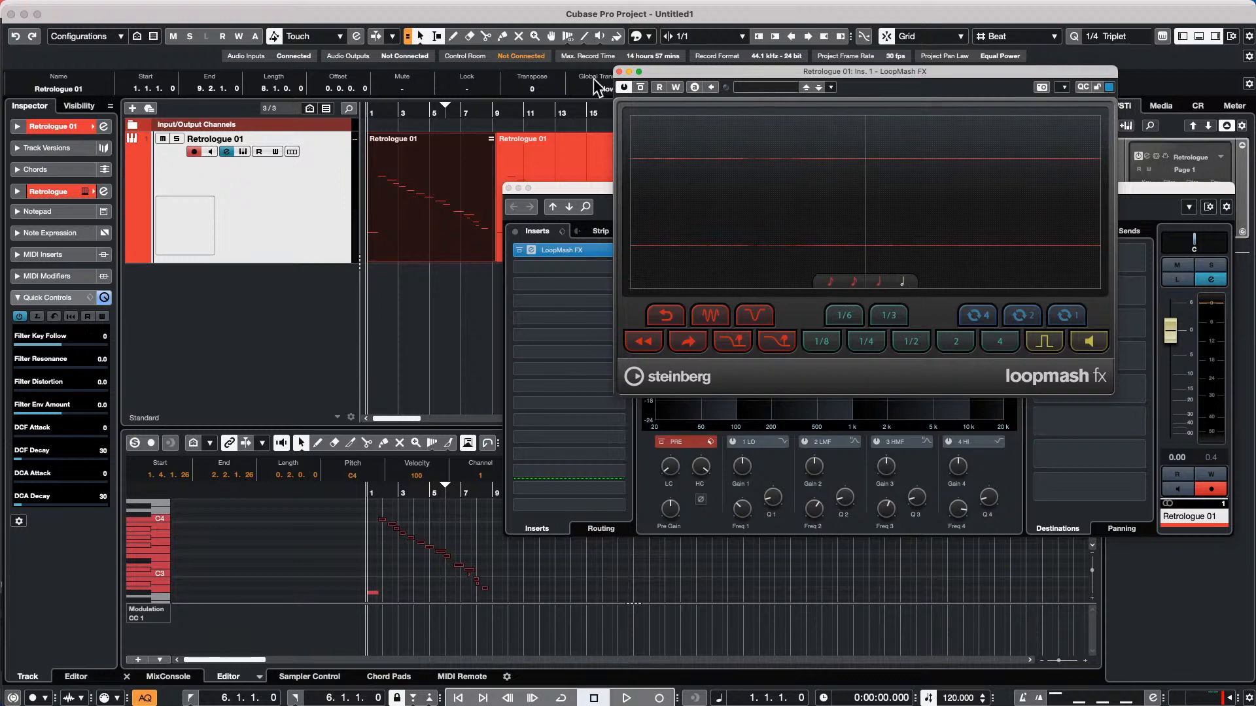
pyautogui.click(618, 71)
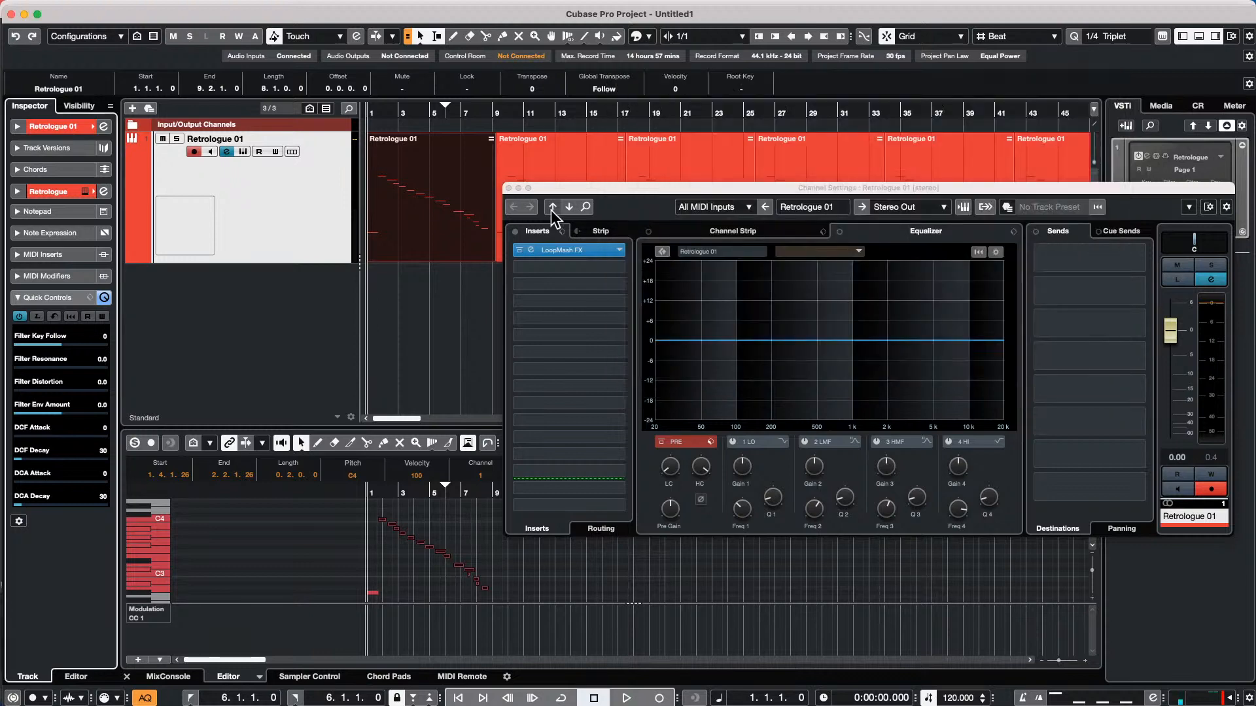
pyautogui.click(508, 188)
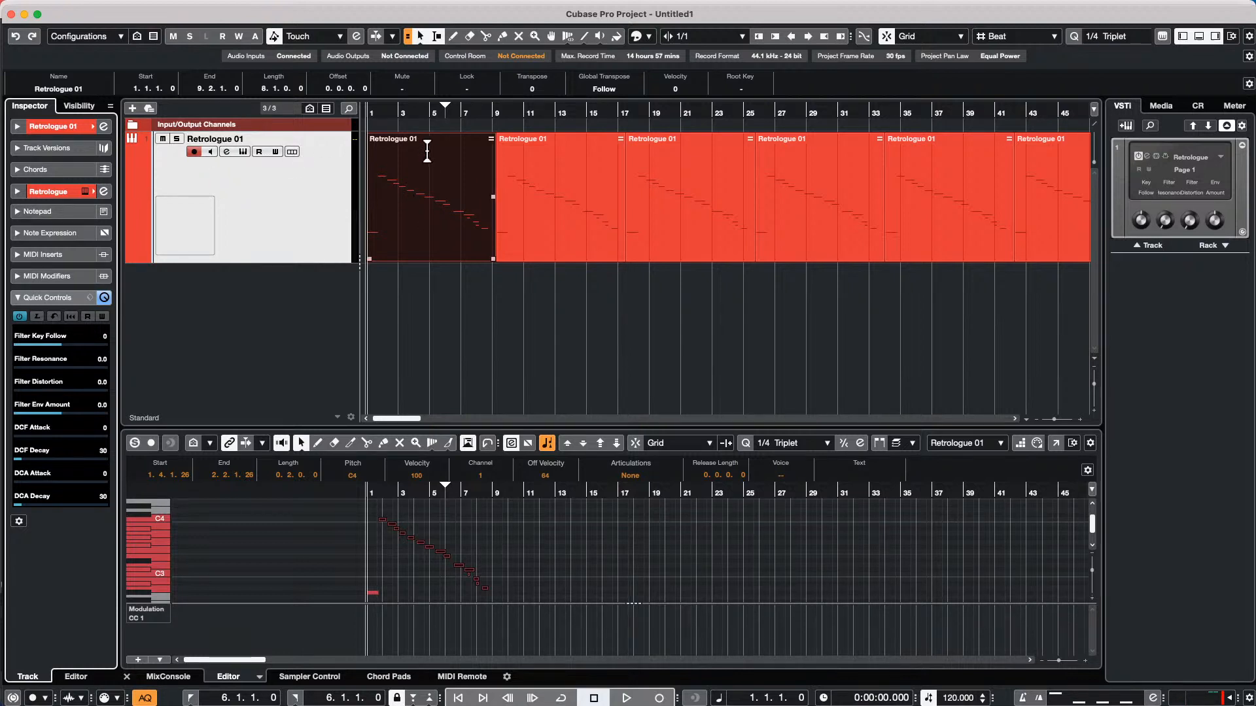
# Add 16 stereo audio tracks below the Retrologue track
pyautogui.rightClick(269, 197)
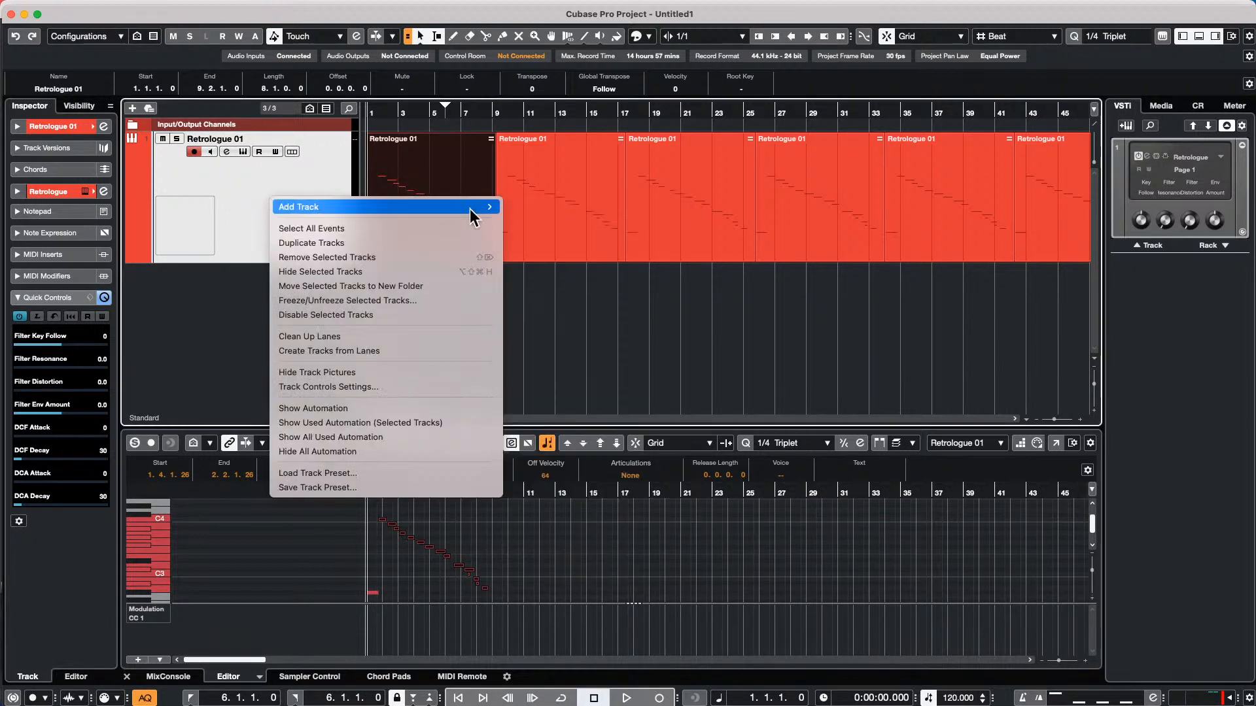
pyautogui.moveTo(472, 206)
pyautogui.click(575, 206)
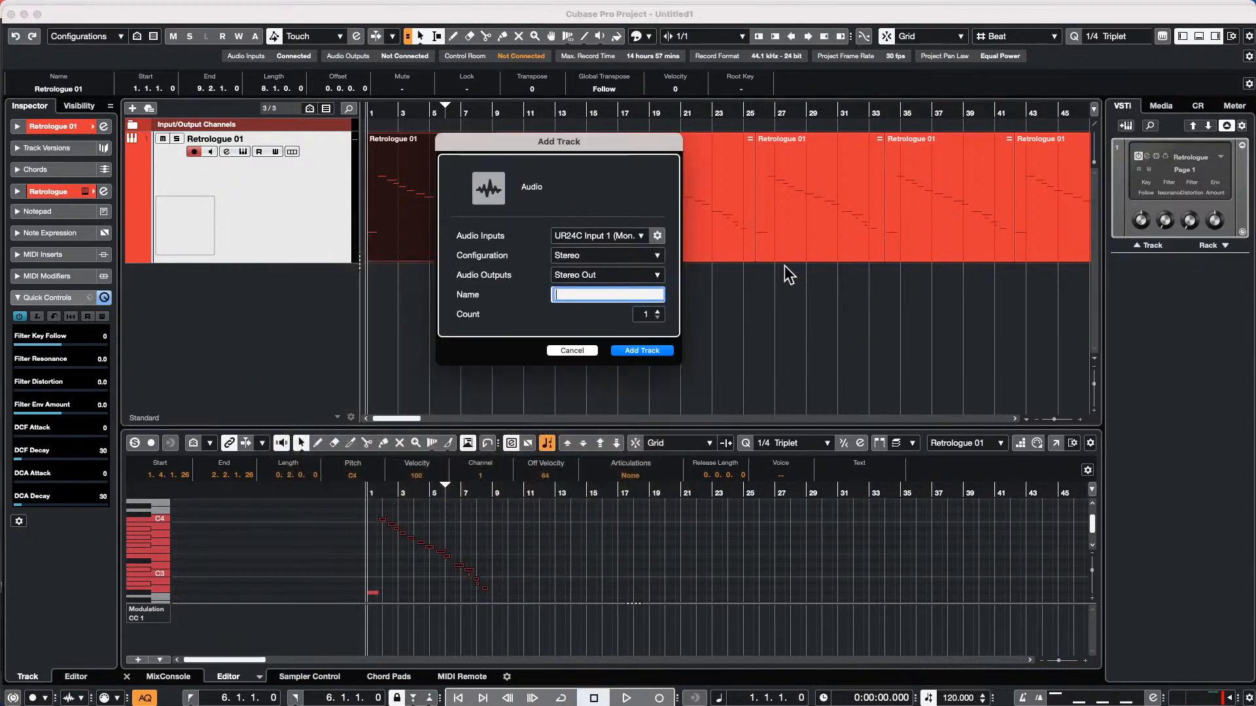
pyautogui.click(656, 311)
pyautogui.click(657, 311)
pyautogui.click(644, 352)
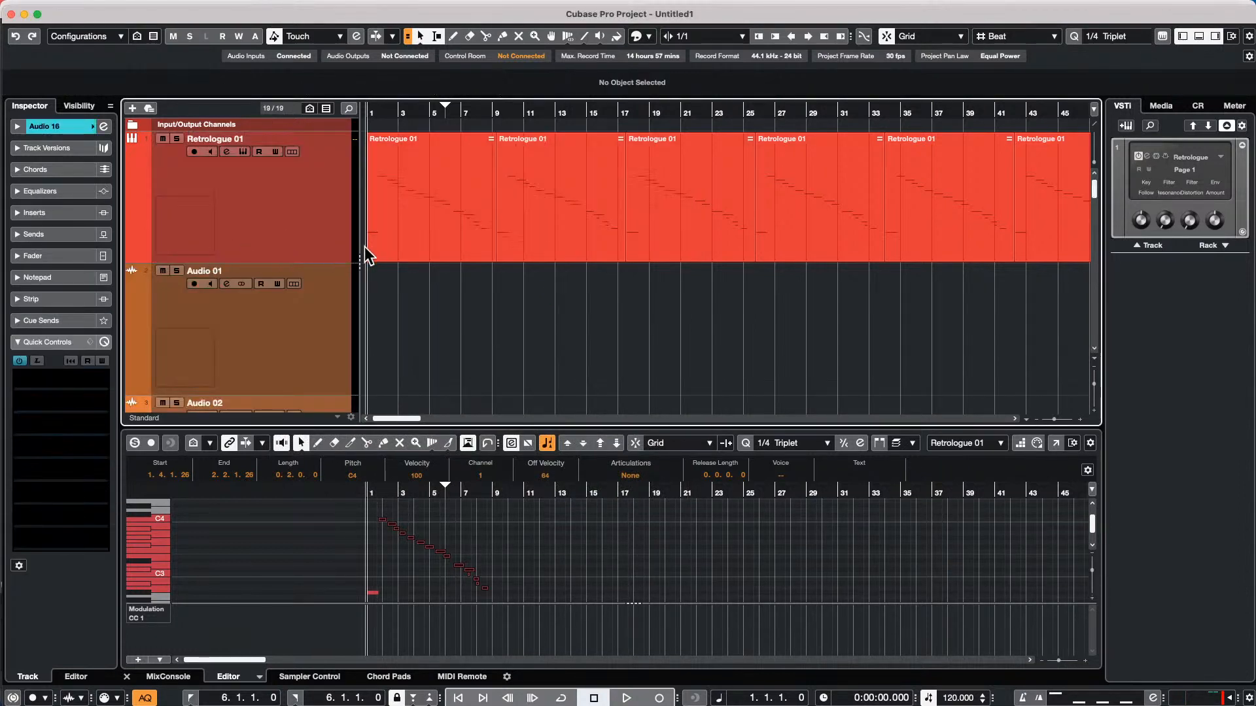
# Shrink all tracks to minimum height and select the tracks Audio 01 through Audio 16
pyautogui.moveTo(331, 262); pyautogui.dragTo(331, 146)
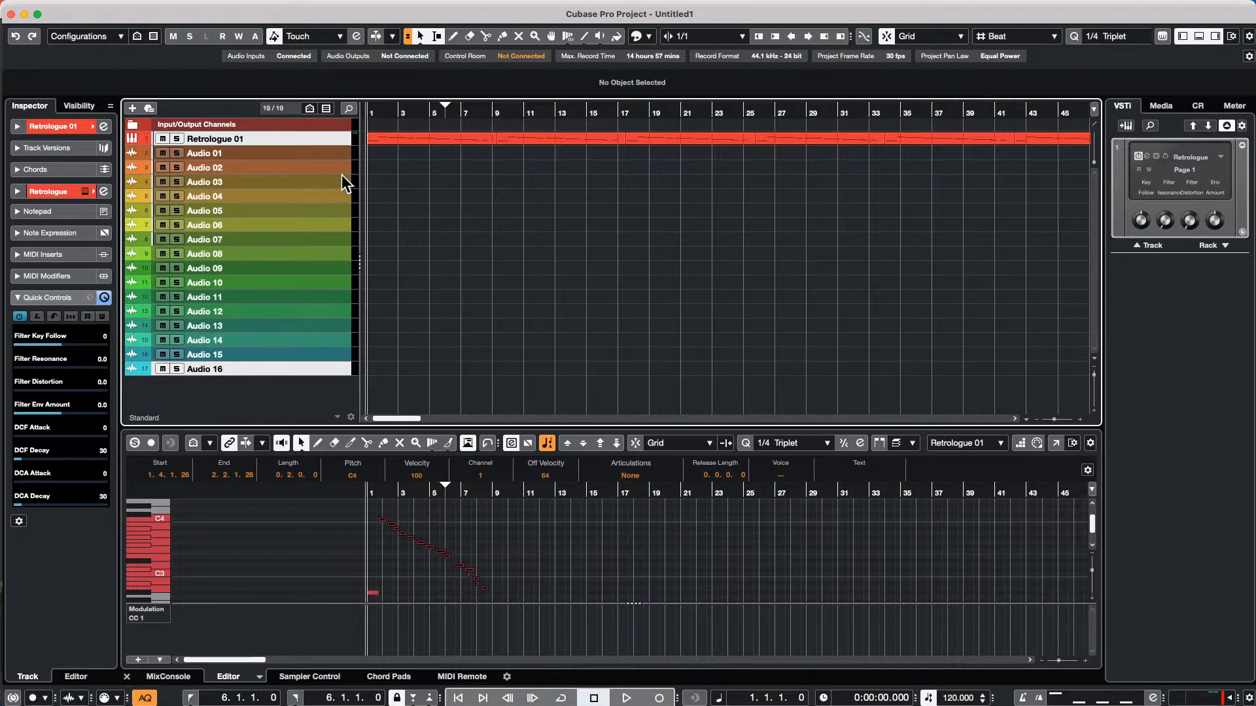
pyautogui.click(327, 161)
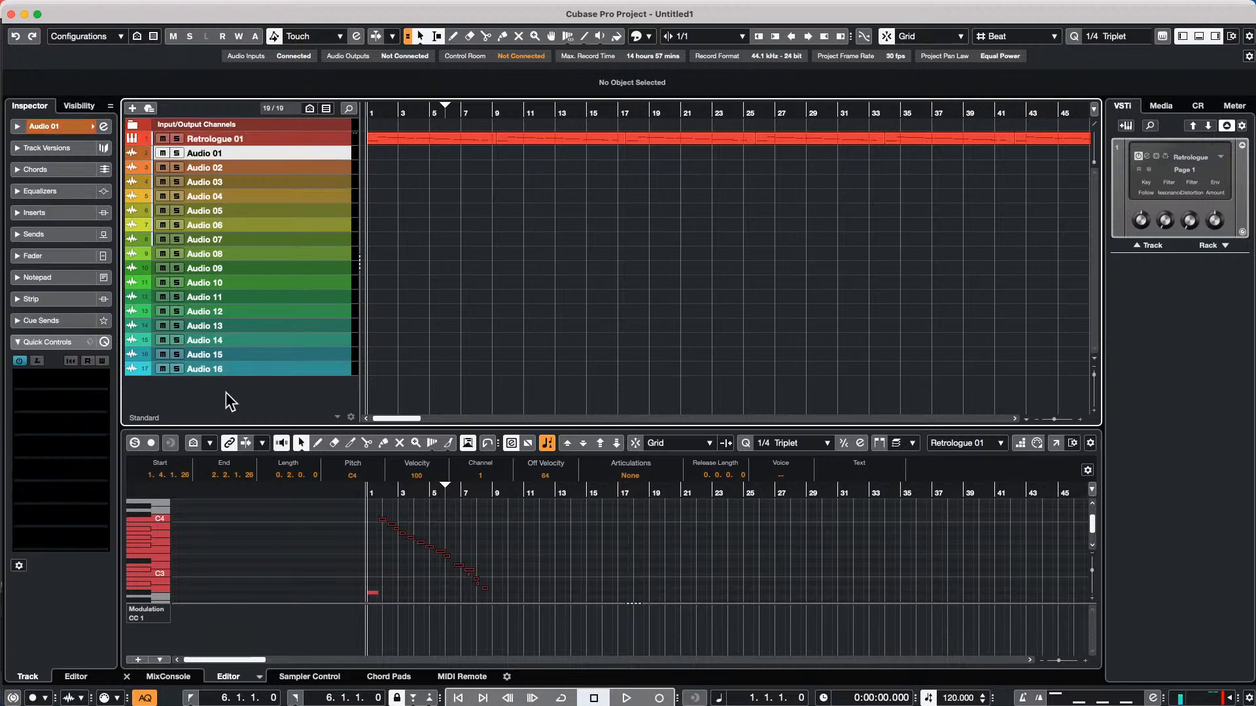
pyautogui.keyDown('shift'); pyautogui.click(328, 371); pyautogui.keyUp('shift')
# Open the Project Logical Editor setup and move its window toward the middle of the project
pyautogui.moveTo(62, 8)
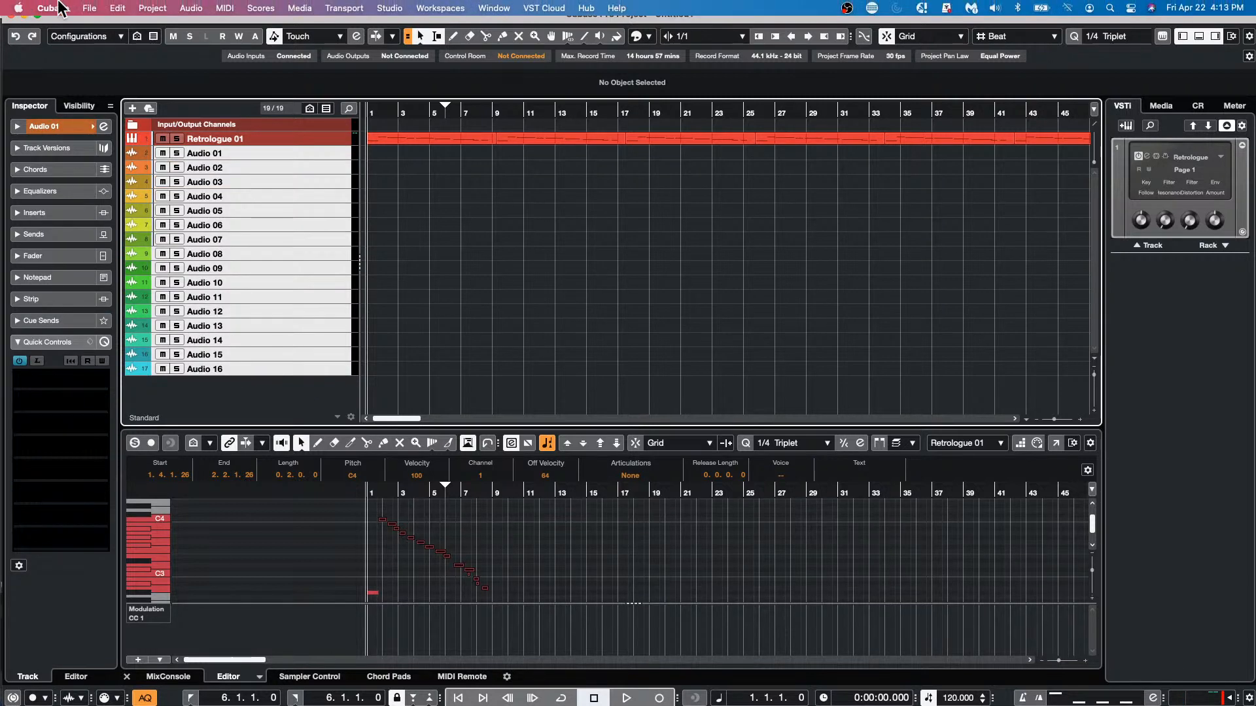
pyautogui.click(201, 8)
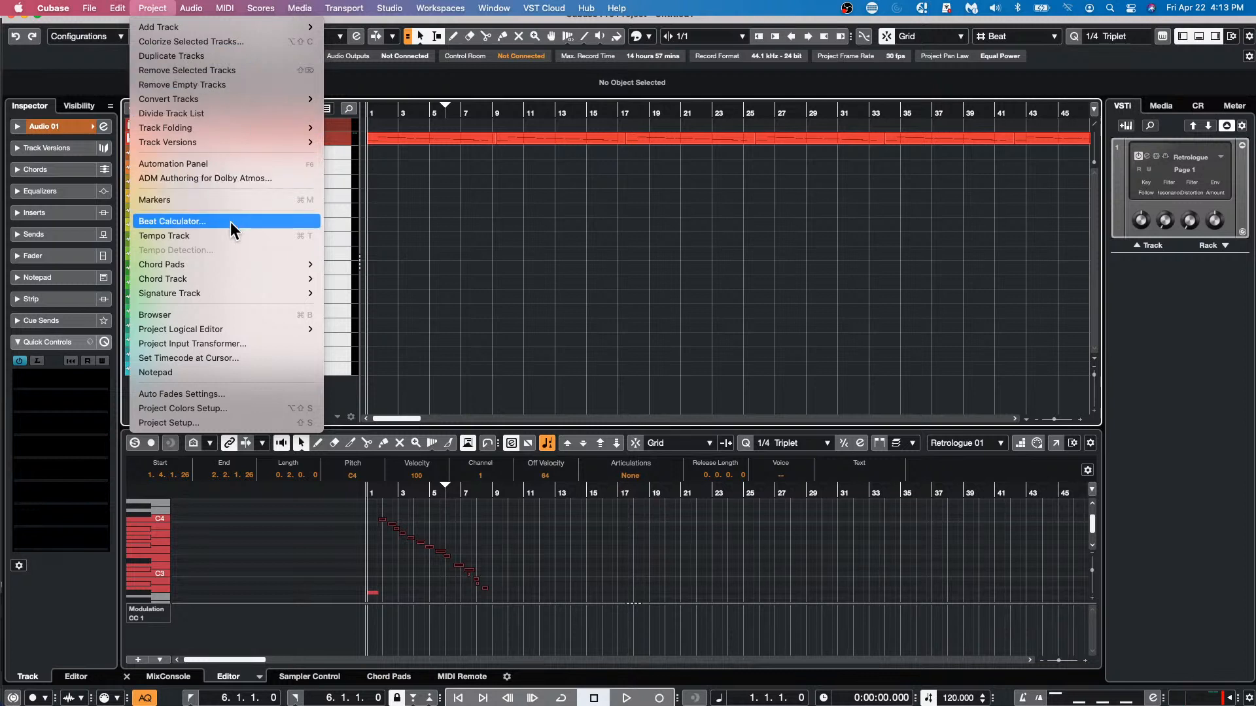
pyautogui.moveTo(239, 288)
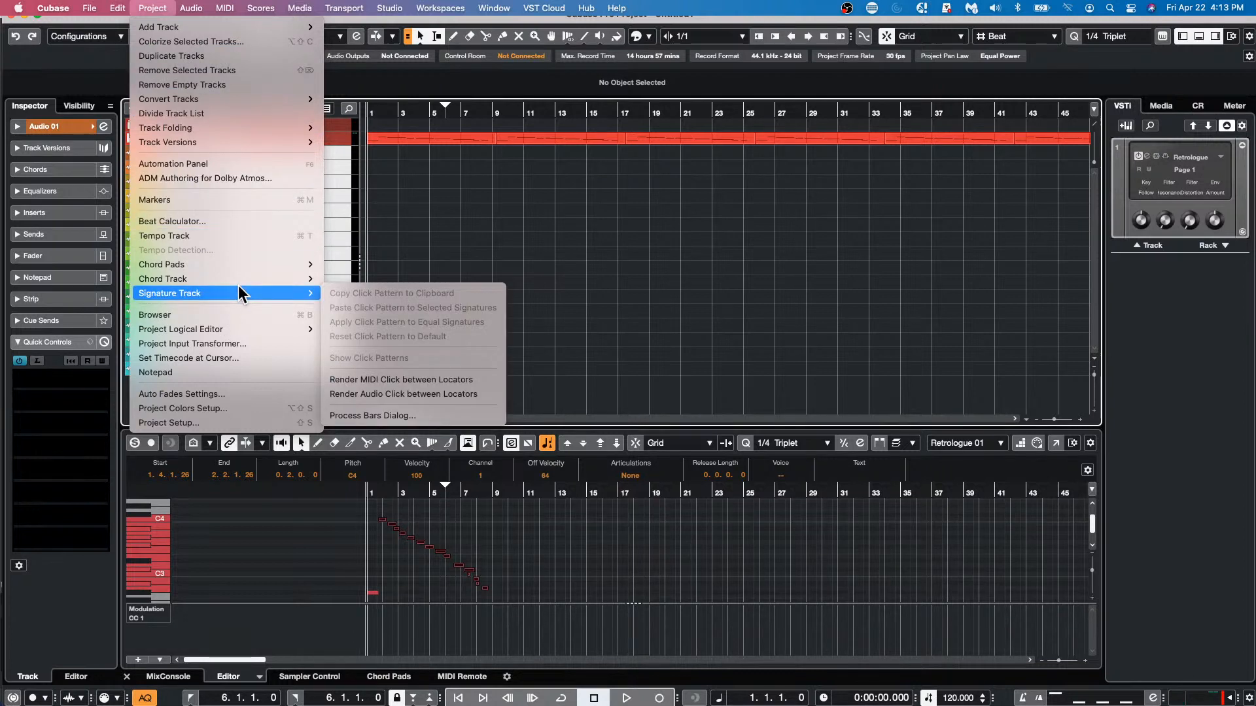
pyautogui.moveTo(236, 328)
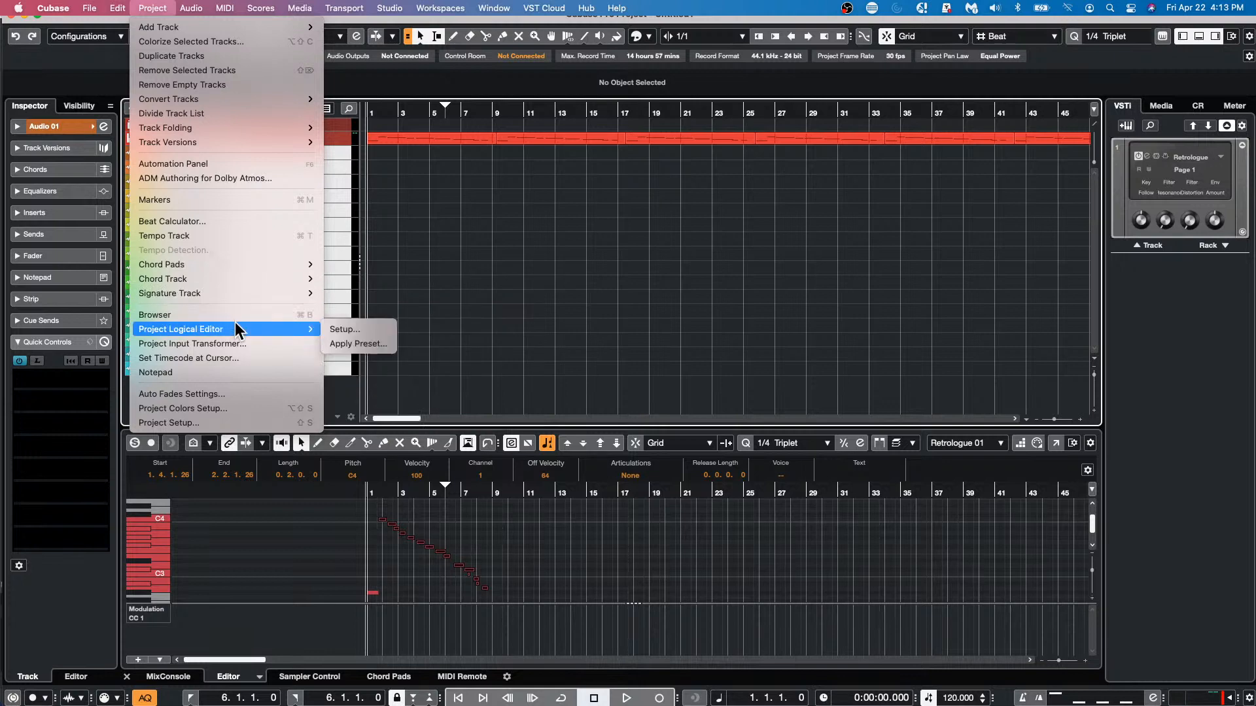
pyautogui.click(383, 331)
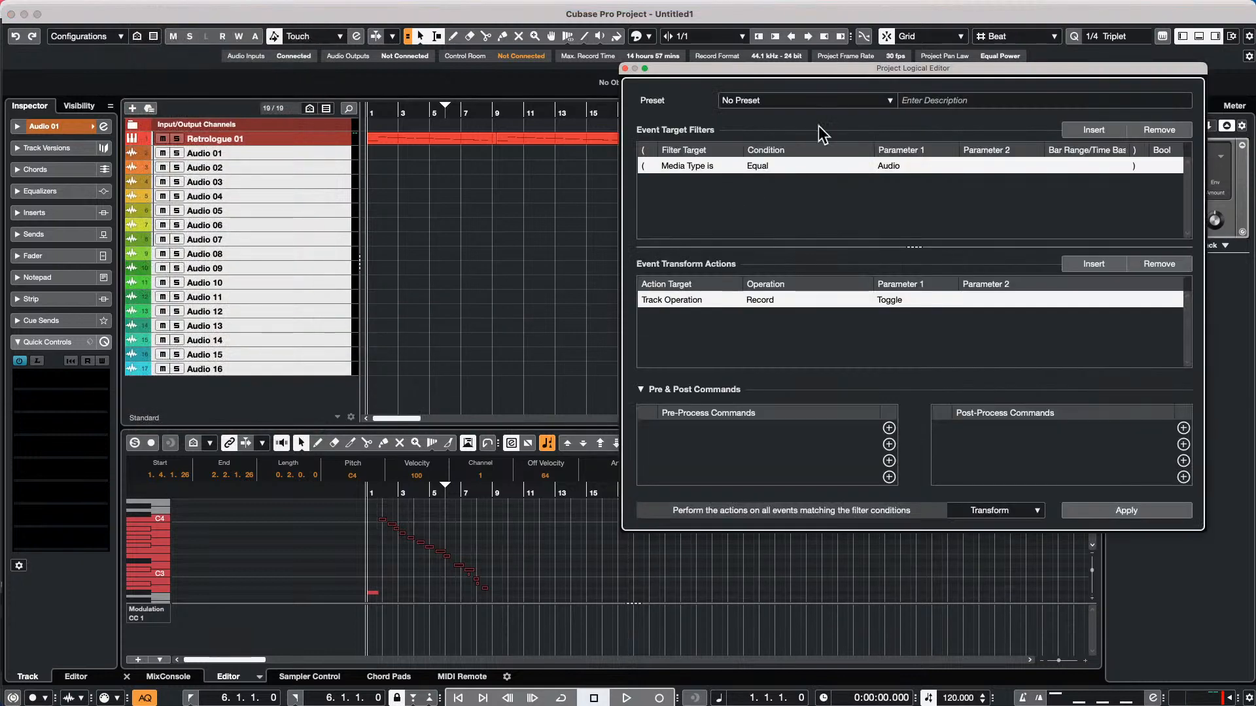
pyautogui.moveTo(770, 80); pyautogui.dragTo(479, 91)
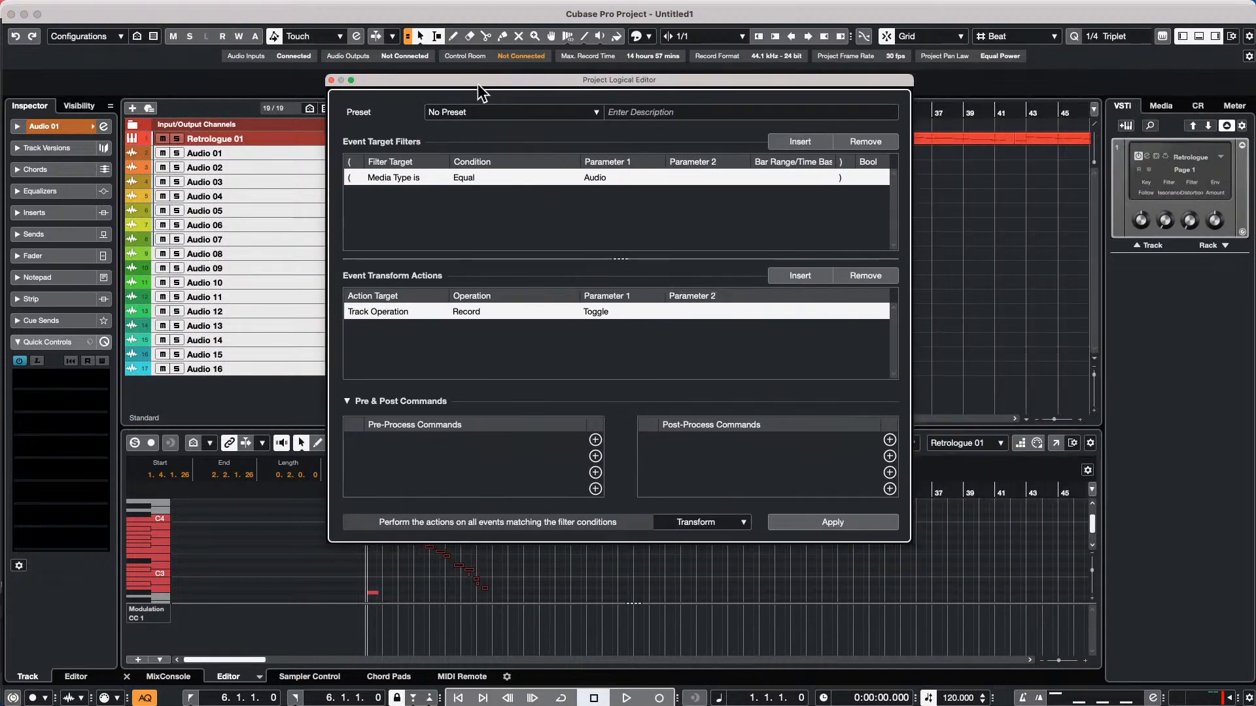
# Keep Transform as the Project Logical Editor function and remove the default event target filter and transform action
pyautogui.click(719, 524)
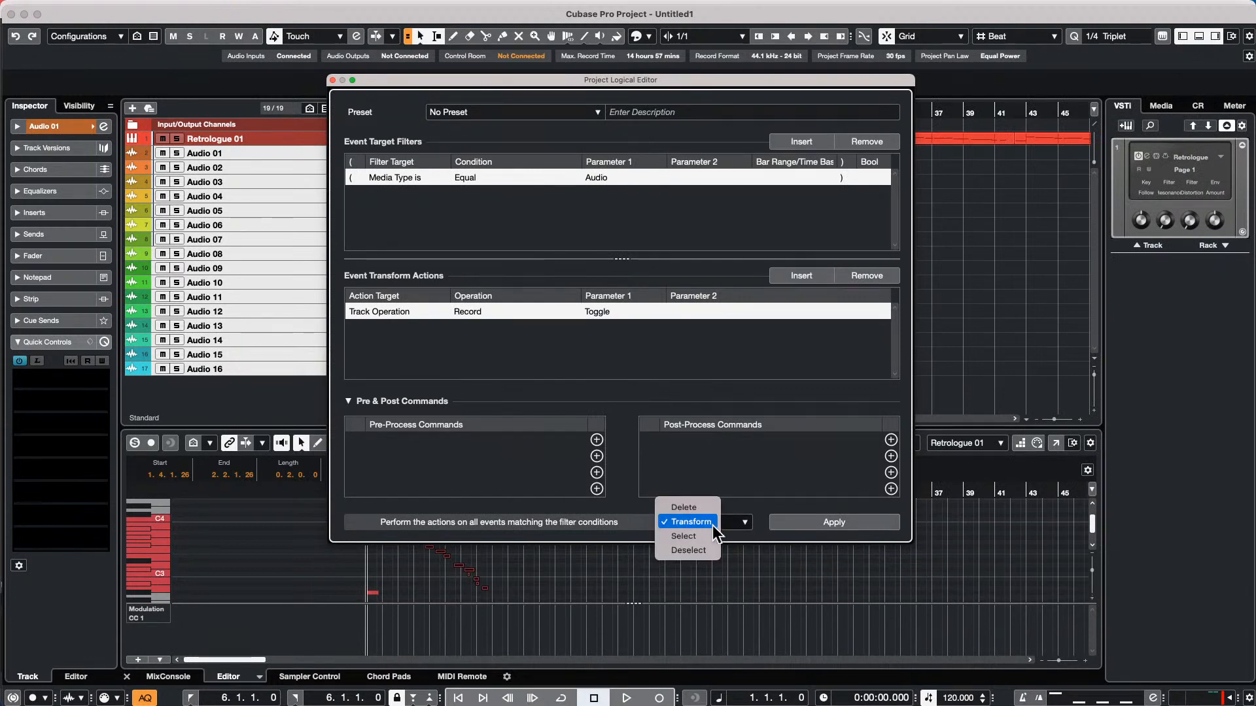
pyautogui.click(691, 522)
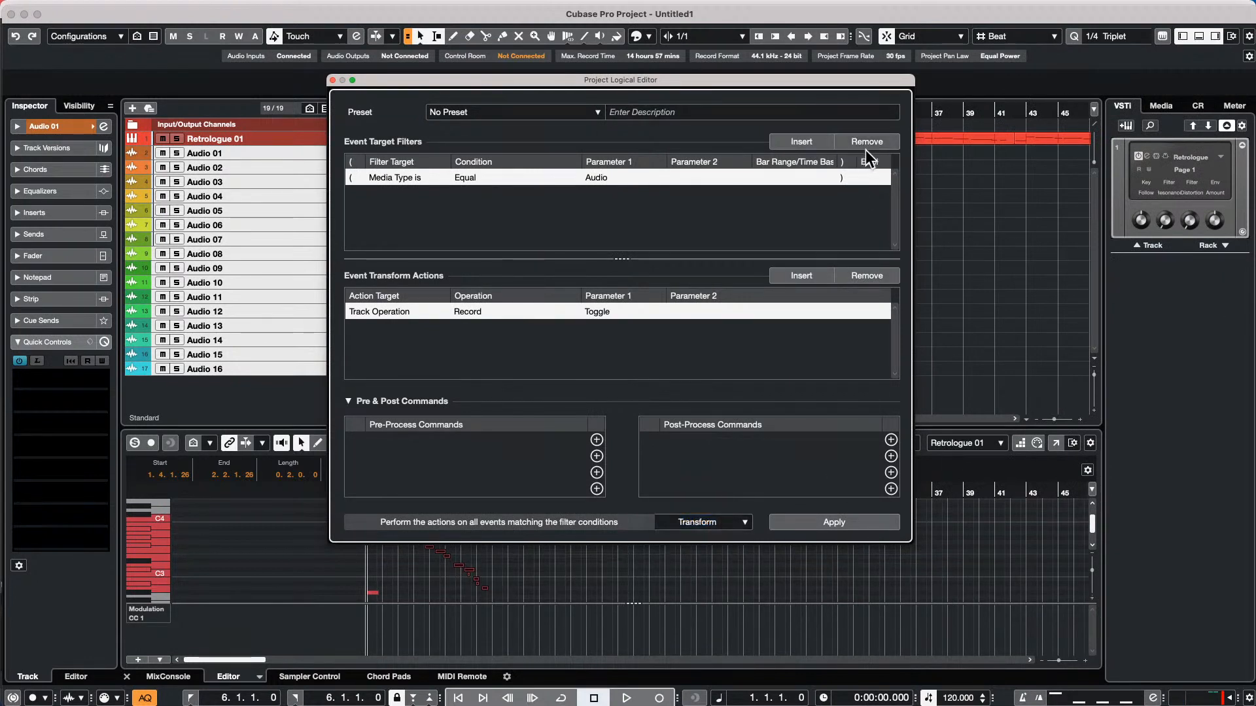
pyautogui.click(873, 276)
pyautogui.click(873, 141)
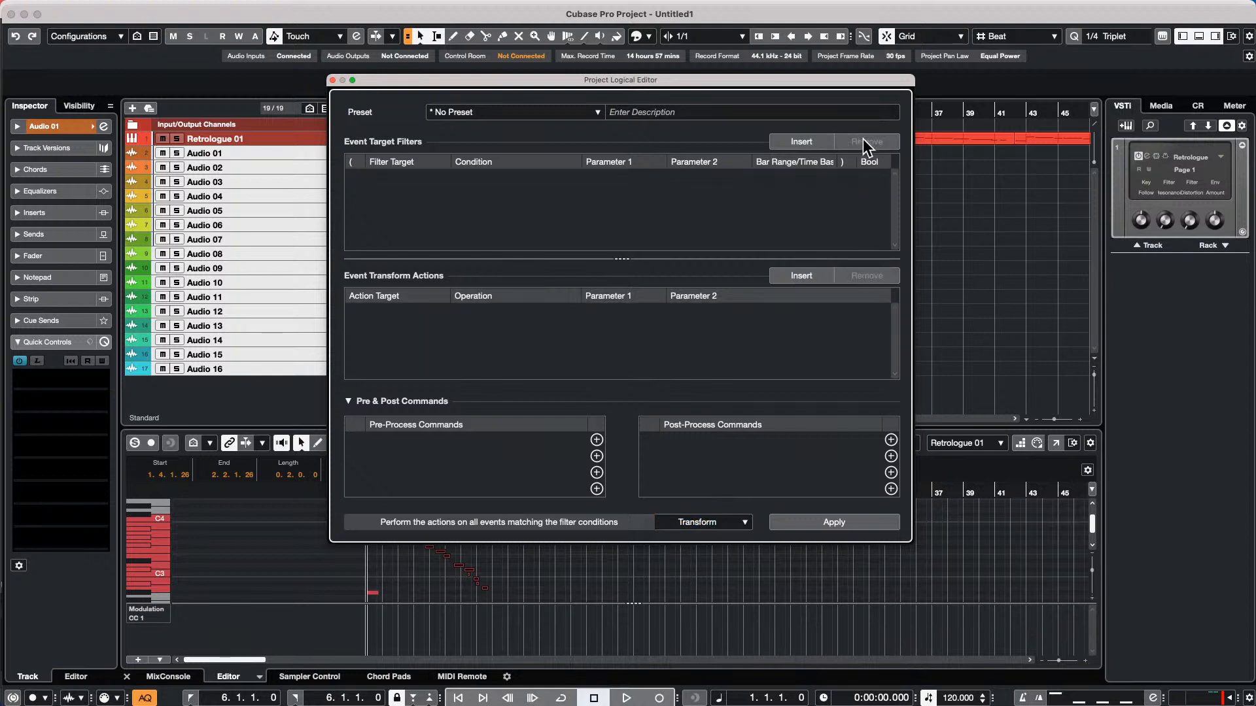
# Insert an event target filter with Container Type is, condition Equal, and parameter Track
pyautogui.click(826, 141)
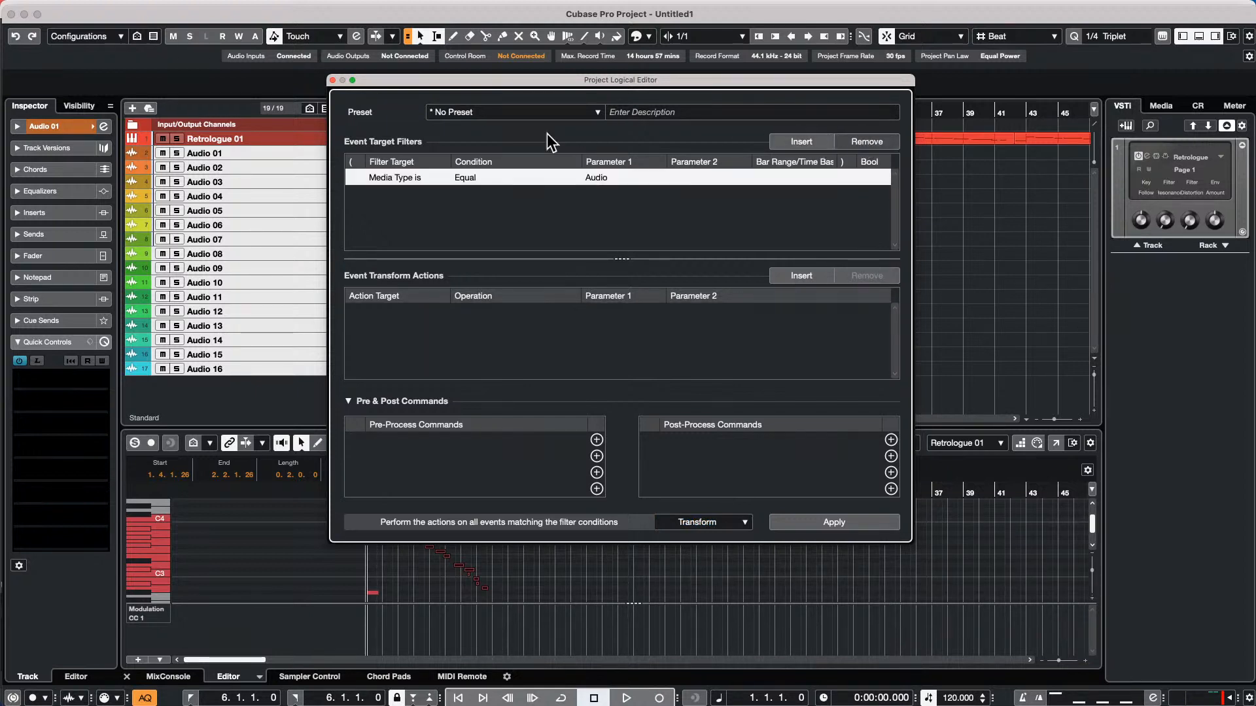
pyautogui.click(406, 177)
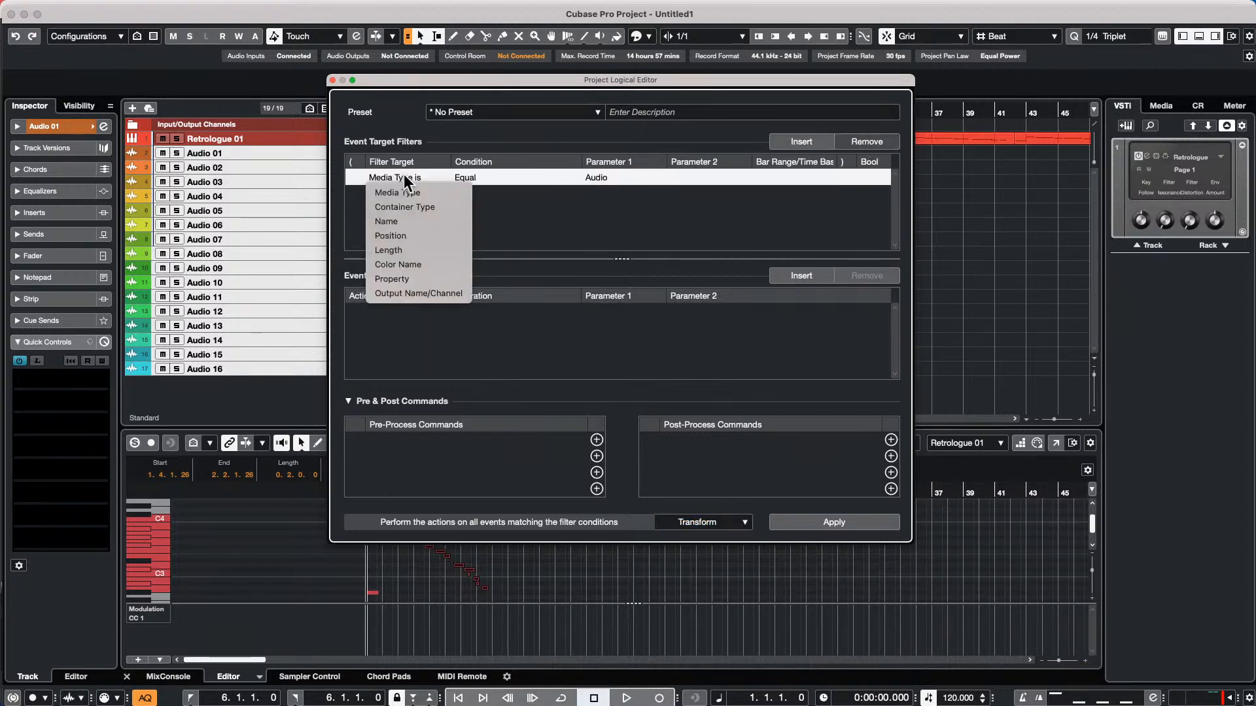
pyautogui.click(422, 208)
pyautogui.click(605, 179)
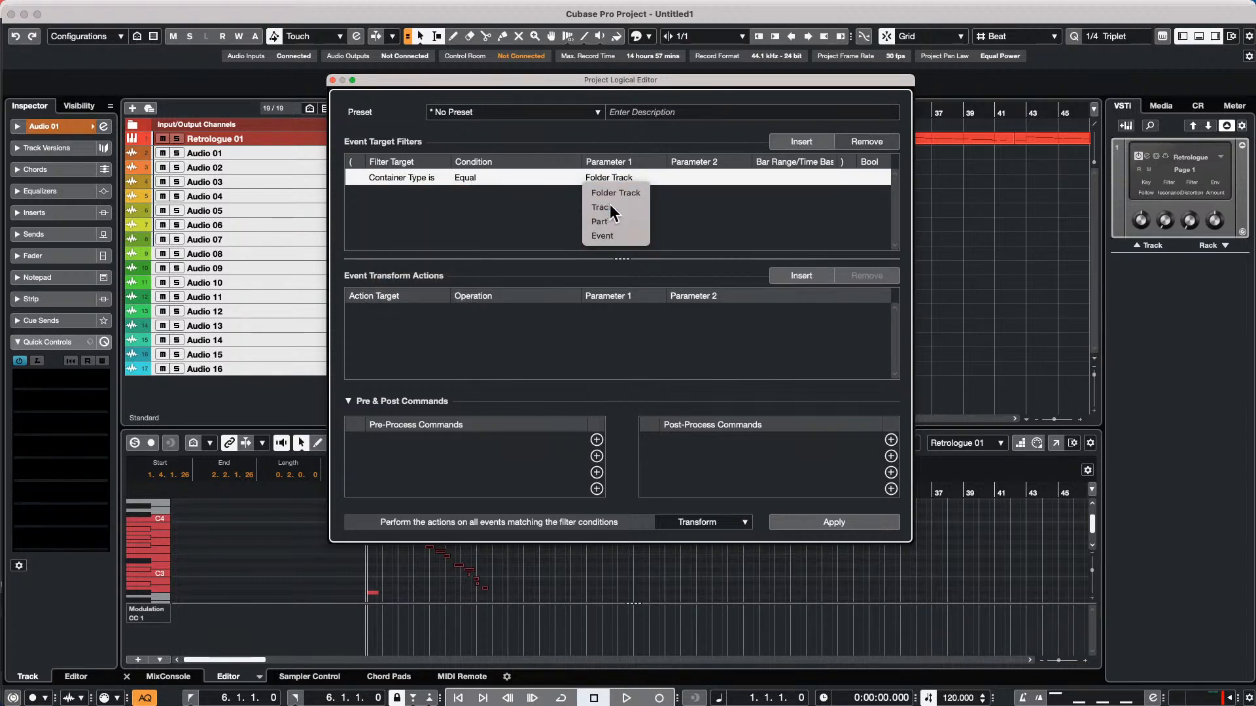
pyautogui.click(602, 208)
# Add a second event target filter with Property, condition Property Is Set, and parameter Is Selected
pyautogui.click(805, 141)
pyautogui.click(383, 194)
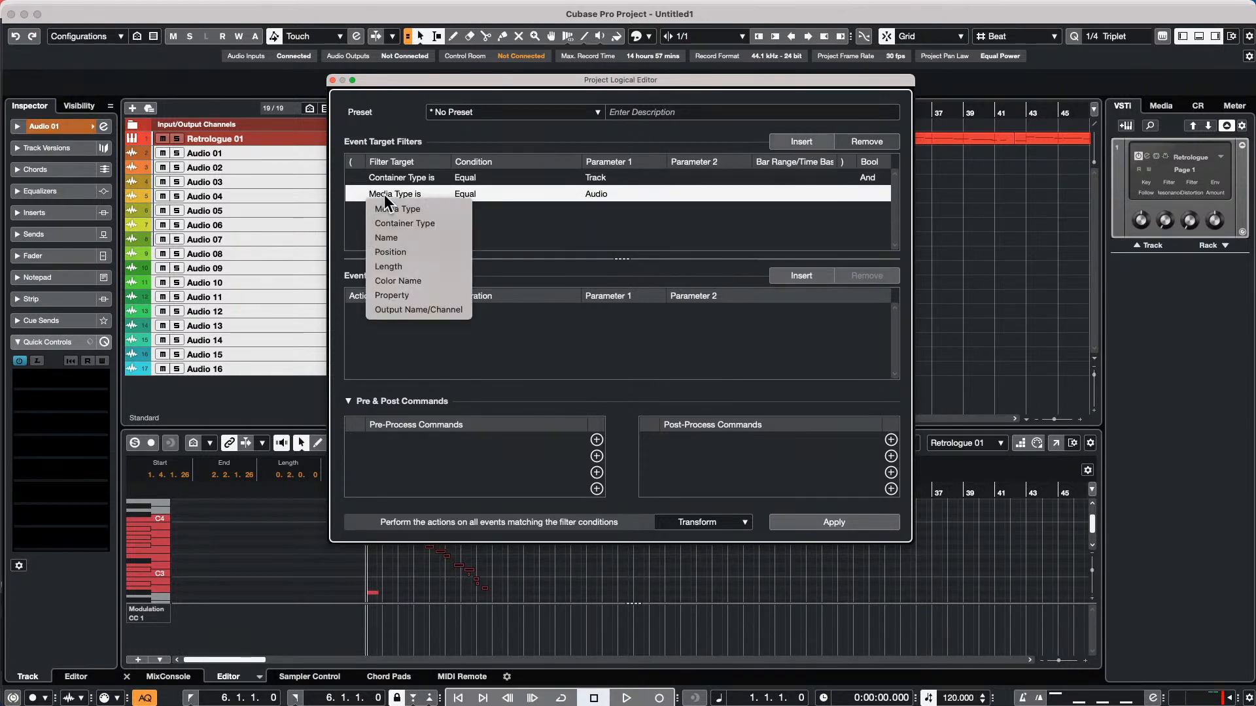
pyautogui.click(423, 294)
pyautogui.click(505, 195)
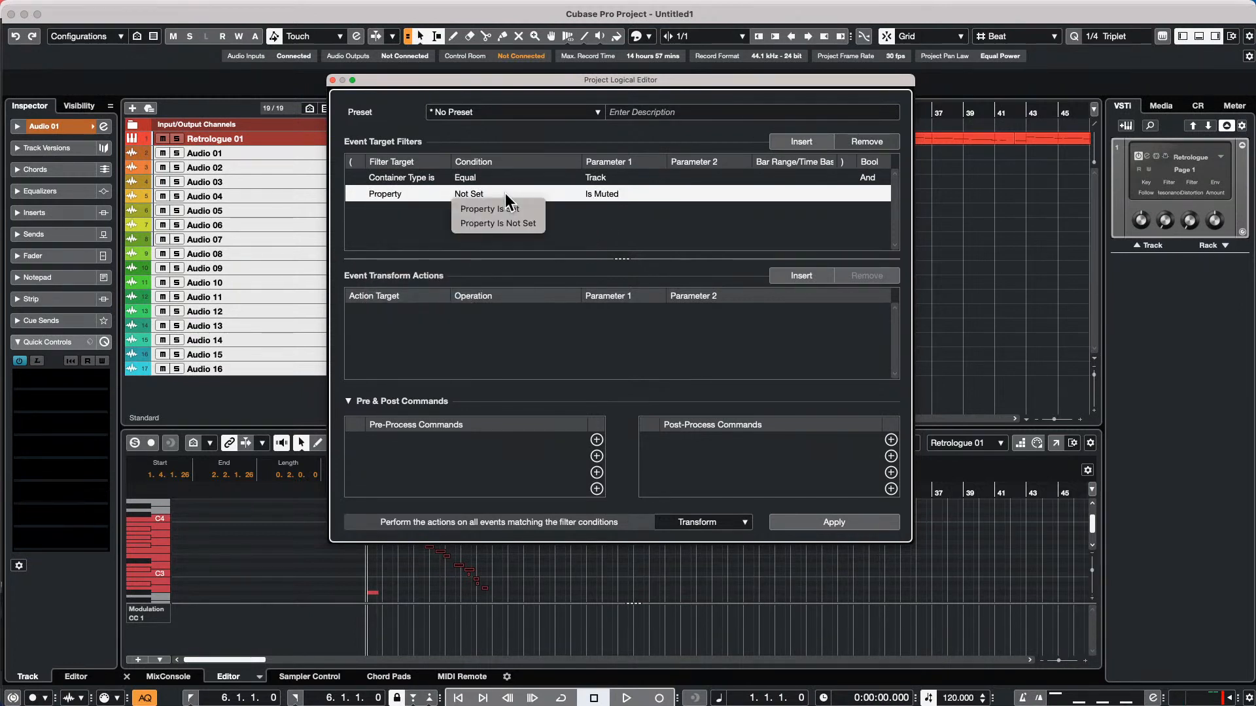
pyautogui.click(505, 208)
pyautogui.click(626, 196)
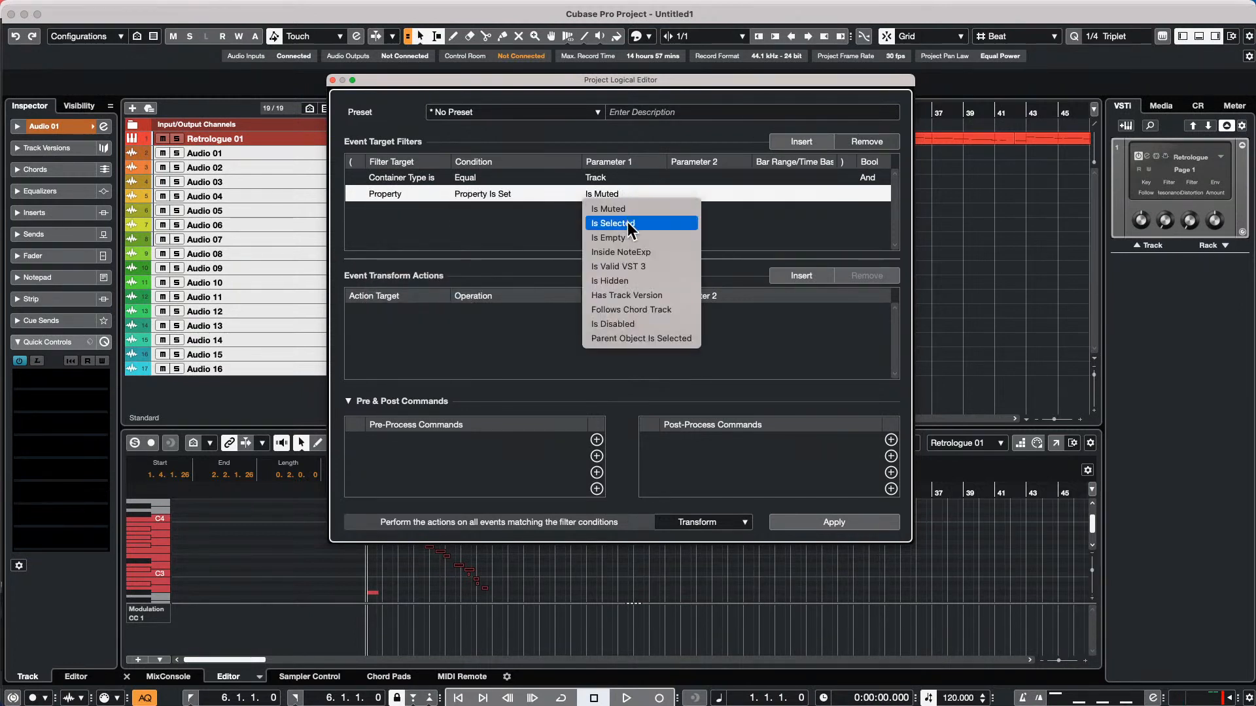
pyautogui.click(628, 223)
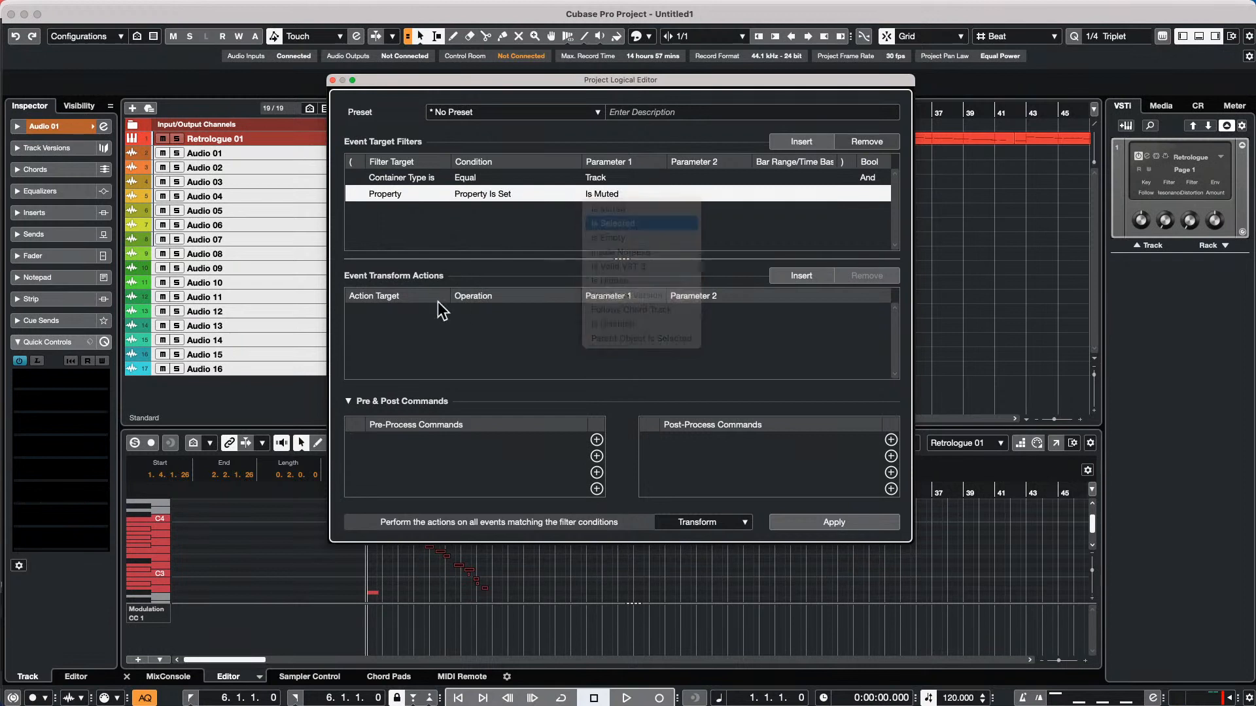
# Insert a Name transform action with operation Prepend, using a person's first name and a hyphen as the prefix
pyautogui.click(802, 278)
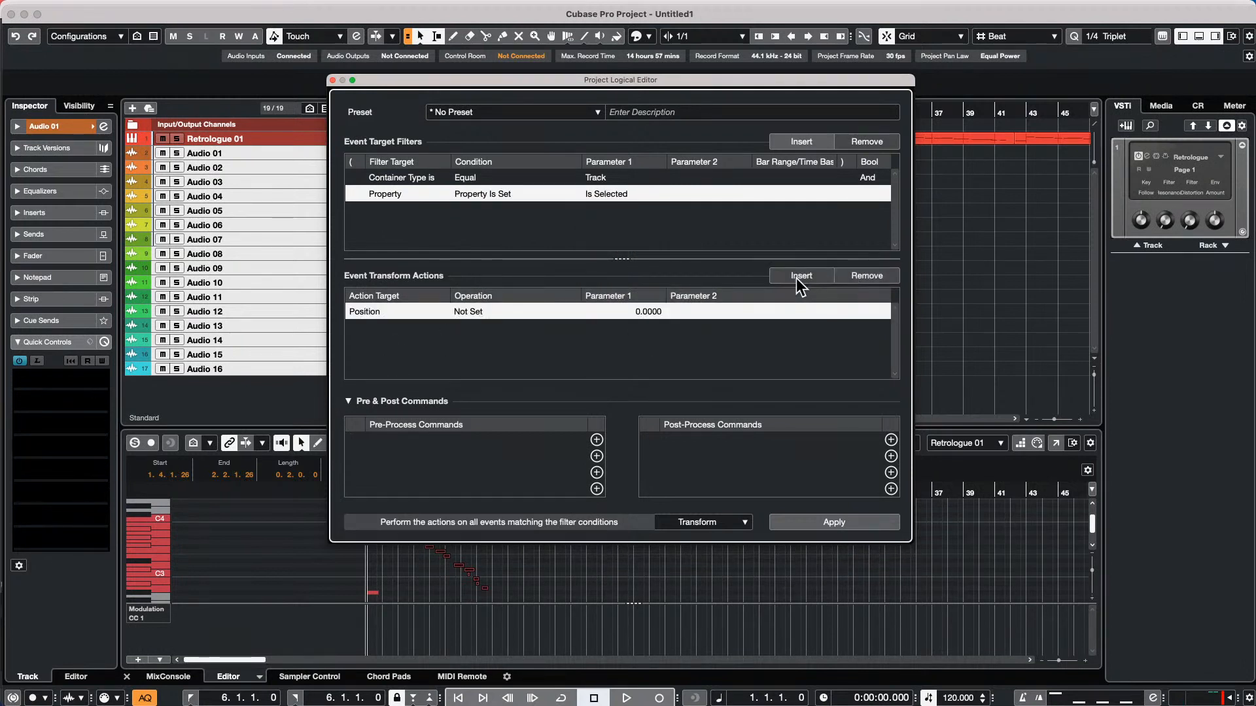
pyautogui.click(390, 313)
pyautogui.click(385, 370)
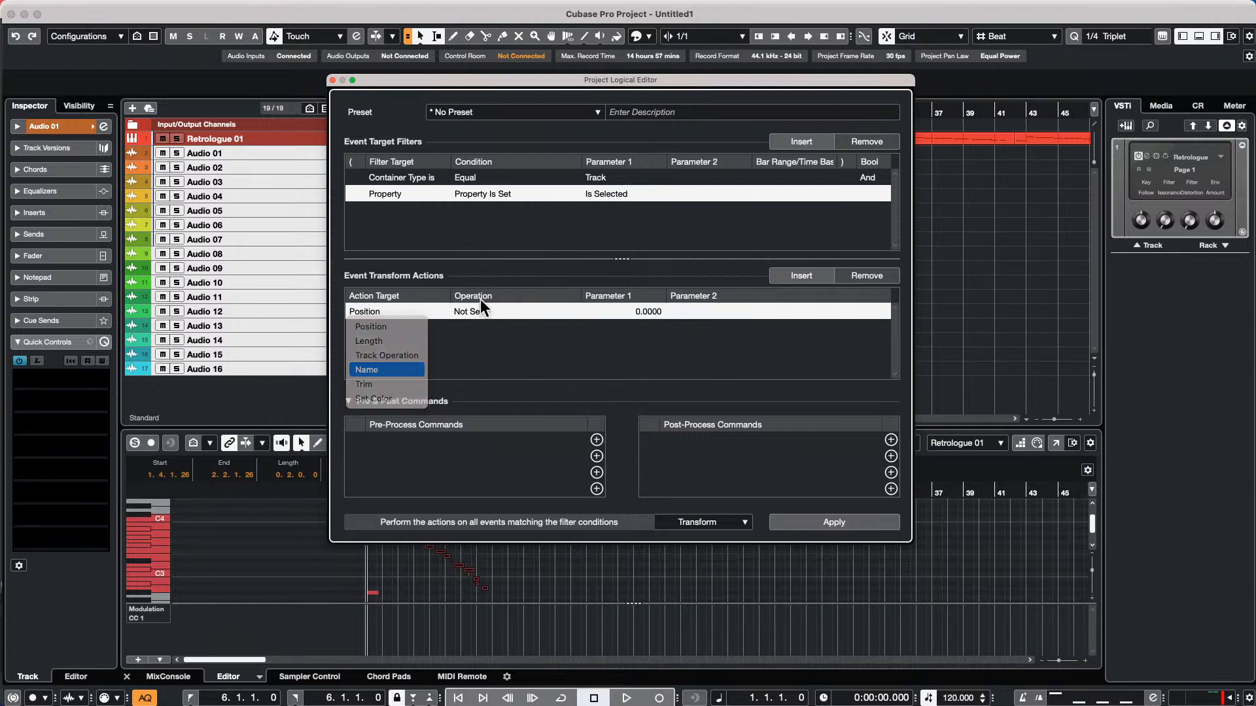
pyautogui.click(473, 312)
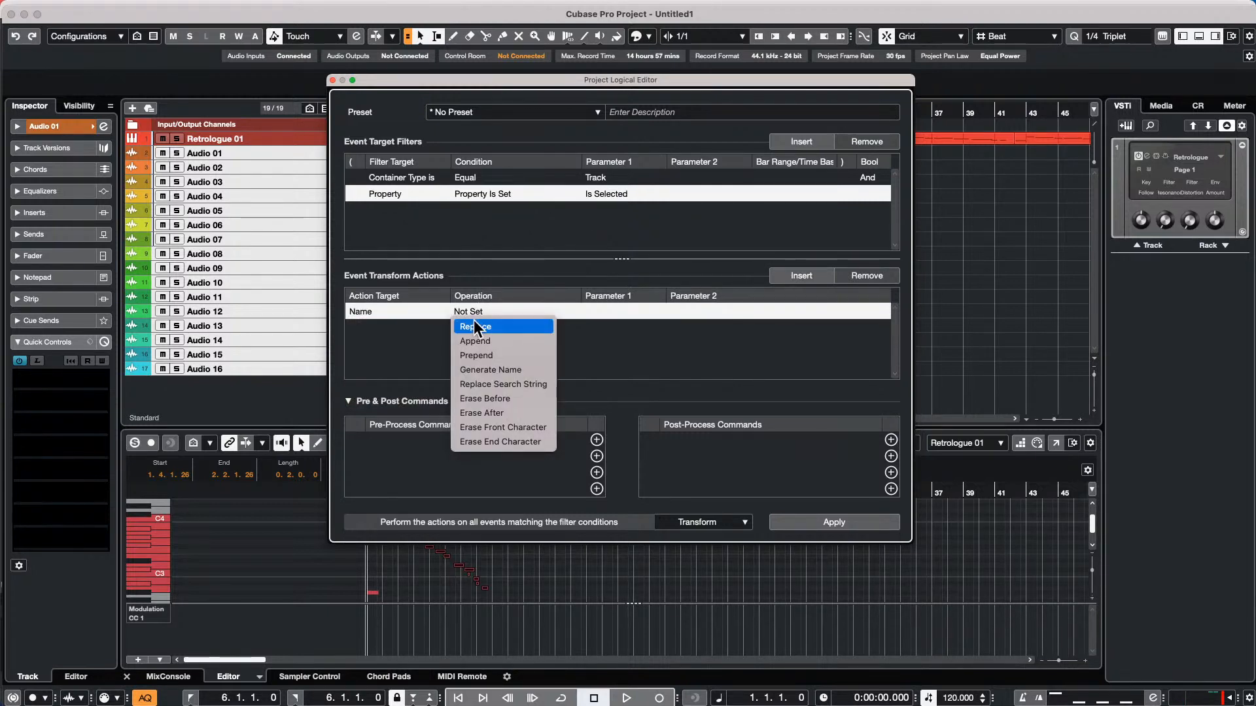
pyautogui.click(516, 355)
pyautogui.click(608, 311)
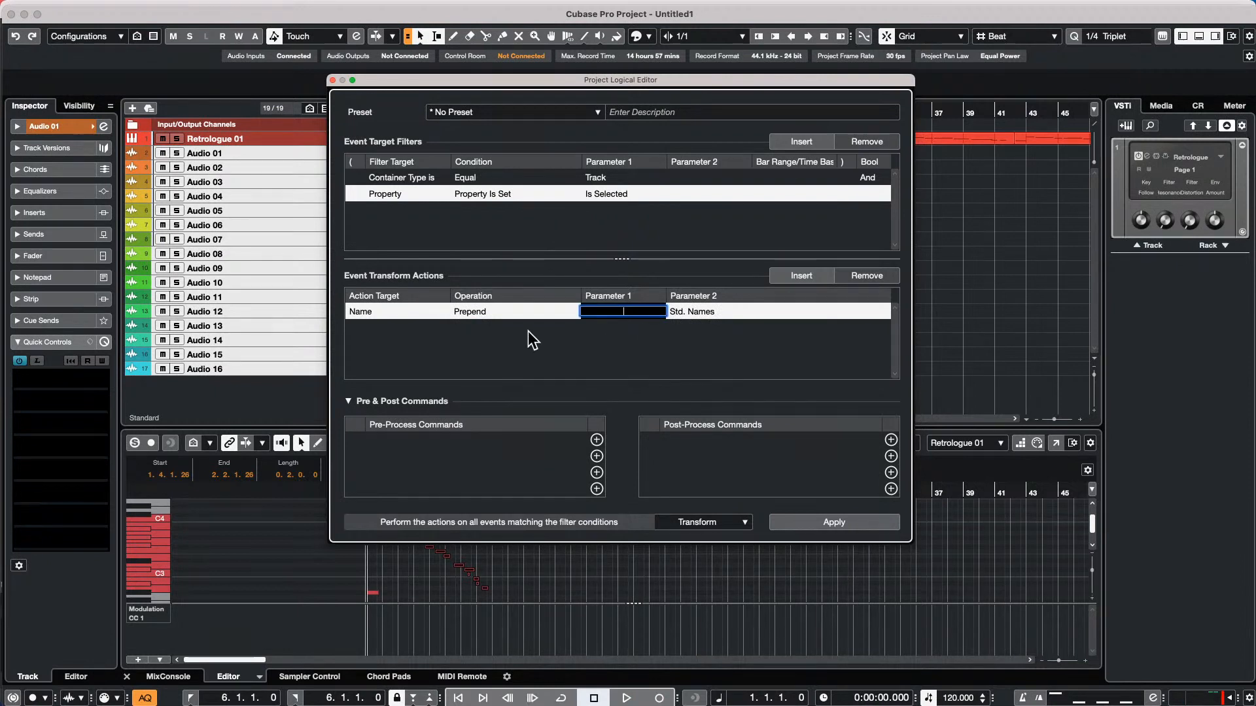
pyautogui.write('Tiago -')
# Apply the name prefix to the selected audio tracks, close the Project Logical Editor, and undo the renaming
pyautogui.click(832, 522)
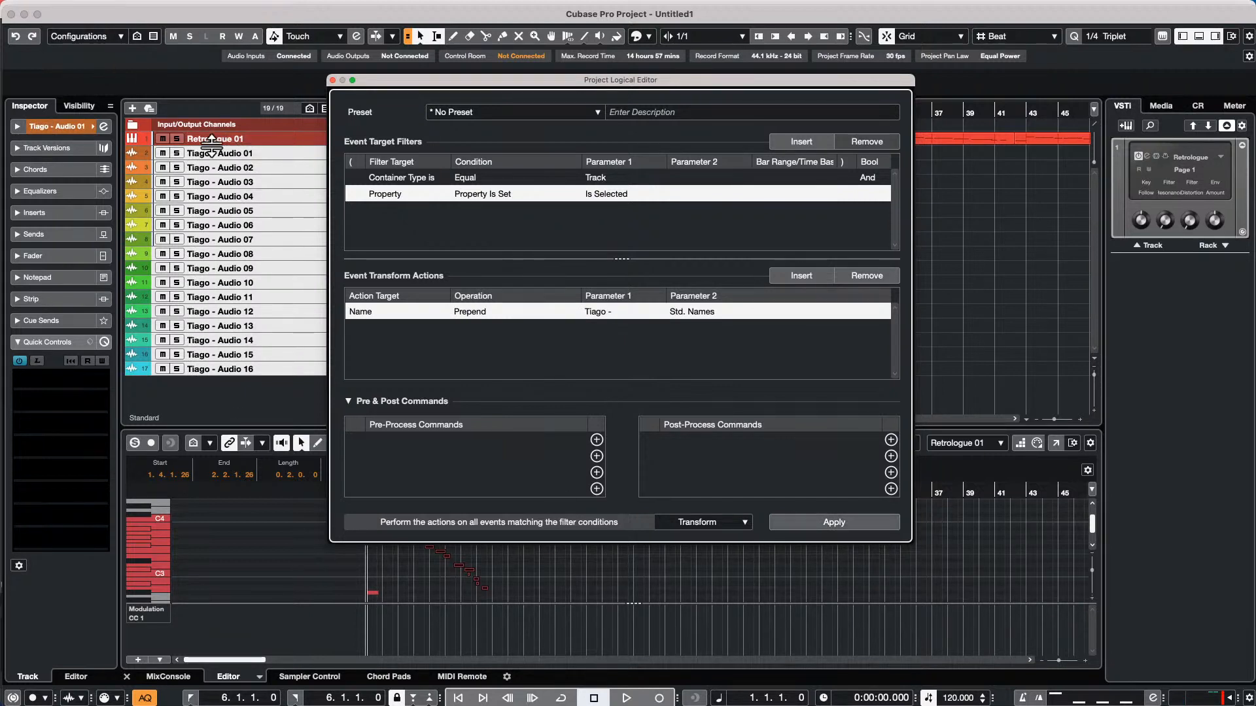
pyautogui.click(332, 79)
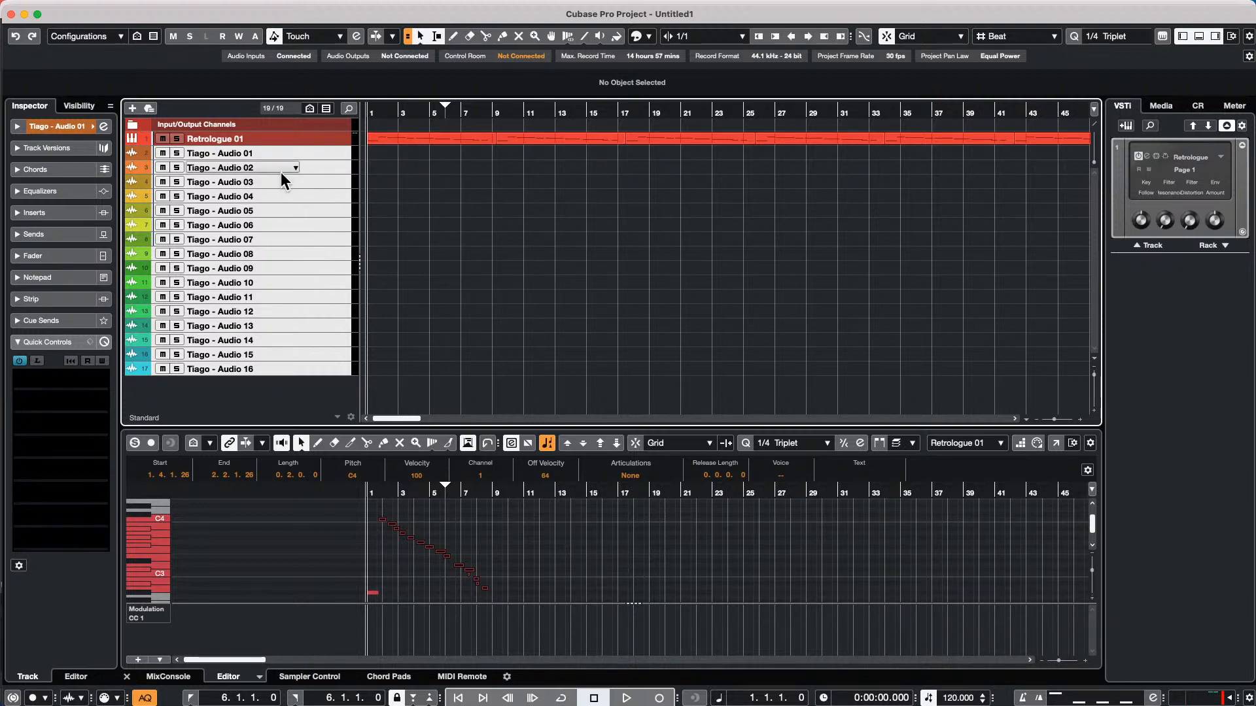
pyautogui.press('super+z')
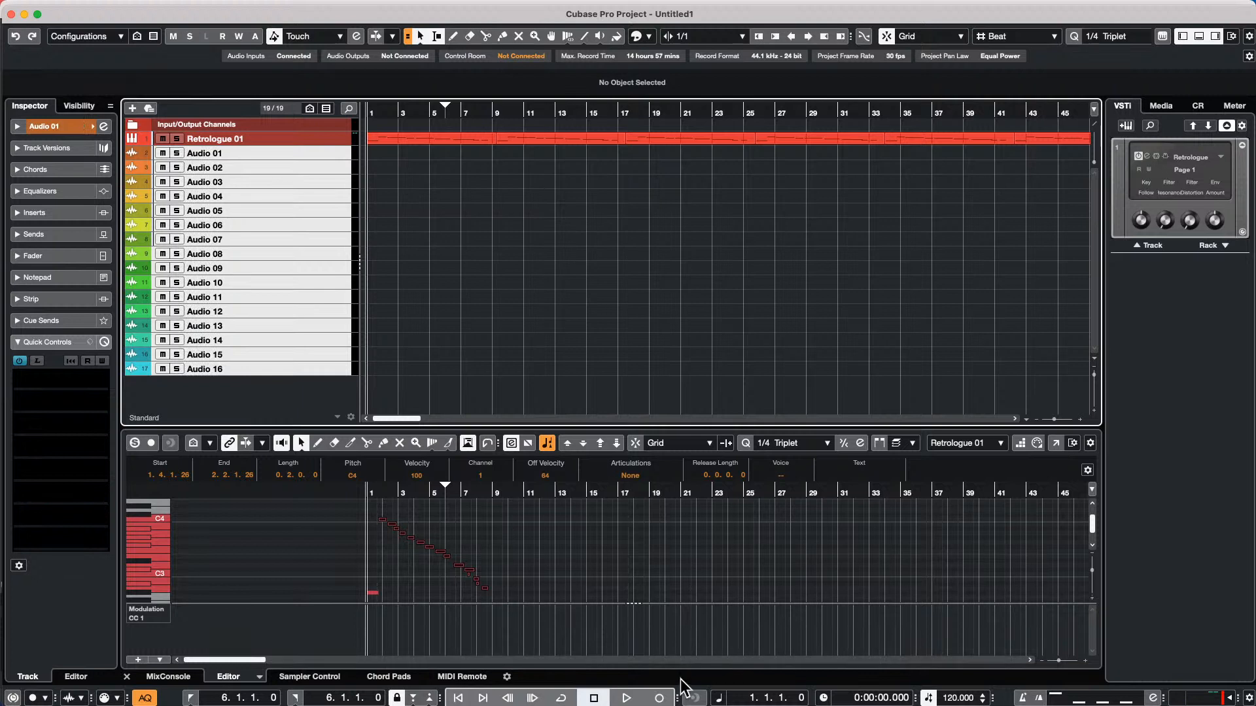
# Move the selected audio tracks into a new folder and record-enable the folder track
pyautogui.click(659, 698)
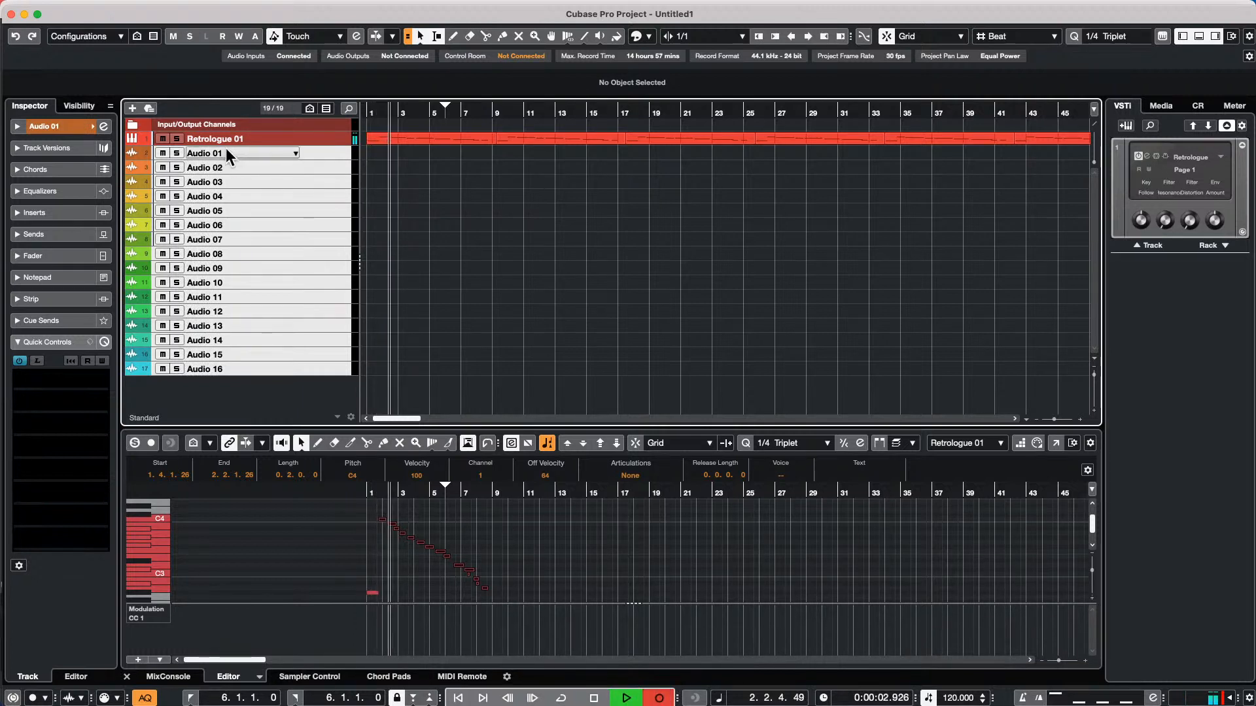
pyautogui.rightClick(321, 151)
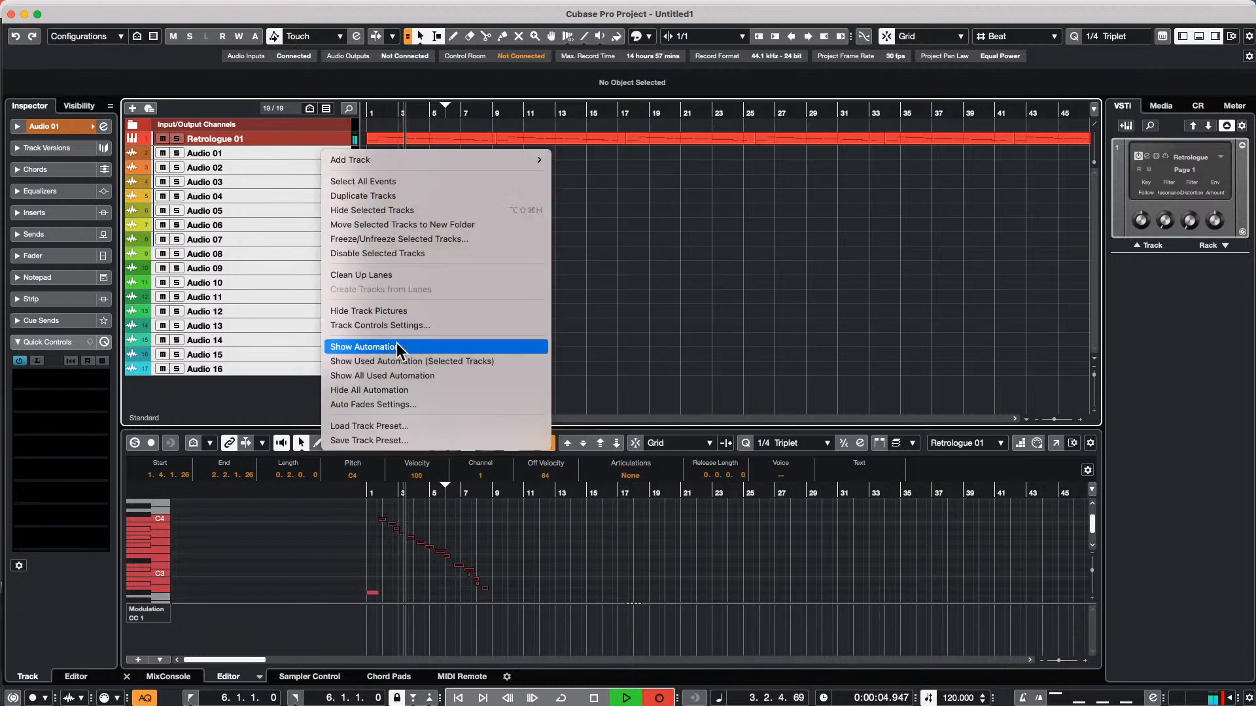
pyautogui.click(426, 225)
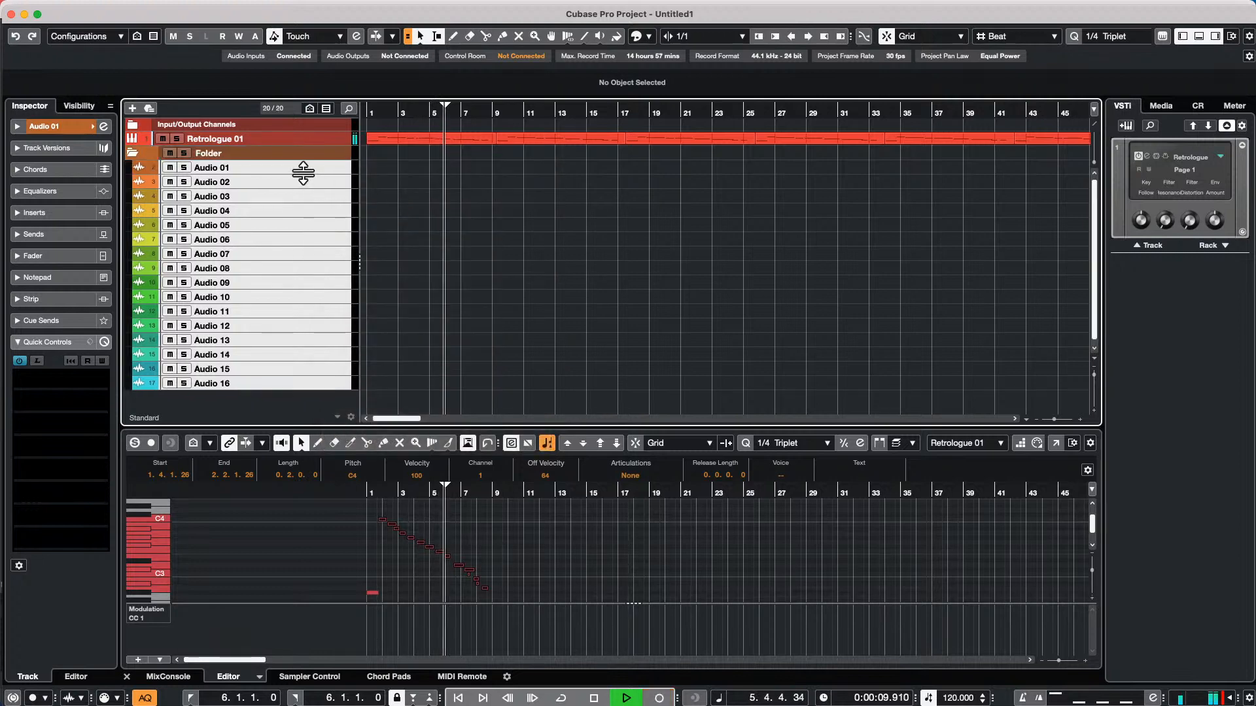
pyautogui.click(271, 158)
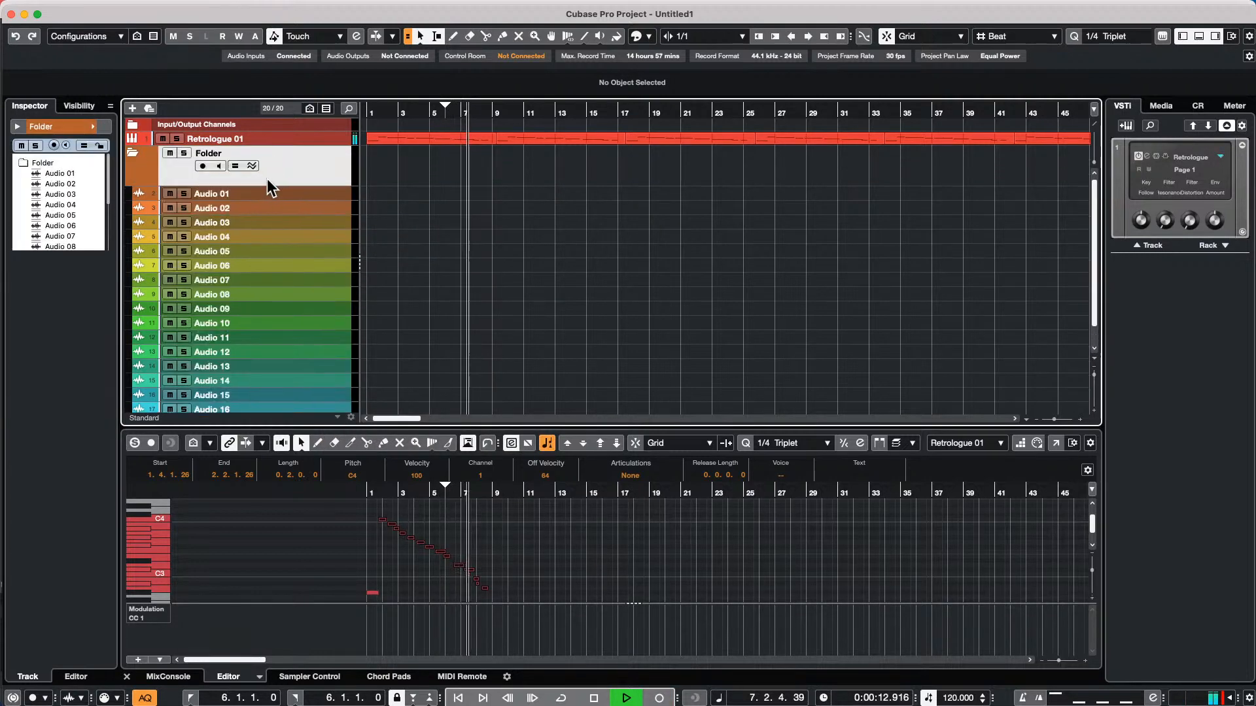
pyautogui.click(202, 166)
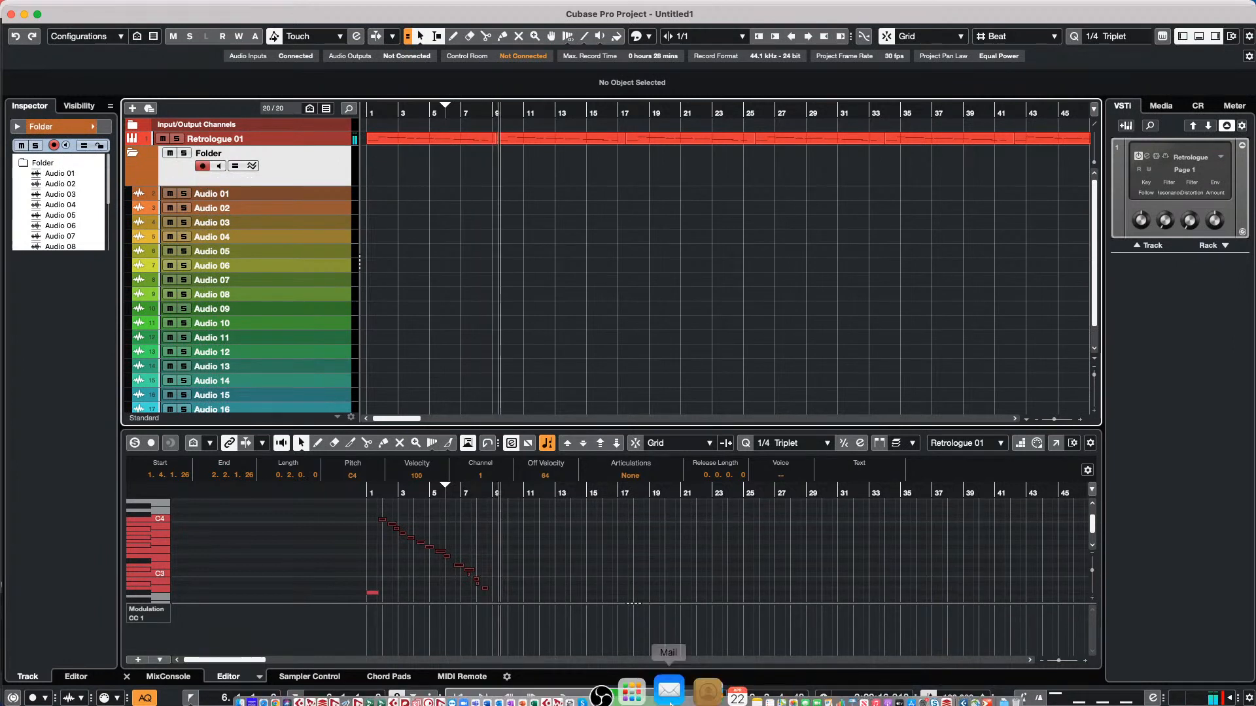
# Record a short take on all armed tracks in the folder and place the project cursor at bar 11
pyautogui.click(668, 691)
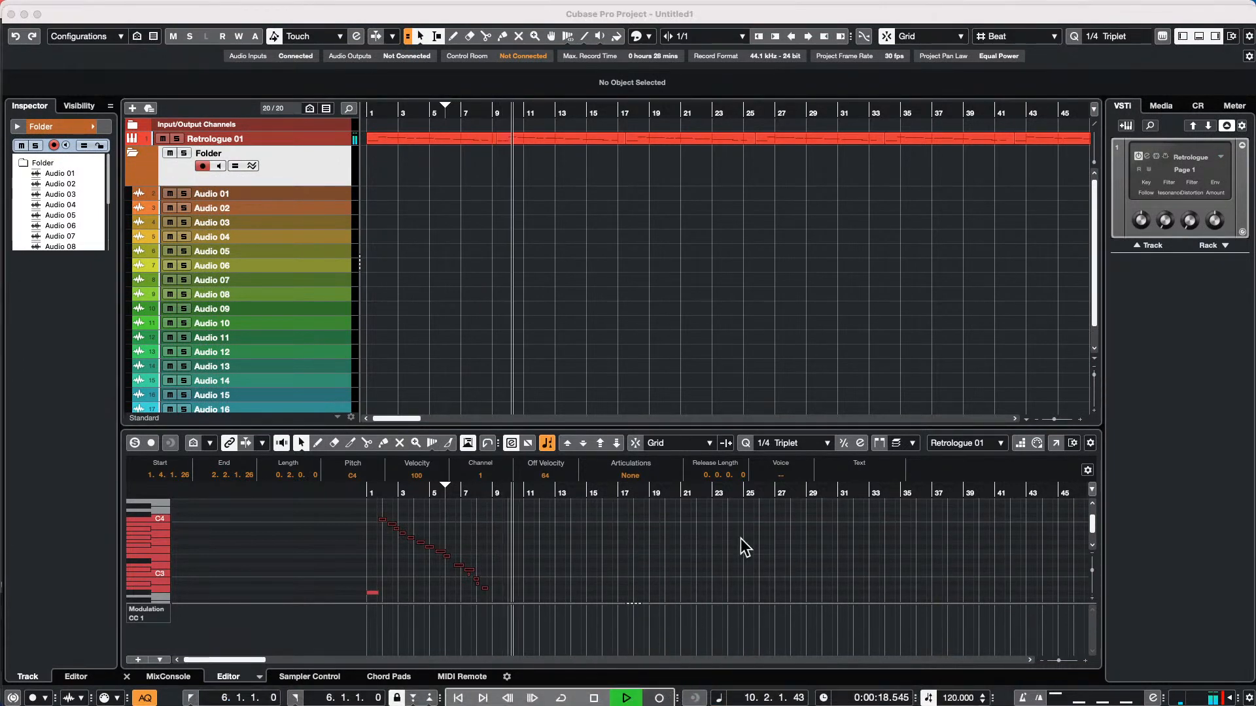
pyautogui.click(723, 545)
pyautogui.press('KP_Multiply')
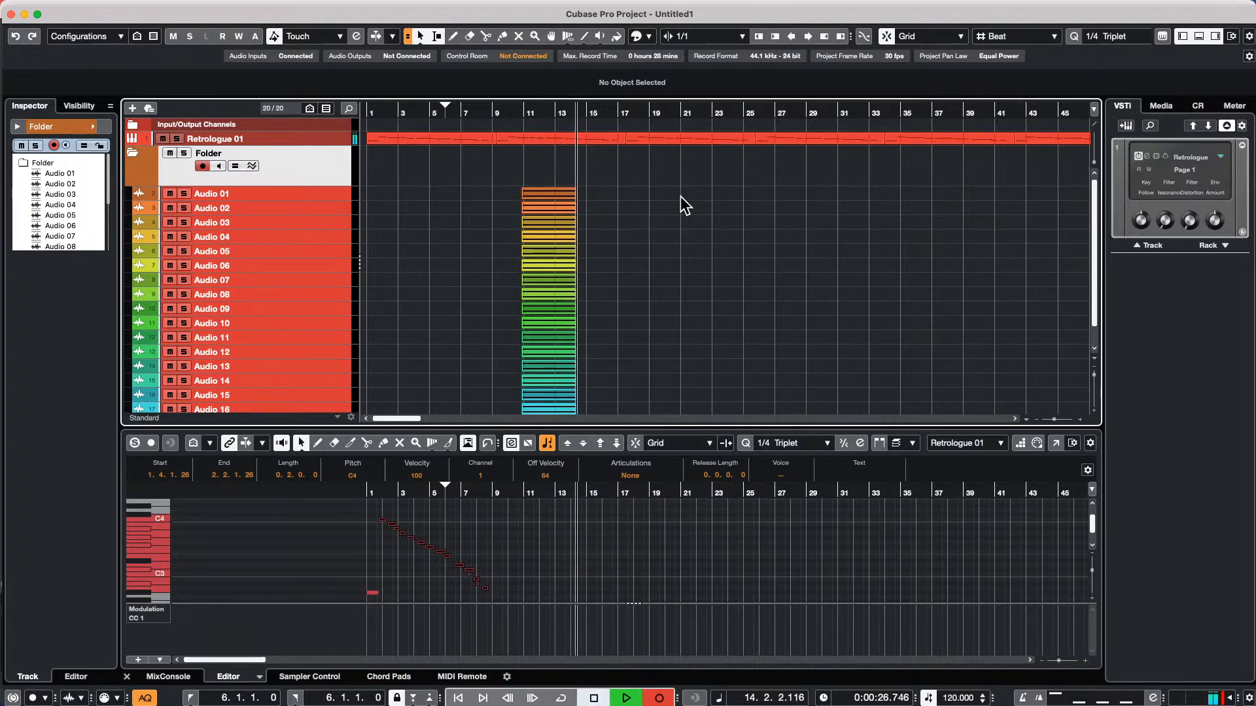
pyautogui.press('space')
pyautogui.click(522, 112)
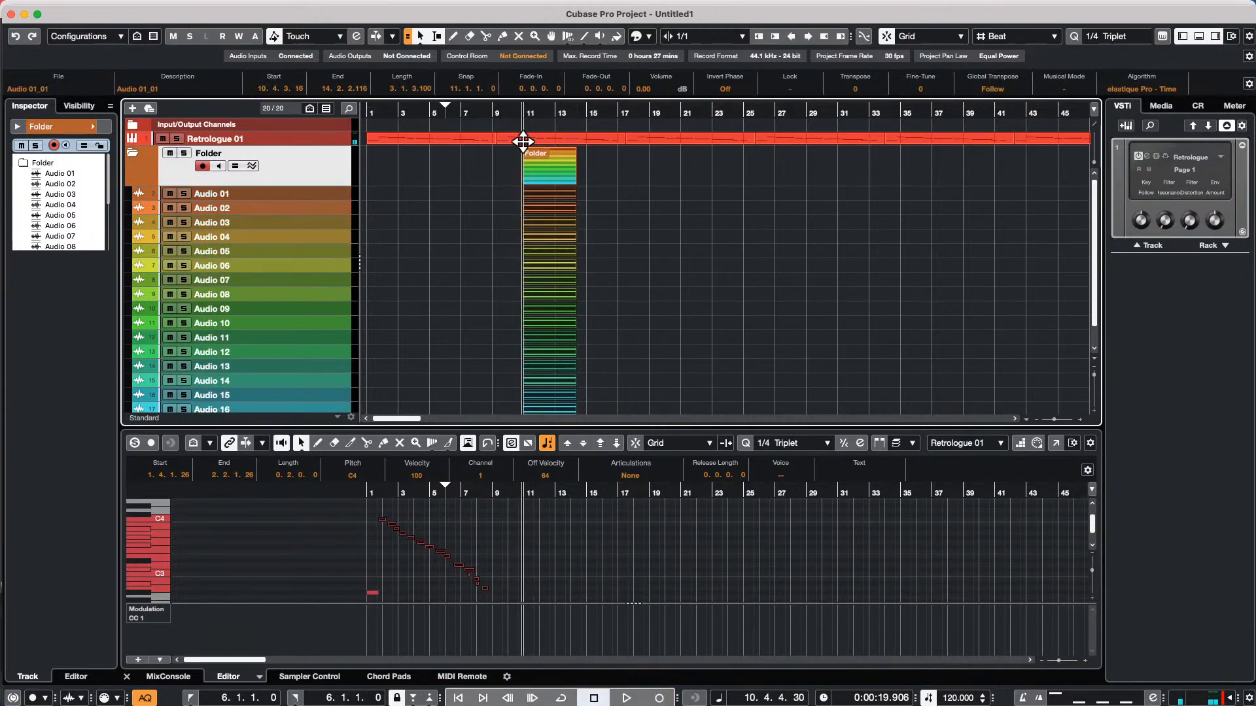
pyautogui.moveTo(523, 141); pyautogui.dragTo(520, 200)
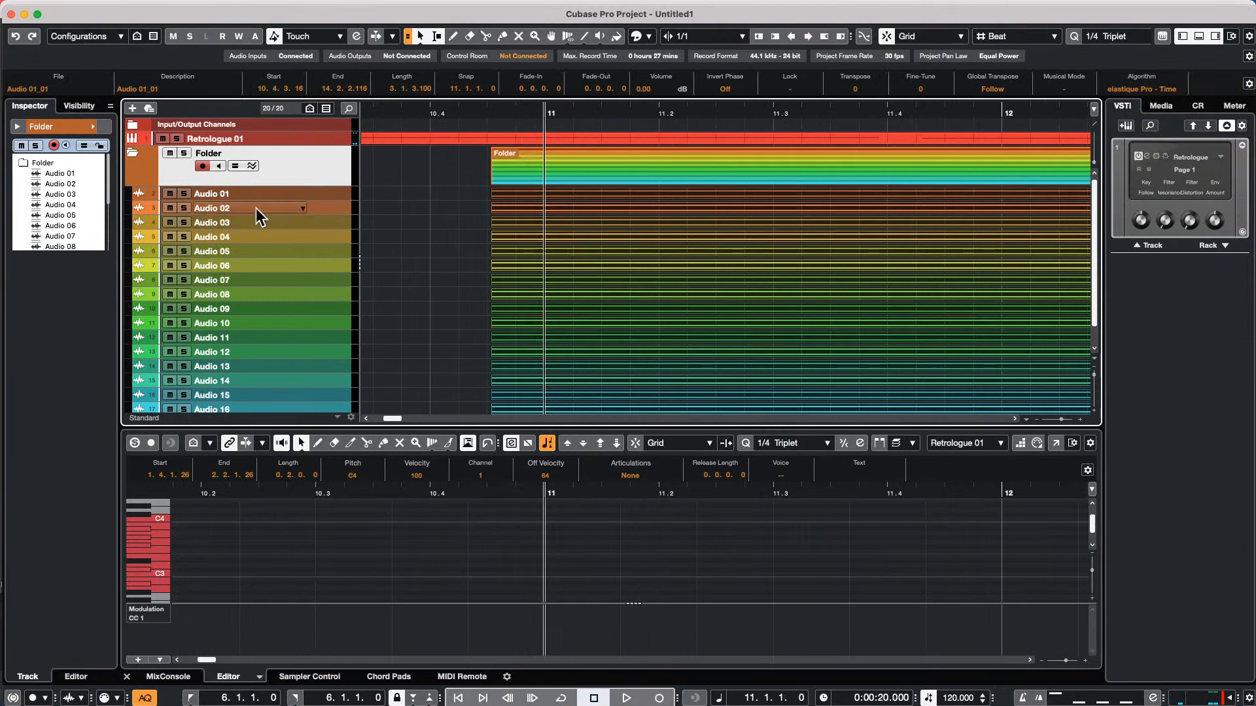
# Select the tracks Audio 01 through Audio 16 and increase their height together
pyautogui.moveTo(265, 201)
pyautogui.mouseDown()
pyautogui.moveTo(266, 226)
pyautogui.moveTo(266, 213)
pyautogui.mouseUp()
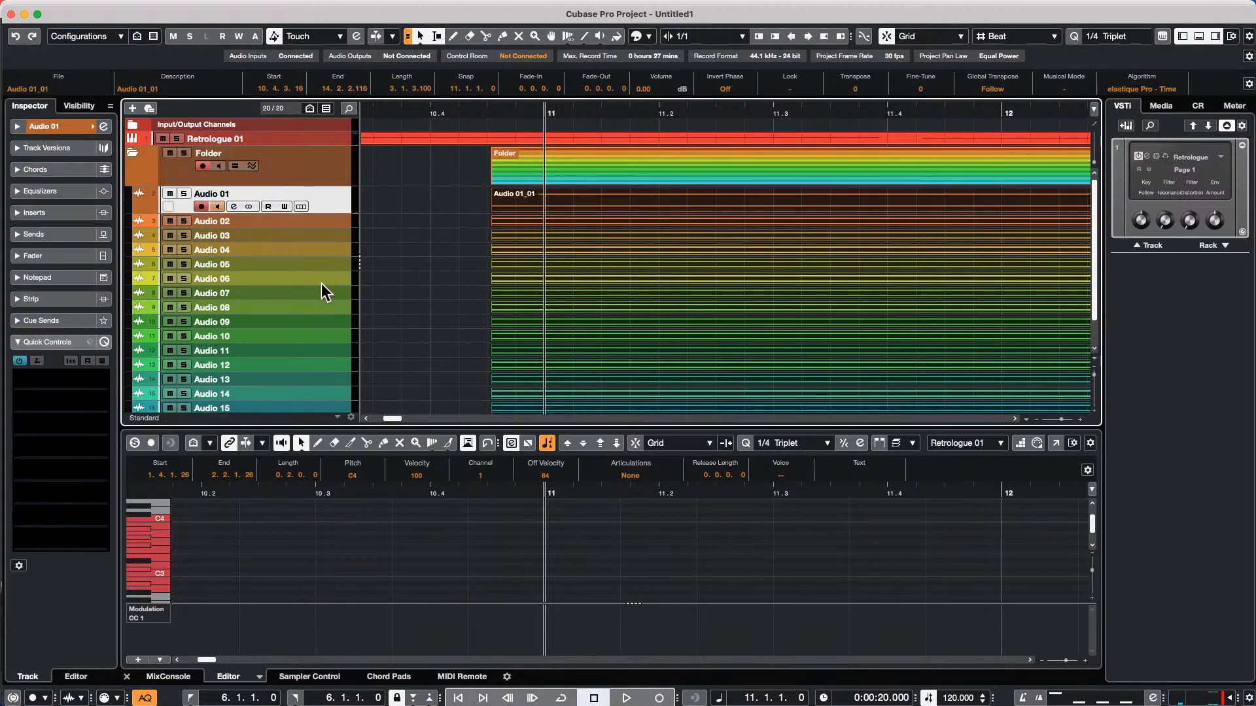
pyautogui.scroll(-3, 327, 321)
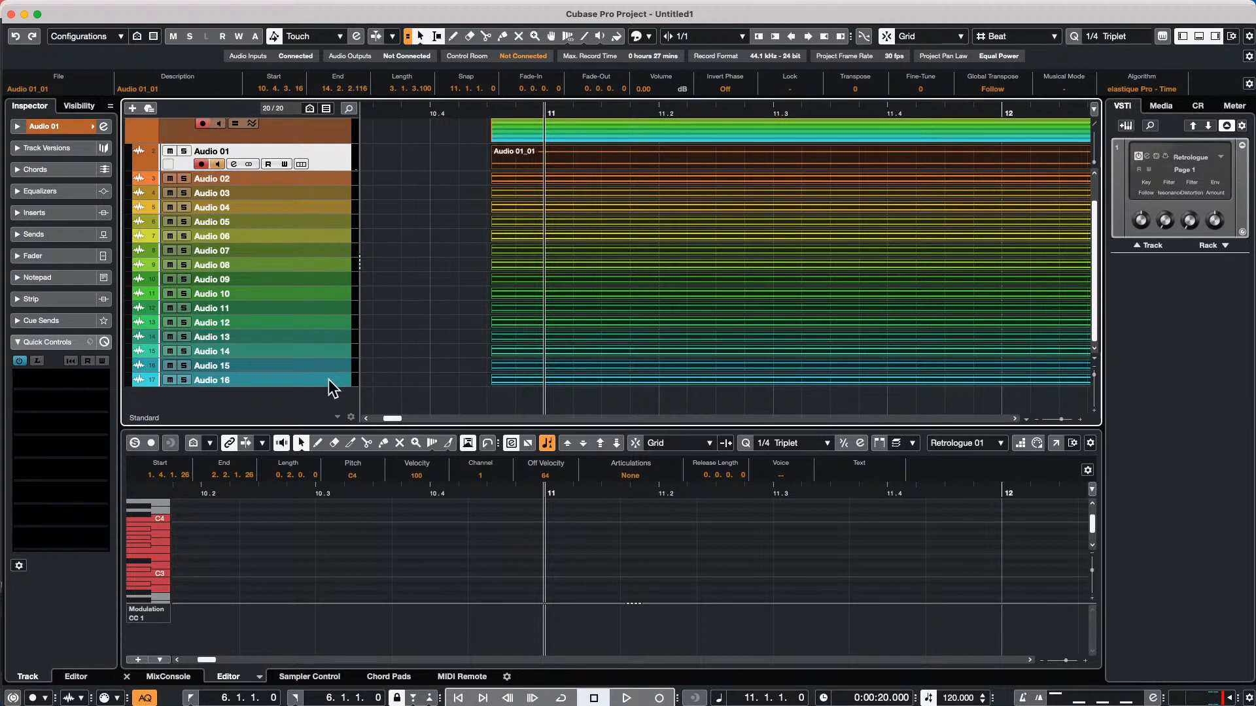
pyautogui.keyDown('shift'); pyautogui.click(328, 379); pyautogui.keyUp('shift')
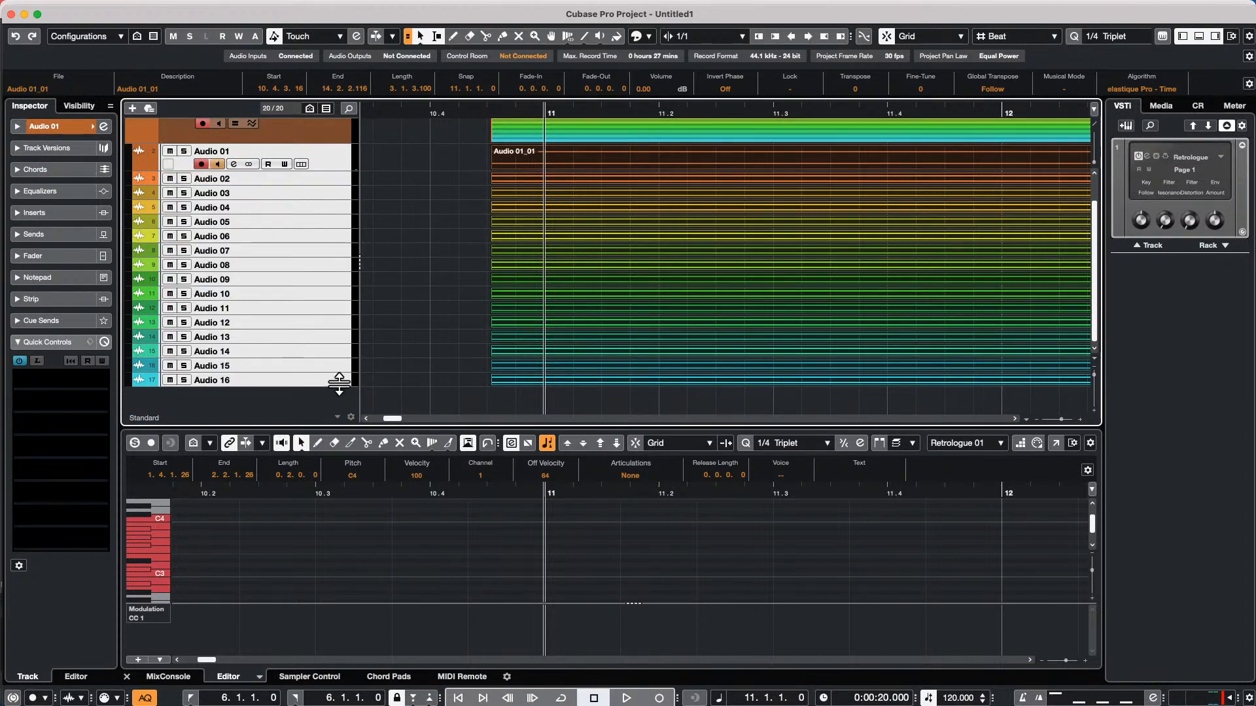
pyautogui.moveTo(339, 383); pyautogui.dragTo(341, 401)
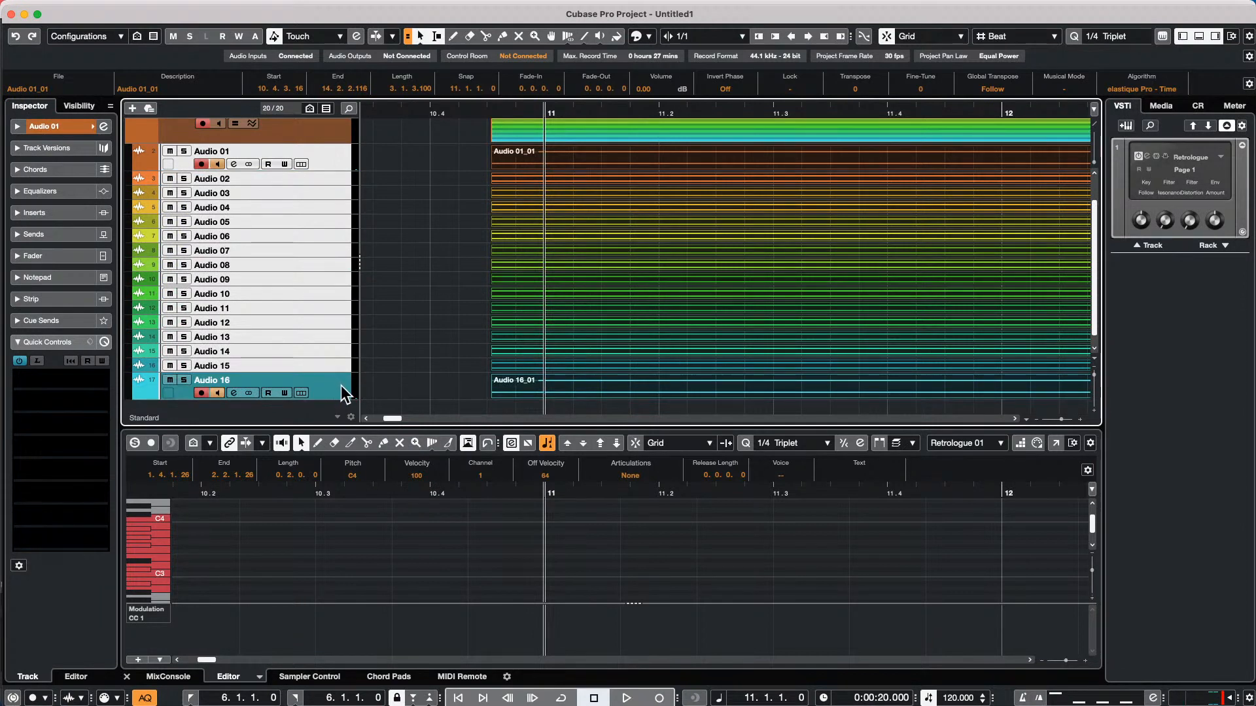
pyautogui.keyDown('shift'); pyautogui.click(341, 388); pyautogui.keyUp('shift')
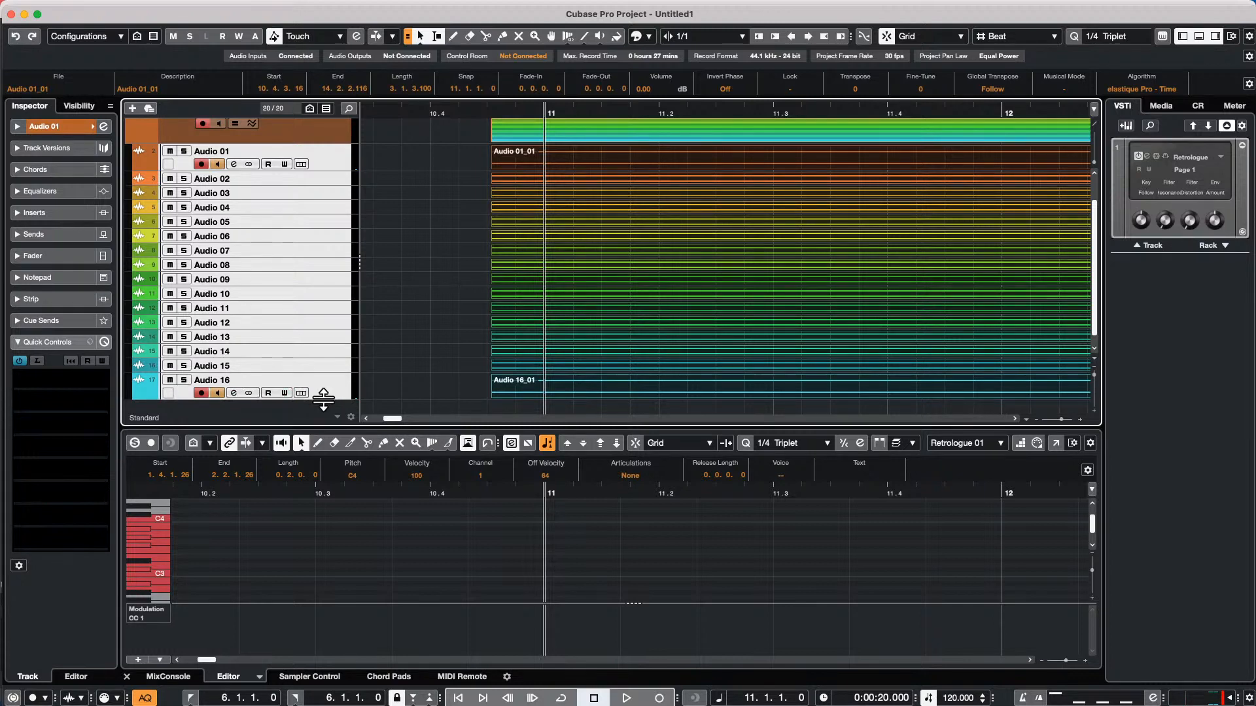
pyautogui.moveTo(323, 398); pyautogui.dragTo(323, 410)
pyautogui.scroll(-3, 449, 288)
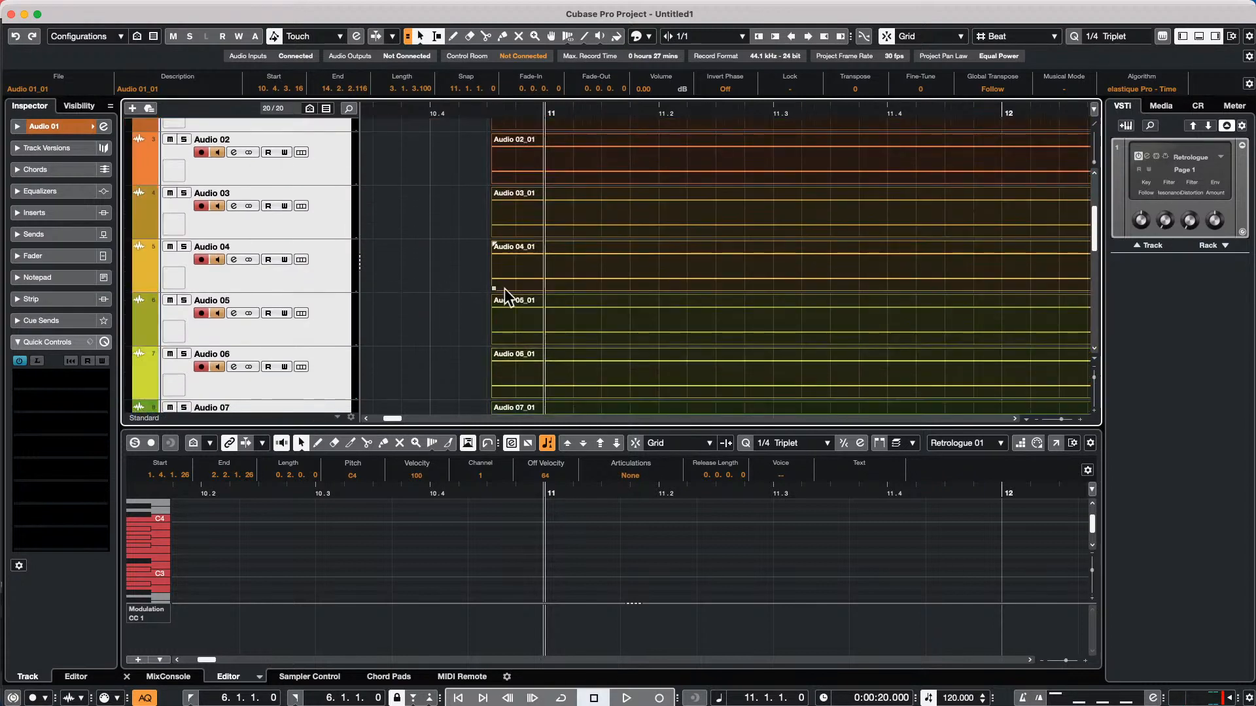
# Reopen the Project Logical Editor setup with the Container Type filter set to Event and apply the name prefix to the selected events
pyautogui.click(261, 8)
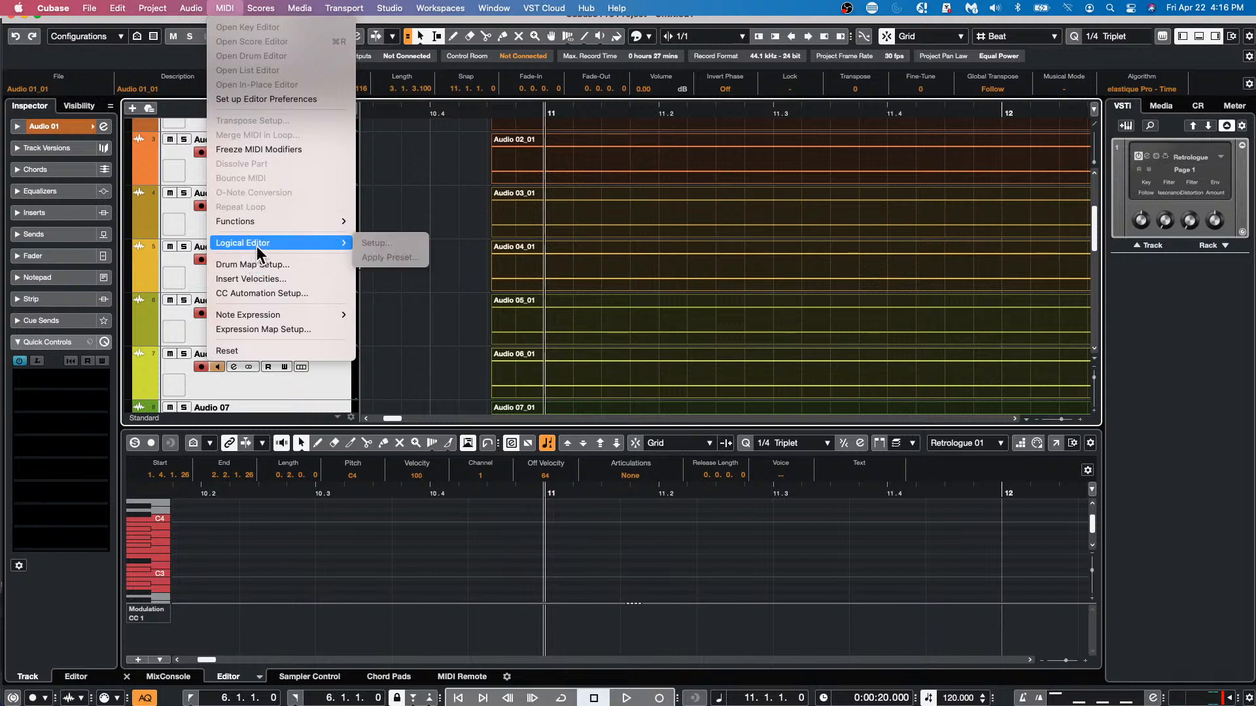
pyautogui.moveTo(168, 9)
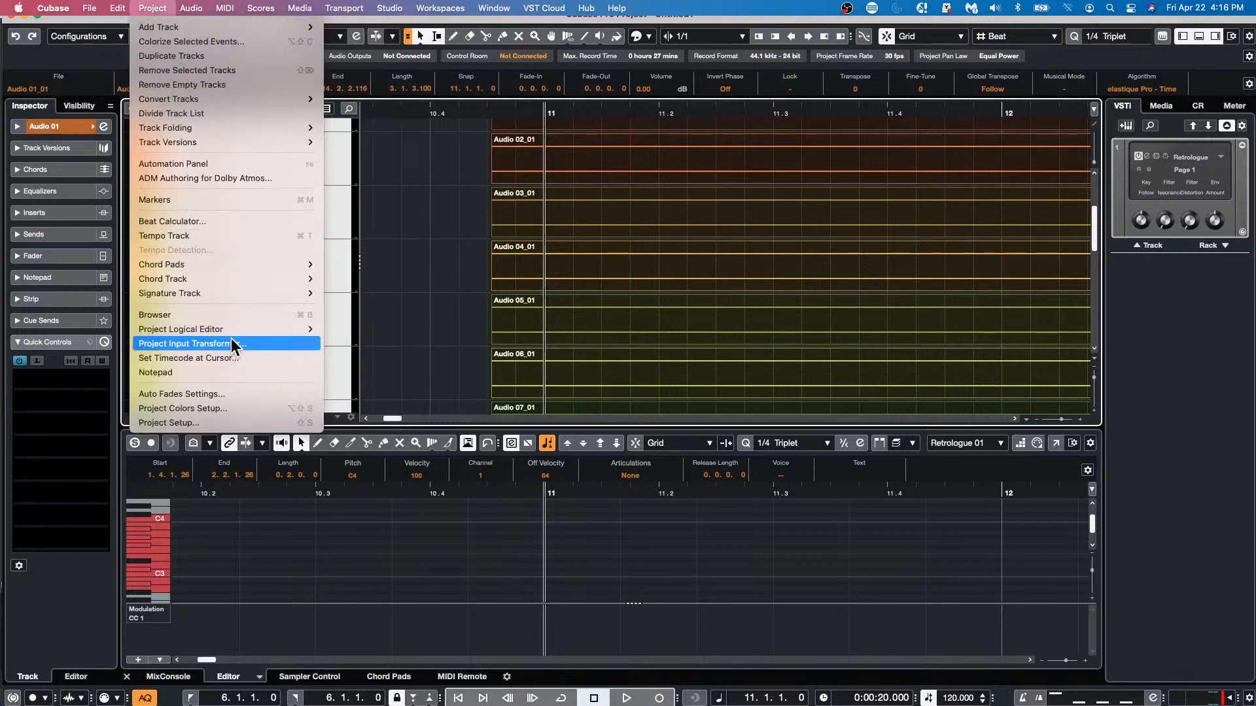
pyautogui.moveTo(234, 332)
pyautogui.click(343, 331)
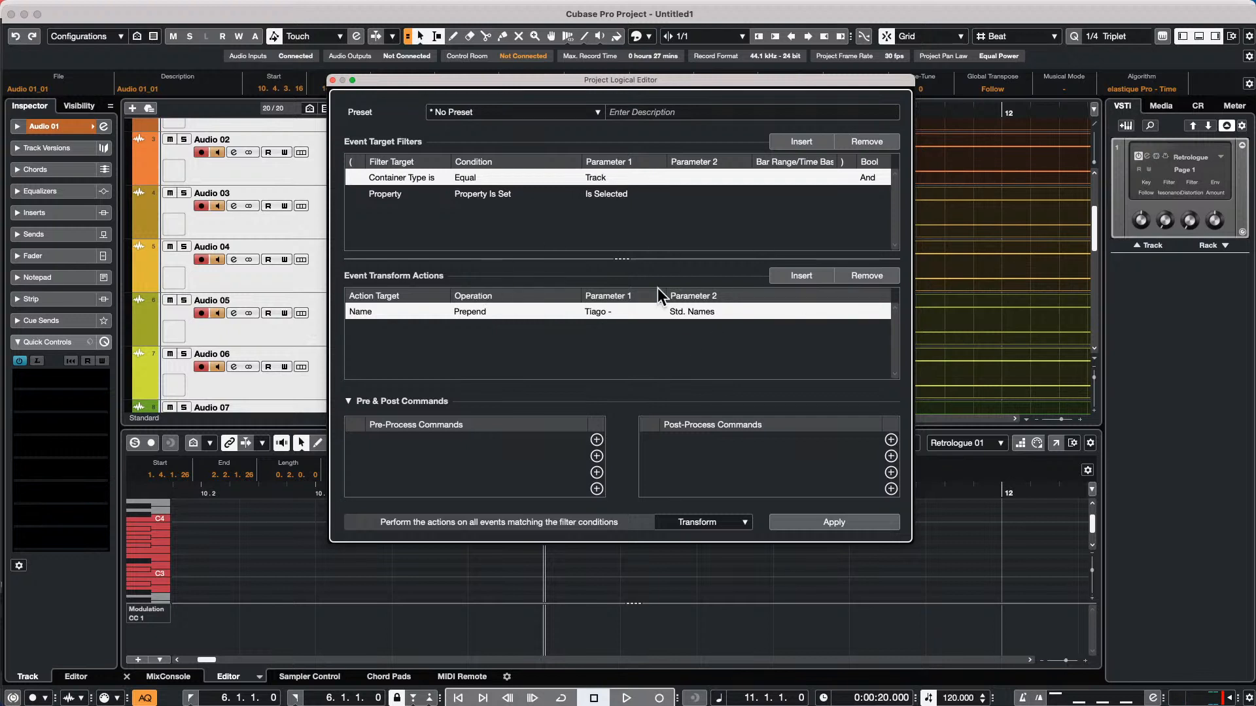
pyautogui.click(614, 178)
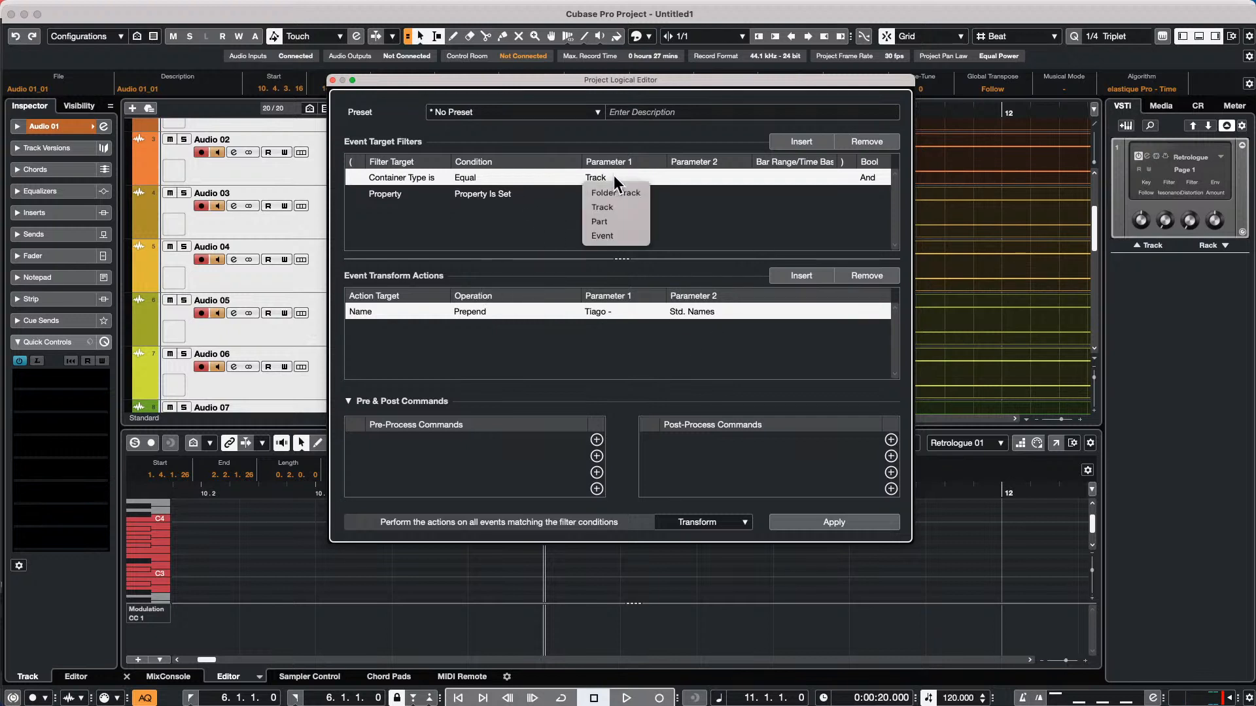
pyautogui.click(613, 237)
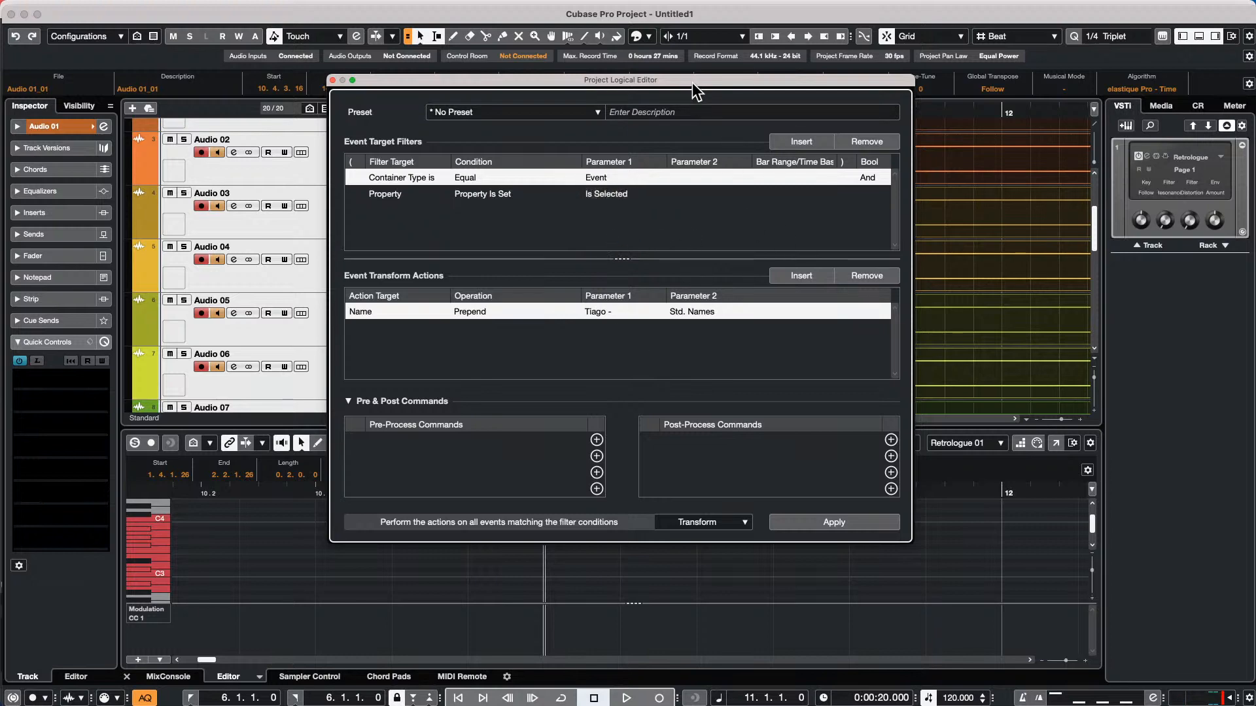
pyautogui.moveTo(693, 80); pyautogui.dragTo(807, 261)
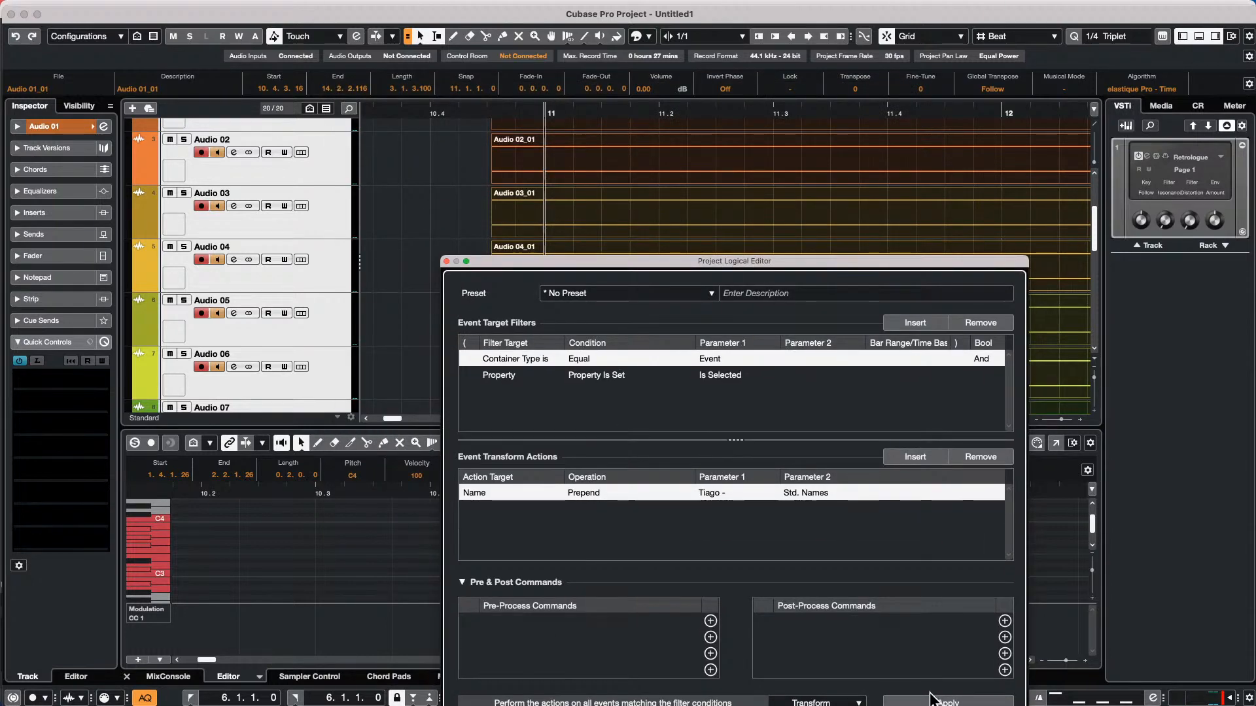
pyautogui.click(948, 701)
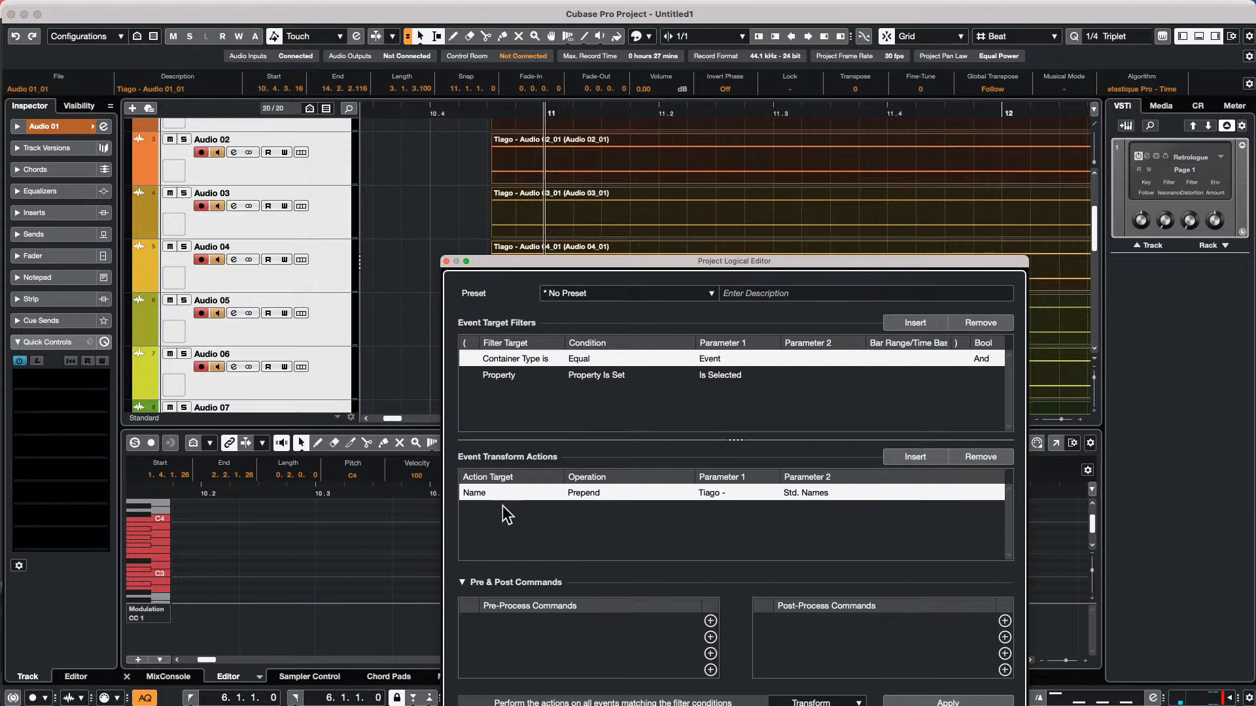
# Add one instrument track below Audio 03 using HALion 6 from the Sampler category, routed to Stereo Out
pyautogui.click(339, 233)
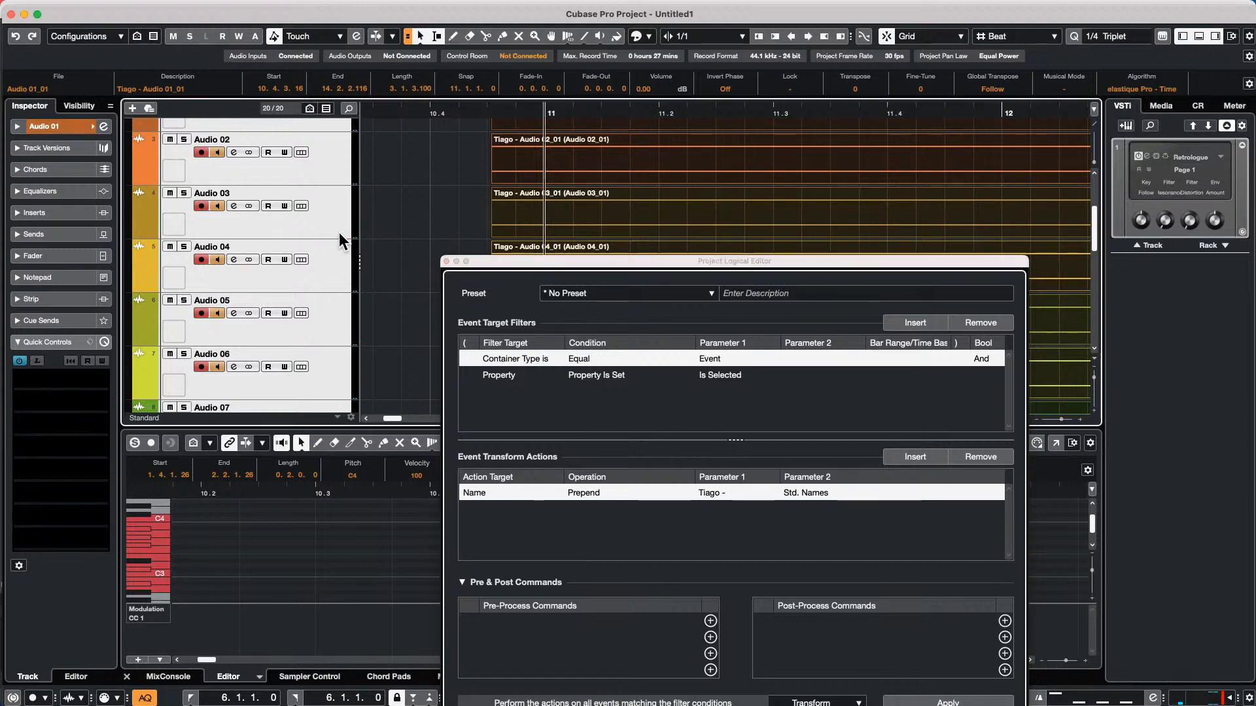
pyautogui.rightClick(332, 229)
pyautogui.moveTo(340, 237)
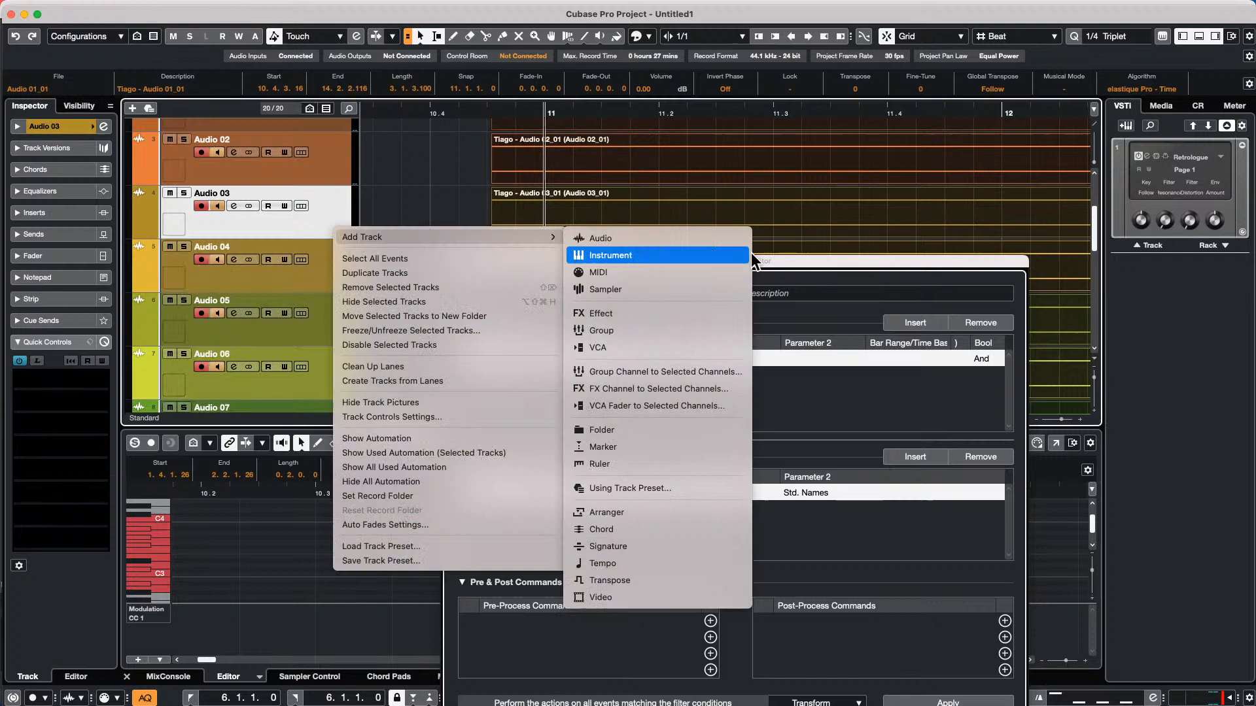
pyautogui.click(662, 253)
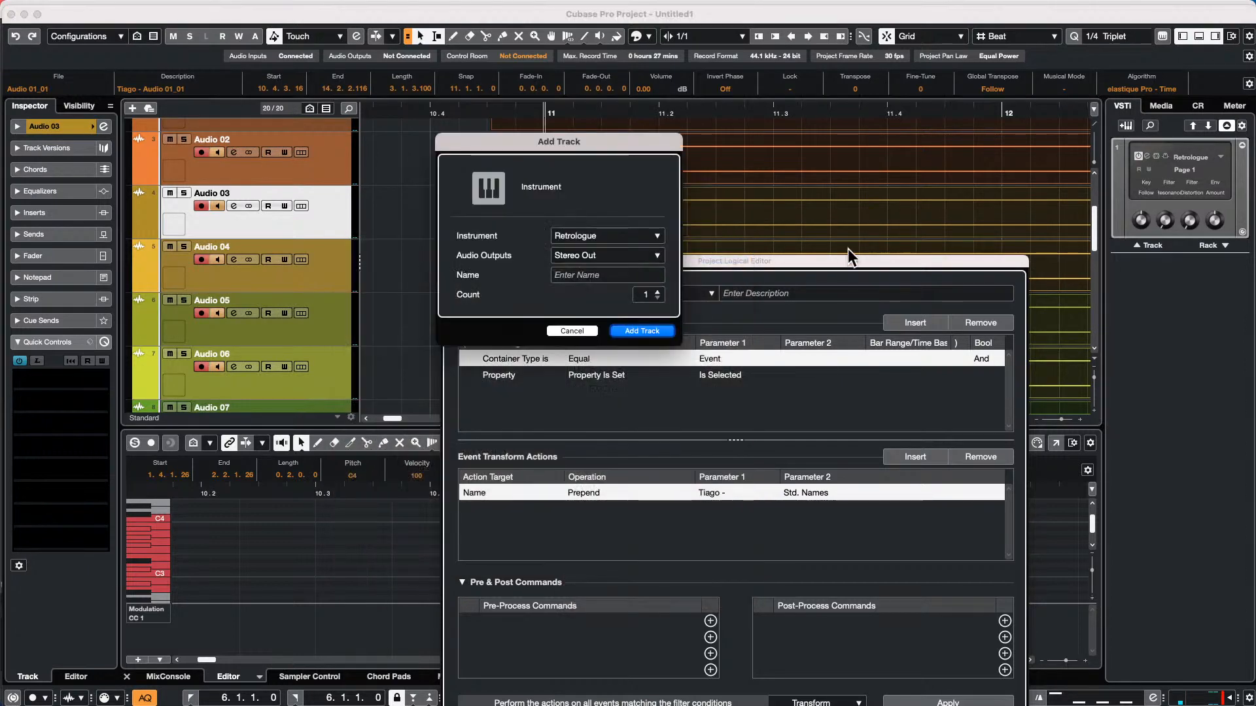
pyautogui.click(606, 235)
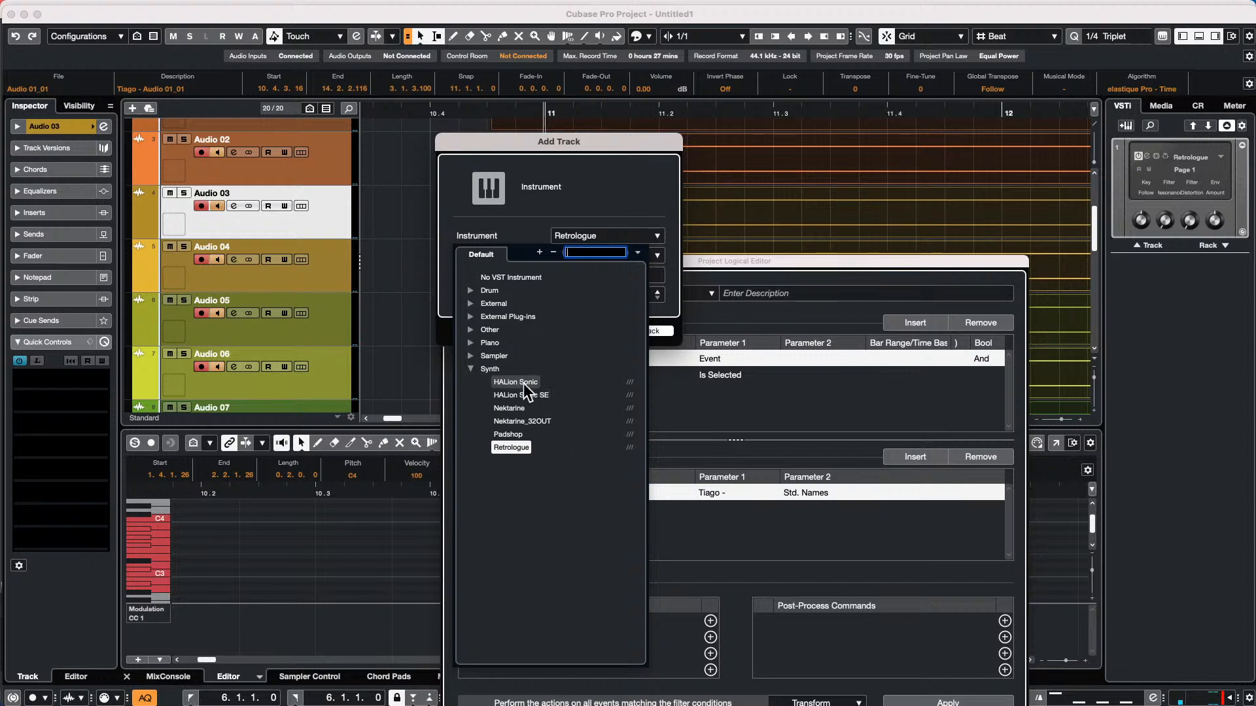
pyautogui.click(476, 357)
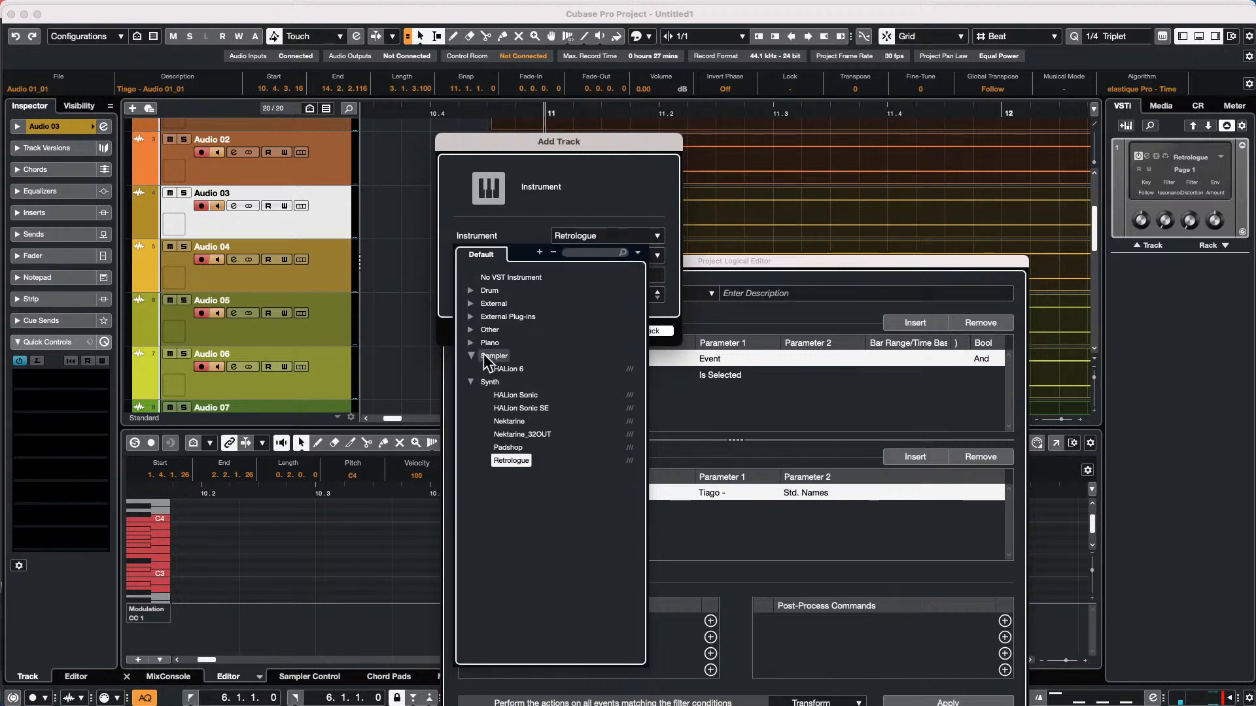
pyautogui.click(499, 365)
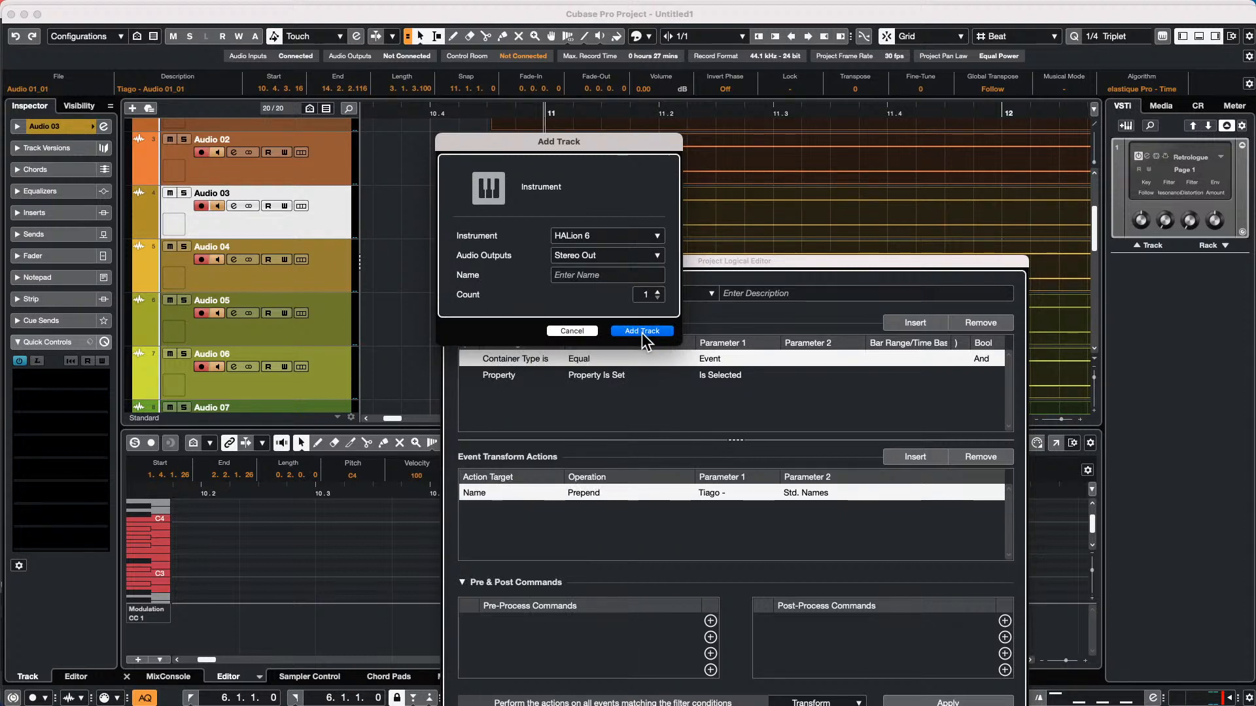
pyautogui.click(641, 332)
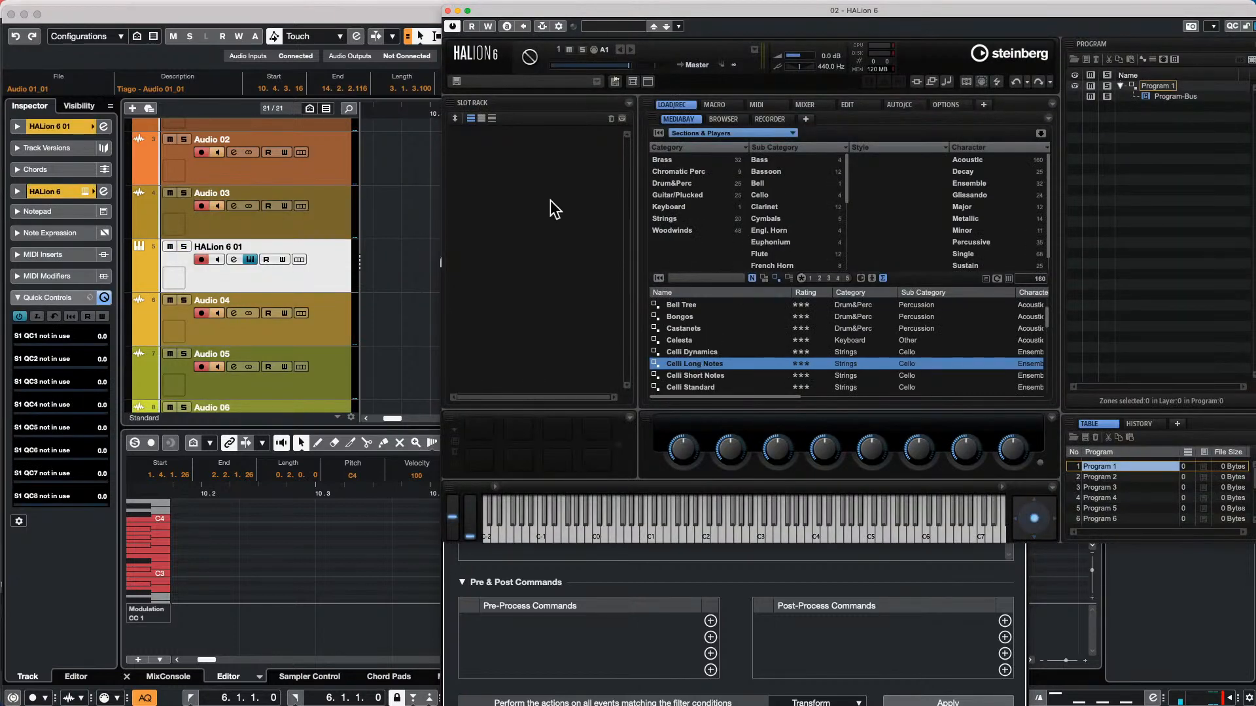
# Choose the Sections & Players library in HALion 6 and filter its programs to the Drum&Perc category
pyautogui.click(708, 133)
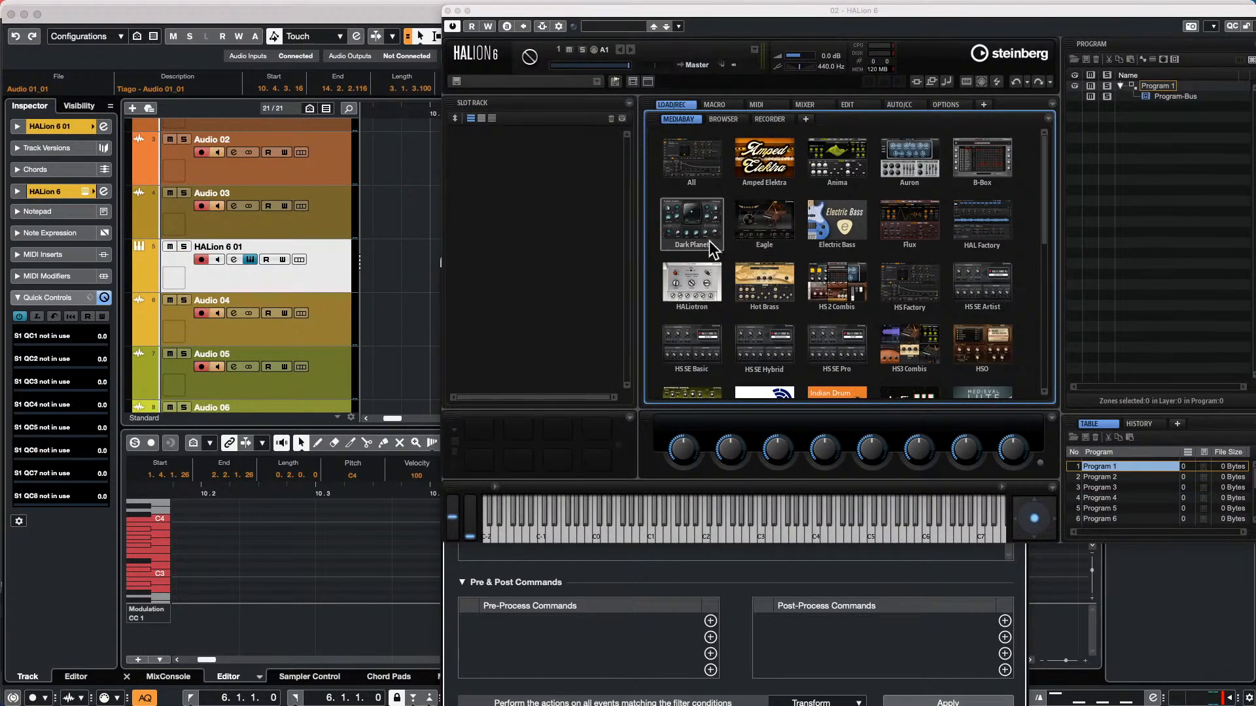
pyautogui.scroll(-3, 880, 199)
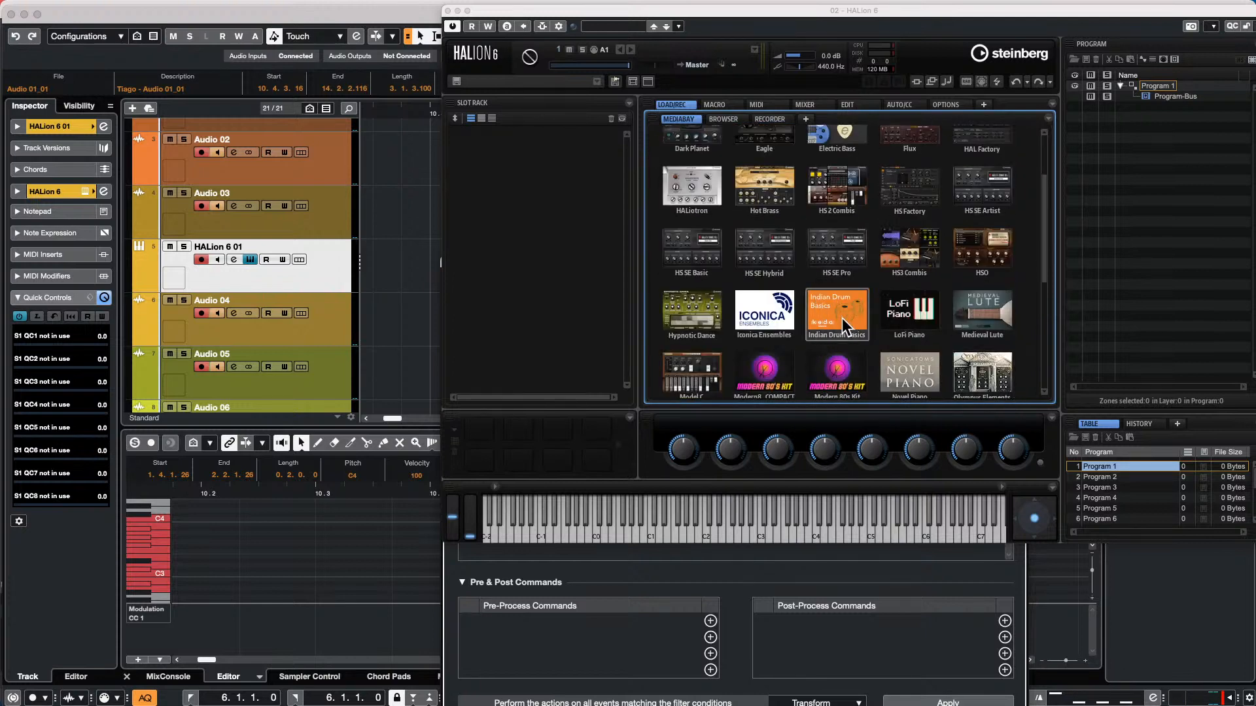
pyautogui.scroll(-3, 842, 317)
pyautogui.click(909, 340)
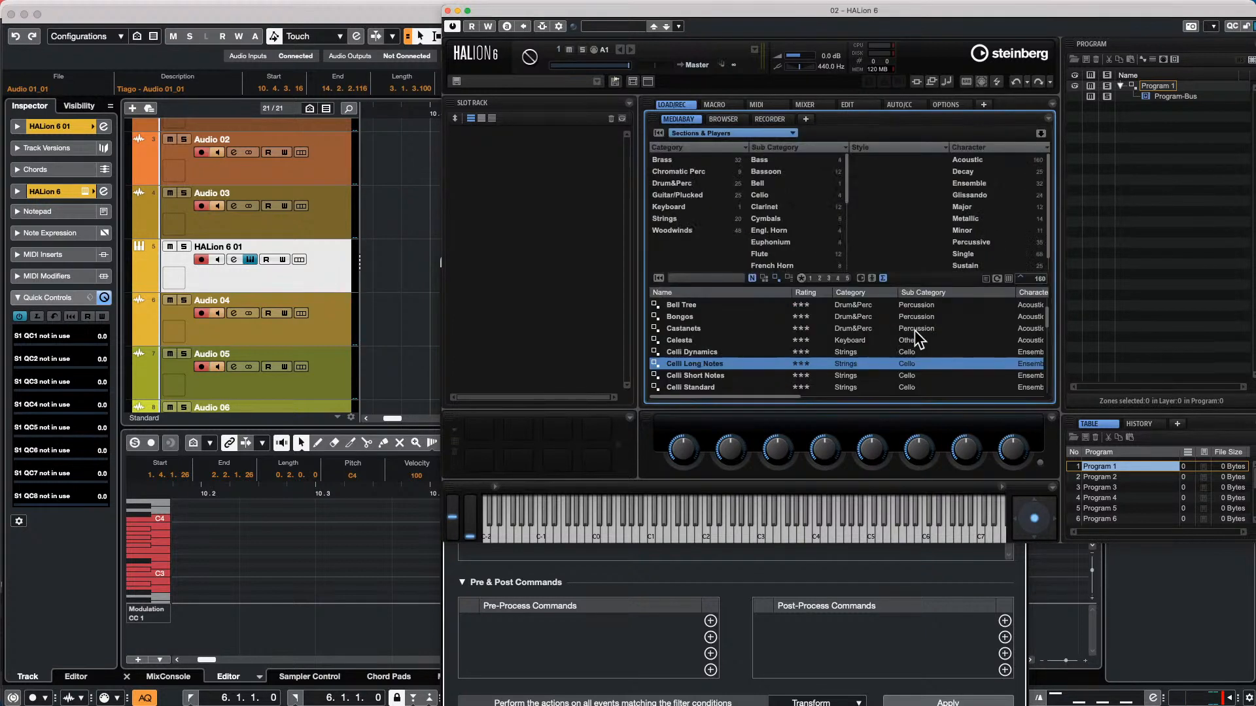
pyautogui.click(688, 183)
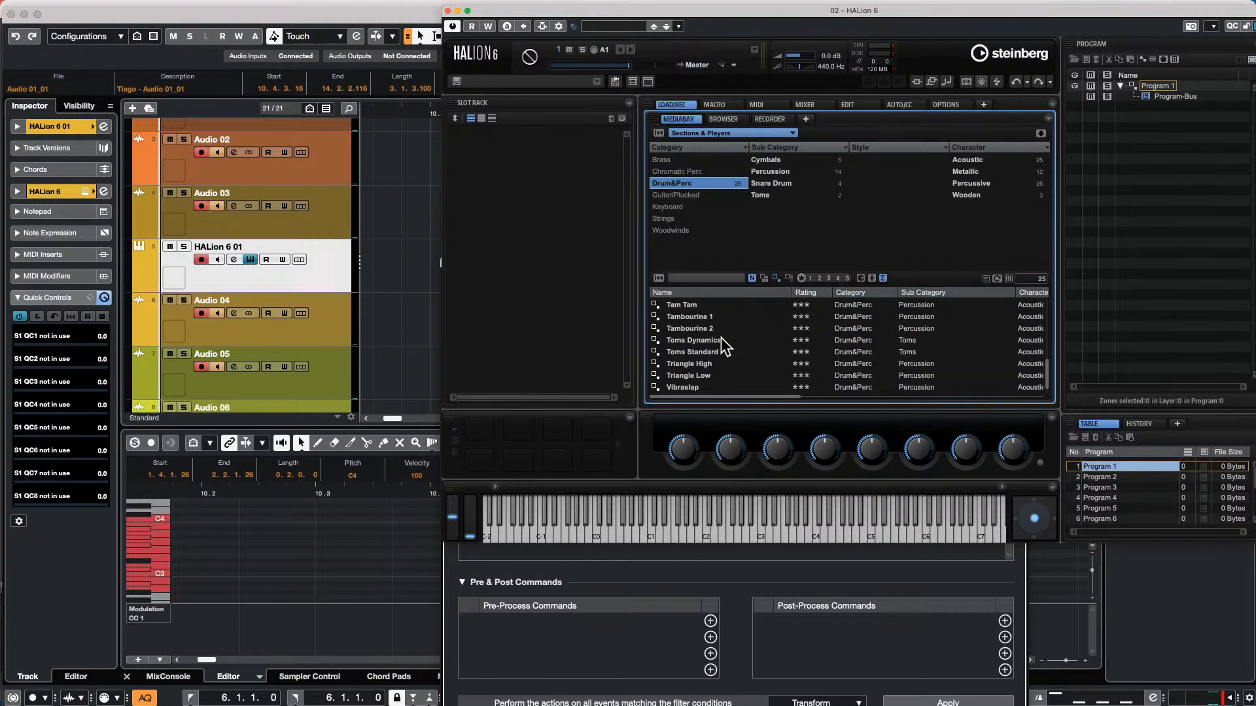
# Look through the drum and percussion programs in the Sections & Players library
pyautogui.scroll(-1, 722, 338)
pyautogui.scroll(10, 722, 348)
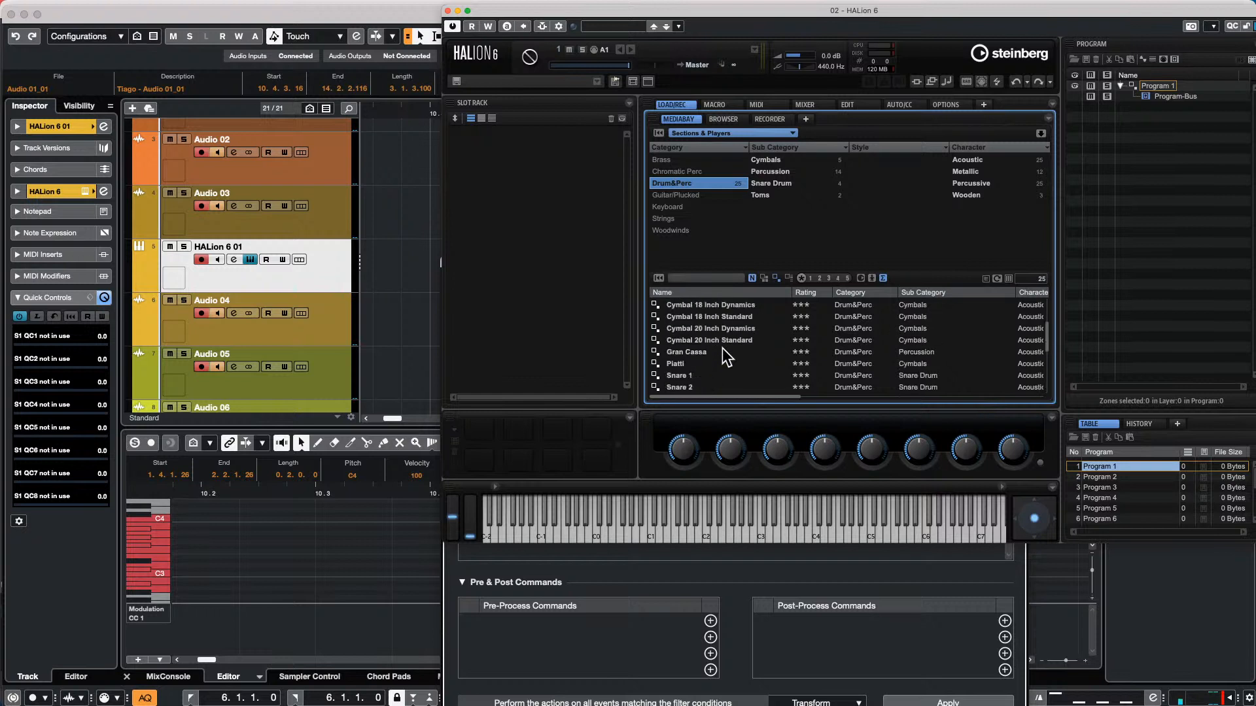
pyautogui.scroll(1, 745, 348)
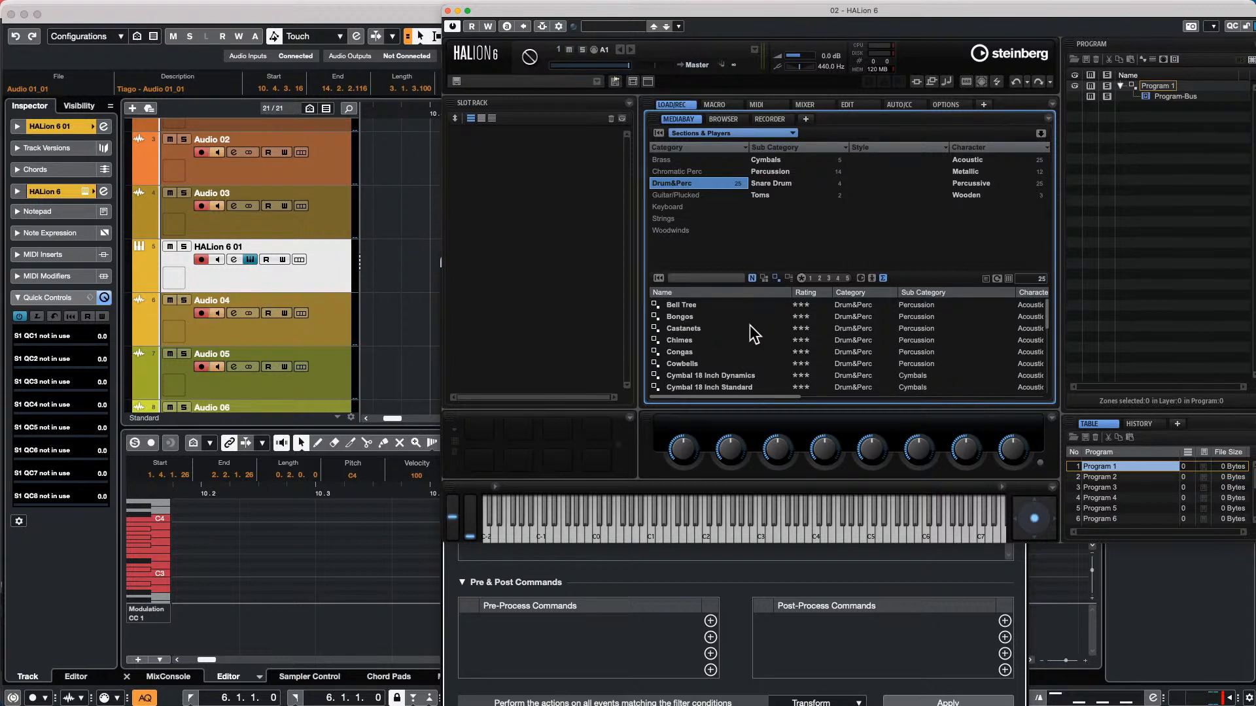
pyautogui.scroll(-8, 754, 334)
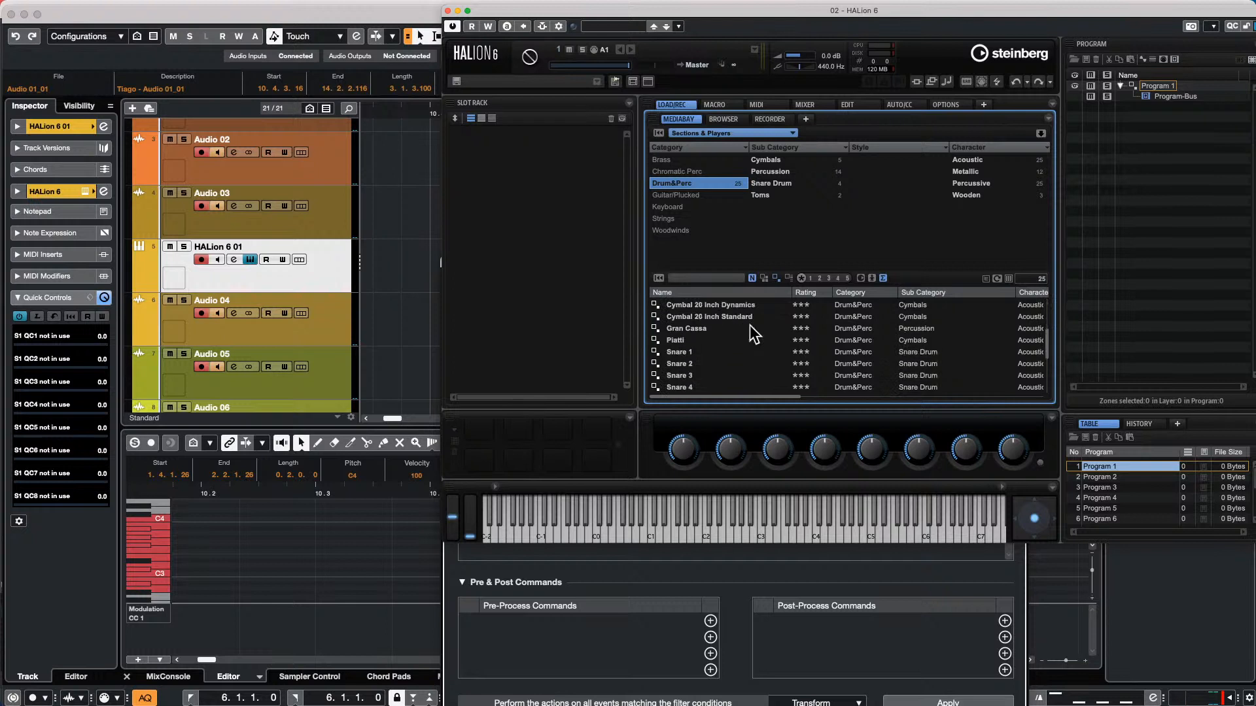
pyautogui.scroll(-5, 752, 331)
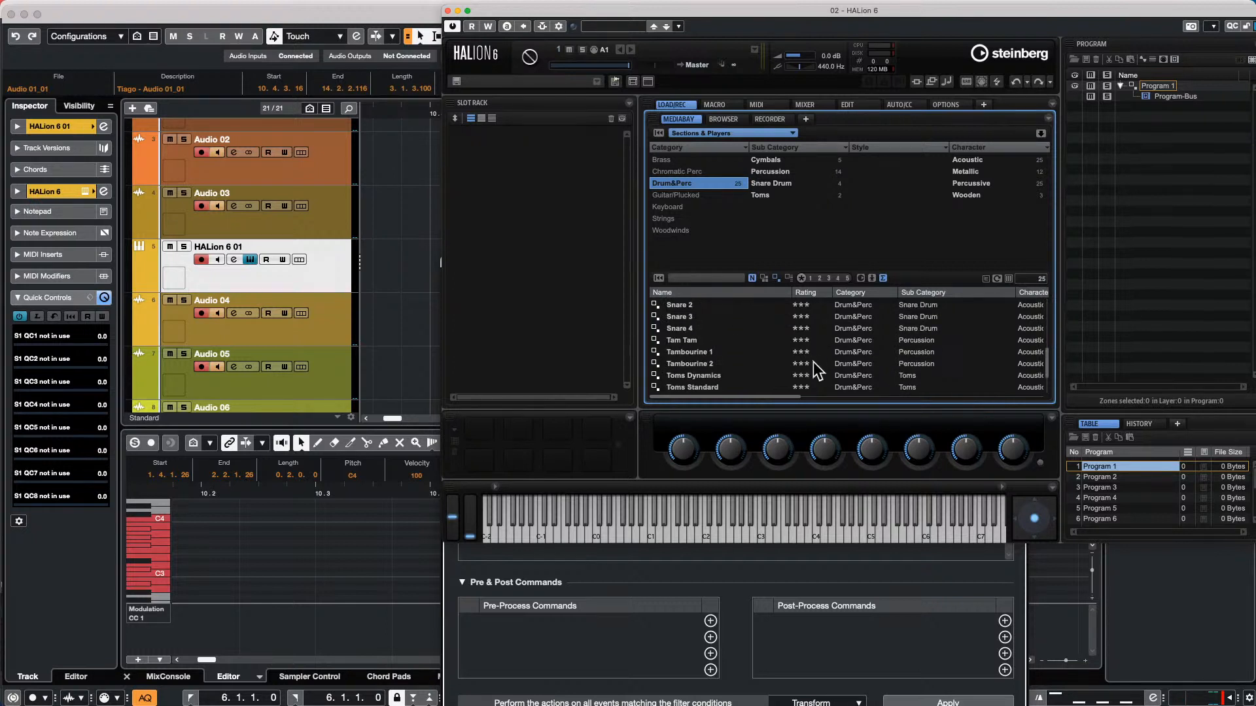
pyautogui.scroll(-4, 770, 366)
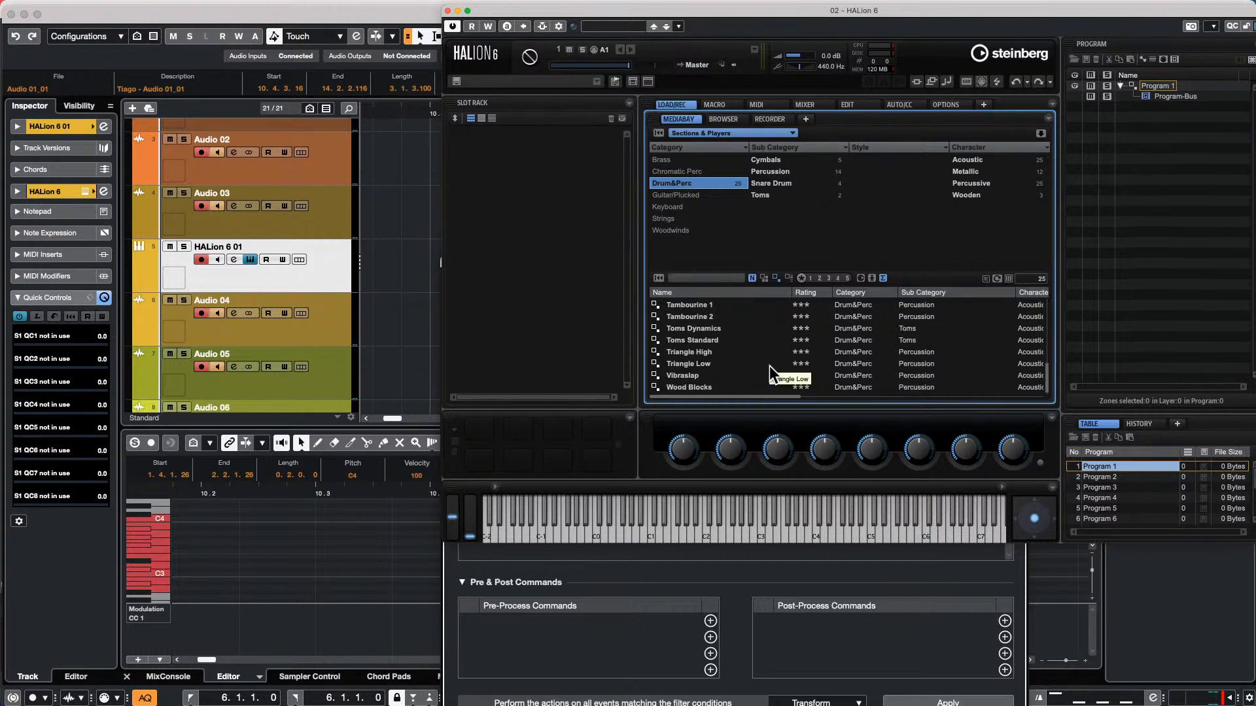
pyautogui.scroll(1, 769, 366)
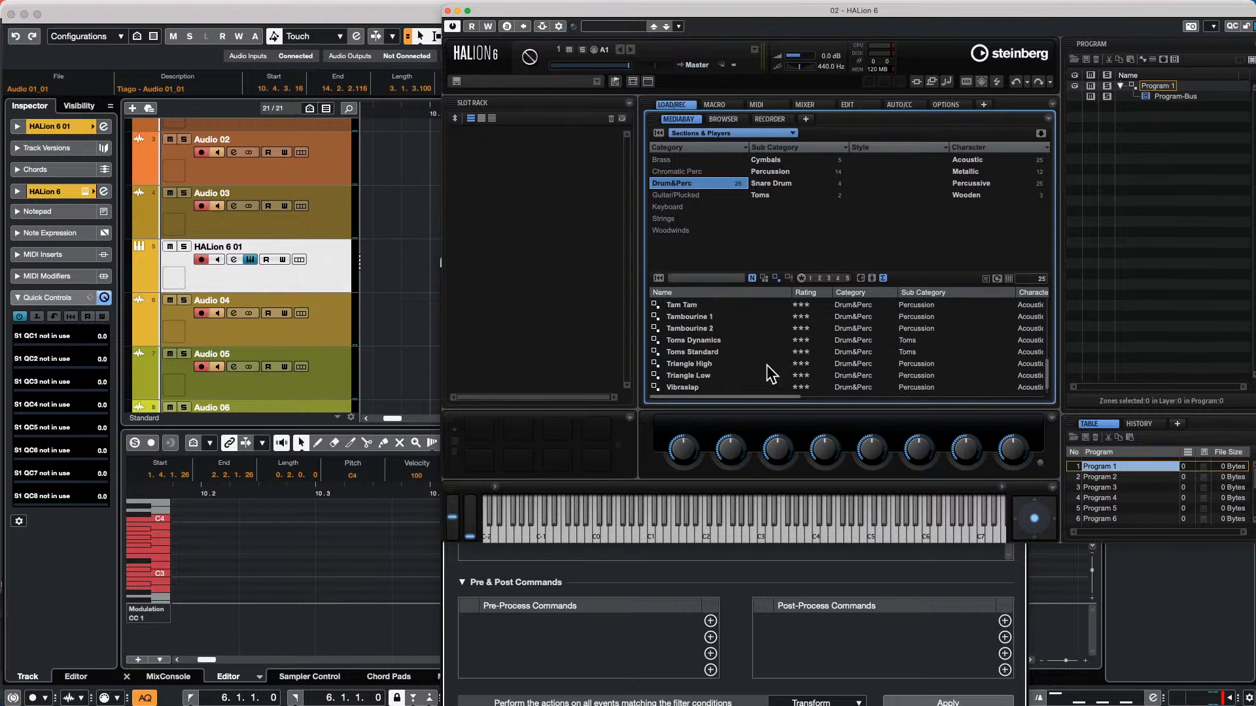
pyautogui.scroll(11, 769, 366)
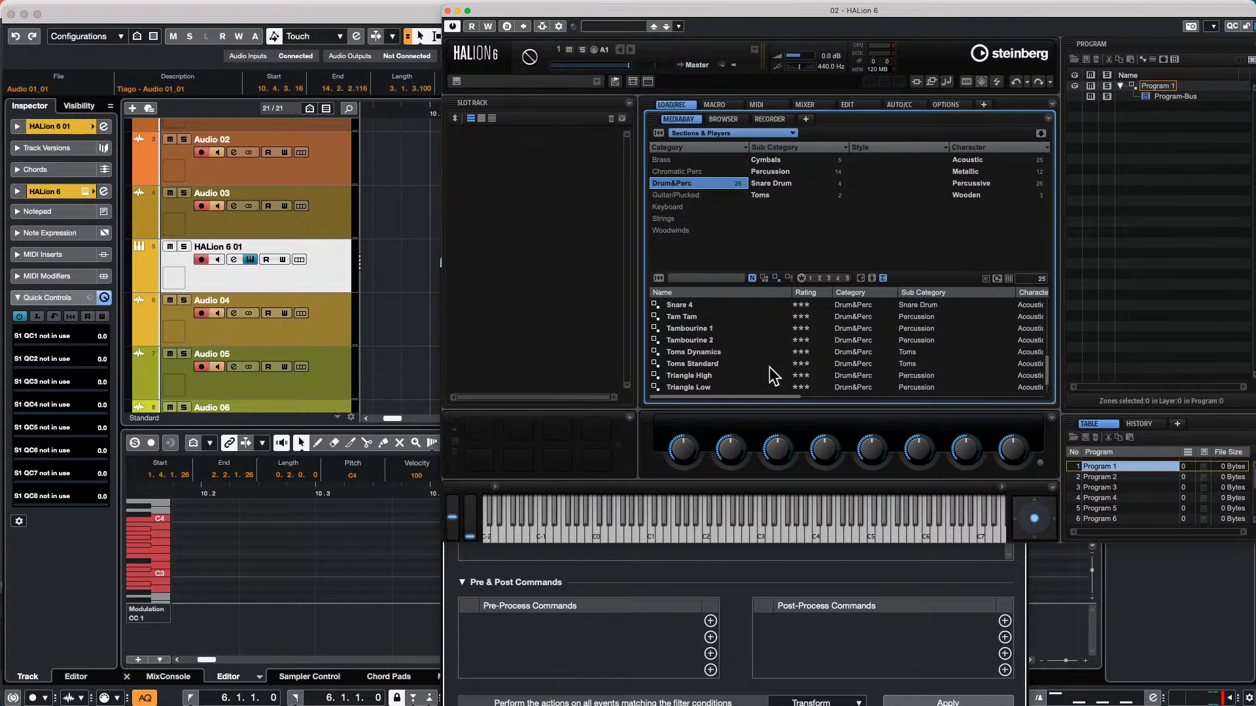
pyautogui.scroll(5, 769, 367)
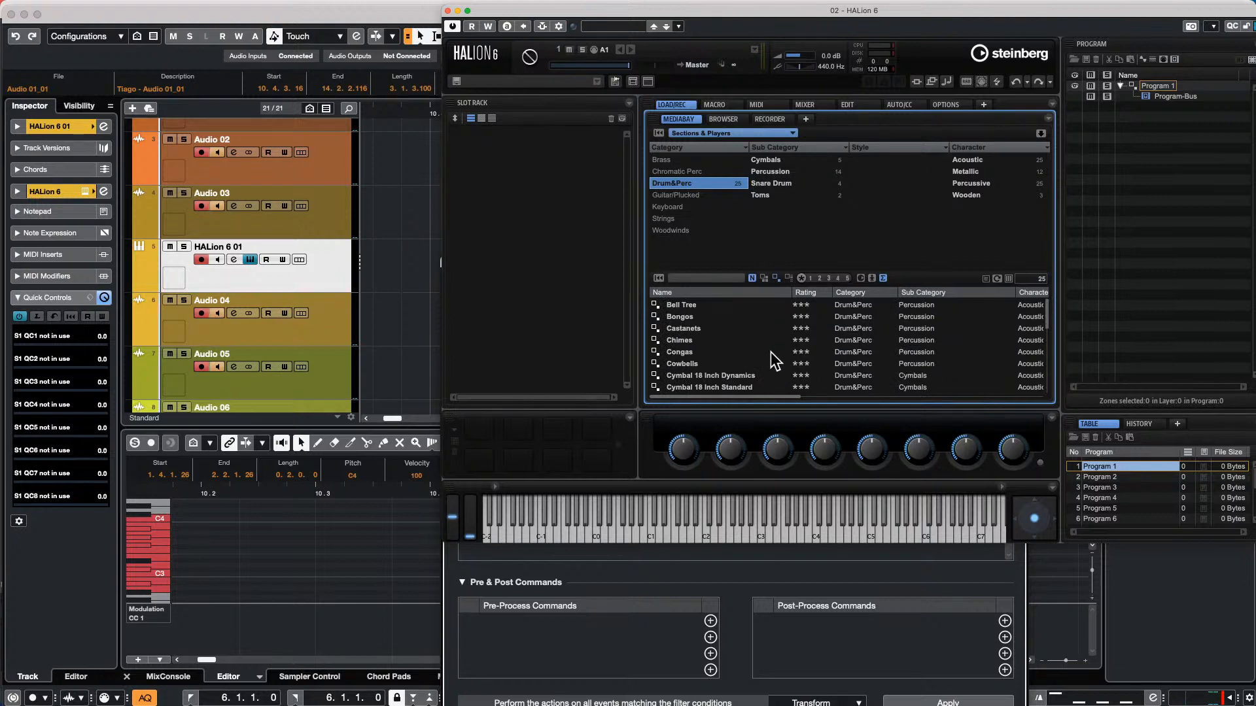
pyautogui.scroll(-1, 769, 352)
pyautogui.scroll(-8, 713, 365)
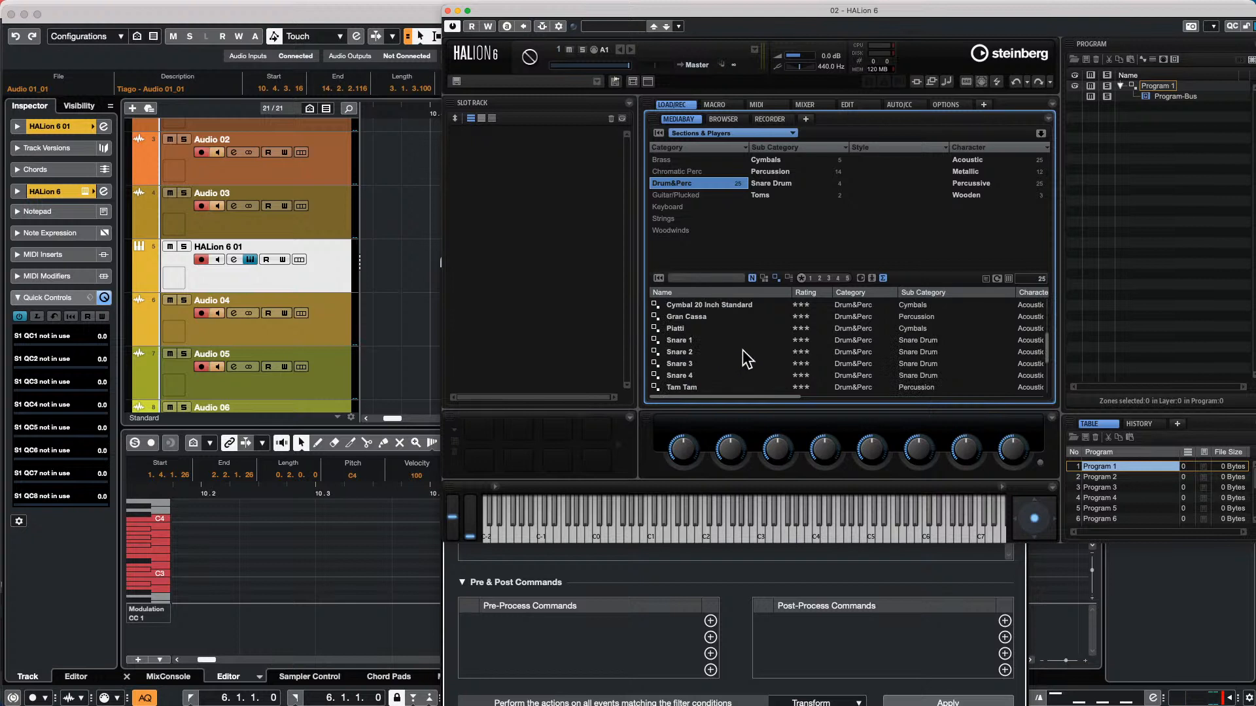
pyautogui.scroll(-2, 728, 350)
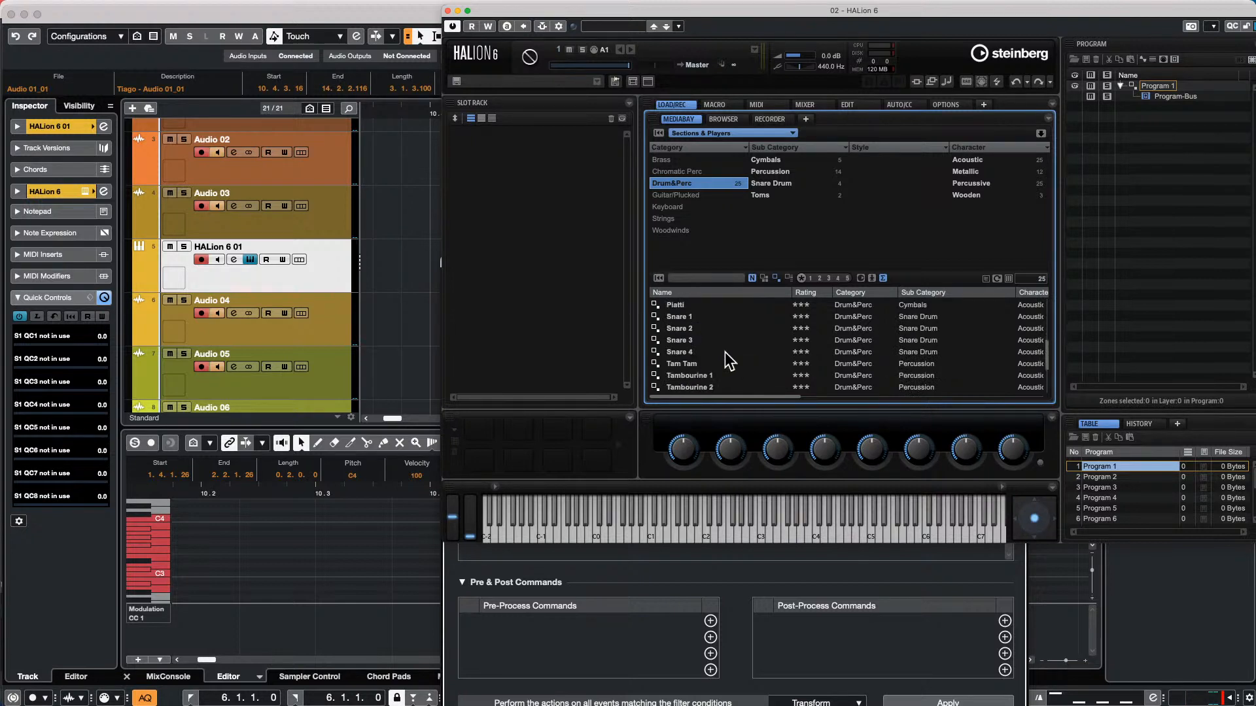
pyautogui.scroll(-3, 728, 352)
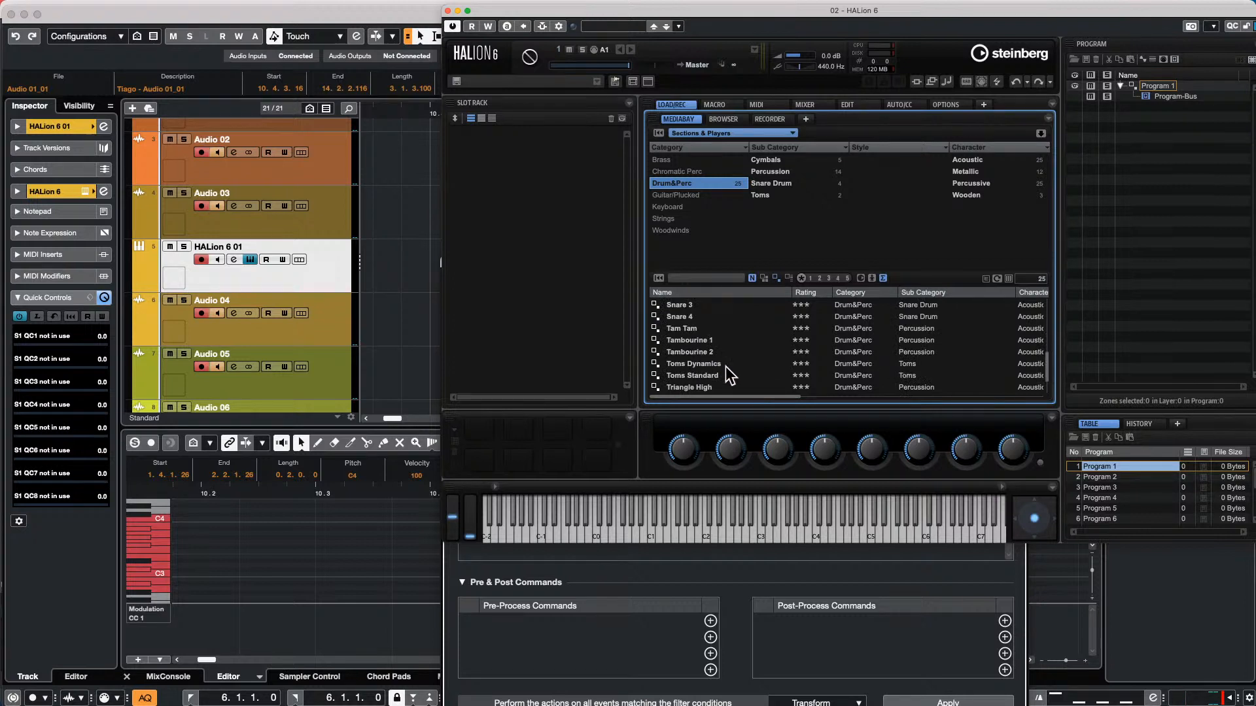
pyautogui.scroll(-3, 725, 368)
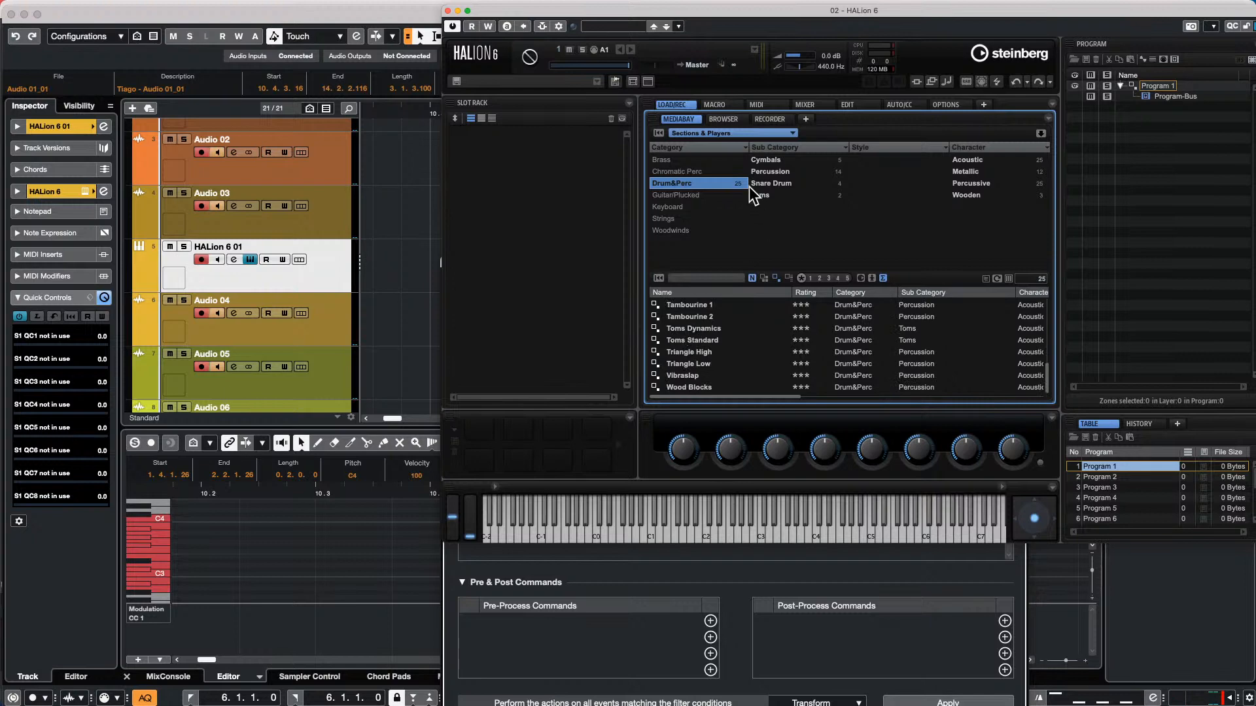
# Switch HALion 6 to the Iconica Ensembles library and load its Percussion Map program
pyautogui.click(743, 133)
pyautogui.scroll(-2, 784, 274)
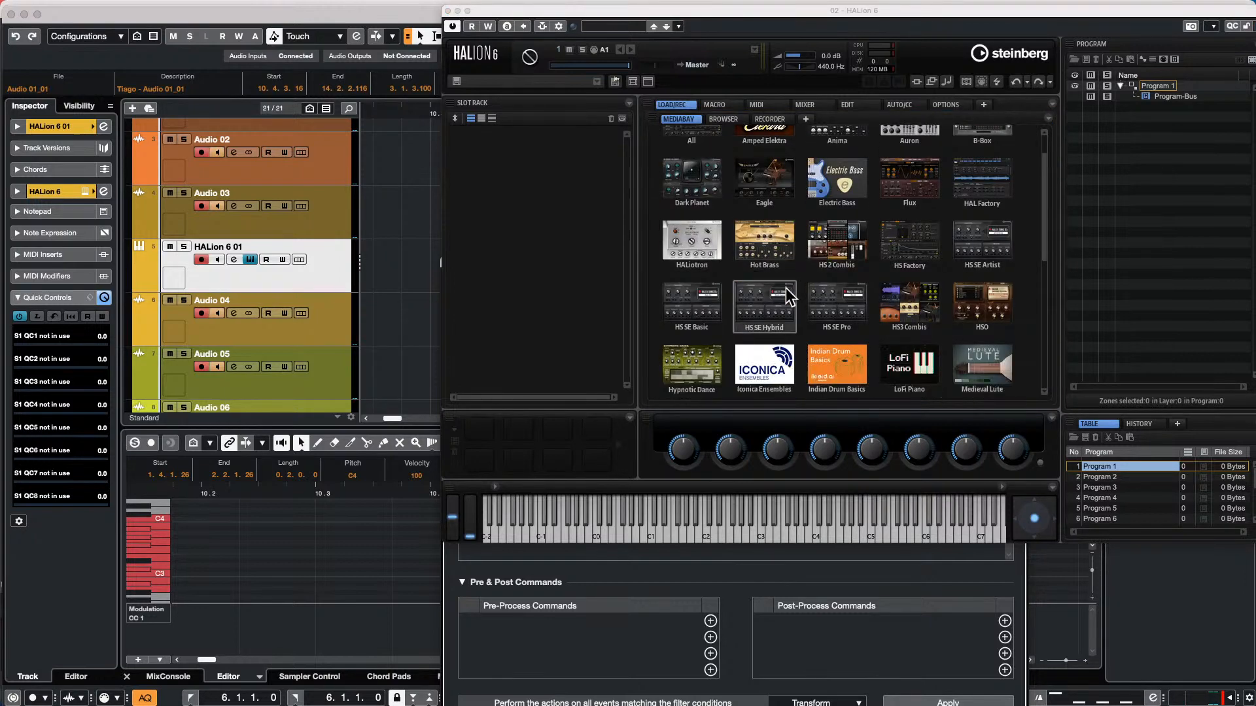
pyautogui.click(774, 288)
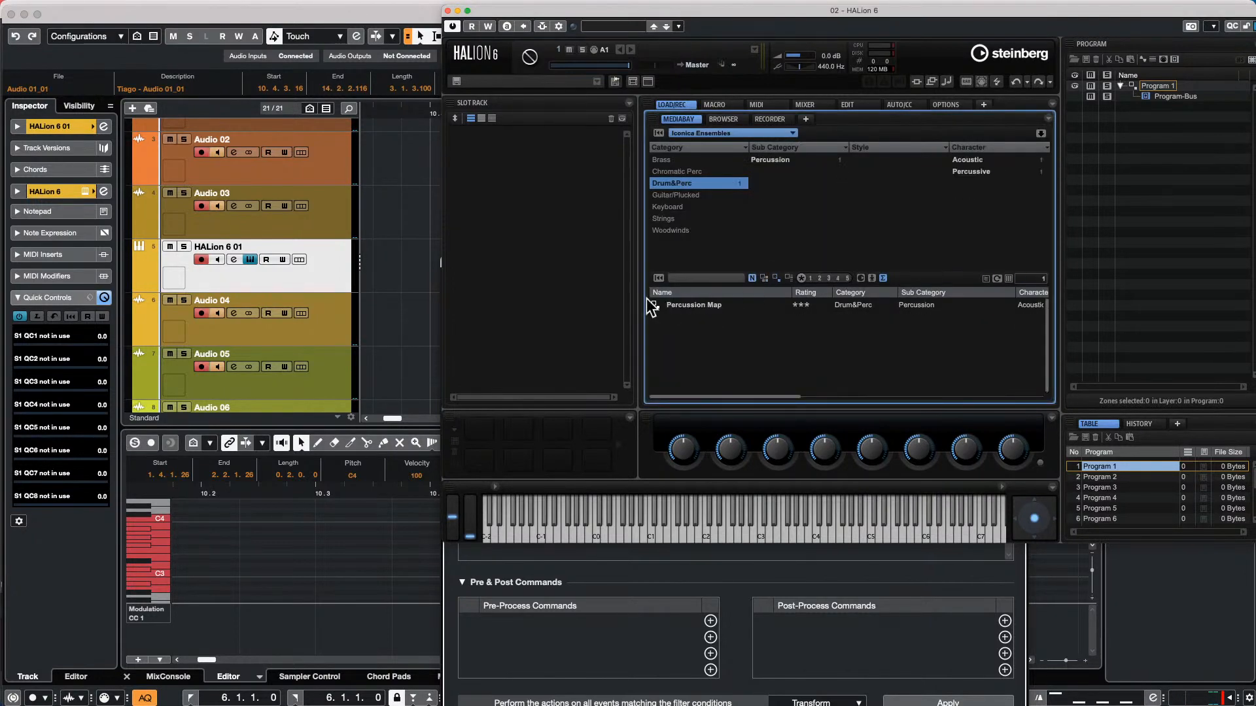
pyautogui.click(704, 305)
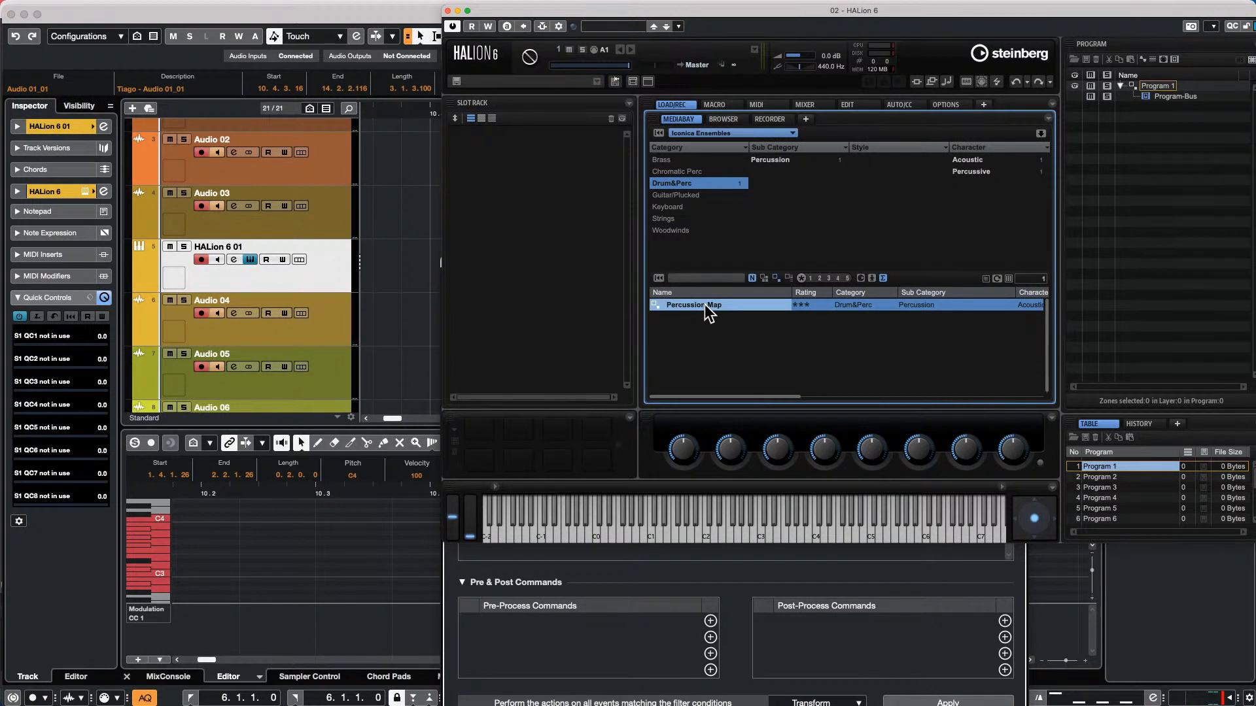
pyautogui.doubleClick(726, 306)
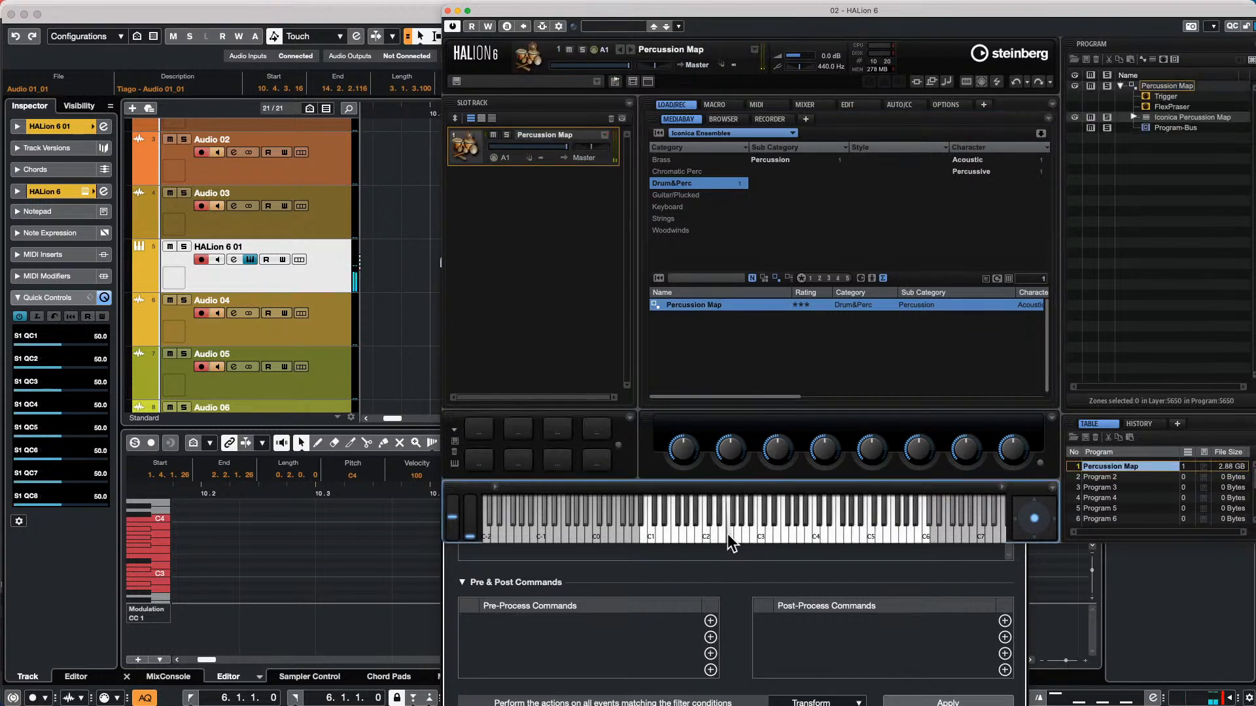
# Play a few notes between C1 and C3 on HALion's keyboard to test the loaded program's sound
pyautogui.click(684, 533)
pyautogui.click(709, 536)
pyautogui.click(701, 532)
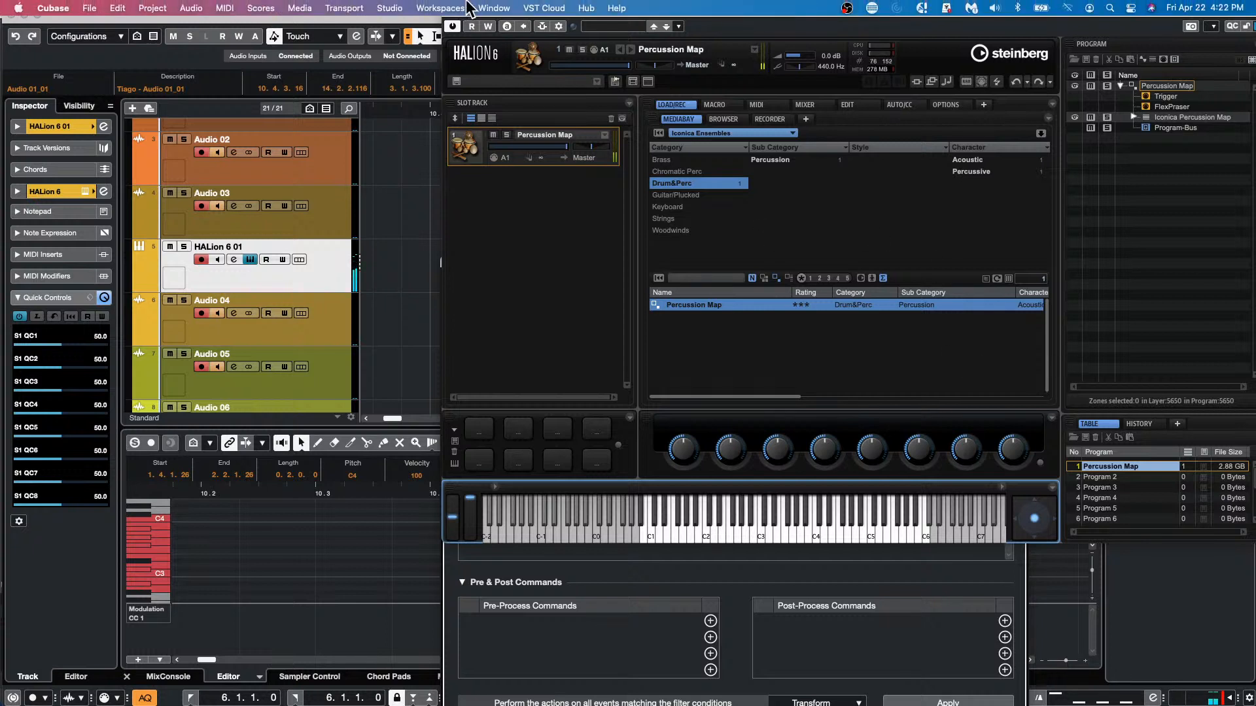
# Assign the Steinberg UR24C audio device to the Yamaha HS7 monitor channel in the Control Room connections and close them
pyautogui.click(418, 8)
pyautogui.moveTo(390, 7)
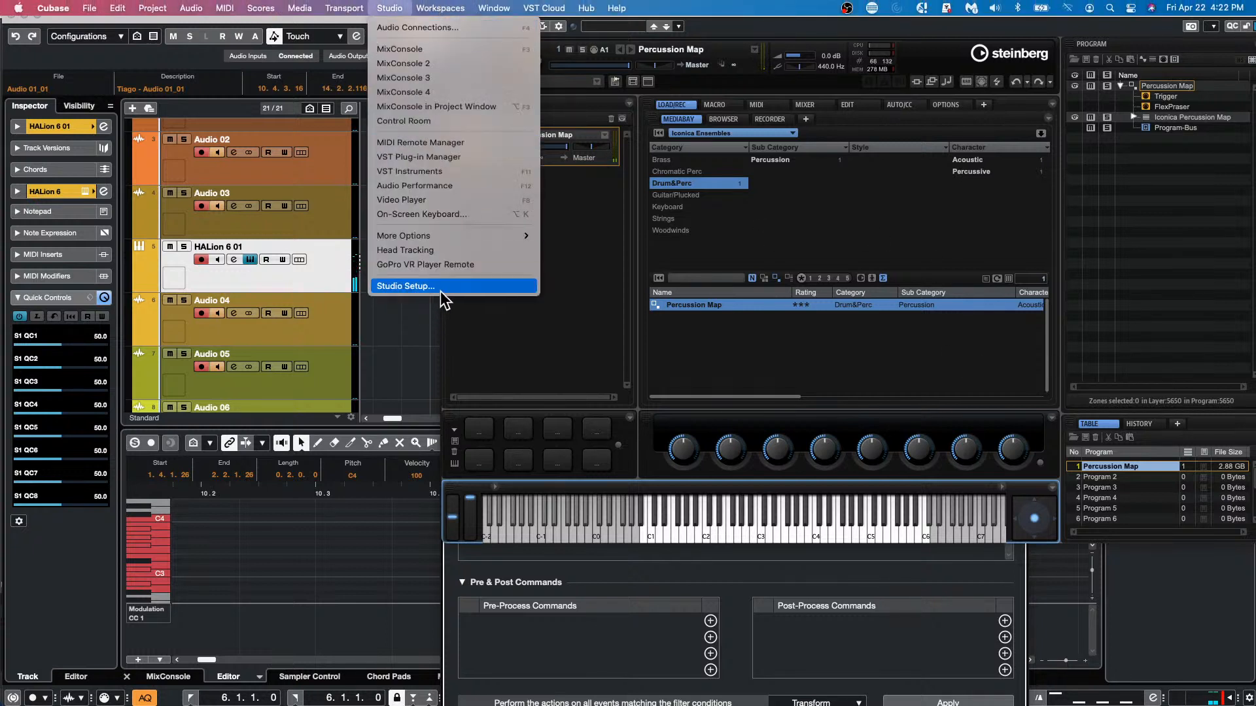
pyautogui.click(444, 27)
pyautogui.moveTo(418, 241); pyautogui.dragTo(171, 141)
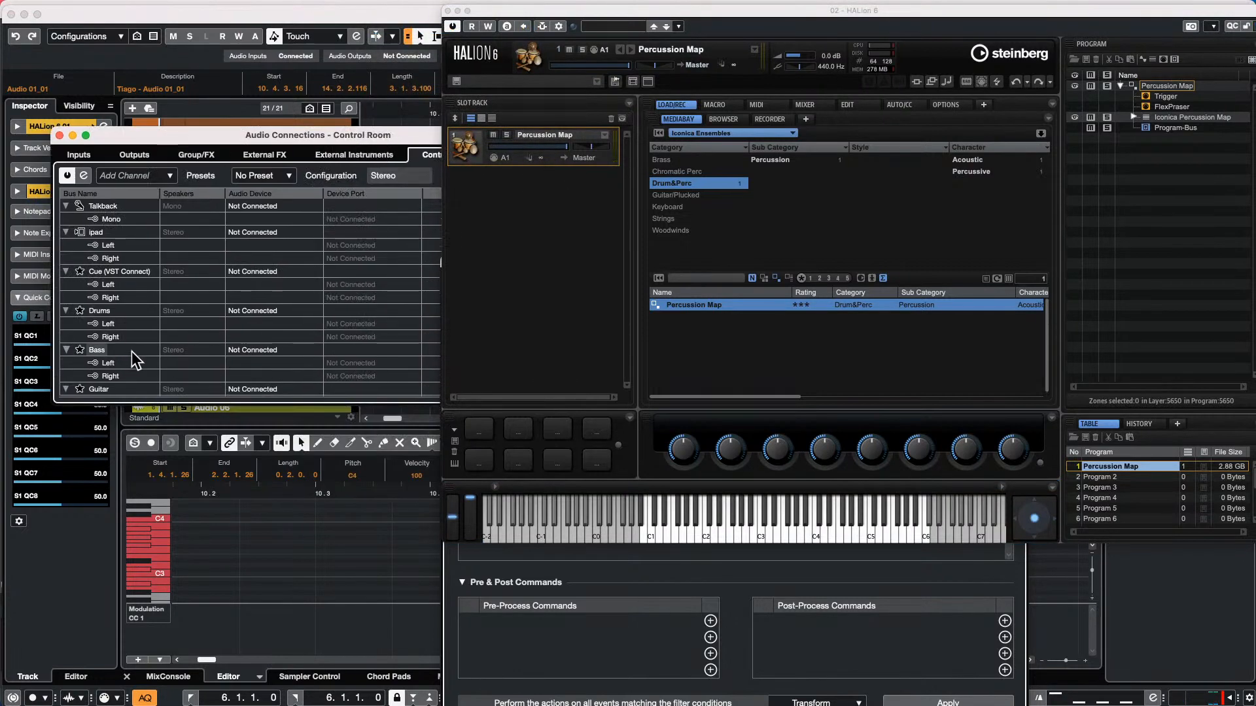
pyautogui.scroll(-2, 134, 358)
pyautogui.scroll(-1, 143, 357)
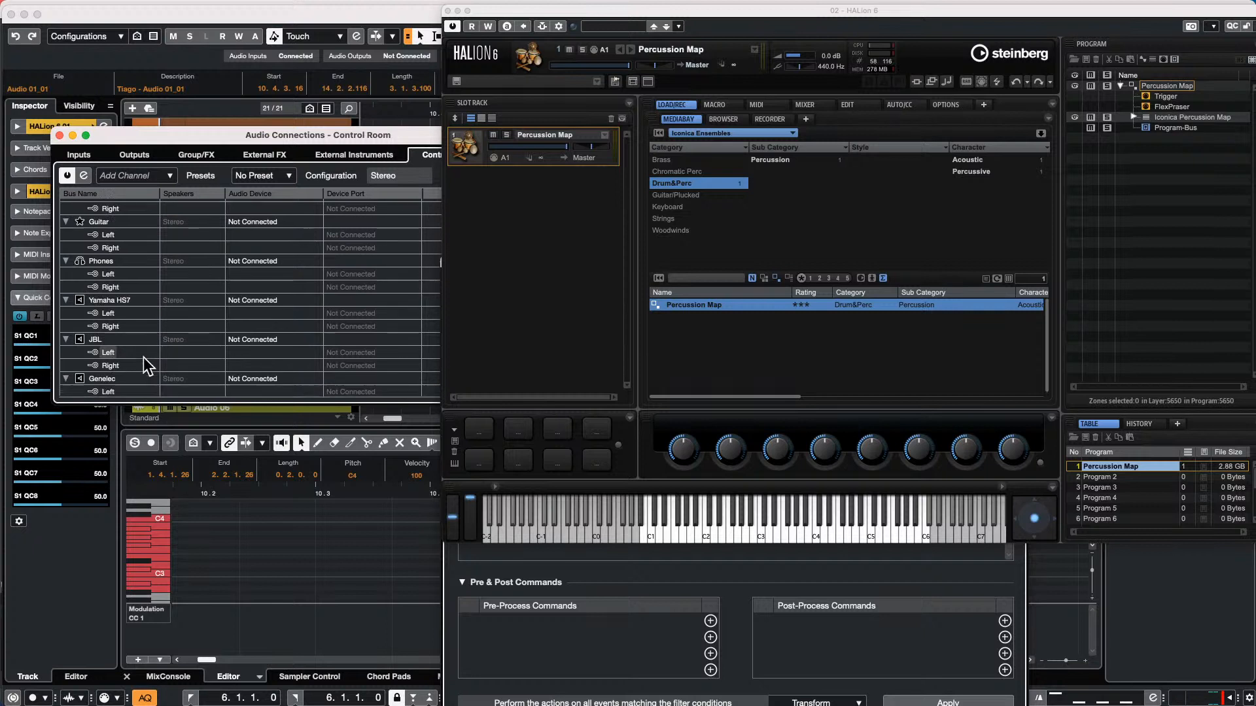
pyautogui.click(274, 302)
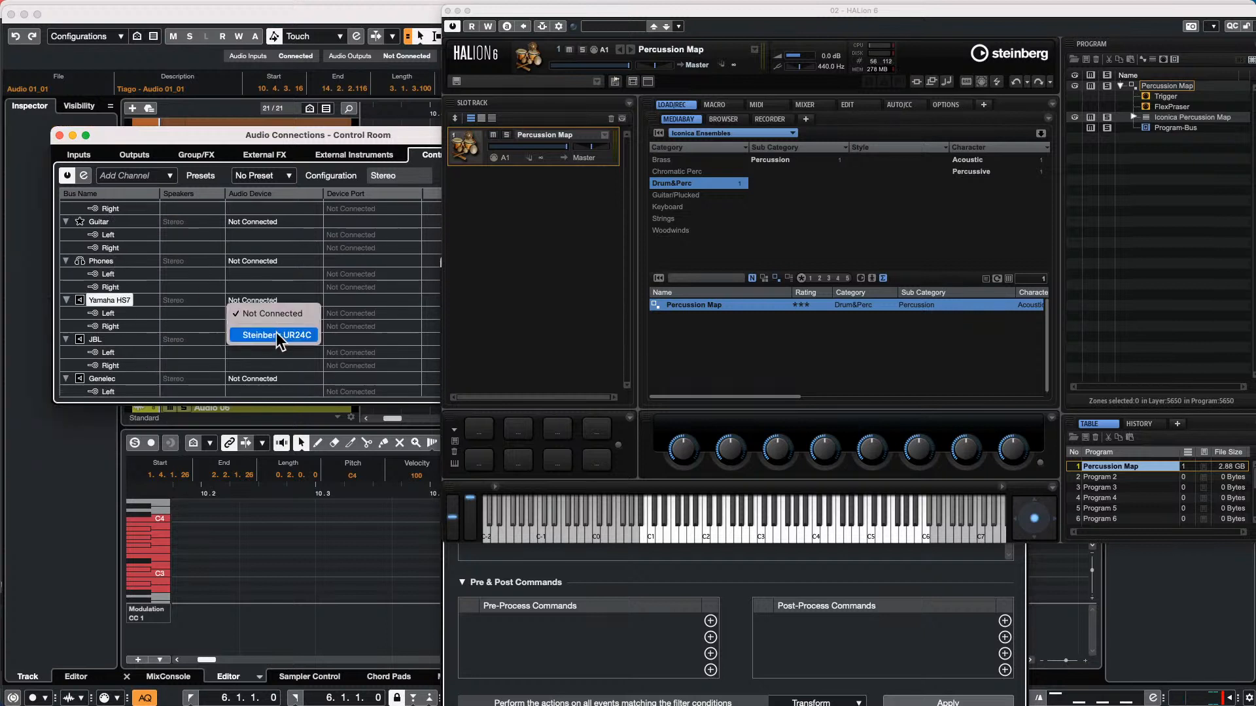
pyautogui.click(276, 334)
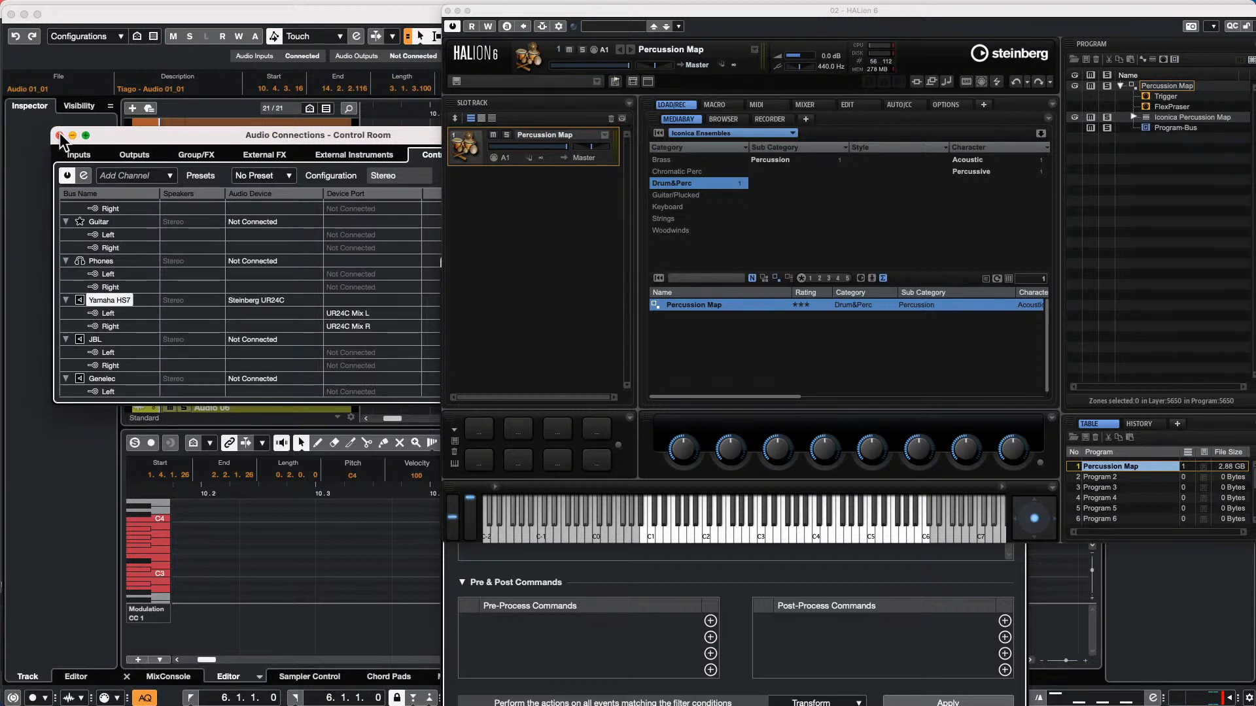
pyautogui.click(73, 136)
# Audition various Percussion Map sounds on HALion's keyboard, repeating the low notes around C1
pyautogui.click(810, 533)
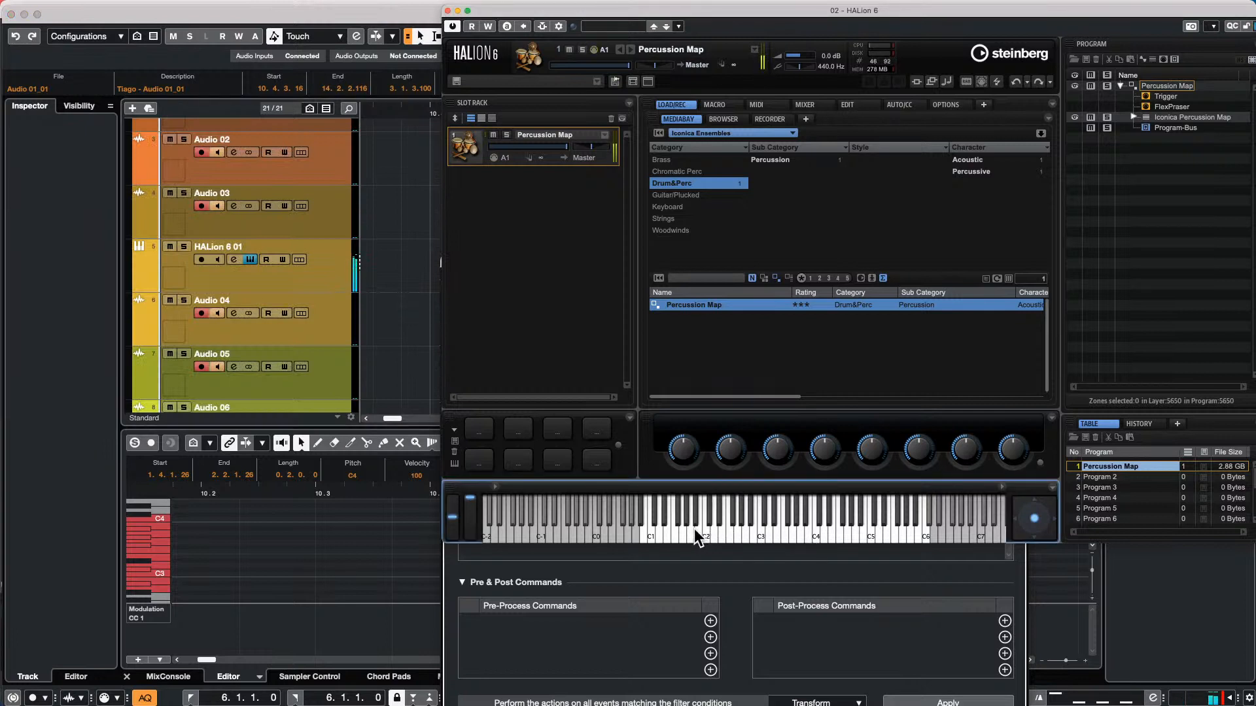
pyautogui.click(673, 531)
pyautogui.click(663, 533)
pyautogui.click(645, 533)
pyautogui.click(646, 538)
pyautogui.click(646, 535)
pyautogui.click(647, 535)
pyautogui.click(646, 535)
pyautogui.click(644, 537)
pyautogui.click(641, 535)
pyautogui.click(786, 529)
pyautogui.click(808, 531)
pyautogui.click(642, 535)
pyautogui.click(642, 535)
pyautogui.click(642, 535)
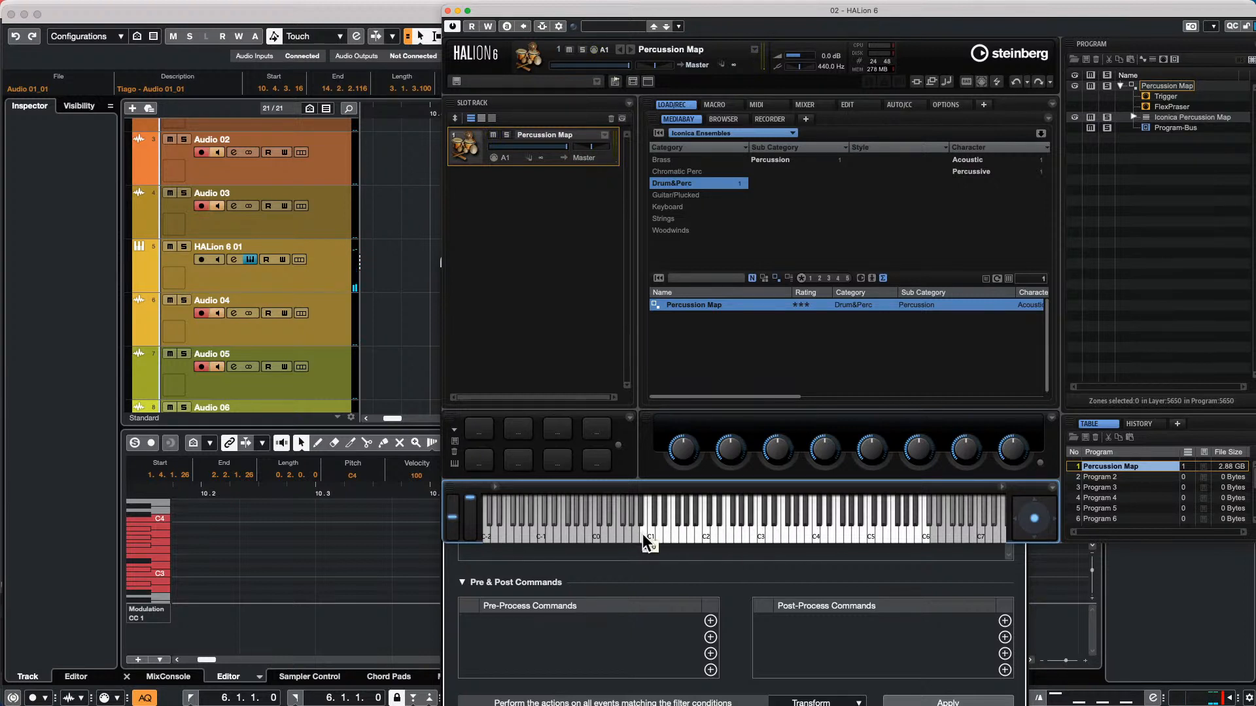
# Replay the Percussion Map sound at C1 several times on HALion's keyboard
pyautogui.click(643, 535)
pyautogui.click(643, 535)
pyautogui.click(647, 534)
# Switch HALion's library to Iconica Sections & Players and browse its Toms and Percussion programs
pyautogui.click(725, 132)
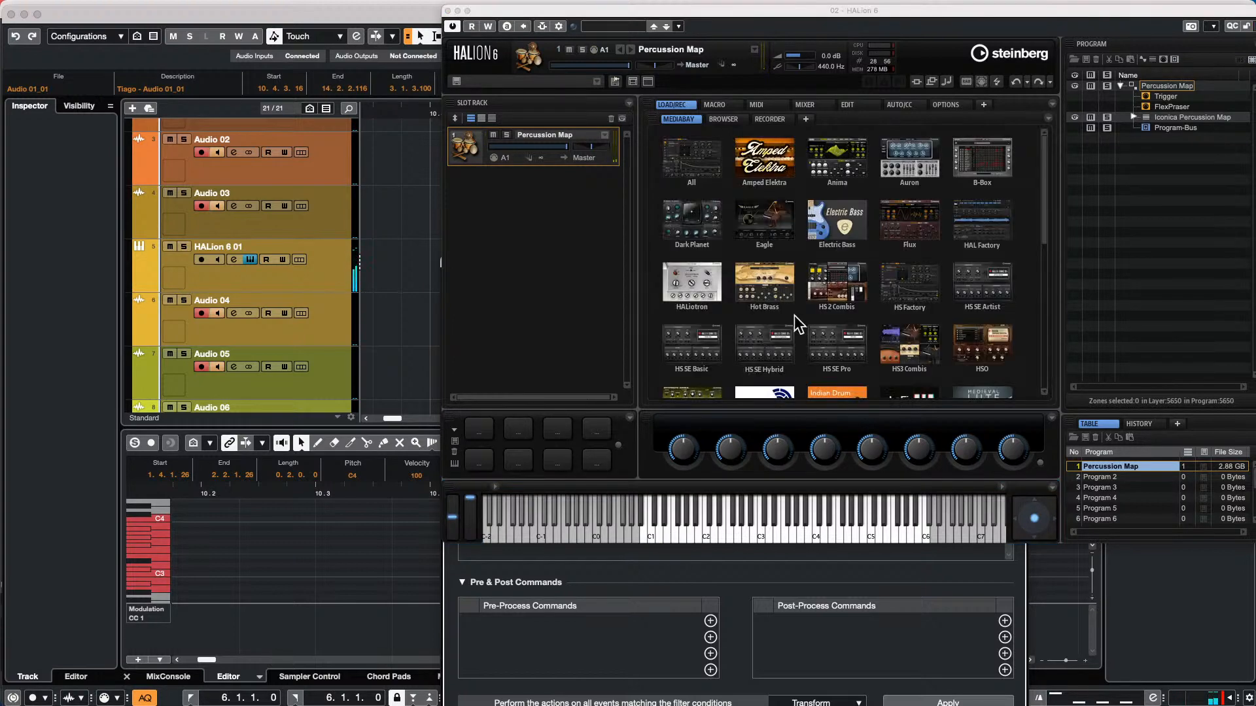
pyautogui.scroll(-2, 795, 343)
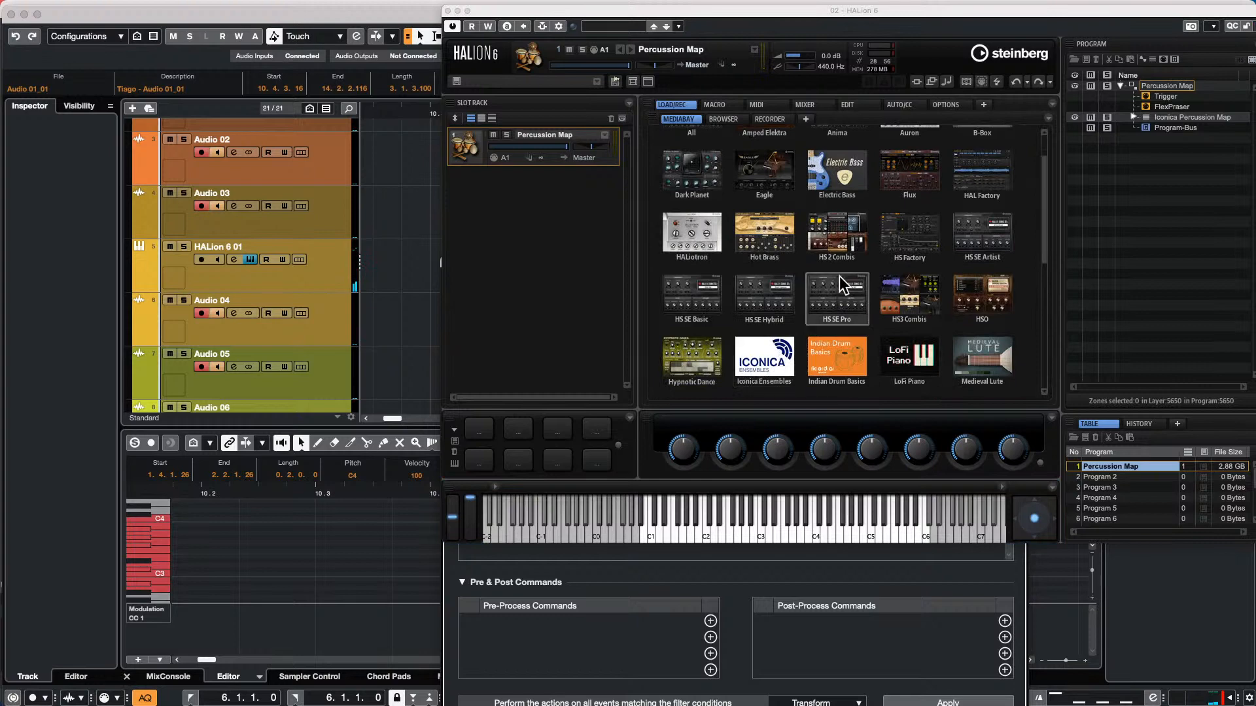
pyautogui.scroll(-5, 787, 265)
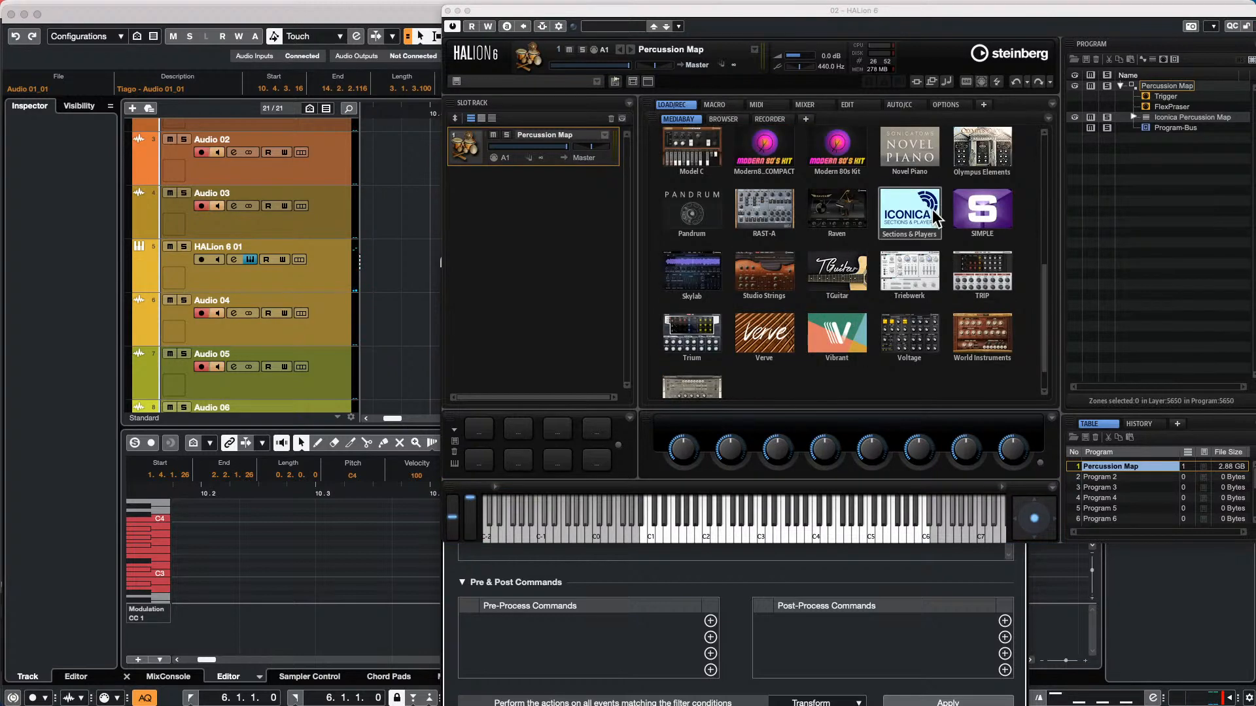
pyautogui.click(920, 210)
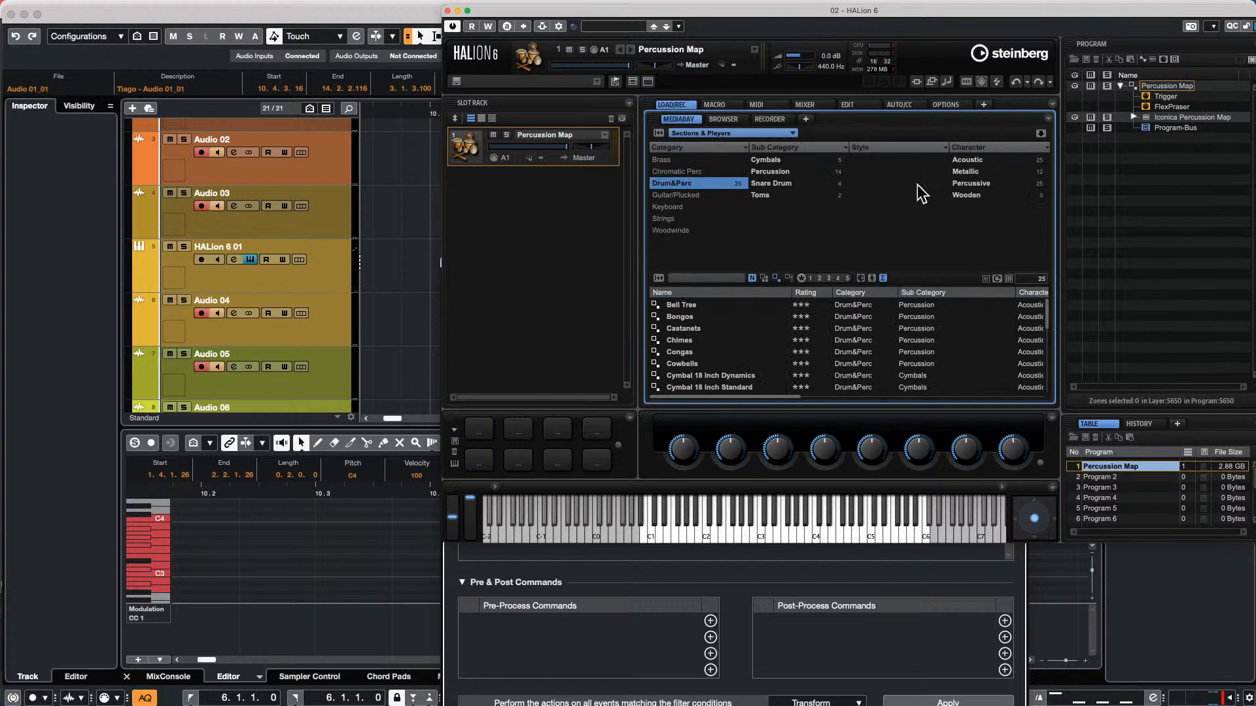
pyautogui.click(762, 193)
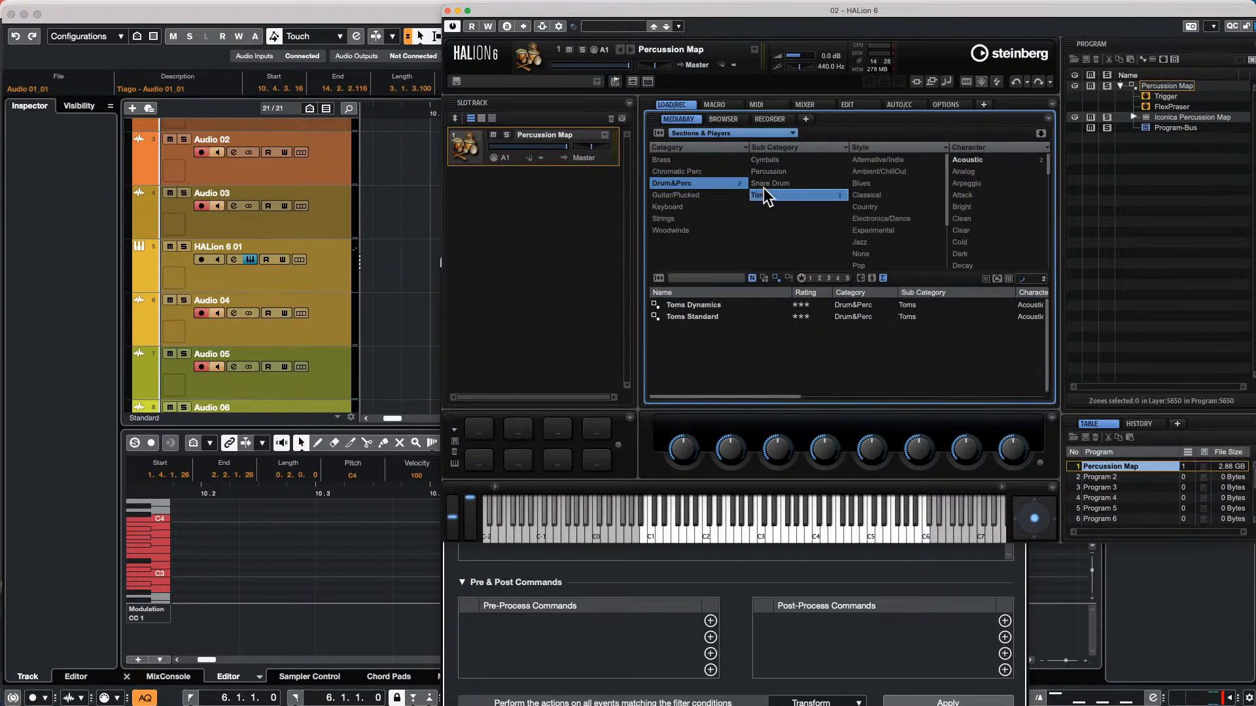
pyautogui.click(771, 172)
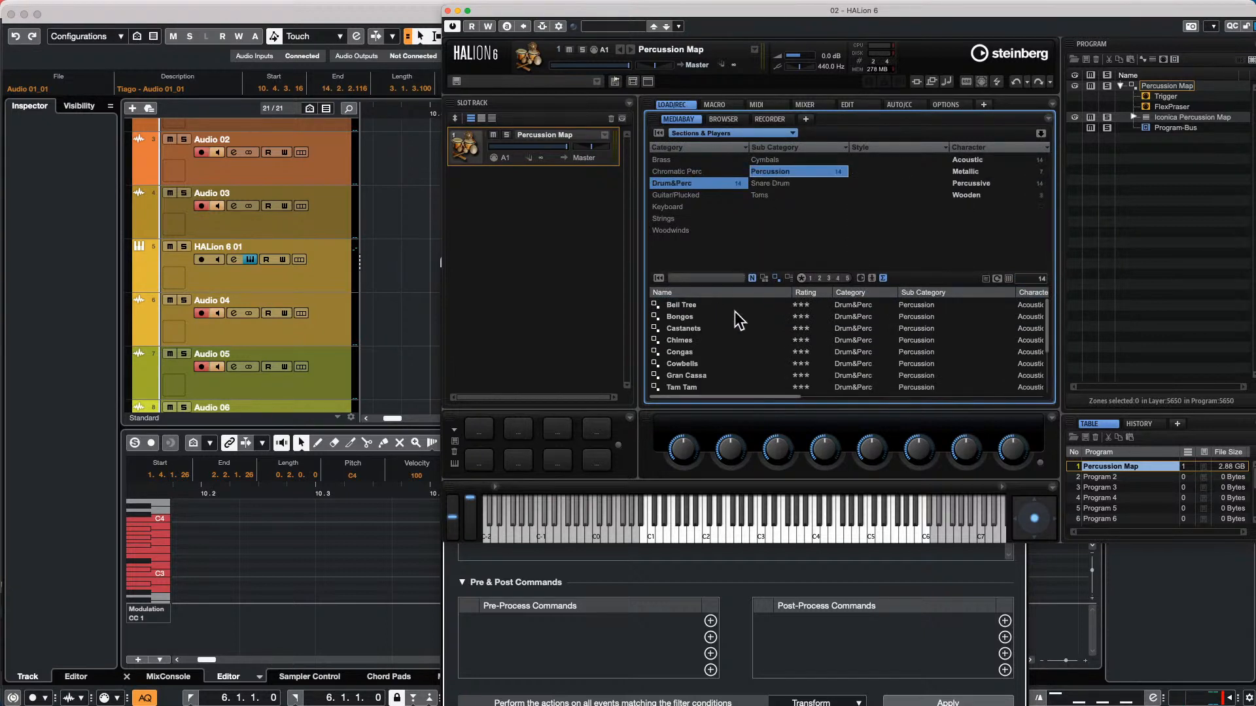
pyautogui.scroll(-2, 735, 311)
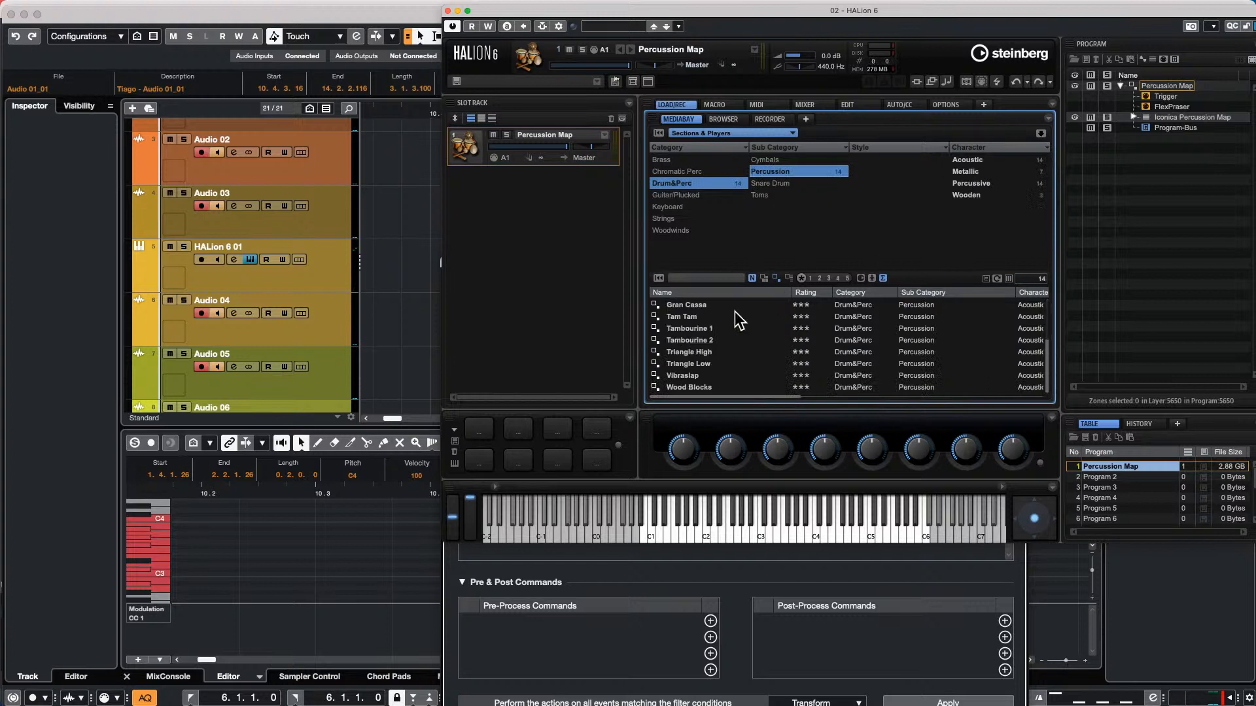
# Load the Toms Standard program from the Toms sub category and audition a few notes around C3 and C4
pyautogui.click(772, 194)
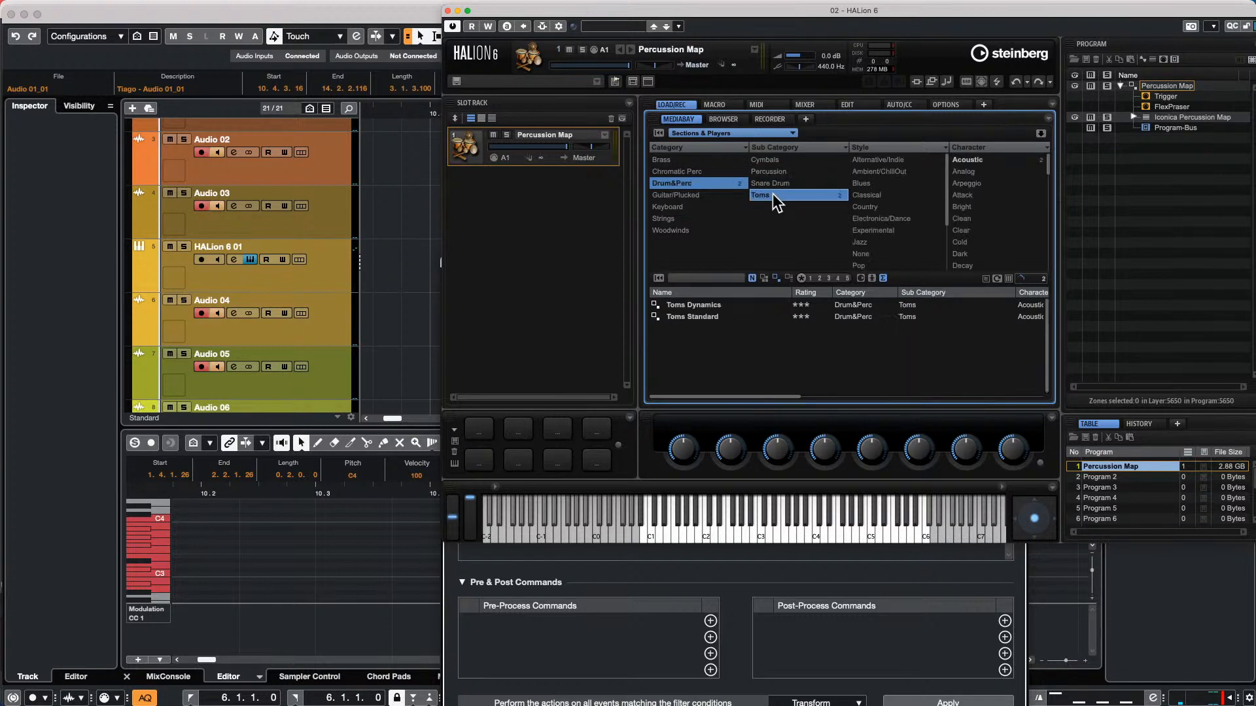
pyautogui.doubleClick(710, 316)
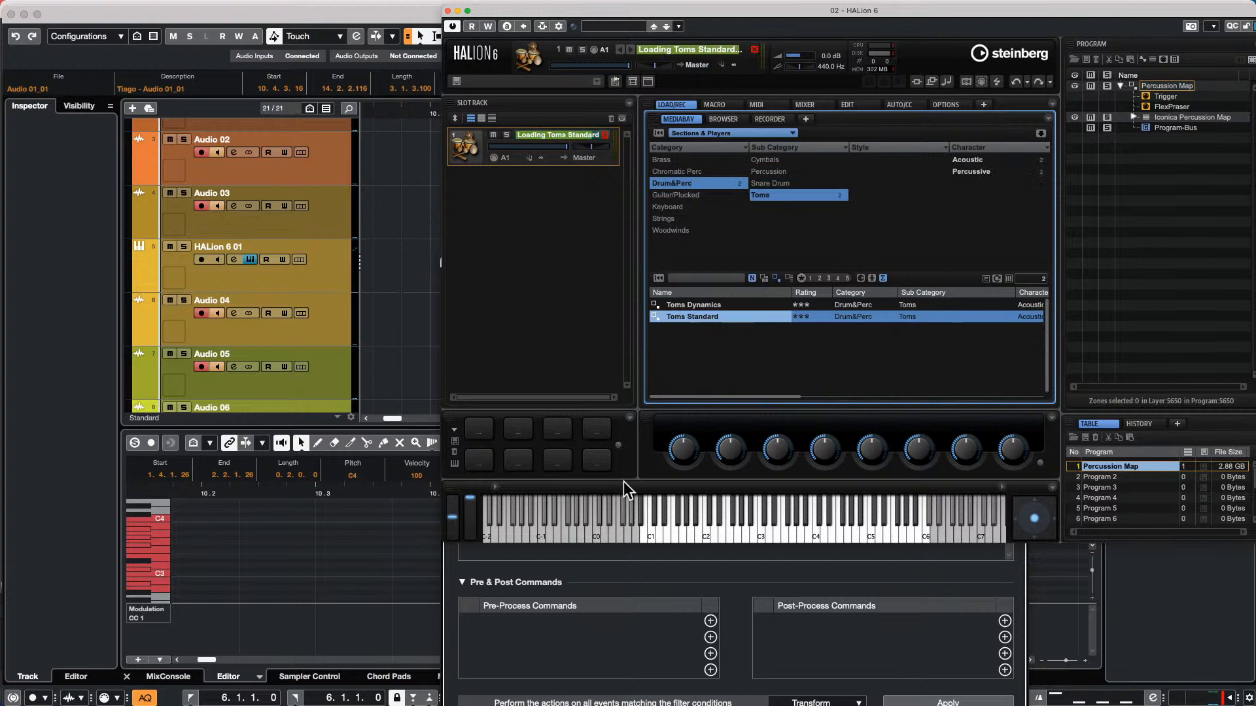
pyautogui.click(767, 531)
pyautogui.click(763, 531)
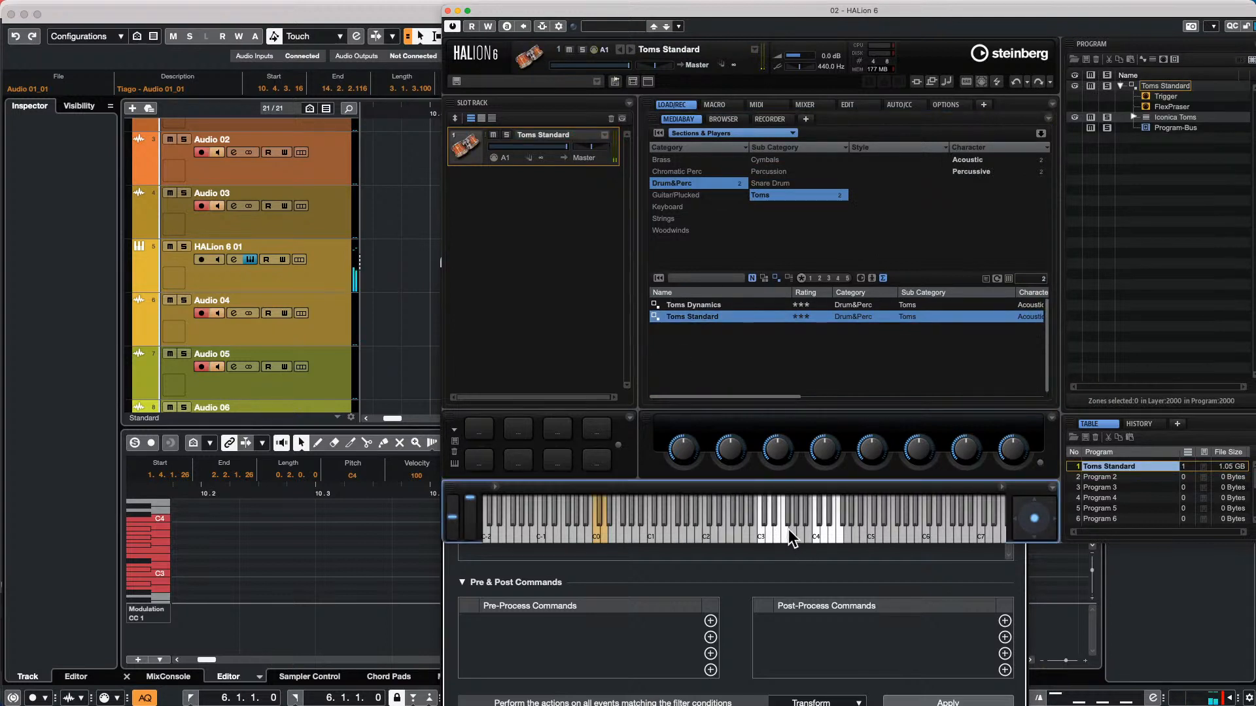
pyautogui.click(825, 527)
# Return HALion to the Iconica Ensembles library with the Percussion sub category selected and load the Percussion Map program
pyautogui.click(788, 173)
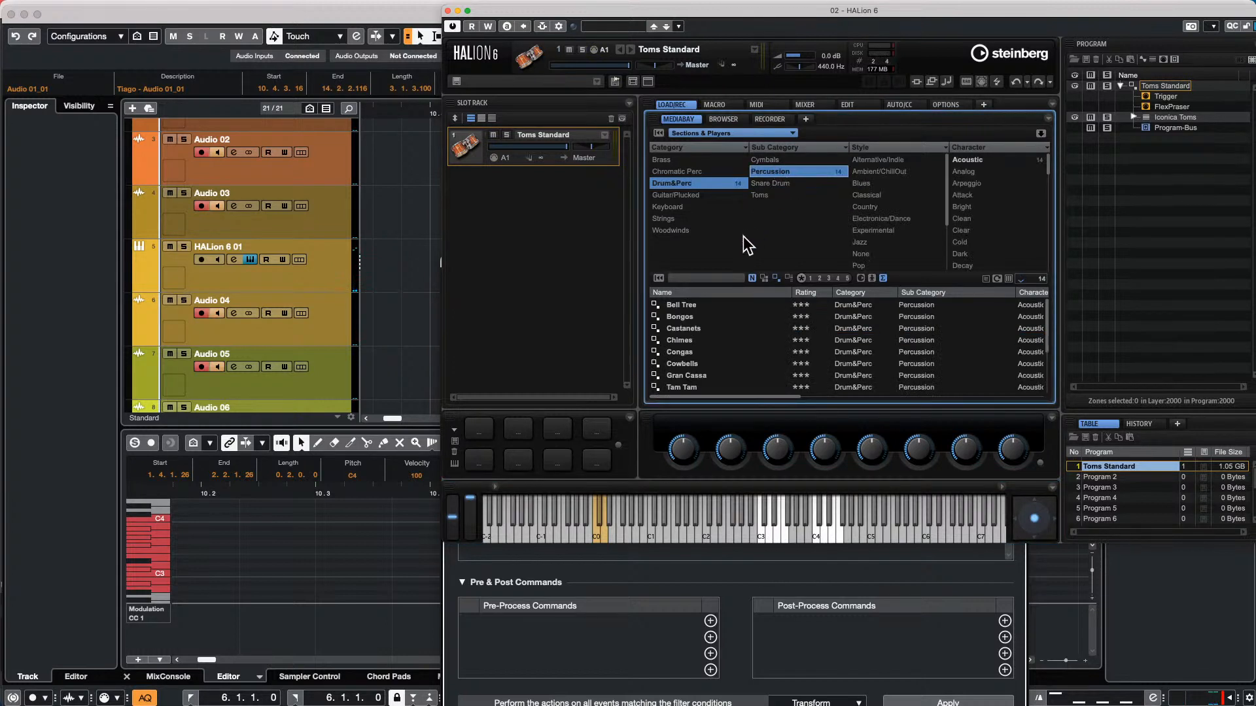
pyautogui.scroll(3, 710, 327)
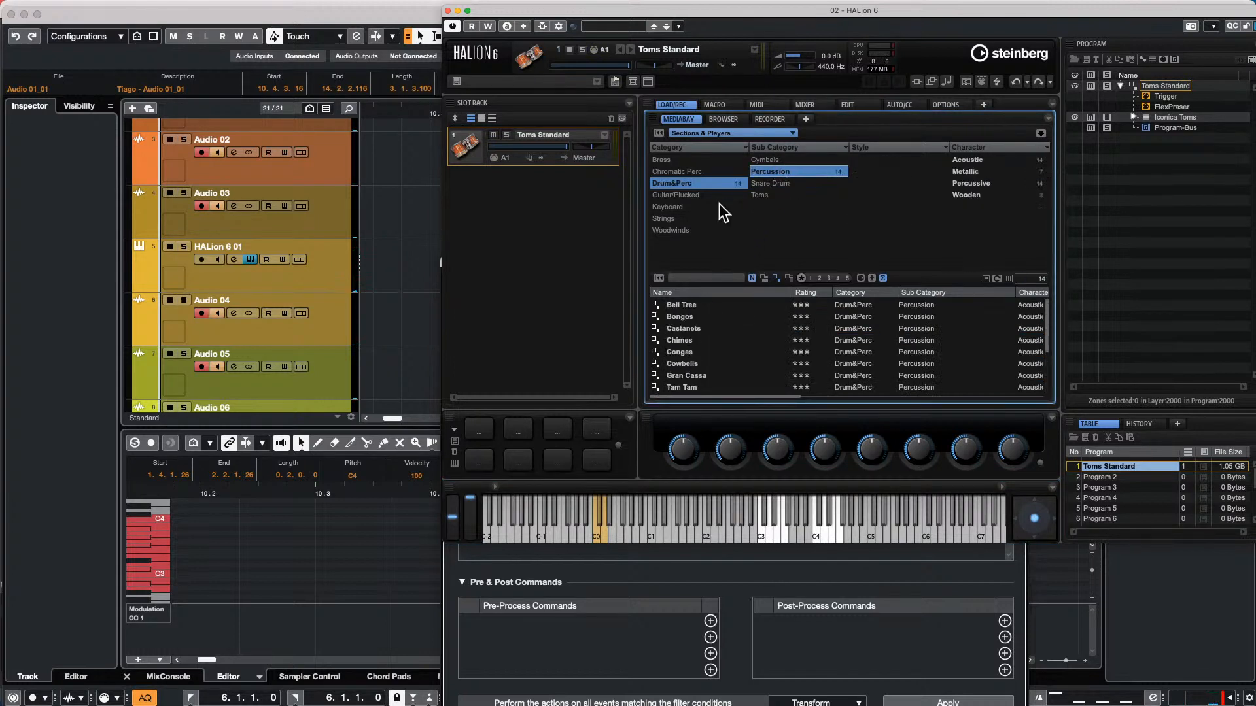
pyautogui.click(716, 132)
pyautogui.scroll(-5, 731, 371)
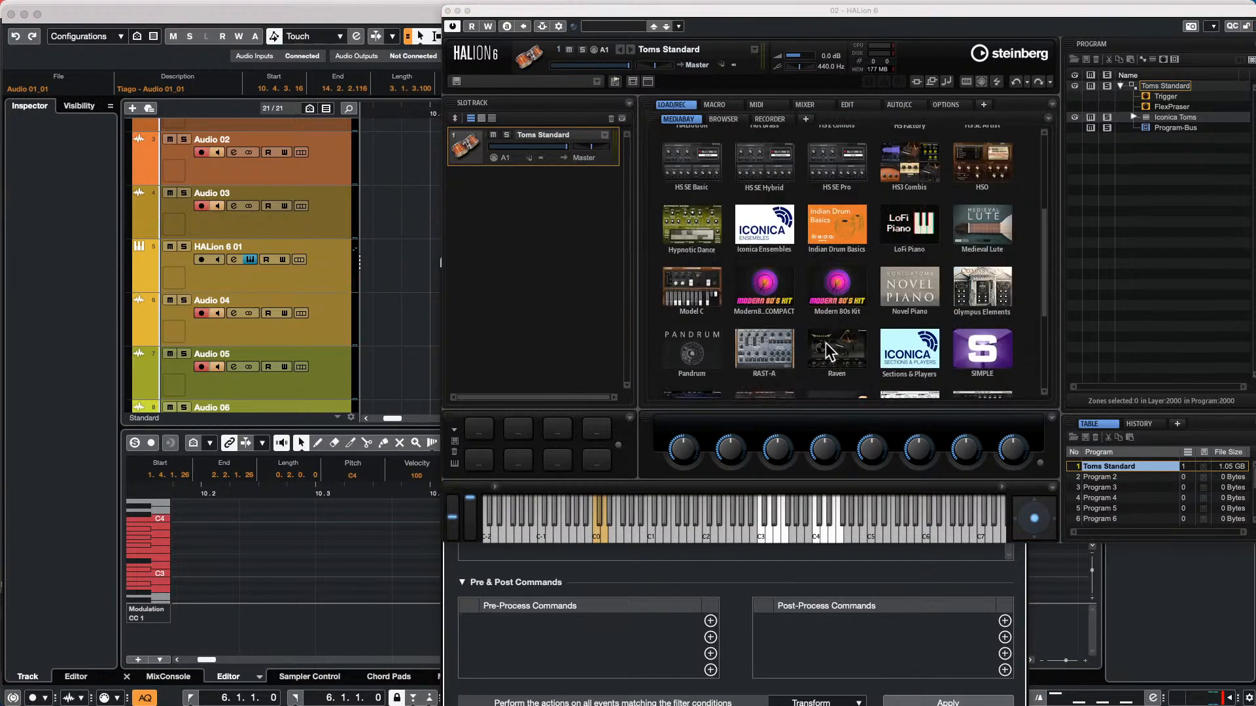
pyautogui.click(762, 221)
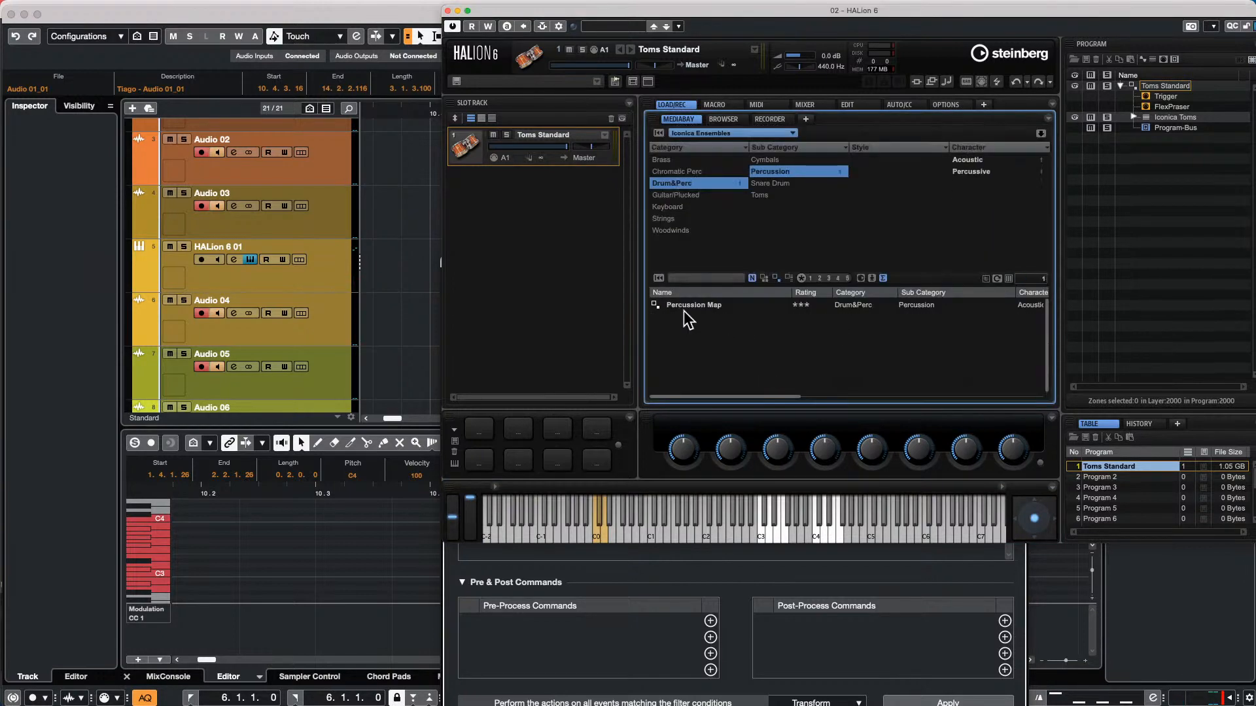
pyautogui.doubleClick(701, 304)
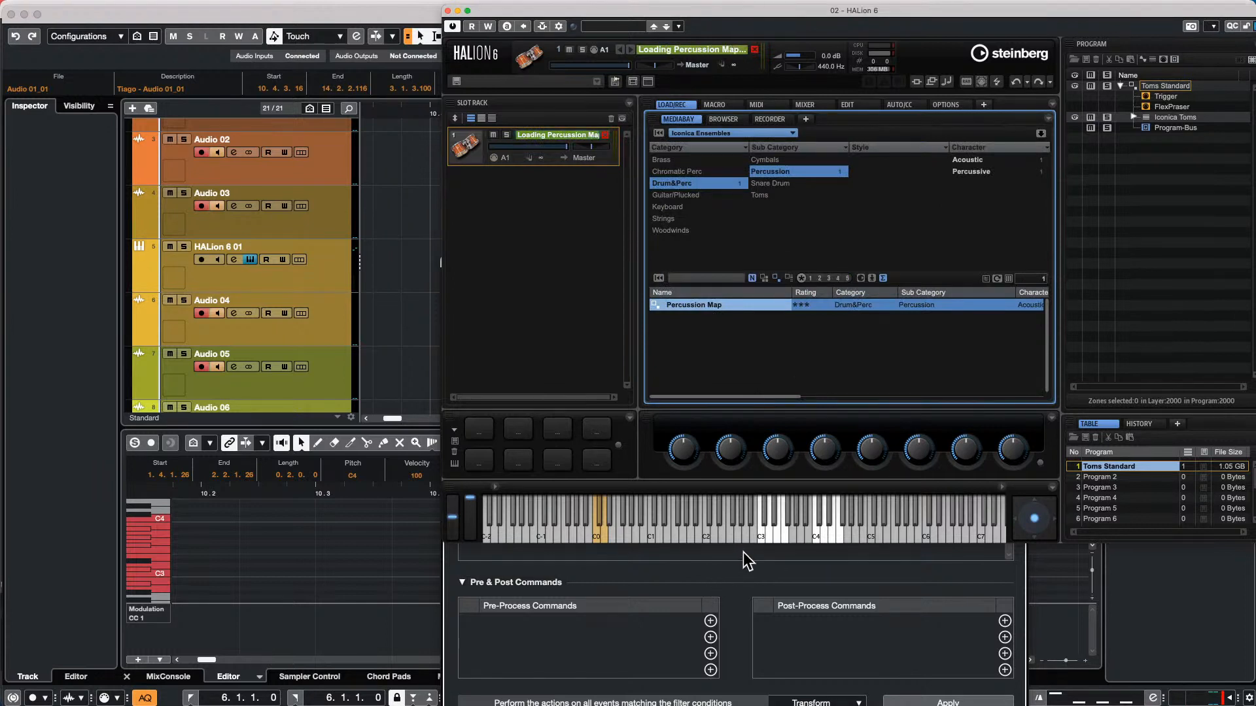
# Audition the reloaded Percussion Map by repeating the C1 note on HALion's keyboard
pyautogui.click(644, 533)
pyautogui.click(645, 533)
pyautogui.click(644, 533)
pyautogui.click(643, 534)
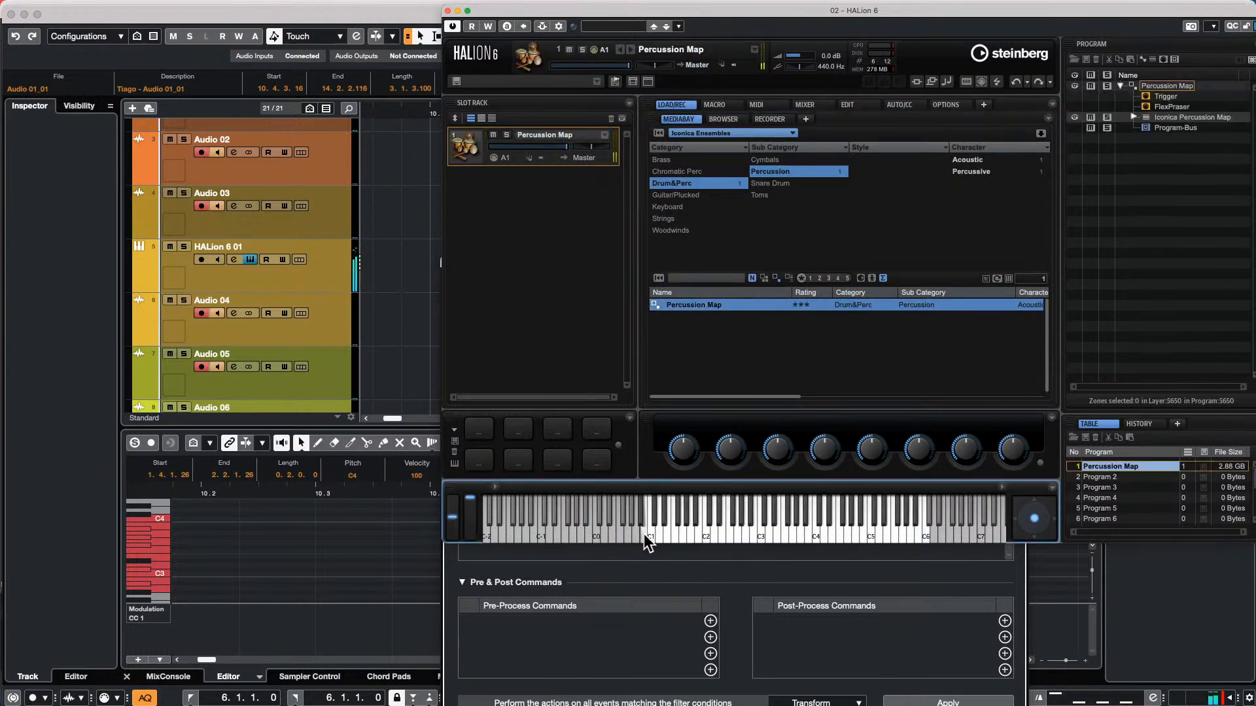
pyautogui.click(645, 534)
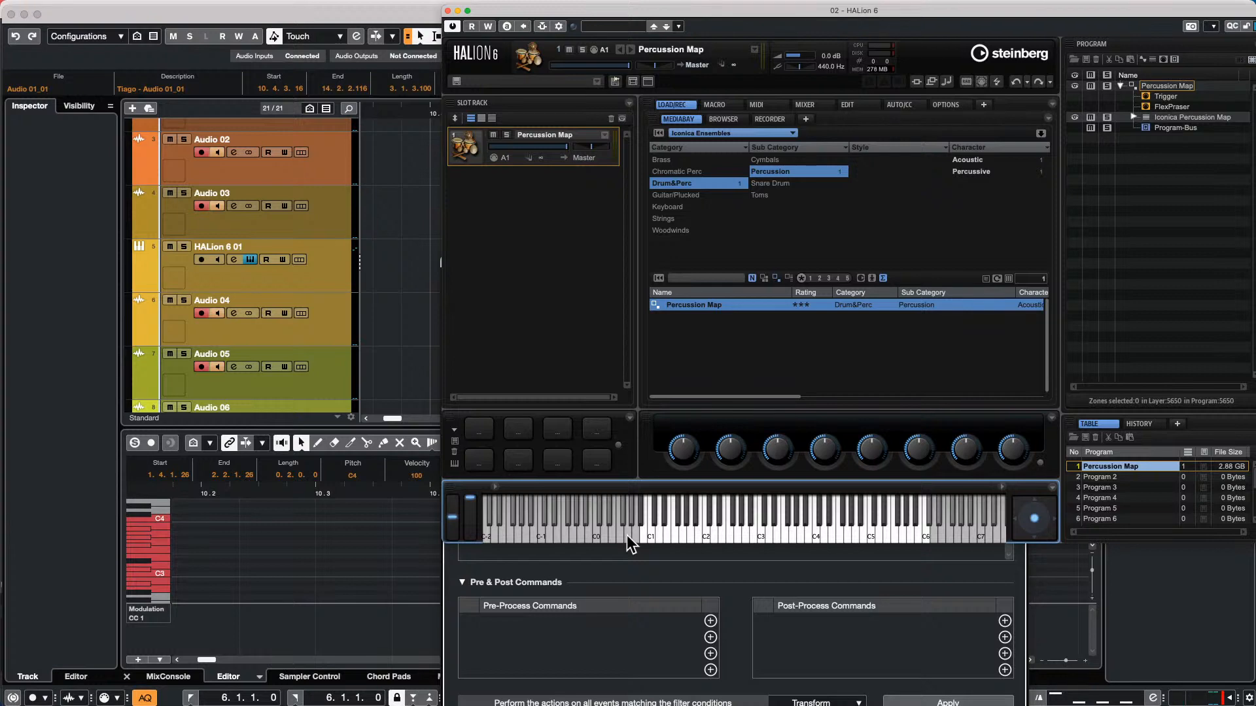
# Add one unnamed folder track below the Audio 03 track
pyautogui.rightClick(302, 227)
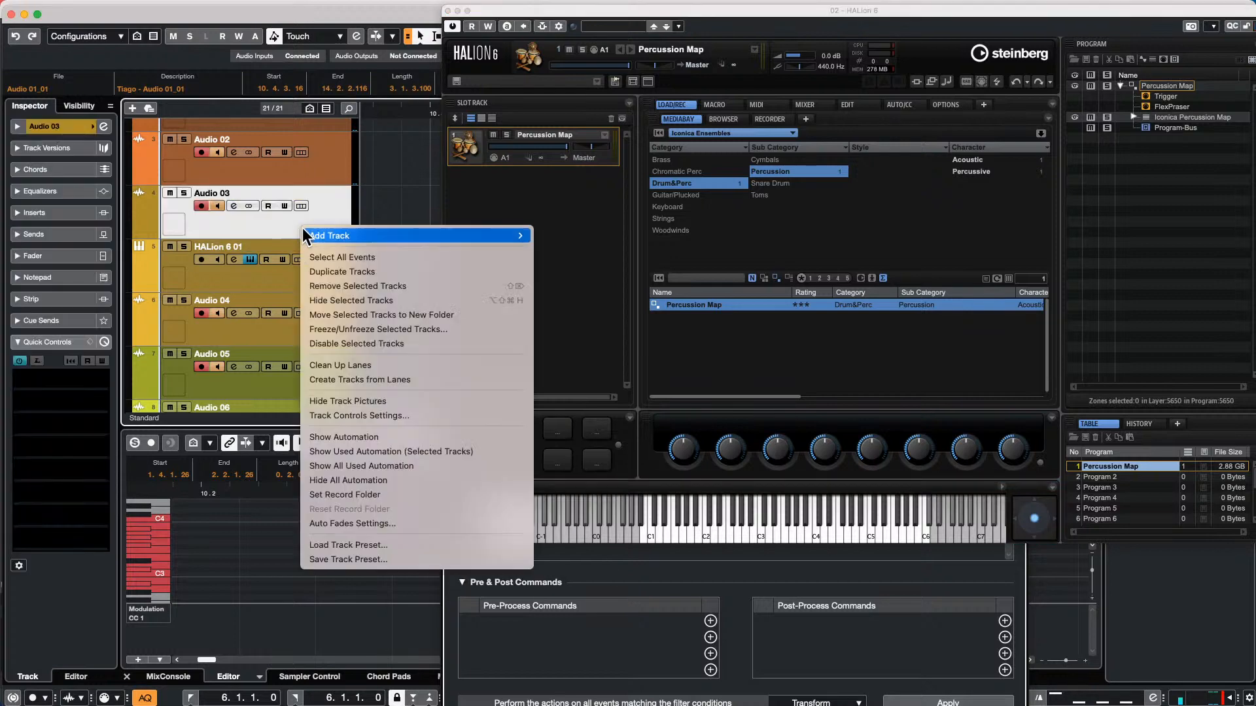
pyautogui.moveTo(363, 234)
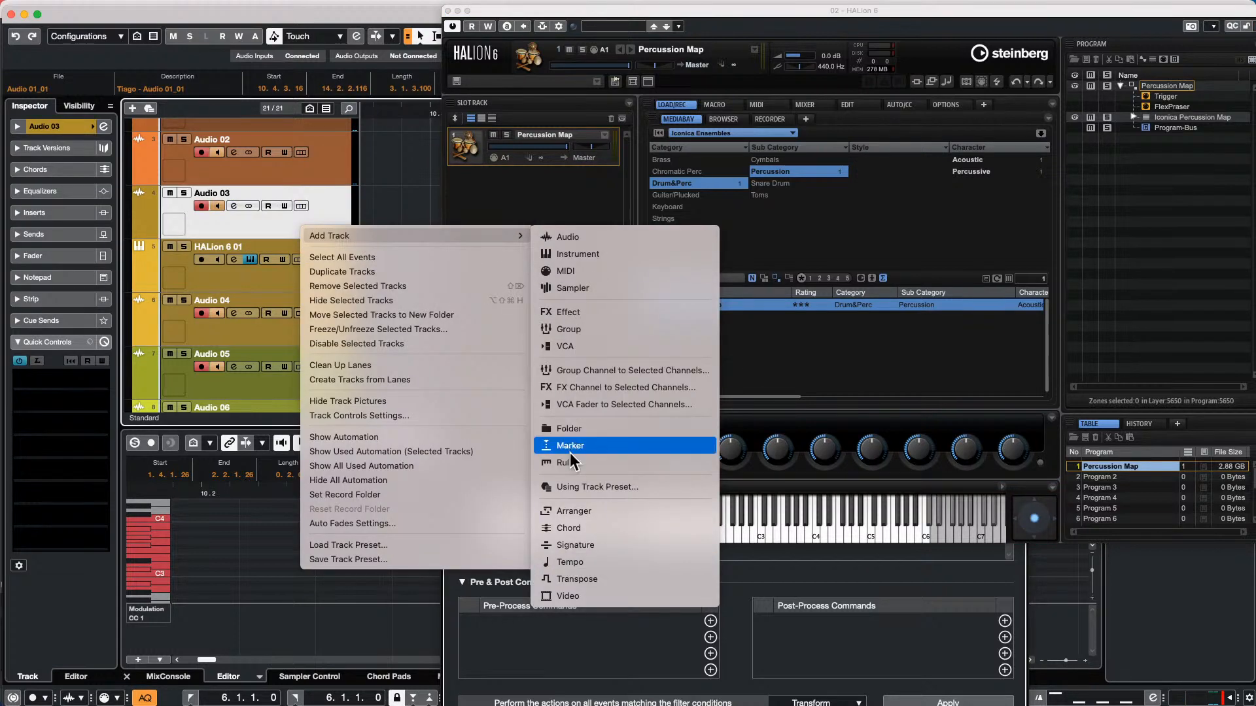
pyautogui.click(579, 430)
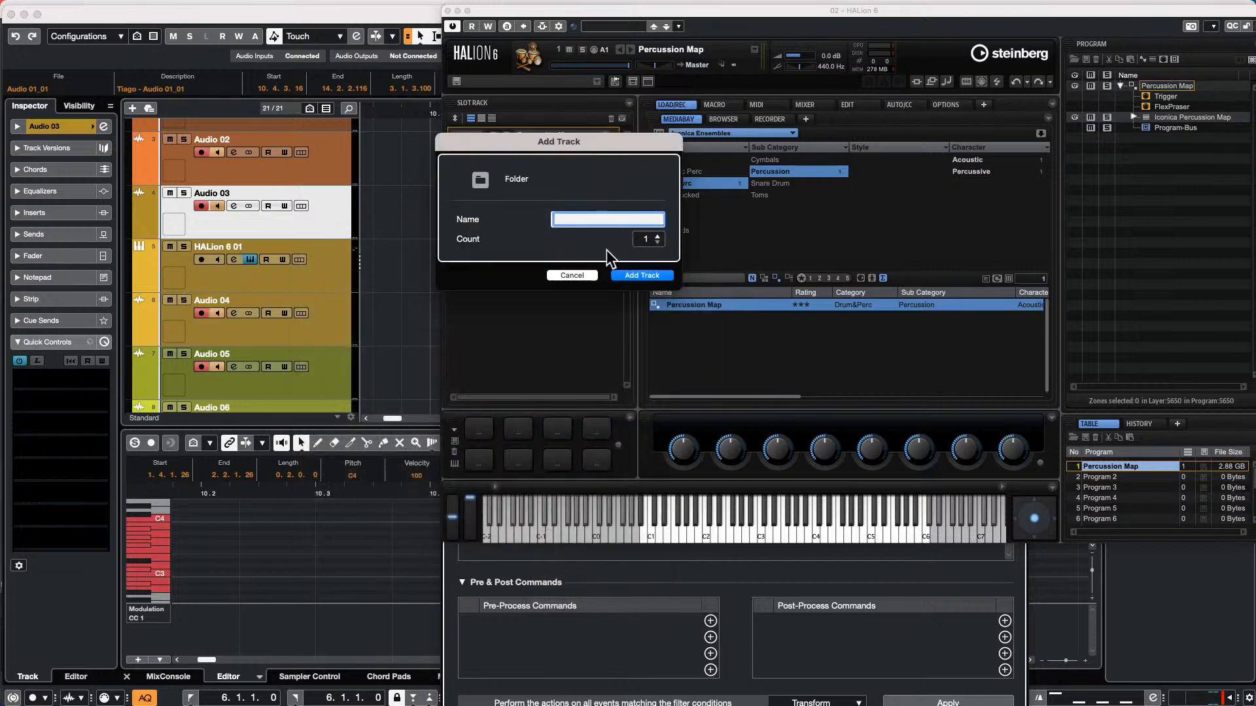
pyautogui.click(640, 275)
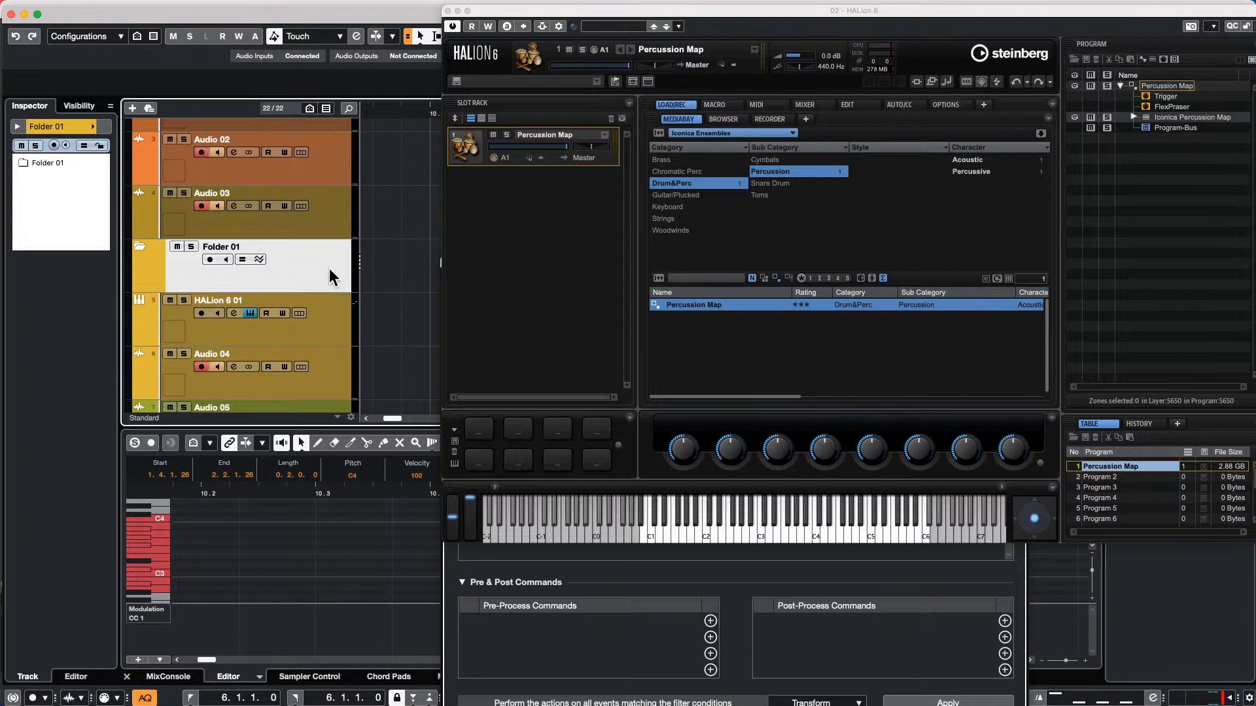
# Colour the new folder track red in the Inspector and set it back to yellow-orange
pyautogui.click(93, 127)
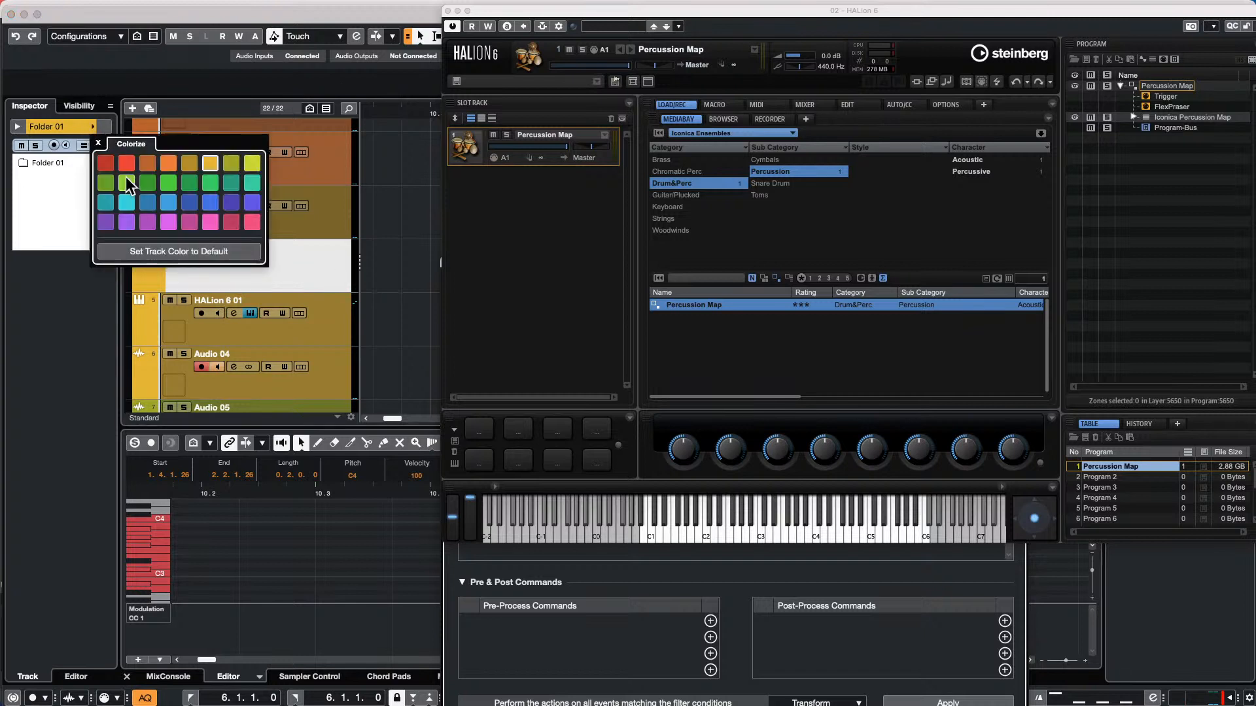
pyautogui.click(106, 163)
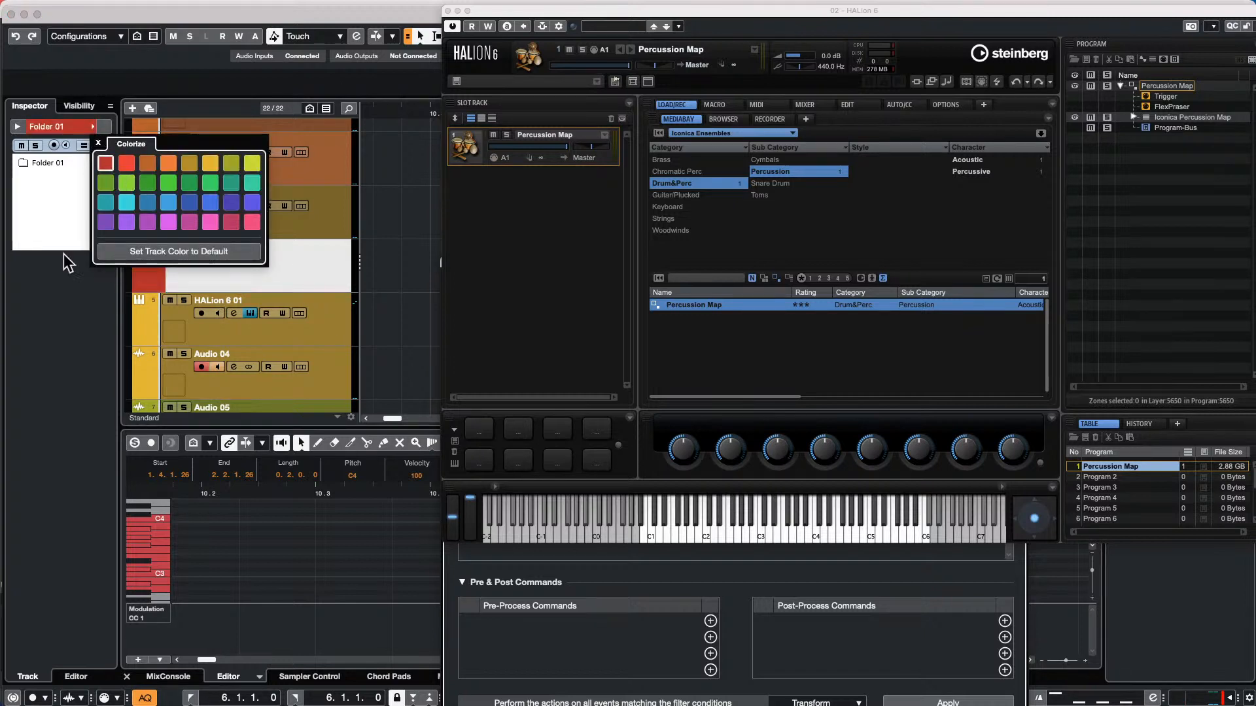
pyautogui.click(339, 187)
pyautogui.click(93, 127)
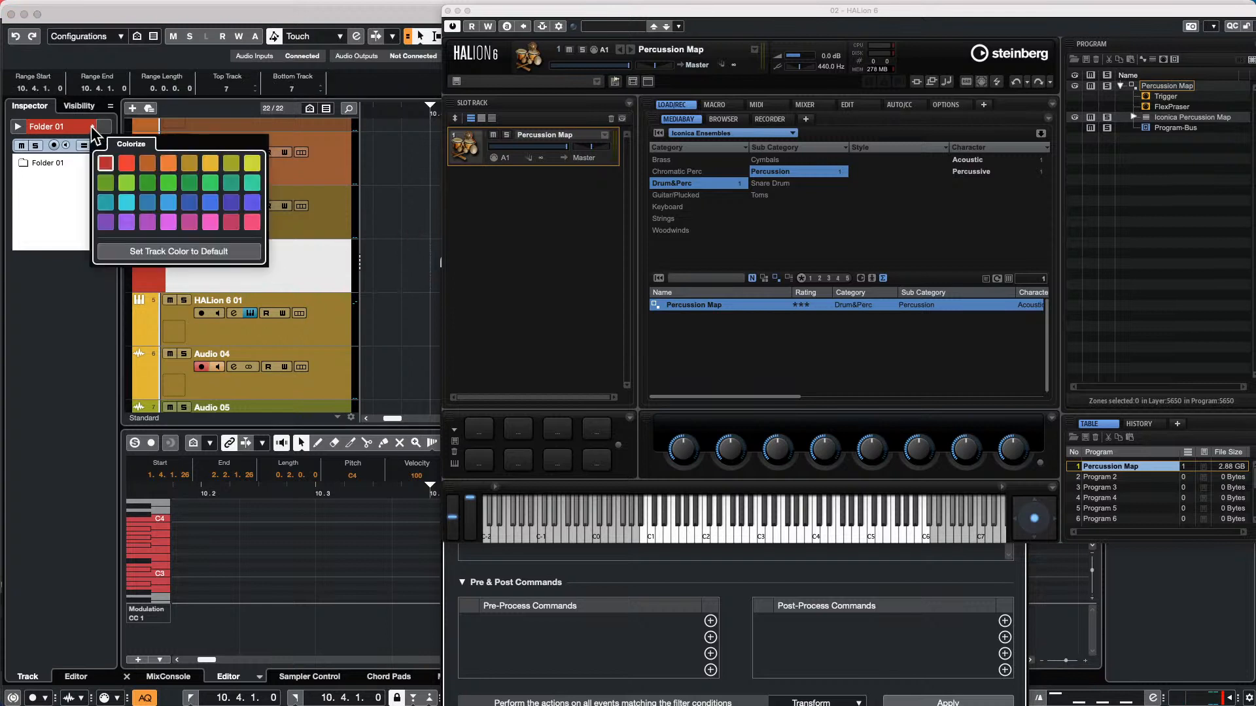
pyautogui.click(210, 162)
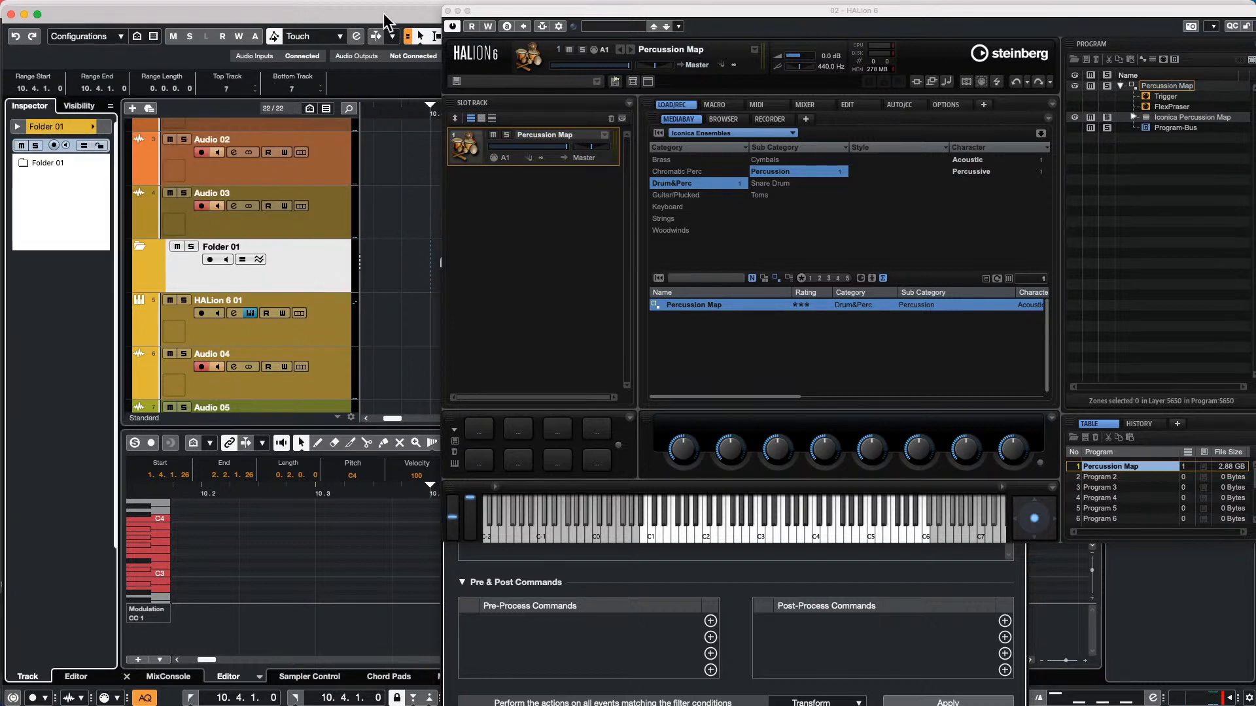
# Close the HALion 6 window, and hide and show the project window's Inspector zone again
pyautogui.click(448, 10)
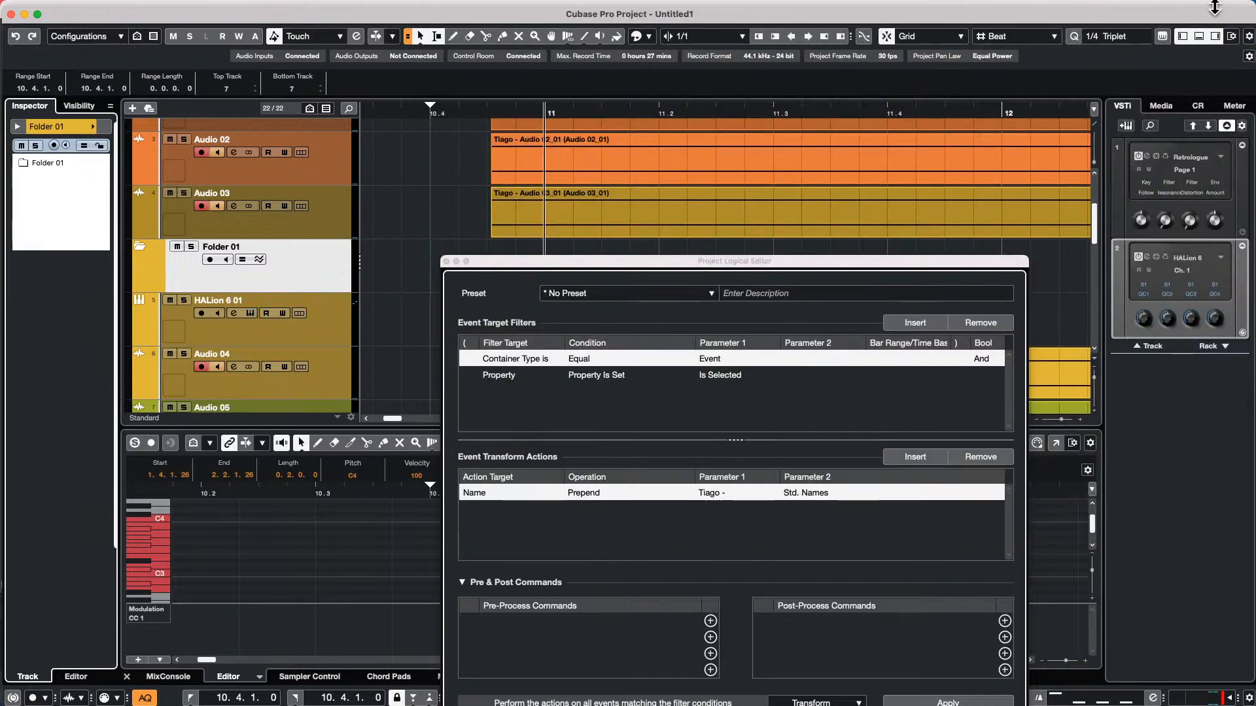
pyautogui.click(1182, 37)
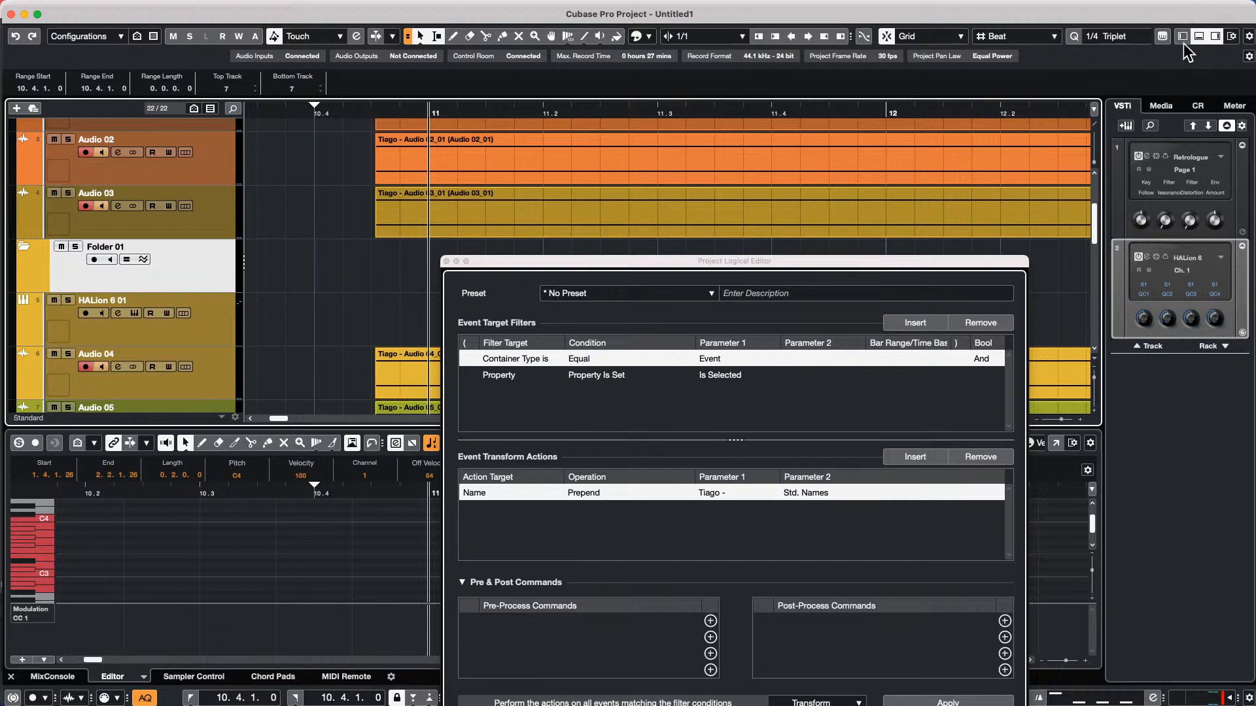
pyautogui.click(1183, 37)
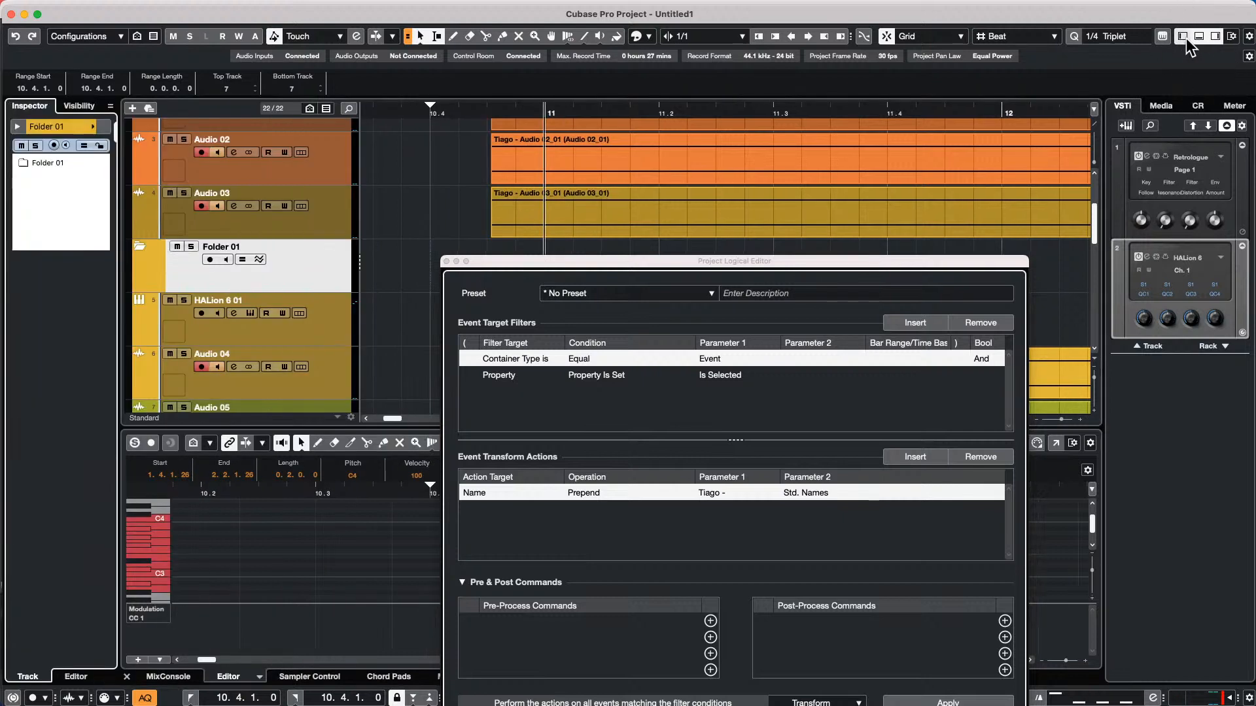
# Set the folder track's colour to red from the Inspector's colour palette and keep the folder track selected
pyautogui.click(91, 122)
pyautogui.click(109, 161)
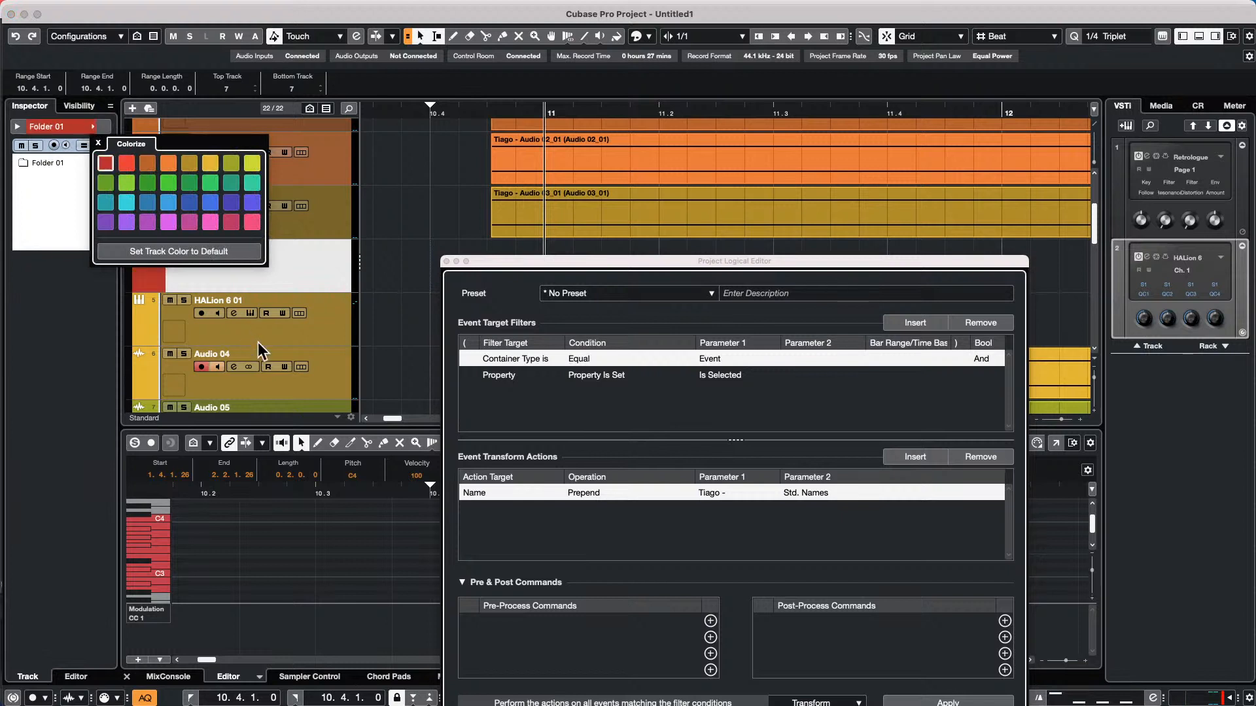
pyautogui.click(321, 328)
pyautogui.click(315, 250)
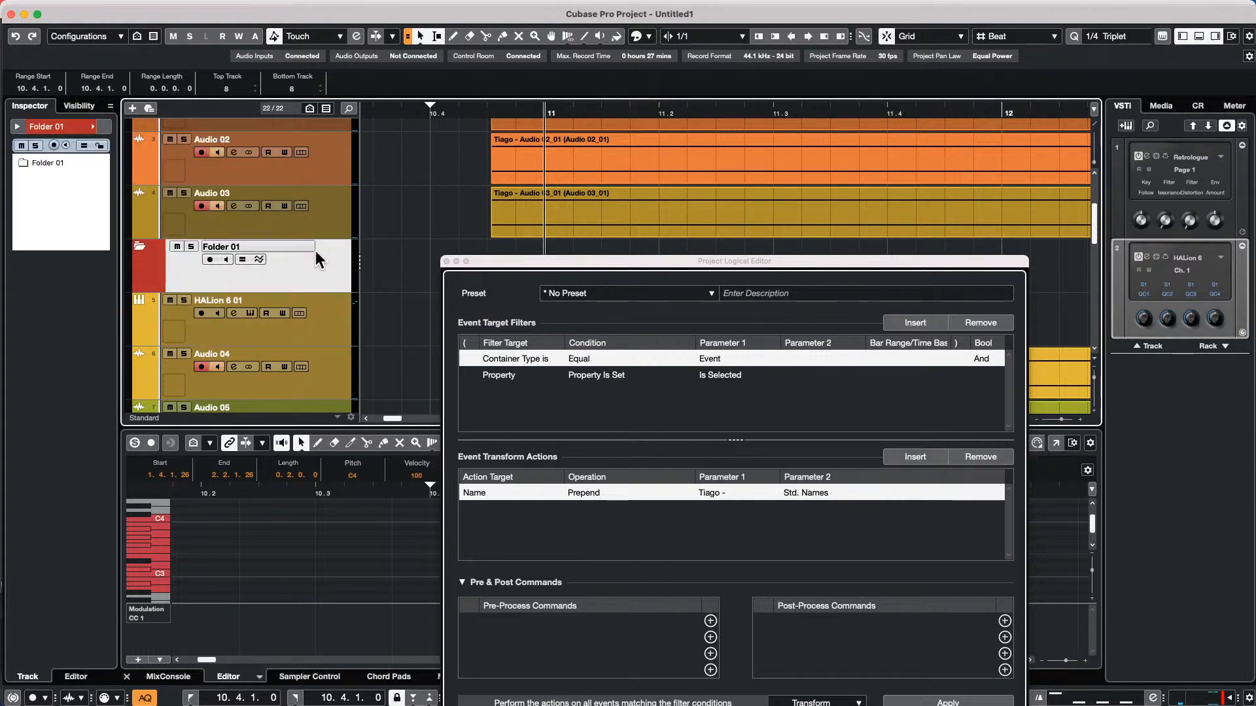
# Recolour the selected folder track with the Color tool's palette, trying cyan and pink before choosing green
pyautogui.click(616, 38)
pyautogui.click(644, 36)
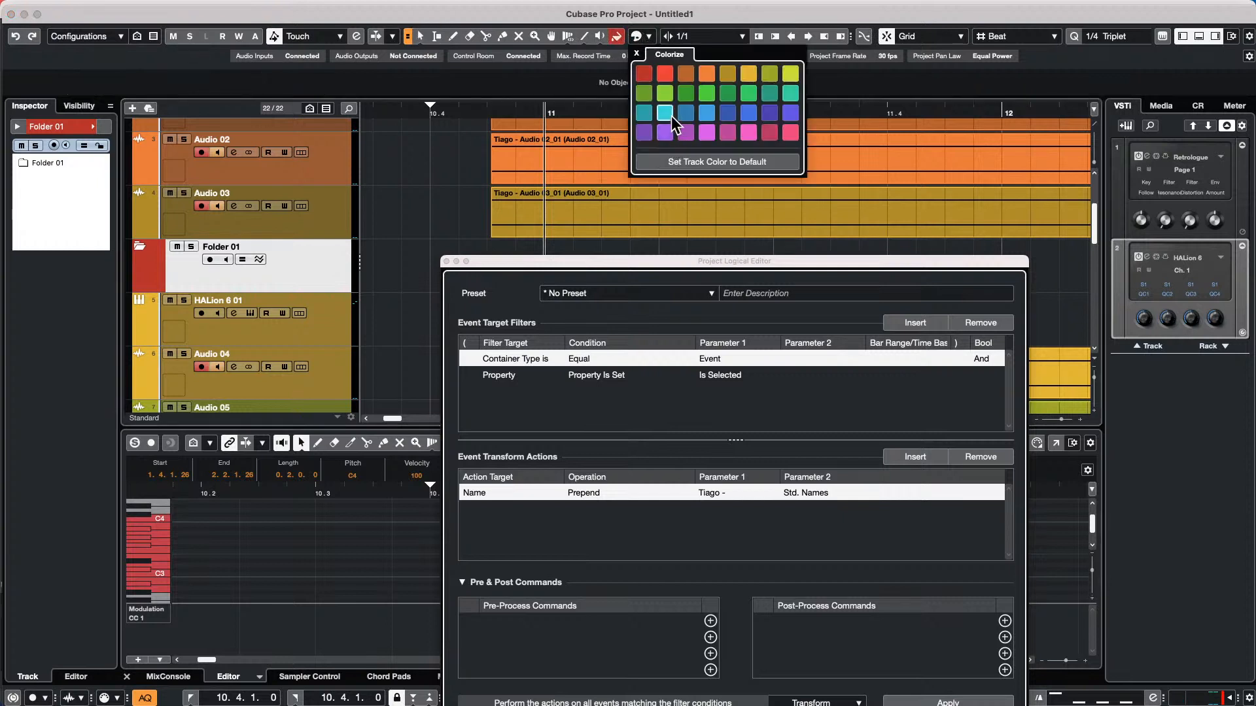
pyautogui.click(669, 112)
pyautogui.click(749, 131)
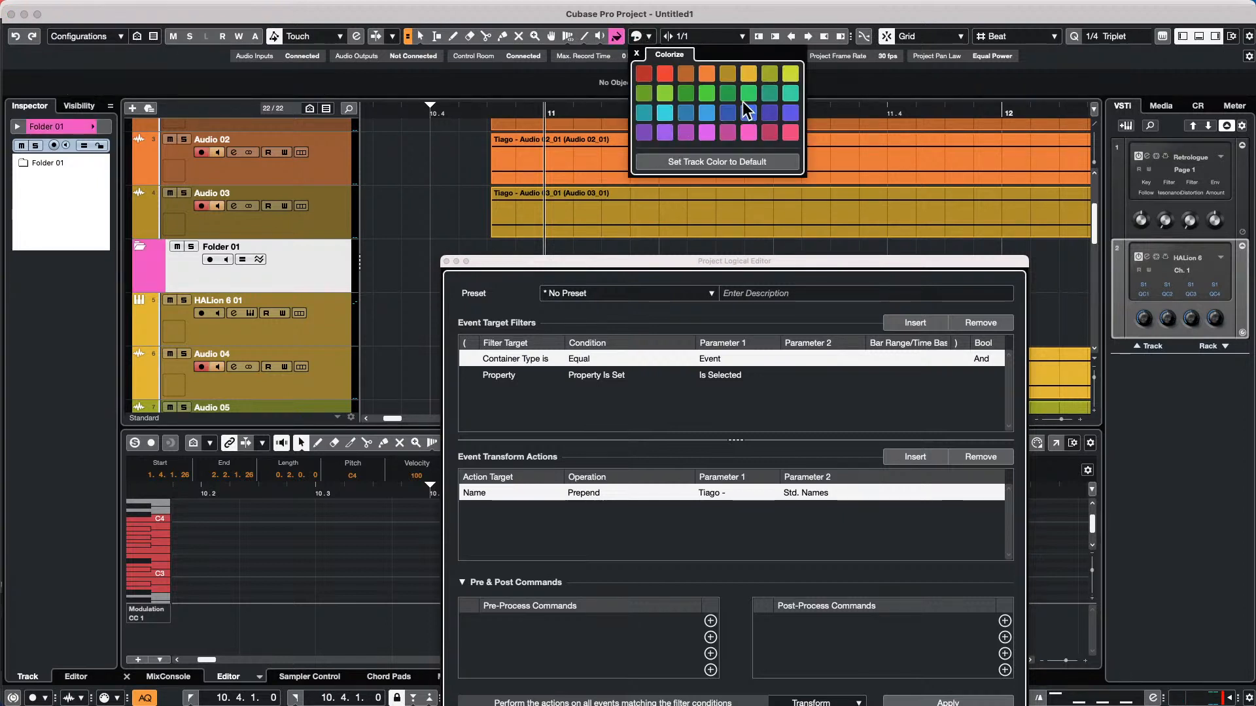
pyautogui.click(691, 93)
pyautogui.click(432, 208)
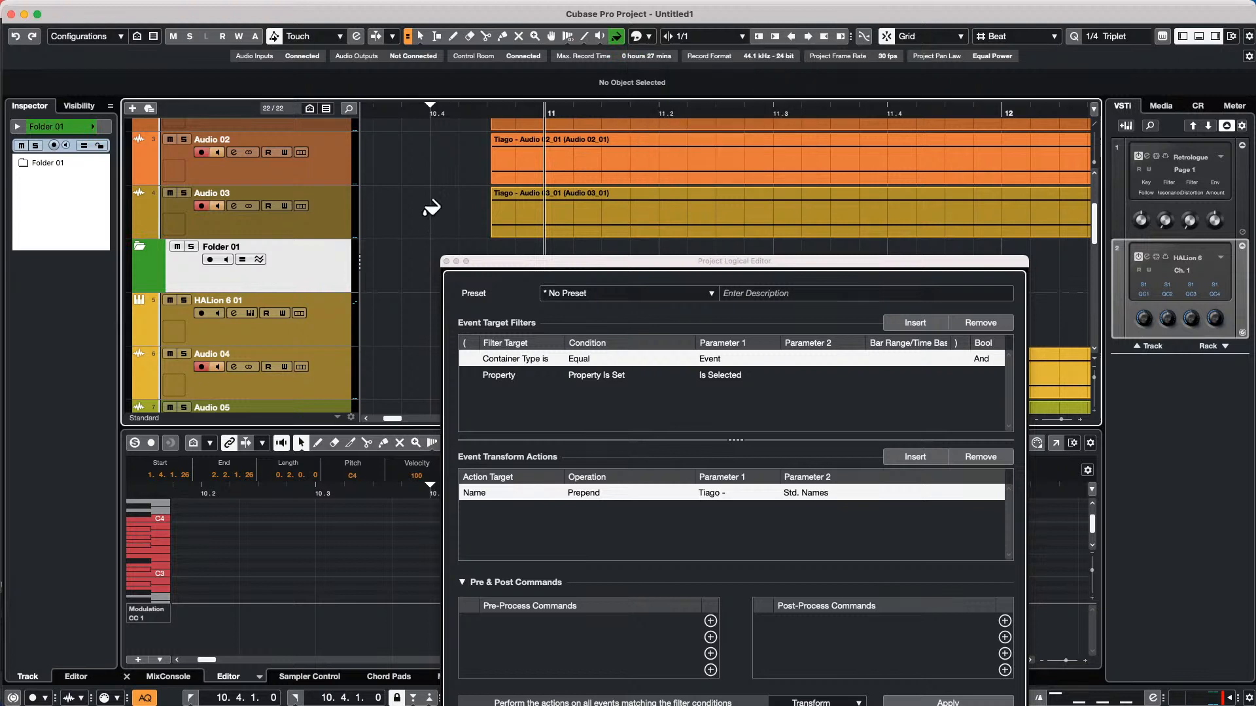
# Move the Project Logical Editor window fully into view and close it
pyautogui.moveTo(648, 262); pyautogui.dragTo(611, 181)
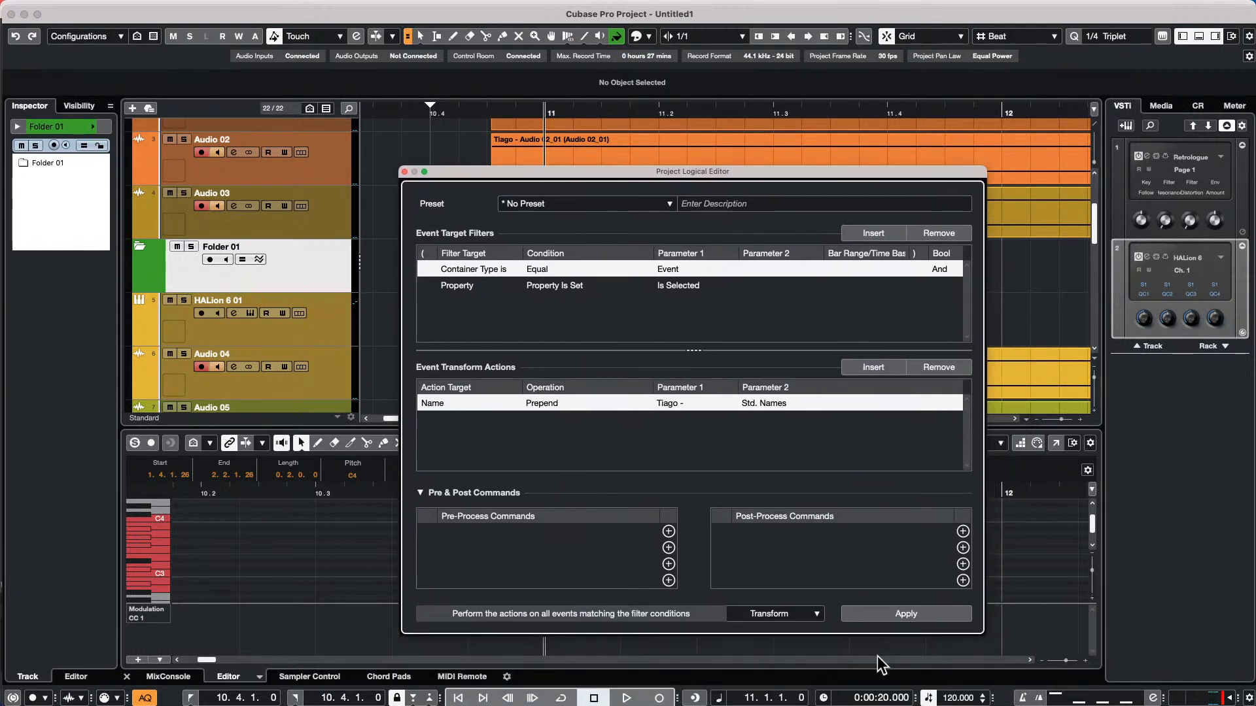
pyautogui.click(405, 172)
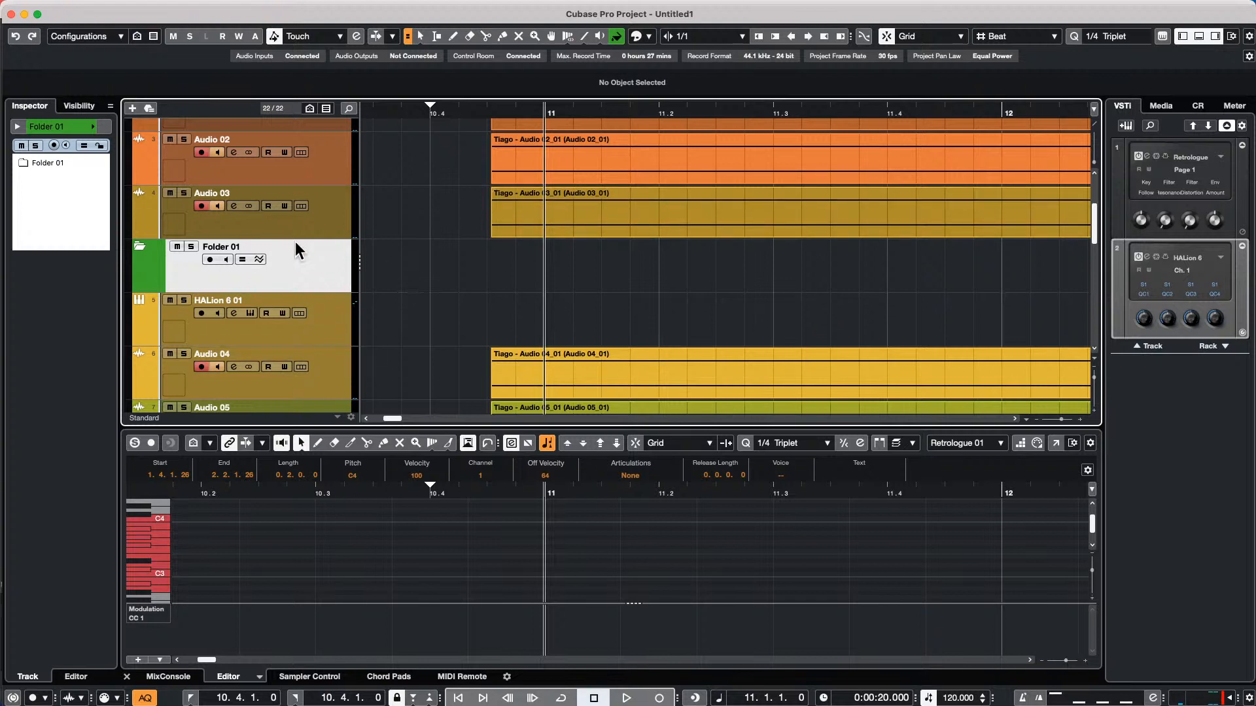
# Load VST Amp Rack from the Distortion effects into the first insert slot of Audio 03, and replace it with VST Bass Amp
pyautogui.click(308, 225)
pyautogui.click(328, 256)
pyautogui.click(348, 218)
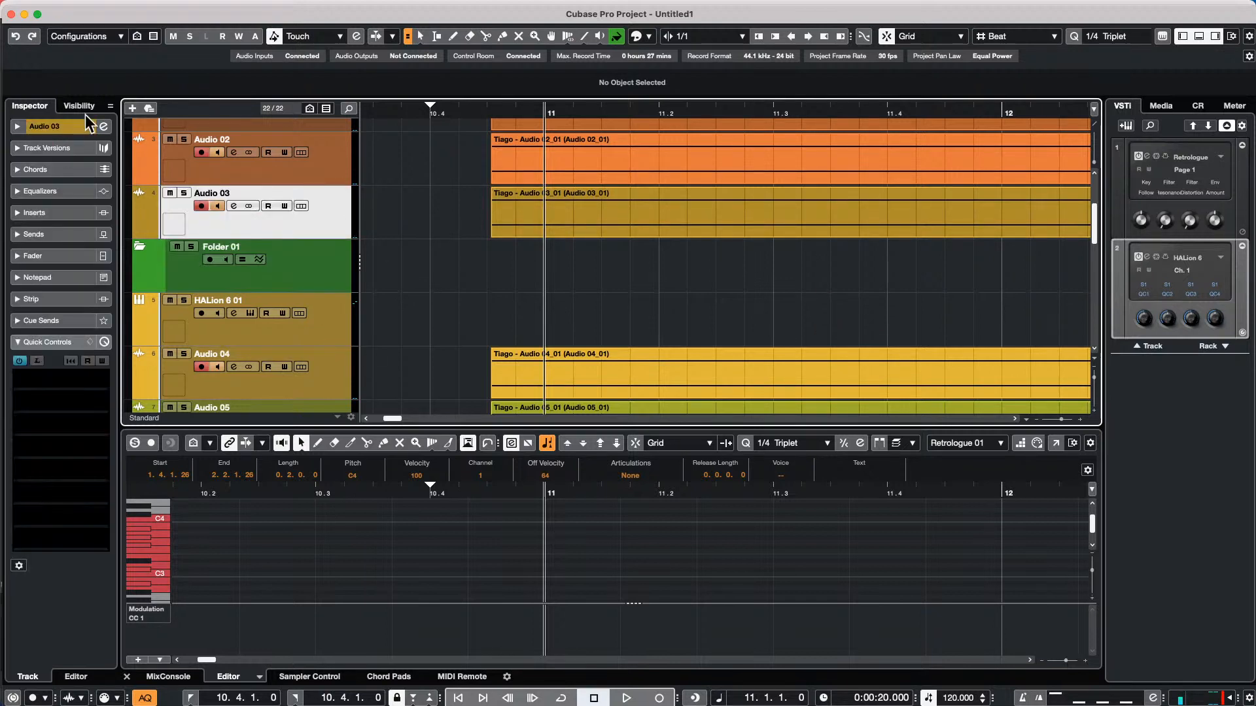
pyautogui.click(43, 214)
pyautogui.click(55, 233)
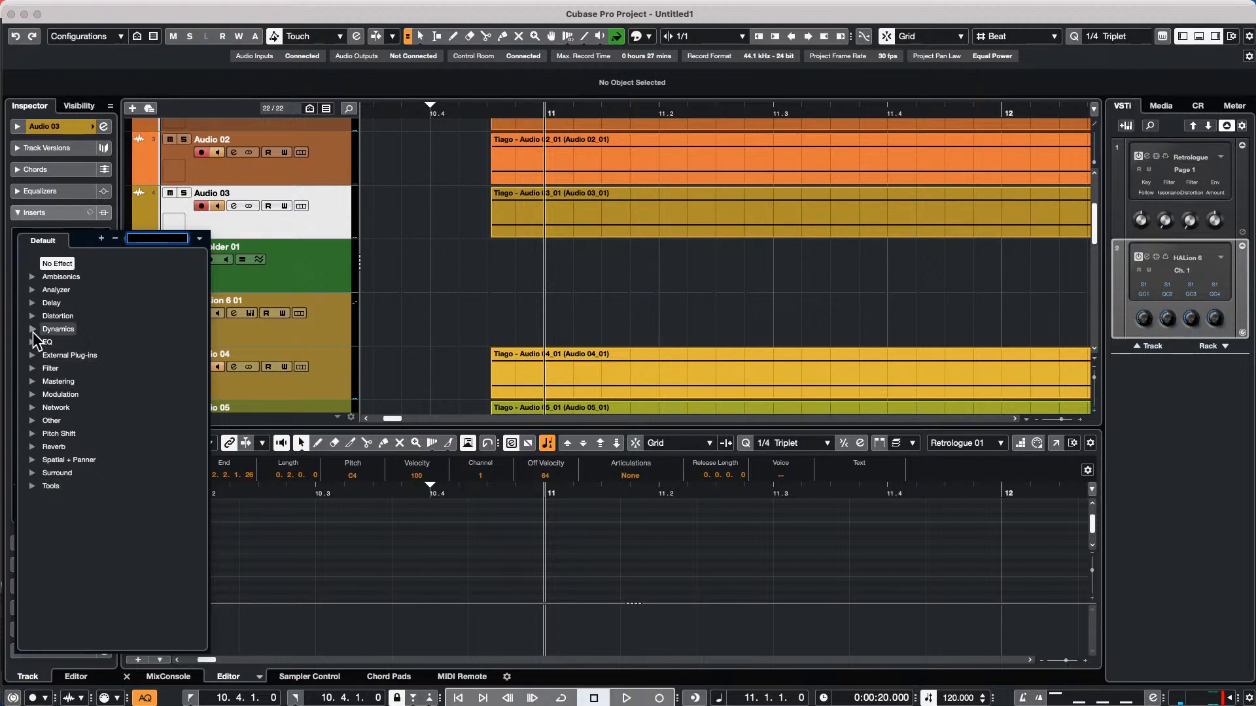
pyautogui.click(32, 316)
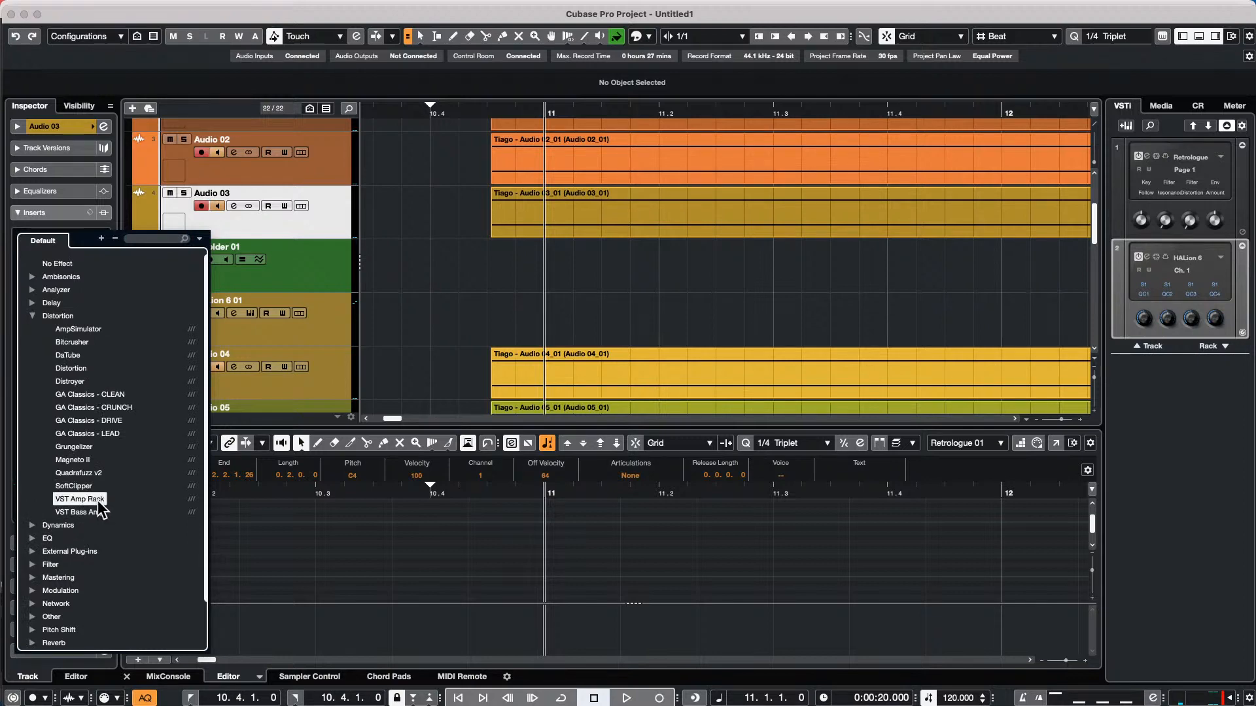
pyautogui.click(98, 502)
pyautogui.click(97, 237)
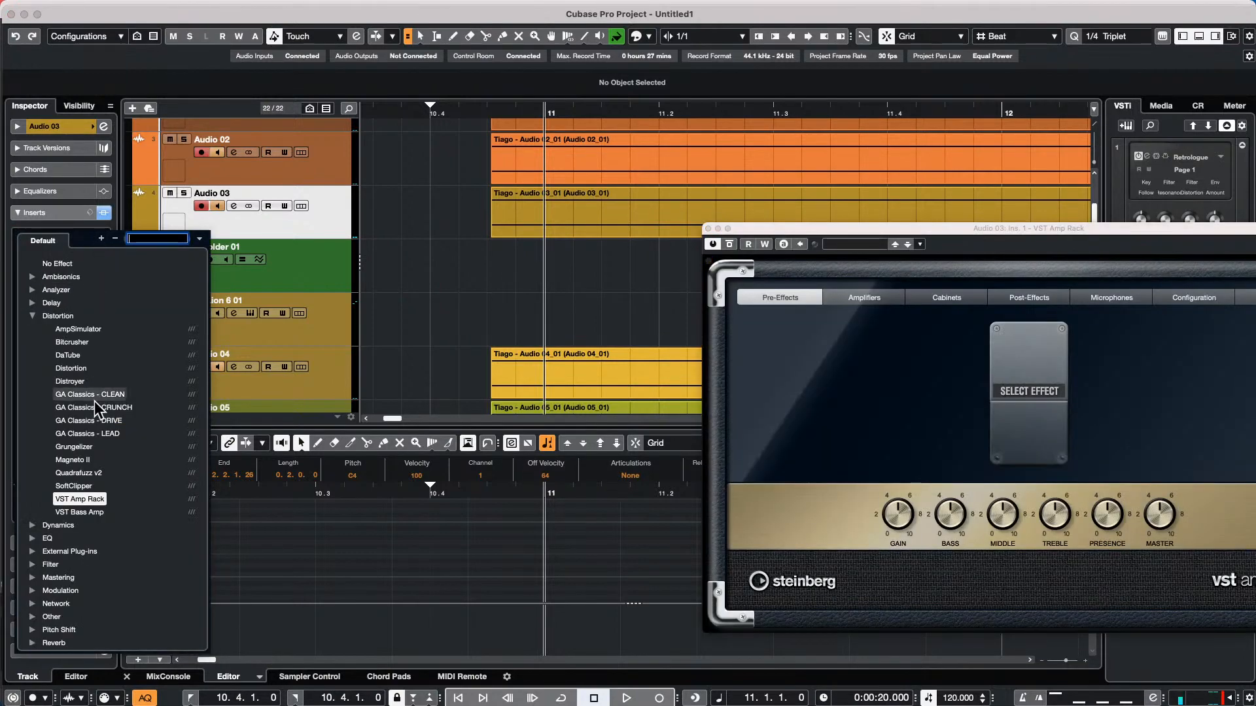
pyautogui.click(96, 515)
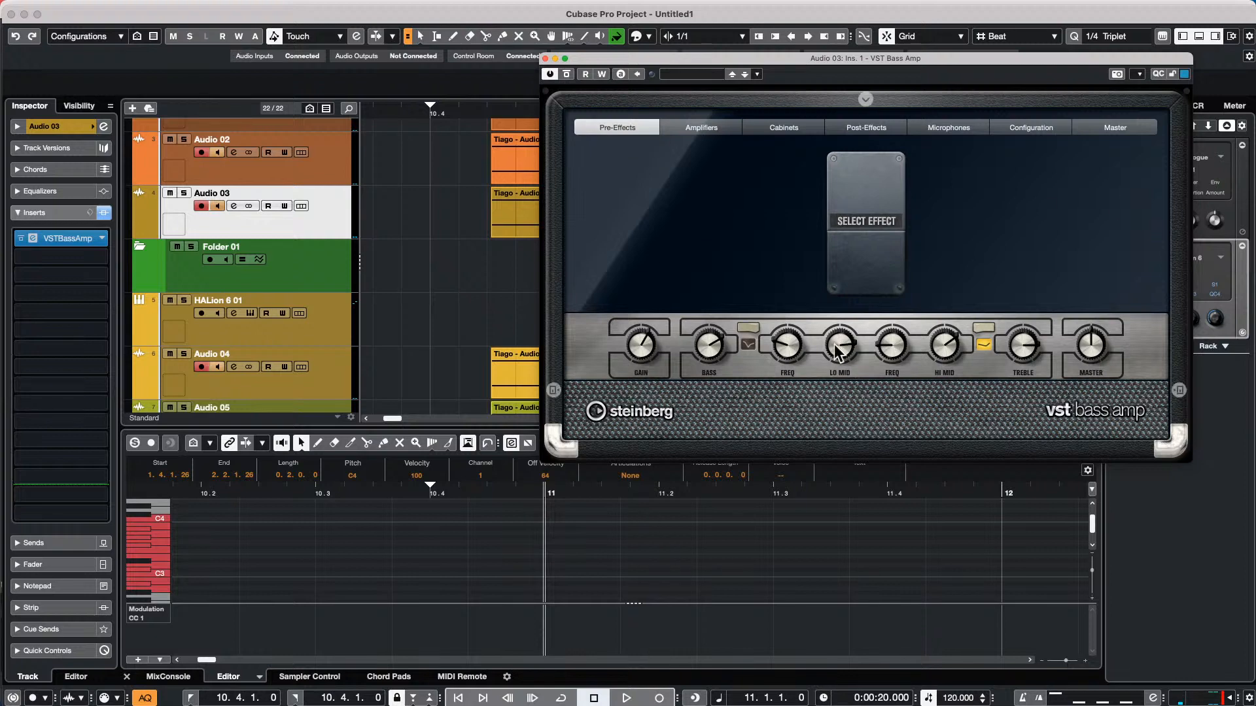
# Look through the bass amp's Amplifiers, Cabinets and Pre-Effects pages and close the plug-in window
pyautogui.click(693, 128)
pyautogui.click(761, 126)
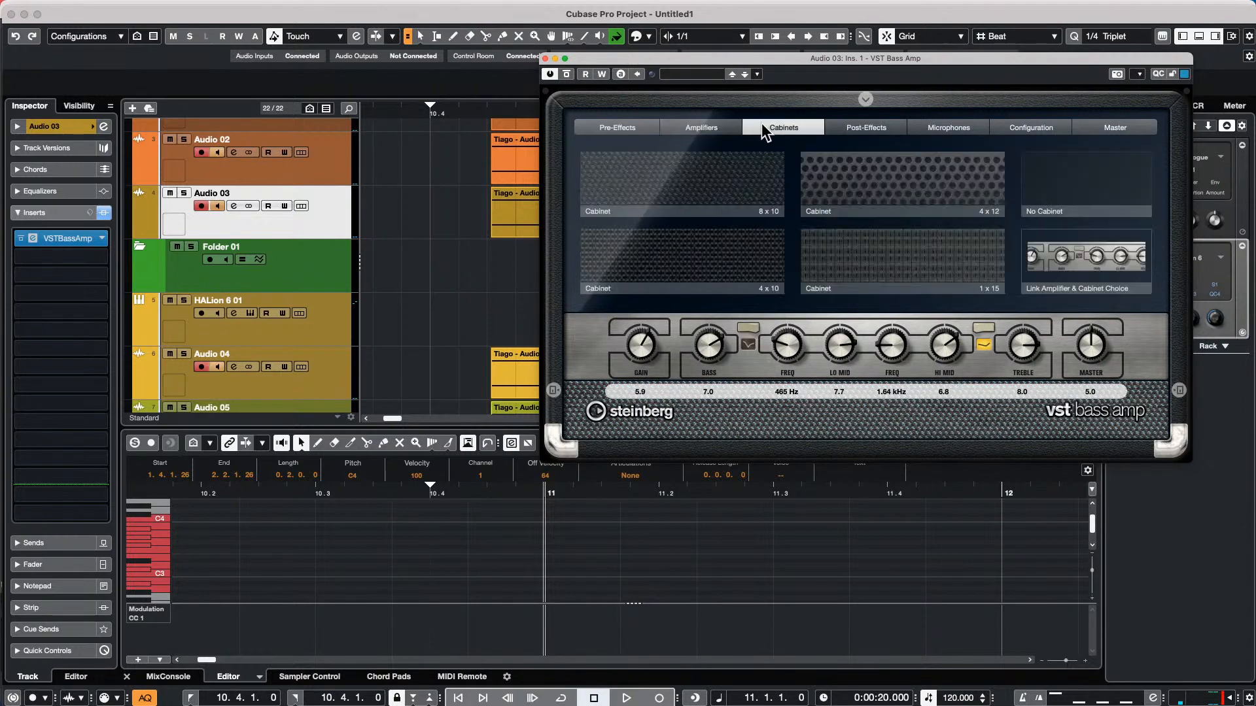
pyautogui.click(638, 129)
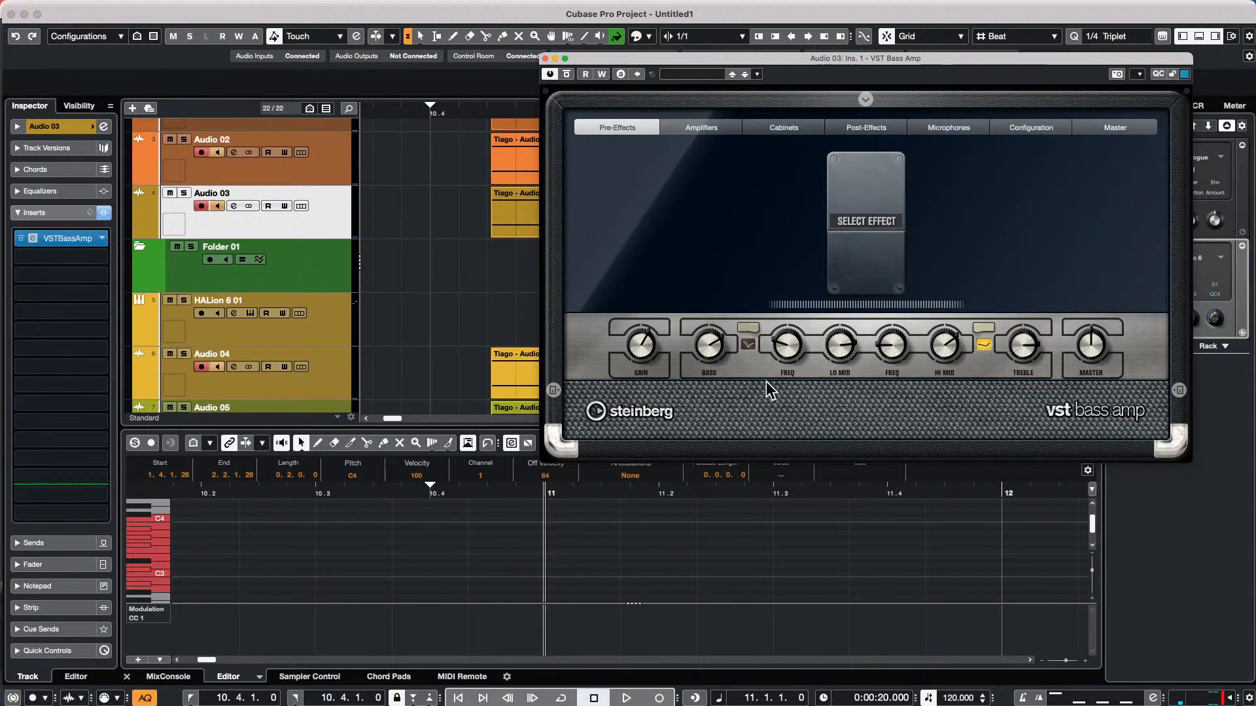
pyautogui.click(545, 59)
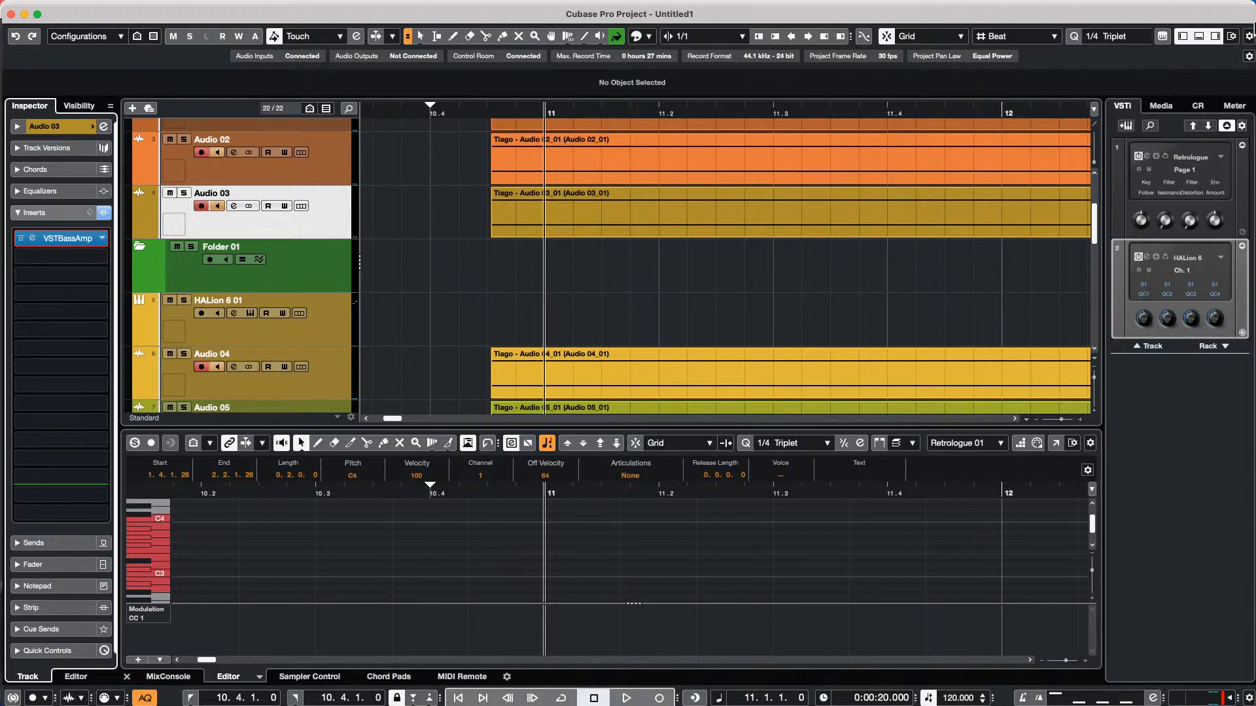
# View the Control Room, and open Loops & Samples in the Media browser
pyautogui.click(1161, 106)
pyautogui.click(1197, 106)
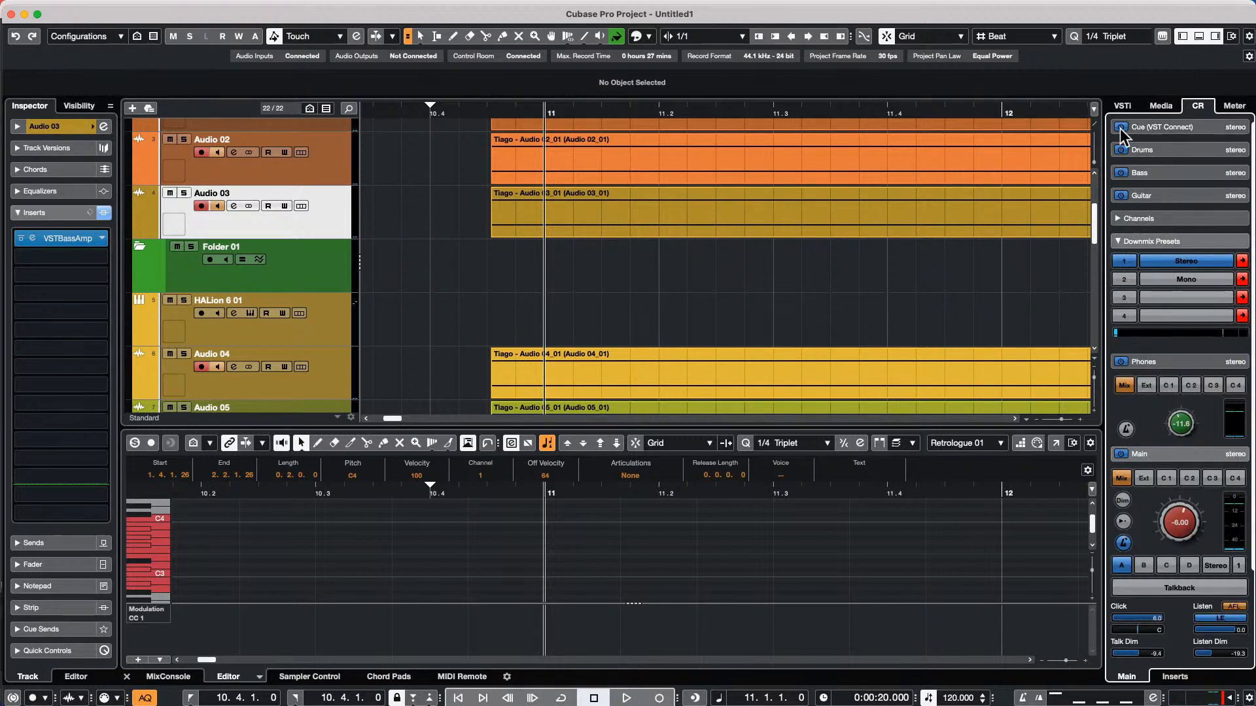
pyautogui.click(1153, 110)
pyautogui.click(1141, 291)
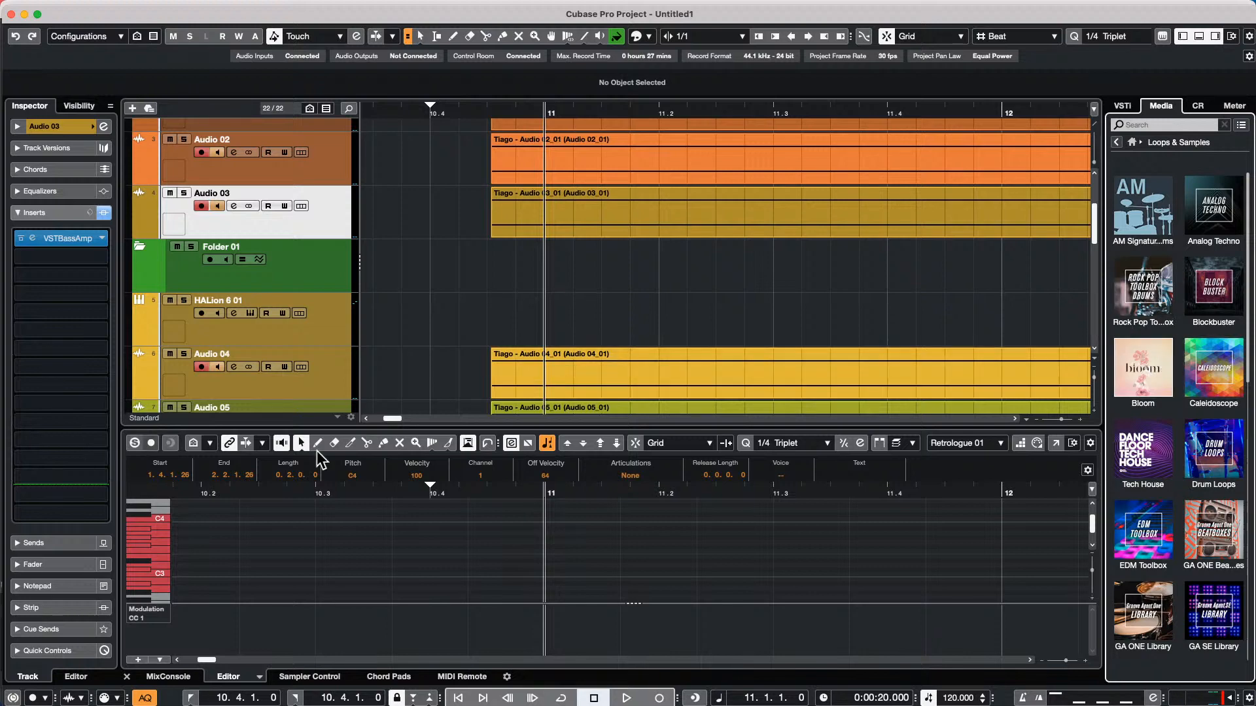
# Open the Audio 03 event in the lower zone's editor and check the element options for its info line and toolbar
pyautogui.click(637, 221)
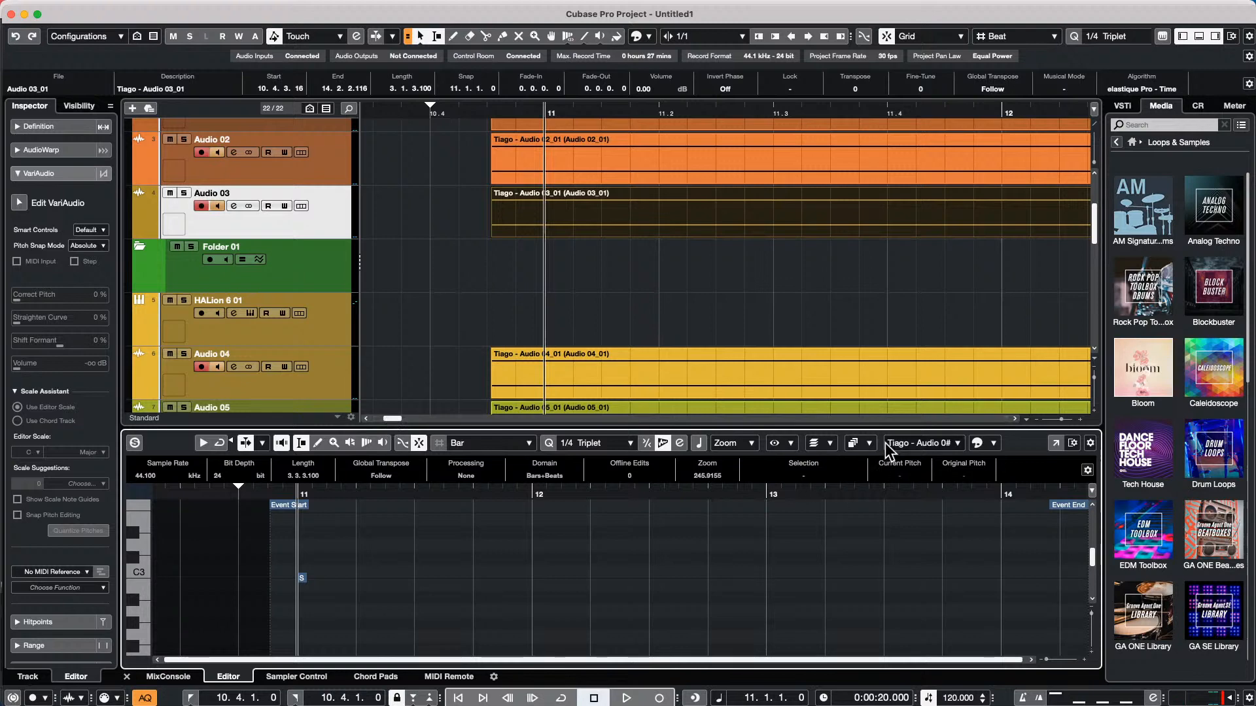
pyautogui.click(1087, 469)
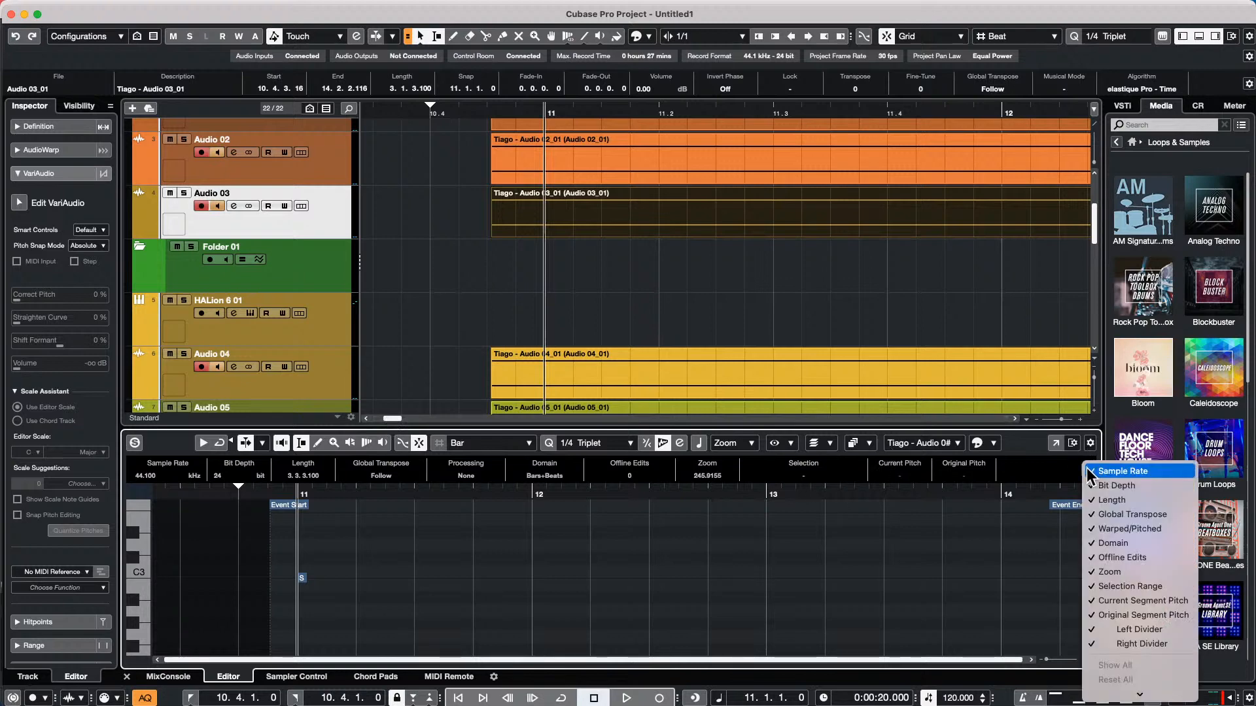
pyautogui.click(1062, 468)
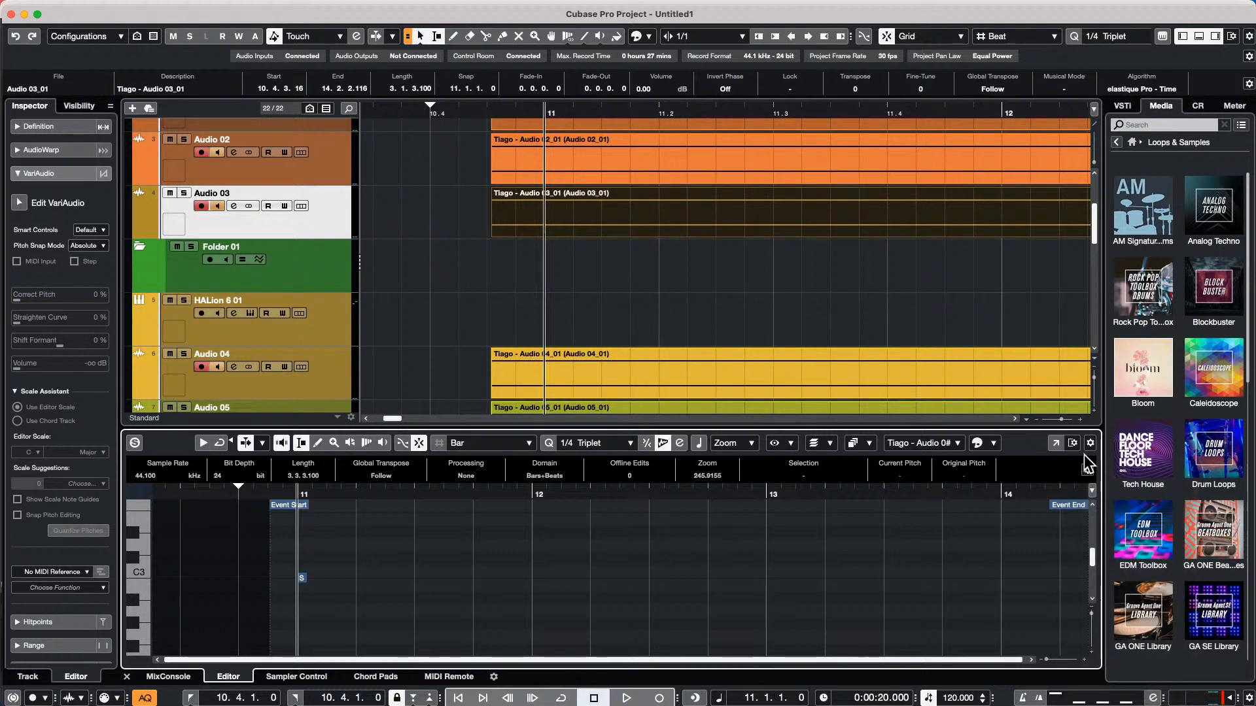
pyautogui.click(1089, 445)
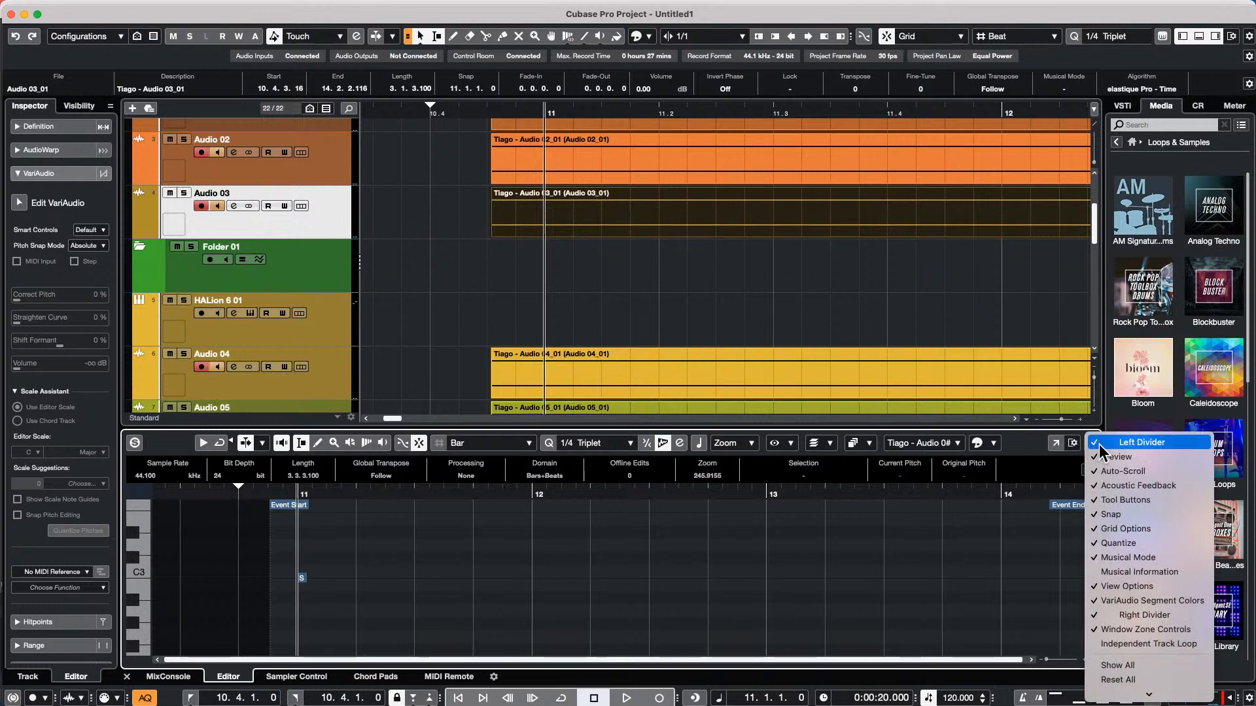
pyautogui.click(1059, 544)
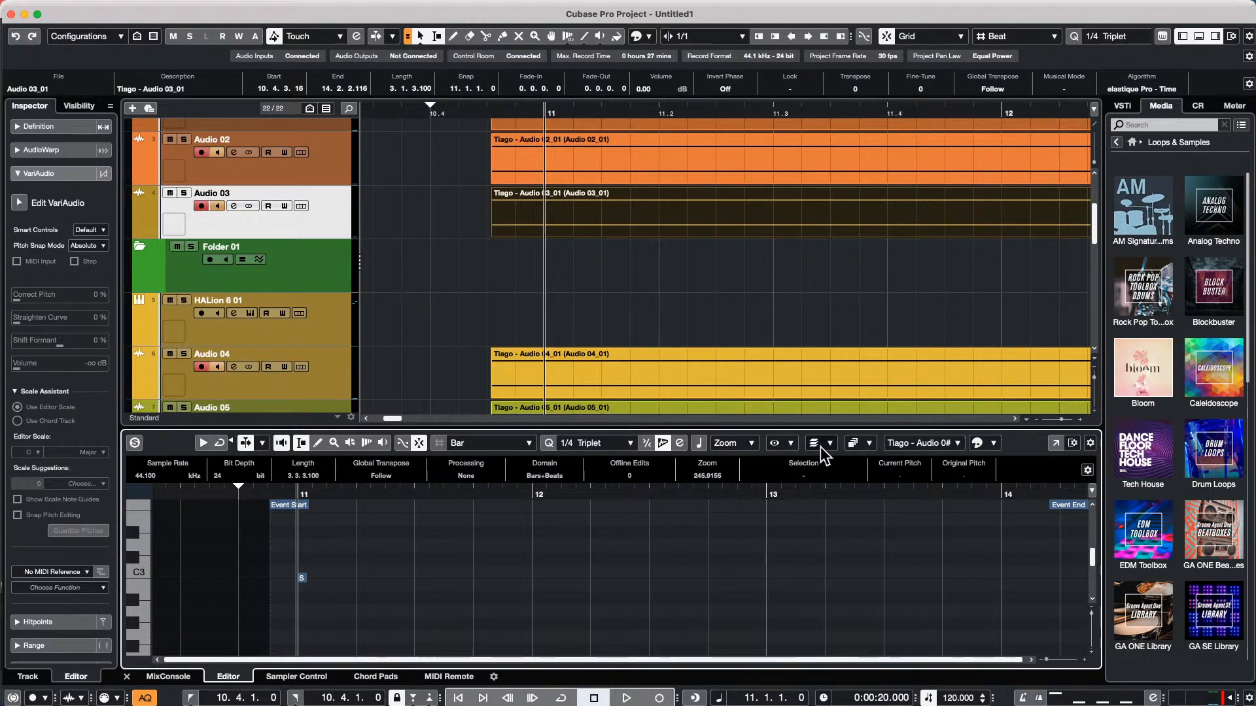
# Set the audio editor to Show Active Clip, and check the clip and event display options without changing them
pyautogui.click(868, 441)
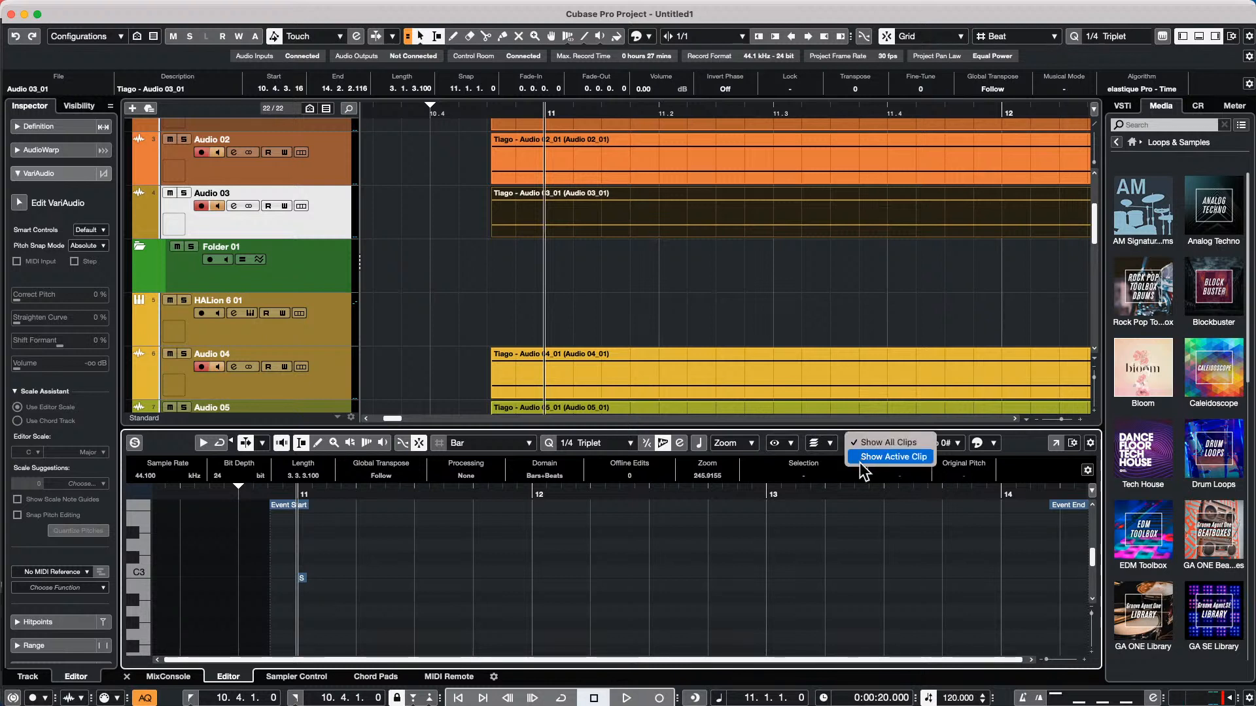
pyautogui.click(862, 457)
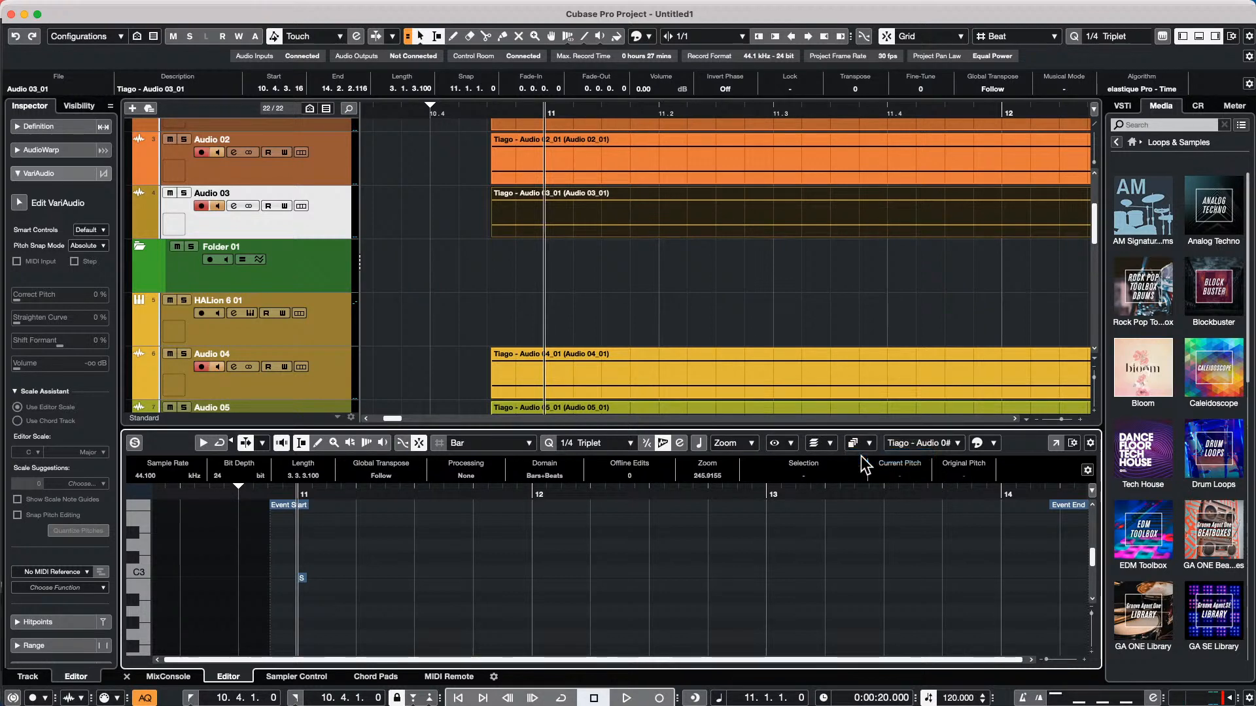
pyautogui.click(793, 442)
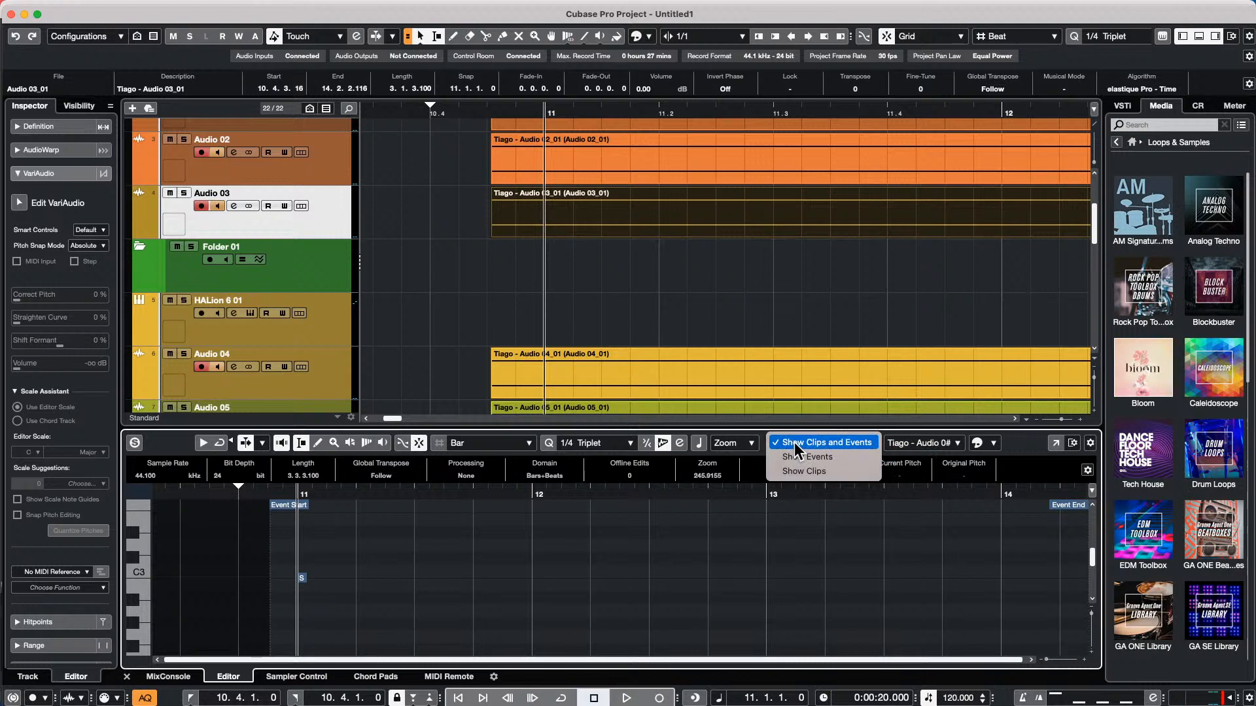
pyautogui.click(834, 496)
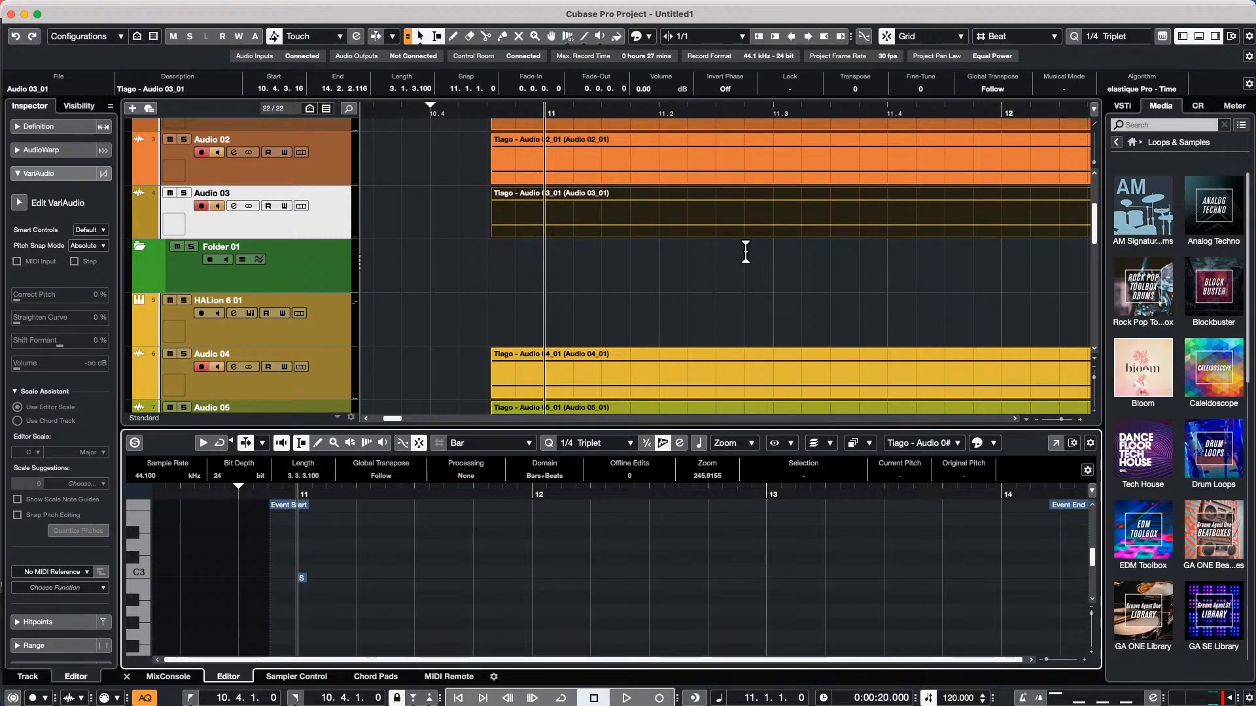
pyautogui.click(90, 8)
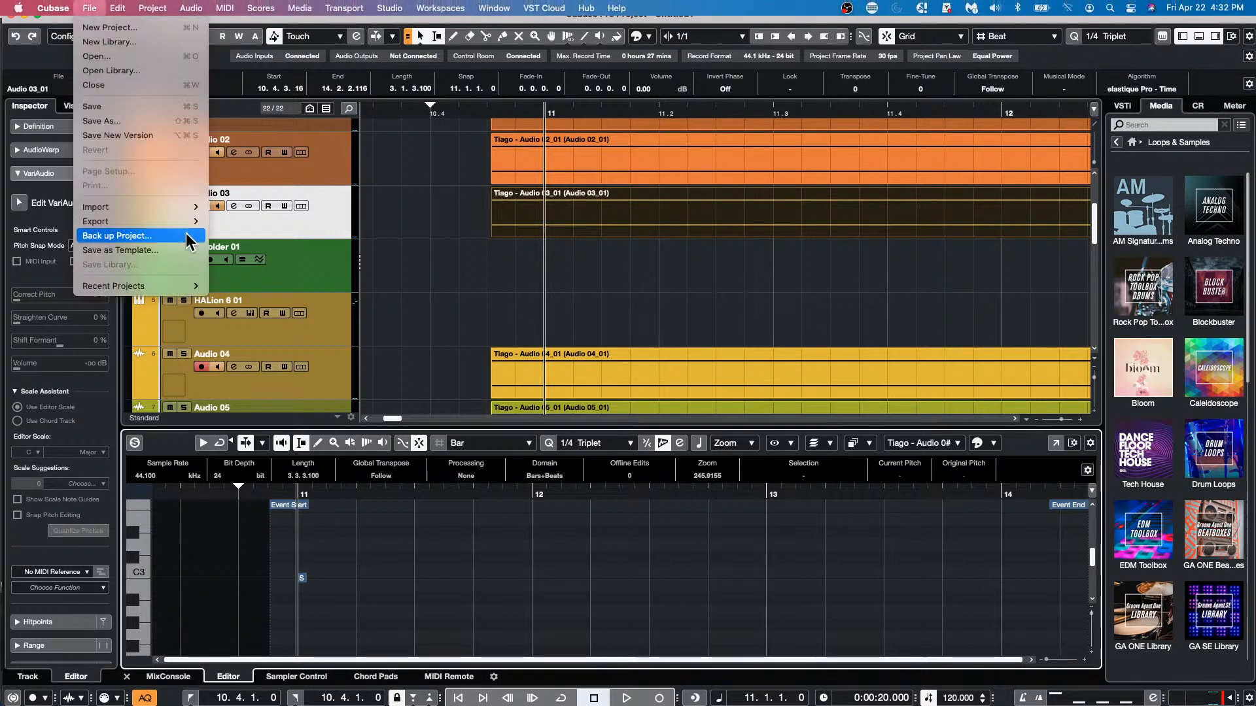
pyautogui.click(571, 277)
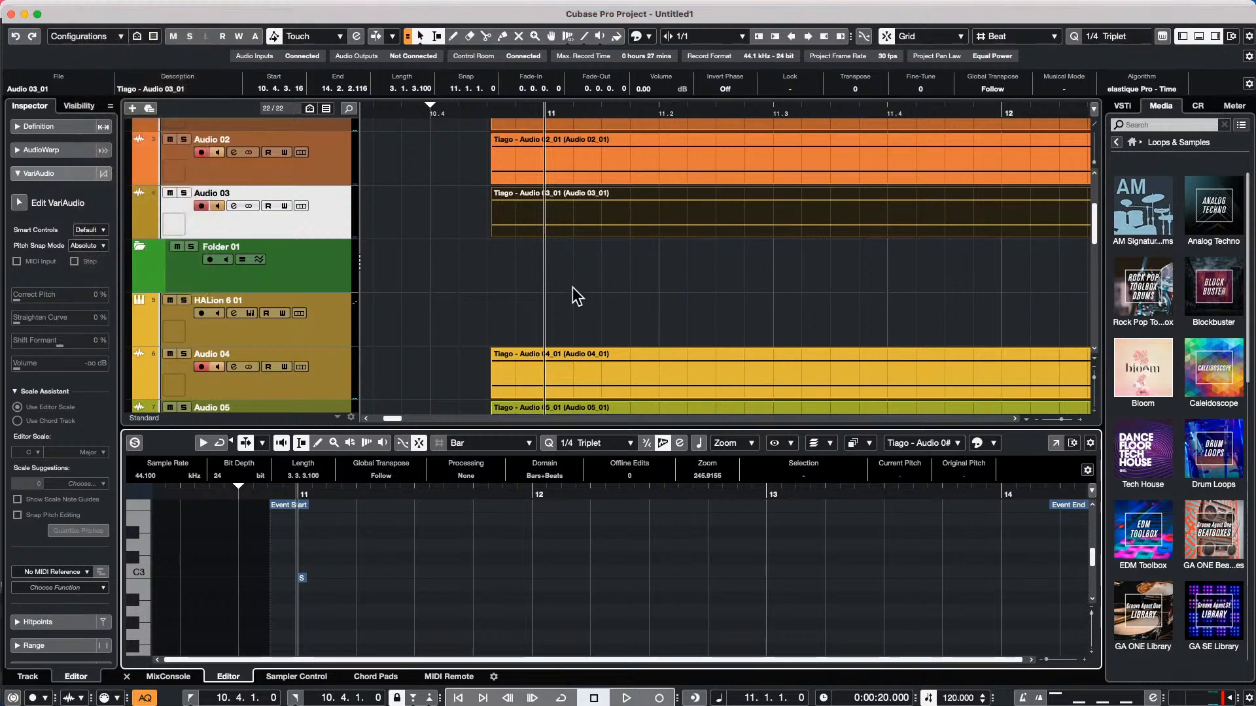
# Draw a part on the HALion 6 01 track from about bar 8.3 to bar 21.4 and open it in the Key Editor
pyautogui.click(423, 110)
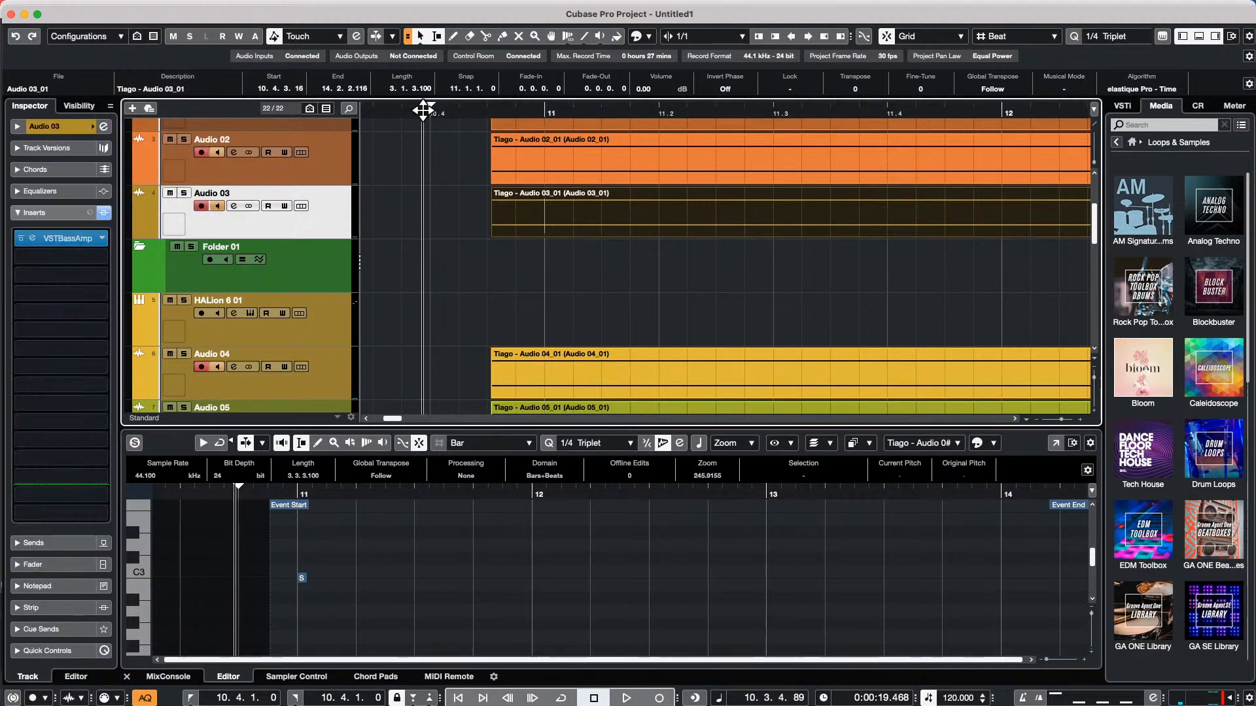
pyautogui.moveTo(424, 110); pyautogui.dragTo(422, 46)
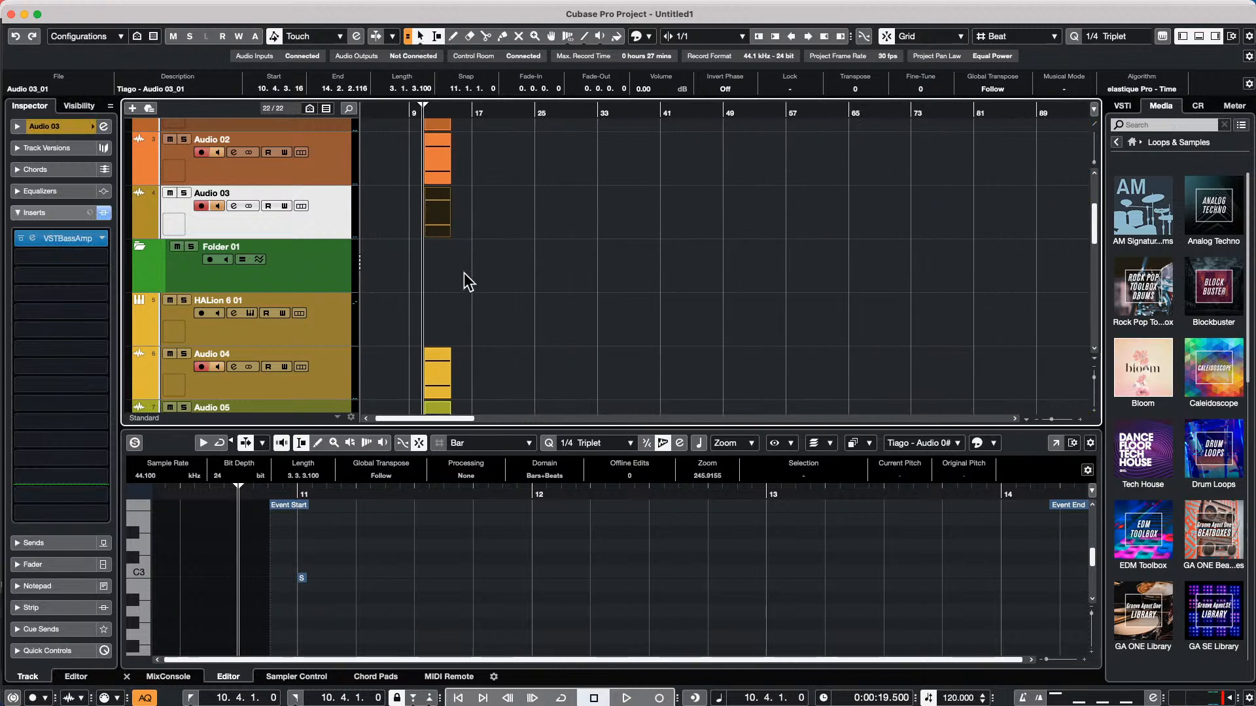
pyautogui.rightClick(316, 272)
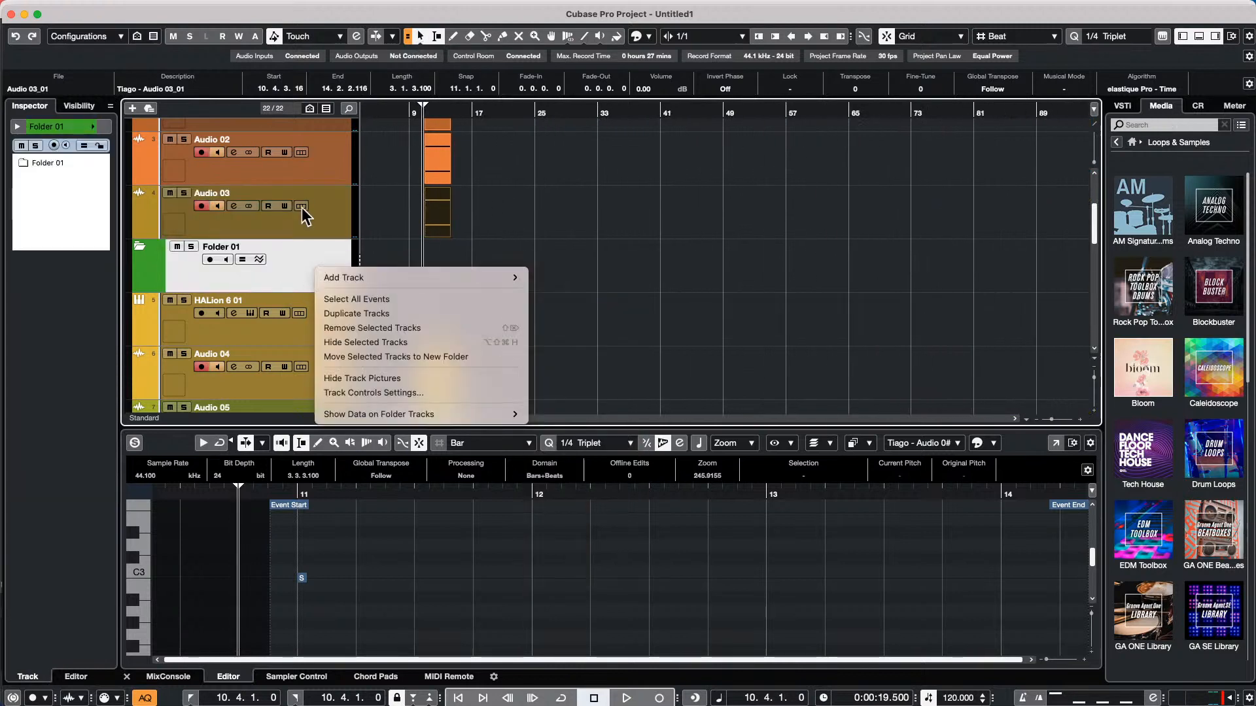
pyautogui.click(597, 274)
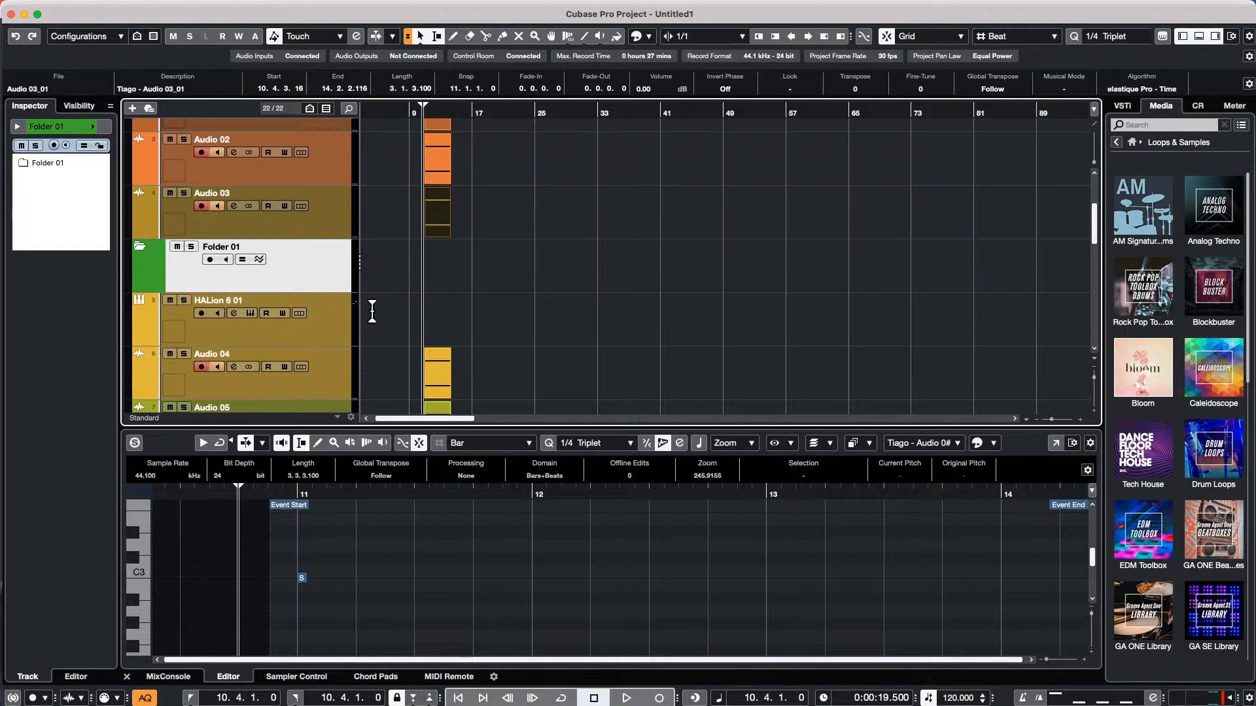
pyautogui.rightClick(392, 312)
pyautogui.click(426, 314)
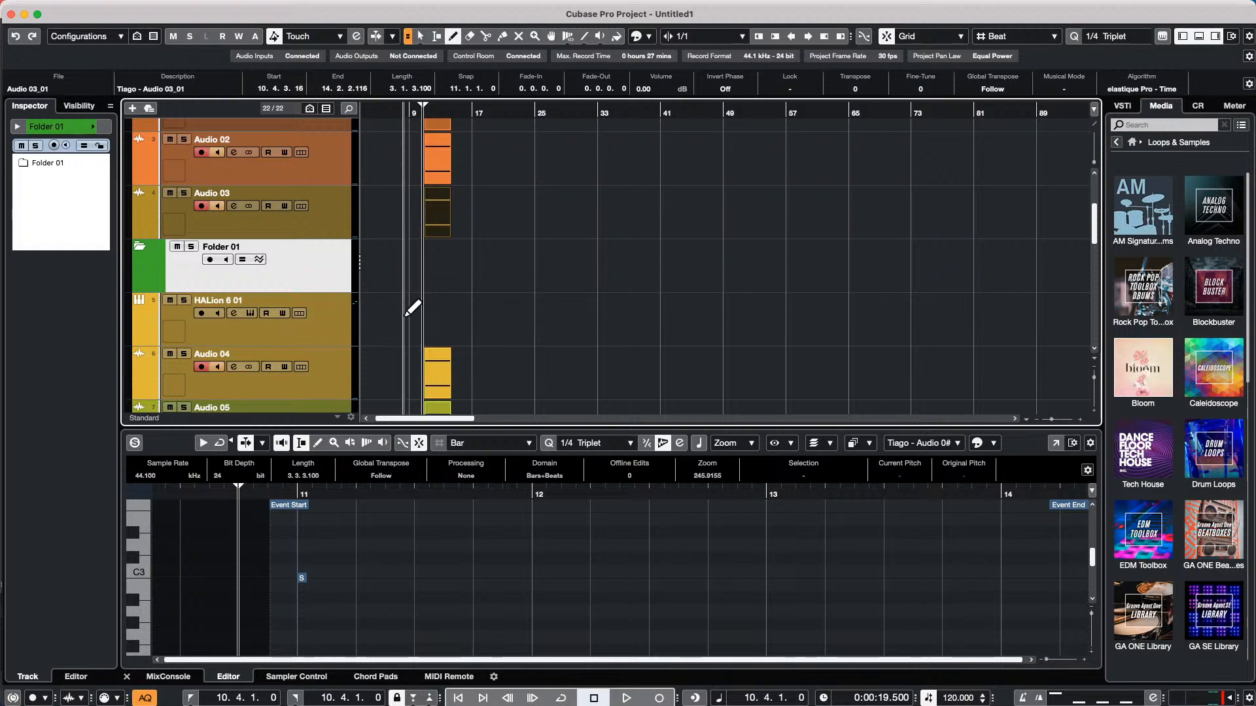
pyautogui.moveTo(406, 315); pyautogui.dragTo(510, 313)
pyautogui.press('1')
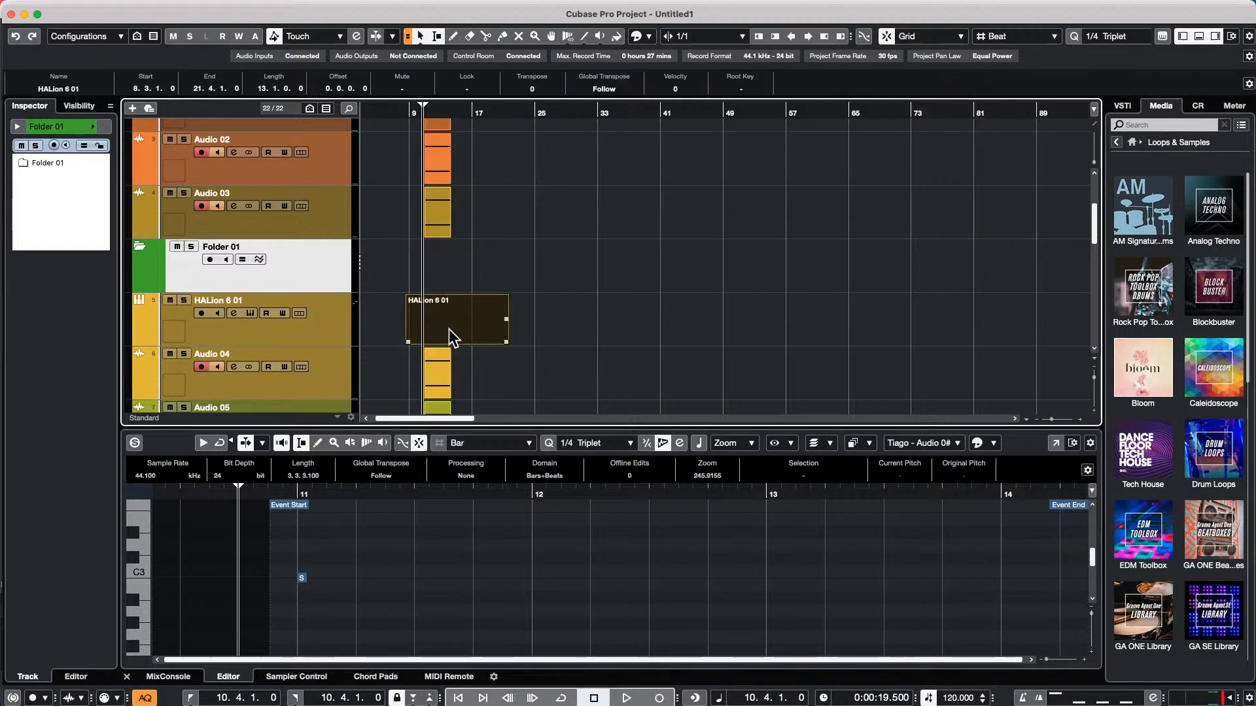
pyautogui.doubleClick(450, 327)
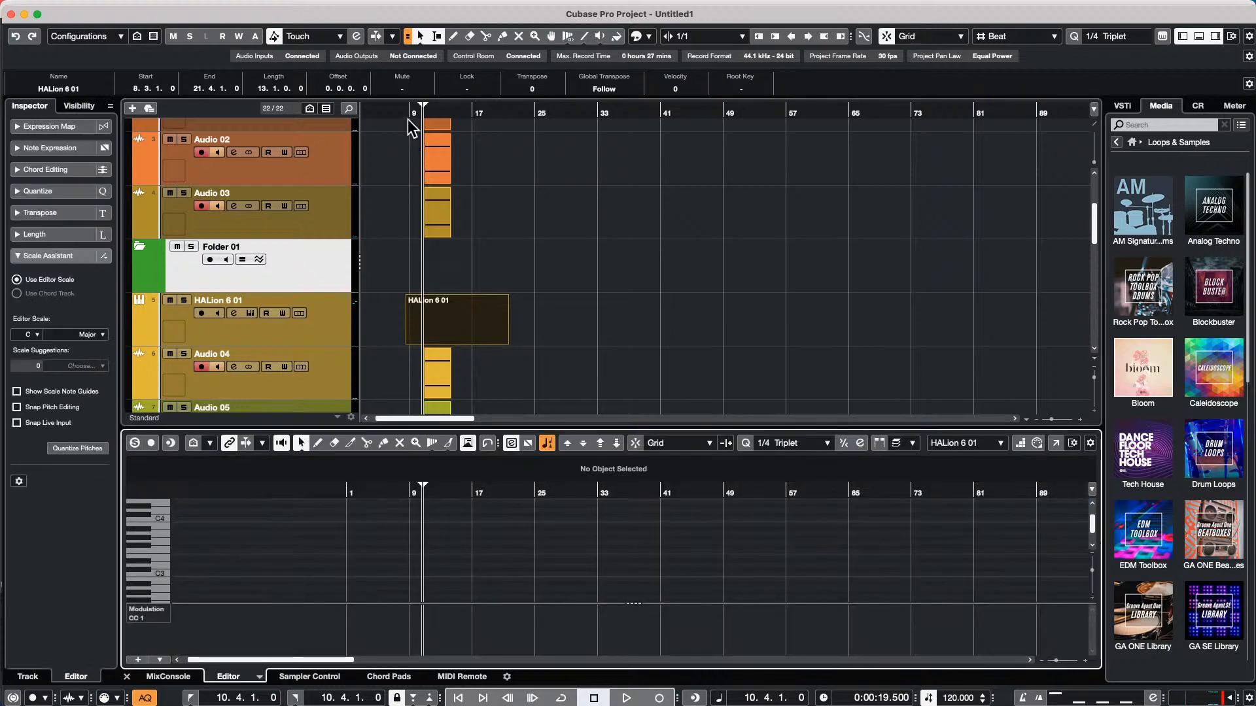
# Paint a continuous rising run of notes in the HALion 6 01 part, from below C3 around bar 9.5 to above C4 past bar 13
pyautogui.moveTo(416, 107); pyautogui.dragTo(552, 140)
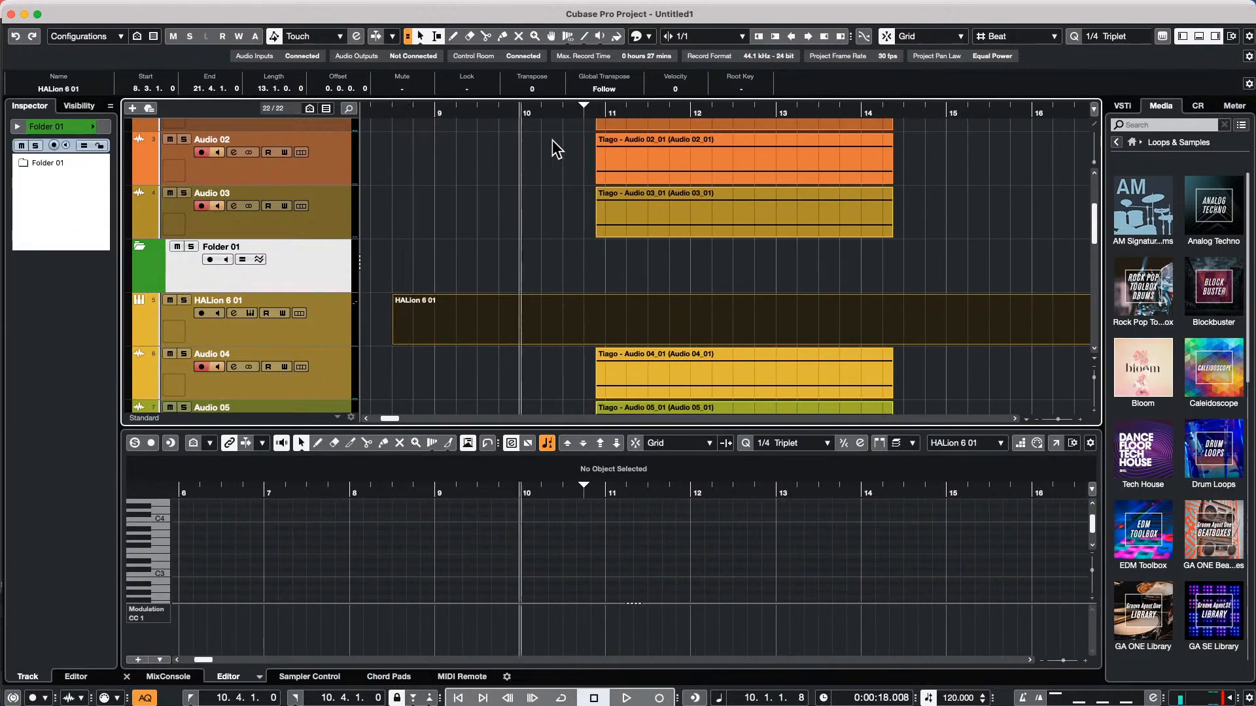
pyautogui.rightClick(466, 585)
pyautogui.click(482, 583)
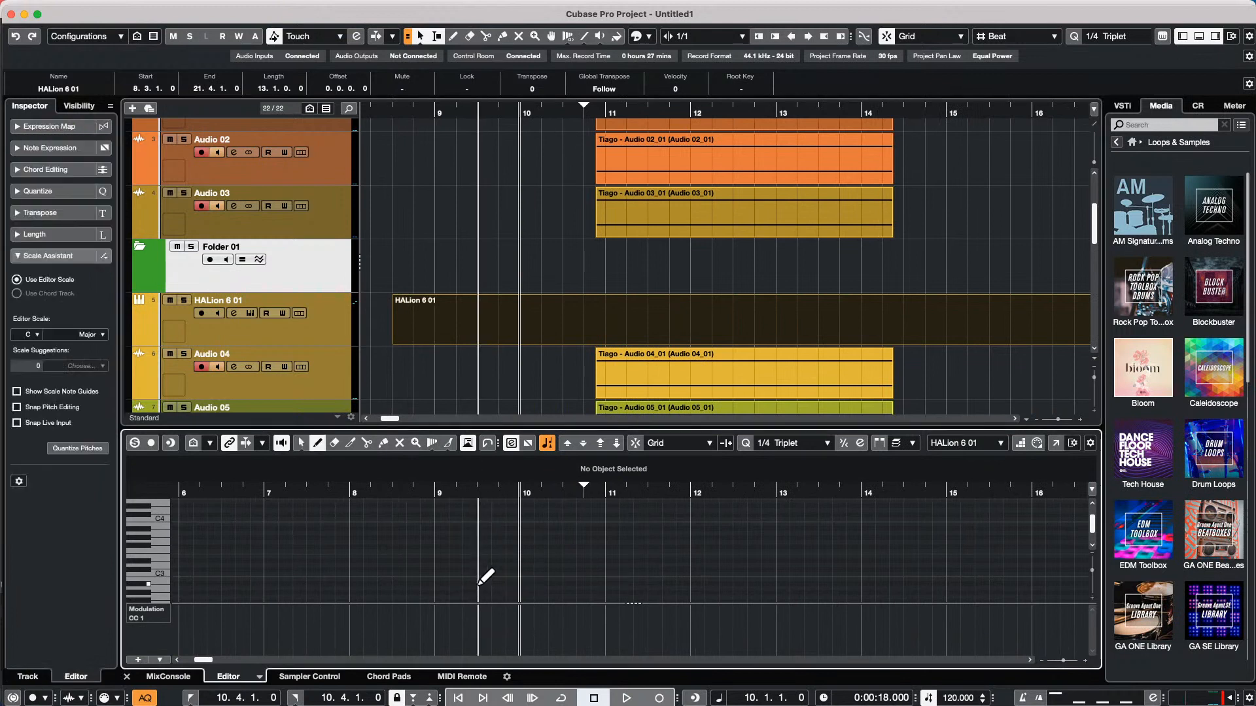
pyautogui.rightClick(485, 578)
pyautogui.click(629, 579)
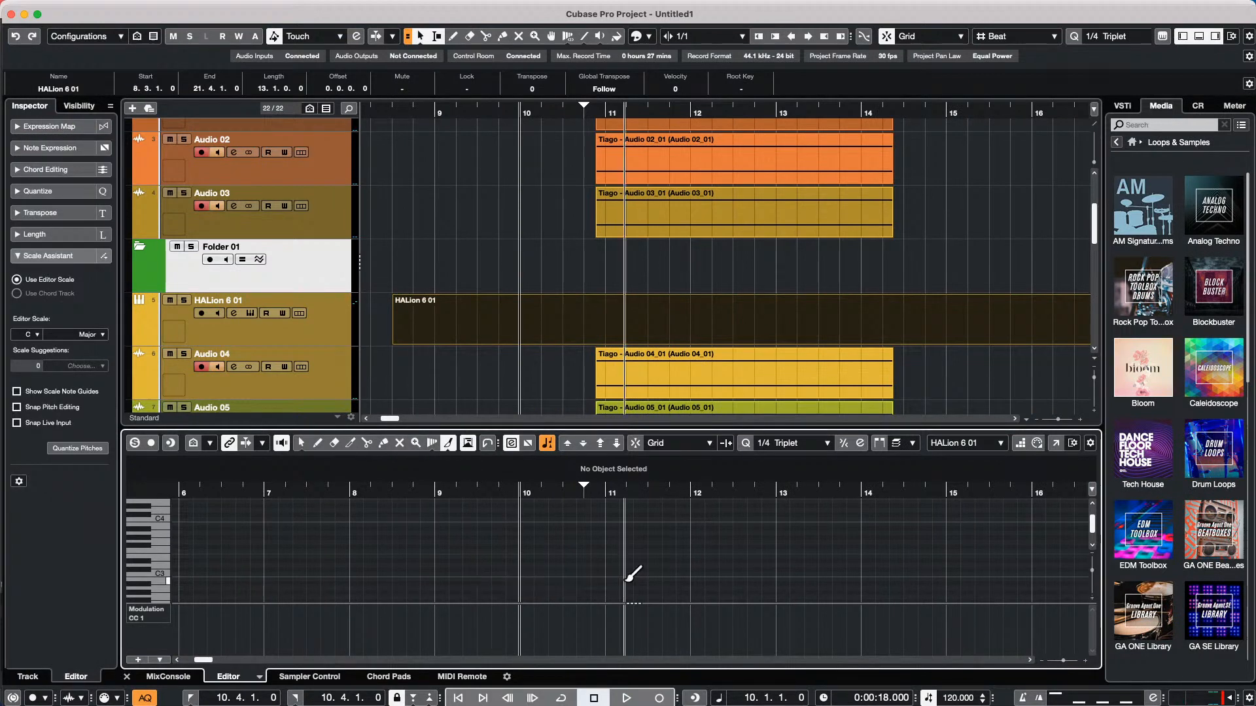
pyautogui.moveTo(483, 591); pyautogui.dragTo(867, 496)
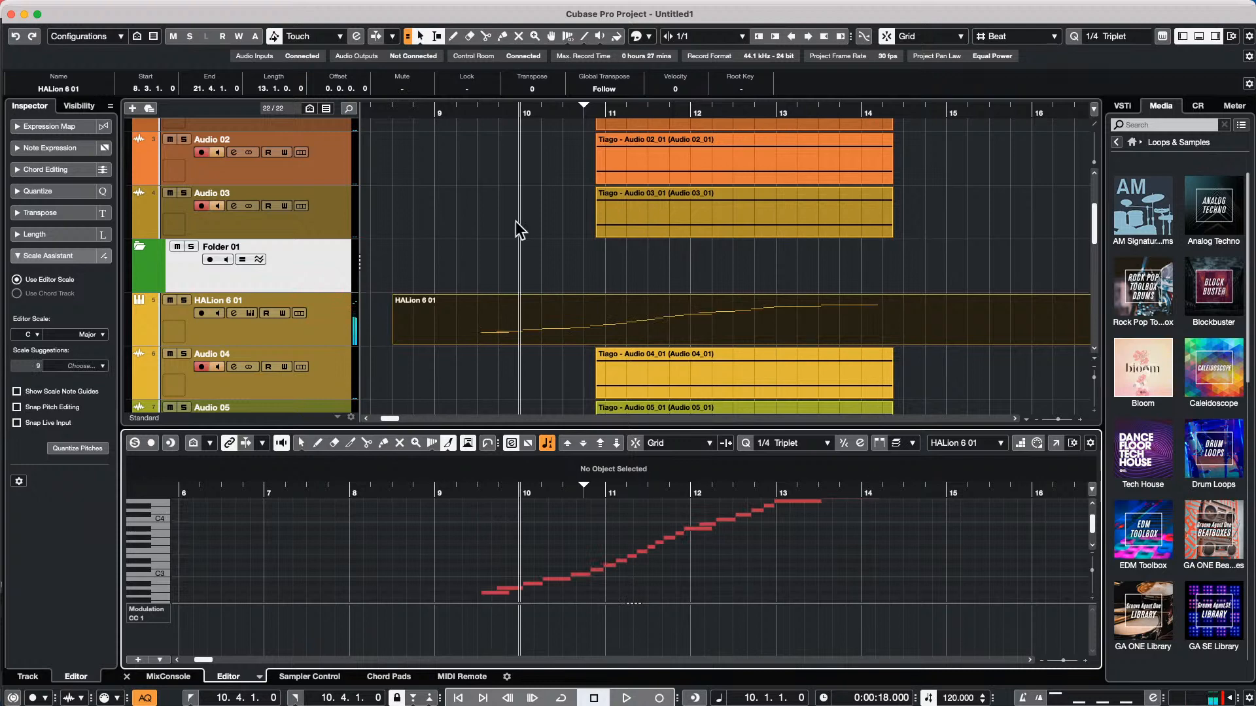
# Select the HALion 6 01 track and duplicate it
pyautogui.click(315, 323)
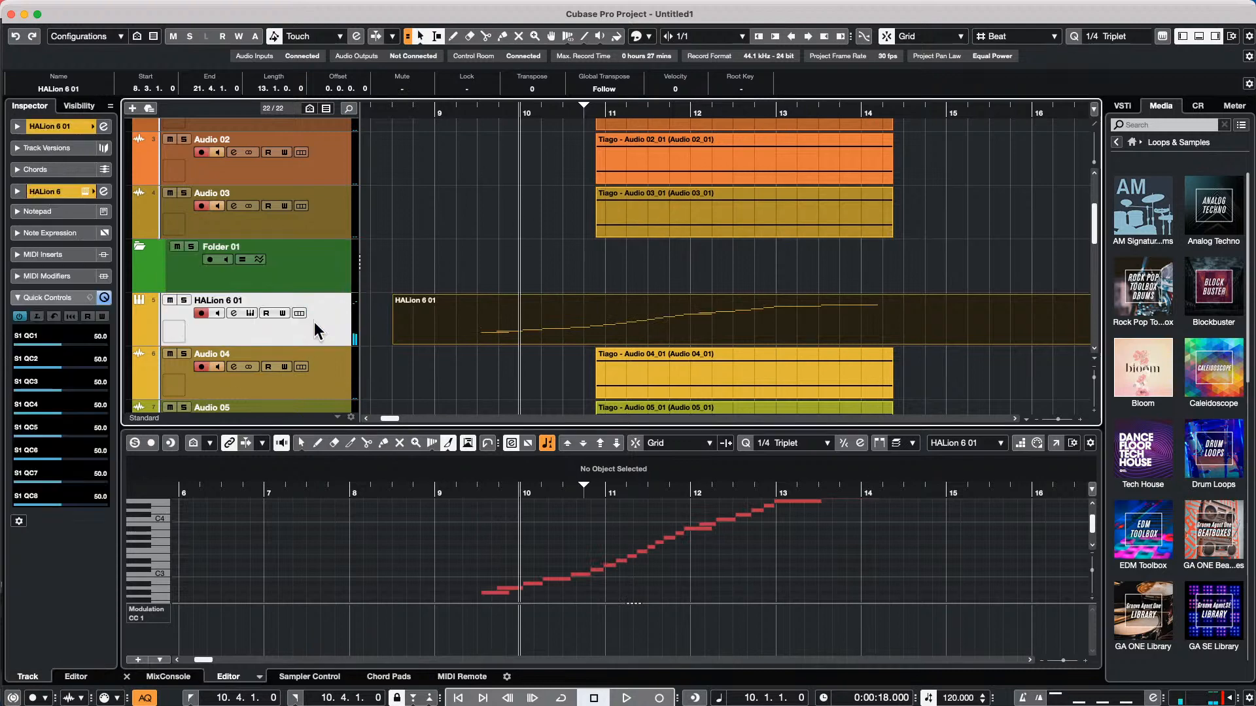
pyautogui.rightClick(316, 323)
pyautogui.moveTo(425, 328)
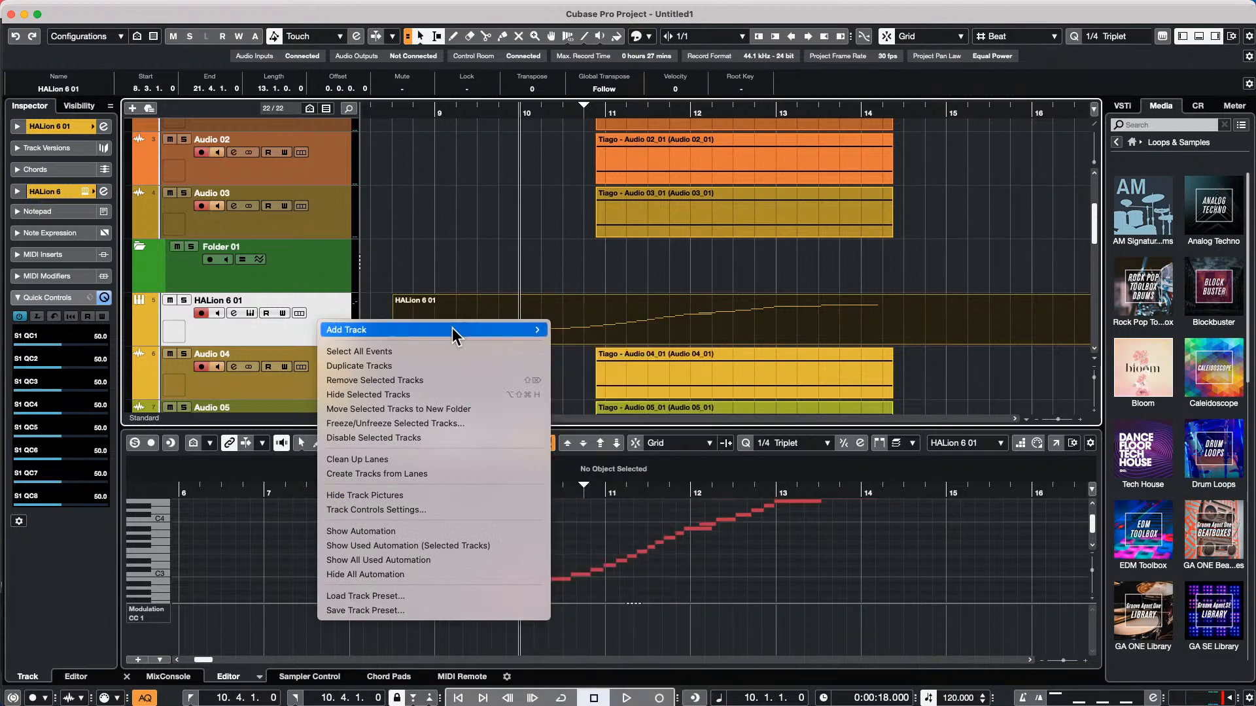
pyautogui.click(406, 368)
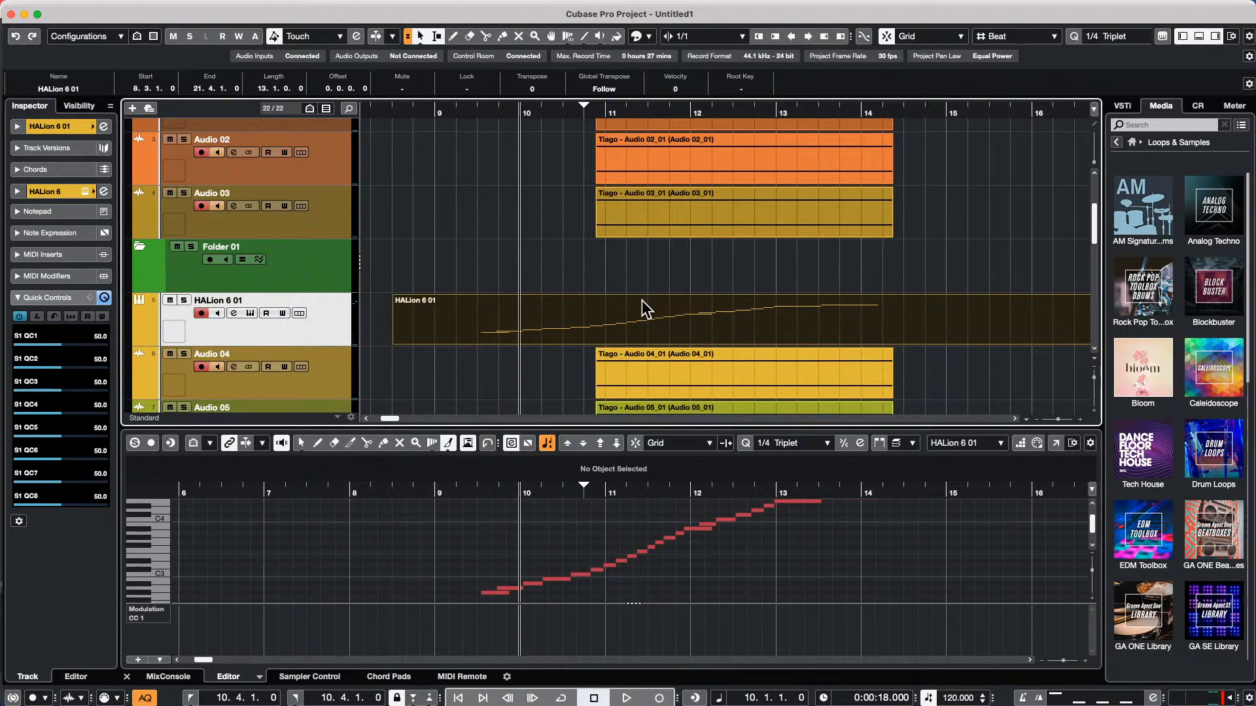
# Open the part on the duplicated HALion 6 01 (D) track, select all its notes and reverse them
pyautogui.click(620, 386)
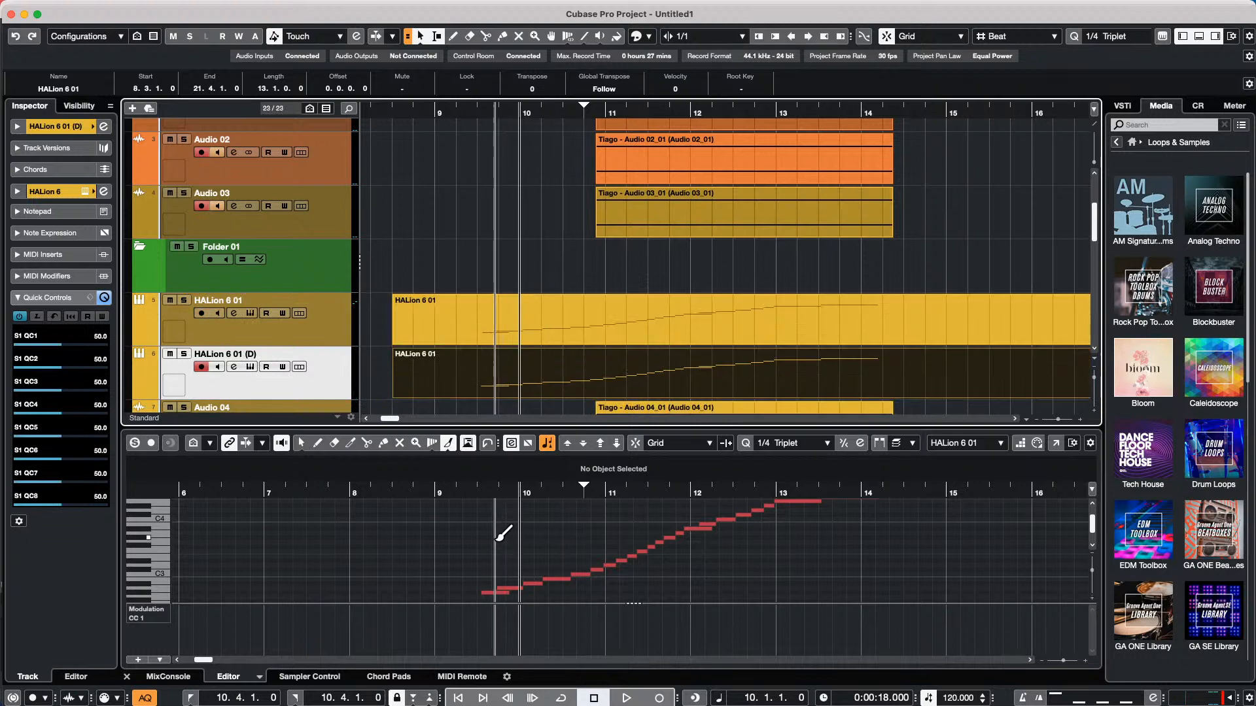
pyautogui.click(676, 324)
pyautogui.click(661, 391)
pyautogui.doubleClick(660, 387)
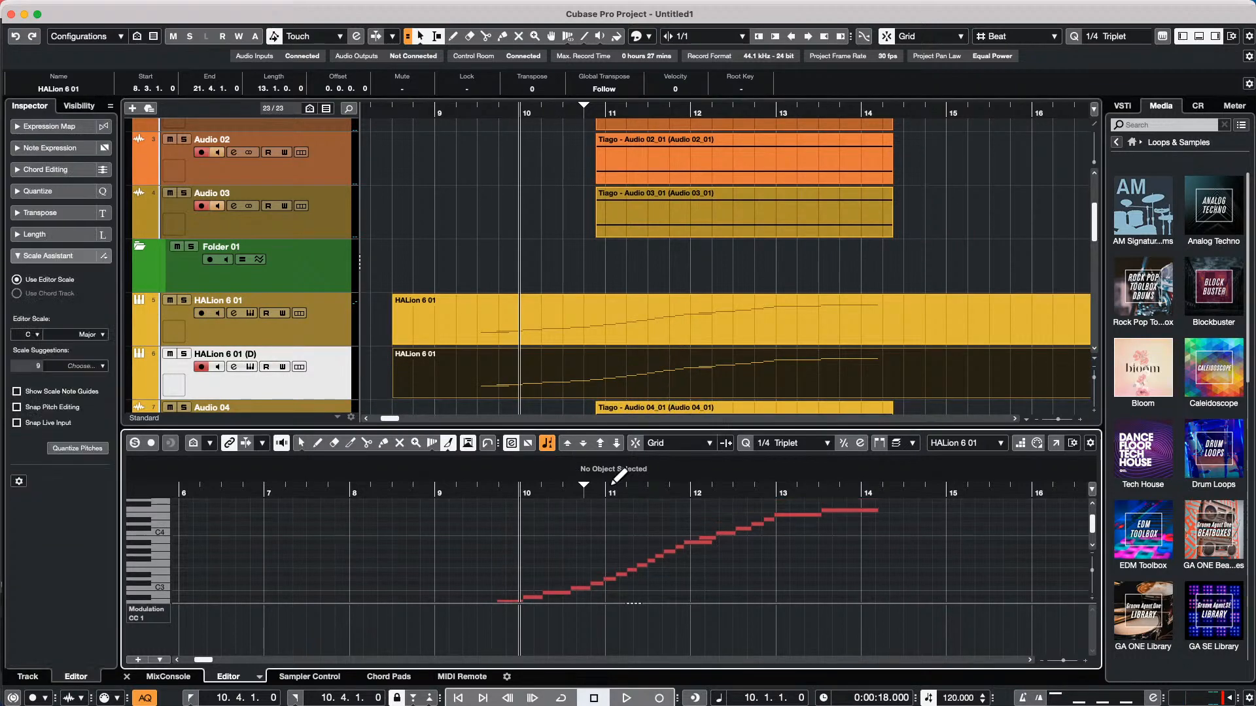
pyautogui.press('super+a')
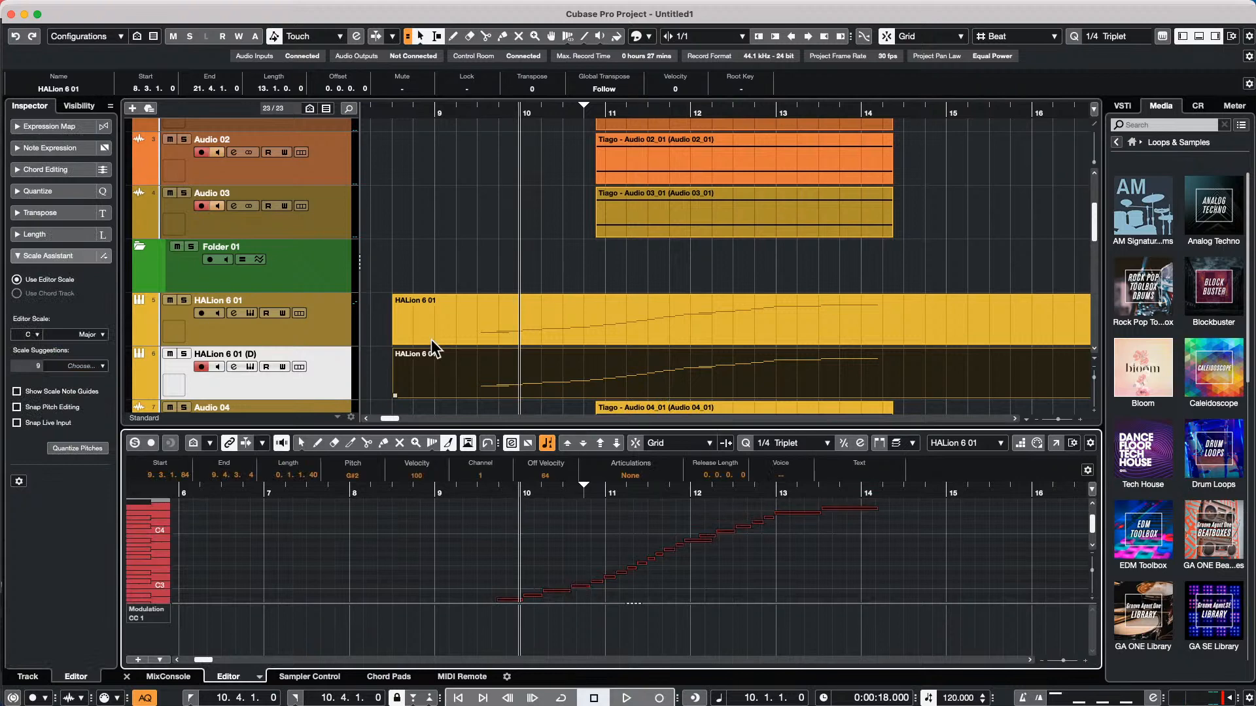
pyautogui.click(193, 7)
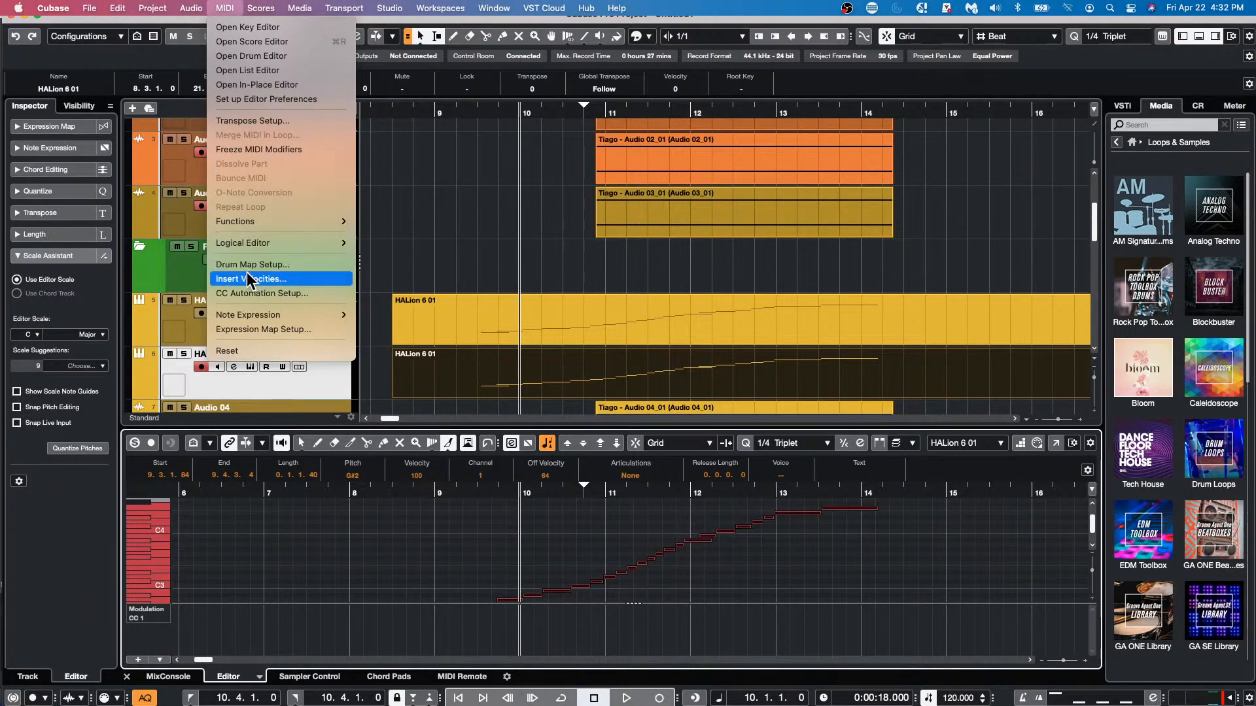
pyautogui.moveTo(291, 222)
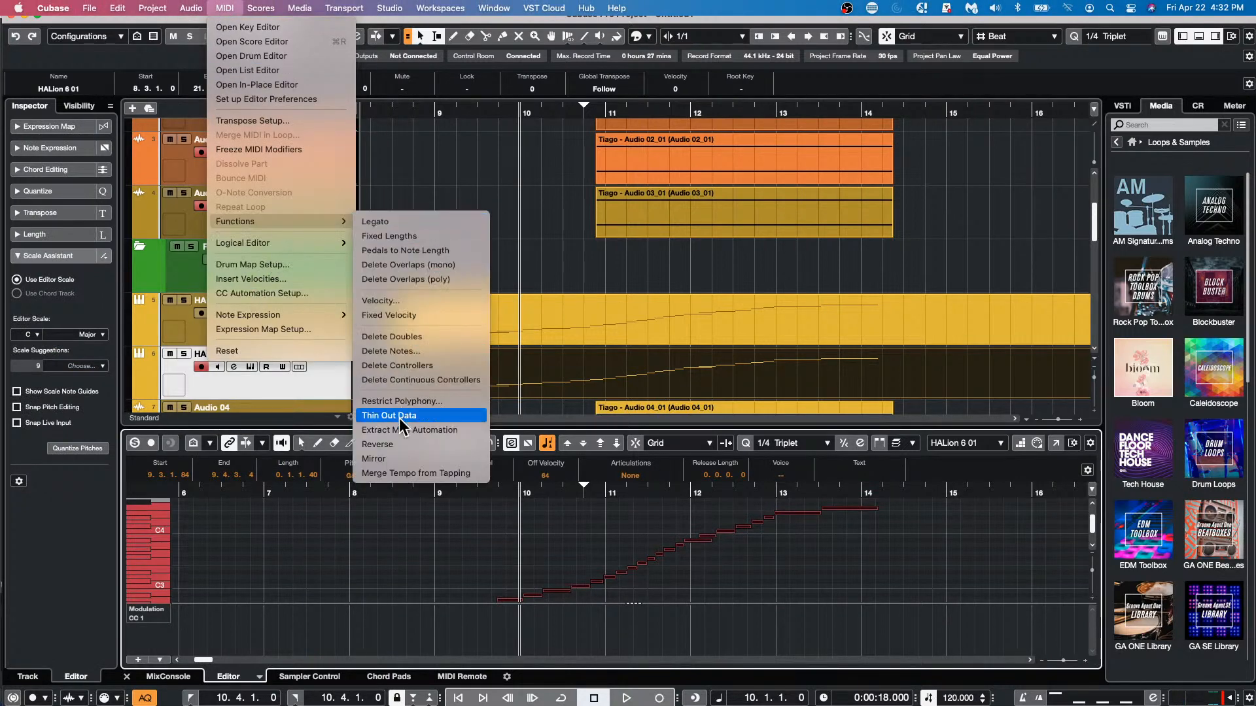
pyautogui.click(402, 444)
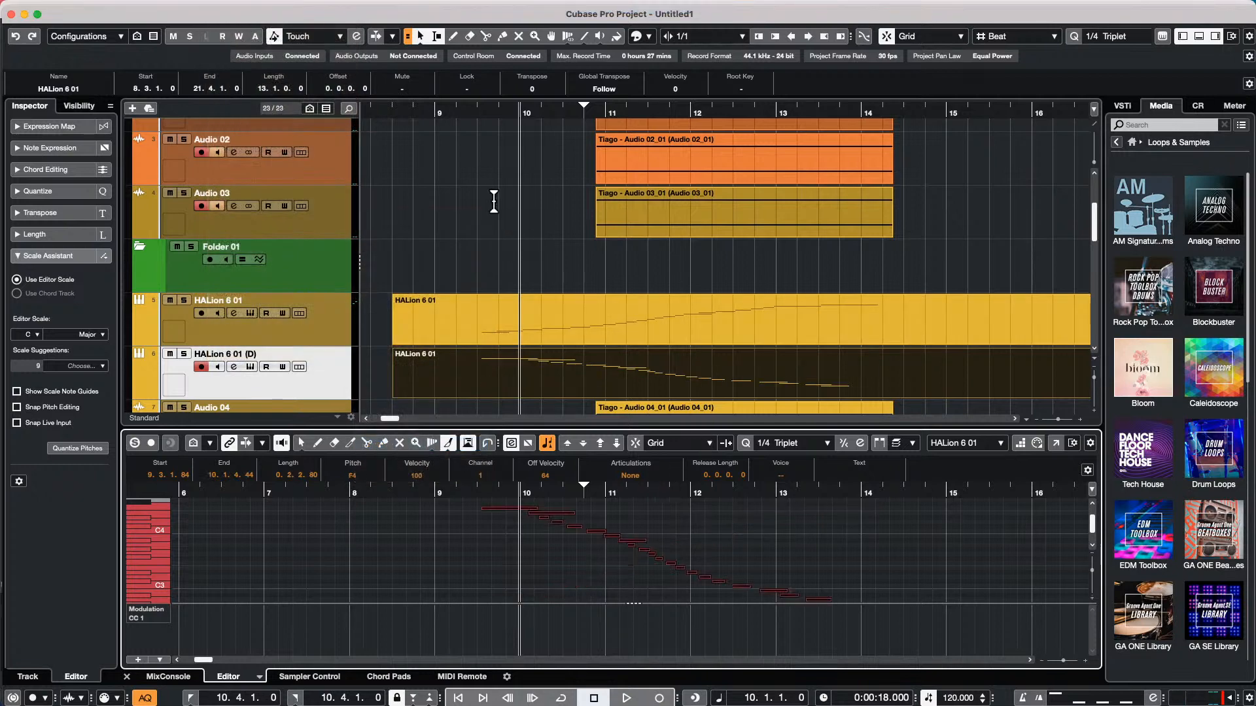
# Select the original and the duplicated HALion parts in turn to compare their notes in the Key Editor
pyautogui.click(499, 373)
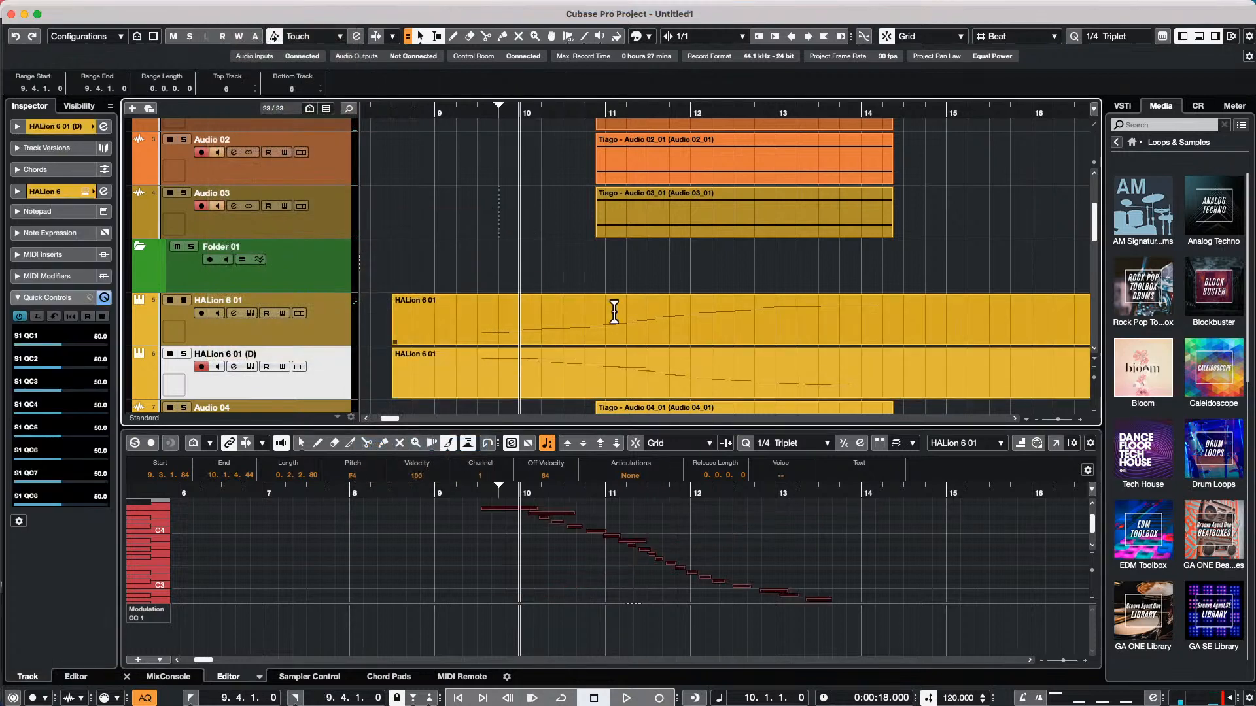
pyautogui.click(688, 331)
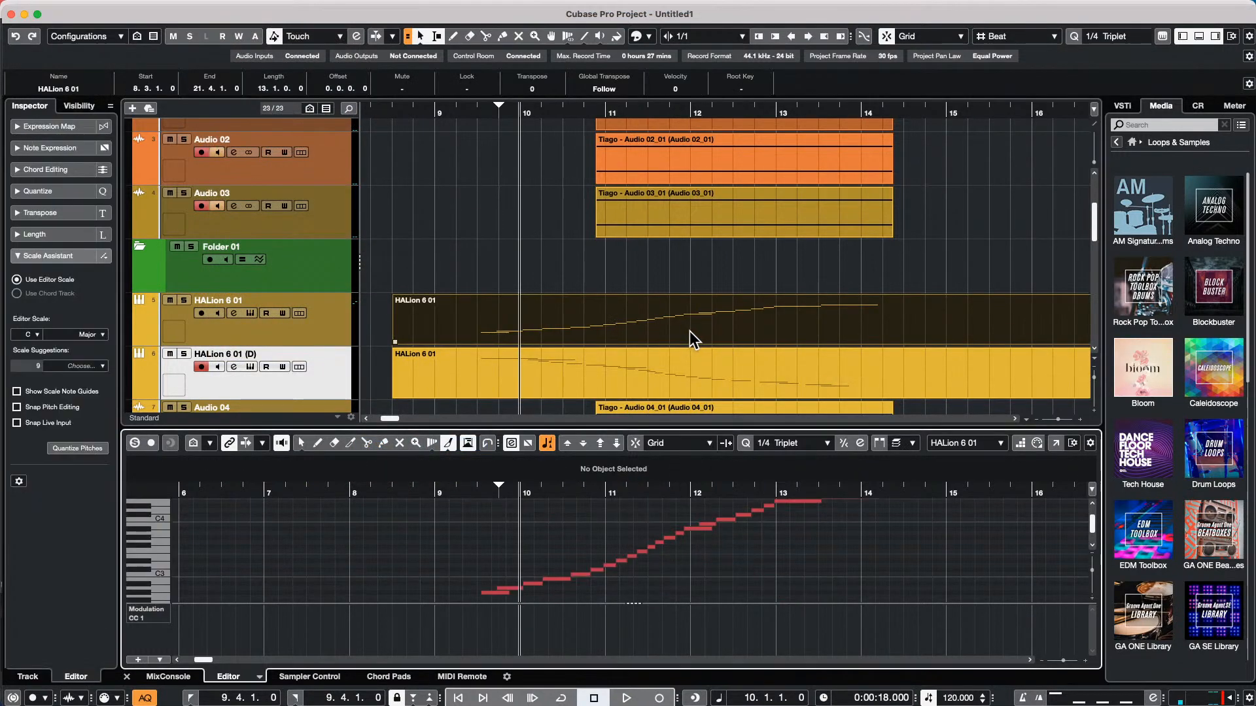
pyautogui.click(679, 382)
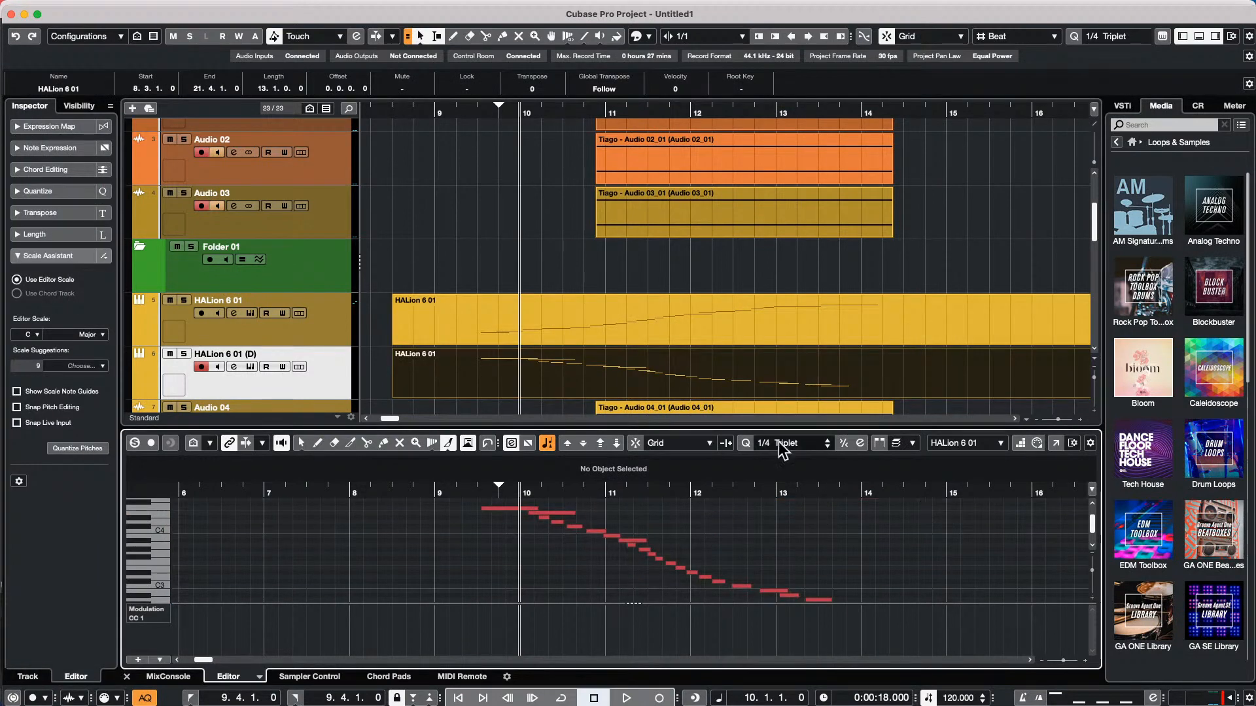
# Turn off Editor Content Follows Event Selection in the Editors preferences and apply the change
pyautogui.click(47, 7)
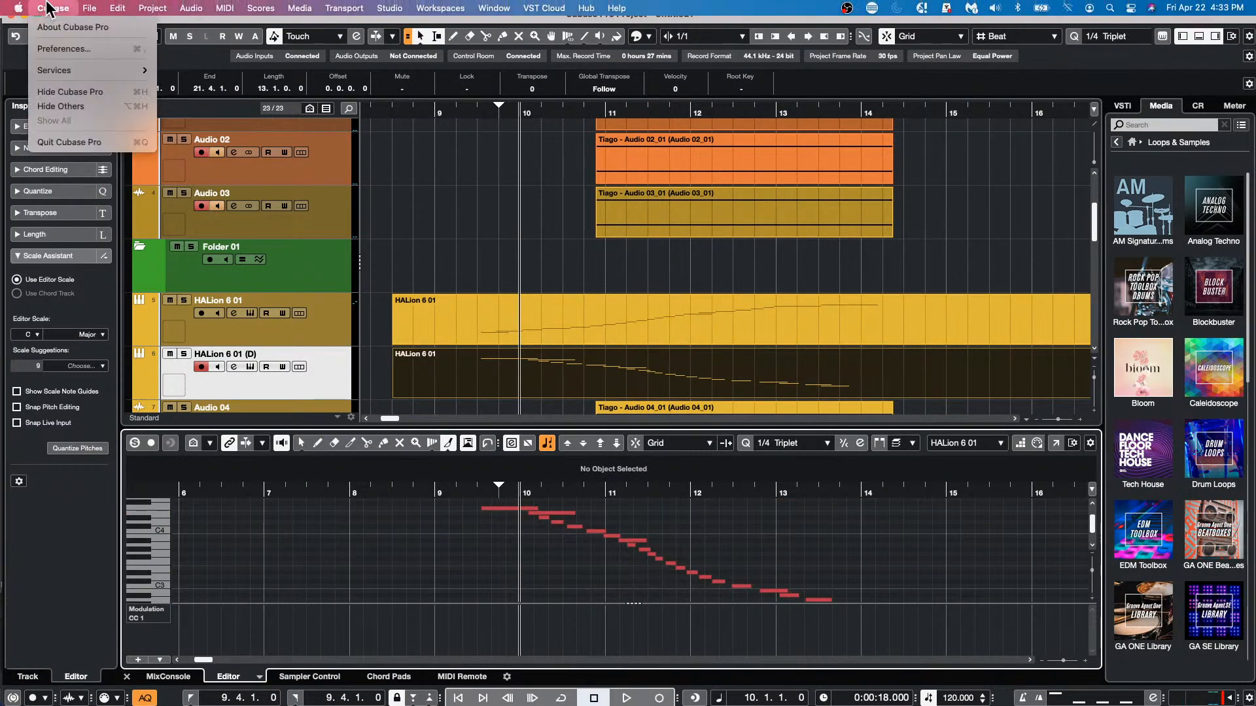
pyautogui.click(60, 48)
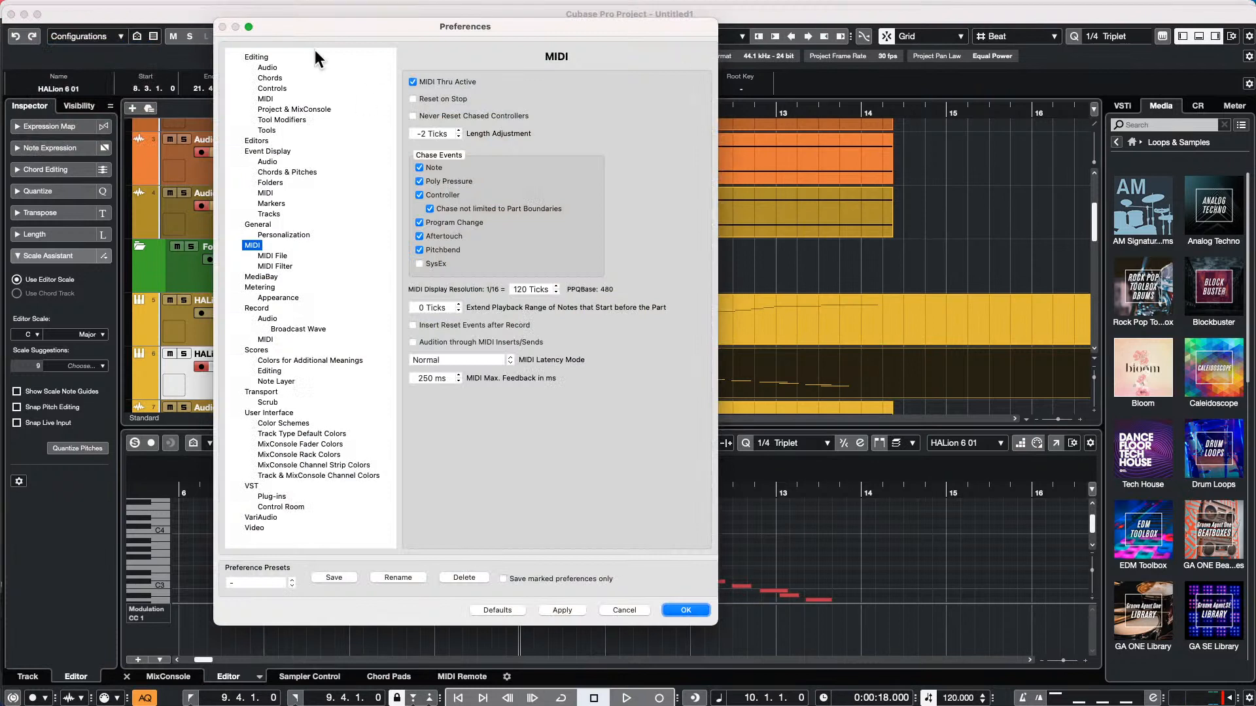
pyautogui.click(256, 142)
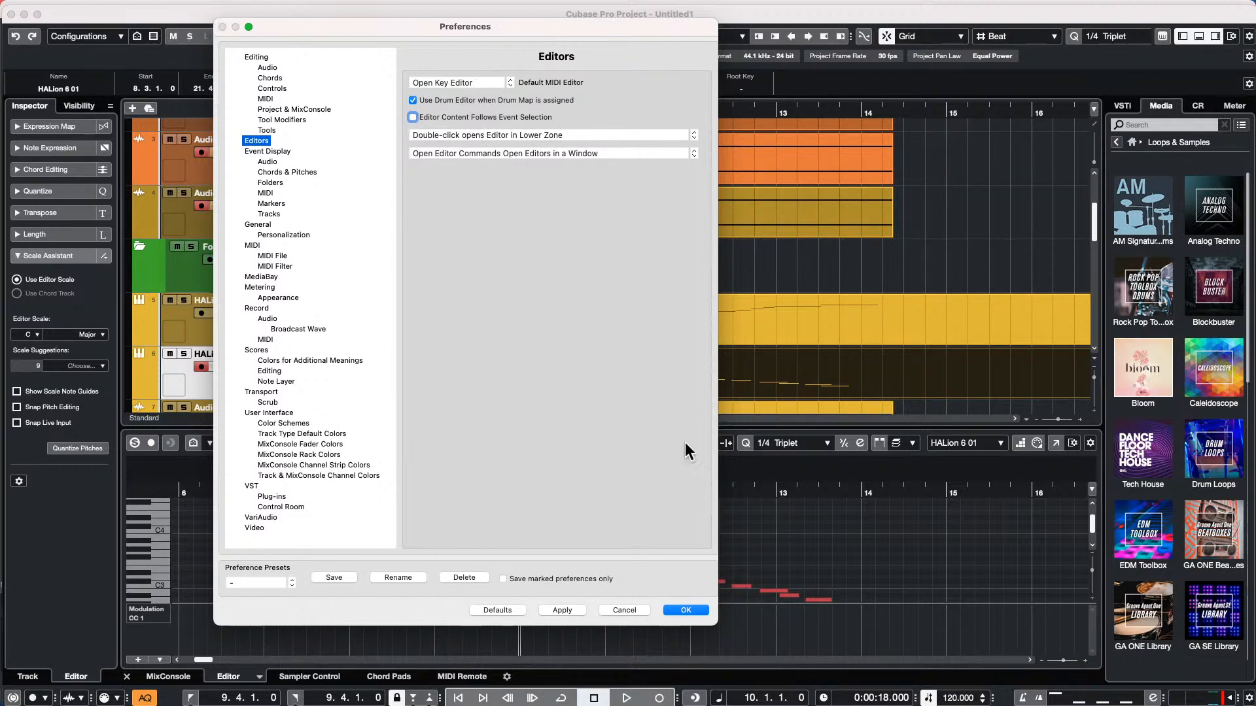
pyautogui.click(567, 612)
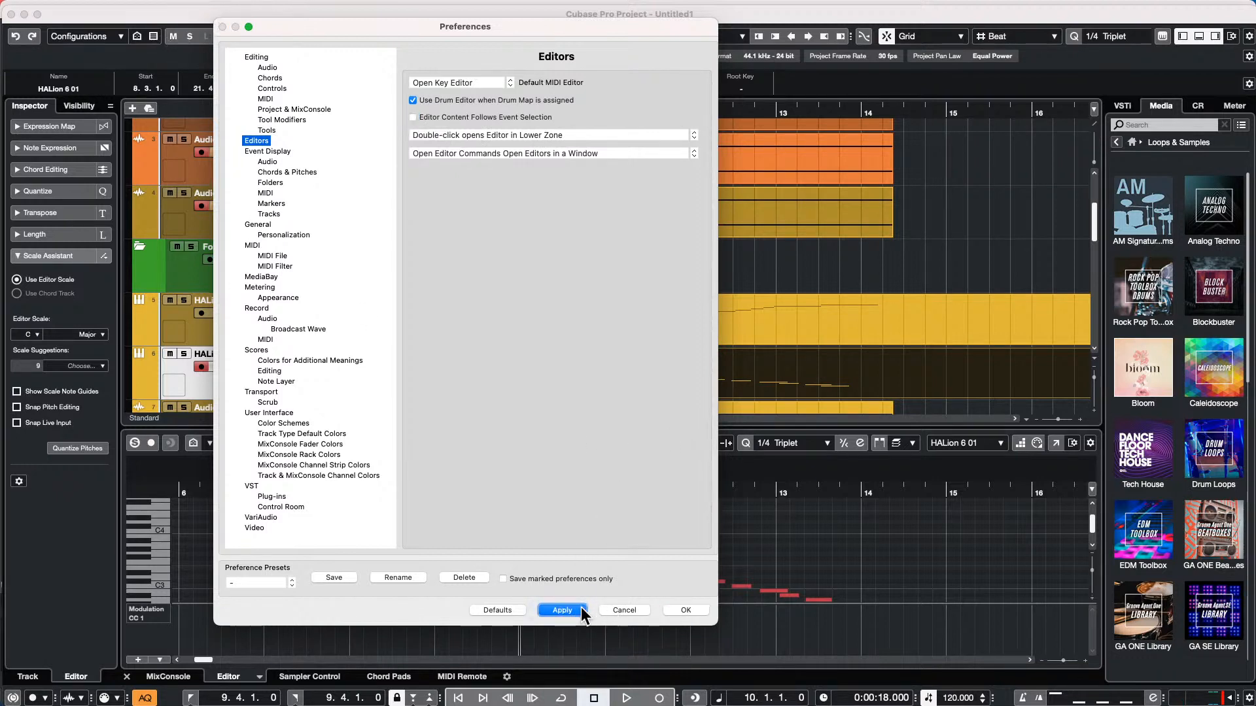
pyautogui.click(685, 610)
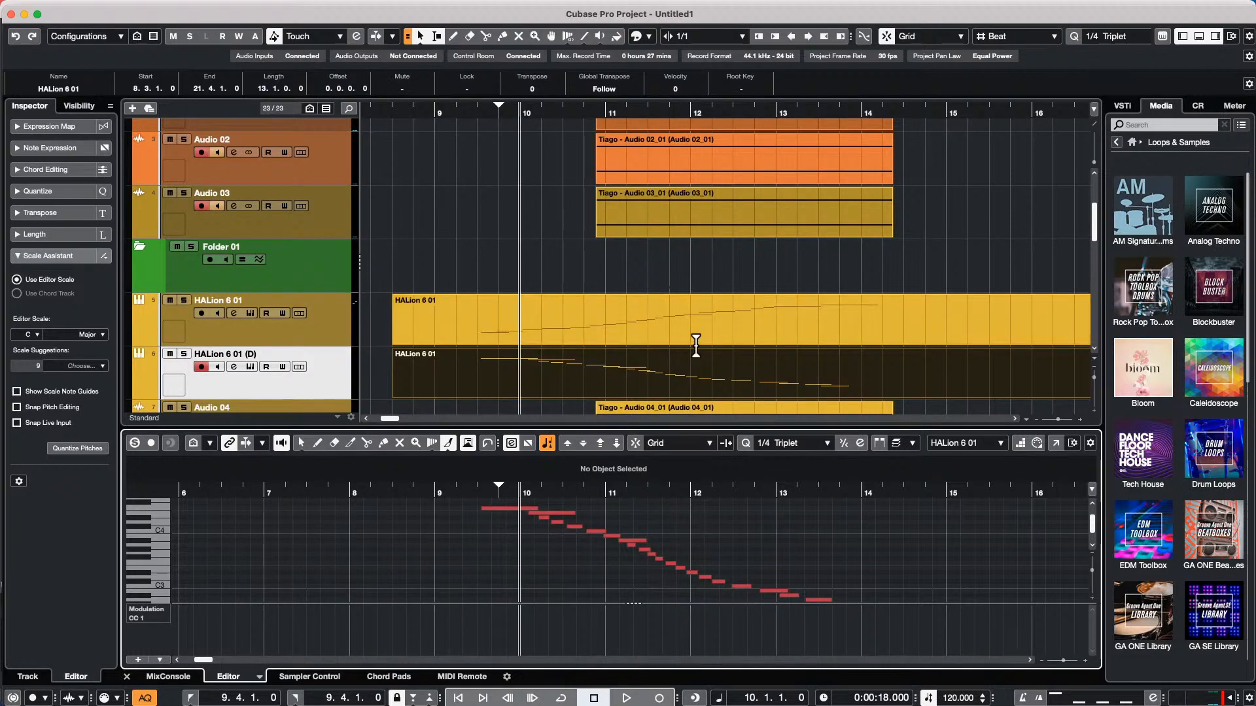
# Open the reversed part's Key Editor in its own window, shrink it and place it over the right half of the project
pyautogui.click(642, 318)
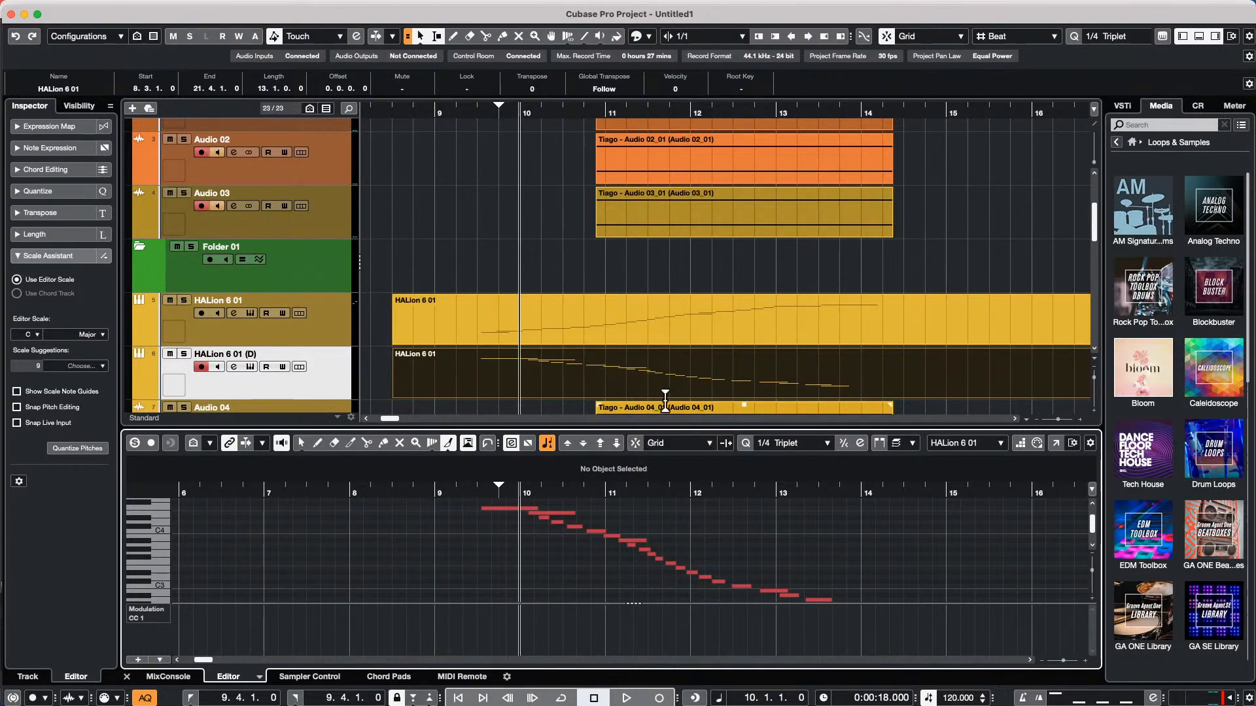
pyautogui.click(1055, 444)
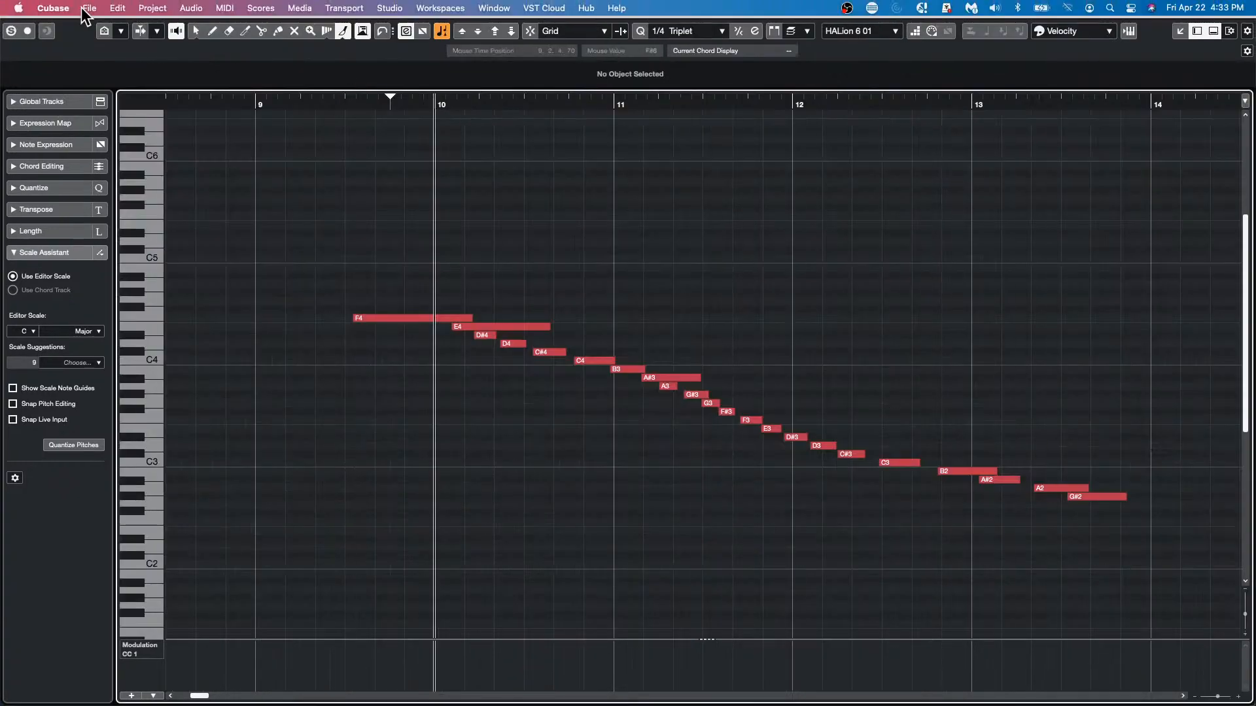
pyautogui.moveTo(68, 12); pyautogui.dragTo(832, 393)
pyautogui.moveTo(929, 399); pyautogui.dragTo(591, 64)
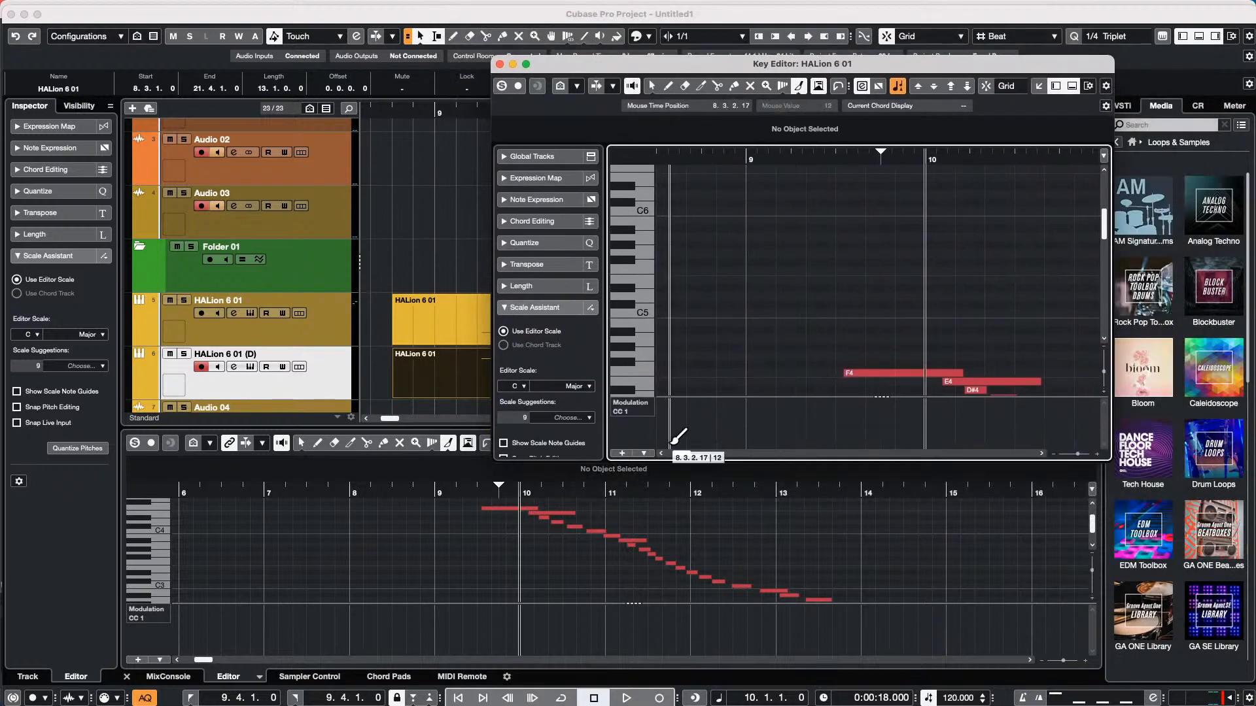
pyautogui.moveTo(676, 448); pyautogui.dragTo(709, 444)
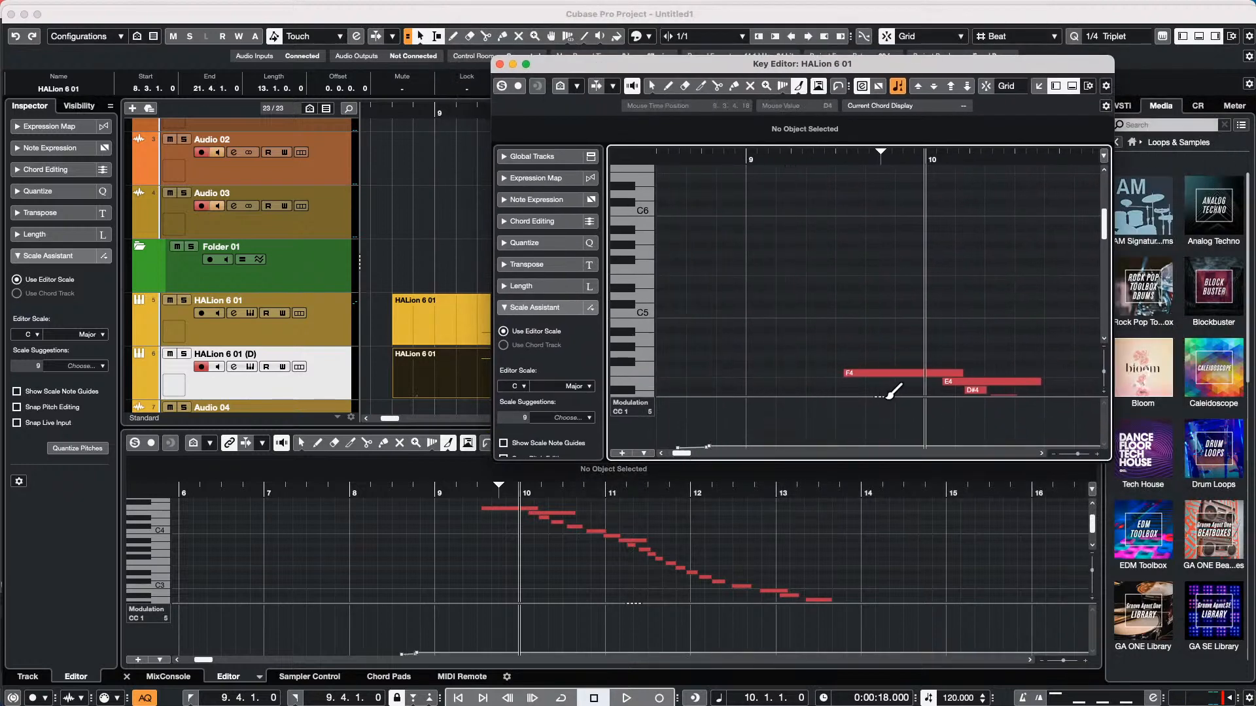
pyautogui.moveTo(752, 154); pyautogui.dragTo(752, 127)
pyautogui.scroll(-5, 876, 230)
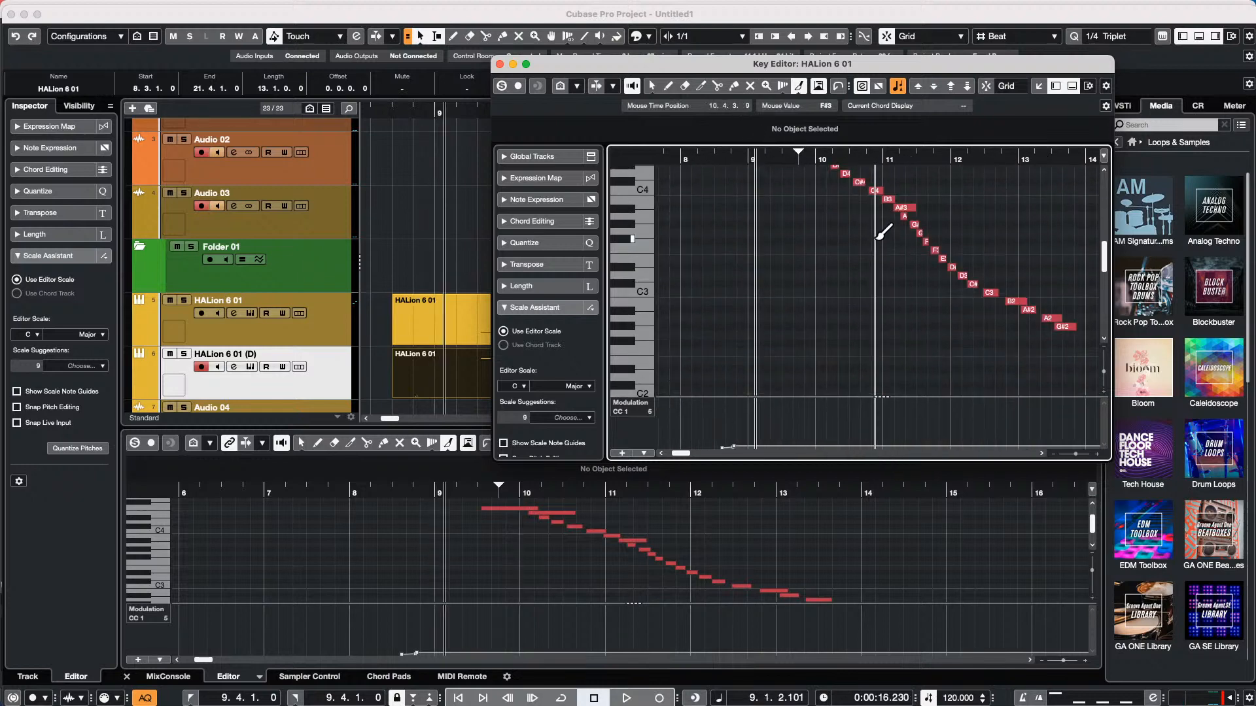
pyautogui.moveTo(703, 65); pyautogui.dragTo(819, 66)
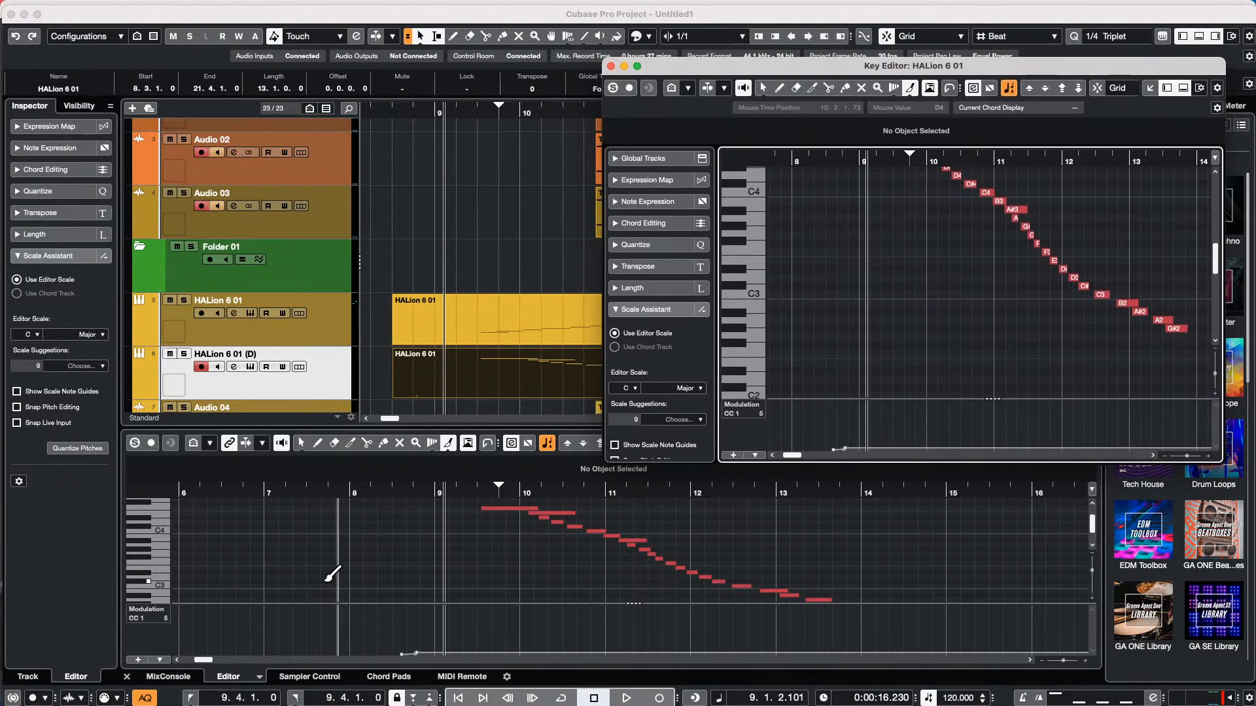
# Open the original HALion 6 01 part in a second separate Key Editor window, shrink it and place it over the project's left half
pyautogui.click(511, 316)
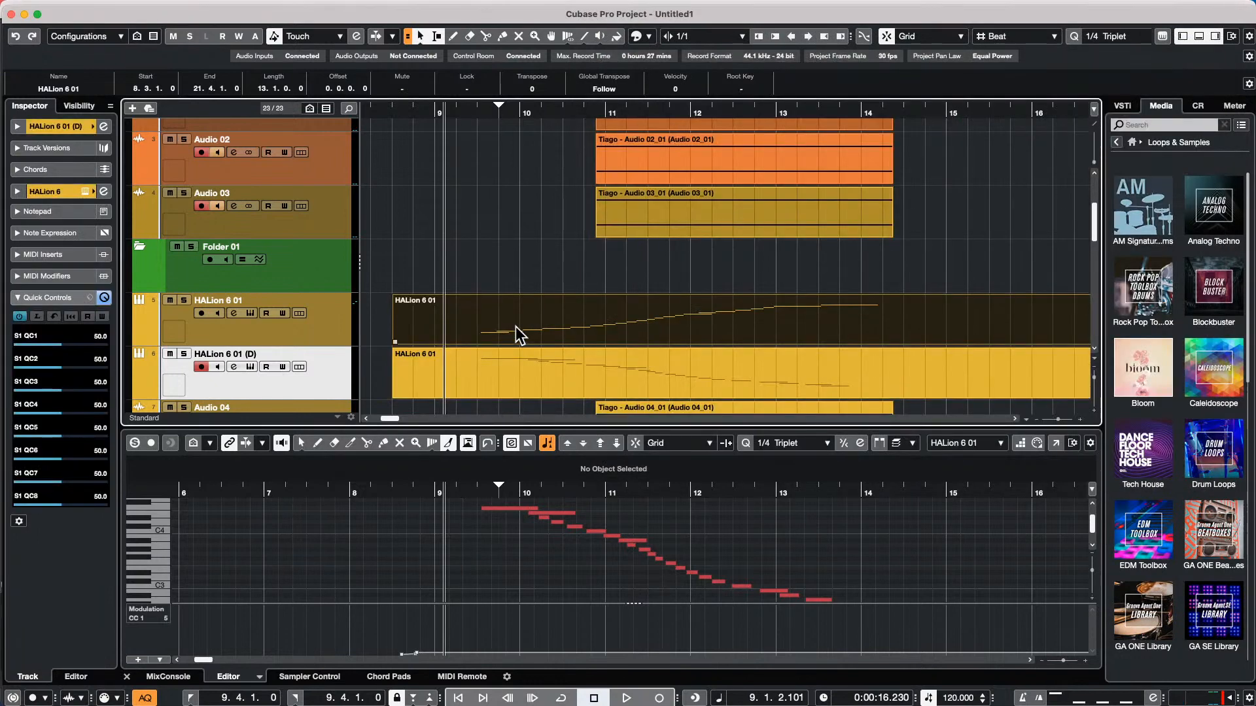
pyautogui.doubleClick(515, 327)
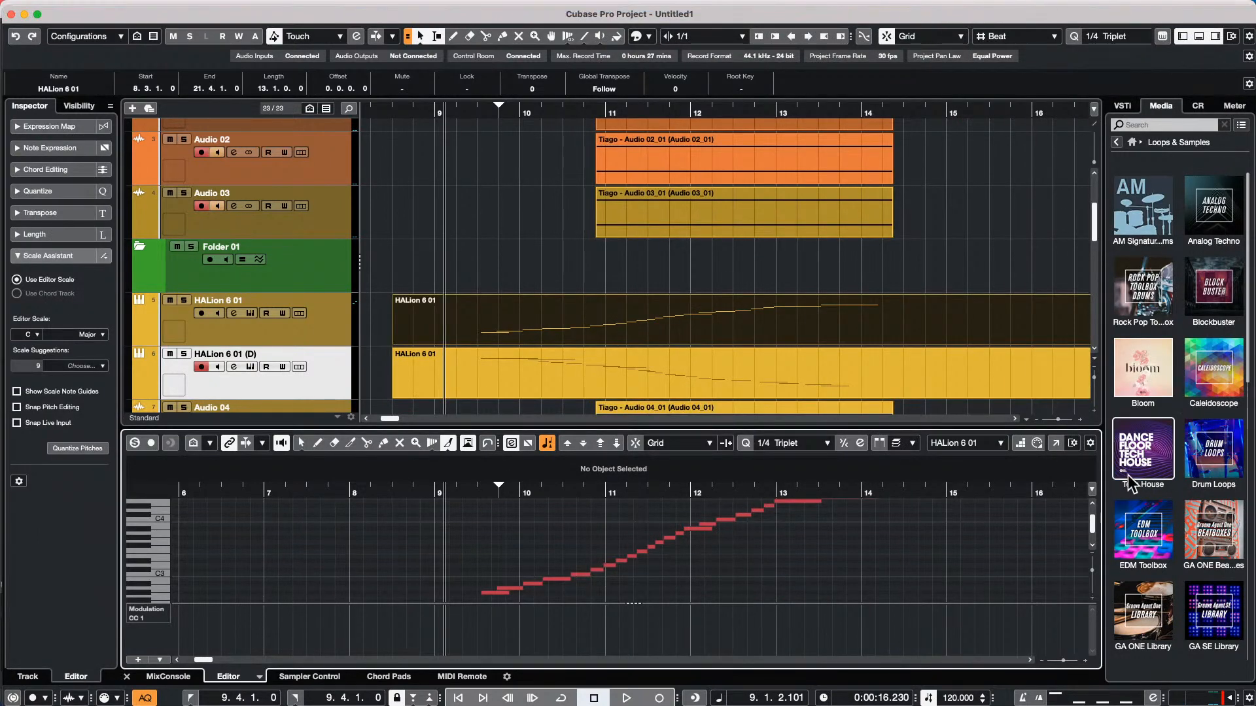
pyautogui.click(1054, 444)
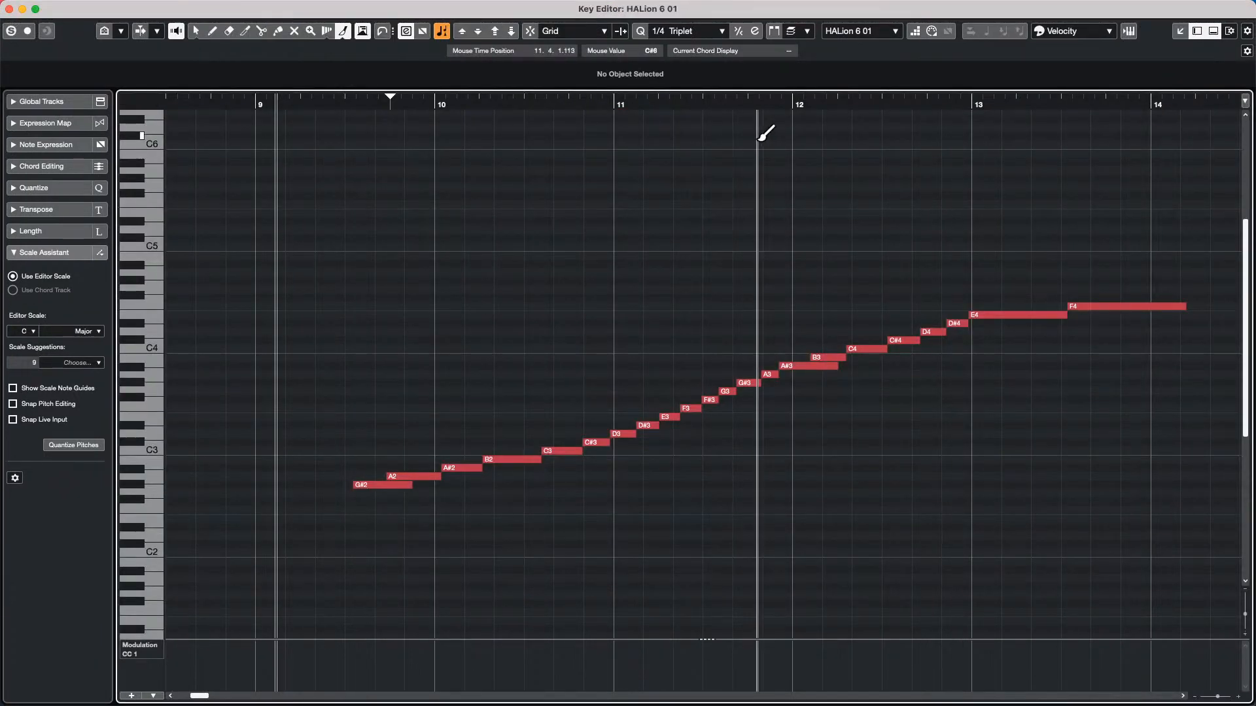
pyautogui.click(36, 9)
pyautogui.moveTo(260, 112); pyautogui.dragTo(152, 319)
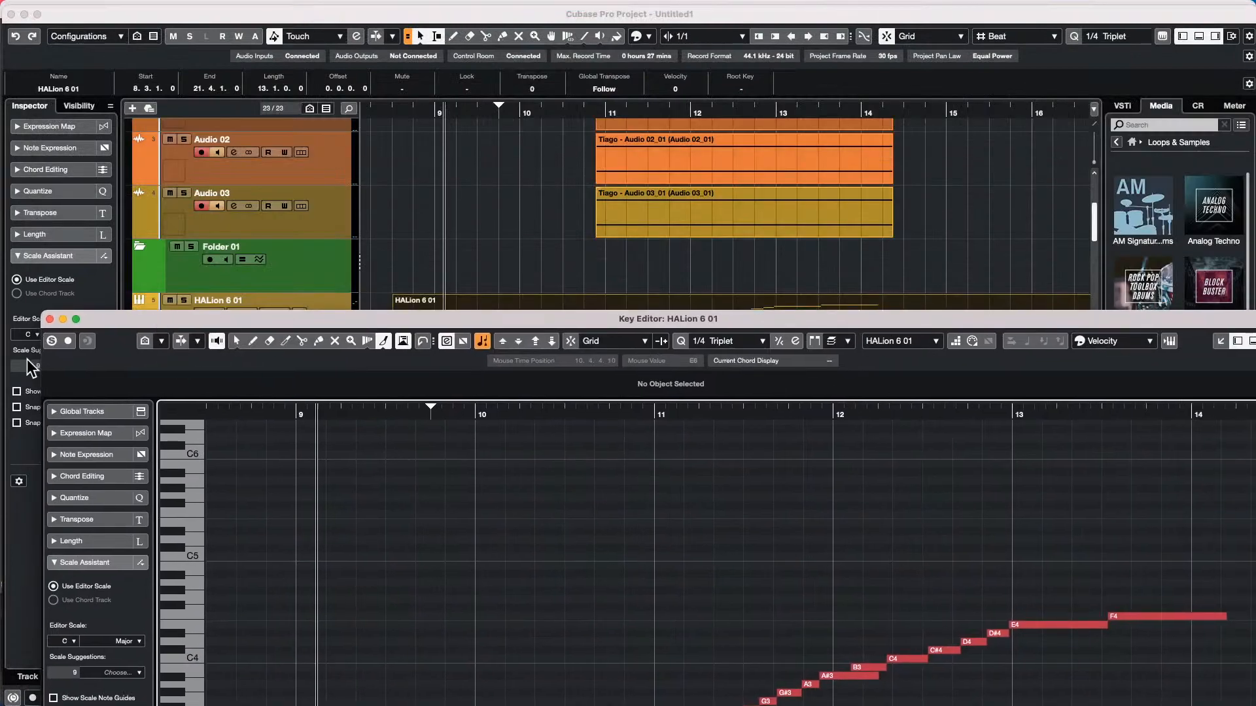
pyautogui.moveTo(41, 317); pyautogui.dragTo(958, 468)
pyautogui.moveTo(1138, 473); pyautogui.dragTo(267, 63)
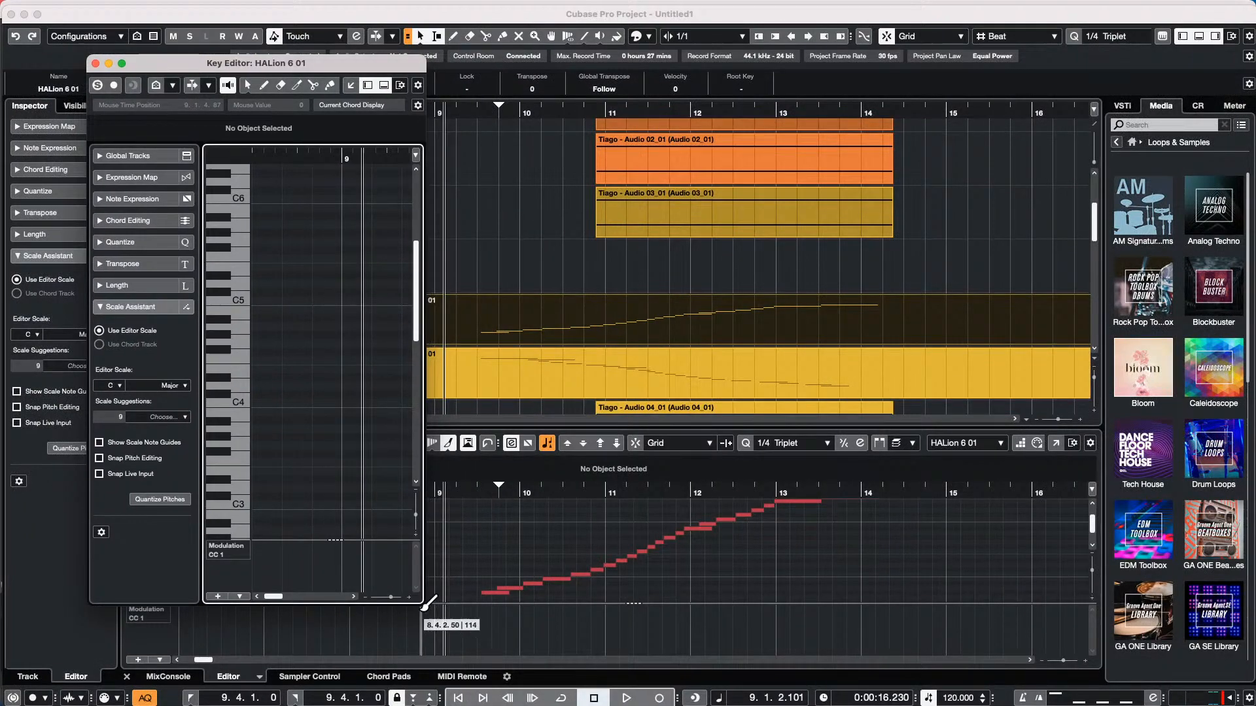
pyautogui.moveTo(422, 601); pyautogui.dragTo(633, 677)
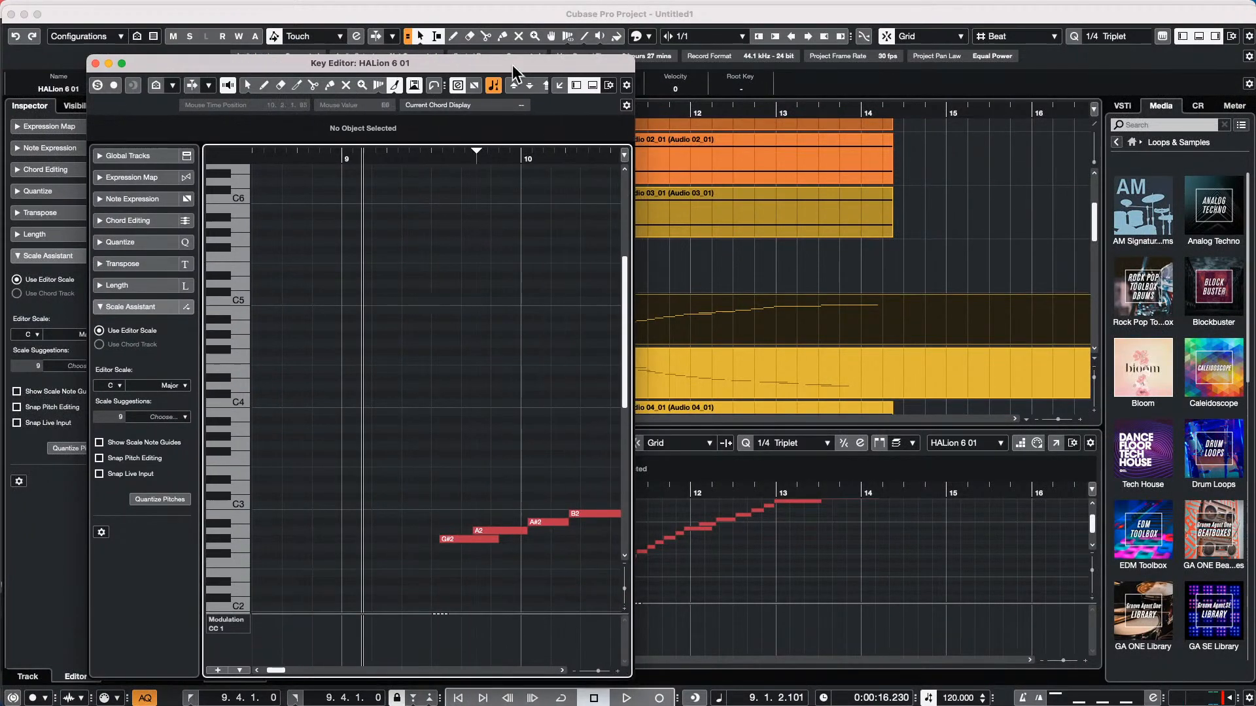
# Bring the reversed part's Key Editor window forward and arrange both Key Editor windows side by side
pyautogui.click(493, 8)
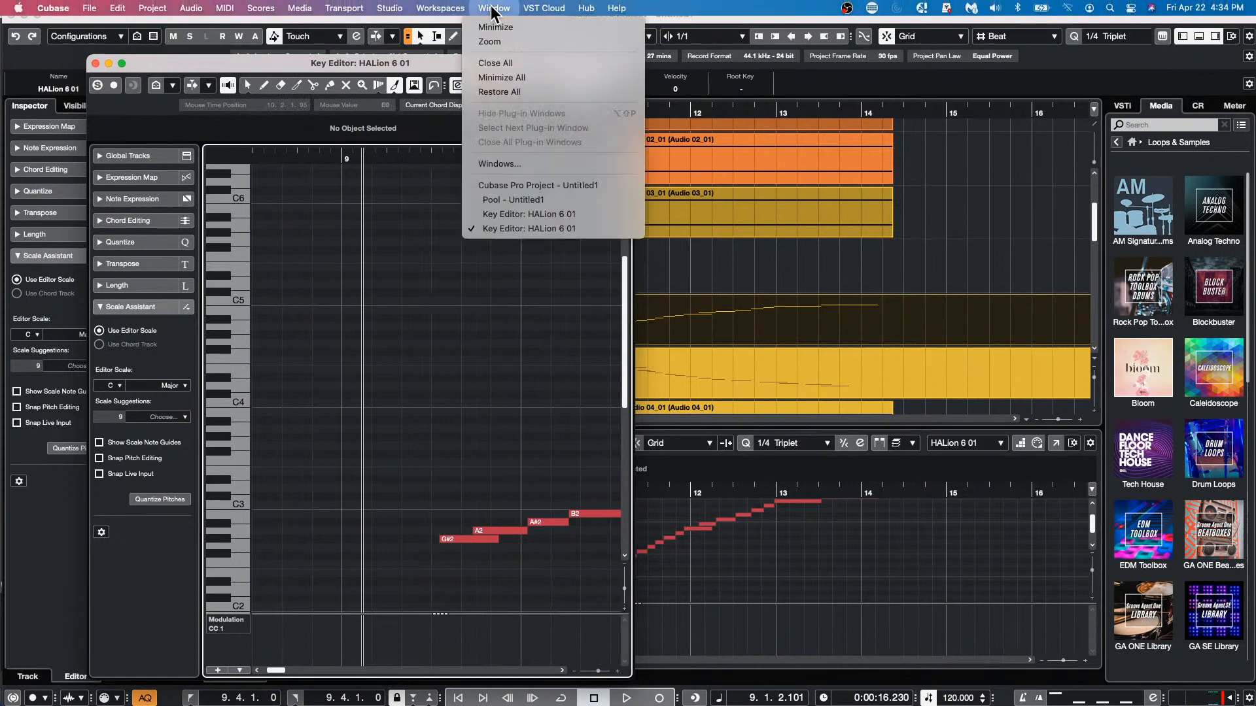
pyautogui.click(575, 210)
pyautogui.moveTo(497, 63); pyautogui.dragTo(361, 24)
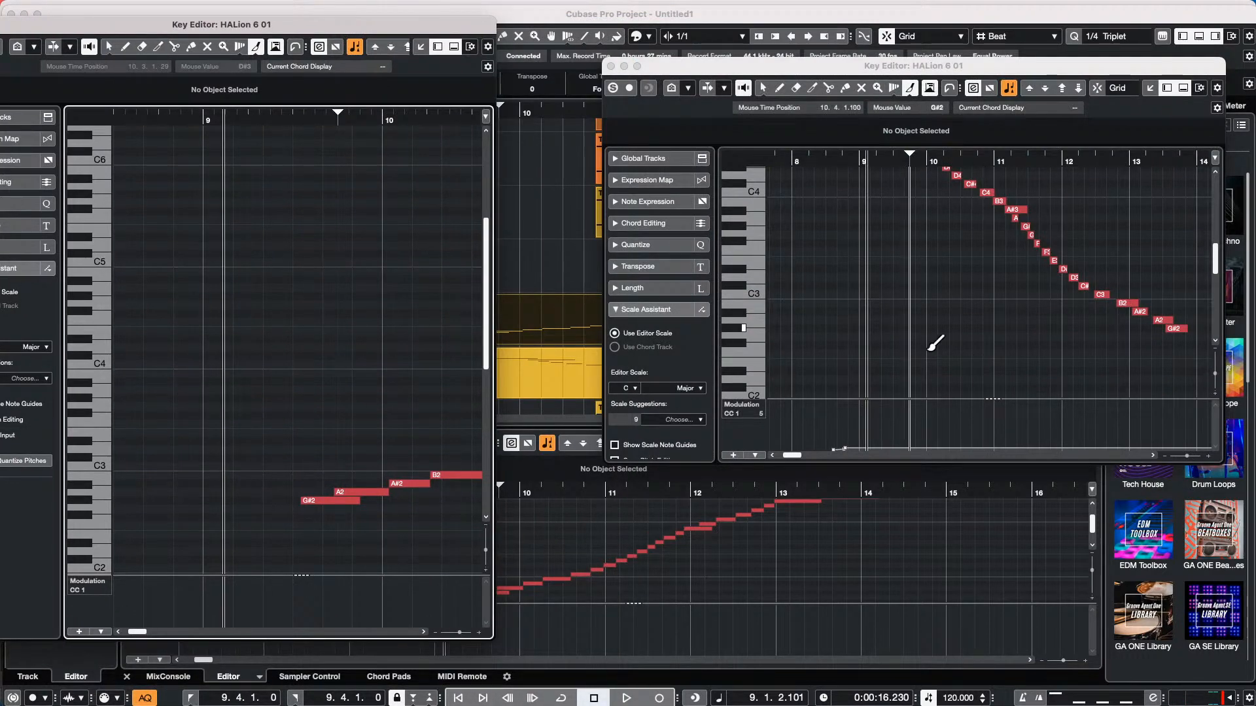
# Turn on Editor Content Follows Event Selection in the Editors preferences
pyautogui.click(47, 7)
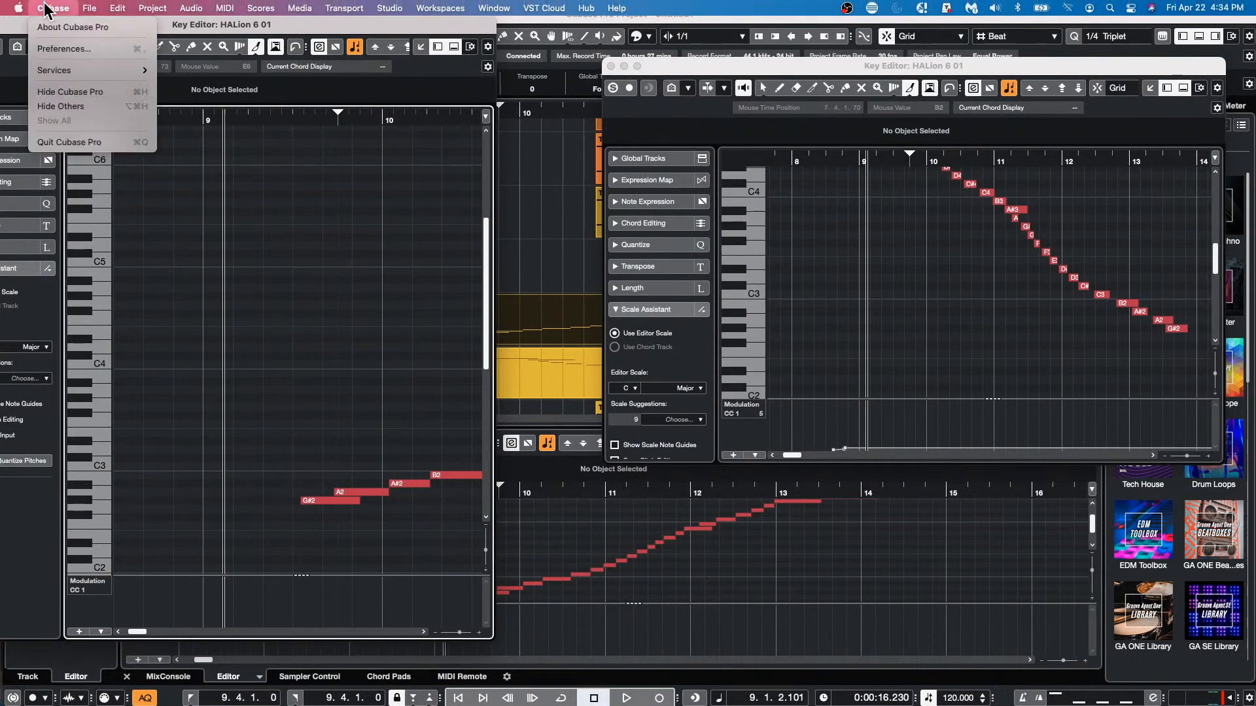
pyautogui.click(69, 48)
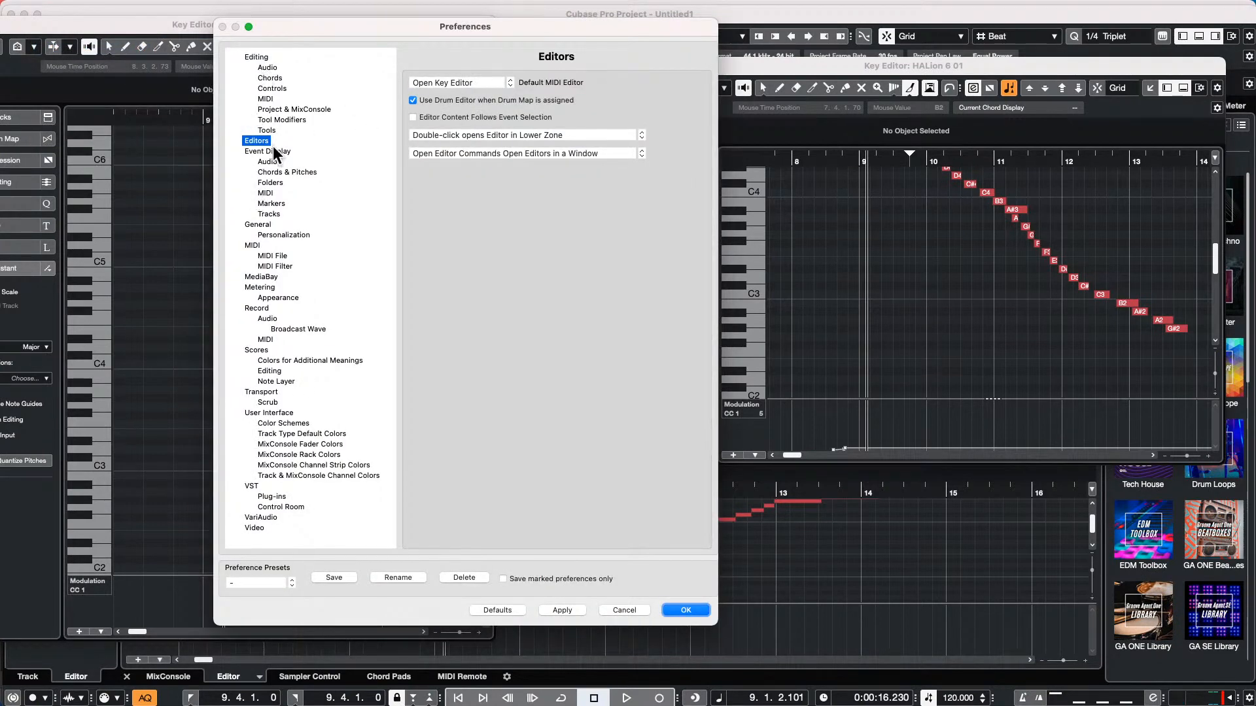
pyautogui.click(413, 118)
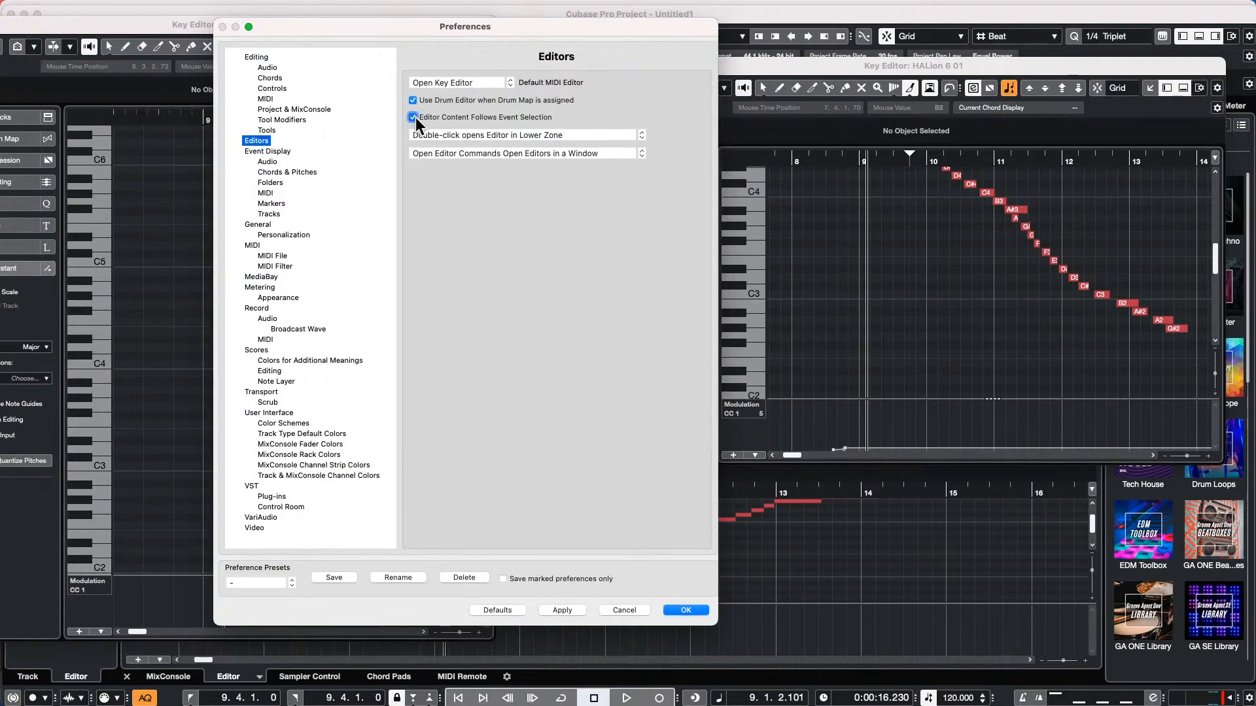
pyautogui.click(686, 609)
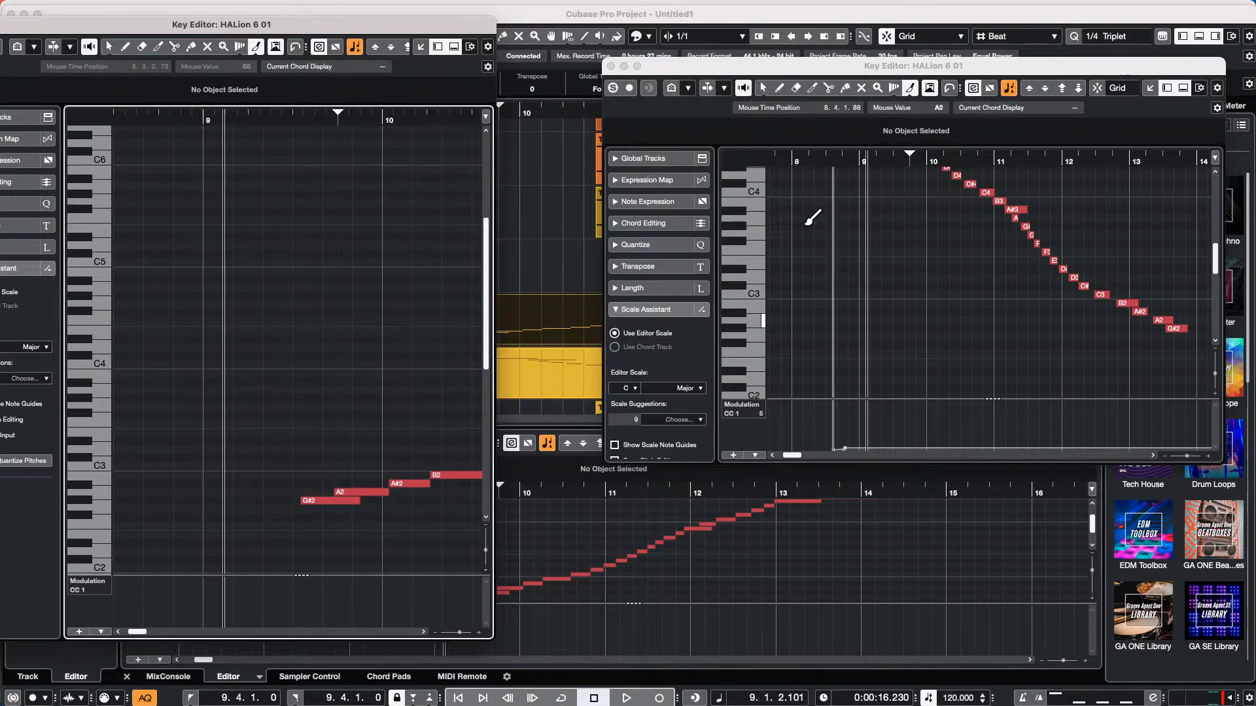
# Close both separate Key Editor windows
pyautogui.click(611, 67)
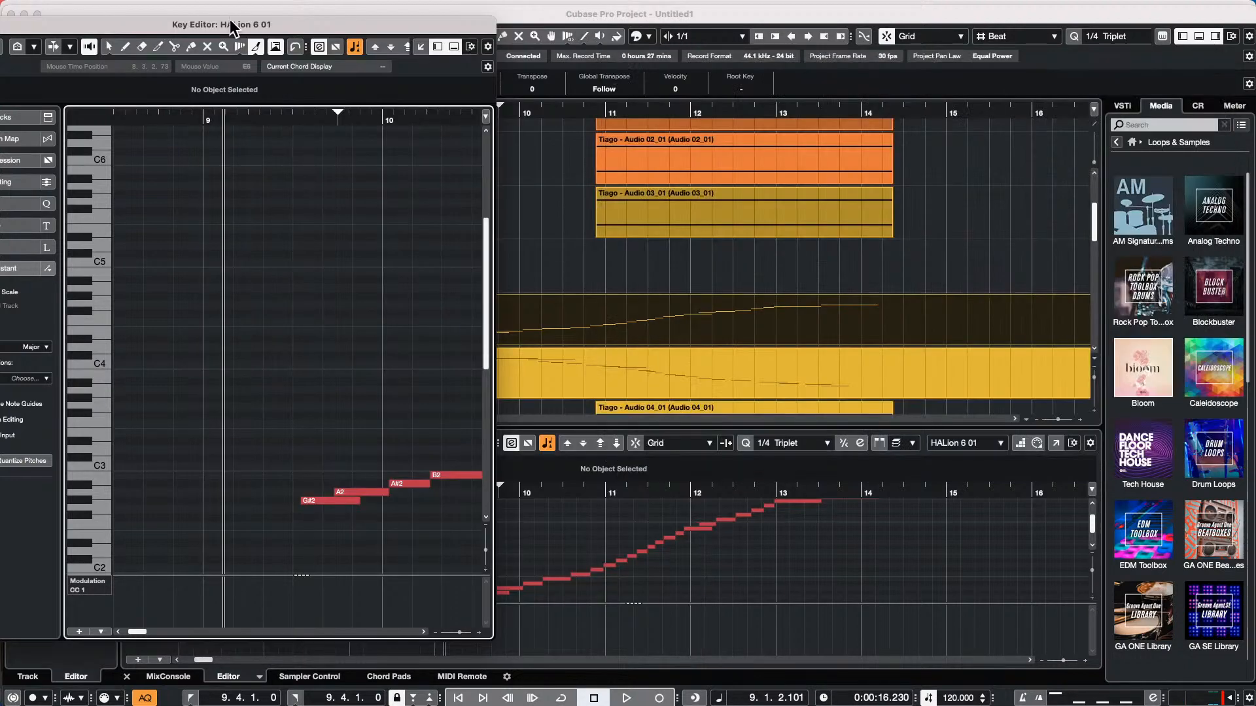
pyautogui.moveTo(75, 26); pyautogui.dragTo(179, 24)
pyautogui.click(64, 28)
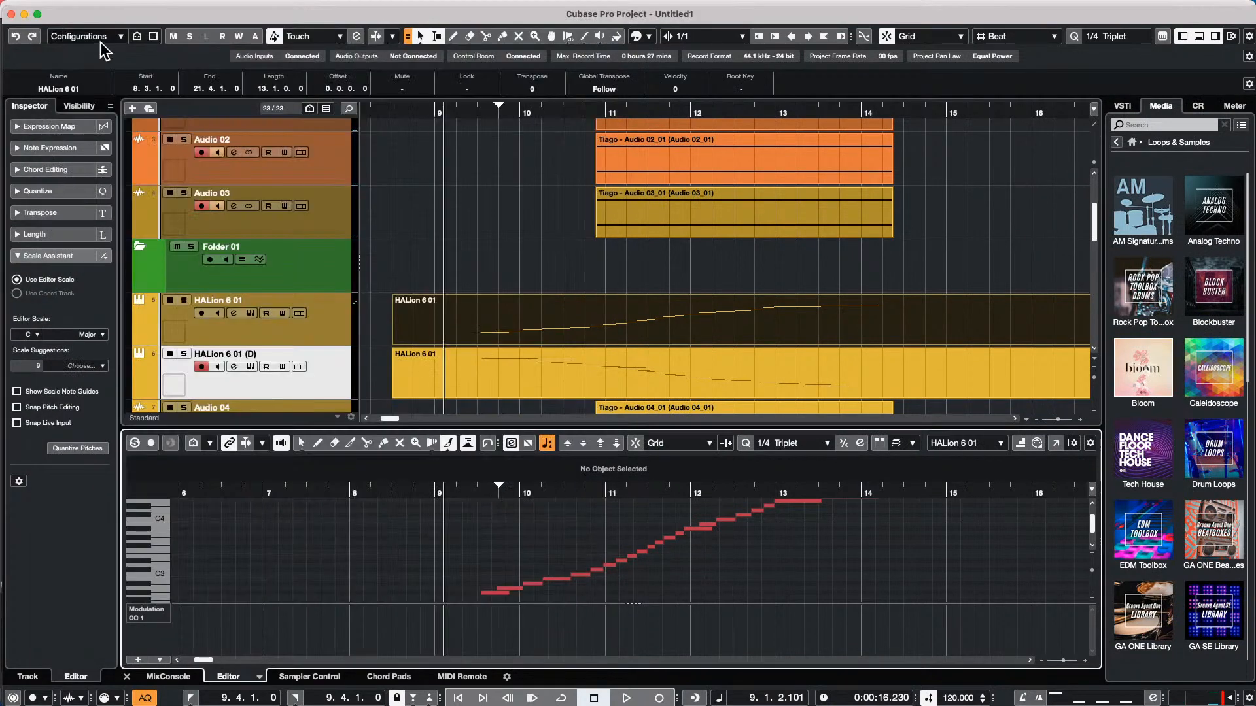
# Open the recent project jump off.cpr and activate it
pyautogui.moveTo(39, 8)
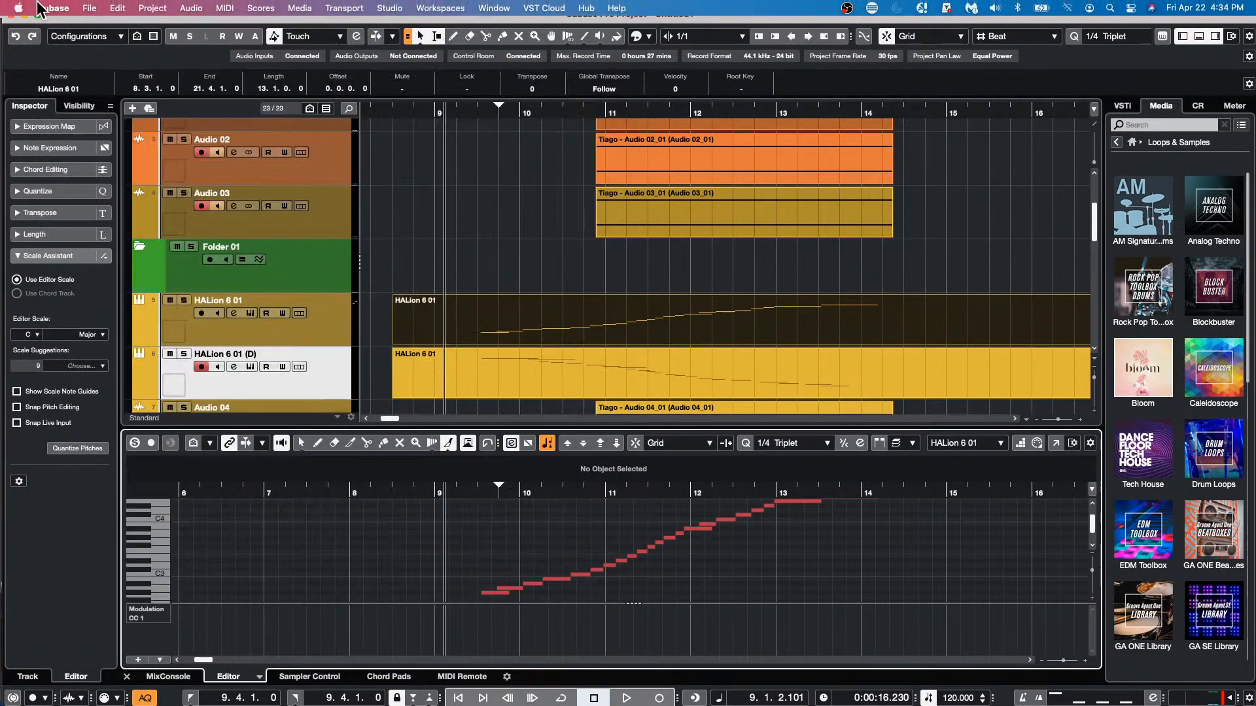
pyautogui.click(89, 7)
pyautogui.moveTo(144, 285)
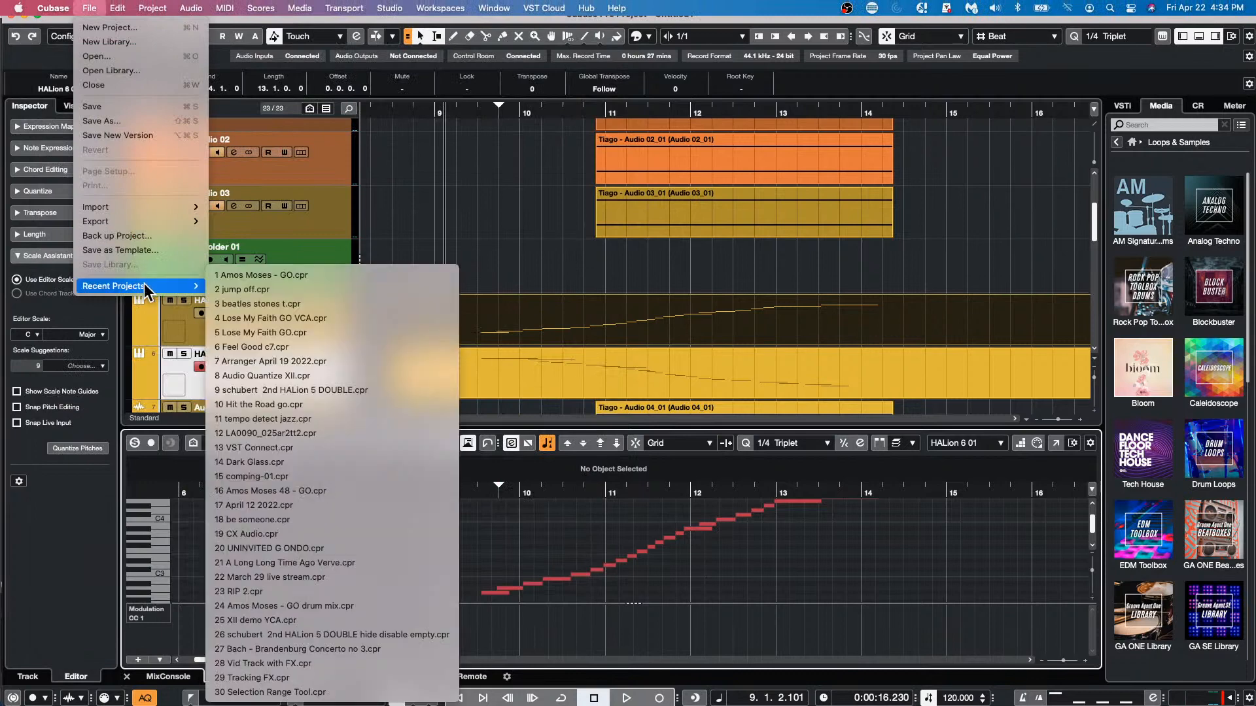
pyautogui.click(352, 291)
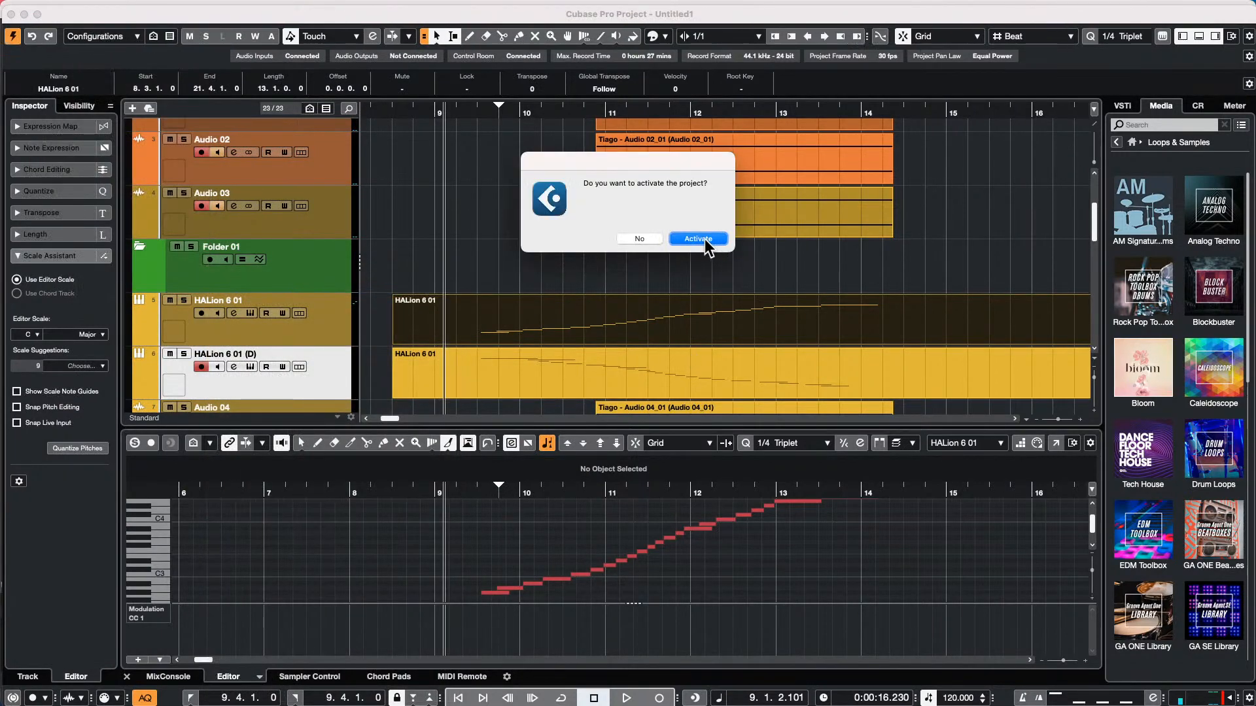
pyautogui.click(695, 237)
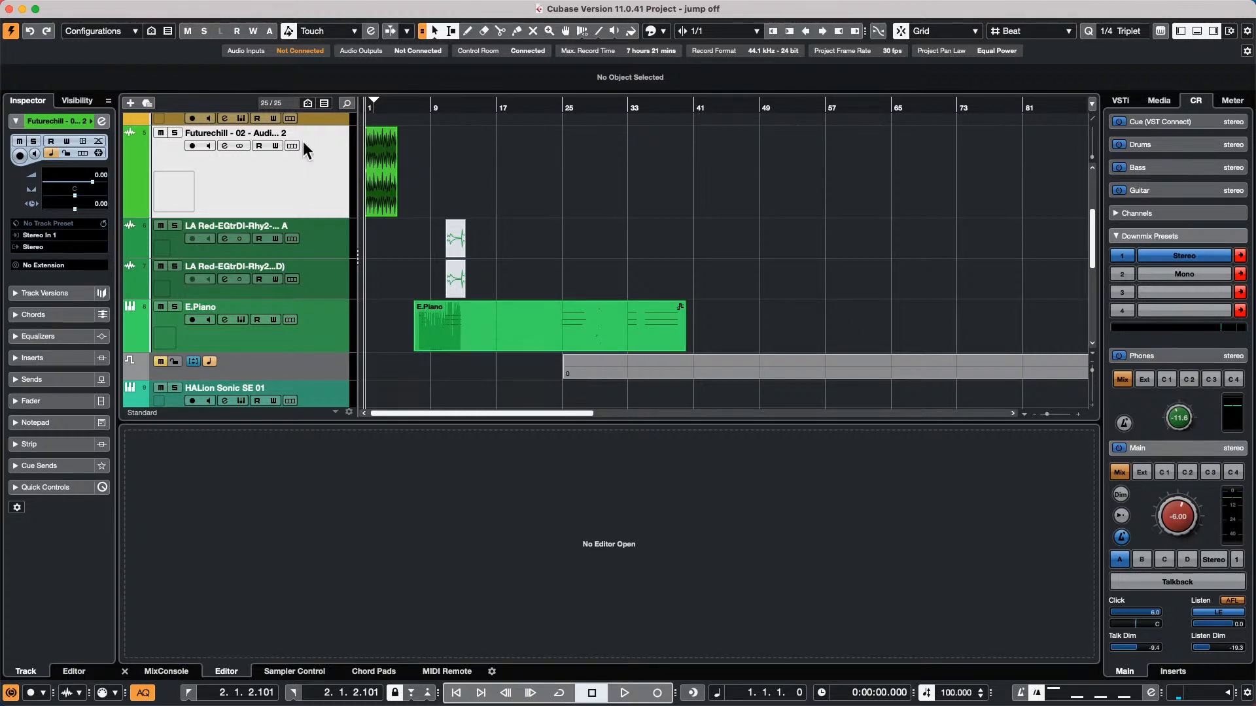
# Select the Futurechill - 02 - Audio - Beat 2 event from the overlapping events and place the project cursor at bar 4
pyautogui.moveTo(388, 111)
pyautogui.mouseDown()
pyautogui.moveTo(320, 143)
pyautogui.moveTo(313, 176)
pyautogui.moveTo(495, 207)
pyautogui.moveTo(467, 192)
pyautogui.moveTo(857, 182)
pyautogui.moveTo(425, 188)
pyautogui.mouseUp()
pyautogui.click(469, 197)
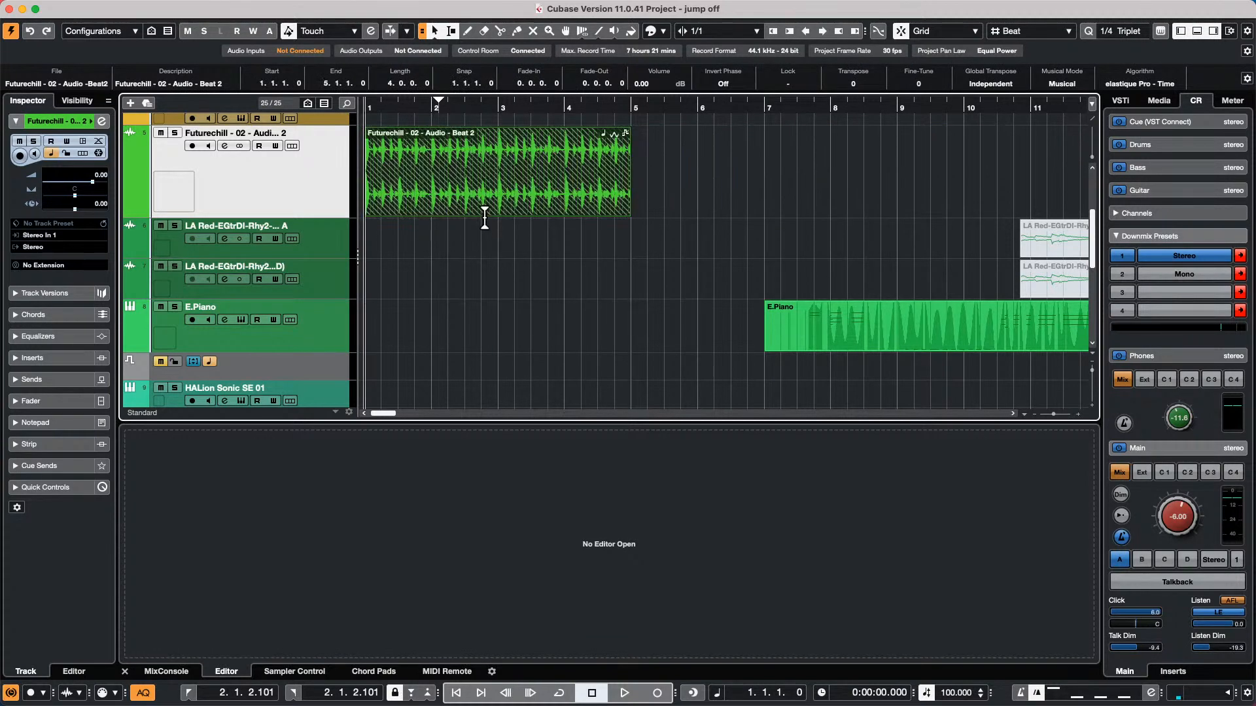
pyautogui.click(499, 212)
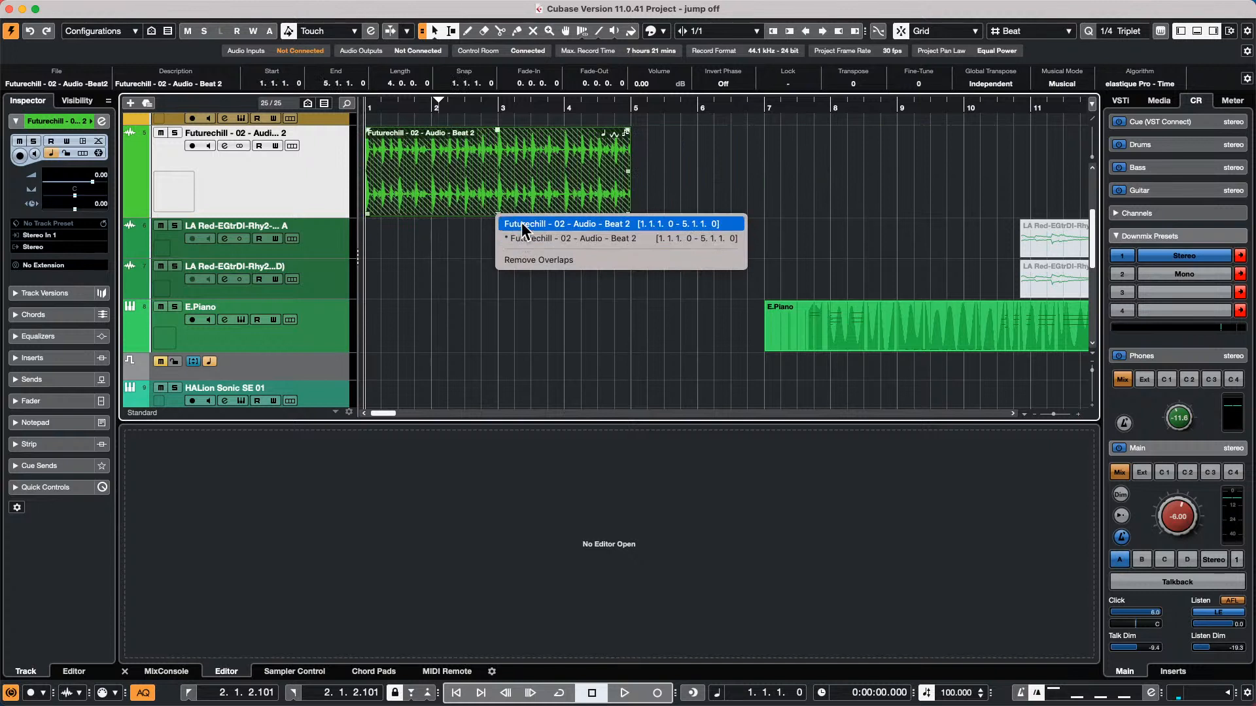
pyautogui.click(521, 224)
pyautogui.moveTo(455, 110); pyautogui.dragTo(438, 172)
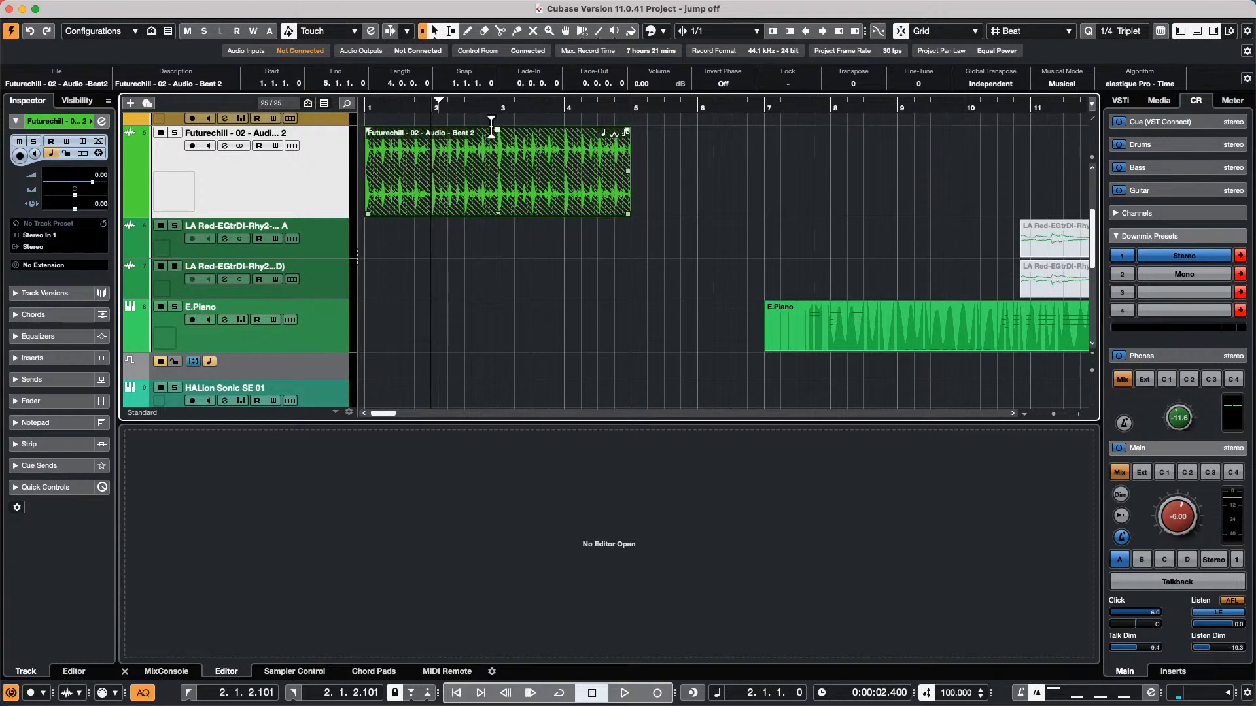
pyautogui.moveTo(472, 107); pyautogui.dragTo(569, 148)
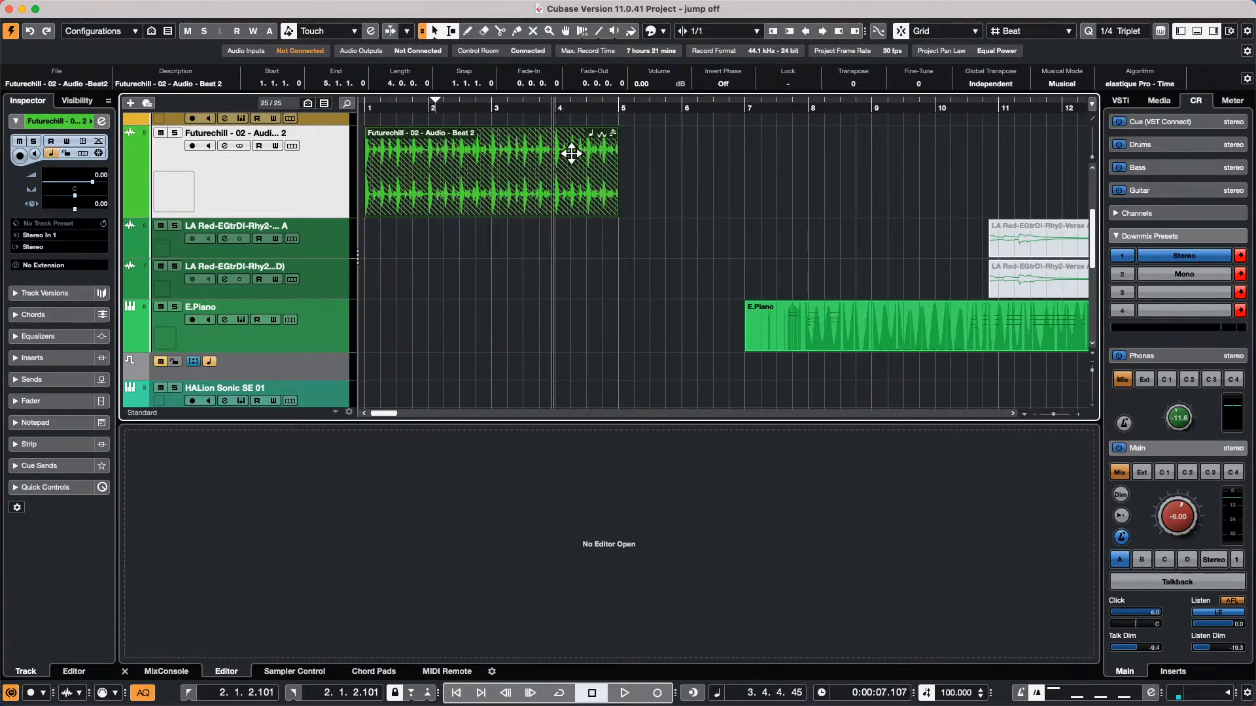
pyautogui.moveTo(614, 6)
pyautogui.click(146, 8)
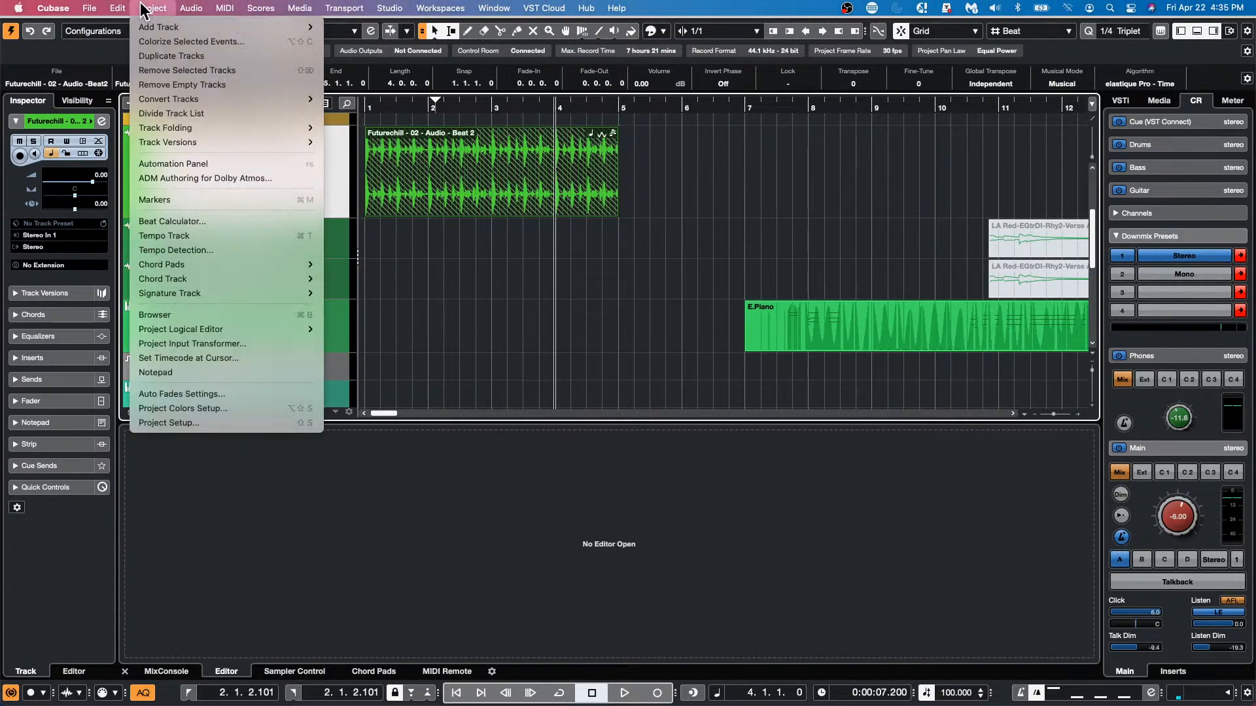
pyautogui.moveTo(143, 298)
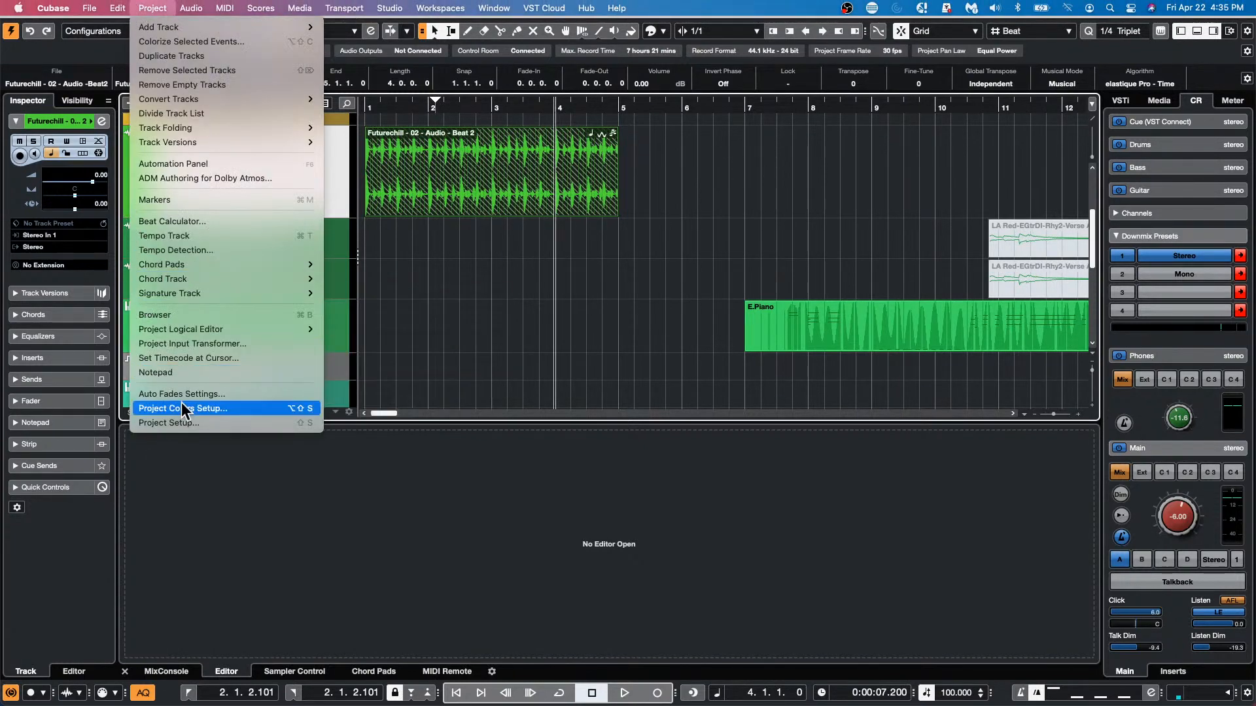
pyautogui.moveTo(191, 8)
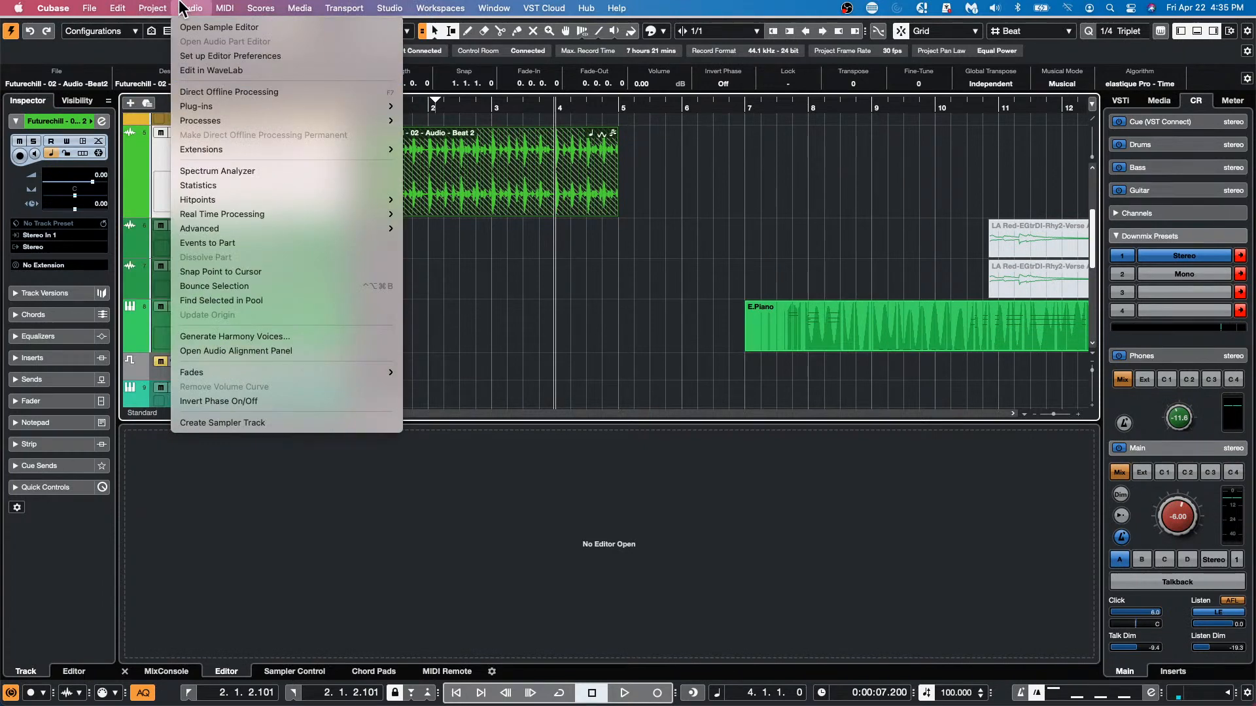
pyautogui.click(273, 275)
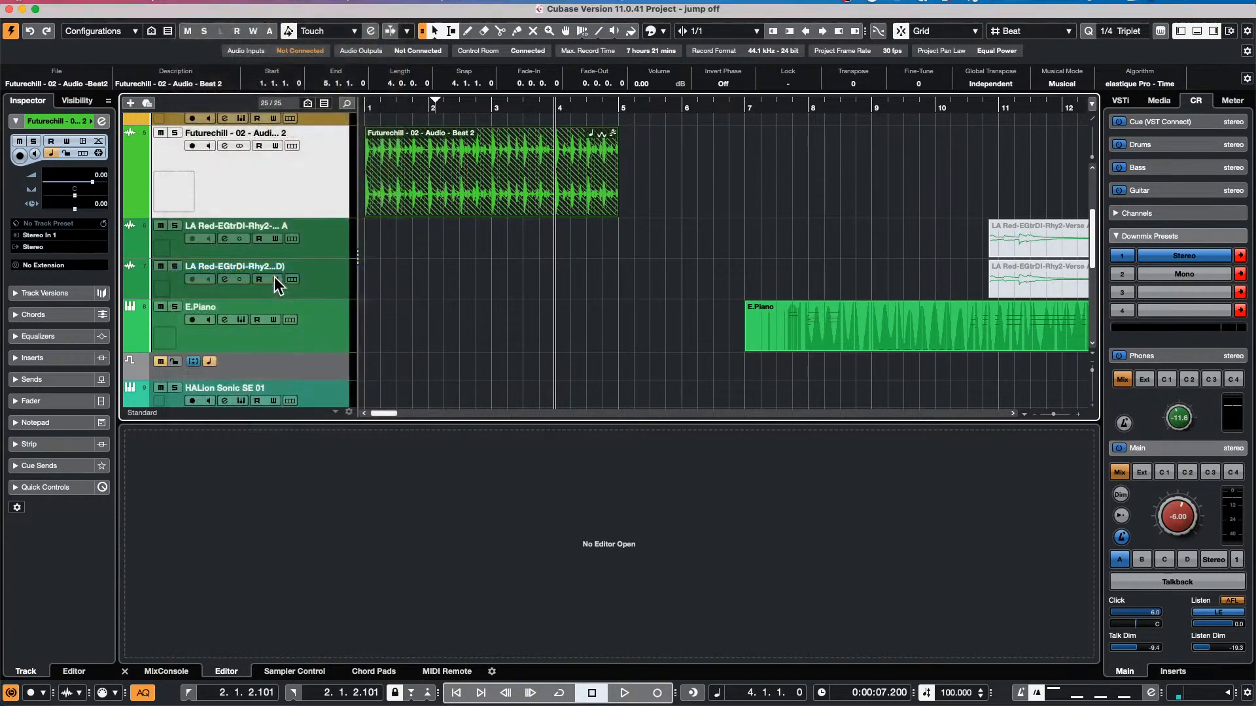
pyautogui.moveTo(520, 186); pyautogui.dragTo(550, 223)
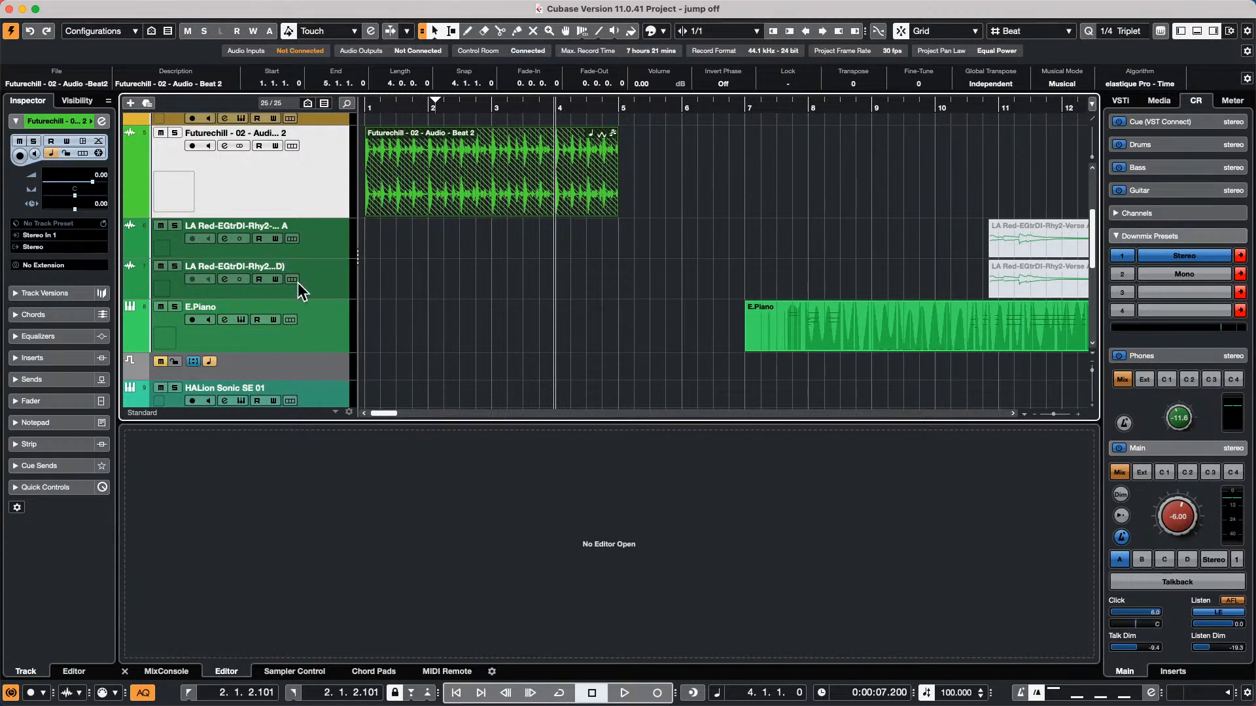
# Solo the synth bass track and record a MIDI part on it from bar 4 to about bar 9
pyautogui.scroll(5, 294, 282)
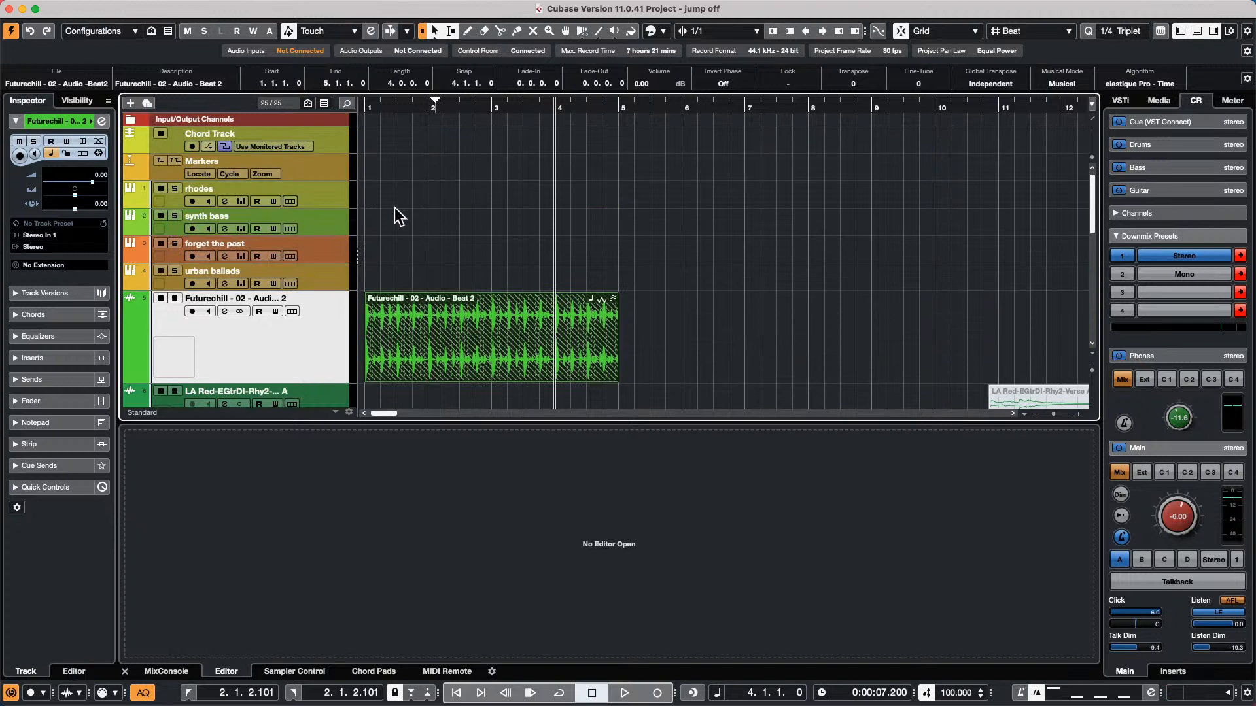
pyautogui.click(321, 233)
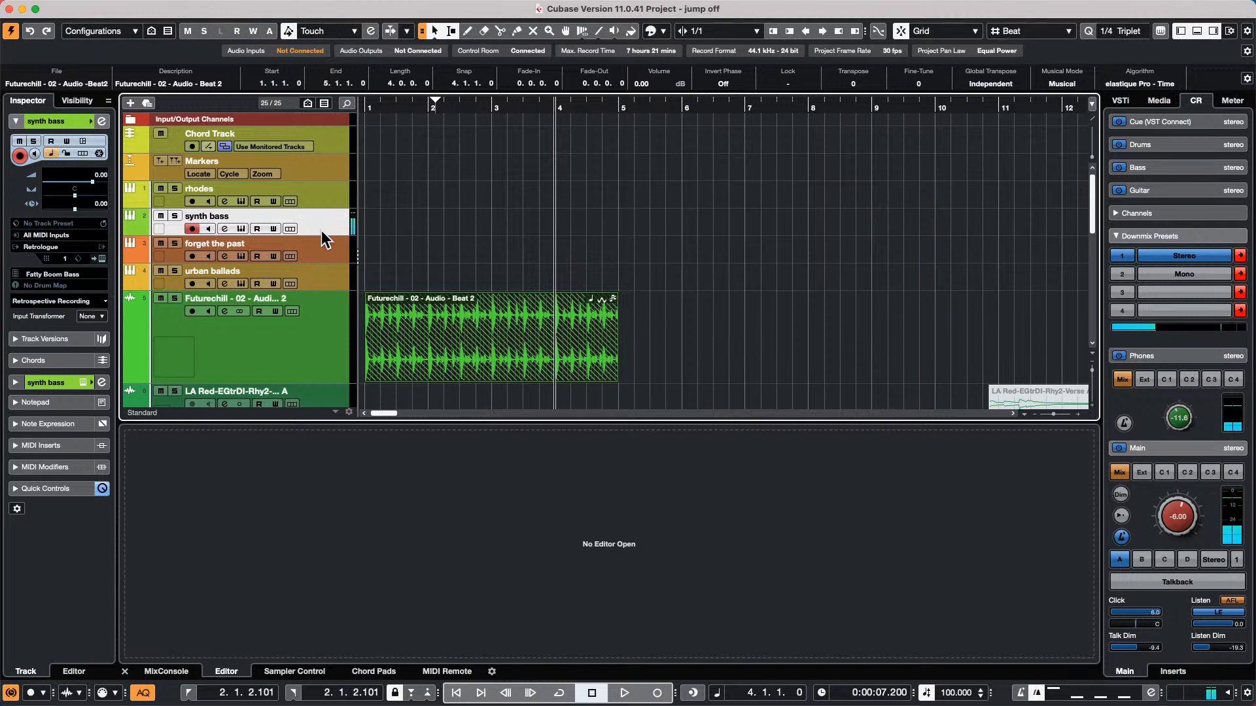
pyautogui.click(175, 217)
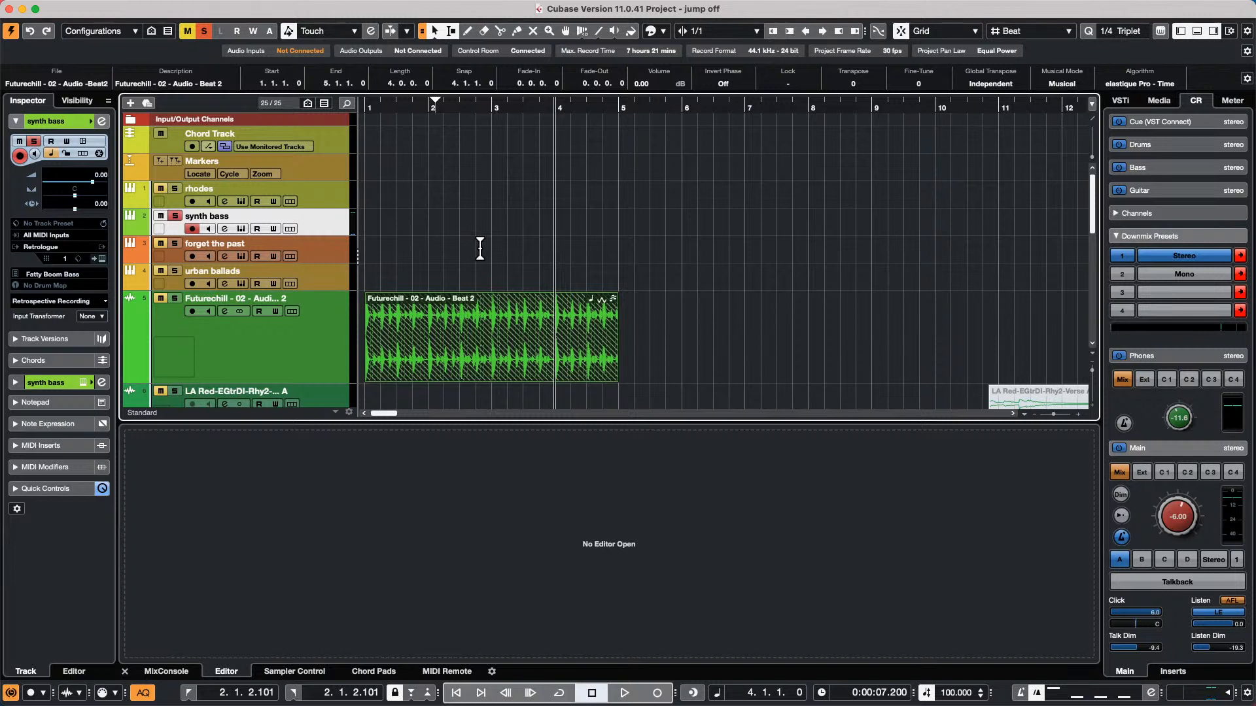
pyautogui.click(627, 692)
pyautogui.click(656, 693)
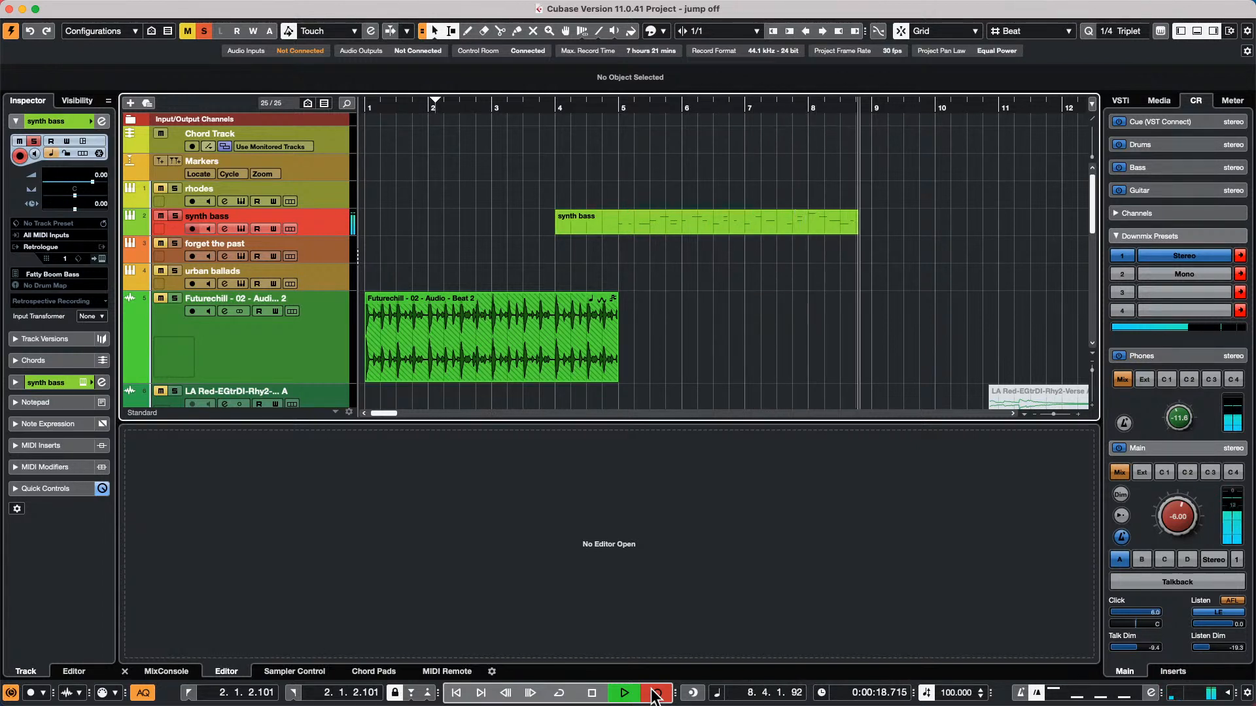
pyautogui.press('space')
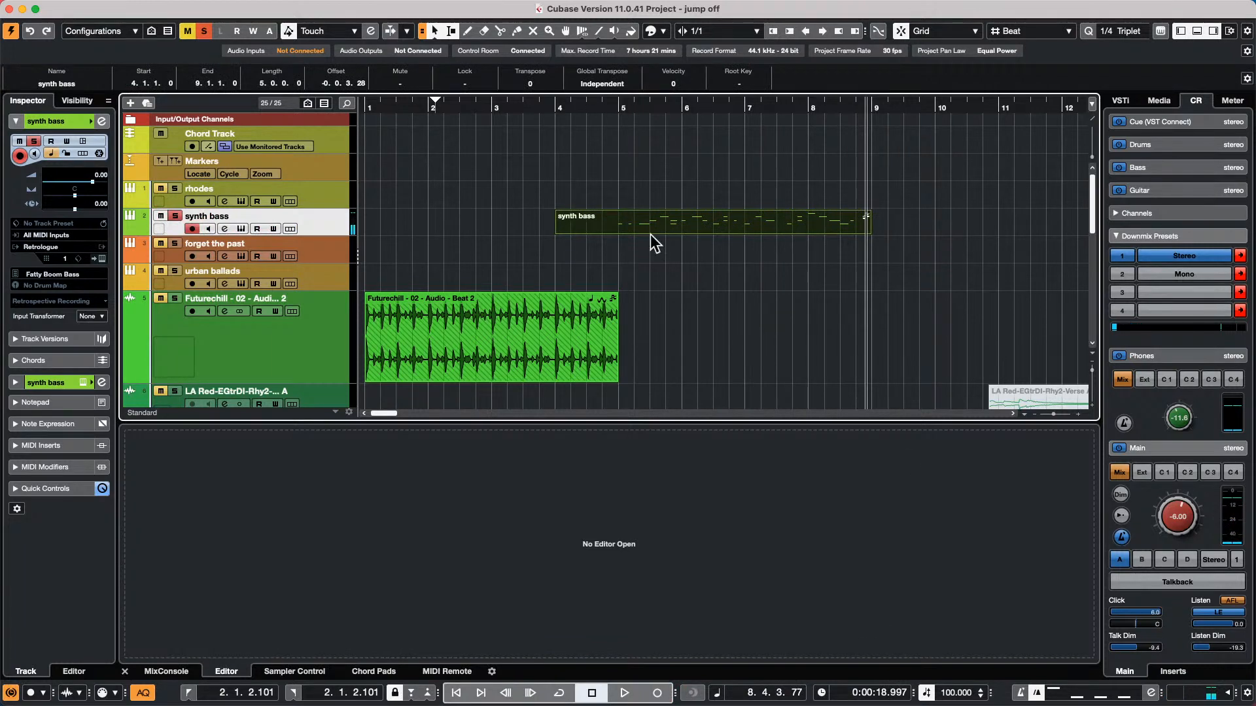
# Open the synth bass part for editing, turn on Record in Editor and record CC 1 Modulation data into it up to about bar 9
pyautogui.doubleClick(652, 227)
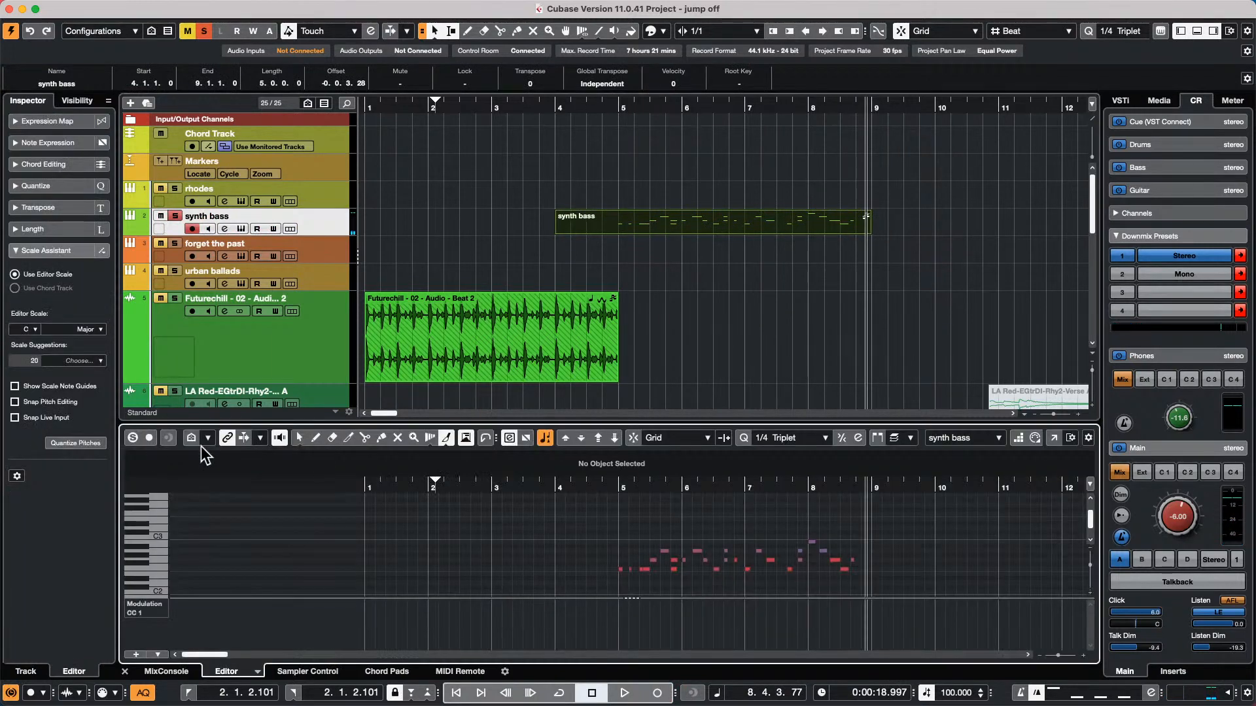
pyautogui.click(150, 438)
pyautogui.click(617, 488)
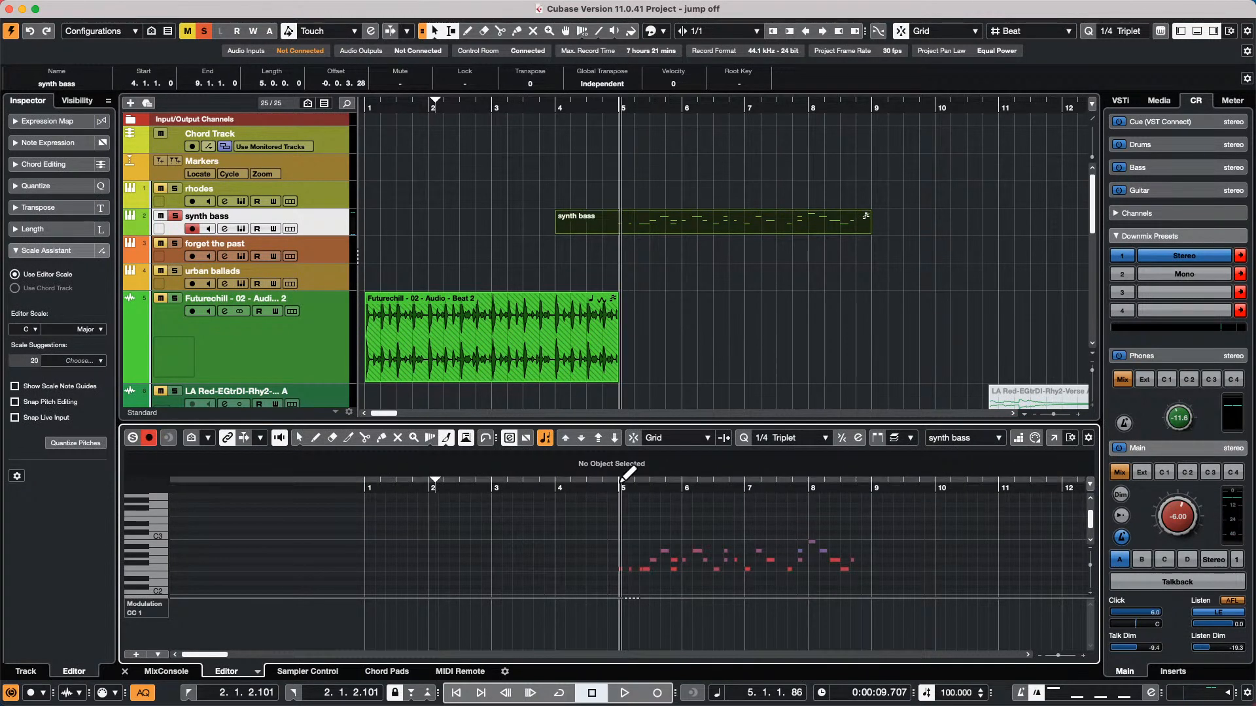
pyautogui.click(547, 487)
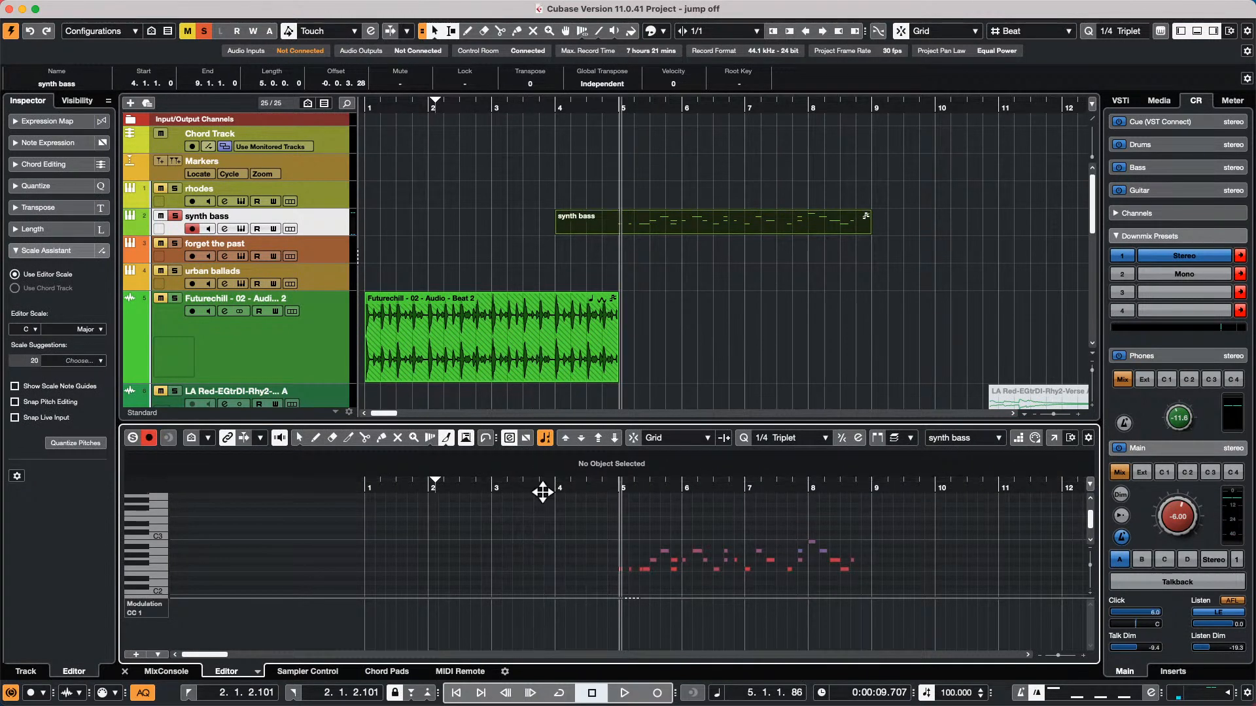
pyautogui.click(624, 692)
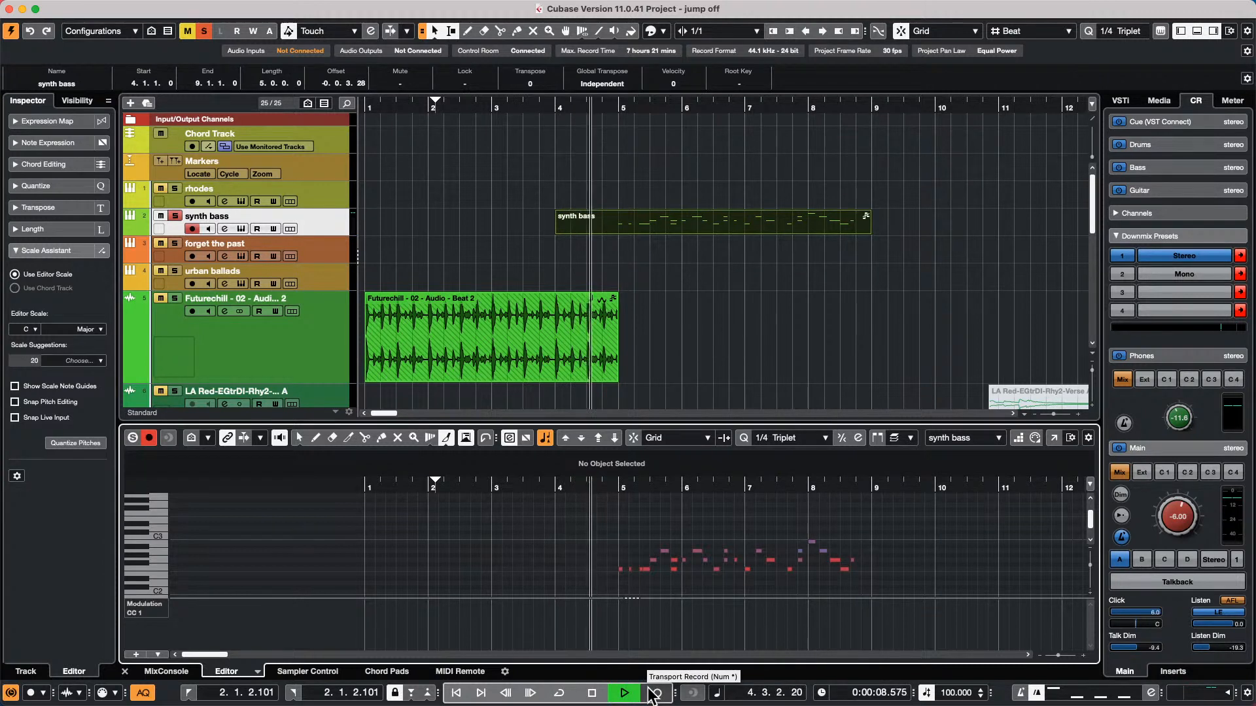
pyautogui.click(656, 693)
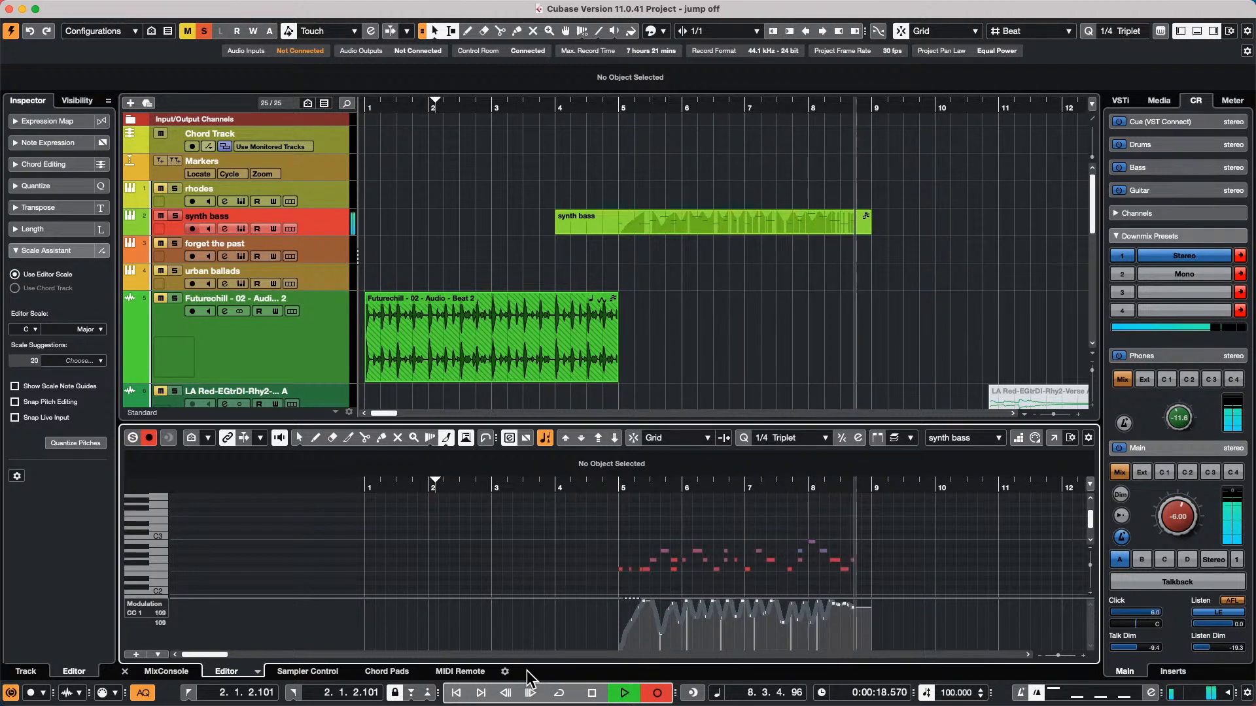
pyautogui.press('space')
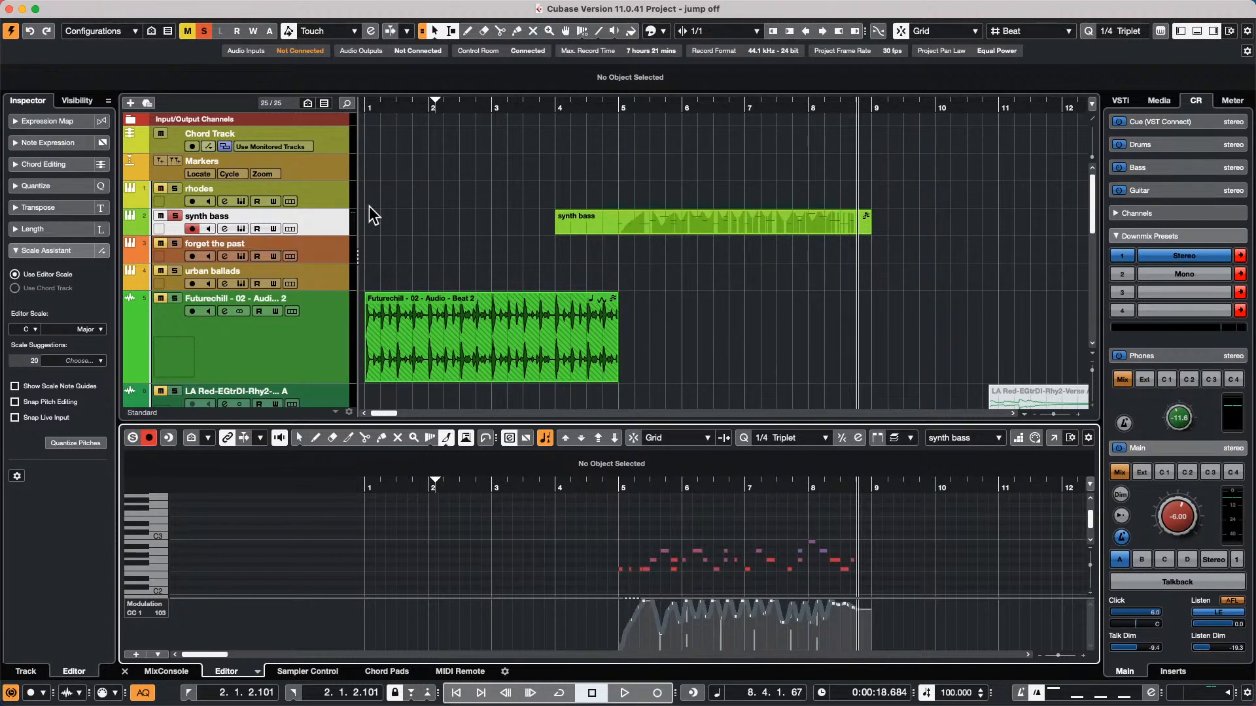
# Expand the synth bass track's Quick Controls and set the locators to the start and end of the recorded part
pyautogui.click(335, 219)
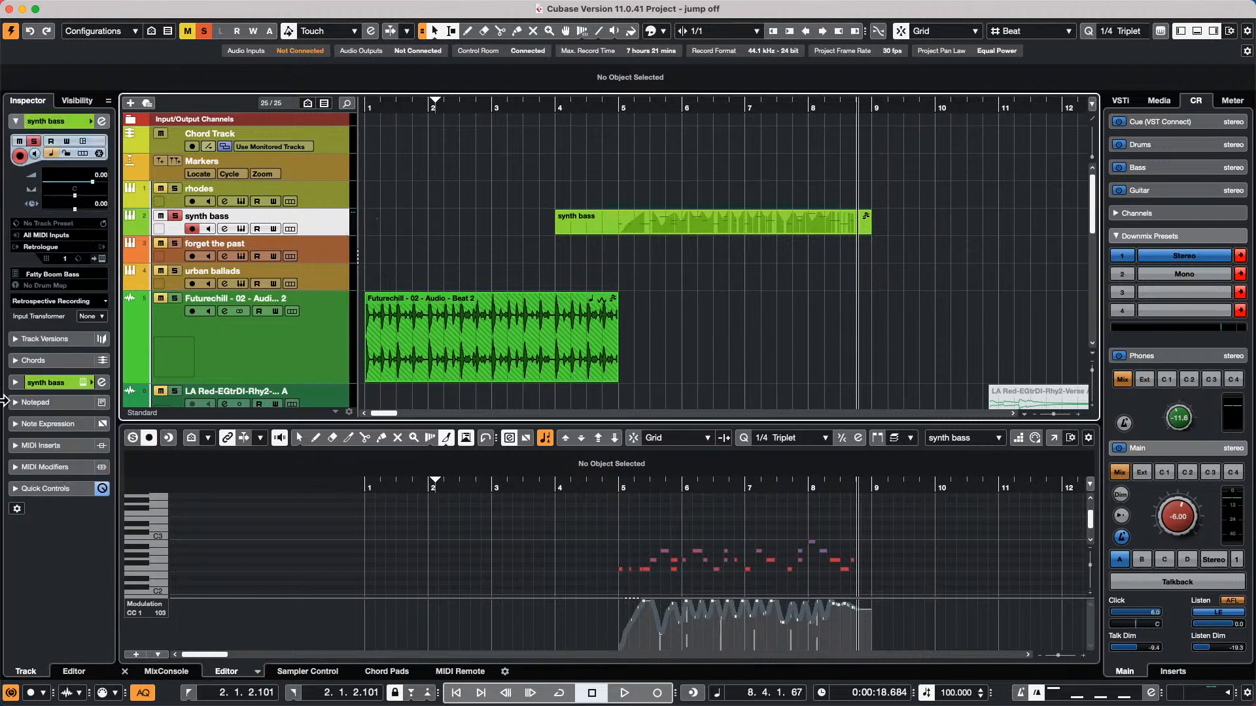
pyautogui.click(29, 490)
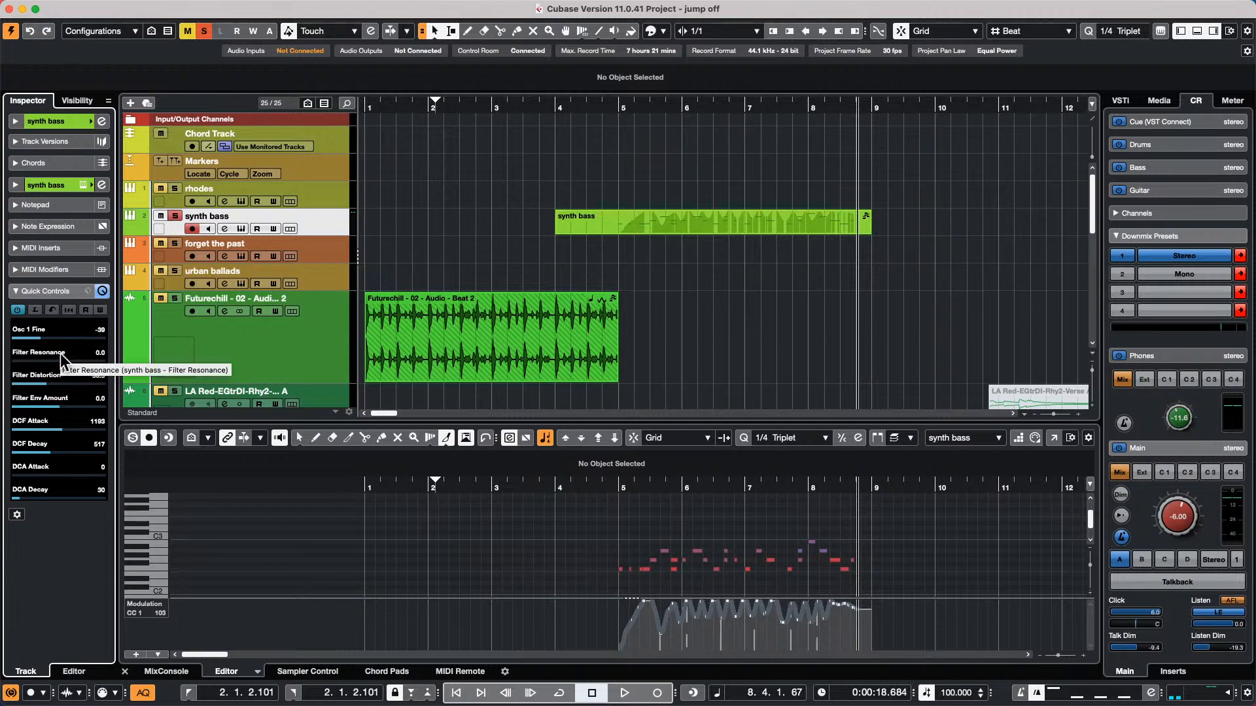
pyautogui.click(690, 231)
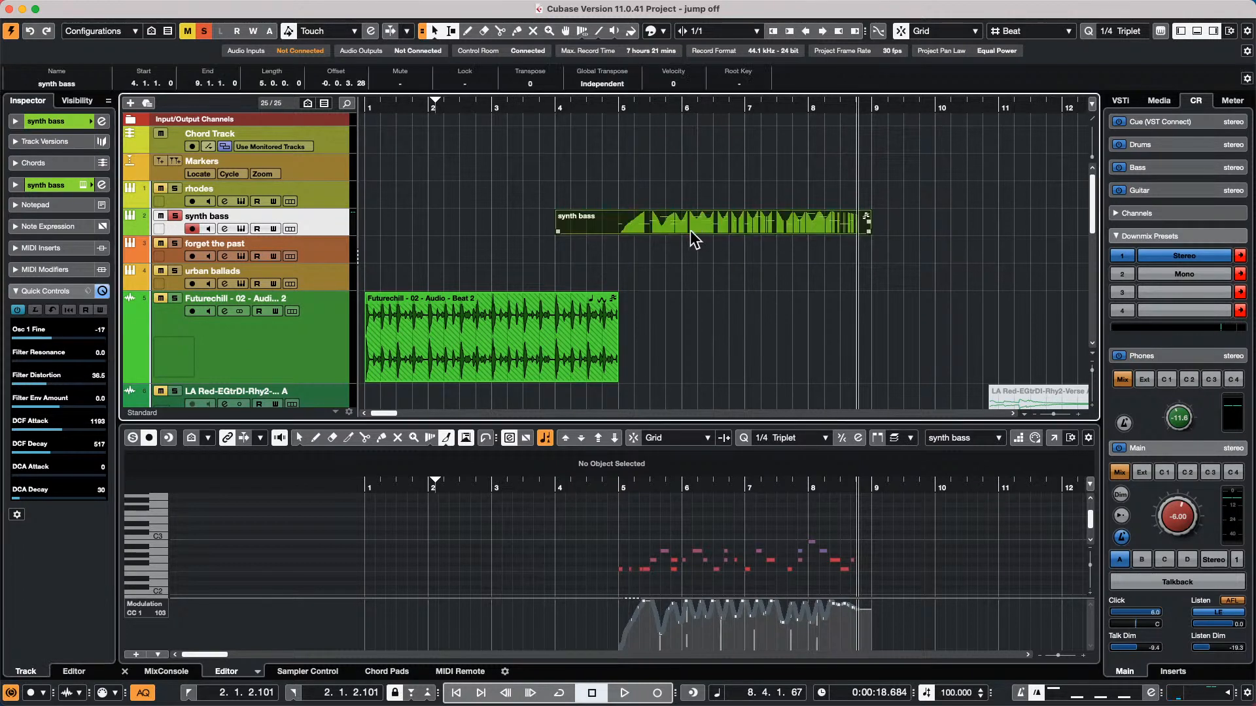
pyautogui.press('p')
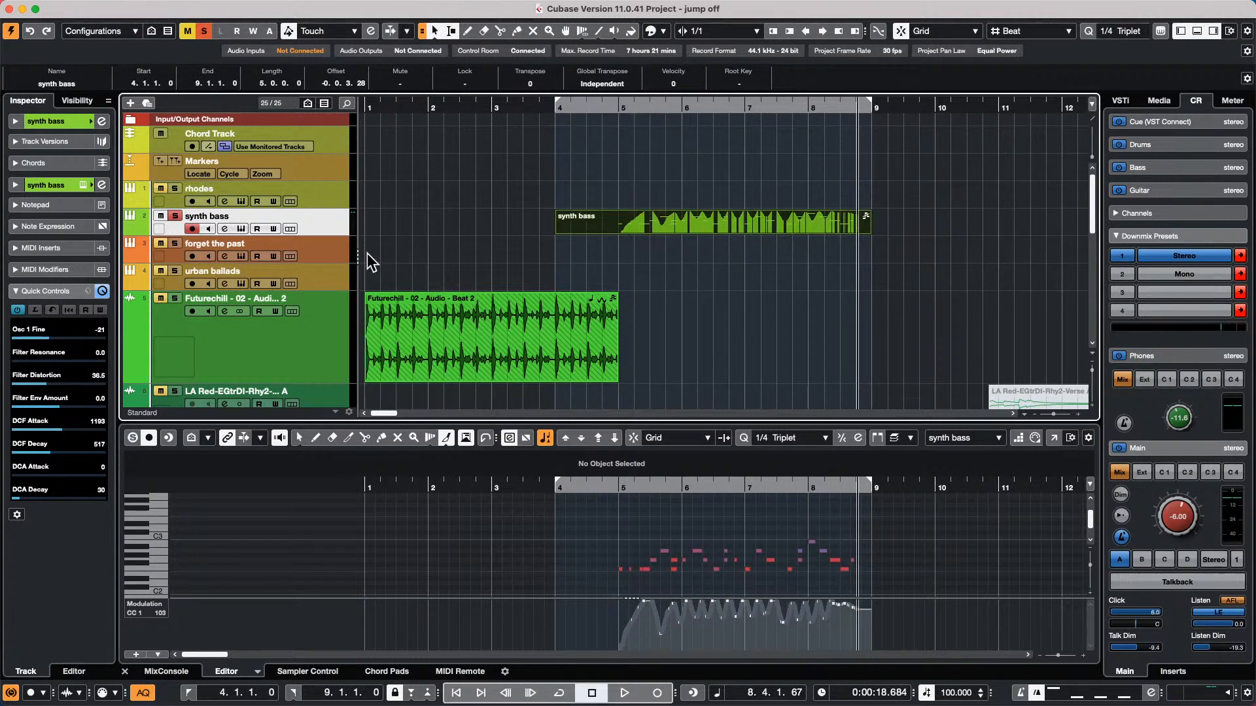
# Open the synth bass track's Retrologue 2 instrument, show its Quick Controls and move its window clear of the part's start
pyautogui.click(52, 121)
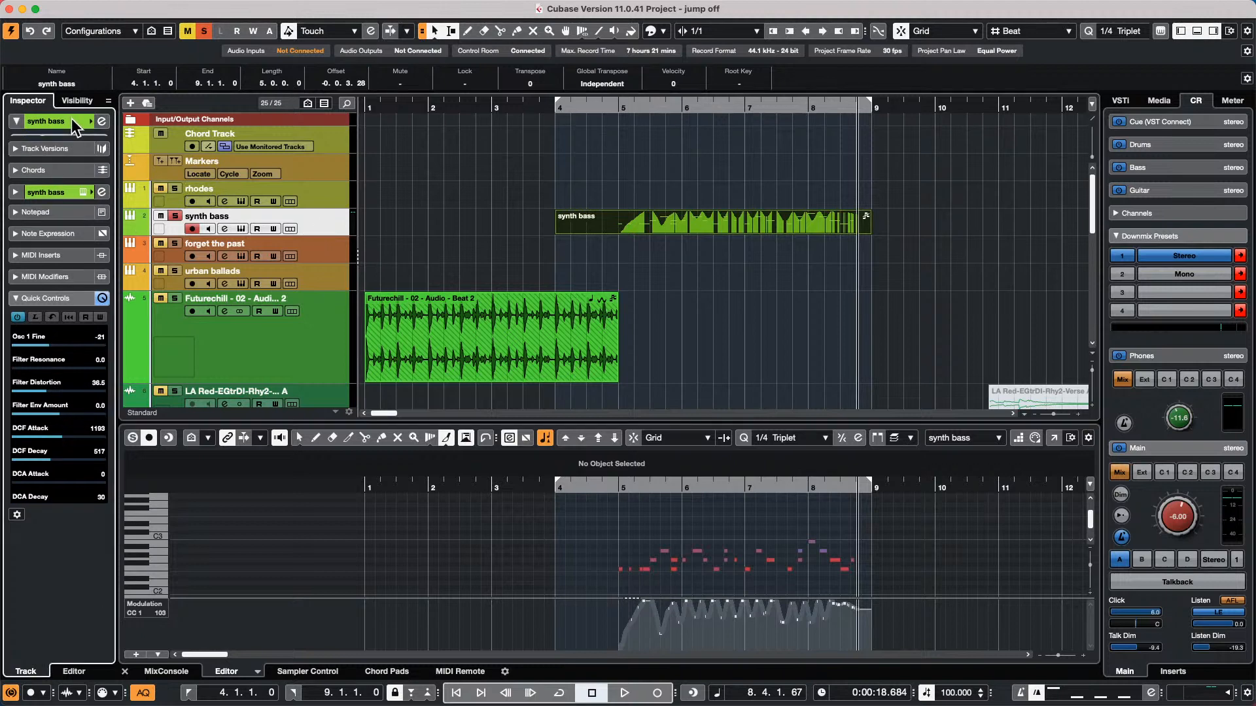
pyautogui.click(102, 258)
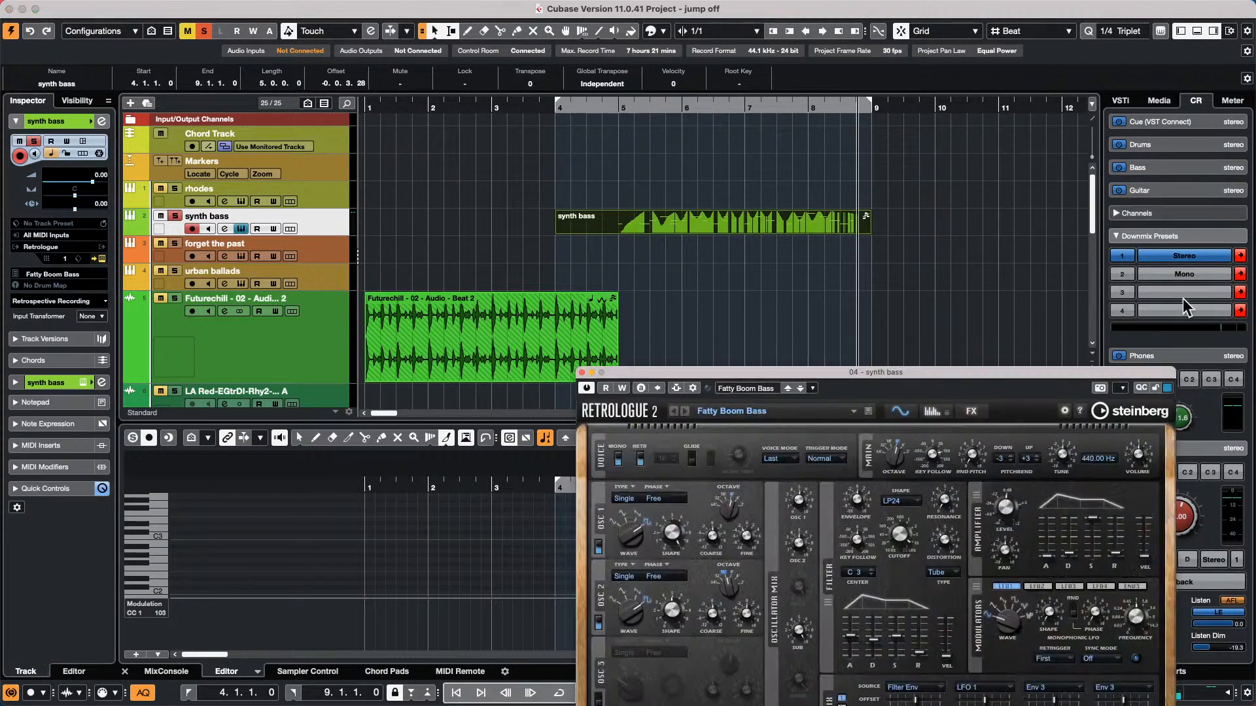
pyautogui.moveTo(1098, 370); pyautogui.dragTo(1013, 77)
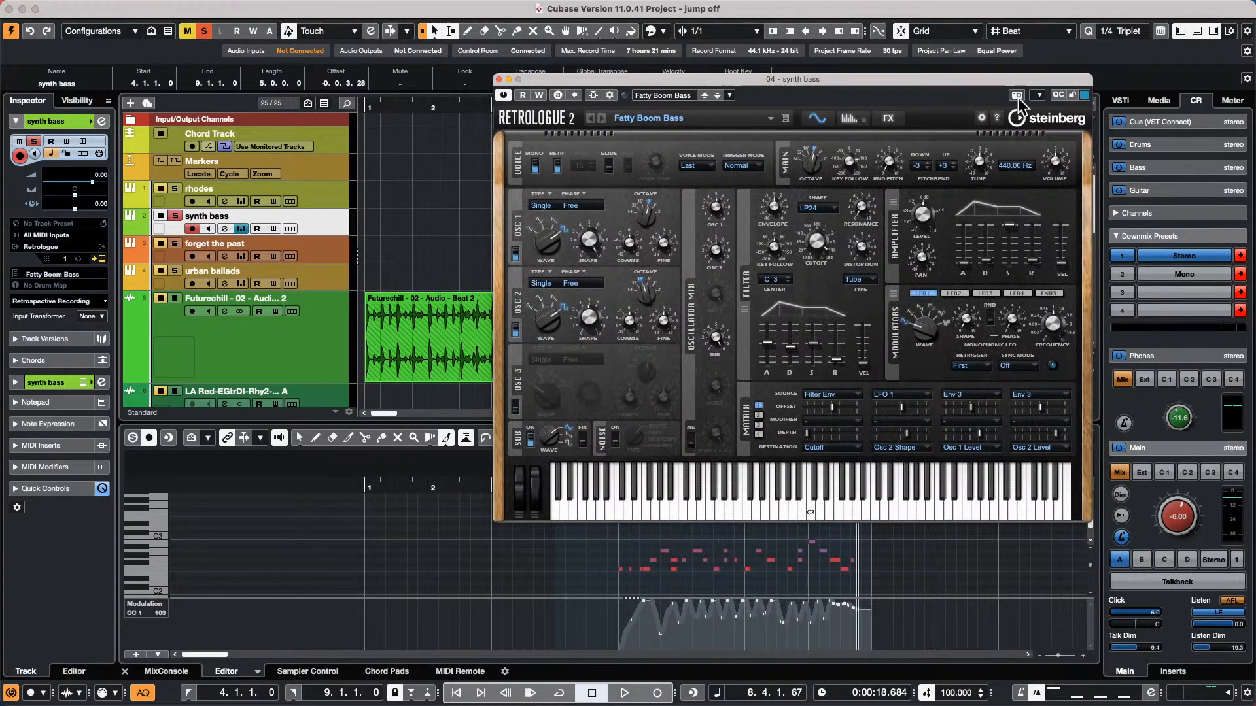
pyautogui.click(1057, 95)
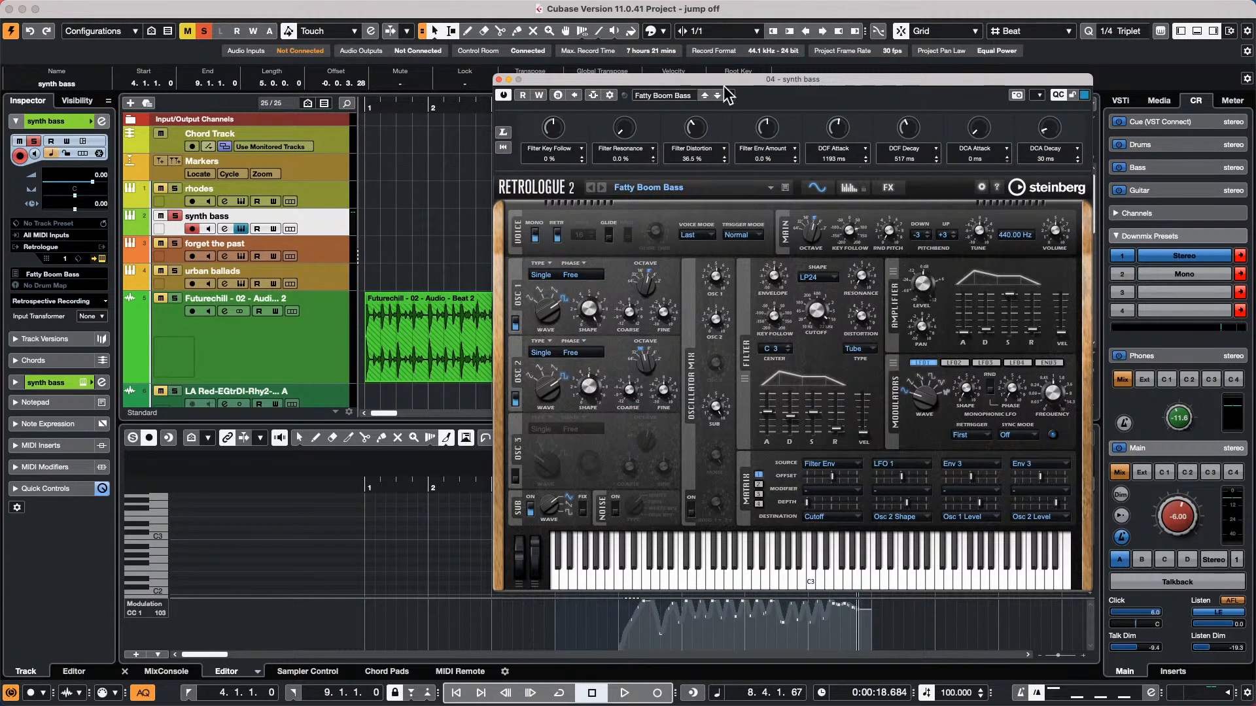
pyautogui.moveTo(589, 79); pyautogui.dragTo(858, 58)
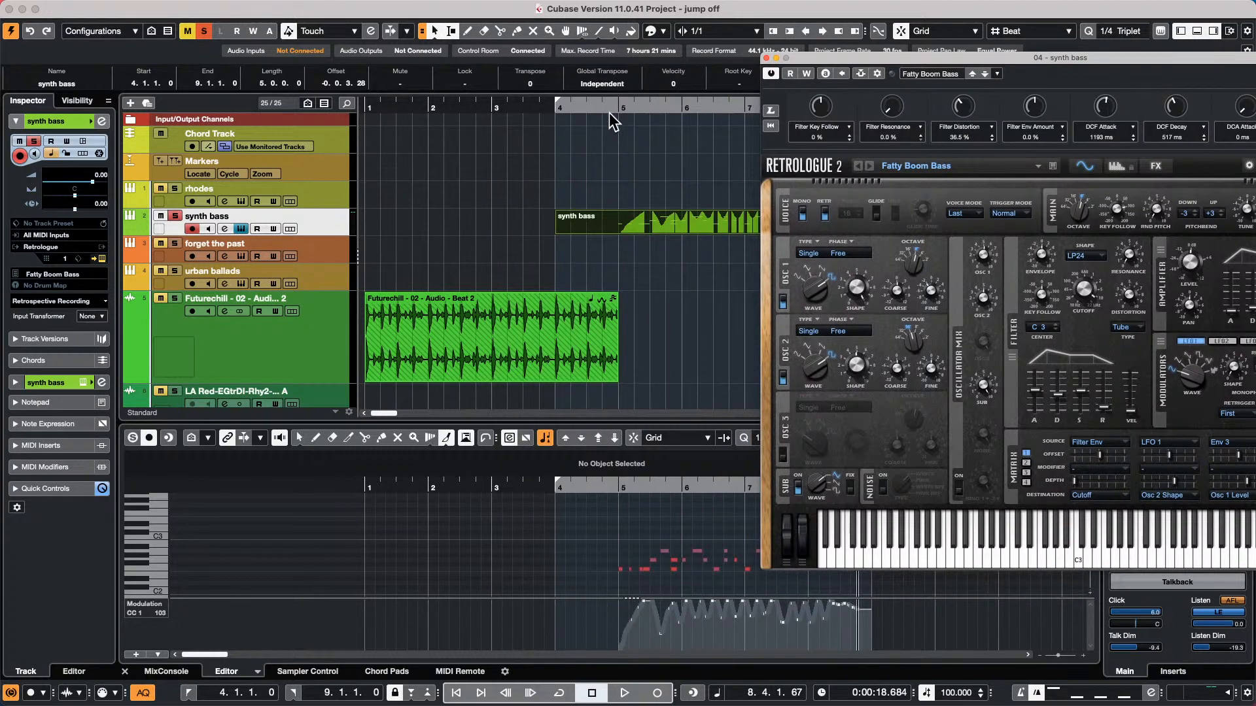
# Zoom in around bar 4, place the project cursor at 4.2.1 and expand the synth bass track's Quick Controls again
pyautogui.moveTo(609, 105); pyautogui.dragTo(477, 95)
pyautogui.click(621, 687)
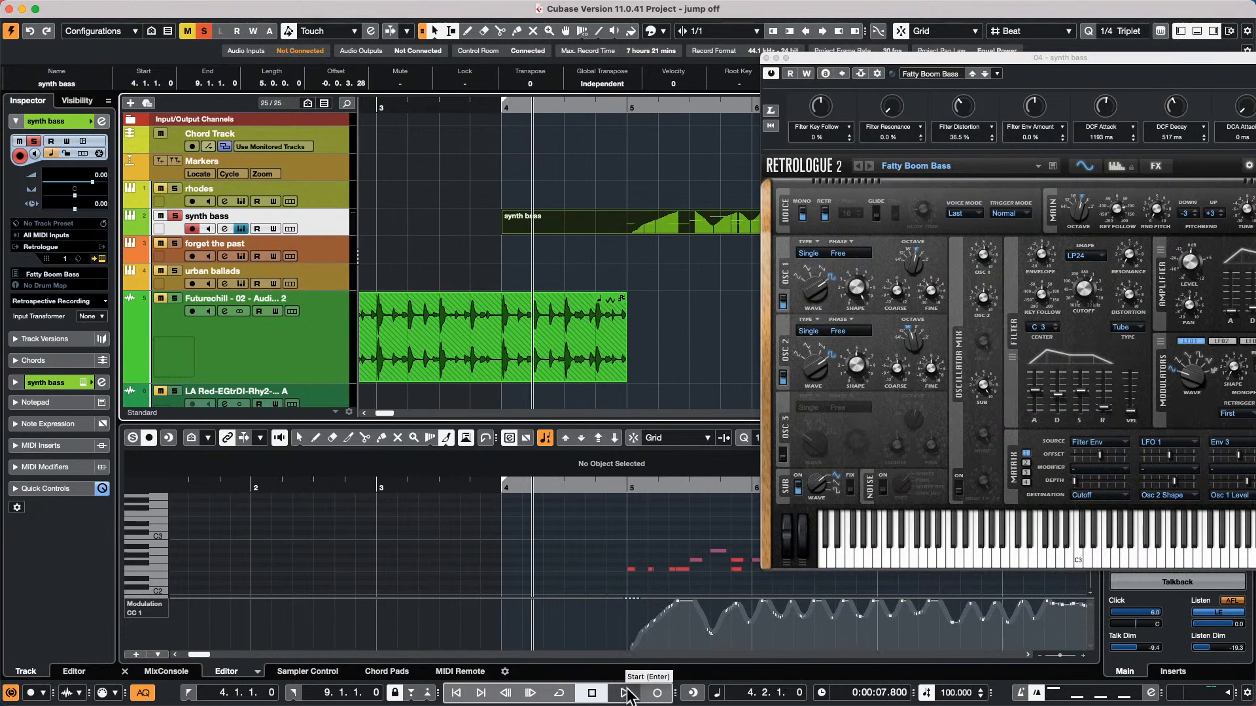
pyautogui.click(46, 489)
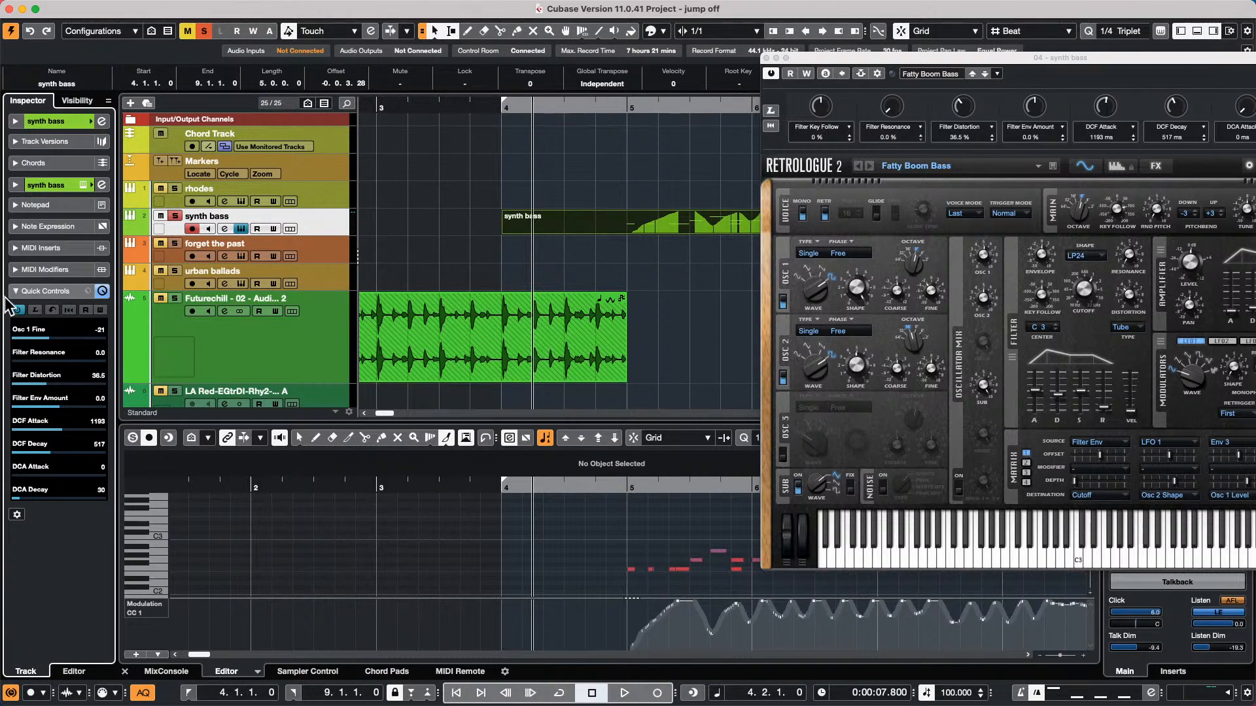
# Enable automation read and write for the synth bass Quick Controls and record their movements during playback to about bar 8
pyautogui.click(99, 310)
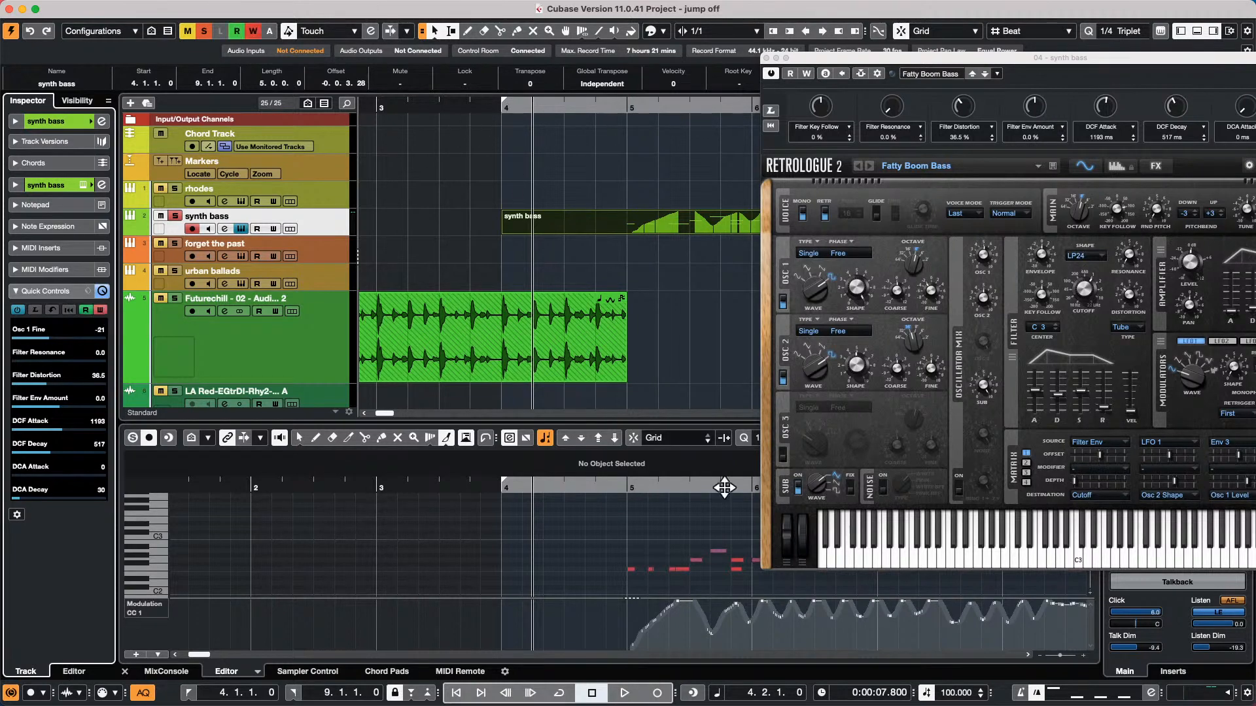
pyautogui.click(624, 694)
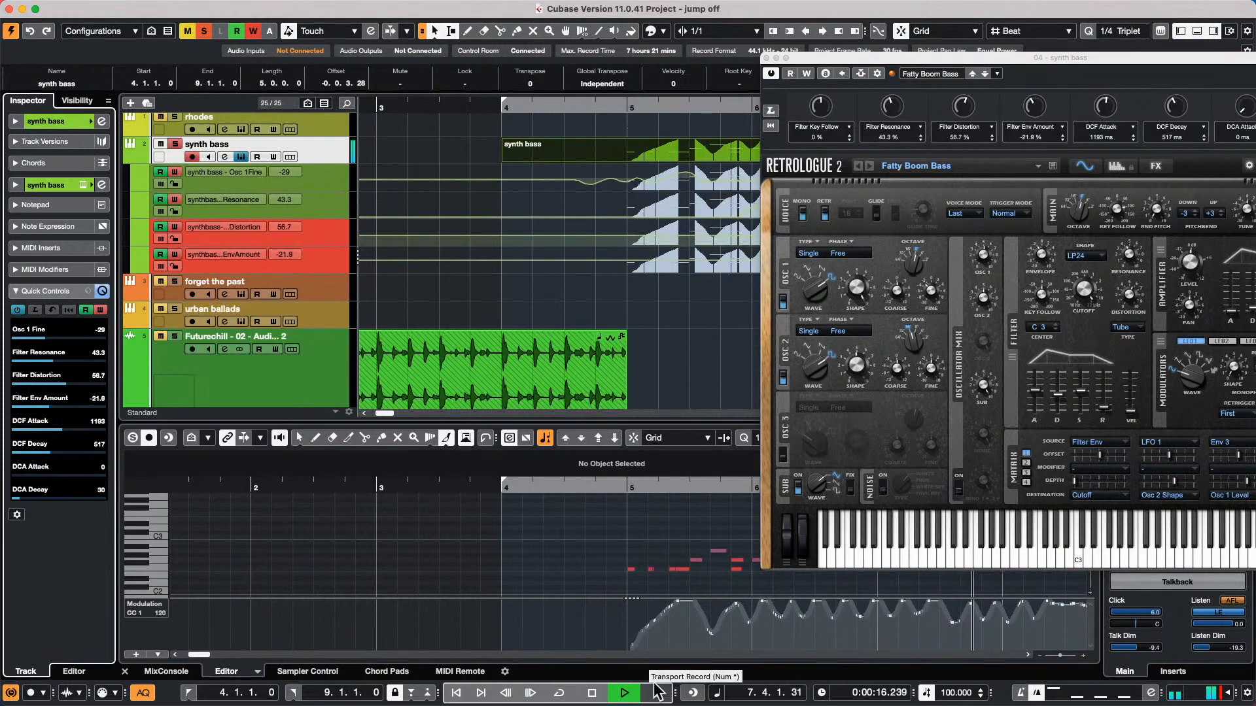
pyautogui.press('space')
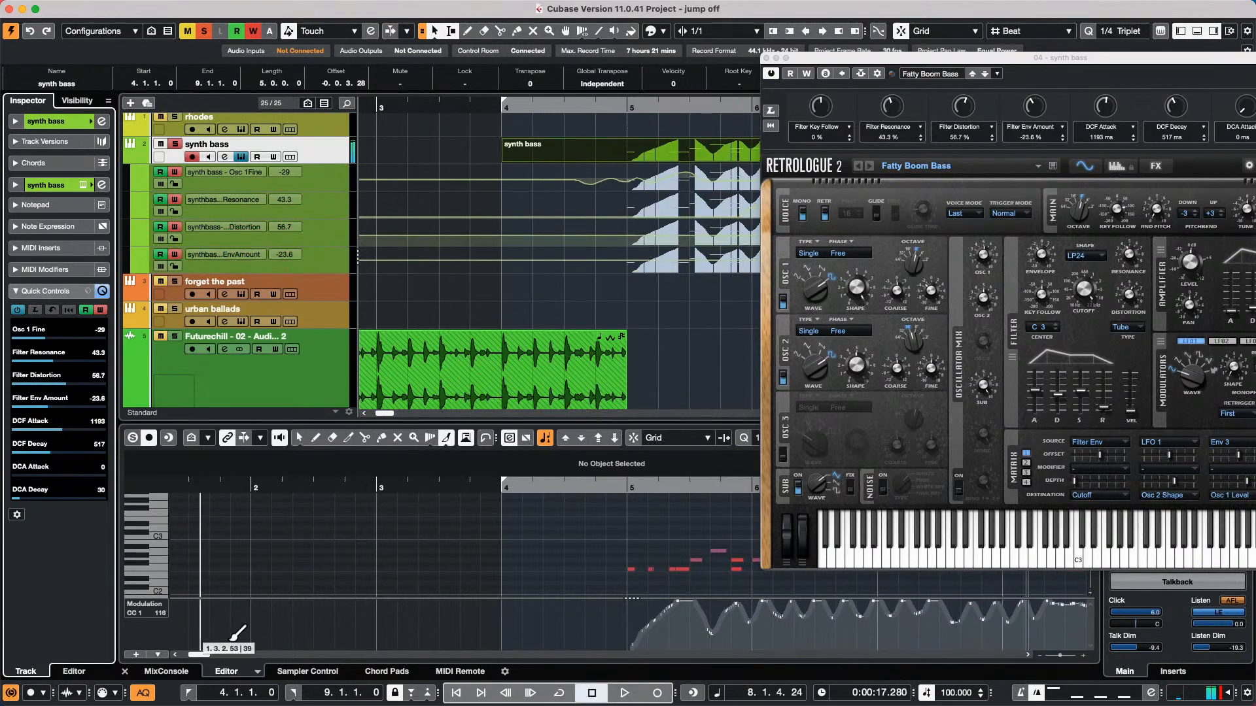
# Move the Retrologue 2 window aside and examine the full length of the recorded synth bass Quick Control automation
pyautogui.click(157, 607)
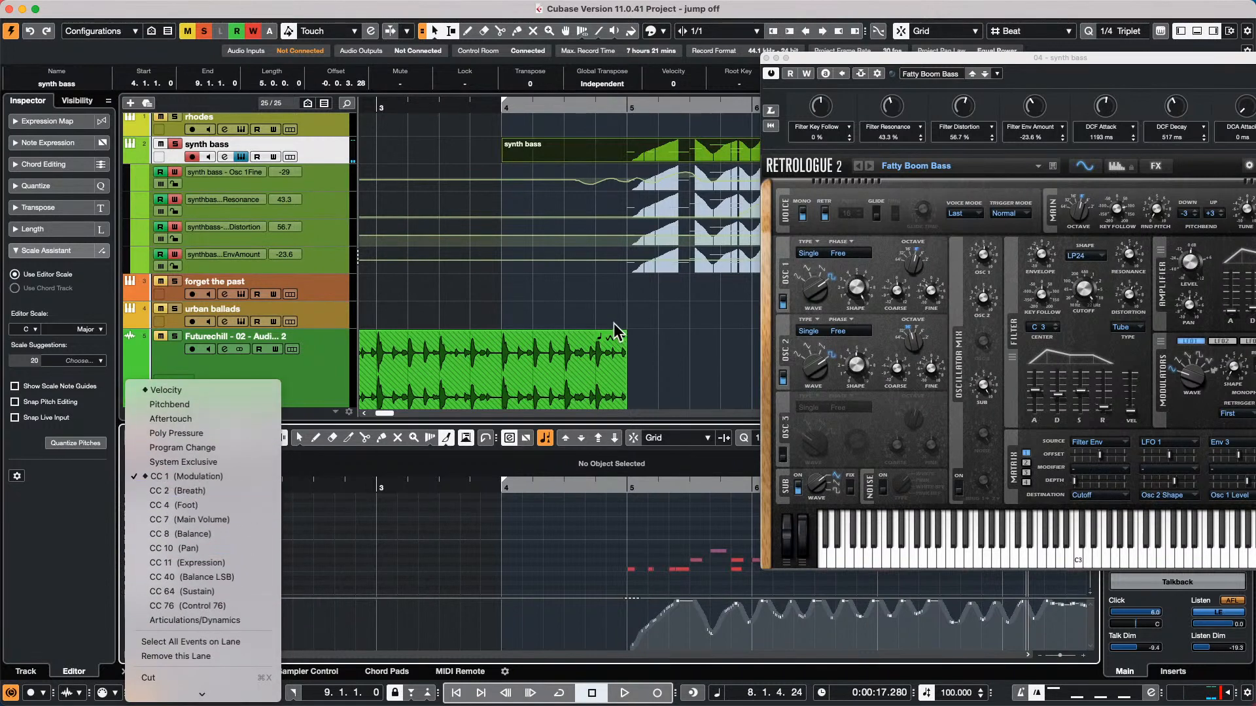
pyautogui.click(812, 57)
pyautogui.moveTo(813, 58); pyautogui.dragTo(989, 92)
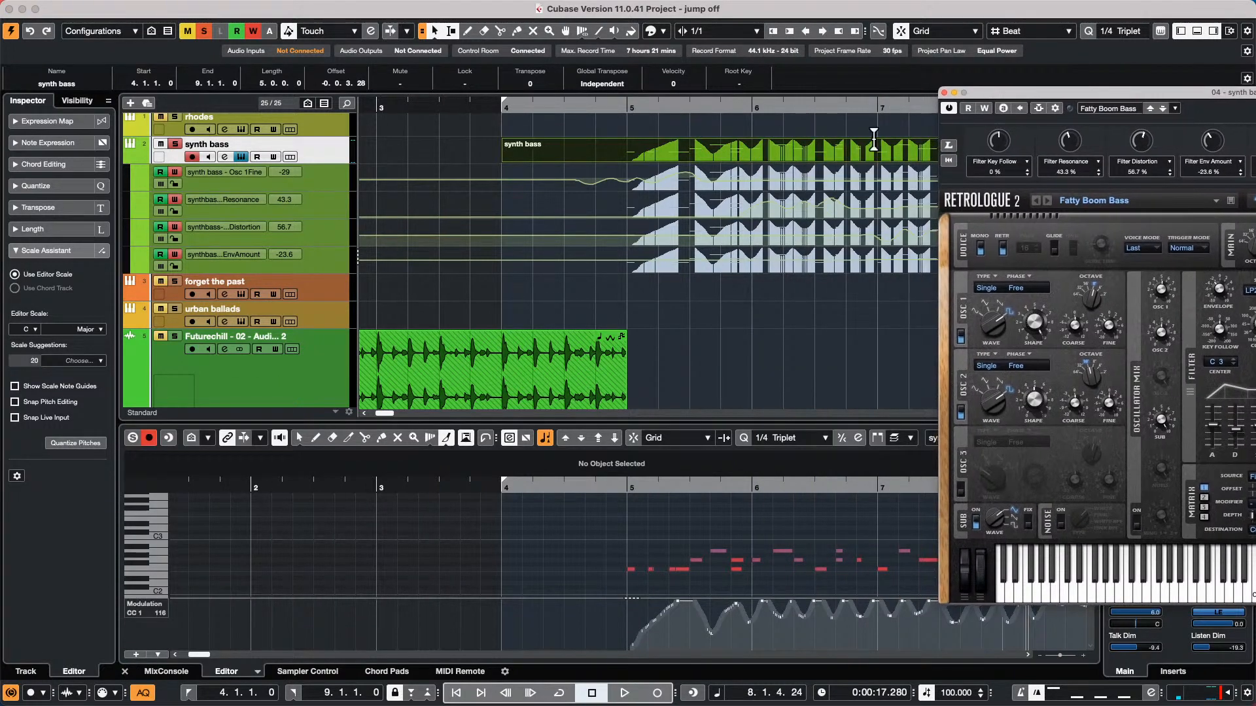
pyautogui.click(764, 335)
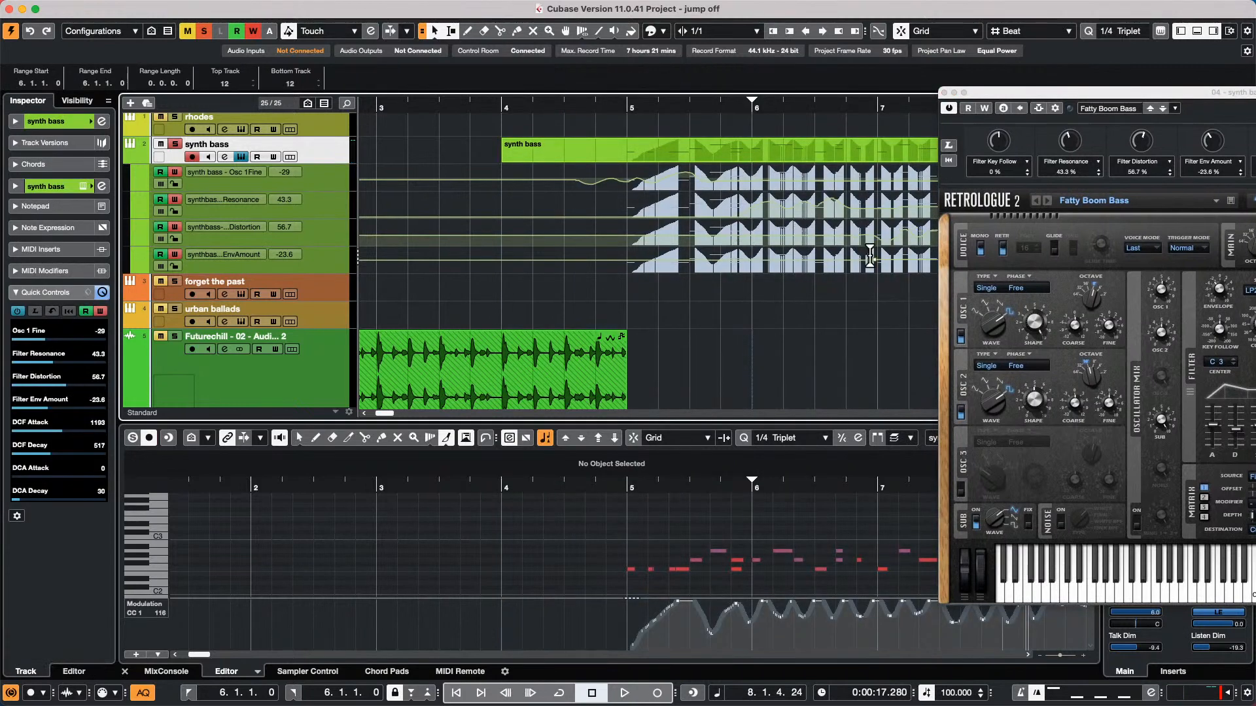
pyautogui.moveTo(681, 109); pyautogui.dragTo(660, 39)
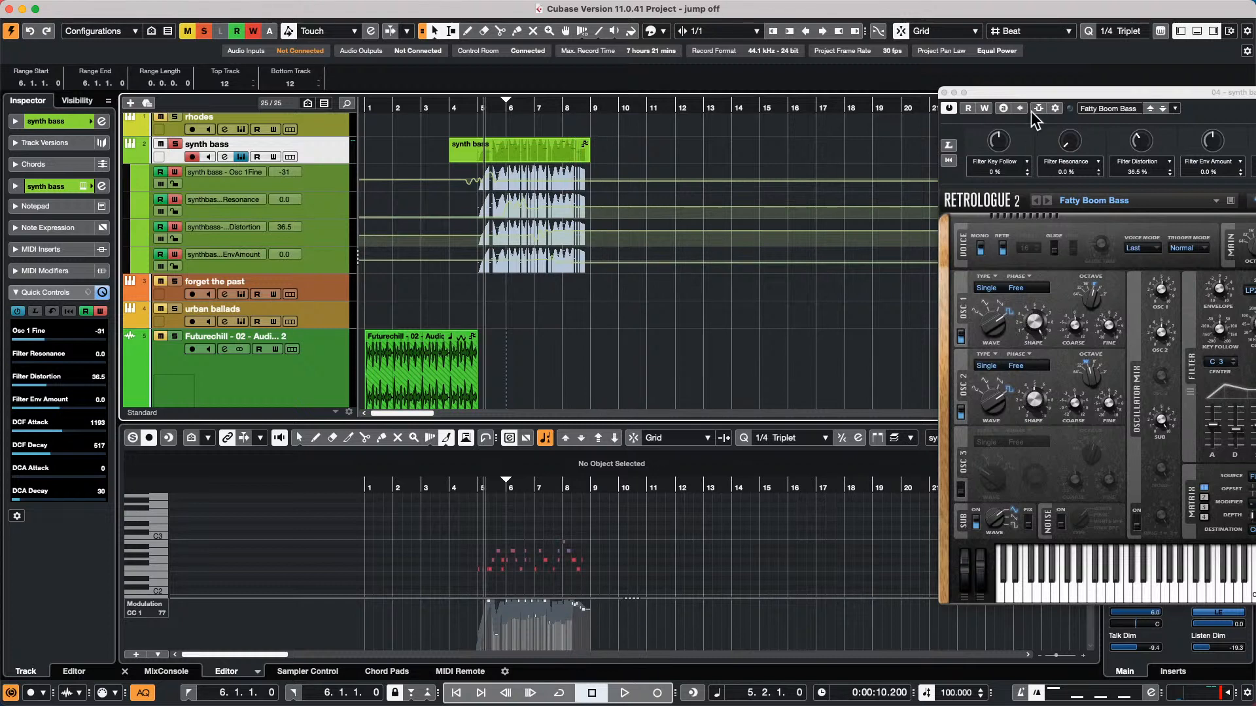
# Bring the Retrologue 2 window fully into view and show the options for its Filter Cutoff knob
pyautogui.doubleClick(1034, 91)
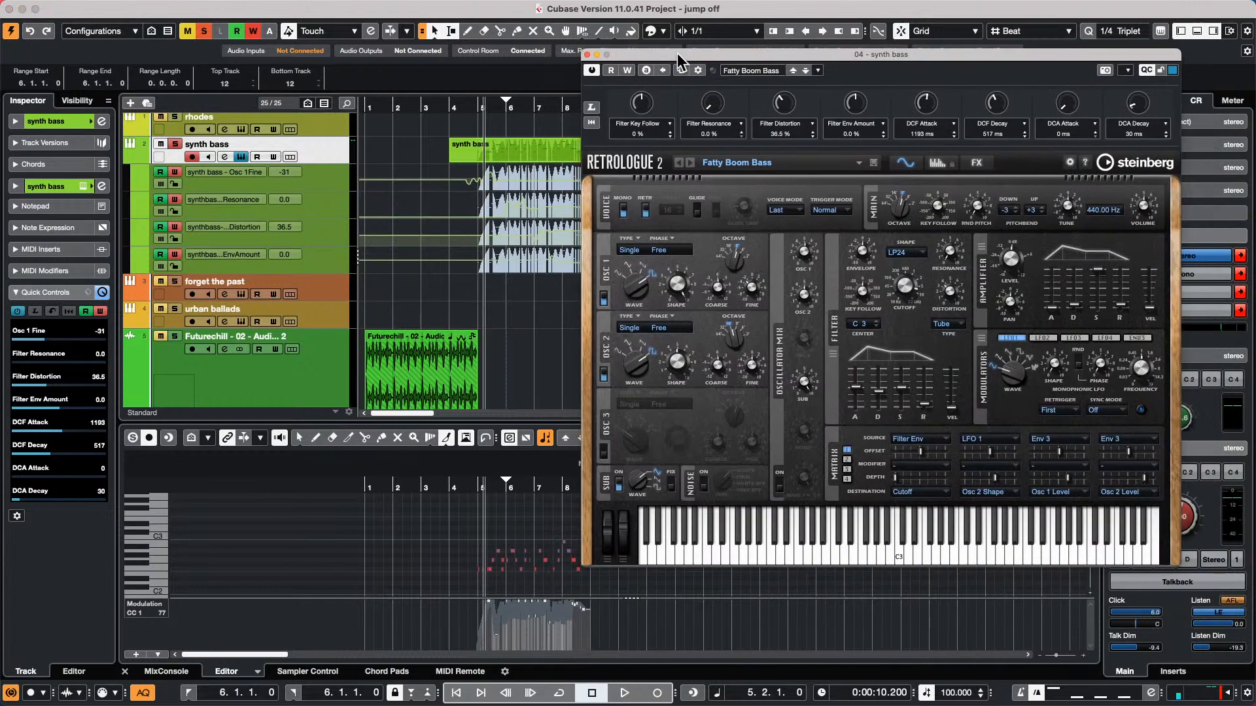
pyautogui.rightClick(902, 291)
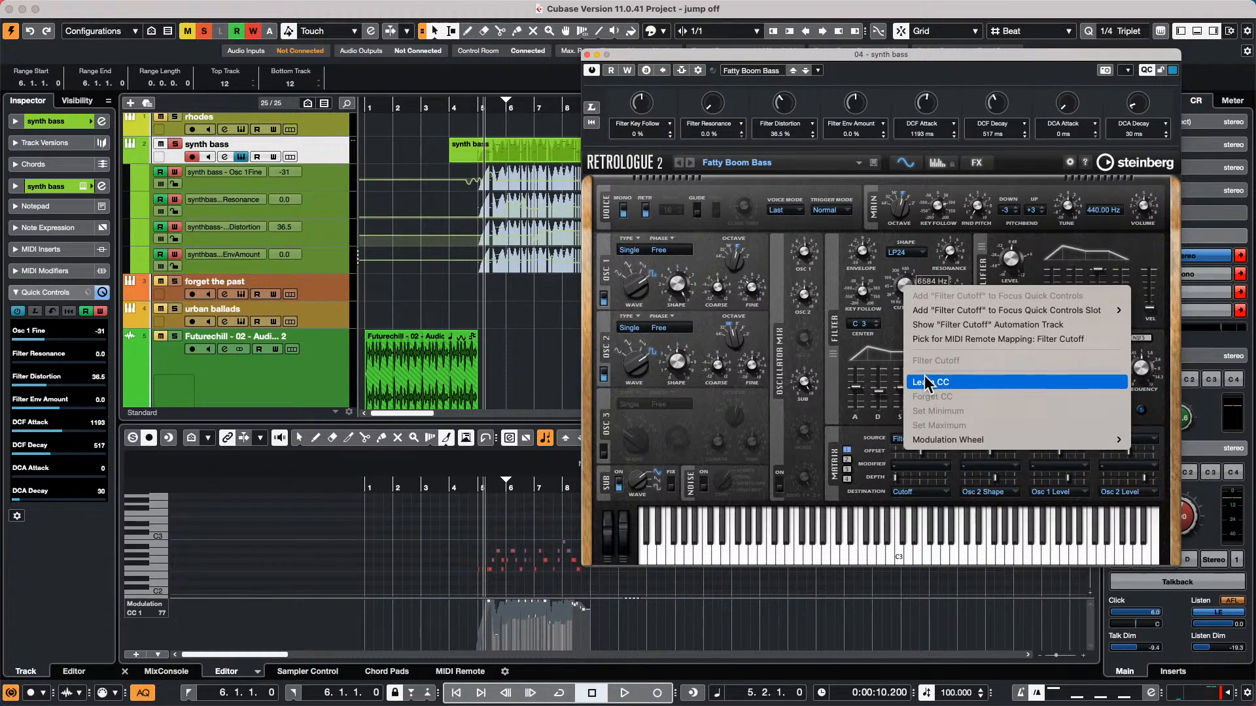
# Disable automation read and write for the synth bass Quick Controls and close the Retrologue 2 window
pyautogui.click(94, 312)
pyautogui.click(87, 312)
pyautogui.click(101, 311)
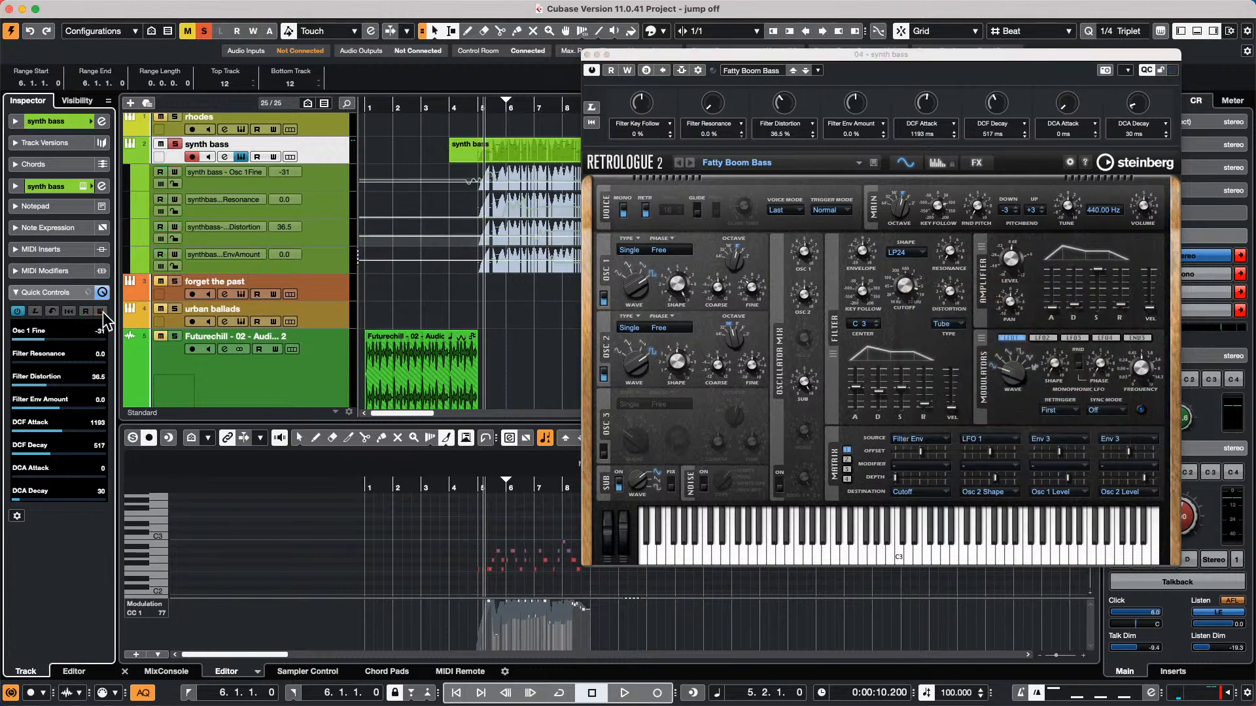
pyautogui.click(586, 54)
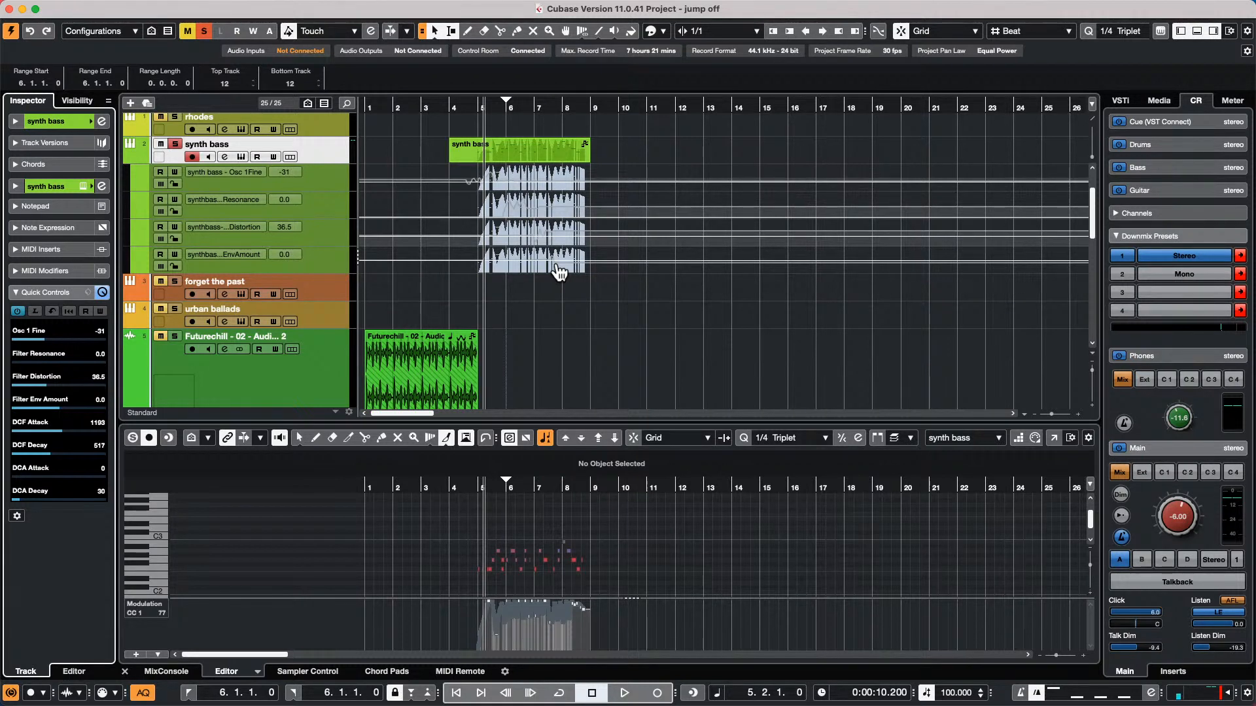
# Open Audio Connections, move its window clear of the track list and show the external instruments
pyautogui.scroll(2, 560, 272)
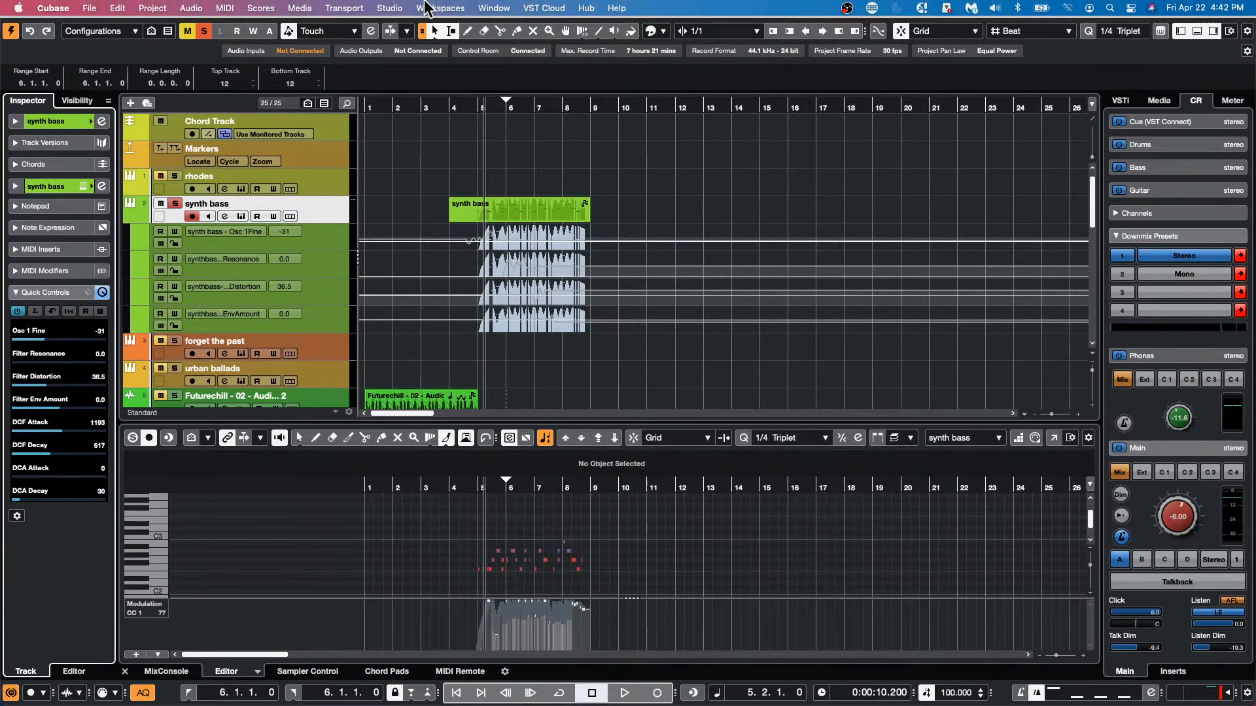
pyautogui.click(404, 10)
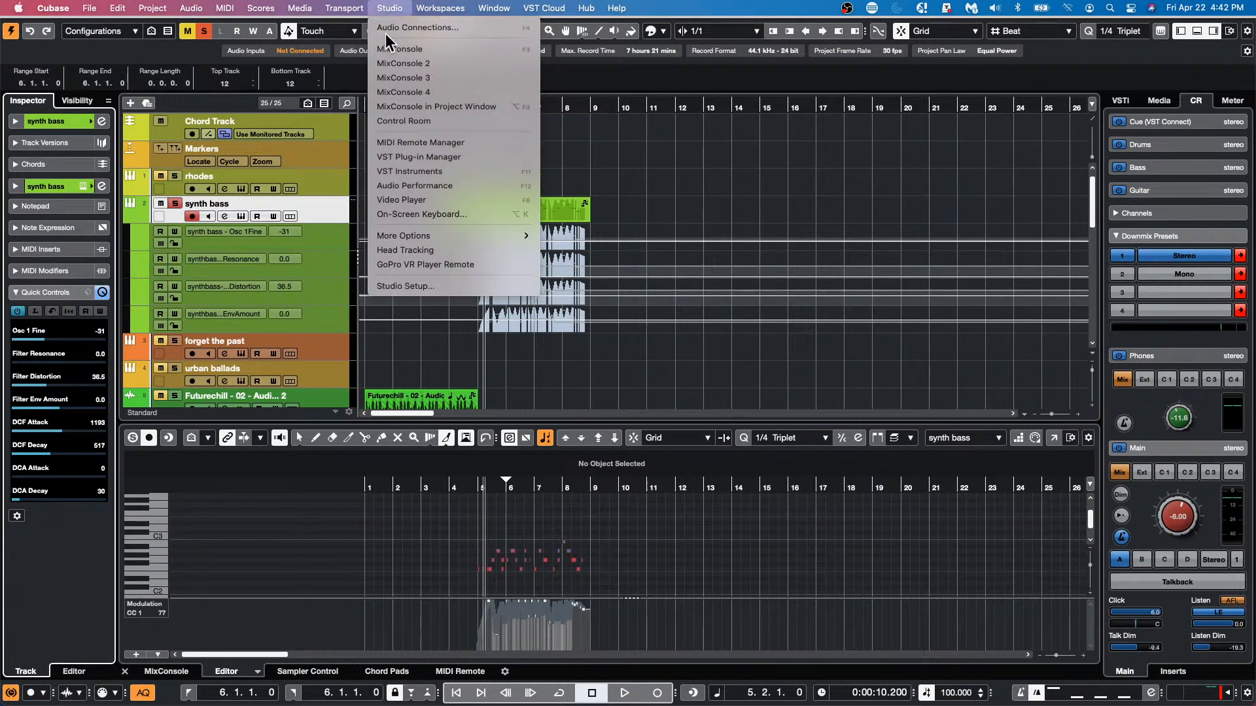
pyautogui.click(458, 345)
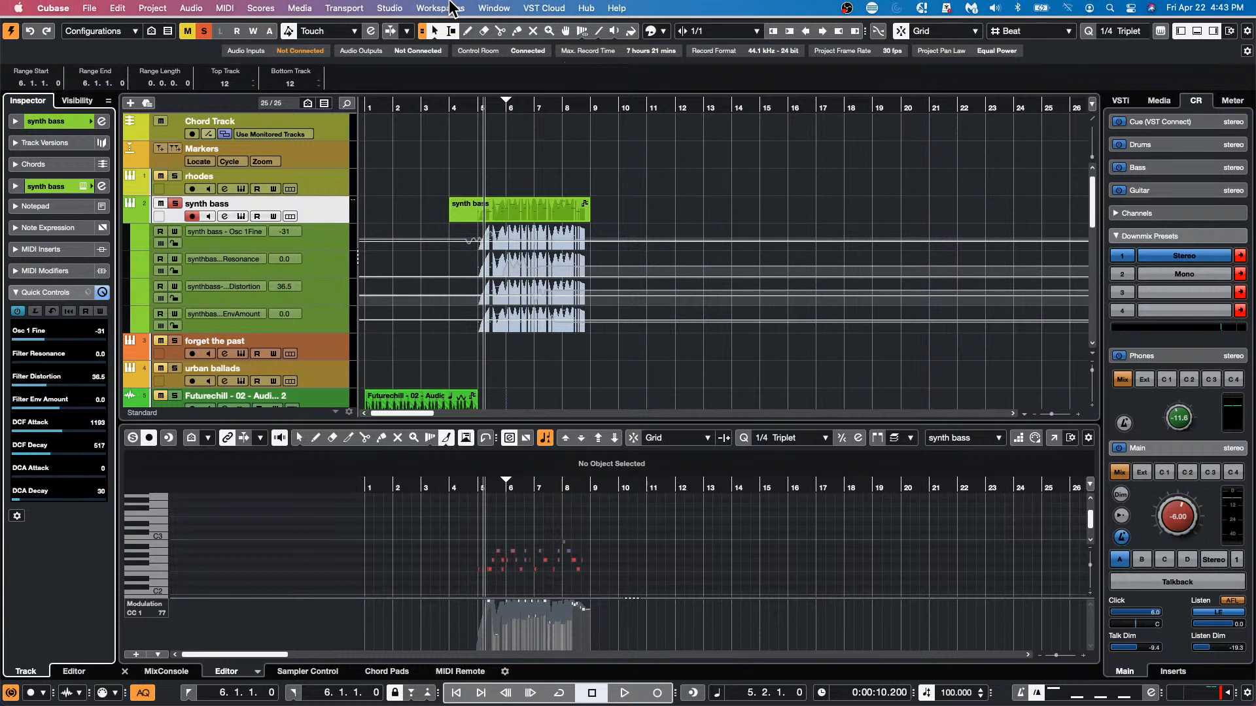
pyautogui.click(388, 8)
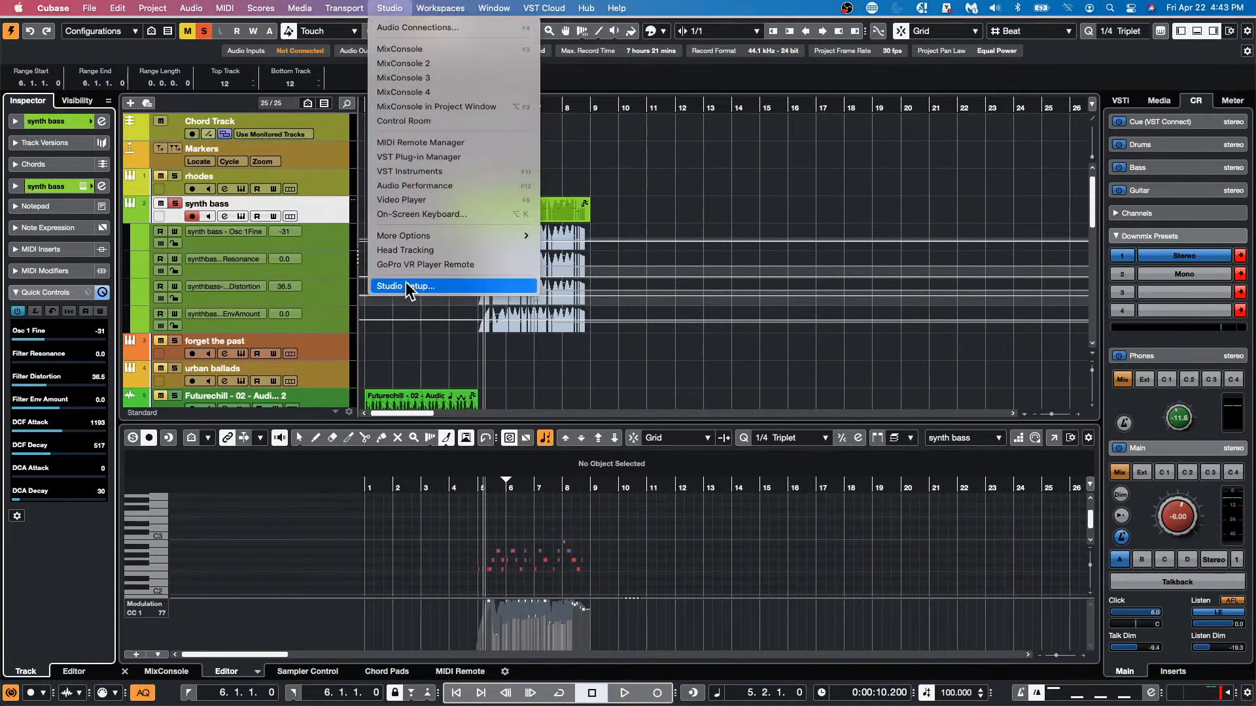
pyautogui.click(405, 28)
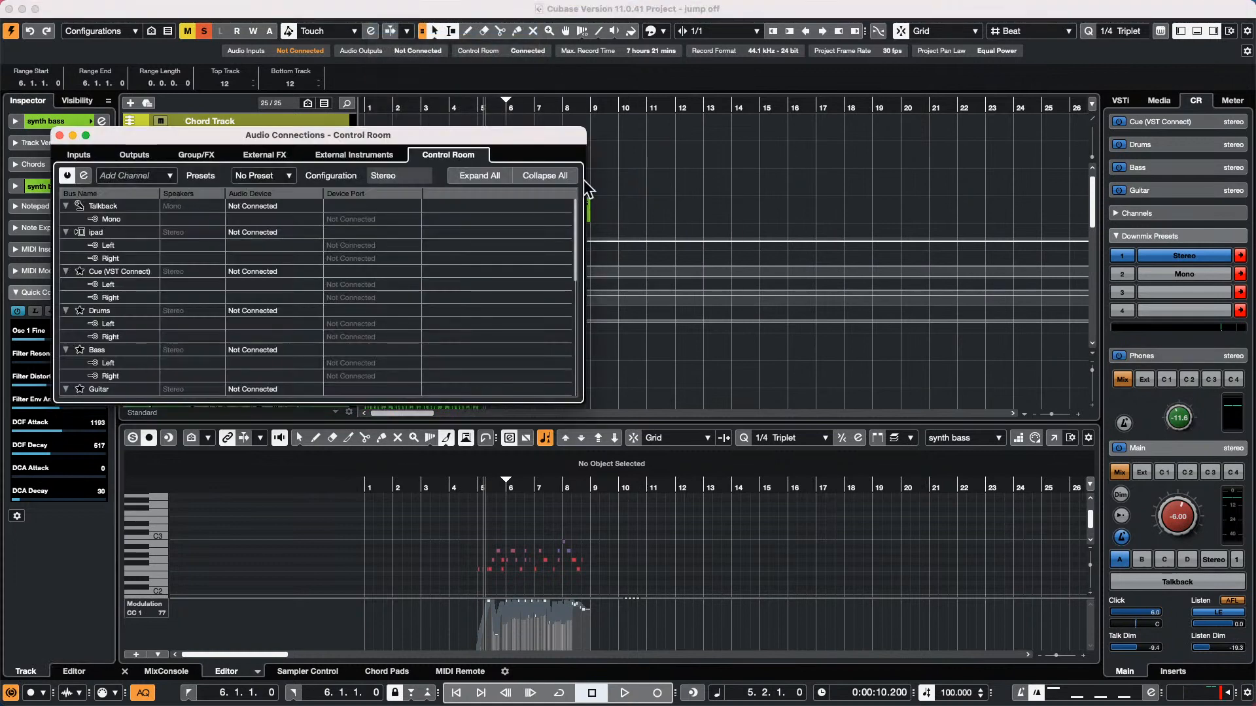
pyautogui.moveTo(546, 137); pyautogui.dragTo(949, 132)
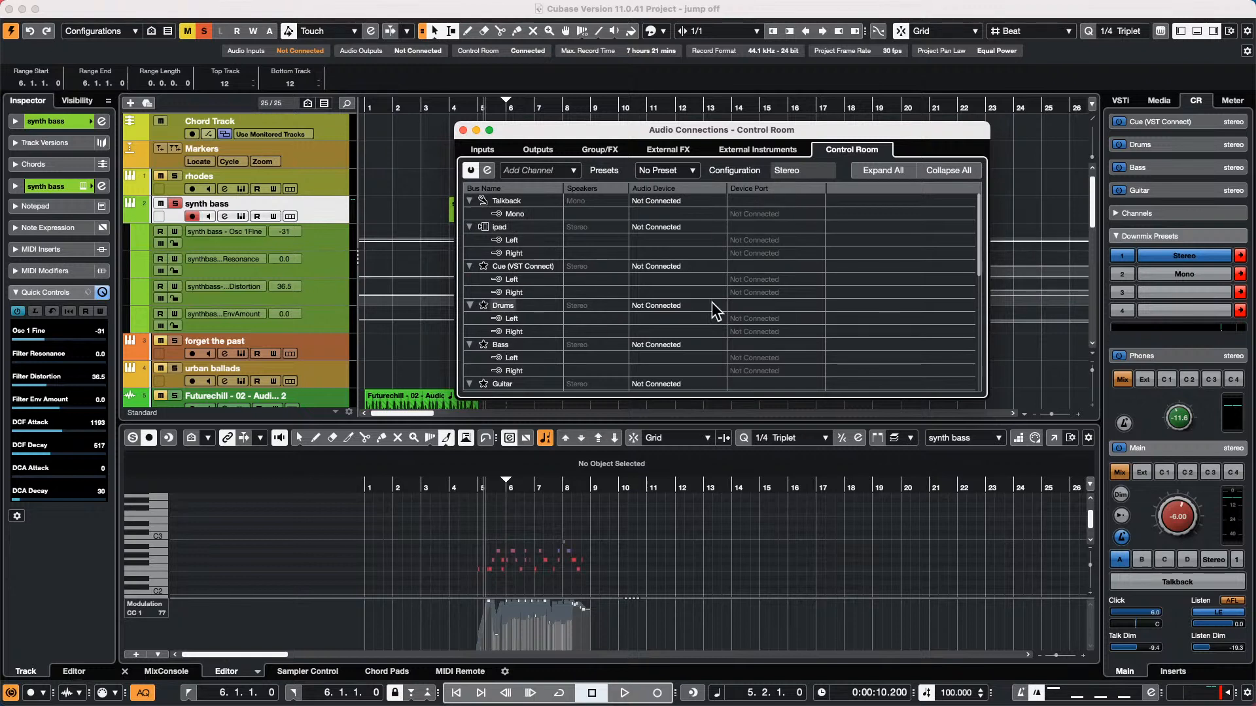
pyautogui.click(782, 150)
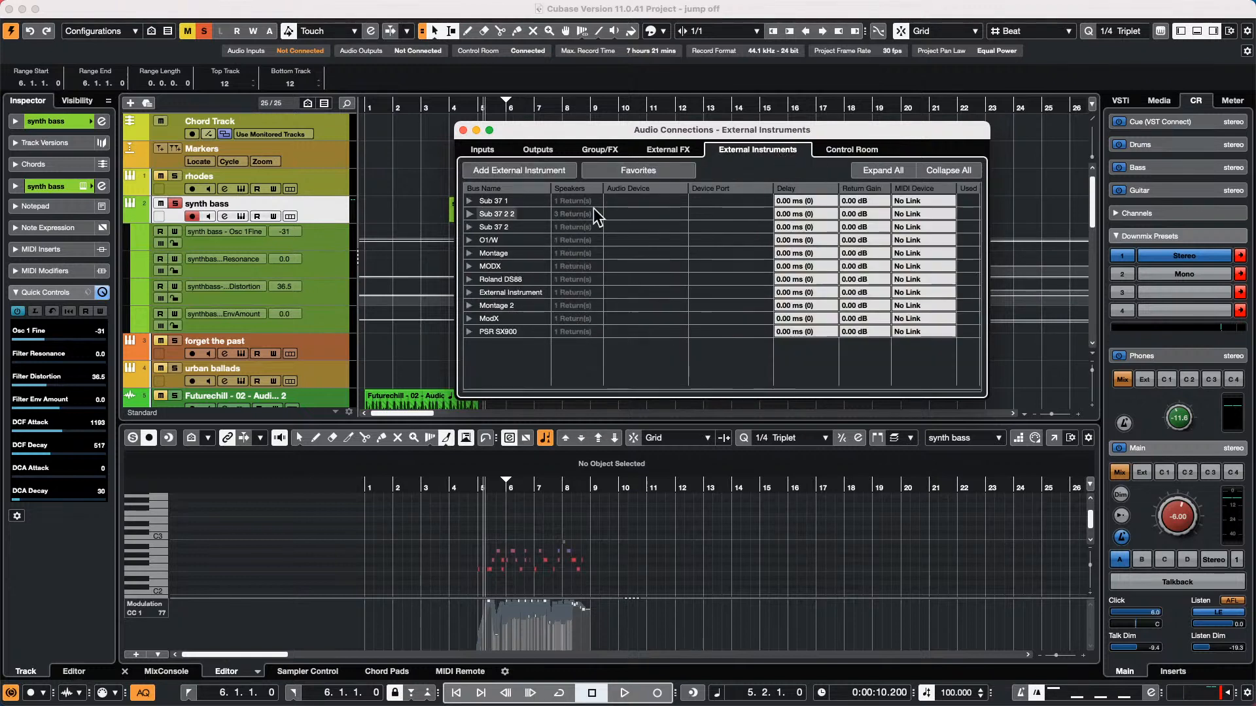
# Expand the PSR SX900 instrument and check the options for customizing the Audio Connections window
pyautogui.click(468, 331)
pyautogui.rightClick(518, 376)
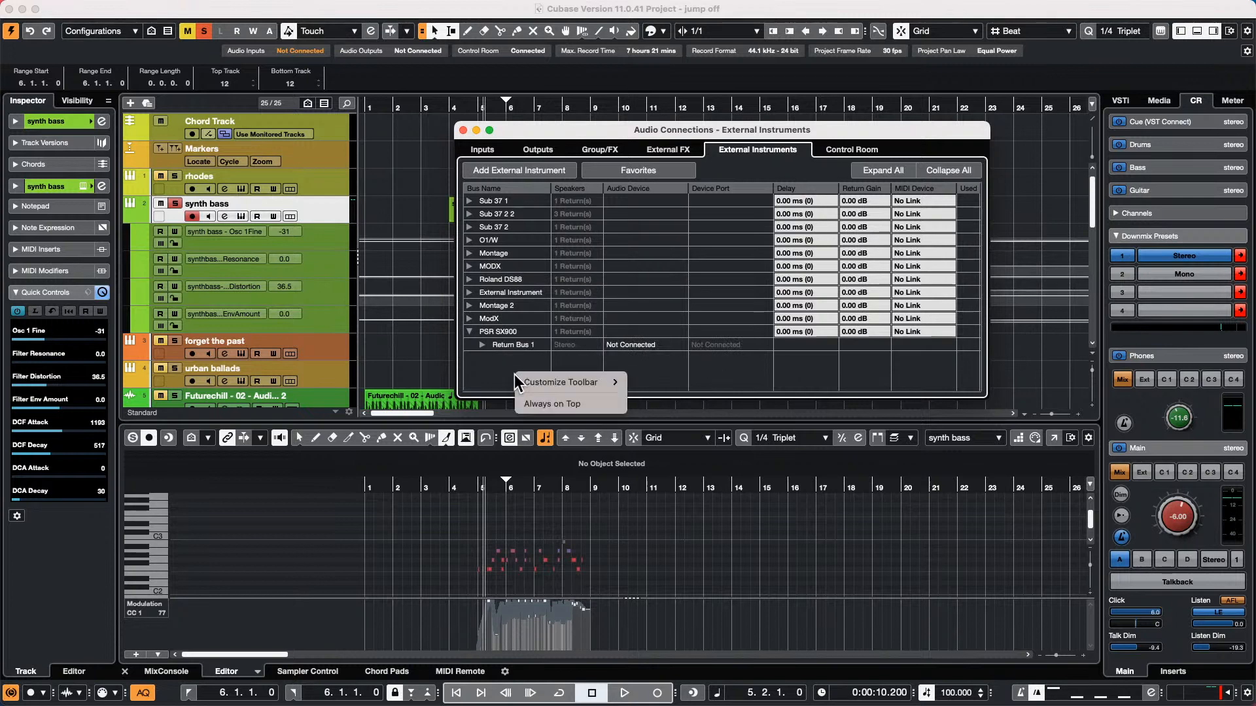
pyautogui.moveTo(601, 382)
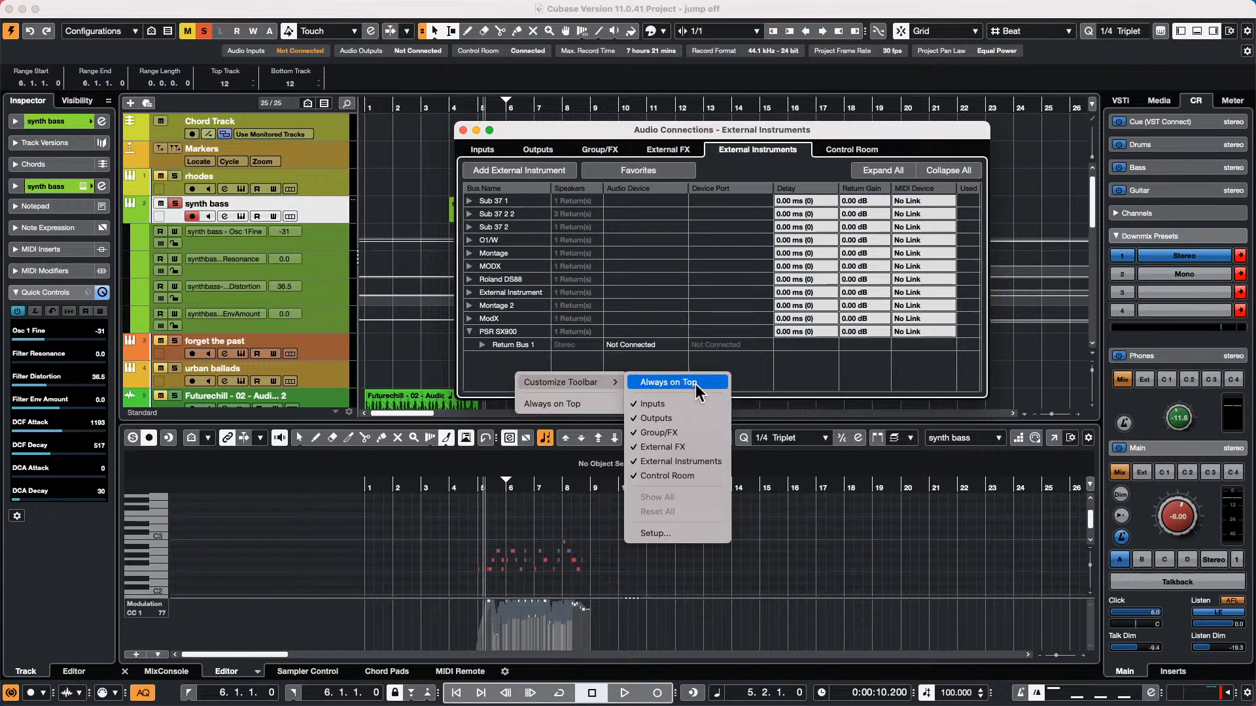
pyautogui.click(669, 237)
# Add an external instrument named "Alt 3,4 Bus input" with one stereo return
pyautogui.click(524, 171)
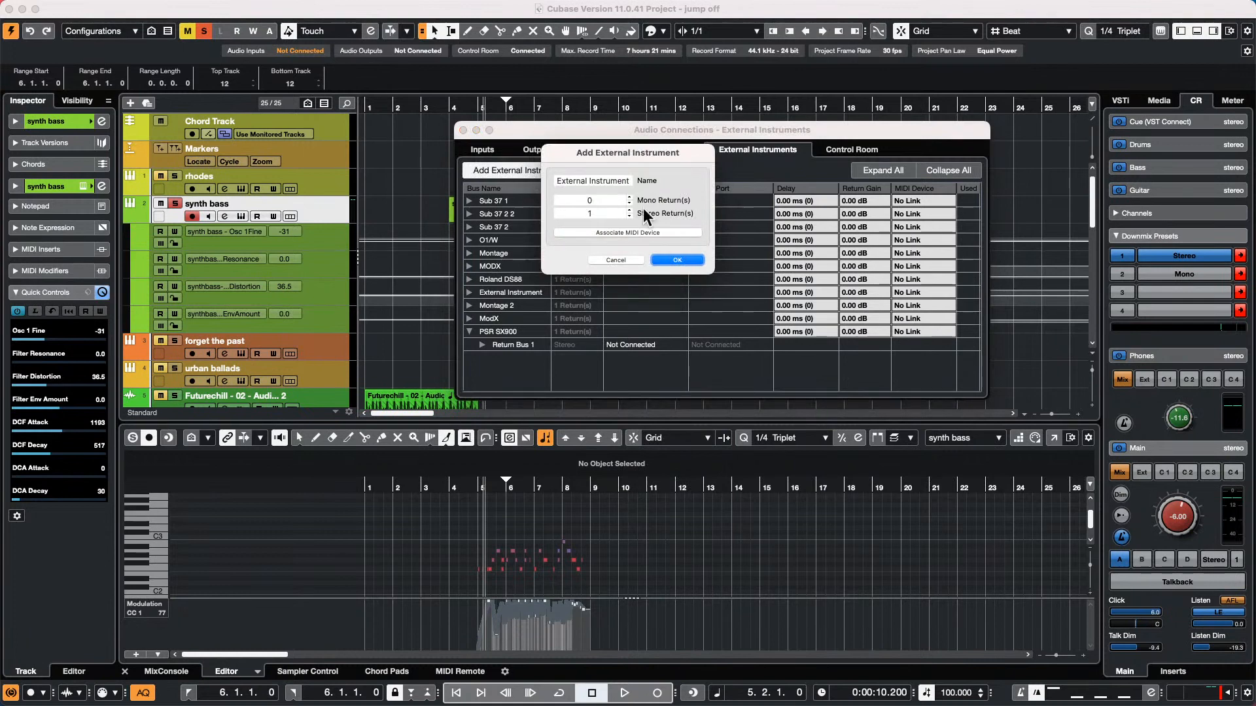
pyautogui.click(604, 179)
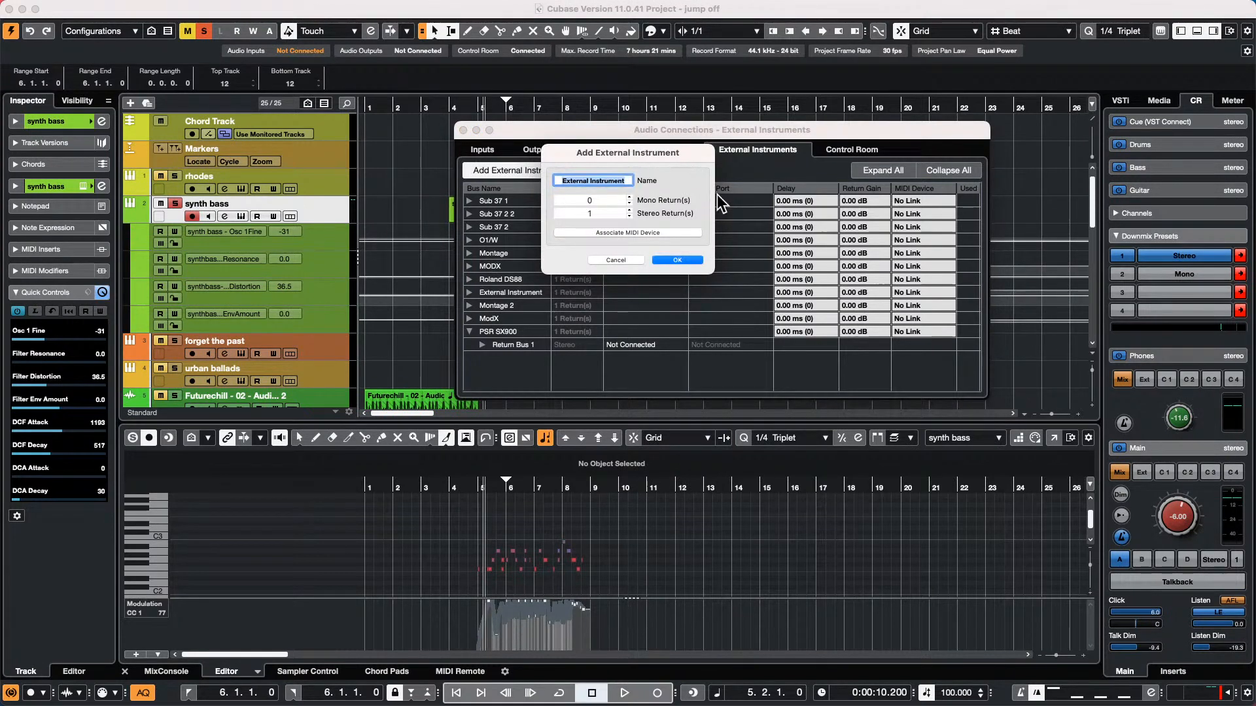
pyautogui.write('CApture')
pyautogui.press('BackSpace')
pyautogui.press('BackSpace')
pyautogui.press('BackSpace')
pyautogui.press('BackSpace')
pyautogui.press('BackSpace')
pyautogui.press('BackSpace')
pyautogui.press('BackSpace')
pyautogui.write('Alt 3,4 Bus input')
pyautogui.press('Return')
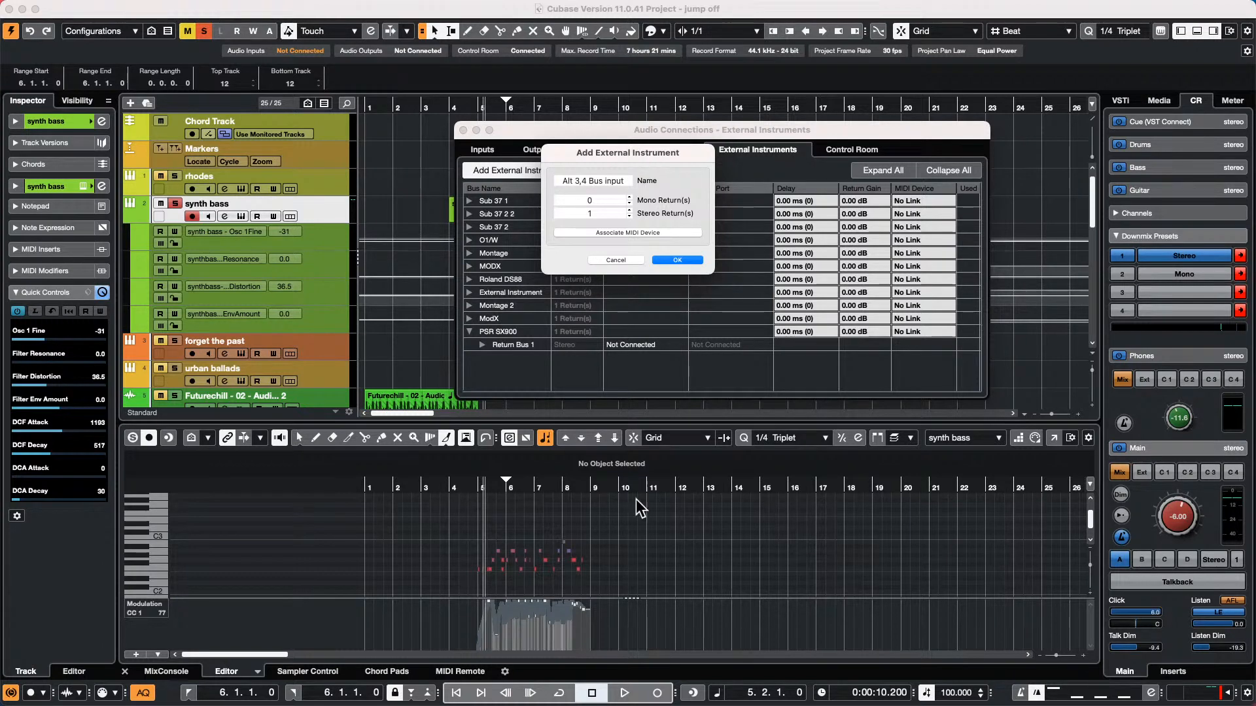
pyautogui.click(680, 259)
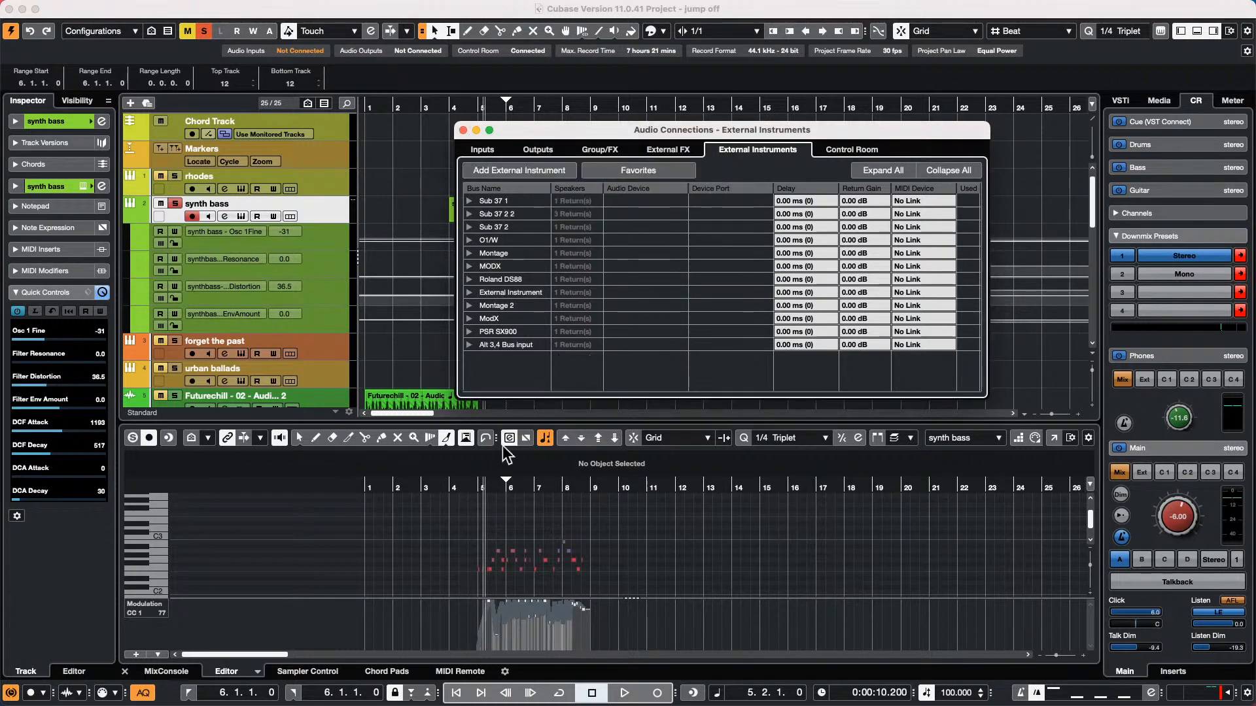
# Set the PSR SX900 Return Bus 1 audio device to Steinberg UR24C and expand the Alt 3,4 Bus input's return bus
pyautogui.click(514, 346)
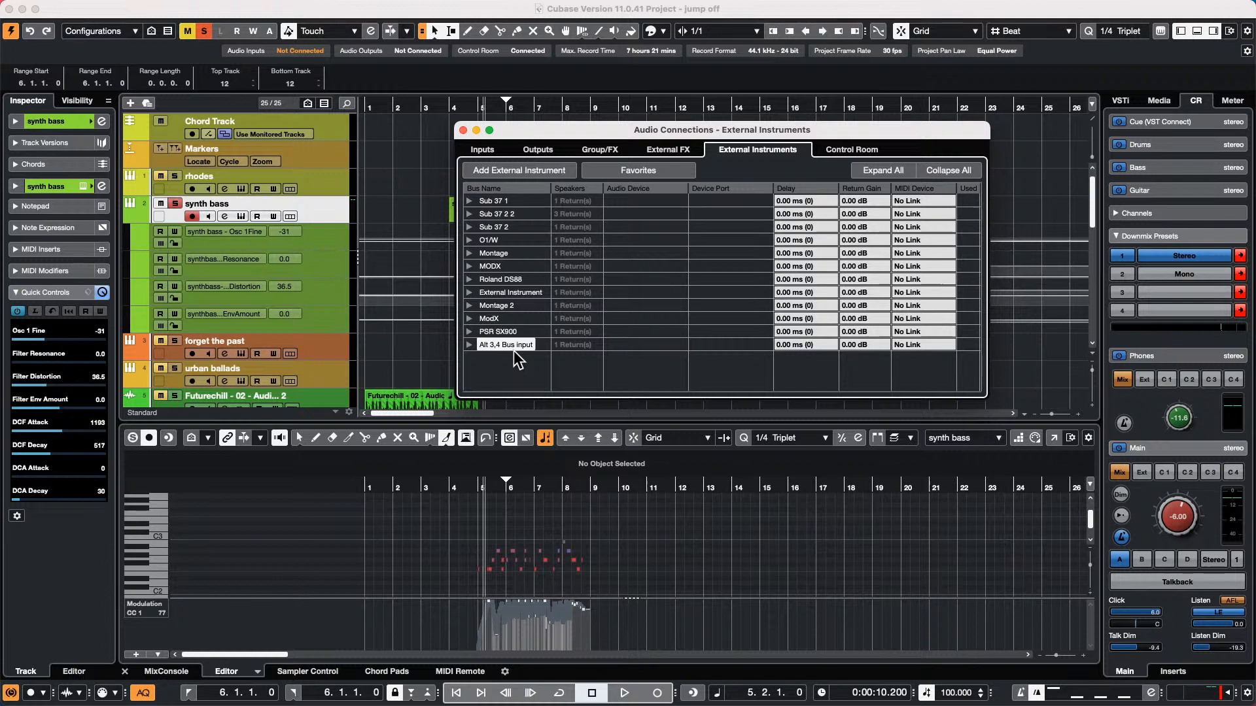
pyautogui.click(469, 345)
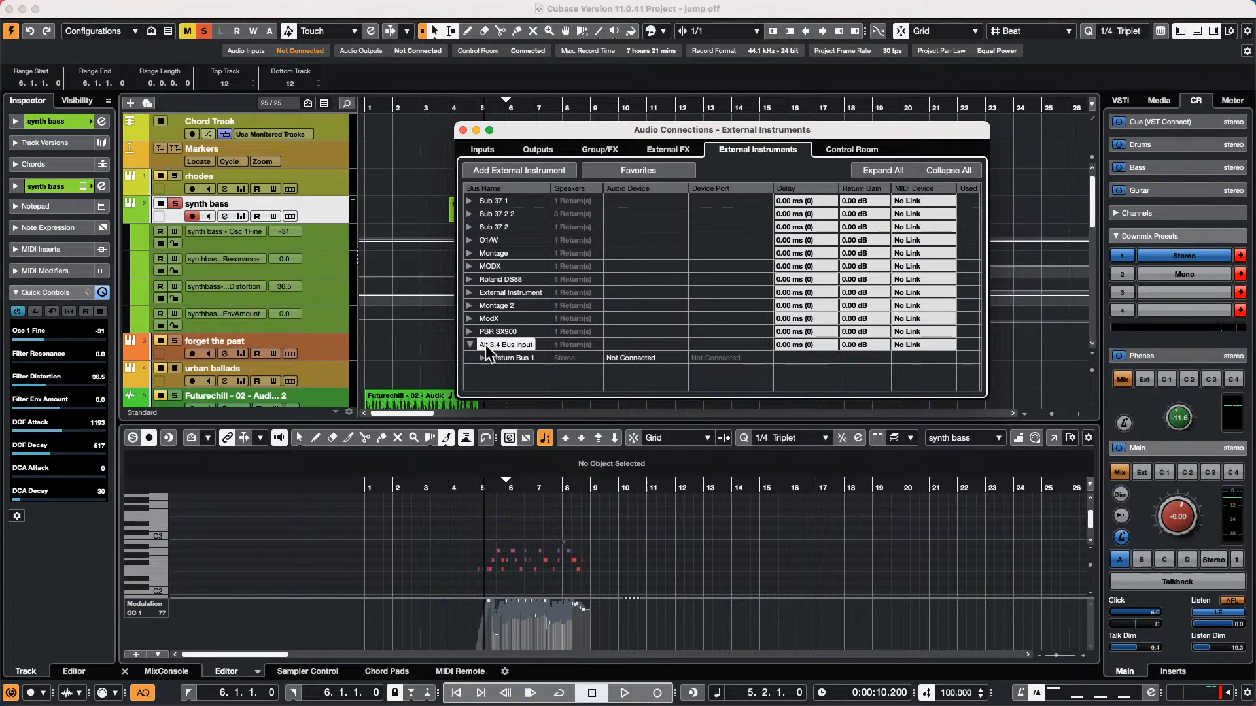
pyautogui.click(469, 331)
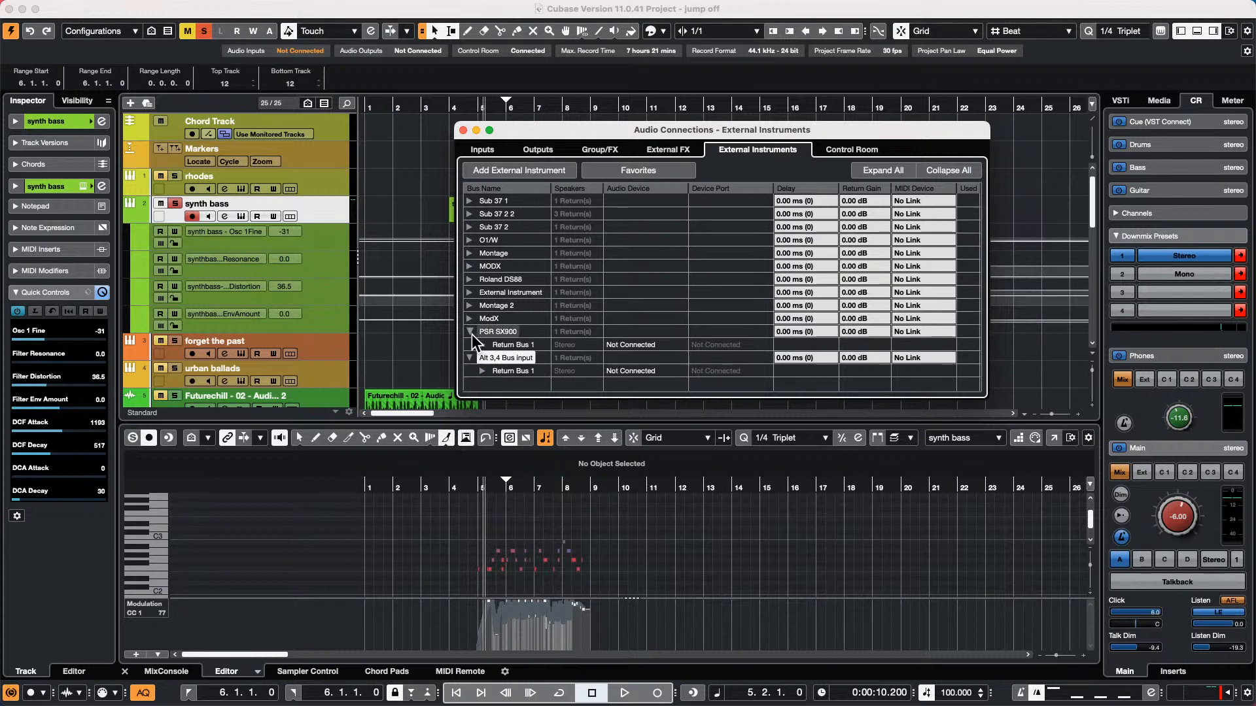
pyautogui.click(653, 345)
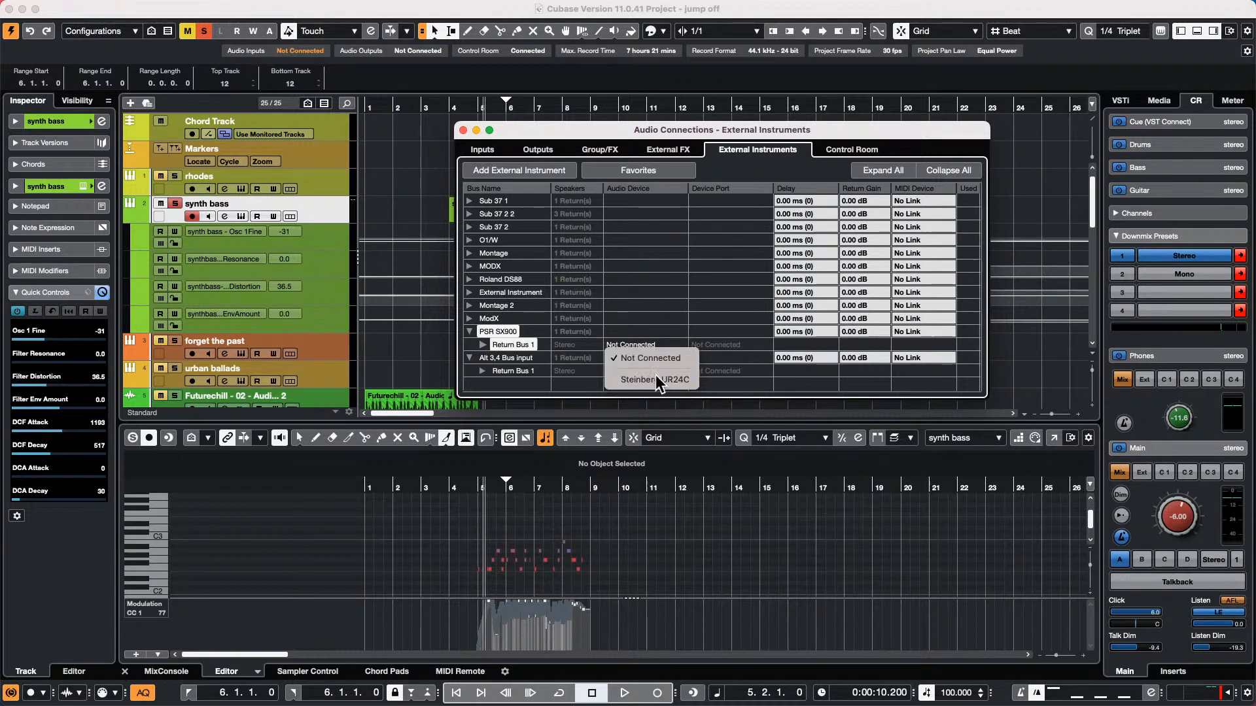
pyautogui.click(656, 377)
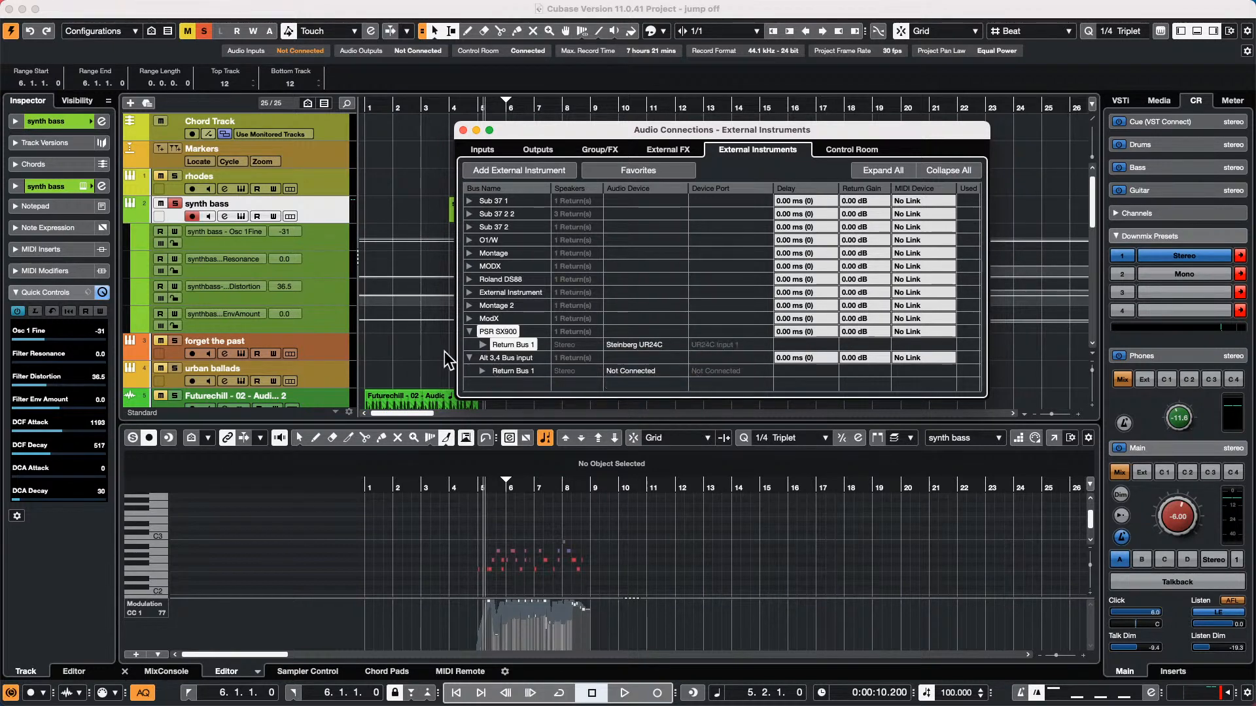
pyautogui.click(482, 371)
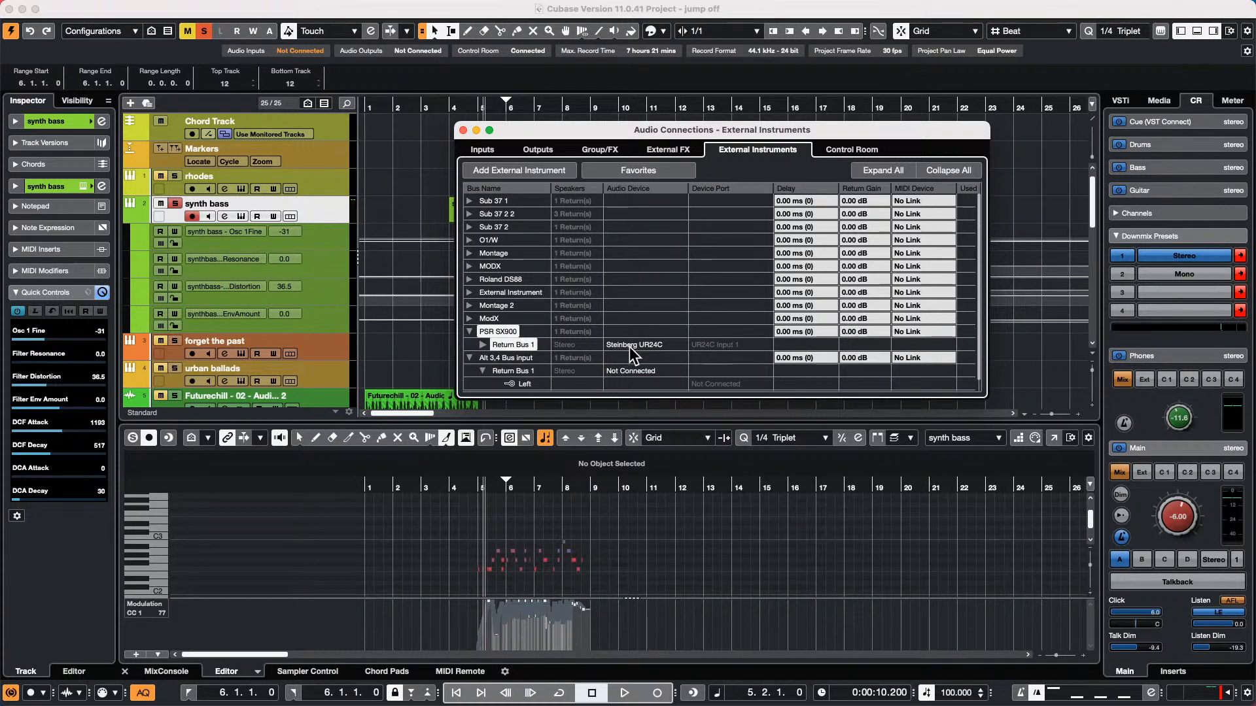
pyautogui.scroll(-1, 662, 289)
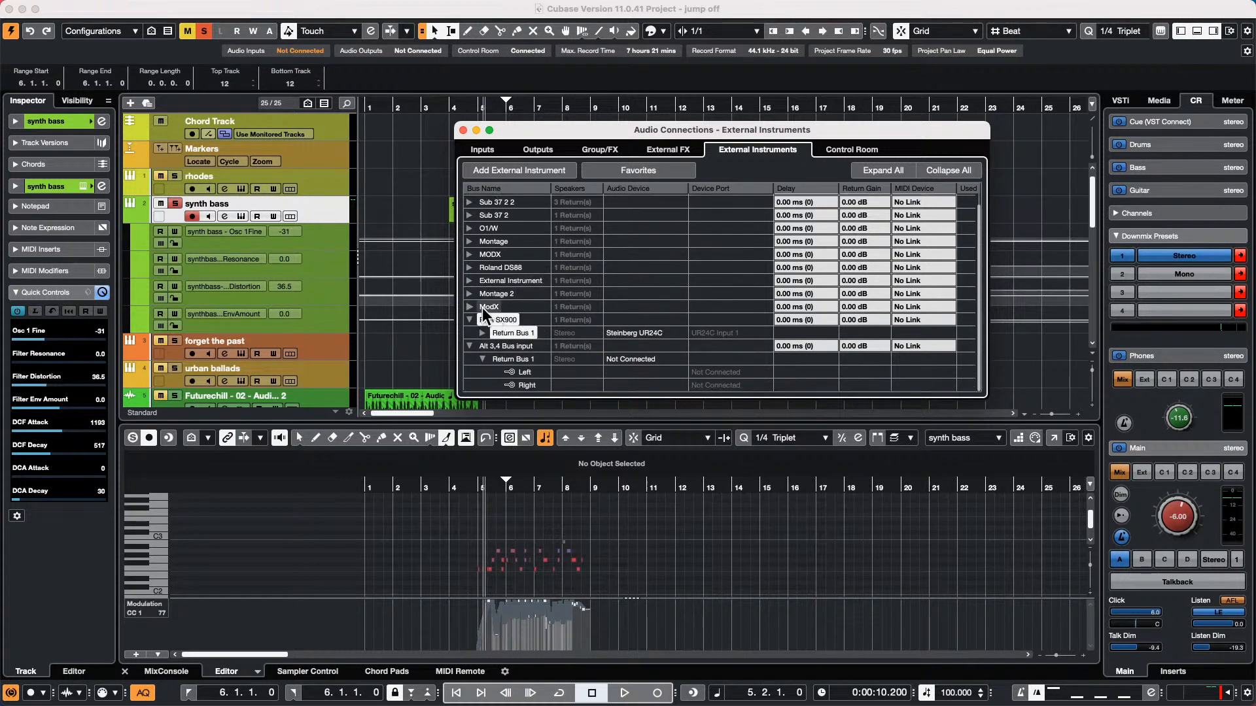
# Connect the ModX Return Bus 1 to UR24C Input 1 on the Steinberg UR24C, ending the port's existing connection
pyautogui.click(469, 307)
pyautogui.click(649, 319)
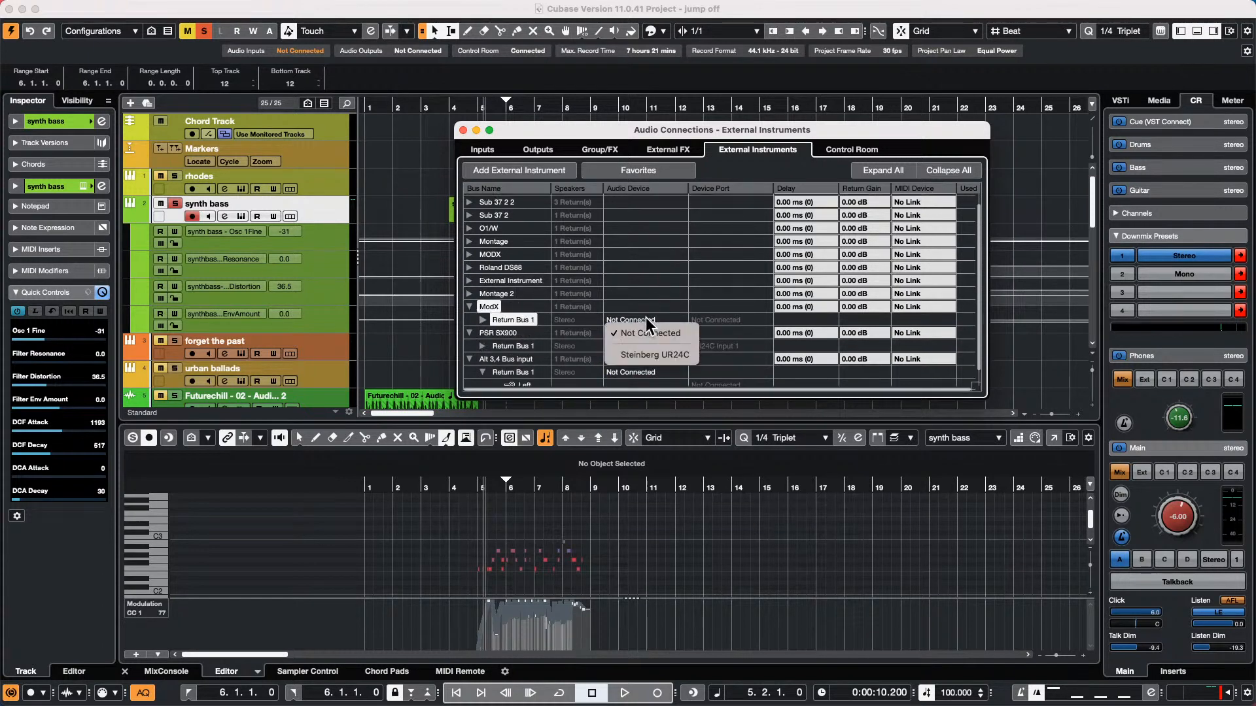
pyautogui.click(661, 352)
pyautogui.click(736, 320)
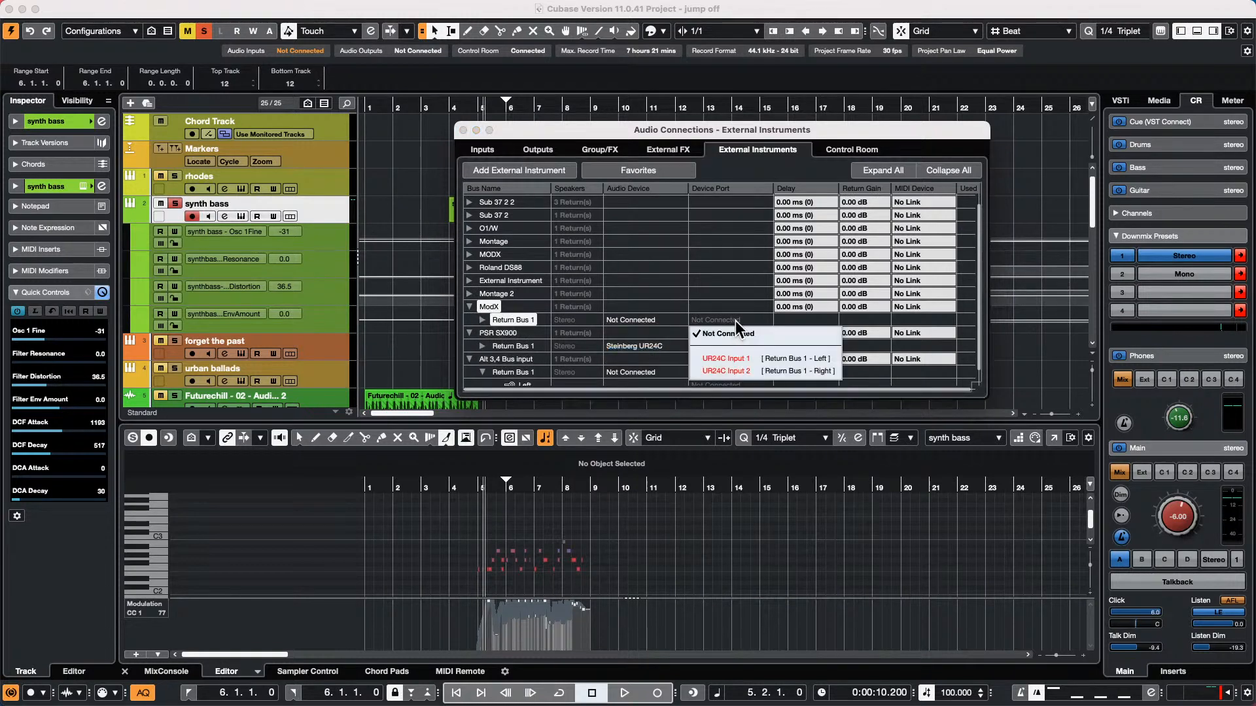
pyautogui.click(735, 357)
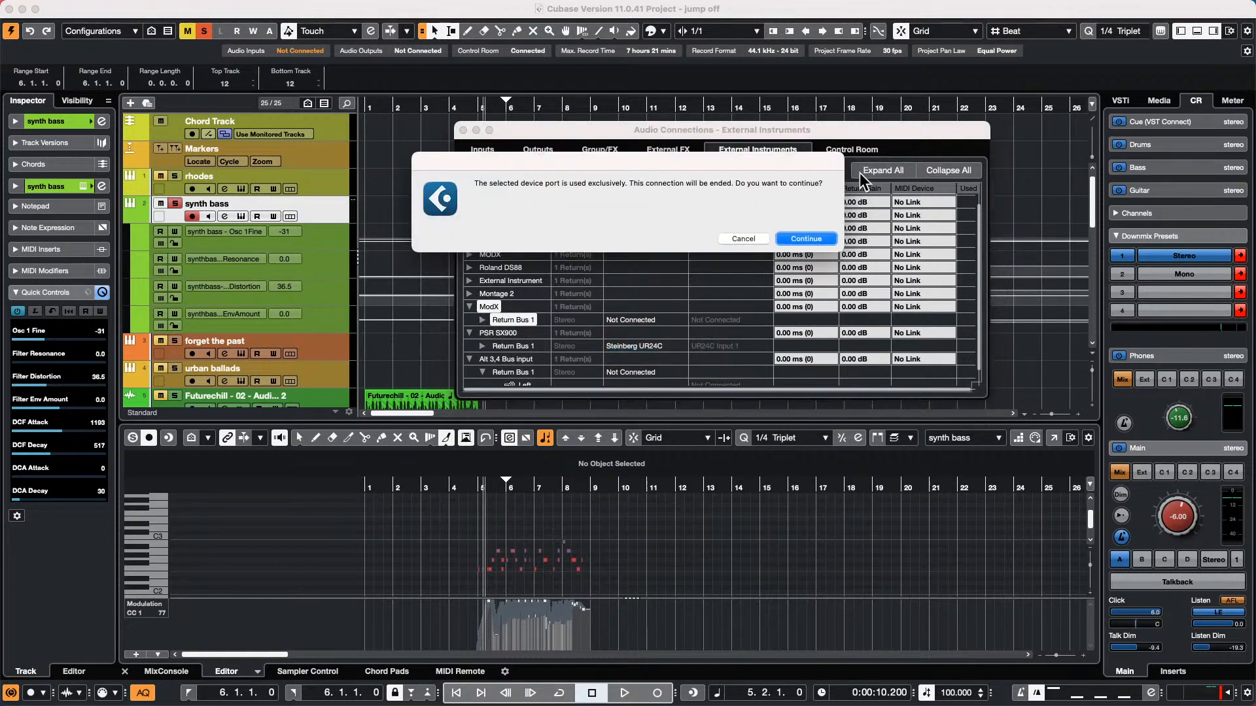
pyautogui.click(817, 238)
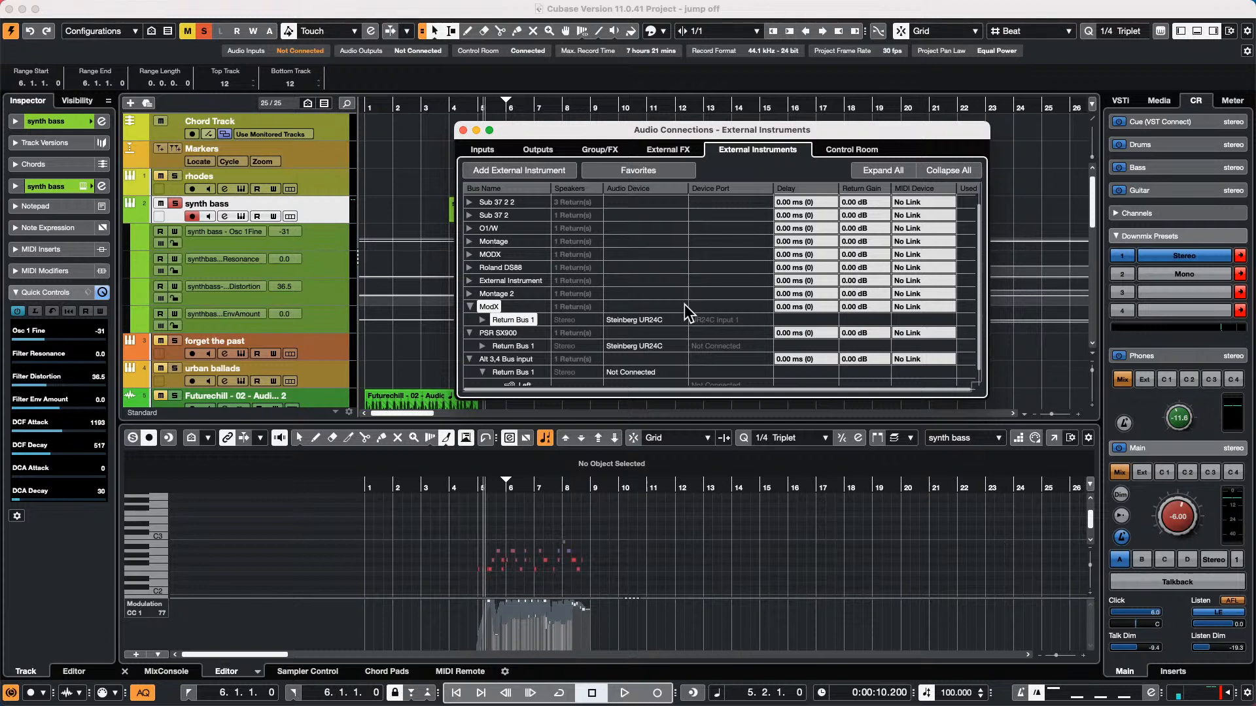
# Close the Audio Connections window, select the synth bass range from 5.4.1 to 8.2.1, and audition it as a loop
pyautogui.click(464, 130)
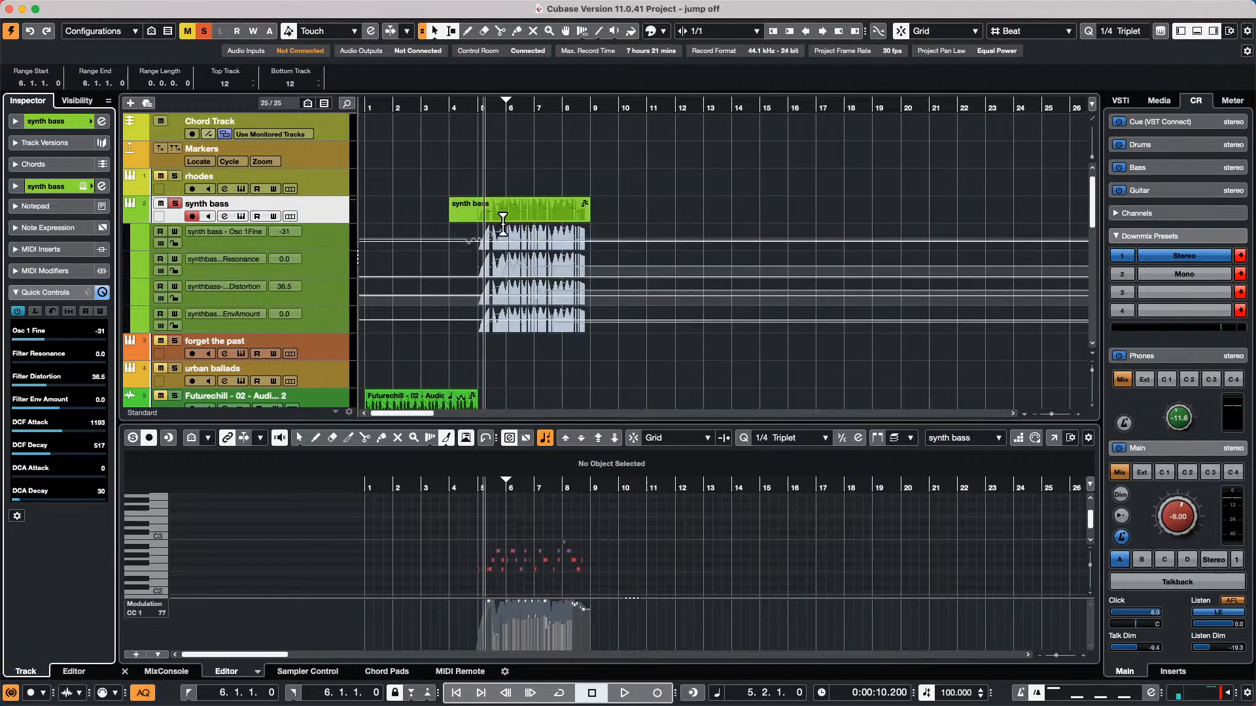
pyautogui.moveTo(499, 205); pyautogui.dragTo(573, 206)
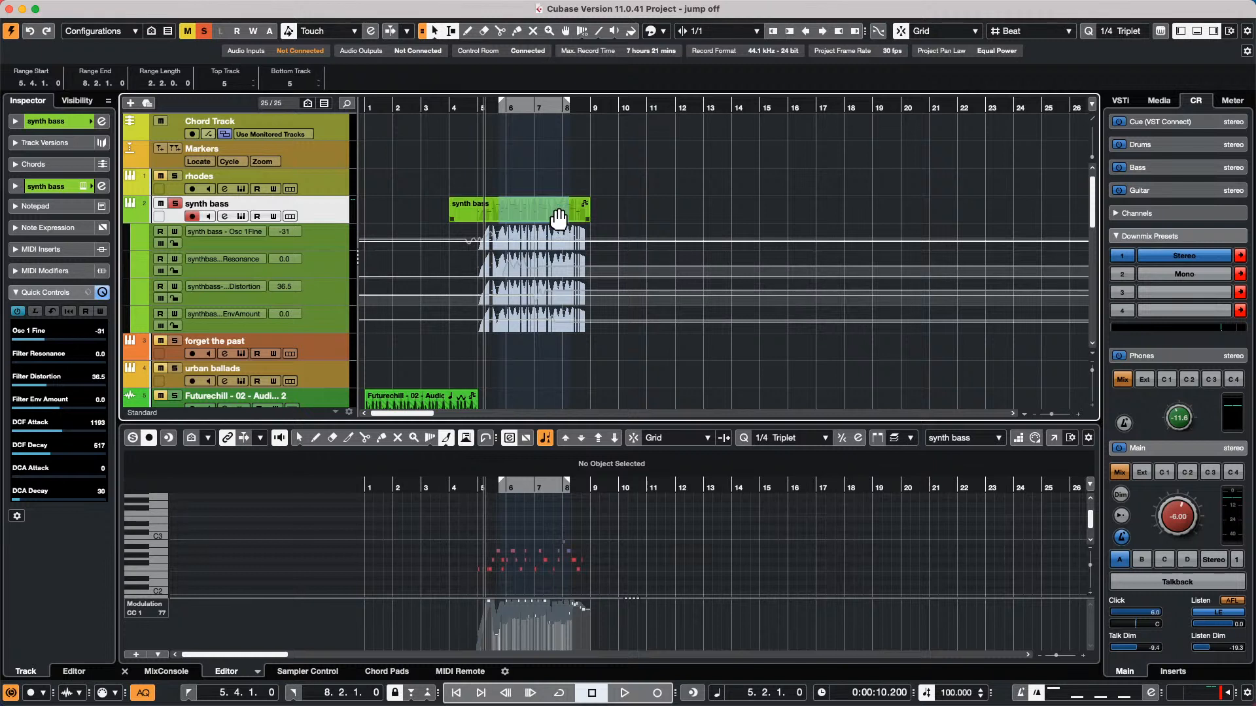
pyautogui.hotkey('shift', 'g')
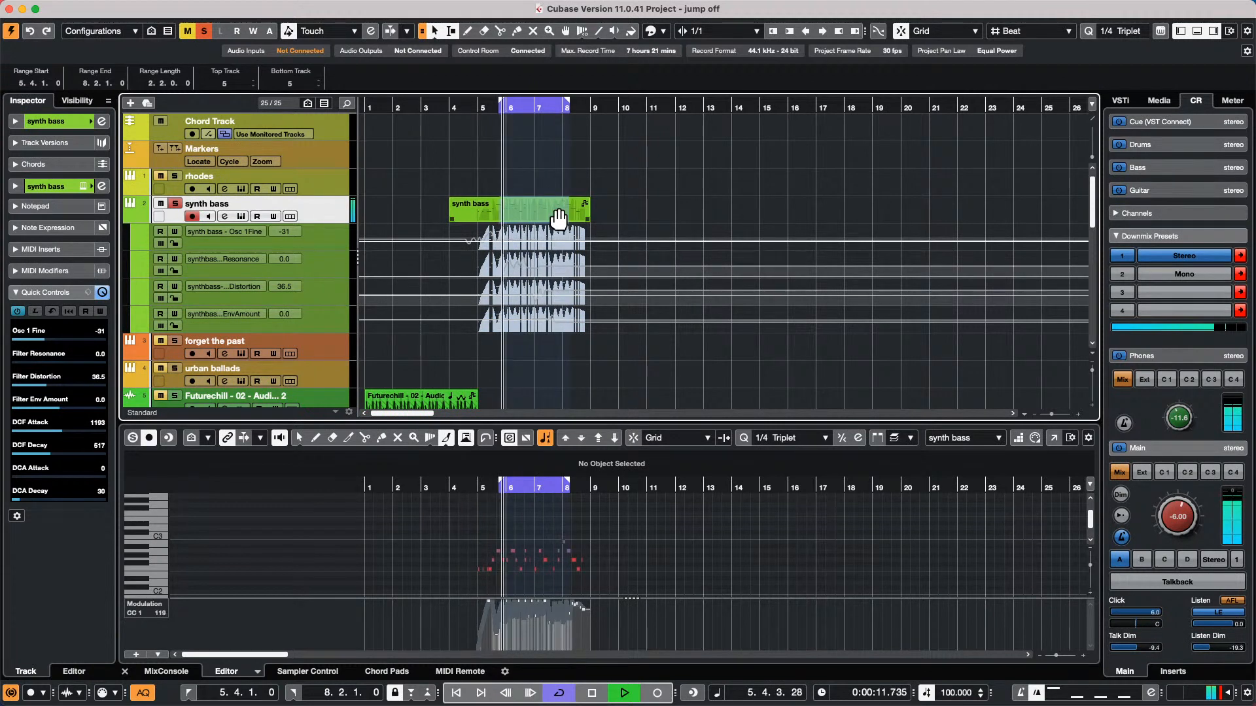
pyautogui.press('space')
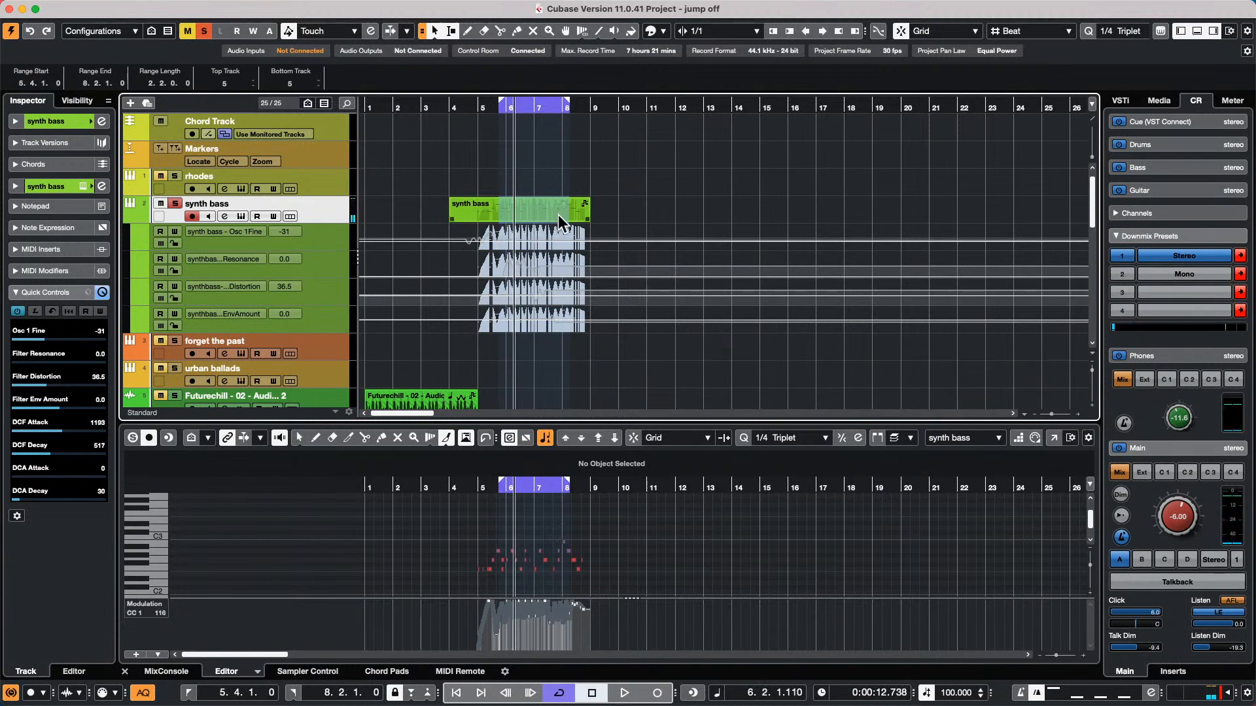
pyautogui.press('space')
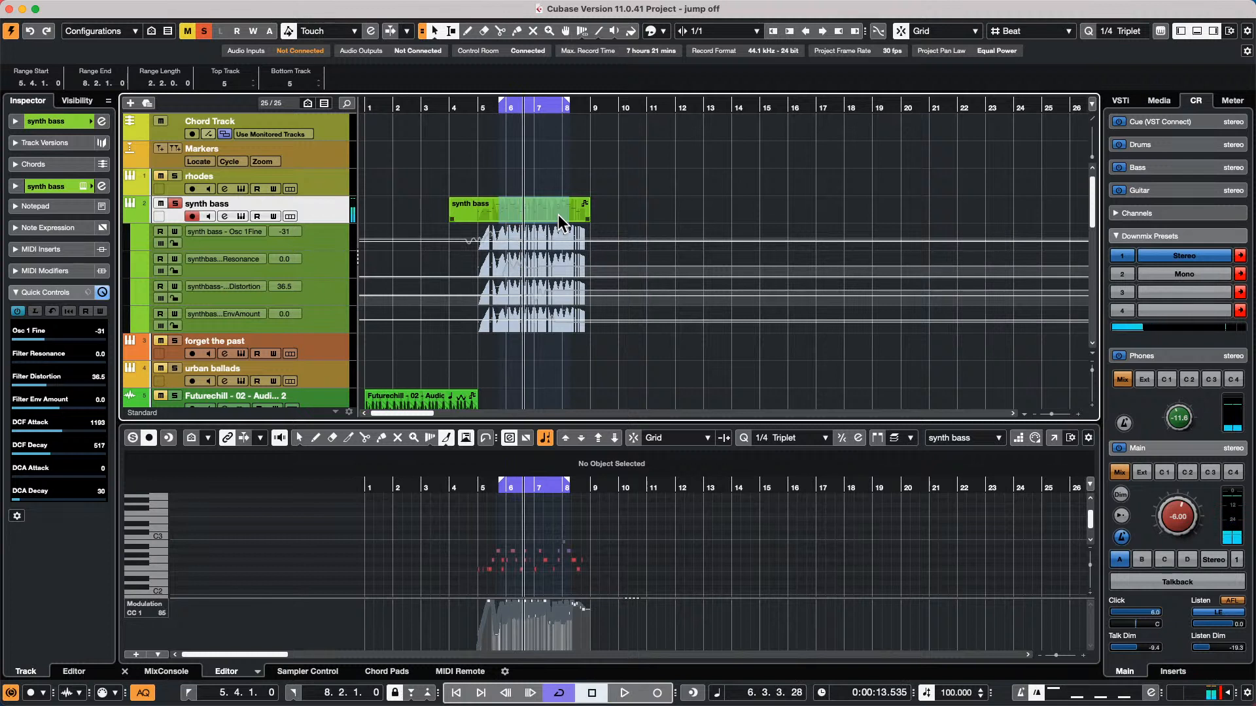
# Jump the project cursor back and forth between the left and right locators of the looped range
pyautogui.press('KP_1')
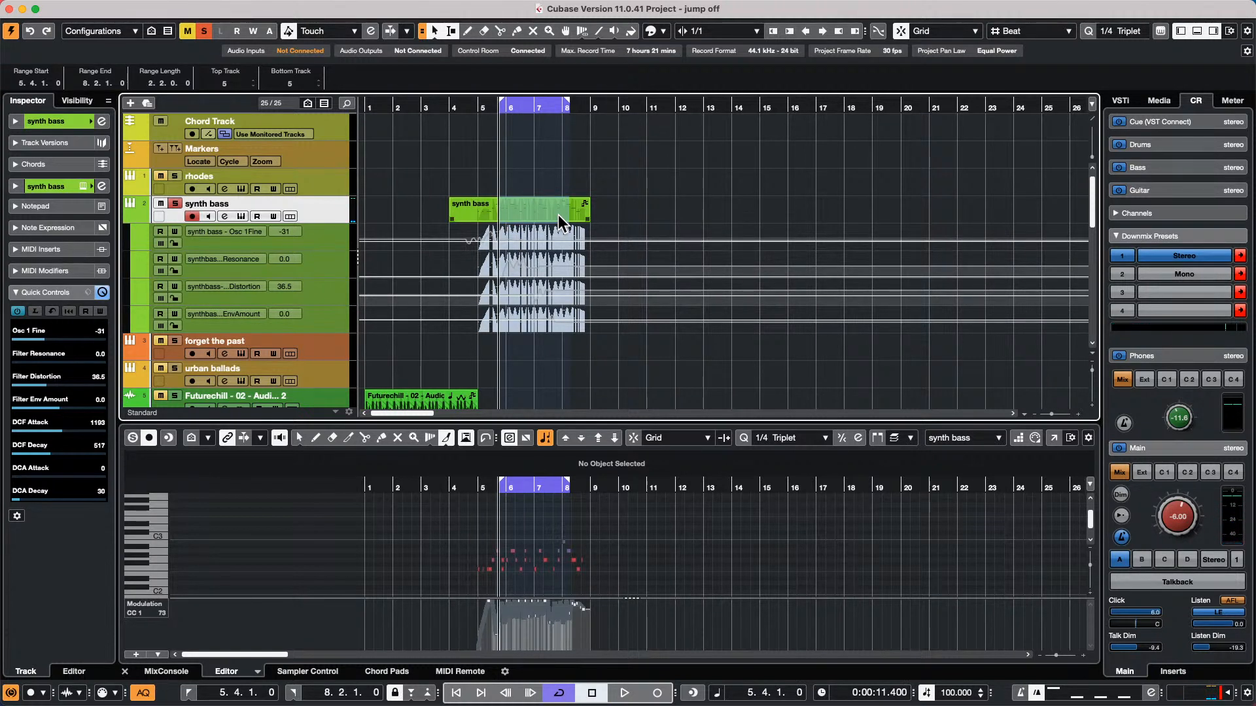
pyautogui.press('KP_2')
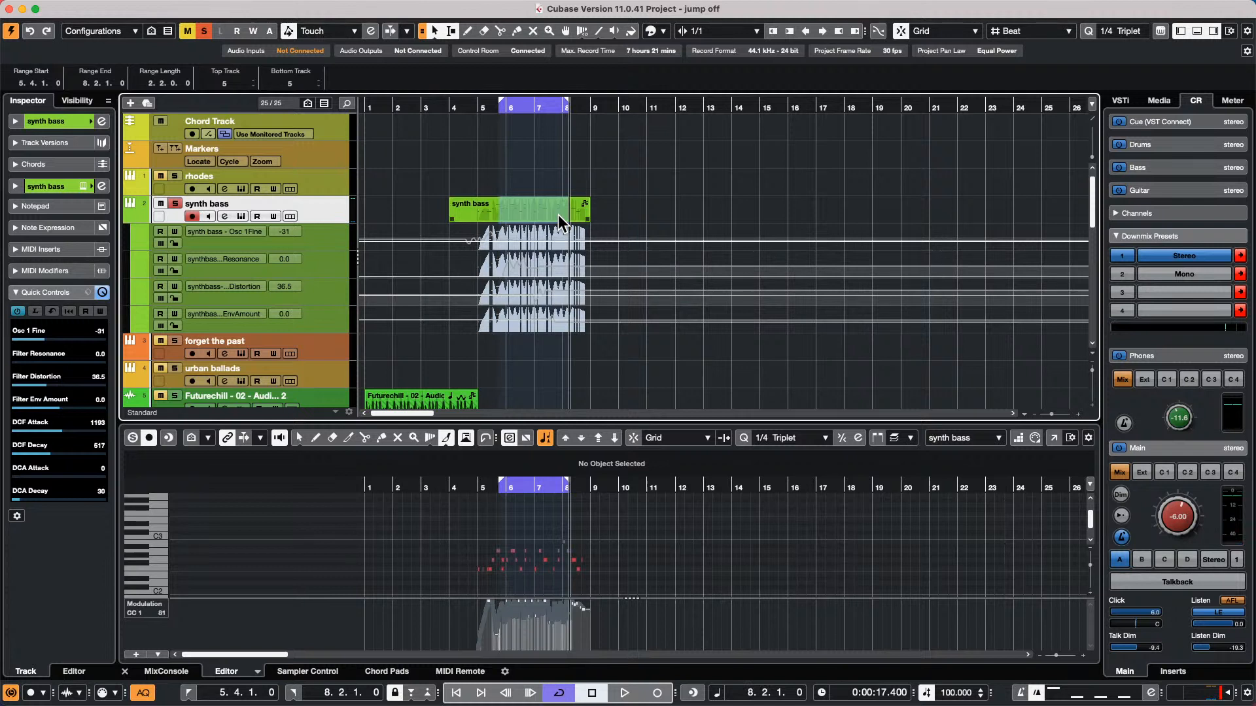
pyautogui.press('KP_1')
pyautogui.press('KP_2')
pyautogui.press('KP_1')
pyautogui.press('KP_2')
pyautogui.press('KP_1')
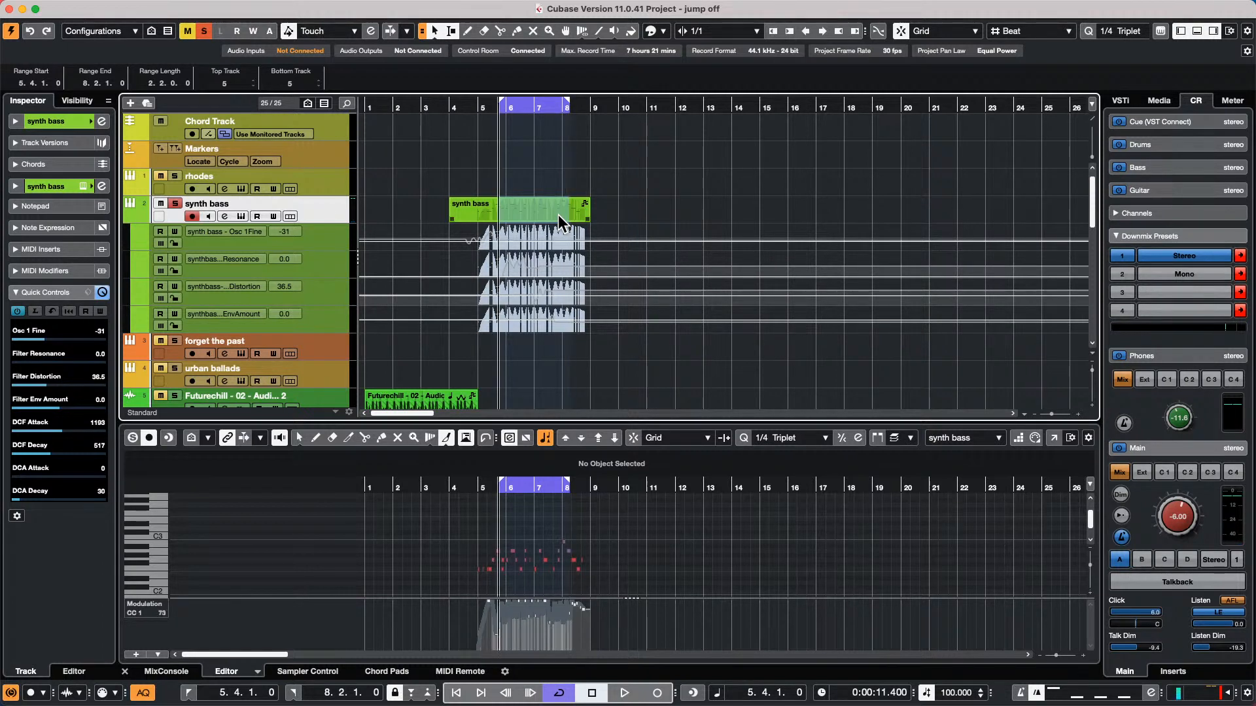
pyautogui.press('KP_2')
pyautogui.press('KP_1')
pyautogui.press('KP_2')
pyautogui.press('KP_1')
pyautogui.press('KP_2')
pyautogui.press('KP_1')
pyautogui.press('KP_2')
pyautogui.press('KP_1')
# Enable Return to Start Position on Stop in the Transport preferences and apply the change
pyautogui.moveTo(259, 2)
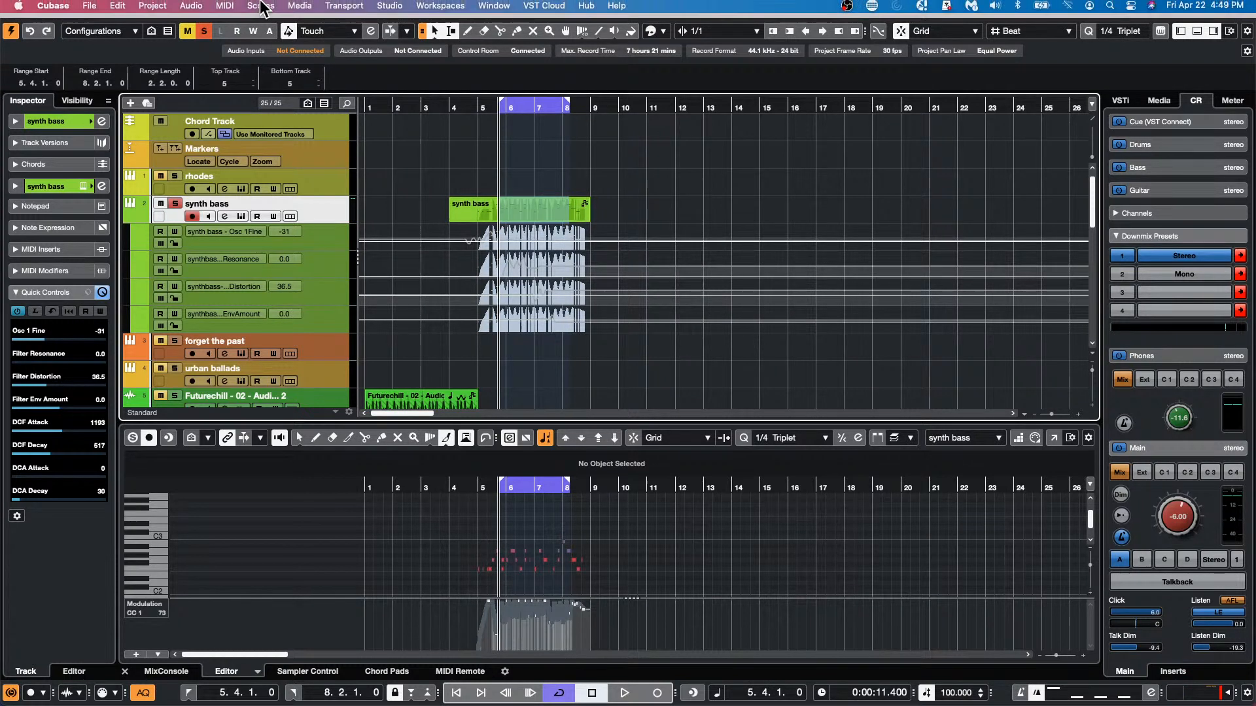
pyautogui.click(119, 6)
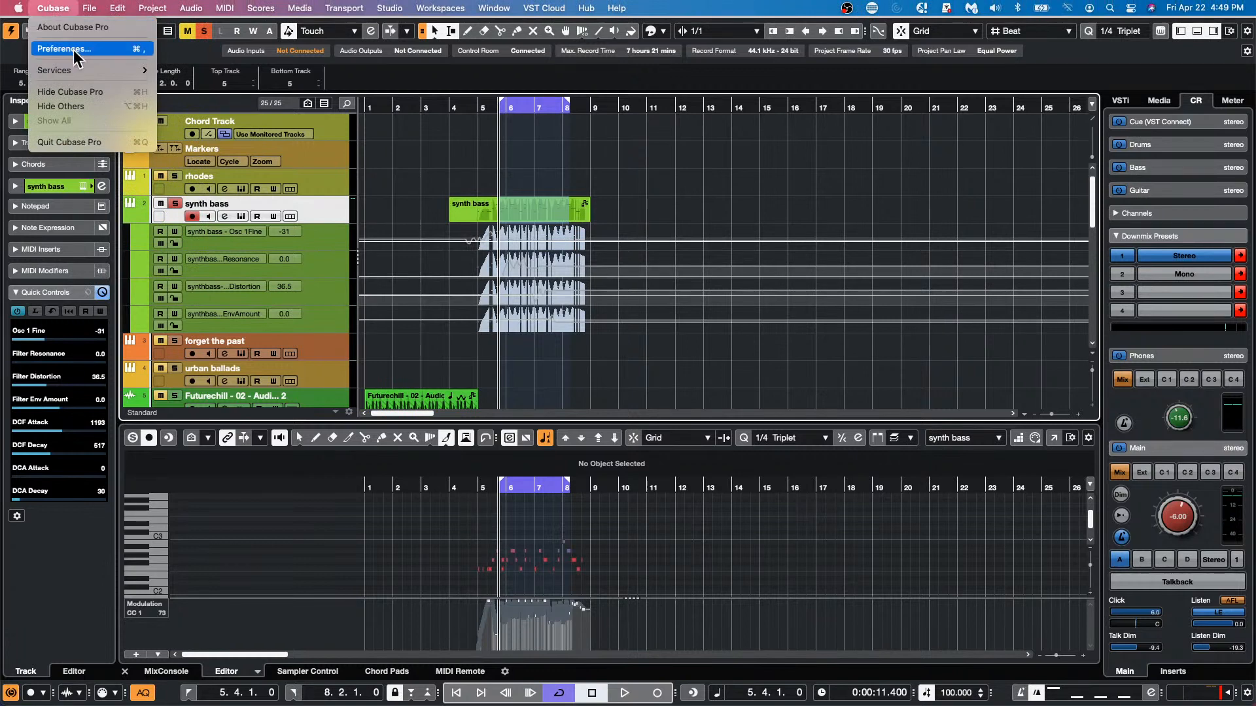
pyautogui.click(147, 52)
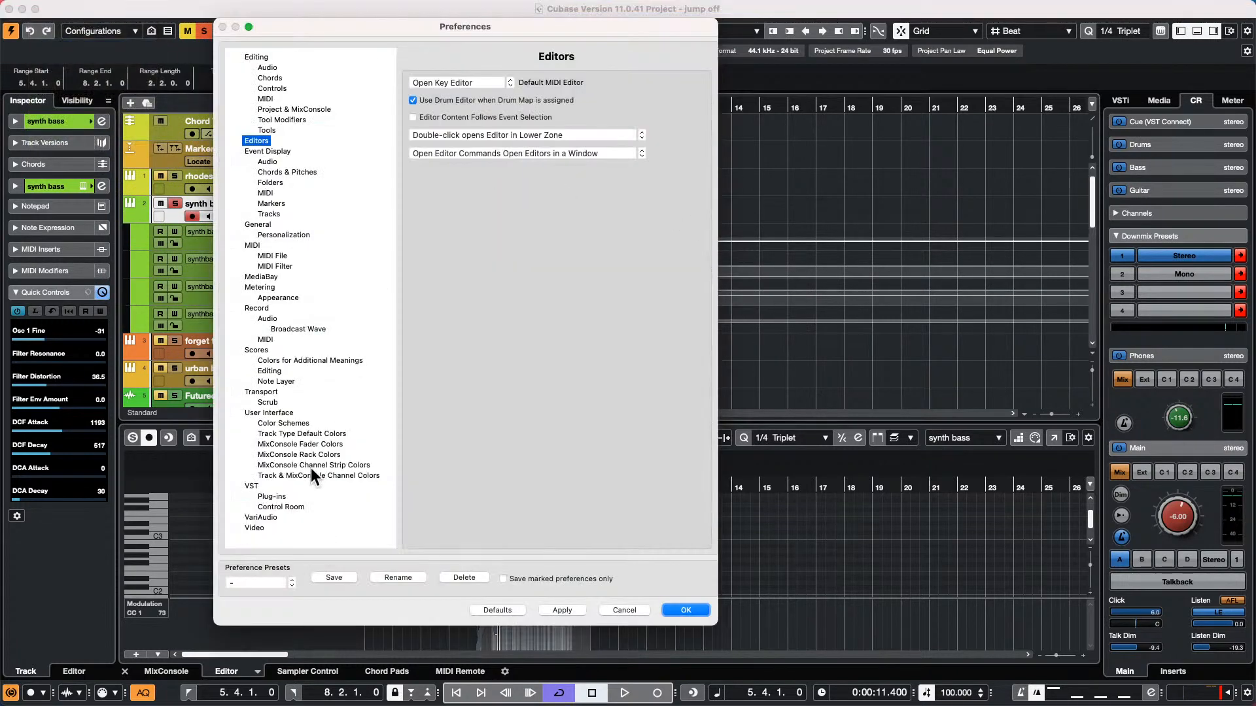
pyautogui.click(261, 392)
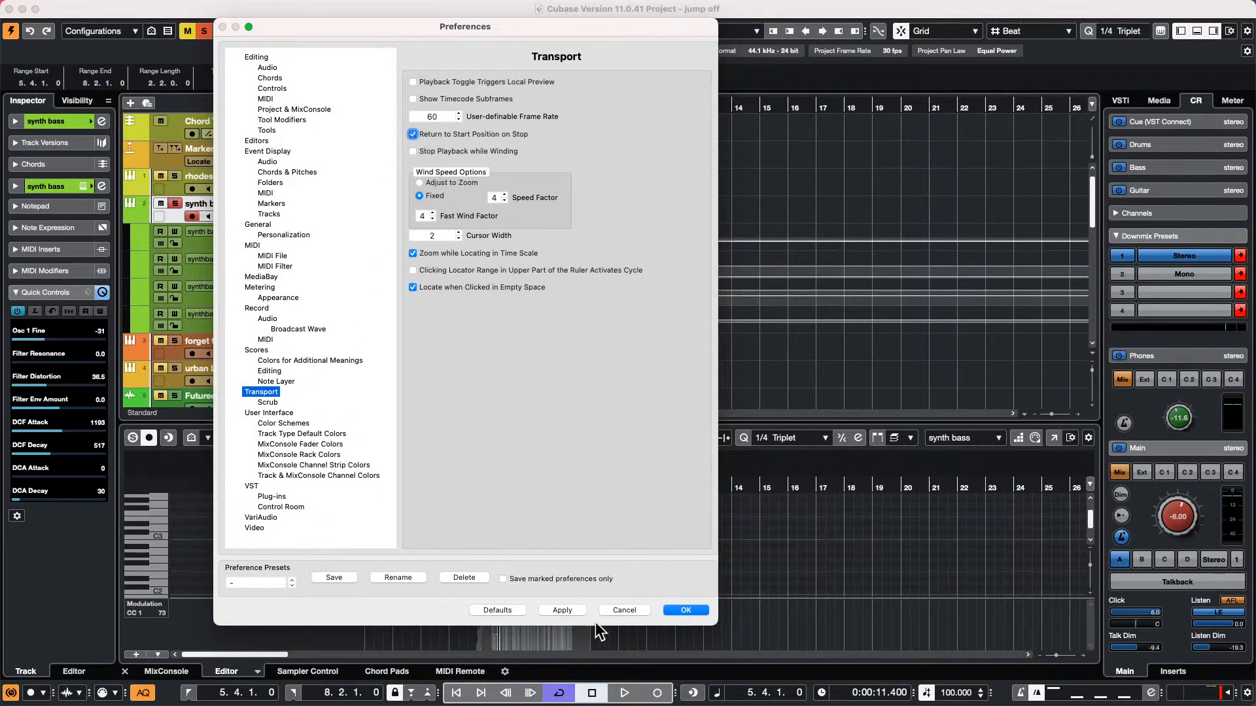
pyautogui.click(683, 608)
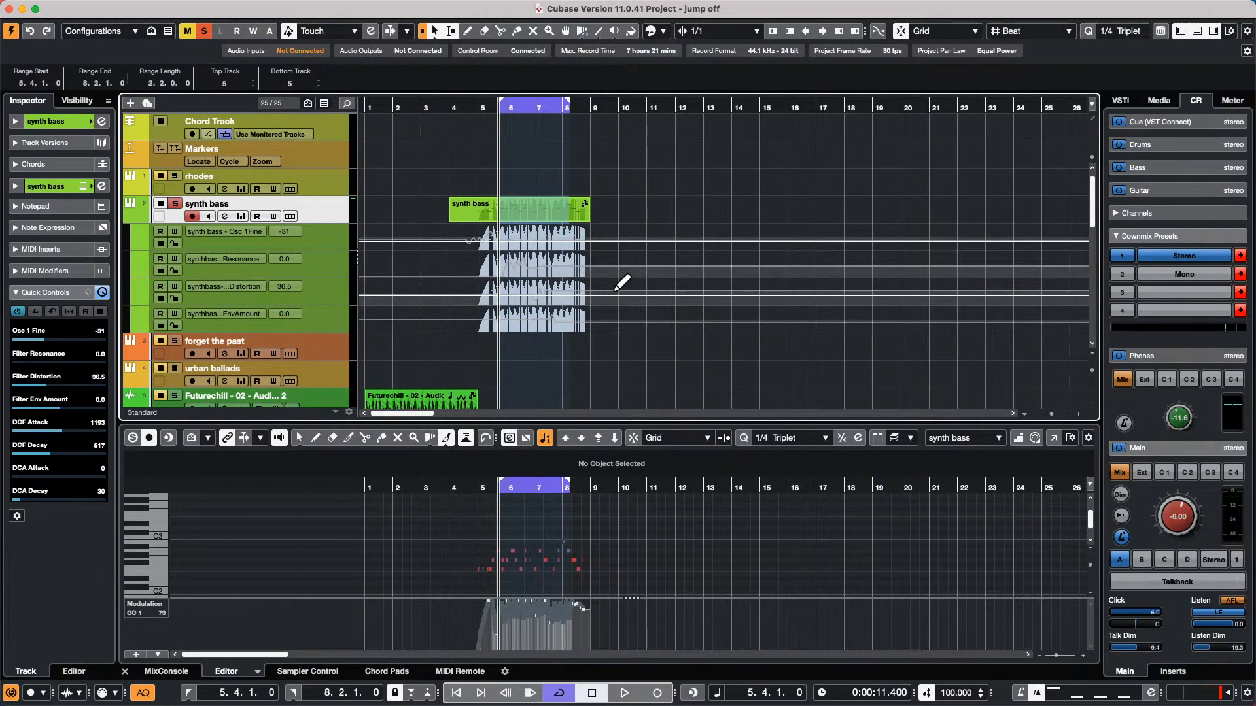
# Start and stop loop playback twice to test the return to the start position, and send the cursor to the project start
pyautogui.press('space')
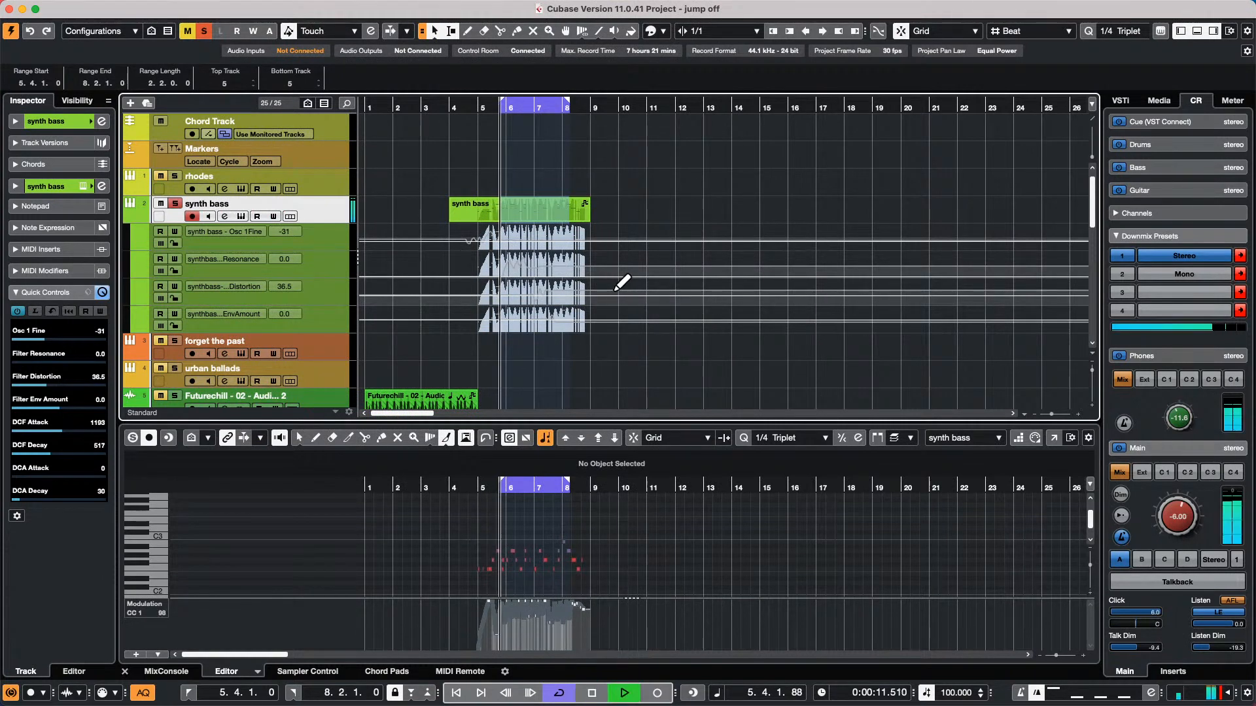
pyautogui.press('space')
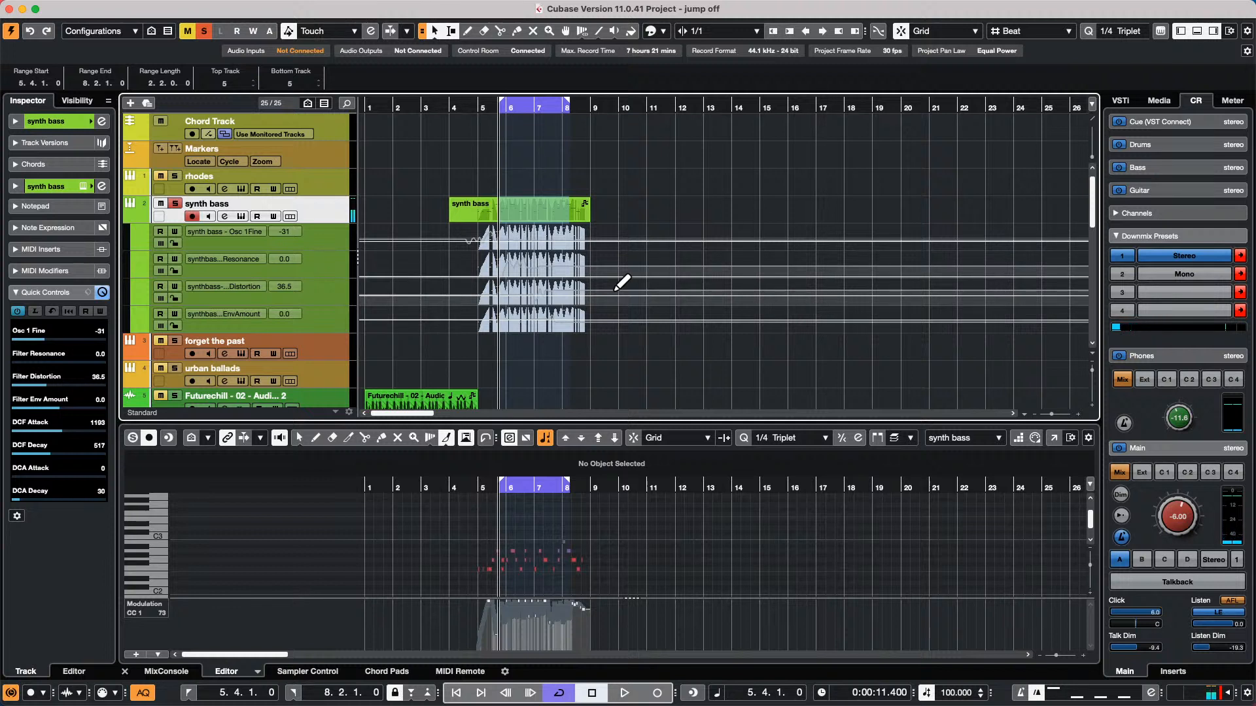
pyautogui.press('space')
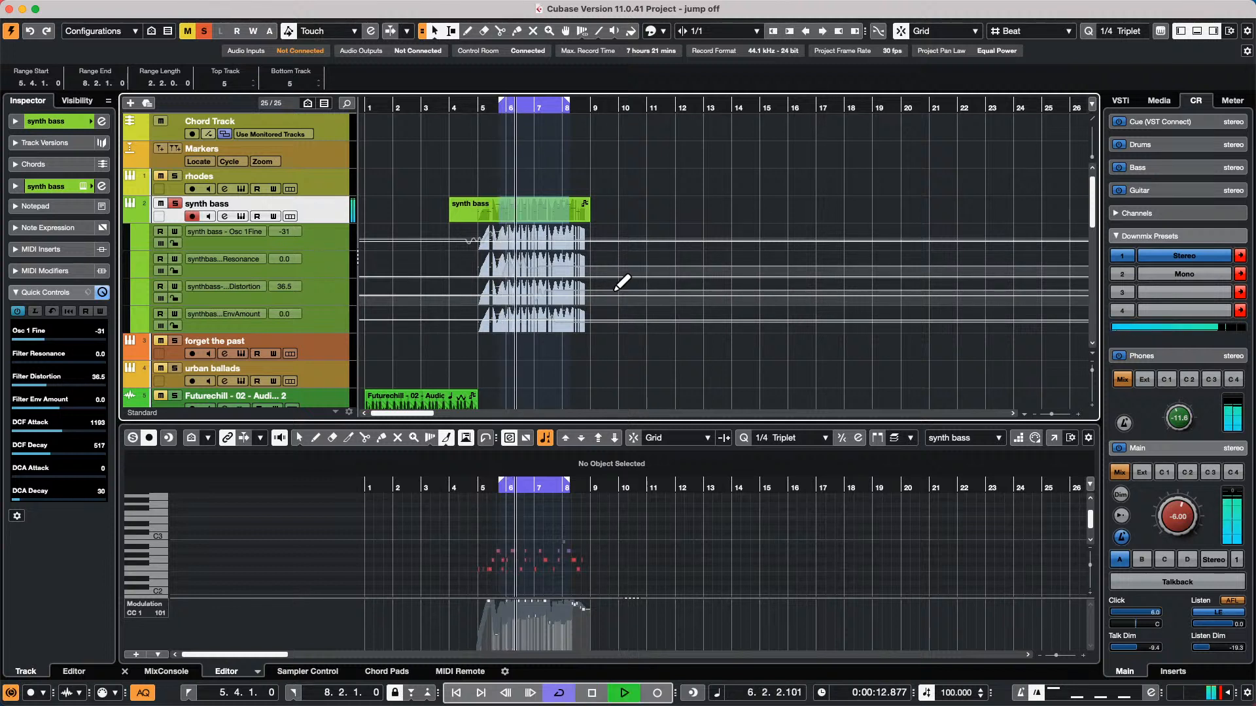
pyautogui.press('space')
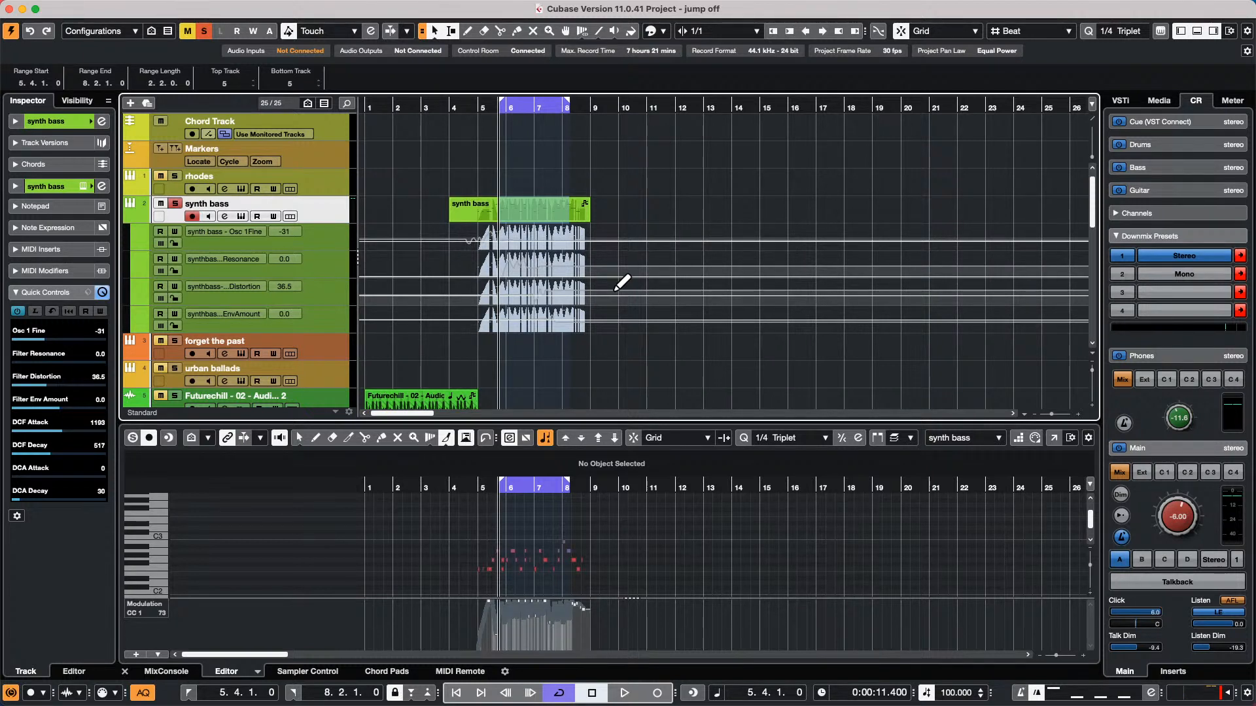
pyautogui.click(387, 105)
pyautogui.press('.')
# Open the recent project tempo detect jazz.cpr, accept Projects as the folder, and activate the project
pyautogui.moveTo(30, 3)
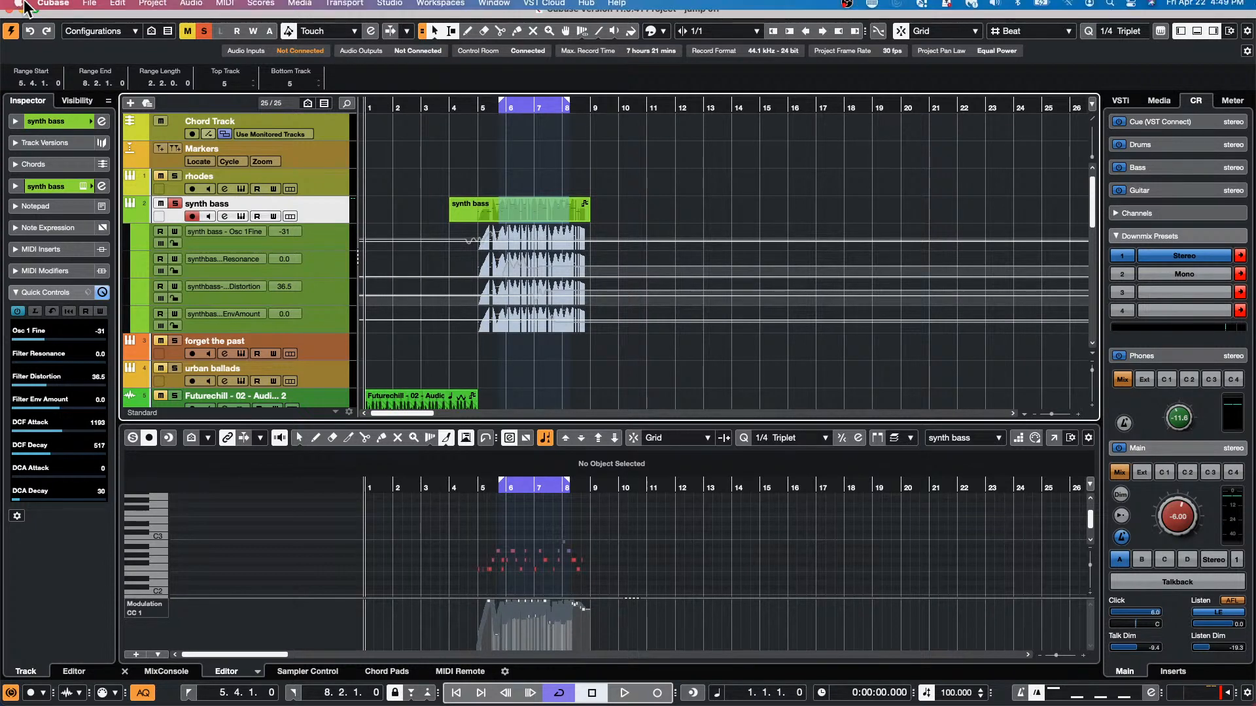
pyautogui.click(112, 8)
pyautogui.moveTo(95, 8)
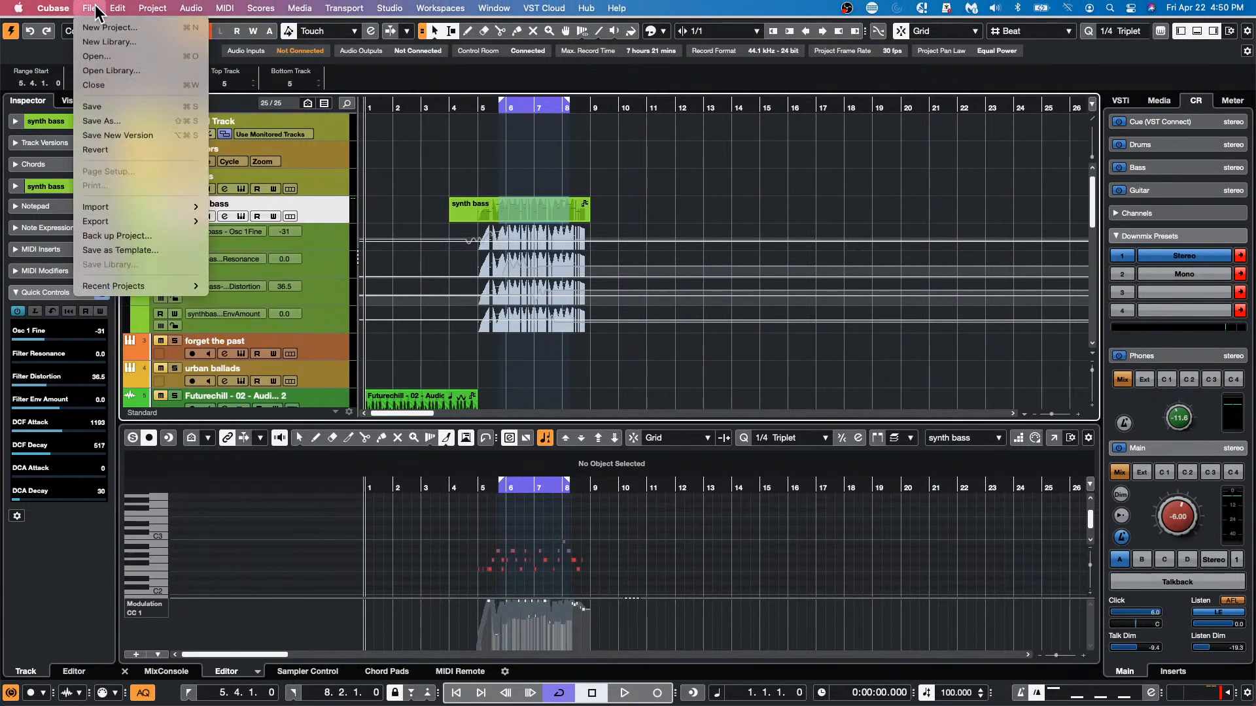
pyautogui.moveTo(144, 298)
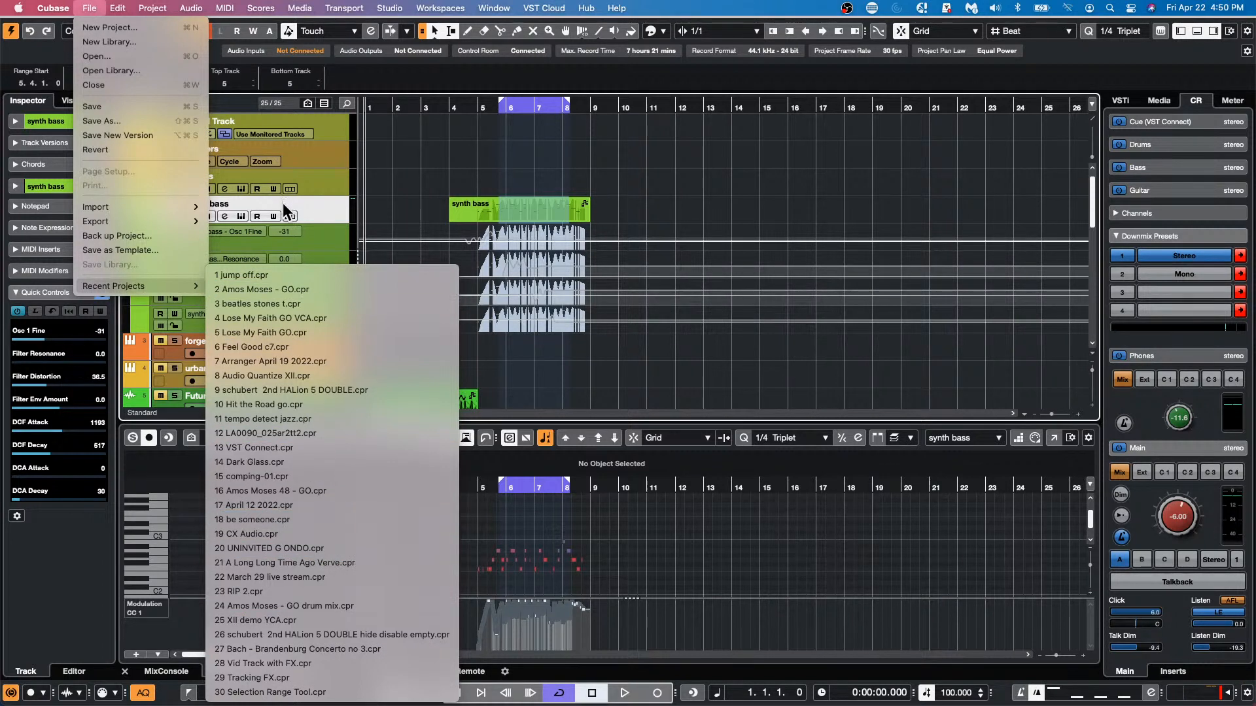
pyautogui.click(310, 421)
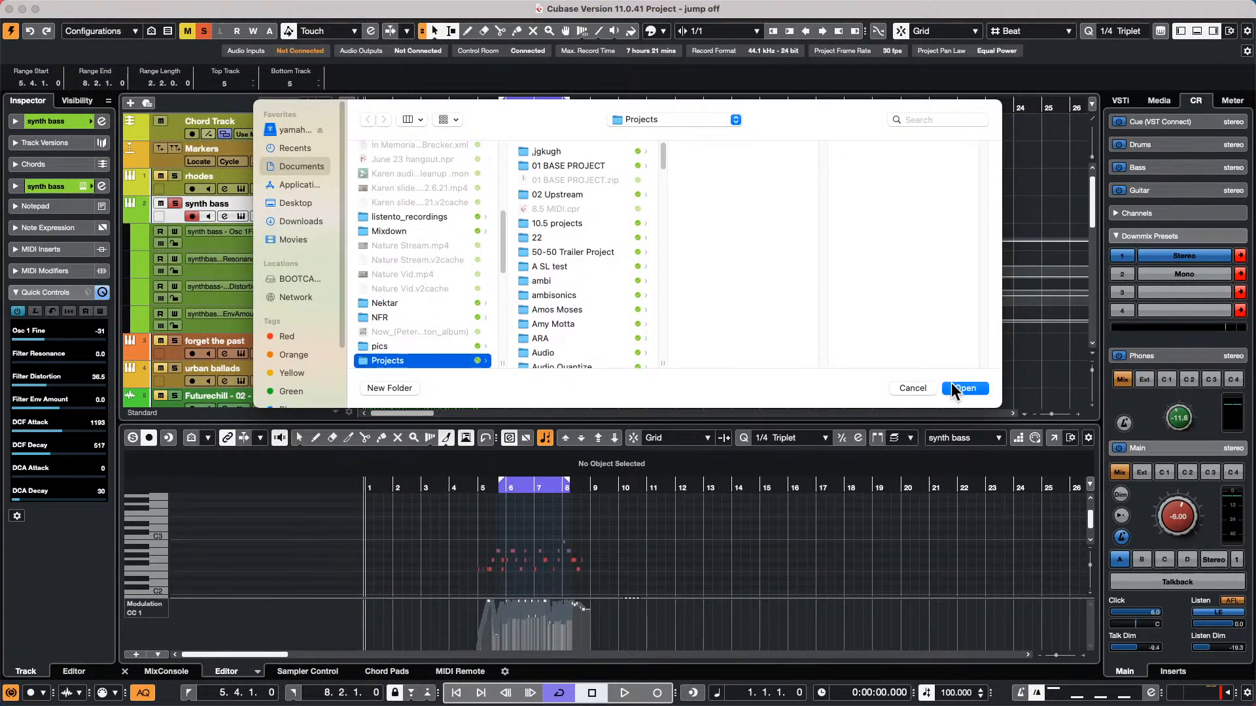
pyautogui.click(963, 389)
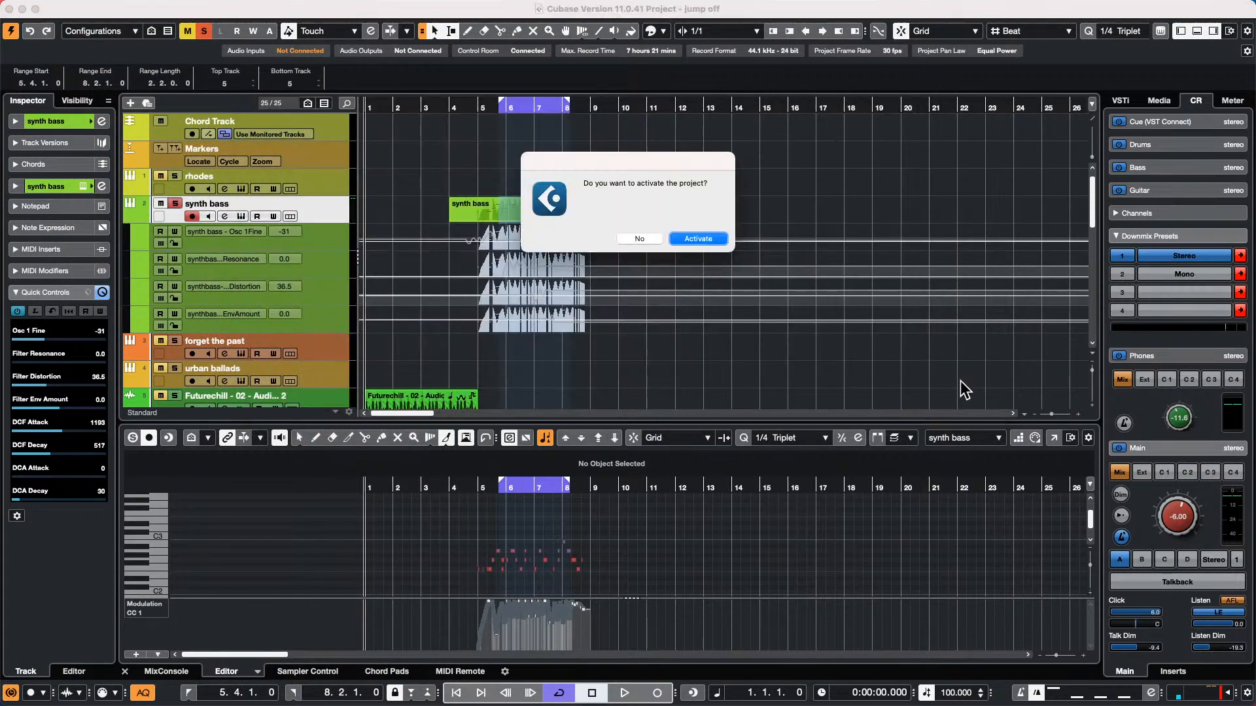
pyautogui.click(694, 238)
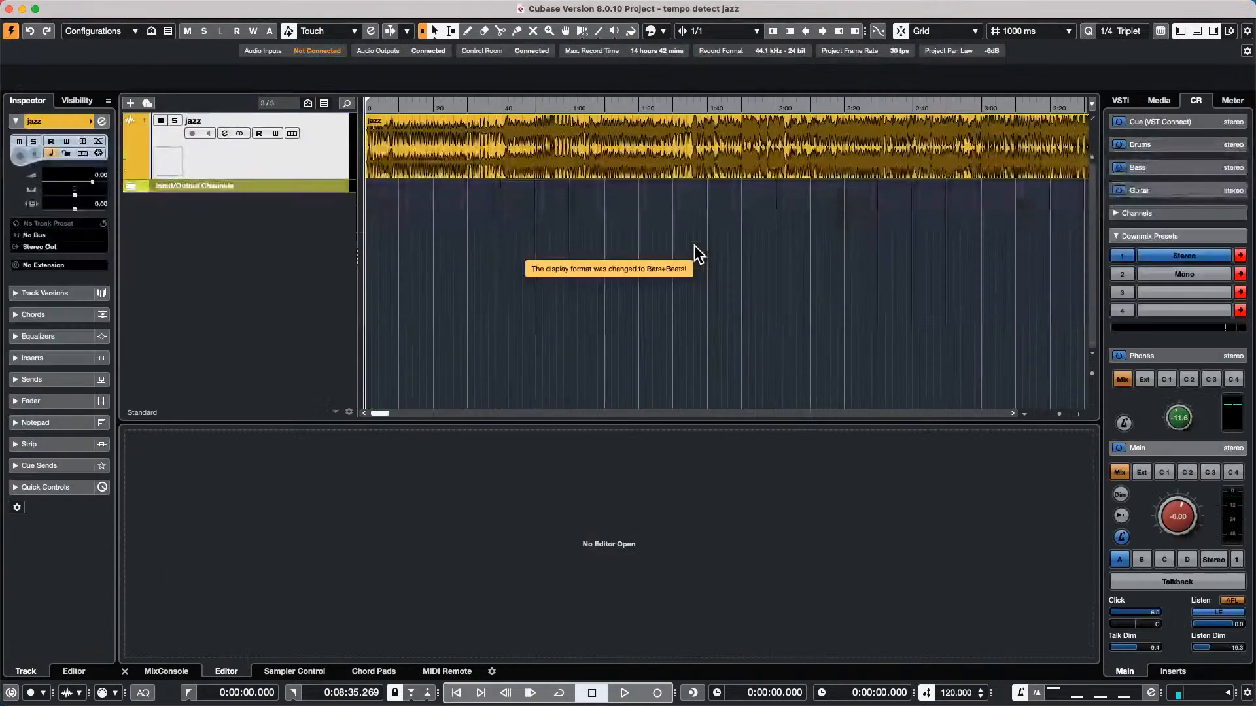
# Copy the jazz event along its track, starting at 9:12, doubling the selected events until eight fill the timeline past one hour
pyautogui.moveTo(527, 107); pyautogui.dragTo(503, 55)
pyautogui.click(400, 162)
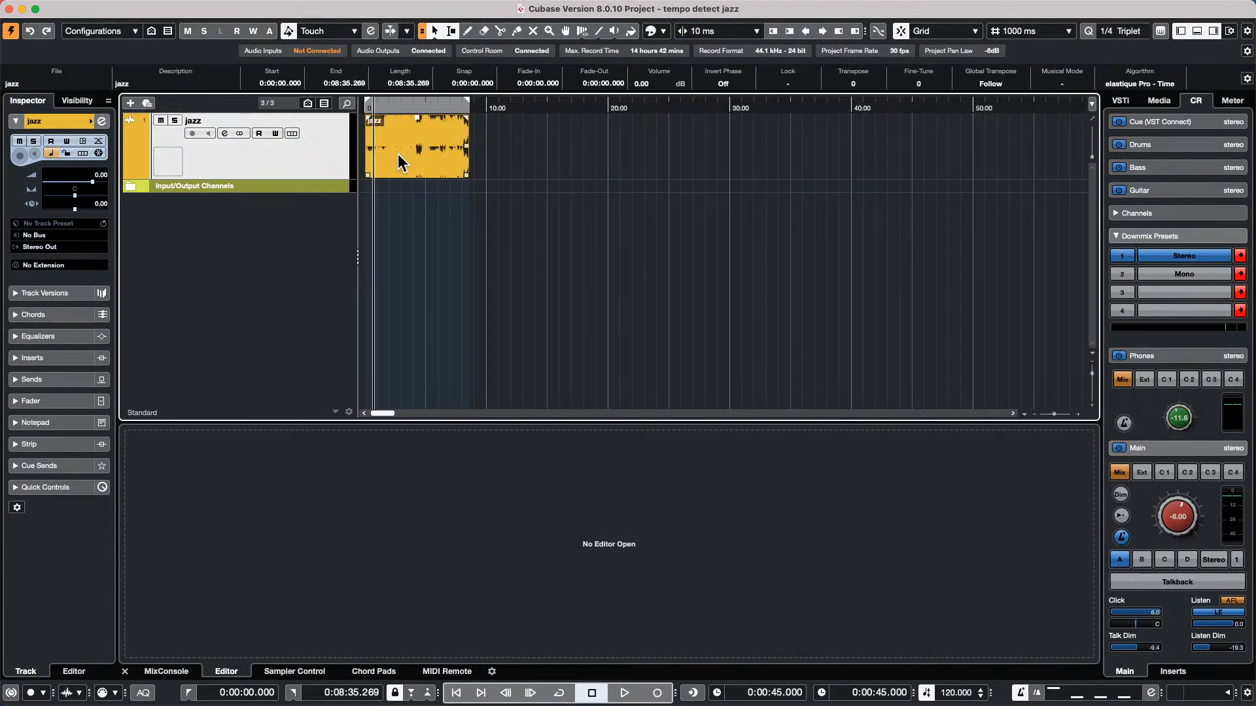
pyautogui.moveTo(400, 163); pyautogui.dragTo(512, 157)
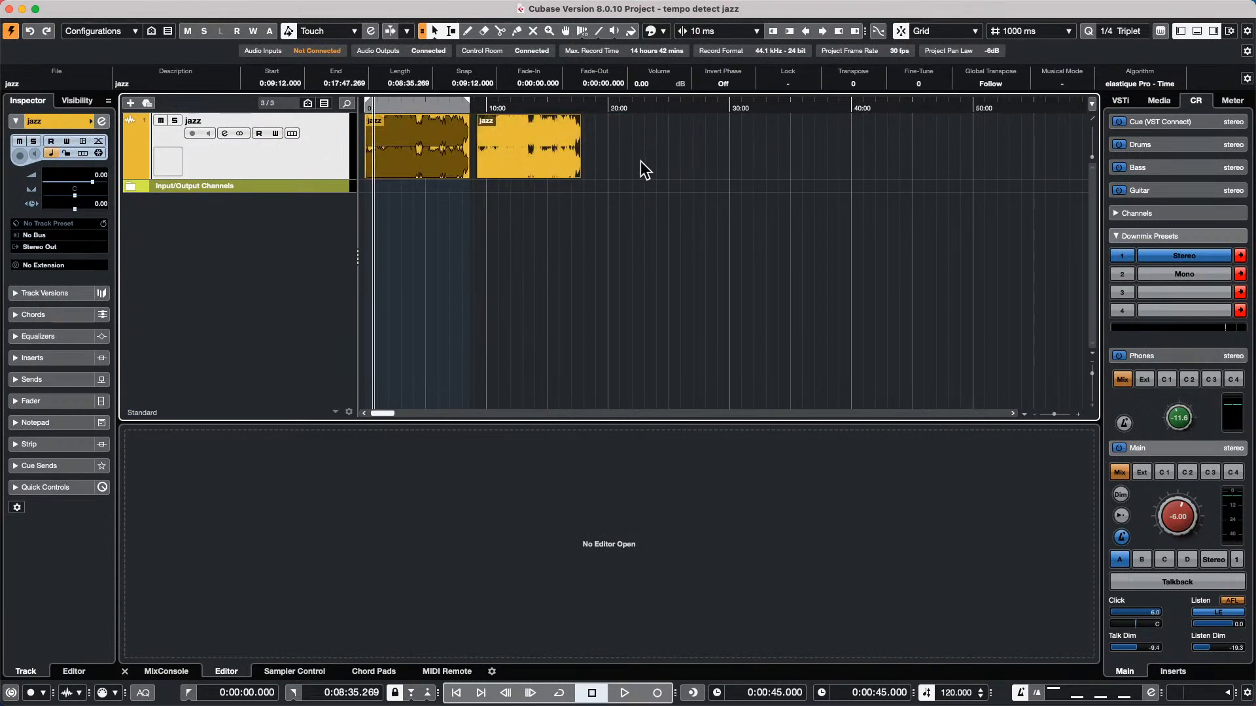
pyautogui.moveTo(644, 170); pyautogui.dragTo(364, 171)
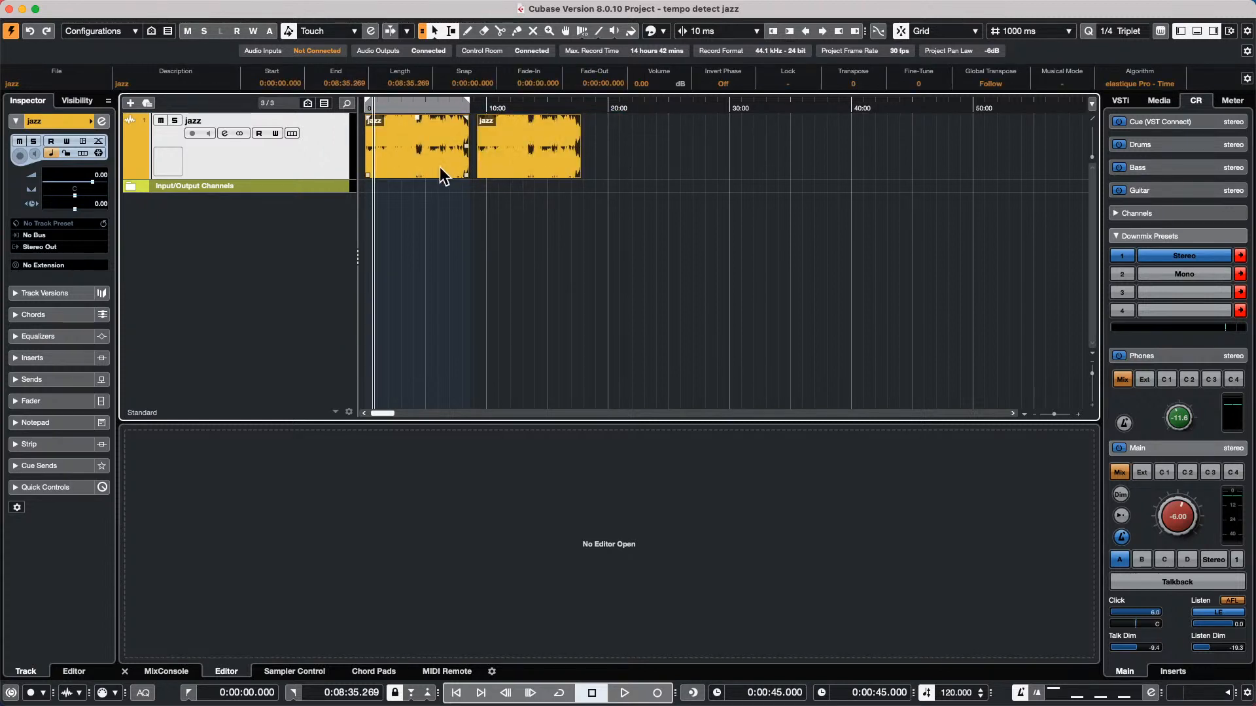
pyautogui.moveTo(442, 175); pyautogui.dragTo(665, 140)
pyautogui.moveTo(836, 160); pyautogui.dragTo(339, 146)
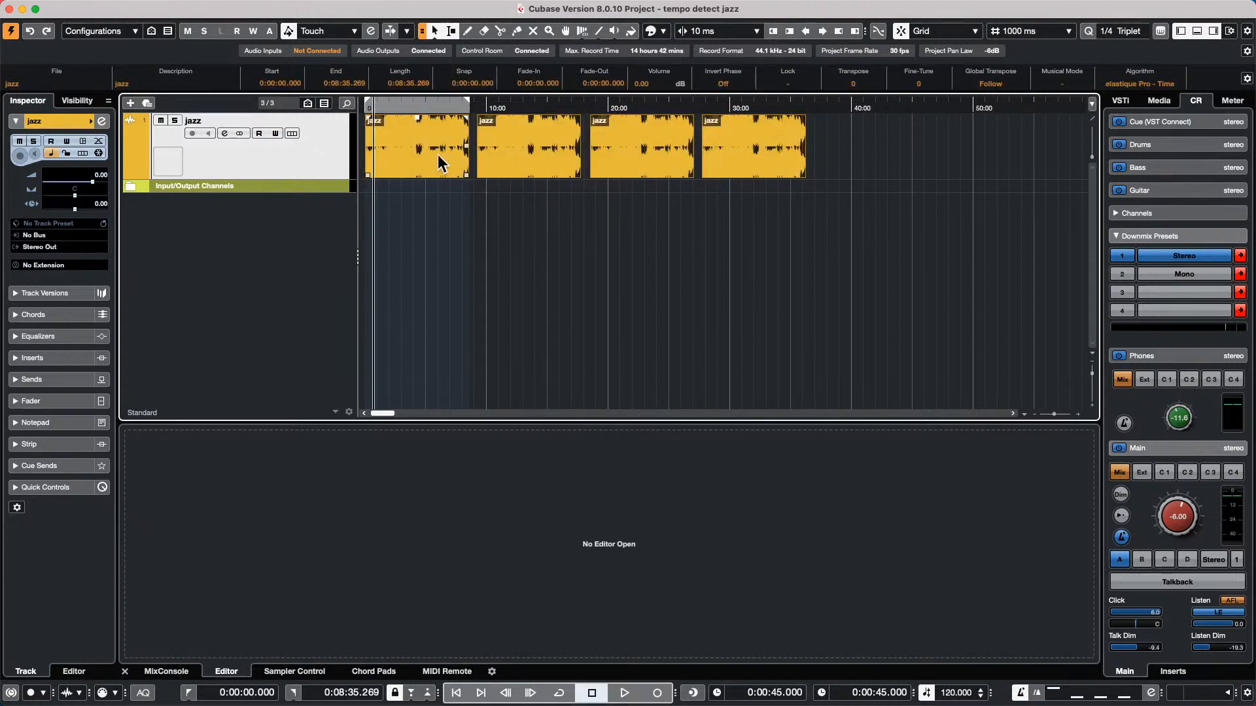
pyautogui.moveTo(443, 164); pyautogui.dragTo(881, 143)
pyautogui.click(487, 230)
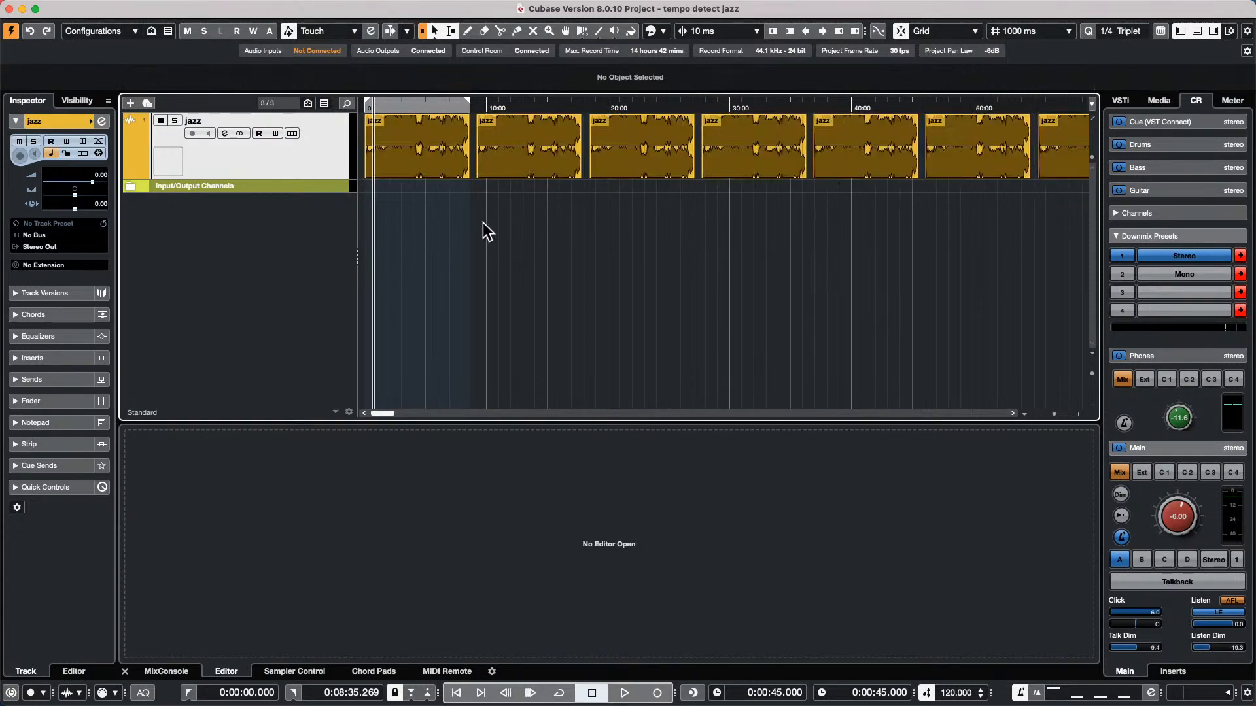
pyautogui.moveTo(441, 104); pyautogui.dragTo(273, 161)
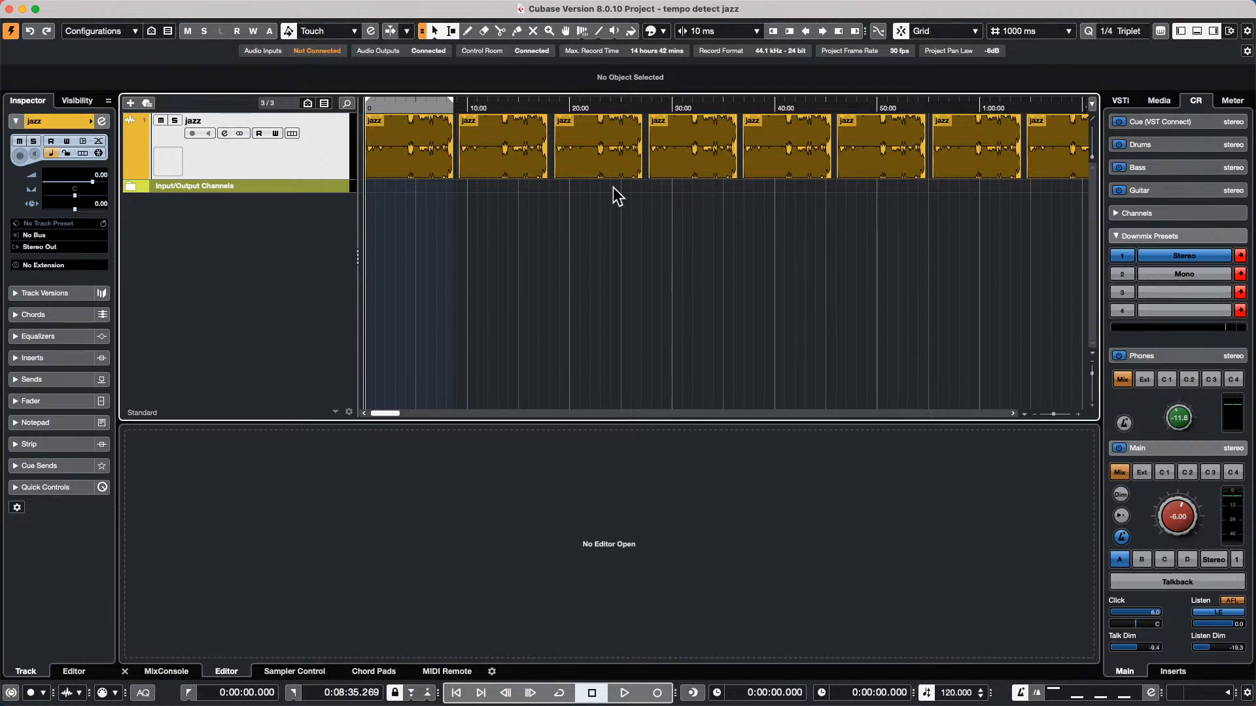
# Add one instrument track with No VST Instrument below the jazz track
pyautogui.rightClick(226, 219)
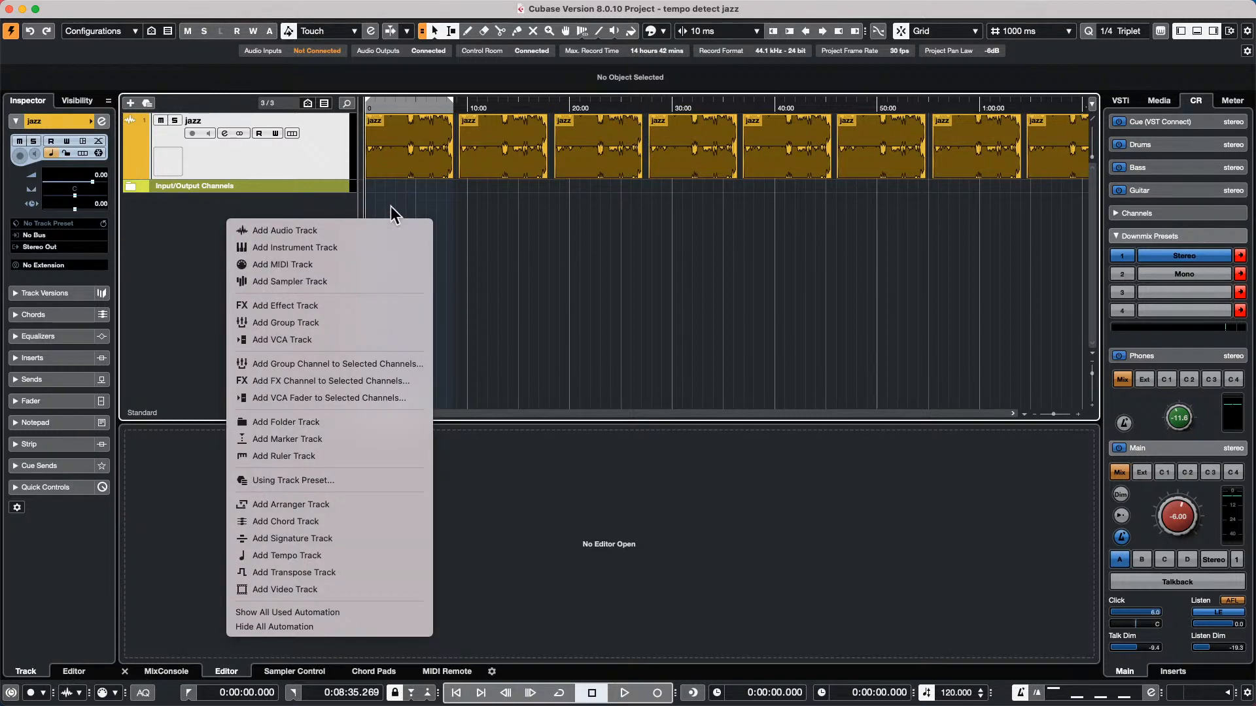
pyautogui.click(387, 252)
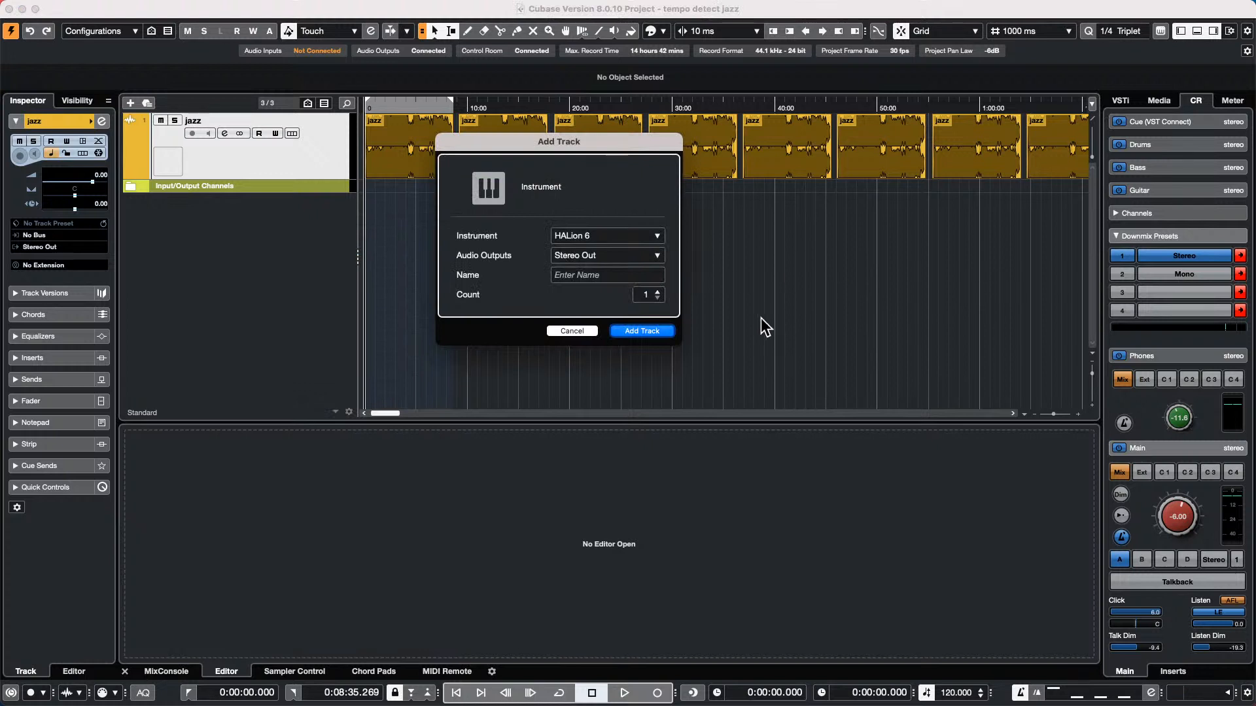
pyautogui.click(613, 236)
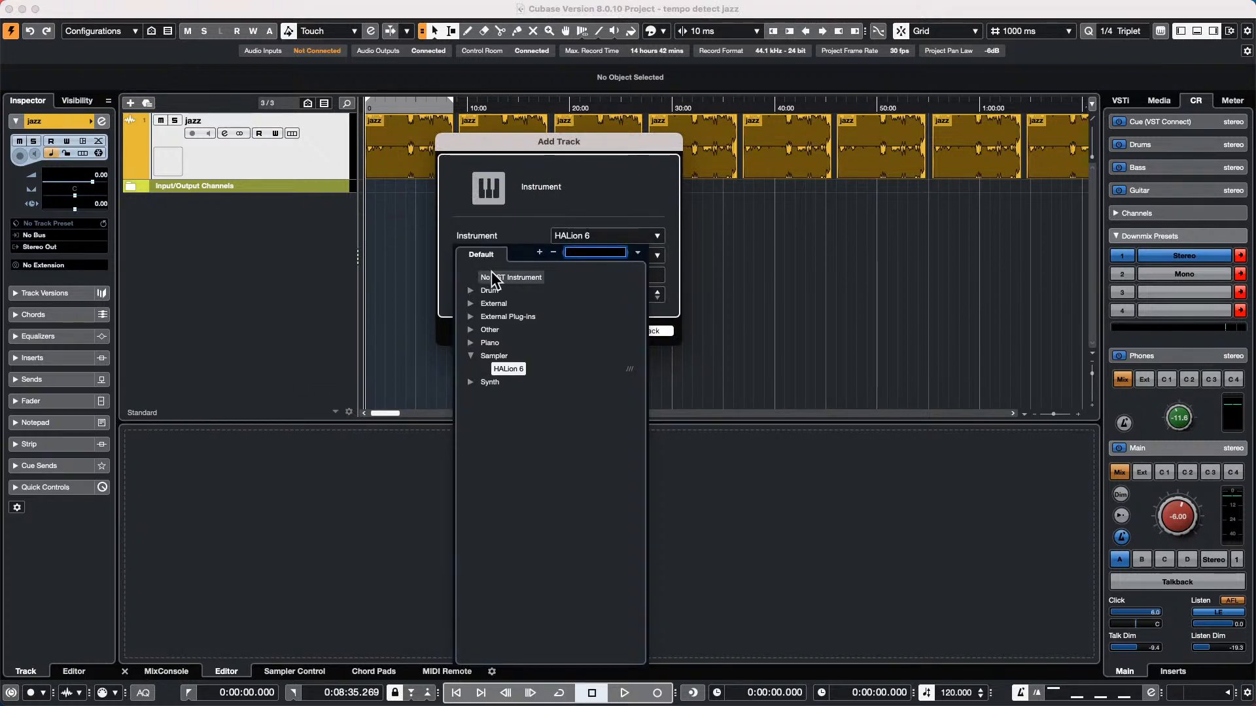
pyautogui.click(497, 277)
pyautogui.click(652, 333)
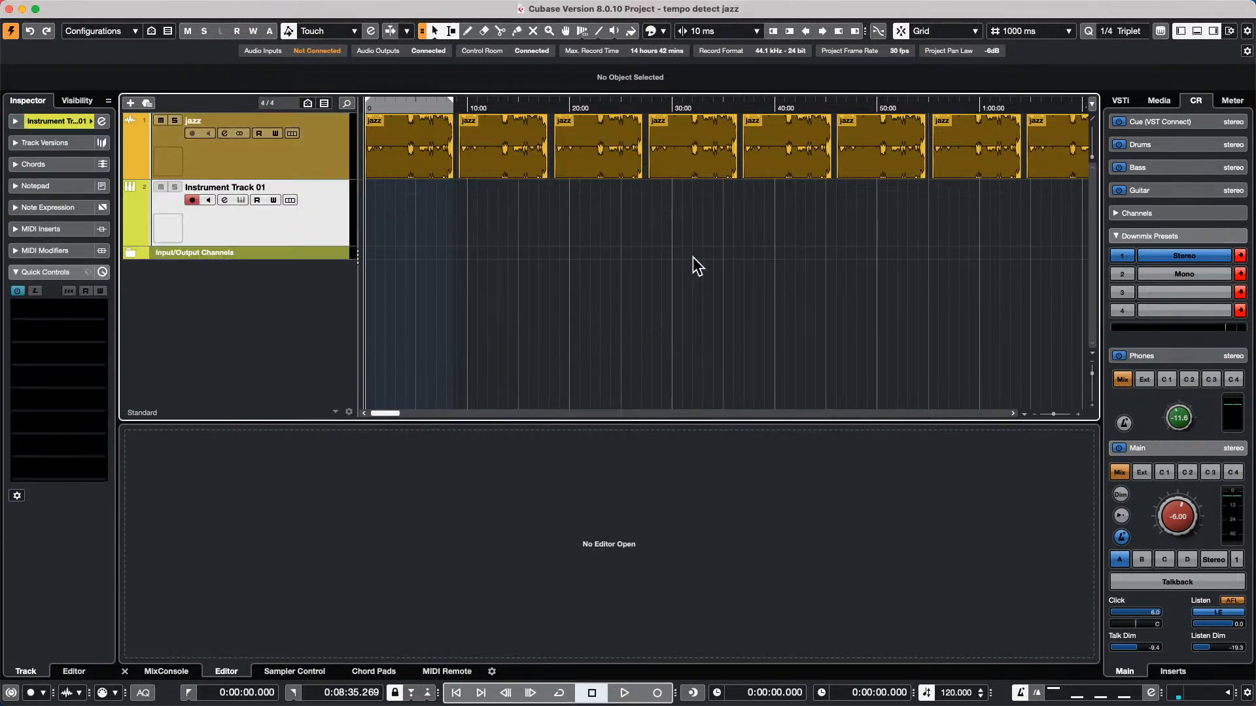
# Choose the Draw tool for the project window and set the ruler's display format to Bars+Beats
pyautogui.rightClick(412, 234)
pyautogui.click(445, 228)
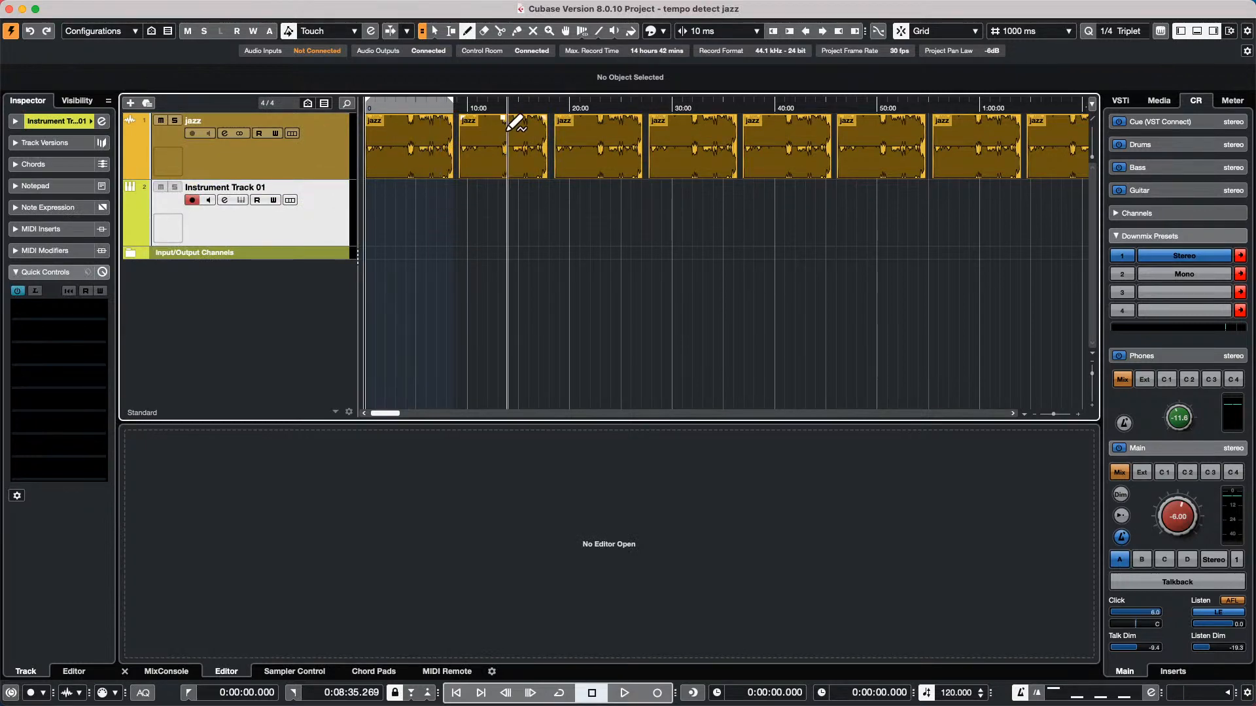
pyautogui.rightClick(510, 109)
pyautogui.click(540, 118)
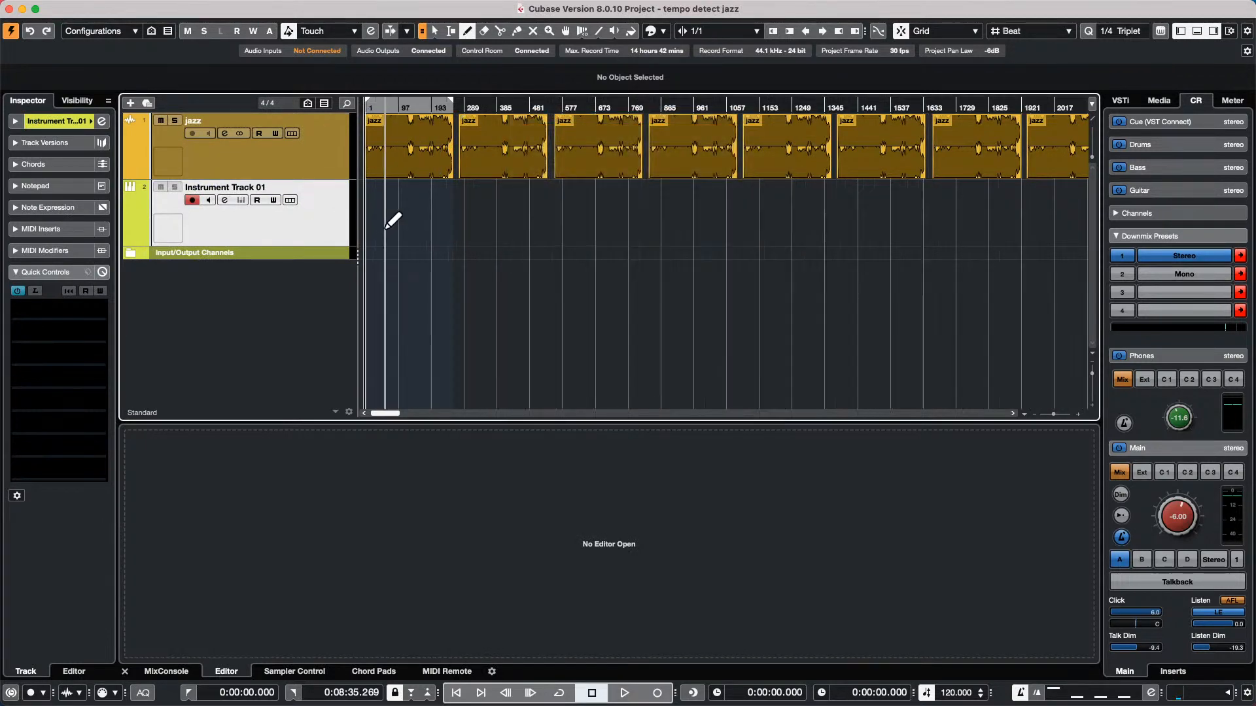
# Draw a MIDI part on Instrument Track 01 from the project start to about bar 1267 and open it for editing
pyautogui.moveTo(364, 226); pyautogui.dragTo(794, 225)
pyautogui.press('1')
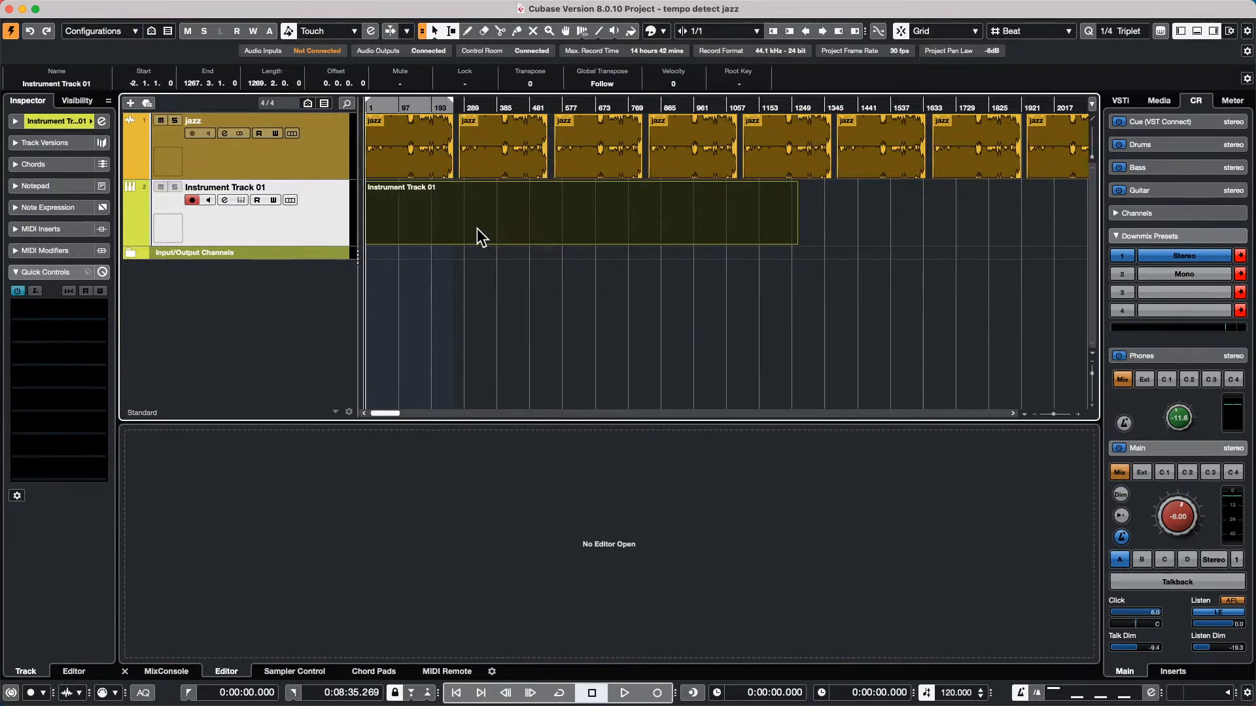
pyautogui.doubleClick(476, 229)
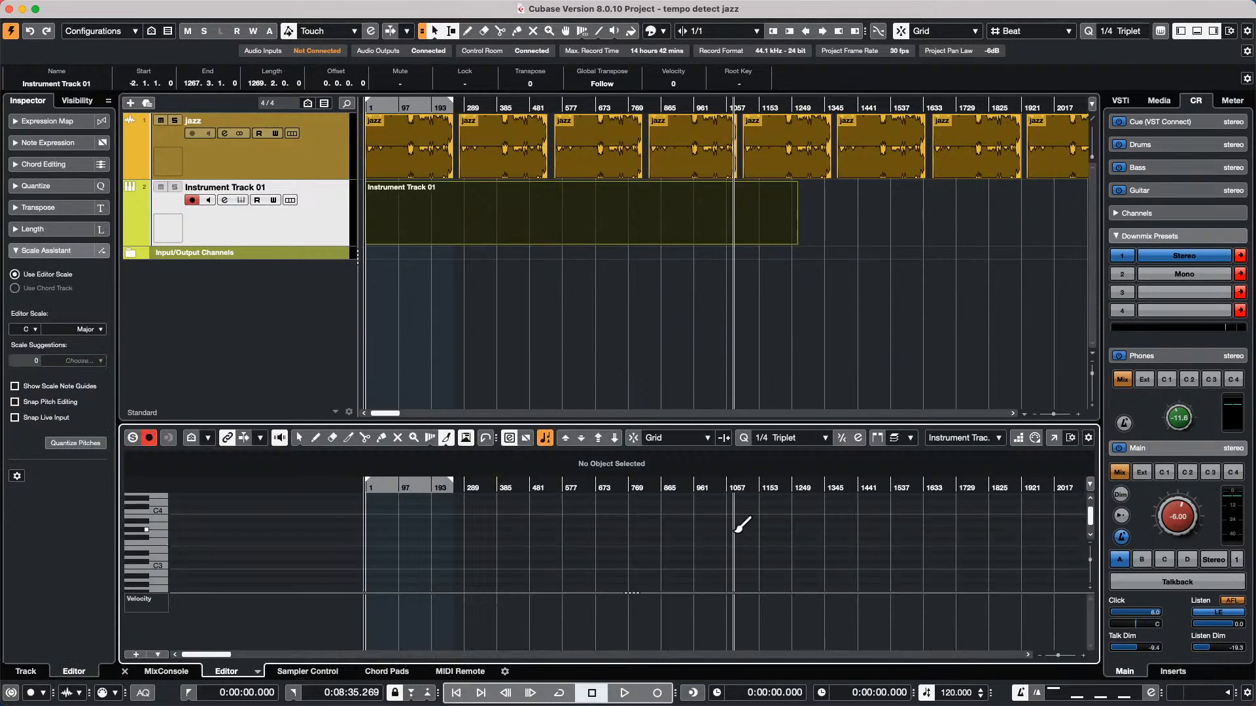
# Open the instrument part in the Score Editor and display it enlarged in Page Mode
pyautogui.press('super+r')
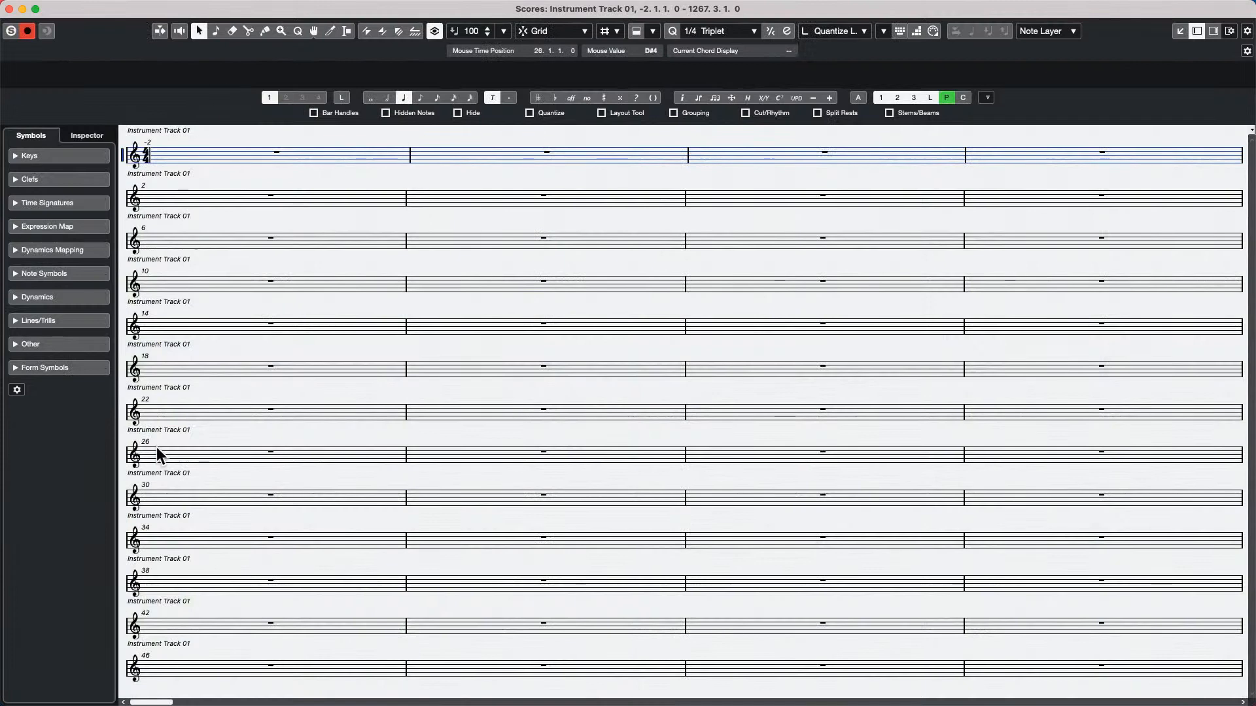
pyautogui.click(260, 7)
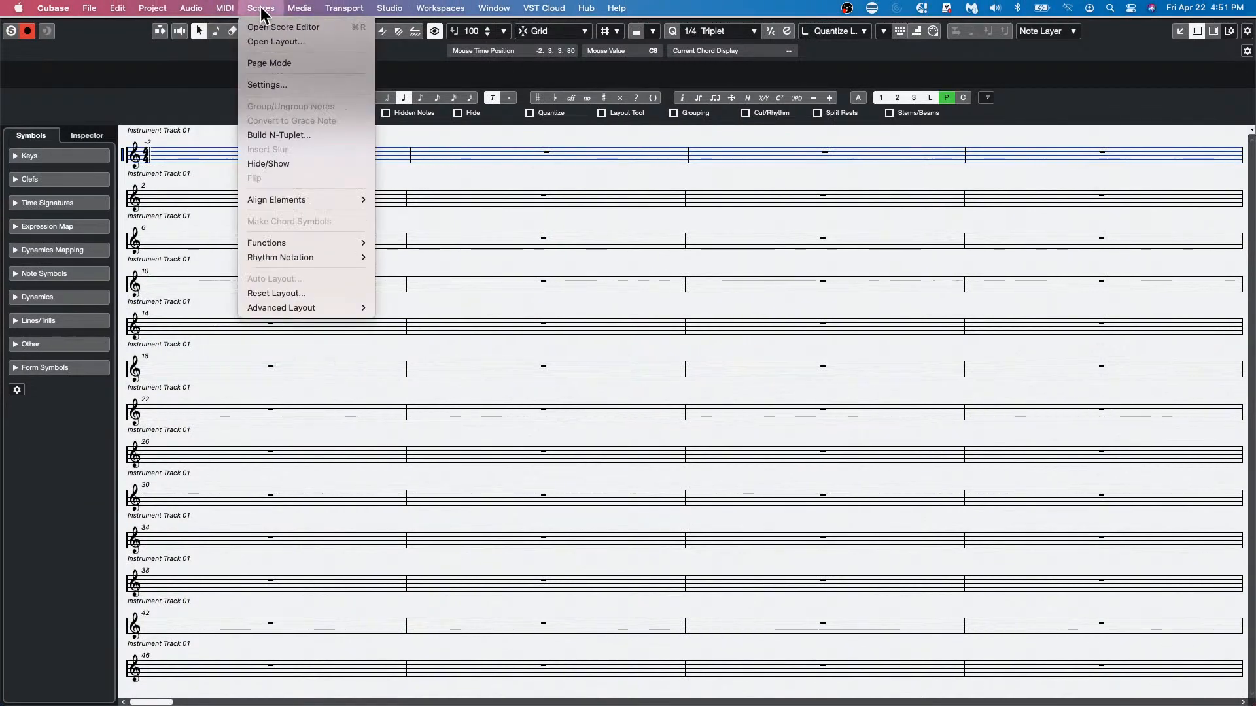
pyautogui.click(302, 63)
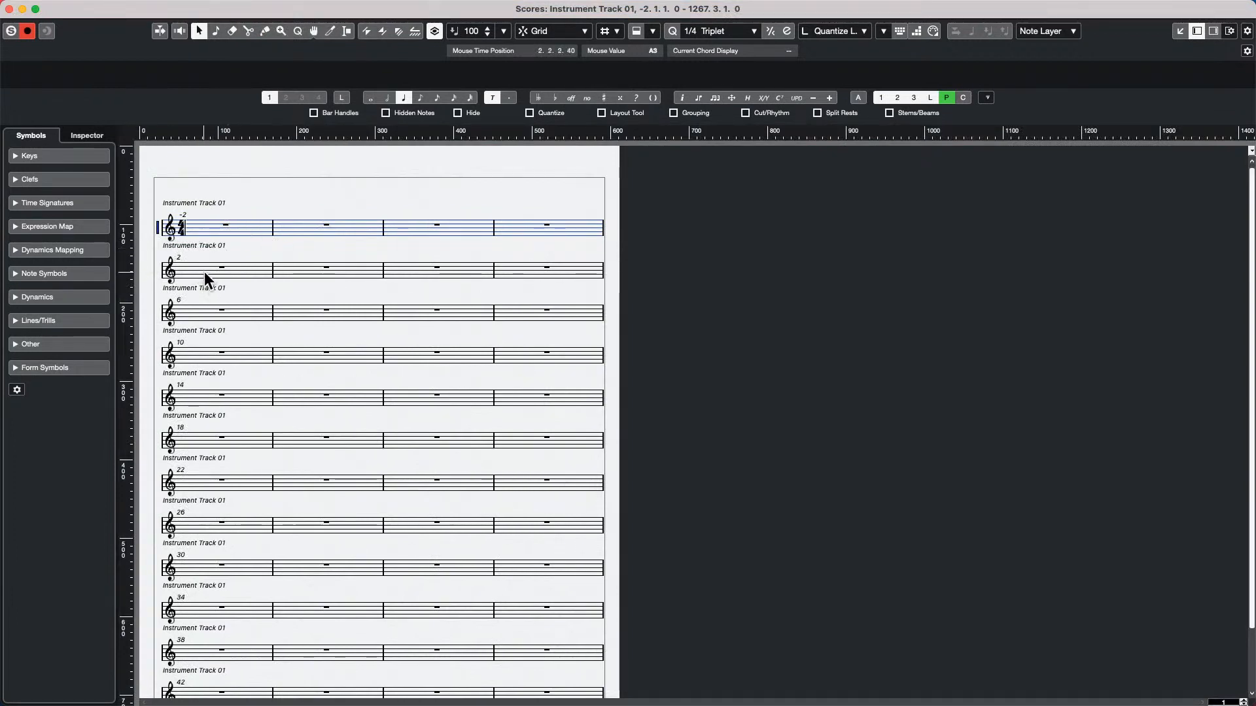
pyautogui.press('h')
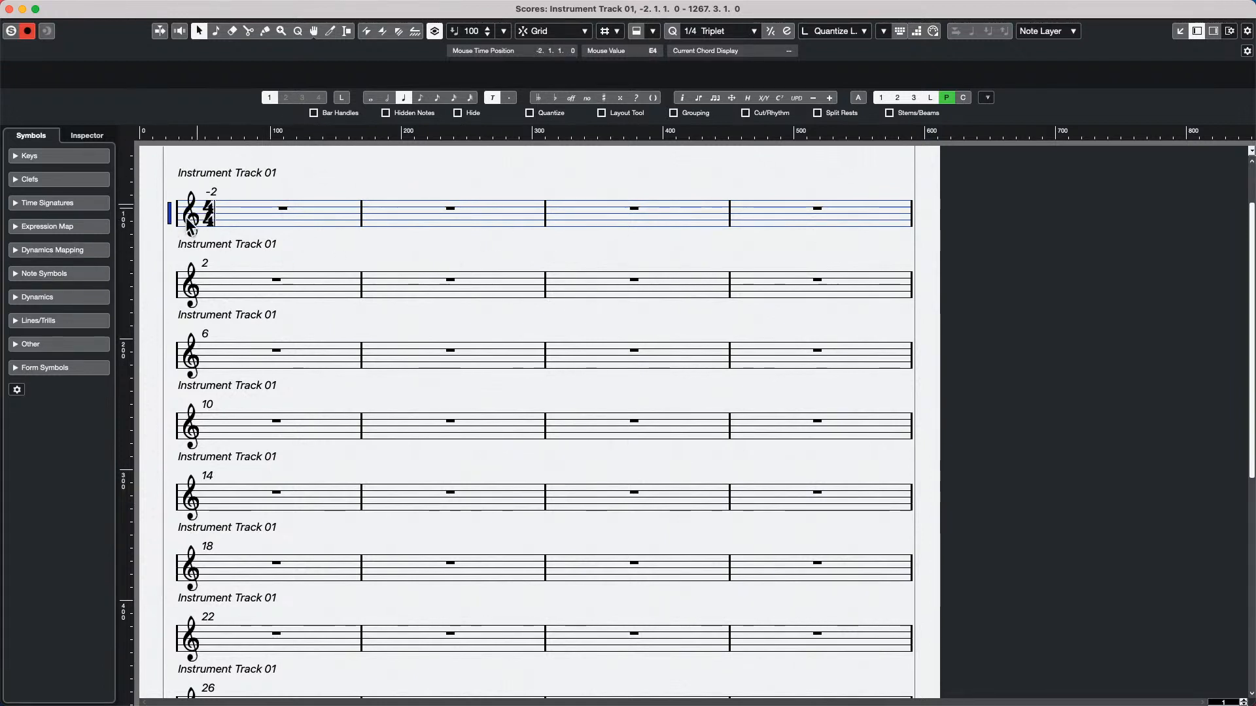
# Open the Score Settings from the first staff and bring up the project's Notation Style options
pyautogui.doubleClick(169, 212)
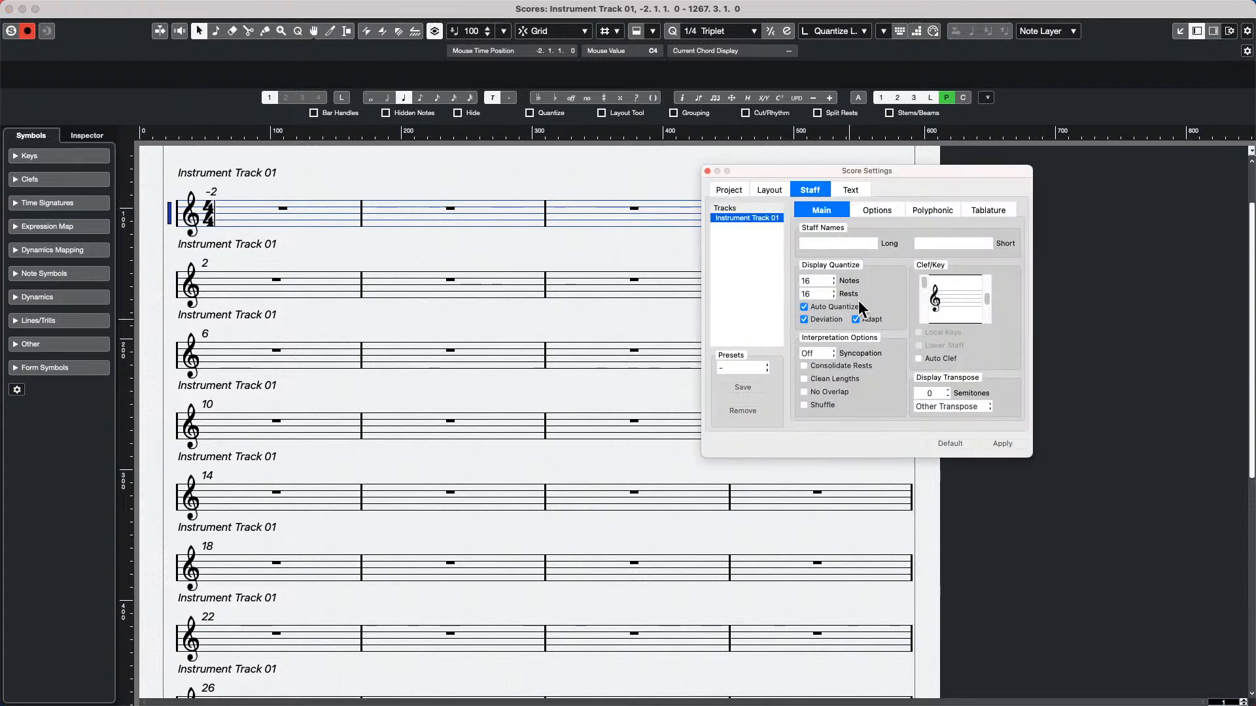
pyautogui.moveTo(816, 174); pyautogui.dragTo(501, 271)
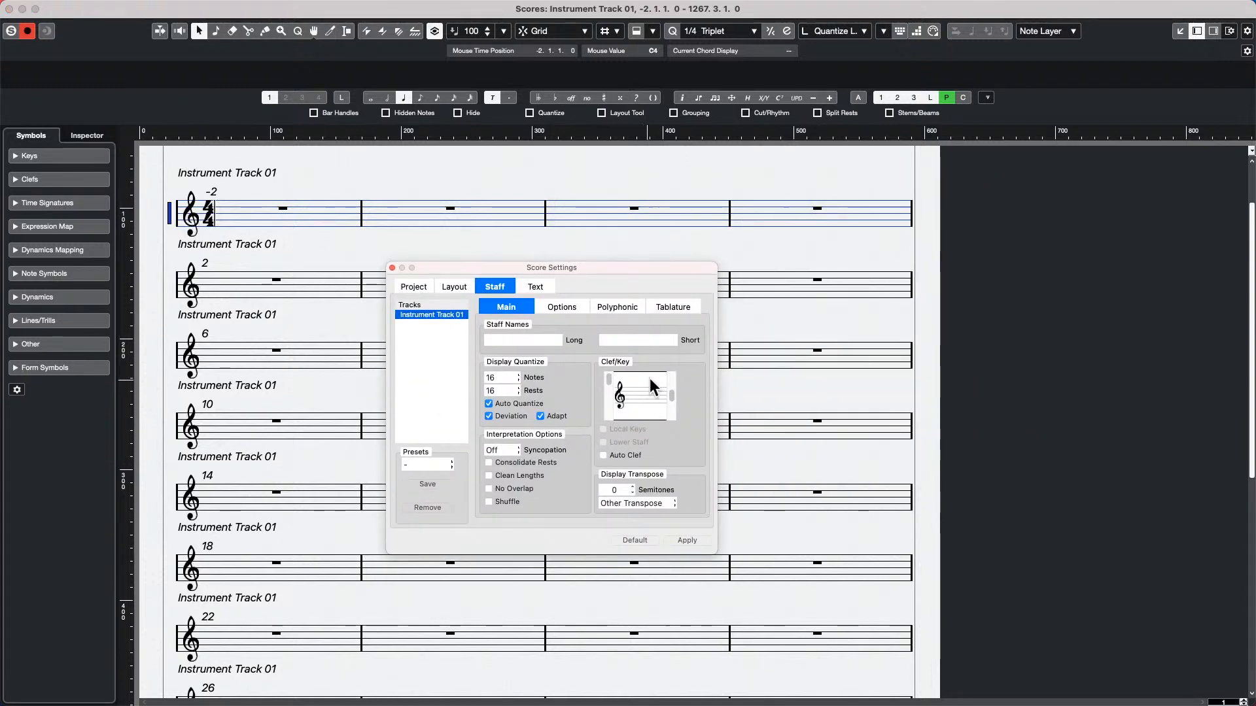
pyautogui.click(415, 287)
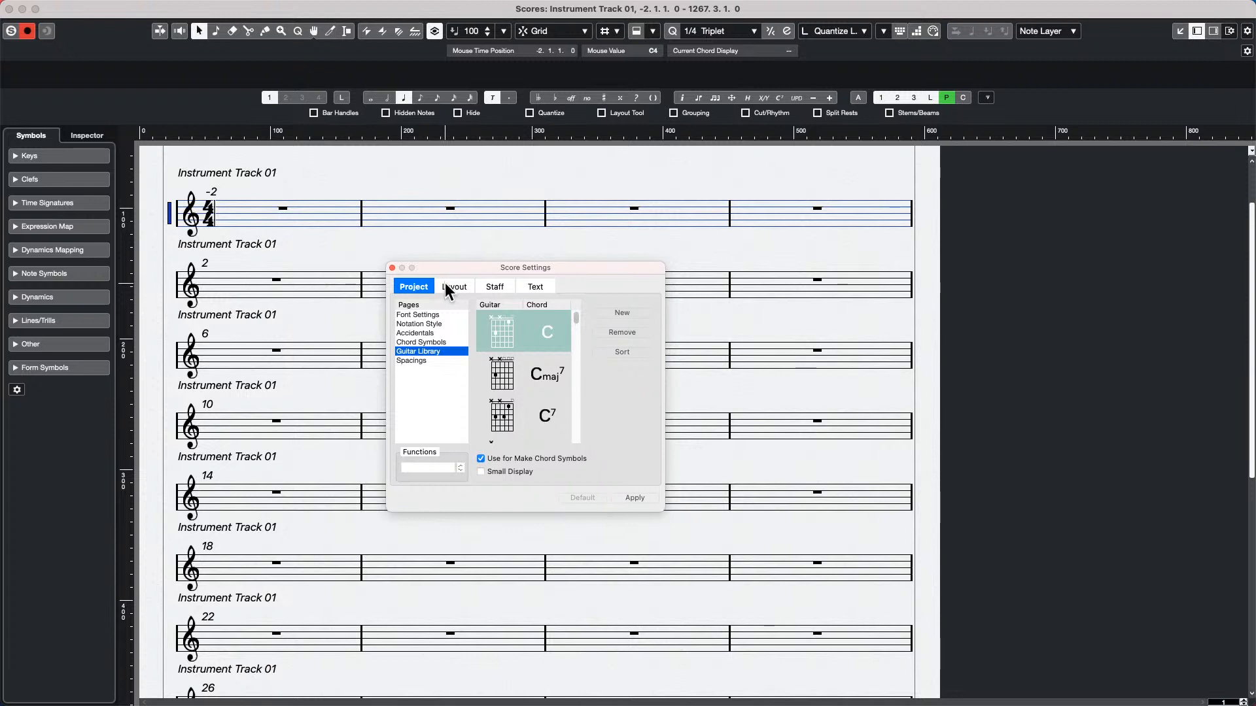
pyautogui.click(450, 288)
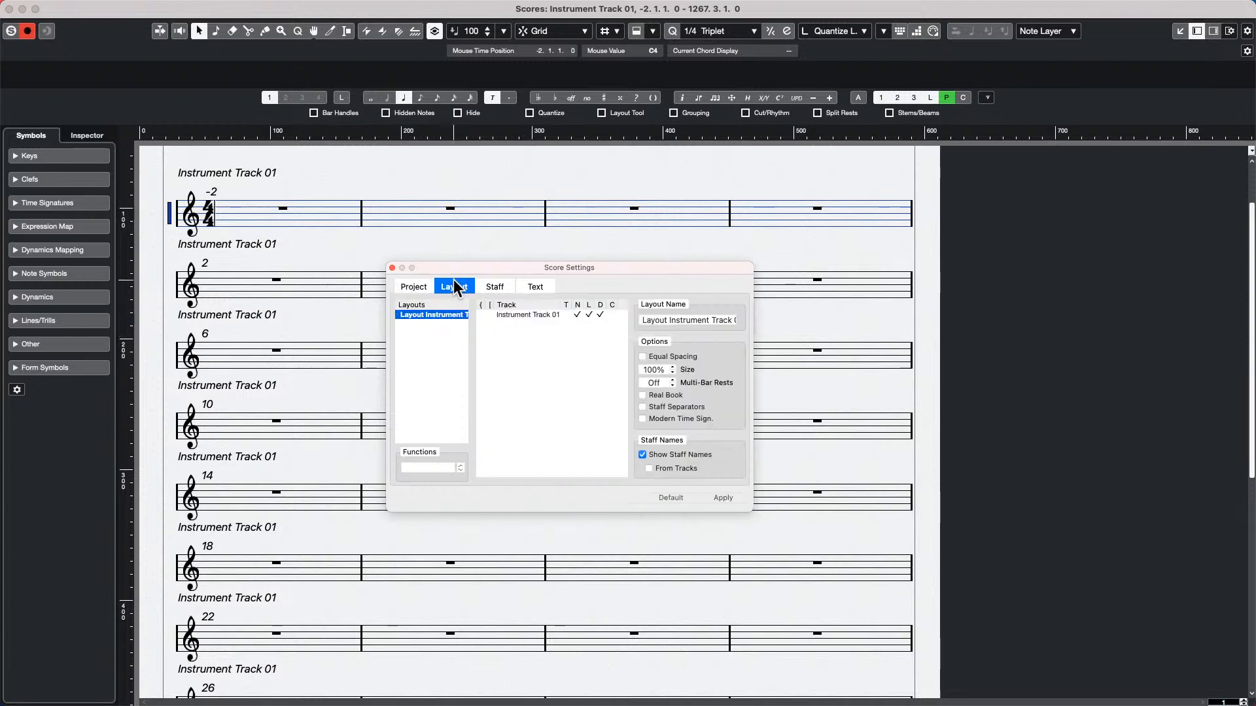
pyautogui.click(400, 282)
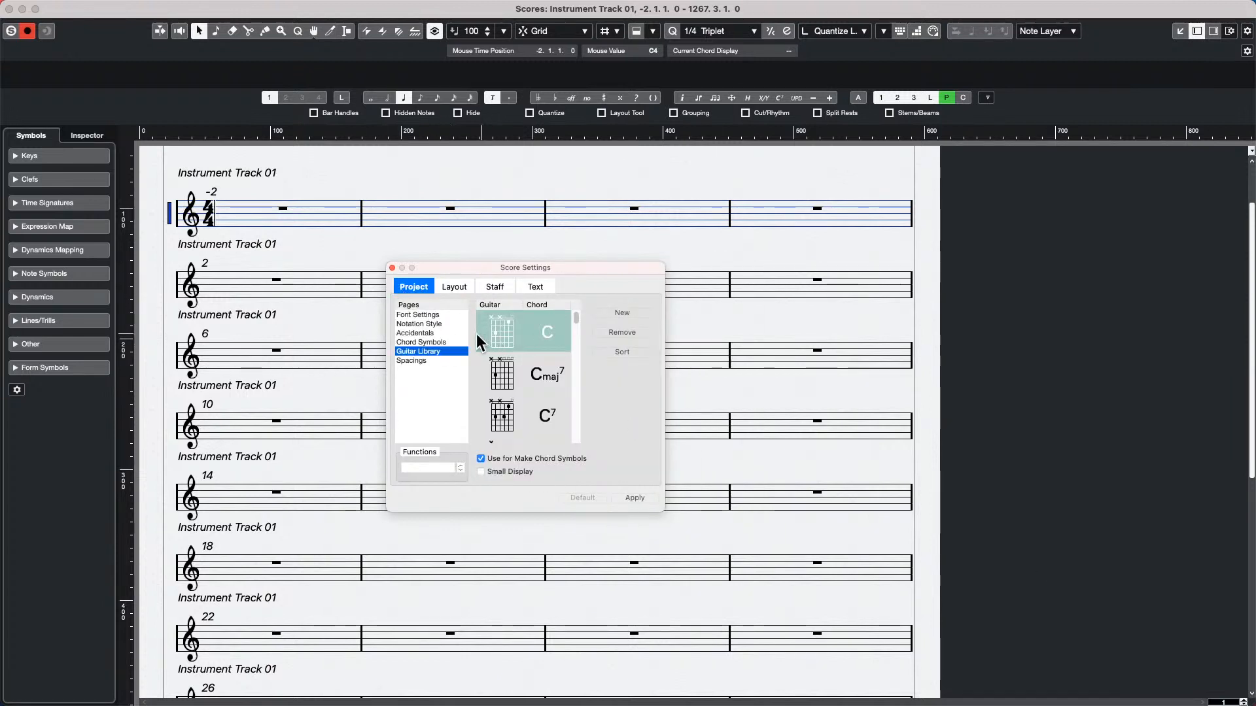
pyautogui.click(431, 316)
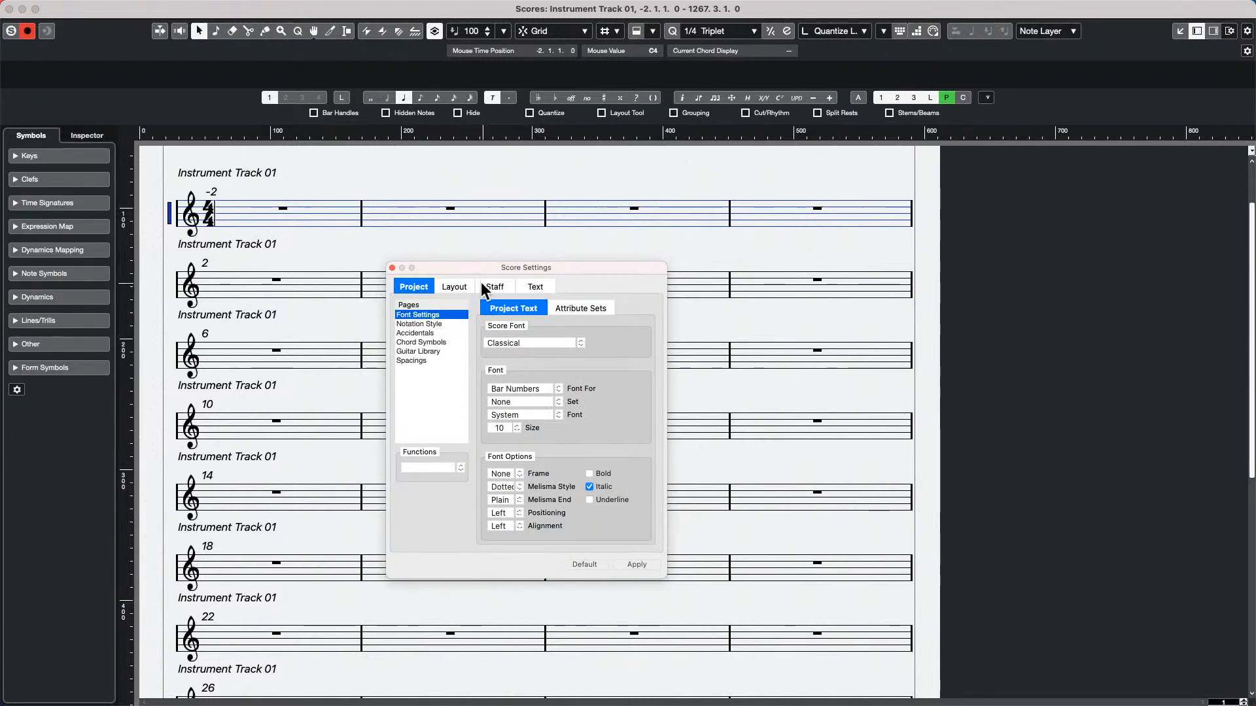
pyautogui.click(422, 323)
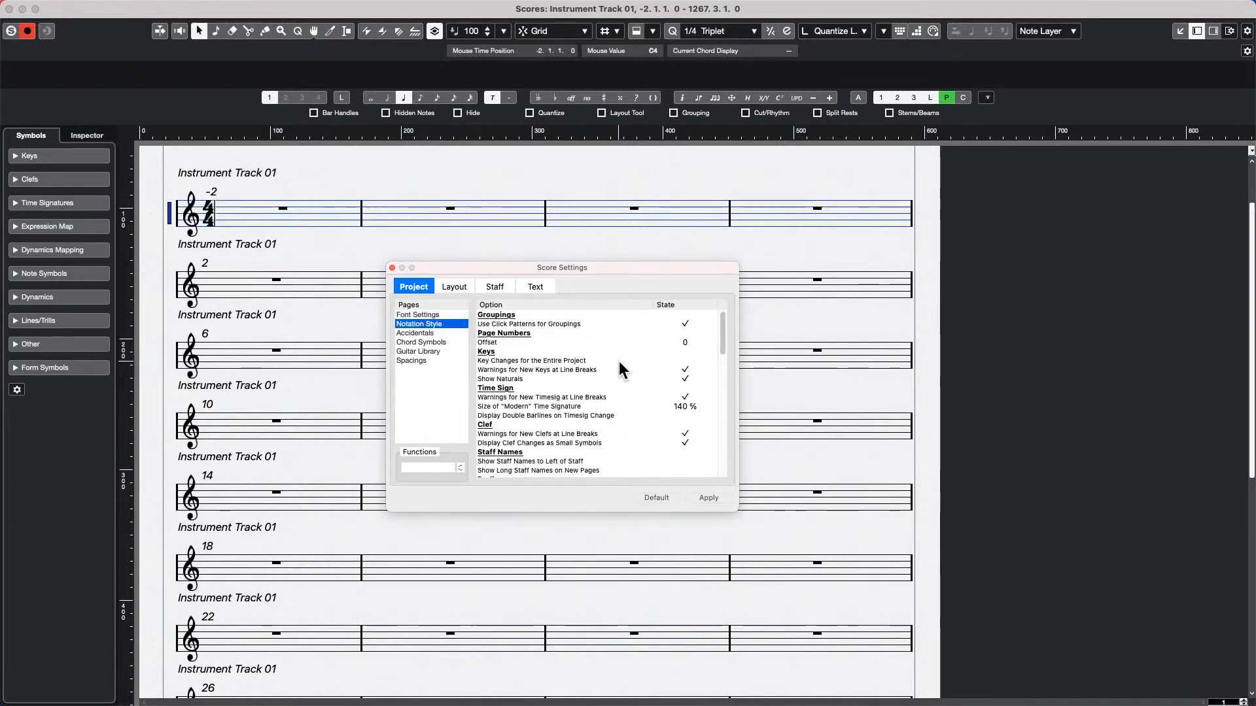
# Set bar numbers to show every 1 Bar, enable Show Range with Multi-Bar Rests, and apply the score settings
pyautogui.scroll(-3, 616, 376)
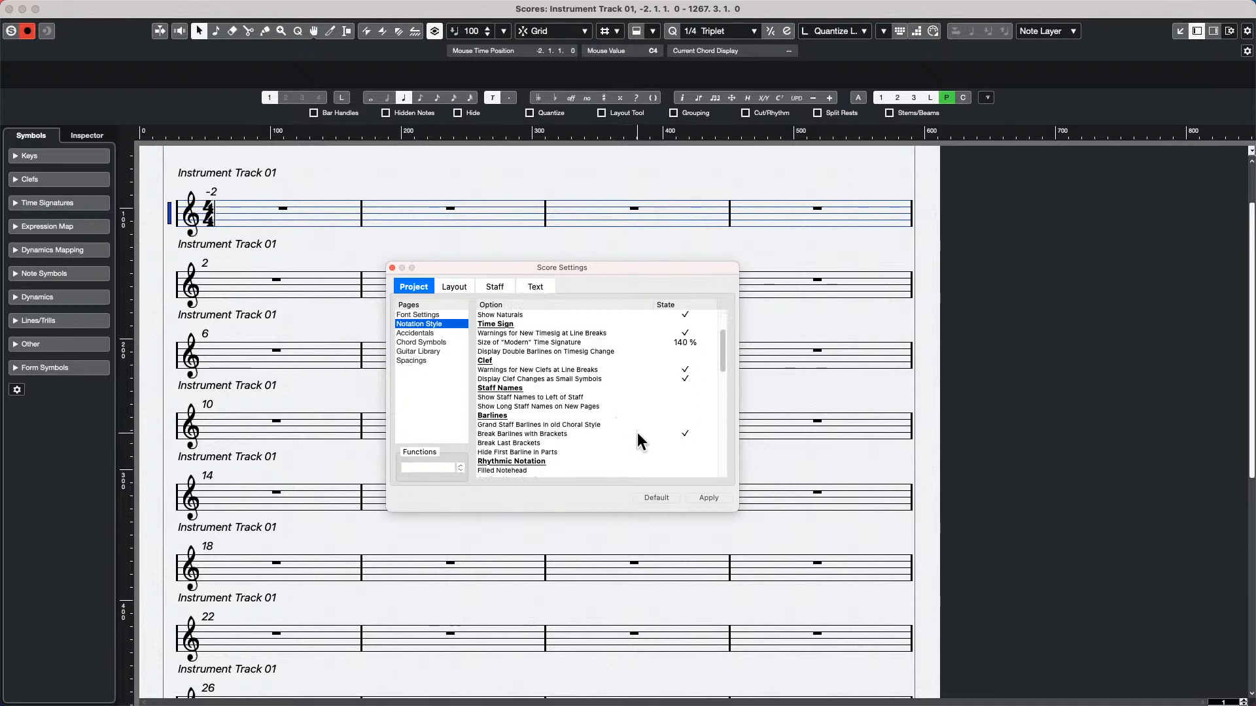
pyautogui.scroll(-4, 637, 432)
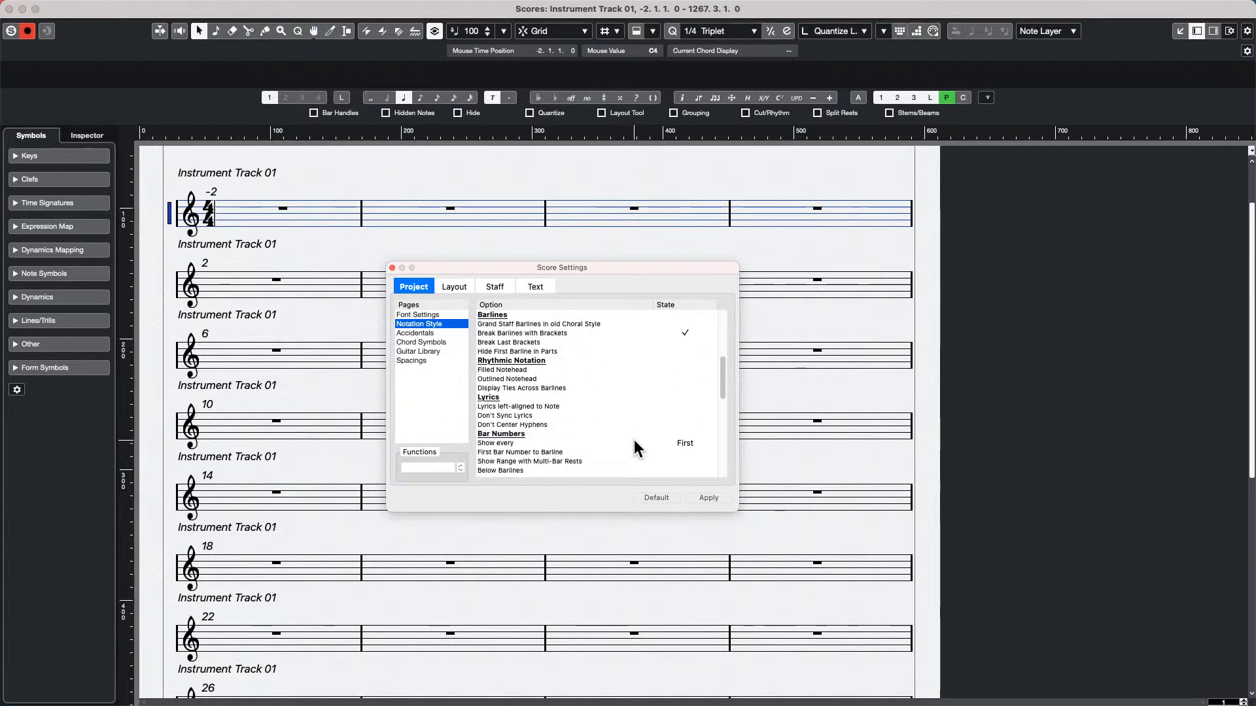
pyautogui.doubleClick(694, 448)
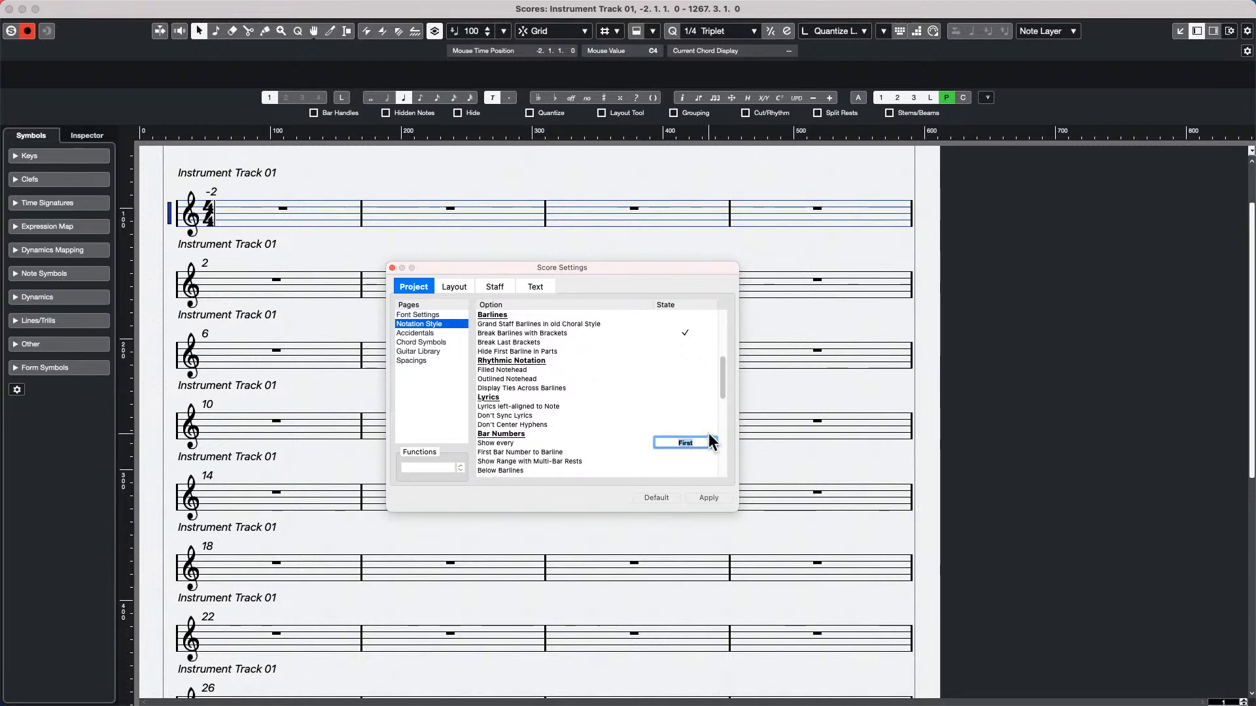
pyautogui.scroll(1, 703, 441)
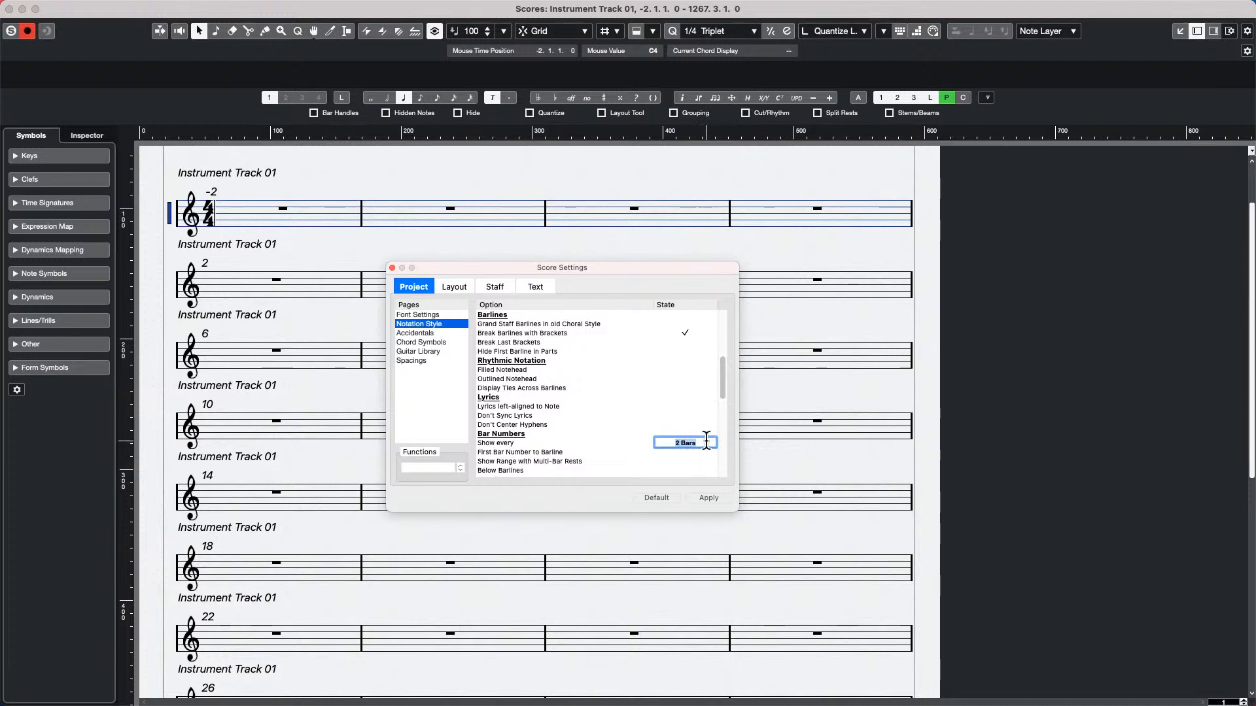
pyautogui.scroll(-1, 711, 443)
pyautogui.scroll(1, 712, 443)
pyautogui.click(702, 457)
pyautogui.click(708, 498)
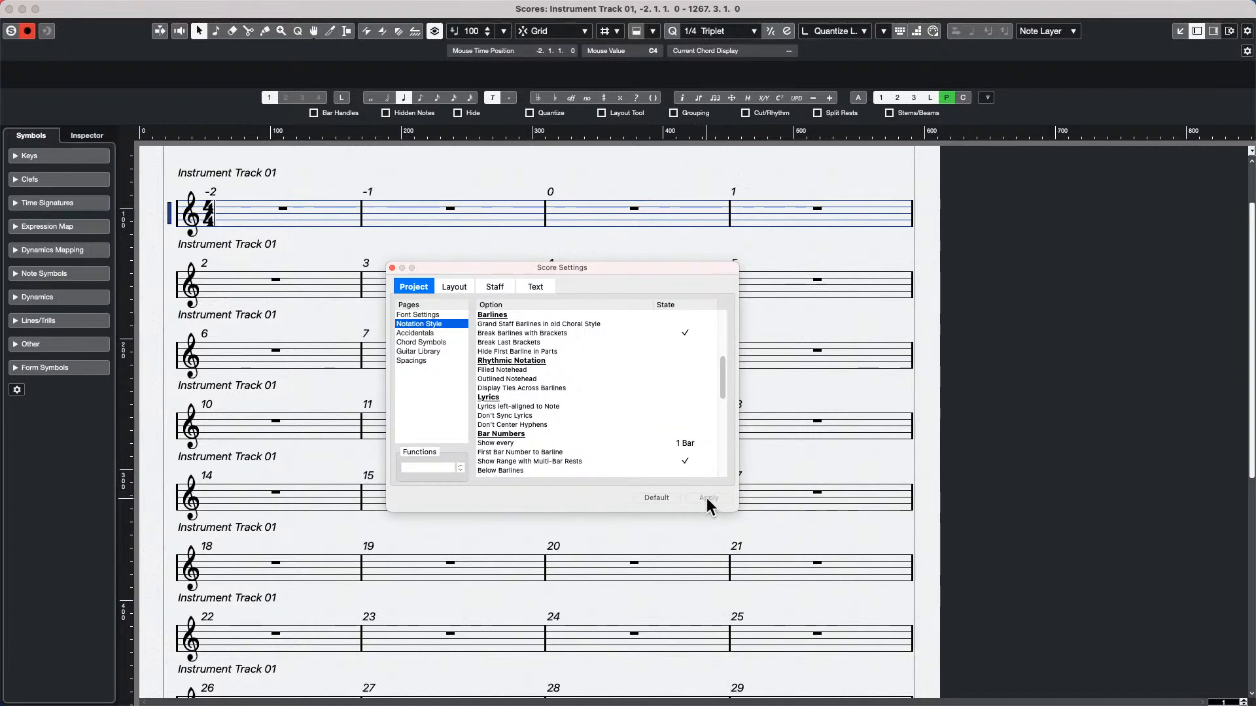
pyautogui.click(392, 269)
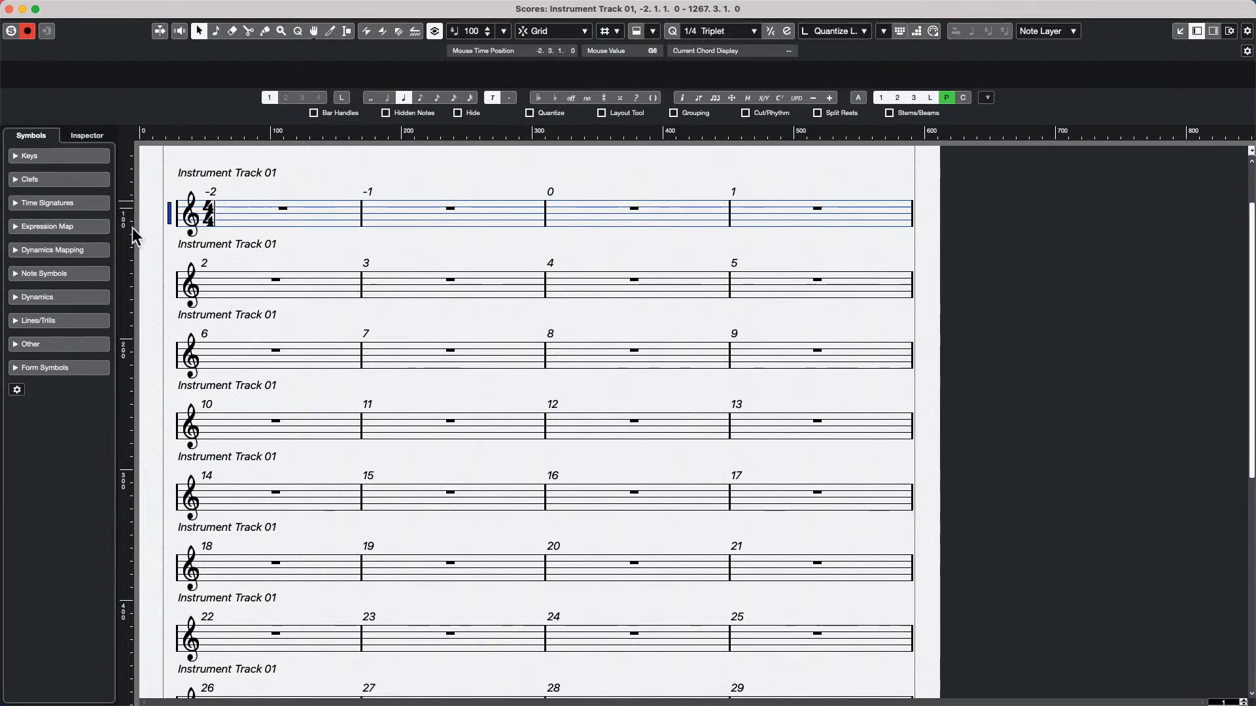
# Review where the Bar Numbers interval is set within the project's Notation Style score settings
pyautogui.doubleClick(167, 217)
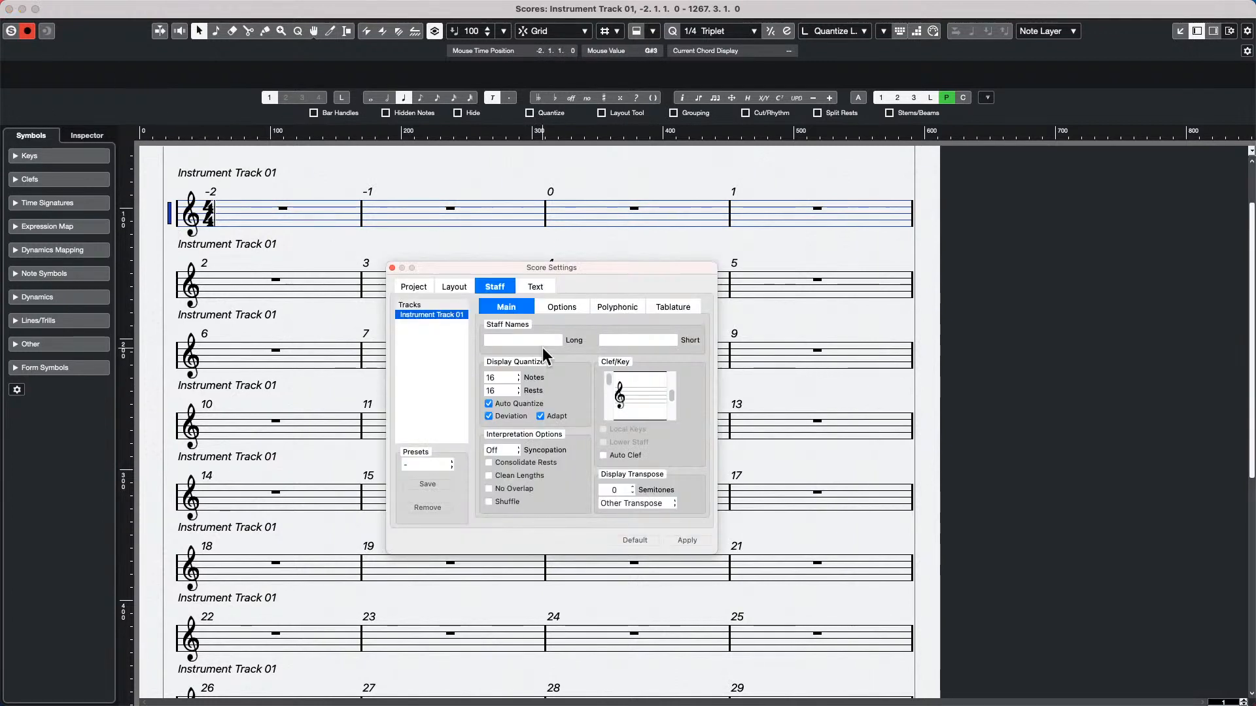
pyautogui.click(407, 286)
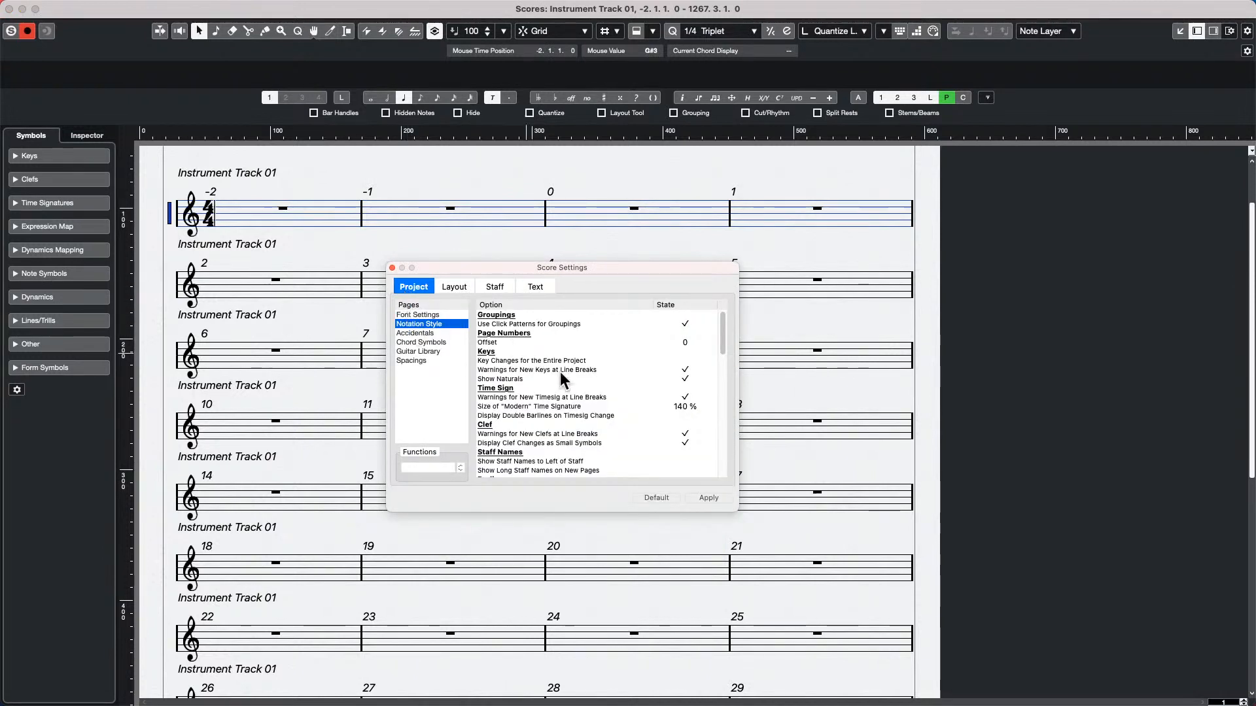
pyautogui.scroll(-5, 582, 386)
pyautogui.scroll(-5, 582, 387)
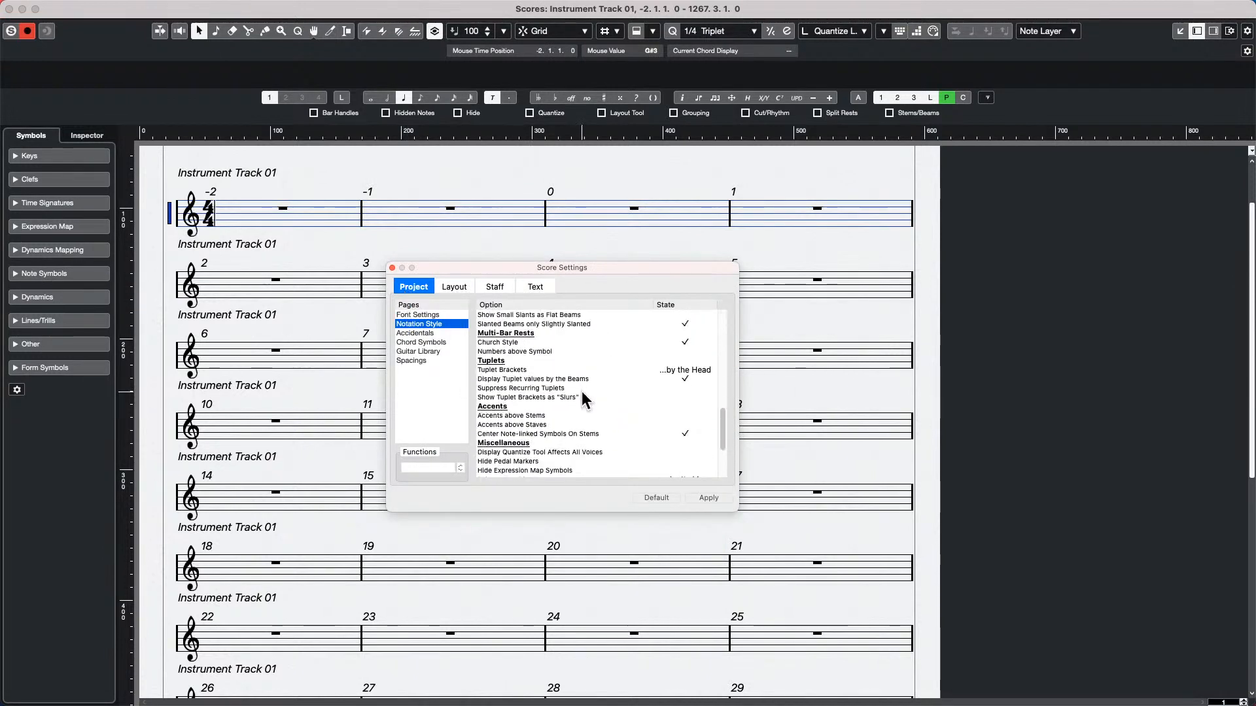
pyautogui.scroll(3, 571, 392)
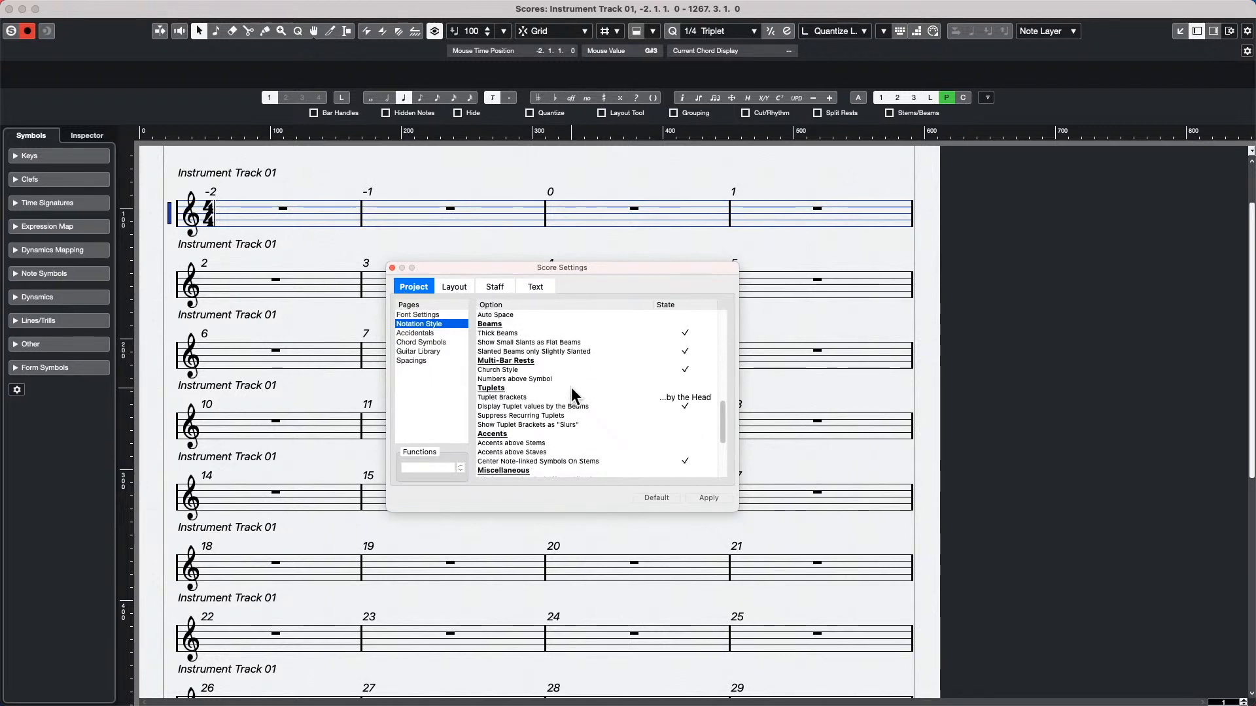
pyautogui.scroll(3, 572, 387)
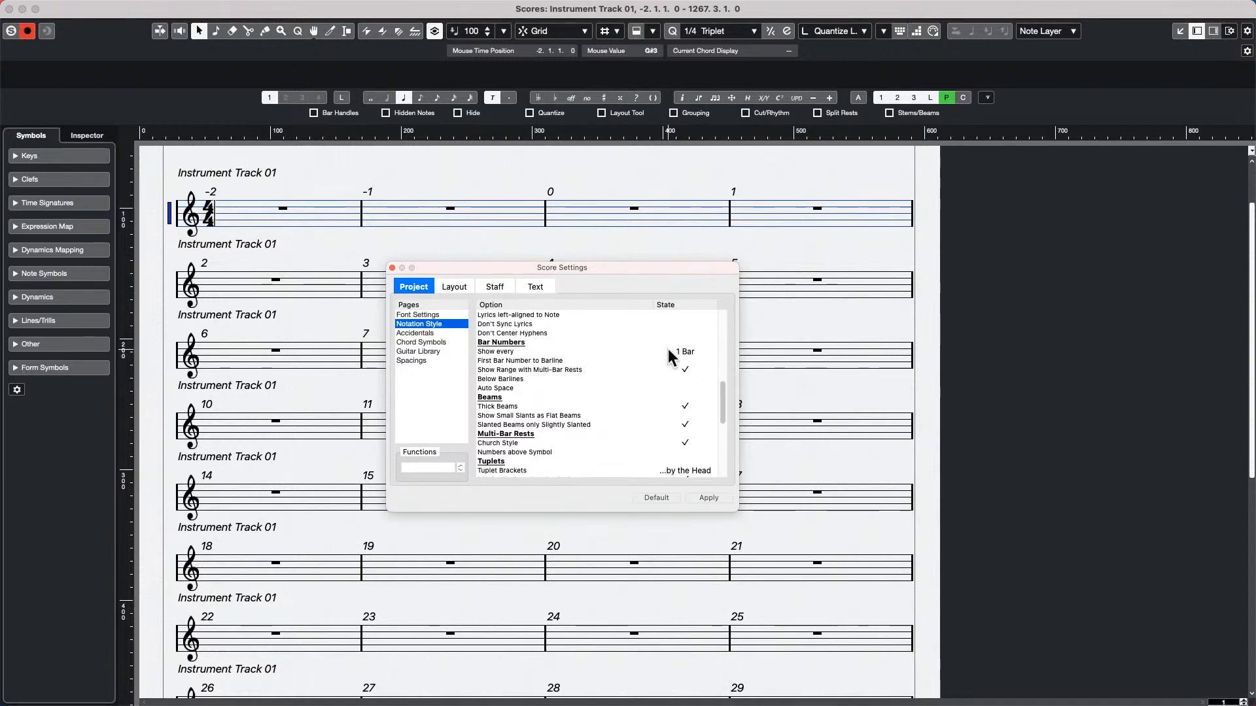
pyautogui.doubleClick(696, 351)
pyautogui.scroll(-2, 695, 350)
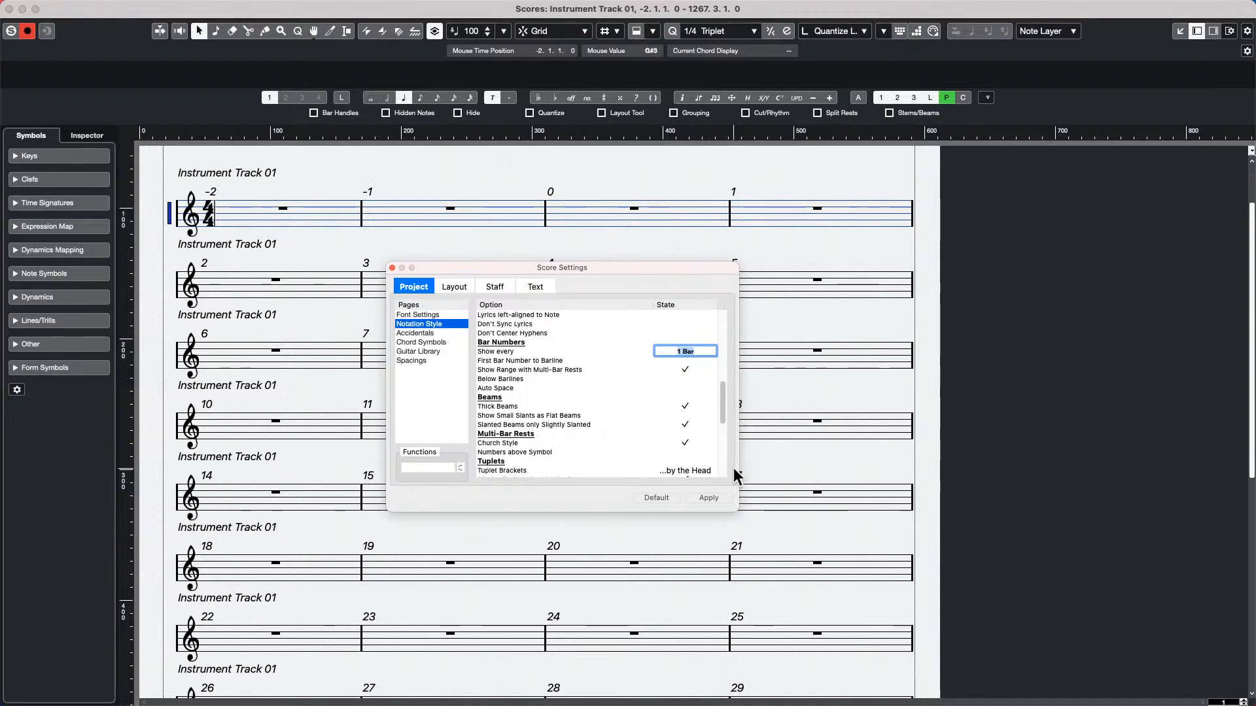
pyautogui.click(710, 497)
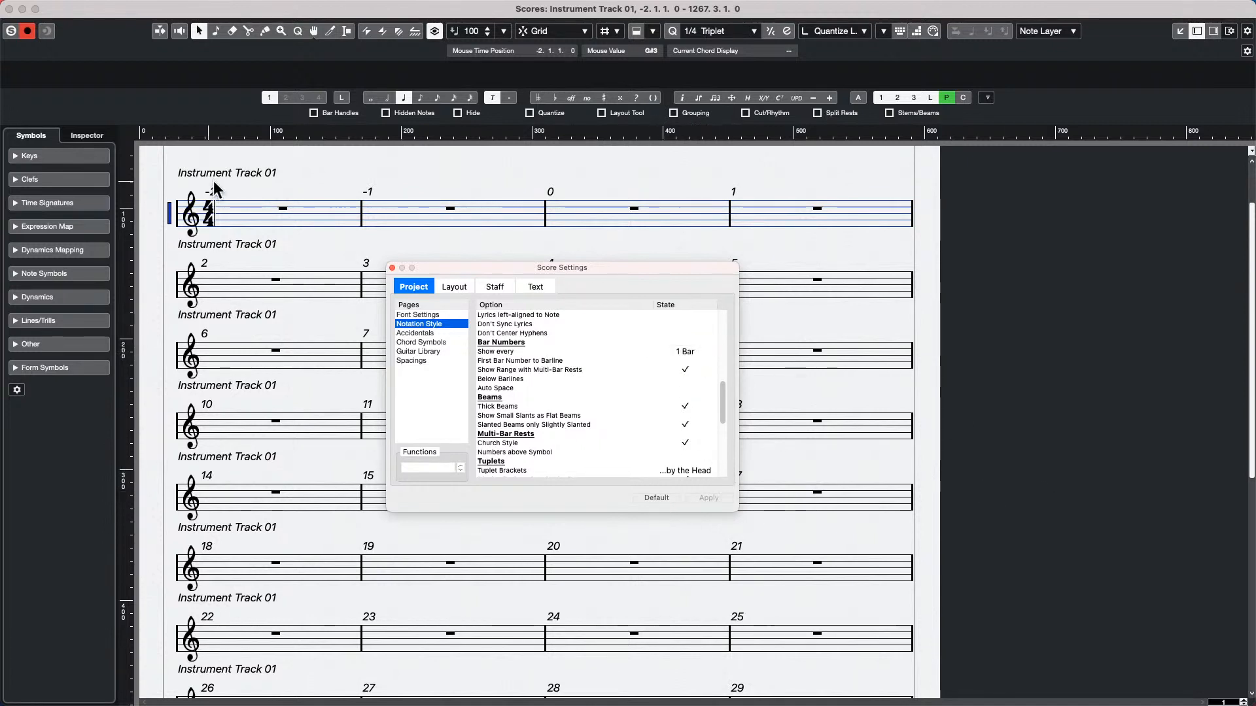
pyautogui.click(393, 268)
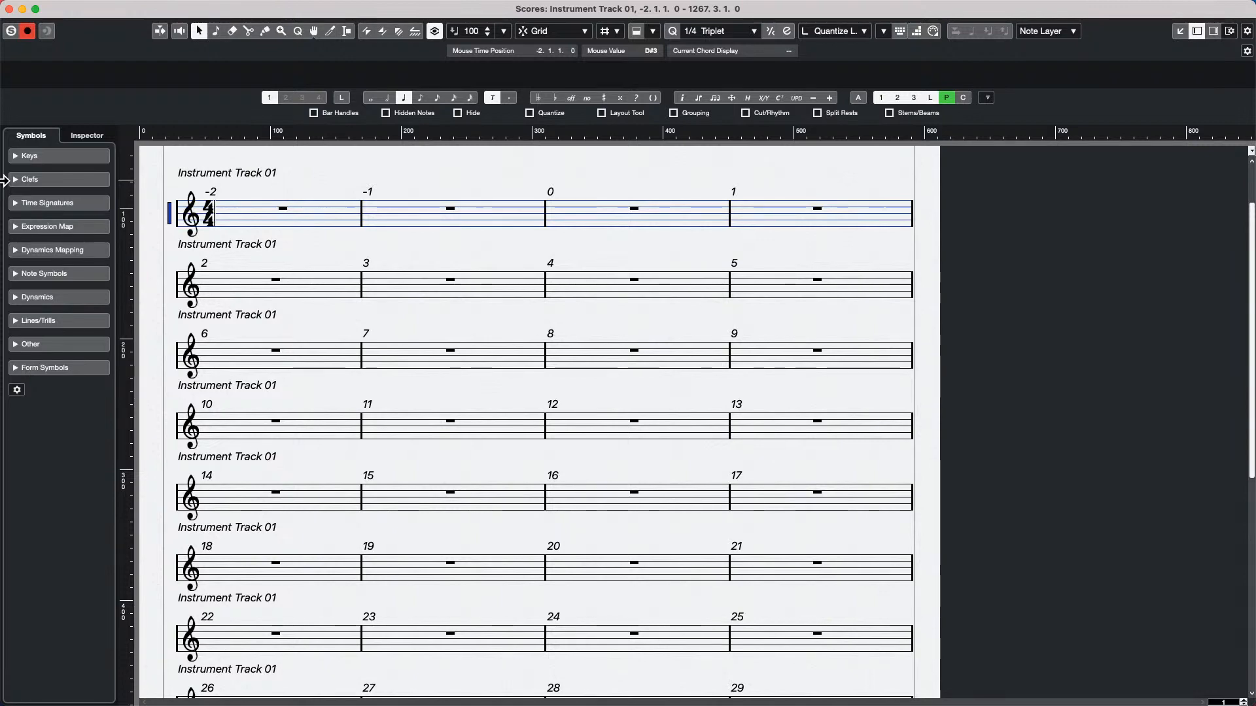
# Close the Score Editor and open and activate the recent project comping-01.cpr, leaving its missing audio file unresolved
pyautogui.click(9, 8)
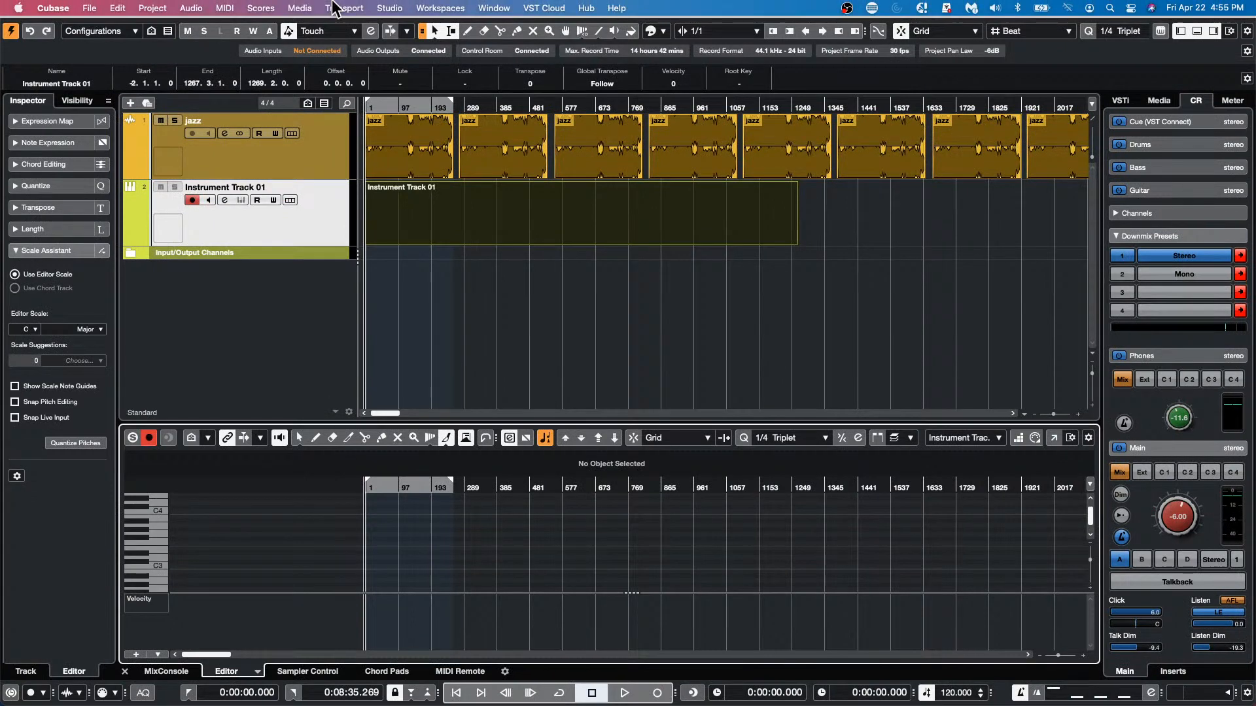
pyautogui.click(89, 8)
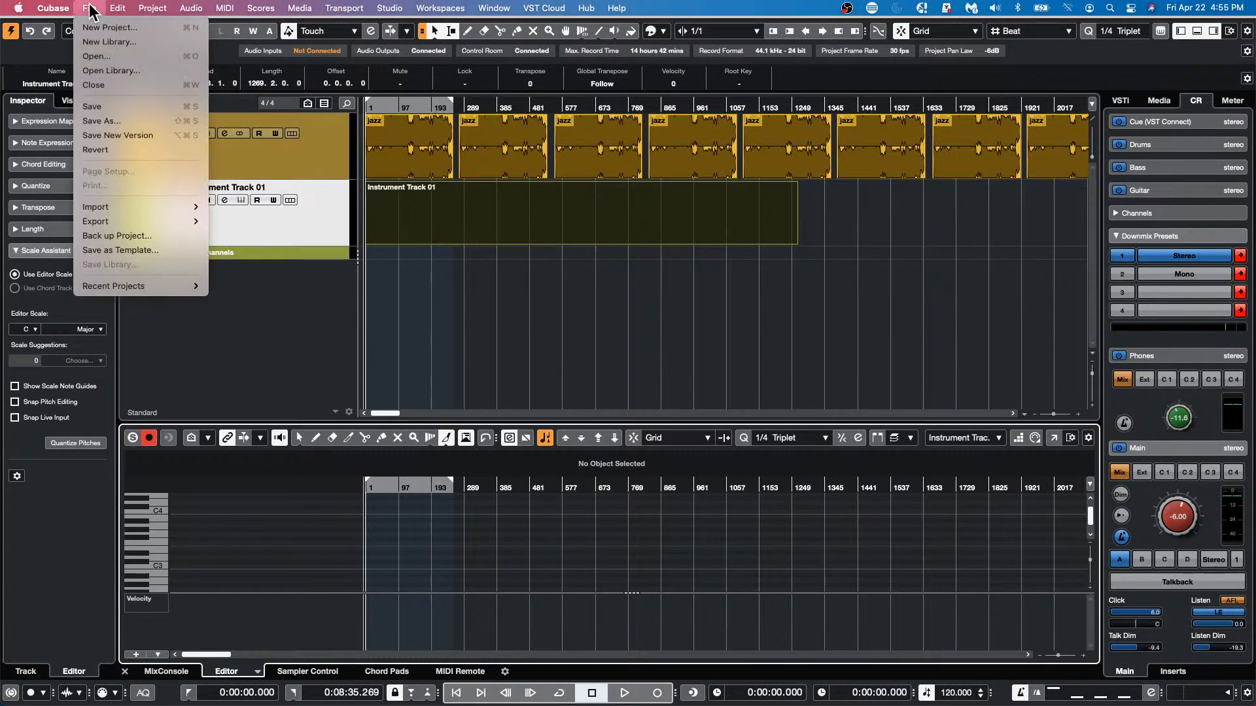
pyautogui.moveTo(139, 289)
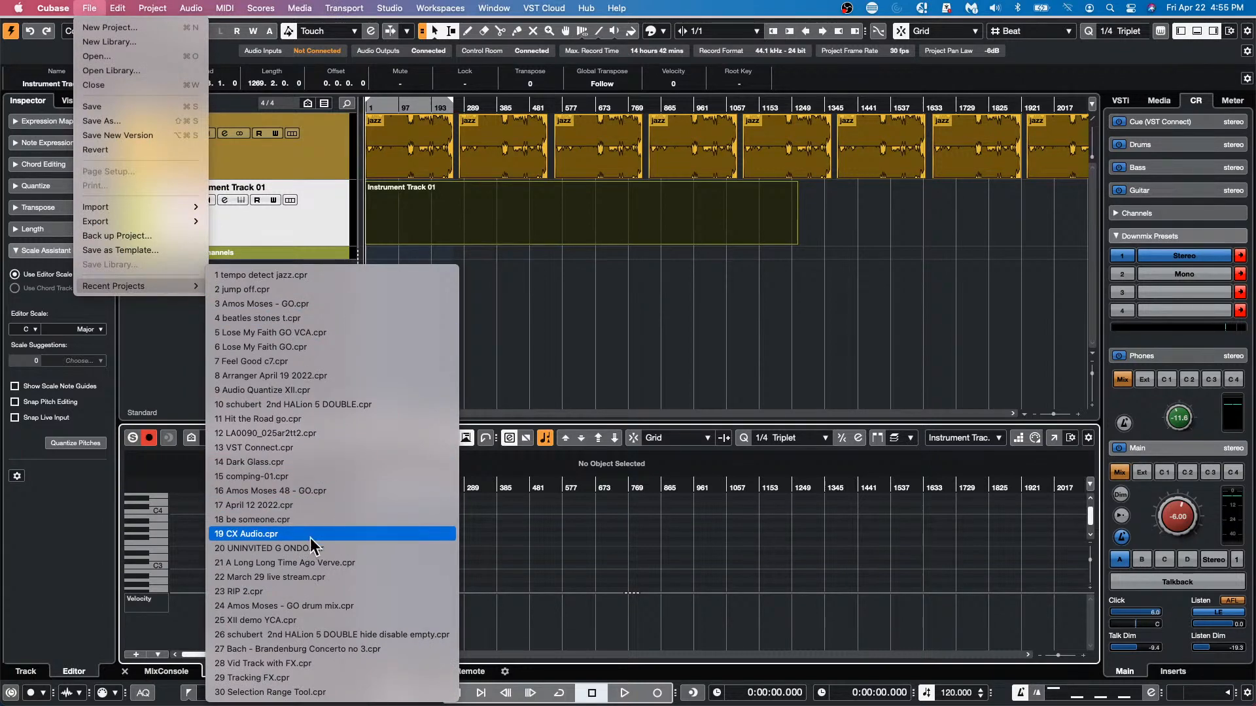
pyautogui.click(348, 476)
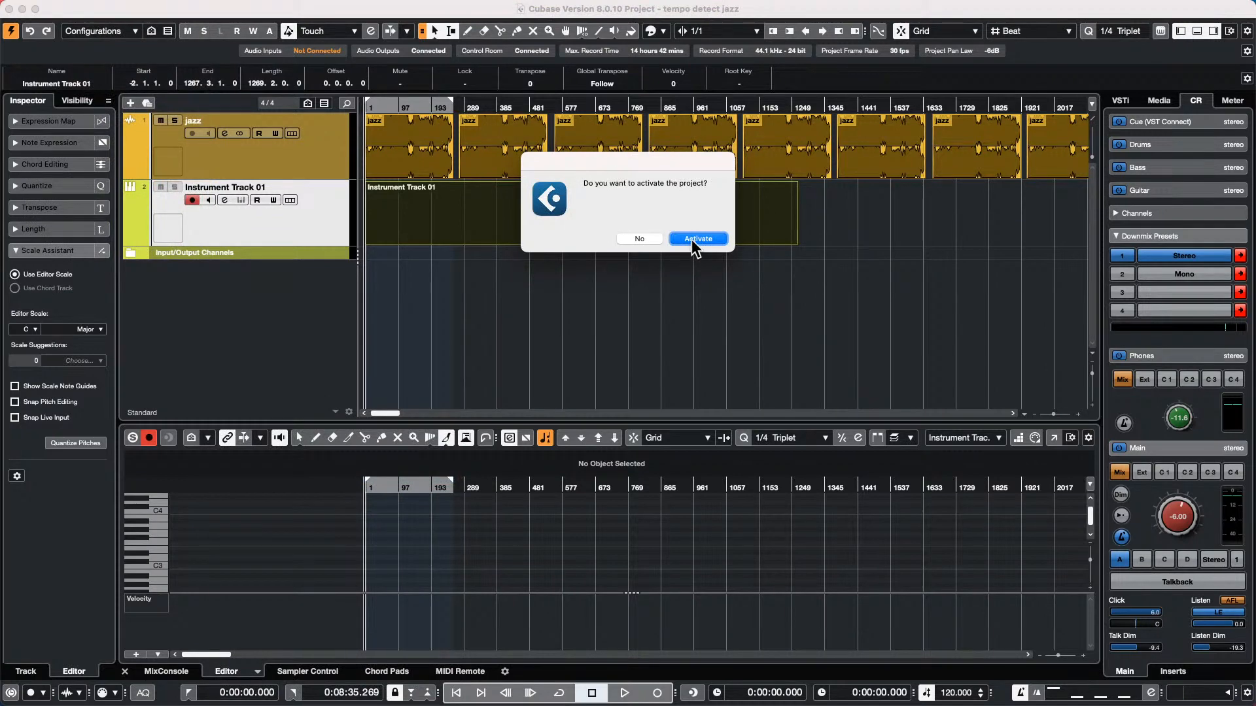
pyautogui.click(696, 239)
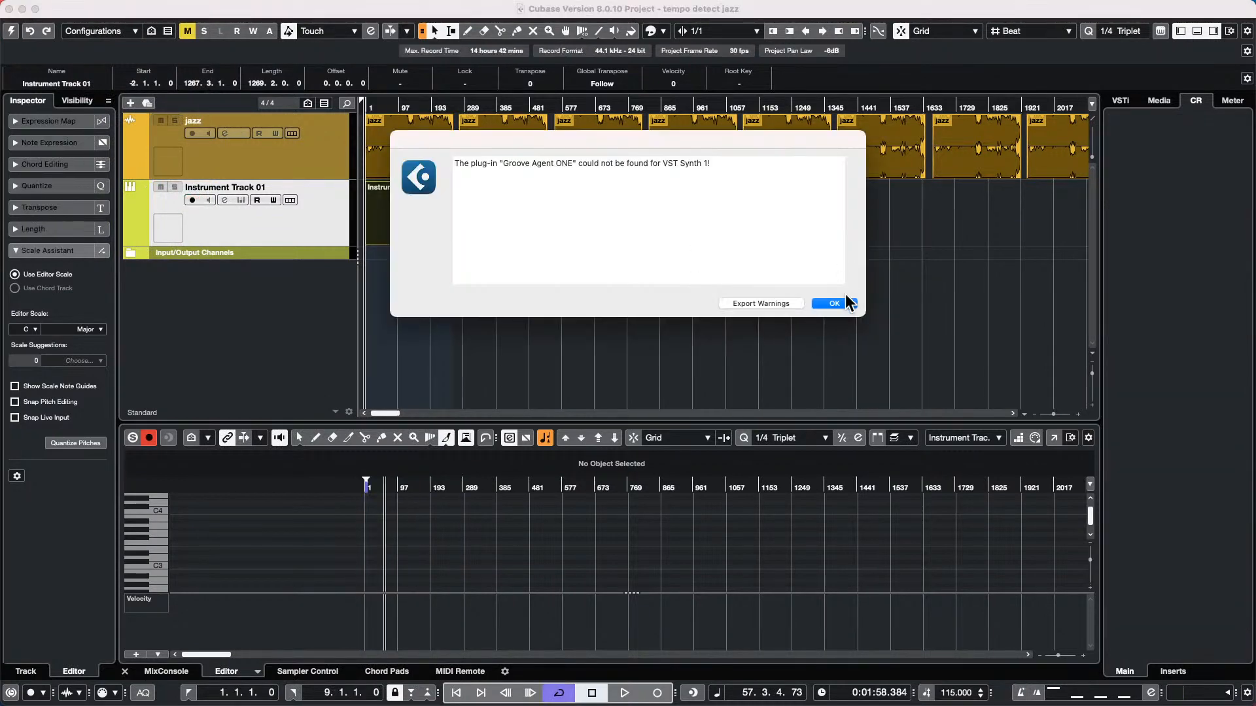
pyautogui.click(837, 303)
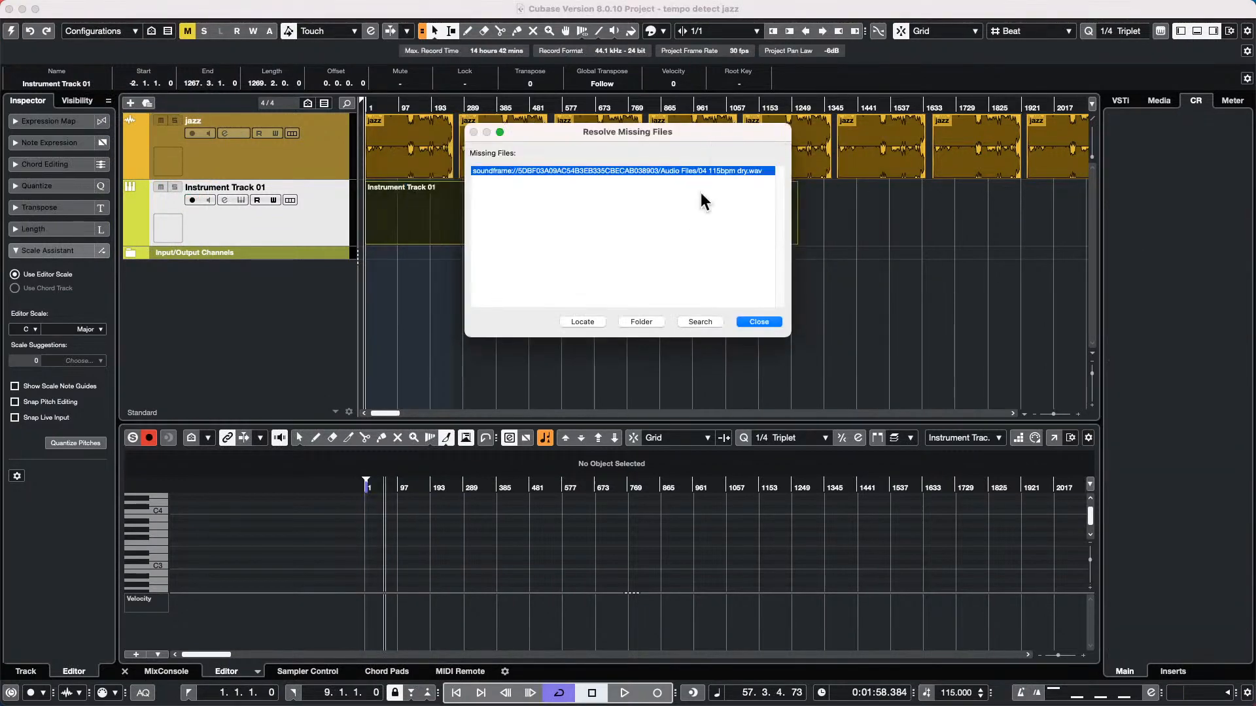
pyautogui.click(746, 320)
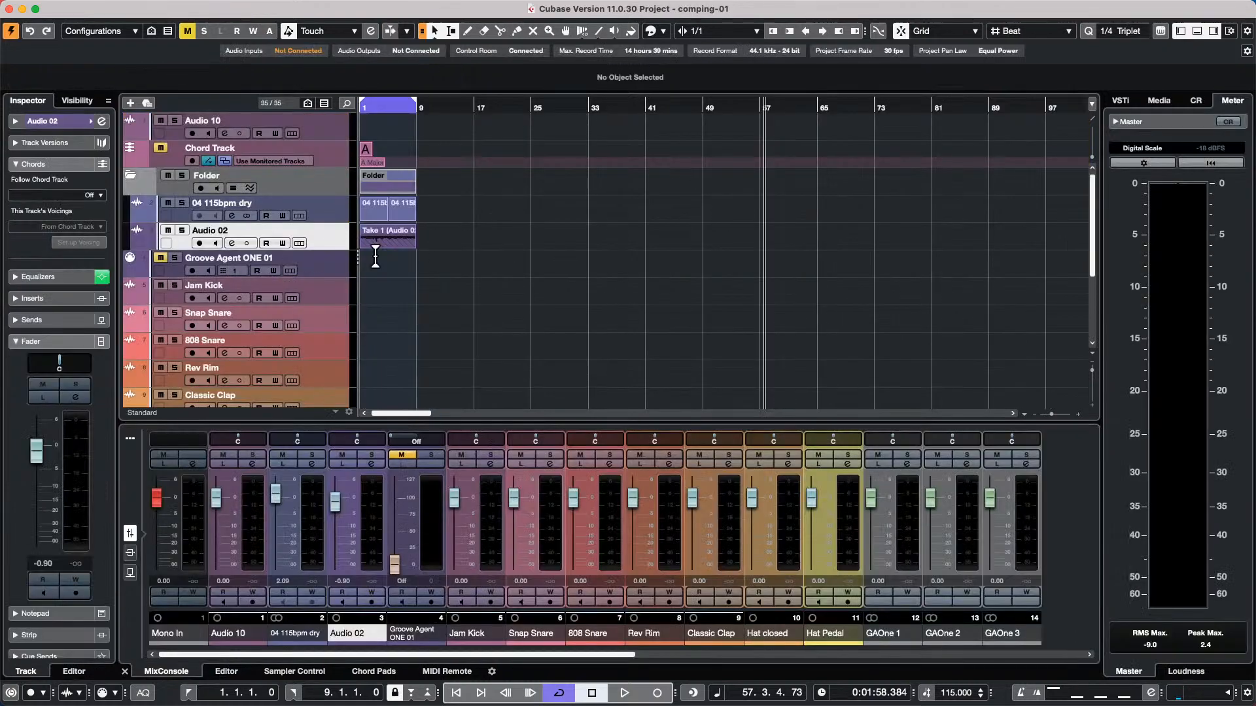
# Show the take lanes of the Audio 02 track
pyautogui.click(299, 244)
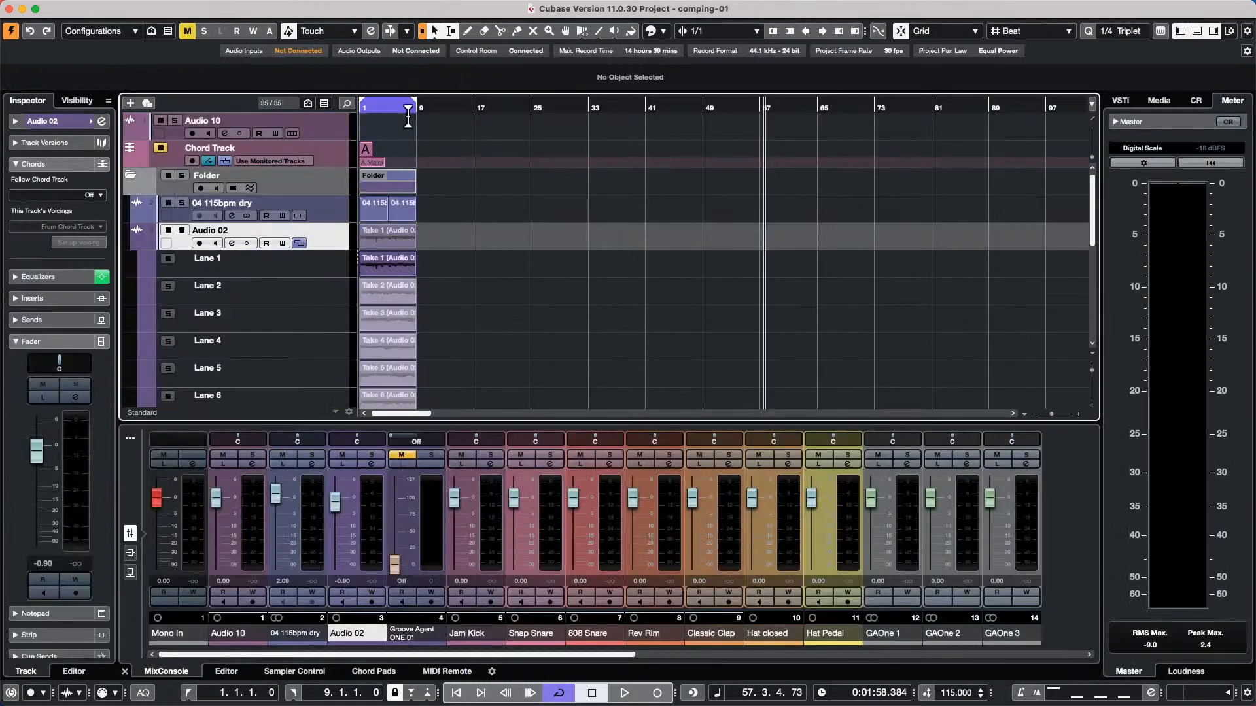
# Use the Comp tool to bring sections of the takes on lanes 2, 3, 5 and 6 into the Audio 02 comp
pyautogui.moveTo(387, 108); pyautogui.dragTo(311, 147)
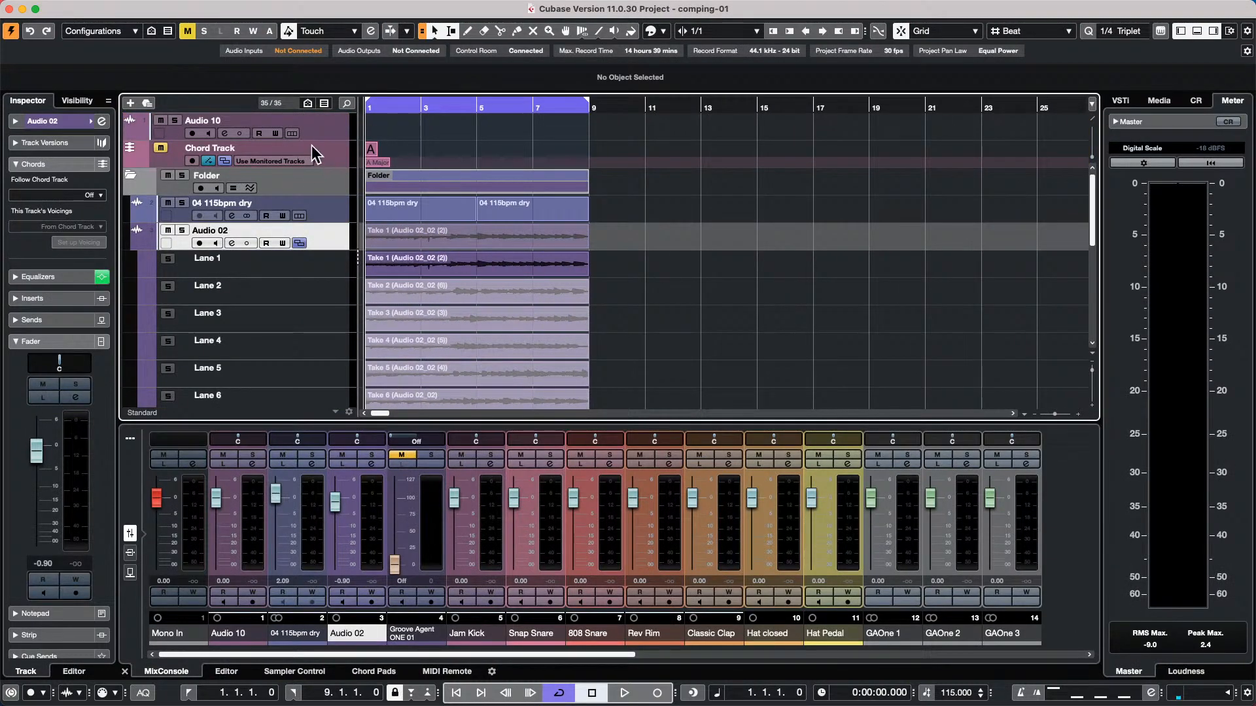
pyautogui.scroll(-1, 317, 134)
pyautogui.click(319, 116)
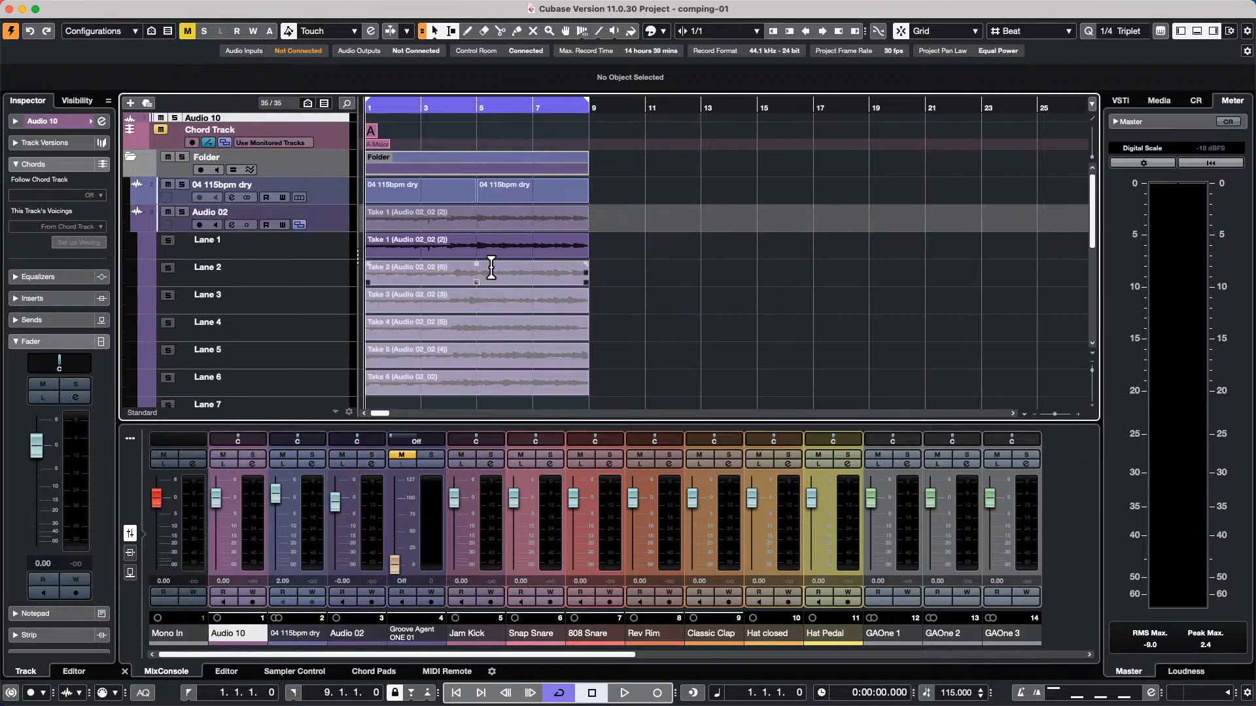
pyautogui.rightClick(459, 280)
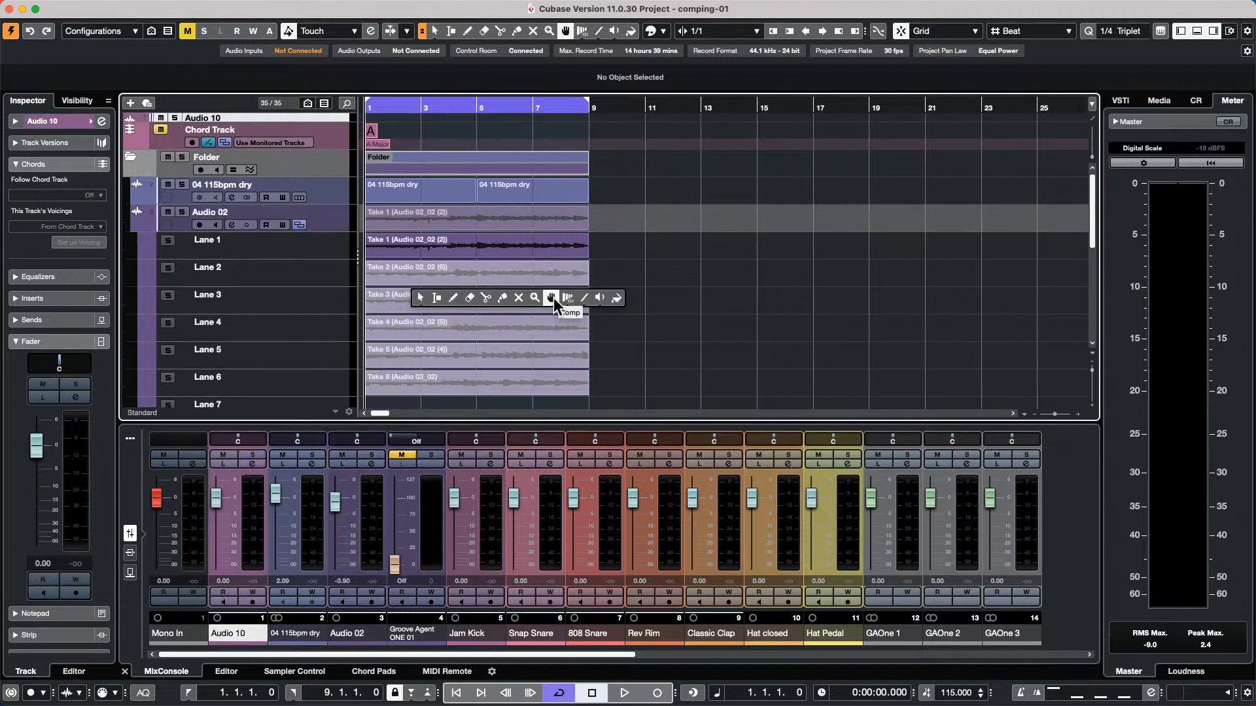
pyautogui.click(552, 298)
pyautogui.moveTo(470, 281); pyautogui.dragTo(546, 322)
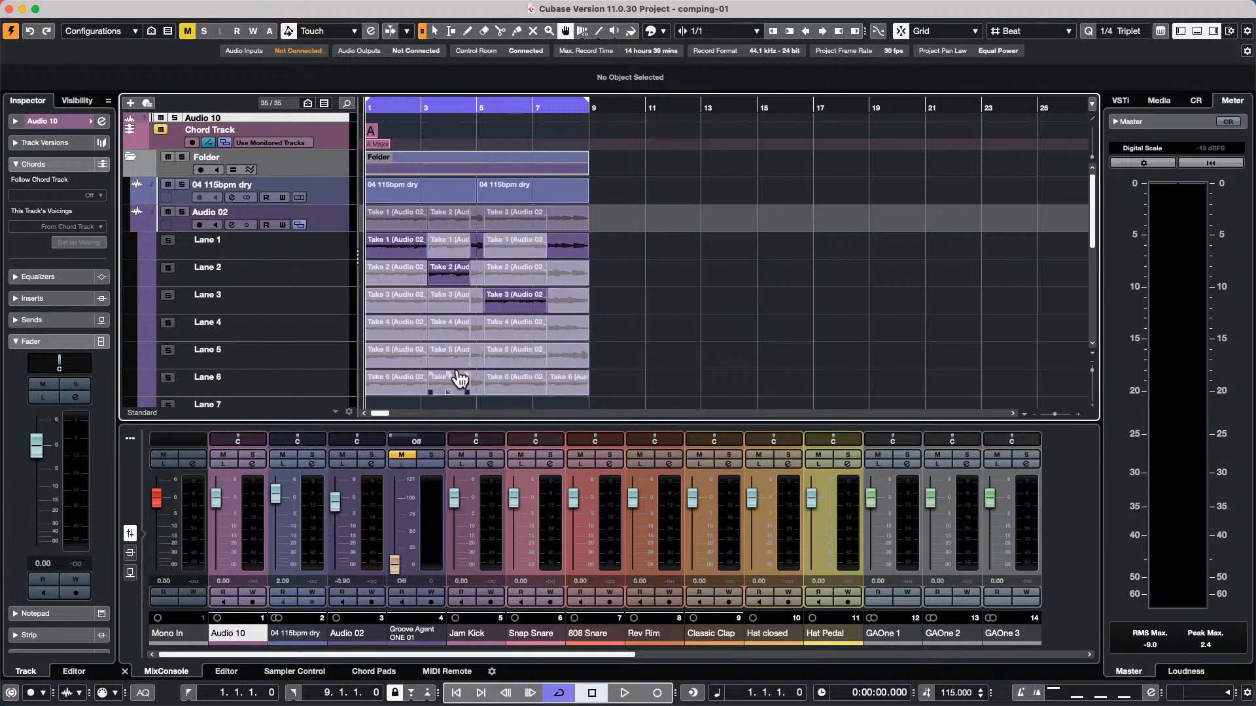
pyautogui.moveTo(508, 359); pyautogui.dragTo(535, 361)
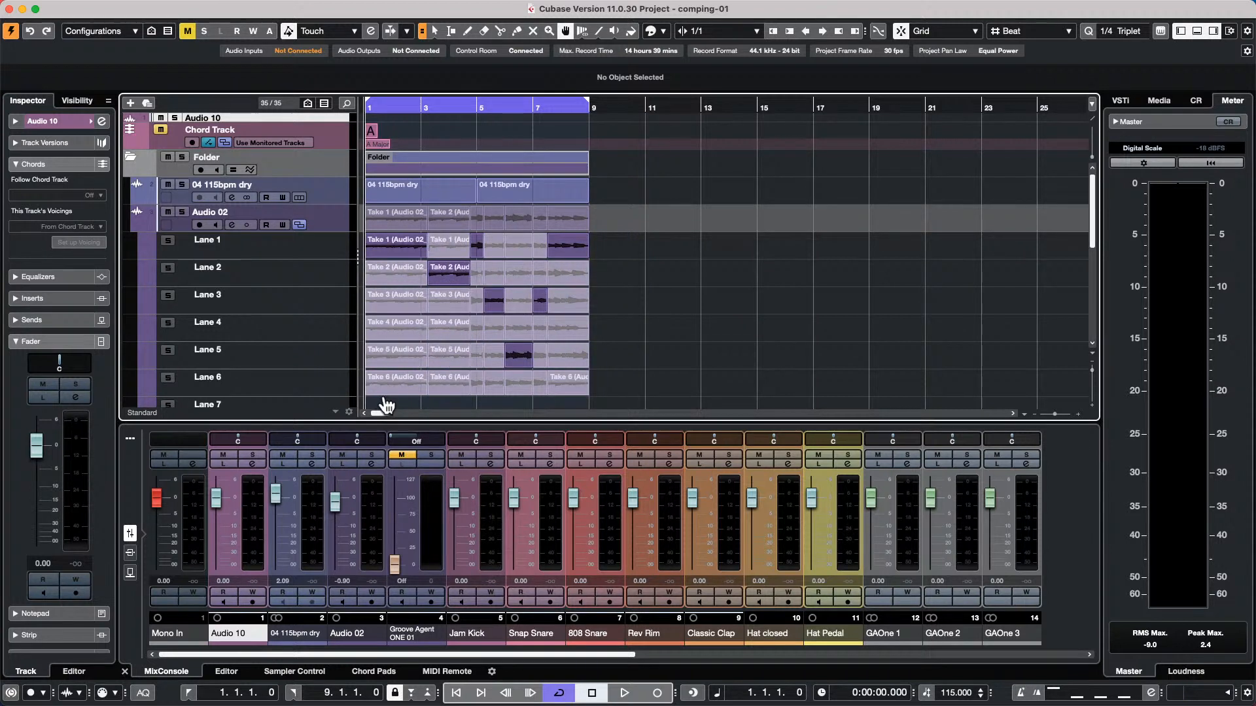
pyautogui.moveTo(386, 385); pyautogui.dragTo(406, 387)
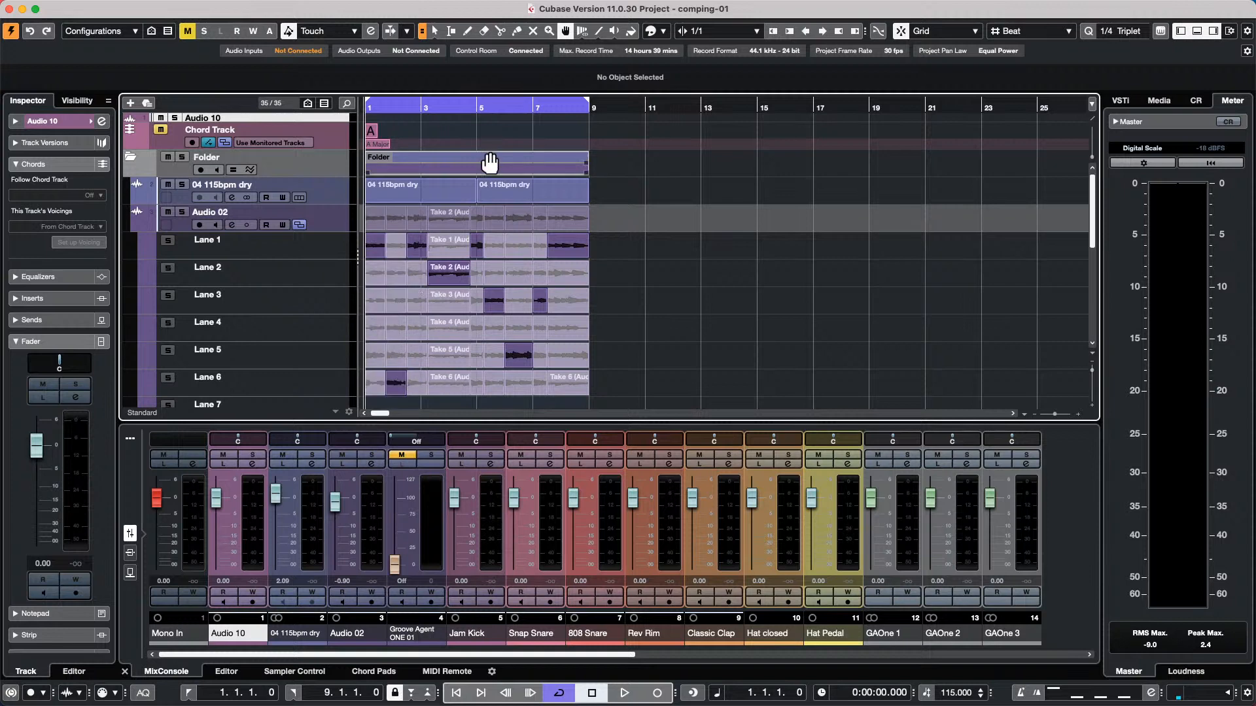
# Switch to the Object Selection tool and select the range from 5.4.1.0 to 6.2.1.0 across lanes 3 to 5 of Audio 02
pyautogui.rightClick(725, 288)
pyautogui.click(723, 283)
pyautogui.moveTo(429, 112); pyautogui.dragTo(437, 153)
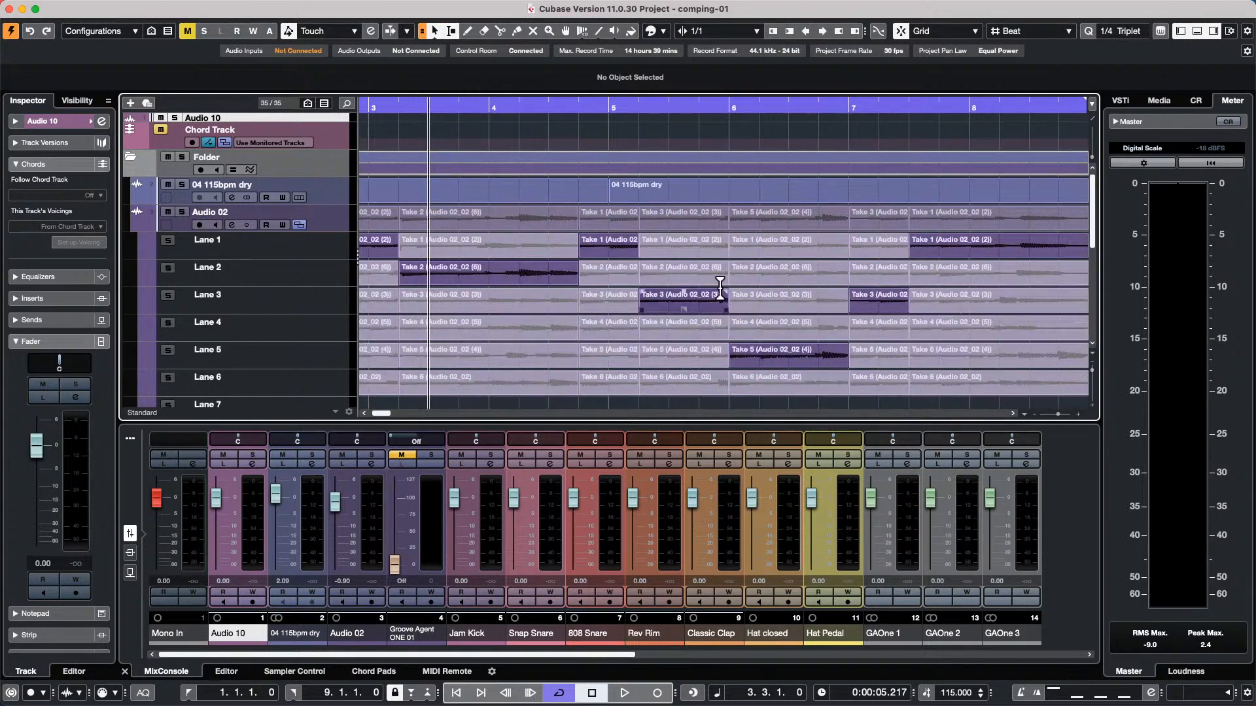
pyautogui.moveTo(705, 291); pyautogui.dragTo(751, 348)
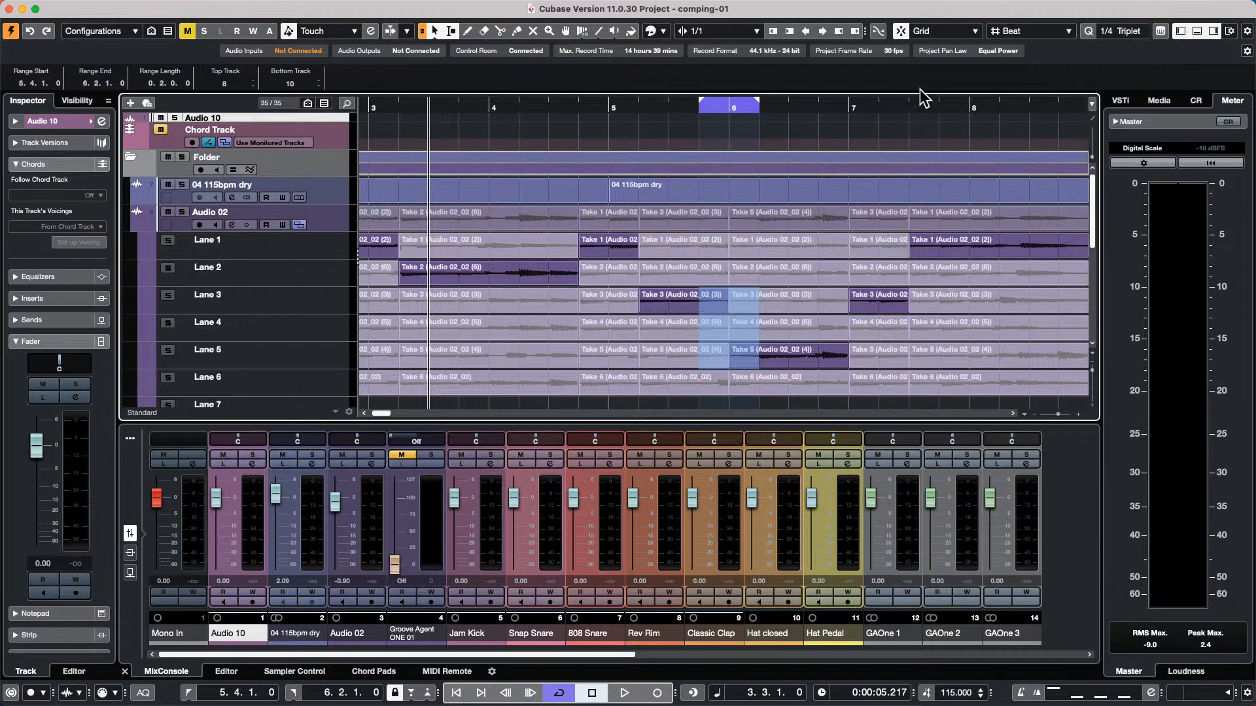
# Turn off Snap and select the range from 7.2.4.85 to 7.3.1.50 across lanes 1 to 3 at the take boundary
pyautogui.moveTo(913, 107); pyautogui.dragTo(891, 210)
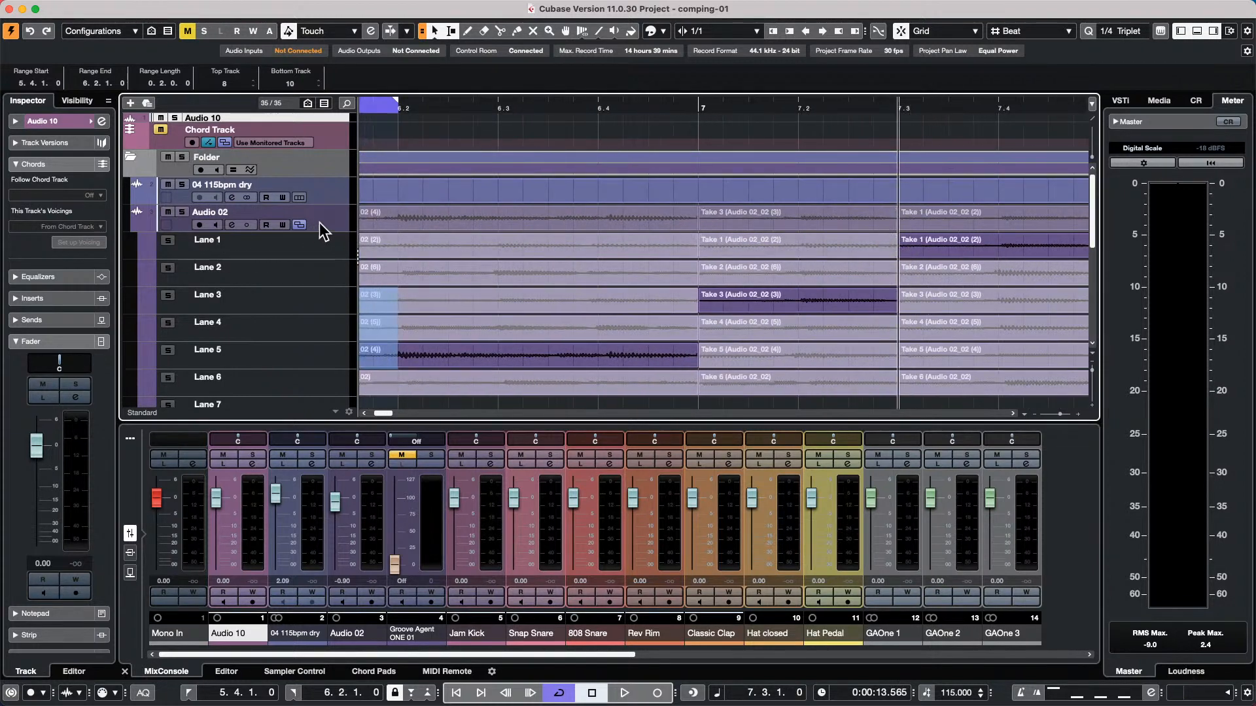
pyautogui.click(64, 121)
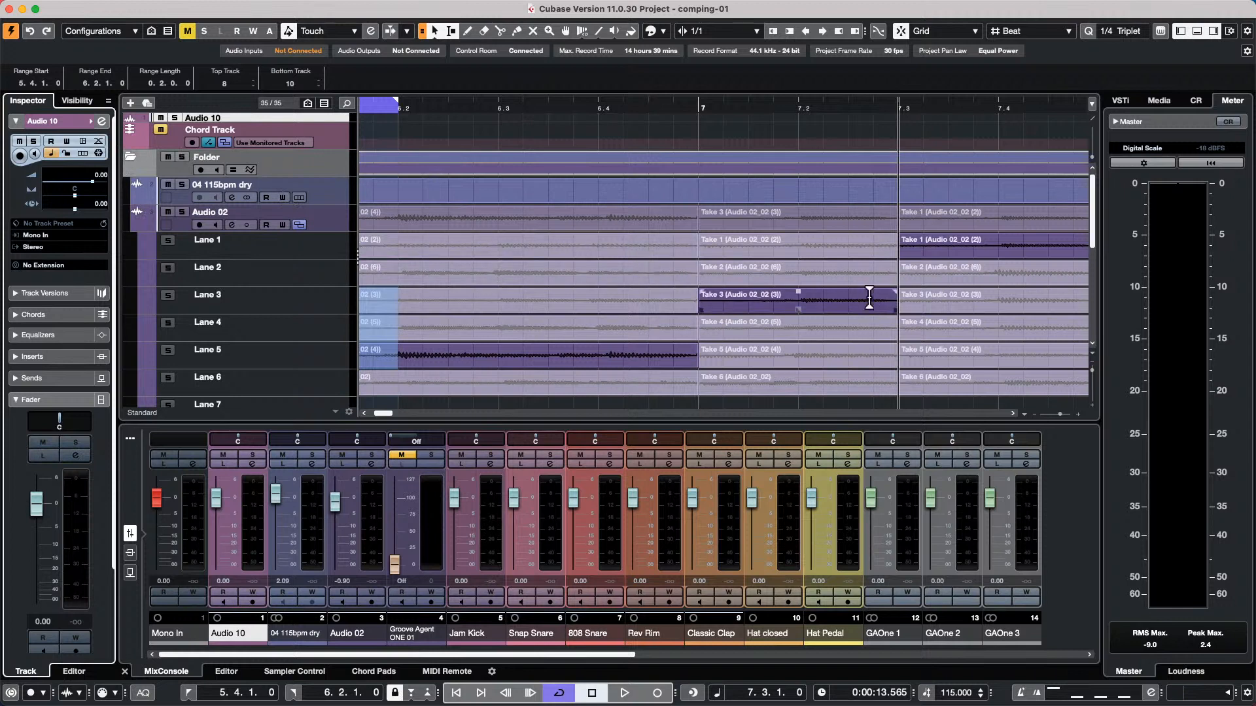
pyautogui.click(899, 244)
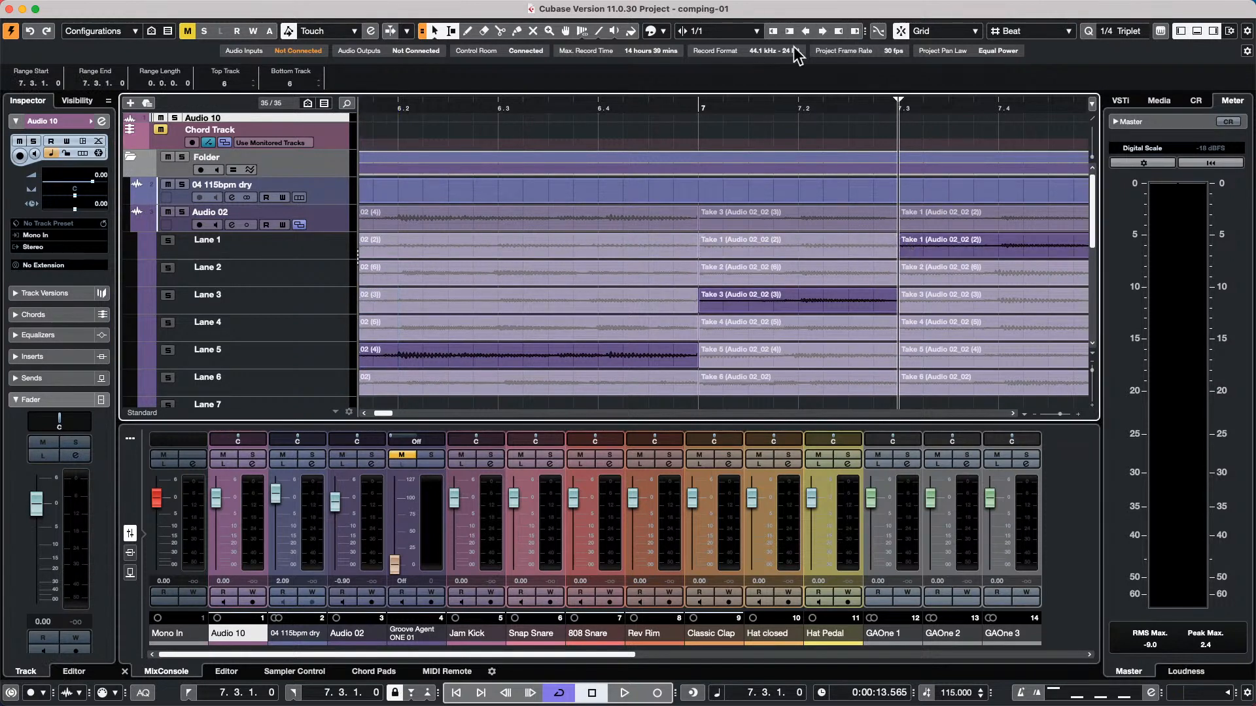
pyautogui.click(901, 34)
pyautogui.moveTo(892, 246); pyautogui.dragTo(907, 298)
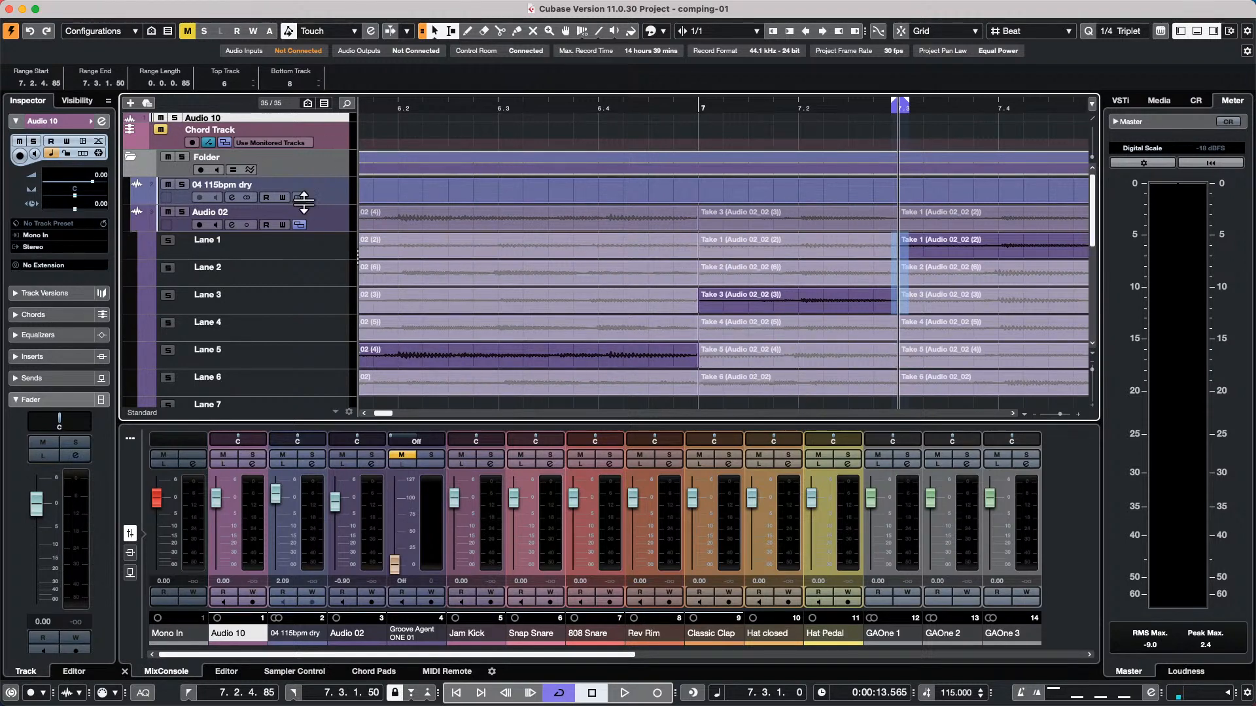
# Hide the take lanes of the Audio 02 track and select that track
pyautogui.click(141, 230)
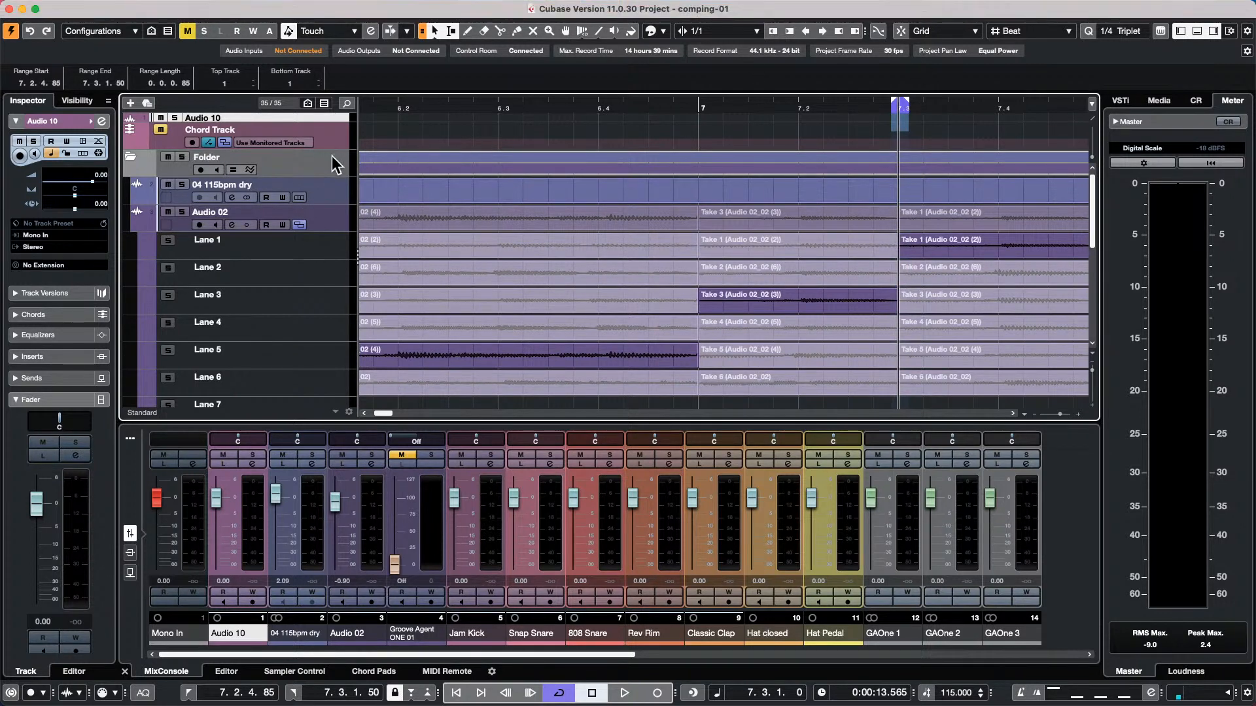
pyautogui.click(333, 195)
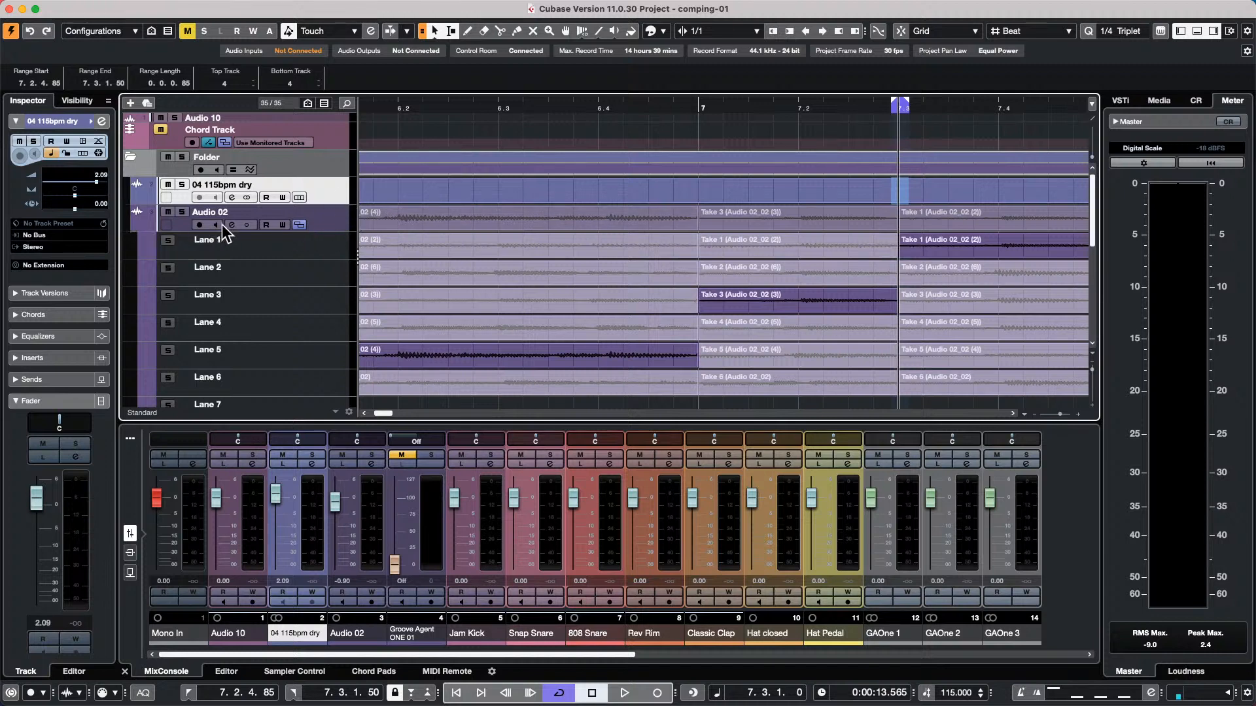
pyautogui.click(300, 225)
pyautogui.click(311, 219)
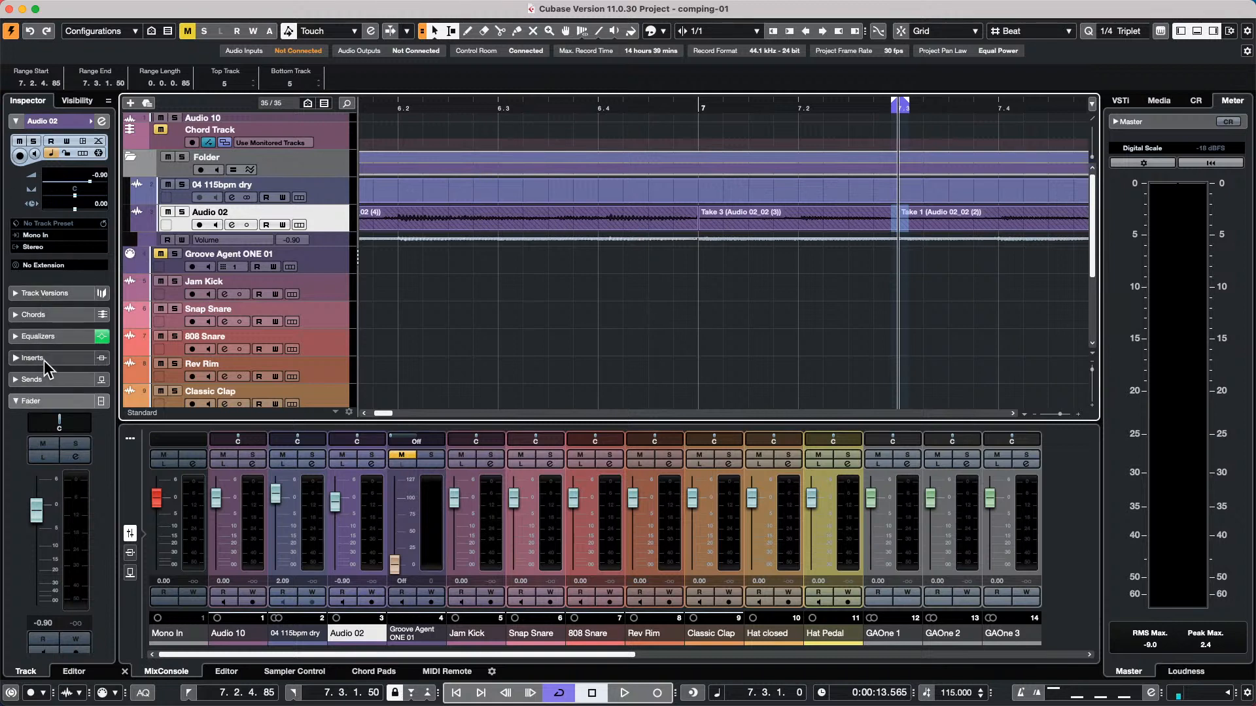
# Show the sends of Audio 02 and move its first send to pre-fader
pyautogui.click(31, 379)
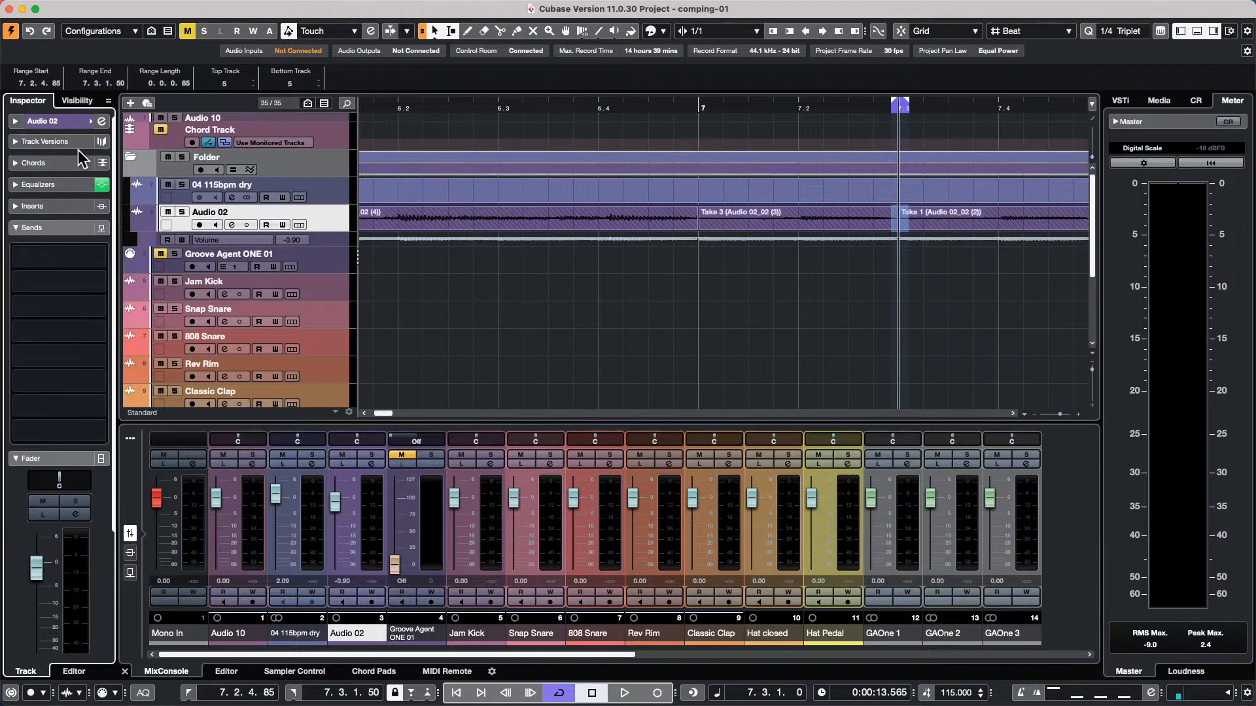
pyautogui.rightClick(86, 250)
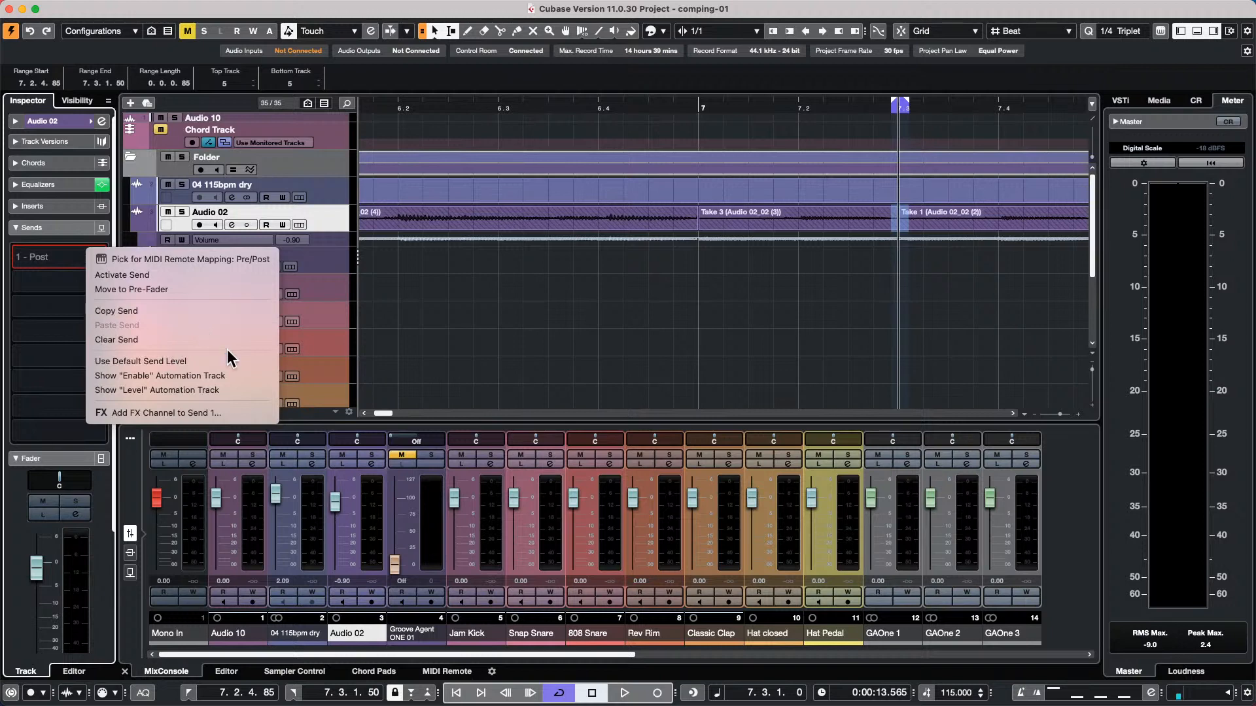
pyautogui.click(221, 286)
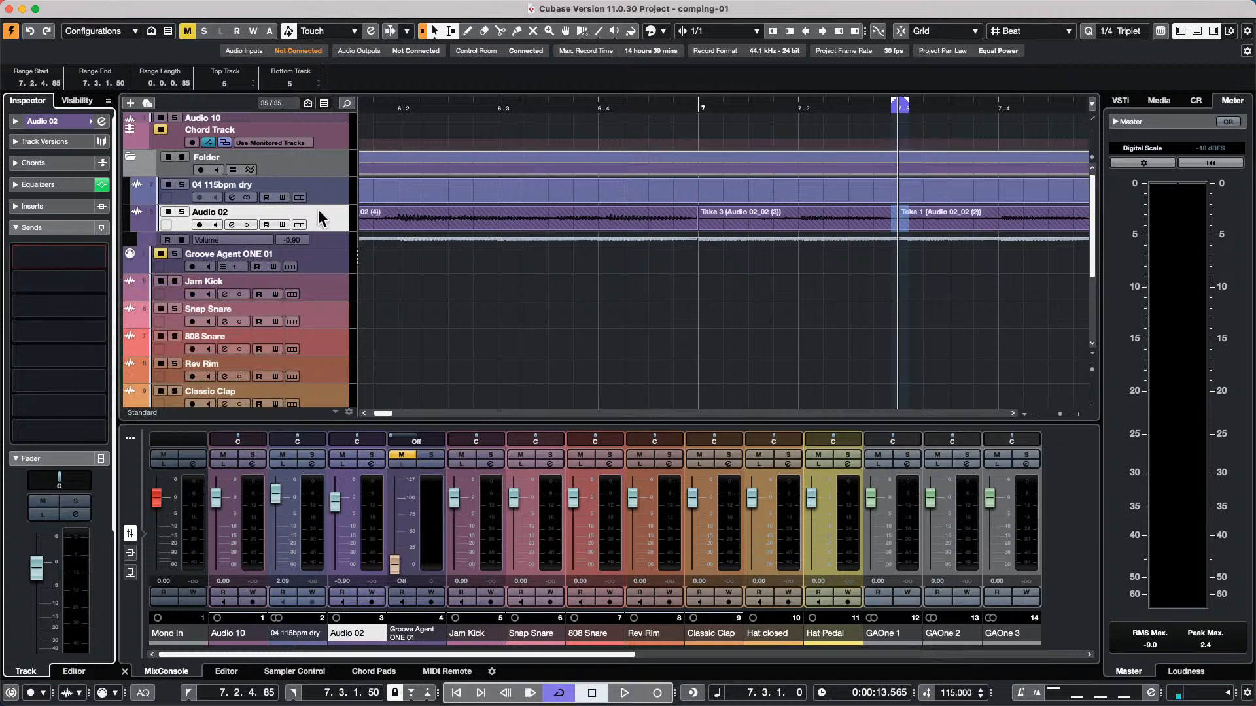
# Lower the Audio 10 channel fader to -5.30 and raise it to 3.22
pyautogui.click(212, 523)
pyautogui.moveTo(212, 524); pyautogui.dragTo(216, 515)
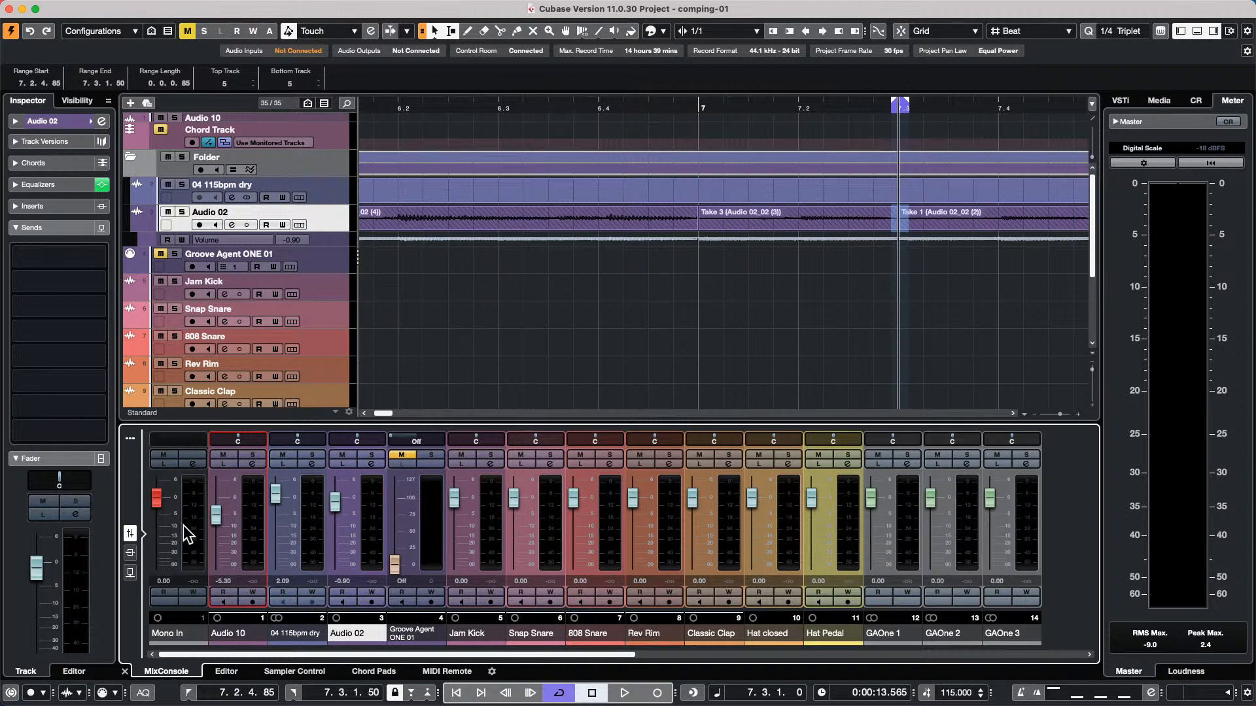
pyautogui.moveTo(216, 515); pyautogui.dragTo(217, 489)
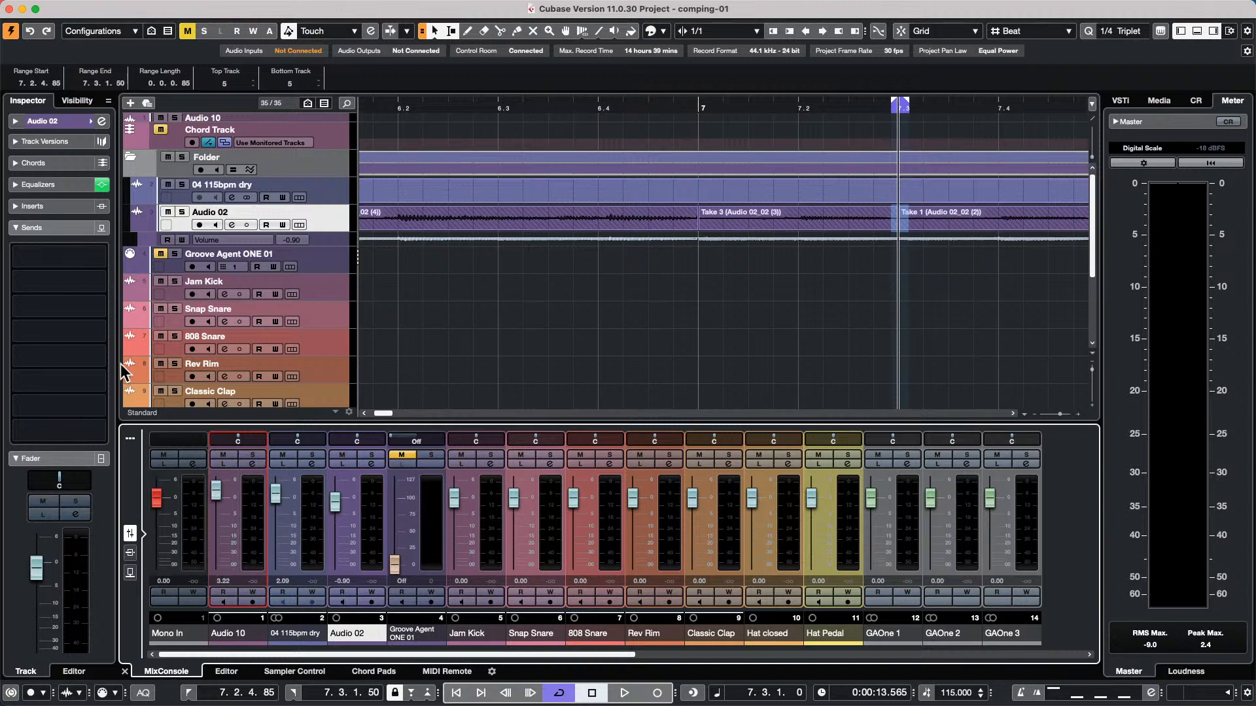
# Move the first send of Audio 02 back to post-fader
pyautogui.rightClick(91, 255)
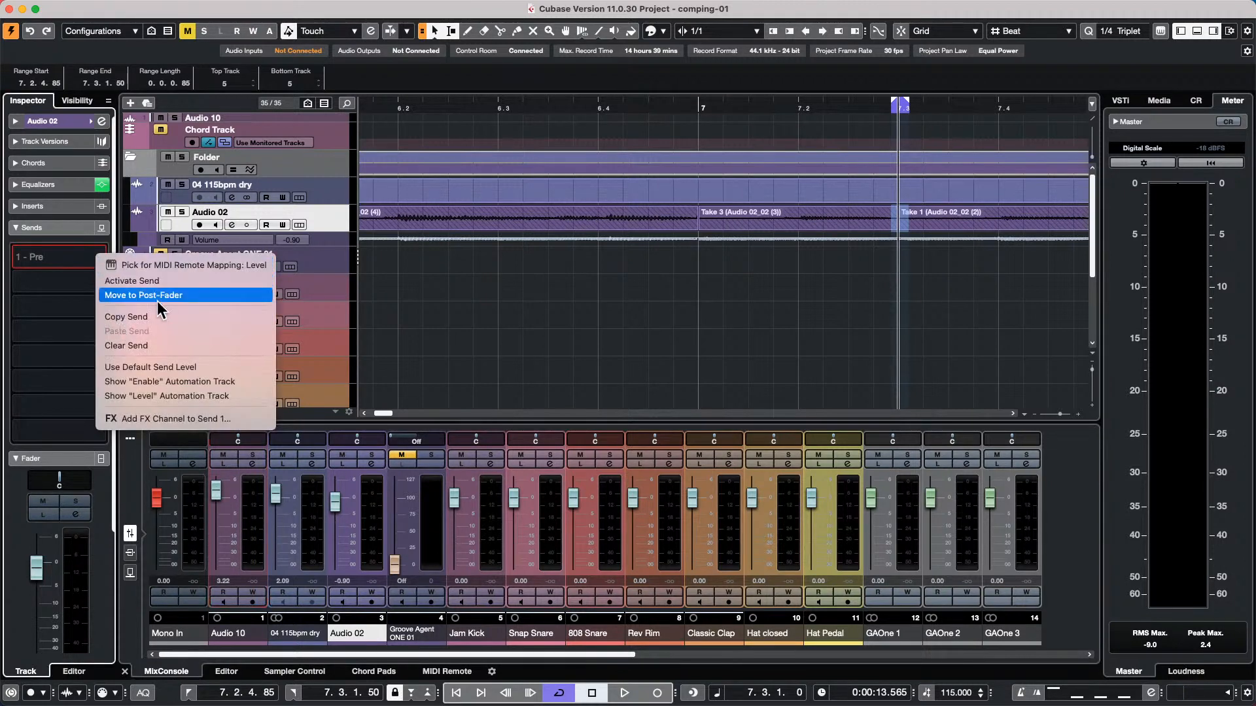